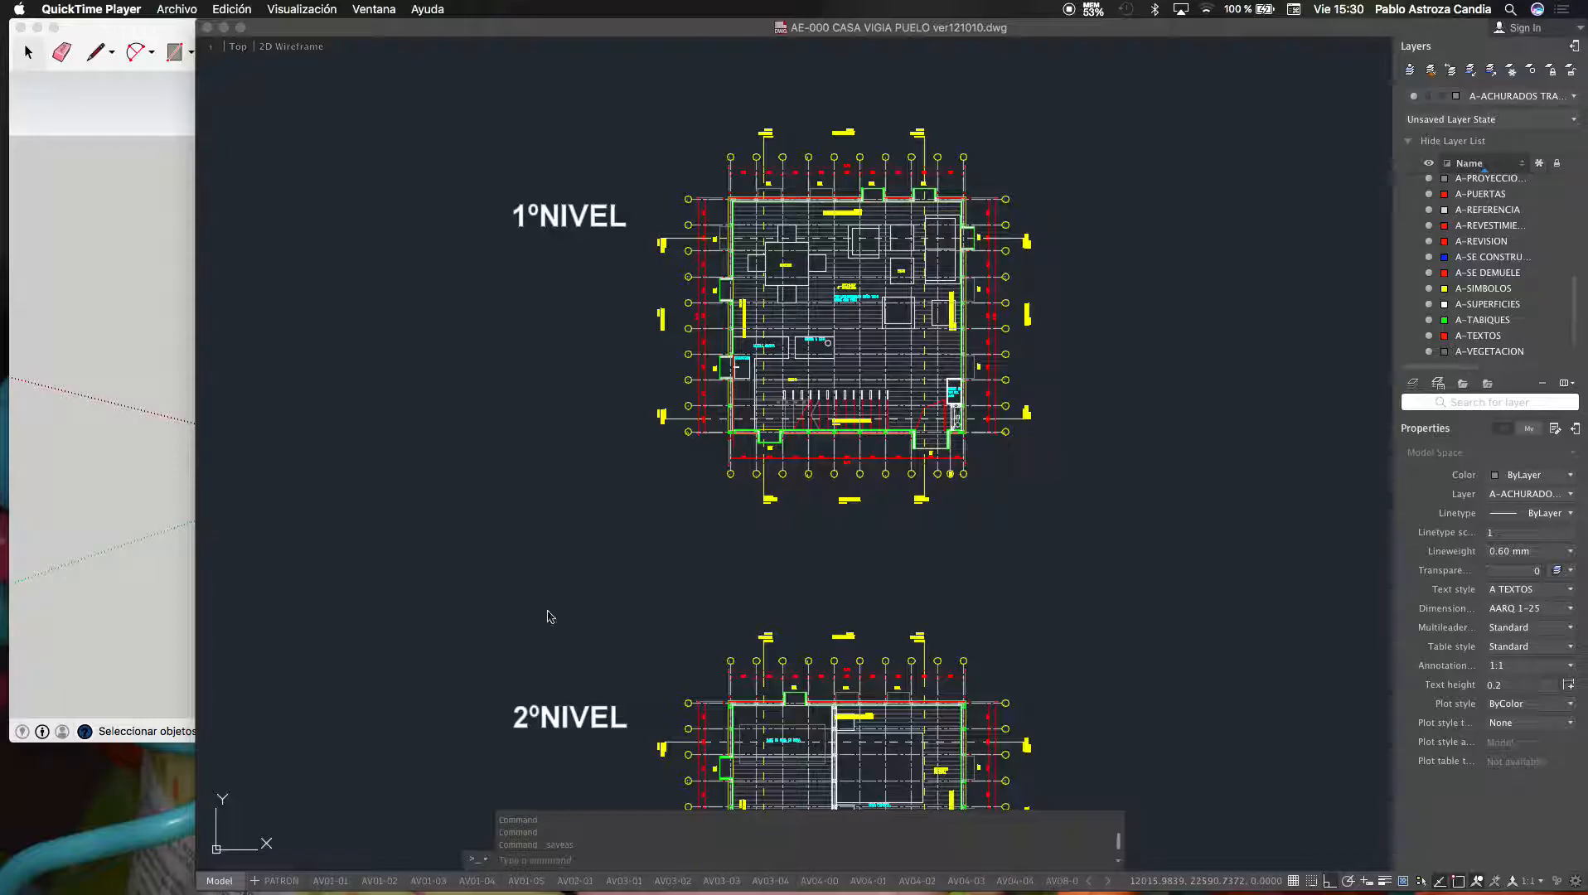
# Examine the floor plans, elevations and sections laid out across the house drawing
pyautogui.scroll(-5, 761, 242)
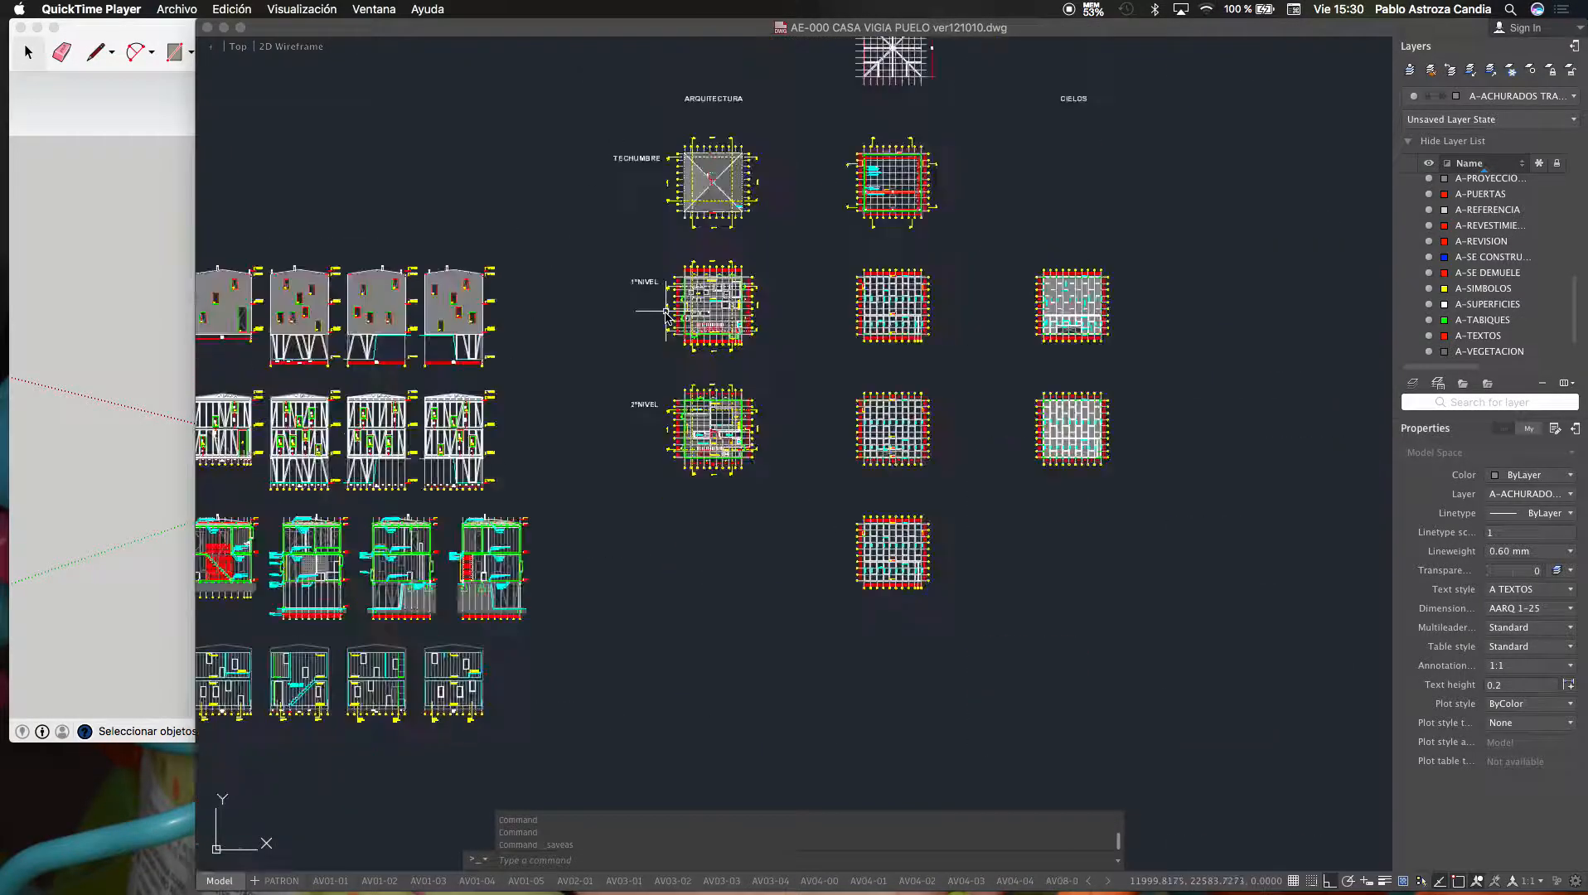
pyautogui.scroll(-2, 632, 395)
pyautogui.scroll(10, 375, 498)
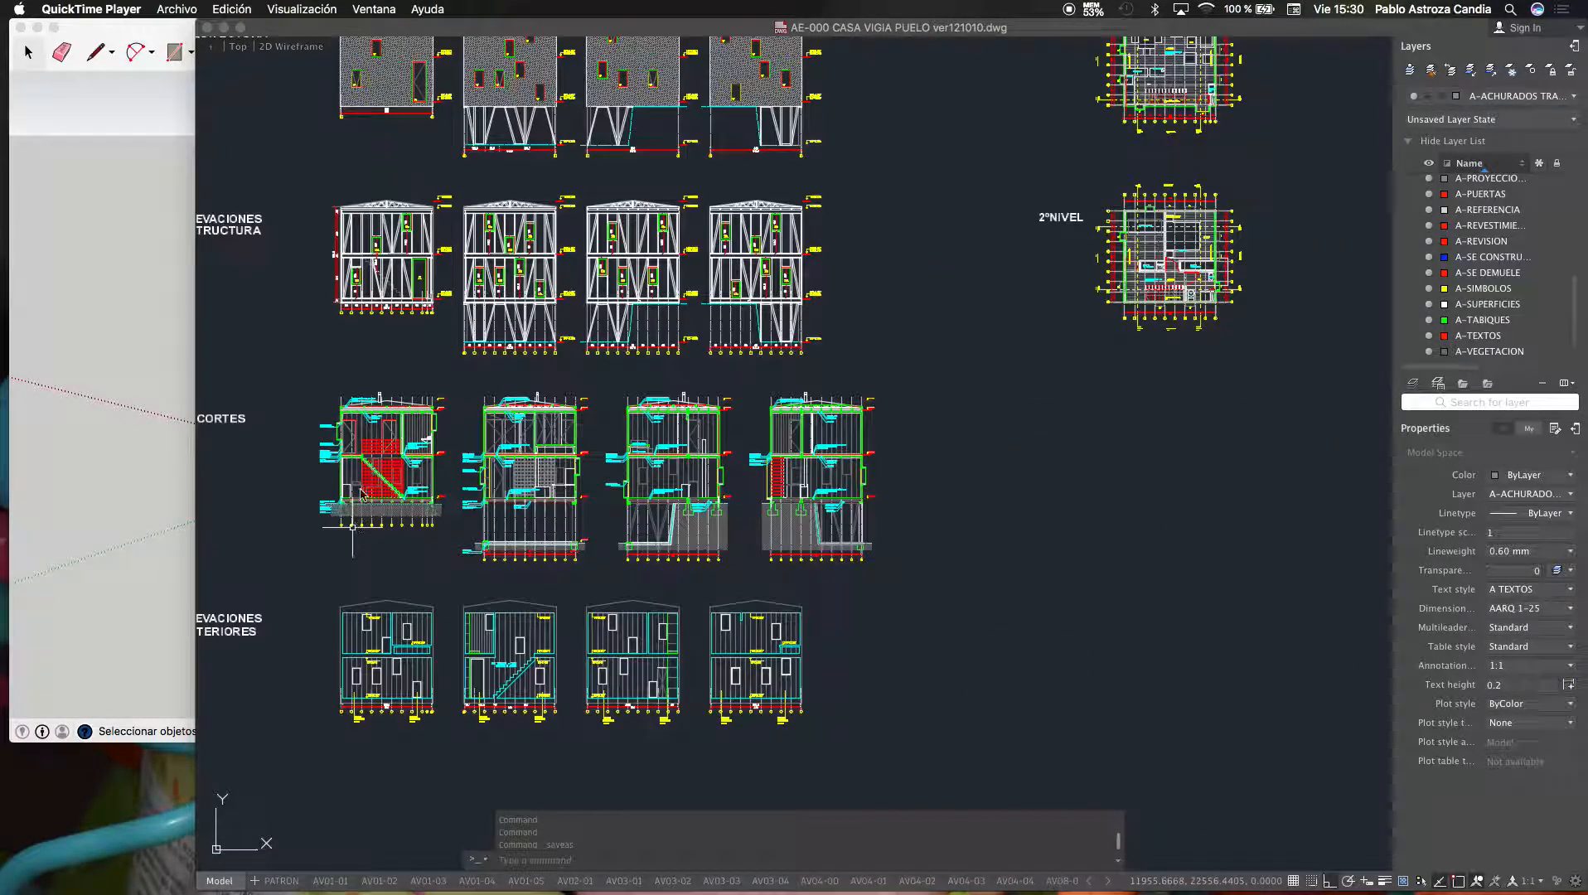
pyautogui.scroll(-3, 622, 280)
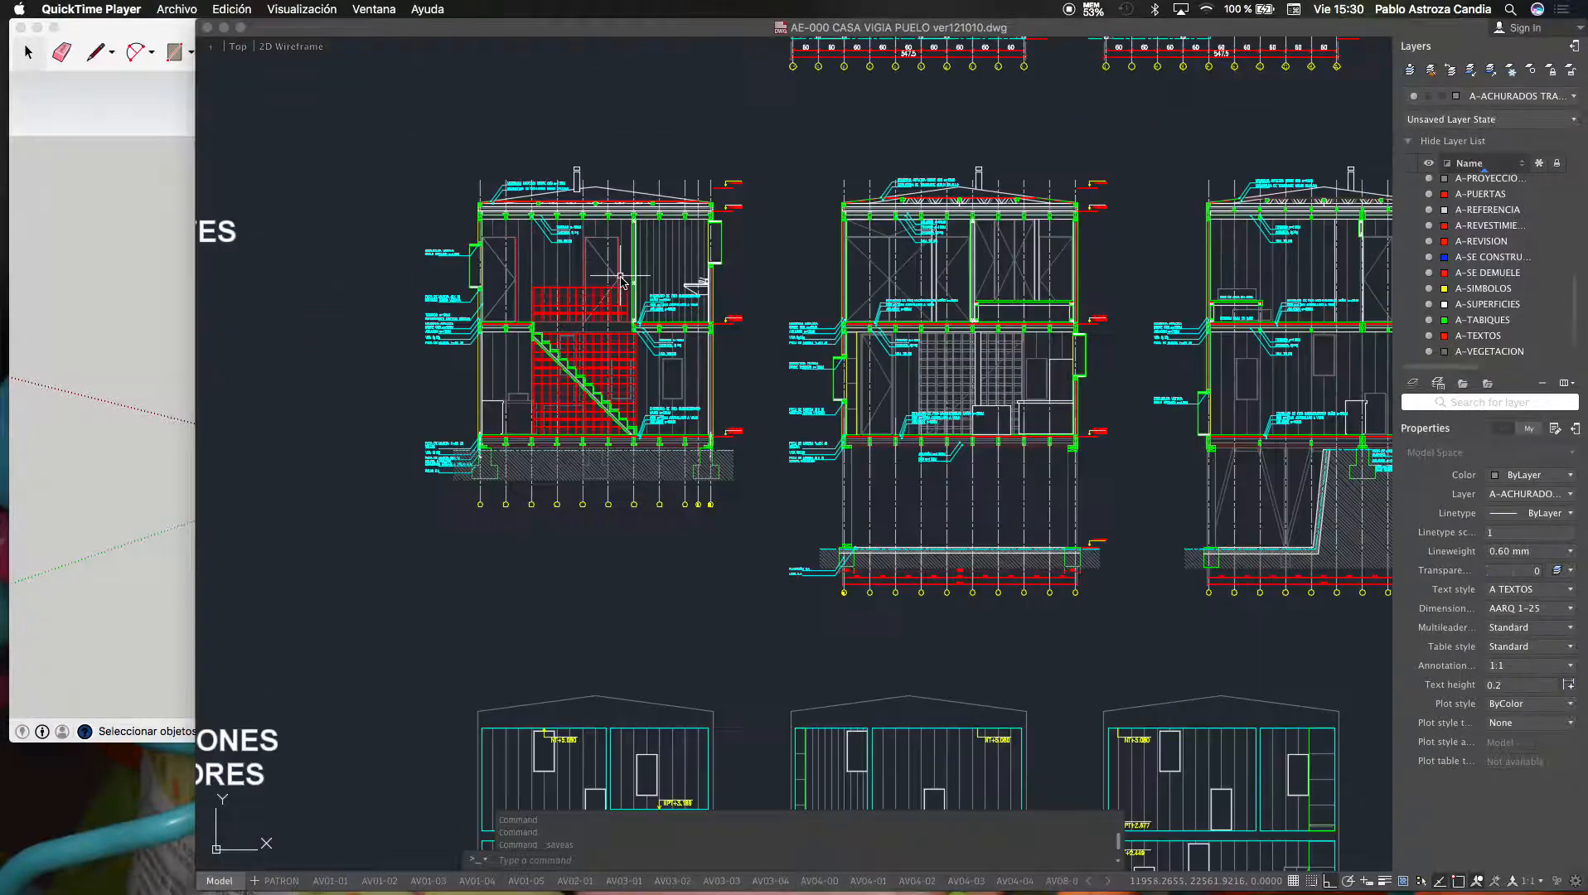
pyautogui.scroll(4, 585, 241)
pyautogui.scroll(-5, 583, 406)
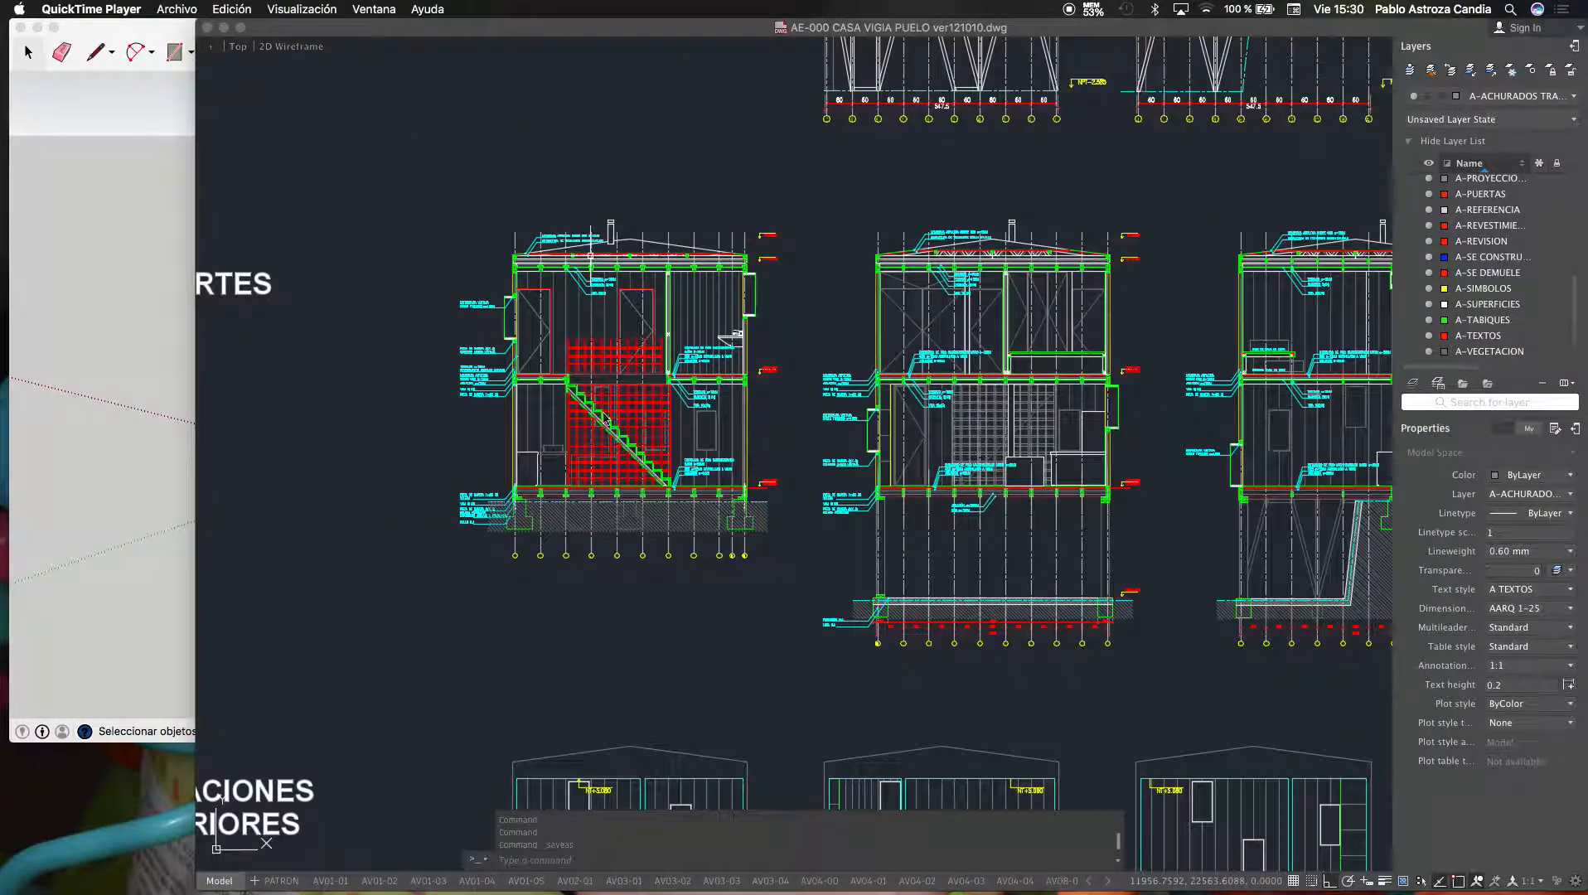
pyautogui.scroll(-3, 447, 561)
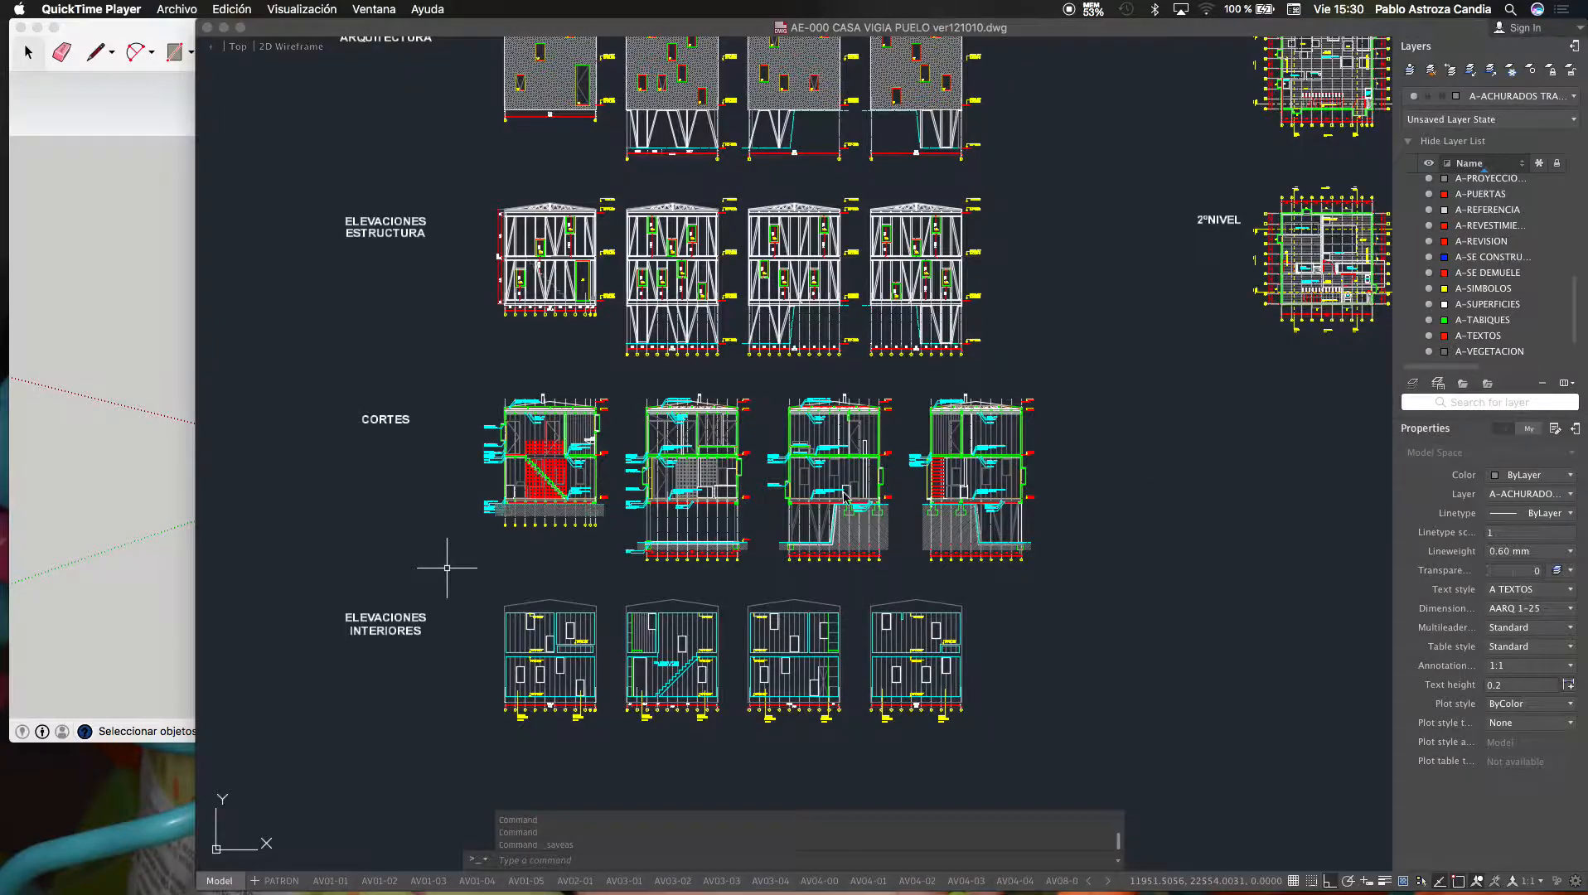
pyautogui.scroll(3, 571, 499)
pyautogui.scroll(-5, 1078, 431)
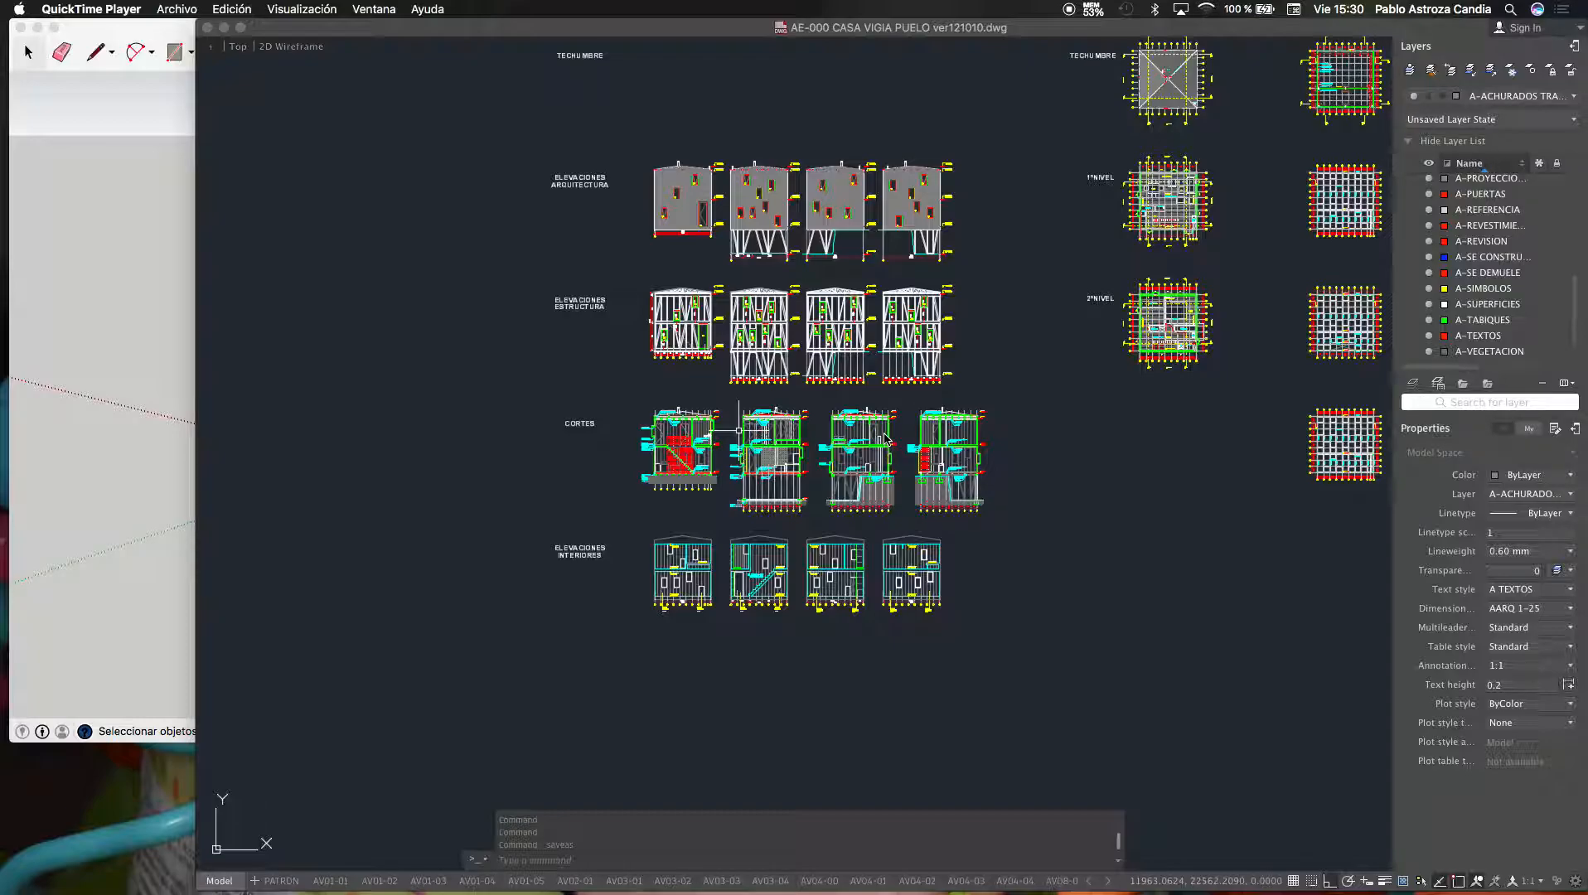
# Check the drawing's length format and insertion scale units, leaving the settings as they are
pyautogui.click(998, 344)
pyautogui.write('un')
pyautogui.press('Return')
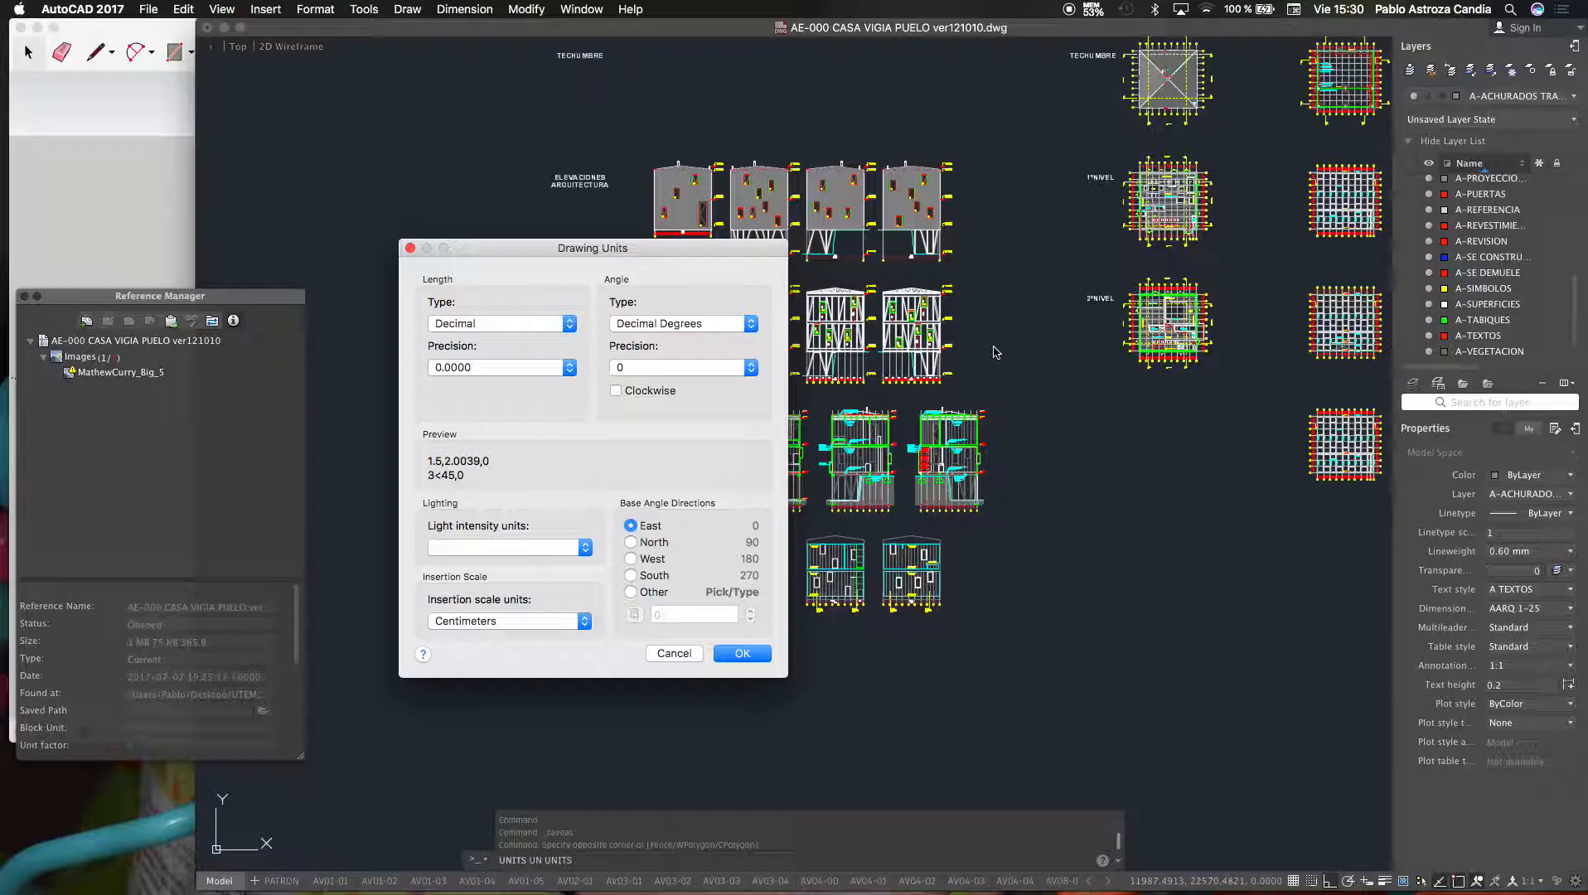
pyautogui.press('Escape')
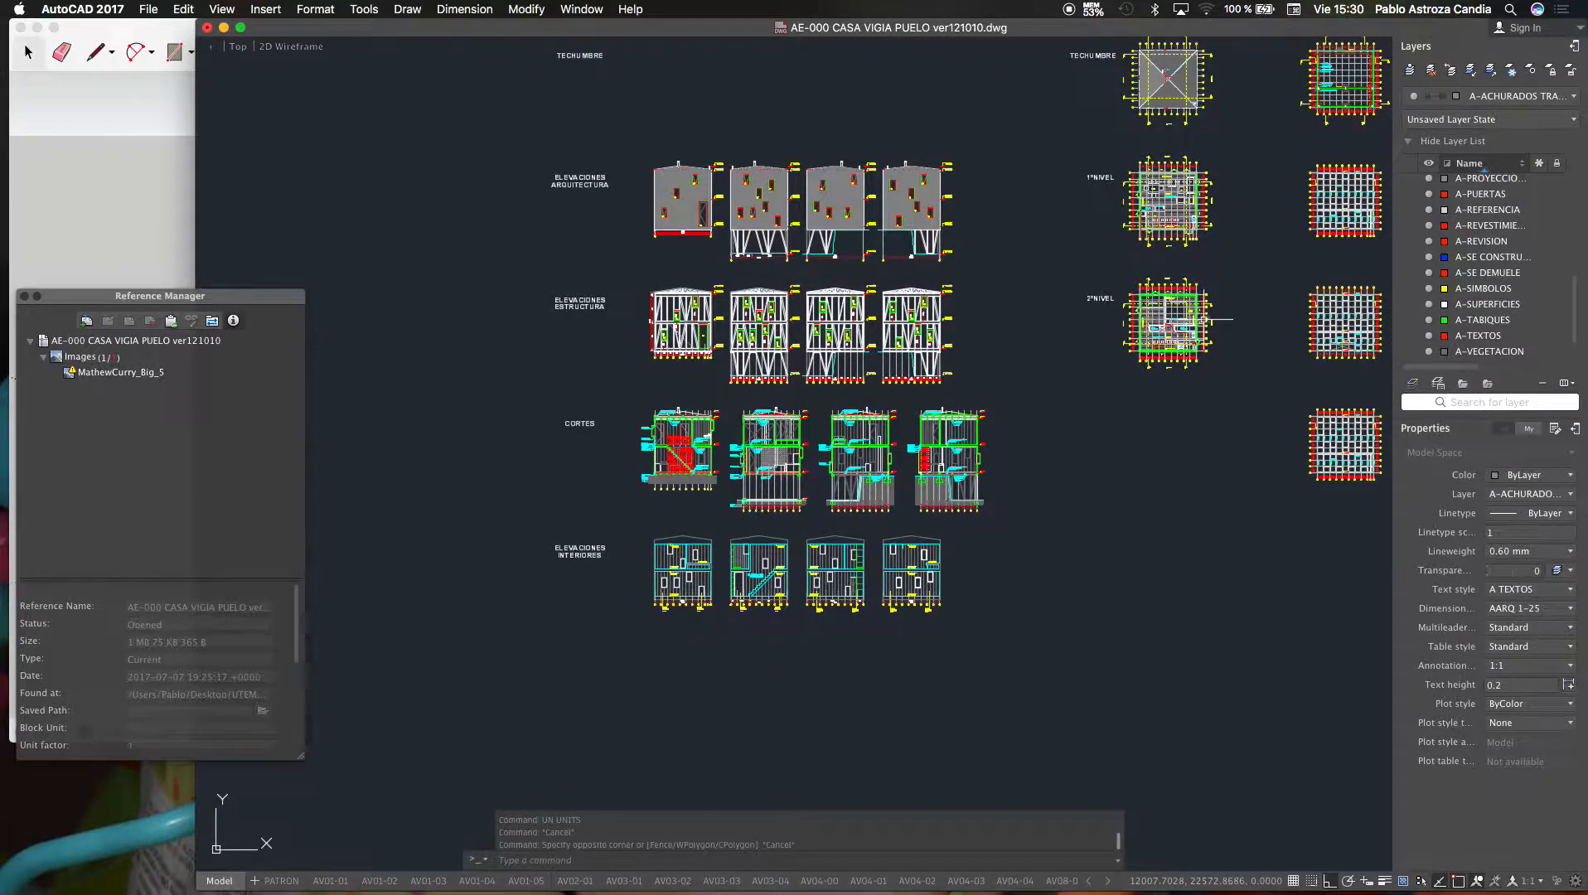
pyautogui.scroll(4, 1208, 319)
pyautogui.scroll(8, 1104, 205)
pyautogui.write('d')
pyautogui.press('Return')
pyautogui.press('Escape')
pyautogui.press('Escape')
# Measure the distance between axes 5 and 6 above the second-level floor plan
pyautogui.write('di')
pyautogui.press('Return')
pyautogui.click(993, 246)
pyautogui.click(1155, 245)
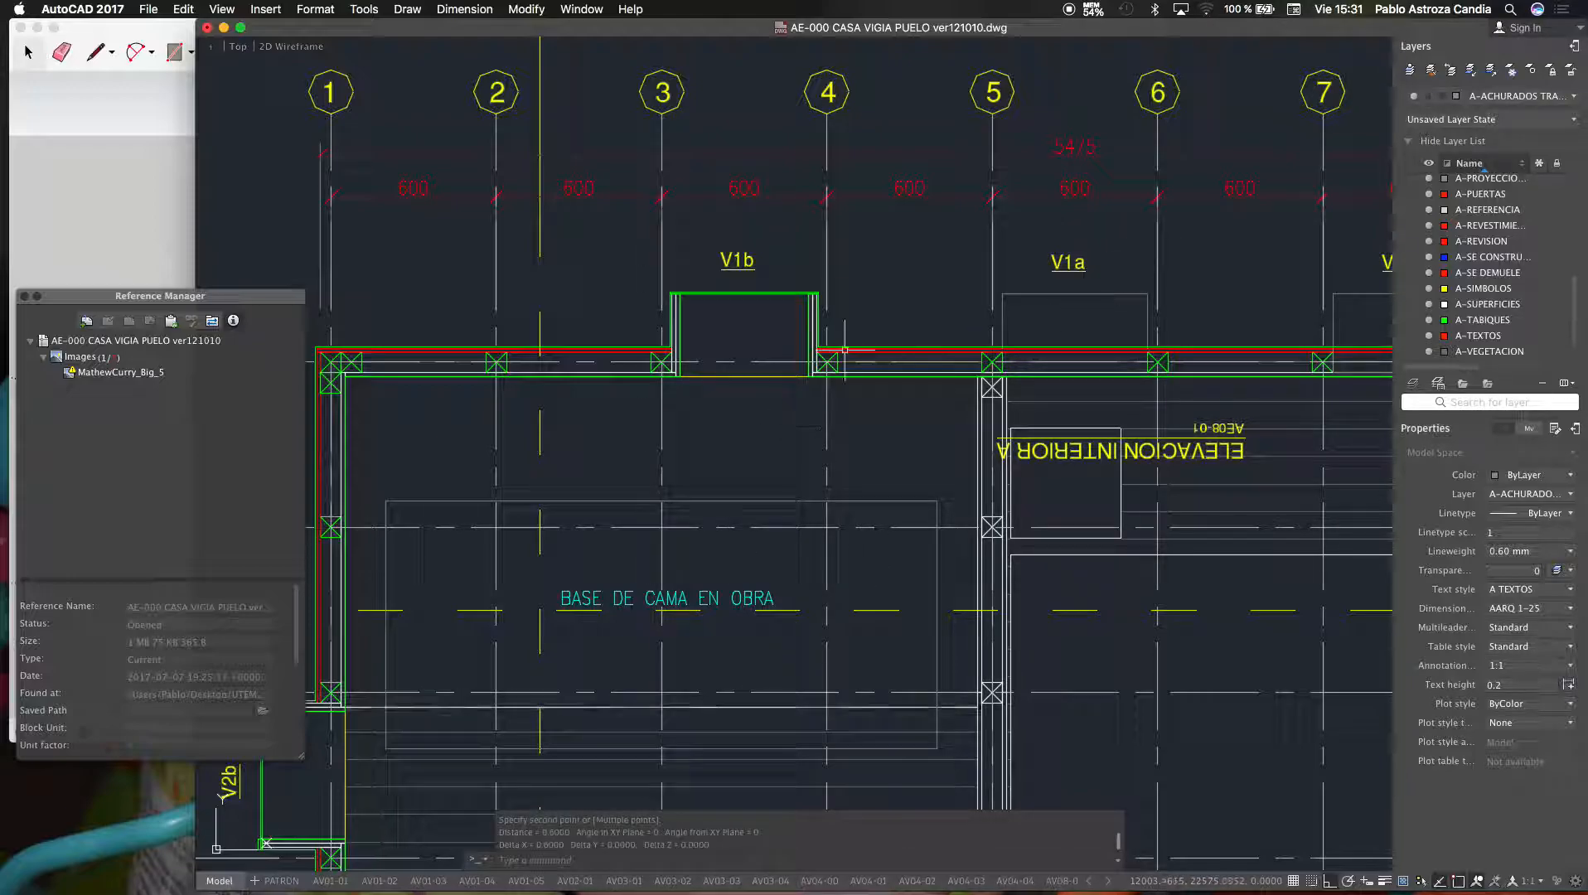
# Scale all the plans, elevations and sections up together from metres to centimetres, using a base point among the drawings
pyautogui.scroll(-10, 808, 338)
pyautogui.scroll(-5, 808, 339)
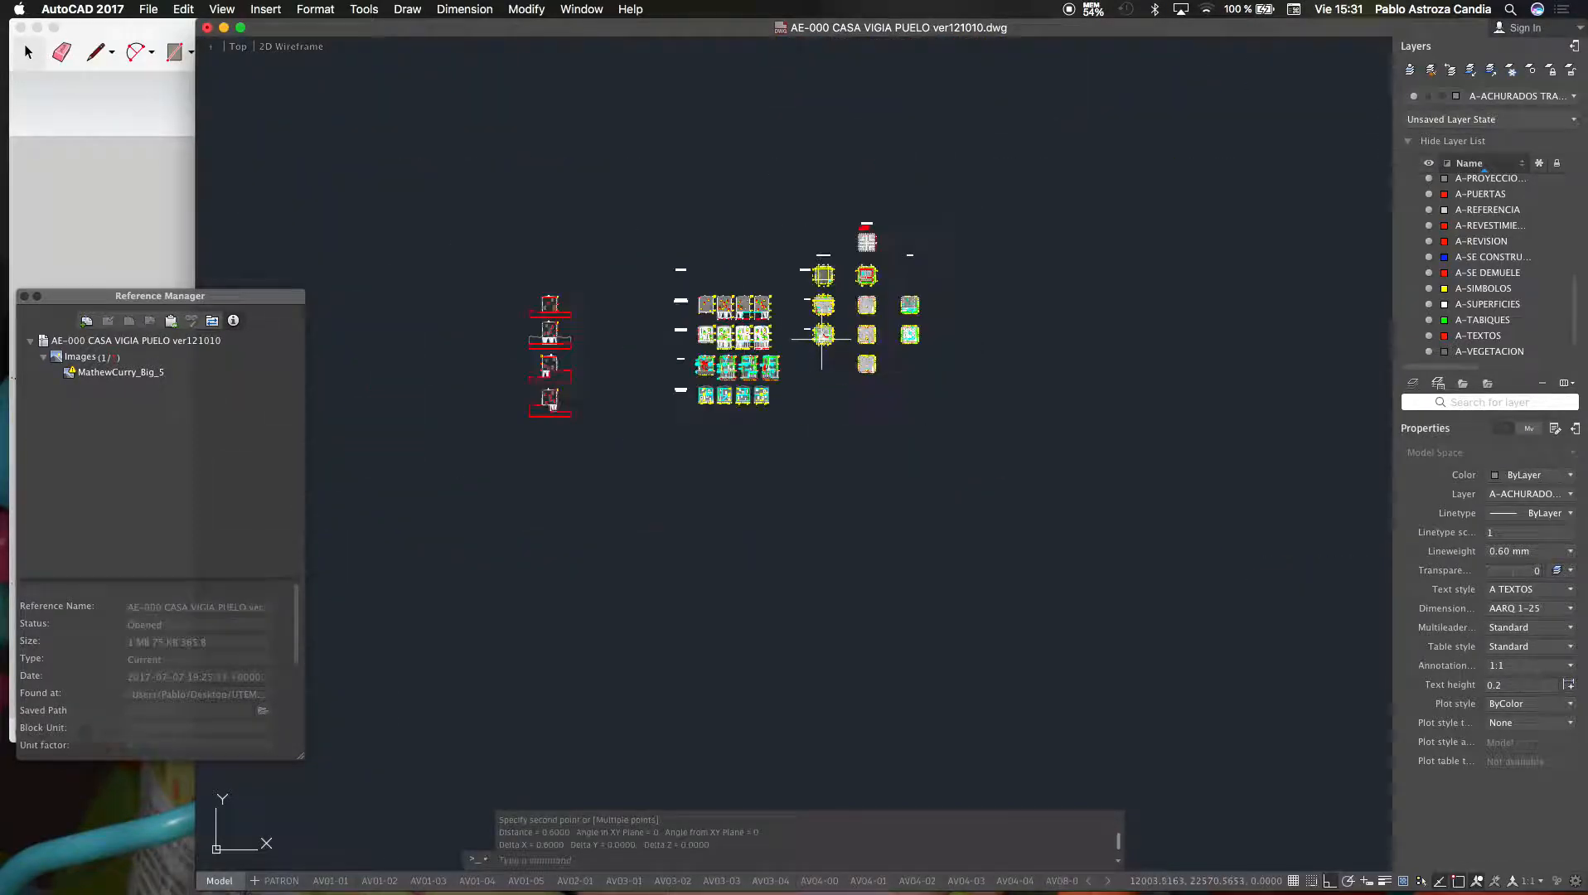
pyautogui.write('SC')
pyautogui.press('Return')
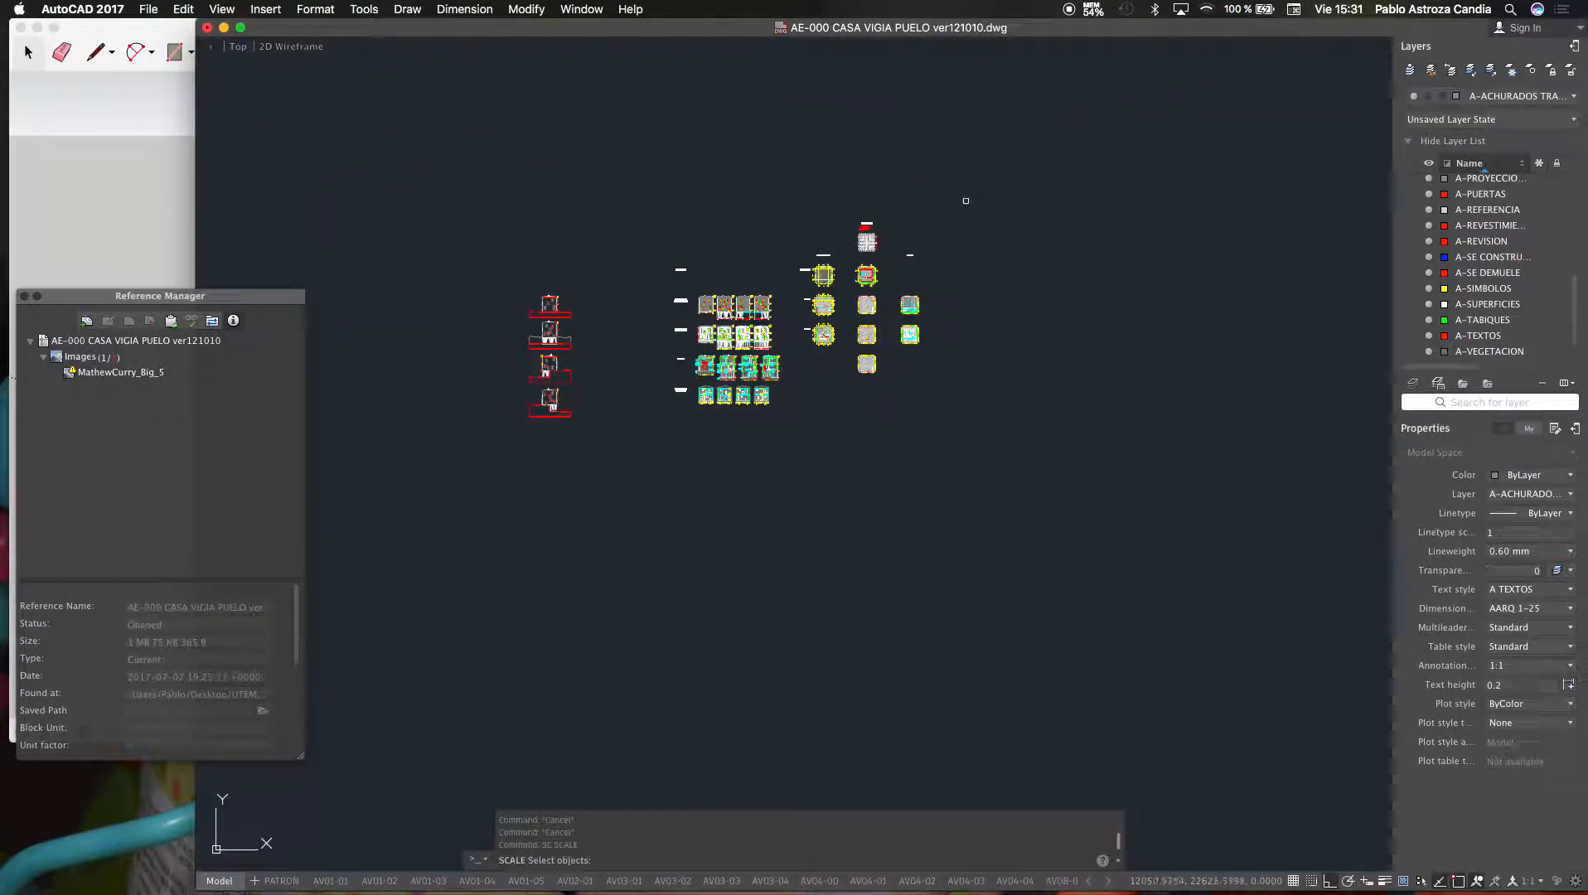
pyautogui.click(984, 168)
pyautogui.click(443, 528)
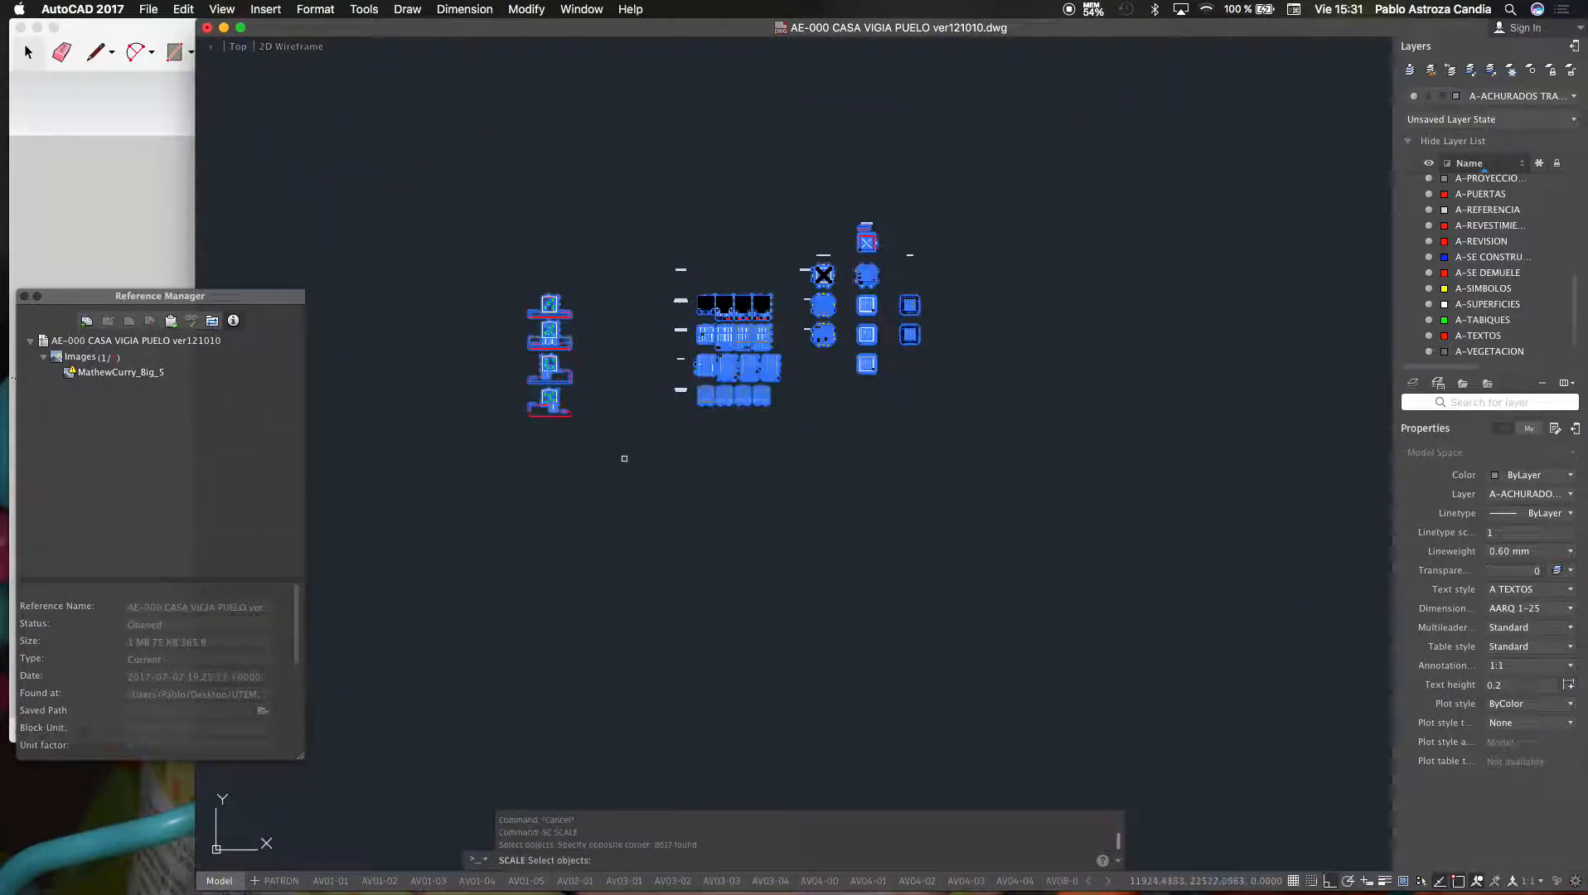
pyautogui.press('Return')
pyautogui.click(664, 415)
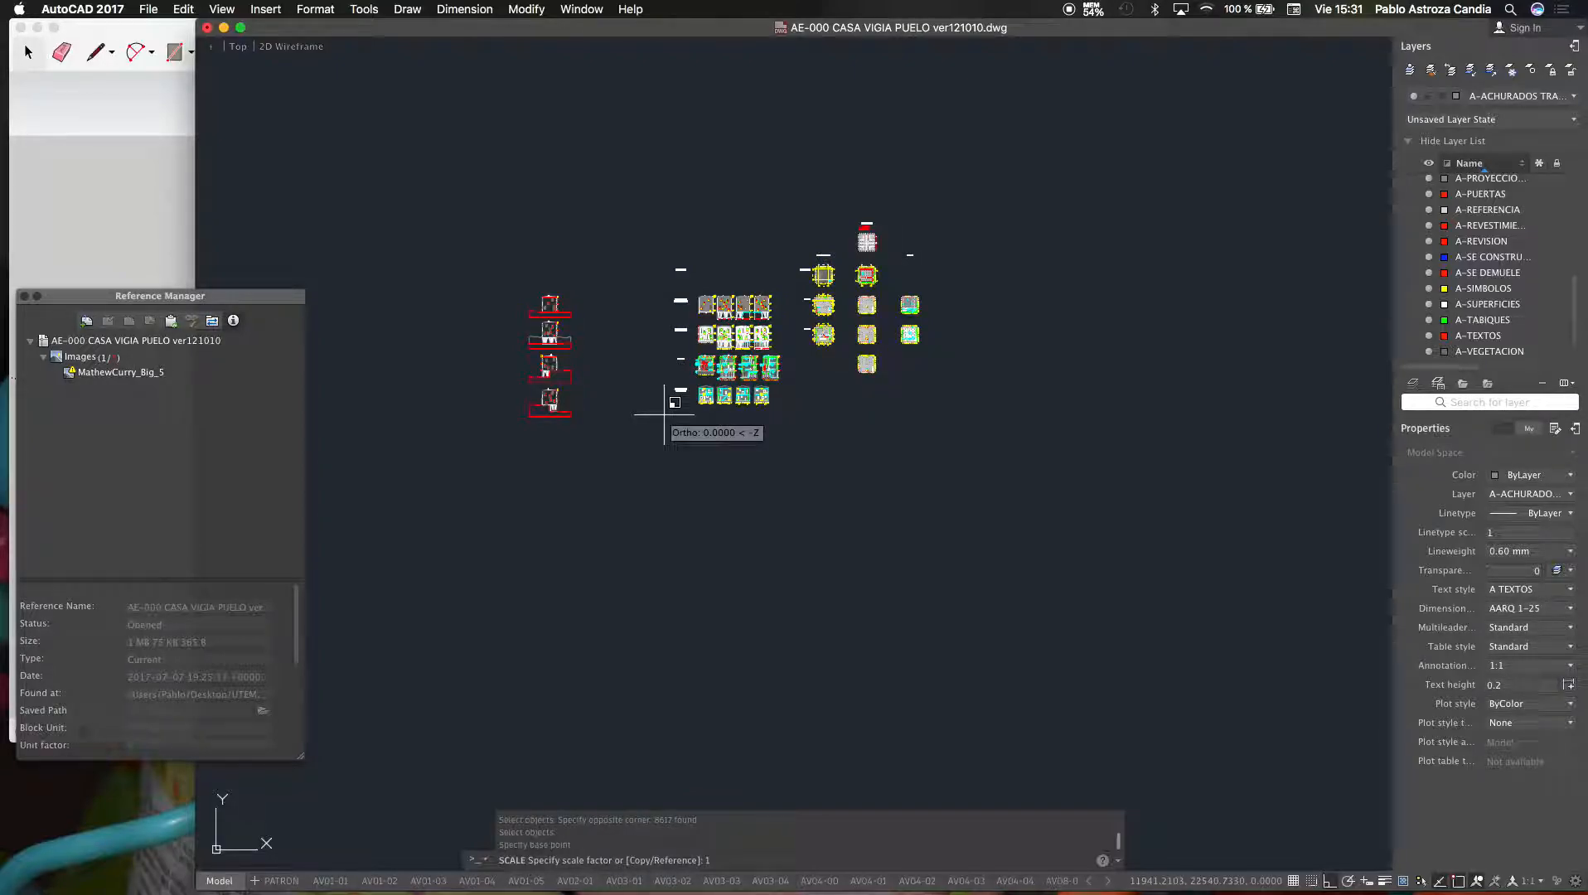
pyautogui.press('Return')
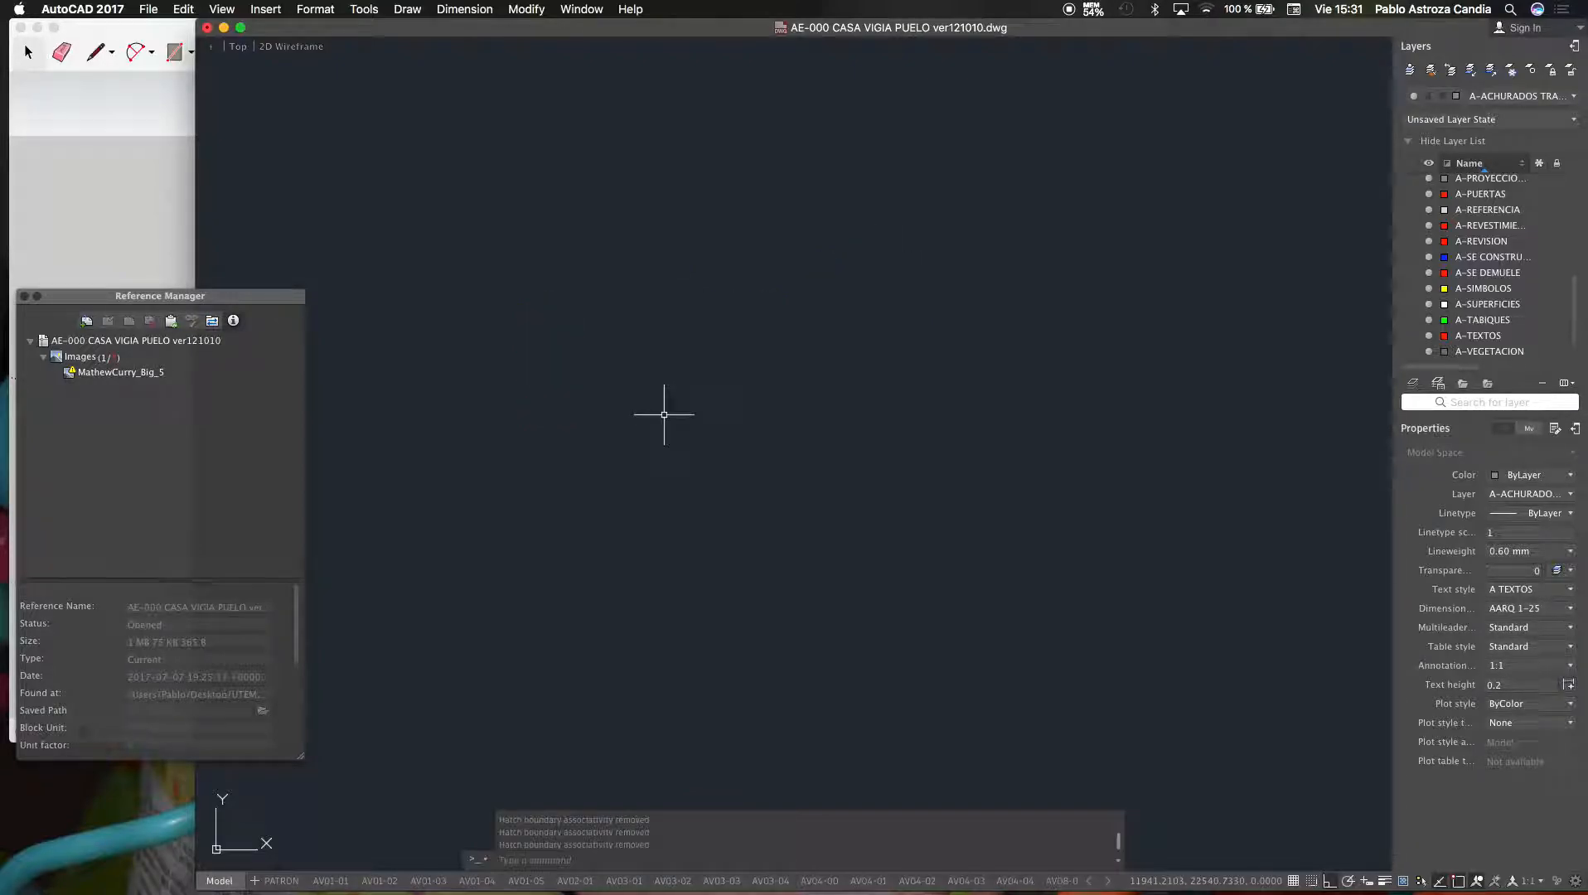
# Zoom to the drawing extents and measure the distance between axes 3 and 4 on the rescaled roof-level structure plan
pyautogui.write('z')
pyautogui.press('Return')
pyautogui.write('e')
pyautogui.press('Return')
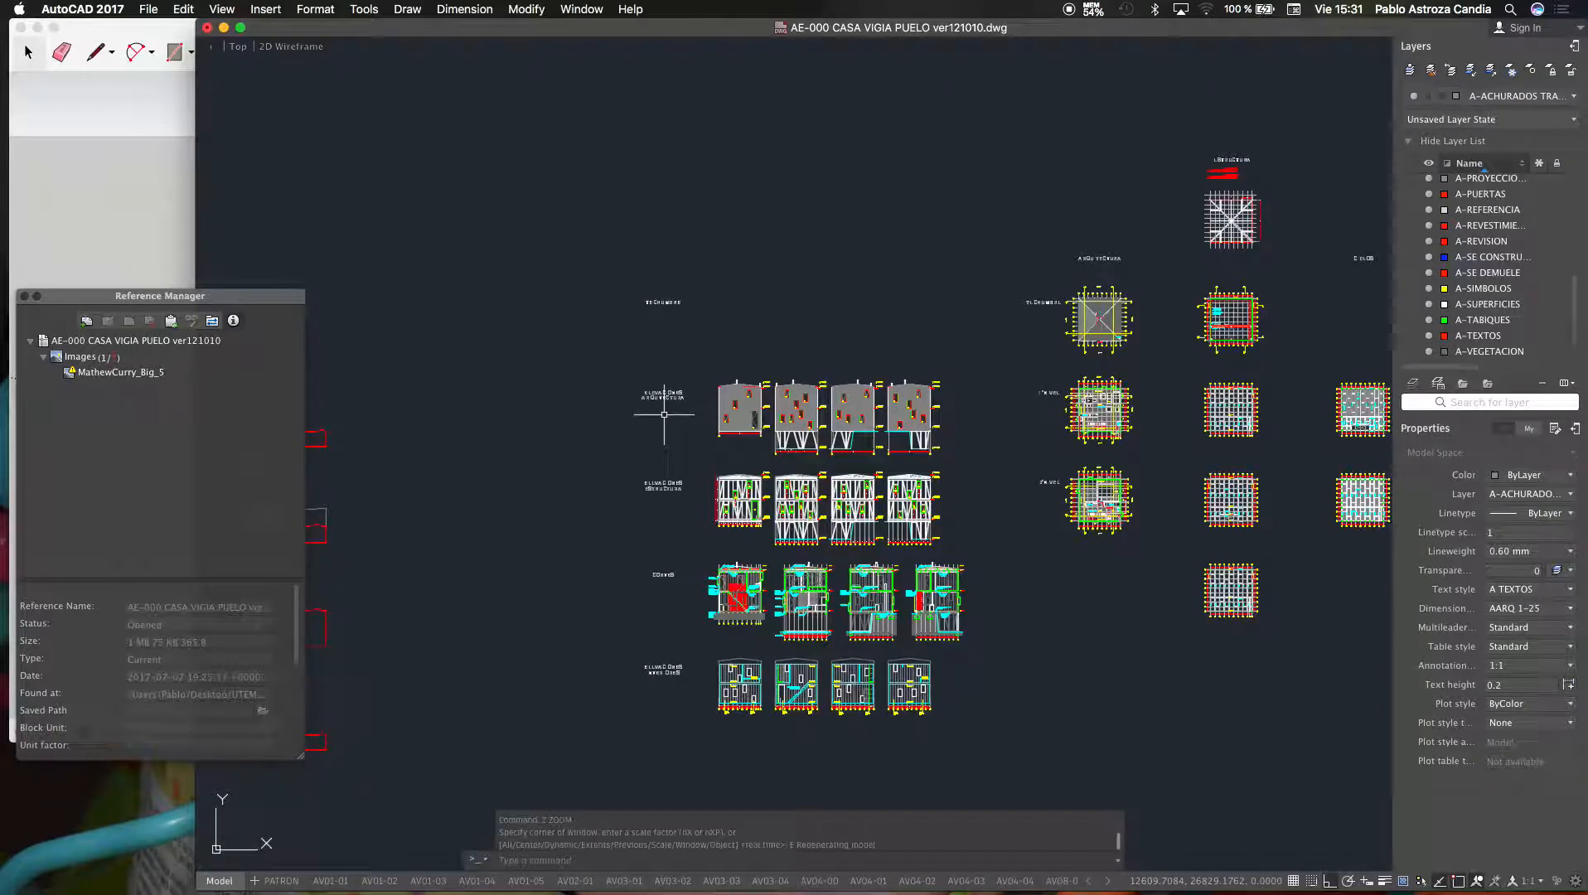
pyautogui.scroll(9, 1142, 324)
pyautogui.scroll(-5, 705, 360)
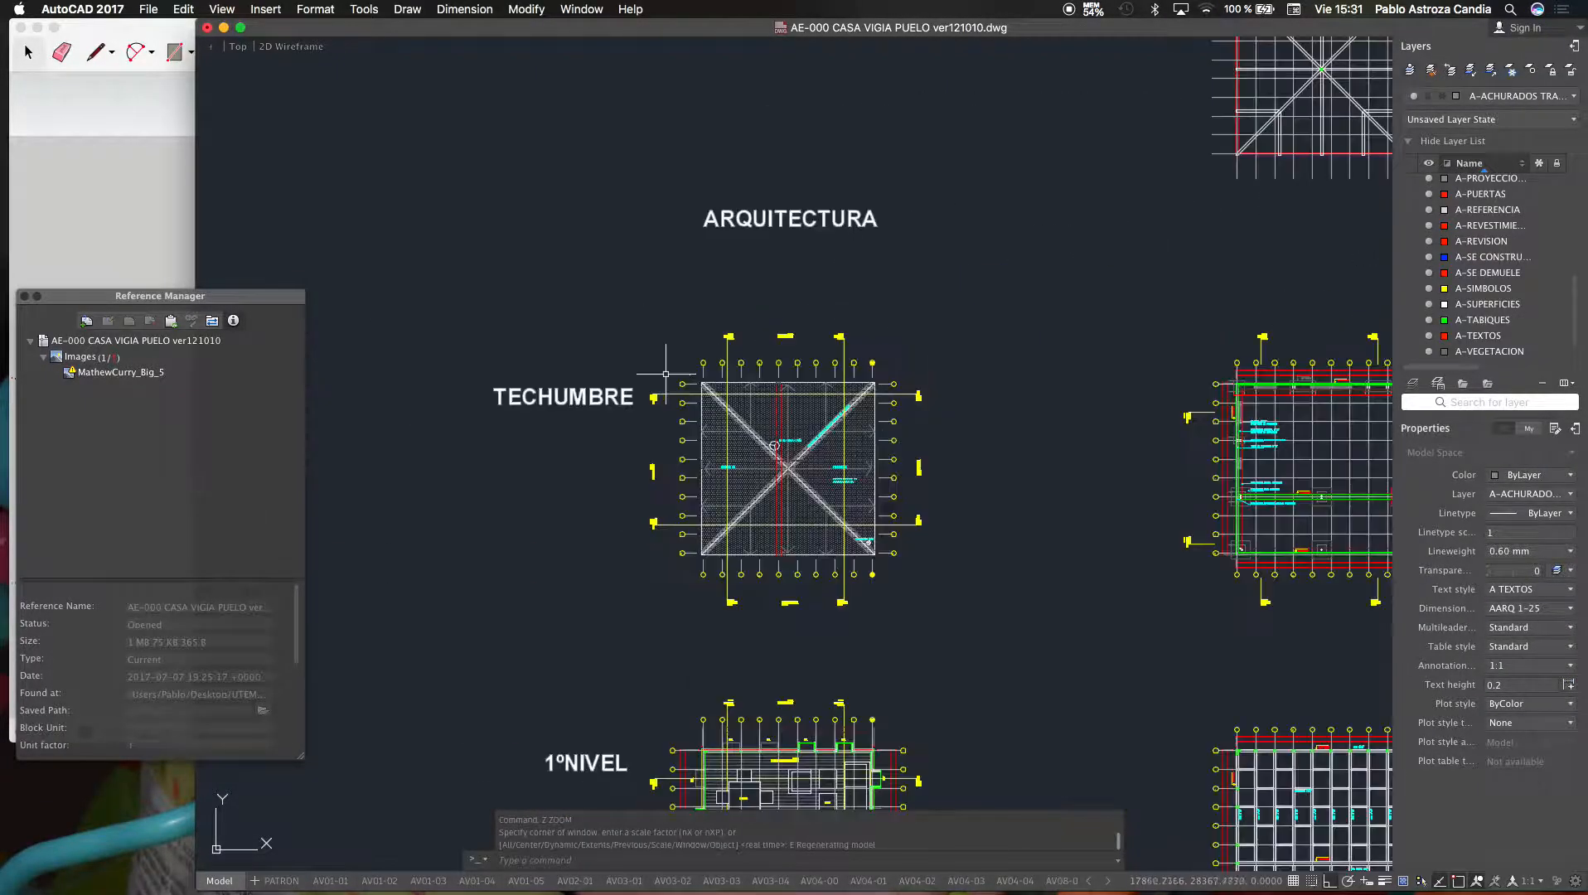
pyautogui.scroll(10, 1306, 367)
pyautogui.write('di')
pyautogui.press('Return')
pyautogui.click(717, 372)
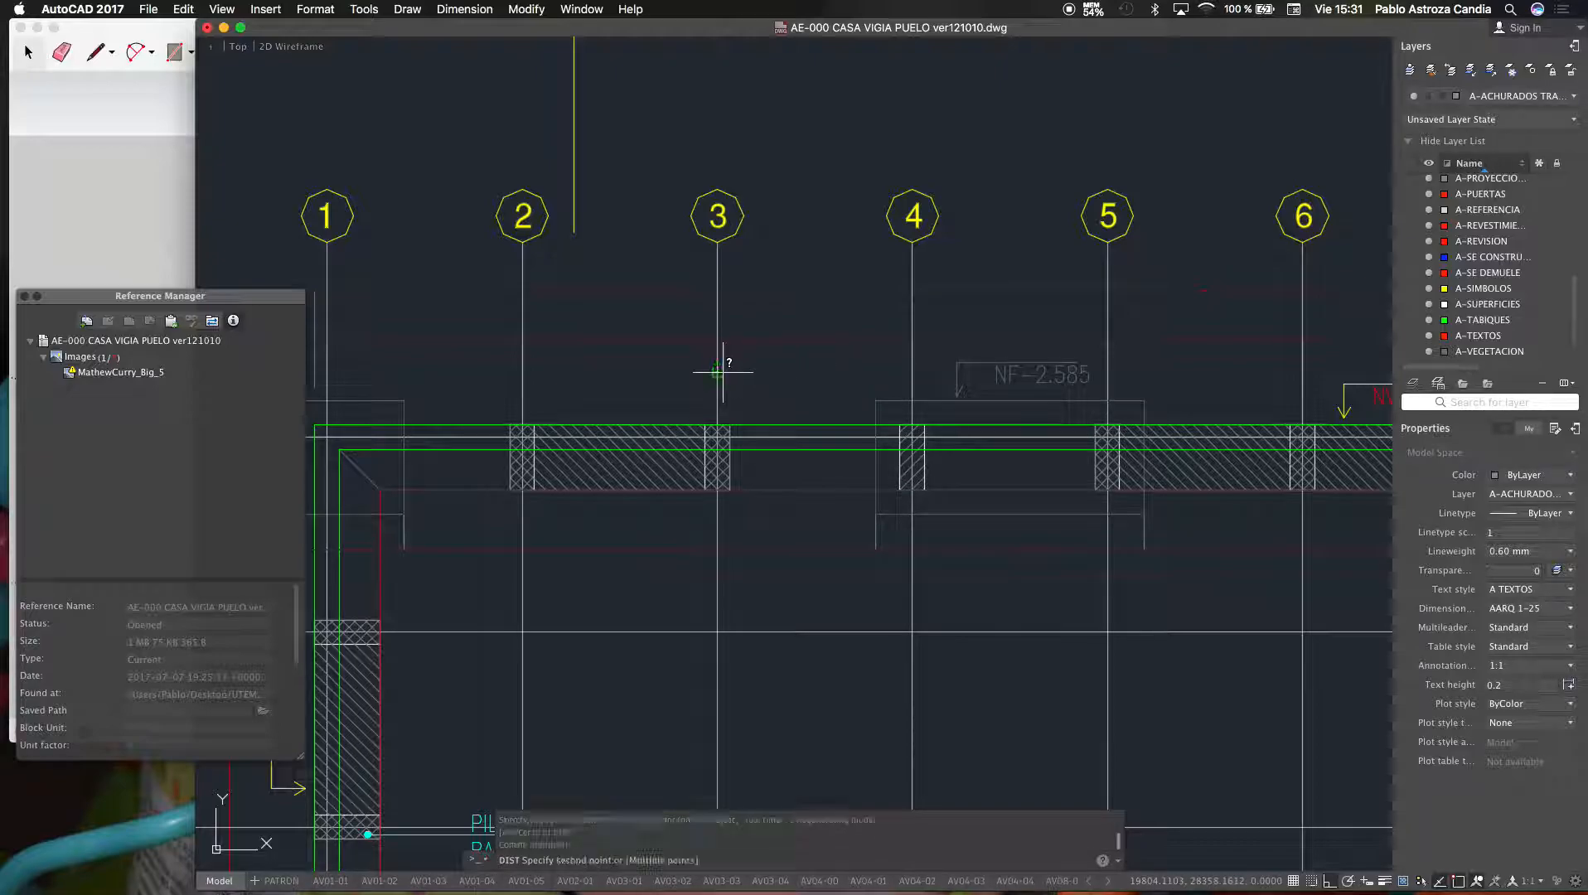
pyautogui.click(911, 376)
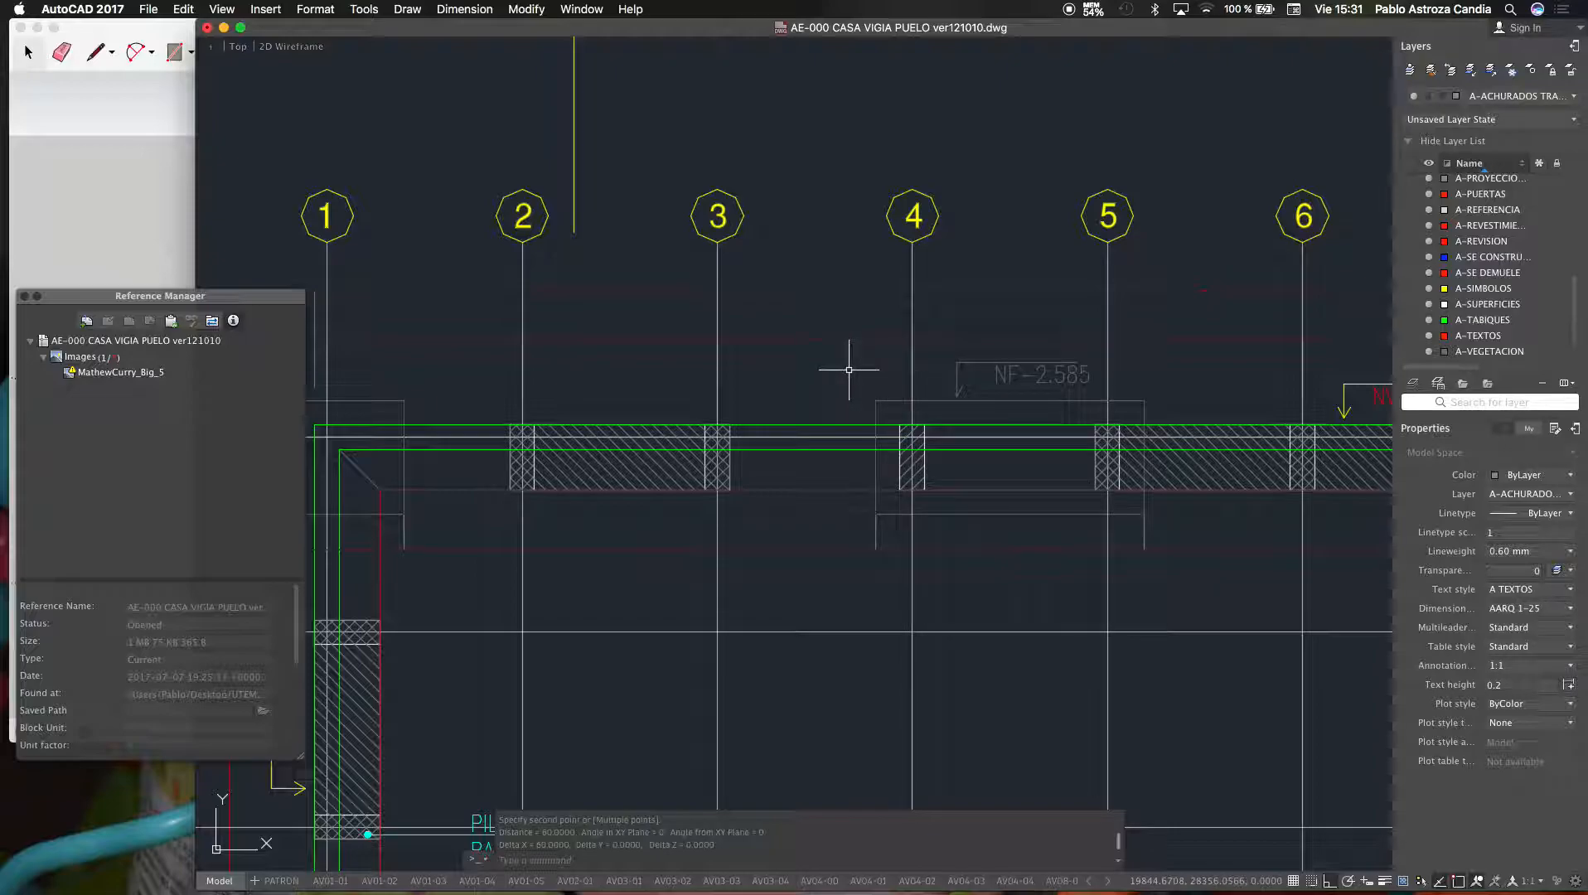
# Save the rescaled house drawing under its existing file name
pyautogui.scroll(-10, 845, 366)
pyautogui.scroll(-3, 854, 361)
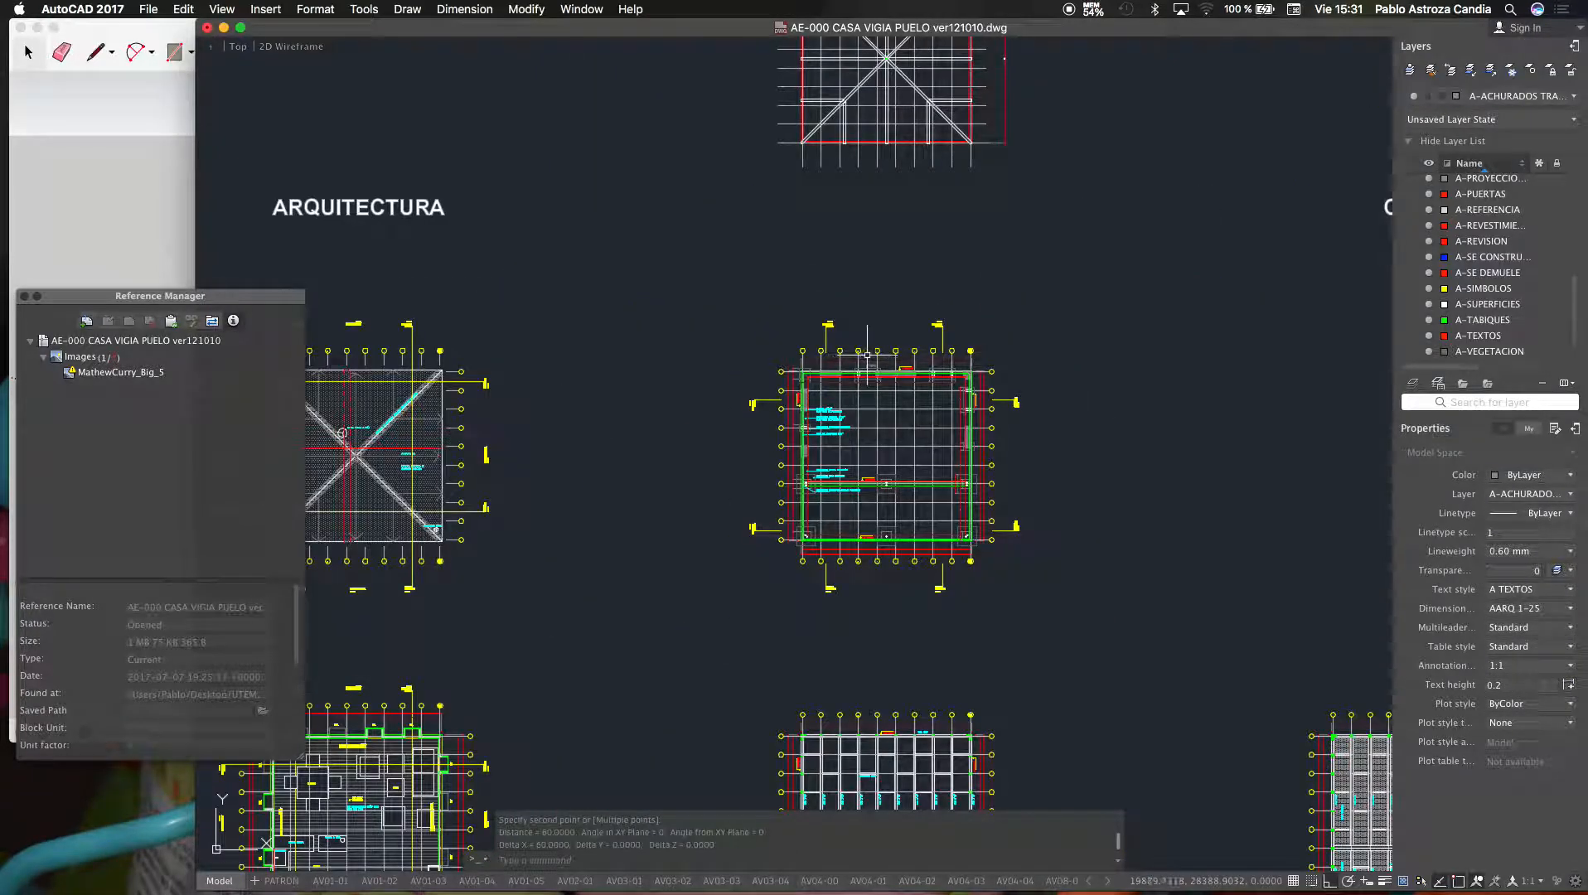
pyautogui.scroll(-4, 896, 323)
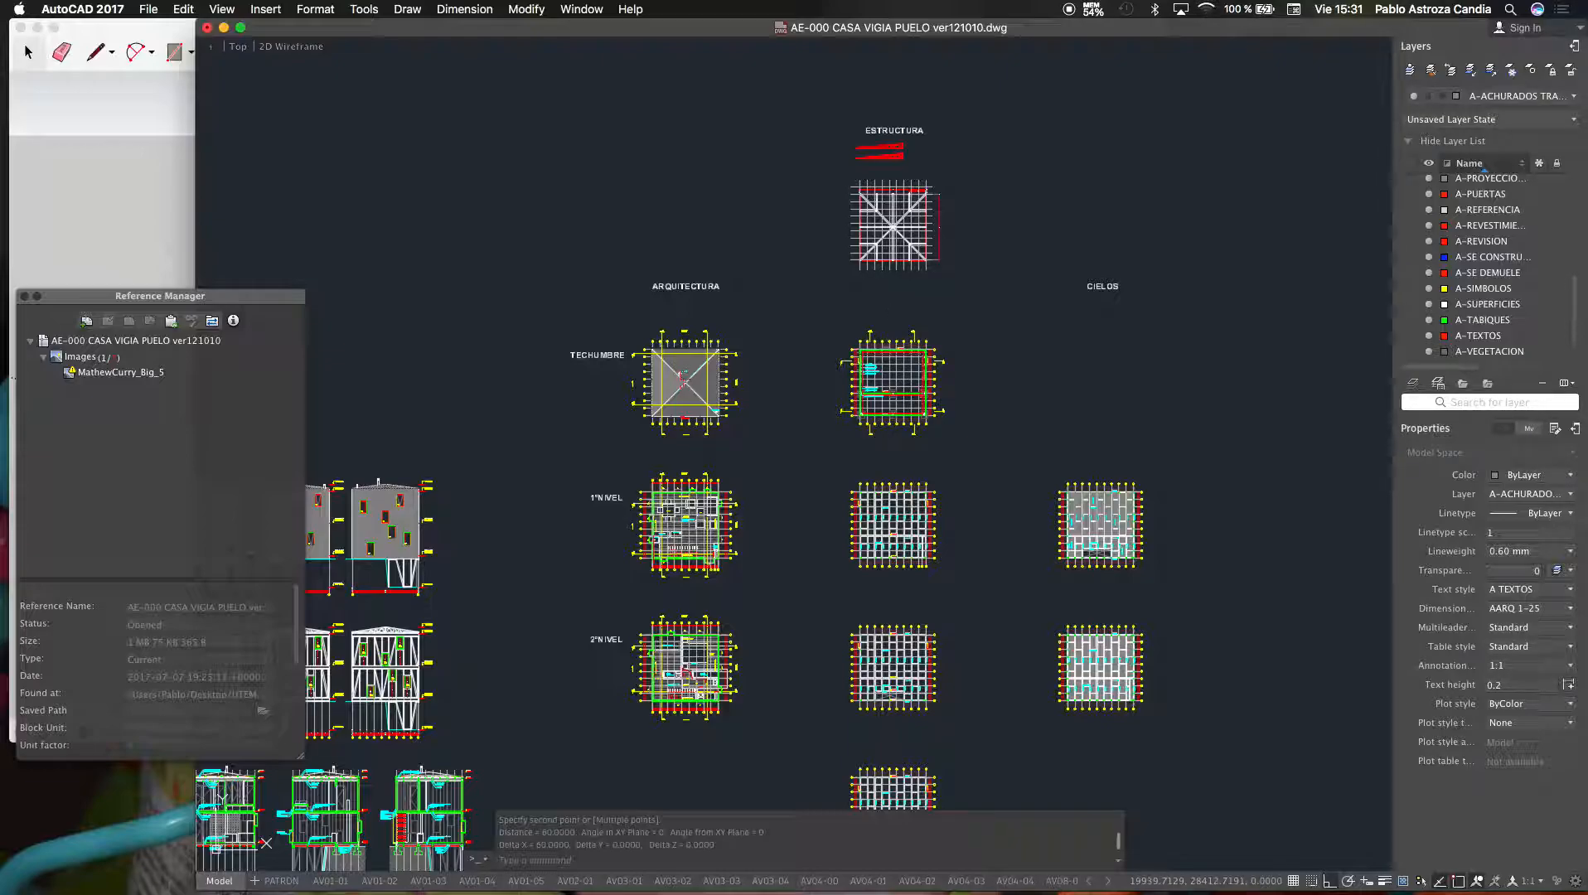
pyautogui.press('super+s')
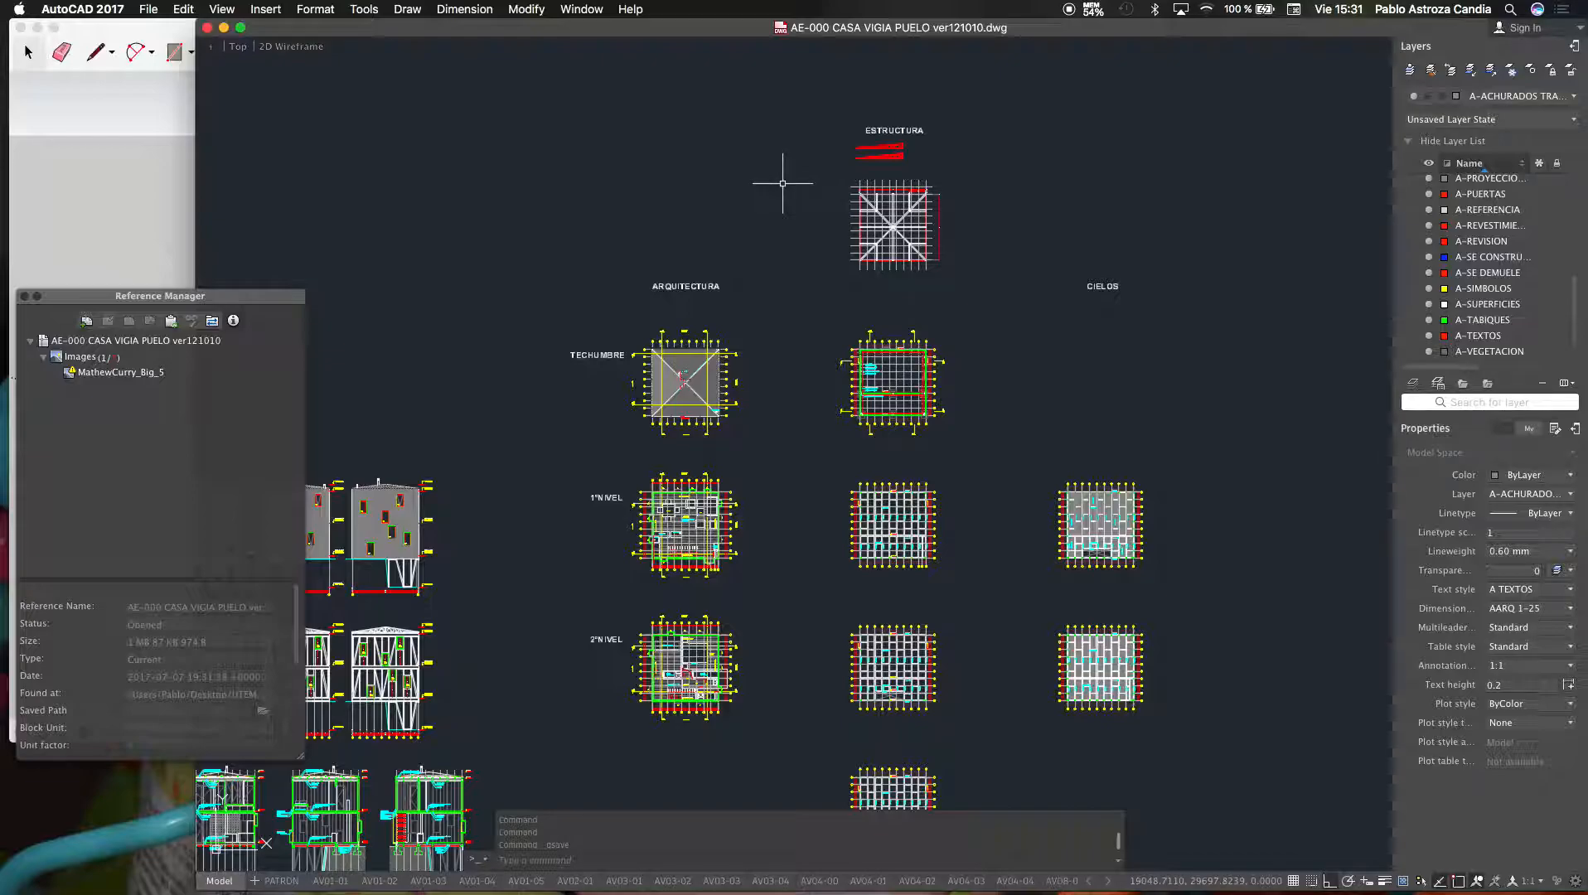
# Switch to SketchUp, enlarge the model window to fill the screen and delete the default human figure near the origin
pyautogui.click(218, 152)
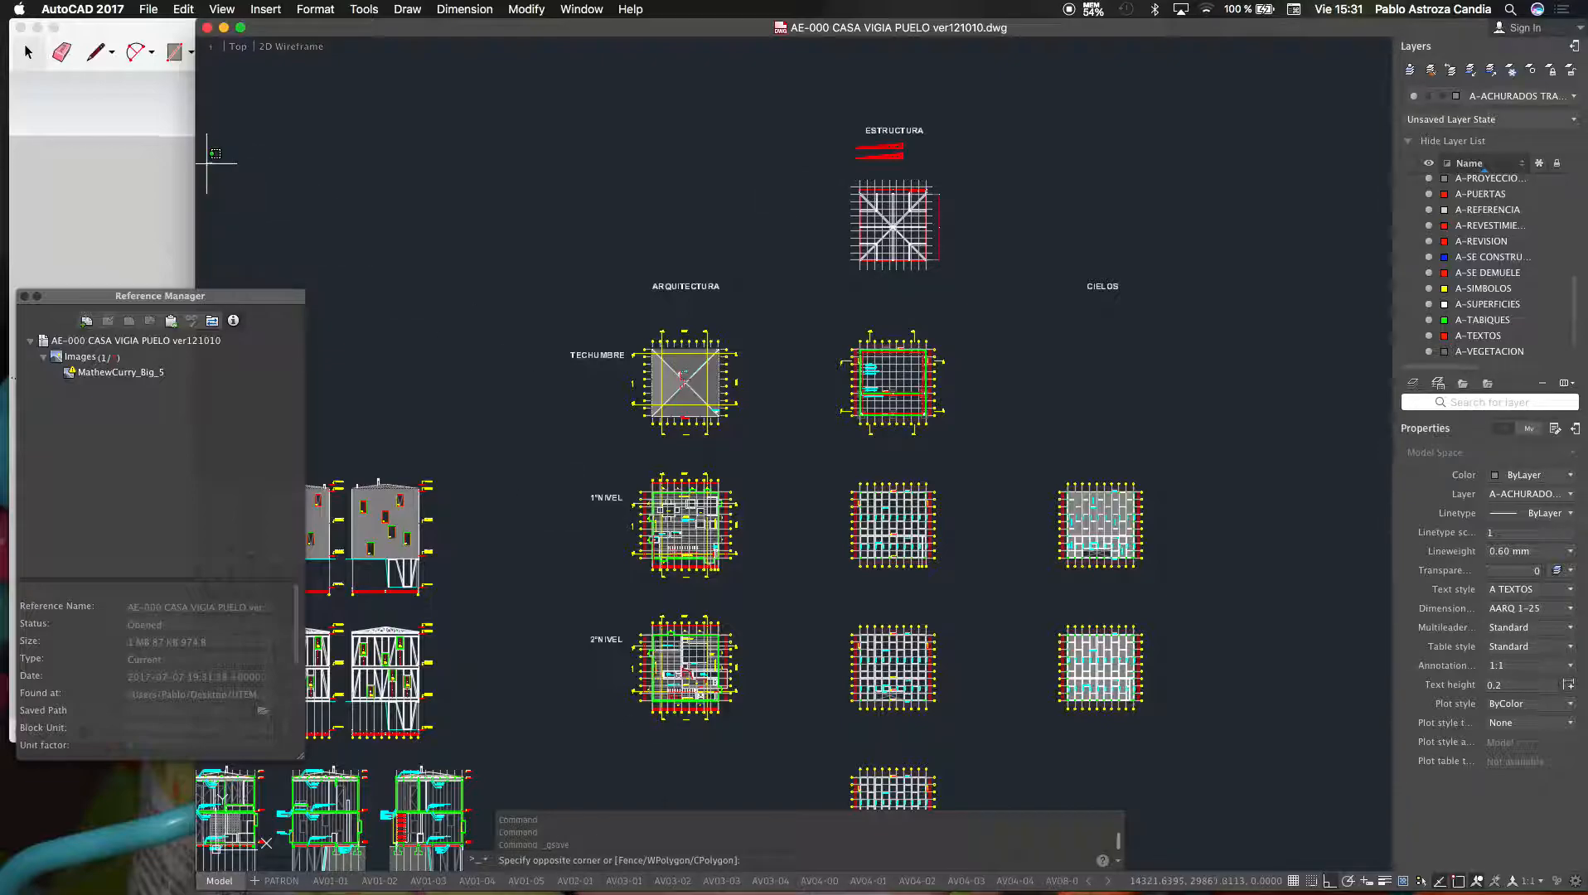
pyautogui.click(156, 165)
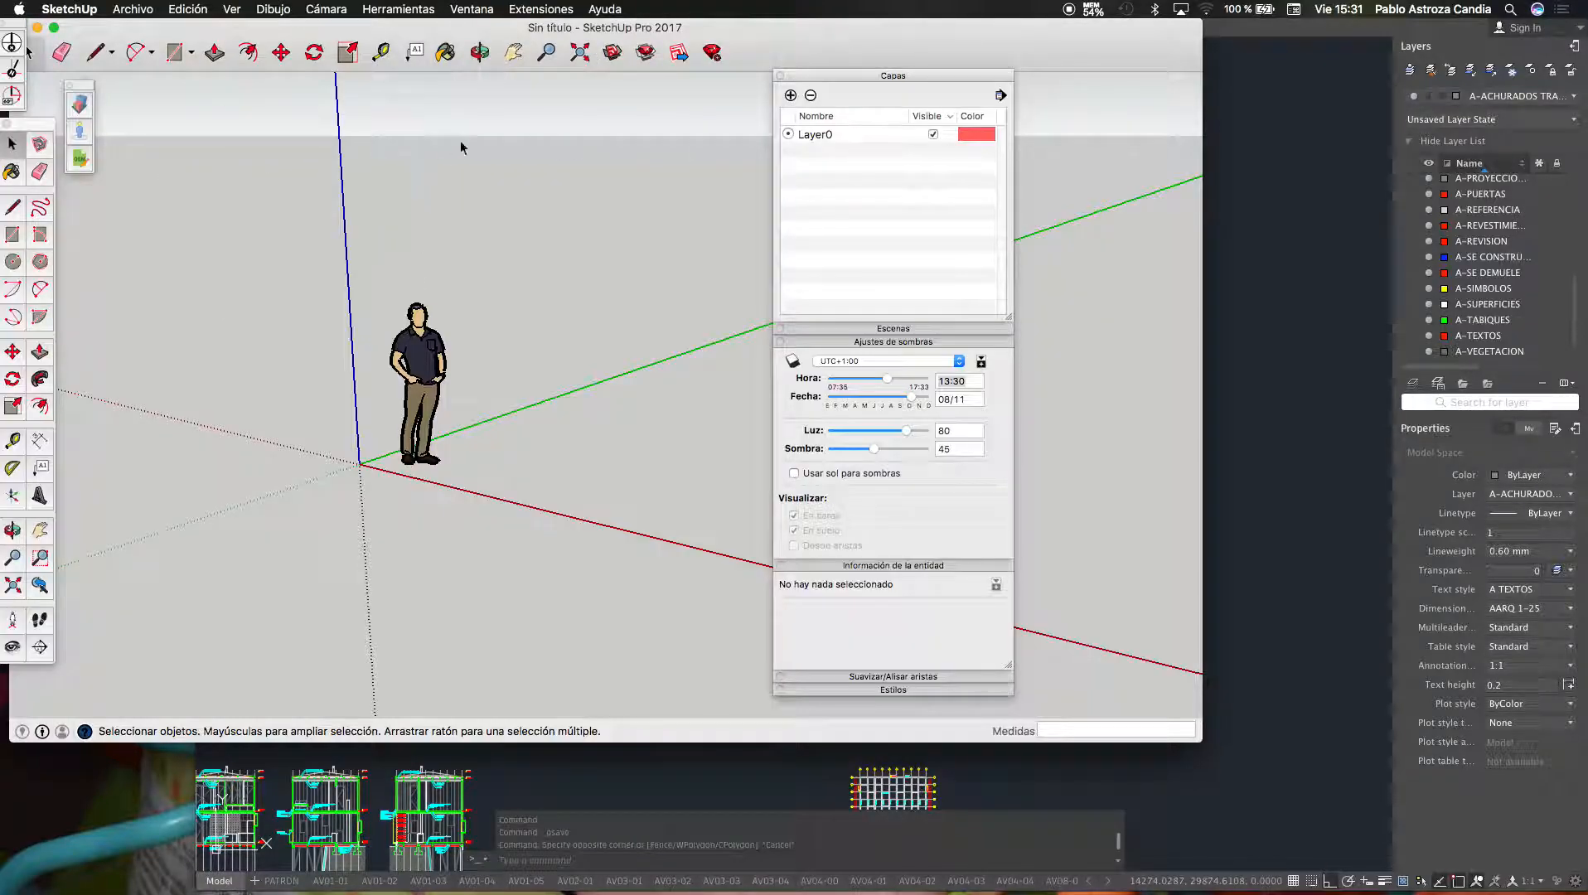
pyautogui.moveTo(1205, 739)
pyautogui.mouseDown()
pyautogui.moveTo(1367, 854)
pyautogui.moveTo(1584, 891)
pyautogui.mouseUp()
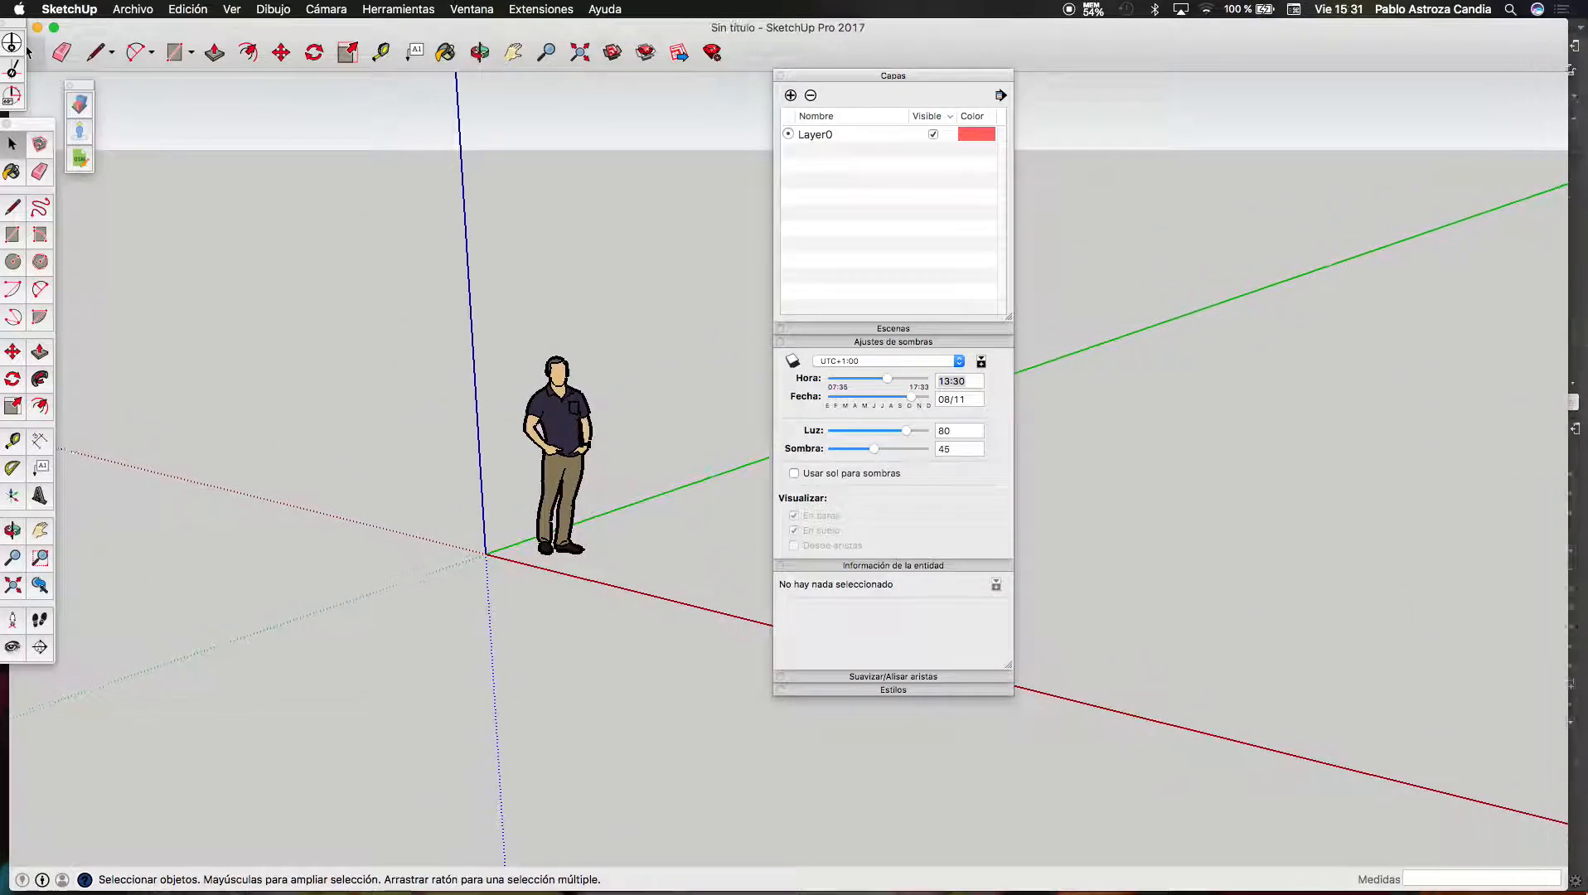
pyautogui.click(585, 444)
pyautogui.press('Delete')
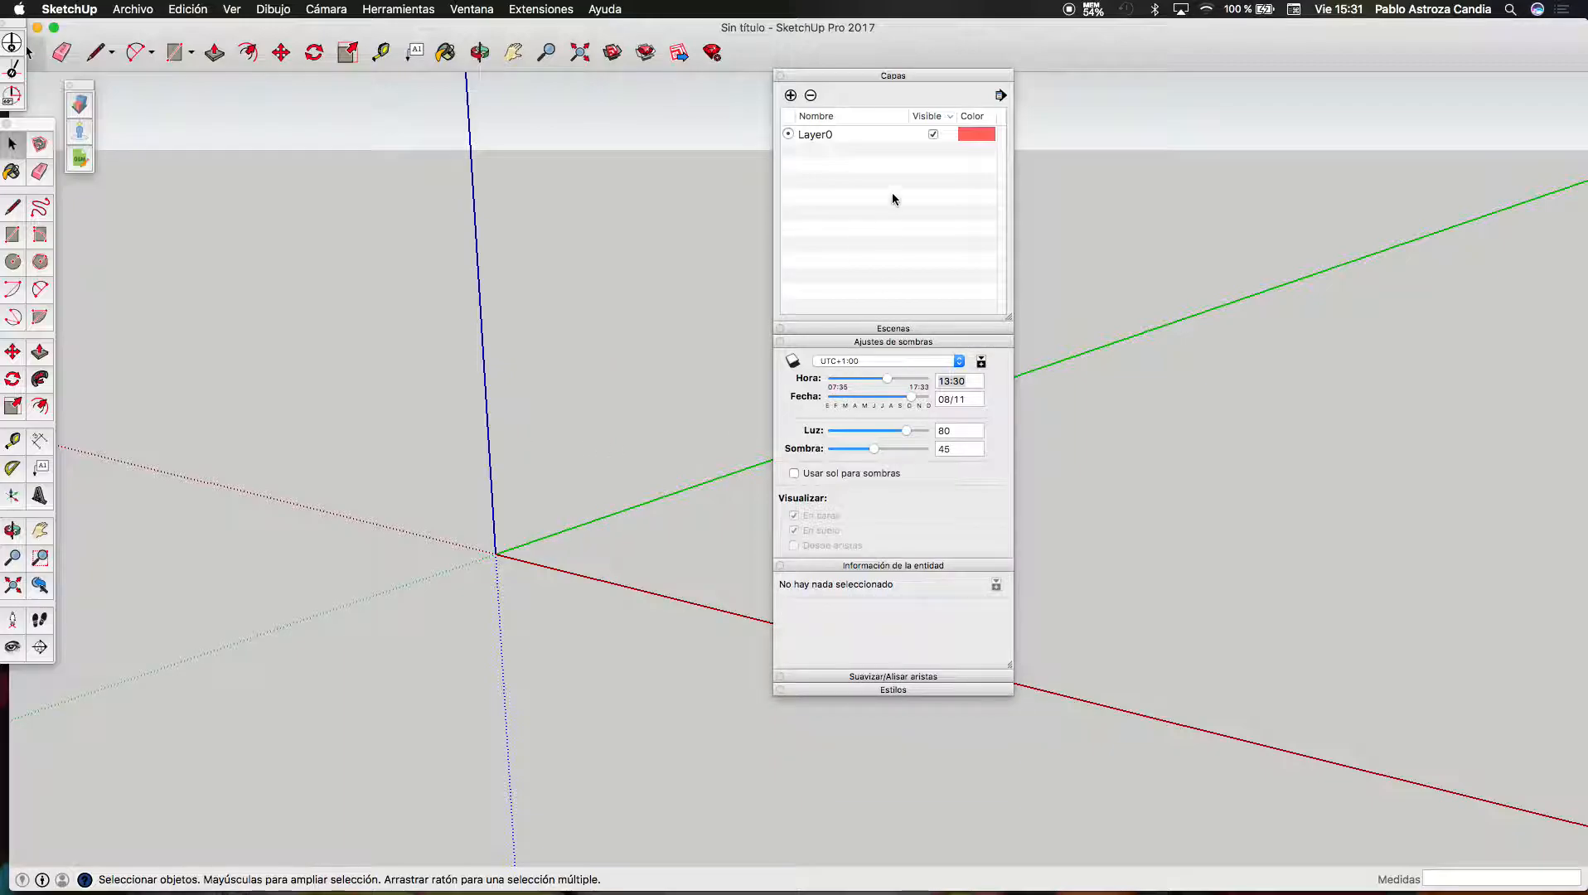
# Turn off profile edges (Perfiles) in the current style and move the stacked panels clear of the modelling area
pyautogui.click(887, 342)
pyautogui.click(918, 481)
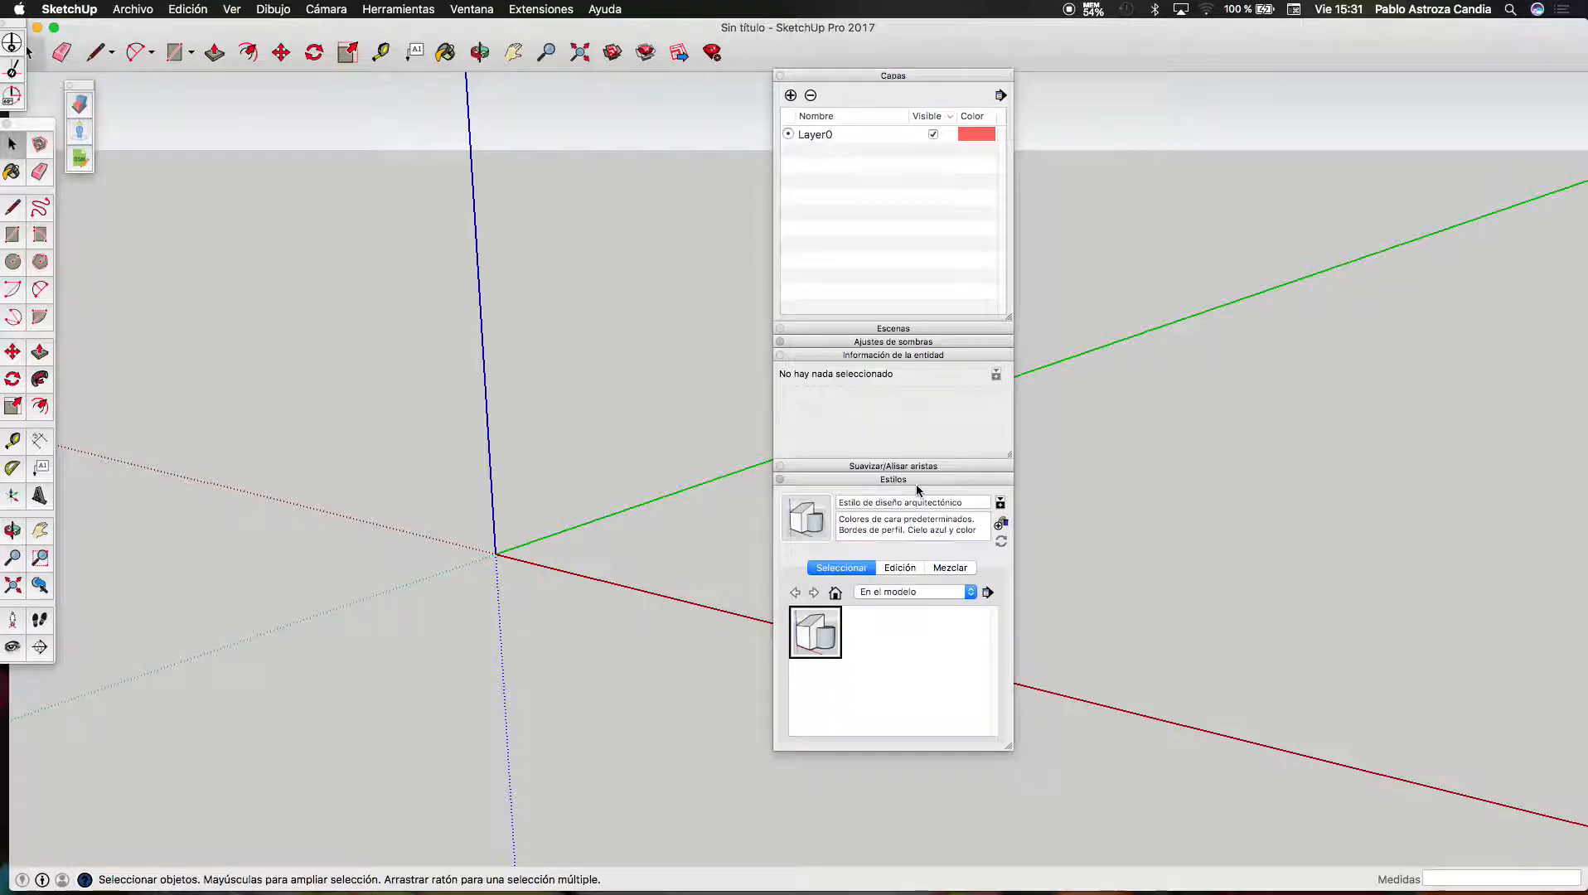
pyautogui.click(899, 569)
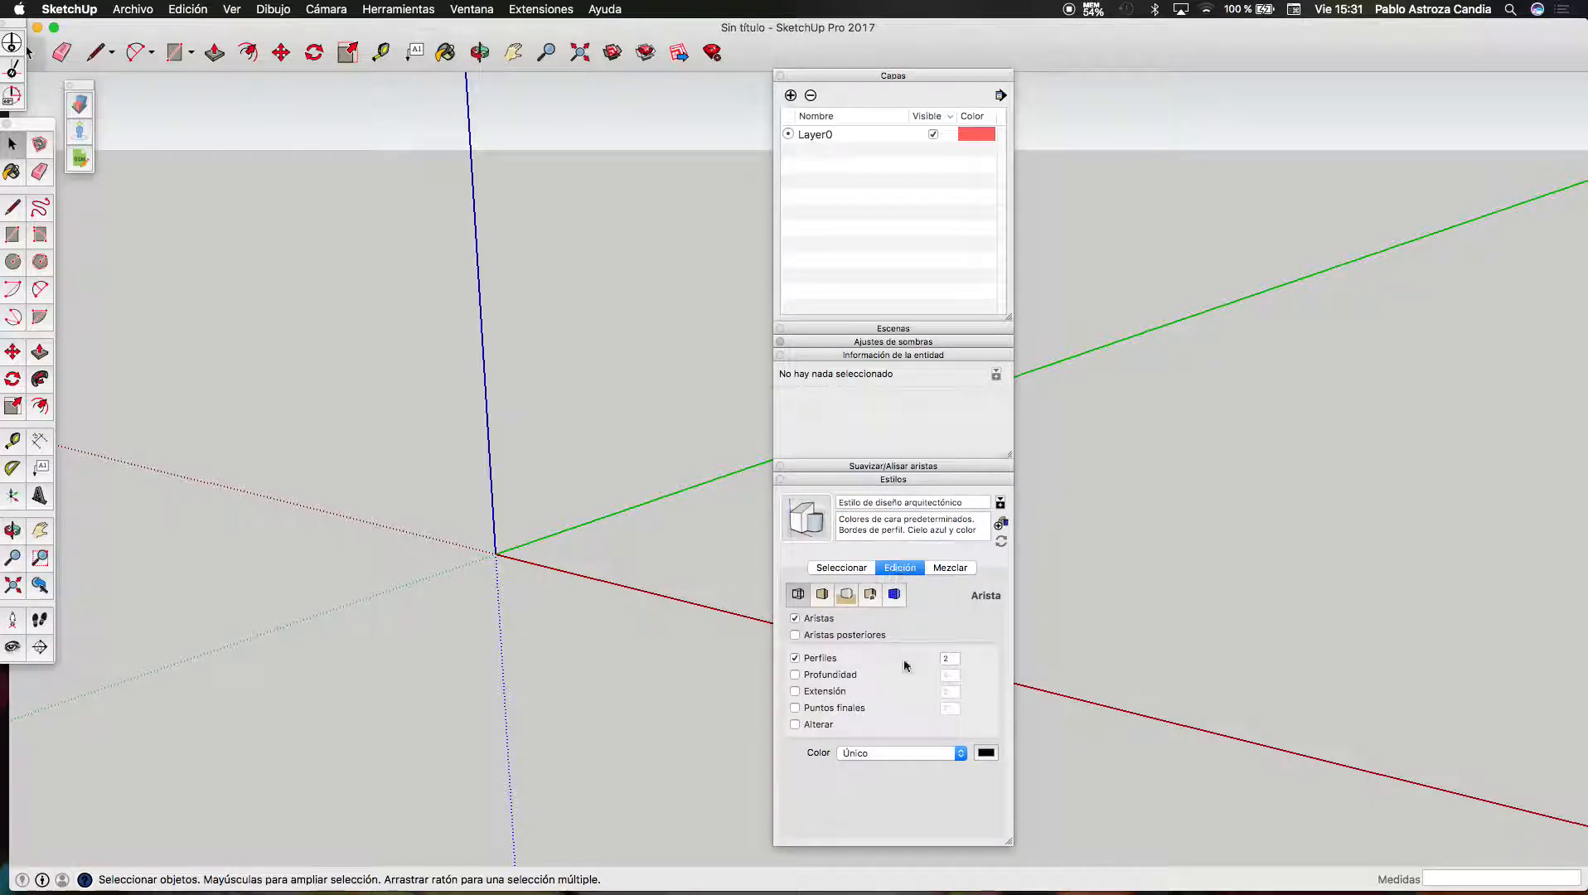
pyautogui.click(794, 659)
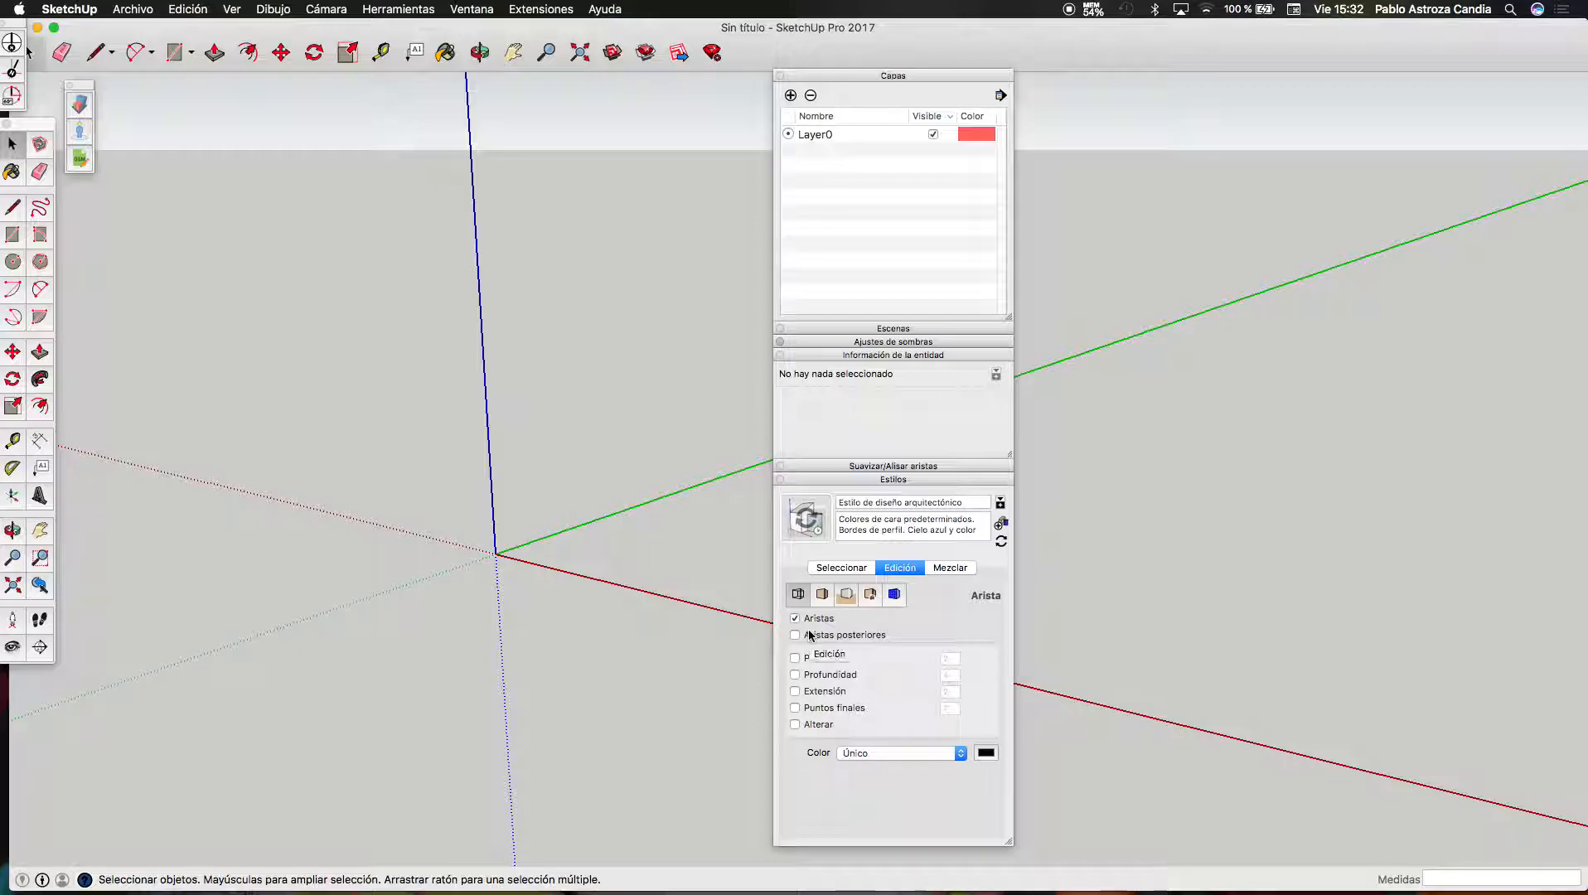
pyautogui.moveTo(935, 78); pyautogui.dragTo(1457, 63)
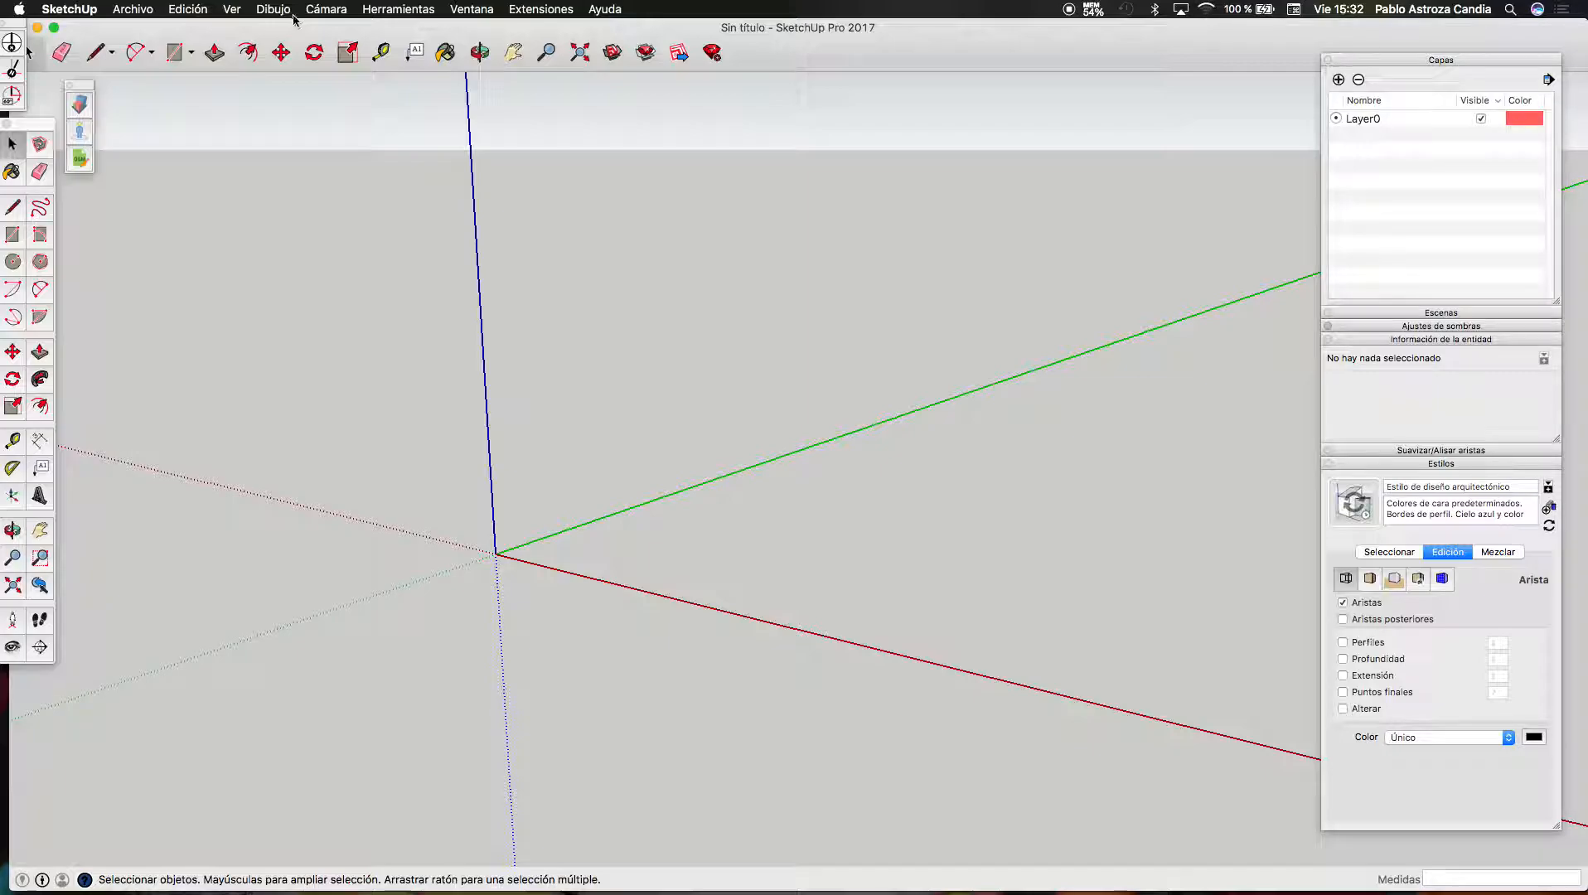
# Set the model's length units to centimetres (Centímetros) with a length snapping interval of 1 cm
pyautogui.click(472, 9)
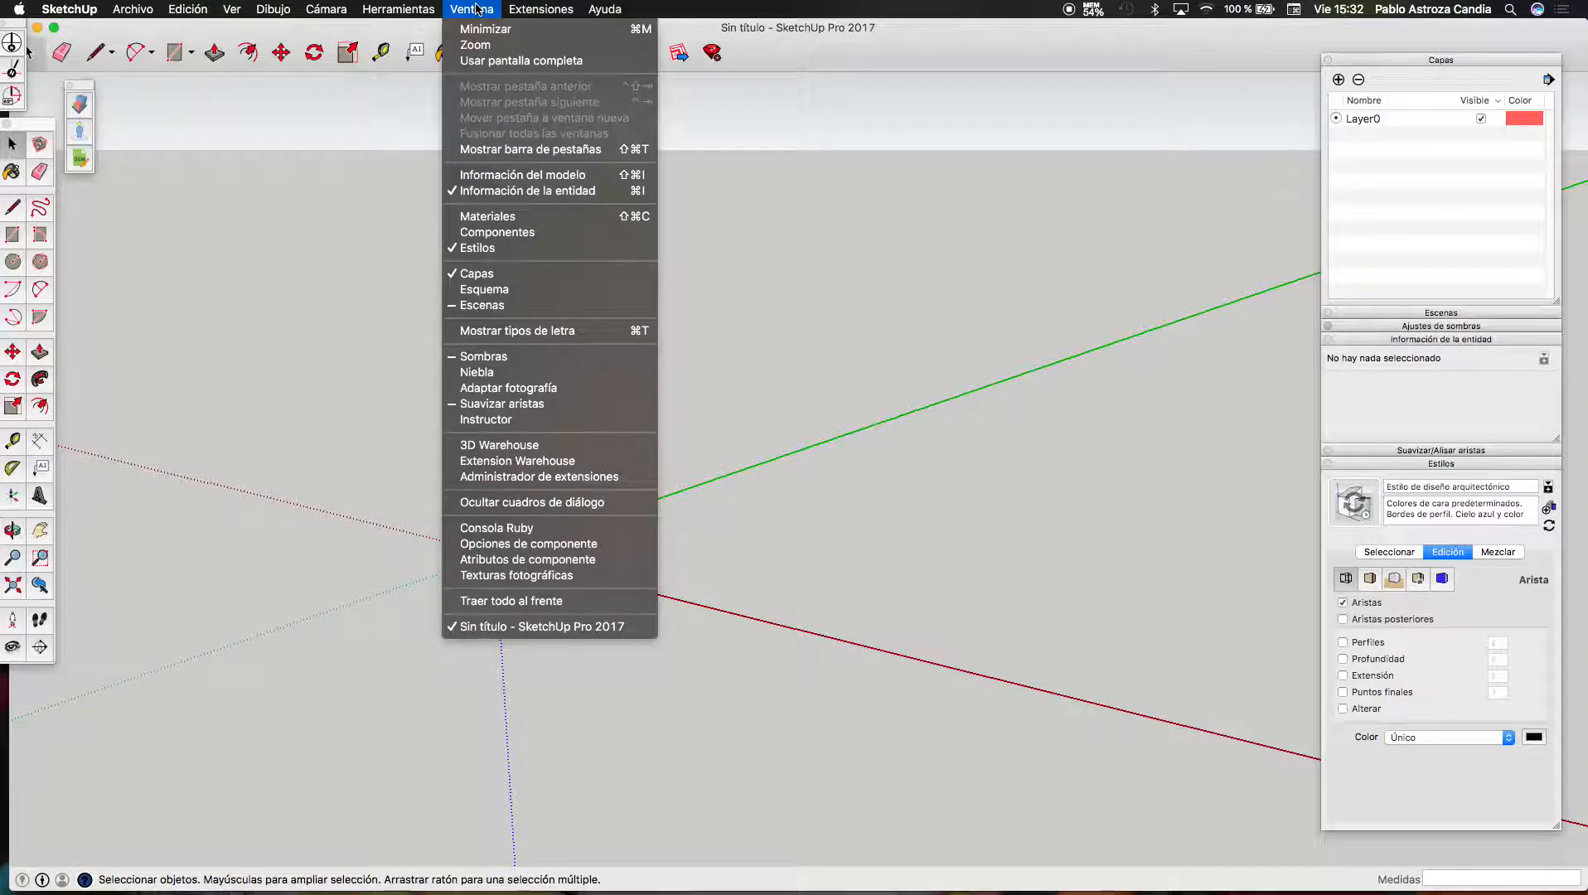
pyautogui.click(511, 175)
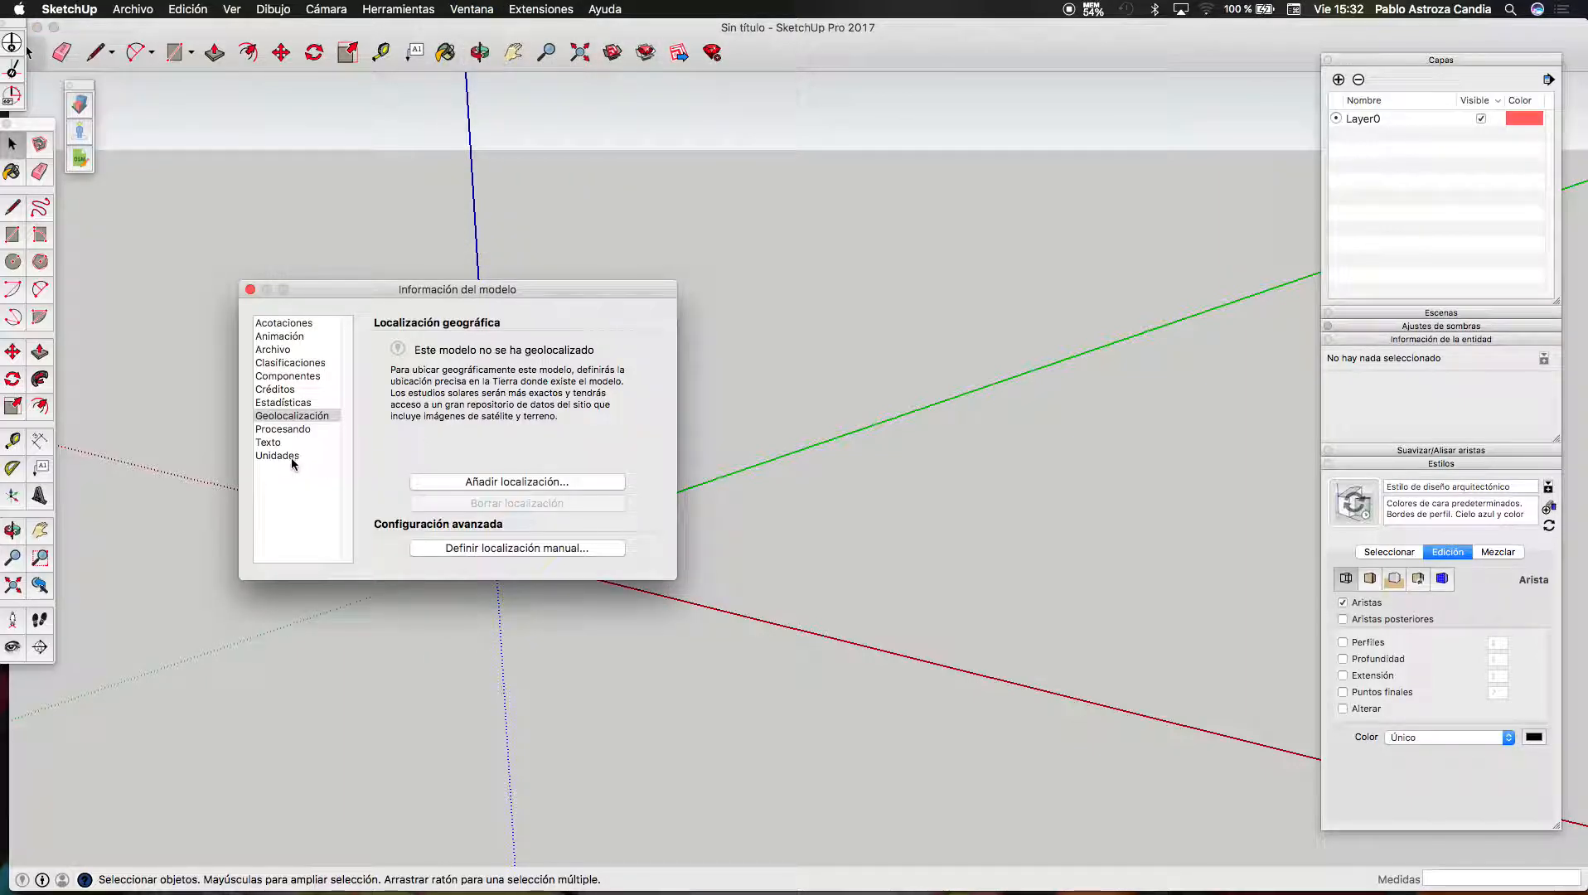
pyautogui.click(286, 456)
pyautogui.click(623, 346)
pyautogui.click(585, 362)
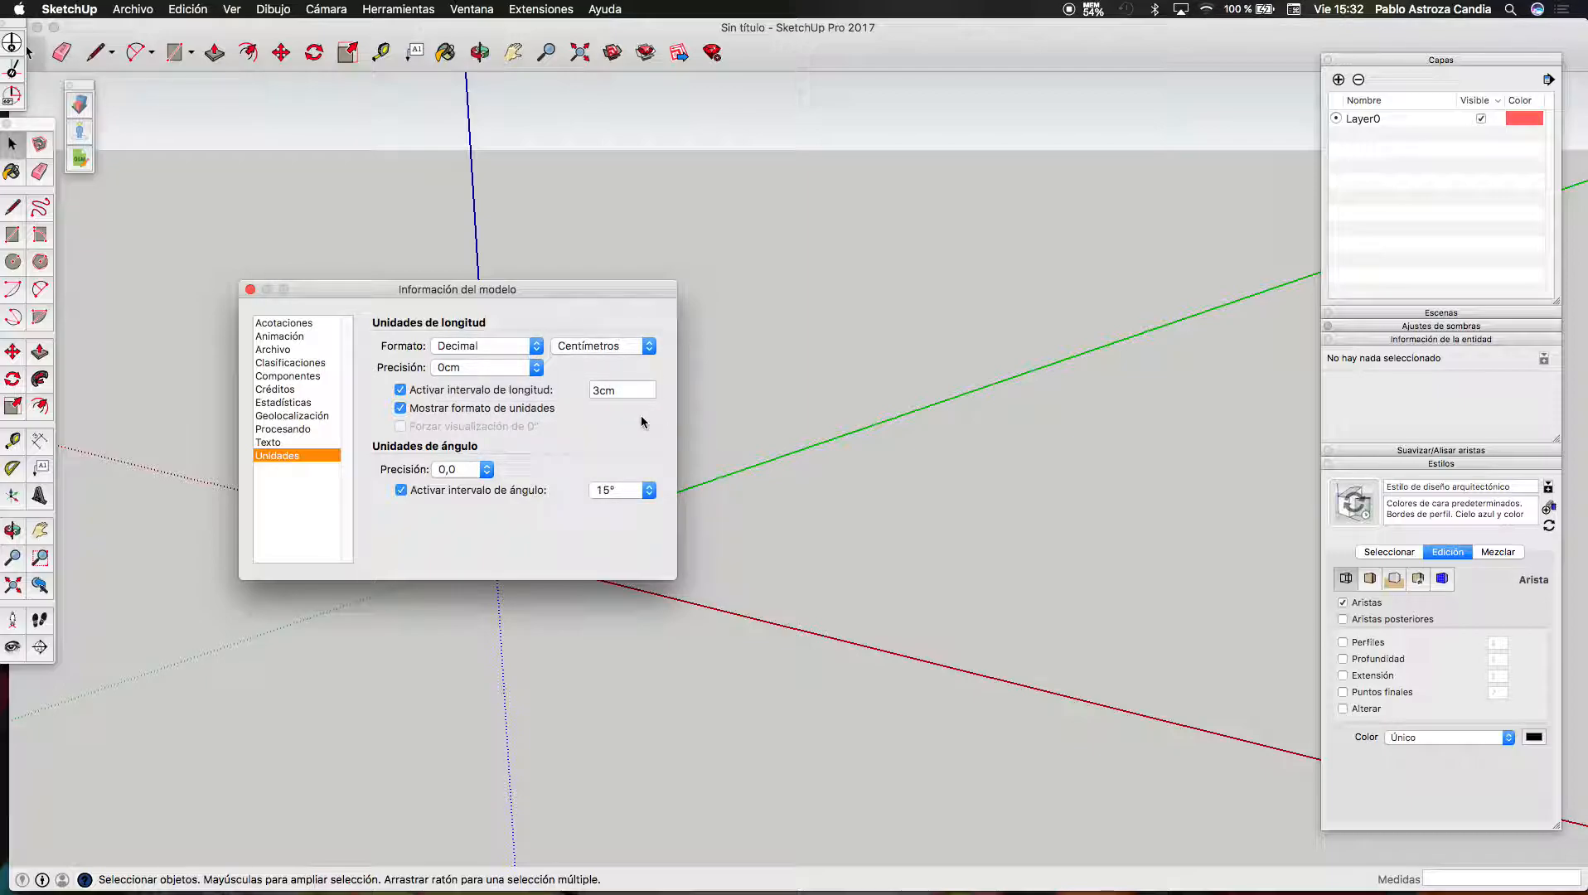
pyautogui.click(596, 392)
pyautogui.write('1')
pyautogui.click(278, 445)
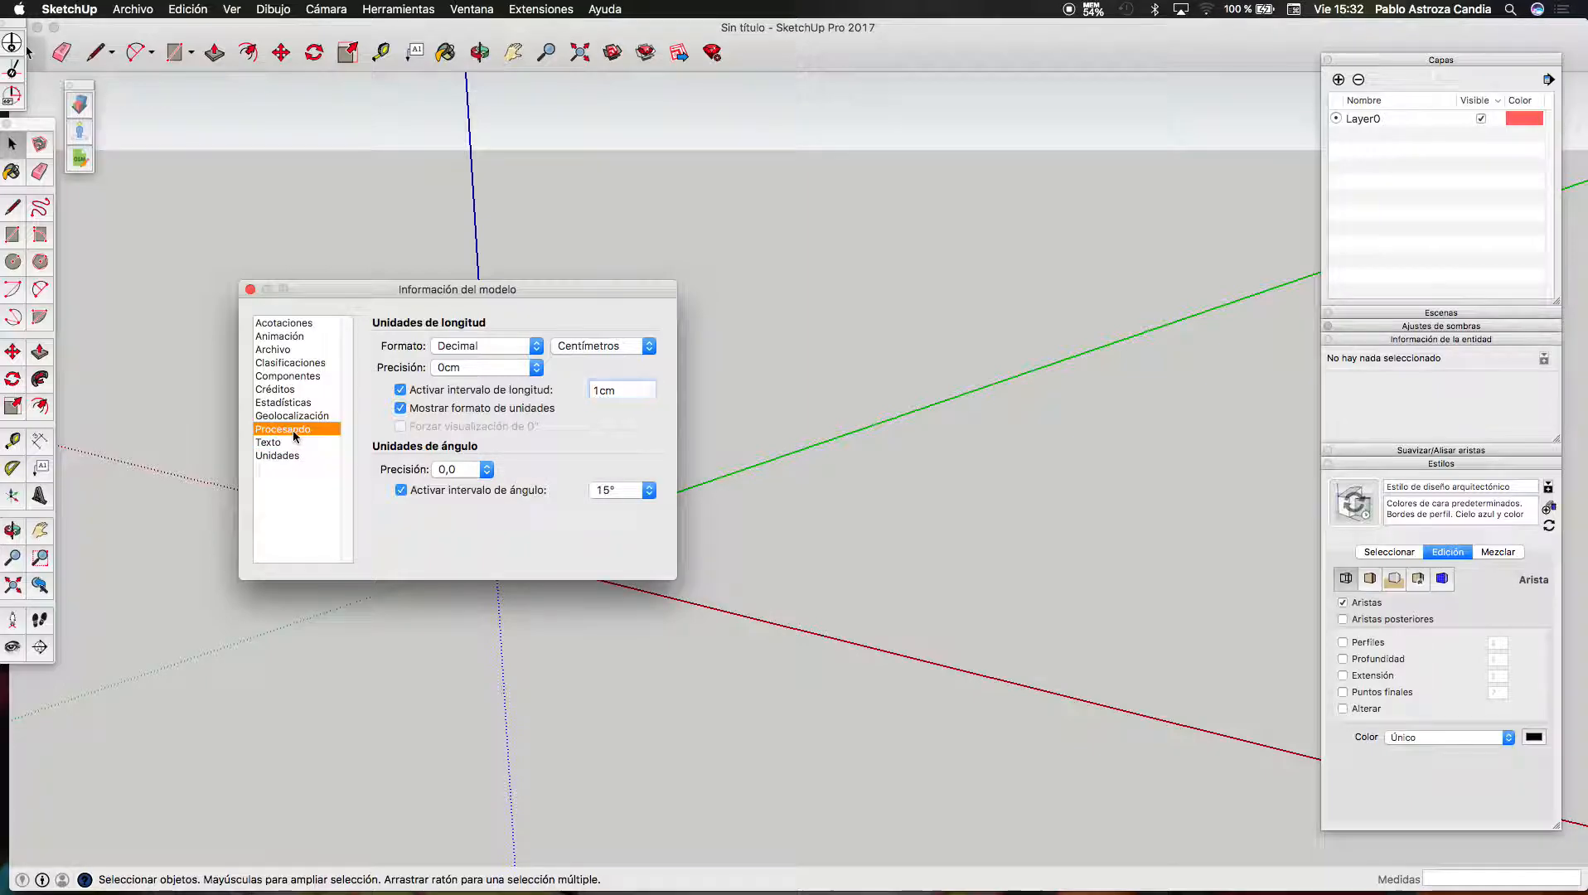
pyautogui.click(250, 288)
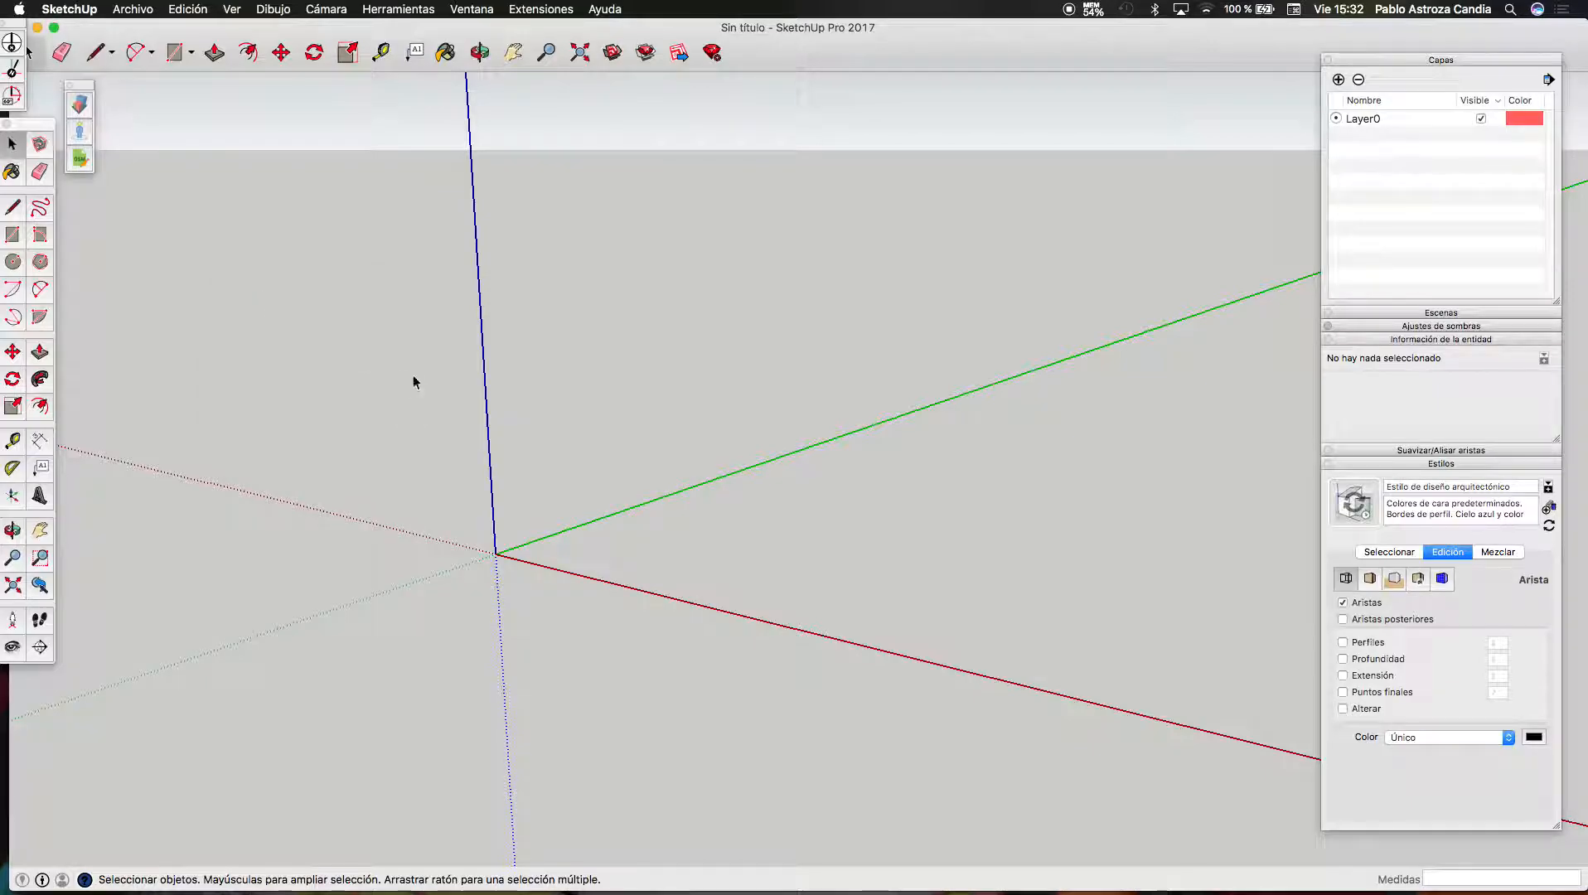
# Switch the camera from perspective to parallel projection (Proyección paralela)
pyautogui.click(329, 12)
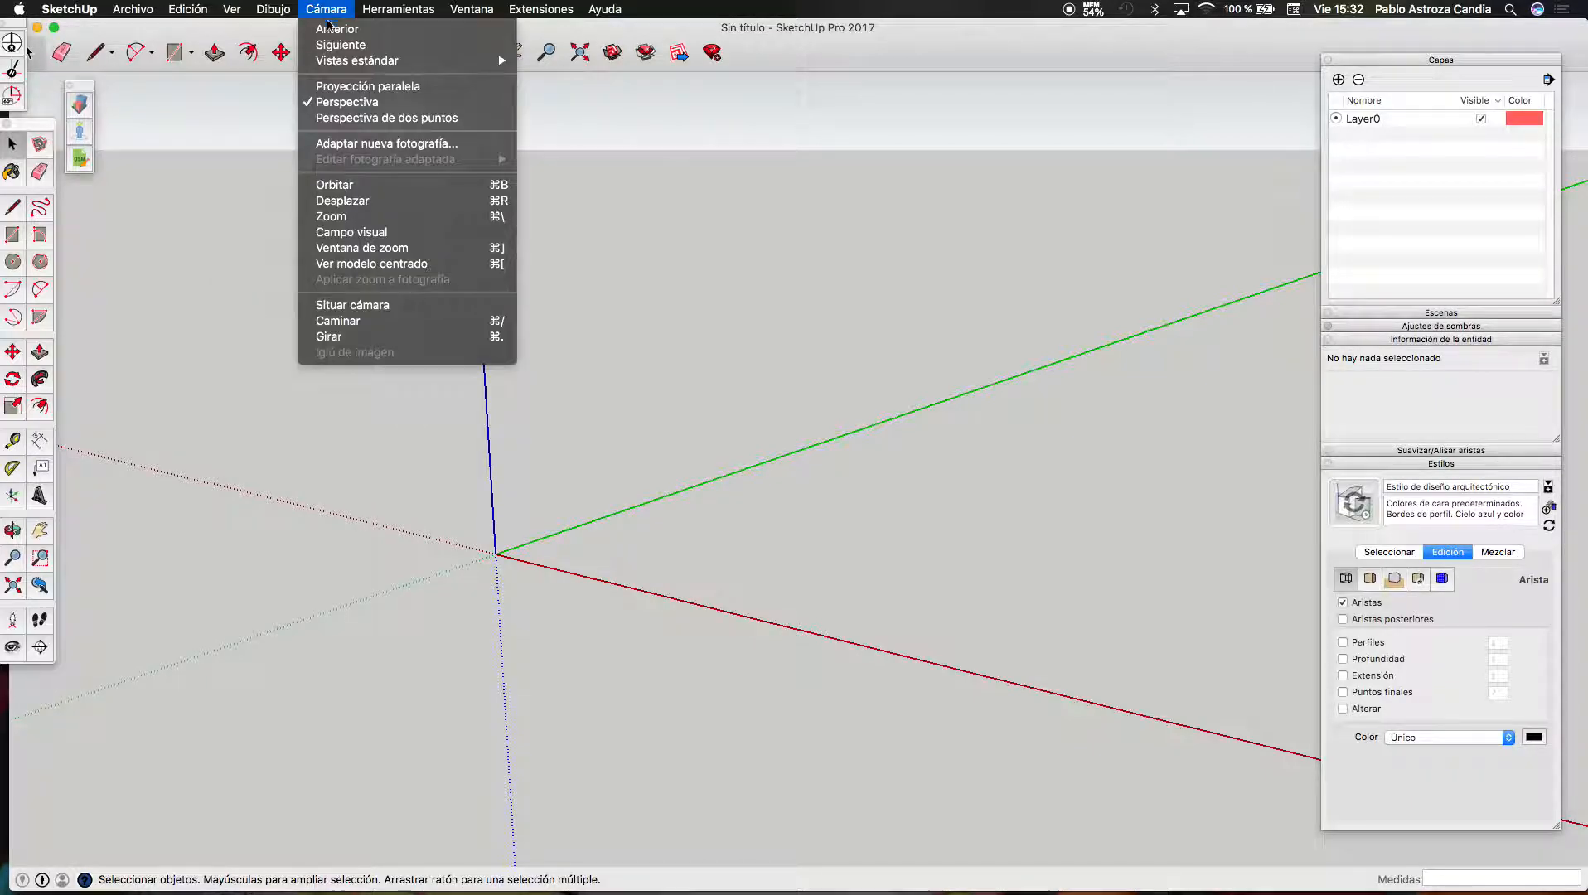
pyautogui.click(344, 86)
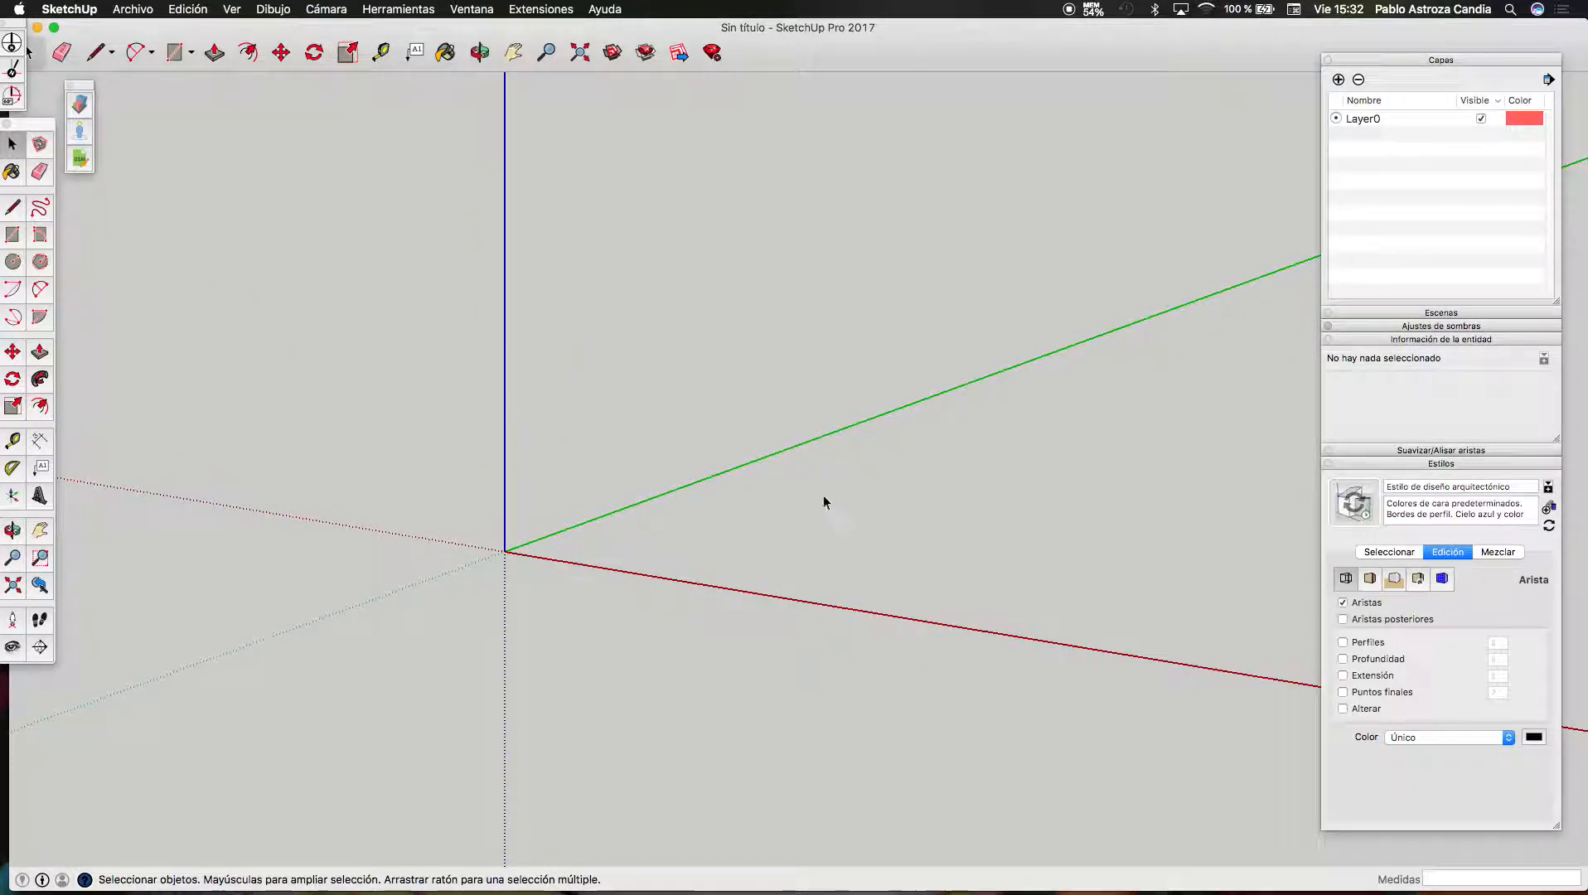
pyautogui.scroll(-4, 569, 539)
pyautogui.scroll(-1, 532, 525)
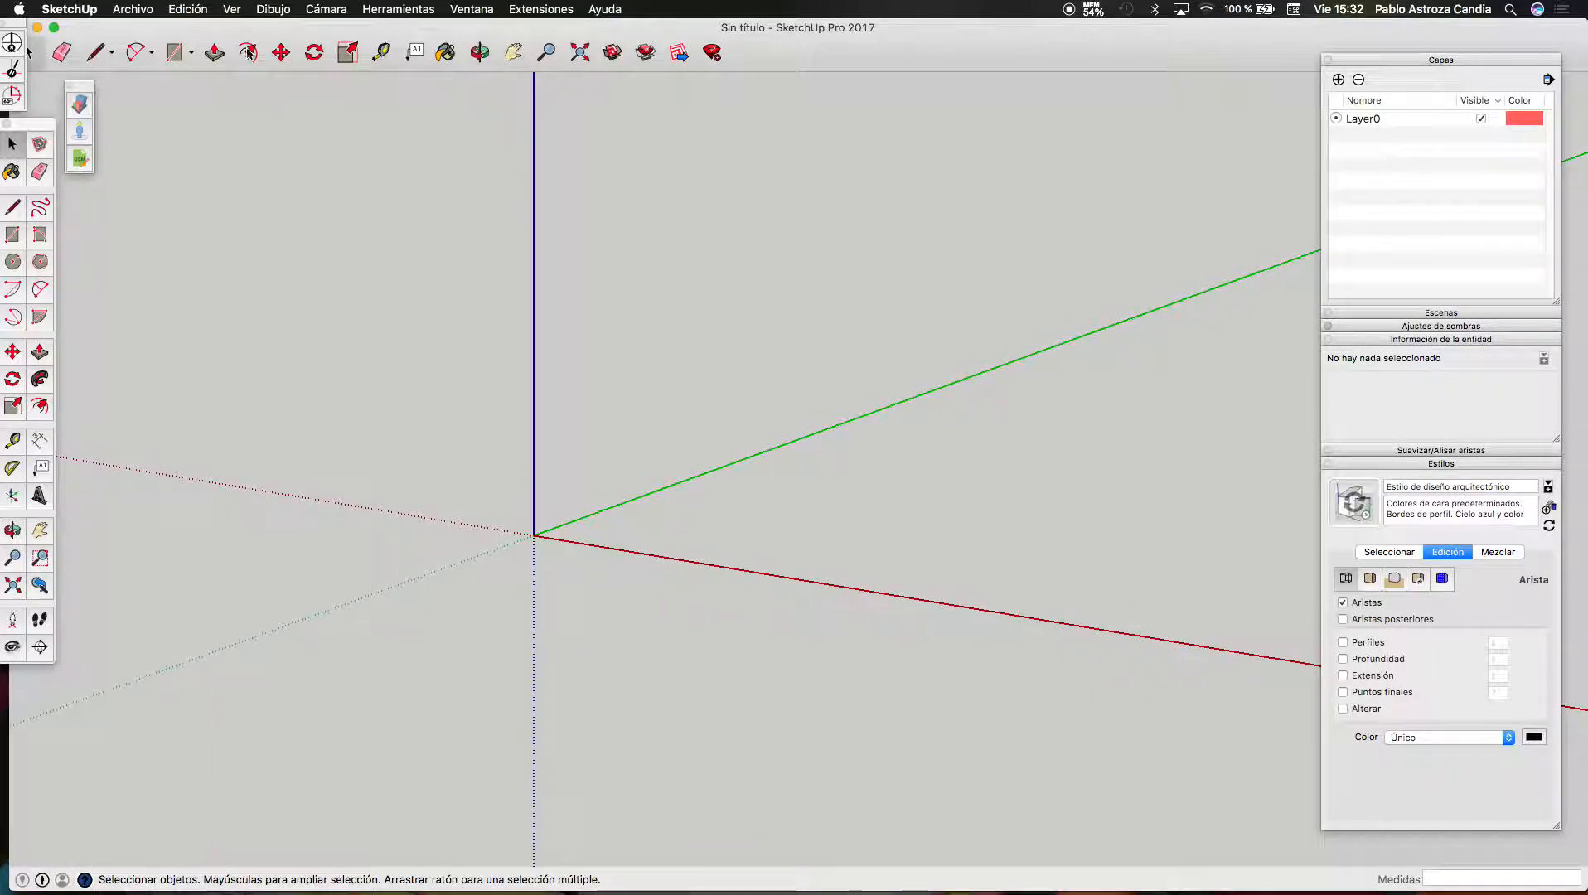
# Import the AE-000 DWG drawing from the MODELADO folder in centimetres (Centímetros), keeping the drawing's origin
pyautogui.click(132, 9)
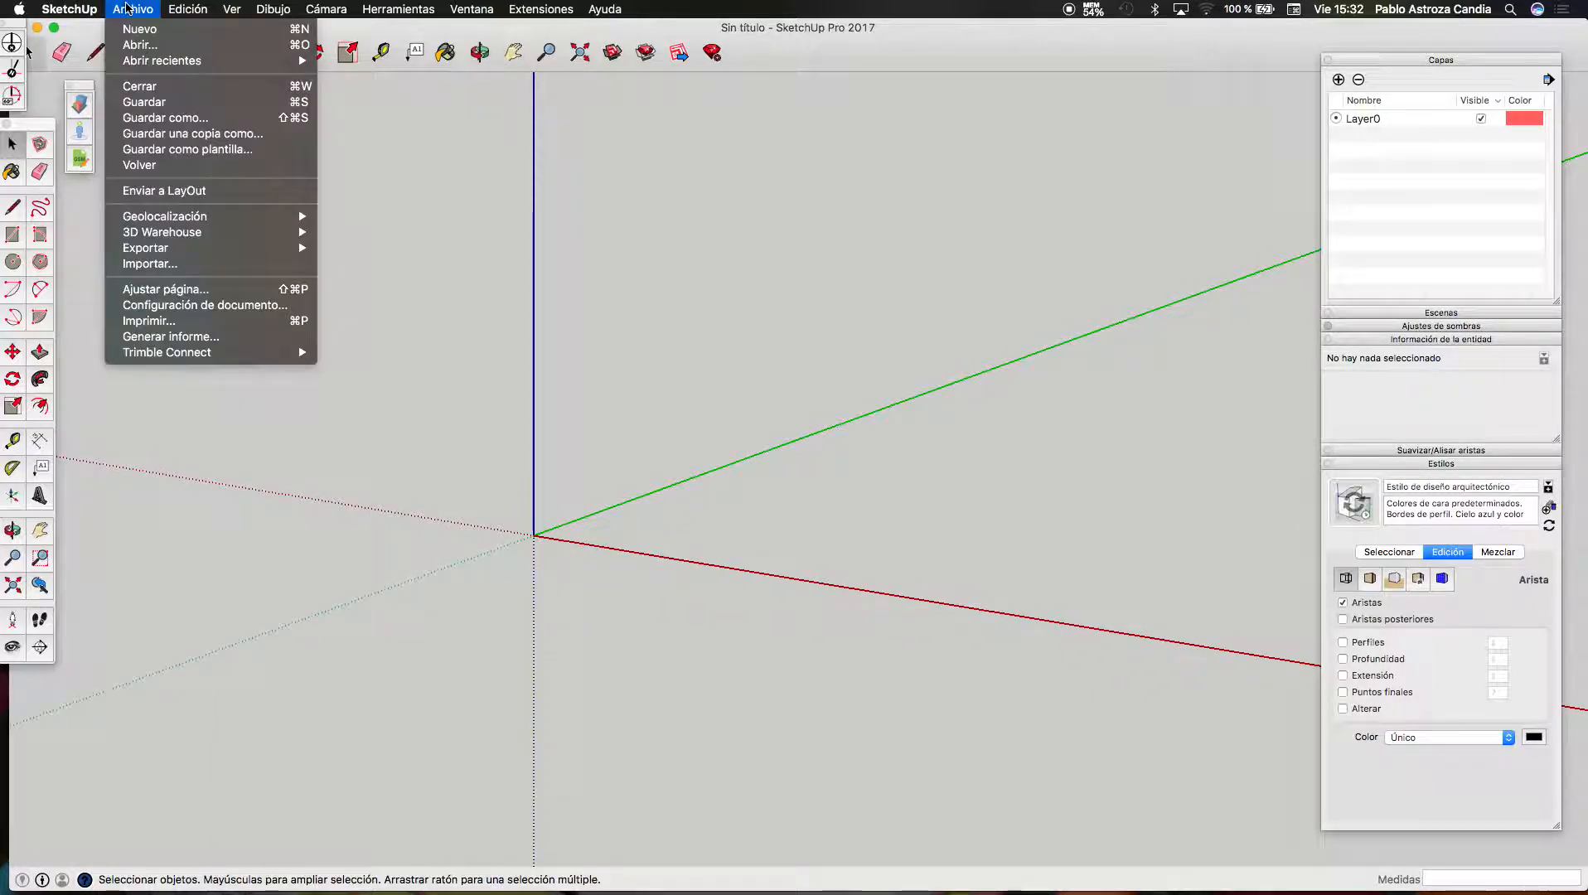
pyautogui.click(175, 265)
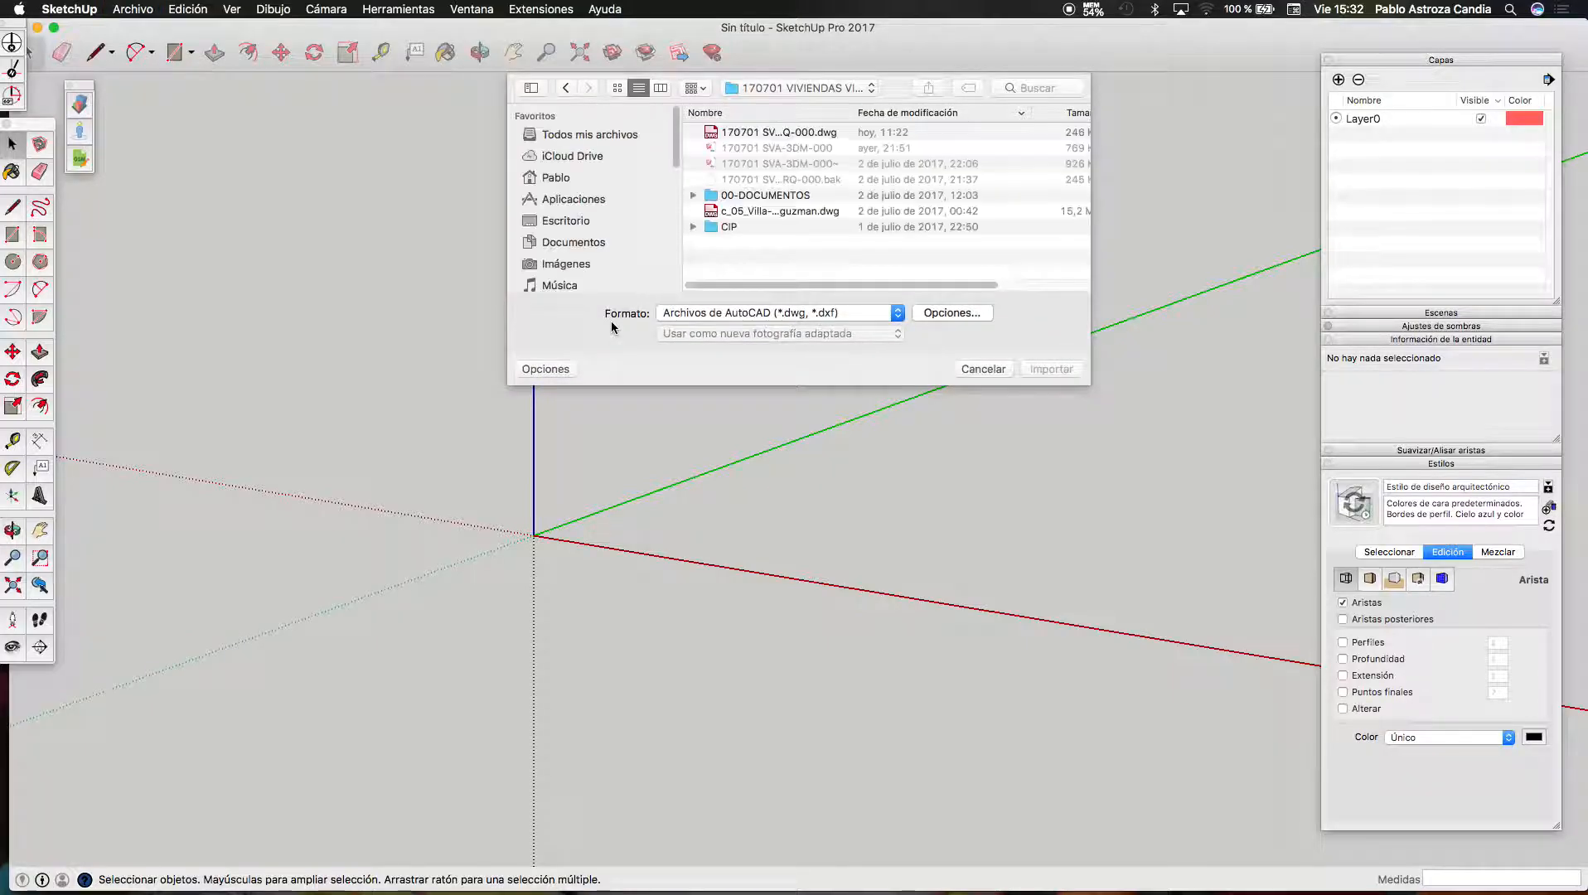
pyautogui.click(804, 89)
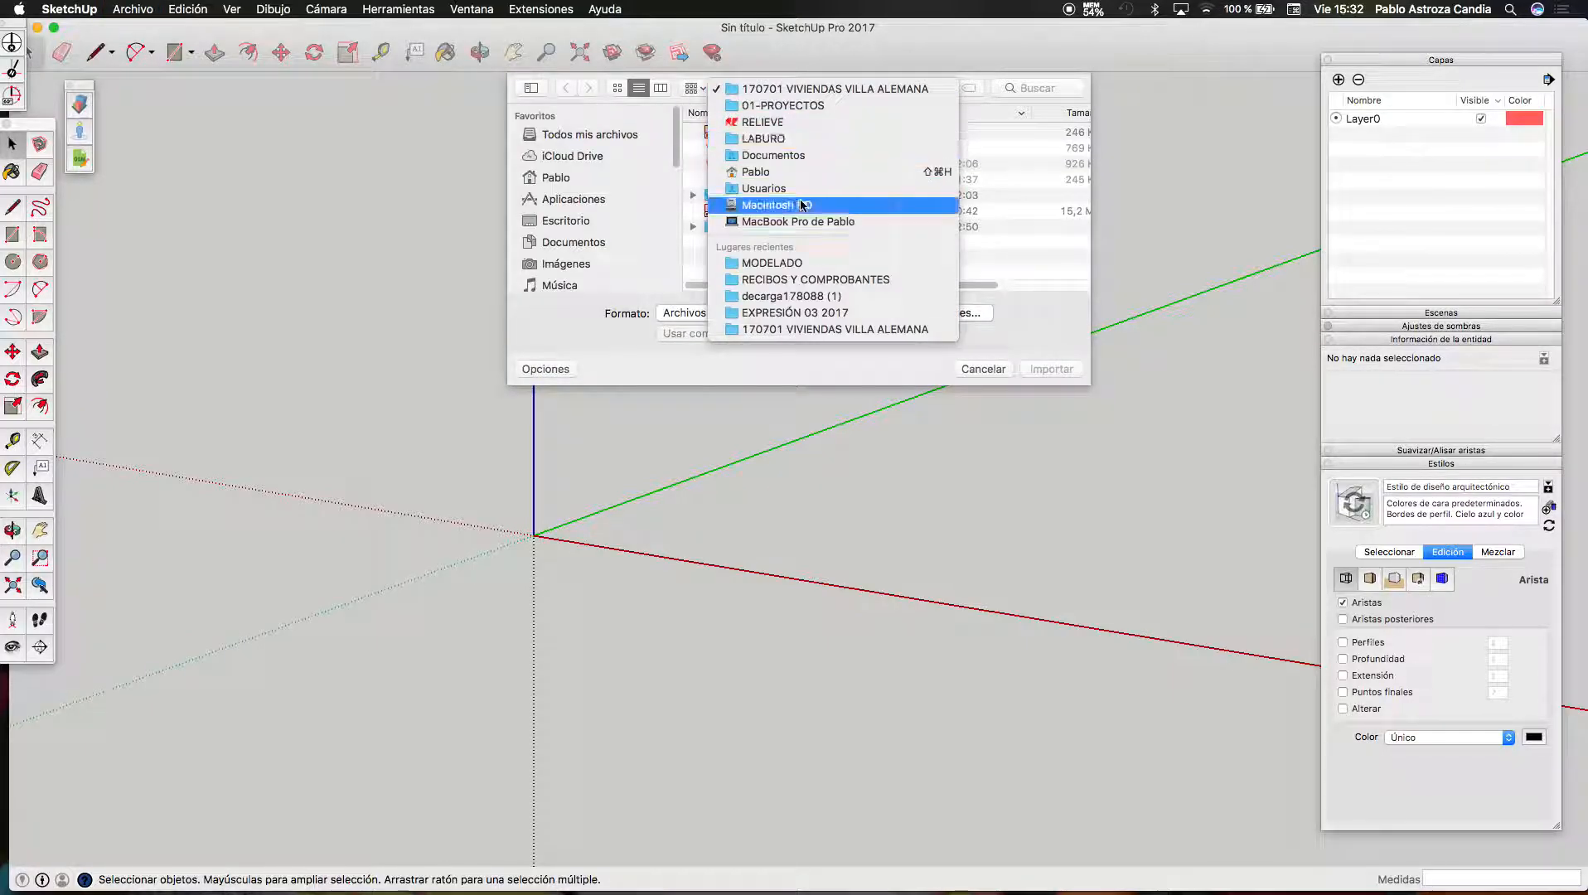
pyautogui.click(798, 267)
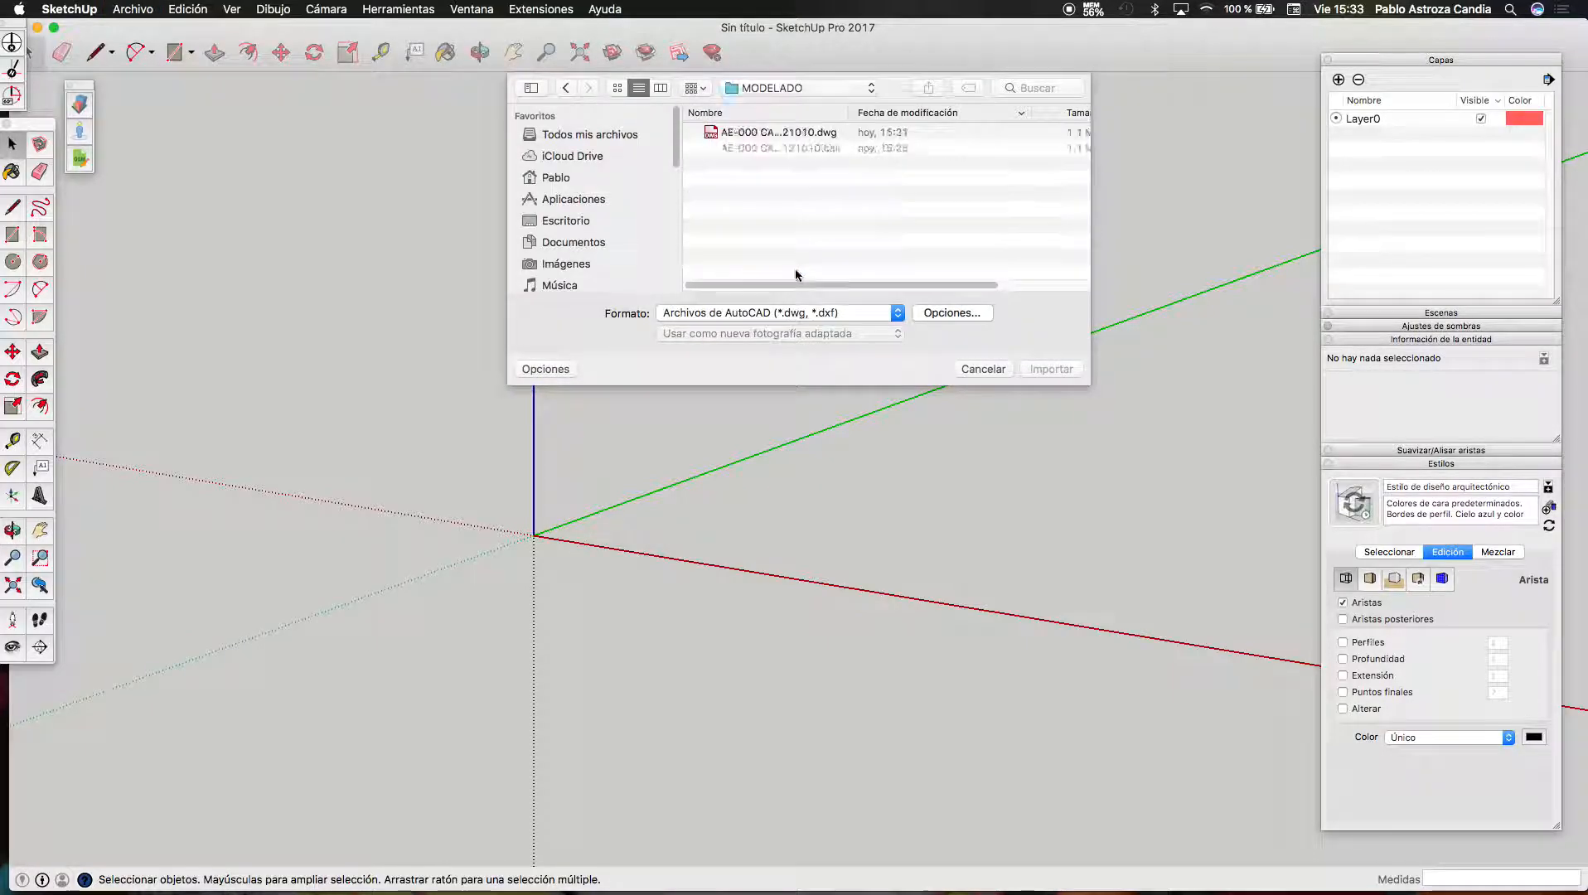
pyautogui.click(772, 135)
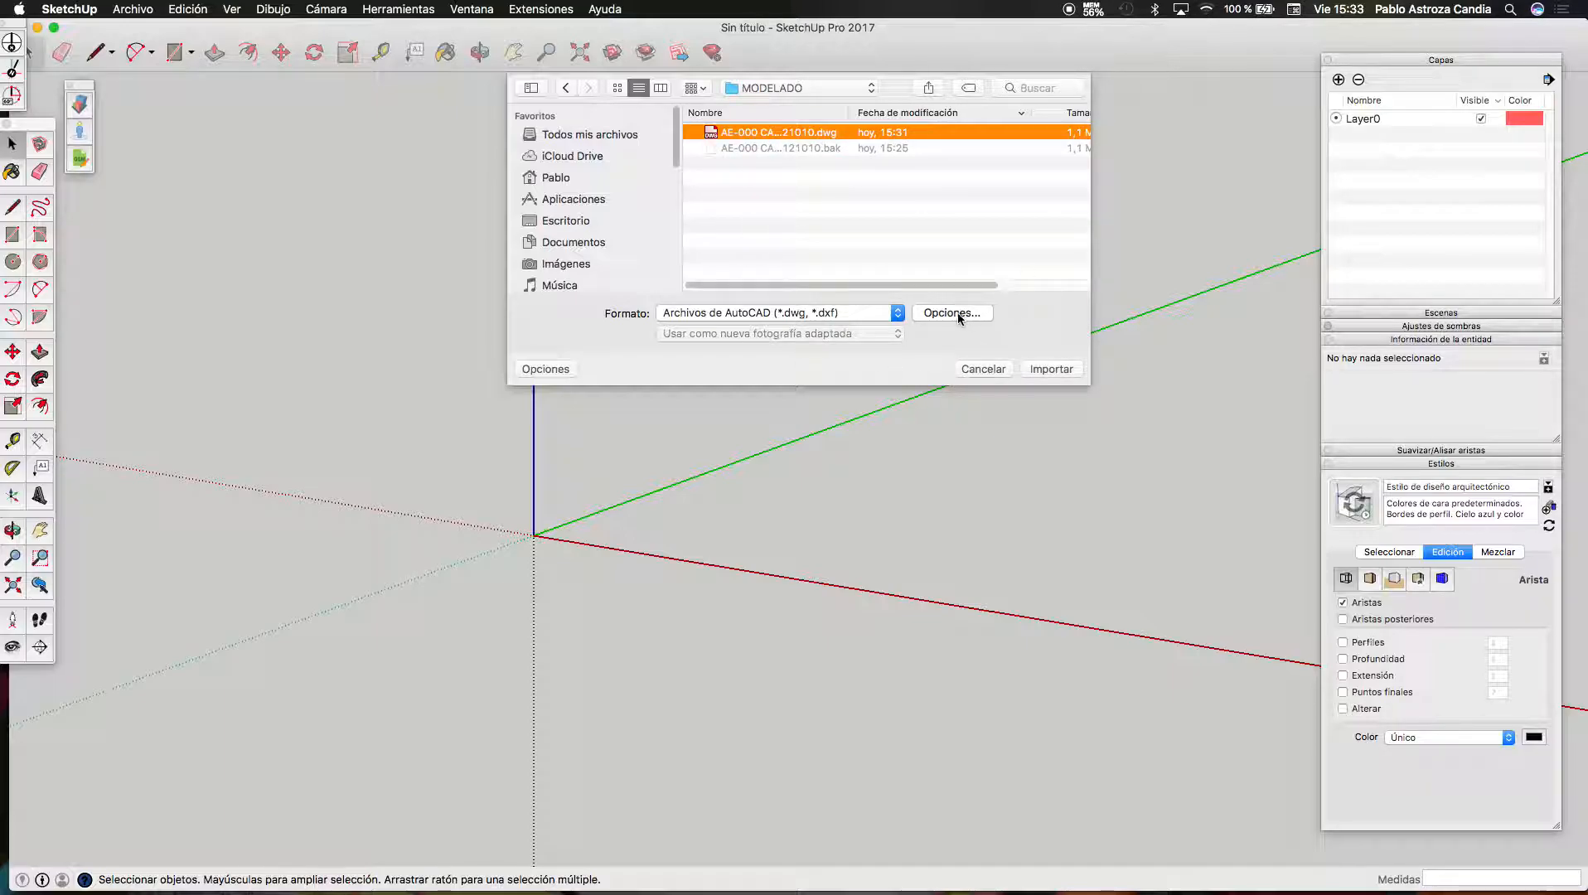
pyautogui.click(957, 314)
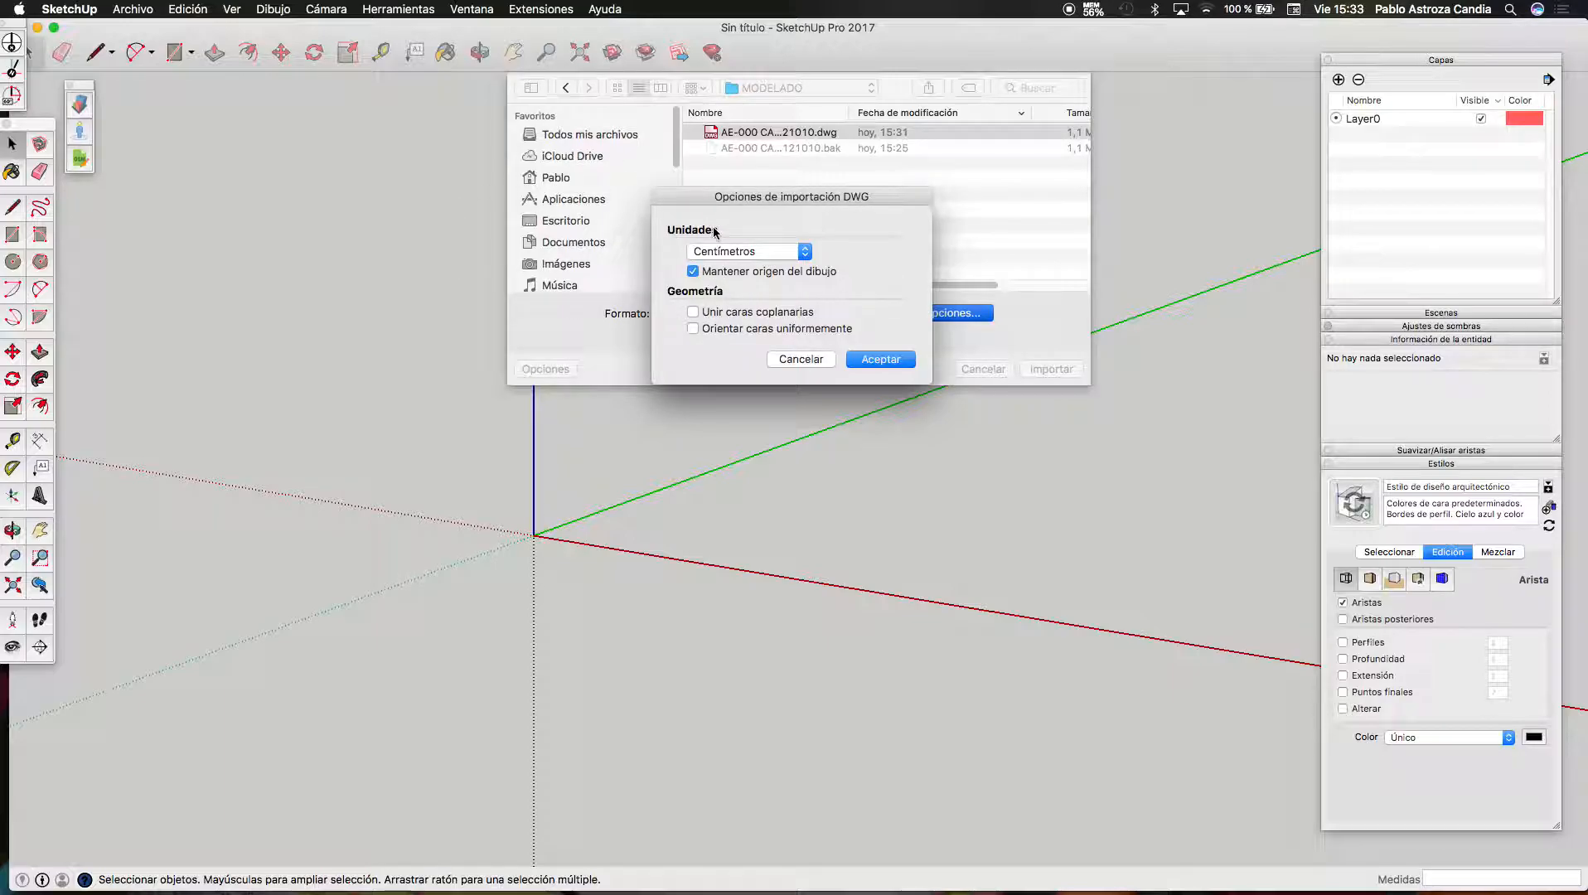
pyautogui.click(879, 359)
pyautogui.click(1053, 369)
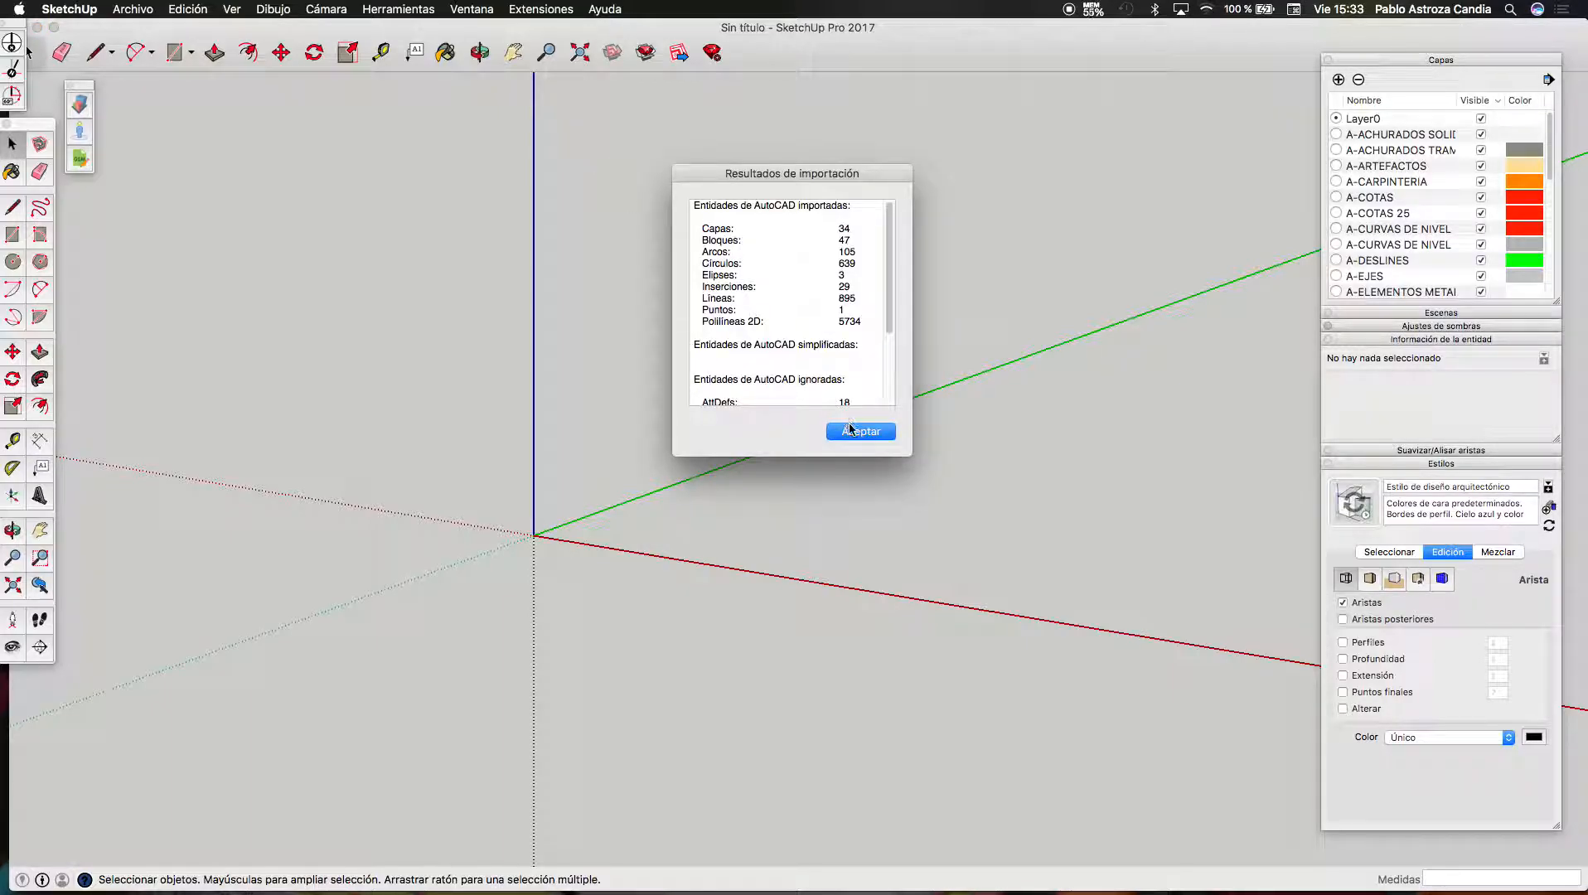
pyautogui.click(851, 428)
# Fit the imported drawing in view and examine the elevations, sections and plans from above, both close up and as a whole
pyautogui.click(589, 58)
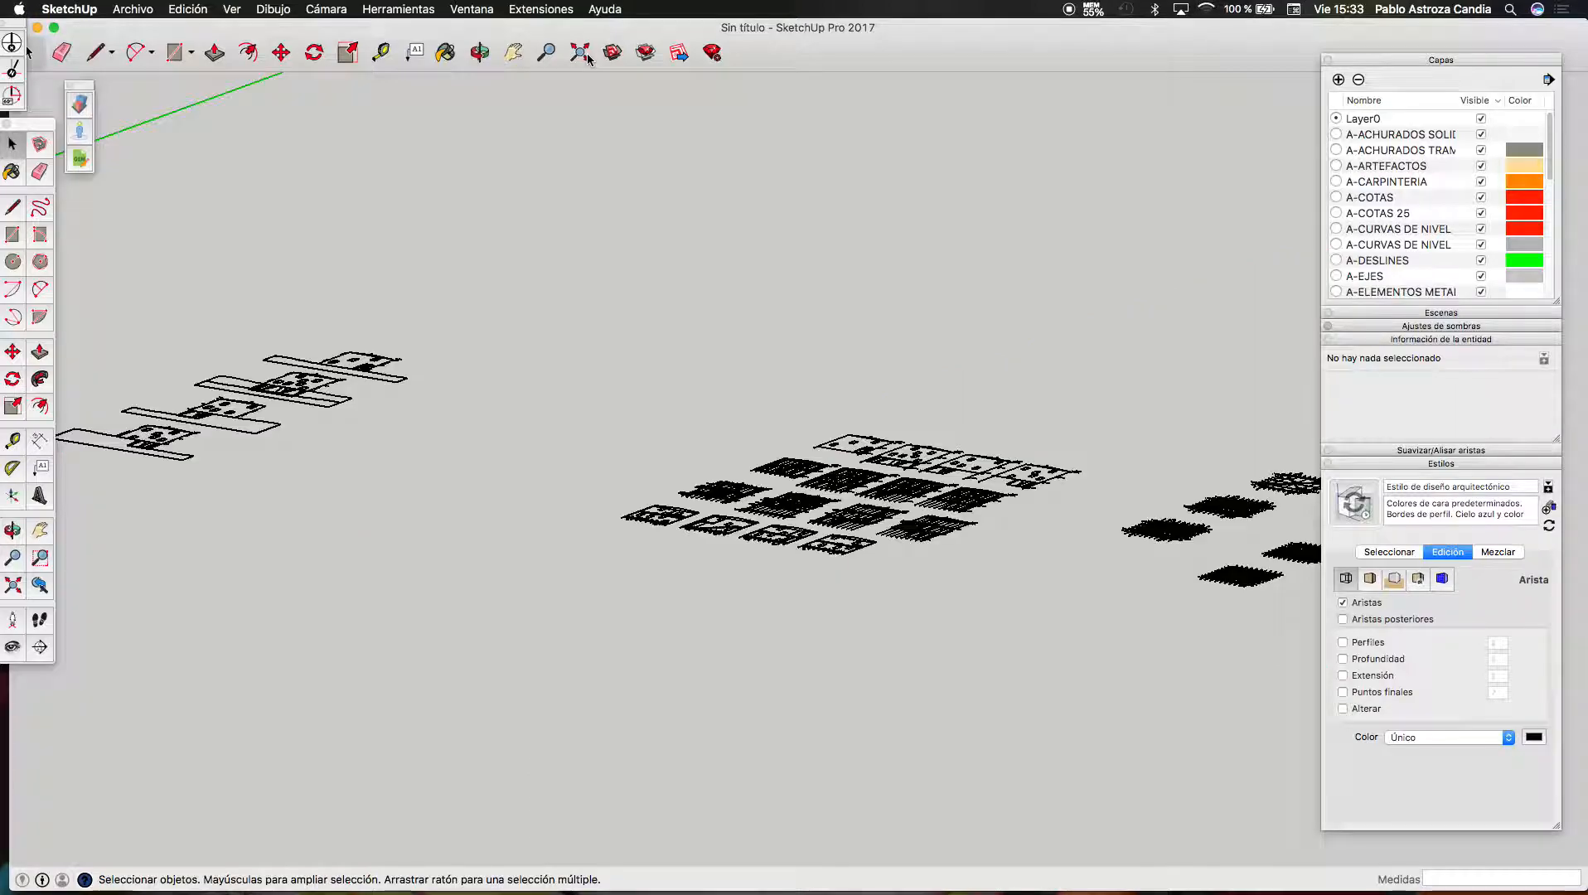
pyautogui.click(481, 54)
pyautogui.moveTo(635, 308); pyautogui.dragTo(878, 381)
pyautogui.scroll(3, 695, 344)
pyautogui.scroll(3, 989, 376)
pyautogui.scroll(3, 904, 306)
pyautogui.scroll(3, 932, 302)
pyautogui.scroll(2, 932, 303)
pyautogui.scroll(3, 915, 318)
pyautogui.scroll(3, 812, 354)
pyautogui.scroll(2, 811, 355)
pyautogui.scroll(-3, 776, 284)
pyautogui.scroll(-2, 659, 337)
pyautogui.scroll(-3, 649, 361)
pyautogui.scroll(-3, 712, 309)
pyautogui.scroll(-2, 712, 309)
pyautogui.scroll(6, 543, 542)
pyautogui.moveTo(553, 542); pyautogui.dragTo(719, 597)
pyautogui.scroll(-8, 710, 389)
pyautogui.scroll(-5, 726, 401)
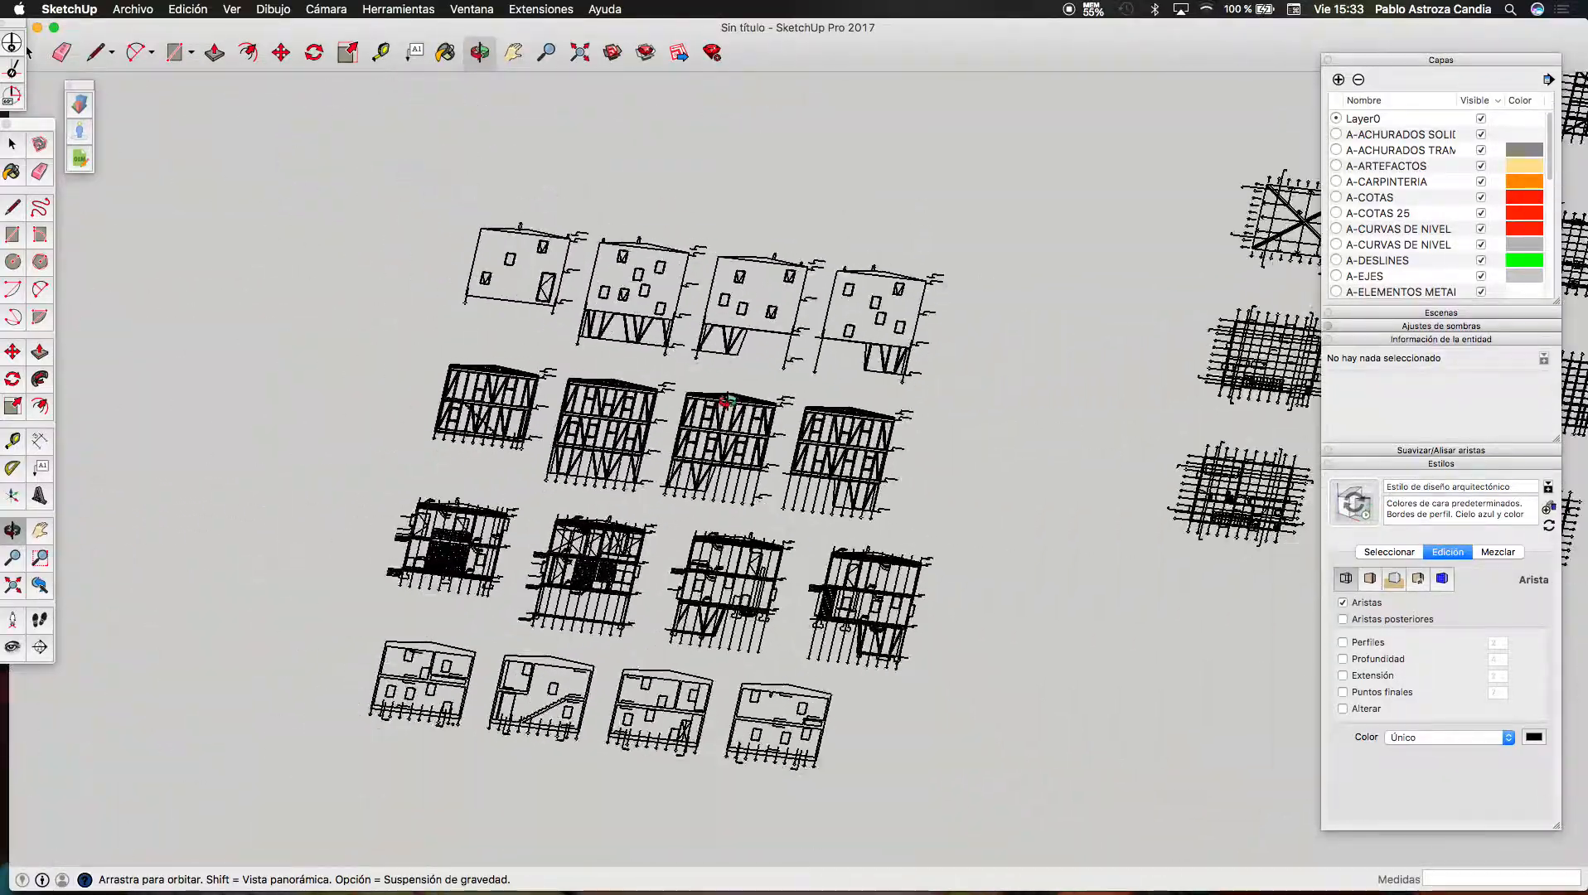
pyautogui.scroll(-4, 771, 491)
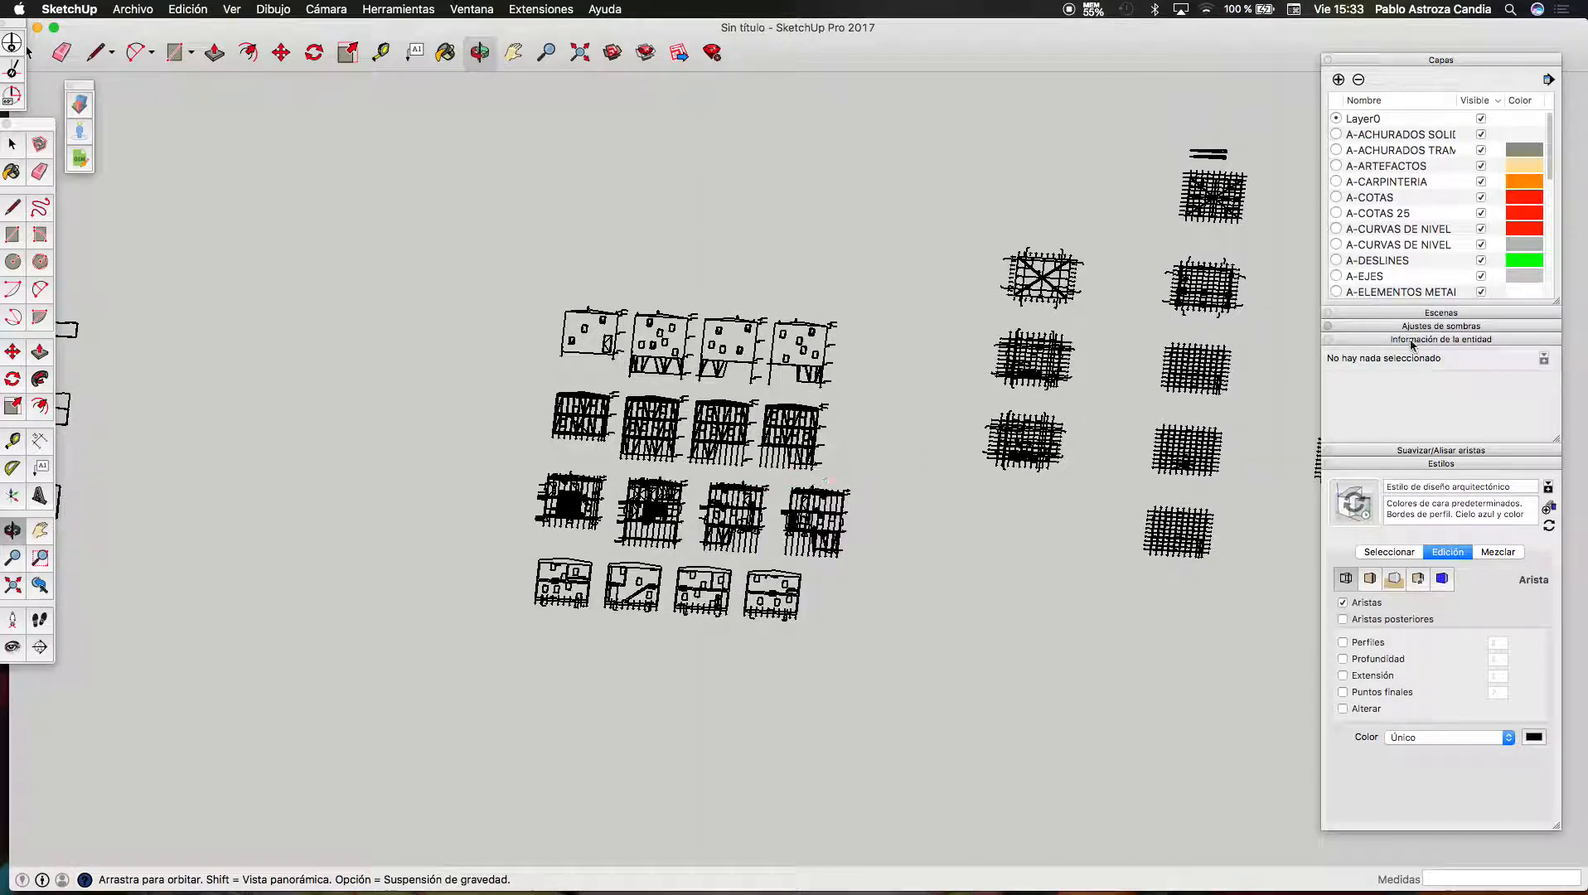
# Delete the A-EJES axis layer together with its contents
pyautogui.click(1481, 277)
pyautogui.click(1481, 277)
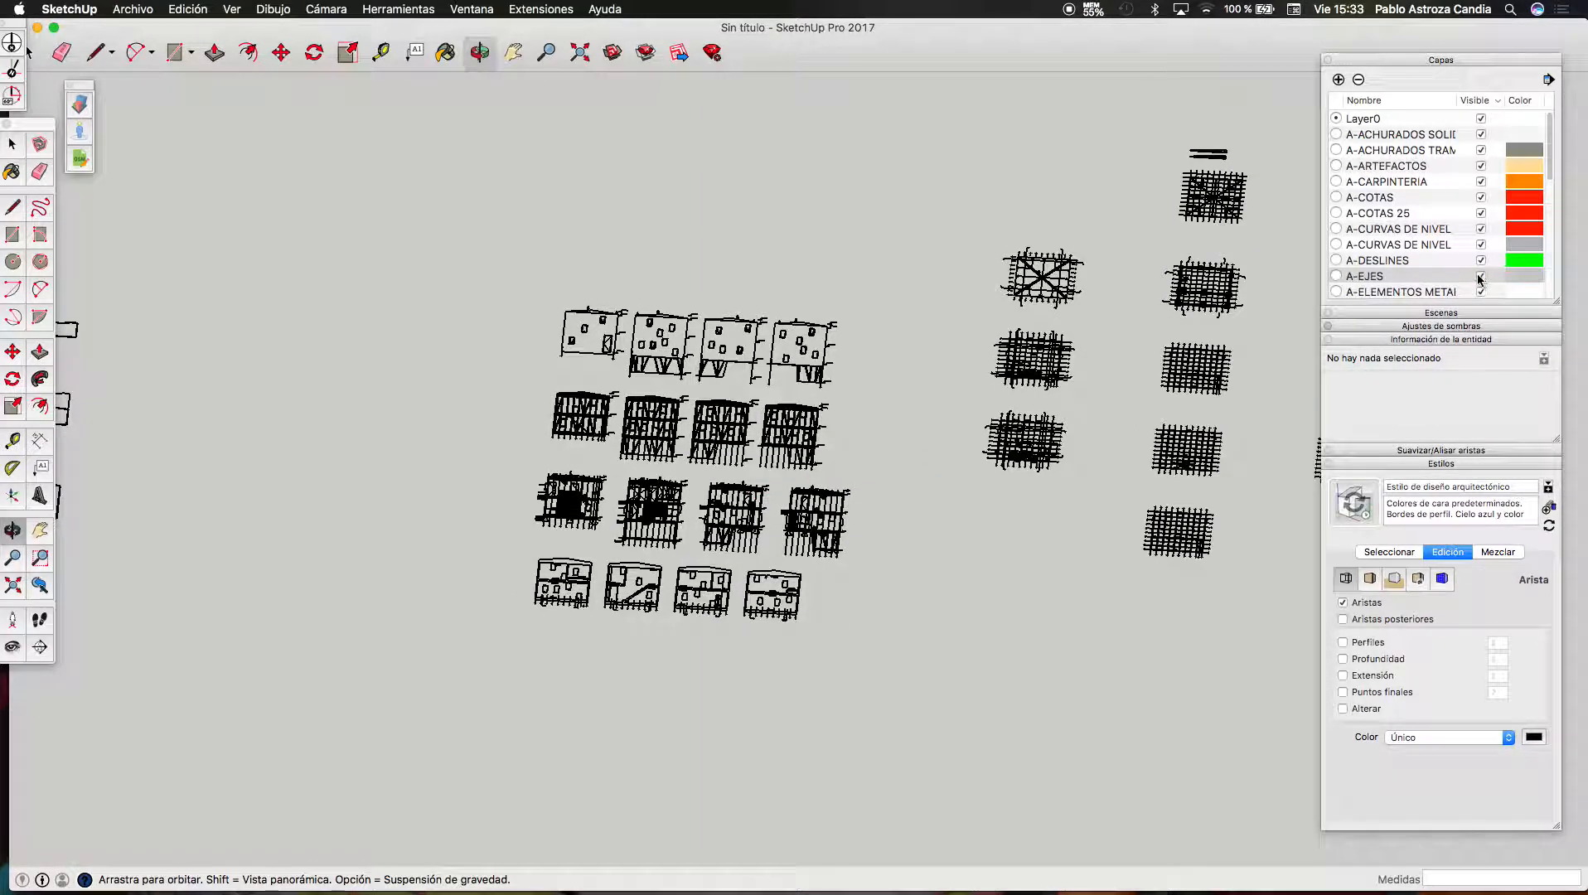
pyautogui.click(1359, 79)
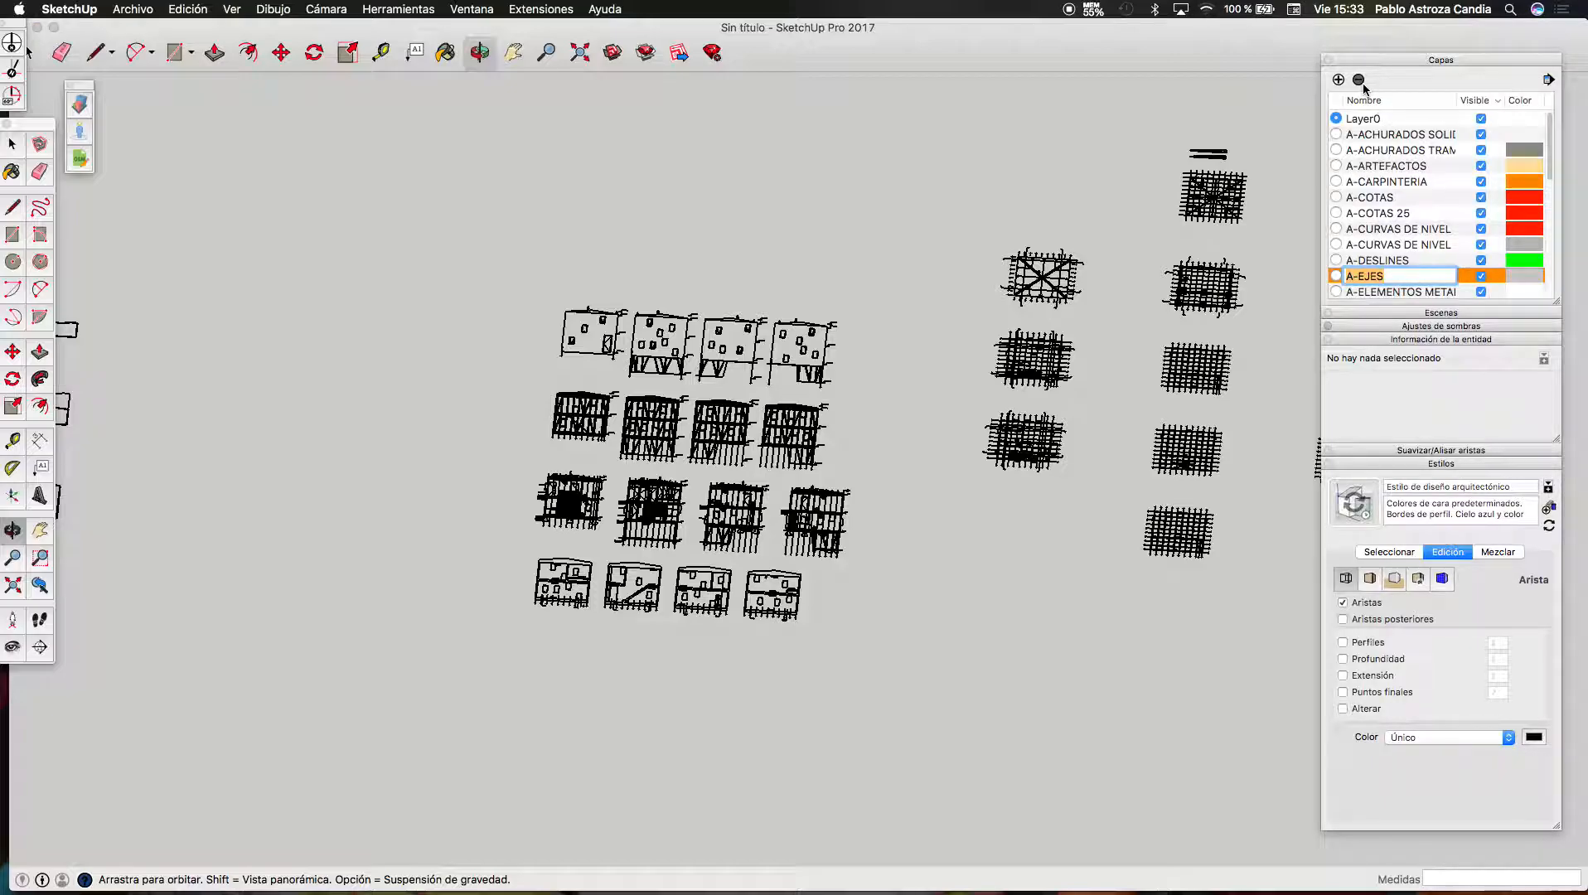
pyautogui.click(1383, 183)
pyautogui.click(1519, 211)
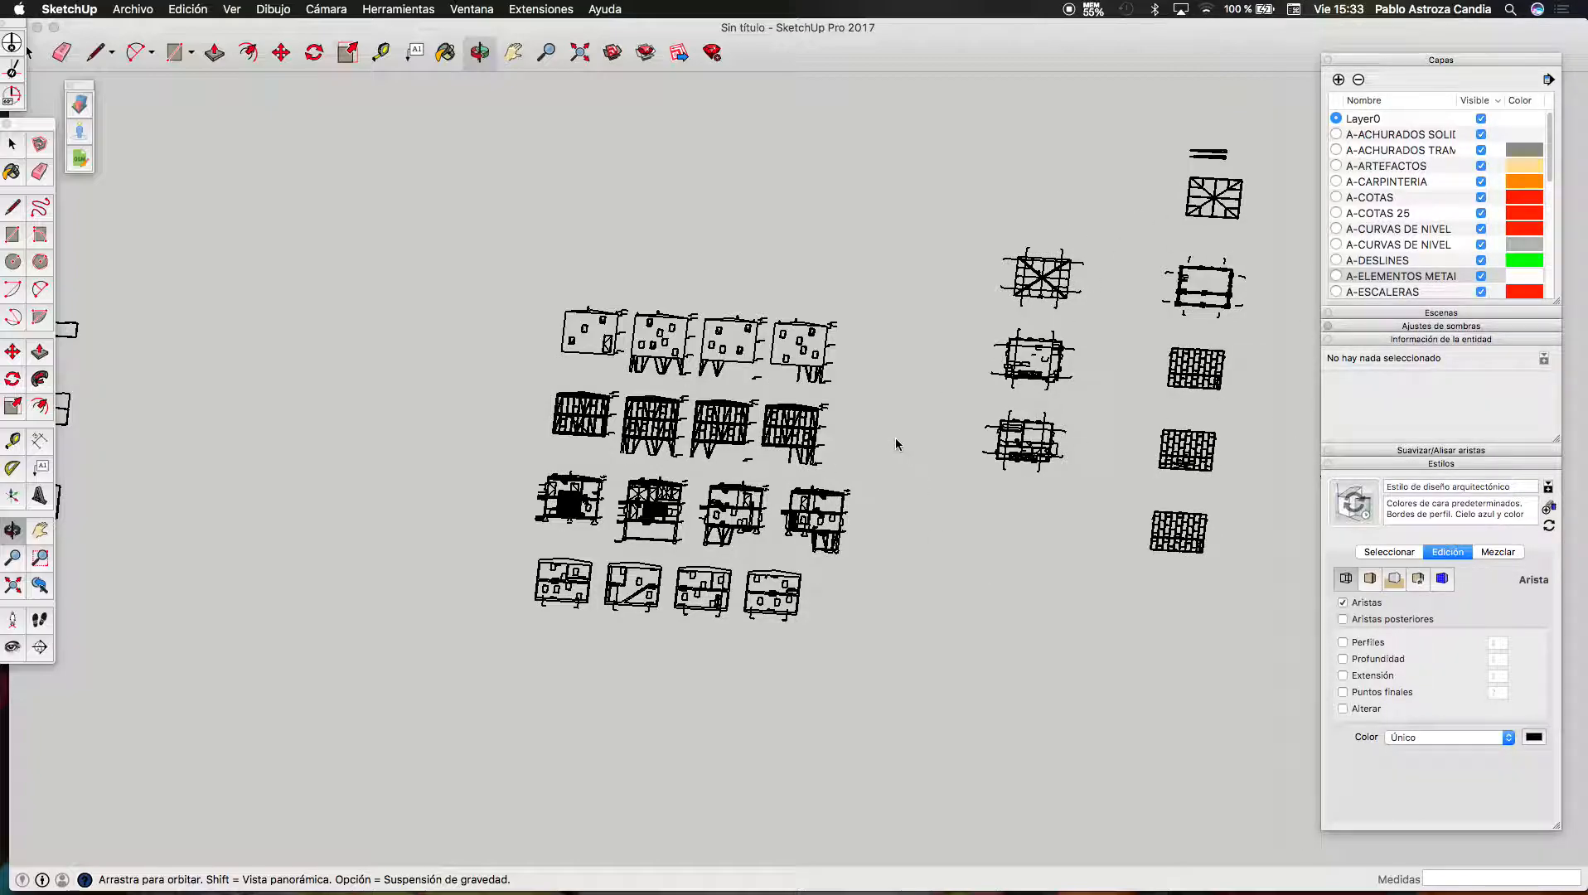
# Identify the layer of a symbol line beside the roof plan and delete that layer, A-SIMBOLOS, with its contents
pyautogui.scroll(5, 1006, 305)
pyautogui.scroll(5, 1007, 305)
pyautogui.press('space')
pyautogui.click(1039, 279)
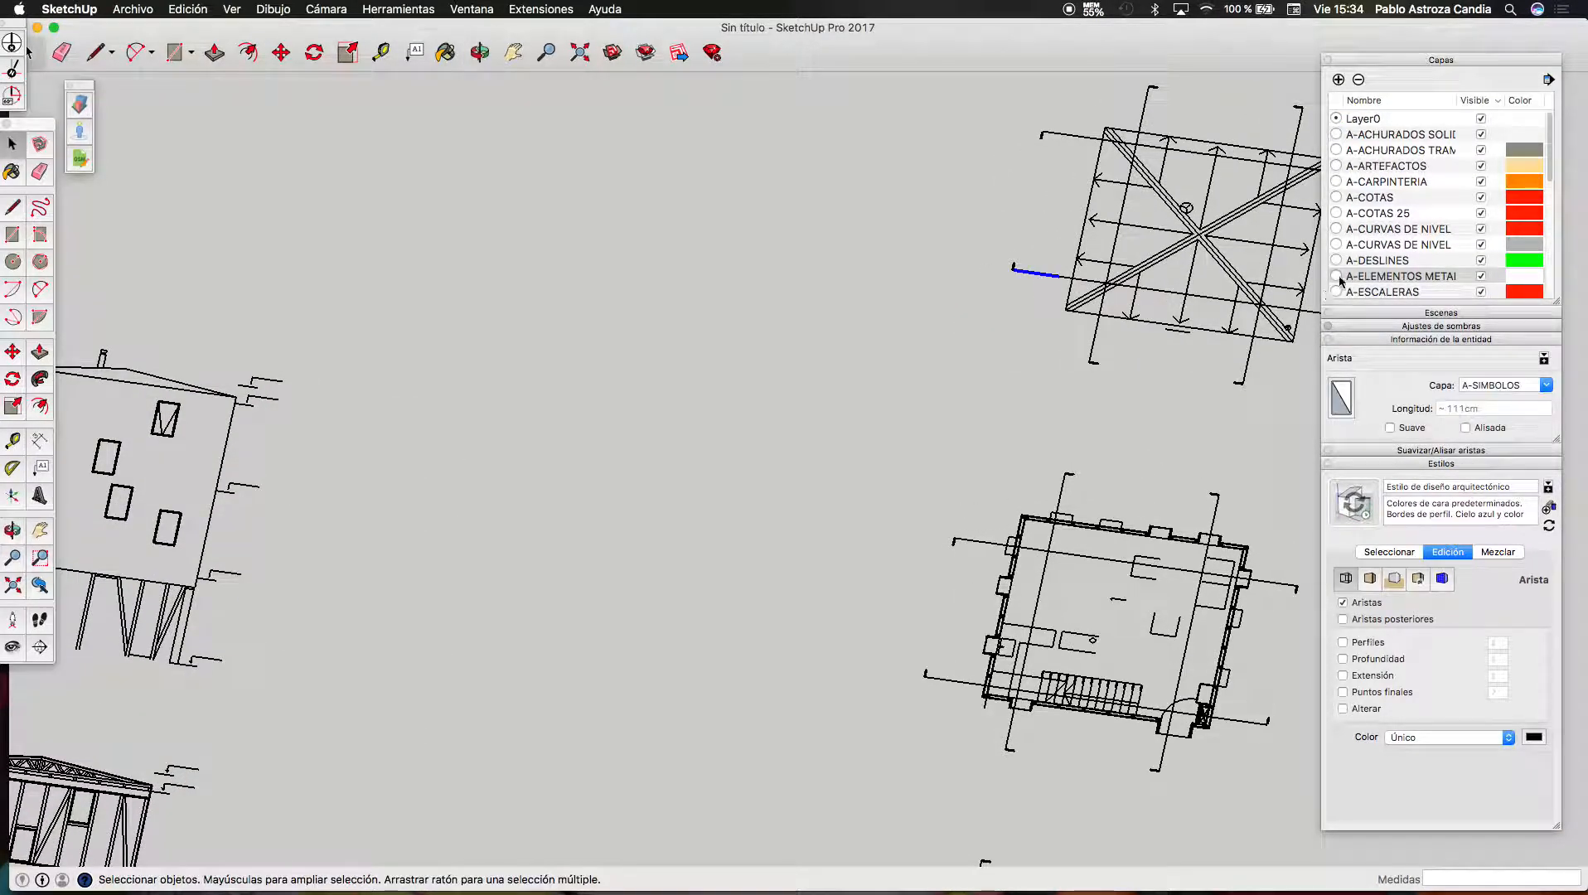
pyautogui.scroll(-5, 1412, 272)
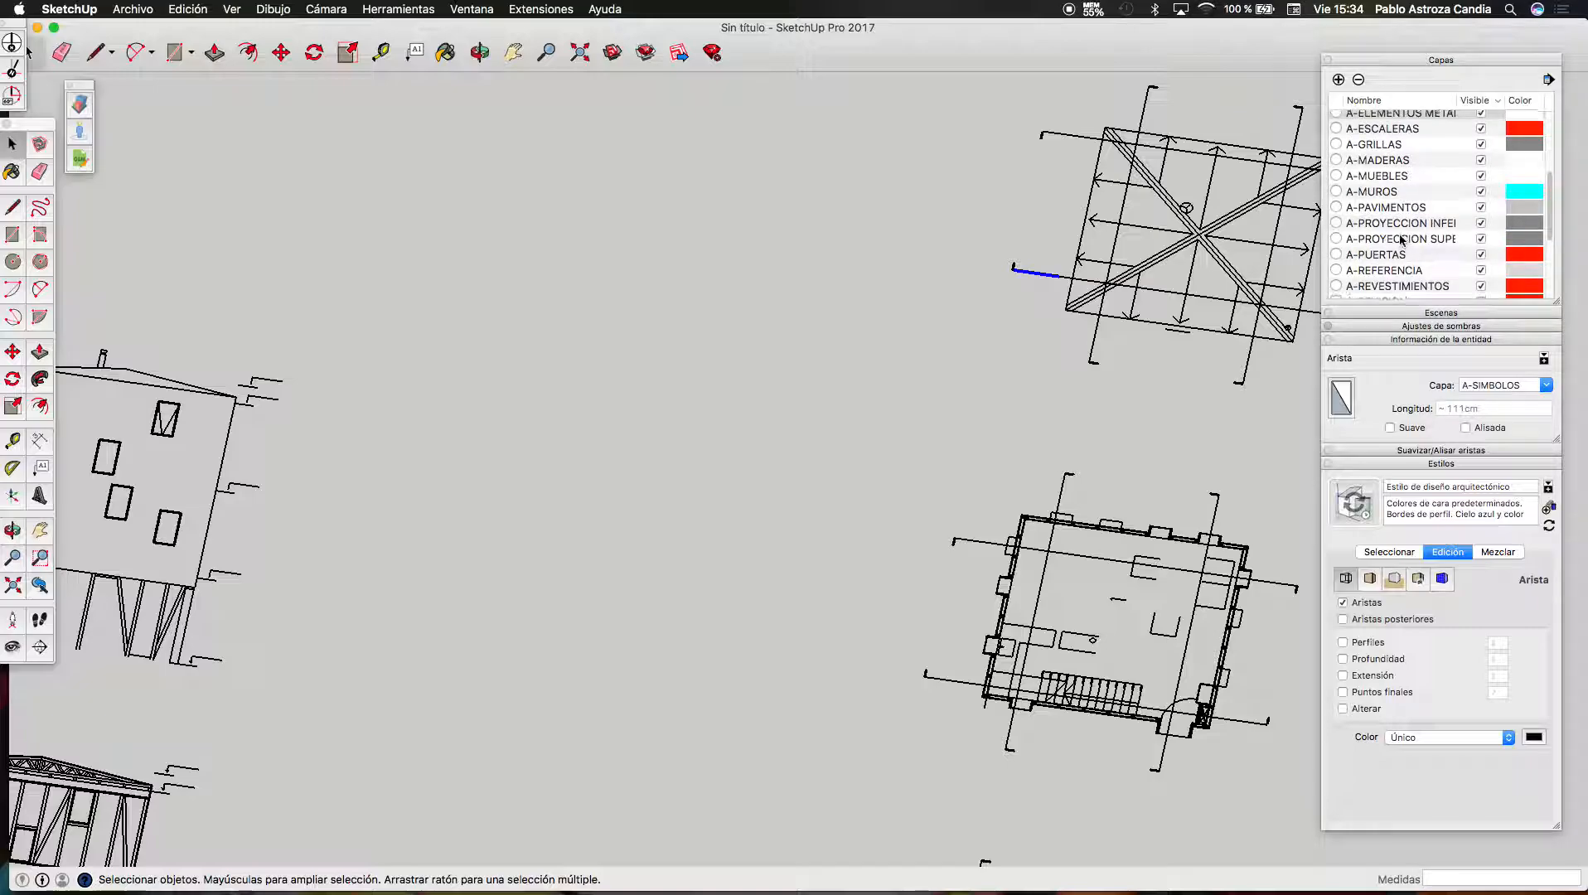
pyautogui.scroll(-4, 1399, 239)
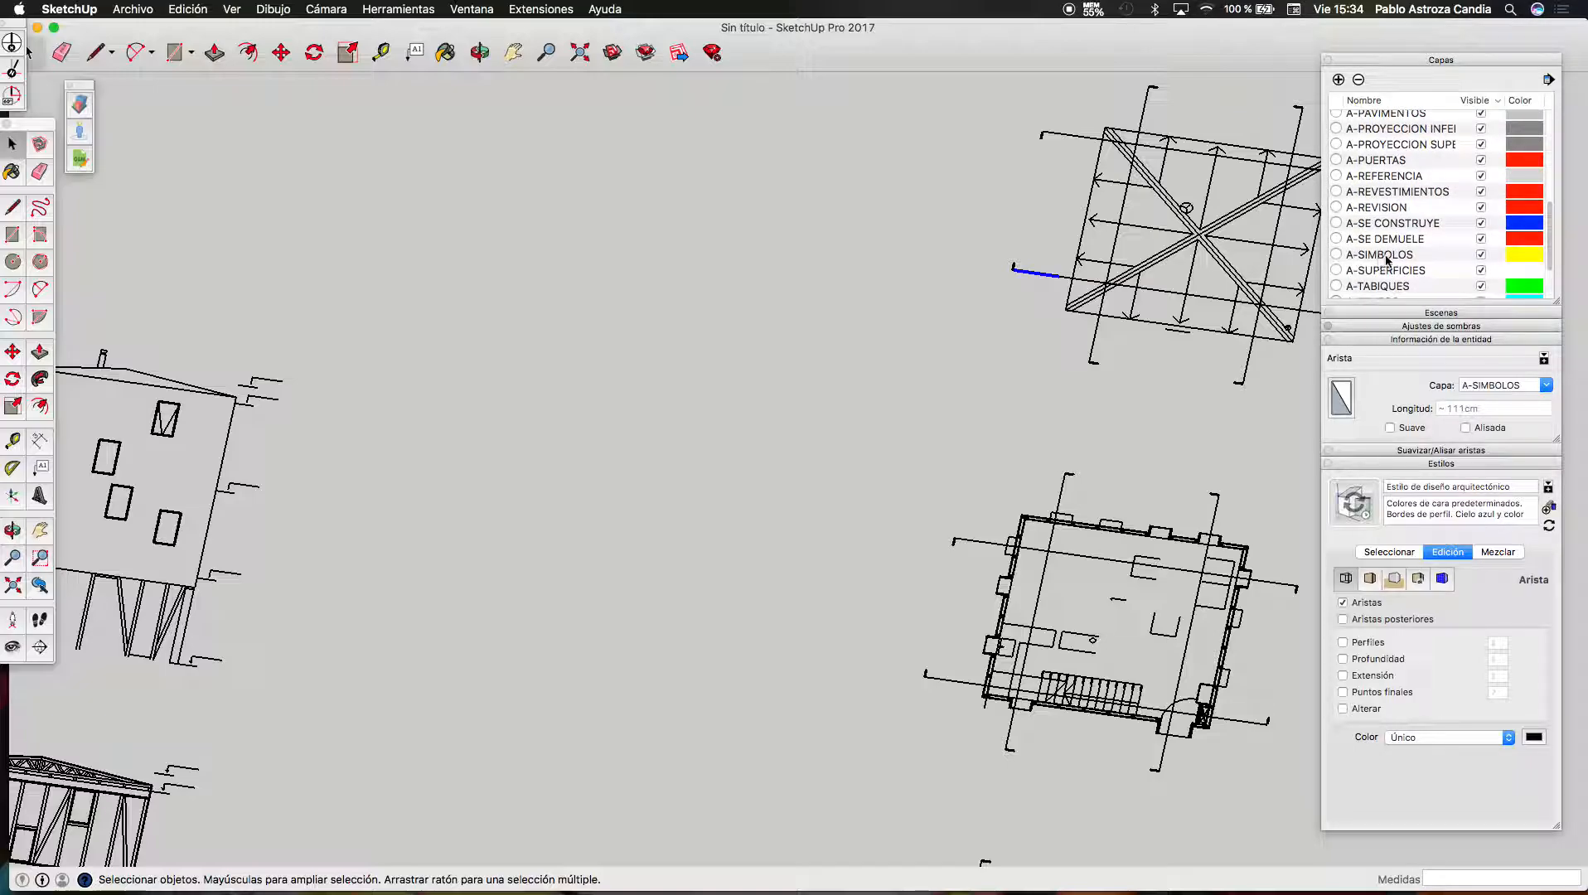
pyautogui.click(1385, 255)
pyautogui.click(1359, 81)
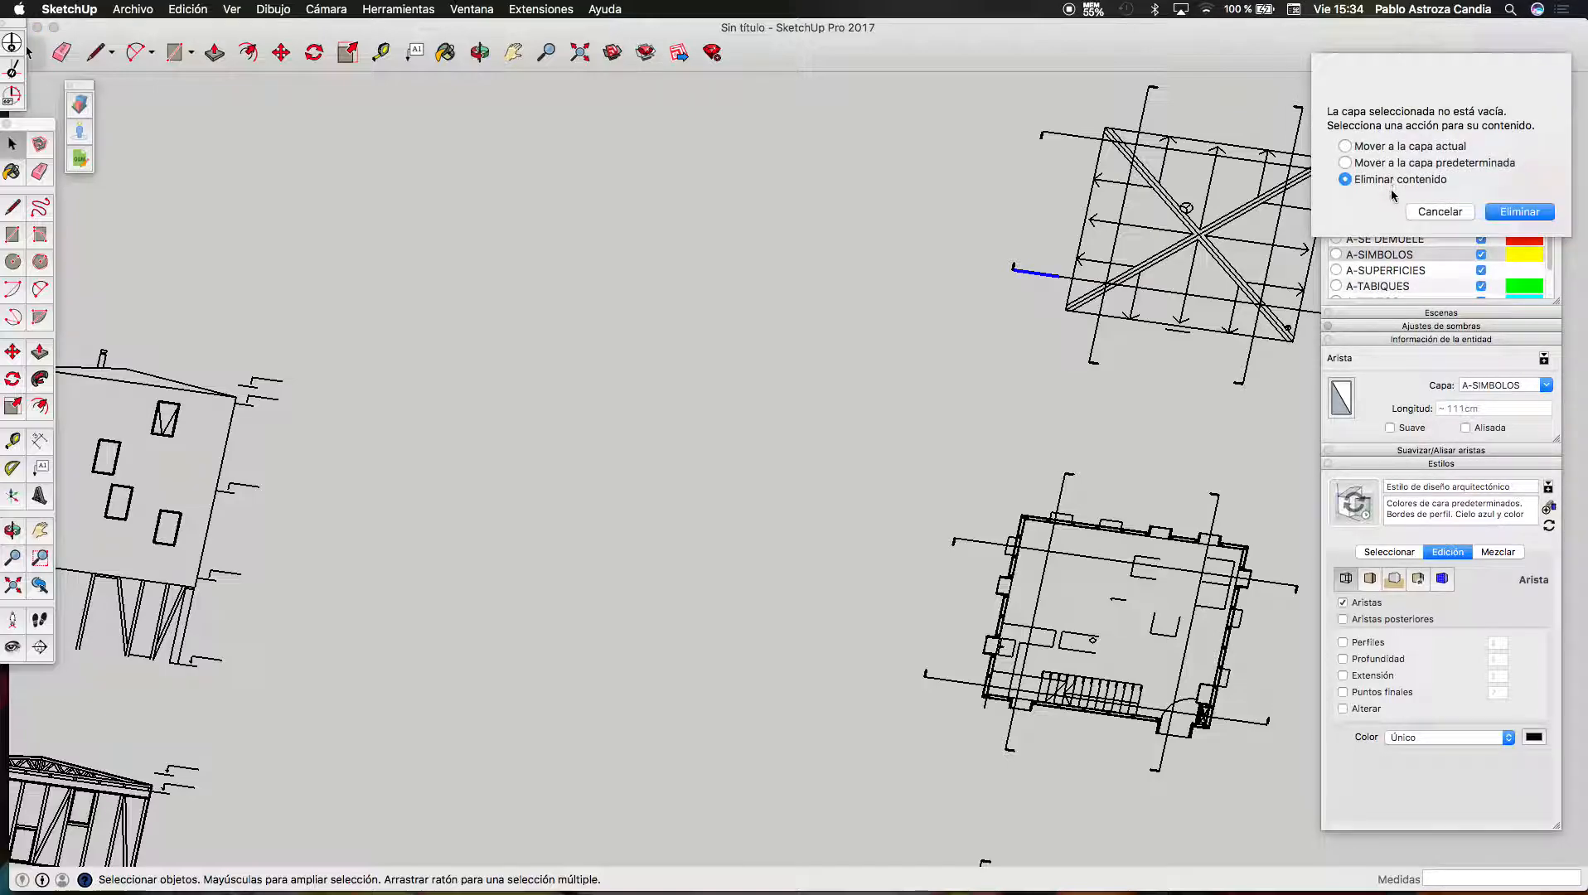
pyautogui.click(1520, 212)
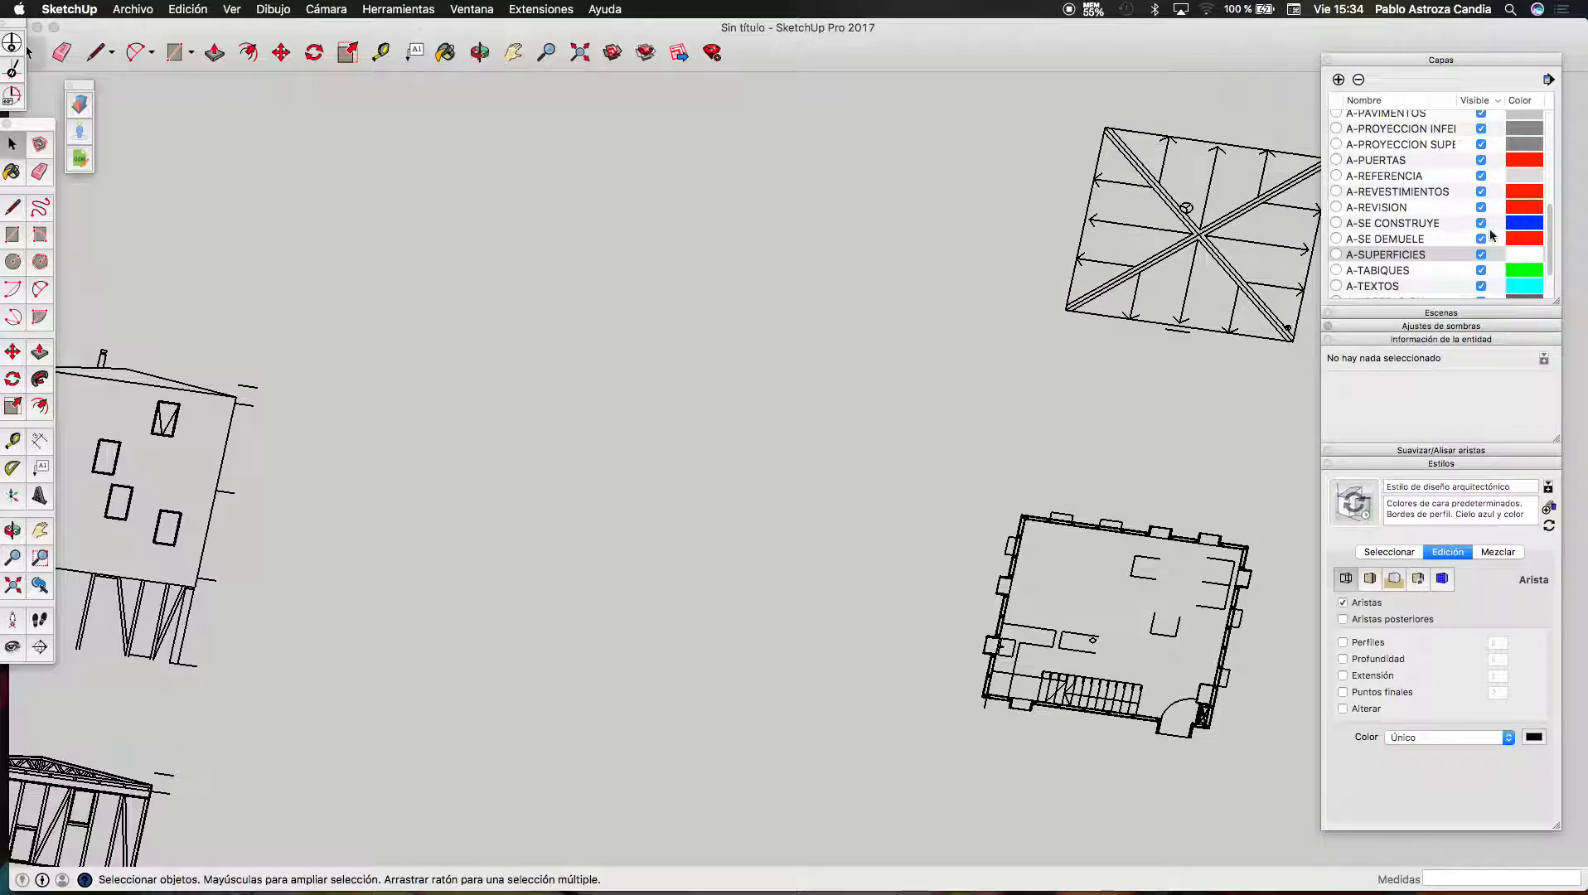
pyautogui.scroll(-10, 950, 457)
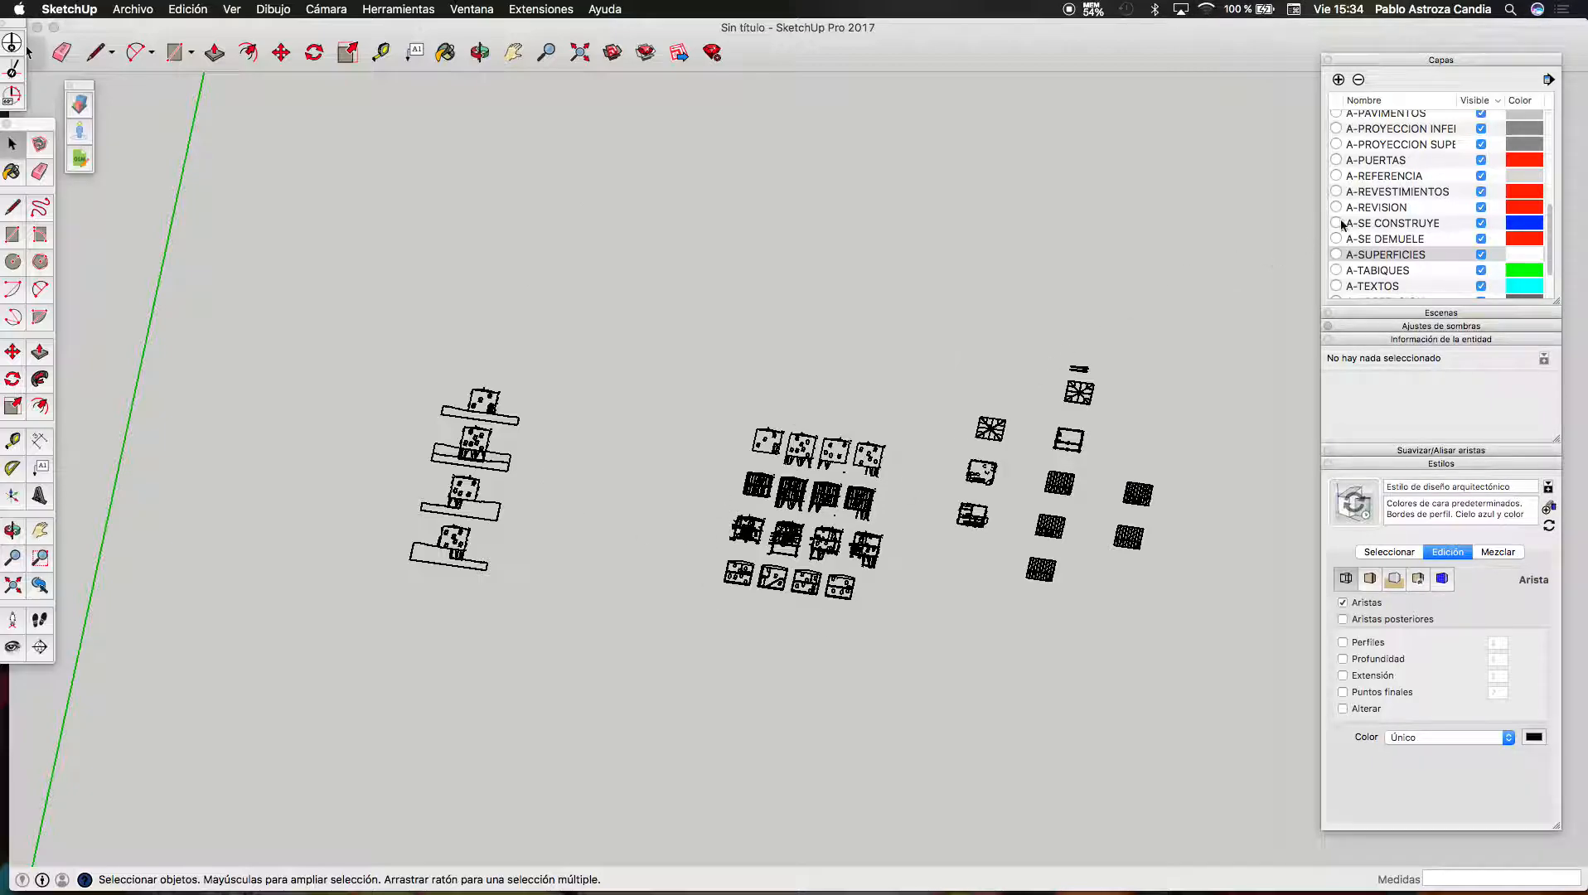
# Add a layer named 0-DWG and make it the current layer
pyautogui.scroll(10, 1343, 228)
pyautogui.click(1339, 80)
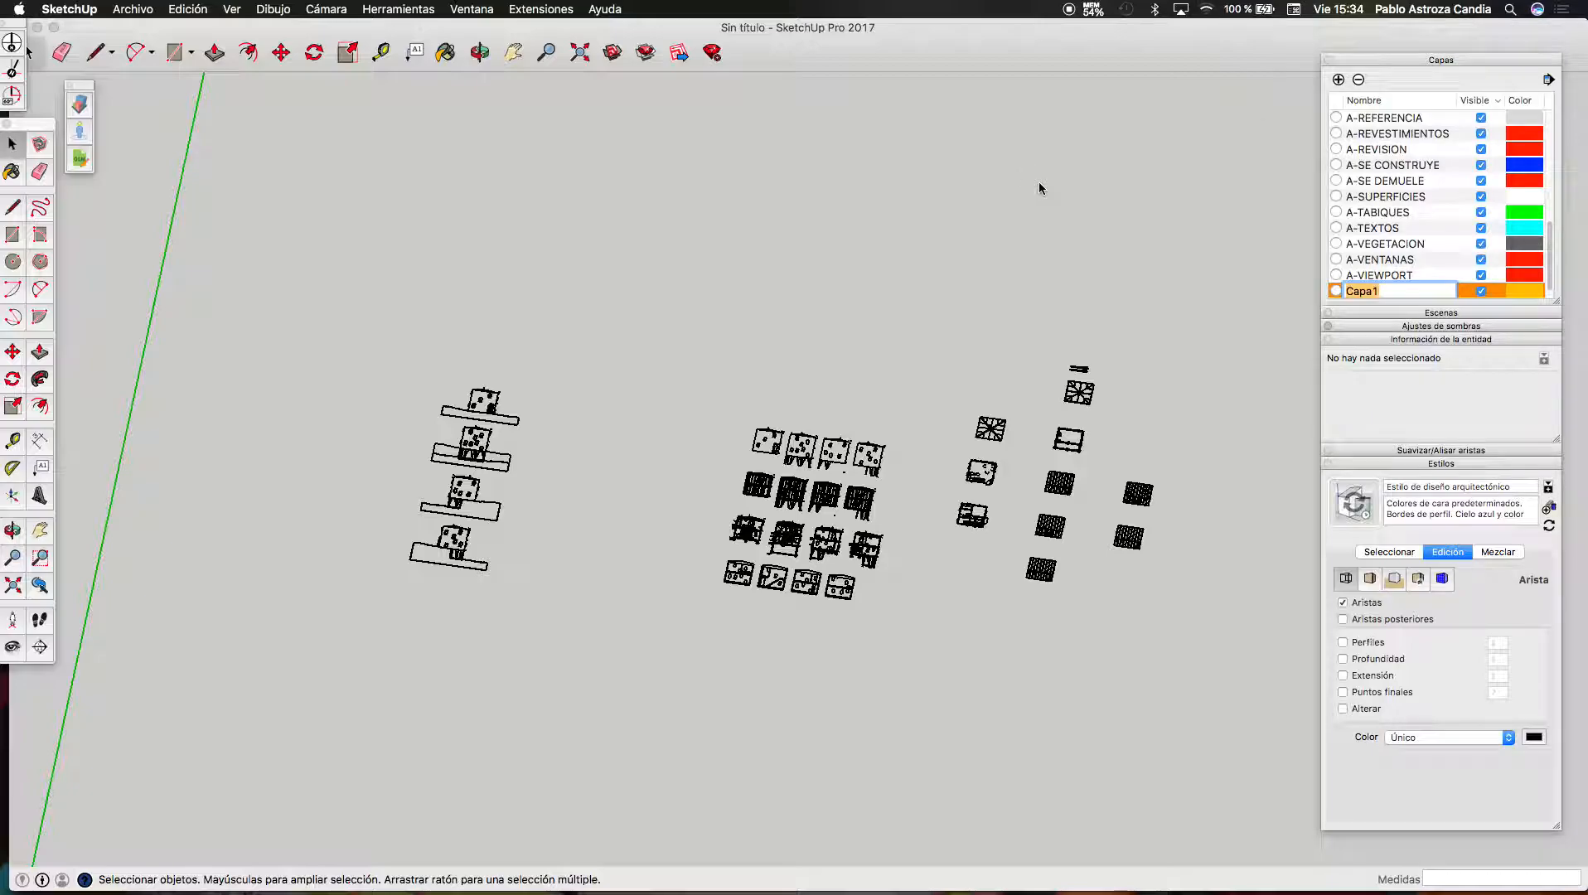
pyautogui.write('0-DWG')
pyautogui.click(1375, 213)
pyautogui.scroll(-3, 1374, 217)
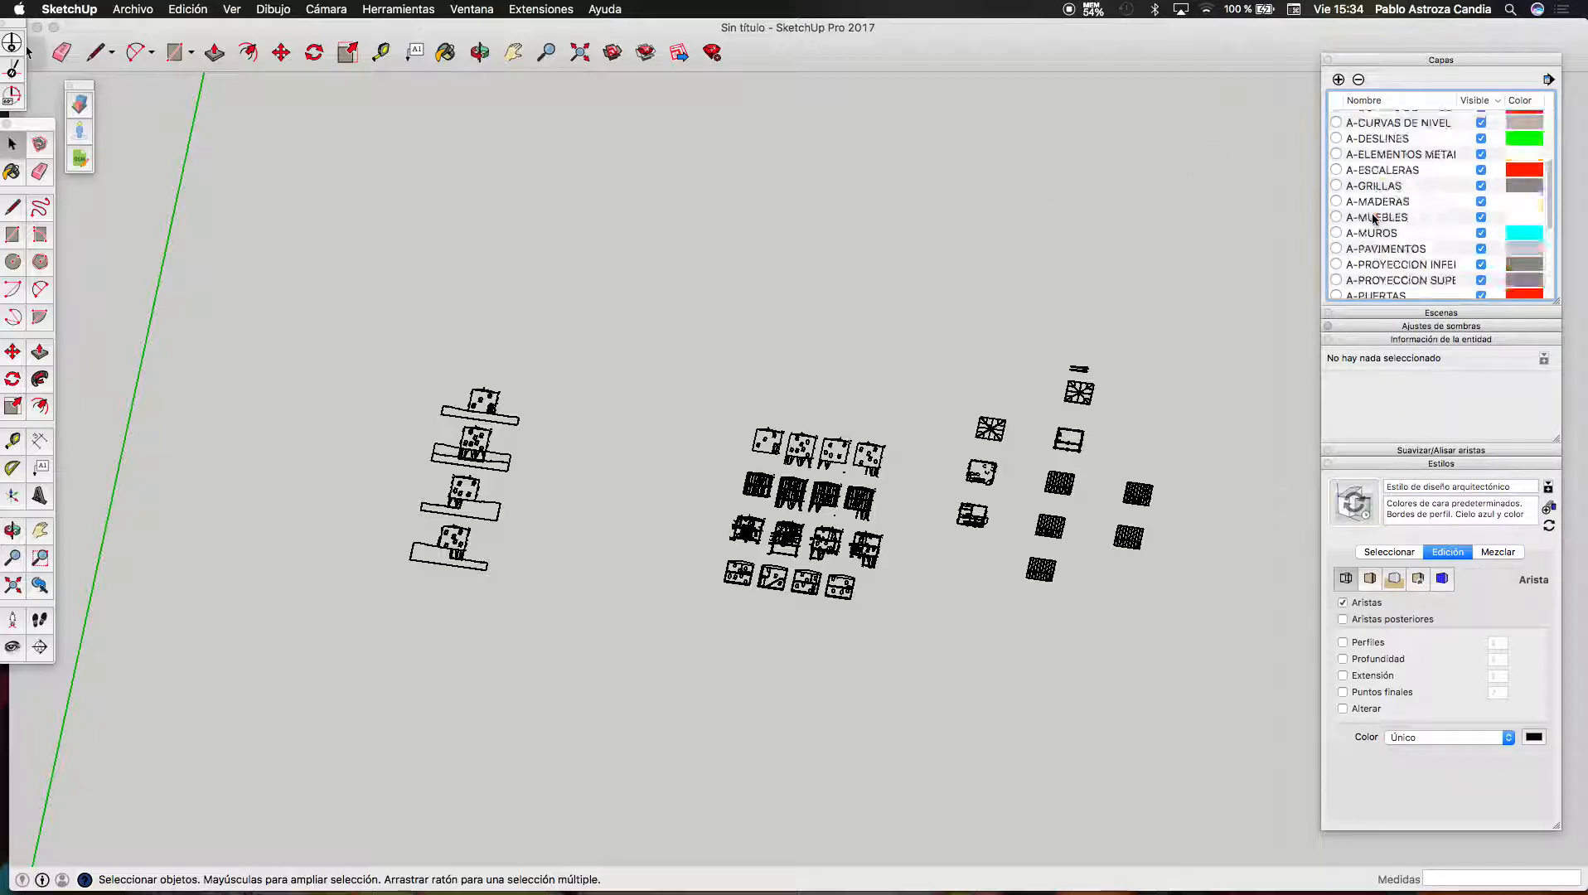
pyautogui.scroll(4, 1372, 218)
pyautogui.click(1337, 136)
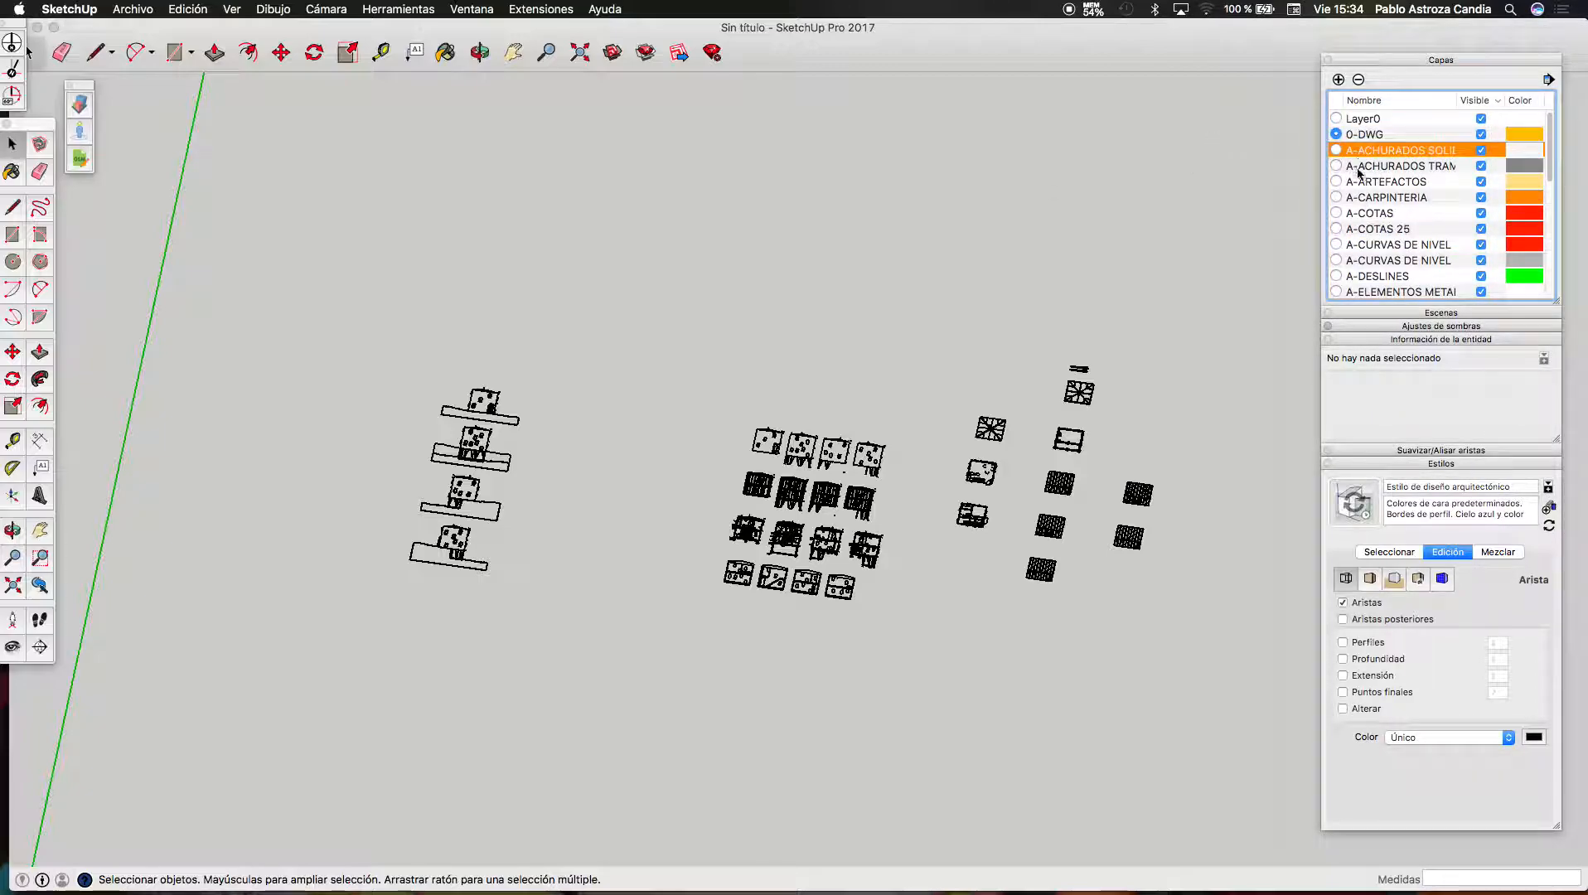
# Delete all remaining imported layers, from the A-ACHURADOS layers through defpoints, moving their contents to the current layer 0-DWG
pyautogui.scroll(-10, 1374, 241)
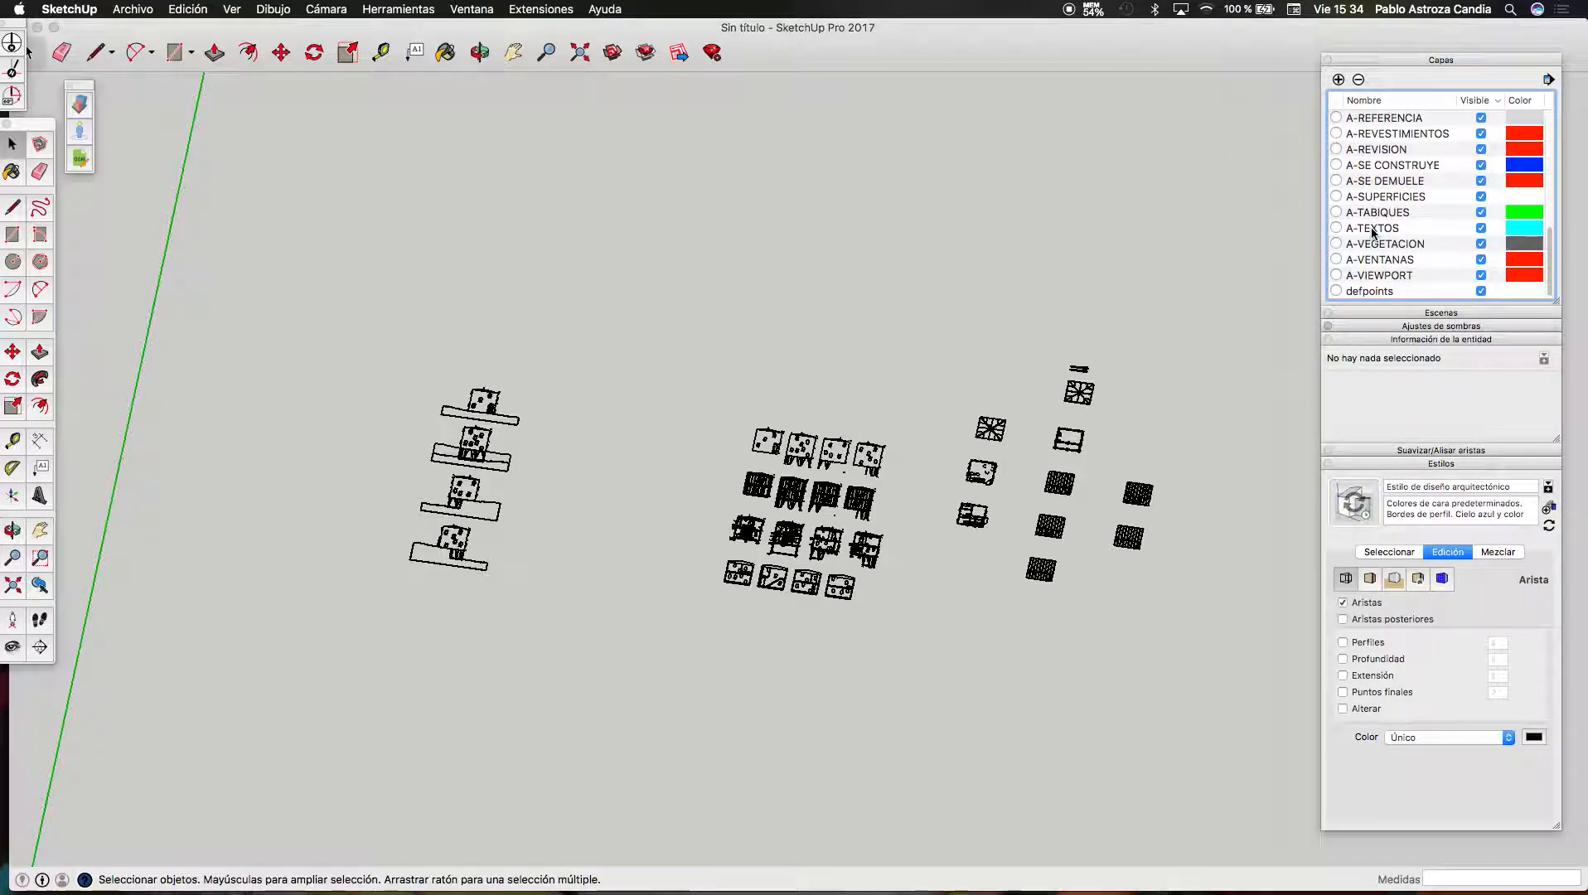
pyautogui.keyDown('shift'); pyautogui.click(1367, 289); pyautogui.keyUp('shift')
pyautogui.click(1359, 81)
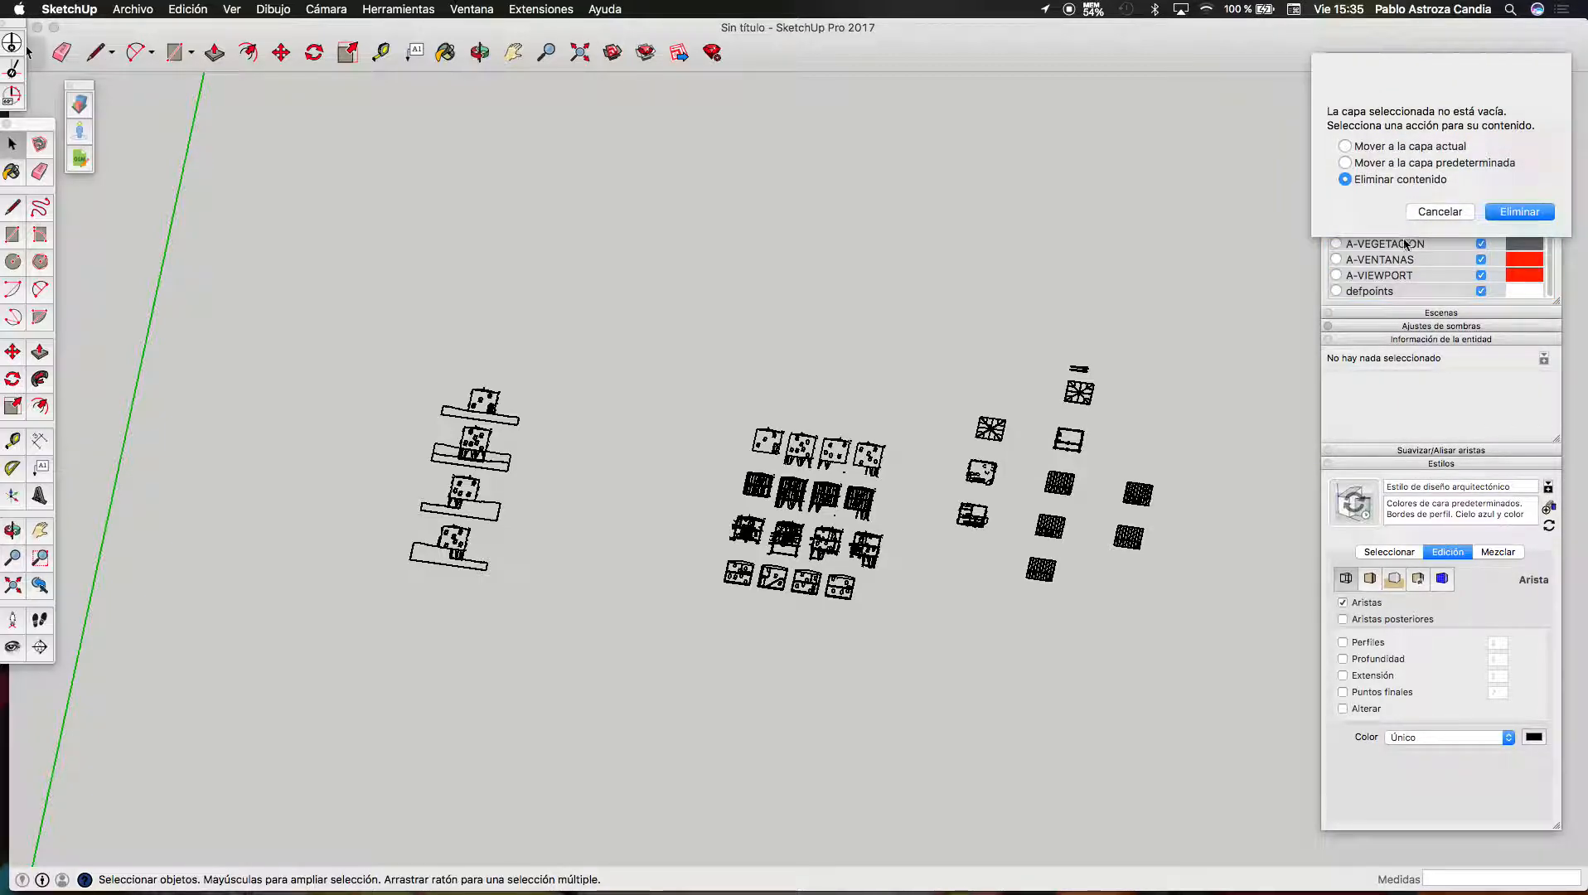
pyautogui.click(1440, 211)
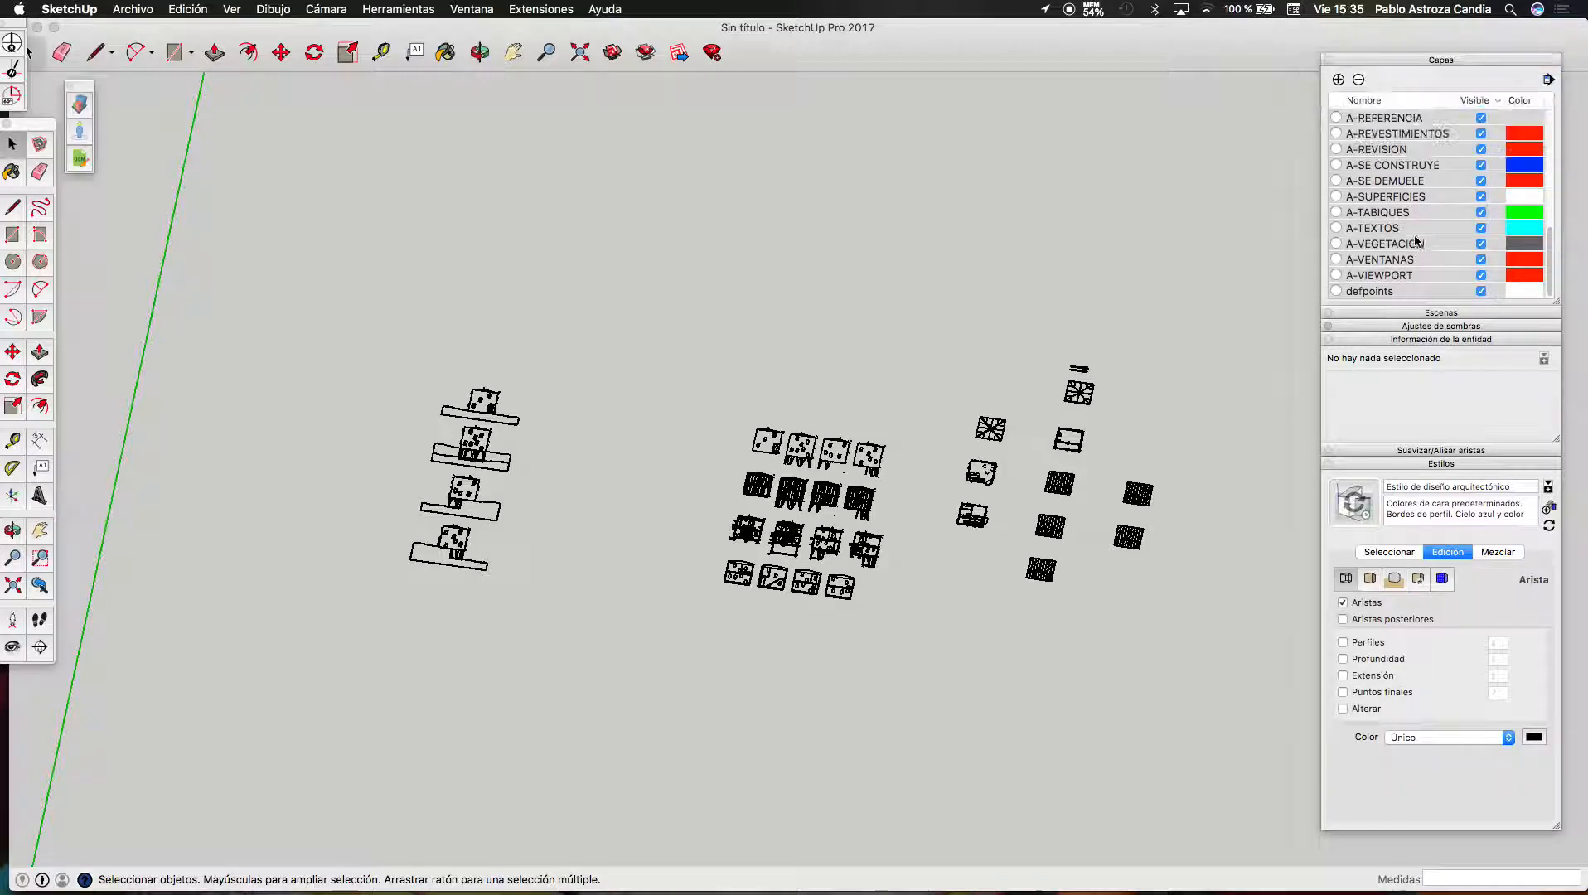
pyautogui.click(1360, 79)
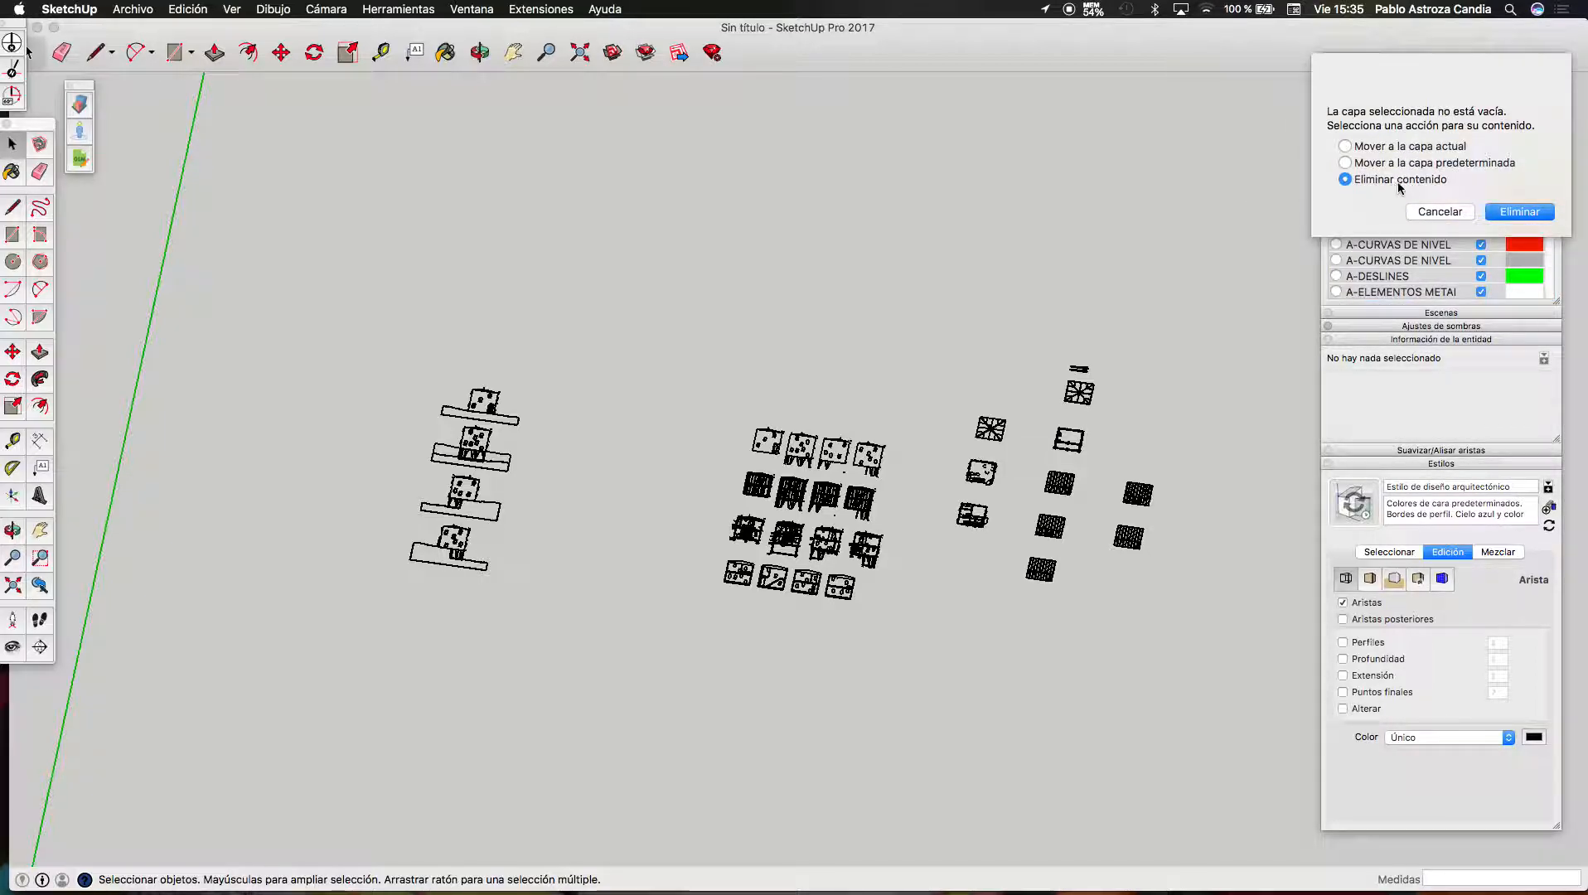
pyautogui.click(1368, 153)
pyautogui.click(1509, 212)
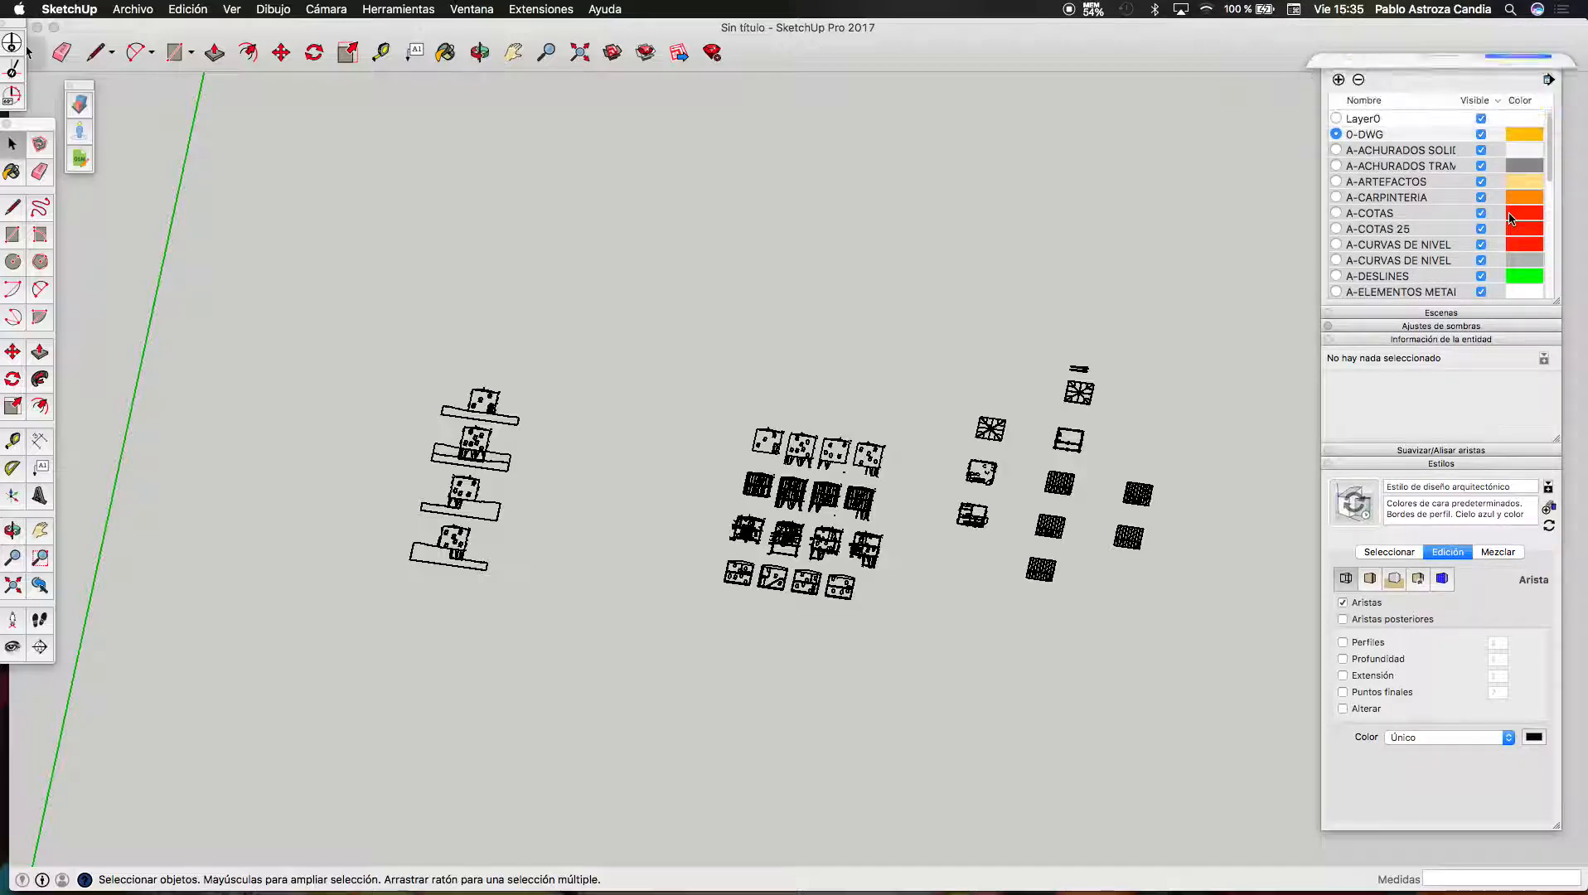
# Make Layer0 the current layer, and hide and show 0-DWG to check what it holds
pyautogui.click(1336, 119)
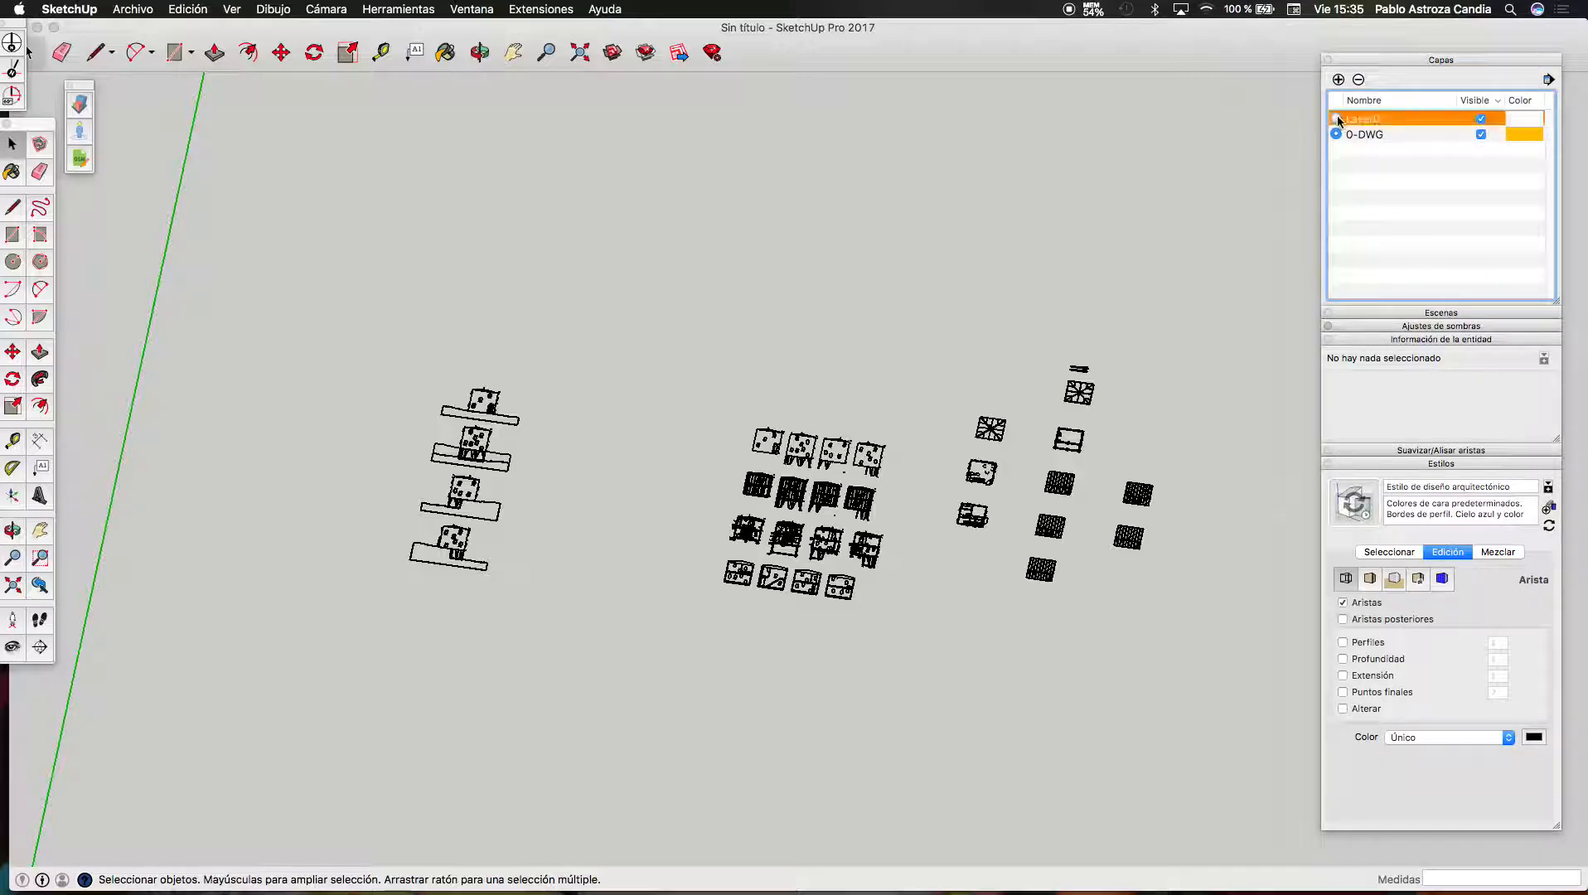
pyautogui.click(1481, 135)
pyautogui.click(1481, 134)
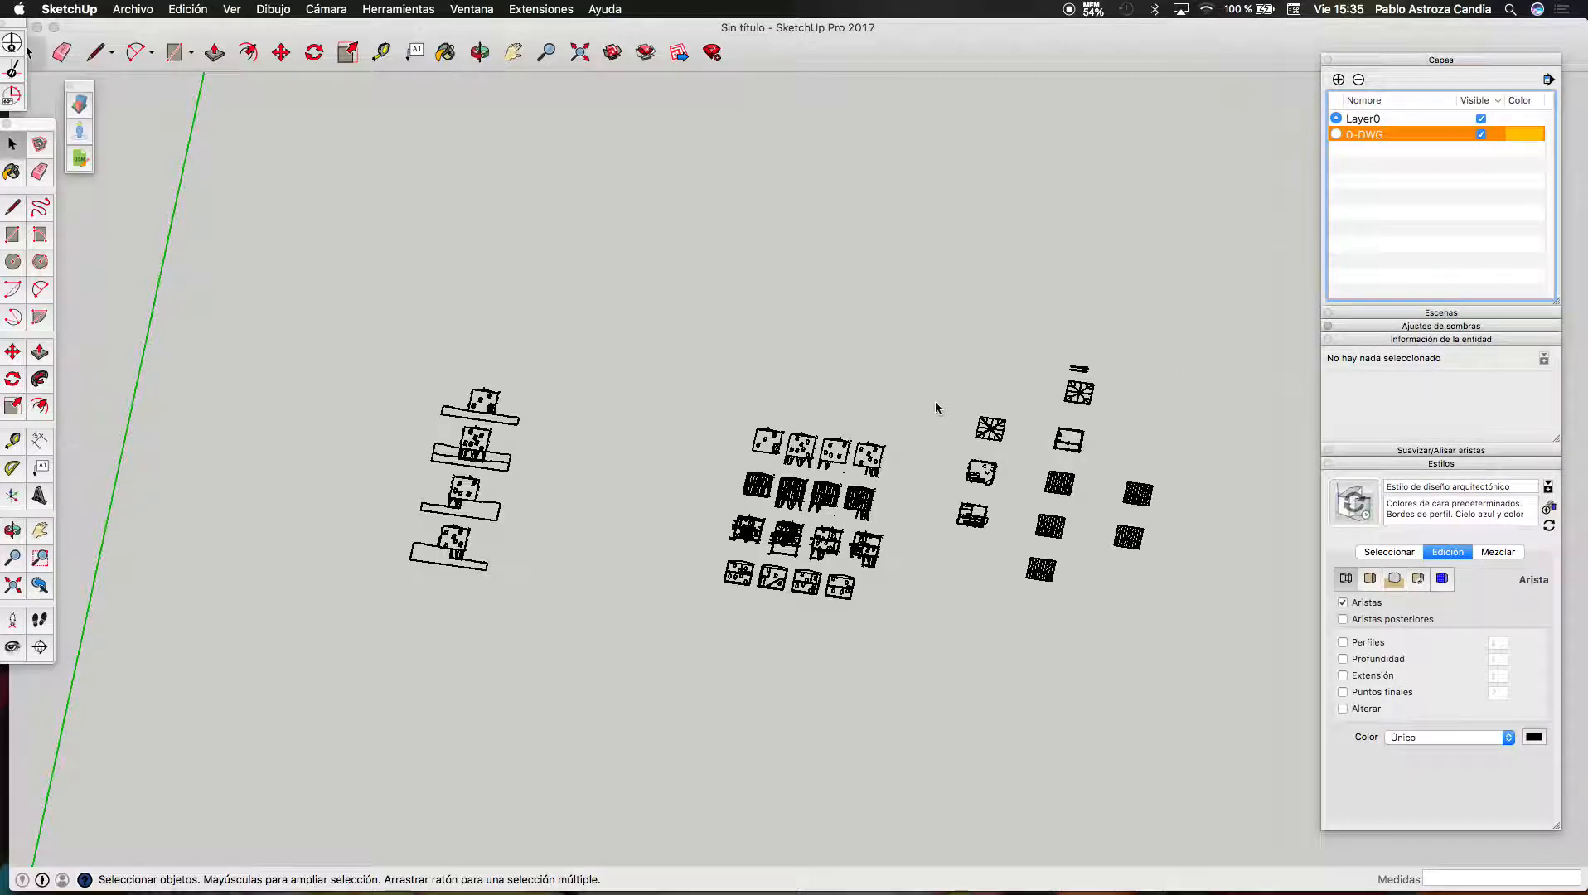
# Examine the structural elevations up close and pick one of their edges to check its layer assignment
pyautogui.scroll(-3, 850, 340)
pyautogui.scroll(3, 841, 473)
pyautogui.scroll(5, 840, 472)
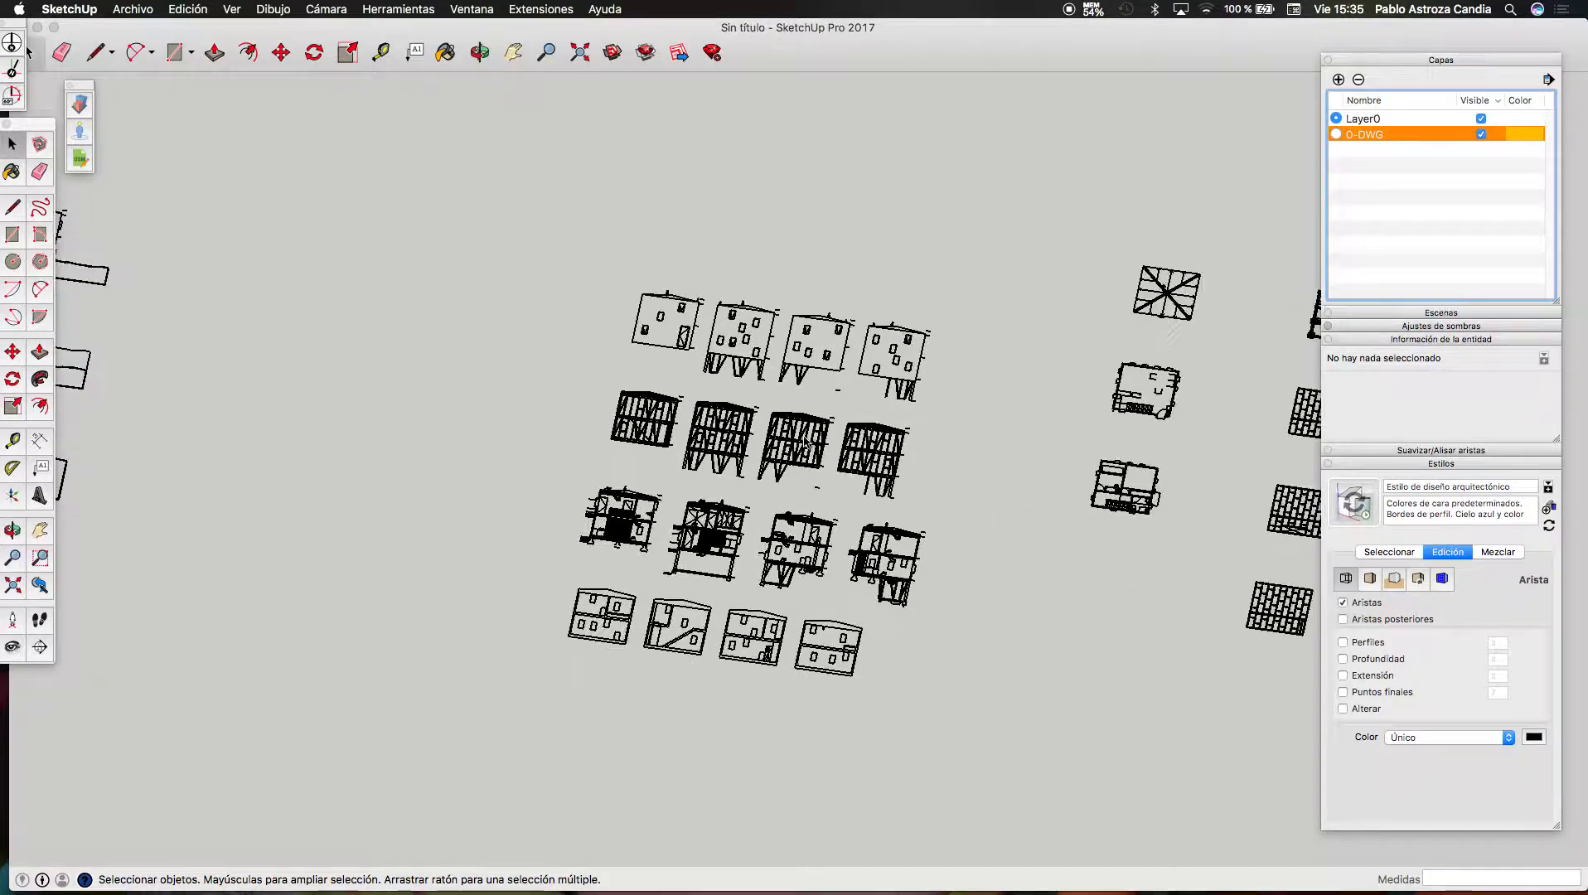
pyautogui.click(803, 435)
pyautogui.scroll(3, 802, 442)
pyautogui.click(803, 430)
pyautogui.scroll(4, 801, 424)
pyautogui.click(802, 423)
pyautogui.scroll(-2, 751, 377)
pyautogui.scroll(-6, 743, 380)
pyautogui.scroll(5, 771, 348)
# Add a layer named 1-MUROS for the walls
pyautogui.click(1338, 79)
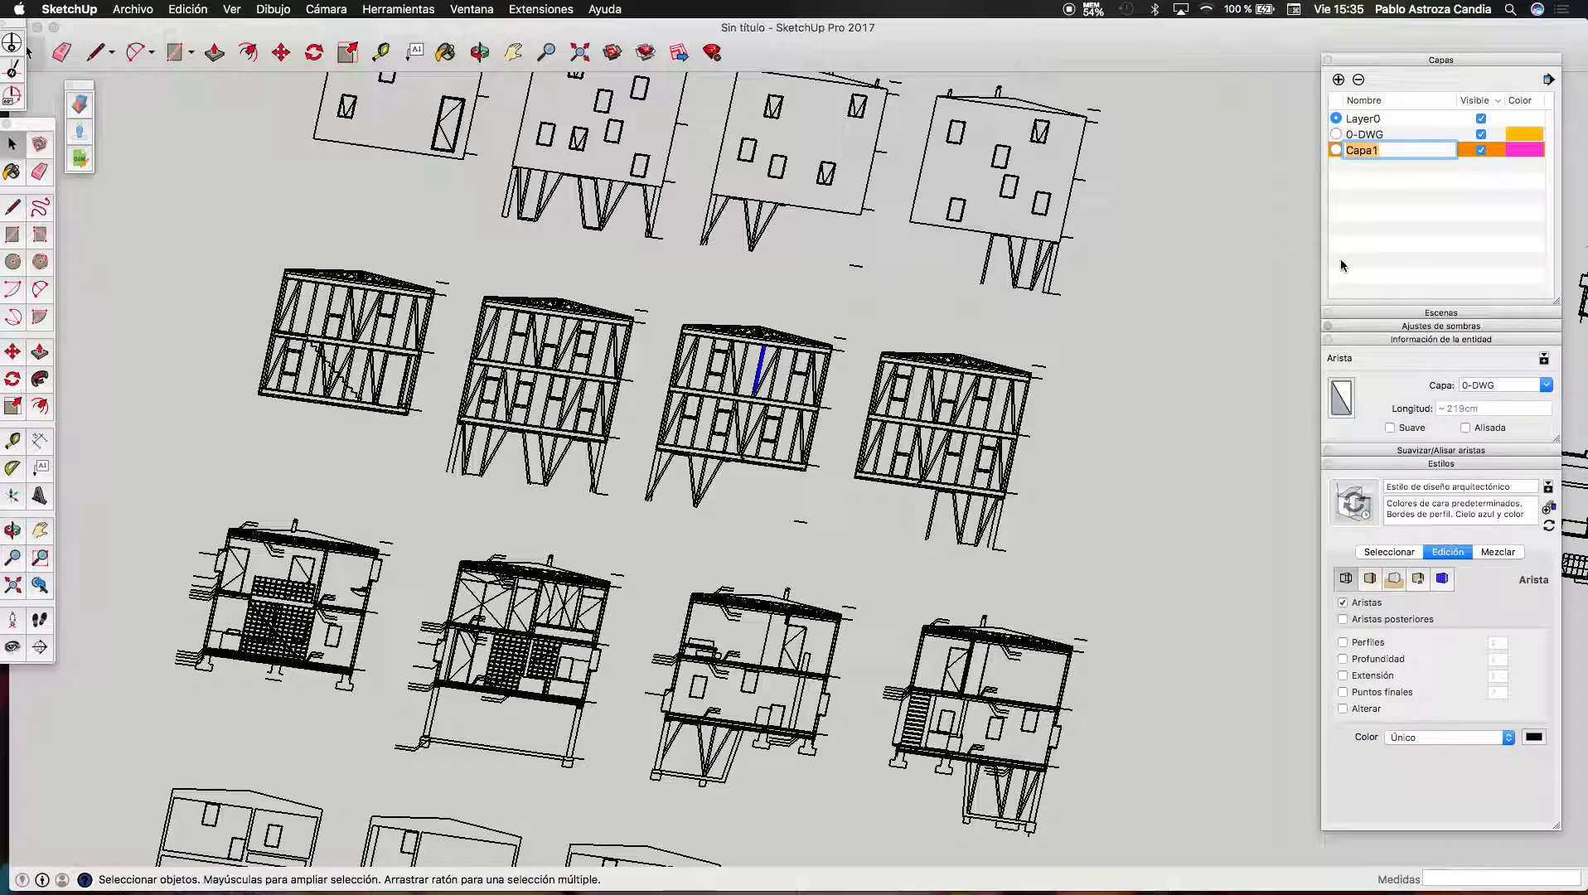
pyautogui.write('1-MUROS')
pyautogui.click(1385, 242)
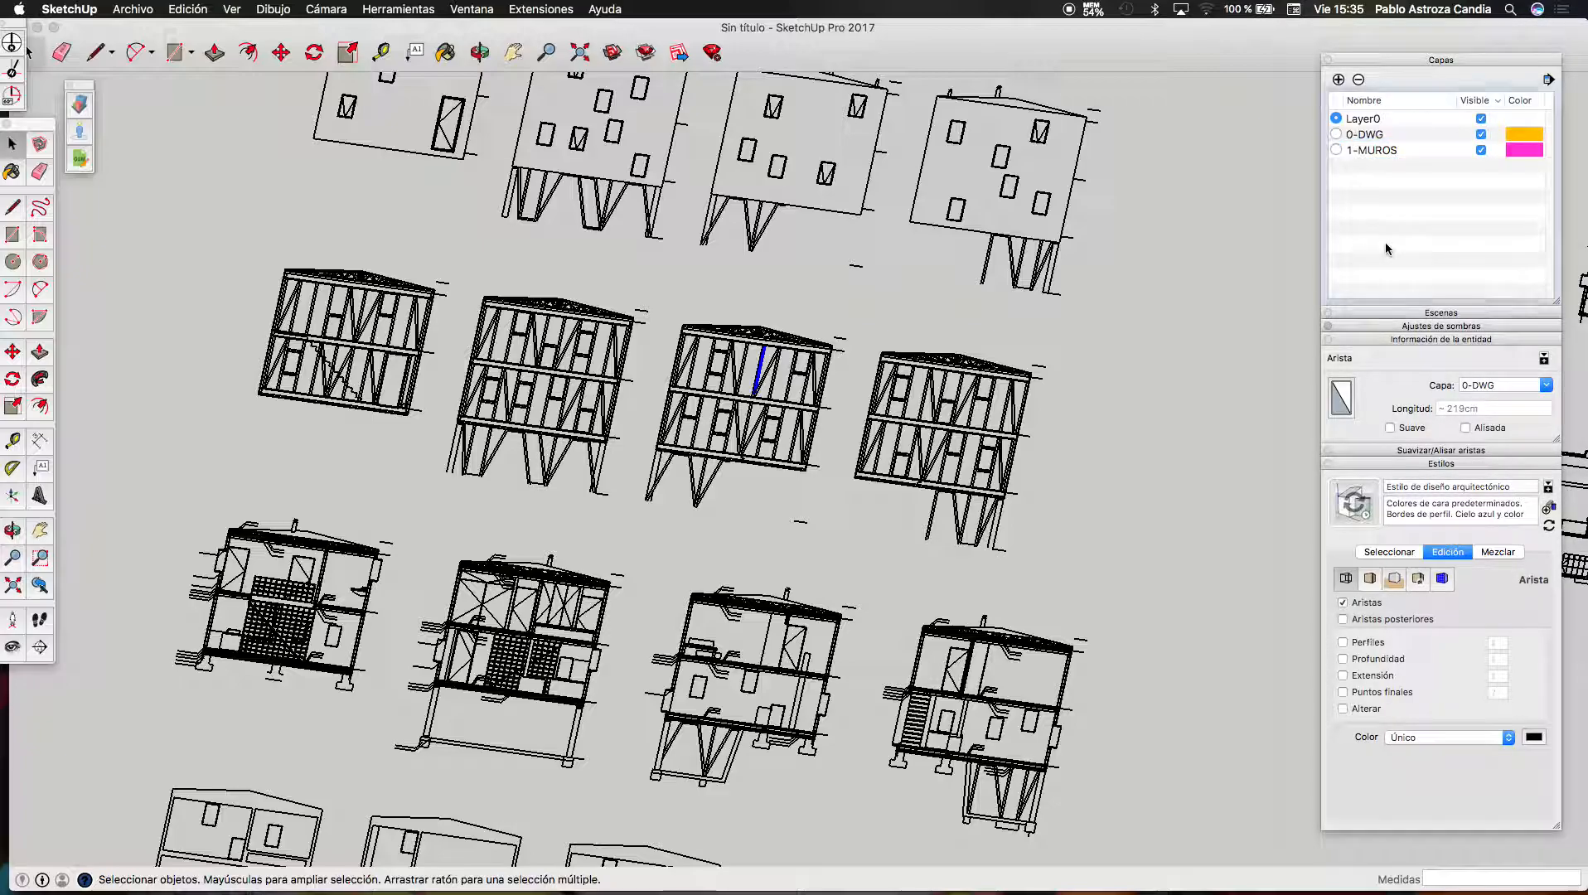
# Make 1-MUROS the current layer and draw a rectangle about 7 by 237 cm over an upper-floor stud in the third structural elevation
pyautogui.click(1337, 152)
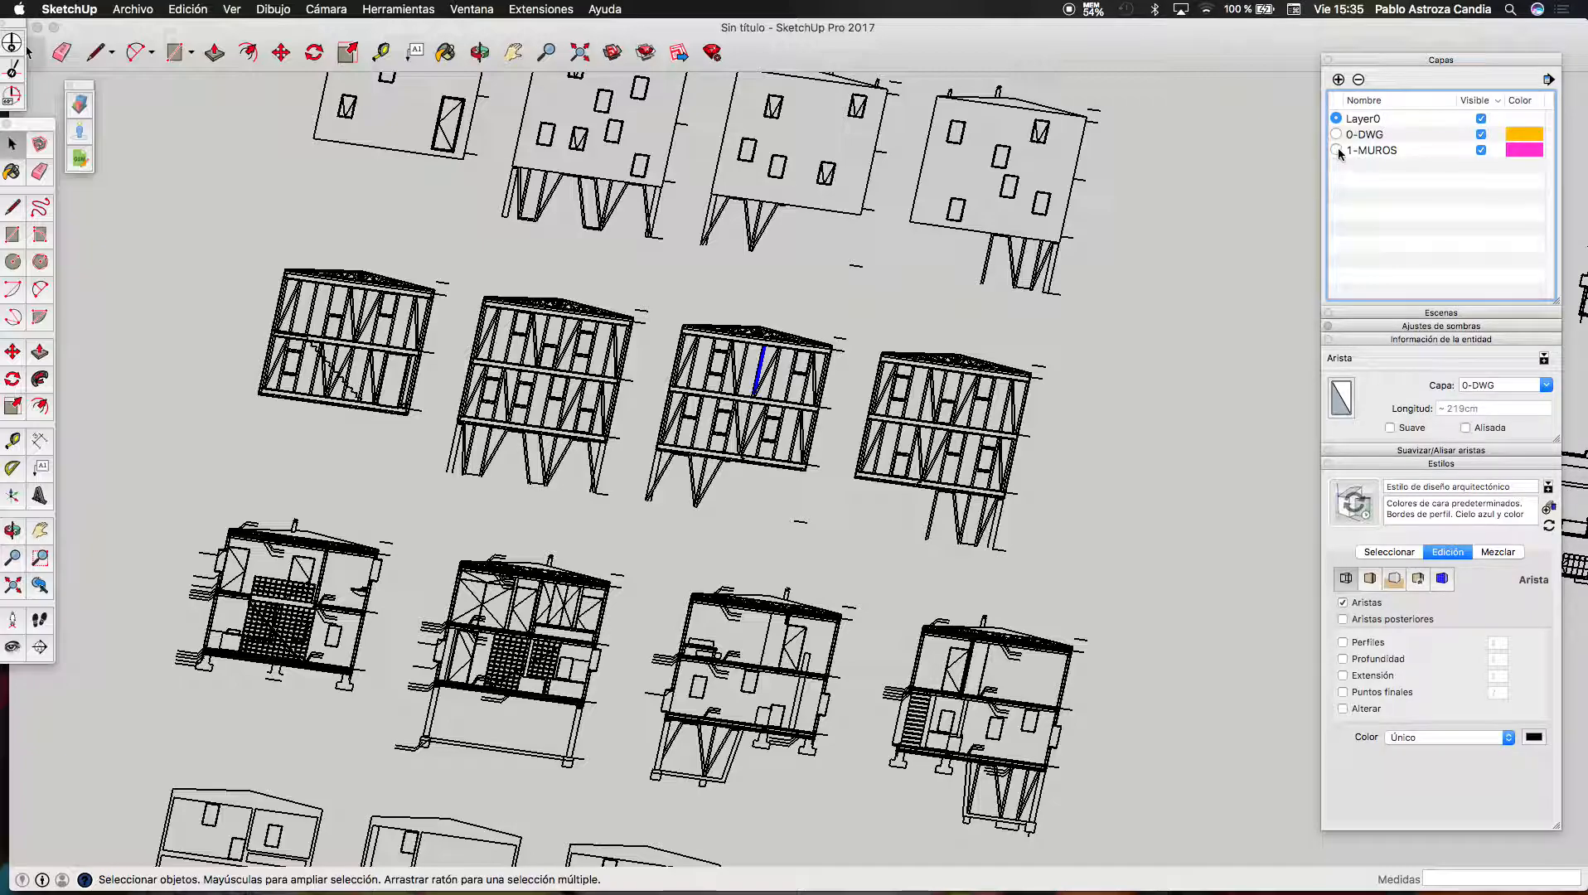
pyautogui.scroll(3, 793, 334)
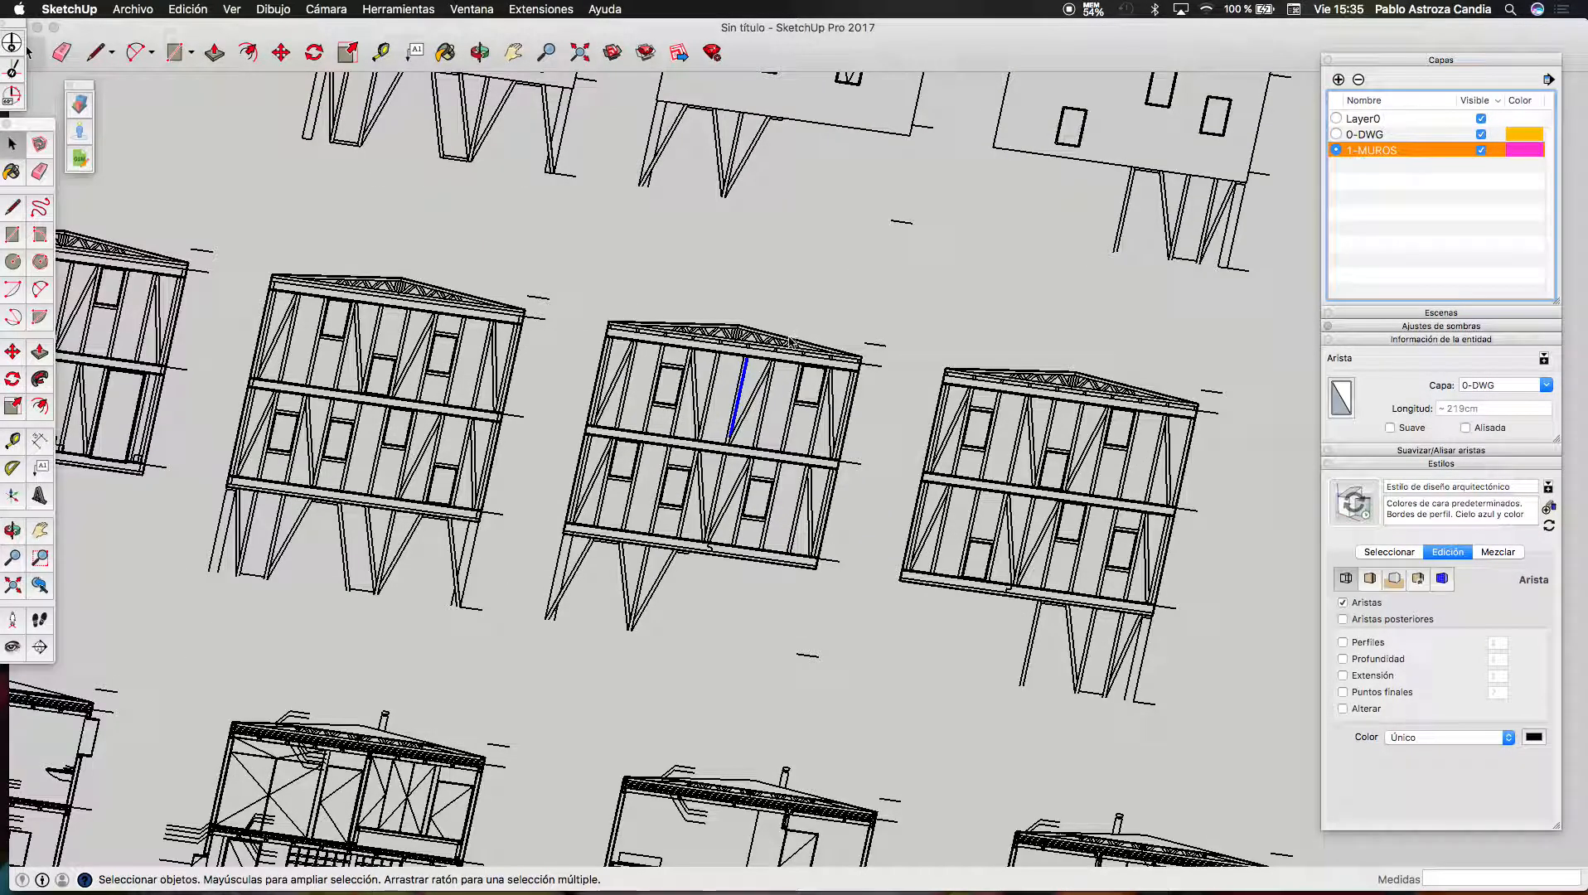
pyautogui.scroll(5, 712, 373)
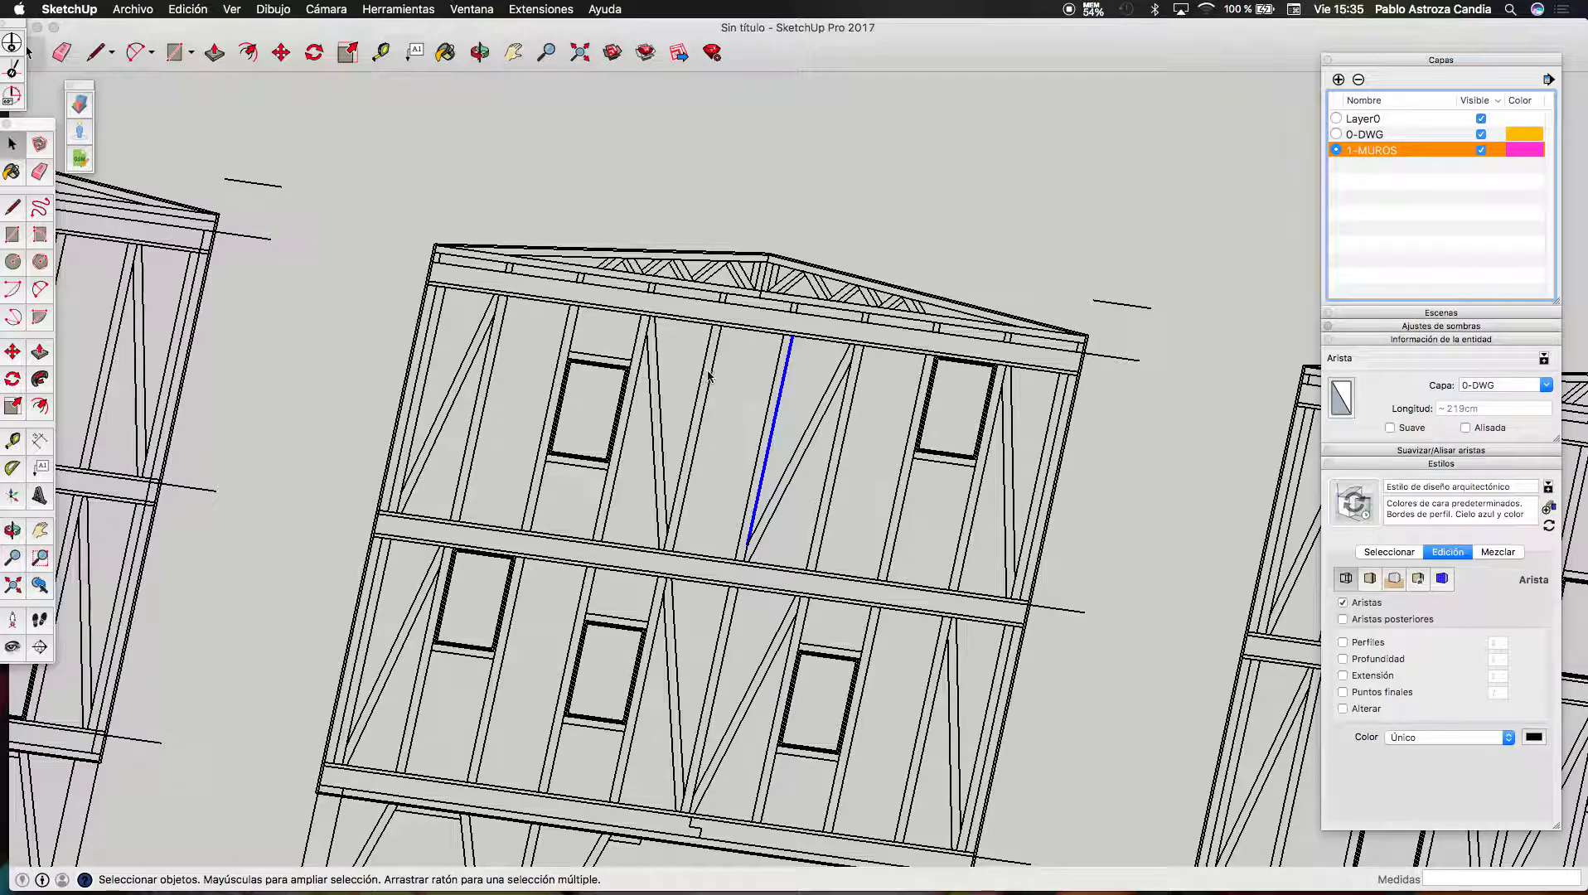
pyautogui.press('r')
pyautogui.click(712, 324)
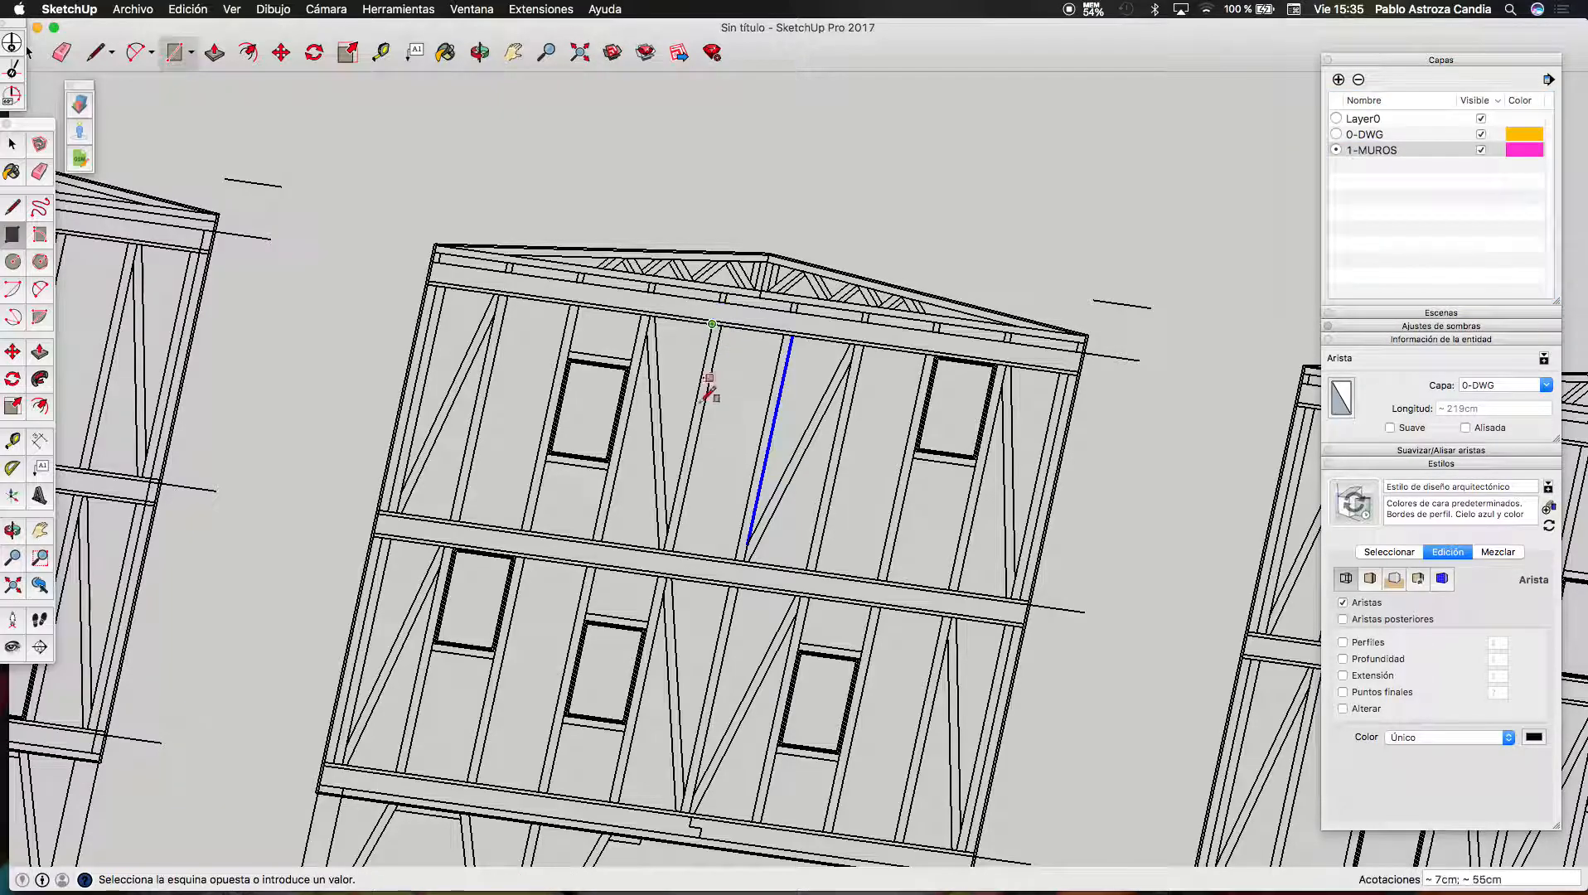
pyautogui.scroll(2, 675, 527)
pyautogui.click(683, 549)
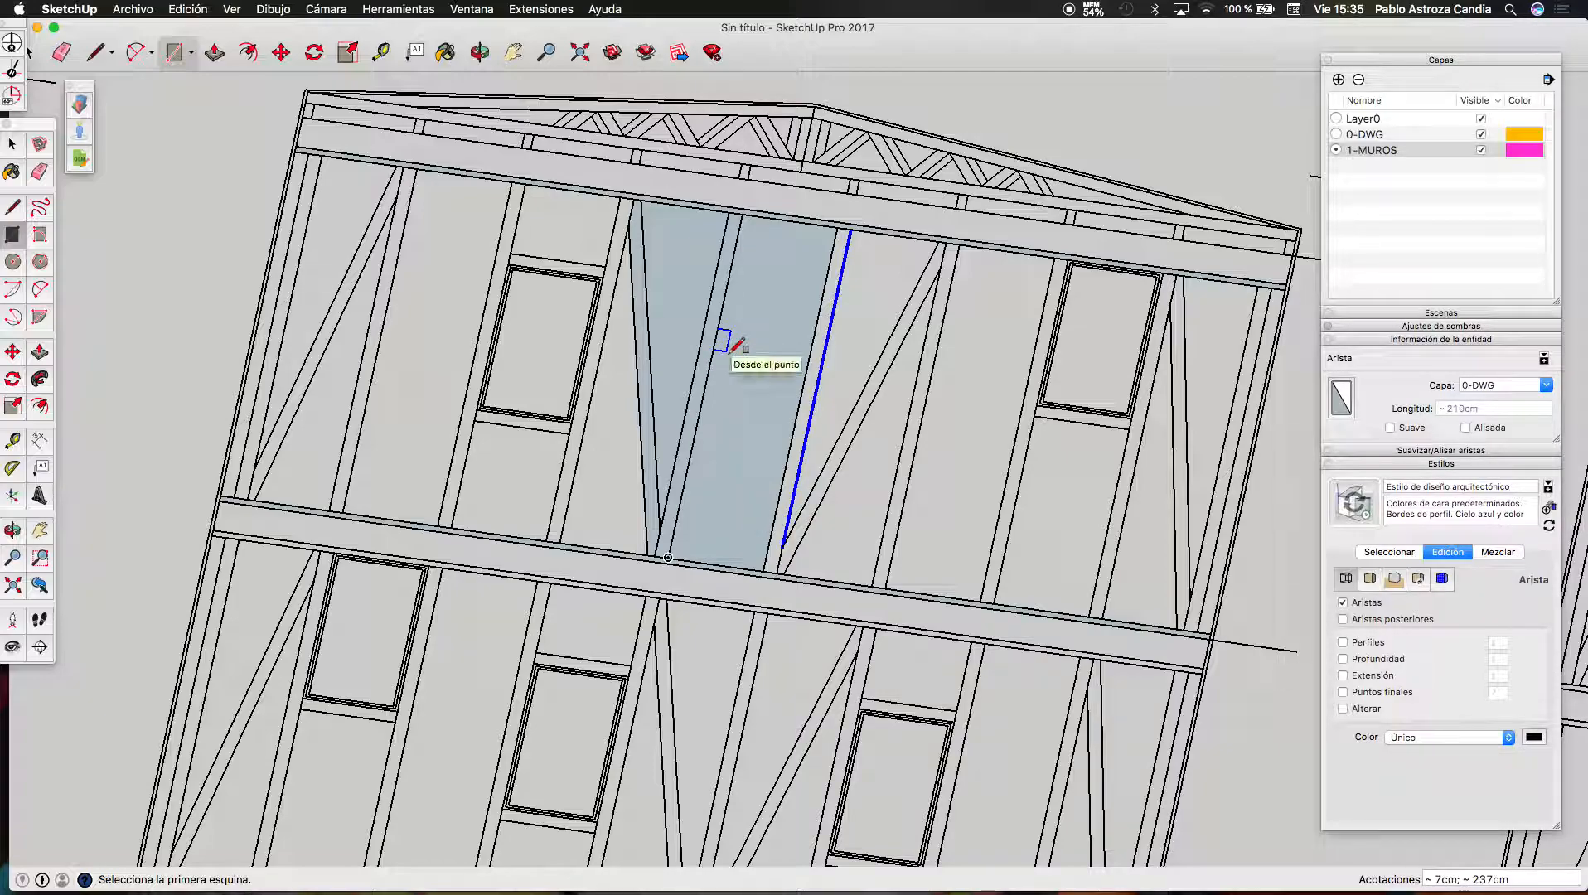
pyautogui.scroll(-5, 733, 348)
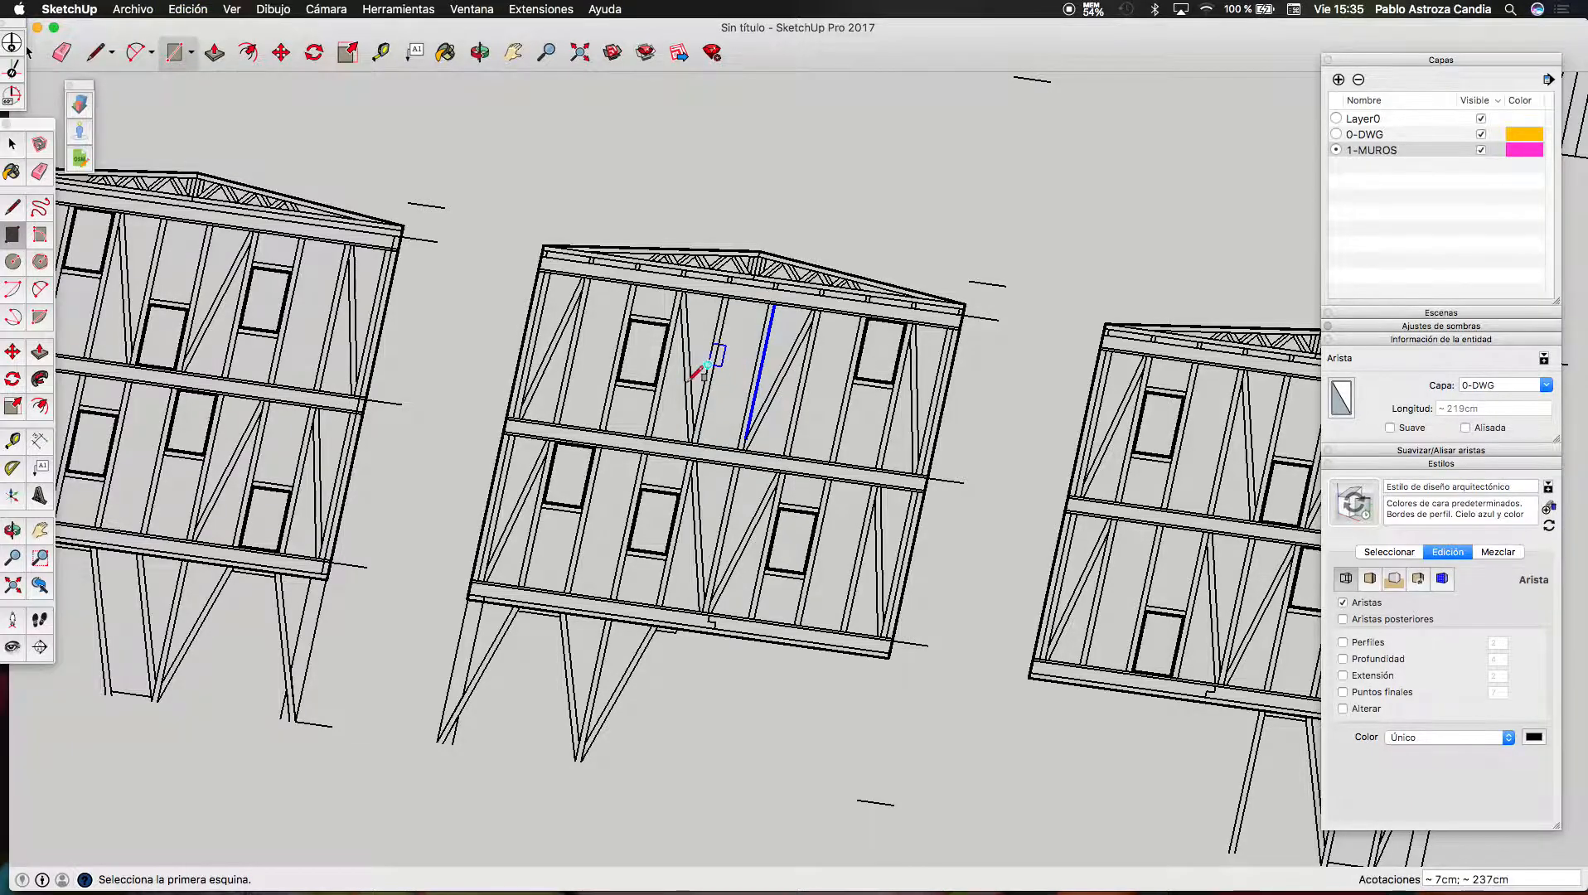
# Draw a test rectangle in the empty area beside the elevations and extrude it into a box
pyautogui.scroll(-8, 719, 355)
pyautogui.click(1120, 350)
pyautogui.click(1057, 391)
pyautogui.press('p')
pyautogui.click(1088, 369)
pyautogui.click(1094, 341)
pyautogui.click(1085, 362)
pyautogui.click(1088, 331)
# Draw a second test rectangle near the first box and extrude it into a box
pyautogui.press('r')
pyautogui.click(1137, 461)
pyautogui.click(1203, 431)
pyautogui.press('p')
pyautogui.click(1158, 461)
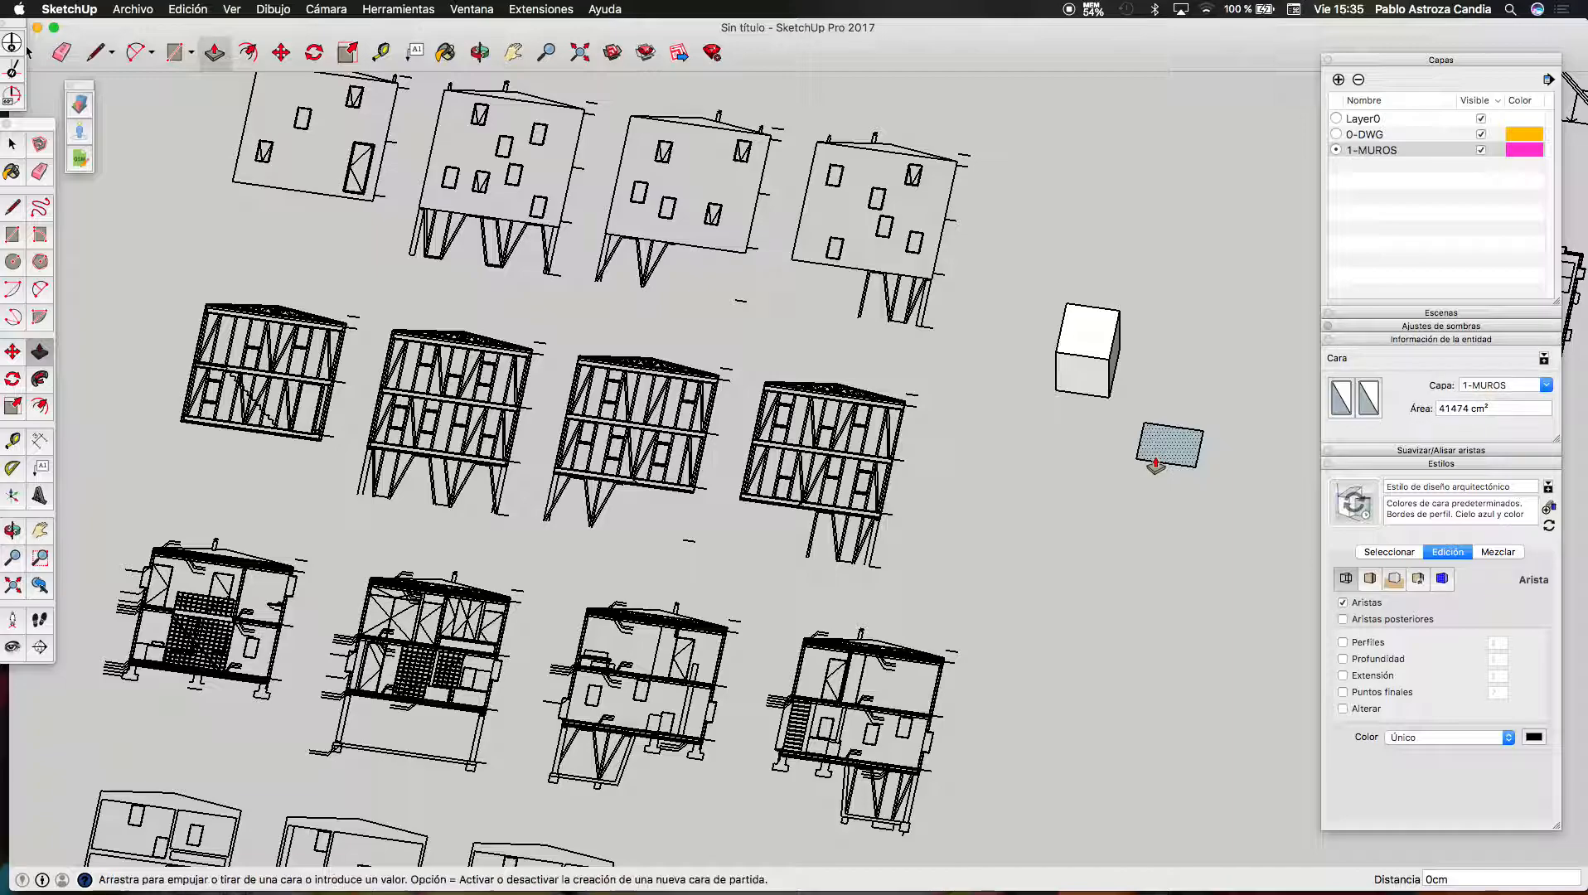
pyautogui.click(1169, 419)
# Move the second box against the corner of the first, and try to pull it away again
pyautogui.press('space')
pyautogui.doubleClick(1163, 444)
pyautogui.click(1163, 444)
pyautogui.press('m')
pyautogui.click(1137, 461)
pyautogui.click(1111, 360)
pyautogui.click(1143, 361)
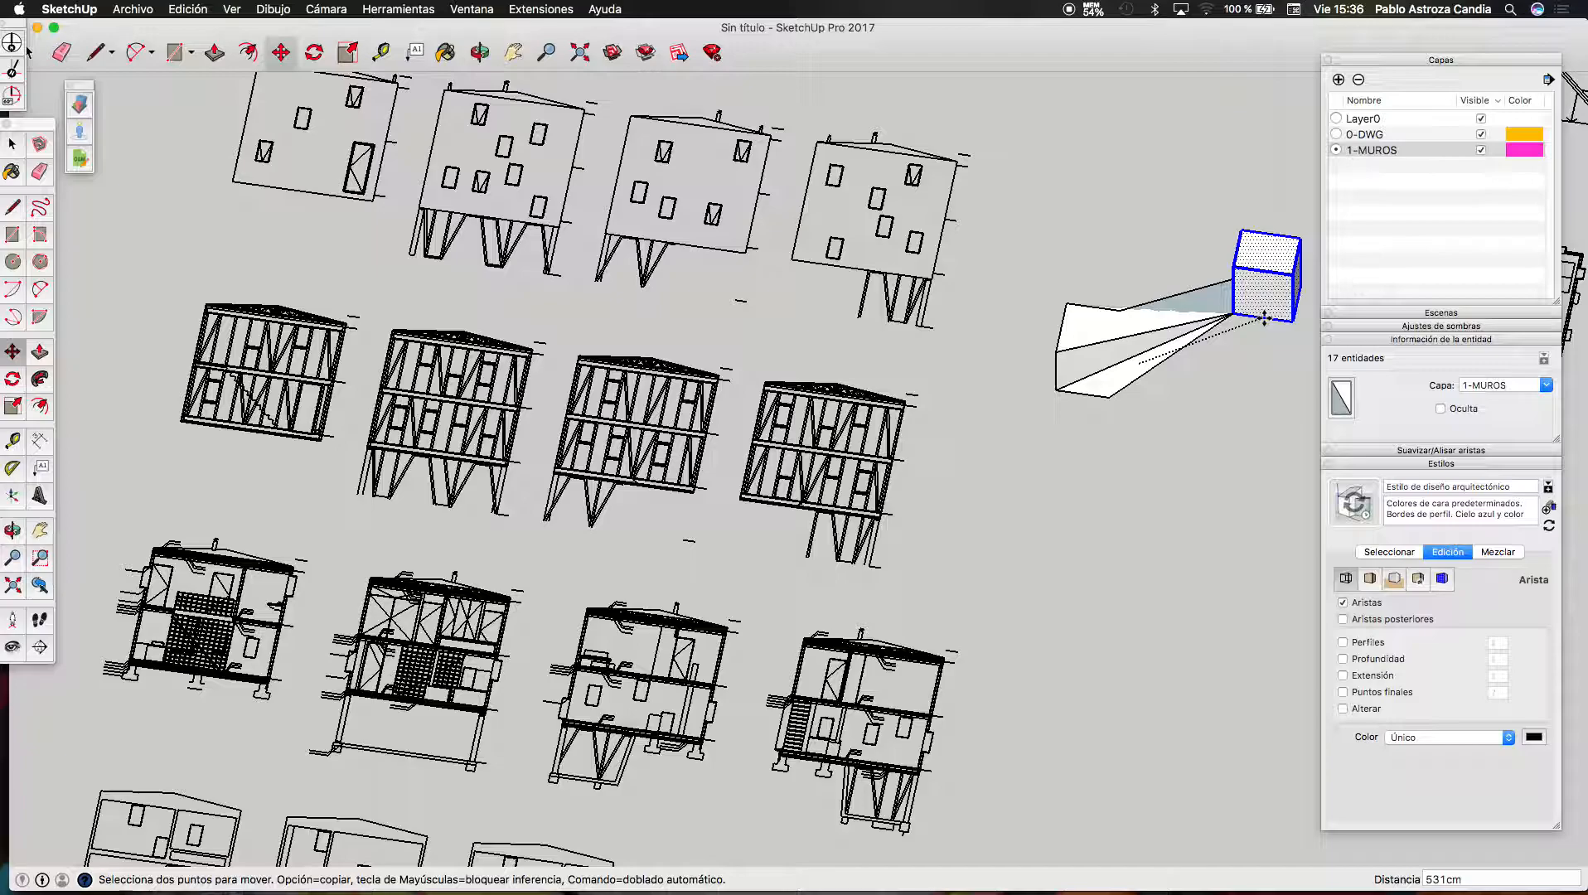
pyautogui.press('Escape')
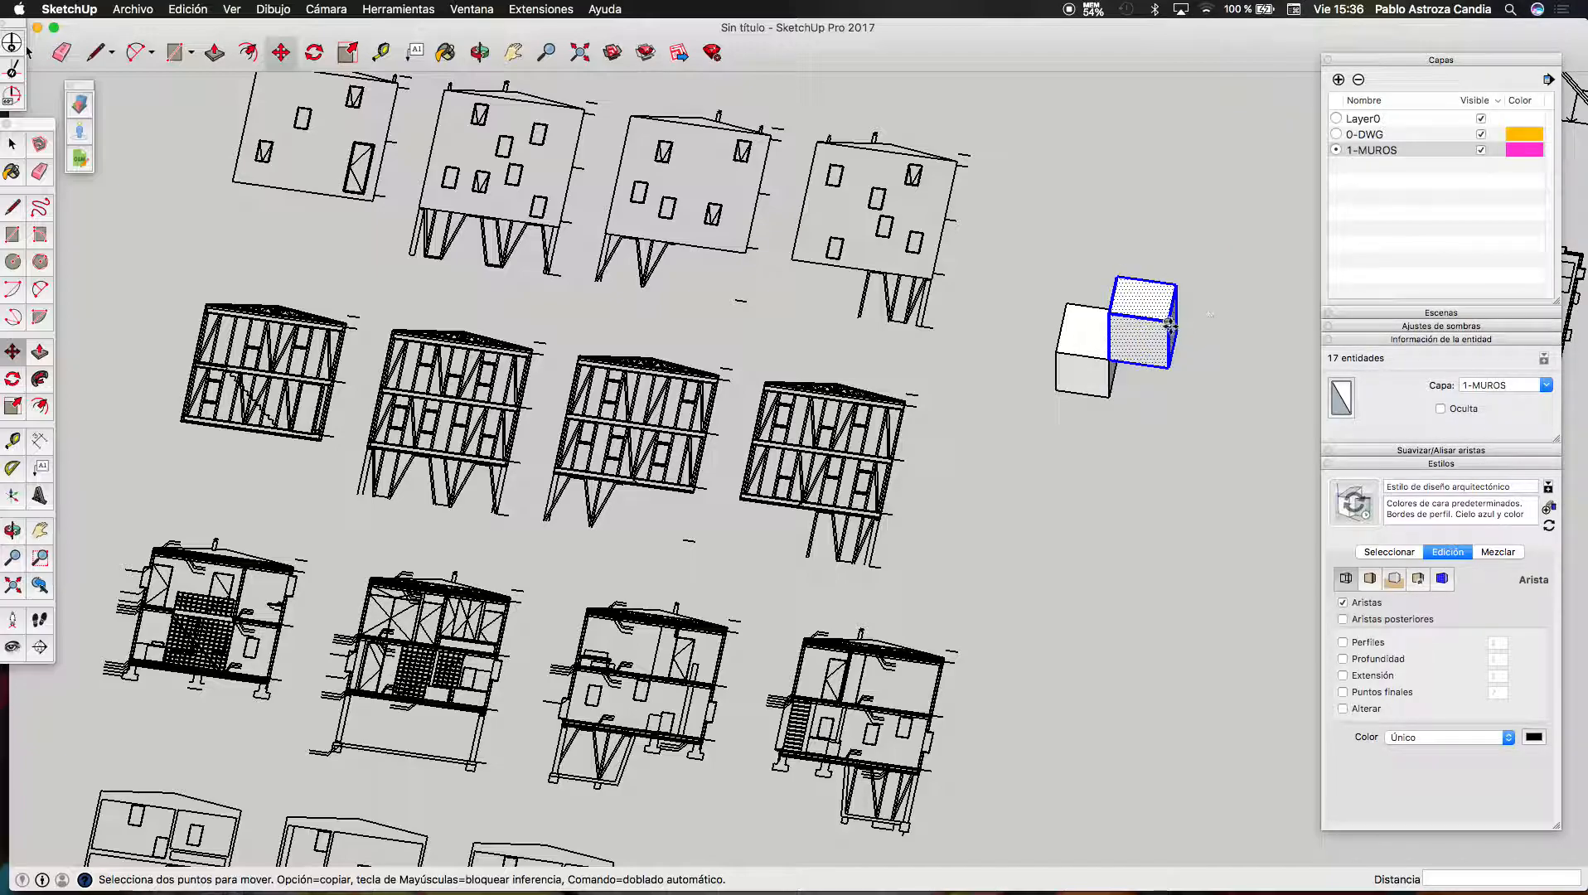
# Select both test boxes and delete them
pyautogui.rightClick(1168, 321)
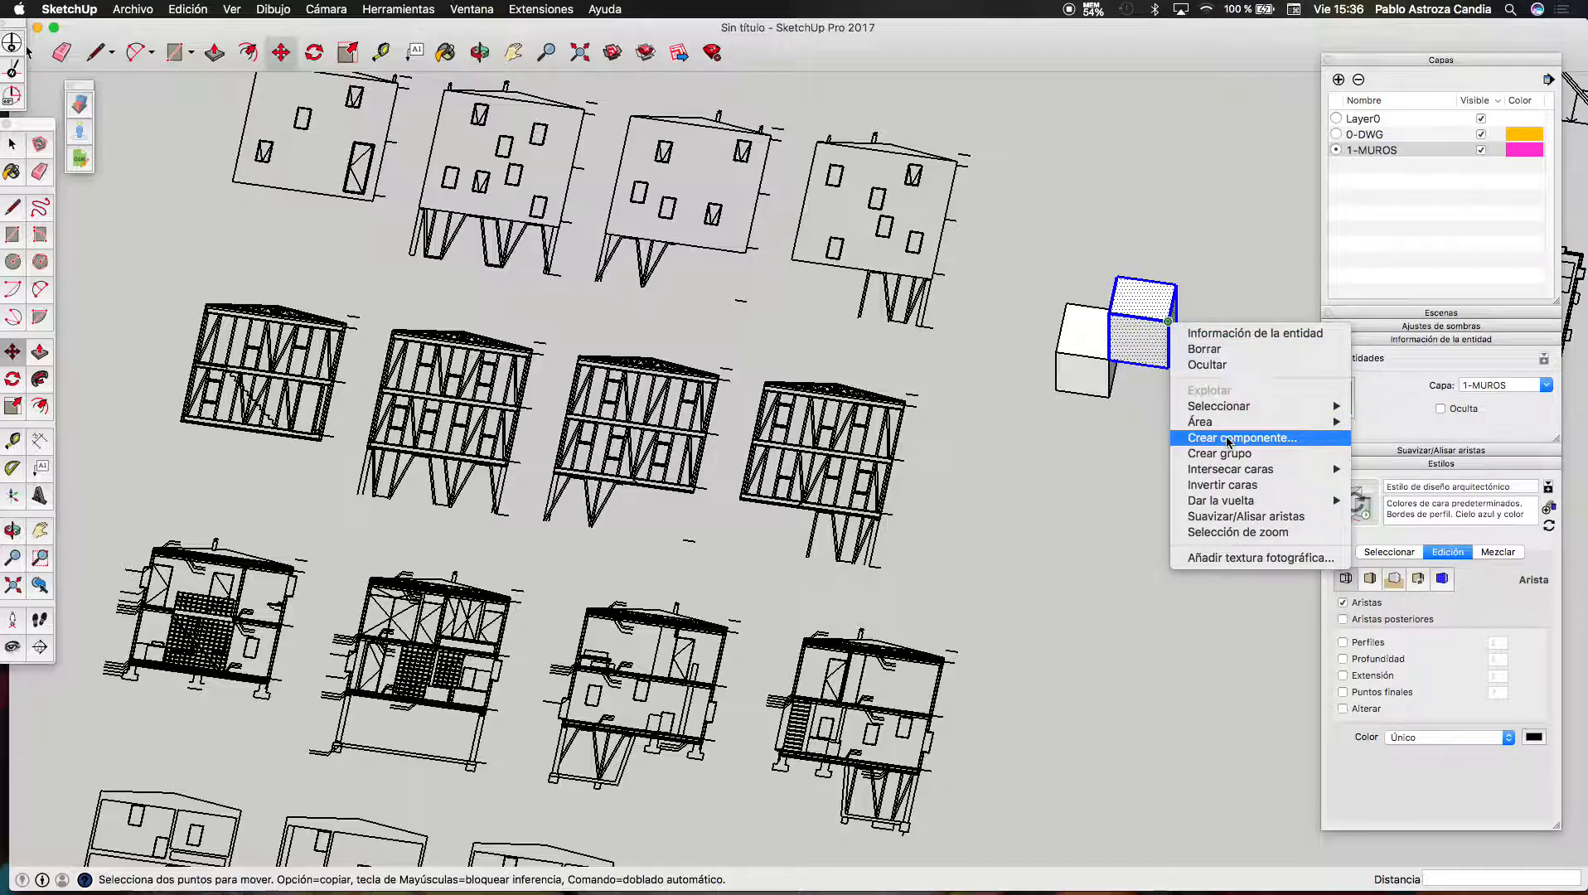
pyautogui.press('Escape')
pyautogui.press('space')
pyautogui.moveTo(1231, 255); pyautogui.dragTo(1028, 434)
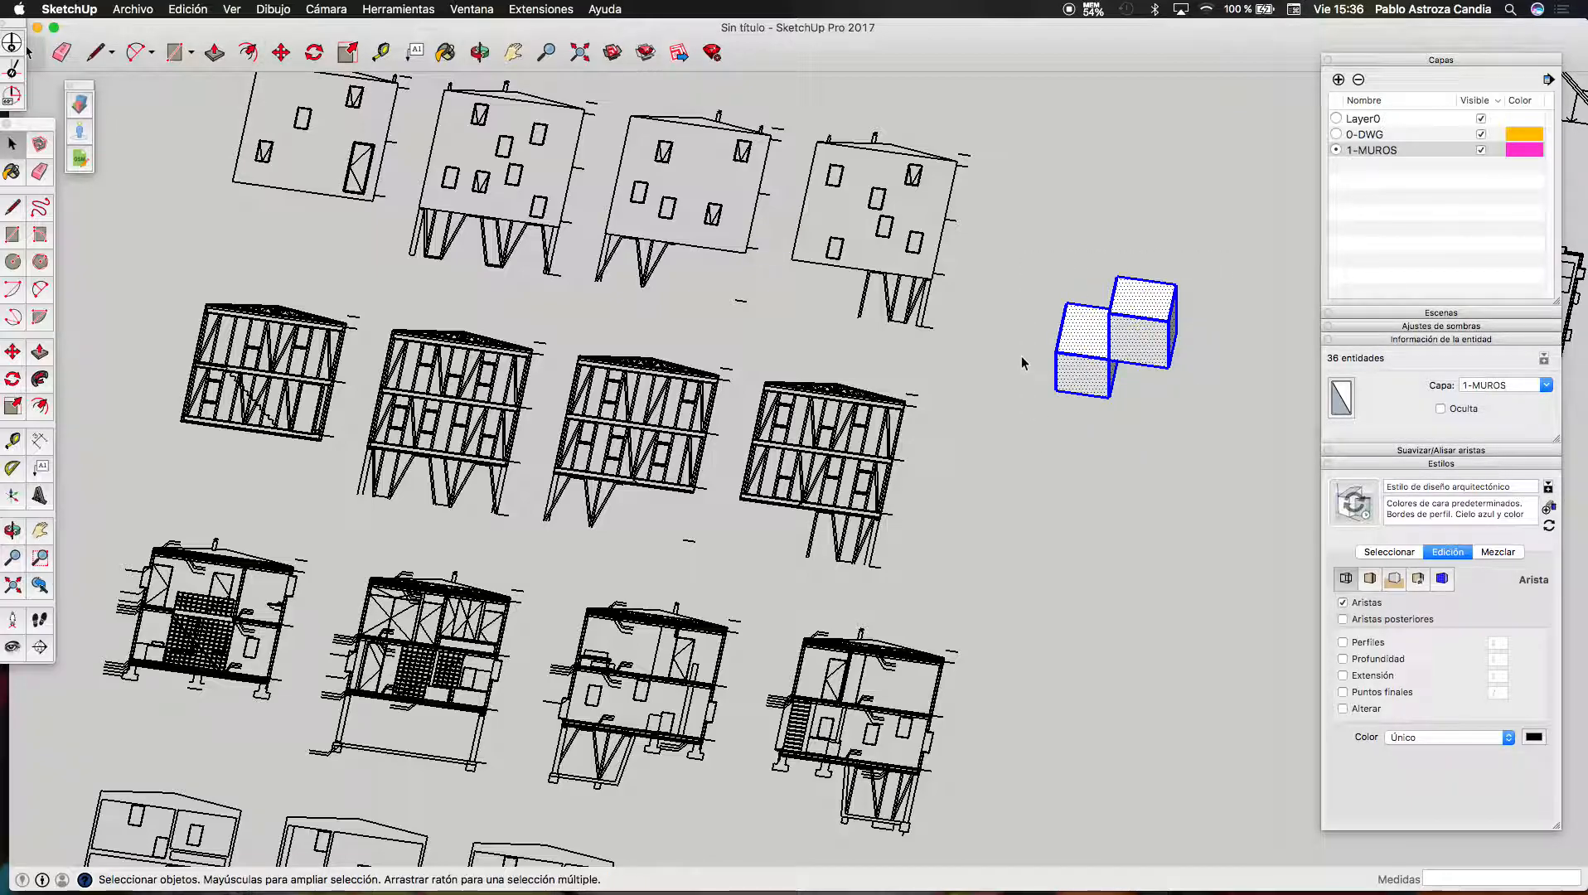
pyautogui.press('Delete')
# Select all the imported drawings, assign them to layer 0-DWG, and combine them into one group
pyautogui.scroll(-2, 941, 365)
pyautogui.scroll(-3, 942, 367)
pyautogui.scroll(-2, 941, 367)
pyautogui.scroll(-4, 938, 373)
pyautogui.moveTo(1169, 249)
pyautogui.mouseDown()
pyautogui.moveTo(645, 600)
pyautogui.moveTo(479, 638)
pyautogui.mouseUp()
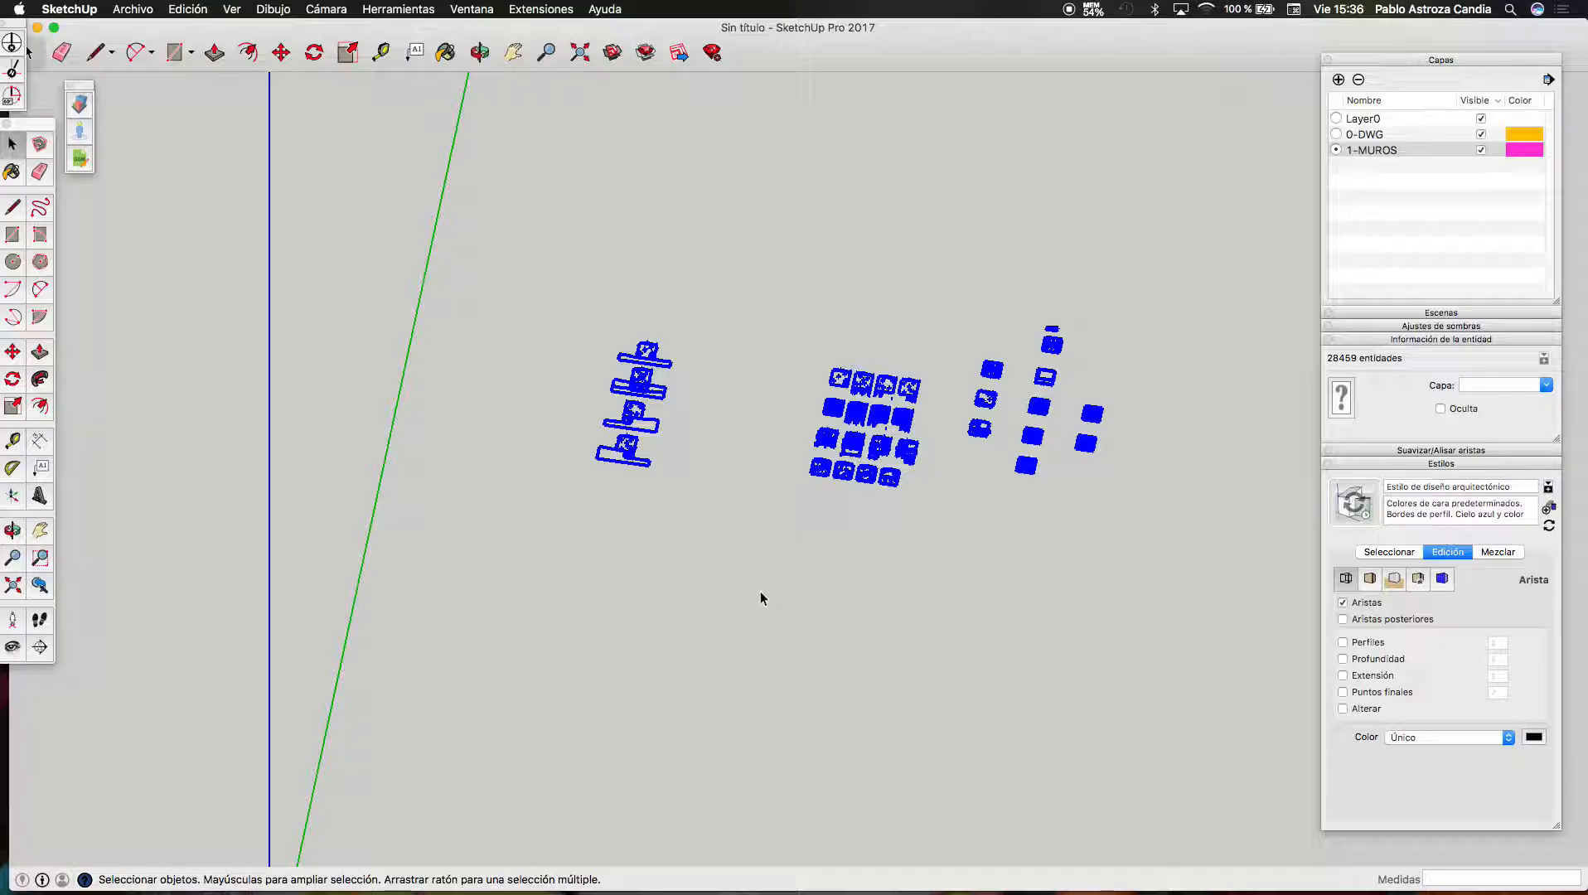
pyautogui.scroll(2, 958, 453)
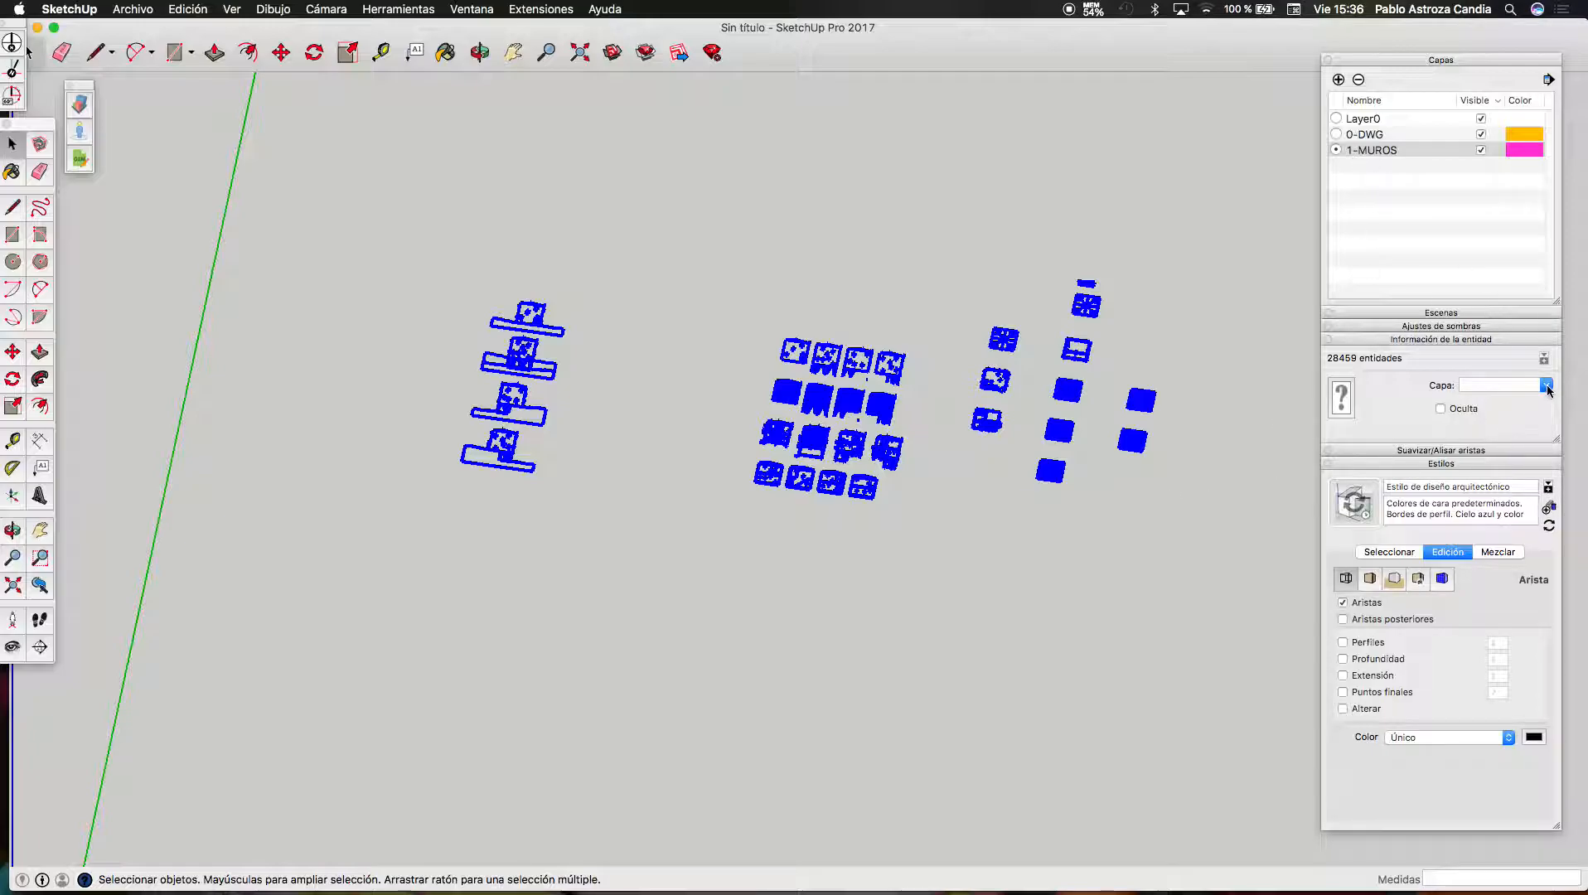
pyautogui.click(1547, 386)
pyautogui.click(1514, 403)
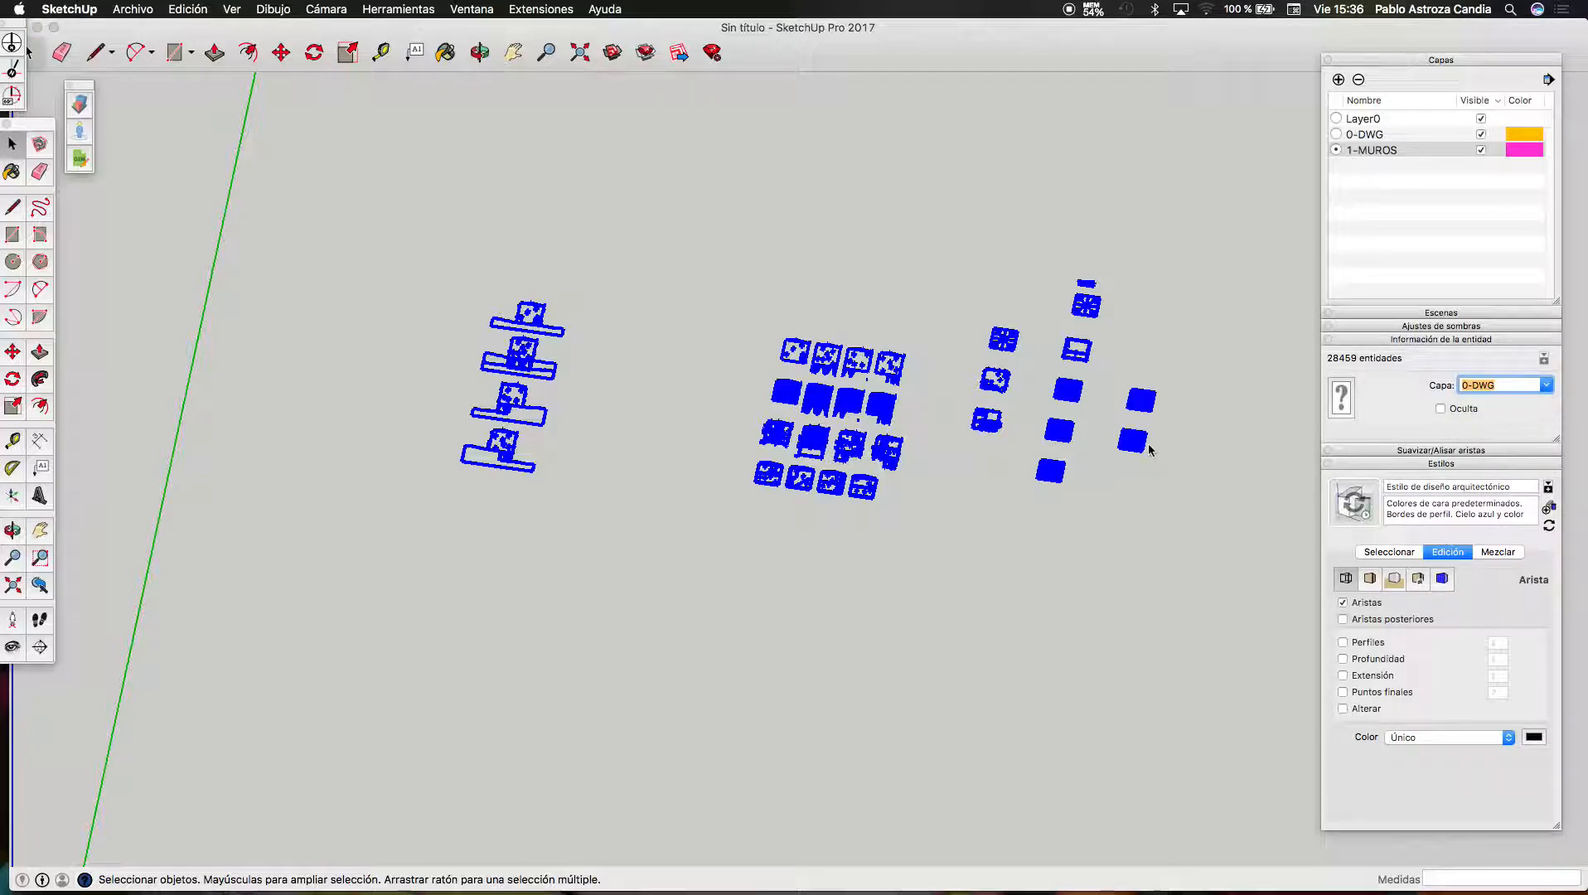
pyautogui.rightClick(878, 404)
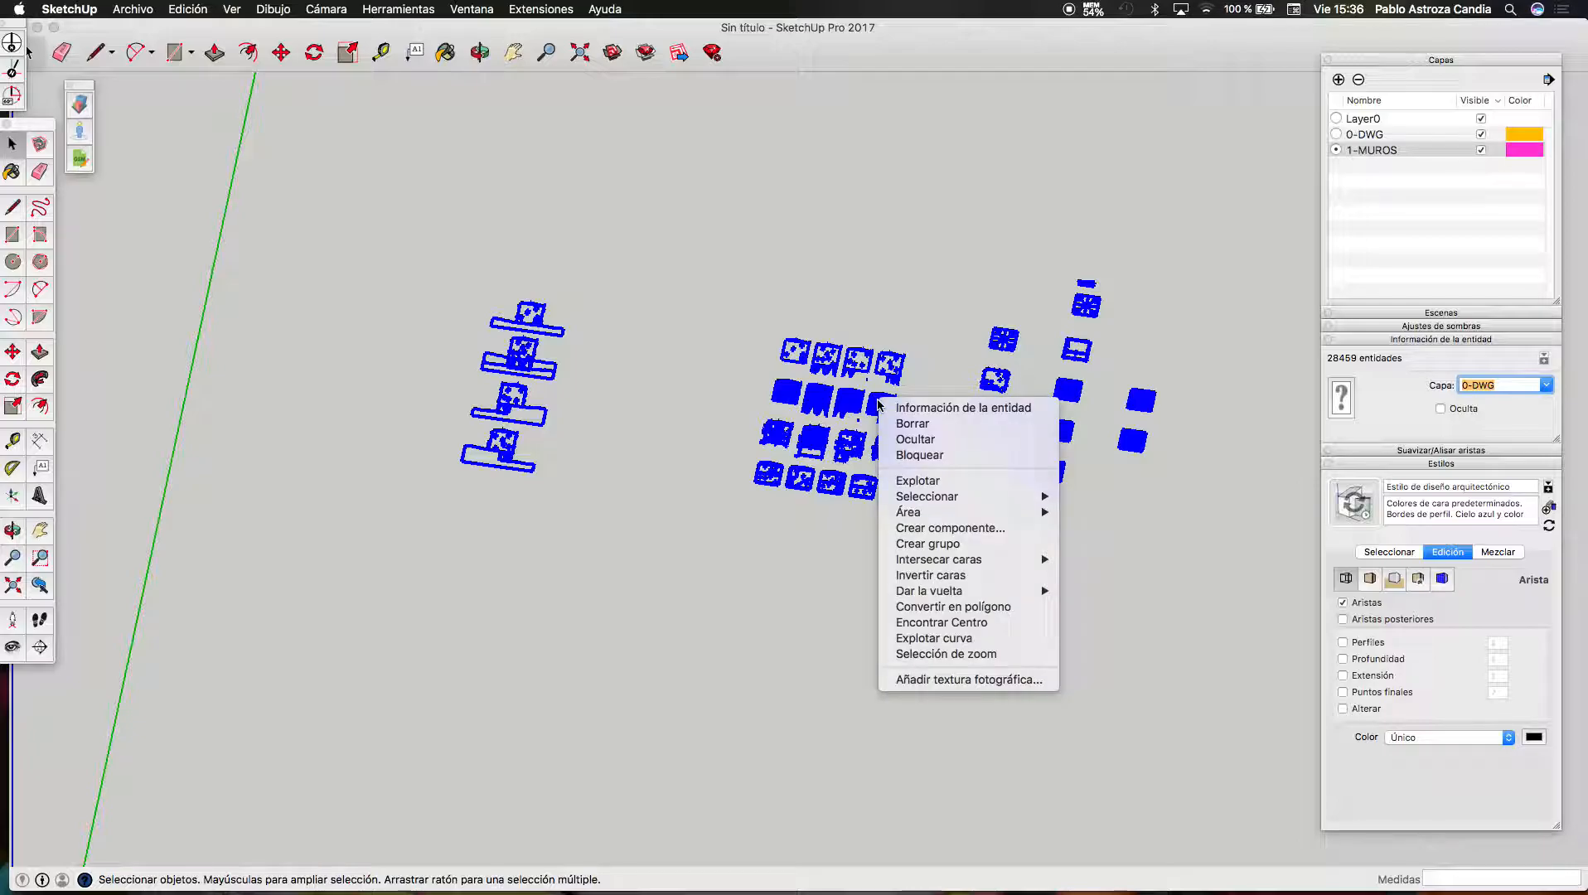
pyautogui.click(922, 544)
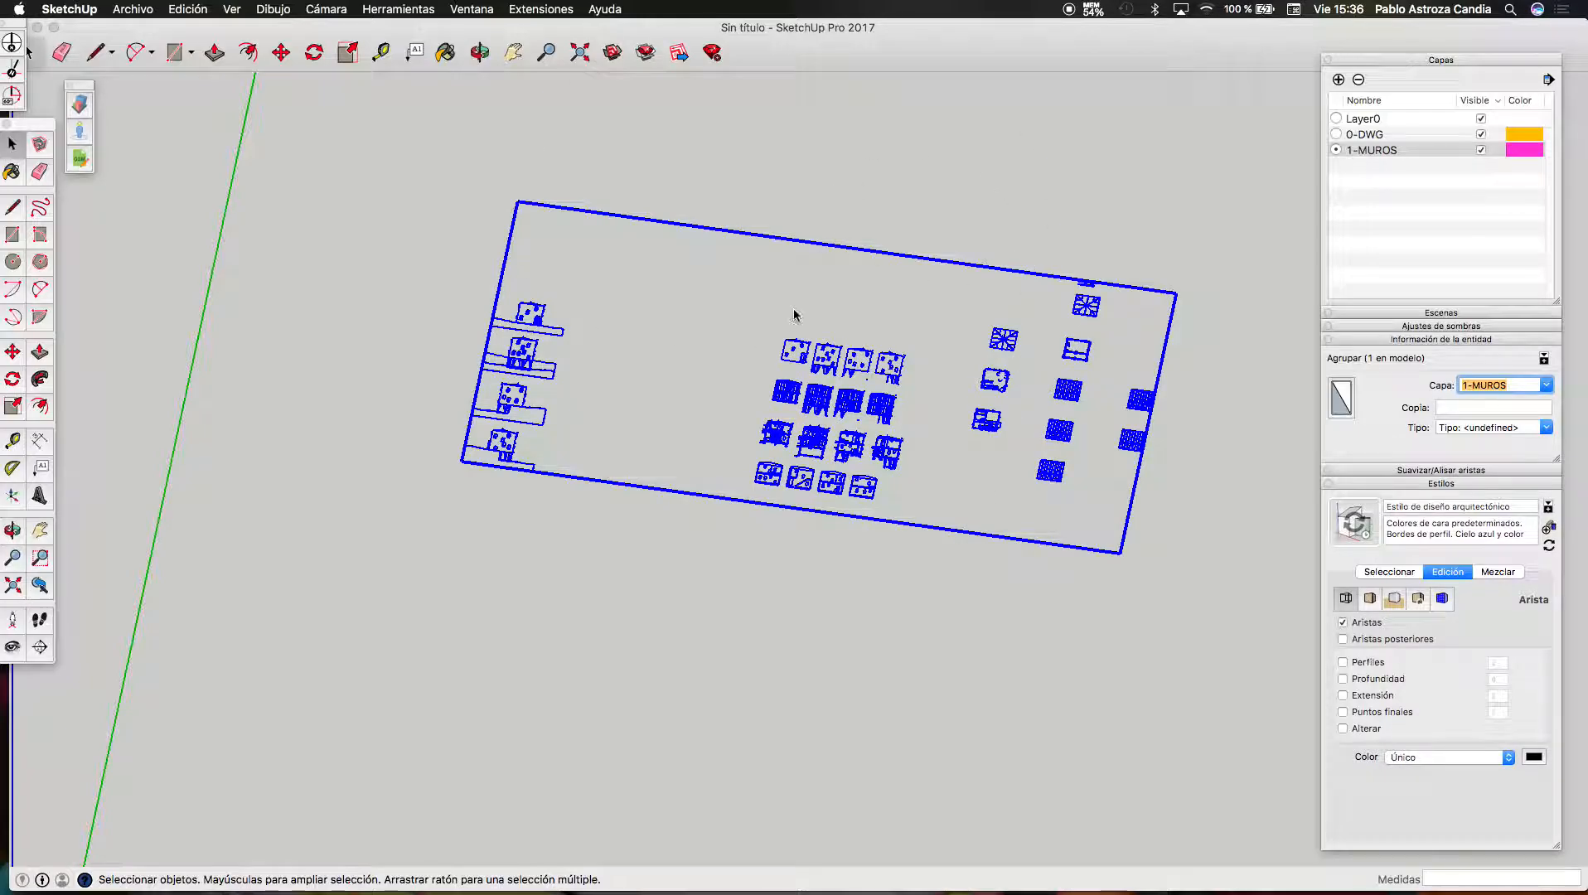
# Open the drawing group to inspect its contents at a tilted angle, and close it again
pyautogui.scroll(5, 794, 315)
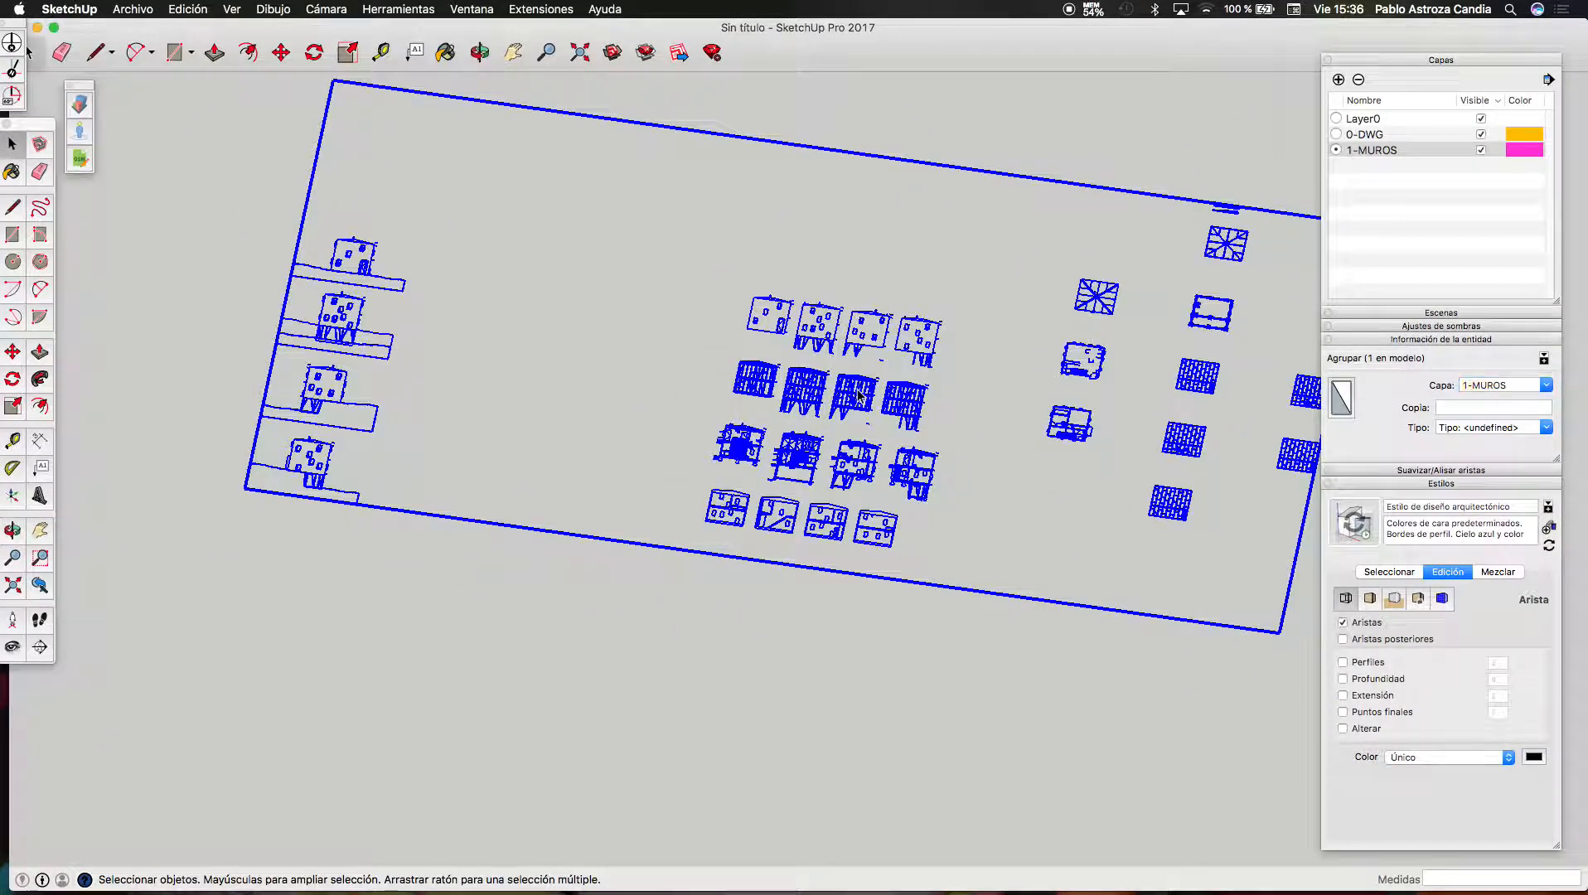
pyautogui.doubleClick(858, 396)
pyautogui.scroll(-3, 761, 518)
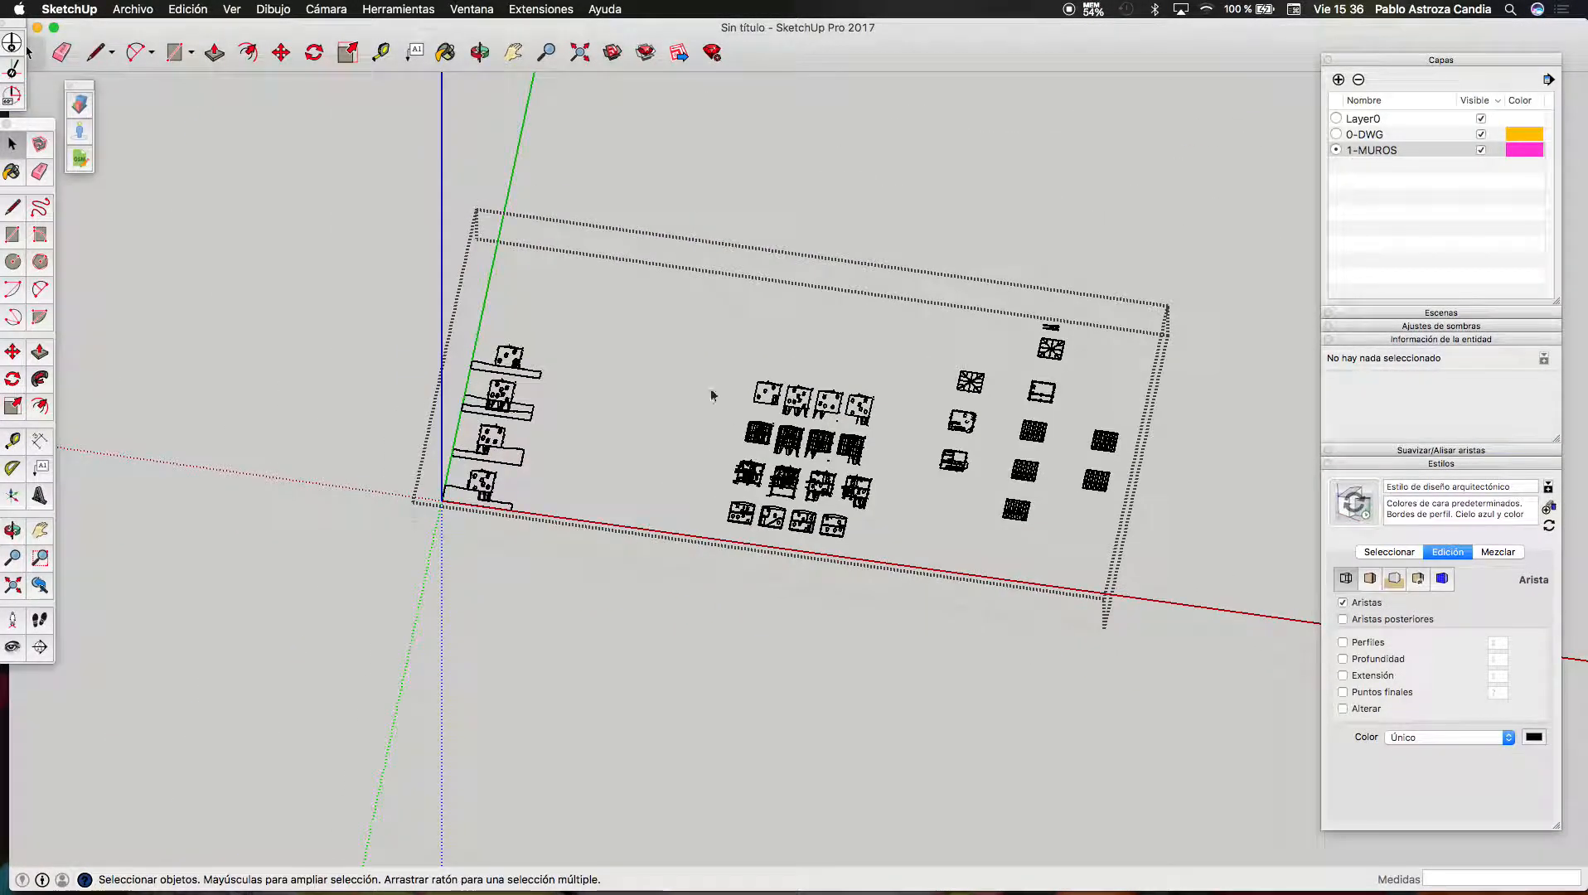
pyautogui.click(479, 52)
pyautogui.moveTo(674, 376); pyautogui.dragTo(536, 248)
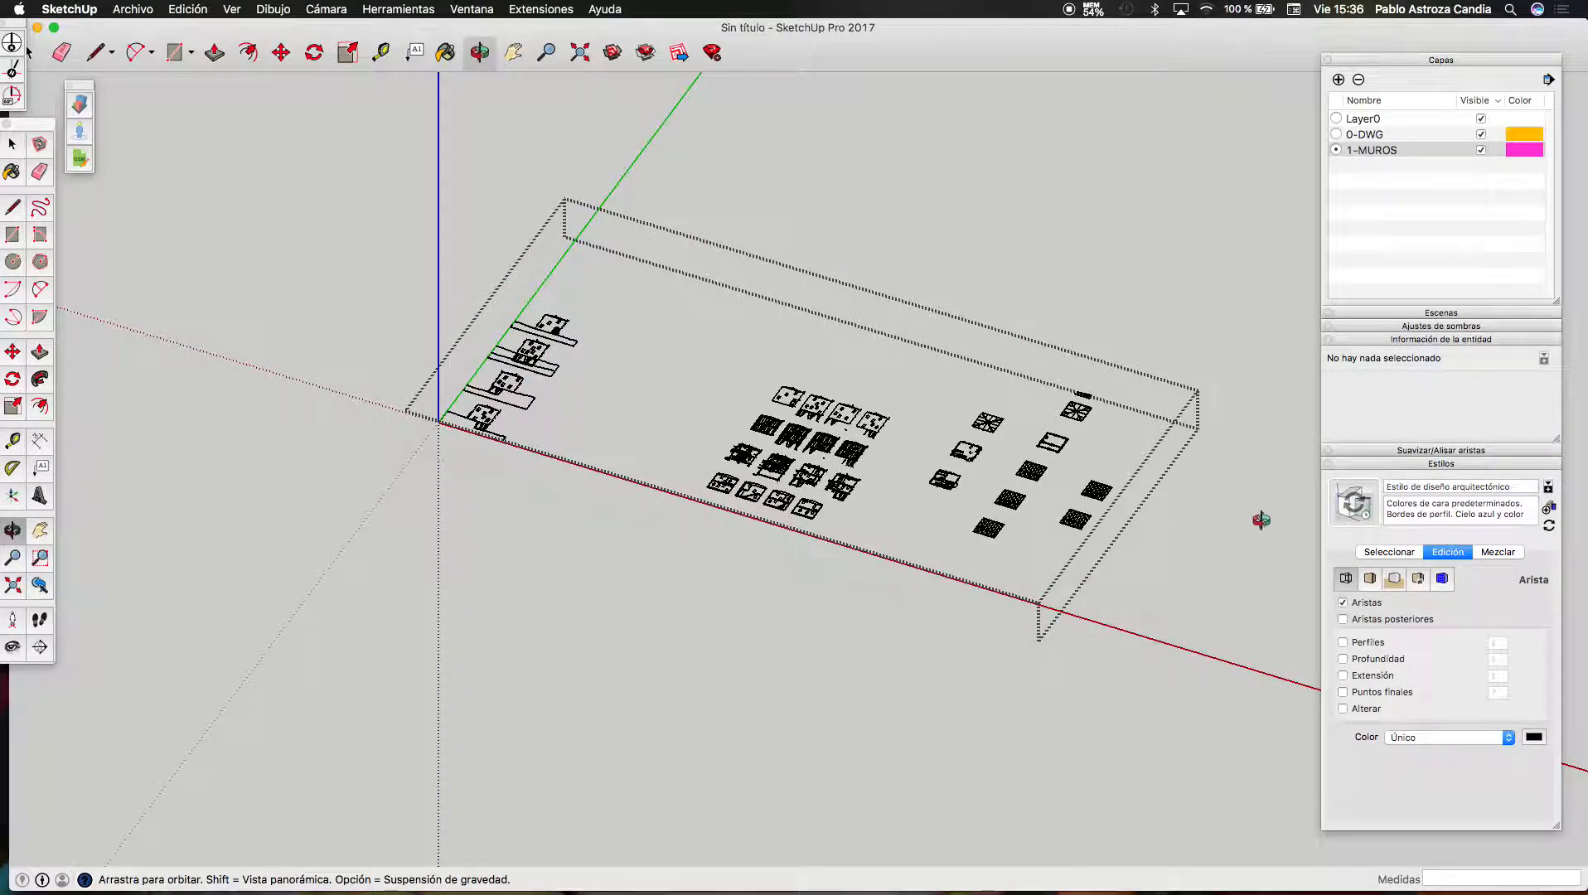
pyautogui.press('space')
pyautogui.click(939, 263)
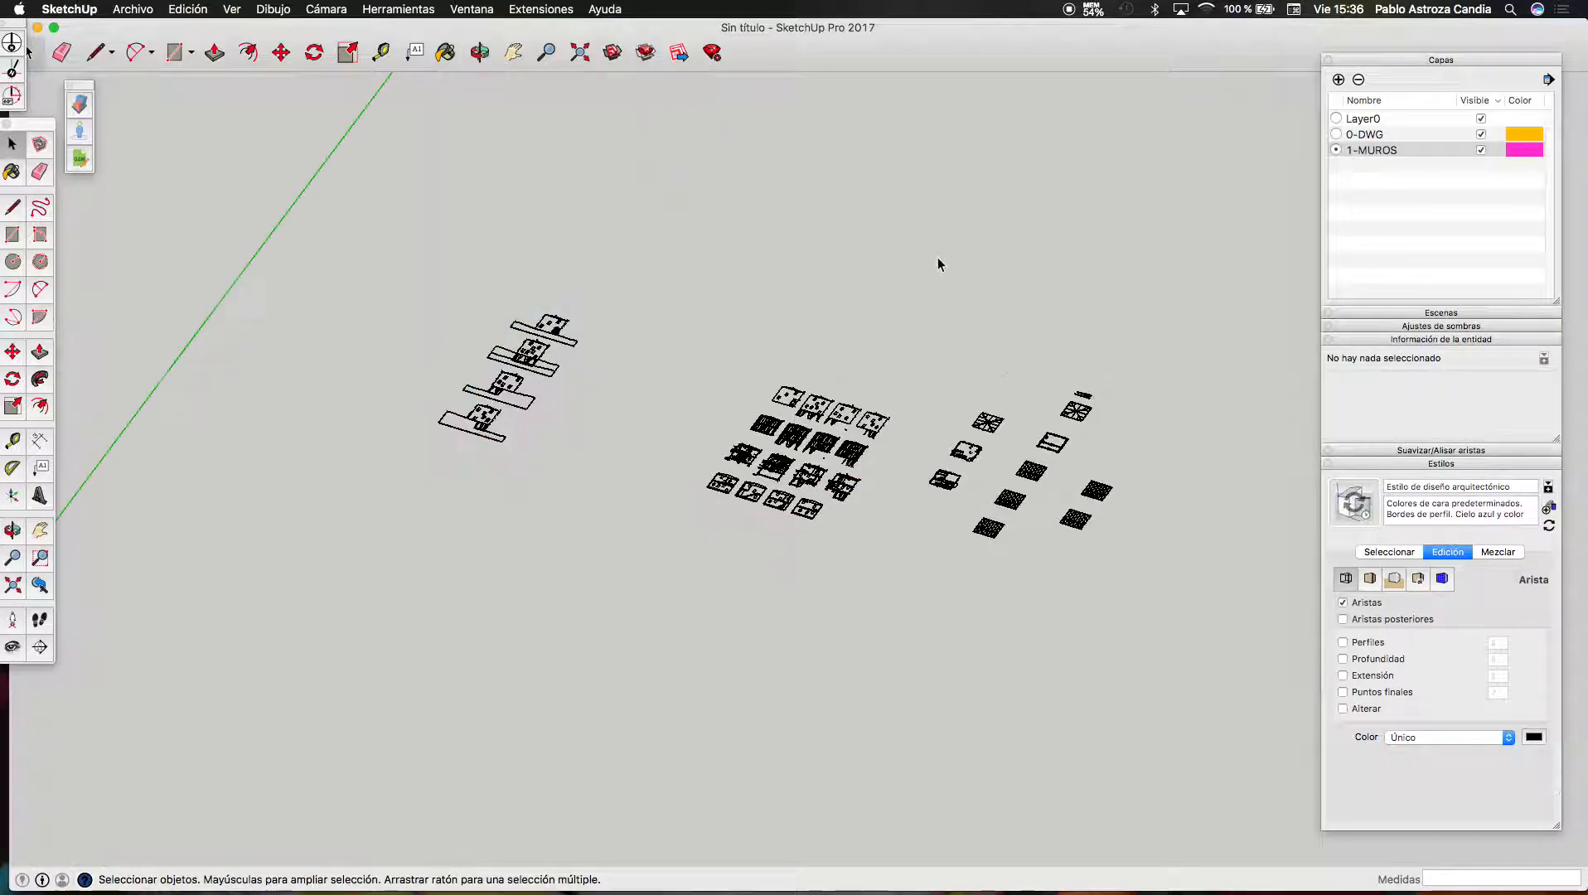
# Draw a rectangle about 7 by 236 cm over an upper-floor stud in the second structural elevation
pyautogui.scroll(10, 802, 356)
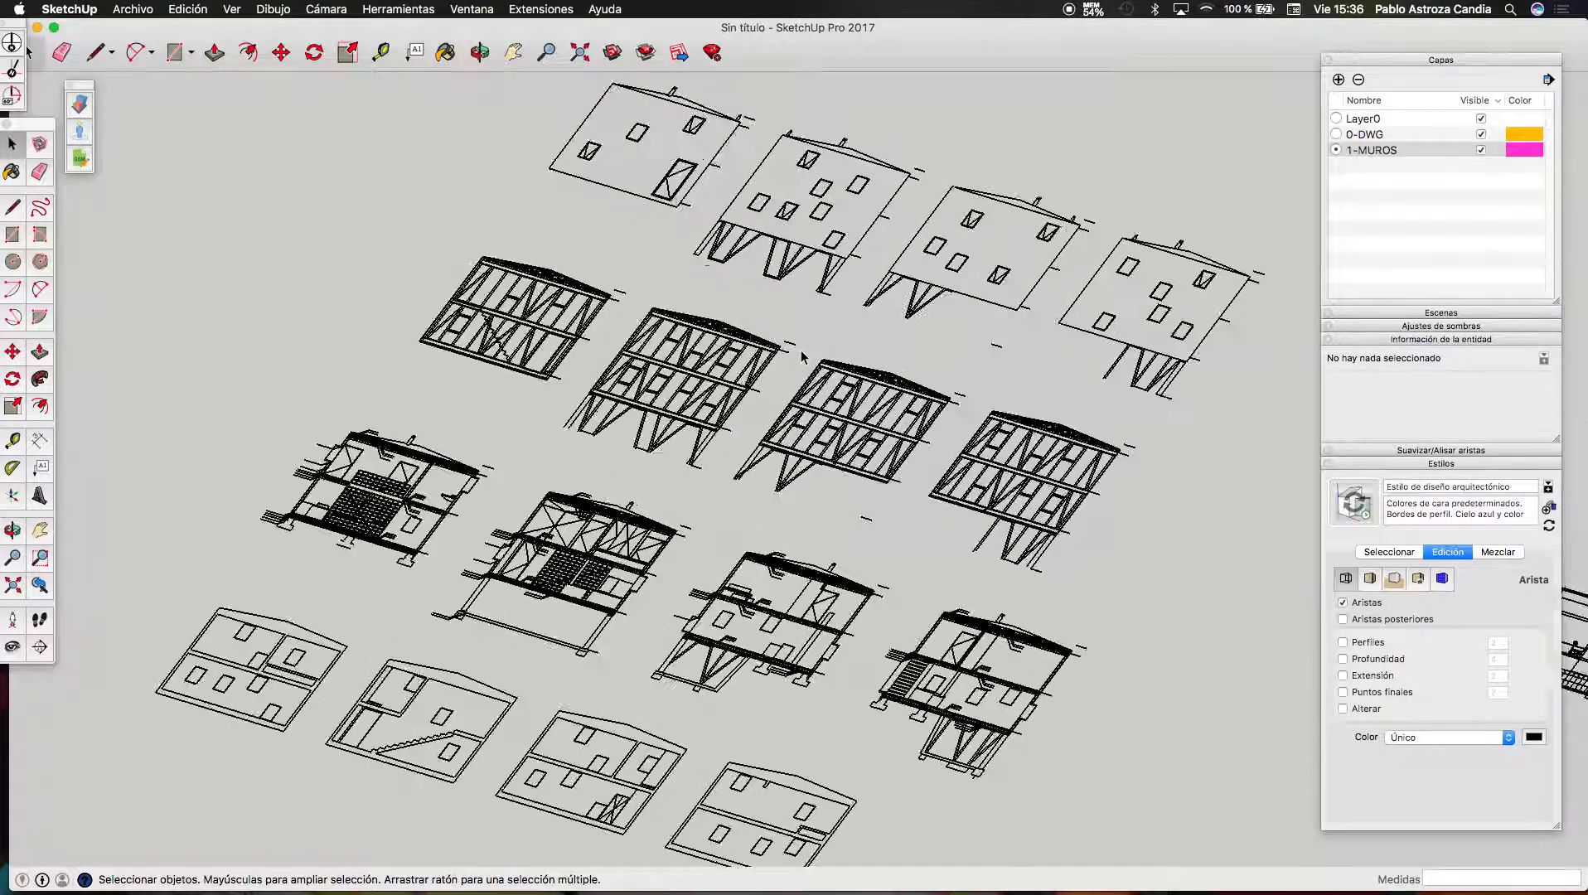
pyautogui.scroll(8, 801, 356)
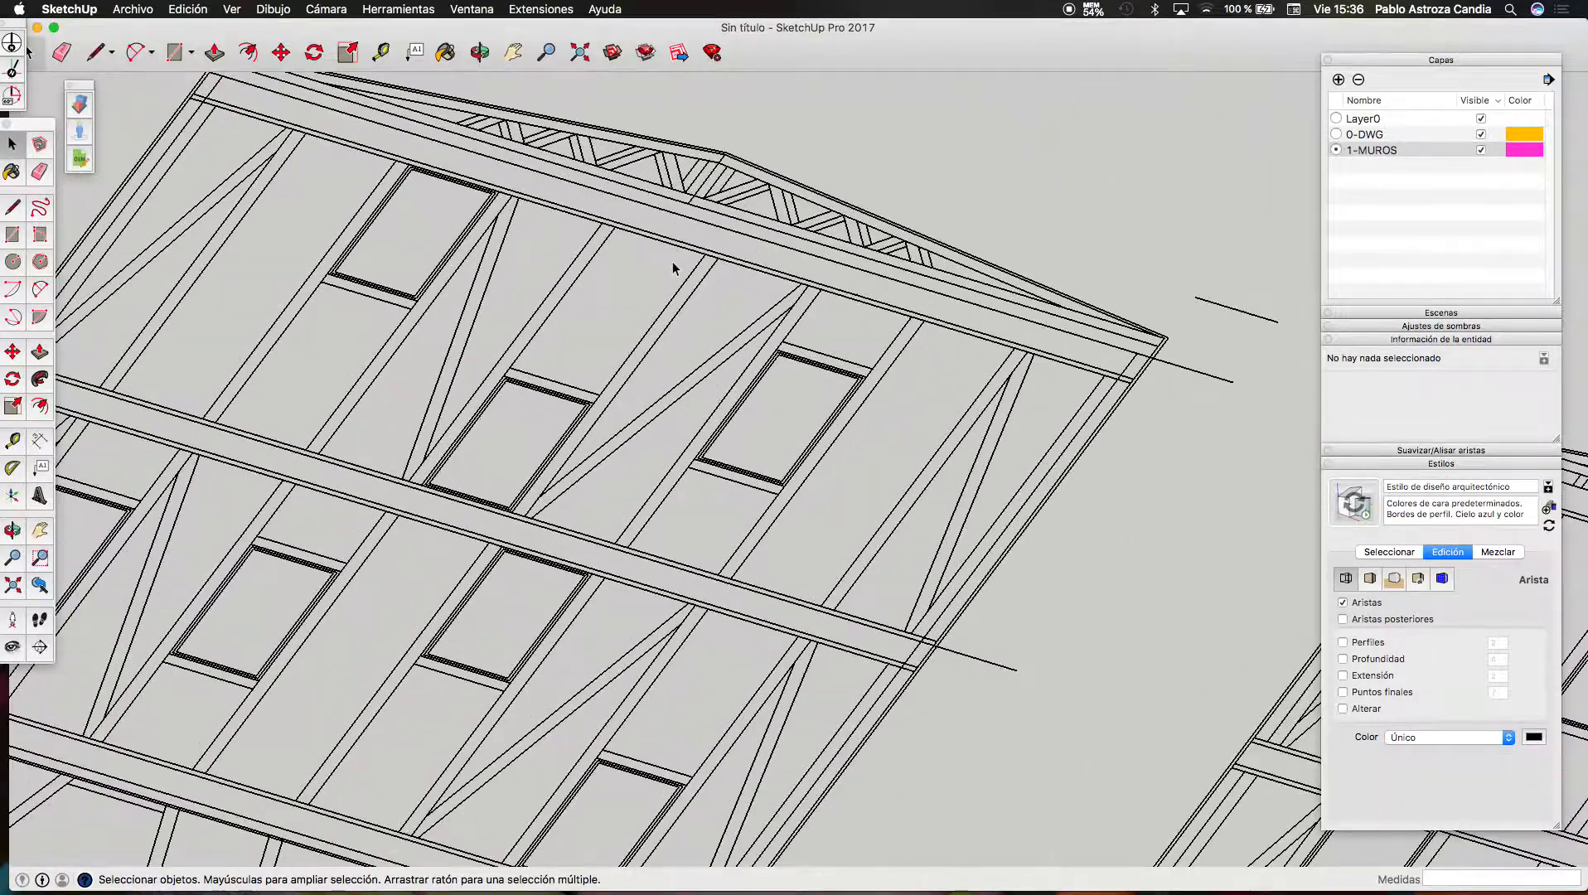
pyautogui.press('r')
pyautogui.click(705, 253)
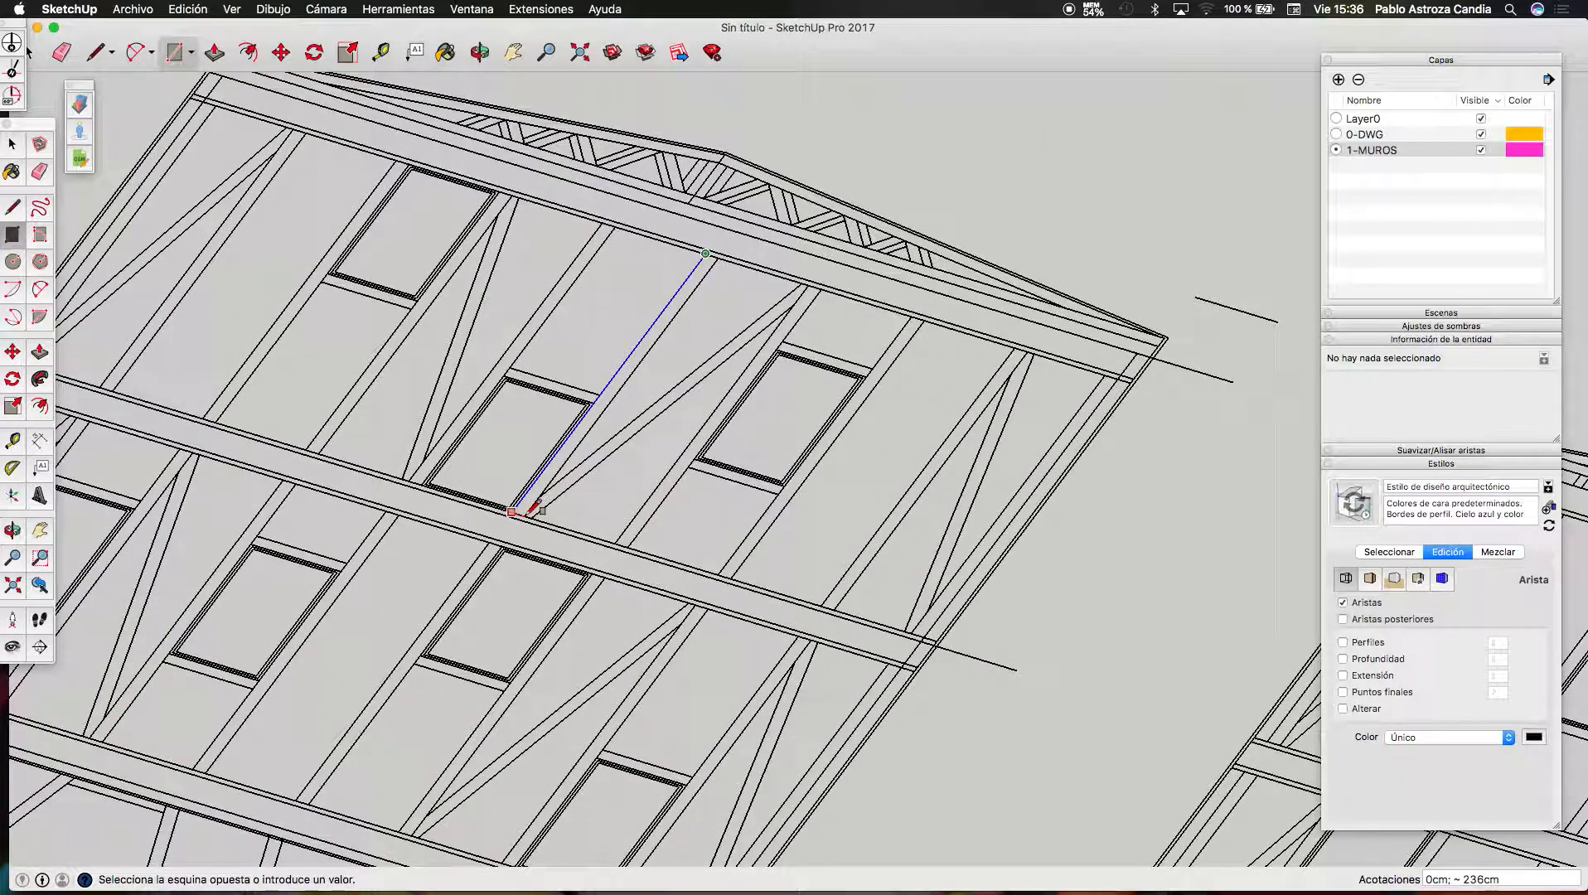
pyautogui.scroll(3, 532, 508)
pyautogui.click(534, 510)
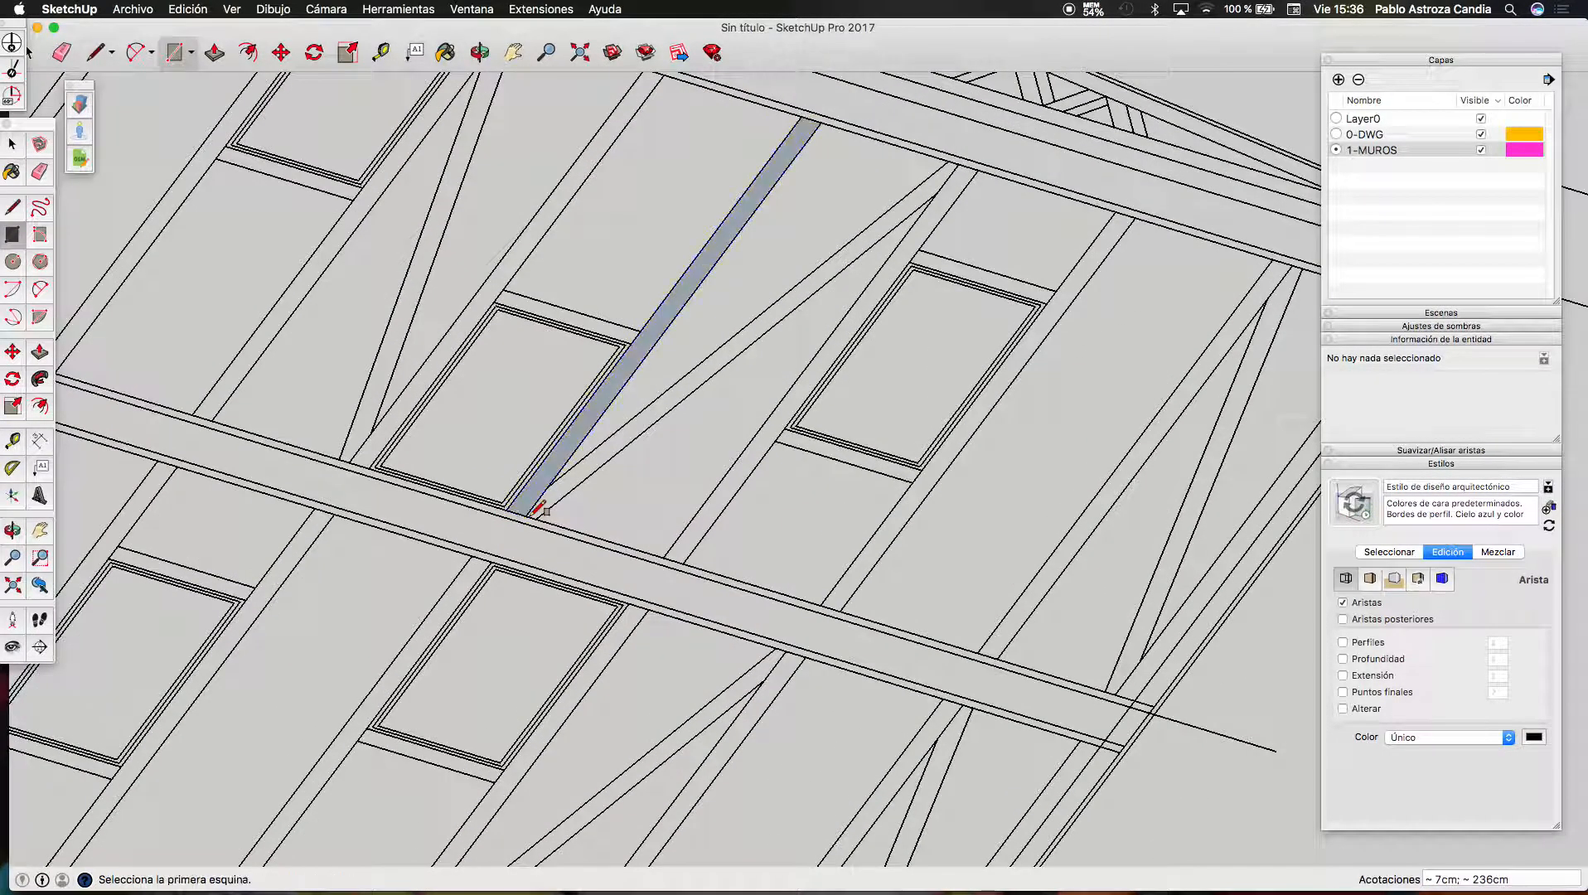
# Extrude the stud rectangle upward by about 24 cm
pyautogui.scroll(-5, 534, 508)
pyautogui.press('p')
pyautogui.click(596, 417)
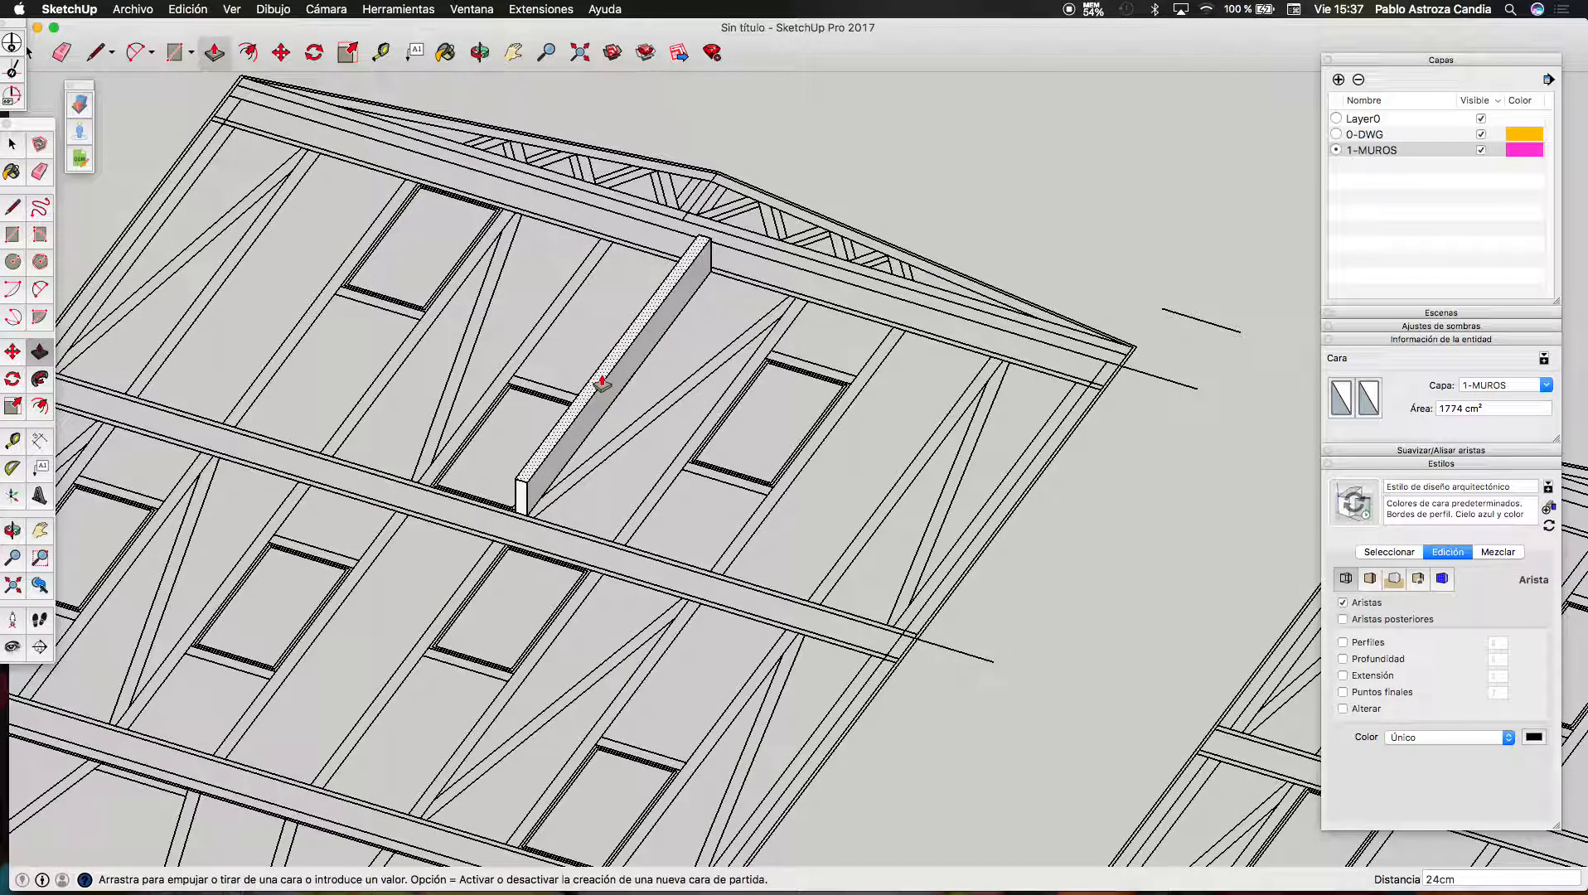
pyautogui.click(602, 383)
# Select the whole extruded stud and delete it from the elevation
pyautogui.press('space')
pyautogui.tripleClick(610, 364)
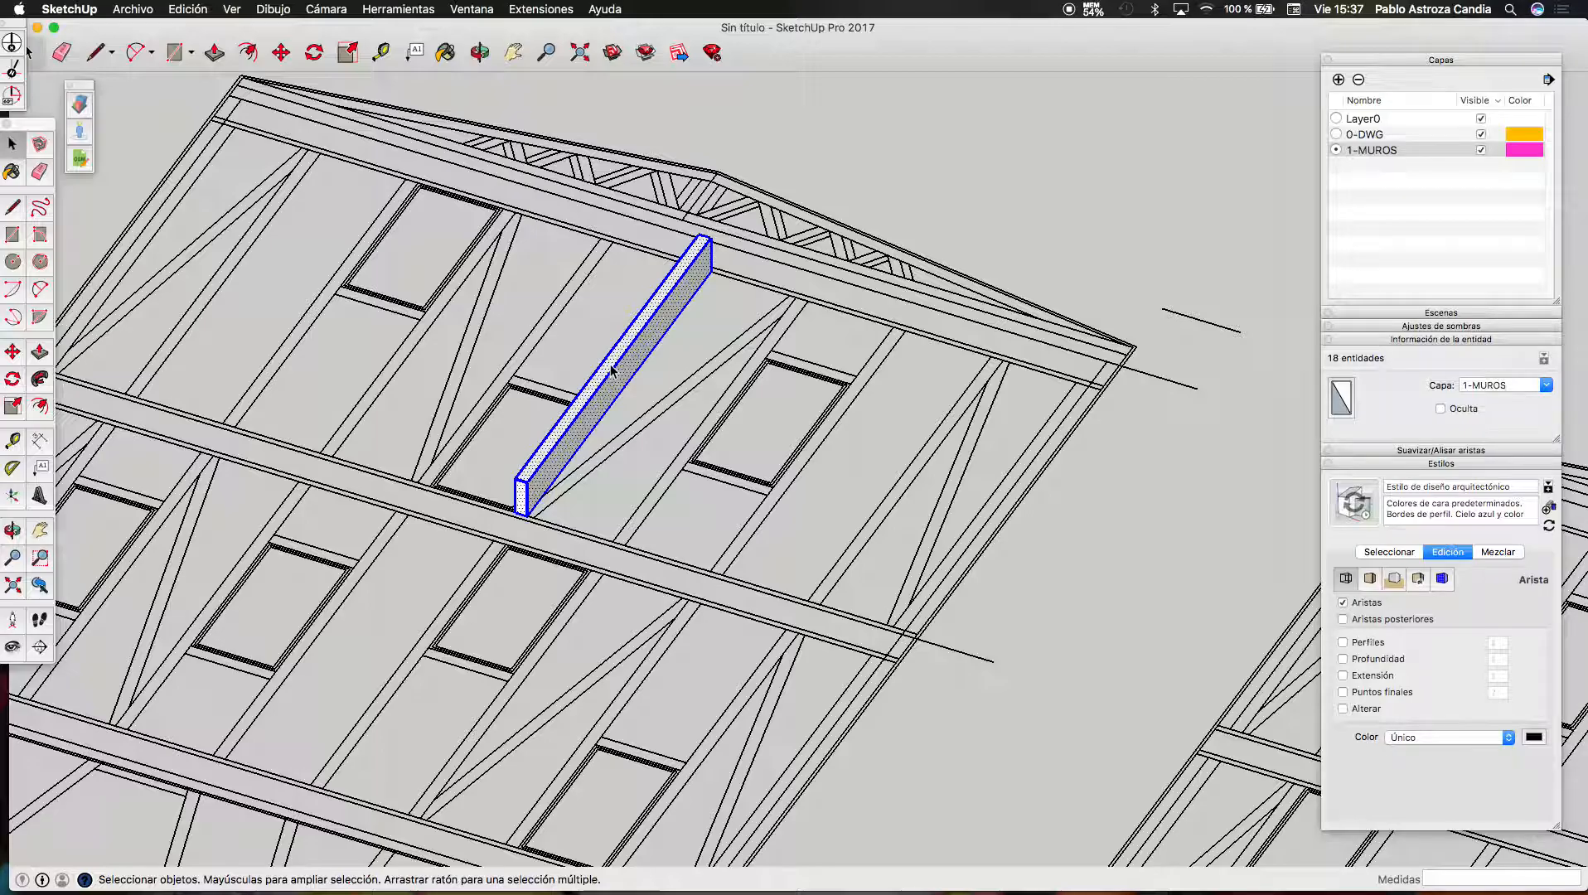
pyautogui.press('Delete')
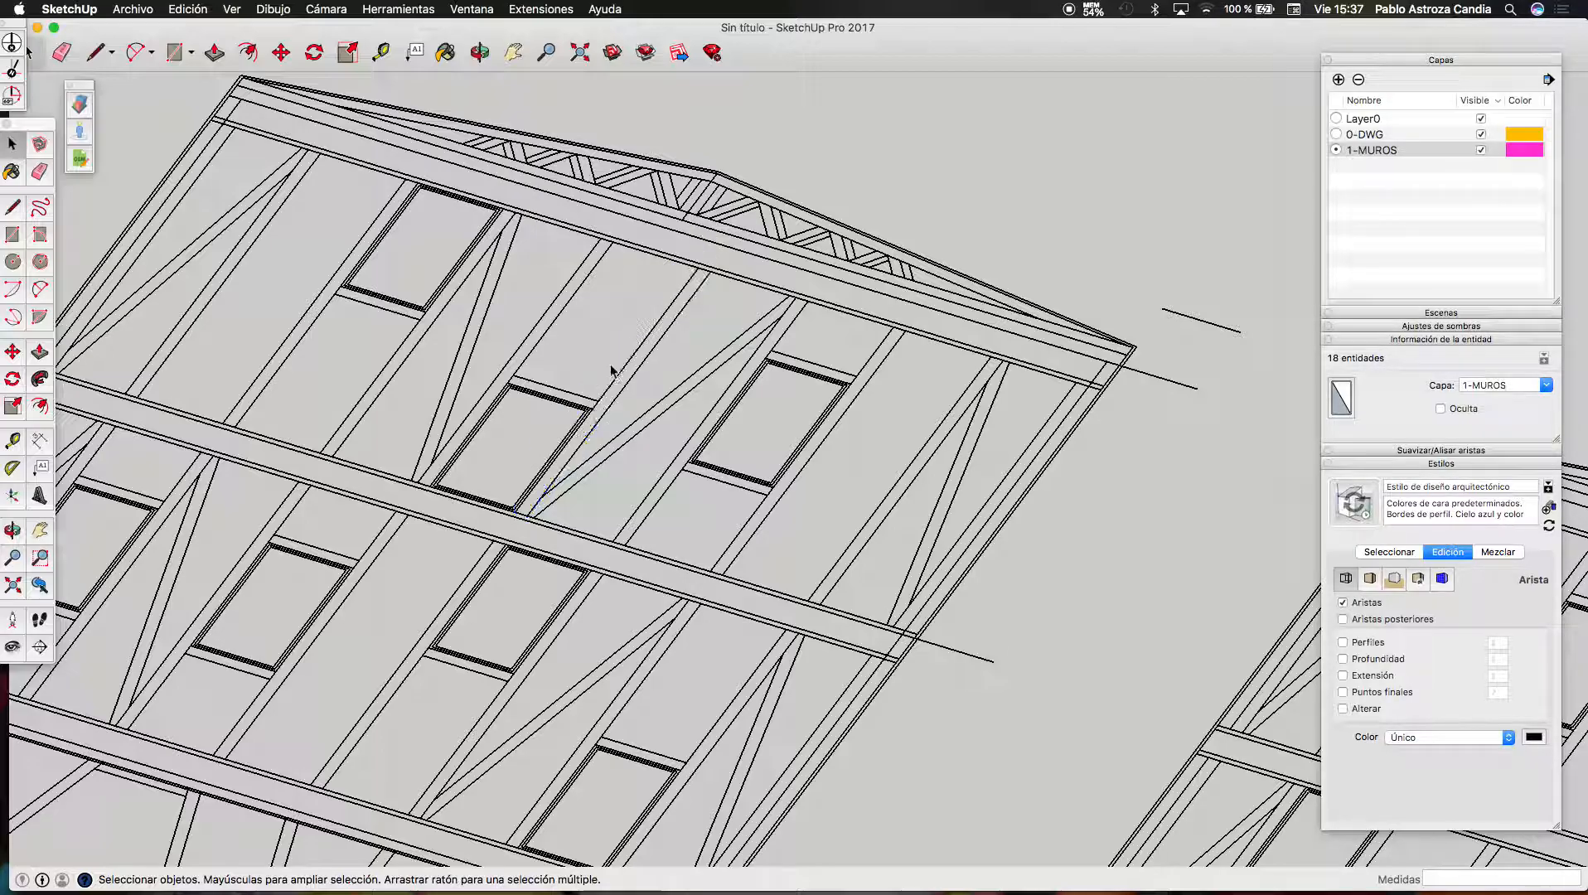
# Examine the structural elevations and the floor plan with the staircase to review the drawings for modelling
pyautogui.scroll(-5, 808, 447)
pyautogui.scroll(-6, 808, 447)
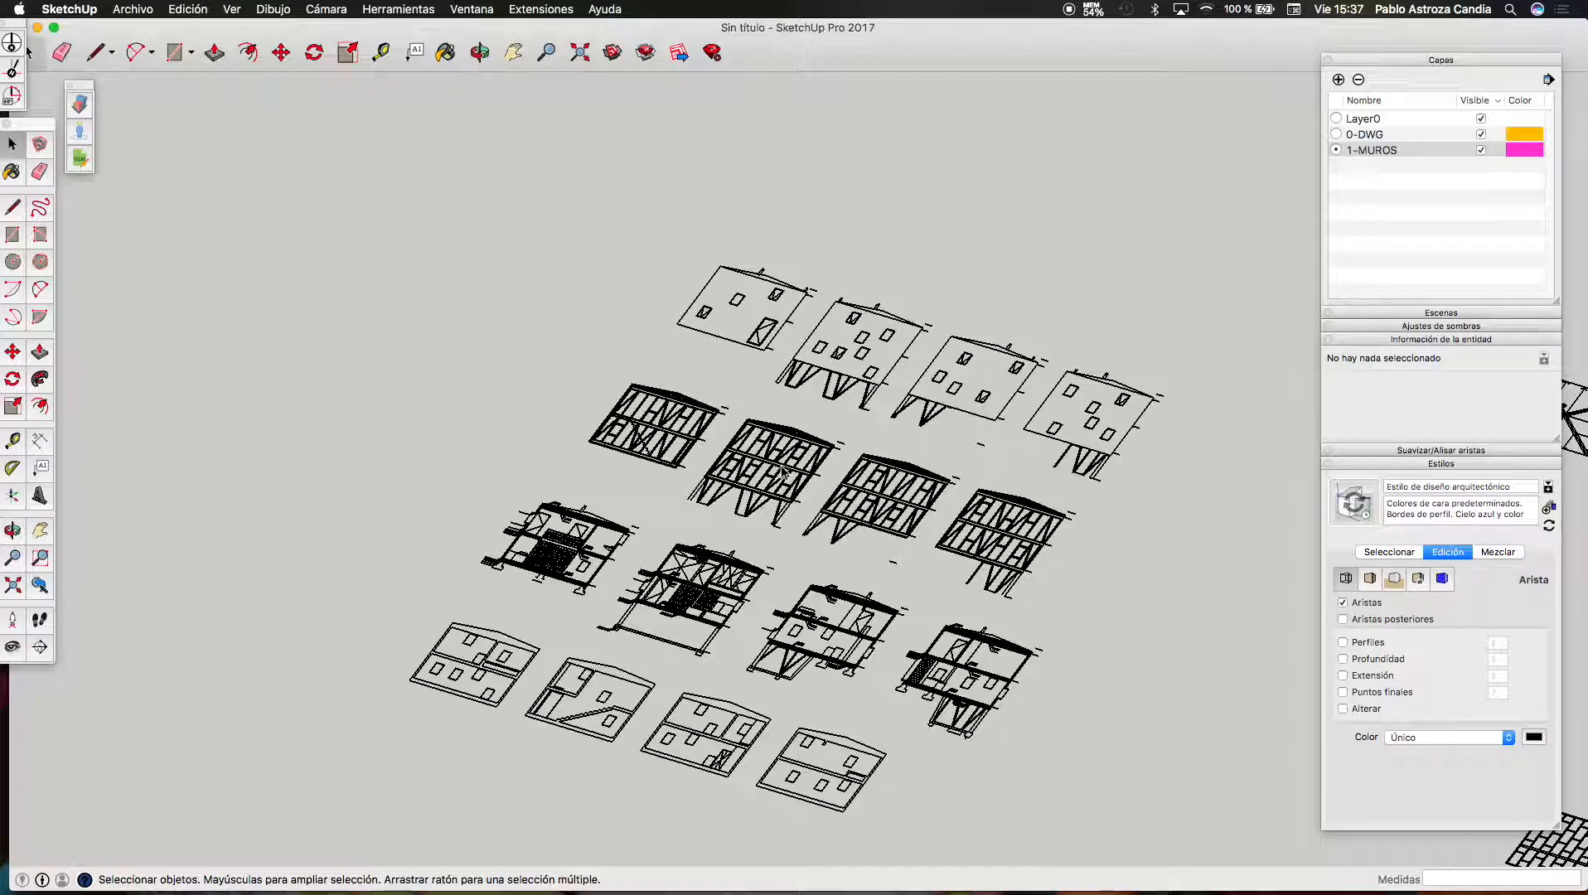
pyautogui.scroll(10, 802, 519)
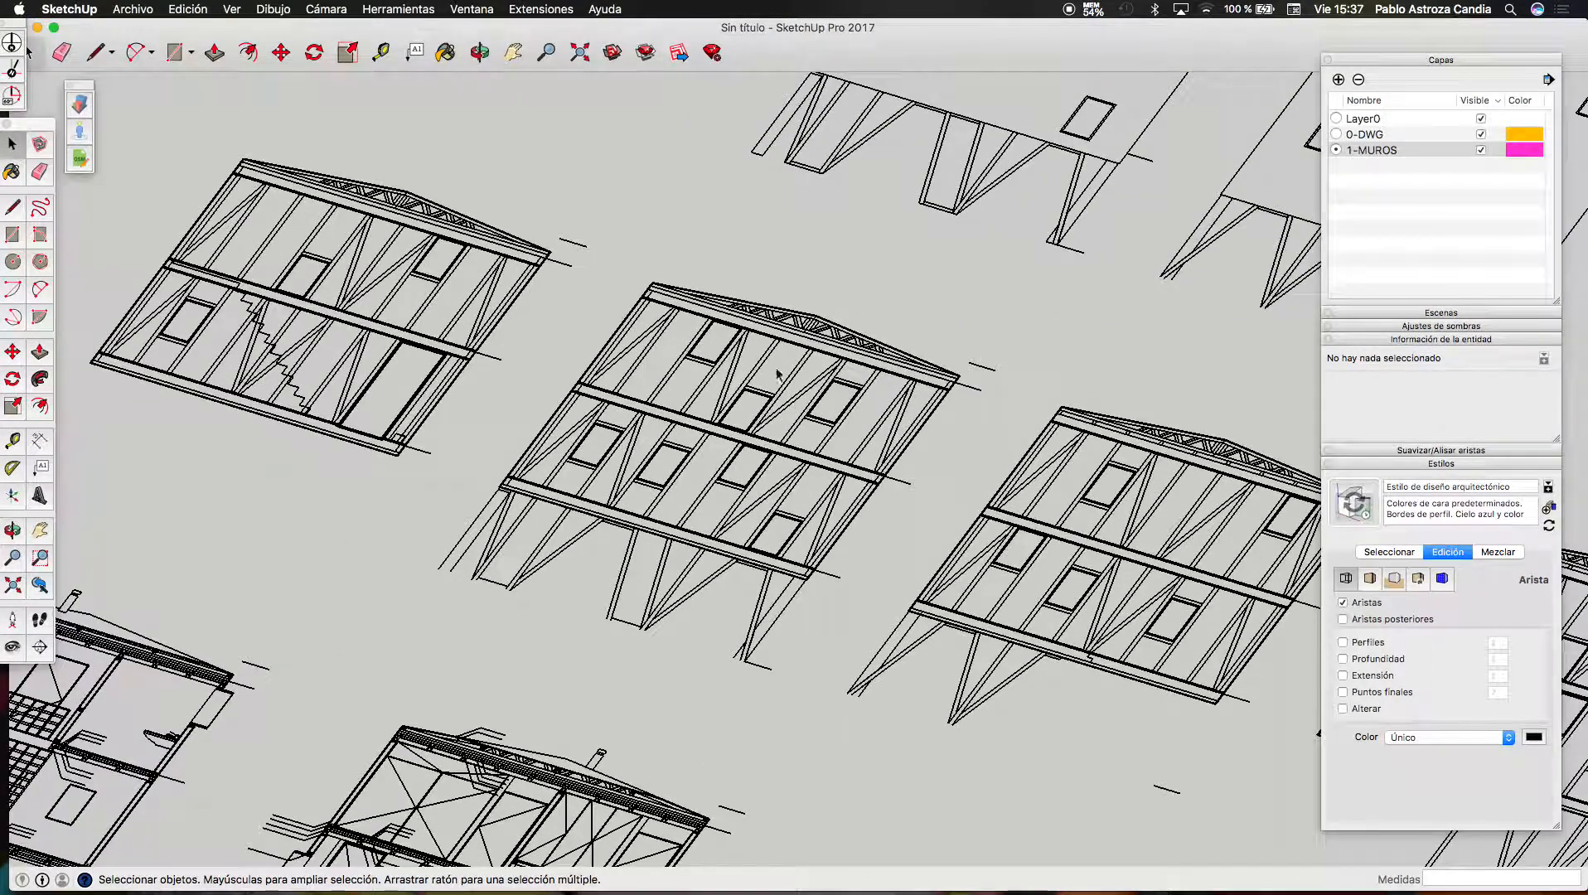
pyautogui.scroll(-3, 622, 346)
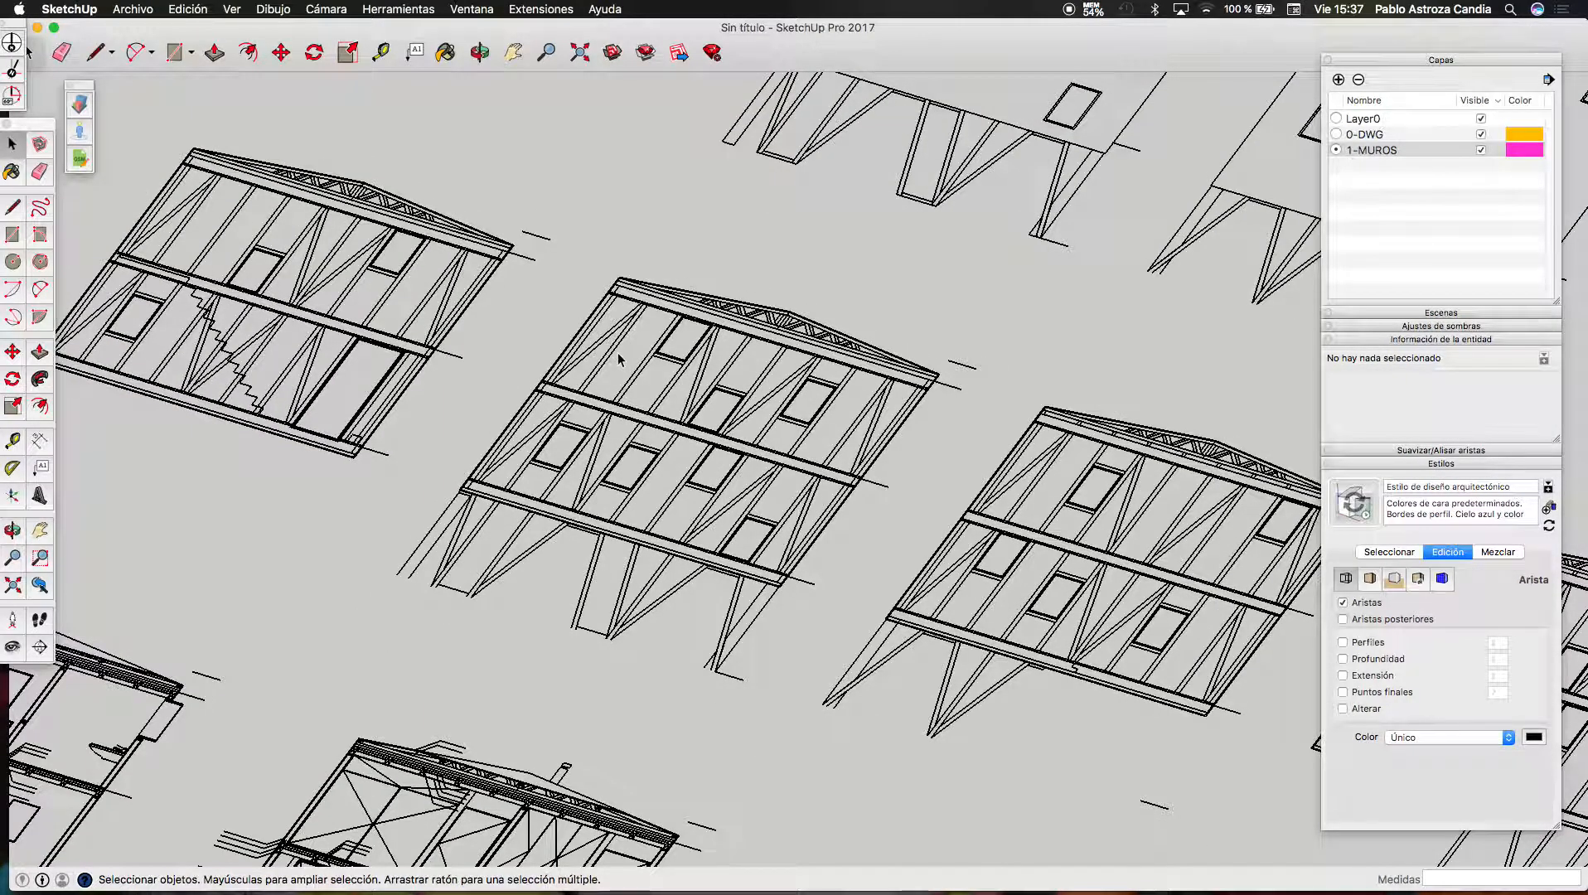
pyautogui.scroll(-8, 617, 352)
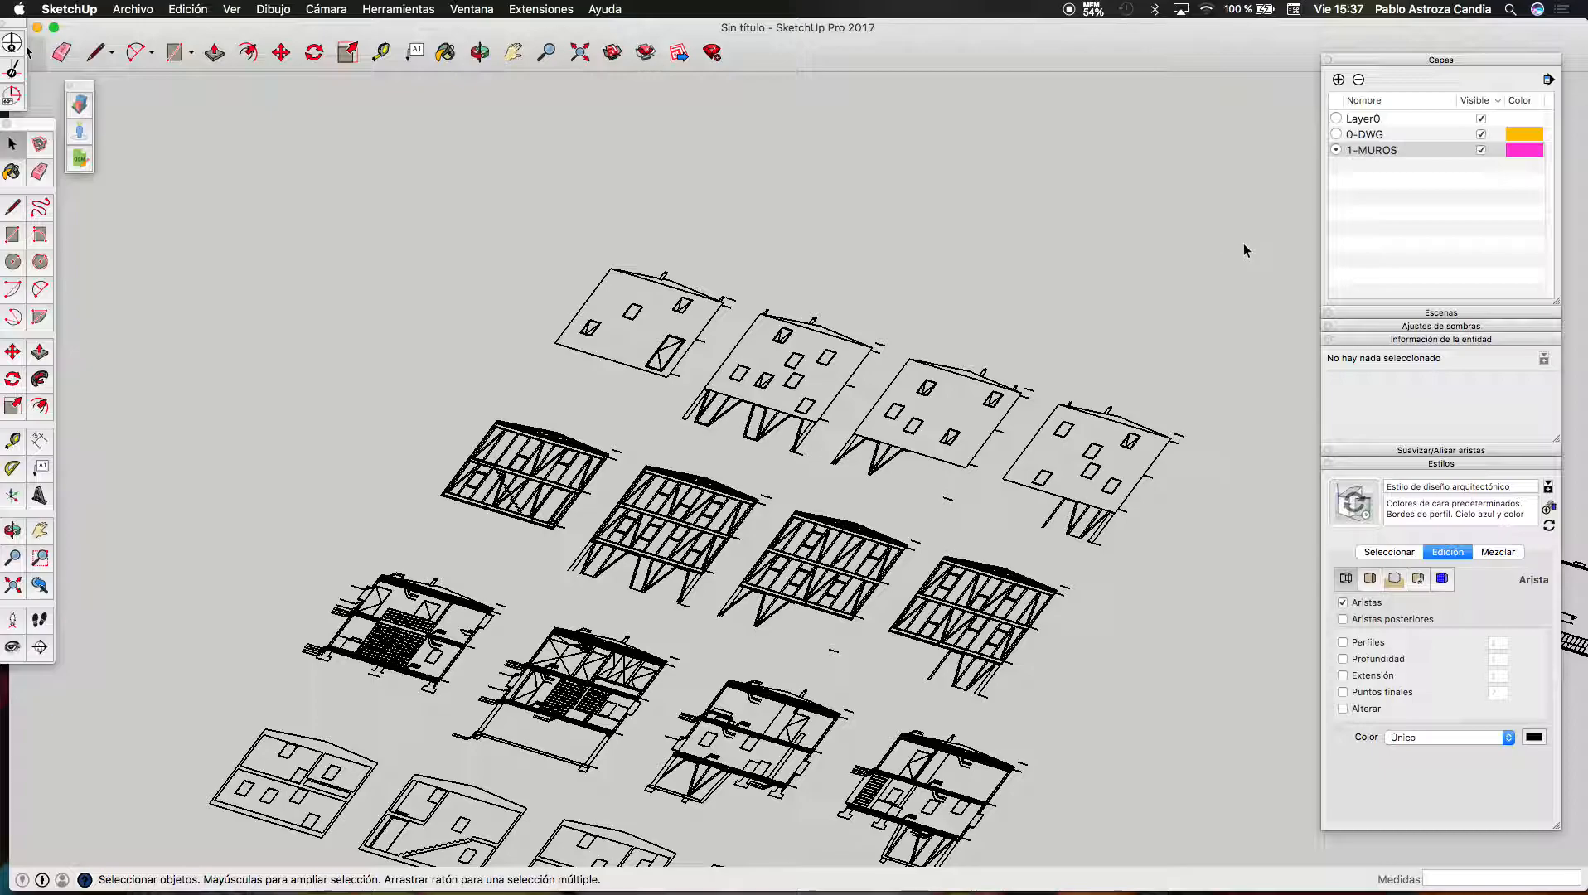
pyautogui.scroll(-6, 627, 613)
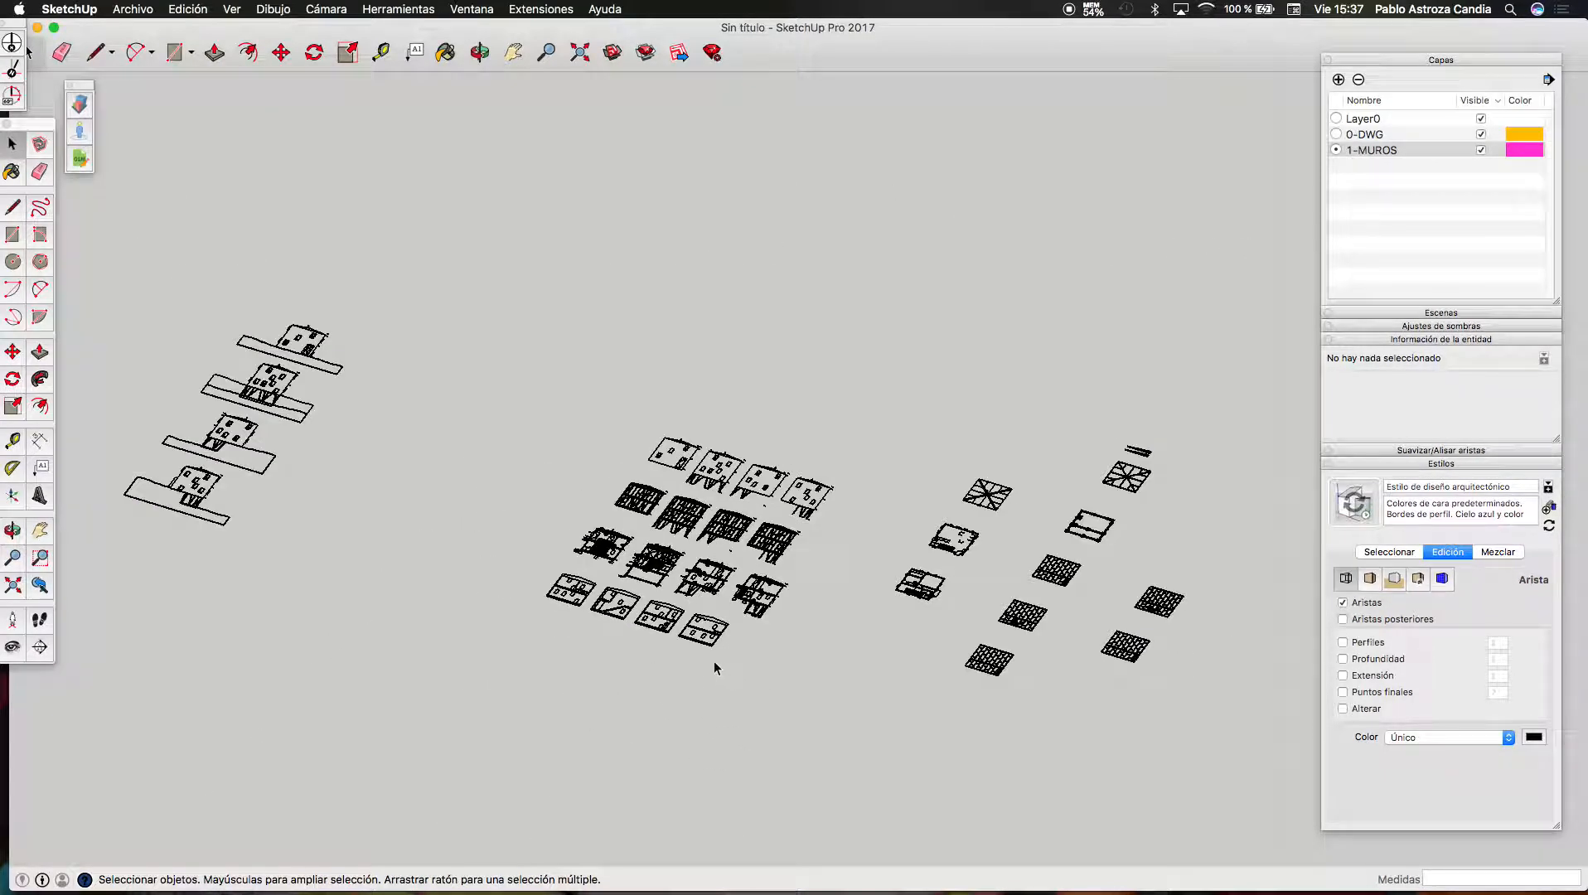
pyautogui.scroll(4, 532, 621)
pyautogui.scroll(-3, 580, 597)
pyautogui.scroll(3, 1036, 580)
pyautogui.scroll(3, 630, 520)
pyautogui.scroll(8, 895, 439)
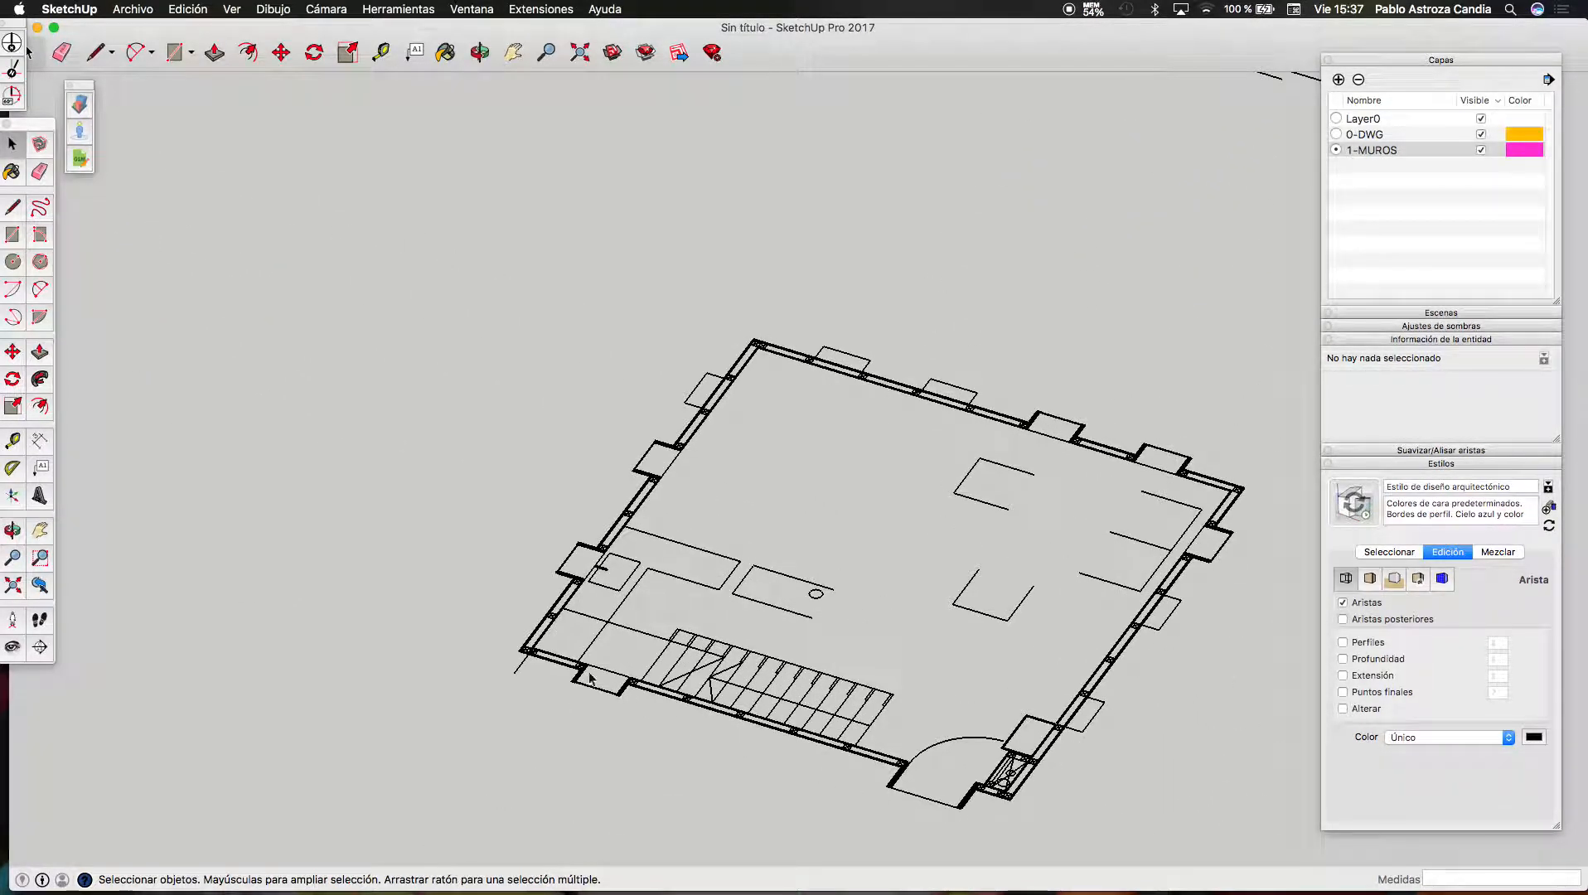
pyautogui.scroll(-10, 893, 621)
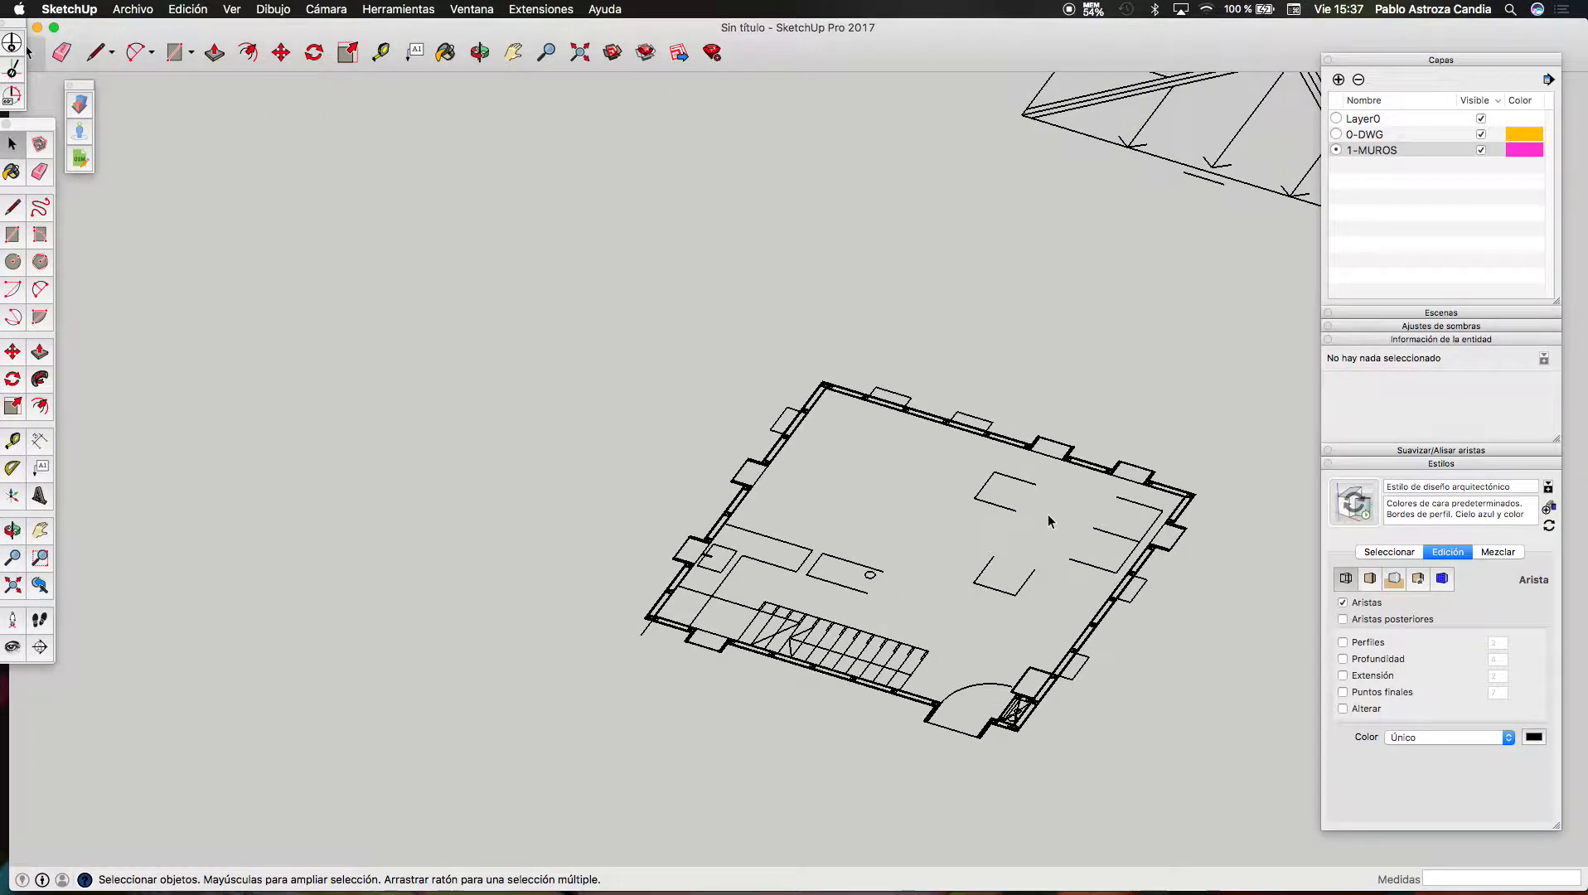
pyautogui.scroll(3, 522, 596)
pyautogui.scroll(5, 520, 595)
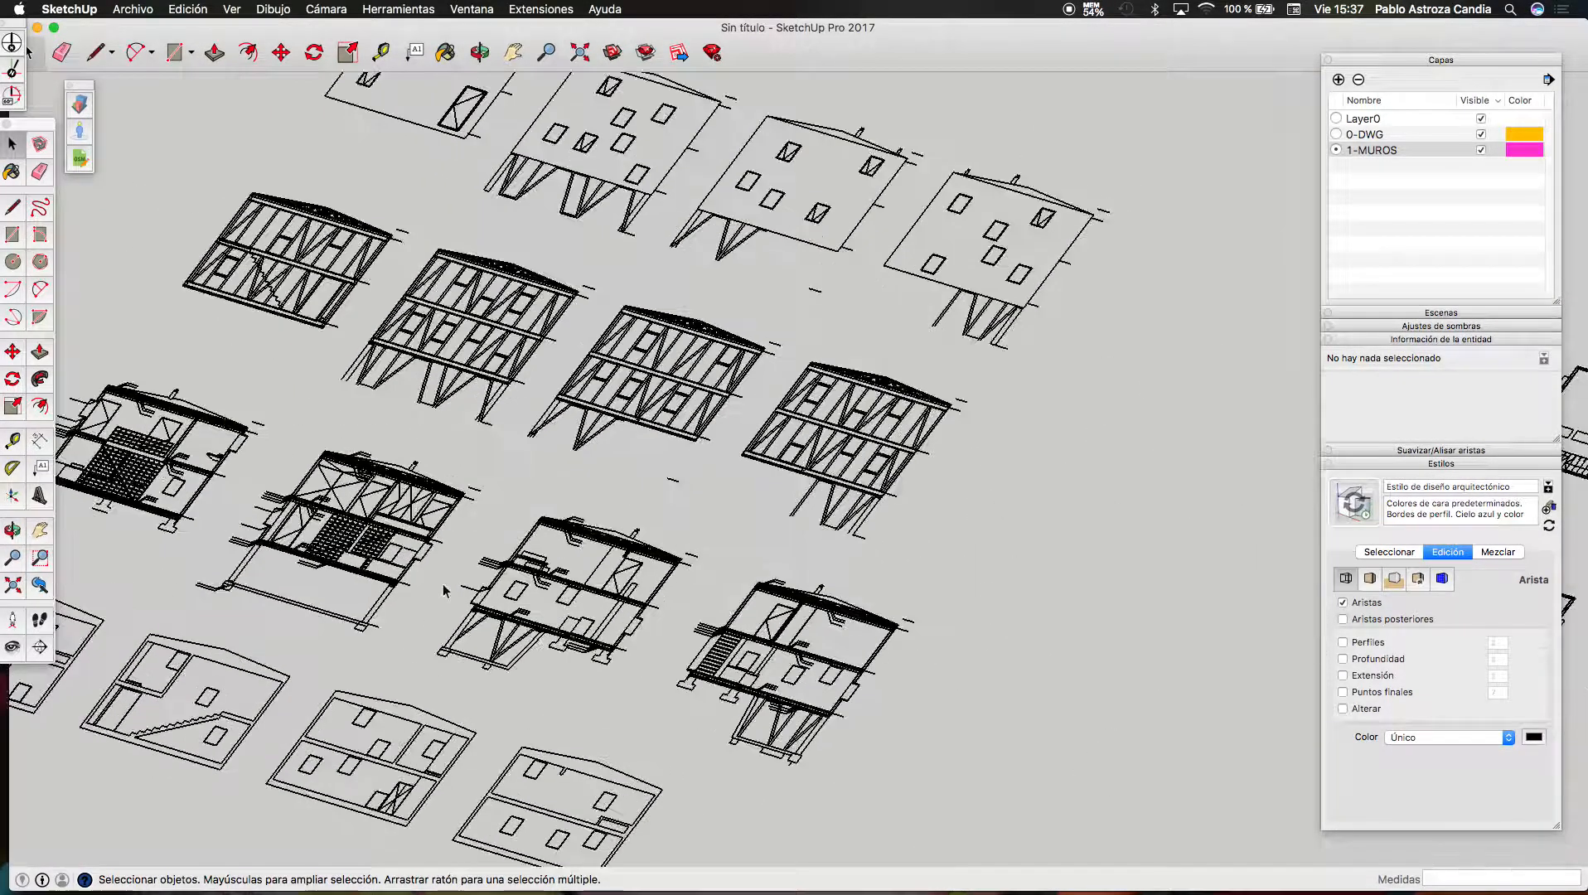
# Measure the exterior wall's thickness near the corner of the floor plan with the staircase using the Tape Measure
pyautogui.scroll(-4, 719, 438)
pyautogui.scroll(-2, 719, 438)
pyautogui.scroll(8, 584, 229)
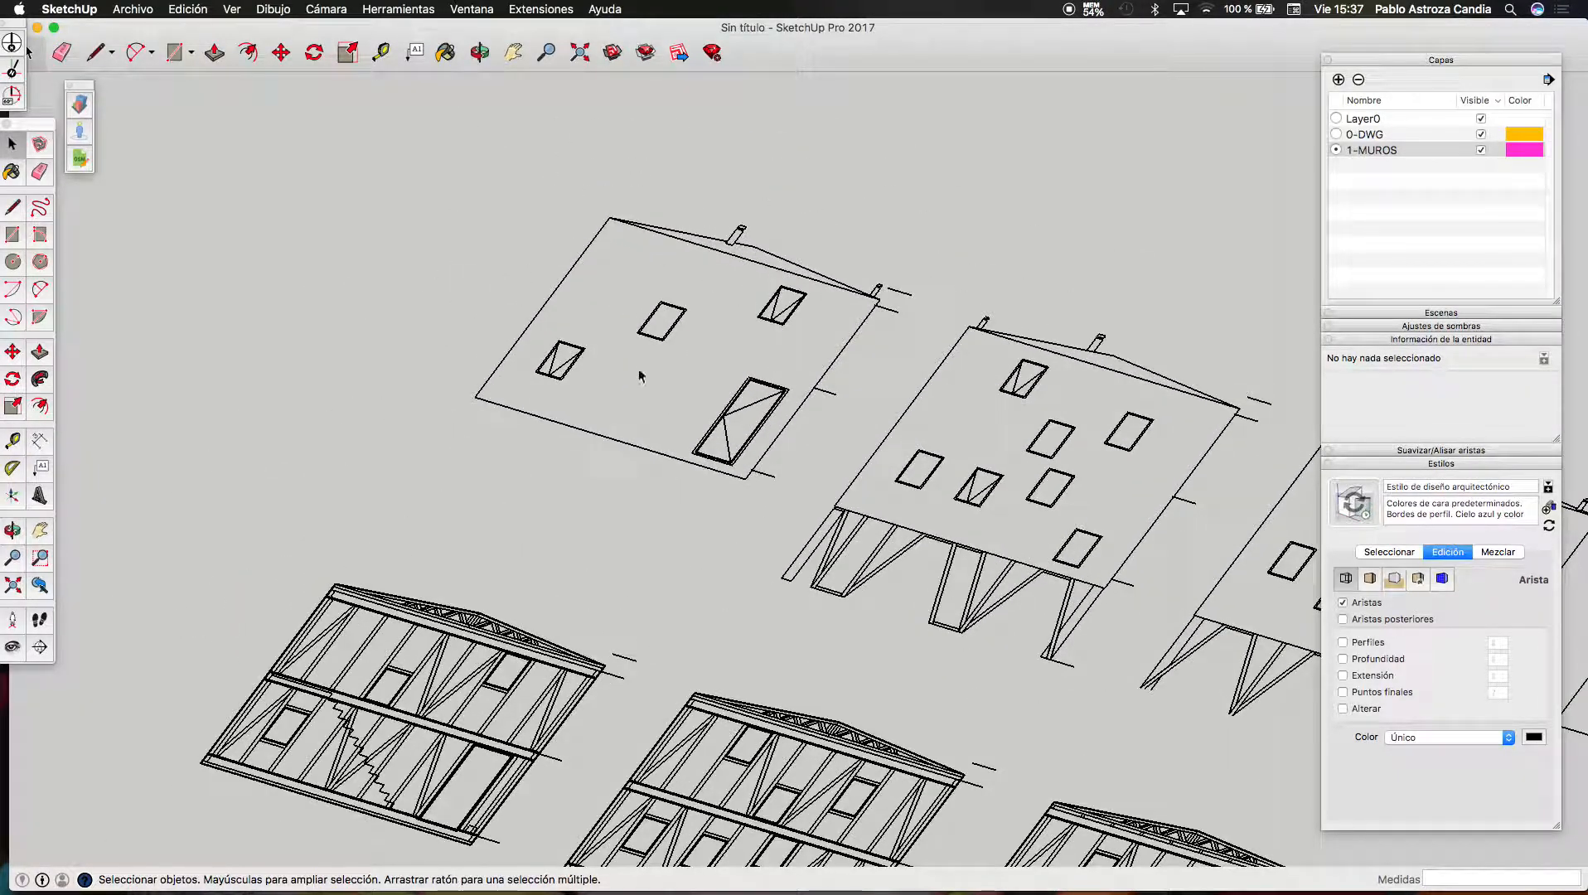
pyautogui.scroll(-6, 634, 364)
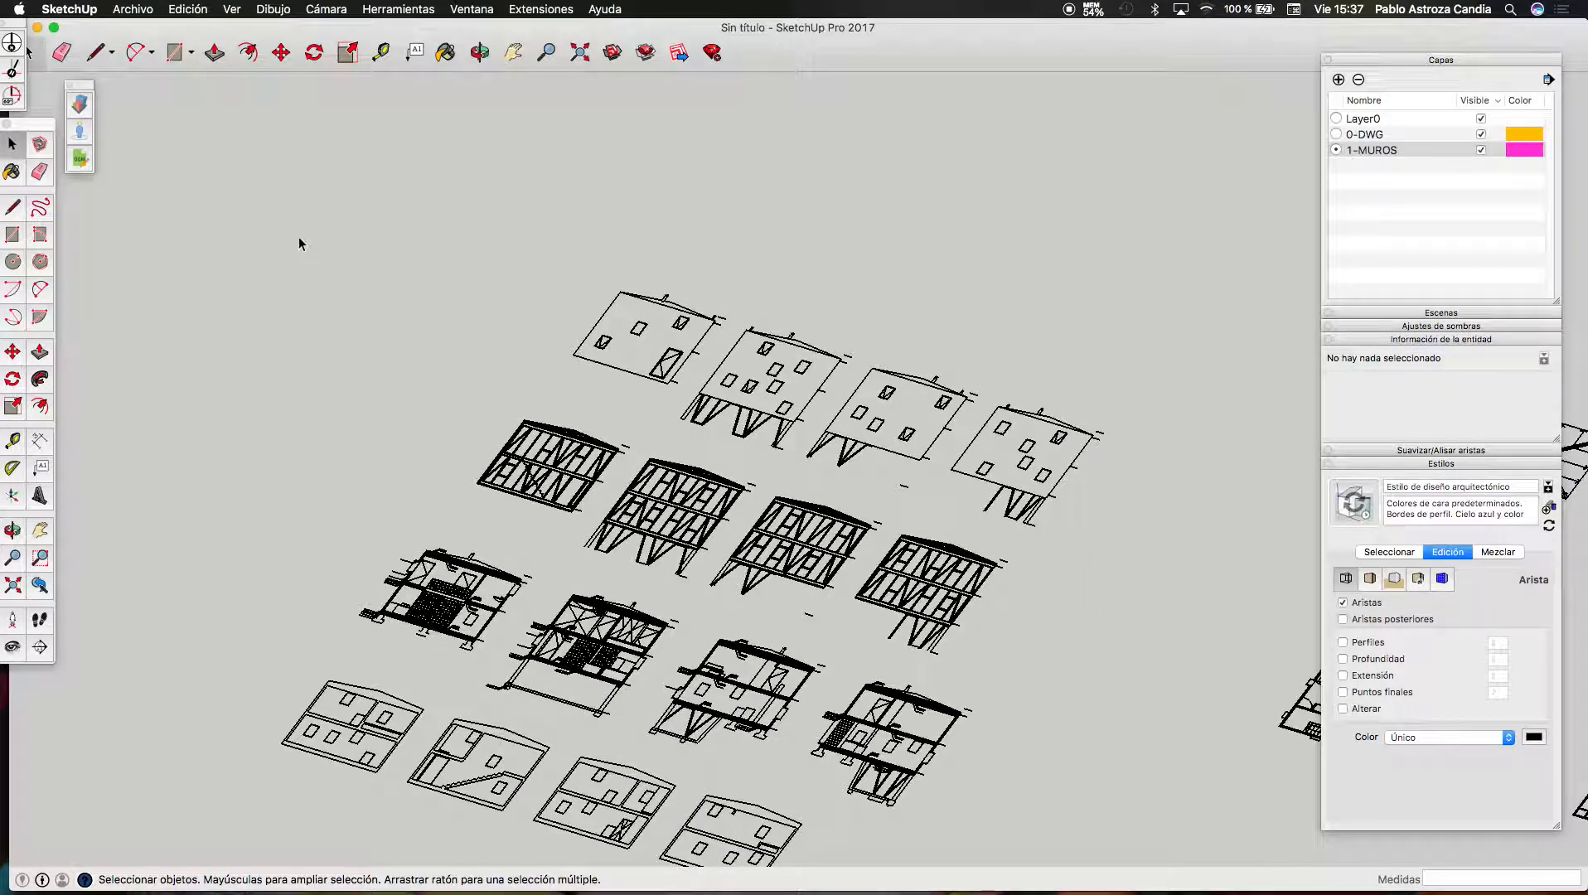
pyautogui.press('t')
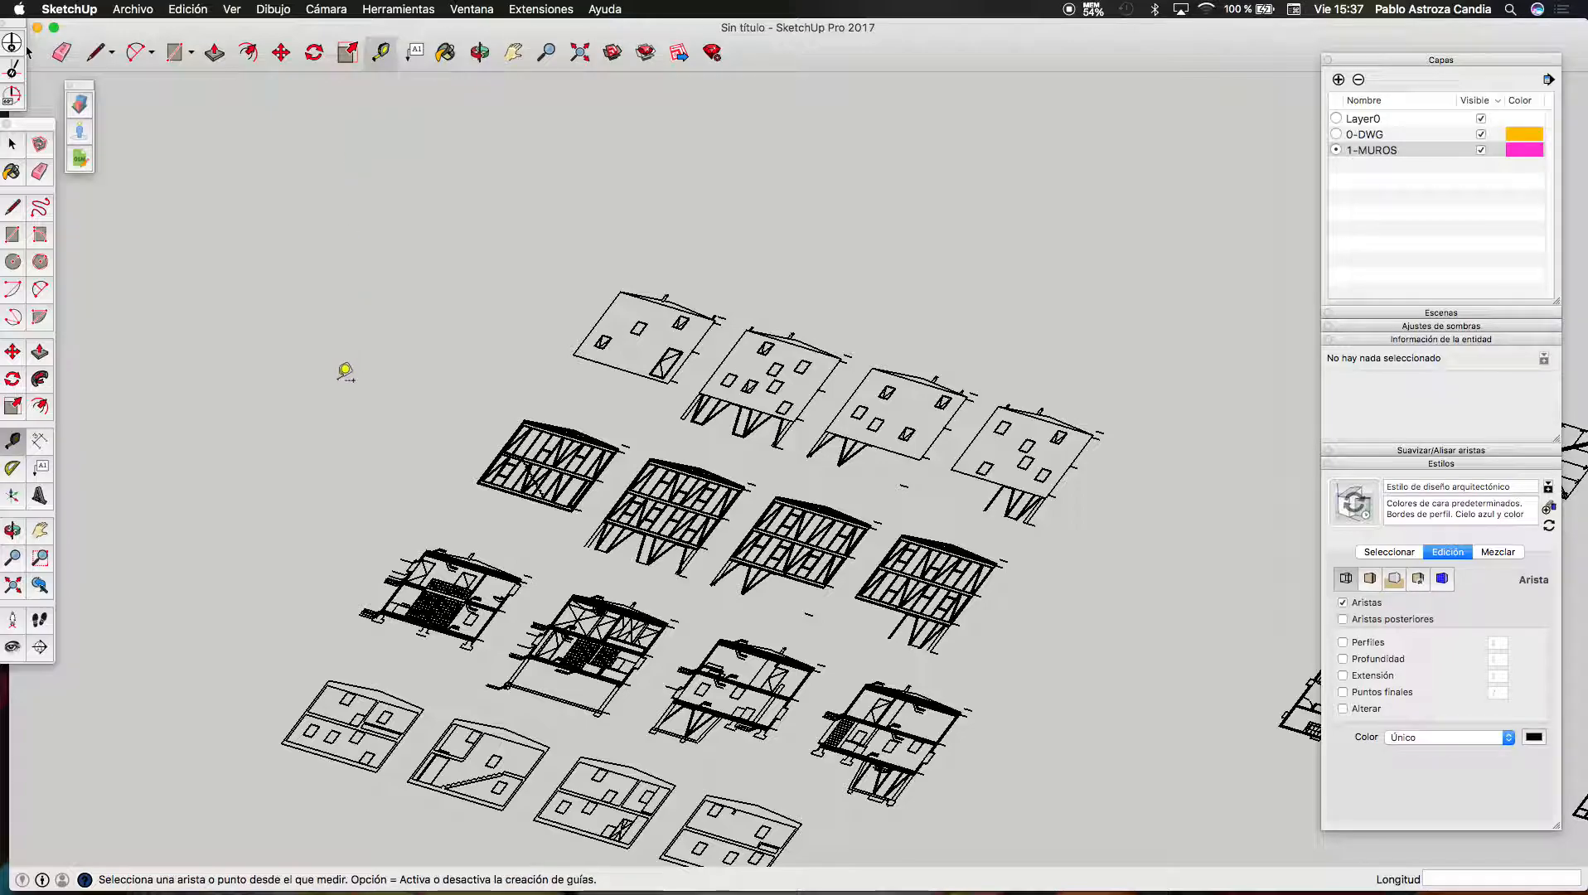
pyautogui.scroll(-2, 340, 413)
pyautogui.scroll(4, 961, 485)
pyautogui.scroll(10, 966, 479)
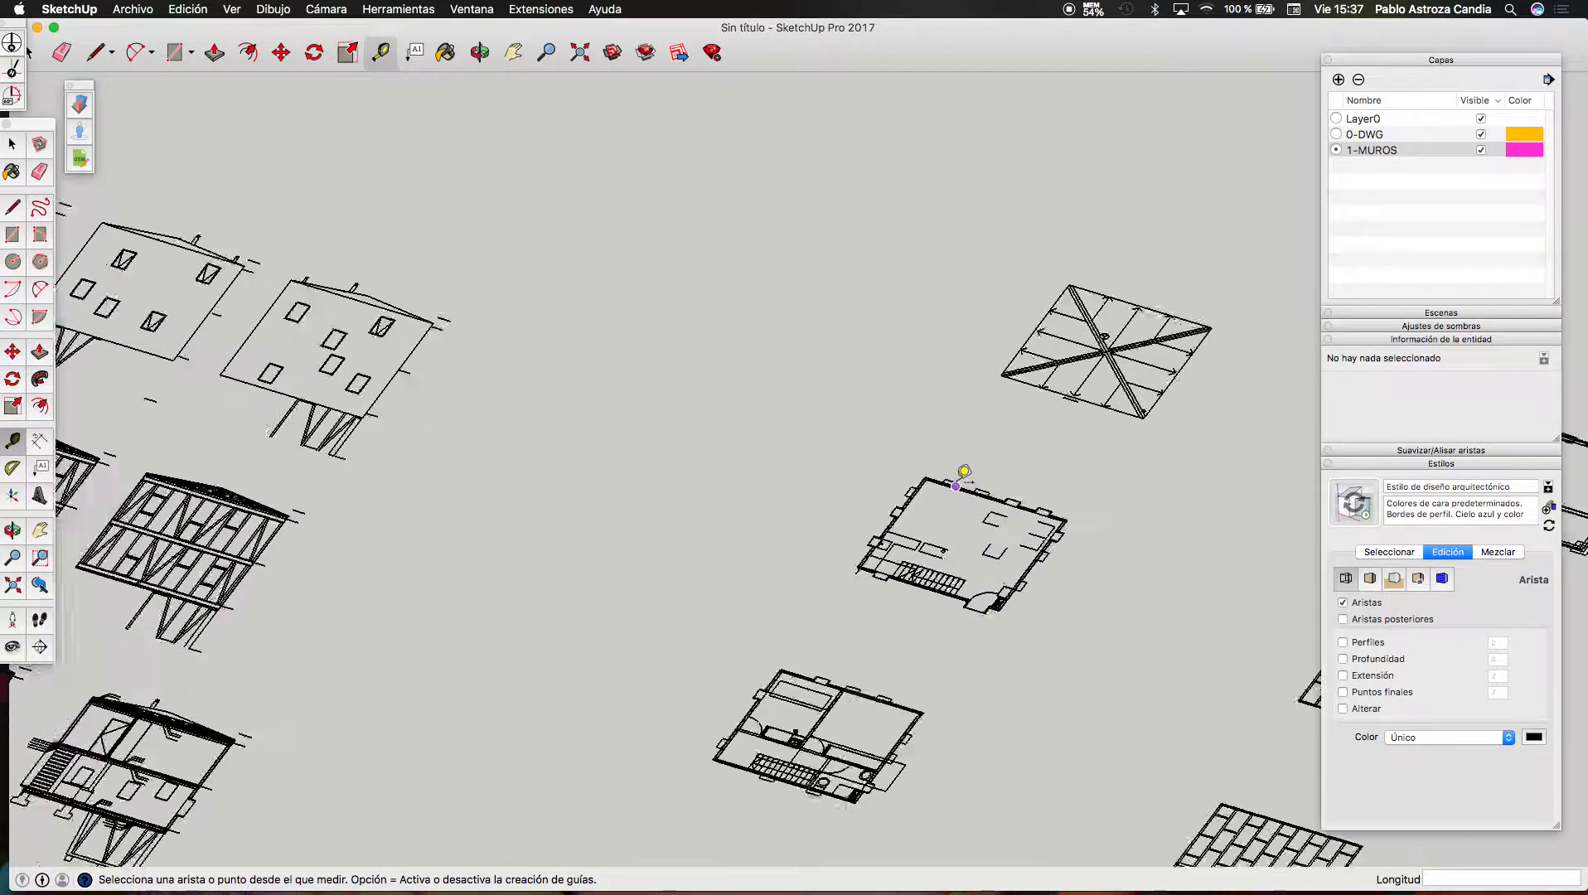
pyautogui.scroll(8, 935, 476)
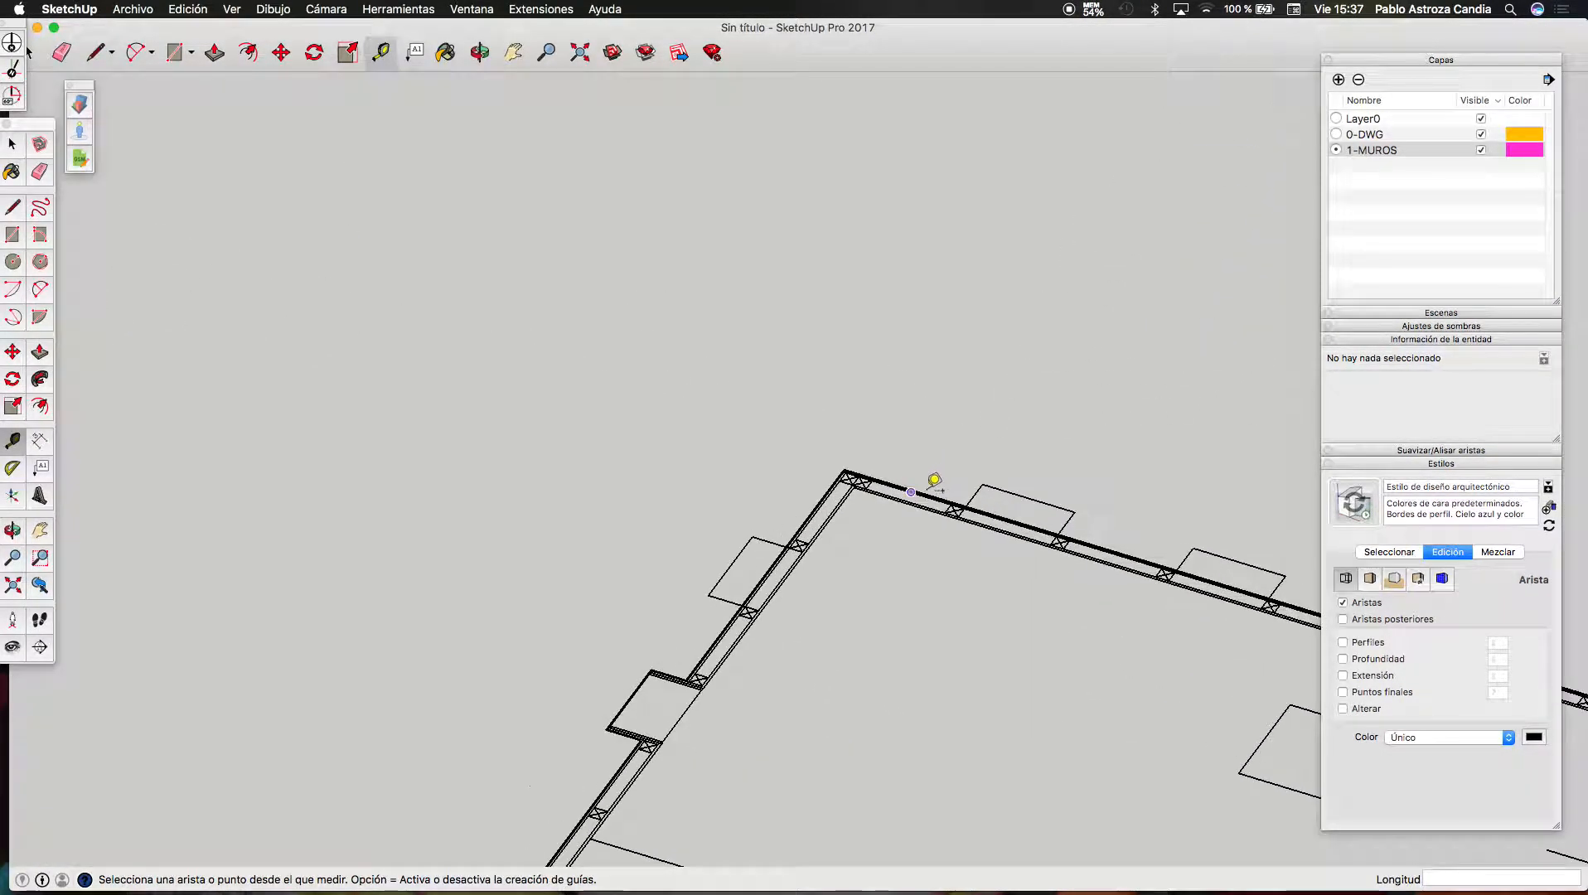
pyautogui.scroll(2, 627, 475)
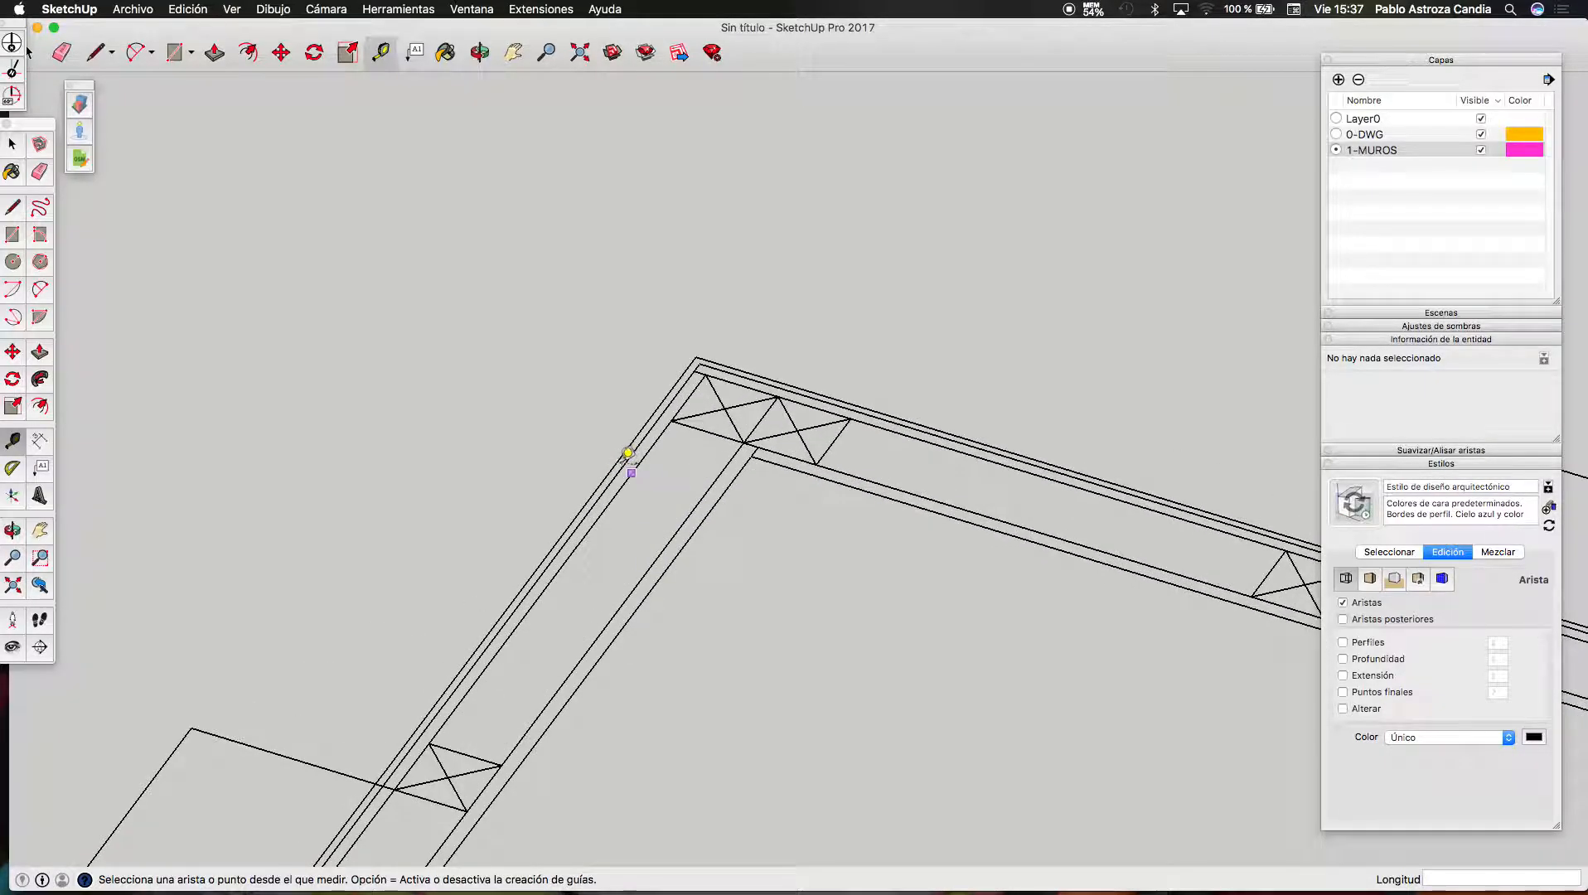
pyautogui.click(684, 544)
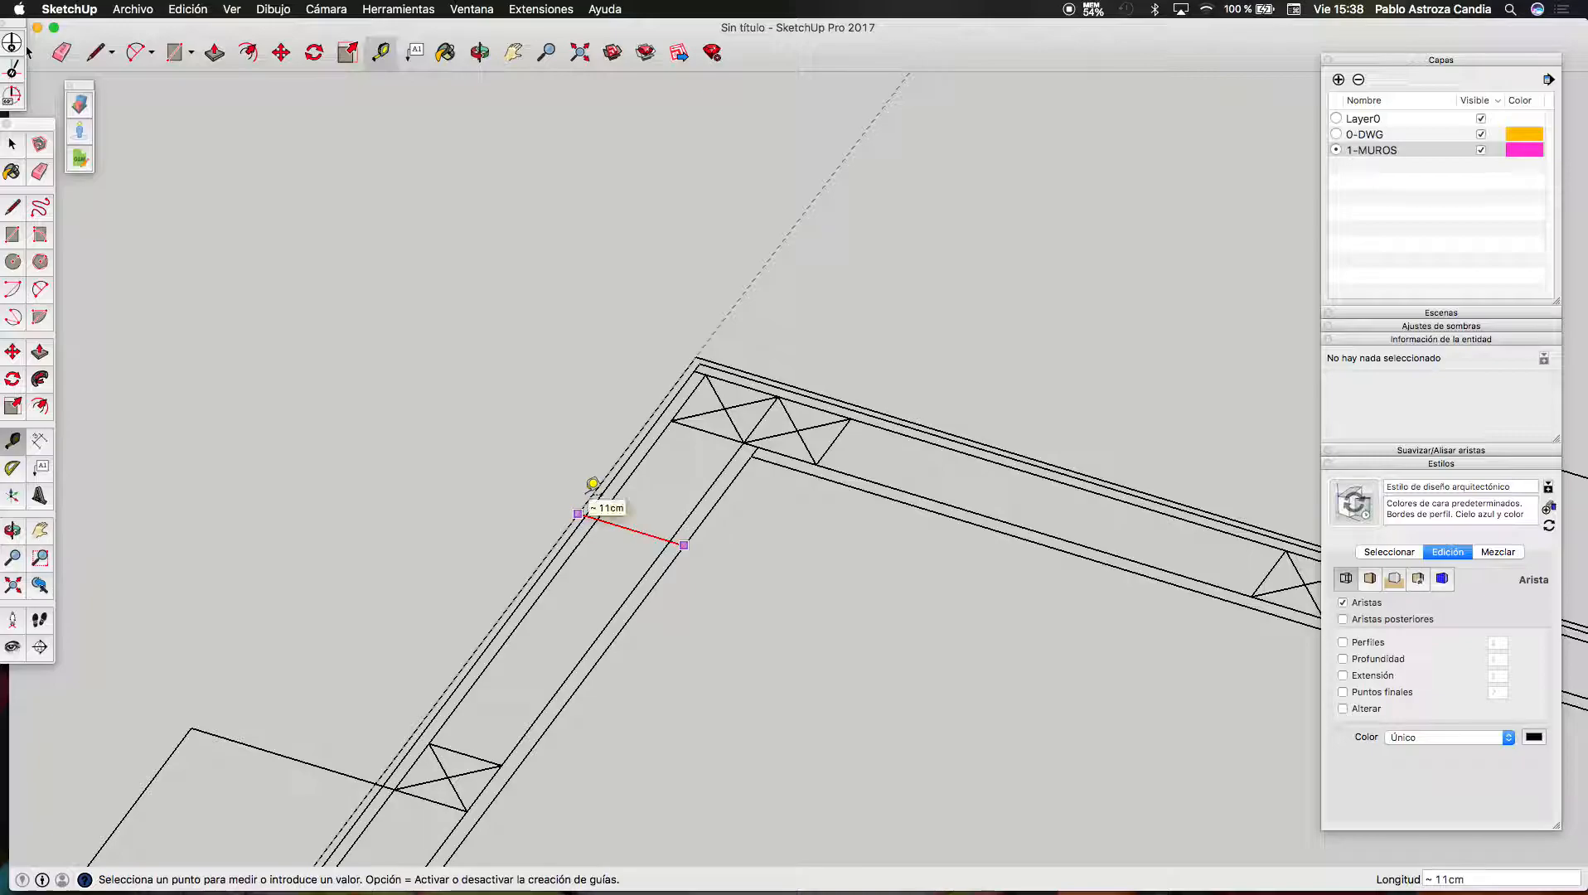
pyautogui.press('space')
pyautogui.scroll(-5, 946, 551)
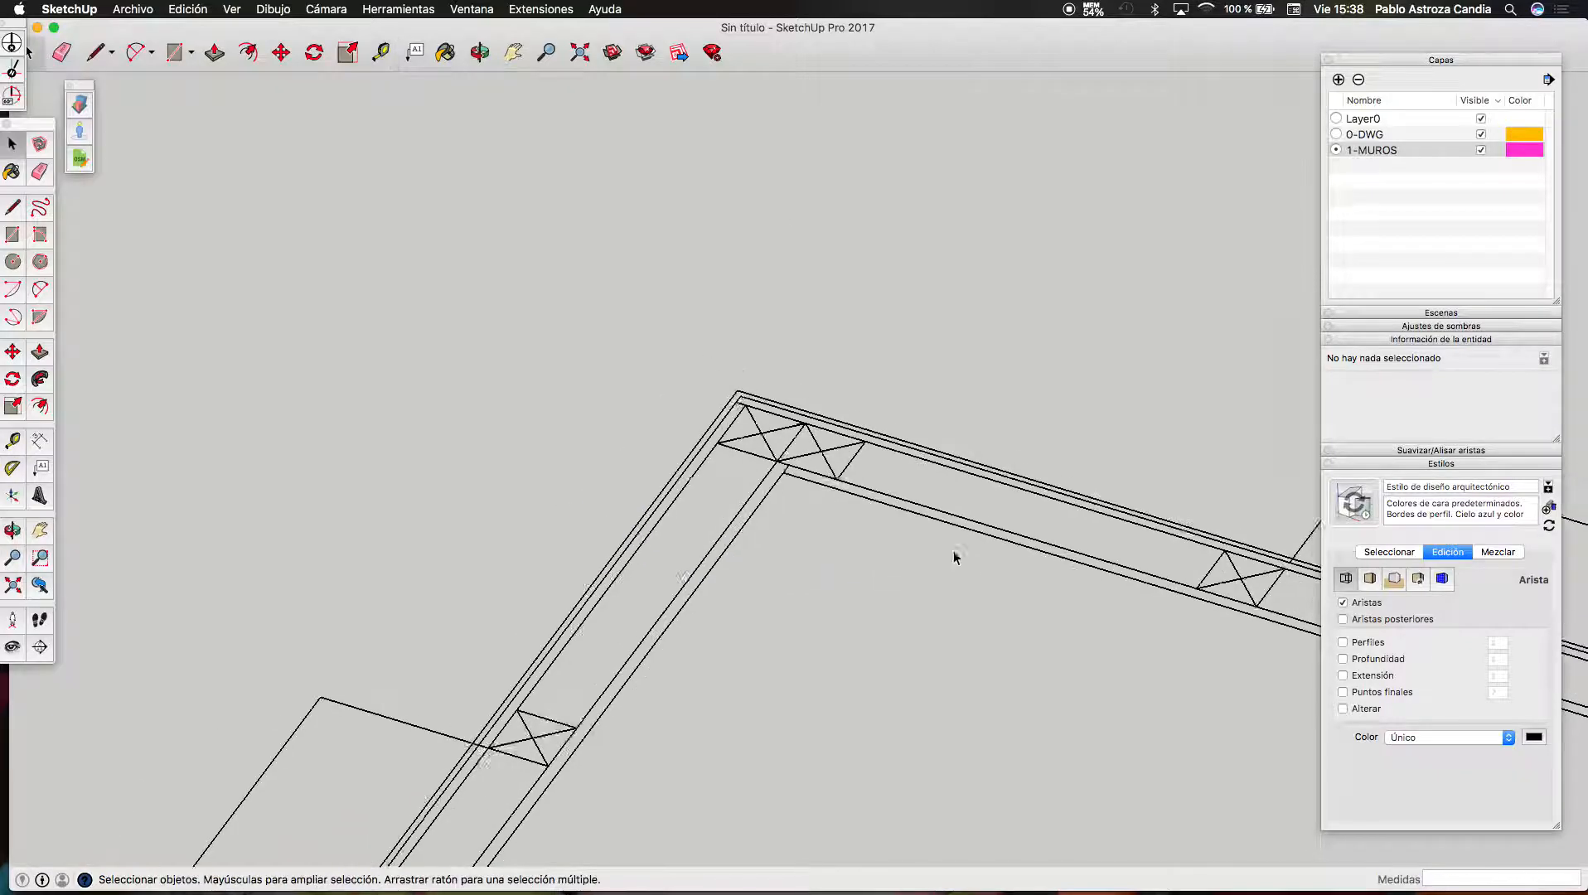
pyautogui.scroll(-6, 1053, 630)
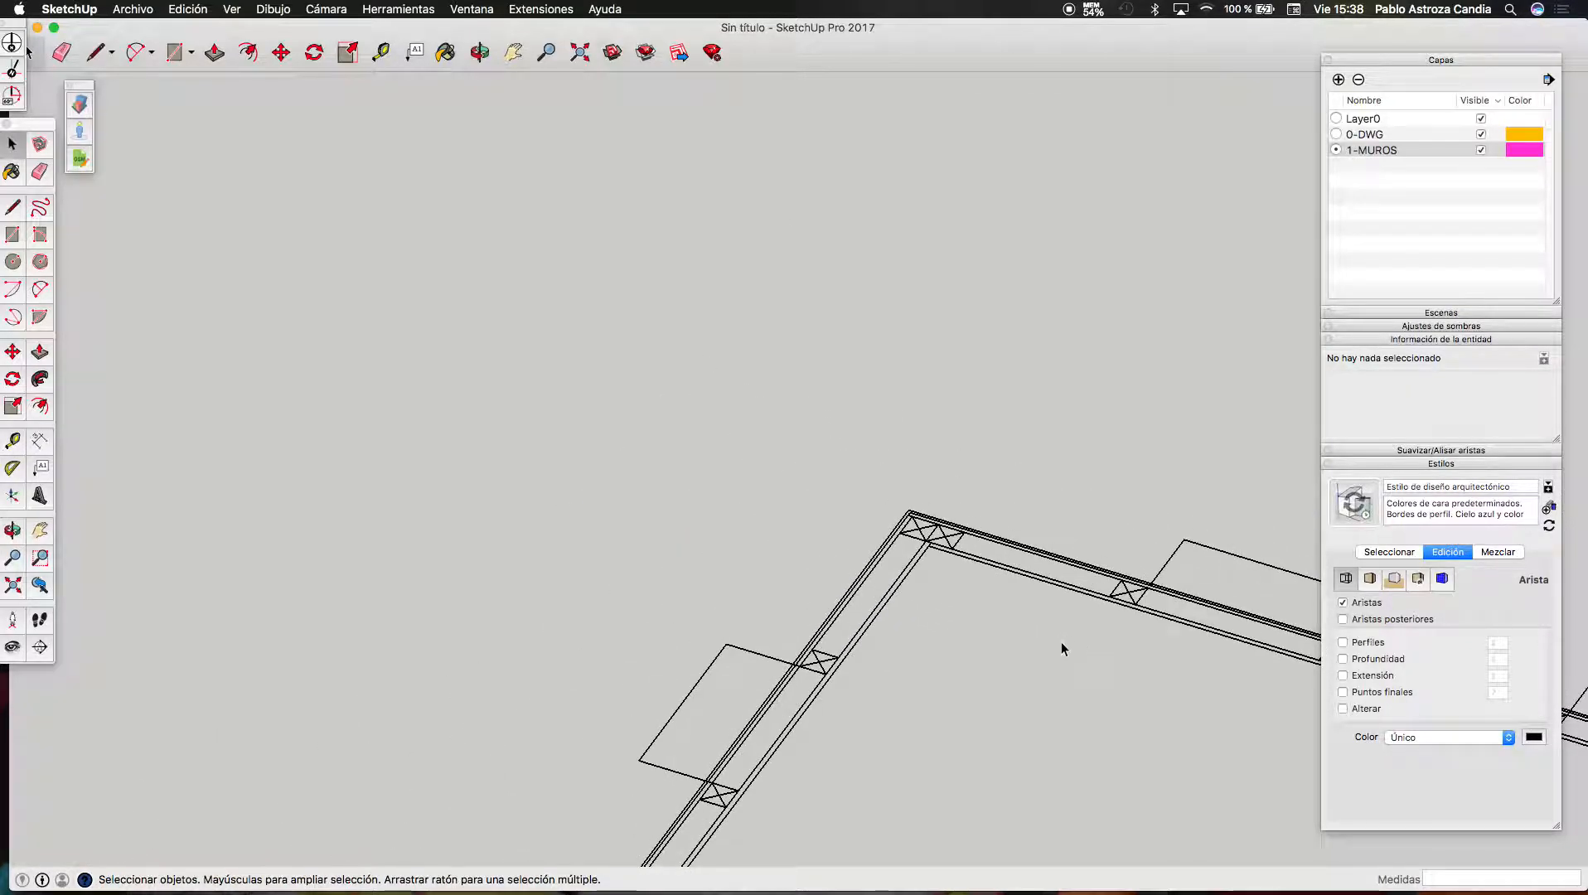
pyautogui.scroll(-2, 1063, 642)
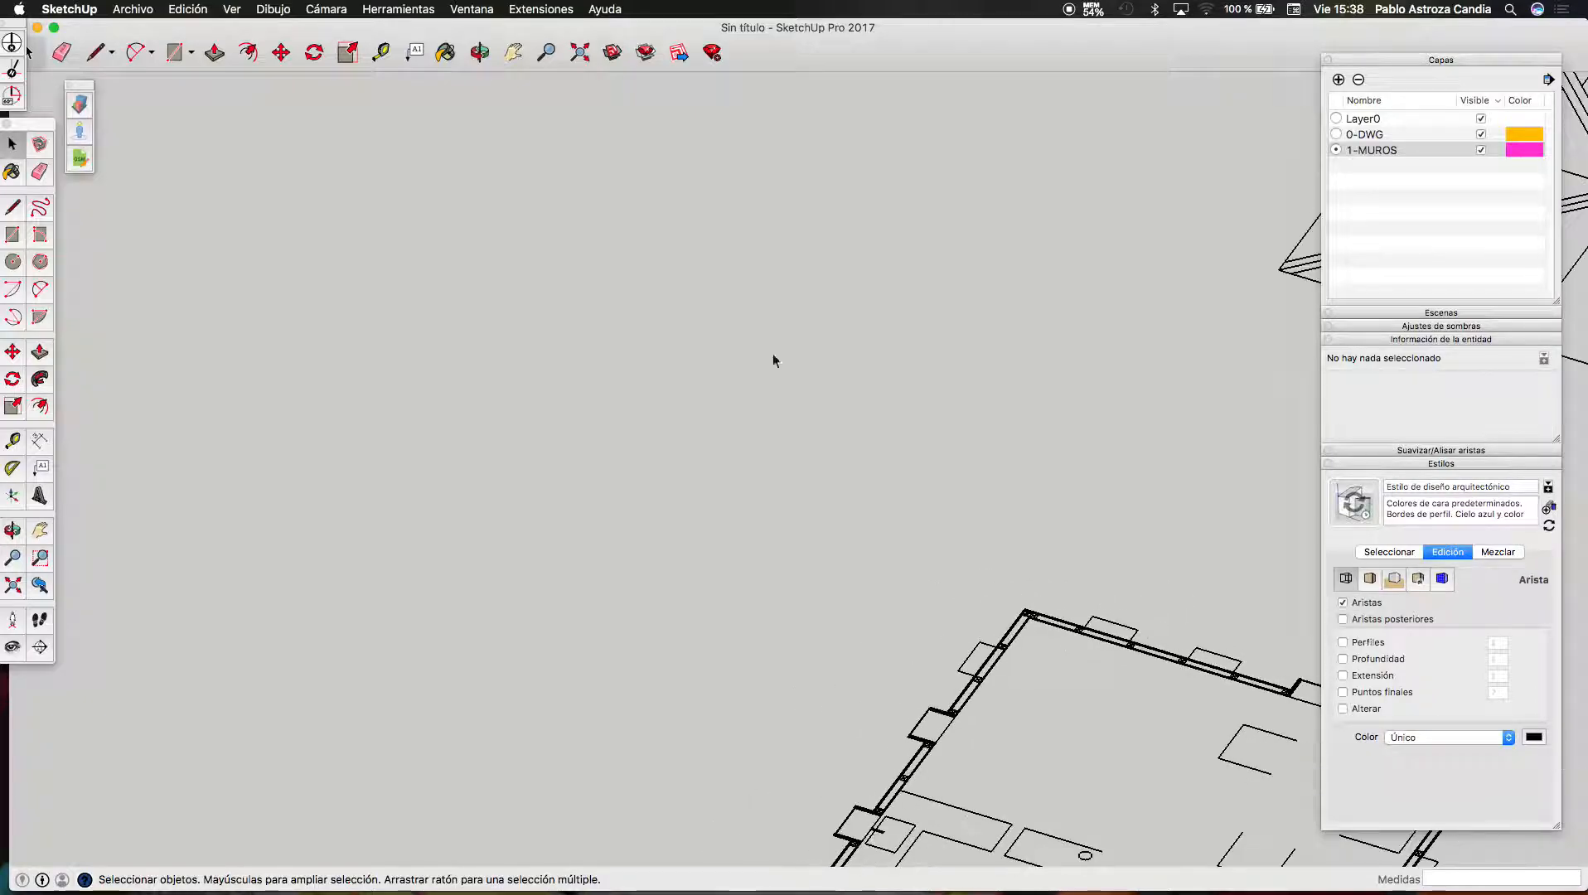
# Draw a rectangle about 551 by 576 cm over the wall outline of the first exterior elevation
pyautogui.click(580, 55)
pyautogui.scroll(8, 917, 408)
pyautogui.scroll(8, 918, 408)
pyautogui.press('r')
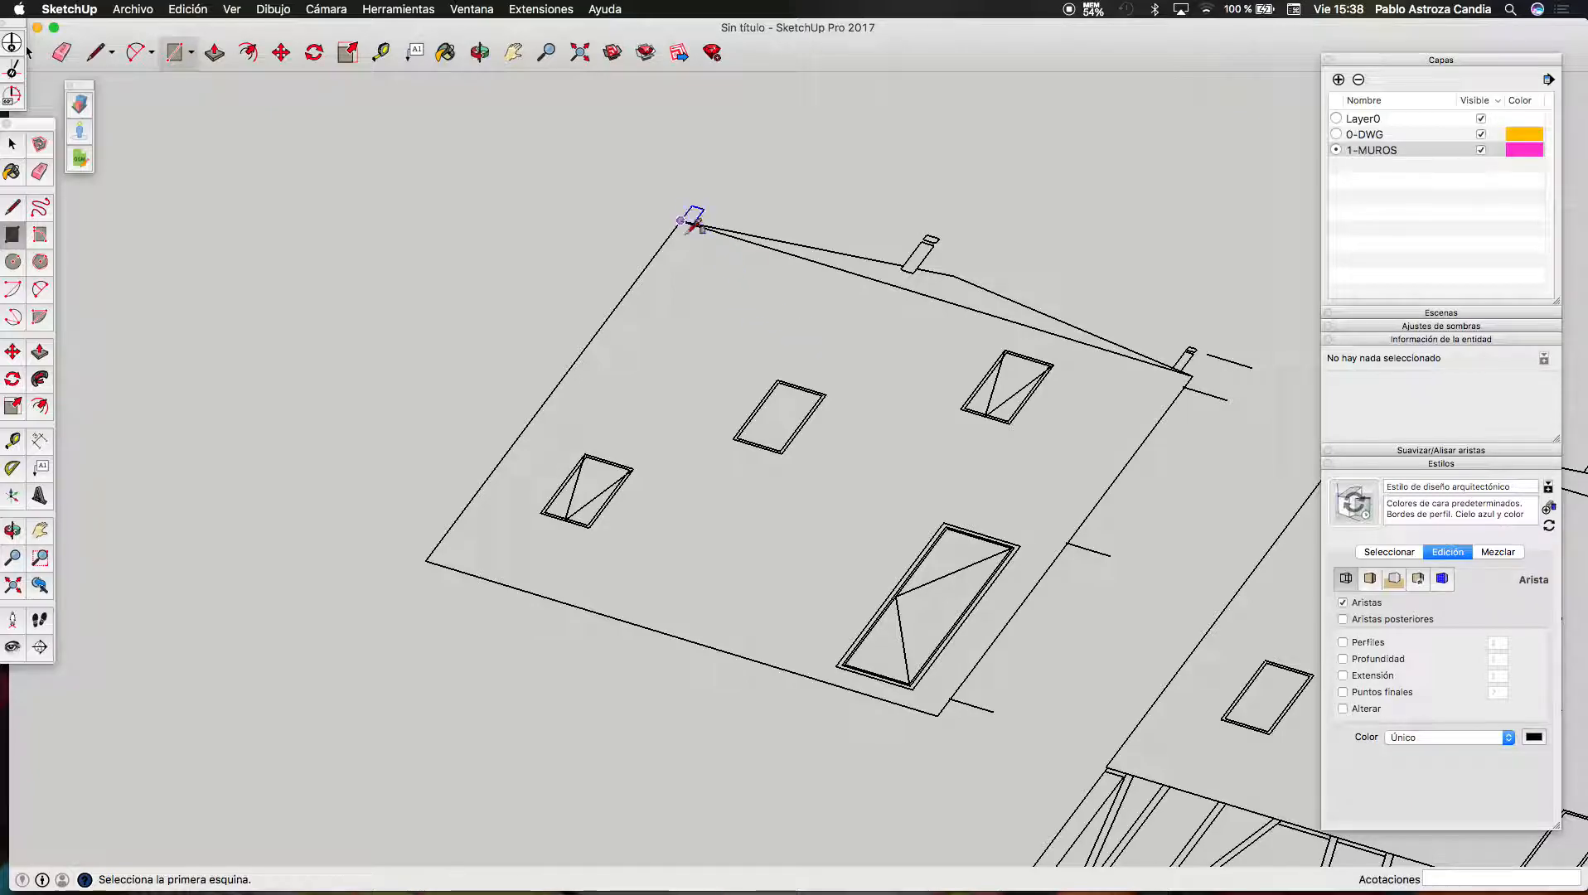
pyautogui.click(681, 221)
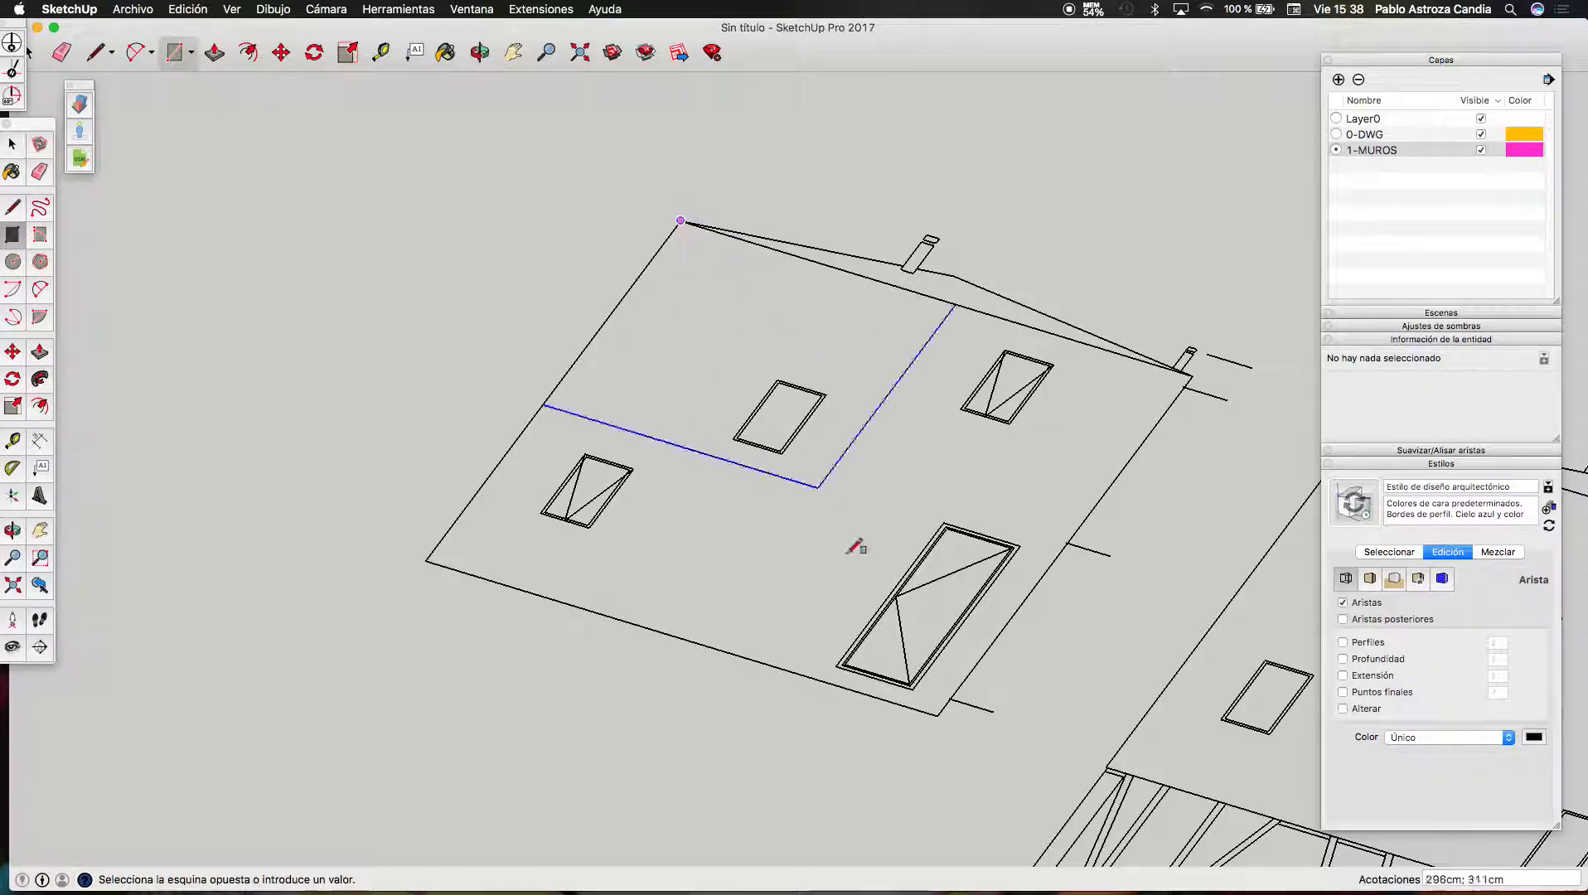
pyautogui.click(938, 715)
# Trace rectangles over the outer frames of the lower-left window and the middle window in the wall face
pyautogui.scroll(6, 663, 610)
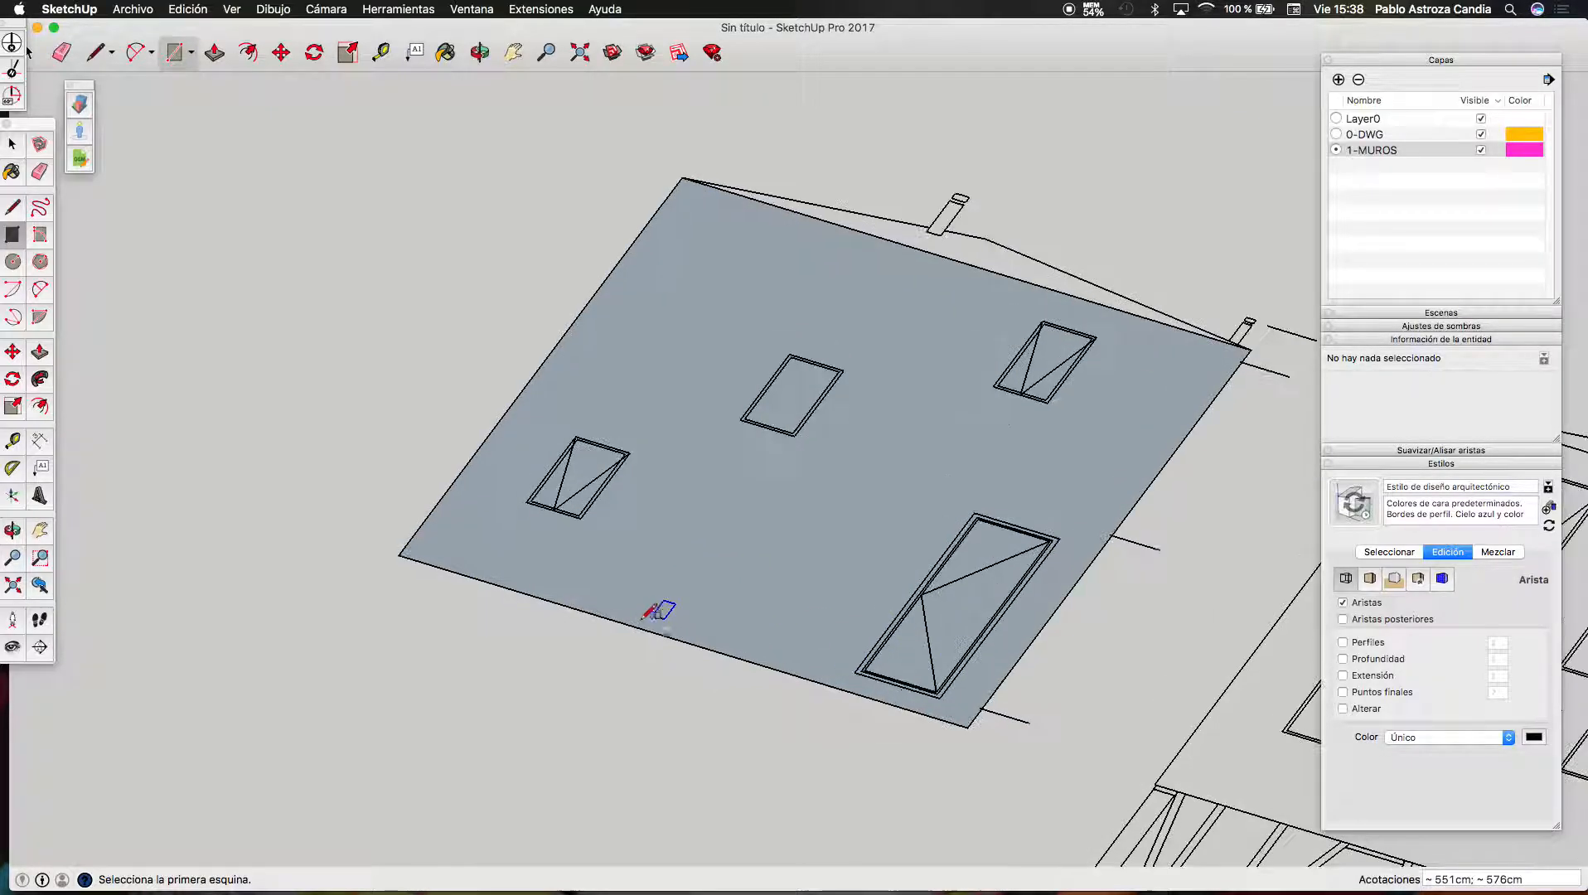
pyautogui.scroll(-5, 472, 510)
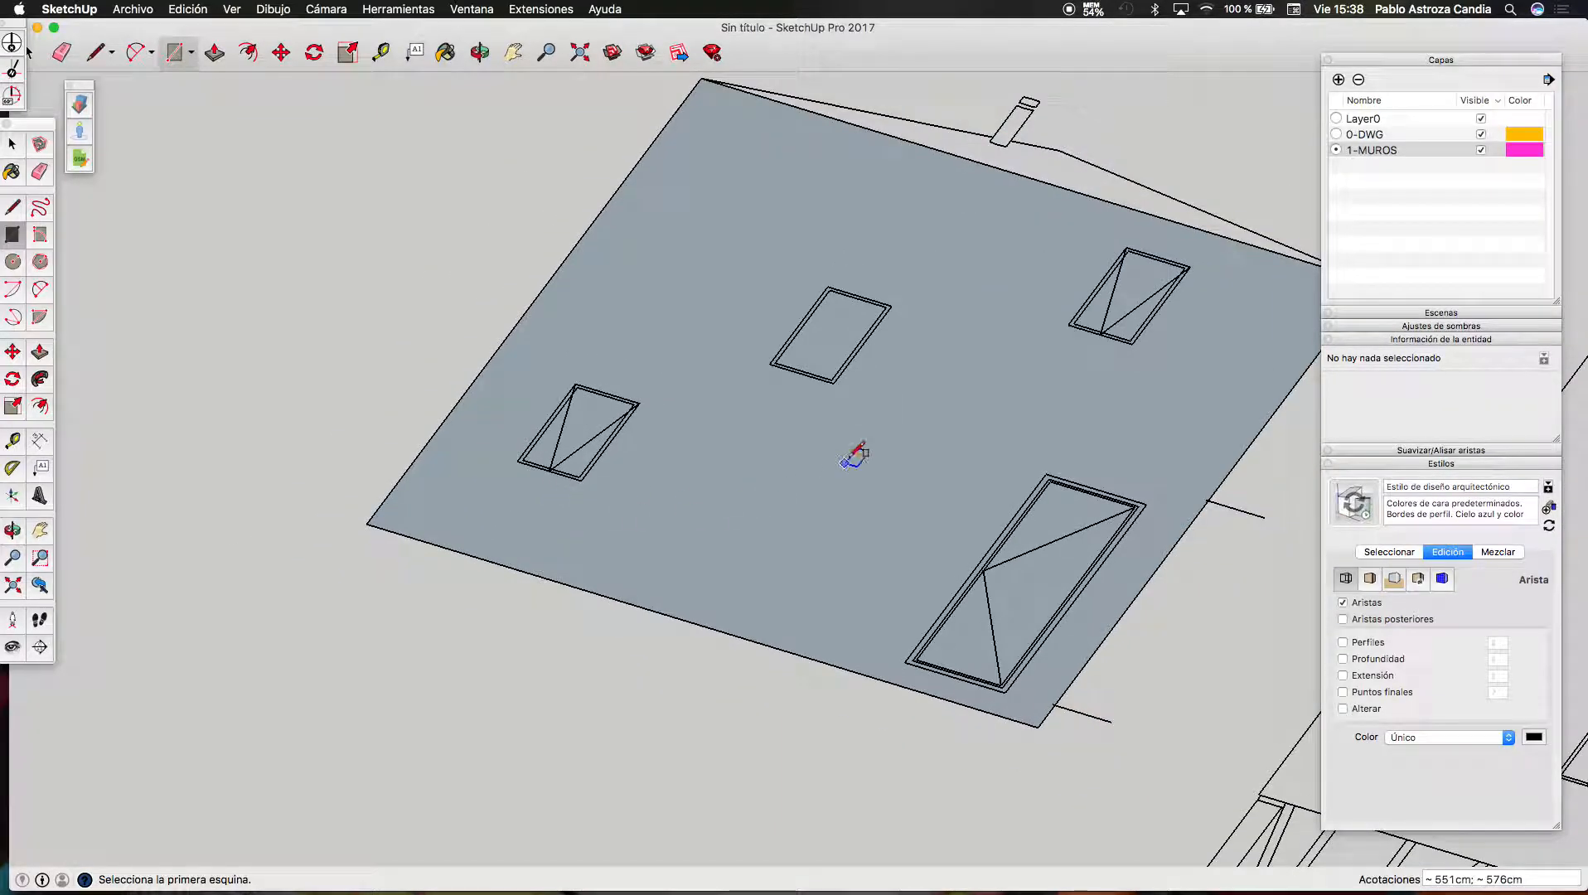
pyautogui.scroll(5, 611, 347)
pyautogui.click(575, 371)
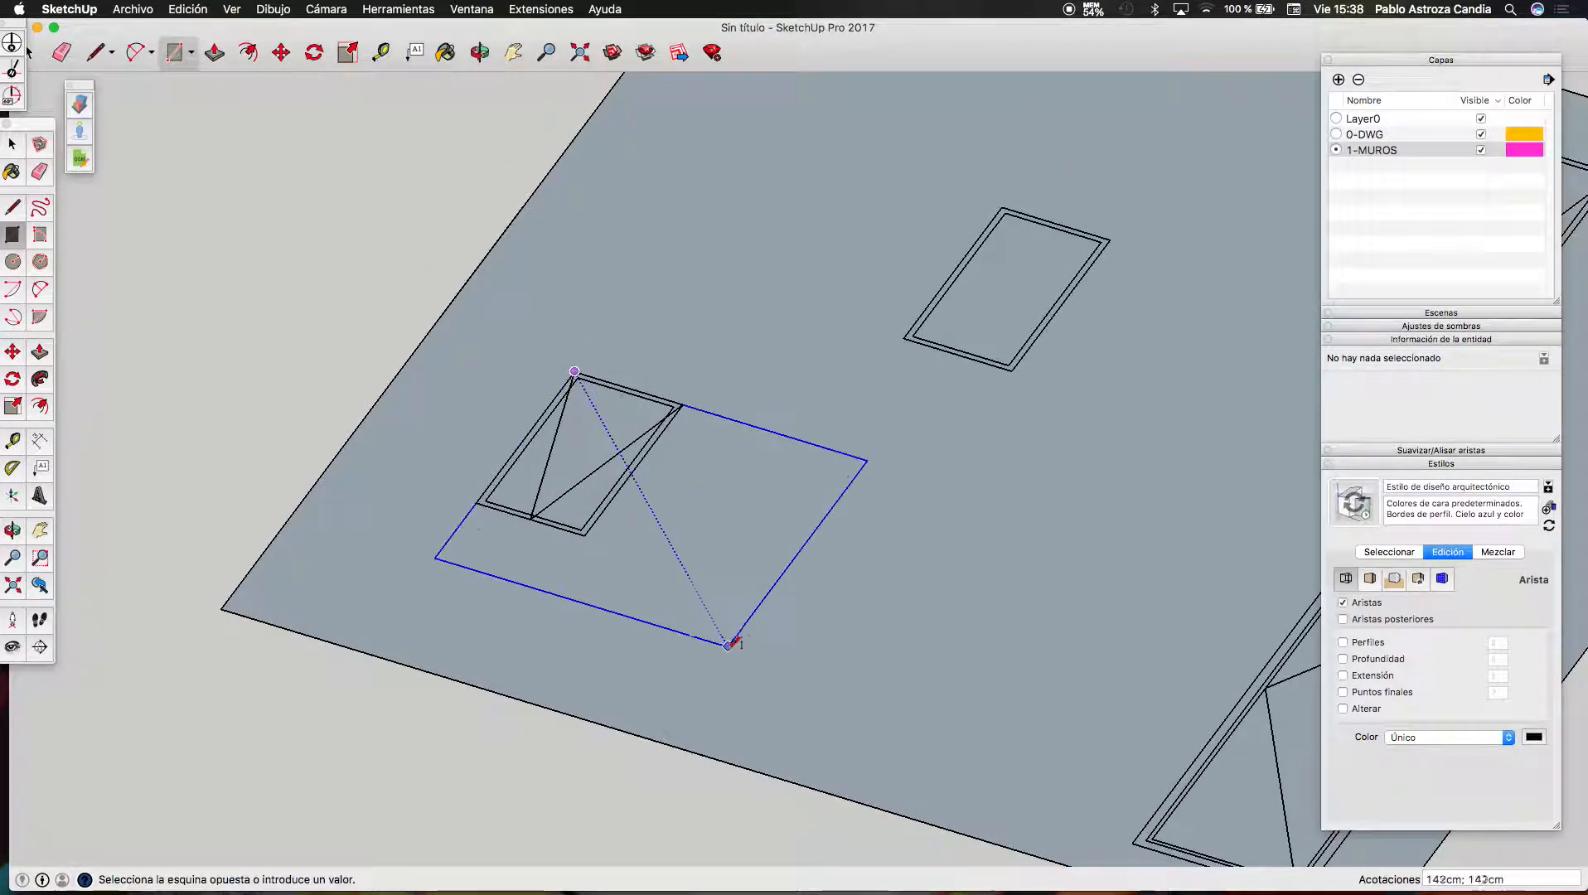
pyautogui.click(585, 534)
pyautogui.click(1002, 207)
pyautogui.click(1013, 371)
# Trace rectangles over the outer frames of the upper-right window and the door in the wall face
pyautogui.scroll(-5, 982, 355)
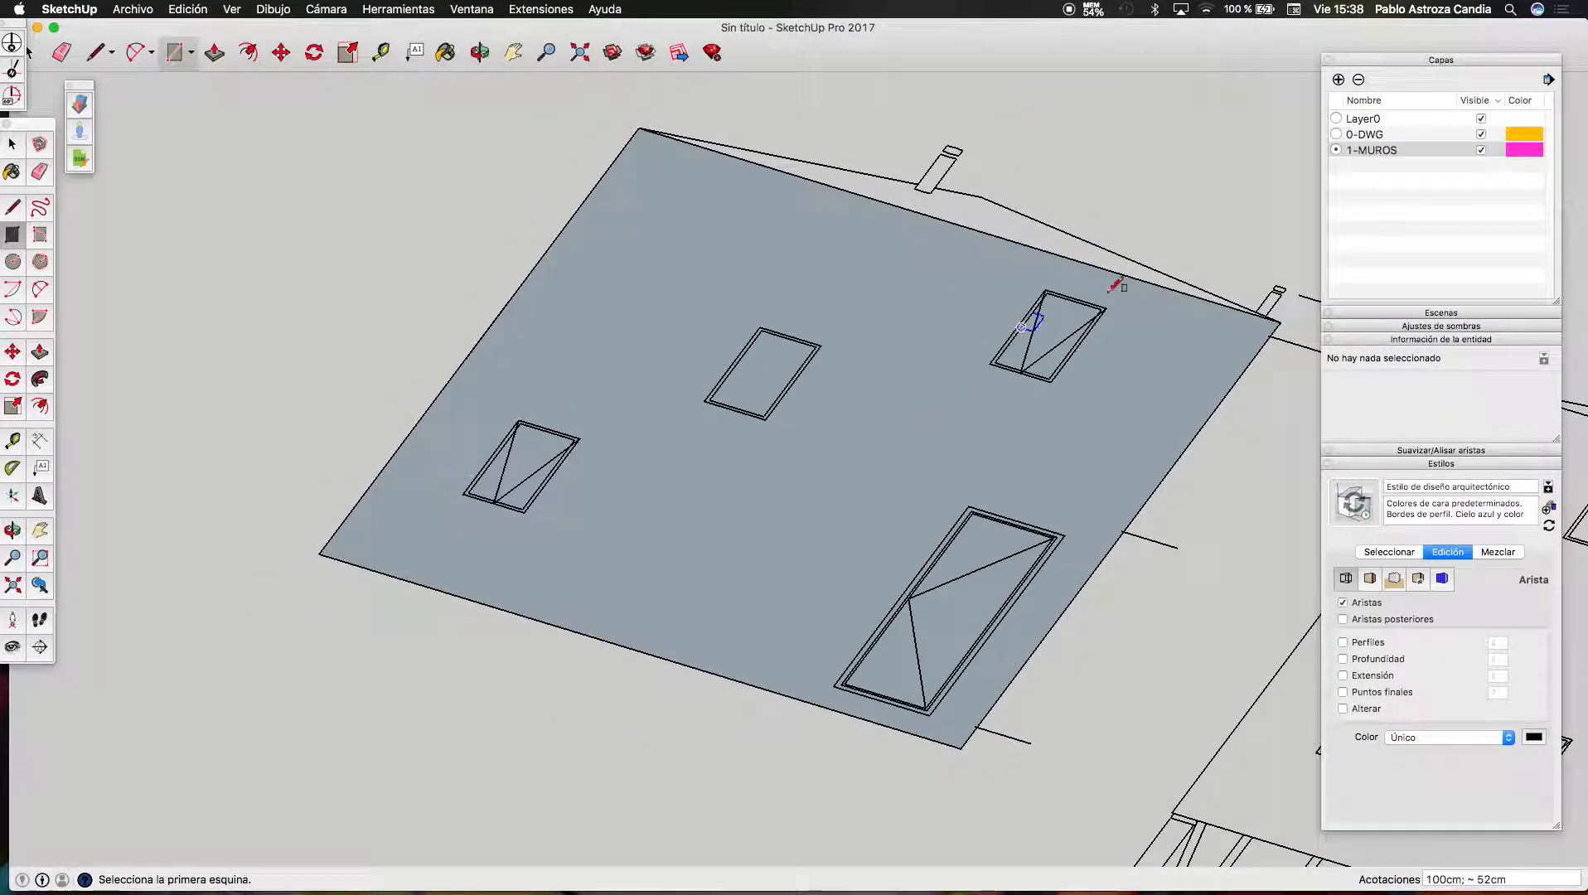
pyautogui.scroll(5, 1057, 276)
pyautogui.click(984, 312)
pyautogui.click(995, 467)
pyautogui.scroll(-3, 1091, 340)
pyautogui.scroll(2, 955, 705)
pyautogui.click(959, 432)
pyautogui.click(912, 733)
pyautogui.scroll(-2, 966, 598)
pyautogui.press('space')
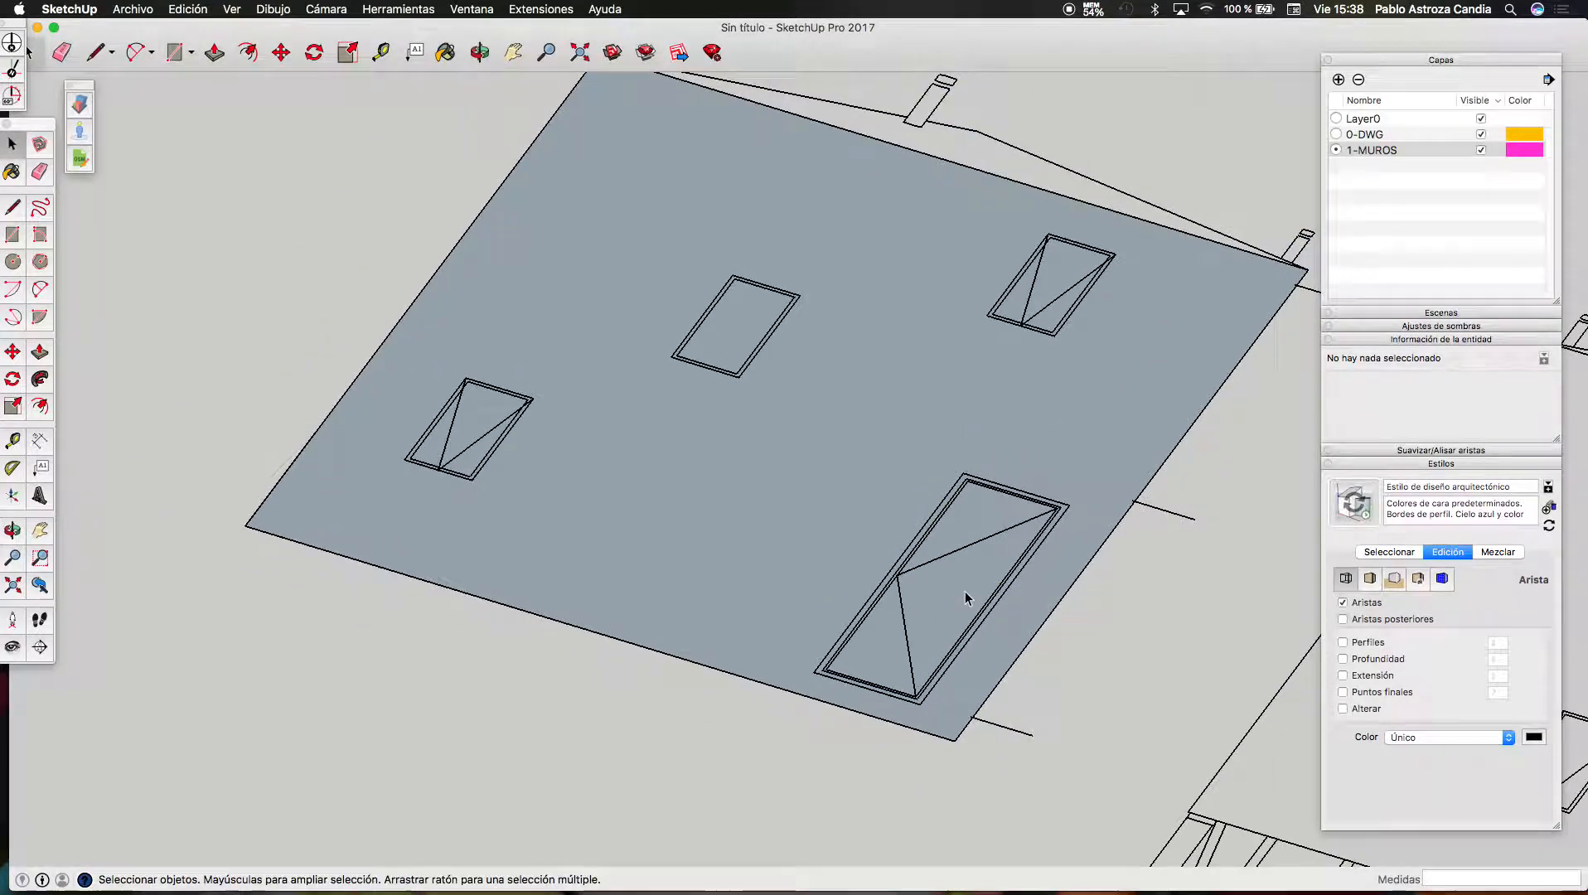
# Delete the faces inside the door and the three windows to open holes in the wall
pyautogui.click(961, 600)
pyautogui.press('Delete')
pyautogui.click(1049, 286)
pyautogui.press('Delete')
pyautogui.click(701, 359)
pyautogui.press('Delete')
pyautogui.click(470, 414)
pyautogui.press('Delete')
# Extrude the wall face upward by 11 cm
pyautogui.scroll(-5, 723, 330)
pyautogui.scroll(5, 674, 440)
pyautogui.press('p')
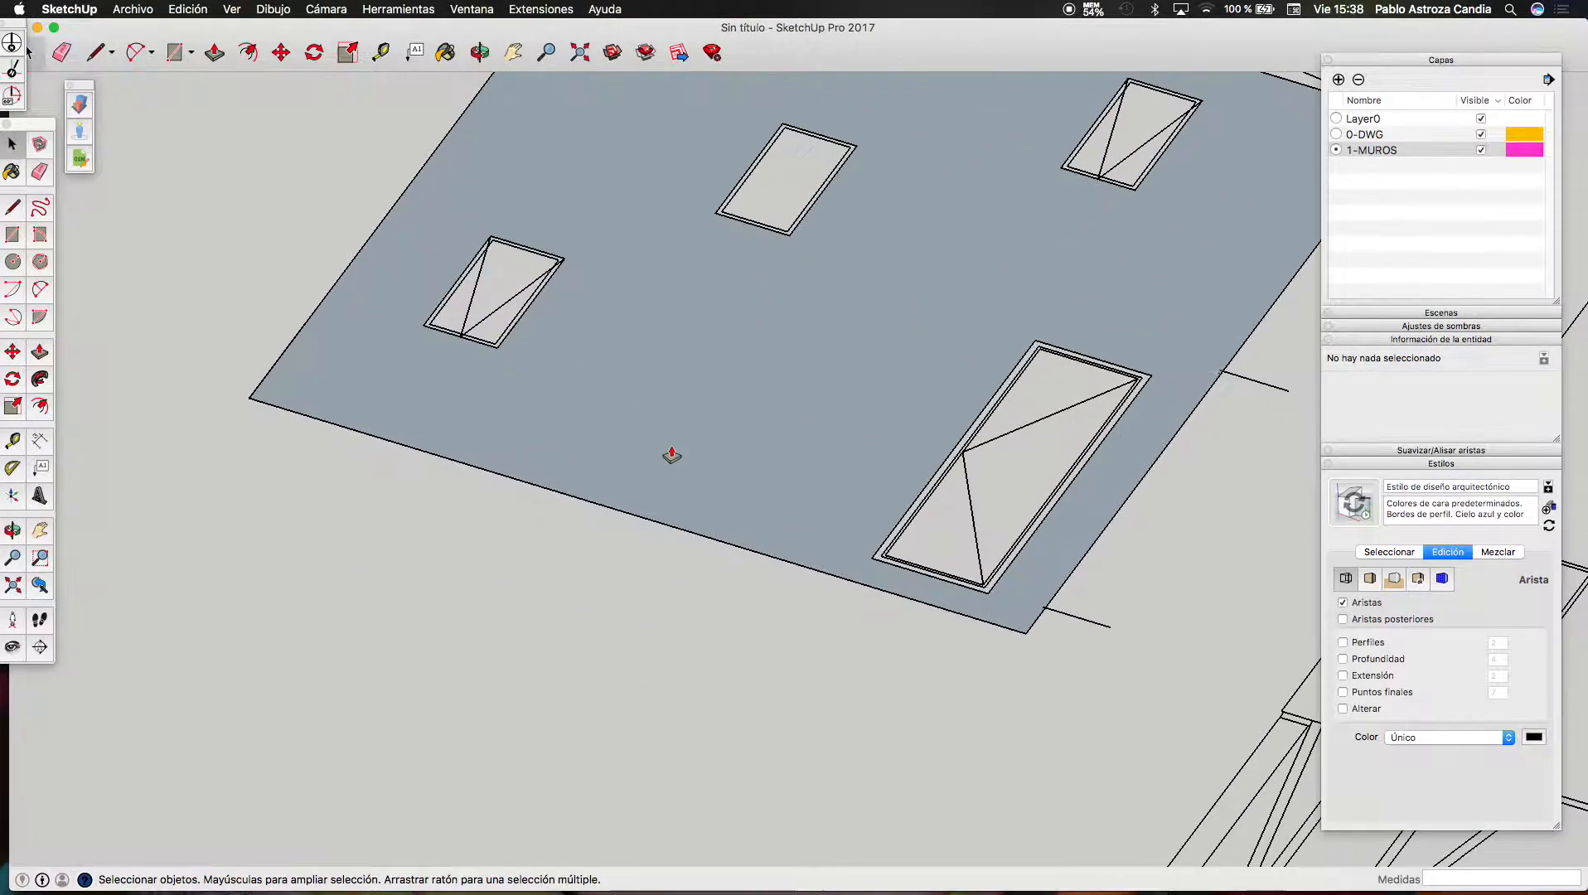
pyautogui.click(702, 443)
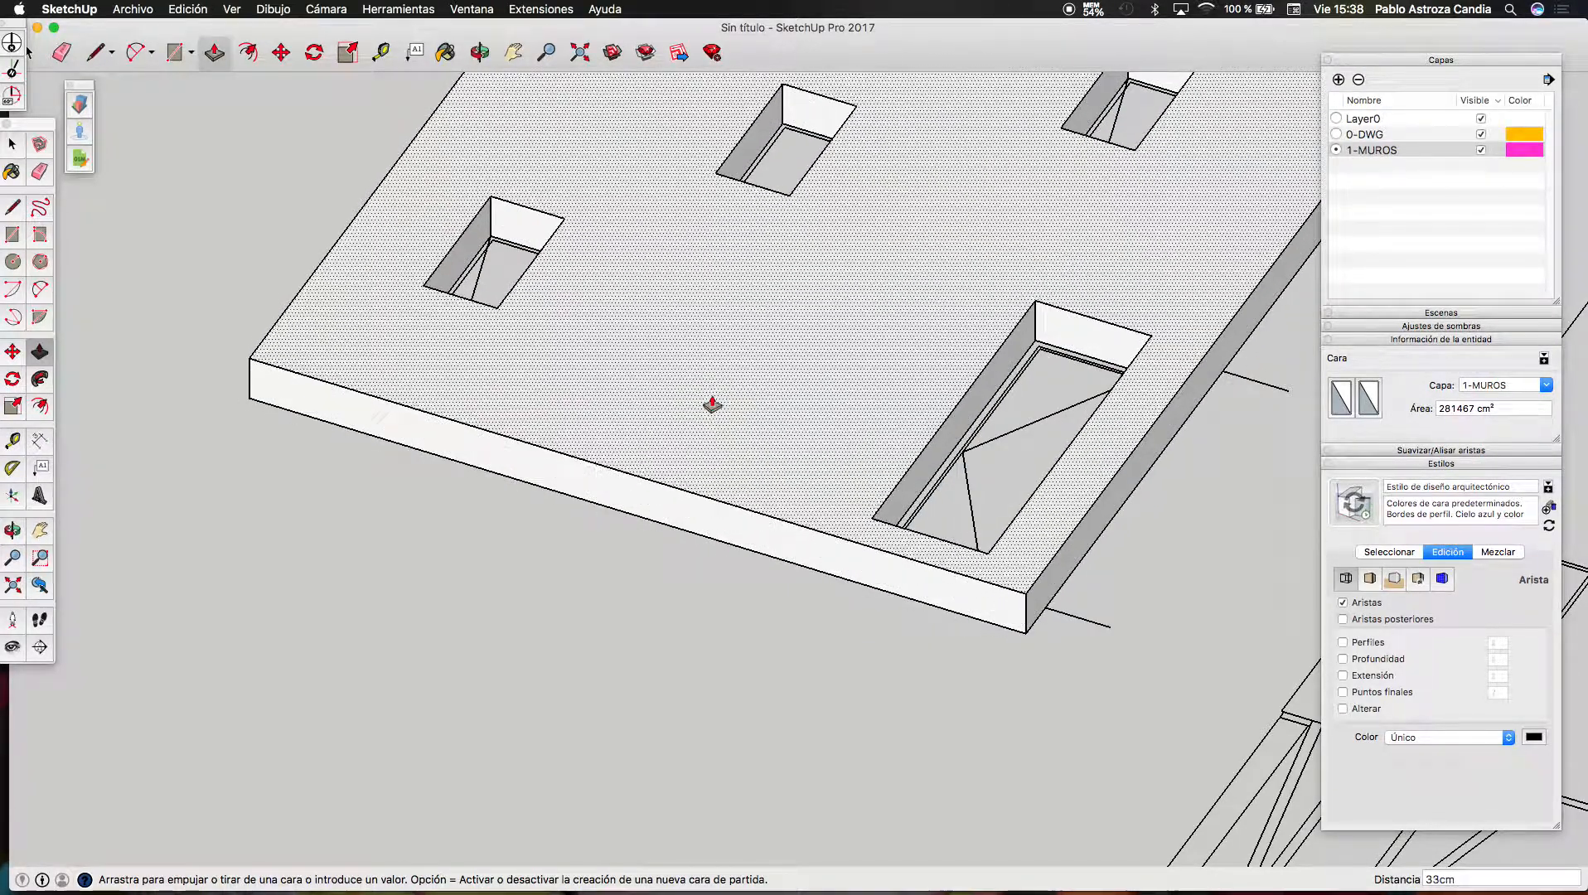
pyautogui.write('11')
pyautogui.press('Return')
pyautogui.press('space')
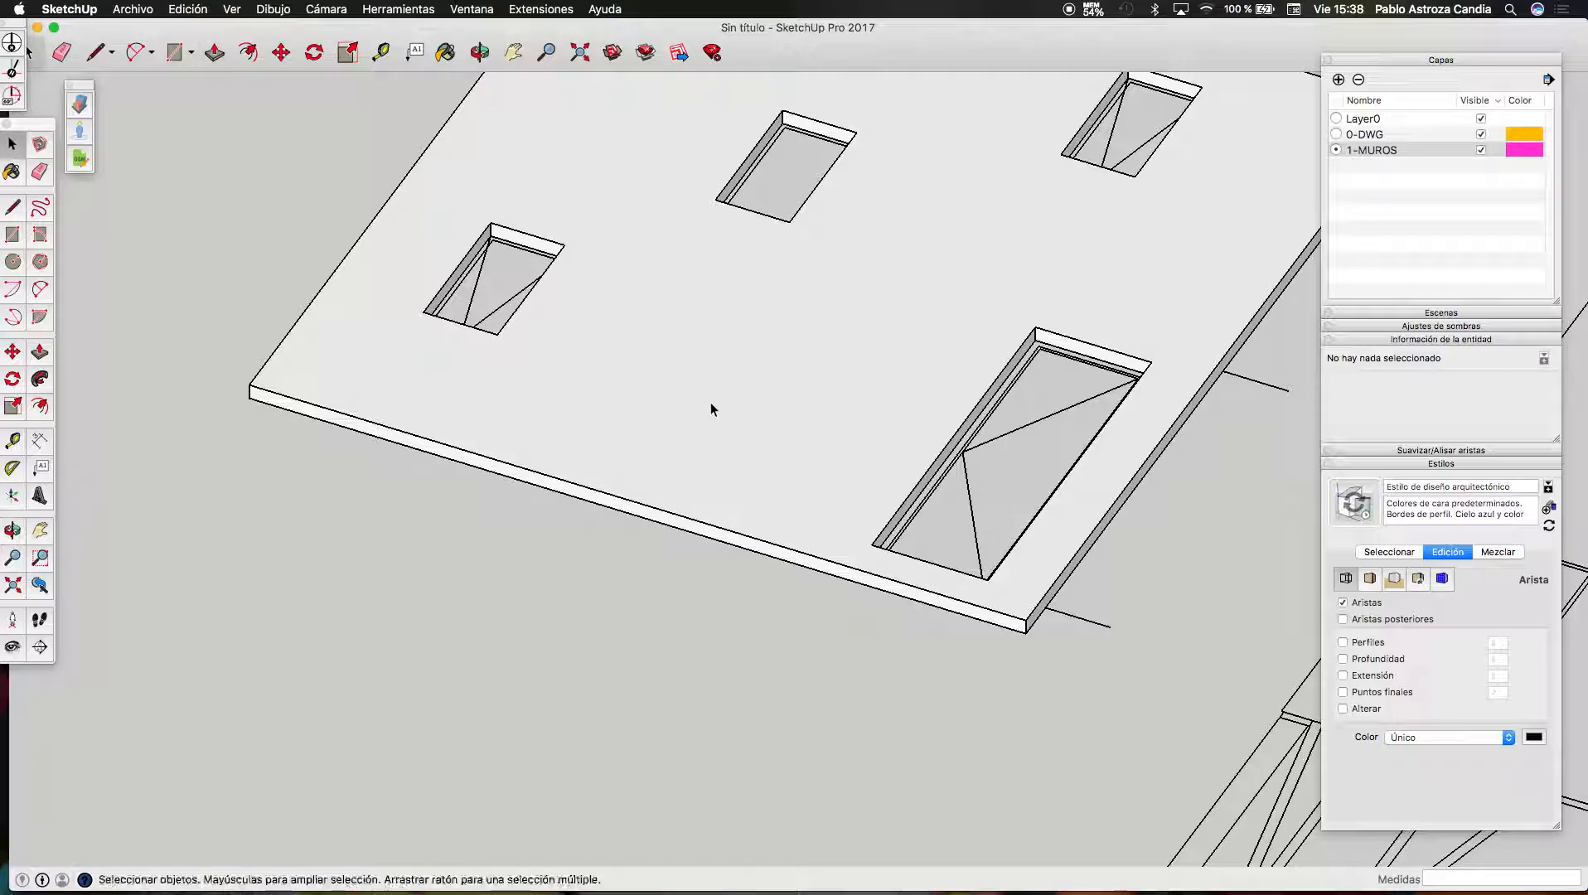
# Select the whole extruded wall and turn it into a component
pyautogui.tripleClick(710, 403)
pyautogui.rightClick(709, 403)
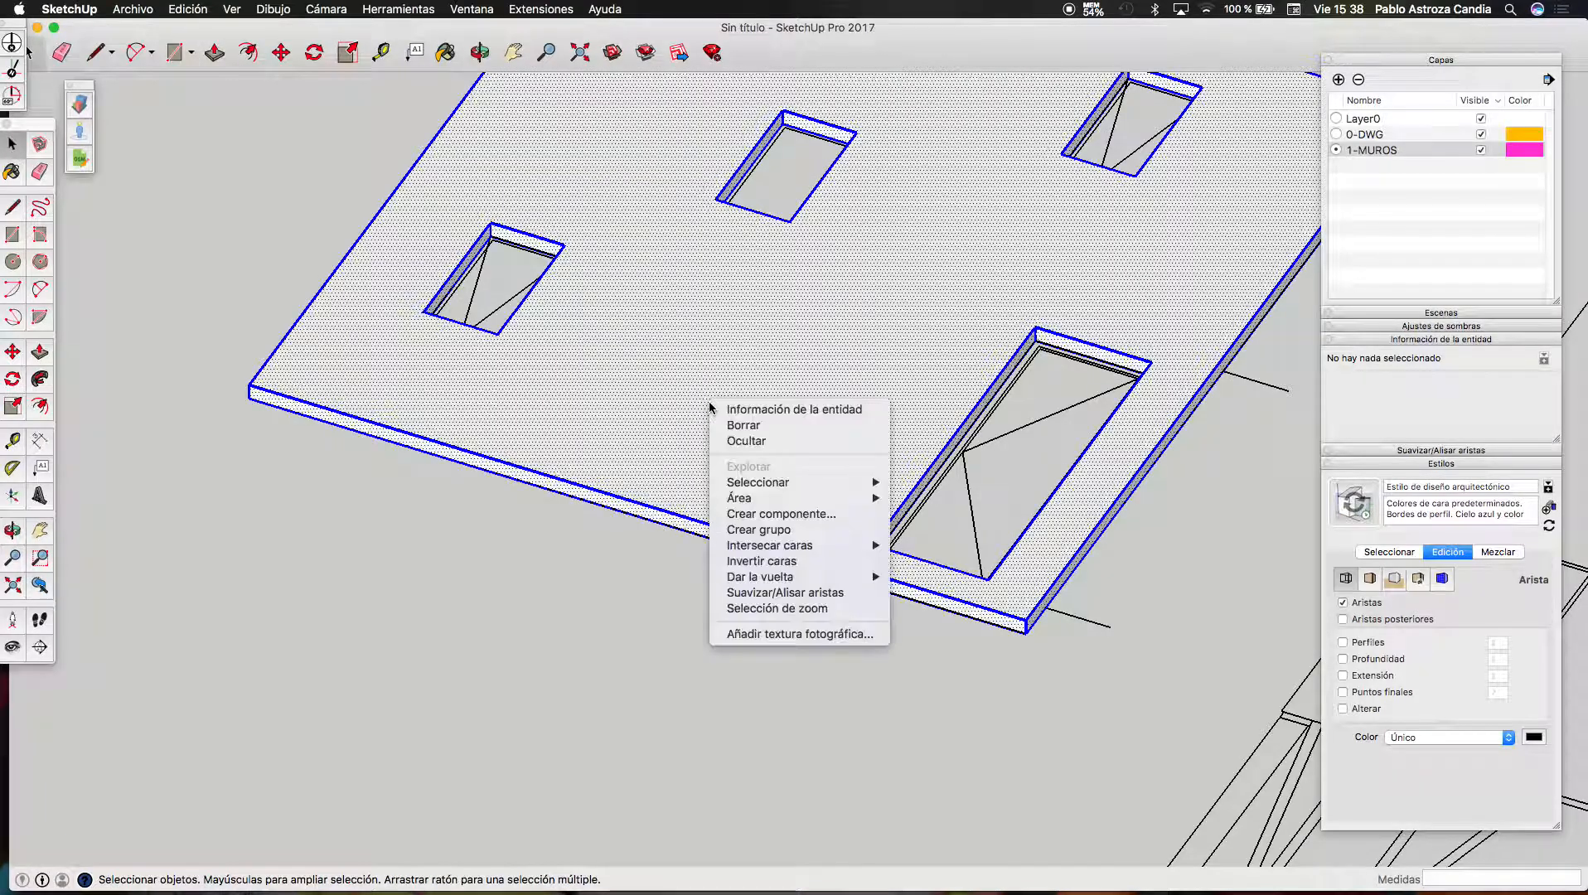
pyautogui.click(798, 515)
pyautogui.click(918, 379)
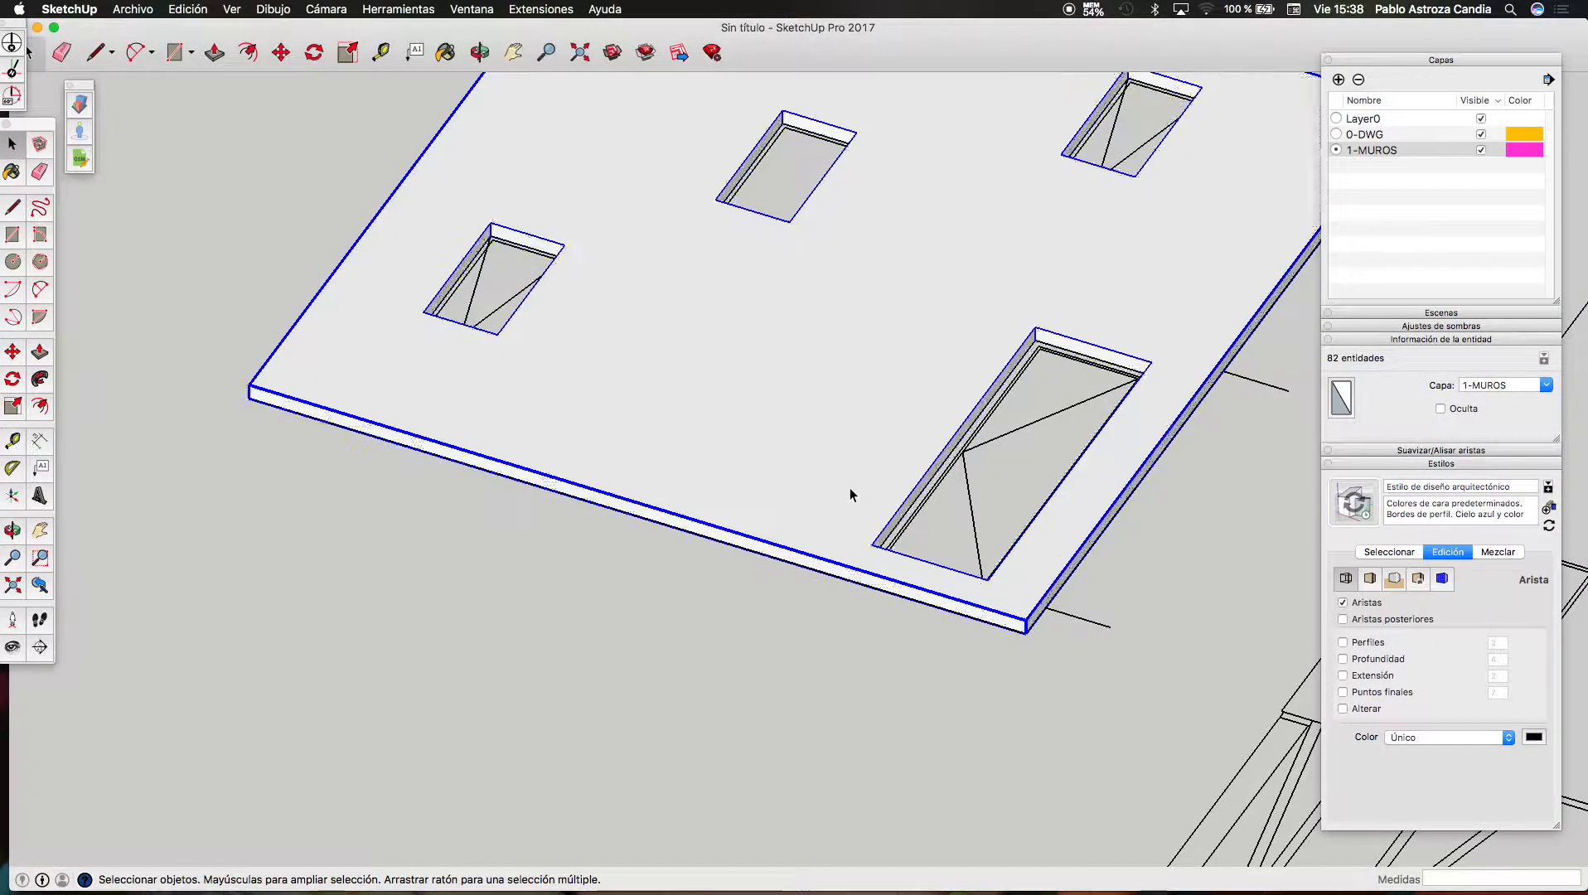
# Move the wall component by its lower-left bottom corner onto the corner of the floor plan with the staircase
pyautogui.scroll(-5, 845, 494)
pyautogui.press('m')
pyautogui.scroll(5, 605, 436)
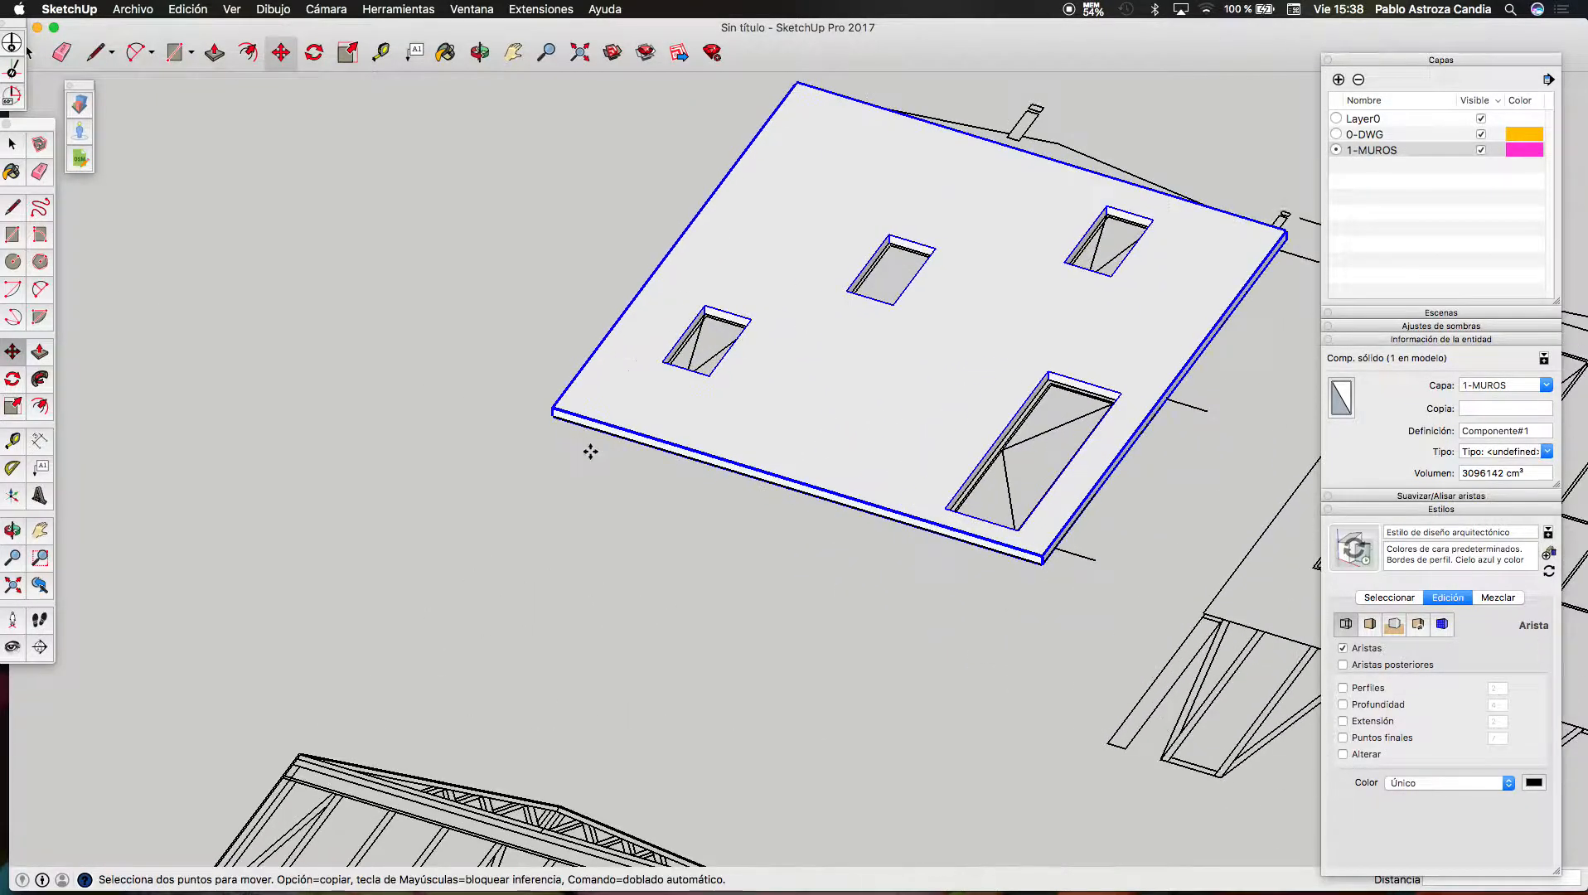
pyautogui.click(556, 417)
pyautogui.scroll(-5, 606, 238)
pyautogui.scroll(3, 597, 253)
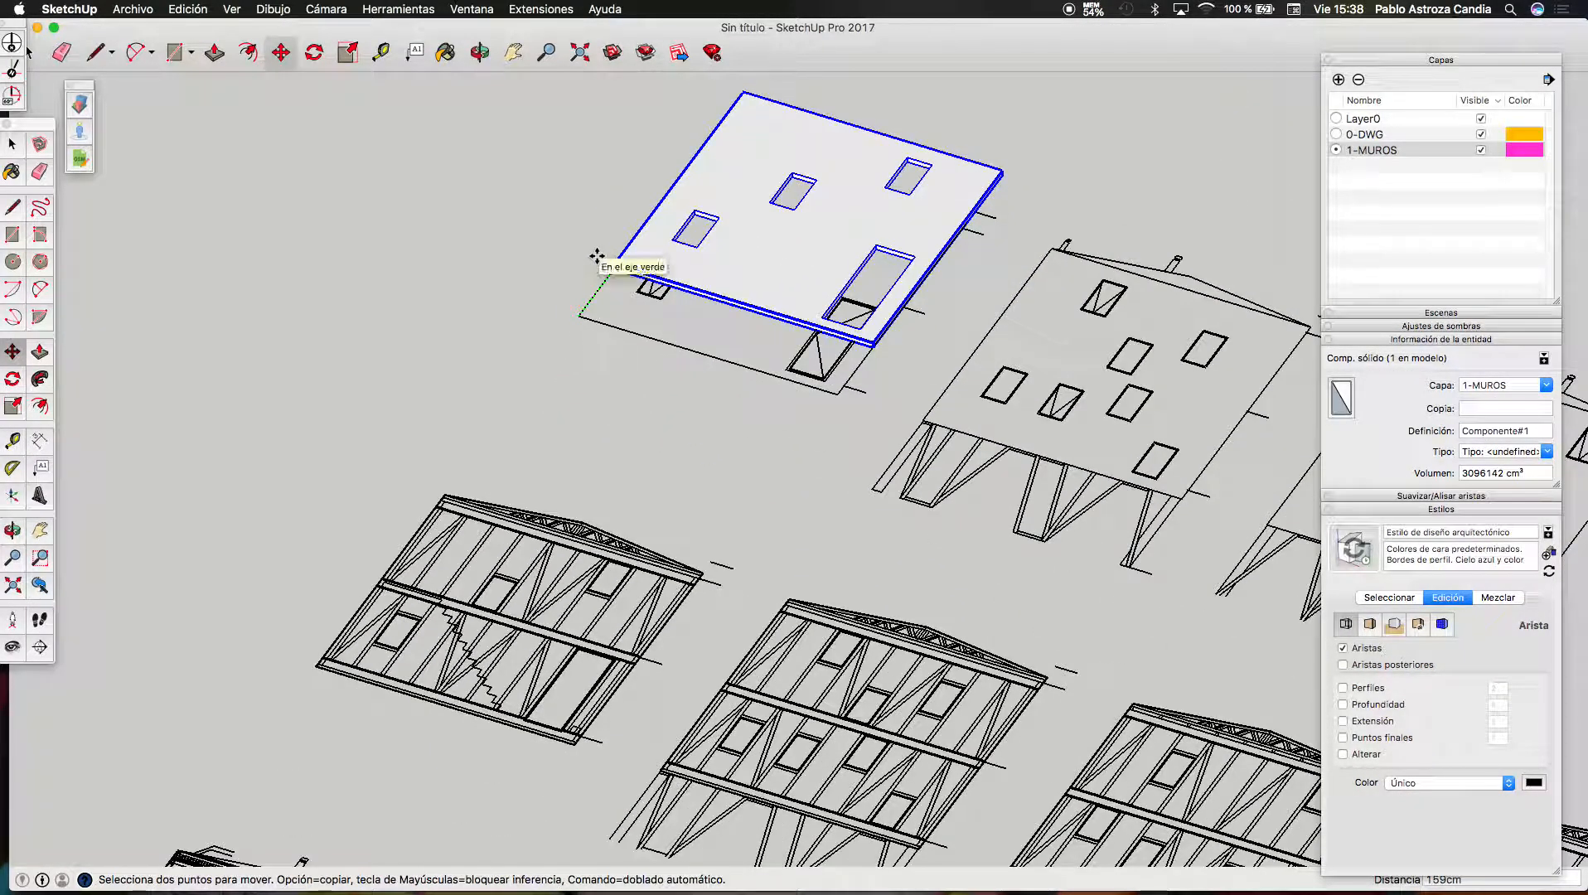
pyautogui.scroll(-5, 598, 253)
pyautogui.scroll(6, 1111, 464)
pyautogui.scroll(7, 788, 290)
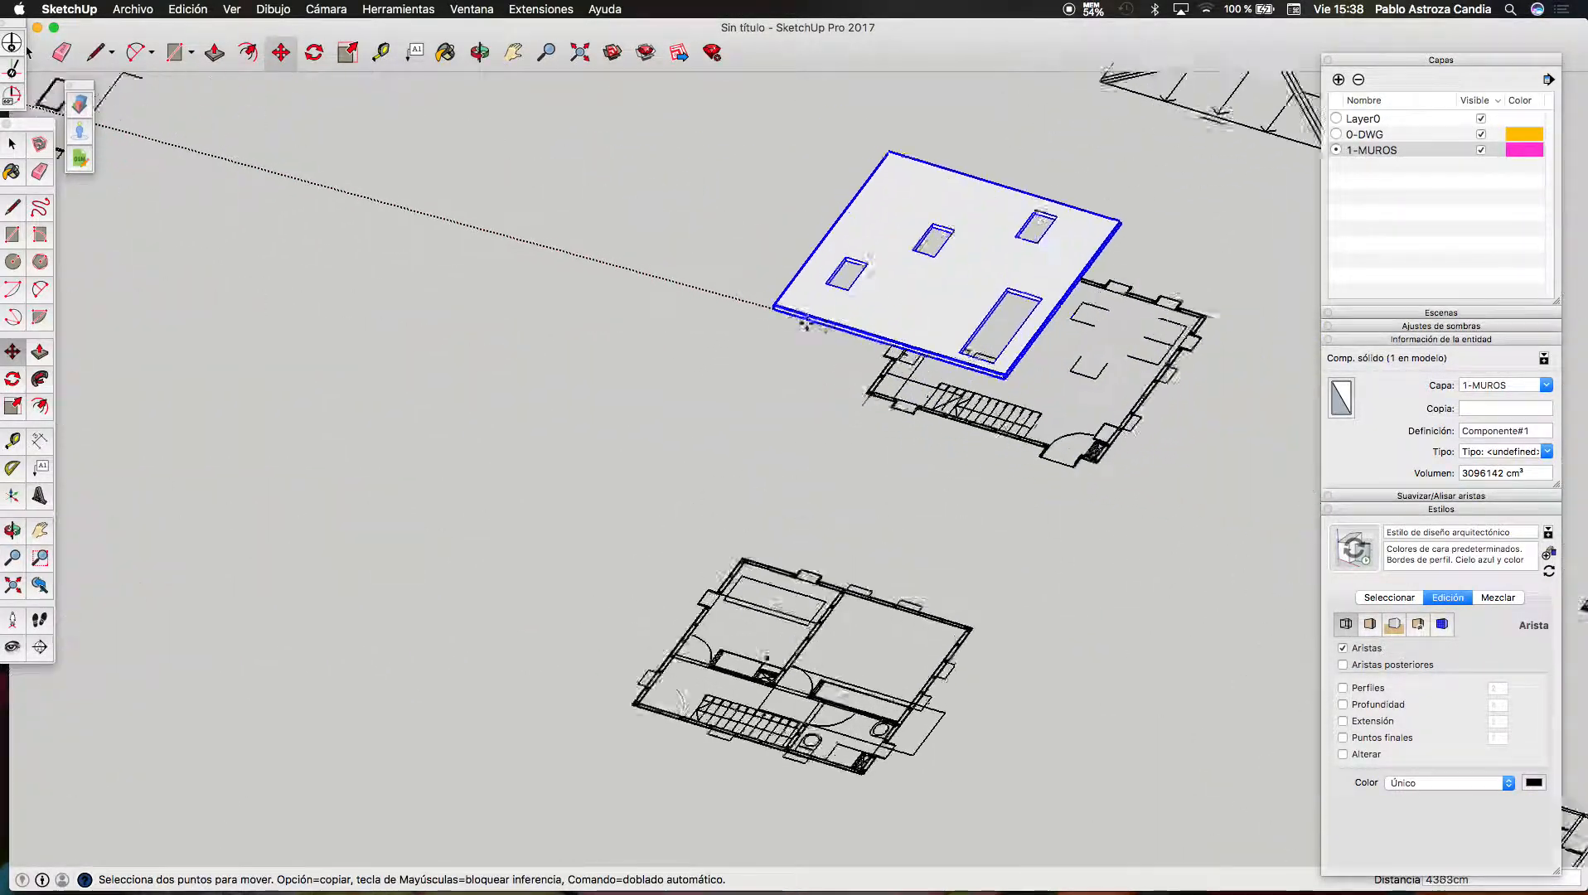
pyautogui.scroll(5, 887, 411)
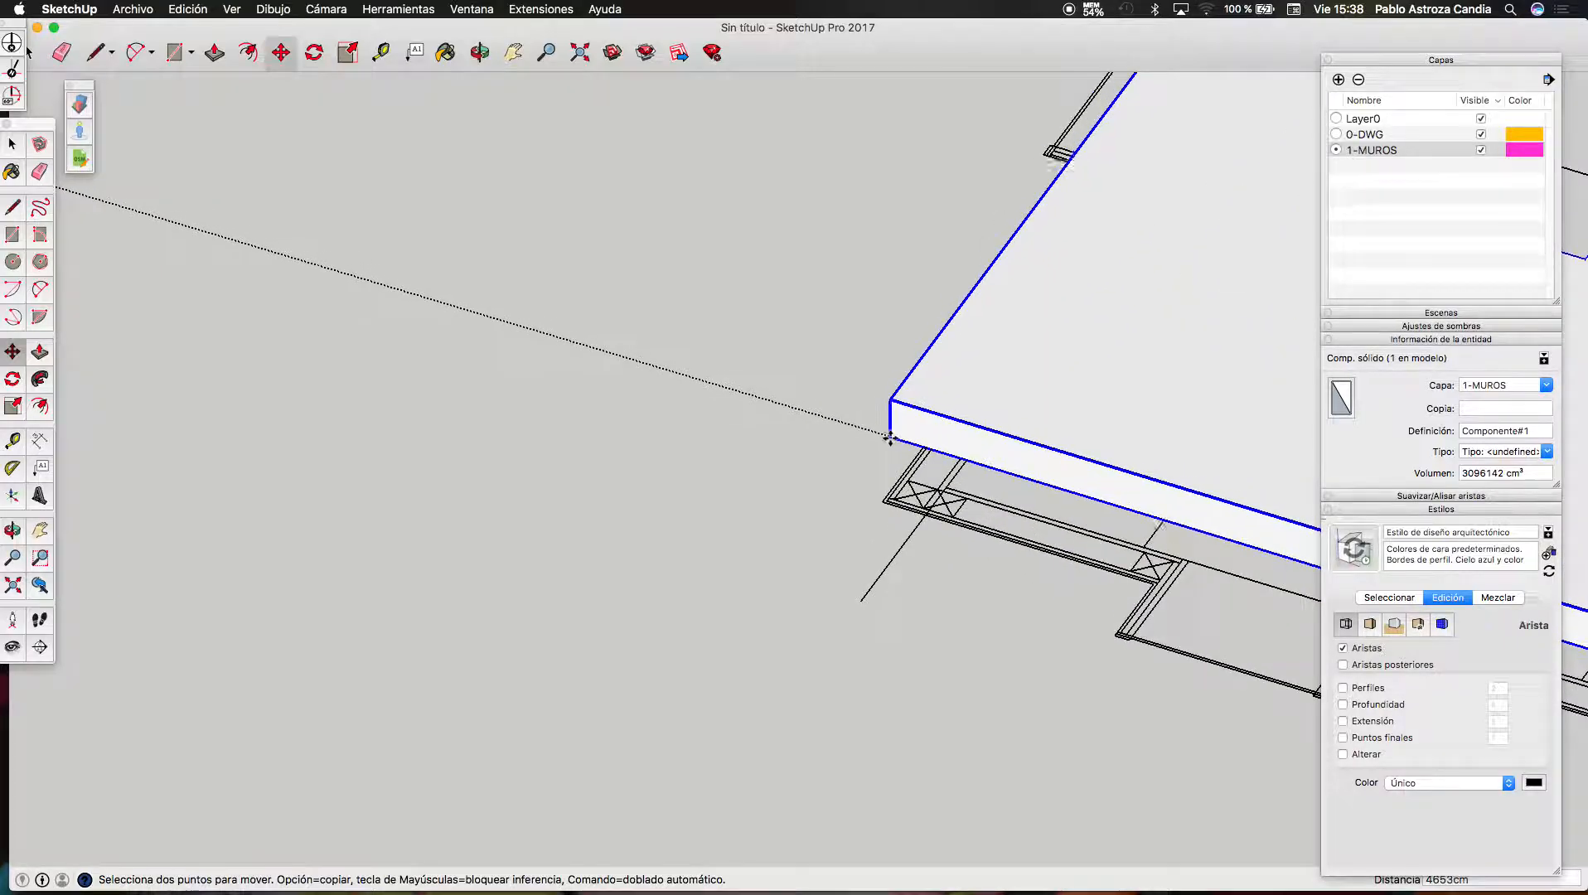
pyautogui.scroll(1, 996, 510)
pyautogui.click(994, 533)
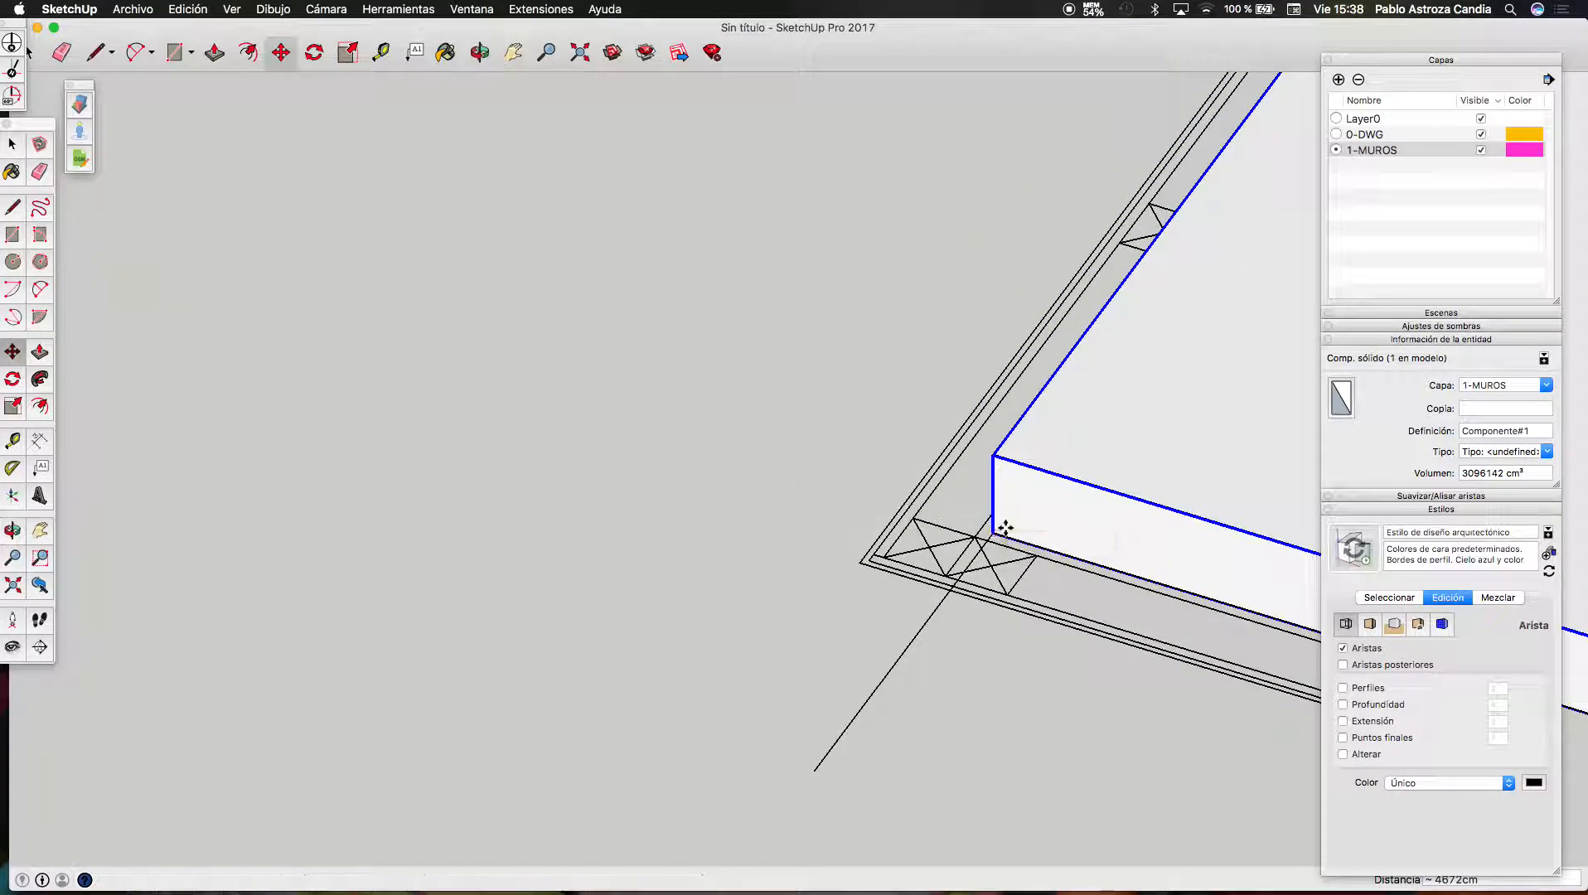
# Rotate the wall component 90 degrees about its bottom corner so that it stands upright on the floor plan
pyautogui.click(480, 52)
pyautogui.moveTo(588, 365); pyautogui.dragTo(786, 433)
pyautogui.press('q')
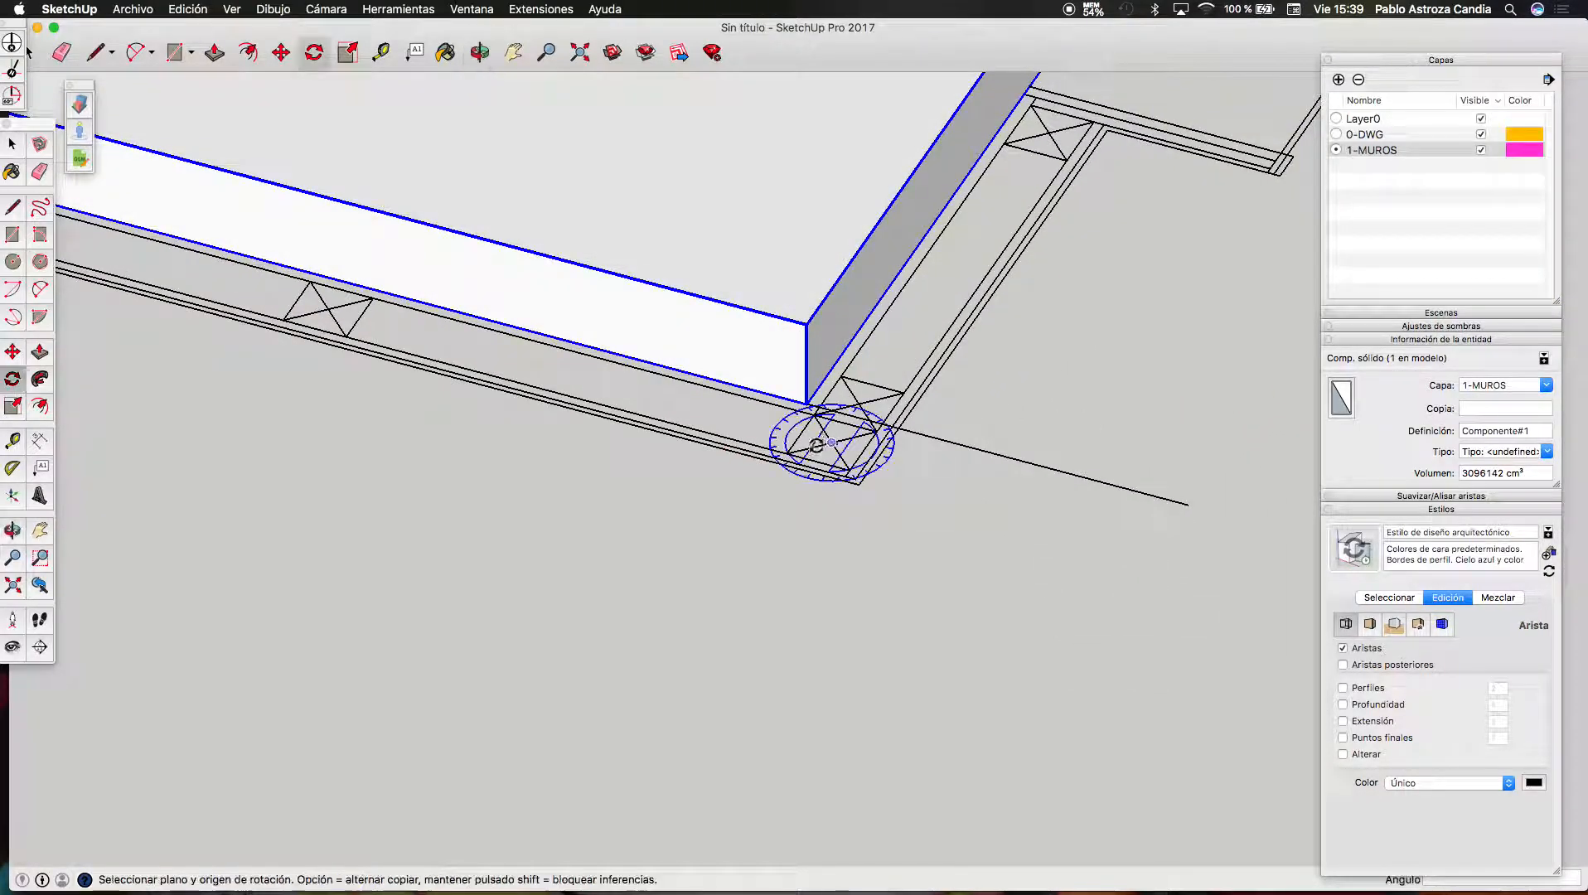
pyautogui.scroll(1, 804, 395)
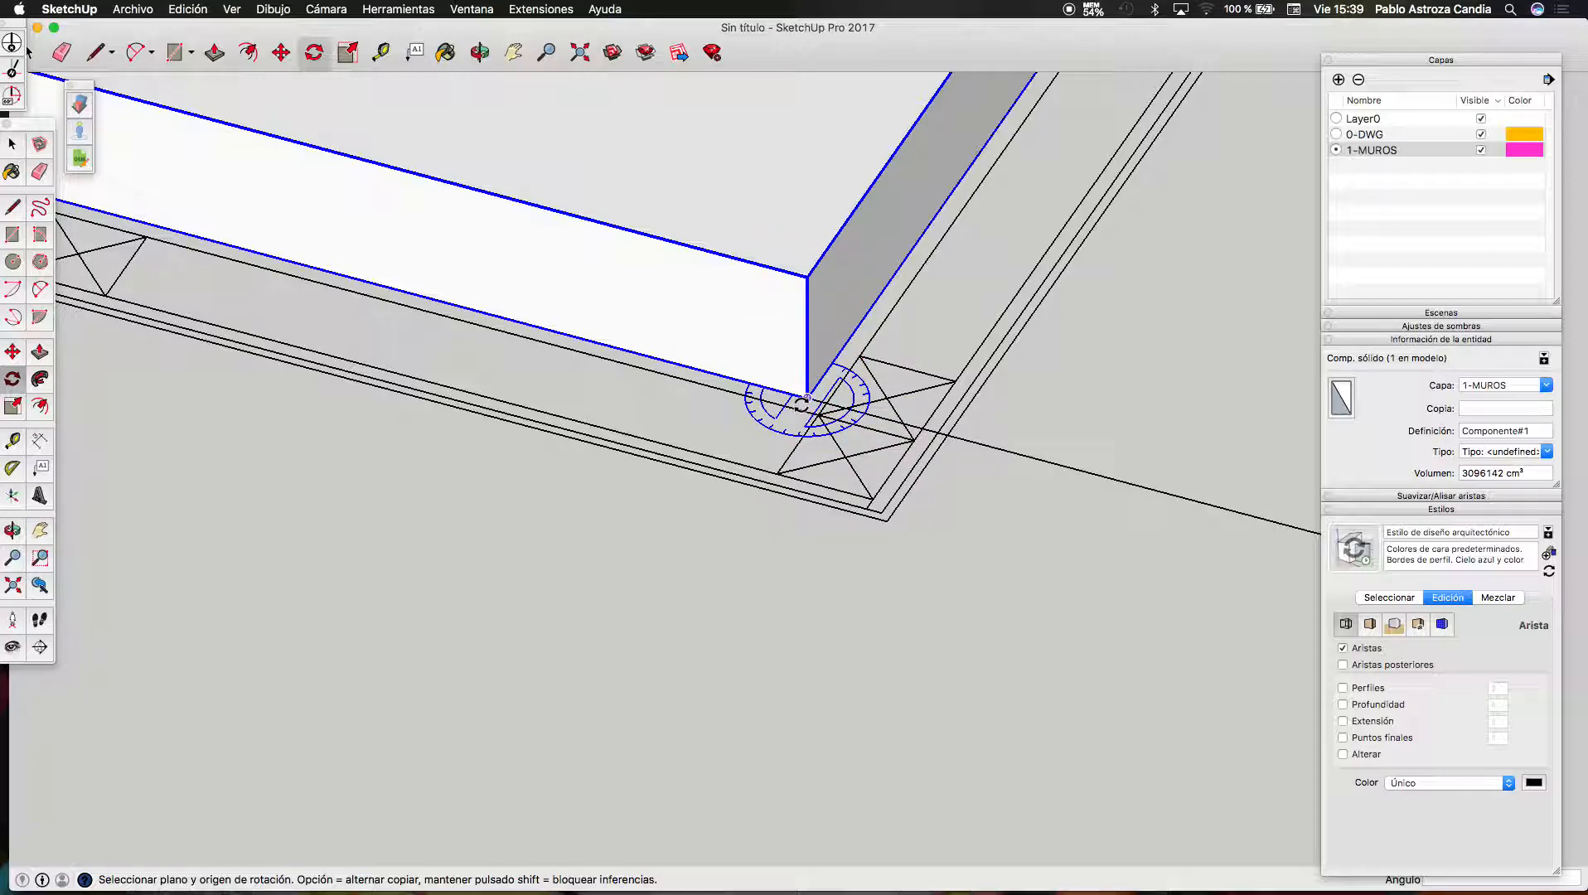
pyautogui.click(805, 393)
pyautogui.click(805, 280)
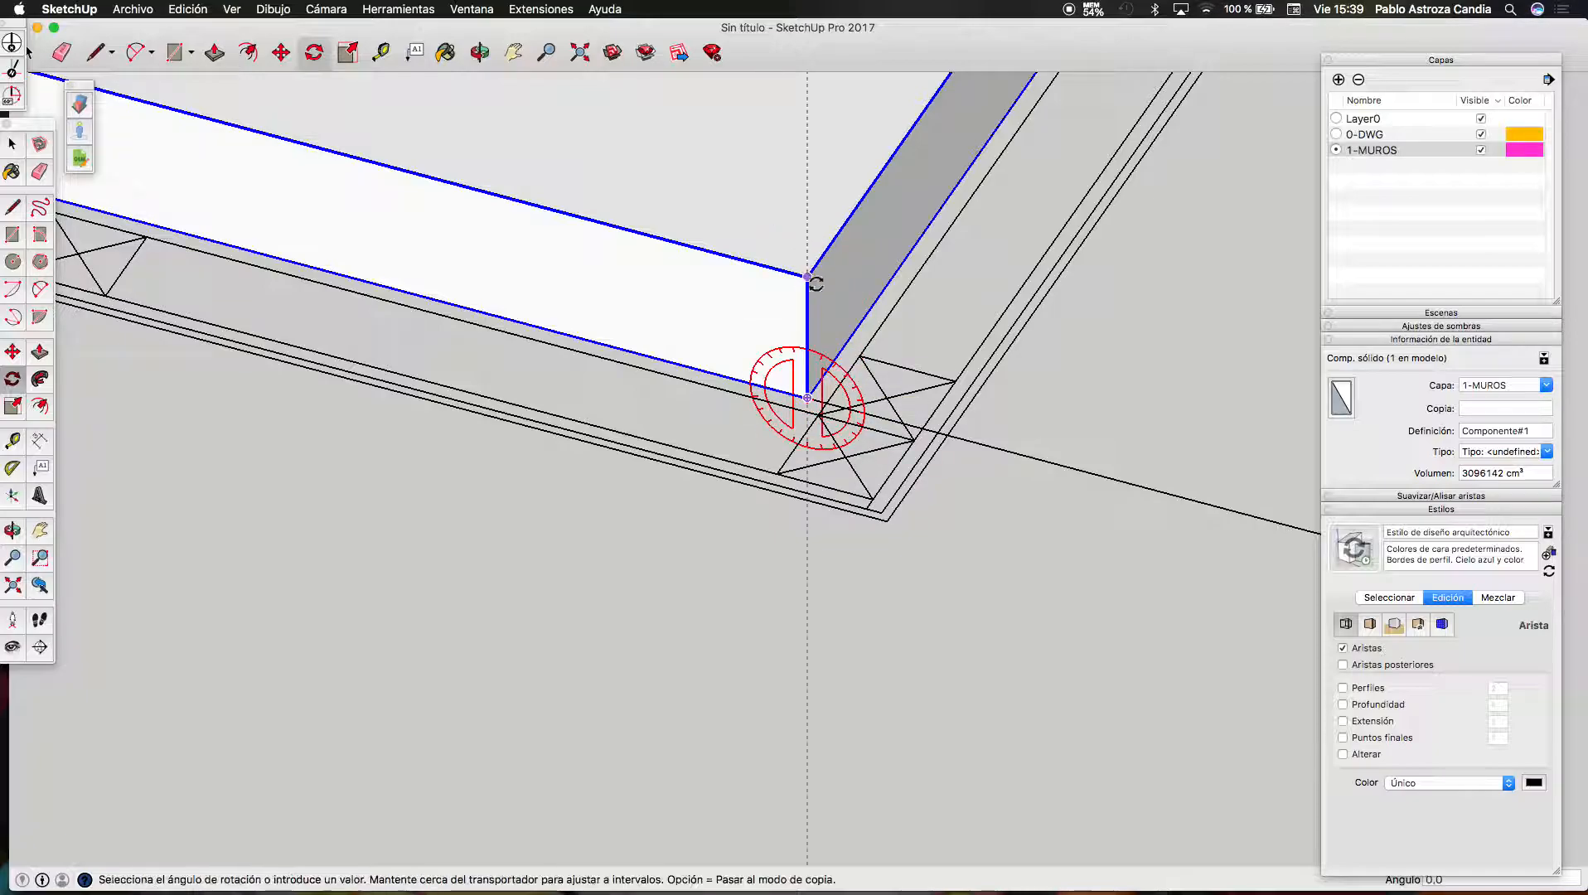
pyautogui.click(946, 428)
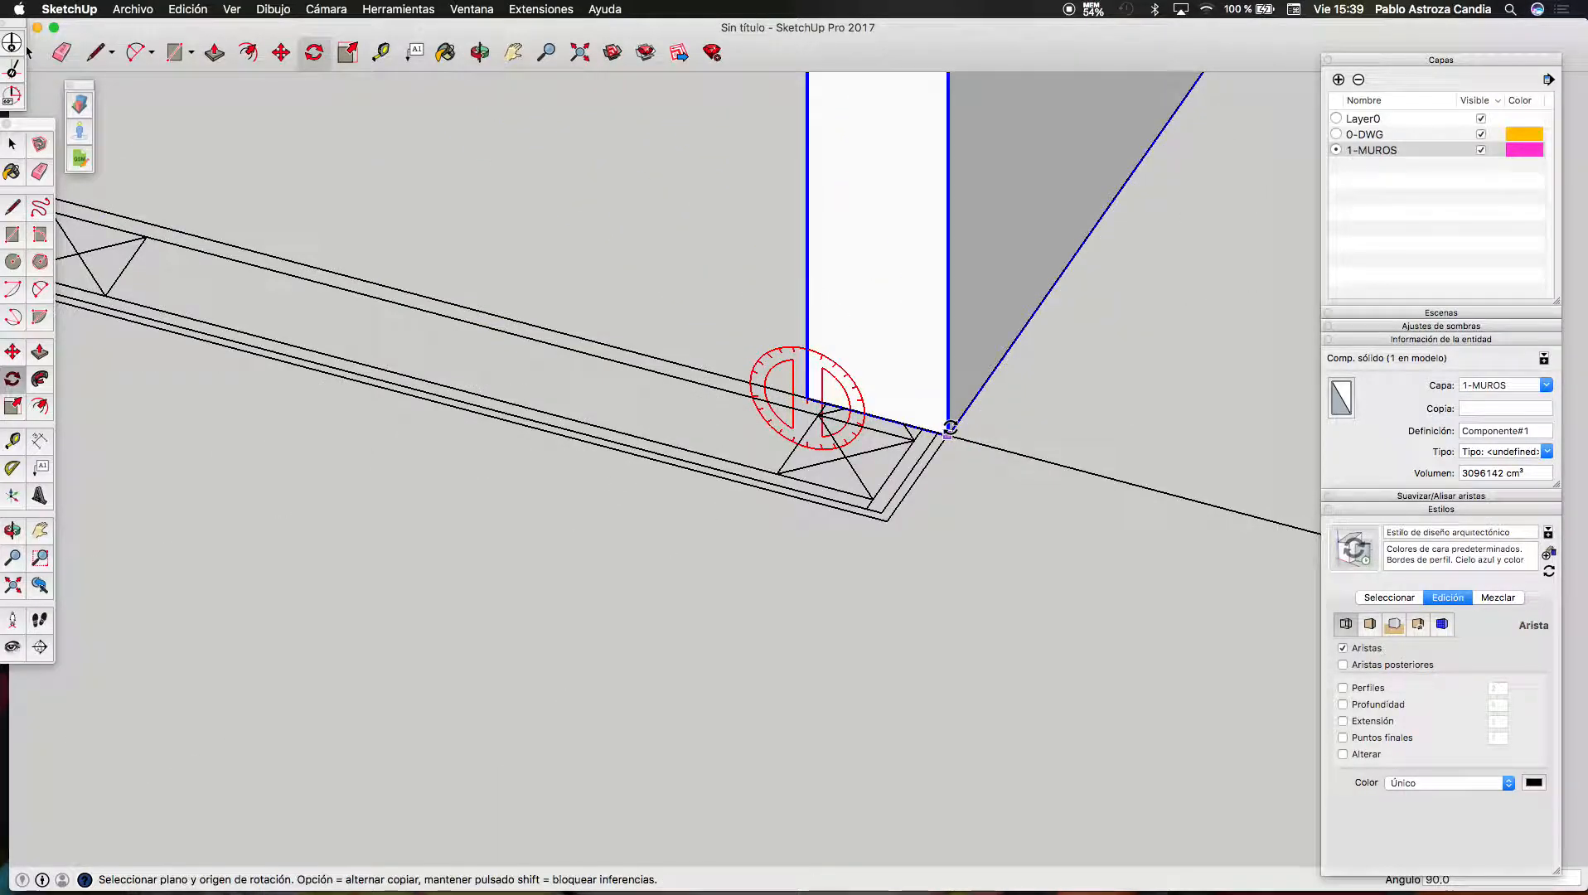
# Move the upright wall by about 11 cm to line it up with the floor plan's wall
pyautogui.press('m')
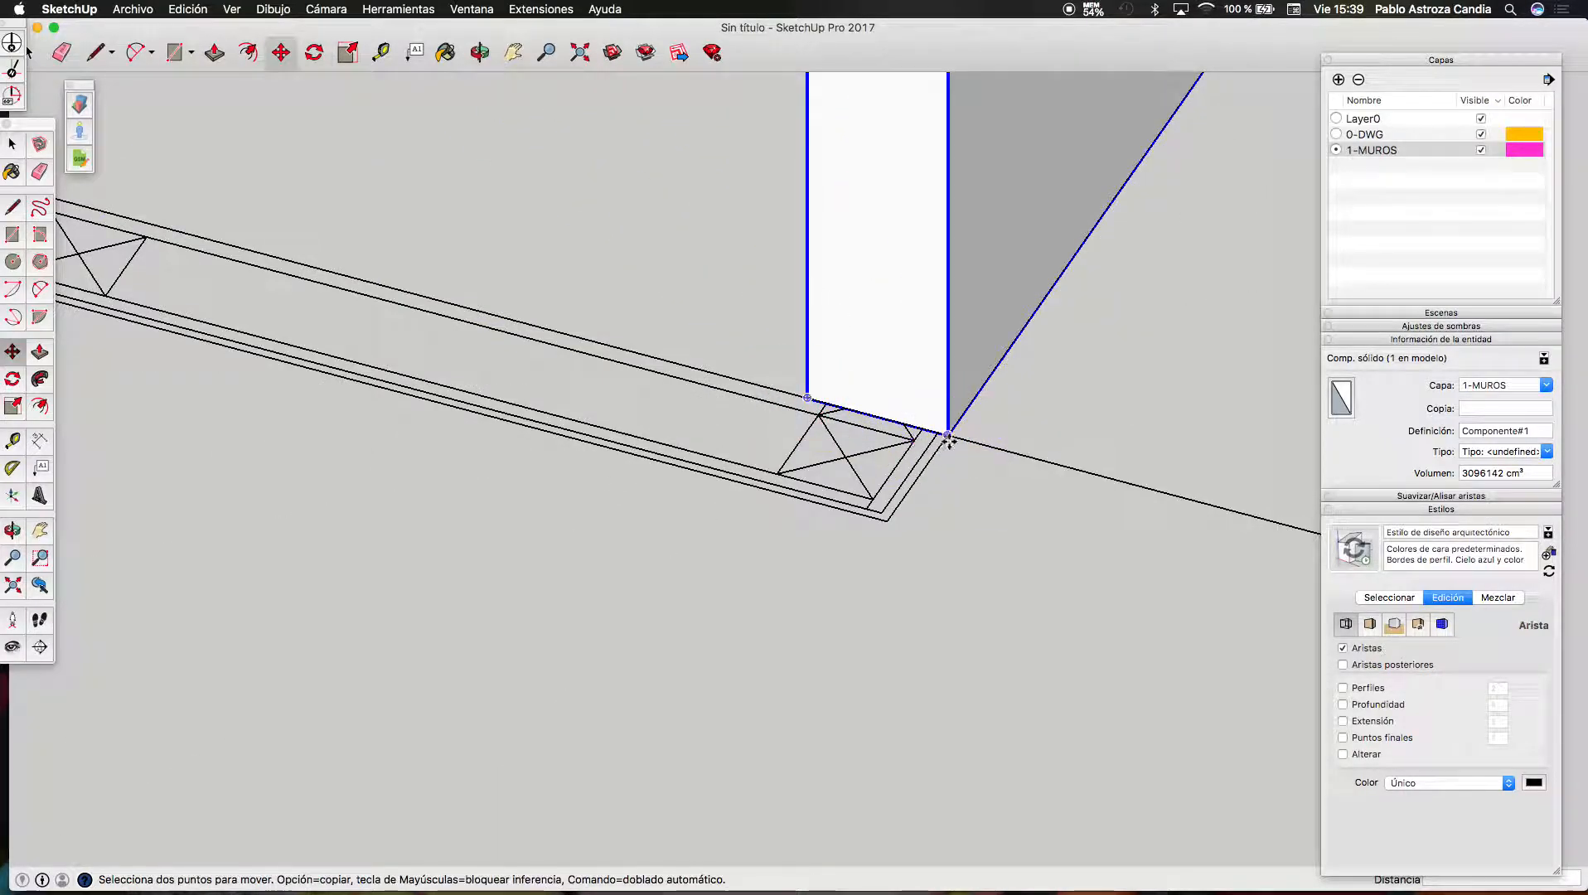
pyautogui.moveTo(653, 461); pyautogui.dragTo(656, 587, button='middle')
pyautogui.scroll(-10, 656, 587)
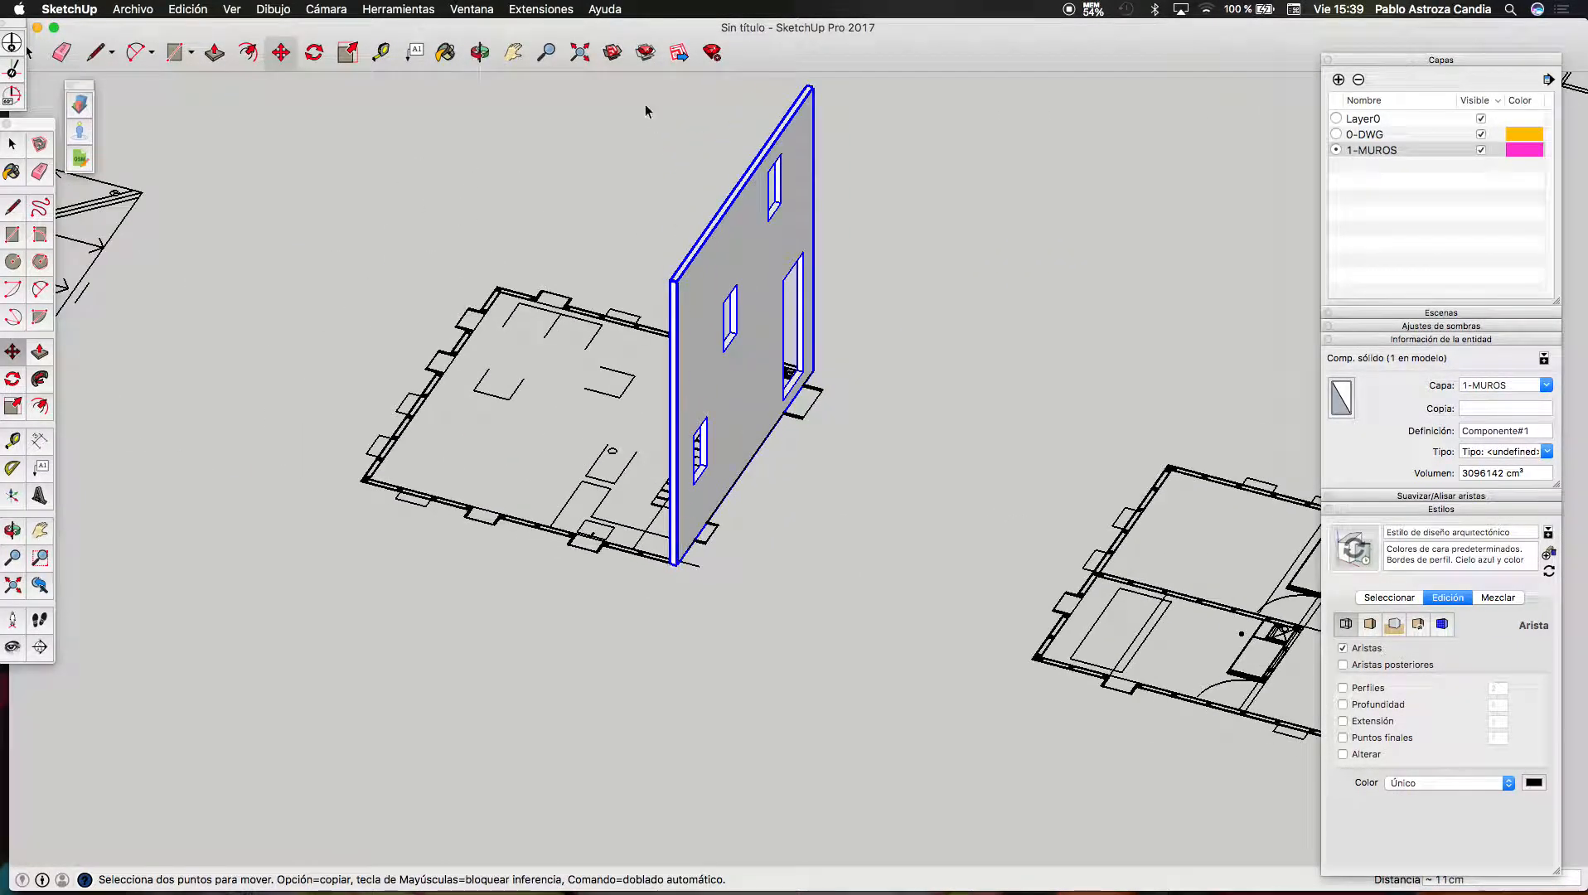
pyautogui.press('space')
pyautogui.click(480, 52)
pyautogui.scroll(-3, 769, 307)
pyautogui.moveTo(876, 335); pyautogui.dragTo(428, 253)
pyautogui.moveTo(1144, 418); pyautogui.dragTo(912, 502)
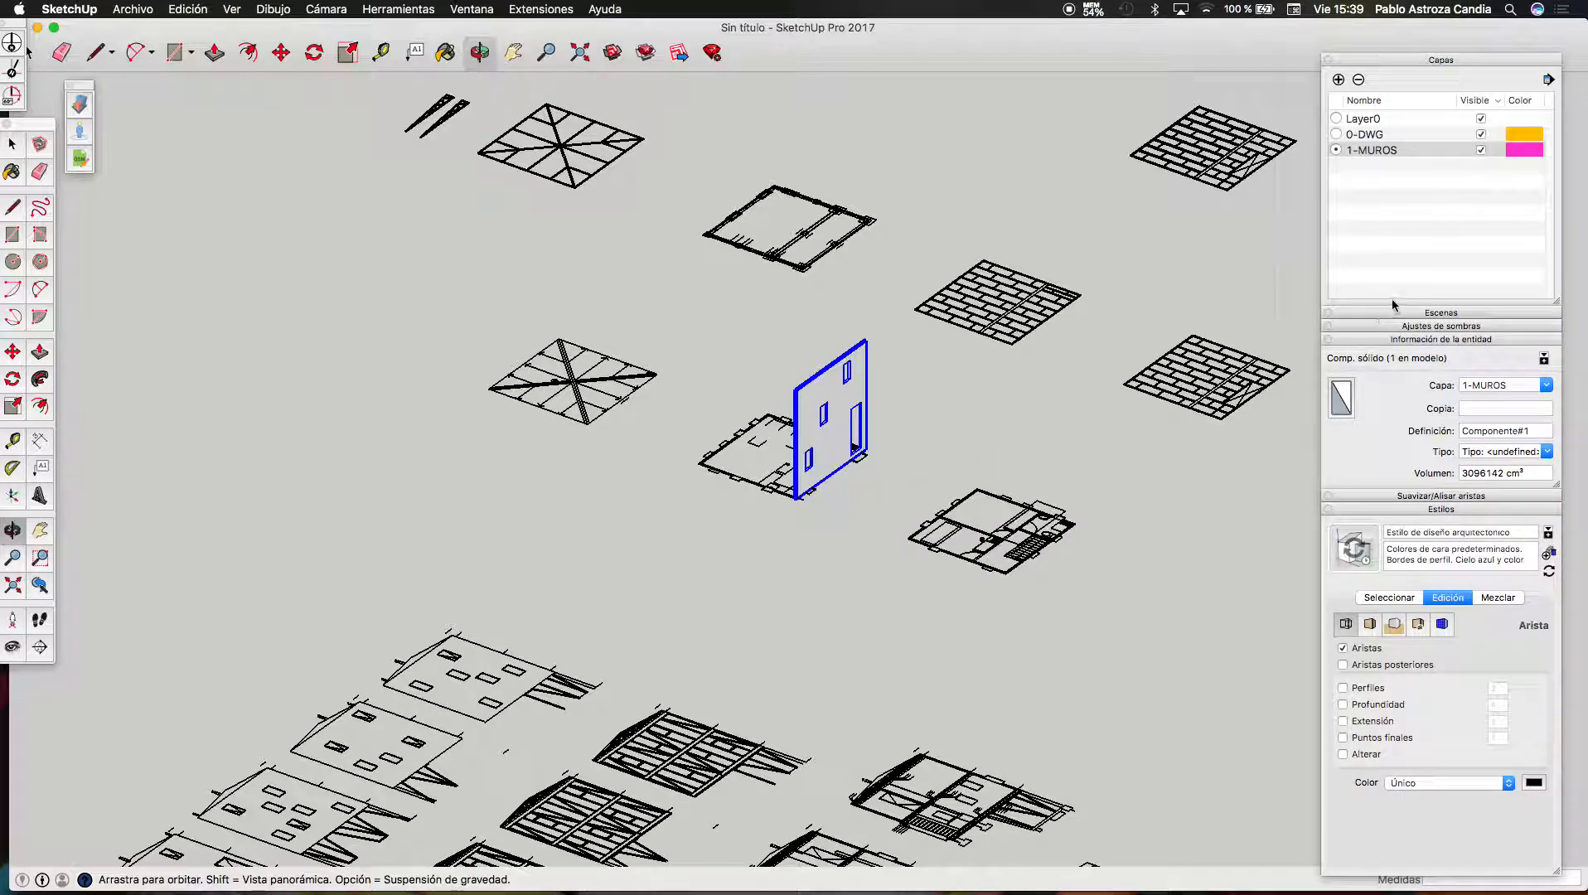
pyautogui.scroll(-2, 937, 476)
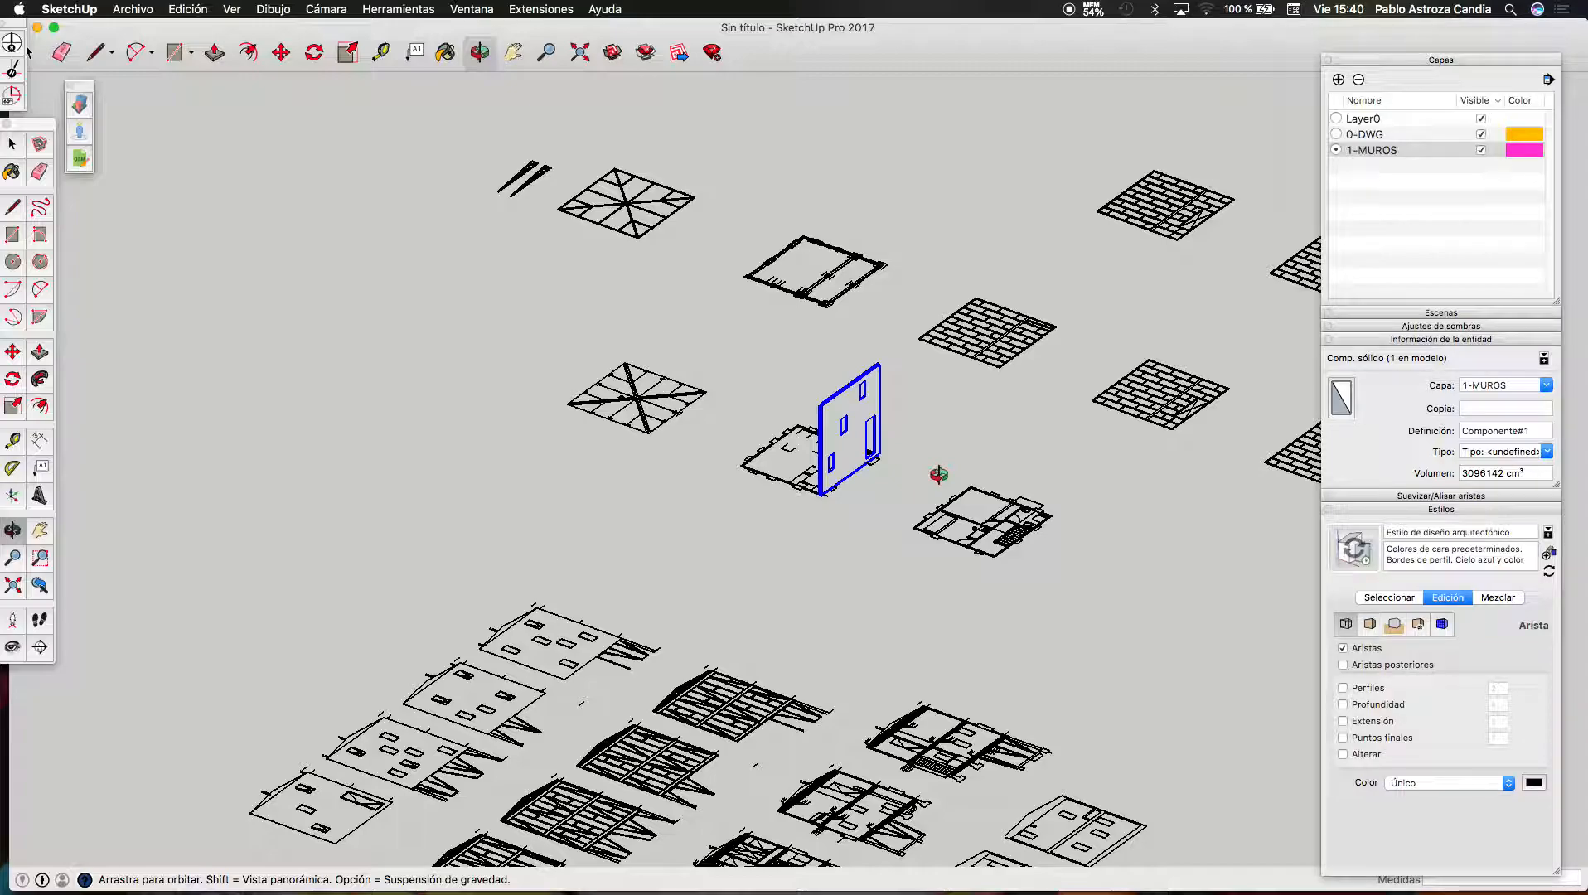
# Draw a rectangle of about 551 by 576 cm over the outline of the elevation with seven windows
pyautogui.scroll(-3, 840, 443)
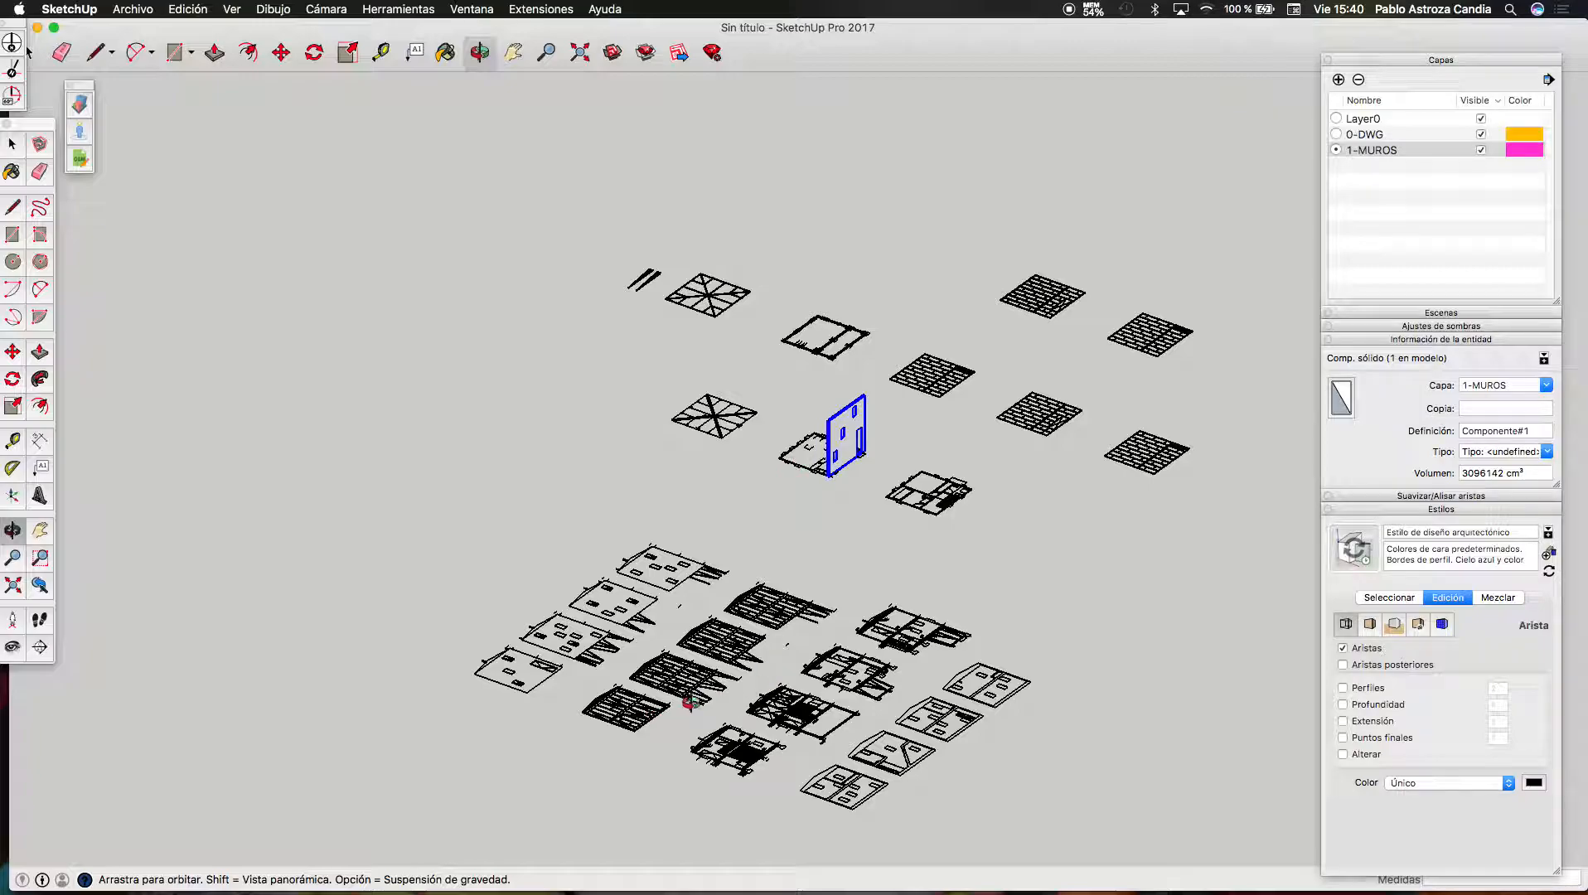
pyautogui.scroll(5, 547, 659)
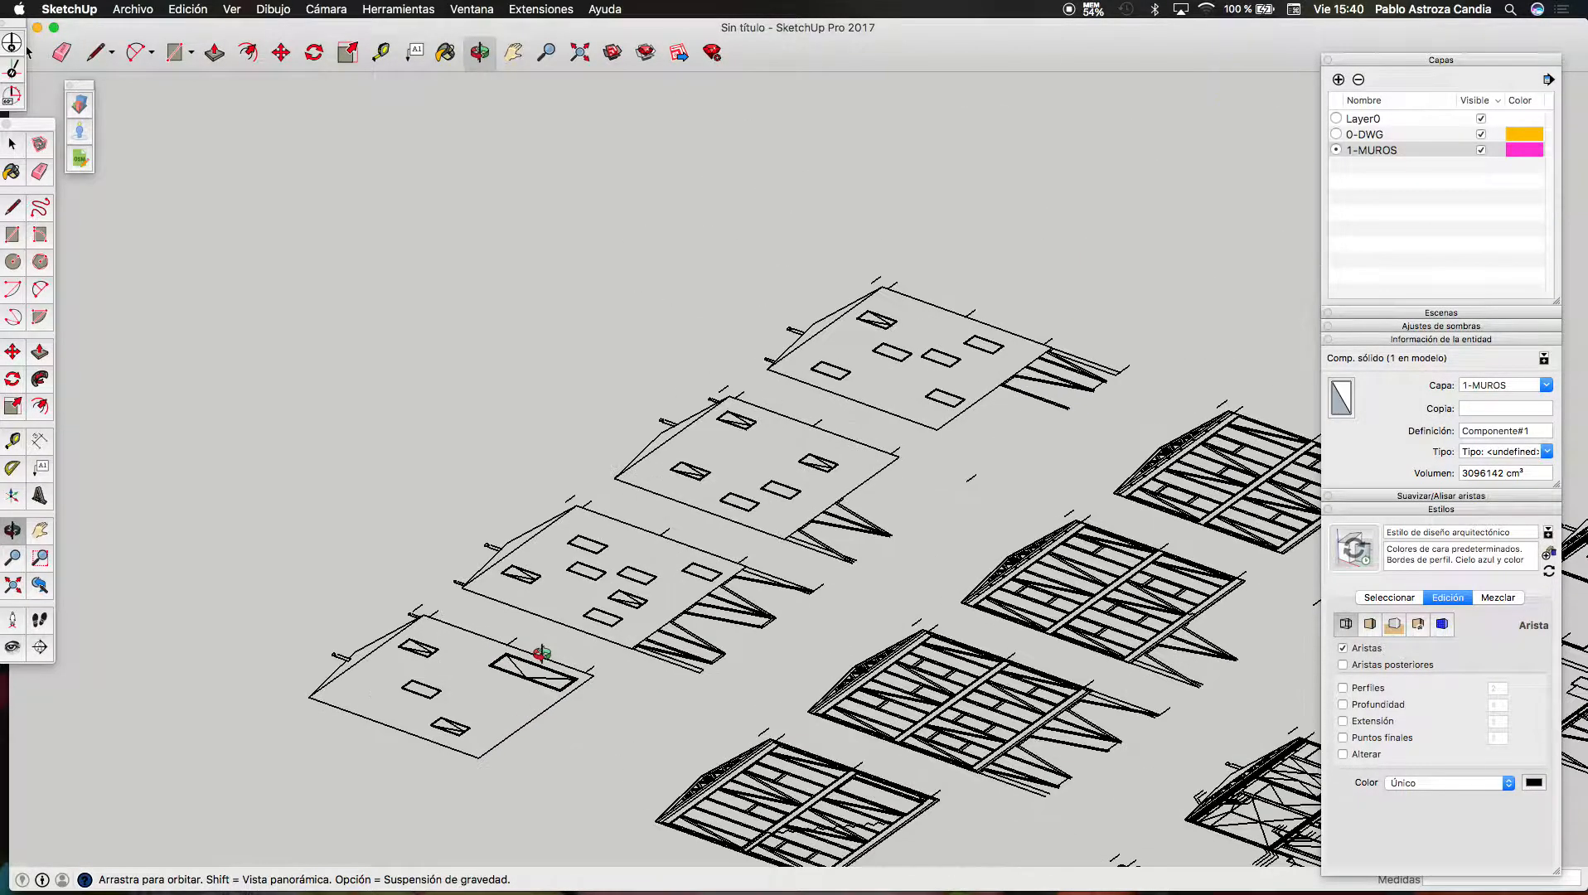
pyautogui.press('r')
pyautogui.scroll(5, 581, 506)
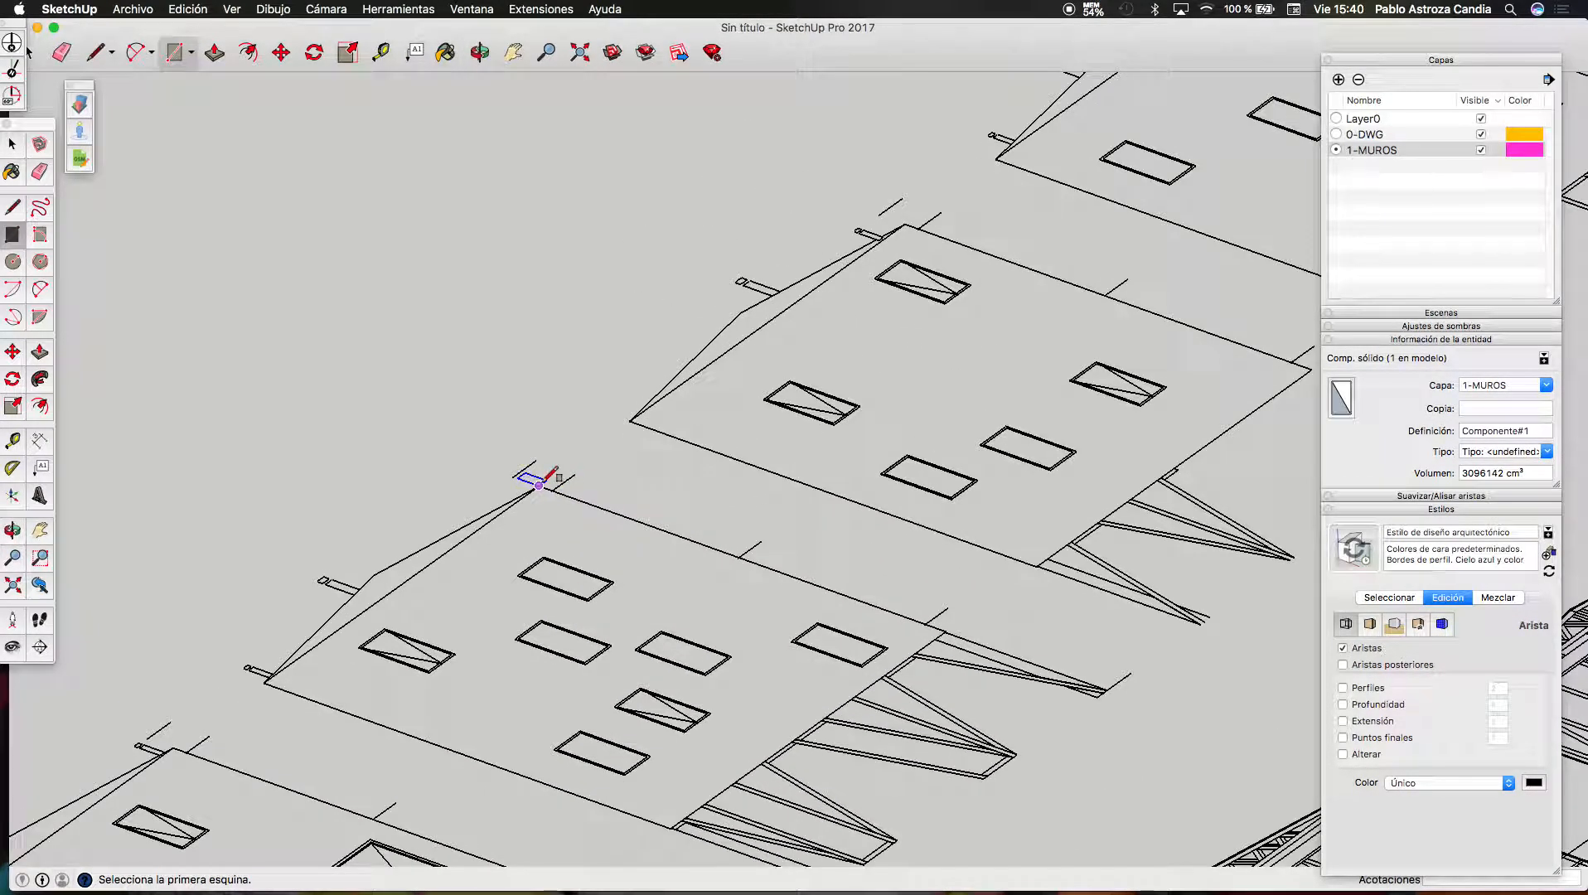
pyautogui.click(540, 485)
pyautogui.scroll(5, 659, 784)
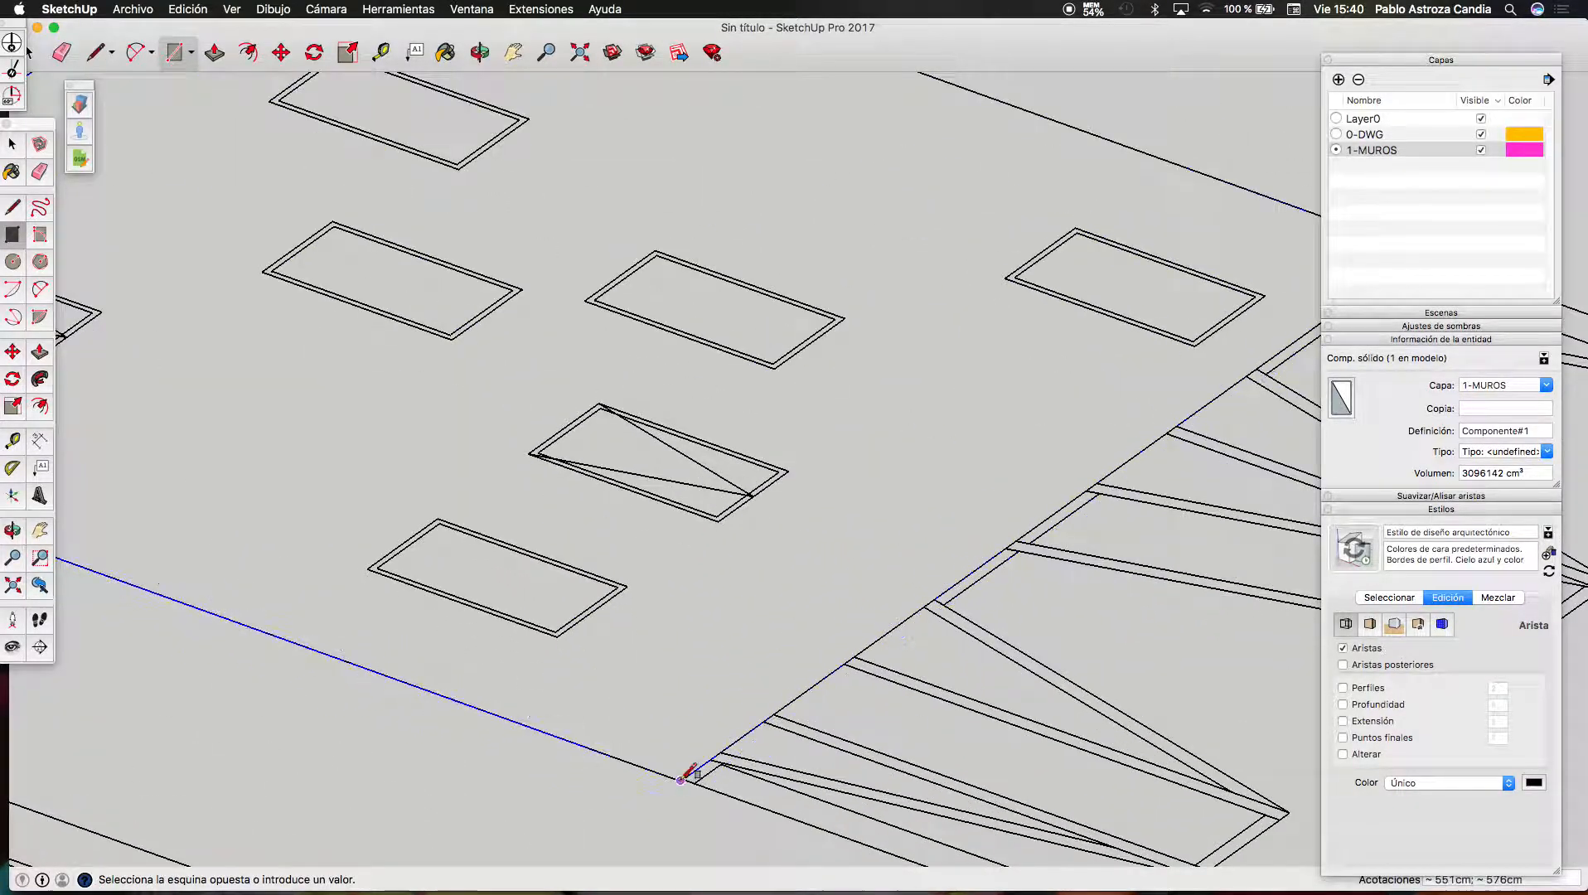
pyautogui.click(681, 779)
pyautogui.scroll(-5, 684, 775)
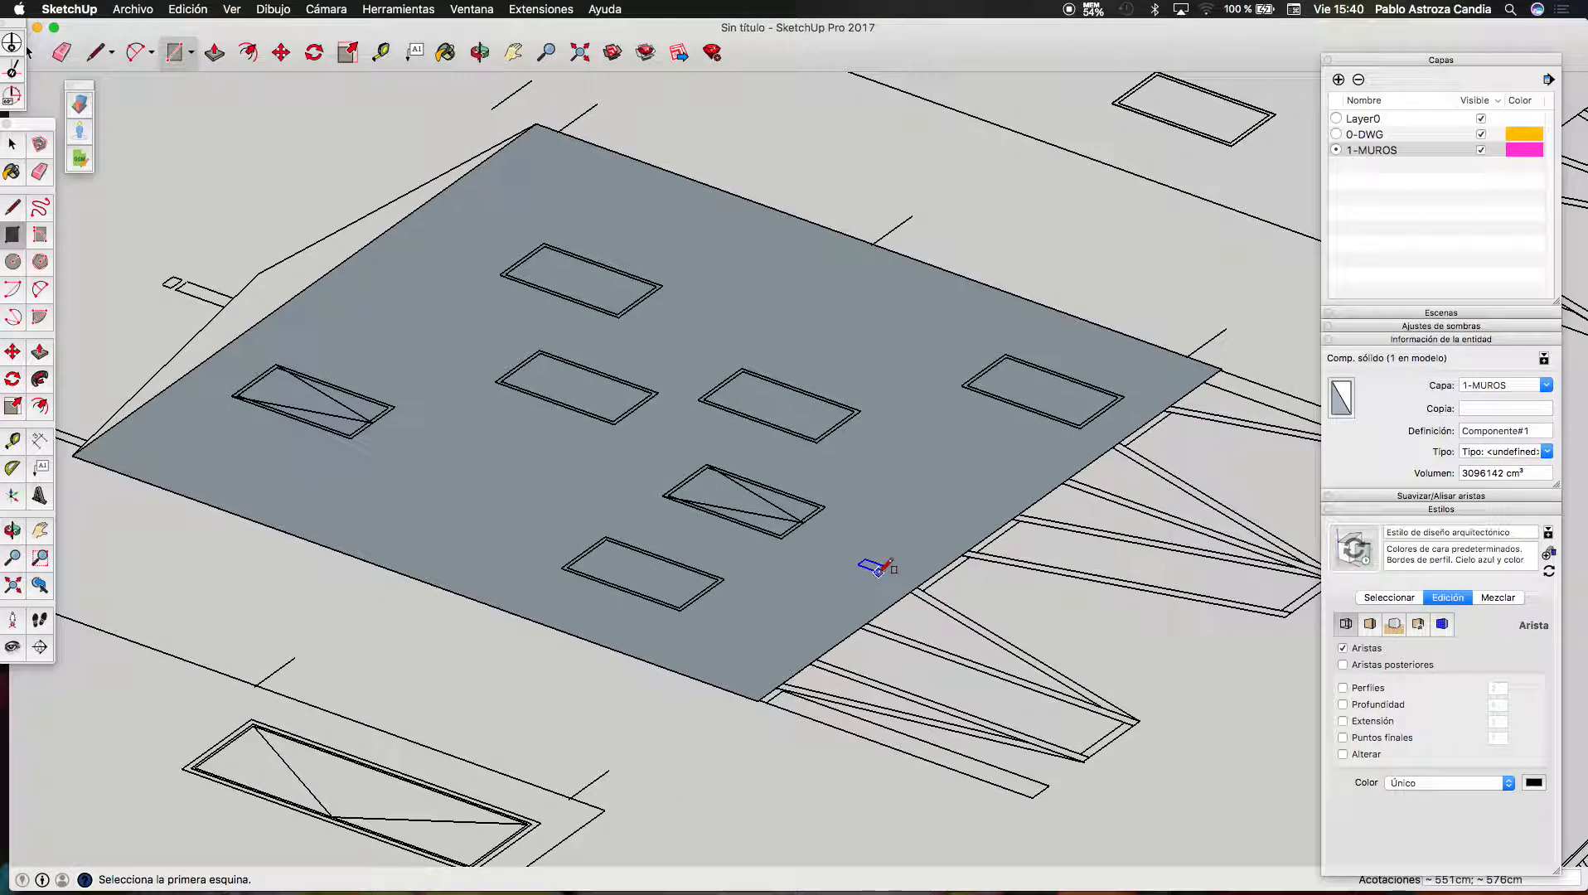
# Trace the outlines of the uppermost, central-right and far-right windows of the seven-window elevation with rectangles of 100 by about 53 cm
pyautogui.press('p')
pyautogui.press('space')
pyautogui.press('r')
pyautogui.scroll(3, 557, 270)
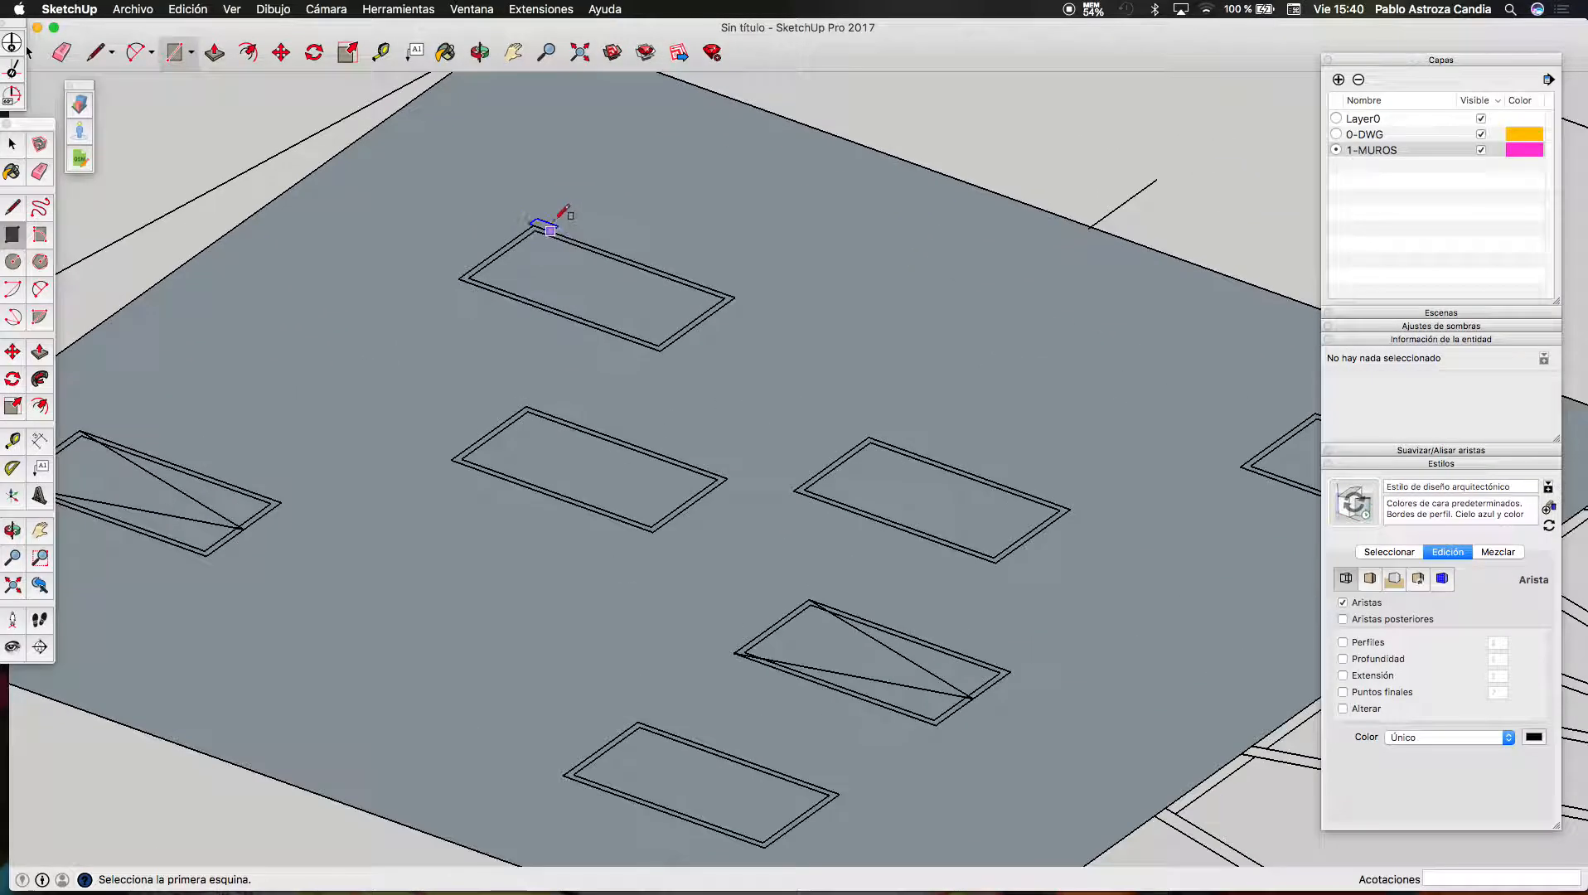
pyautogui.click(535, 227)
pyautogui.click(660, 350)
pyautogui.click(868, 437)
pyautogui.click(994, 558)
pyautogui.scroll(-3, 911, 539)
pyautogui.scroll(5, 1128, 407)
pyautogui.click(1054, 430)
pyautogui.click(1194, 560)
pyautogui.scroll(-5, 1201, 514)
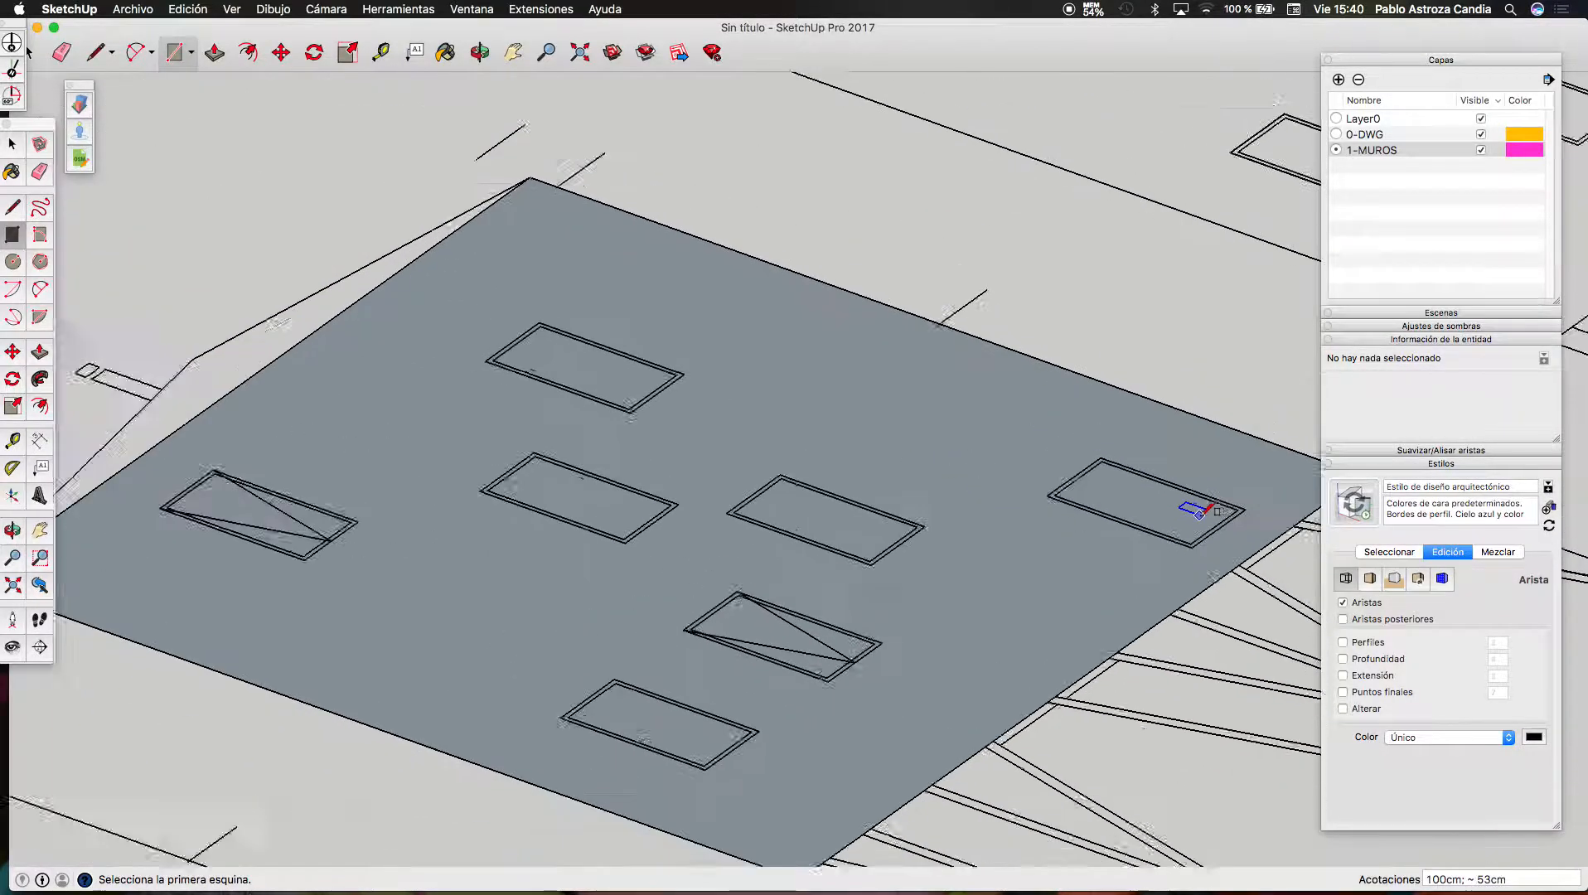
# Trace the outlines of the remaining four windows of the seven-window elevation with rectangles
pyautogui.scroll(3, 597, 506)
pyautogui.click(603, 423)
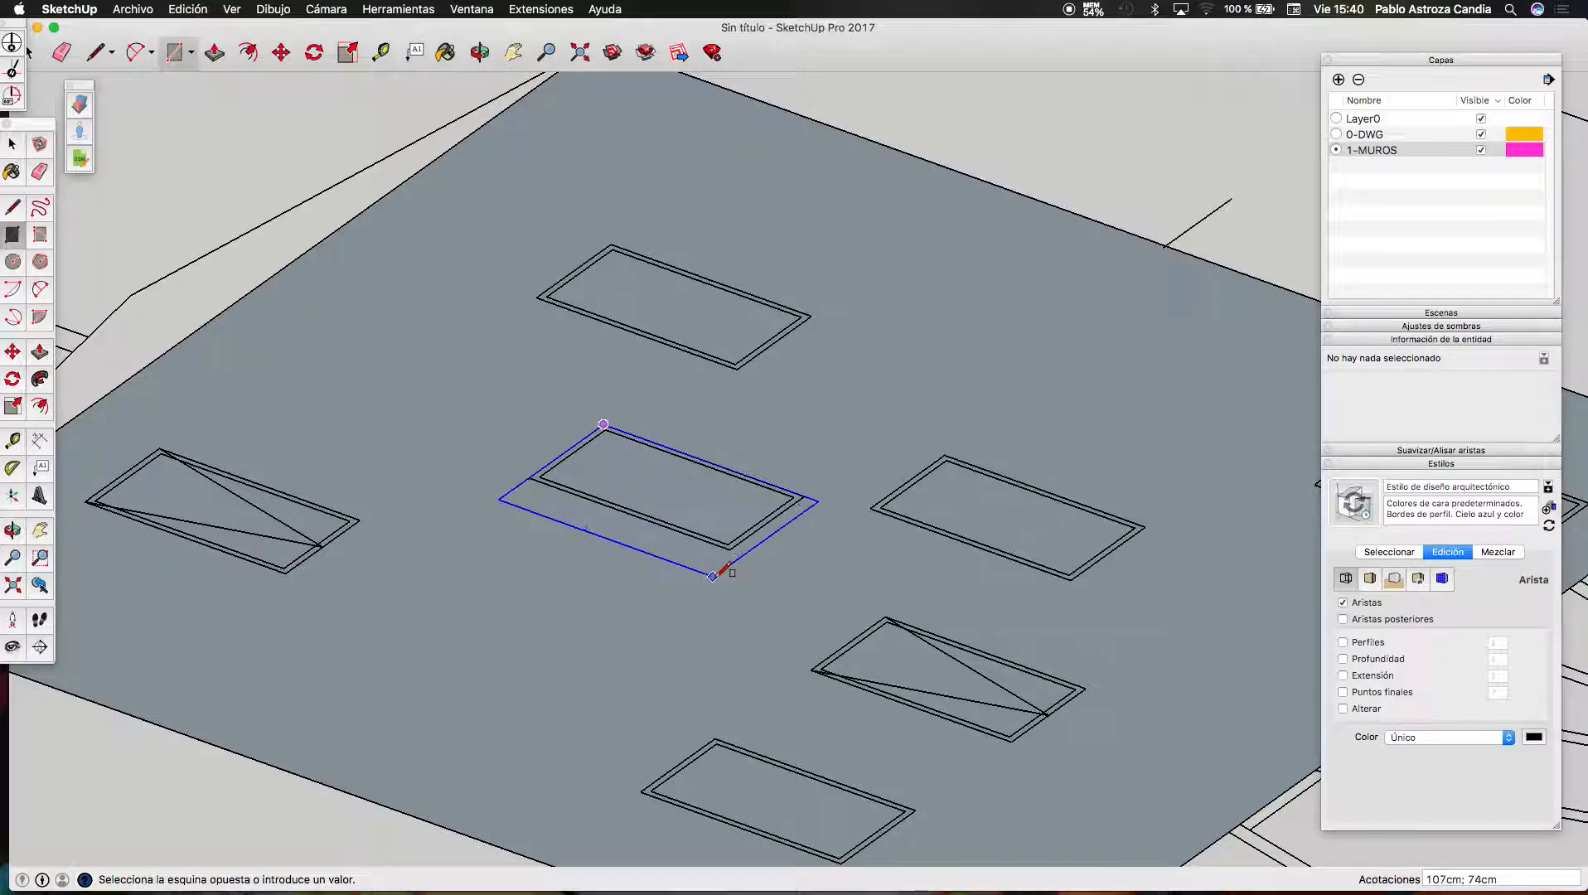
pyautogui.click(730, 549)
pyautogui.scroll(3, 401, 539)
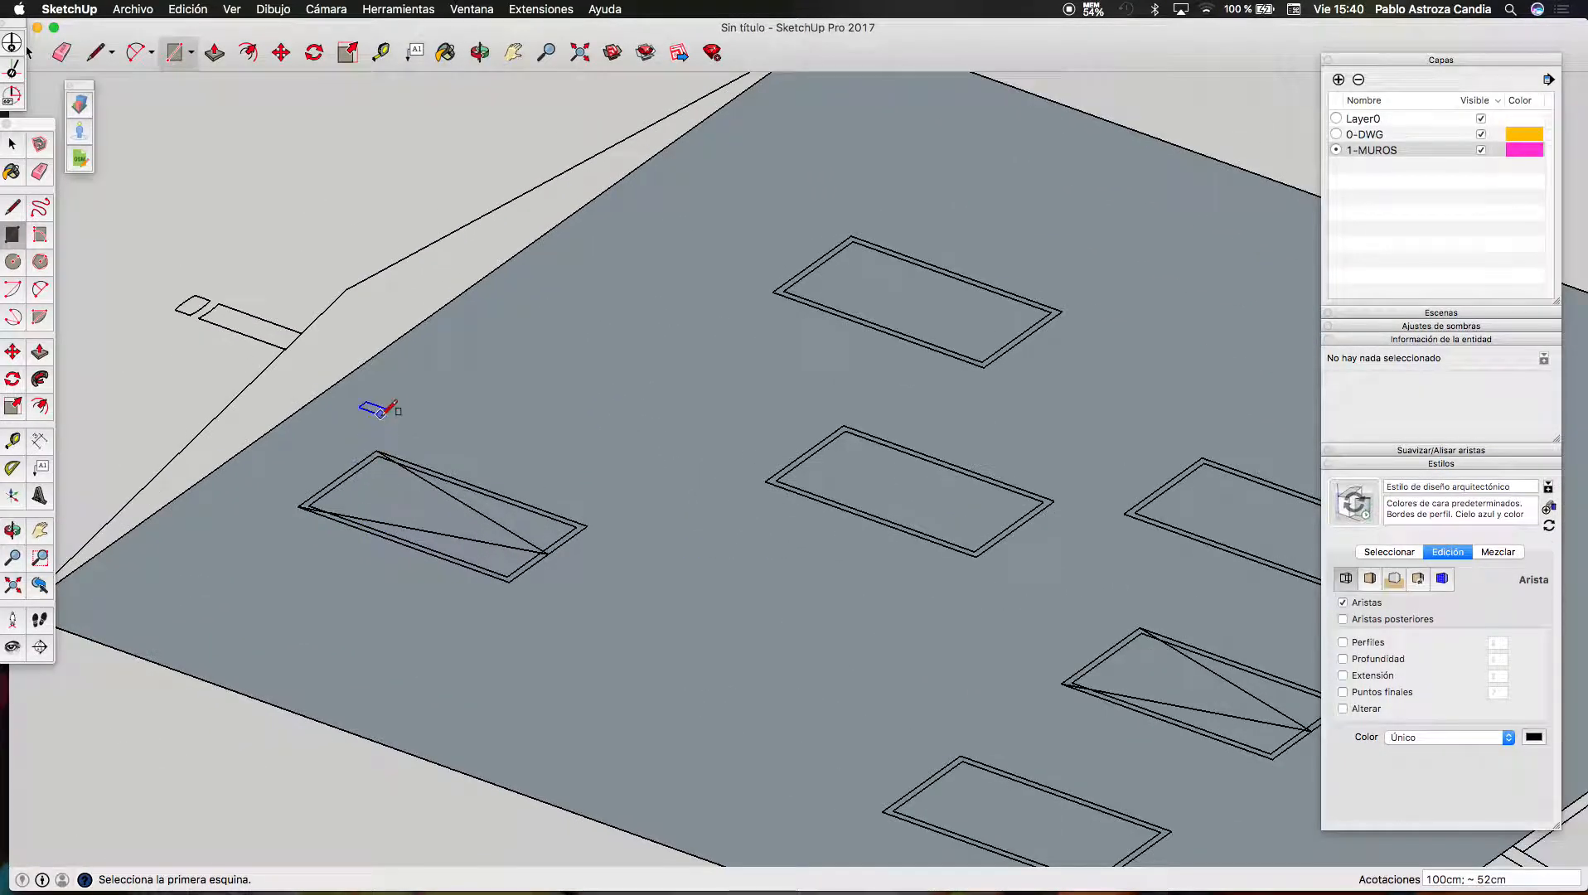
pyautogui.click(376, 450)
pyautogui.click(509, 582)
pyautogui.scroll(-3, 460, 528)
pyautogui.scroll(2, 814, 728)
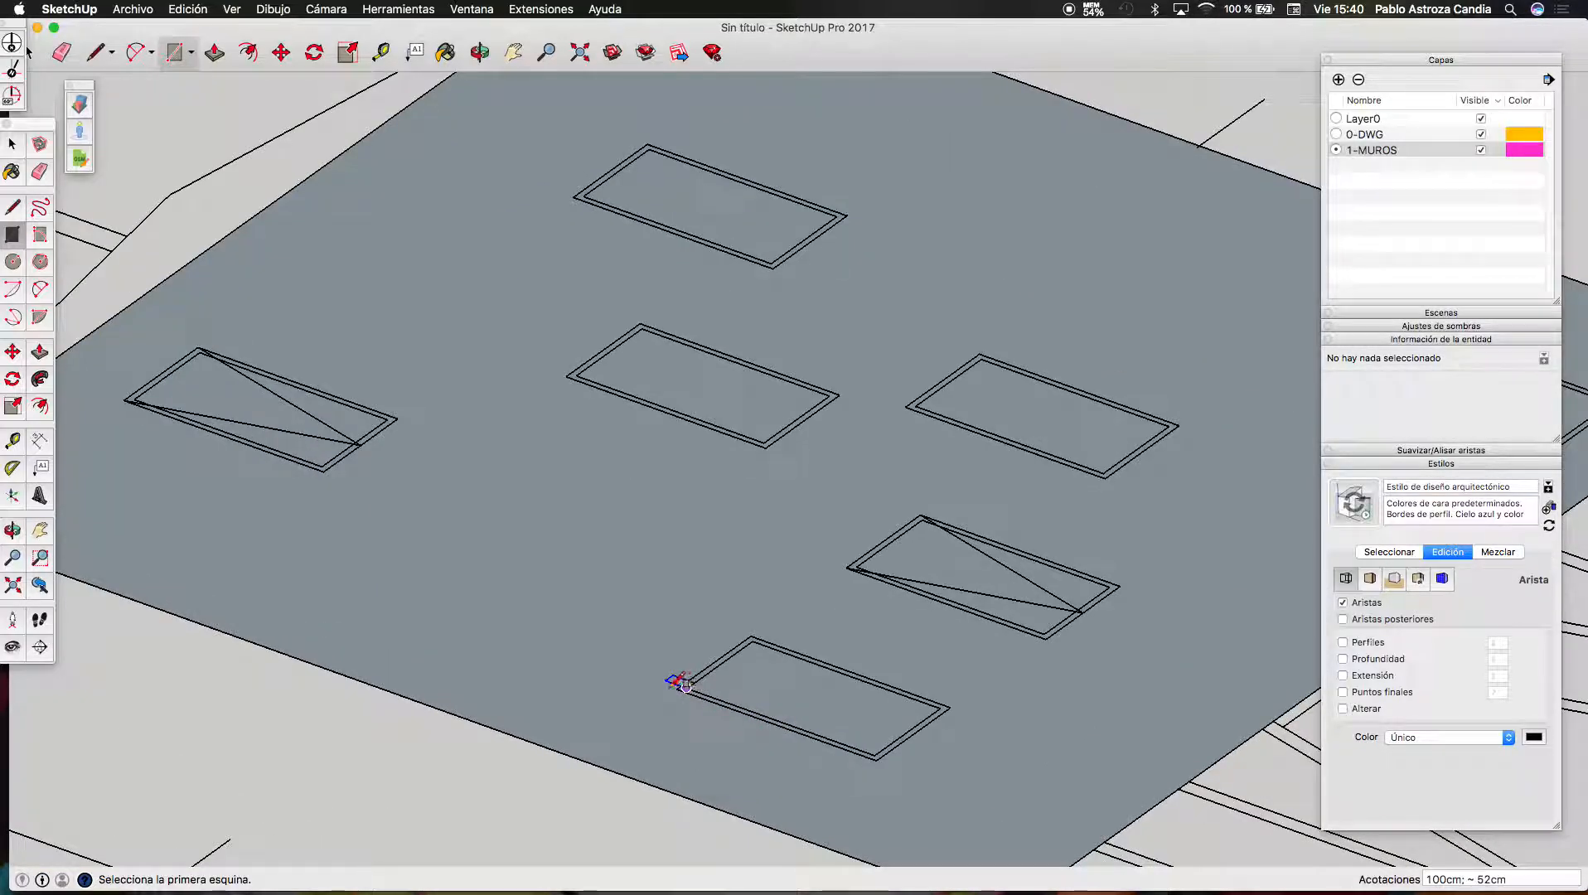
pyautogui.scroll(2, 681, 683)
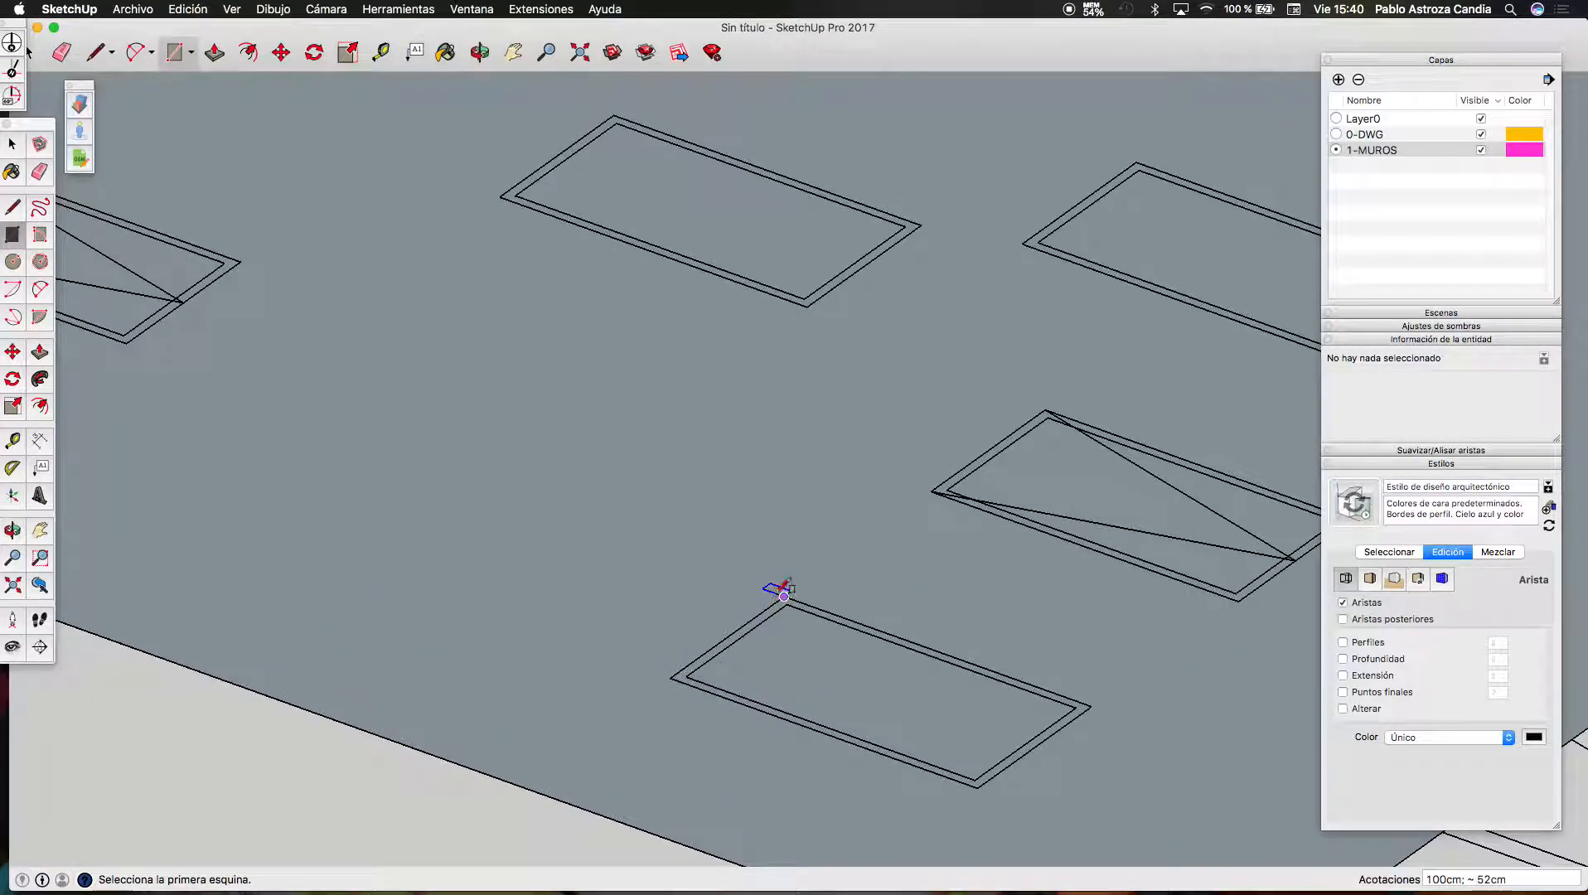
pyautogui.click(787, 596)
pyautogui.scroll(-3, 905, 707)
pyautogui.scroll(3, 912, 705)
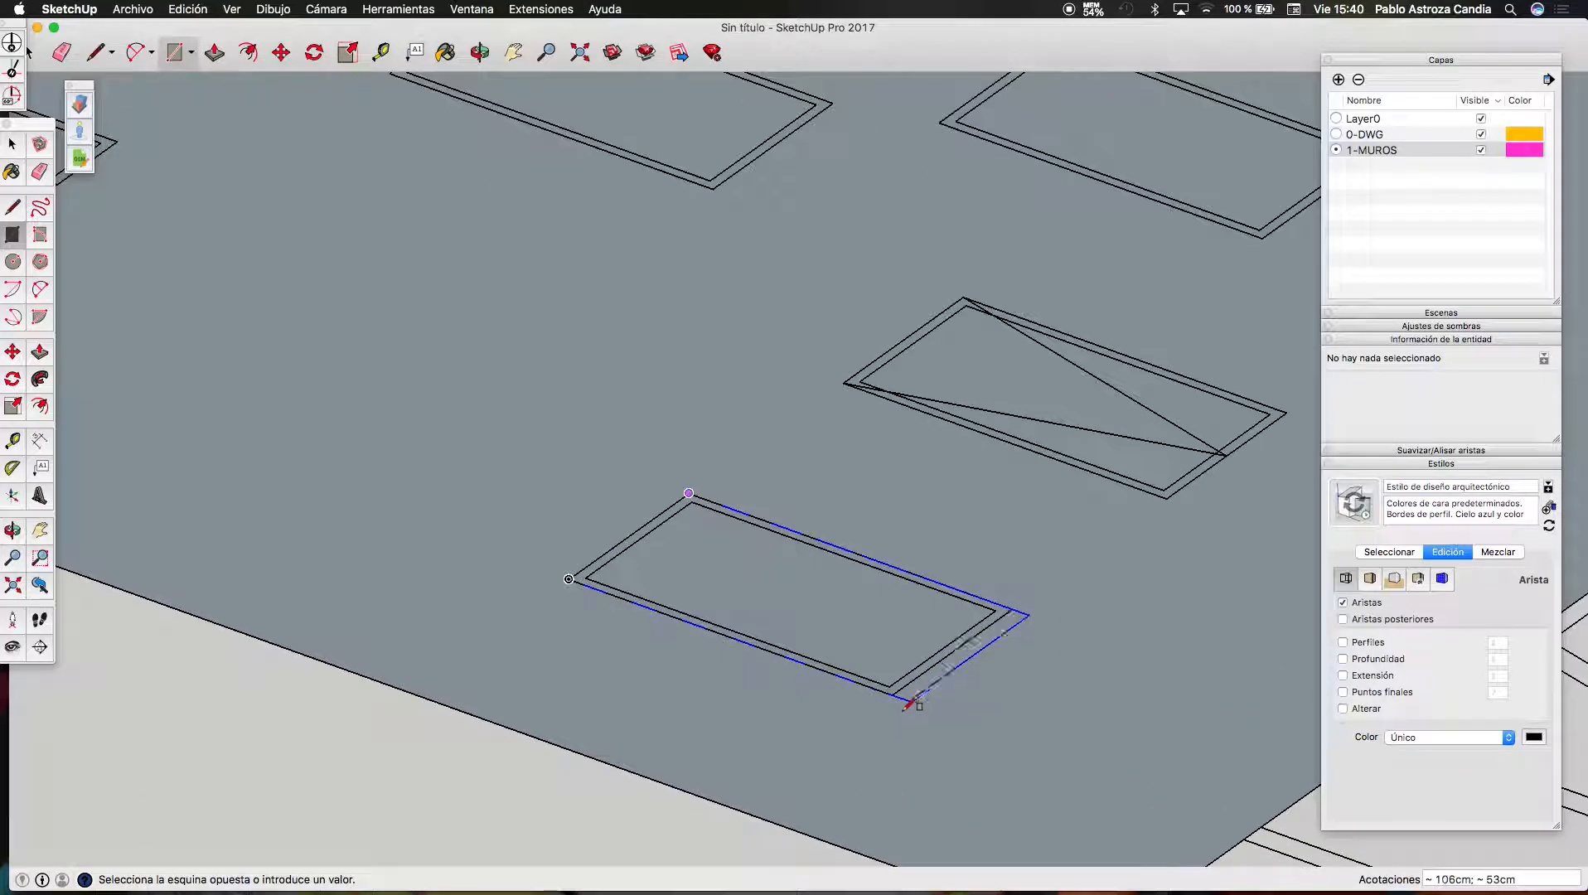
pyautogui.click(895, 690)
pyautogui.click(1166, 498)
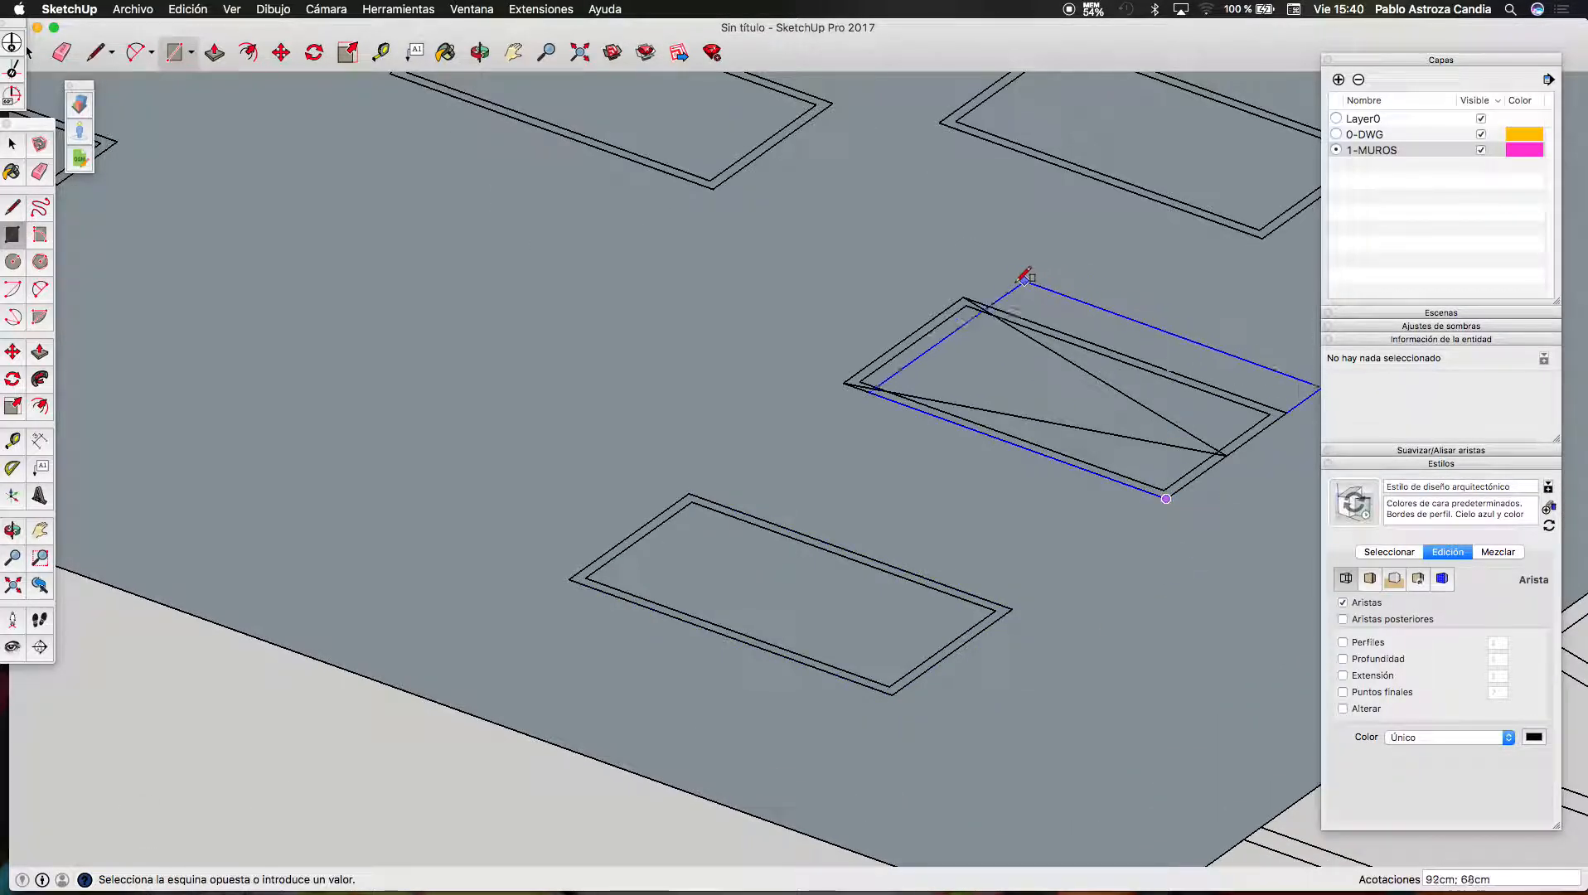
pyautogui.click(965, 297)
pyautogui.scroll(-3, 970, 440)
# Delete the faces inside the seven window outlines to leave openings in the wall face
pyautogui.press('space')
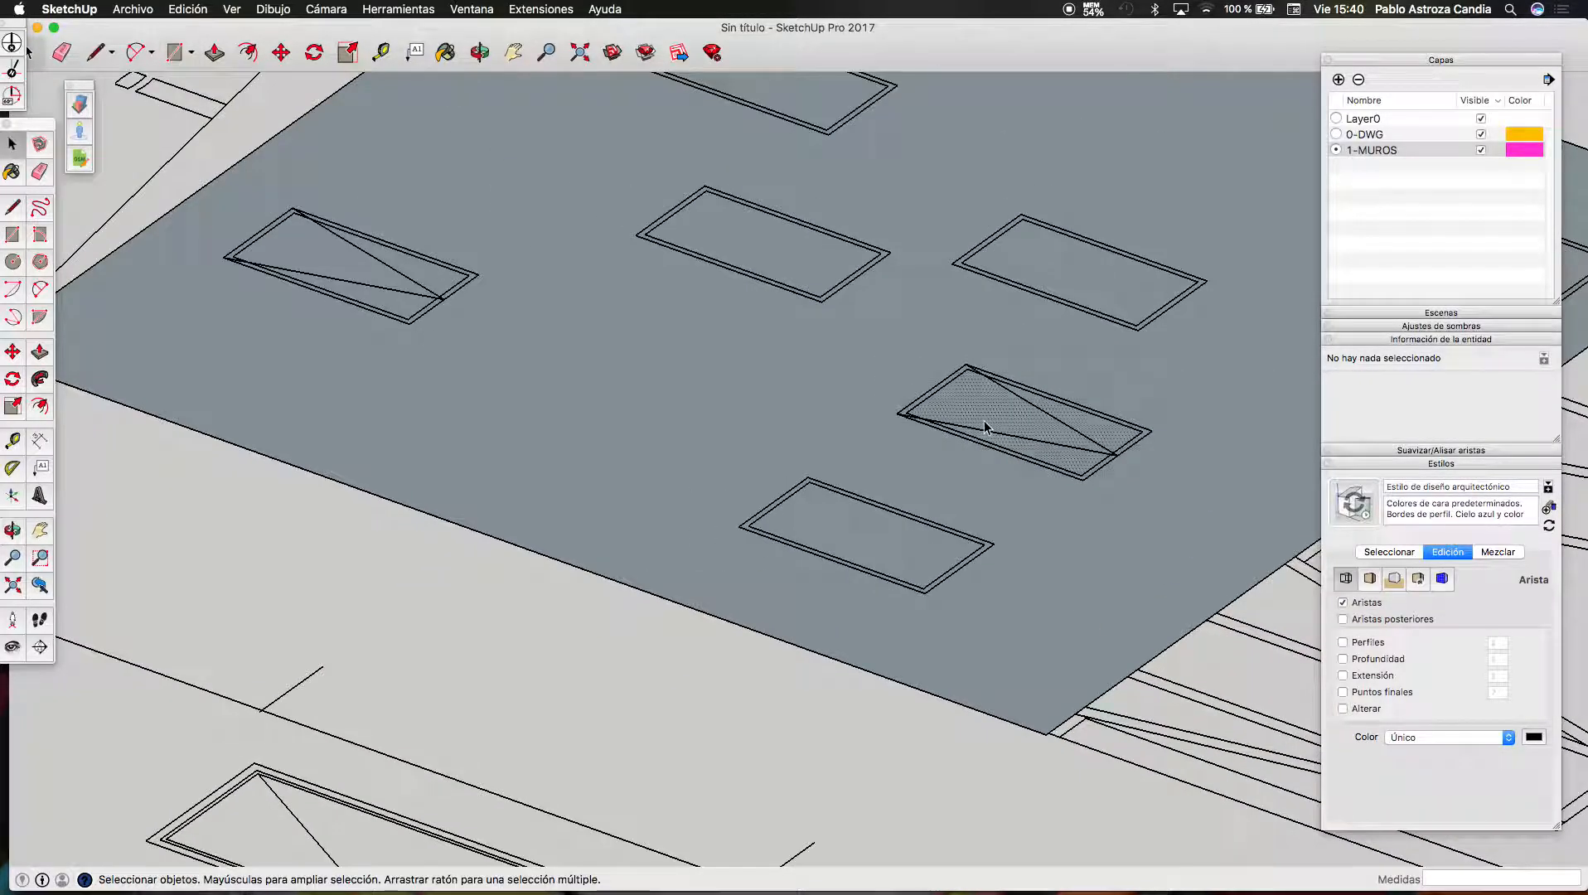
pyautogui.press('Delete')
pyautogui.click(1049, 270)
pyautogui.press('Delete')
pyautogui.click(765, 257)
pyautogui.press('Delete')
pyautogui.click(825, 529)
pyautogui.press('Delete')
pyautogui.scroll(-3, 887, 618)
pyautogui.click(518, 389)
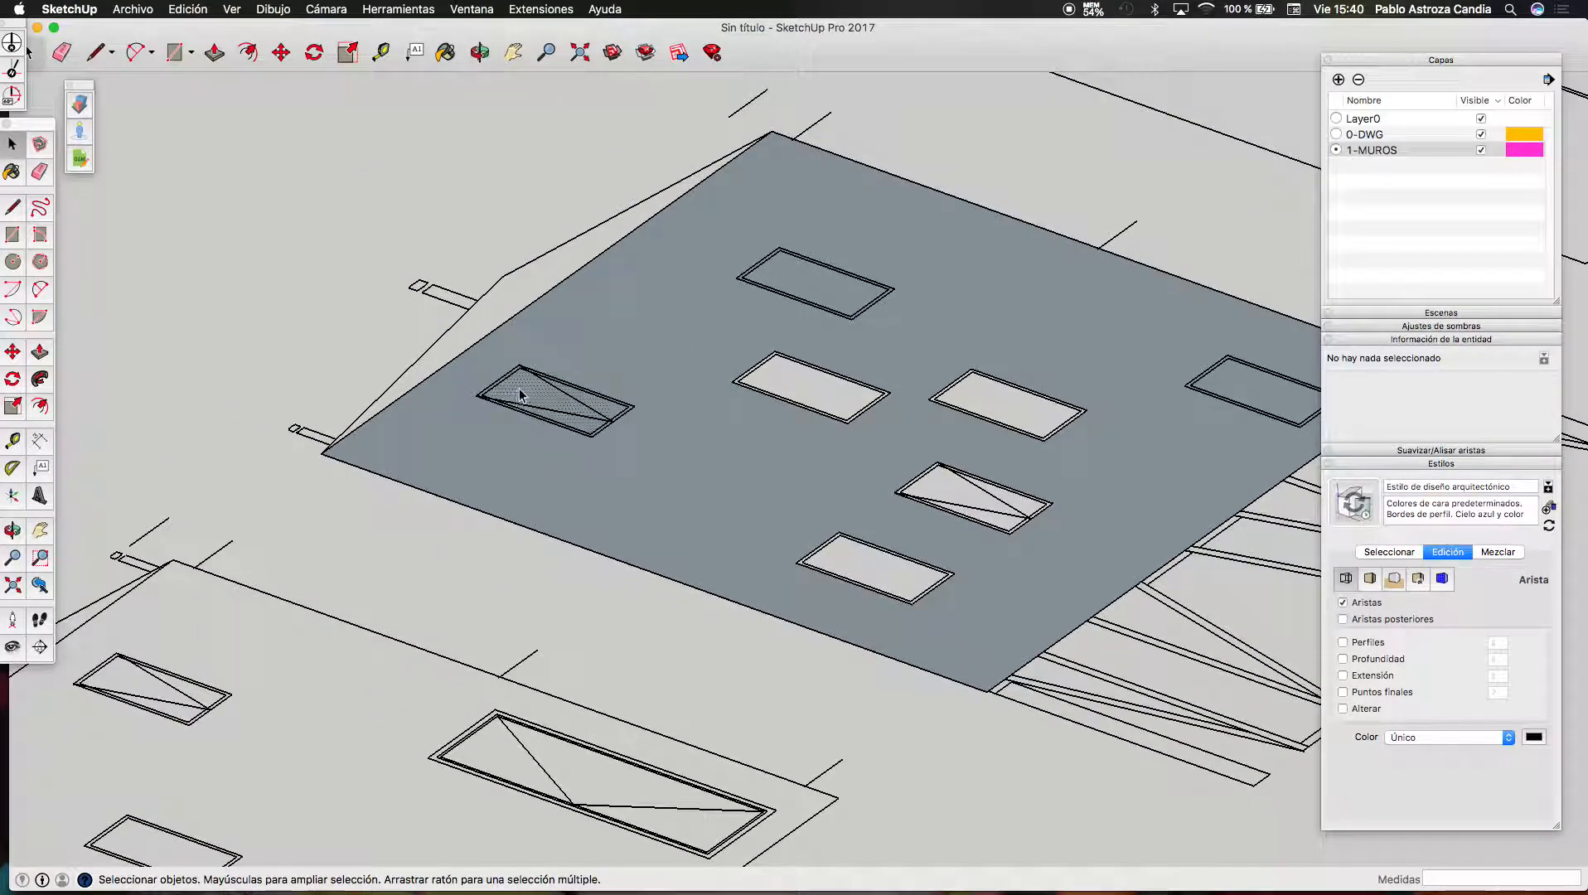
pyautogui.press('Delete')
pyautogui.click(775, 273)
pyautogui.press('Delete')
pyautogui.scroll(-4, 712, 319)
pyautogui.scroll(3, 1053, 379)
pyautogui.click(1053, 379)
pyautogui.press('Delete')
# Extrude the wall face with the seven window openings 11 cm upwards with Push/Pull
pyautogui.scroll(-2, 903, 398)
pyautogui.press('p')
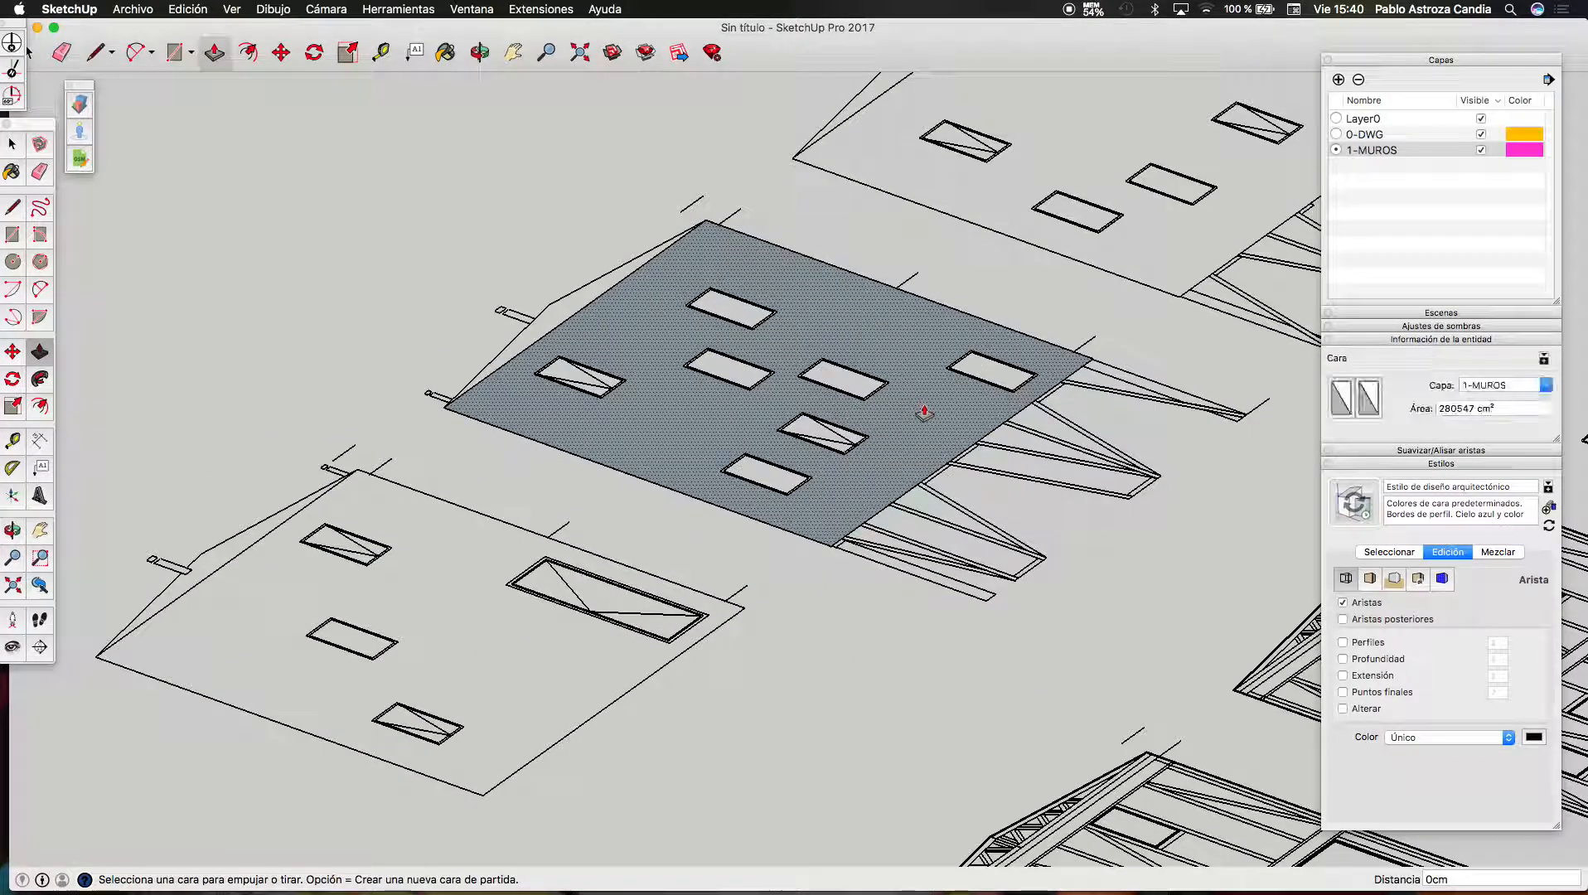
pyautogui.click(926, 414)
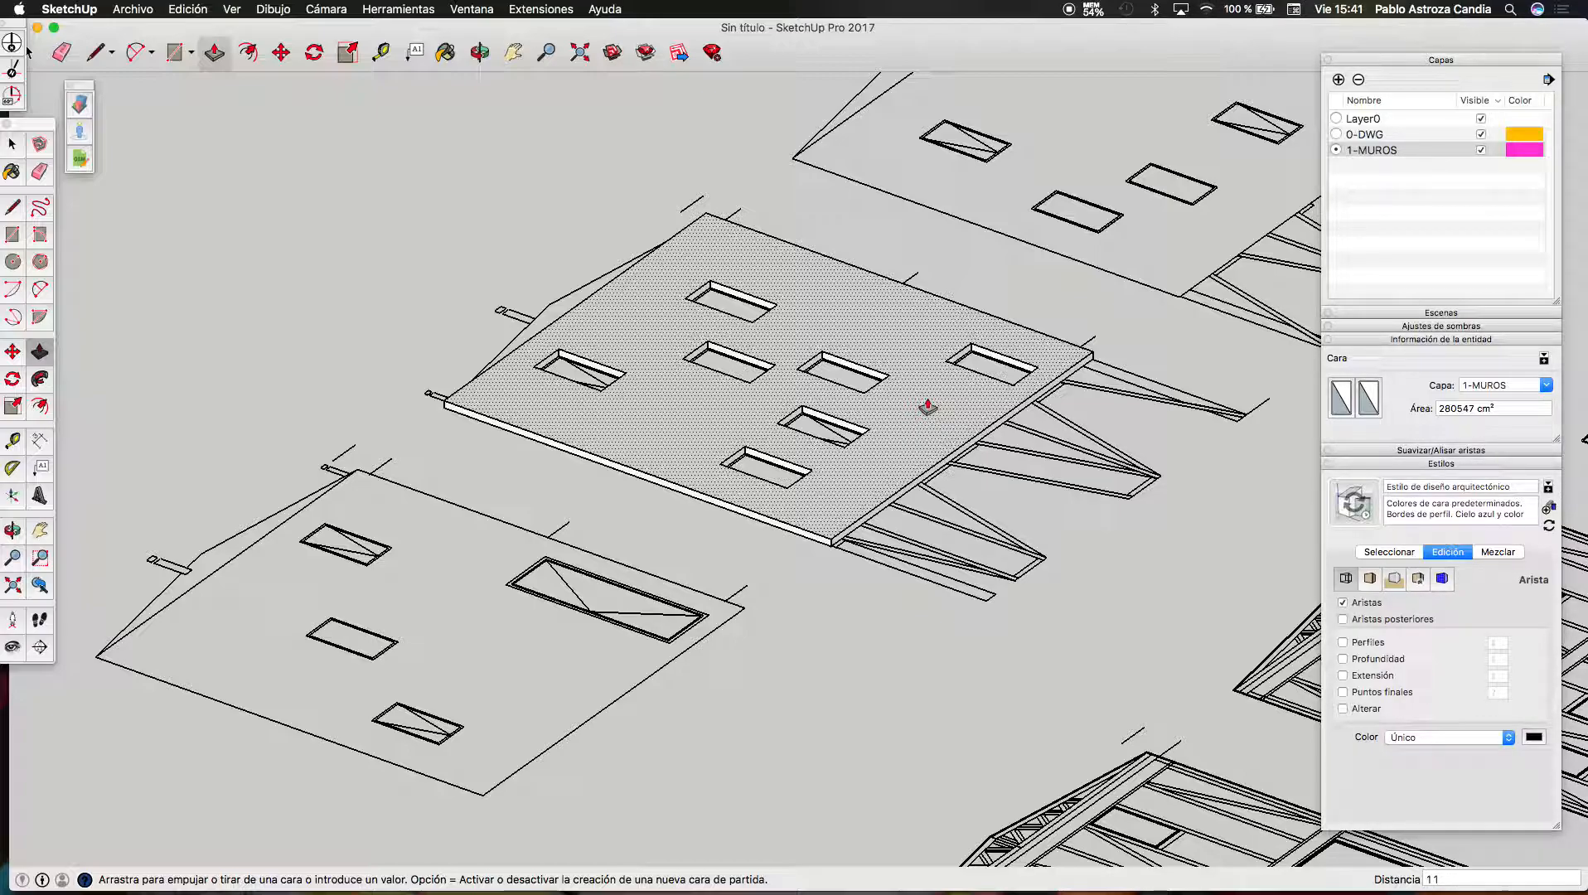
pyautogui.click(927, 406)
# Select the whole extruded seven-window wall and turn it into a component
pyautogui.press('space')
pyautogui.doubleClick(926, 405)
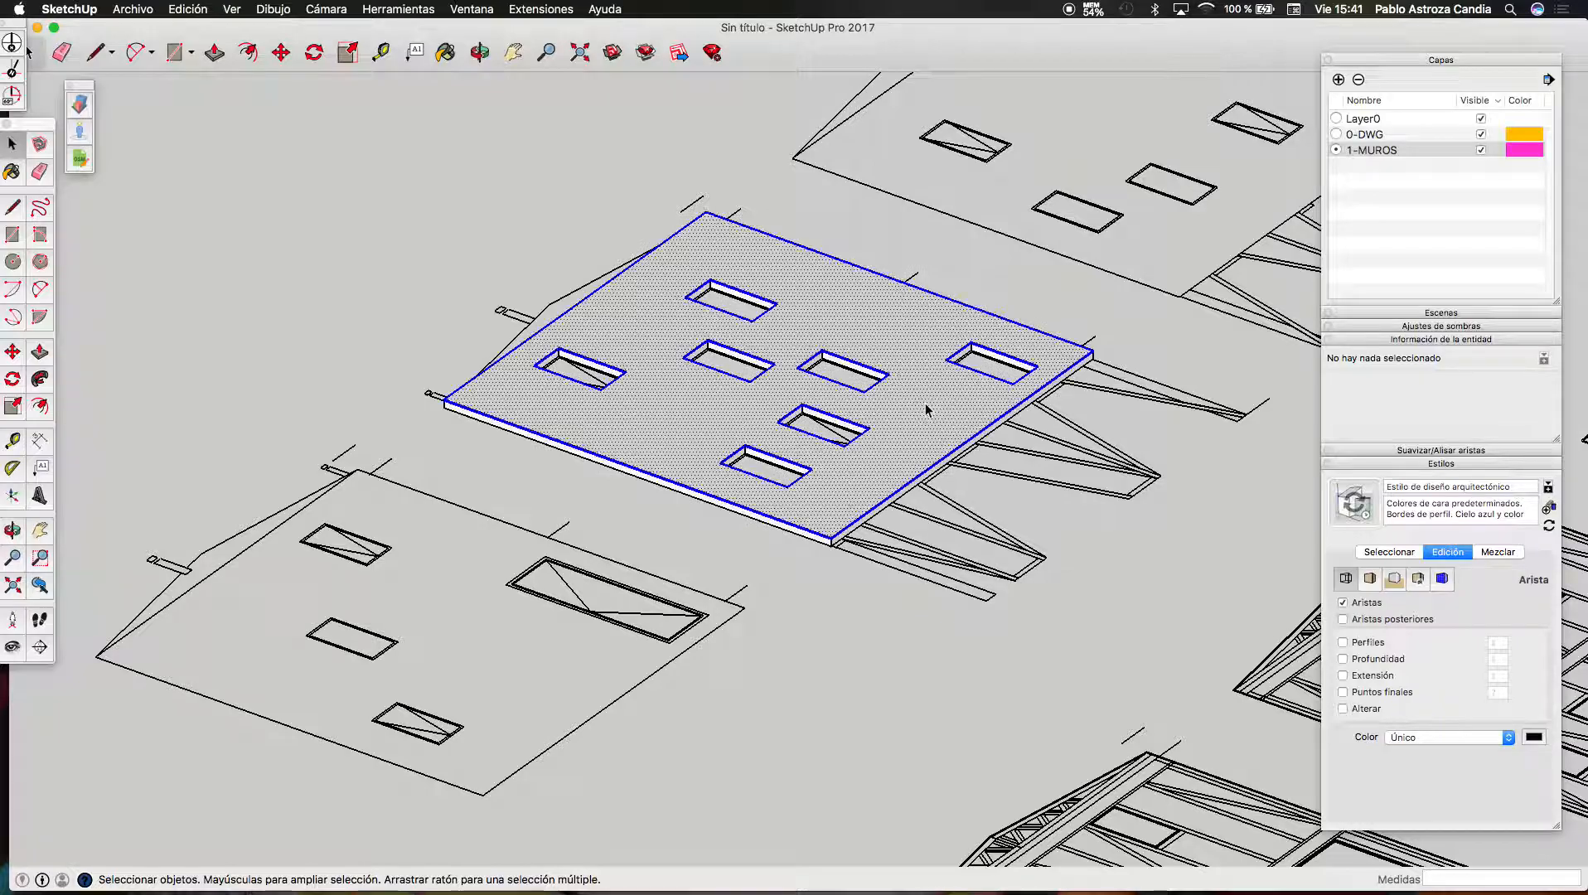
pyautogui.click(926, 403)
pyautogui.rightClick(928, 400)
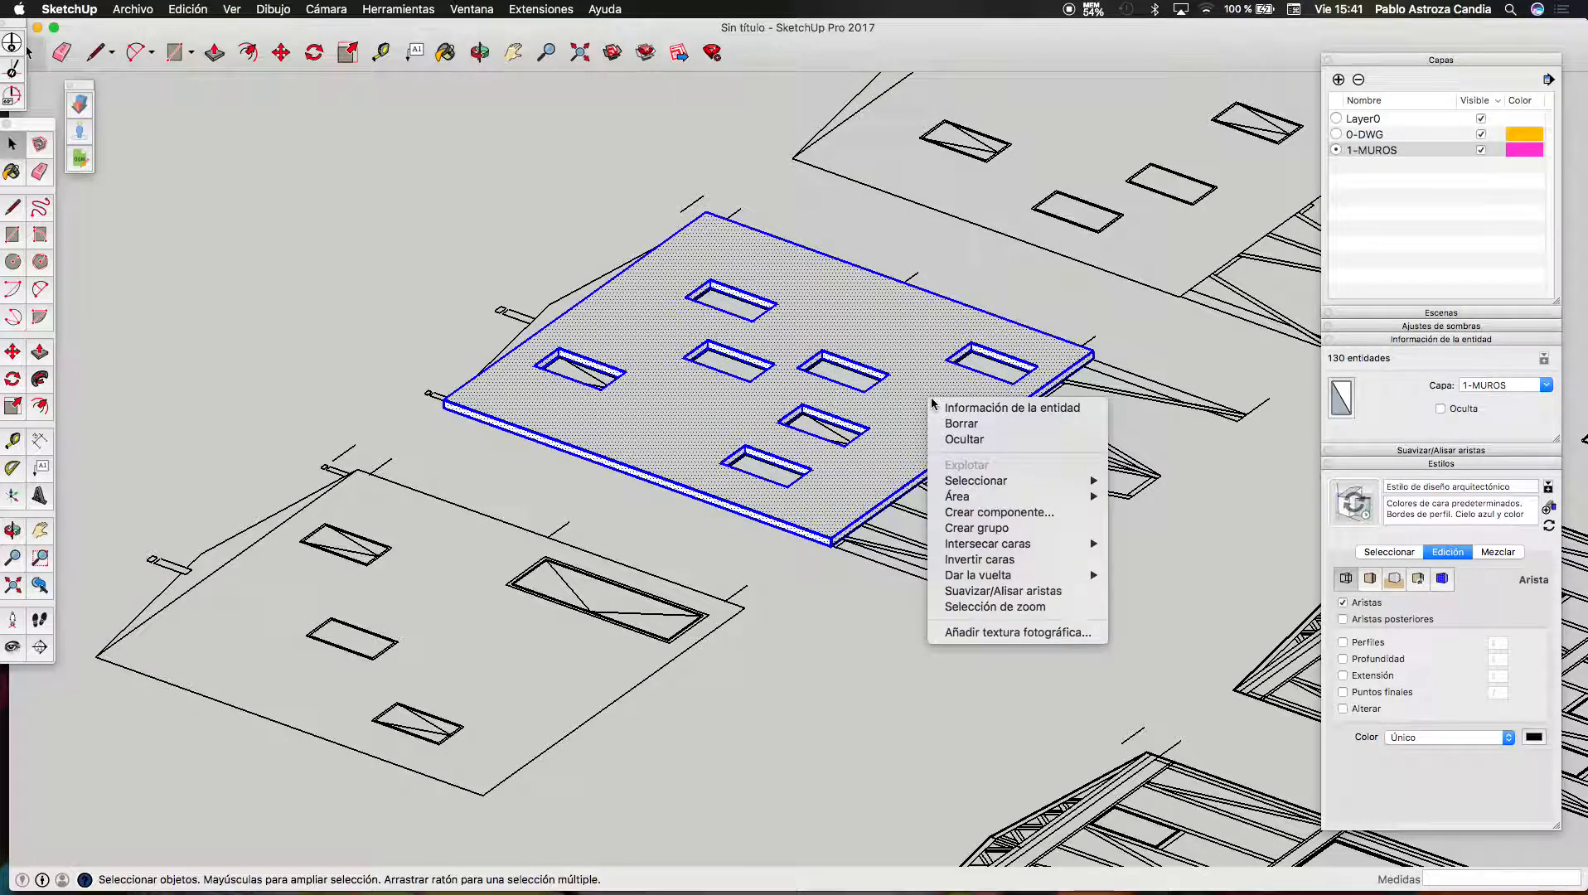
pyautogui.click(998, 512)
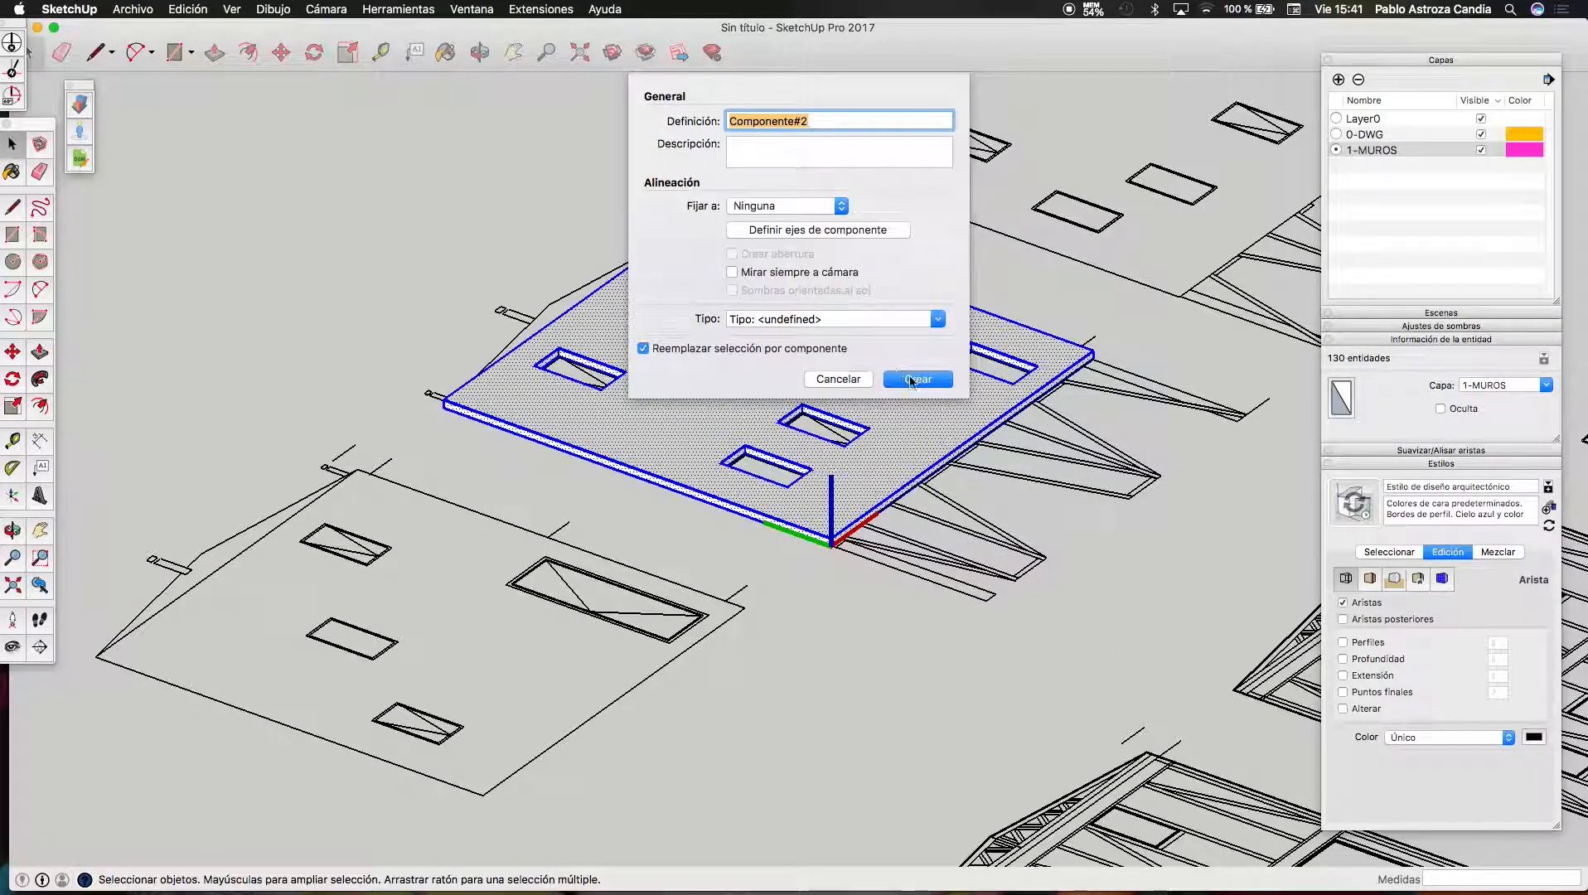
pyautogui.click(910, 381)
# Draw a rectangle of about 551 by 576 cm over the outline of the elevation with five windows
pyautogui.scroll(-5, 413, 609)
pyautogui.scroll(3, 614, 464)
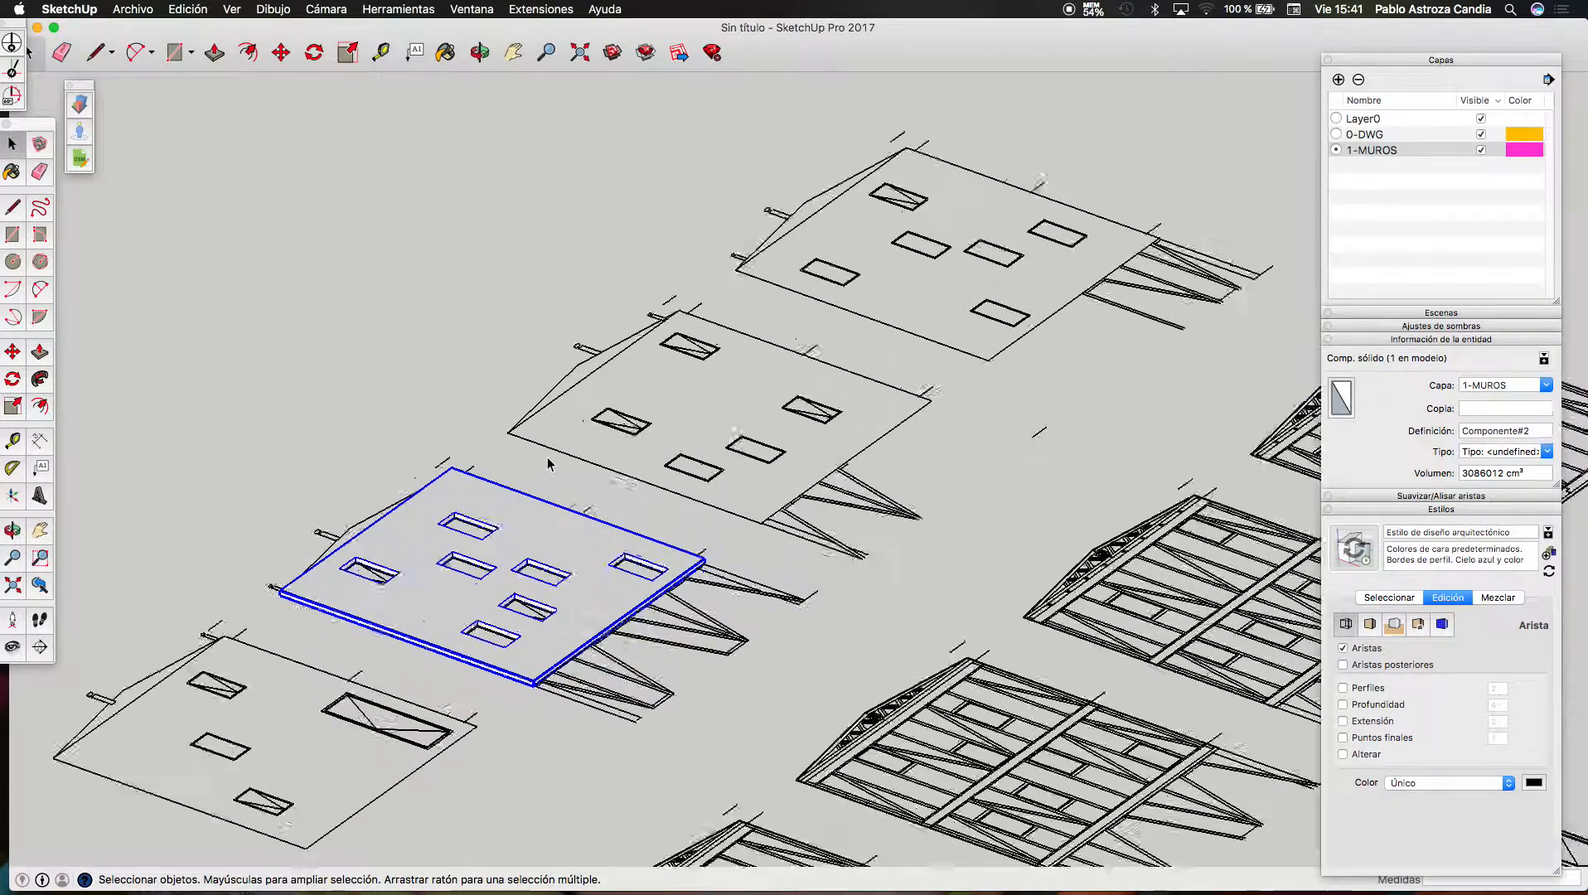
pyautogui.scroll(3, 549, 465)
pyautogui.press('r')
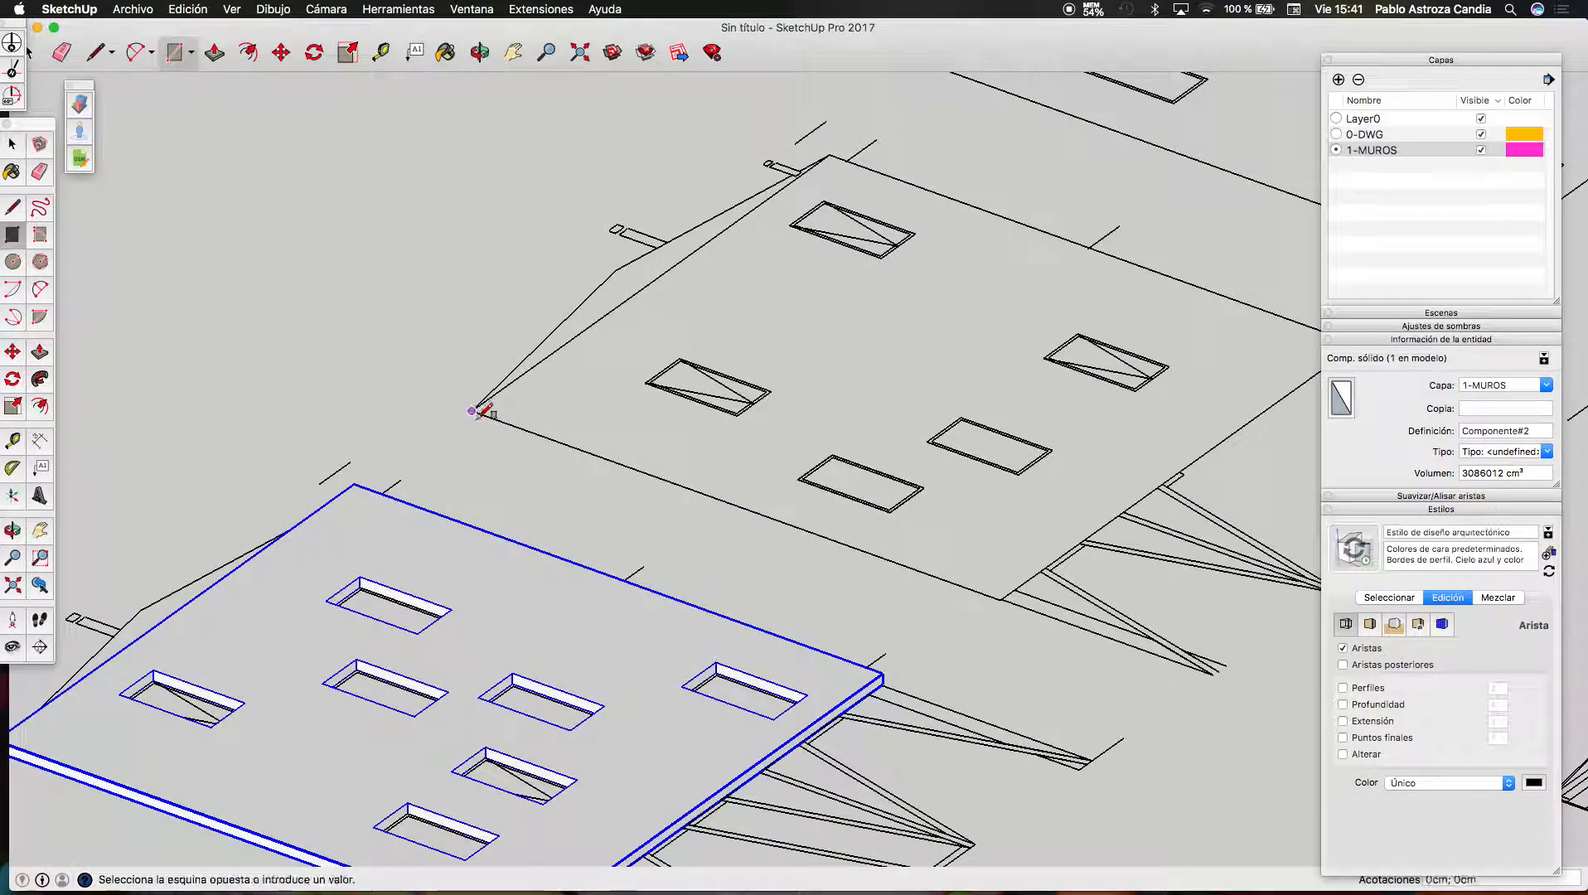
pyautogui.scroll(-3, 481, 407)
pyautogui.scroll(3, 1177, 381)
pyautogui.click(1148, 377)
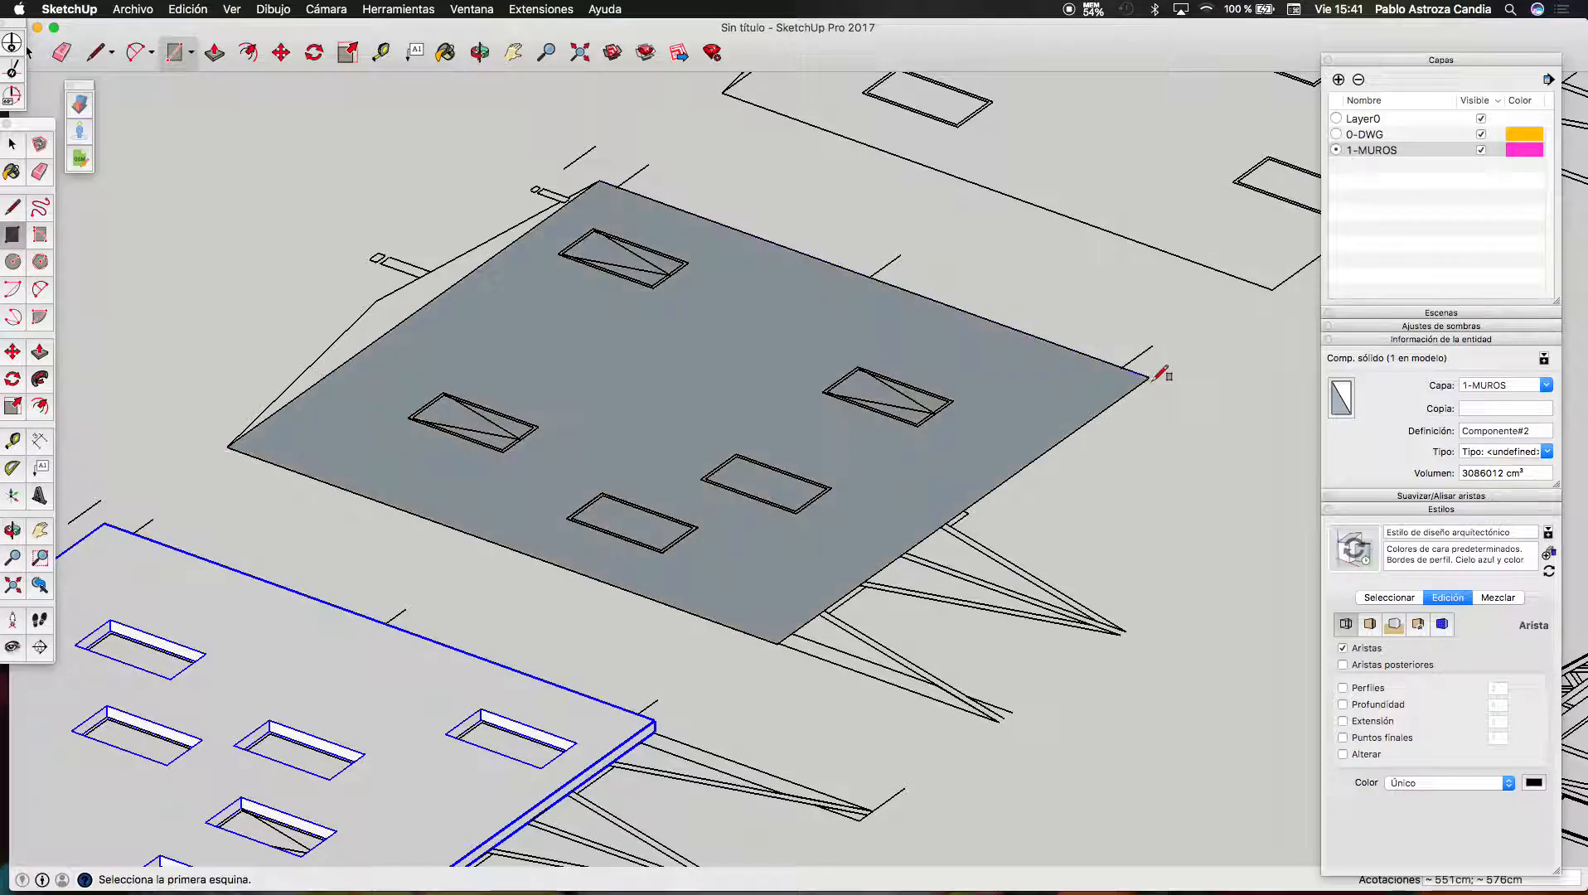
# Draw a rectangle from corner to corner over the outline of the elevation with six windows
pyautogui.scroll(-2, 1102, 513)
pyautogui.click(1211, 357)
pyautogui.scroll(-2, 1152, 439)
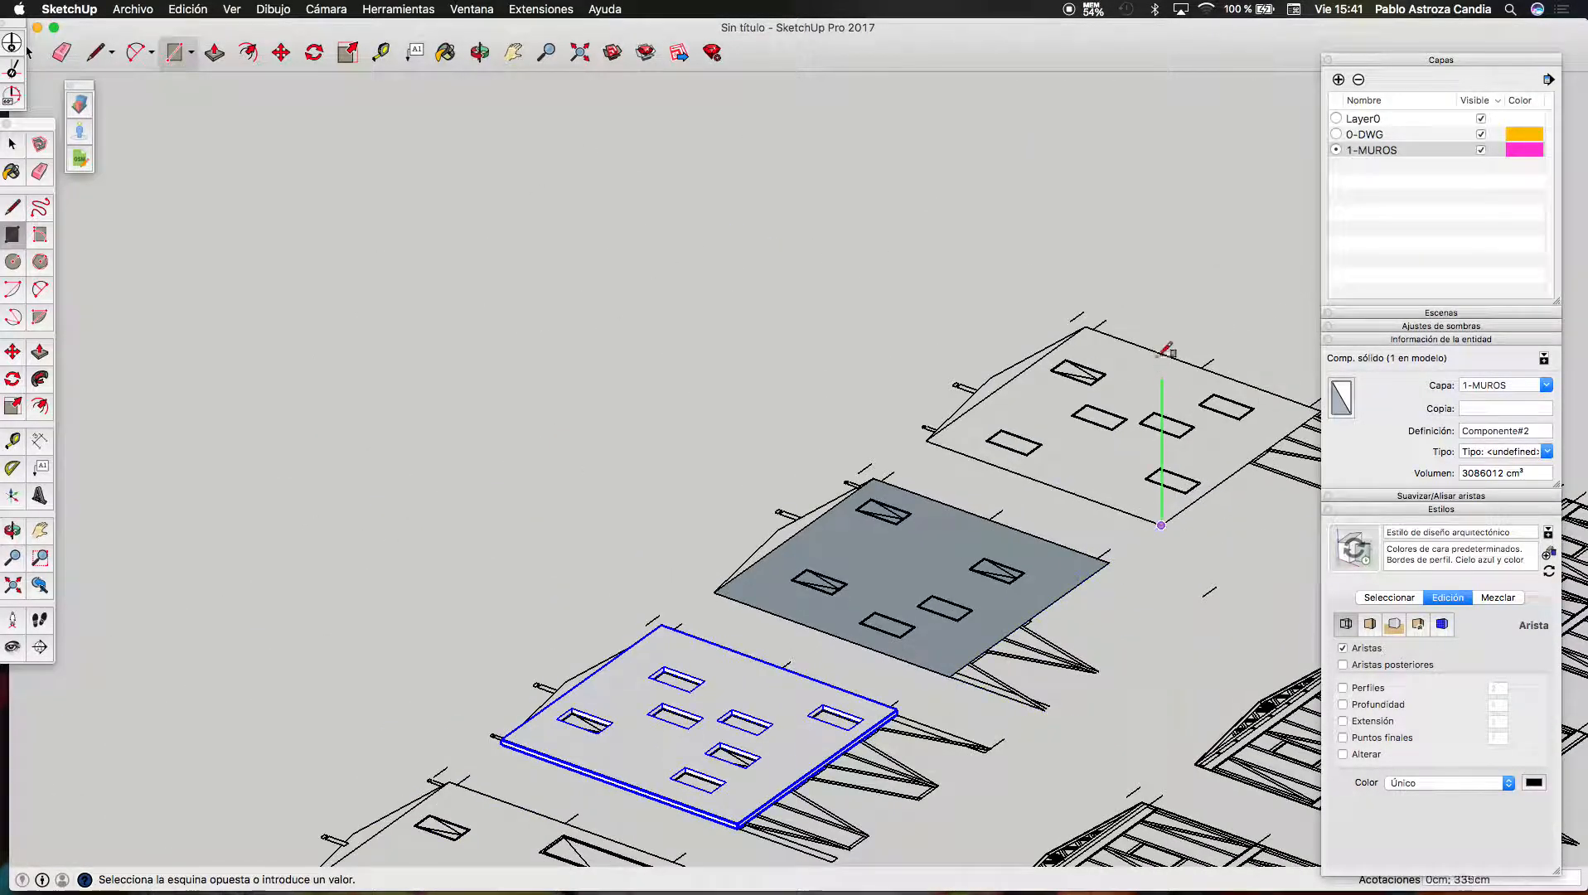
pyautogui.scroll(4, 1088, 326)
pyautogui.click(1029, 303)
pyautogui.scroll(-4, 1015, 290)
pyautogui.press('space')
pyautogui.scroll(6, 829, 592)
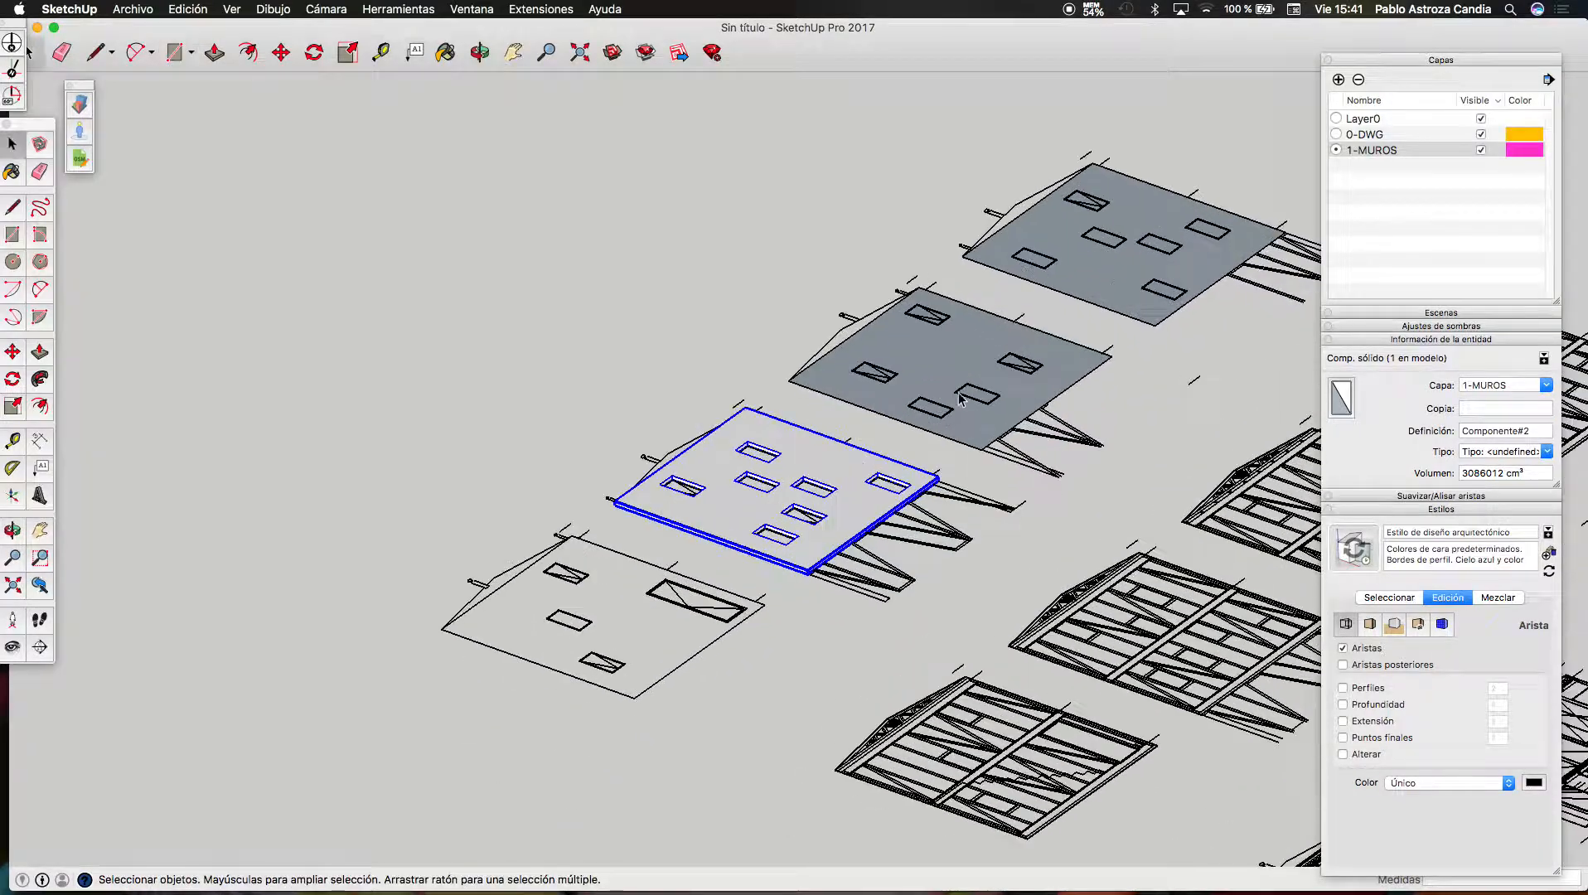
pyautogui.press('p')
pyautogui.moveTo(918, 383)
pyautogui.mouseDown()
pyautogui.moveTo(922, 367)
pyautogui.moveTo(911, 377)
pyautogui.mouseUp()
# Trace the outlines of all five windows on the five-window elevation with rectangles of 100 by about 53 cm
pyautogui.press('r')
pyautogui.scroll(5, 755, 331)
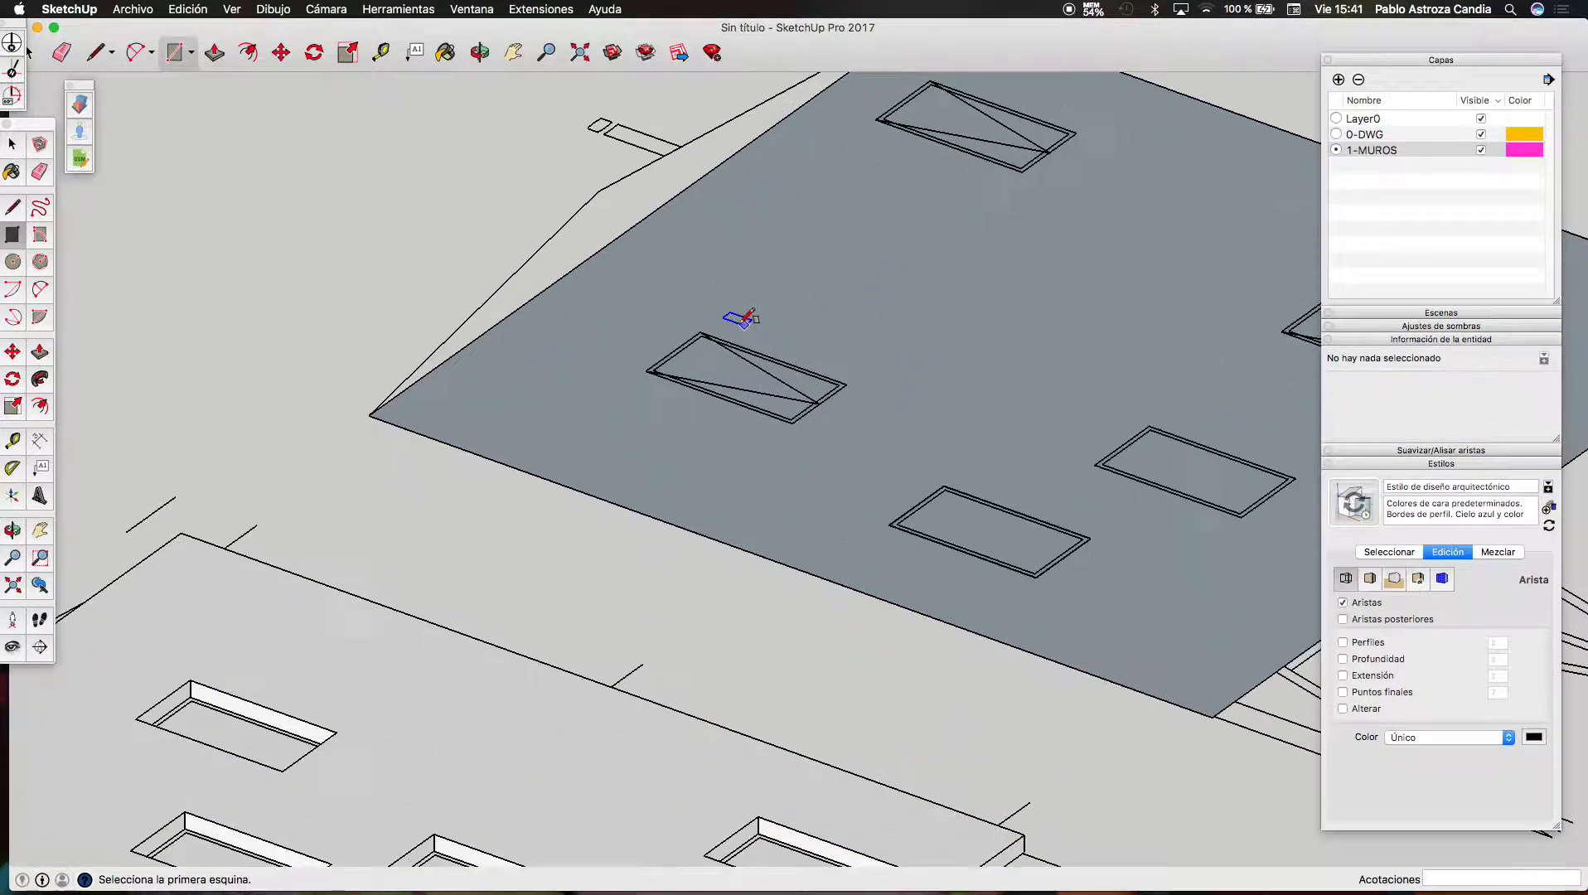
pyautogui.click(824, 473)
pyautogui.scroll(-3, 870, 532)
pyautogui.scroll(3, 1084, 663)
pyautogui.click(1047, 628)
pyautogui.scroll(-1, 609, 587)
pyautogui.scroll(2, 1106, 514)
pyautogui.click(1027, 382)
pyautogui.click(1206, 547)
pyautogui.scroll(-4, 478, 649)
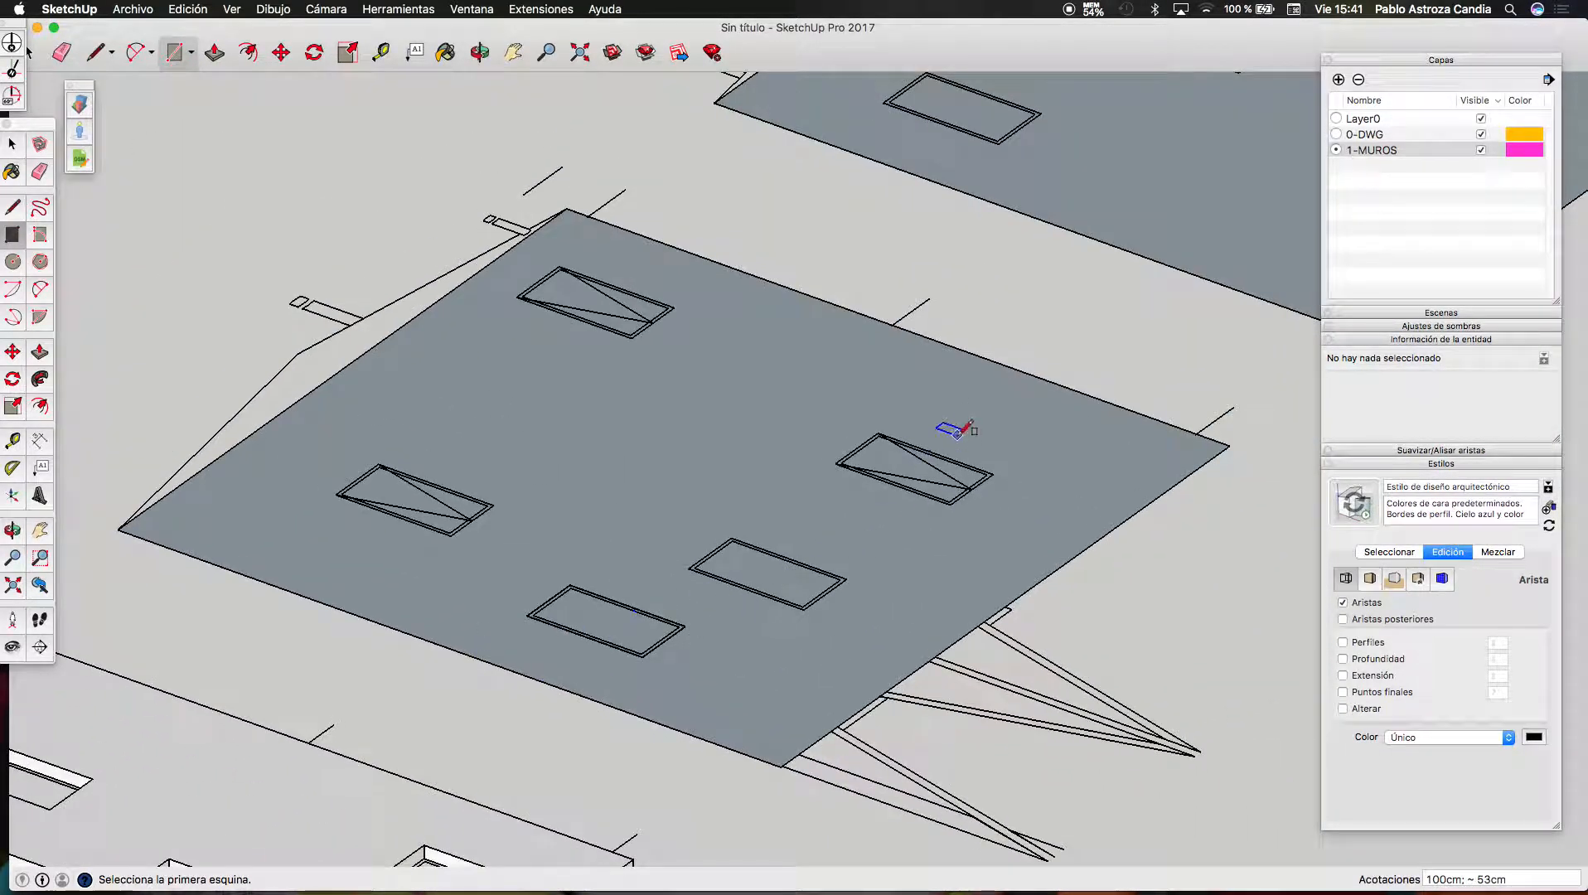
pyautogui.scroll(2, 958, 435)
pyautogui.click(823, 430)
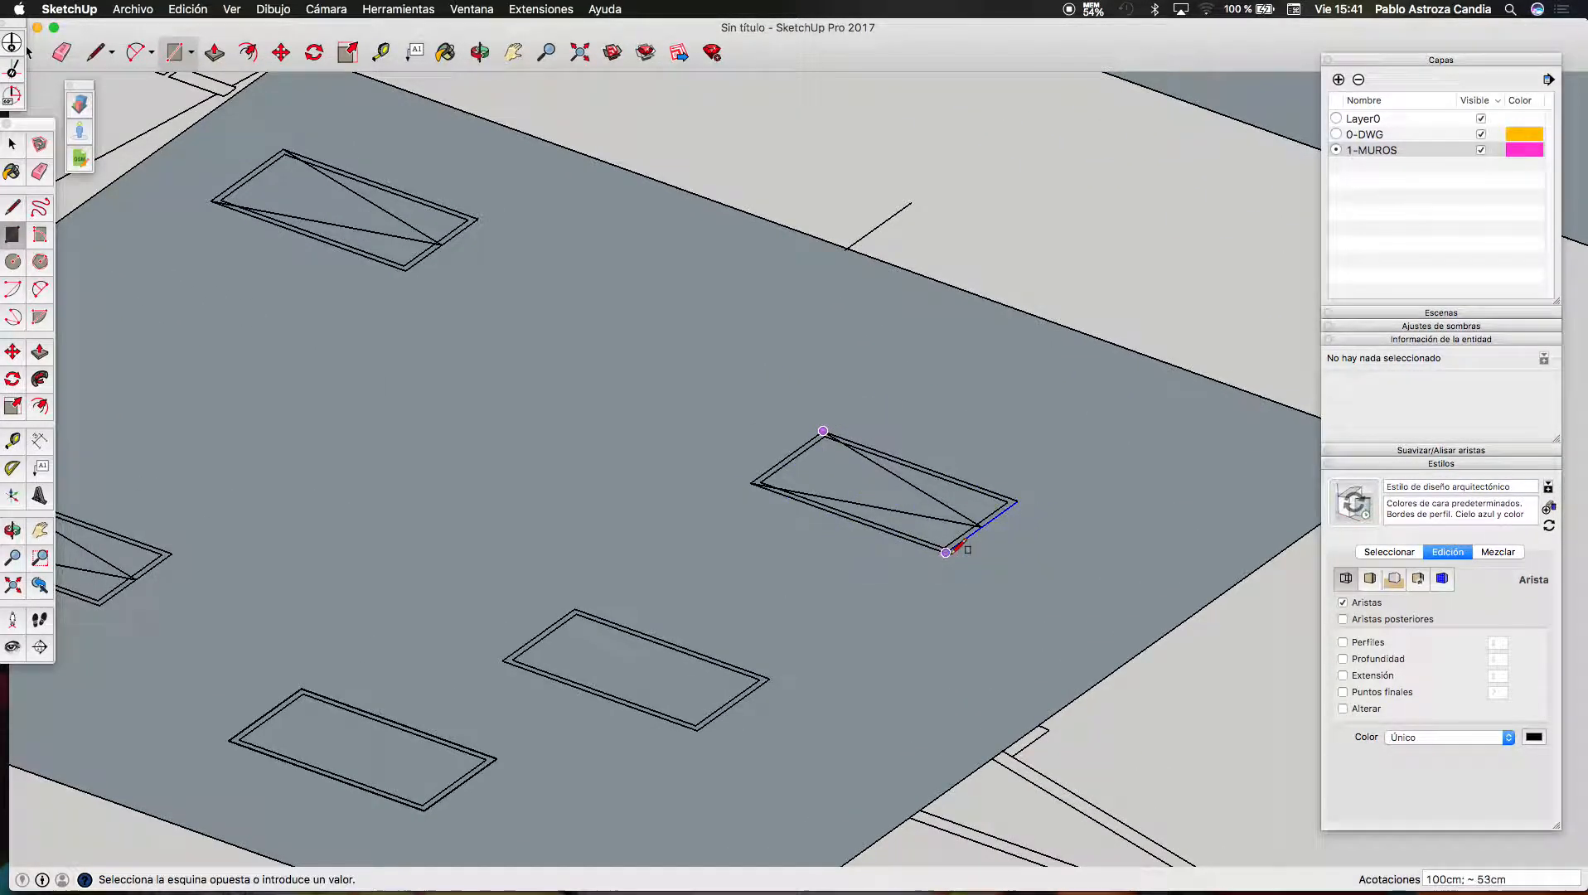
pyautogui.click(945, 551)
pyautogui.scroll(-3, 1028, 590)
pyautogui.click(463, 263)
pyautogui.scroll(-3, 564, 356)
# Delete the faces inside the five window outlines to open them in the five-window wall face
pyautogui.press('space')
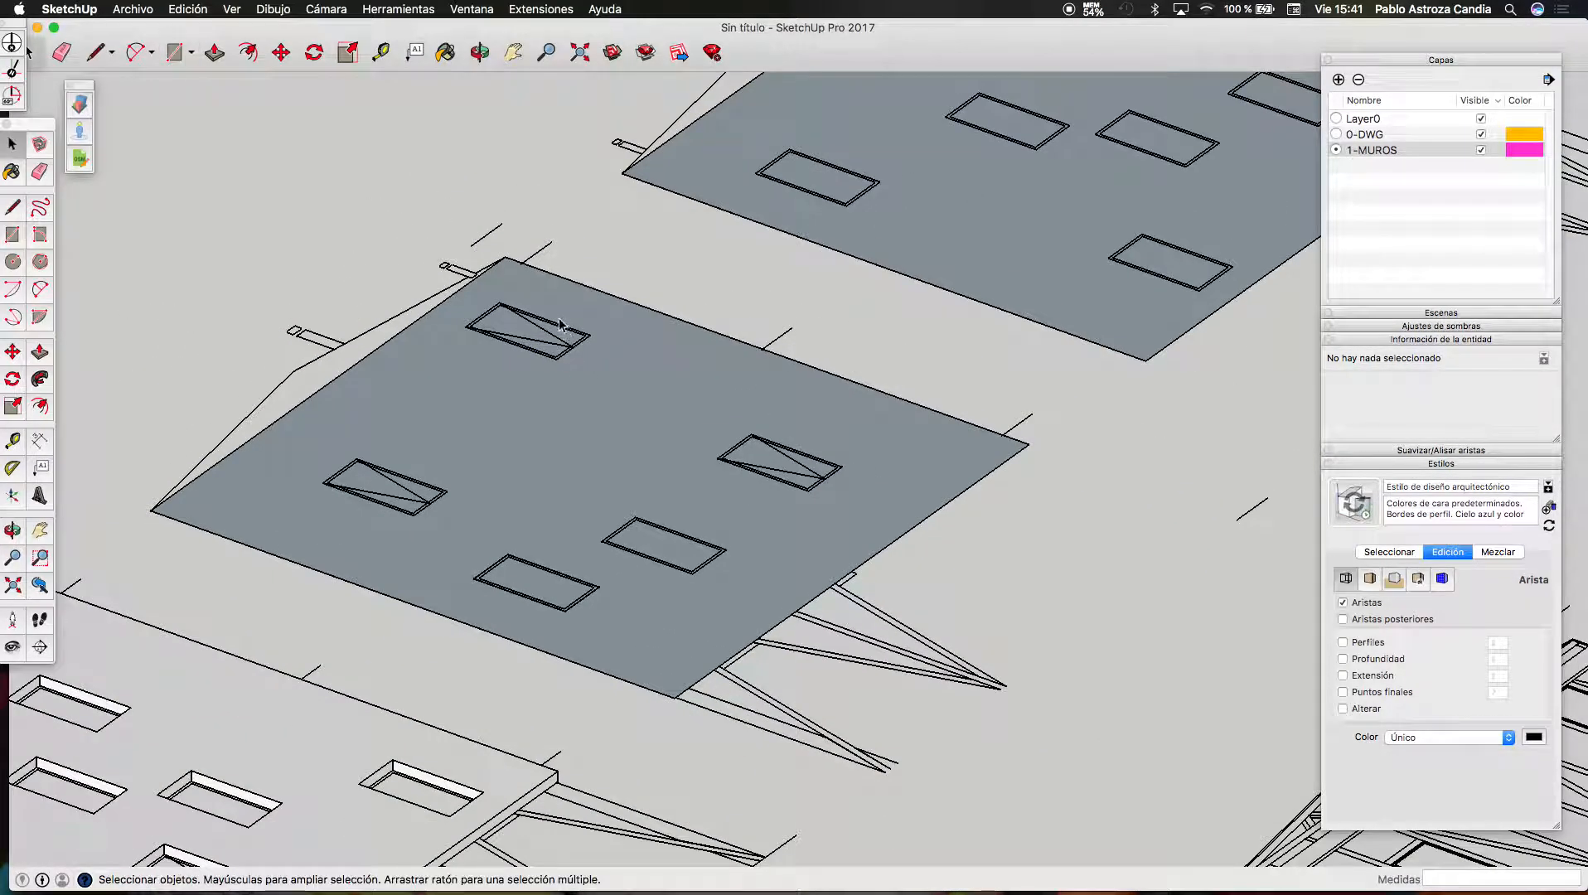
pyautogui.click(514, 332)
pyautogui.press('Delete')
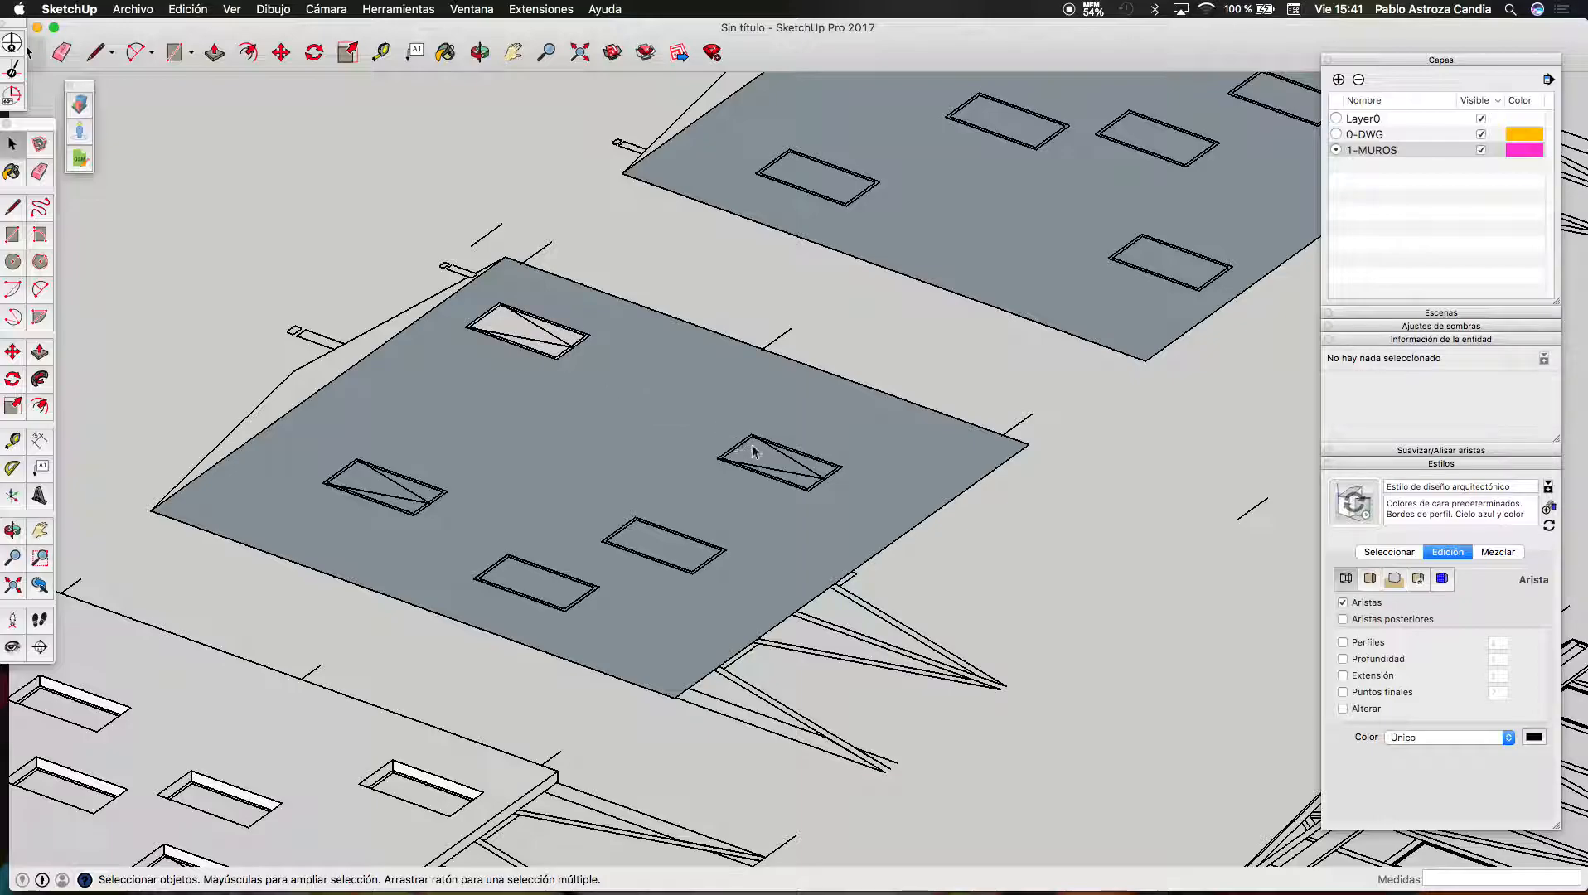
pyautogui.press('Delete')
pyautogui.click(662, 538)
pyautogui.press('Delete')
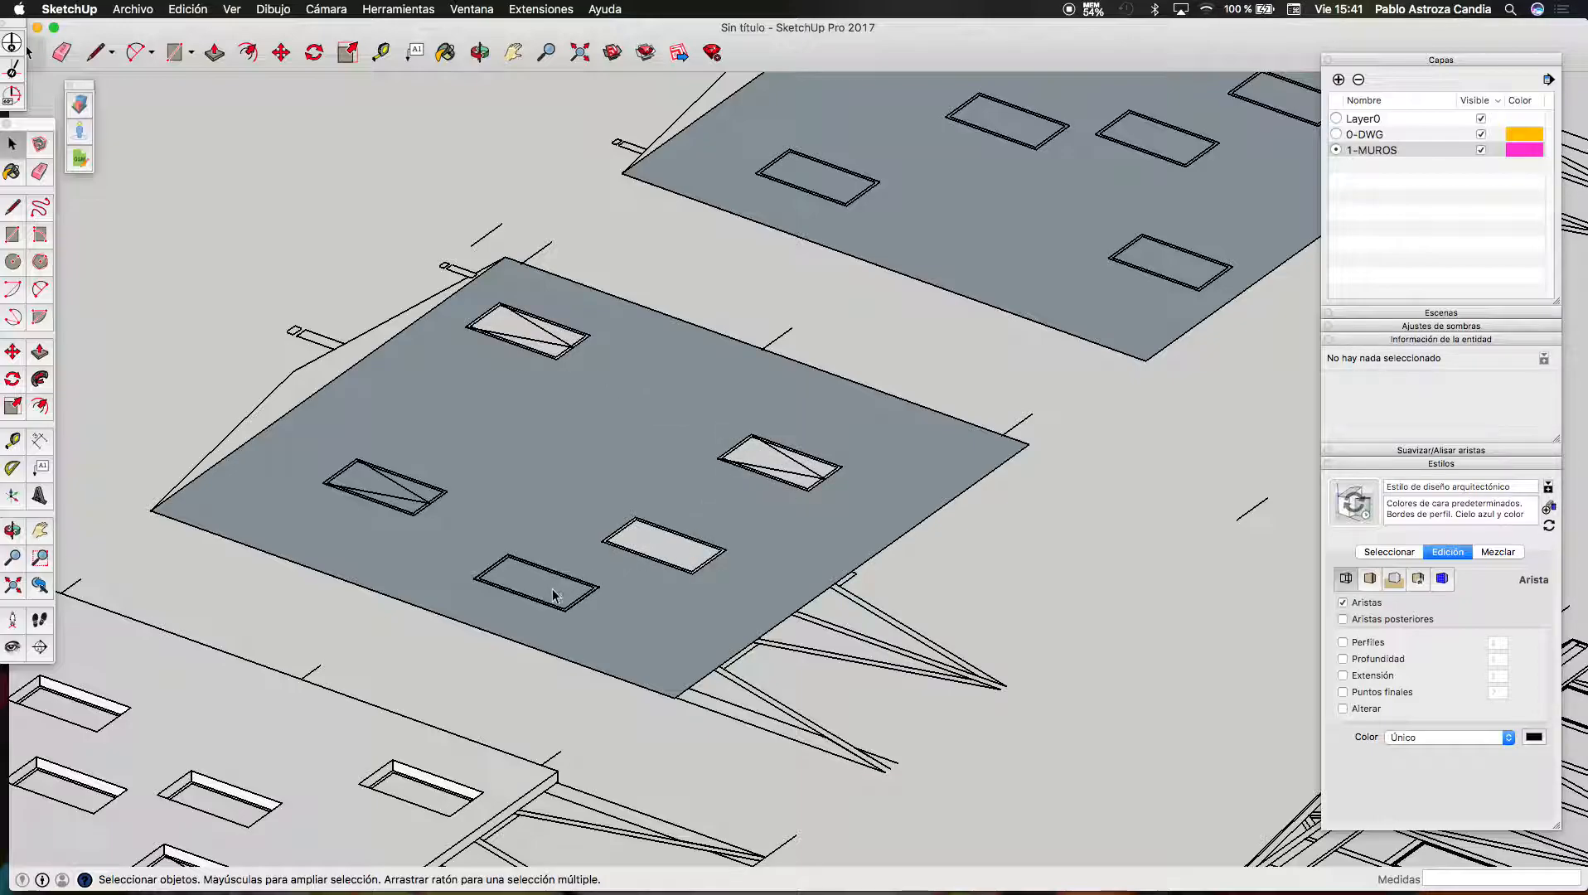
pyautogui.click(561, 590)
pyautogui.press('Delete')
pyautogui.click(375, 489)
pyautogui.press('Delete')
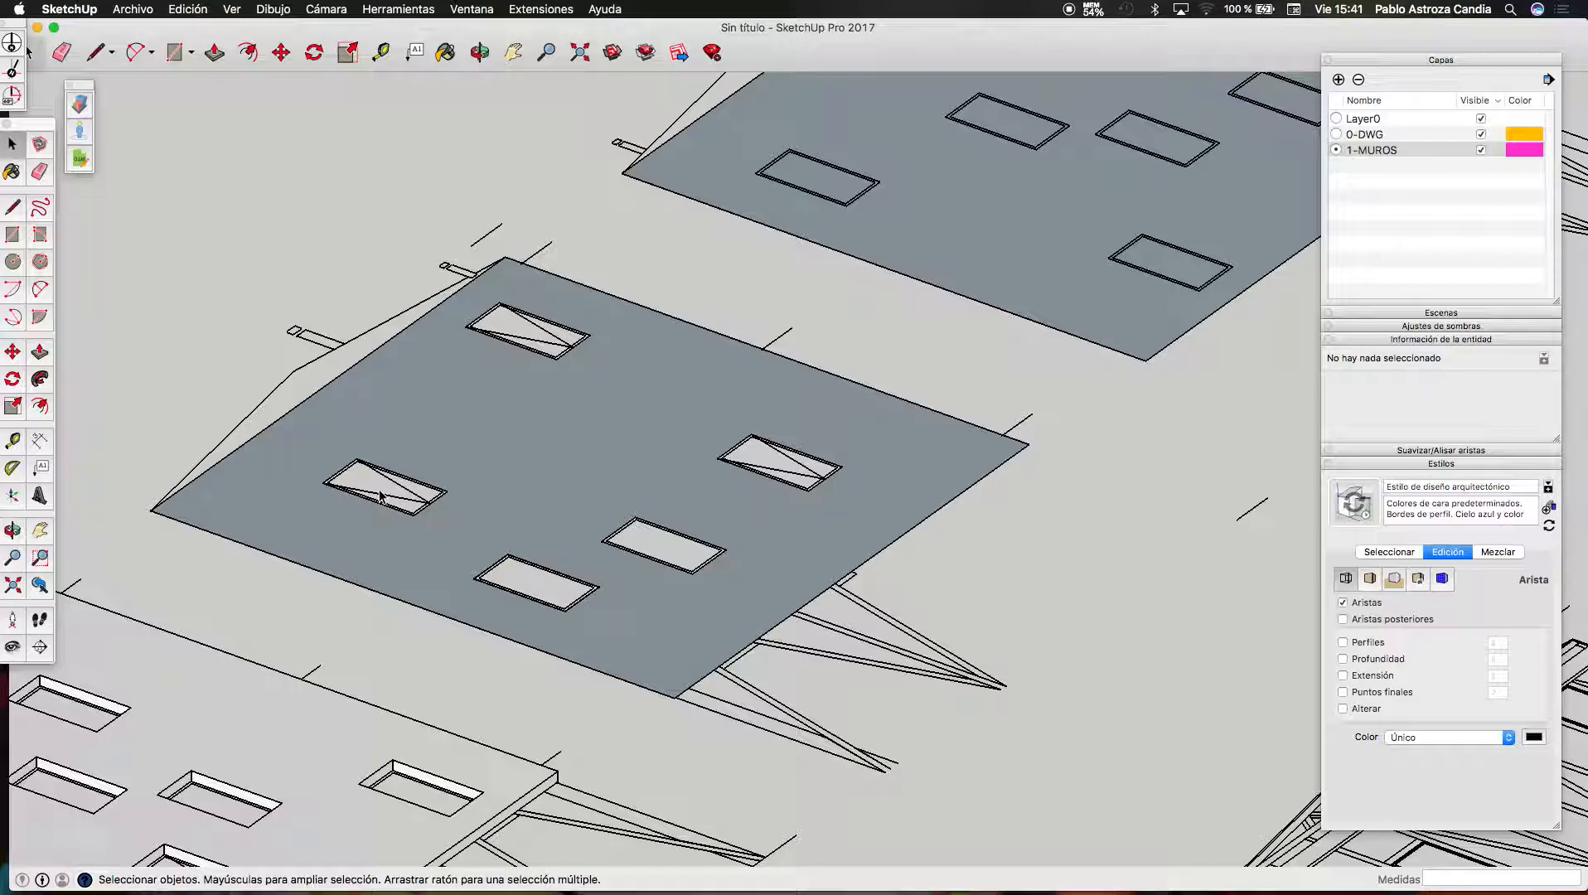
pyautogui.press('e')
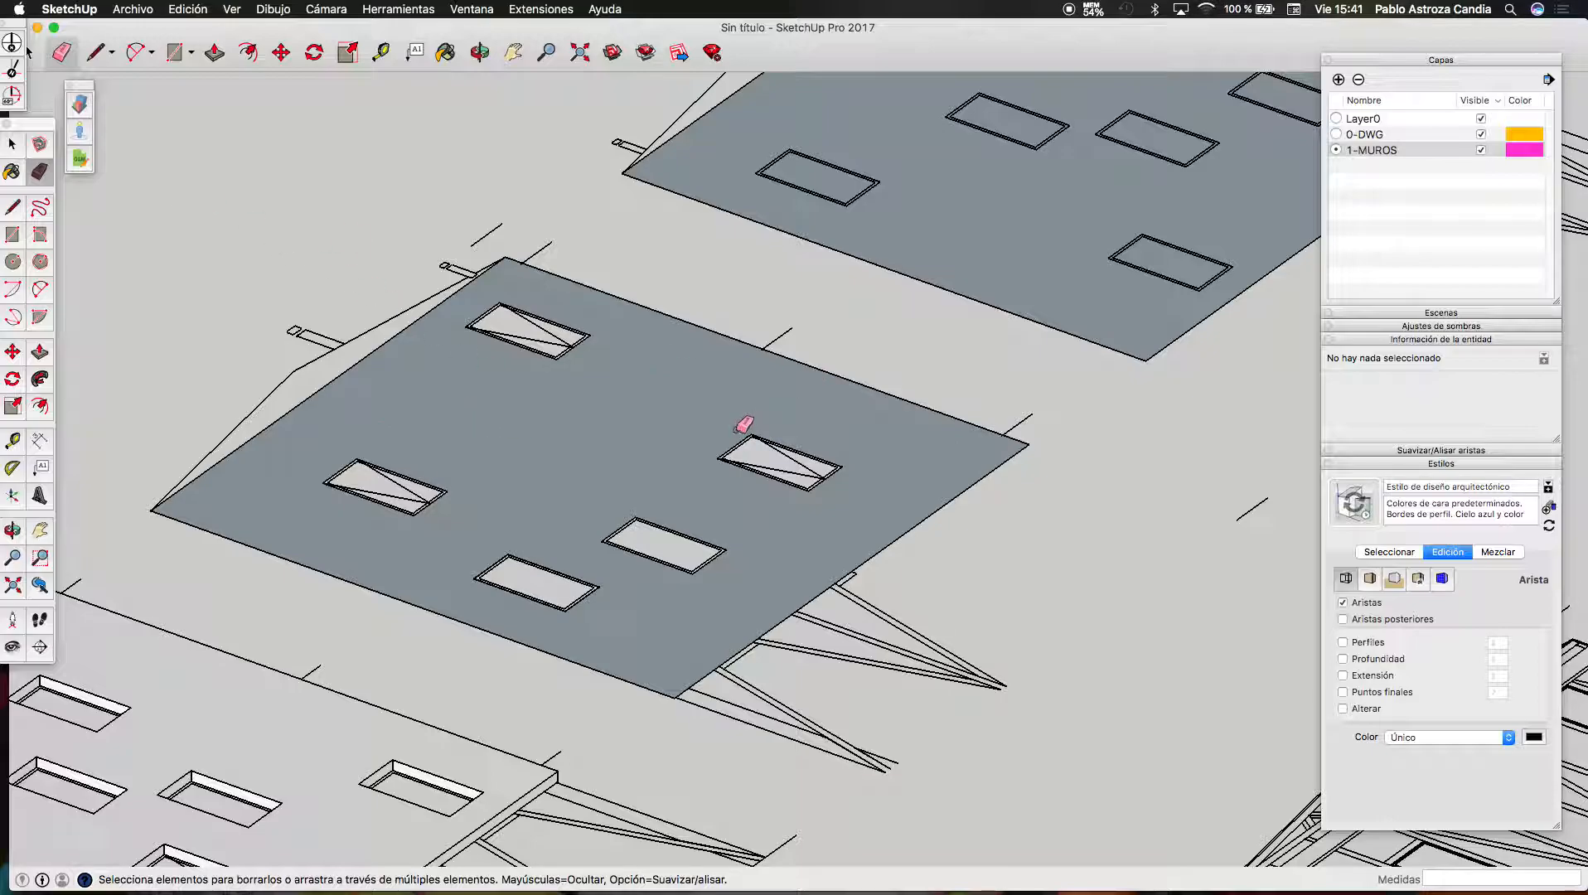
pyautogui.scroll(-5, 740, 427)
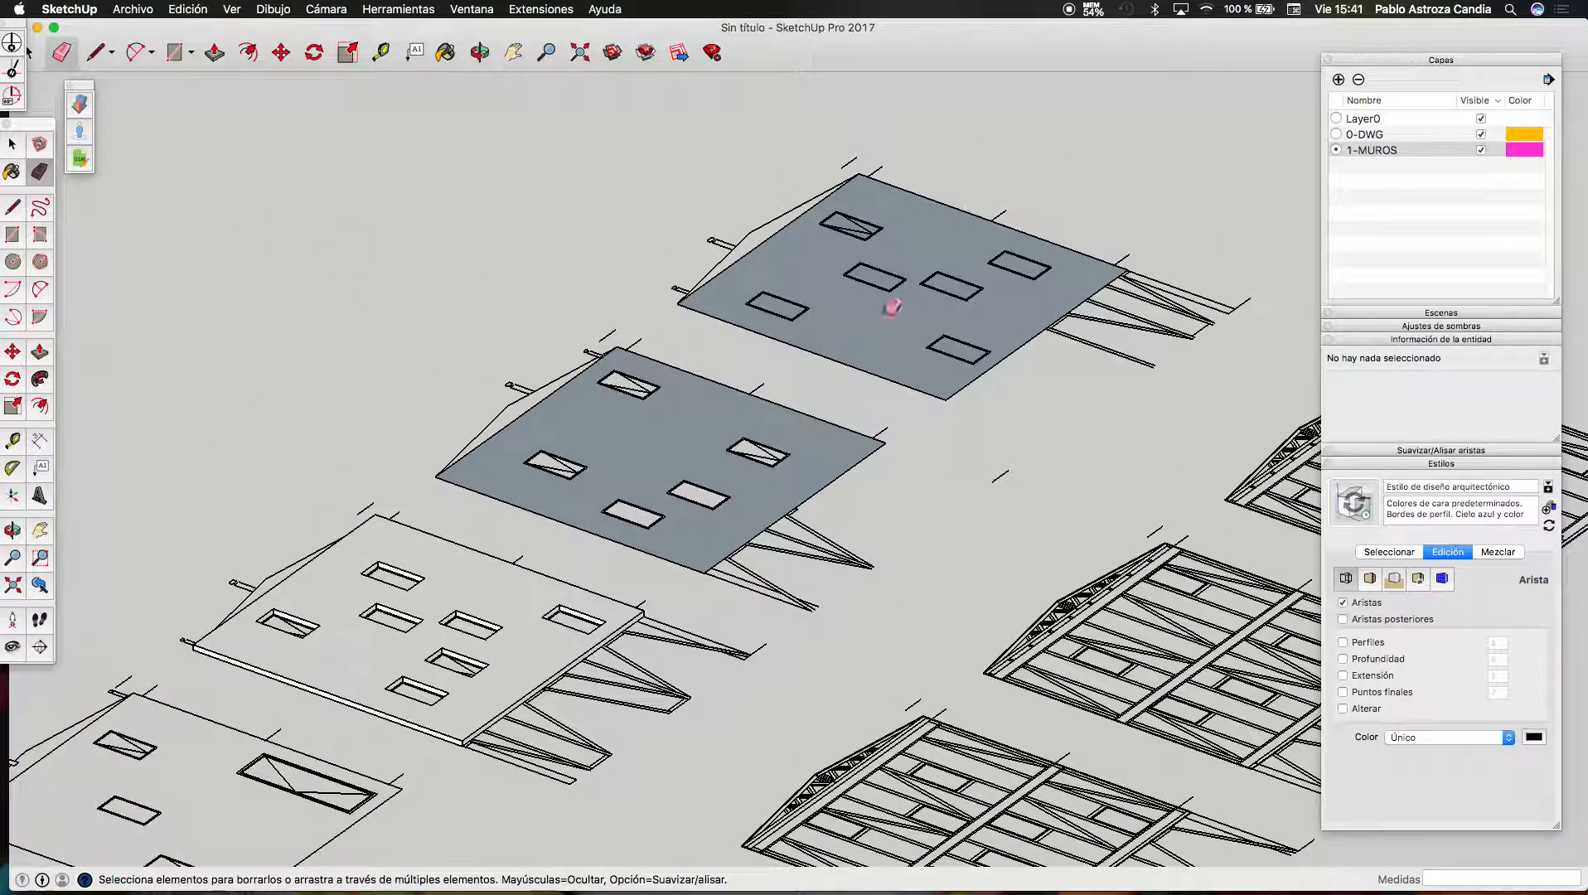
pyautogui.press('r')
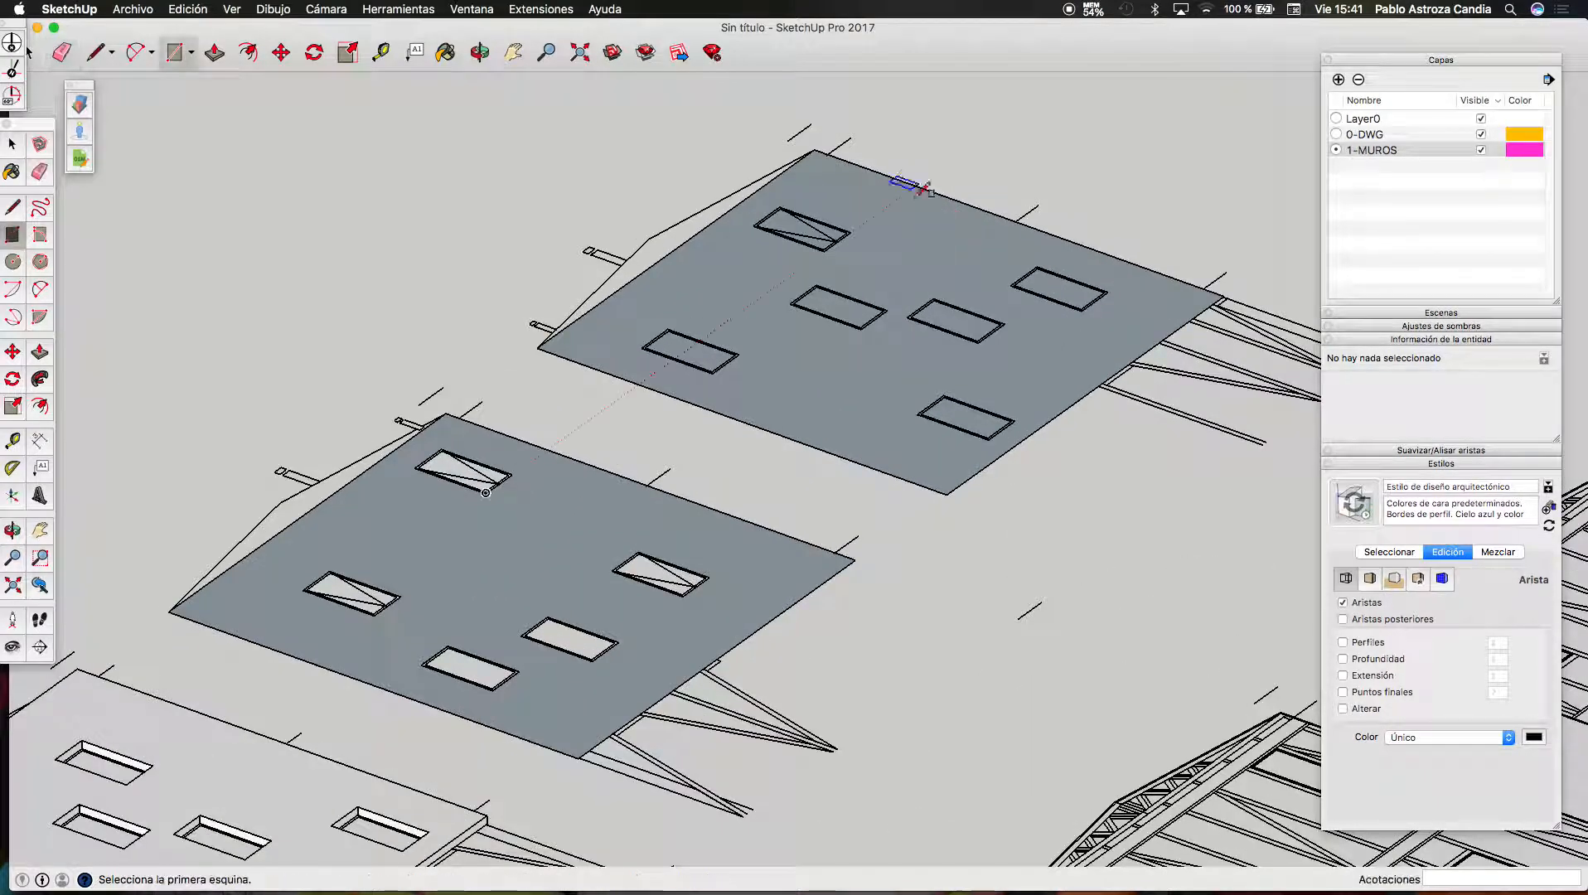
pyautogui.scroll(5, 828, 158)
pyautogui.click(785, 157)
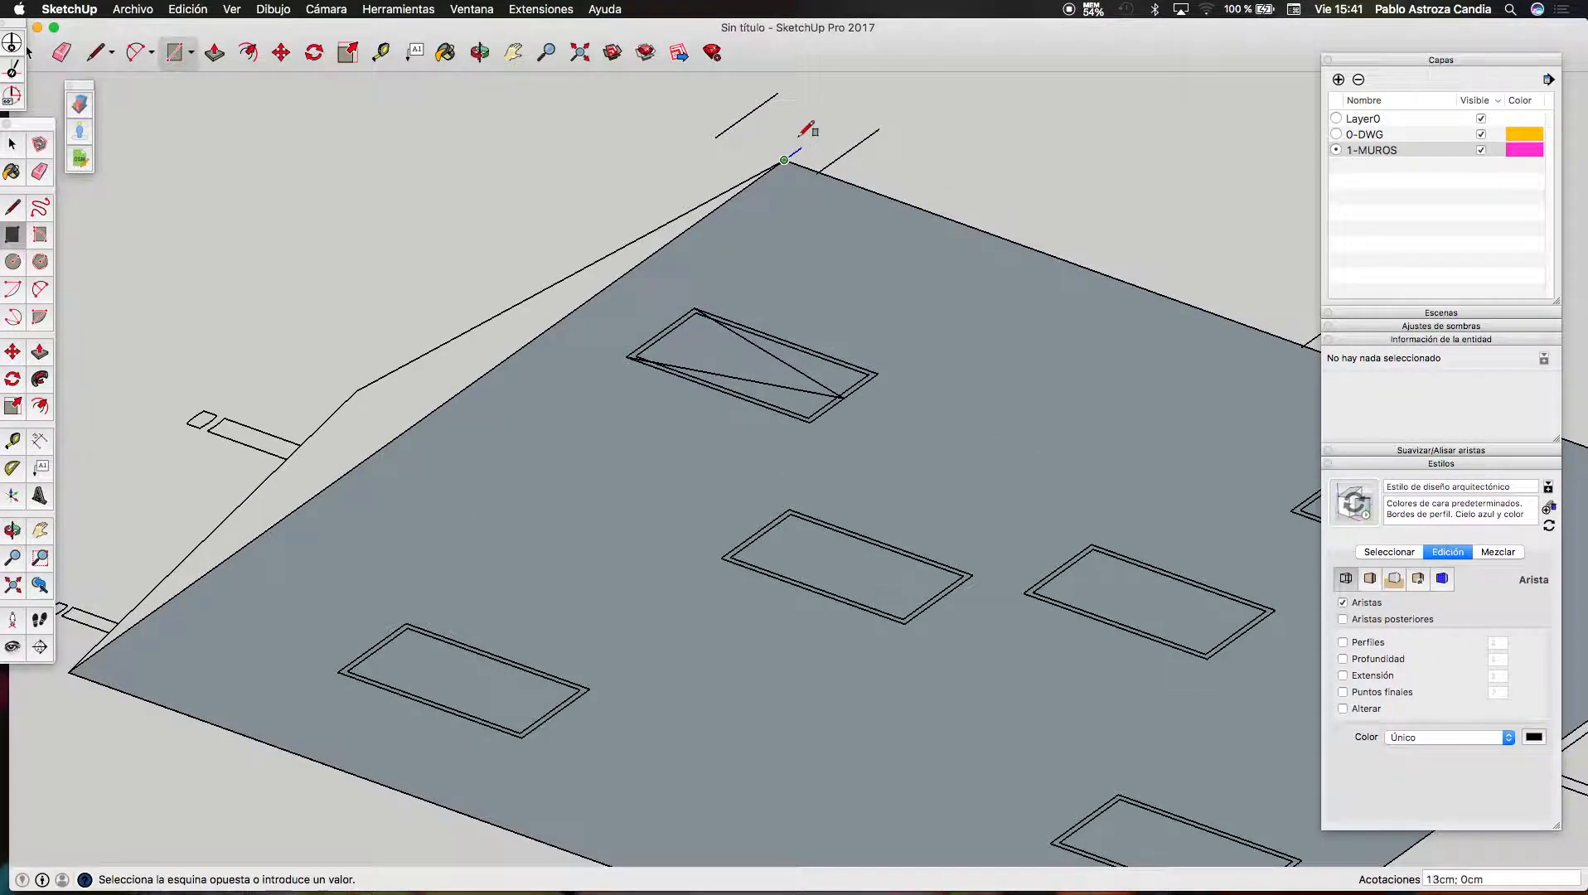
pyautogui.scroll(-4, 811, 123)
pyautogui.press('Escape')
# Trace the diagonal-marked window and the neighbouring central window on the six-window elevation with rectangles of 100 by about 53 cm
pyautogui.scroll(2, 802, 184)
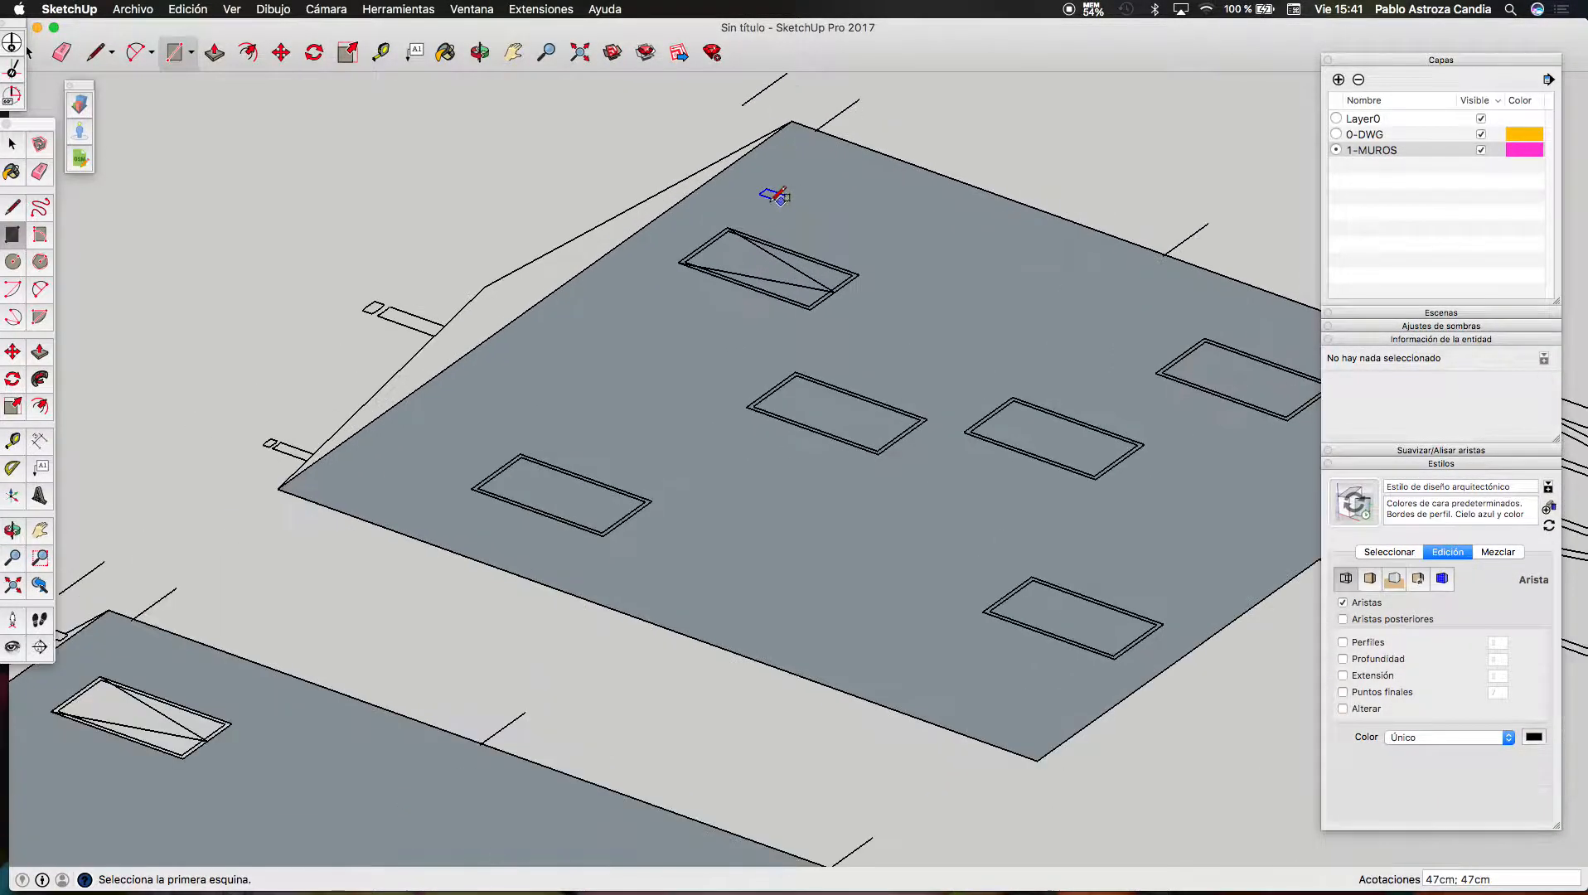
pyautogui.click(727, 226)
pyautogui.click(811, 309)
pyautogui.click(795, 372)
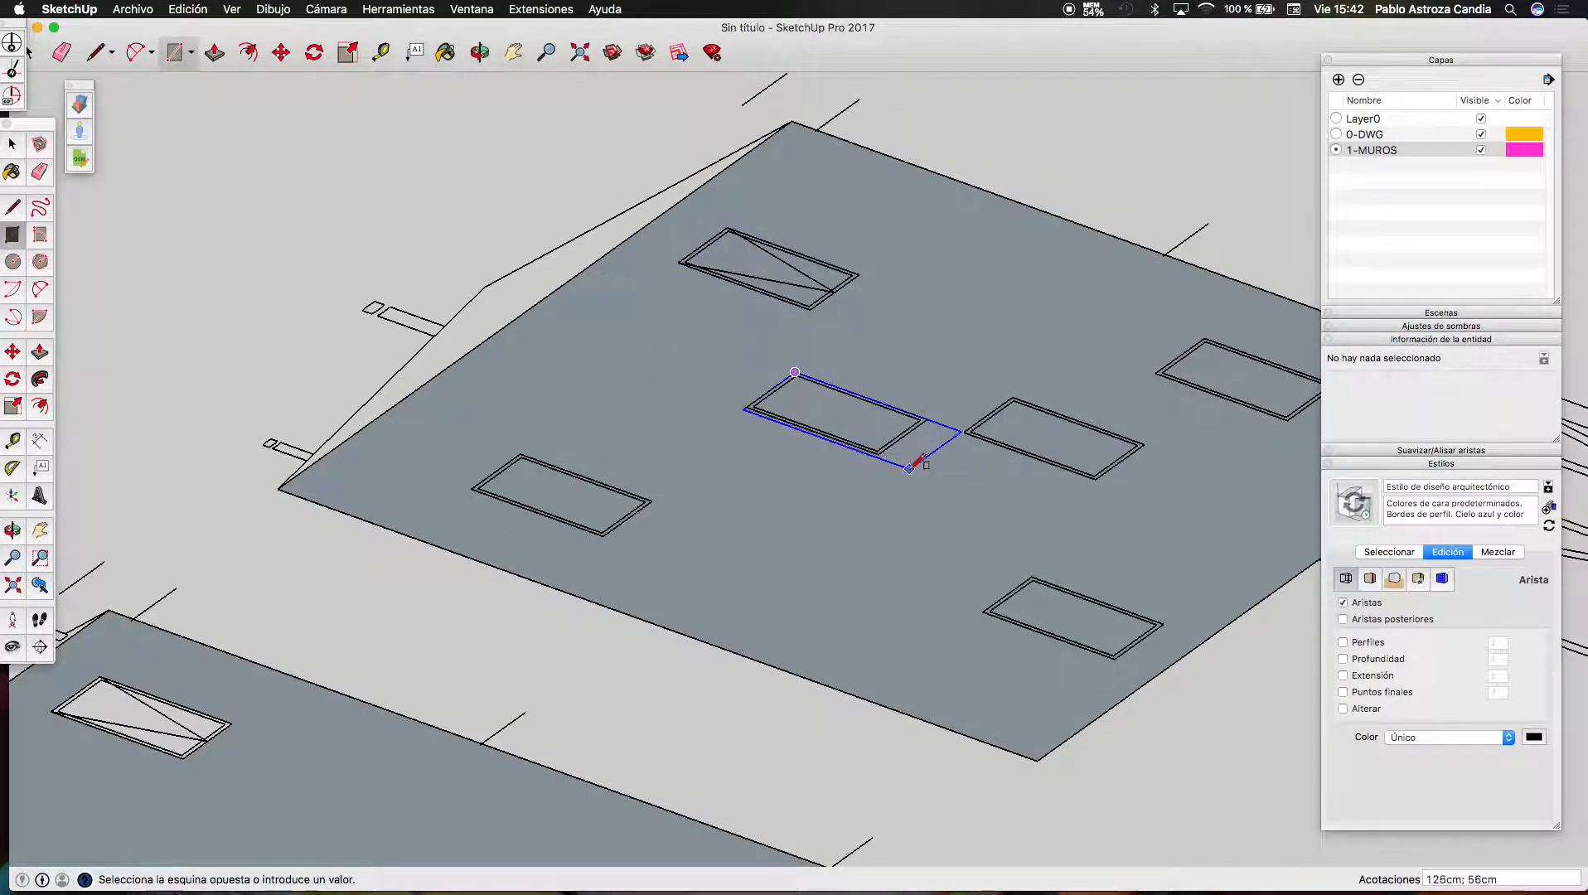
pyautogui.click(892, 447)
pyautogui.scroll(-3, 894, 441)
pyautogui.scroll(2, 983, 451)
pyautogui.scroll(2, 986, 454)
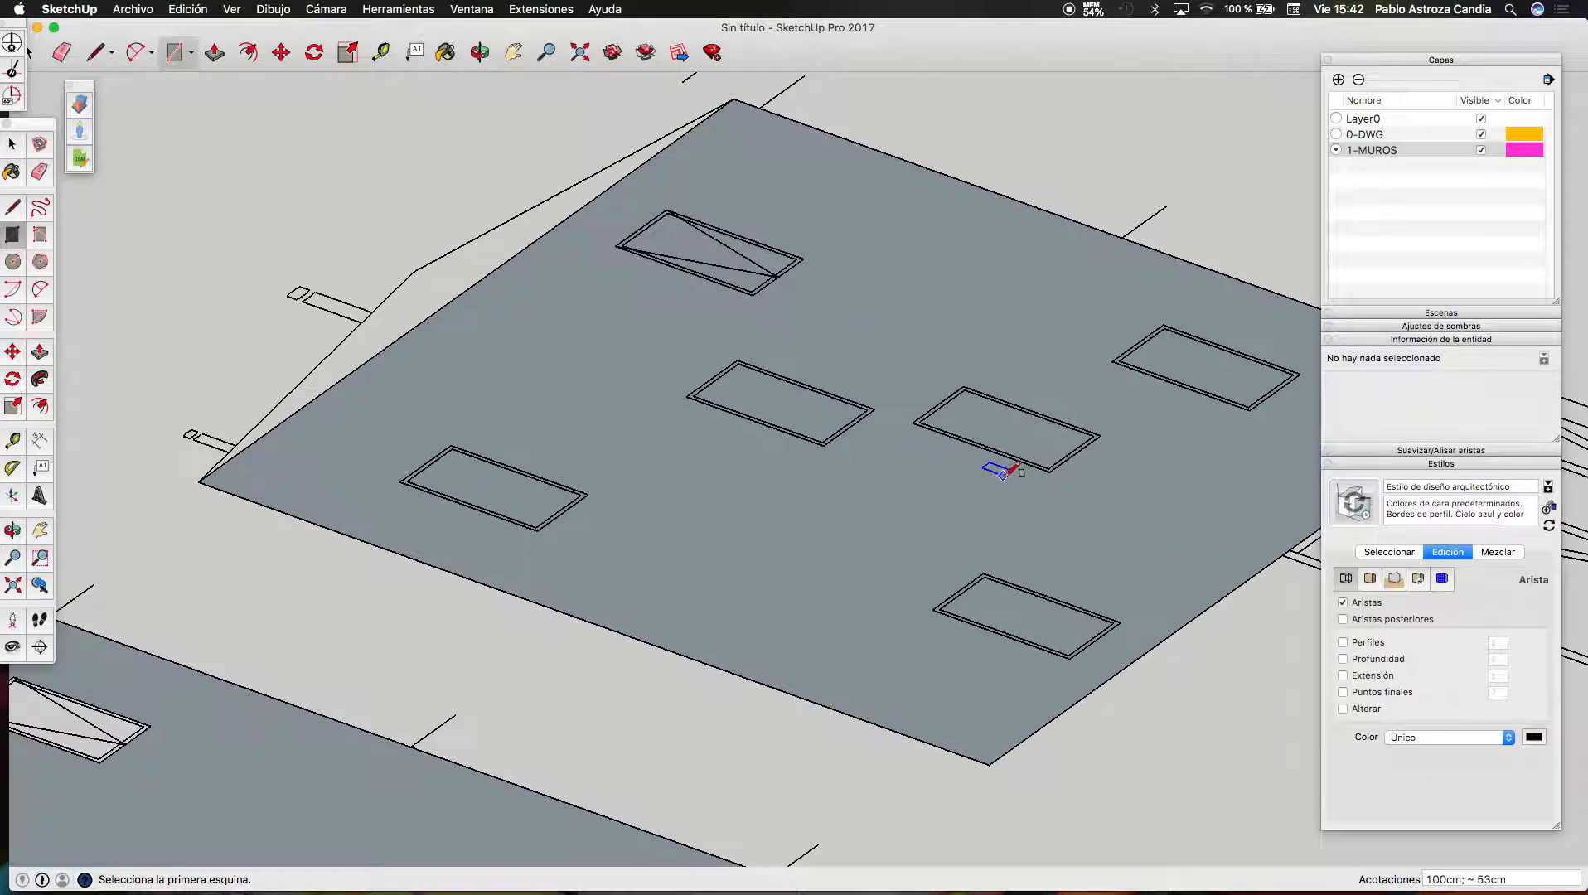
pyautogui.press('space')
pyautogui.click(1010, 450)
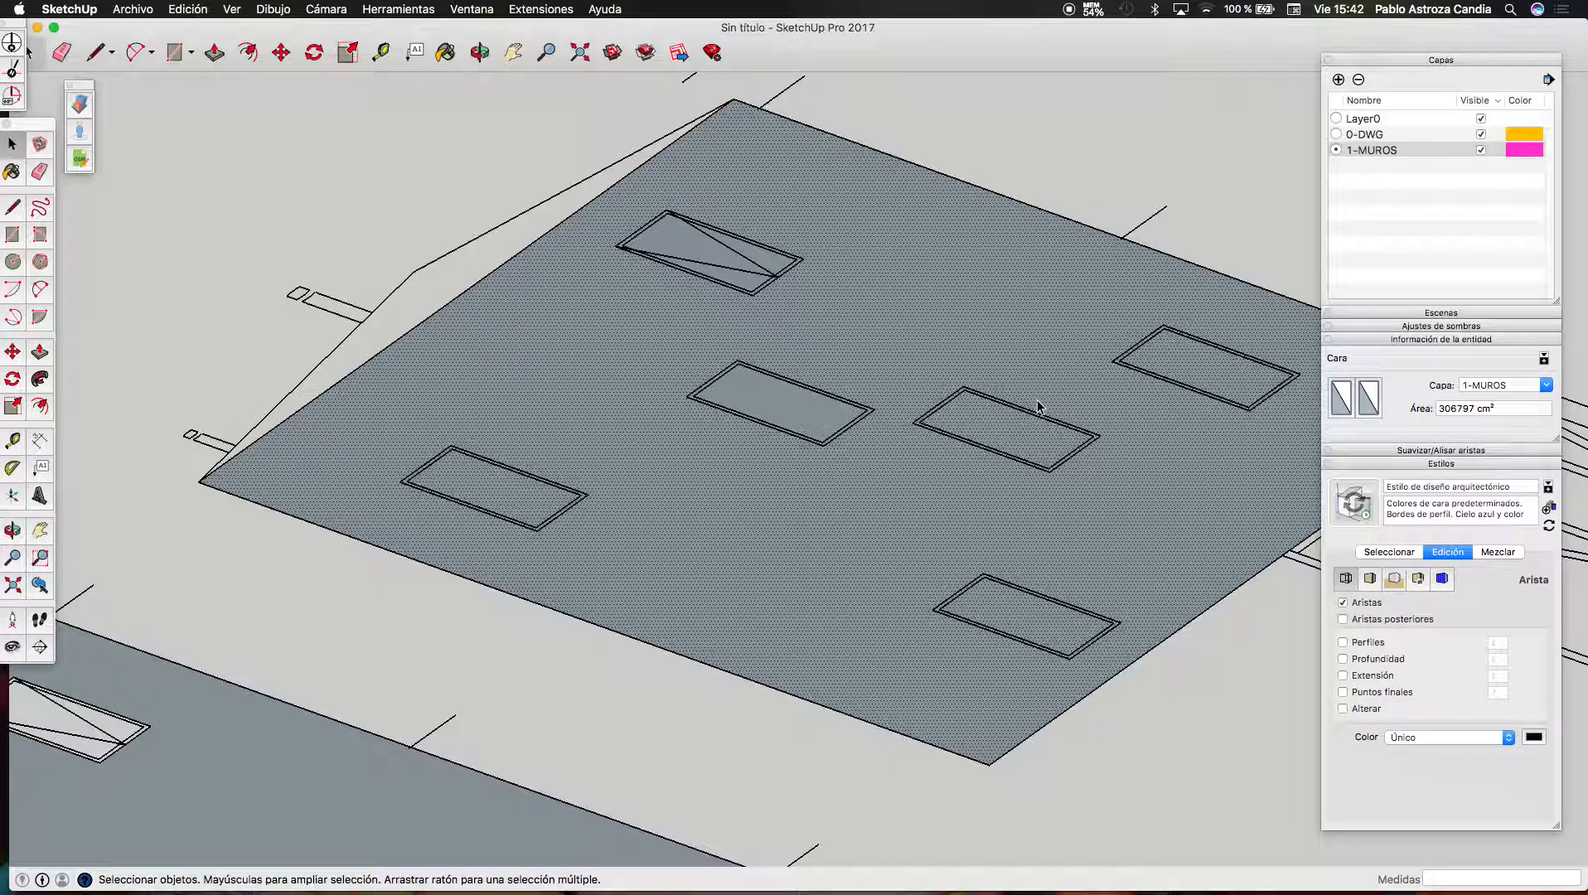
# Trace the second central window and the single window beyond it on the six-window elevation with rectangles of 100 by about 53 cm
pyautogui.press('r')
pyautogui.click(963, 386)
pyautogui.click(1050, 470)
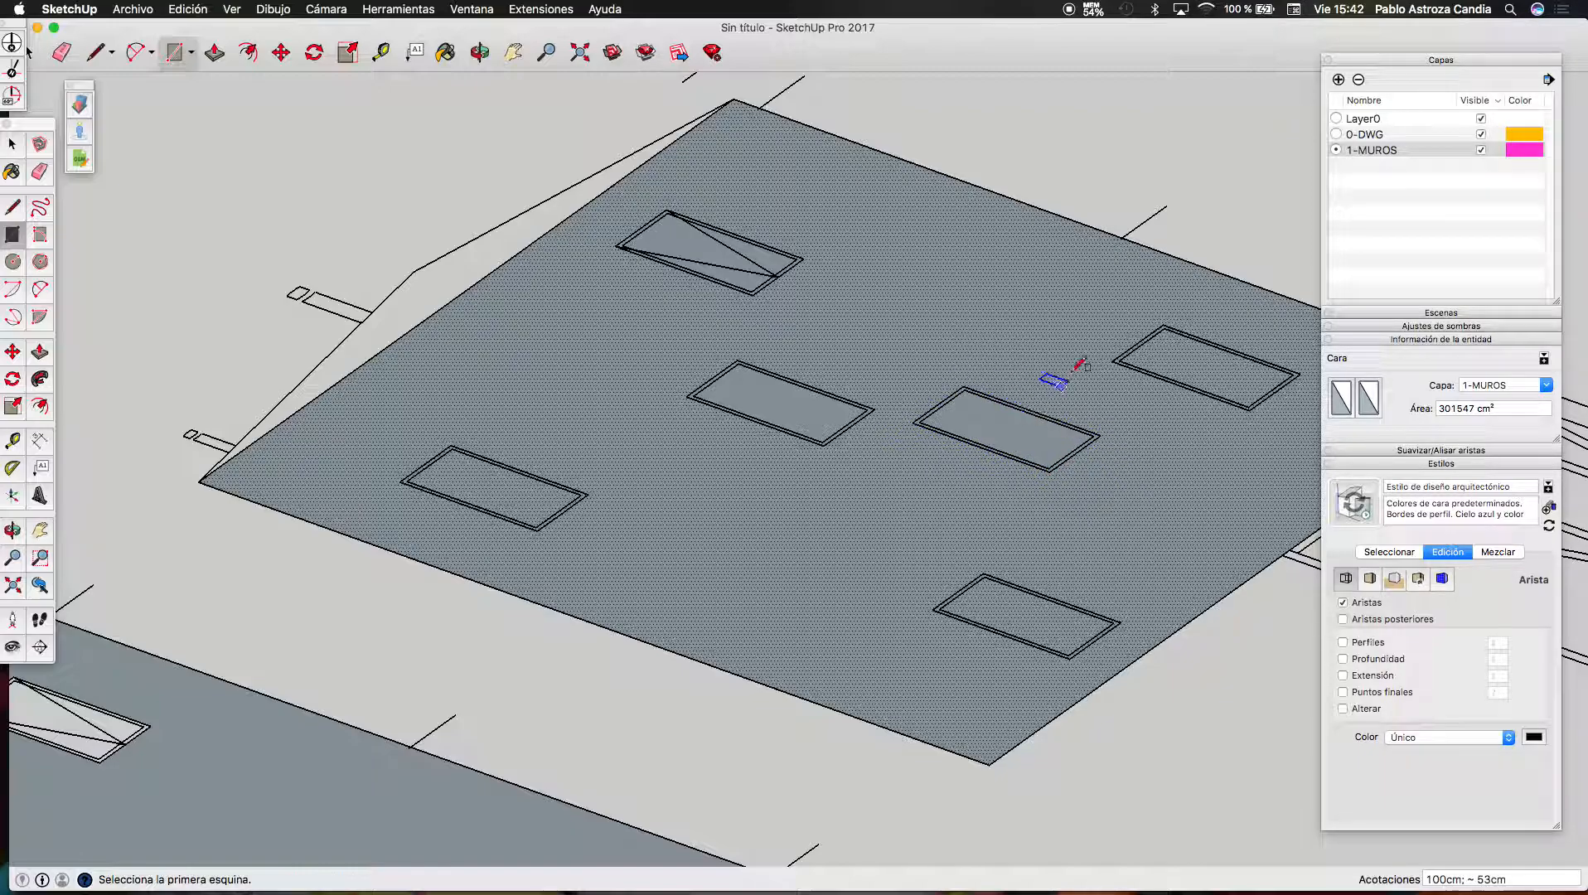
pyautogui.click(1164, 324)
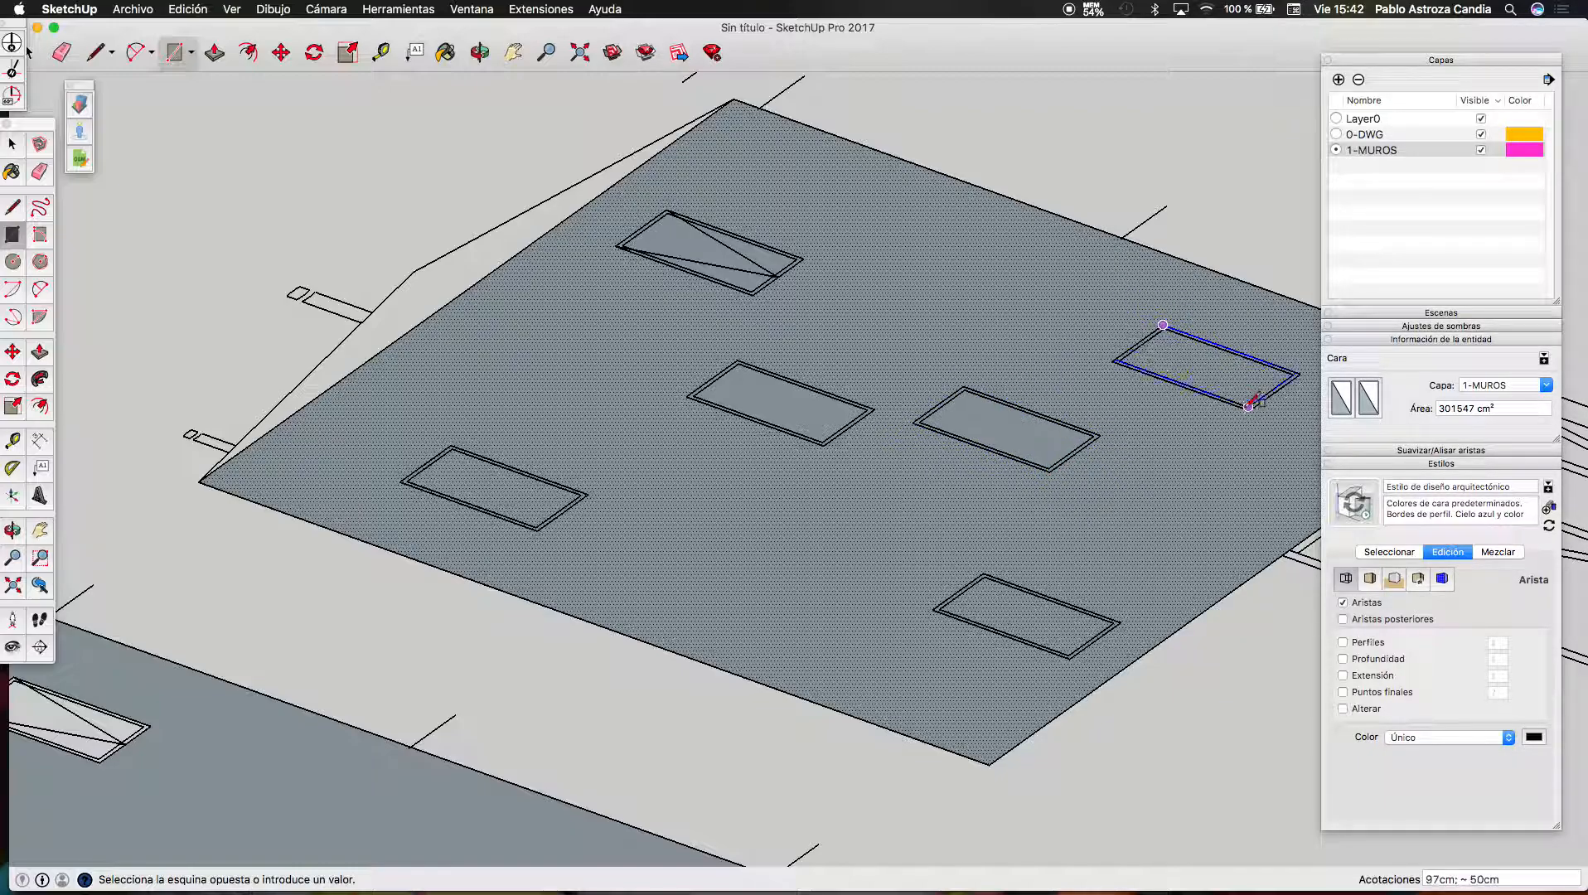
pyautogui.click(1250, 409)
# Trace the two remaining windows, near opposite corners of the six-window elevation's long front edge, with rectangles of 100 by about 53 cm
pyautogui.scroll(-3, 744, 442)
pyautogui.scroll(3, 779, 371)
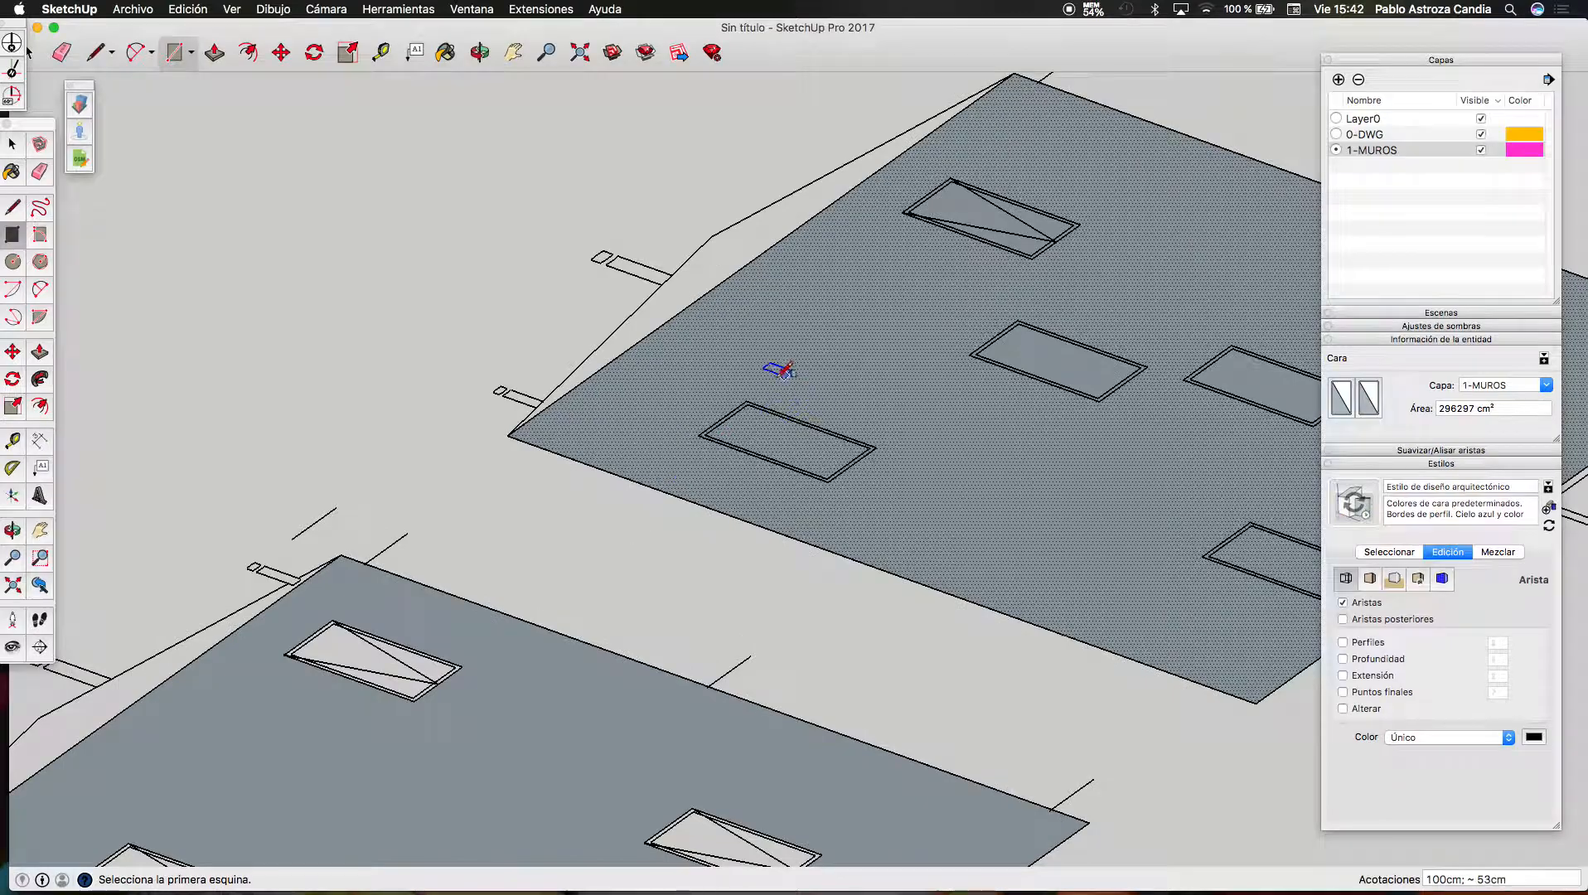
pyautogui.click(746, 402)
pyautogui.click(828, 480)
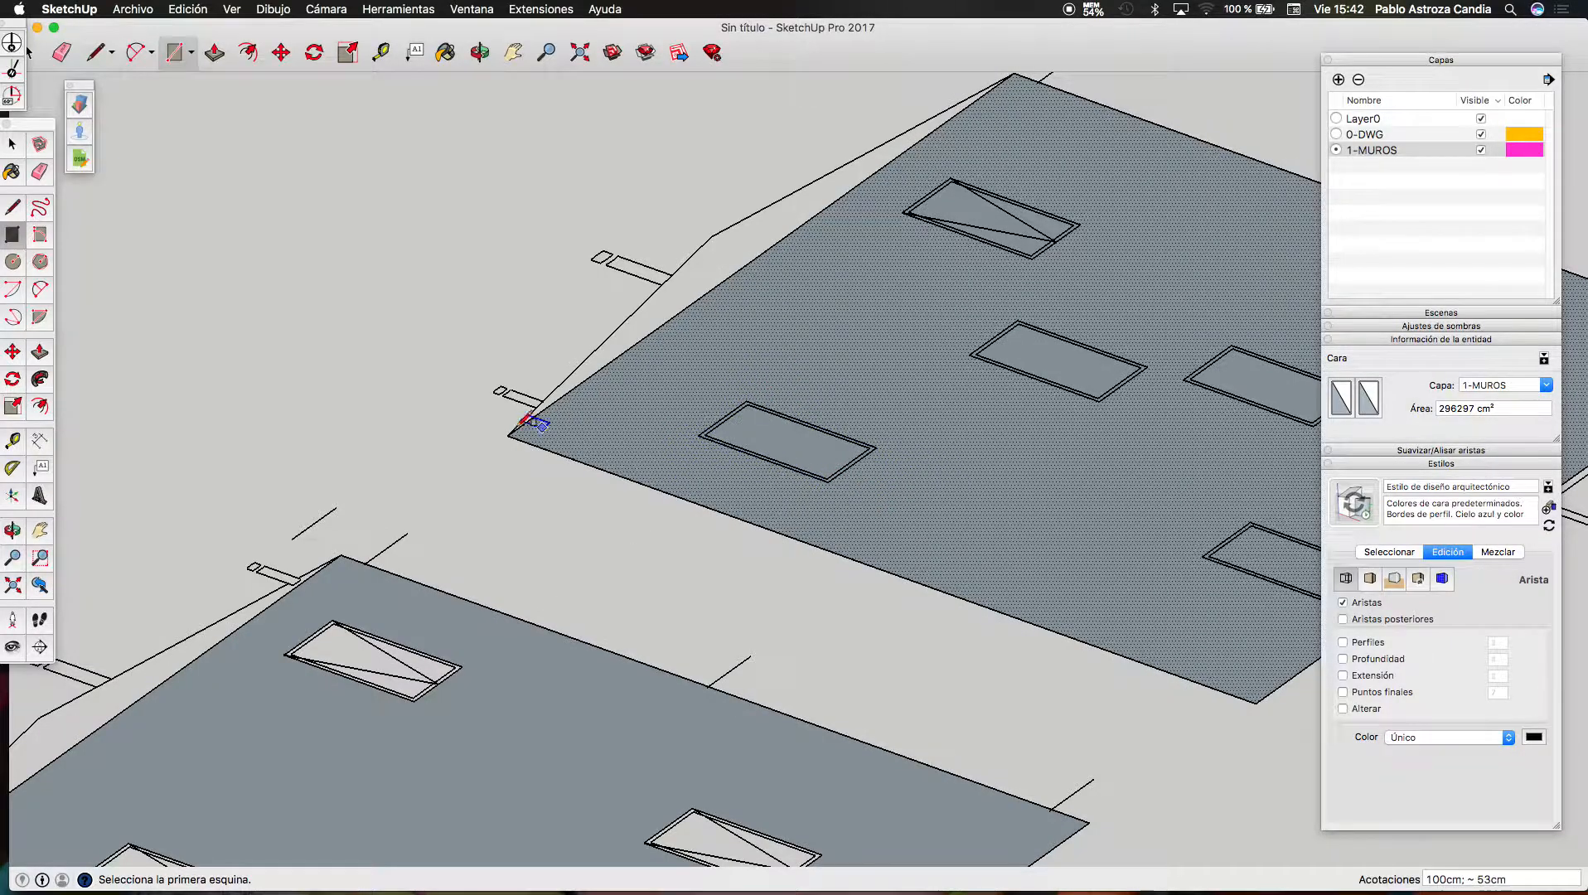
pyautogui.scroll(-3, 655, 439)
pyautogui.scroll(3, 953, 557)
pyautogui.click(982, 437)
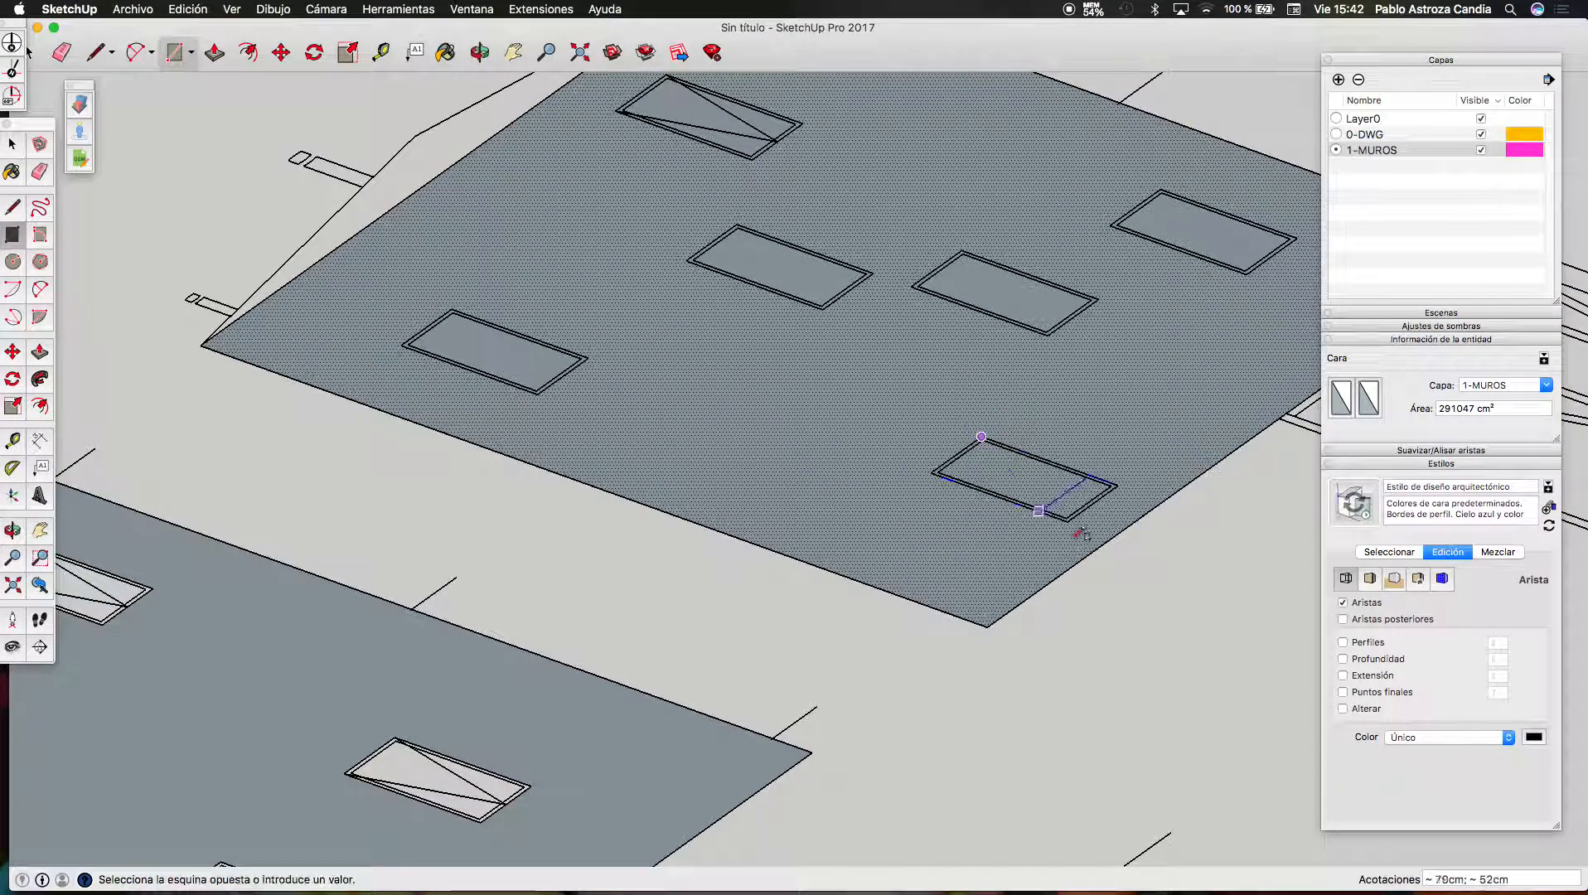
pyautogui.click(1069, 521)
pyautogui.scroll(-3, 862, 532)
# Delete the faces inside the front corner window, the second central window and the single window beyond it on the six-window wall
pyautogui.press('space')
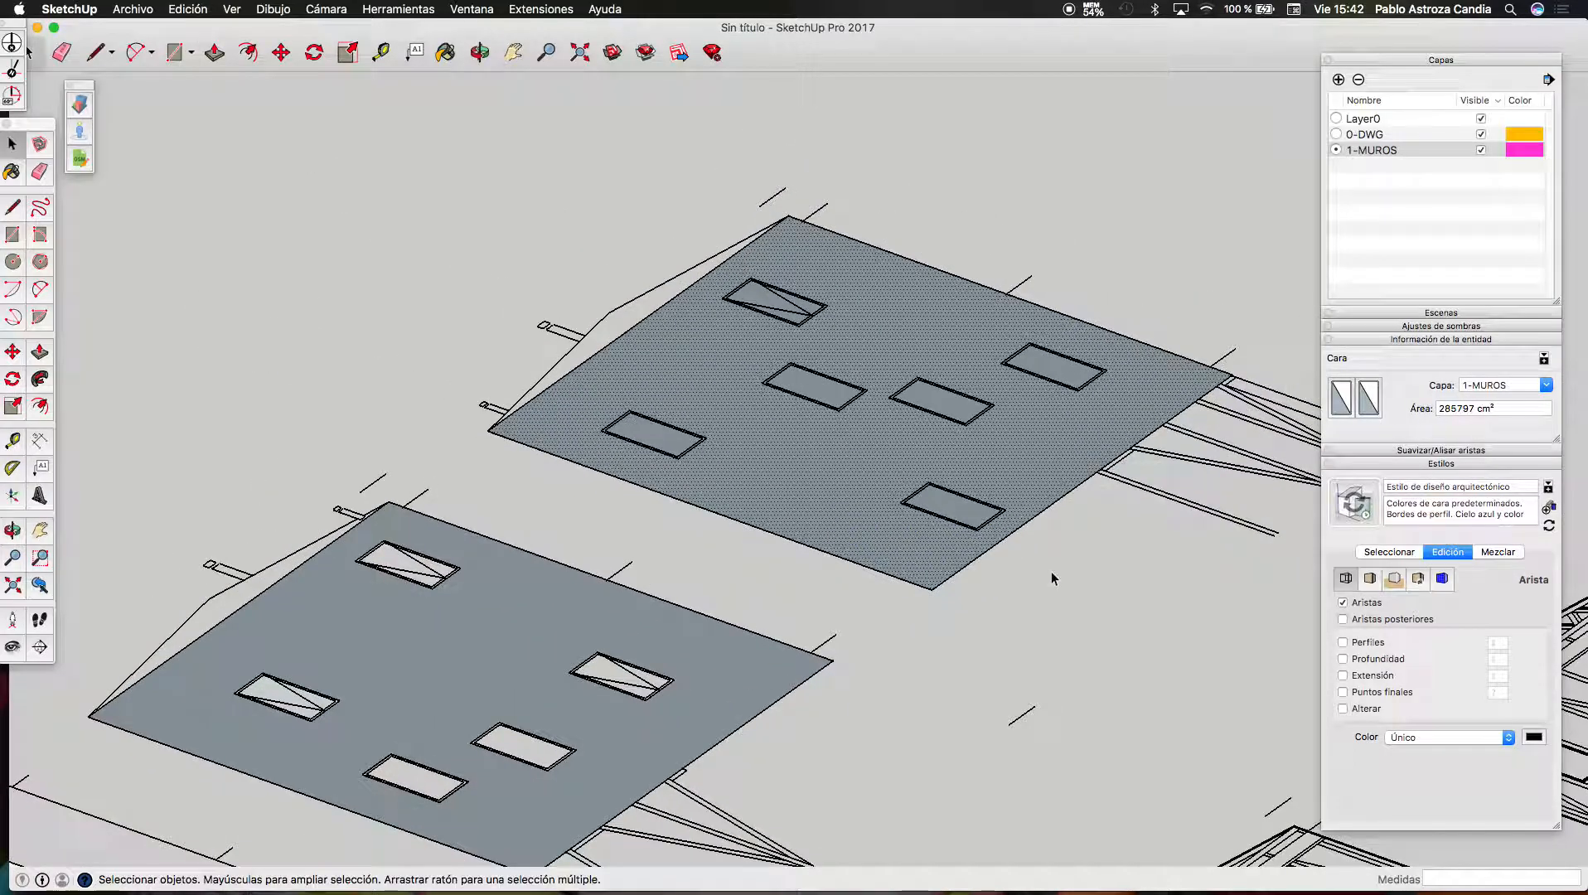
pyautogui.click(1049, 572)
pyautogui.scroll(3, 929, 492)
pyautogui.press('e')
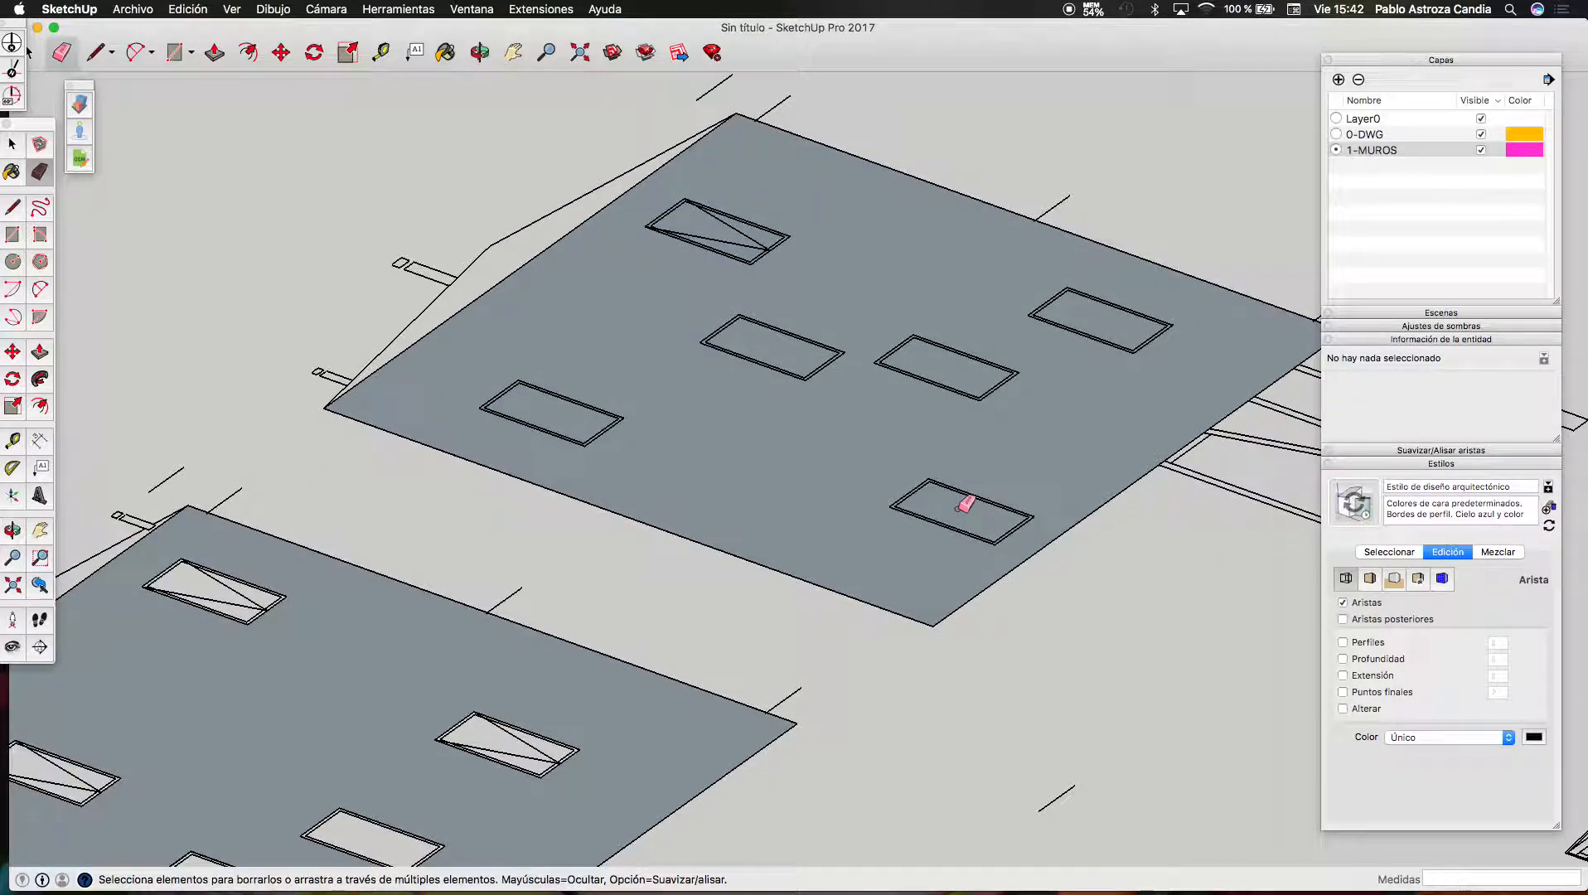
pyautogui.scroll(2, 970, 514)
pyautogui.press('space')
pyautogui.click(961, 511)
pyautogui.press('e')
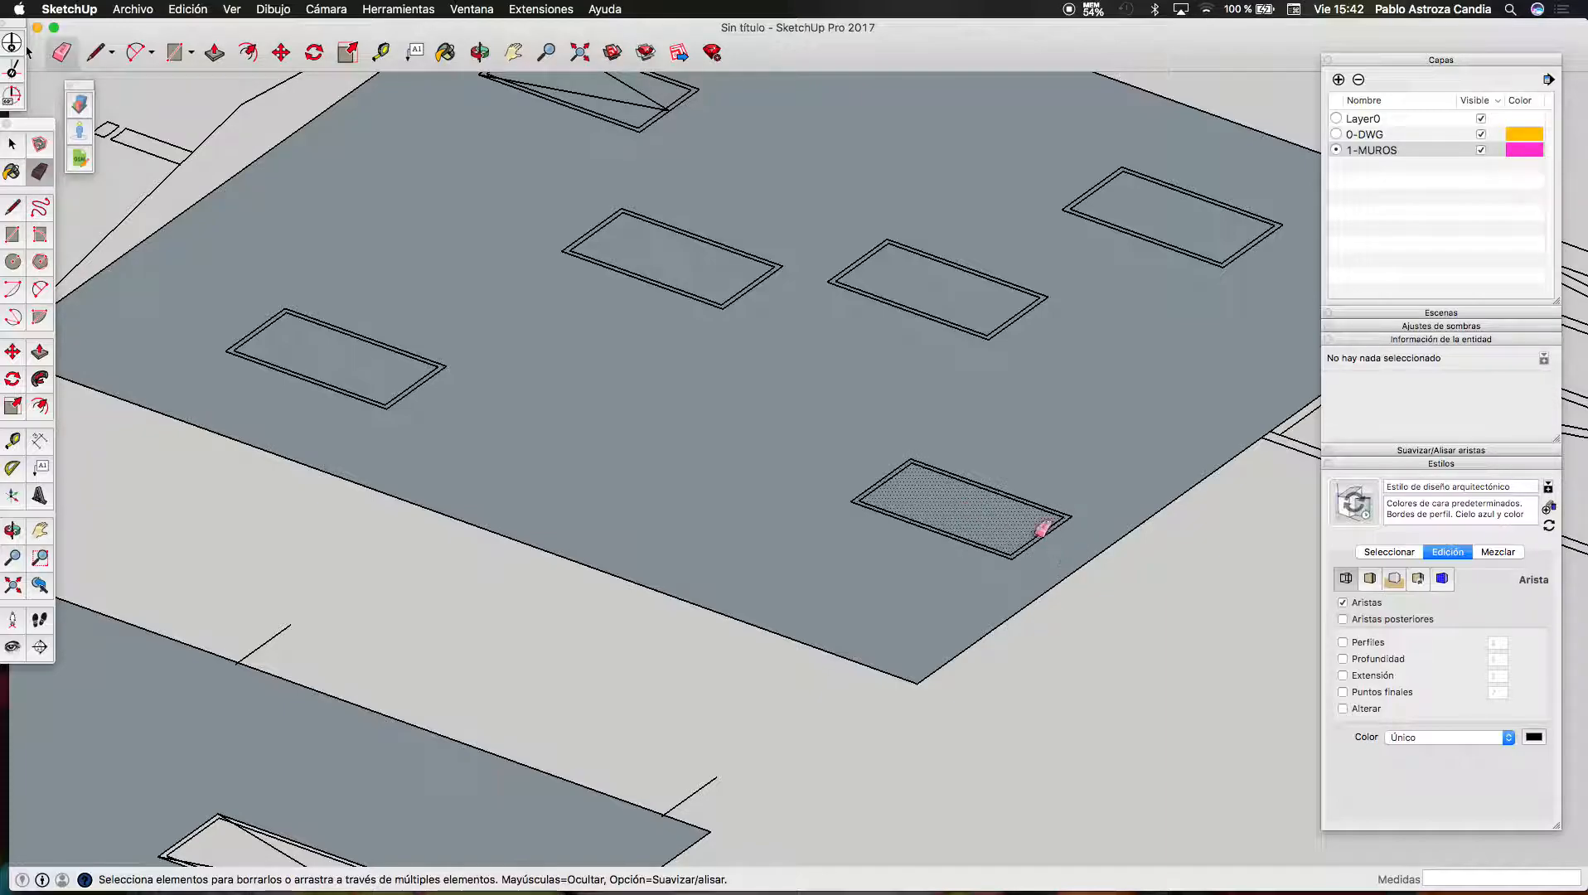
pyautogui.press('space')
pyautogui.click(966, 509)
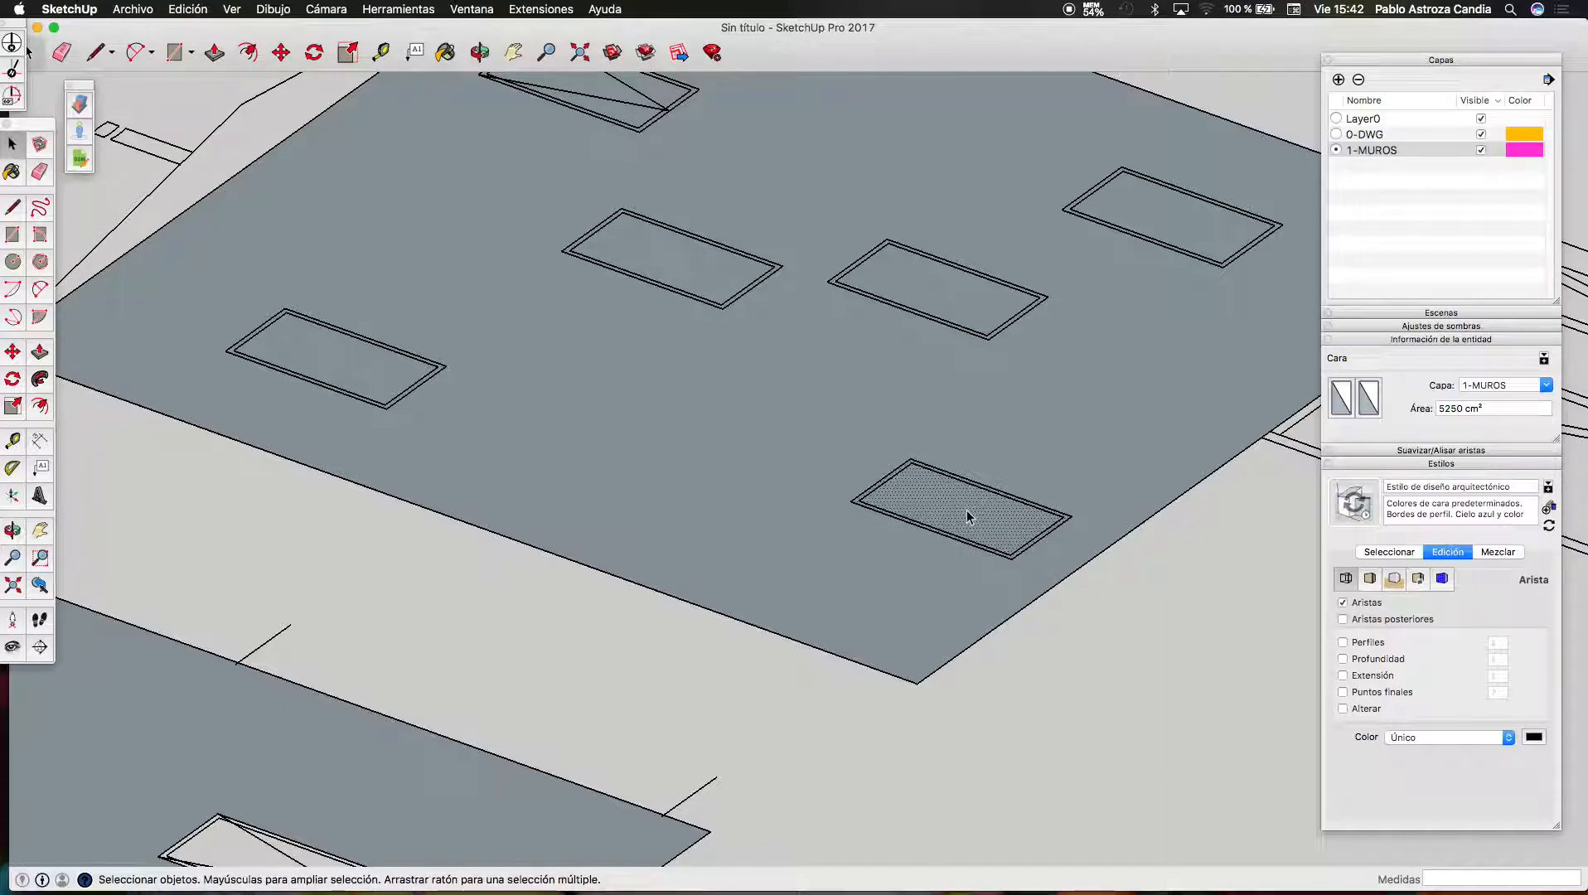
pyautogui.press('Delete')
pyautogui.click(923, 305)
pyautogui.press('Delete')
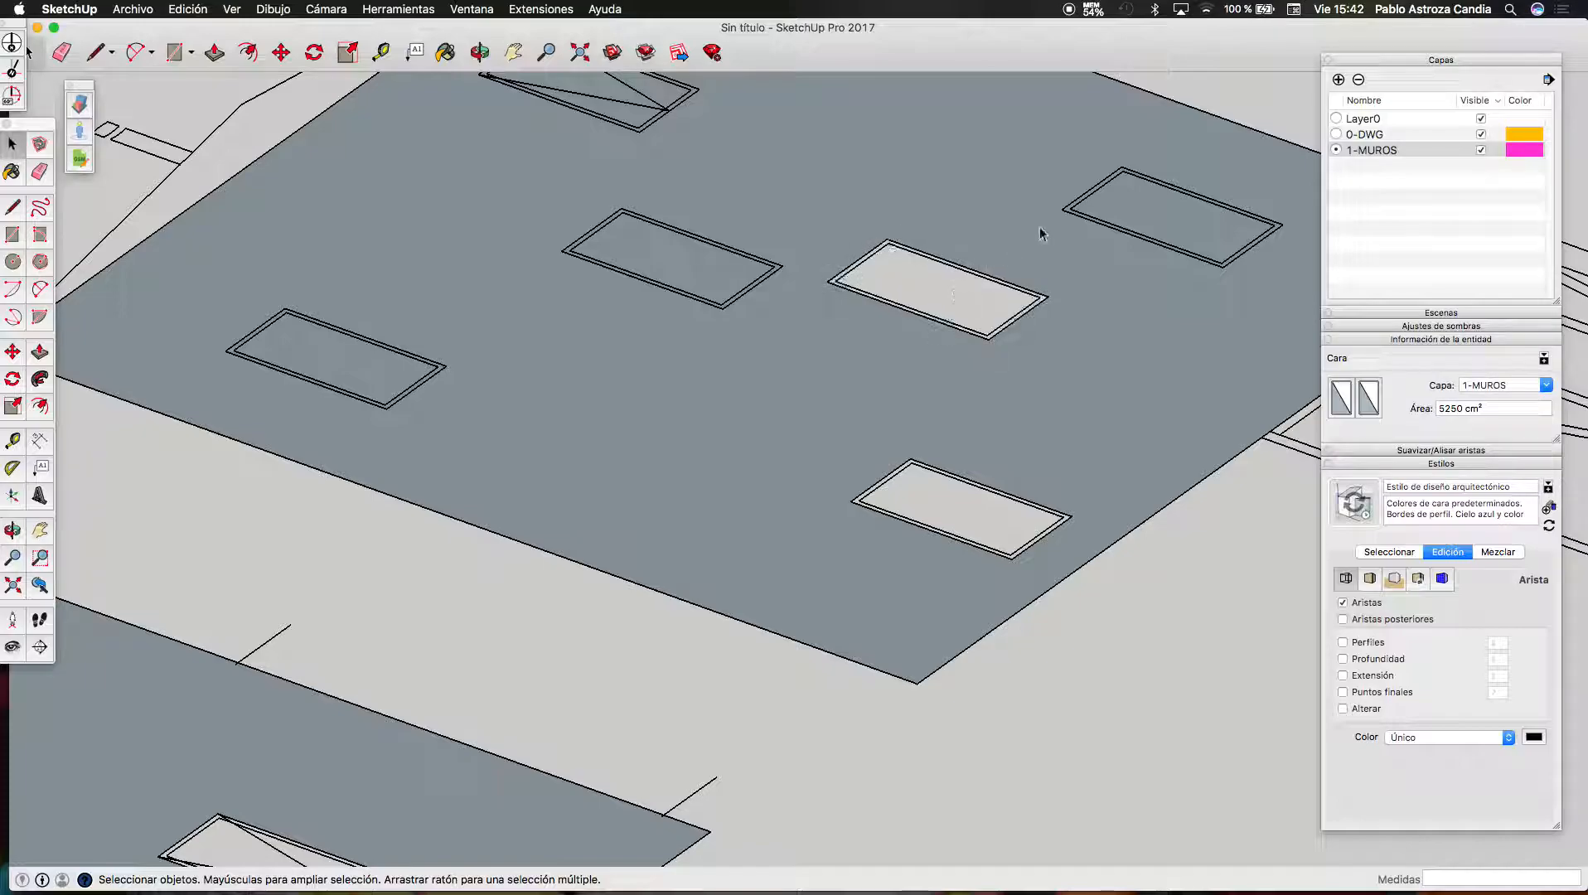
pyautogui.click(1148, 216)
pyautogui.press('Delete')
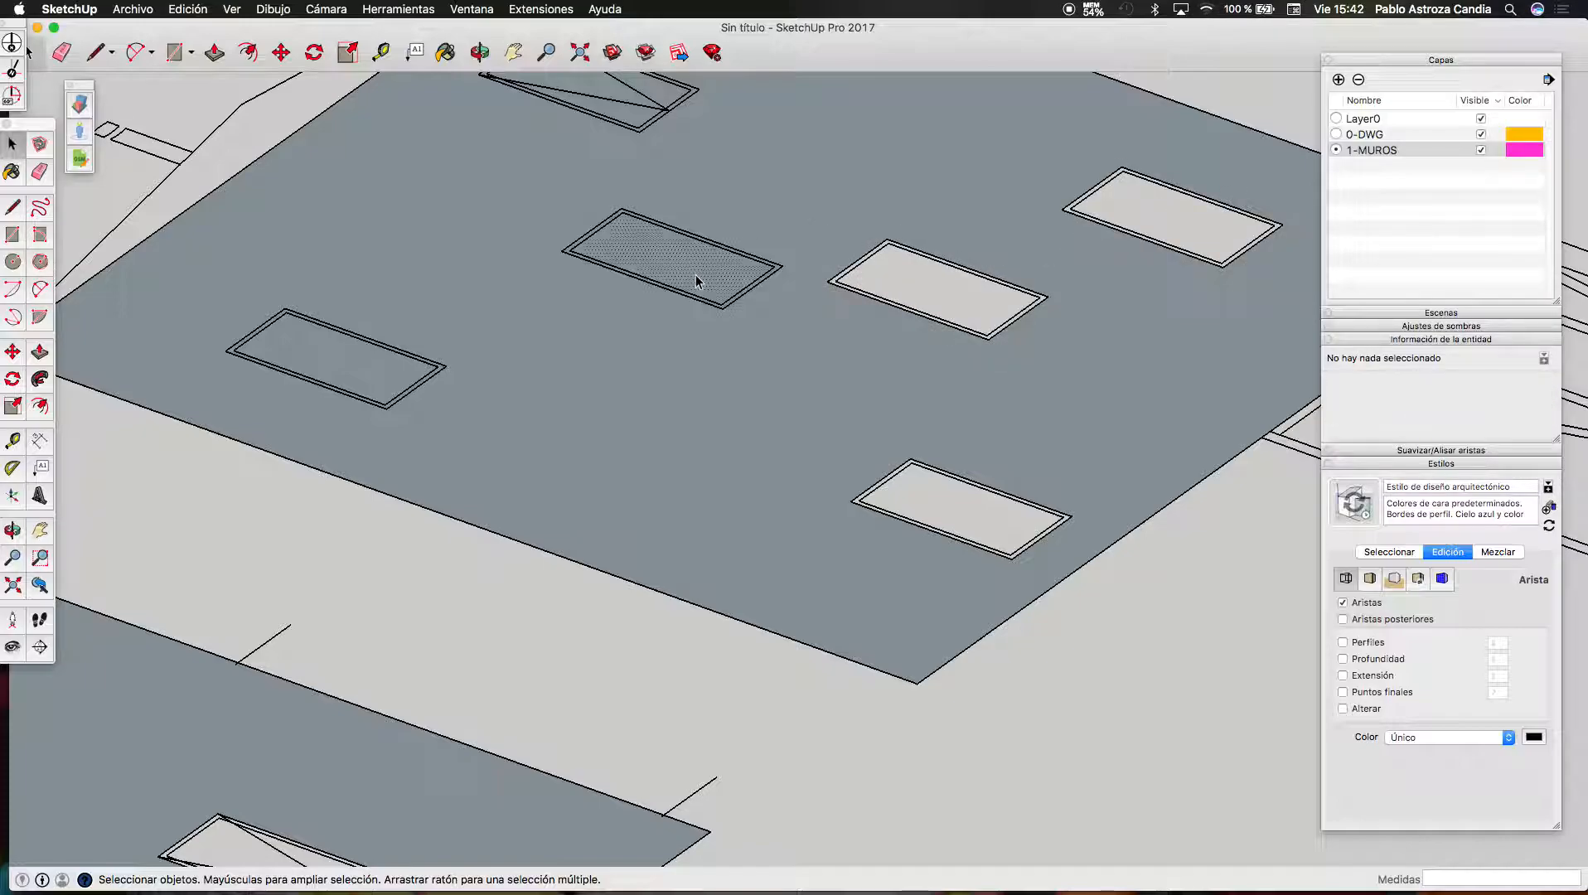
# Delete the faces inside the remaining three window outlines of the six-window wall
pyautogui.click(698, 273)
pyautogui.scroll(-3, 698, 273)
pyautogui.press('Delete')
pyautogui.click(508, 374)
pyautogui.press('Delete')
pyautogui.press('Delete')
pyautogui.scroll(-3, 714, 309)
pyautogui.scroll(-3, 786, 464)
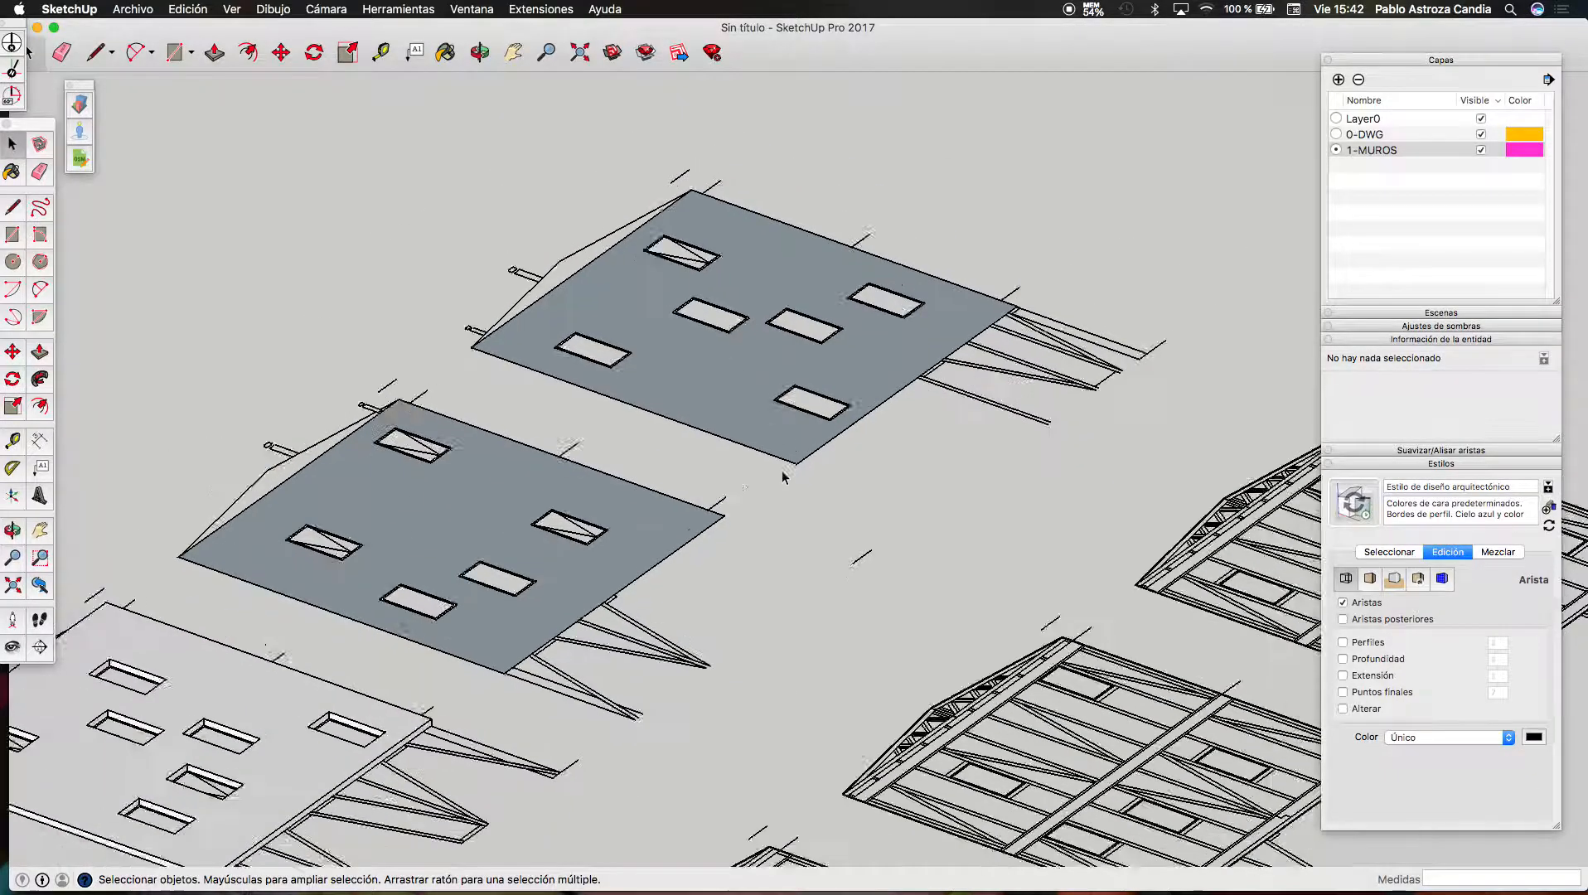
pyautogui.scroll(5, 683, 326)
pyautogui.scroll(-5, 595, 359)
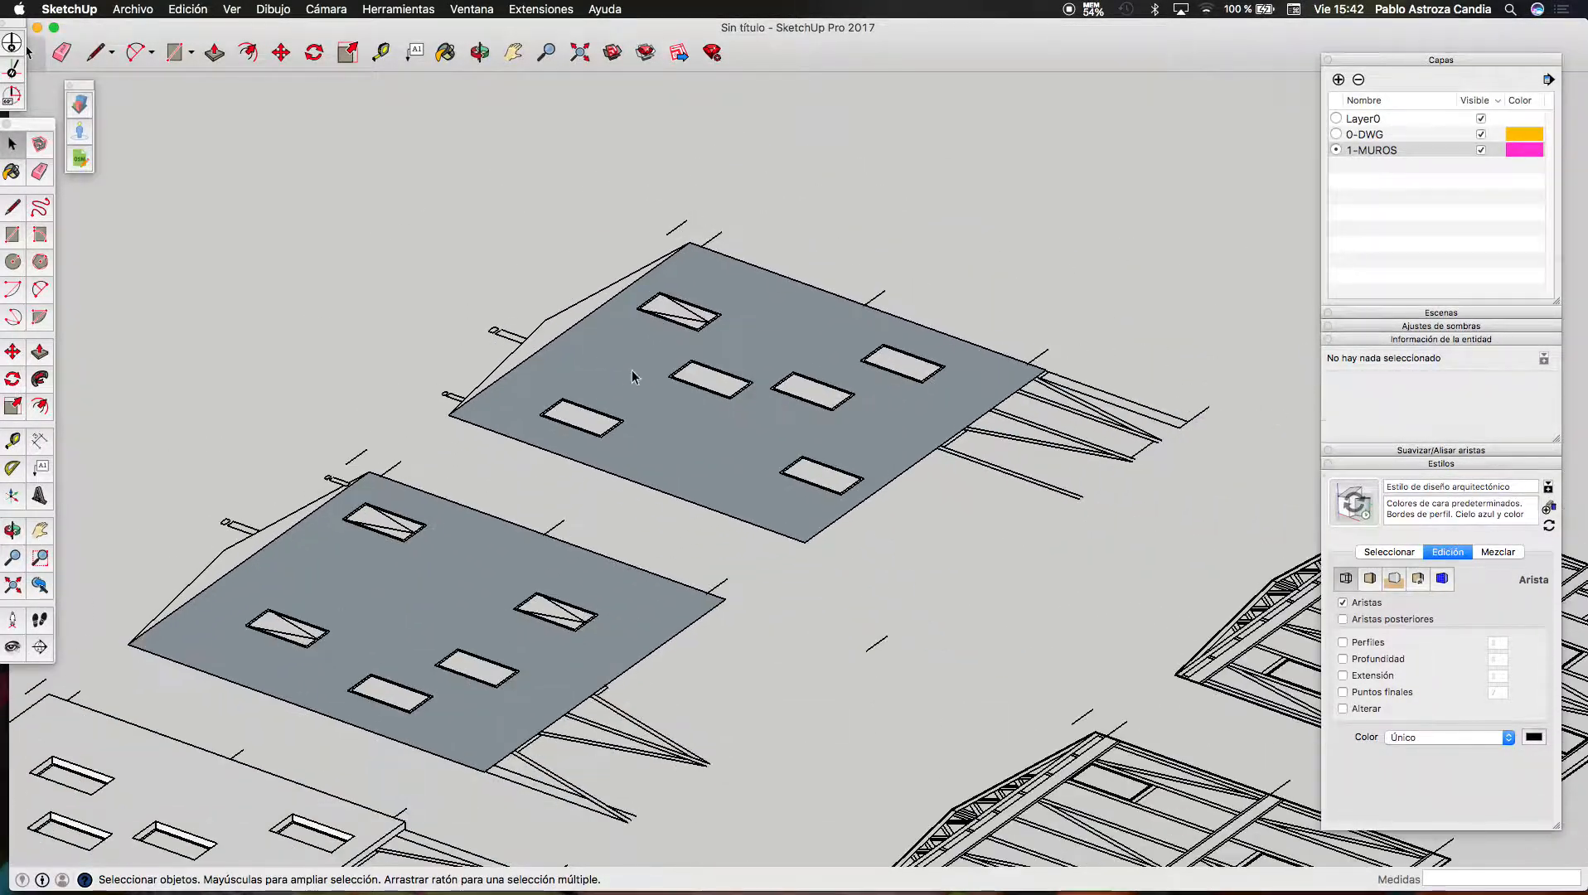
# Extrude the five-window wall face upward with Push/Pull and turn the whole solid into a component
pyautogui.press('p')
pyautogui.click(696, 557)
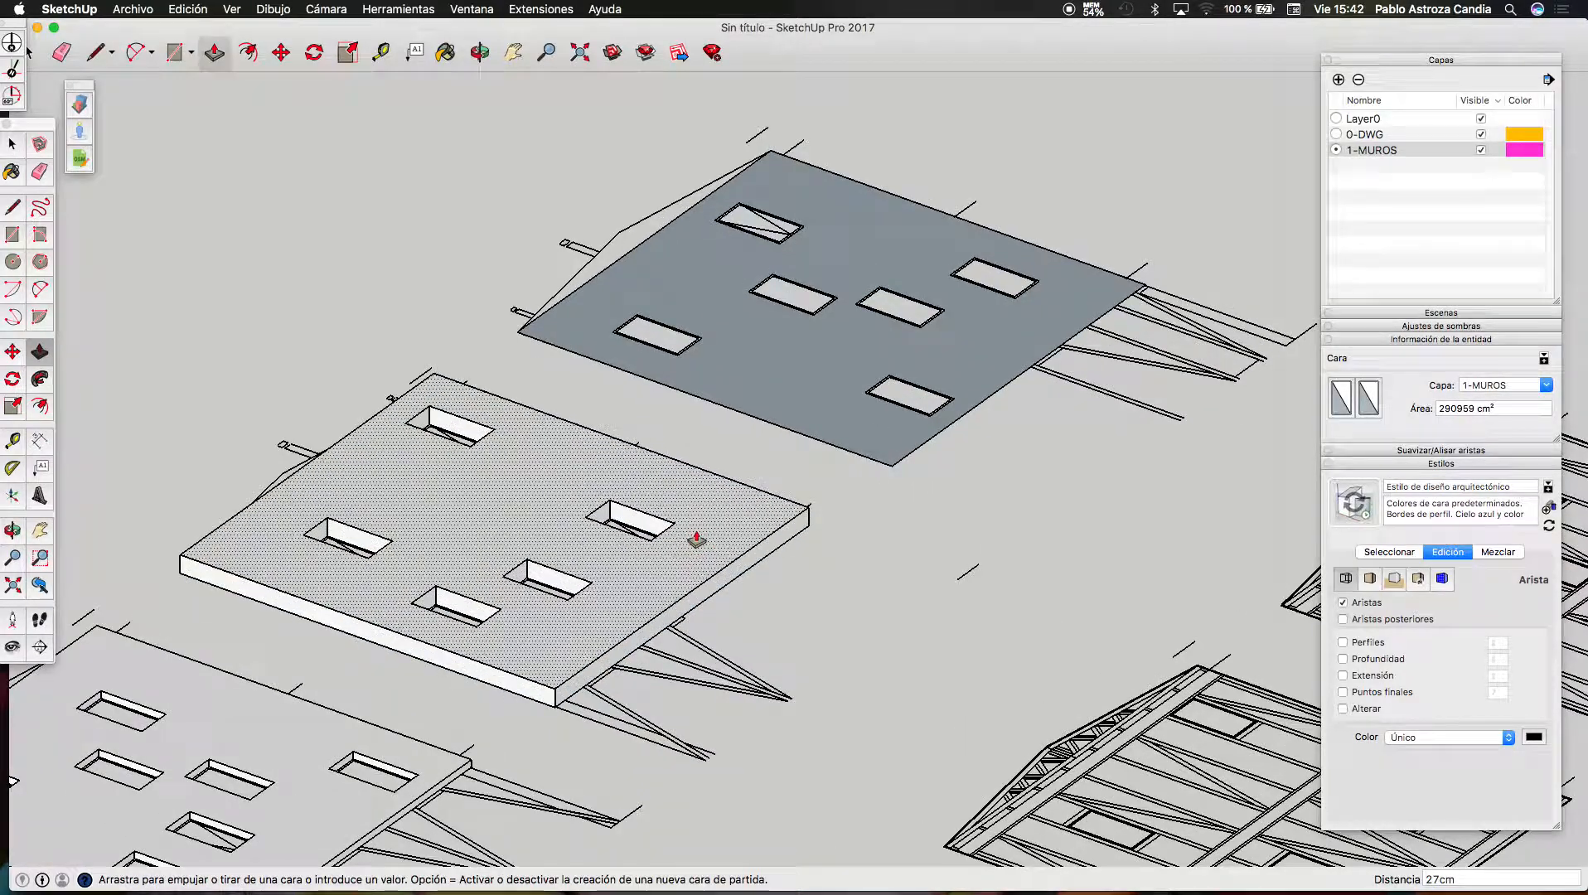
pyautogui.click(695, 543)
pyautogui.press('space')
pyautogui.tripleClick(698, 536)
pyautogui.rightClick(700, 537)
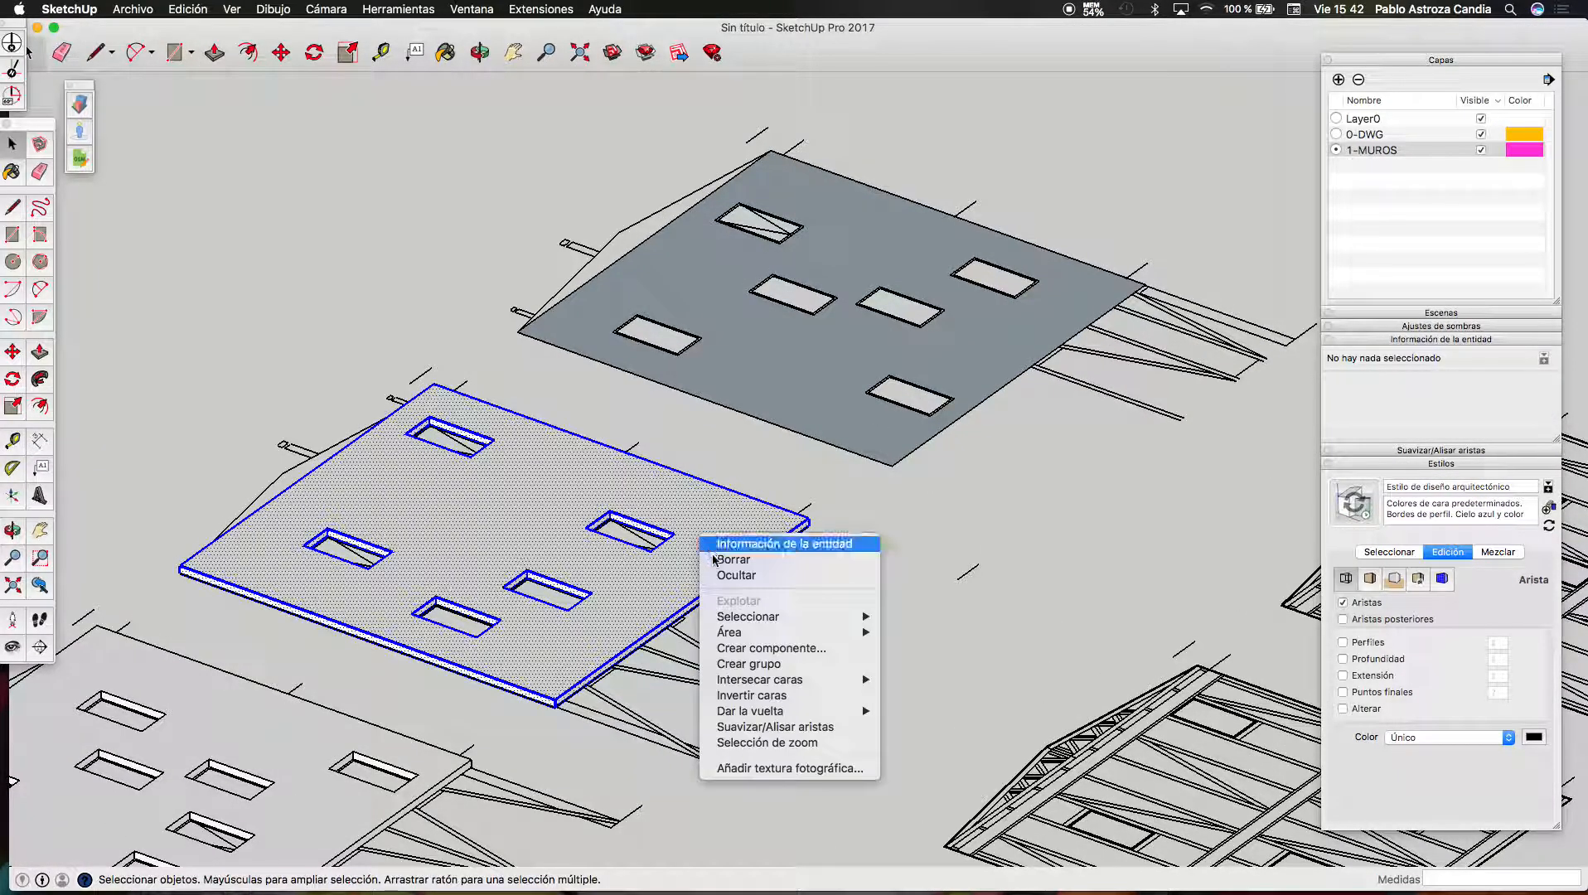
pyautogui.click(761, 651)
pyautogui.click(943, 378)
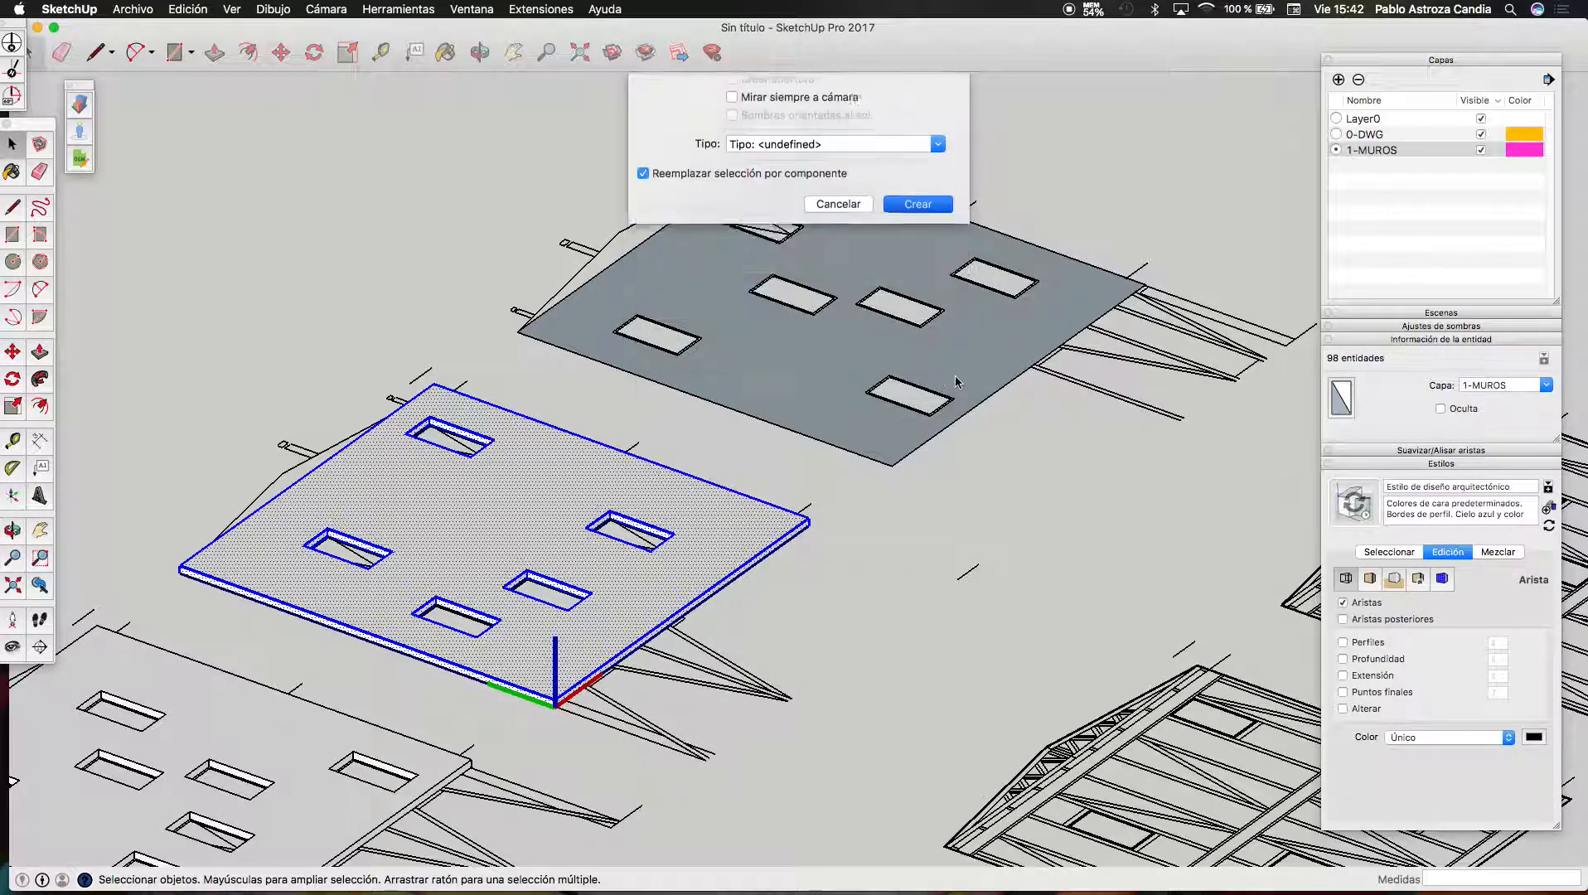
# Make the flat six-window wall face and its edges into a component
pyautogui.doubleClick(966, 364)
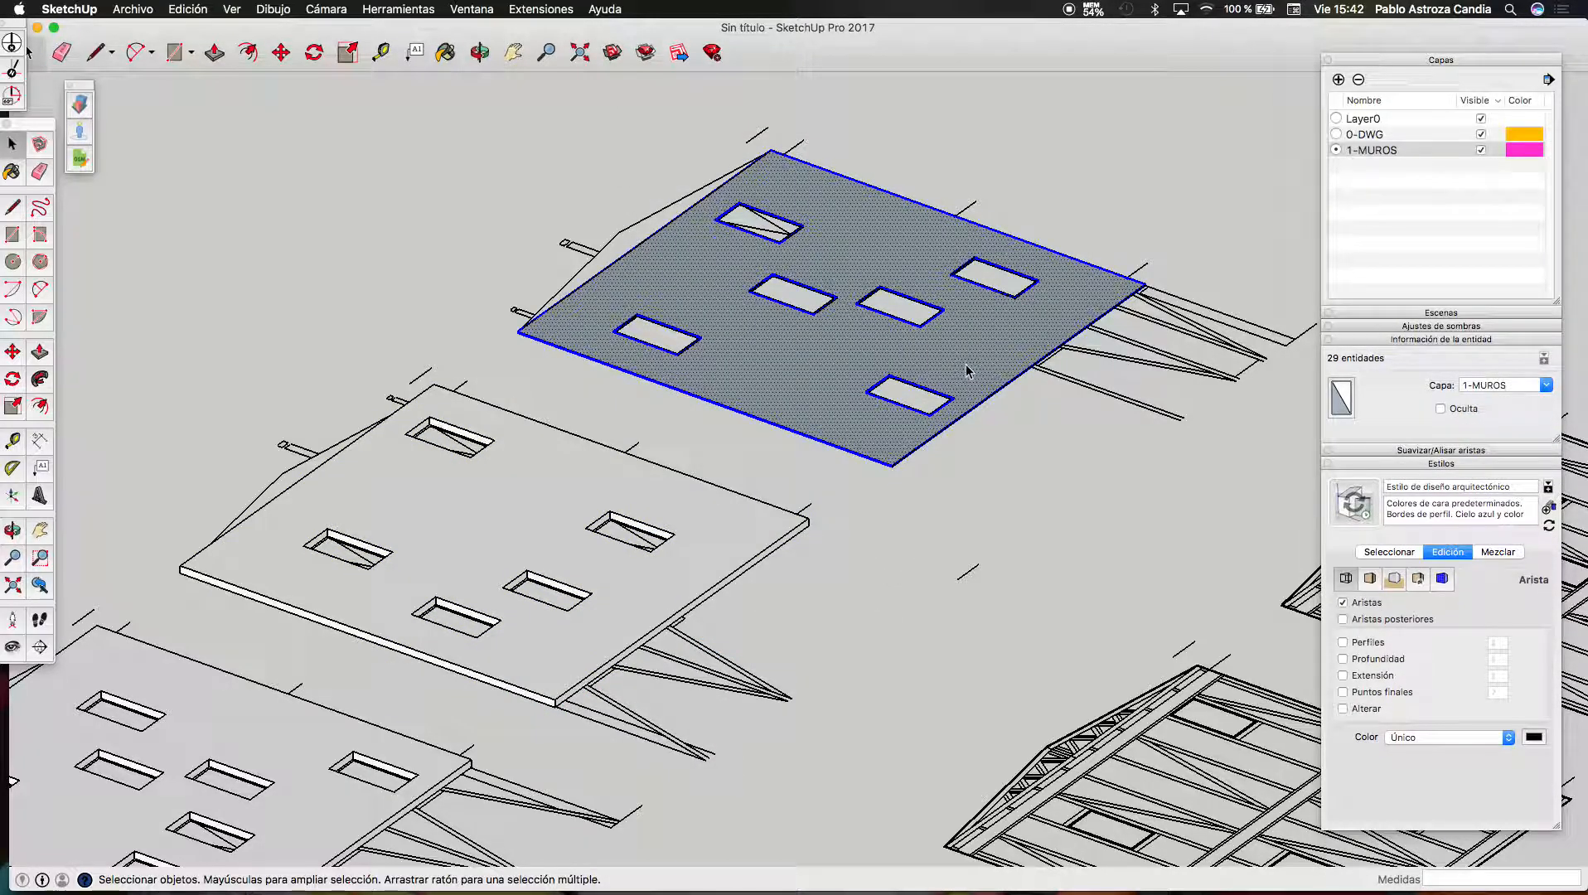
pyautogui.rightClick(966, 370)
pyautogui.click(1022, 477)
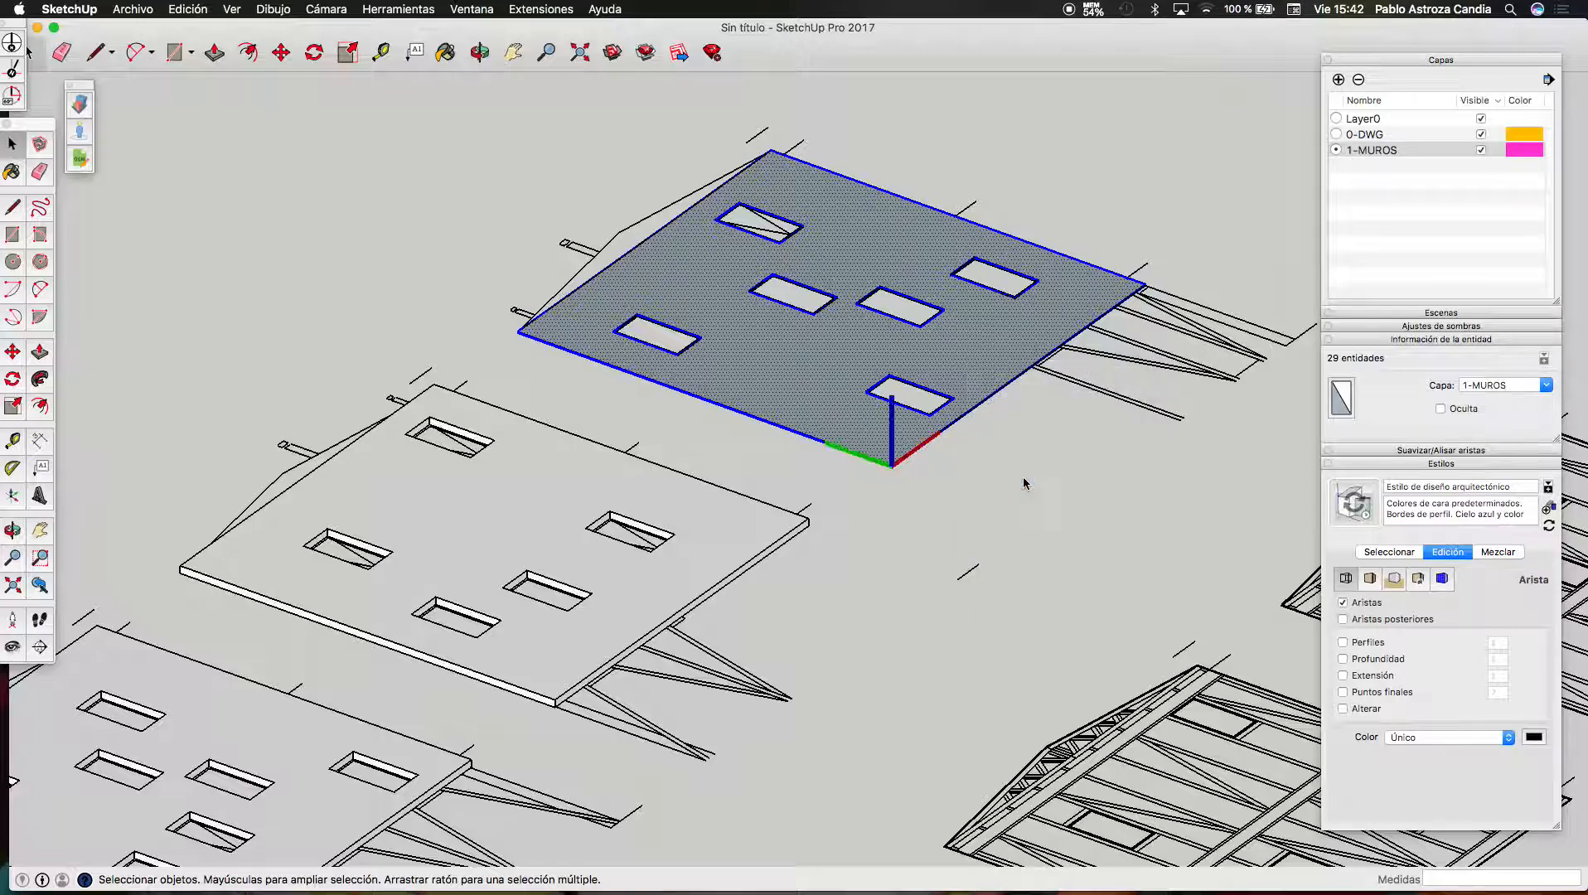
pyautogui.click(939, 378)
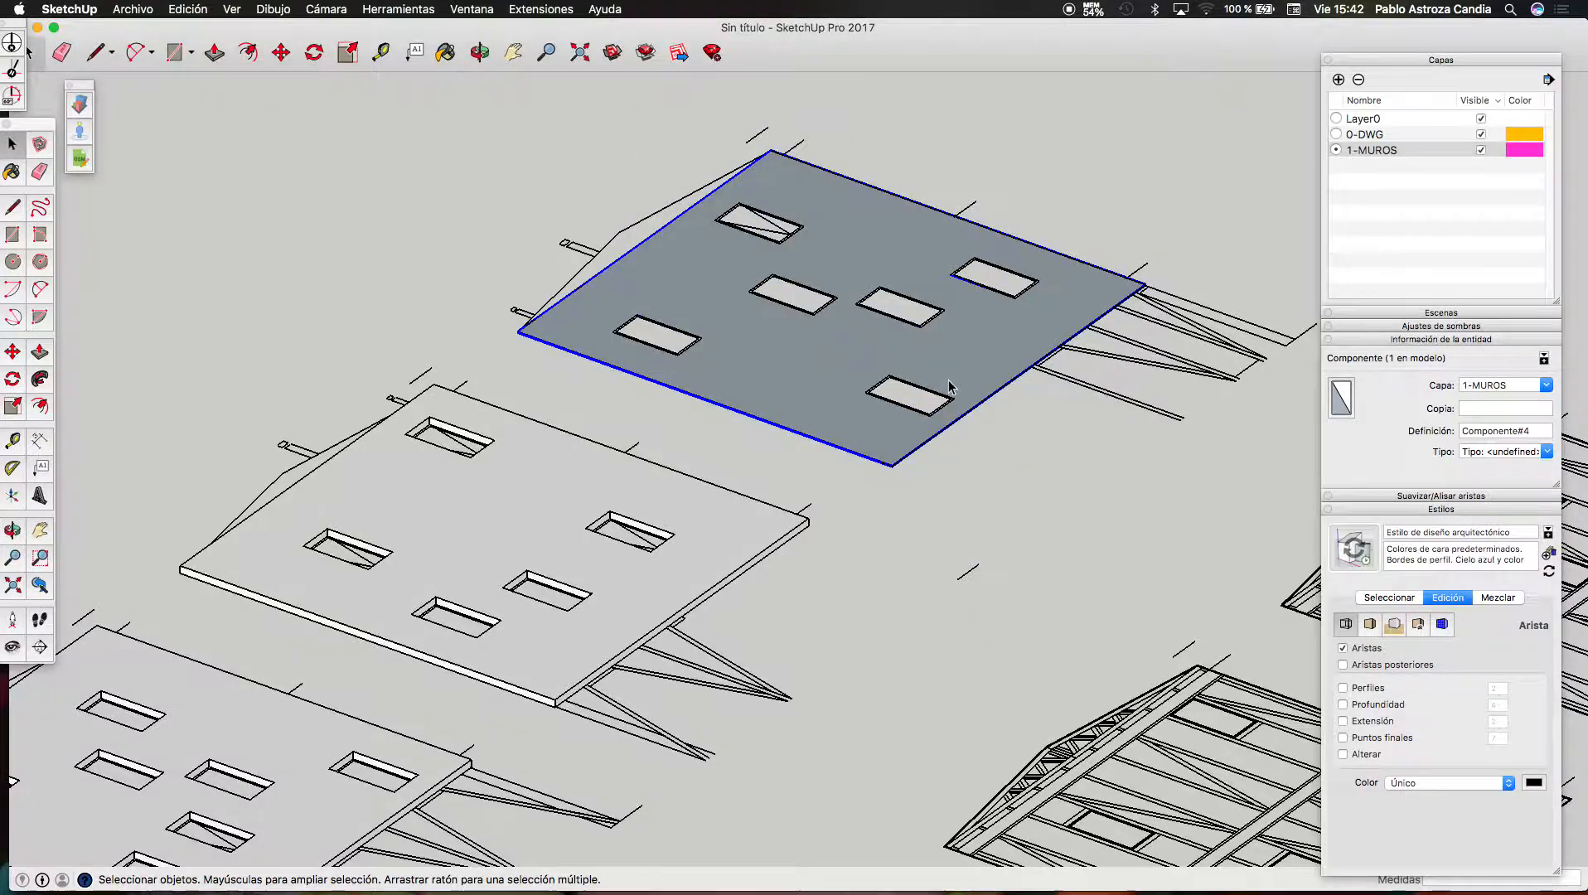
# Open the six-window component for editing, extrude its wall face 11 cm, and close the component
pyautogui.scroll(-5, 949, 386)
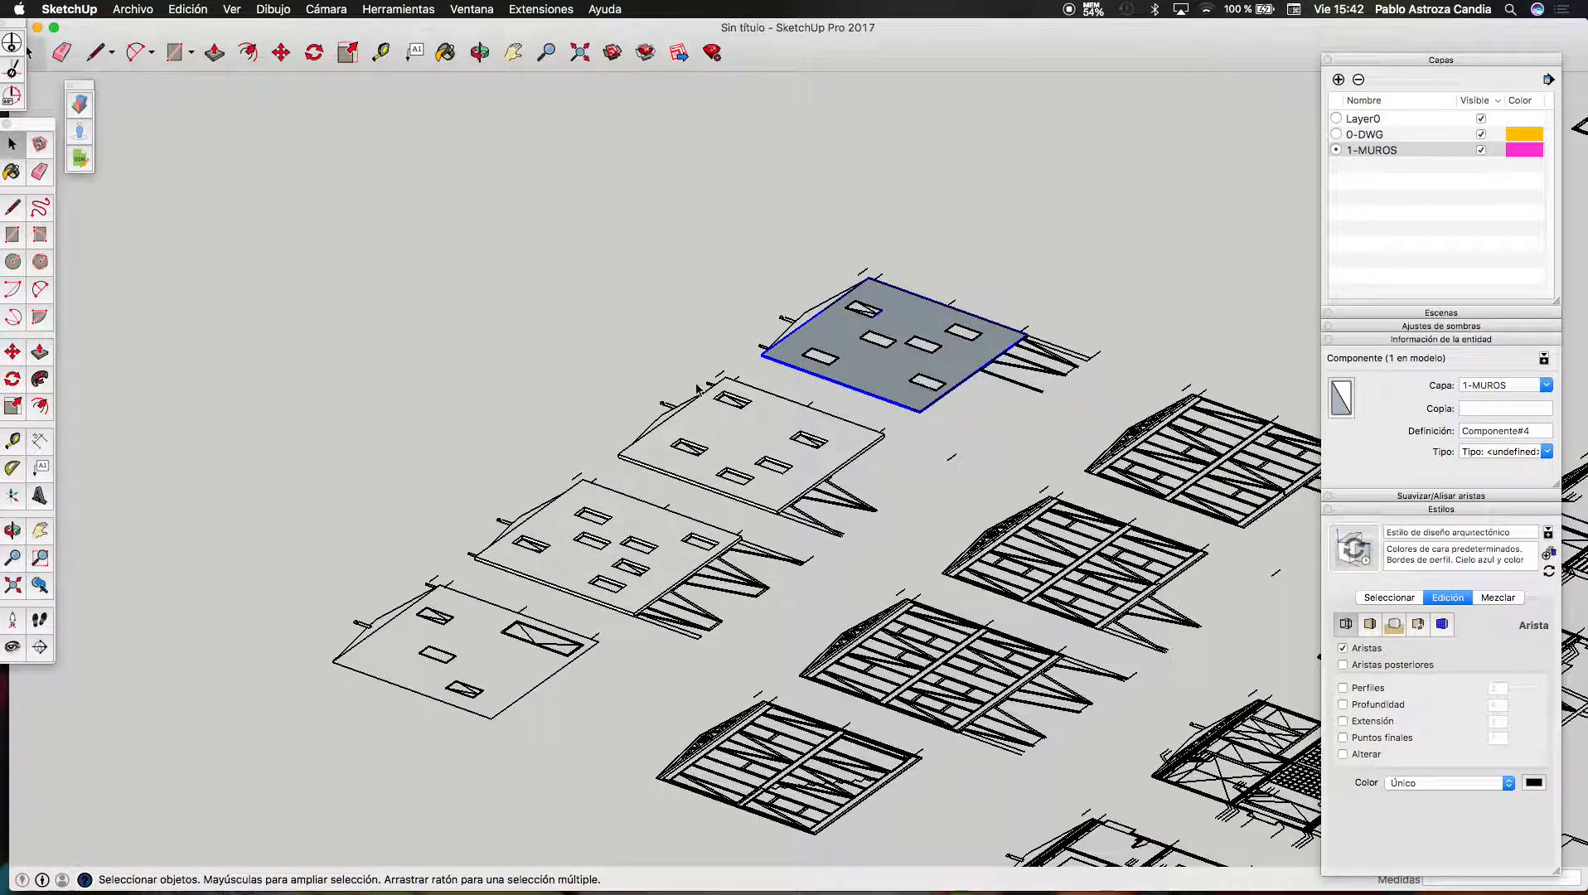
pyautogui.scroll(6, 866, 377)
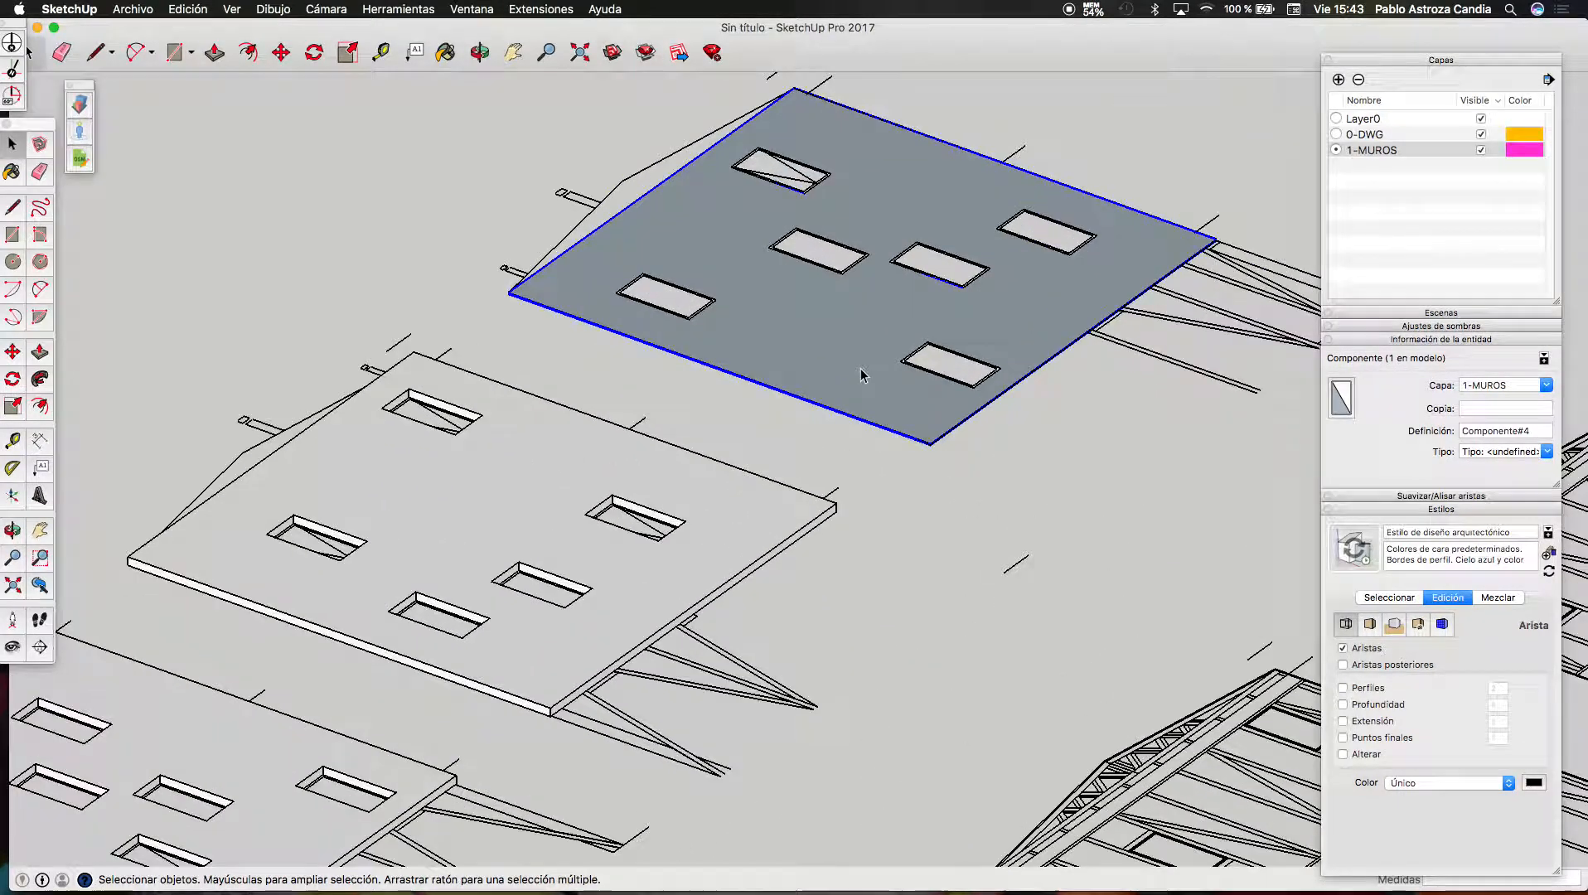
pyautogui.doubleClick(860, 374)
pyautogui.press('p')
pyautogui.click(844, 369)
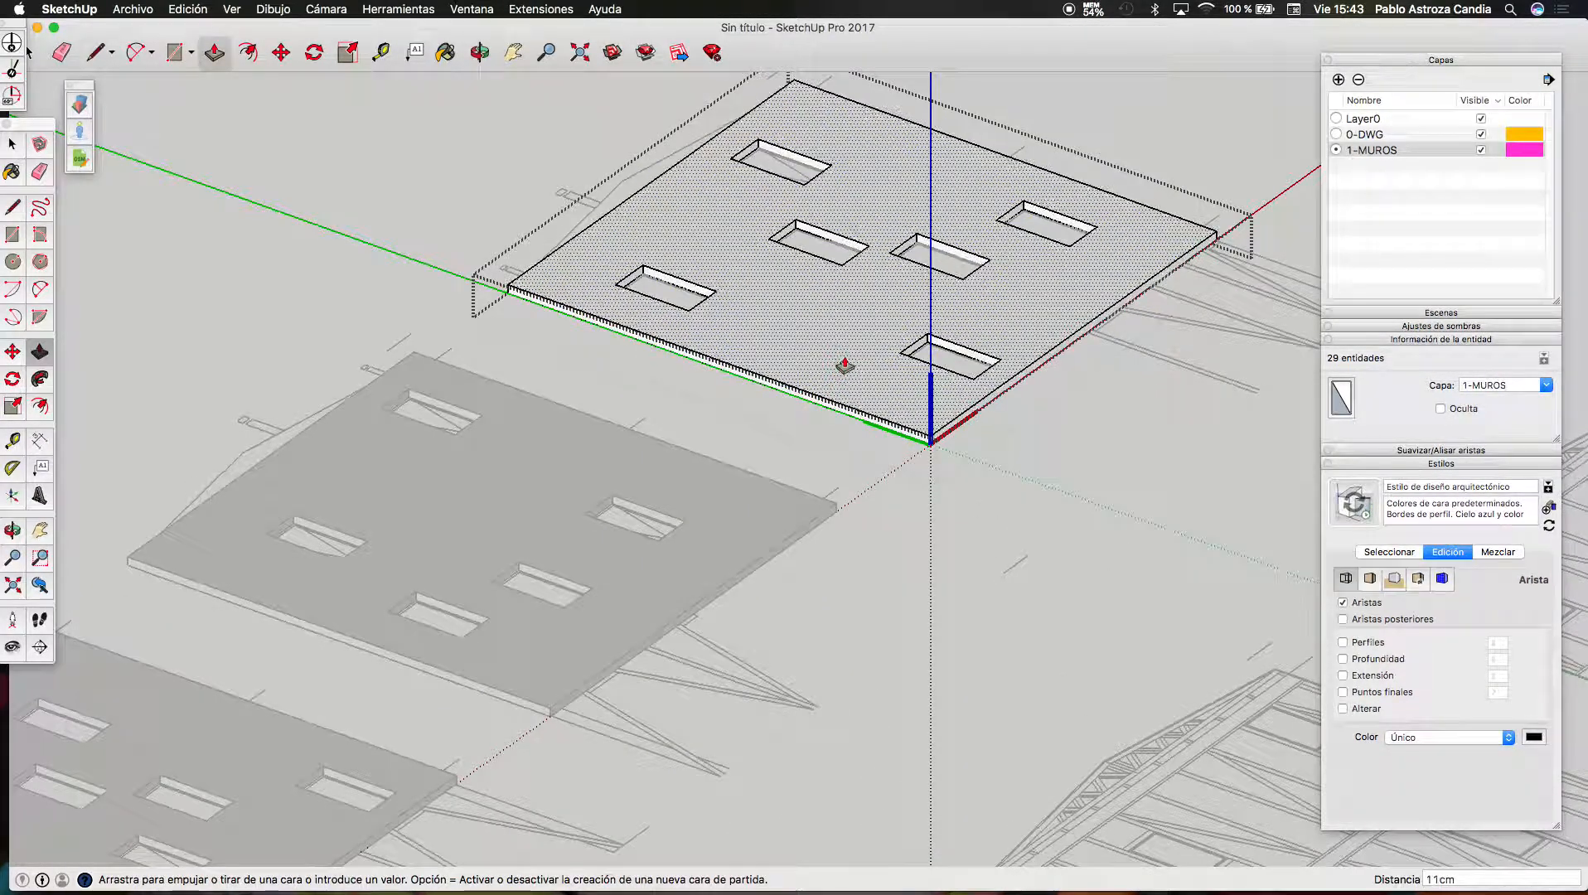
pyautogui.press('Return')
pyautogui.scroll(-5, 845, 365)
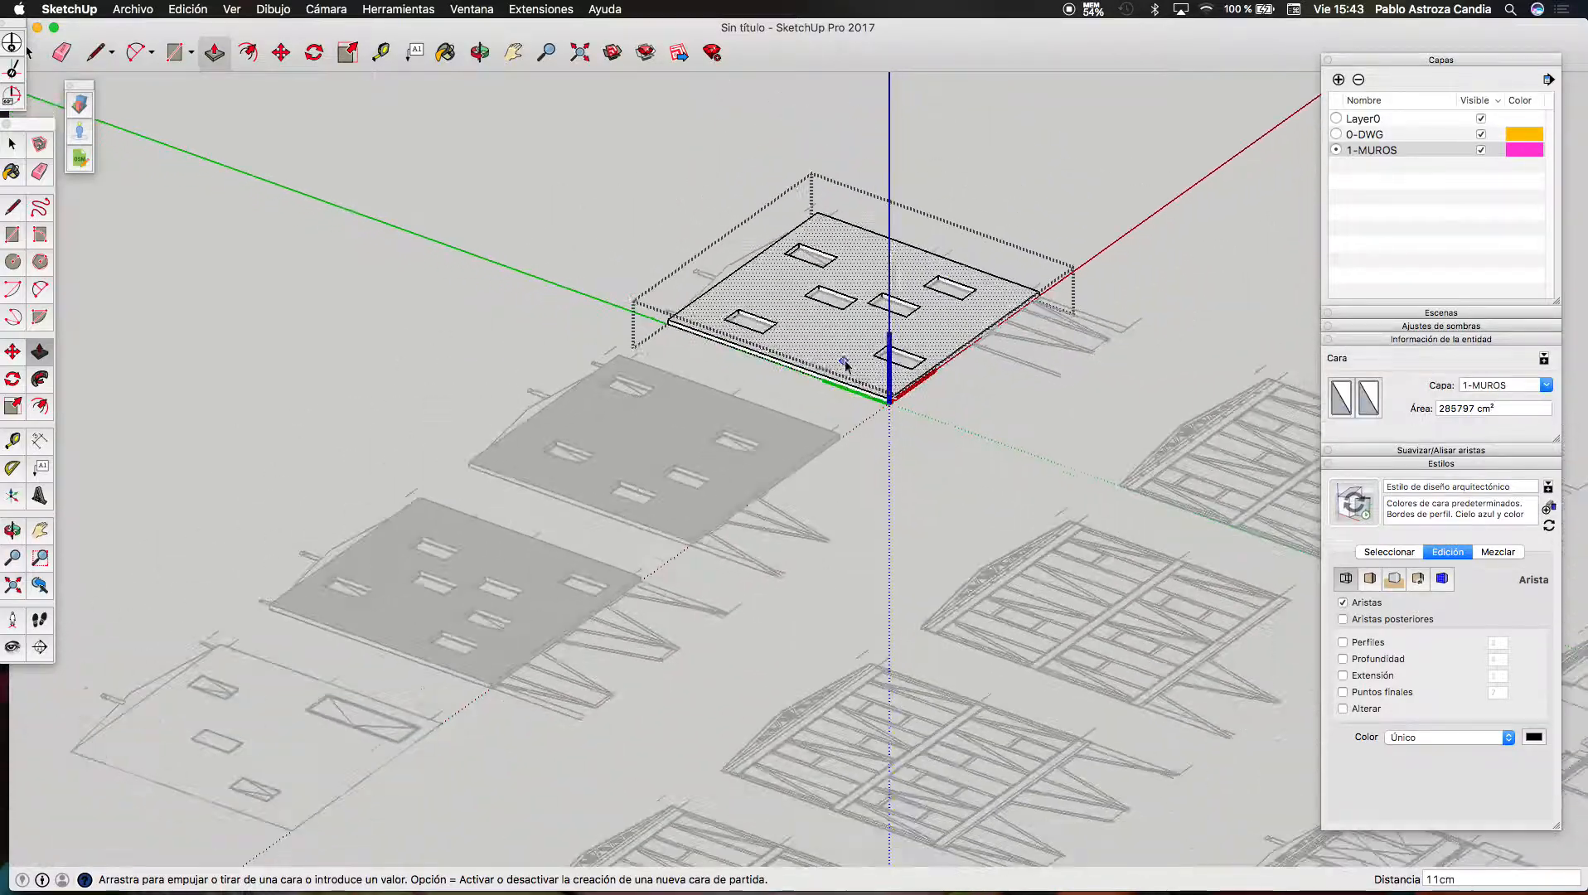
pyautogui.press('space')
pyautogui.click(921, 503)
pyautogui.scroll(-2, 817, 473)
pyautogui.scroll(-2, 775, 448)
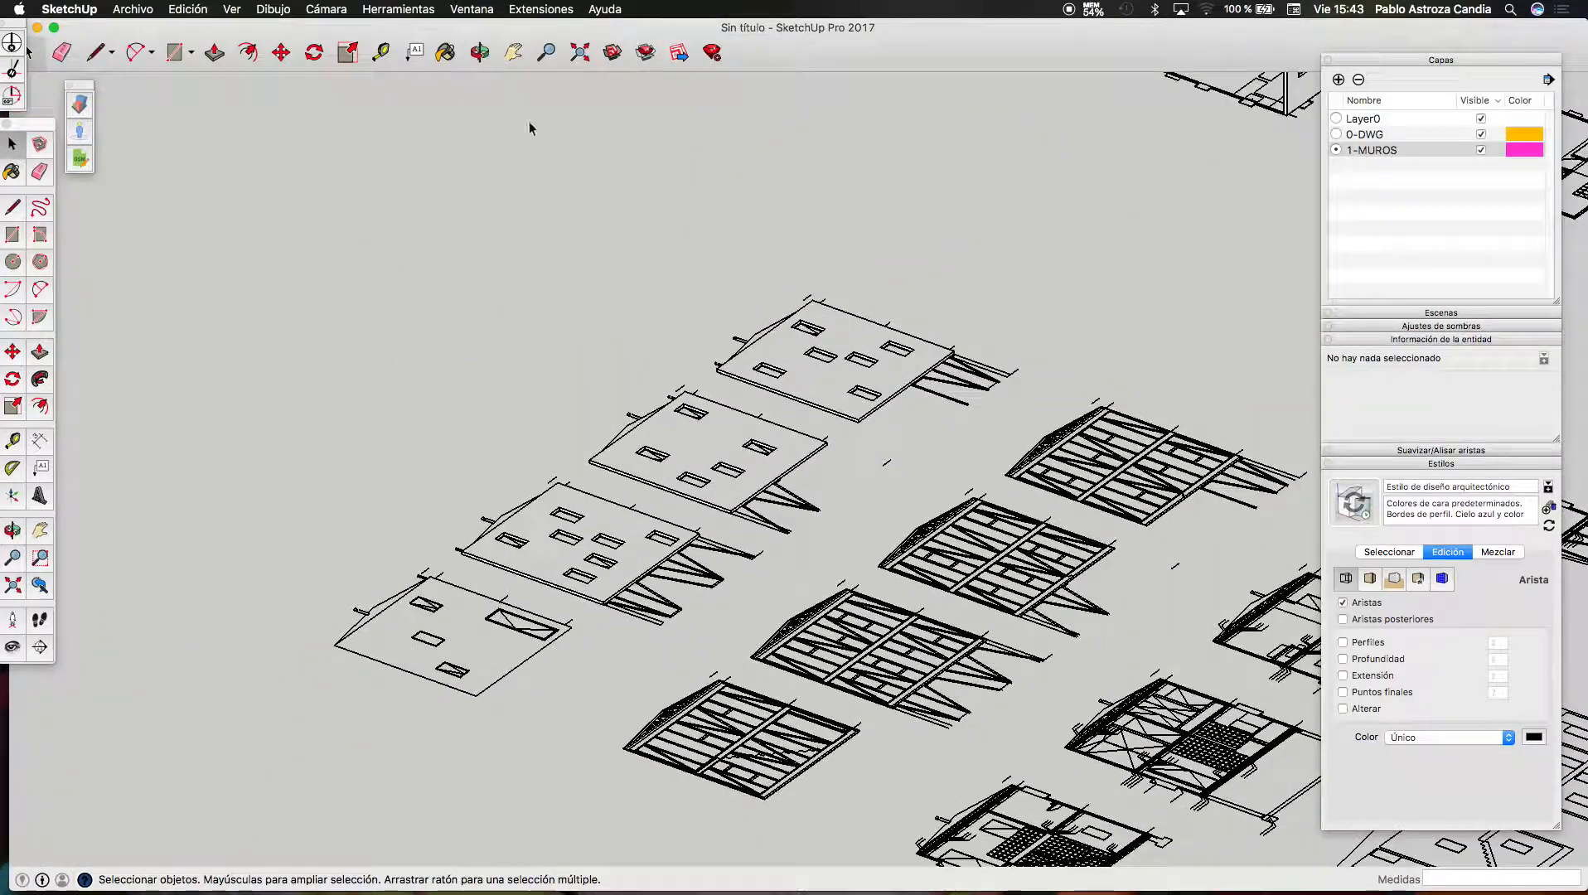
# Switch to AutoCAD and examine the wall elevations in the drawing AE-000 CASA VIGIA PUELO ver121010.dwg
pyautogui.click(478, 59)
pyautogui.moveTo(899, 454); pyautogui.dragTo(592, 389)
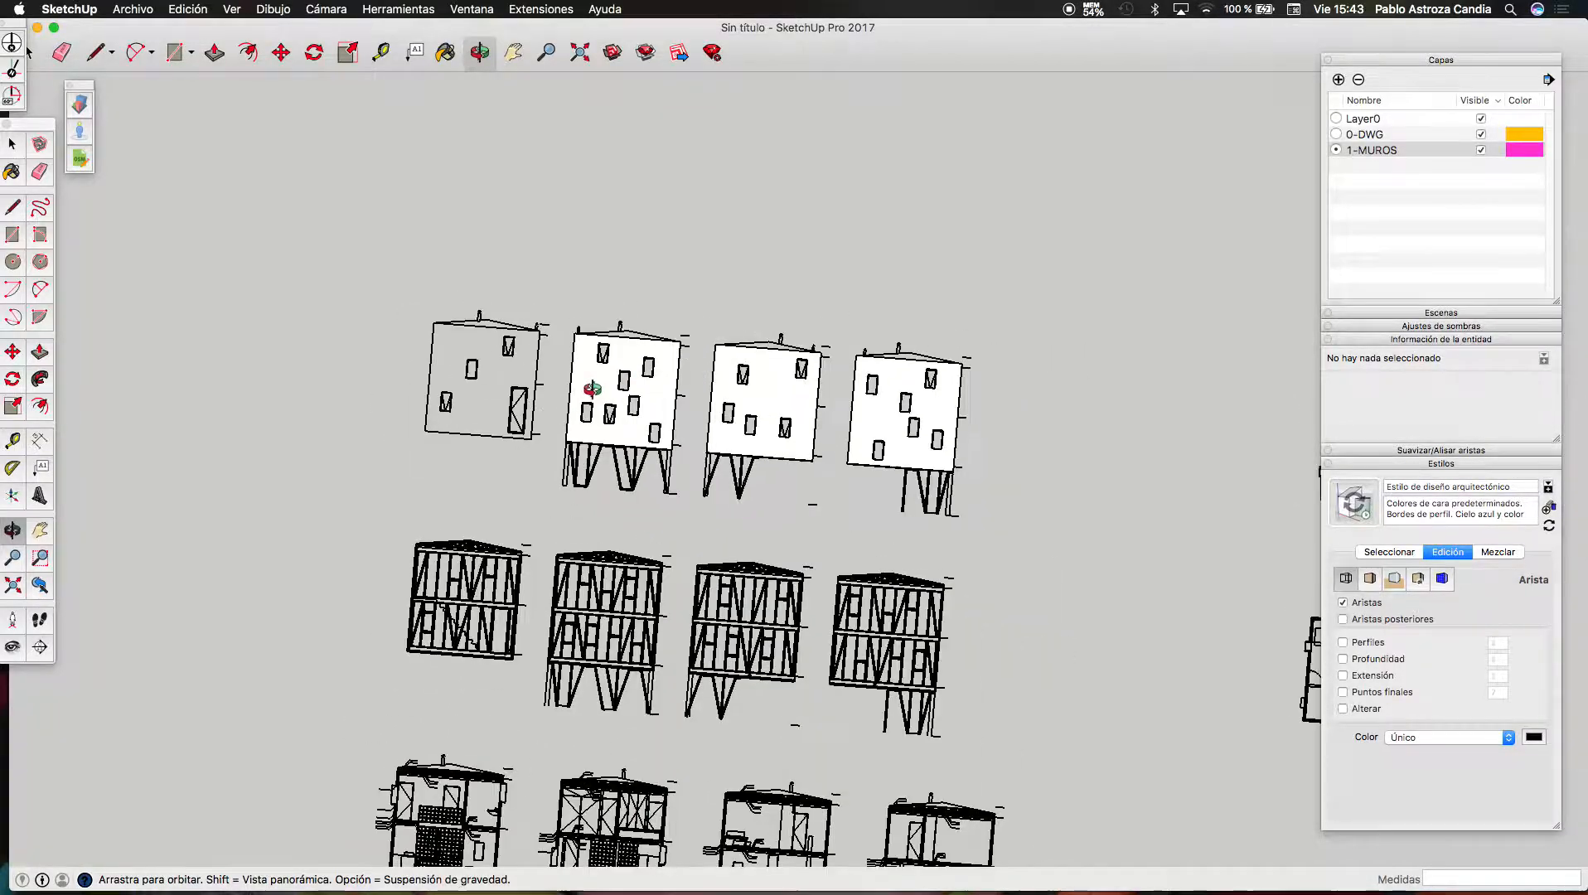
pyautogui.hotkey('ctrl', 'Up')
pyautogui.click(1108, 341)
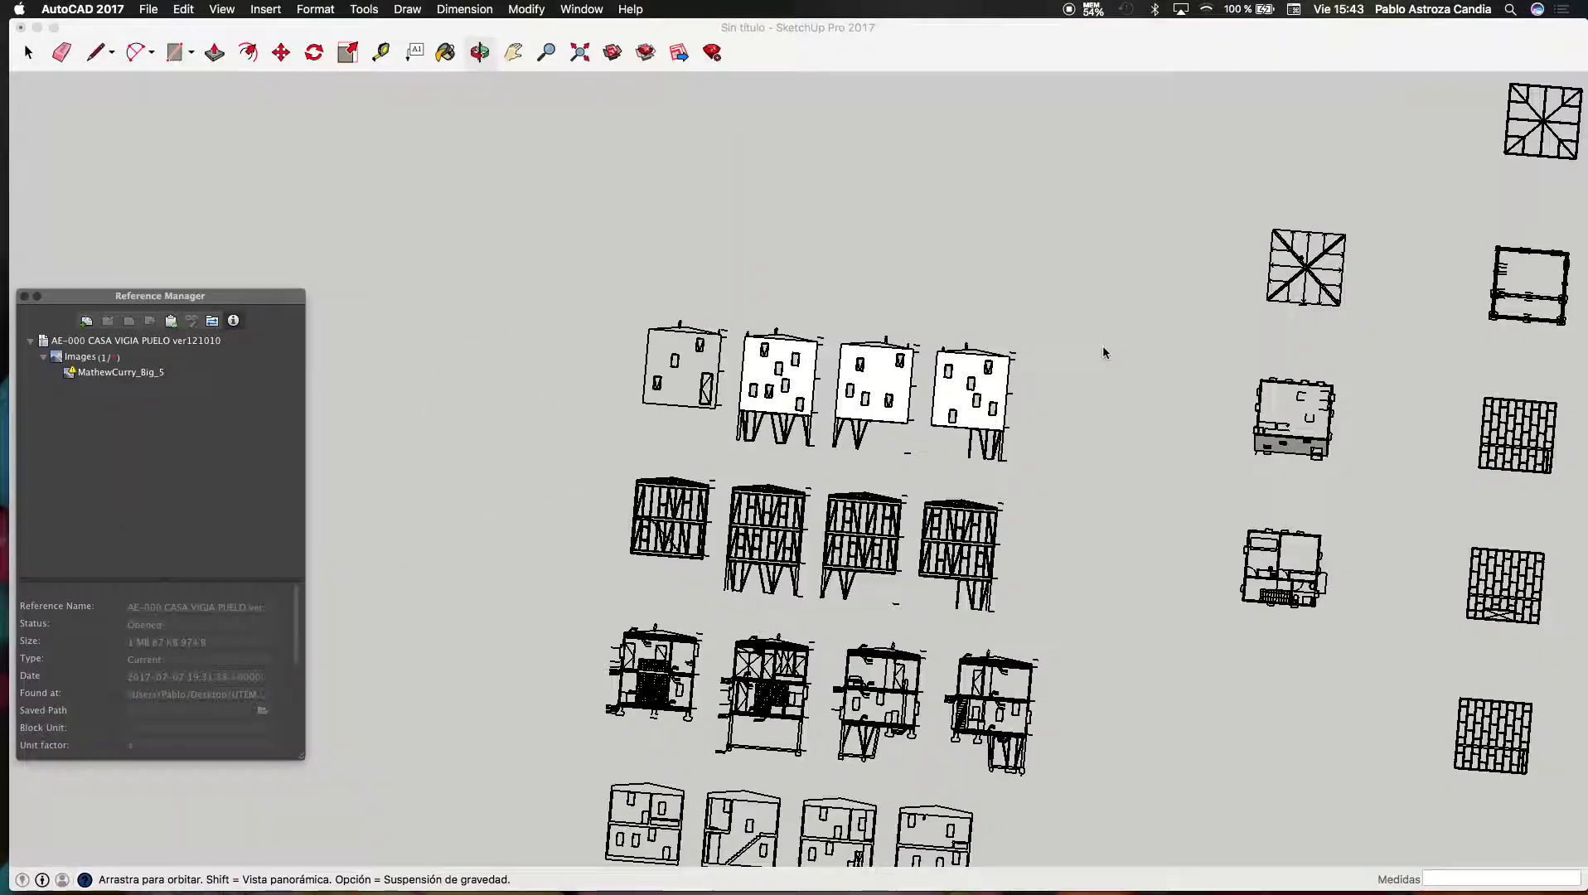
pyautogui.hotkey('ctrl', 'Up')
pyautogui.click(1116, 353)
pyautogui.scroll(10, 1116, 352)
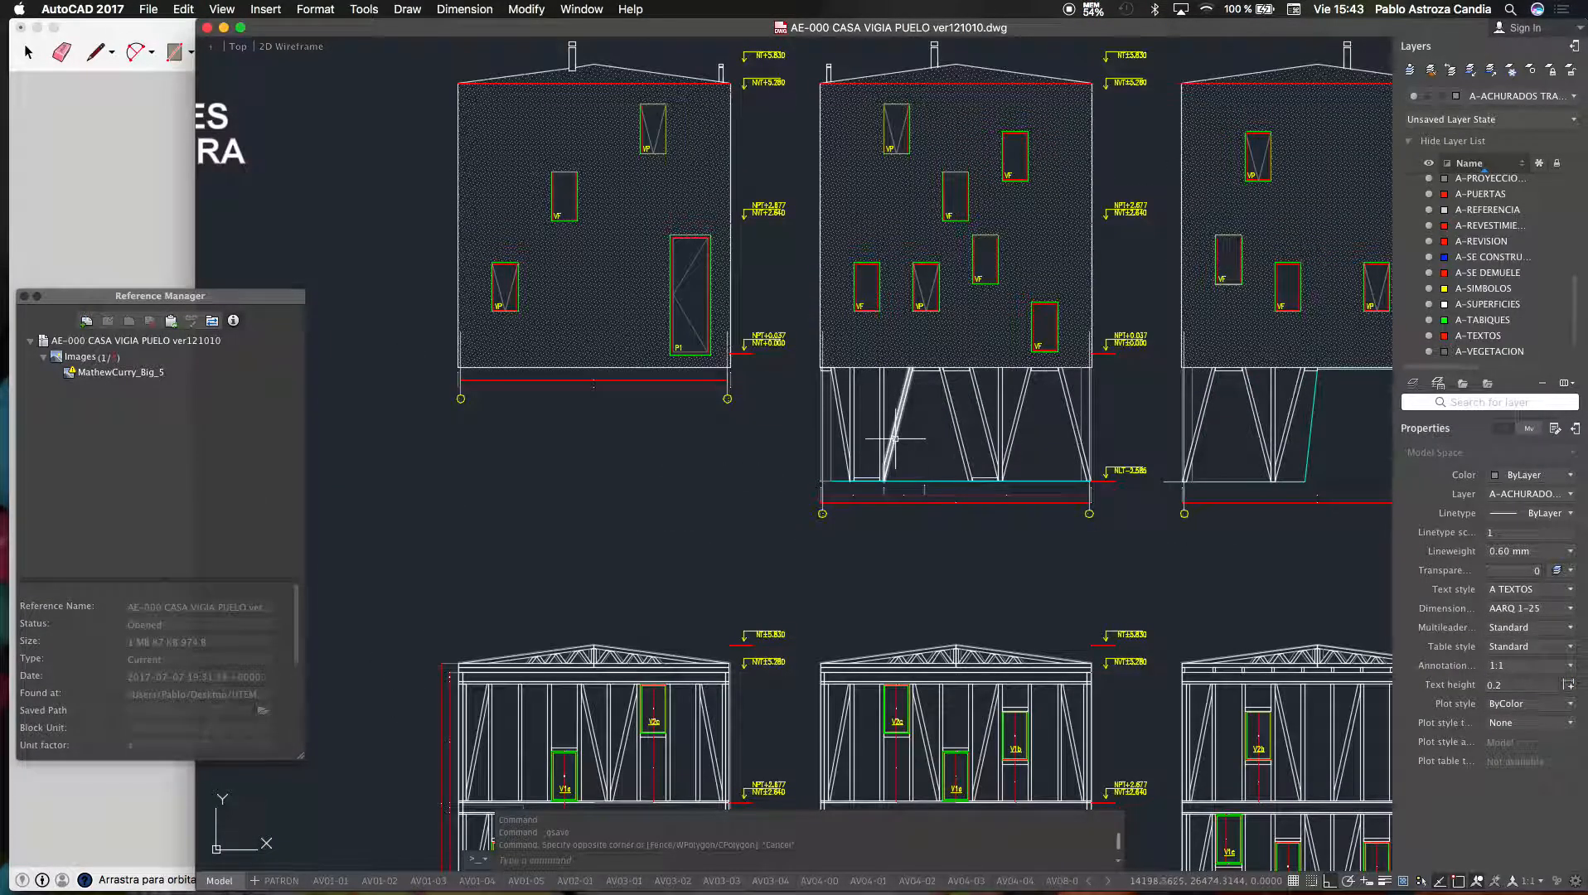
# Examine the full set of elevations, sections and plans in the AutoCAD drawing
pyautogui.scroll(-2, 769, 486)
pyautogui.scroll(-5, 530, 339)
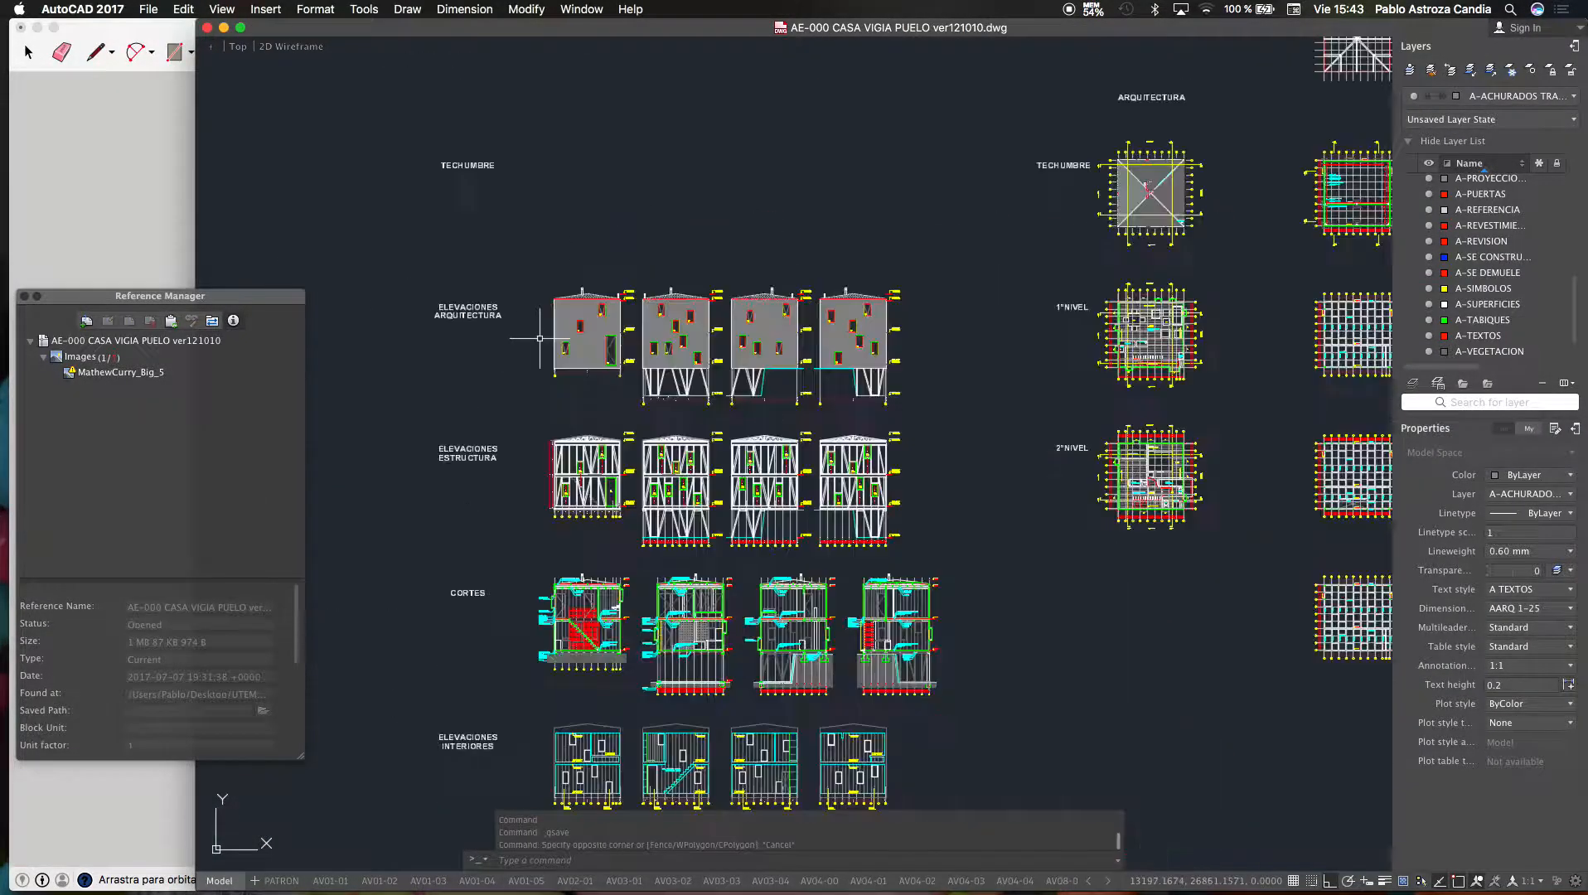
pyautogui.scroll(-2, 687, 427)
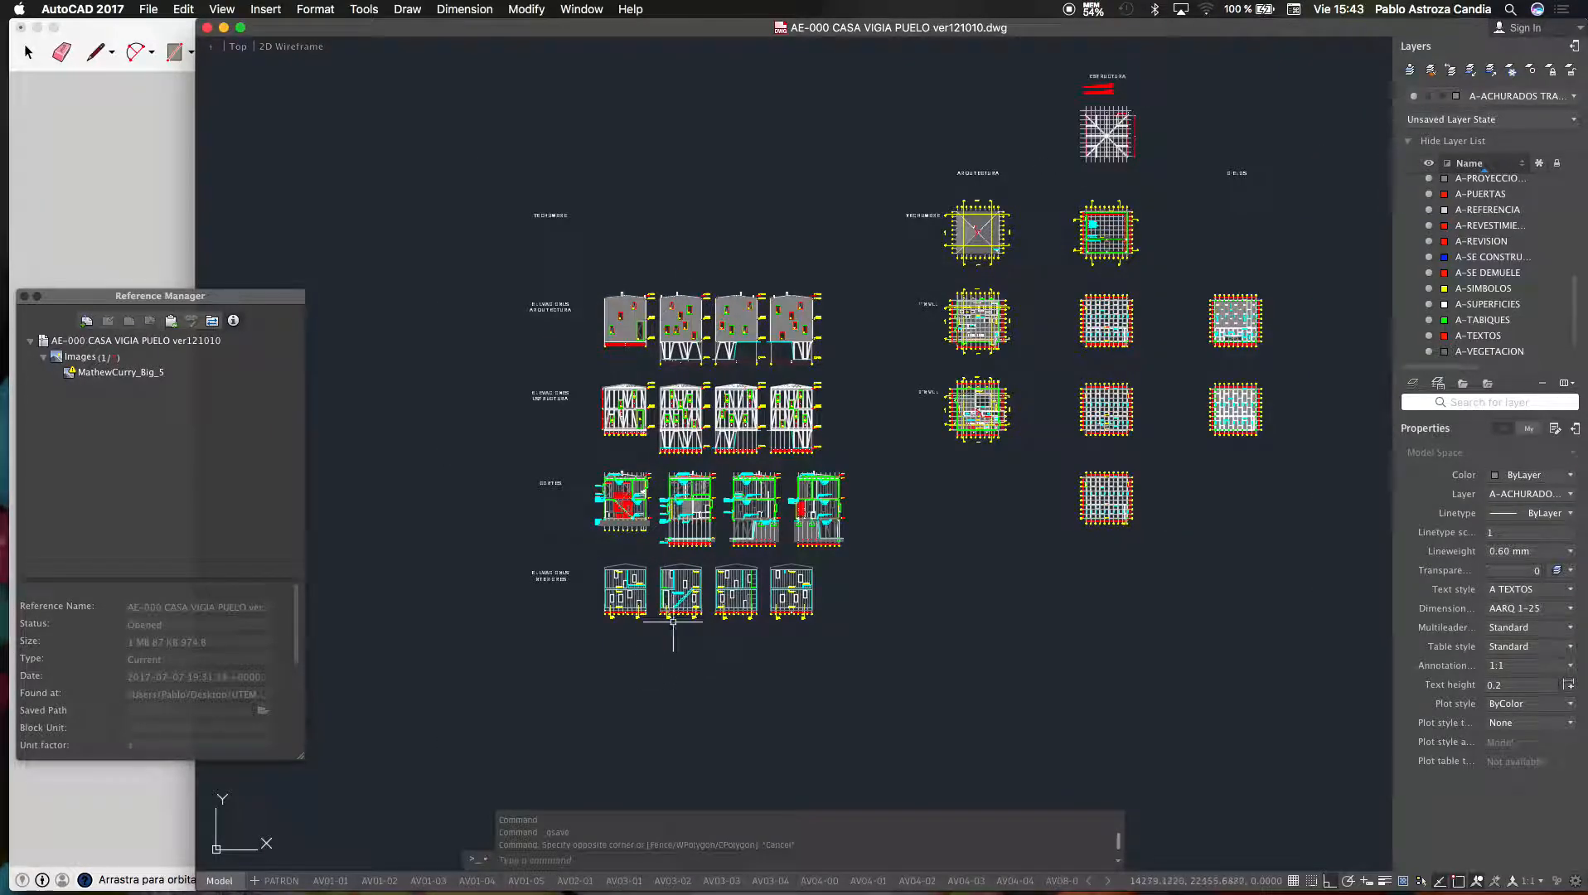
pyautogui.scroll(5, 674, 335)
# Switch to SketchUp and review the row of extruded wall elevations above the structural drawings
pyautogui.hotkey('ctrl', 'Up')
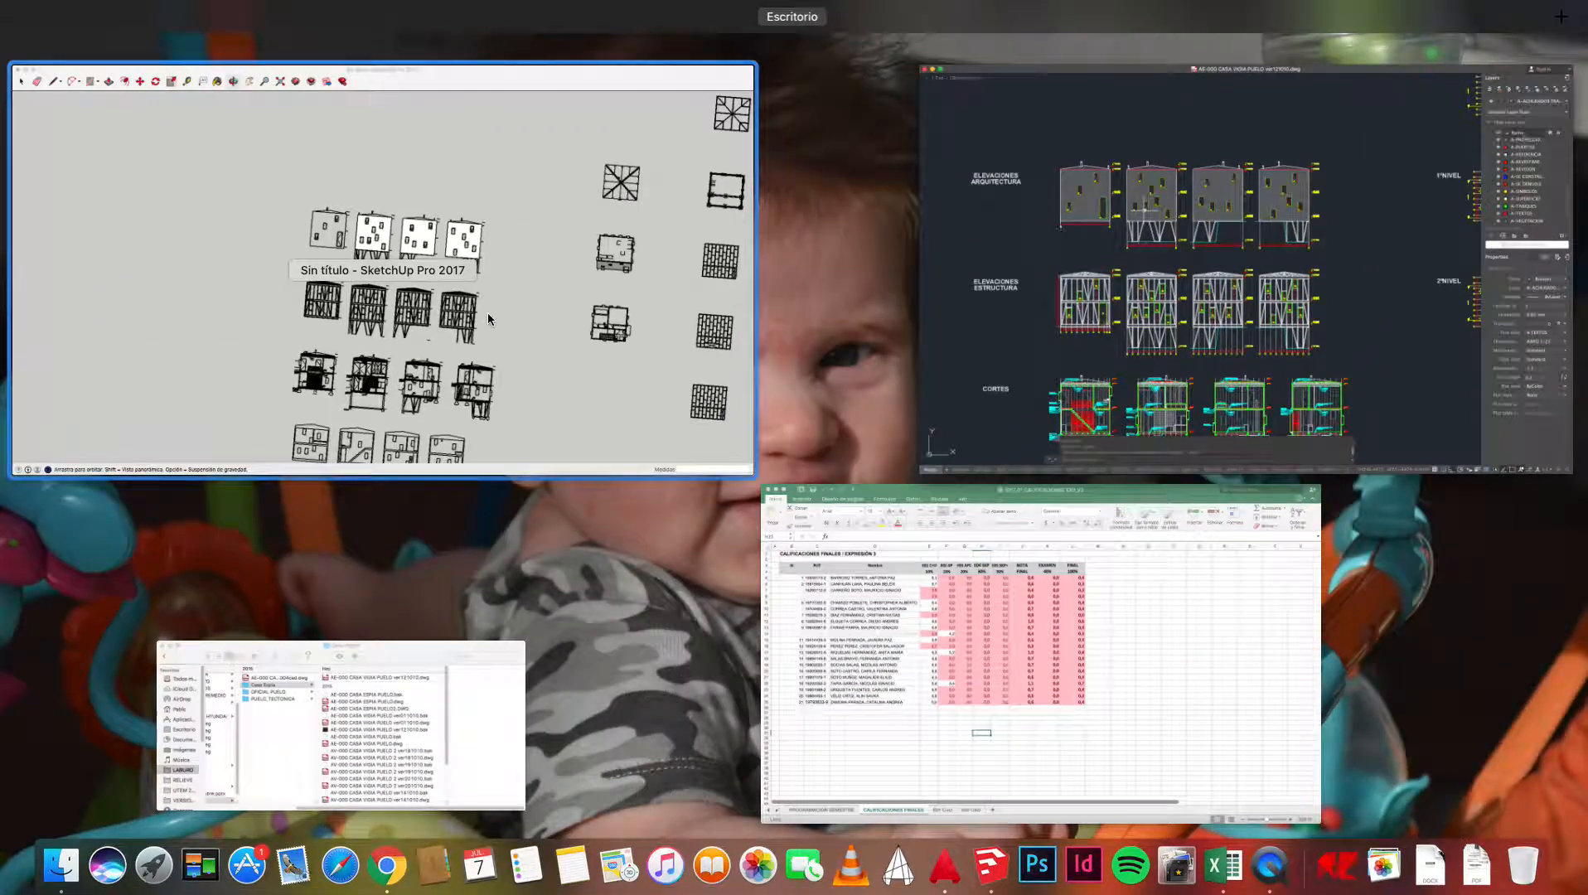
pyautogui.click(488, 313)
pyautogui.scroll(6, 792, 404)
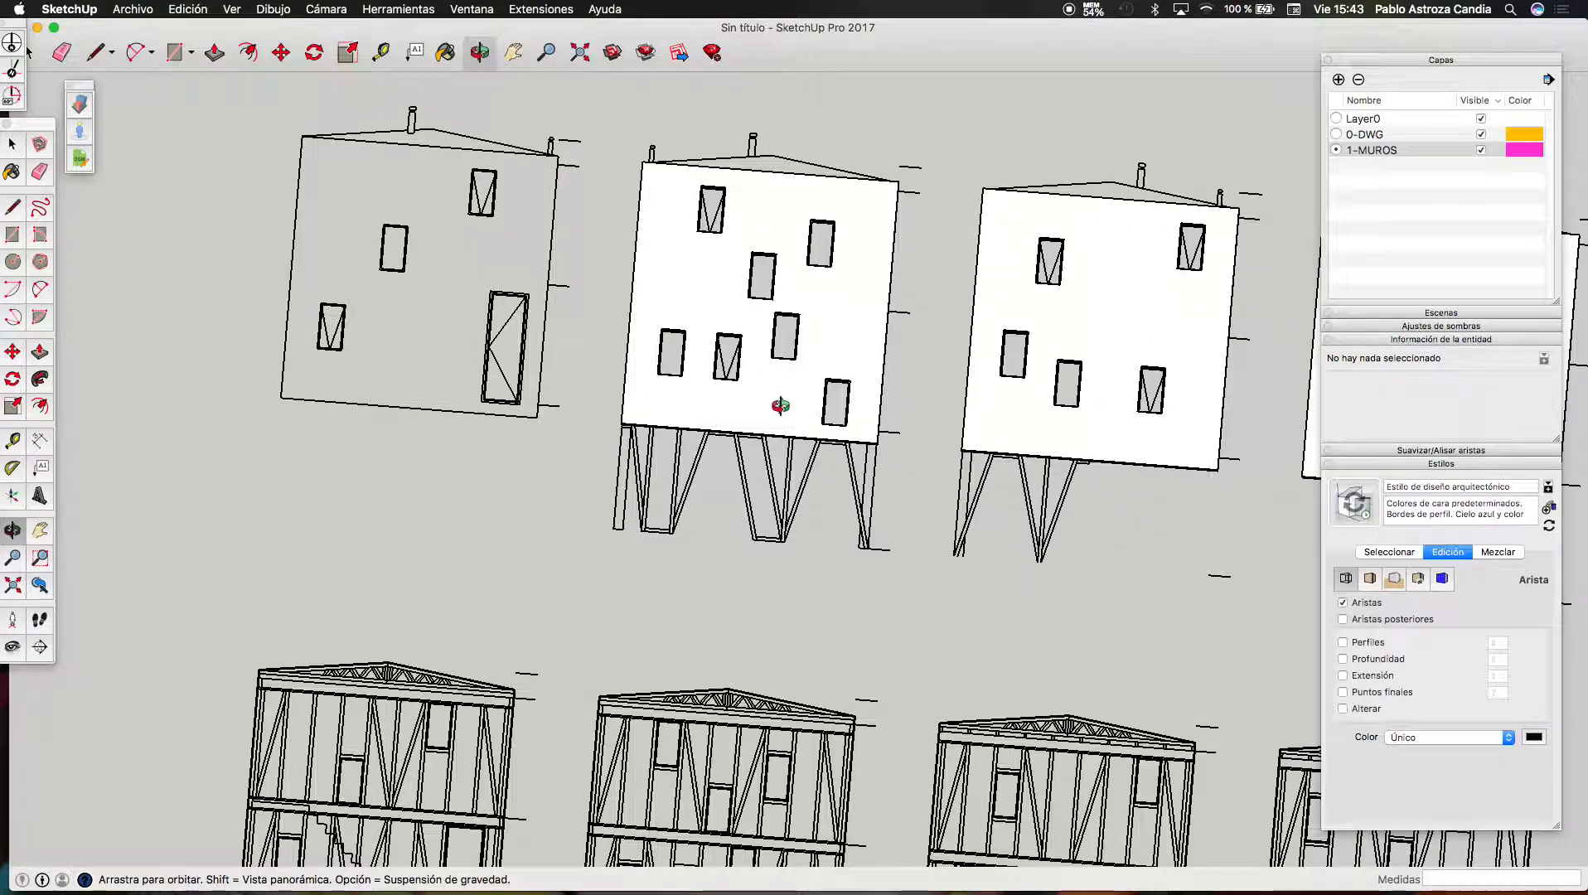
pyautogui.scroll(-3, 360, 343)
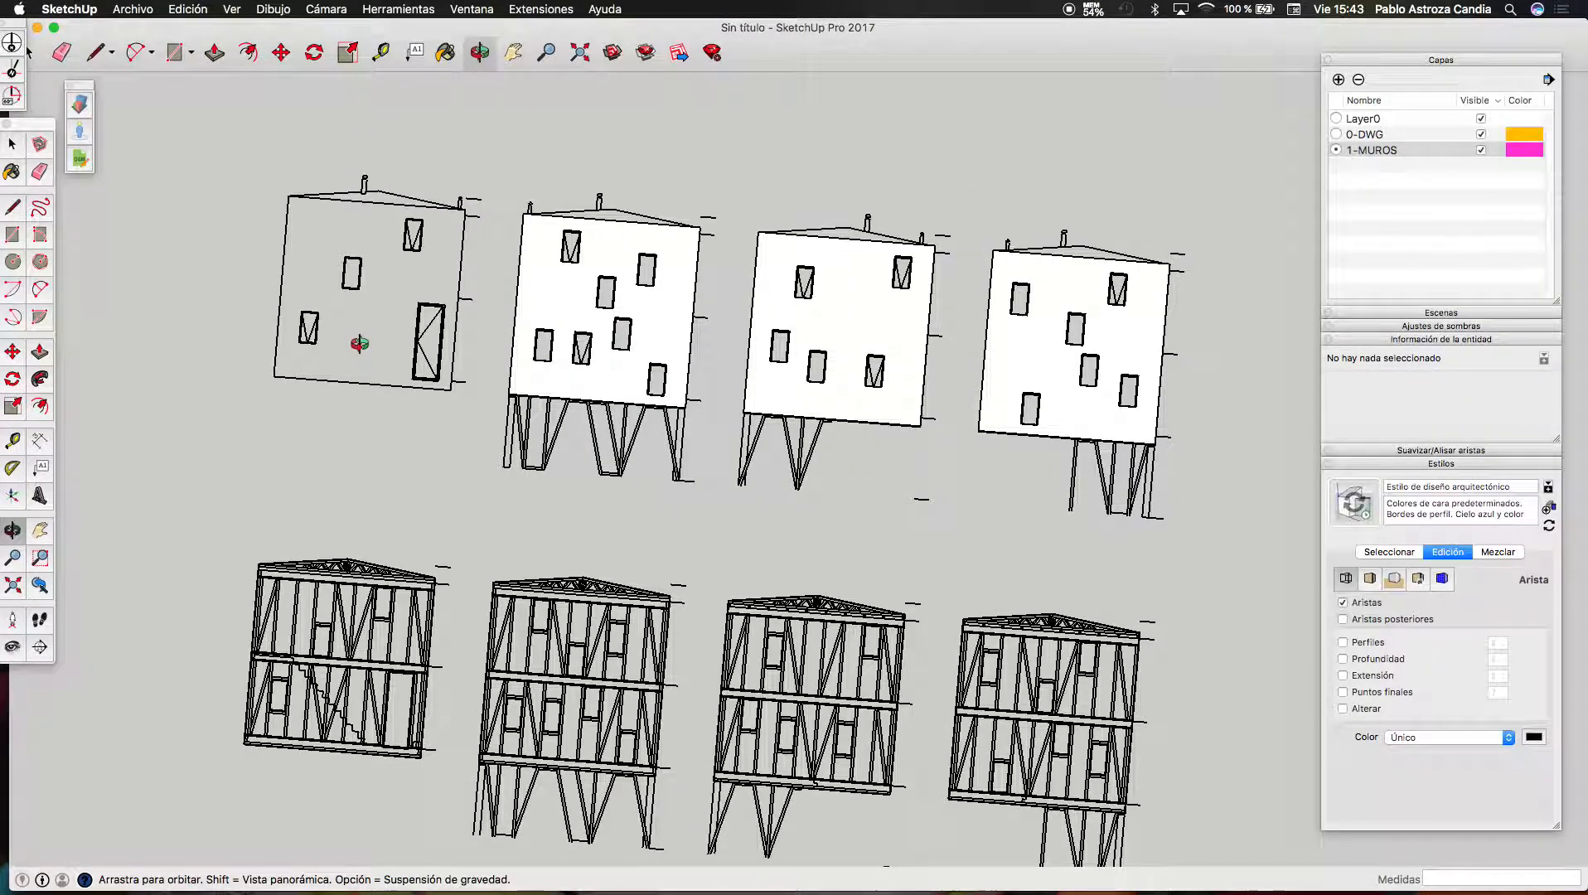
pyautogui.scroll(-6, 360, 343)
pyautogui.scroll(3, 646, 356)
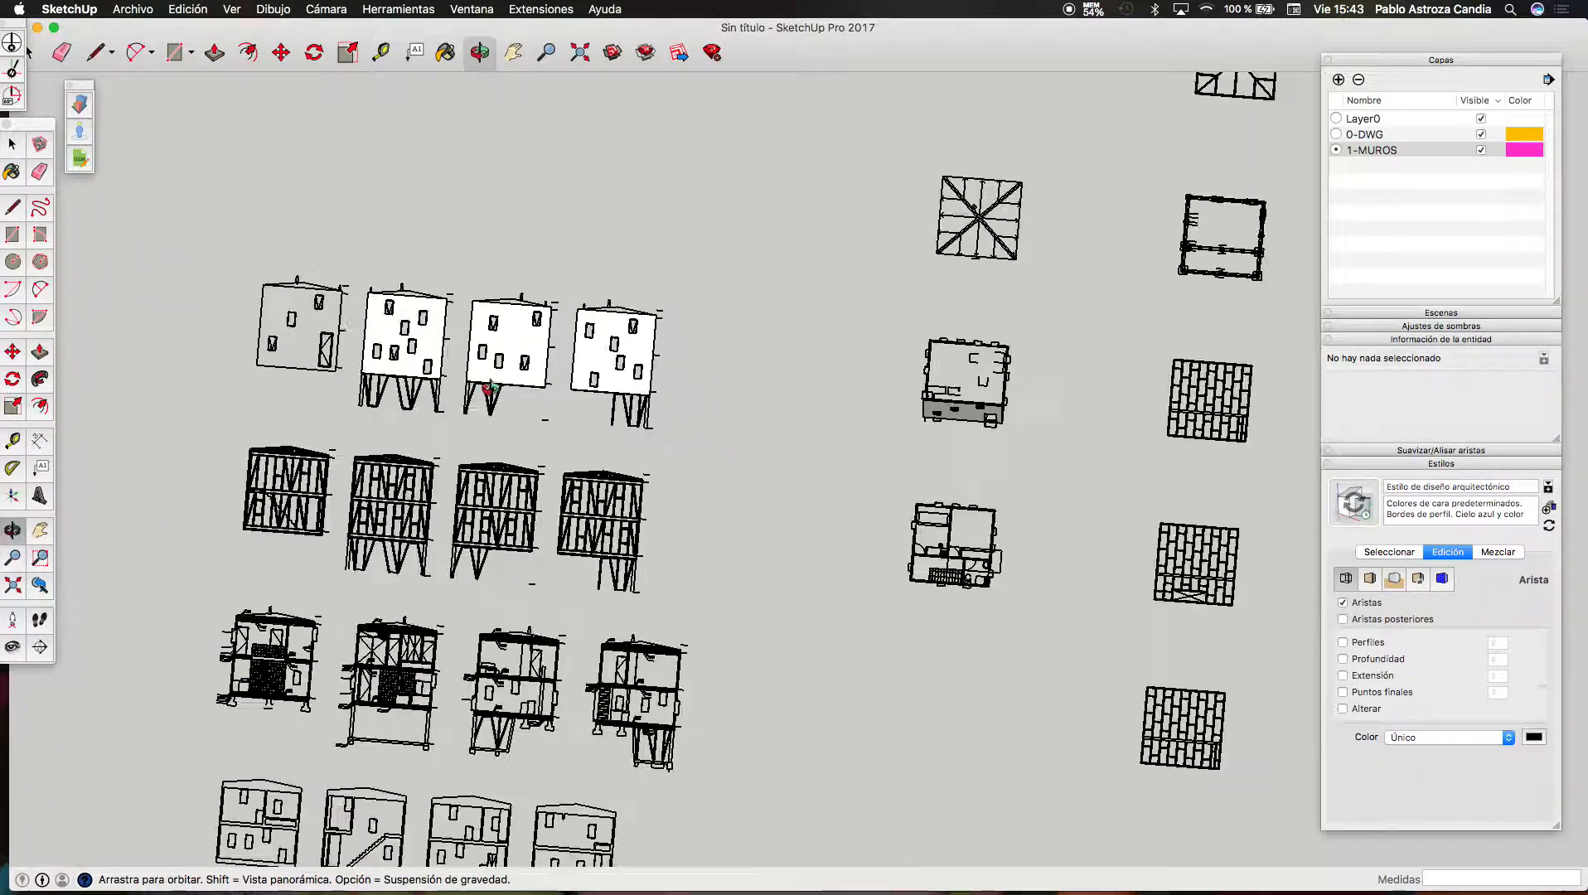
# Inspect the wall with the door standing on the floor plan, viewing its outer and inner sides and the plan's edges
pyautogui.scroll(8, 986, 417)
pyautogui.moveTo(1018, 373); pyautogui.dragTo(1099, 673)
pyautogui.scroll(10, 1099, 673)
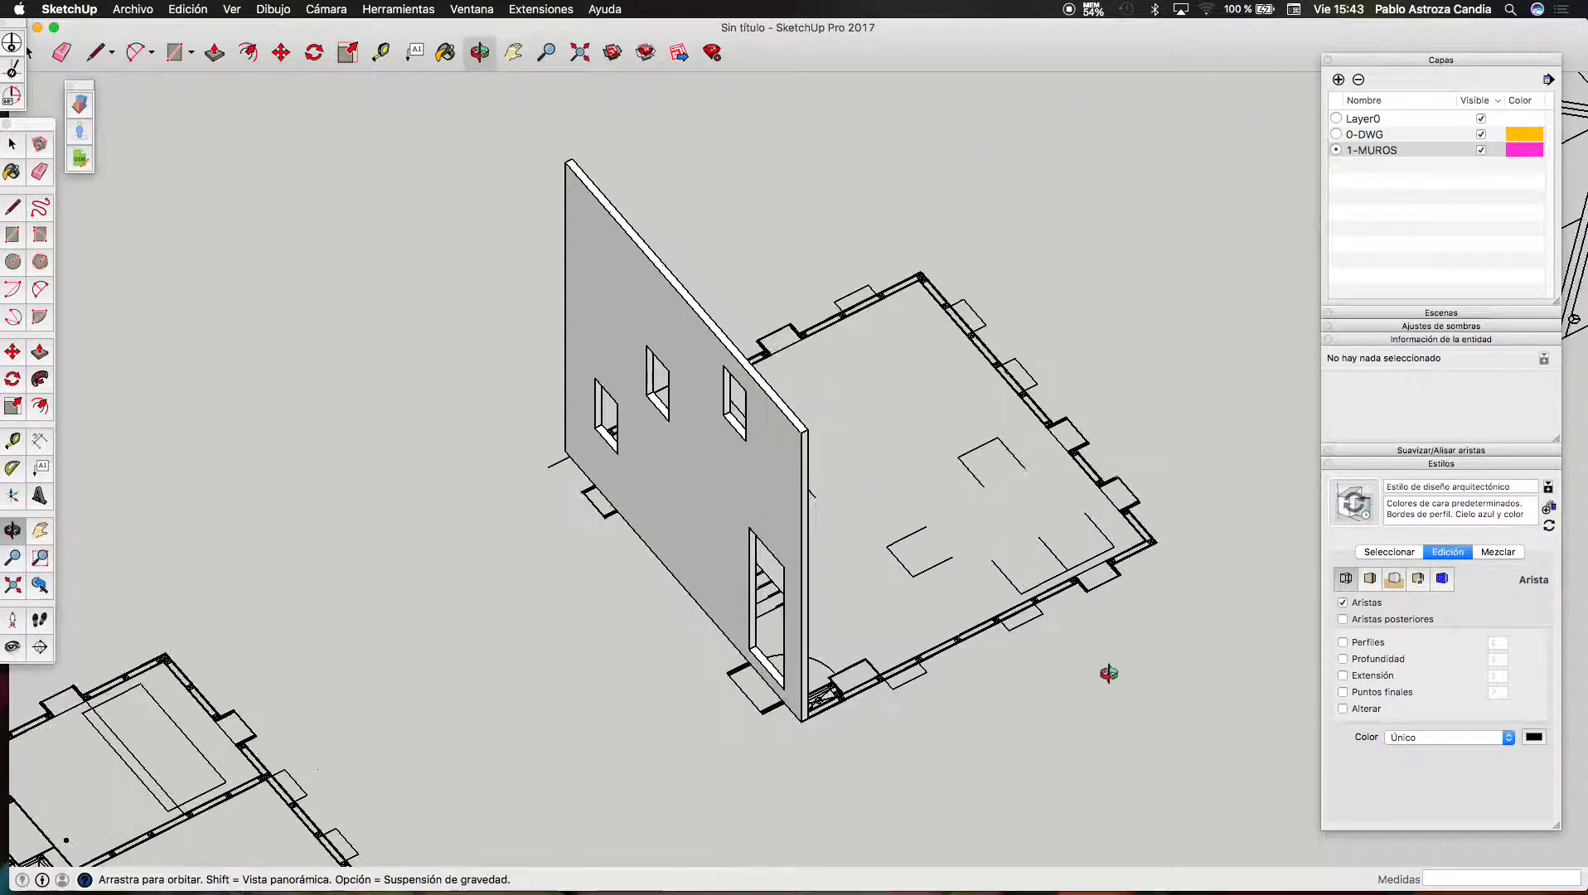
pyautogui.scroll(-10, 1036, 540)
pyautogui.moveTo(1032, 556); pyautogui.dragTo(274, 508)
pyautogui.scroll(3, 920, 424)
pyautogui.scroll(-5, 498, 361)
pyautogui.scroll(6, 819, 663)
pyautogui.scroll(-10, 861, 673)
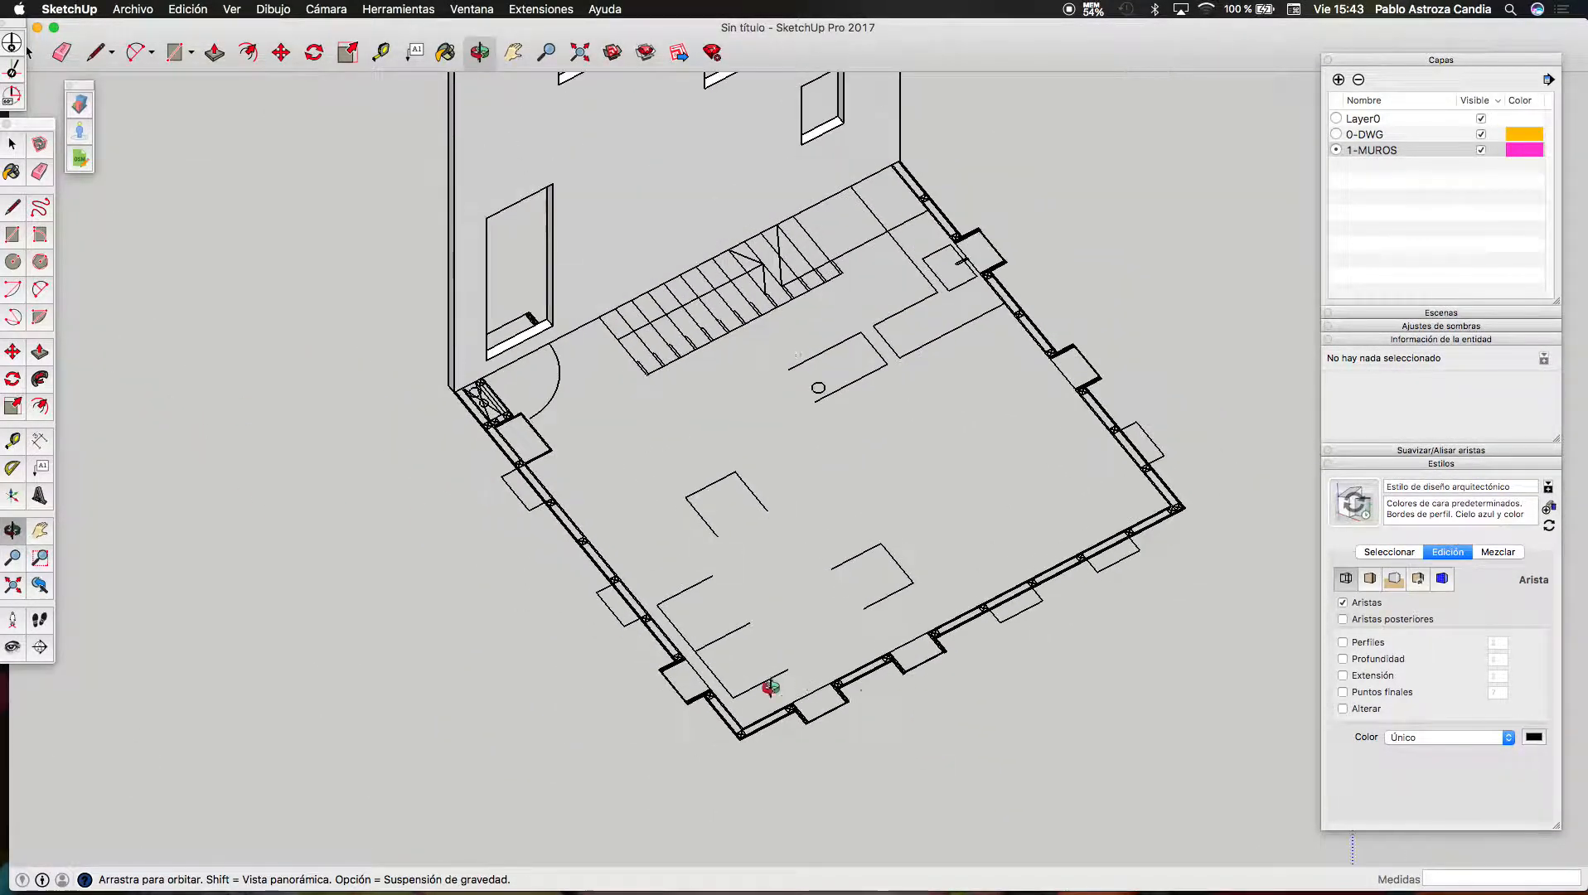
pyautogui.moveTo(998, 627); pyautogui.dragTo(517, 374)
# Select the seven-window wall component and move it by its lower corner along the red axis to beside the plan with the standing wall
pyautogui.press('space')
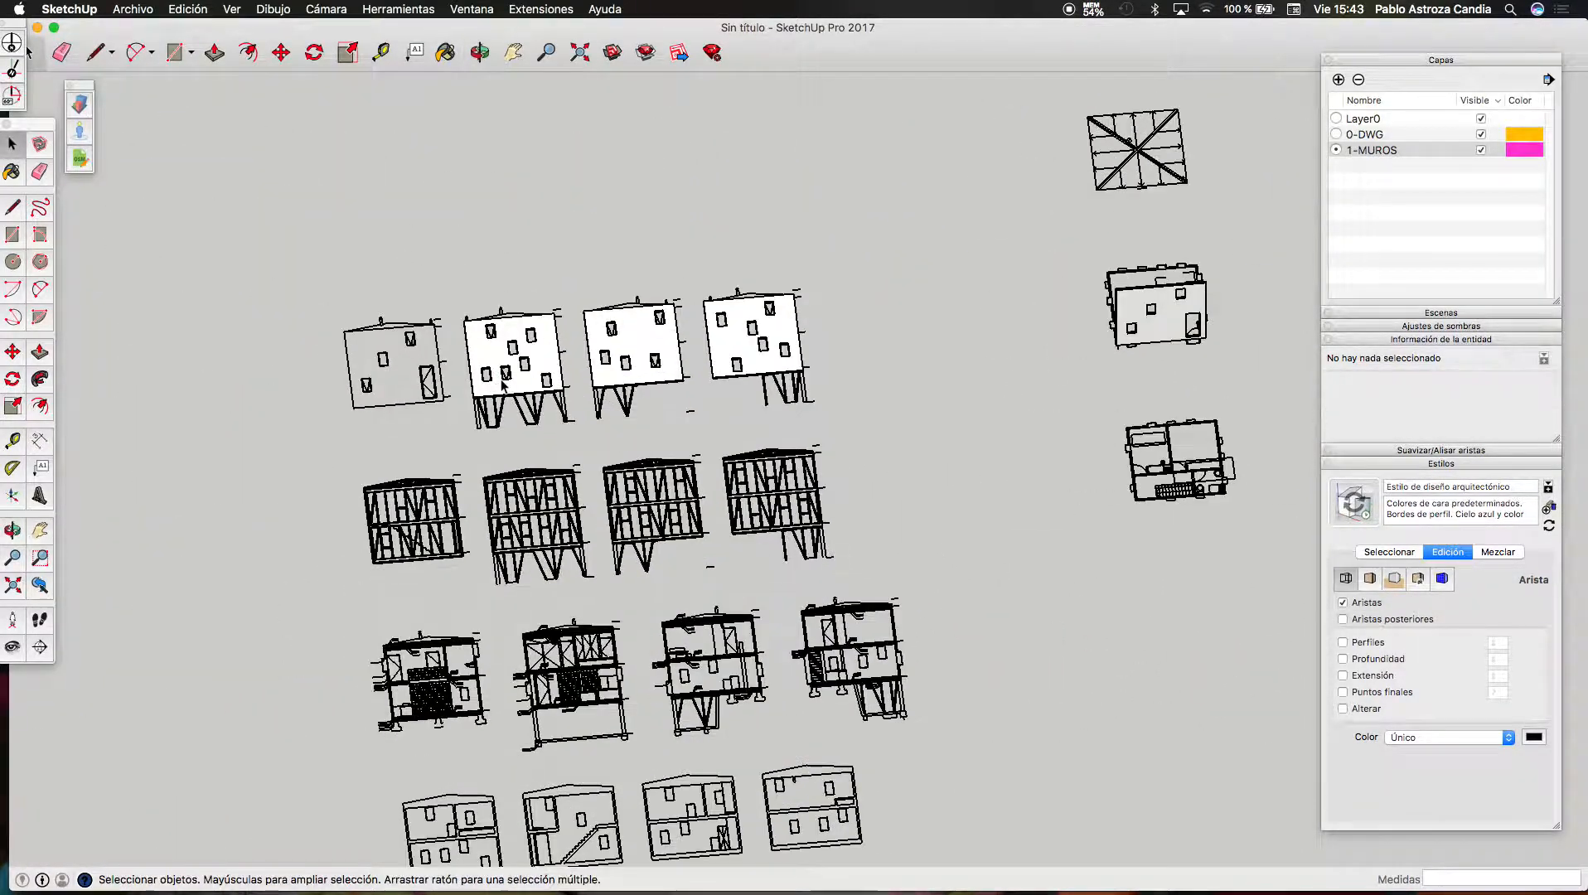
pyautogui.scroll(8, 520, 381)
pyautogui.click(518, 398)
pyautogui.scroll(10, 406, 422)
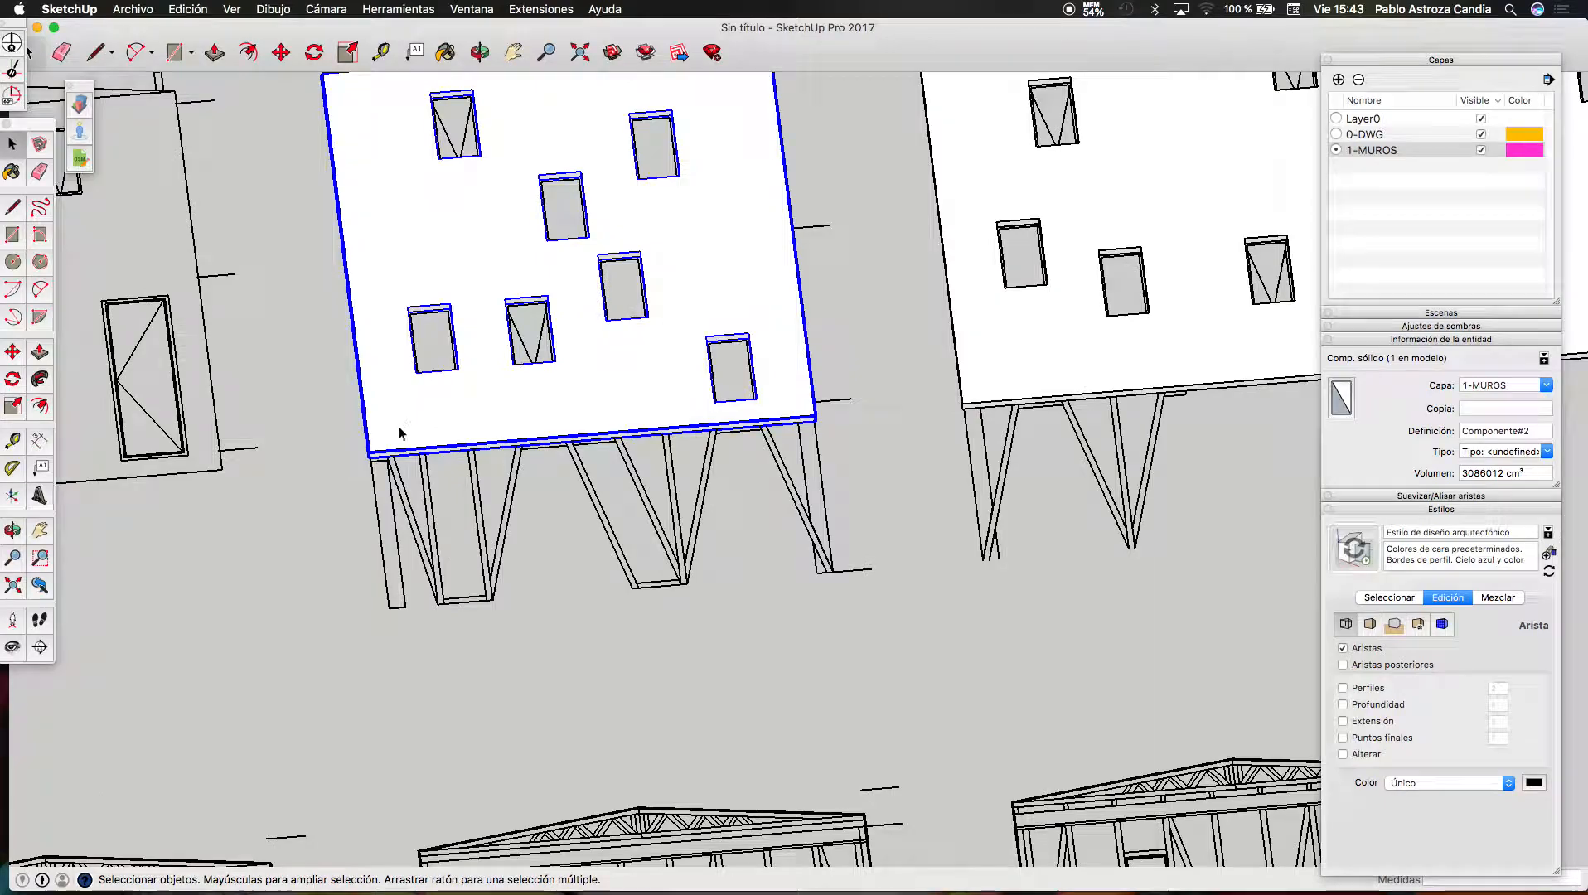
pyautogui.press('m')
pyautogui.click(363, 458)
pyautogui.scroll(-10, 362, 458)
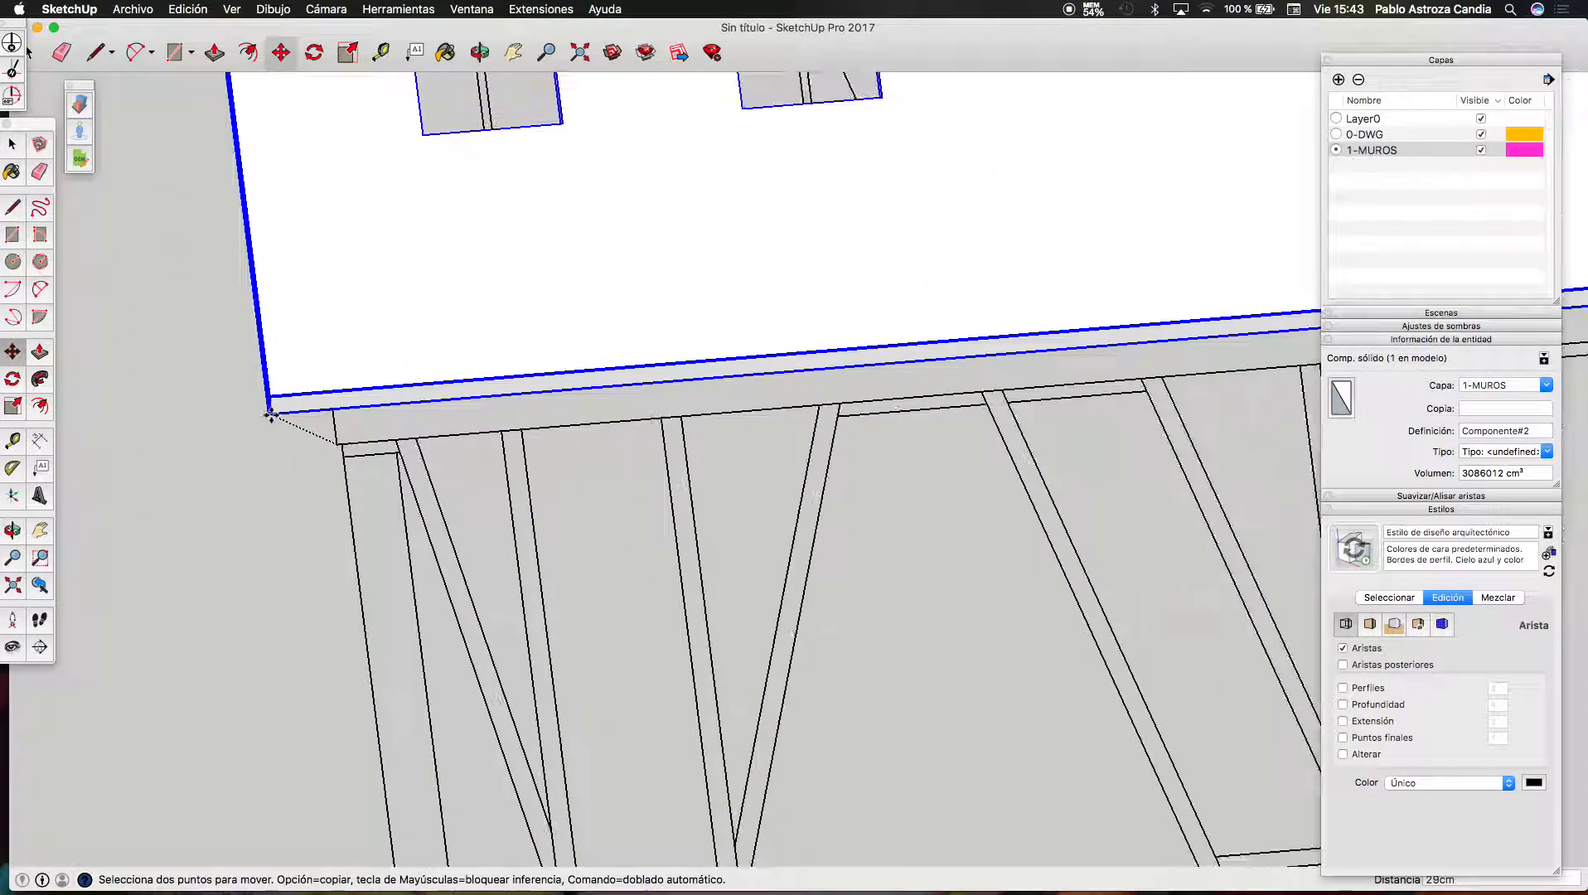
pyautogui.scroll(-12, 270, 420)
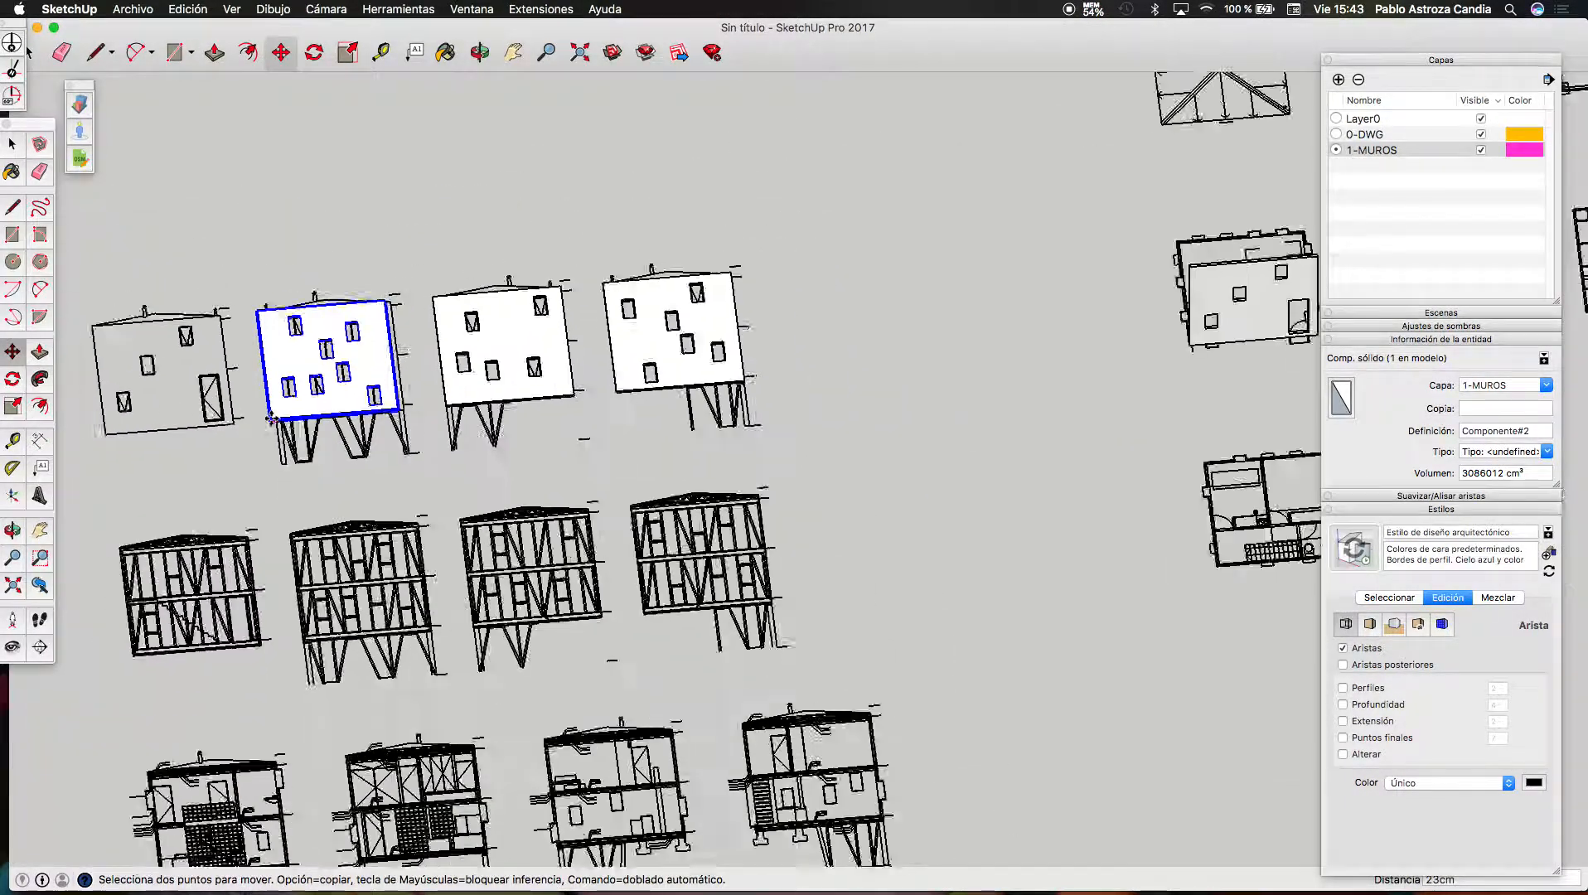
pyautogui.scroll(4, 642, 373)
pyautogui.scroll(5, 643, 373)
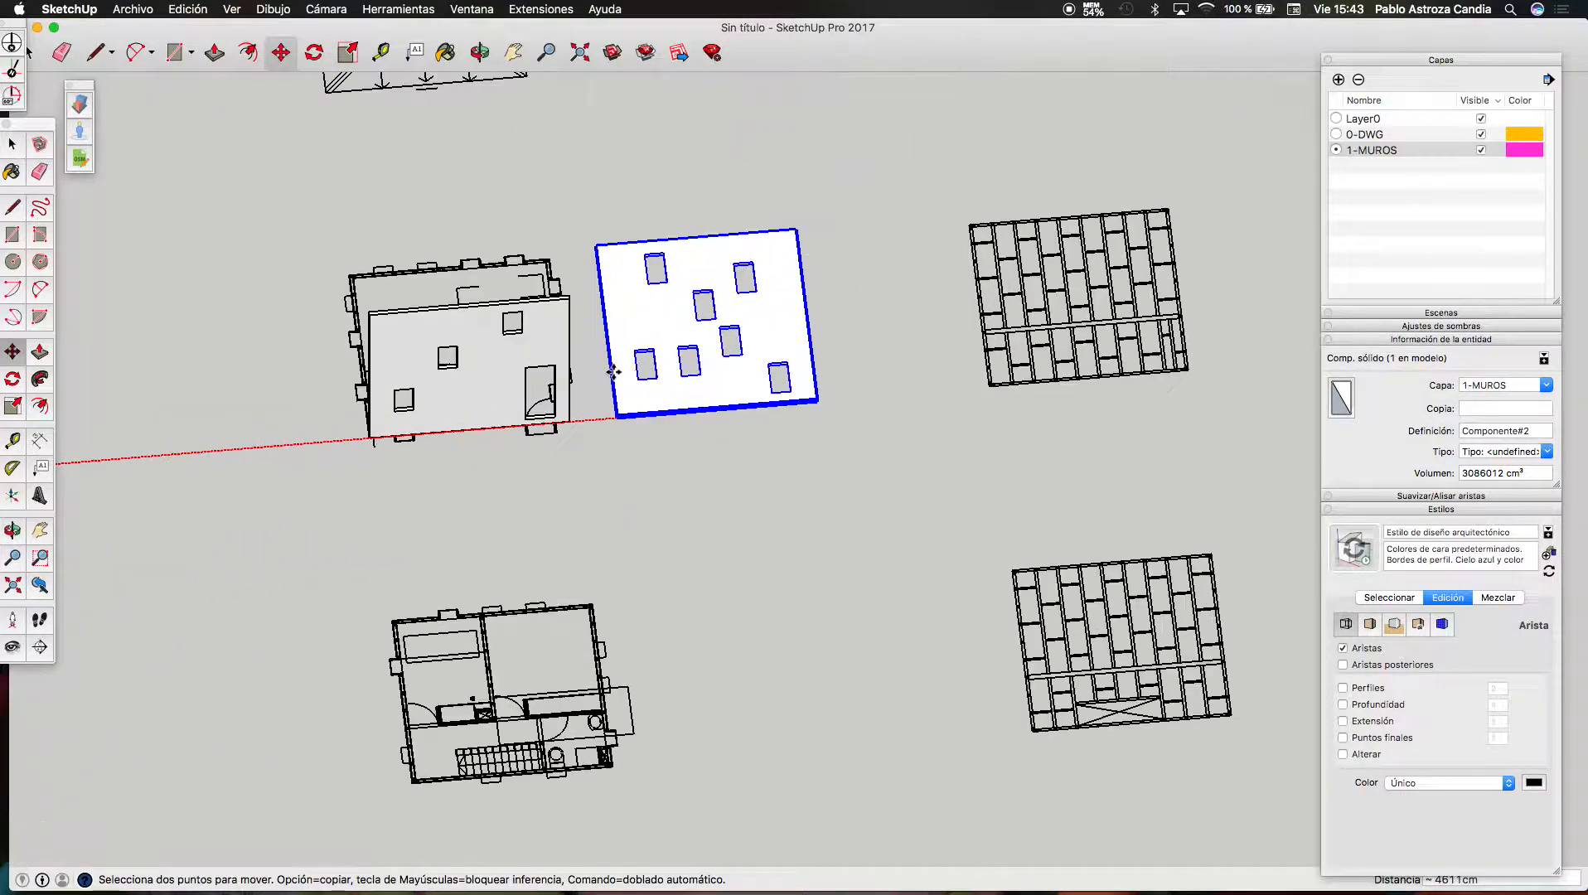
# Examine the flat seven-window wall against the adjacent plan edge and the standing wall with the door
pyautogui.click(479, 52)
pyautogui.moveTo(564, 190); pyautogui.dragTo(615, 300)
pyautogui.scroll(3, 806, 177)
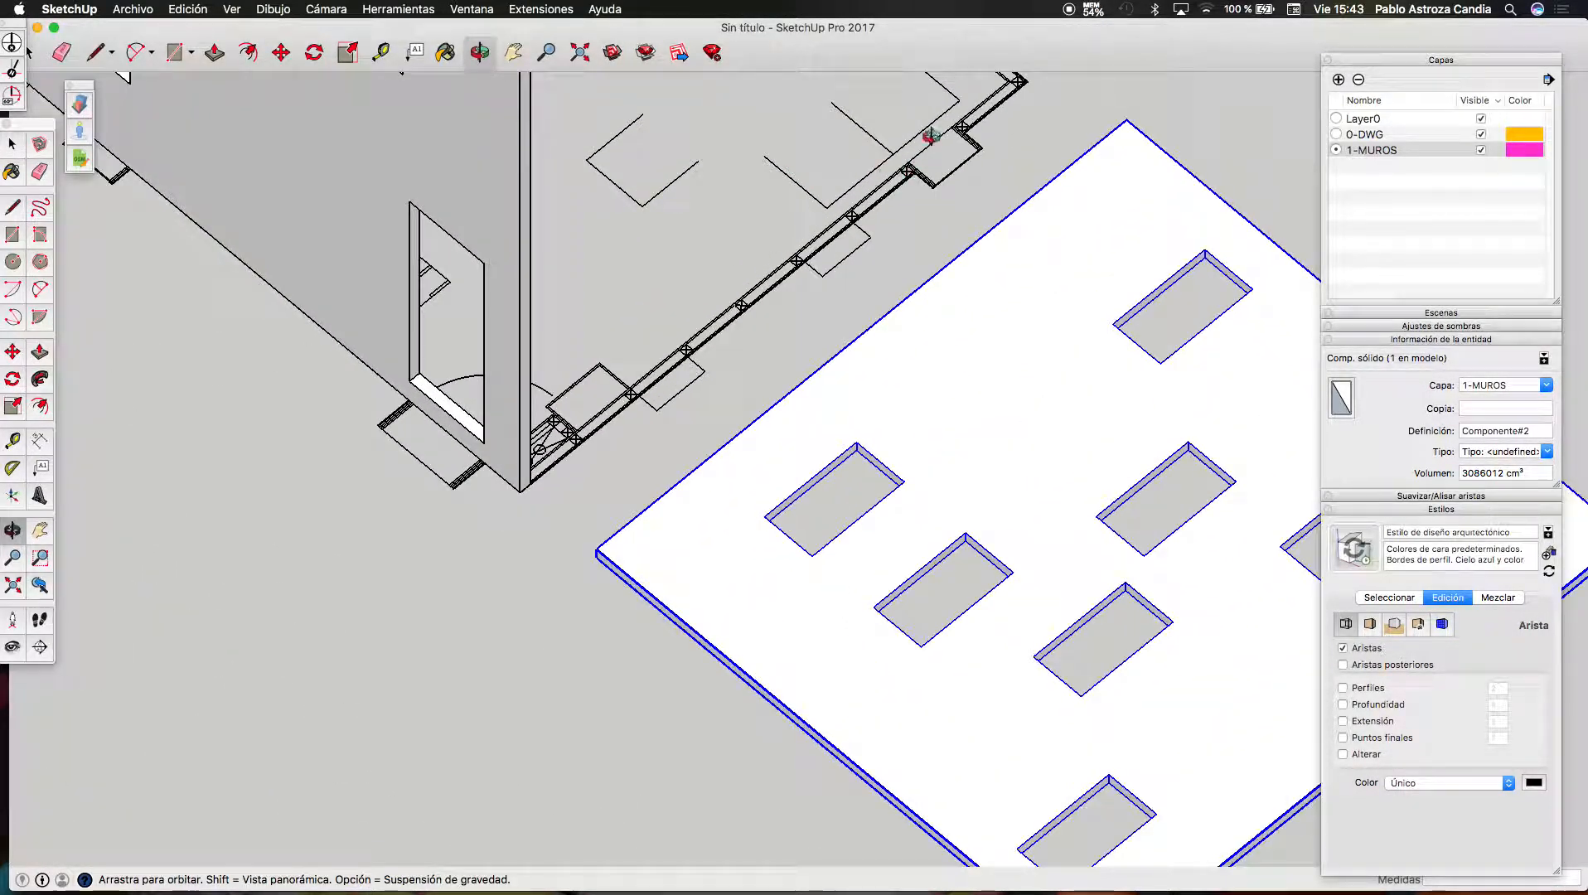
pyautogui.scroll(-3, 753, 183)
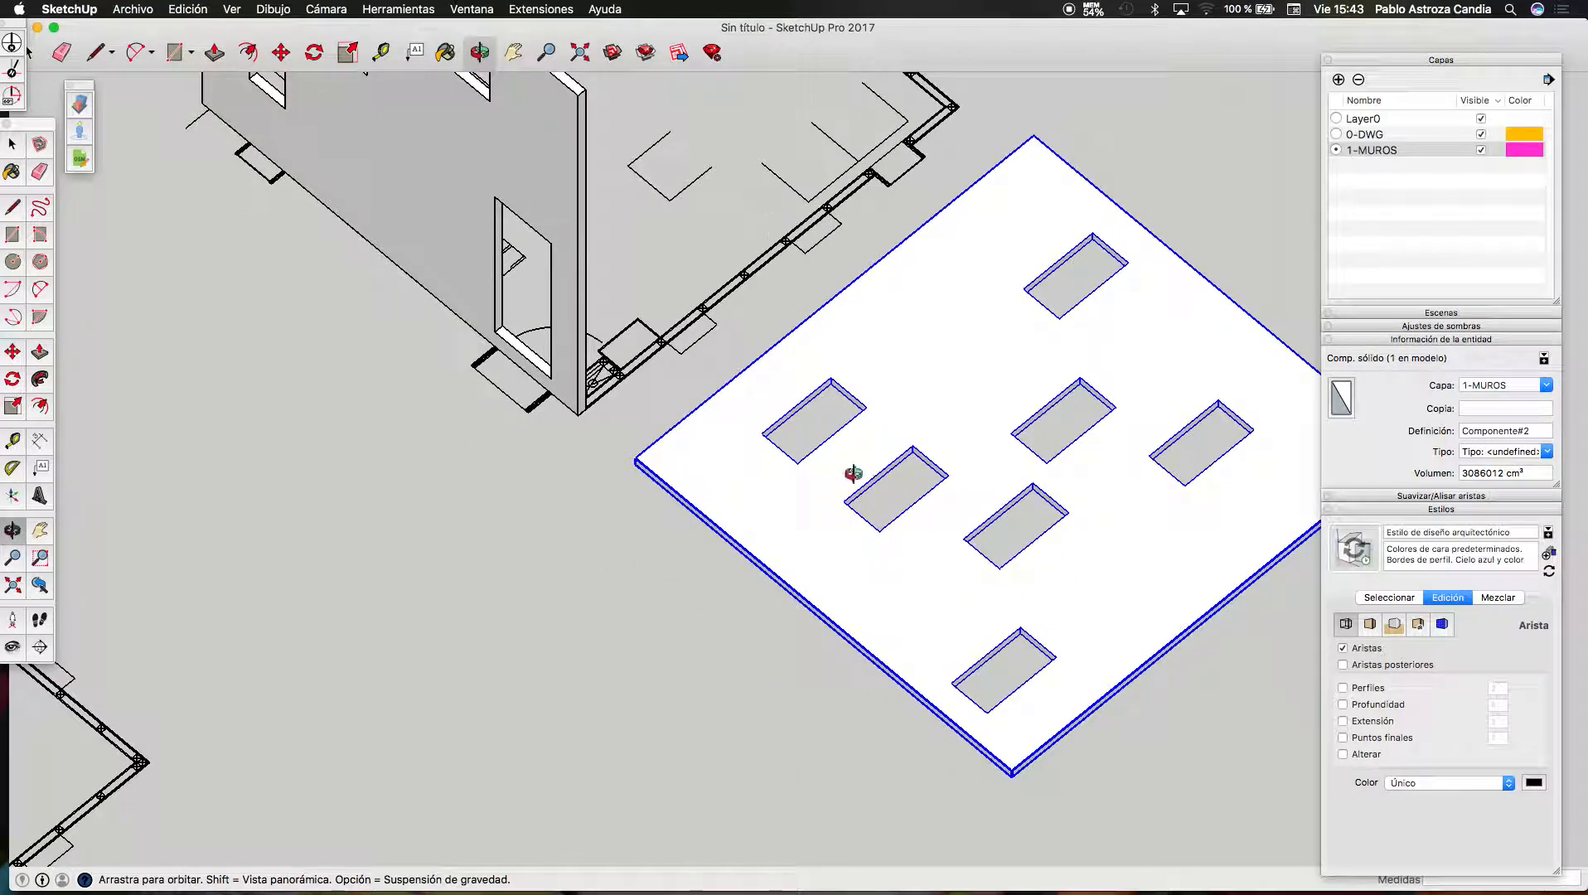
pyautogui.scroll(3, 514, 478)
pyautogui.scroll(-4, 875, 220)
pyautogui.scroll(3, 799, 197)
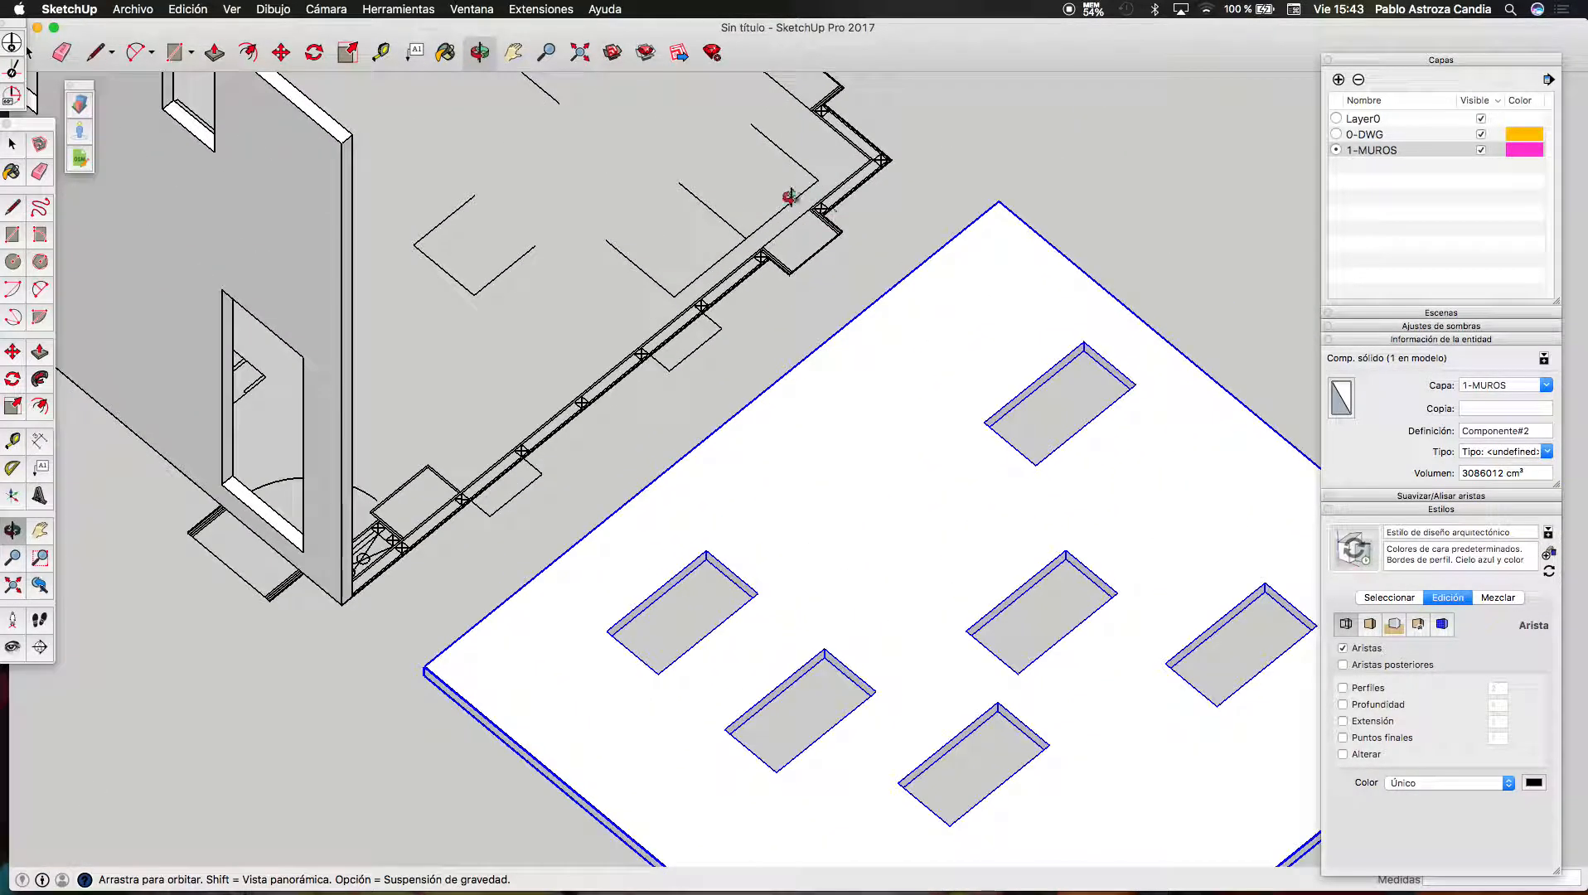
pyautogui.scroll(-3, 743, 114)
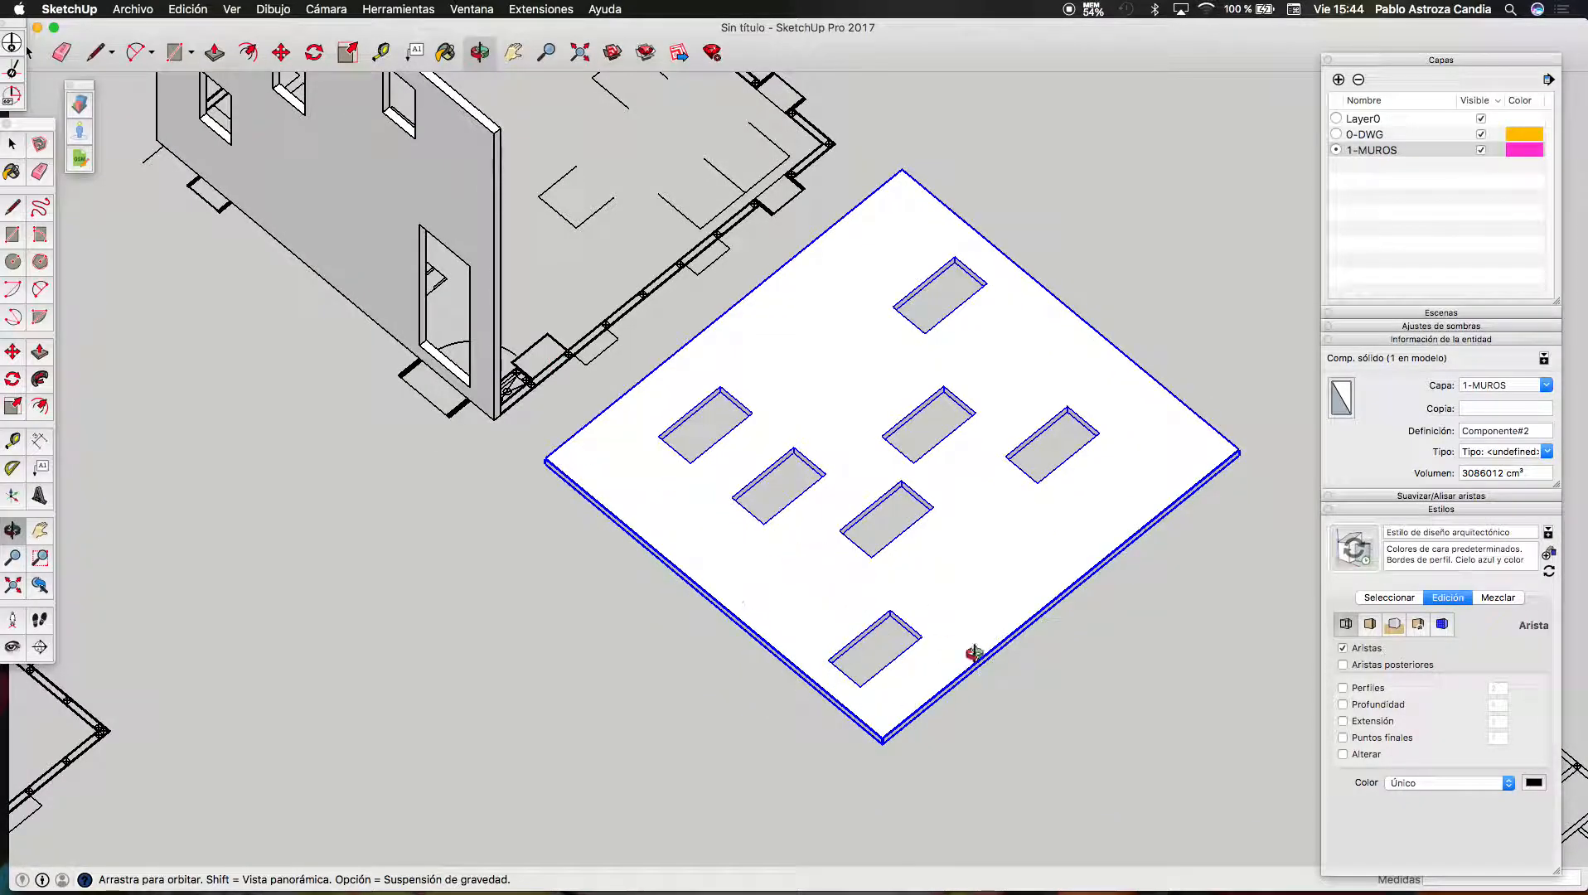
pyautogui.scroll(-3, 759, 581)
pyautogui.scroll(3, 450, 314)
pyautogui.moveTo(469, 663); pyautogui.dragTo(555, 563)
pyautogui.scroll(-8, 979, 469)
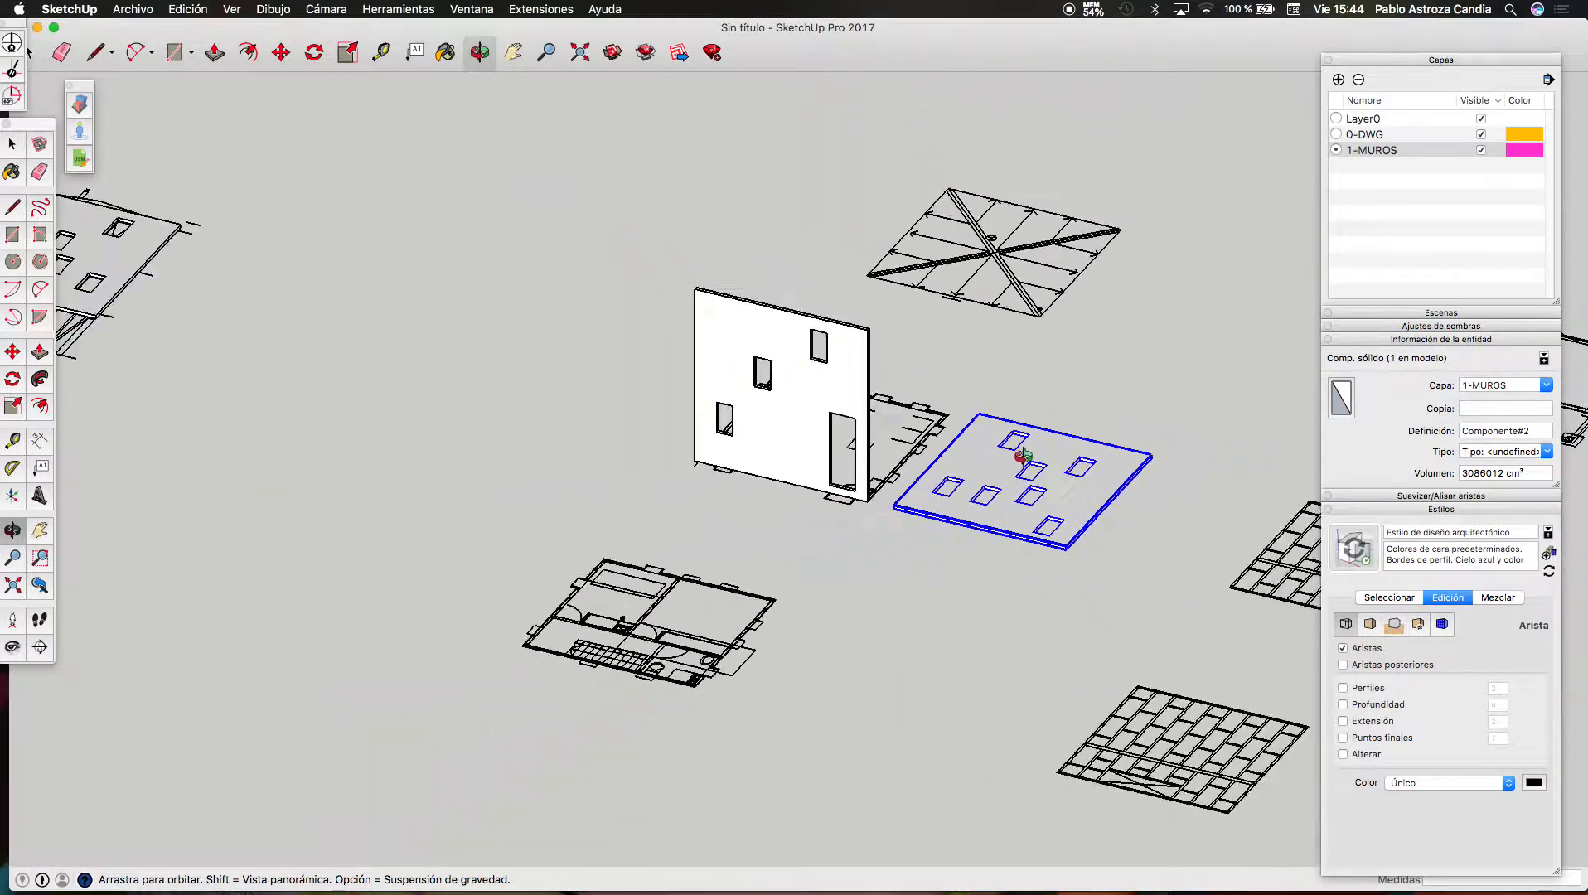
# Examine the imported architectural, structural and section drawings, including the four elevations drawn with the terrain
pyautogui.scroll(-4, 953, 476)
pyautogui.scroll(8, 372, 469)
pyautogui.scroll(3, 356, 549)
pyautogui.scroll(-6, 549, 585)
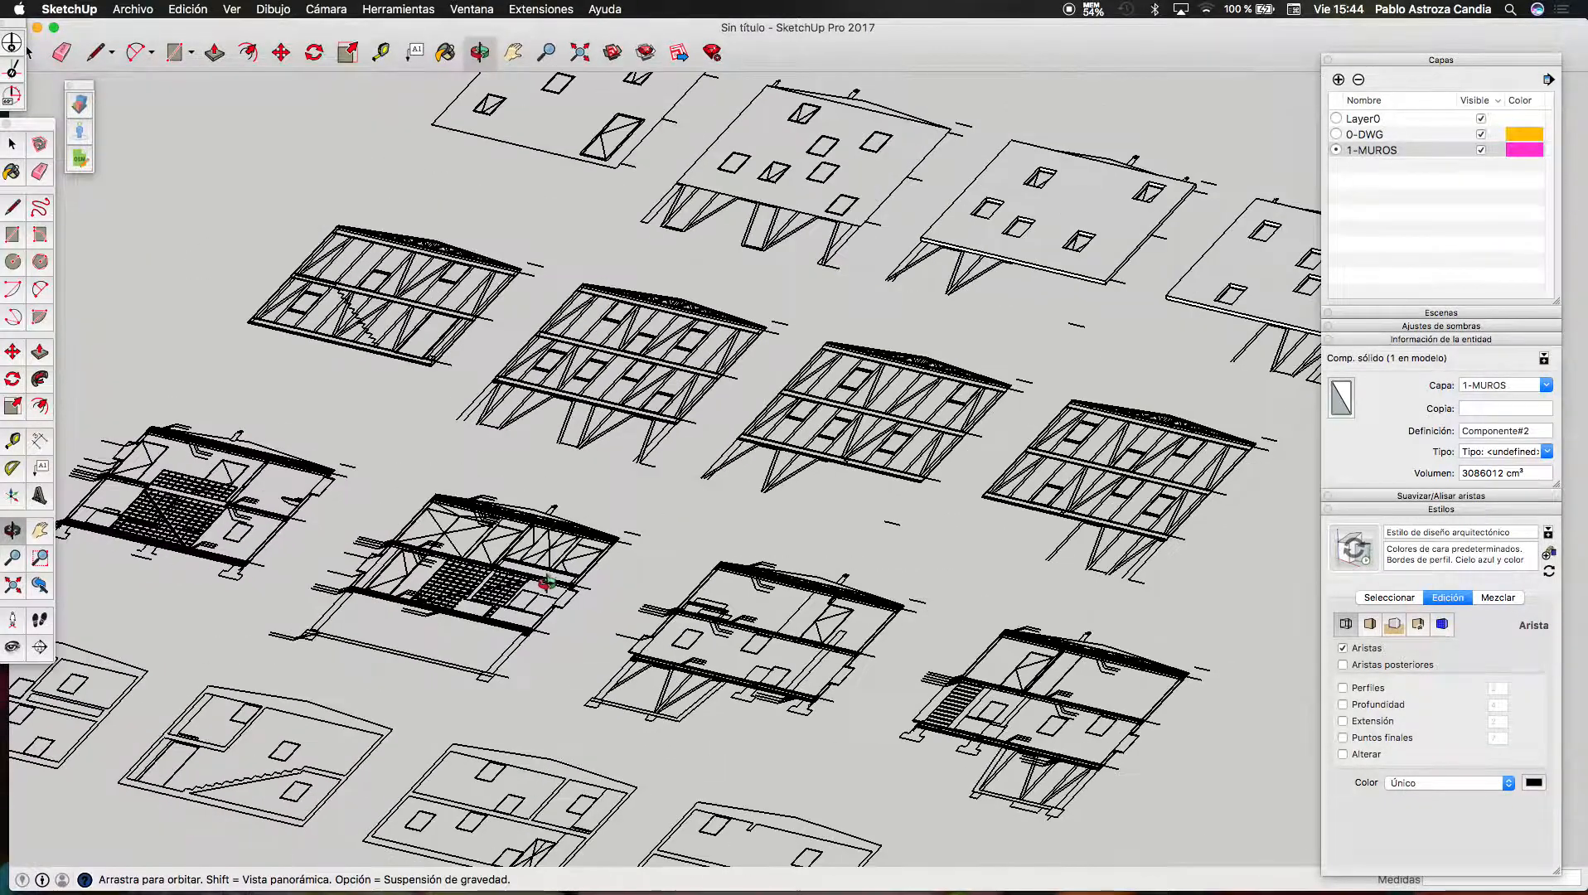
pyautogui.scroll(5, 781, 260)
pyautogui.scroll(2, 775, 269)
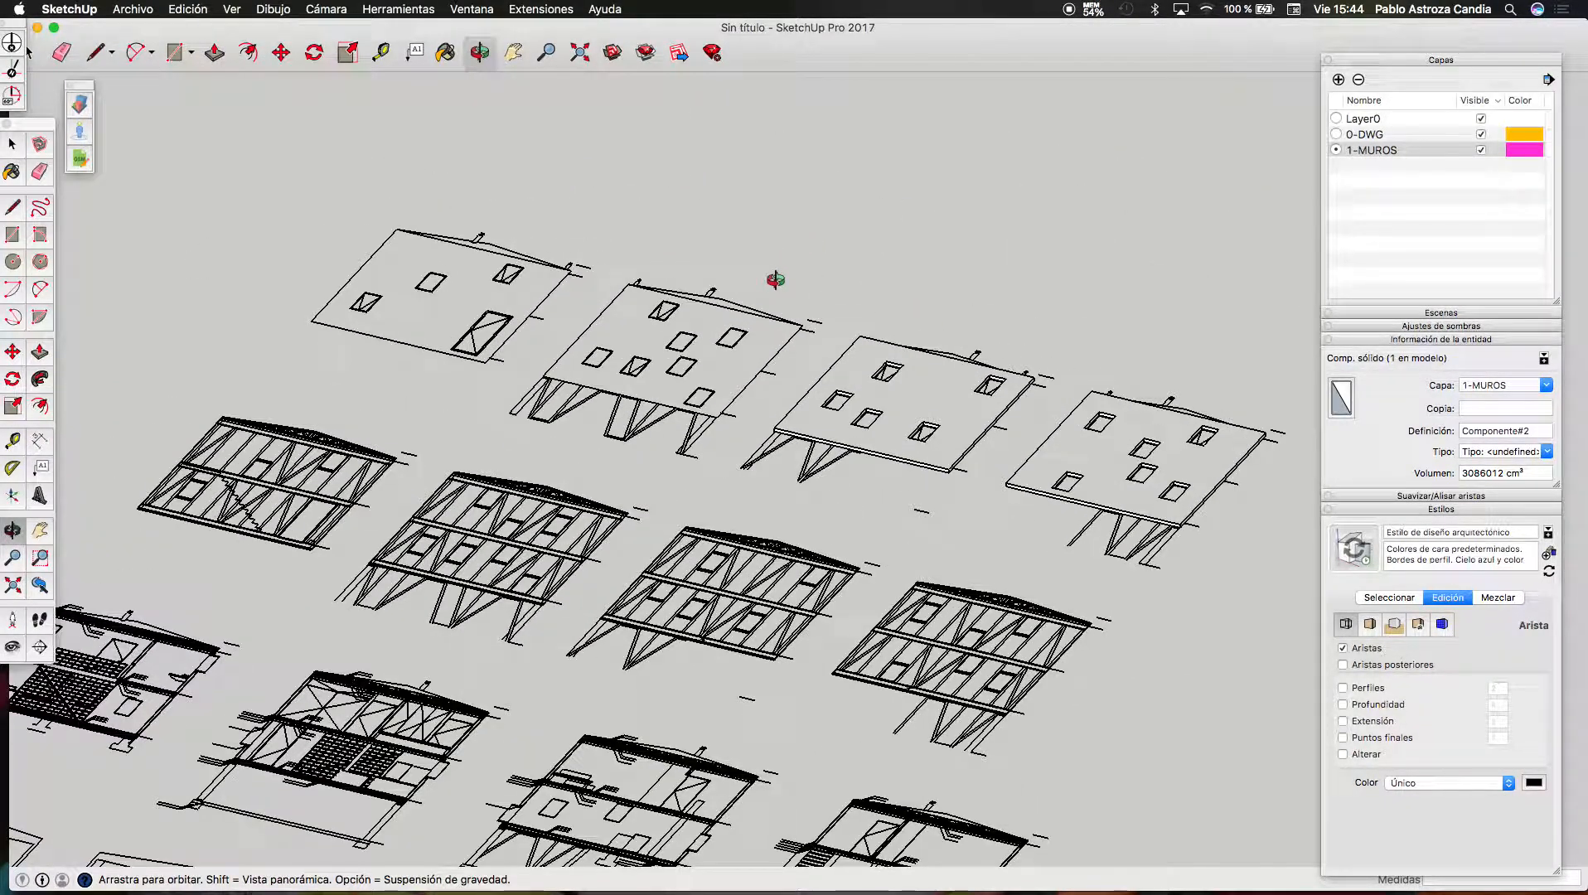
pyautogui.scroll(-2, 810, 292)
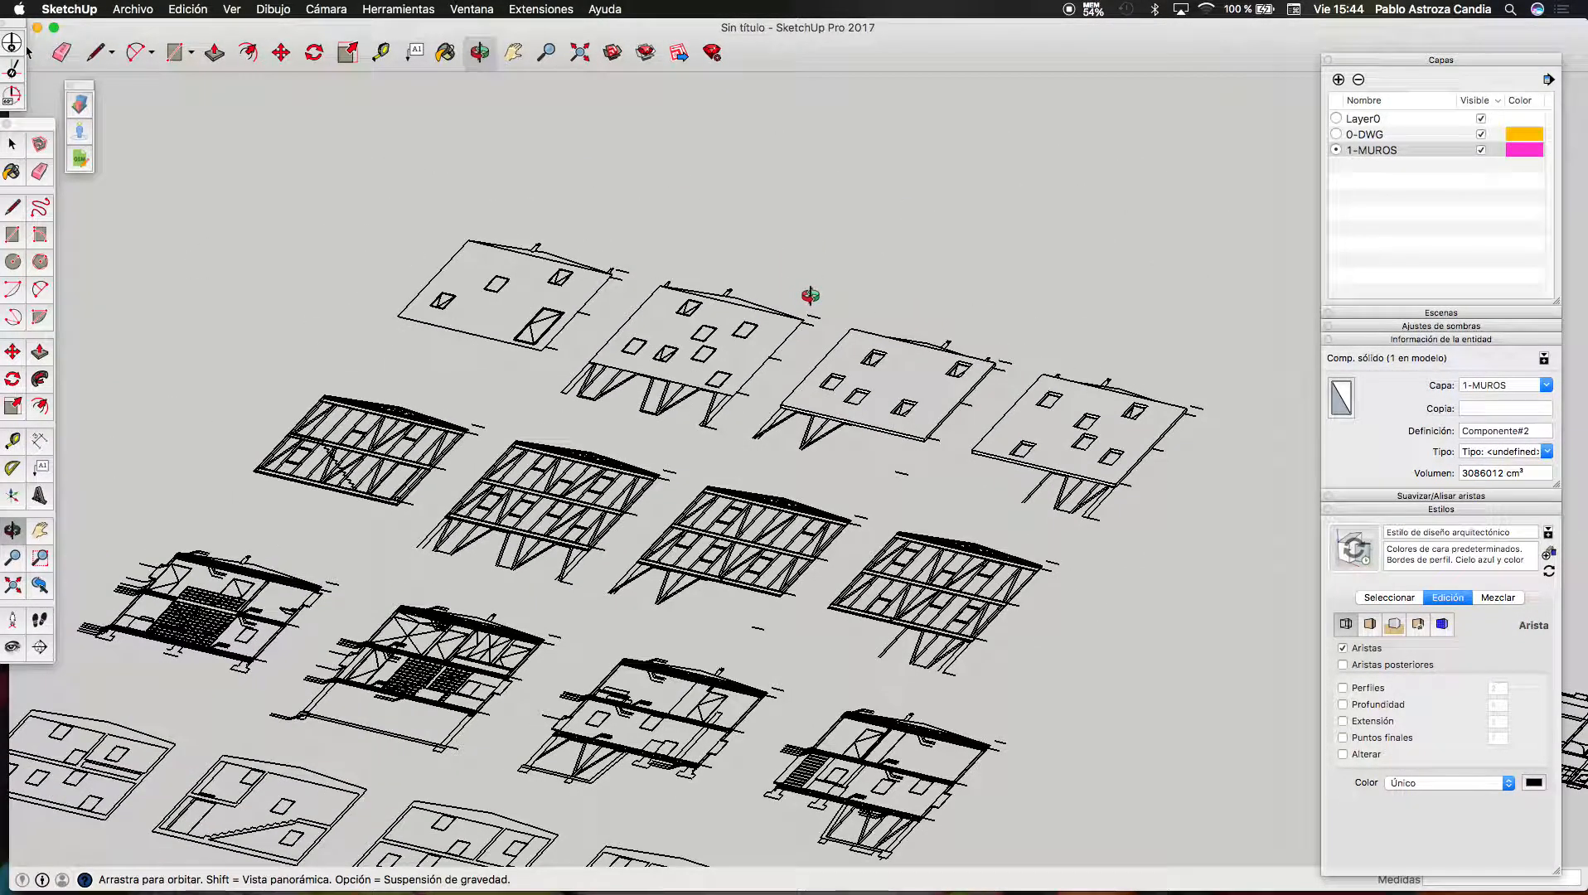
pyautogui.scroll(-5, 811, 295)
pyautogui.moveTo(674, 421); pyautogui.dragTo(950, 500)
pyautogui.scroll(-3, 953, 497)
pyautogui.scroll(8, 336, 502)
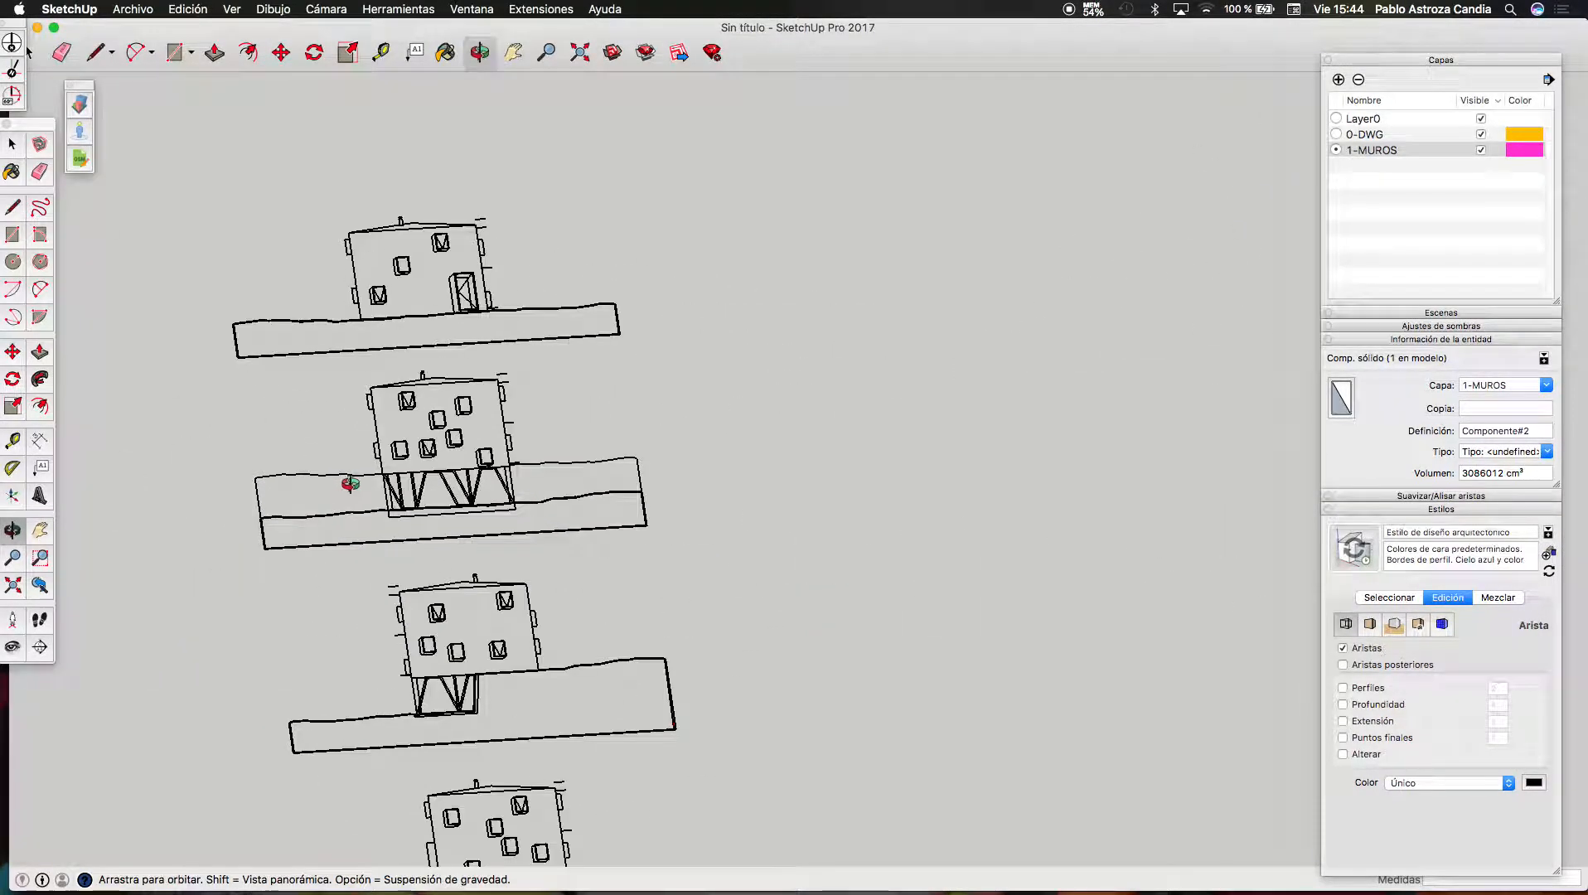
pyautogui.scroll(-1, 392, 257)
pyautogui.moveTo(442, 368); pyautogui.dragTo(428, 463)
# Switch to AutoCAD and examine the four terrain elevations alongside the architectural and structural elevations
pyautogui.hotkey('ctrl', 'Up')
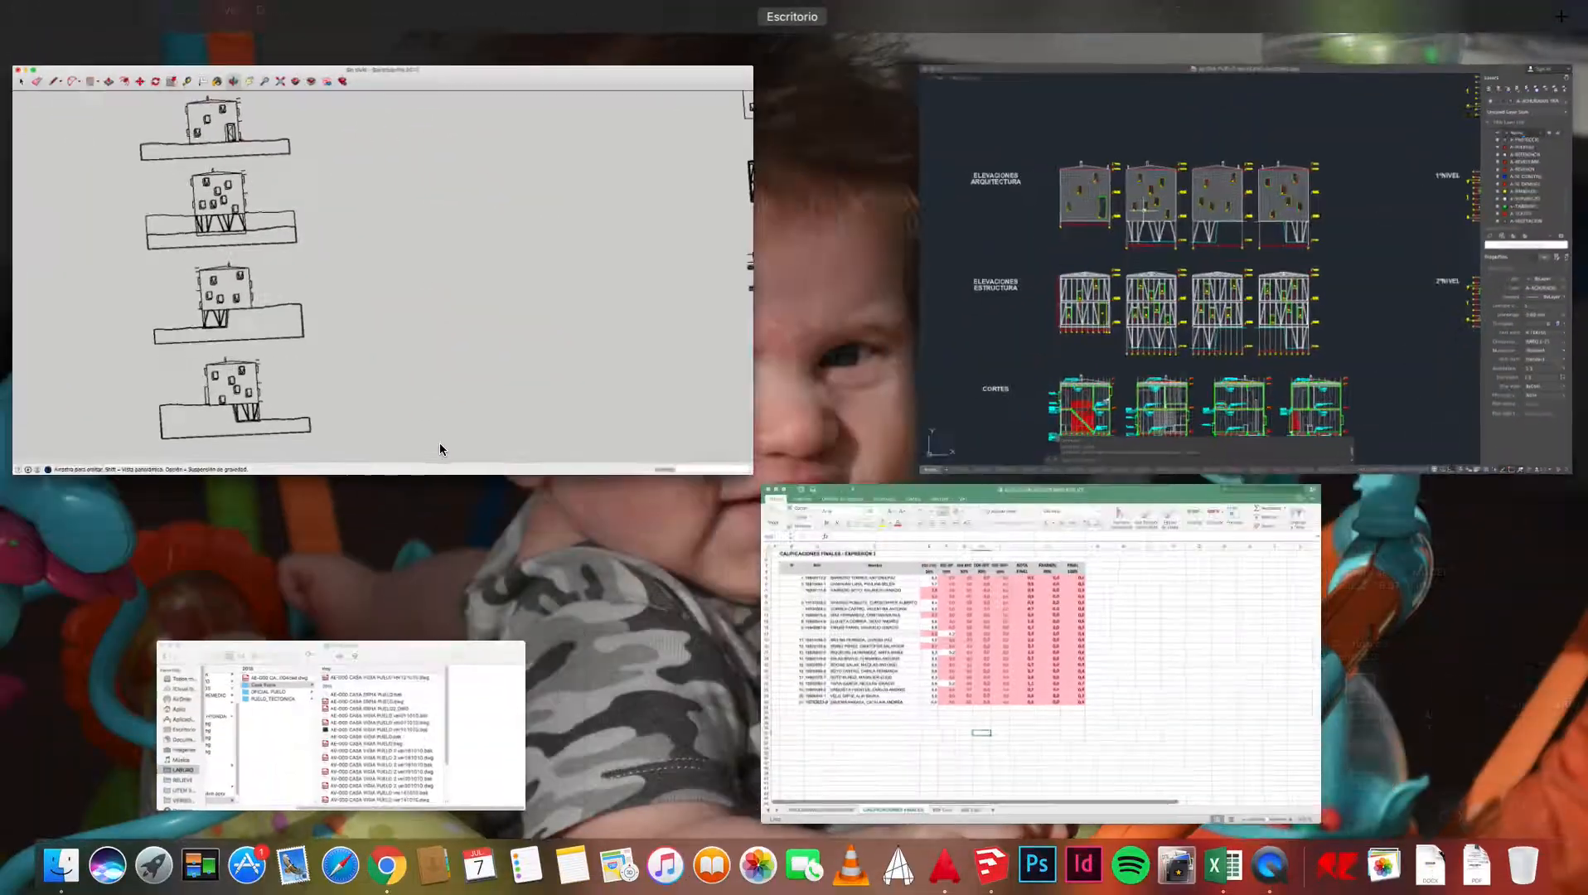
pyautogui.click(1117, 433)
pyautogui.hotkey('ctrl', 'Up')
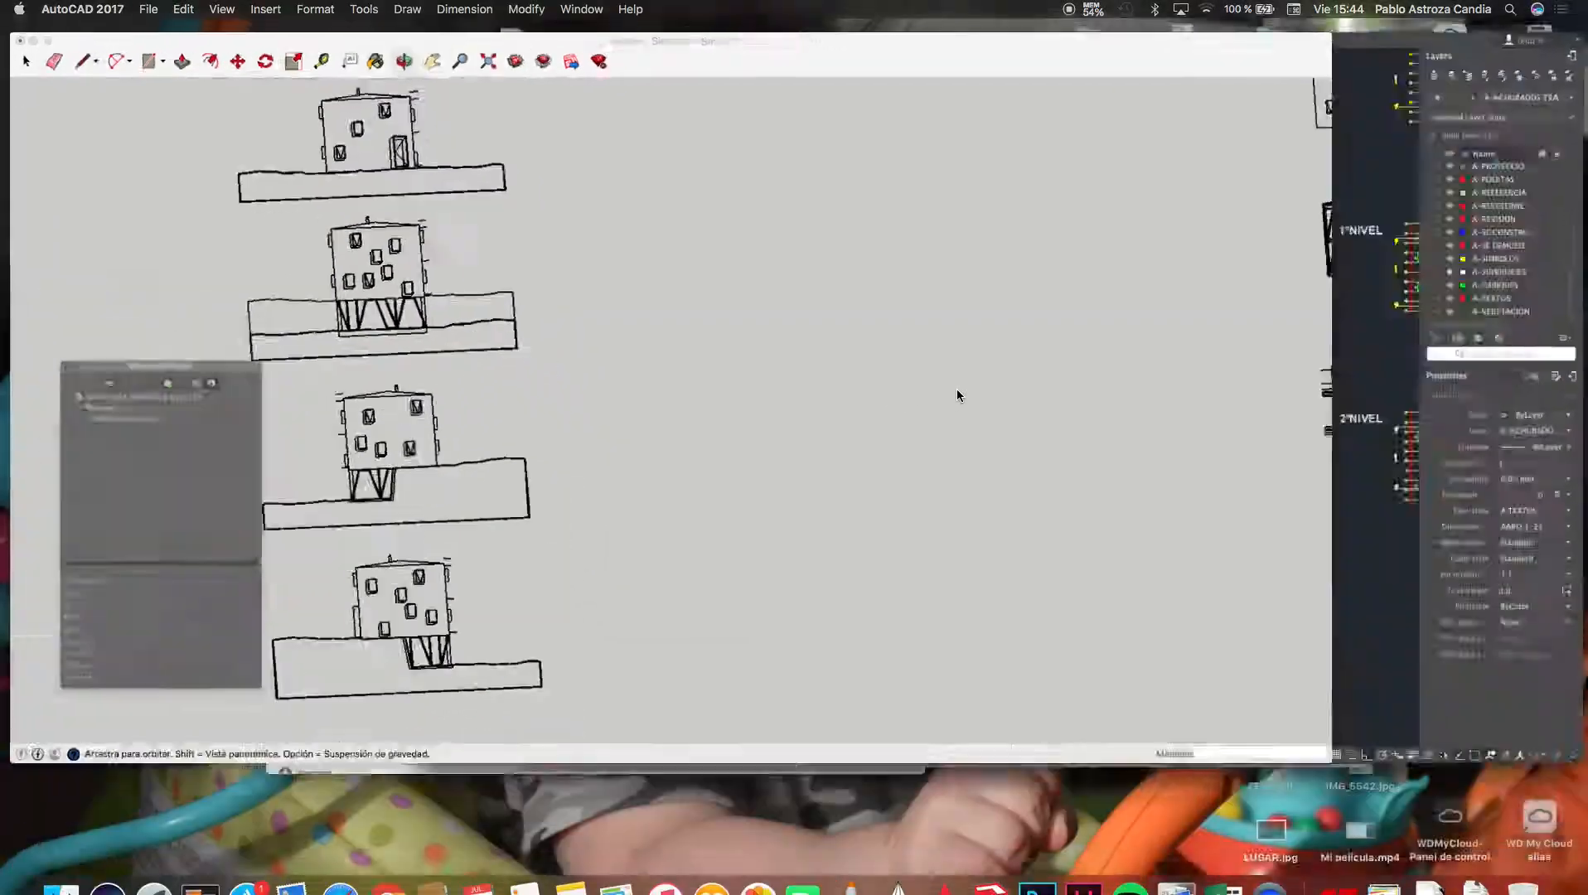
pyautogui.click(1032, 375)
pyautogui.scroll(-2, 1049, 347)
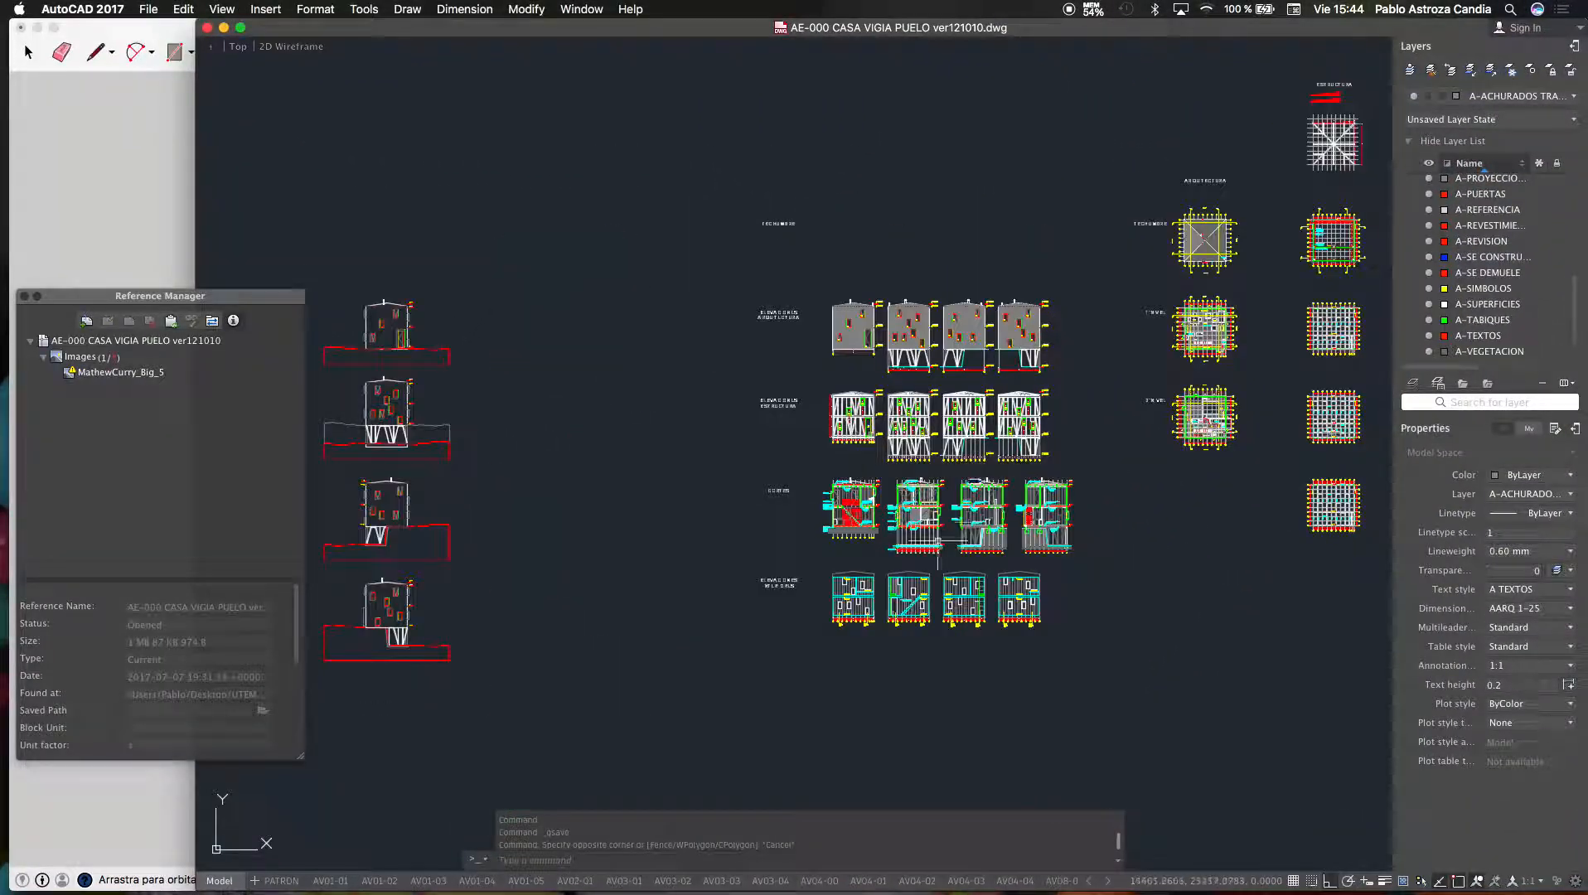
pyautogui.scroll(3, 924, 385)
pyautogui.scroll(-5, 924, 365)
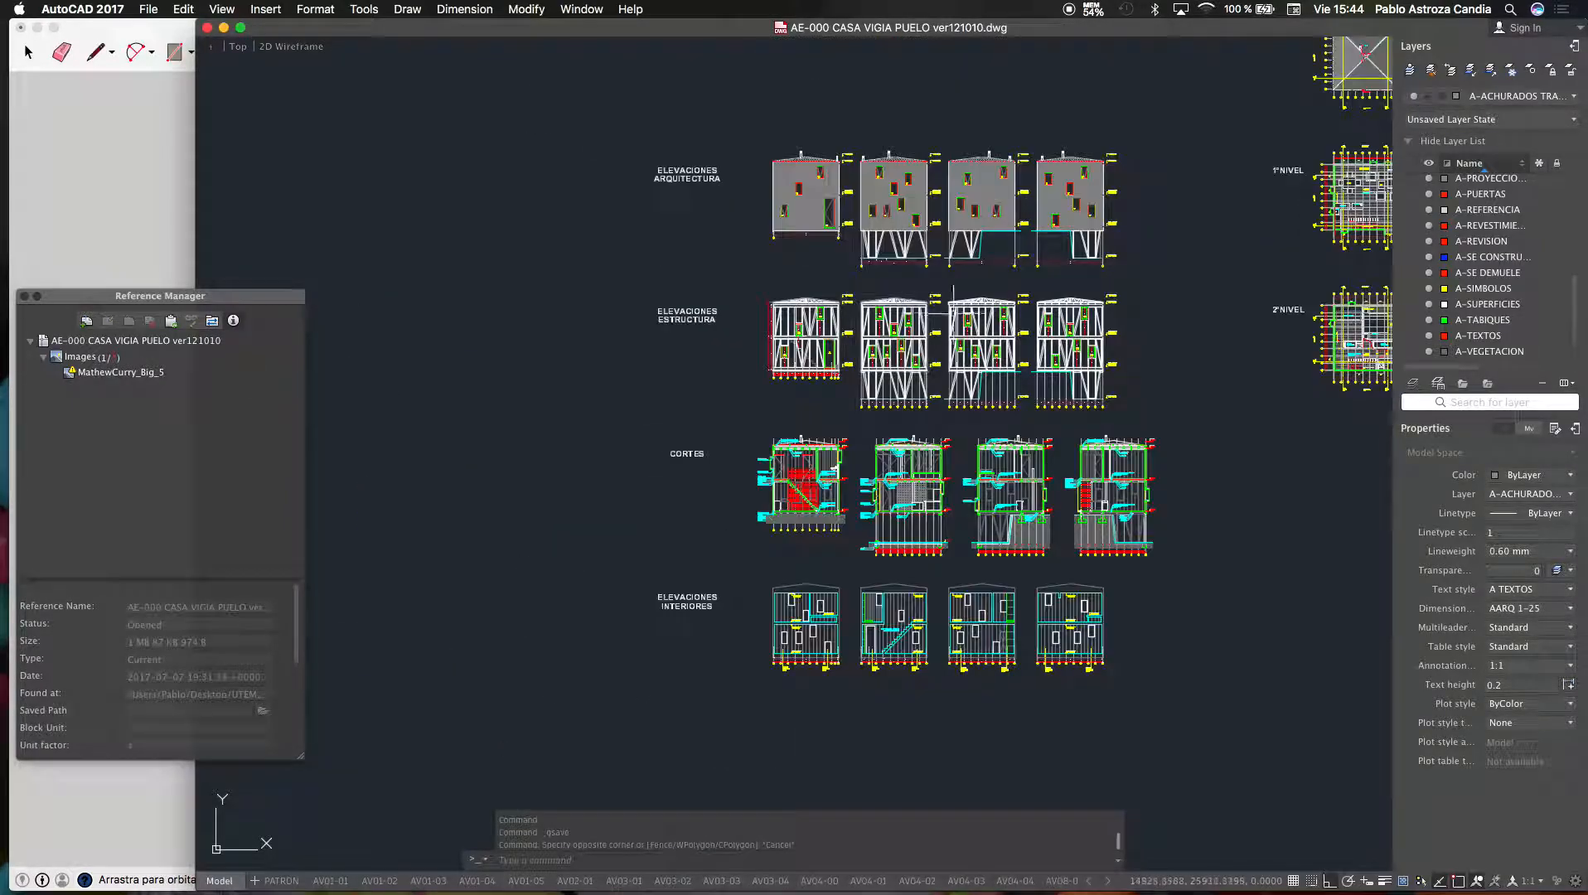
pyautogui.scroll(6, 591, 335)
pyautogui.scroll(-4, 589, 335)
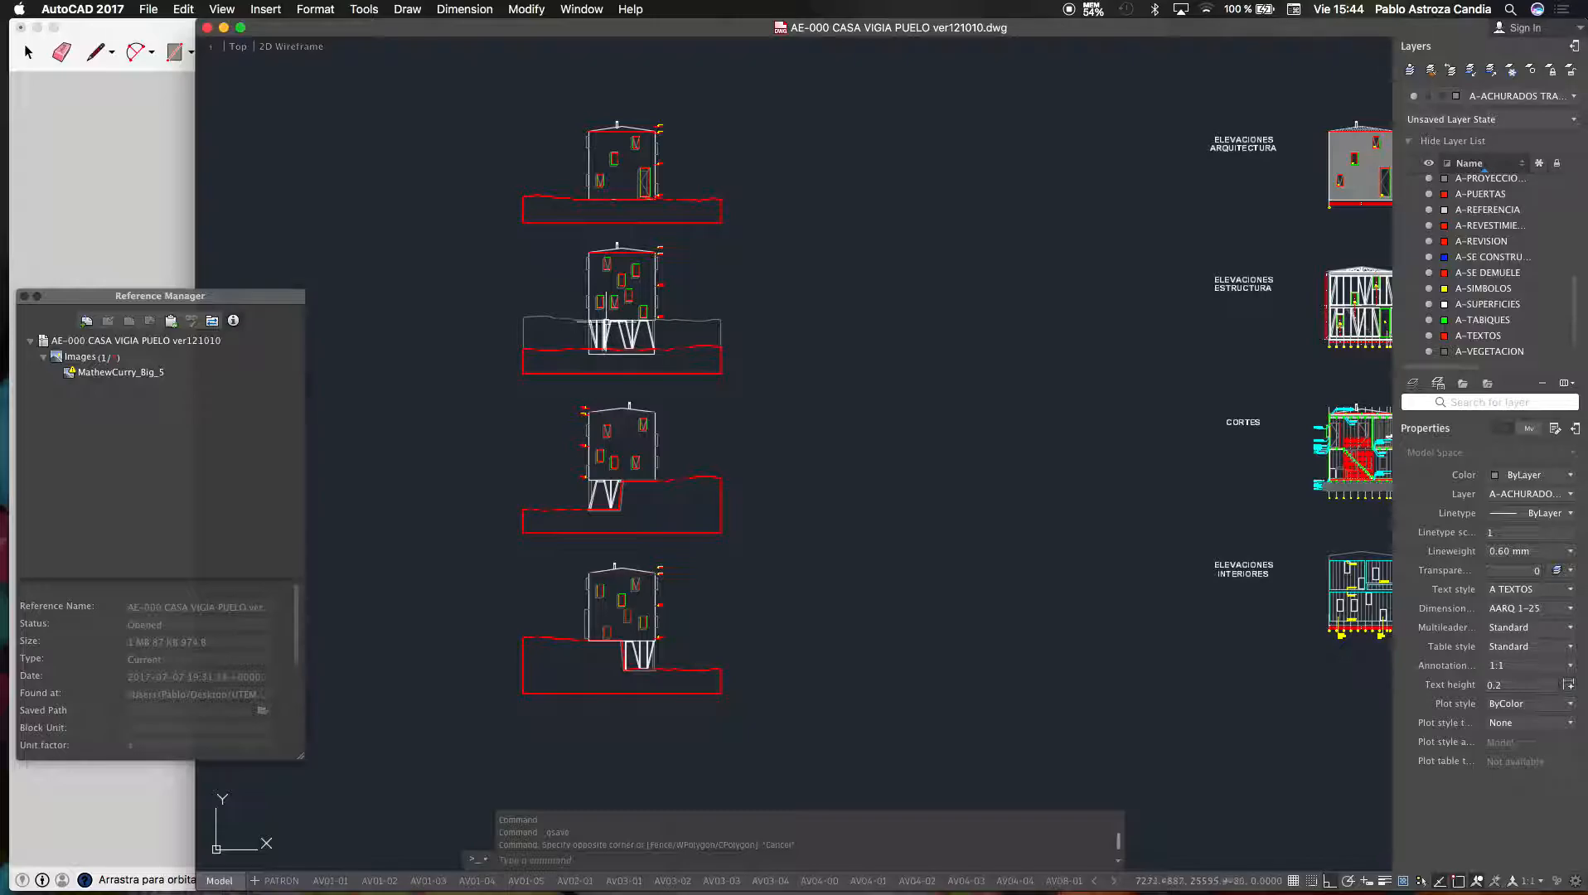
pyautogui.scroll(-2, 637, 229)
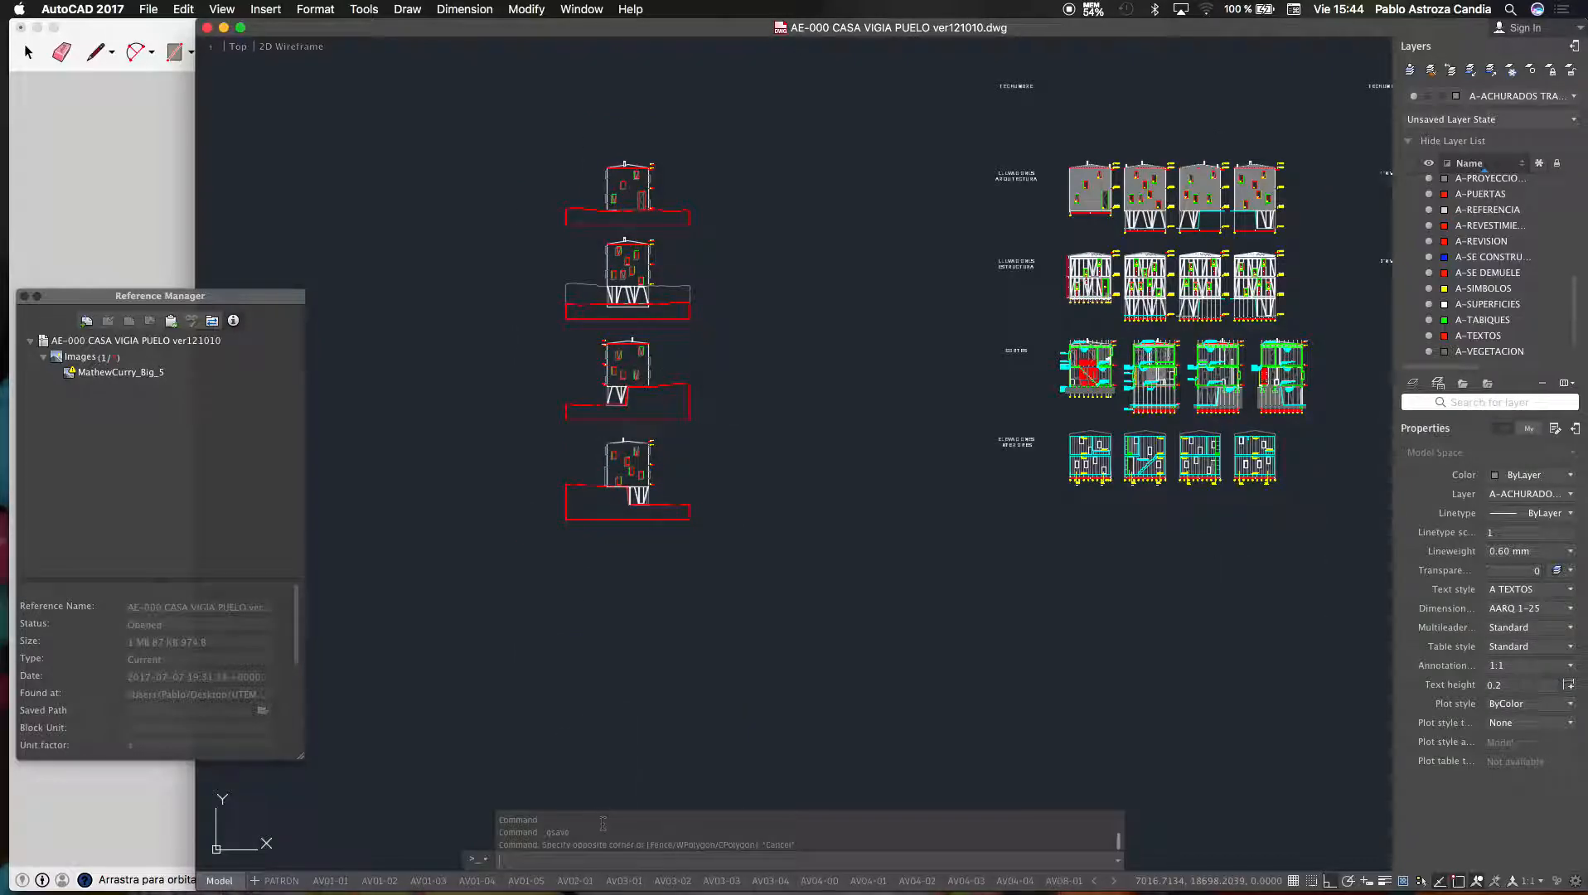
pyautogui.scroll(-3, 480, 540)
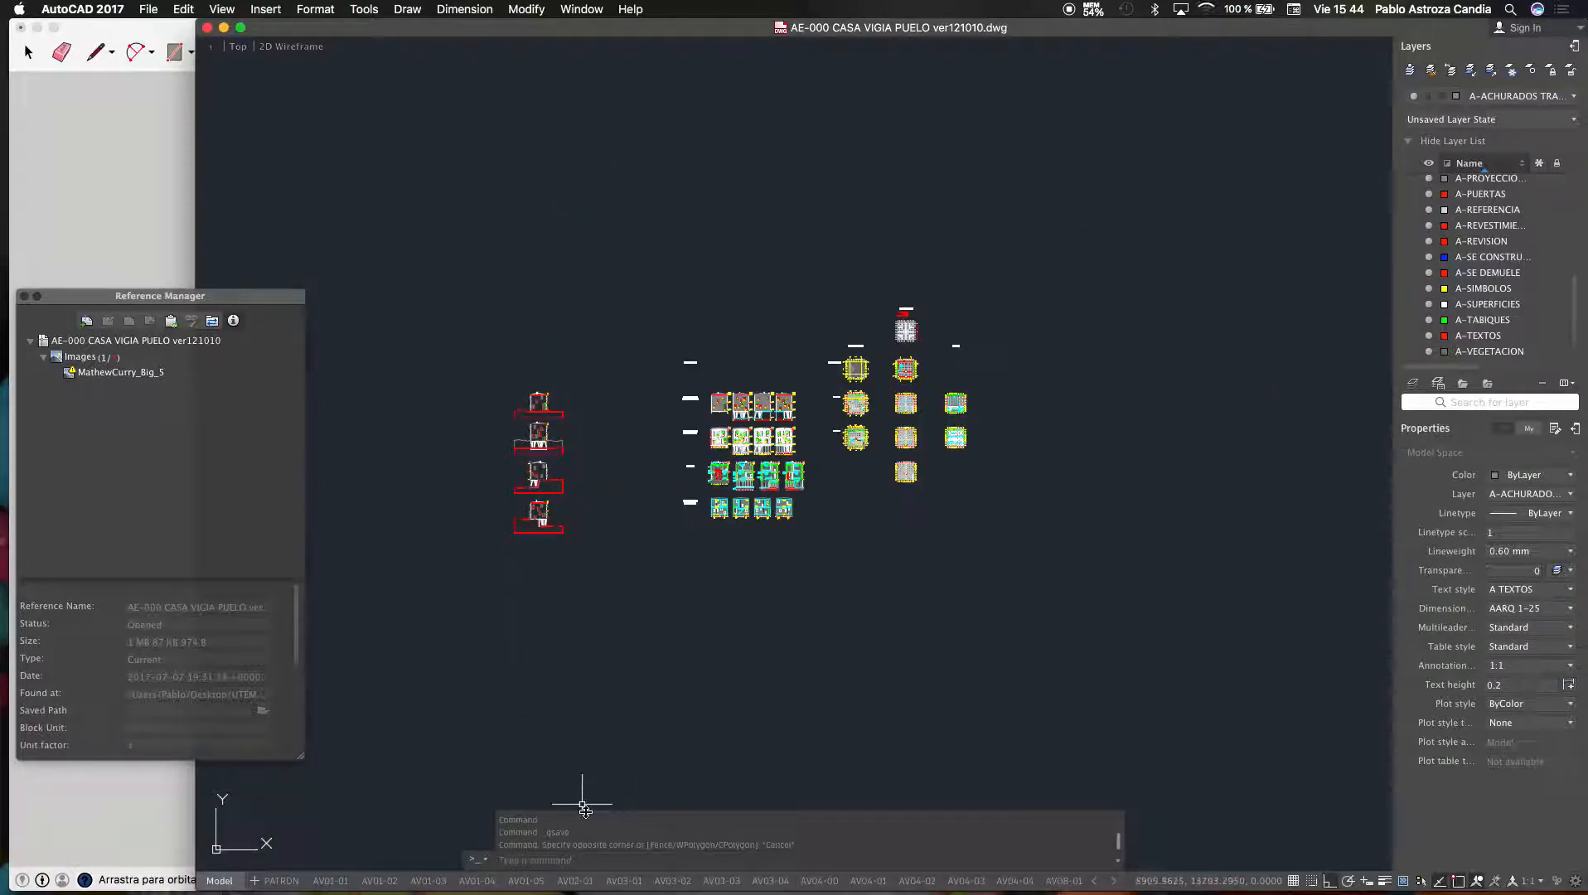
# Open layout AV03-01 and widen the drawing window to the edge of the screen
pyautogui.click(623, 881)
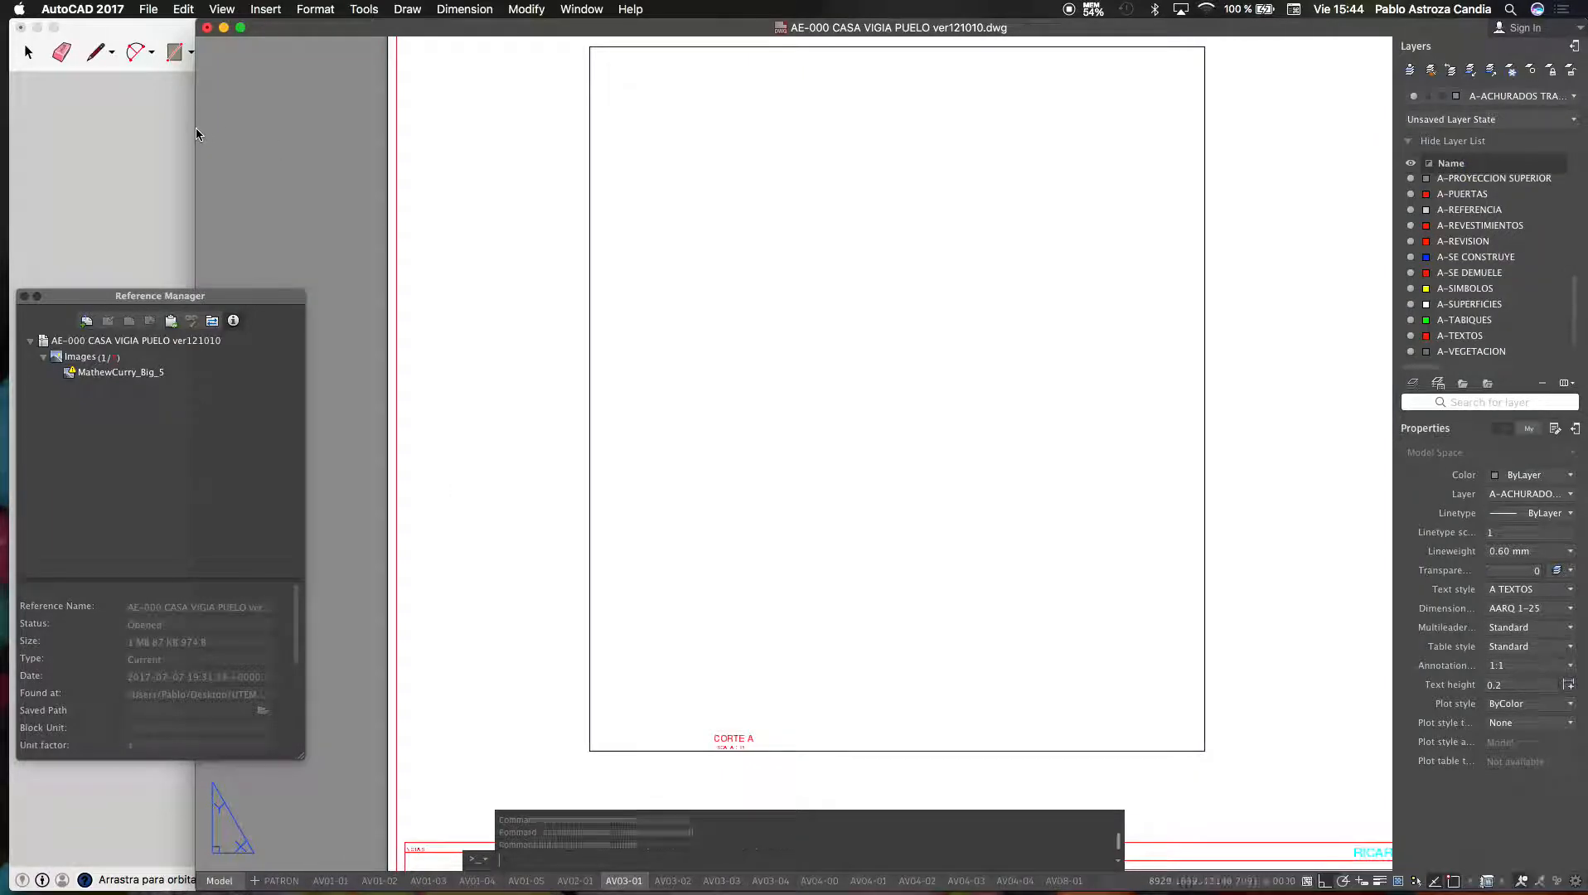
pyautogui.moveTo(196, 129)
pyautogui.mouseDown()
pyautogui.moveTo(68, 133)
pyautogui.moveTo(67, 112)
pyautogui.mouseUp()
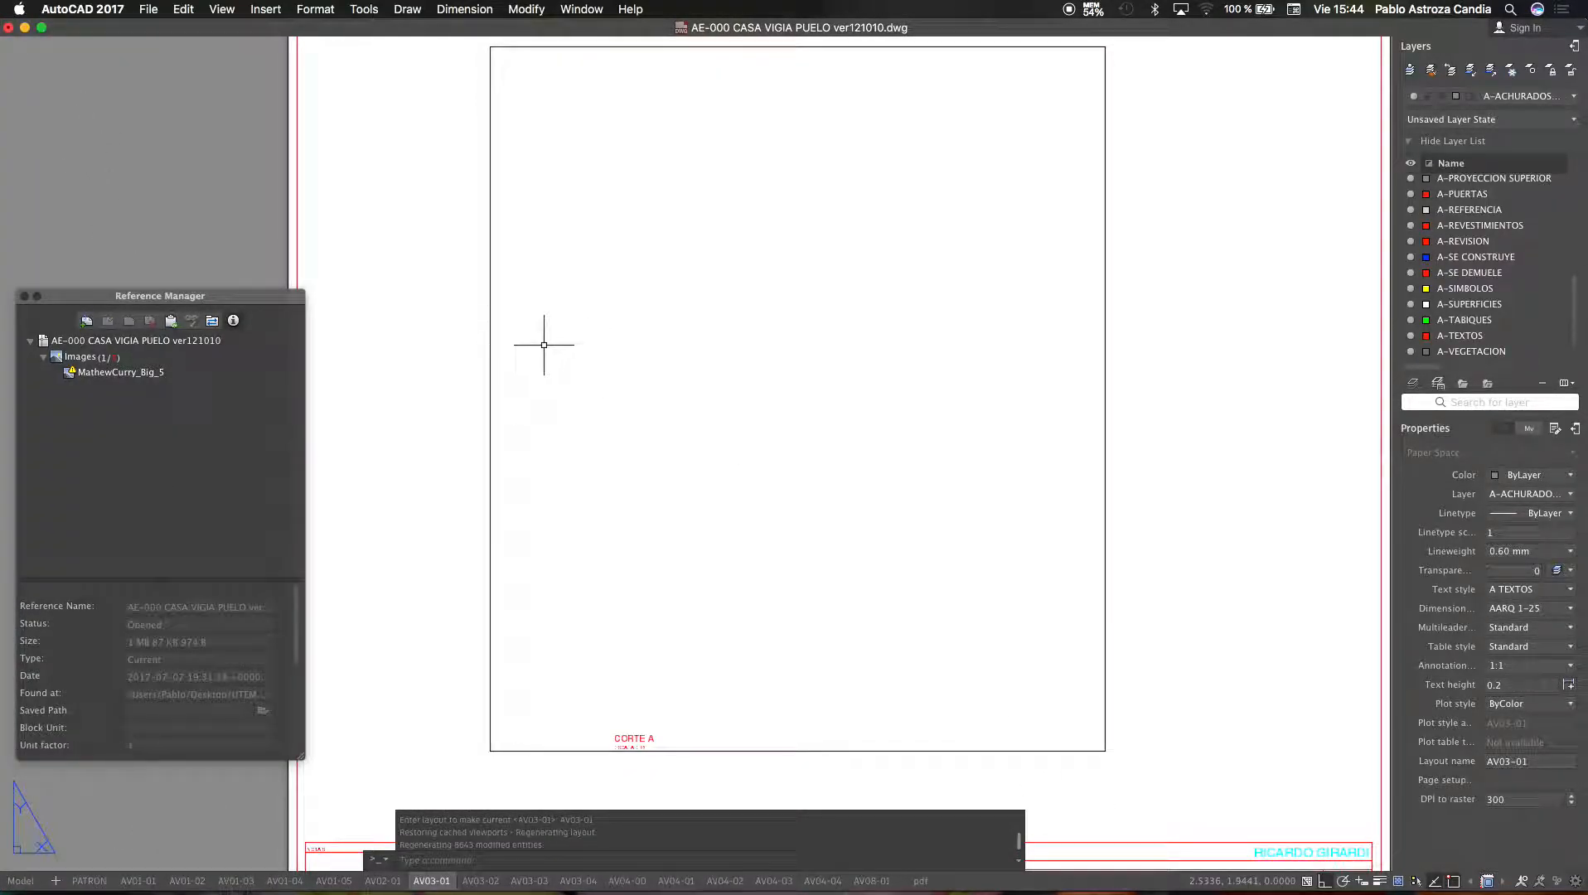
# Undo the latest operations in the drawing and go through the sheet layouts from AV01-02 to AV03-01
pyautogui.press('super+z')
pyautogui.press('super+z')
pyautogui.press('super+z')
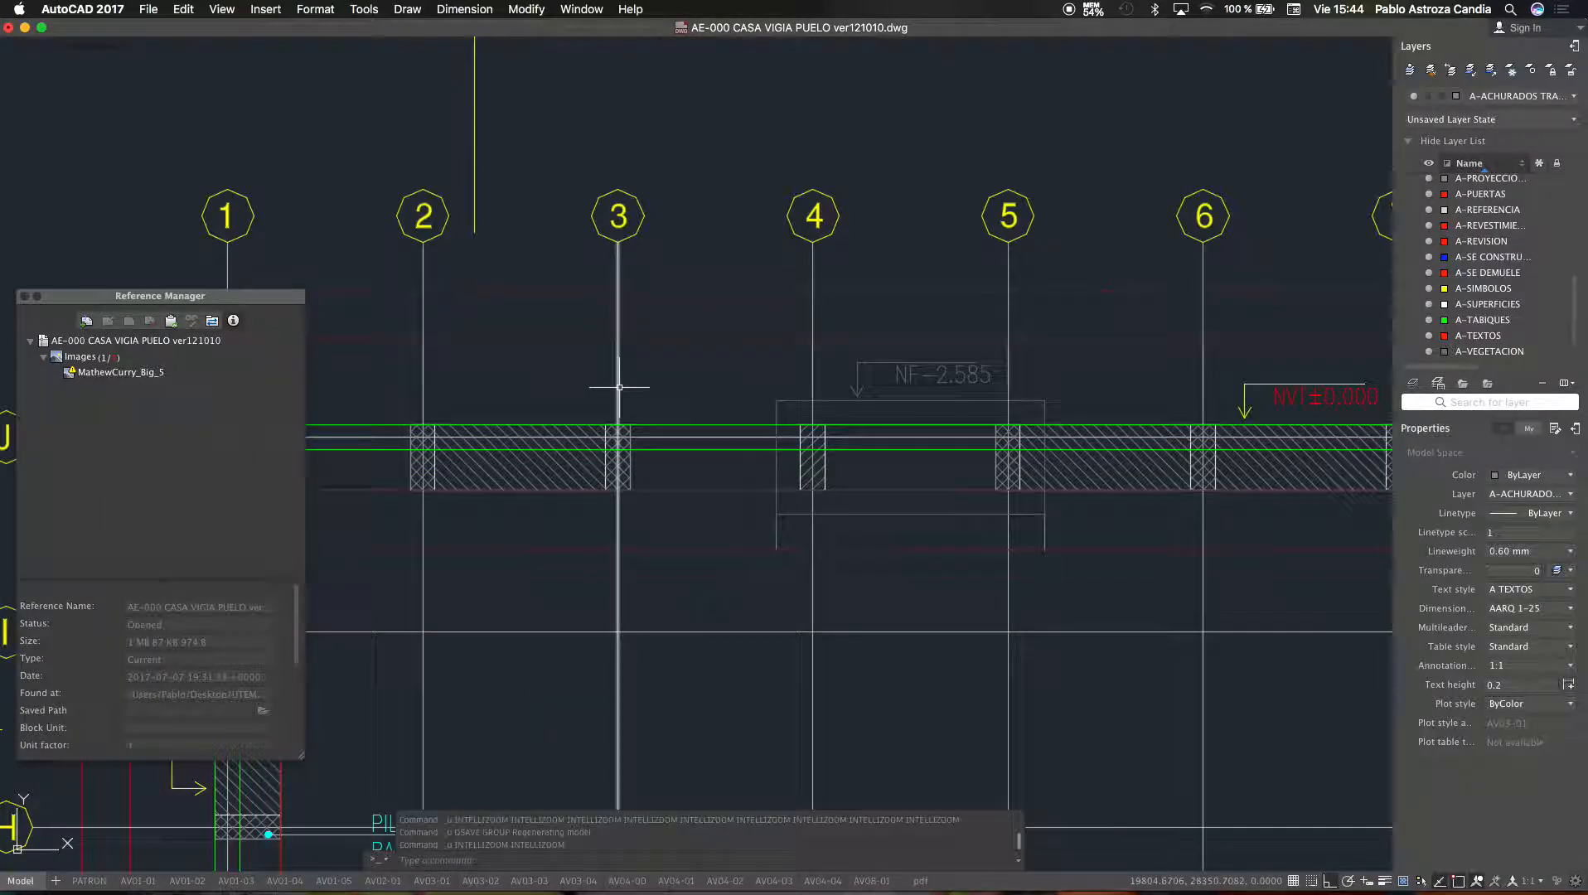
pyautogui.scroll(-5, 616, 387)
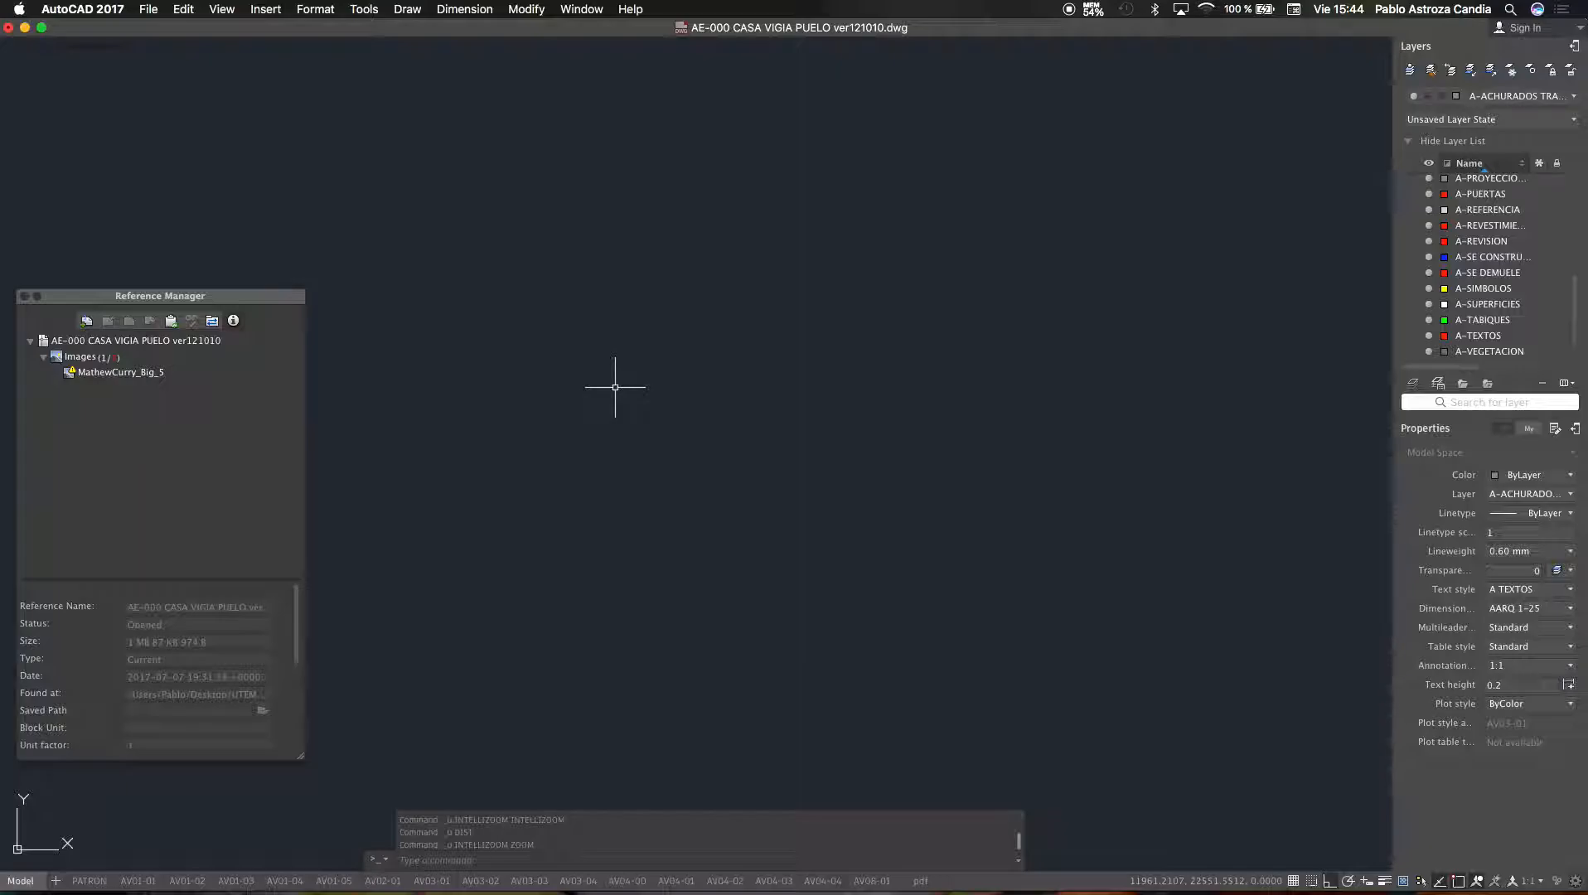
pyautogui.press('super+z')
pyautogui.press('super+z')
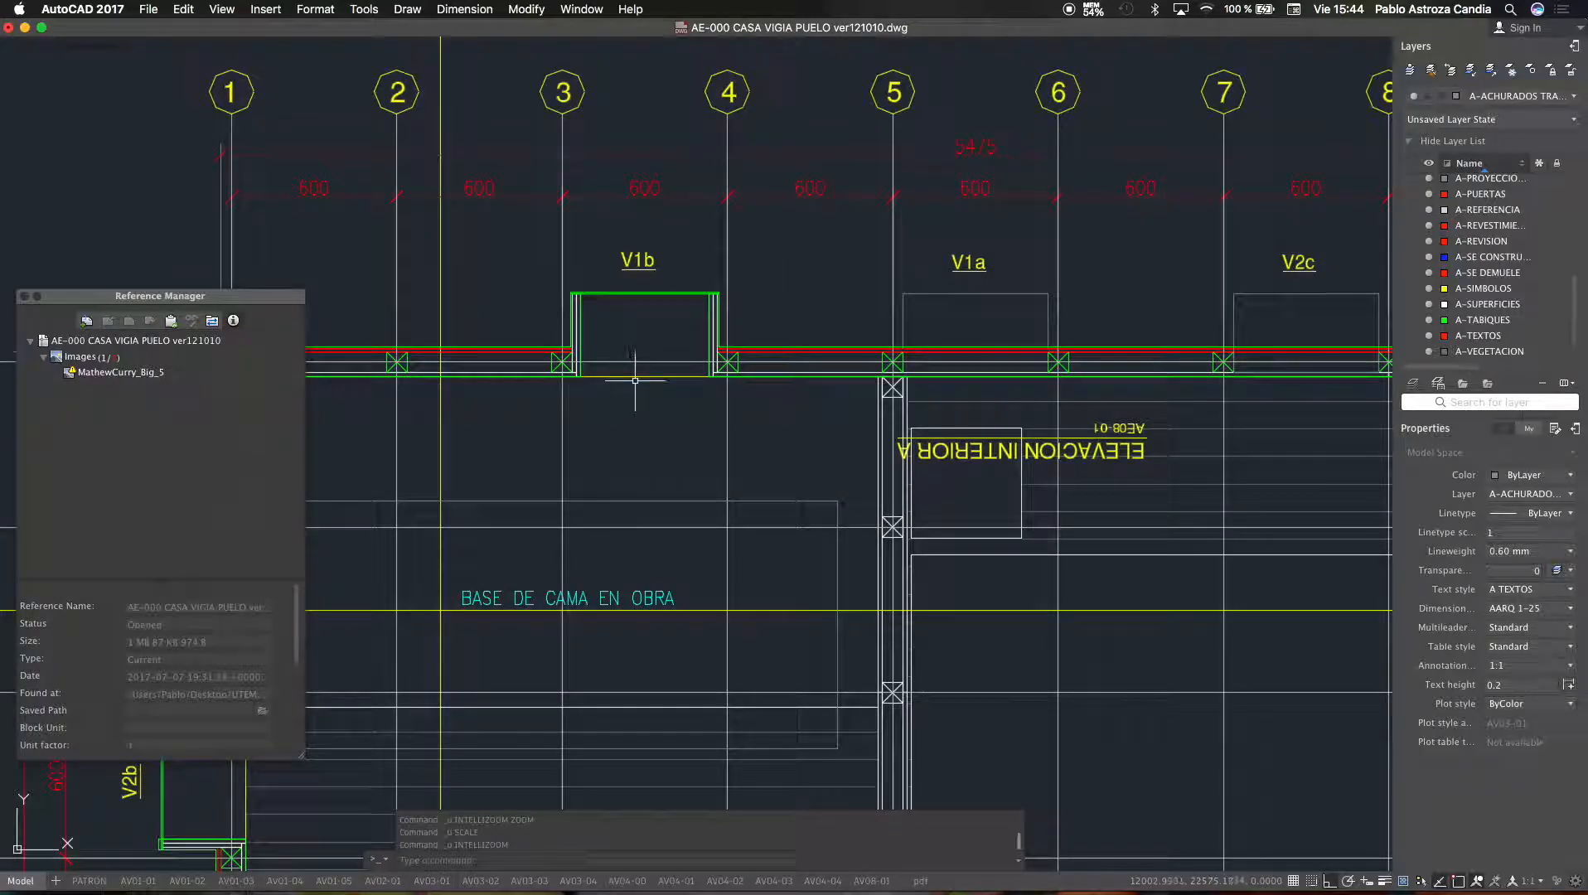
pyautogui.click(187, 881)
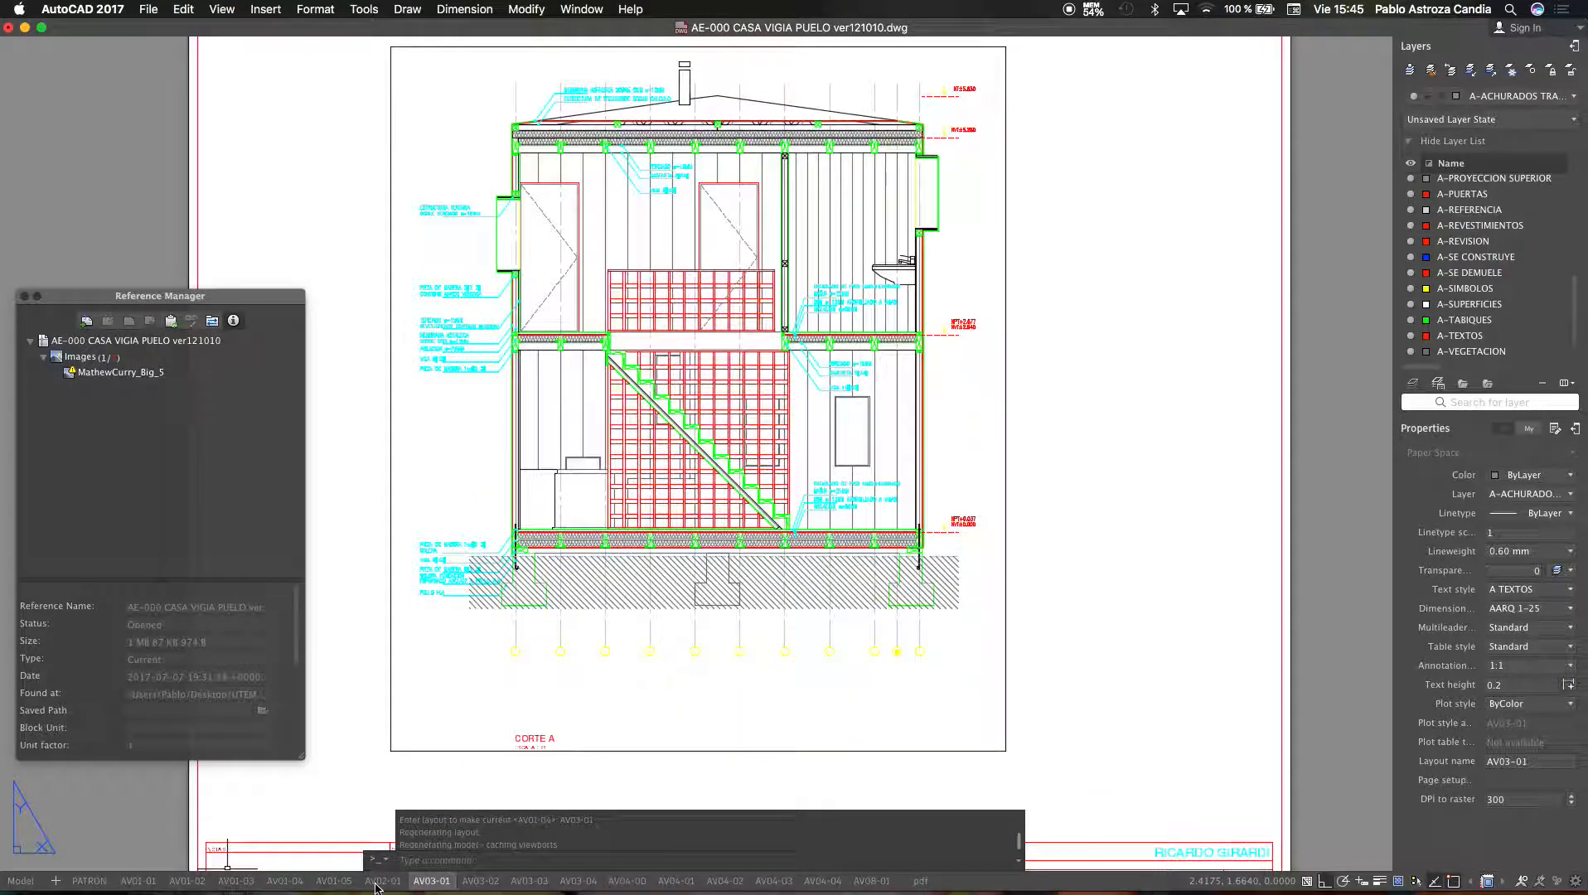
# Open layout AV02-01 and examine elevations A, B, C and D with their window positions
pyautogui.click(376, 885)
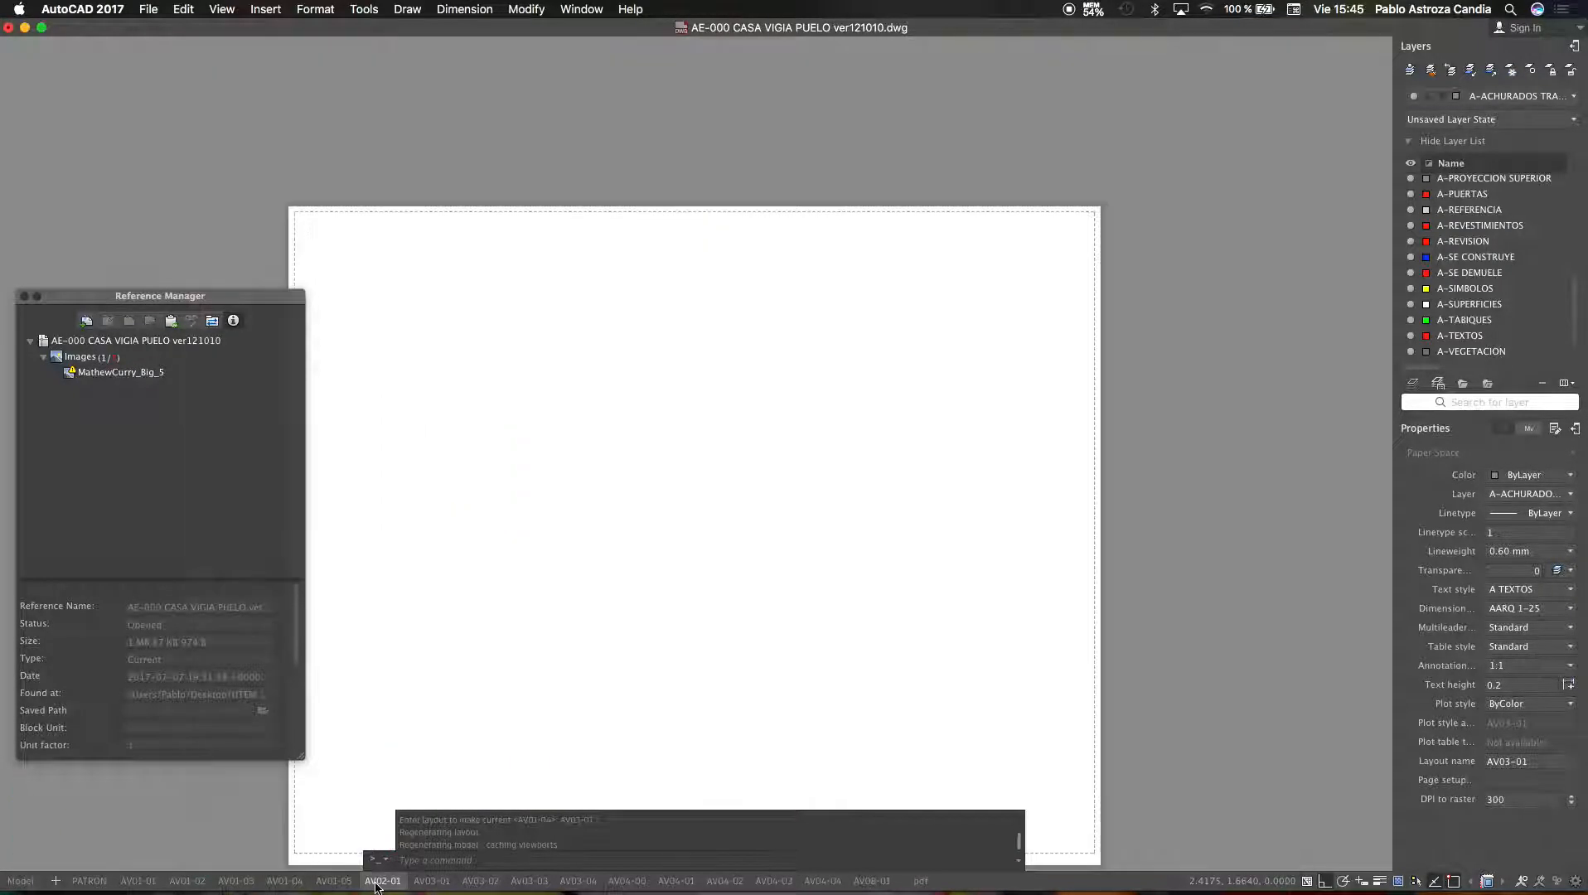
pyautogui.scroll(5, 560, 611)
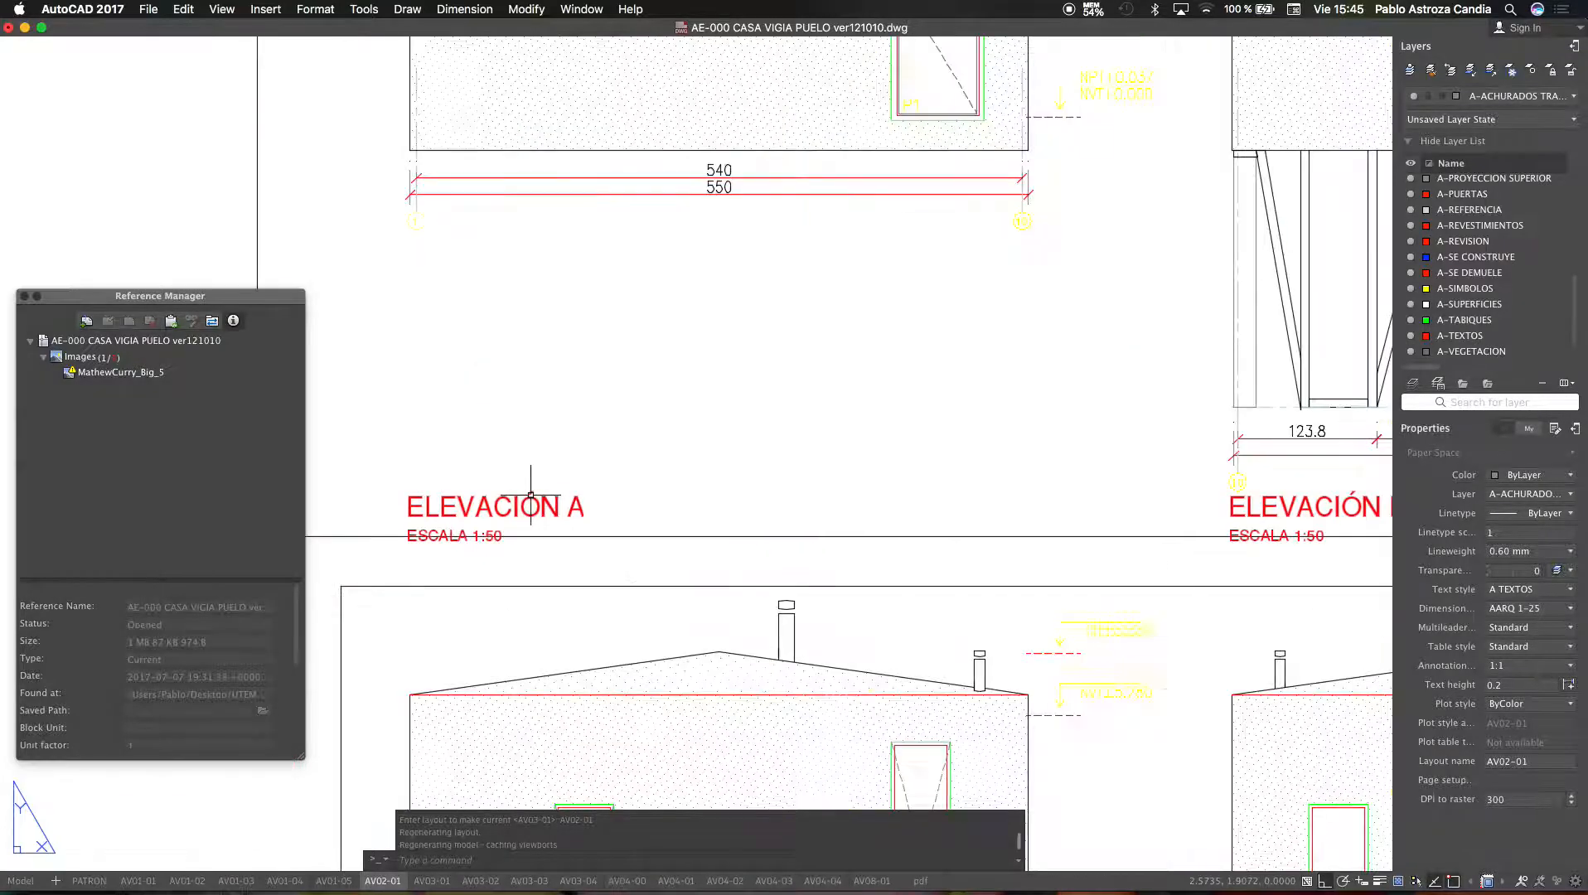
pyautogui.scroll(-8, 717, 202)
pyautogui.scroll(4, 793, 308)
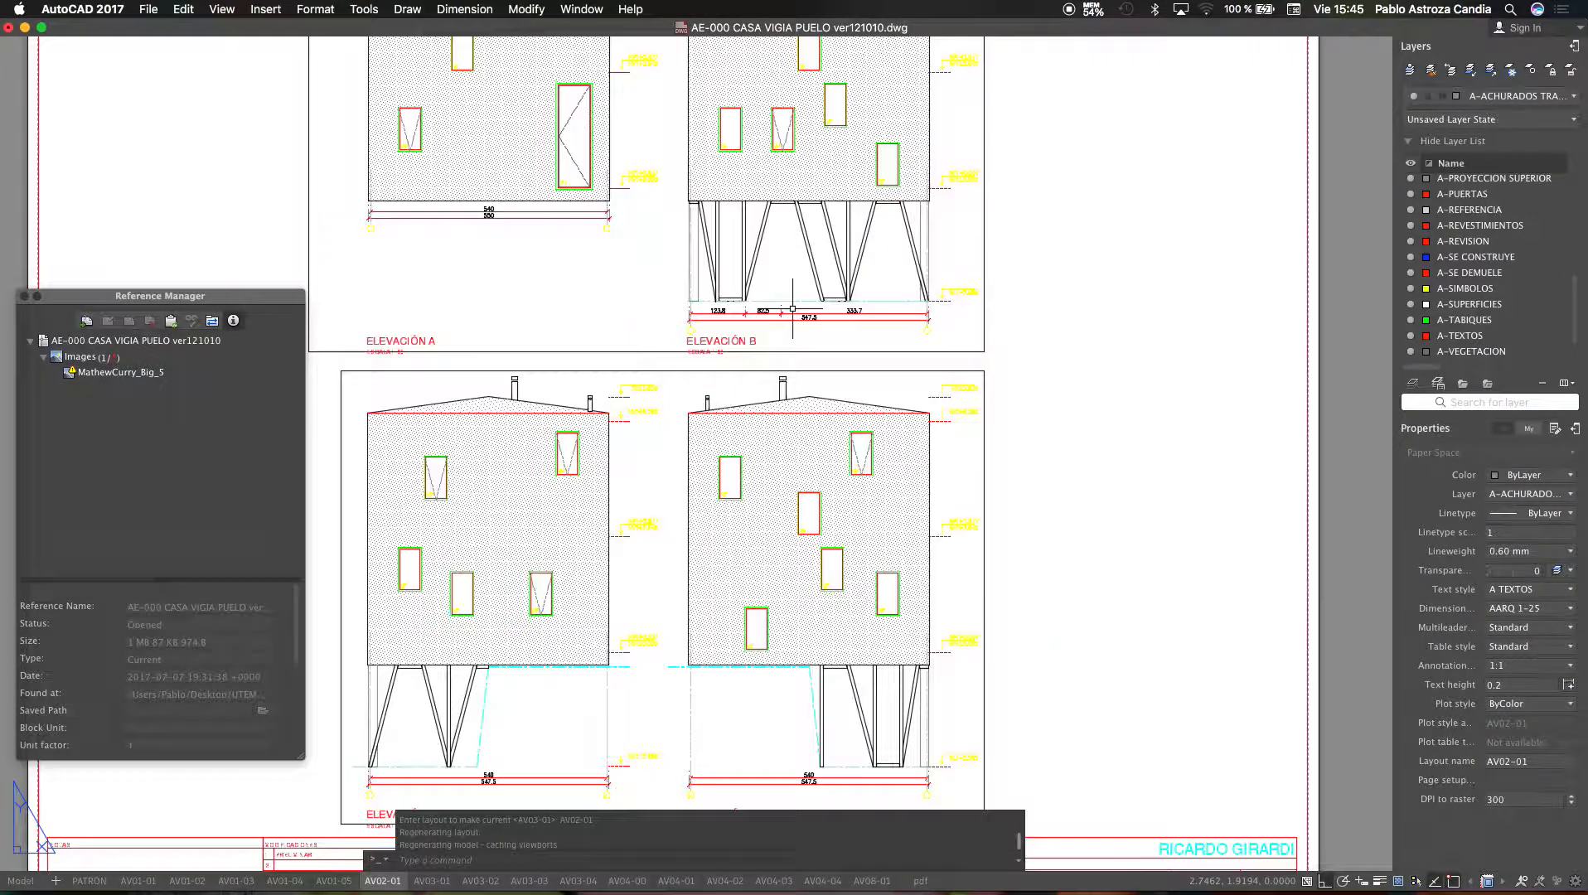
pyautogui.scroll(-3, 796, 304)
pyautogui.scroll(3, 615, 610)
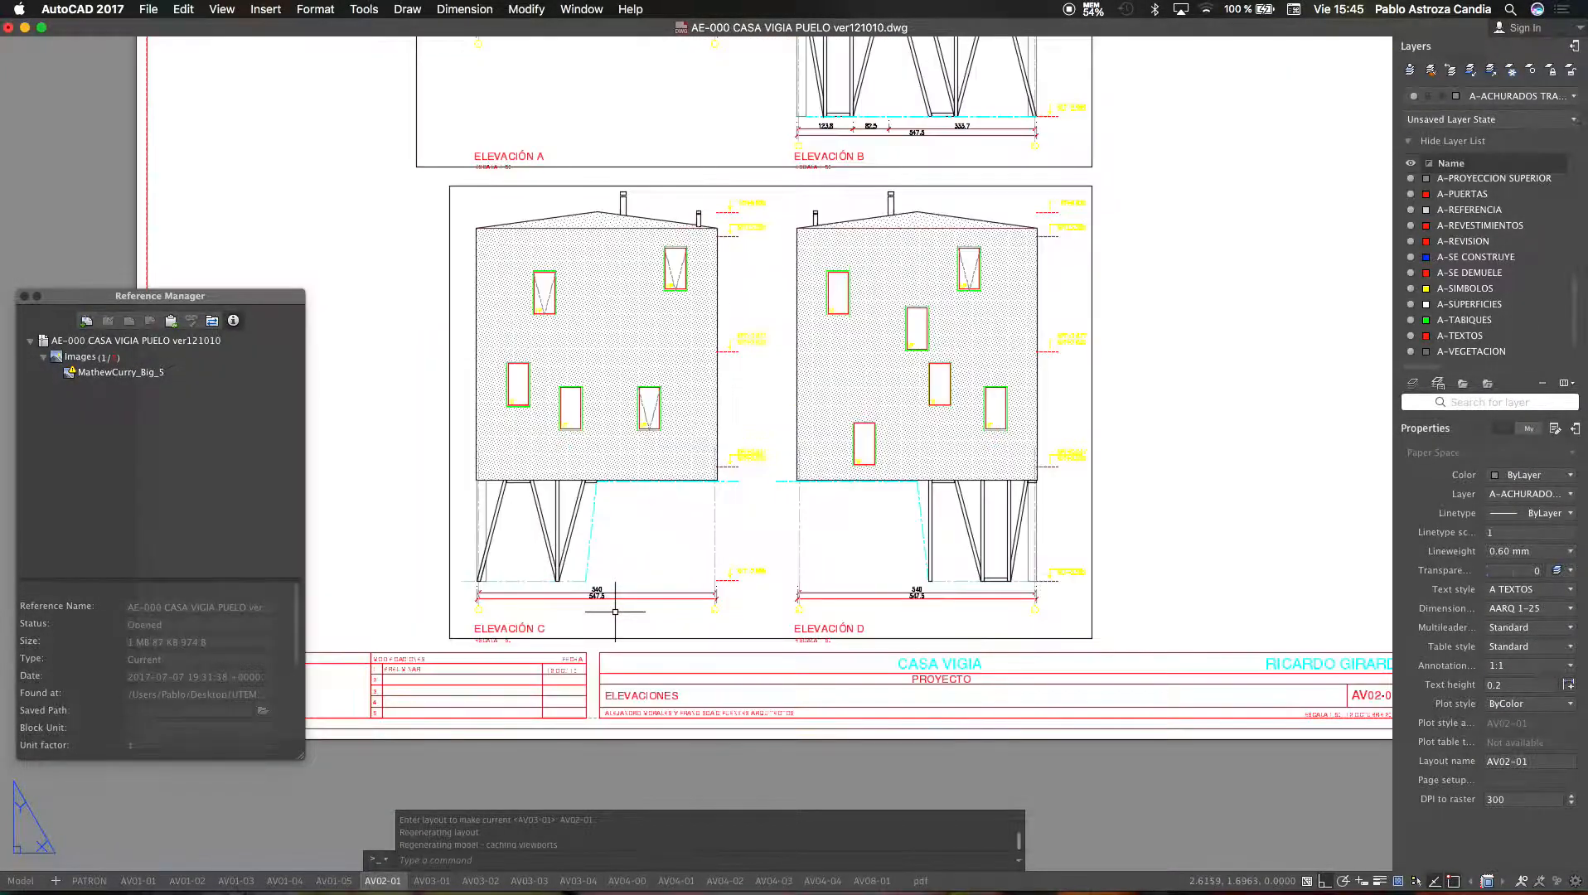
# Open layout AV01-01 and examine the elevation B and C markers around the first-floor plan
pyautogui.click(134, 883)
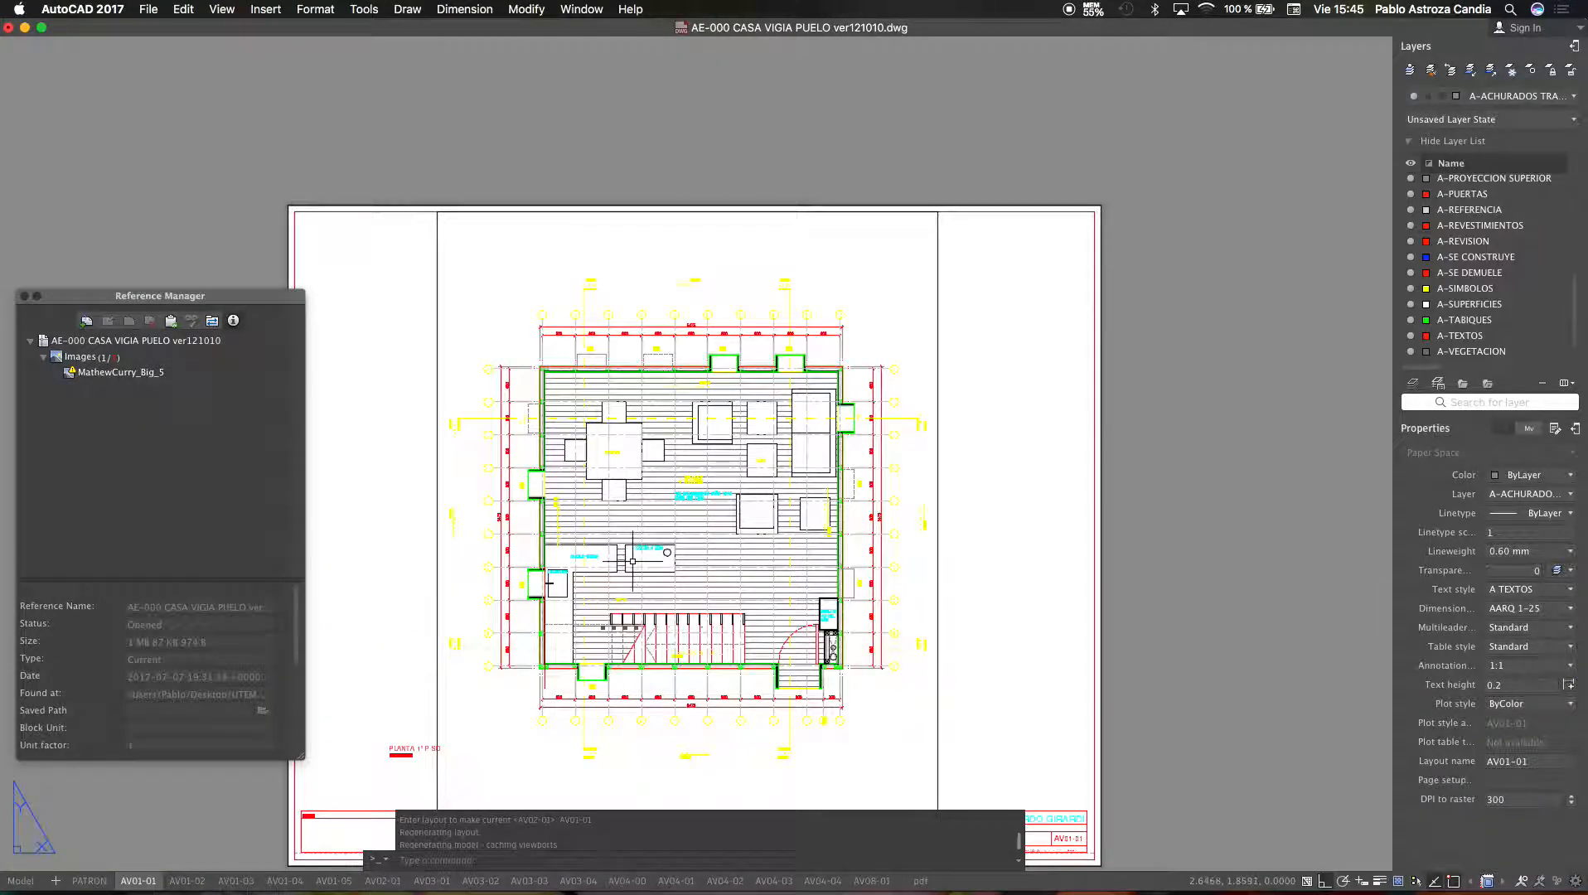
pyautogui.scroll(8, 687, 764)
pyautogui.scroll(-8, 605, 507)
pyautogui.scroll(8, 831, 270)
pyautogui.scroll(-4, 904, 315)
pyautogui.scroll(-6, 822, 344)
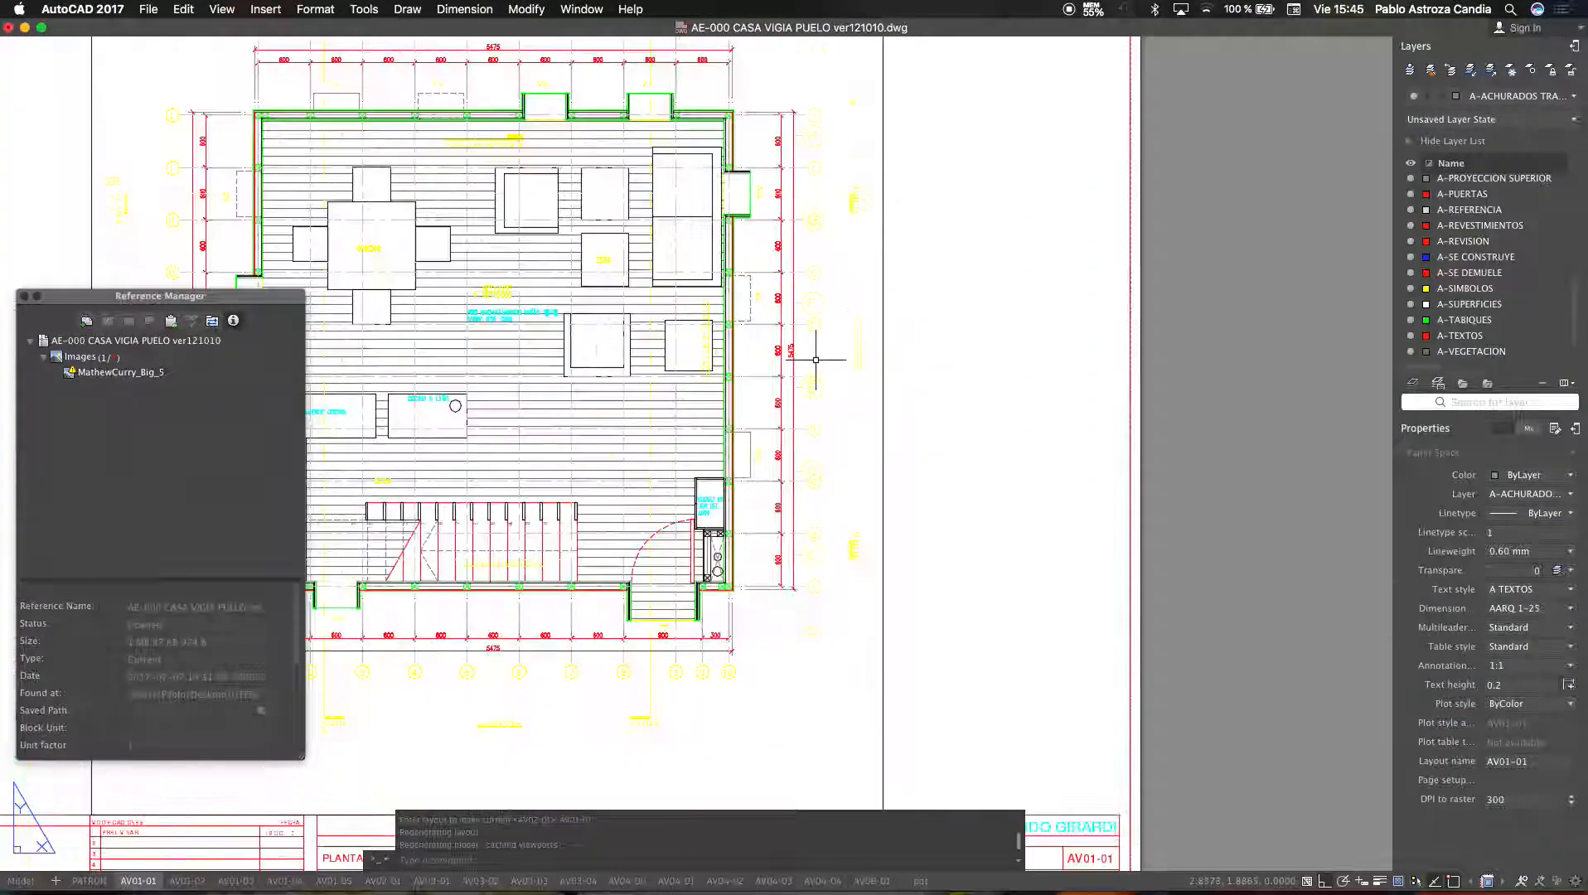
pyautogui.scroll(10, 610, 131)
pyautogui.scroll(-6, 711, 143)
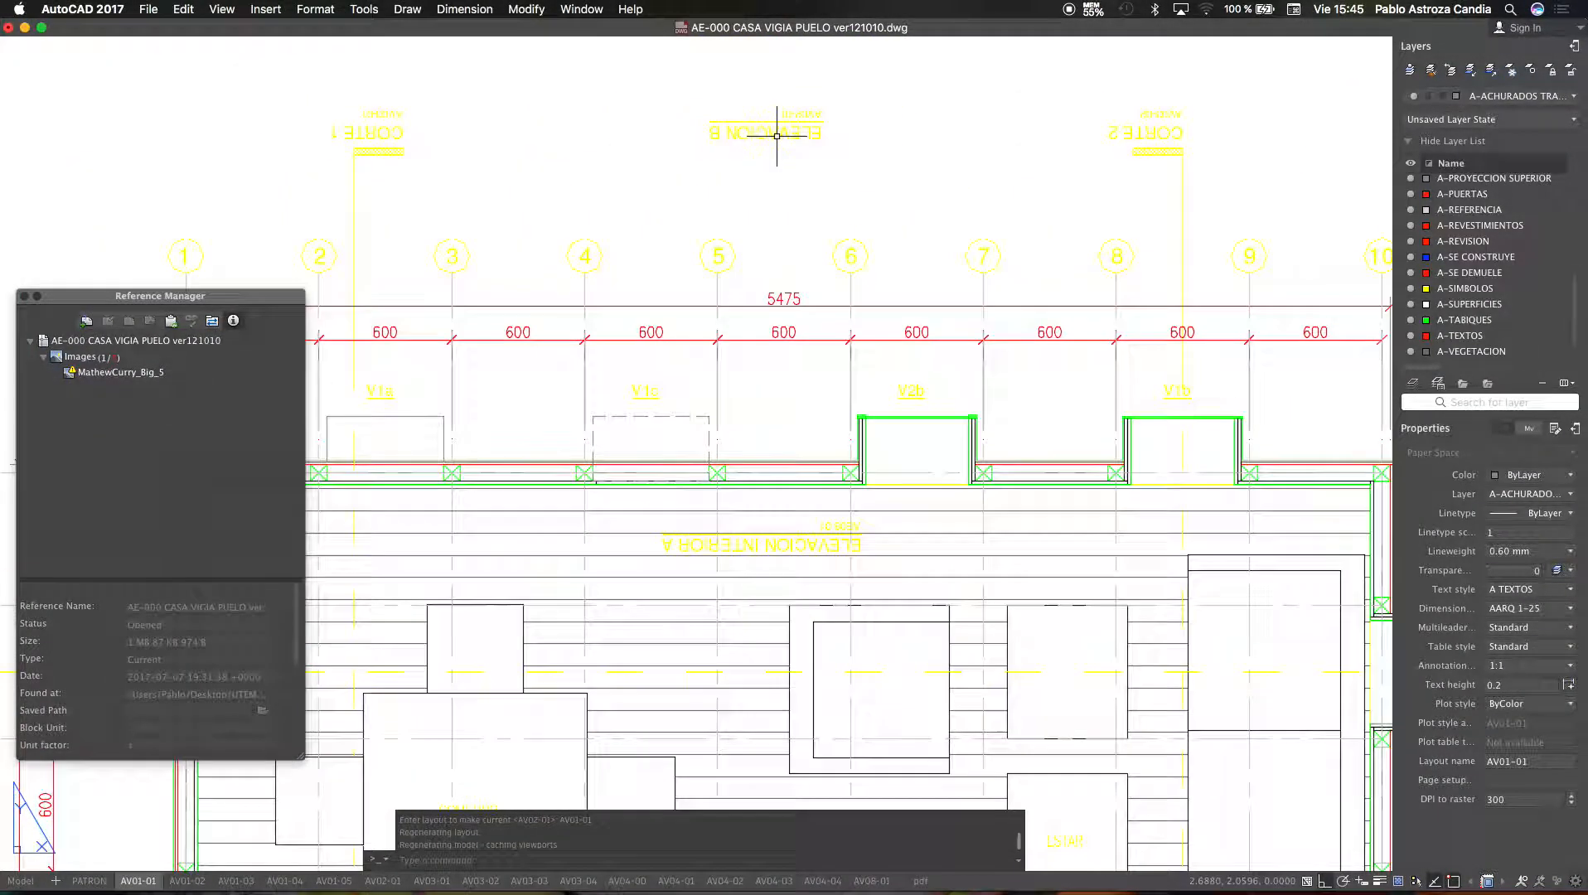
pyautogui.scroll(6, 443, 530)
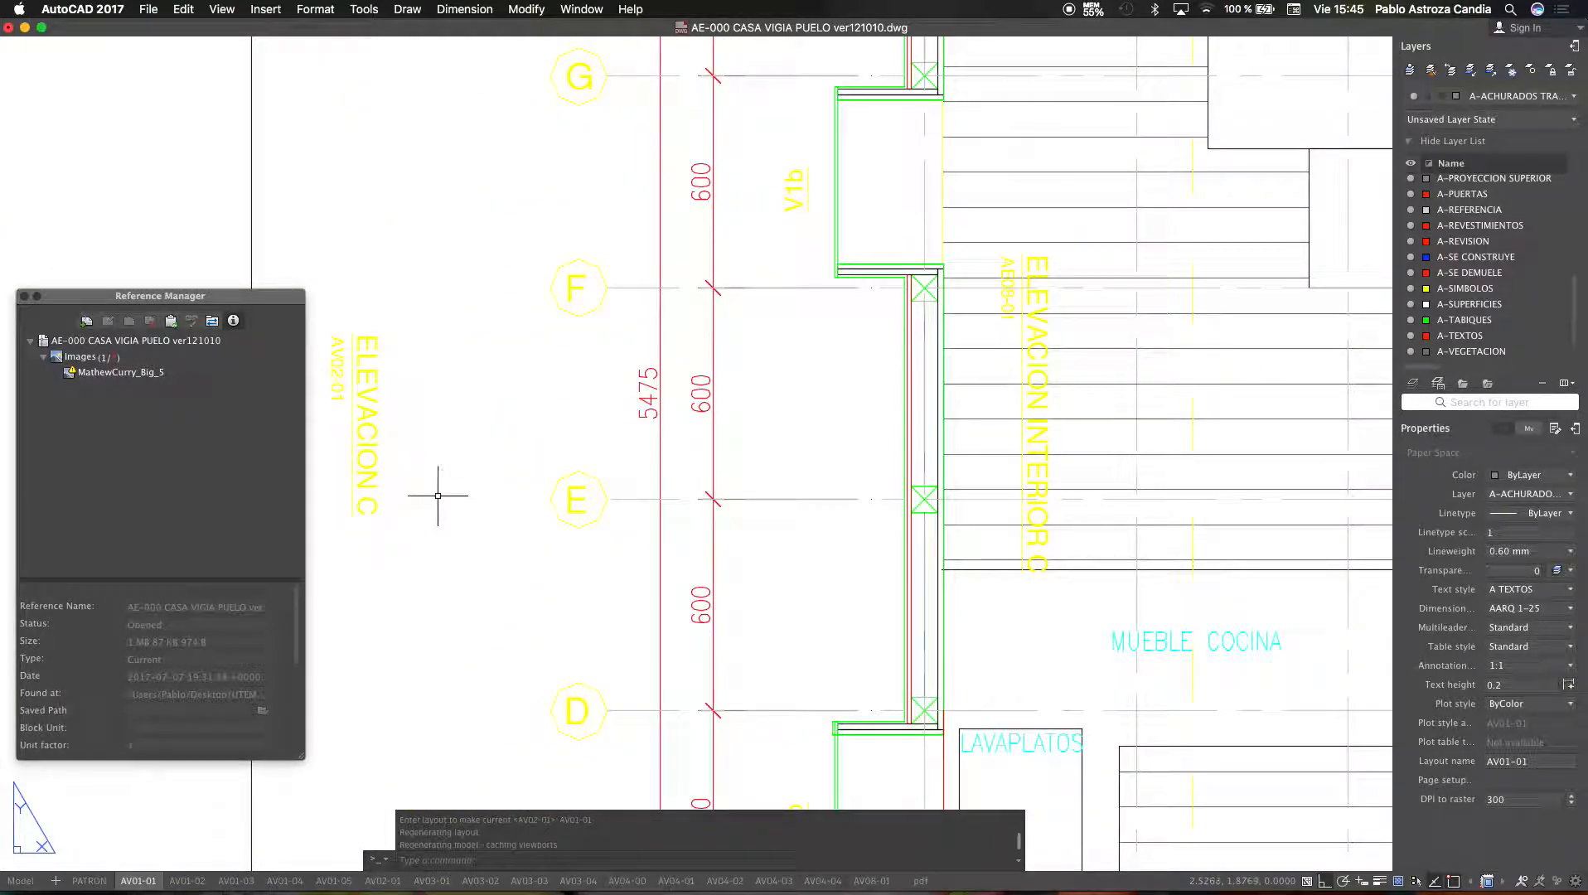
pyautogui.scroll(-6, 437, 495)
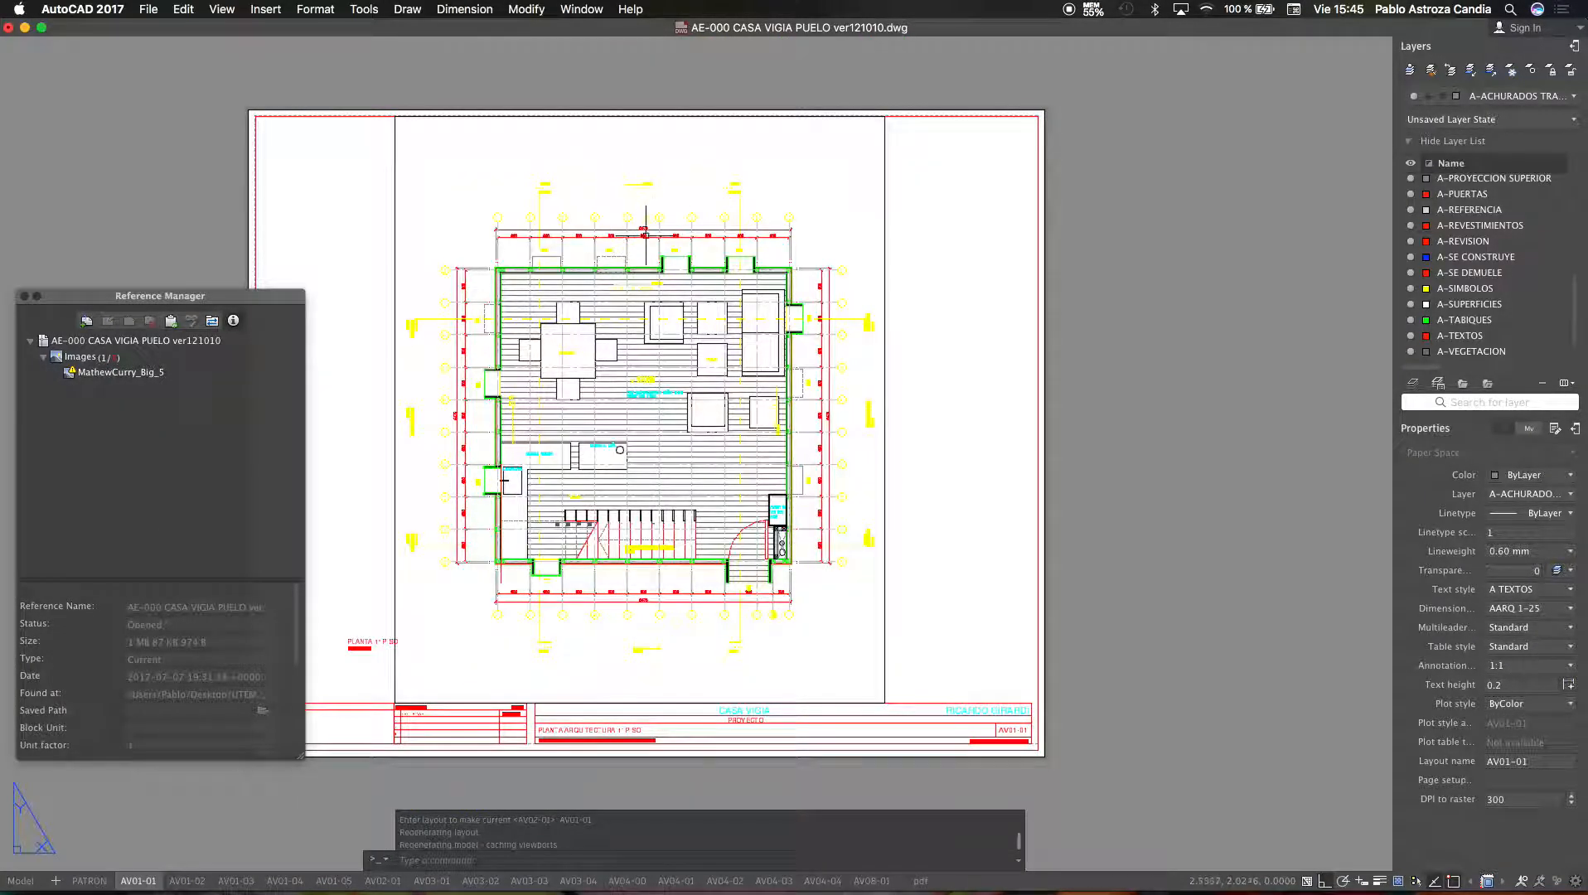
pyautogui.scroll(8, 401, 440)
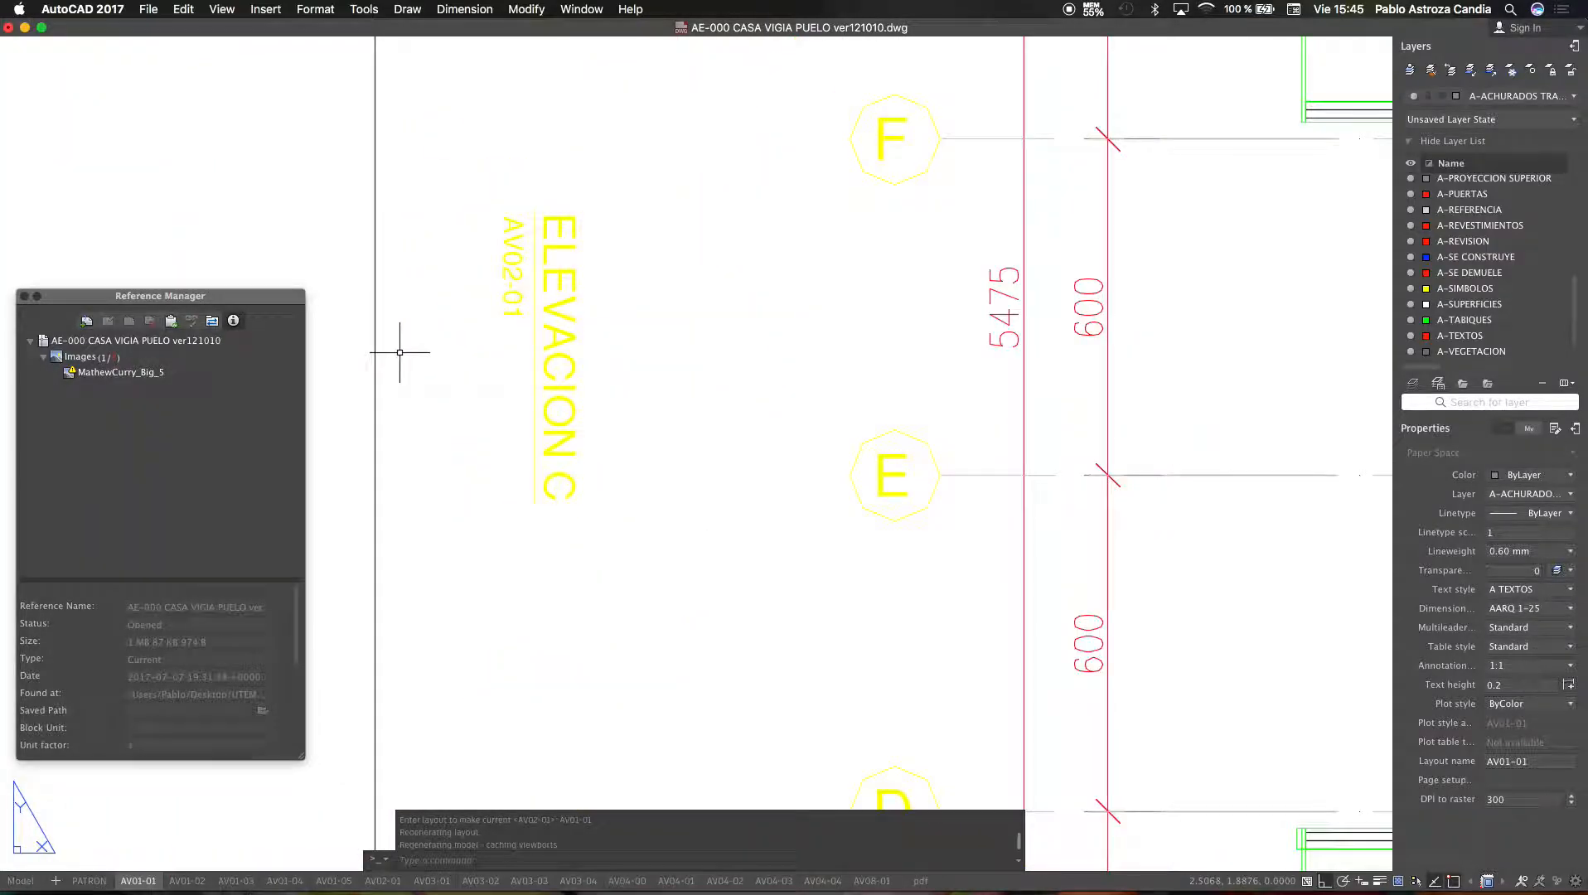
pyautogui.scroll(-8, 532, 367)
# Switch to SketchUp and move the elevation B wall to the plan corner on the side opposite the standing door wall
pyautogui.hotkey('ctrl', 'Up')
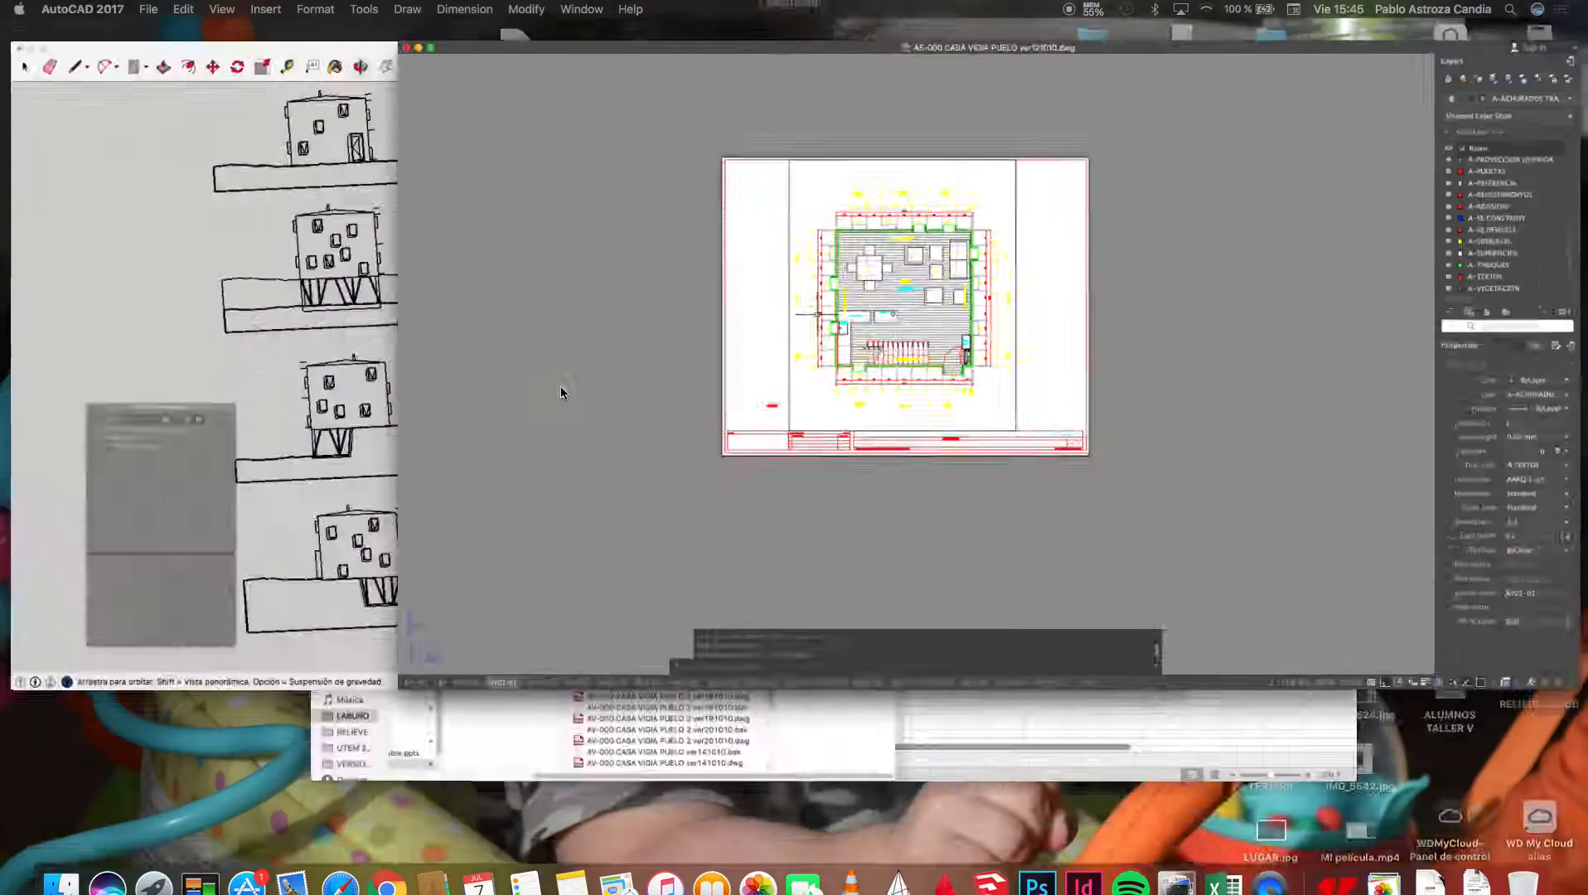
pyautogui.click(379, 387)
pyautogui.scroll(-7, 601, 398)
pyautogui.moveTo(879, 446); pyautogui.dragTo(705, 448)
pyautogui.scroll(2, 1123, 422)
pyautogui.scroll(10, 1122, 422)
pyautogui.press('space')
pyautogui.scroll(5, 859, 427)
pyautogui.press('m')
pyautogui.click(826, 418)
pyautogui.scroll(-4, 893, 144)
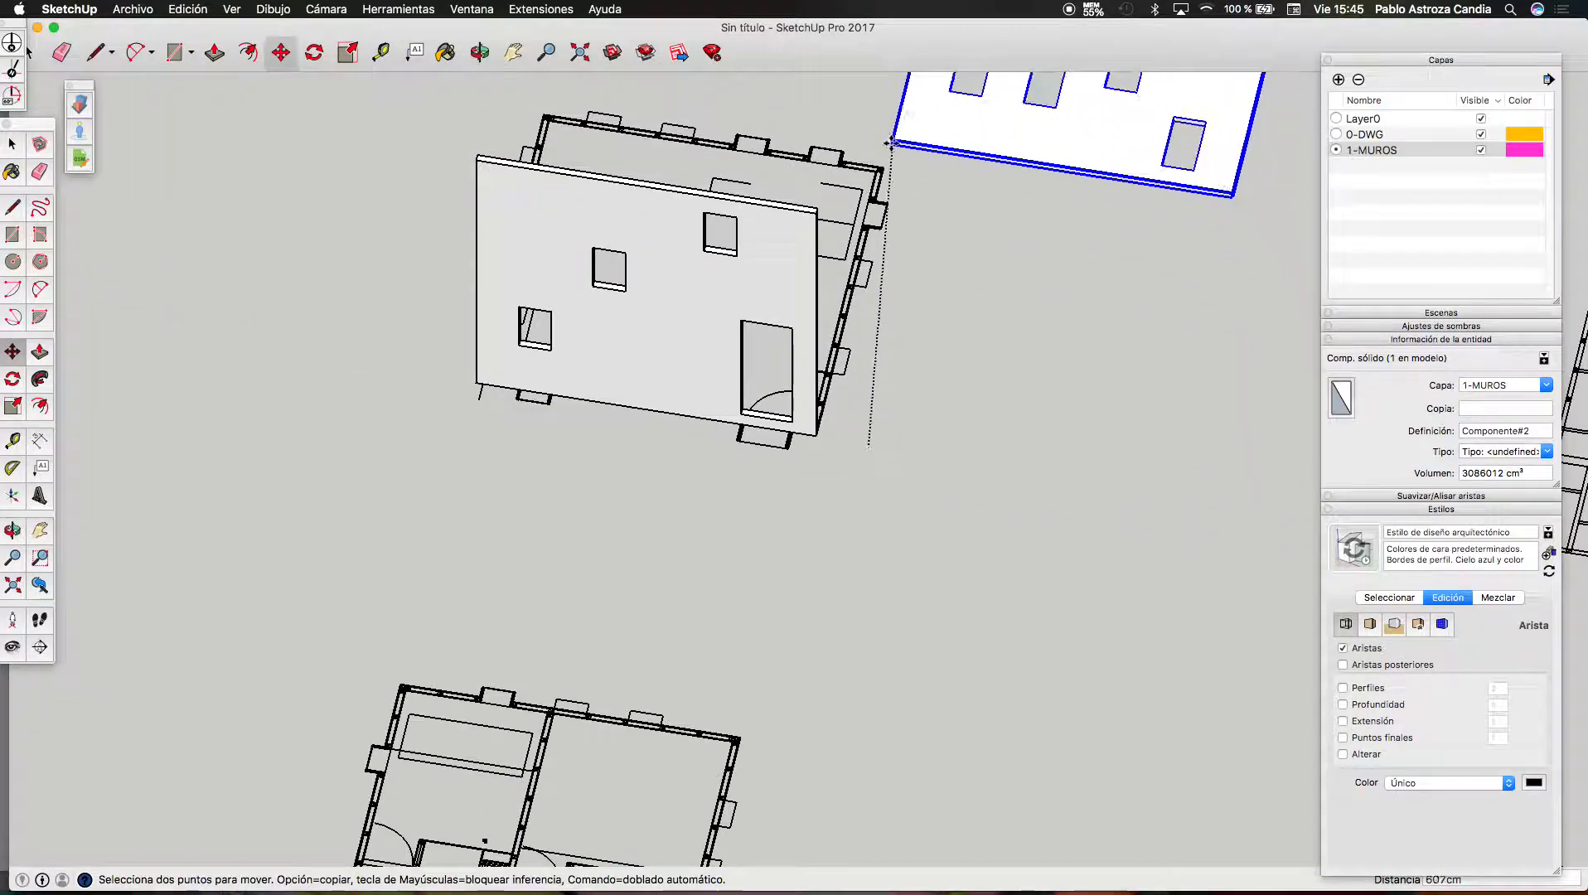
pyautogui.scroll(6, 892, 144)
pyautogui.click(861, 294)
# Rotate the flat elevation B wall 180° about its corner so it lies over the plan
pyautogui.press('q')
pyautogui.click(858, 266)
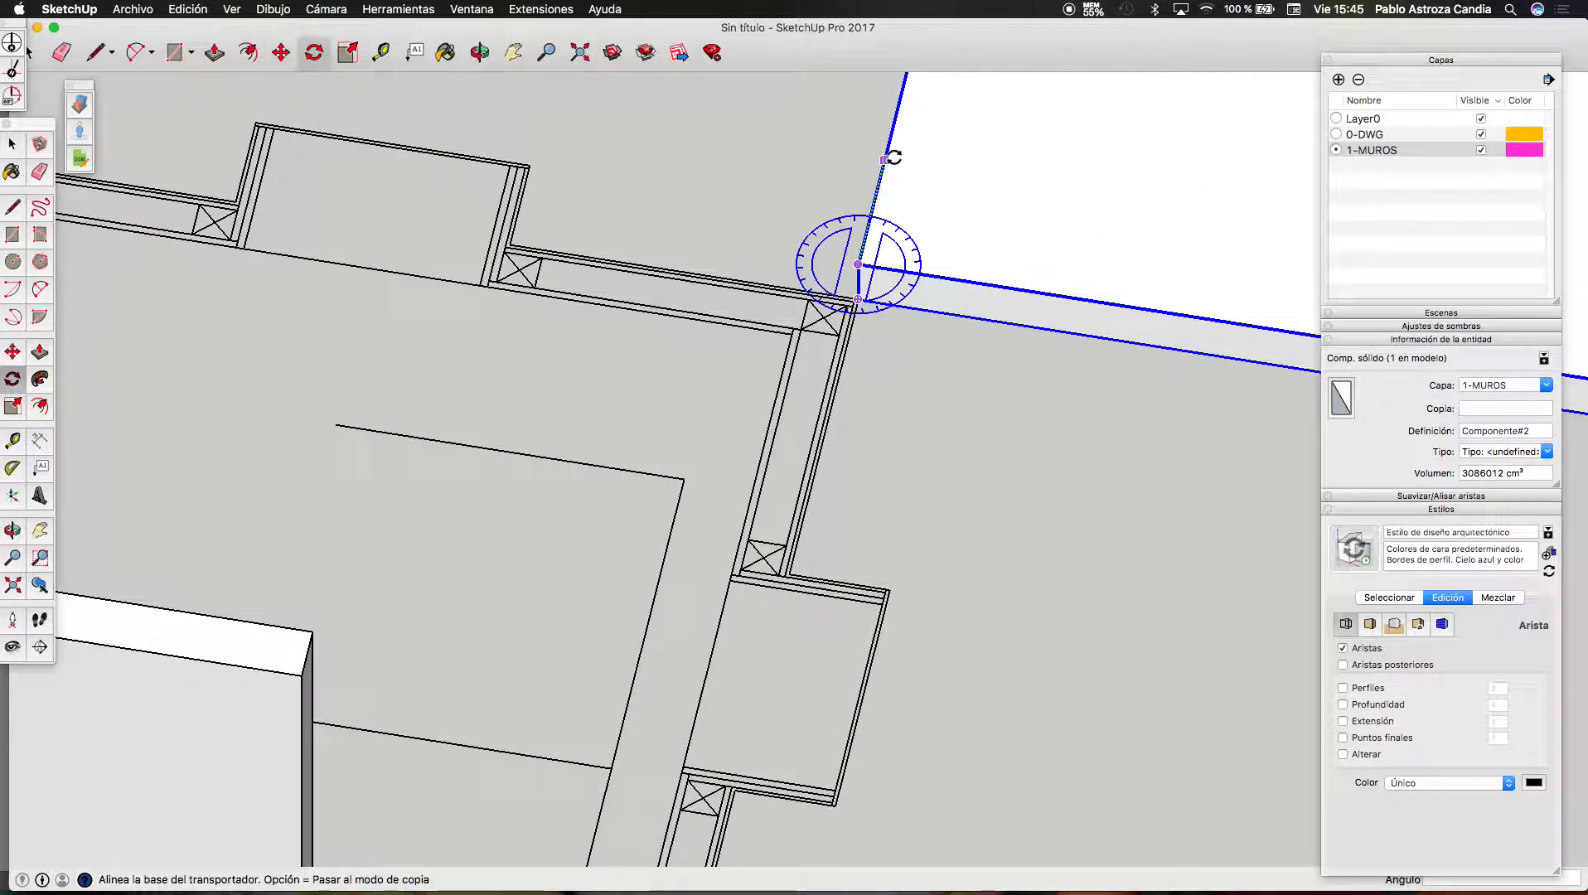
pyautogui.click(887, 149)
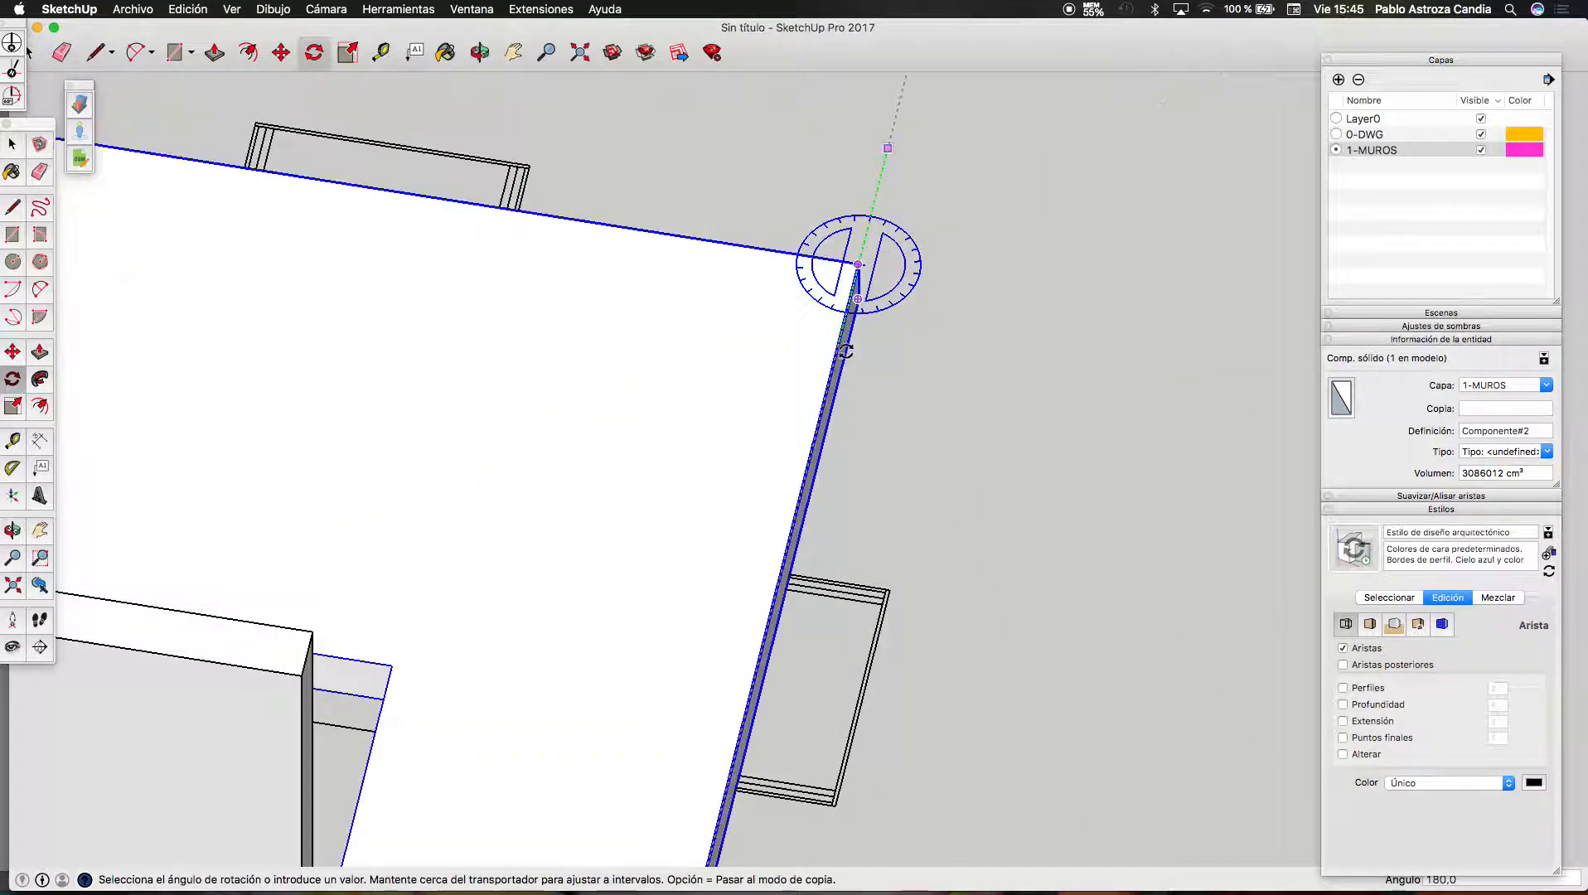
pyautogui.click(844, 366)
# Stand the elevation B wall upright by rotating it 90° about its lower corner at the plan's edge
pyautogui.scroll(-10, 928, 240)
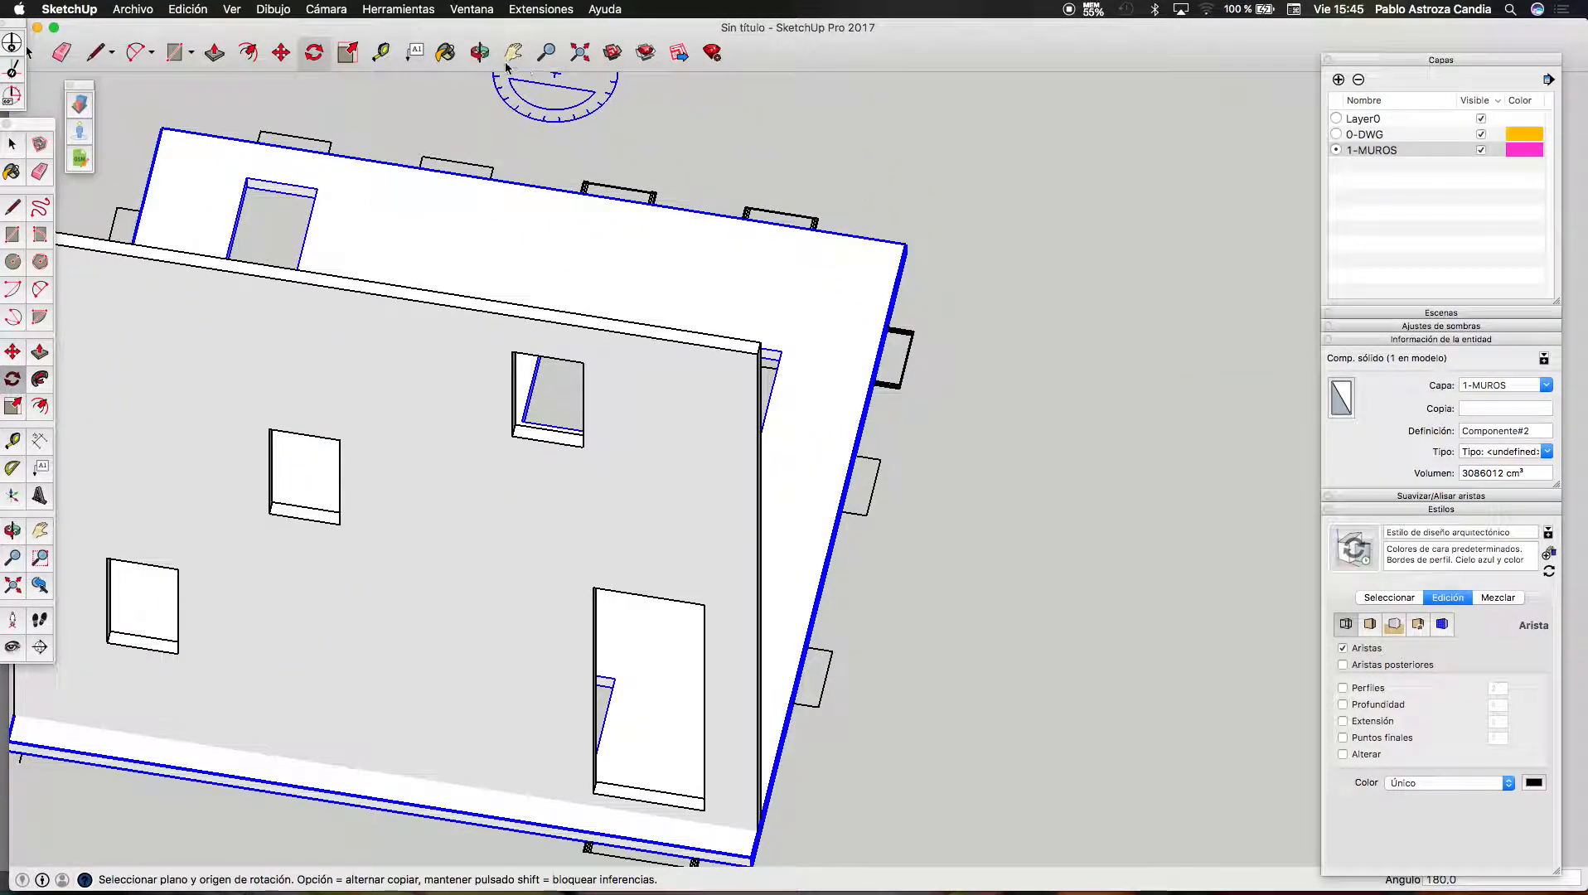
pyautogui.moveTo(506, 76); pyautogui.dragTo(721, 561, button='middle')
pyautogui.scroll(10, 733, 543)
pyautogui.press('q')
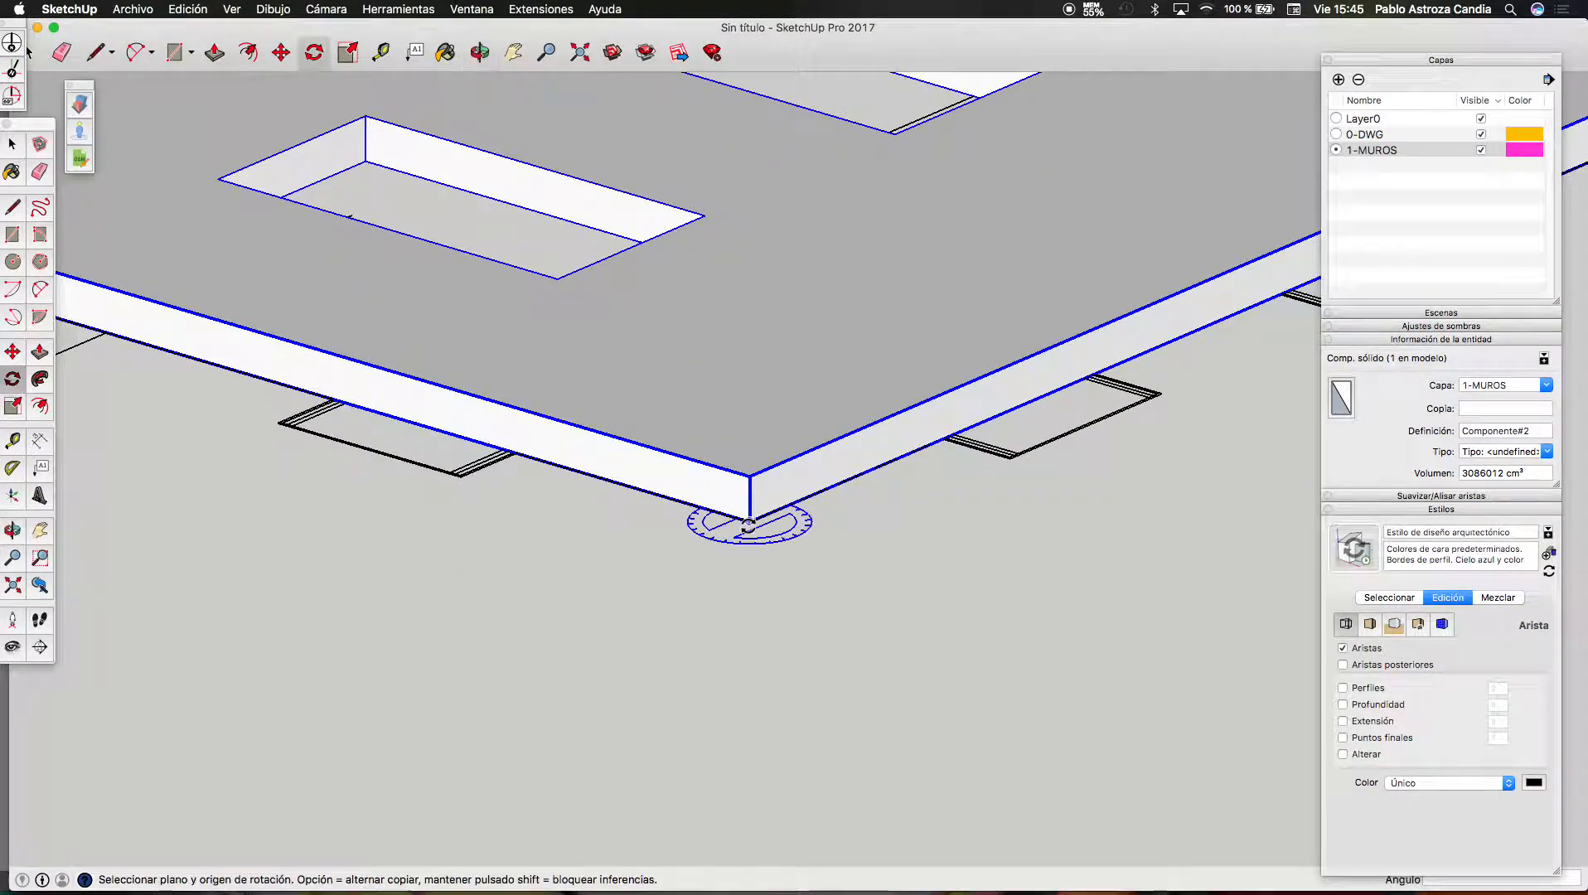
pyautogui.click(750, 521)
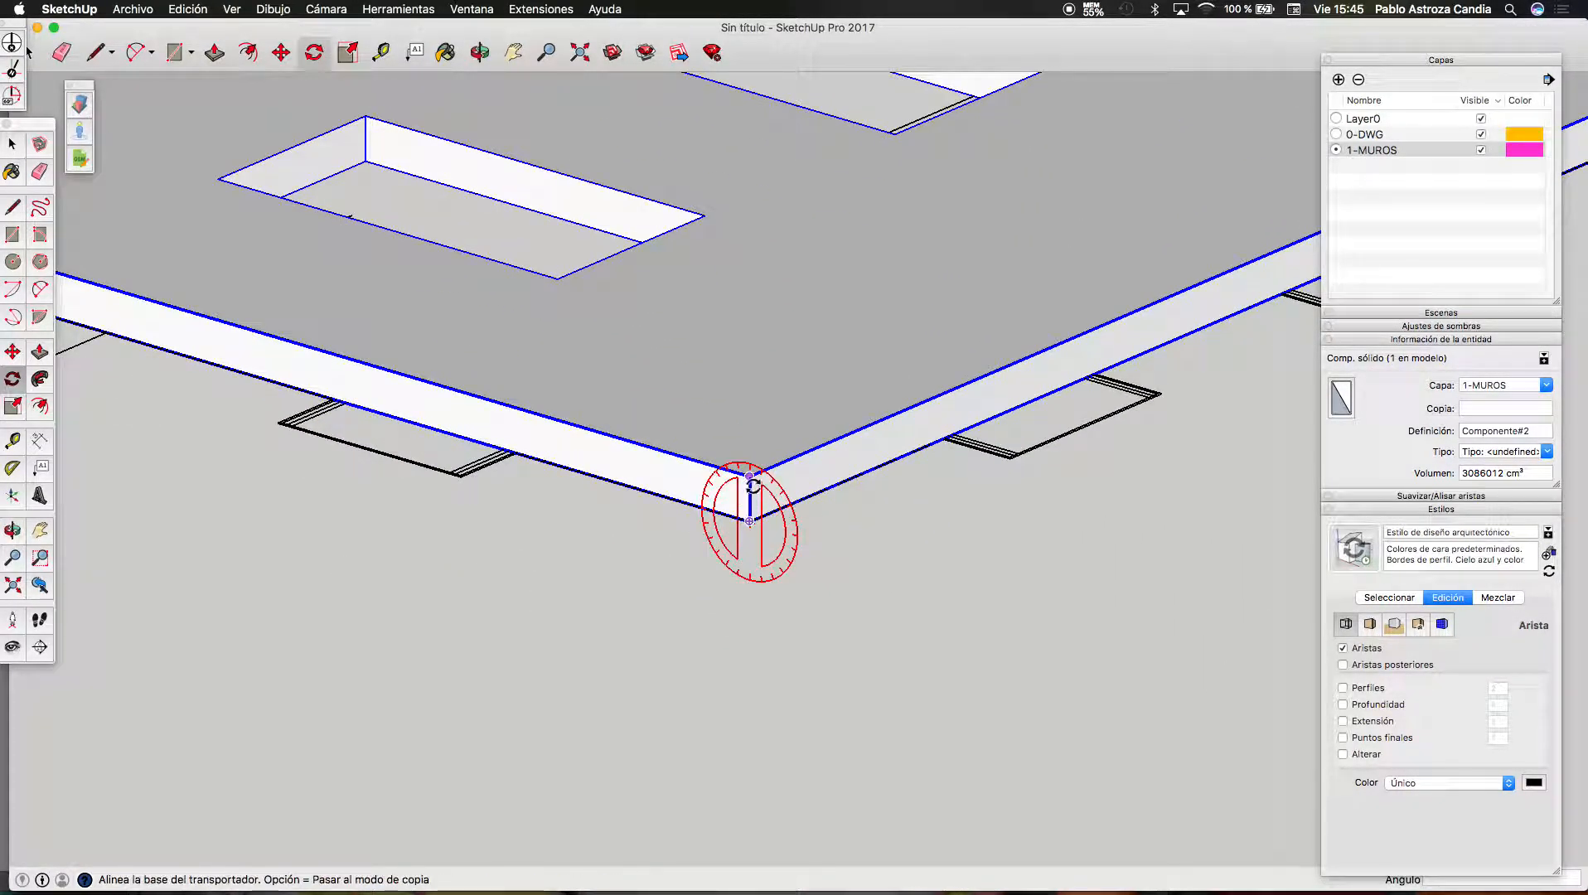
pyautogui.press('Escape')
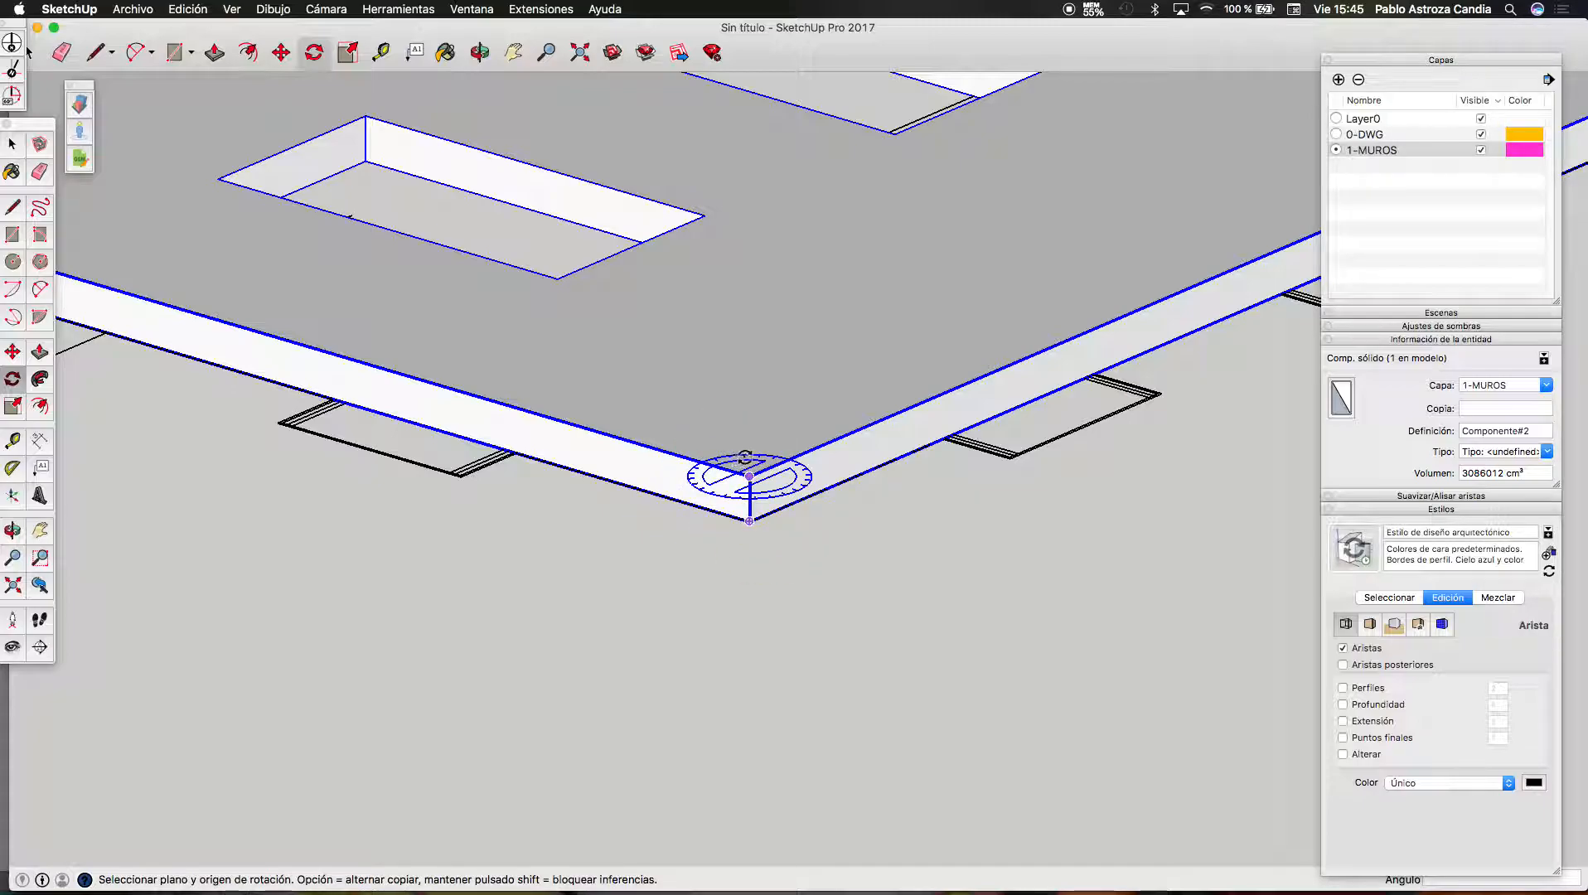
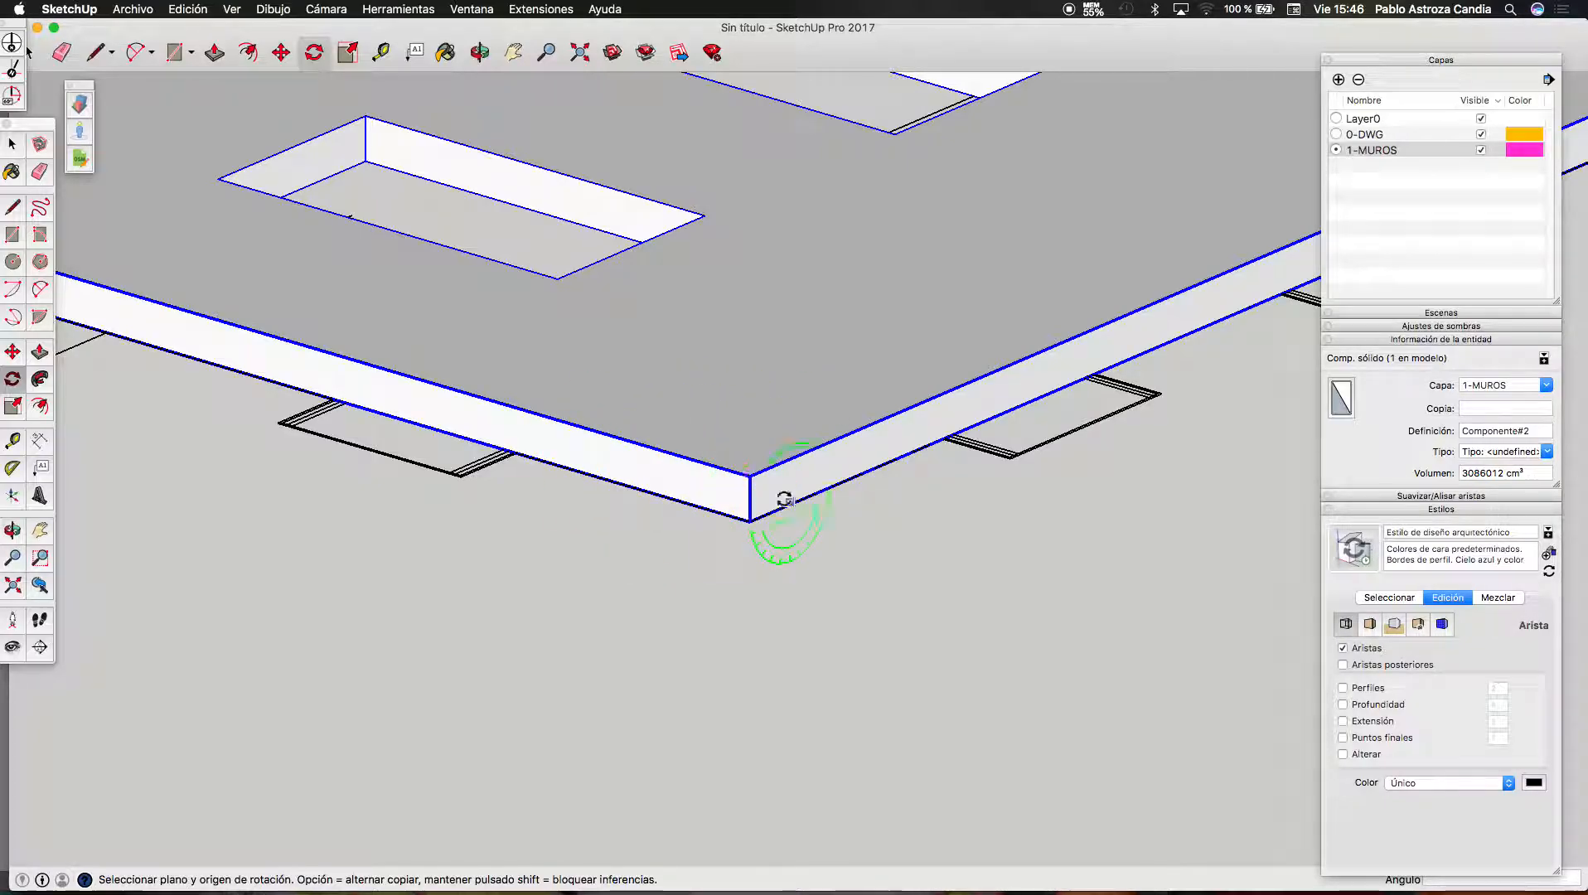
pyautogui.scroll(3, 785, 498)
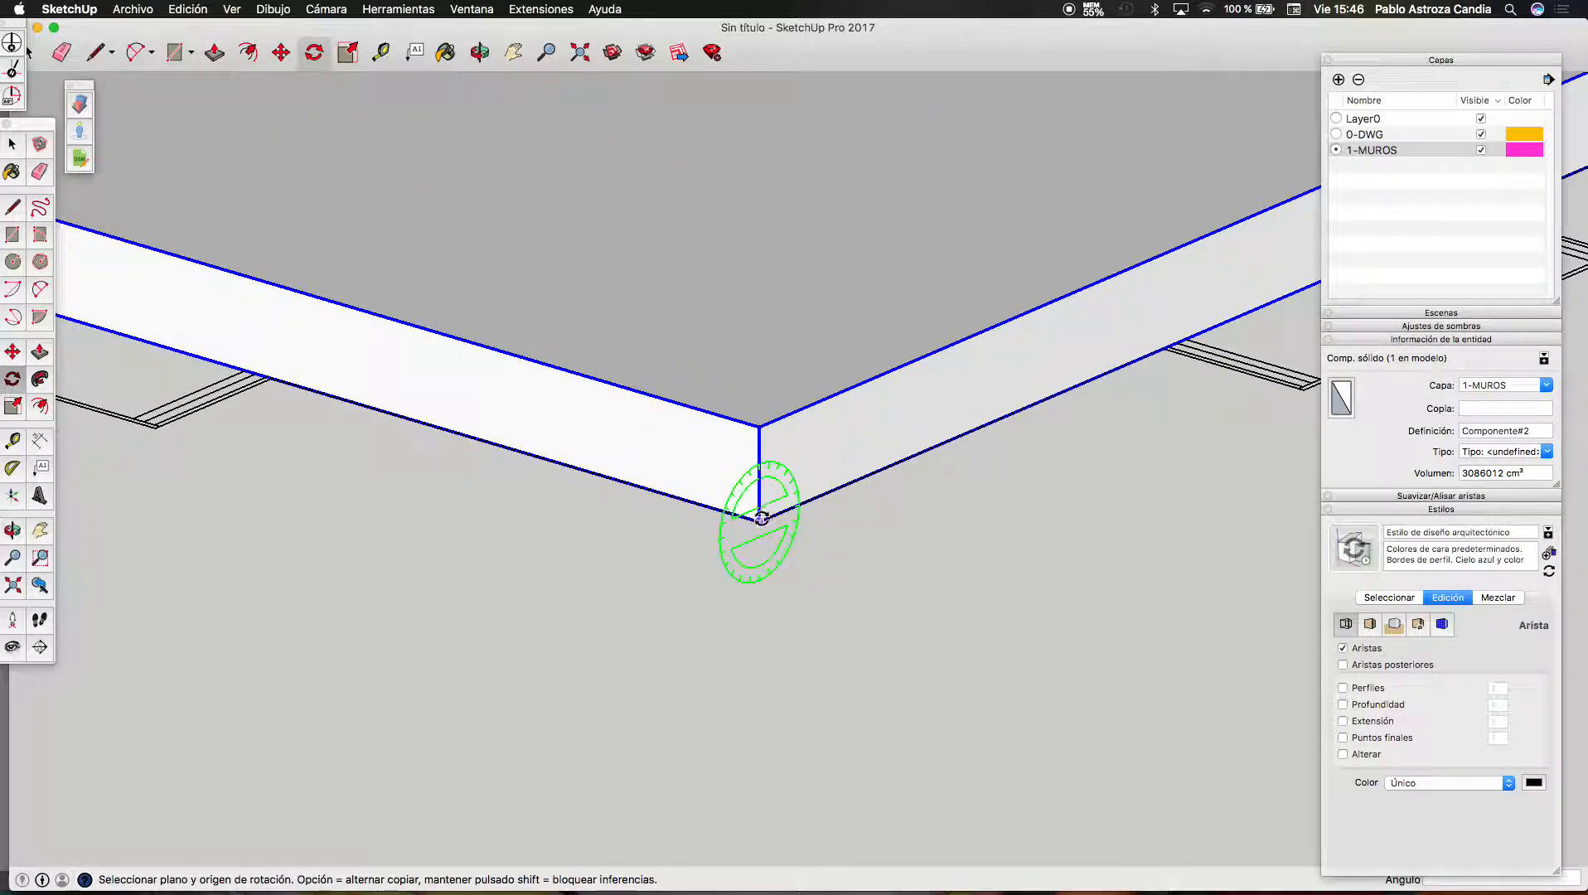
pyautogui.click(751, 518)
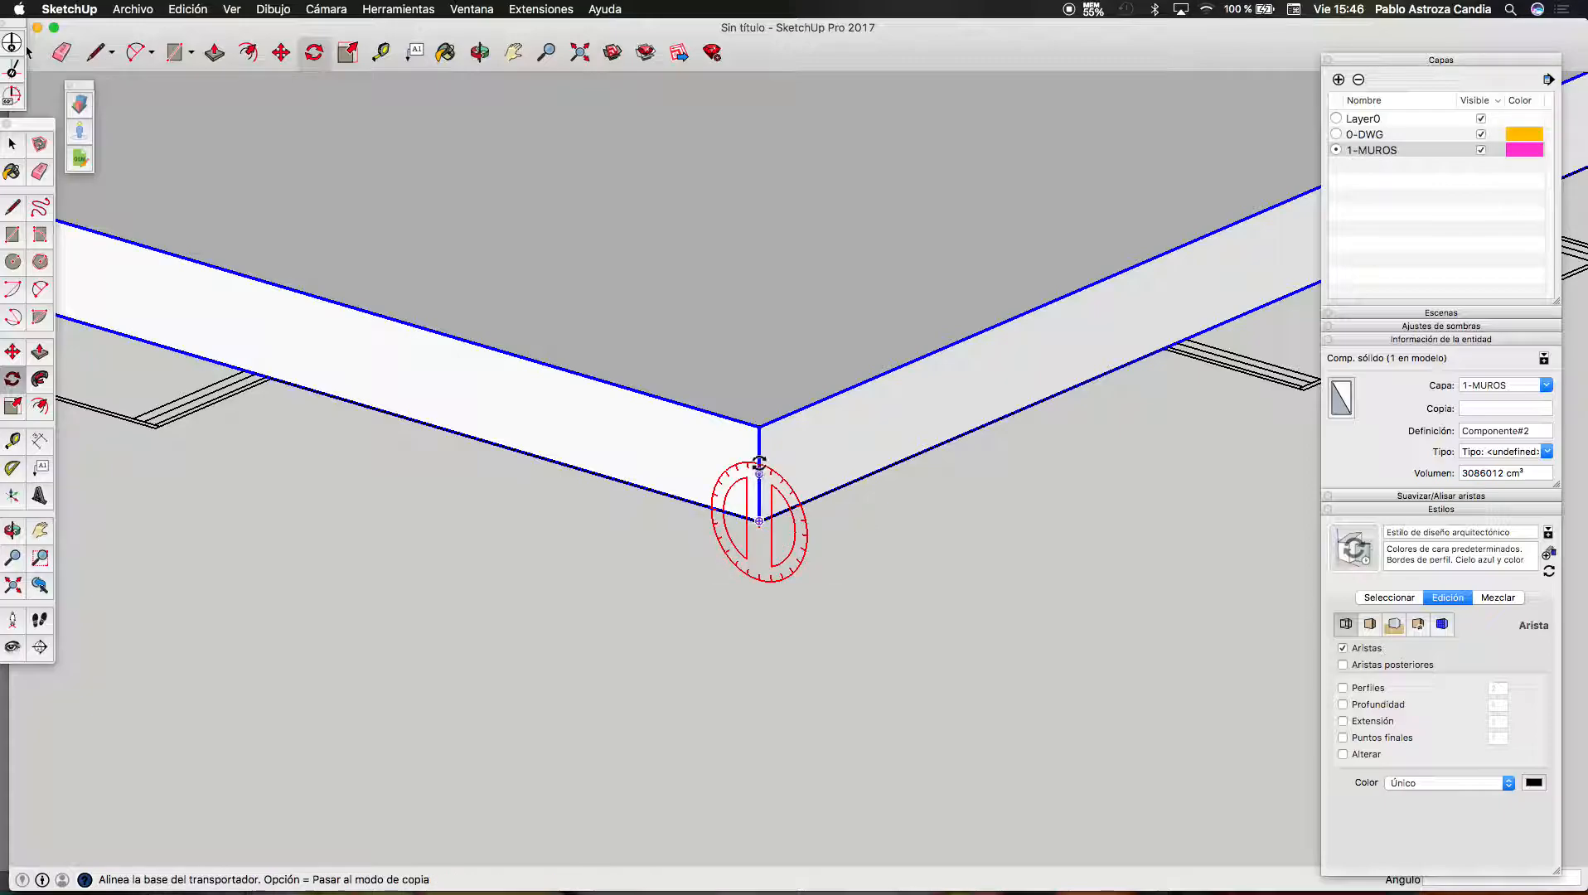
pyautogui.click(759, 435)
pyautogui.click(836, 551)
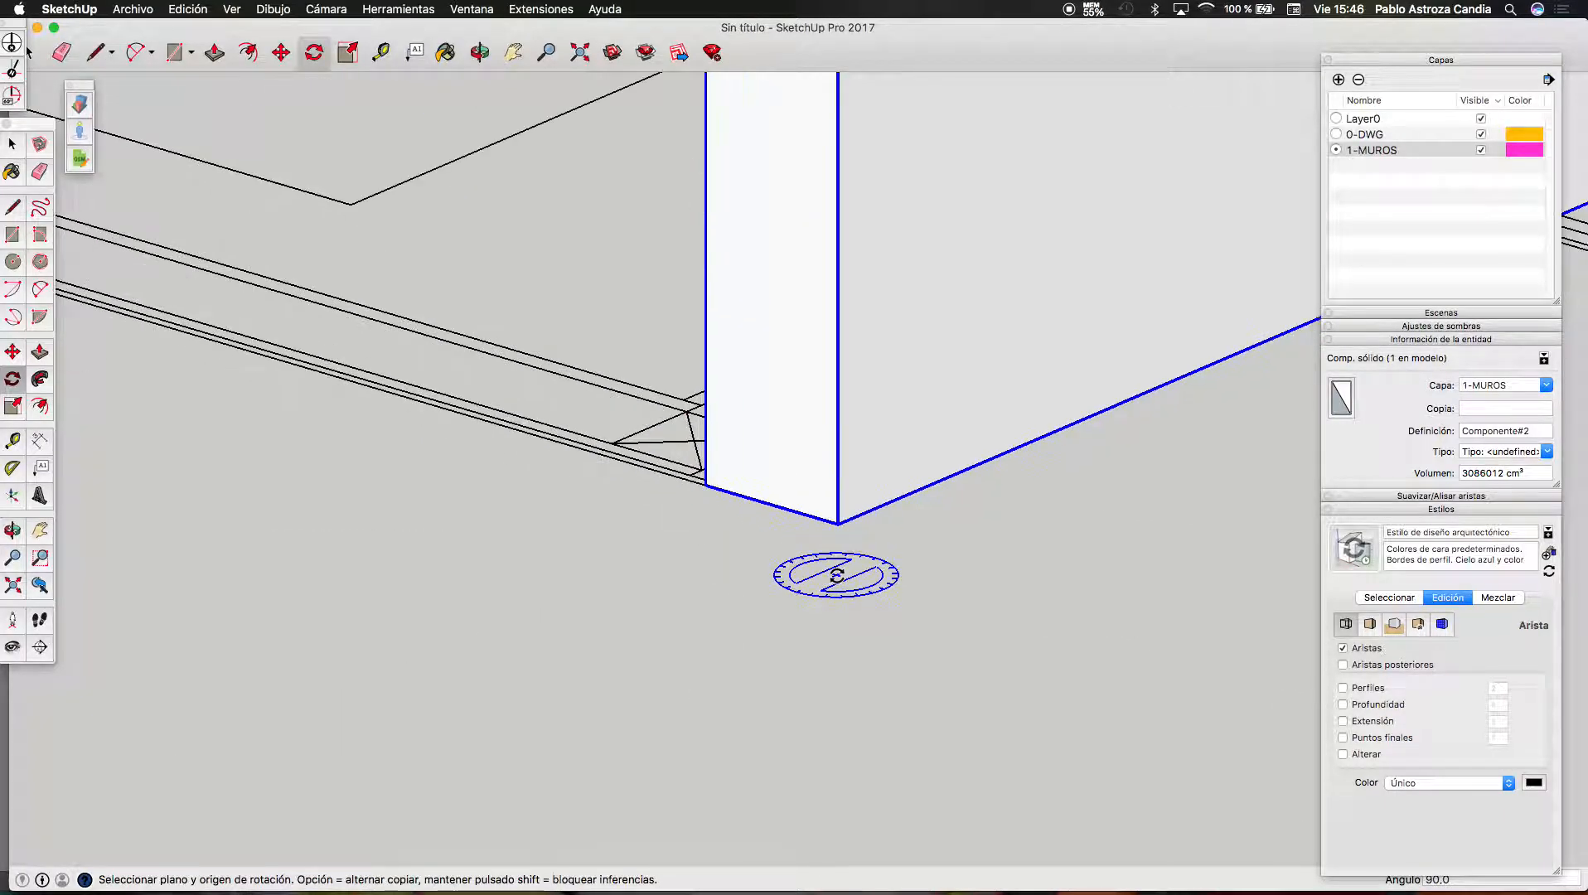
# Move the upright elevation B wall 11 cm so its lower outer corner meets the plan's outer corner
pyautogui.press('m')
pyautogui.click(839, 522)
pyautogui.scroll(3, 709, 471)
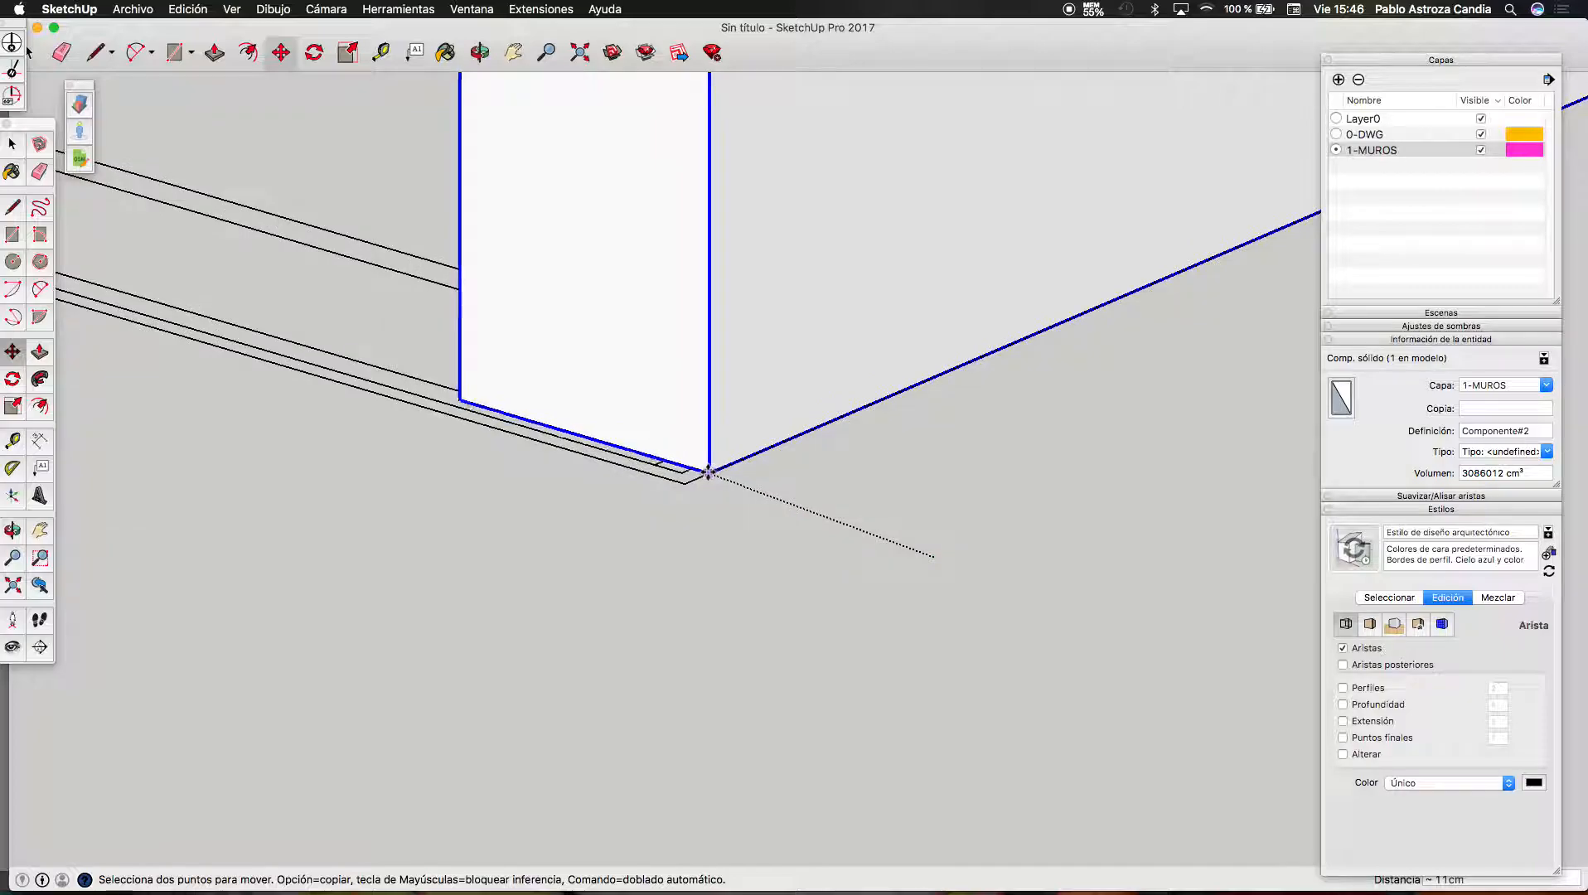
pyautogui.click(686, 485)
pyautogui.scroll(-2, 696, 668)
pyautogui.scroll(-5, 696, 669)
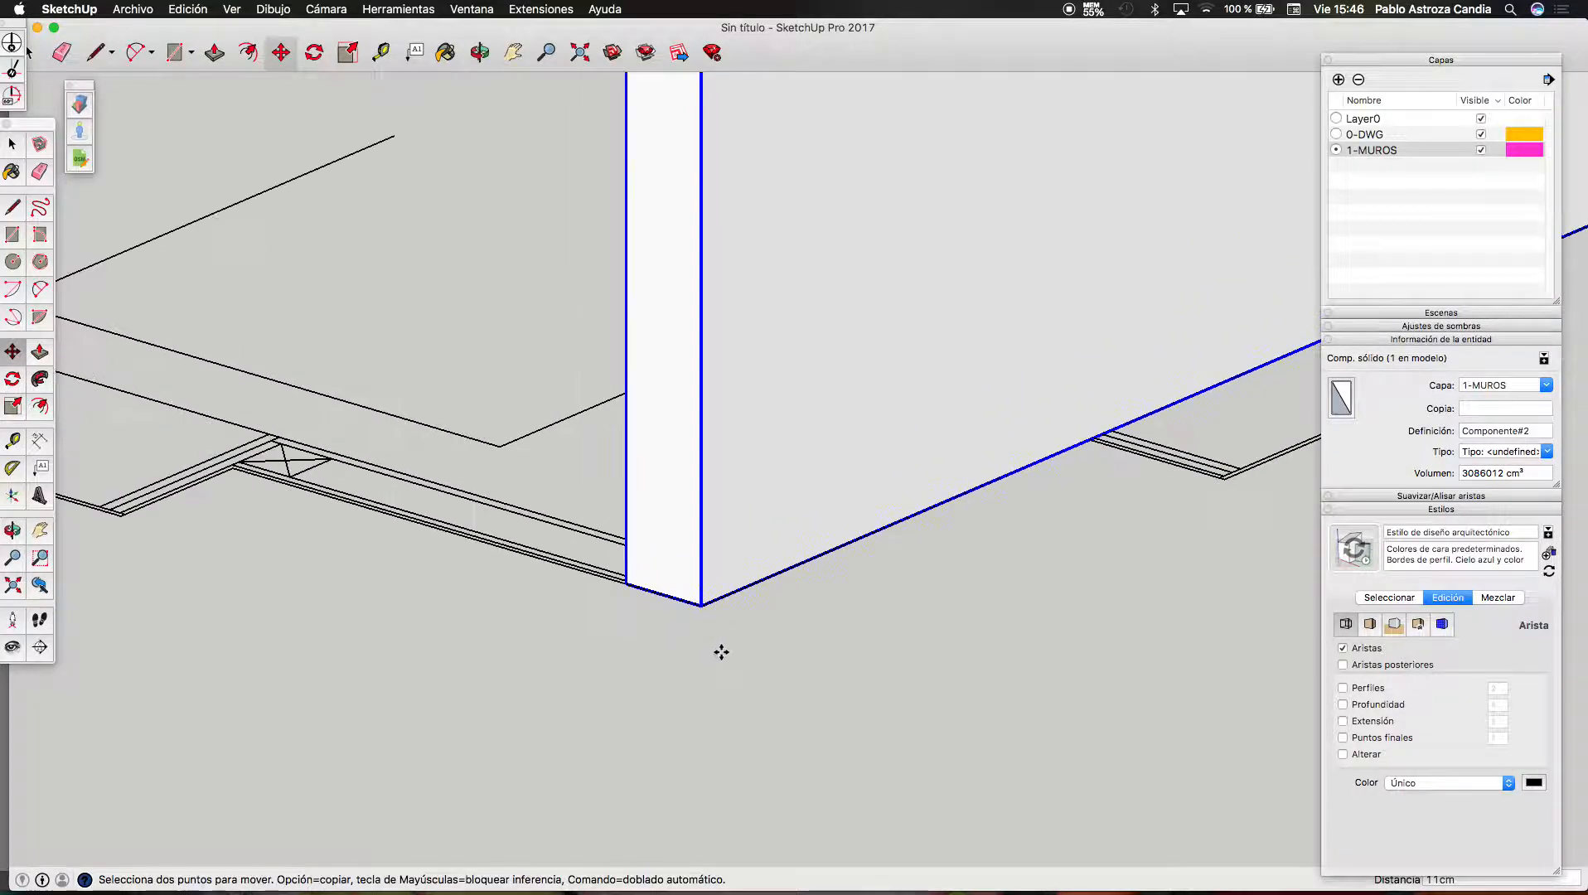
pyautogui.scroll(-10, 794, 627)
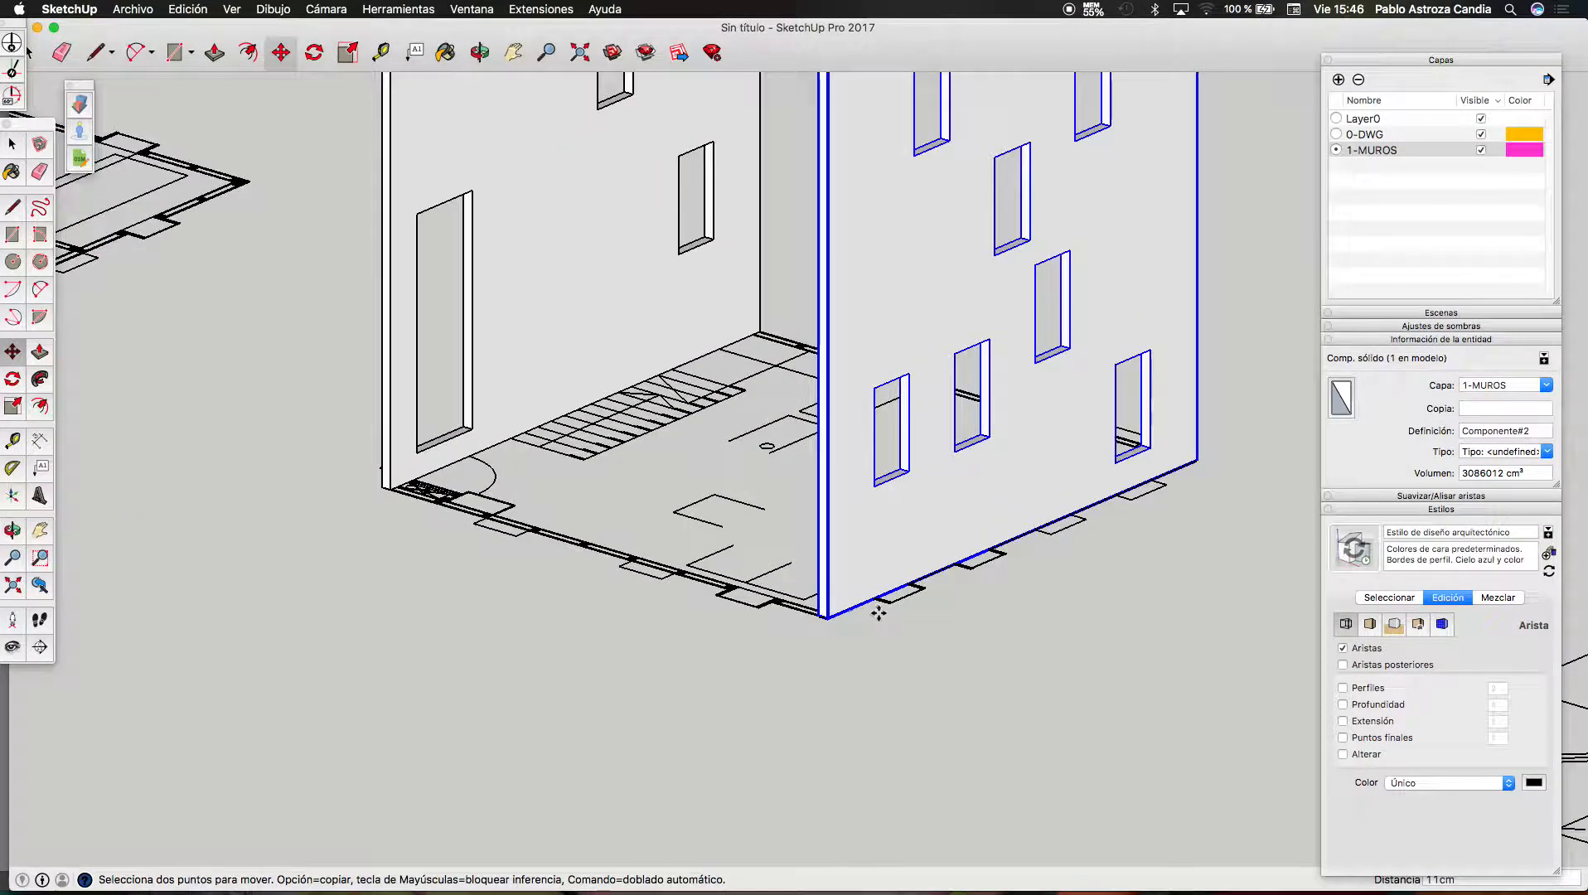
# Select the elevation C wall and move it about 2187 cm from its elevation drawing to beside the plan
pyautogui.click(485, 56)
pyautogui.moveTo(530, 331); pyautogui.dragTo(1160, 414)
pyautogui.scroll(-3, 702, 507)
pyautogui.moveTo(702, 507); pyautogui.dragTo(909, 532)
pyautogui.scroll(-2, 963, 508)
pyautogui.press('space')
pyautogui.scroll(2, 1014, 455)
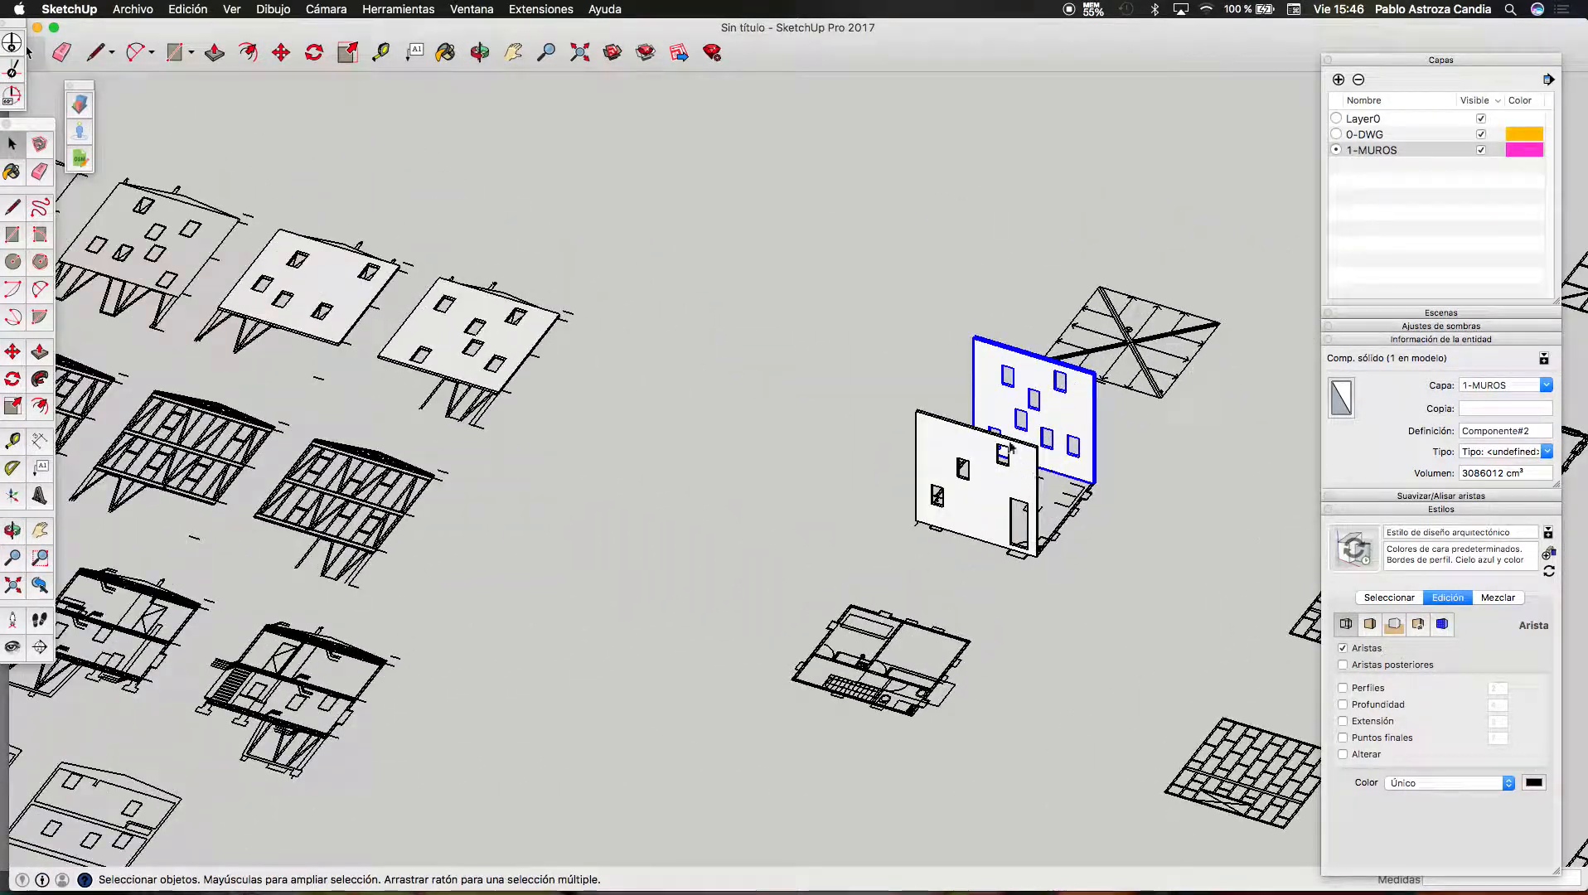
pyautogui.scroll(4, 355, 309)
pyautogui.click(241, 308)
pyautogui.scroll(-2, 795, 514)
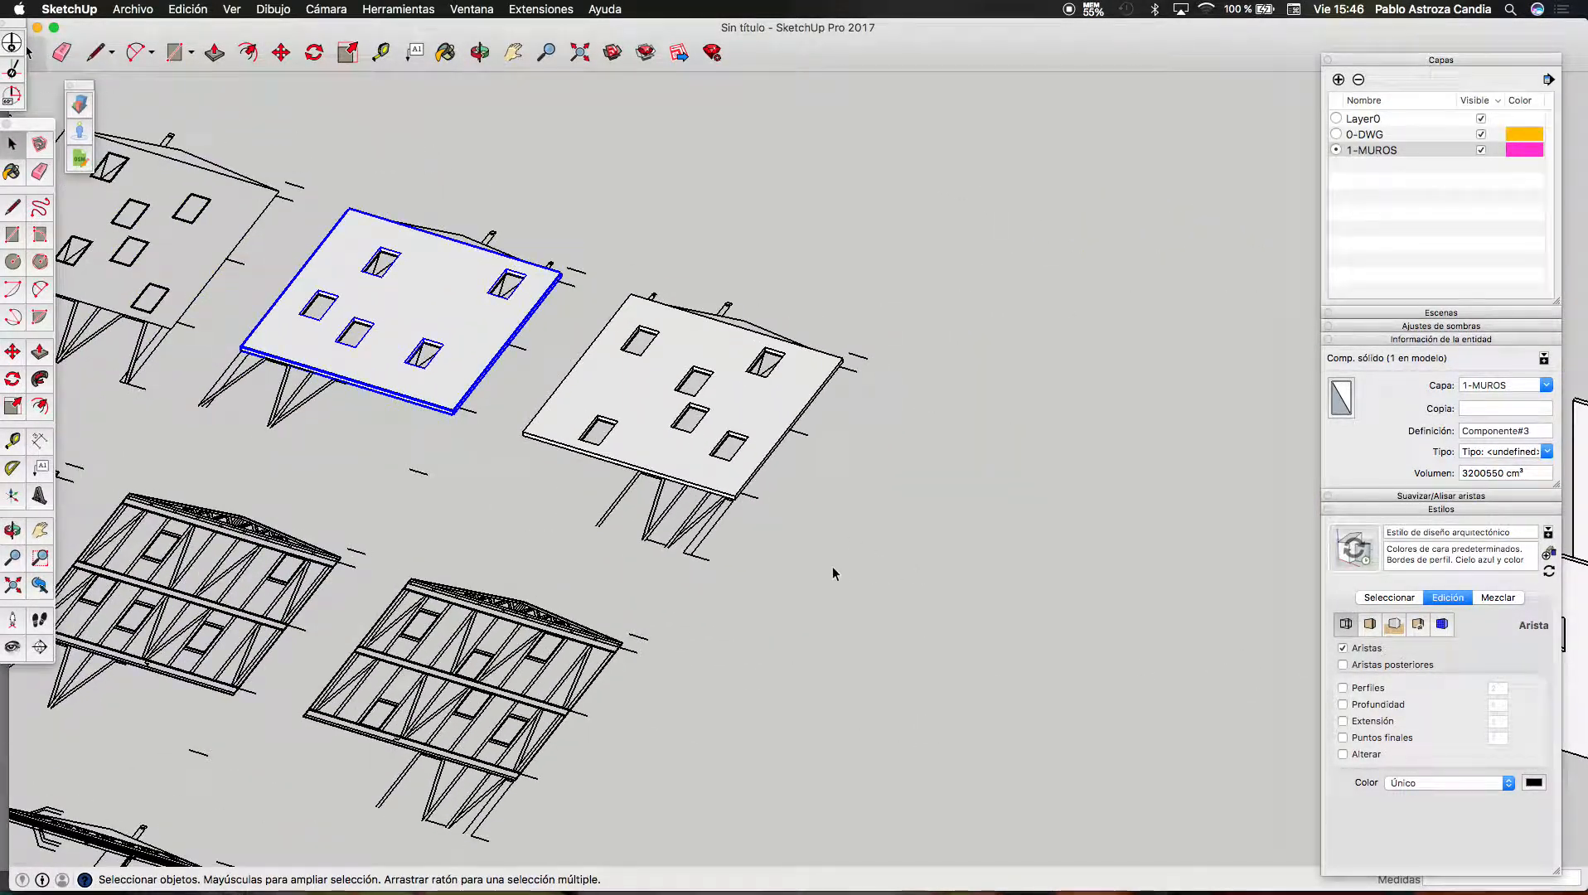
pyautogui.press('m')
pyautogui.scroll(2, 455, 432)
pyautogui.click(452, 408)
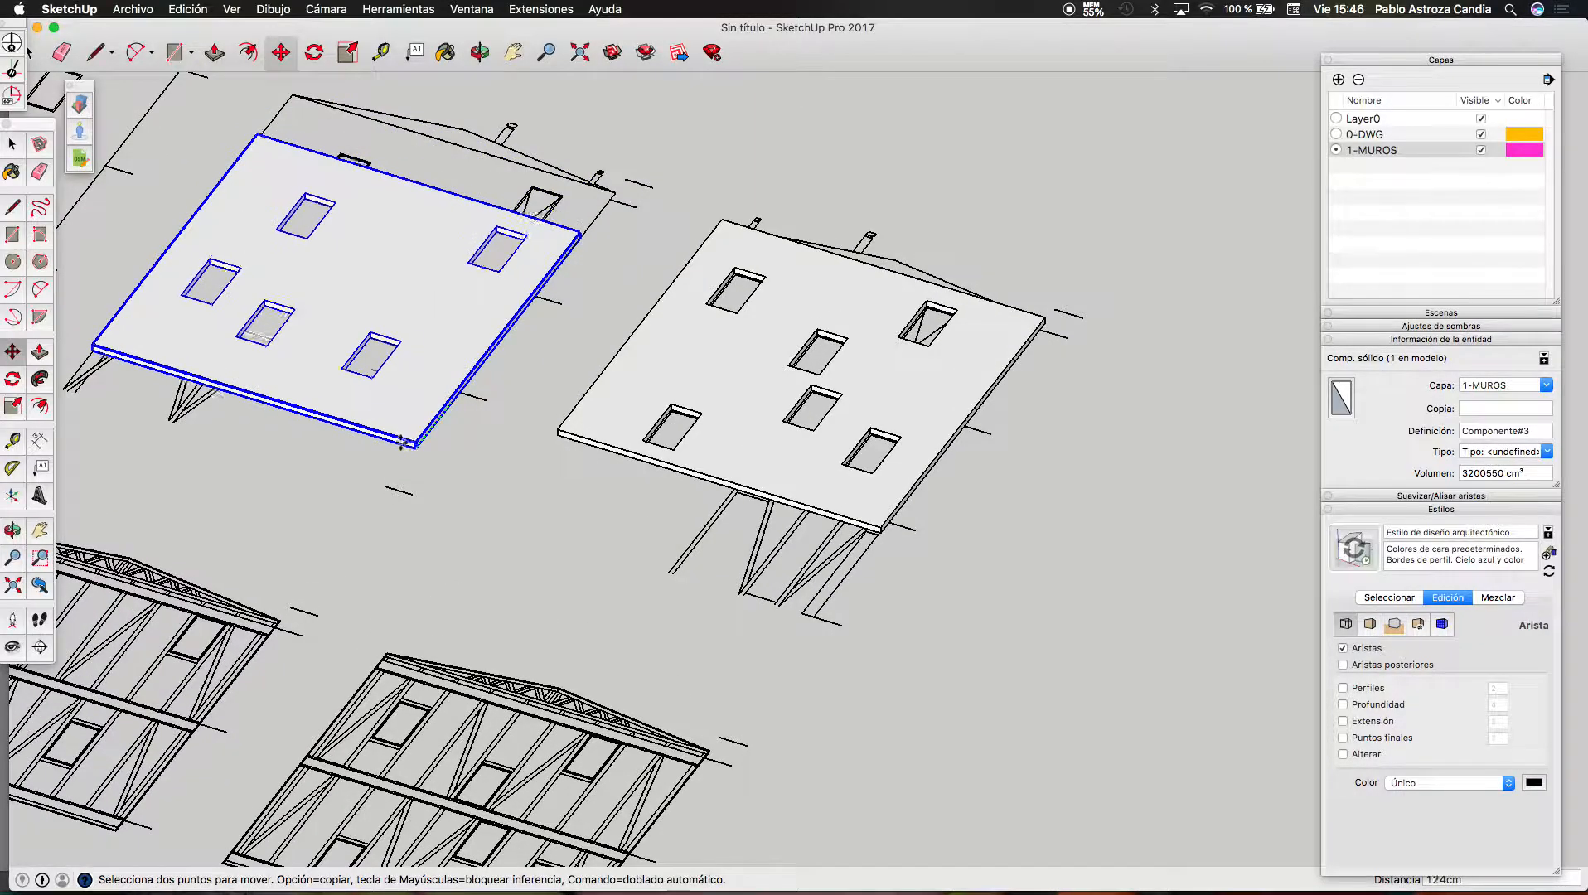
pyautogui.scroll(-5, 454, 402)
pyautogui.click(782, 534)
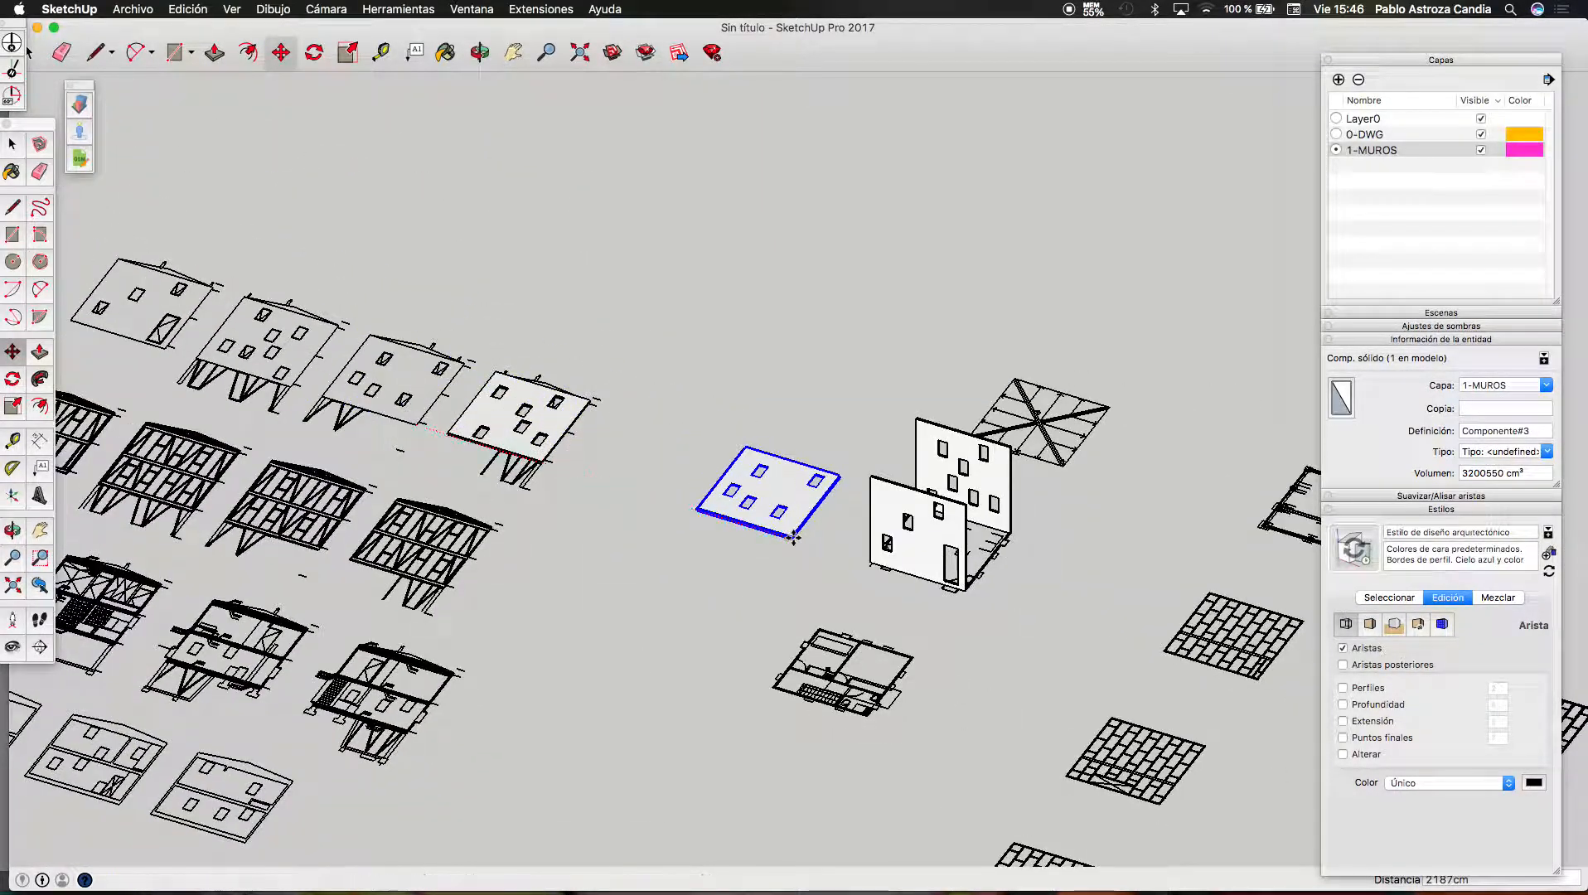
# Rotate the flat elevation C wall 90° about its lower corner to align it with the open side of the plan
pyautogui.press('q')
pyautogui.scroll(6, 787, 540)
pyautogui.click(794, 526)
pyautogui.click(746, 589)
pyautogui.click(619, 460)
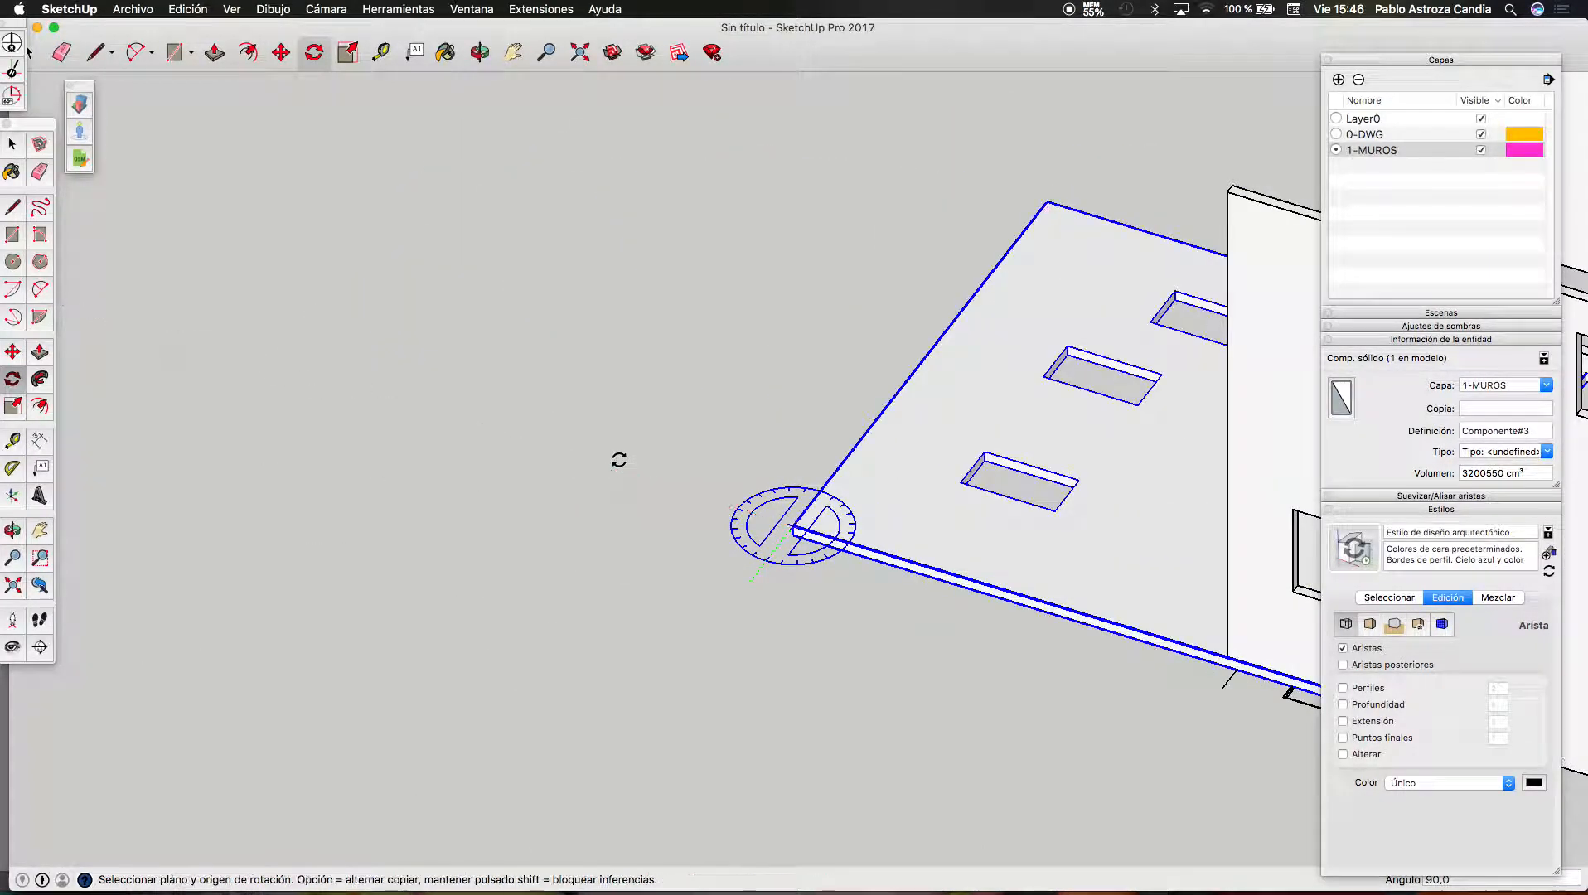
# Stand the elevation C wall upright by rotating it 90° about its lower corner
pyautogui.scroll(-2, 619, 460)
pyautogui.click(477, 52)
pyautogui.moveTo(788, 472); pyautogui.dragTo(959, 542)
pyautogui.scroll(6, 755, 547)
pyautogui.press('q')
pyautogui.click(733, 514)
pyautogui.click(730, 421)
pyautogui.click(633, 556)
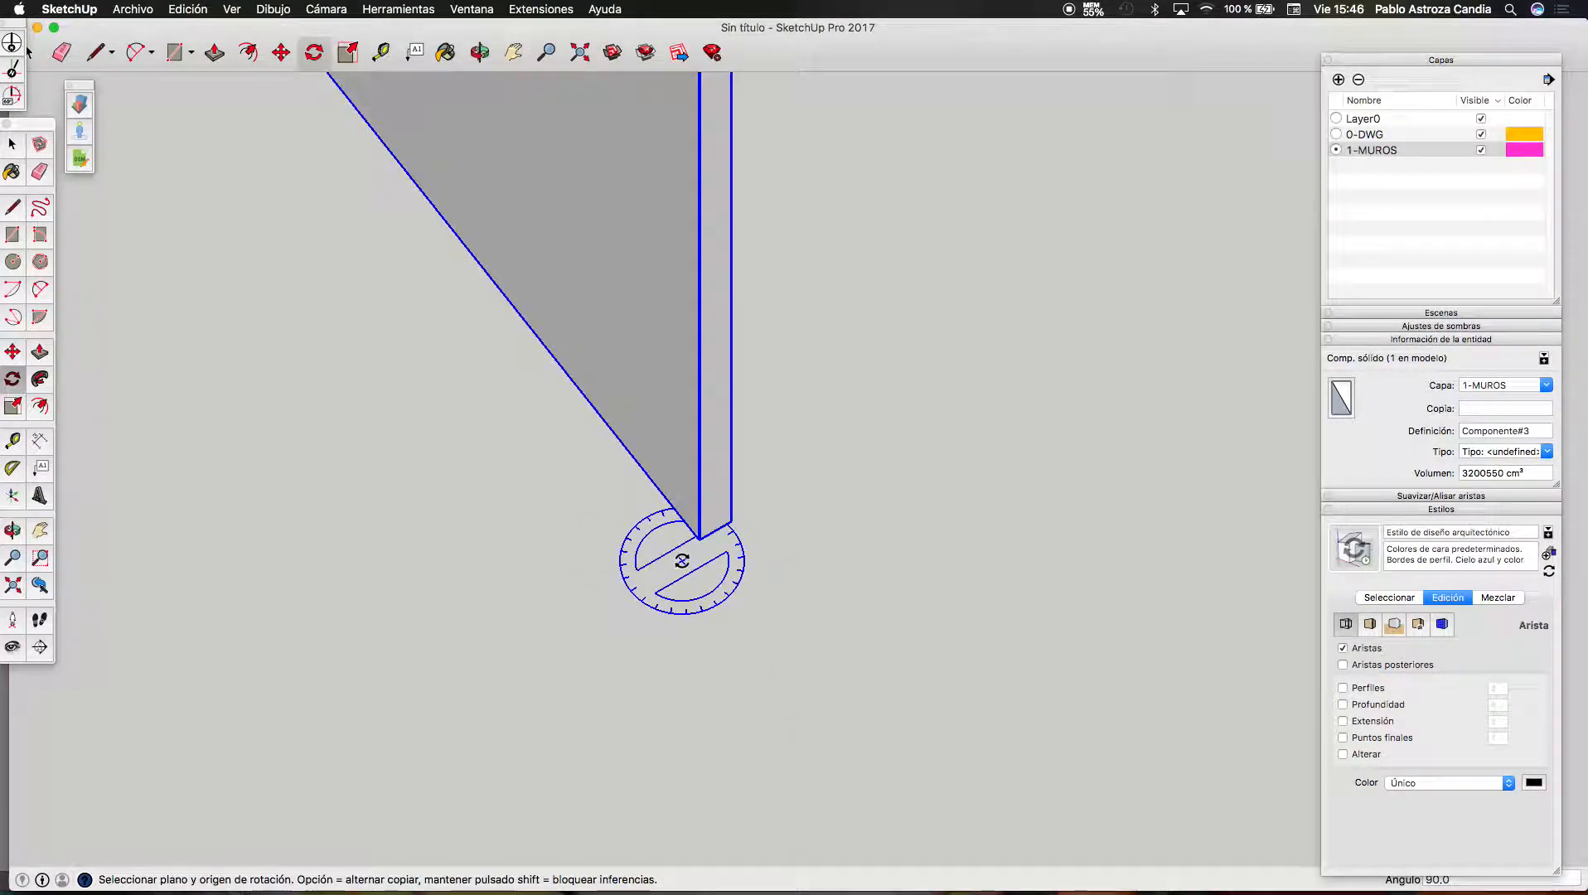
# Move the upright elevation C wall about 470 cm so its lower corner meets the plan's outer corner beside the elevation A wall
pyautogui.press('m')
pyautogui.click(697, 539)
pyautogui.scroll(-6, 615, 662)
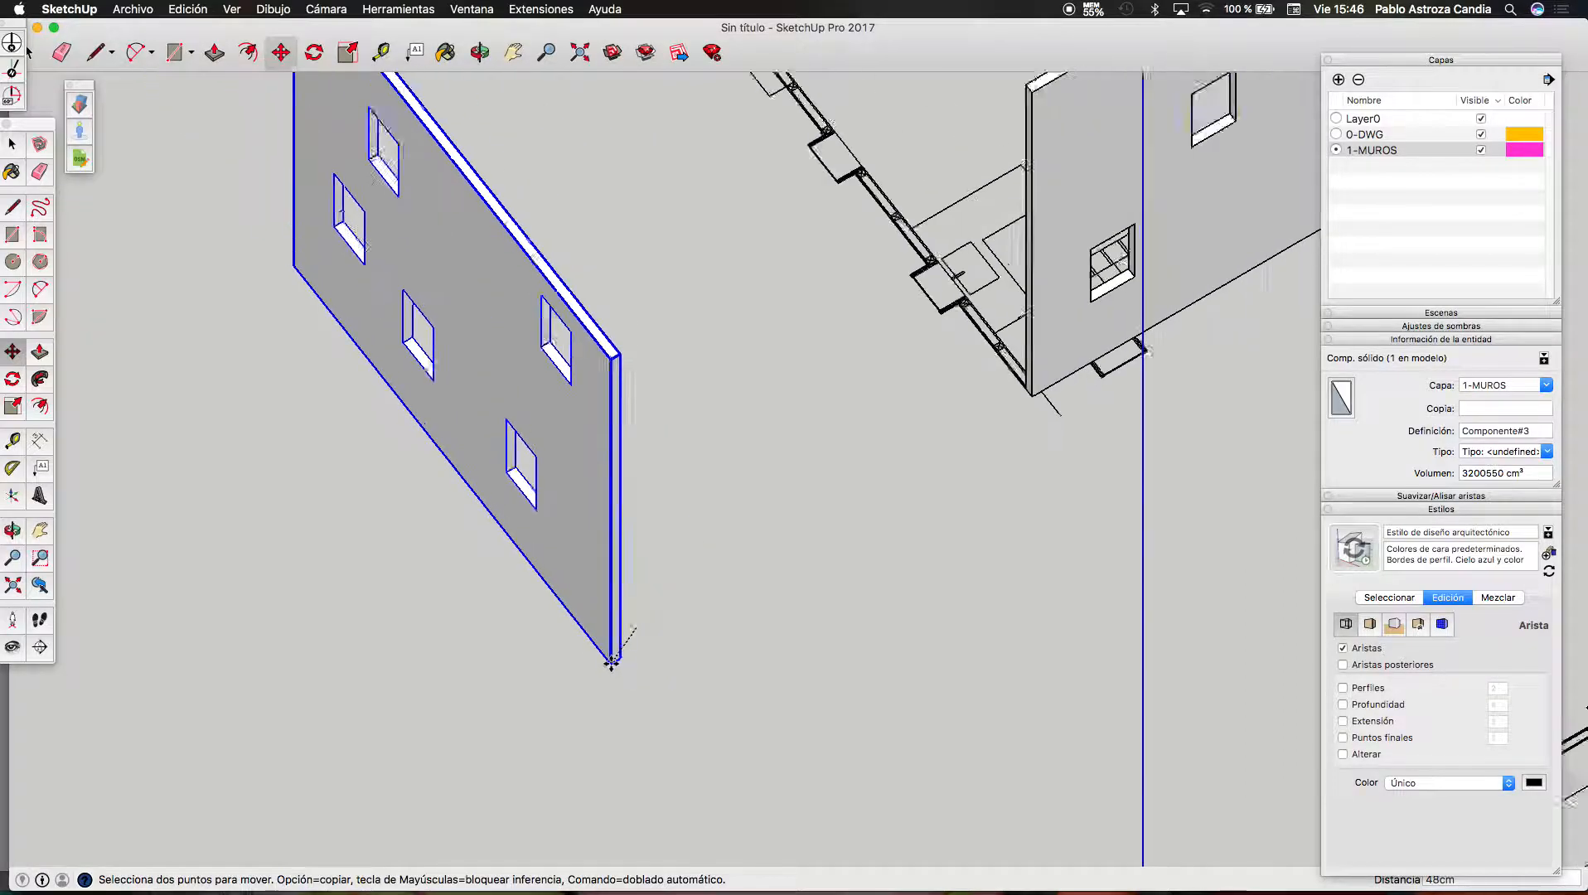
pyautogui.scroll(4, 1002, 382)
pyautogui.scroll(3, 1008, 383)
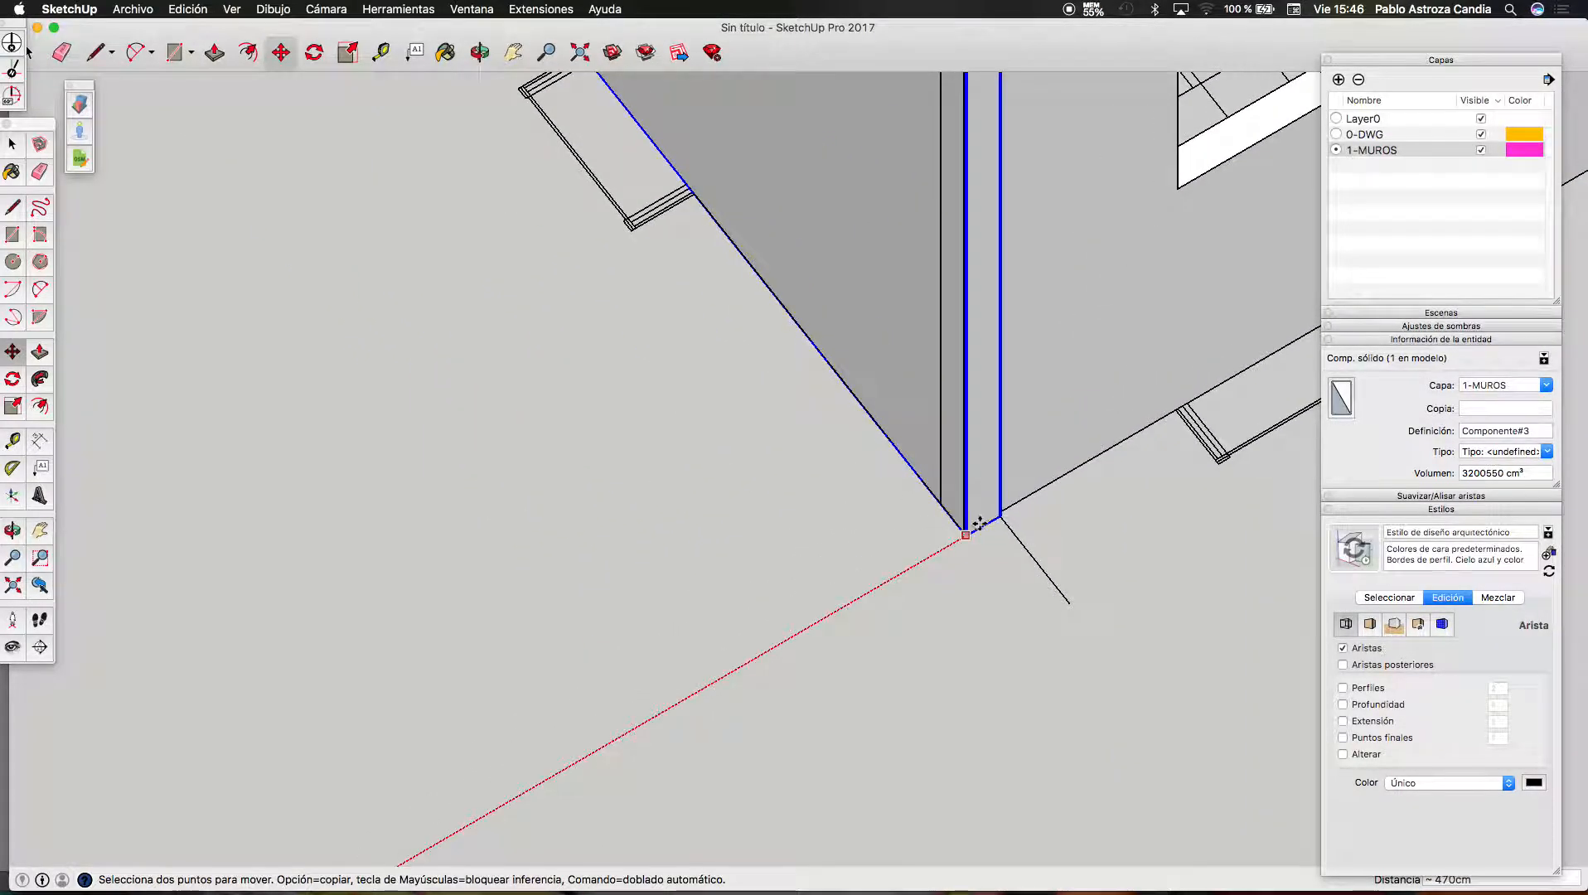
pyautogui.scroll(5, 965, 529)
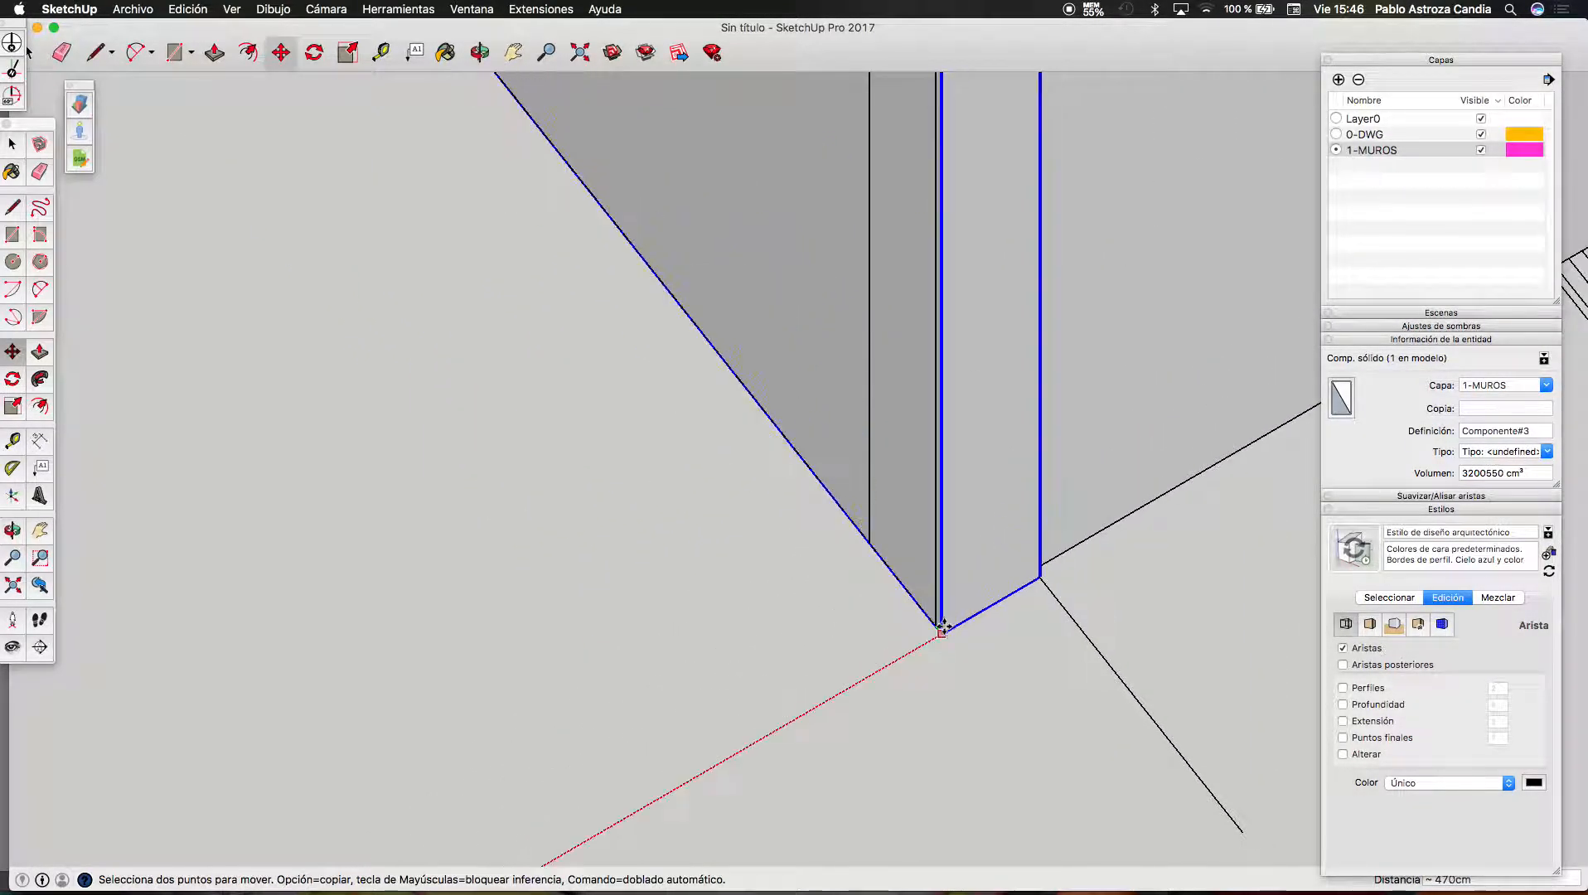
pyautogui.scroll(4, 930, 620)
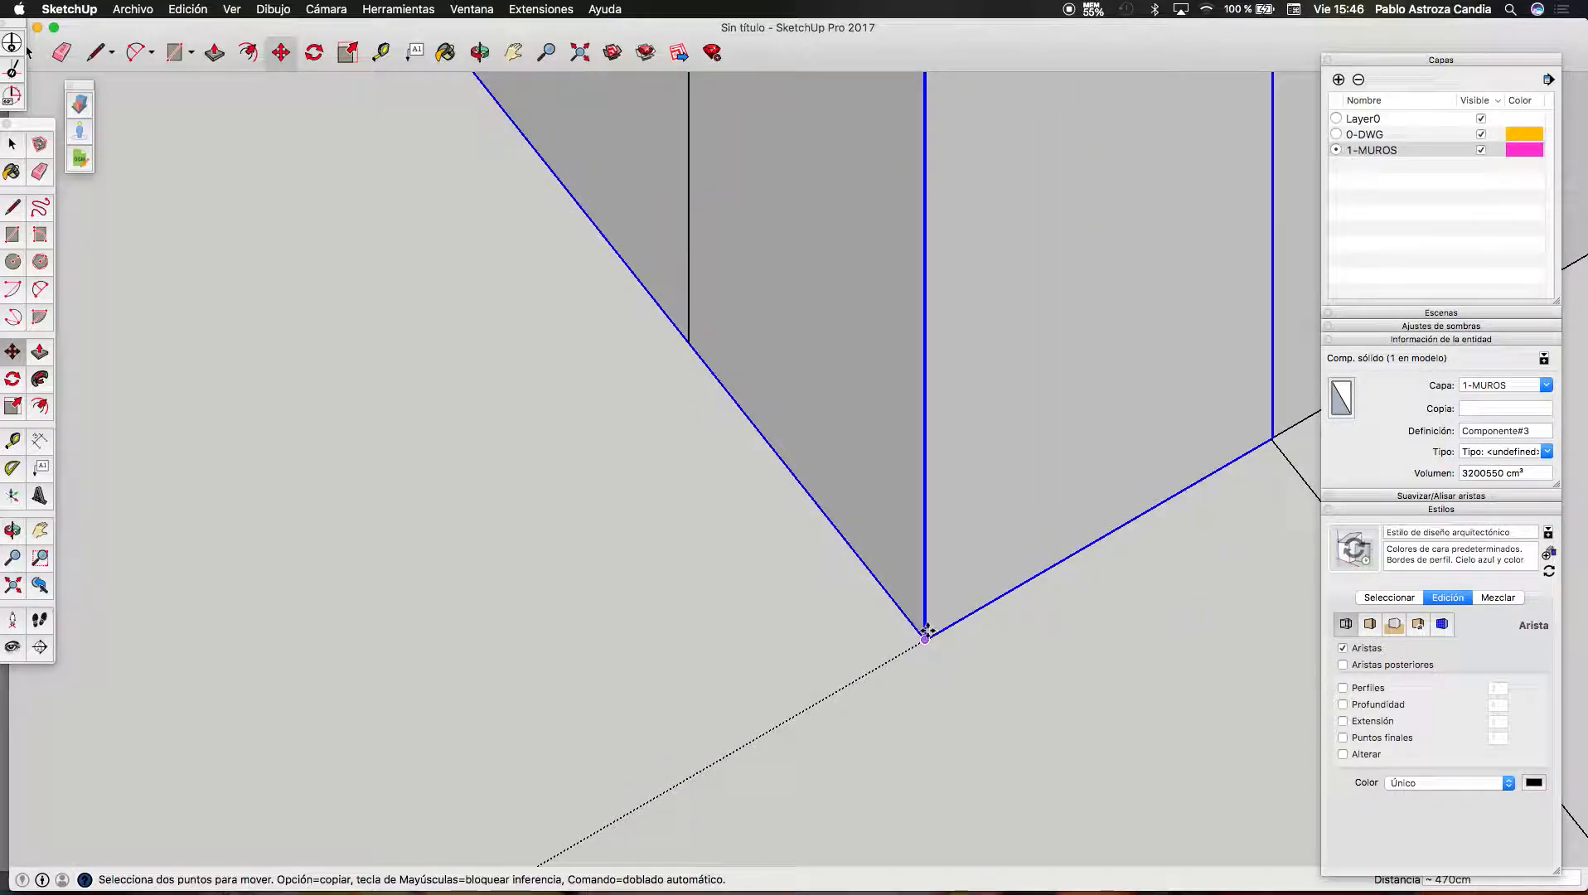
pyautogui.scroll(-5, 921, 670)
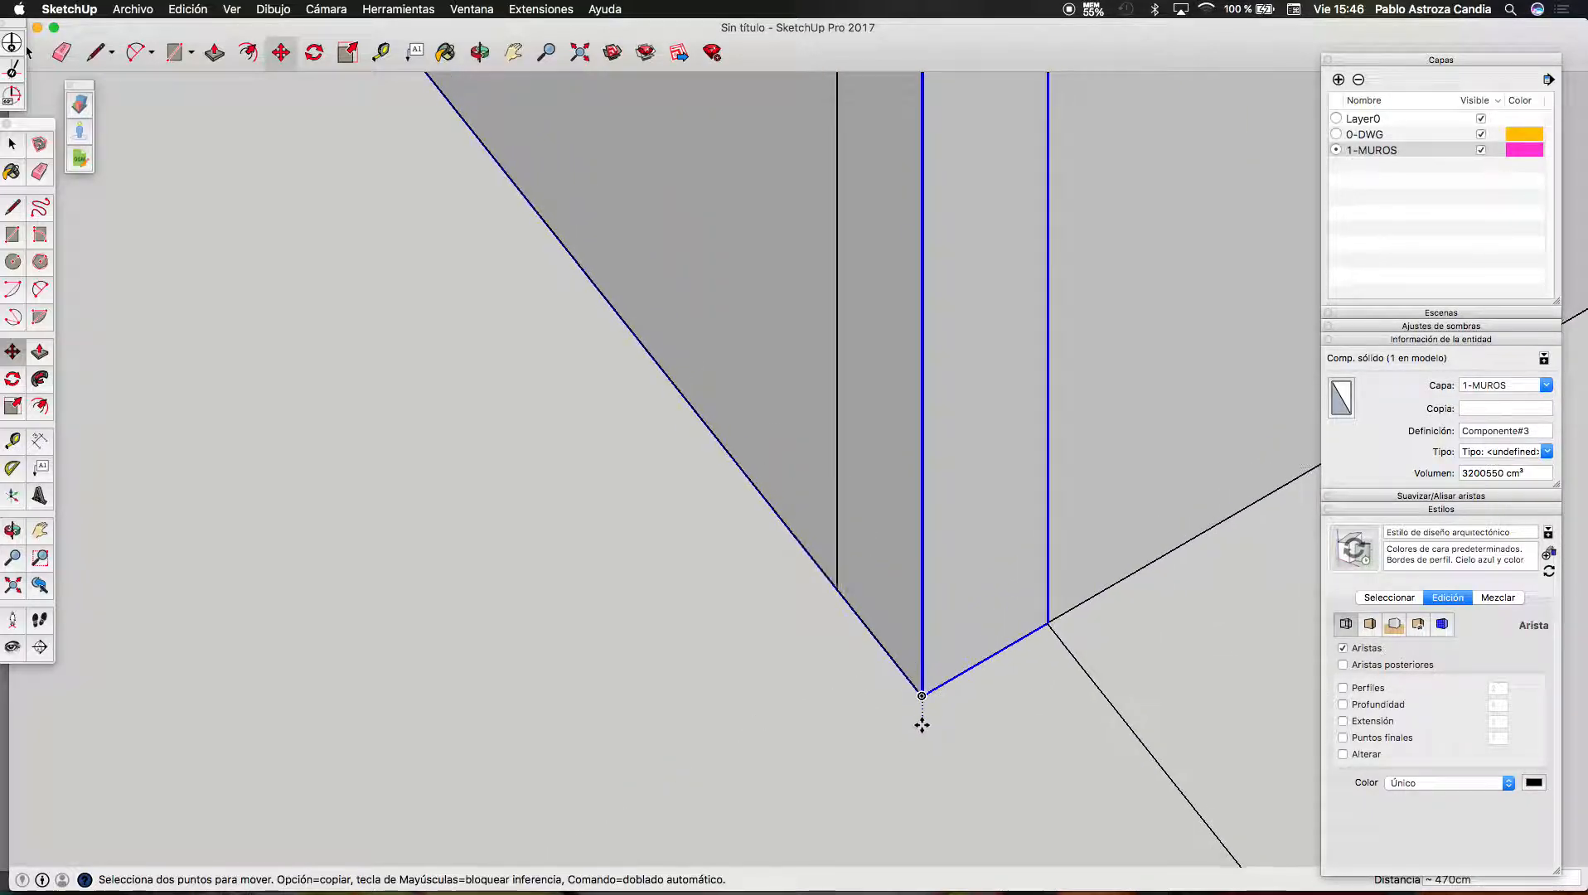
pyautogui.scroll(-10, 921, 717)
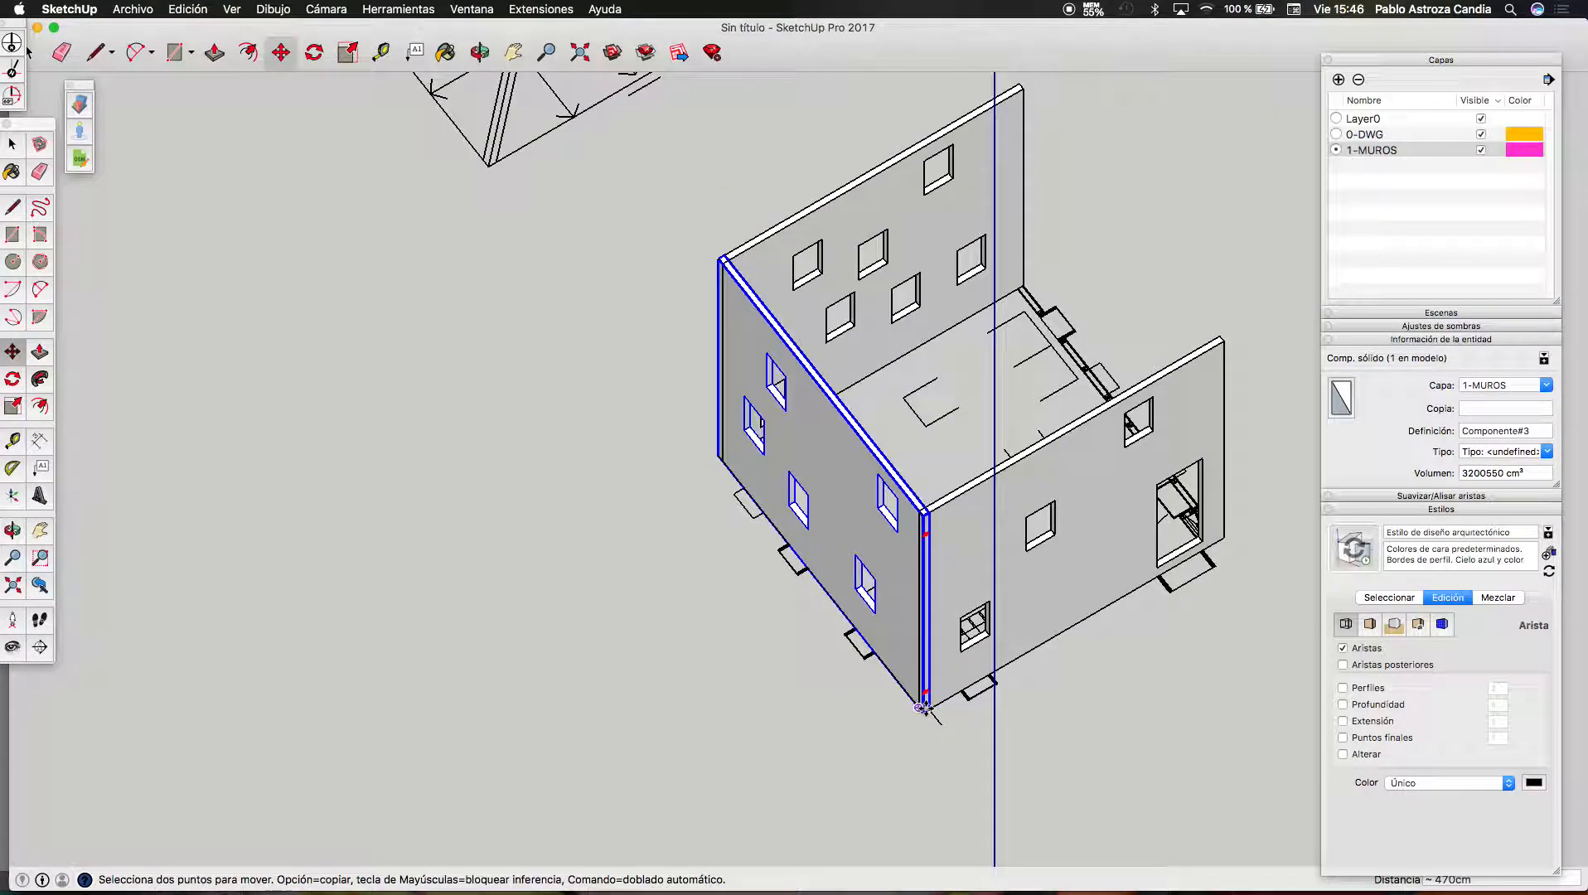
pyautogui.press('space')
# Select the flat elevation D wall and move it 1207 cm off its elevation drawing
pyautogui.scroll(-5, 1042, 298)
pyautogui.scroll(8, 678, 574)
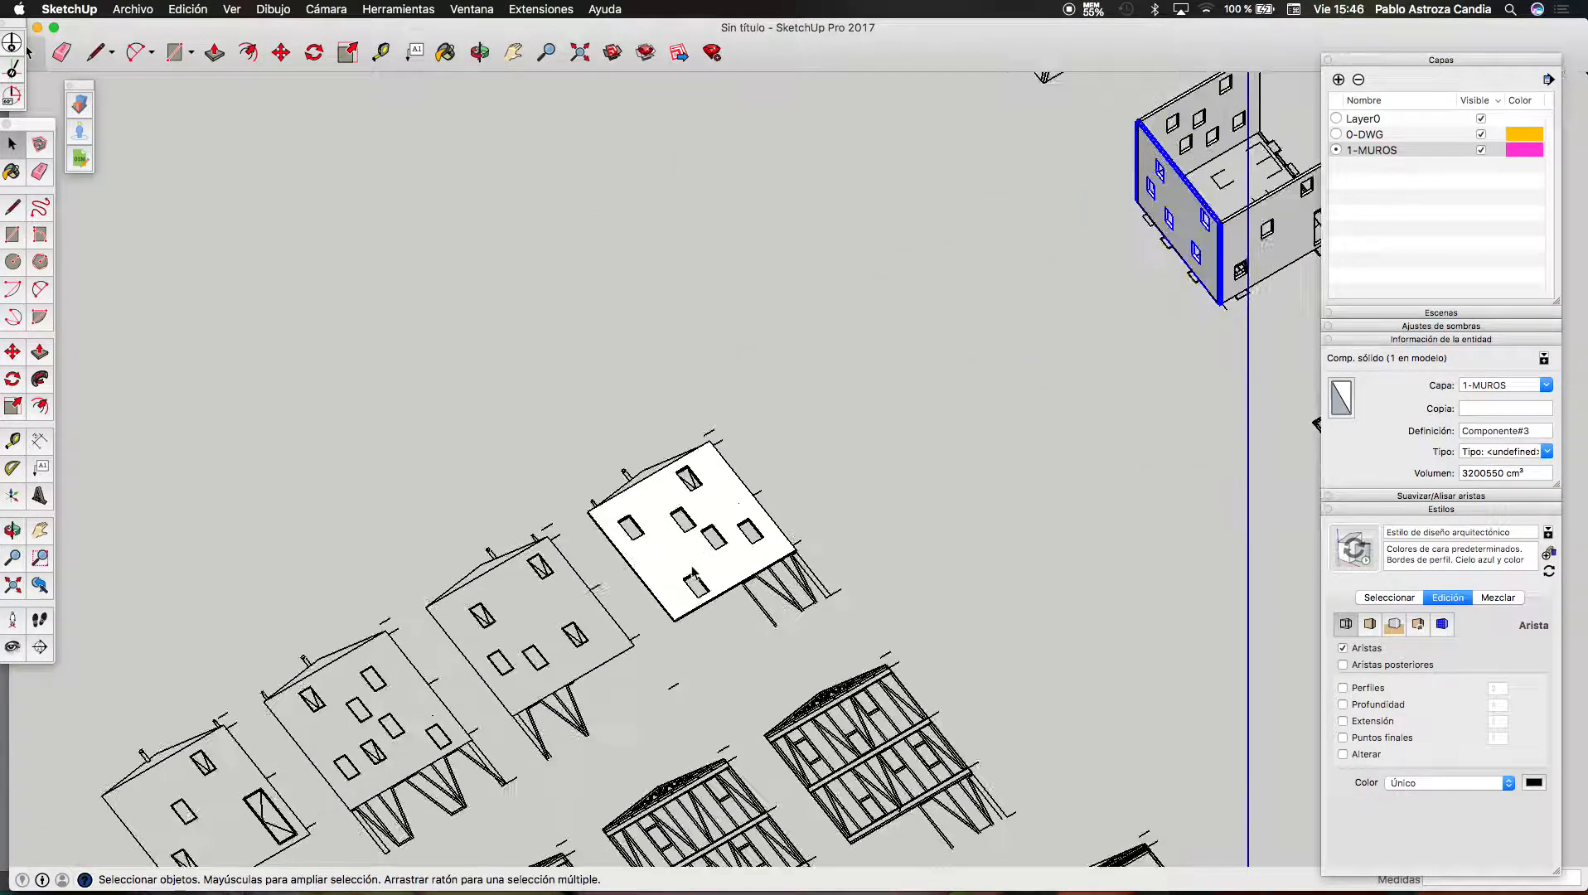
pyautogui.click(678, 575)
pyautogui.press('m')
pyautogui.click(681, 576)
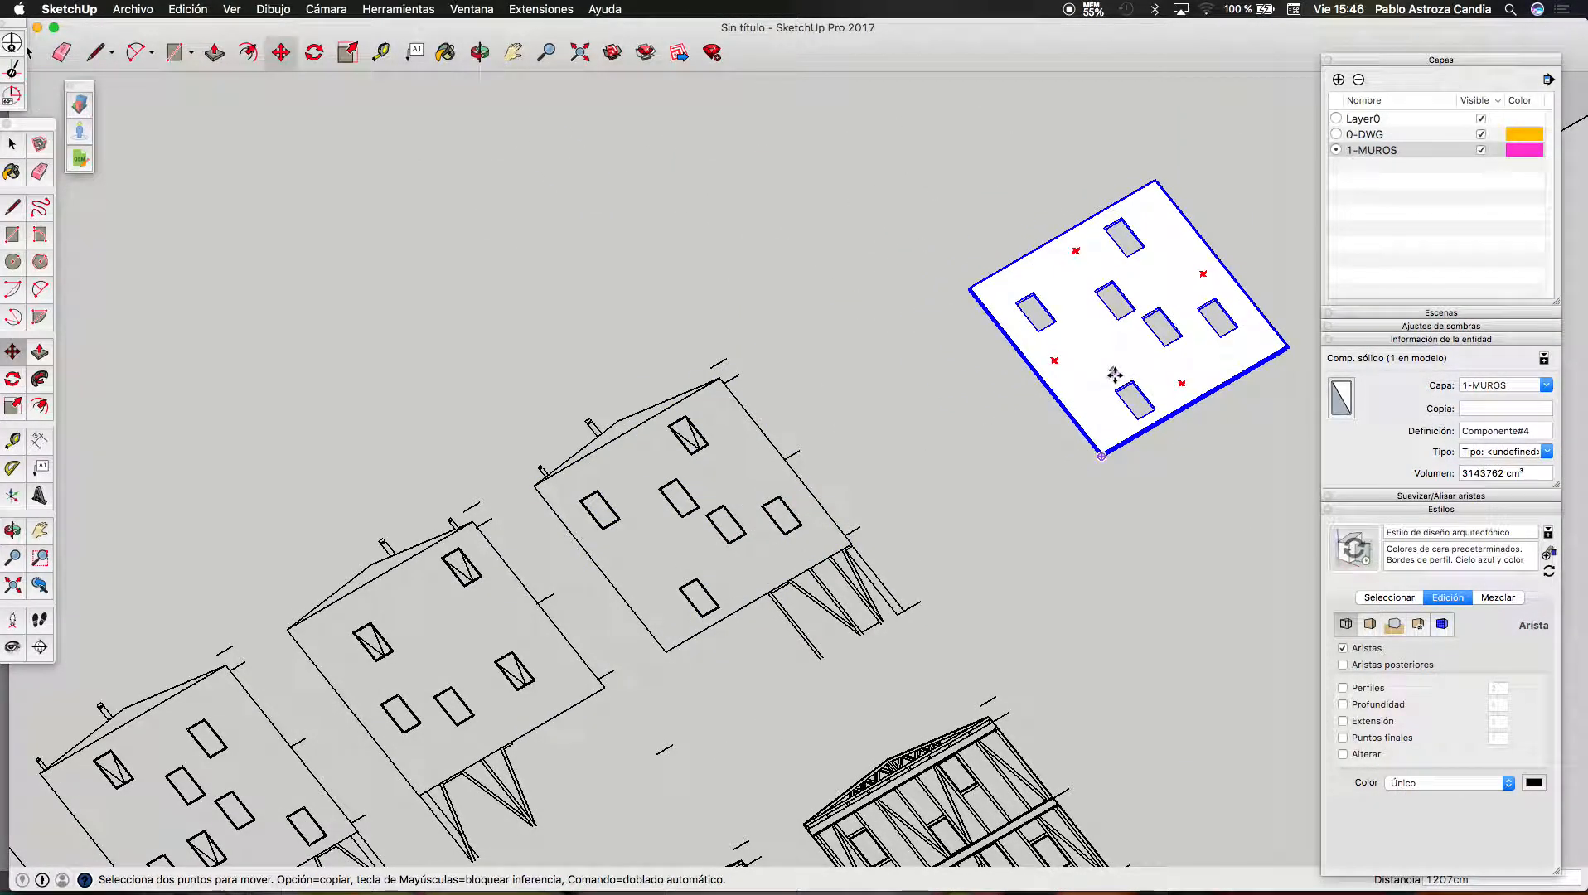
# Rotate the flat elevation D wall 90° in the ground plane to align it with the plan's remaining open side
pyautogui.press('q')
pyautogui.click(1115, 391)
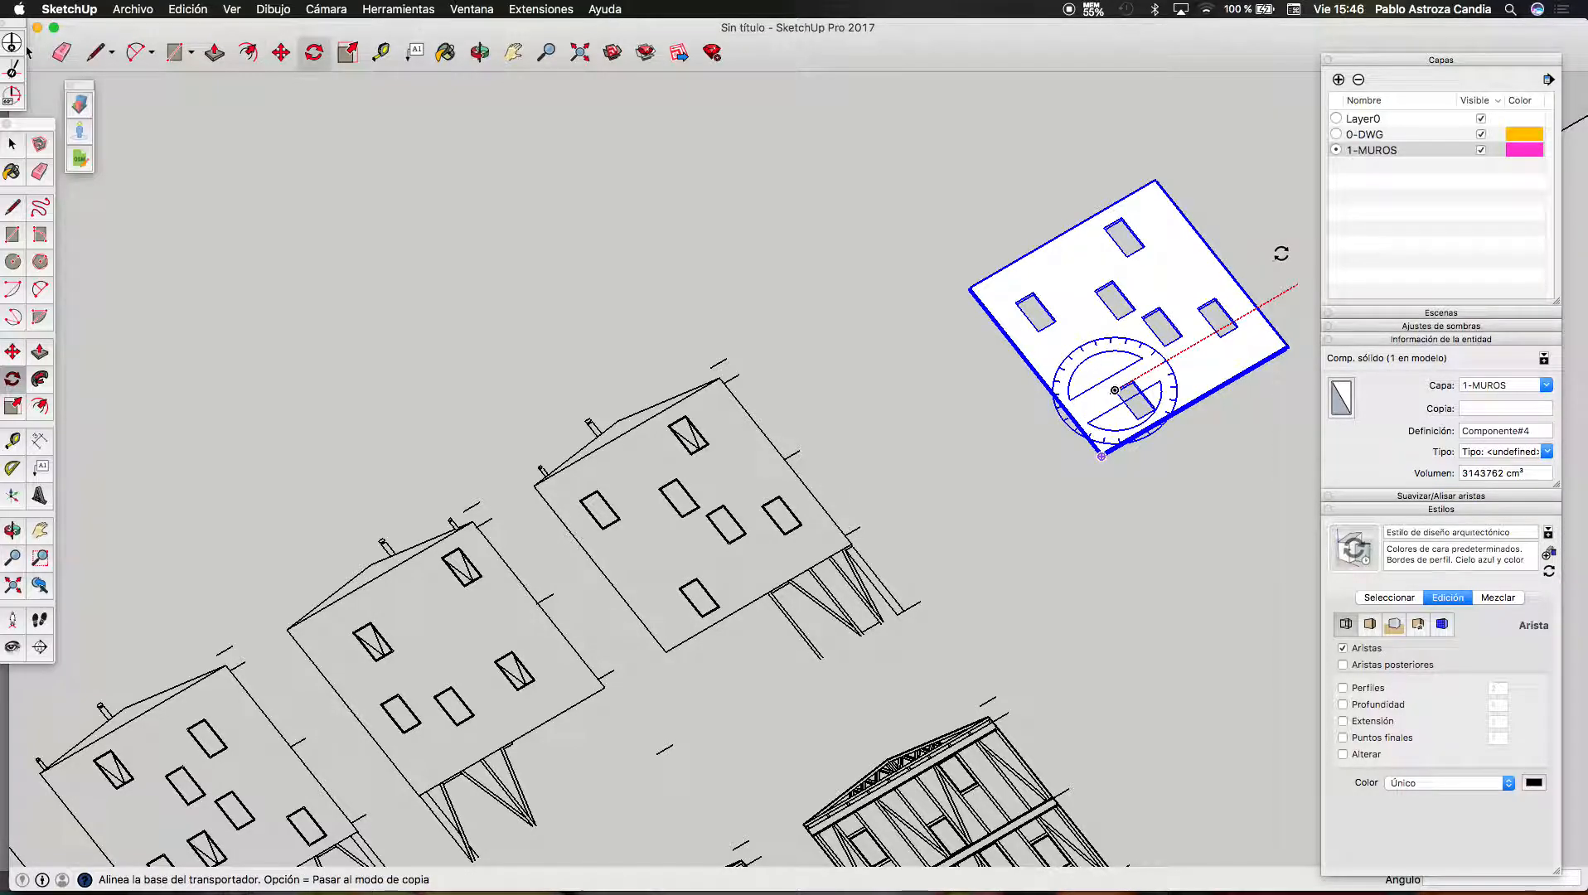
pyautogui.click(1283, 255)
pyautogui.click(929, 149)
pyautogui.scroll(-3, 854, 213)
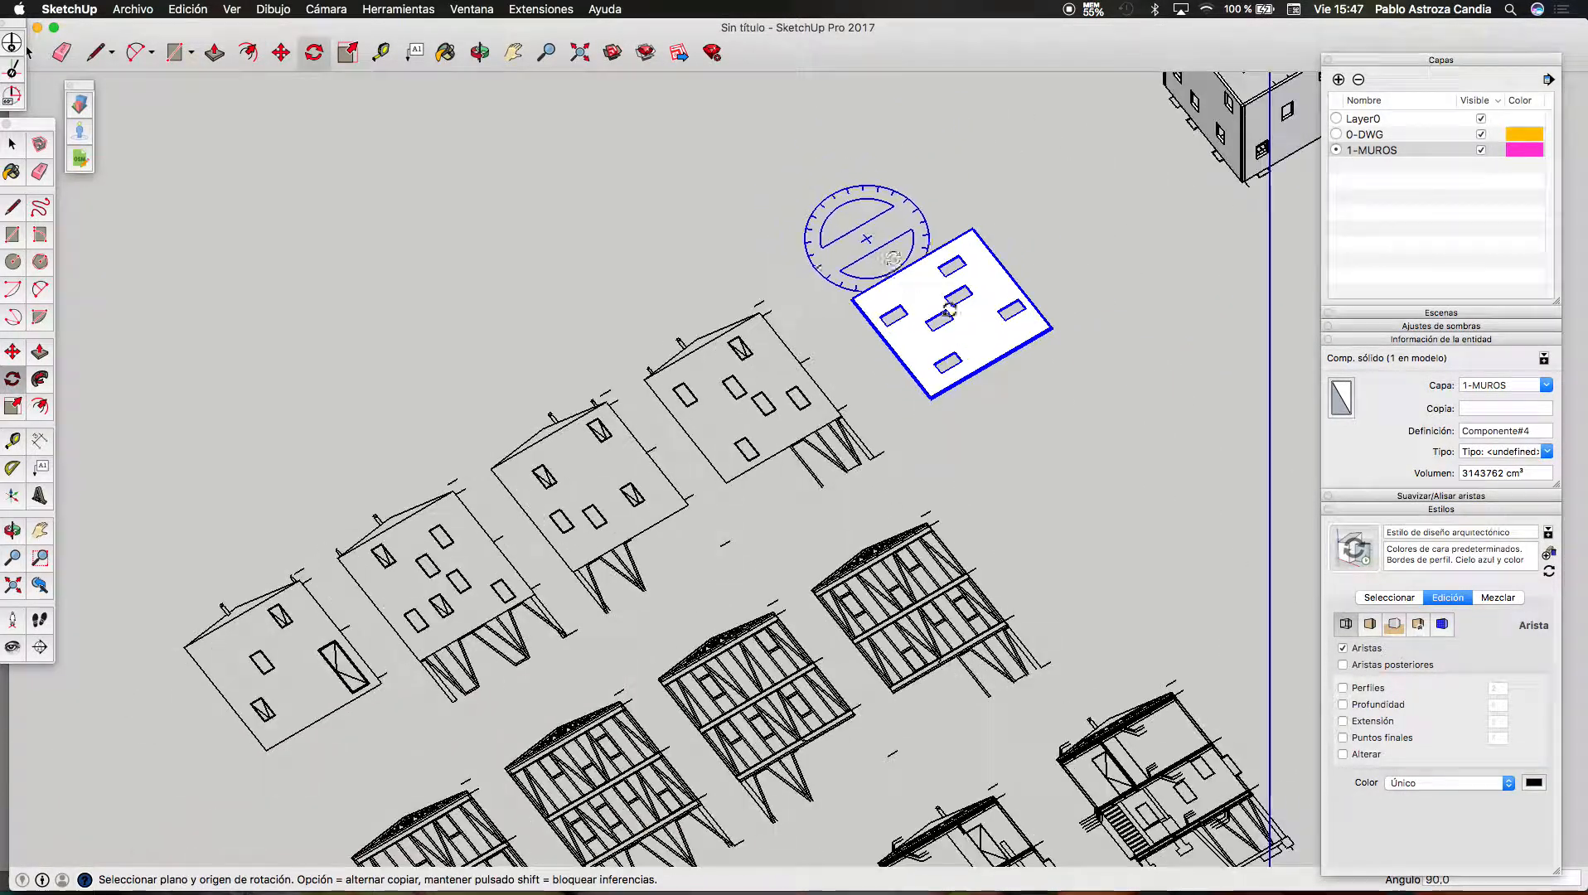
# Move the rotated elevation D wall by its lower corner to the open area beside the house plan
pyautogui.scroll(3, 1077, 372)
pyautogui.scroll(3, 1068, 355)
pyautogui.press('m')
pyautogui.click(999, 228)
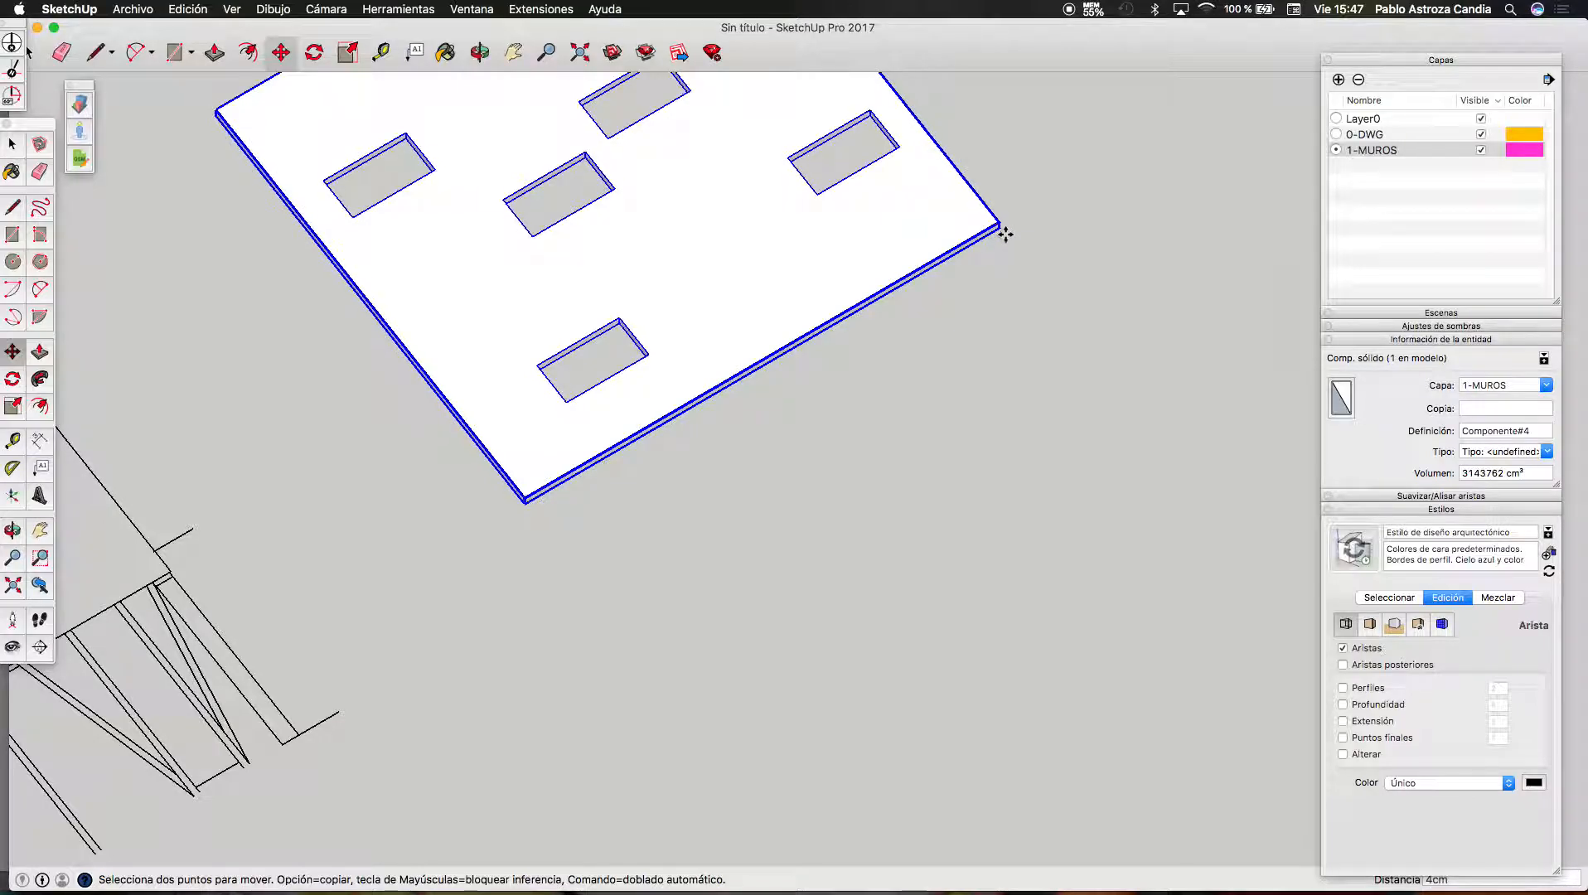
pyautogui.scroll(-3, 476, 264)
pyautogui.scroll(-6, 471, 266)
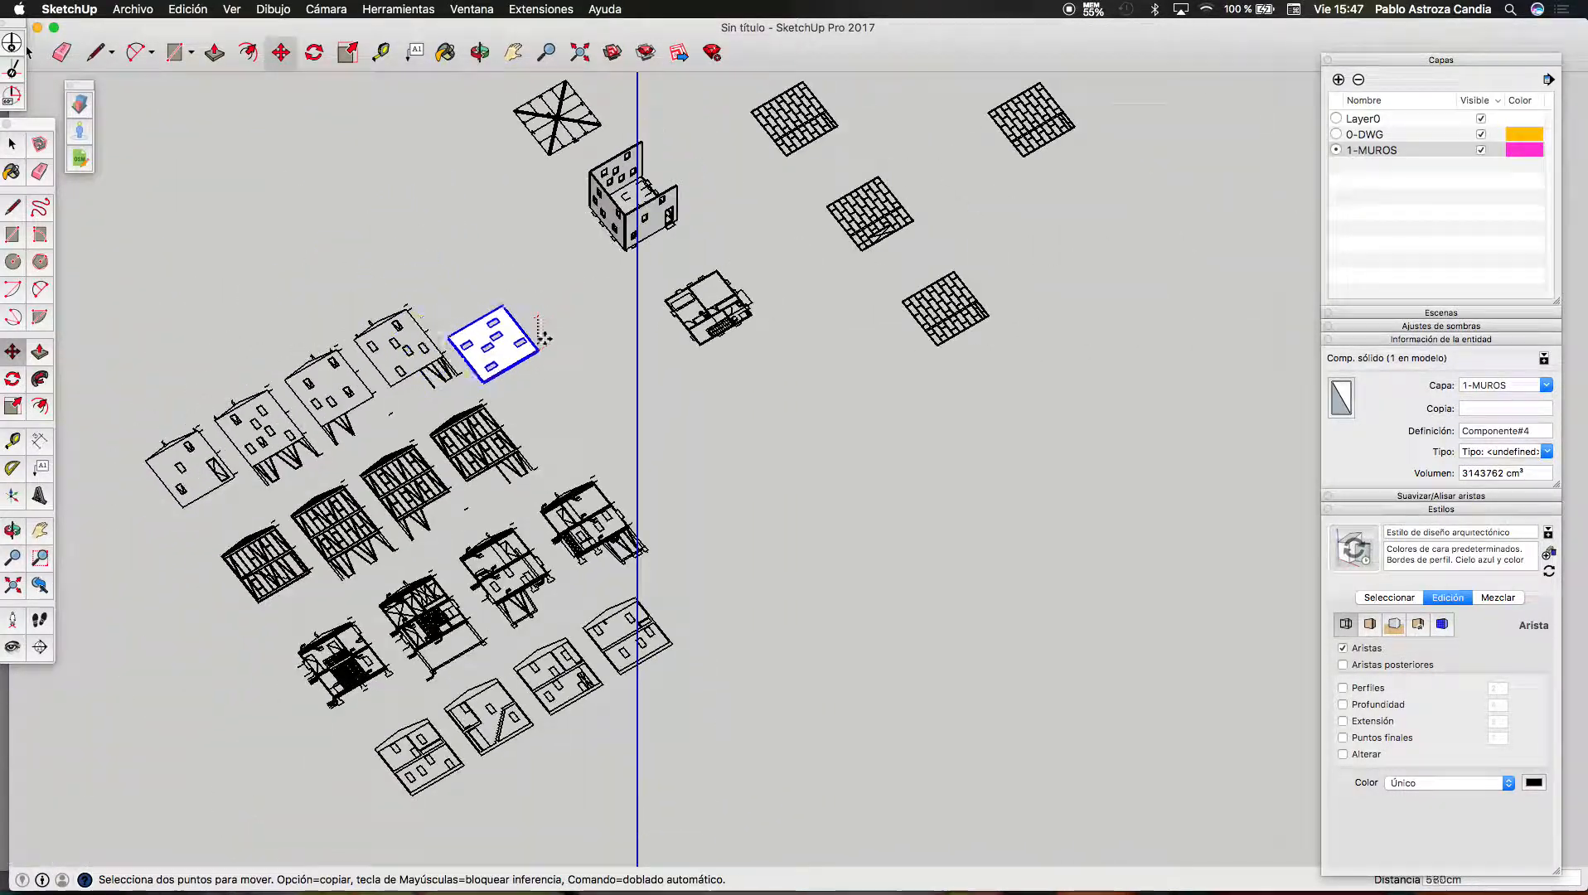
pyautogui.scroll(3, 716, 157)
pyautogui.click(877, 219)
# Stand the elevation D wall upright by rotating it 90° about its lower corner
pyautogui.scroll(6, 882, 222)
pyautogui.press('q')
pyautogui.scroll(1, 864, 222)
pyautogui.click(811, 213)
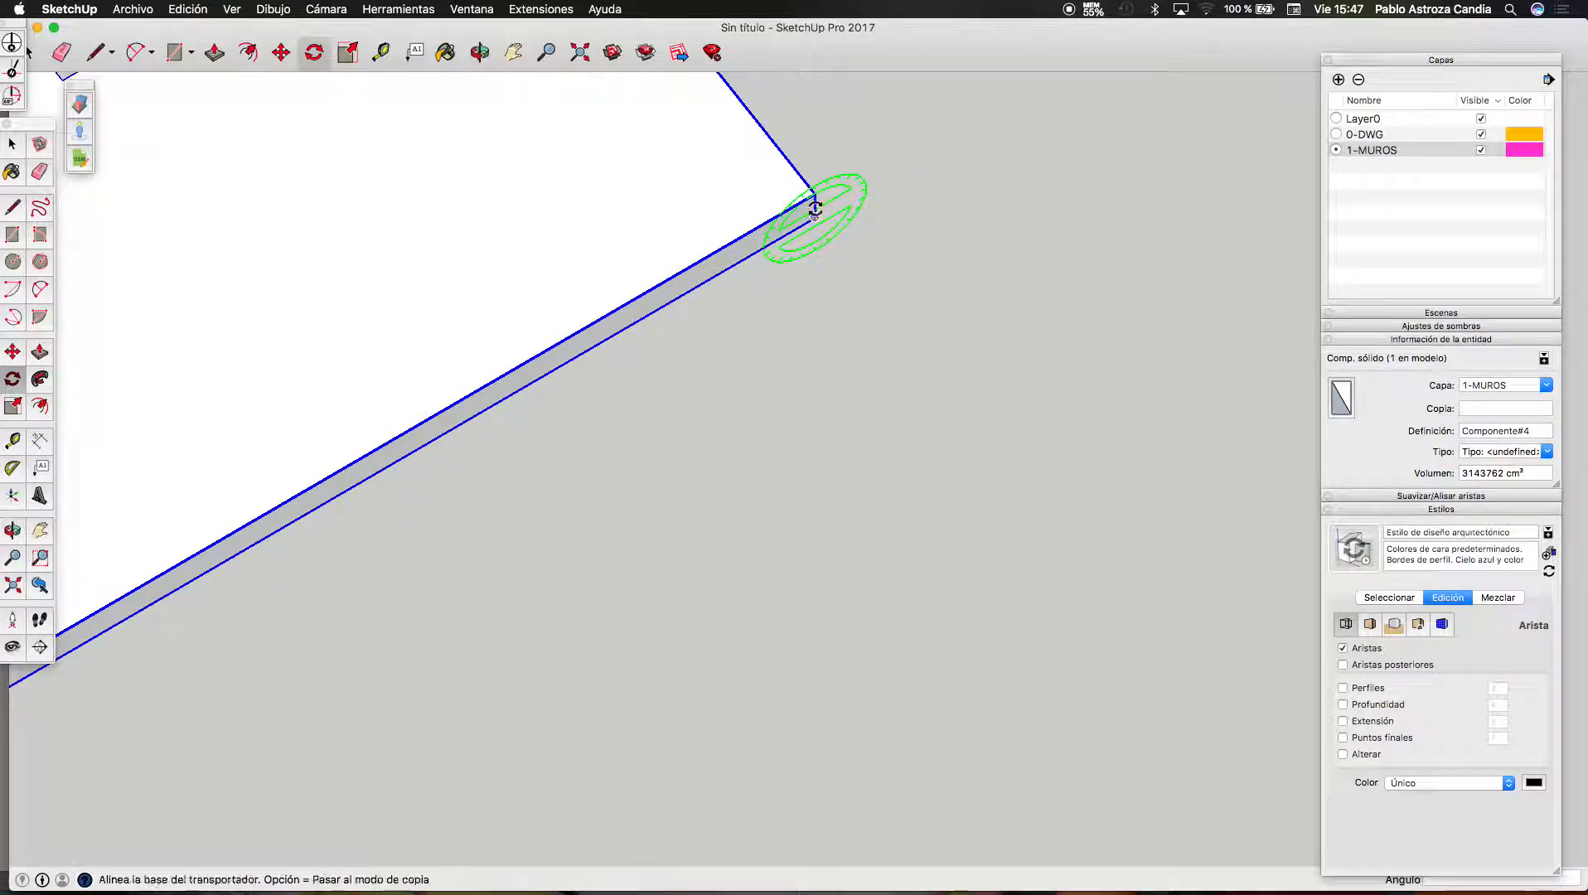
pyautogui.click(817, 150)
pyautogui.click(894, 152)
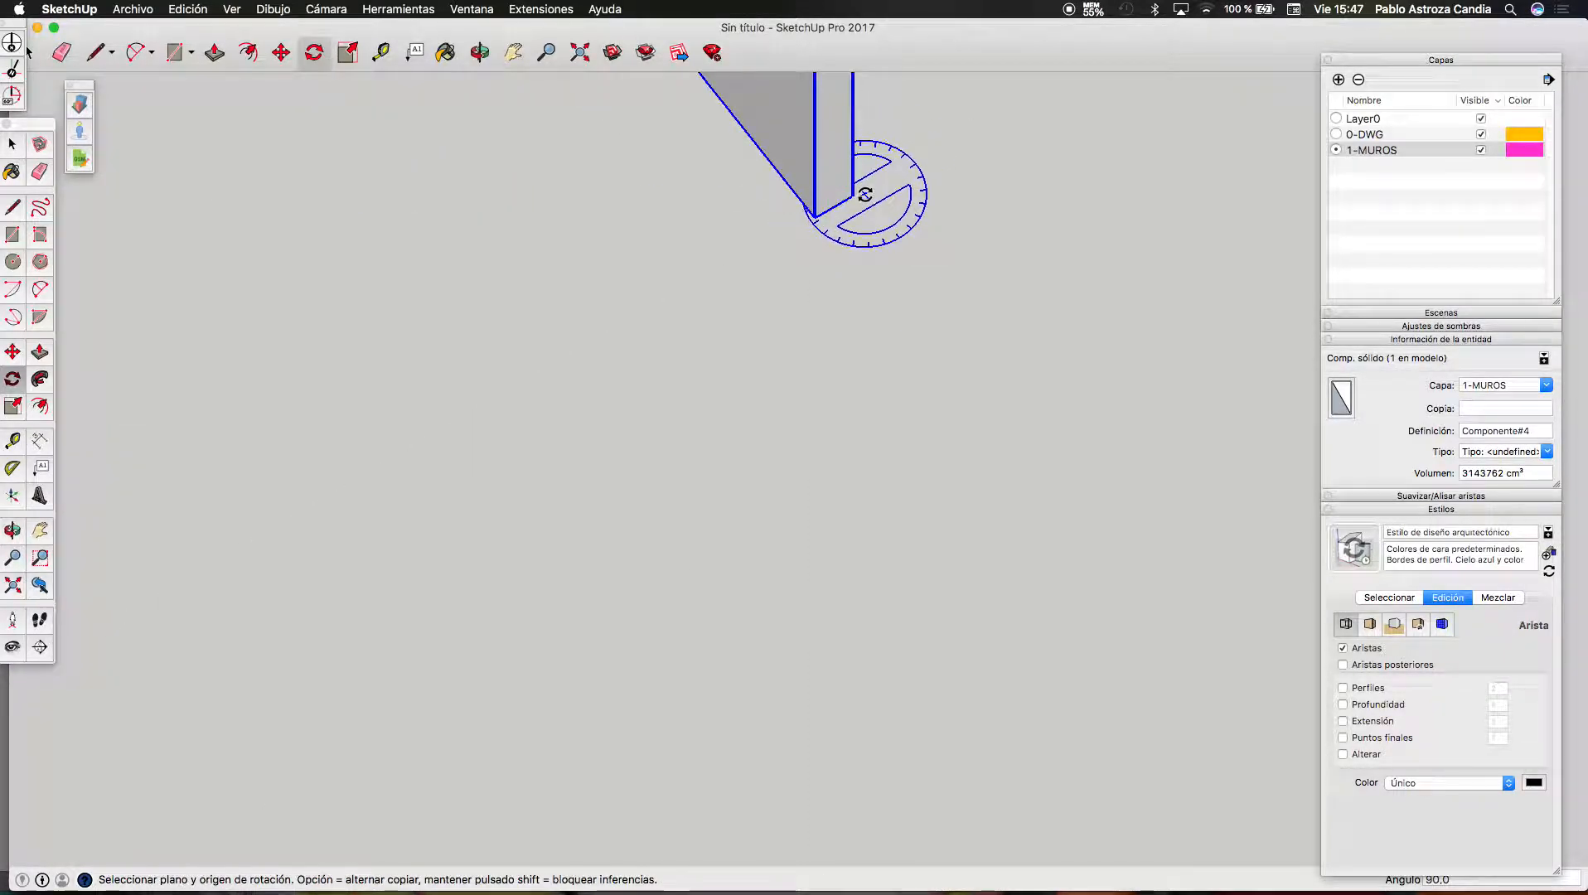
# Move the upright elevation D wall about 797 cm so it closes the plan's open side beside the door wall
pyautogui.press('m')
pyautogui.click(853, 194)
pyautogui.scroll(-5, 966, 126)
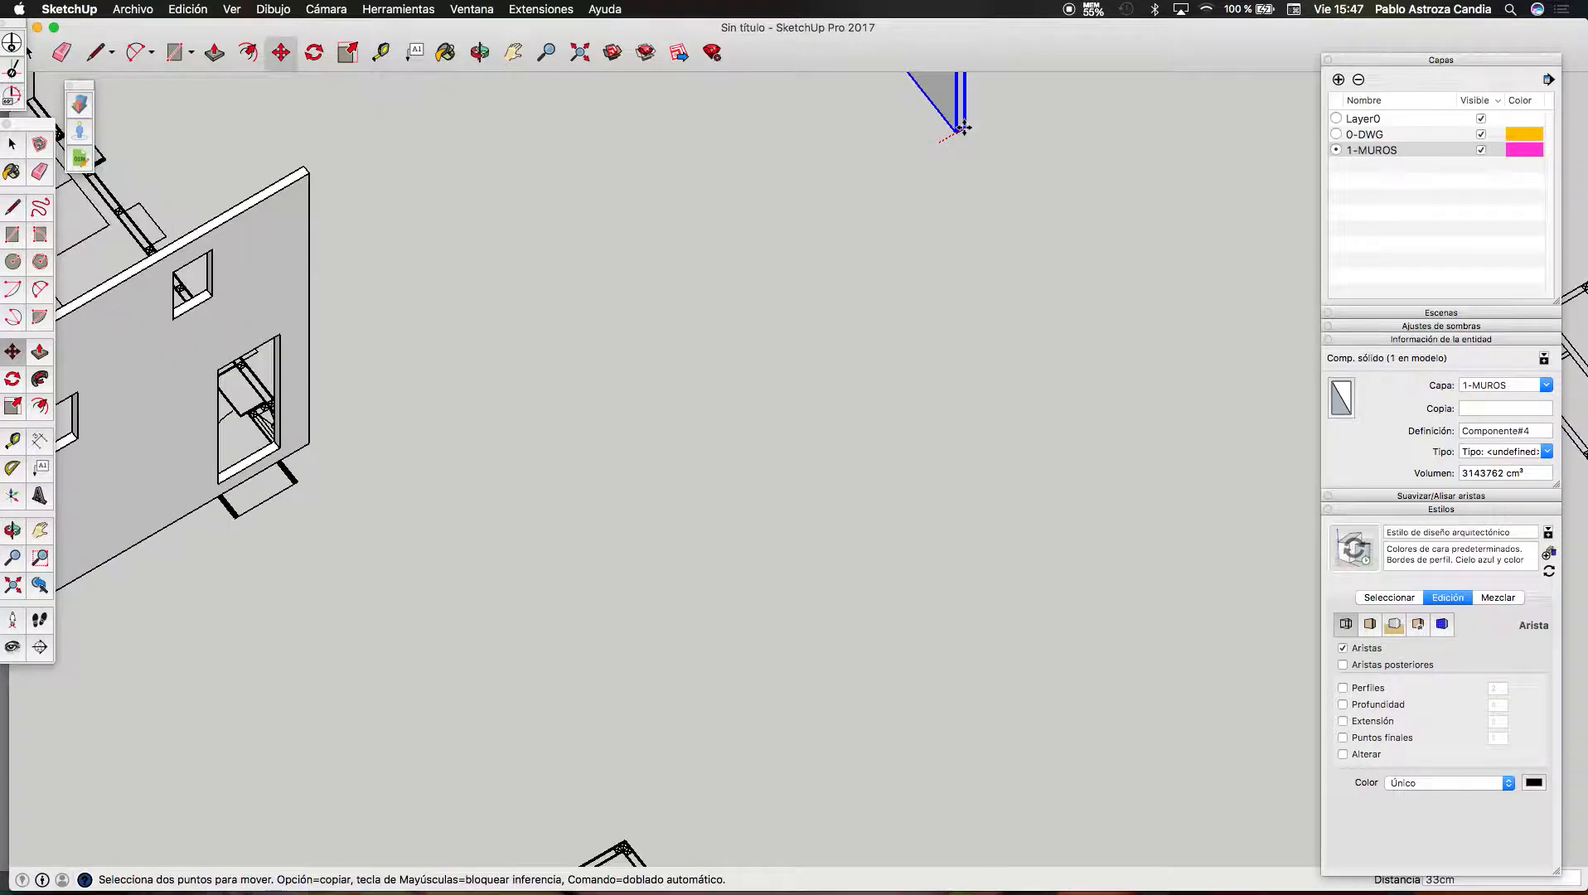
pyautogui.scroll(3, 583, 308)
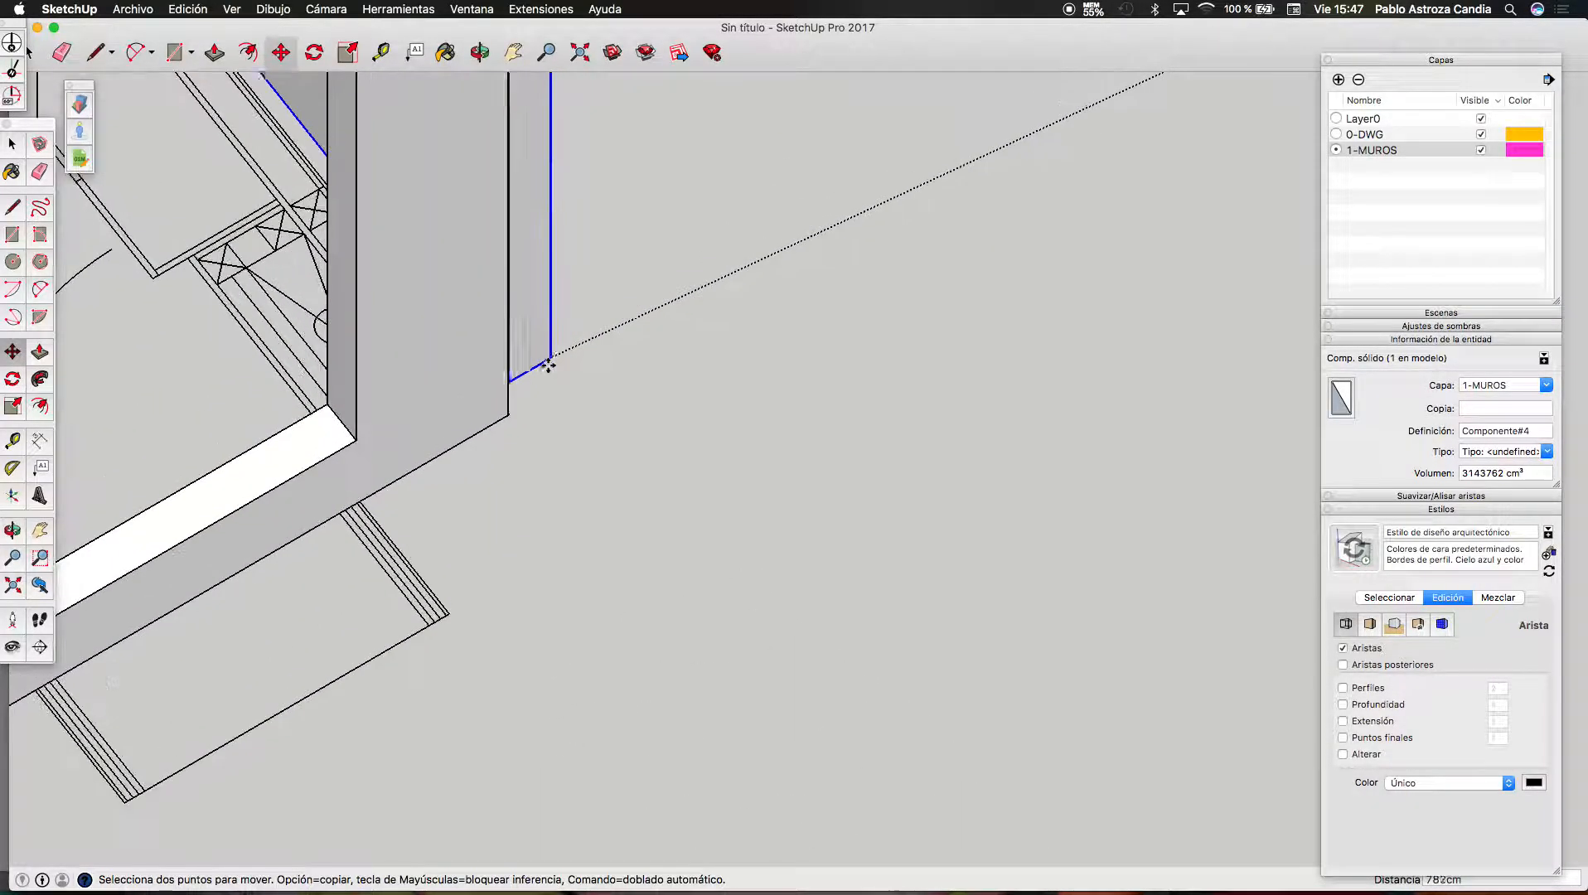
pyautogui.scroll(-10, 596, 510)
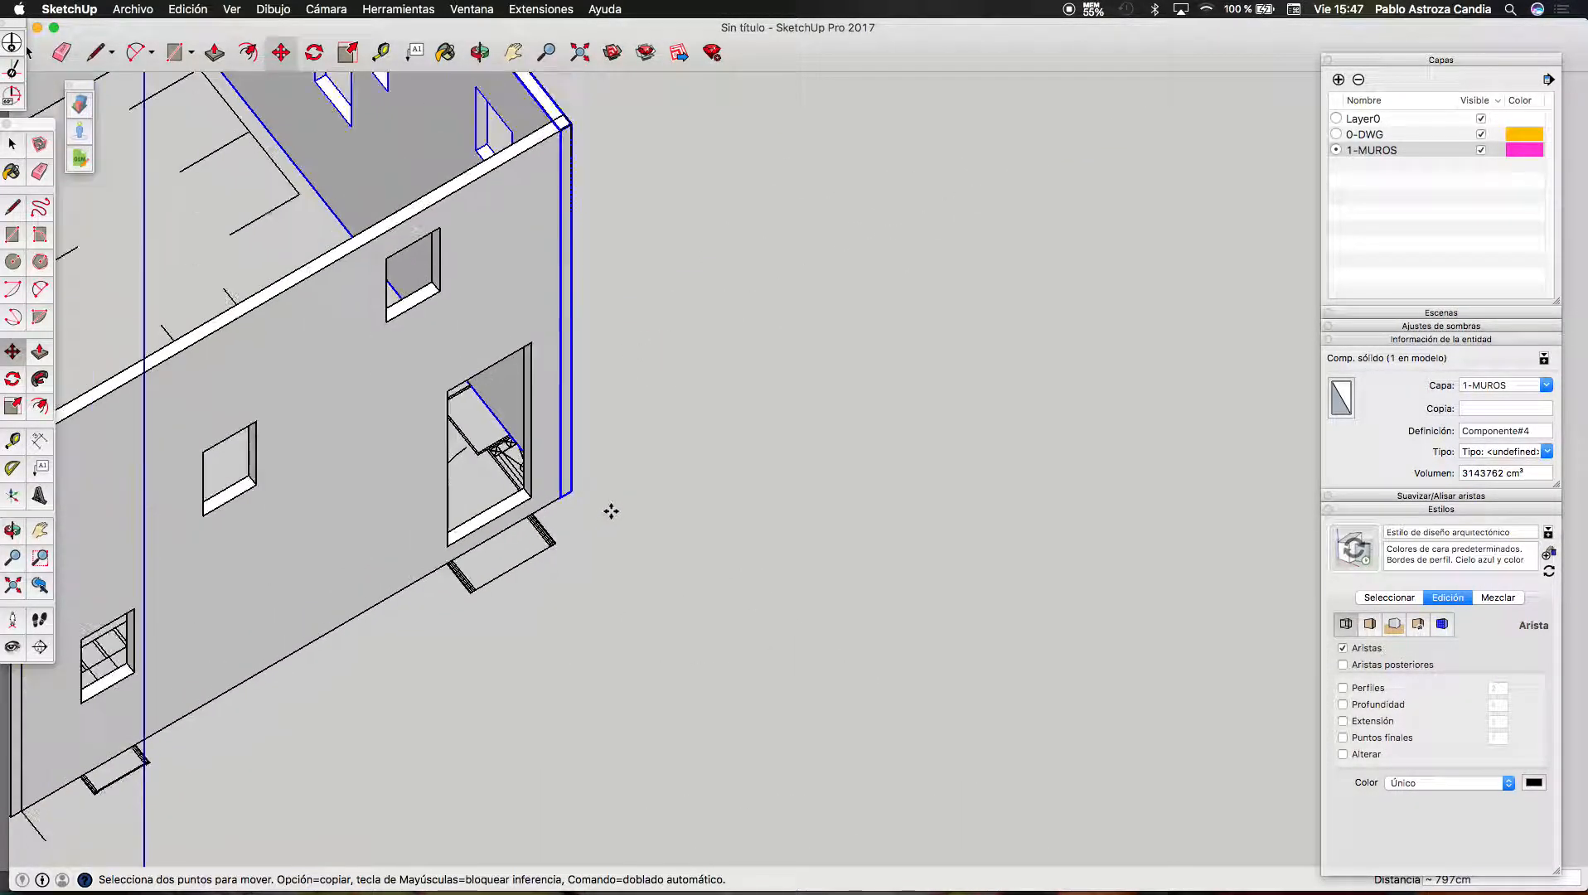
pyautogui.press('space')
# Examine the four assembled walls and the upper corner where the elevation B and D walls overlap
pyautogui.scroll(2, 454, 479)
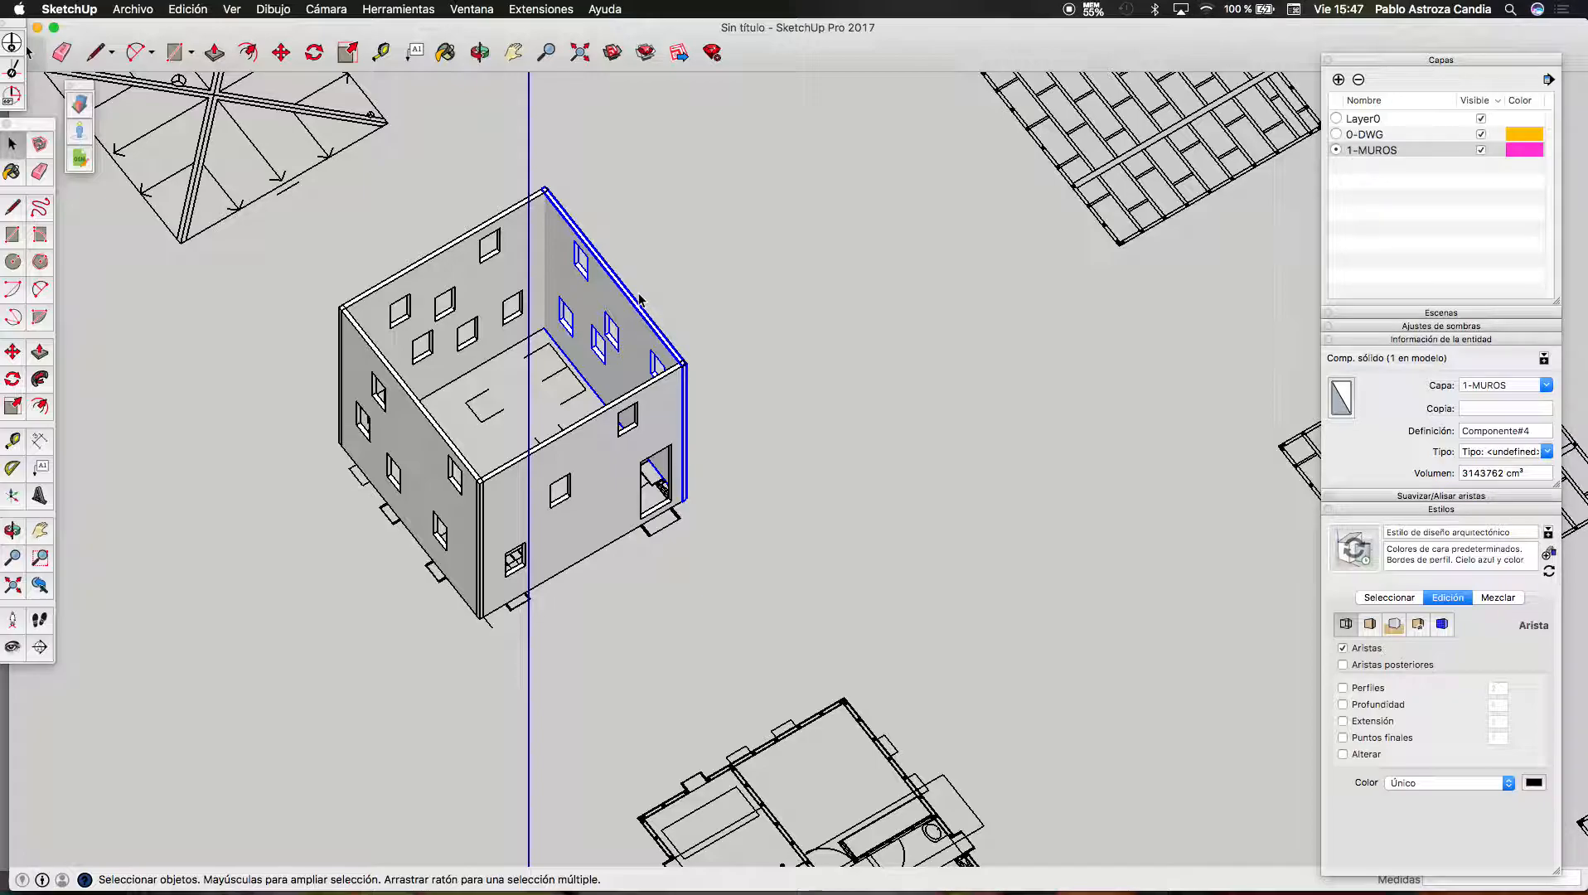
pyautogui.scroll(-2, 724, 218)
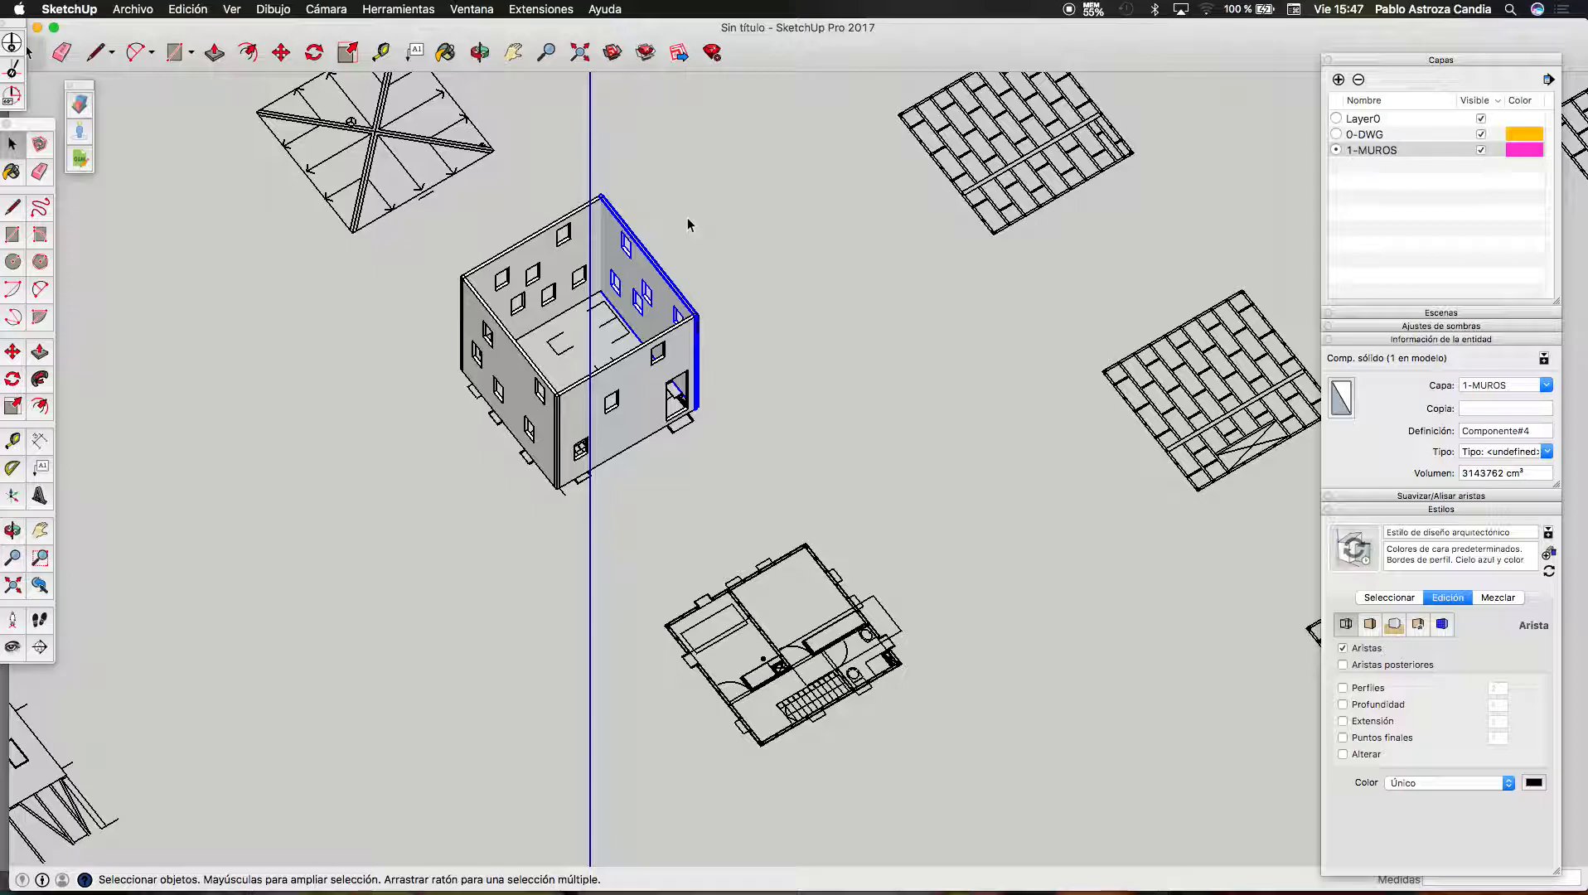
pyautogui.scroll(2, 621, 224)
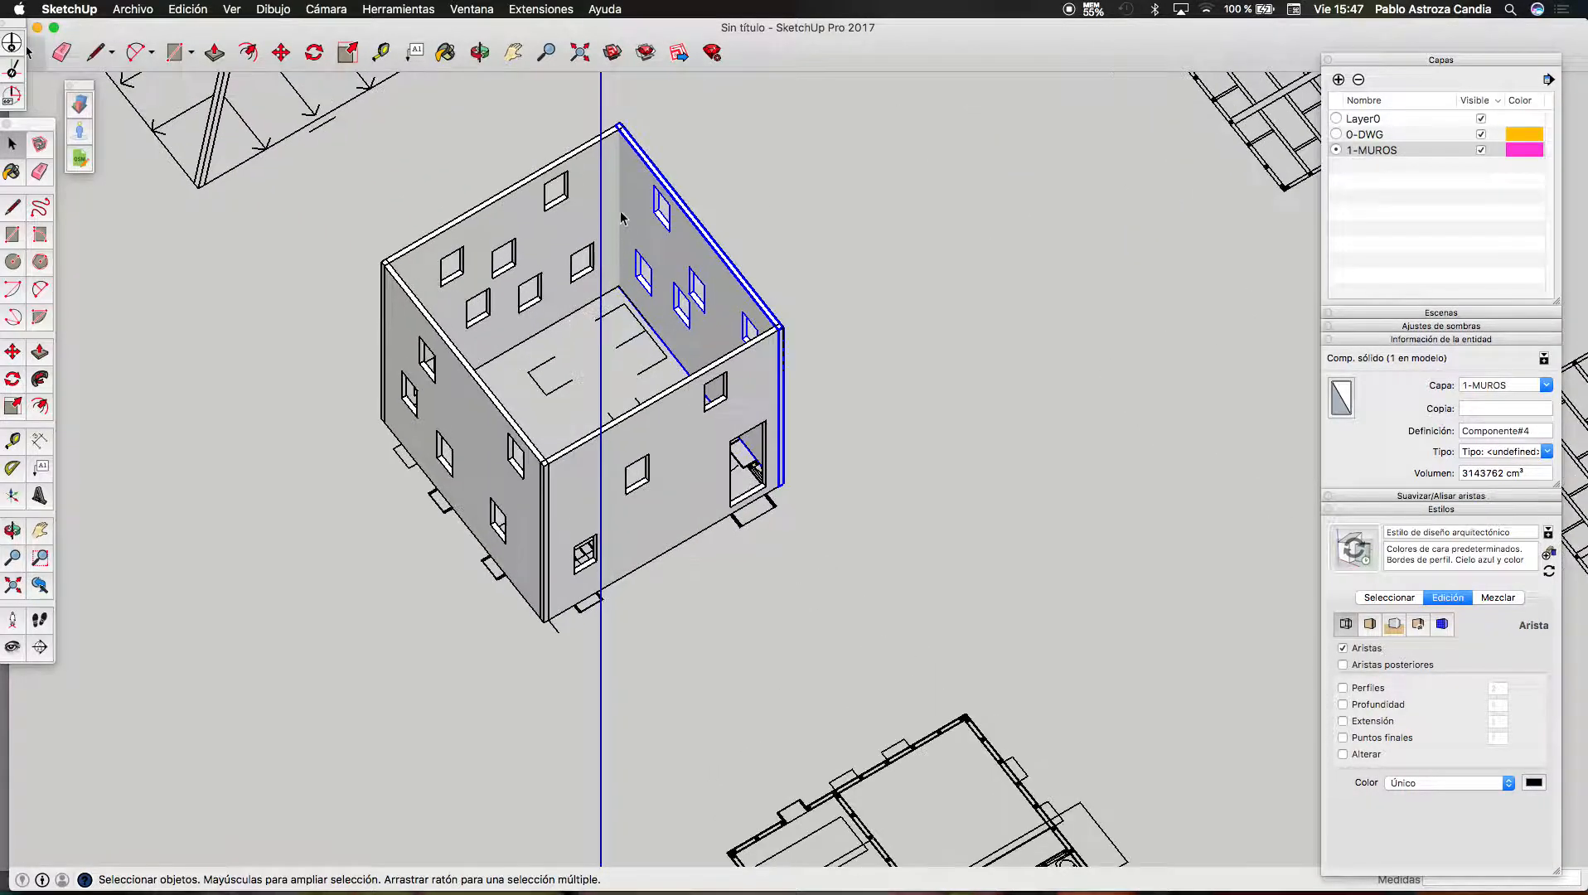
pyautogui.scroll(6, 621, 145)
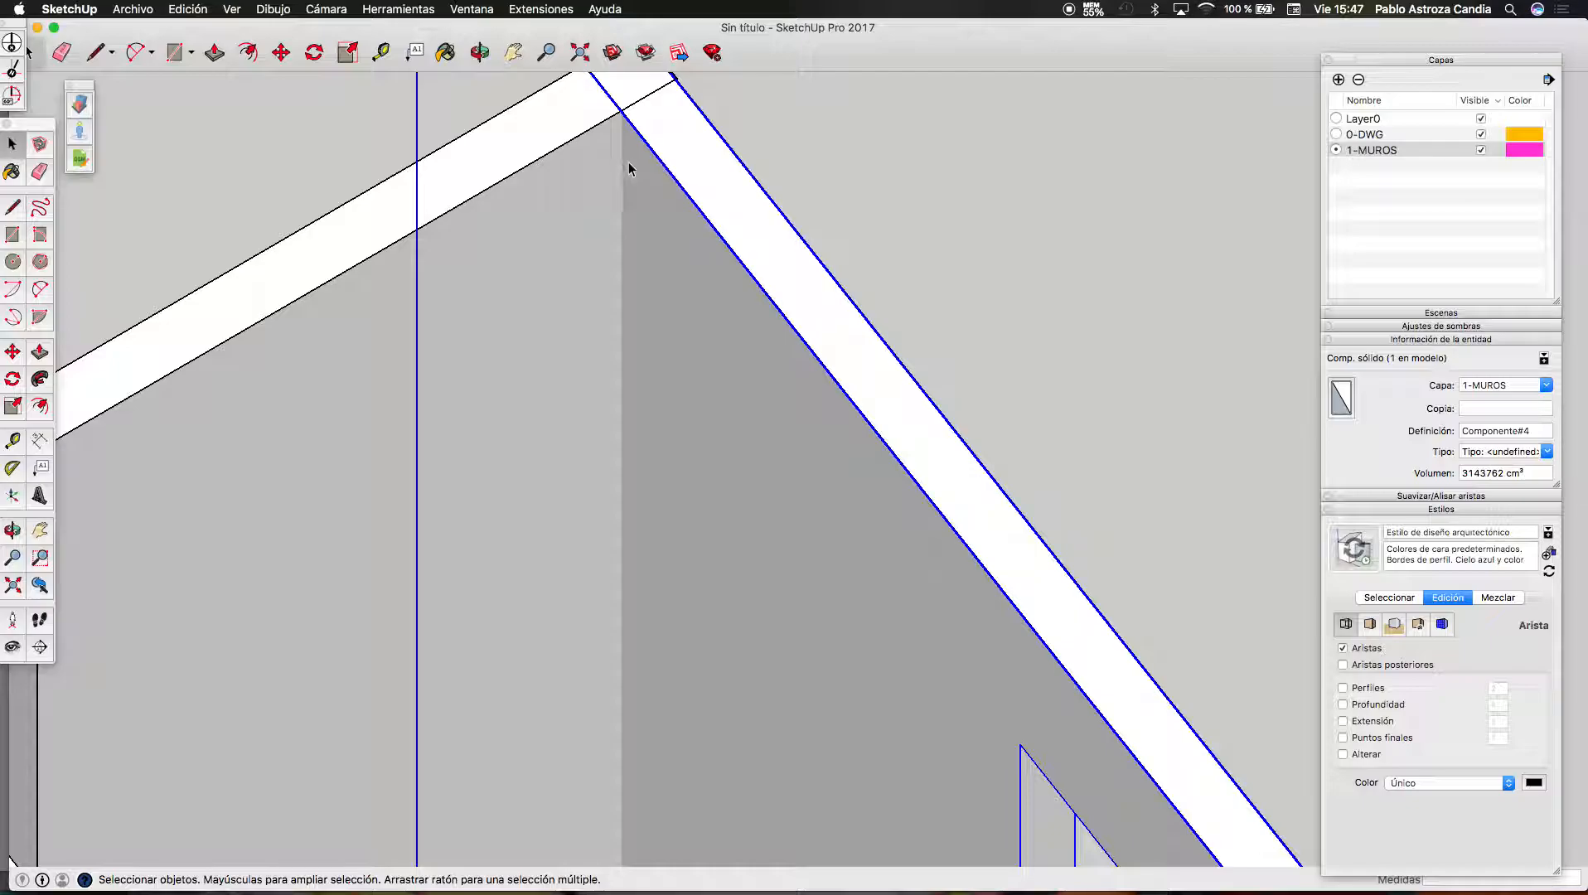
pyautogui.scroll(-3, 617, 228)
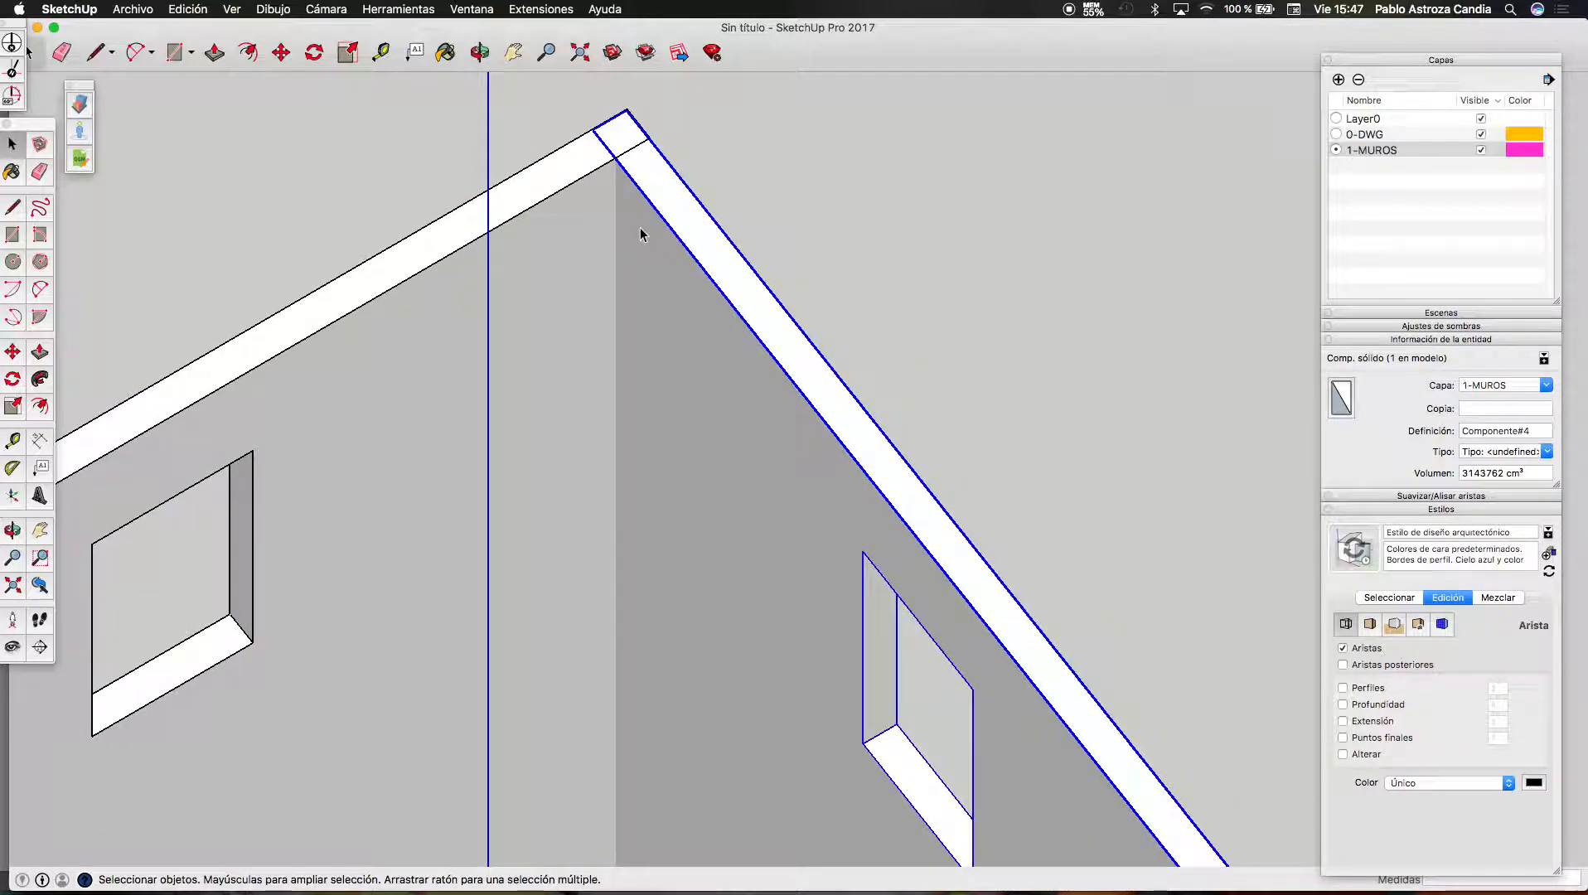
pyautogui.scroll(-2, 640, 227)
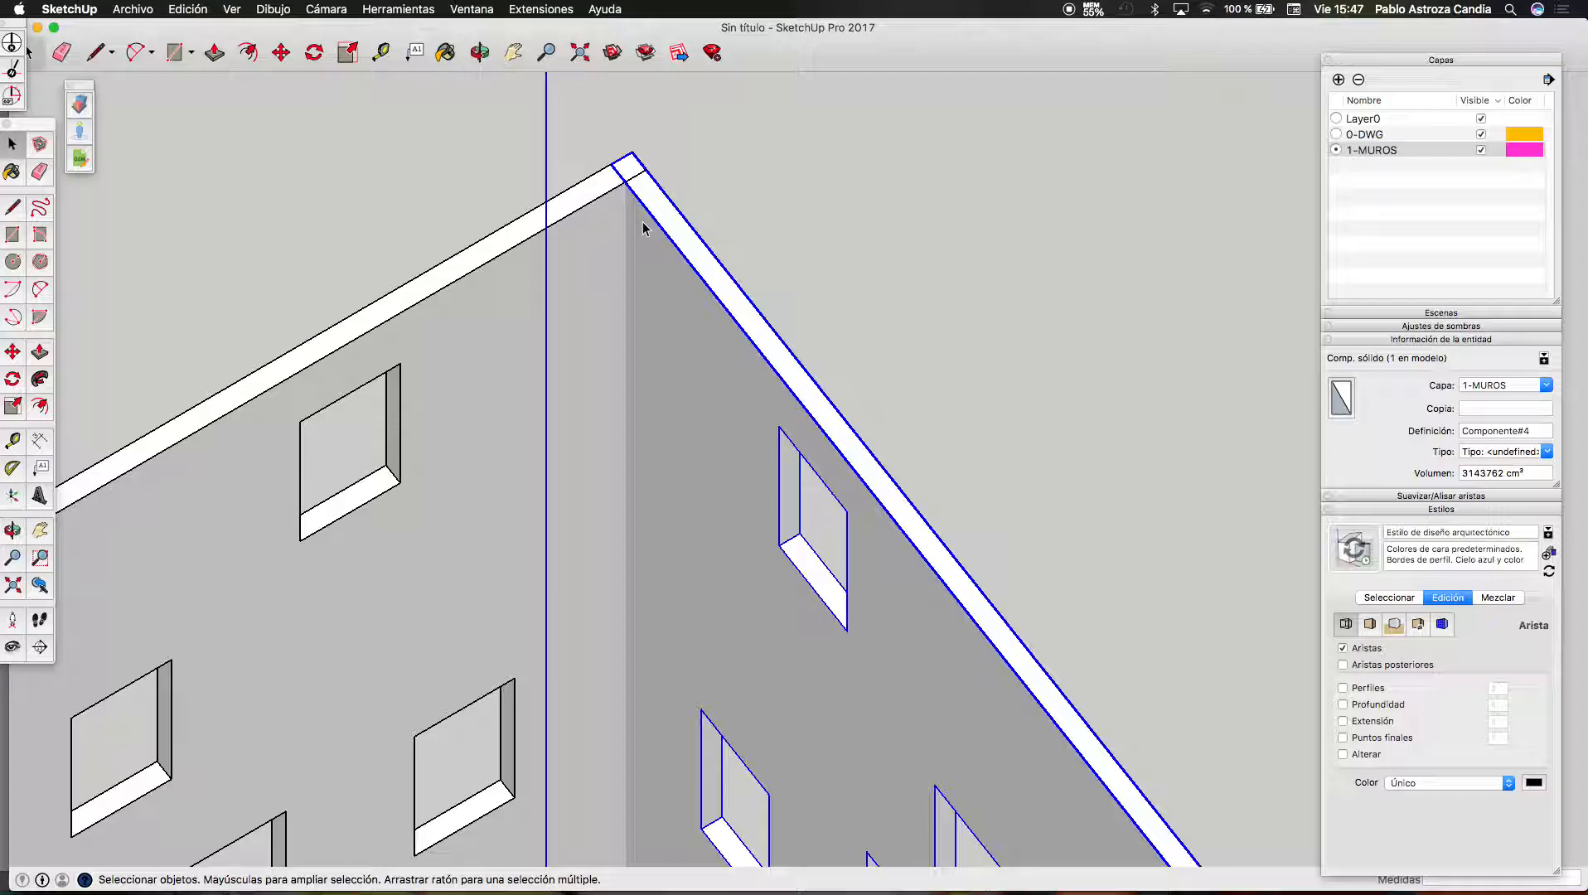
pyautogui.scroll(-3, 621, 206)
pyautogui.scroll(2, 622, 204)
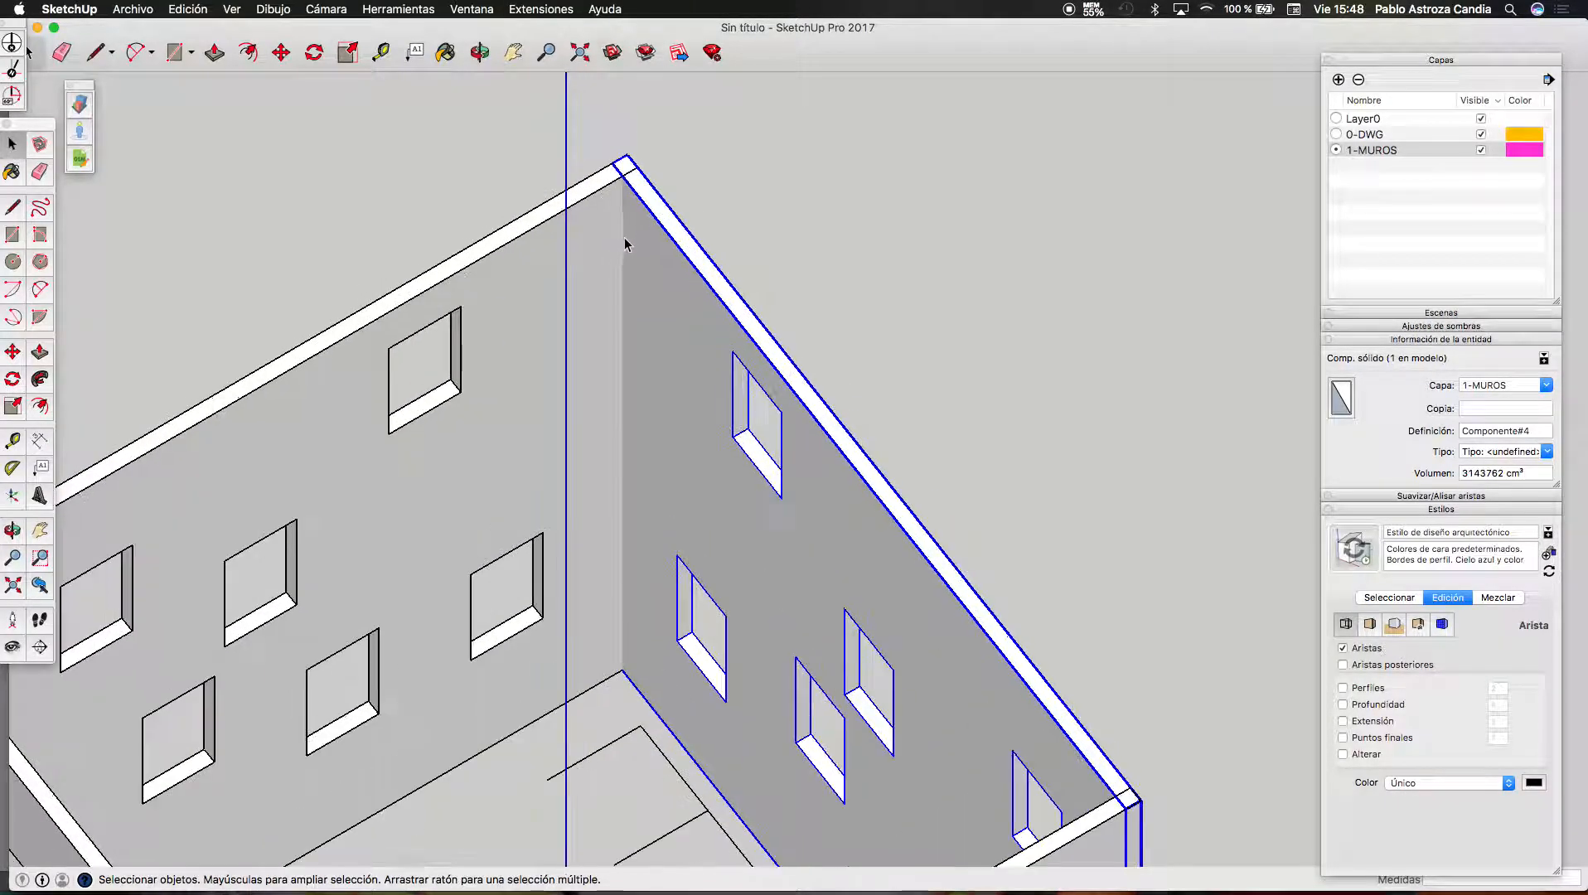
# Merge the elevation B and D walls into one solid with the Unir solid operation and clear the selection
pyautogui.keyDown('shift'); pyautogui.click(611, 227); pyautogui.keyUp('shift')
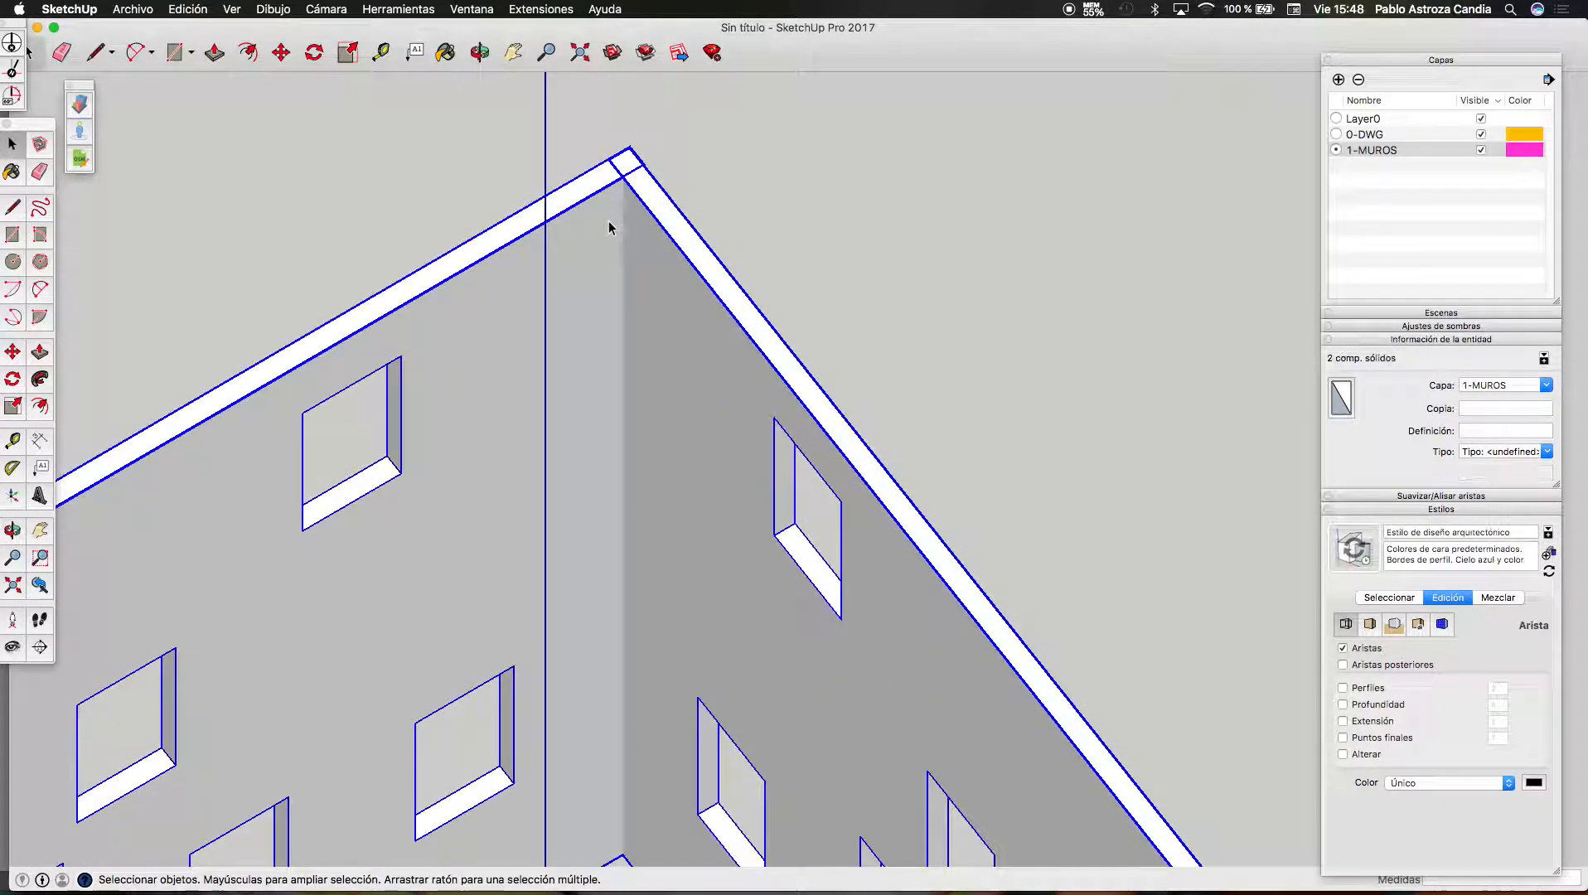
pyautogui.rightClick(619, 224)
pyautogui.moveTo(683, 395)
pyautogui.moveTo(713, 452)
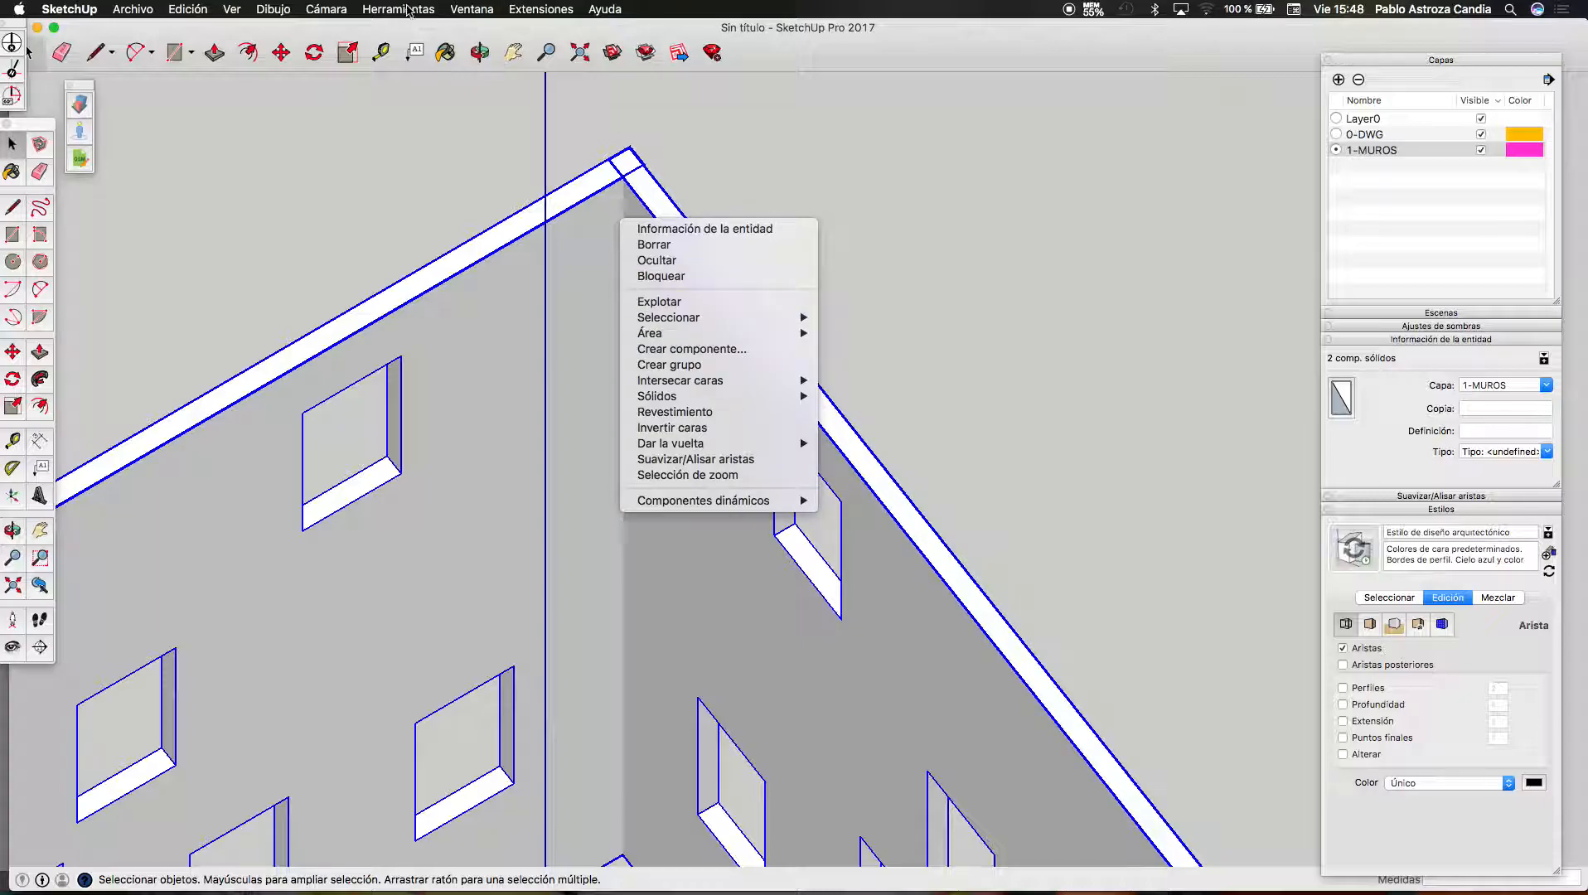
pyautogui.click(410, 10)
pyautogui.click(398, 9)
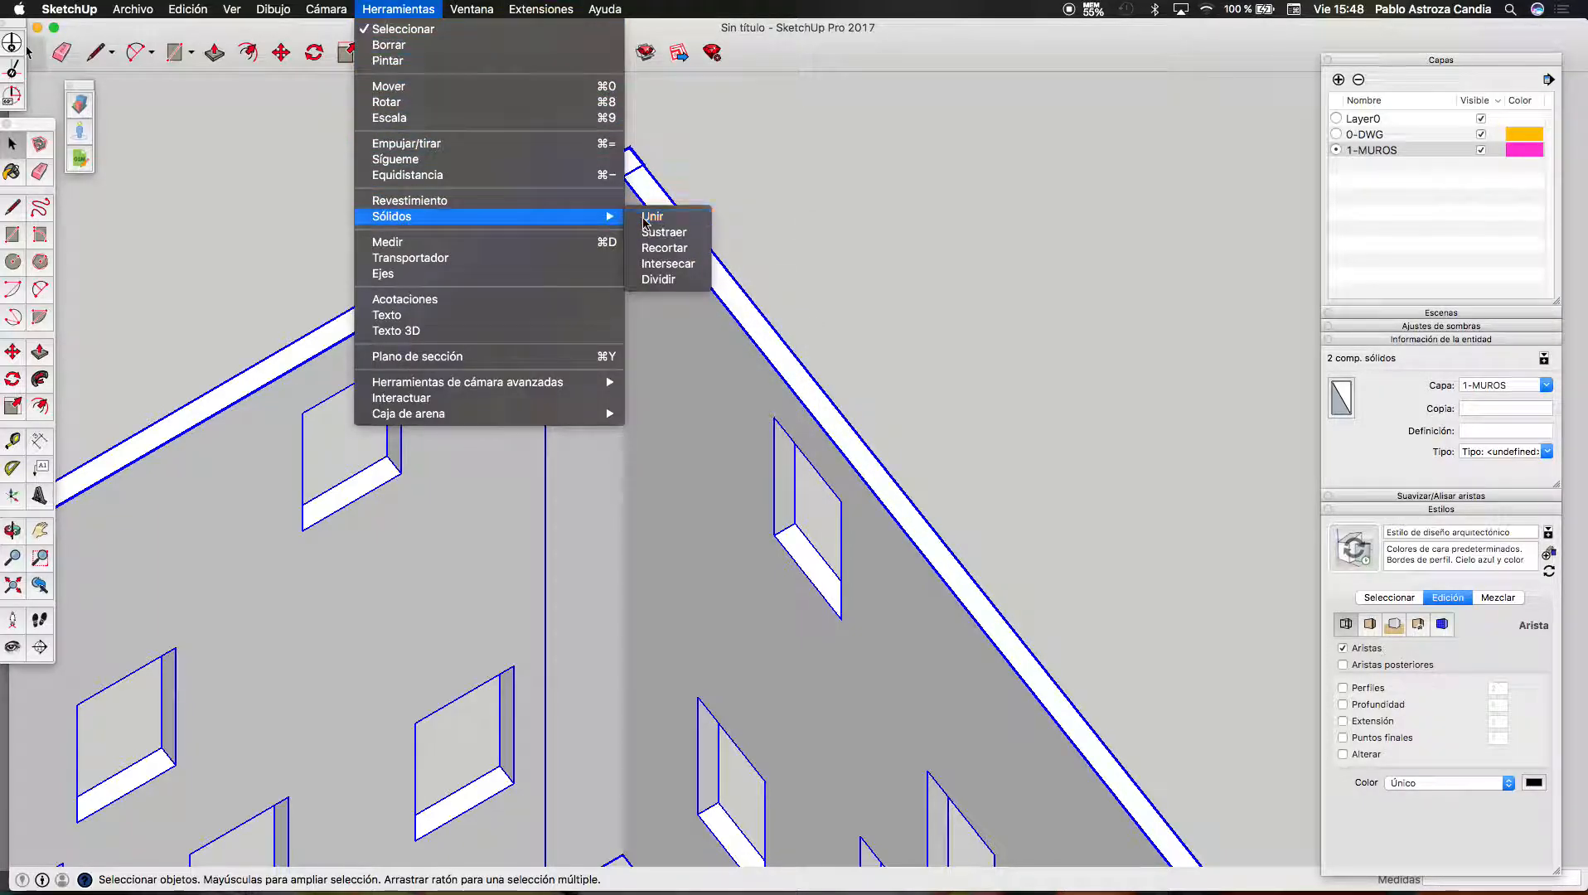
pyautogui.click(646, 217)
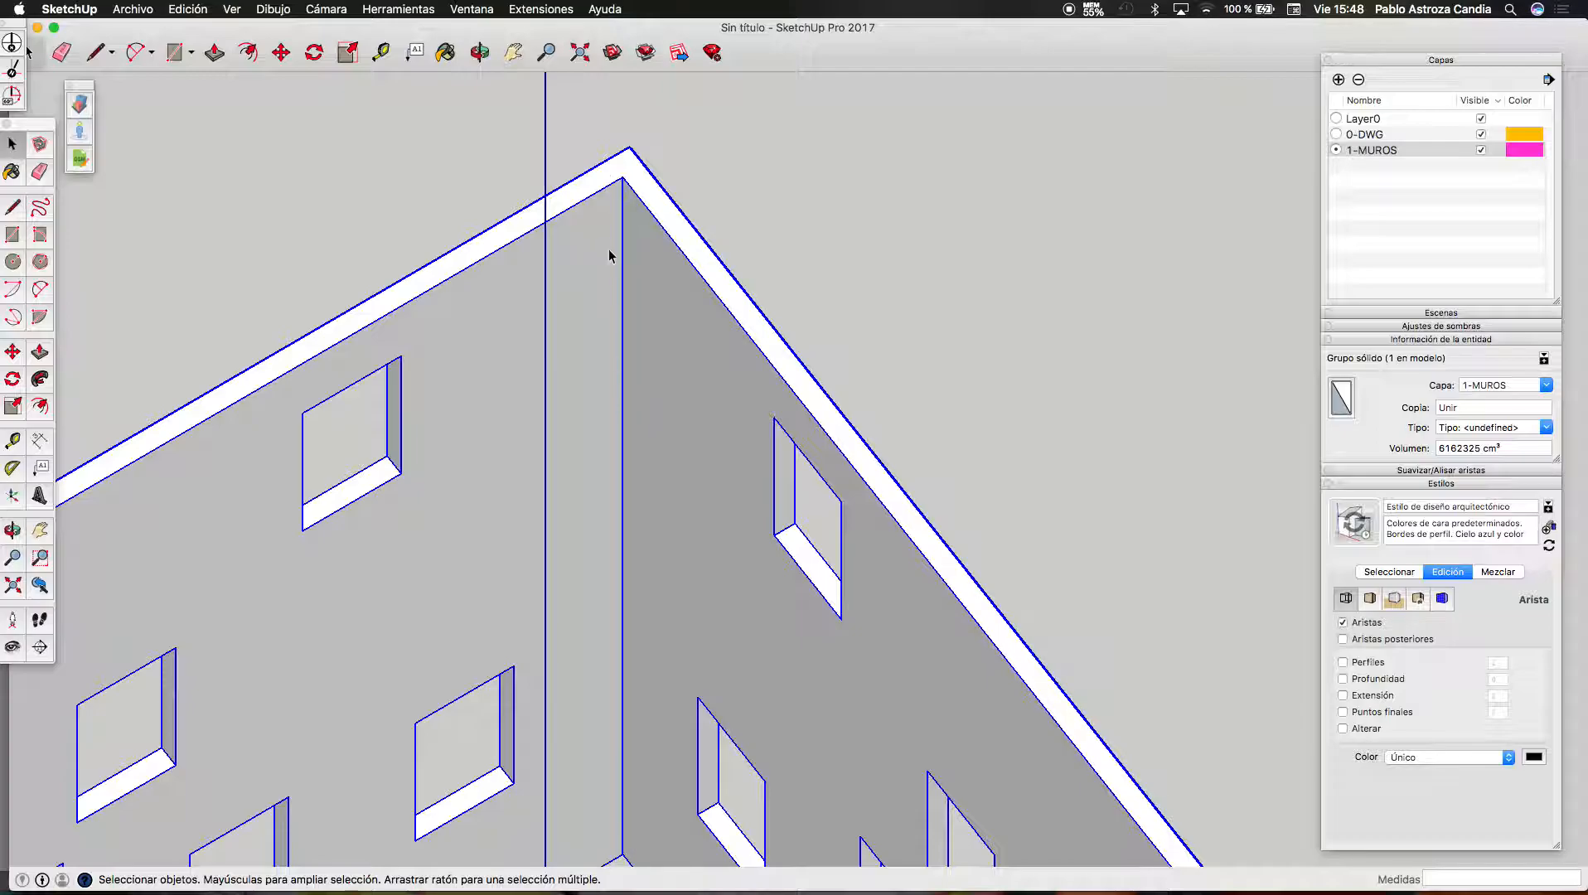
pyautogui.scroll(1, 609, 253)
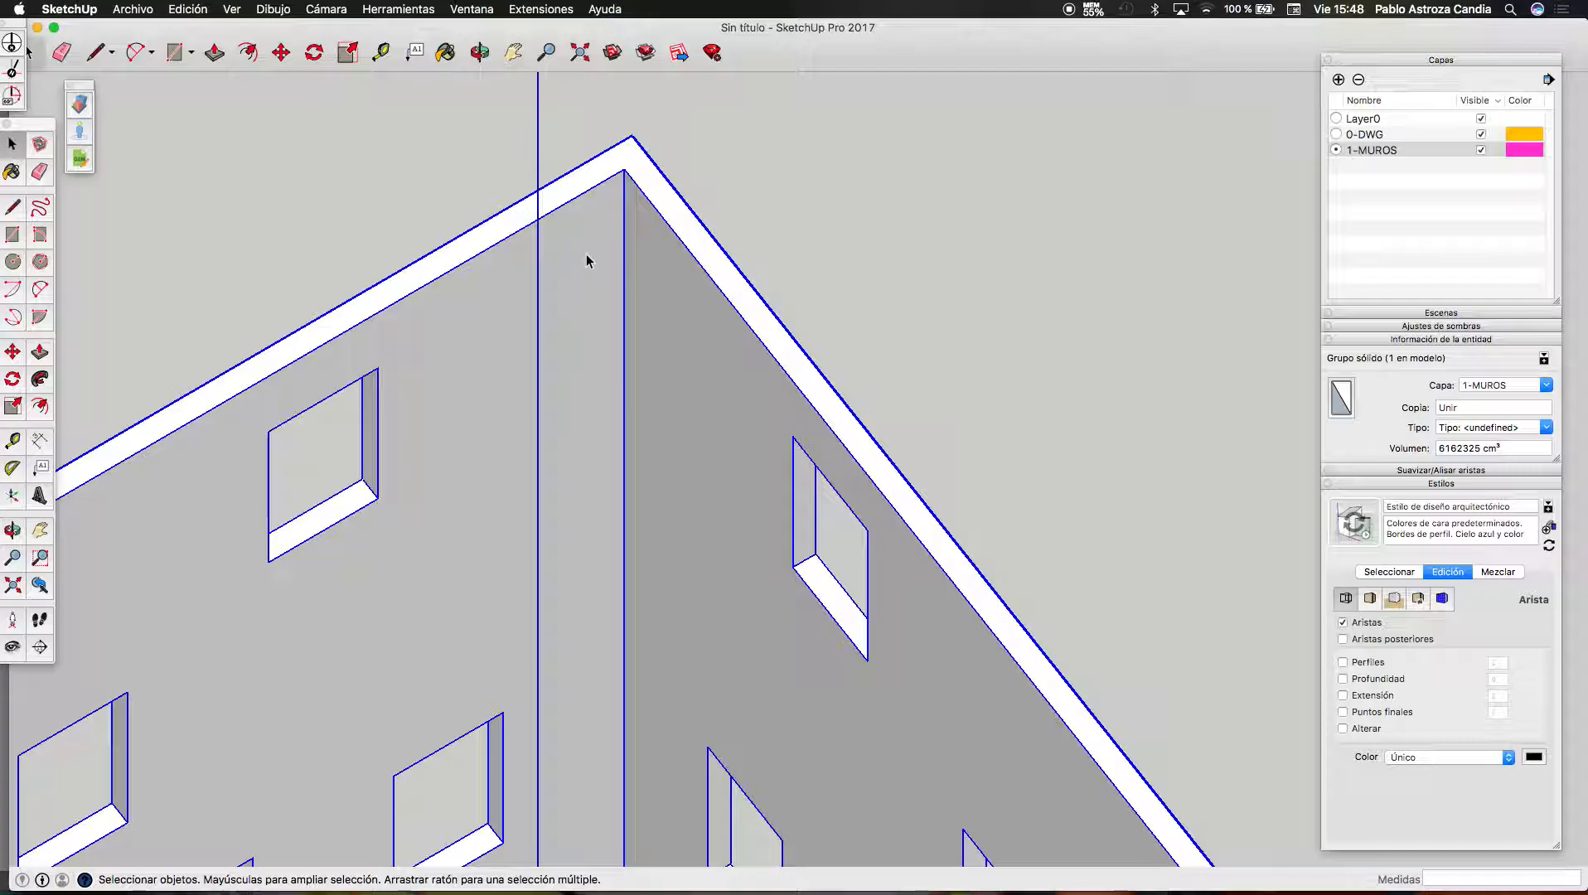
pyautogui.scroll(-5, 613, 257)
pyautogui.click(746, 233)
pyautogui.scroll(-4, 751, 228)
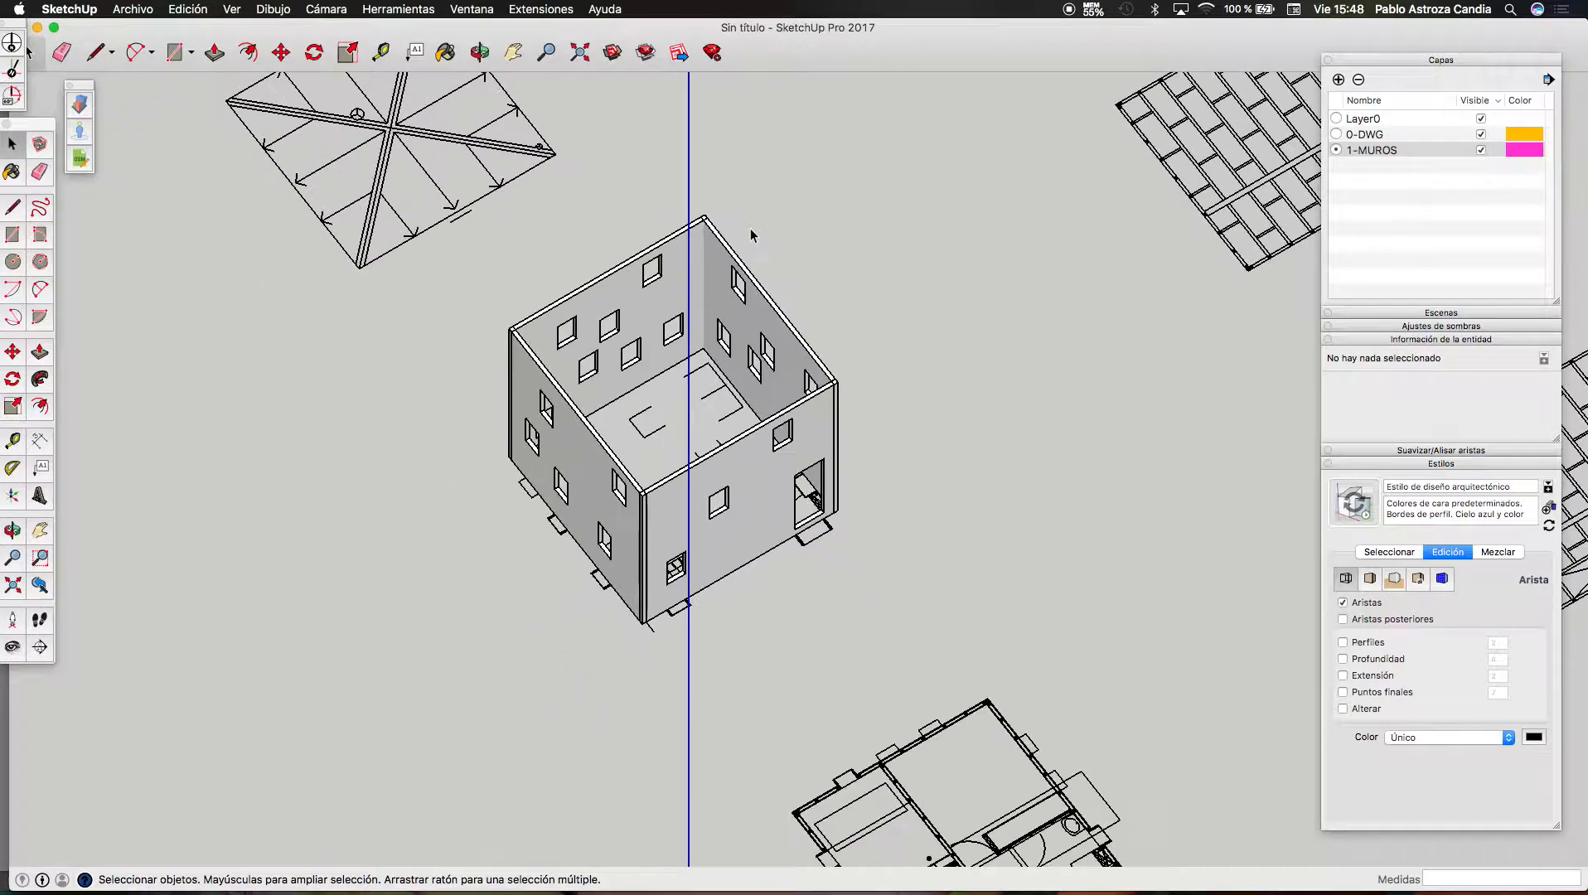
# Copy the elevation A wall with the door opening 4627 cm away to beside the elevation drawings
pyautogui.scroll(1, 877, 282)
pyautogui.scroll(-4, 843, 401)
pyautogui.click(842, 407)
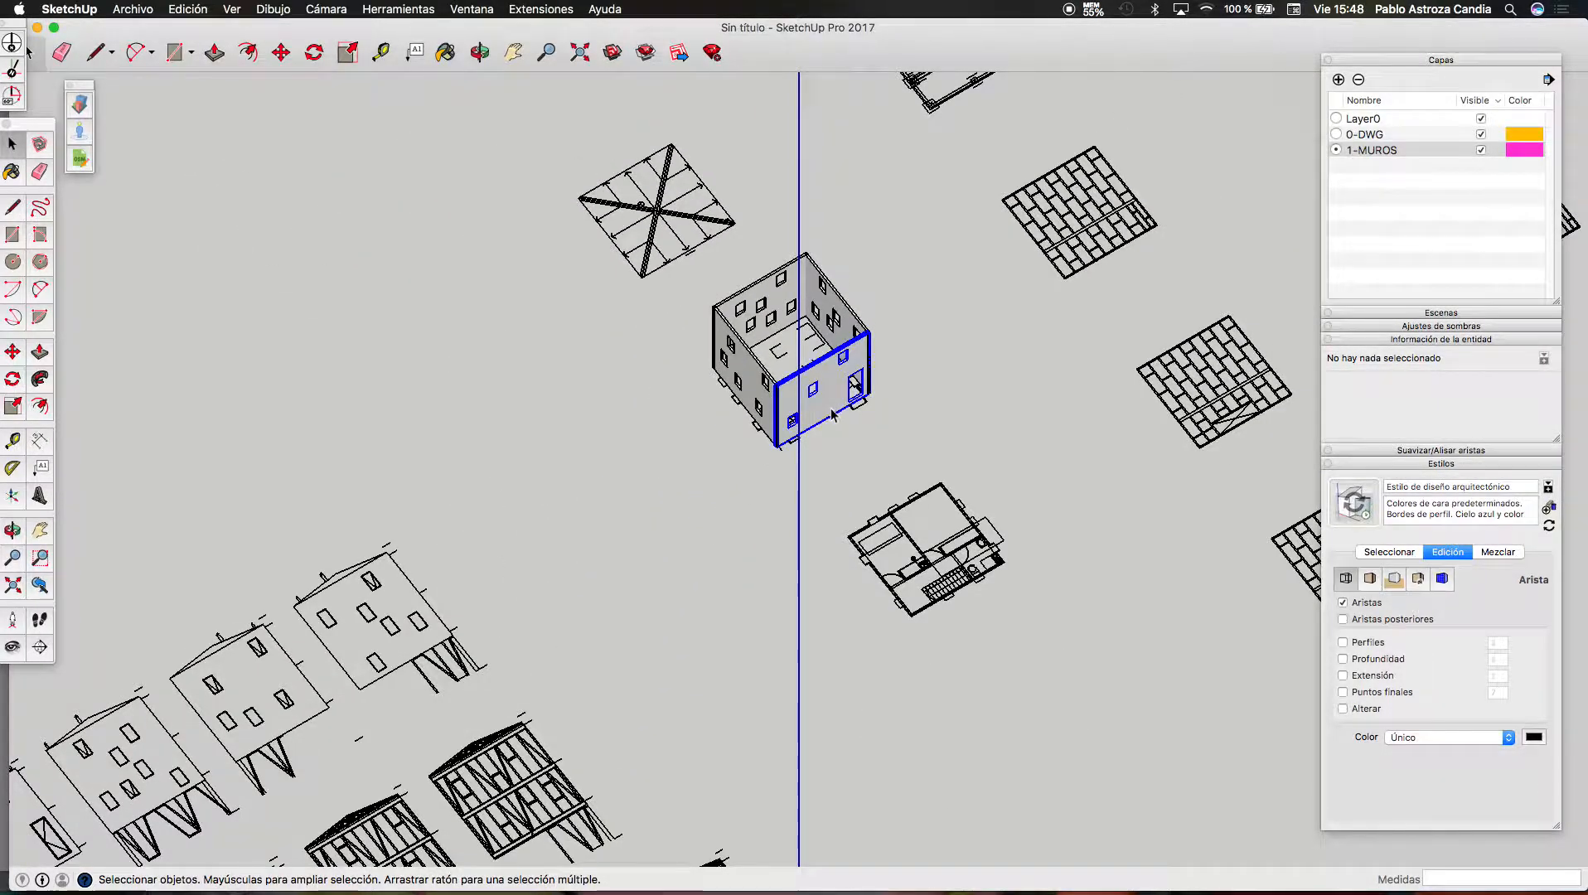
pyautogui.scroll(5, 831, 407)
pyautogui.press('m')
pyautogui.click(831, 407)
pyautogui.scroll(-3, 972, 307)
pyautogui.scroll(-5, 971, 307)
pyautogui.press('alt')
pyautogui.scroll(4, 266, 564)
pyautogui.click(286, 588)
pyautogui.scroll(8, 286, 584)
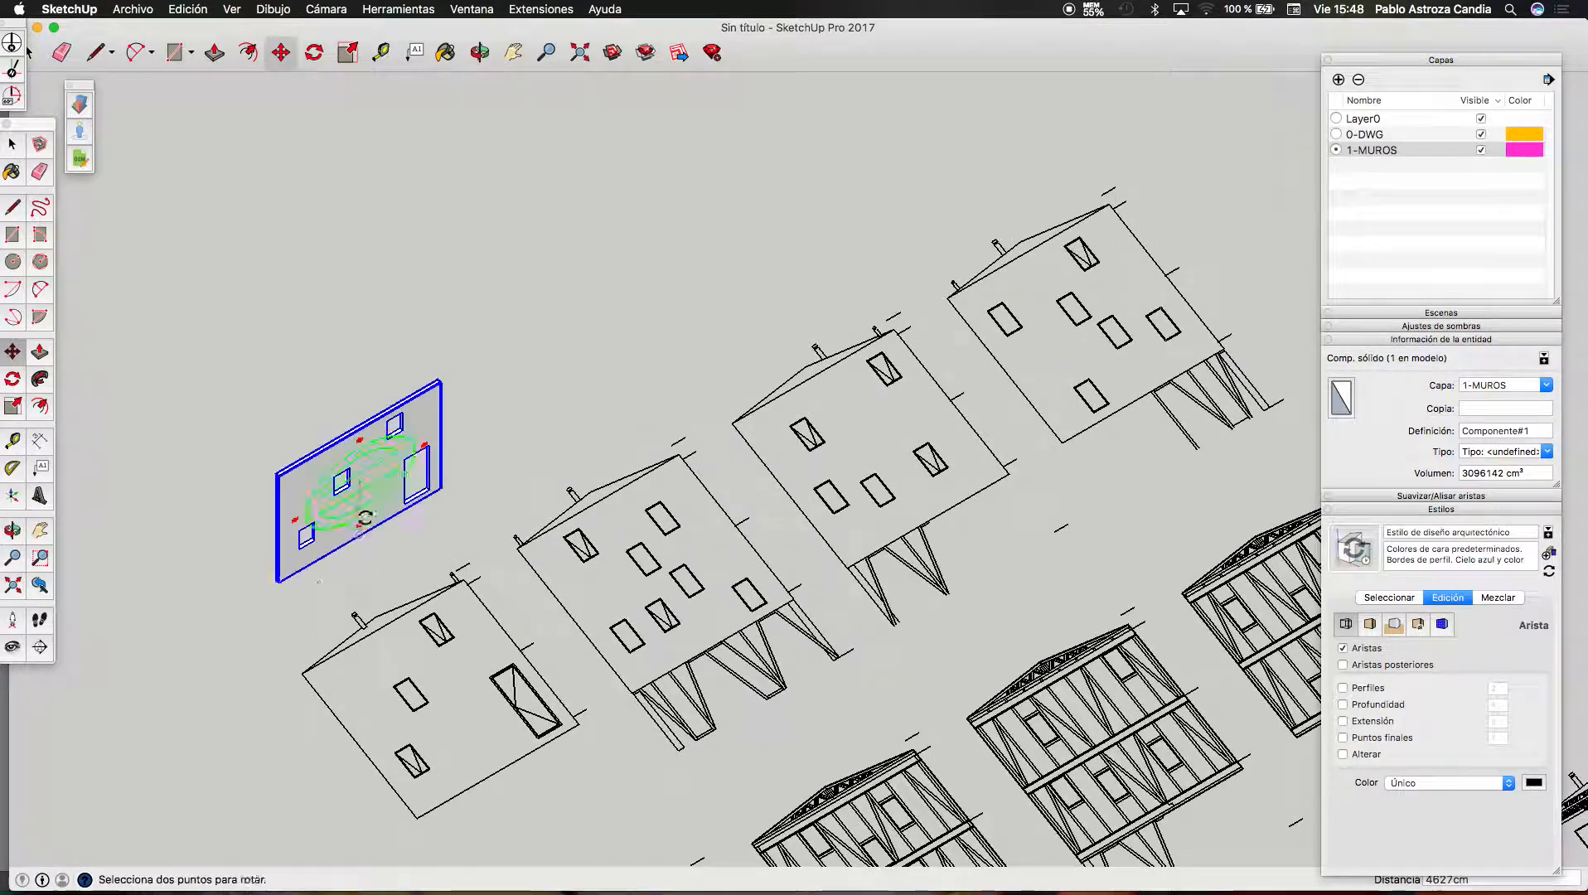
# Lay the copied elevation A wall flat by rotating it 90° about its lower corner
pyautogui.press('q')
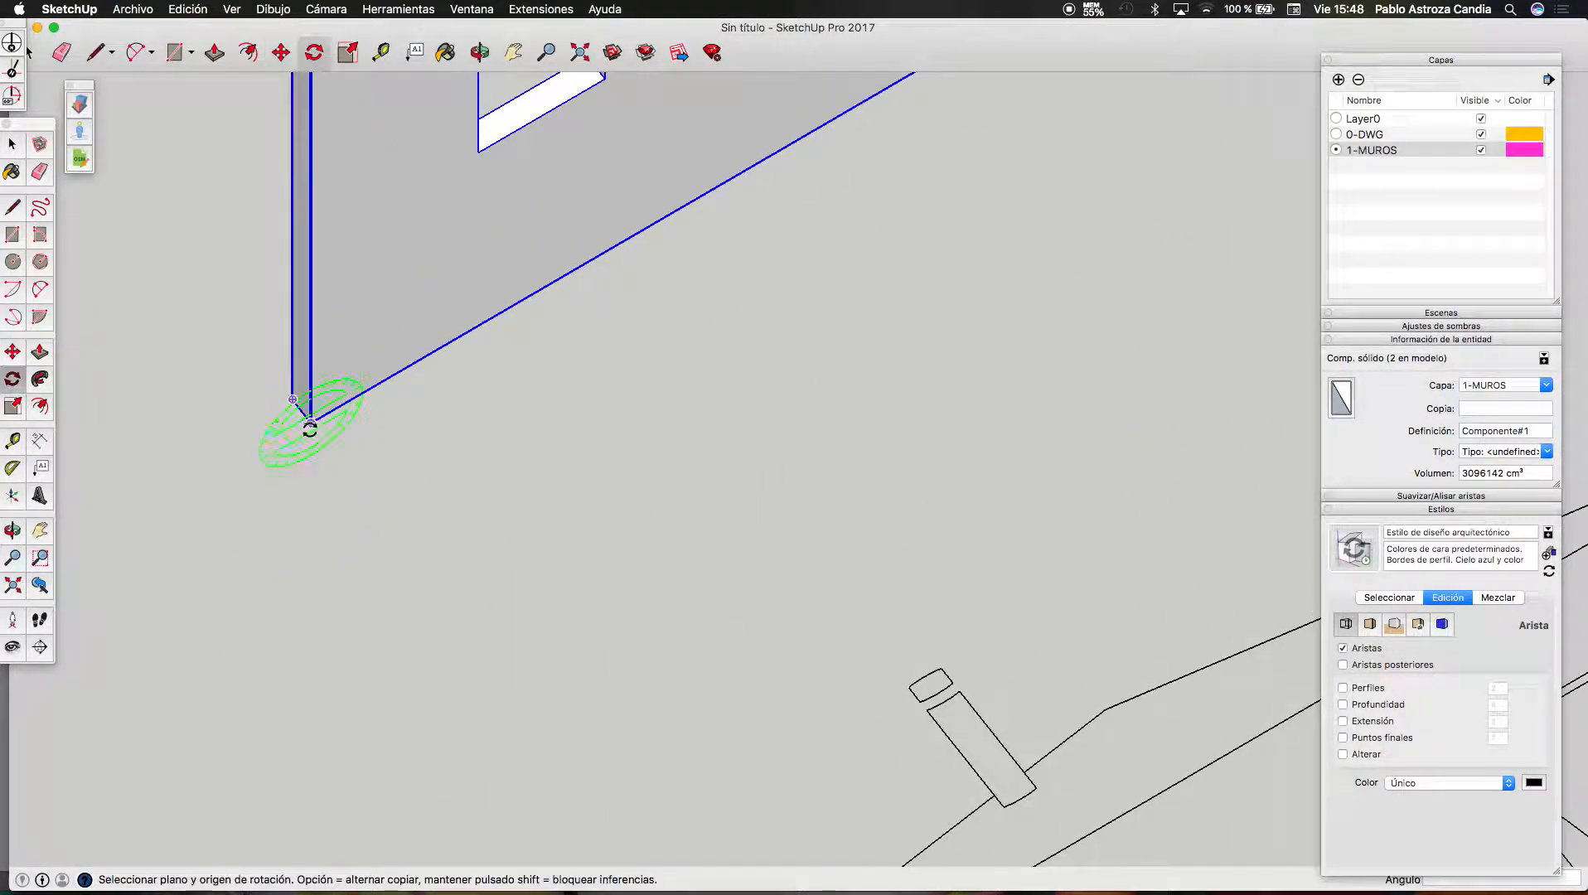
pyautogui.moveTo(310, 414); pyautogui.dragTo(311, 361)
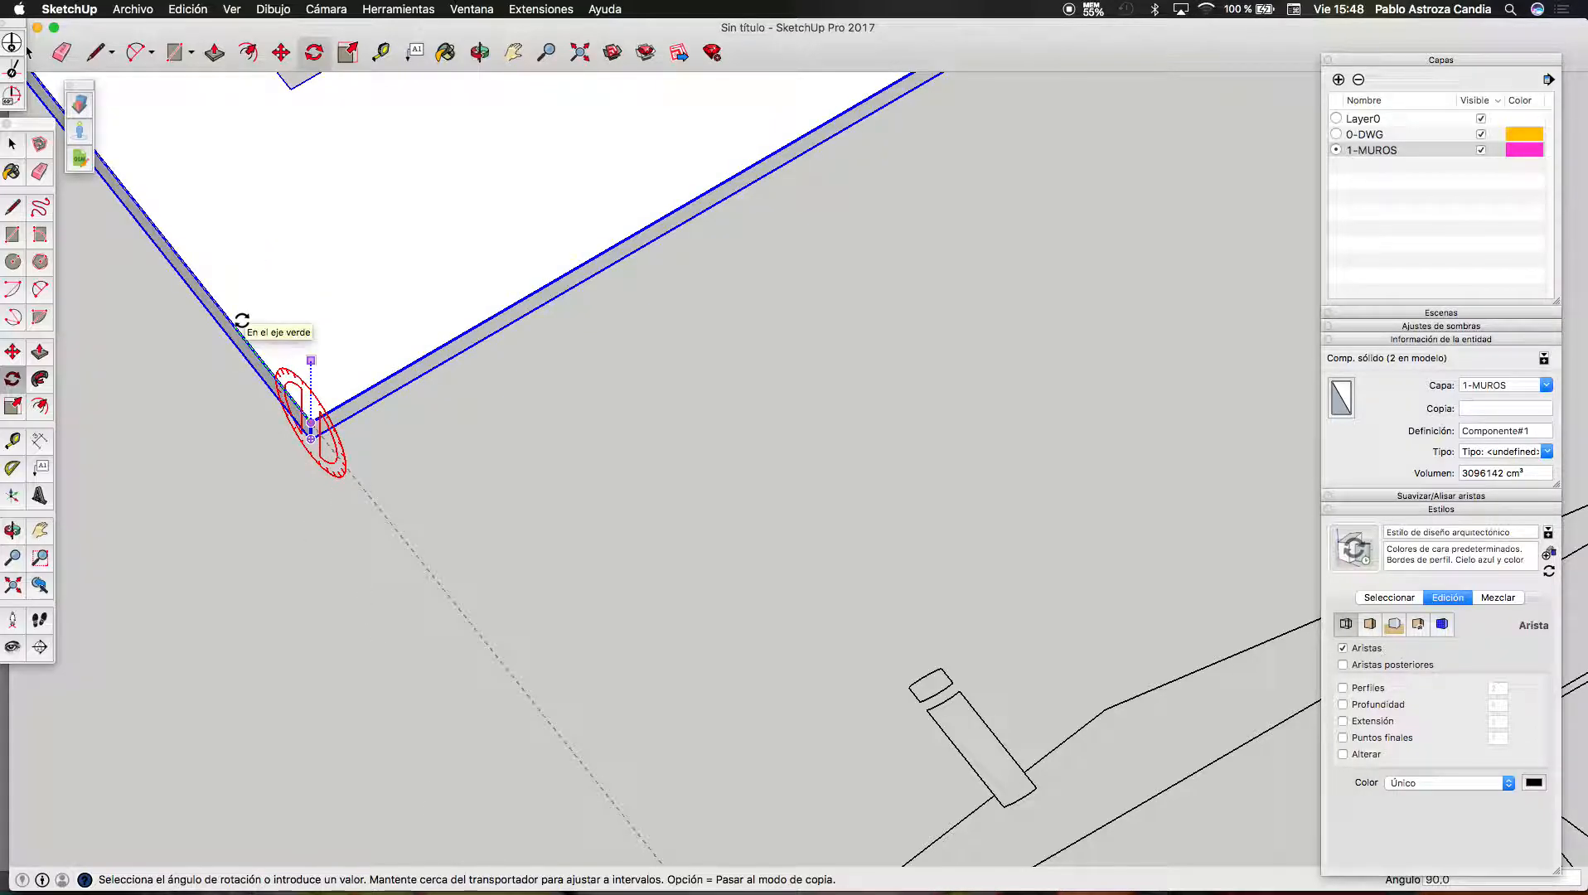
pyautogui.click(242, 319)
# Move the flat elevation A wall copy by its lower corner onto the matching corner of the elevation A drawing
pyautogui.press('m')
pyautogui.click(305, 416)
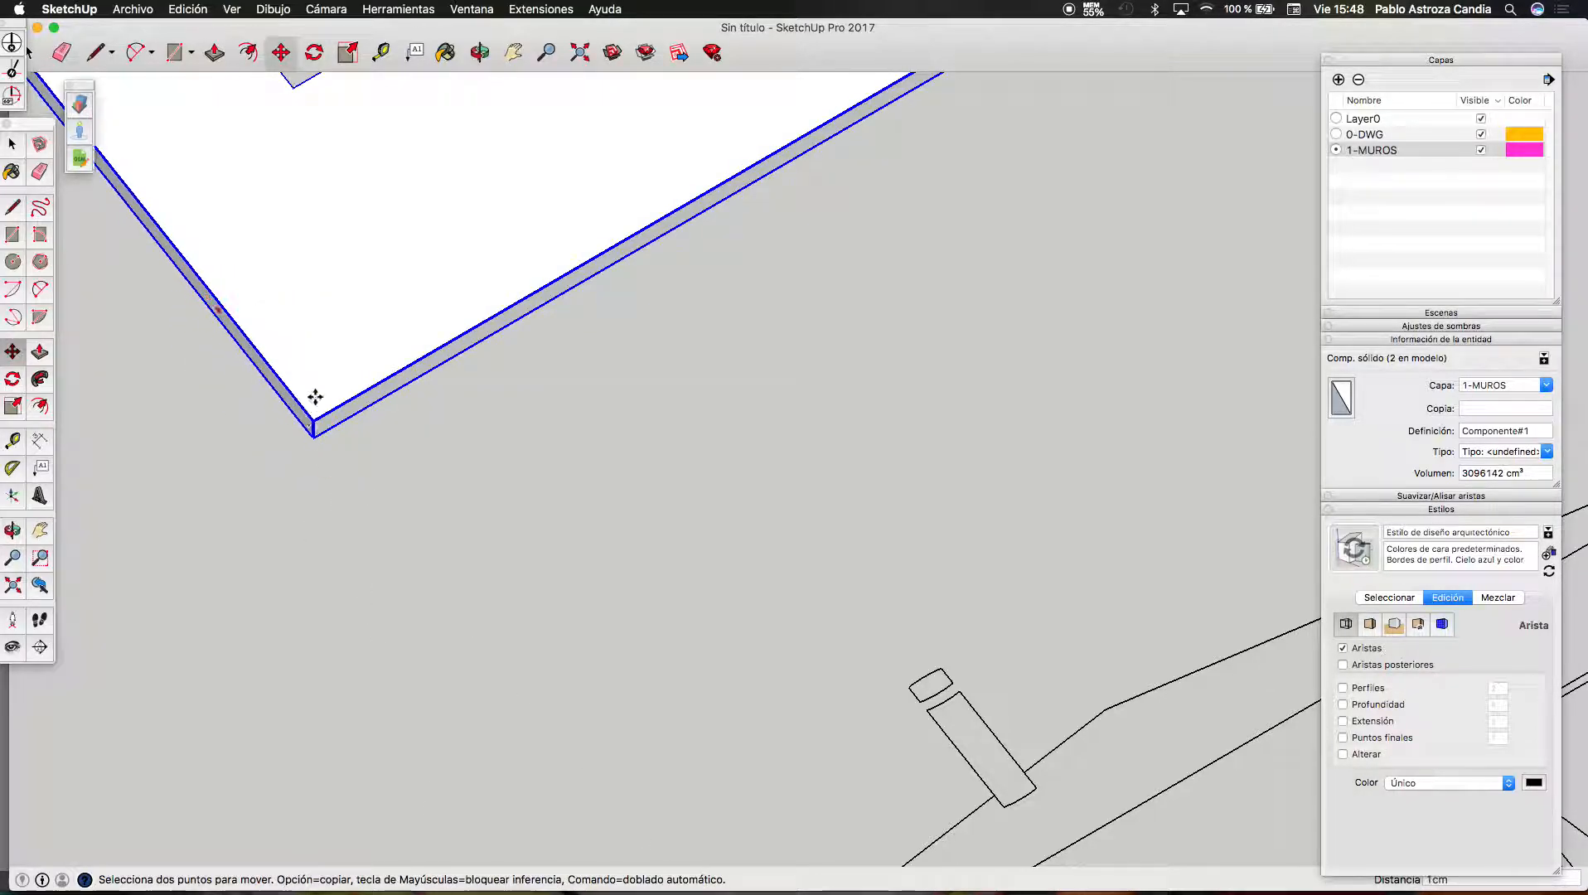
pyautogui.scroll(-6, 311, 400)
pyautogui.scroll(10, 574, 682)
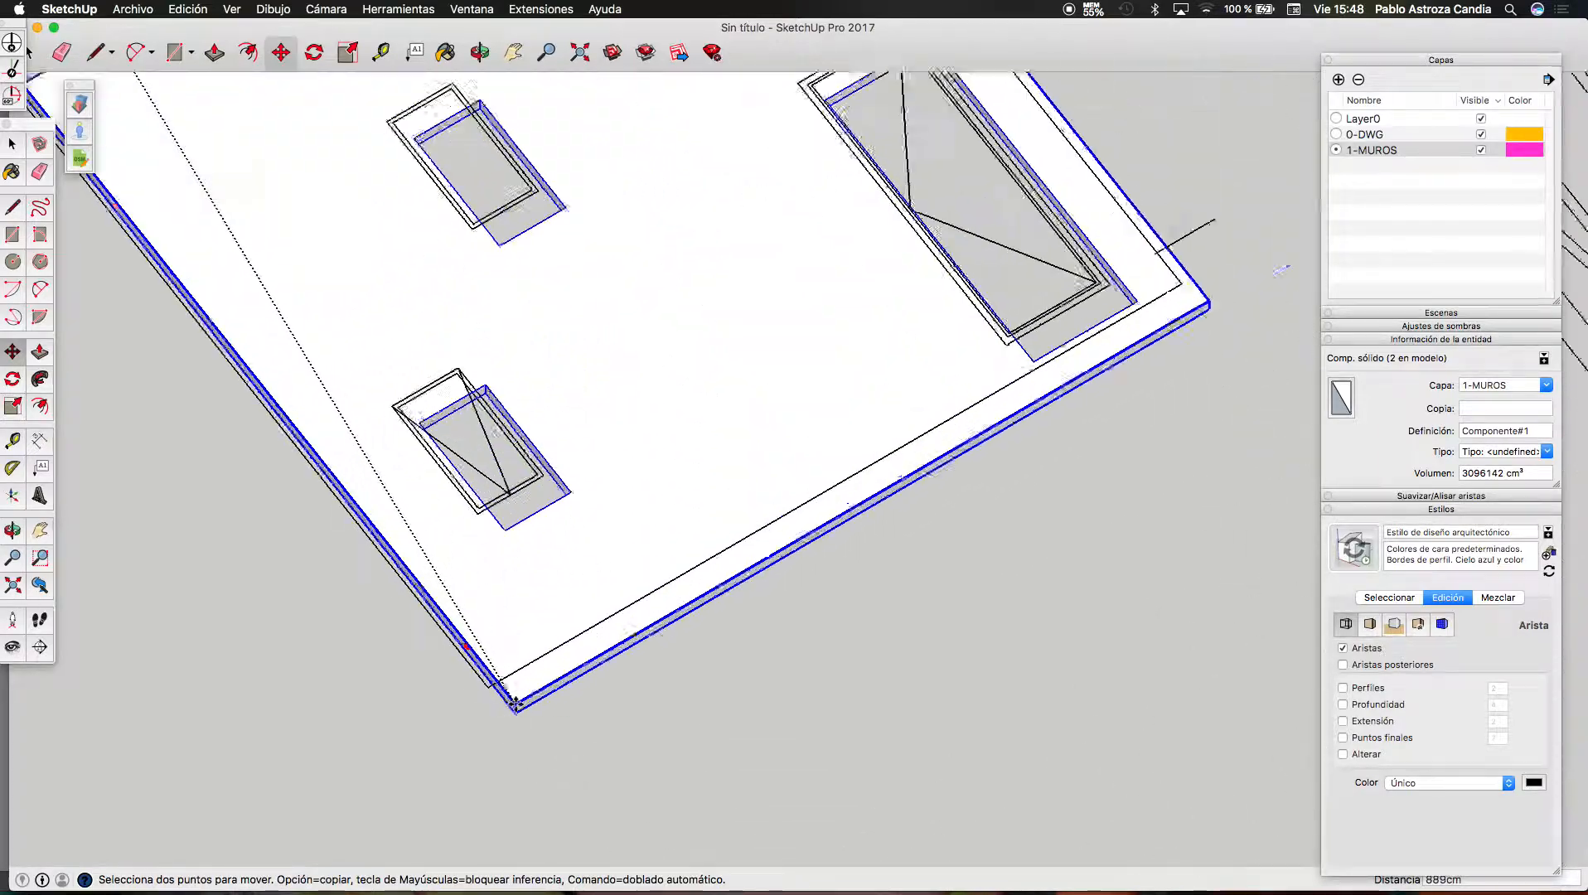
pyautogui.scroll(-10, 414, 704)
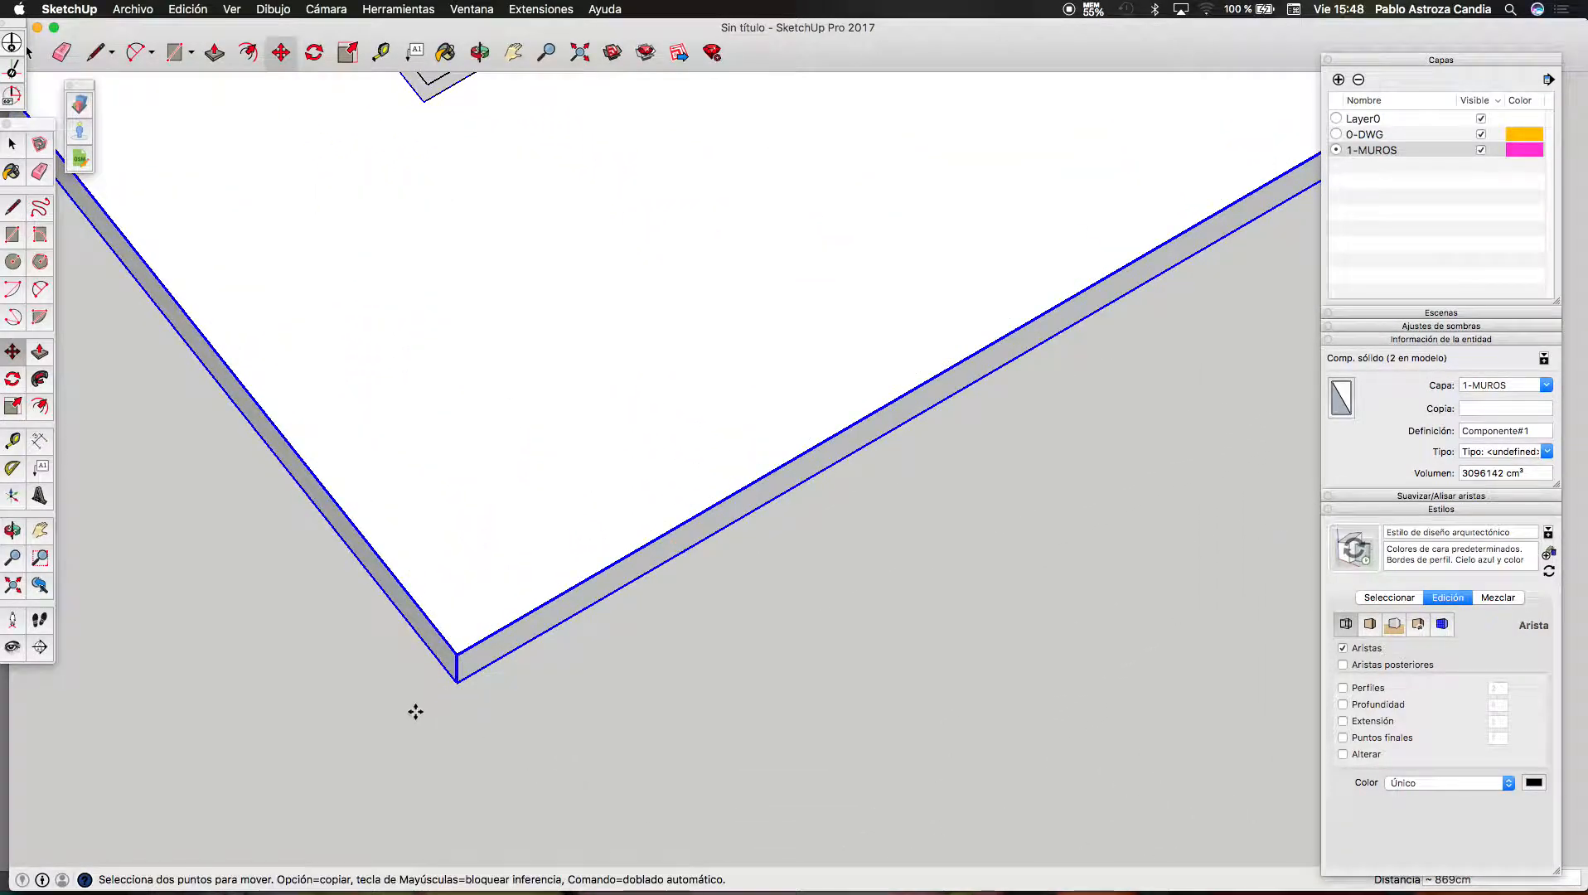
pyautogui.scroll(-8, 412, 700)
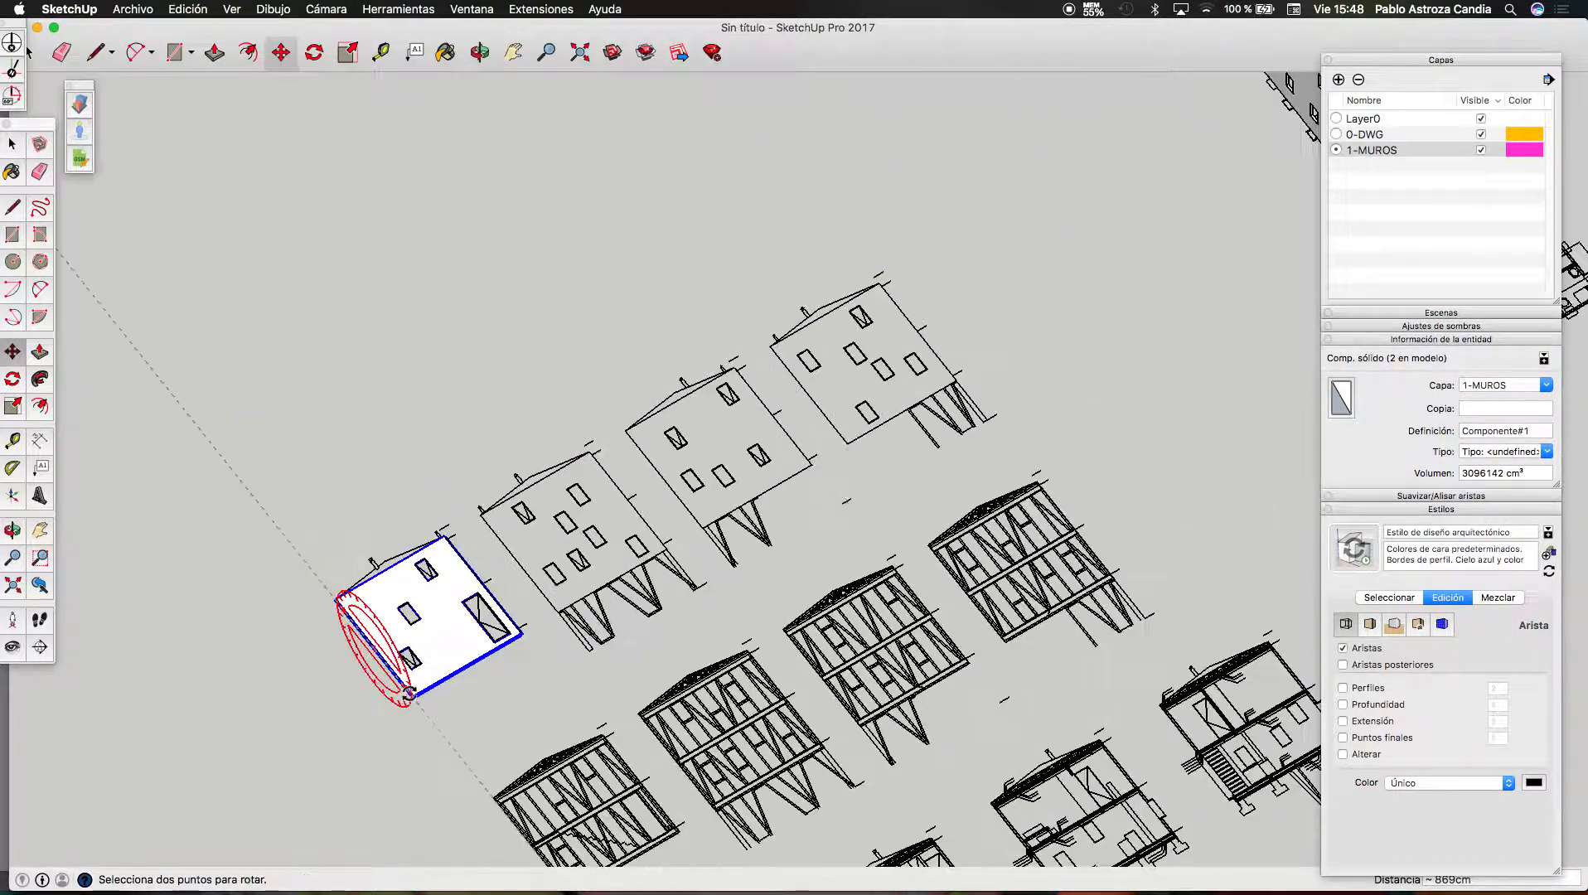
pyautogui.press('space')
# Select the standing elevation A wall and compare its openings with the flat copy placed on the elevation A drawing
pyautogui.scroll(3, 716, 487)
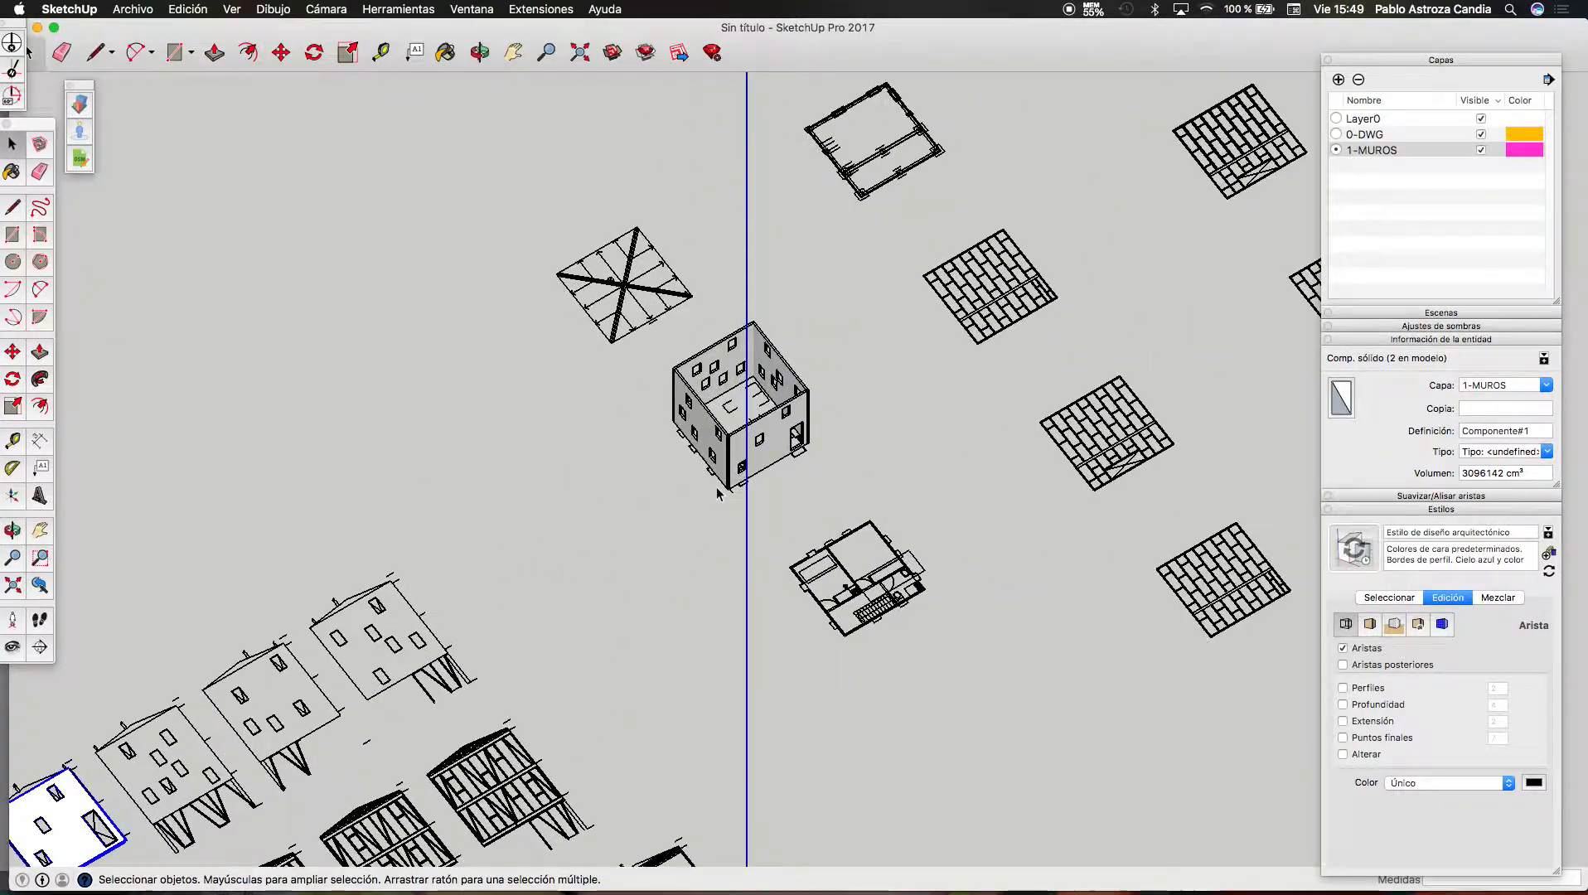
pyautogui.scroll(-3, 716, 487)
pyautogui.click(744, 455)
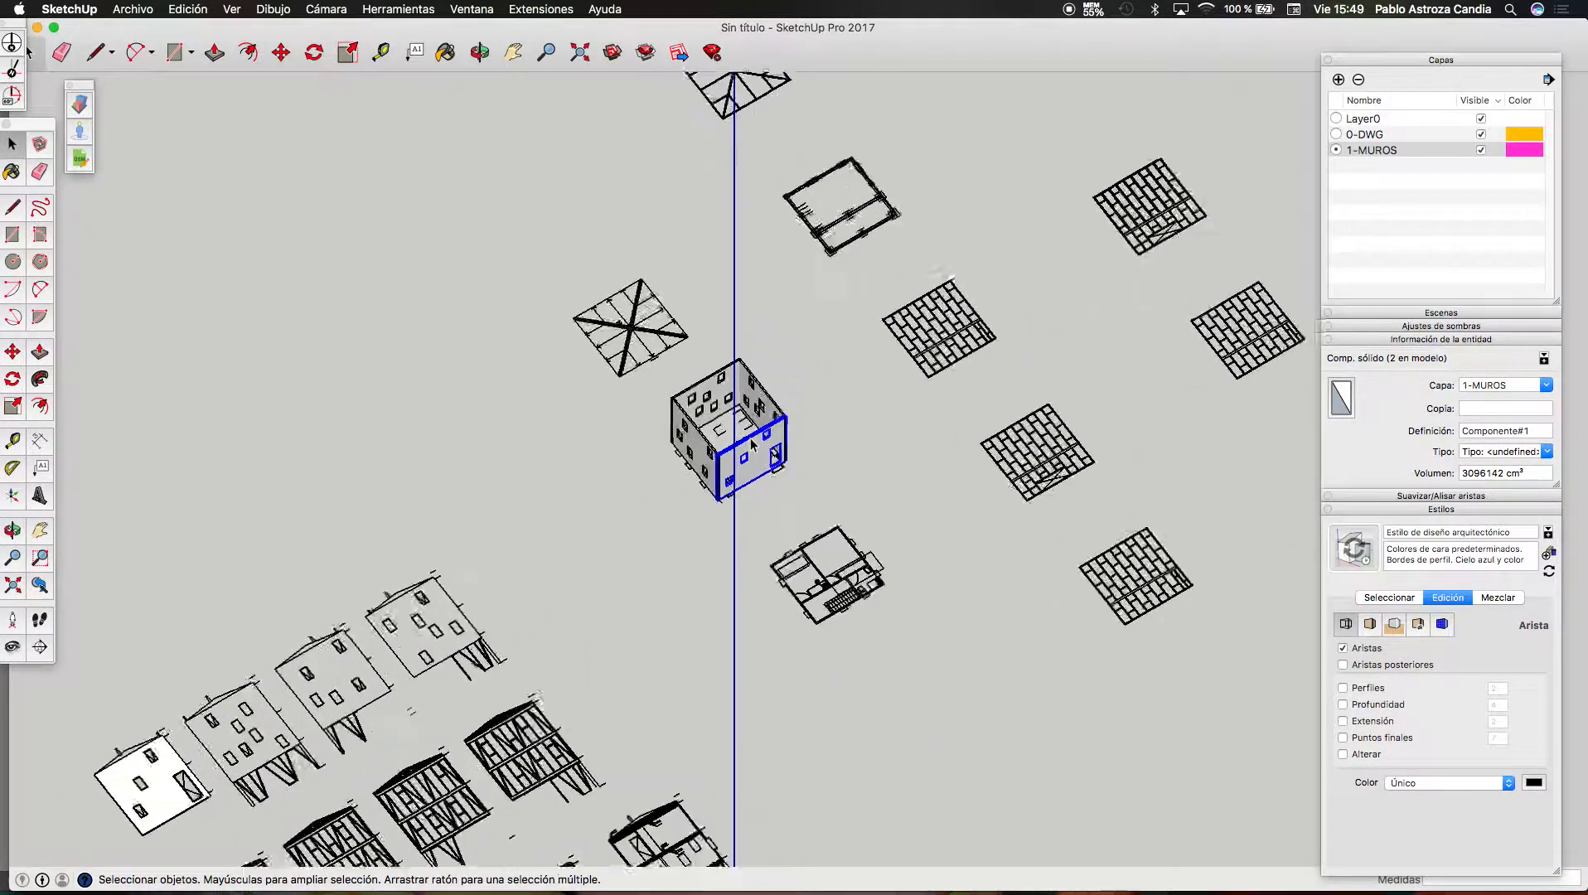
pyautogui.scroll(4, 754, 419)
pyautogui.scroll(-2, 789, 378)
pyautogui.scroll(-2, 789, 378)
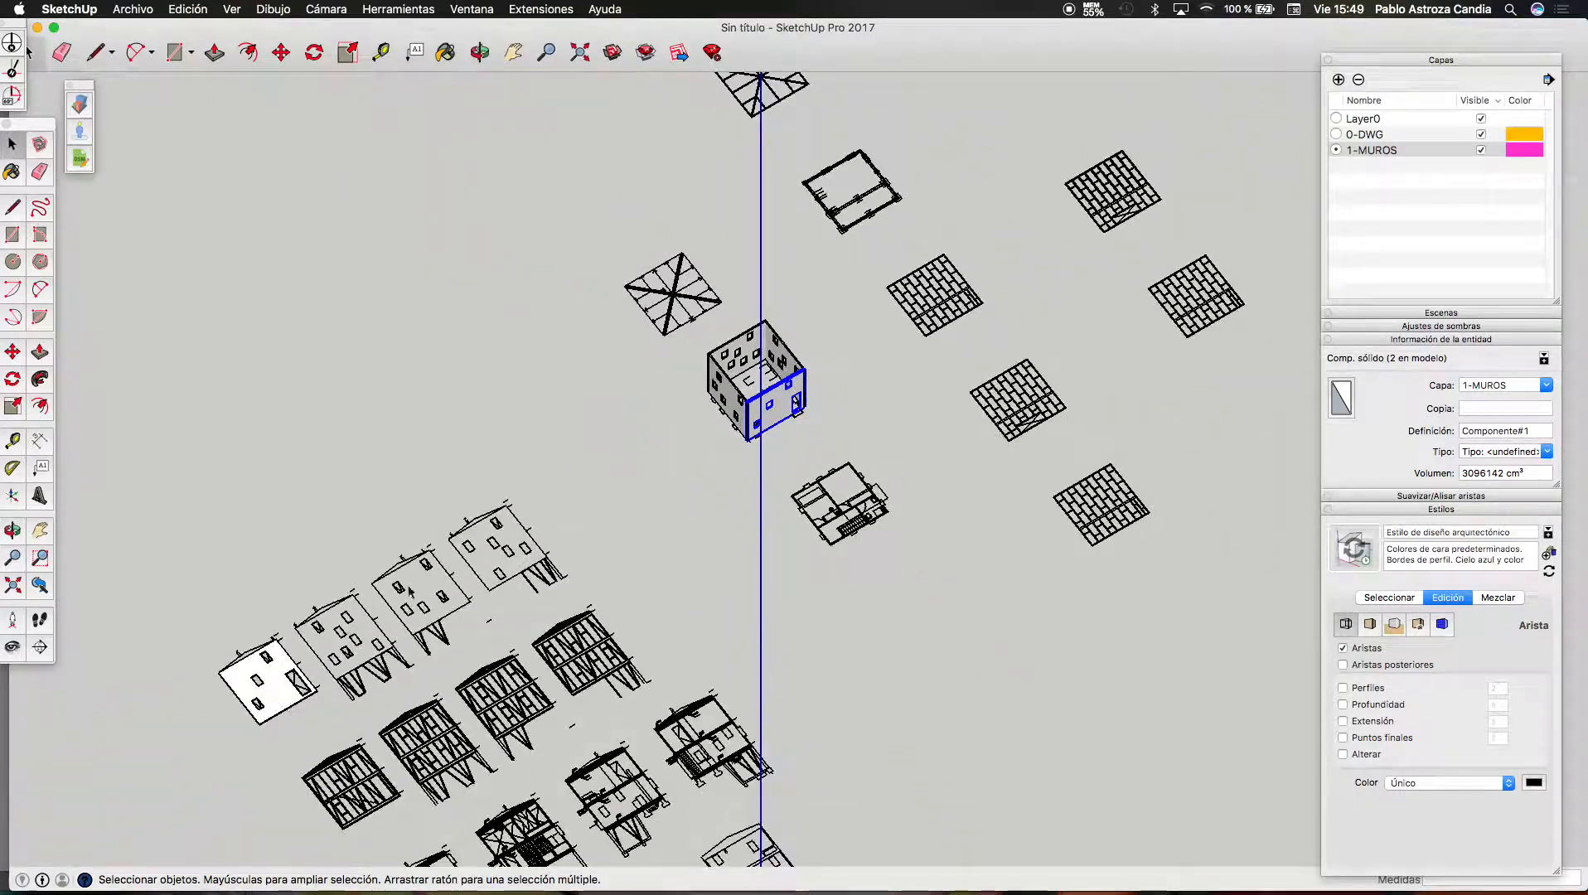
pyautogui.scroll(3, 249, 659)
pyautogui.scroll(3, 253, 651)
pyautogui.scroll(5, 250, 651)
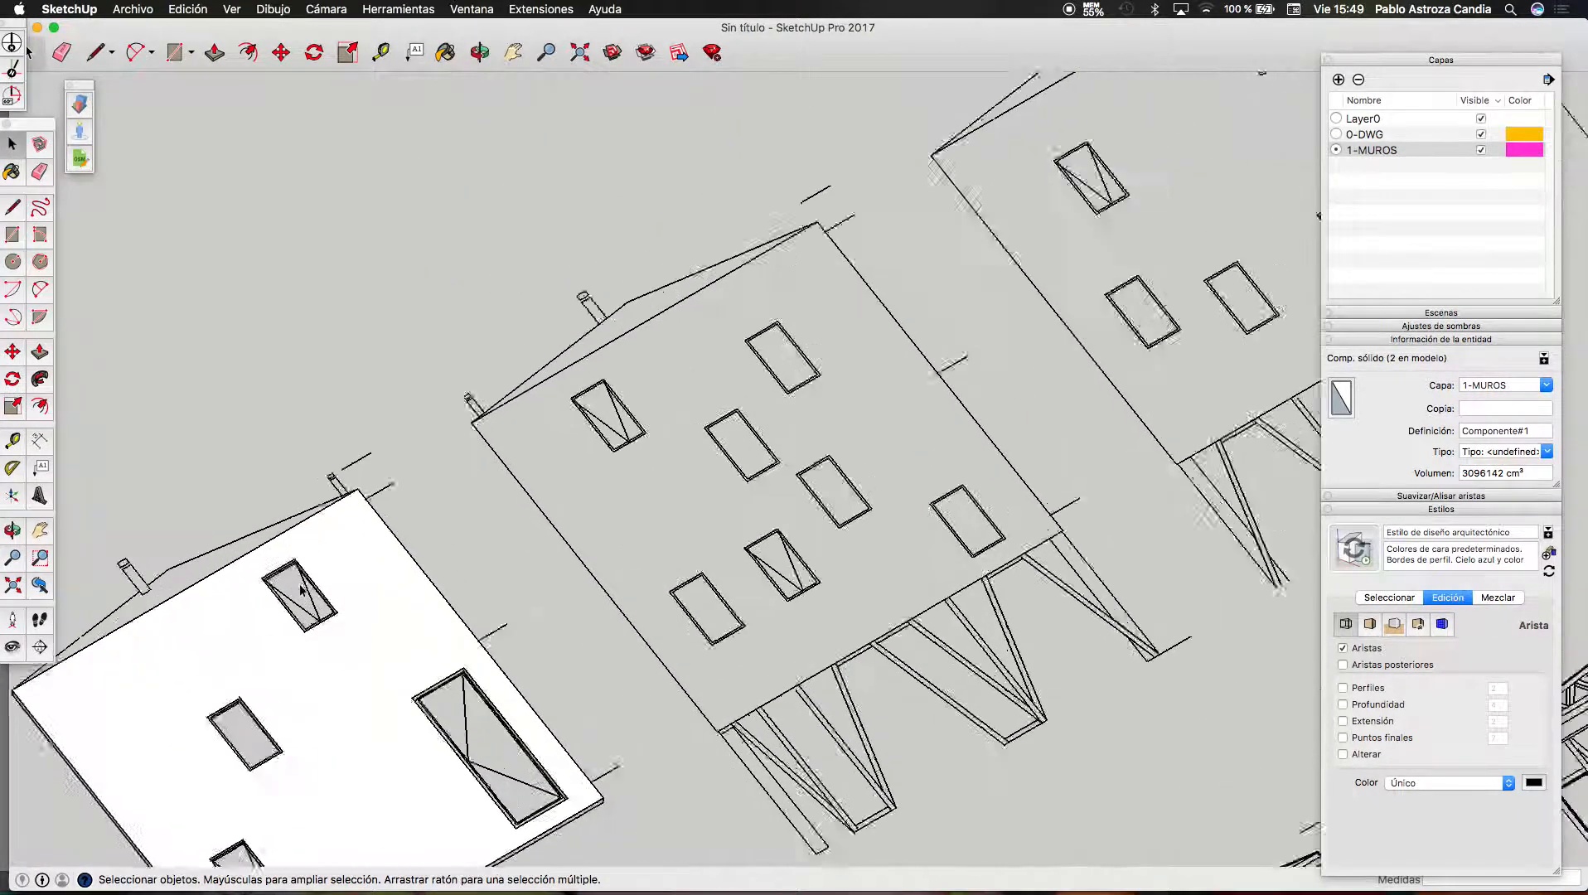
pyautogui.scroll(-8, 362, 638)
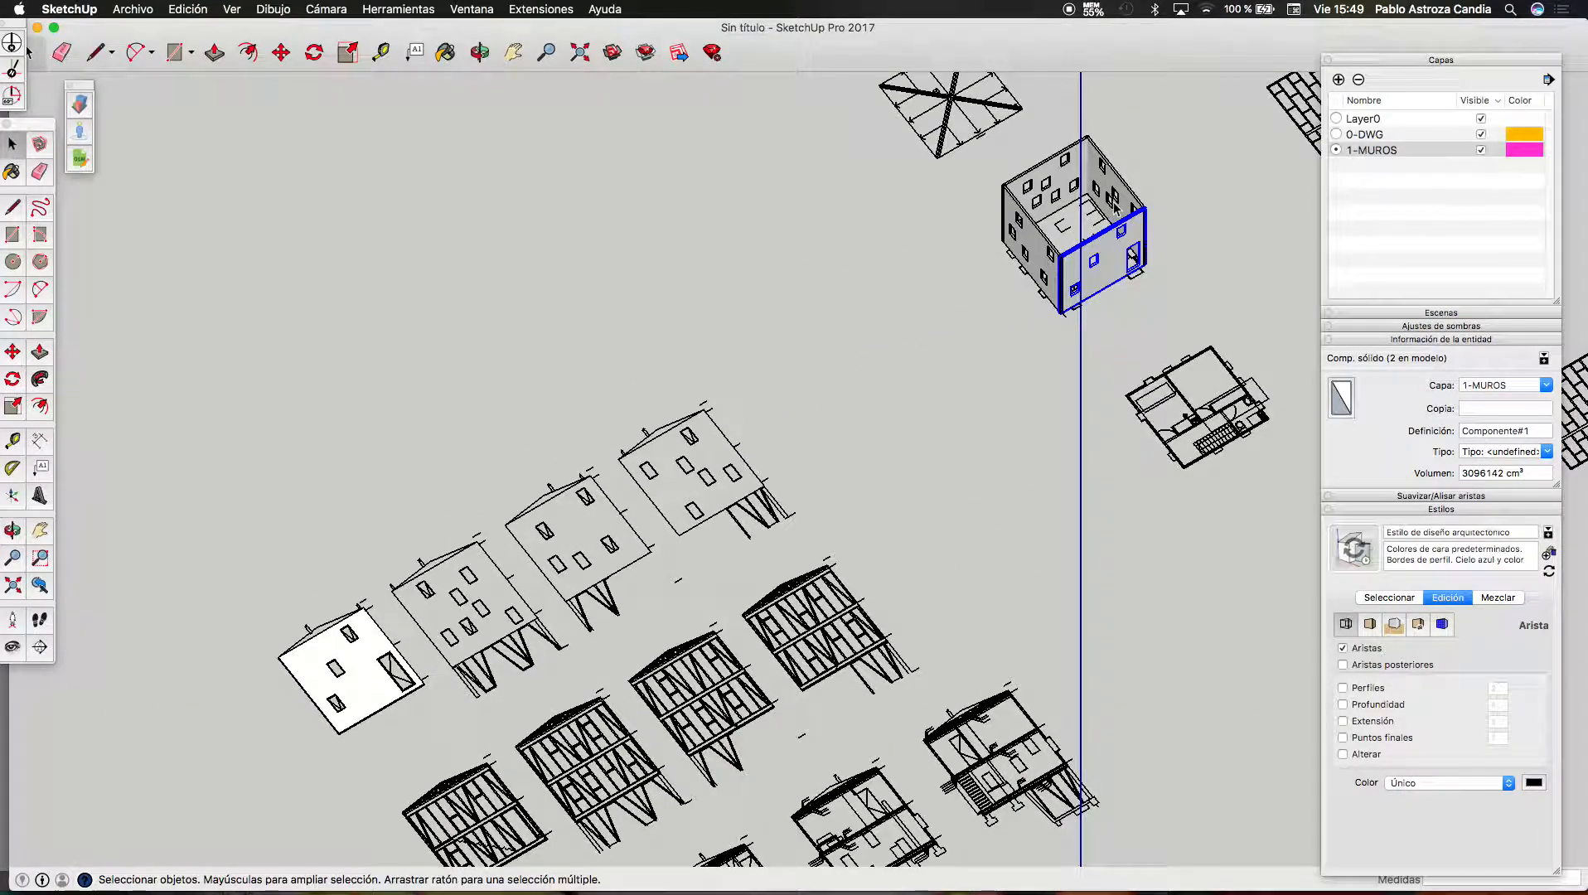
pyautogui.scroll(6, 1176, 232)
pyautogui.scroll(-2, 1251, 247)
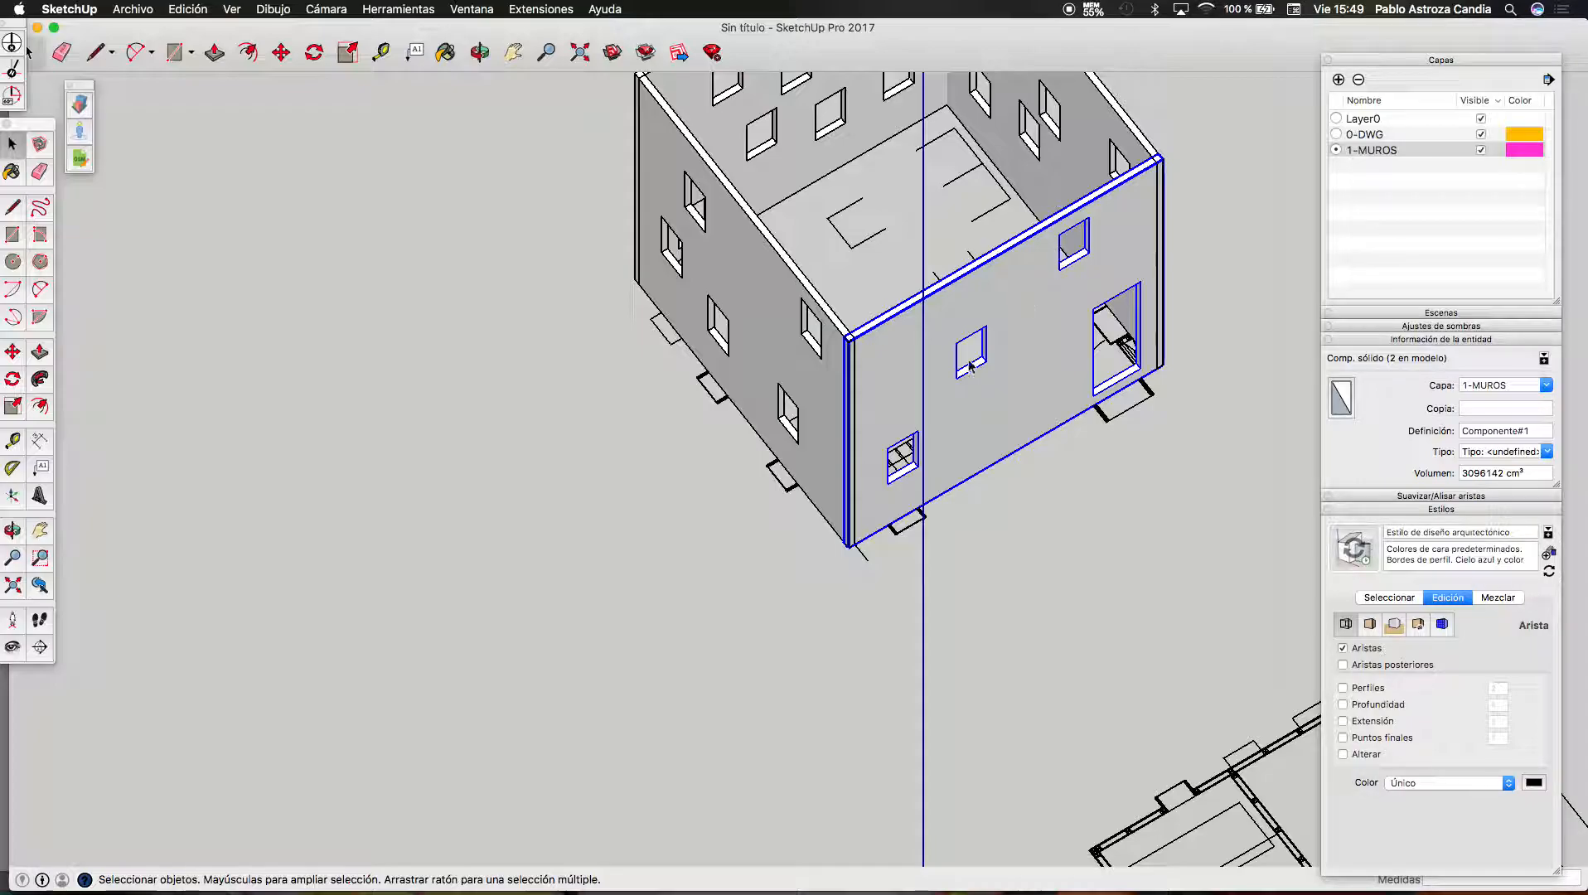
pyautogui.scroll(-5, 1248, 170)
pyautogui.scroll(8, 415, 630)
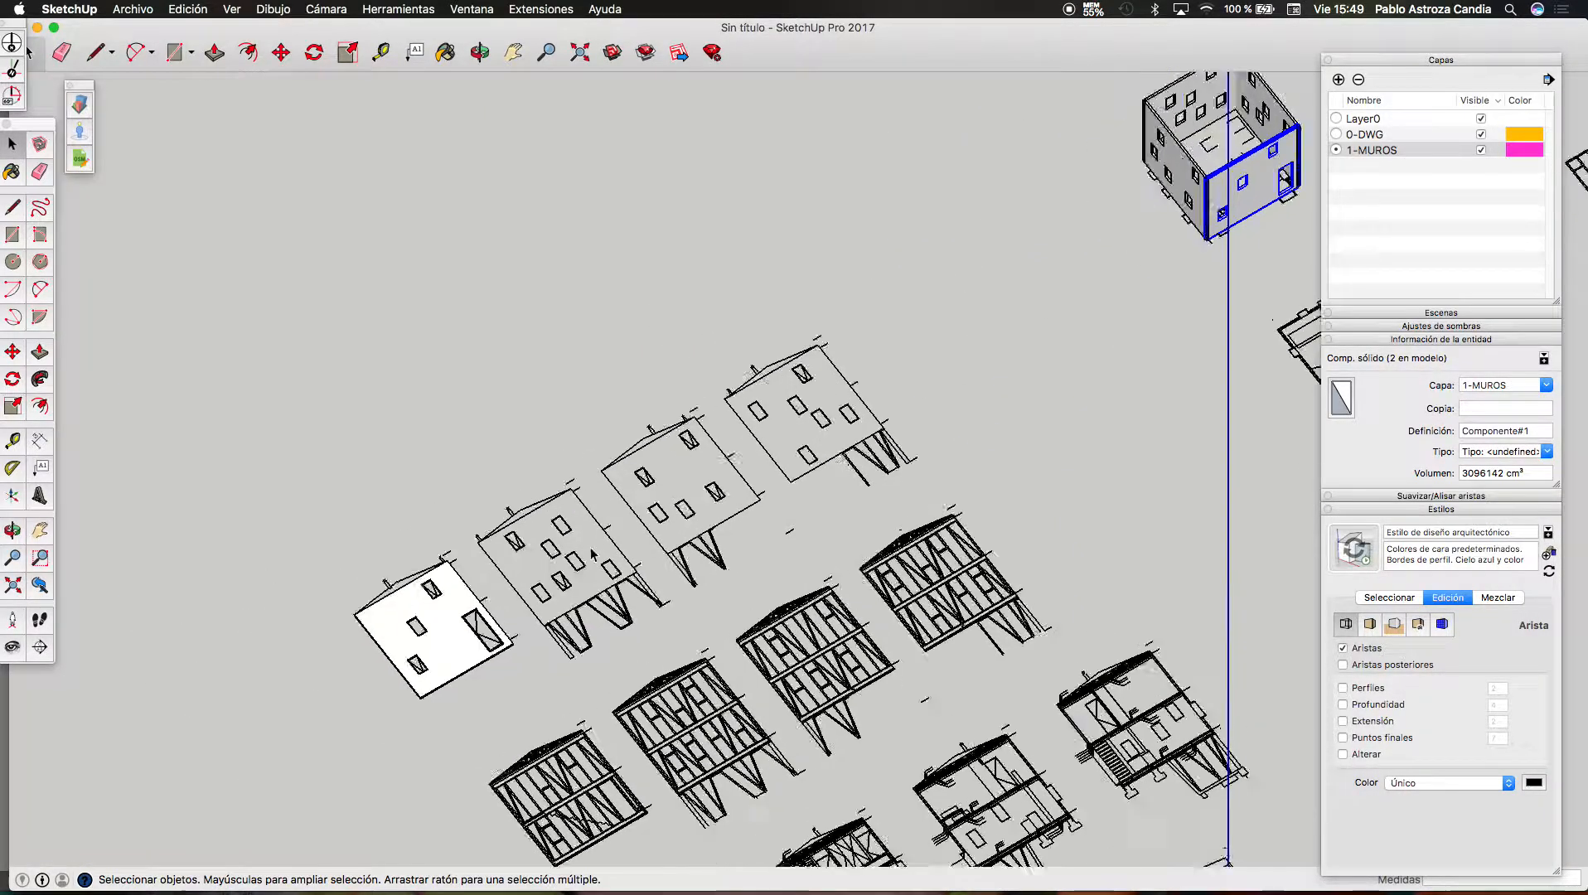
pyautogui.scroll(3, 369, 622)
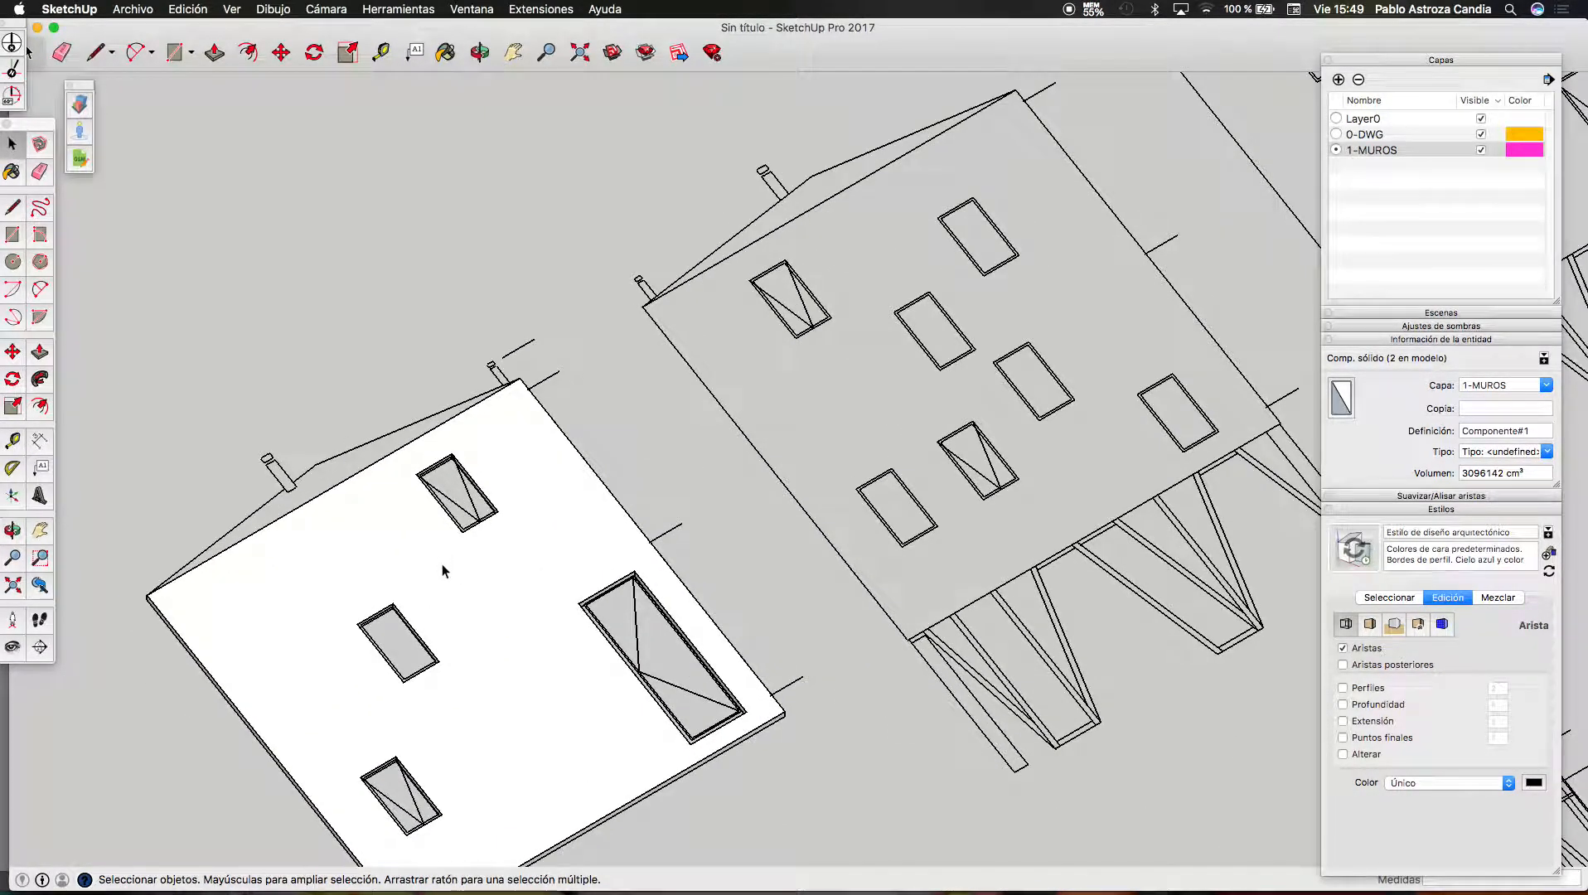
pyautogui.scroll(-10, 443, 560)
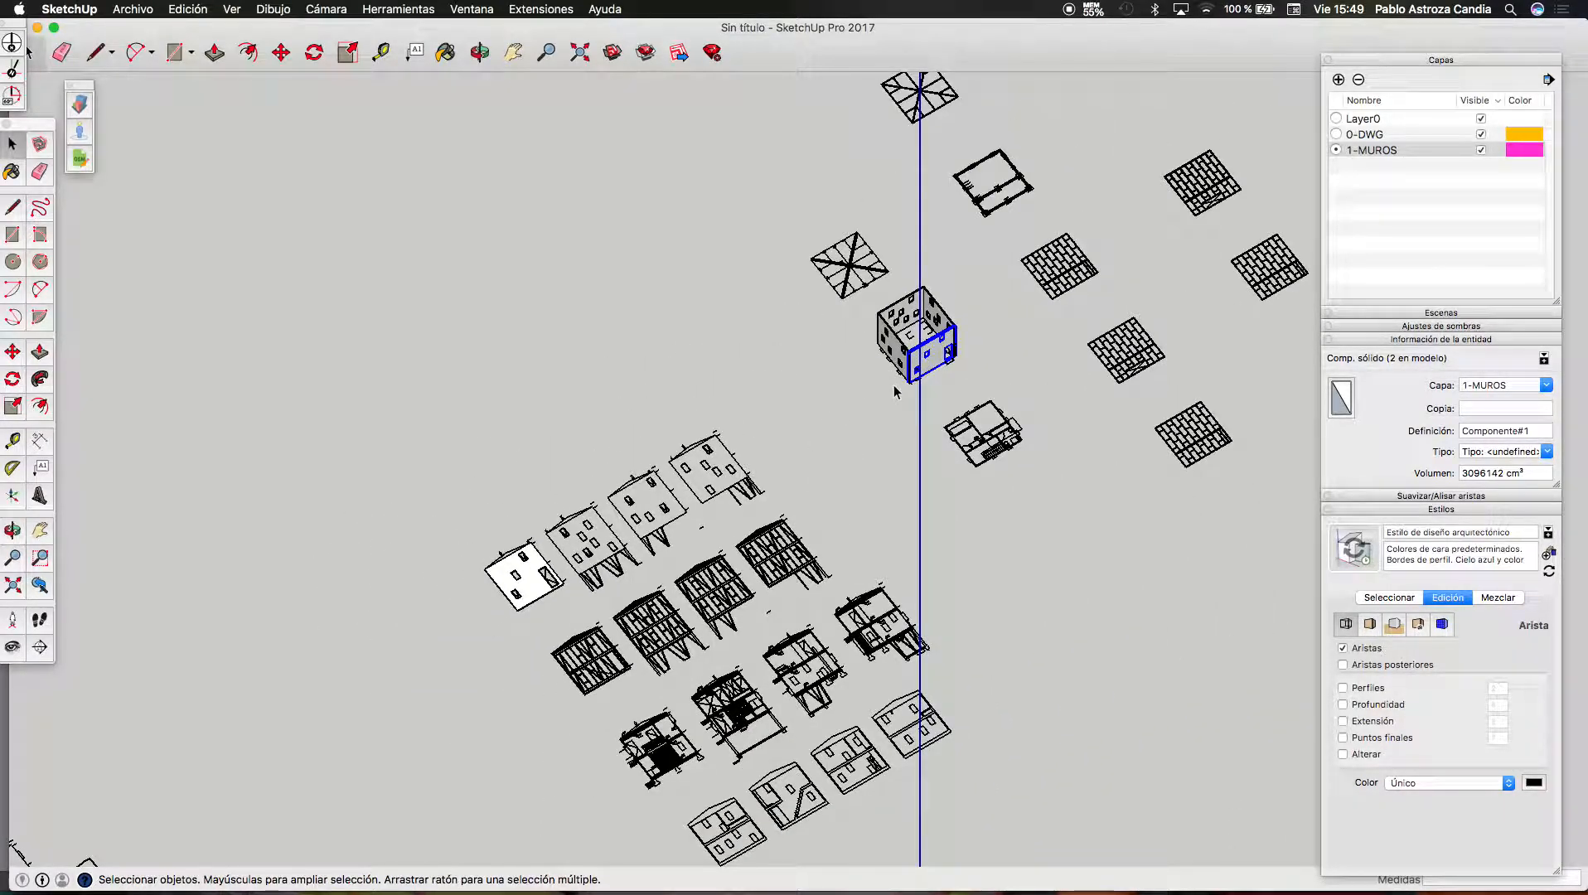
# Examine the selected front wall of the assembled house and its matching white wall in the row of flat elevations
pyautogui.scroll(3, 904, 369)
pyautogui.scroll(-3, 1019, 191)
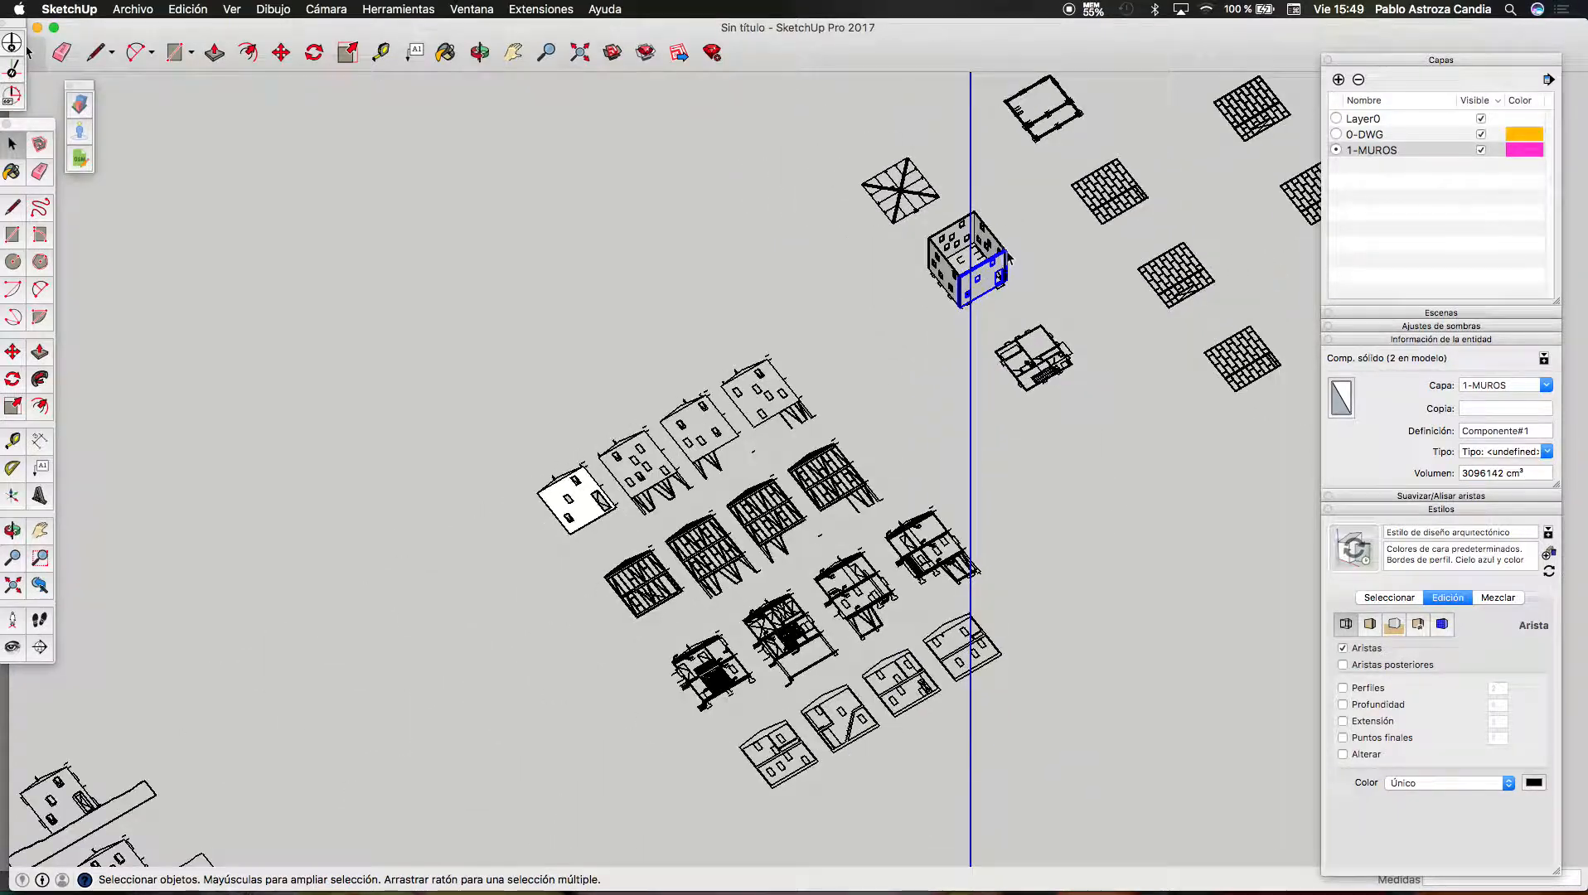
pyautogui.scroll(5, 478, 572)
pyautogui.scroll(-4, 426, 521)
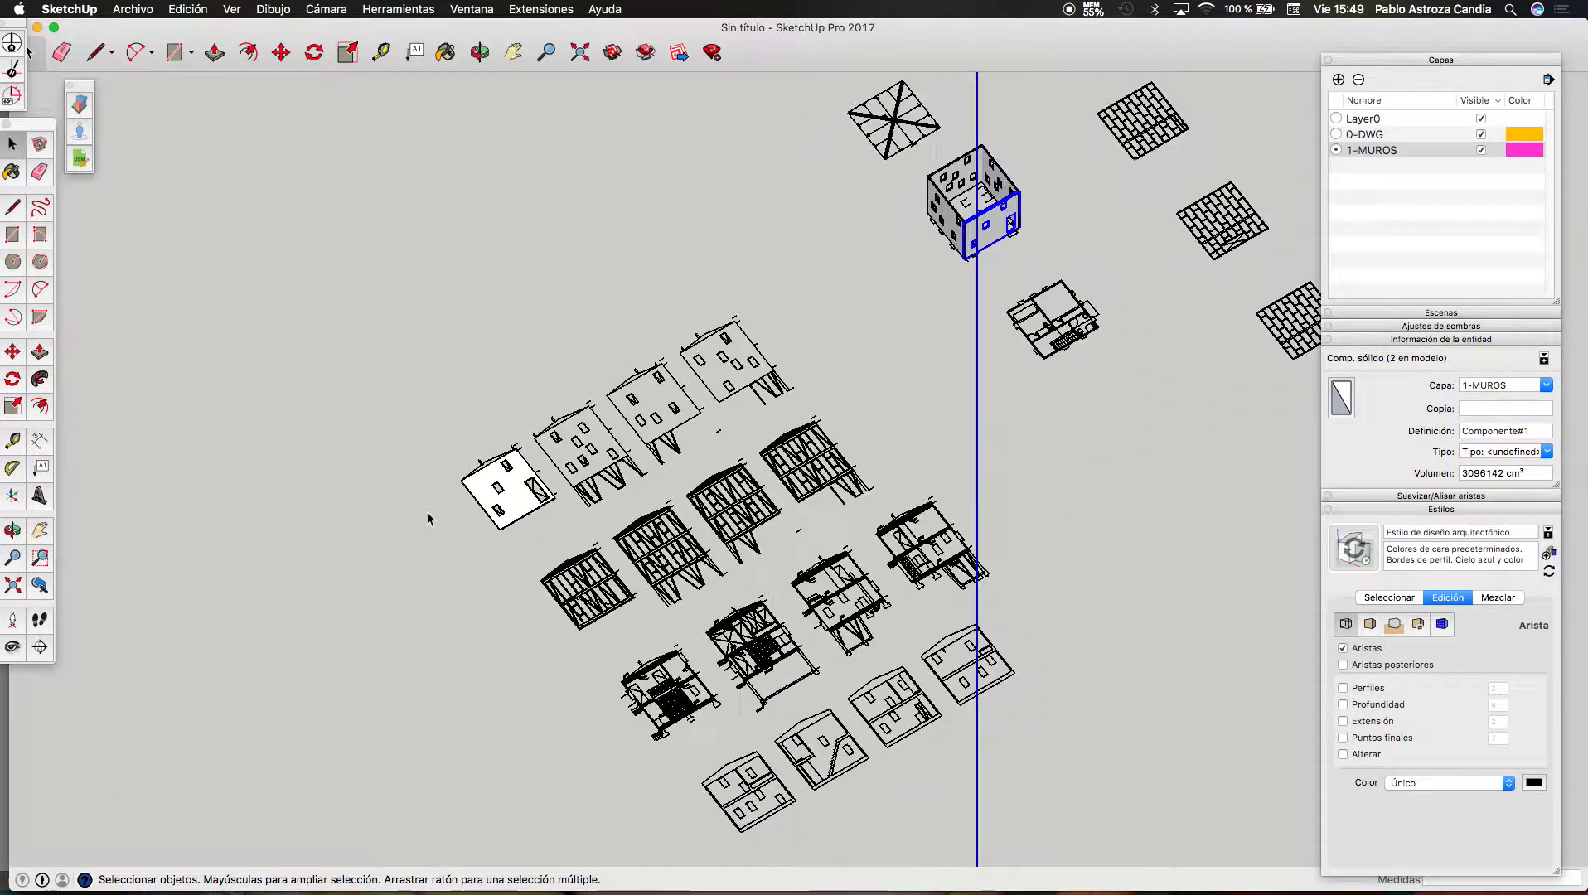
pyautogui.scroll(5, 971, 263)
pyautogui.scroll(-3, 949, 257)
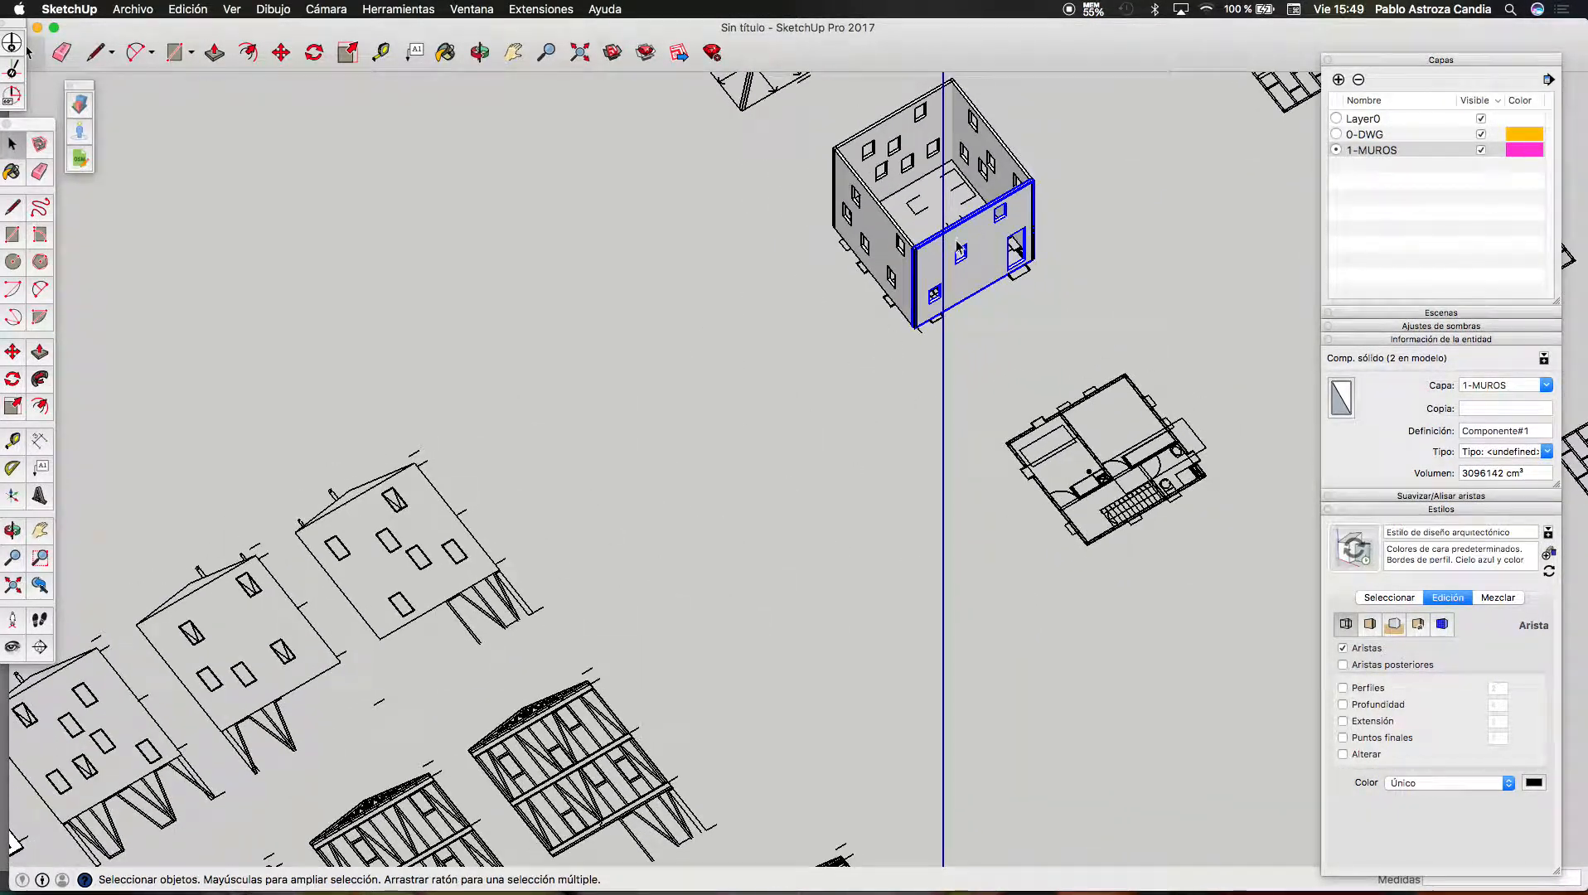
pyautogui.scroll(3, 386, 581)
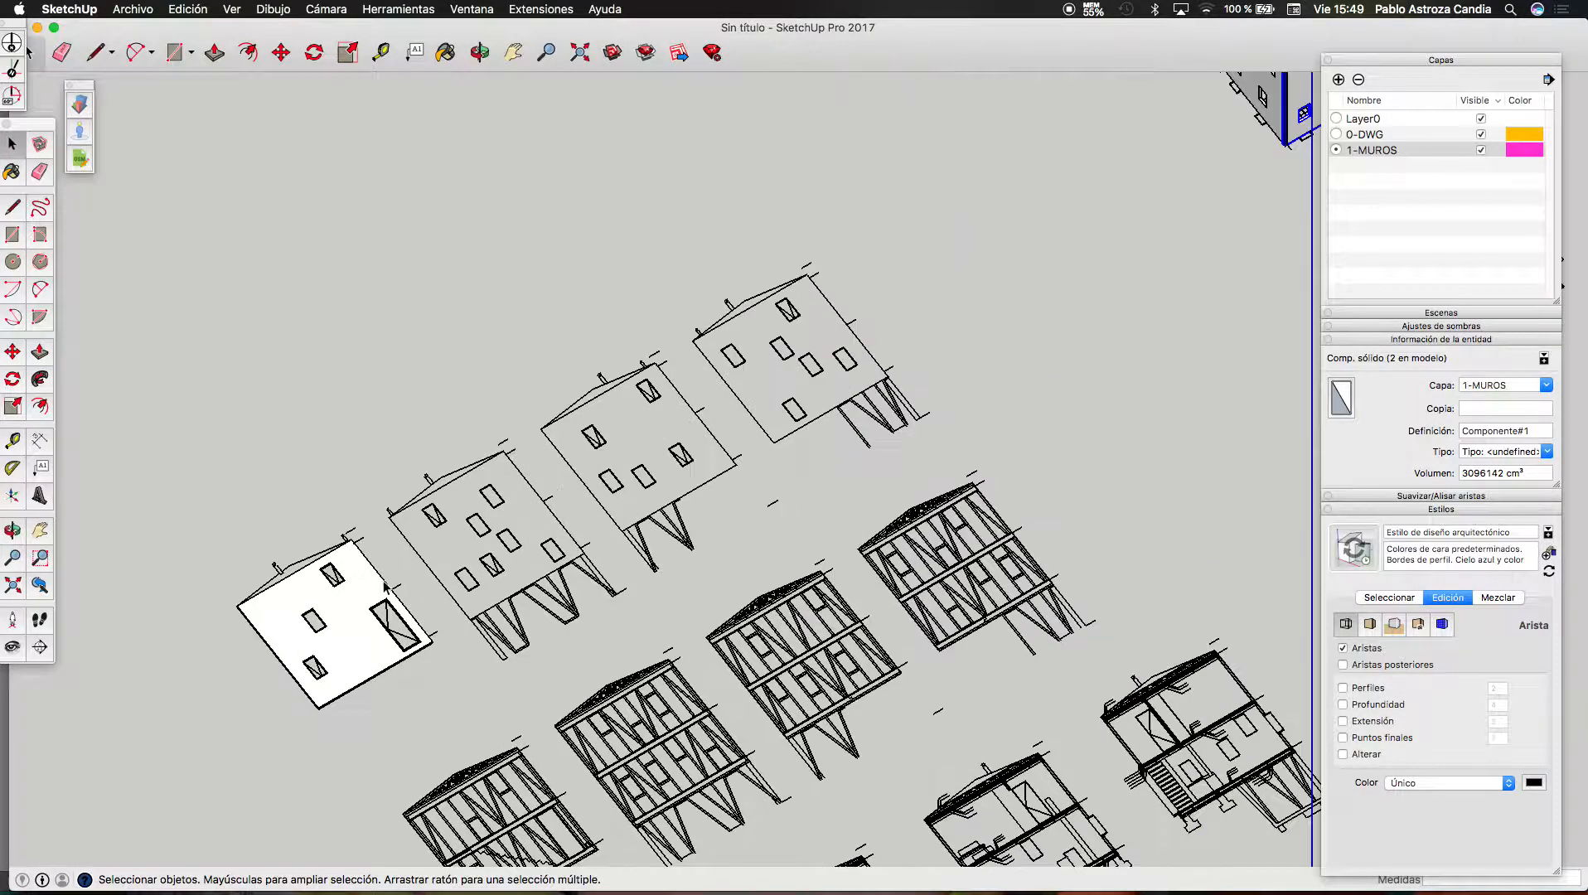
pyautogui.scroll(-4, 1136, 273)
pyautogui.scroll(3, 793, 457)
pyautogui.scroll(2, 663, 485)
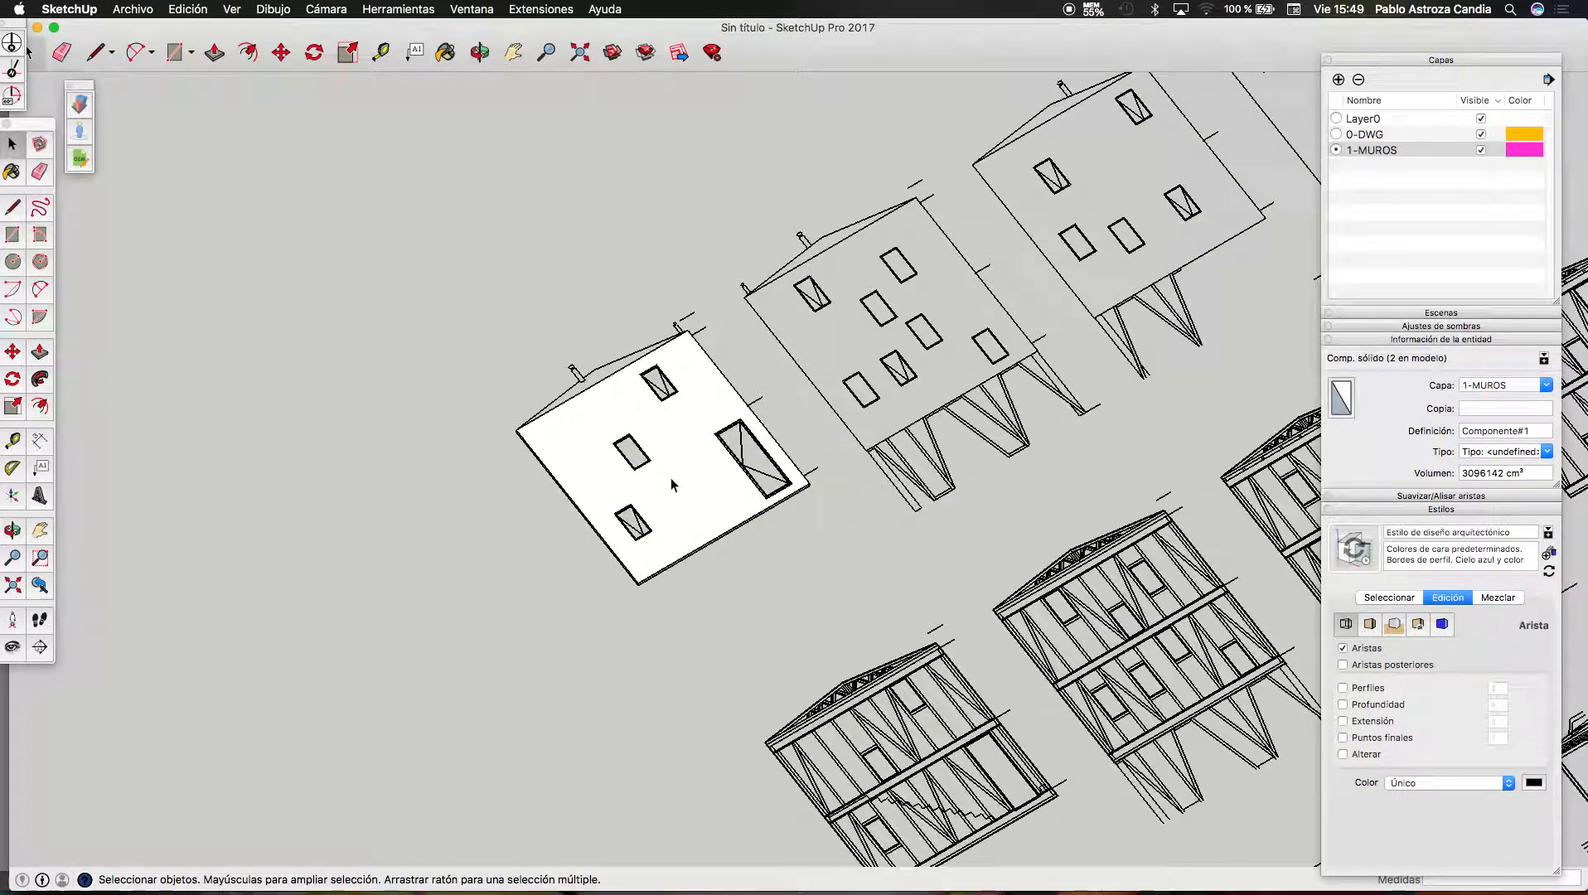
# Select all the geometry inside the flat white wall component and turn it into a nested component
pyautogui.tripleClick(670, 477)
pyautogui.scroll(2, 498, 462)
pyautogui.scroll(-5, 496, 457)
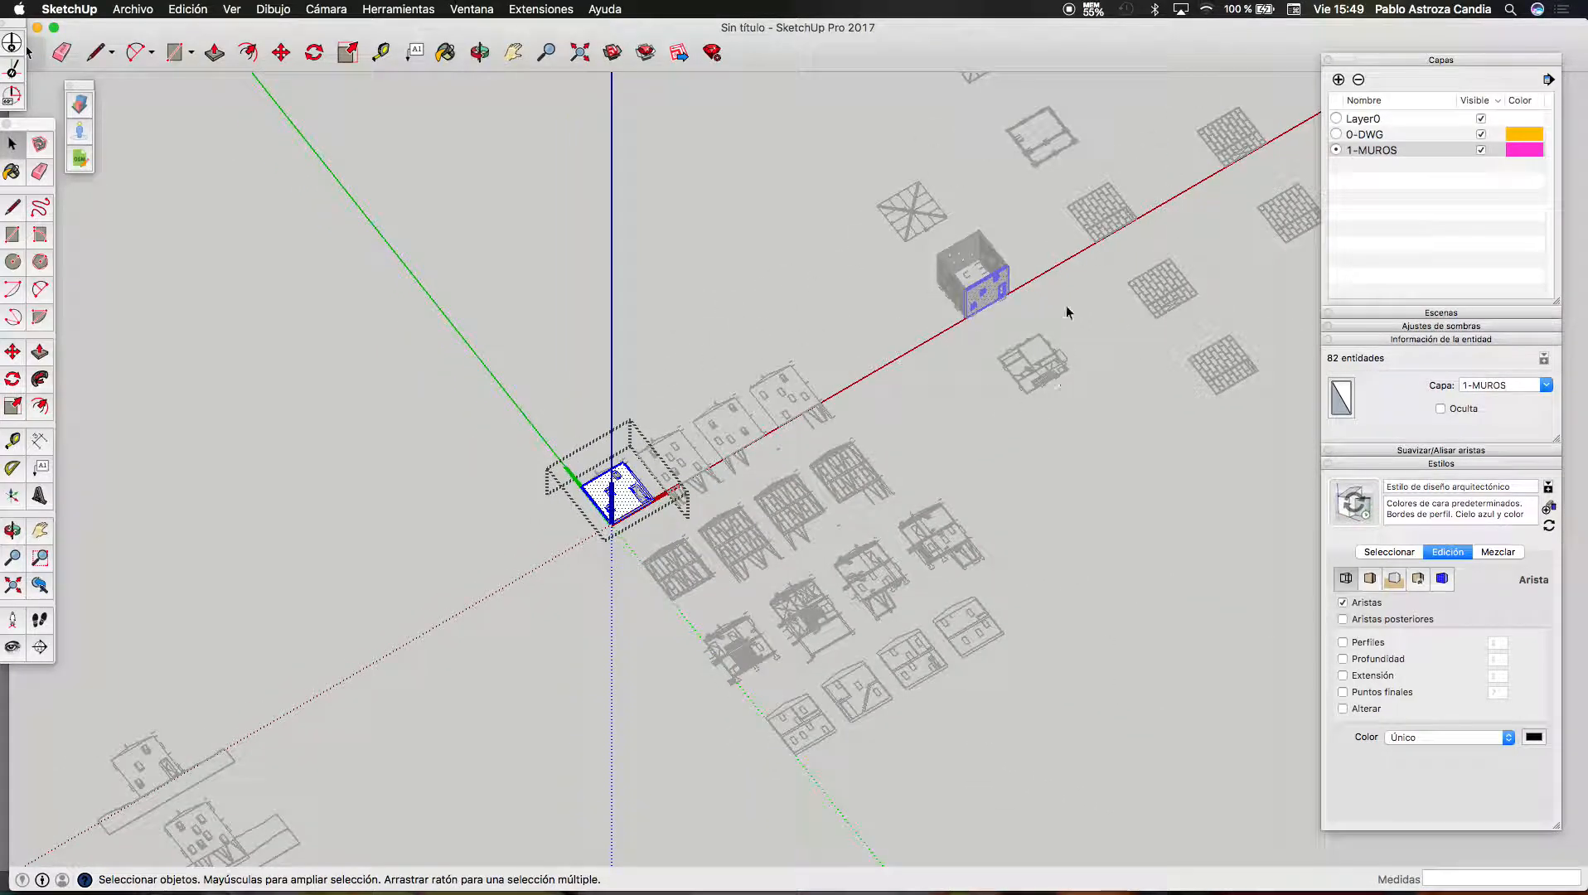
pyautogui.scroll(6, 580, 489)
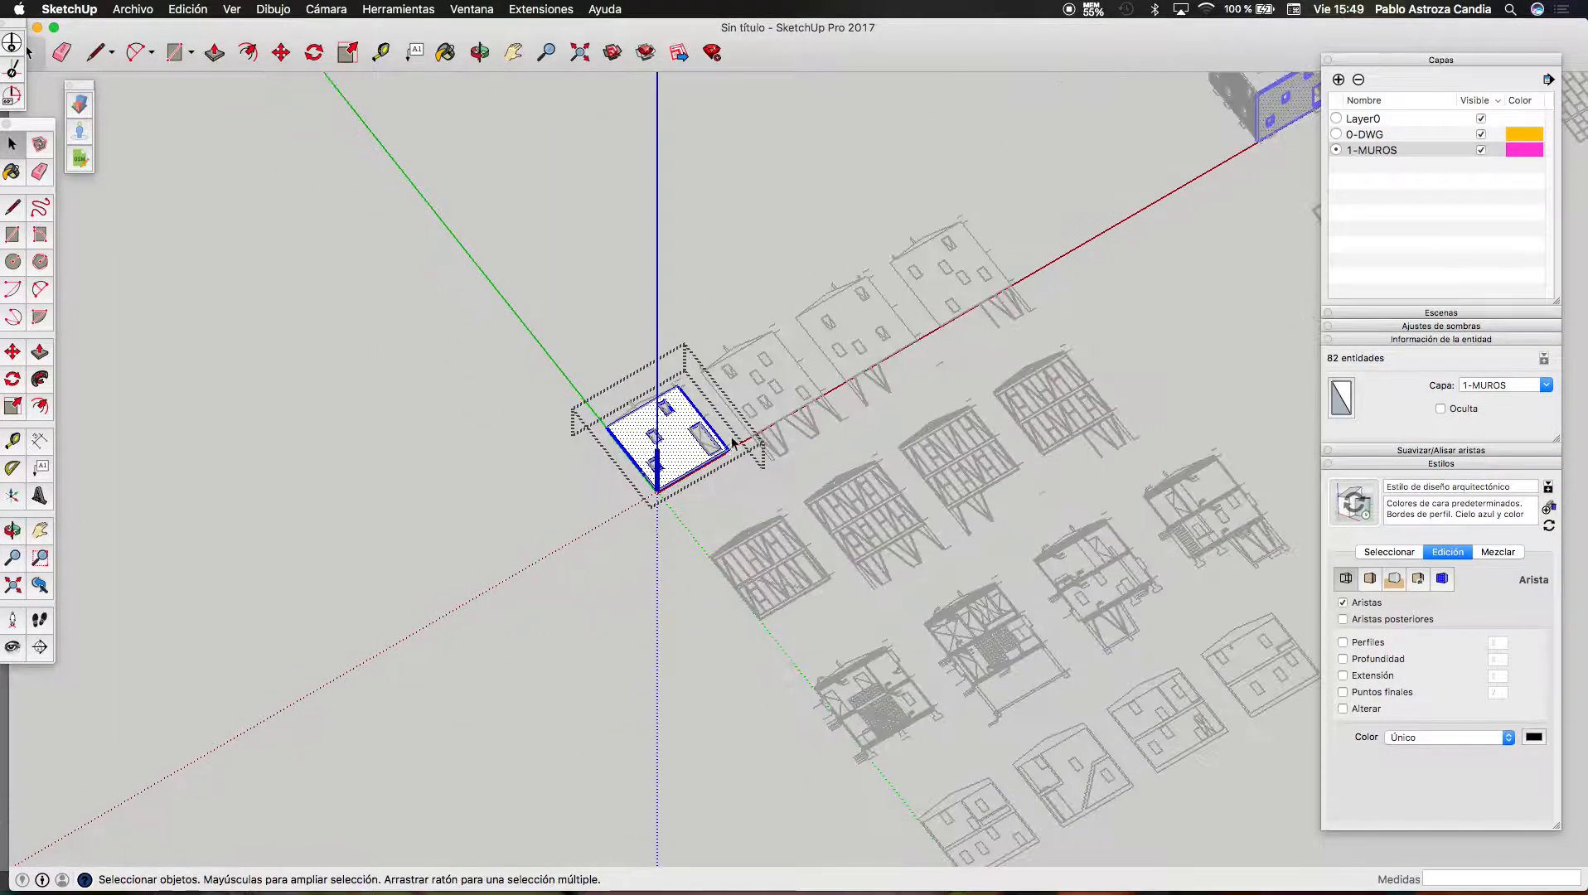
pyautogui.rightClick(573, 478)
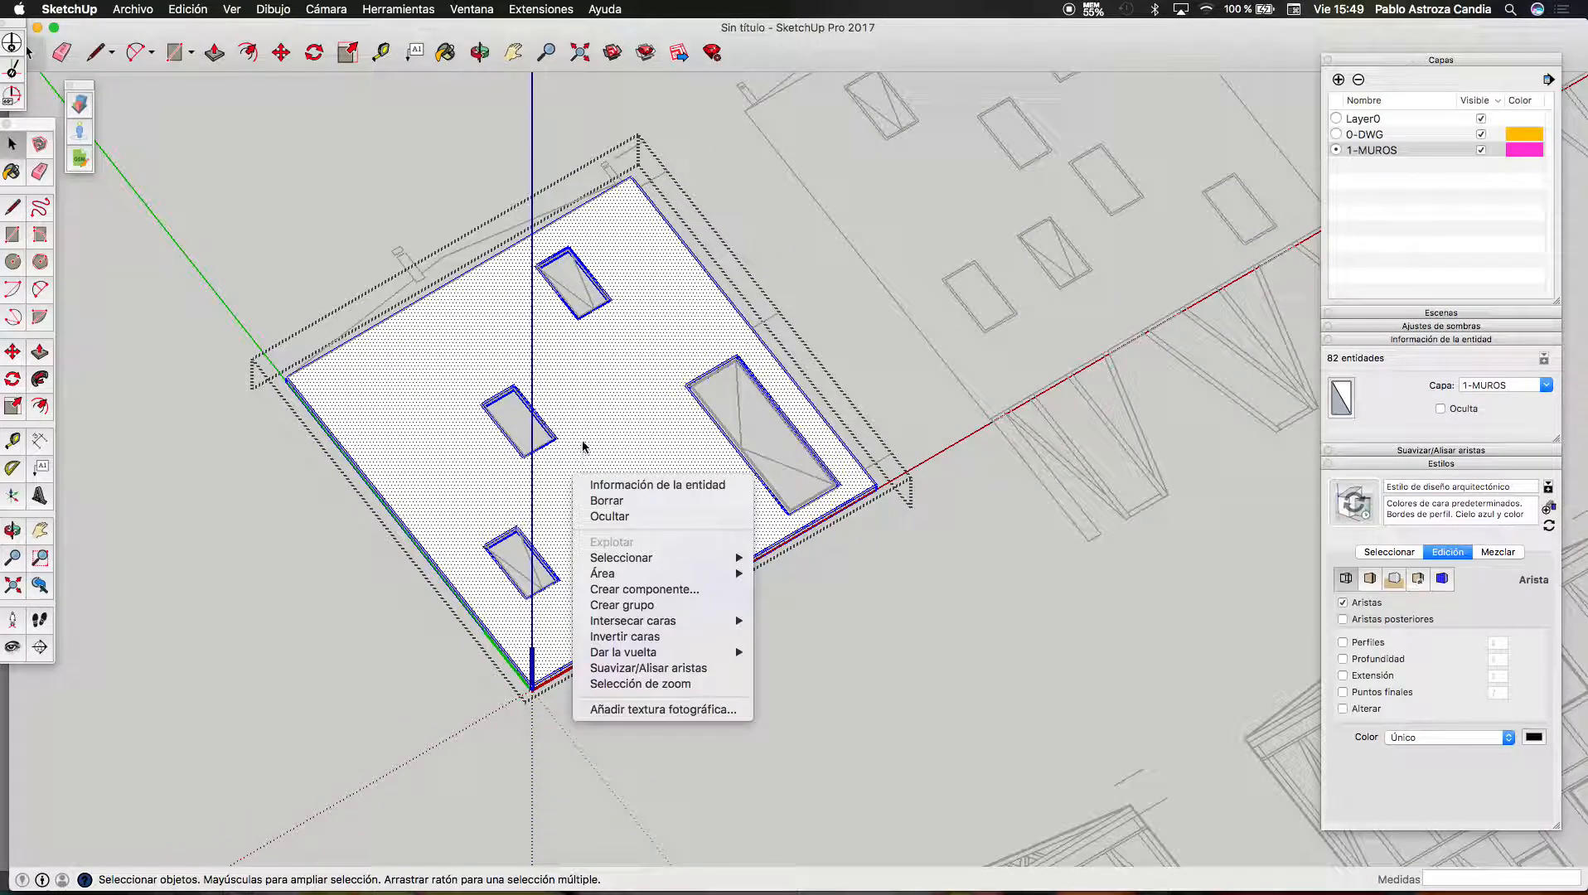
pyautogui.click(642, 591)
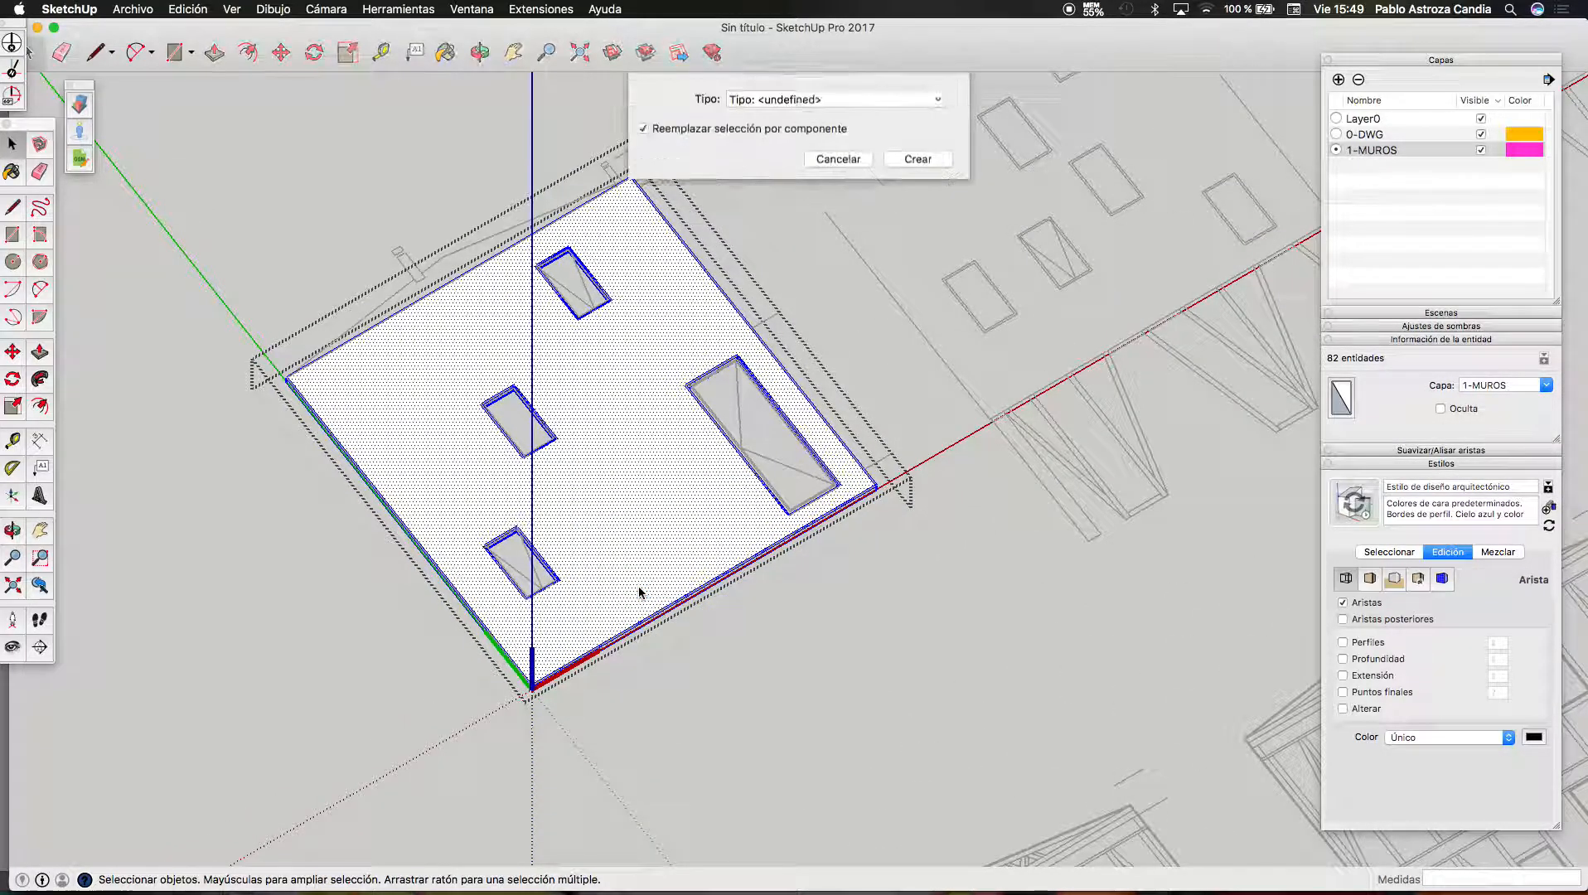
pyautogui.click(918, 381)
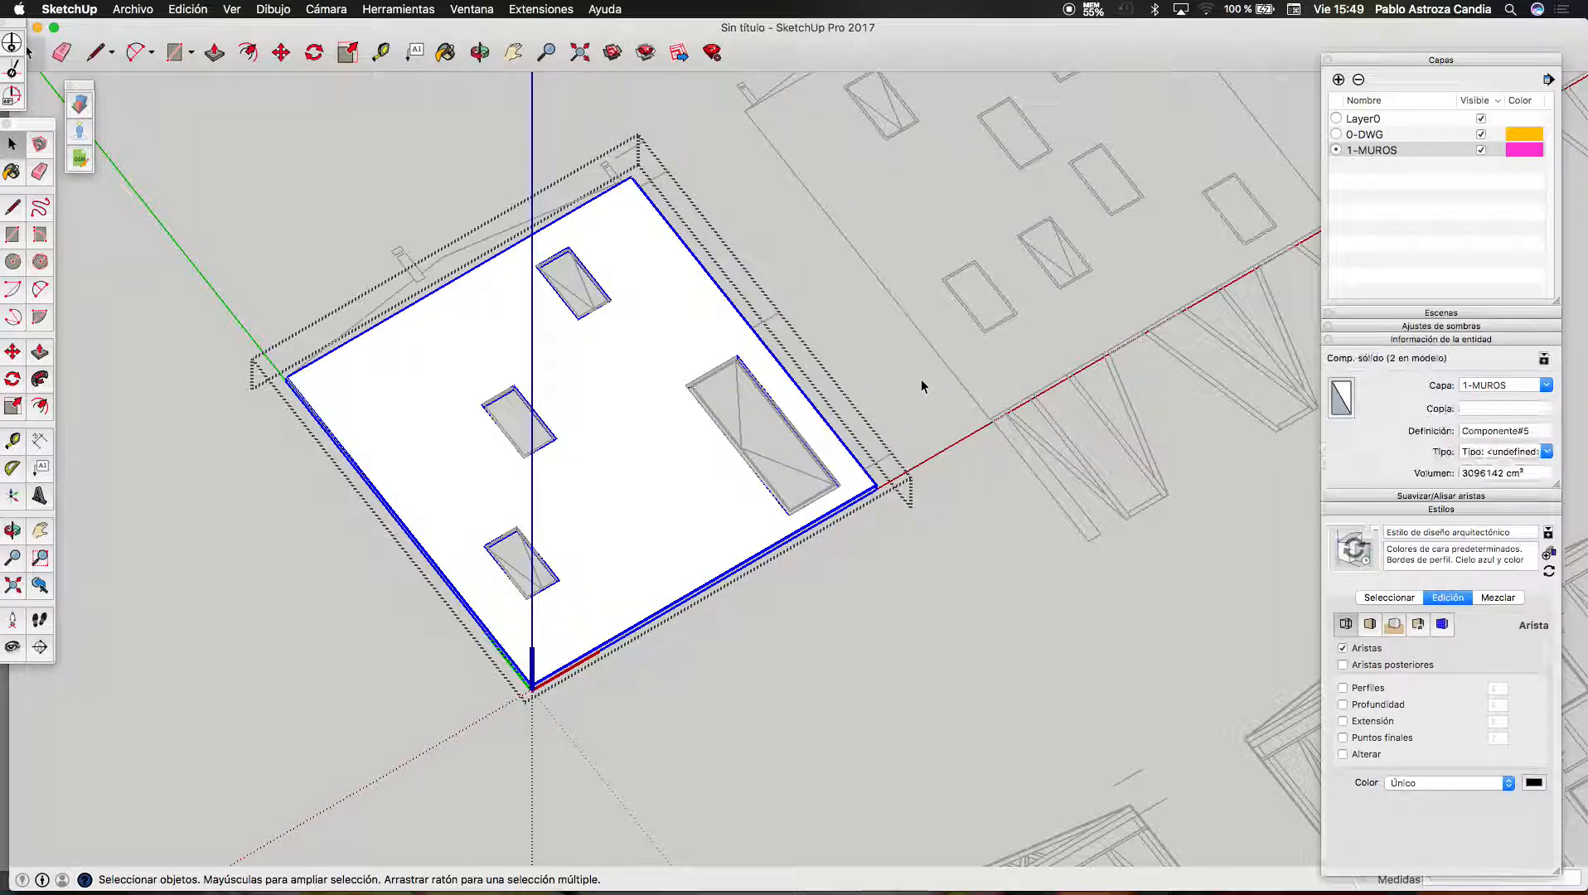
# Draw a rectangle of about 53 by 100 cm over the wall's middle window opening, corner to corner
pyautogui.scroll(-5, 581, 349)
pyautogui.scroll(-5, 561, 435)
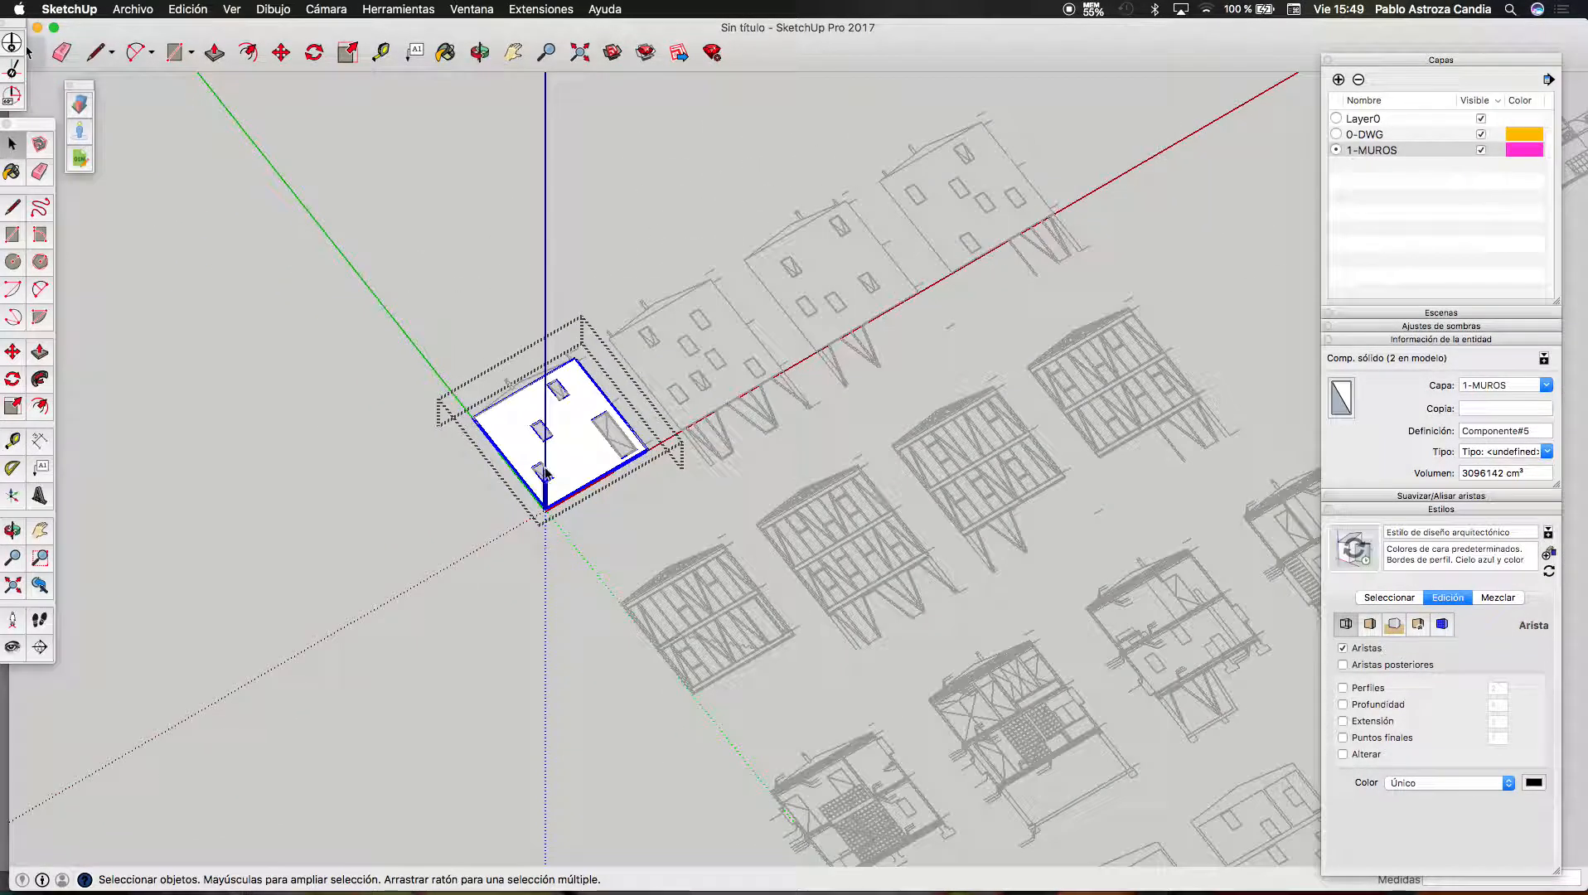
pyautogui.scroll(10, 556, 494)
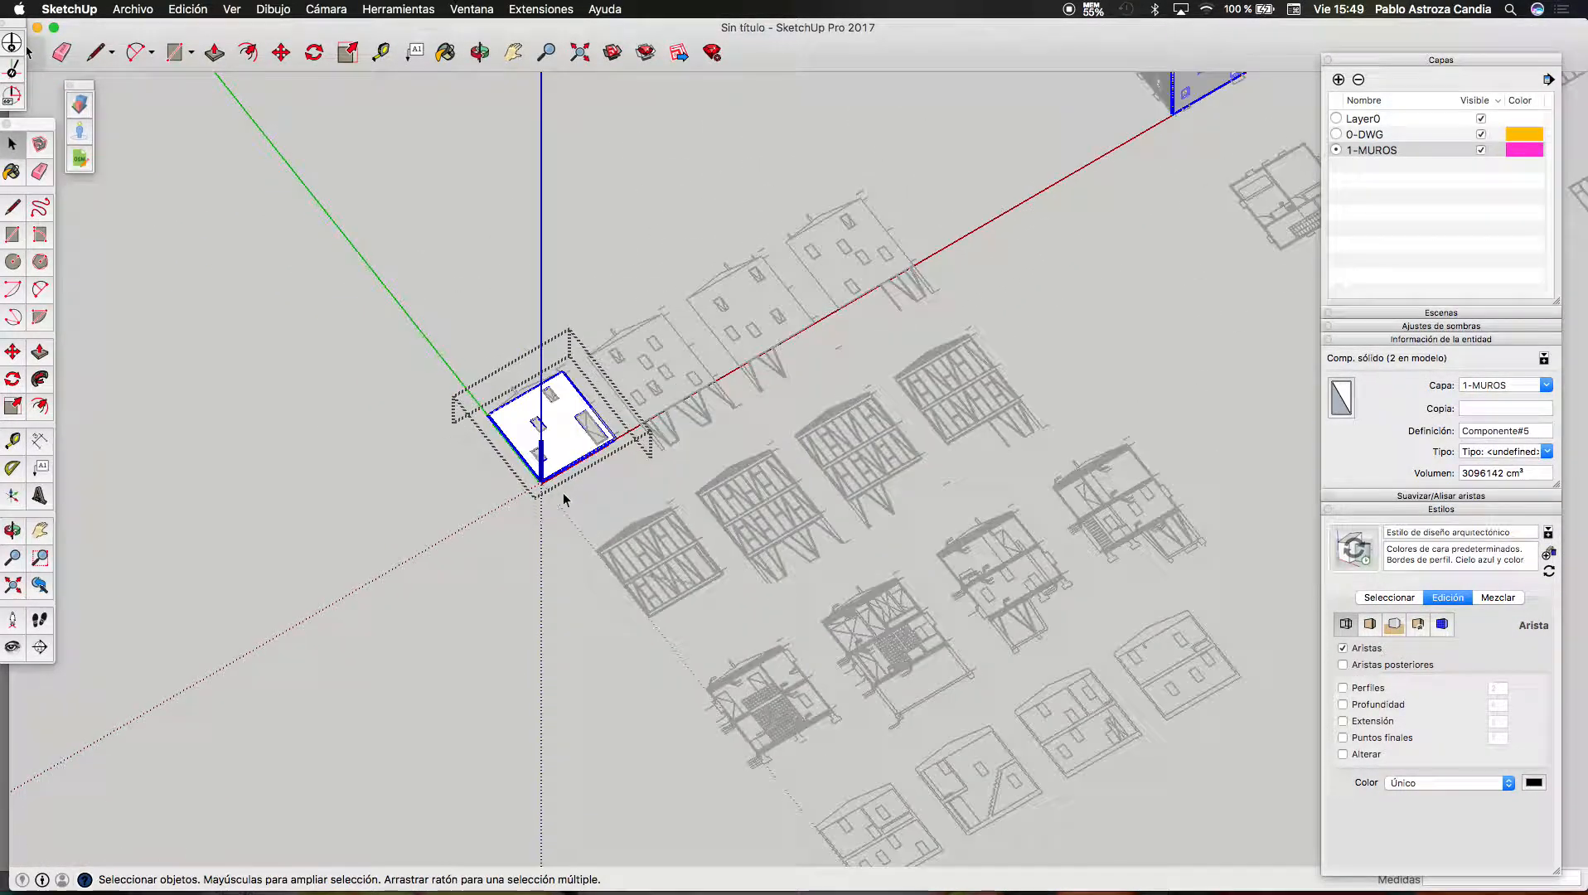
pyautogui.scroll(10, 515, 390)
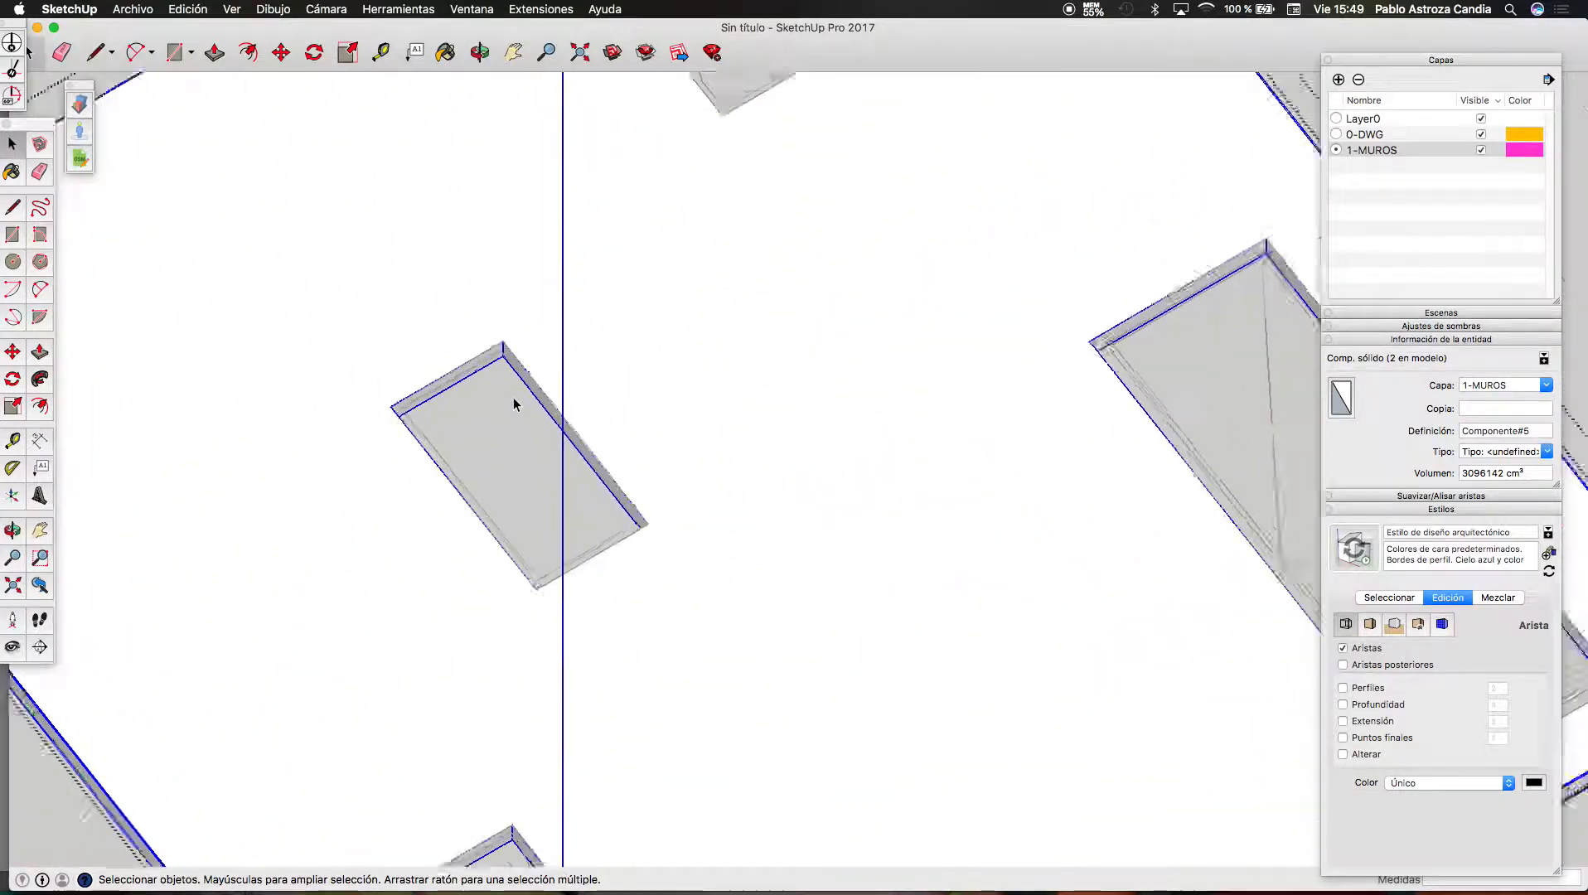
pyautogui.press('r')
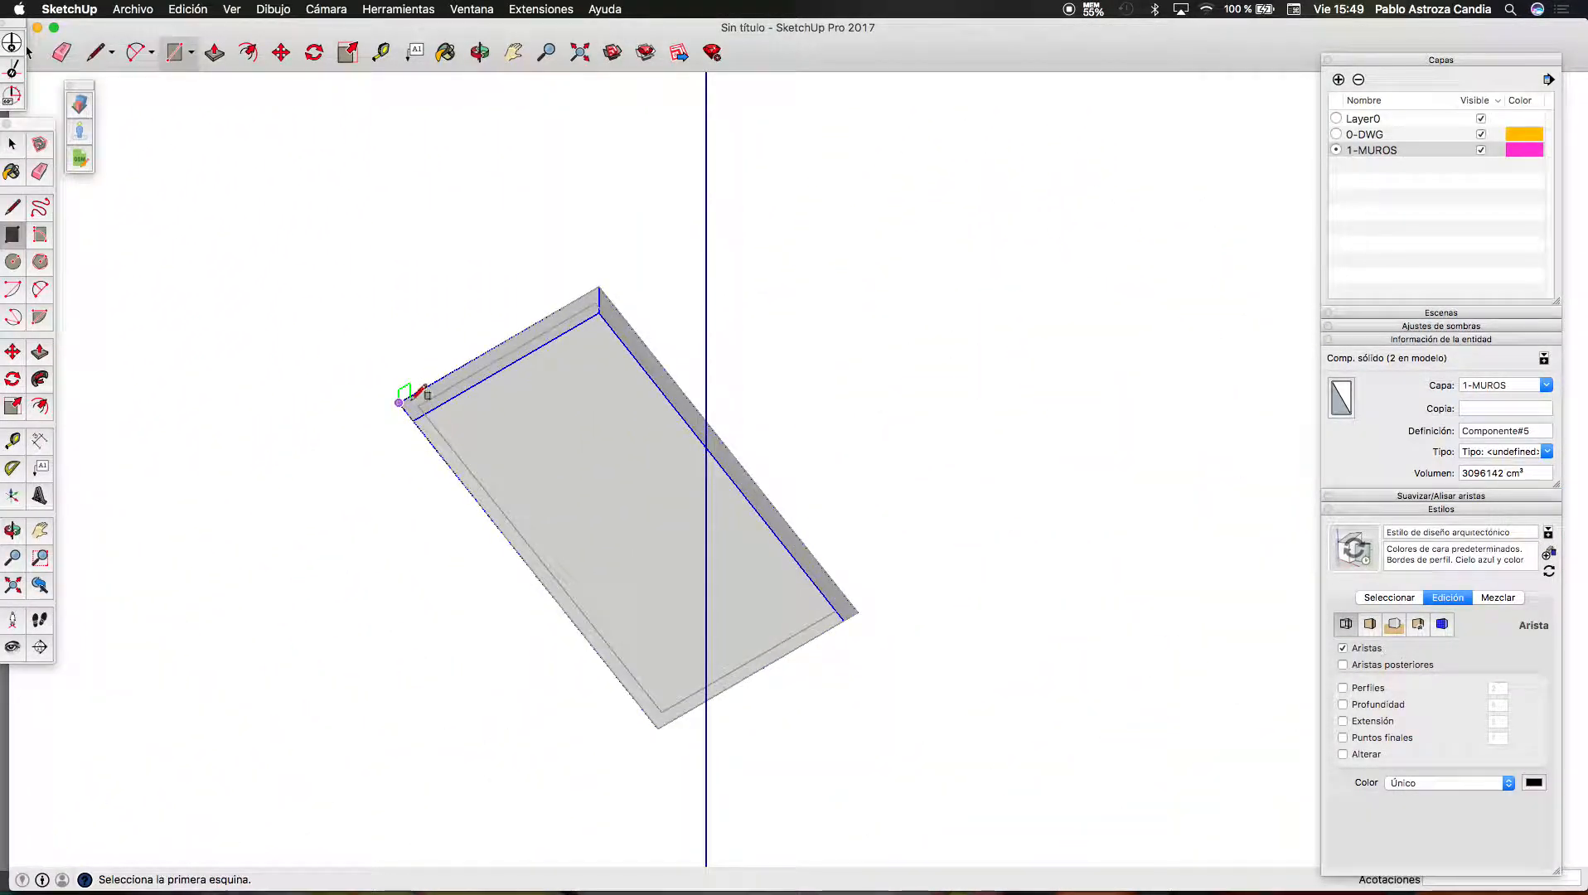
pyautogui.click(399, 403)
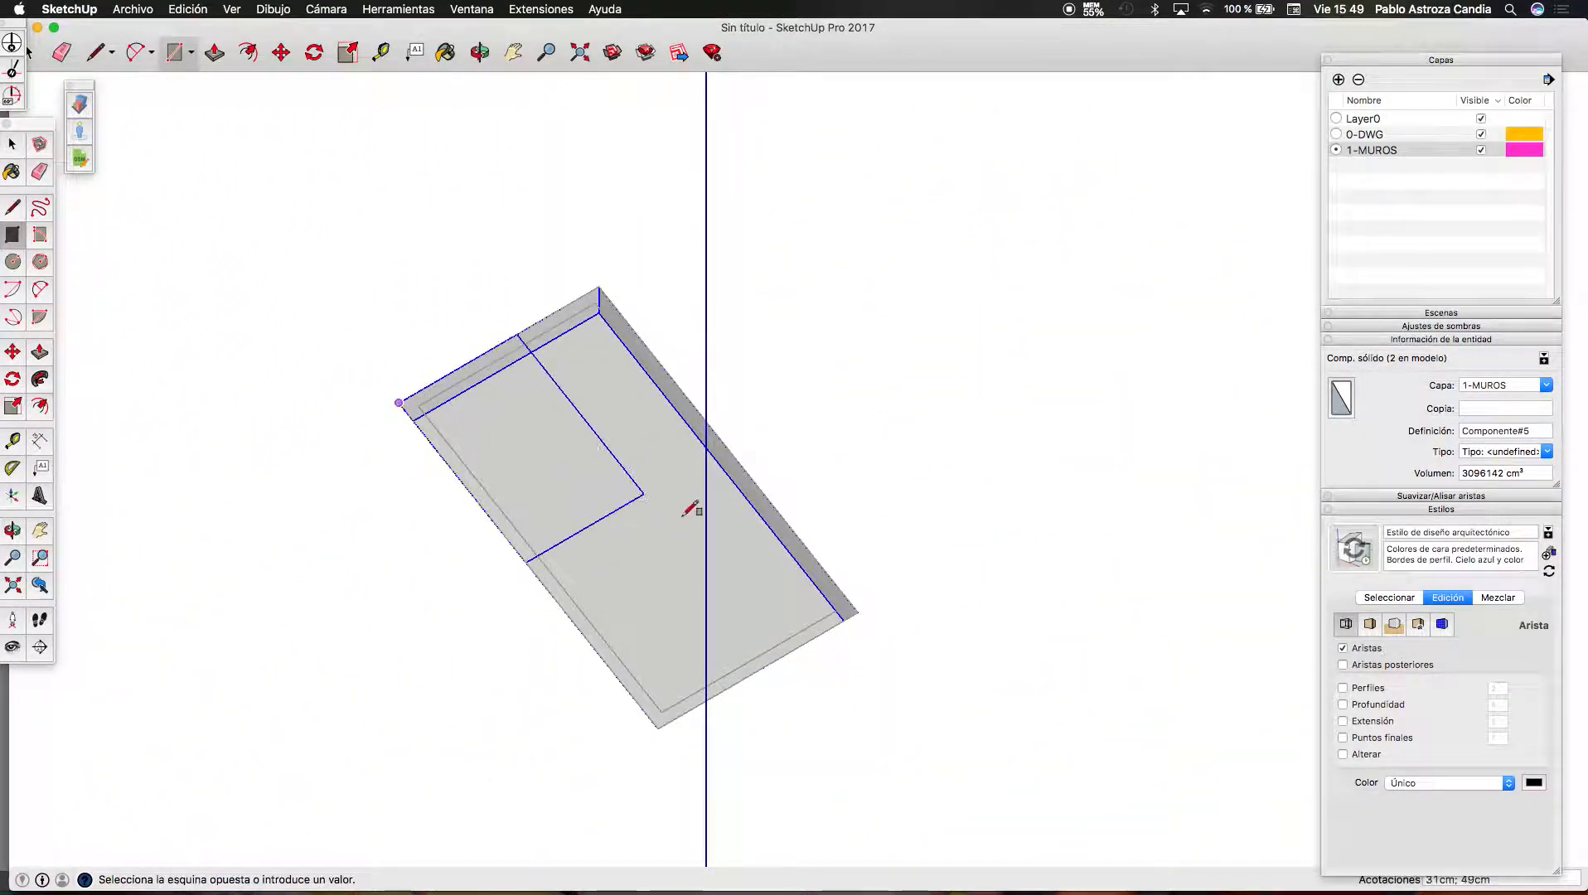
pyautogui.click(870, 610)
pyautogui.scroll(-5, 750, 477)
pyautogui.scroll(-5, 750, 482)
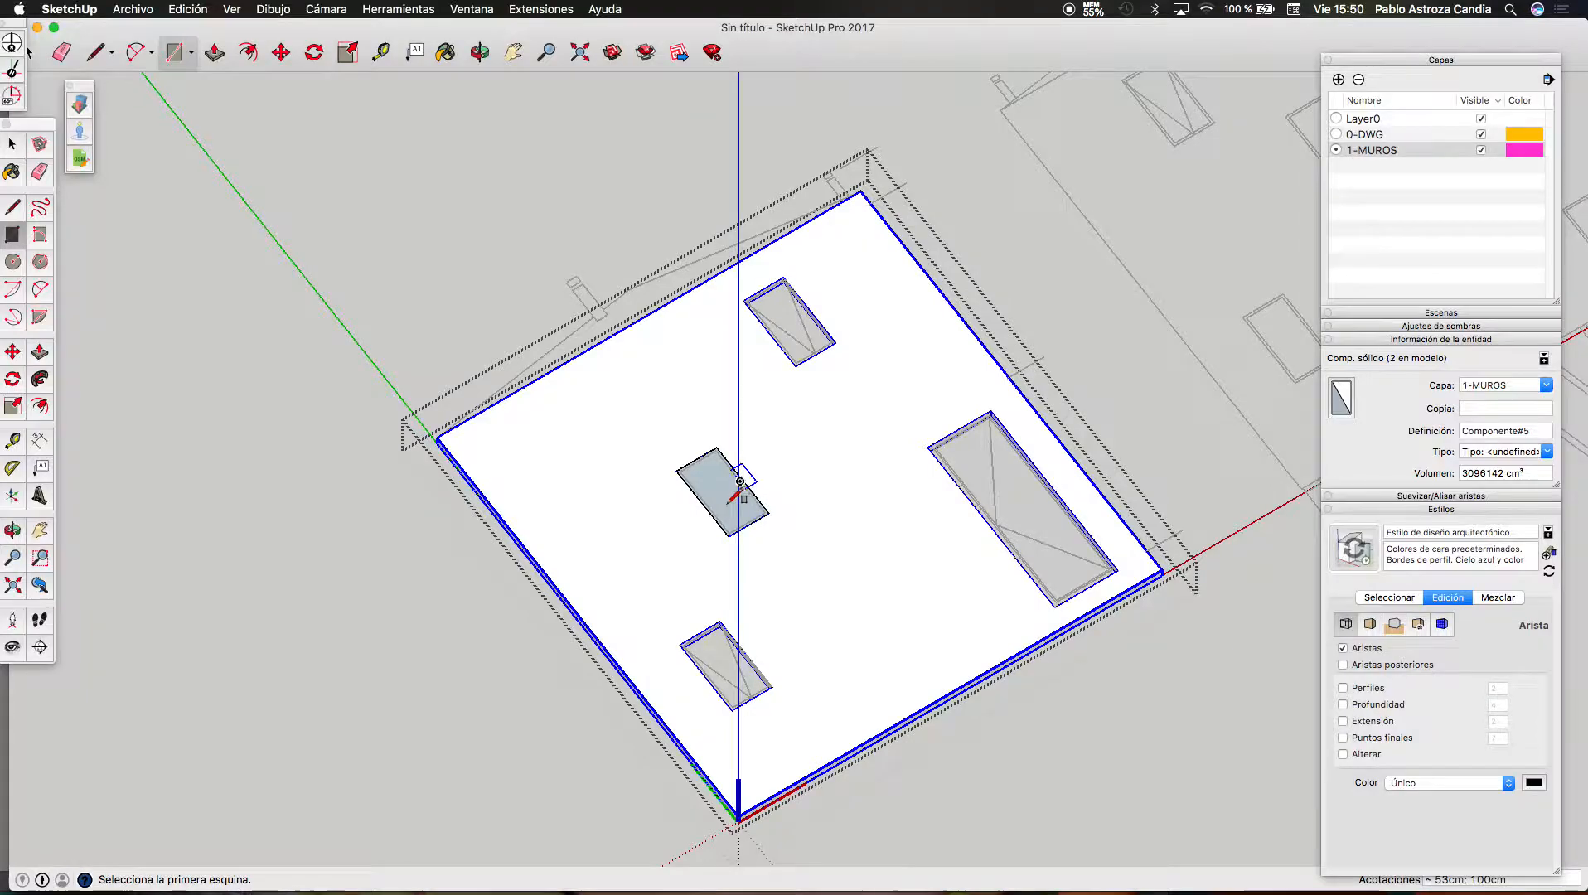
# Draw a smaller rectangle along the window's inner frame line and delete the face inside it
pyautogui.scroll(3, 756, 482)
pyautogui.scroll(-3, 563, 540)
pyautogui.scroll(6, 649, 460)
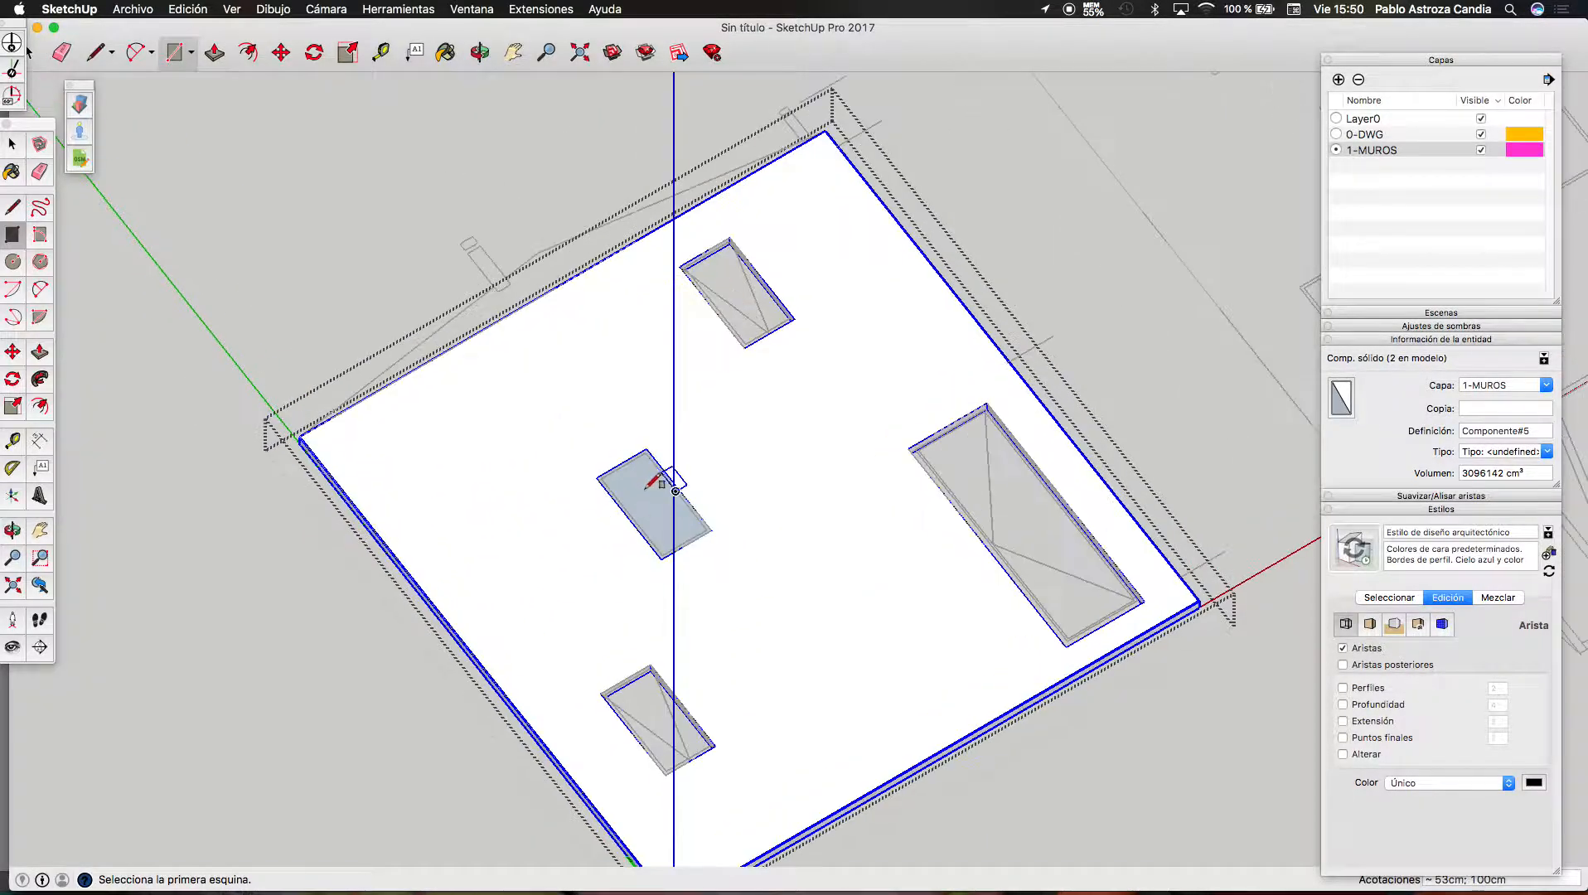
pyautogui.scroll(3, 663, 548)
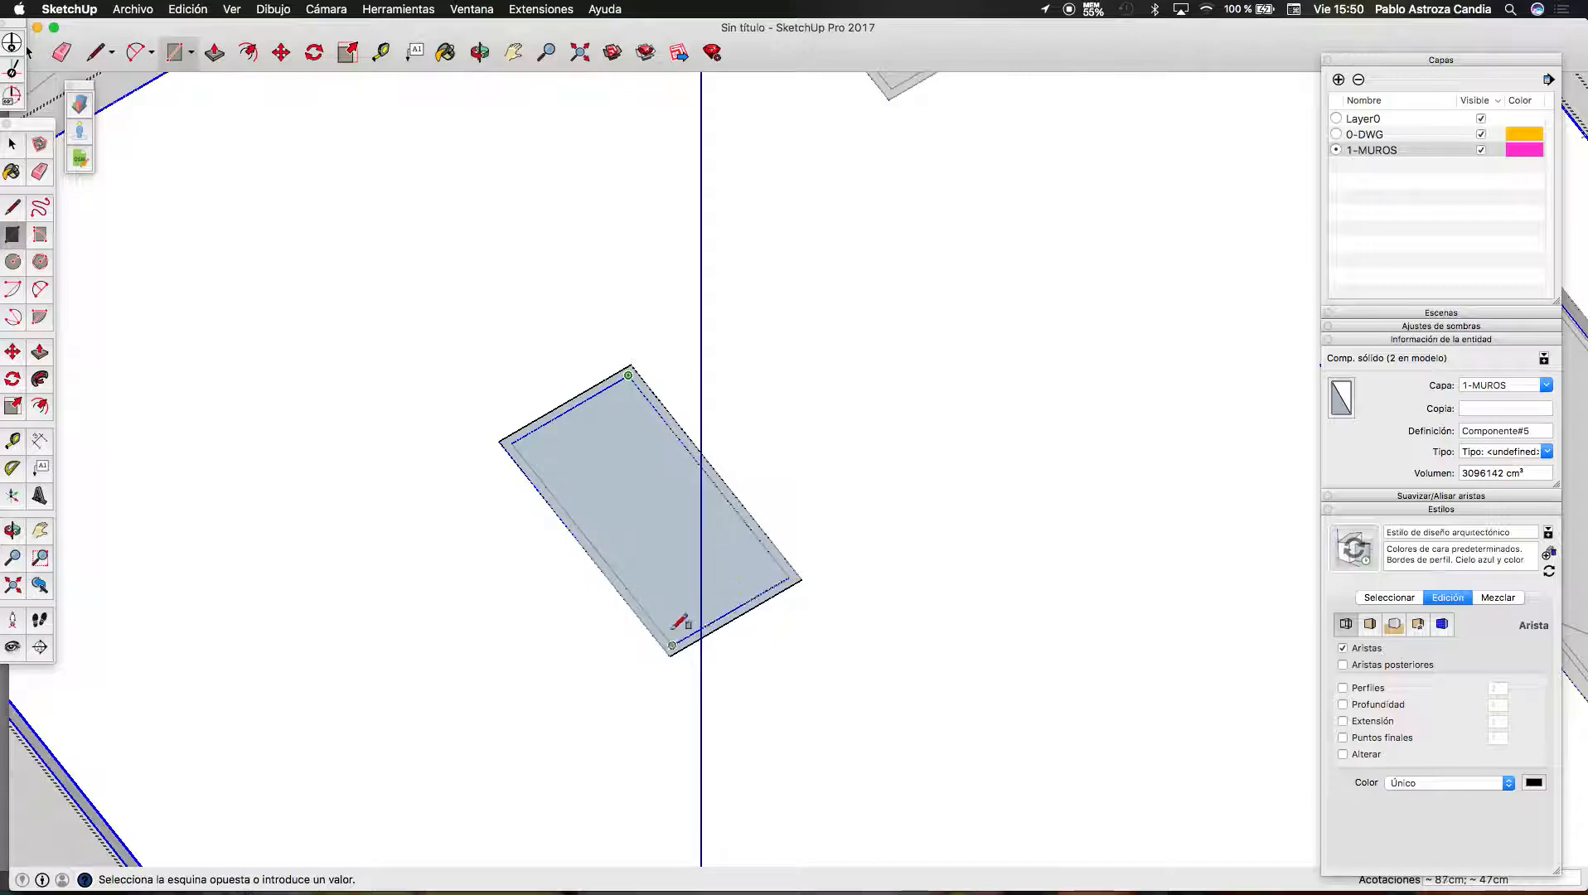
pyautogui.press('space')
pyautogui.click(672, 589)
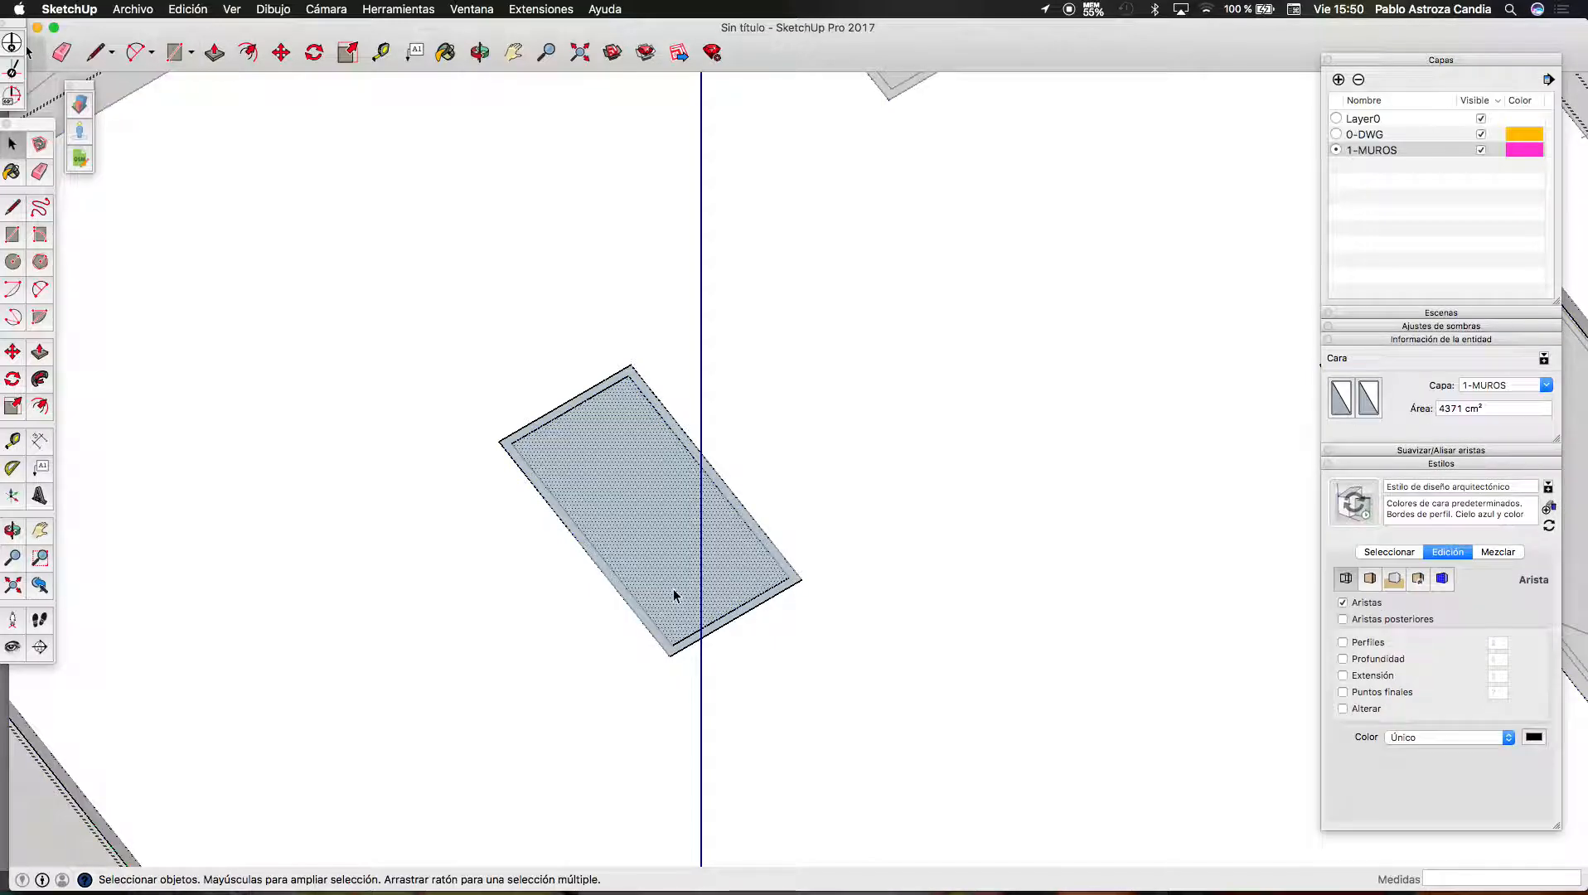
pyautogui.press('Delete')
# Turn on the X-ray face style and extrude the window frame face 11 cm with Push/Pull
pyautogui.scroll(6, 612, 403)
pyautogui.scroll(4, 591, 340)
pyautogui.press('p')
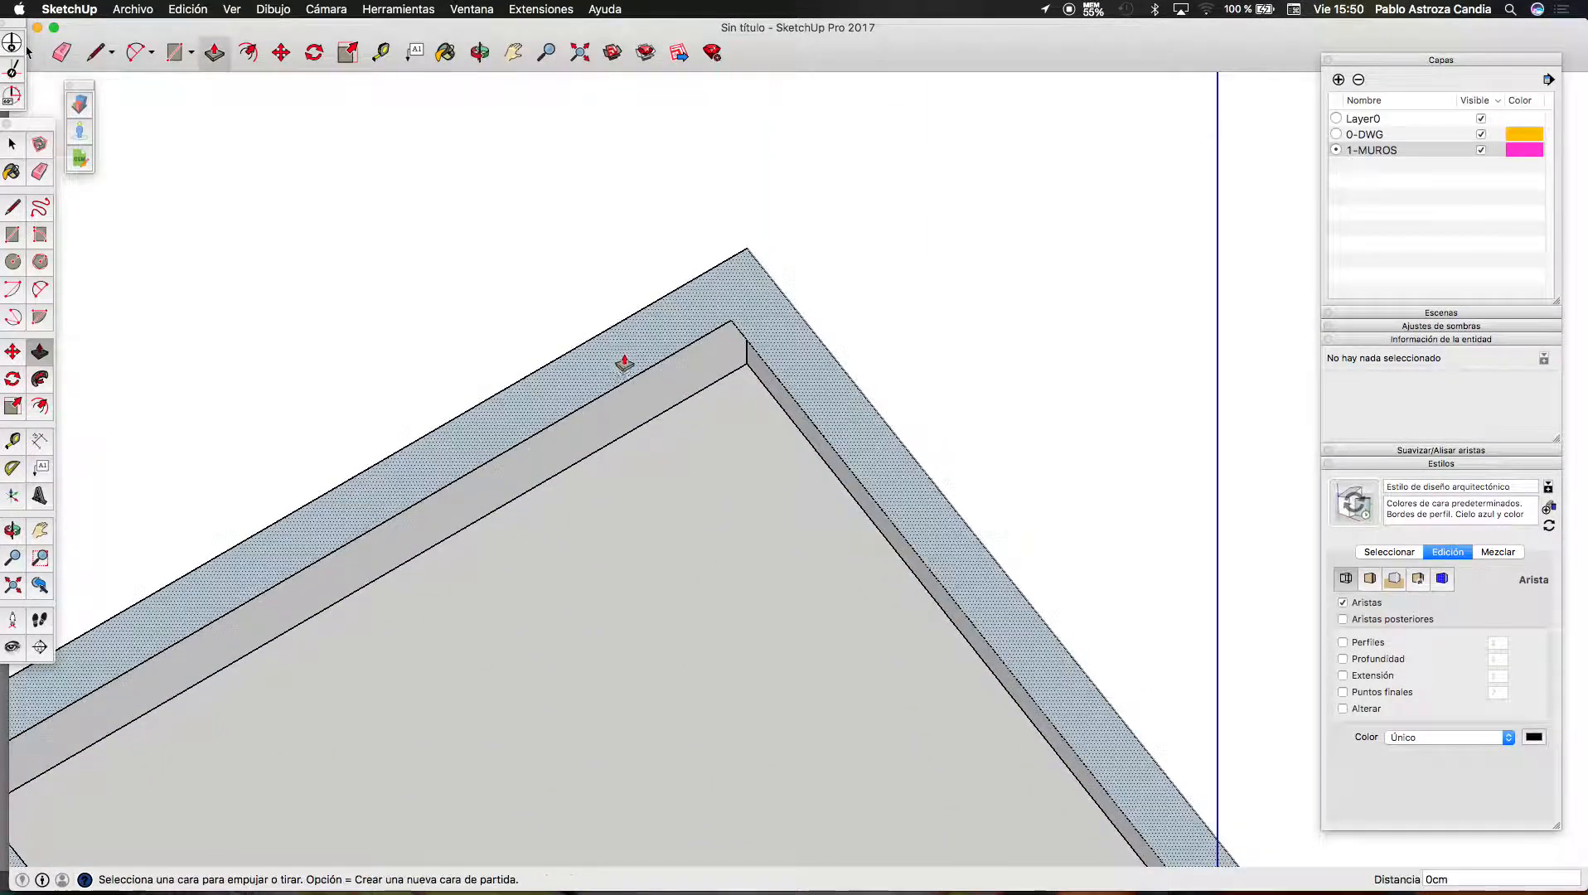
pyautogui.click(624, 365)
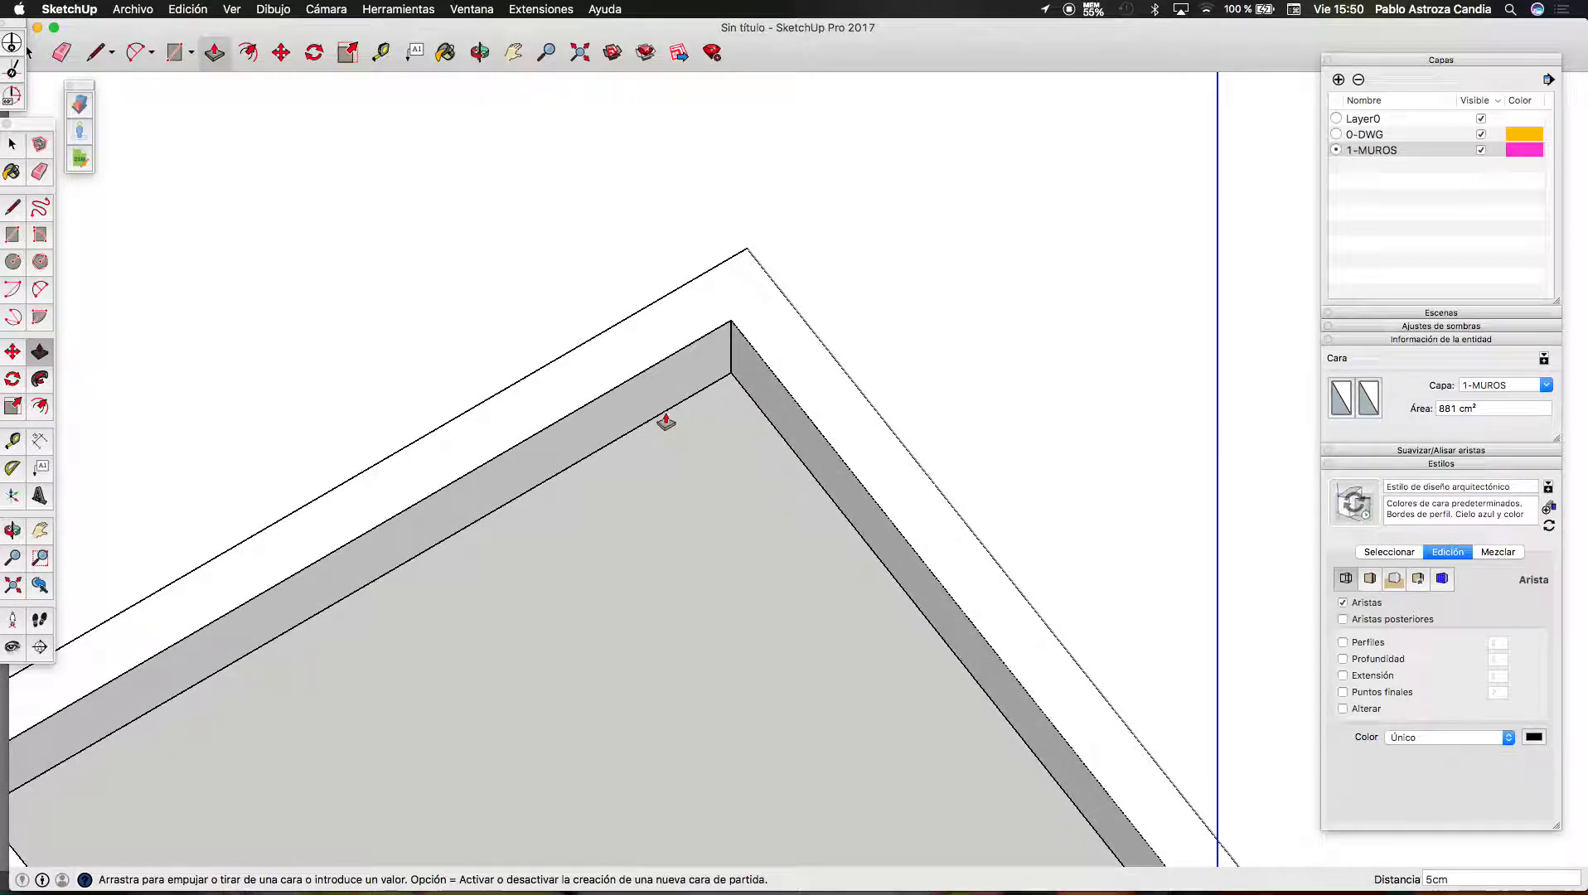
pyautogui.click(231, 9)
pyautogui.moveTo(394, 218)
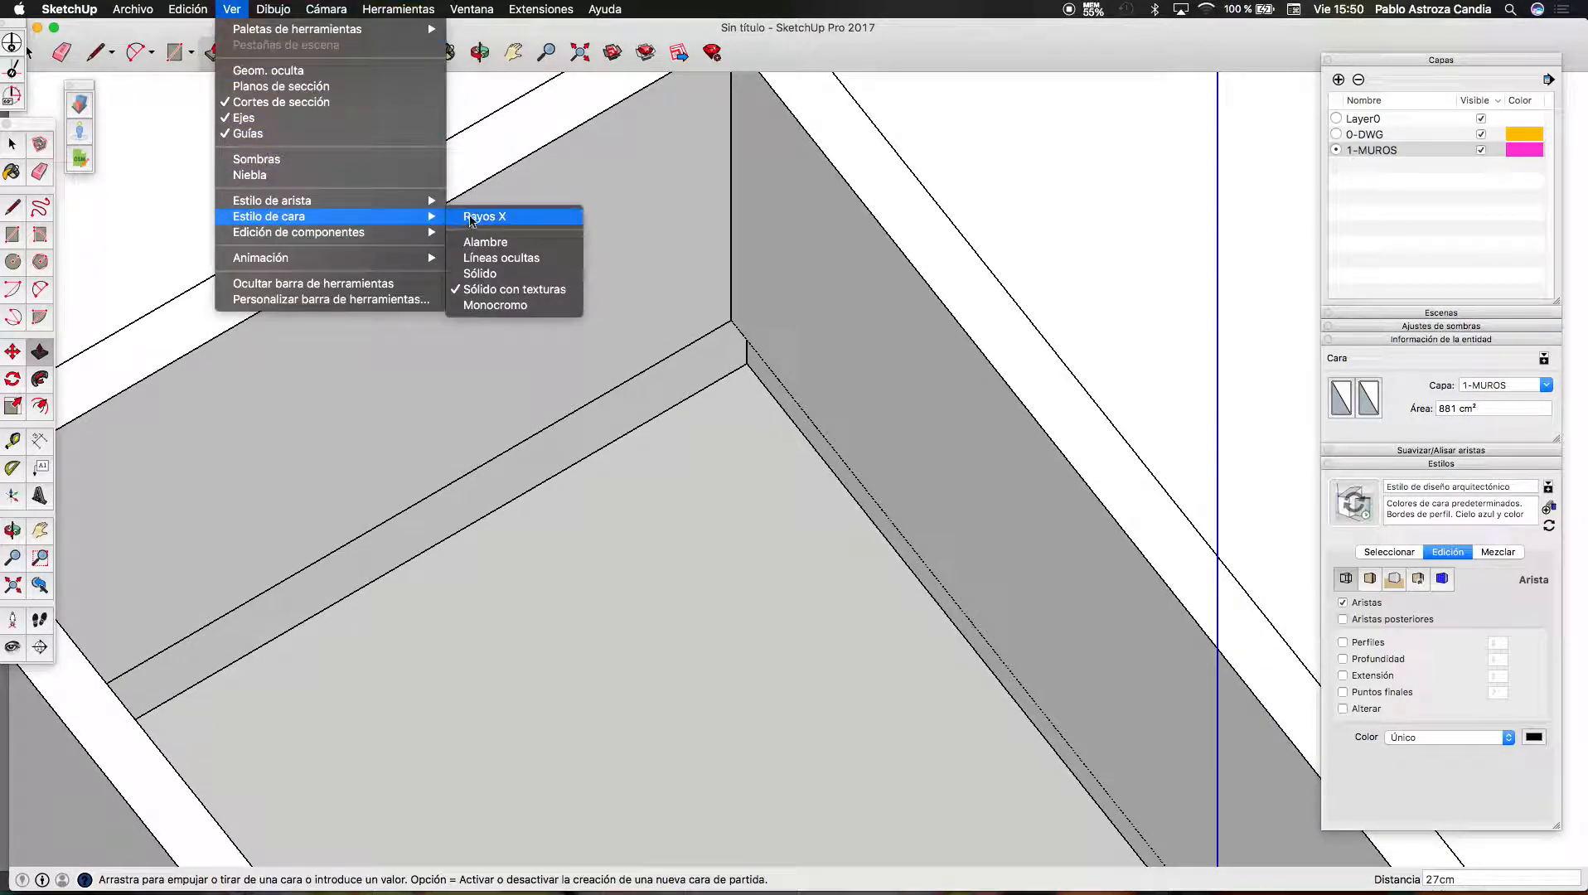
pyautogui.click(470, 217)
pyautogui.scroll(-3, 560, 422)
pyautogui.click(560, 470)
pyautogui.scroll(-2, 484, 396)
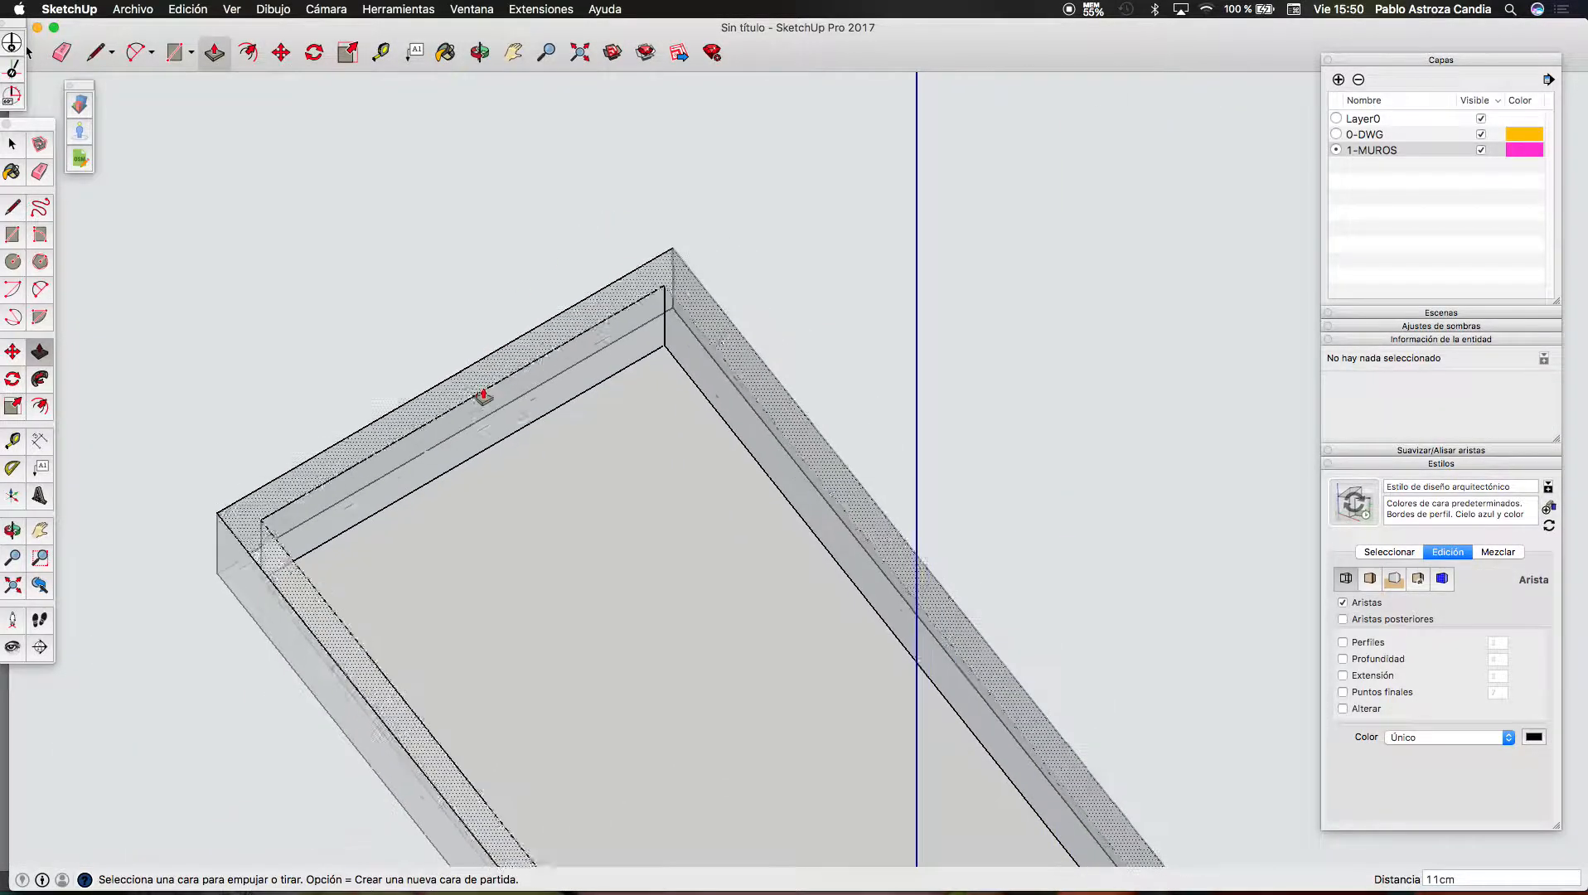
pyautogui.scroll(-10, 485, 406)
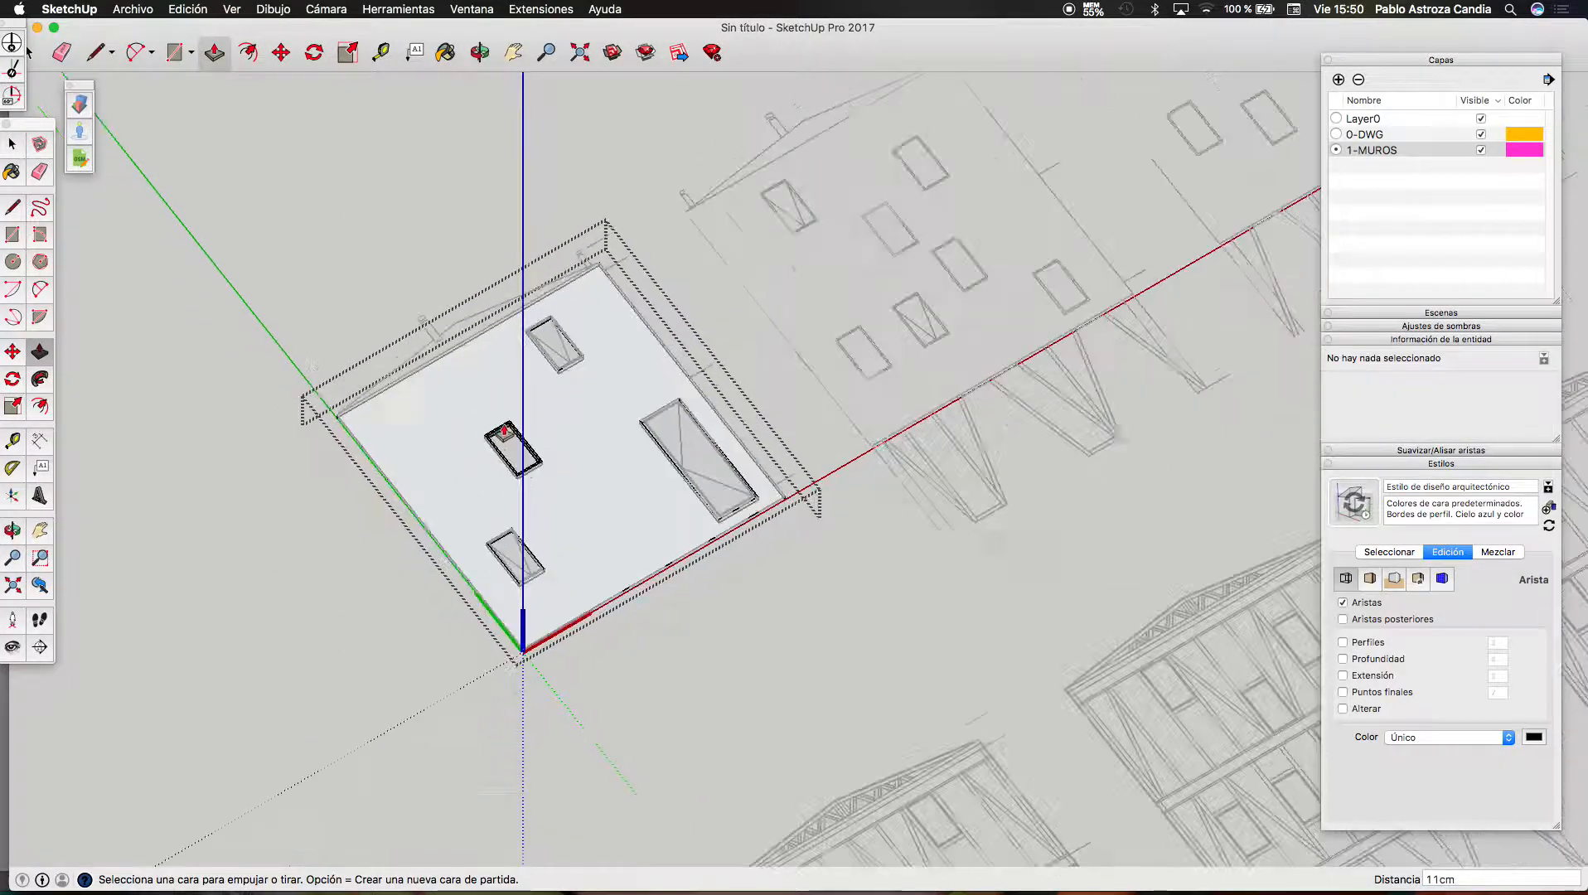
# Measure from the frame corner beside the crossed stud in the drawing detail with the Tape Measure tool
pyautogui.scroll(-10, 504, 431)
pyautogui.click(380, 52)
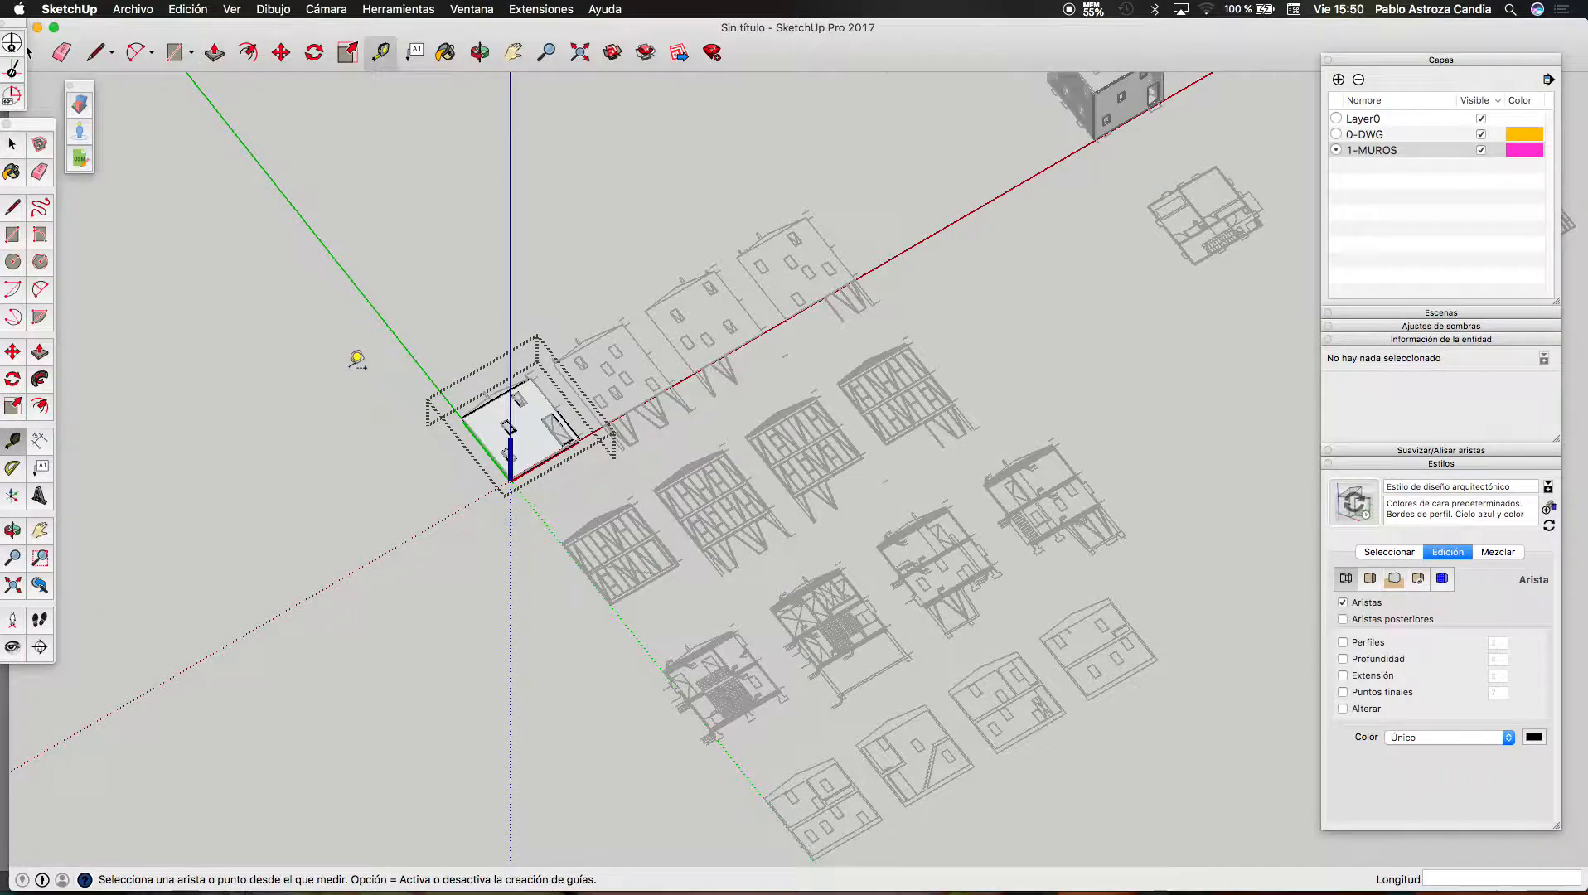
pyautogui.scroll(-5, 359, 326)
pyautogui.scroll(4, 655, 249)
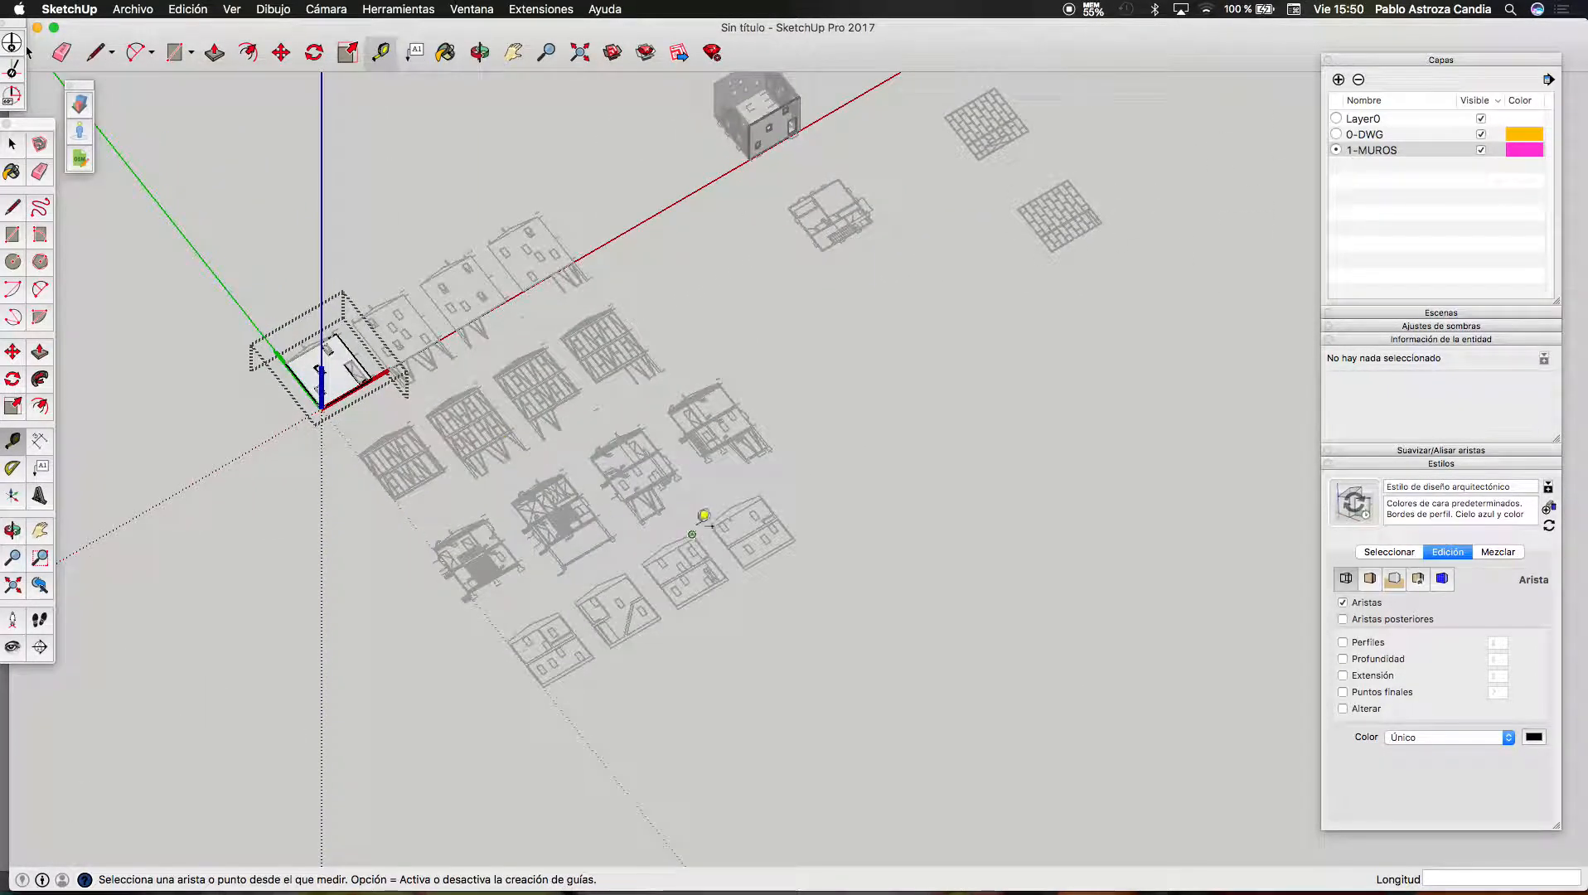
pyautogui.scroll(10, 704, 515)
pyautogui.scroll(8, 654, 464)
pyautogui.click(588, 427)
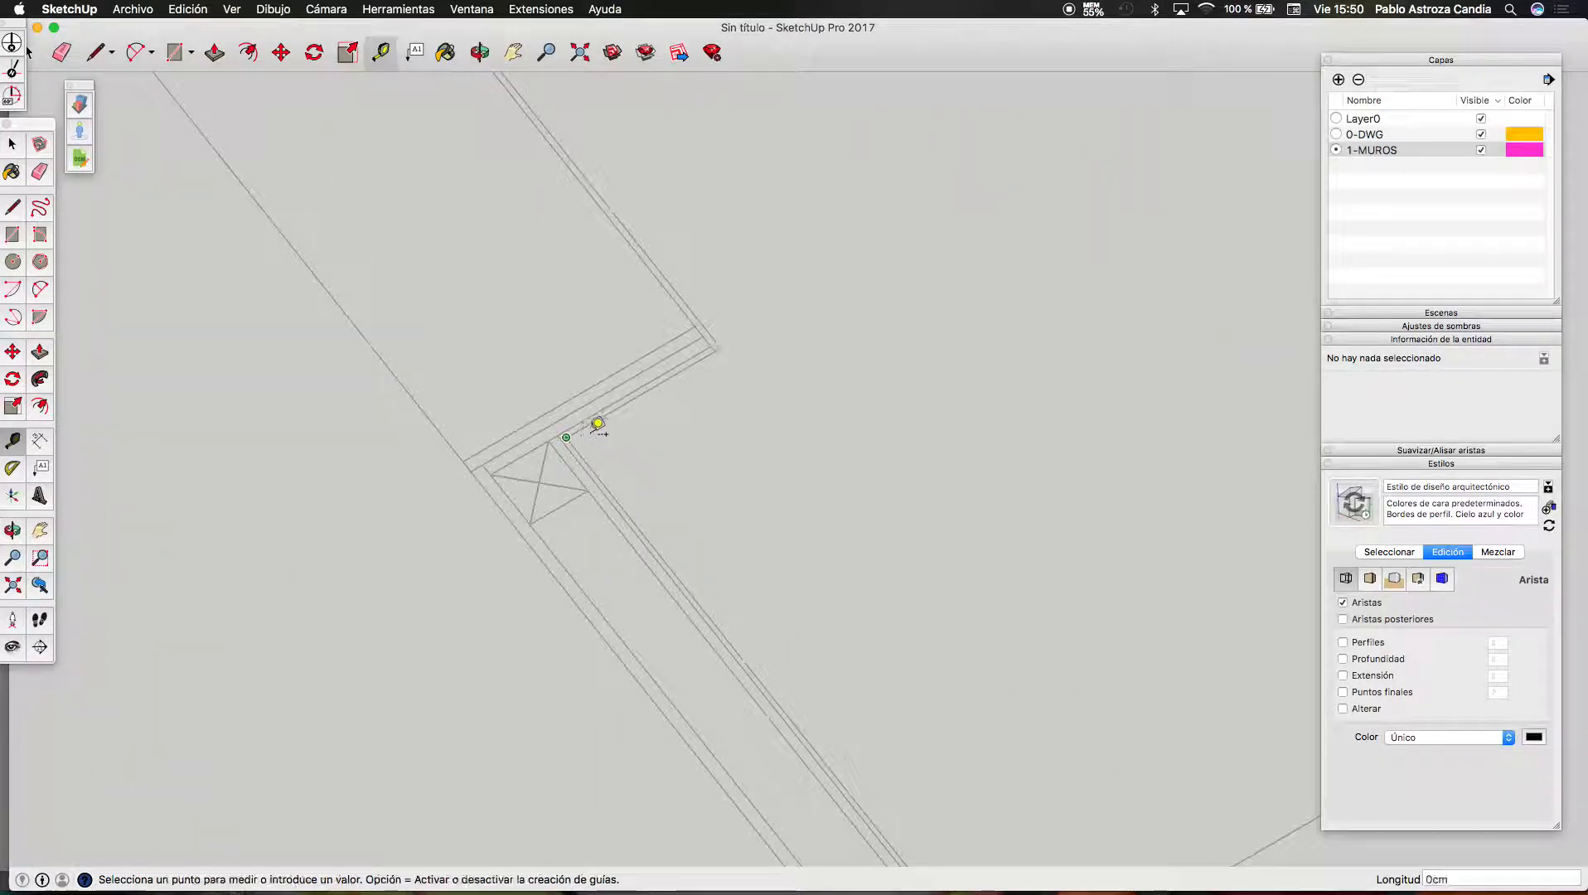
pyautogui.scroll(-3, 879, 481)
pyautogui.press('Escape')
pyautogui.scroll(-10, 908, 477)
pyautogui.scroll(-6, 1020, 418)
# Extrude the window frame's front face a further 20 cm out from the wall with Push/Pull
pyautogui.scroll(8, 508, 295)
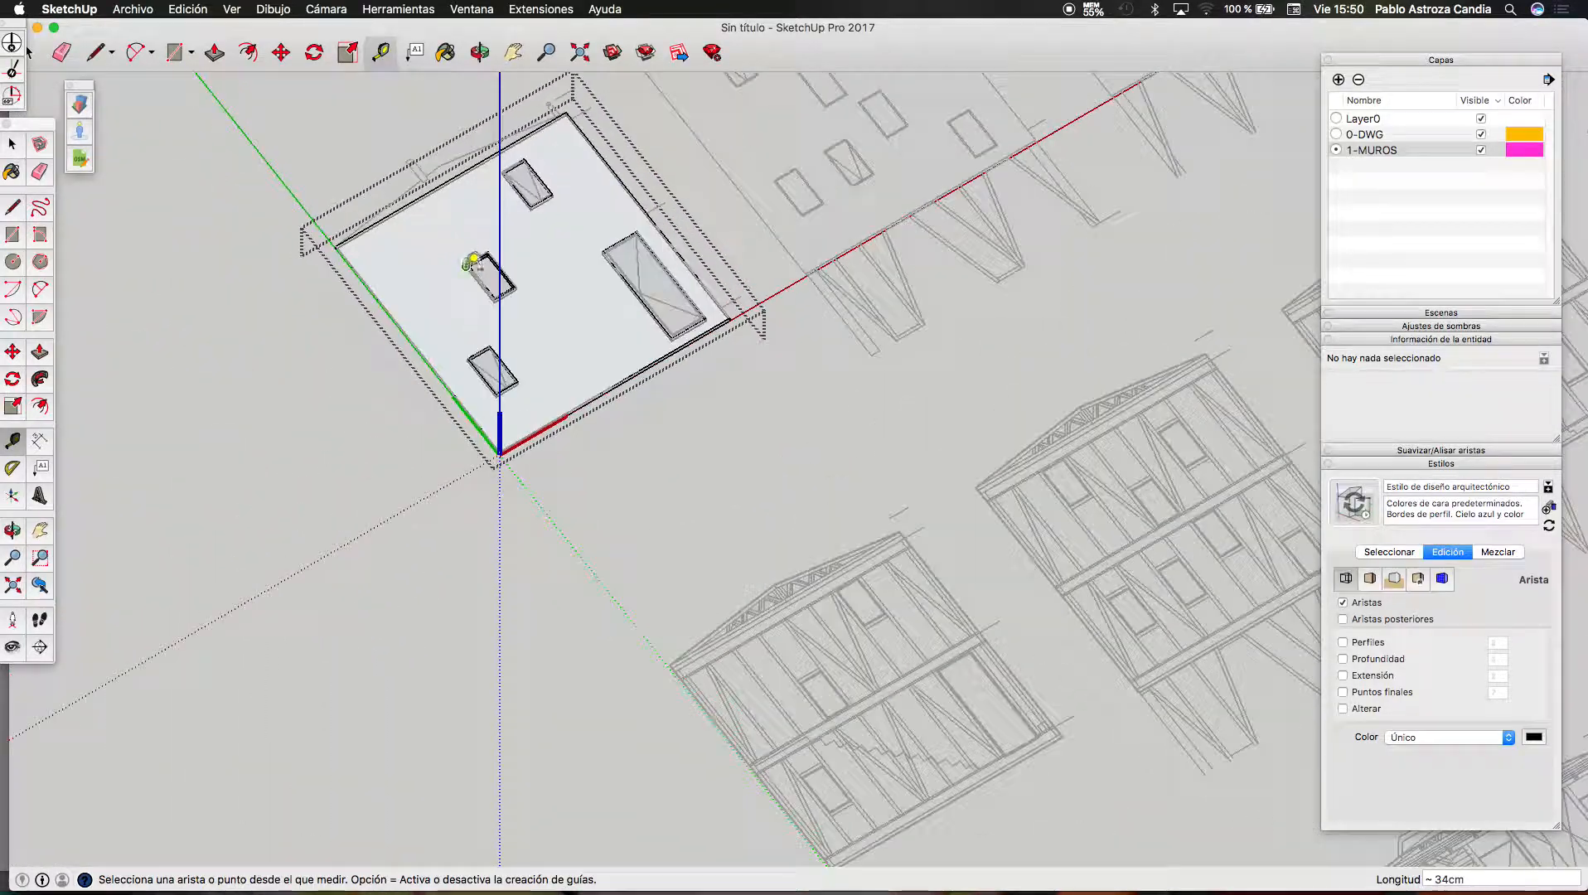
pyautogui.scroll(4, 471, 262)
pyautogui.scroll(4, 503, 249)
pyautogui.press('p')
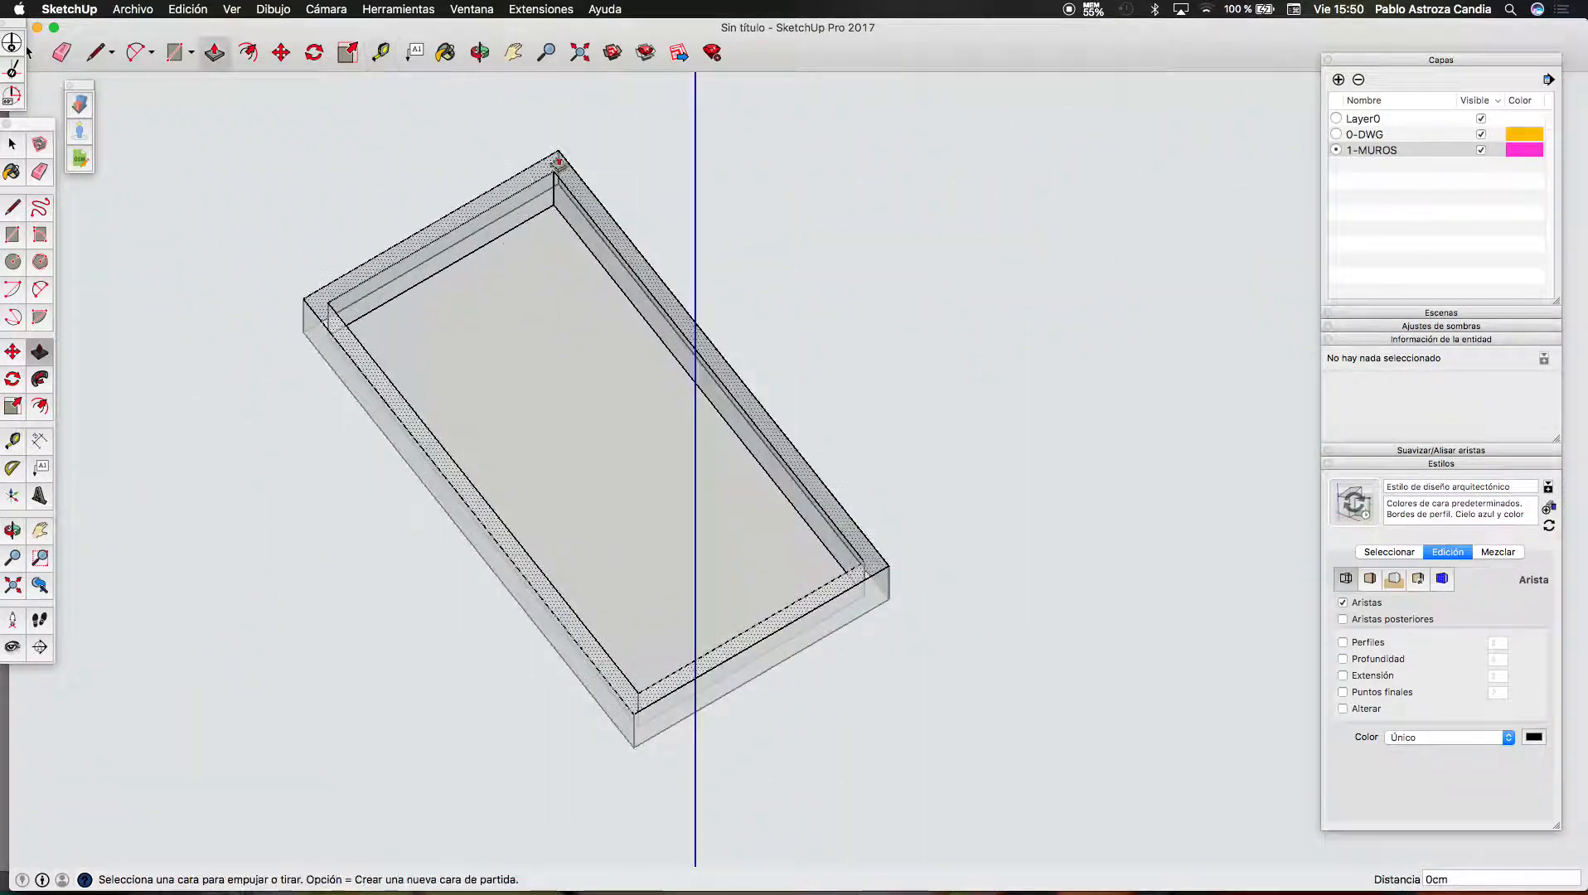
pyautogui.click(559, 157)
pyautogui.write('20')
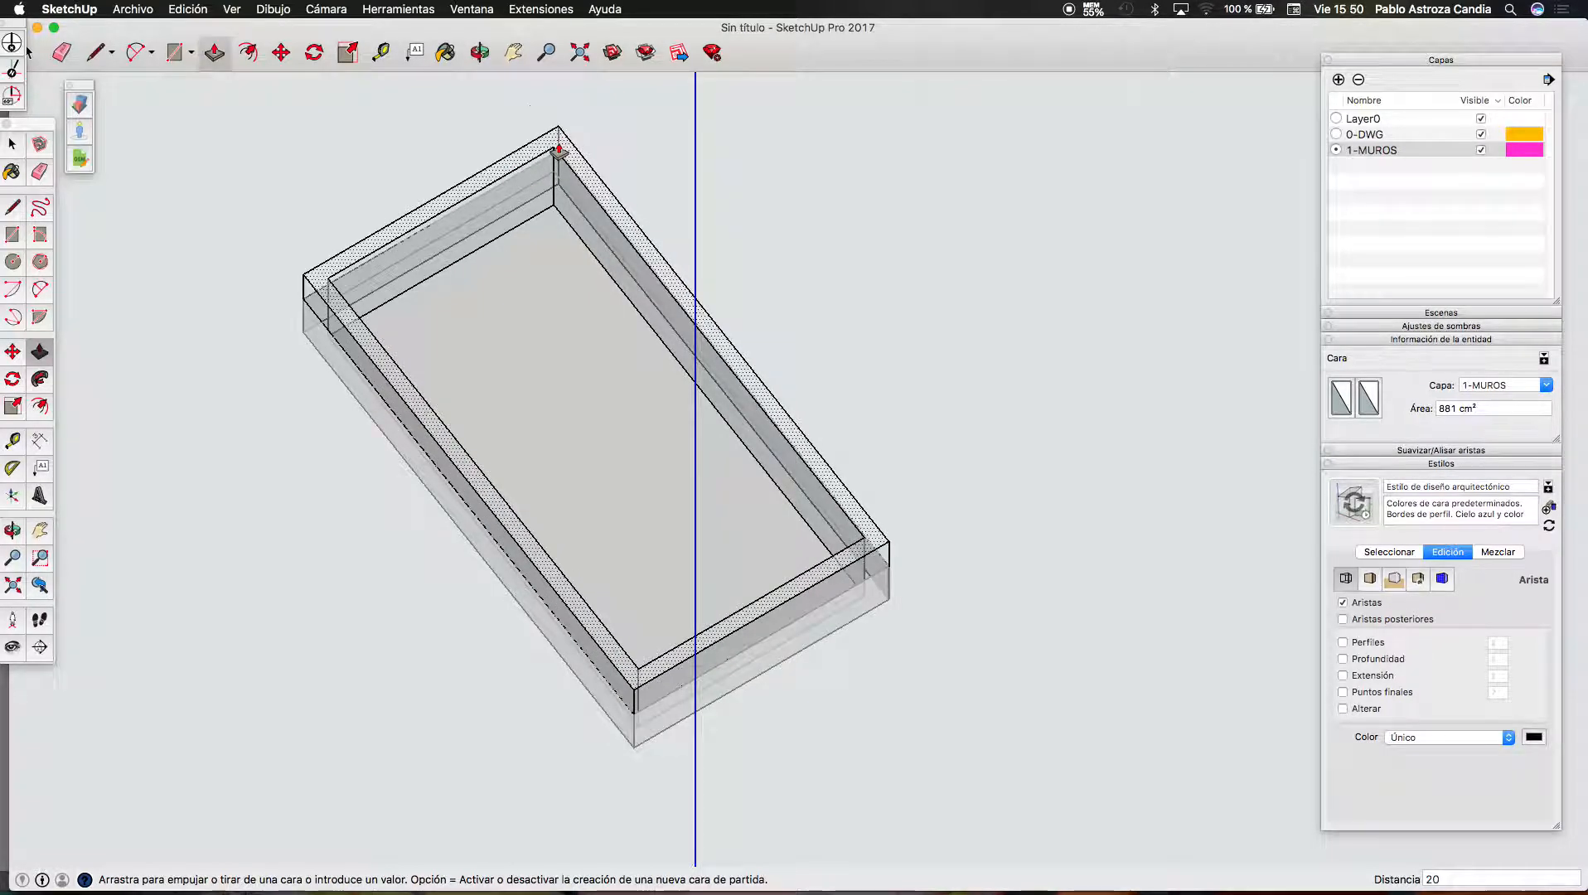
pyautogui.press('Return')
pyautogui.scroll(-4, 536, 438)
pyautogui.scroll(-6, 537, 438)
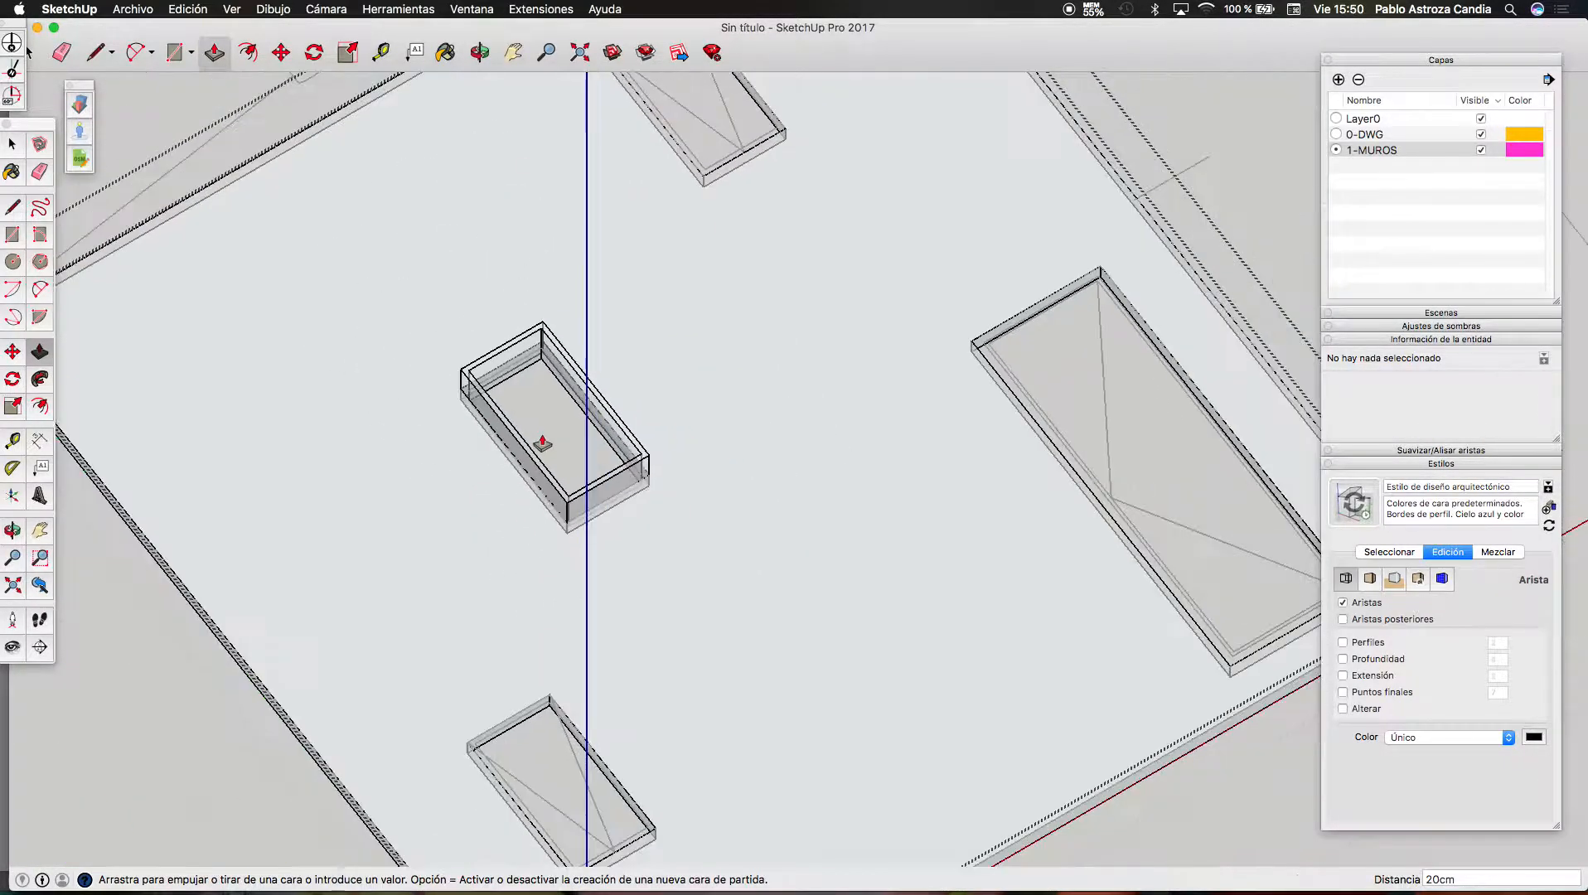
# Select the whole extruded window frame, turn it into a component, and leave the wall component's editing
pyautogui.press('space')
pyautogui.scroll(2, 533, 408)
pyautogui.click(503, 424)
pyautogui.scroll(-3, 504, 429)
pyautogui.scroll(6, 509, 416)
pyautogui.scroll(2, 509, 416)
pyautogui.doubleClick(509, 416)
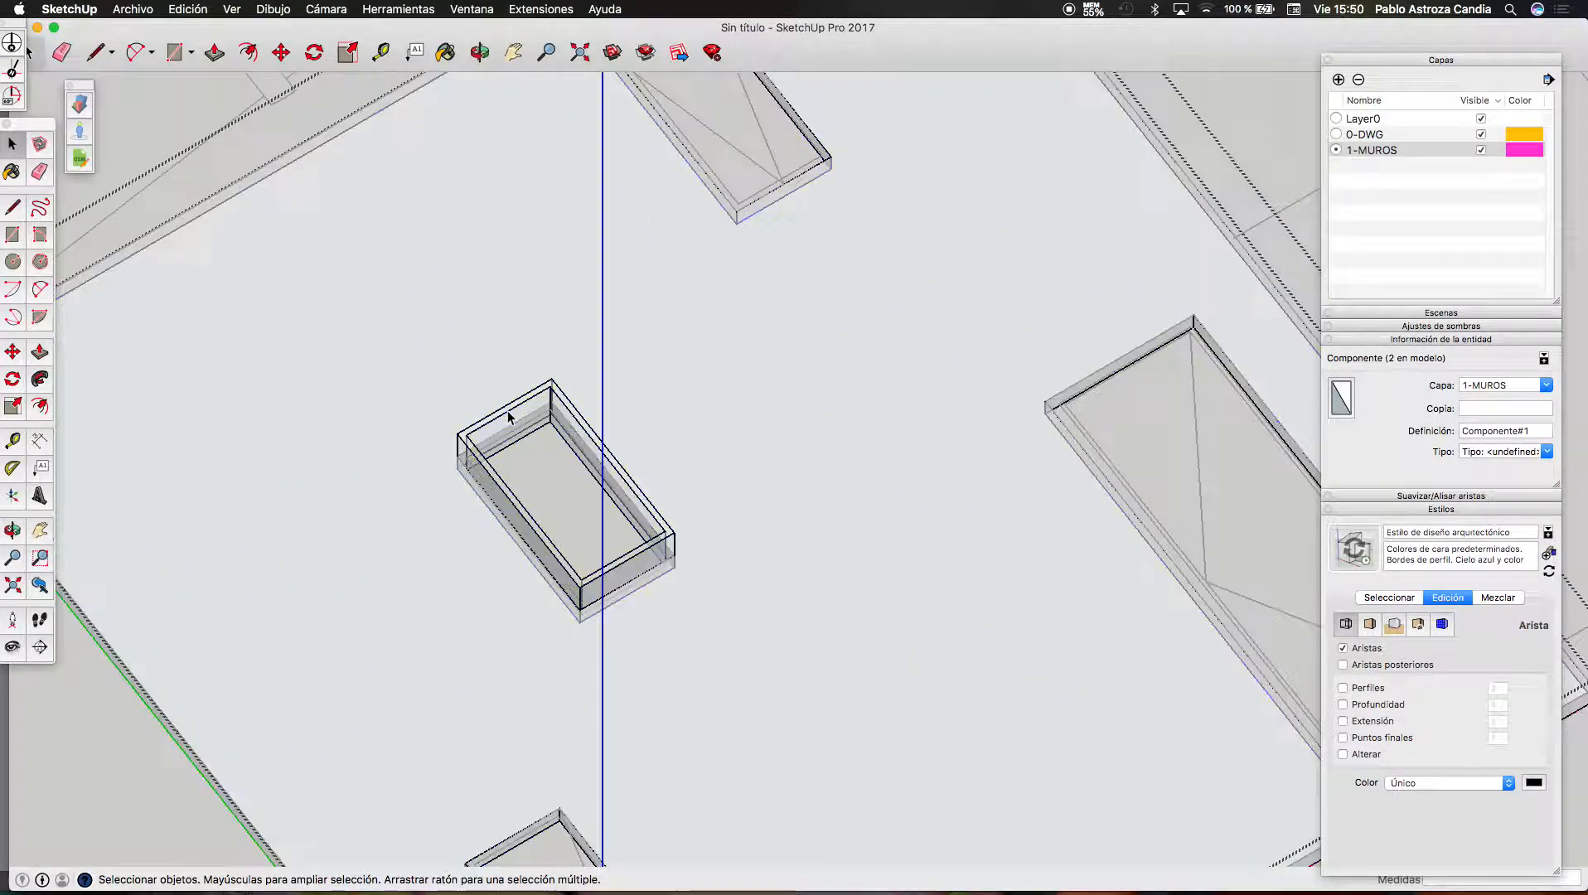
pyautogui.tripleClick(509, 417)
pyautogui.rightClick(508, 407)
pyautogui.click(604, 522)
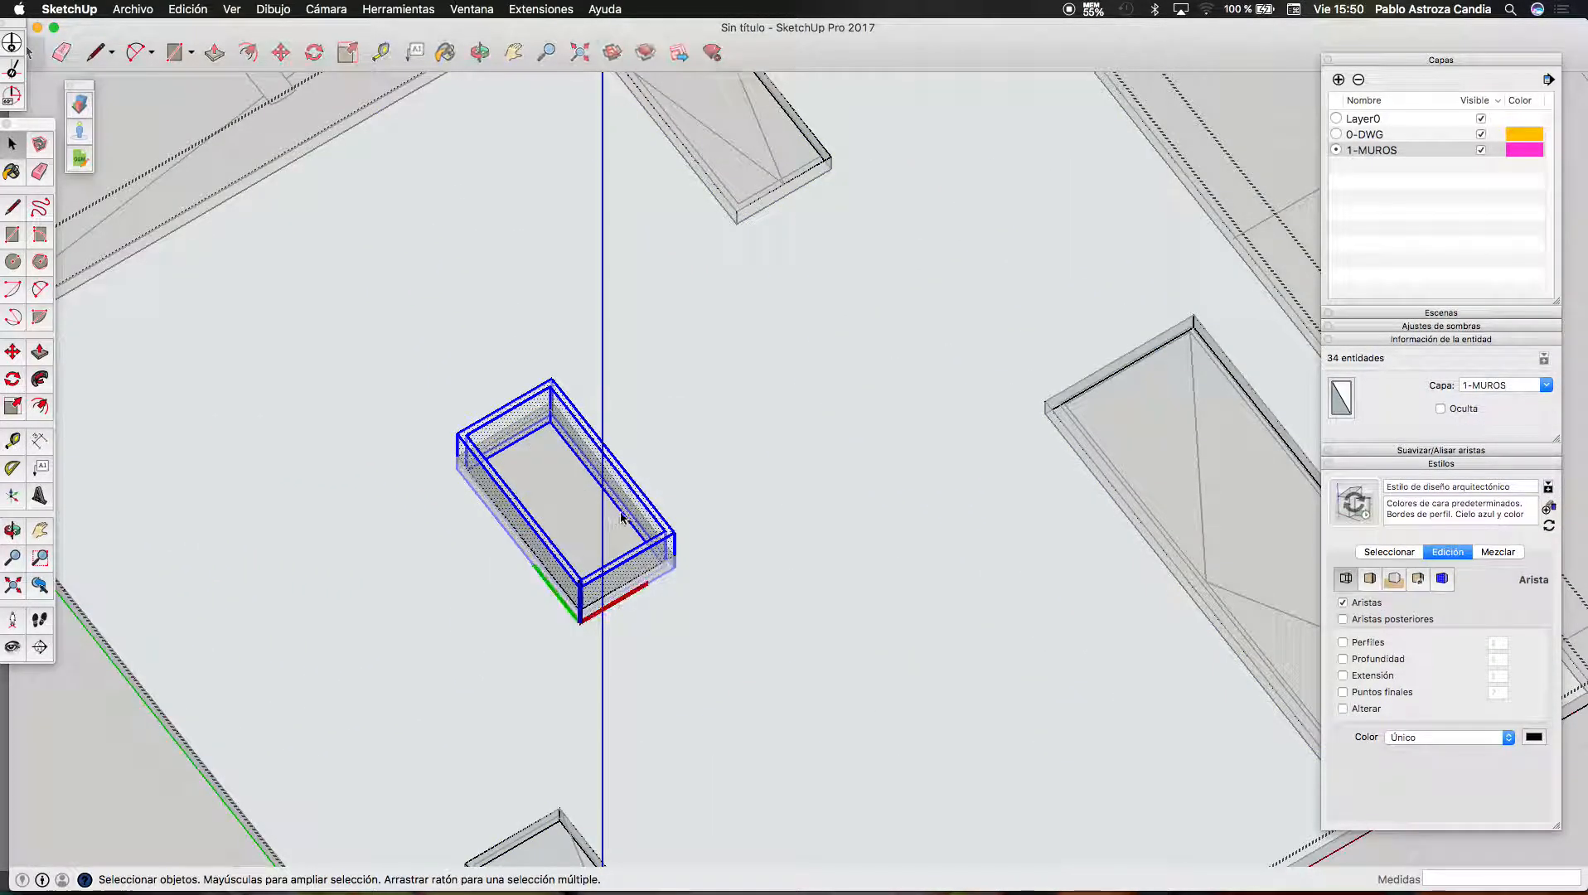
pyautogui.click(920, 384)
pyautogui.scroll(-7, 325, 497)
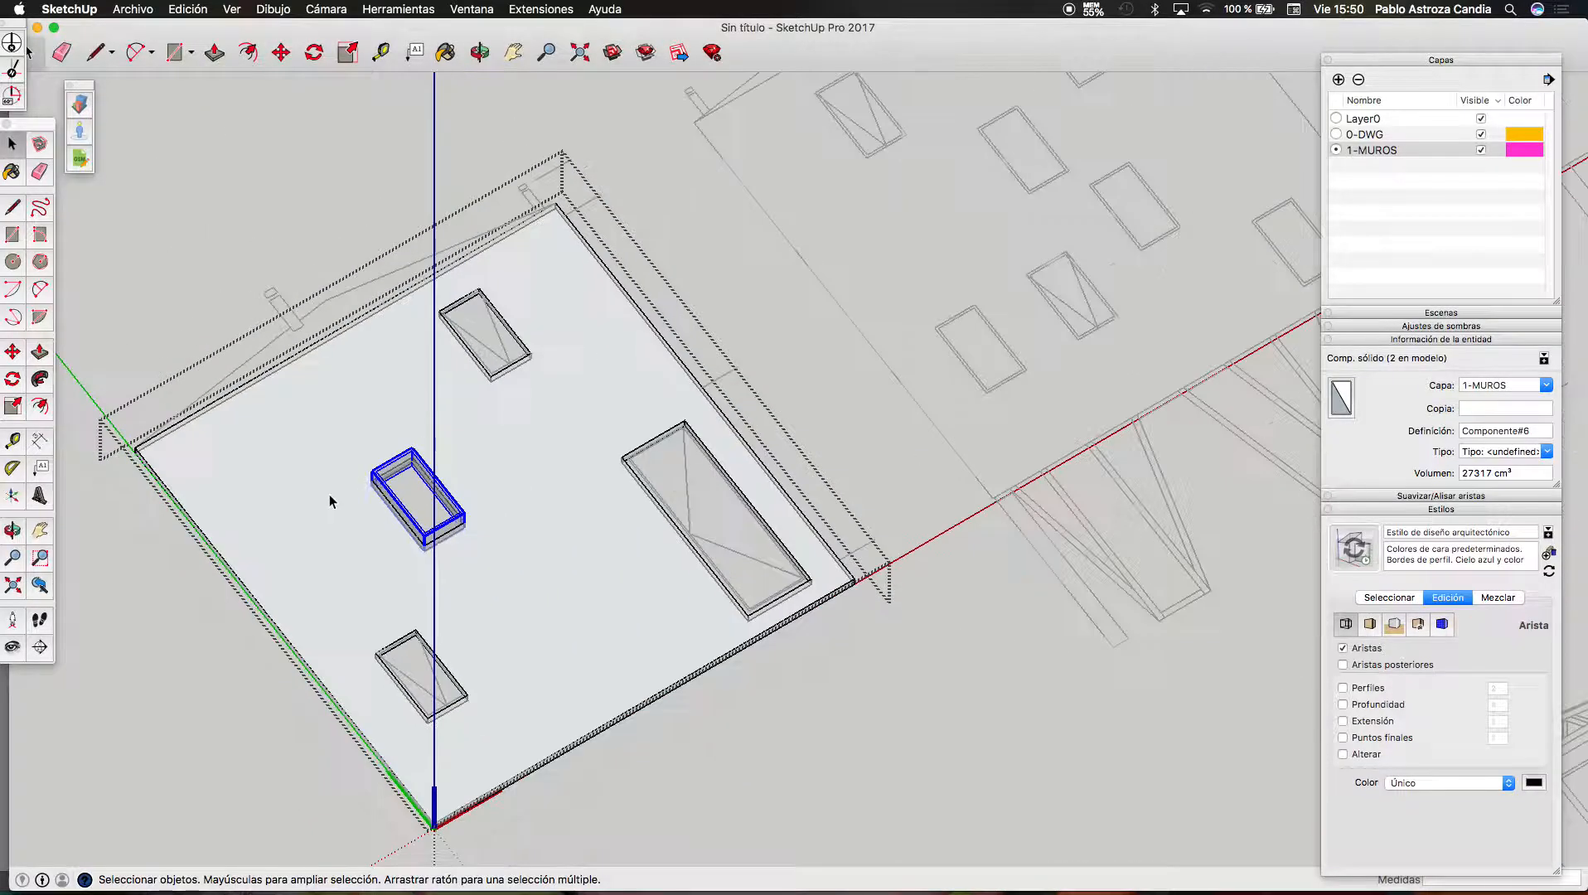
pyautogui.click(614, 356)
# Check the new window frame on the matching front wall of the assembled house
pyautogui.scroll(-3, 270, 615)
pyautogui.scroll(-2, 265, 616)
pyautogui.scroll(5, 744, 329)
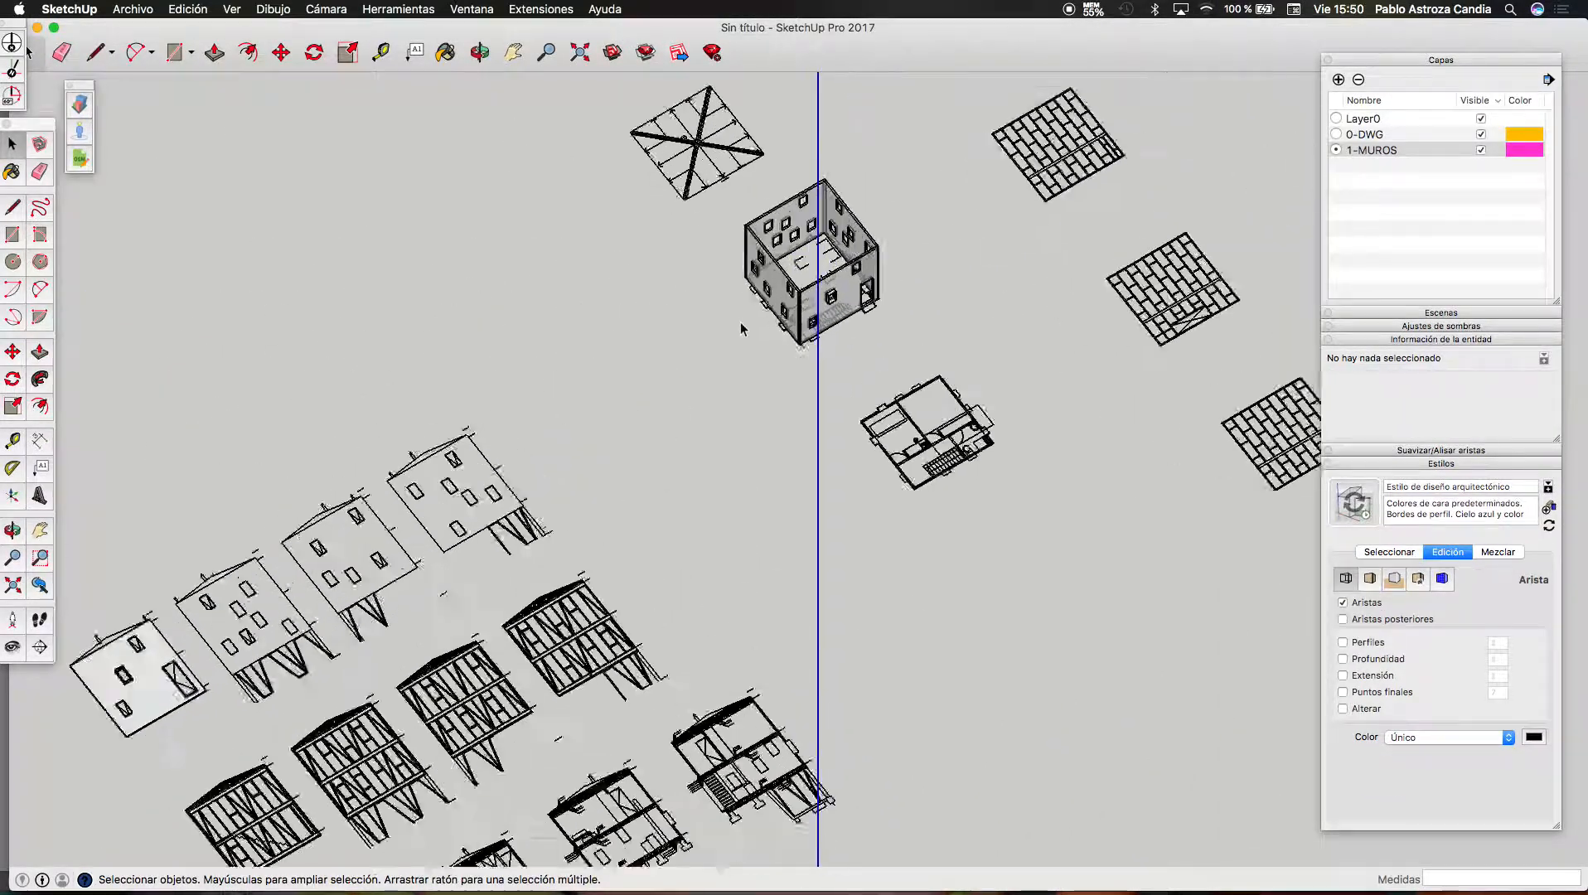
# Show the assembled house in the standard isometric view, framed closely with its walls and windows
pyautogui.scroll(5, 819, 376)
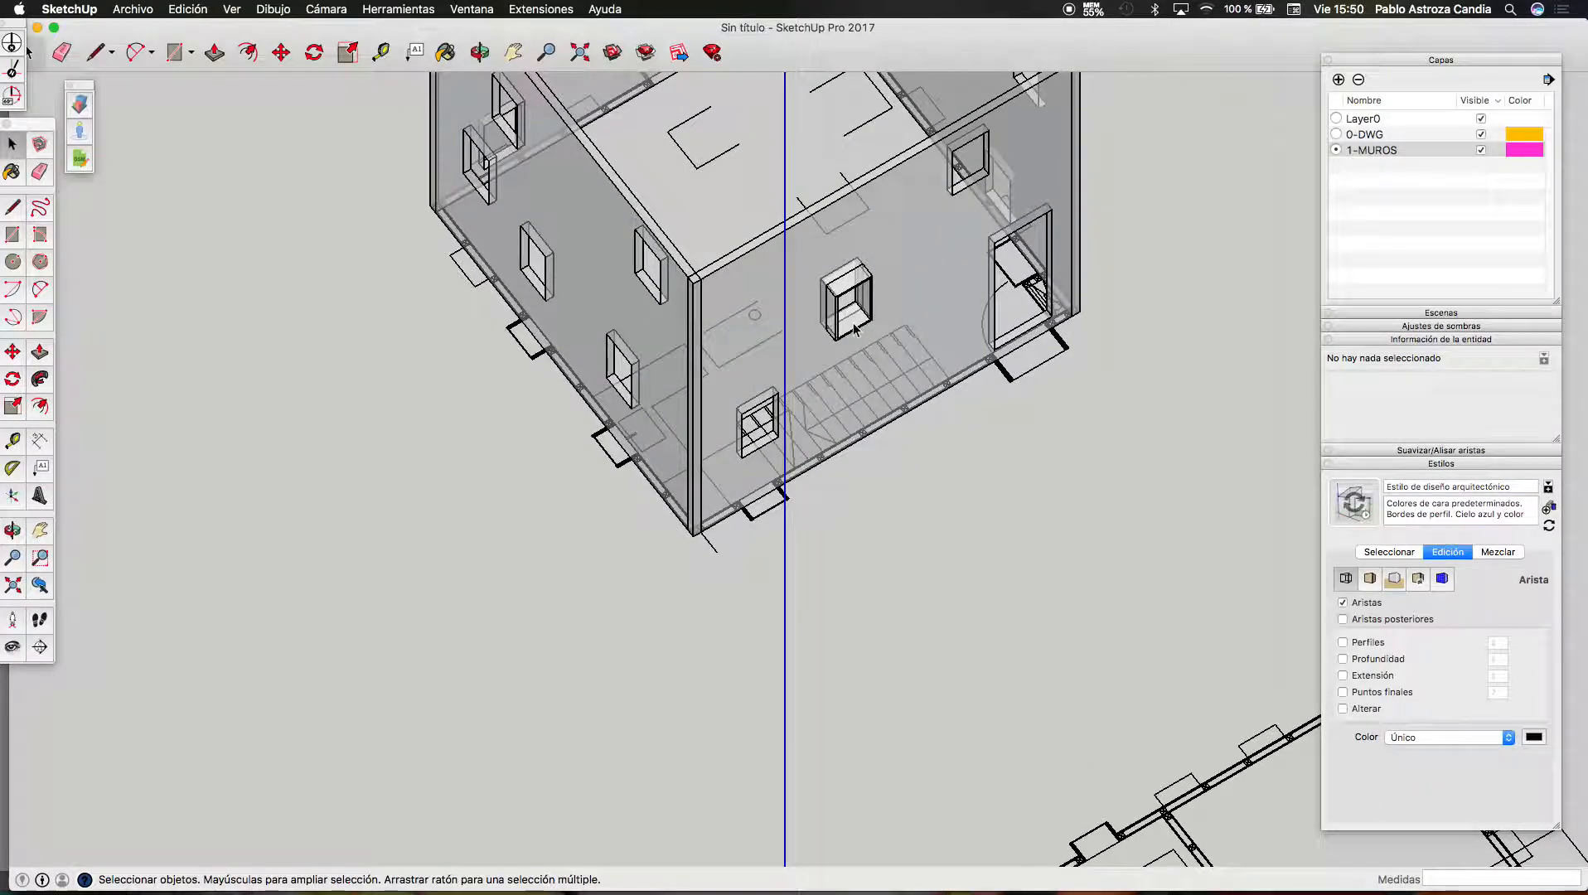
pyautogui.scroll(-2, 852, 330)
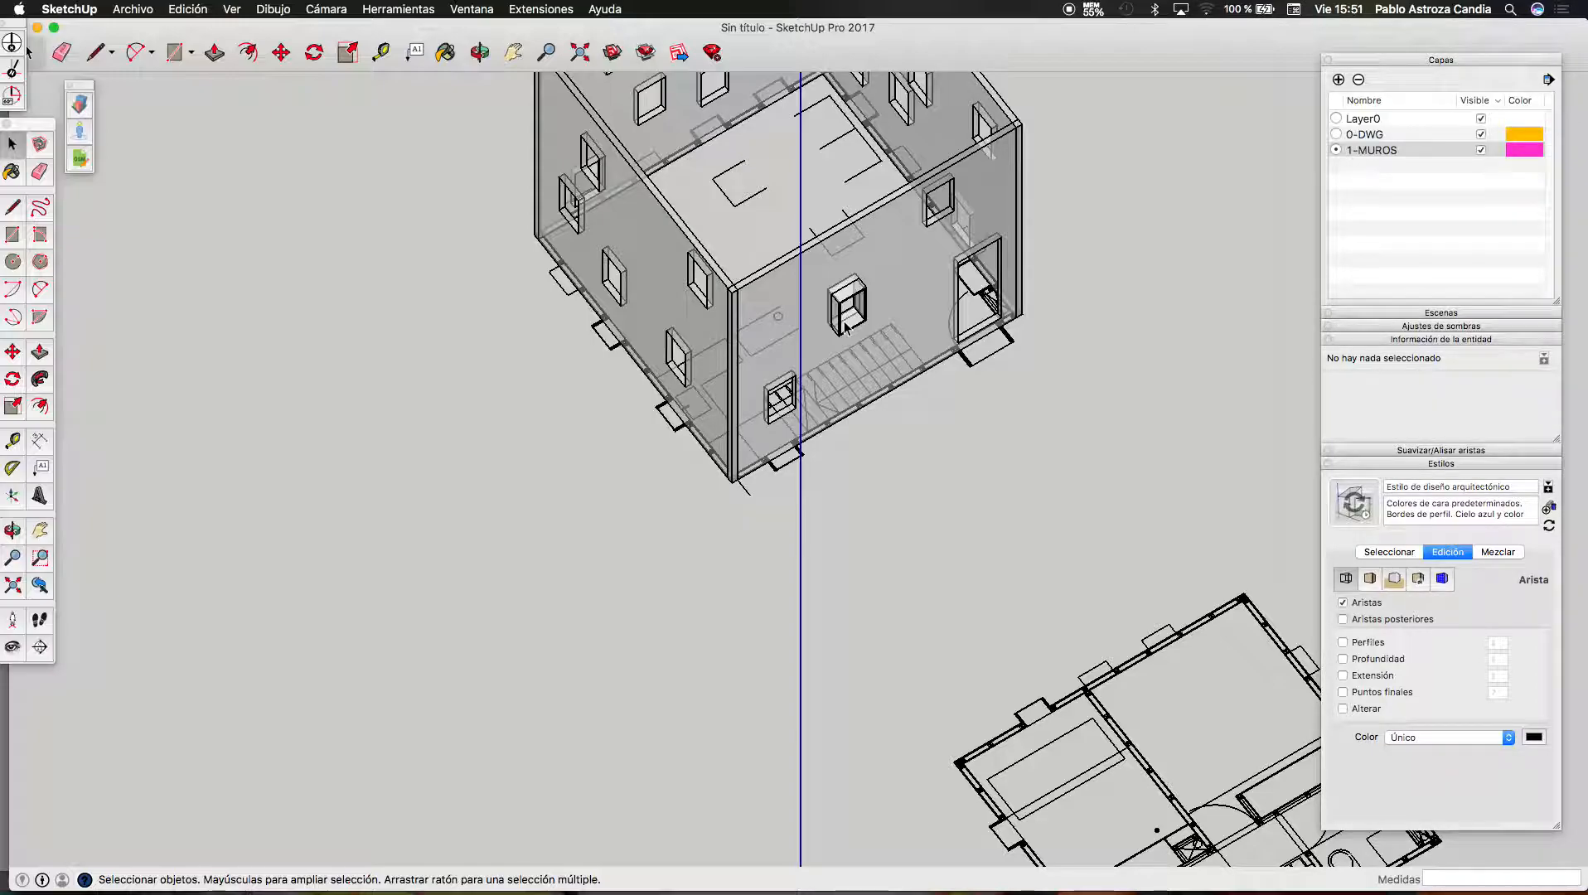
pyautogui.scroll(-10, 820, 310)
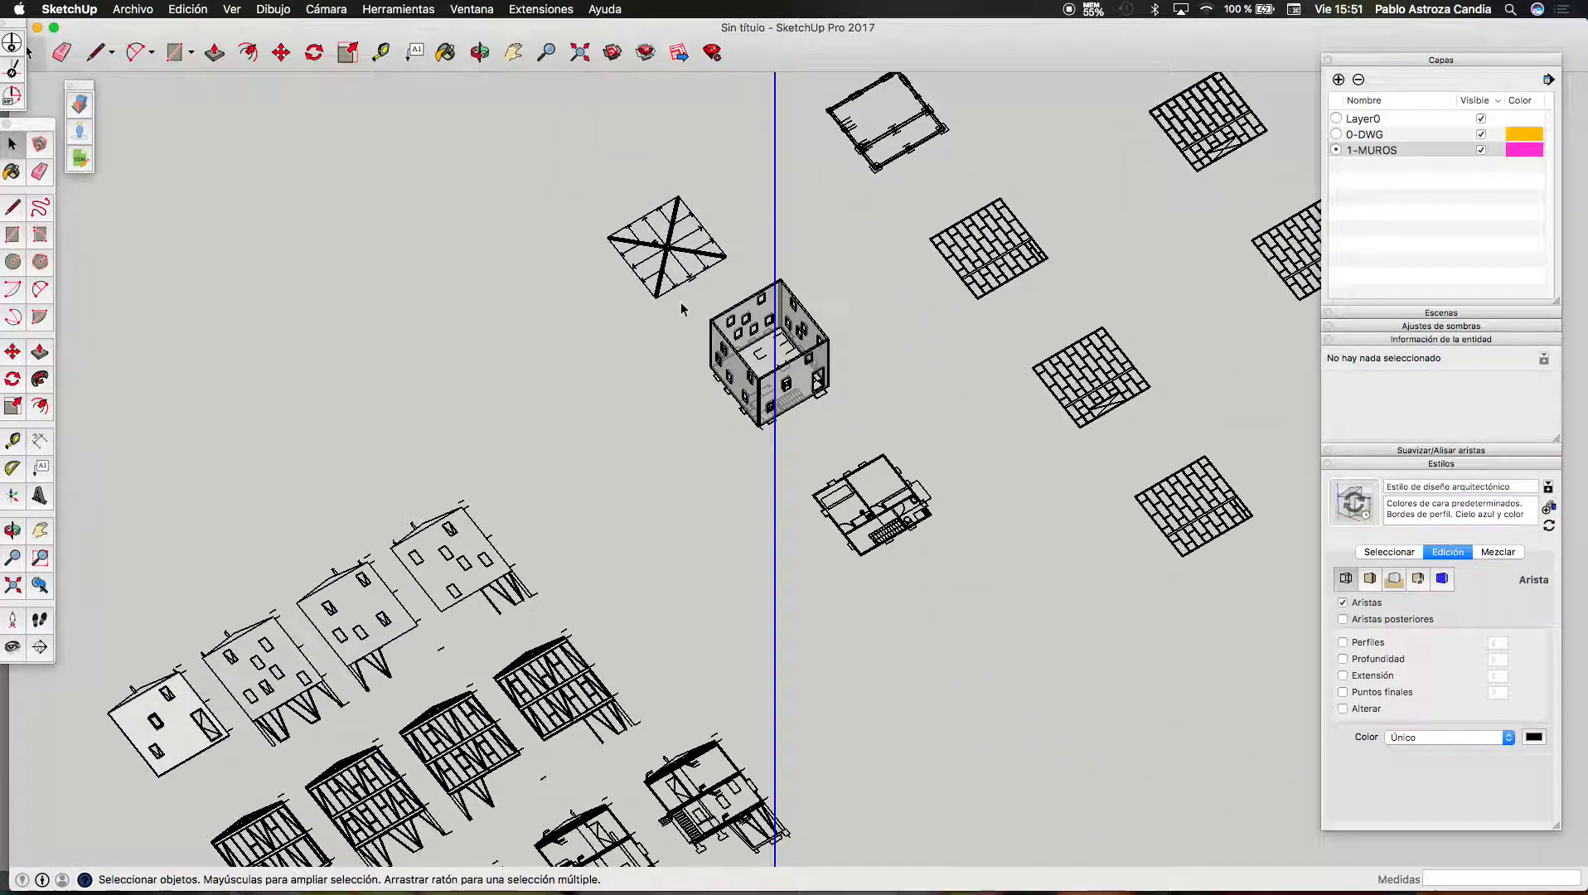
pyautogui.scroll(10, 684, 305)
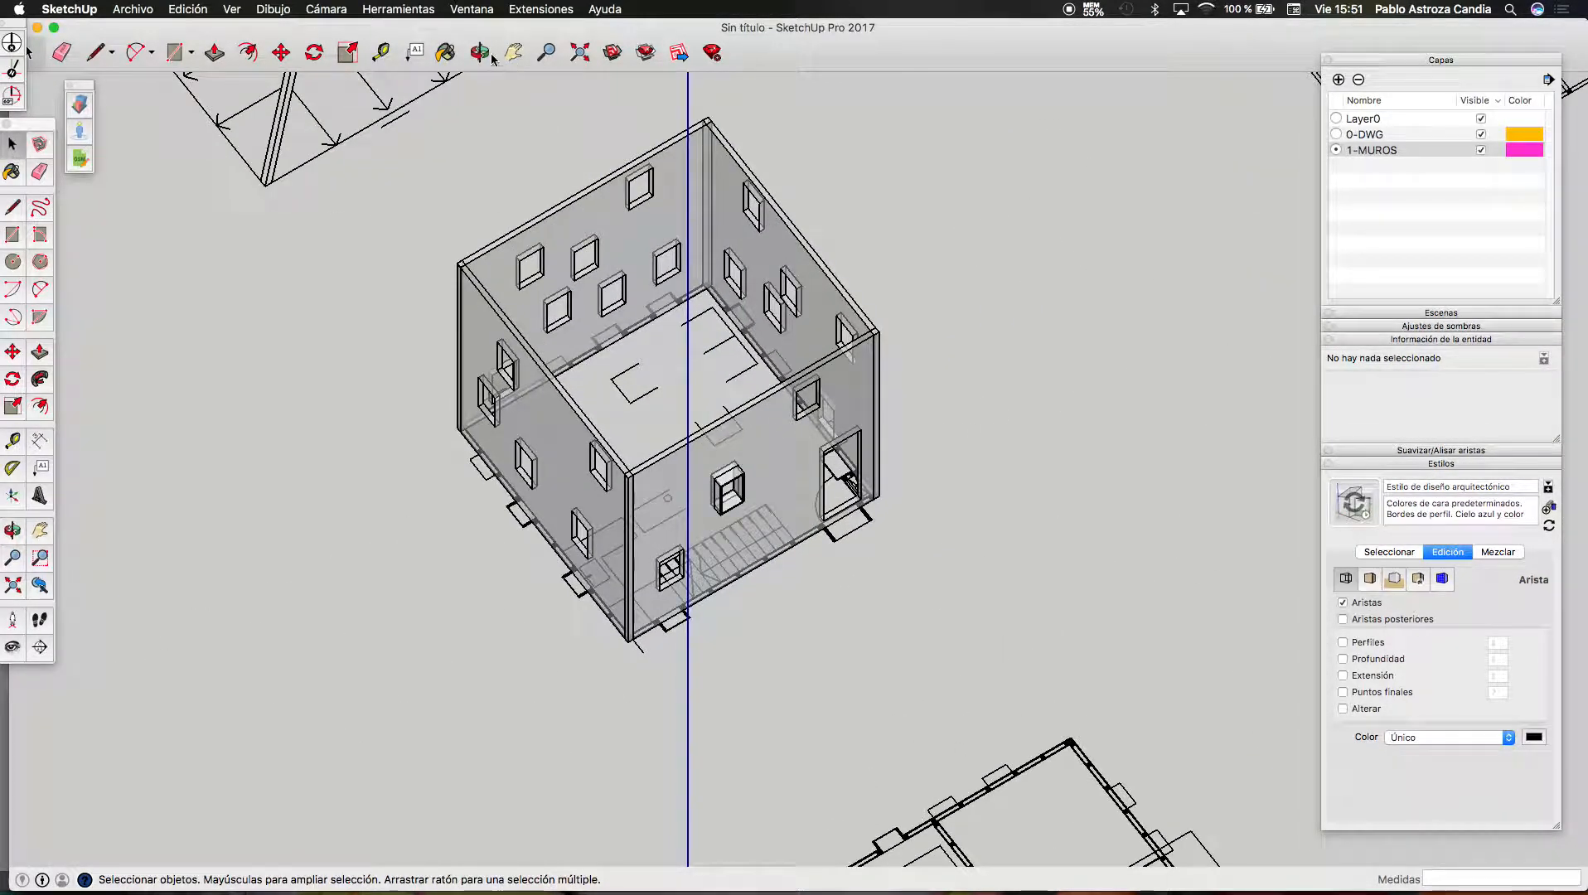
pyautogui.moveTo(556, 256); pyautogui.dragTo(702, 193, button='middle')
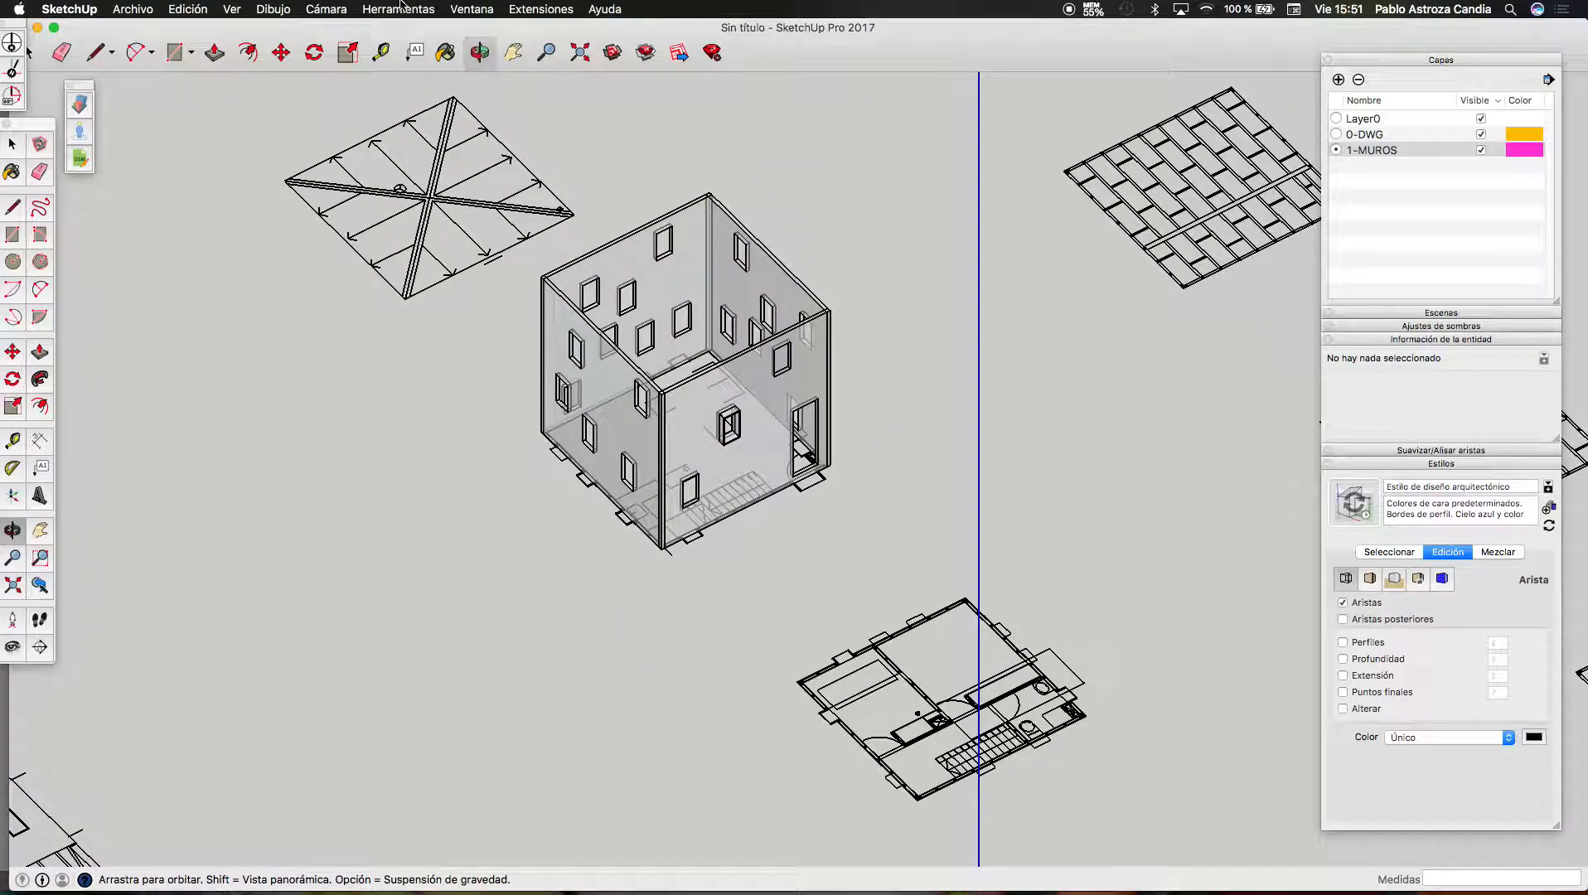
pyautogui.click(273, 9)
pyautogui.moveTo(327, 9)
pyautogui.moveTo(418, 60)
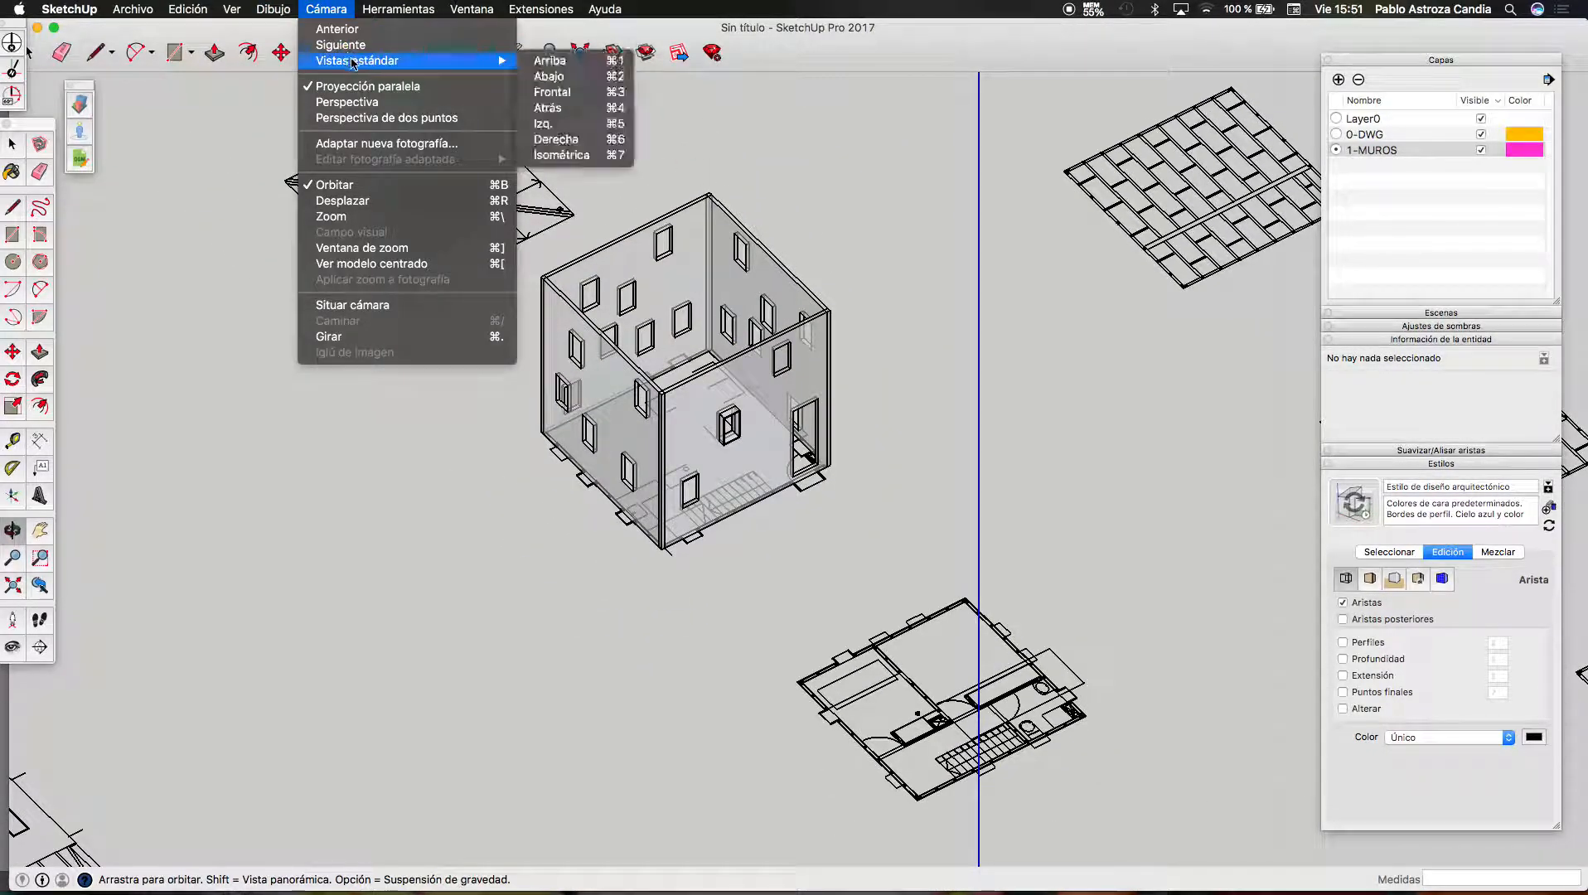
pyautogui.click(589, 156)
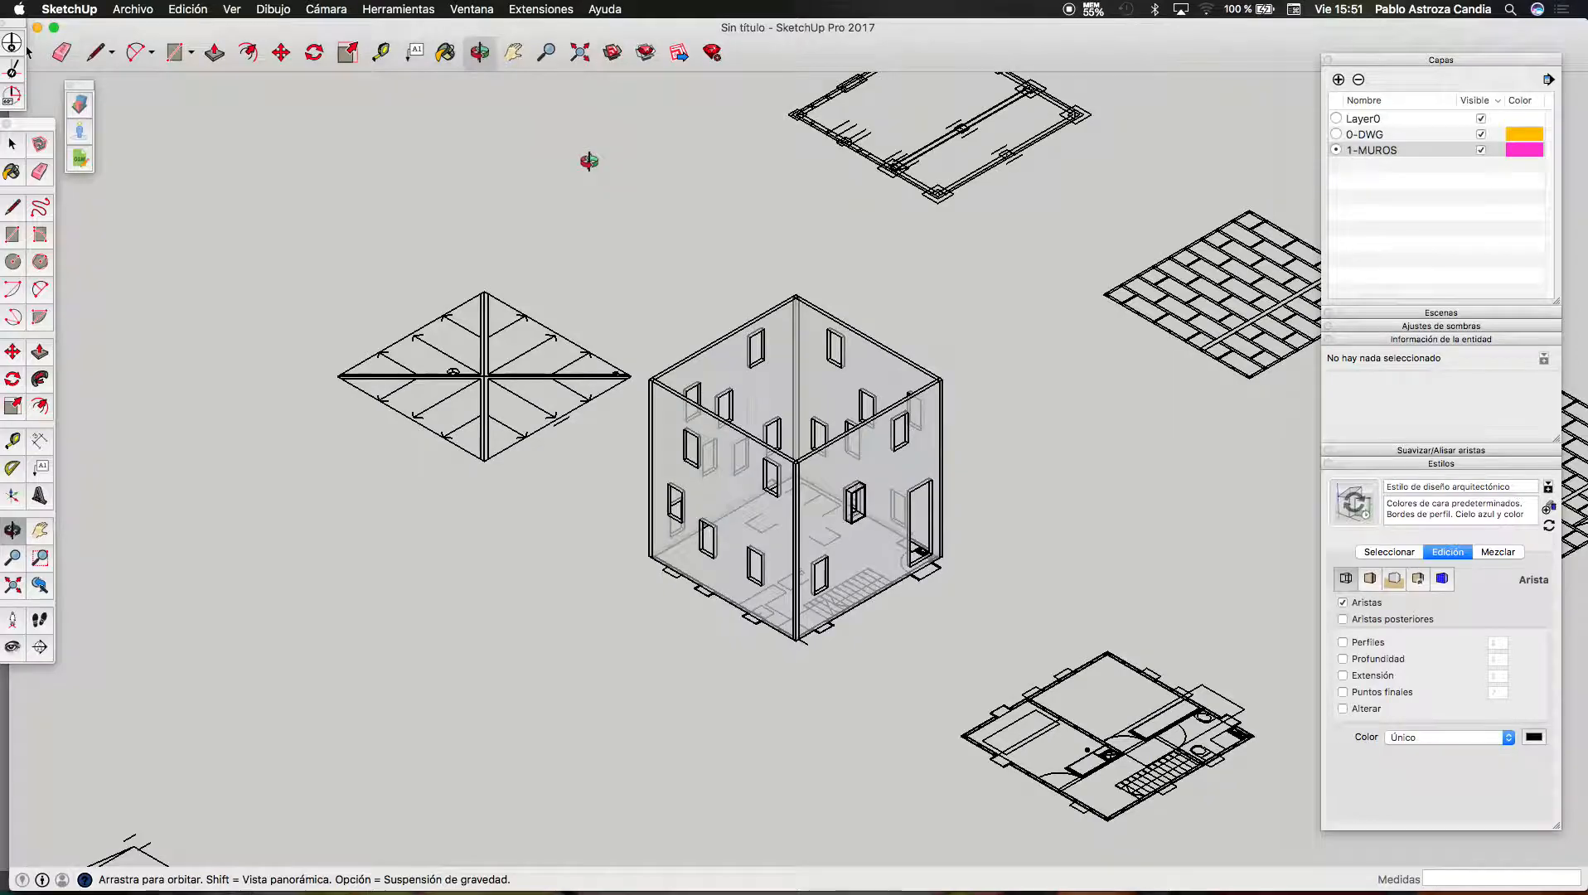
pyautogui.scroll(3, 837, 502)
pyautogui.scroll(1, 799, 369)
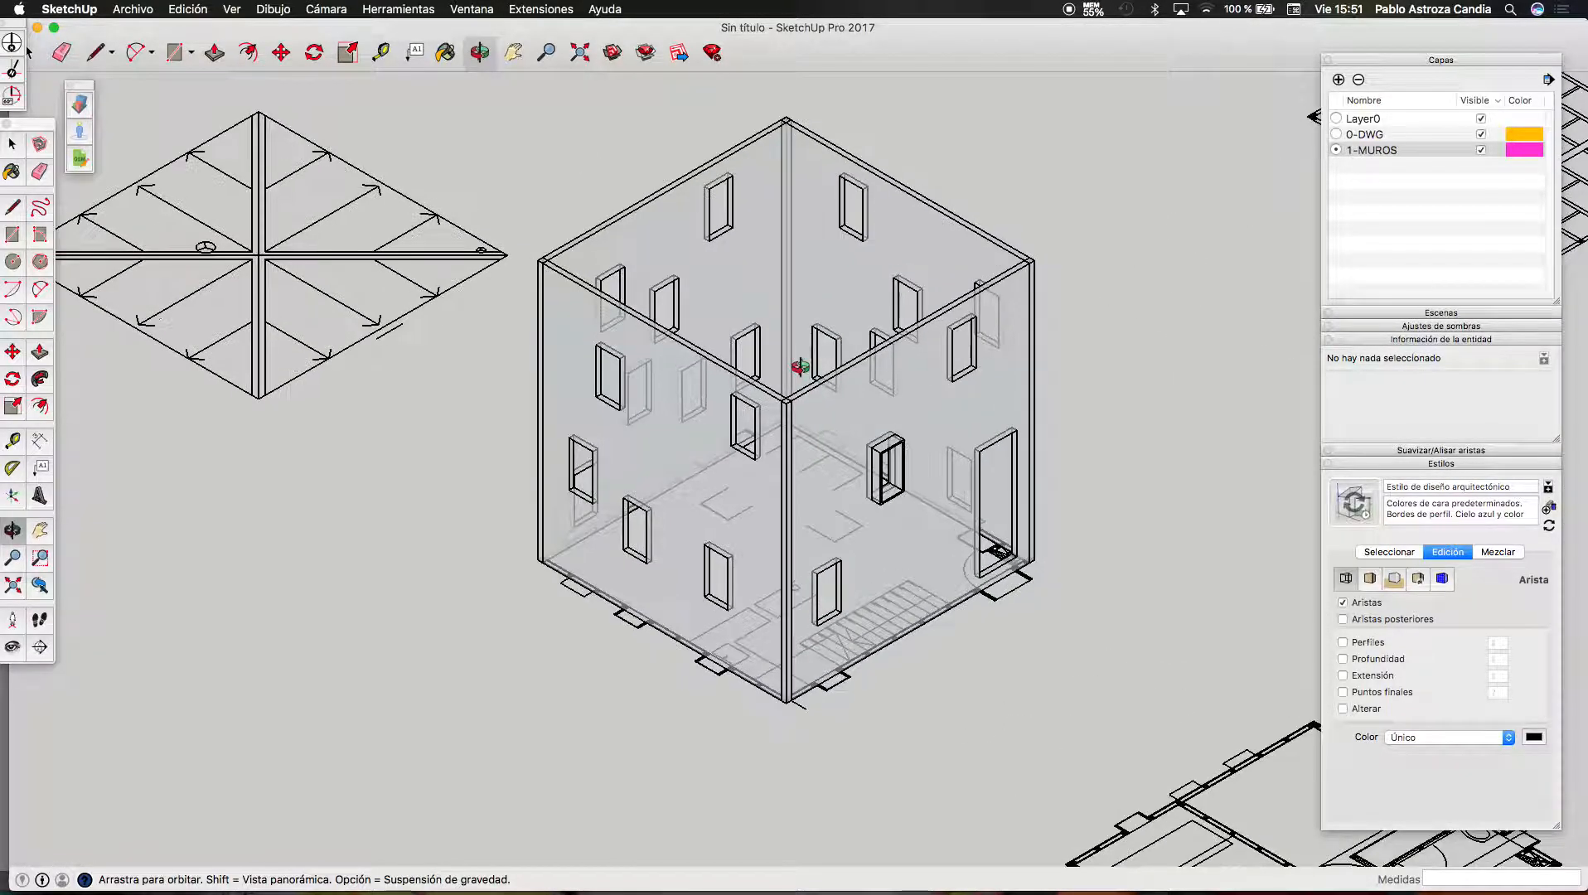
pyautogui.scroll(-2, 796, 378)
pyautogui.scroll(1, 860, 170)
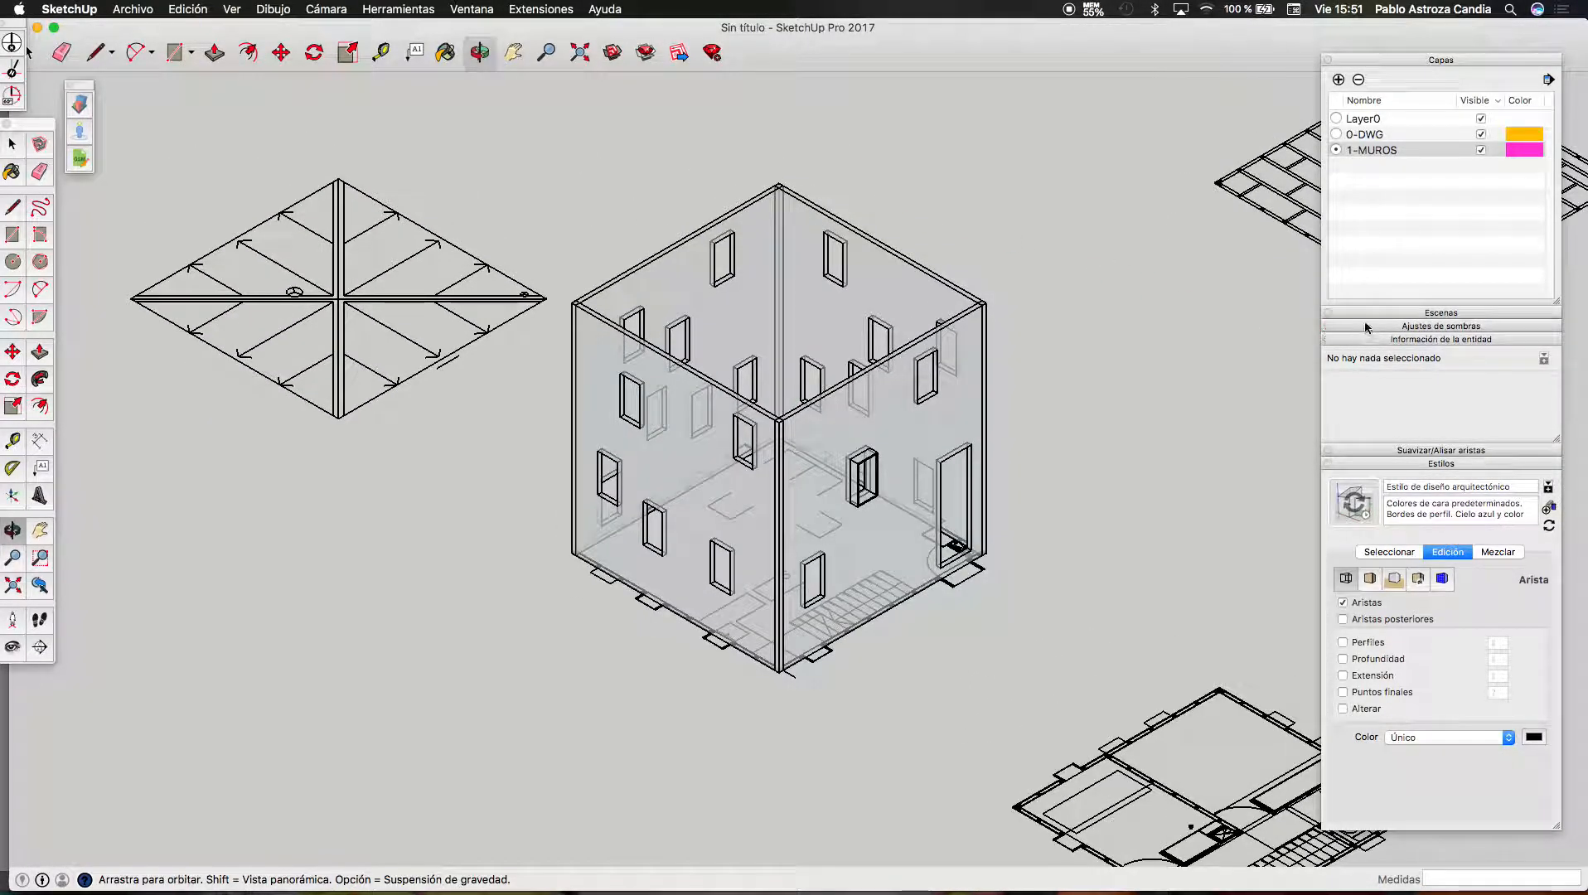
# Turn off the X-ray face style and create a scene of this isometric view, saving the style changes as a new style
pyautogui.click(1399, 313)
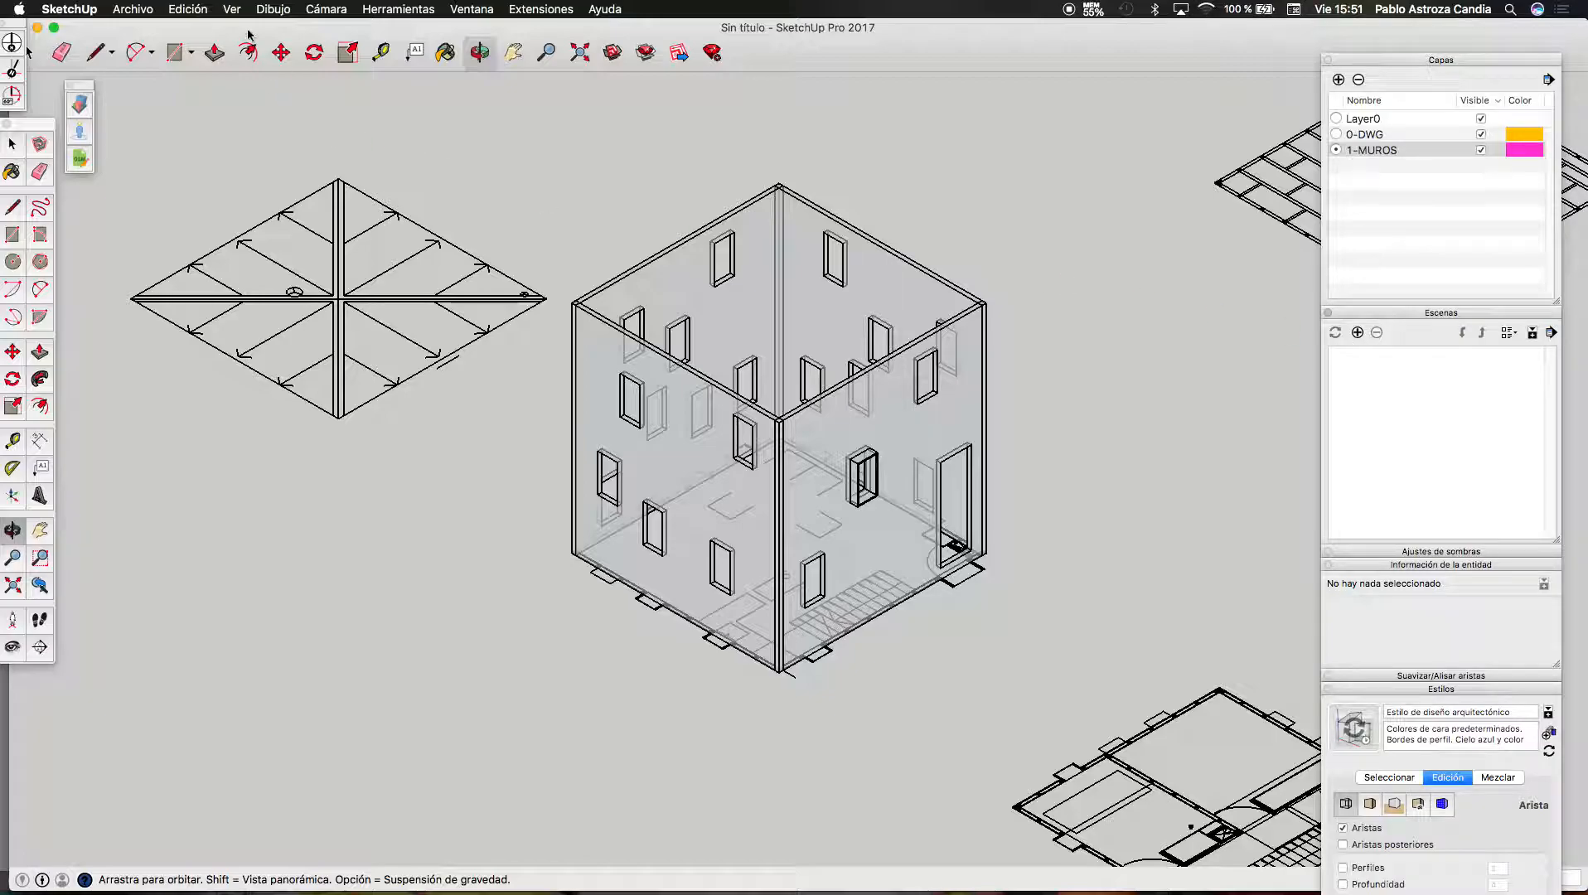
pyautogui.click(233, 10)
pyautogui.moveTo(172, 13)
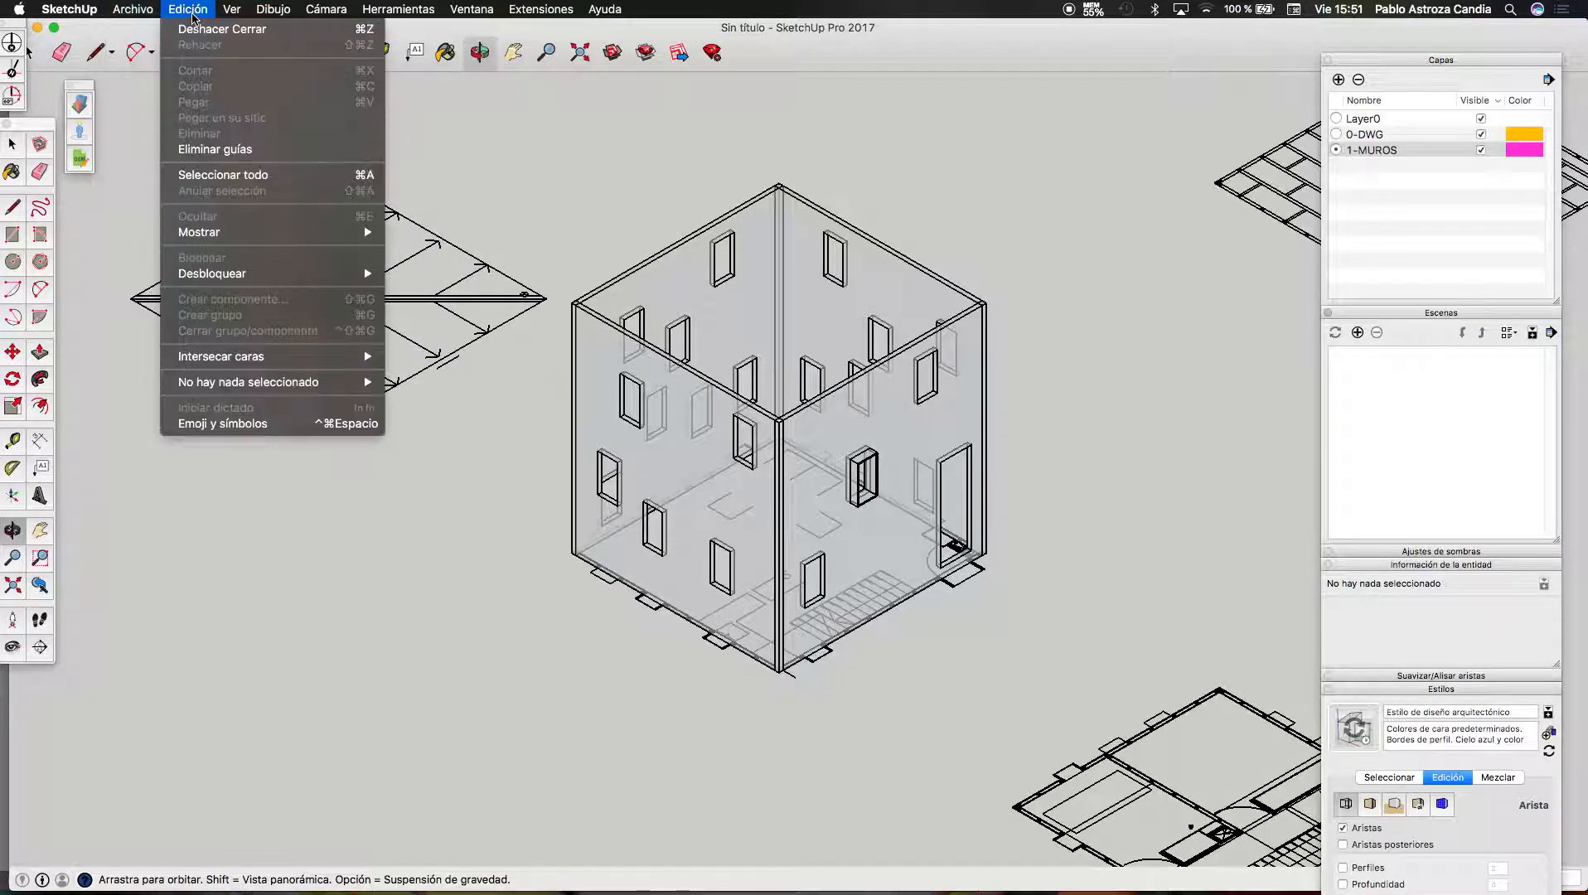
pyautogui.moveTo(319, 12)
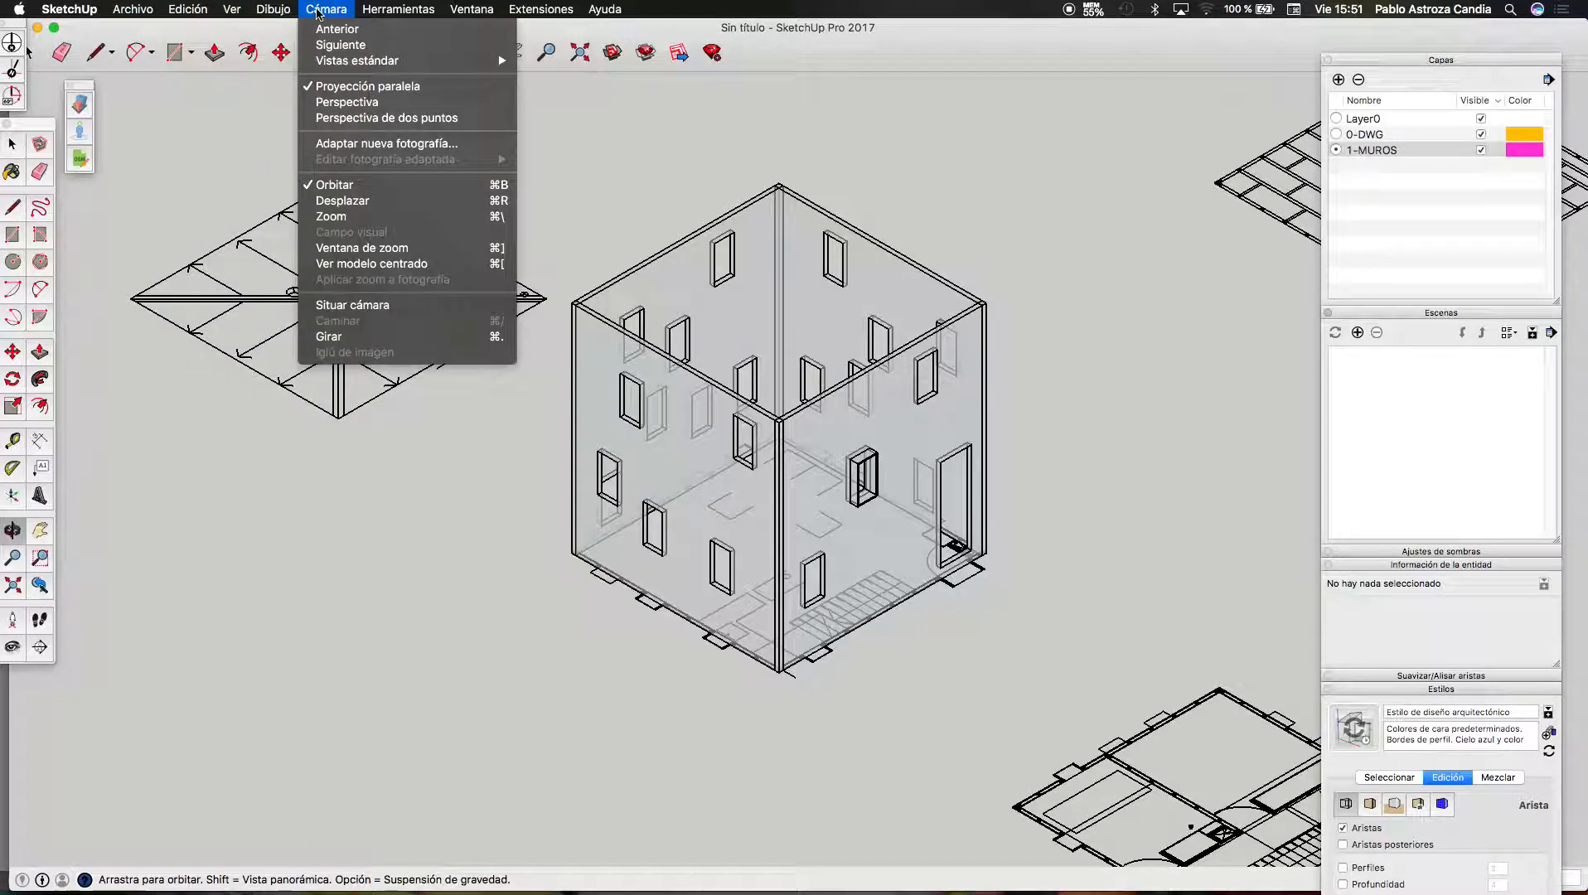
pyautogui.moveTo(235, 10)
pyautogui.moveTo(325, 217)
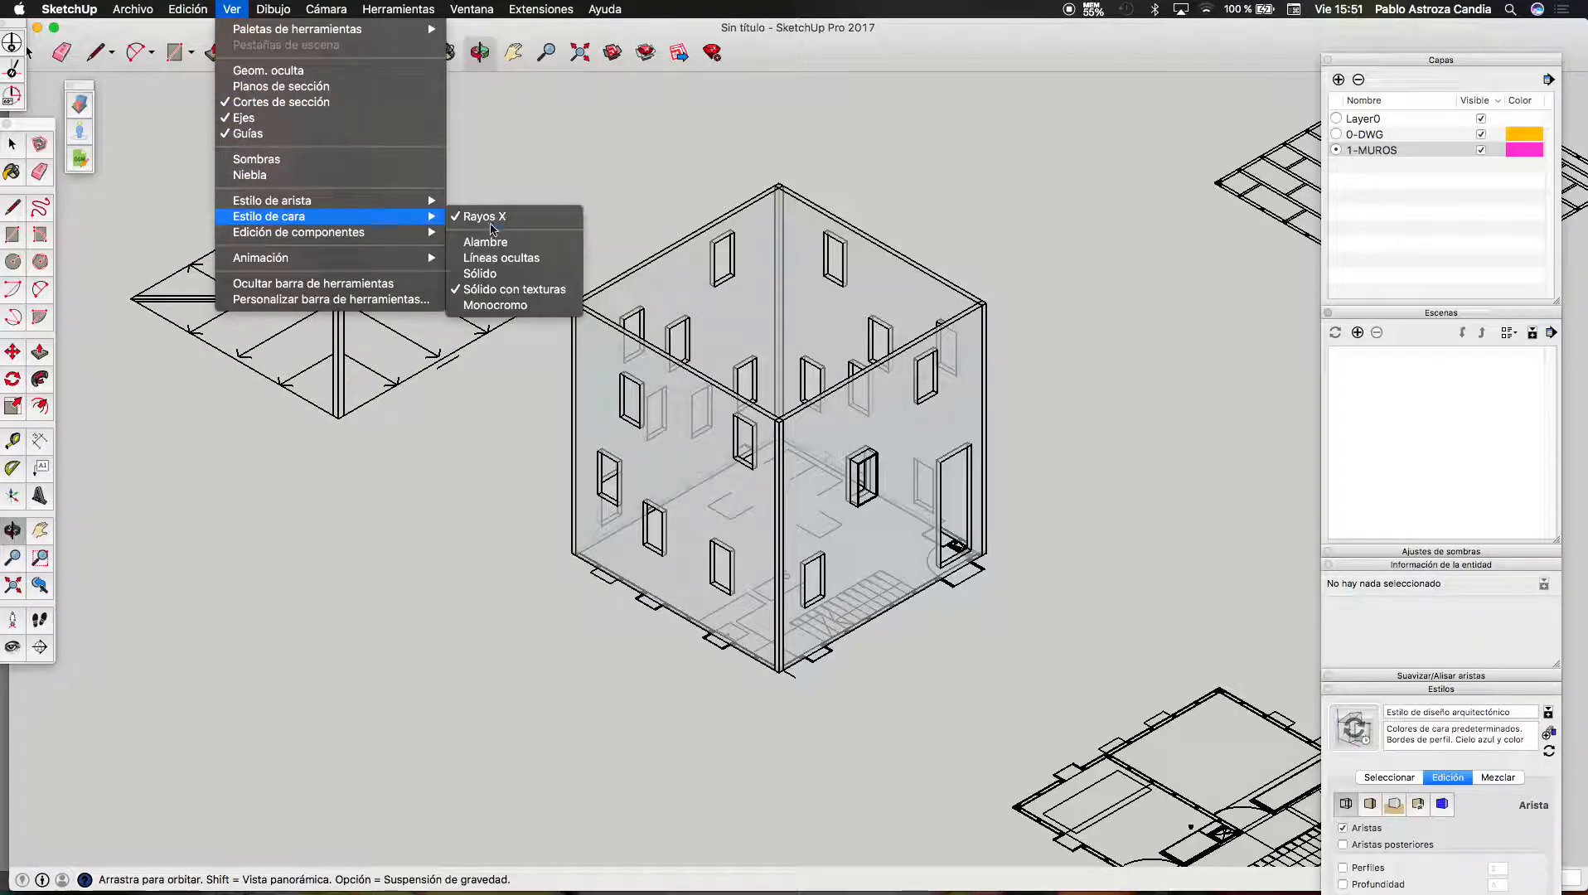
pyautogui.click(491, 222)
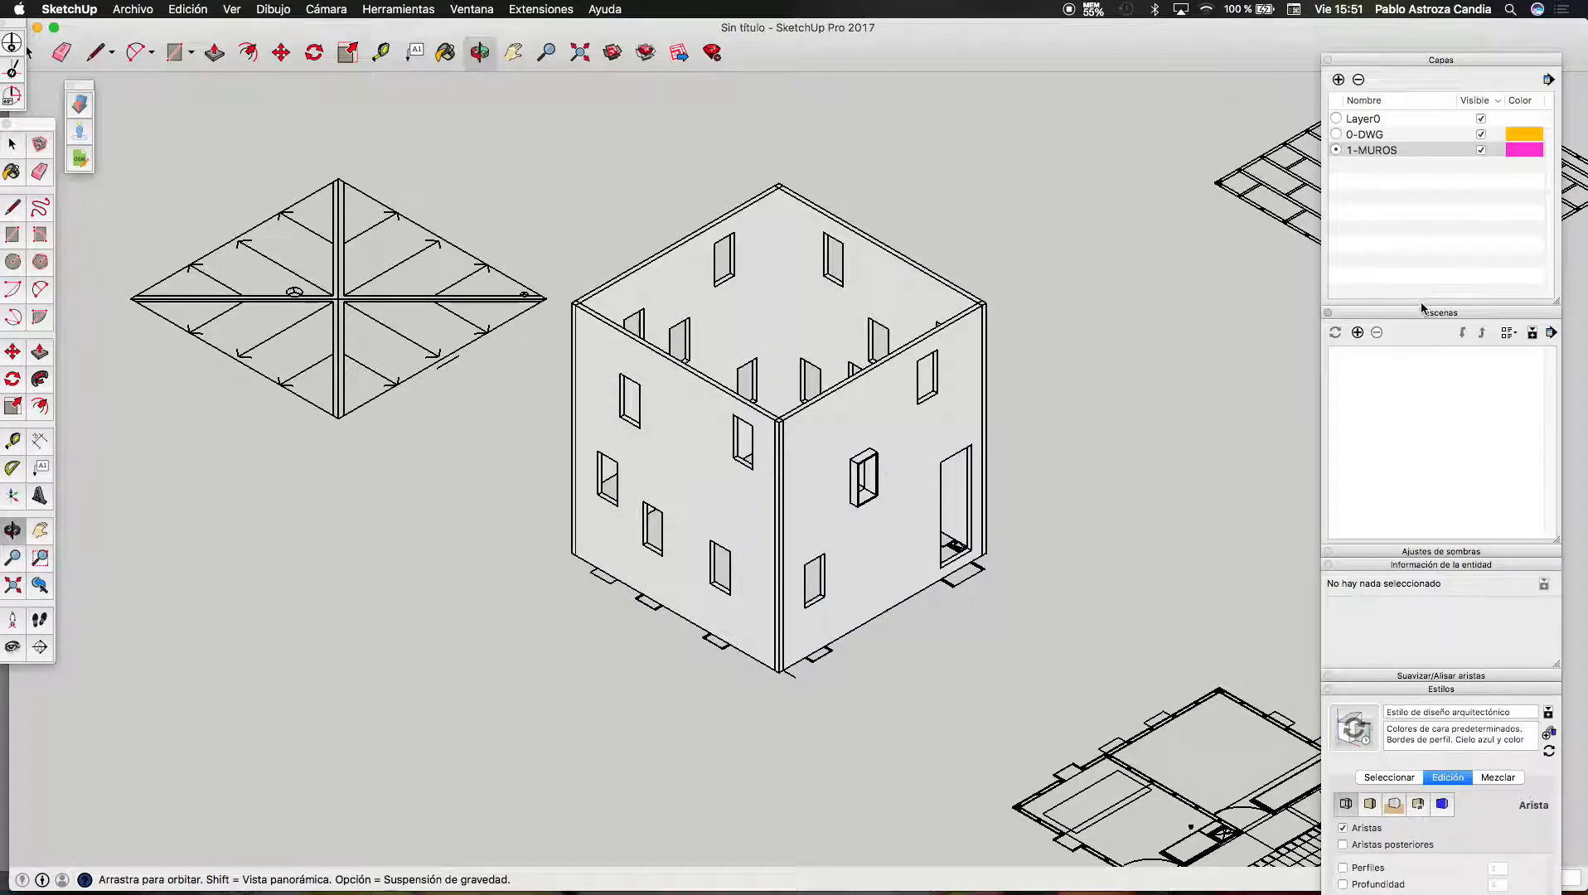
pyautogui.click(1359, 333)
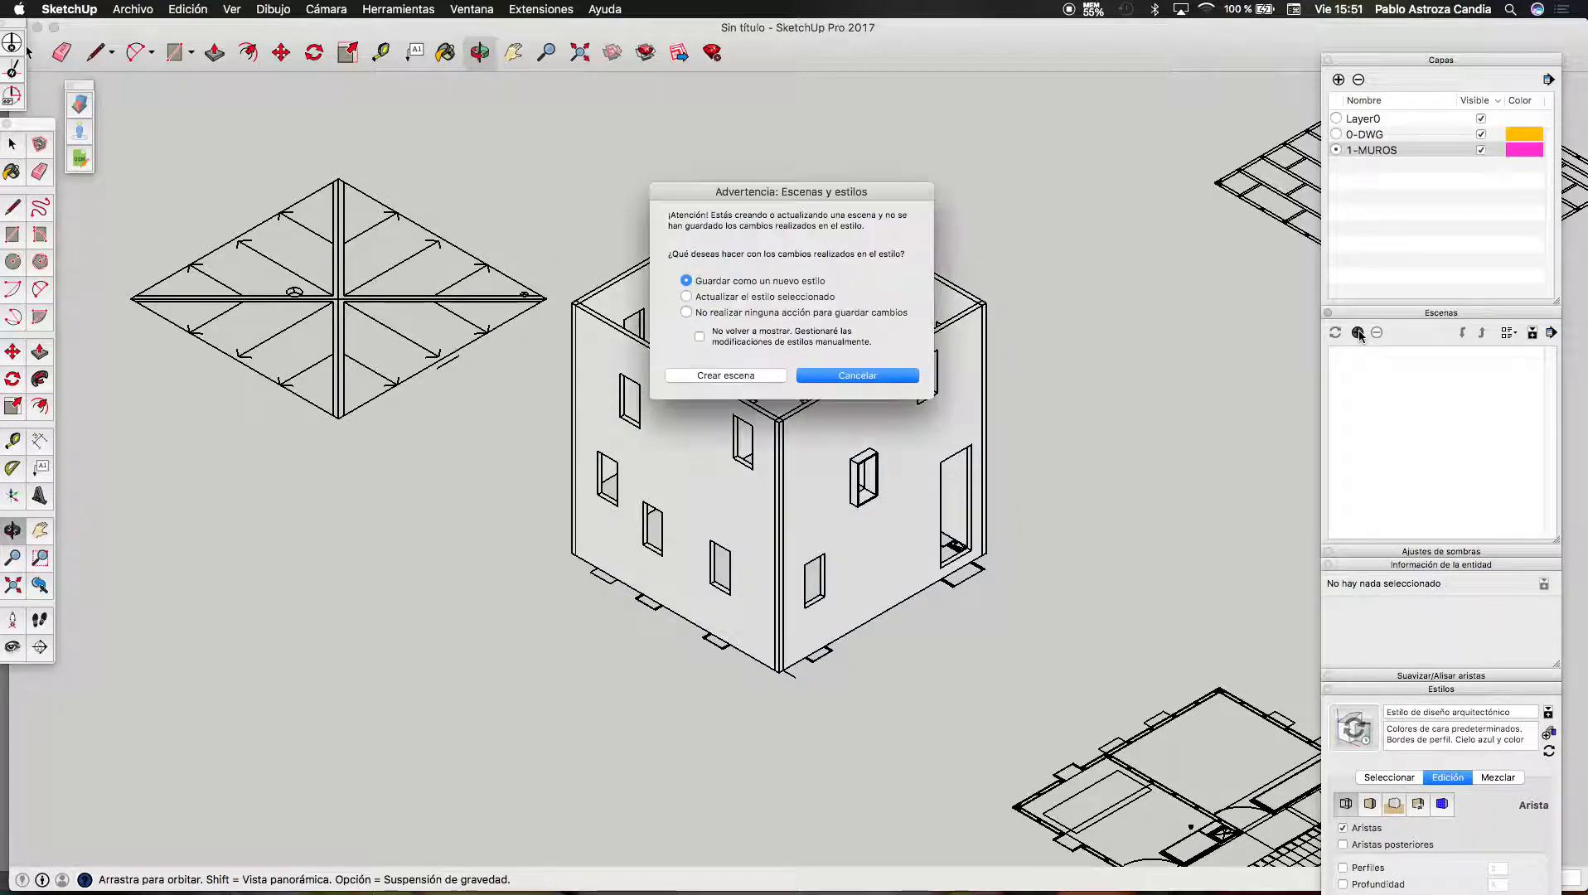
pyautogui.click(734, 375)
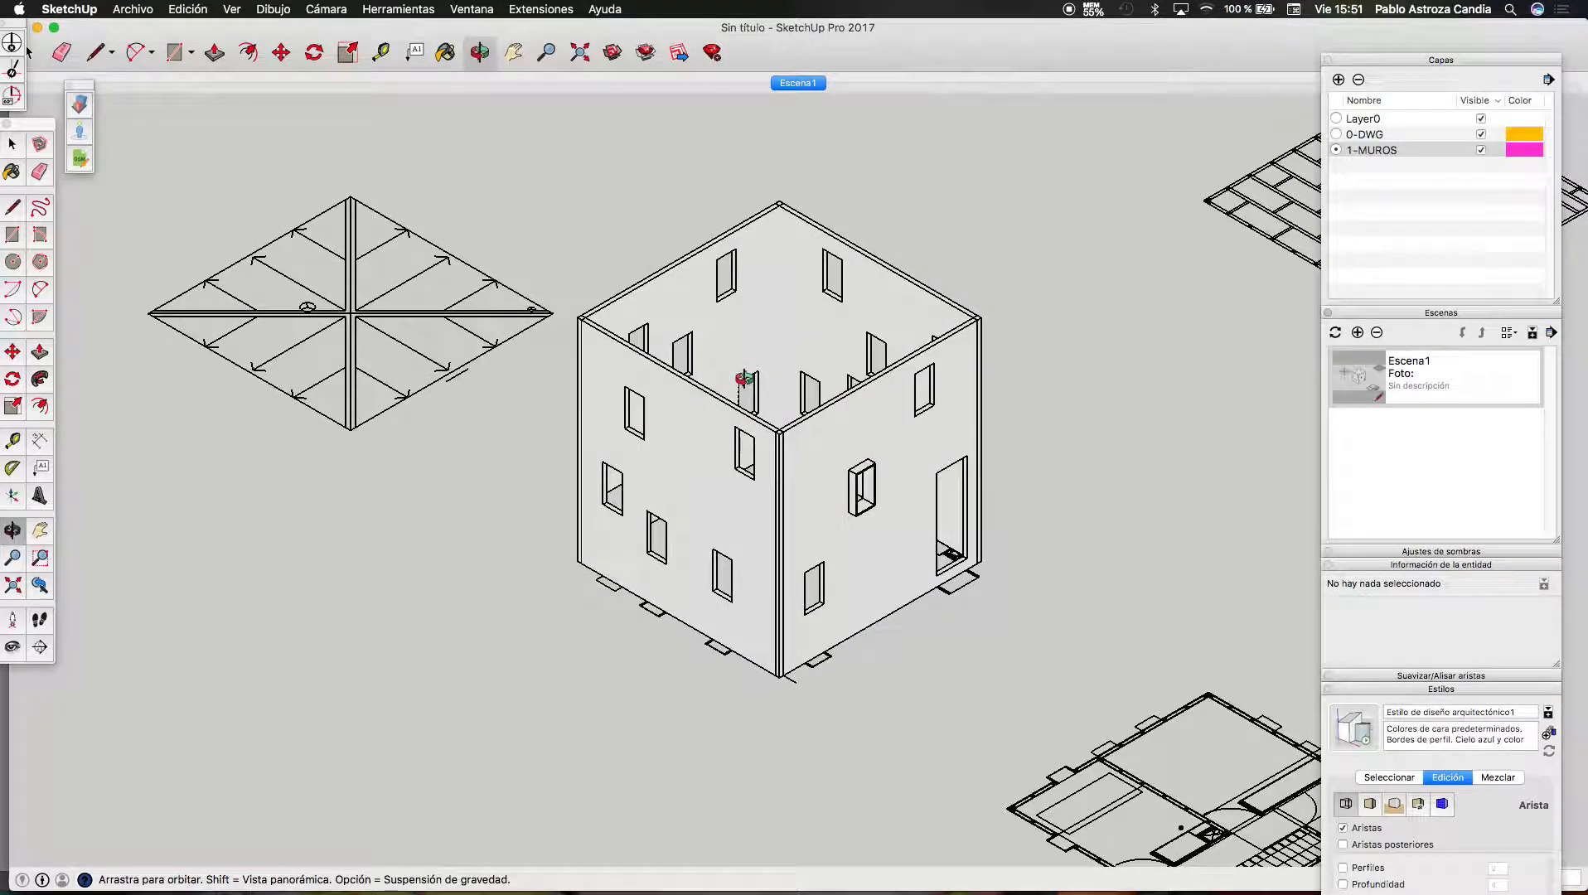
# Copy the middle window frame component onto the upper window opening of the flat facade wall, aligning it by its outer base corner
pyautogui.scroll(-6, 1088, 238)
pyautogui.moveTo(964, 369); pyautogui.dragTo(1024, 267)
pyautogui.scroll(-3, 1049, 302)
pyautogui.scroll(8, 564, 457)
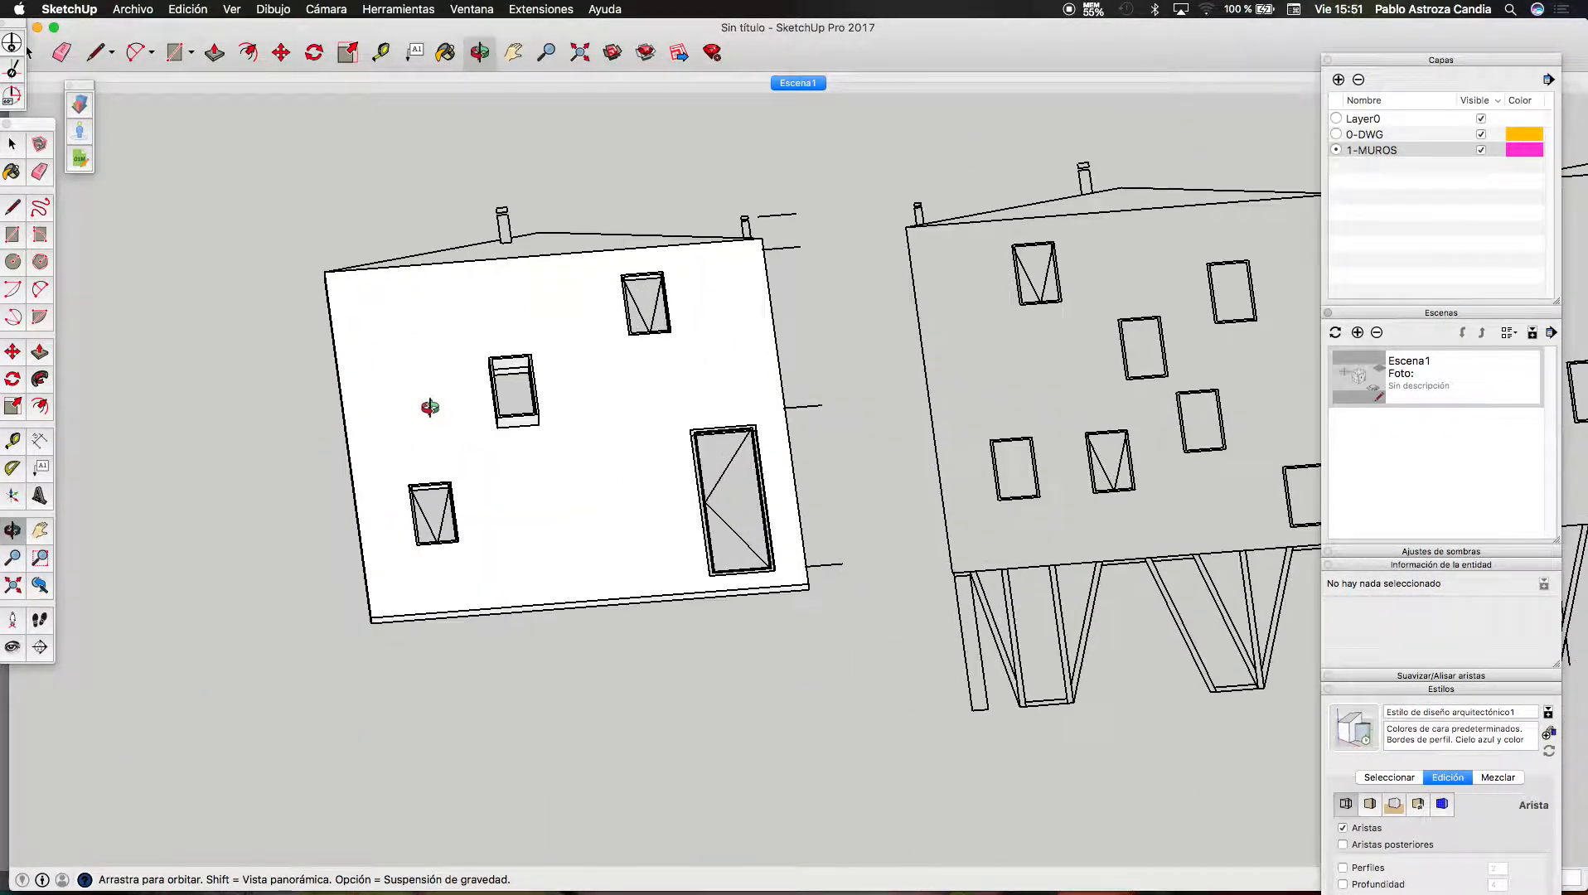
pyautogui.scroll(4, 462, 397)
pyautogui.moveTo(471, 394); pyautogui.dragTo(604, 428)
pyautogui.scroll(3, 503, 433)
pyautogui.press('space')
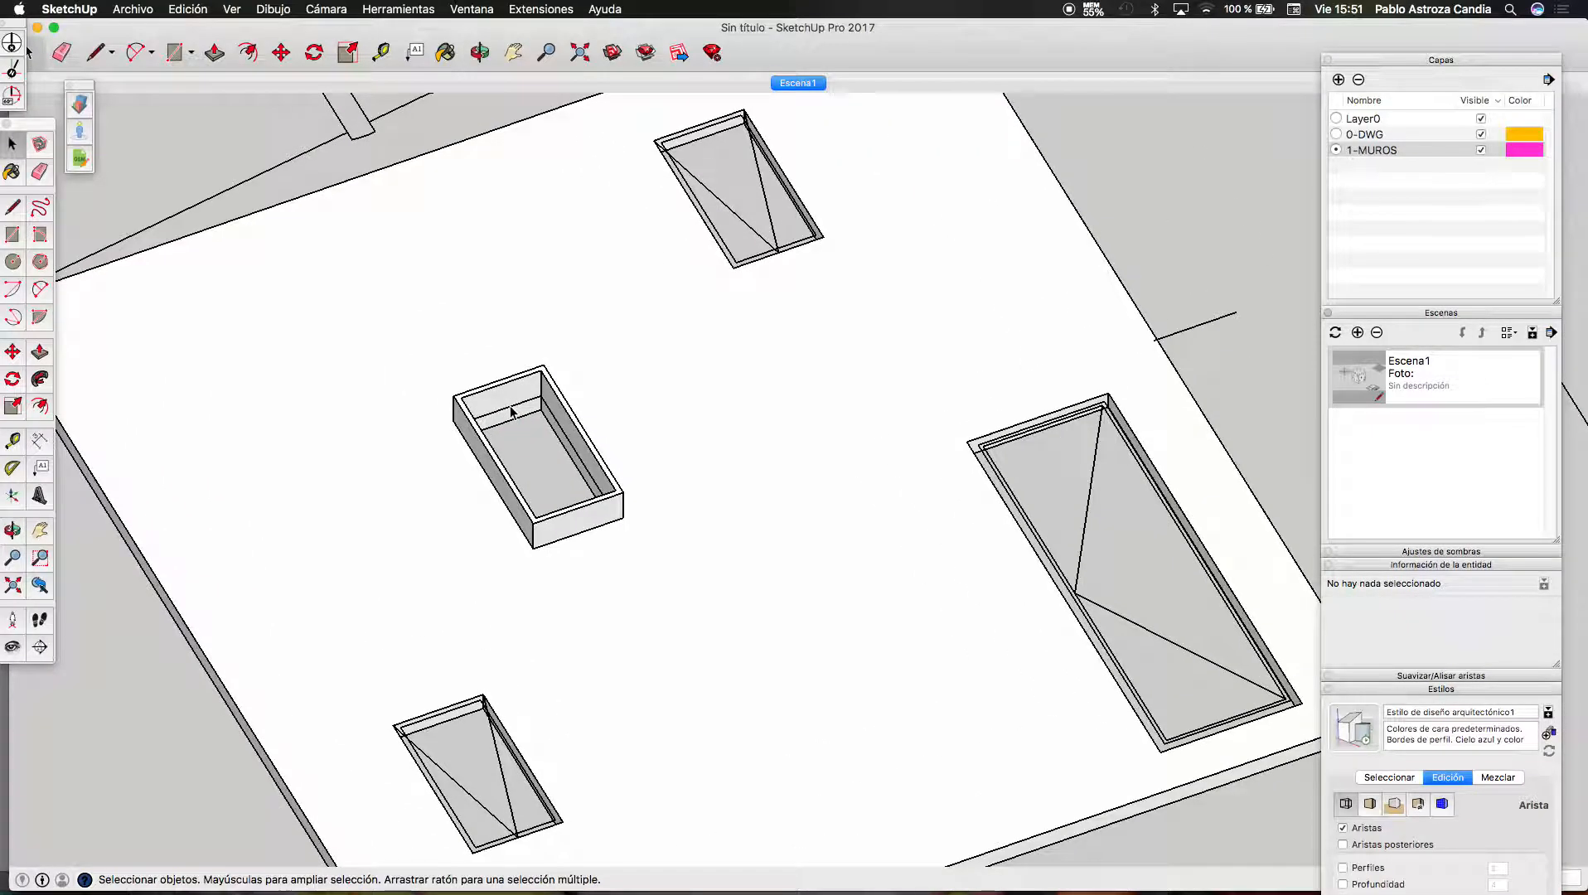
pyautogui.click(511, 412)
pyautogui.scroll(3, 505, 418)
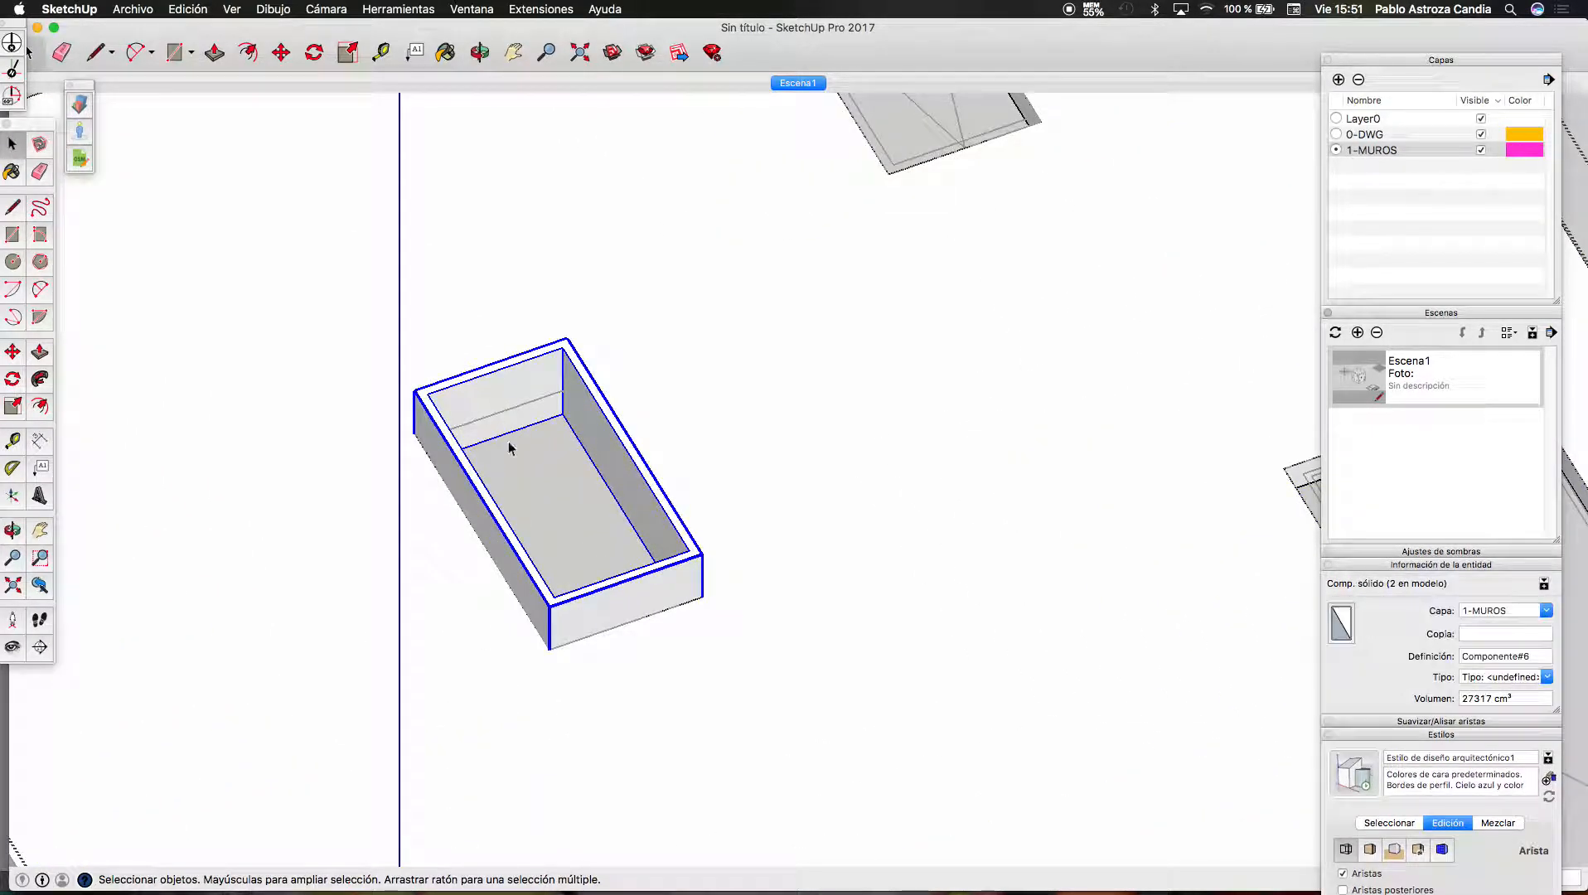
pyautogui.press('m')
pyautogui.scroll(-2, 552, 649)
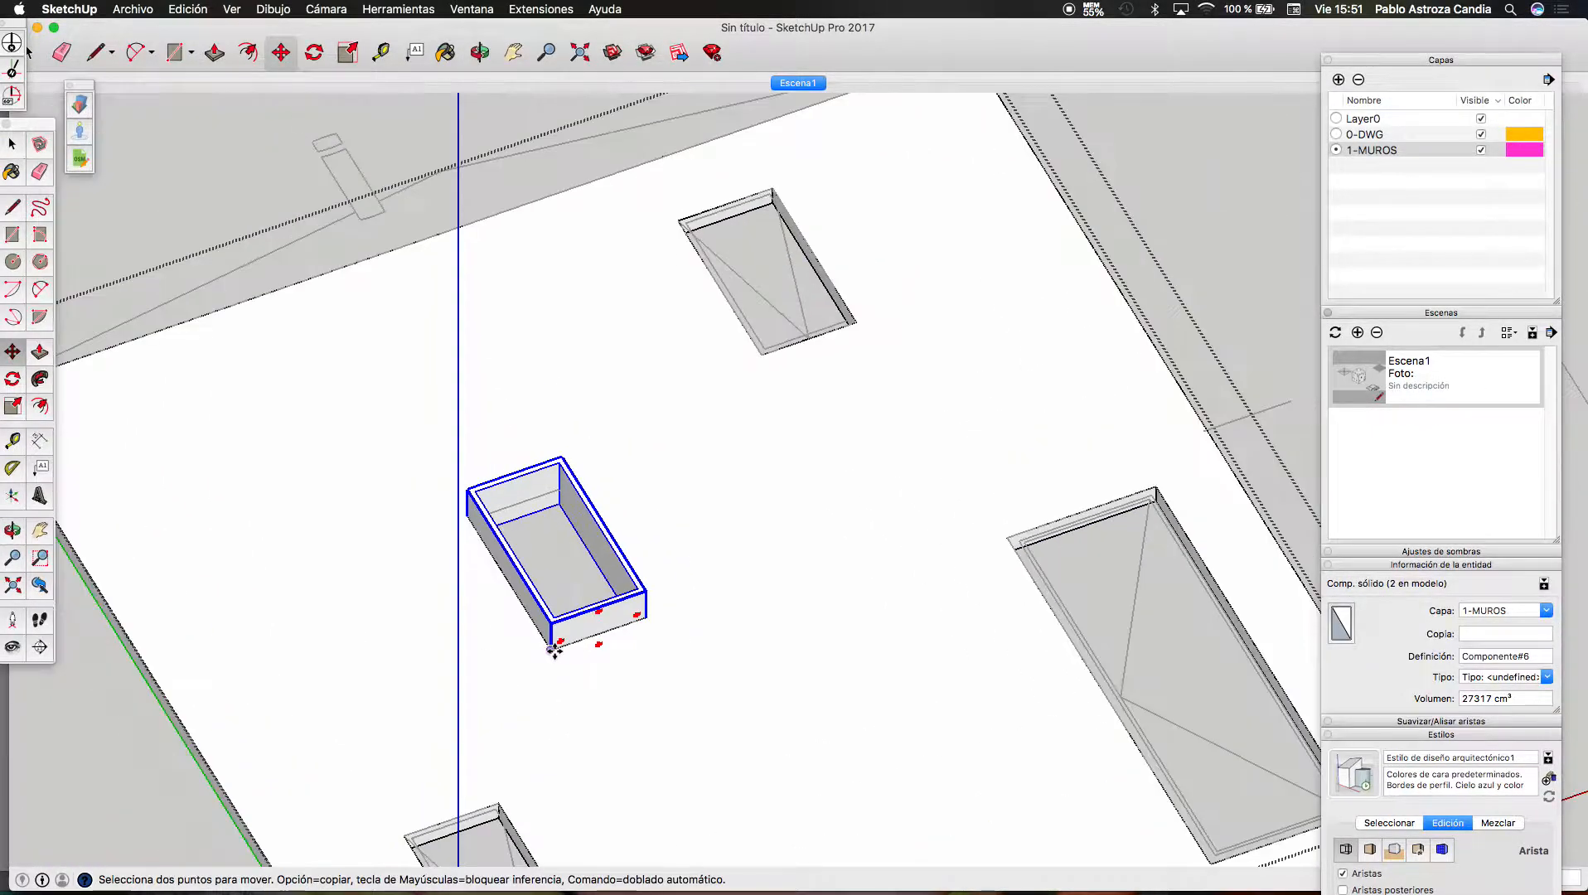
pyautogui.press('alt')
pyautogui.click(554, 649)
pyautogui.scroll(-2, 568, 645)
pyautogui.scroll(6, 730, 425)
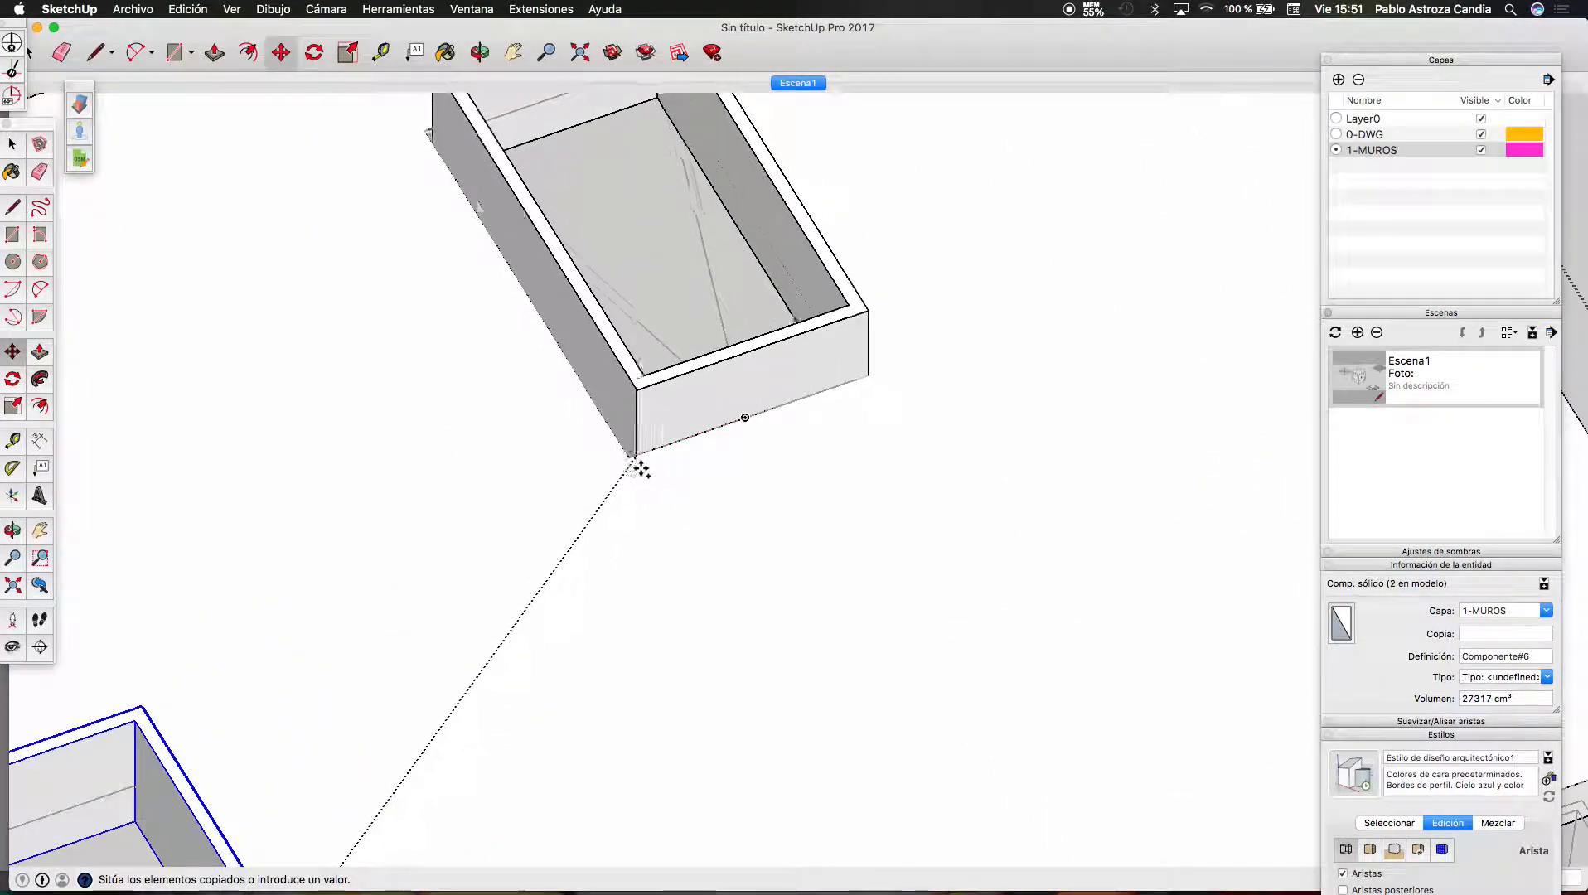
pyautogui.click(638, 467)
# Copy the window frame from the upper opening onto the lowest window opening of the same flat wall
pyautogui.scroll(-2, 796, 355)
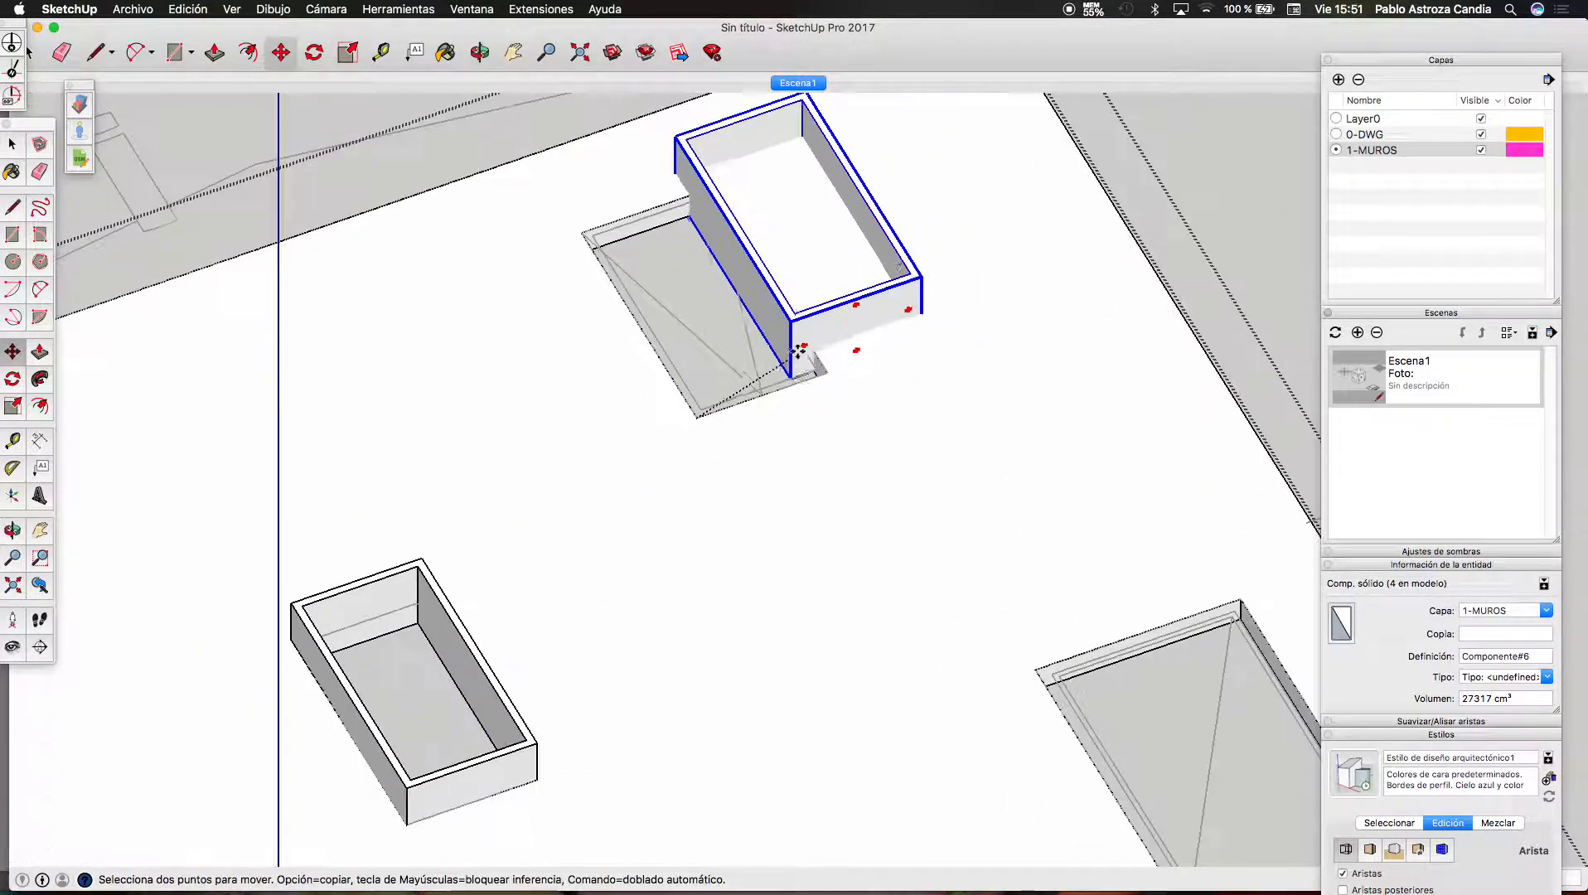
pyautogui.scroll(-5, 796, 355)
pyautogui.press('alt')
pyautogui.click(795, 355)
pyautogui.scroll(4, 711, 526)
pyautogui.scroll(4, 714, 497)
pyautogui.click(685, 469)
pyautogui.scroll(-1, 401, 548)
pyautogui.scroll(-5, 414, 547)
# Leave the wall component's editing and recall the Escena1 scene of the assembled house
pyautogui.press('space')
pyautogui.scroll(-1, 247, 534)
pyautogui.click(244, 534)
pyautogui.scroll(-3, 245, 535)
pyautogui.click(794, 83)
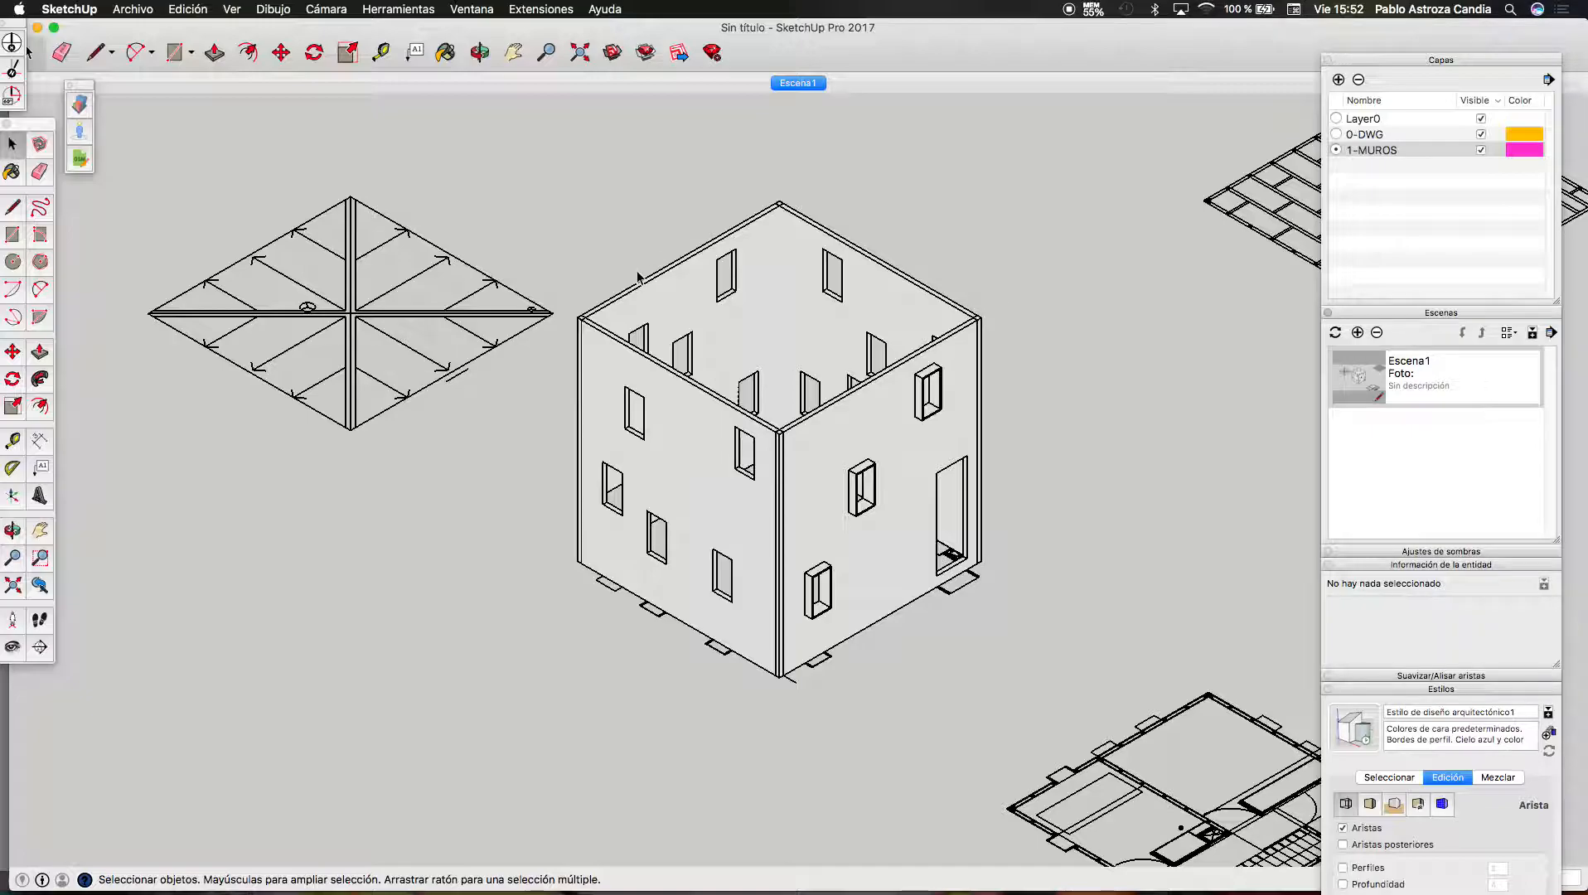
# Examine the copied window frames on the assembled house and on the flat facade wall
pyautogui.scroll(-3, 638, 282)
pyautogui.scroll(3, 746, 414)
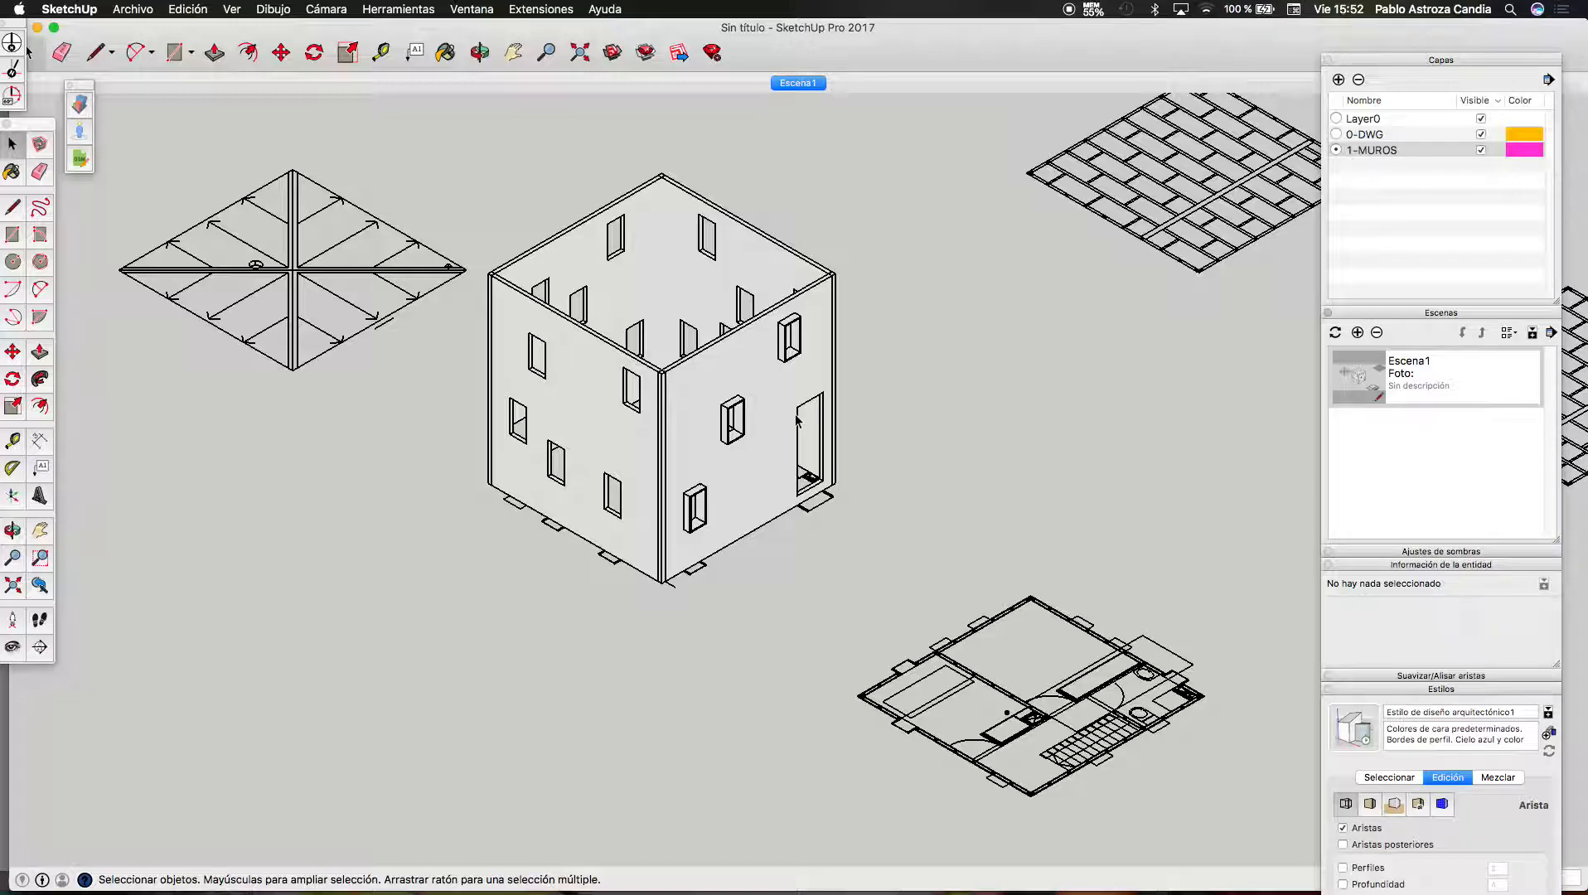
pyautogui.scroll(-1, 729, 454)
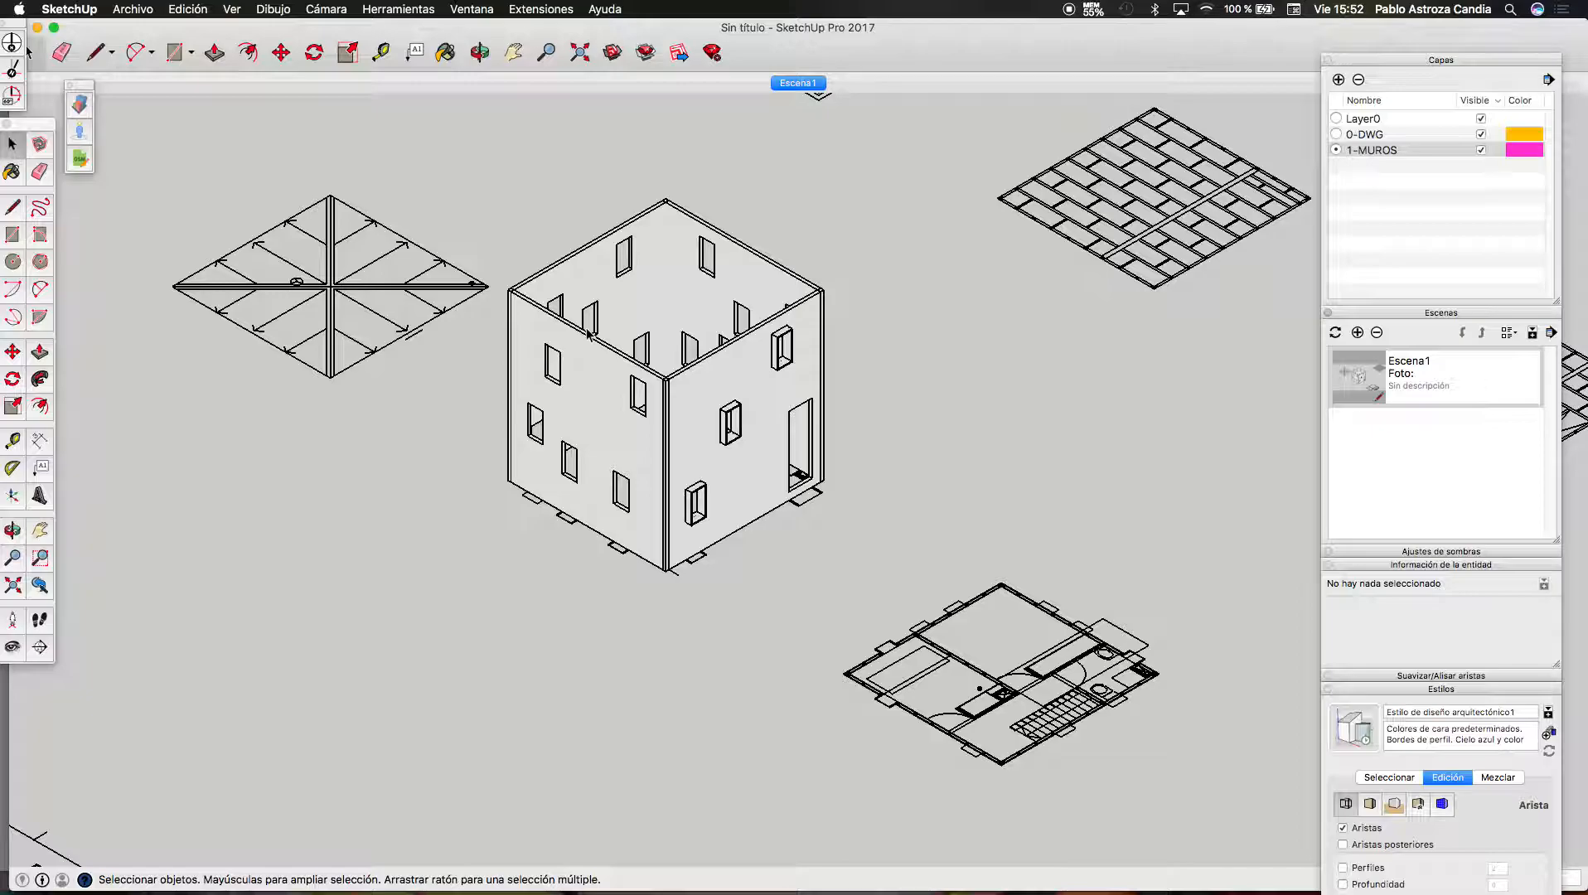
pyautogui.scroll(-8, 808, 427)
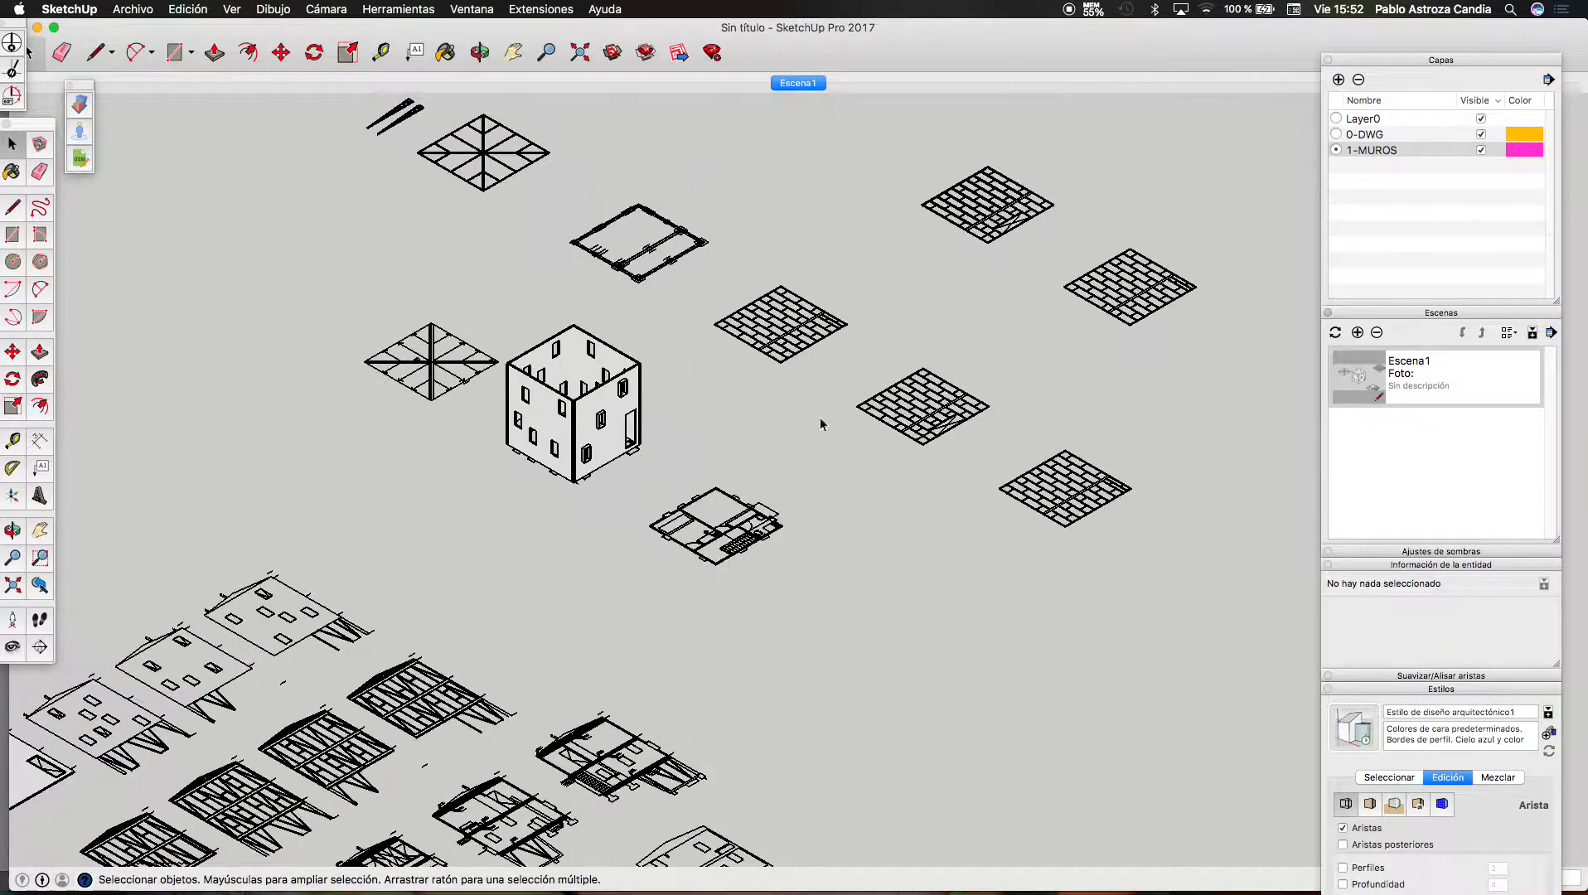
pyautogui.scroll(5, 790, 429)
pyautogui.scroll(3, 700, 422)
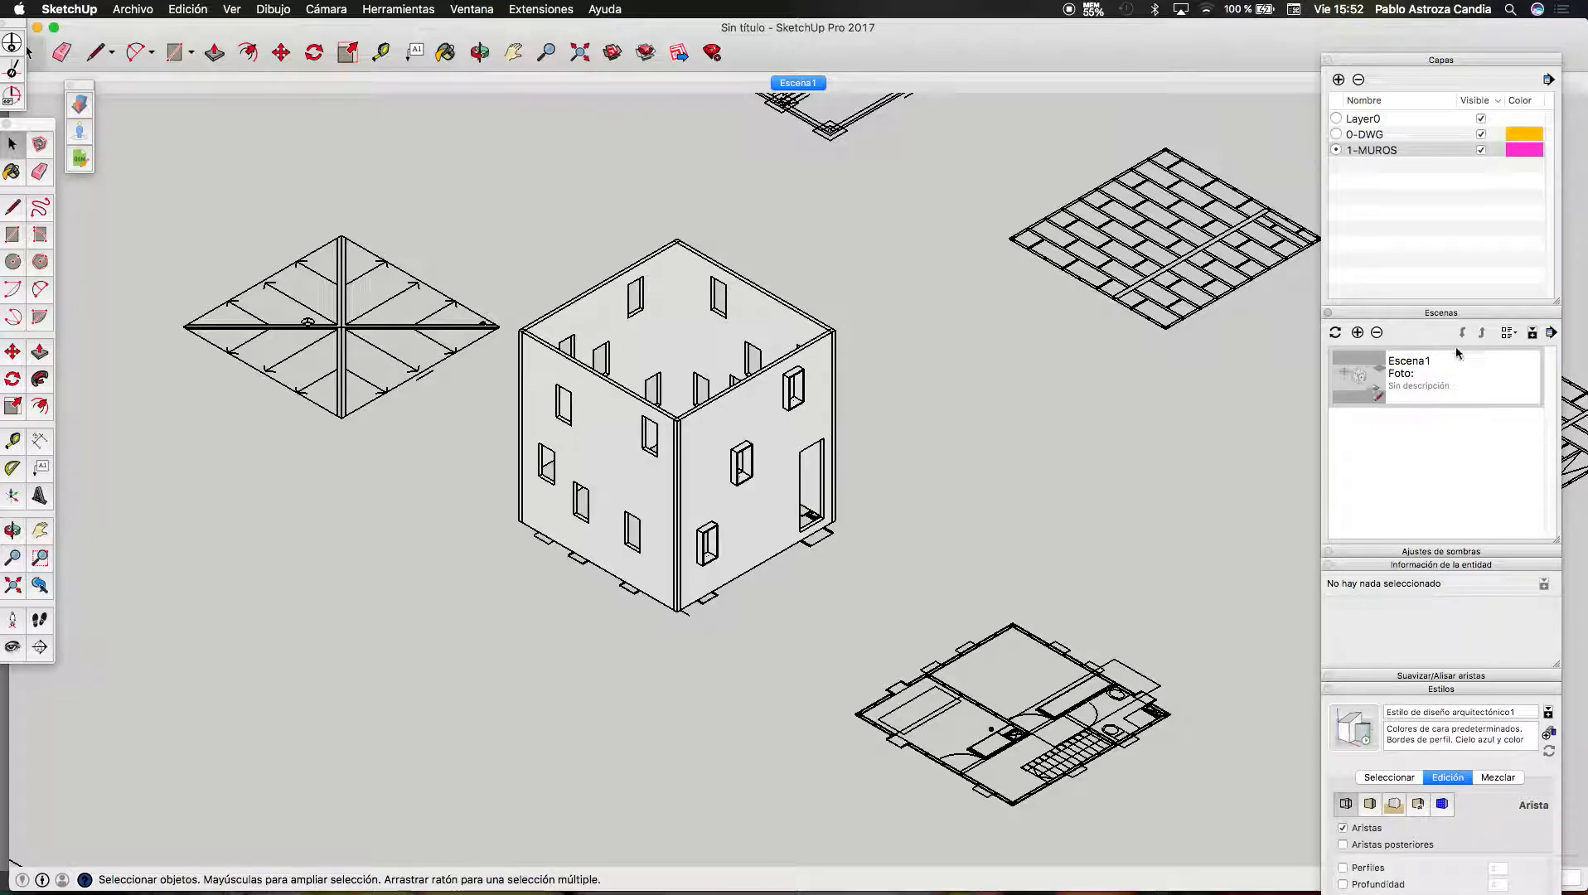
pyautogui.scroll(-5, 1149, 452)
pyautogui.scroll(-2, 1128, 425)
pyautogui.scroll(10, 552, 734)
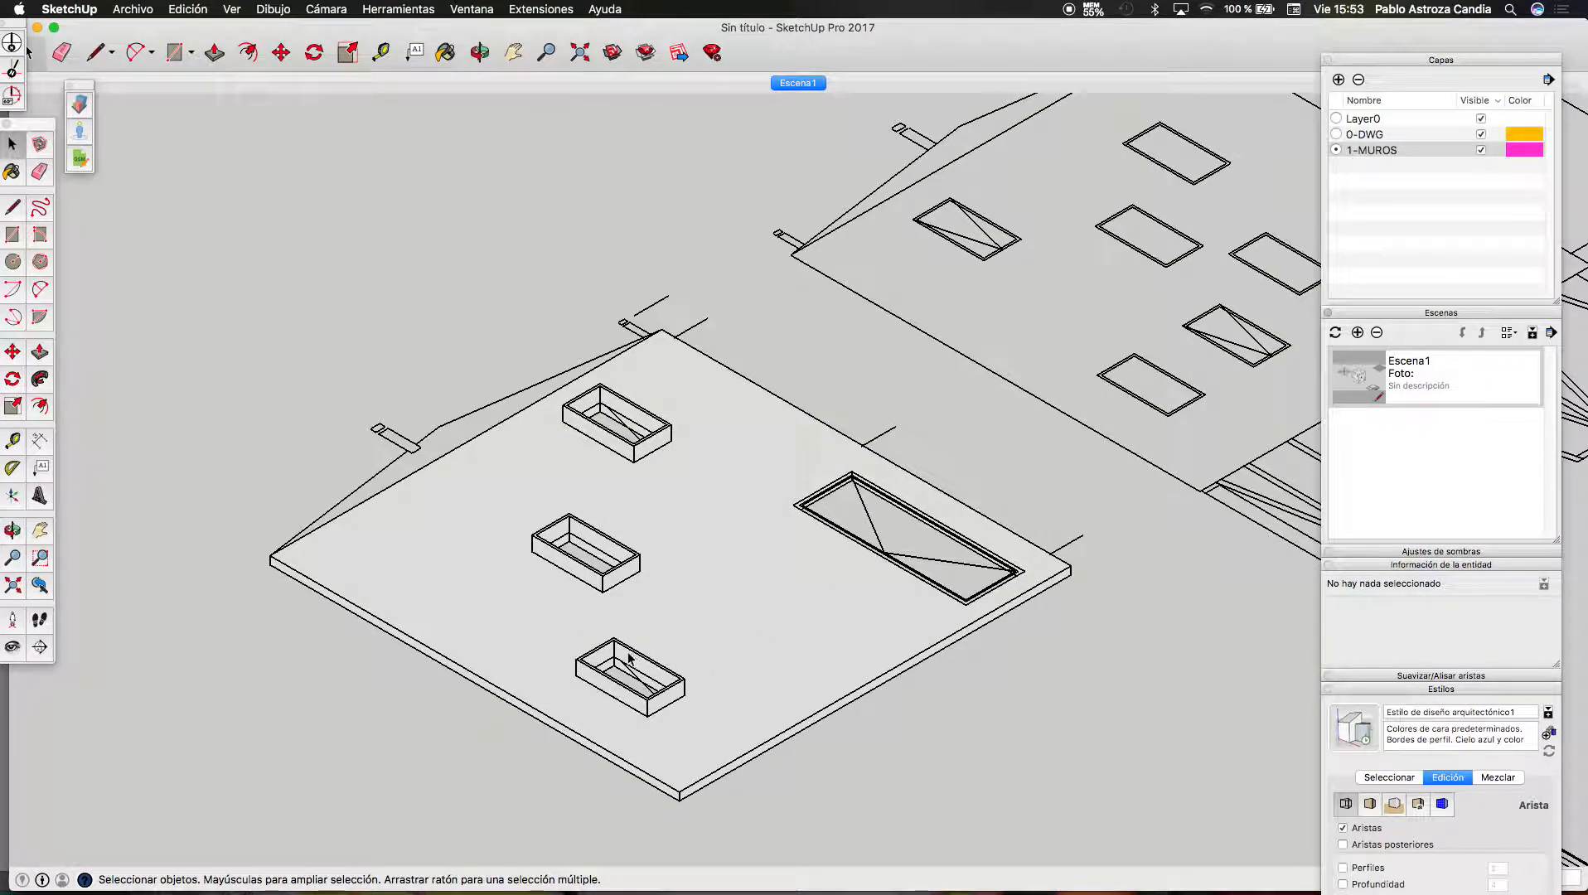
pyautogui.scroll(-4, 630, 659)
pyautogui.scroll(3, 819, 613)
pyautogui.scroll(-2, 741, 445)
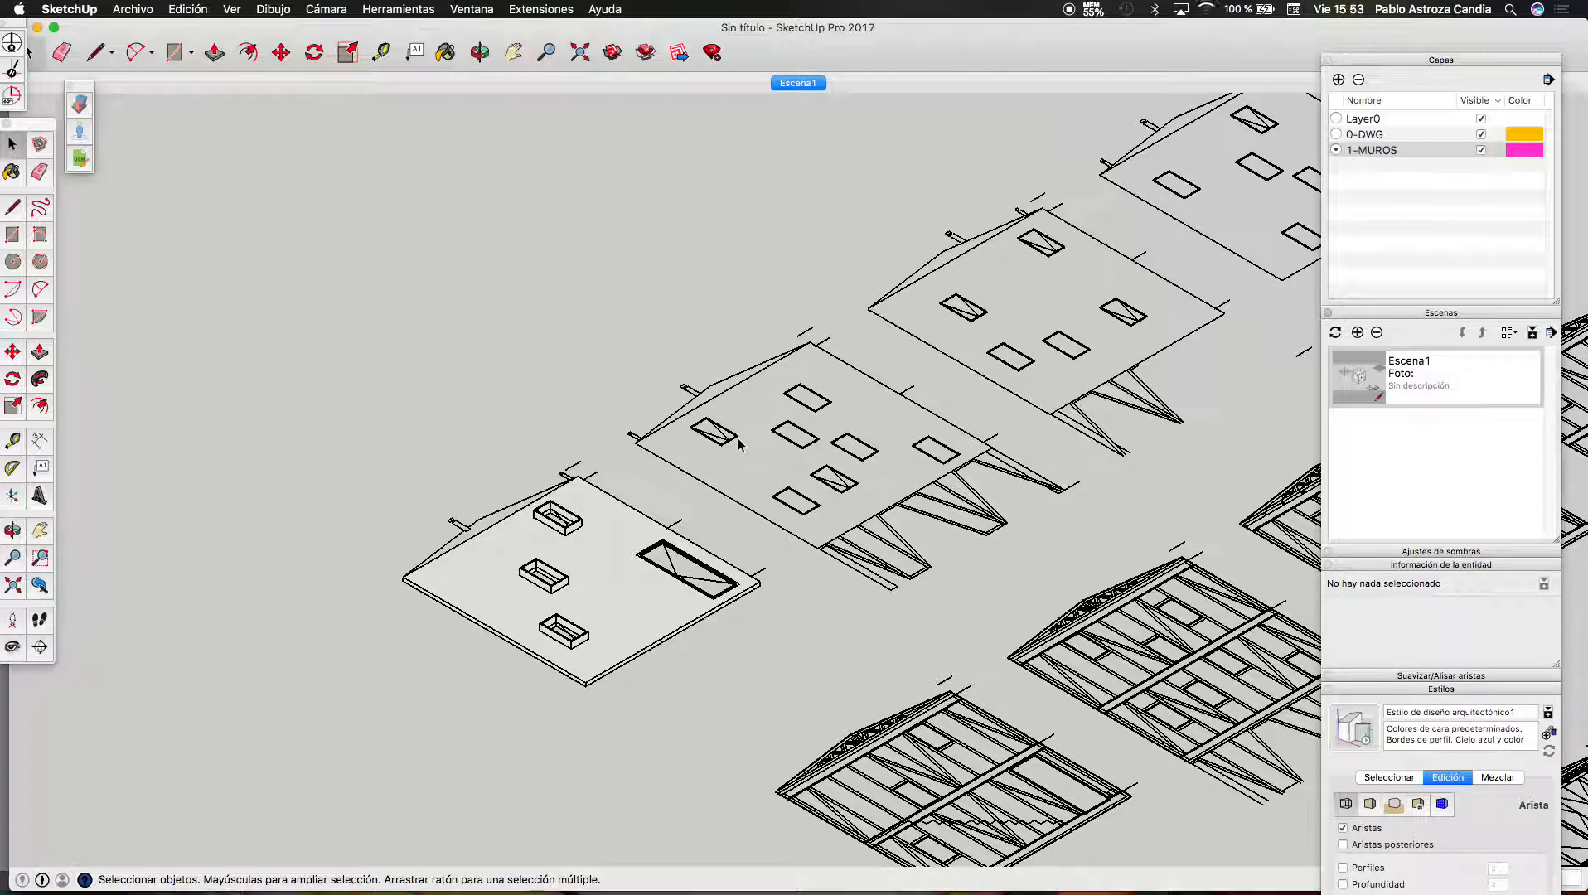
# Create a layer named 1-MARCOS VENTANA and make it the active layer
pyautogui.click(1341, 81)
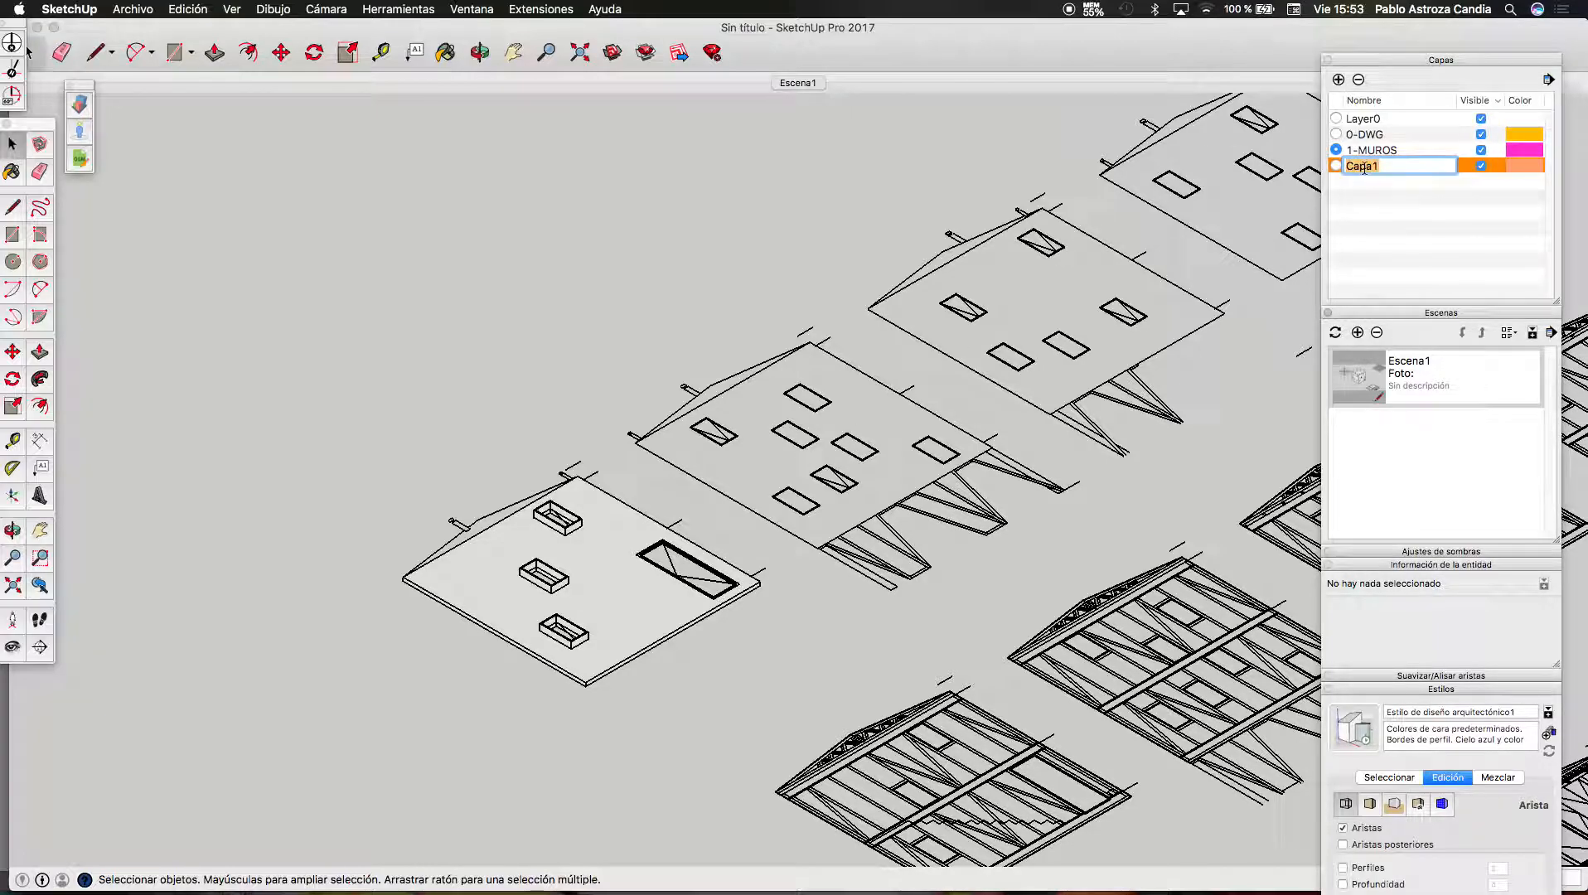
pyautogui.write('1-MARCOS VENTANA')
pyautogui.click(1439, 203)
pyautogui.click(1336, 150)
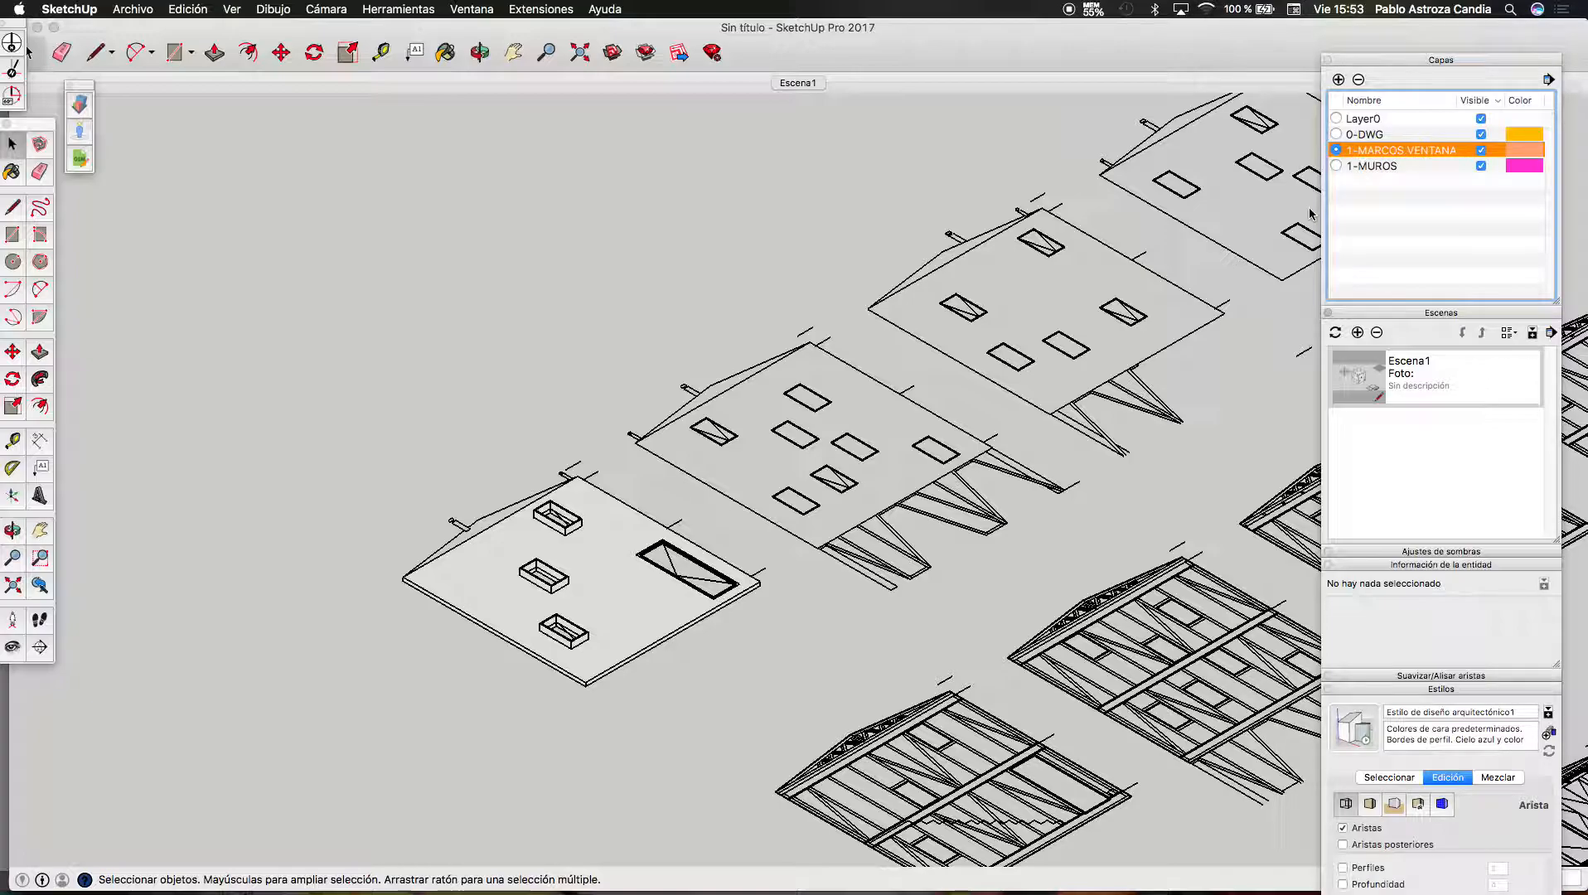
# Open the flat wall component for editing, select its three window frames and assign them to the layer 1-MARCOS VENTANA
pyautogui.scroll(10, 538, 546)
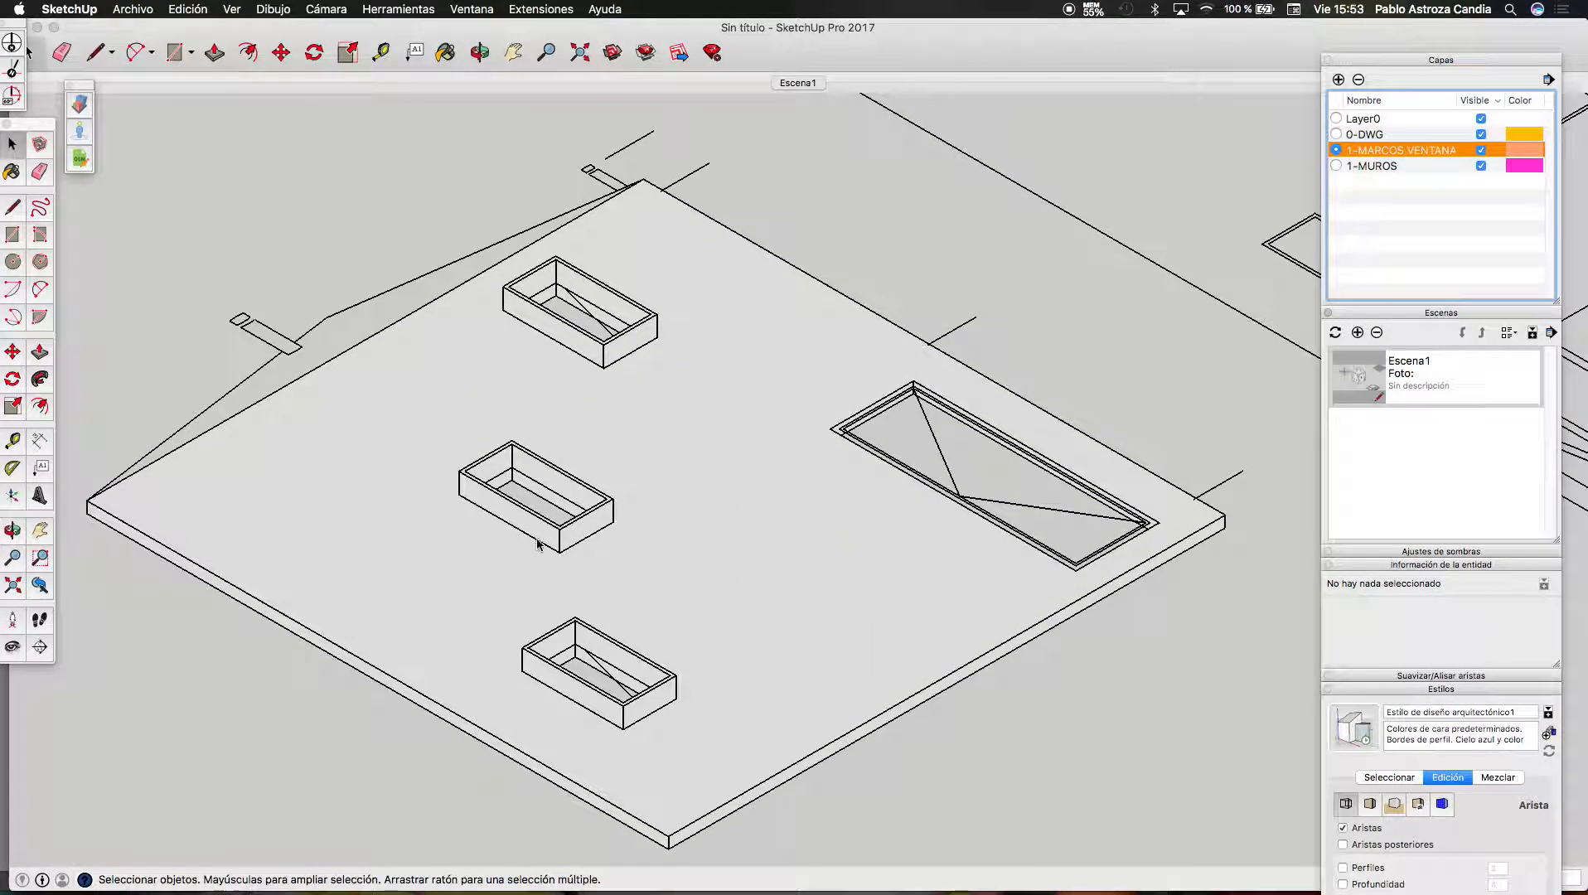
pyautogui.doubleClick(537, 545)
pyautogui.click(539, 543)
pyautogui.click(607, 358)
pyautogui.click(585, 628)
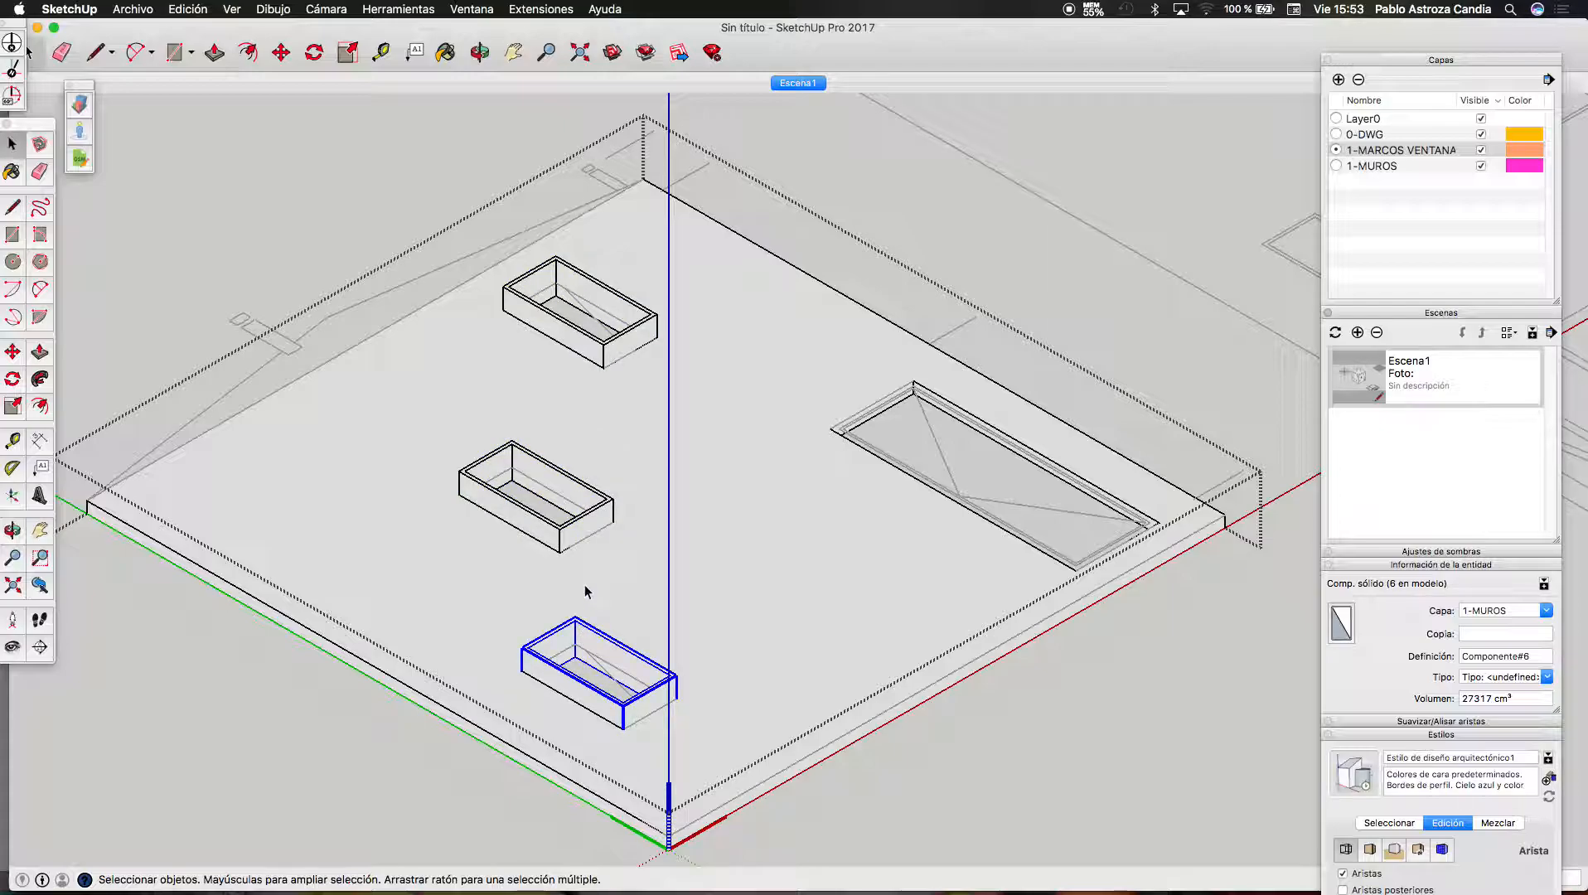
pyautogui.keyDown('shift'); pyautogui.click(574, 542); pyautogui.keyUp('shift')
pyautogui.keyDown('shift'); pyautogui.click(609, 357); pyautogui.keyUp('shift')
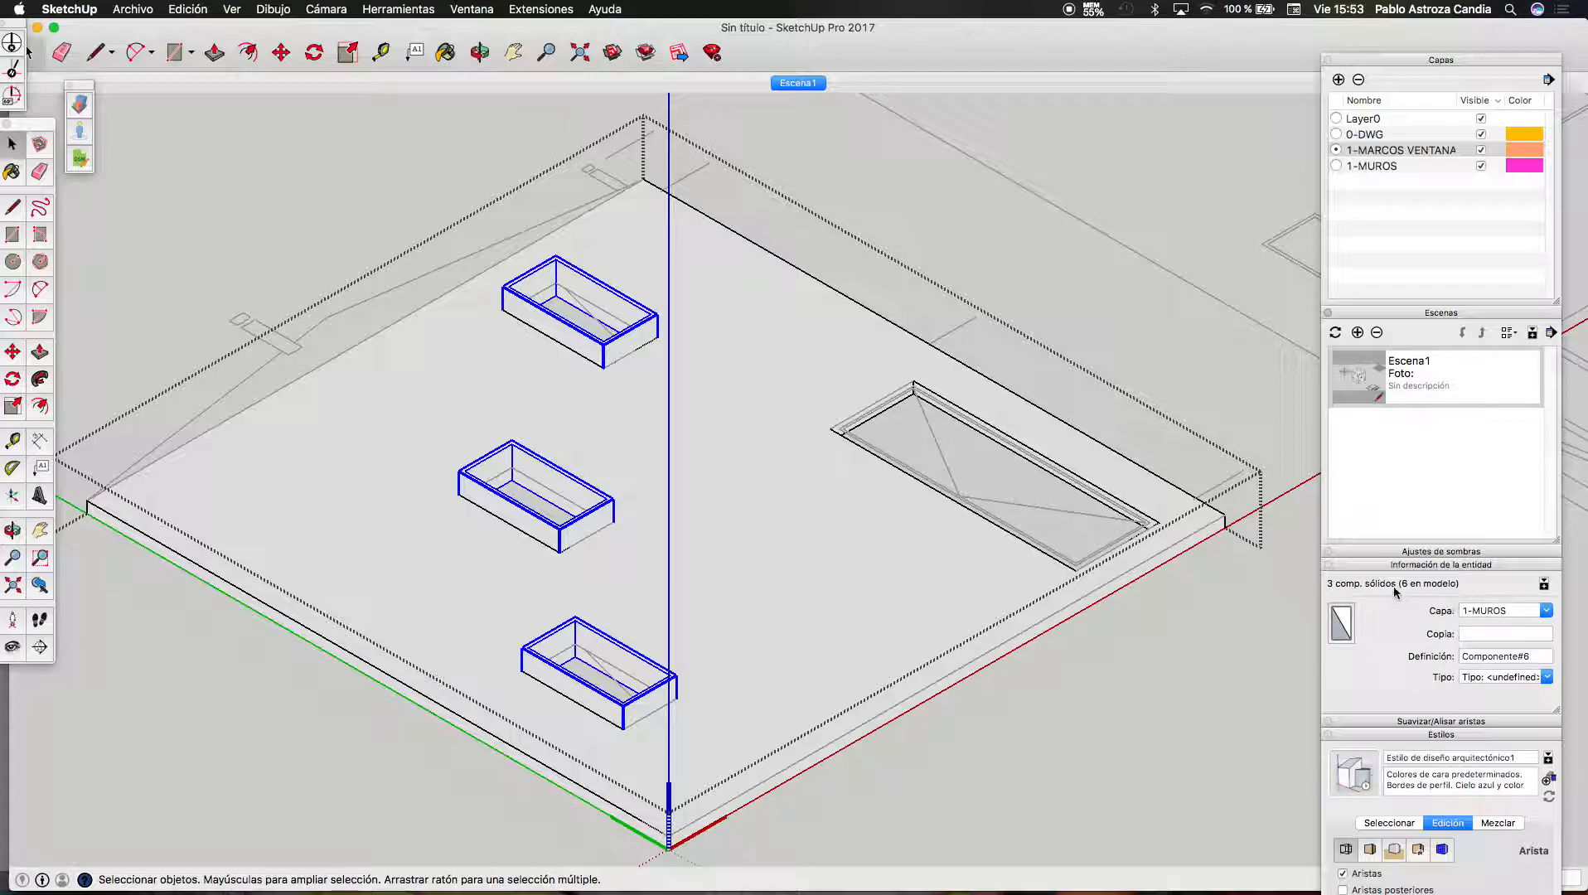
pyautogui.click(1546, 611)
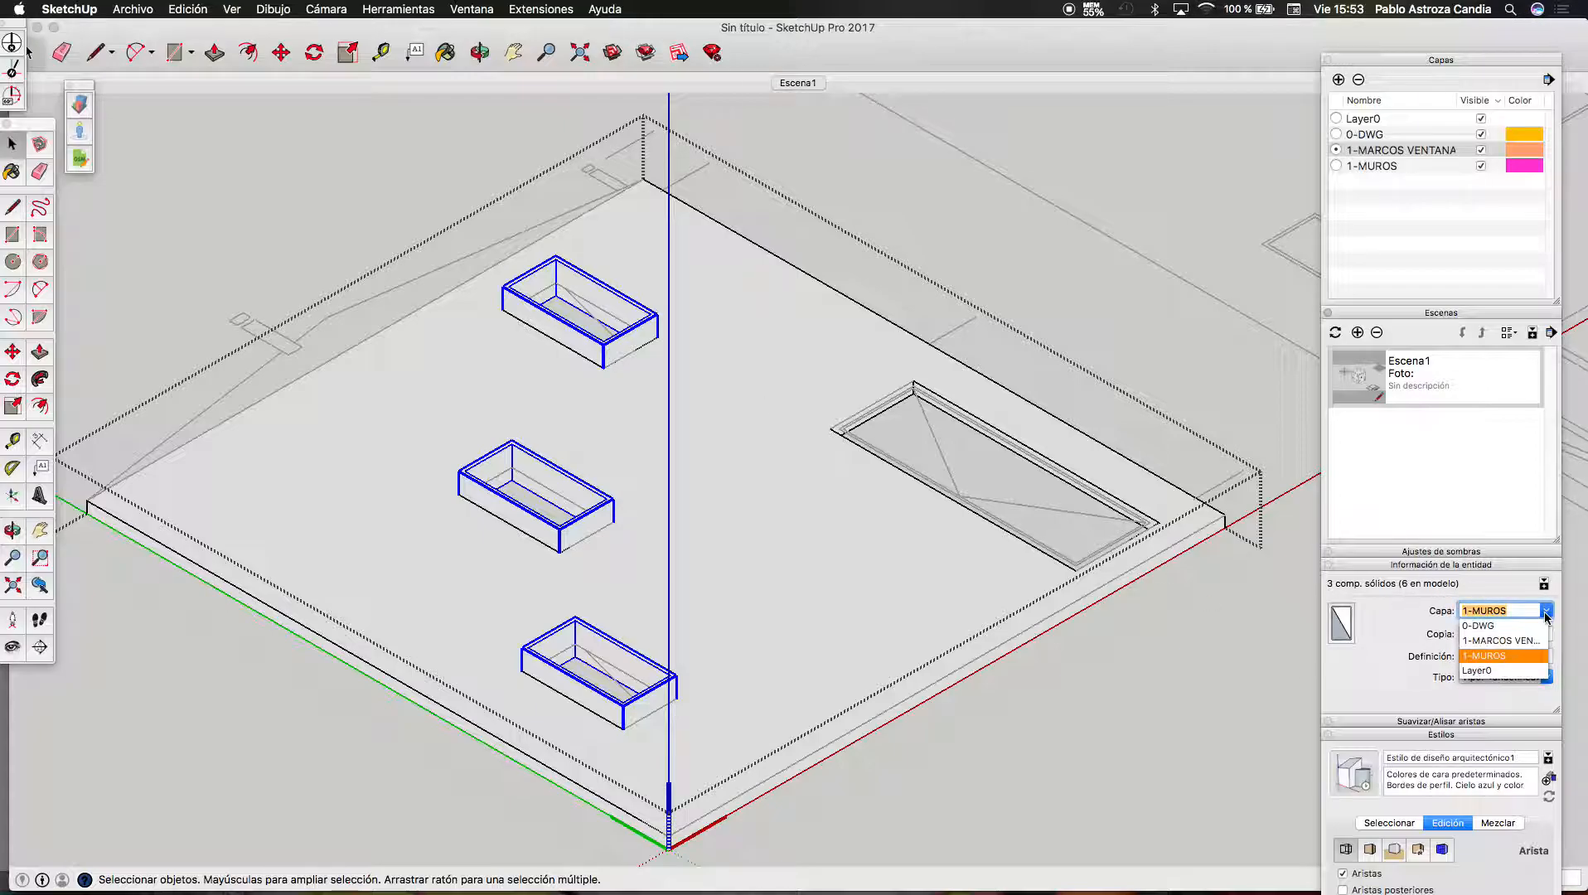
pyautogui.click(1505, 642)
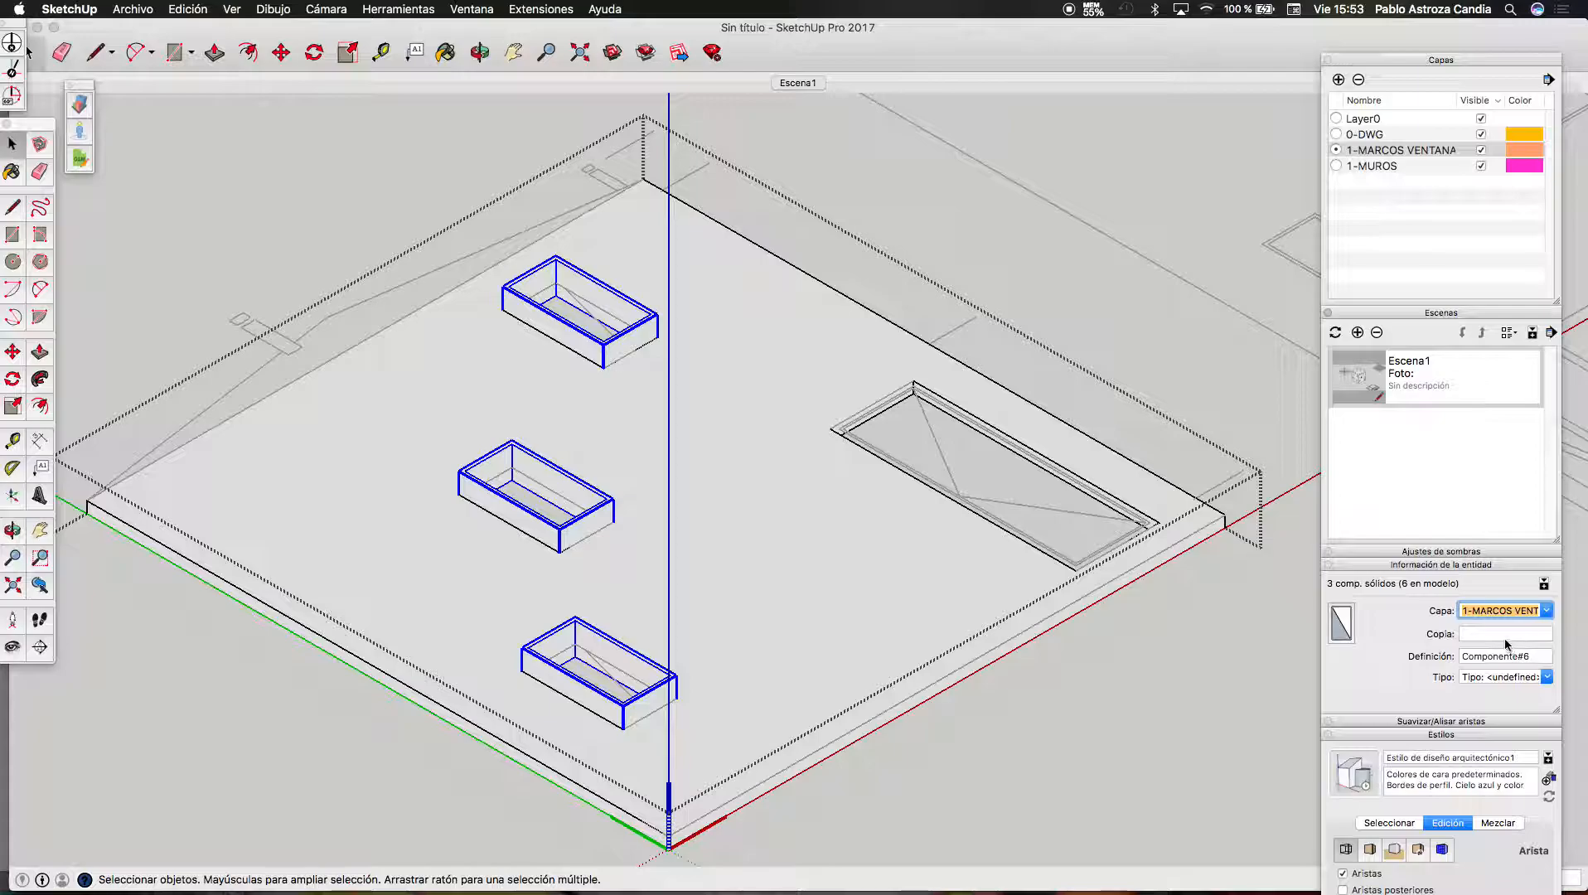
# Assign all geometry inside the window frame component to the layer 1-MARCOS VENTANA and leave the frame's editing
pyautogui.doubleClick(573, 344)
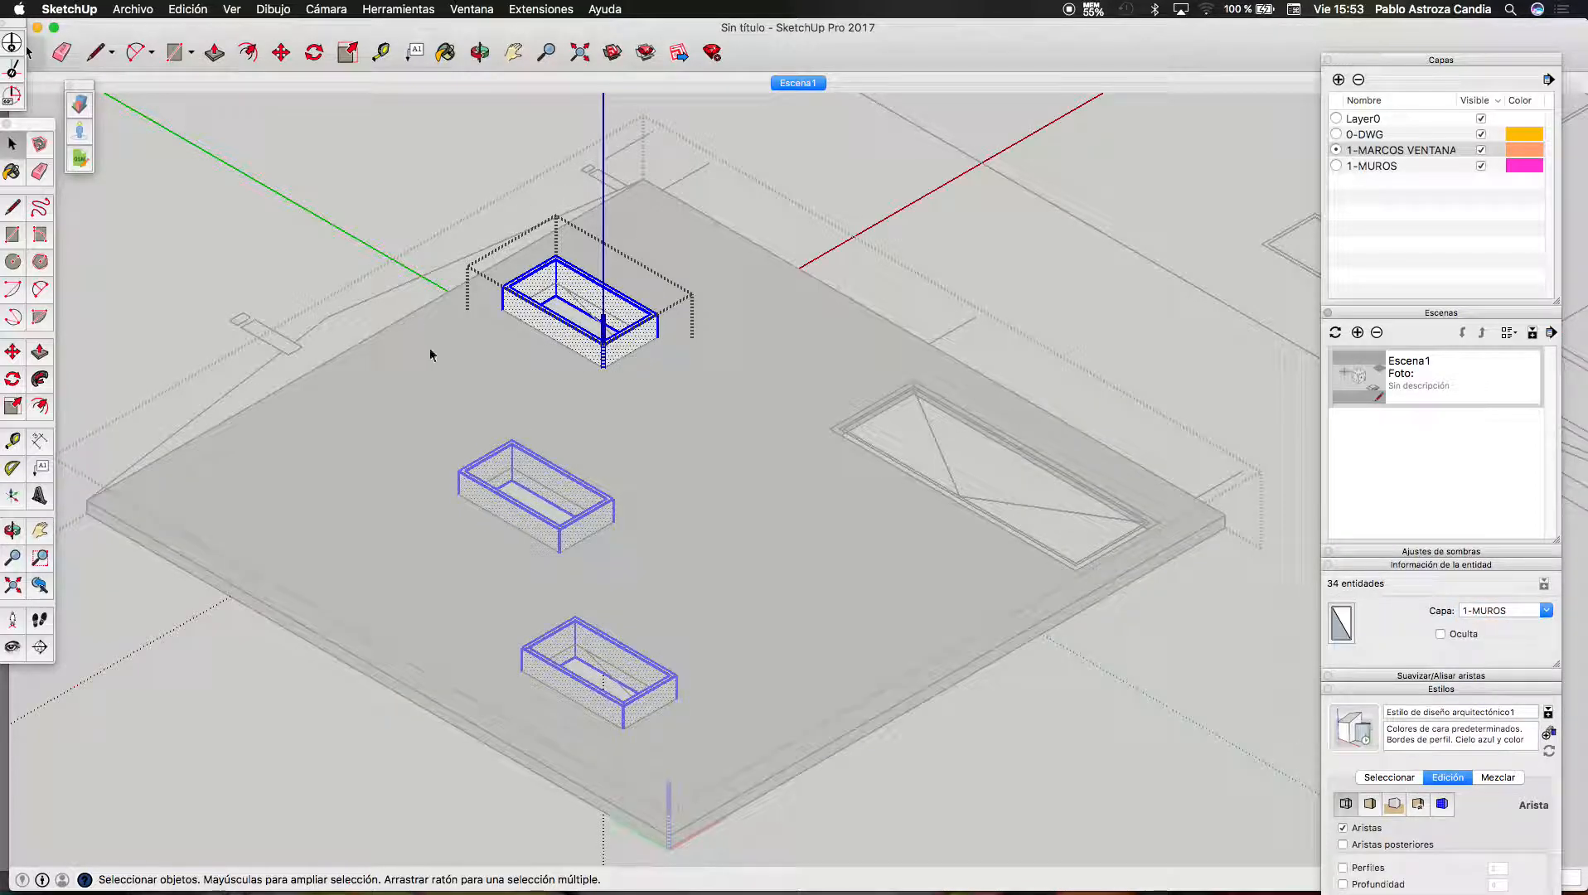
pyautogui.click(1545, 610)
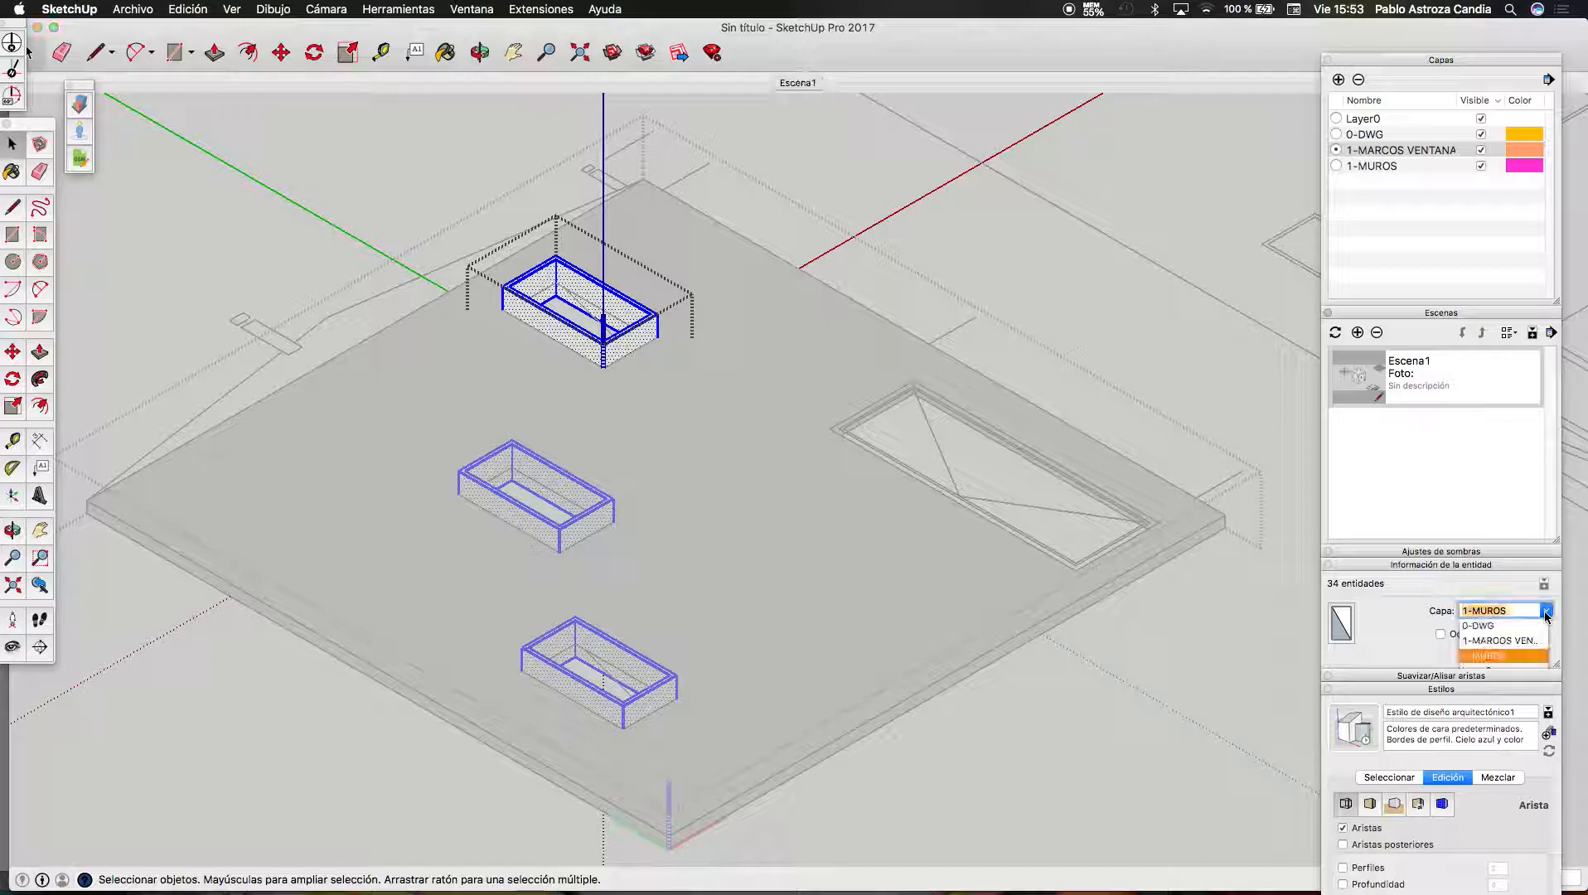
pyautogui.click(1525, 639)
pyautogui.click(842, 258)
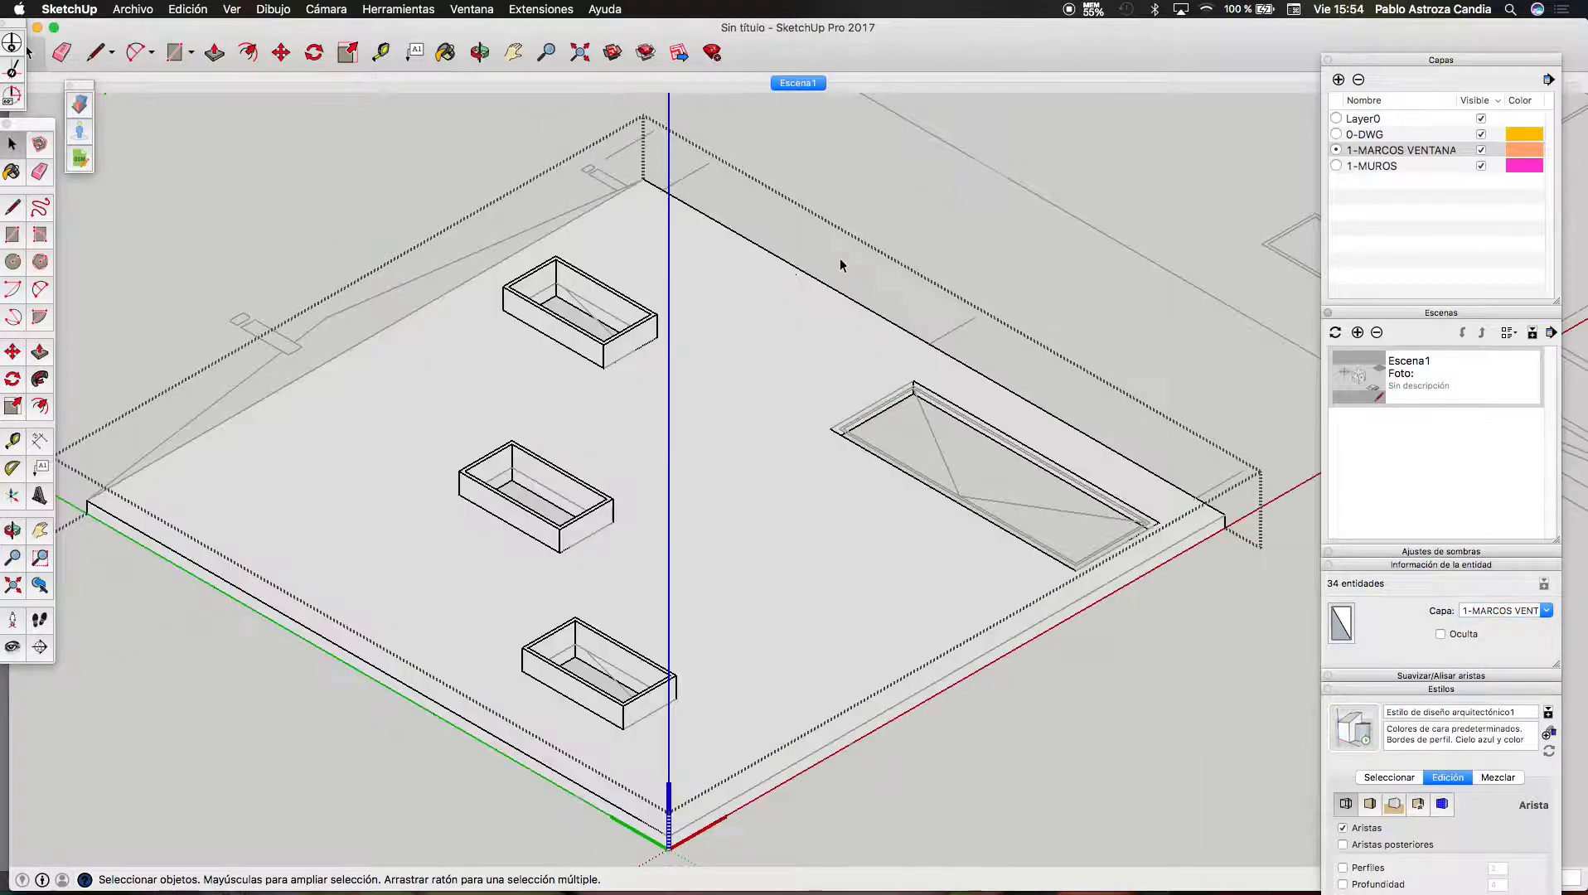
# Check the layer assignment of the upper and middle window frames and of the geometry inside the middle one
pyautogui.click(630, 338)
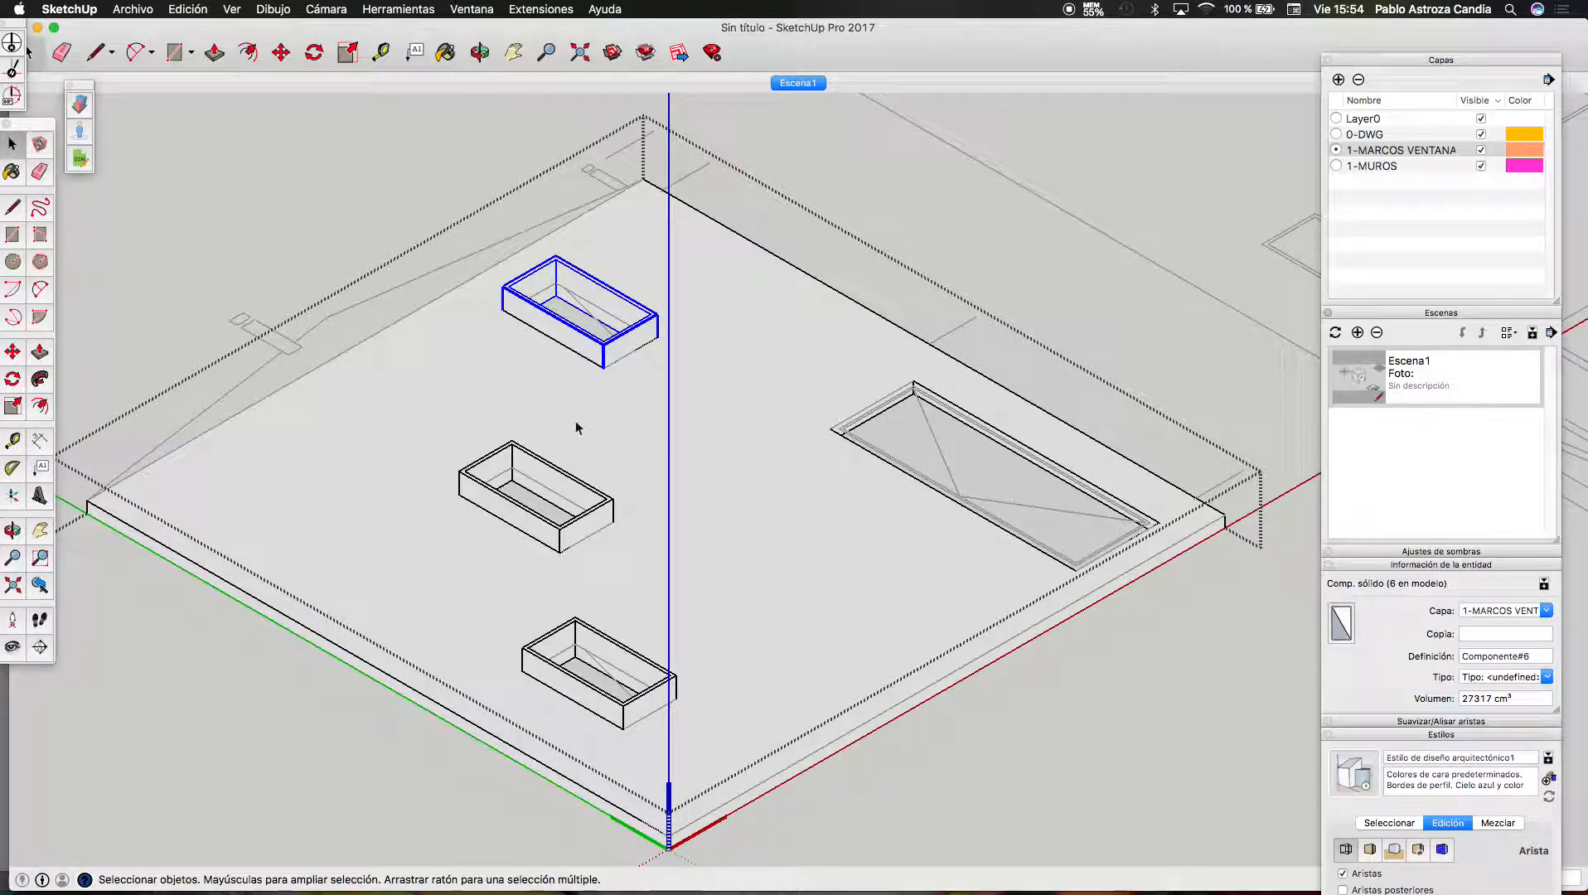
pyautogui.click(553, 472)
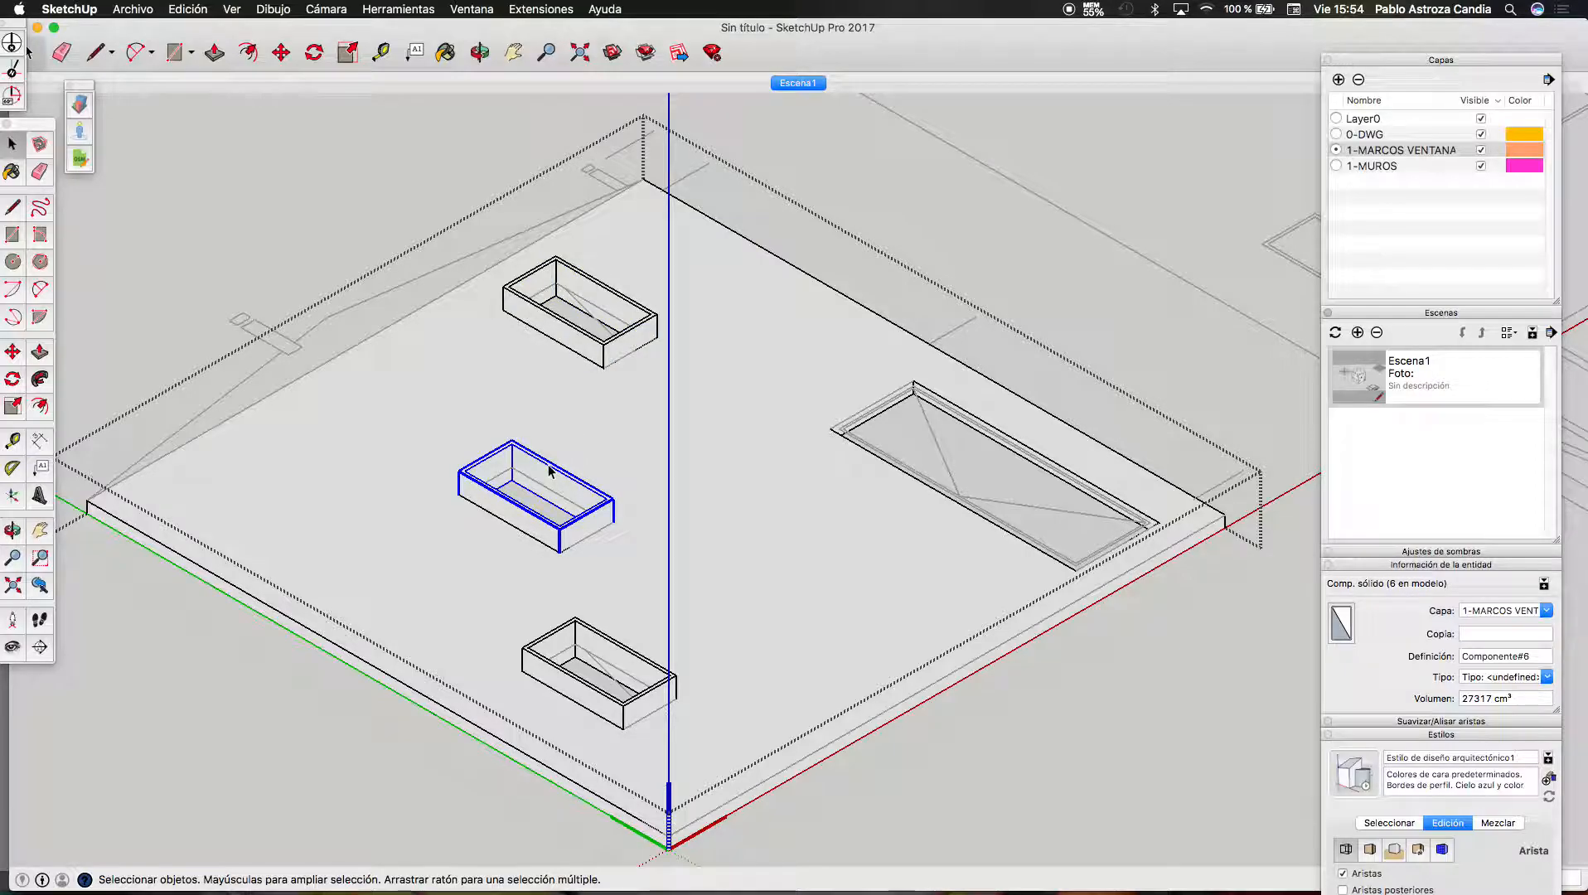
pyautogui.doubleClick(552, 471)
pyautogui.tripleClick(551, 471)
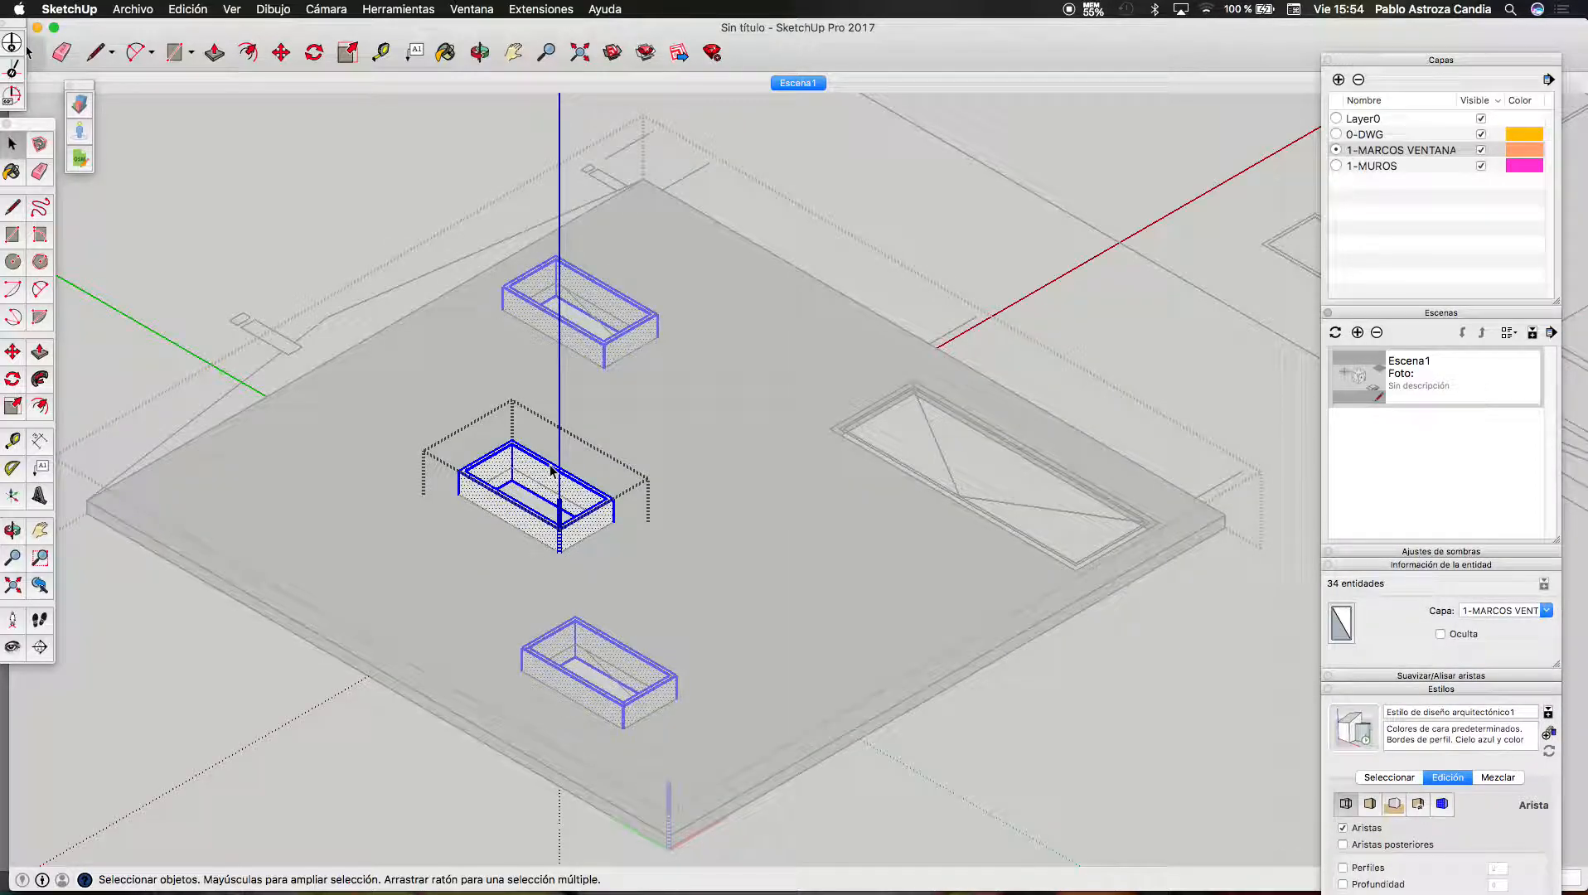
pyautogui.click(1036, 156)
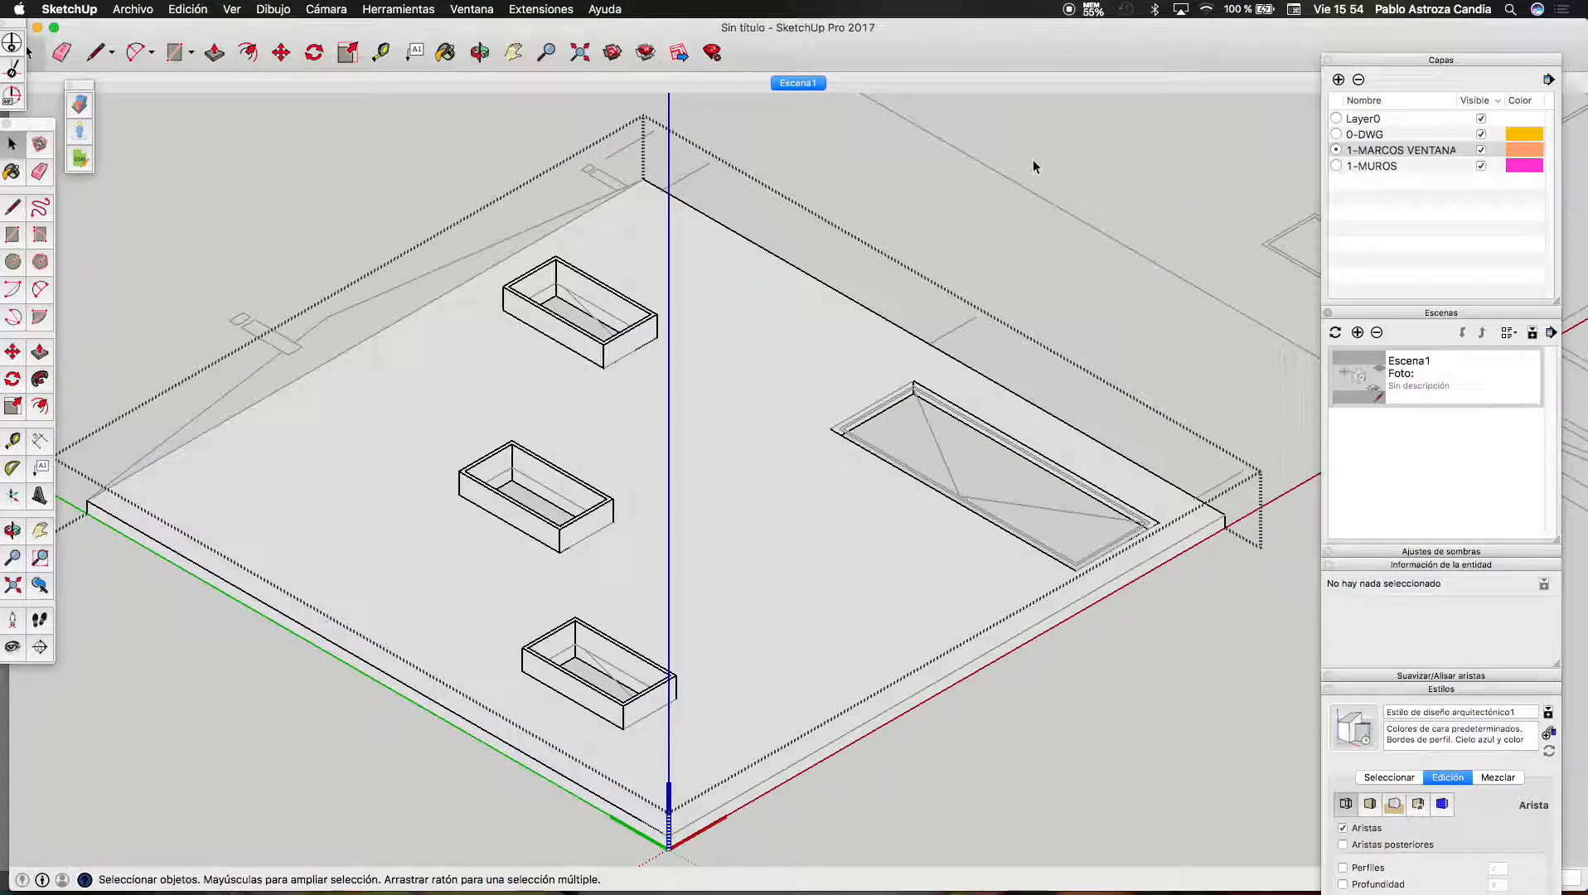
# Toggle the visibility of the 1-MUROS layer to check what belongs to it
pyautogui.click(1479, 167)
pyautogui.click(1481, 166)
pyautogui.click(1480, 166)
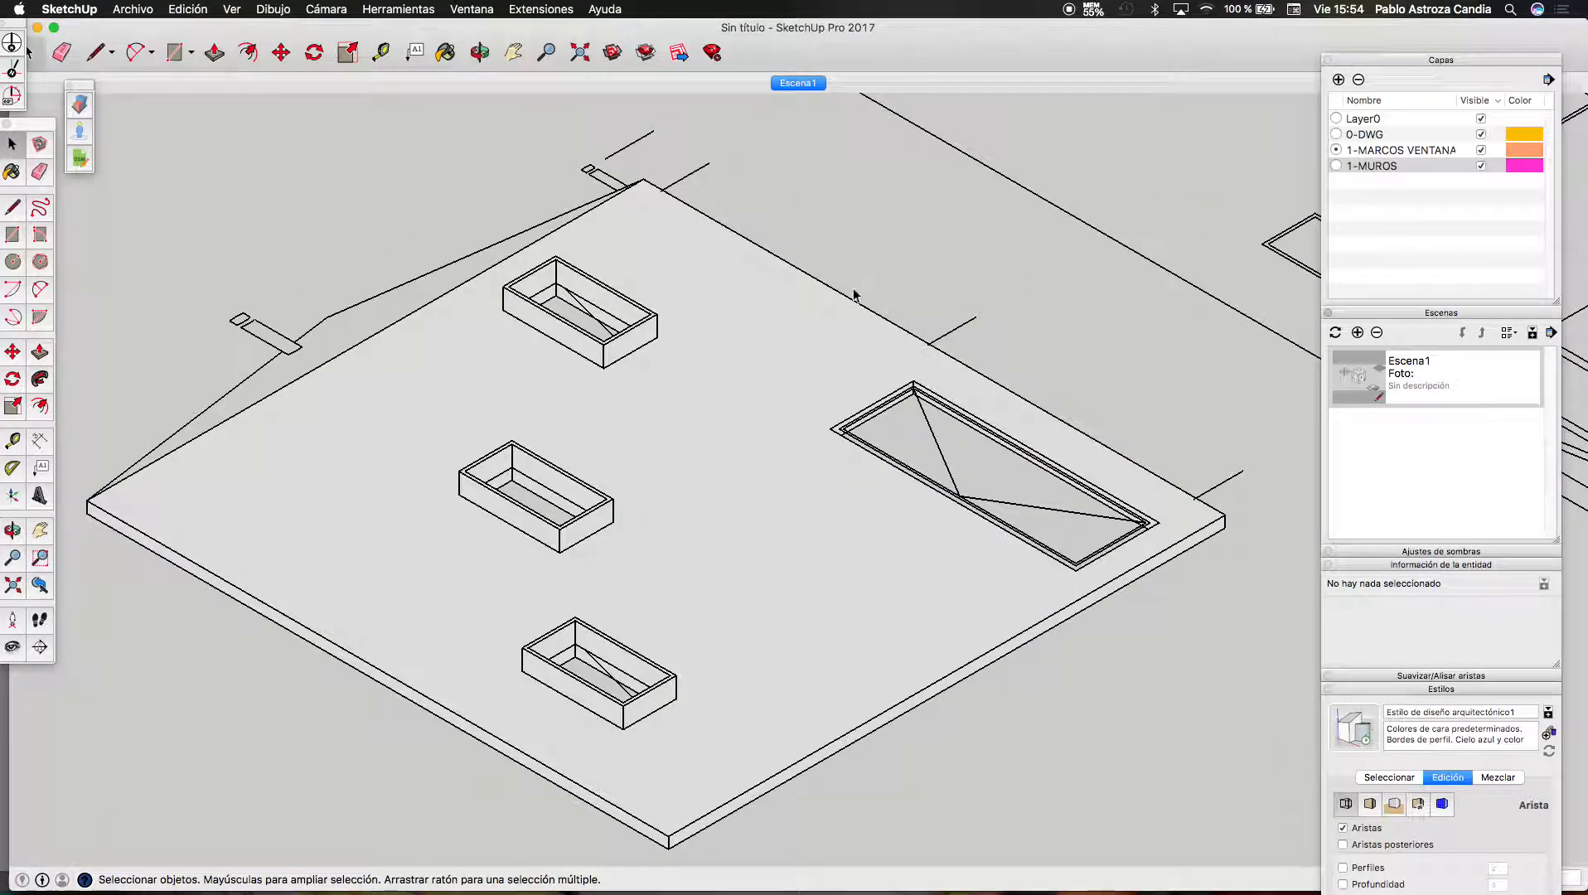
# Create a layer named 2-FACHADA and assign the flat facade wall component to it
pyautogui.click(734, 315)
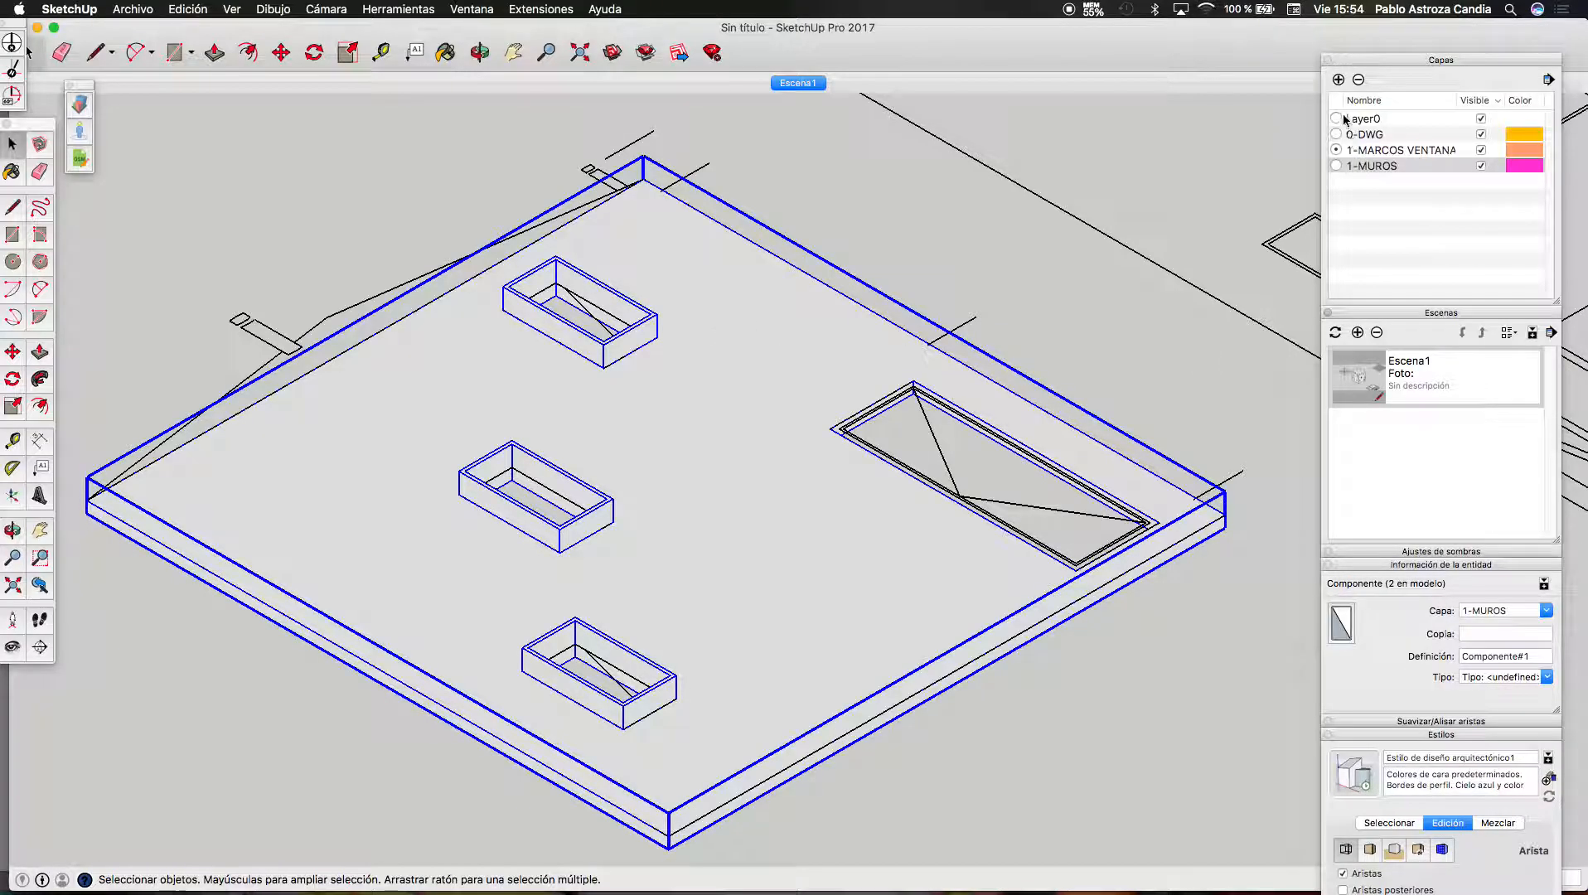
pyautogui.click(1340, 81)
pyautogui.write('2-')
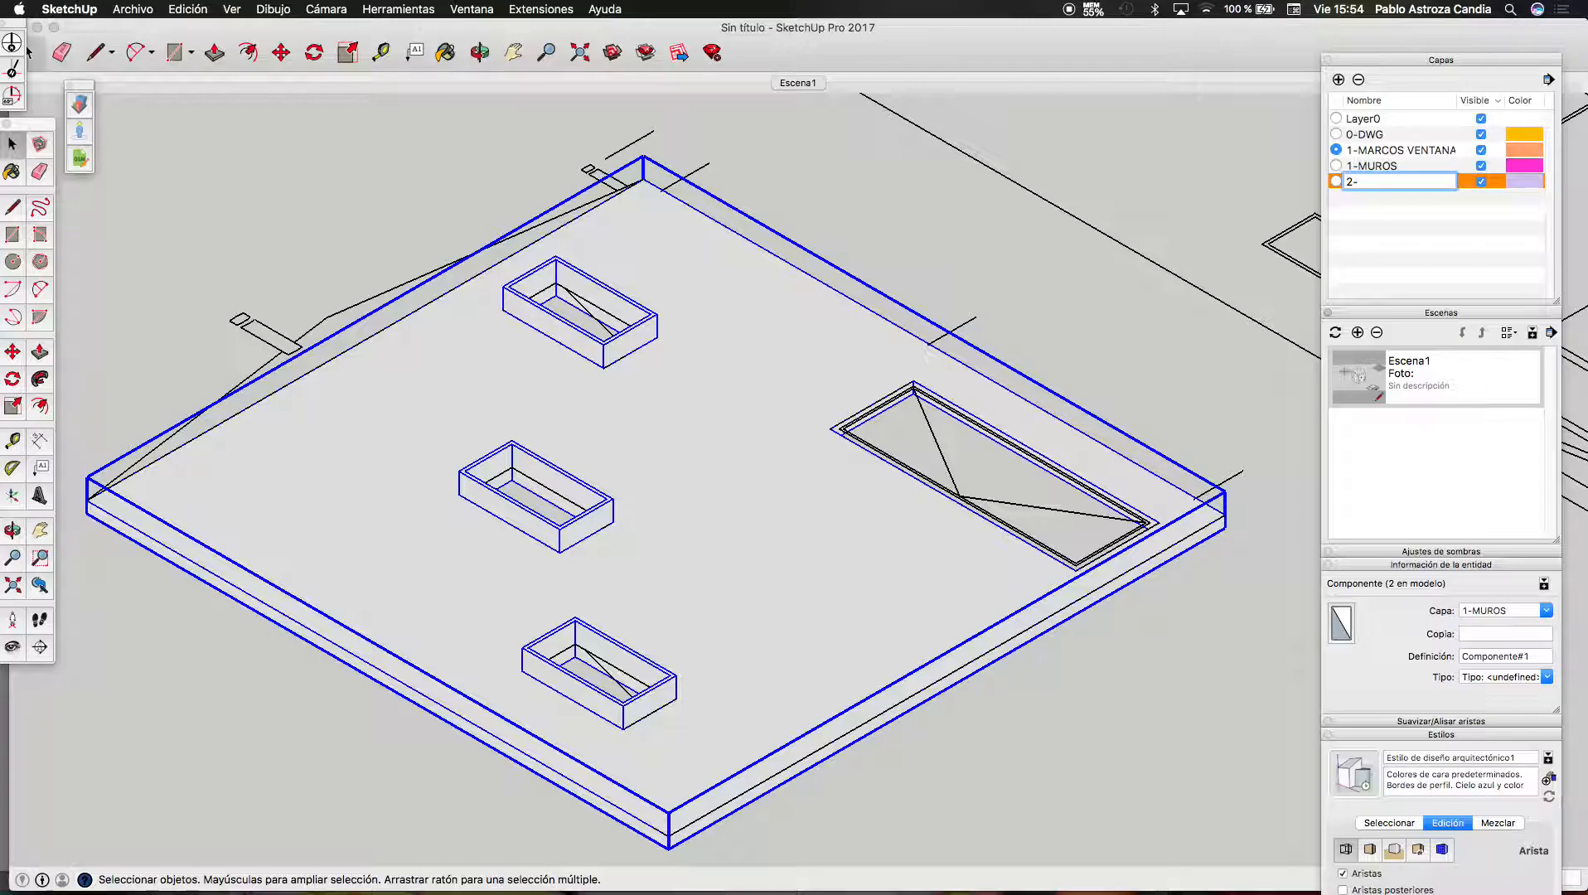
pyautogui.write('FACHADA')
pyautogui.click(1432, 238)
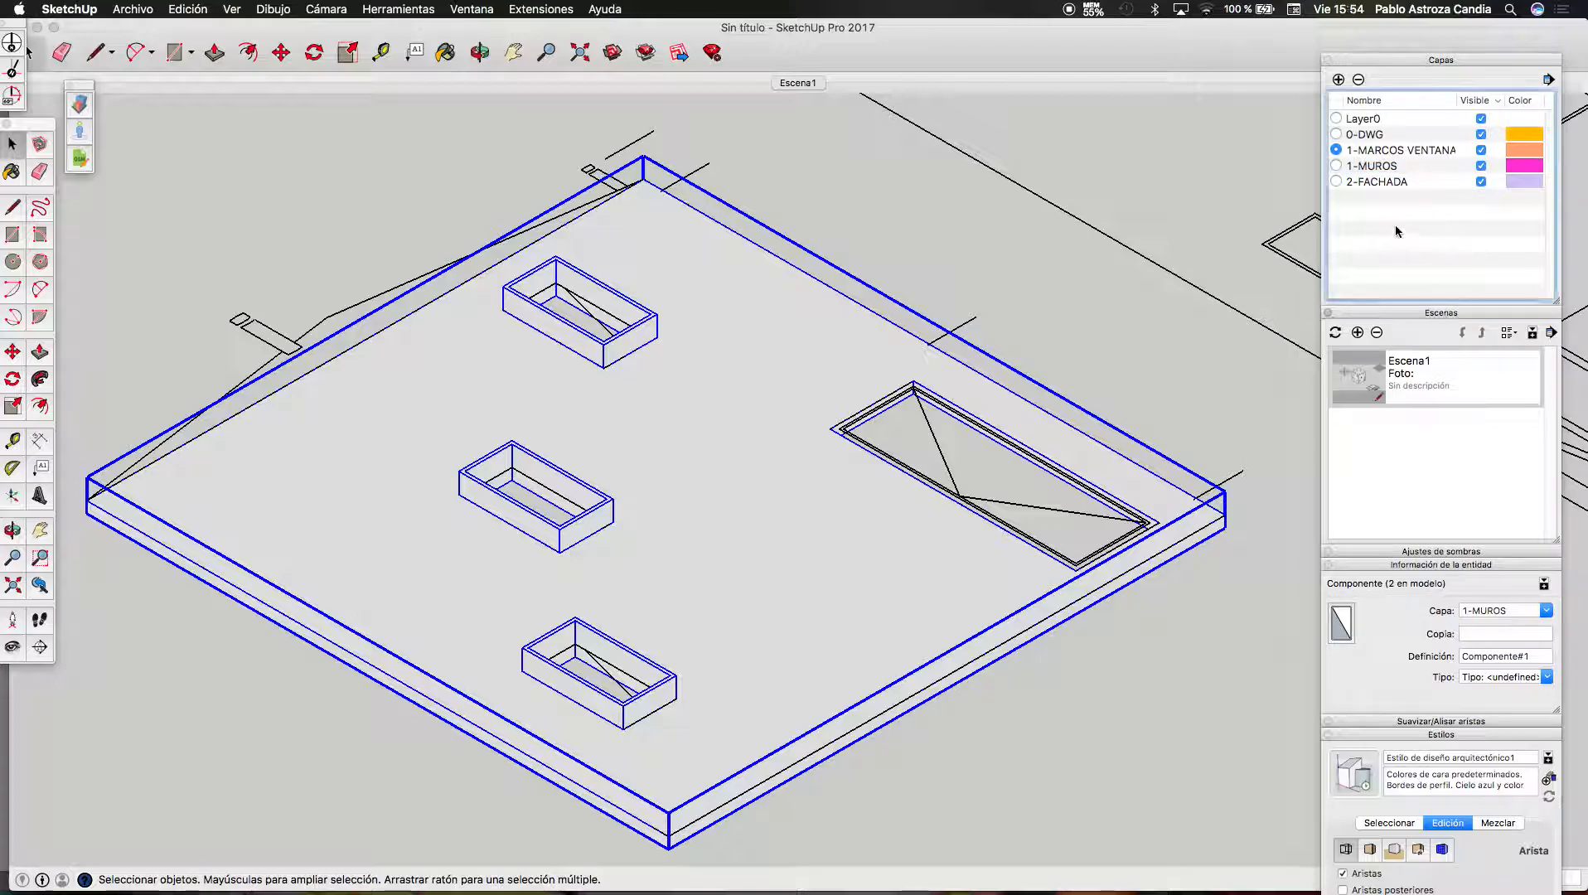
pyautogui.click(1546, 611)
pyautogui.click(1515, 670)
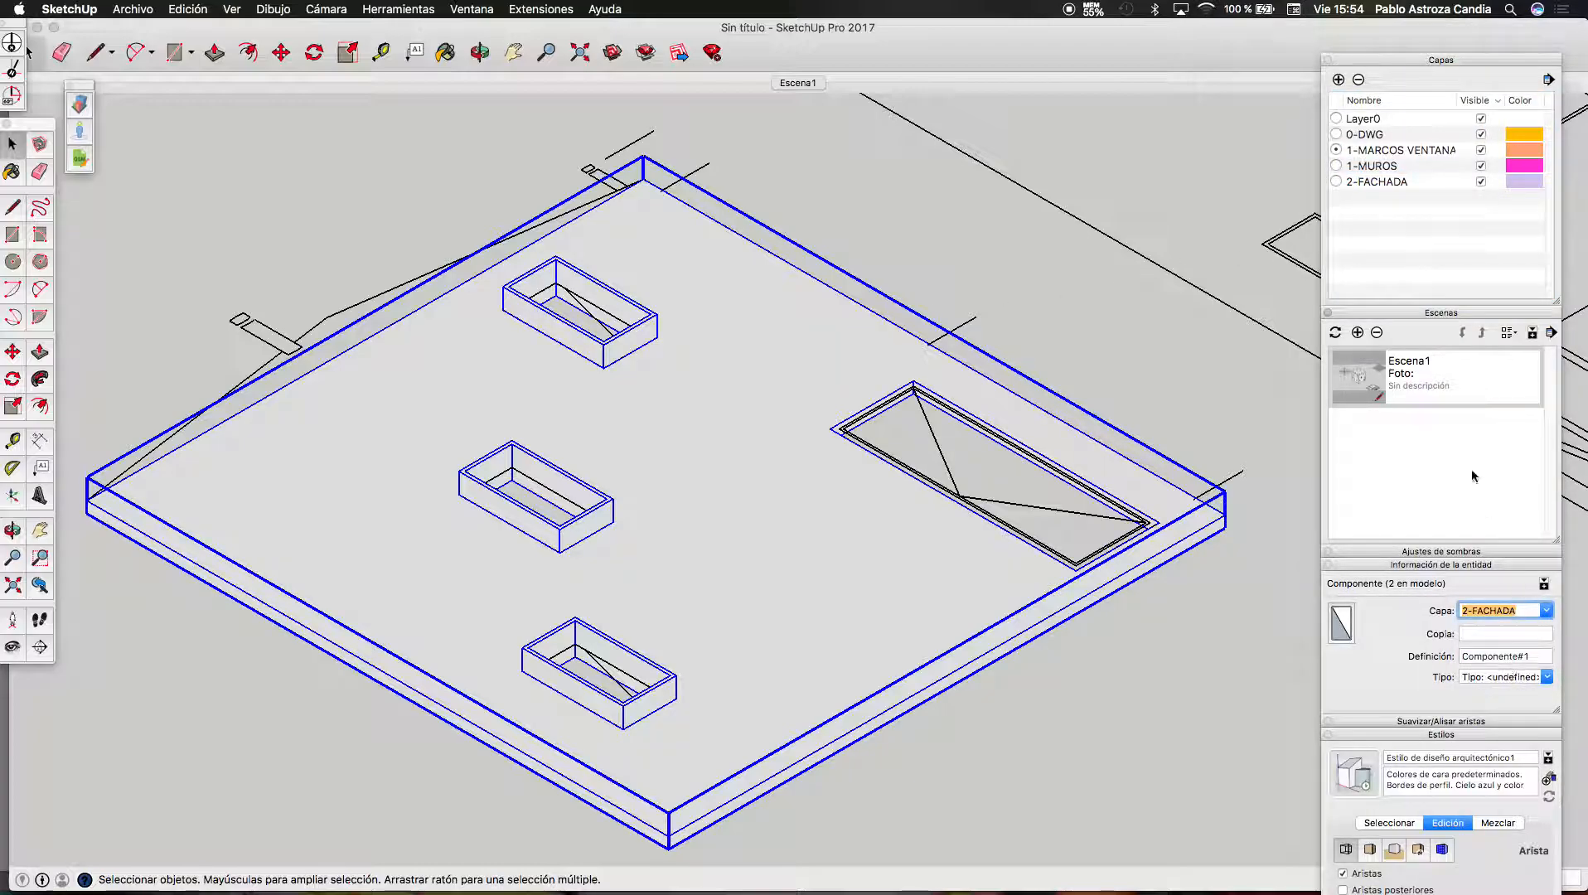
# Hide the 1-MUROS layer and make Layer0 the active layer so that 1-MARCOS VENTANA can be hidden
pyautogui.click(1482, 165)
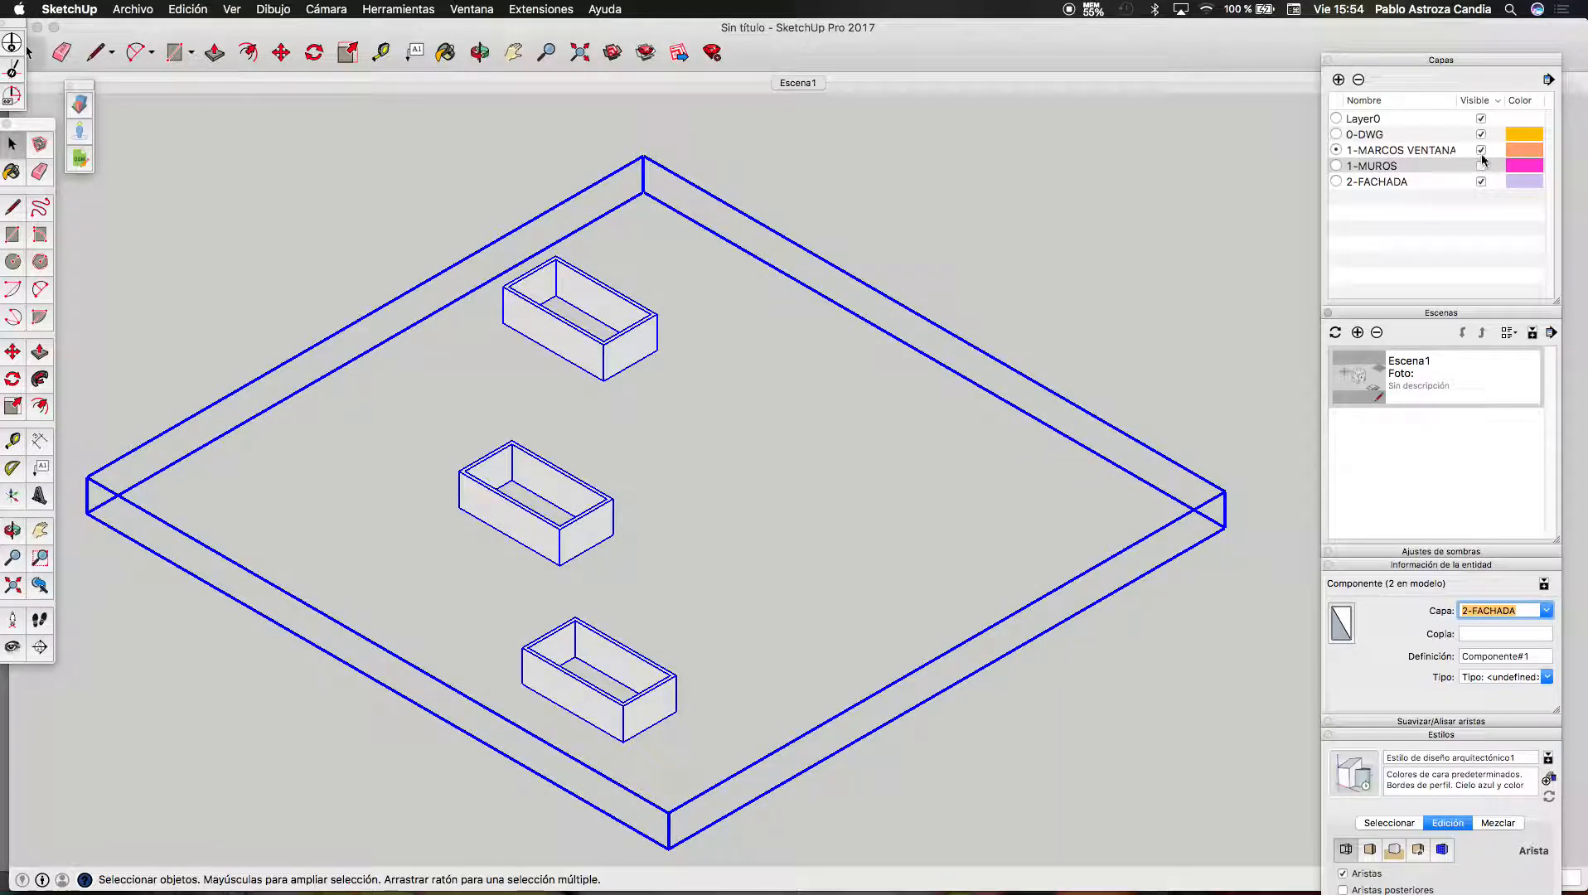
pyautogui.click(1481, 150)
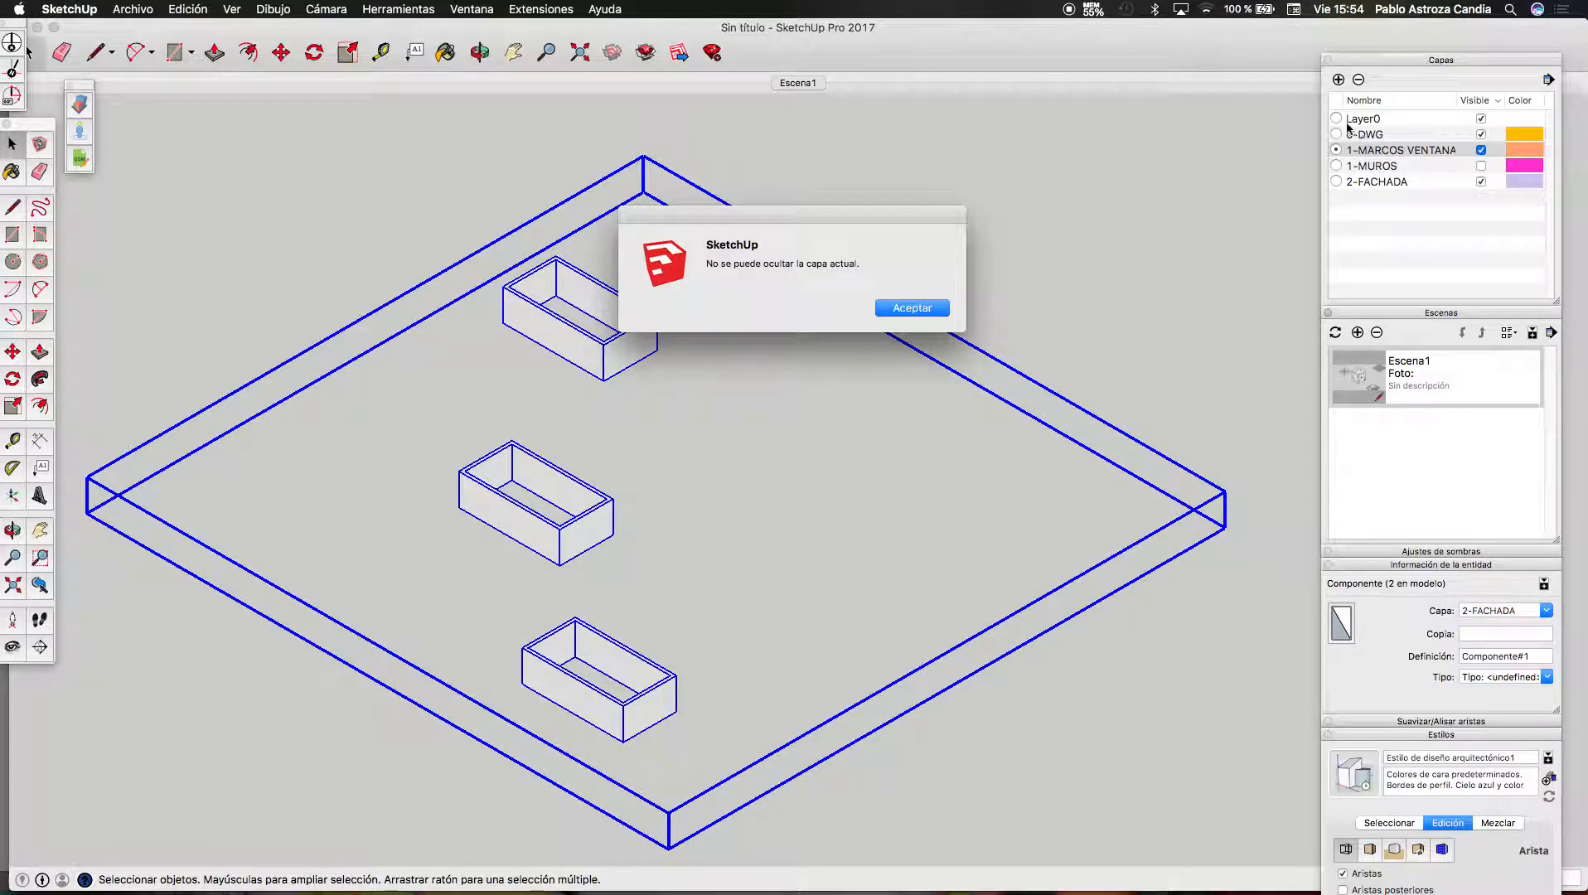
pyautogui.click(901, 310)
pyautogui.click(1336, 119)
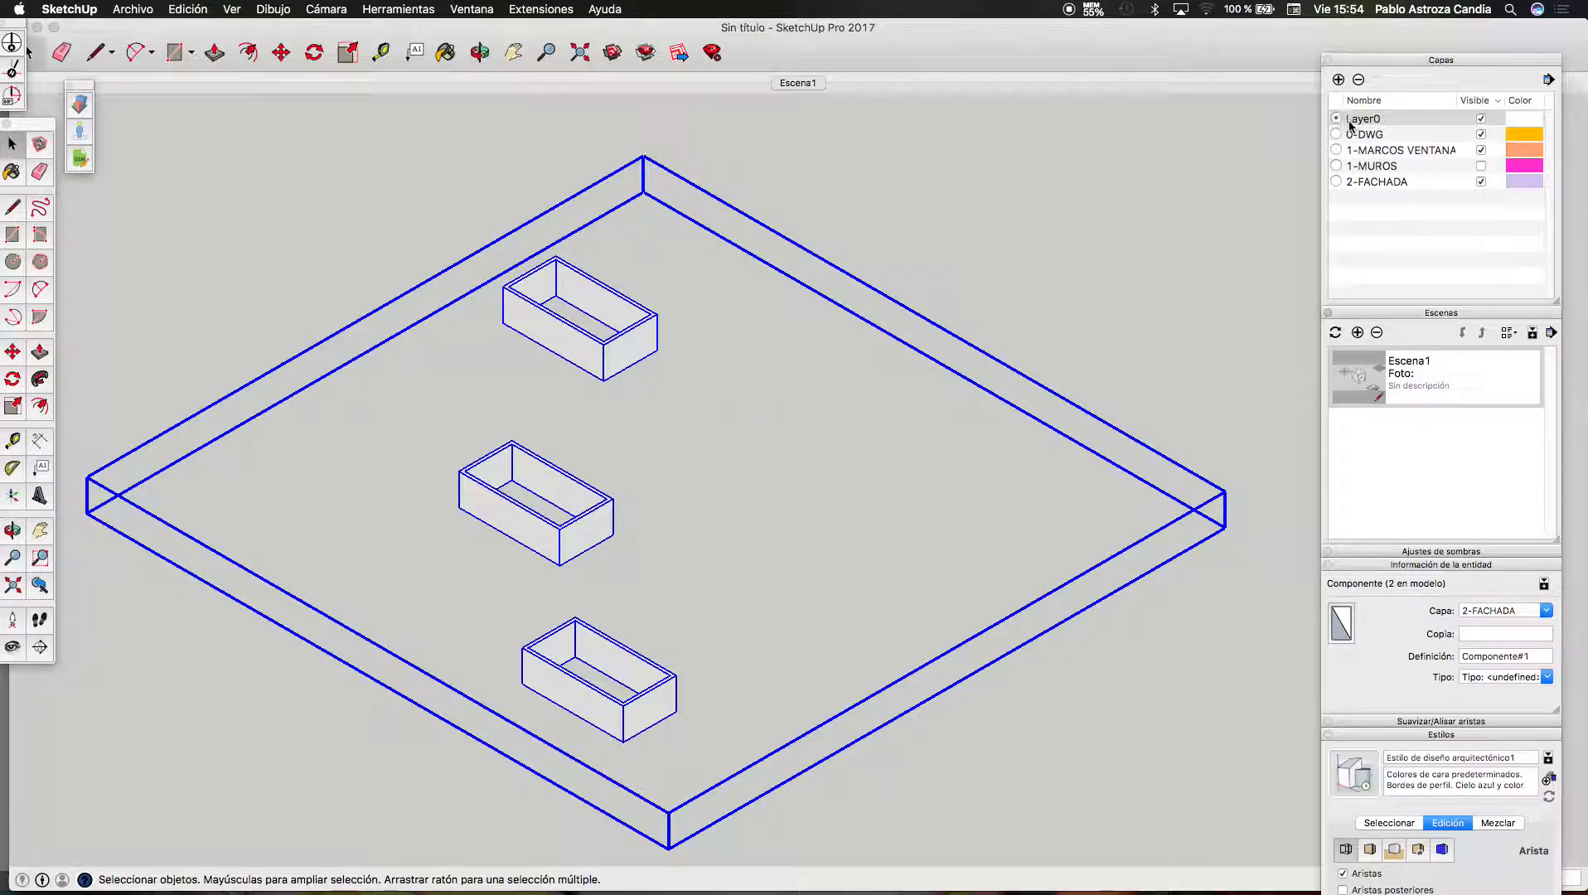
# Test the layer separation by hiding and showing 1-MARCOS VENTANA and 2-FACHADA, and turn 1-MUROS back on
pyautogui.click(1482, 150)
pyautogui.click(1481, 165)
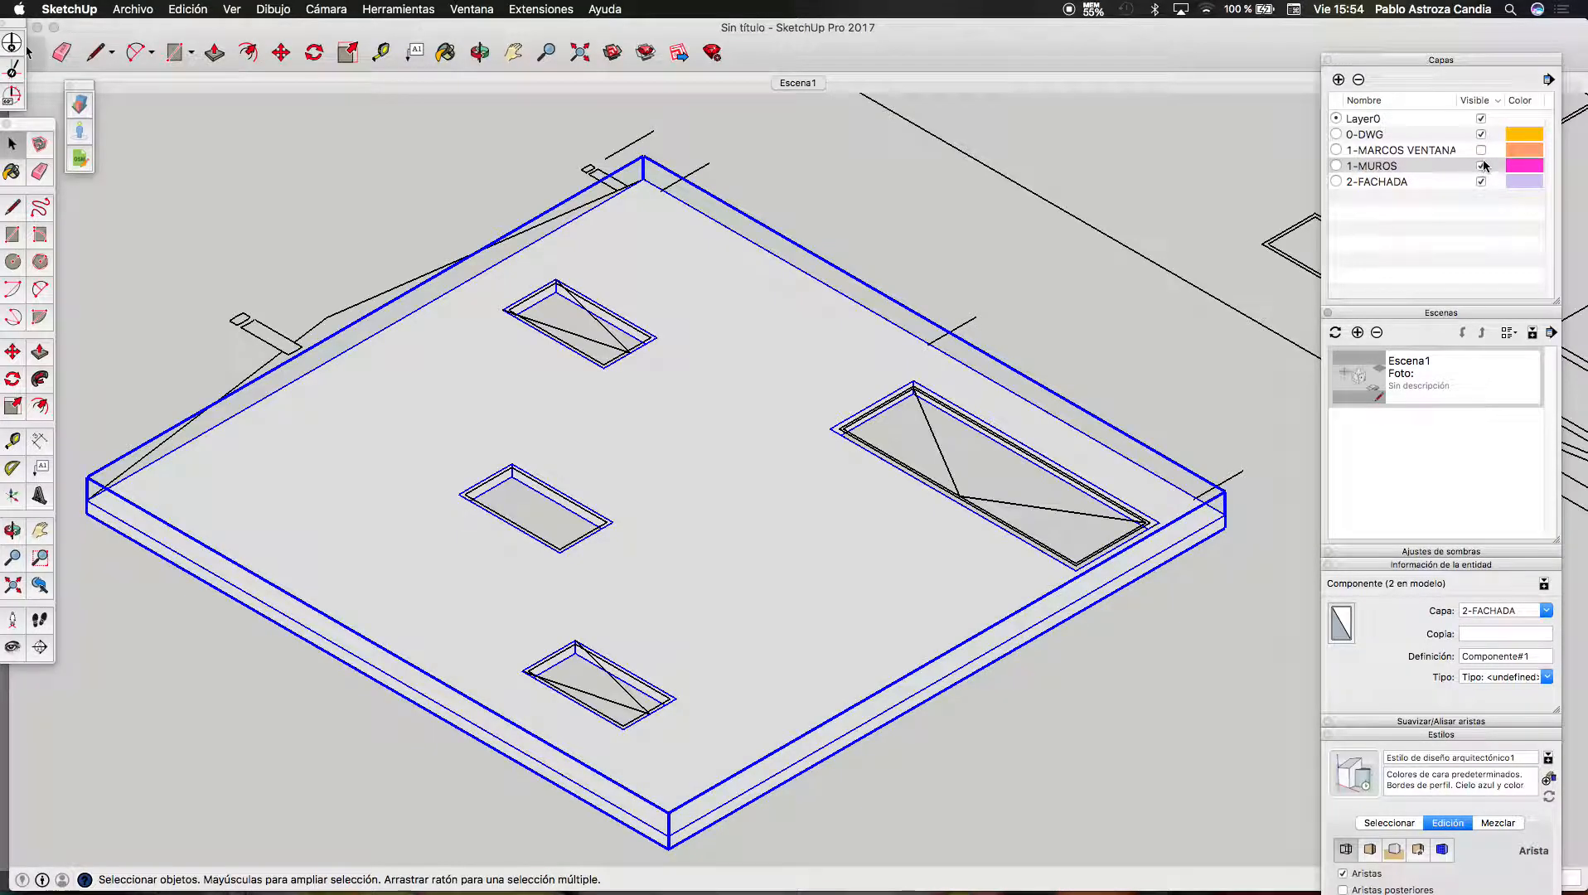
pyautogui.click(1481, 150)
pyautogui.click(1481, 182)
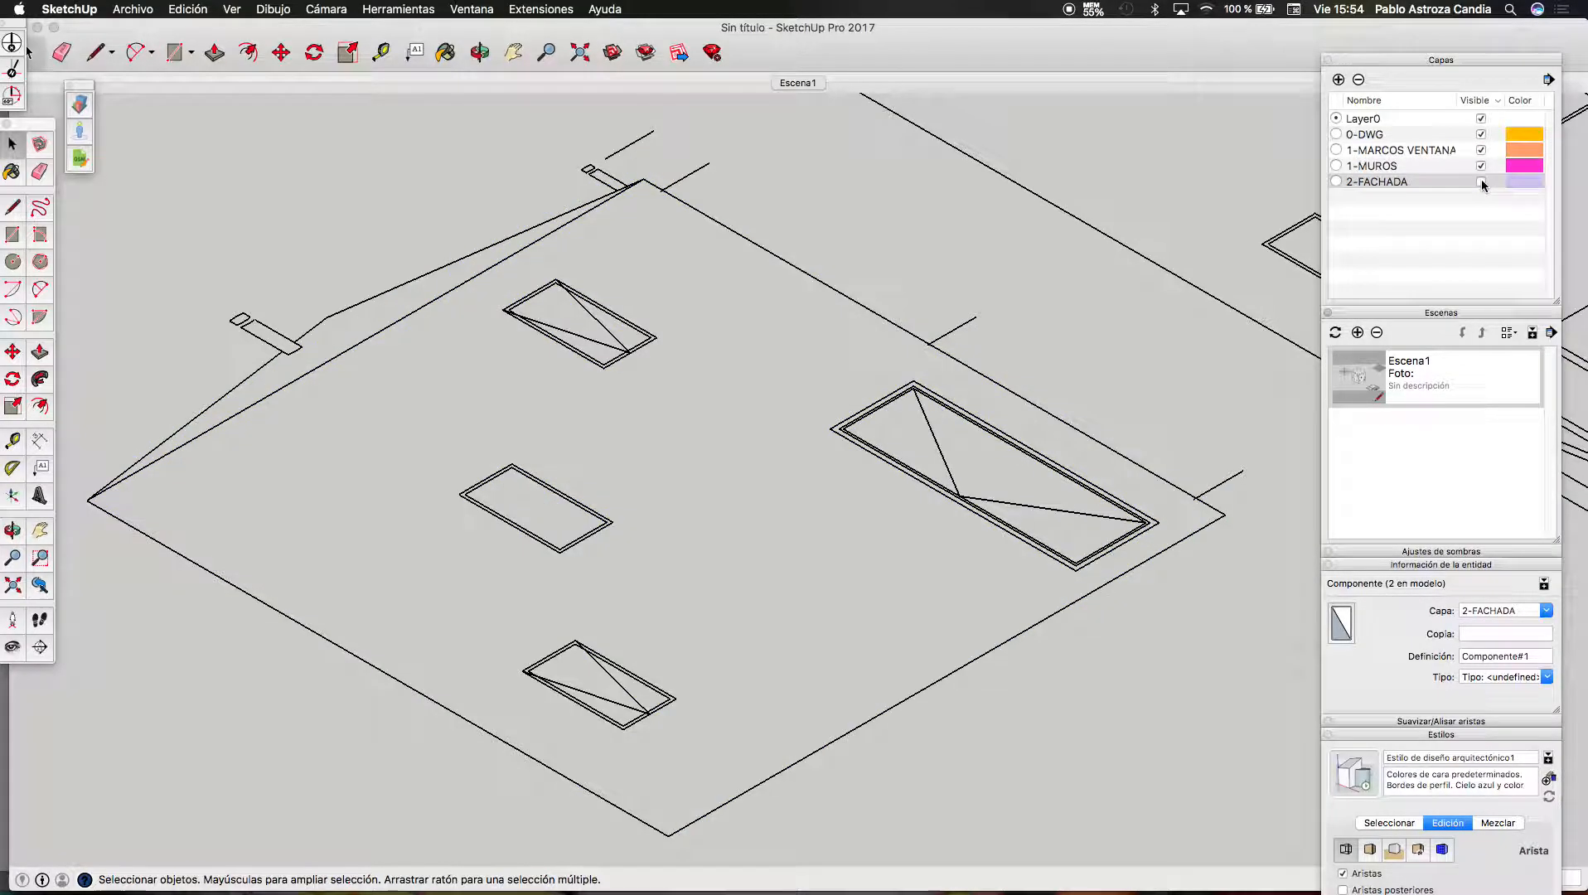
pyautogui.click(1481, 181)
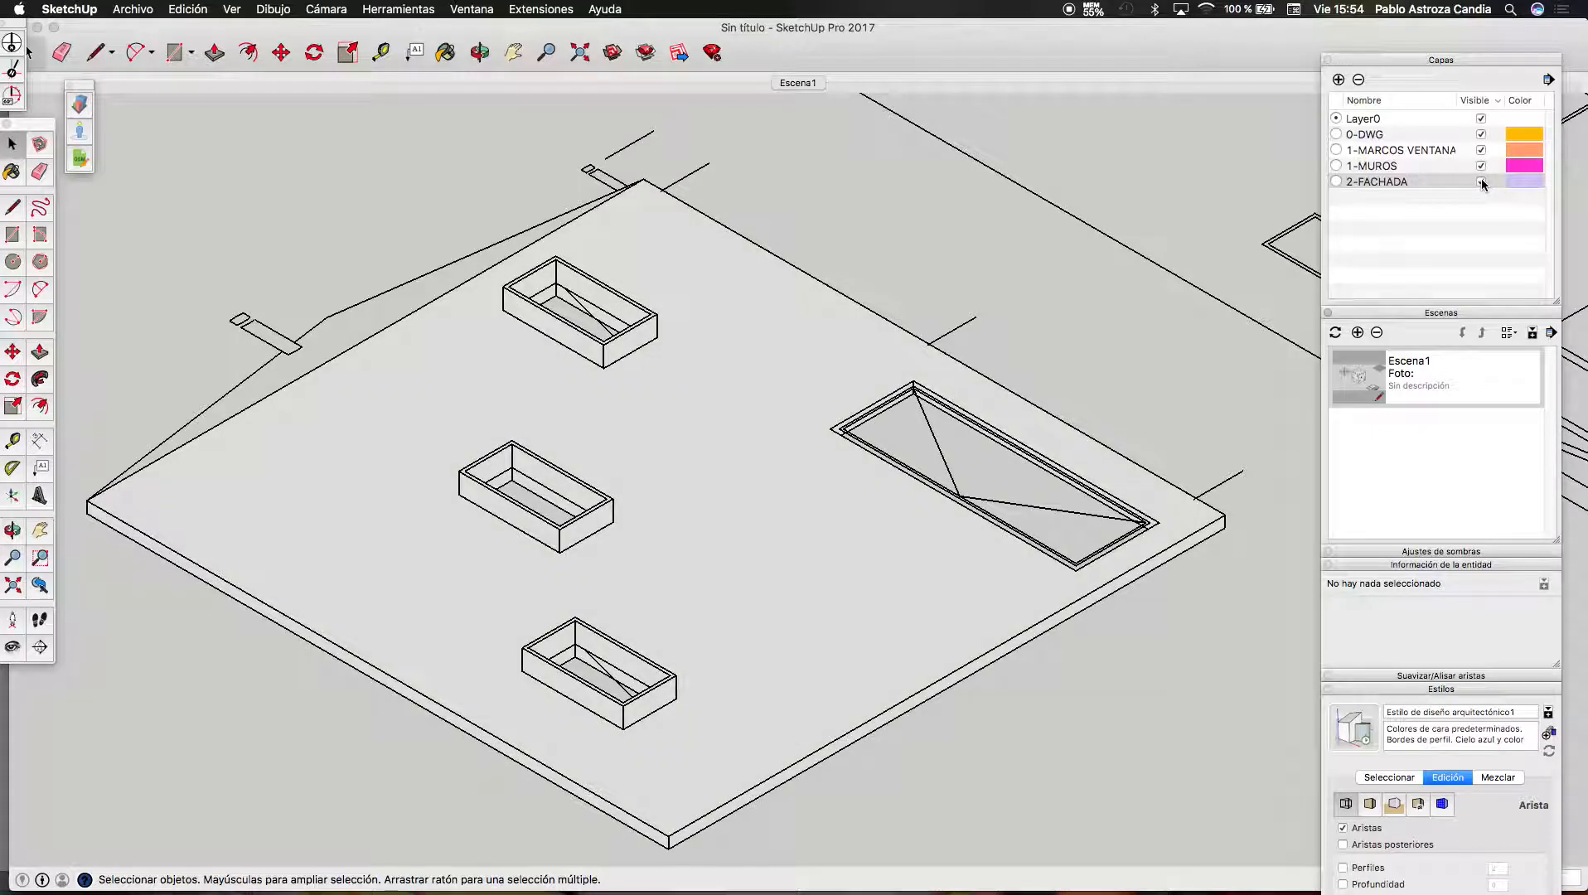
# Copy the rear wall with seven windows from the assembled house to the free area beside the flat facade drawings
pyautogui.scroll(-10, 791, 623)
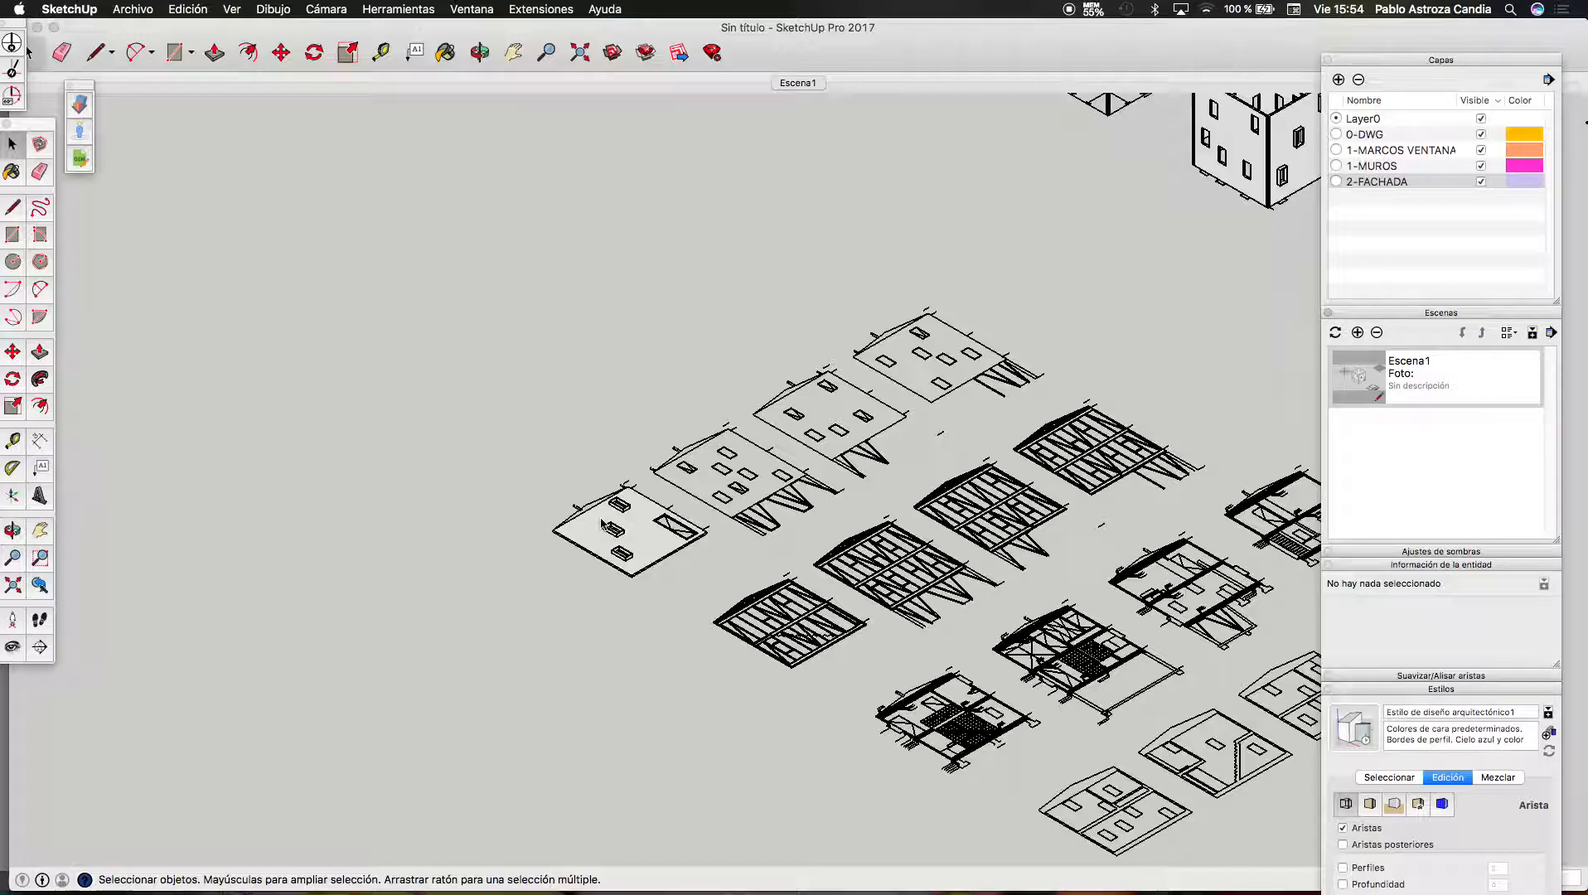
pyautogui.scroll(-5, 603, 523)
pyautogui.scroll(6, 851, 403)
pyautogui.scroll(1, 851, 404)
pyautogui.click(850, 403)
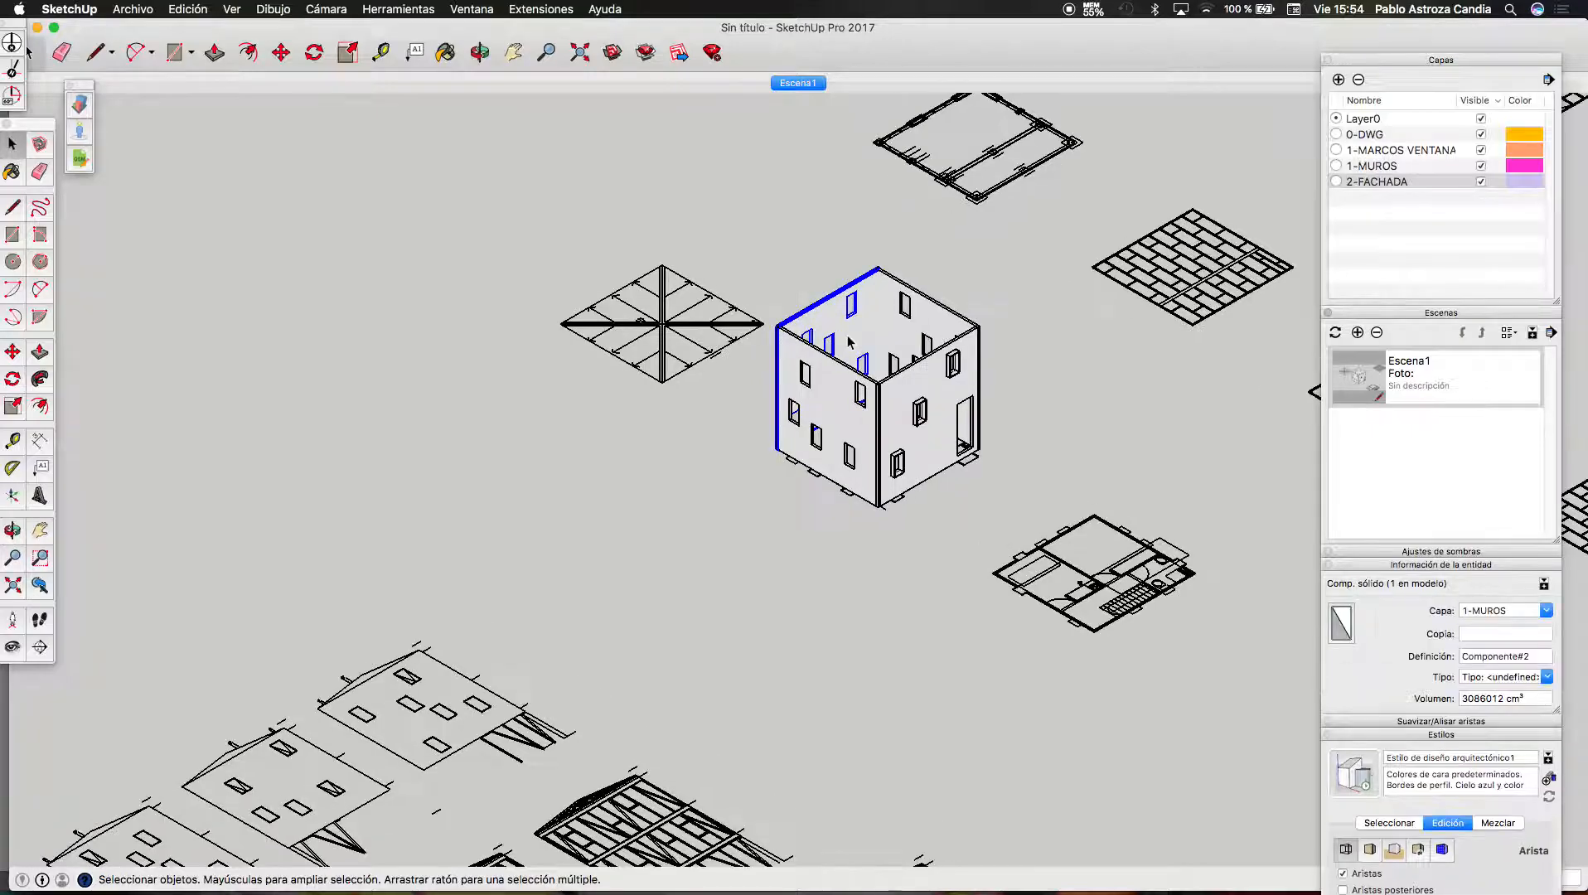
pyautogui.press('m')
pyautogui.click(853, 330)
pyautogui.scroll(-4, 878, 287)
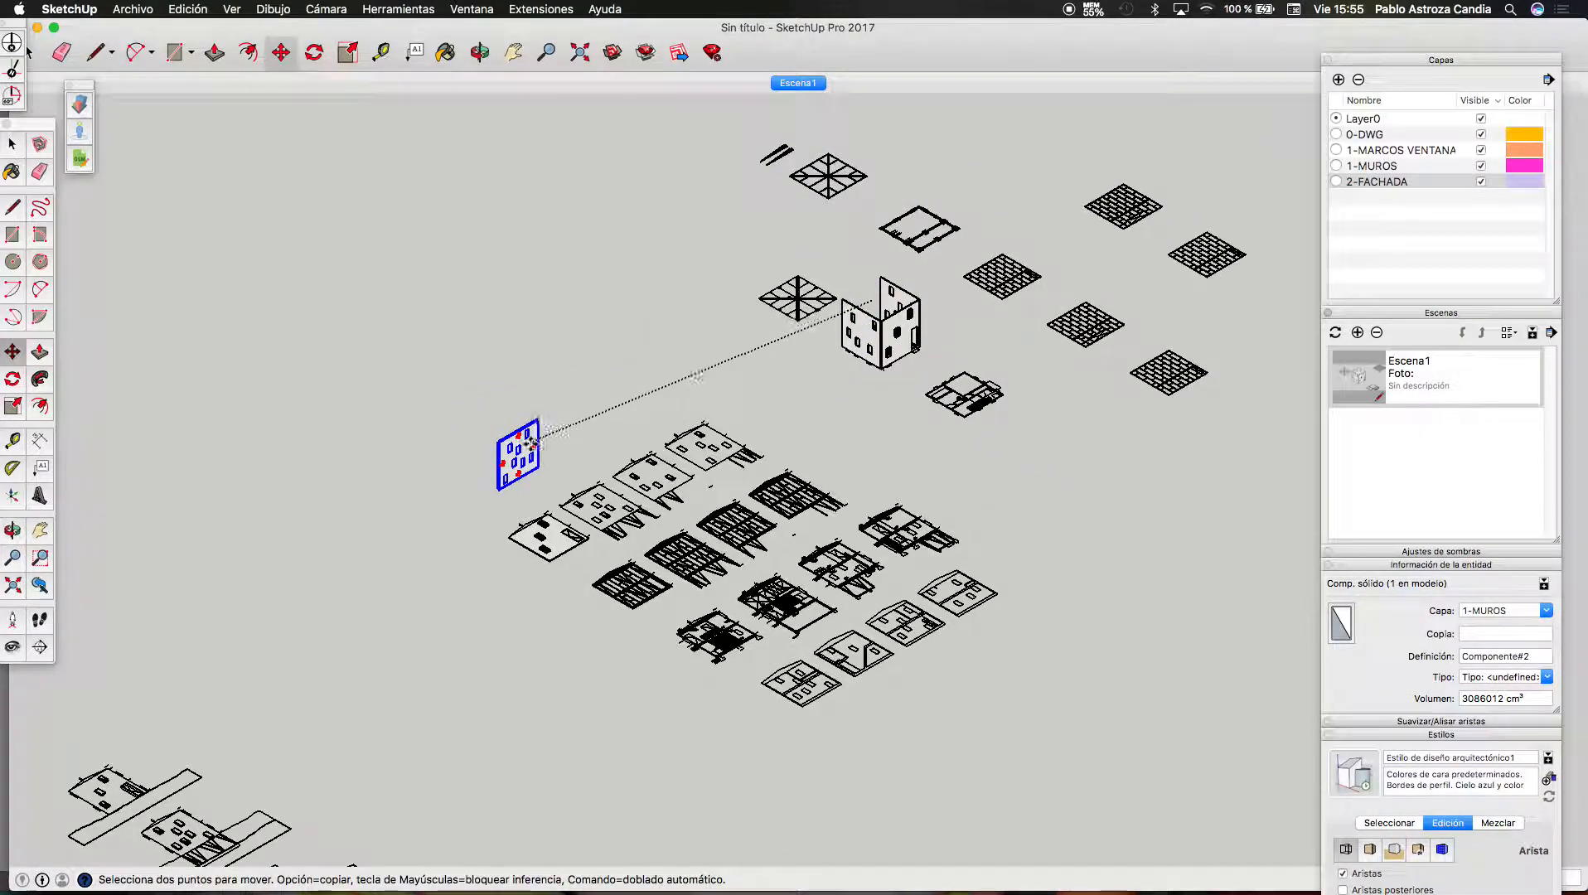
pyautogui.press('alt')
pyautogui.click(564, 448)
pyautogui.scroll(2, 552, 468)
pyautogui.scroll(8, 548, 497)
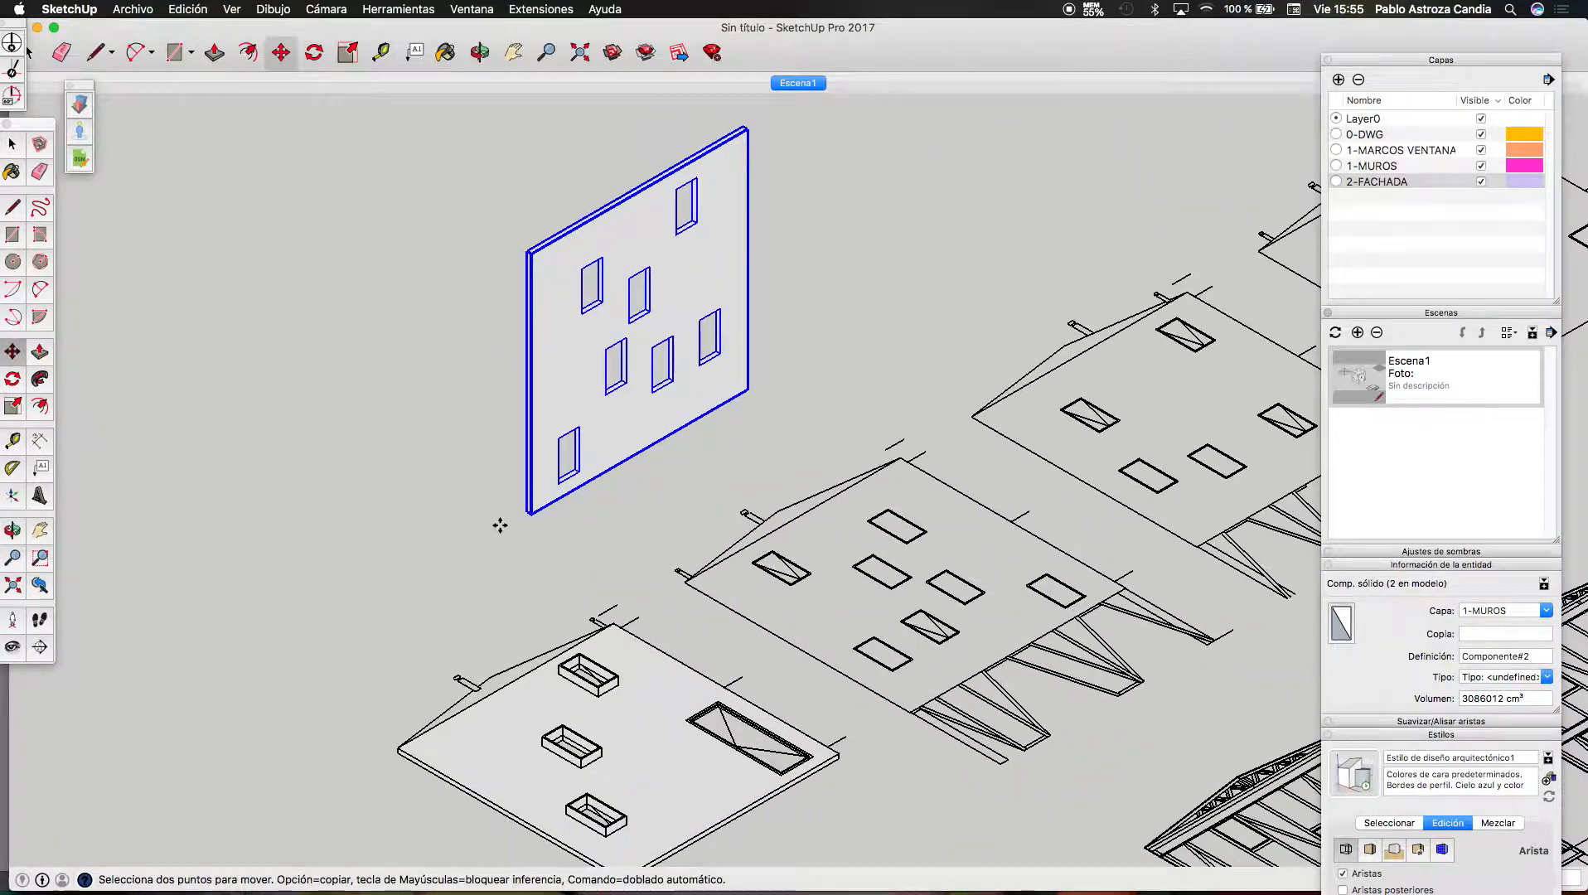
# Rotate the copied wall about its lower edge so that it lies flat
pyautogui.press('q')
pyautogui.click(543, 488)
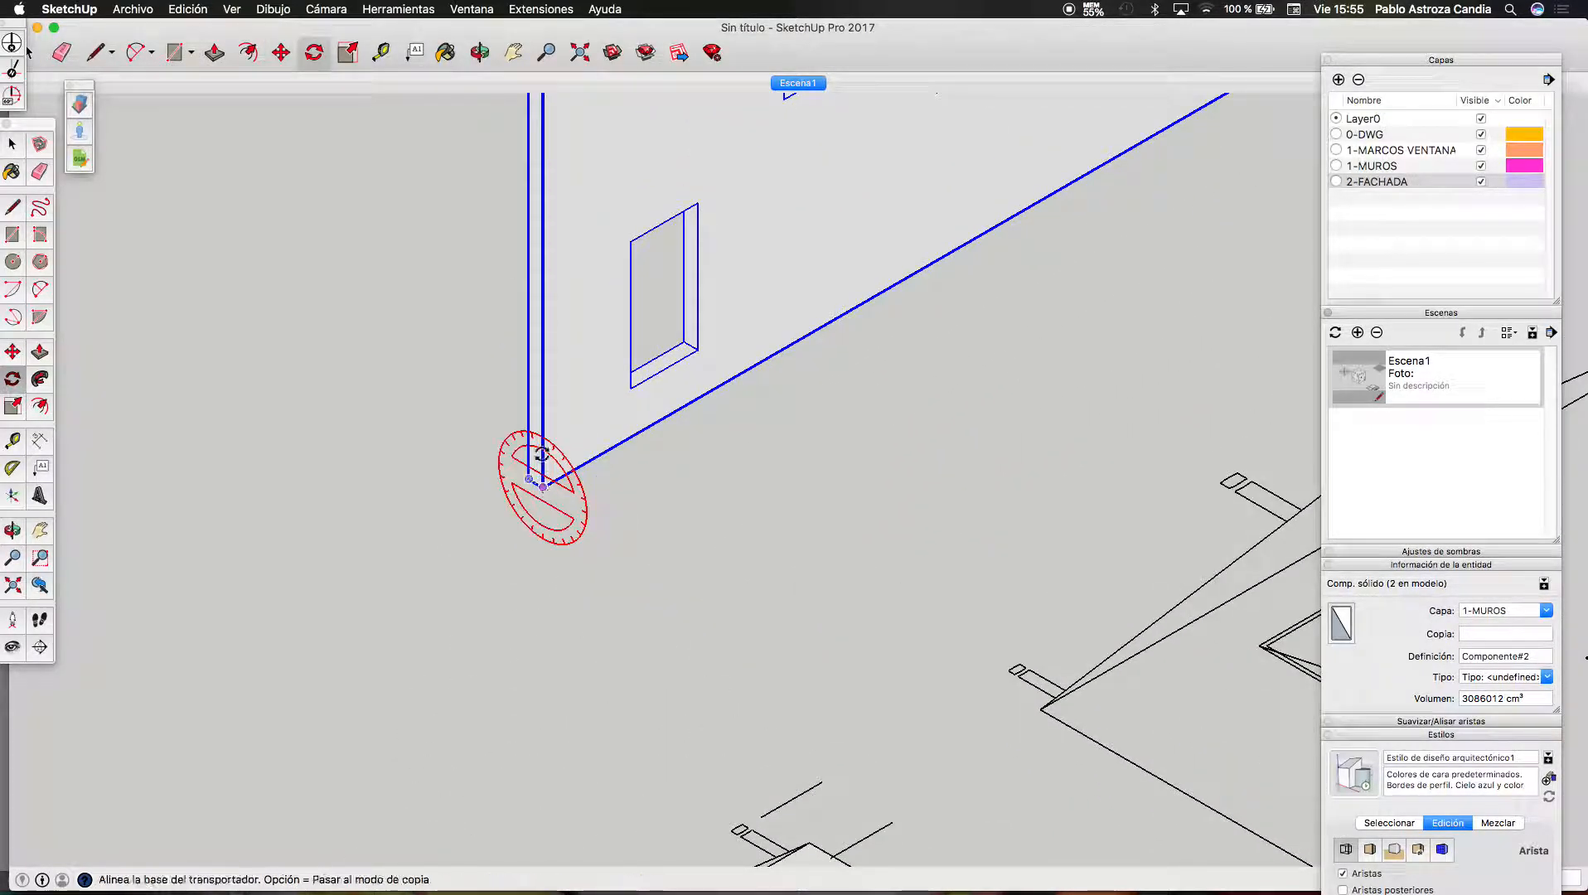
pyautogui.click(543, 448)
pyautogui.click(574, 509)
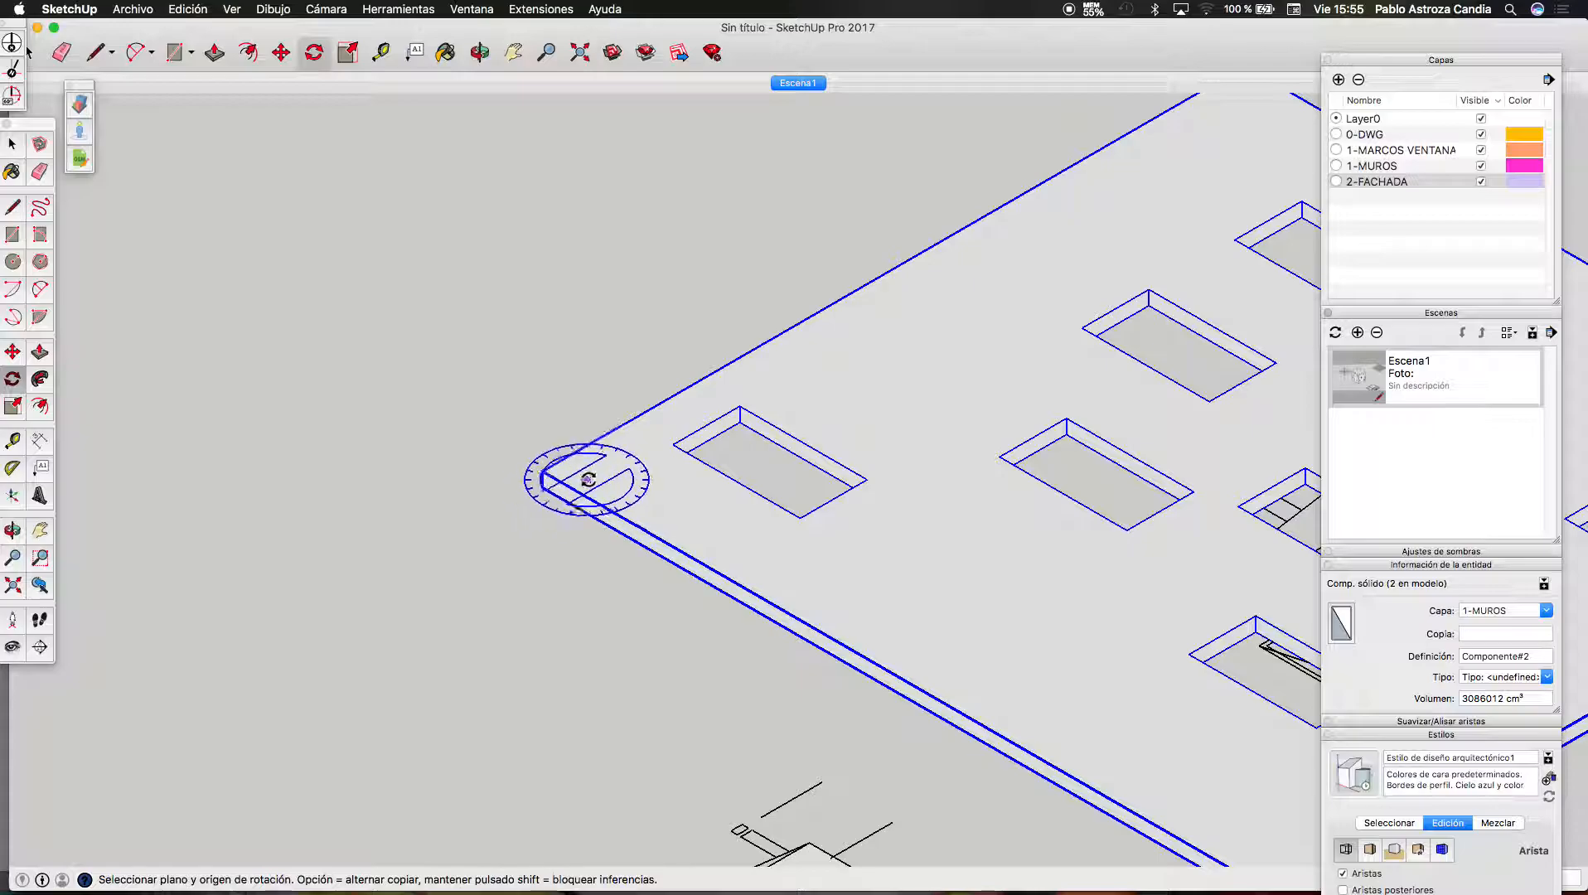
# Rotate the flattened wall half a turn in the horizontal plane to match the orientation of the facade drawings
pyautogui.click(620, 463)
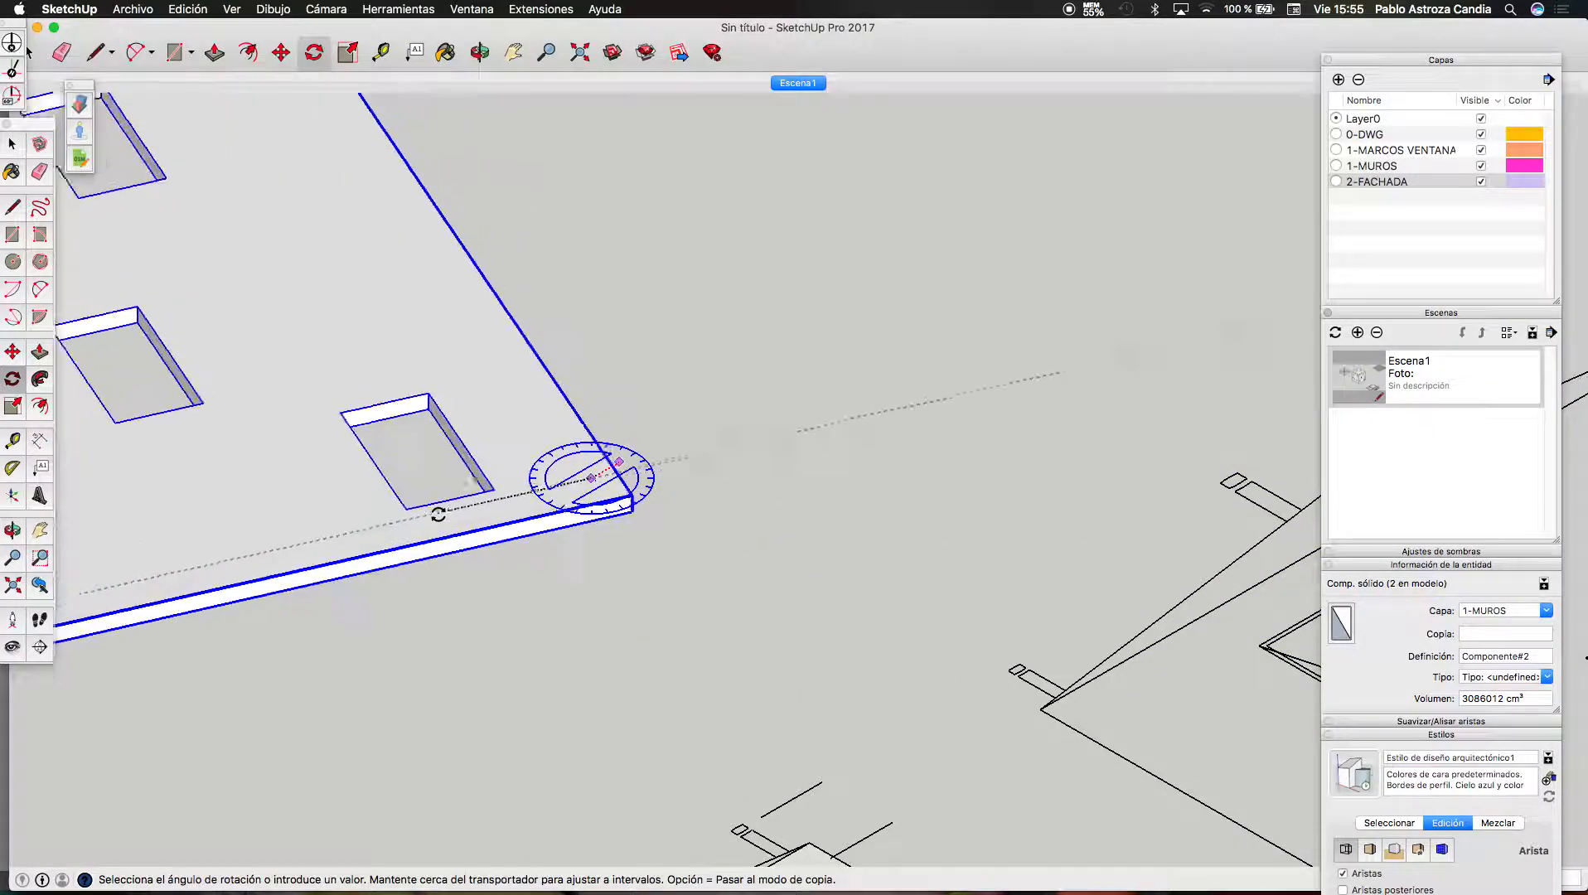
pyautogui.click(438, 547)
pyautogui.scroll(-5, 833, 454)
pyautogui.scroll(8, 397, 681)
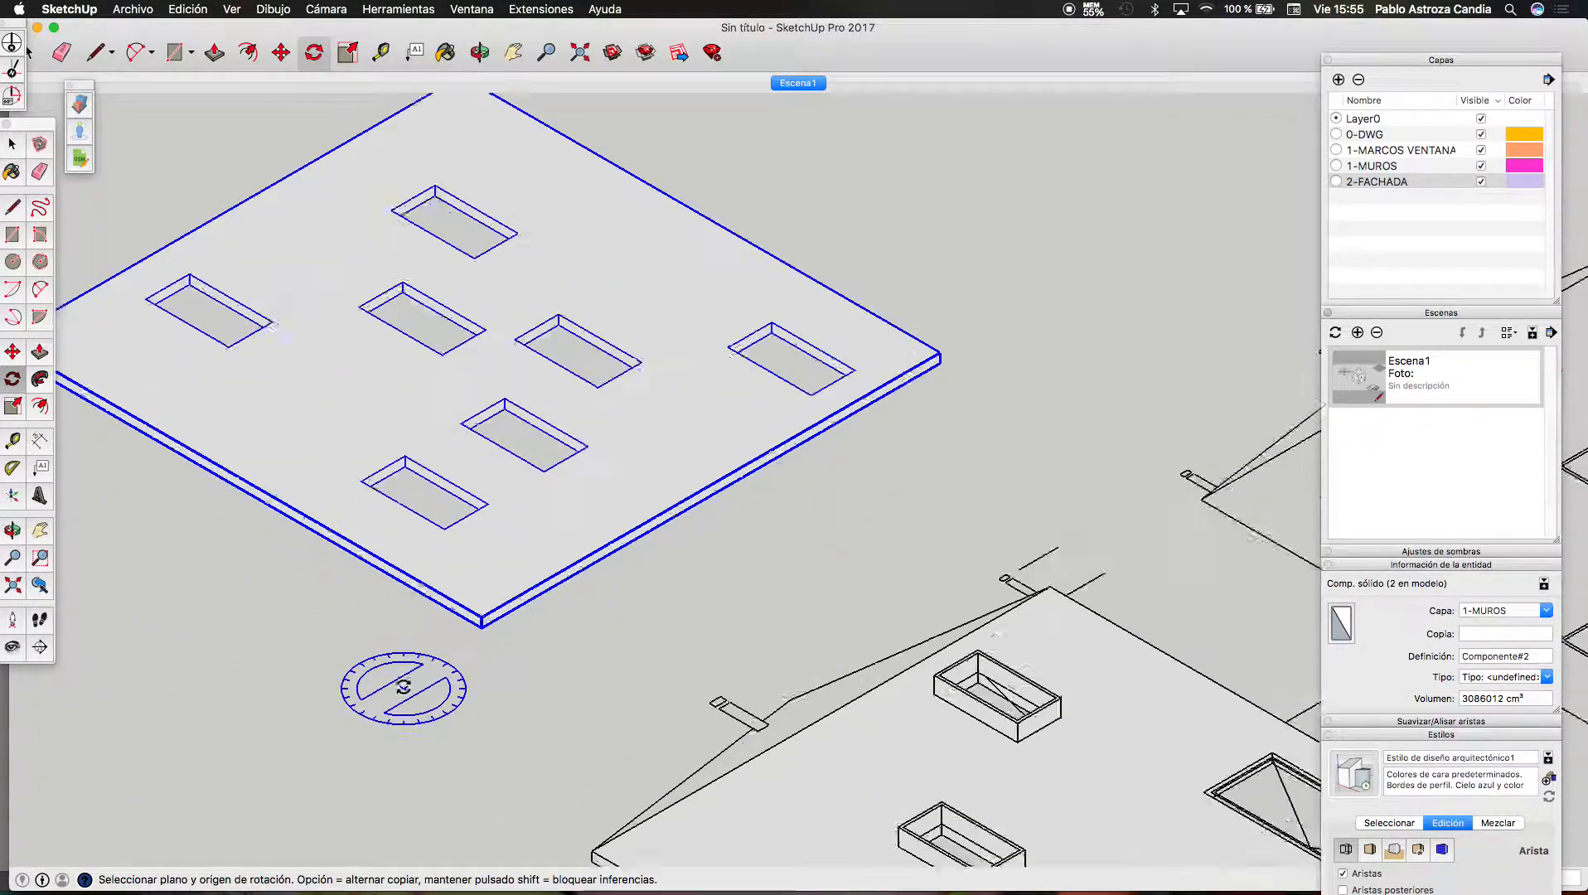
# Move the flattened seven-window wall by its lower corner onto the matching facade drawing
pyautogui.press('m')
pyautogui.scroll(-6, 523, 572)
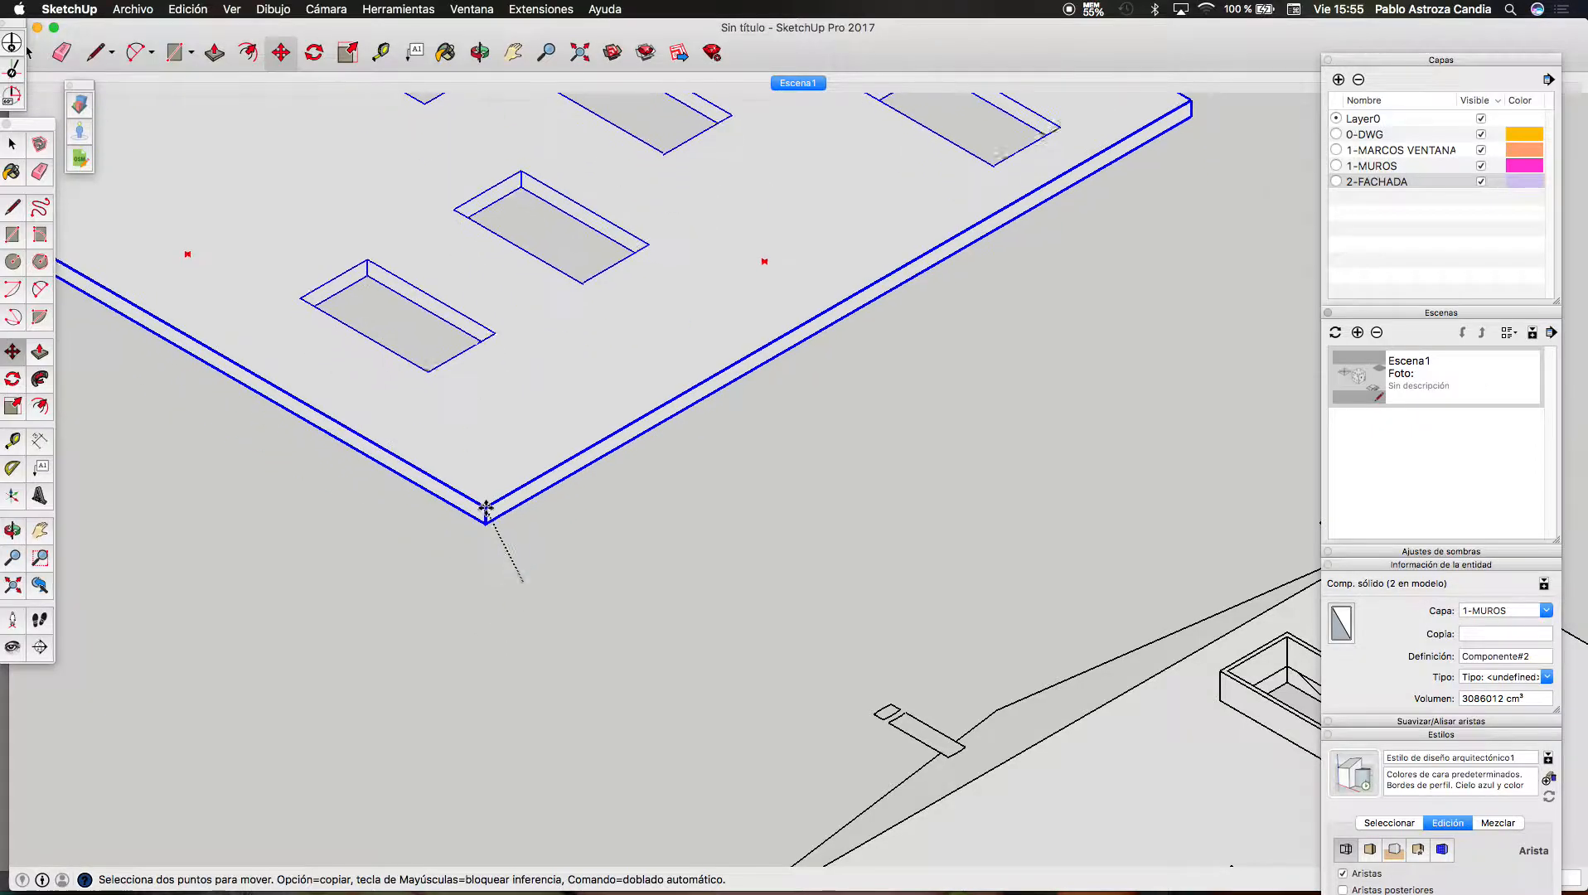
pyautogui.click(509, 517)
pyautogui.scroll(10, 1078, 614)
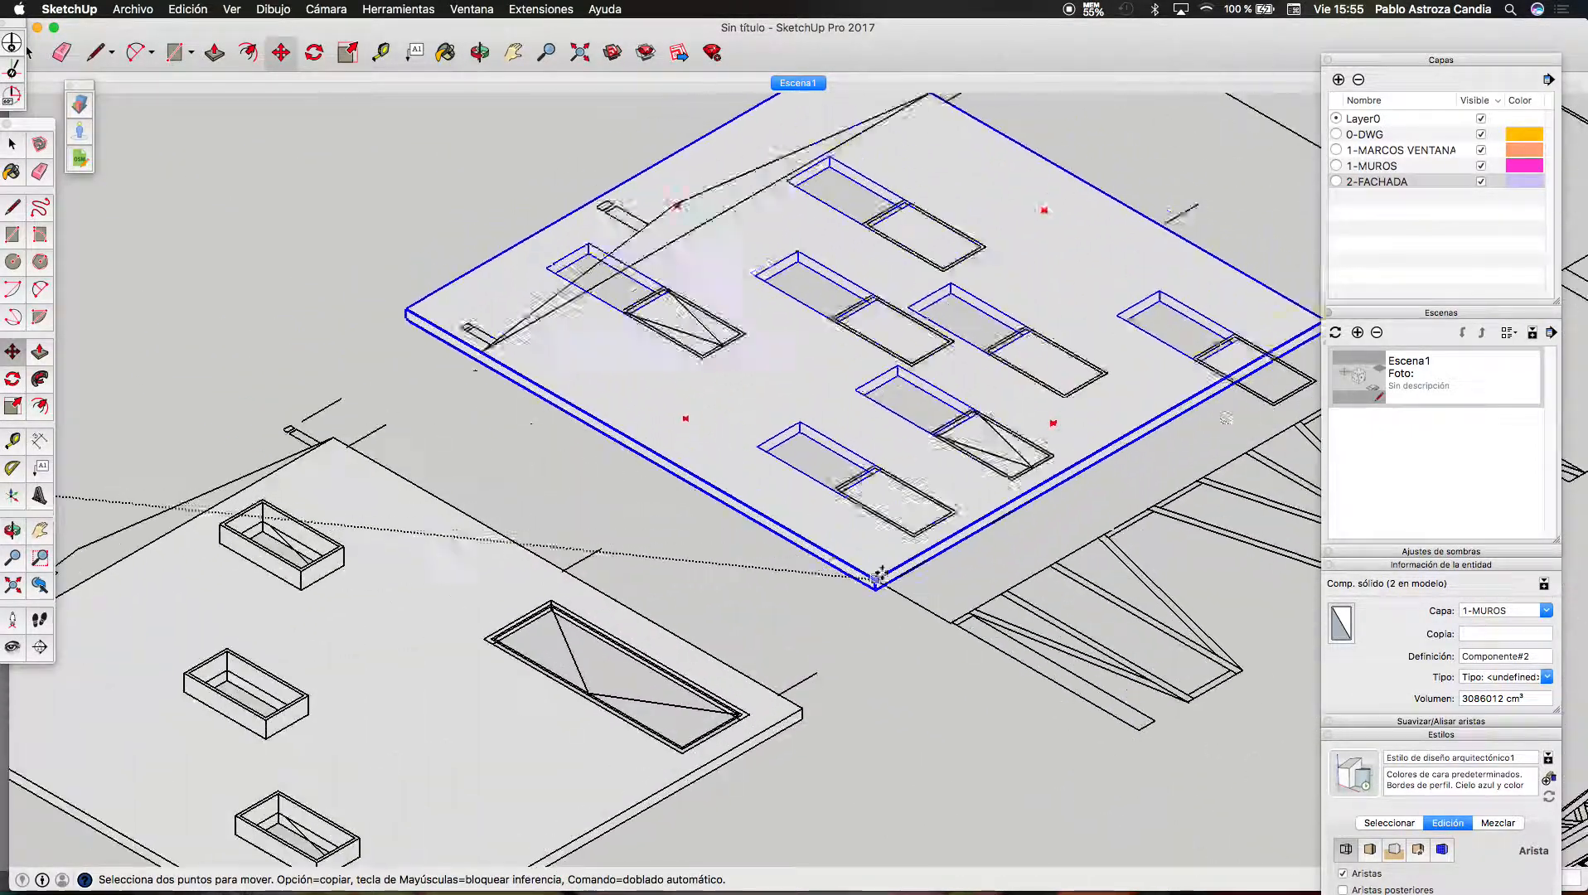
pyautogui.scroll(3, 1115, 637)
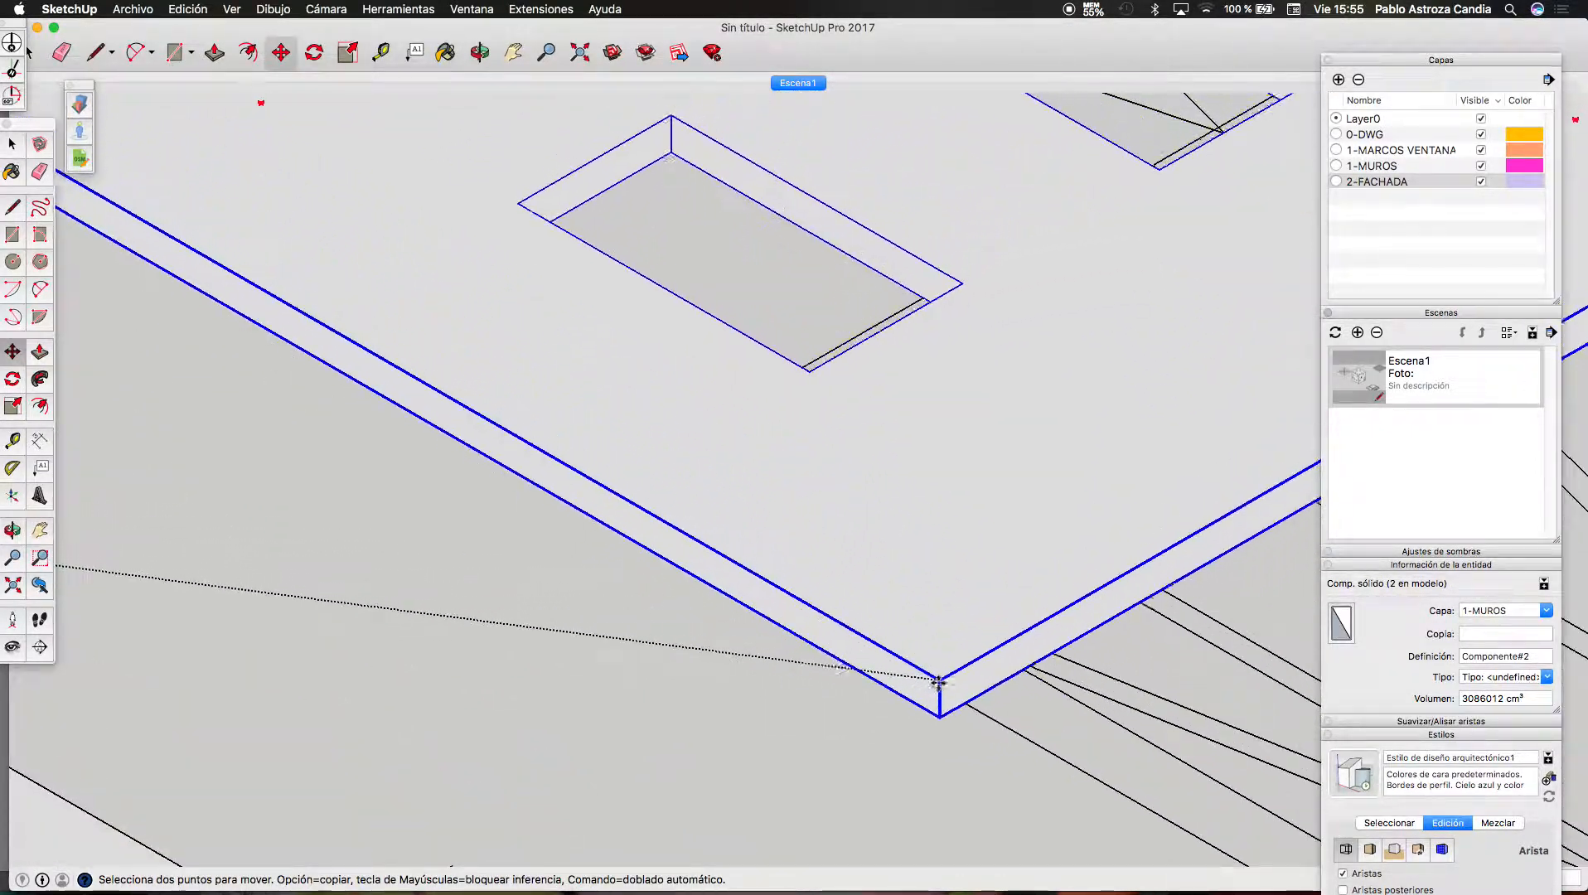
pyautogui.click(947, 655)
# Turn on back edges and align the wall's lower corner and openings with the facade drawing beneath it
pyautogui.click(326, 9)
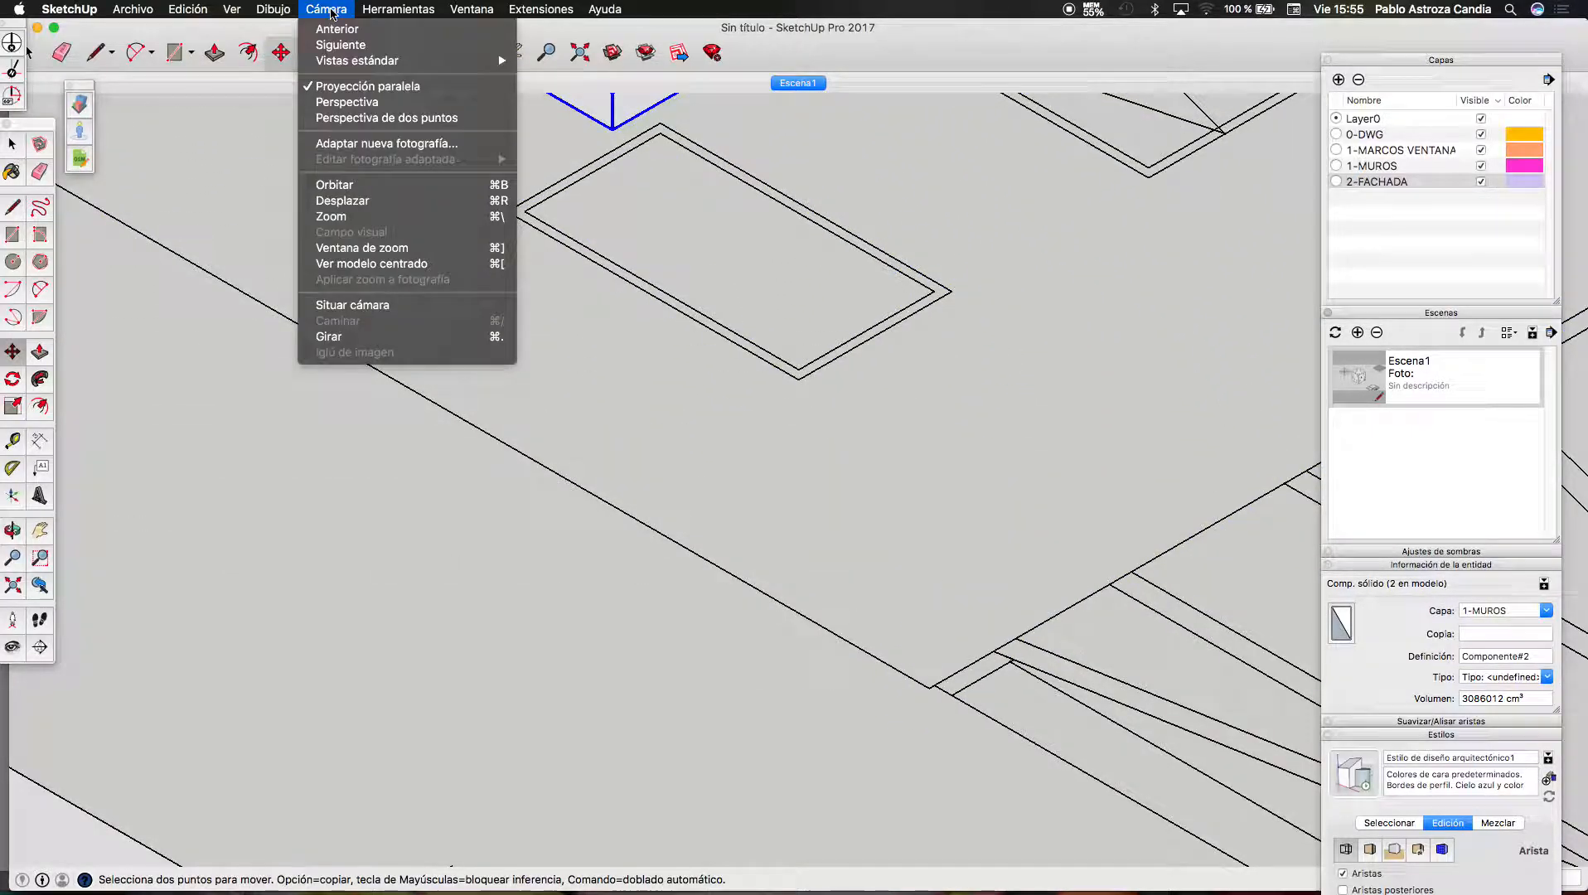
pyautogui.moveTo(231, 9)
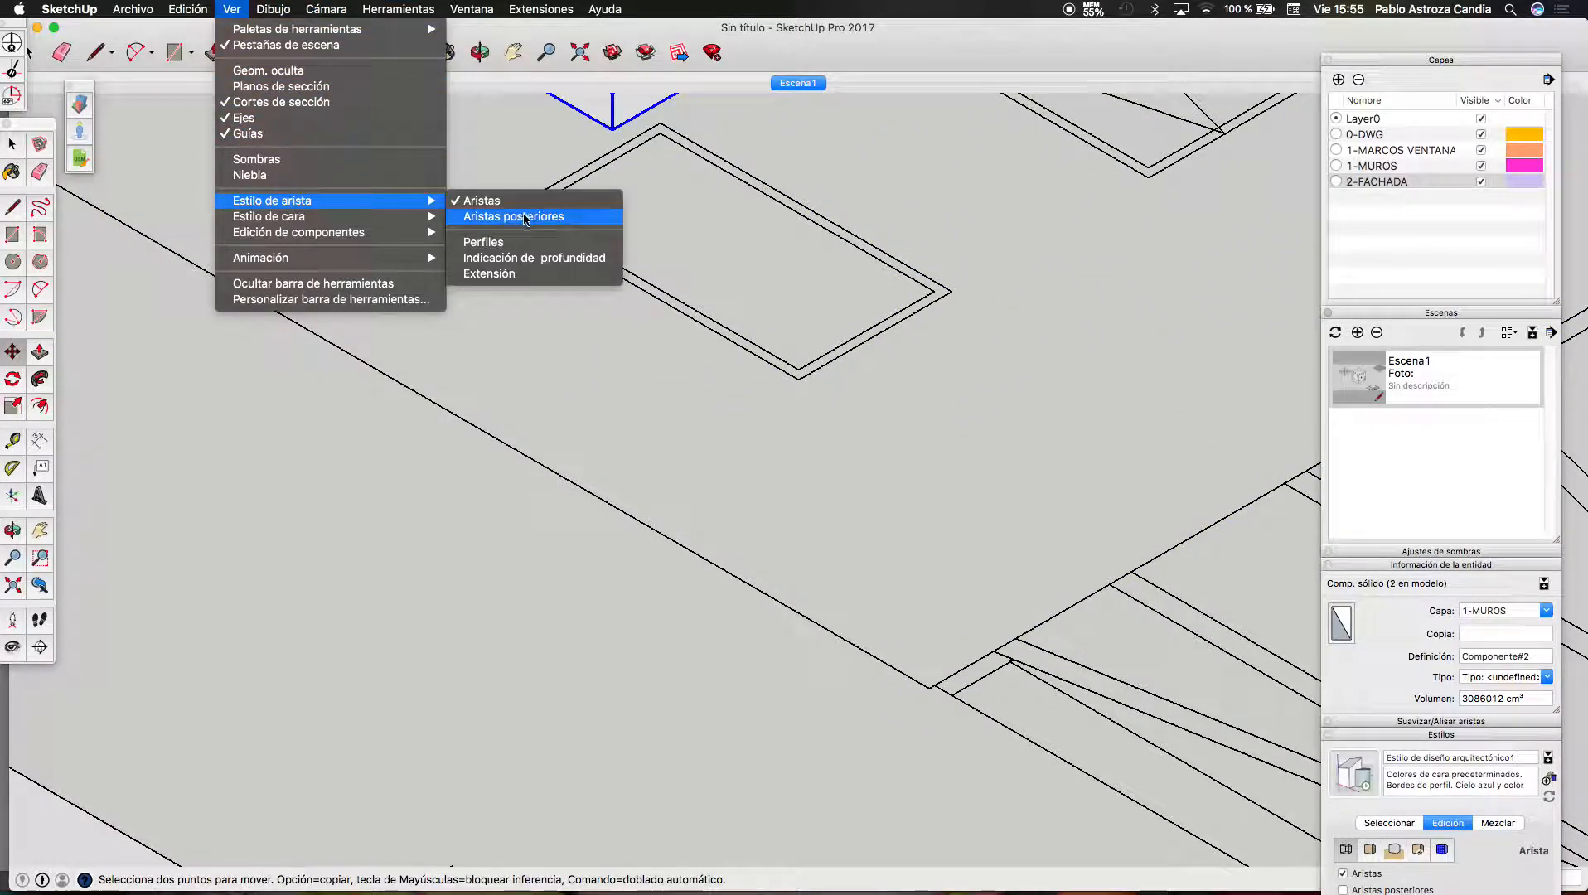
pyautogui.moveTo(427, 218)
pyautogui.click(484, 217)
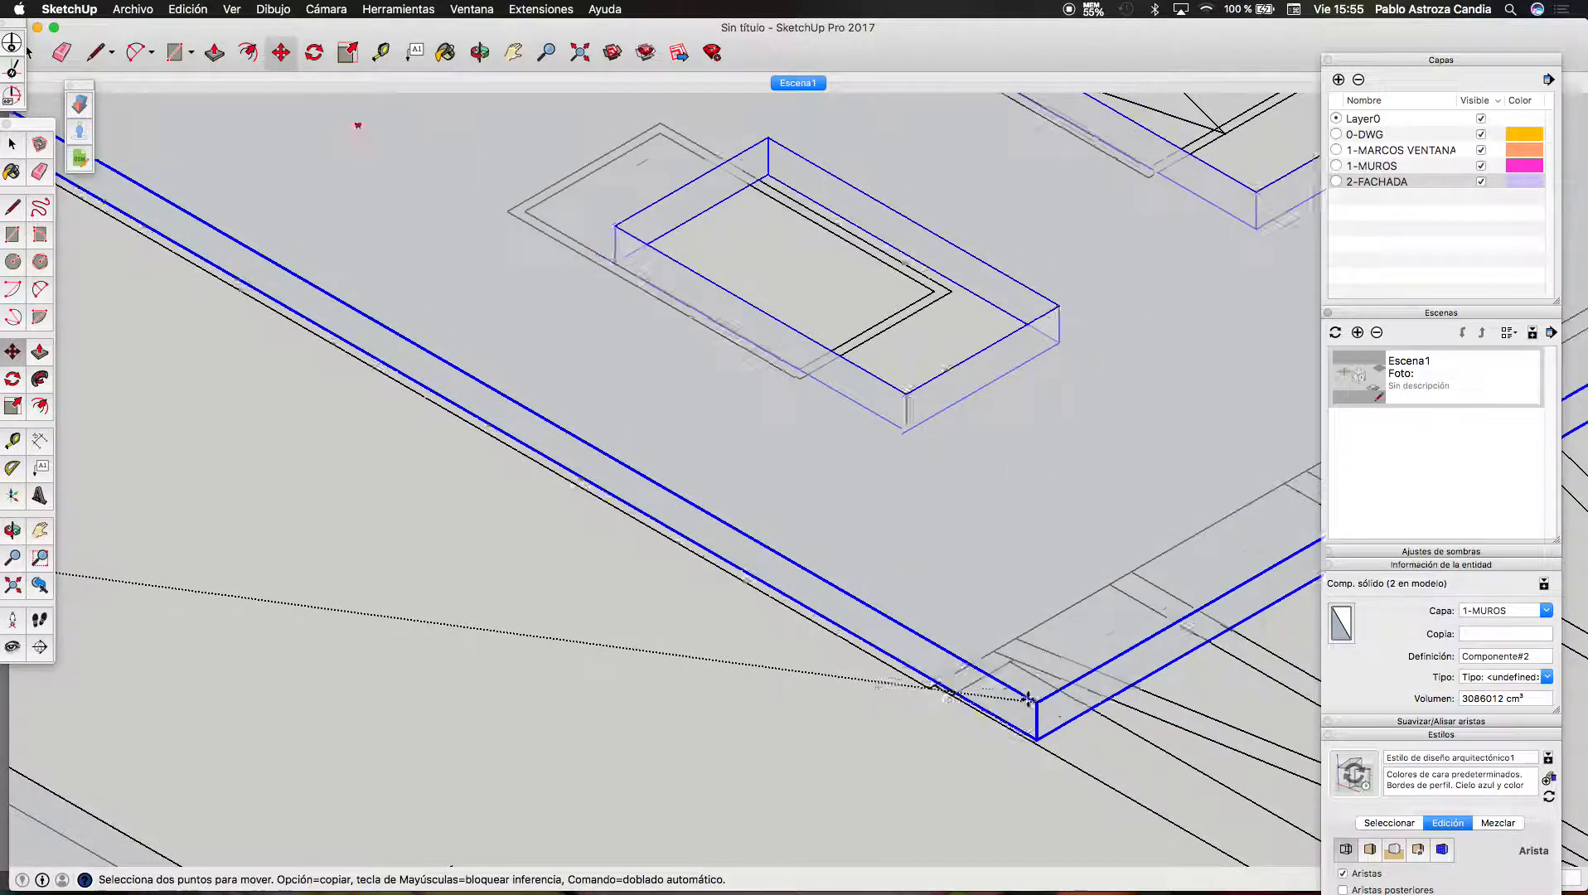
pyautogui.scroll(-10, 868, 672)
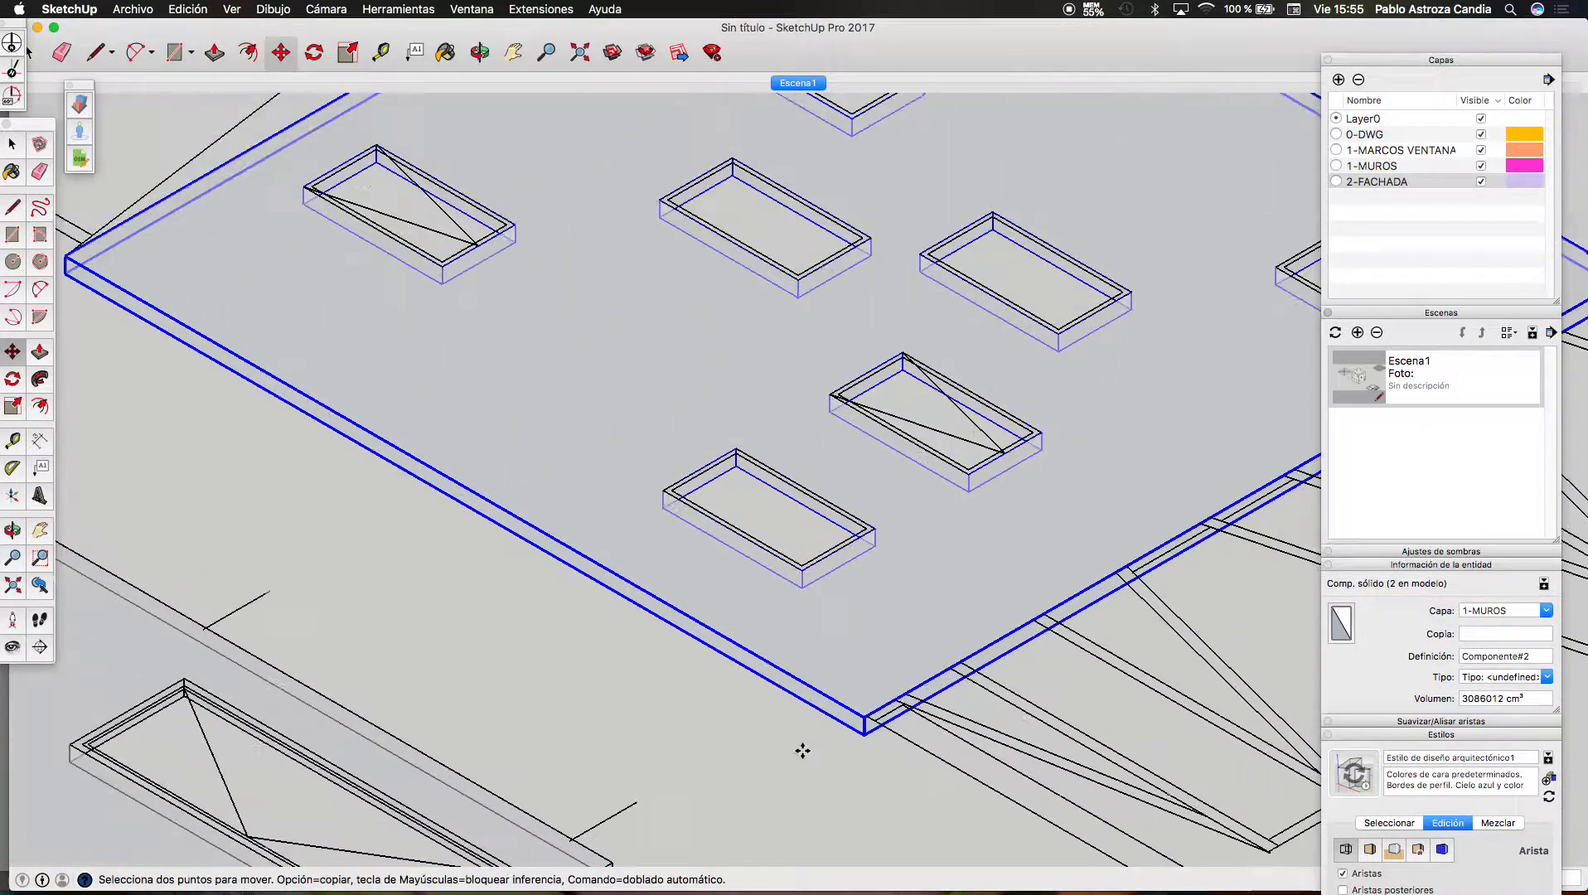
pyautogui.scroll(2, 743, 522)
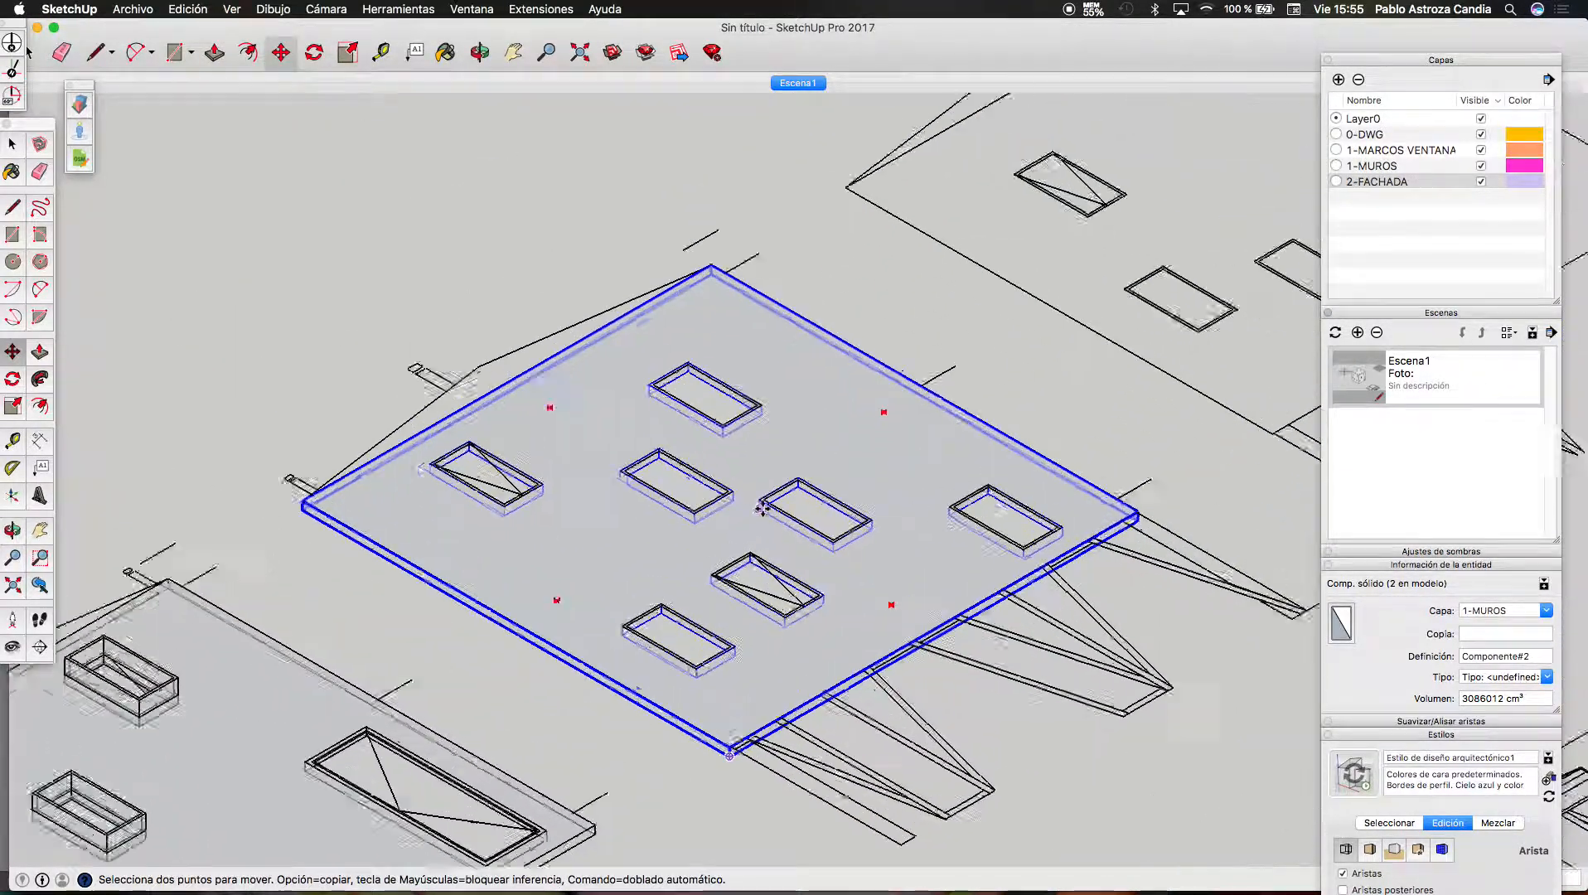
pyautogui.press('space')
# Assign the aligned seven-window wall component to the 2-FACHADA layer
pyautogui.scroll(-3, 731, 397)
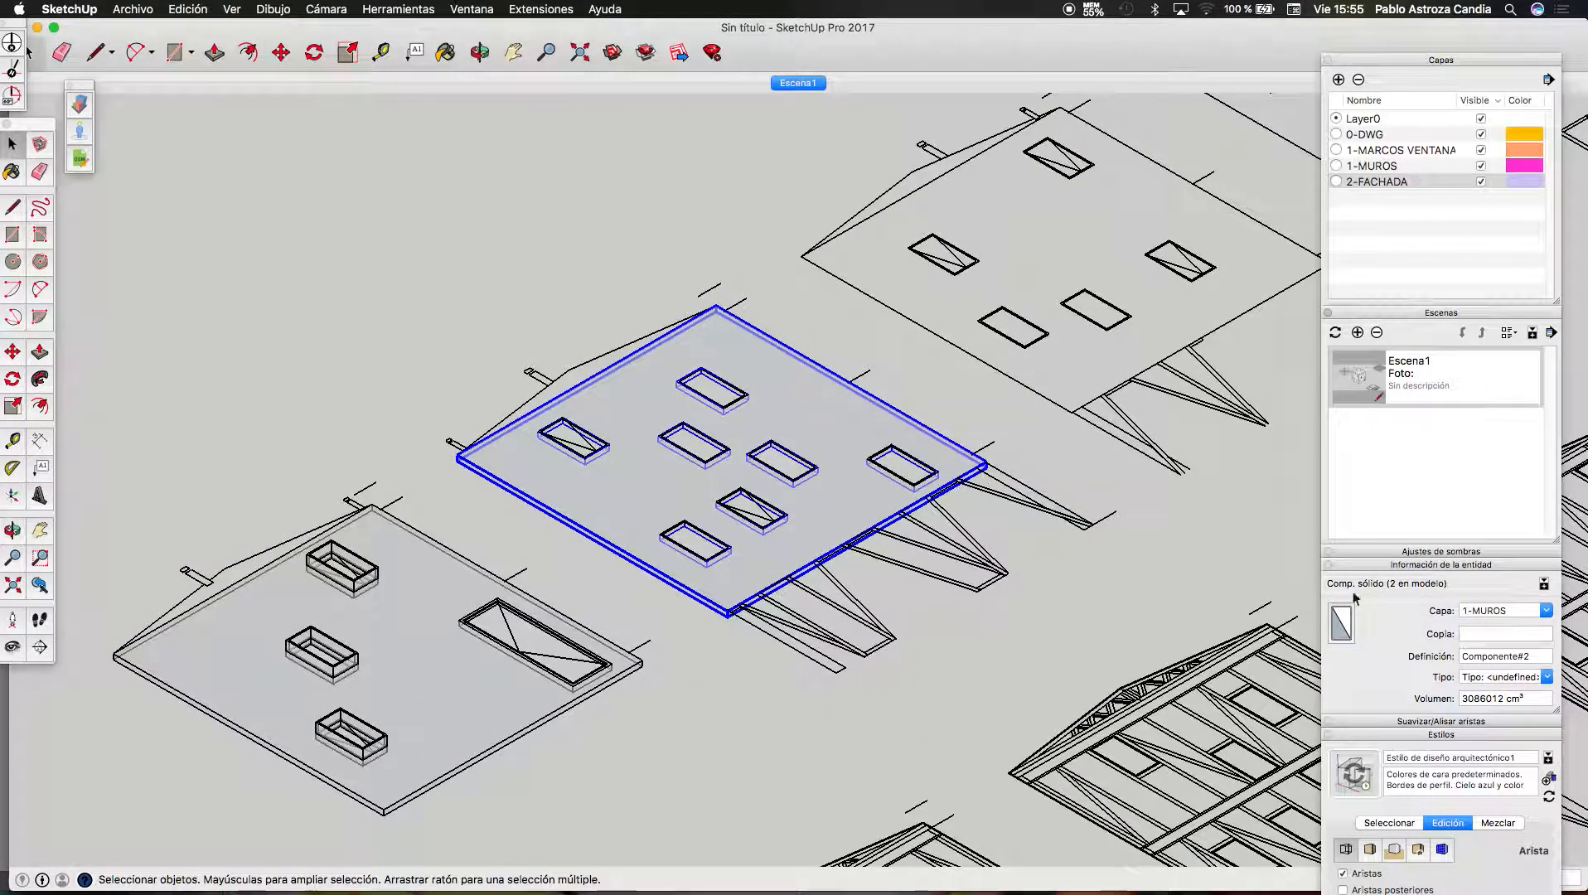
pyautogui.click(1546, 611)
pyautogui.click(1524, 677)
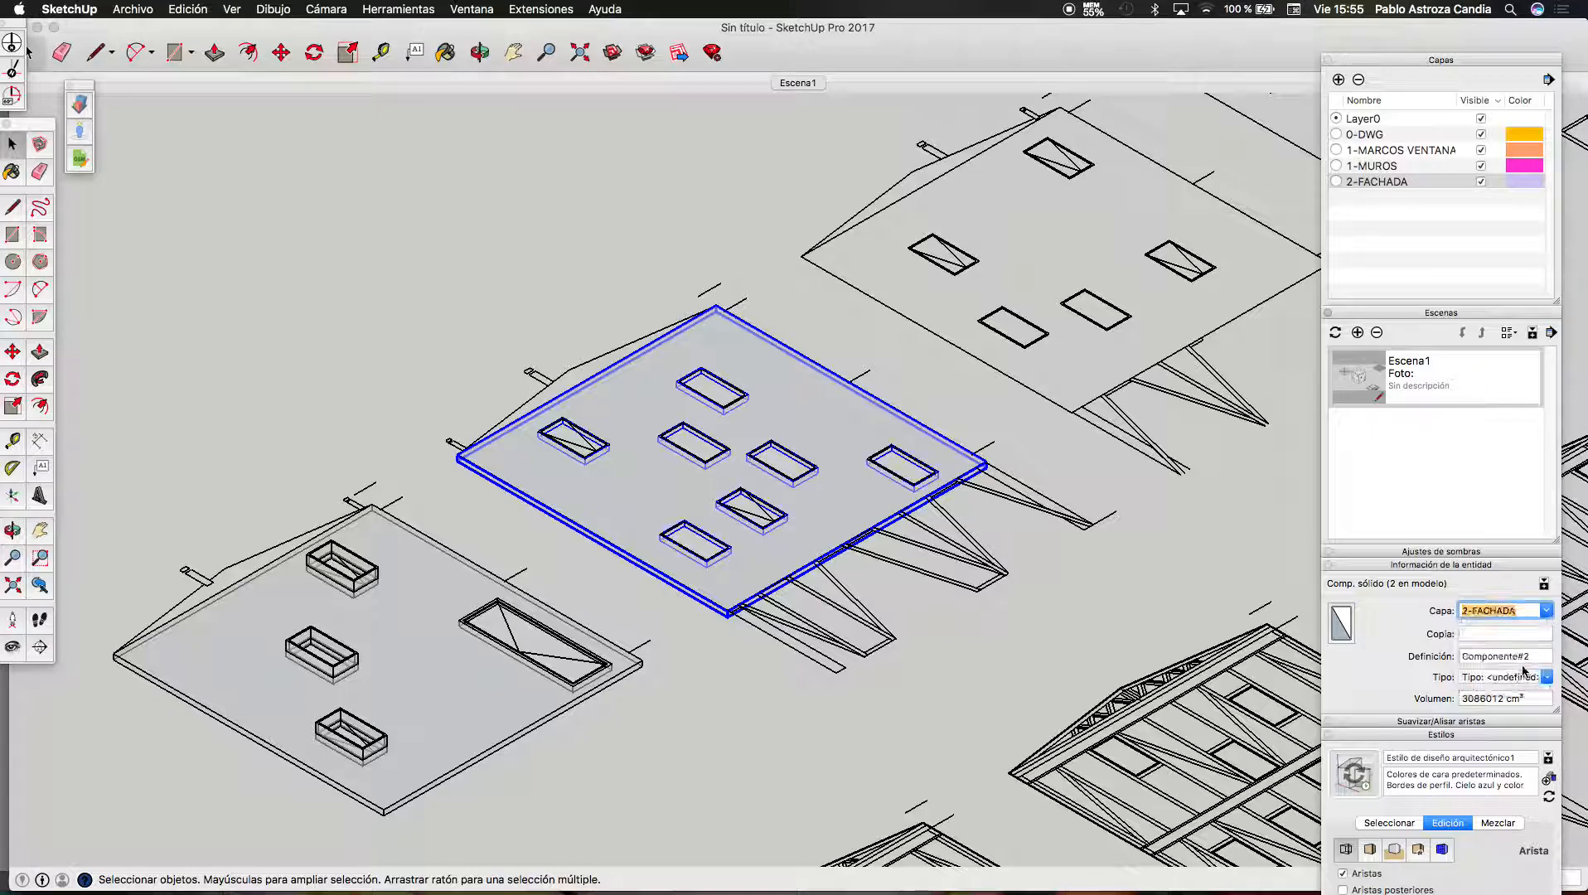
# Make all geometry inside the seven-window facade a nested component, with 1-MUROS as the active layer
pyautogui.doubleClick(789, 409)
pyautogui.tripleClick(789, 409)
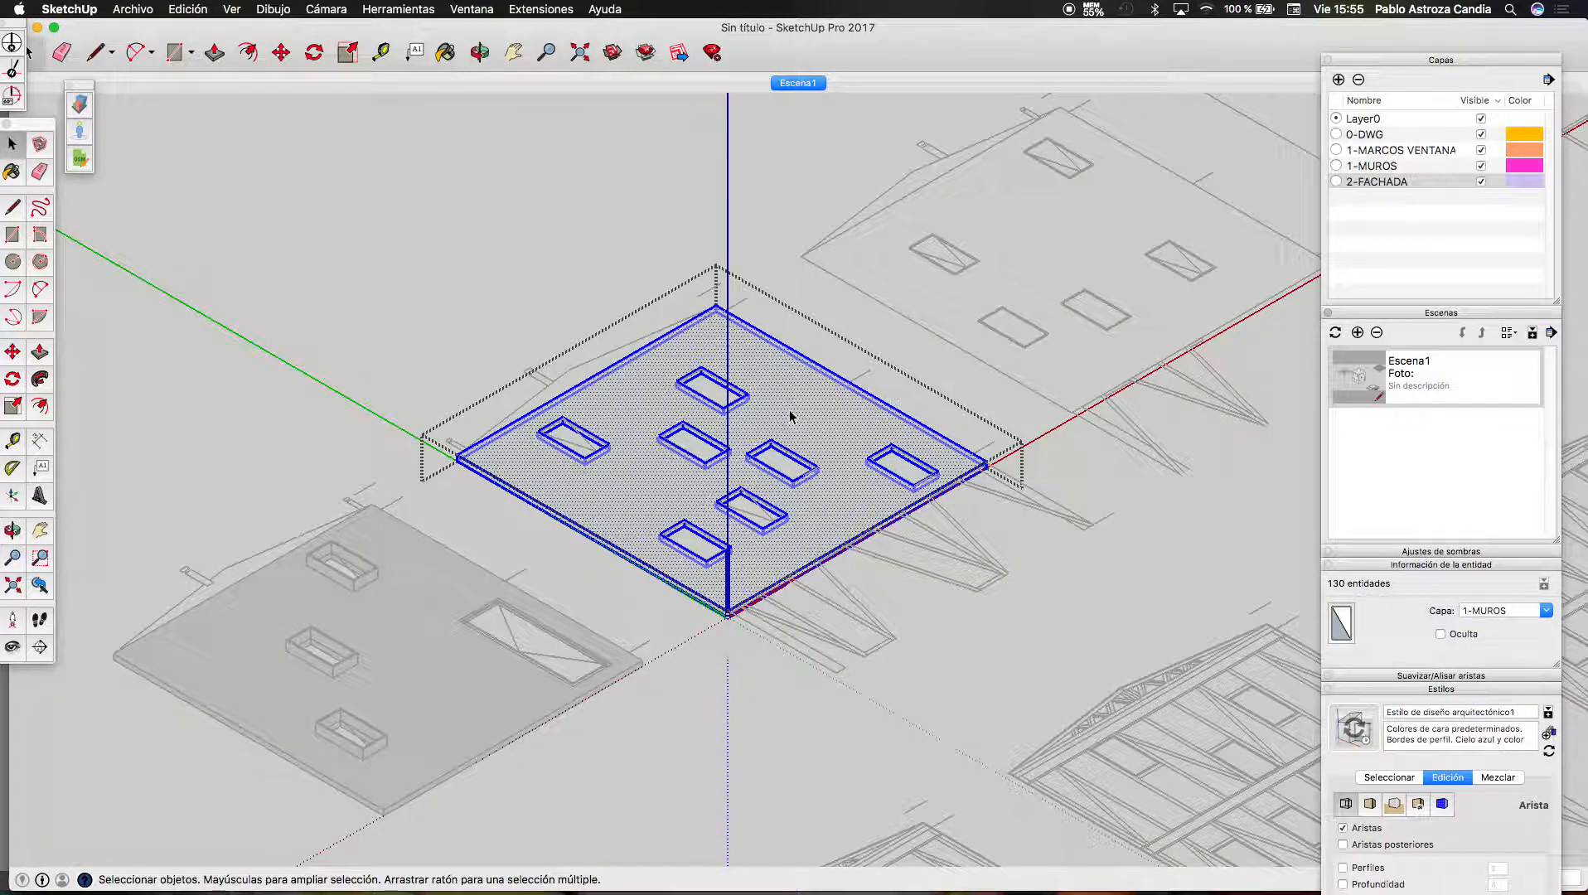
pyautogui.click(1335, 166)
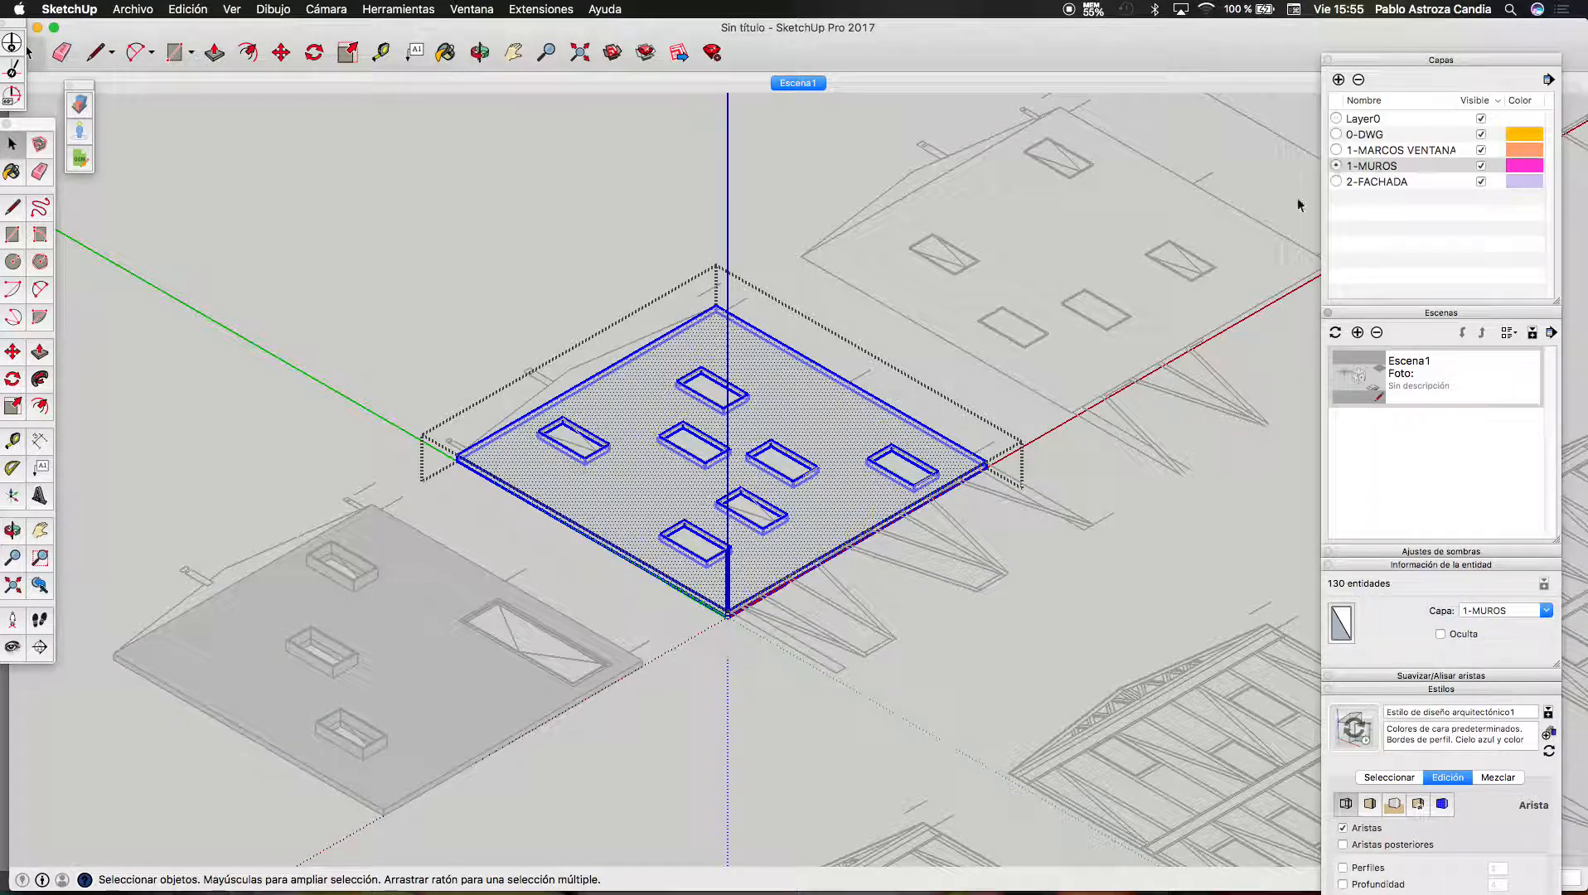
pyautogui.rightClick(800, 386)
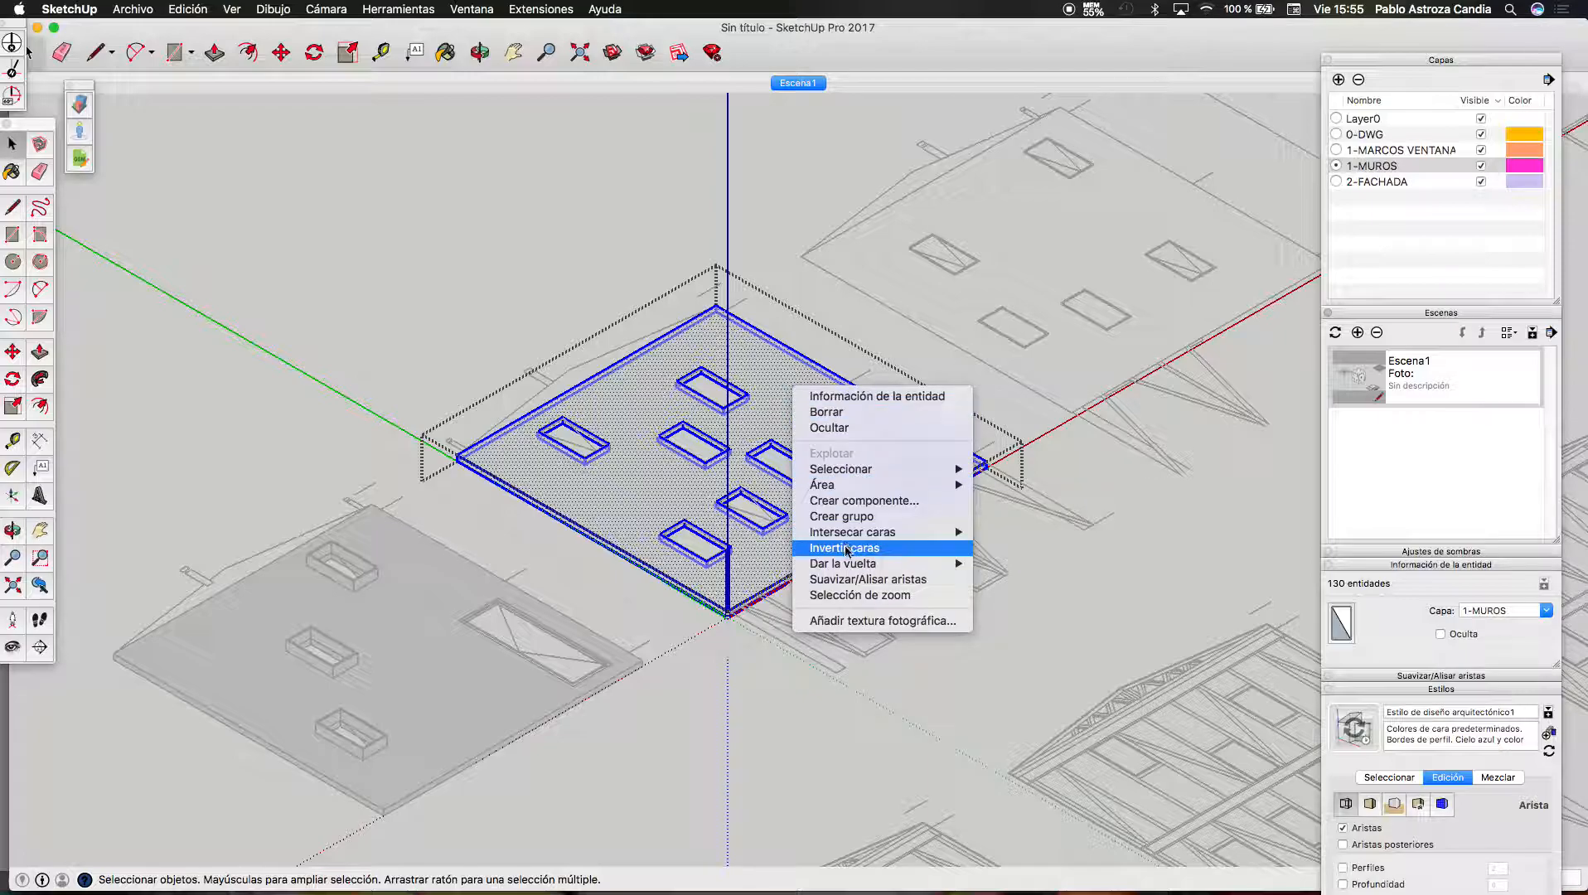
pyautogui.click(879, 500)
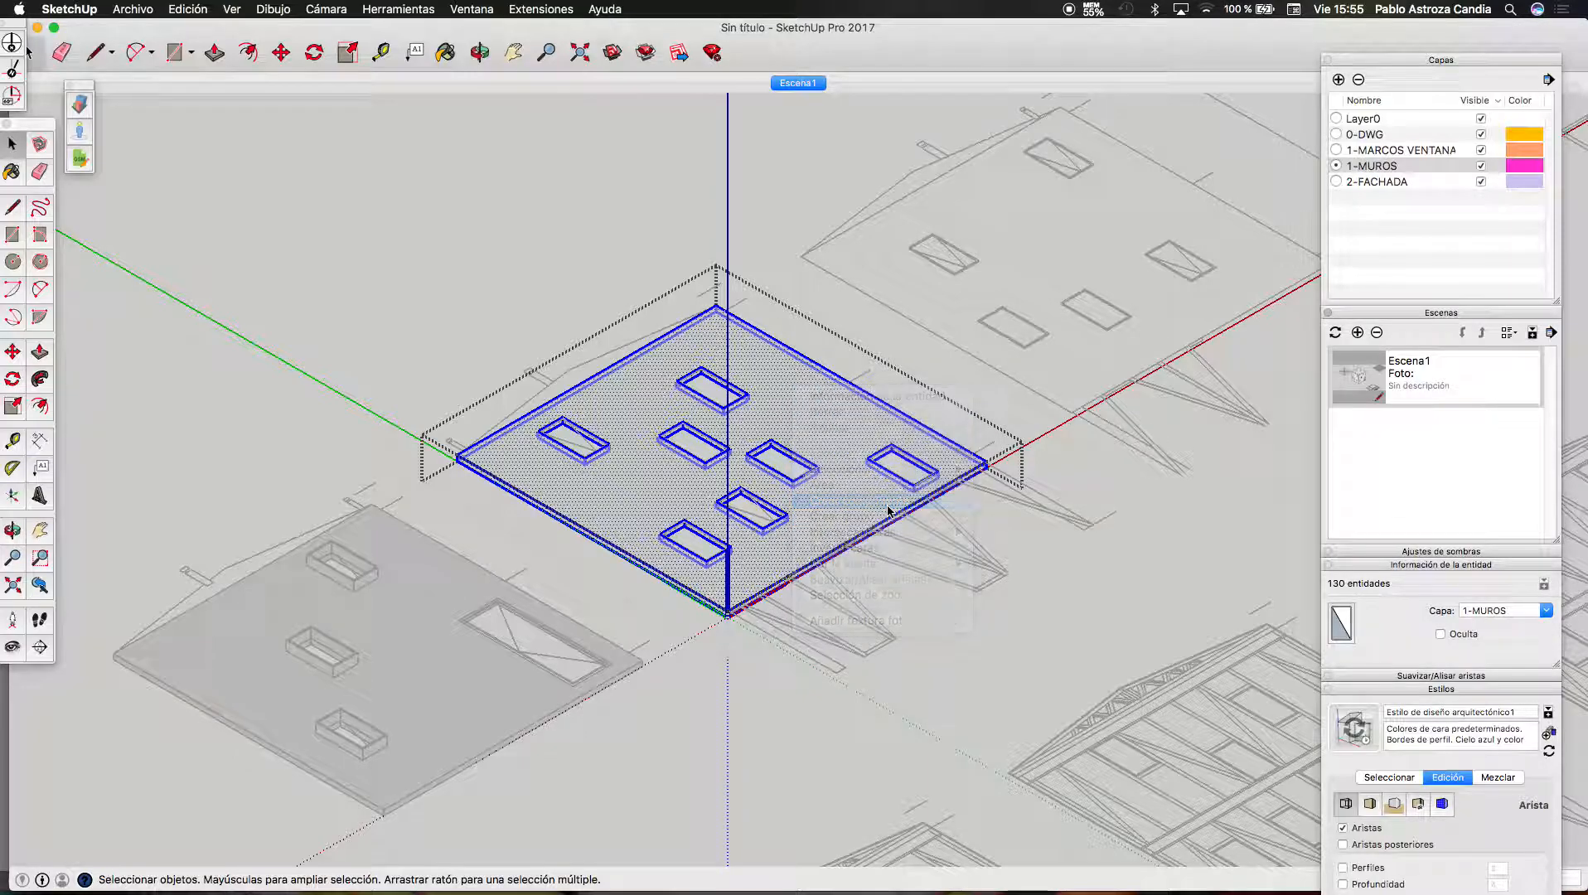
pyautogui.click(916, 379)
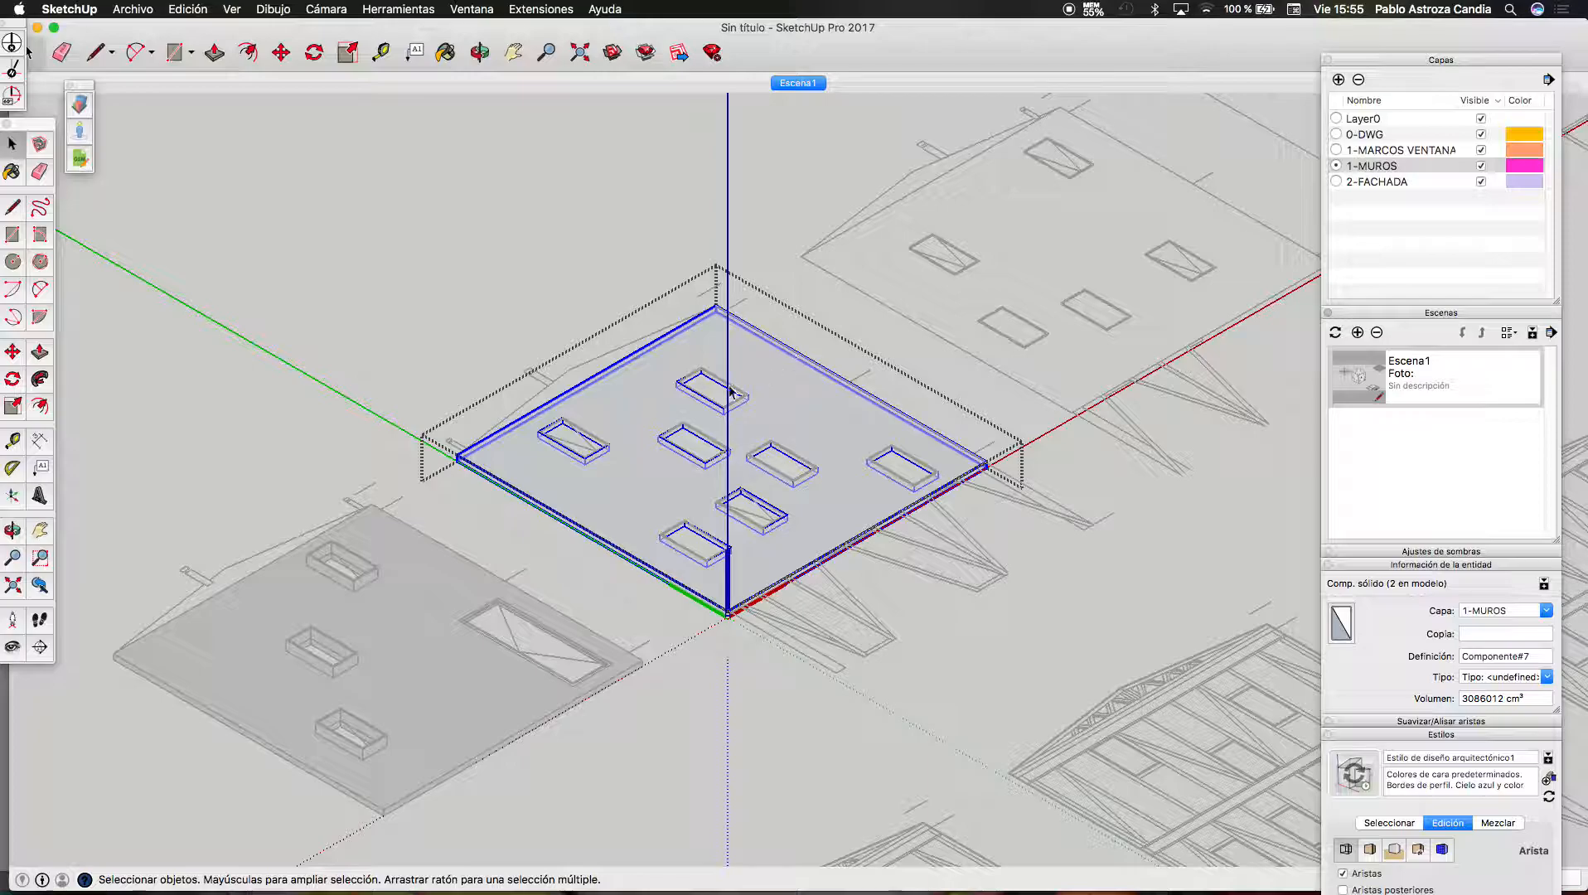
# Make 1-MARCOS VENTANA the active layer and close the seven-window facade component
pyautogui.scroll(-3, 667, 379)
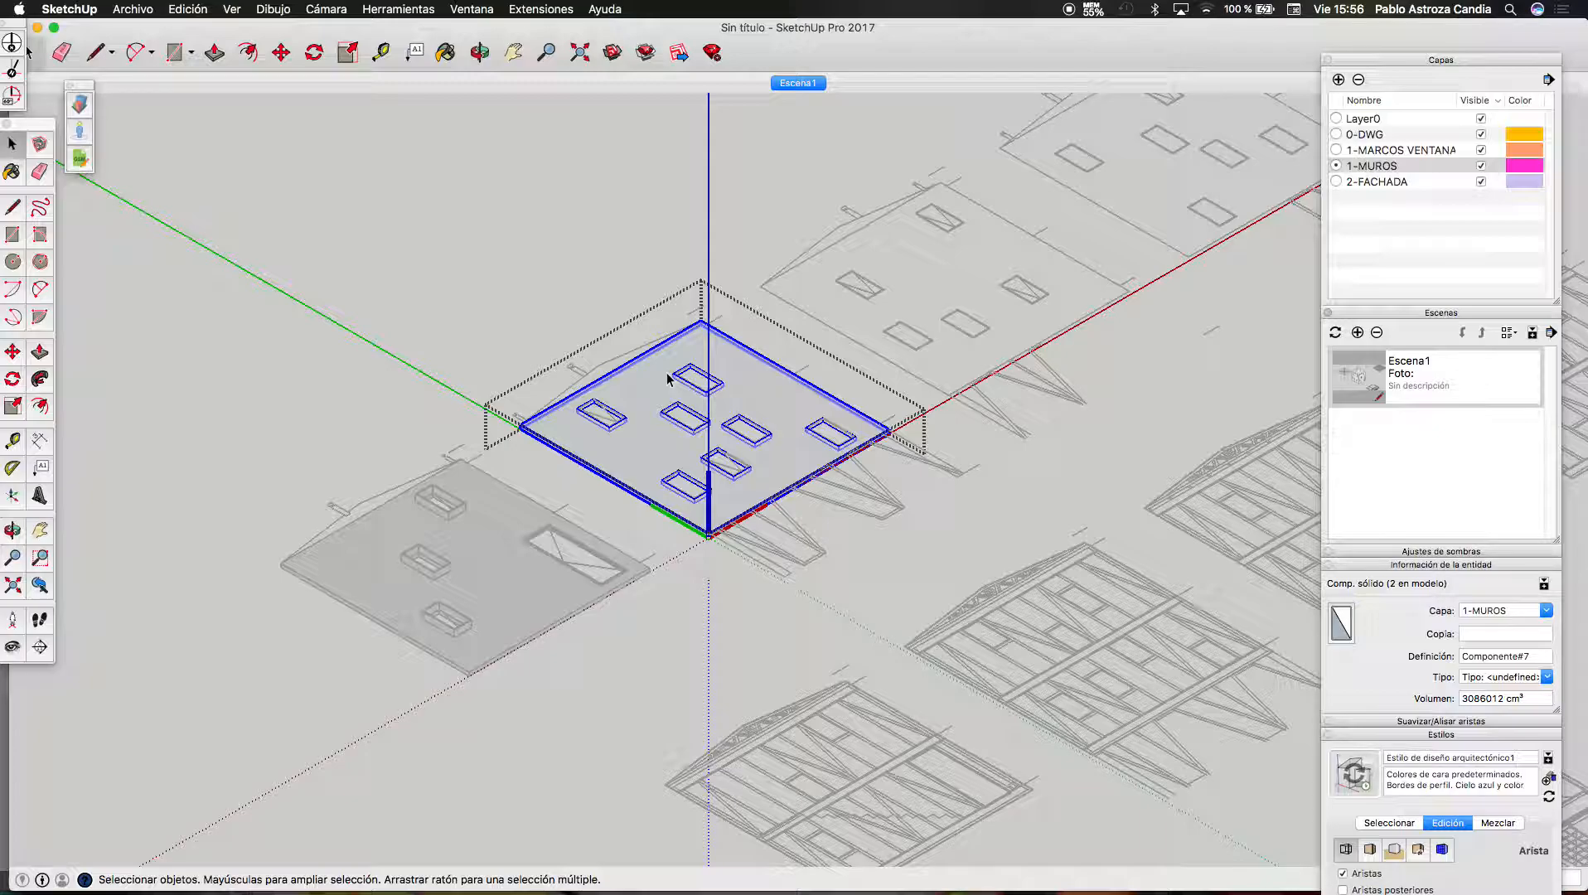
pyautogui.scroll(-1, 670, 371)
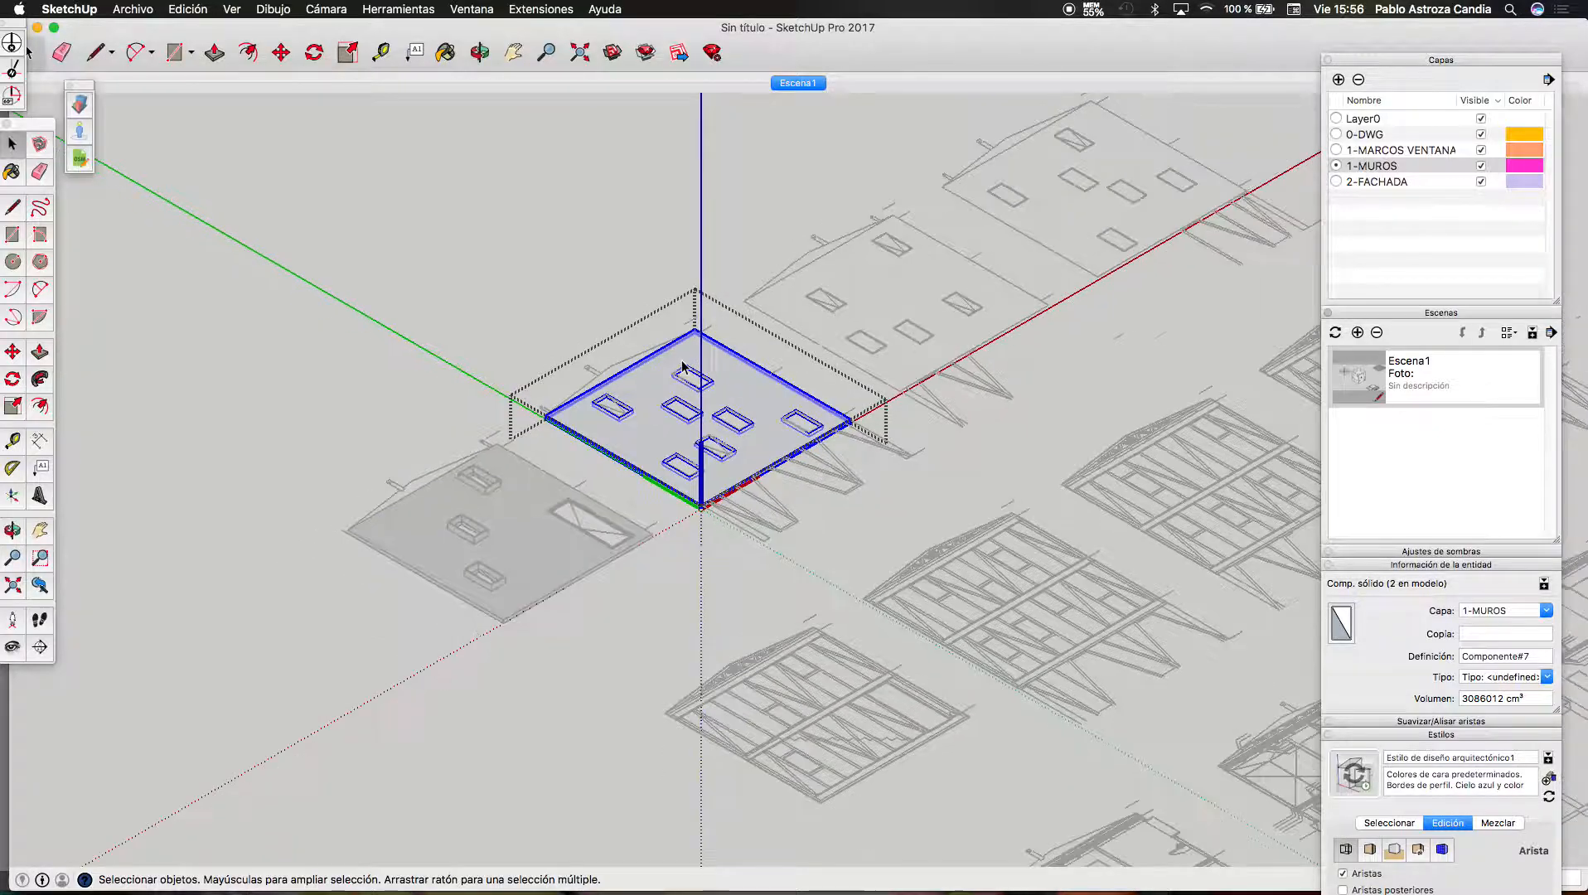
pyautogui.scroll(2, 734, 393)
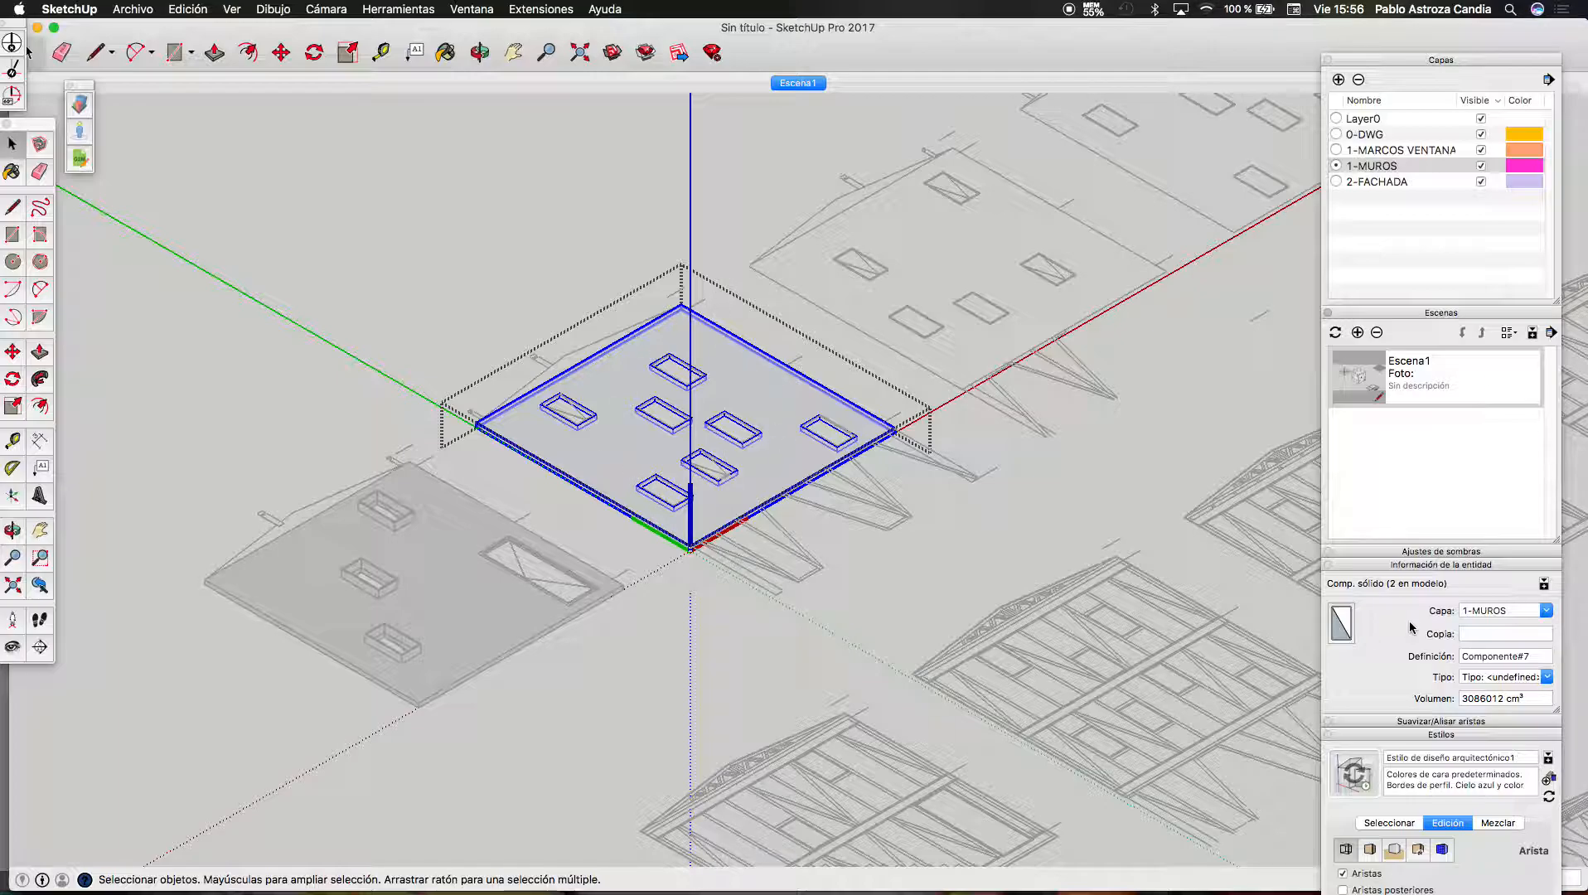
pyautogui.click(1336, 149)
pyautogui.scroll(5, 551, 418)
pyautogui.scroll(4, 551, 419)
pyautogui.scroll(-10, 762, 212)
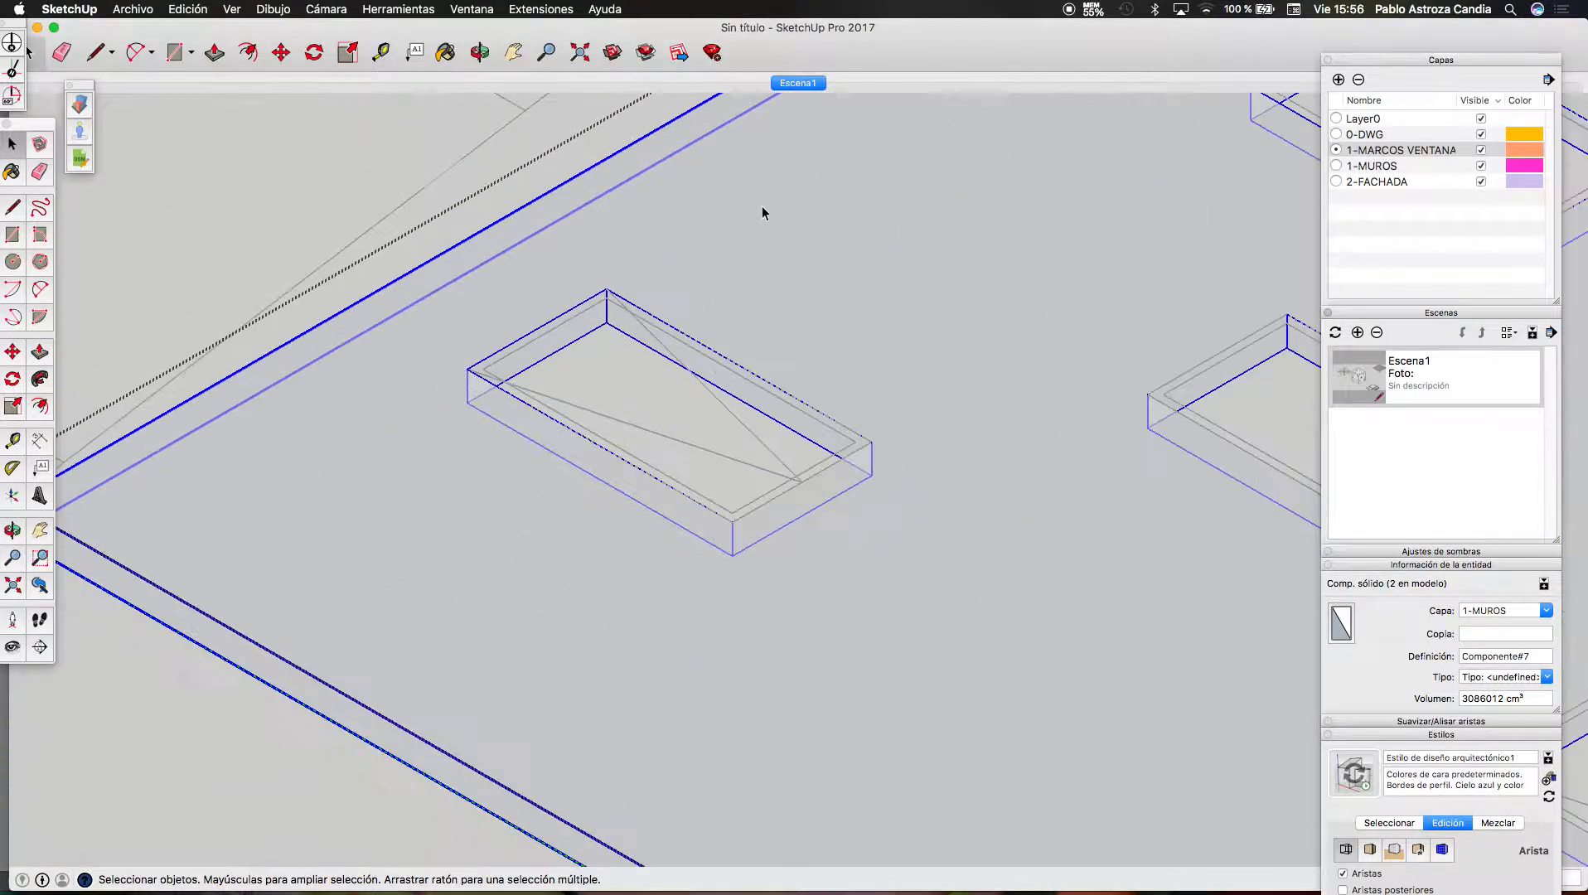
pyautogui.click(598, 159)
pyautogui.scroll(-5, 598, 159)
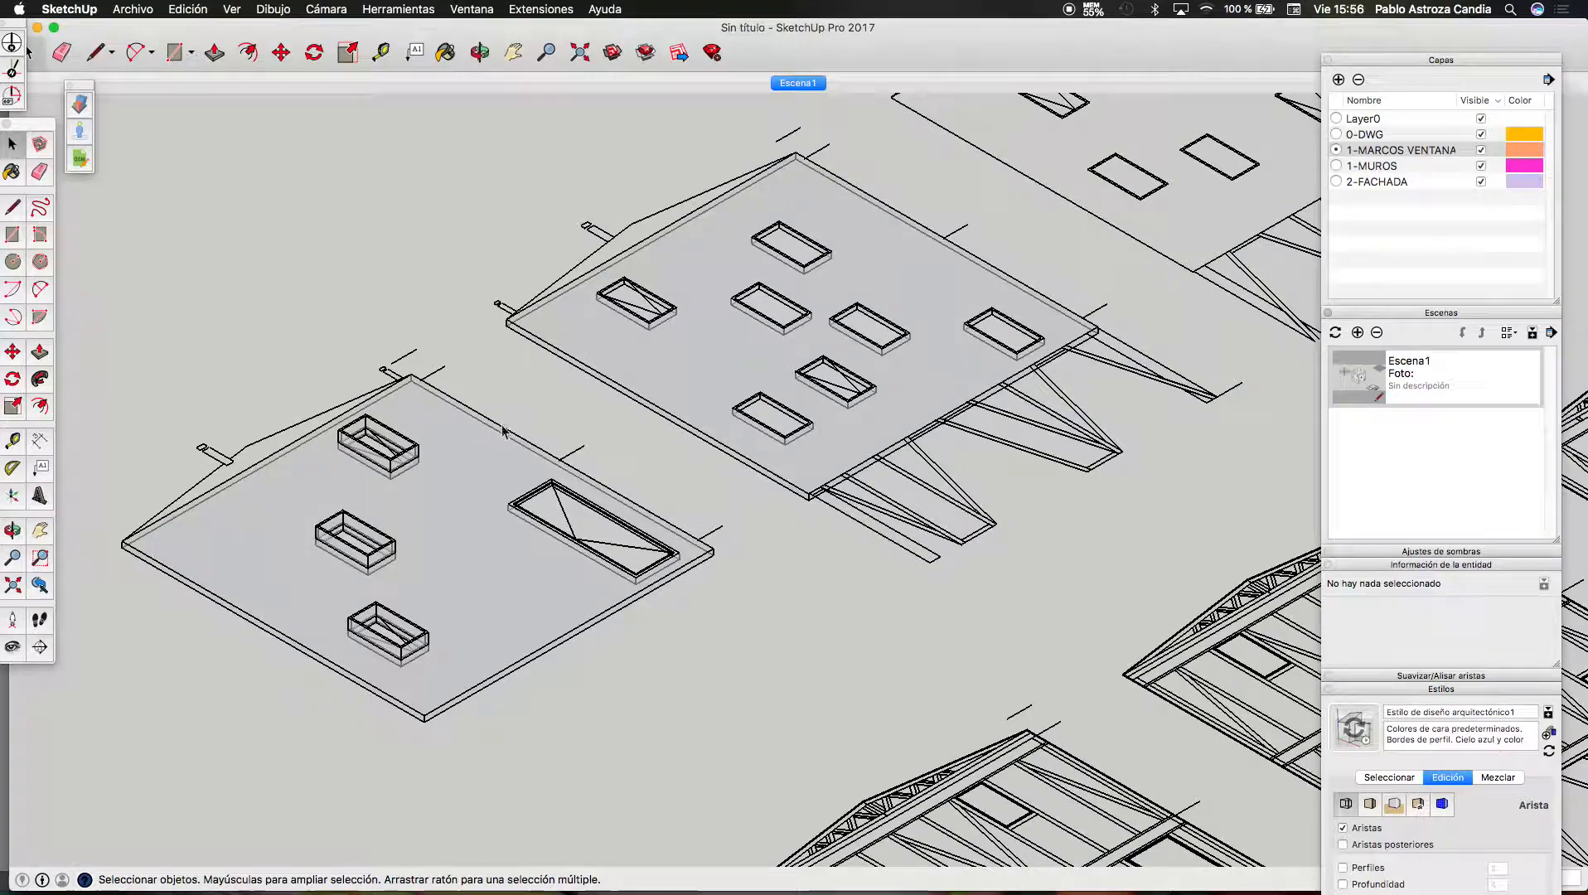
# Copy a window frame from inside the neighbouring facade and paste it into the diagonal-marked opening near the seven-window facade's roof-side edge
pyautogui.doubleClick(486, 464)
pyautogui.scroll(3, 389, 456)
pyautogui.click(386, 461)
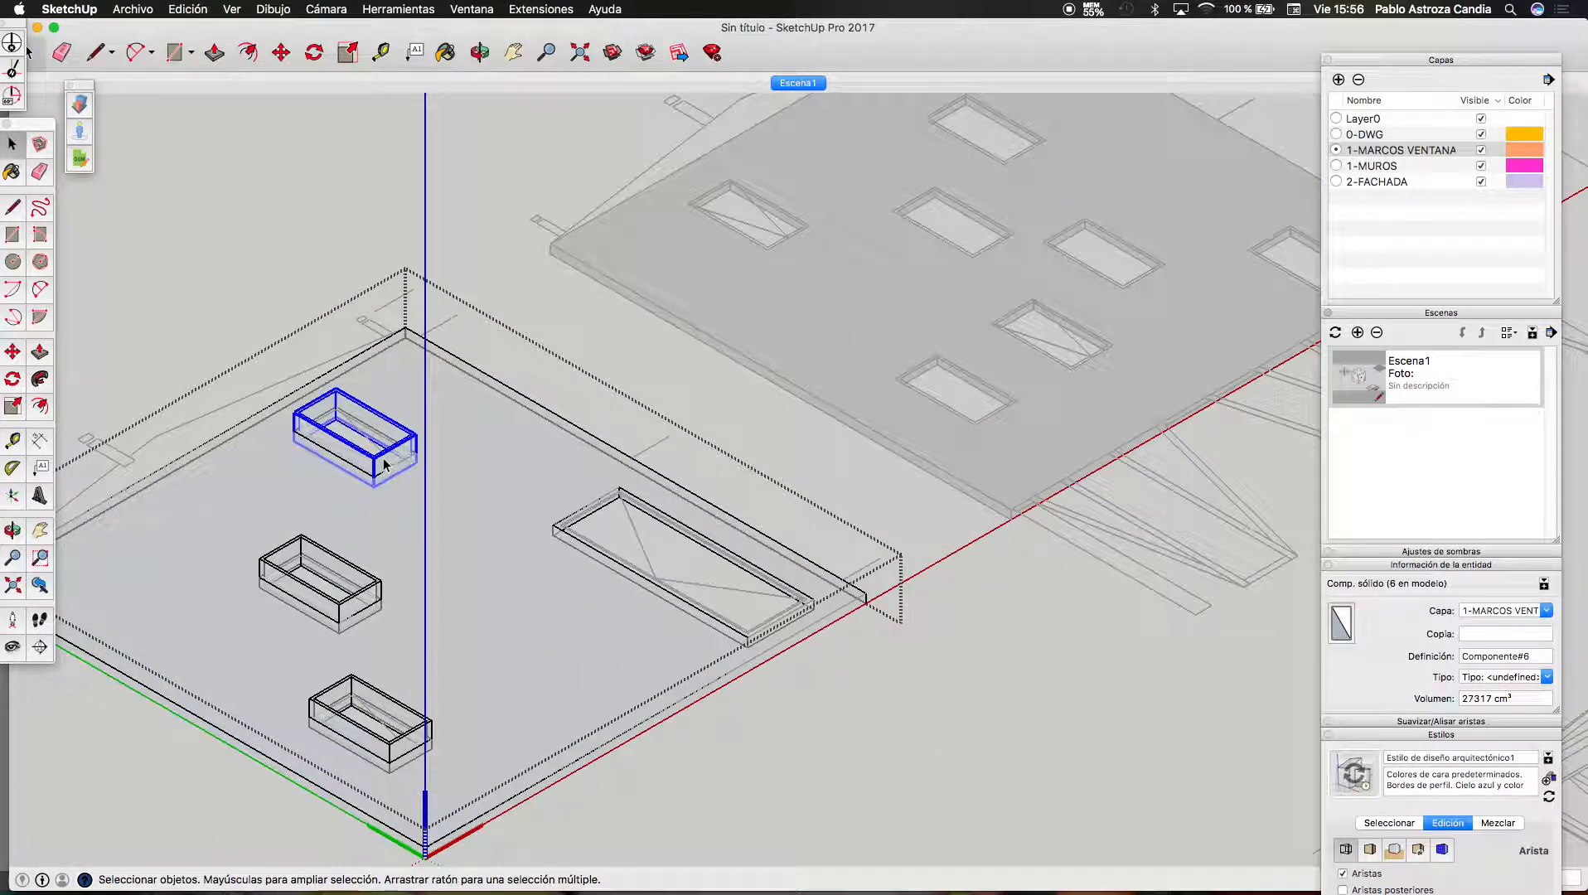
pyautogui.scroll(3, 380, 474)
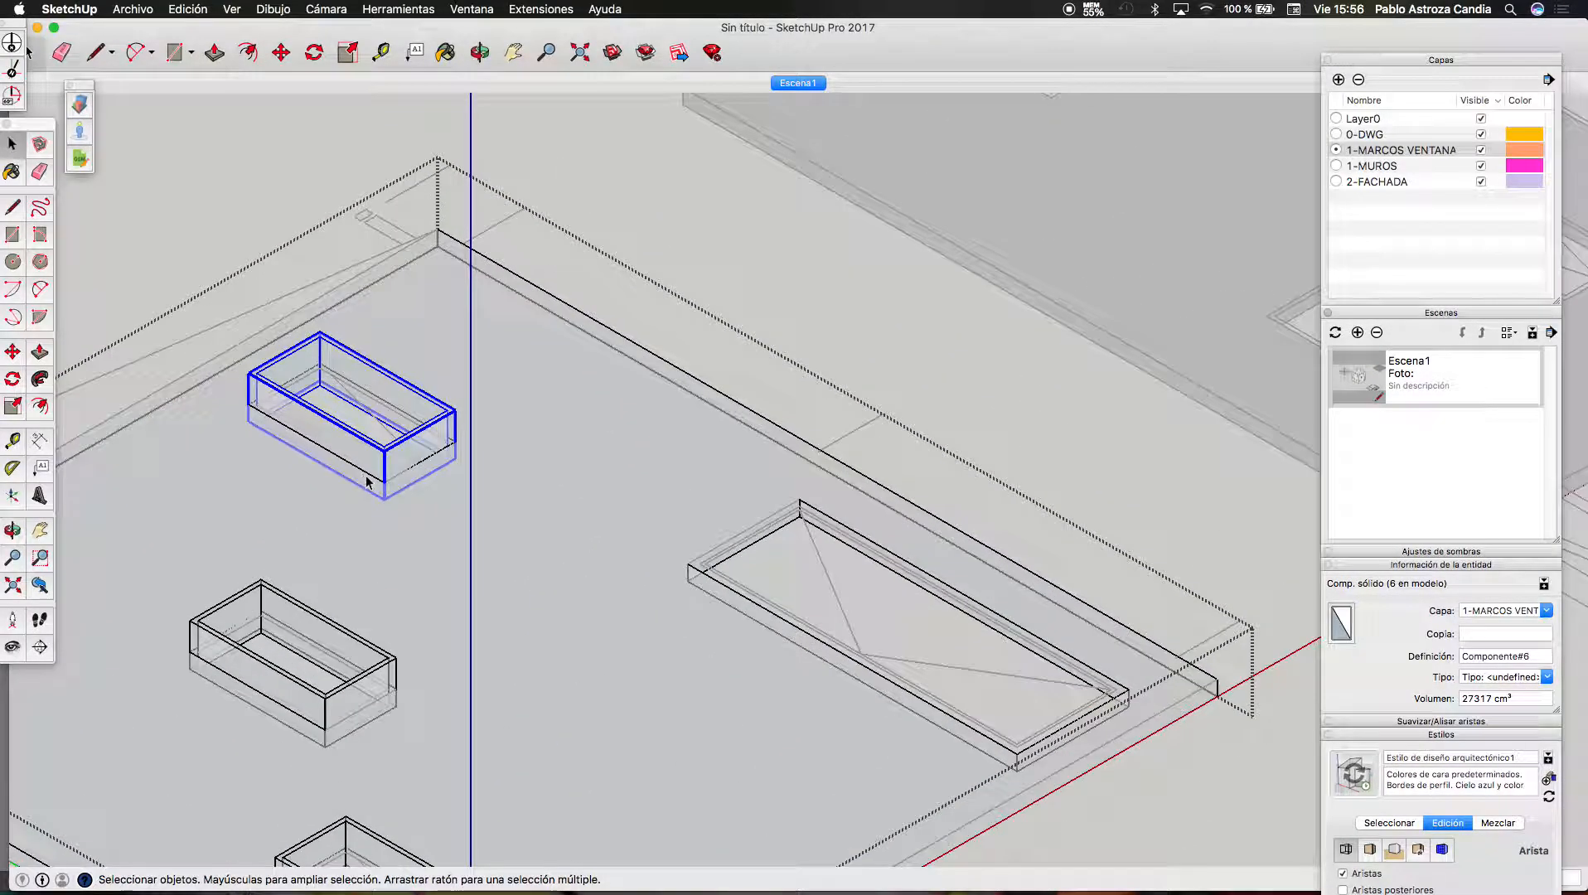
pyautogui.scroll(-5, 539, 521)
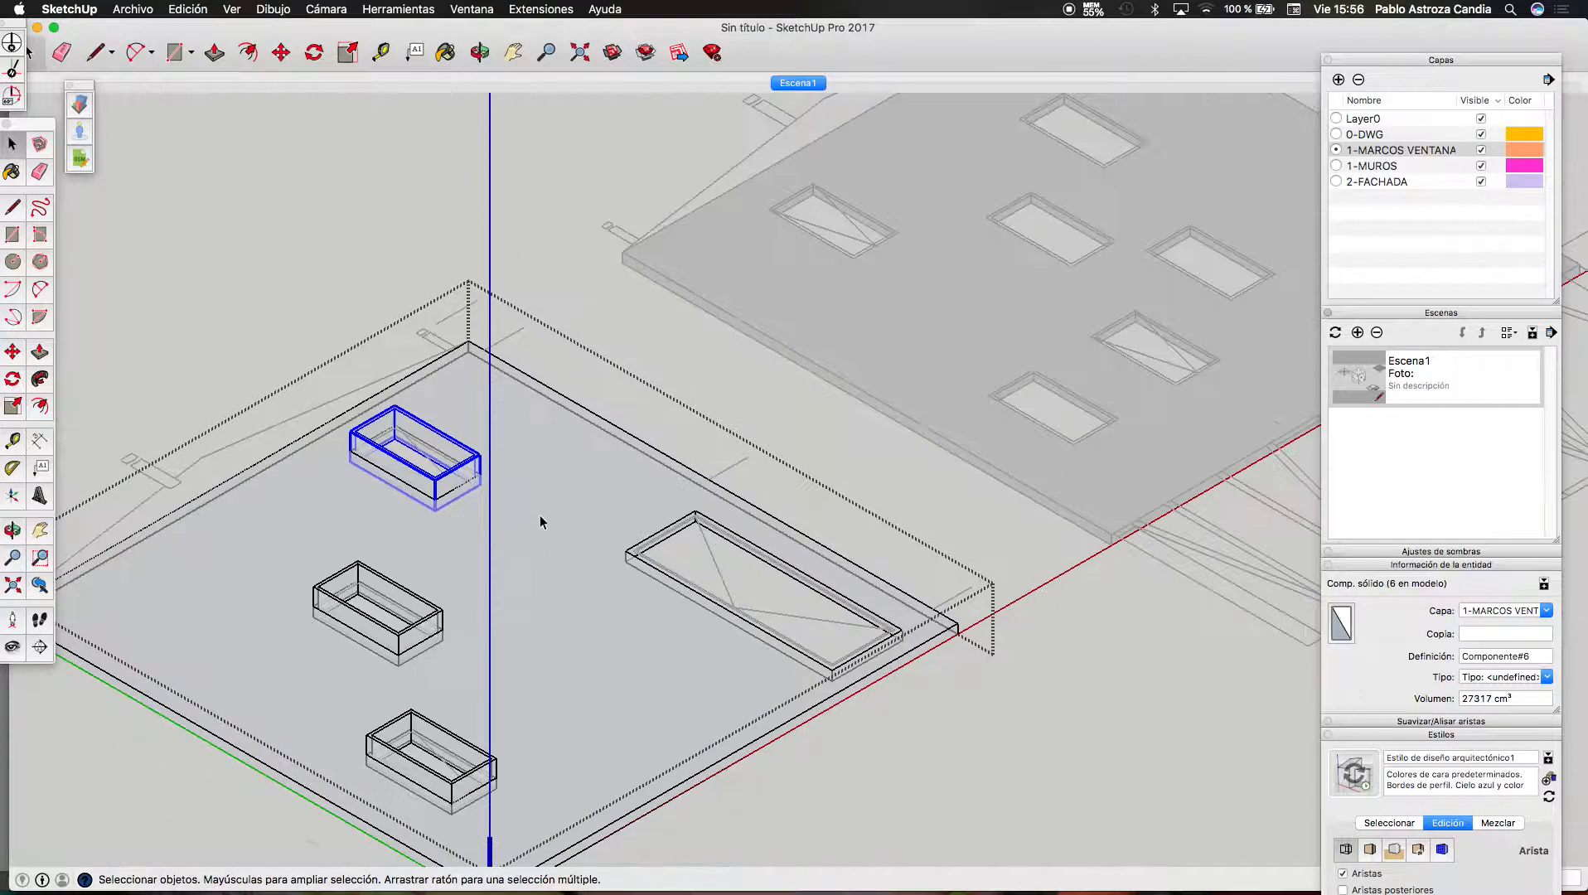
pyautogui.scroll(3, 691, 335)
pyautogui.doubleClick(692, 337)
pyautogui.scroll(2, 837, 299)
pyautogui.press('super+v')
pyautogui.scroll(4, 746, 321)
pyautogui.scroll(3, 746, 322)
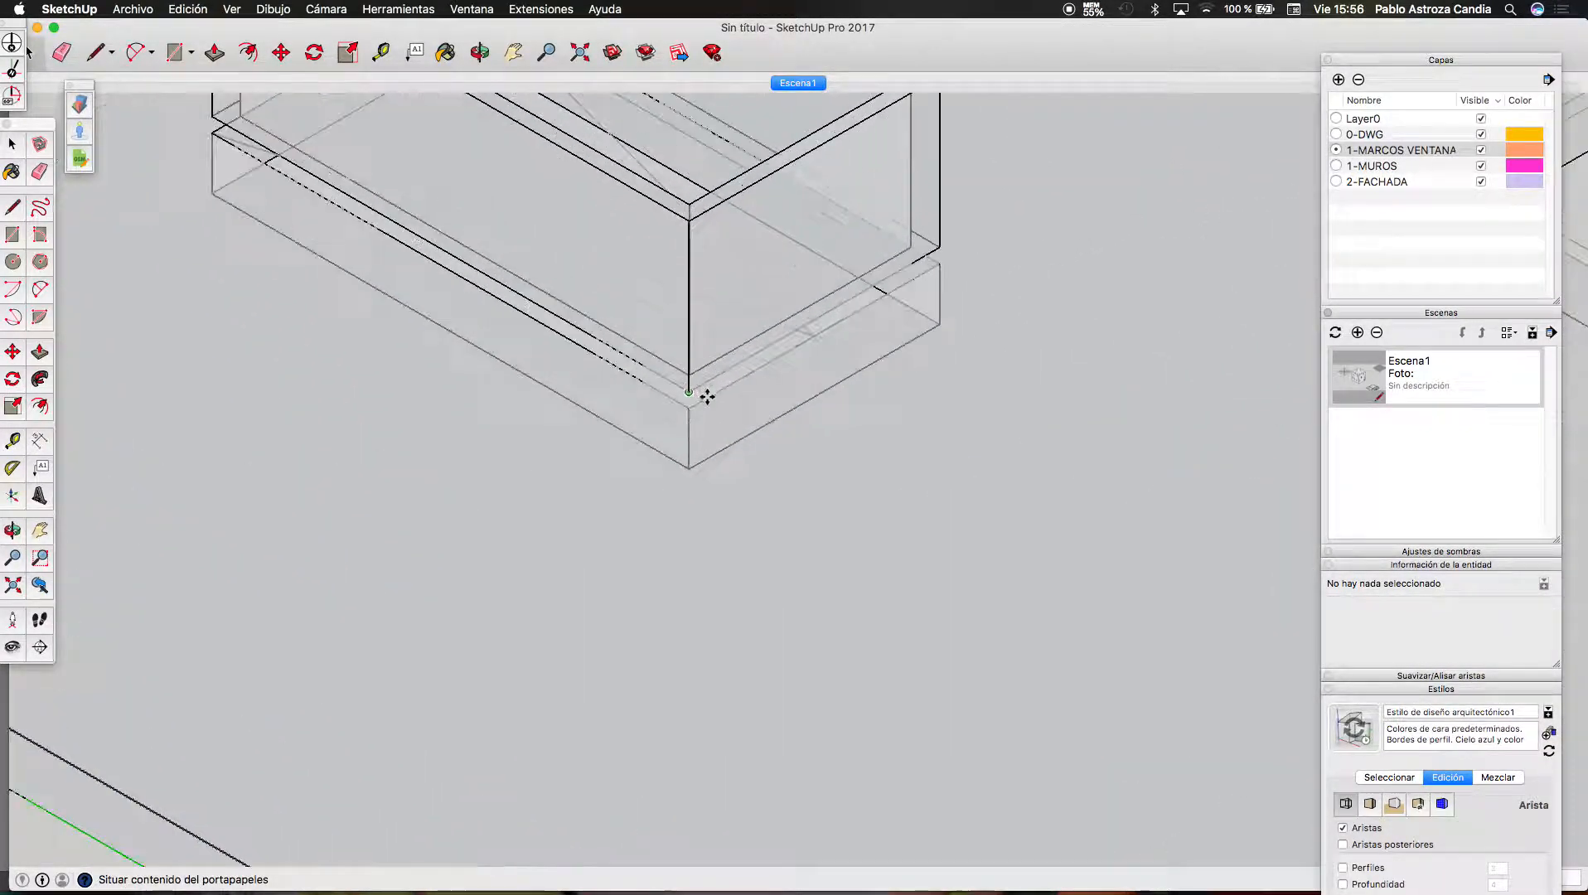
pyautogui.click(702, 404)
pyautogui.scroll(-4, 690, 464)
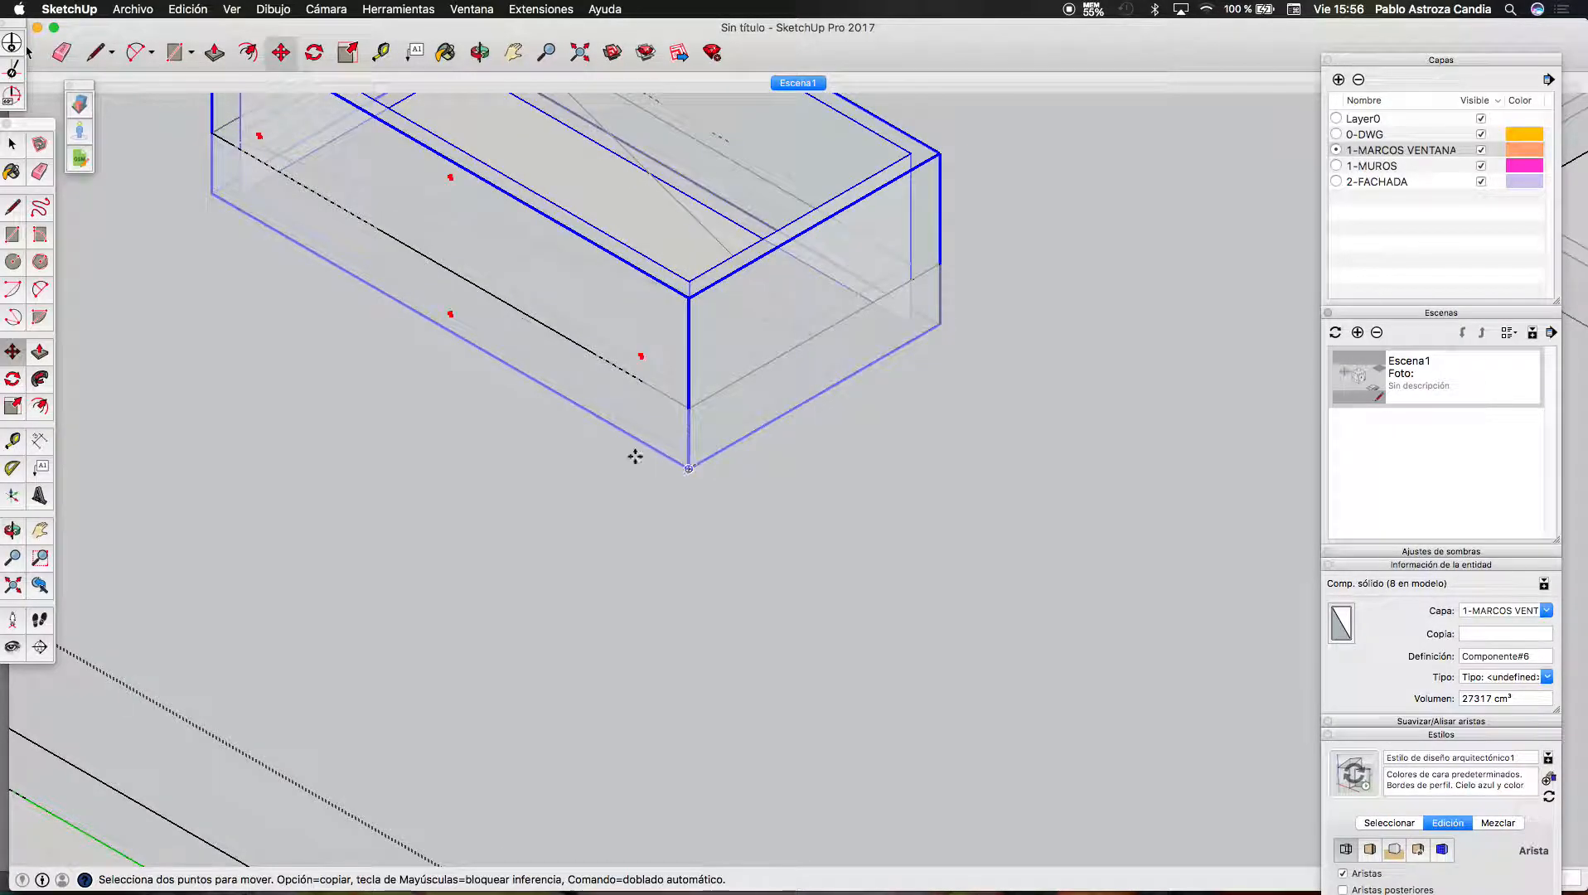
# Copy the pasted frame by its lower corner into three more window openings of the seven-window facade
pyautogui.click(568, 438)
pyautogui.scroll(-4, 522, 471)
pyautogui.press('alt')
pyautogui.scroll(4, 897, 312)
pyautogui.click(826, 368)
pyautogui.click(825, 371)
pyautogui.press('alt')
pyautogui.click(739, 654)
pyautogui.click(739, 656)
pyautogui.press('alt')
pyautogui.click(1181, 751)
pyautogui.click(1171, 745)
pyautogui.press('alt')
# Copy the frame into the three remaining openings of the seven-window facade and close the component
pyautogui.scroll(-4, 1170, 746)
pyautogui.scroll(-1, 1028, 348)
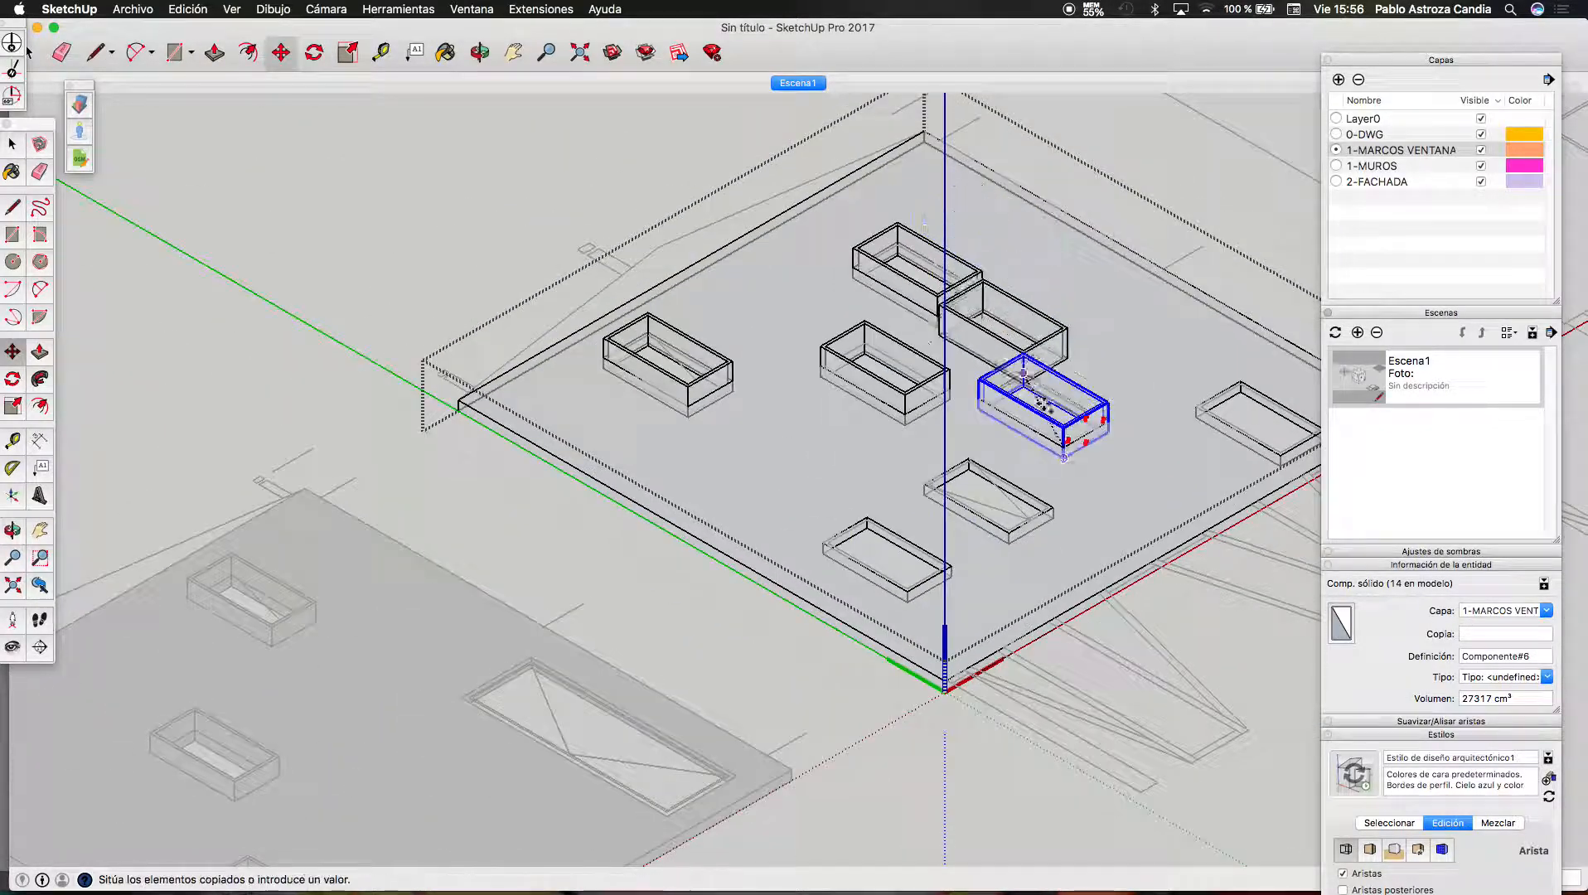
pyautogui.scroll(6, 1011, 531)
pyautogui.click(972, 486)
pyautogui.click(972, 490)
pyautogui.press('alt')
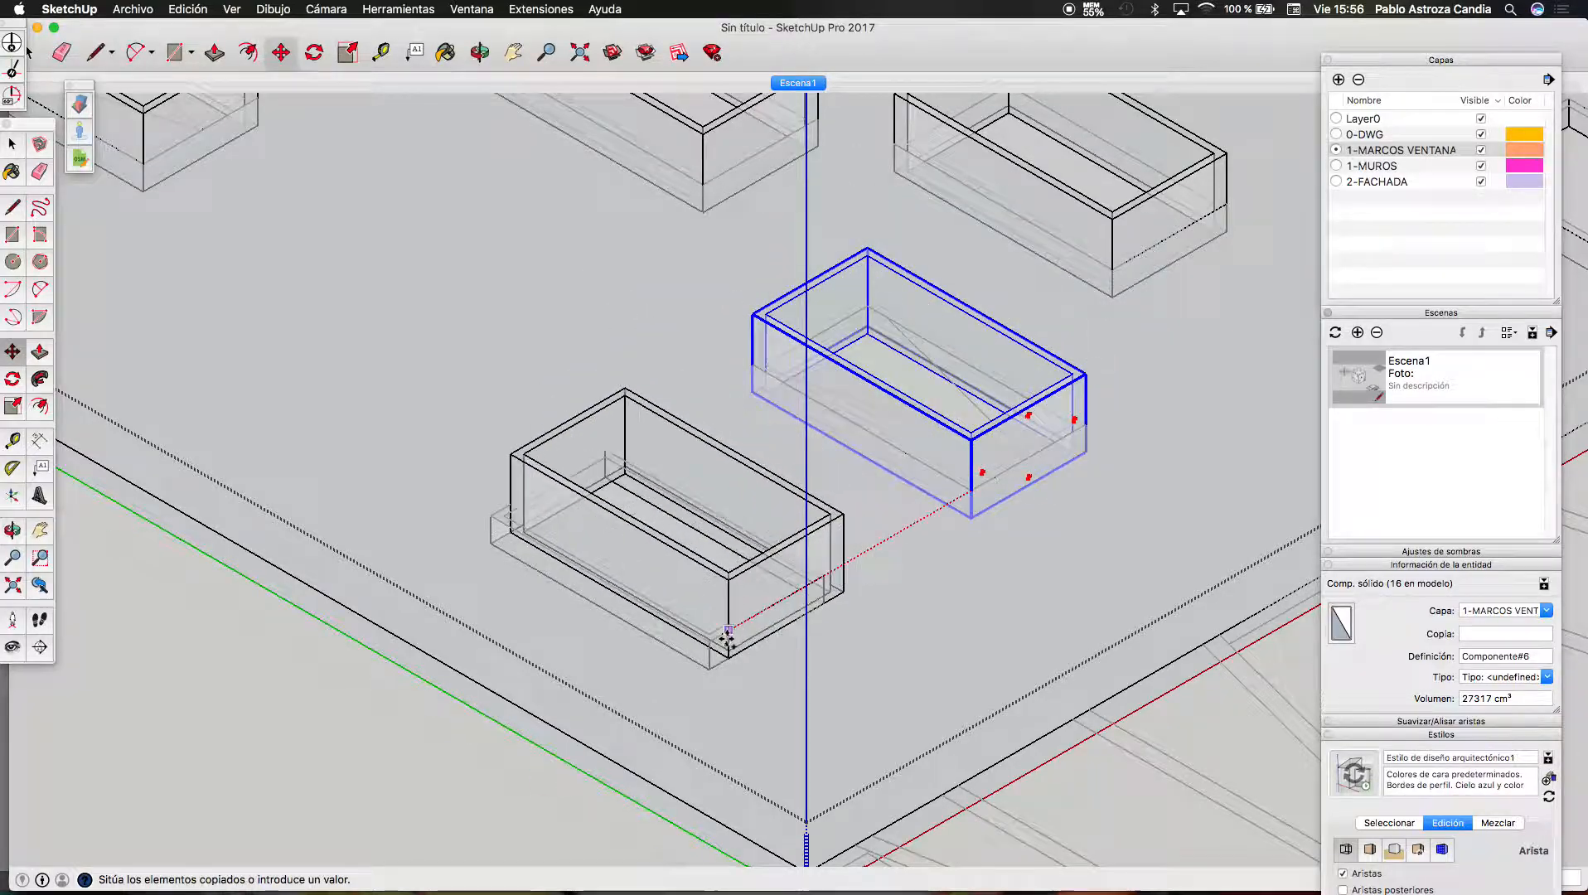
pyautogui.click(710, 643)
pyautogui.click(710, 643)
pyautogui.press('alt')
pyautogui.scroll(-5, 663, 531)
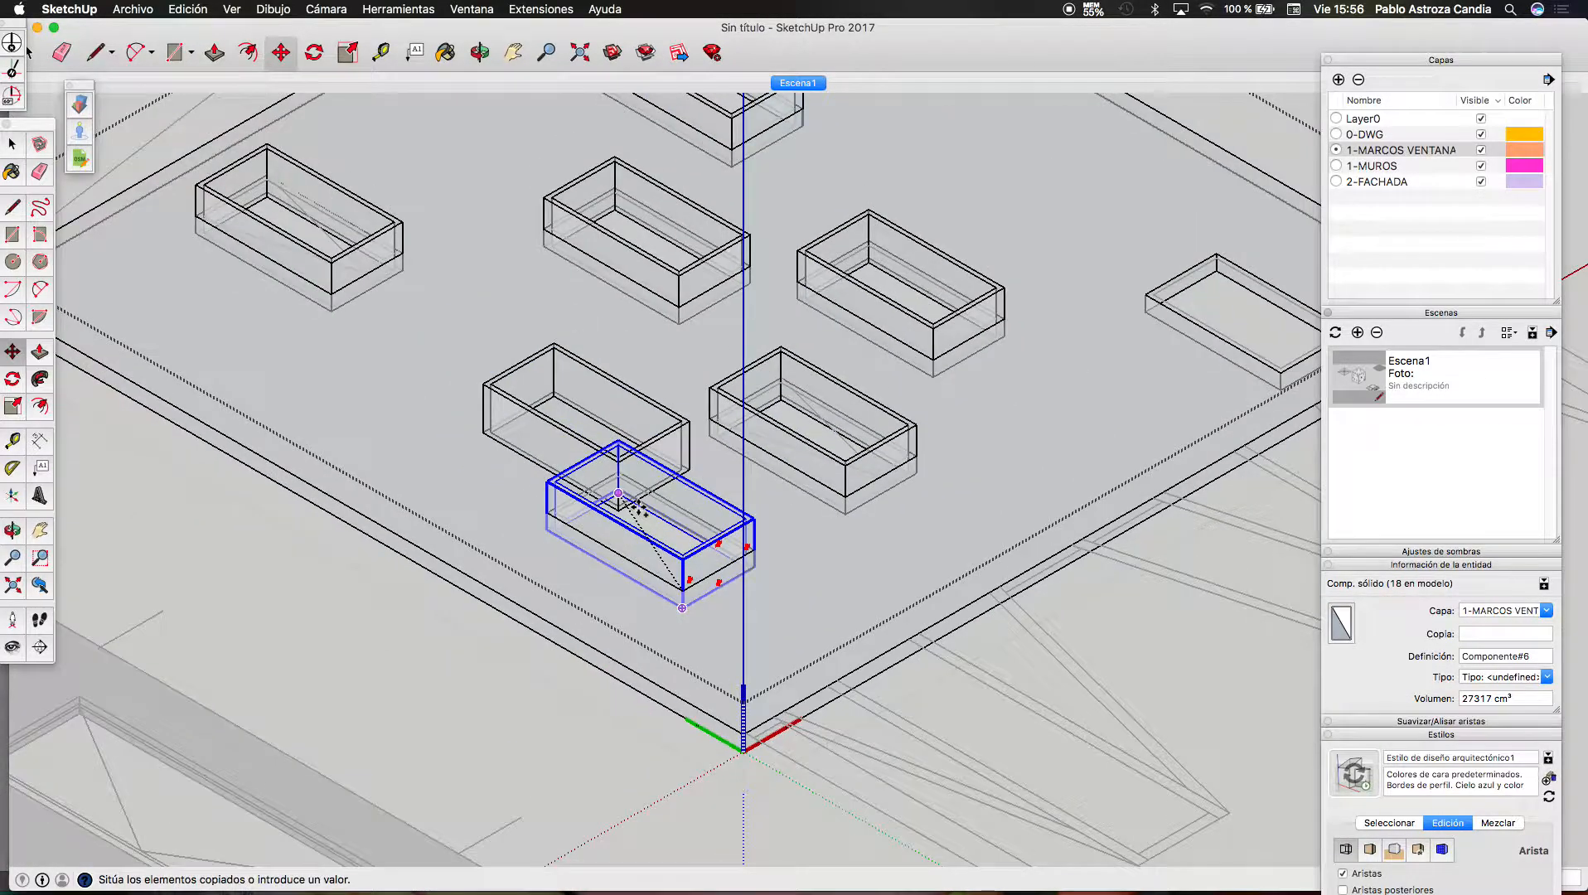
pyautogui.scroll(5, 1050, 462)
pyautogui.scroll(3, 1050, 462)
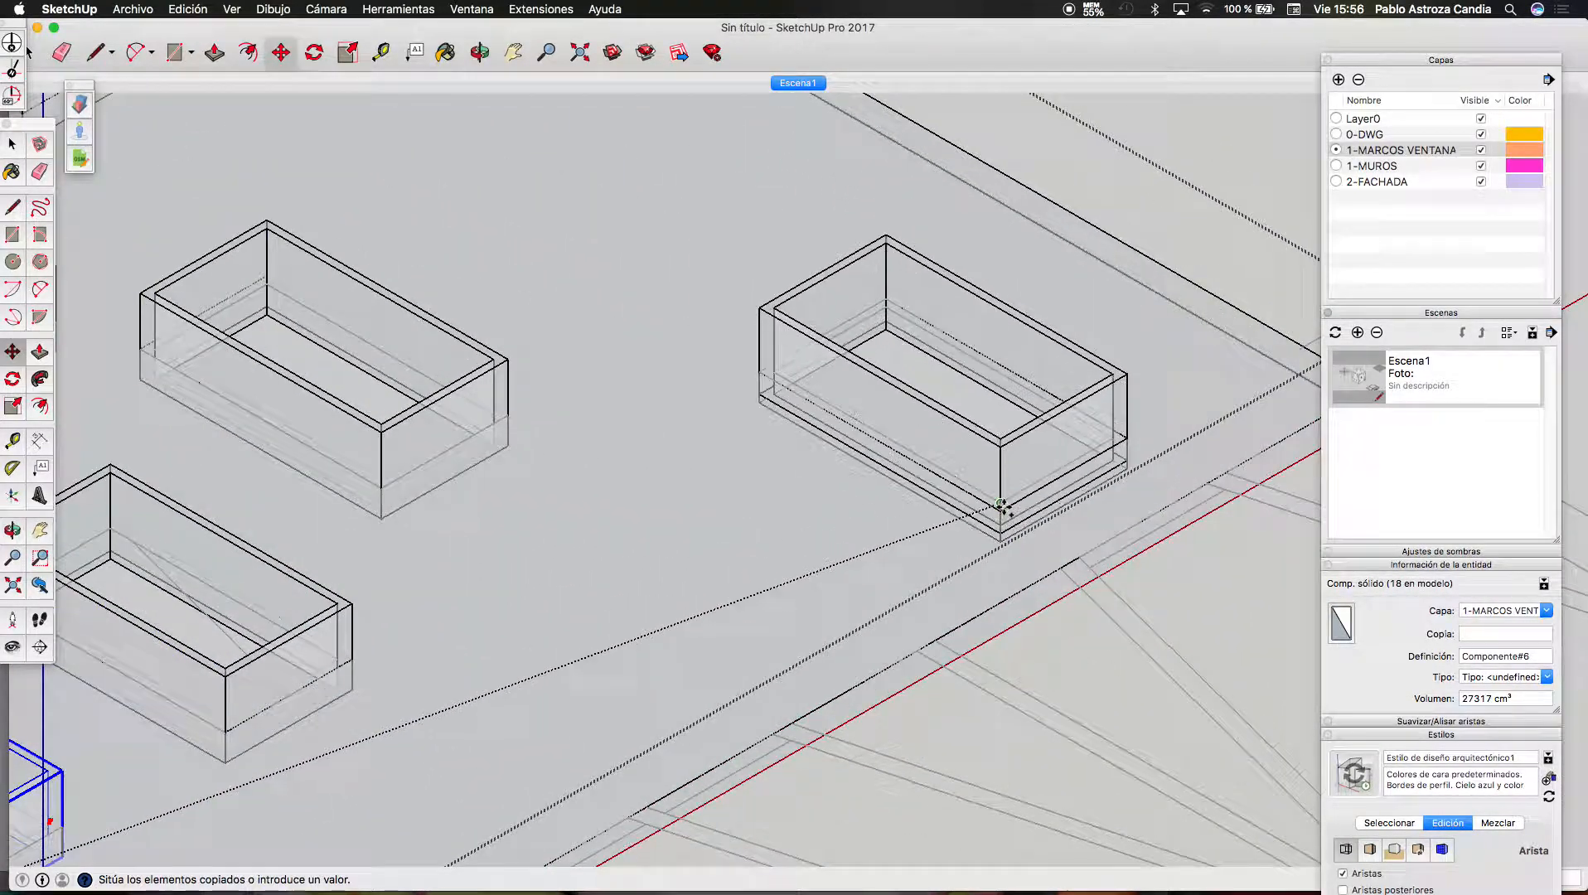
pyautogui.click(1001, 514)
pyautogui.scroll(-10, 606, 371)
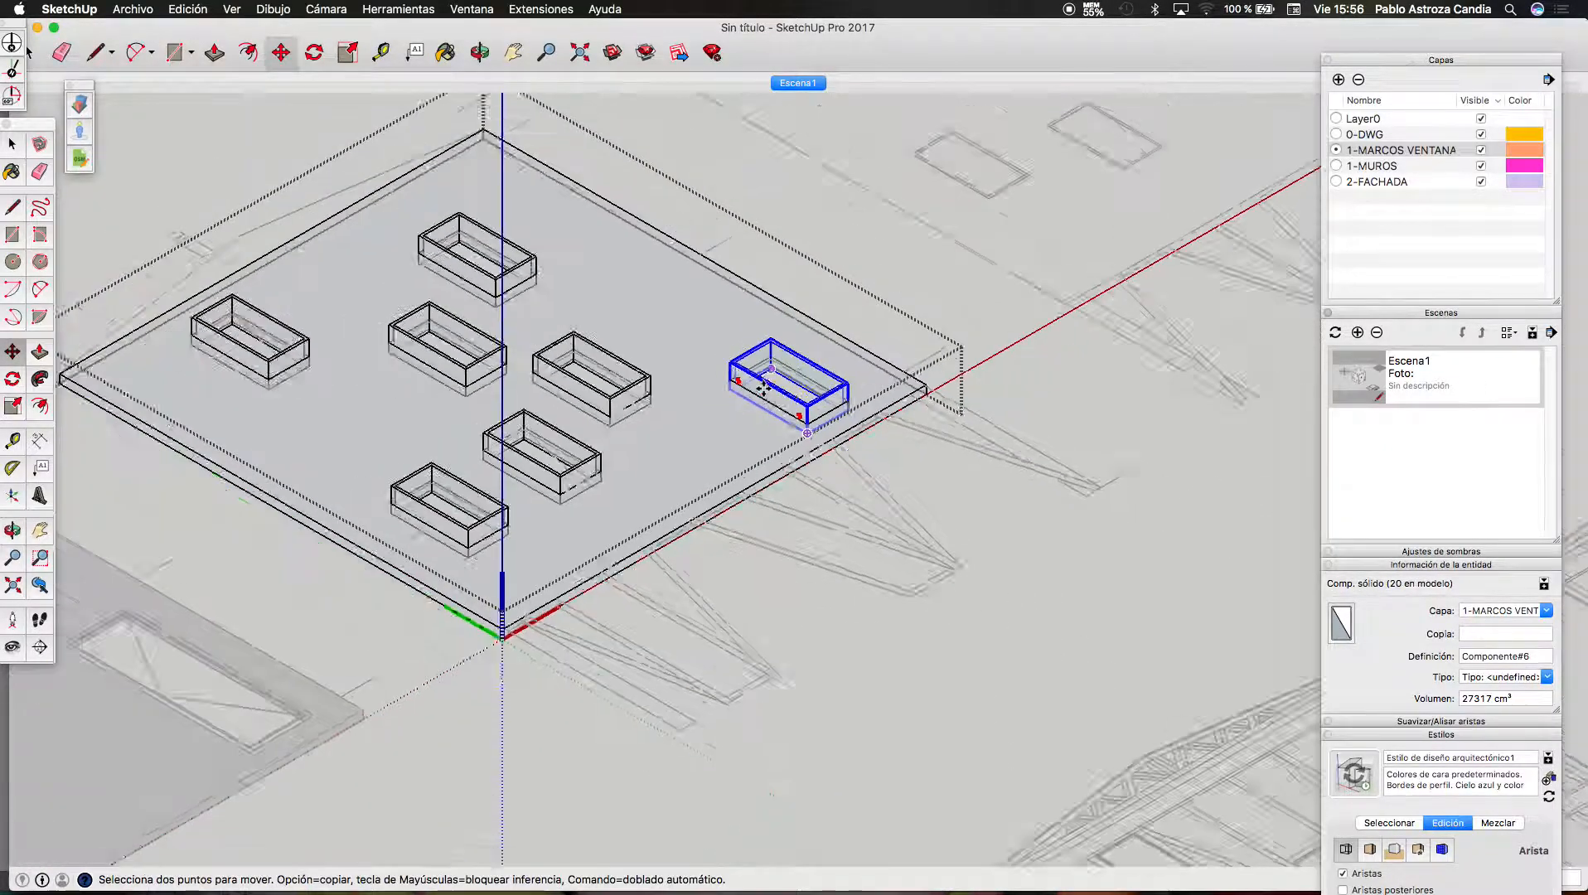
pyautogui.press('space')
pyautogui.click(617, 213)
# Return to the saved Escena1 view and orbit around the assembled house to examine its window frames
pyautogui.scroll(-10, 638, 398)
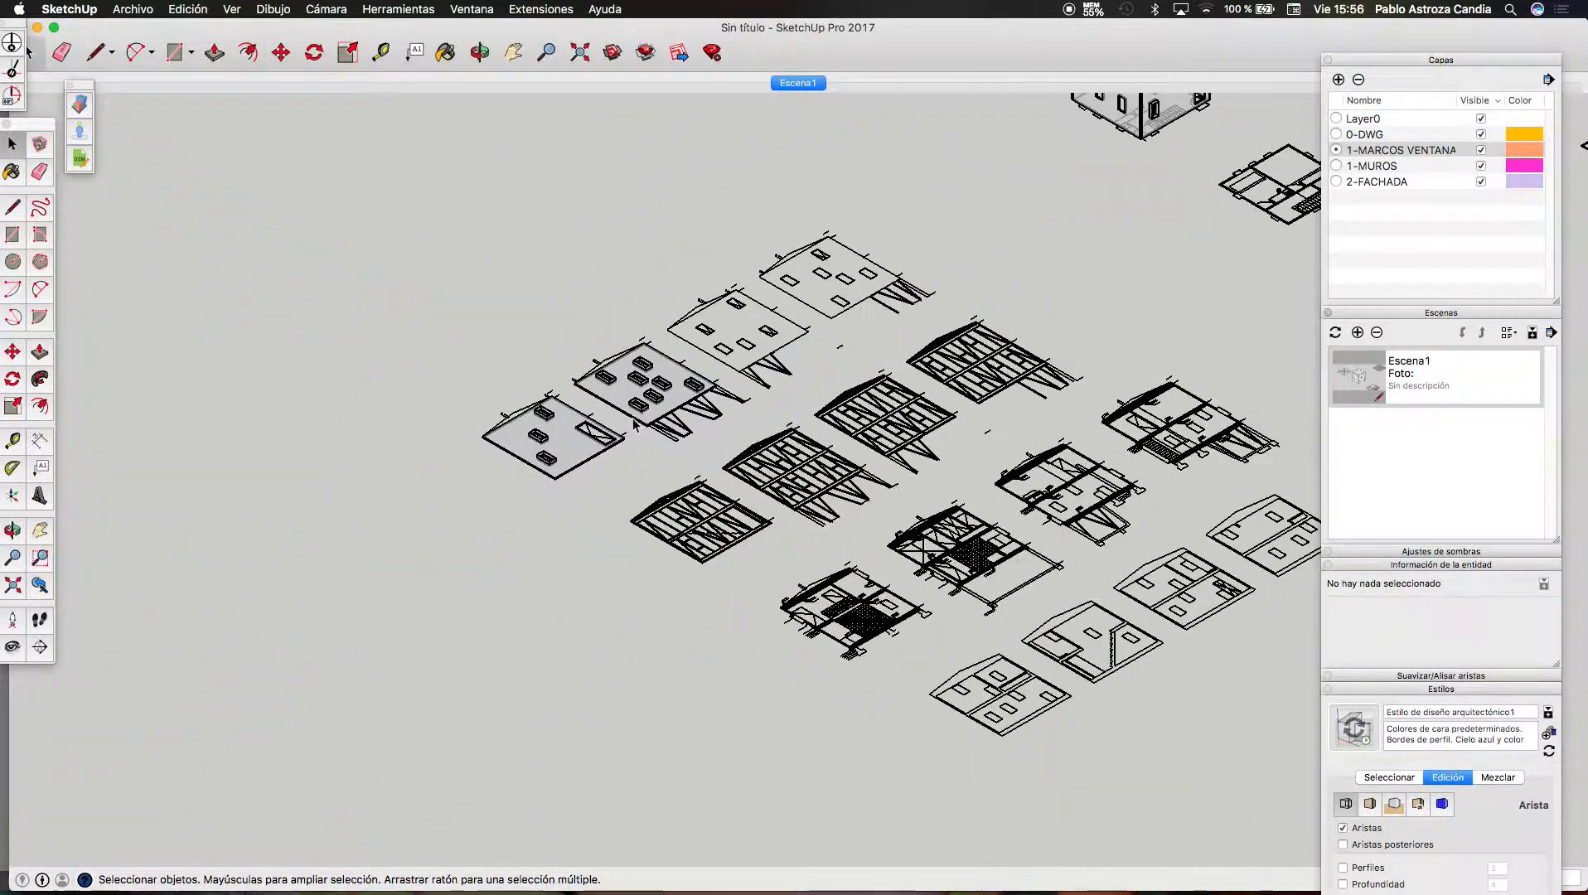
pyautogui.scroll(1, 898, 173)
pyautogui.scroll(5, 897, 174)
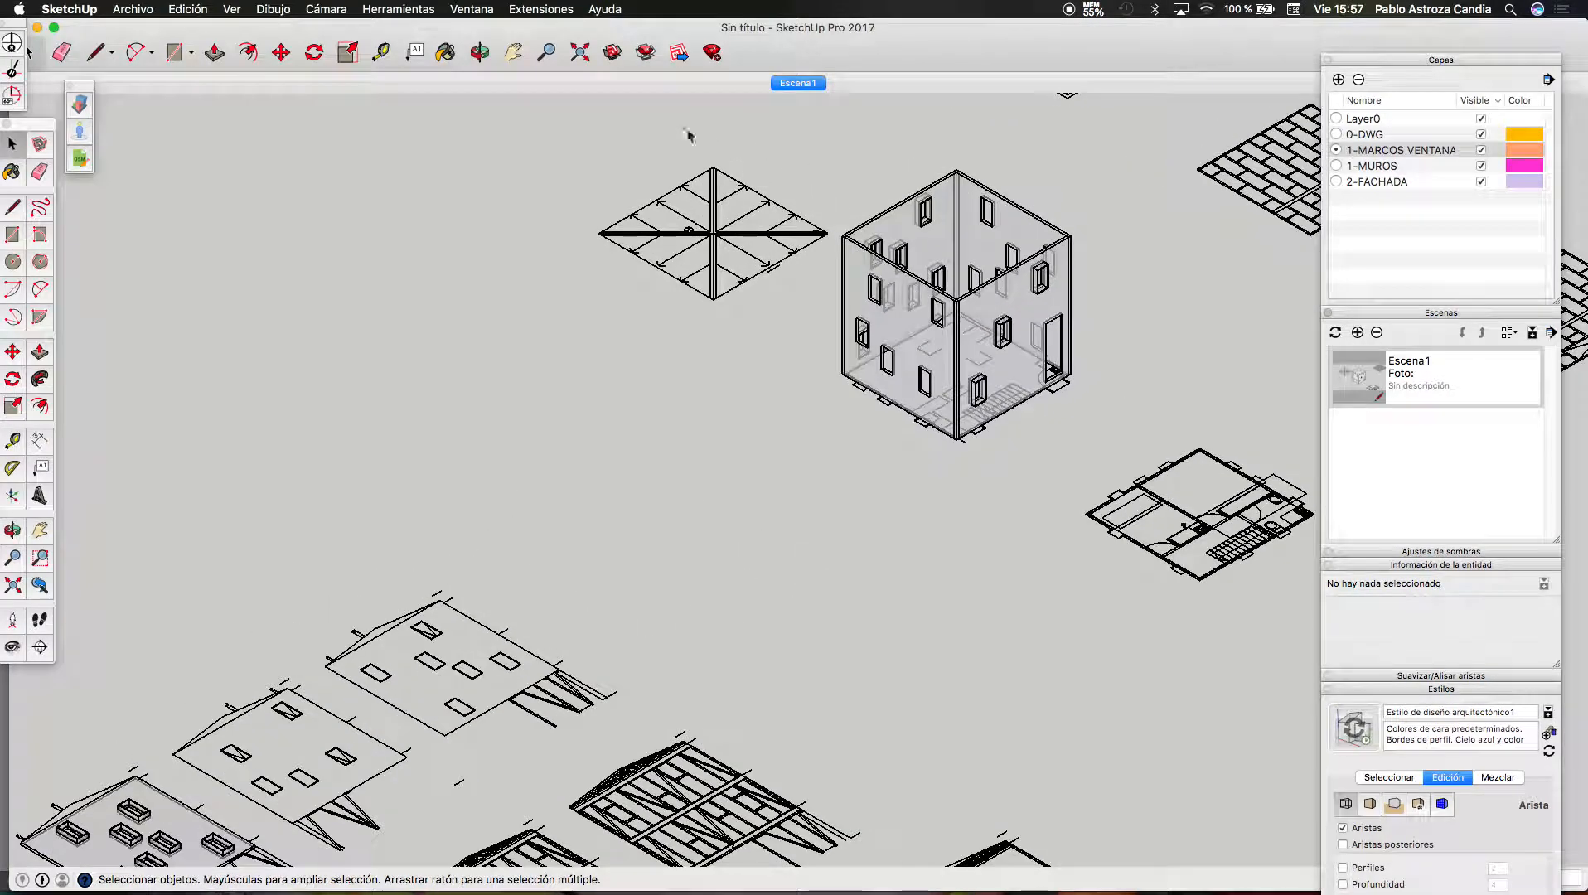
pyautogui.click(793, 83)
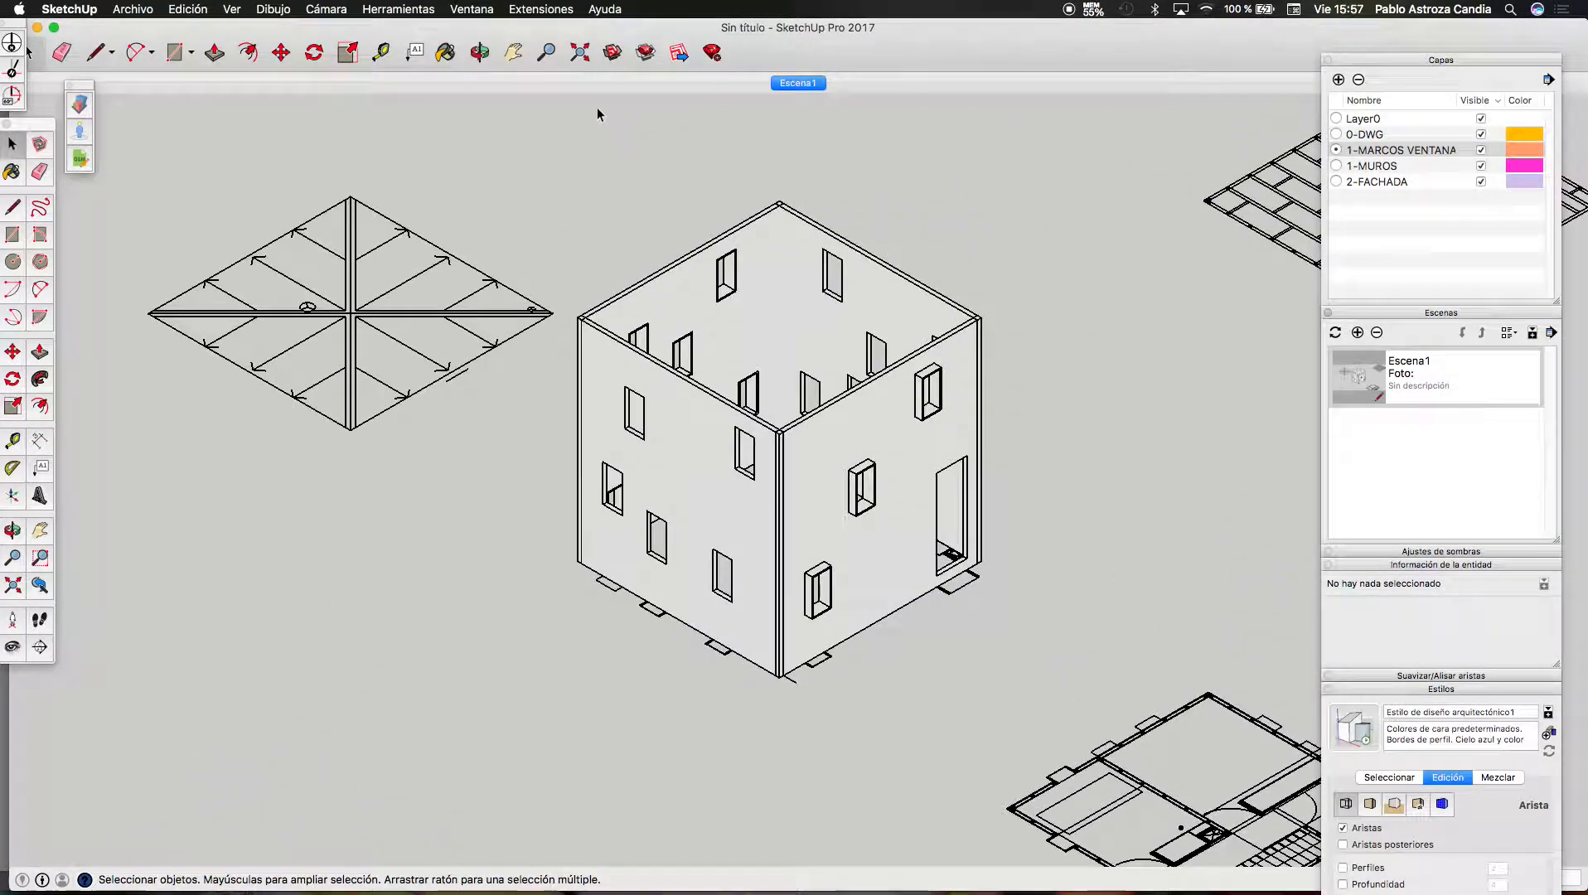
pyautogui.click(479, 53)
pyautogui.moveTo(531, 212); pyautogui.dragTo(756, 230)
pyautogui.scroll(-6, 754, 308)
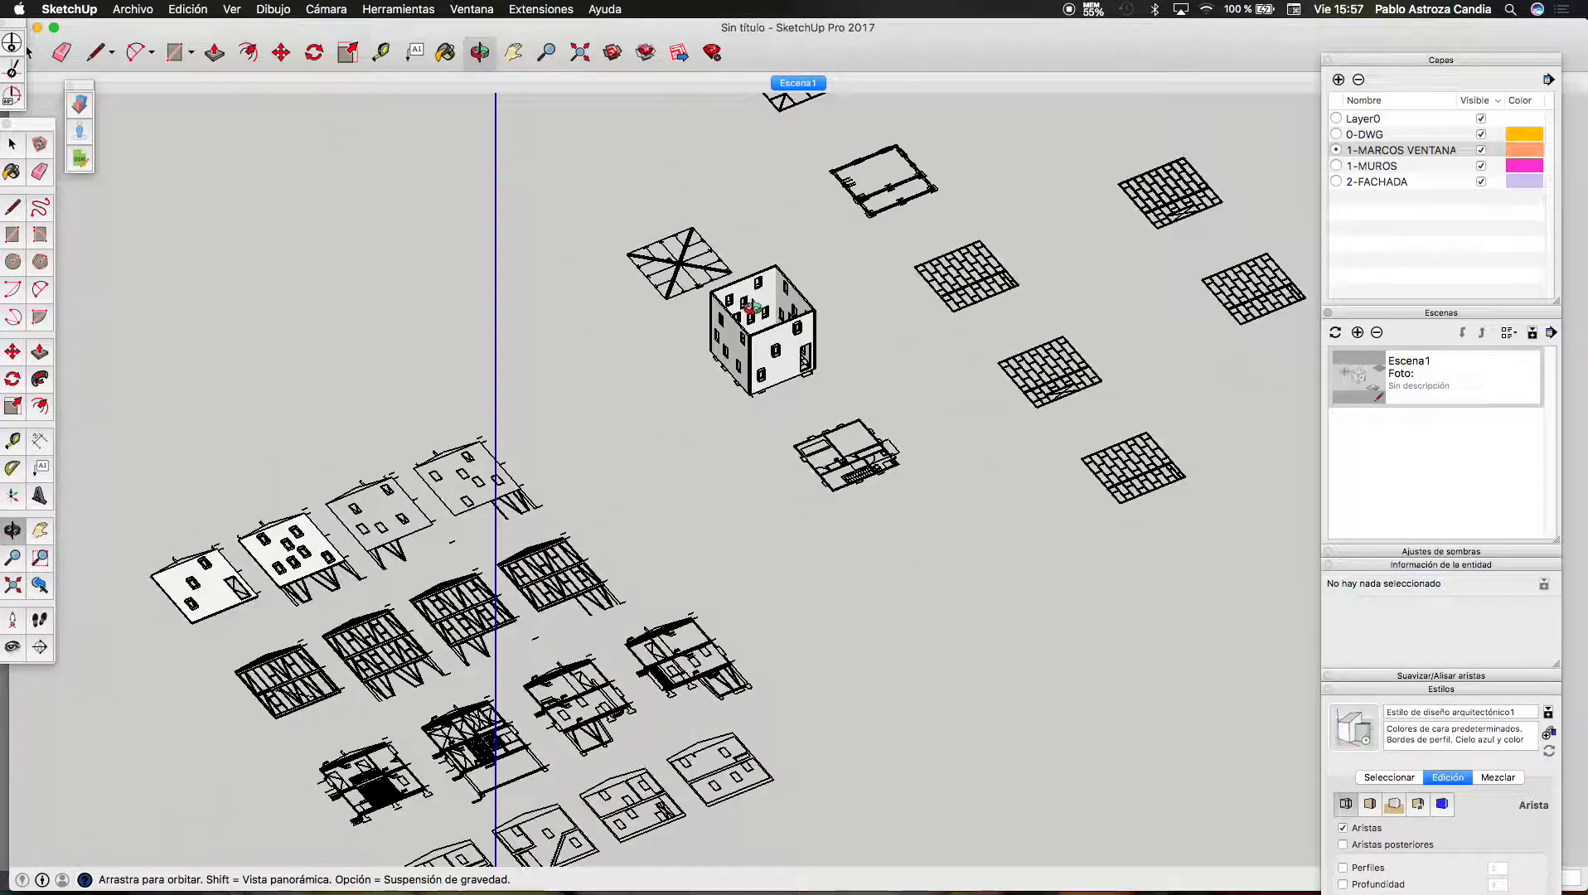
pyautogui.scroll(-3, 514, 393)
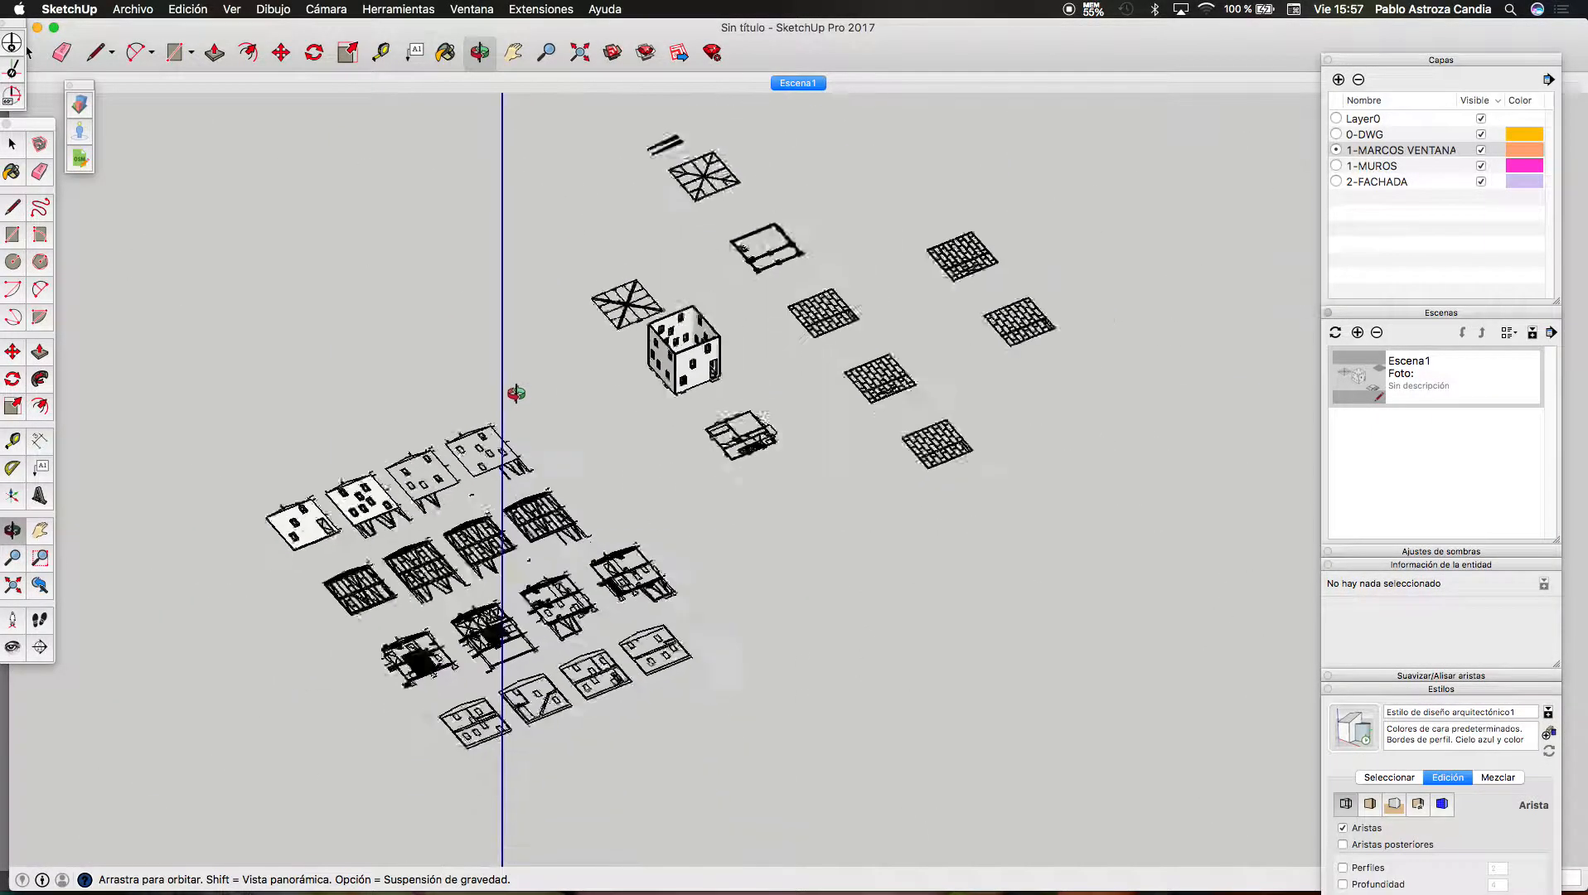
# Copy the assembled house's five-window side wall to the open area beside the facade drawings
pyautogui.scroll(6, 523, 415)
pyautogui.scroll(-5, 656, 439)
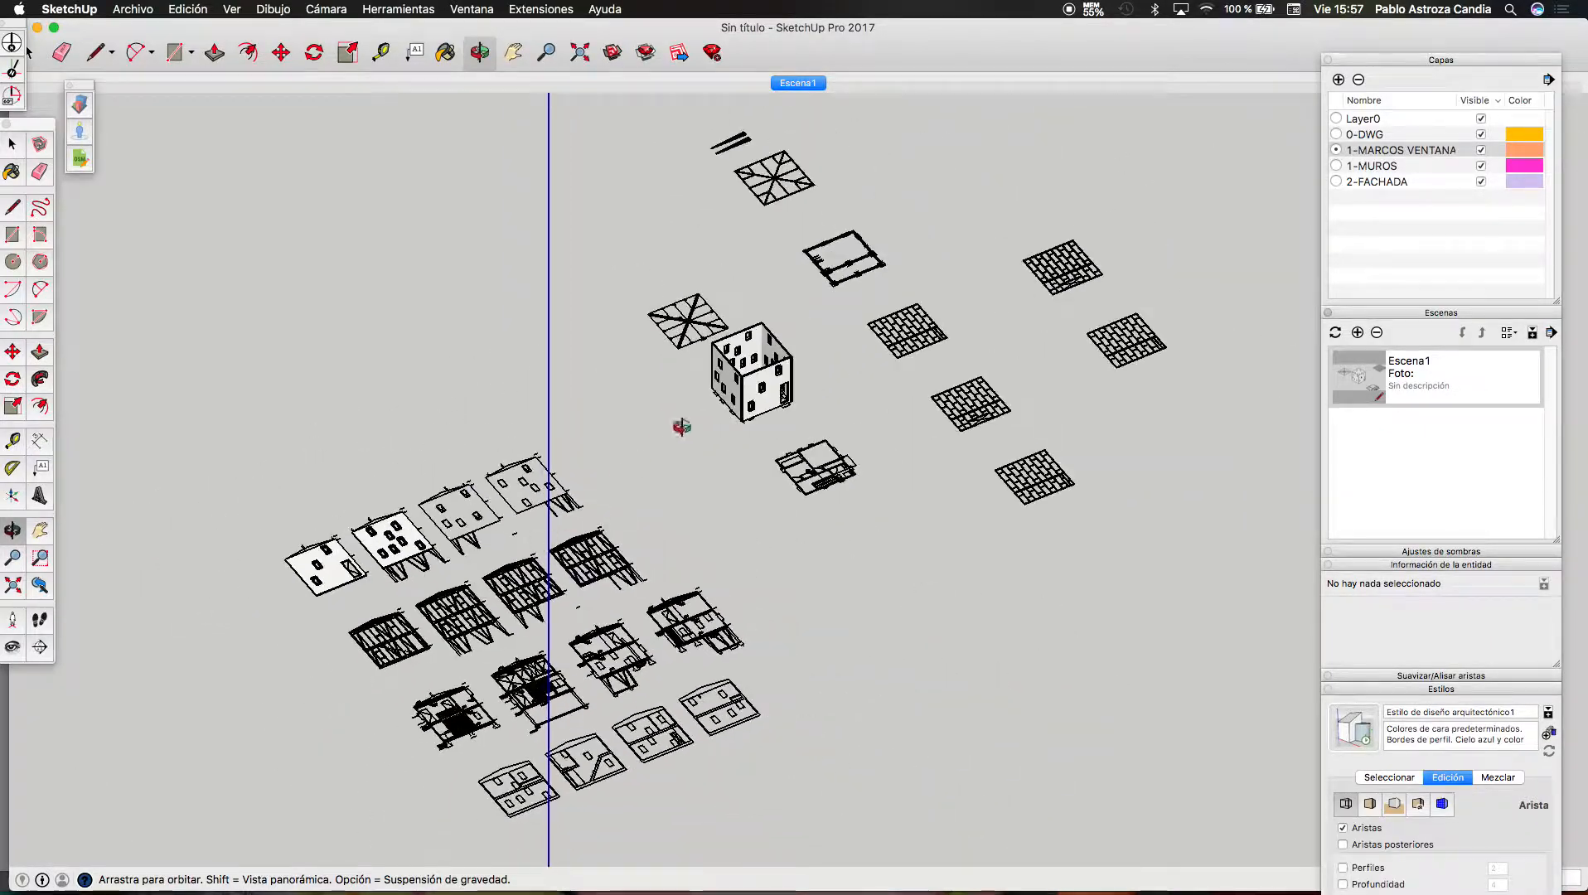
pyautogui.scroll(5, 713, 398)
pyautogui.press('space')
pyautogui.click(711, 404)
pyautogui.press('m')
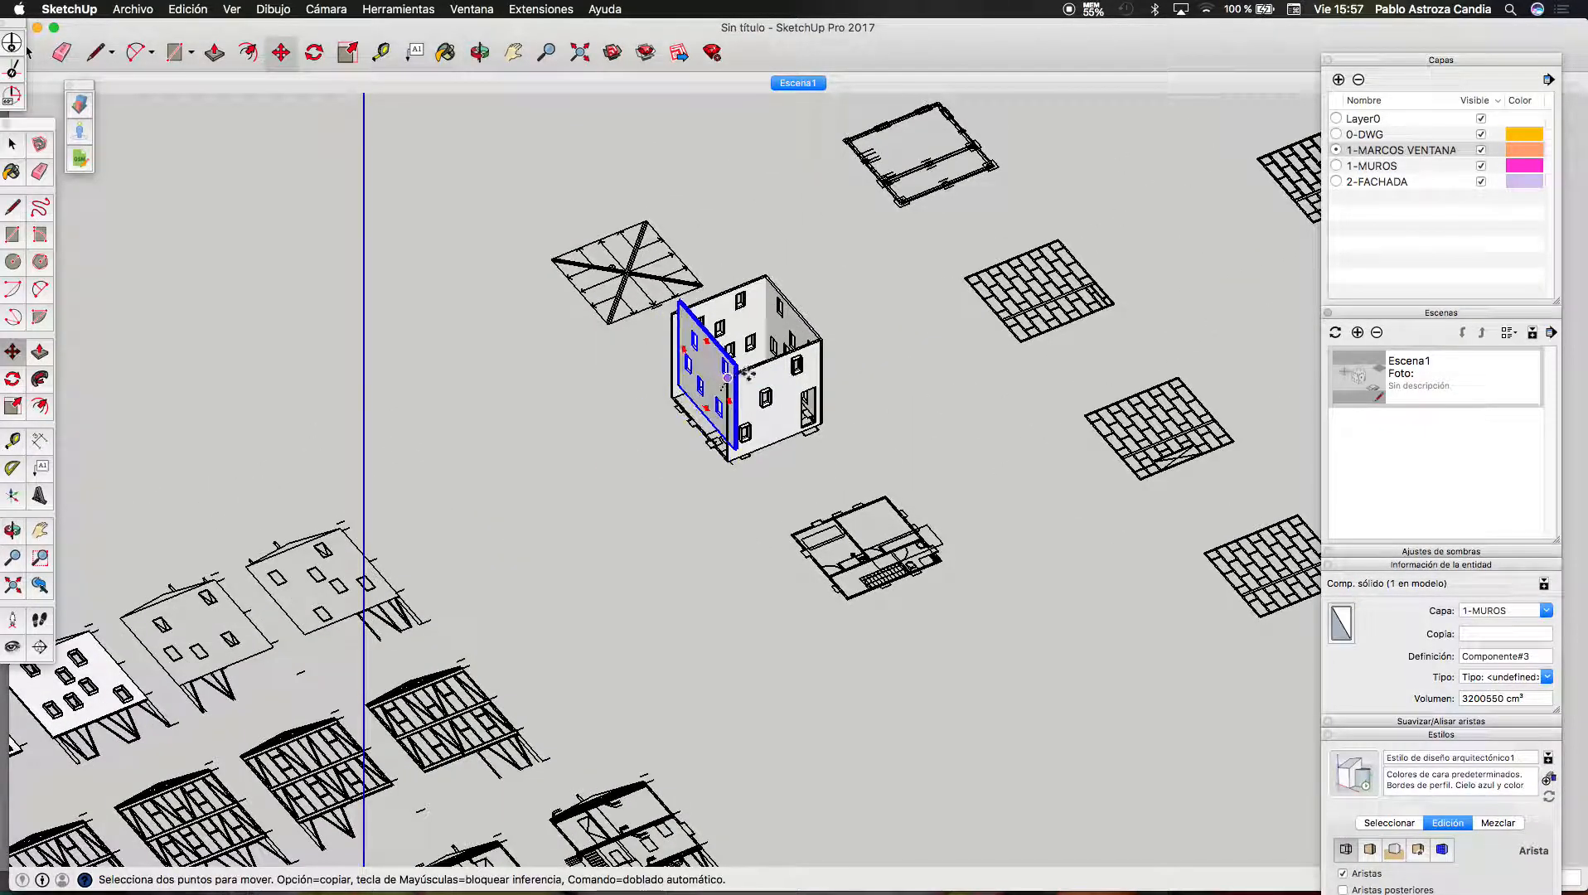
pyautogui.scroll(-4, 754, 380)
pyautogui.click(746, 384)
pyautogui.press('alt')
pyautogui.scroll(5, 444, 439)
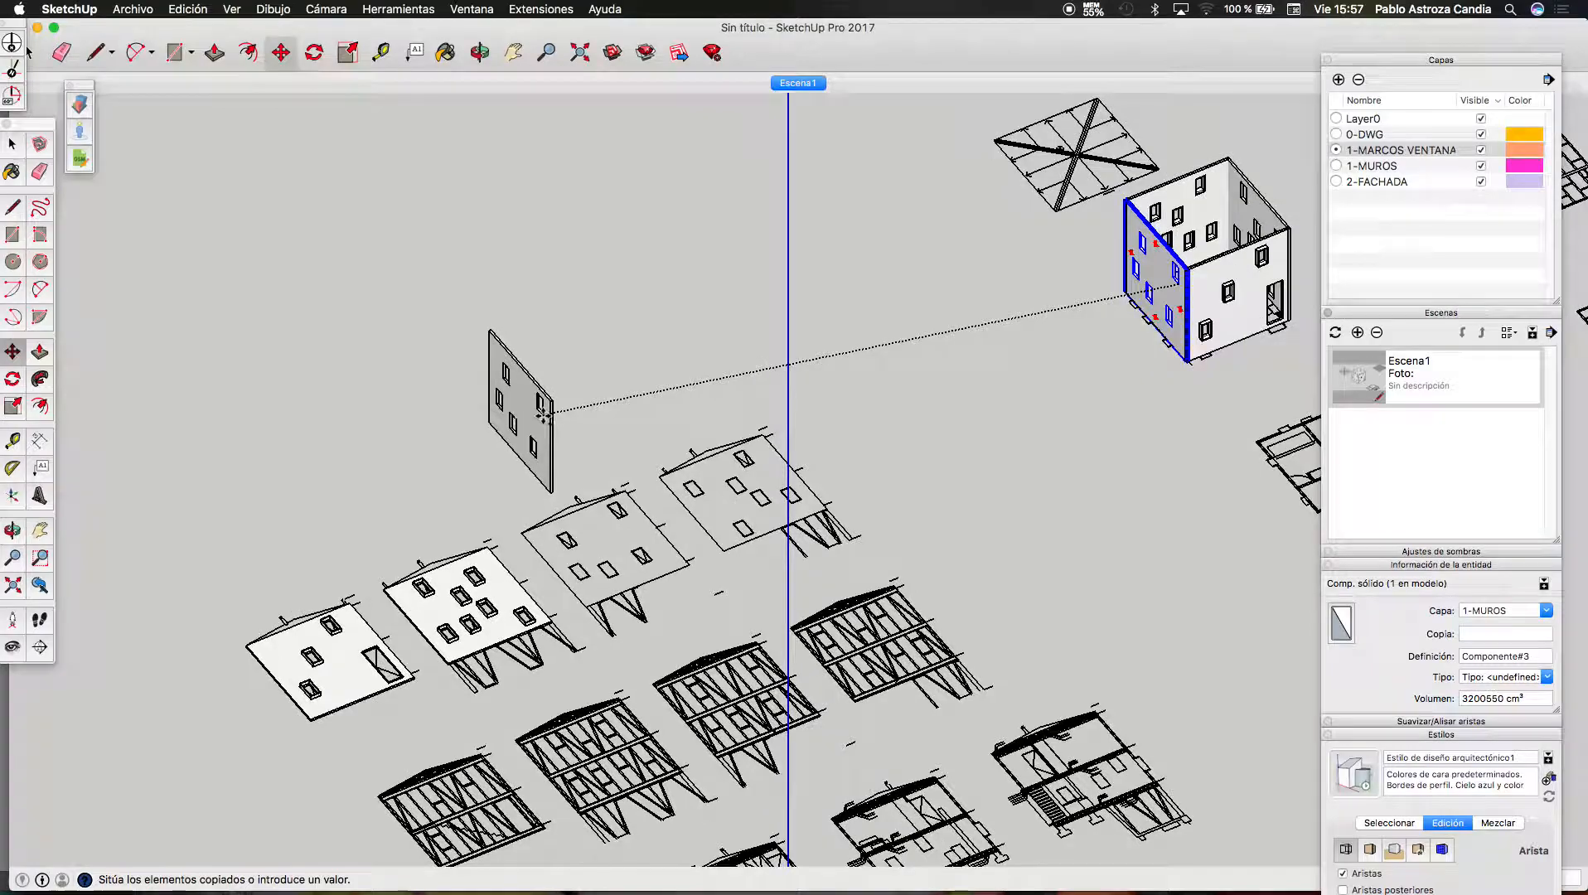
pyautogui.click(525, 425)
# Rotate the copied five-window wall about its lower corner until it lies flat
pyautogui.scroll(6, 525, 425)
pyautogui.press('q')
pyautogui.scroll(4, 564, 584)
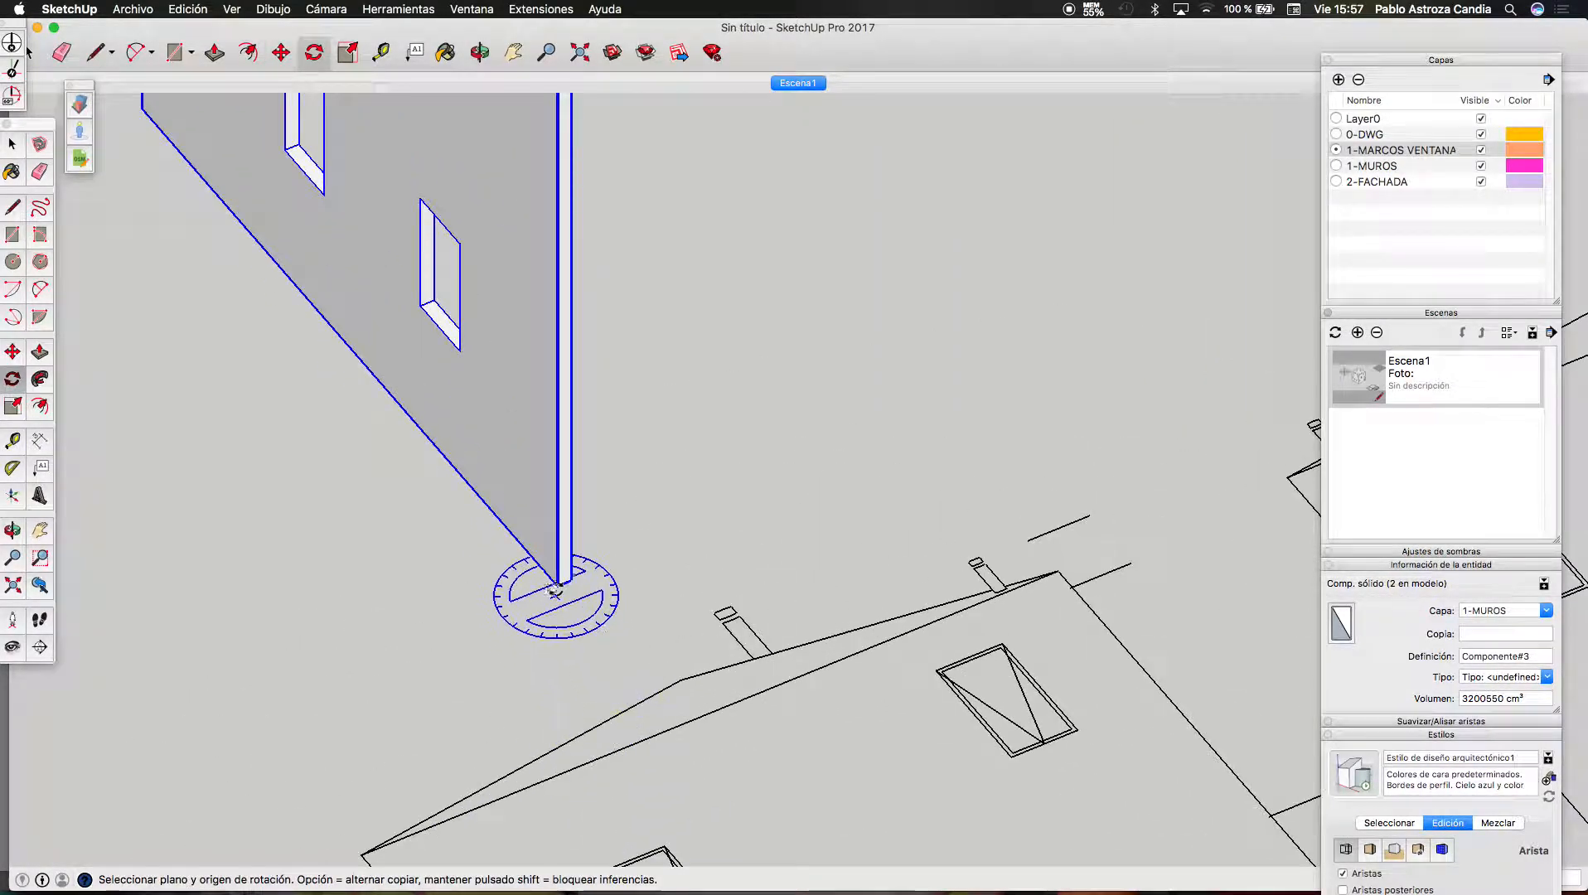
pyautogui.click(568, 577)
pyautogui.click(571, 516)
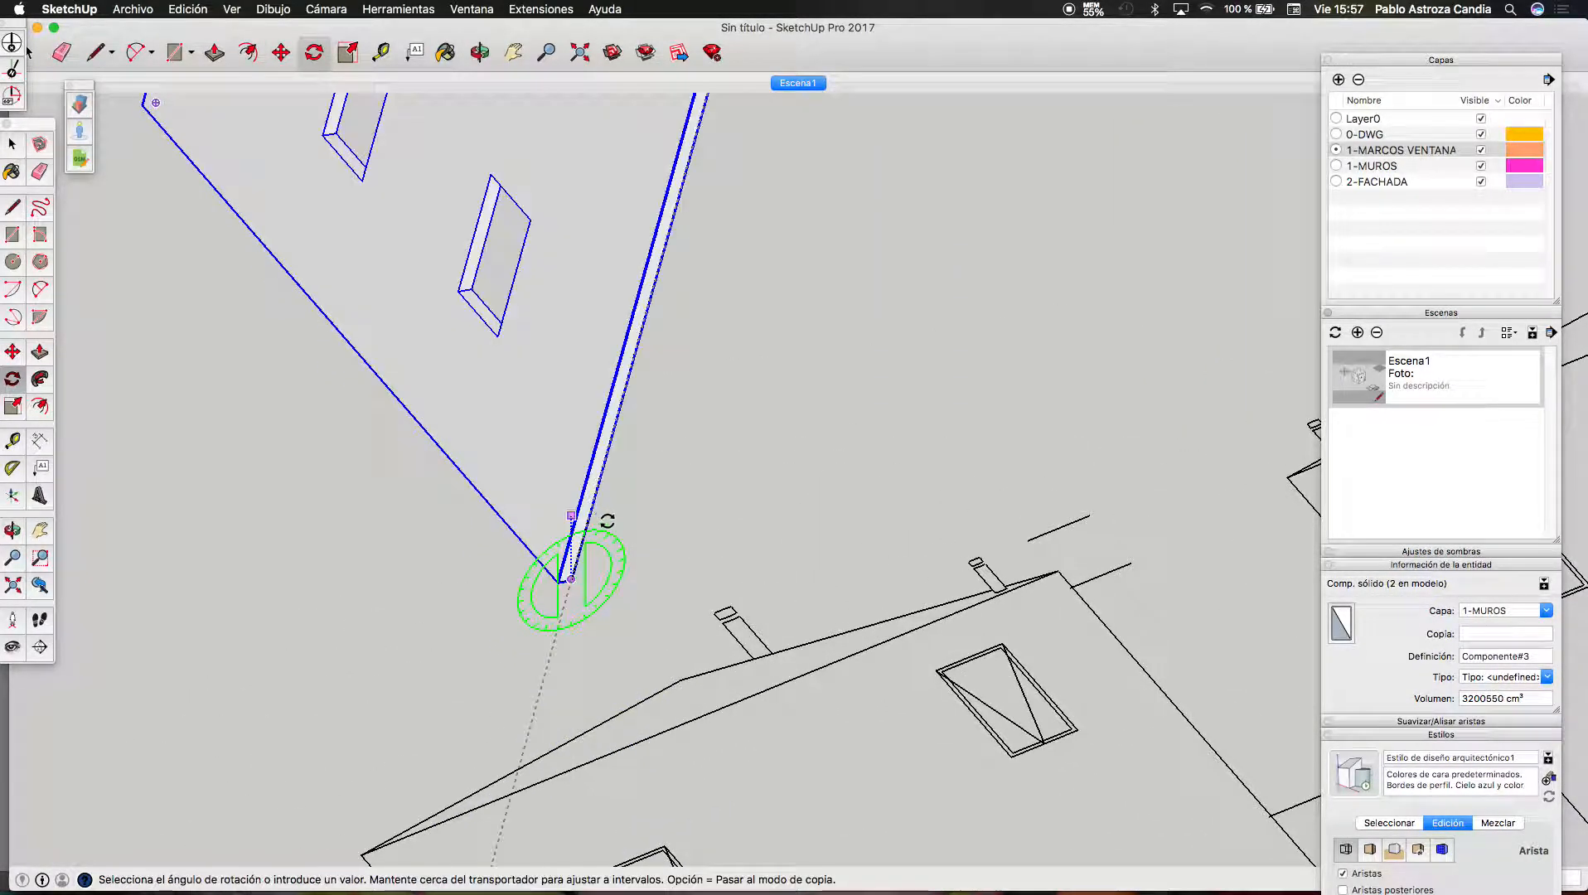
pyautogui.click(572, 547)
# Rotate the flat five-window wall in plan to match the orientation of the facade drawings
pyautogui.click(589, 518)
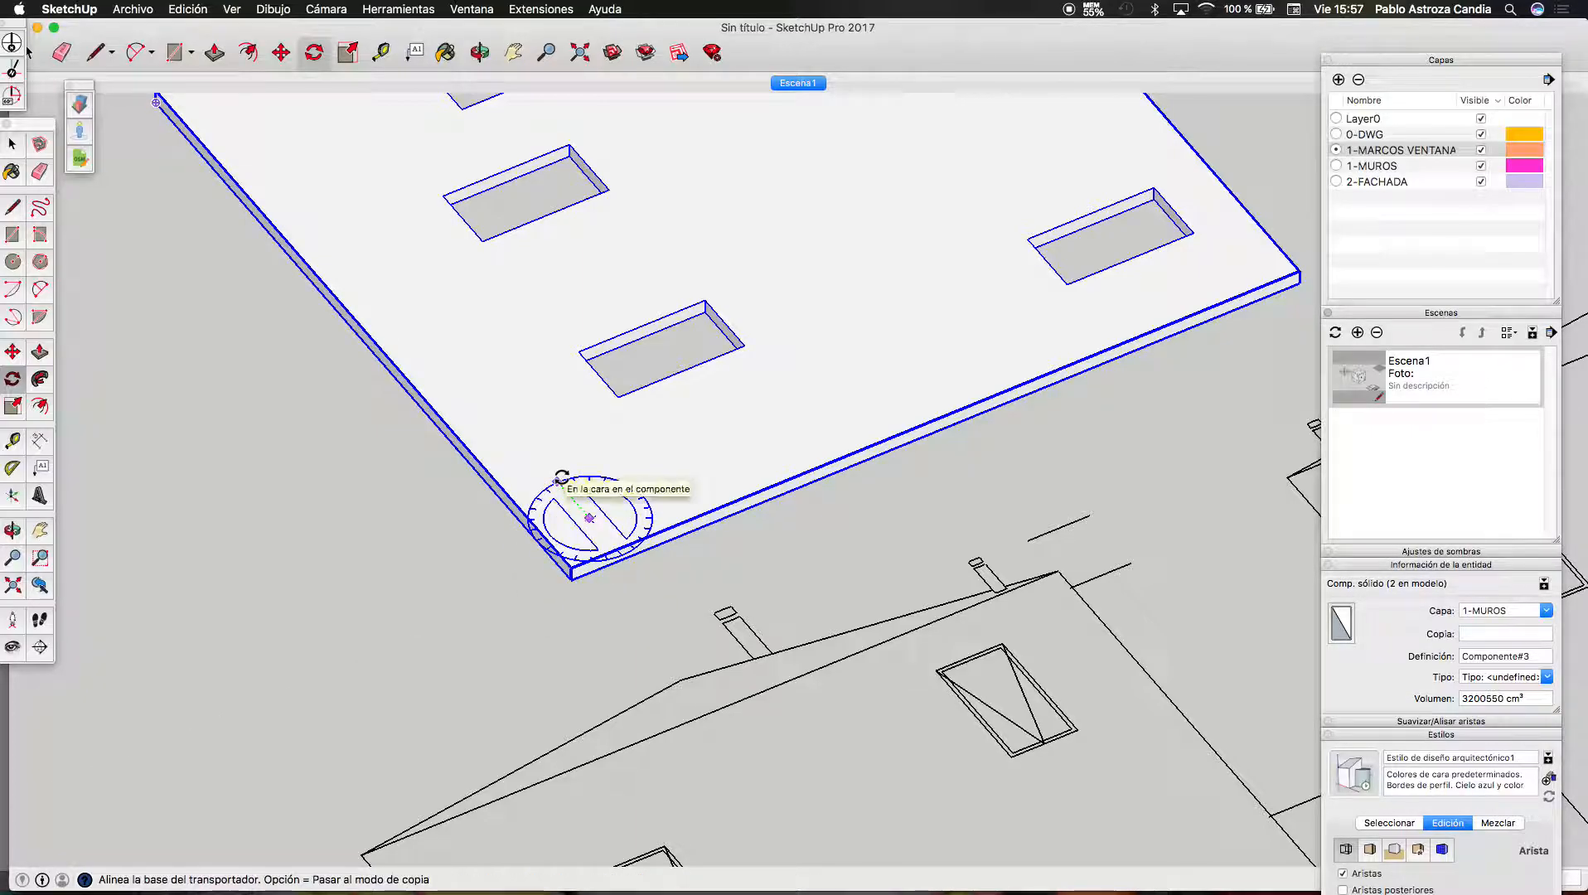
pyautogui.click(557, 481)
pyautogui.click(493, 552)
pyautogui.scroll(-5, 823, 469)
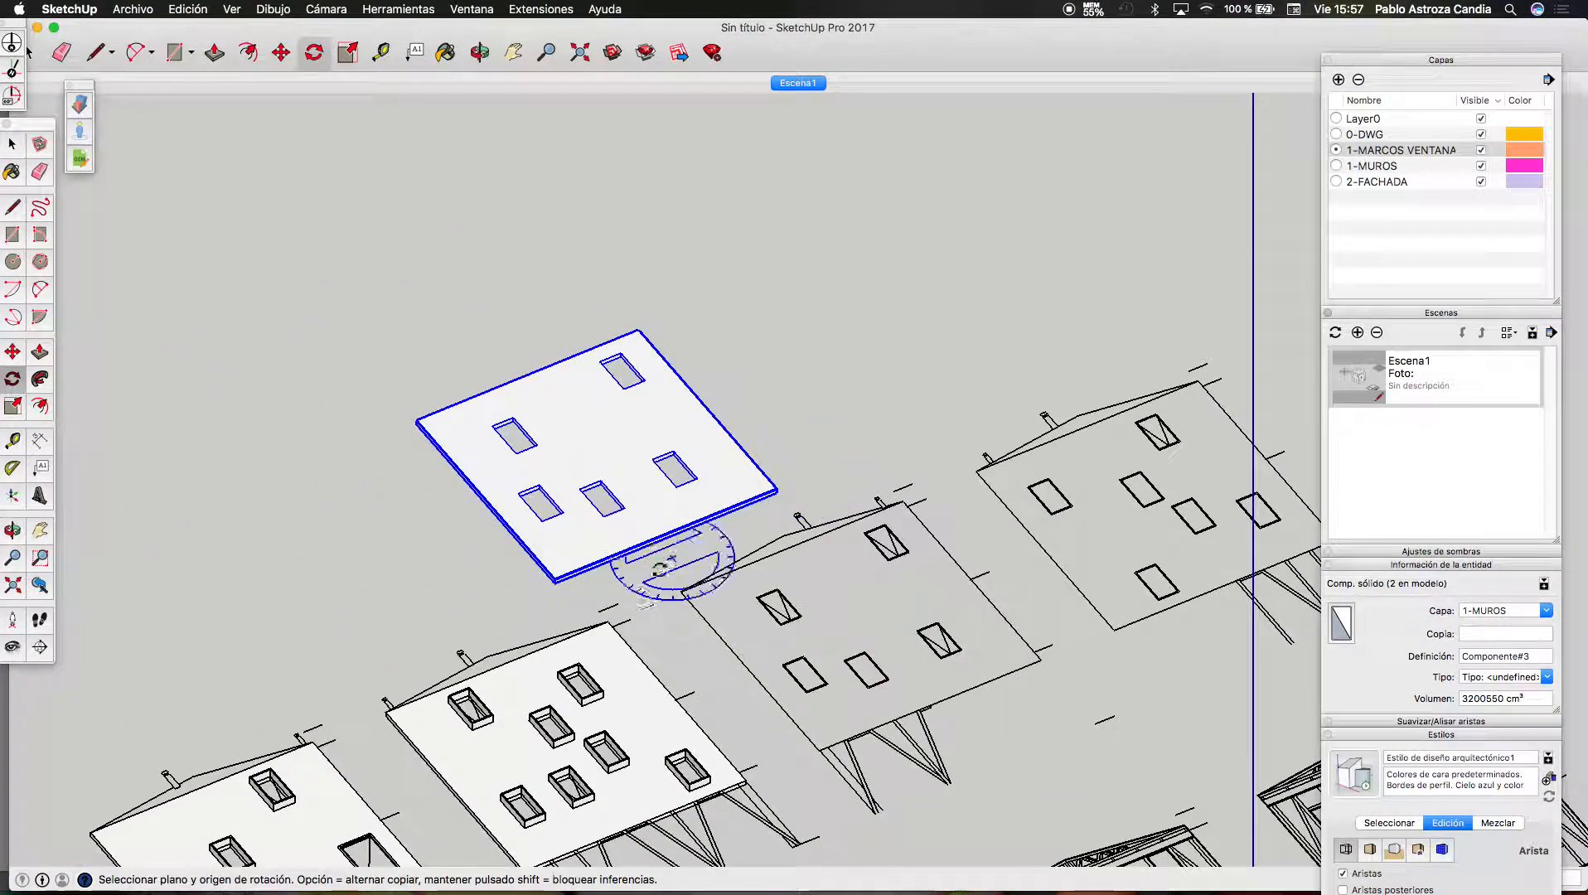
# Move the flat wall by its lower corner onto the matching corner of the five-window facade drawing
pyautogui.scroll(4, 605, 576)
pyautogui.press('m')
pyautogui.click(504, 571)
pyautogui.scroll(-5, 639, 274)
pyautogui.scroll(5, 862, 585)
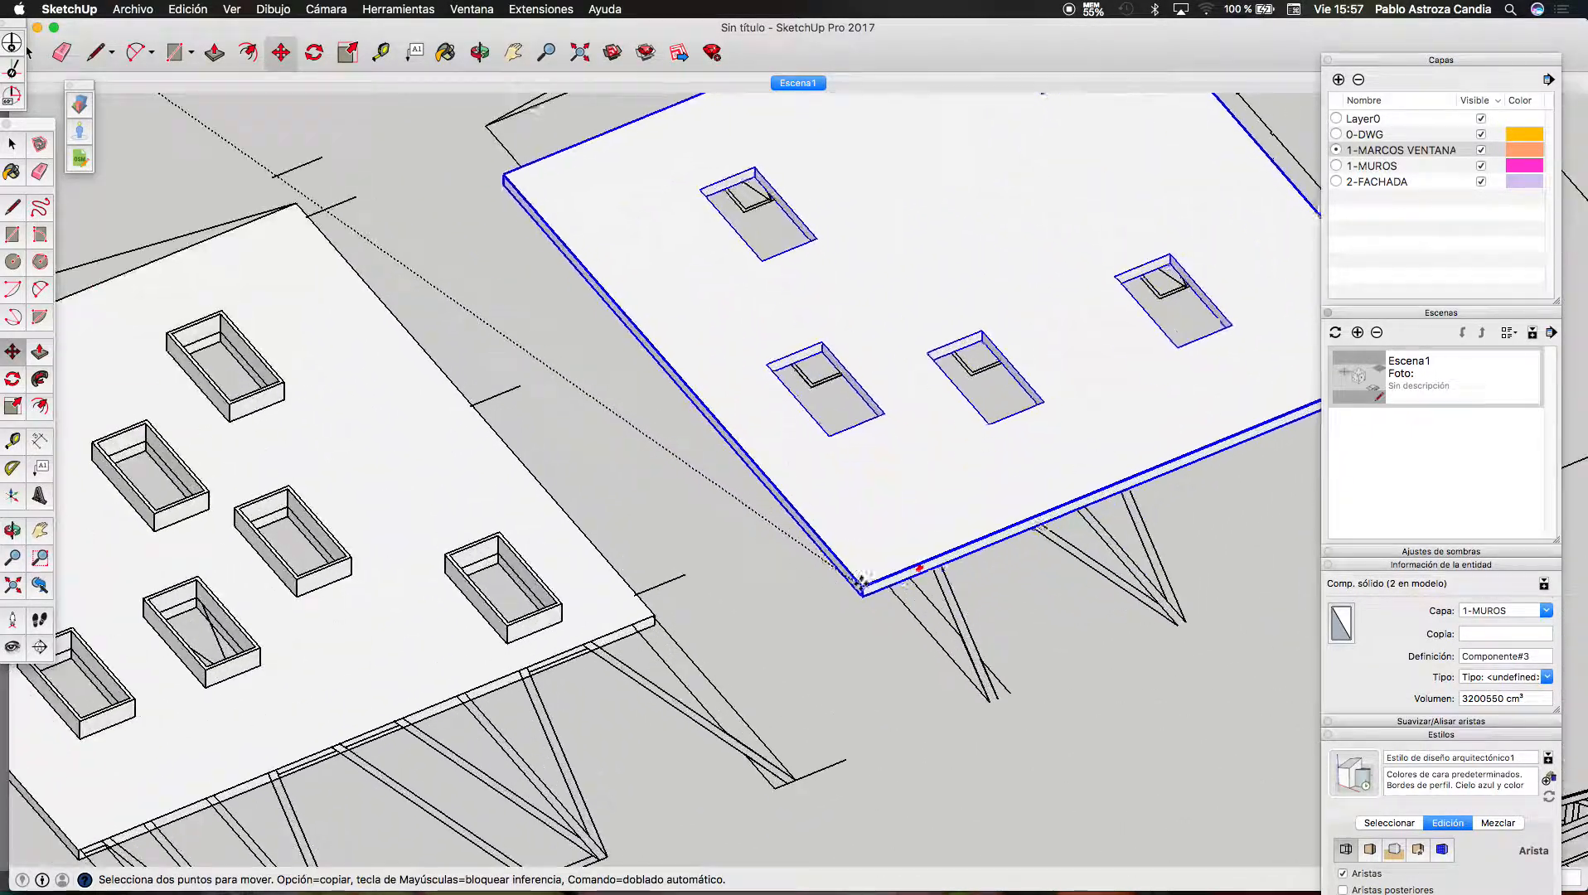
# Turn on the X-ray face style and align the wall's corner and openings with the facade drawing underneath
pyautogui.scroll(5, 862, 584)
pyautogui.click(232, 9)
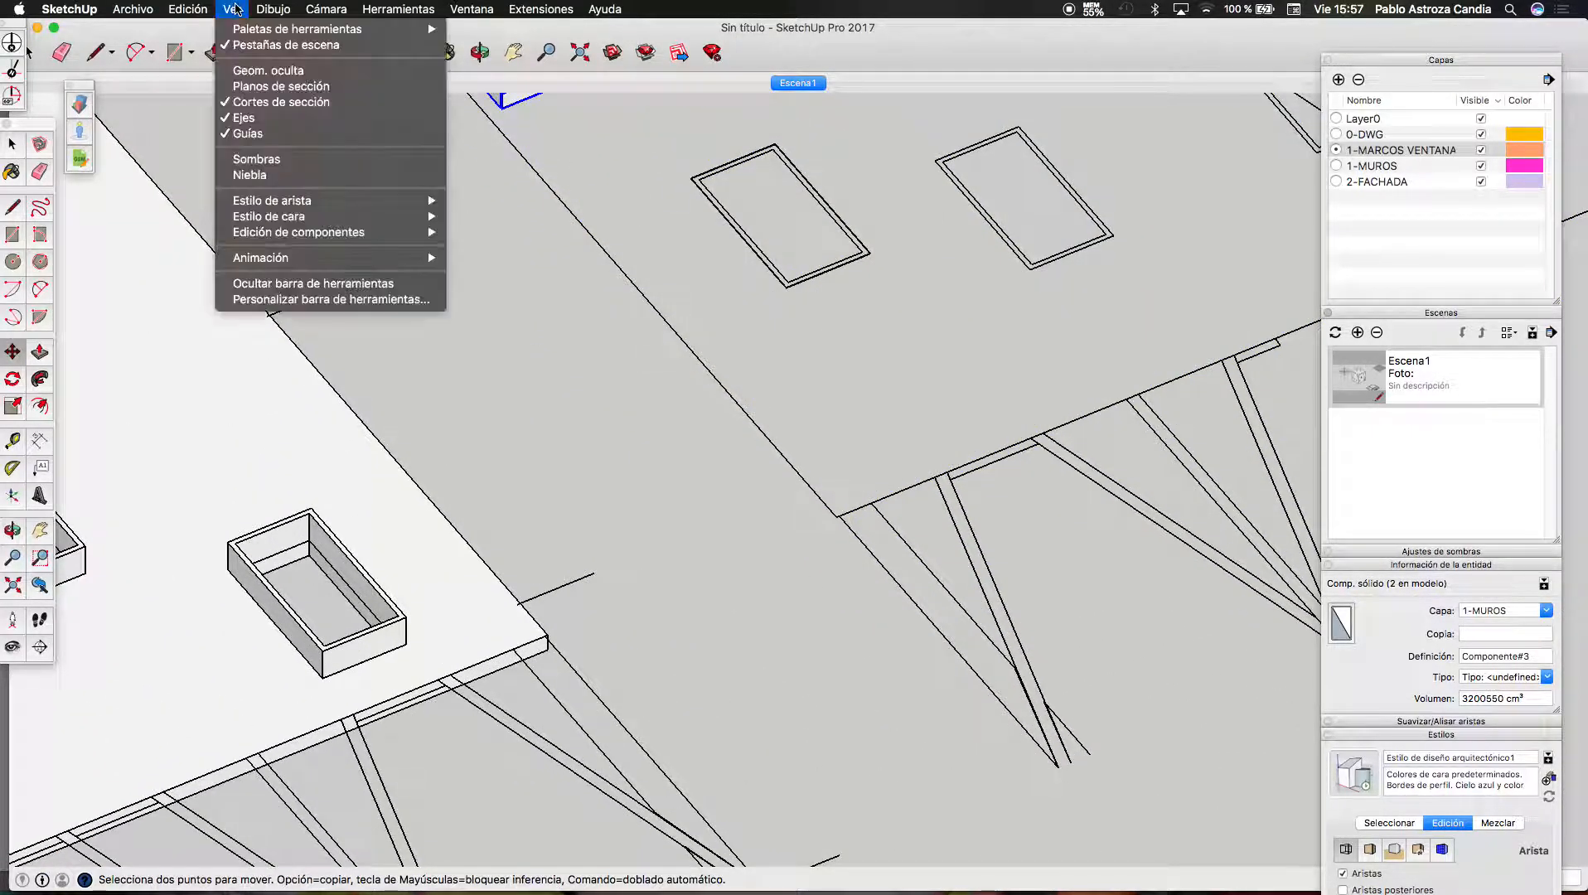
pyautogui.moveTo(337, 221)
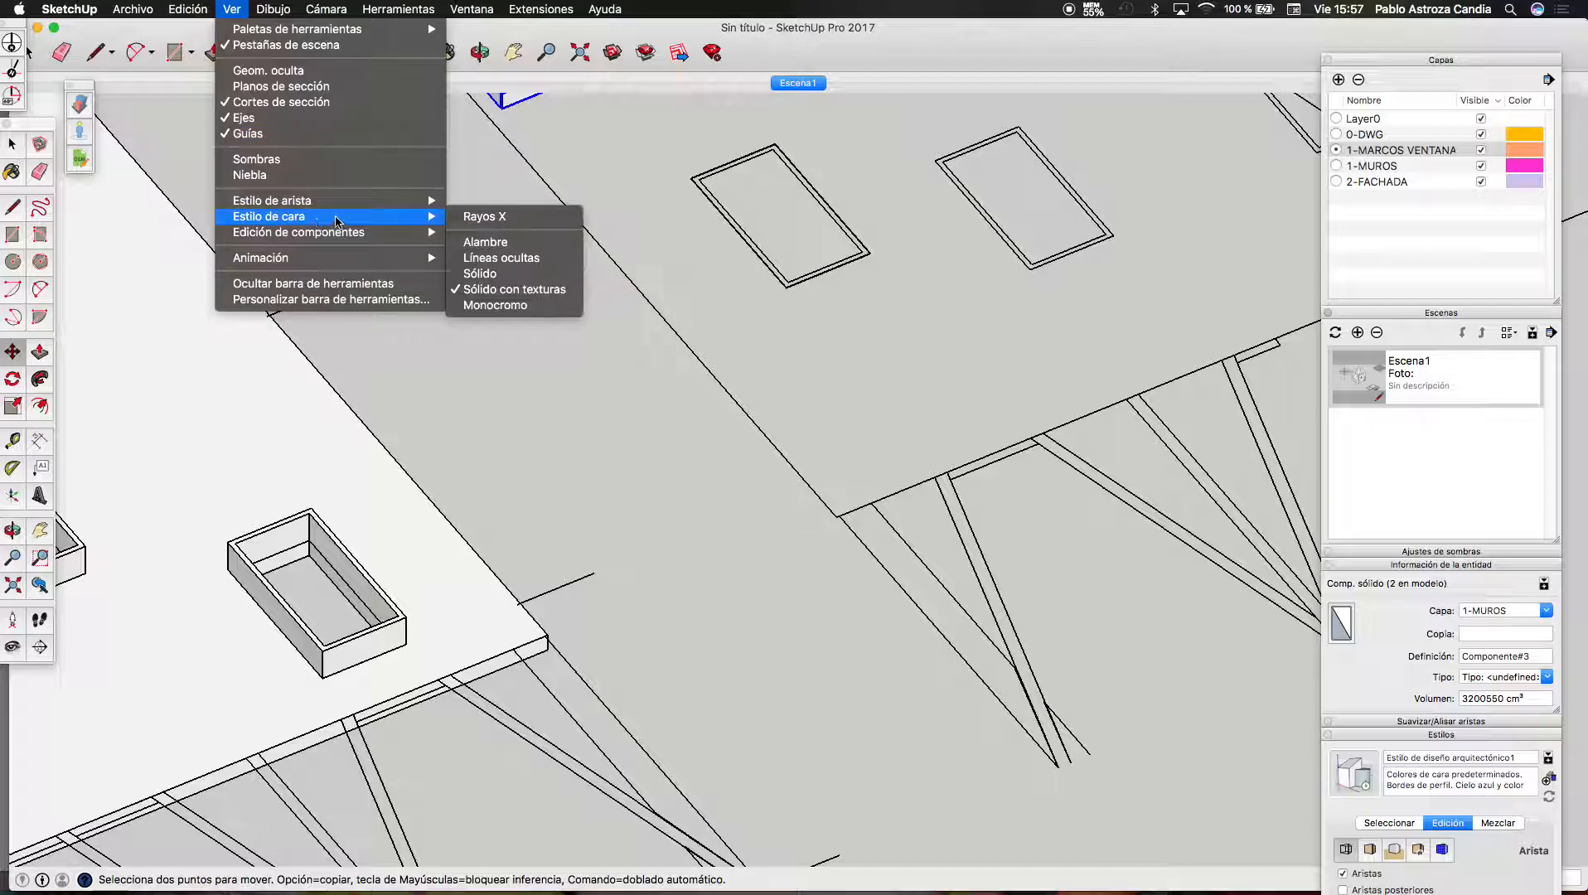
pyautogui.click(480, 216)
pyautogui.scroll(6, 798, 407)
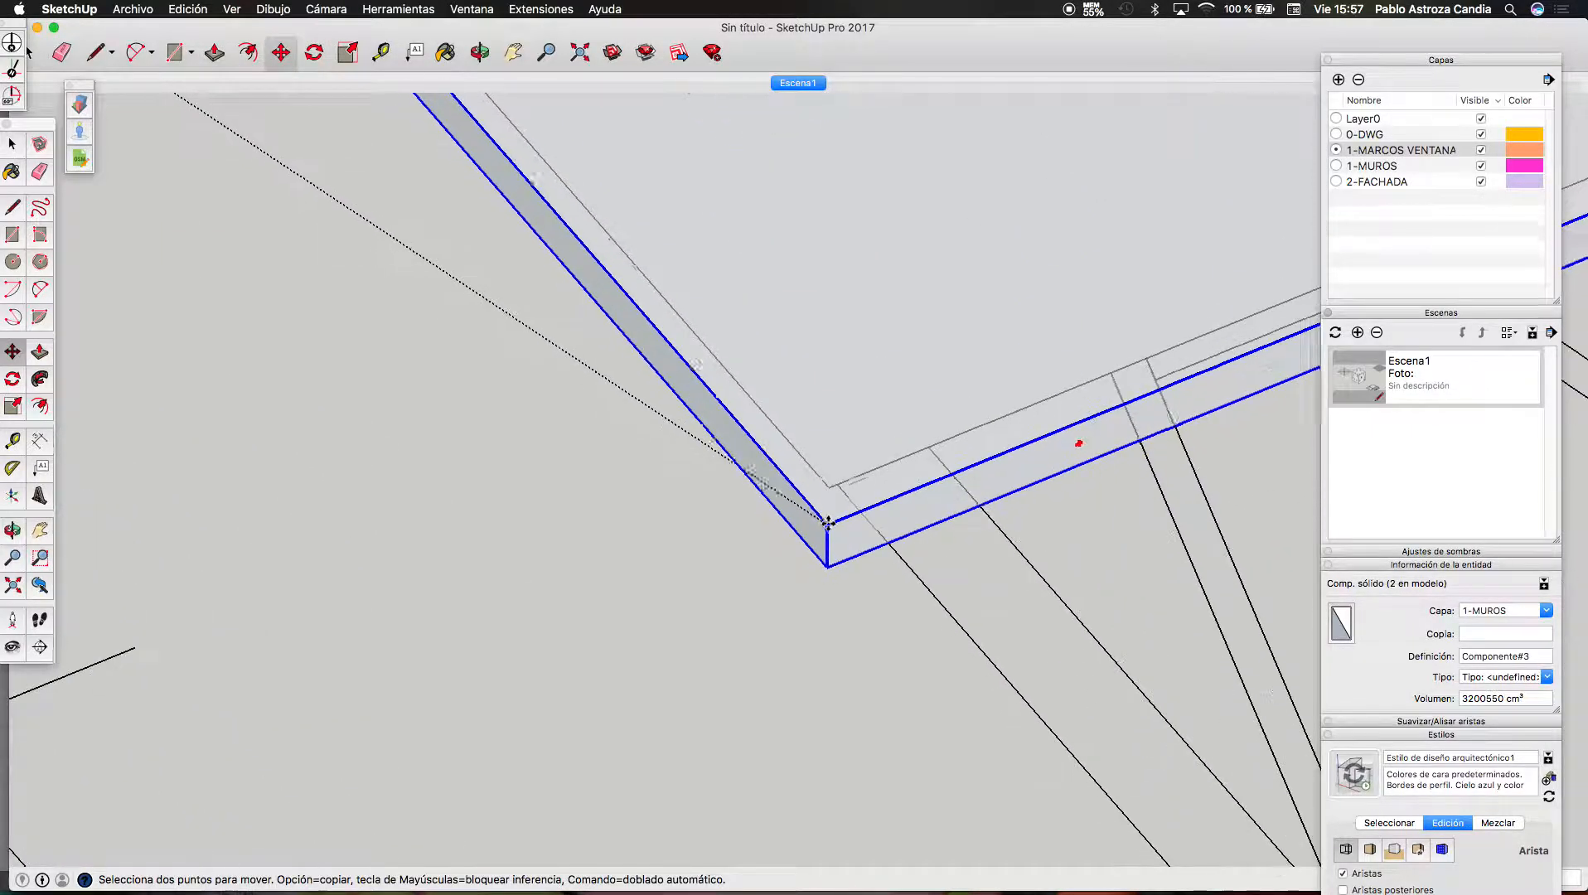
pyautogui.scroll(-10, 750, 598)
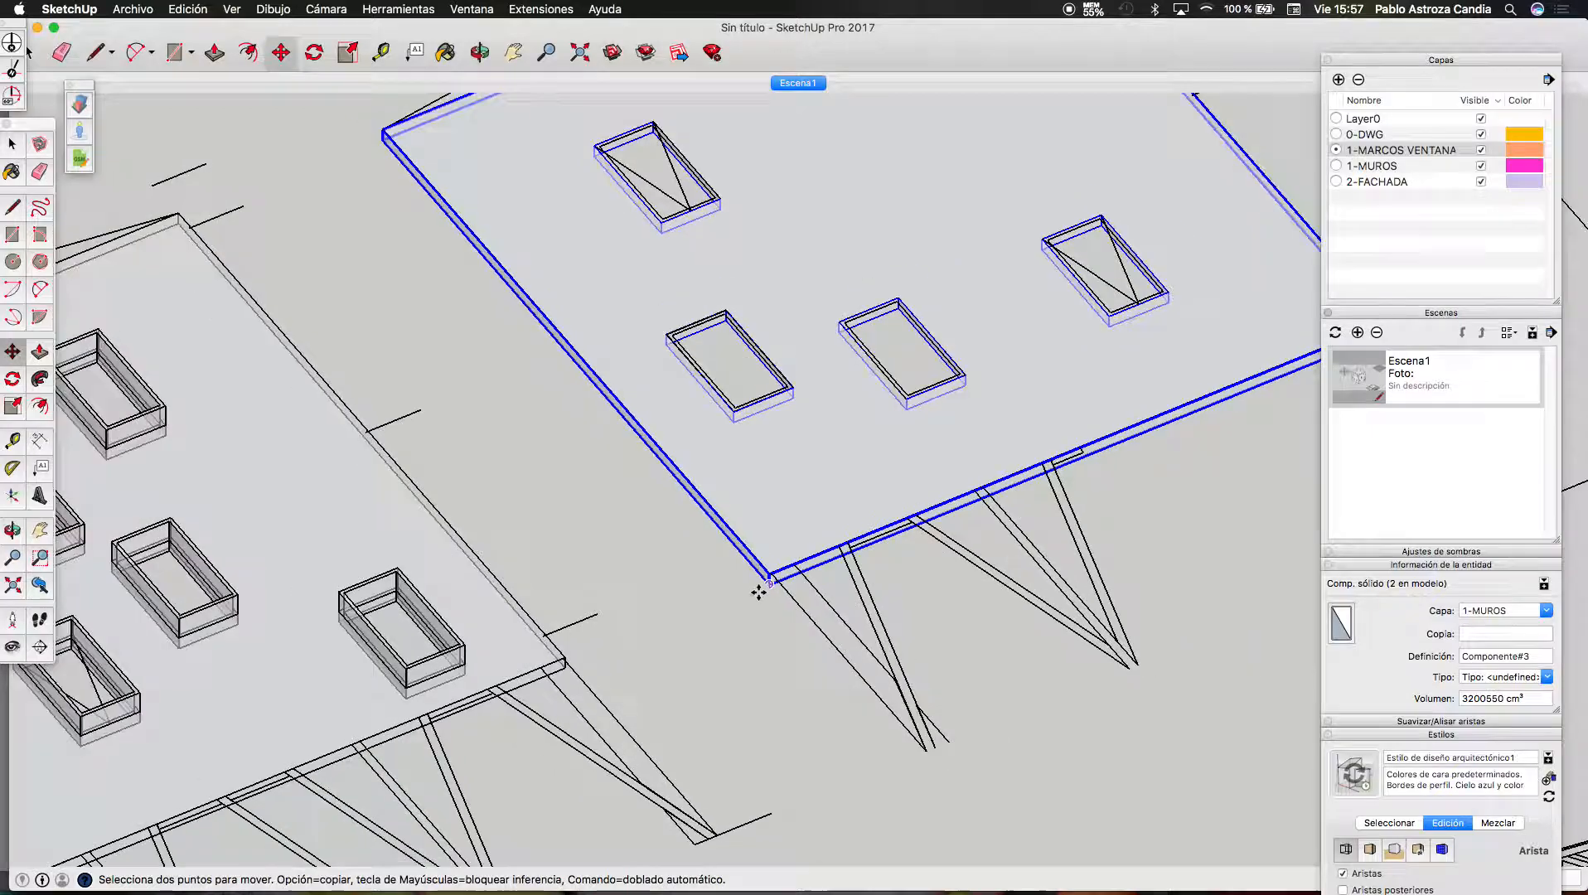
pyautogui.scroll(-3, 757, 586)
# Make 2-FACHADA the current layer and assign the five-window wall component to it
pyautogui.press('space')
pyautogui.click(1336, 181)
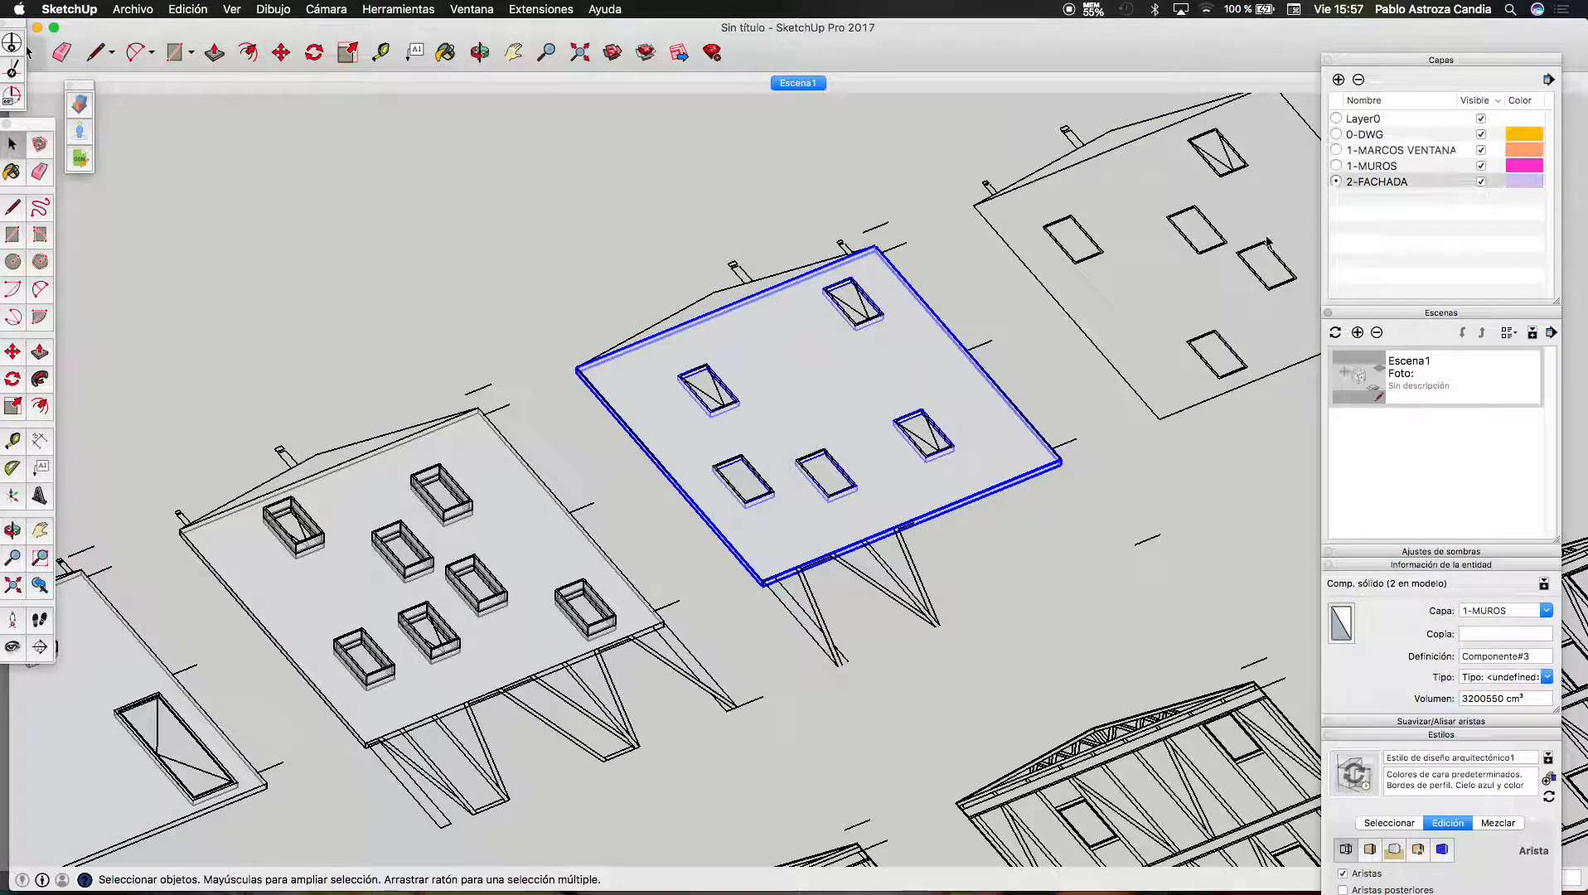
pyautogui.click(1546, 610)
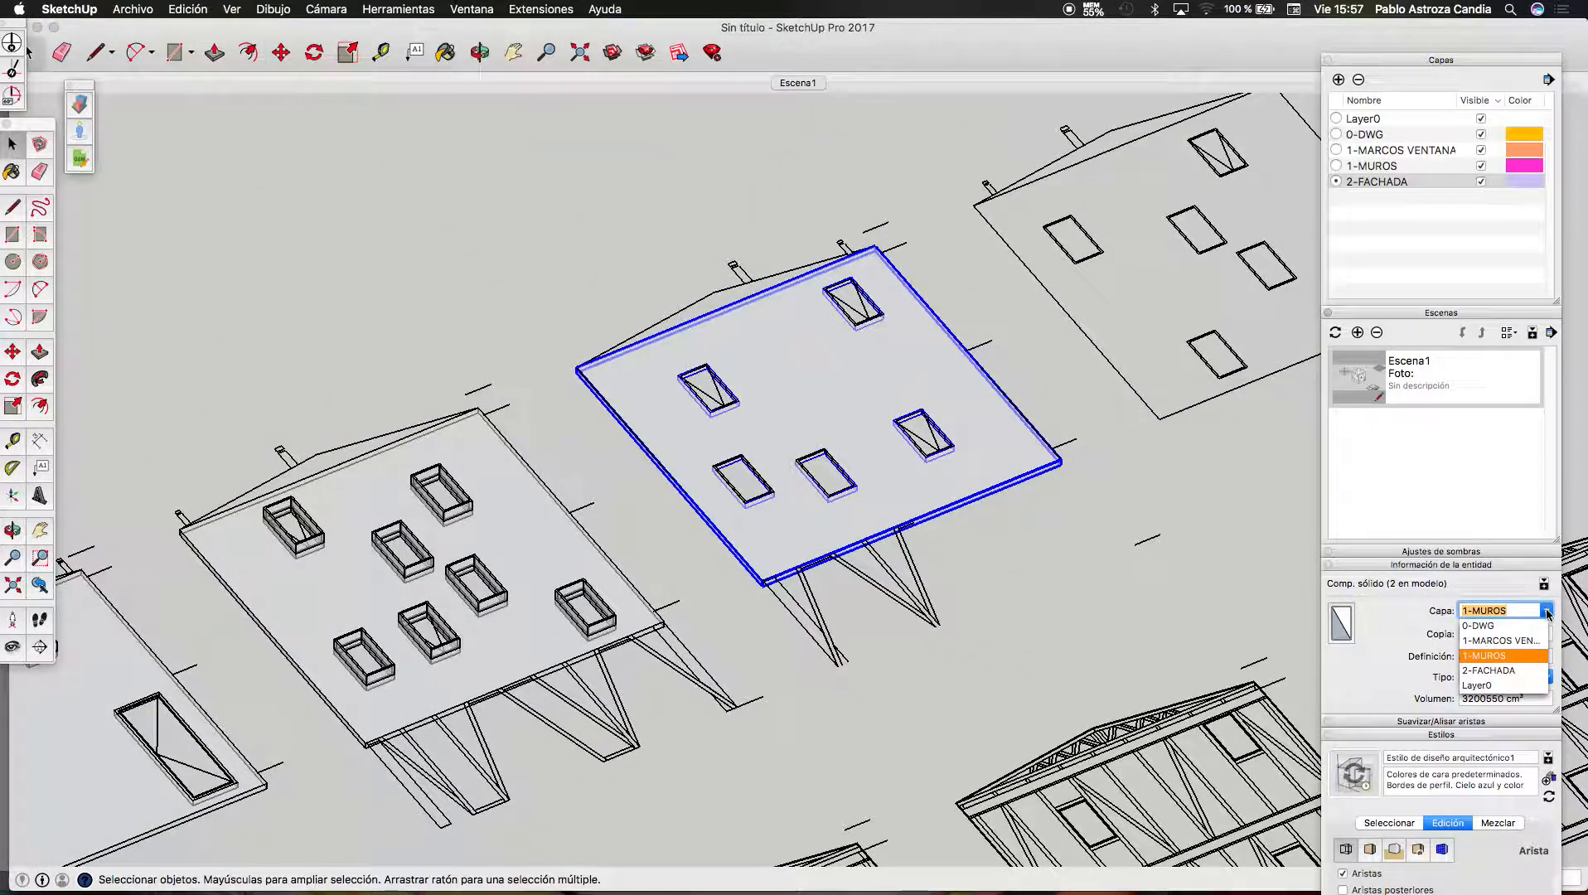
pyautogui.click(1489, 671)
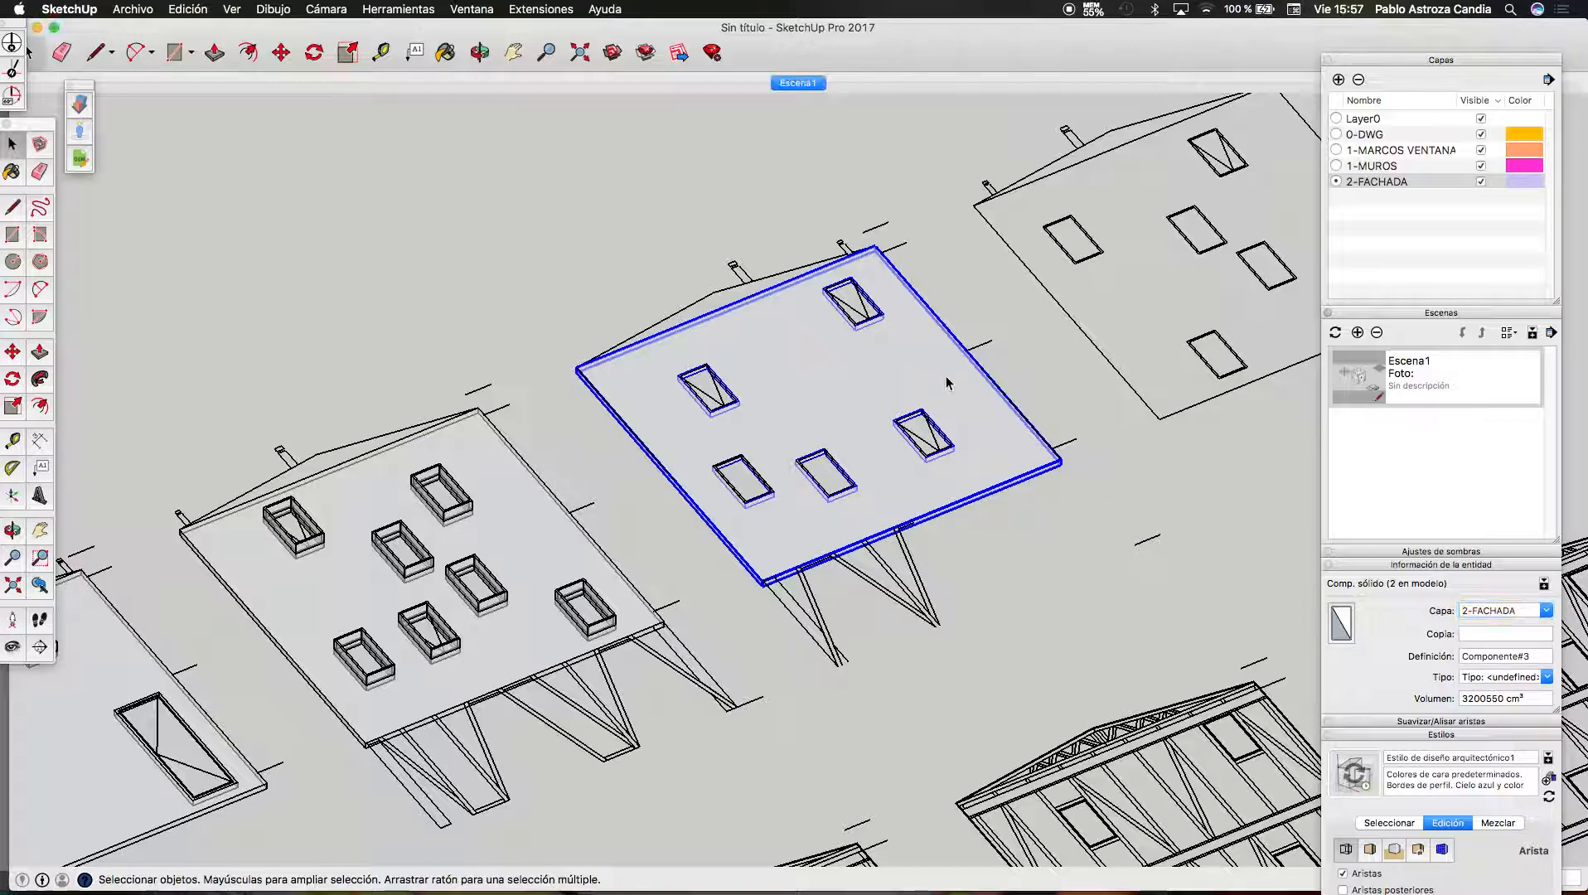
# Open the five-window wall and turn all its geometry into a nested component on layer 1-MUROS
pyautogui.tripleClick(947, 383)
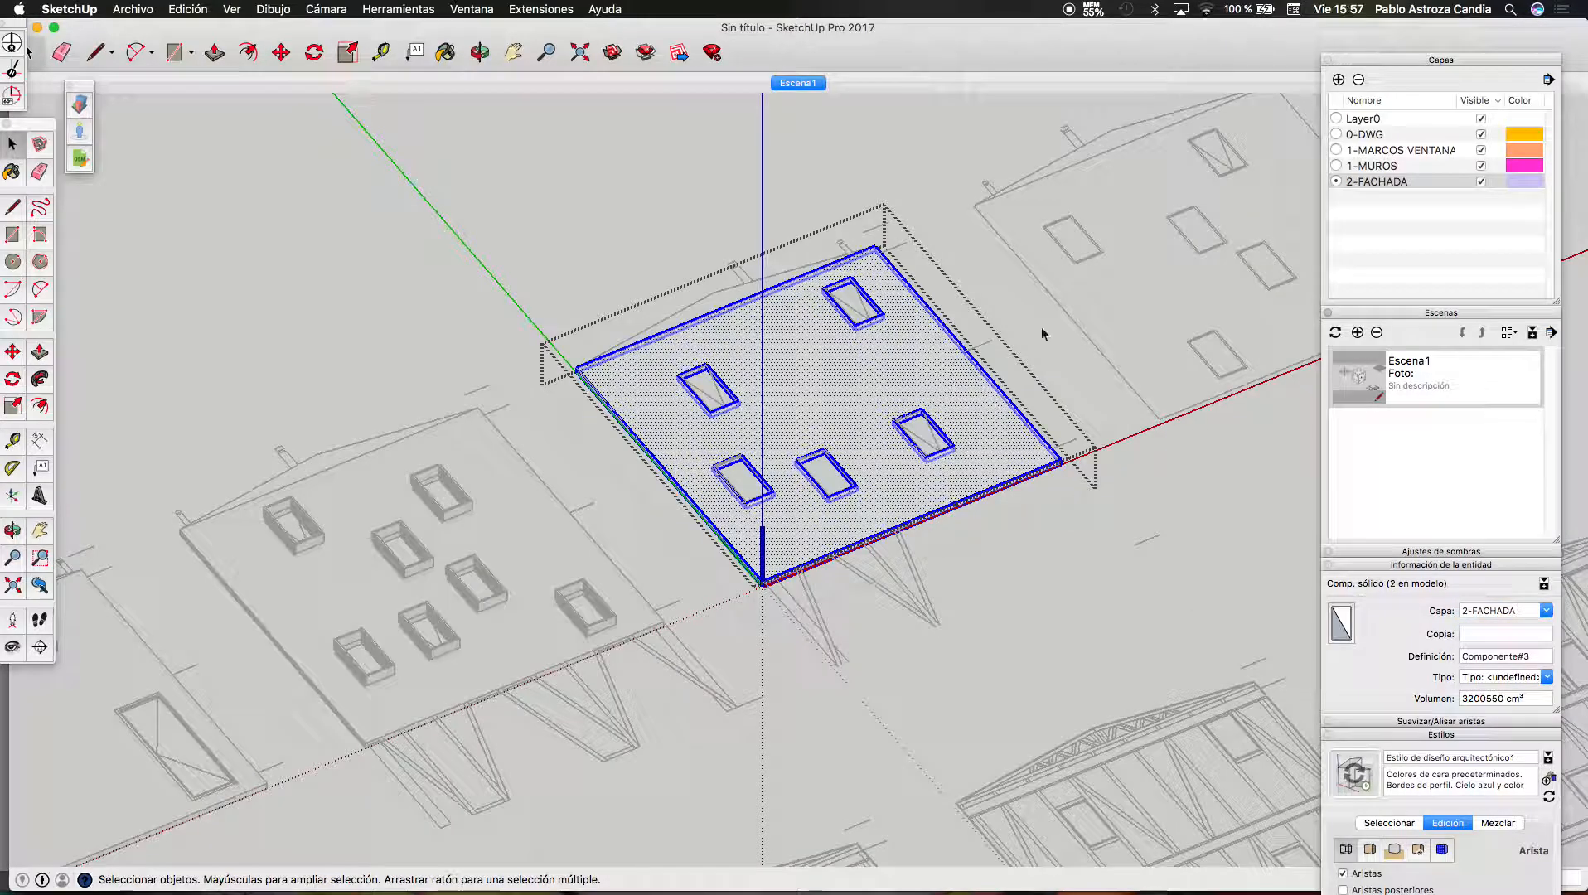
pyautogui.rightClick(928, 366)
pyautogui.click(971, 473)
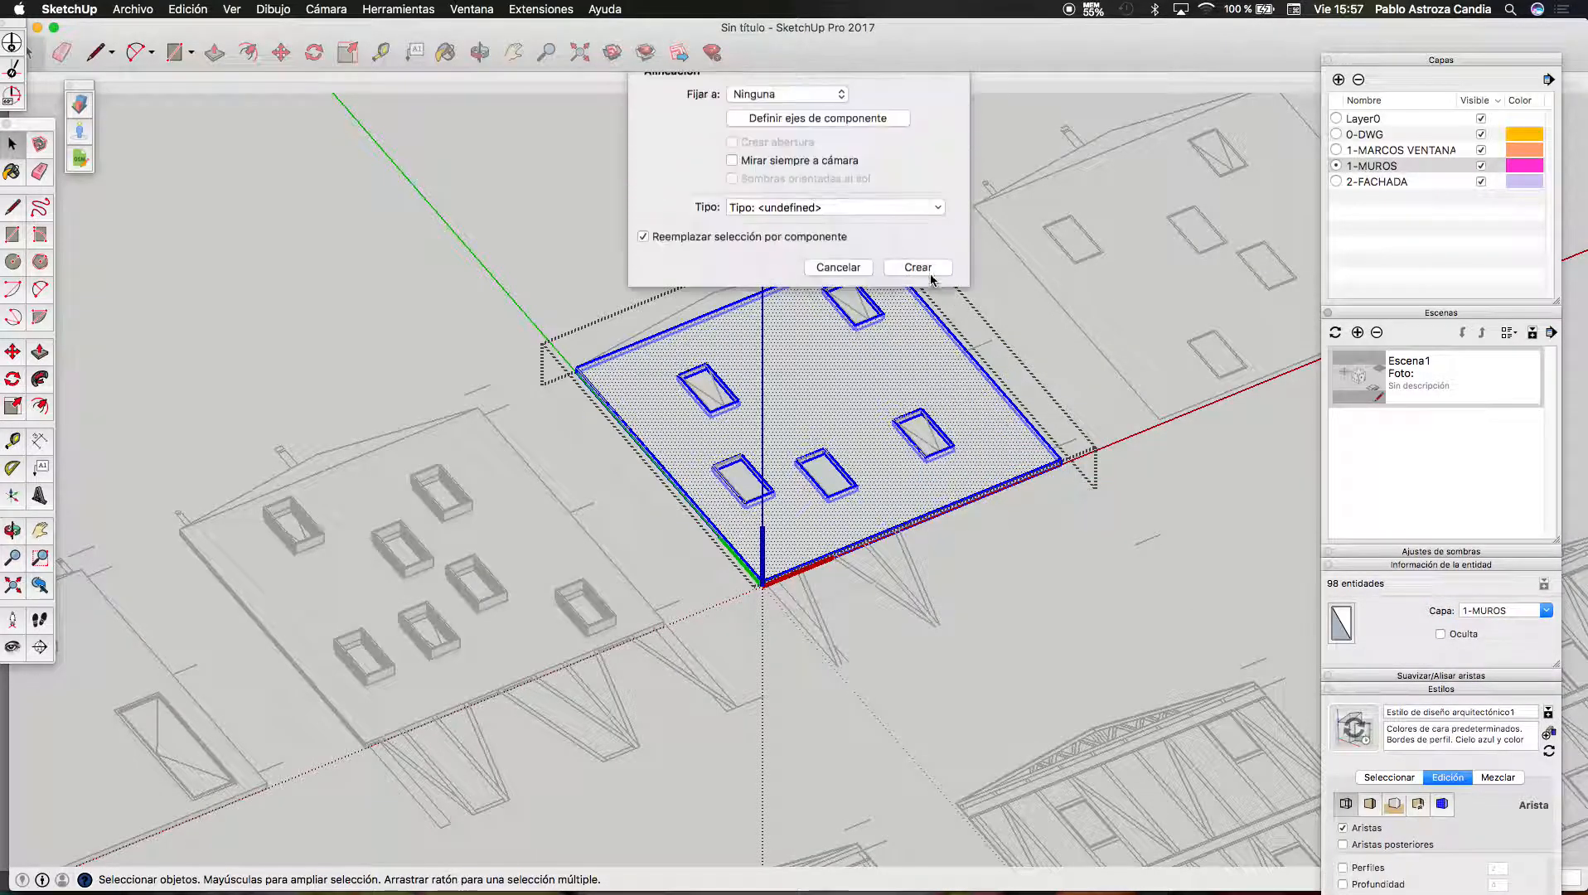
pyautogui.press('Return')
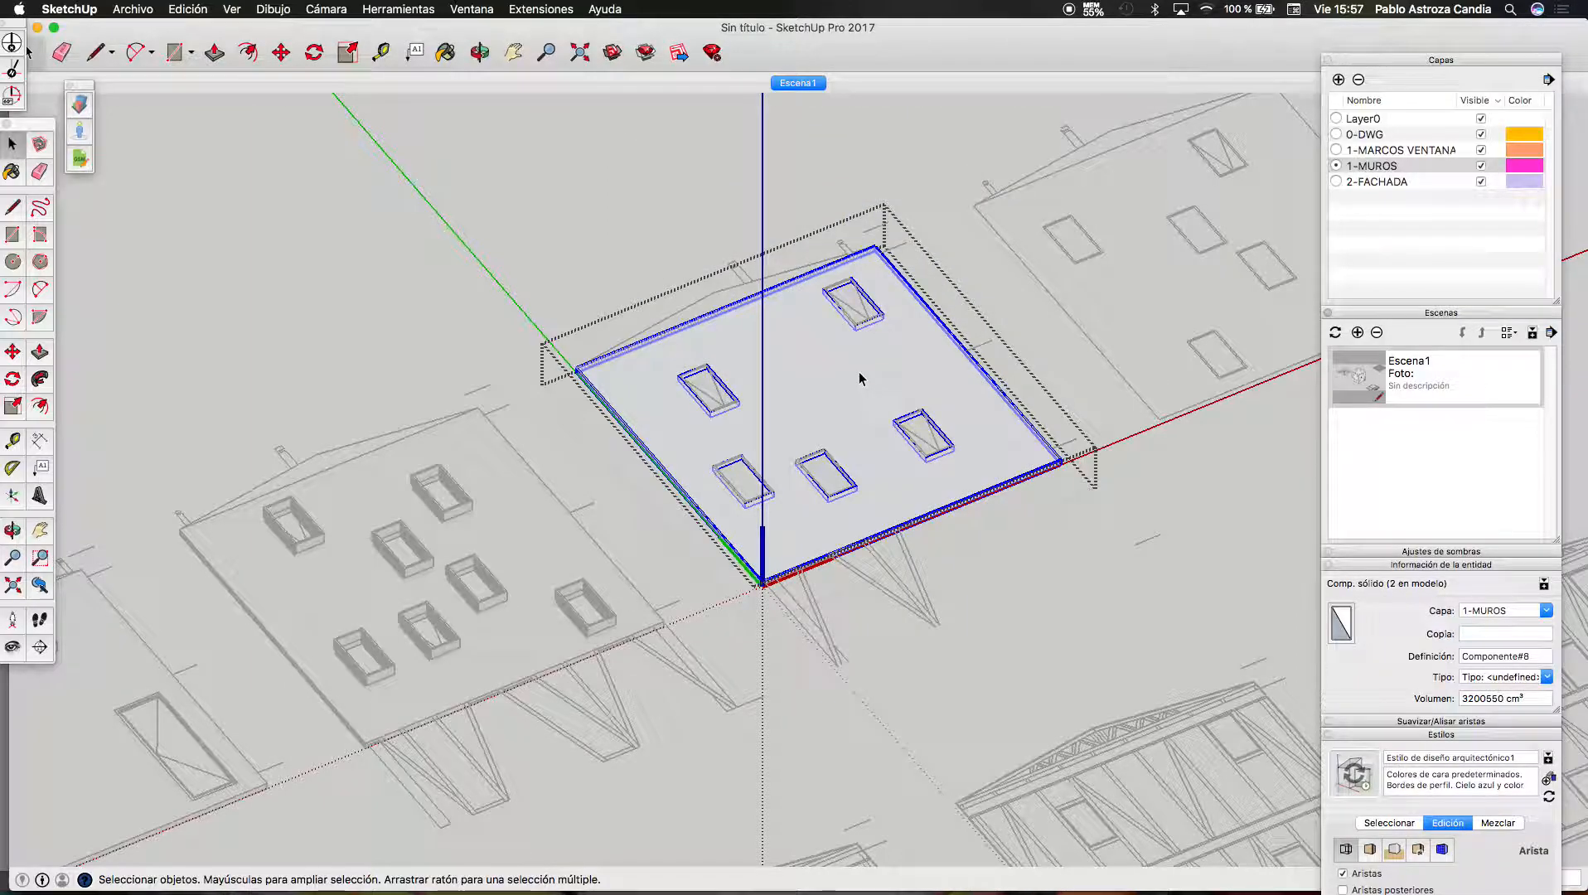
# Paste the copied window frame into the wall and seat its corner in the diagonal-marked opening nearest the roof-side edge
pyautogui.press('super+v')
pyautogui.scroll(5, 853, 365)
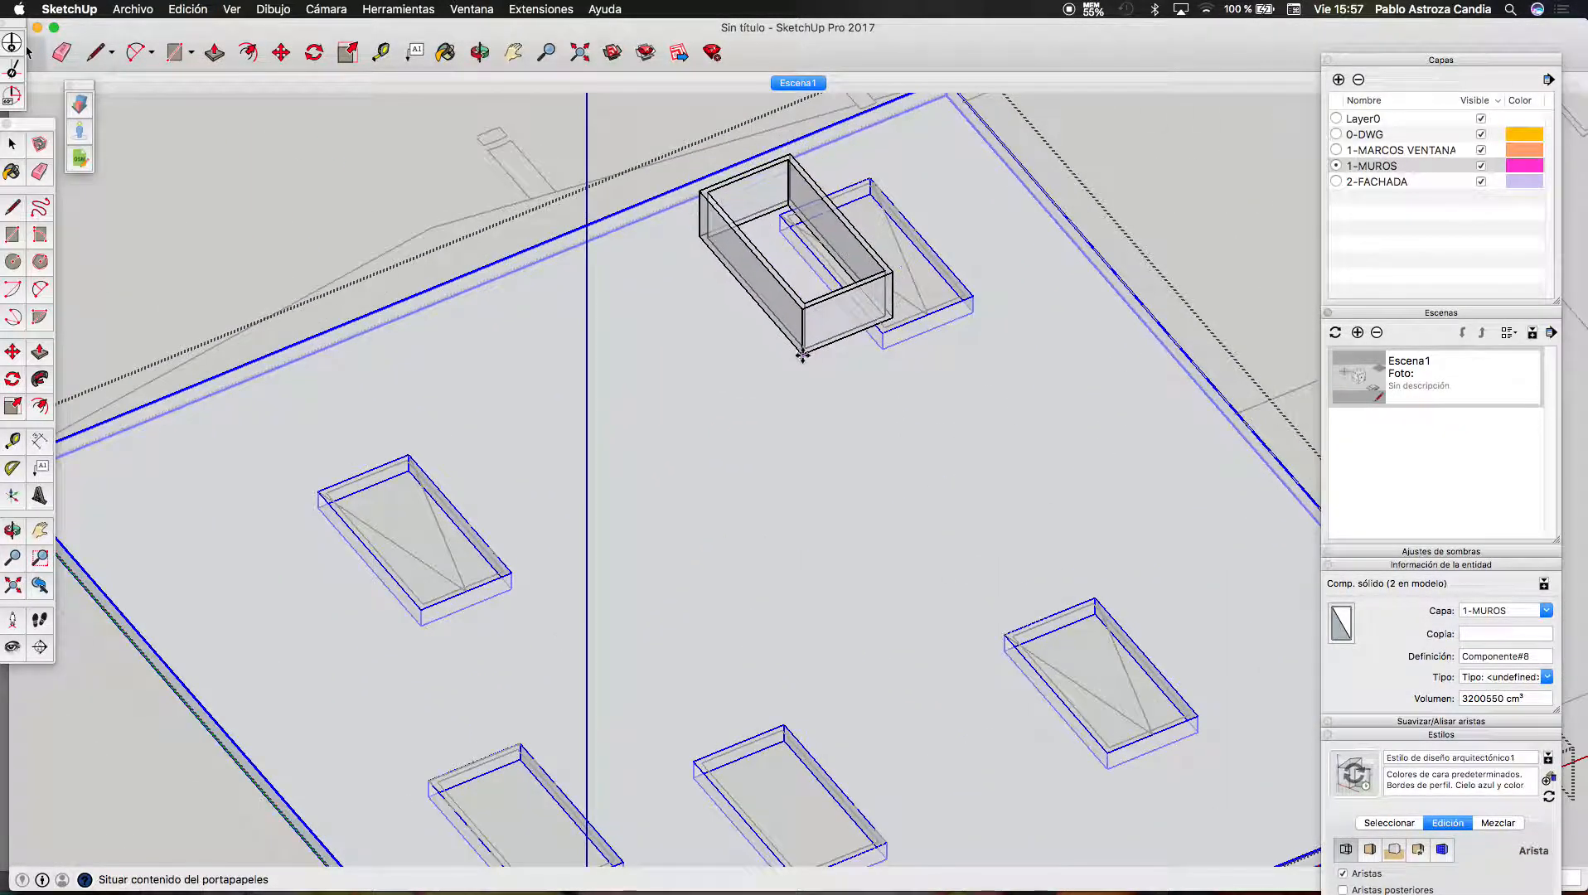
pyautogui.scroll(3, 887, 348)
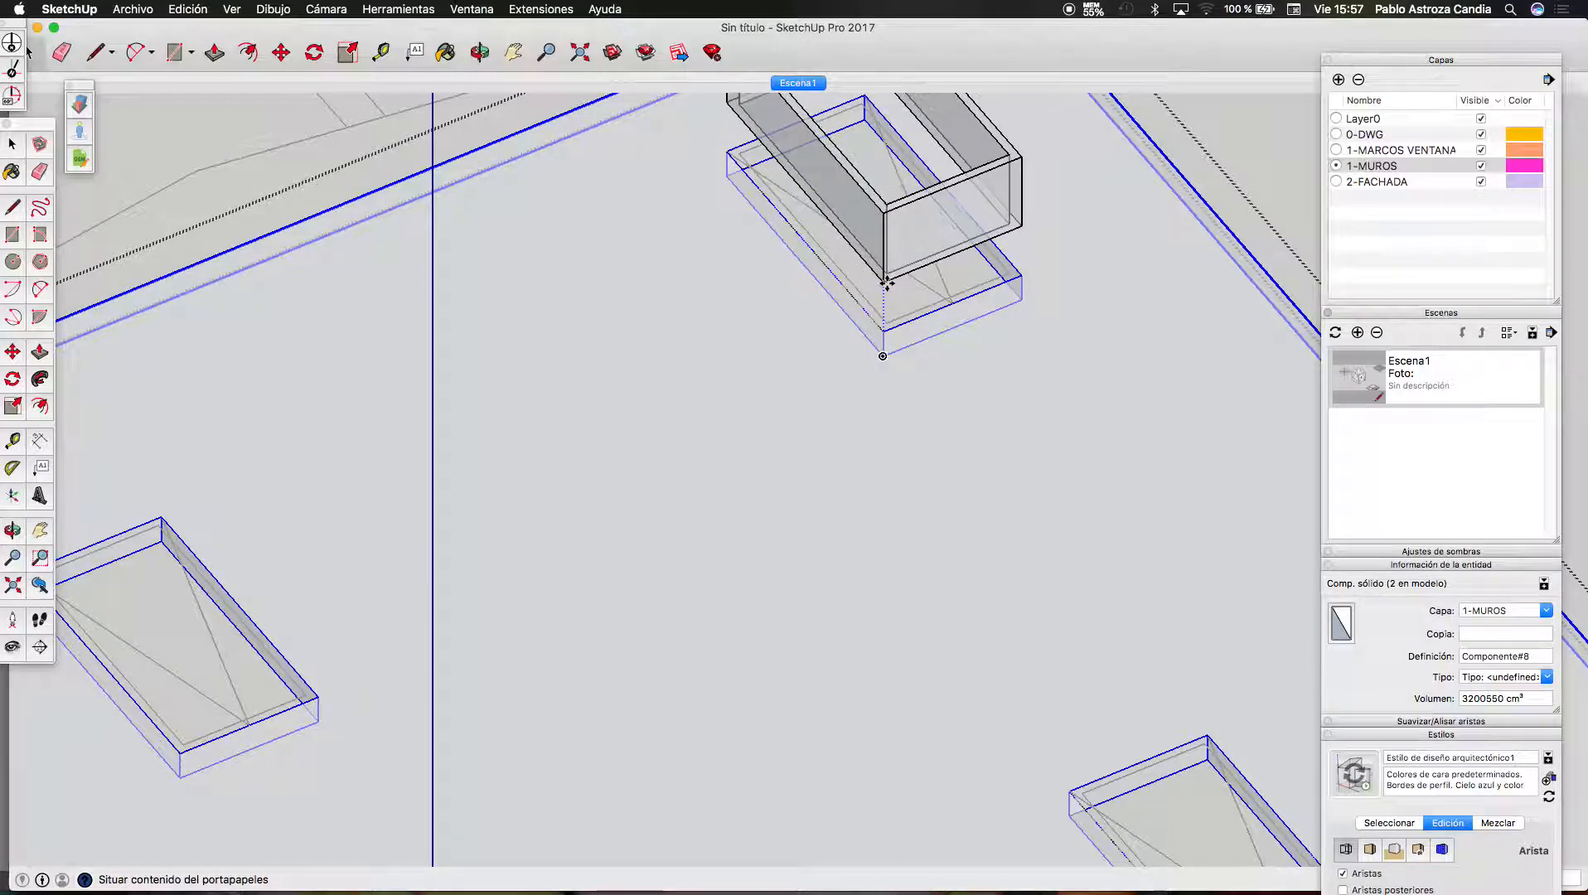
pyautogui.click(888, 288)
pyautogui.click(886, 283)
pyautogui.click(888, 357)
# Copy the frame by its lower corner into the second diagonal-marked opening and the plain opening beside it
pyautogui.scroll(-3, 987, 207)
pyautogui.click(928, 292)
pyautogui.press('alt')
pyautogui.scroll(-3, 911, 292)
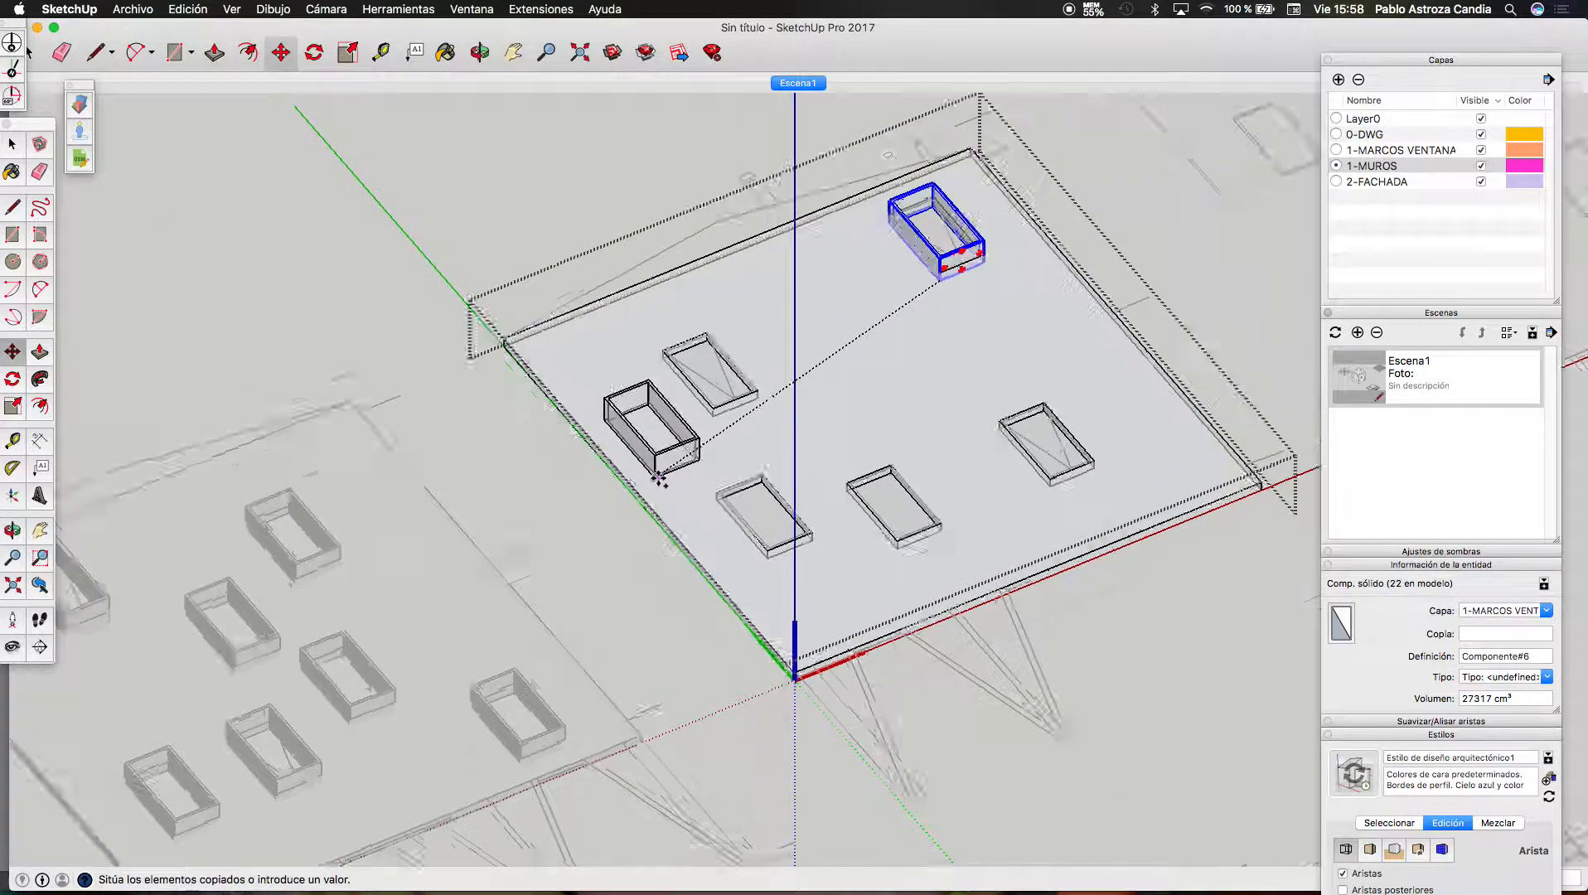
pyautogui.scroll(5, 667, 475)
pyautogui.scroll(5, 763, 357)
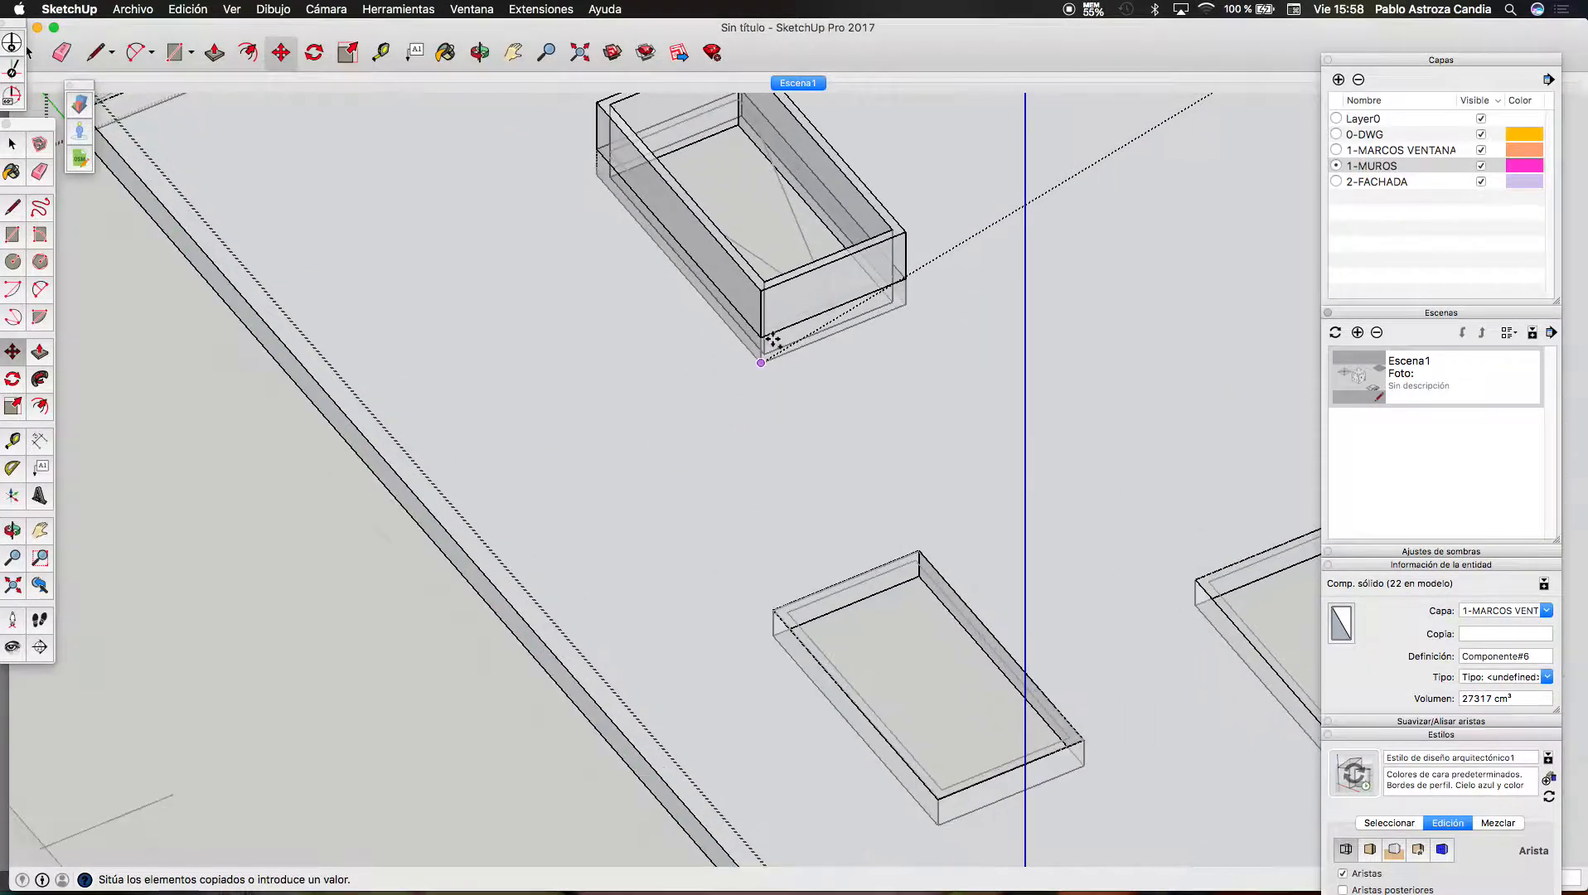
pyautogui.click(760, 377)
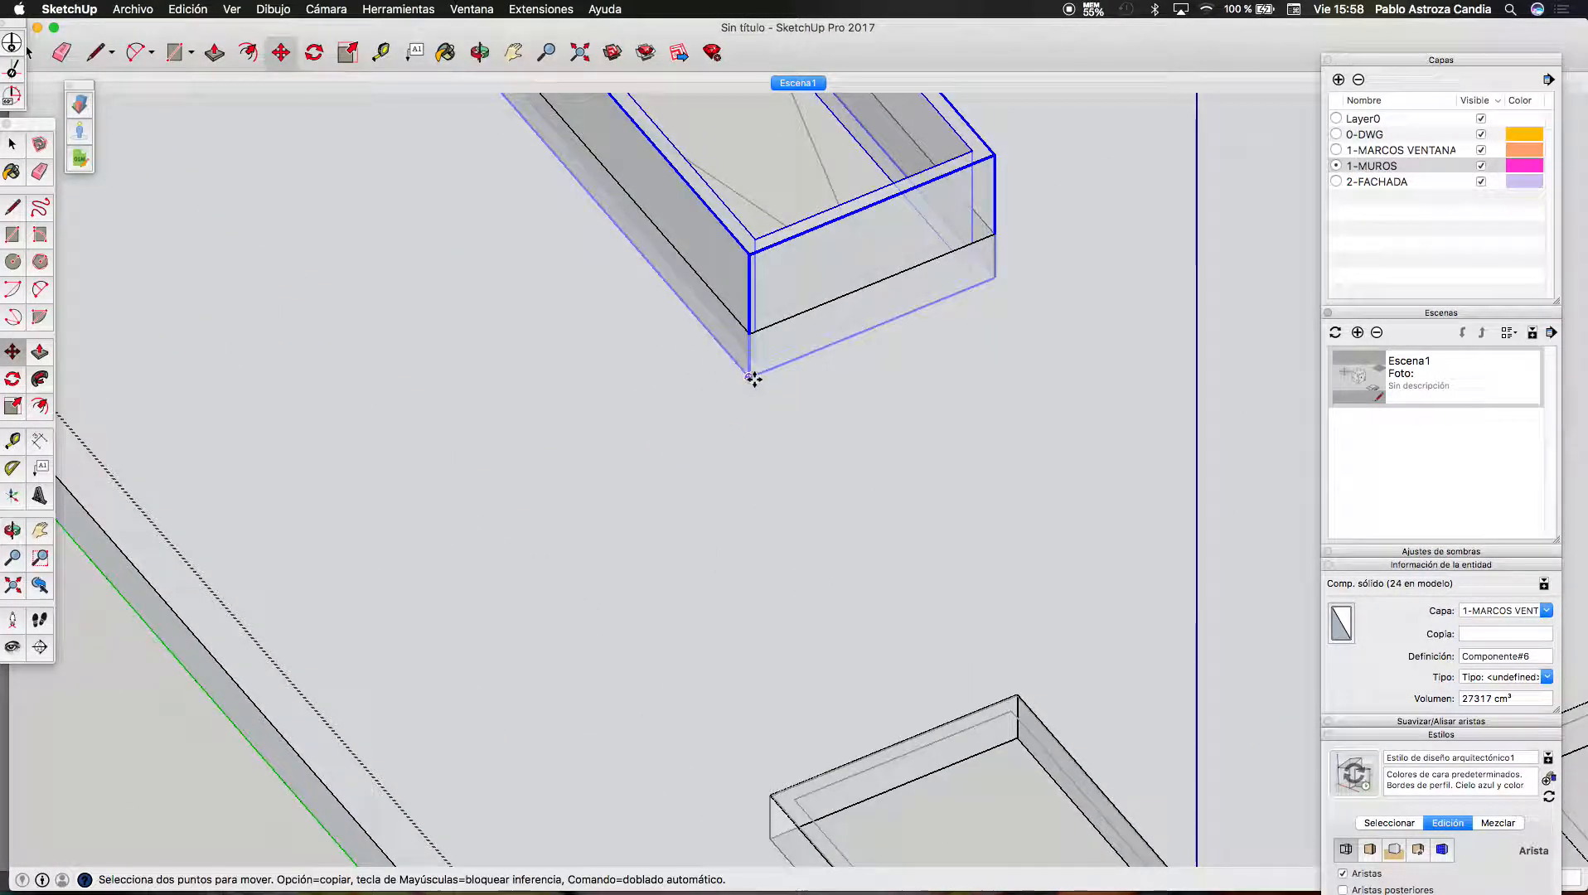
pyautogui.click(751, 378)
pyautogui.scroll(-4, 825, 207)
pyautogui.press('alt')
pyautogui.scroll(2, 909, 624)
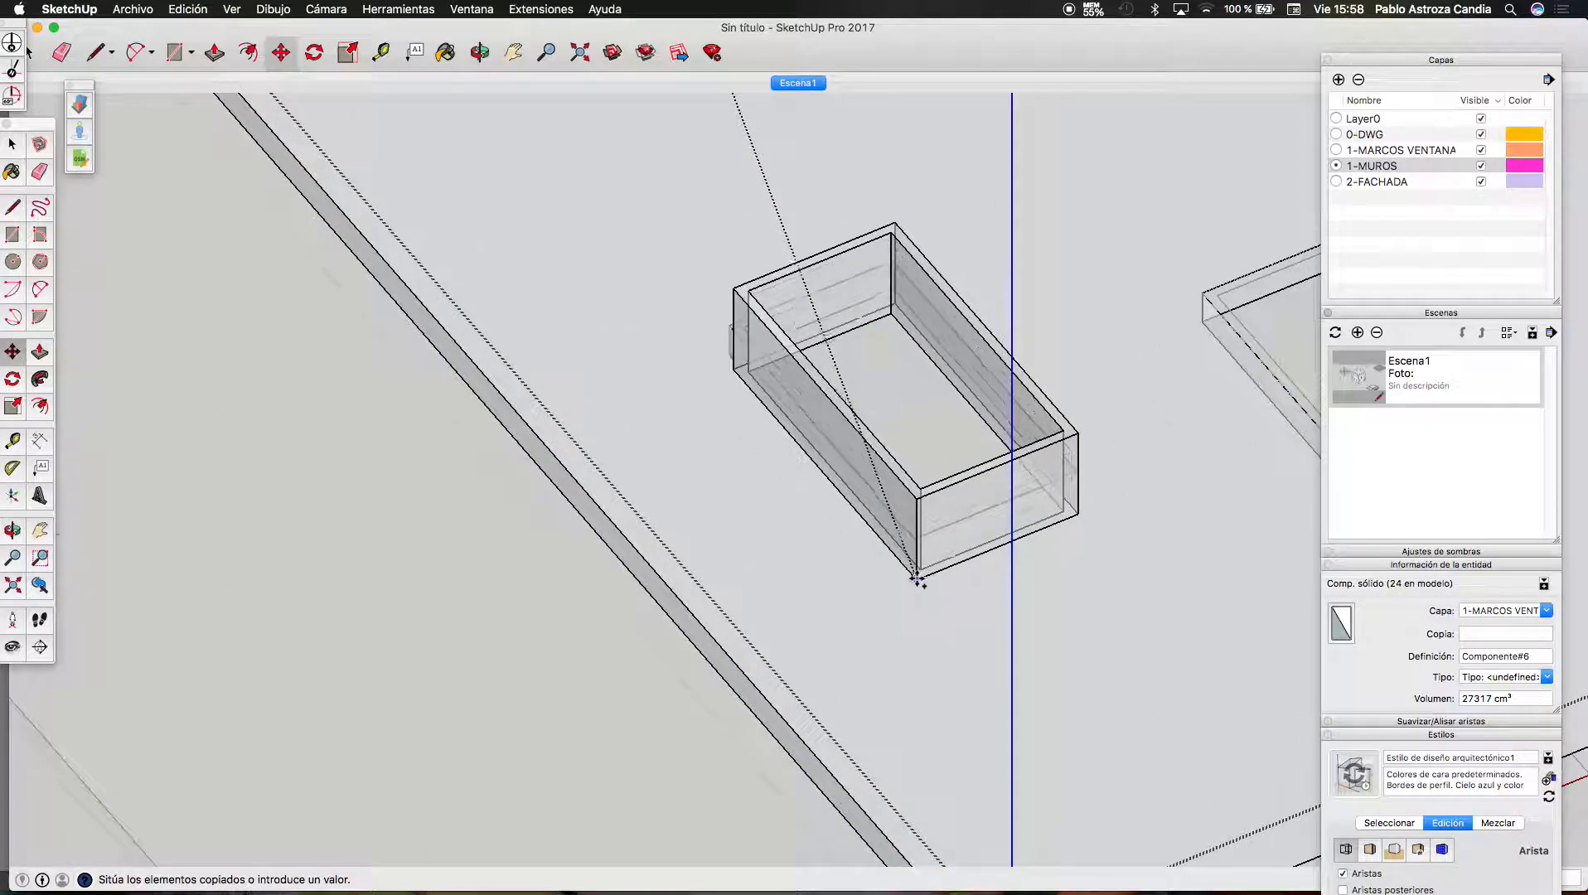
pyautogui.click(915, 571)
# Copy the frame into the other plain opening of the five-window facade
pyautogui.click(915, 571)
pyautogui.scroll(-1, 377, 383)
pyautogui.scroll(-3, 377, 383)
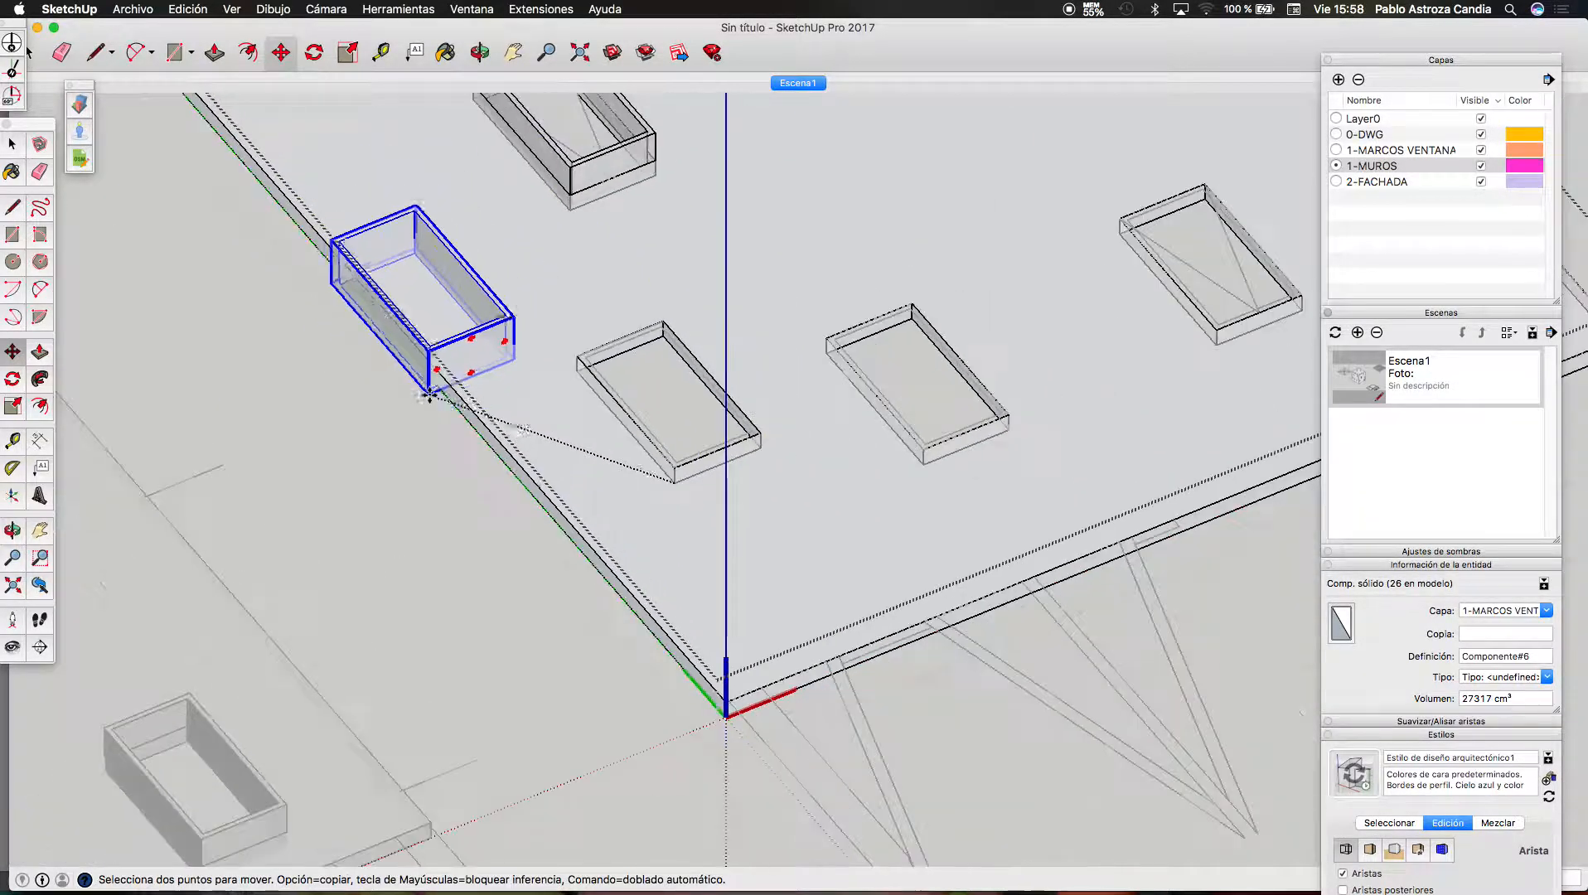
pyautogui.press('alt')
pyautogui.click(377, 383)
pyautogui.scroll(3, 862, 476)
pyautogui.click(916, 457)
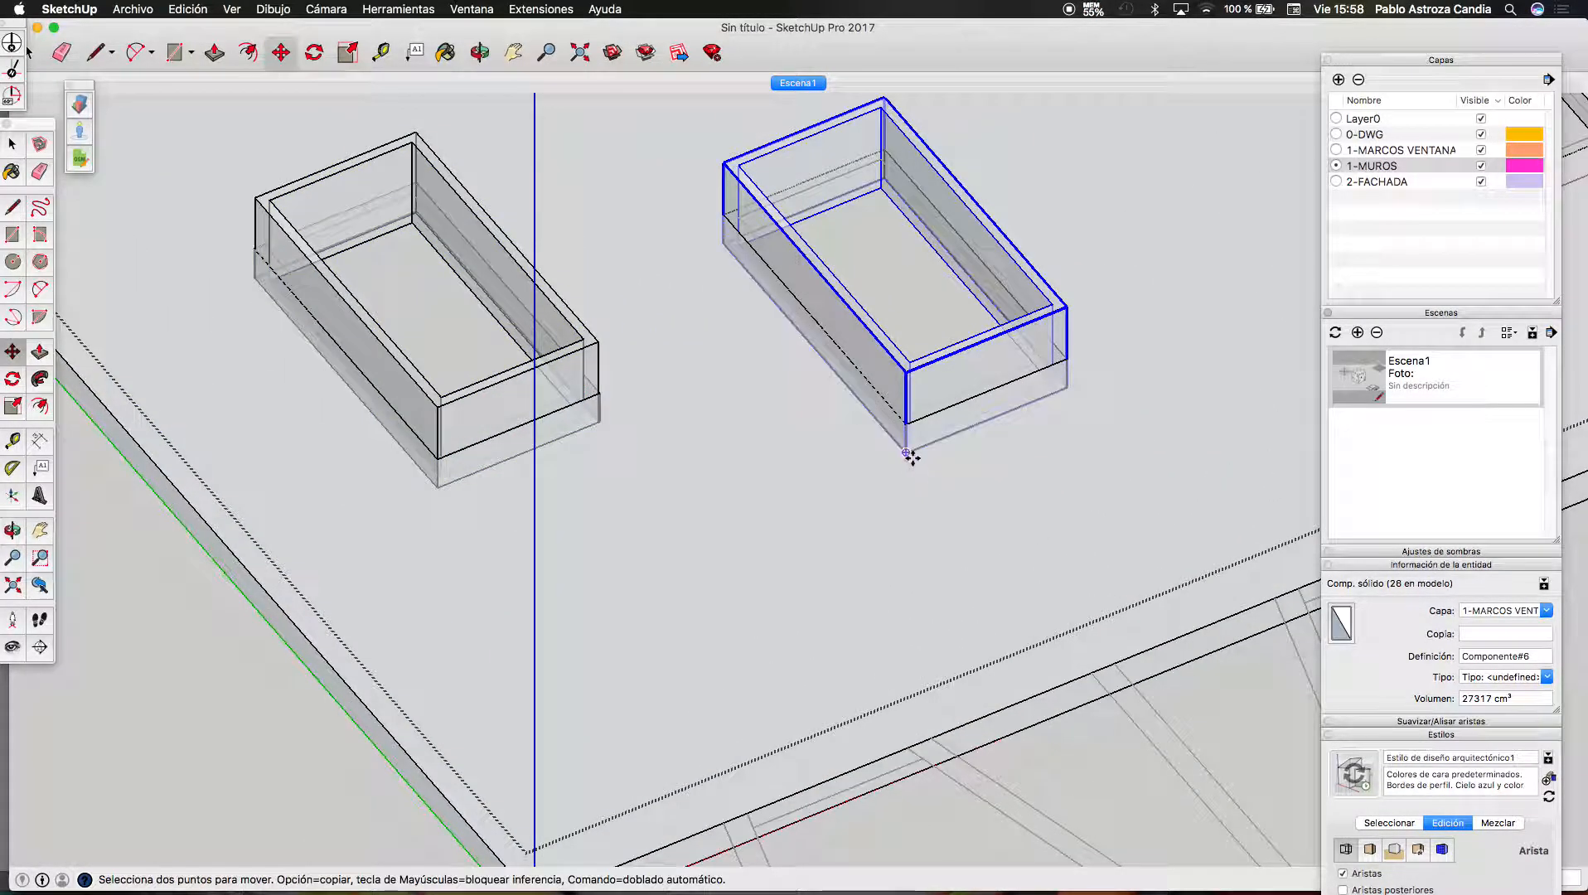
# Copy the frame into the last diagonal-marked opening of the five-window facade and close the component
pyautogui.click(914, 457)
pyautogui.scroll(-3, 616, 483)
pyautogui.press('alt')
pyautogui.scroll(-1, 1053, 387)
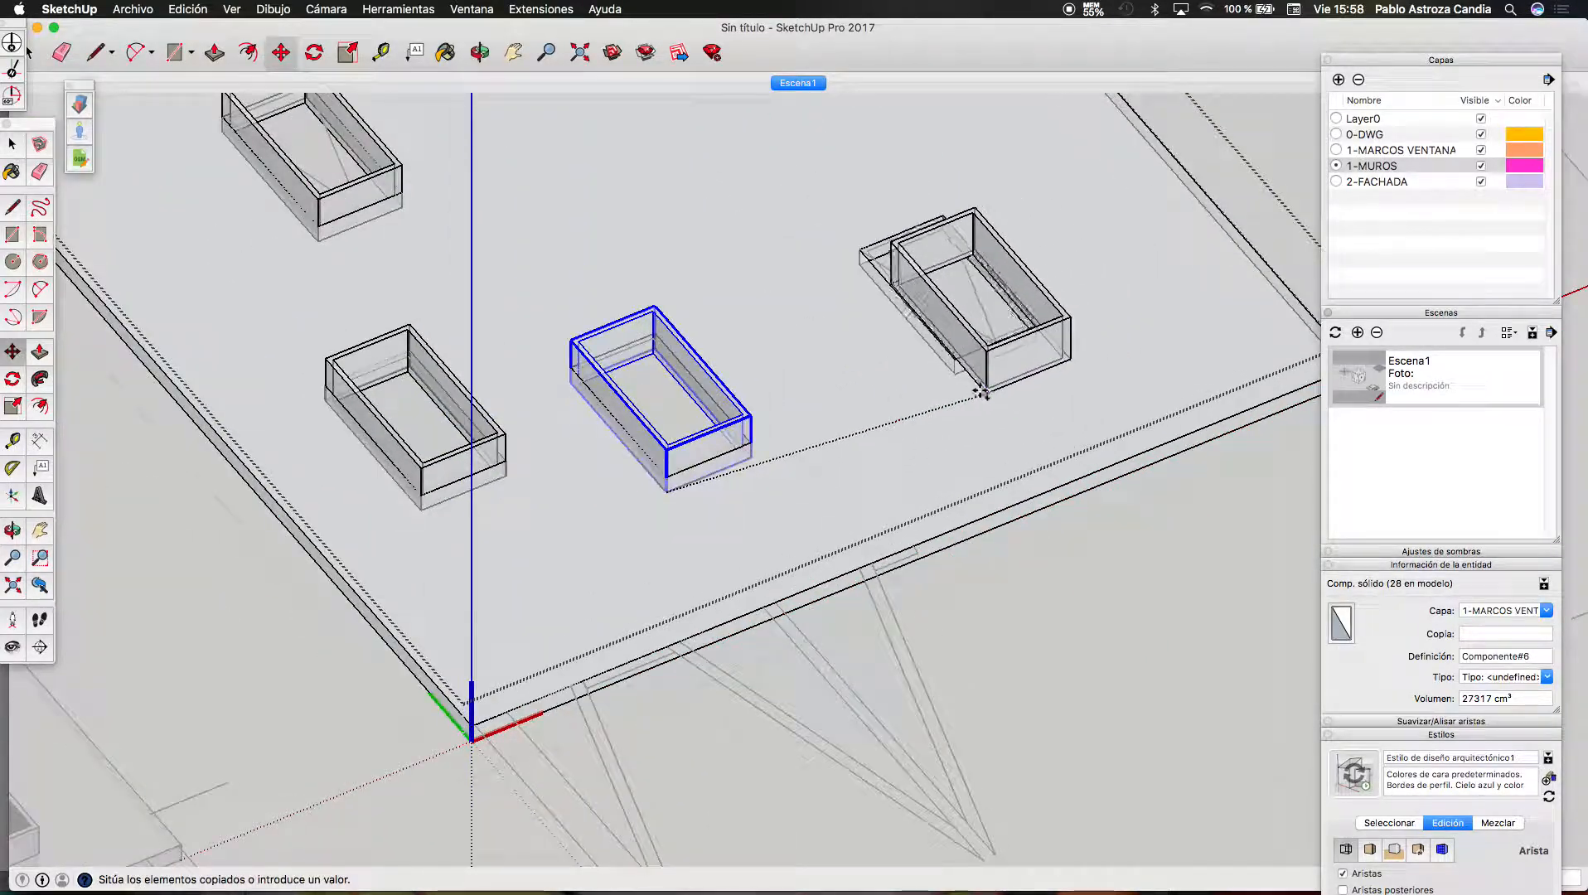
pyautogui.click(959, 375)
pyautogui.scroll(-3, 822, 542)
pyautogui.scroll(-4, 621, 473)
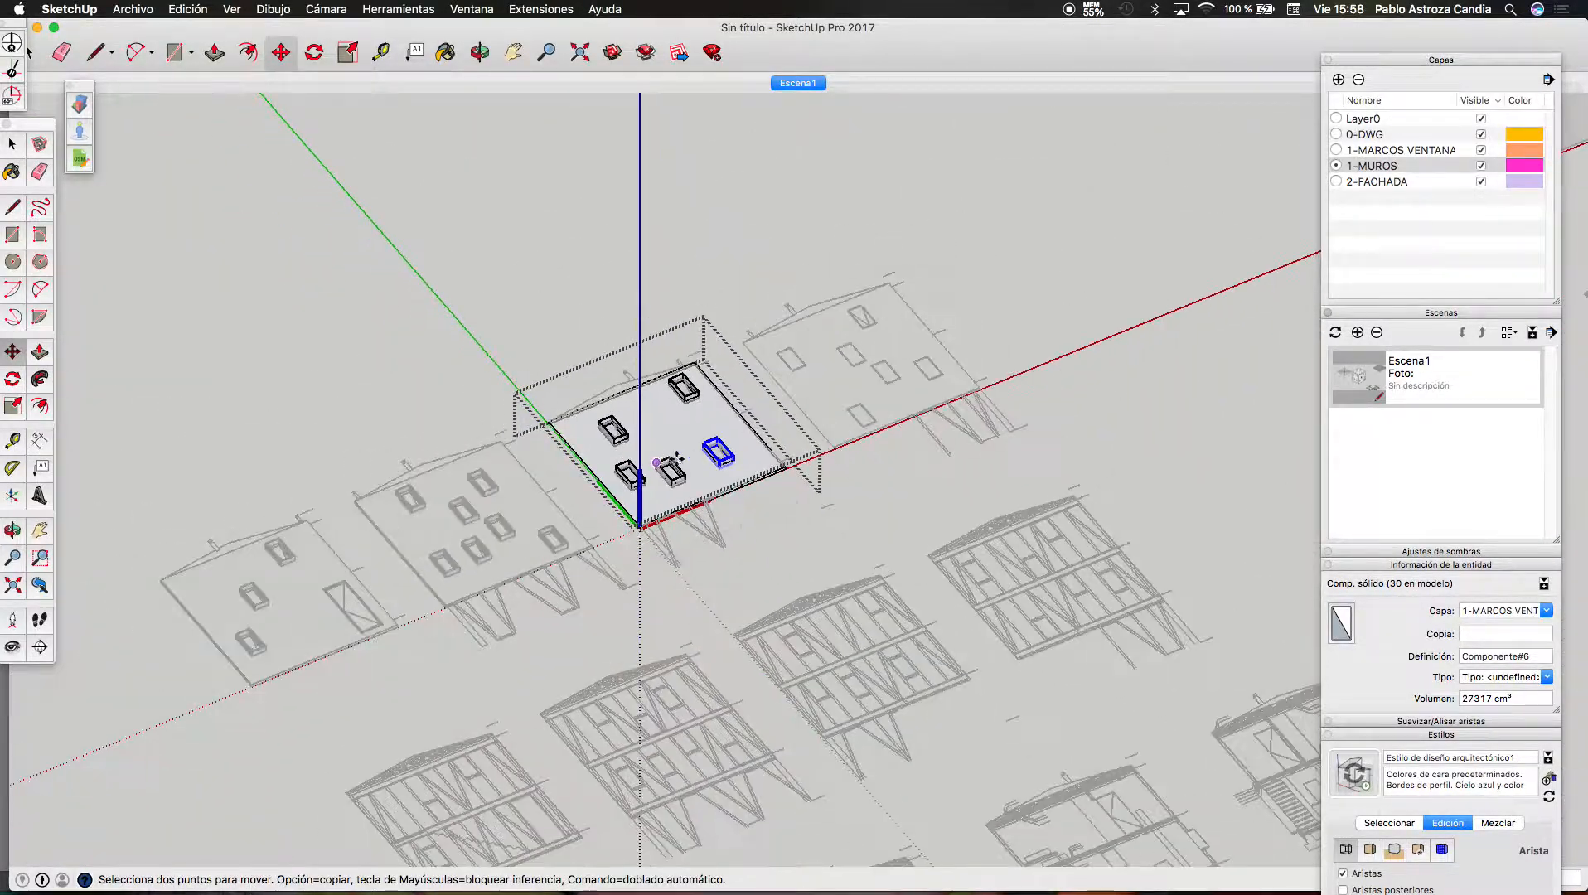
pyautogui.press('space')
pyautogui.scroll(2, 835, 357)
pyautogui.click(819, 228)
pyautogui.scroll(-5, 540, 578)
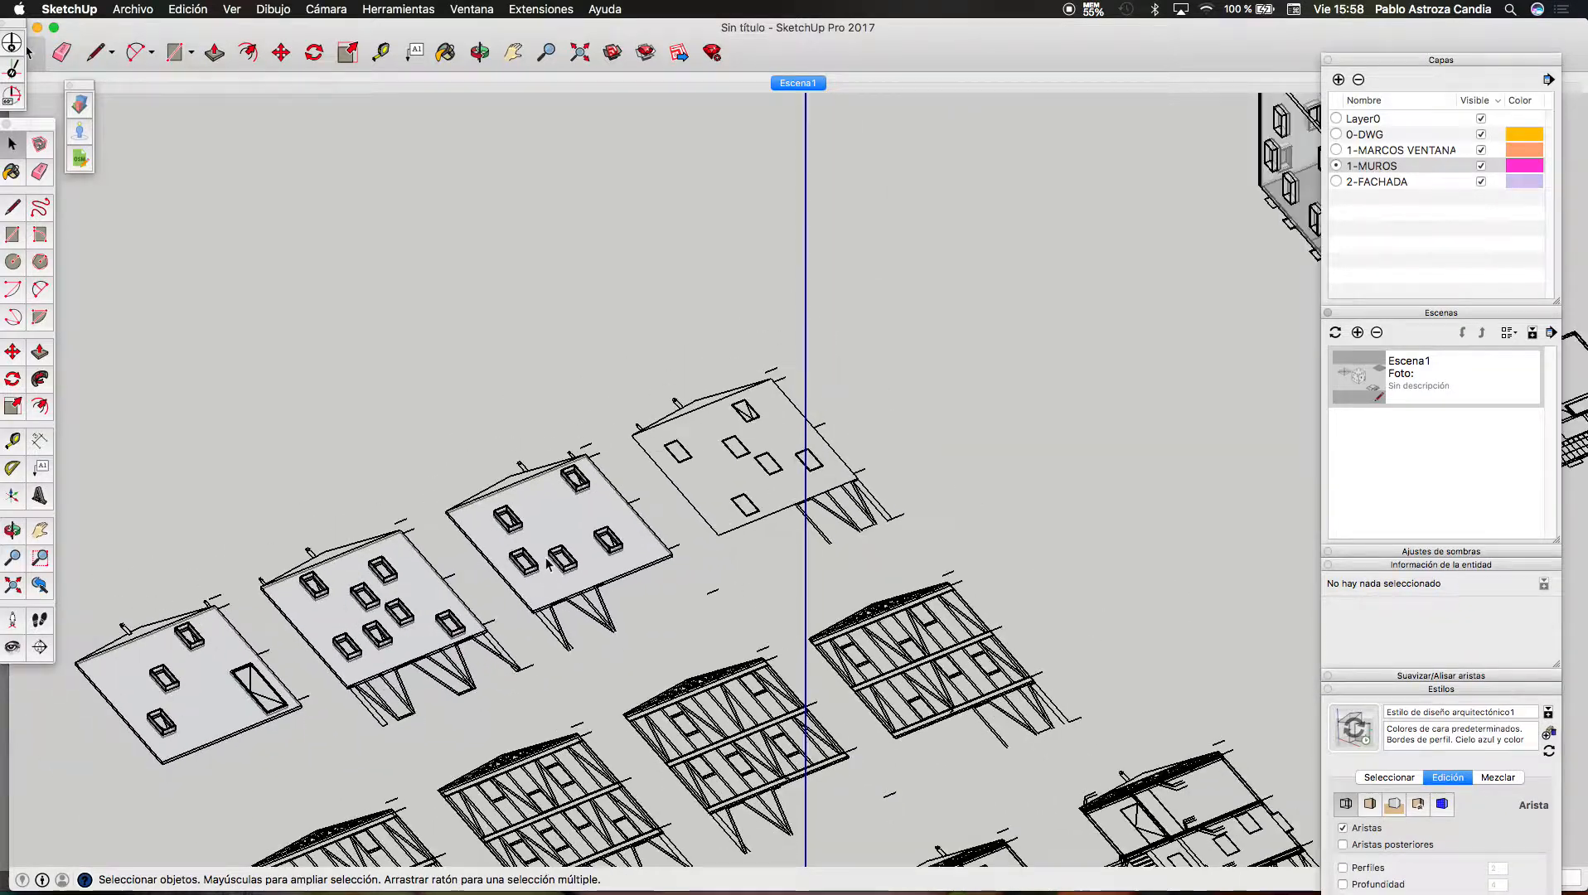
# Copy the remaining house wall, the one without frames, to the open area beside the fourth facade drawing
pyautogui.click(1065, 277)
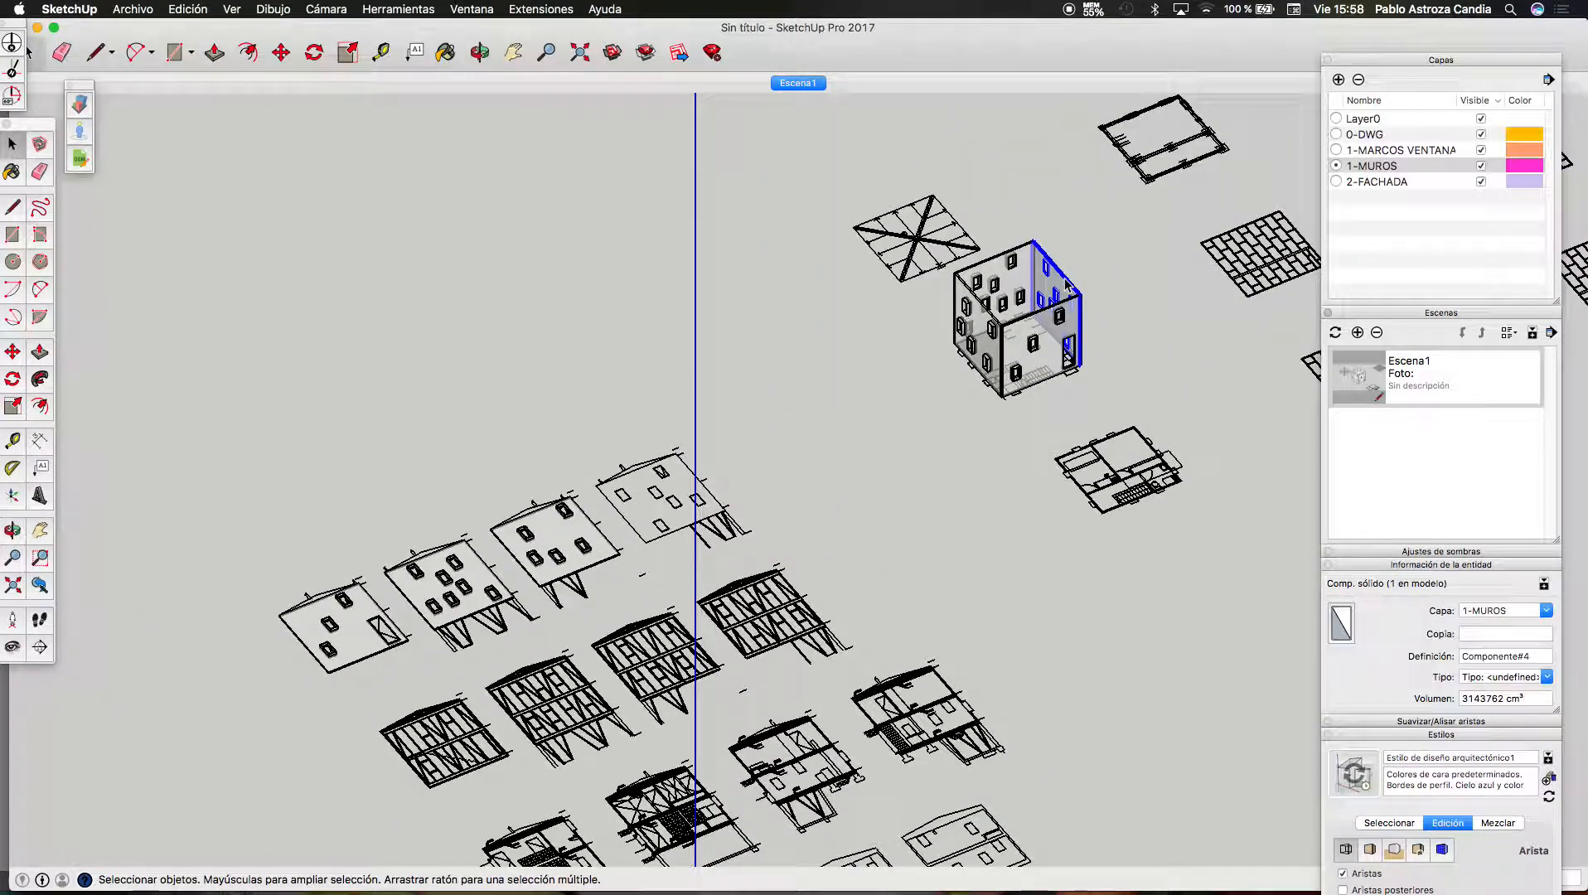
pyautogui.press('m')
pyautogui.click(1078, 296)
pyautogui.press('alt')
pyautogui.scroll(2, 780, 463)
pyautogui.click(797, 446)
# Lay the copied fourth wall flat by rotating it about its lower corner
pyautogui.scroll(6, 801, 572)
pyautogui.scroll(3, 808, 554)
pyautogui.press('q')
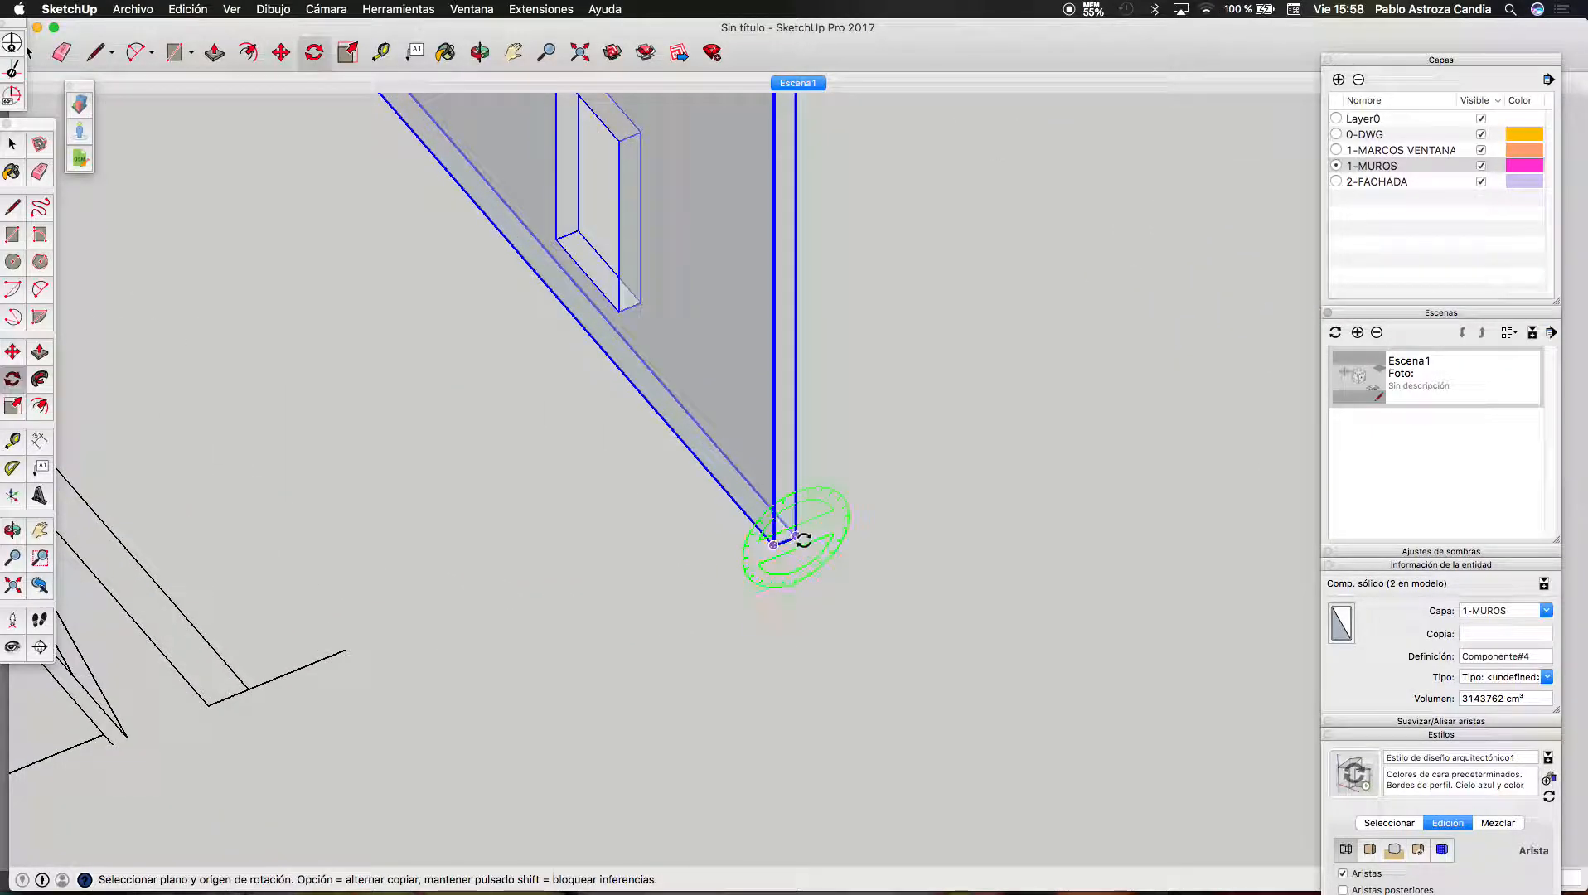
pyautogui.click(803, 539)
pyautogui.click(800, 478)
pyautogui.click(714, 573)
# Turn the flat fourth wall in plan so its edges run parallel to the facade drawings
pyautogui.click(727, 528)
pyautogui.click(701, 492)
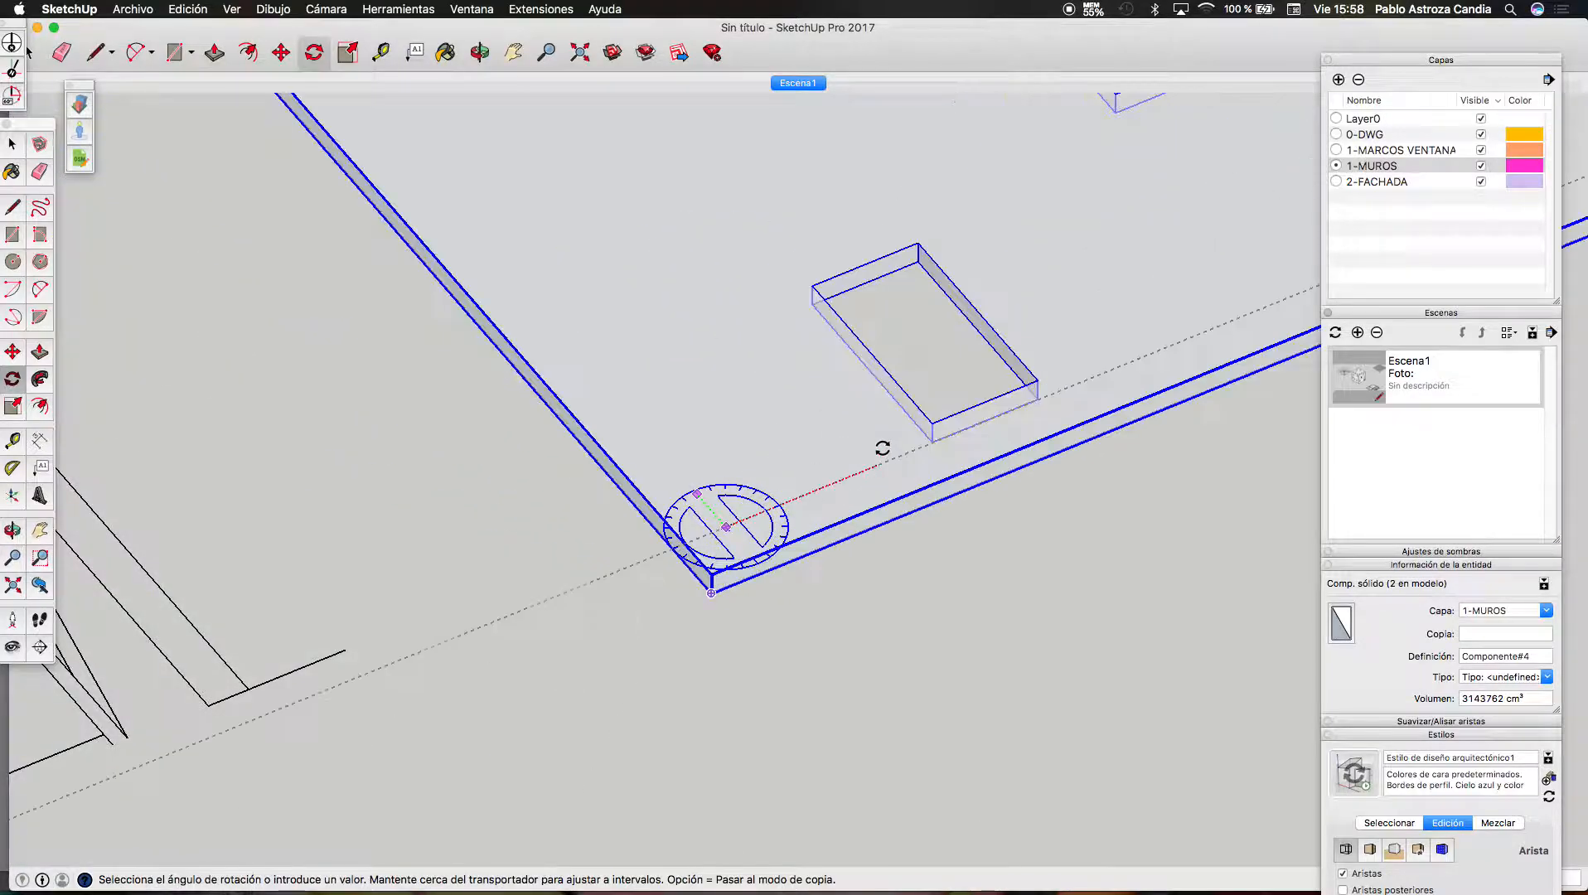
pyautogui.click(887, 458)
pyautogui.scroll(-3, 887, 459)
# Move the fourth wall by its lower corner onto the matching corner of the six-window facade drawing
pyautogui.press('m')
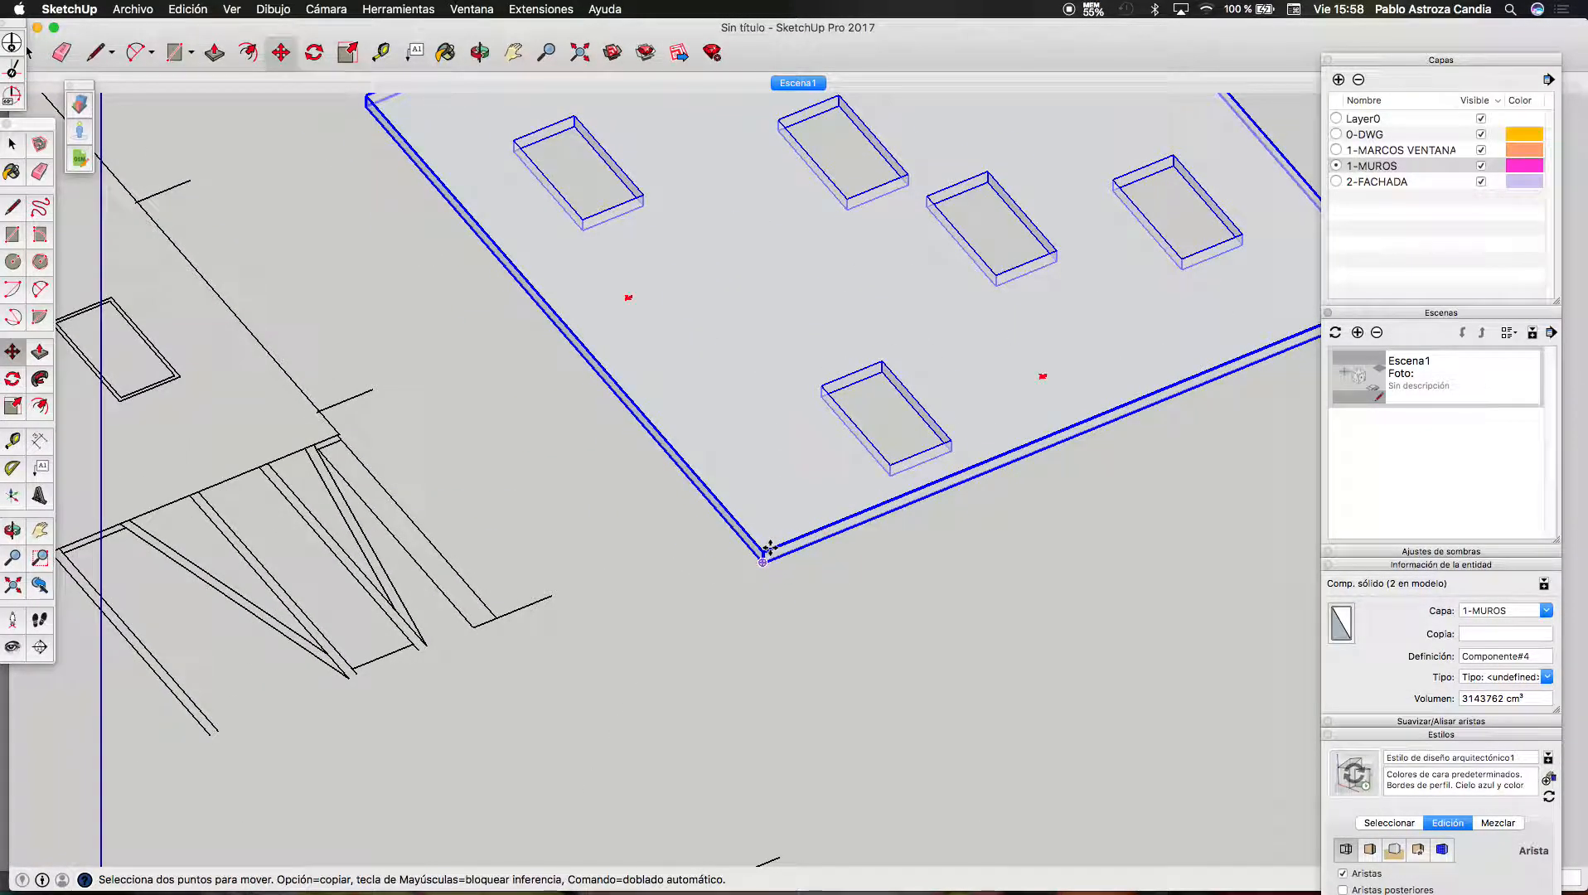
pyautogui.scroll(3, 761, 549)
pyautogui.click(762, 550)
pyautogui.scroll(-3, 912, 451)
pyautogui.scroll(-4, 918, 443)
pyautogui.scroll(5, 489, 518)
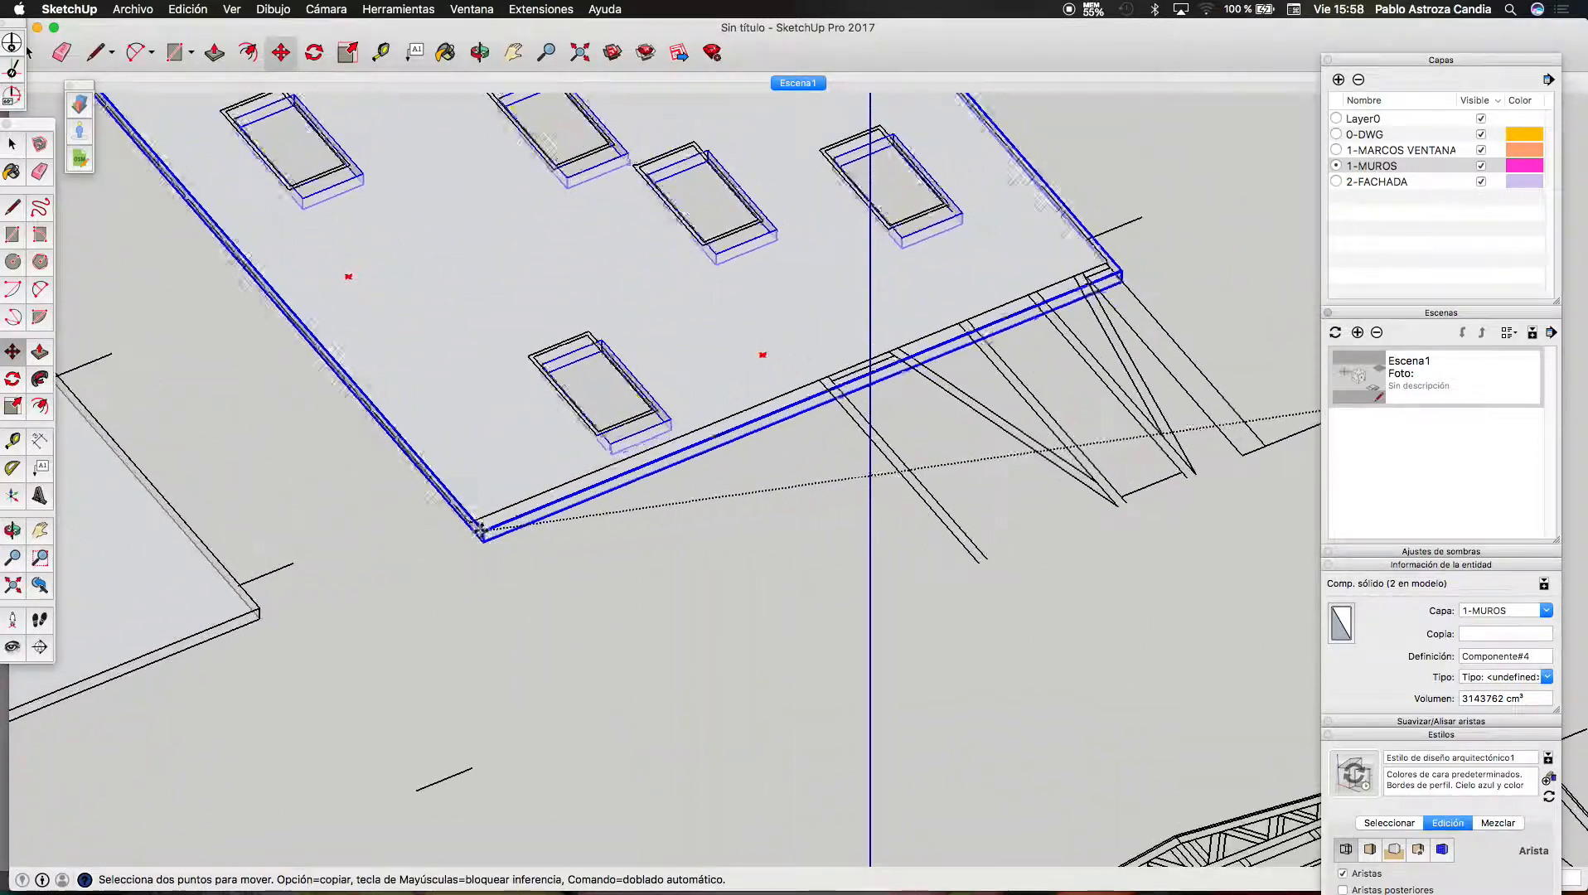
pyautogui.click(475, 529)
pyautogui.press('space')
pyautogui.scroll(-6, 489, 522)
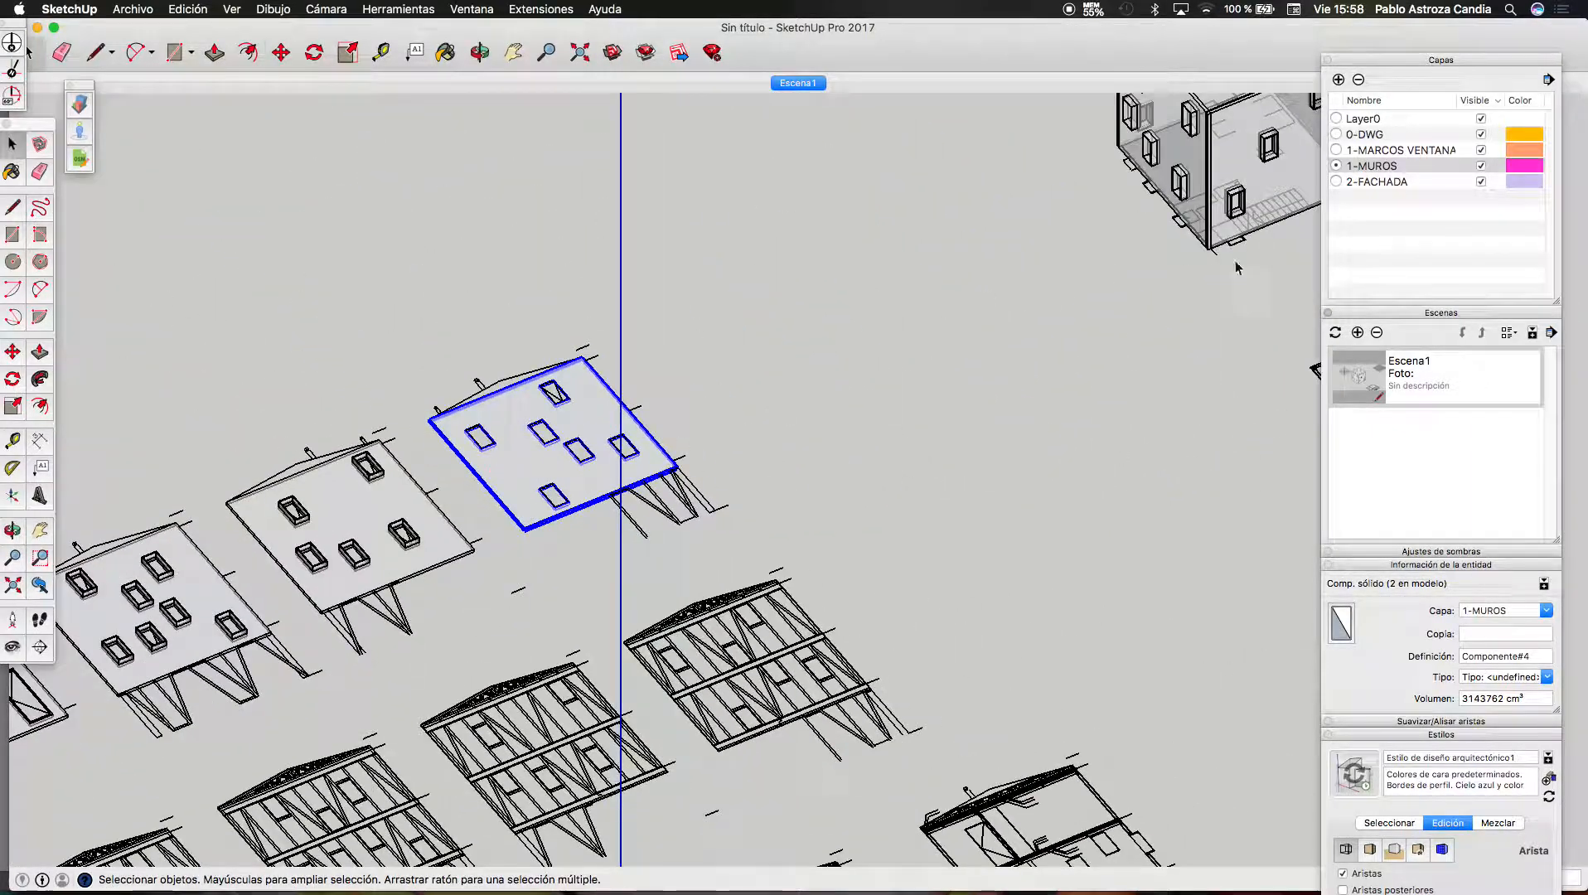
# Assign the fourth wall to layer 2-FACHADA and make all the geometry inside it a nested component
pyautogui.click(1546, 611)
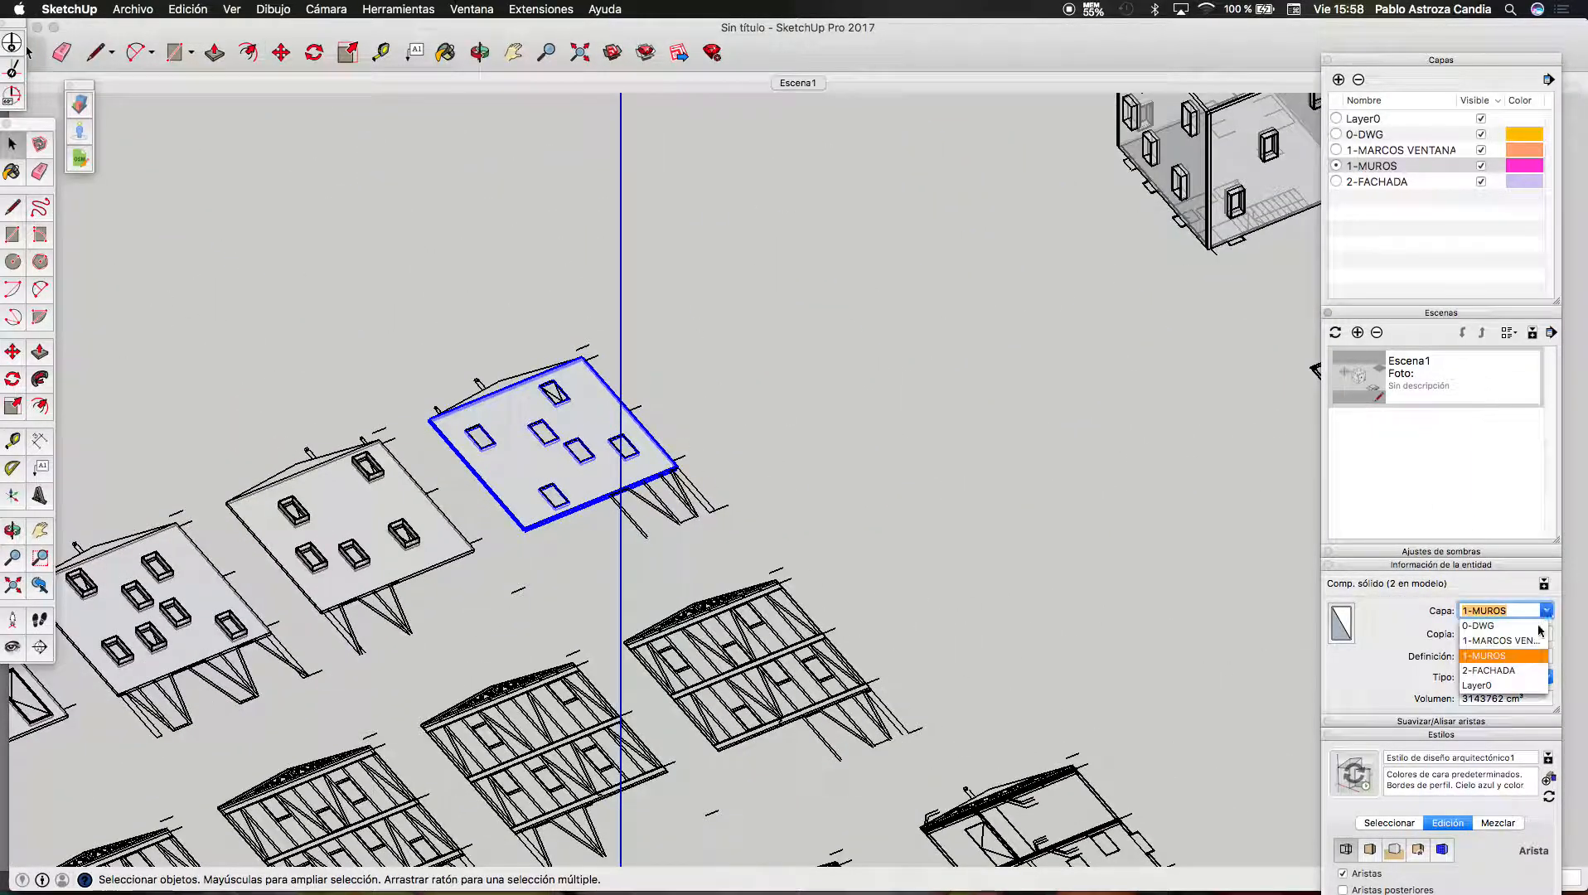
pyautogui.click(1511, 671)
pyautogui.tripleClick(592, 424)
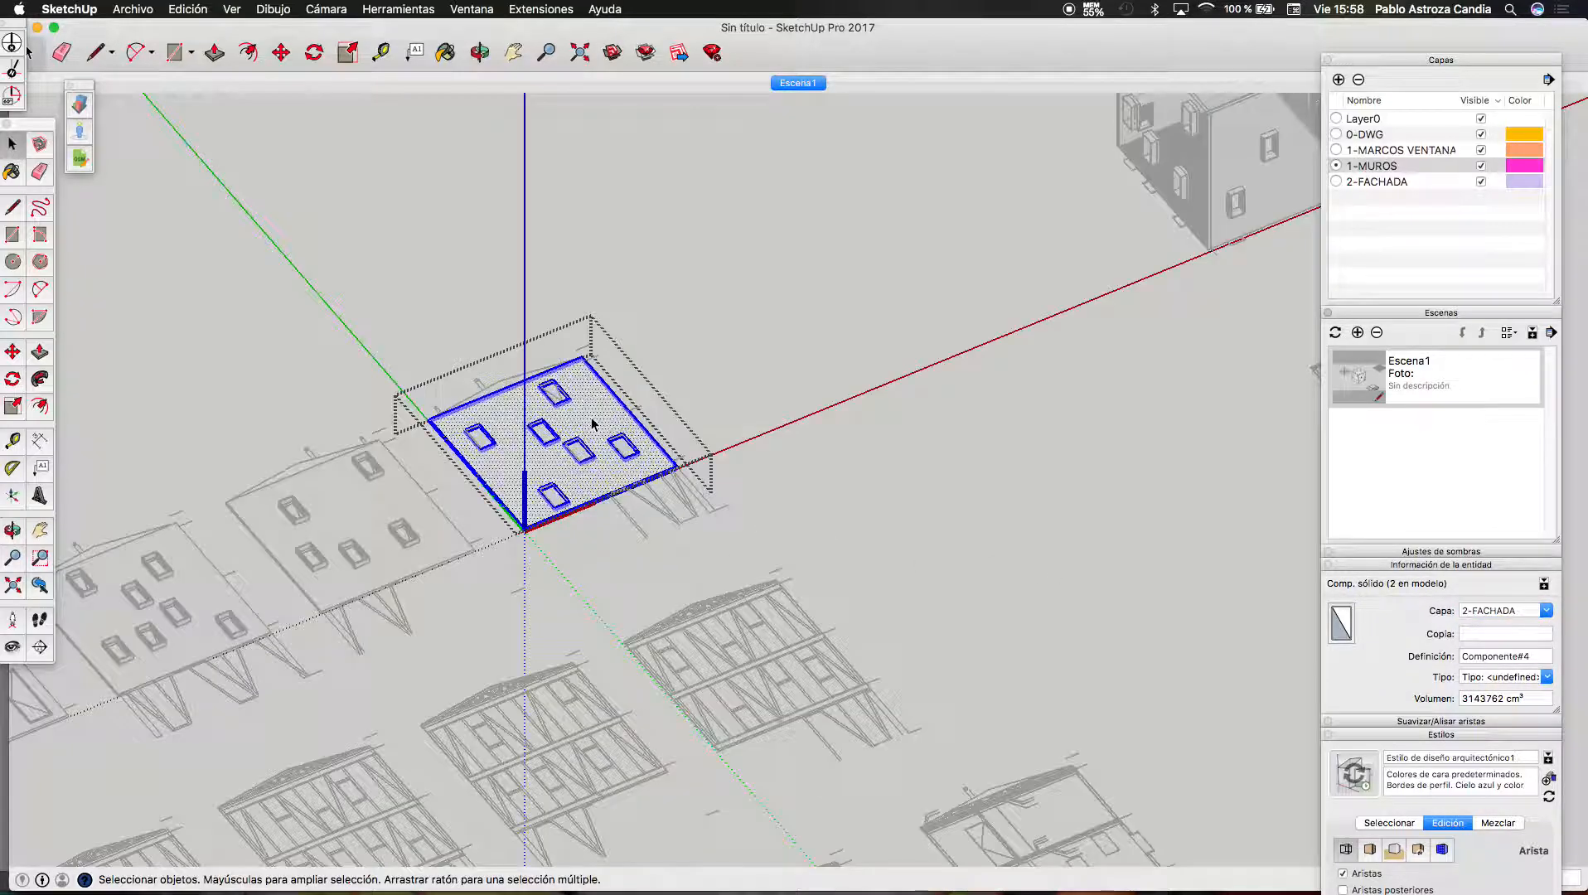
pyautogui.rightClick(592, 420)
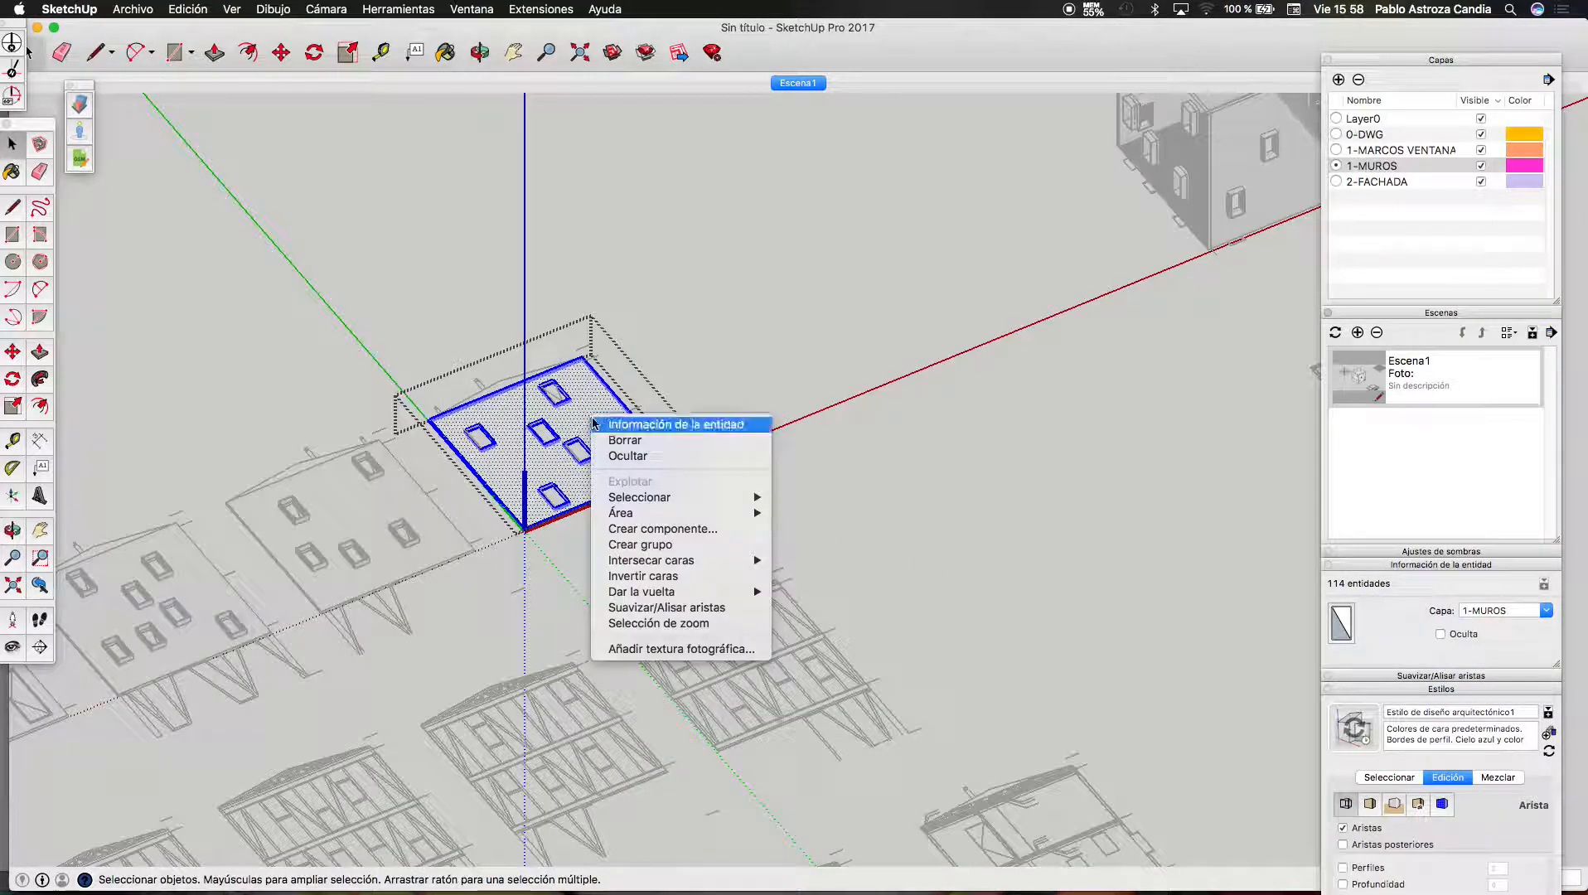
pyautogui.click(649, 529)
pyautogui.click(908, 379)
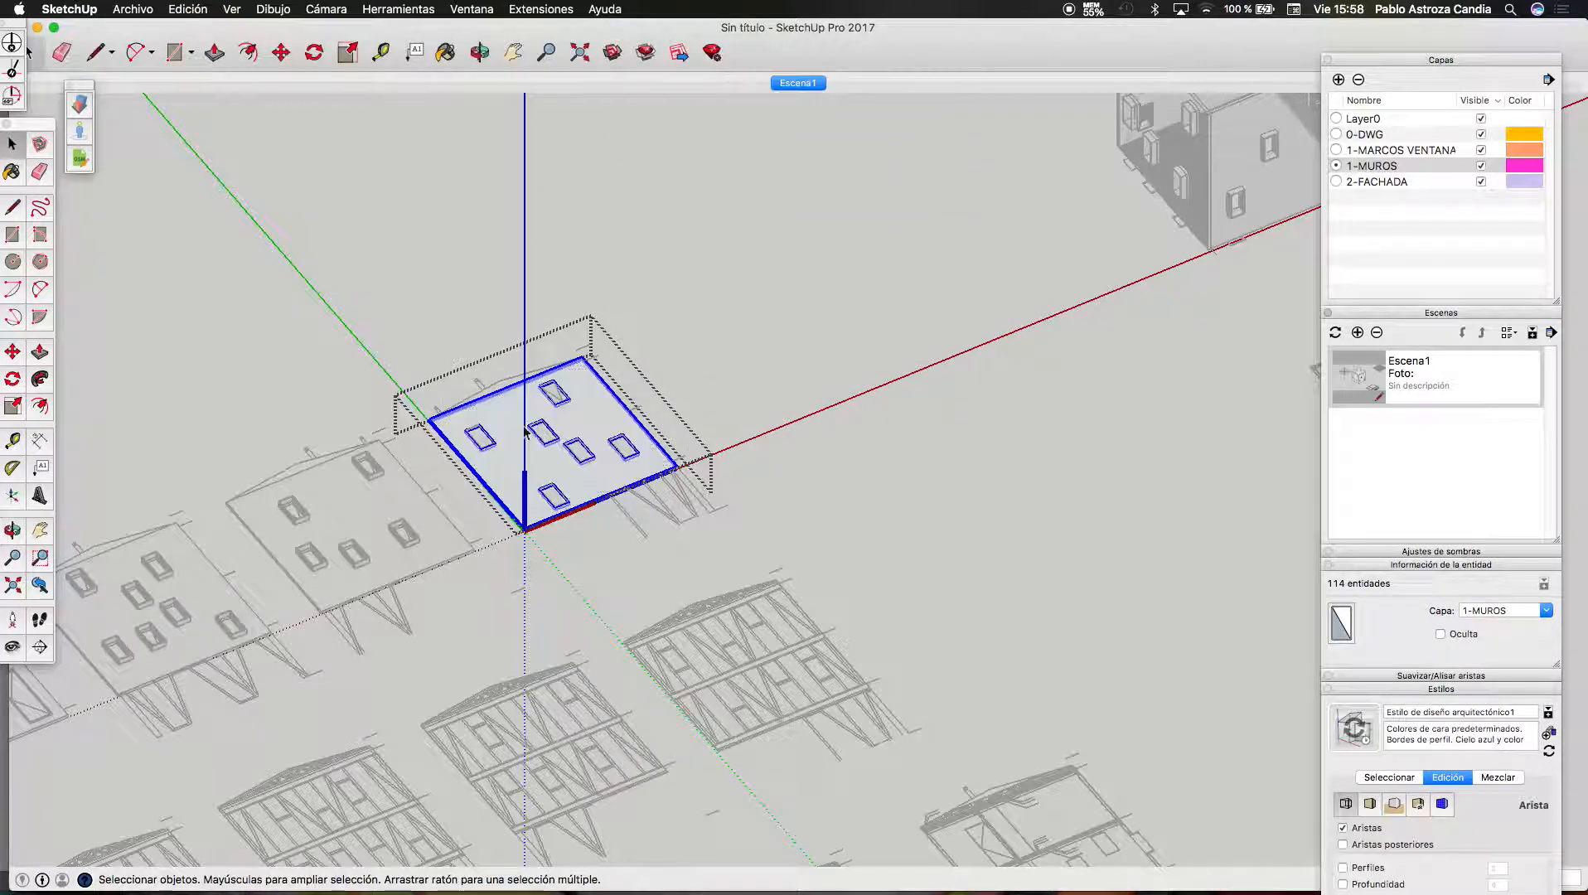
# Paste the copied window frame inside the fourth wall component, fitting its lower corner to the uppermost window opening
pyautogui.scroll(10, 454, 439)
pyautogui.press('super+v')
pyautogui.scroll(5, 884, 334)
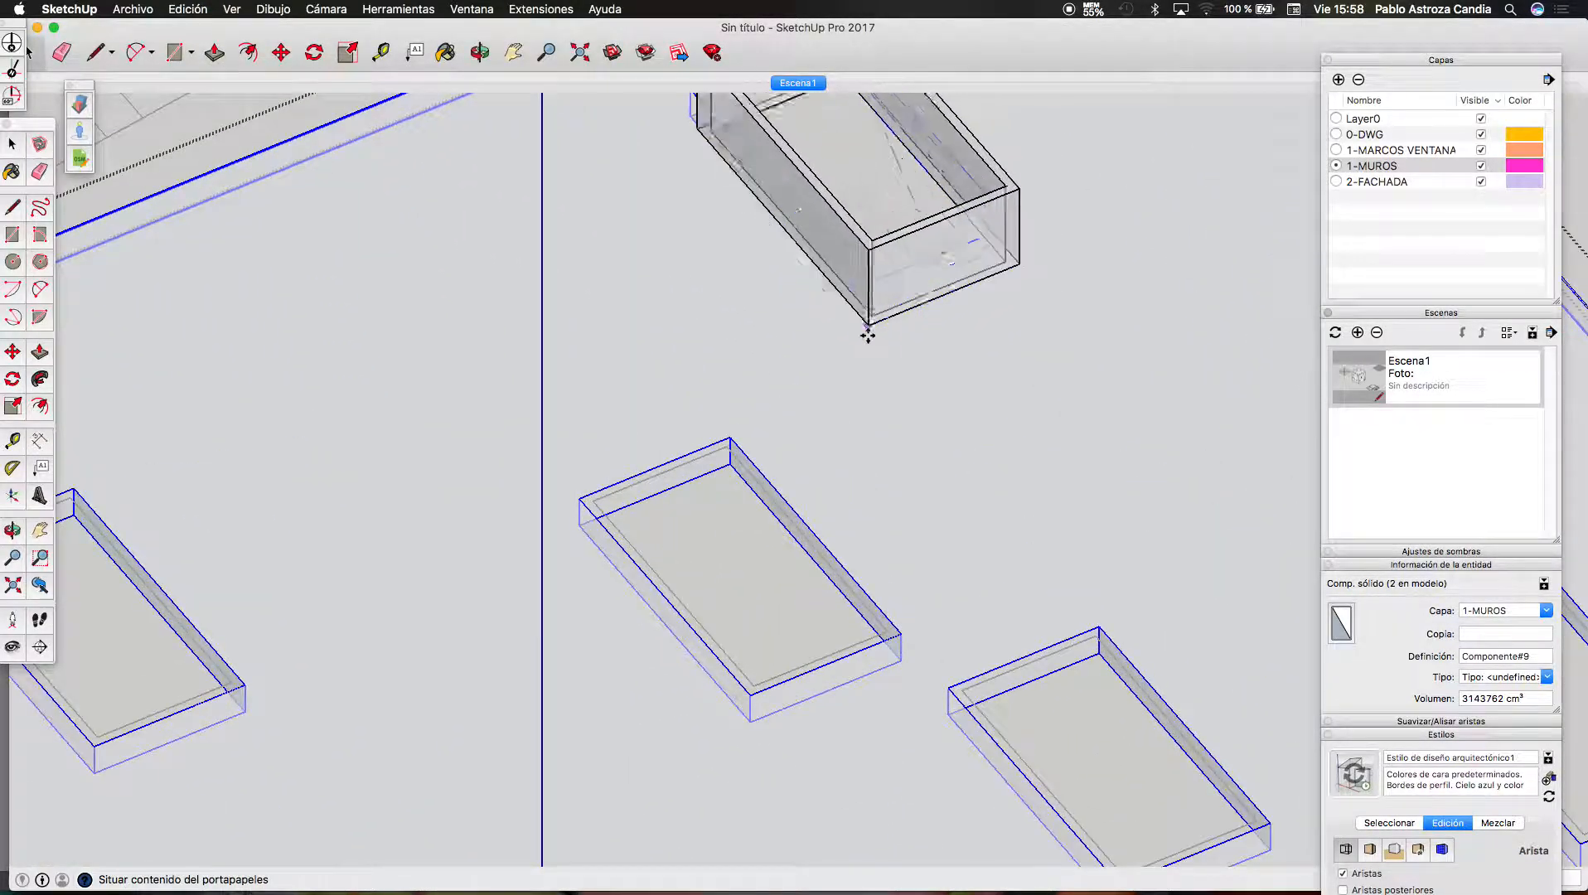
pyautogui.click(927, 343)
pyautogui.click(926, 344)
pyautogui.click(883, 292)
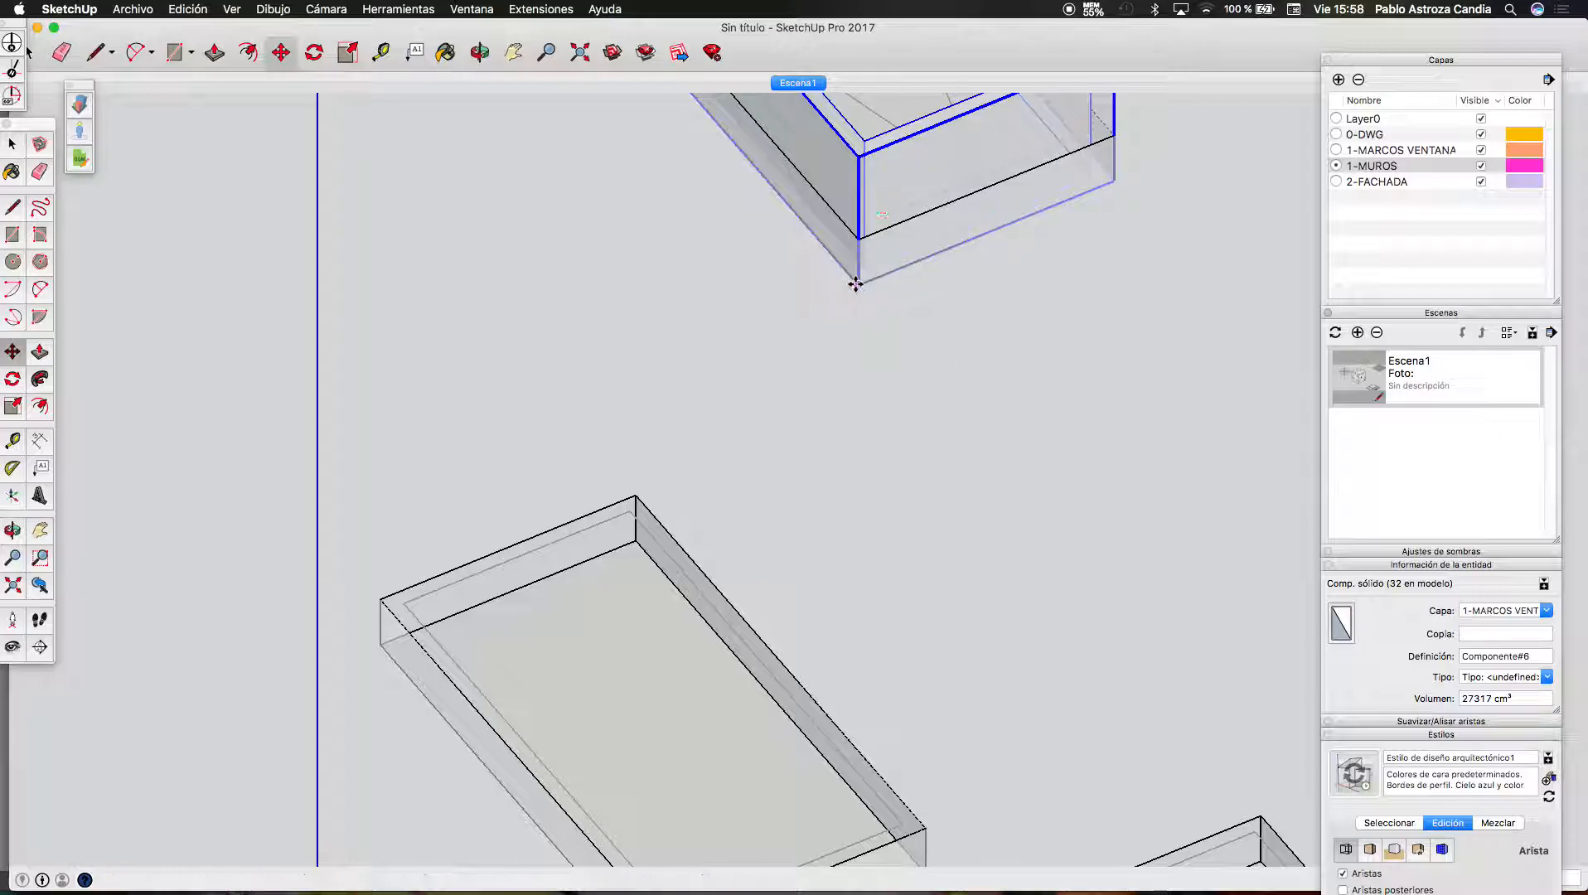
# Copy the window frame by its lower corner into the two neighbouring openings in the middle of the fourth wall
pyautogui.click(861, 286)
pyautogui.scroll(-4, 926, 239)
pyautogui.press('alt')
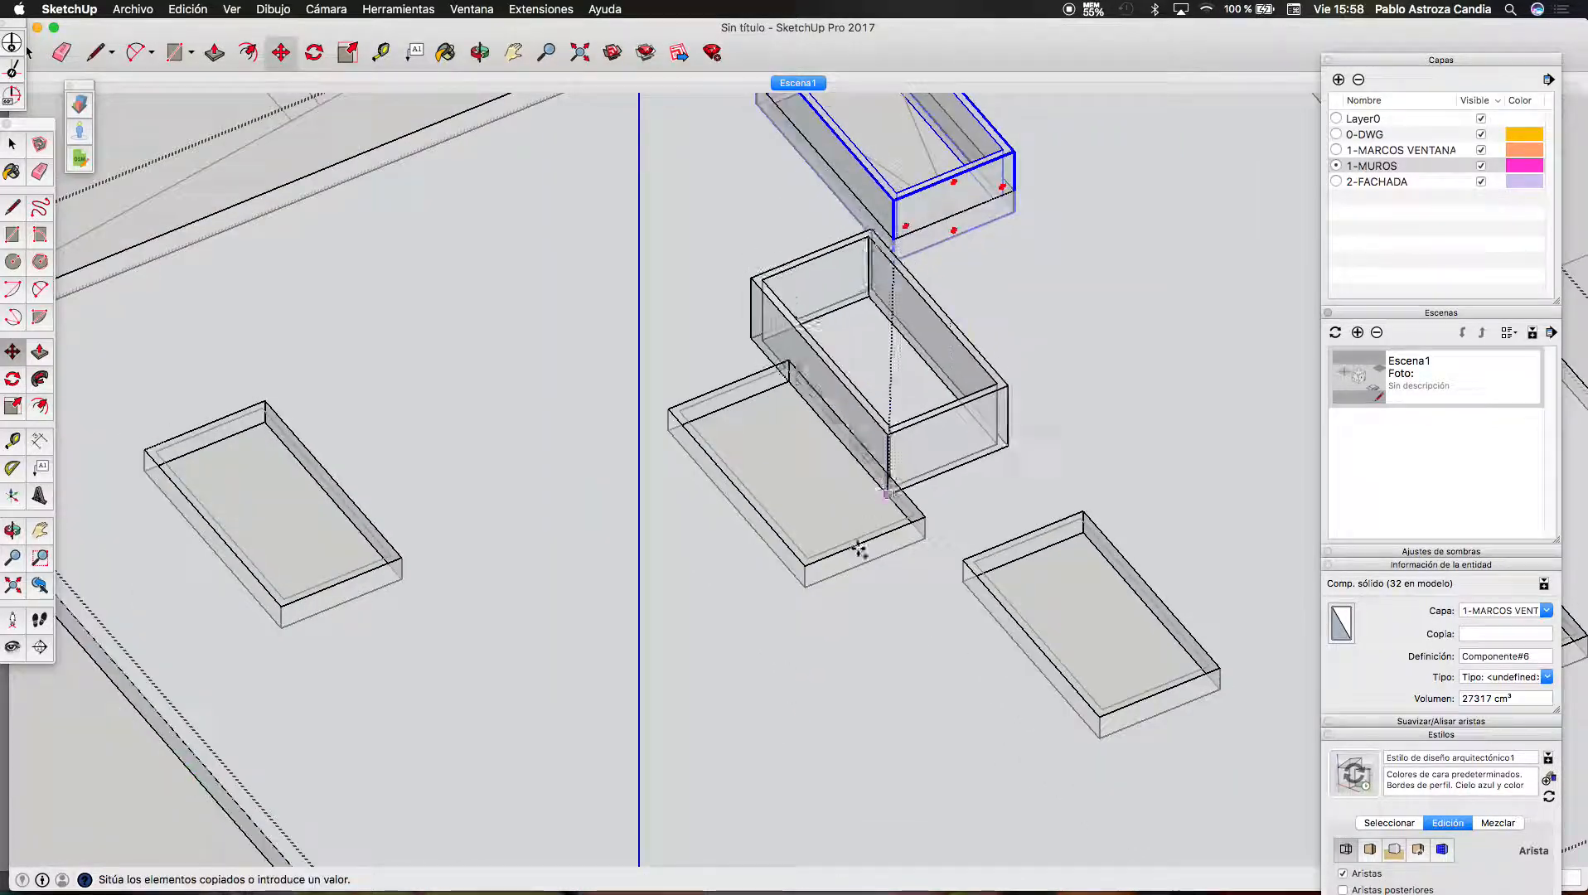
pyautogui.scroll(2, 804, 596)
pyautogui.click(806, 595)
pyautogui.click(794, 586)
pyautogui.scroll(-4, 766, 421)
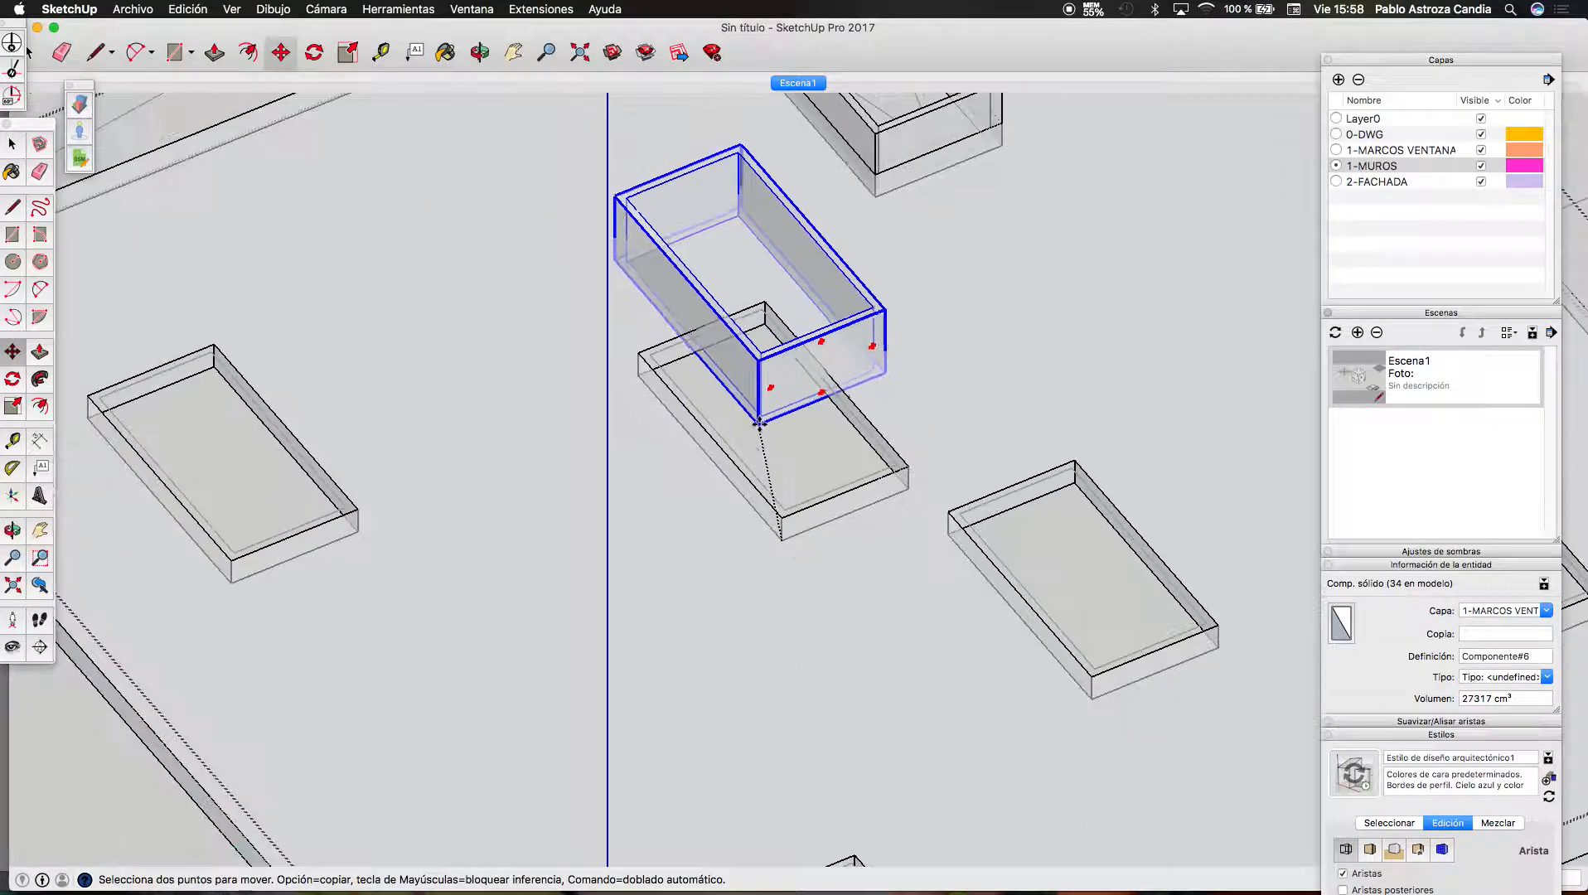
pyautogui.press('alt')
pyautogui.scroll(2, 1060, 659)
pyautogui.click(1036, 655)
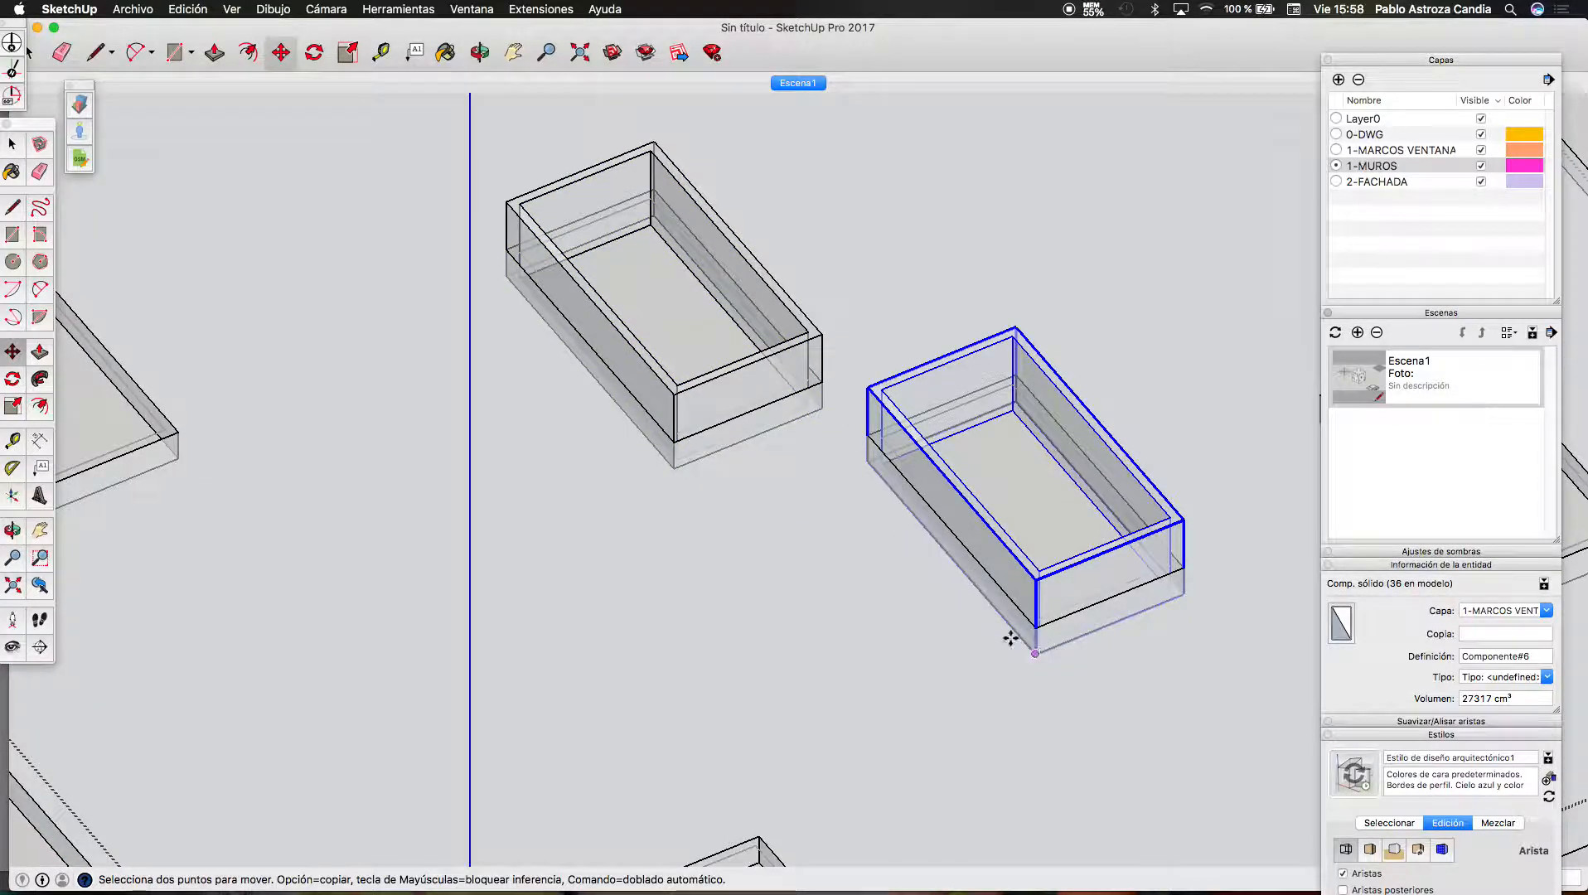
# Copy the window frame into the right-hand opening and the lowest opening of the fourth wall
pyautogui.click(1036, 655)
pyautogui.scroll(-4, 1036, 655)
pyautogui.press('alt')
pyautogui.scroll(3, 912, 502)
pyautogui.click(912, 502)
pyautogui.click(912, 509)
pyautogui.scroll(-3, 912, 509)
pyautogui.press('alt')
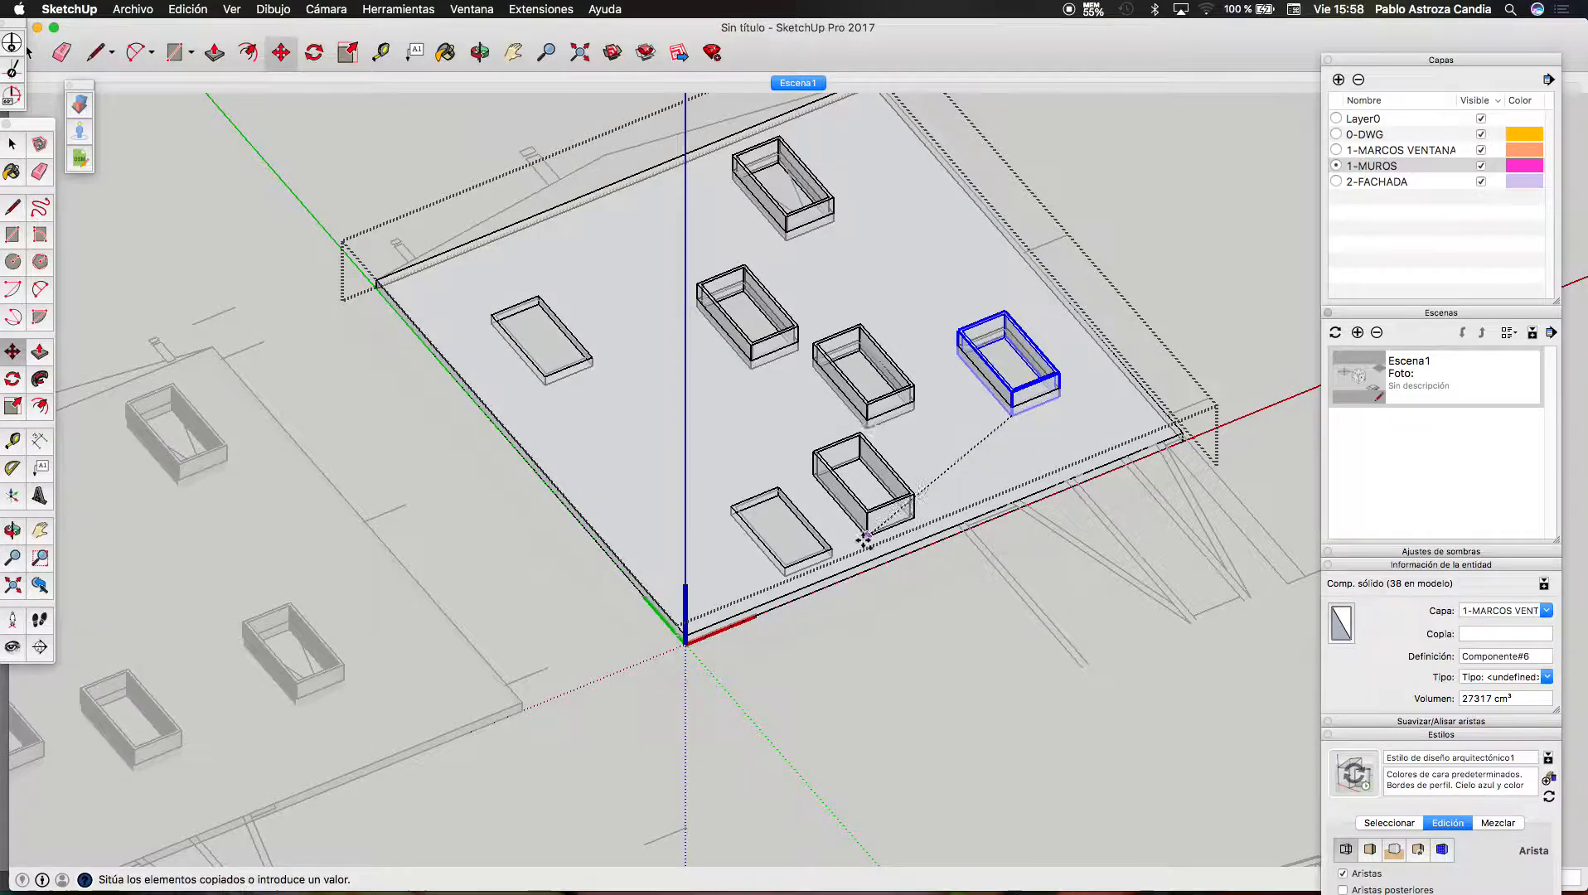
pyautogui.scroll(3, 738, 593)
pyautogui.click(736, 599)
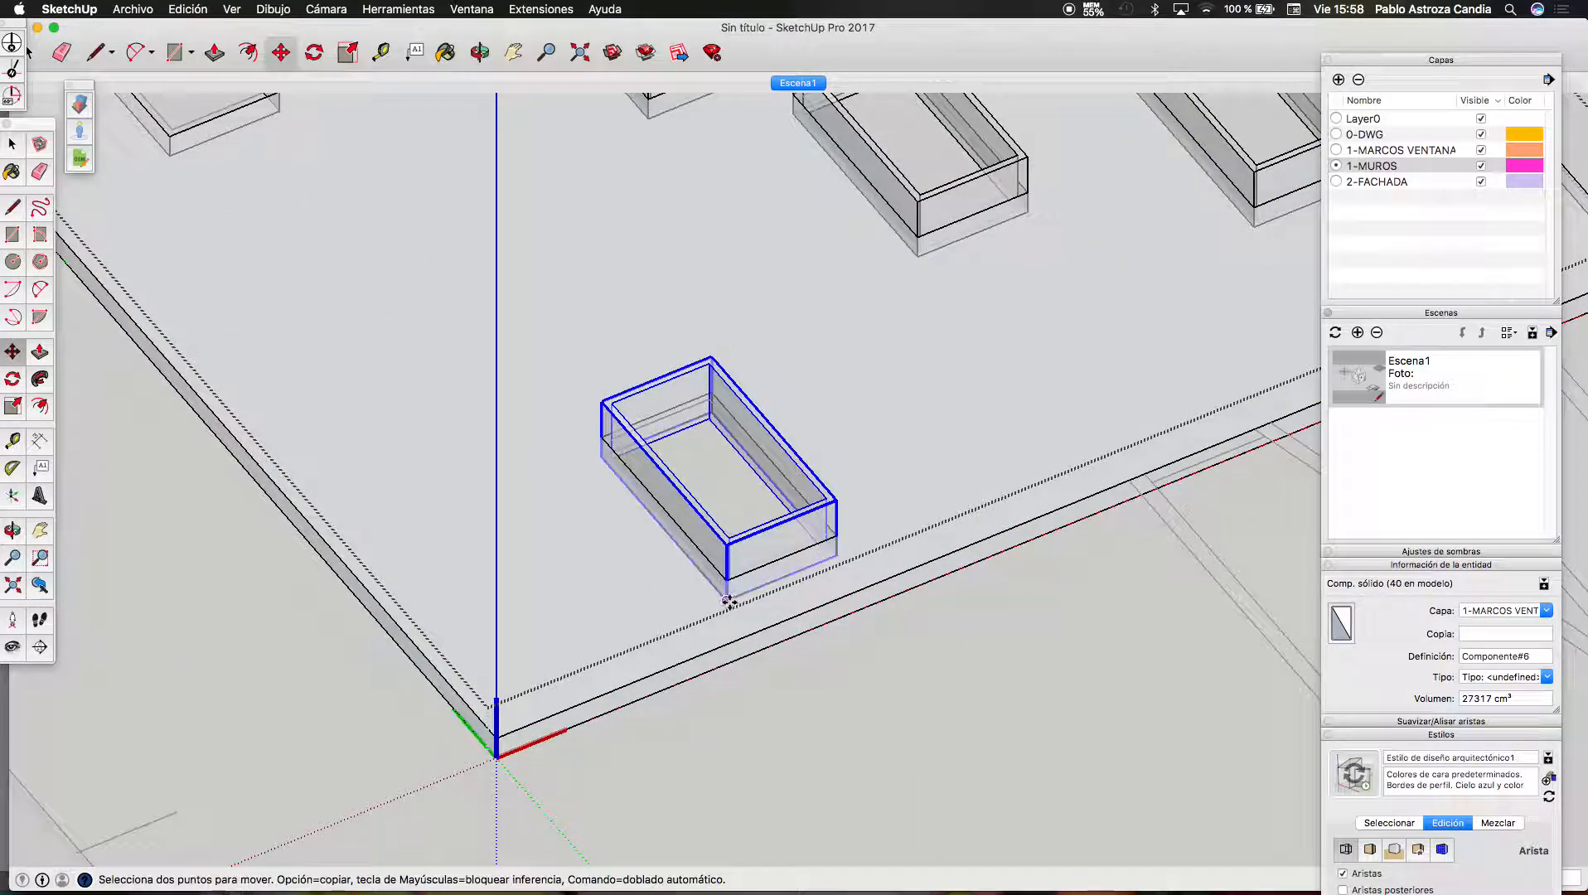
# Copy the window frame into the last empty opening near the wall's left edge and finish editing the wall component
pyautogui.scroll(-5, 727, 600)
pyautogui.click(727, 599)
pyautogui.press('alt')
pyautogui.scroll(5, 630, 410)
pyautogui.click(628, 400)
pyautogui.scroll(-5, 677, 465)
pyautogui.scroll(-4, 704, 454)
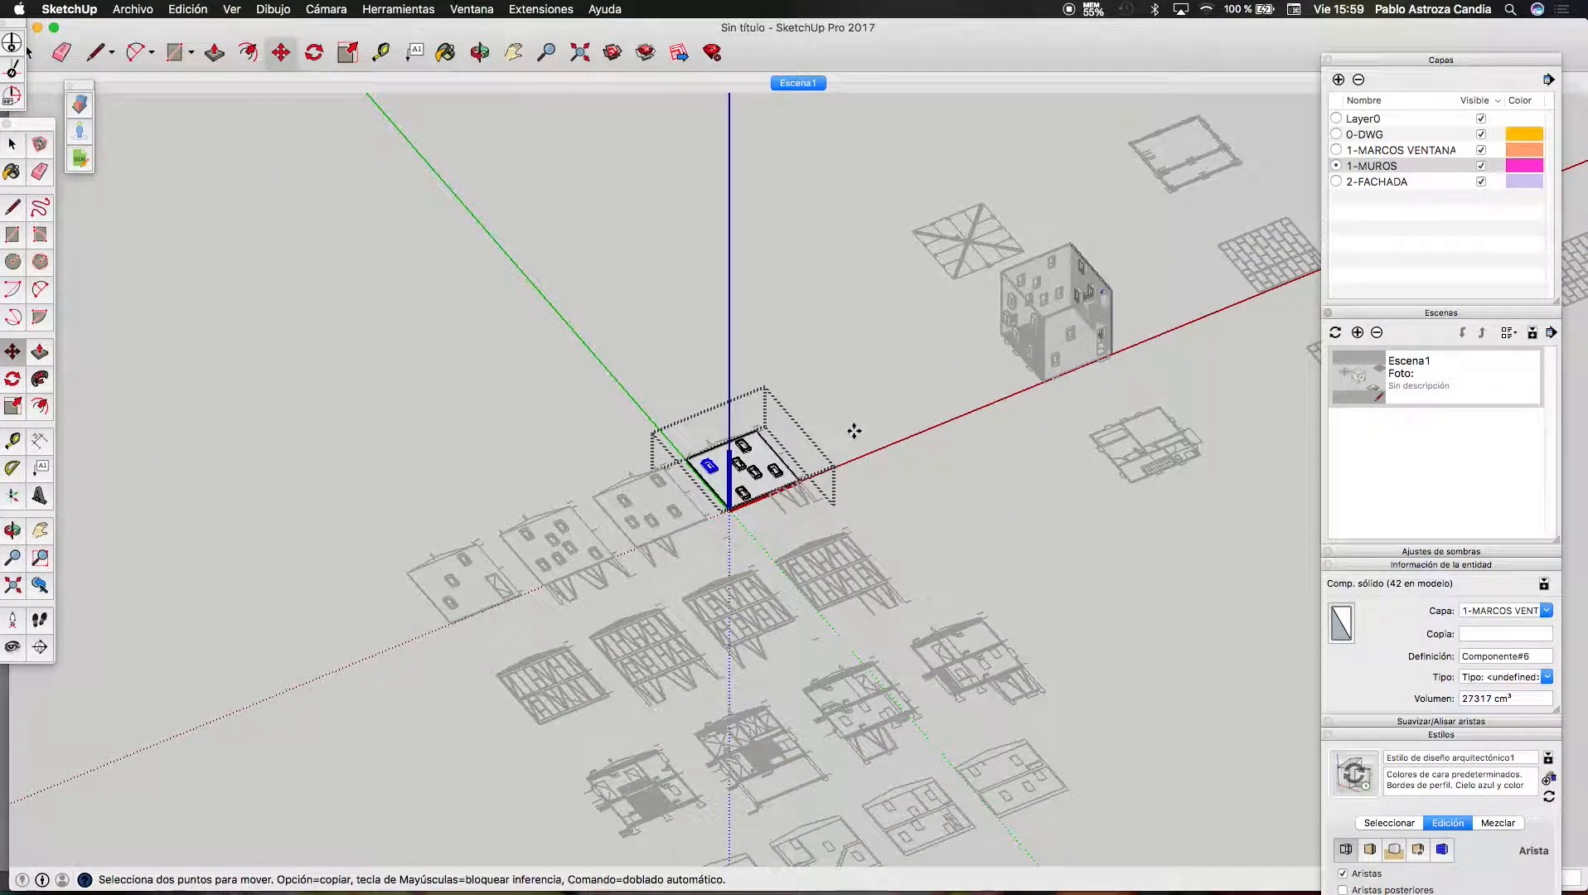
pyautogui.scroll(2, 855, 431)
pyautogui.press('space')
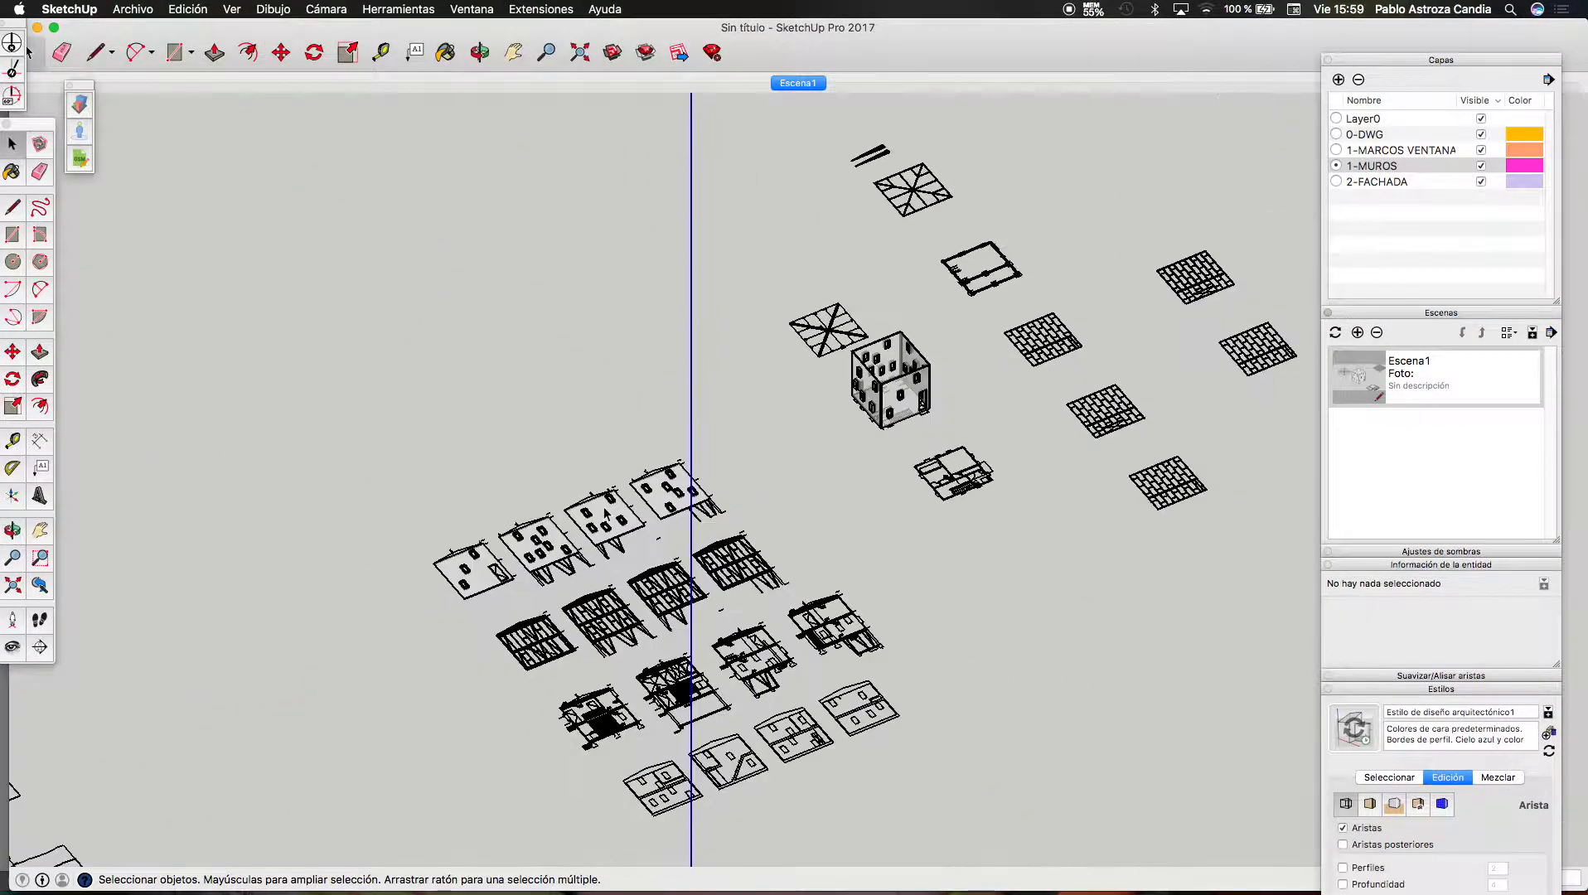
# Examine the assembled house from the Escena1 view and from other angles, checking its window frames and the wall corner joint
pyautogui.click(793, 83)
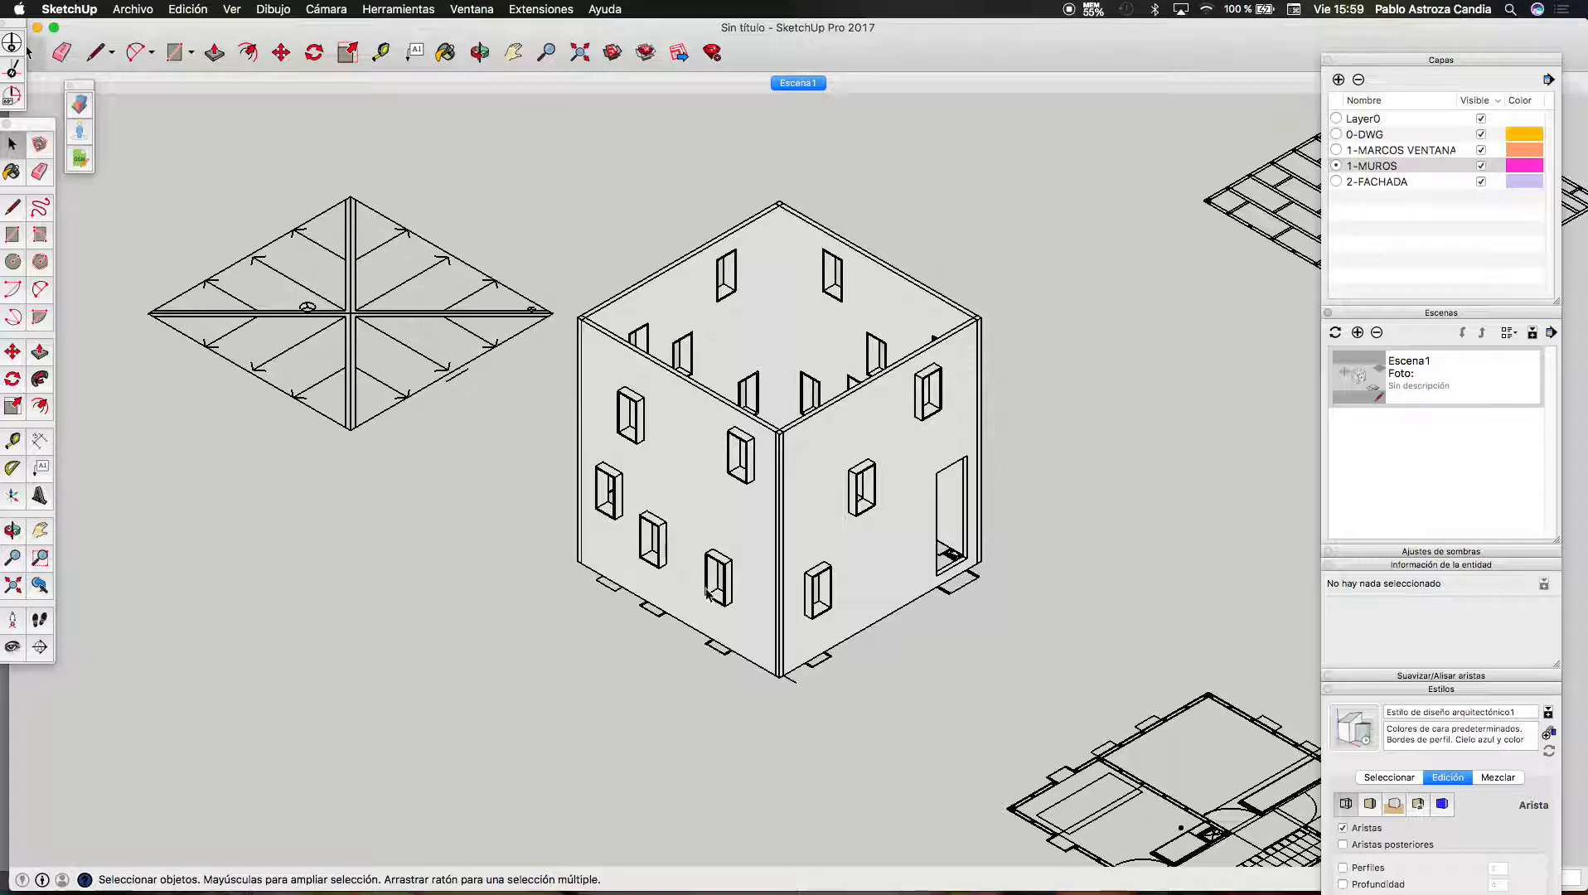
pyautogui.click(479, 52)
pyautogui.moveTo(514, 215); pyautogui.dragTo(716, 638)
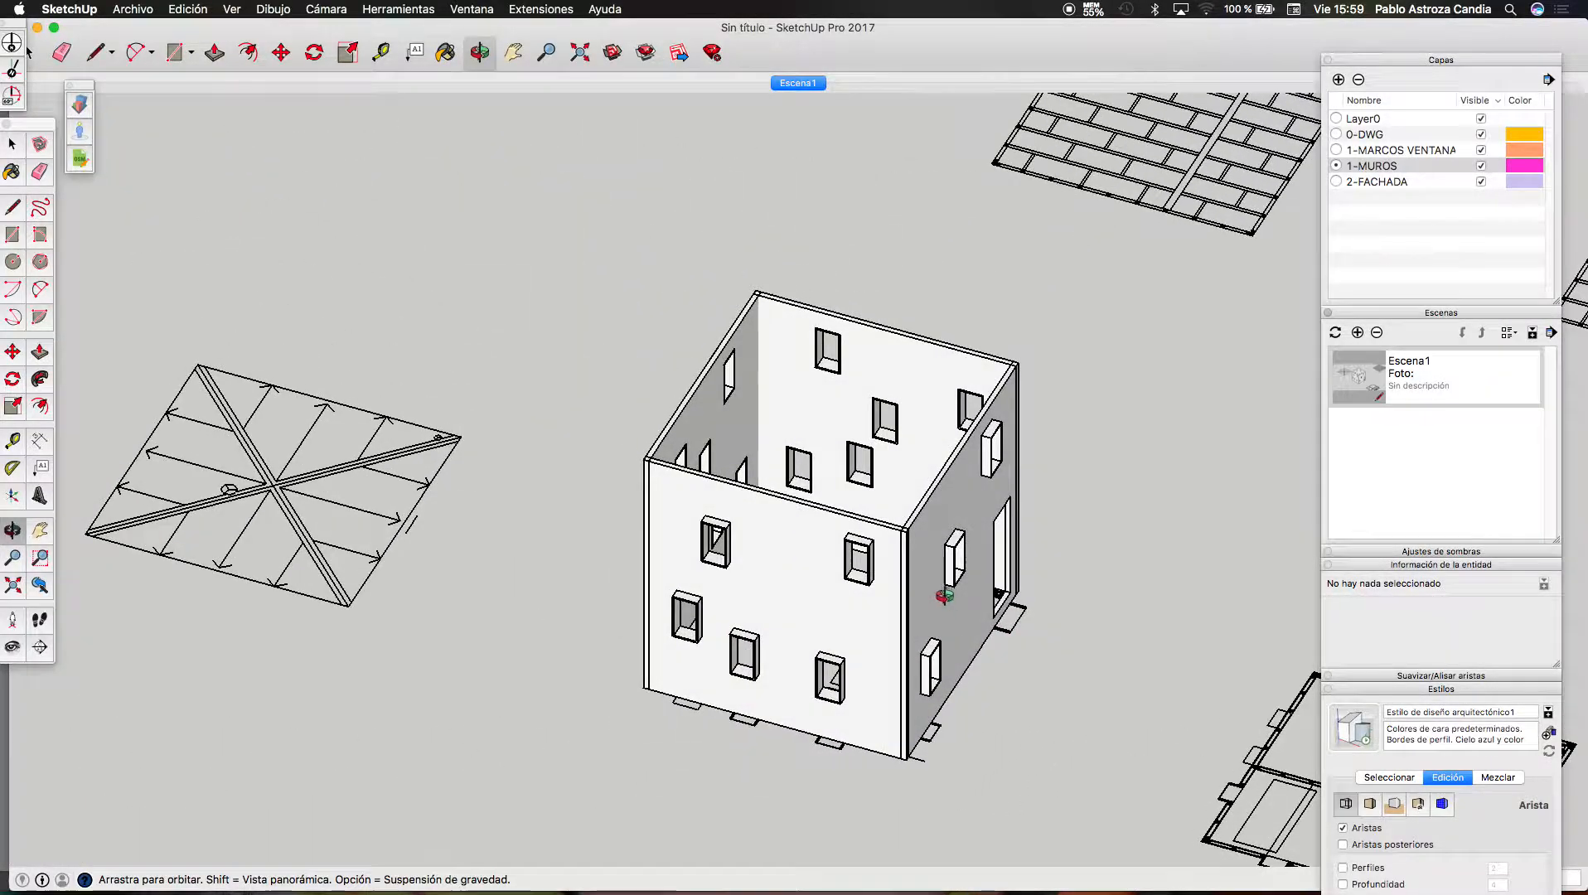
pyautogui.scroll(3, 945, 595)
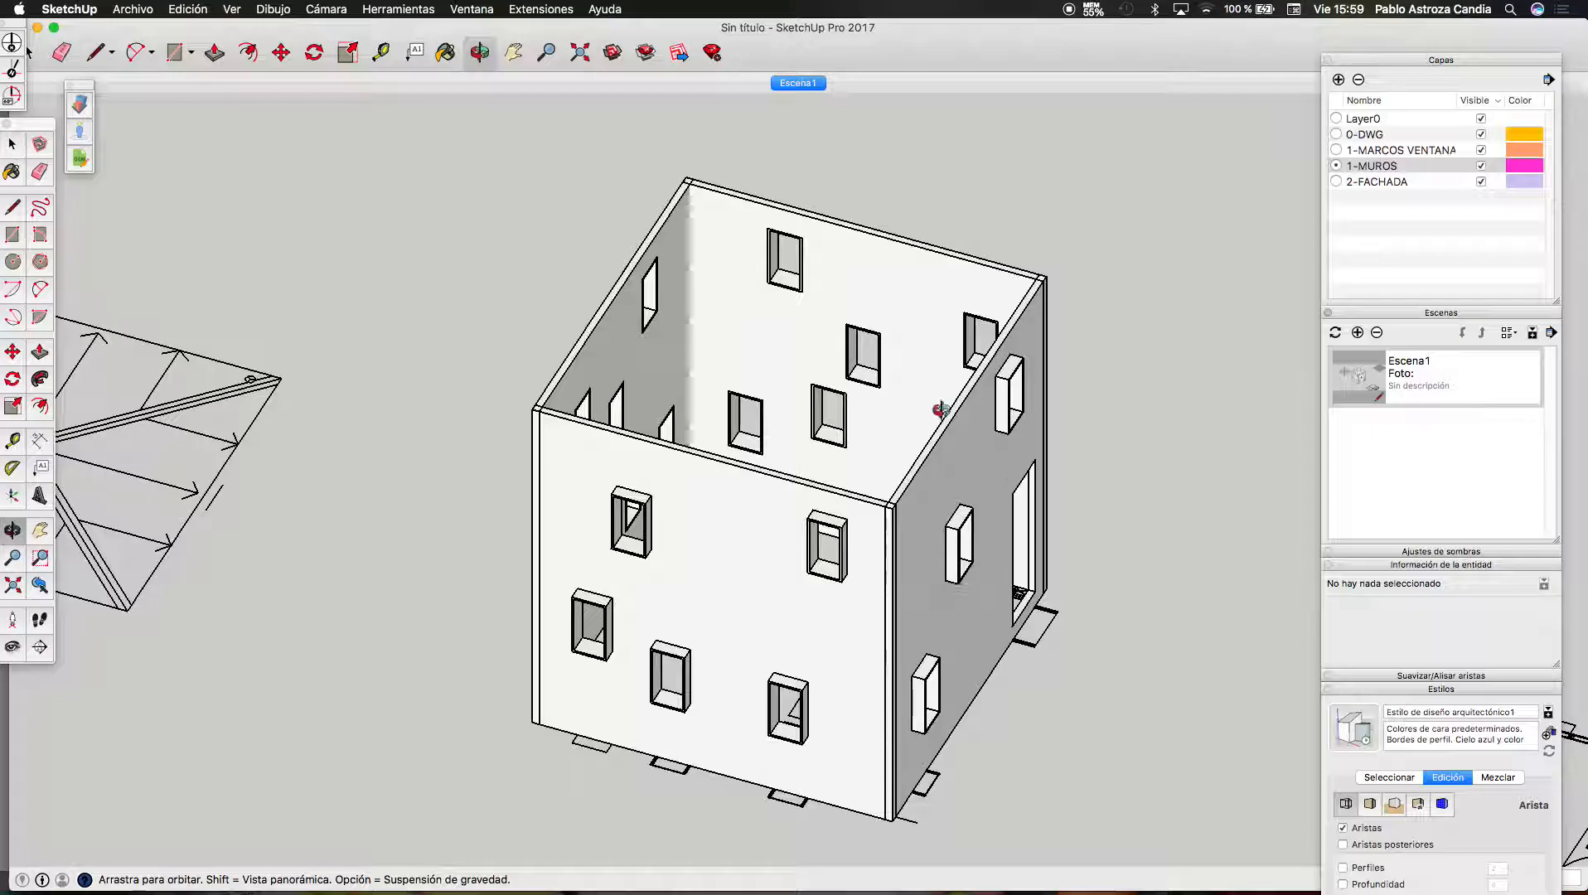
pyautogui.scroll(5, 766, 463)
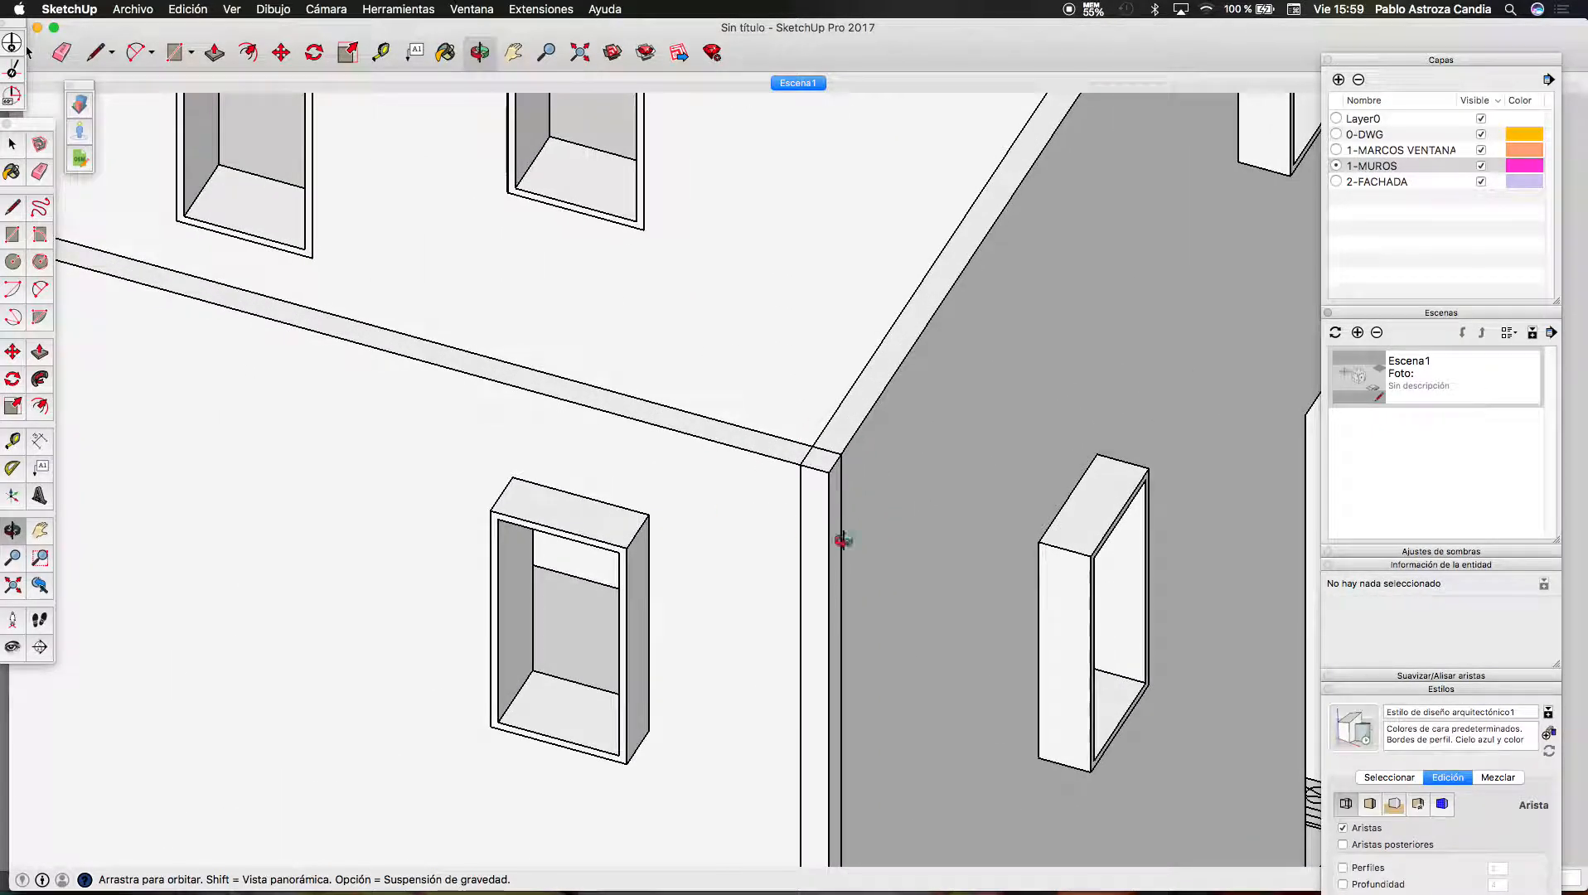
pyautogui.scroll(4, 827, 468)
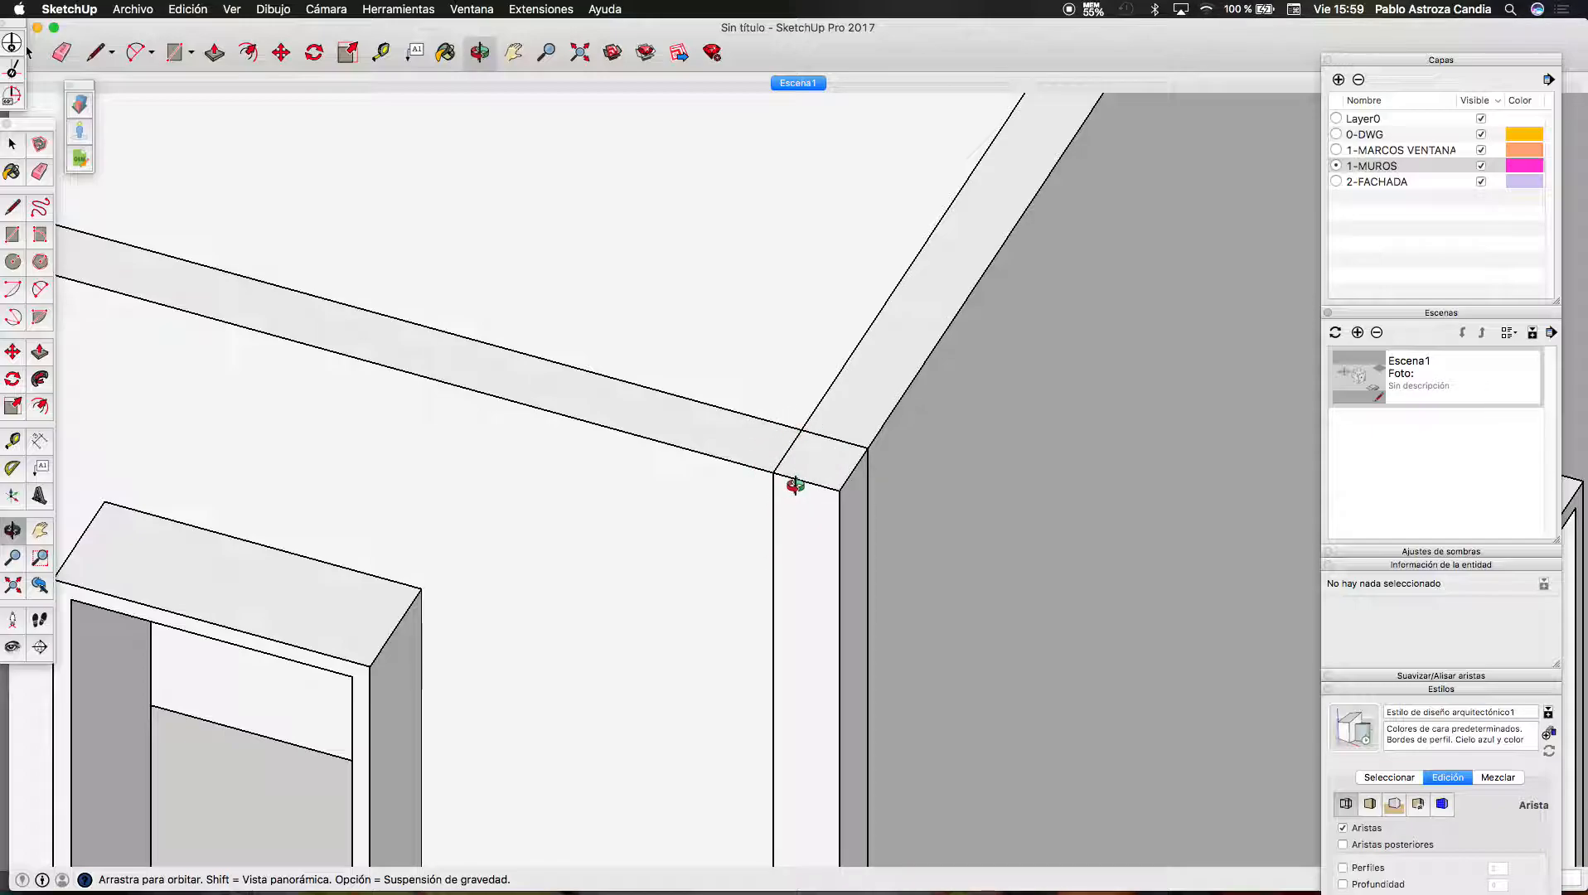
pyautogui.moveTo(795, 485); pyautogui.dragTo(732, 398)
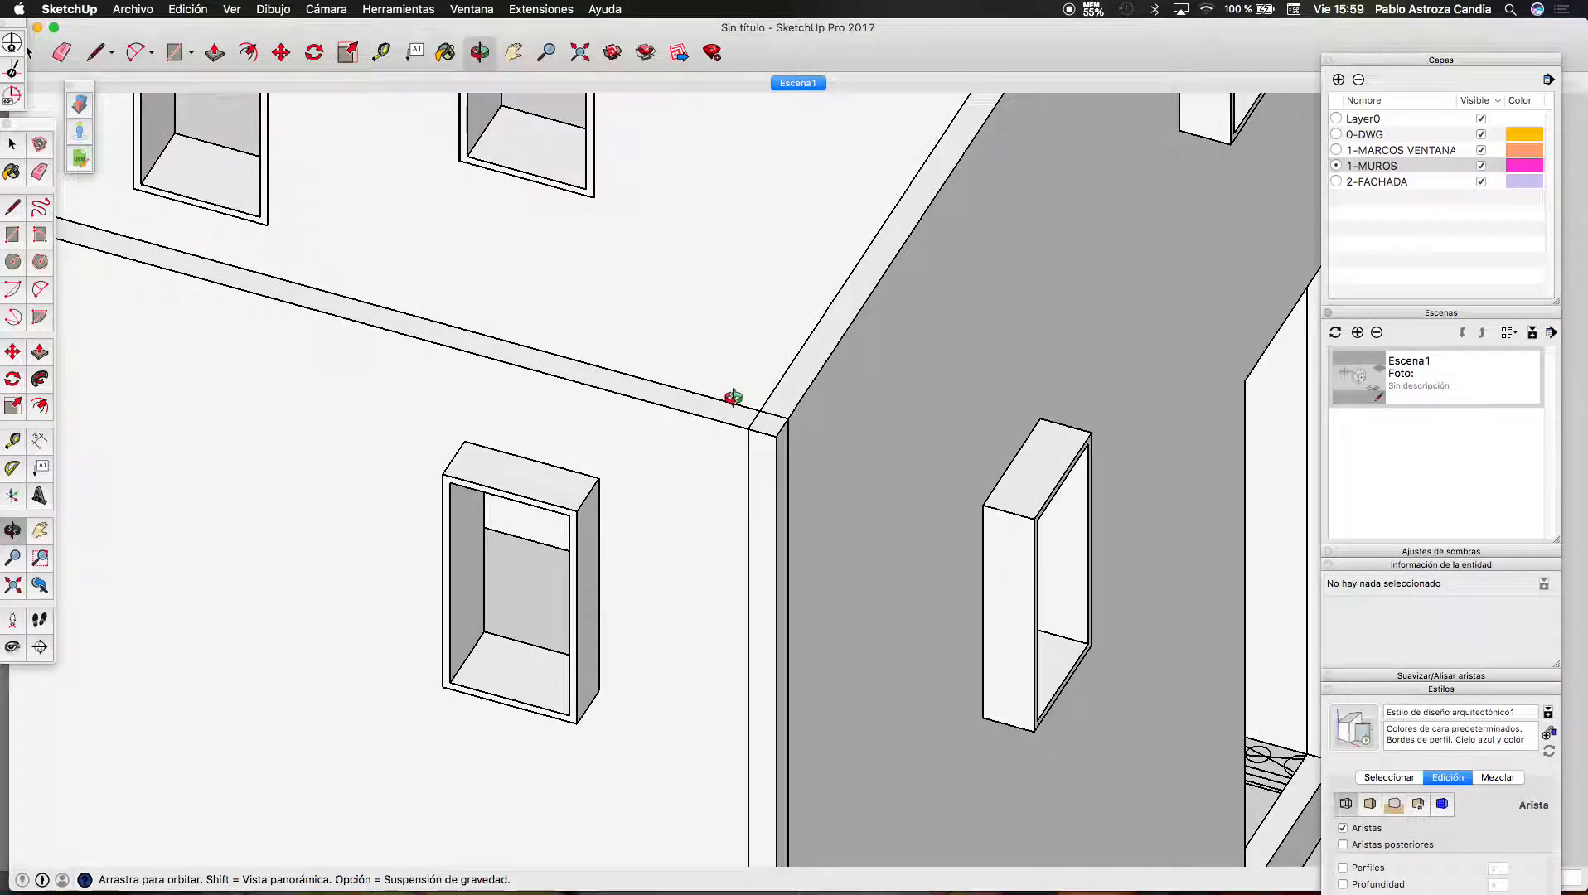
pyautogui.scroll(-10, 781, 492)
pyautogui.scroll(5, 375, 347)
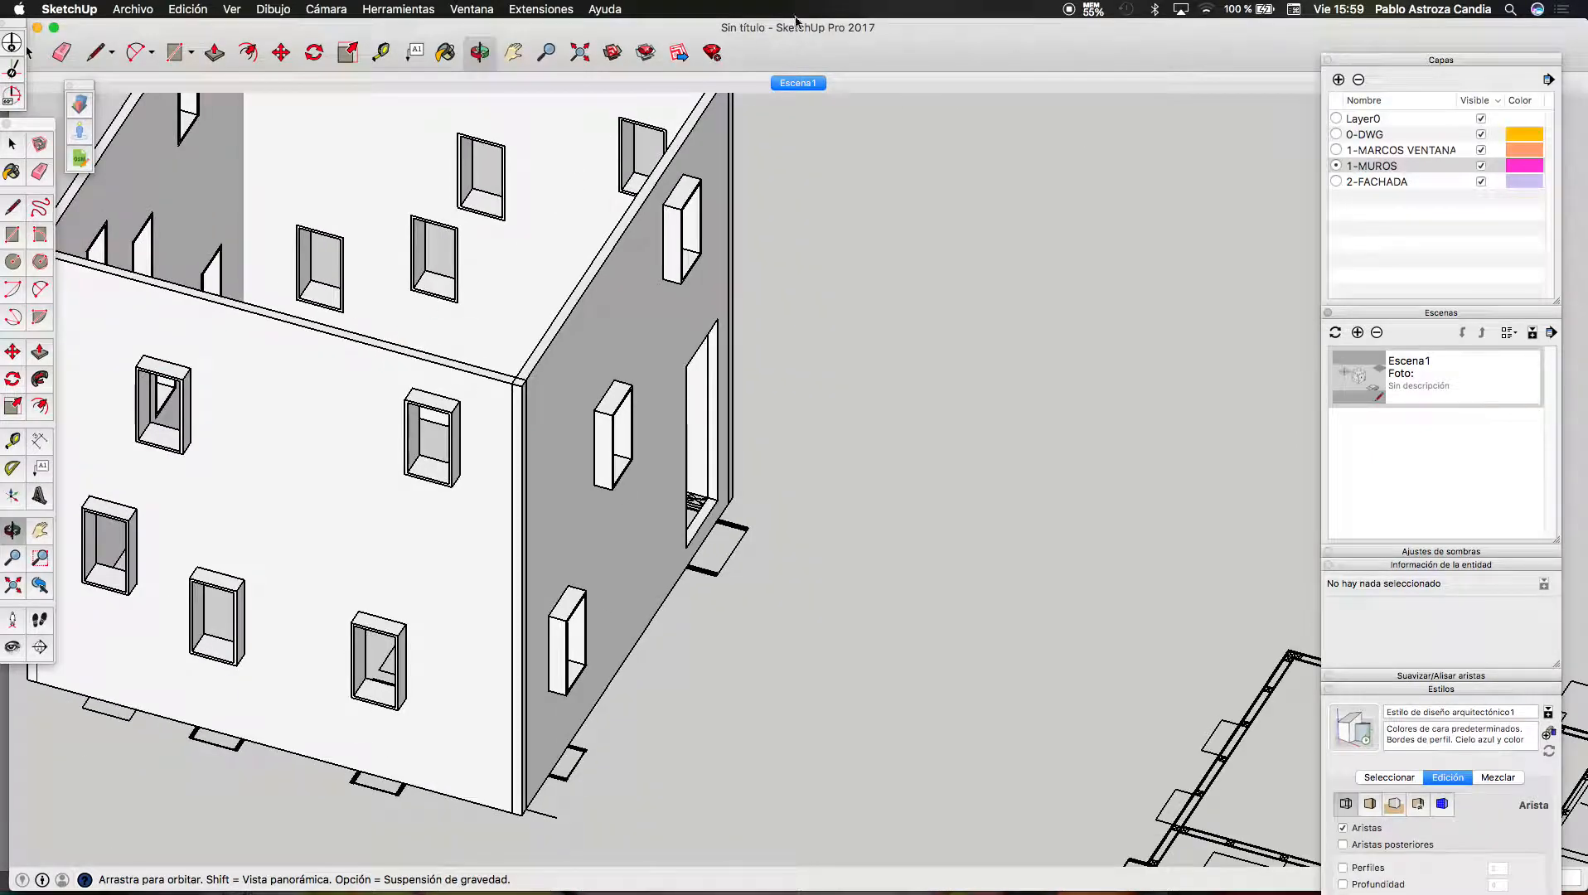
# Restore the Escena1 view and hide layer 0-DWG
pyautogui.click(797, 84)
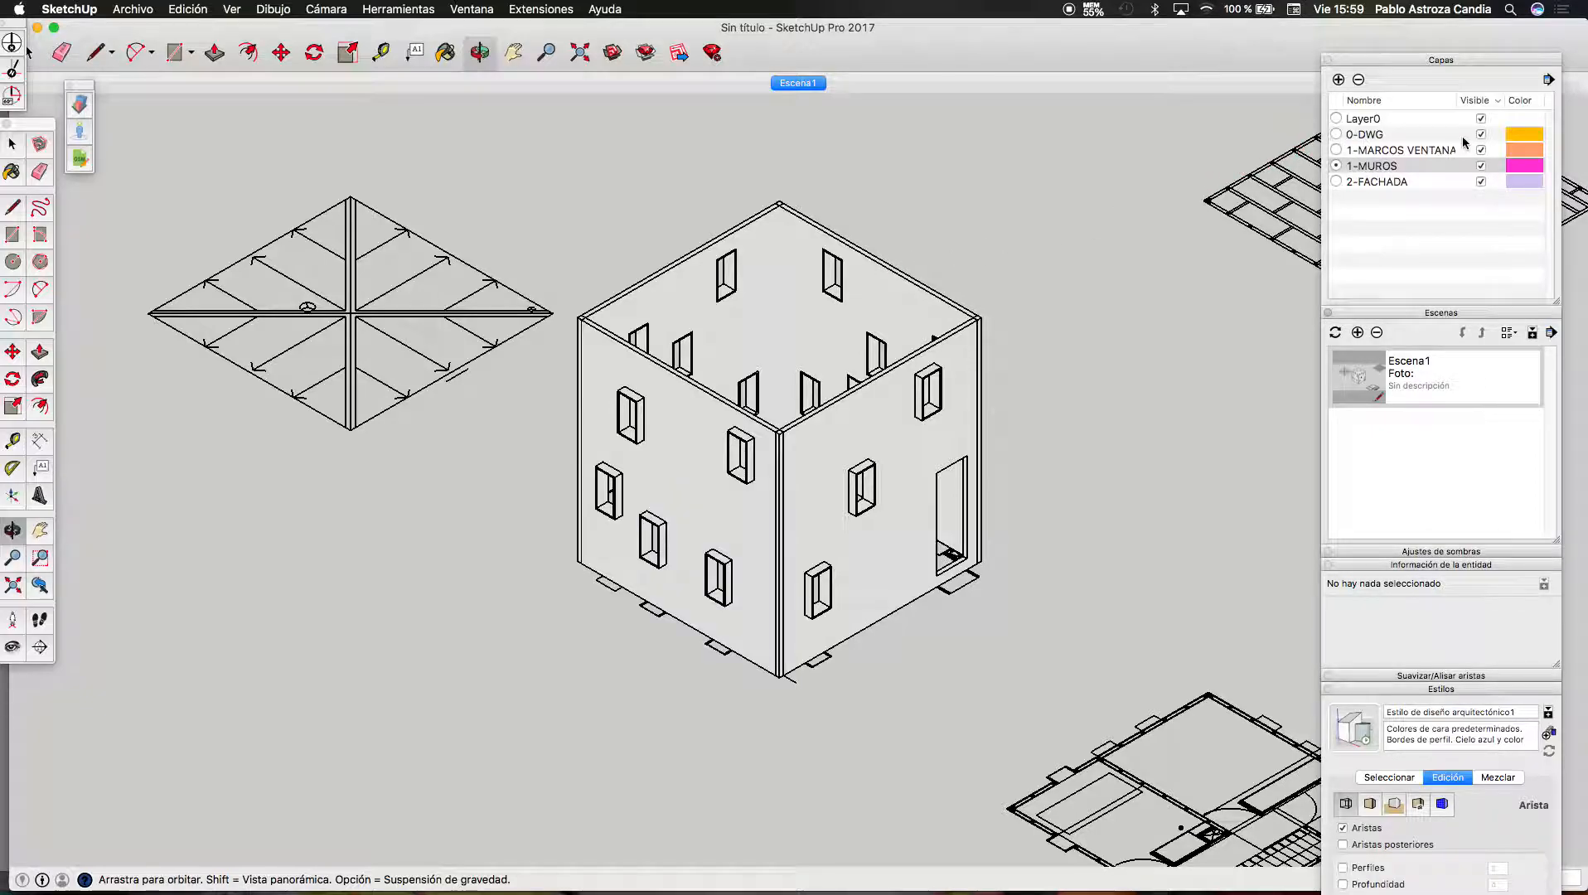
pyautogui.click(1481, 134)
# Export the house view as a 2D AutoCAD DWG graphic named 001 in the MODELADO folder
pyautogui.click(201, 10)
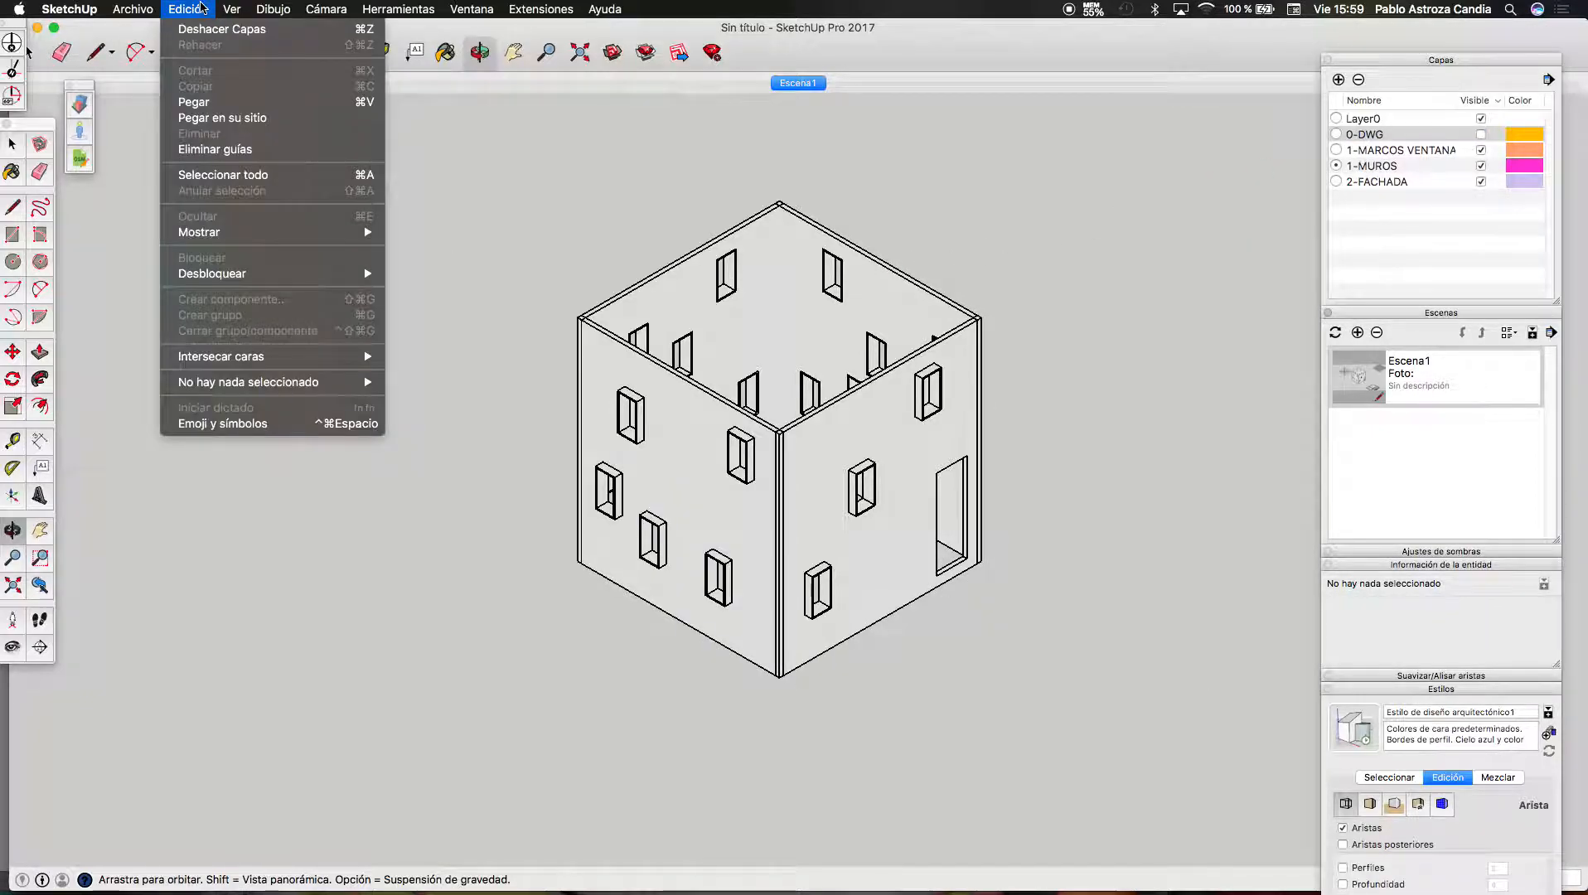
pyautogui.moveTo(132, 9)
pyautogui.moveTo(224, 254)
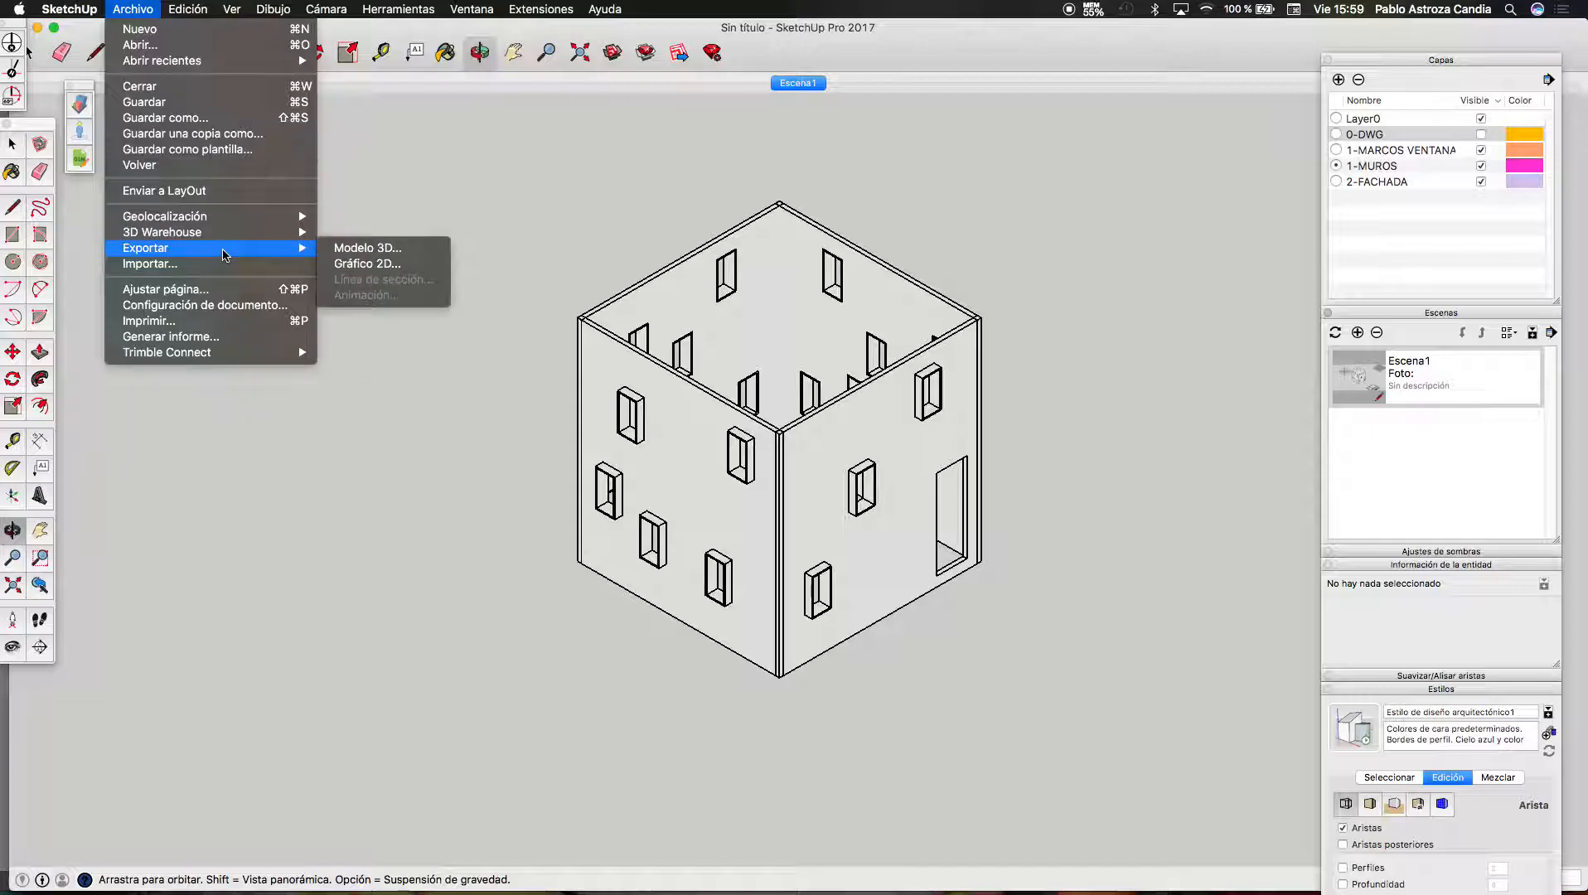
pyautogui.click(387, 249)
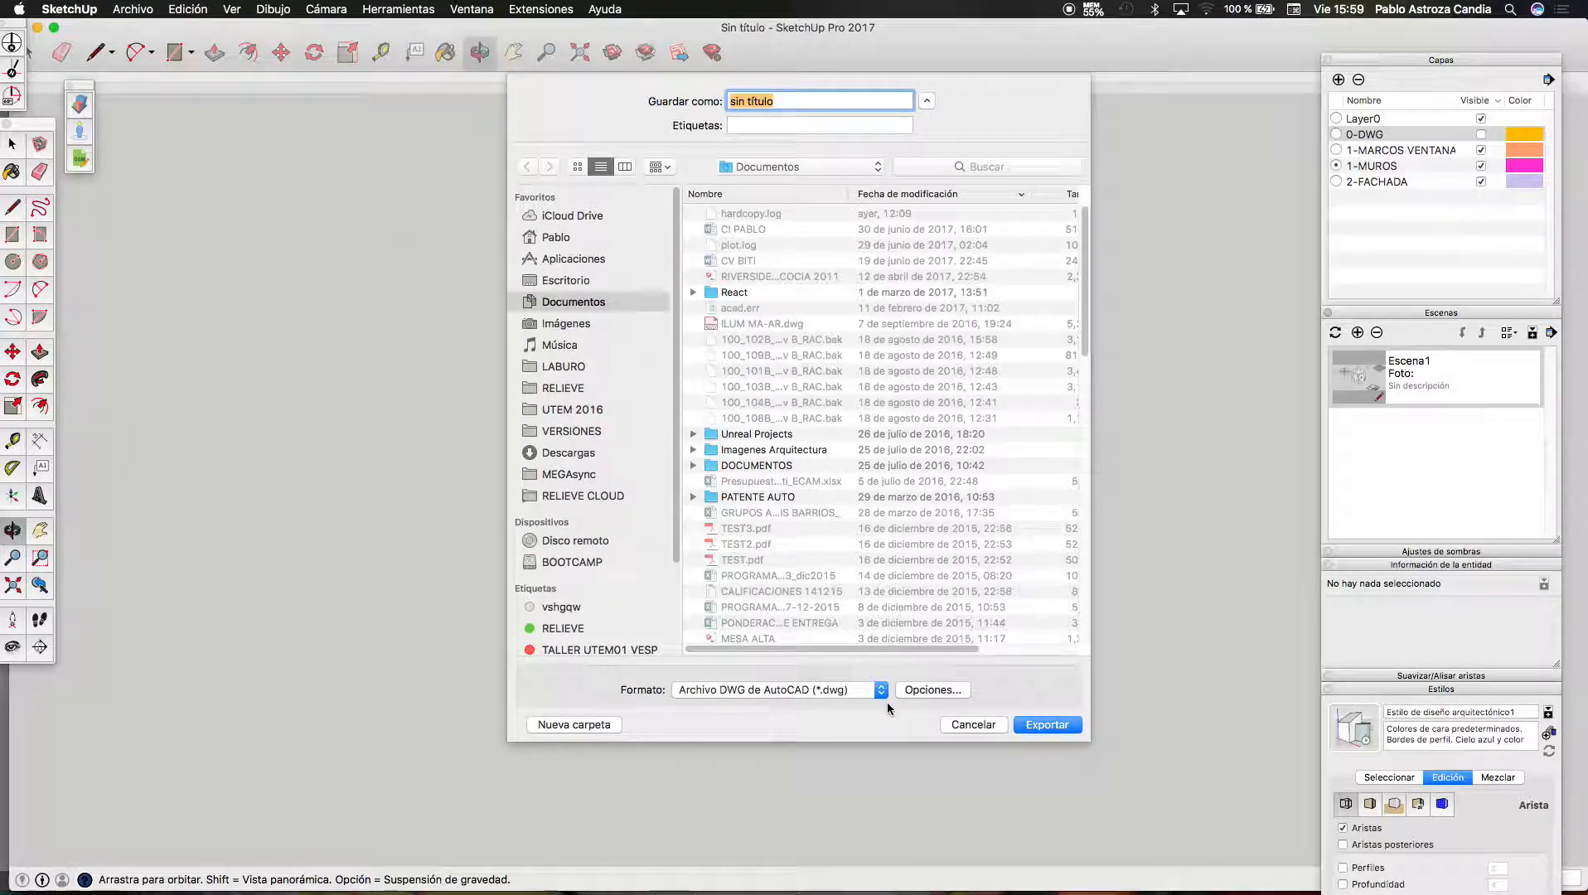
pyautogui.click(779, 164)
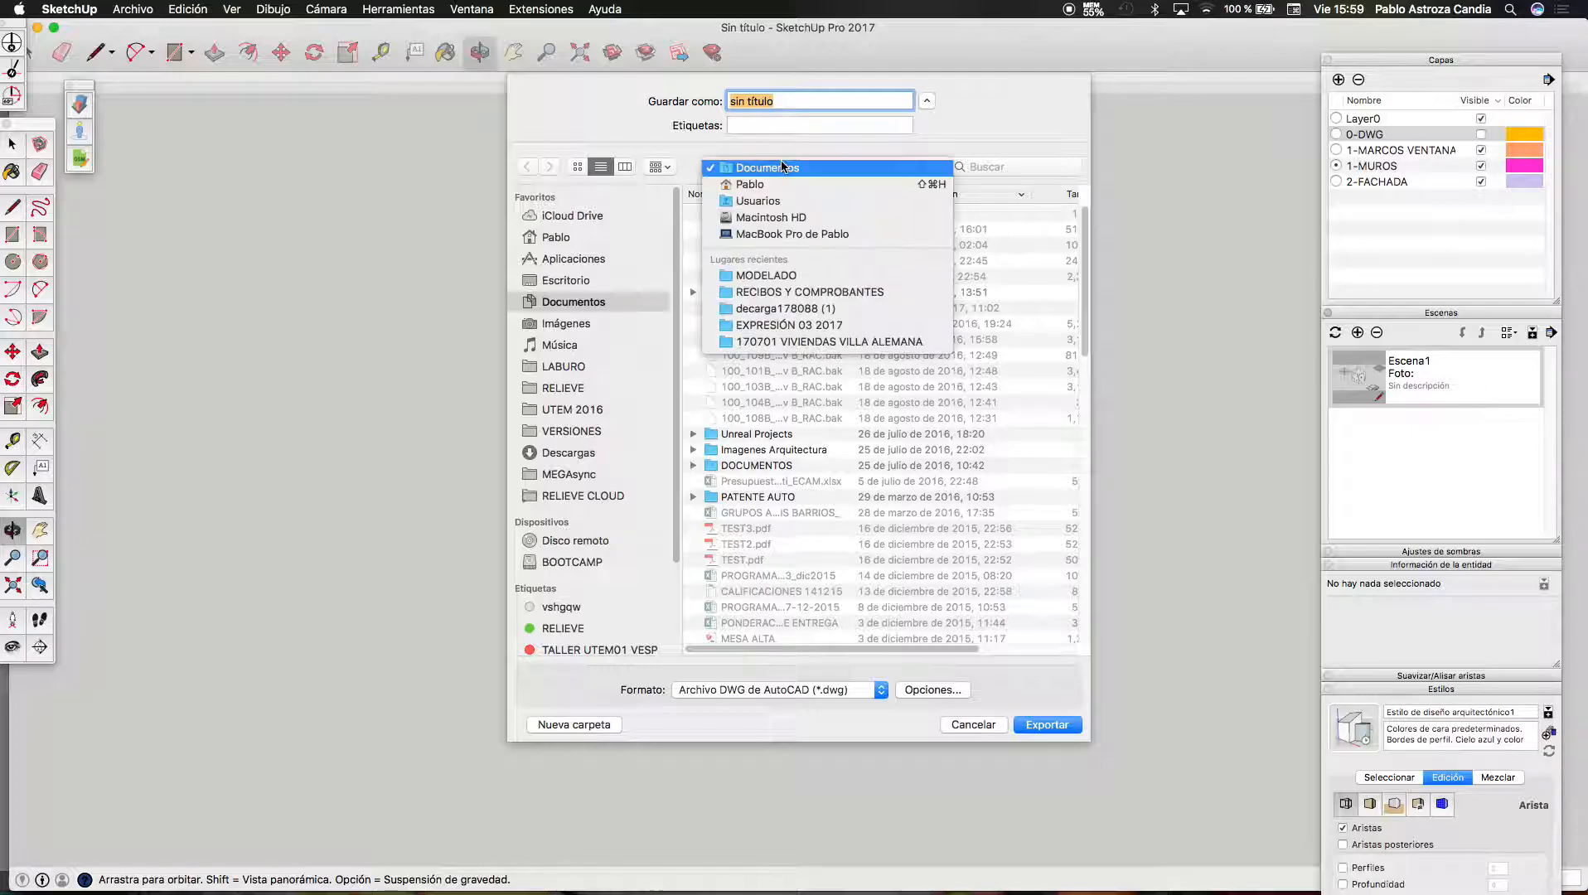
pyautogui.click(782, 270)
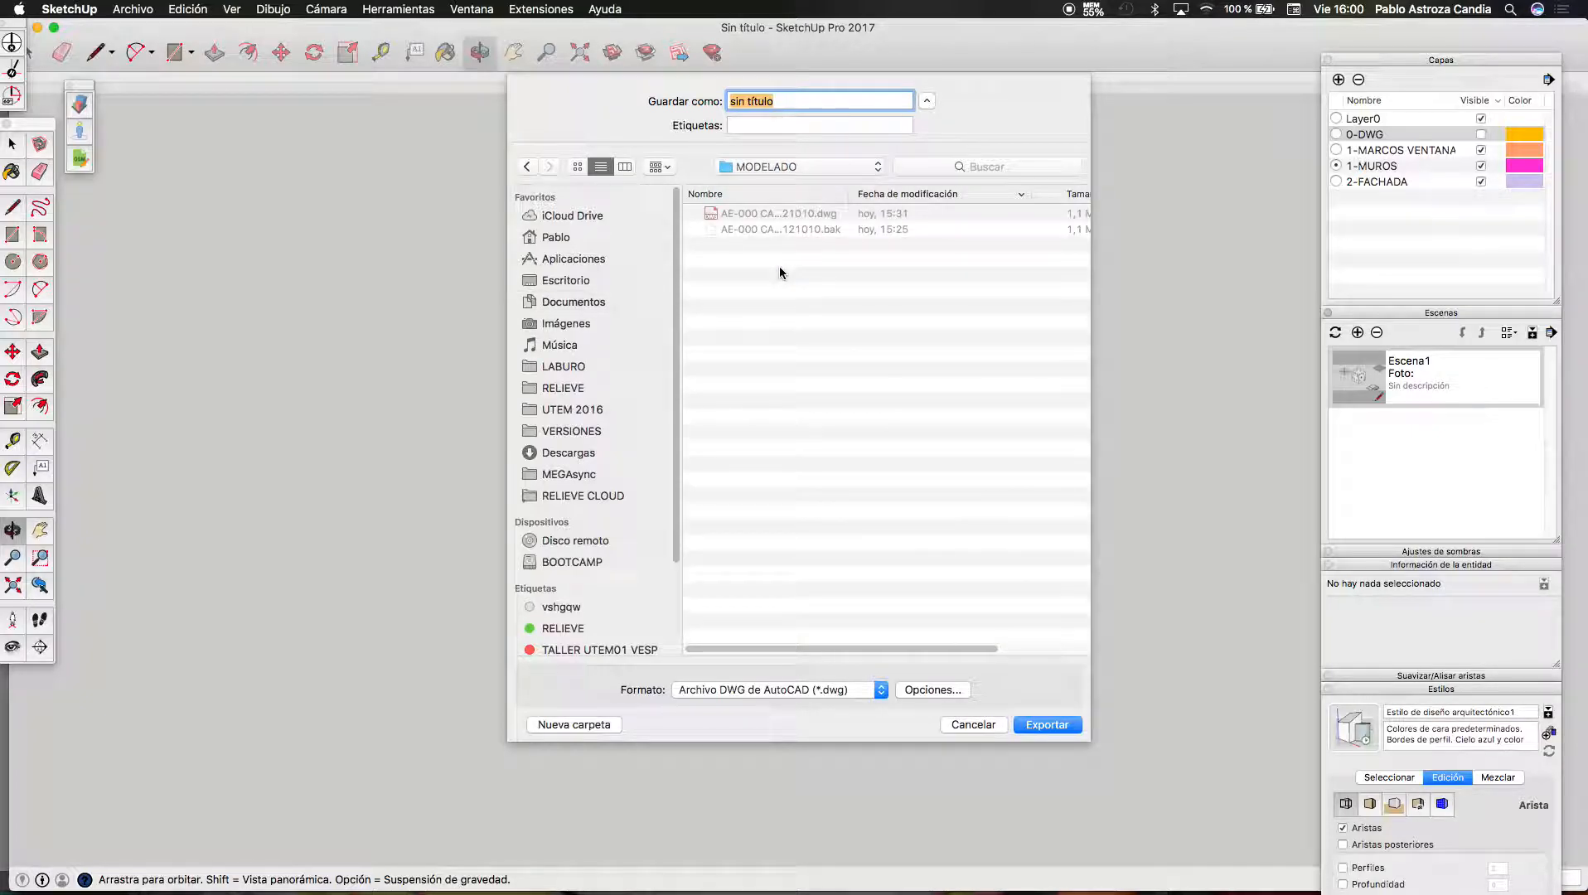
pyautogui.write('001')
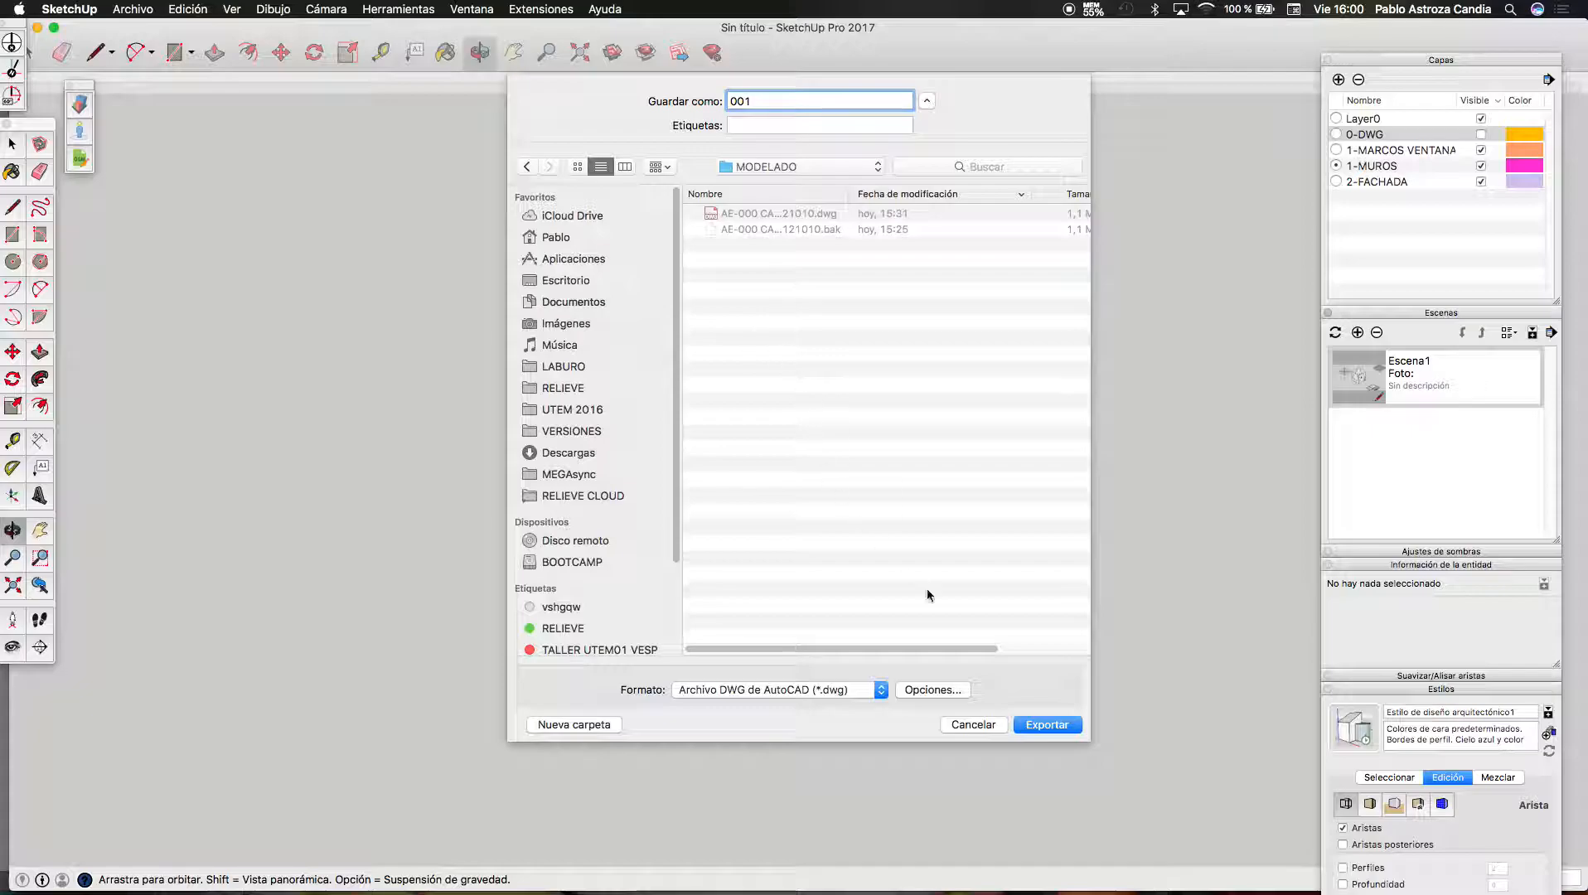
pyautogui.click(1040, 726)
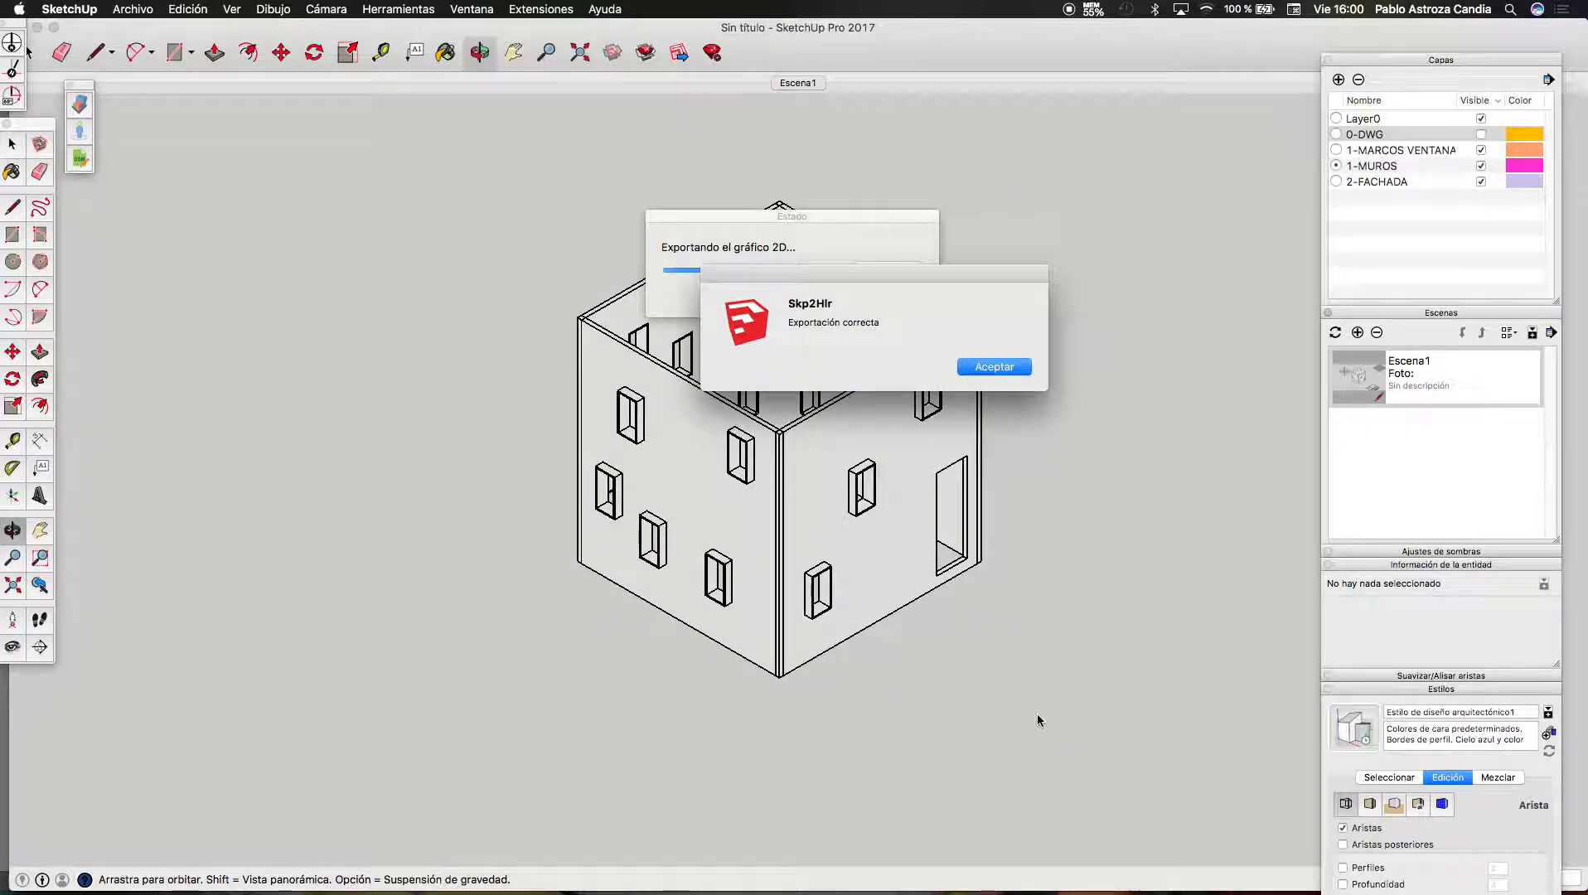
pyautogui.click(966, 365)
# Switch to AutoCAD and open 001.dwg from the MODELADO folder for a closer look at the exported linework
pyautogui.hotkey('ctrl', 'Up')
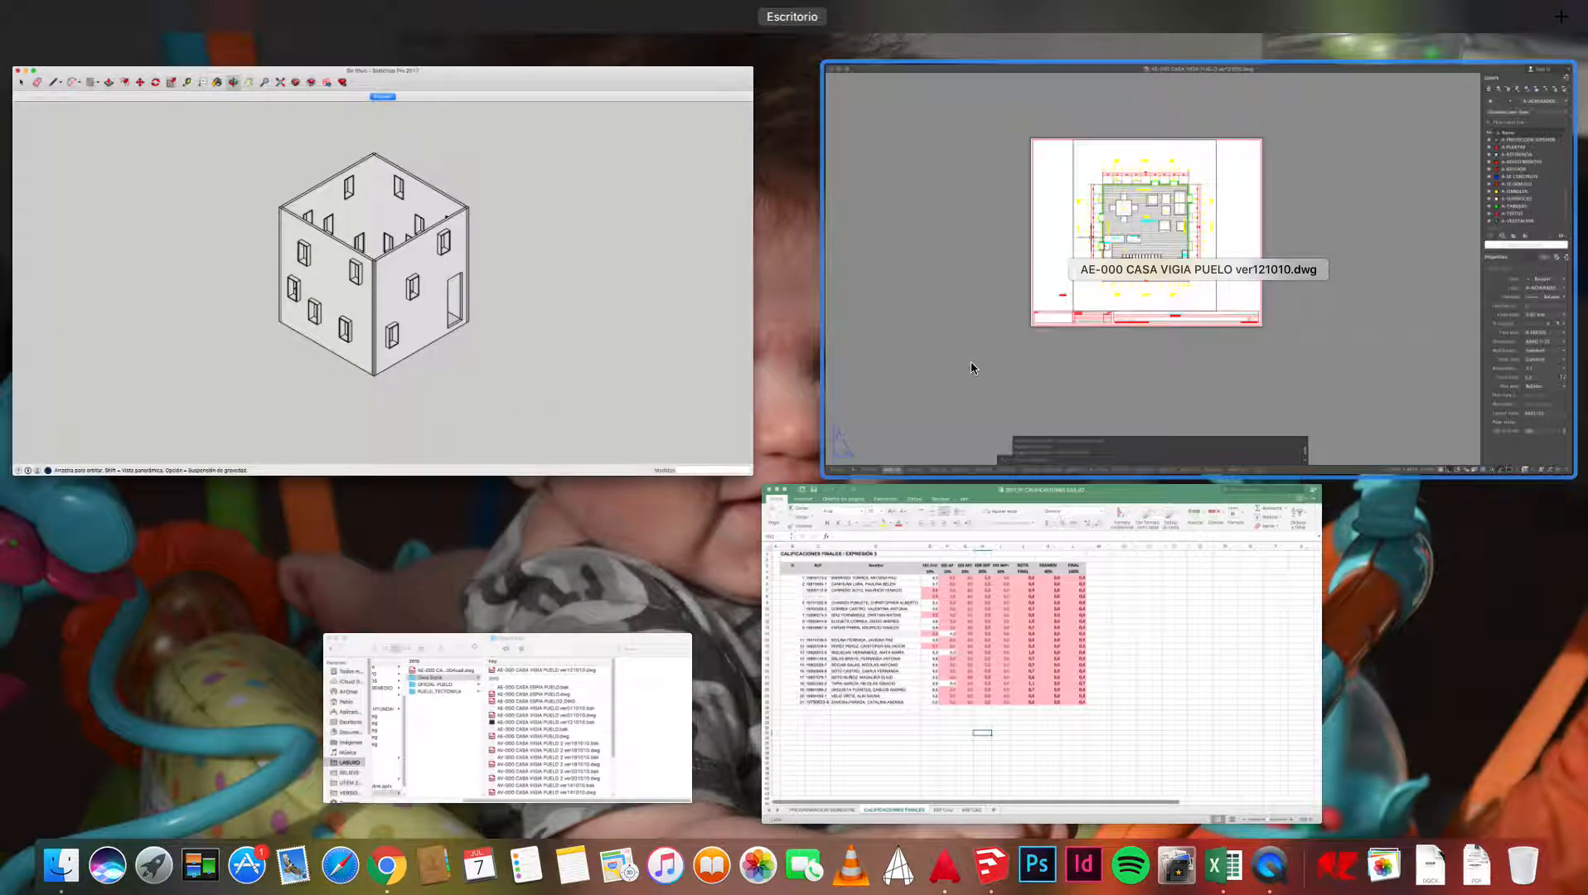
pyautogui.click(971, 361)
pyautogui.click(148, 9)
pyautogui.hotkey('ctrl', 'Up')
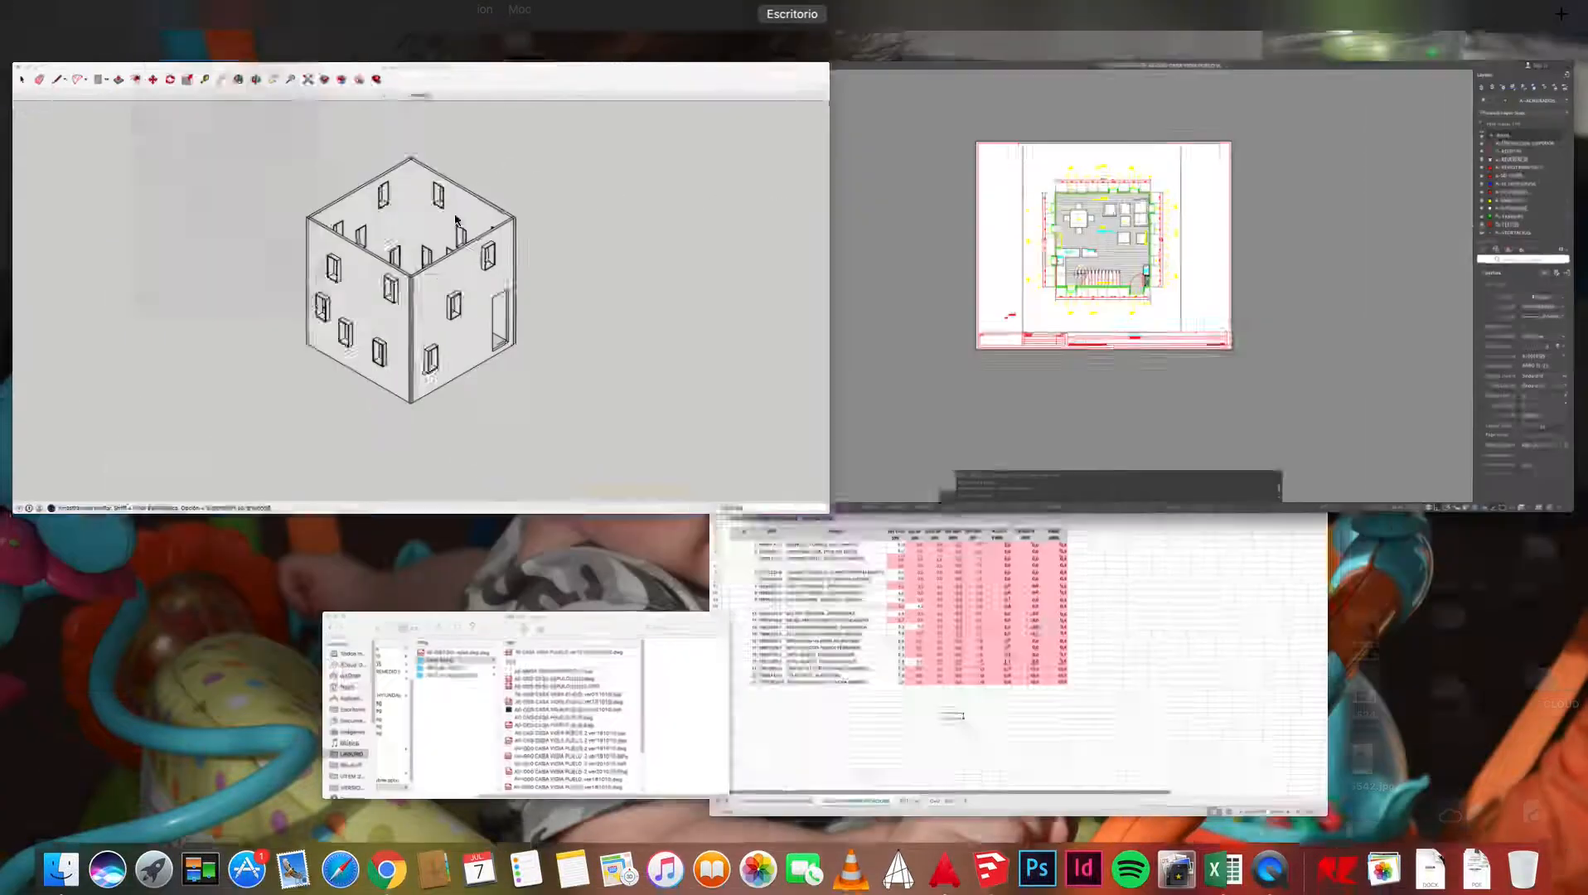
pyautogui.click(1018, 324)
pyautogui.click(156, 8)
pyautogui.click(164, 60)
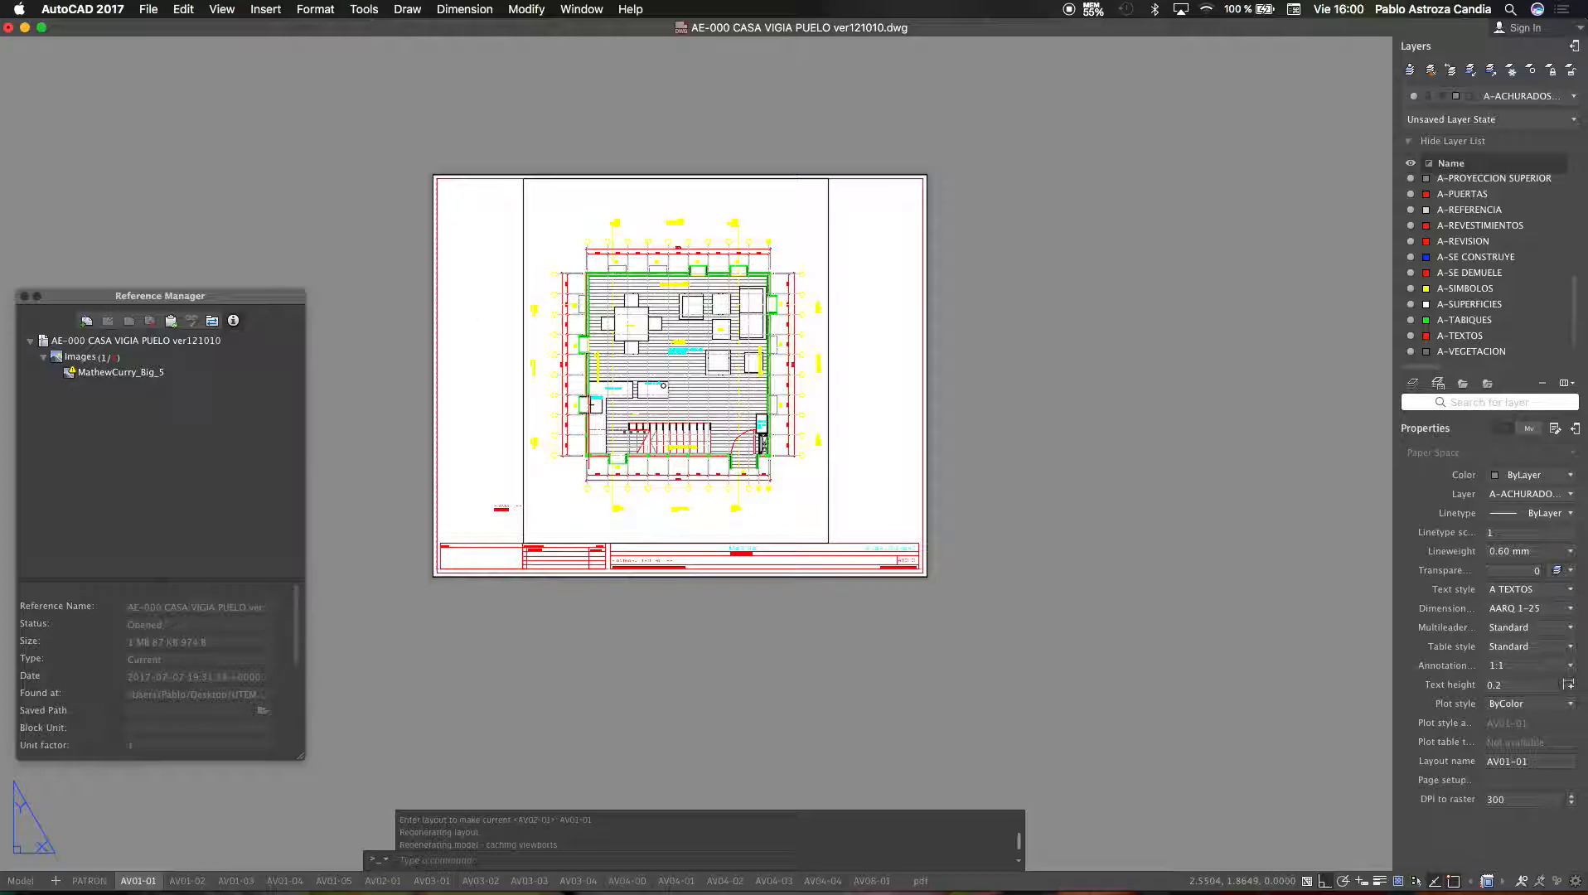
pyautogui.click(763, 161)
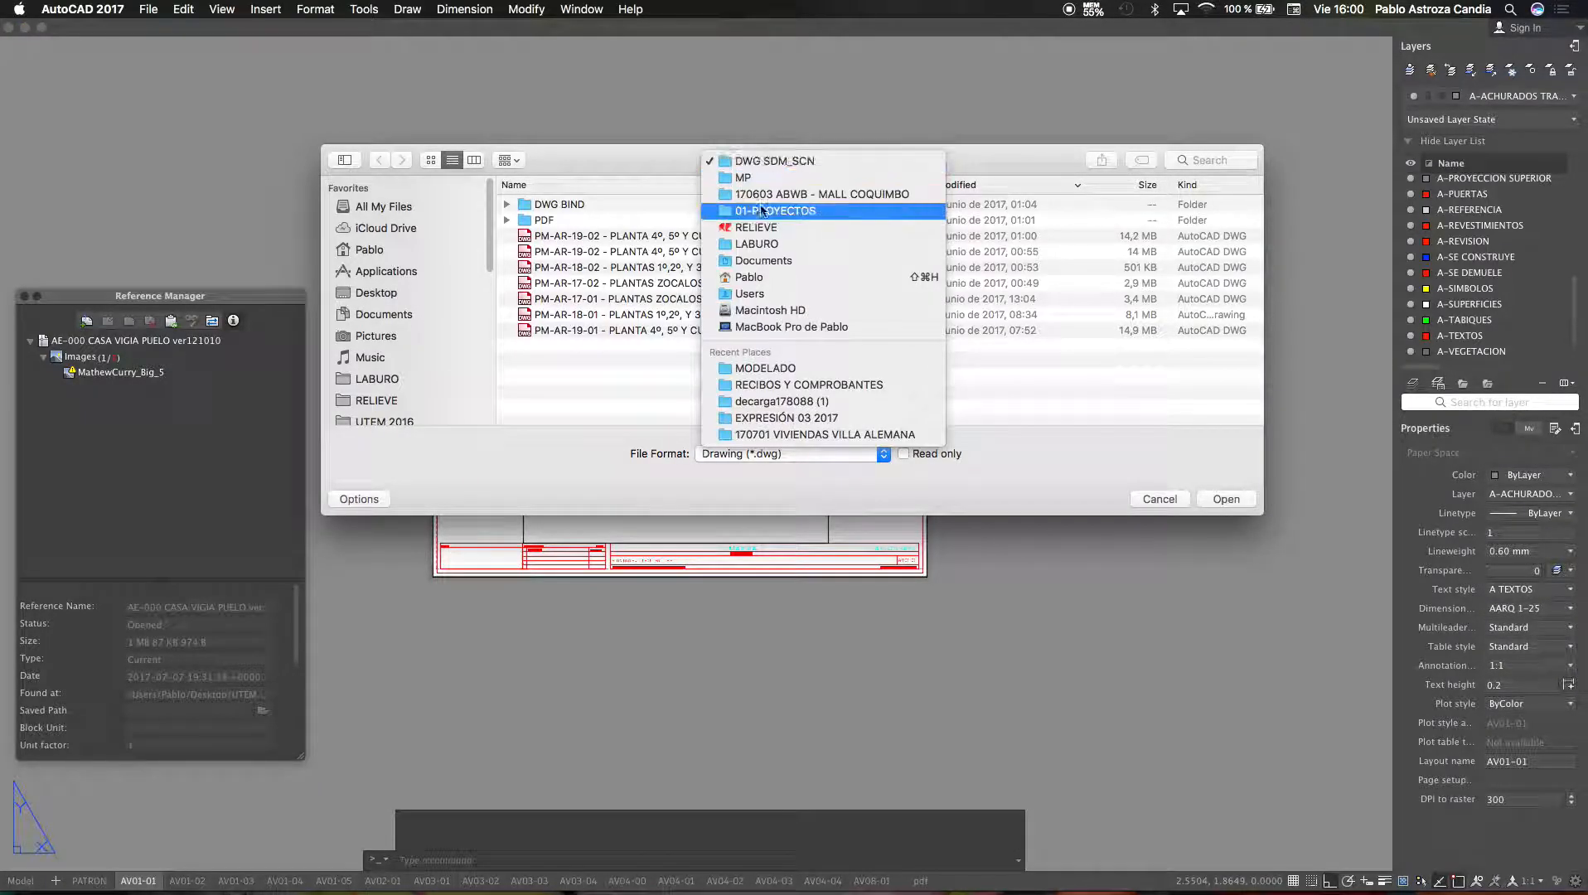
pyautogui.click(782, 367)
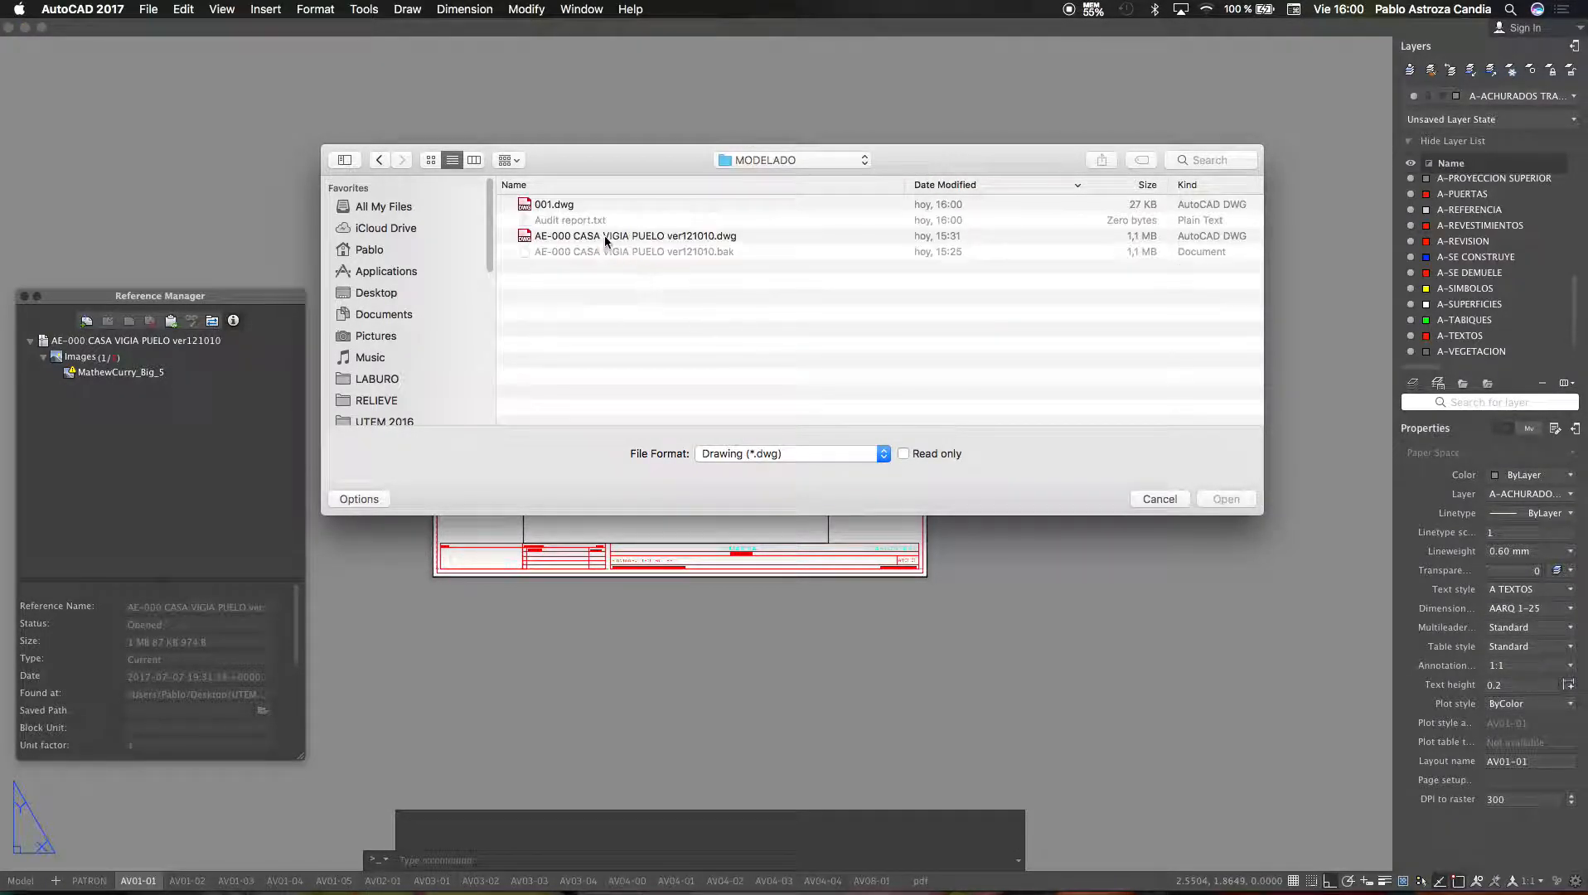
pyautogui.doubleClick(554, 205)
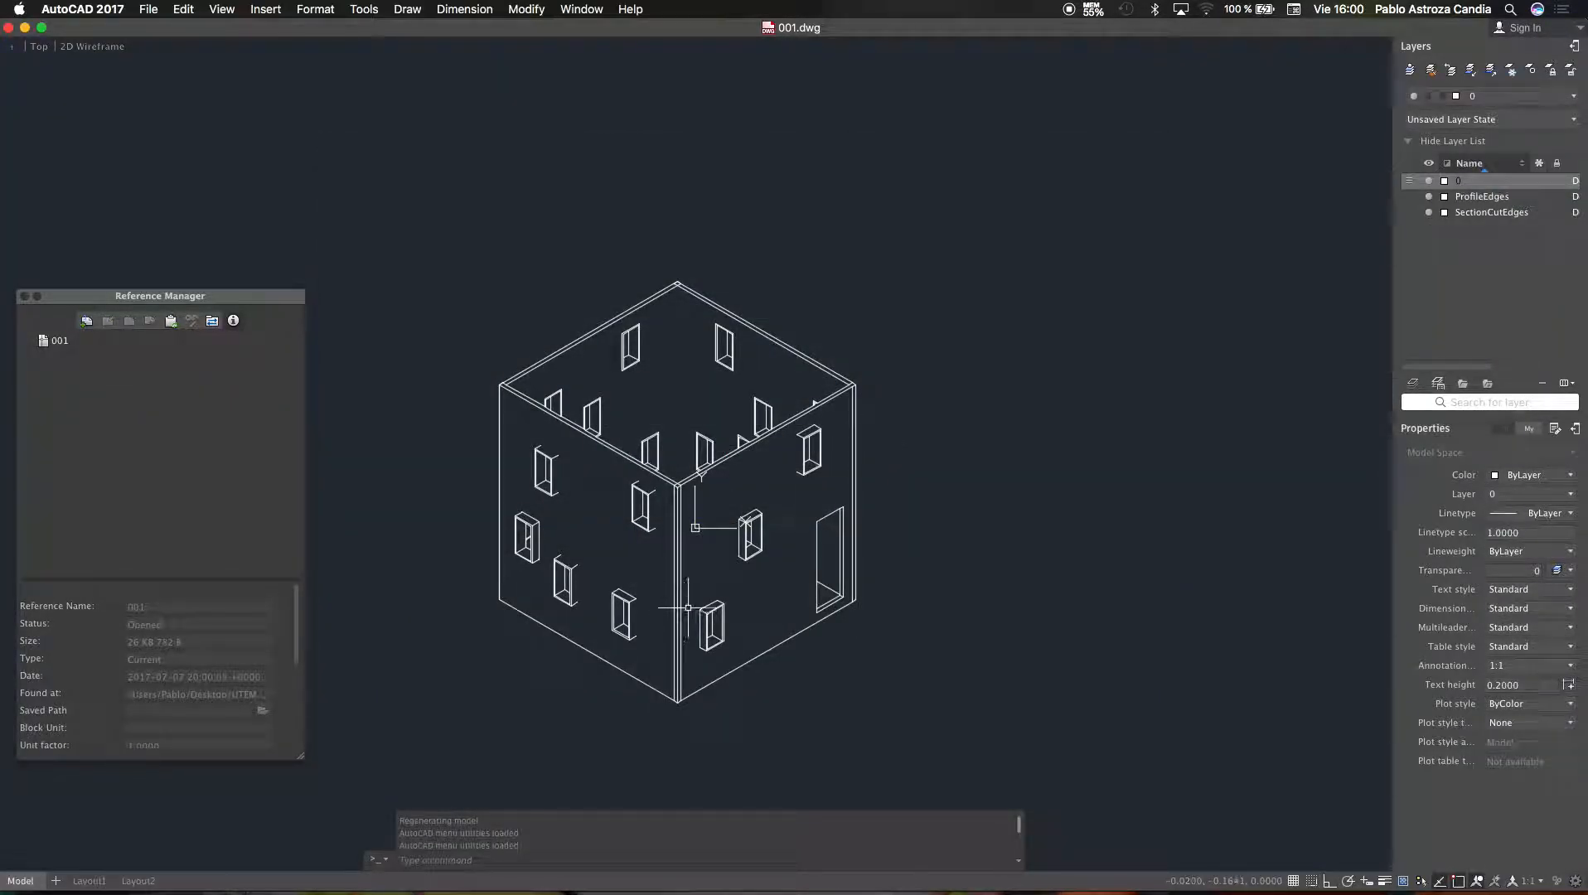
pyautogui.scroll(-3, 769, 439)
pyautogui.scroll(8, 728, 513)
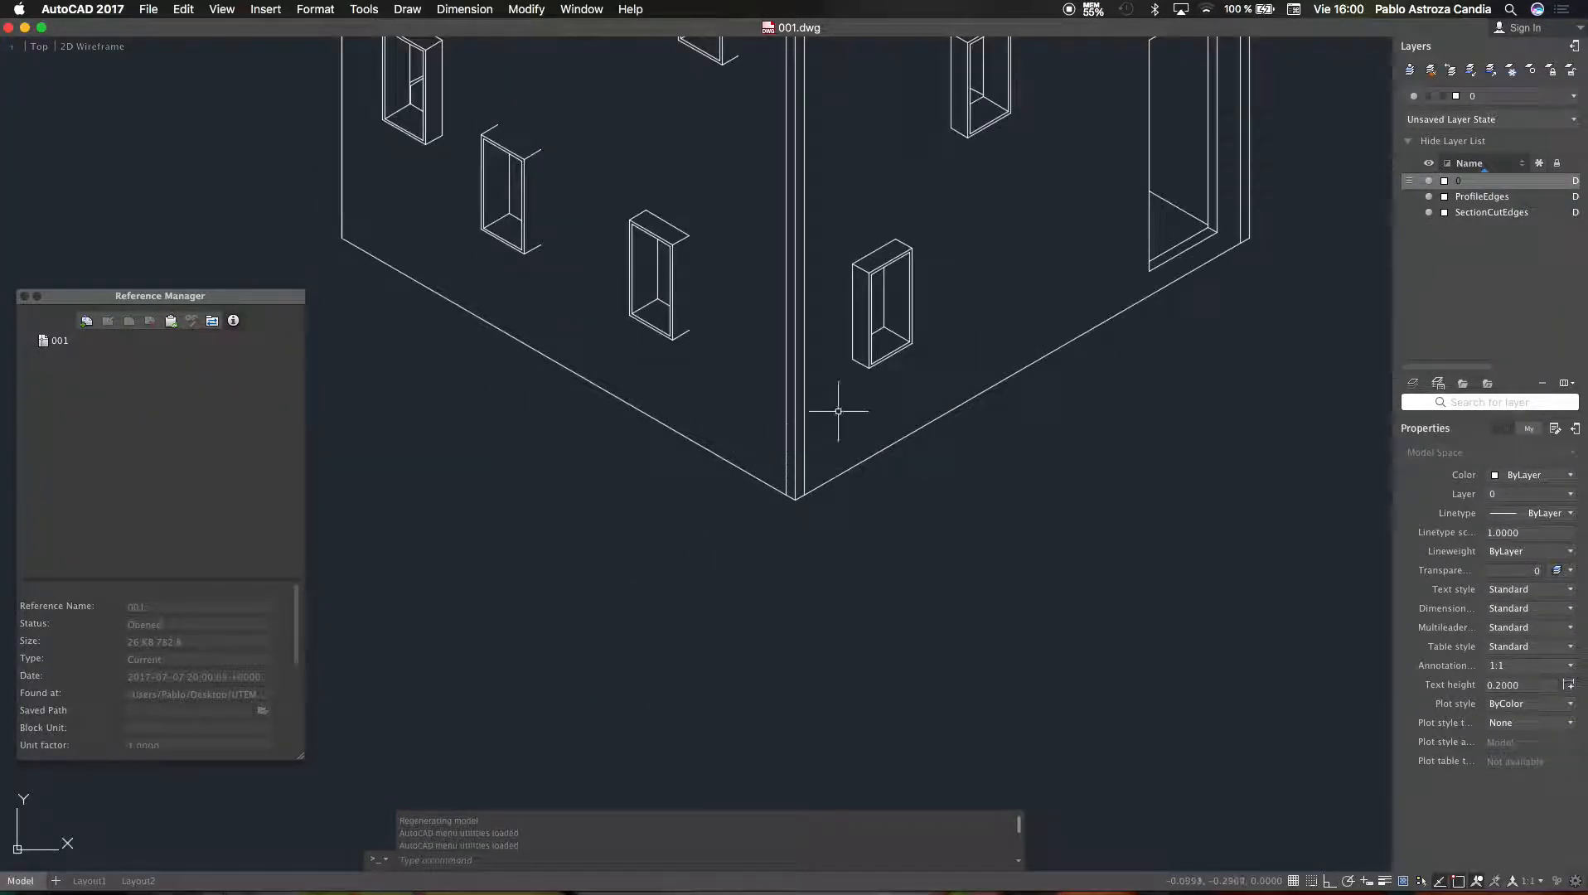
# Erase the two extra vertical lines on either side of the house's front corner line in 001.dwg
pyautogui.scroll(2, 857, 356)
pyautogui.scroll(4, 751, 518)
pyautogui.click(795, 491)
pyautogui.scroll(-2, 783, 591)
pyautogui.click(746, 486)
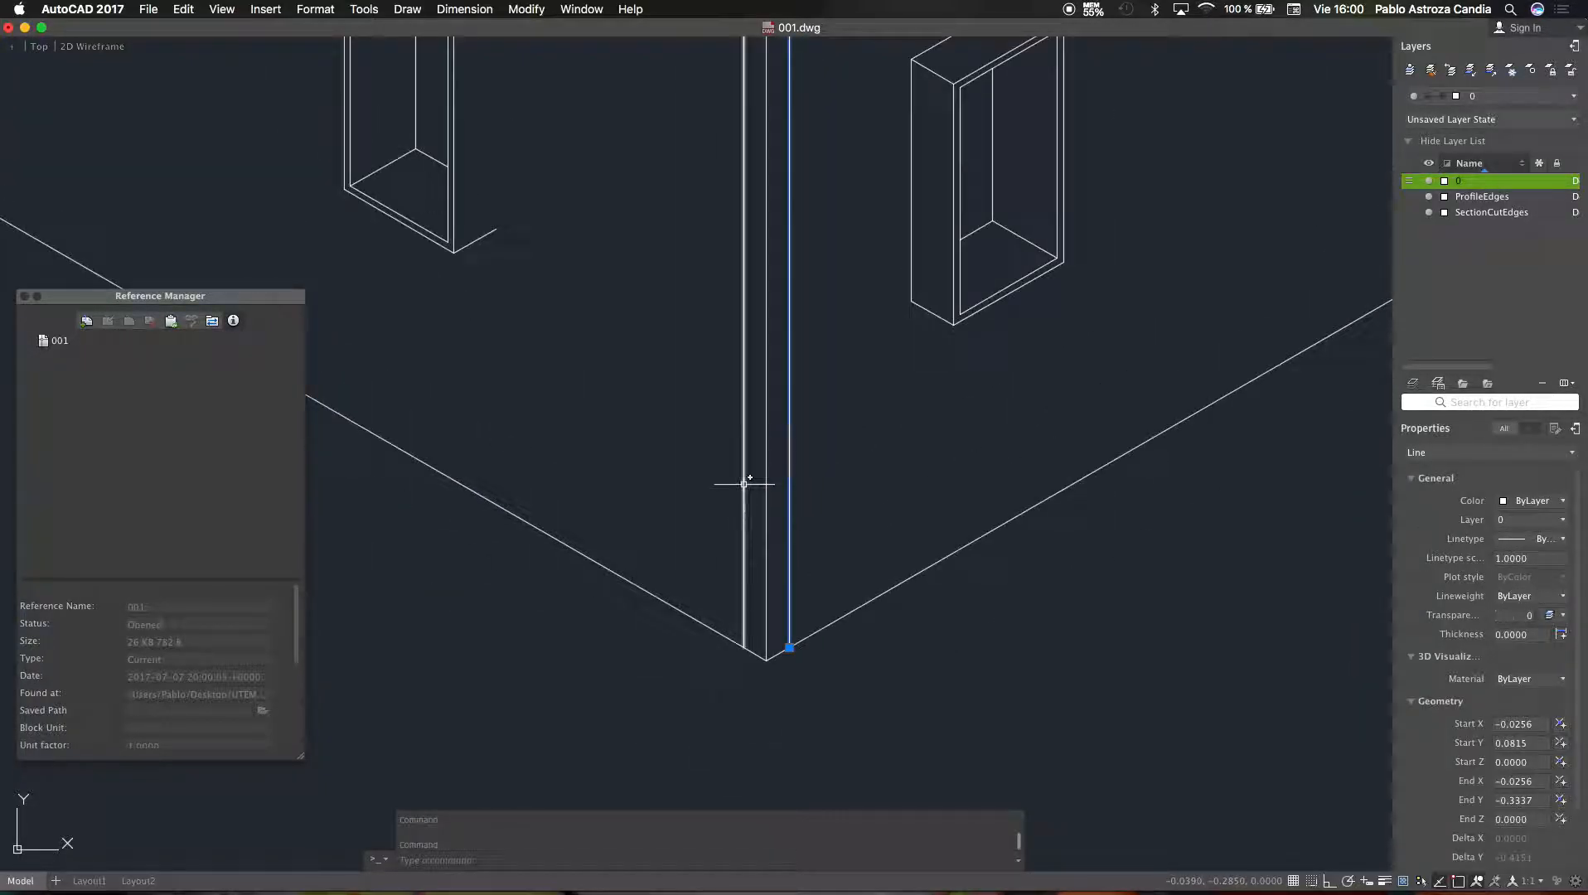
pyautogui.scroll(-5, 746, 603)
pyautogui.press('Delete')
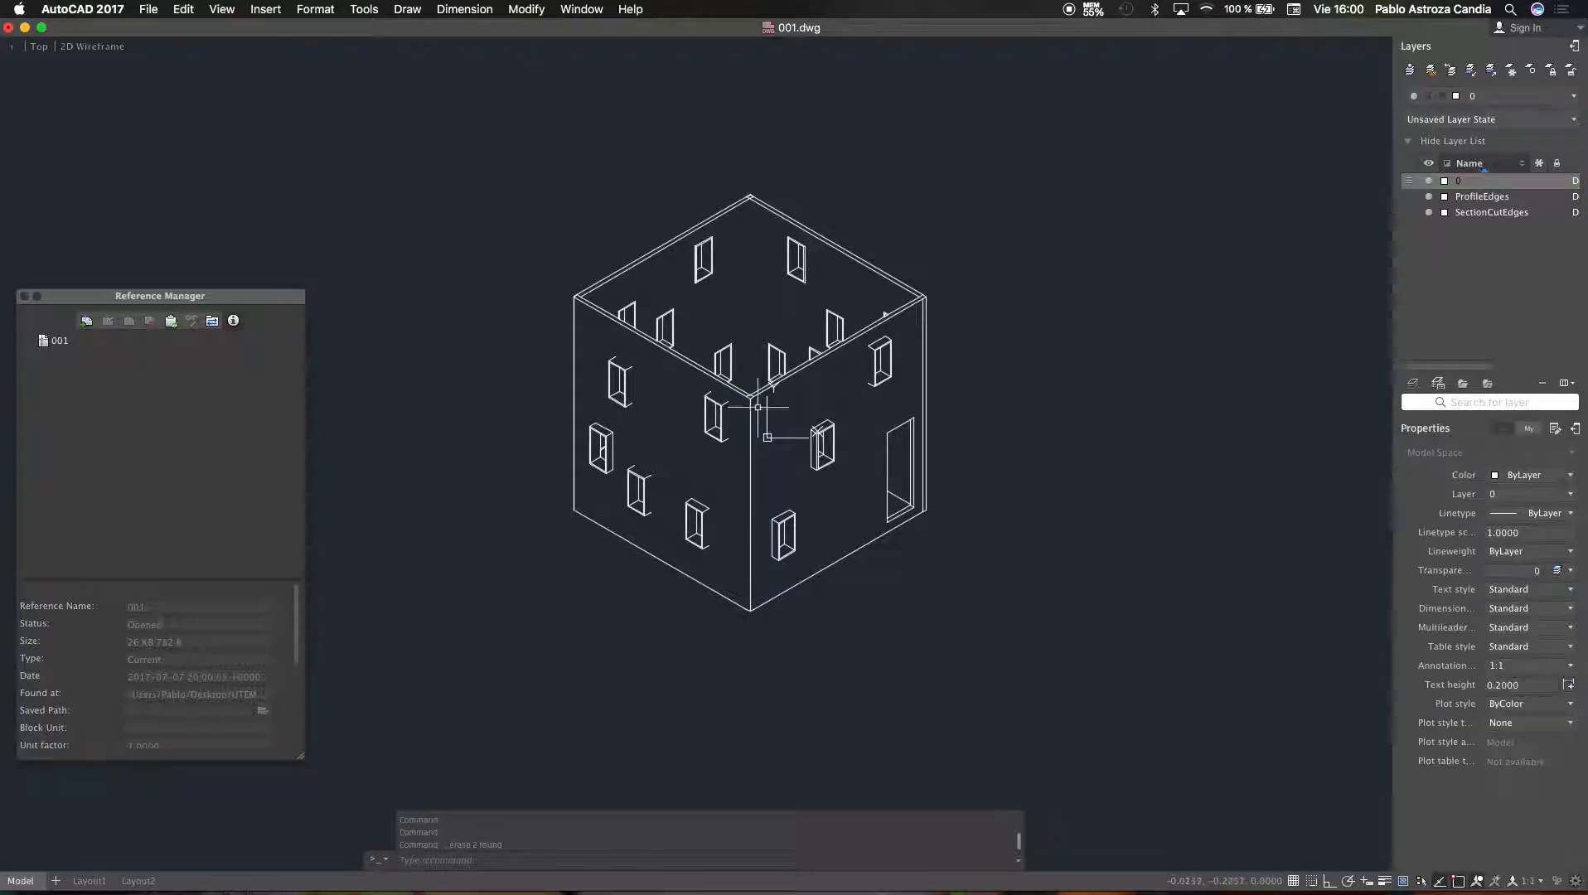
# Switch to SketchUp and draw a diagonal line across the top of the front wall corner, from inner to outer corner
pyautogui.scroll(4, 757, 218)
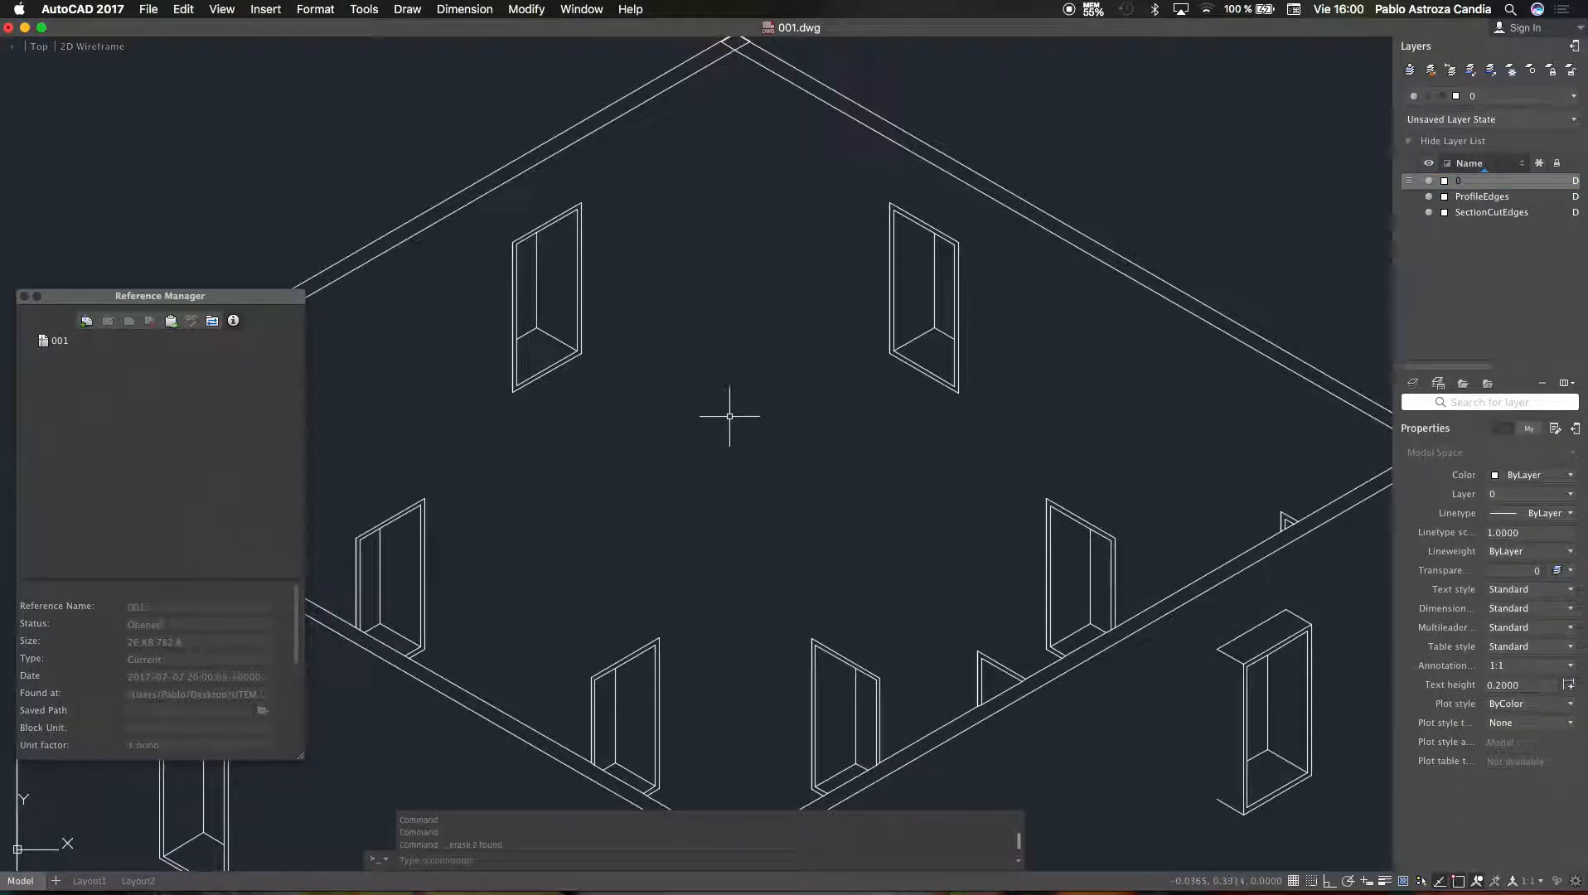
pyautogui.scroll(-6, 734, 419)
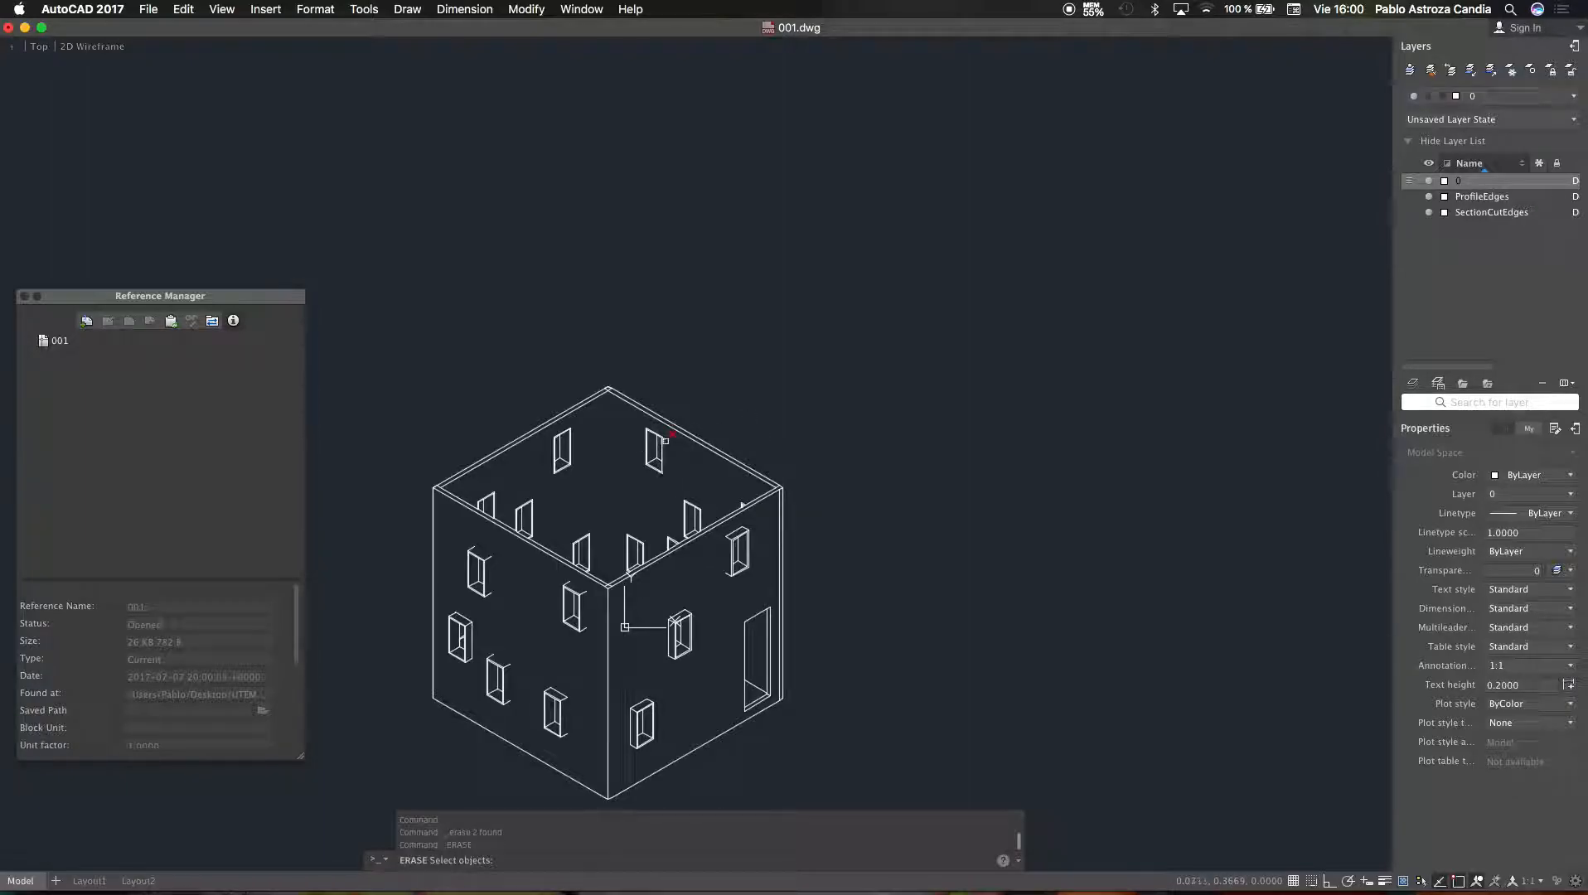
pyautogui.hotkey('ctrl', 'Up')
pyautogui.click(641, 357)
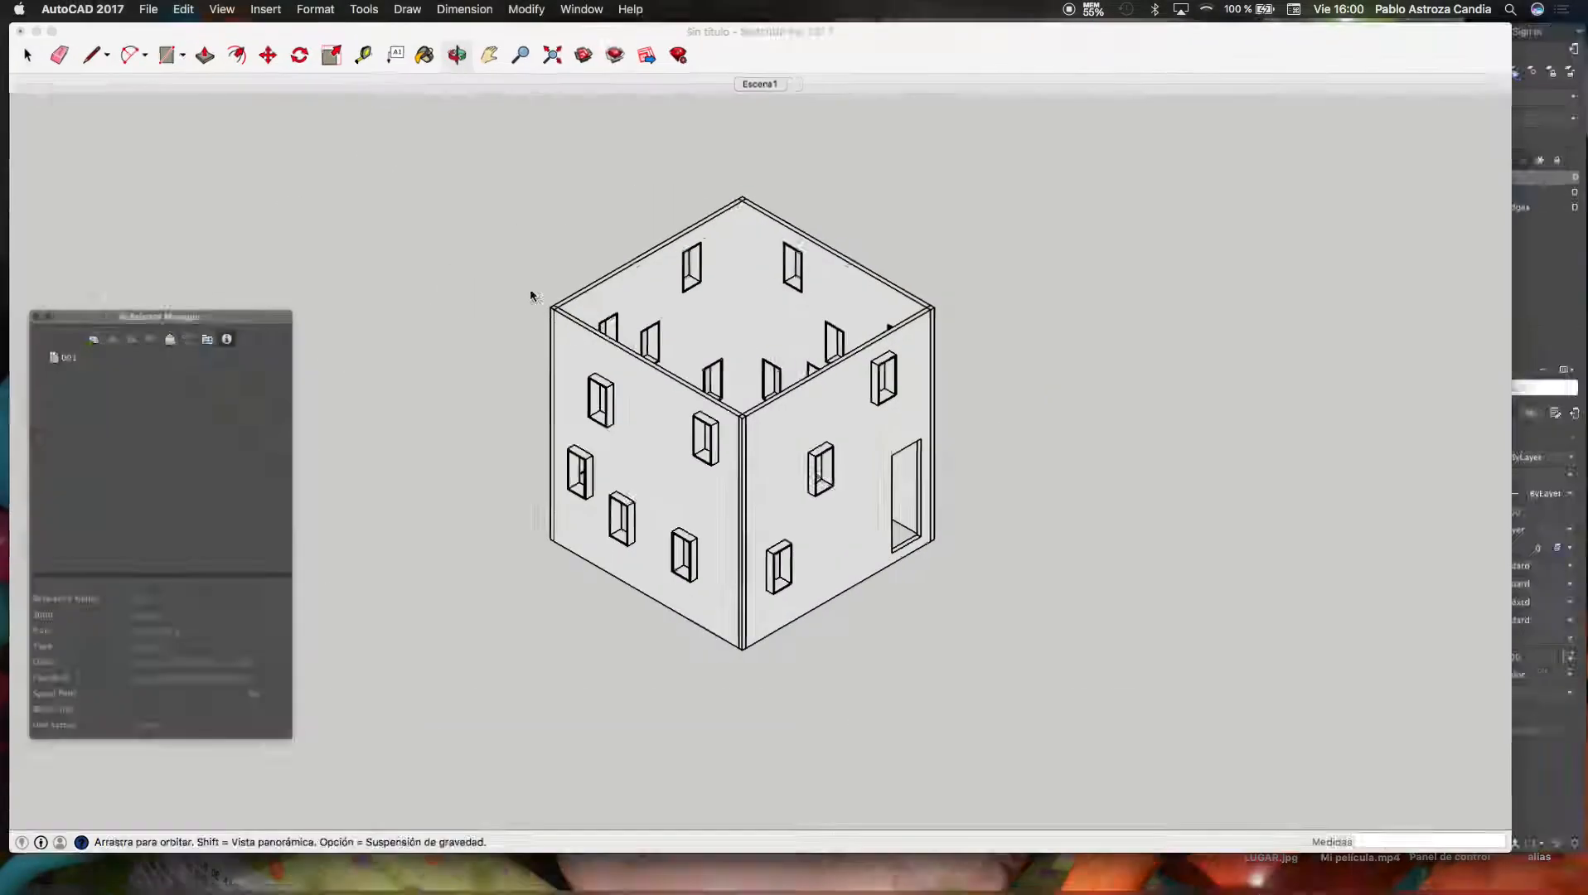
pyautogui.scroll(10, 787, 524)
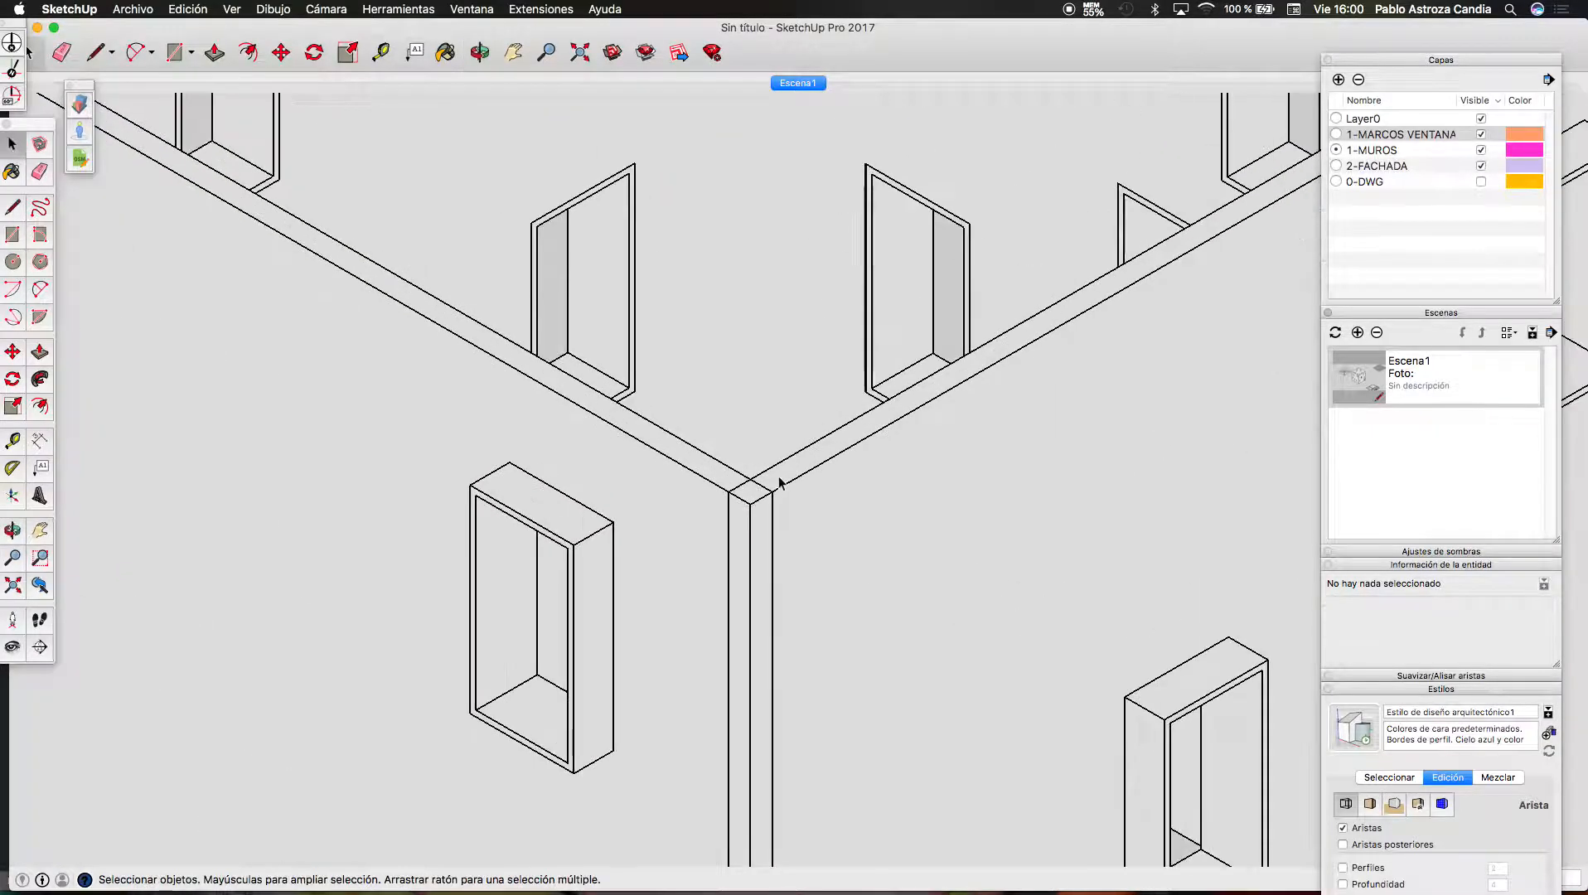
pyautogui.doubleClick(773, 485)
pyautogui.click(728, 338)
pyautogui.scroll(7, 754, 483)
pyautogui.press('l')
pyautogui.click(739, 495)
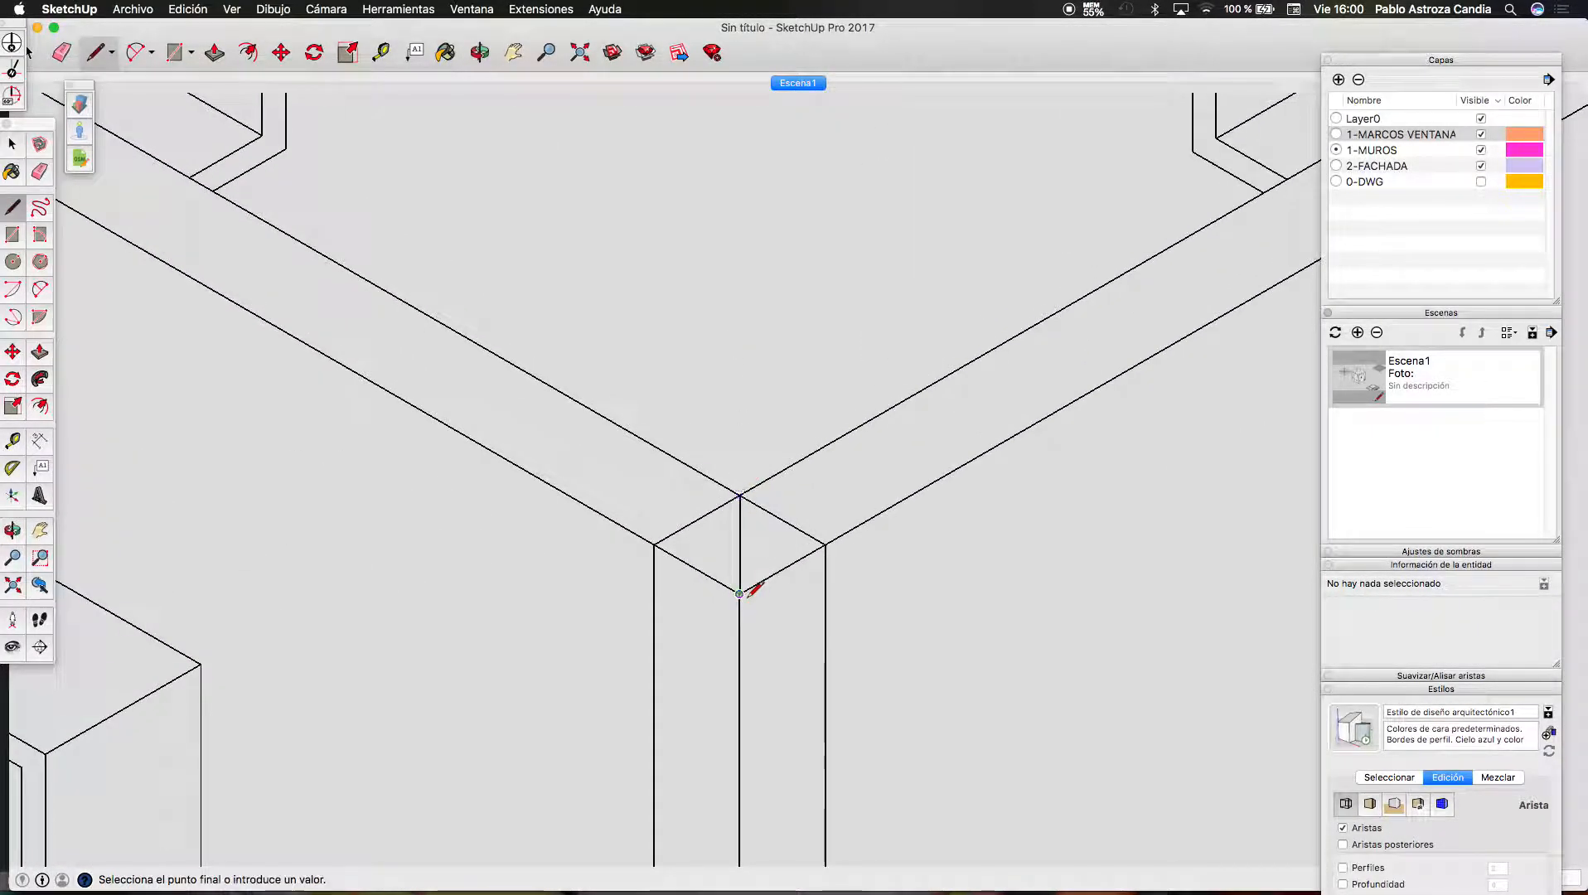
pyautogui.press('space')
# Mitre the door wall's front-corner end by moving its inner vertical end edge to the inner end of the diagonal
pyautogui.scroll(-3, 776, 419)
pyautogui.doubleClick(822, 468)
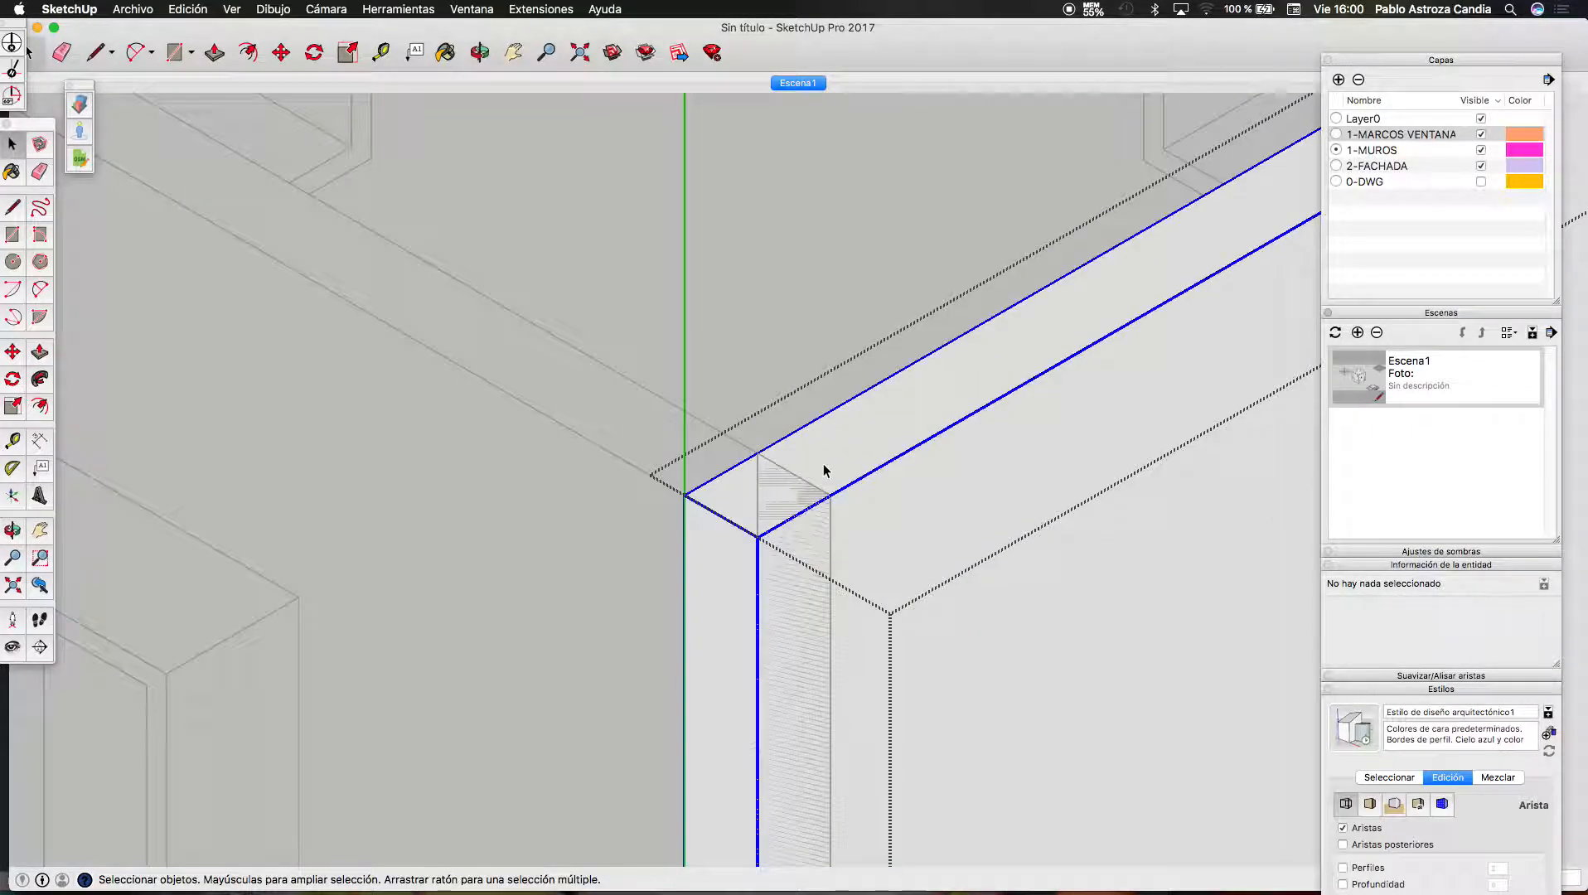
pyautogui.tripleClick(822, 462)
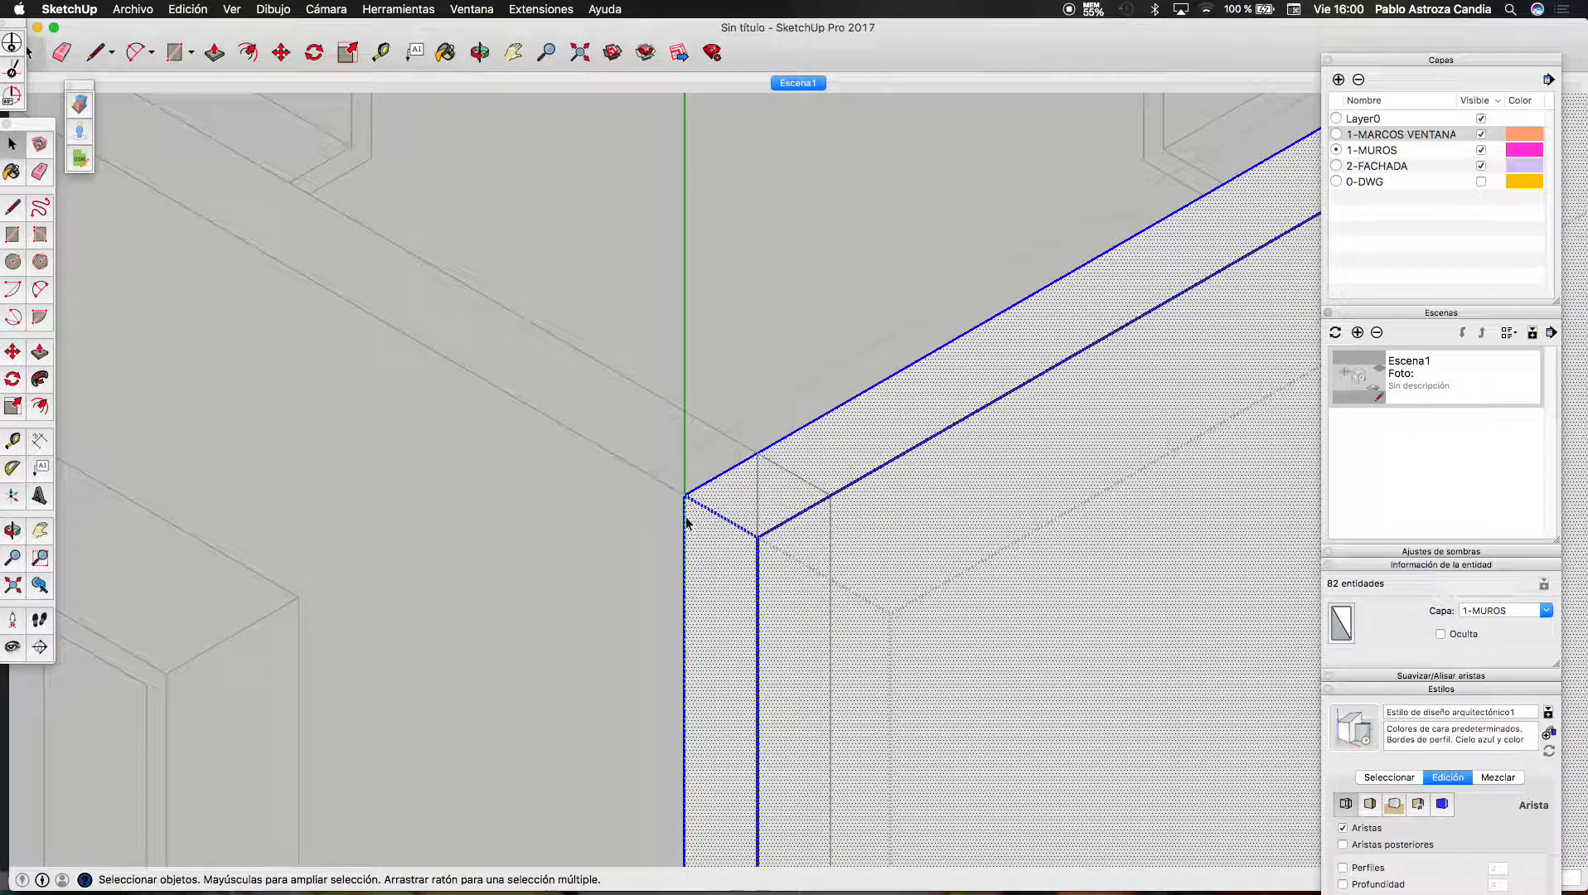
pyautogui.click(685, 517)
pyautogui.press('m')
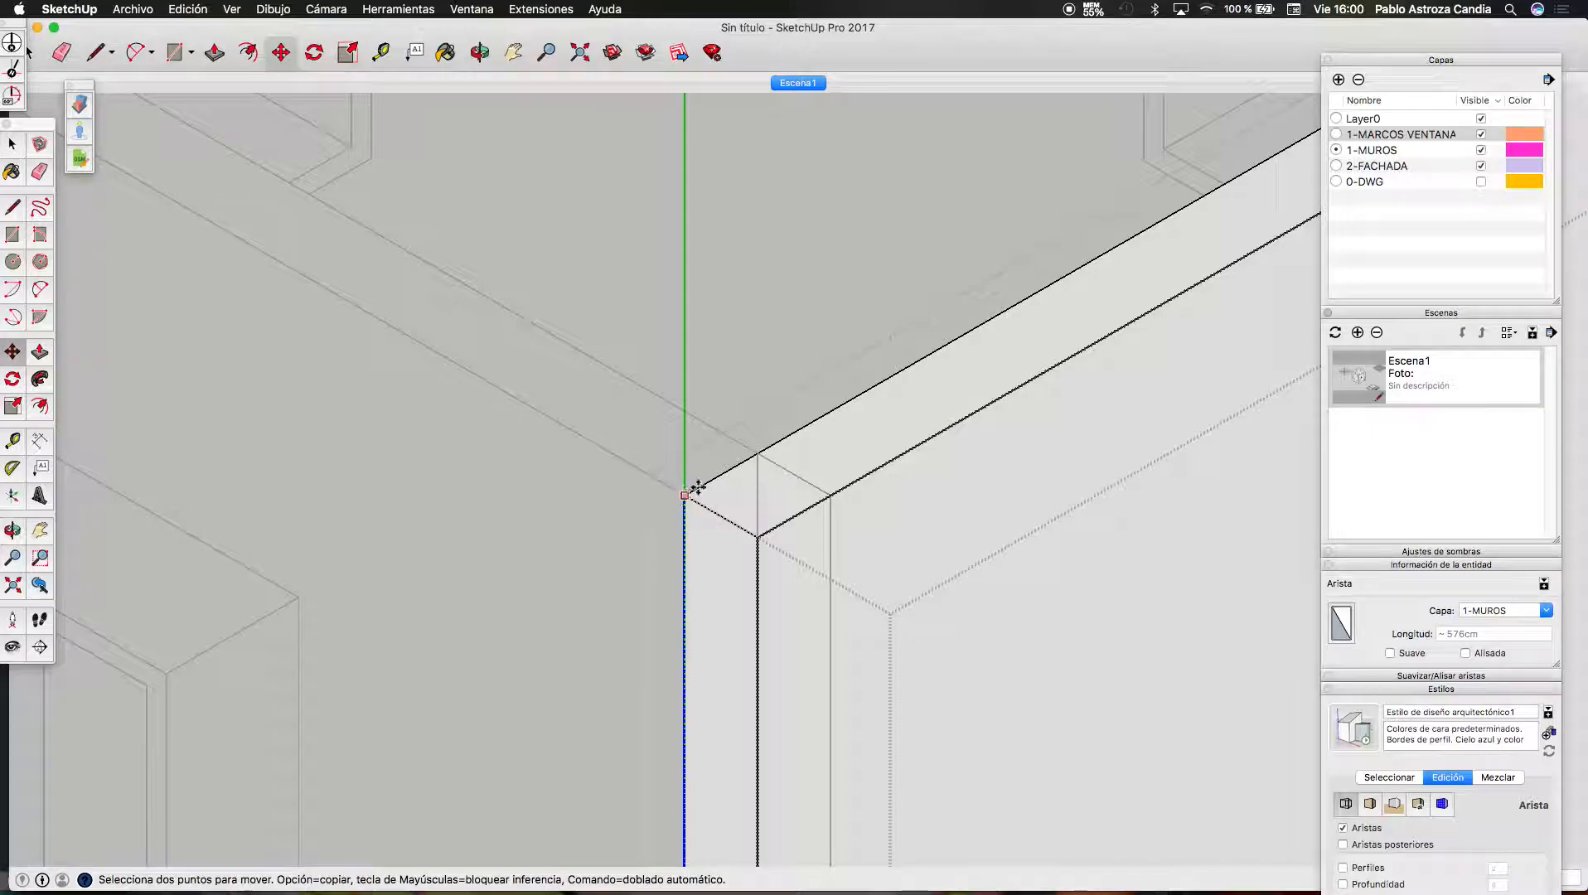
pyautogui.click(691, 492)
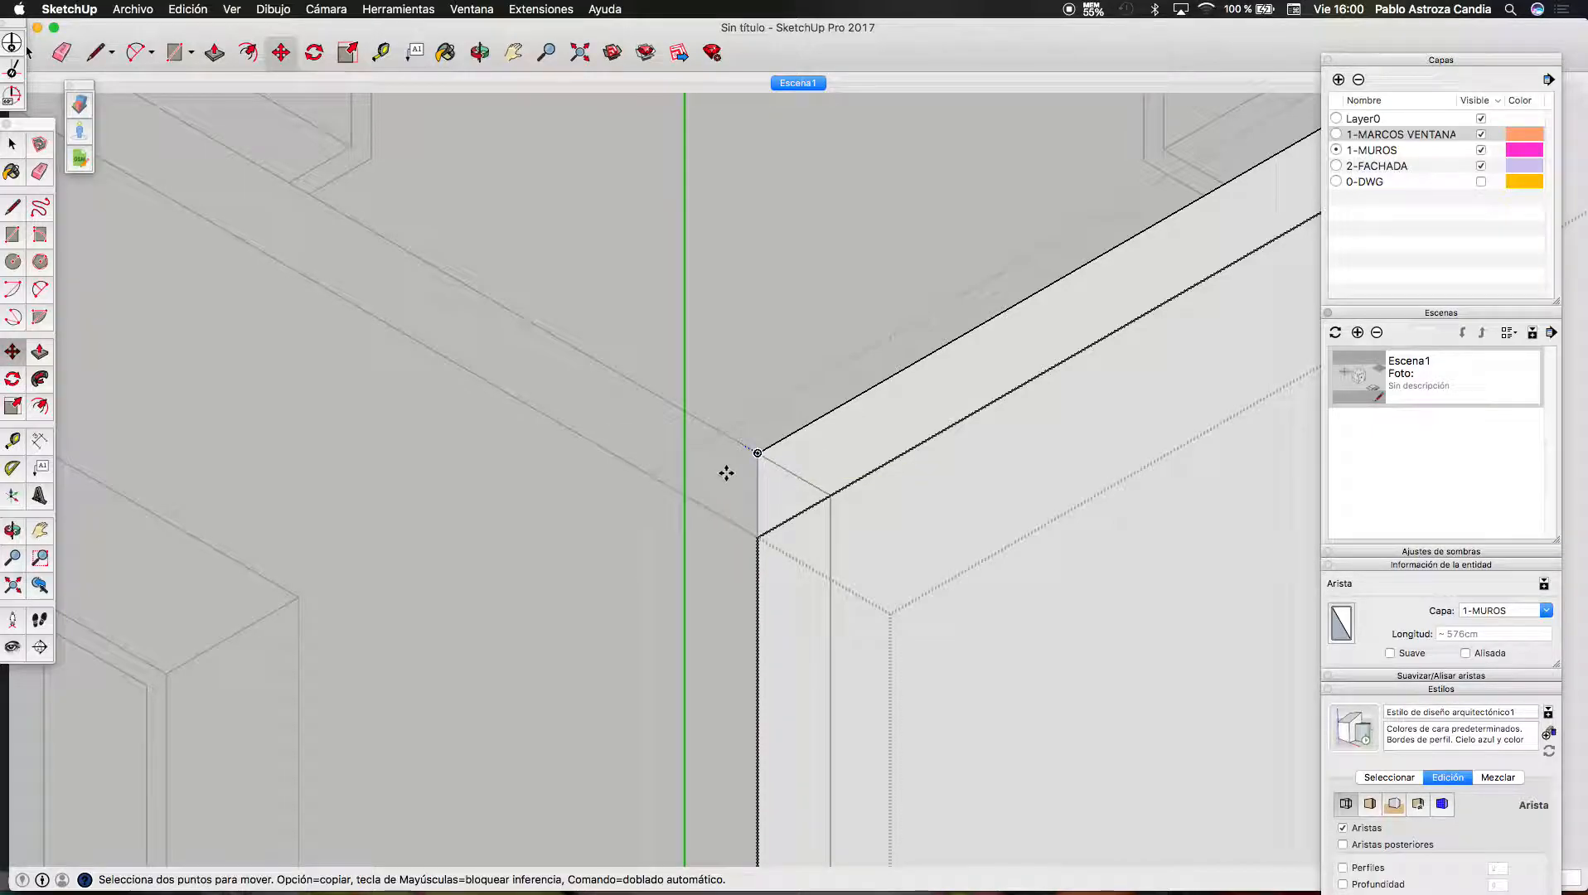
pyautogui.press('space')
# Mitre the adjoining window wall at the front corner by moving its inner vertical end edge to the inner corner
pyautogui.click(663, 432)
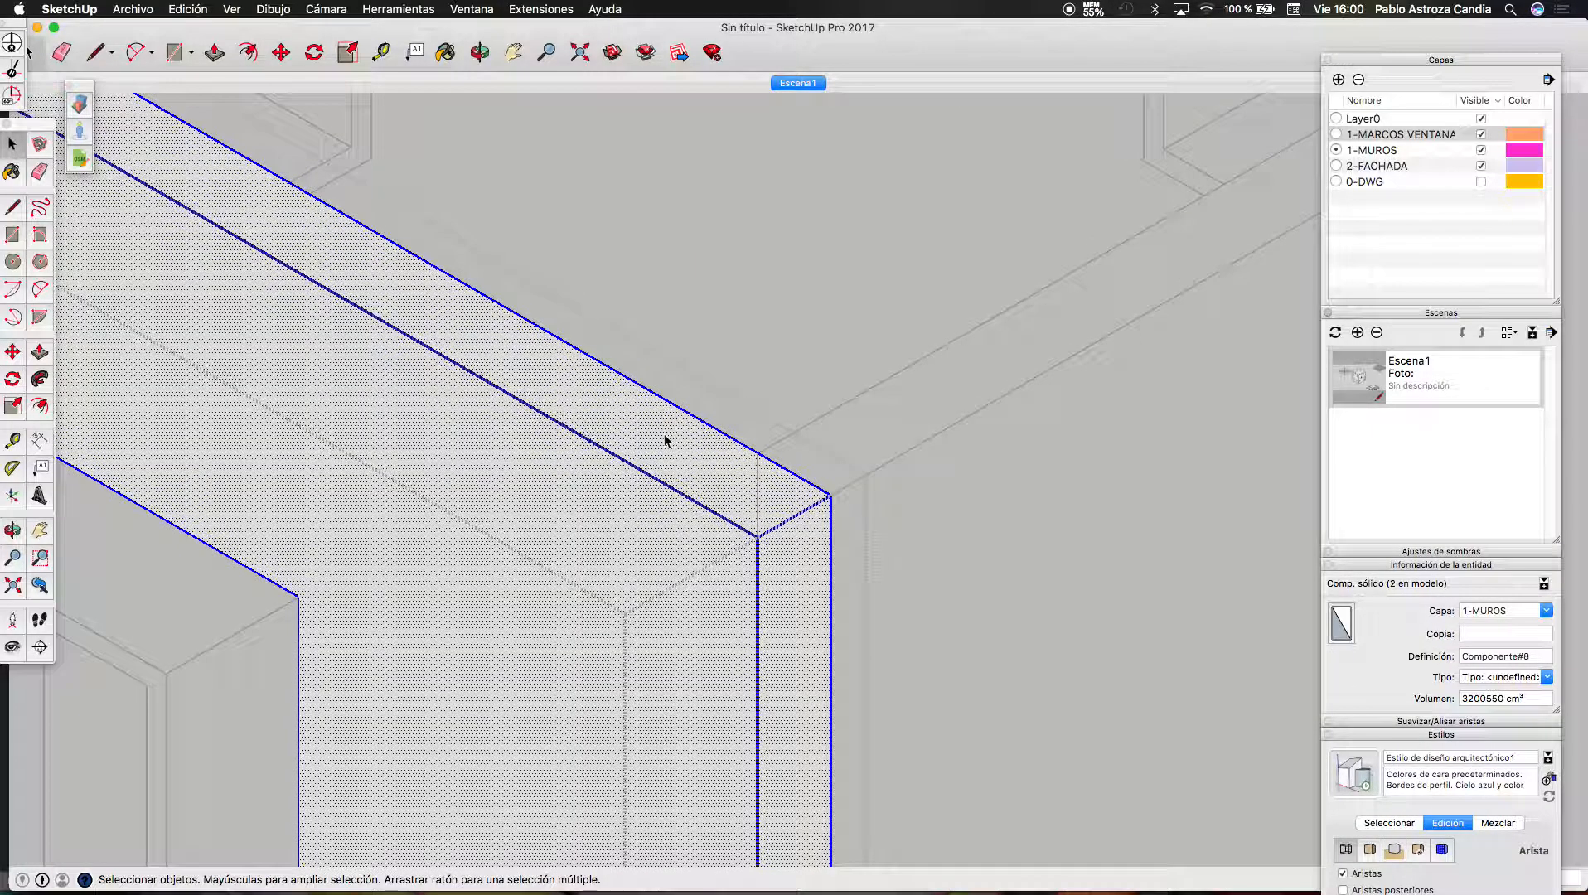
pyautogui.click(832, 514)
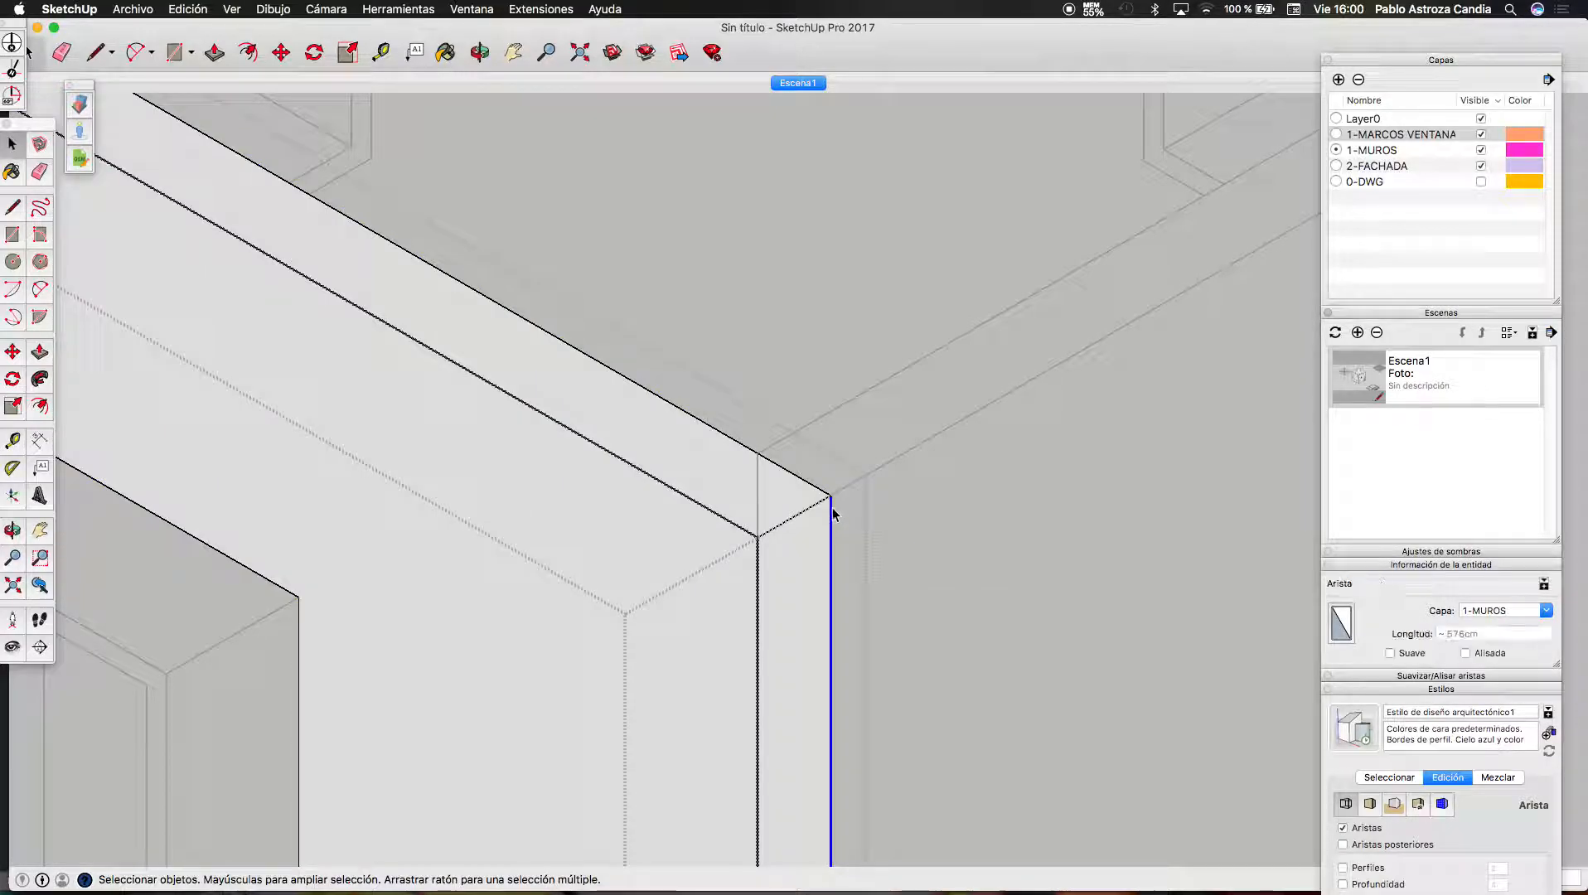
pyautogui.press('m')
pyautogui.click(831, 495)
pyautogui.click(765, 461)
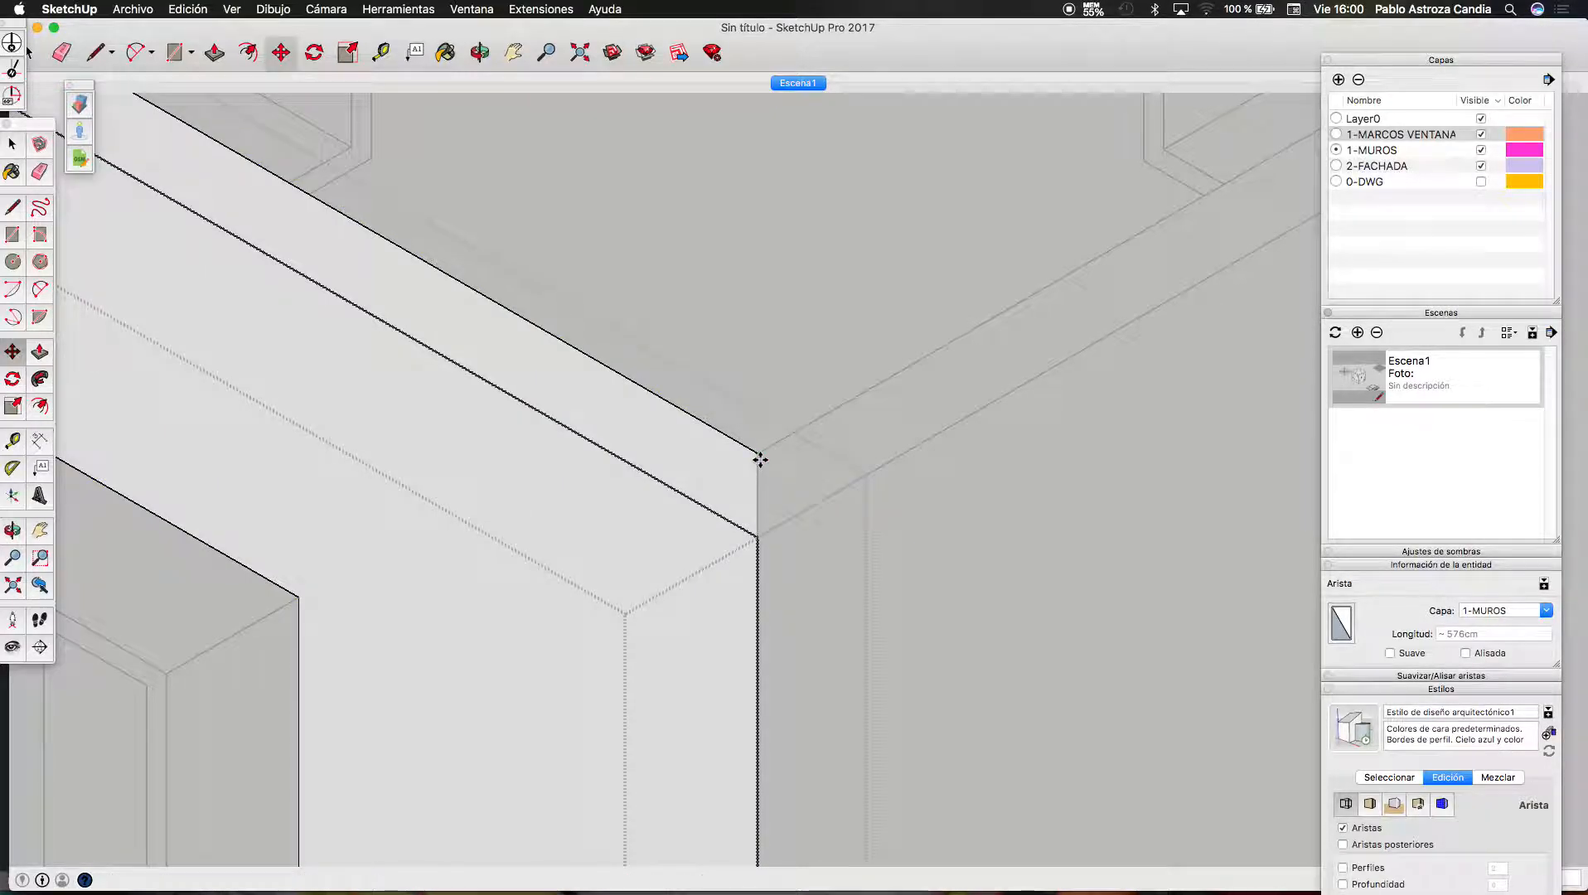
pyautogui.scroll(-4, 780, 559)
pyautogui.press('space')
pyautogui.click(788, 432)
# Examine the mitred front corner up close and against the house's other wall joints
pyautogui.scroll(-6, 787, 448)
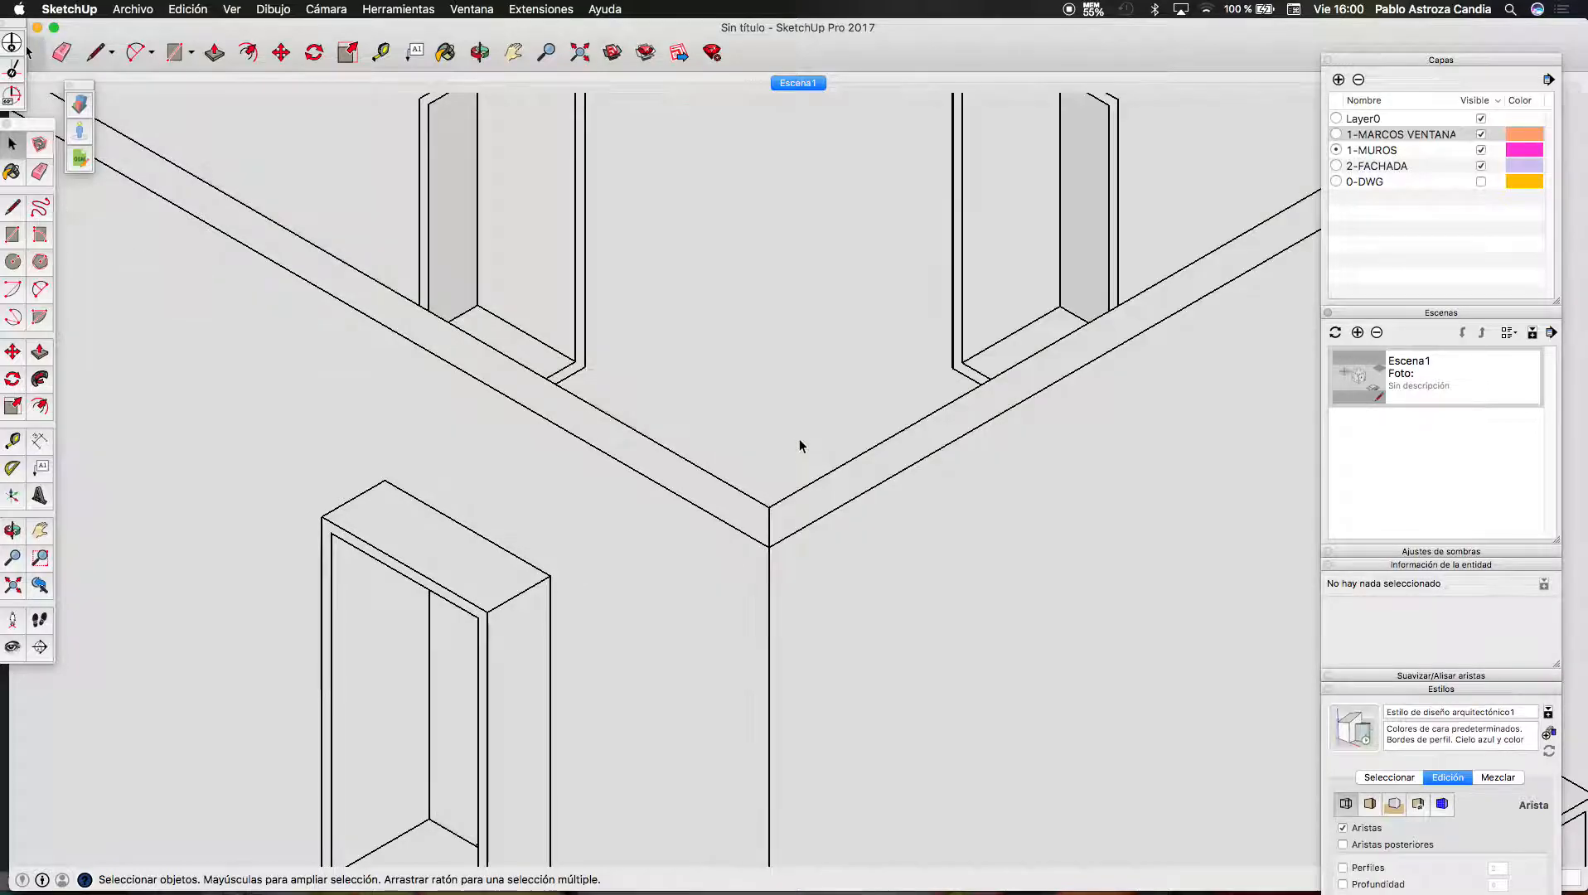
pyautogui.hotkey('ctrl', 'Up')
pyautogui.click(563, 371)
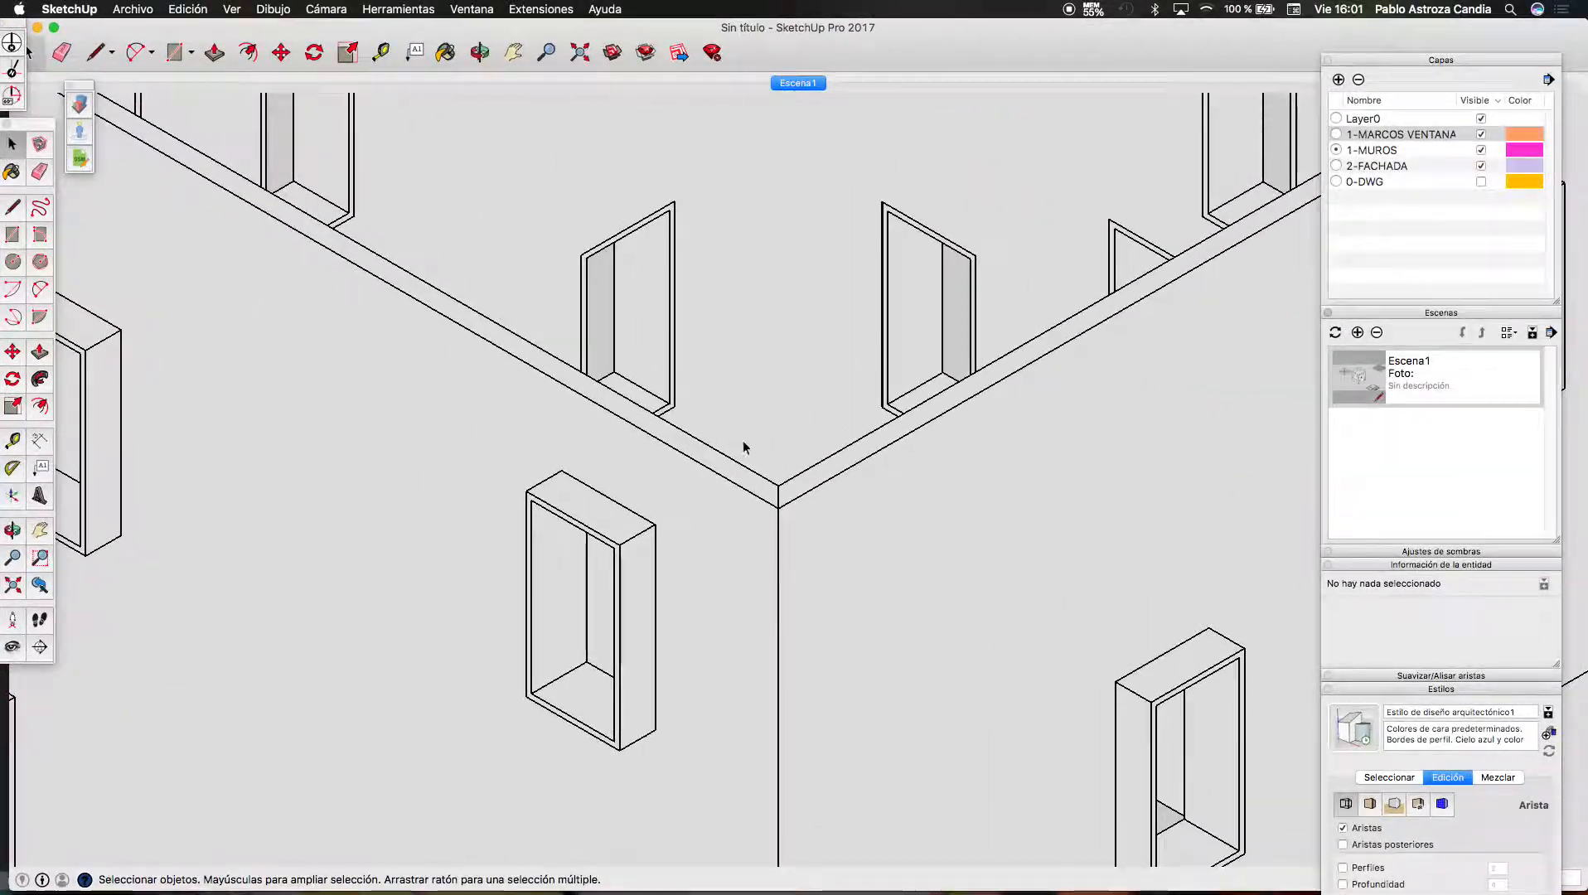
pyautogui.scroll(-10, 805, 539)
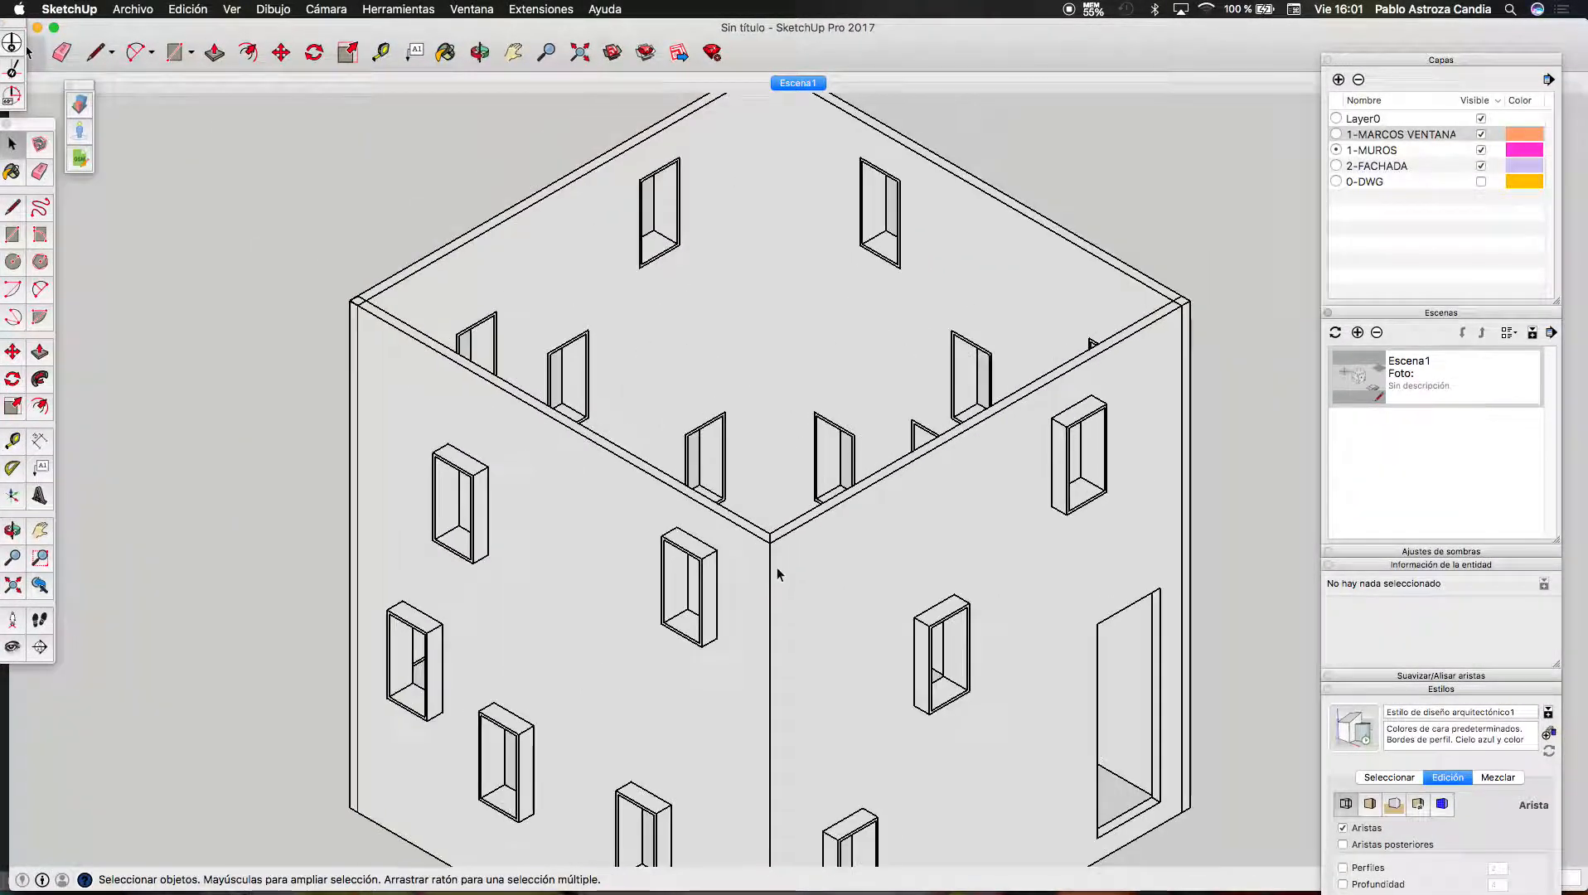
pyautogui.scroll(8, 813, 505)
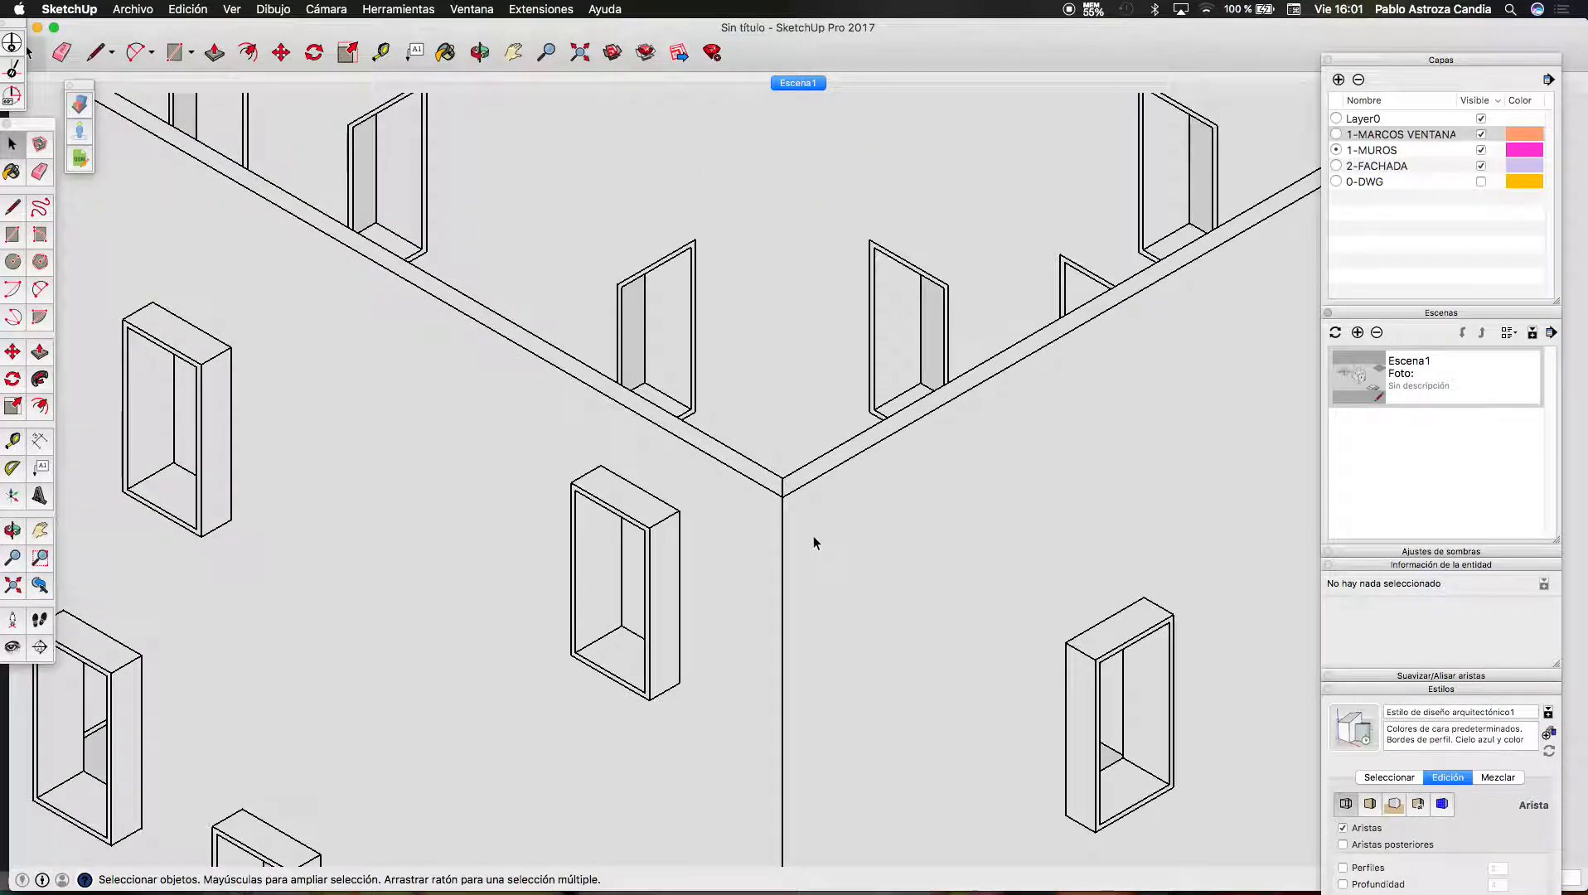
pyautogui.scroll(-8, 807, 539)
pyautogui.scroll(3, 1123, 276)
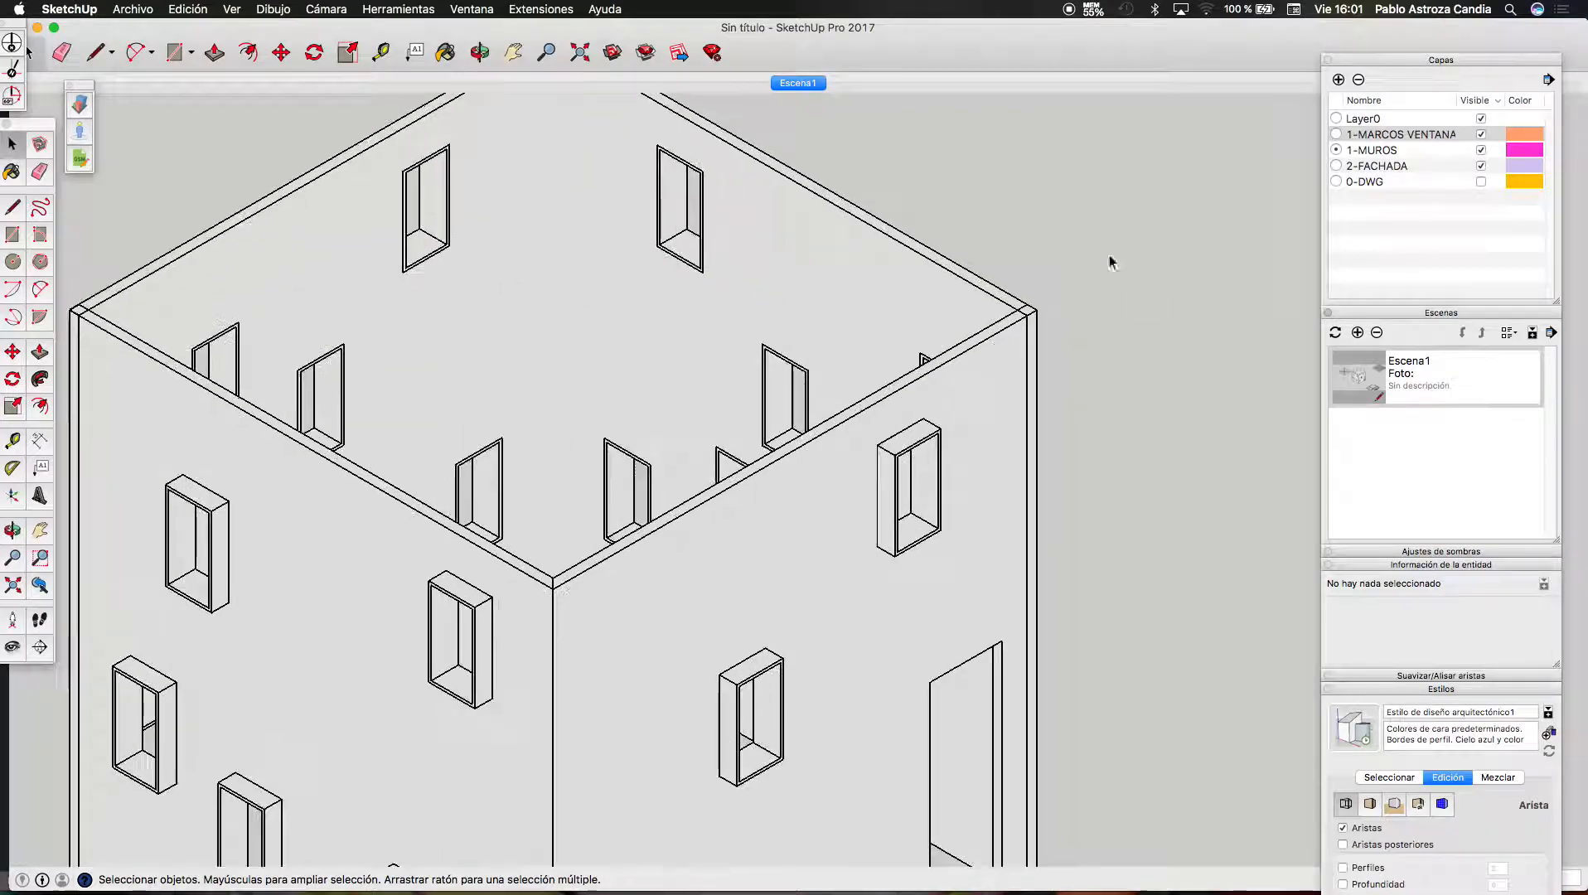
# Mitre the door wall's opposite end by moving its inner vertical end edge along the wall to the inner corner
pyautogui.scroll(4, 986, 383)
pyautogui.click(988, 386)
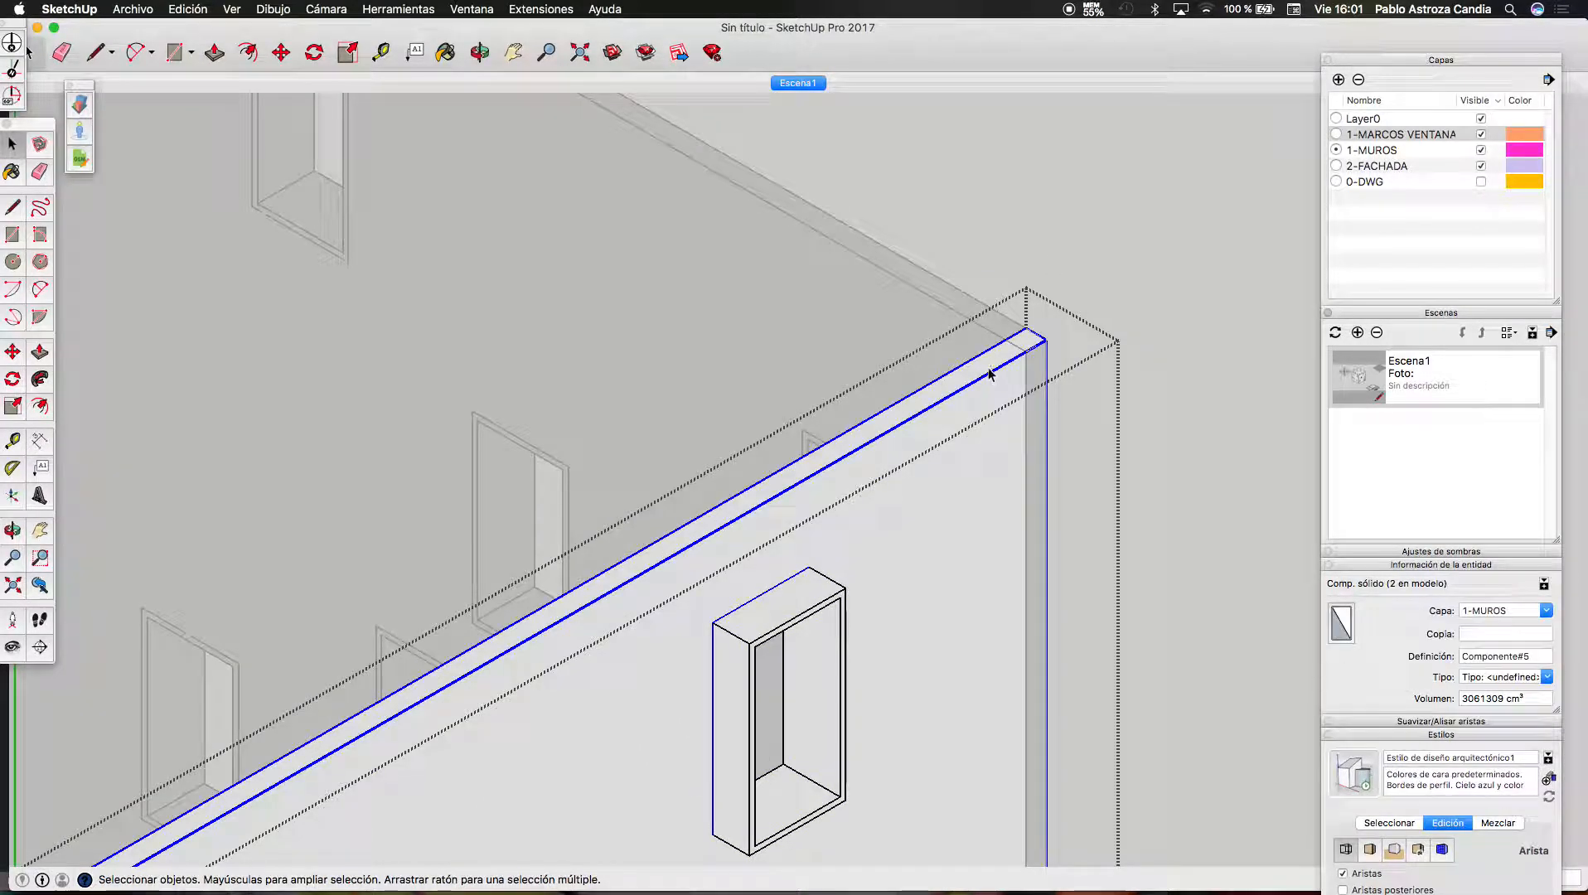
pyautogui.tripleClick(990, 369)
pyautogui.hotkey('ctrl', 'Up')
pyautogui.click(659, 345)
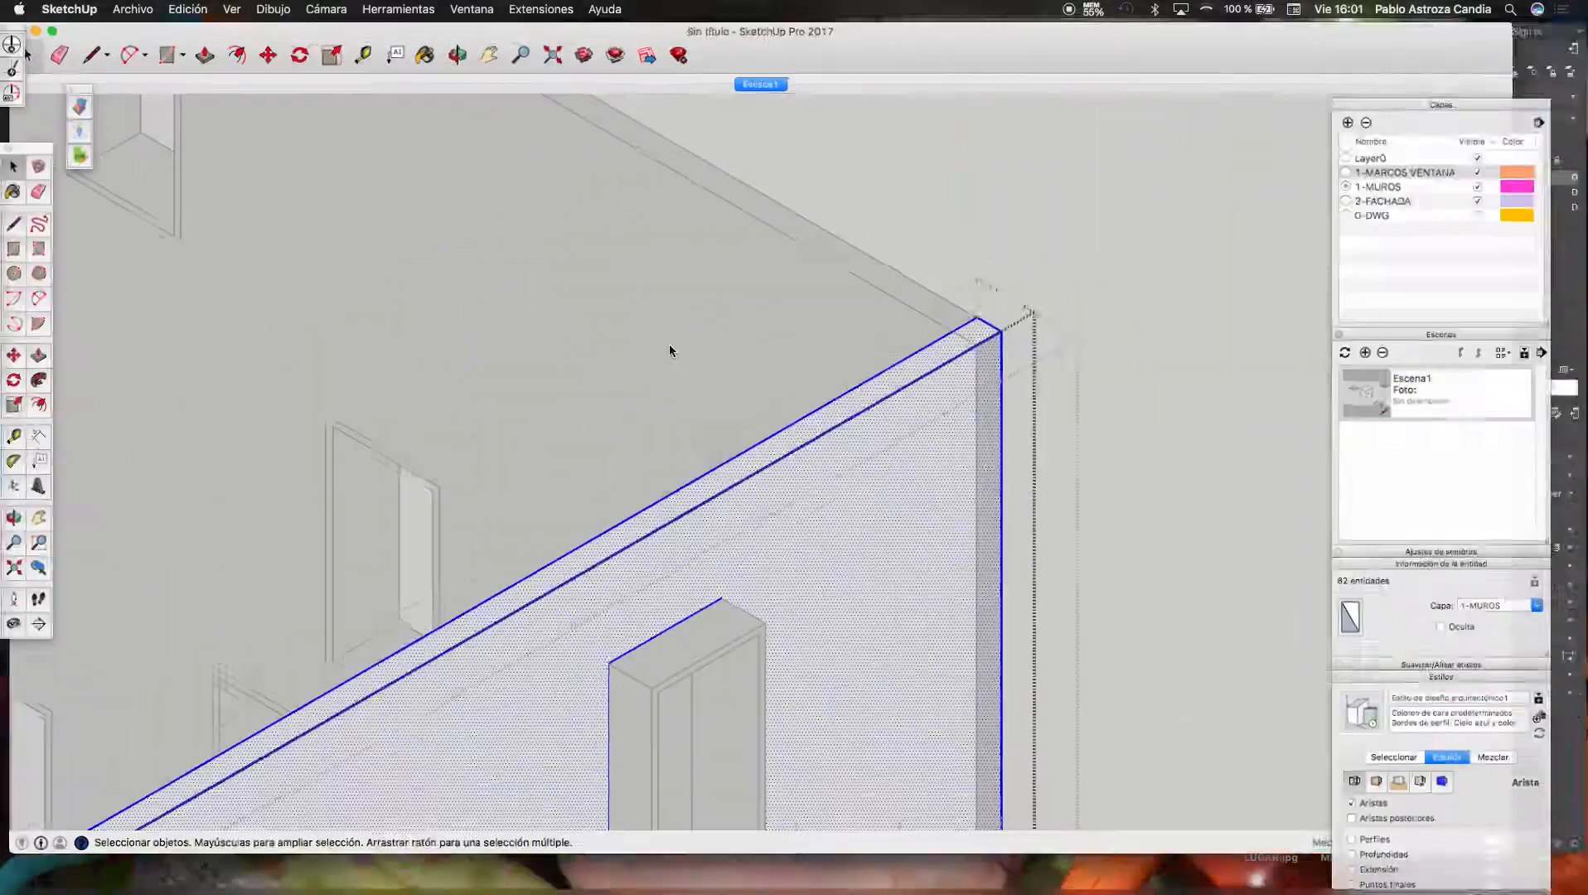
pyautogui.scroll(3, 1035, 328)
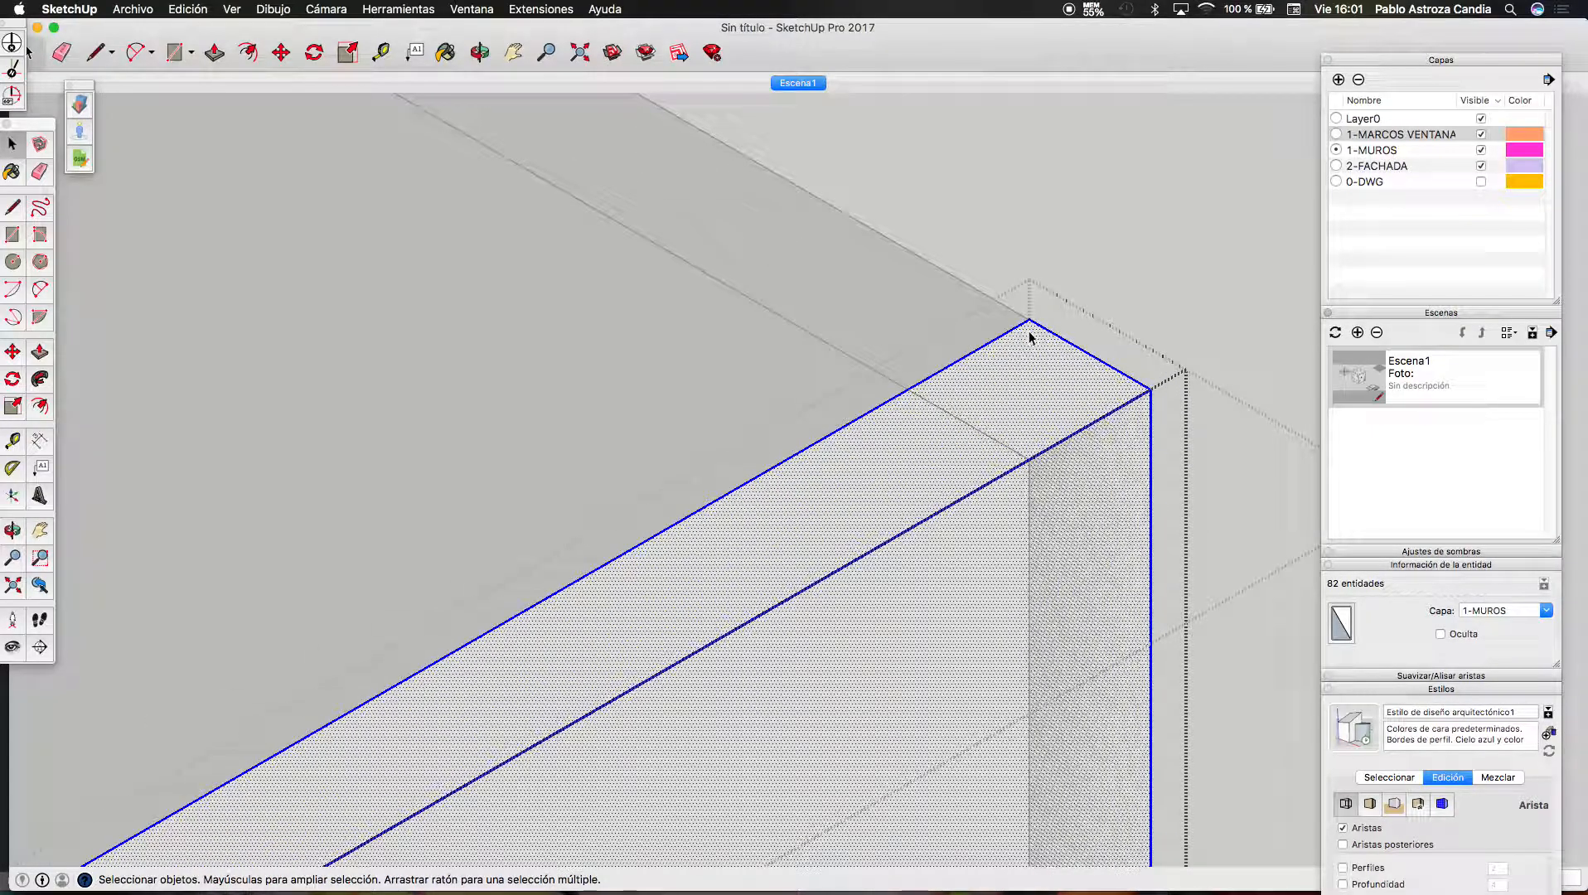
pyautogui.click(483, 51)
pyautogui.moveTo(869, 461); pyautogui.dragTo(768, 500)
pyautogui.press('space')
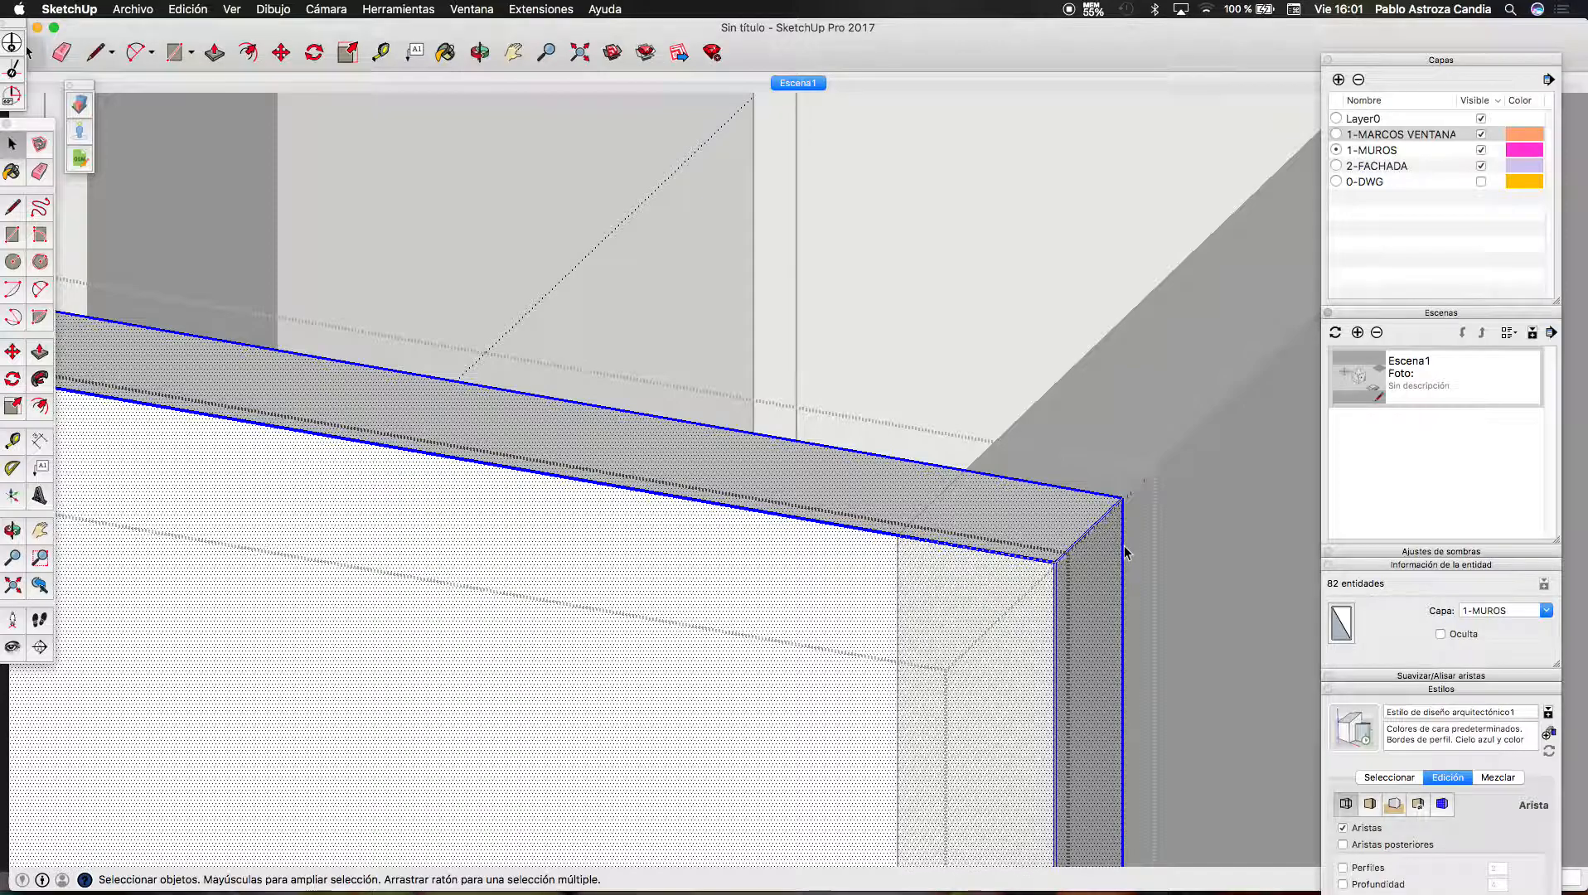
pyautogui.click(1123, 551)
pyautogui.press('m')
pyautogui.click(1123, 502)
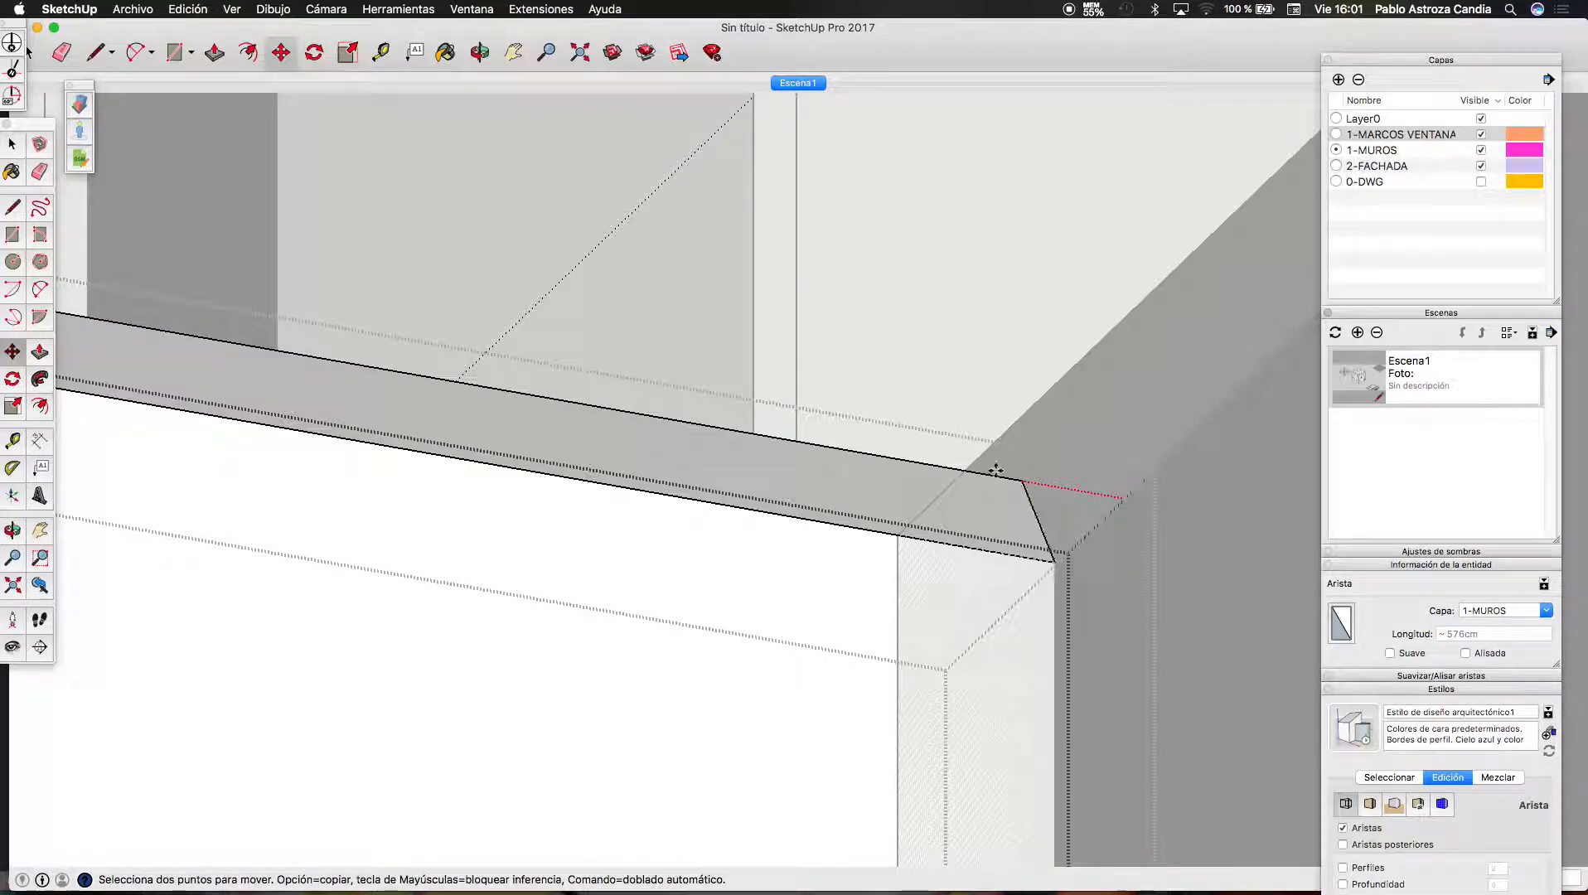
pyautogui.click(963, 470)
pyautogui.press('space')
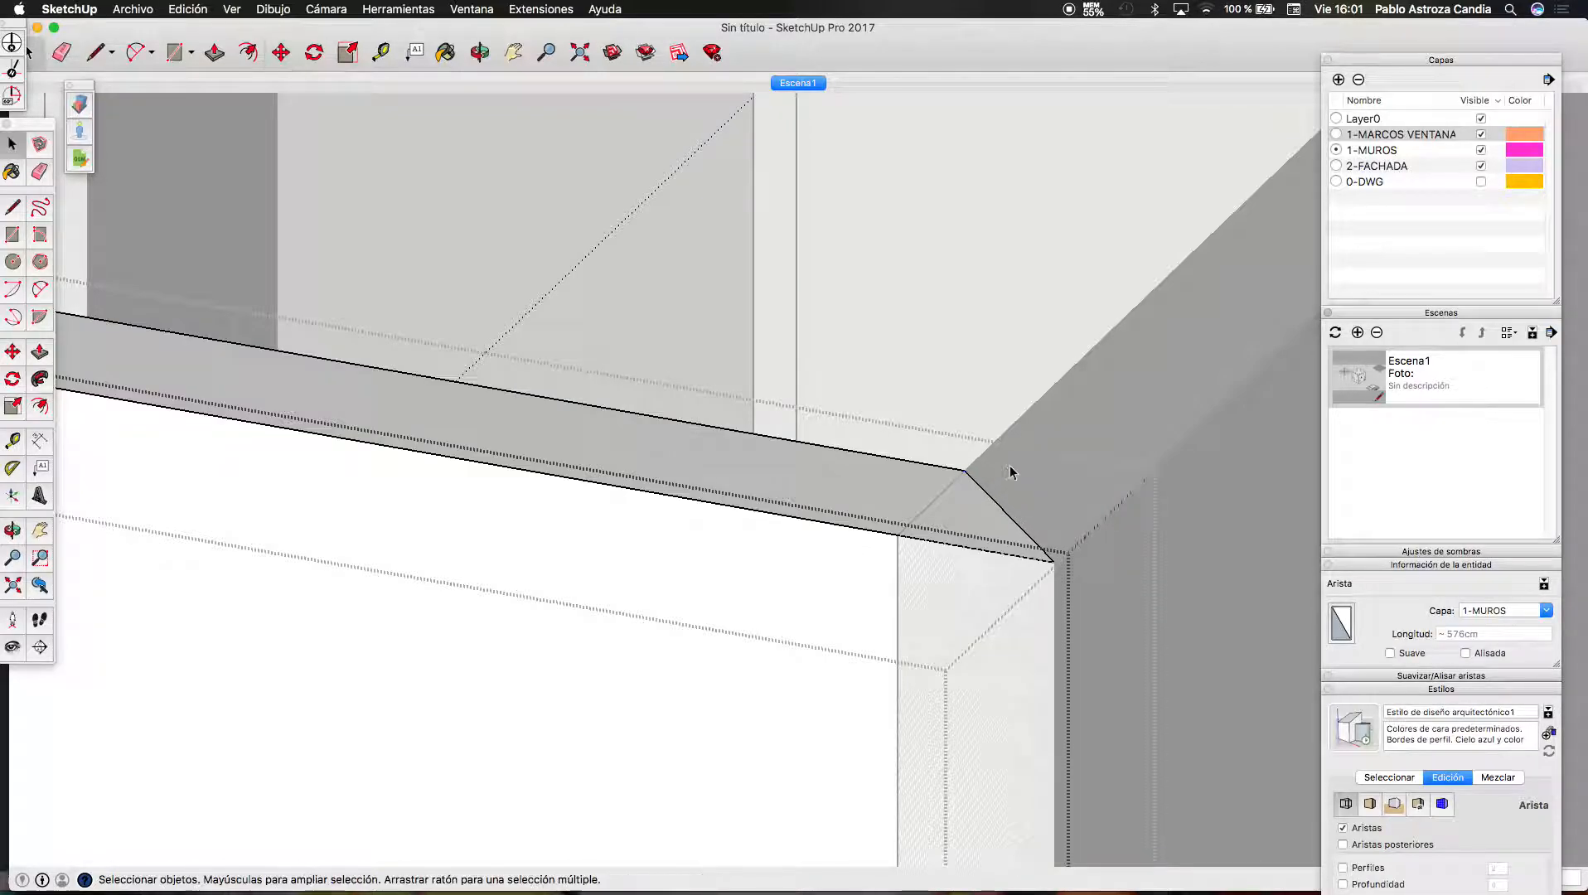
# Try to mitre the wall meeting the door wall's far end by moving its inner vertical end edge to the inner corner
pyautogui.press('Escape')
pyautogui.click(1084, 424)
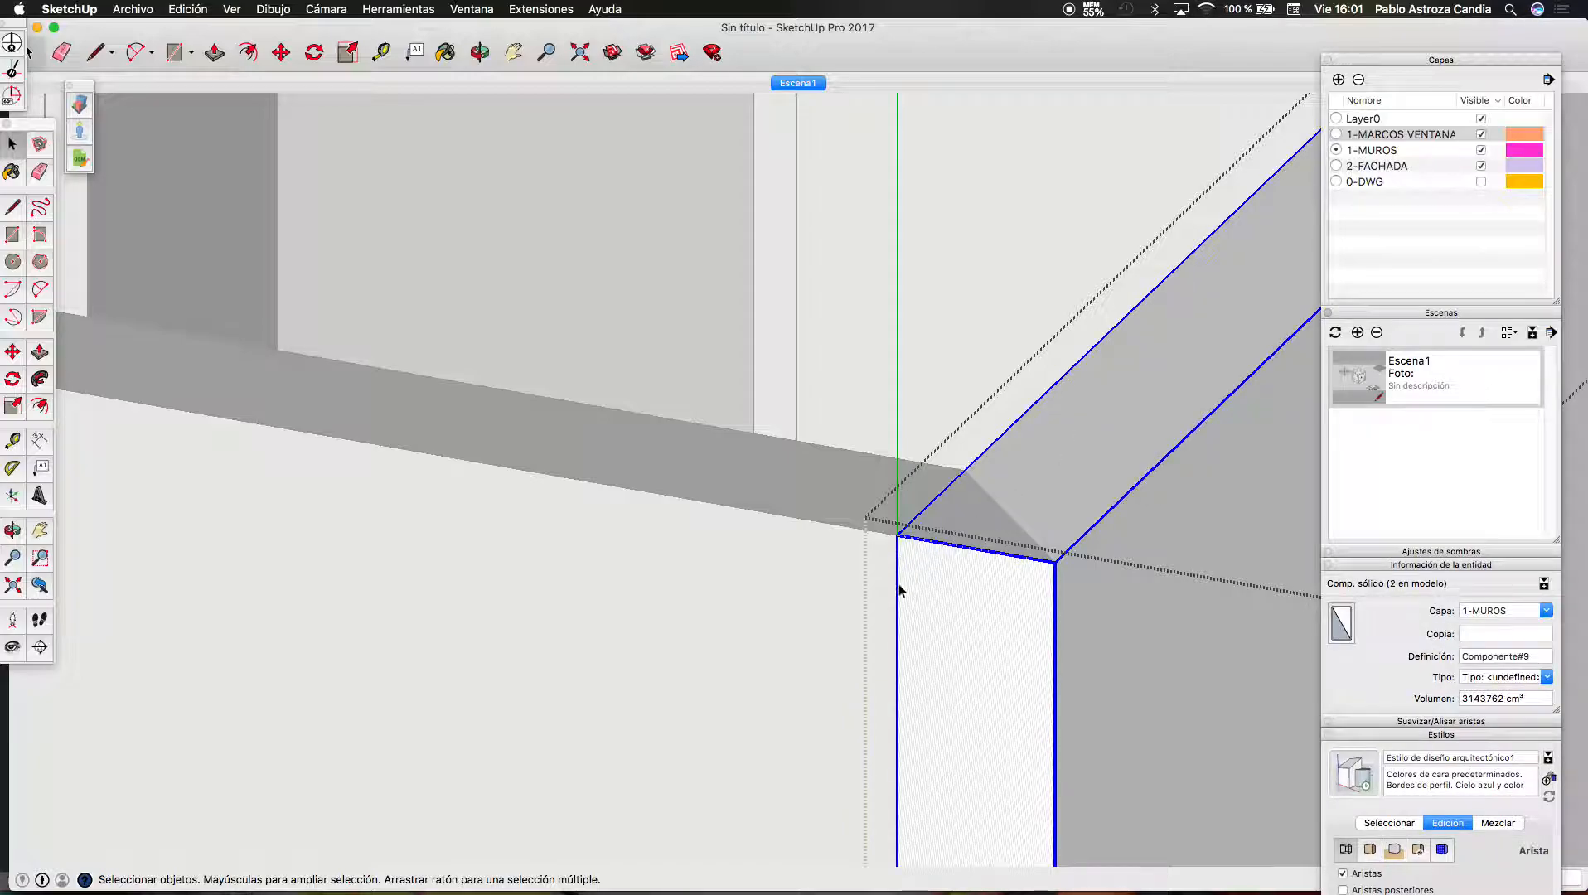
pyautogui.tripleClick(1059, 434)
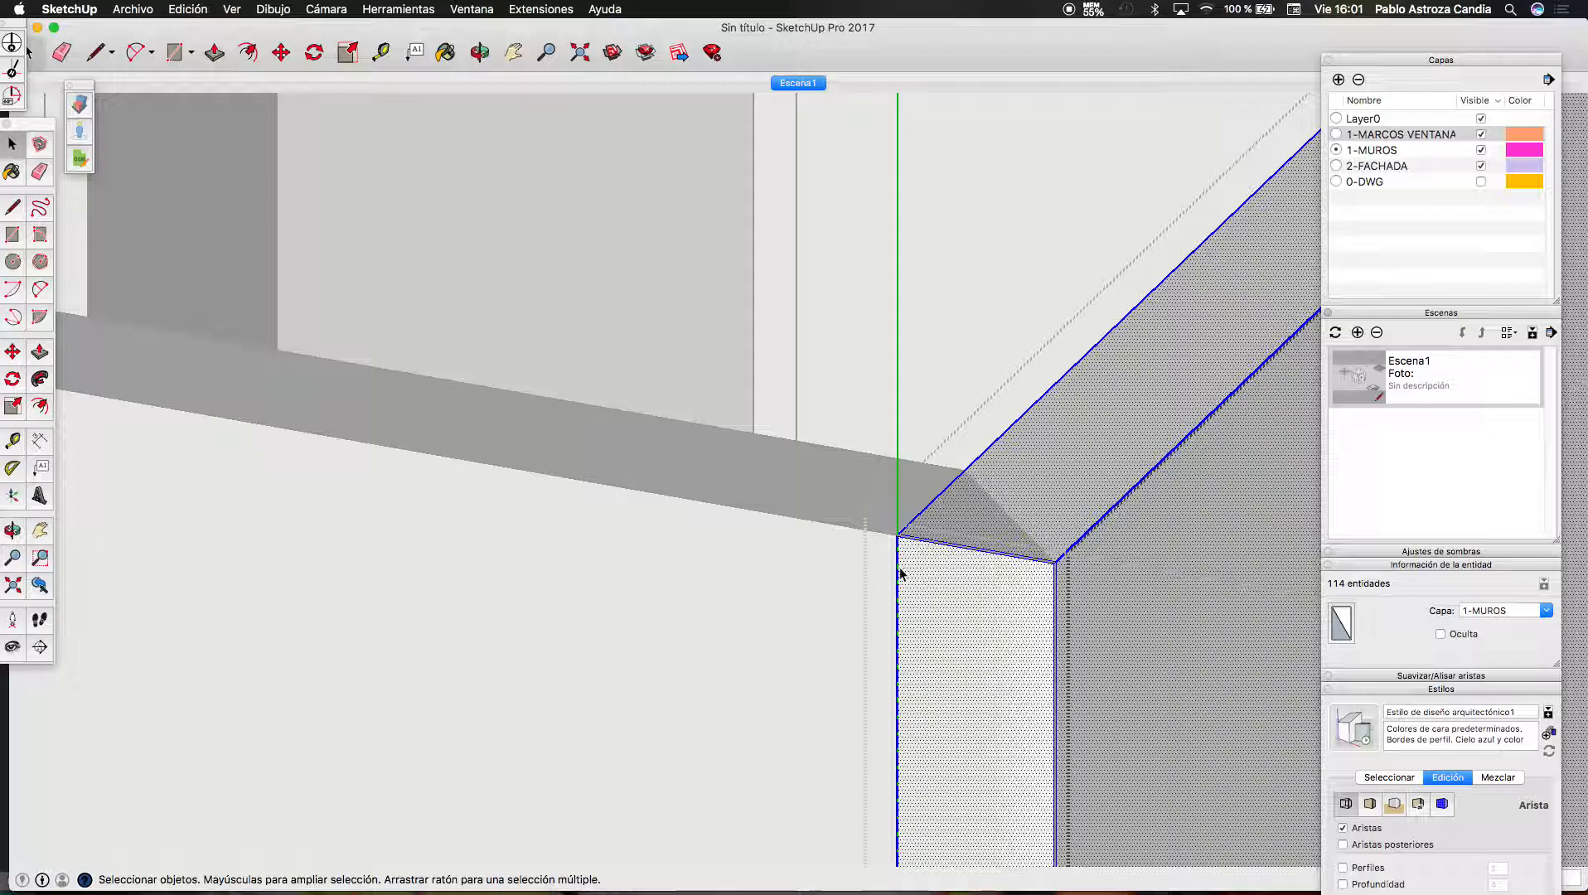
pyautogui.click(898, 568)
pyautogui.press('m')
pyautogui.click(898, 535)
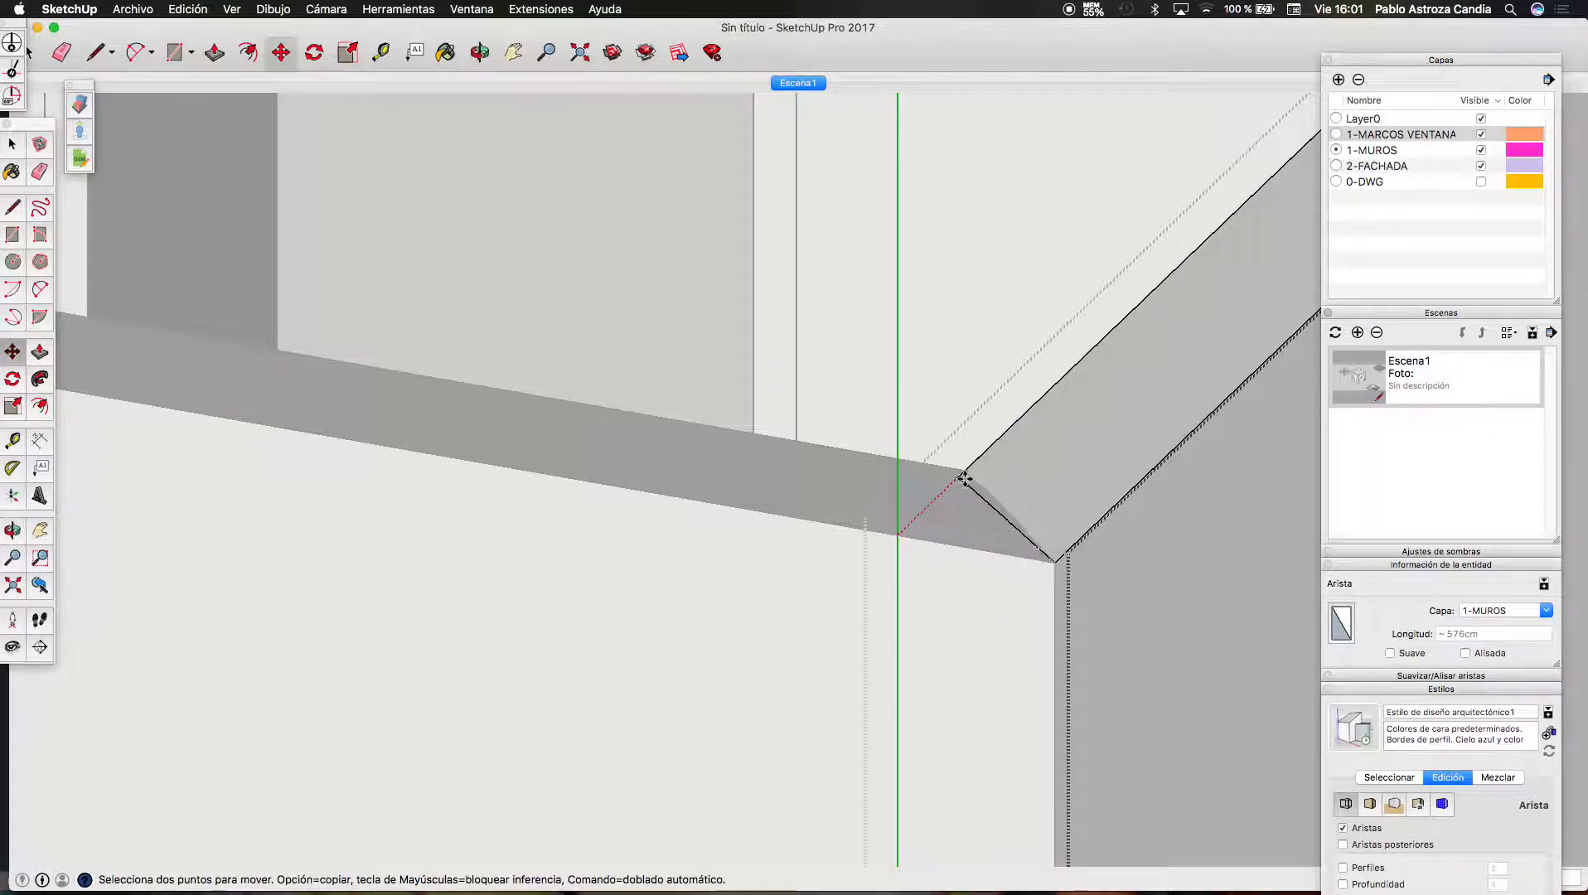
pyautogui.scroll(3, 962, 473)
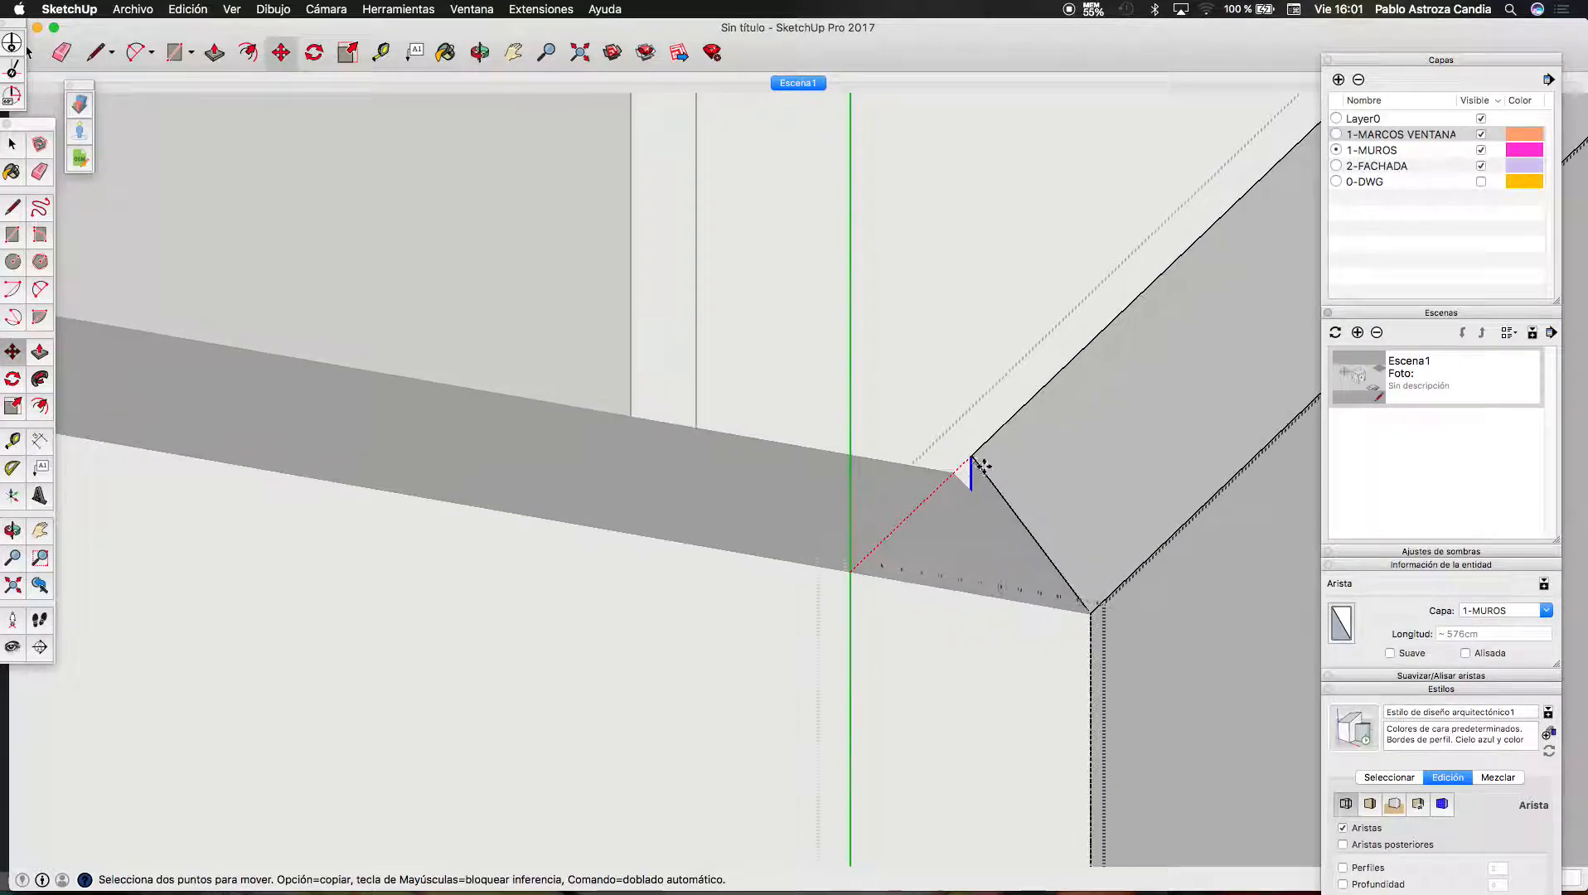
pyautogui.click(956, 473)
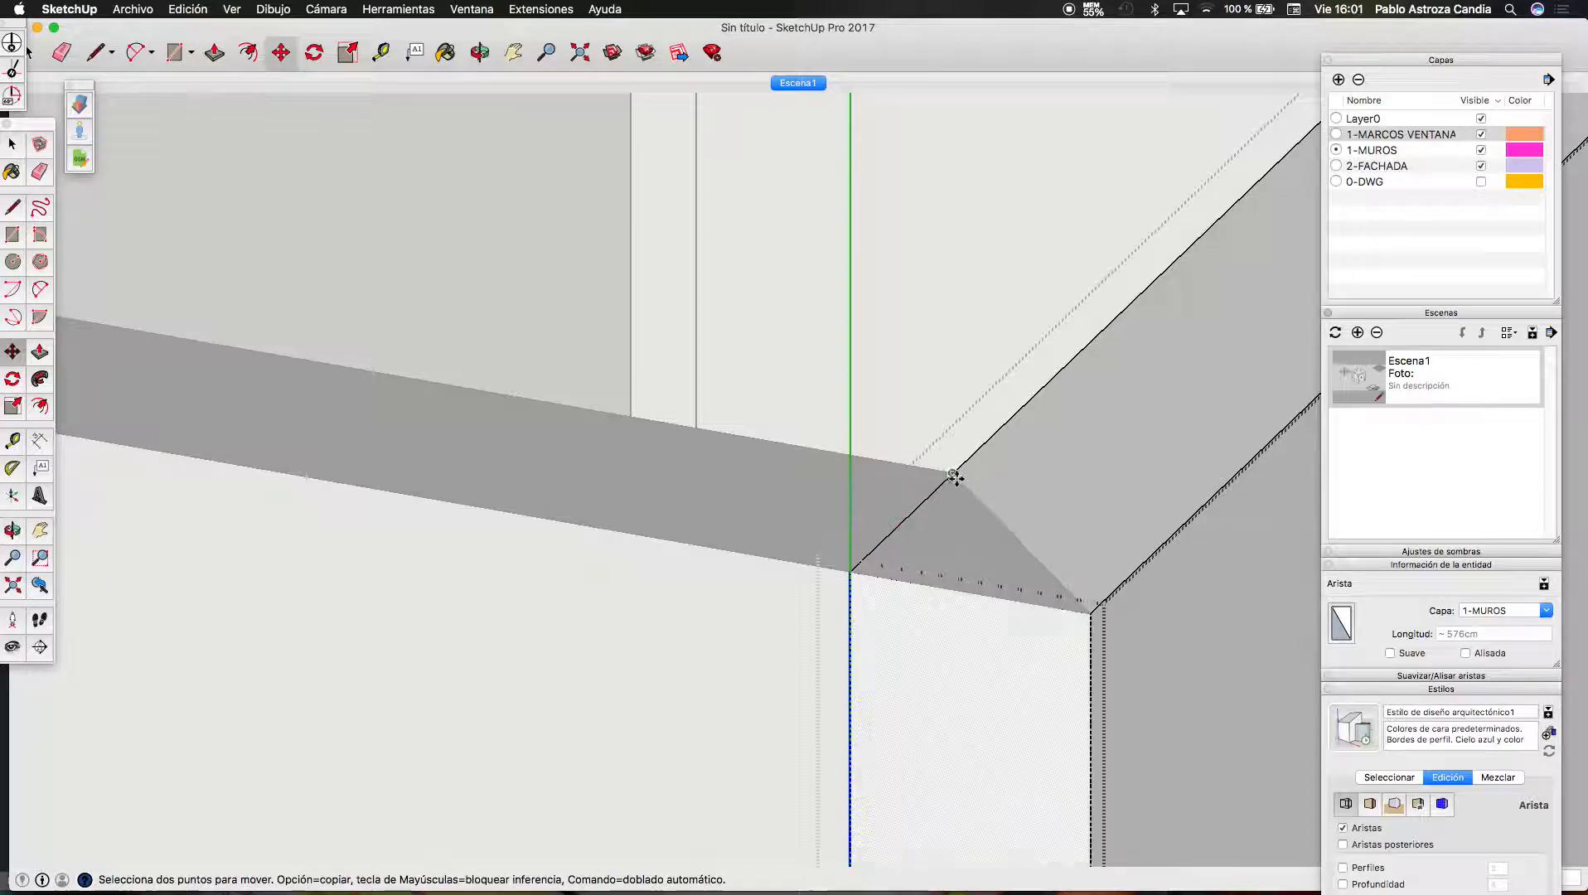
pyautogui.scroll(-3, 955, 473)
pyautogui.press('space')
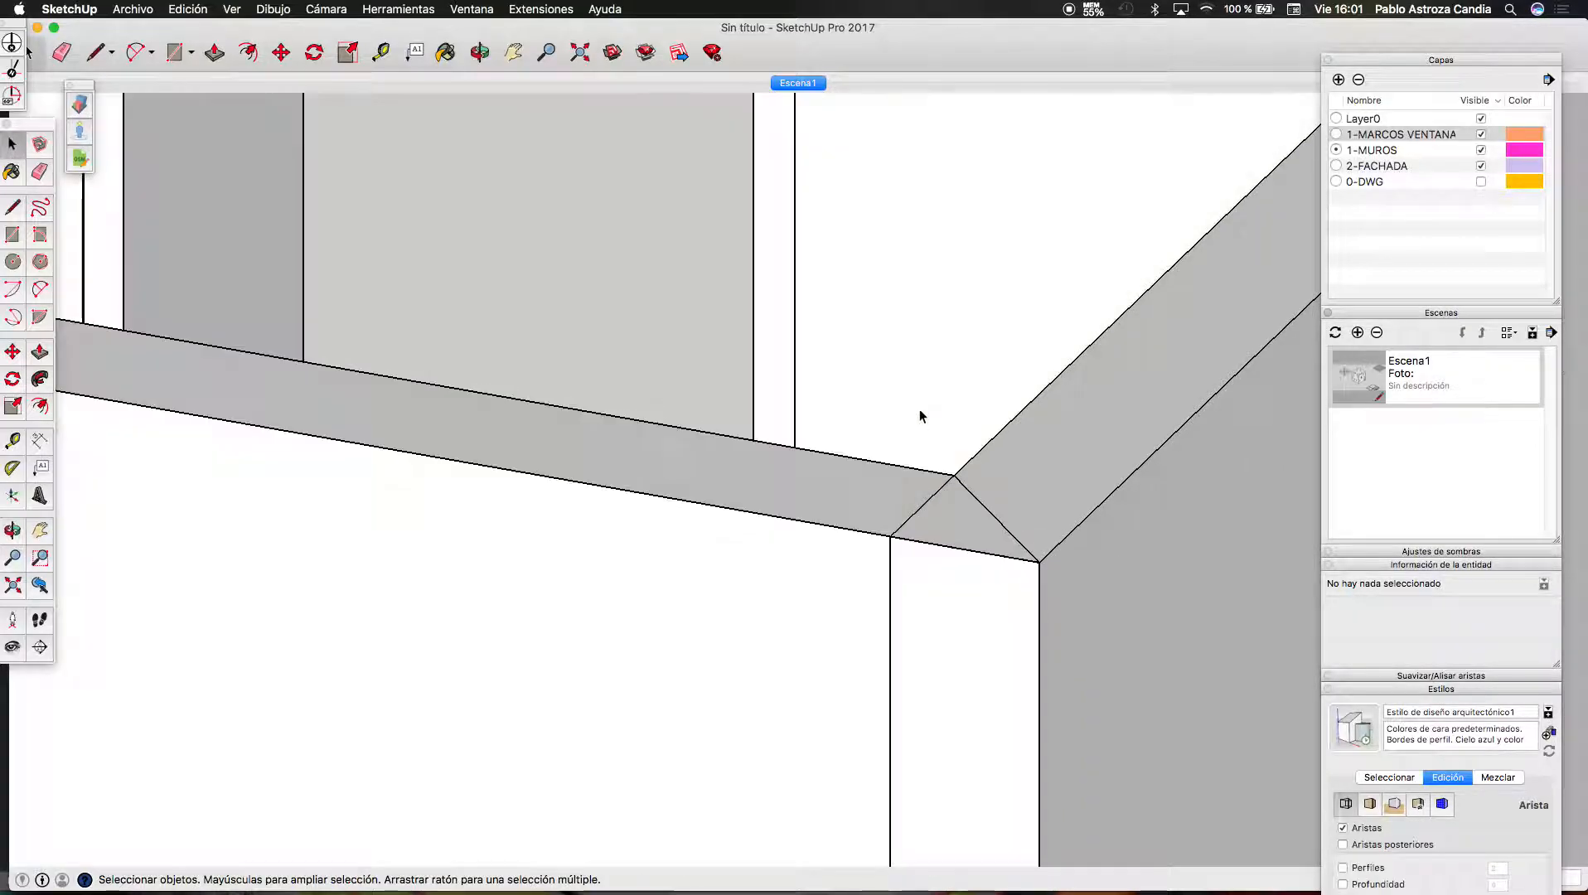
# Draw a diagonal guide line across the top of the door wall's far corner, from inner to outer corner
pyautogui.press('l')
pyautogui.click(955, 474)
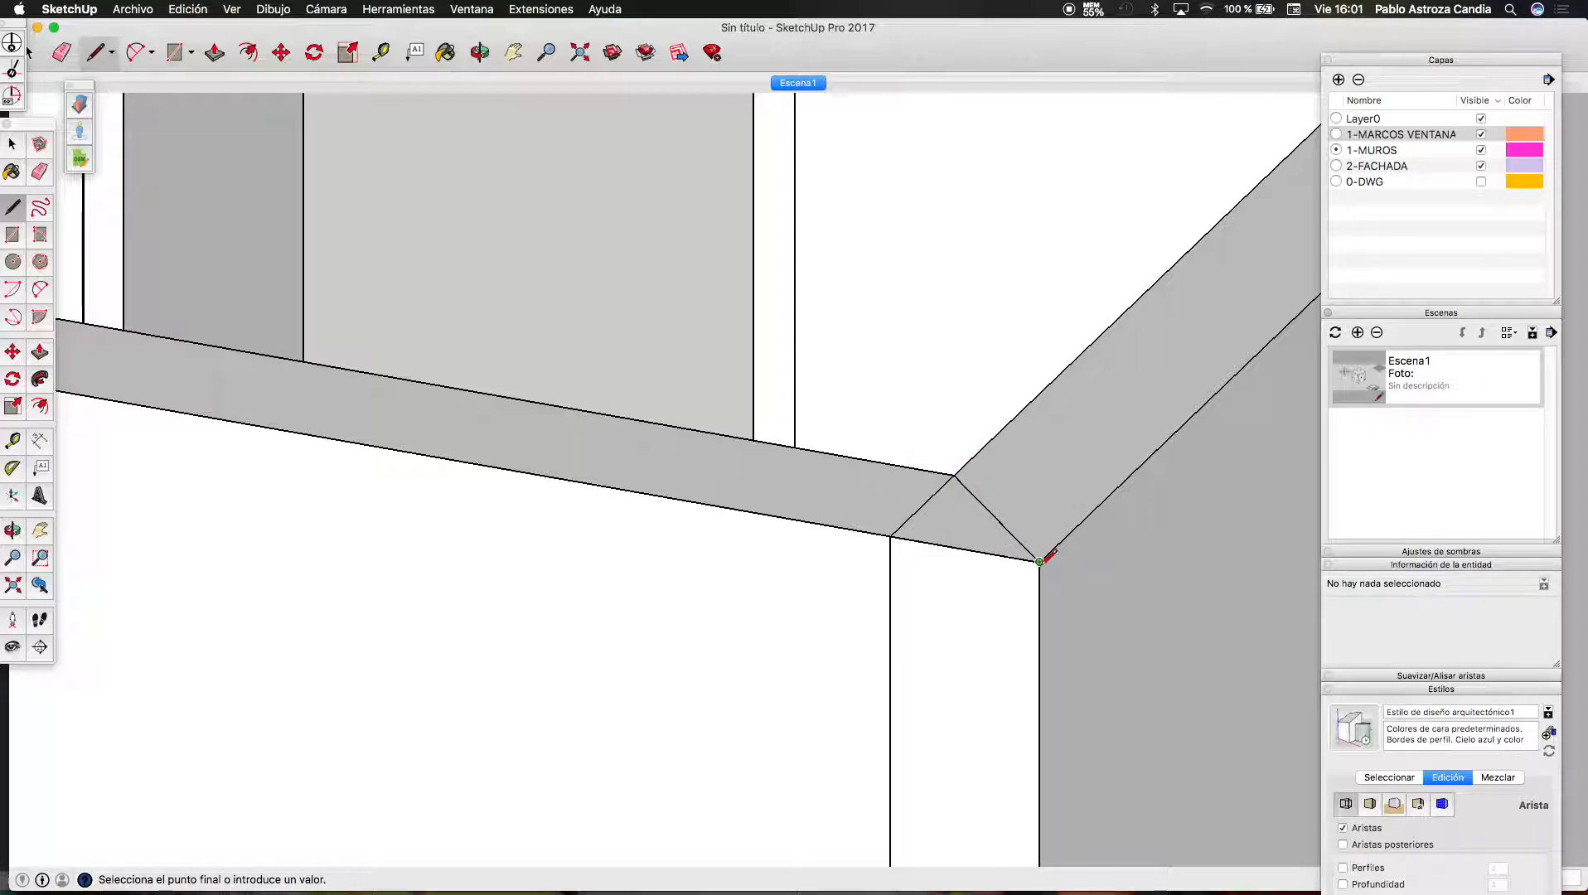
pyautogui.click(1039, 562)
pyautogui.press('space')
# Try to mitre the side wall at the door wall's corner by moving its outer vertical end edge to the inner corner
pyautogui.doubleClick(1081, 423)
pyautogui.doubleClick(1082, 425)
pyautogui.click(1059, 454)
pyautogui.click(891, 546)
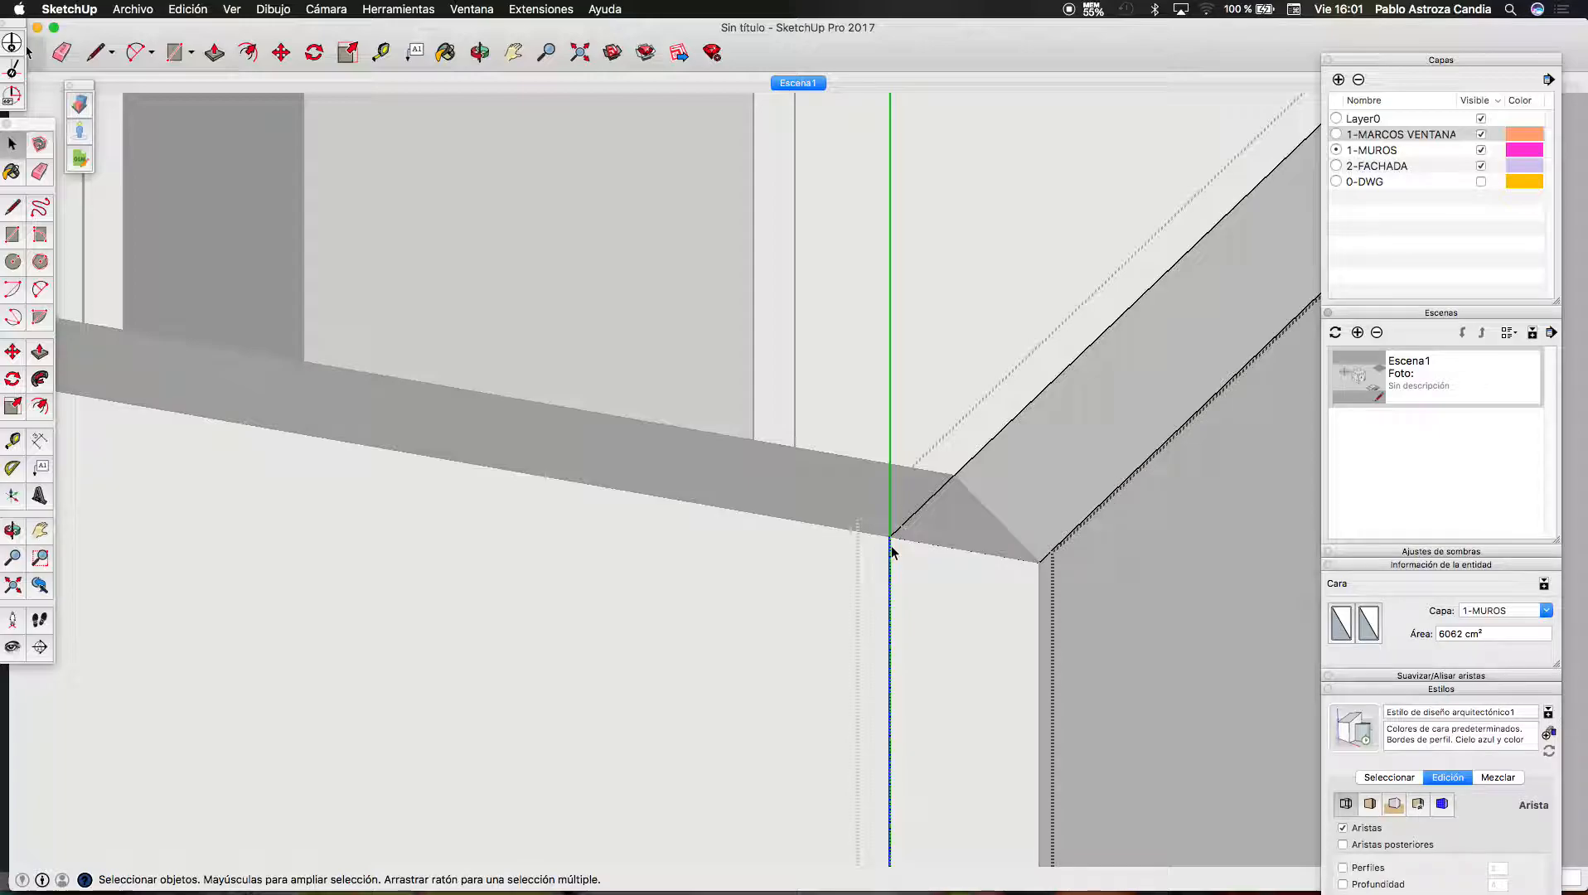
pyautogui.press('m')
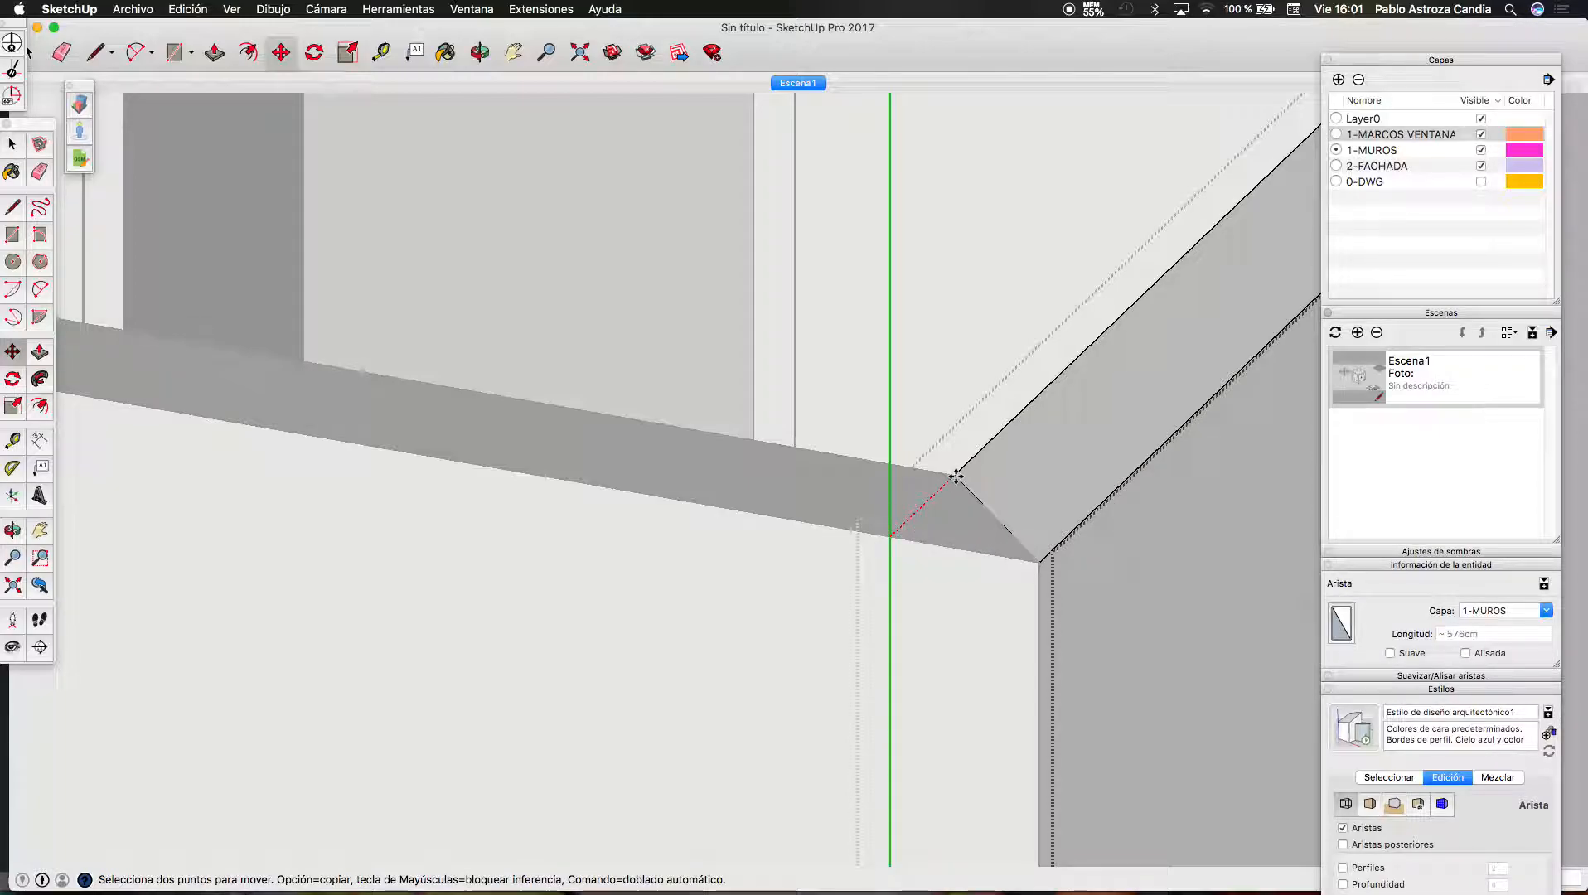
pyautogui.scroll(3, 951, 478)
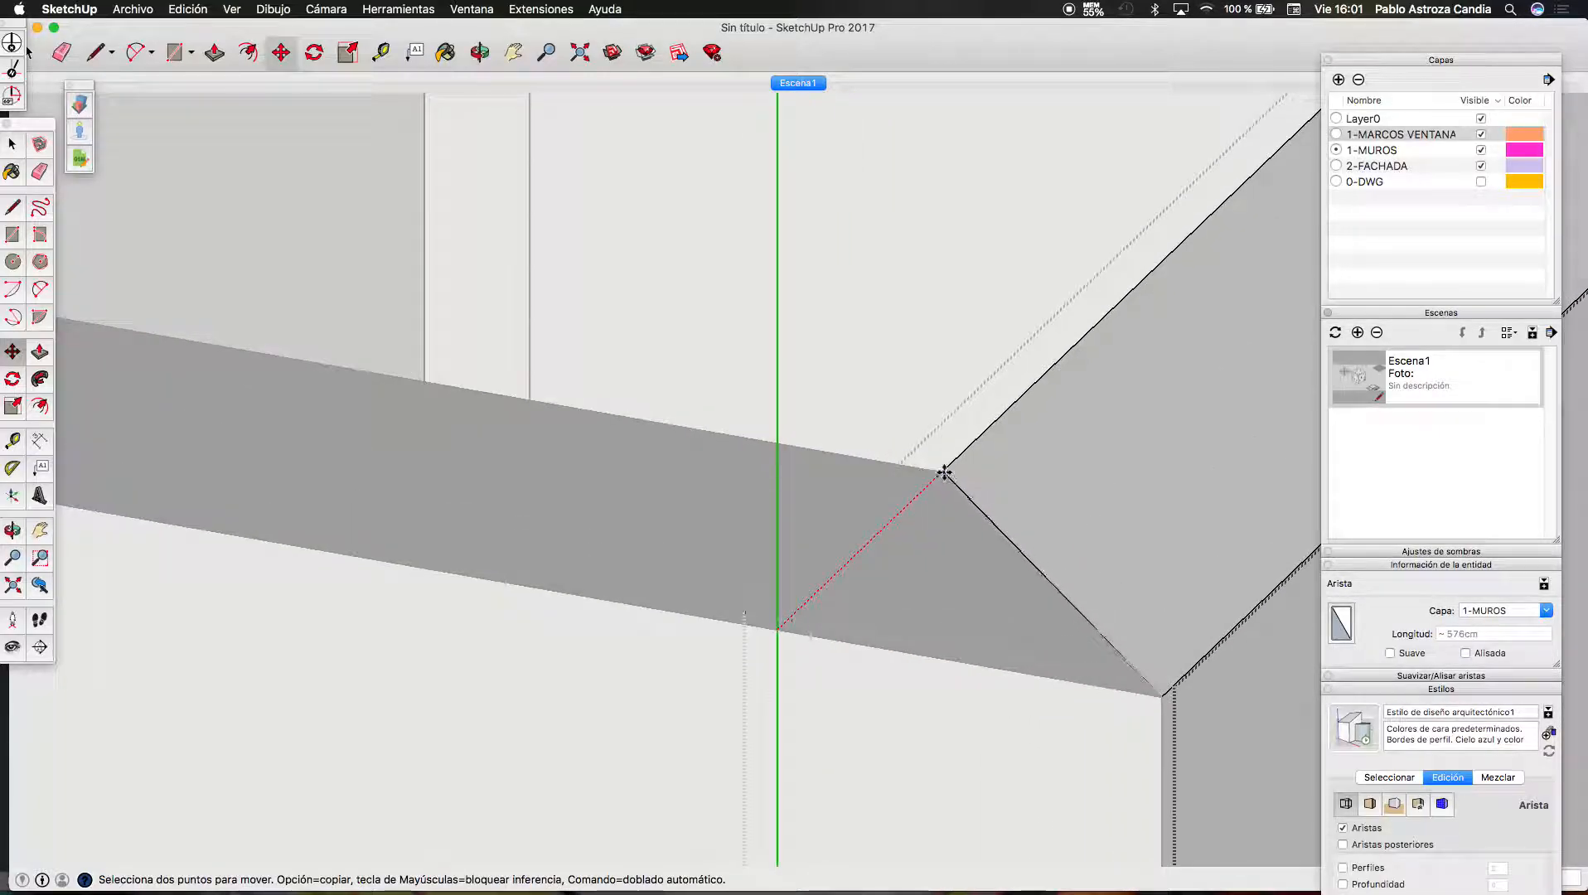
pyautogui.scroll(-2, 945, 472)
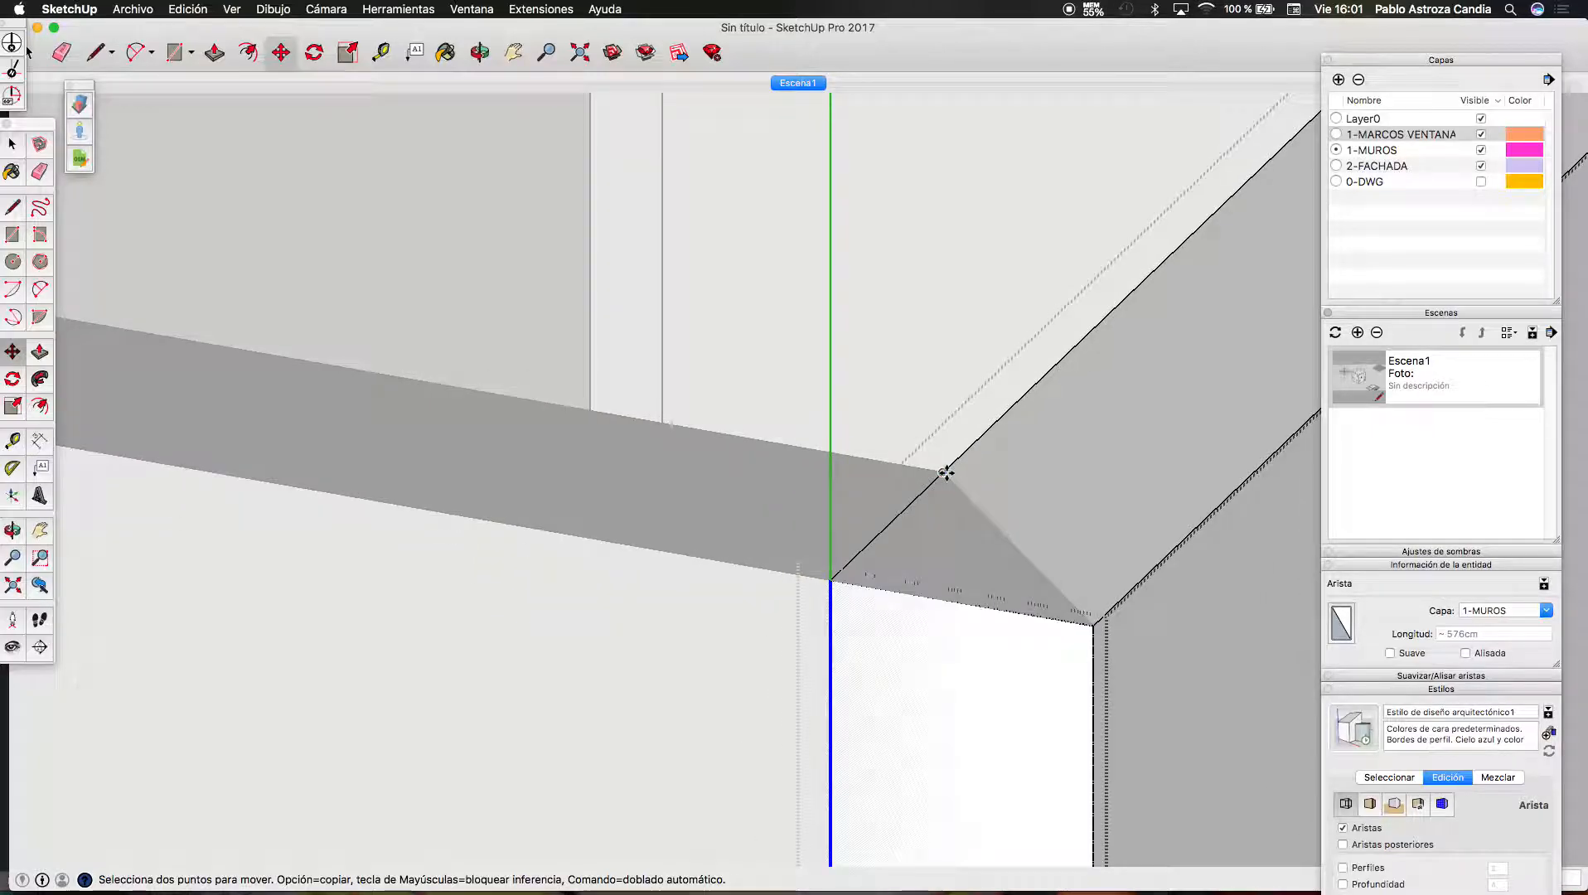
pyautogui.click(954, 469)
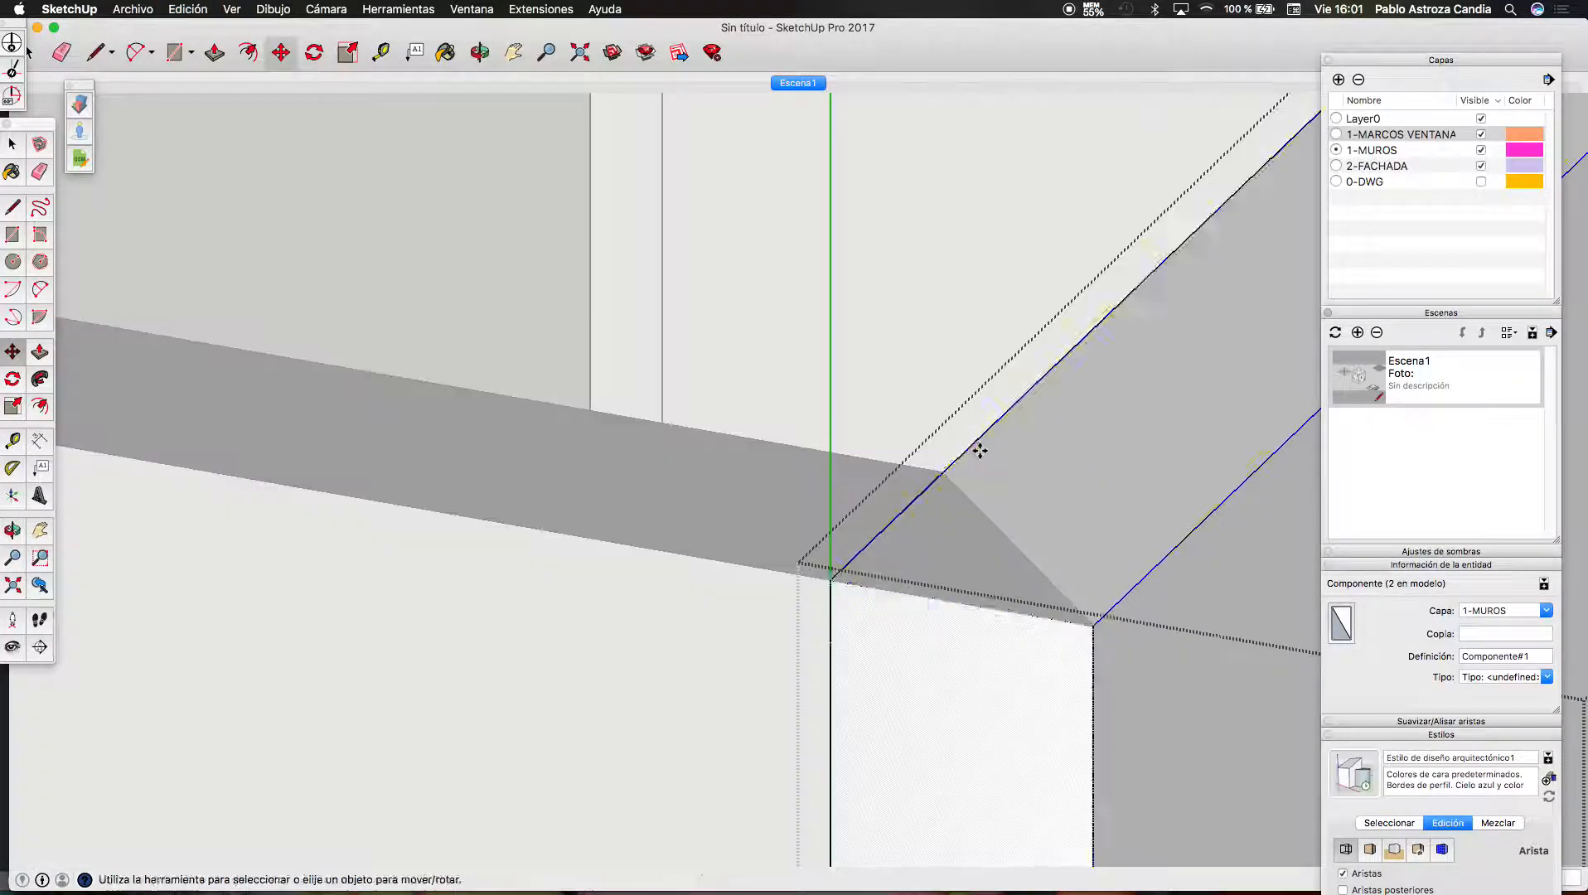
pyautogui.press('Escape')
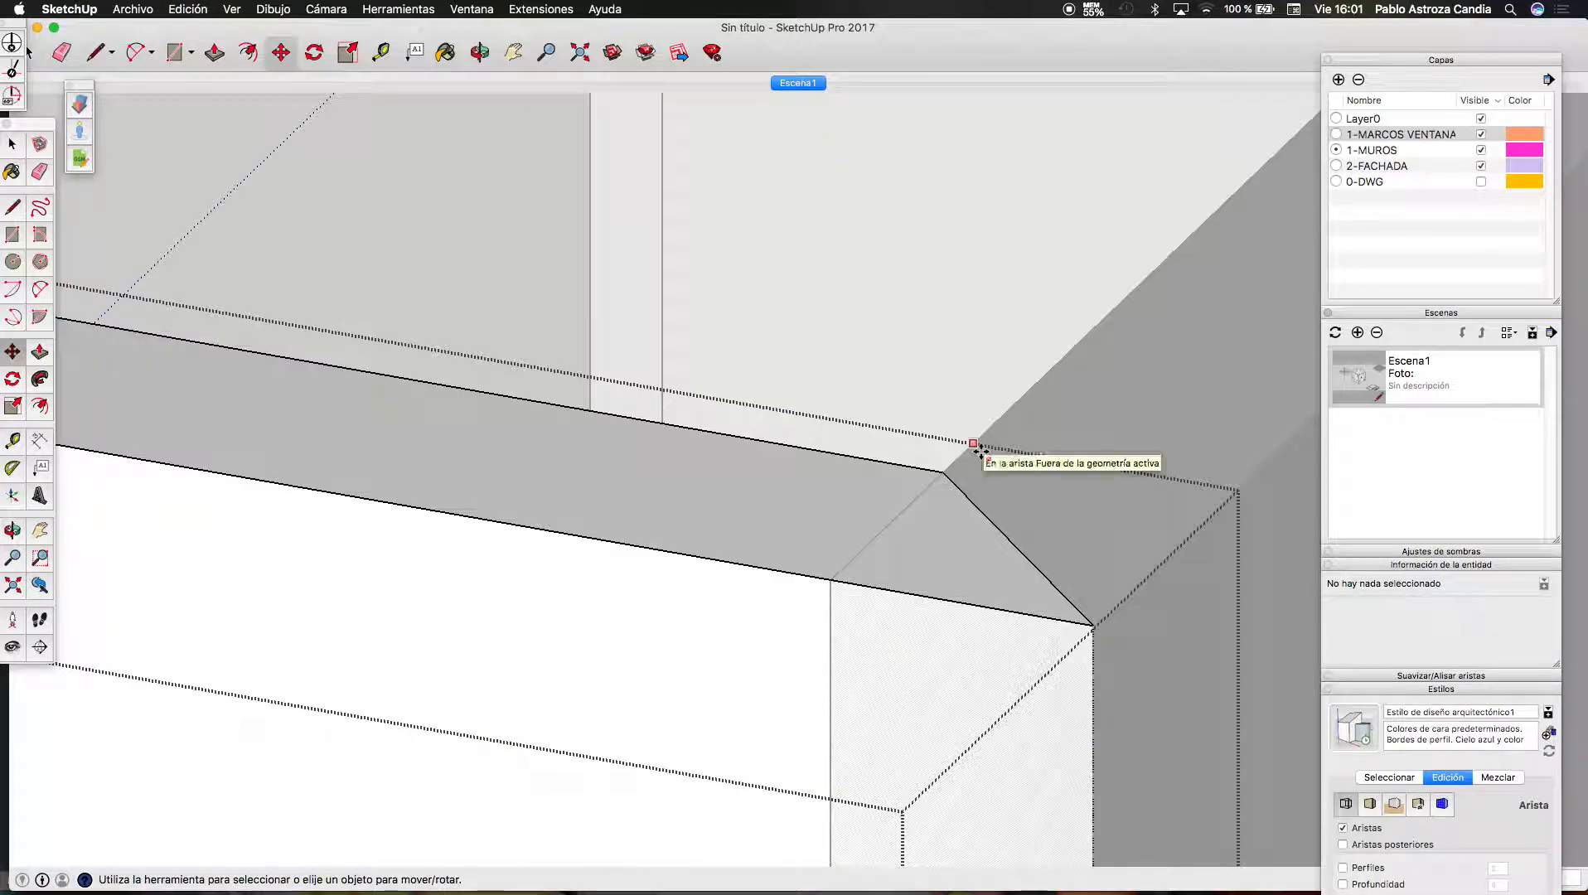
# Undo the recent mitring edits at the door wall's corner and leave the wall component
pyautogui.press('super+z')
pyautogui.press('super+z')
pyautogui.press('space')
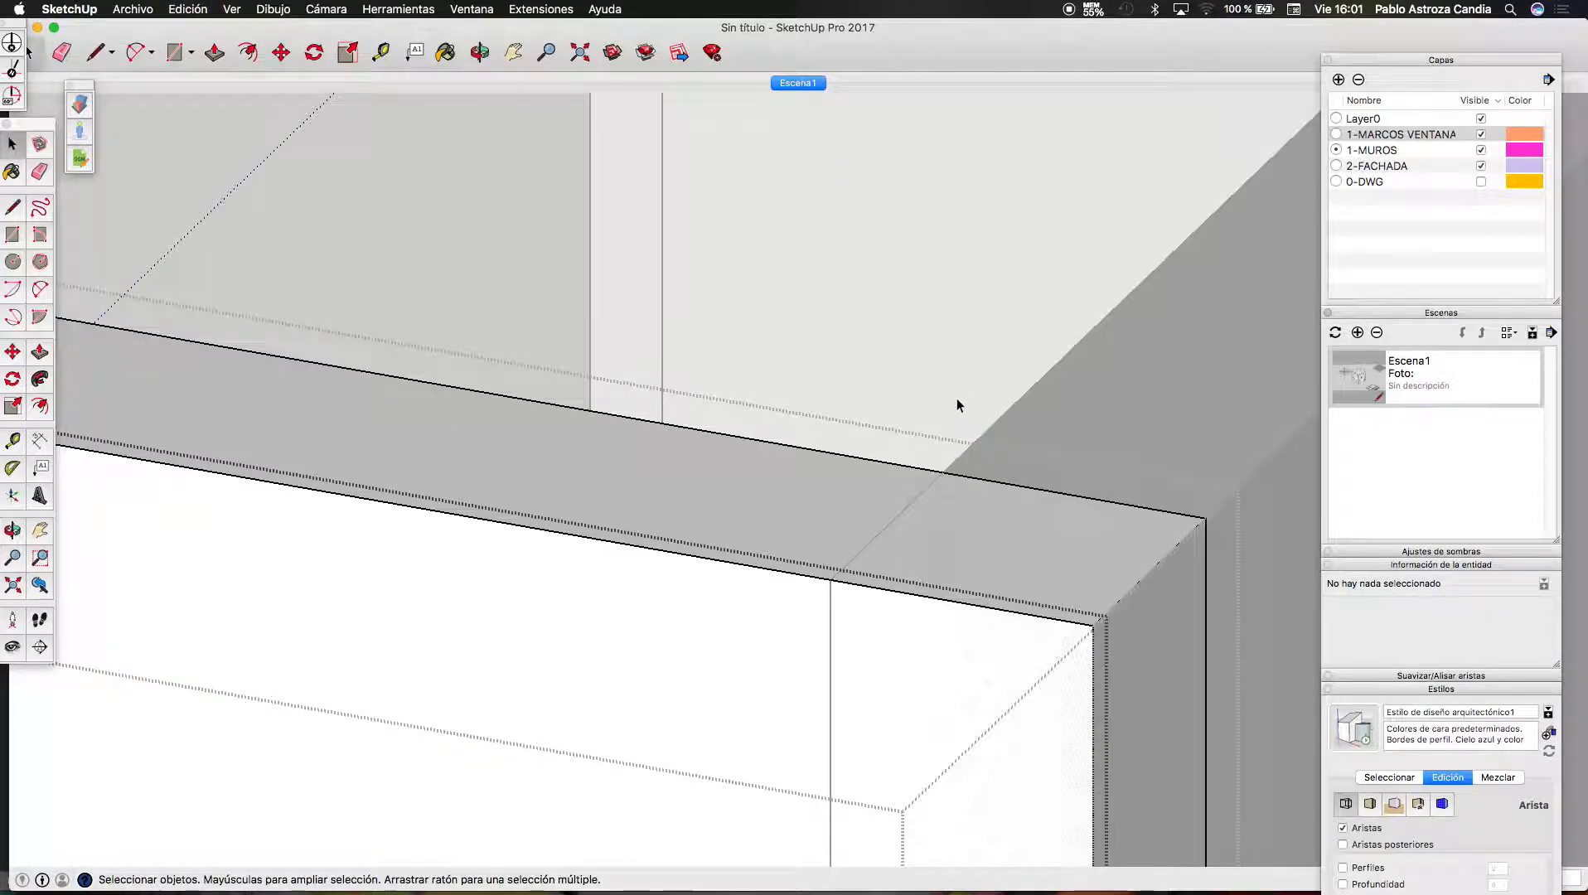
pyautogui.click(989, 380)
# Draw a diagonal guide line across the square corner joint beside the door, from the inner to the outer wall corner
pyautogui.press('p')
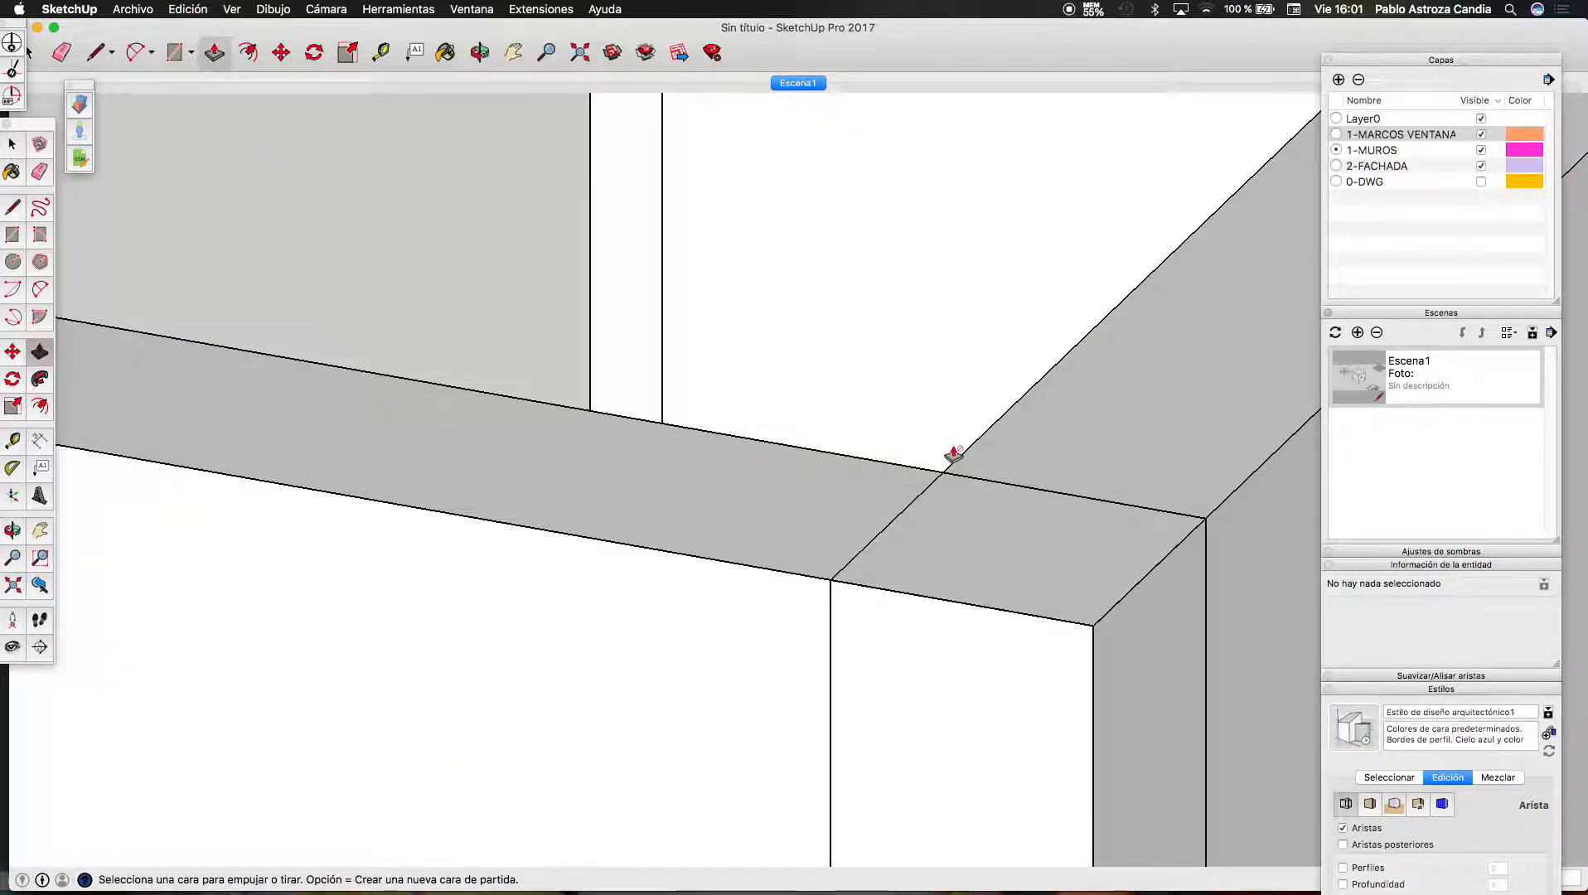
pyautogui.press('l')
pyautogui.click(942, 473)
pyautogui.scroll(-4, 1012, 543)
pyautogui.press('space')
pyautogui.scroll(2, 1023, 560)
# Mitre the door wall's end by moving its inner vertical end edge to the inner corner at the guide line
pyautogui.doubleClick(895, 511)
pyautogui.click(1031, 556)
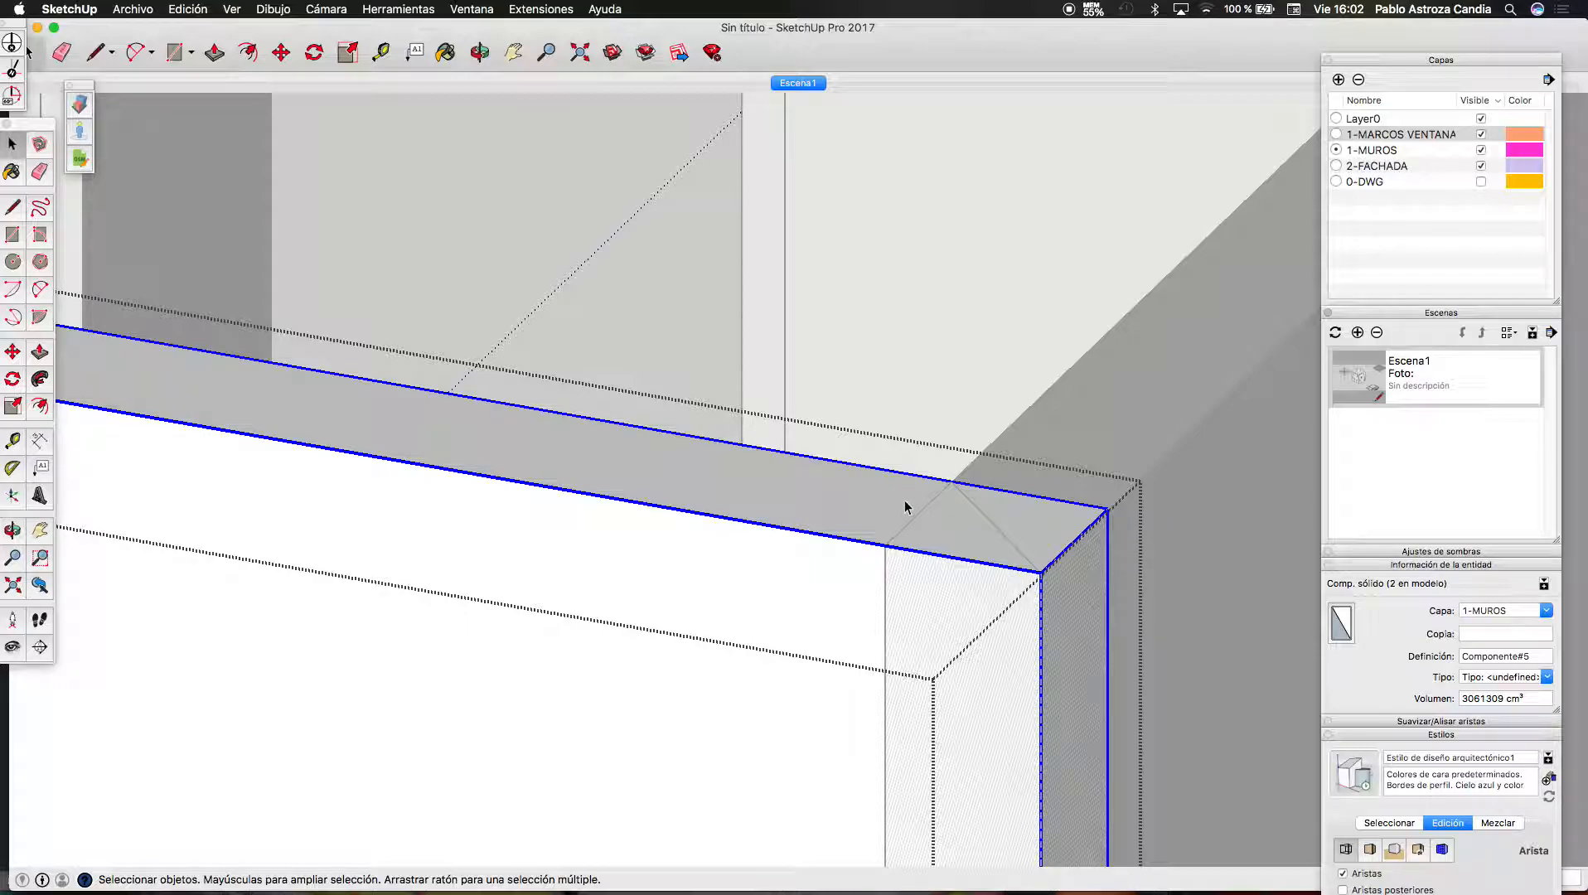
pyautogui.tripleClick(905, 507)
pyautogui.click(1109, 540)
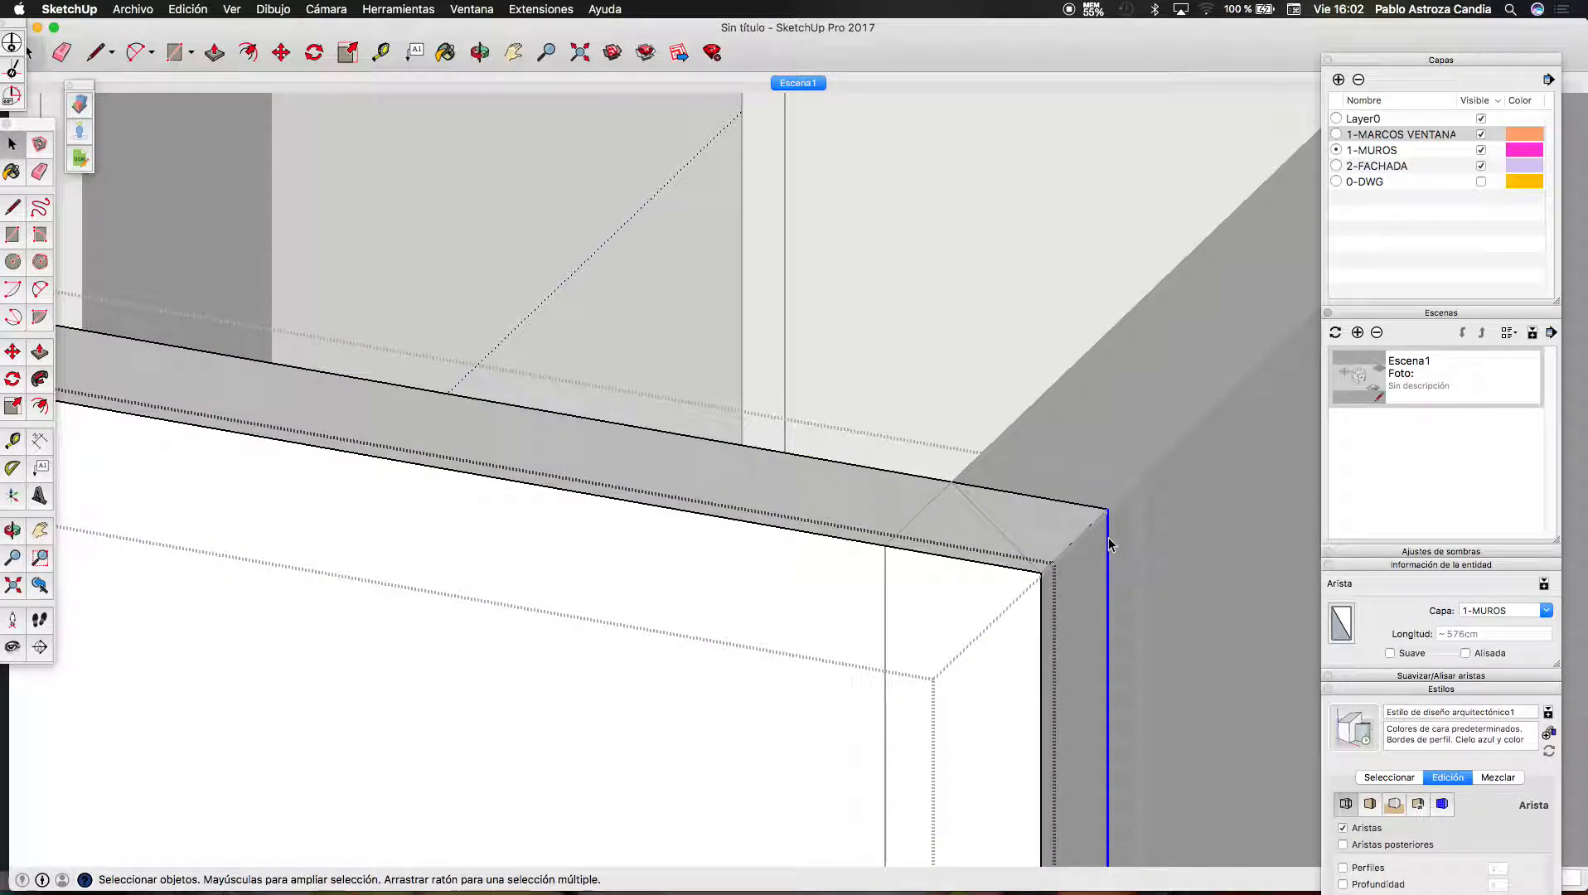
pyautogui.press('m')
pyautogui.click(1108, 510)
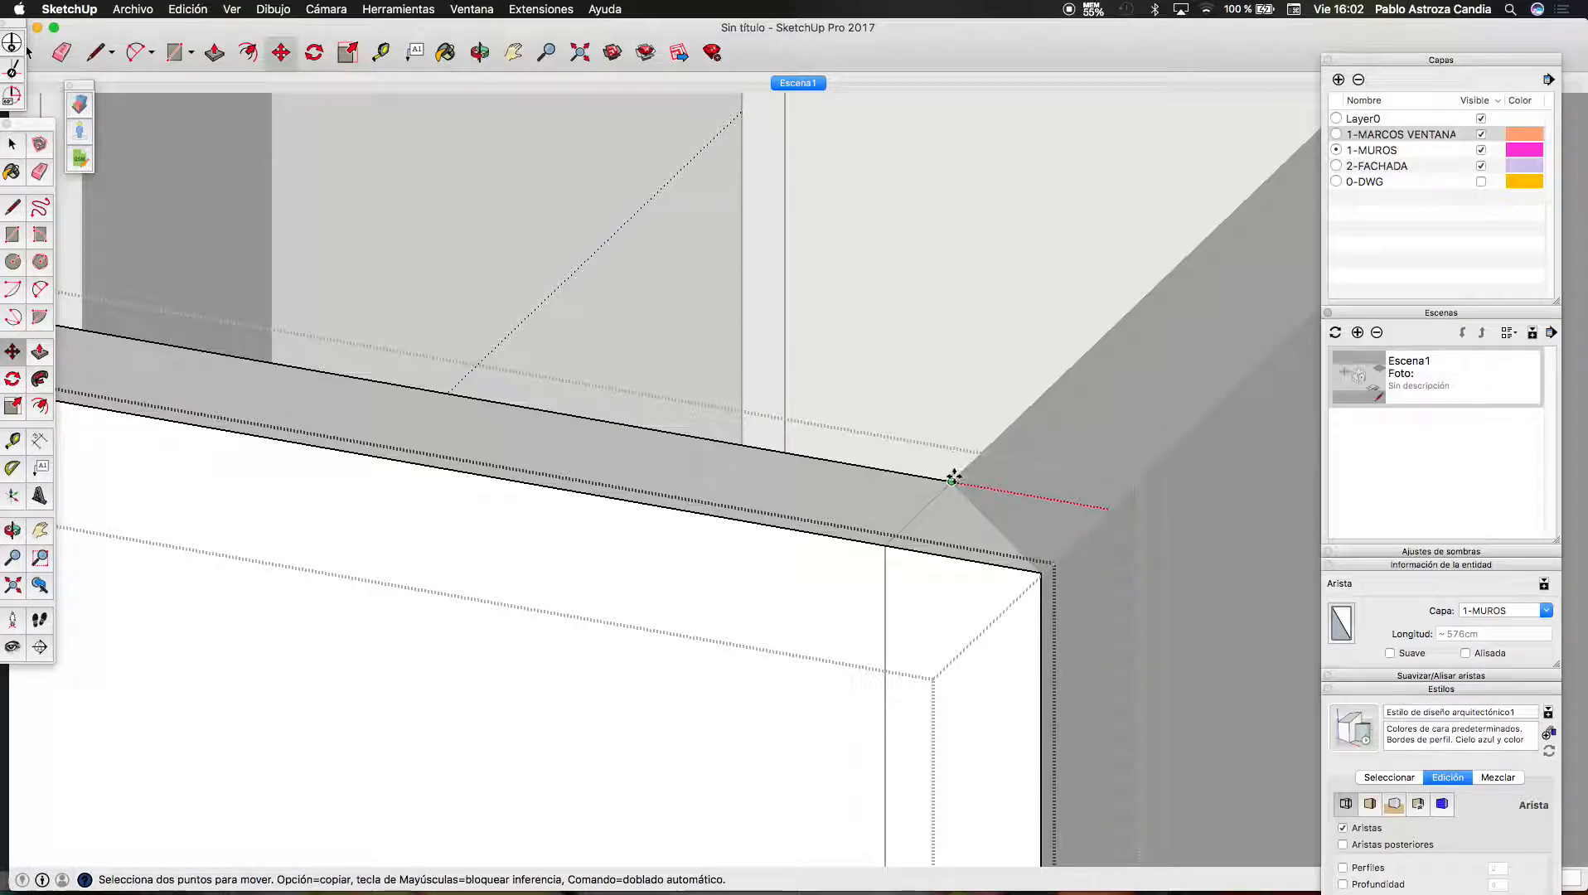
# Mitre the adjoining side wall by moving its vertical end edge to the same inner corner, and close the wall component
pyautogui.scroll(-2, 953, 476)
pyautogui.press('space')
pyautogui.doubleClick(1036, 446)
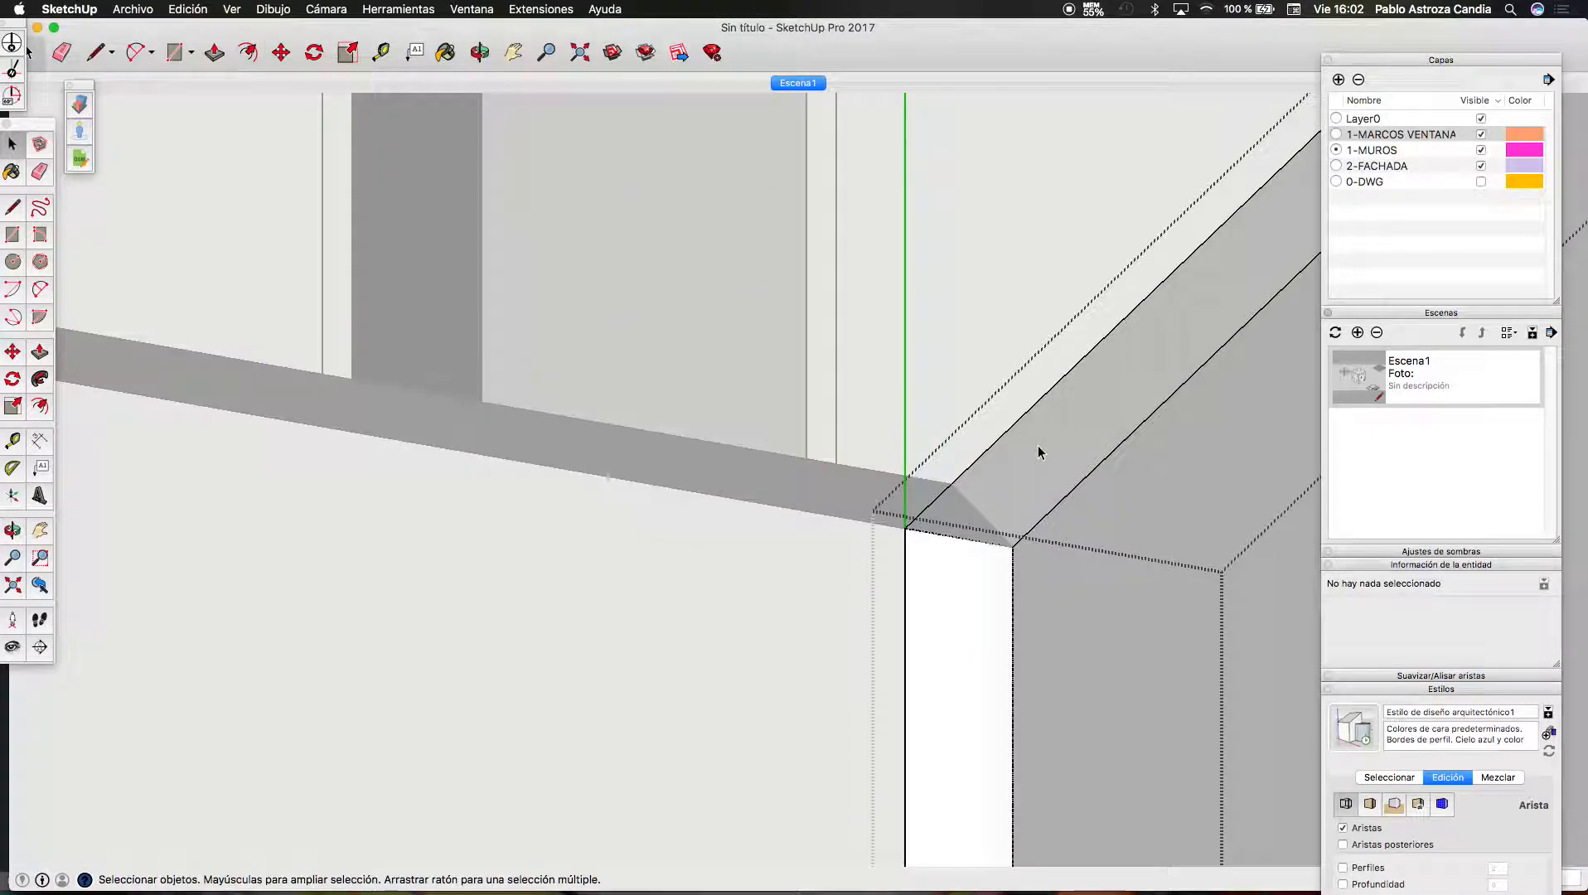
pyautogui.click(1056, 434)
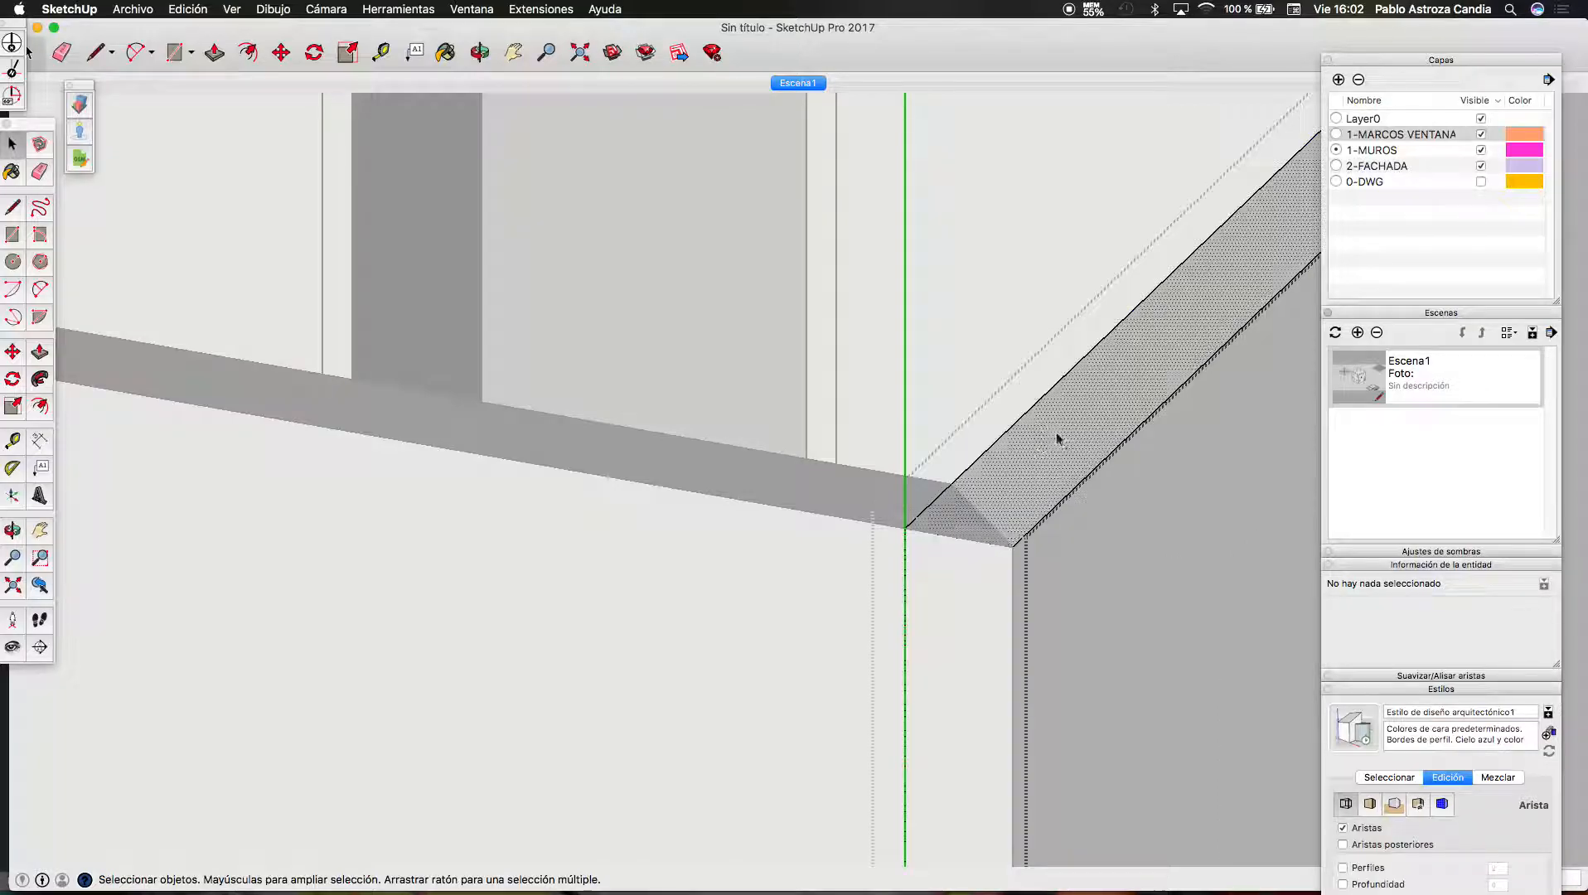
pyautogui.scroll(1, 885, 559)
pyautogui.click(915, 557)
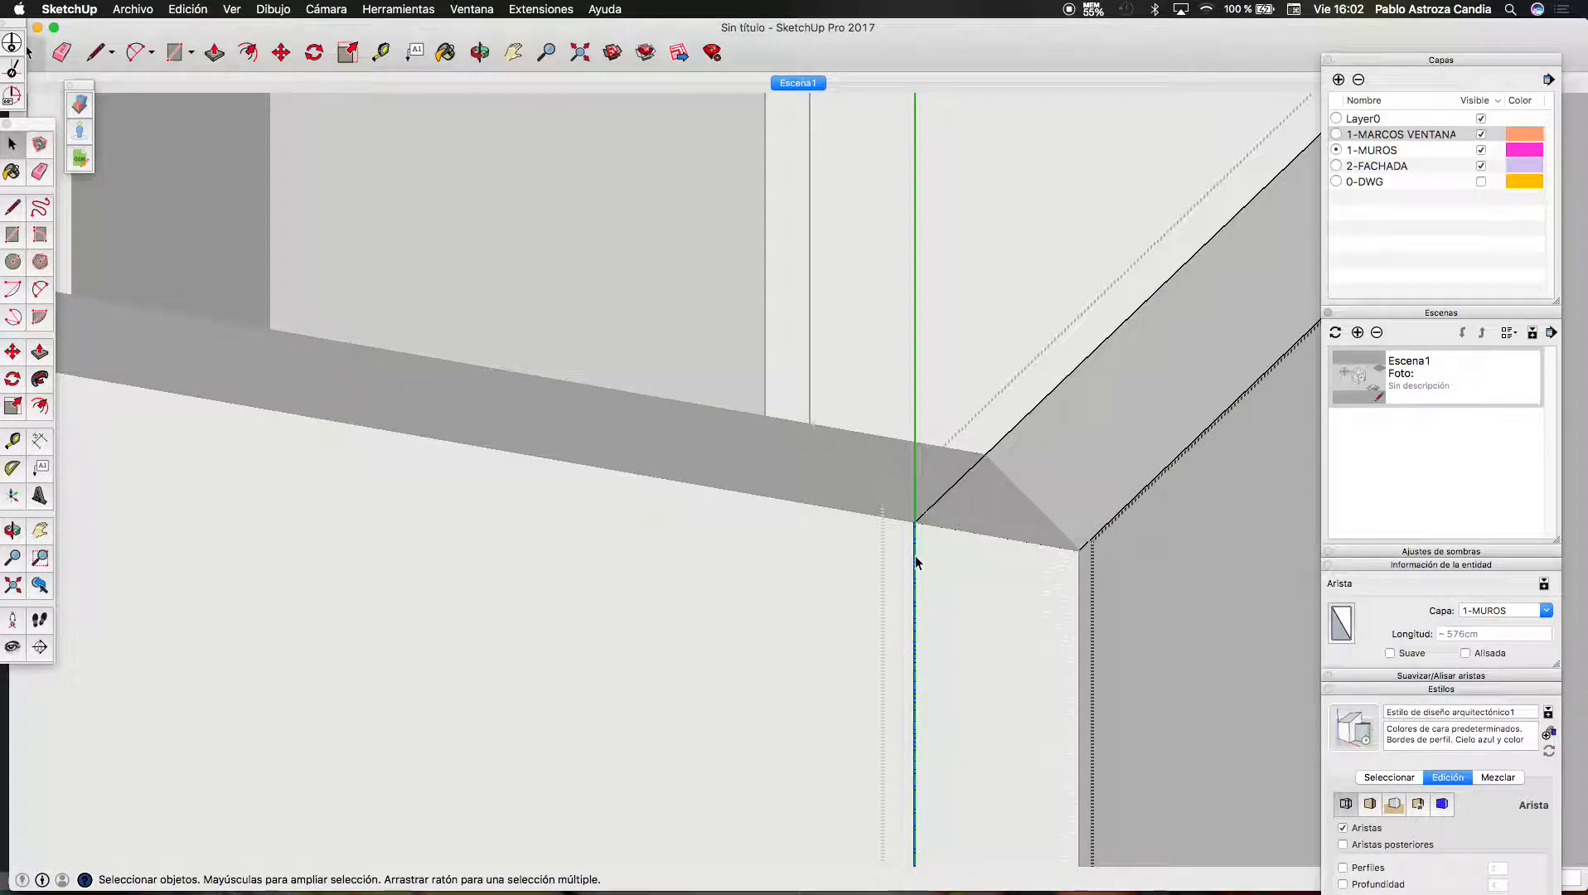
pyautogui.press('m')
pyautogui.click(916, 520)
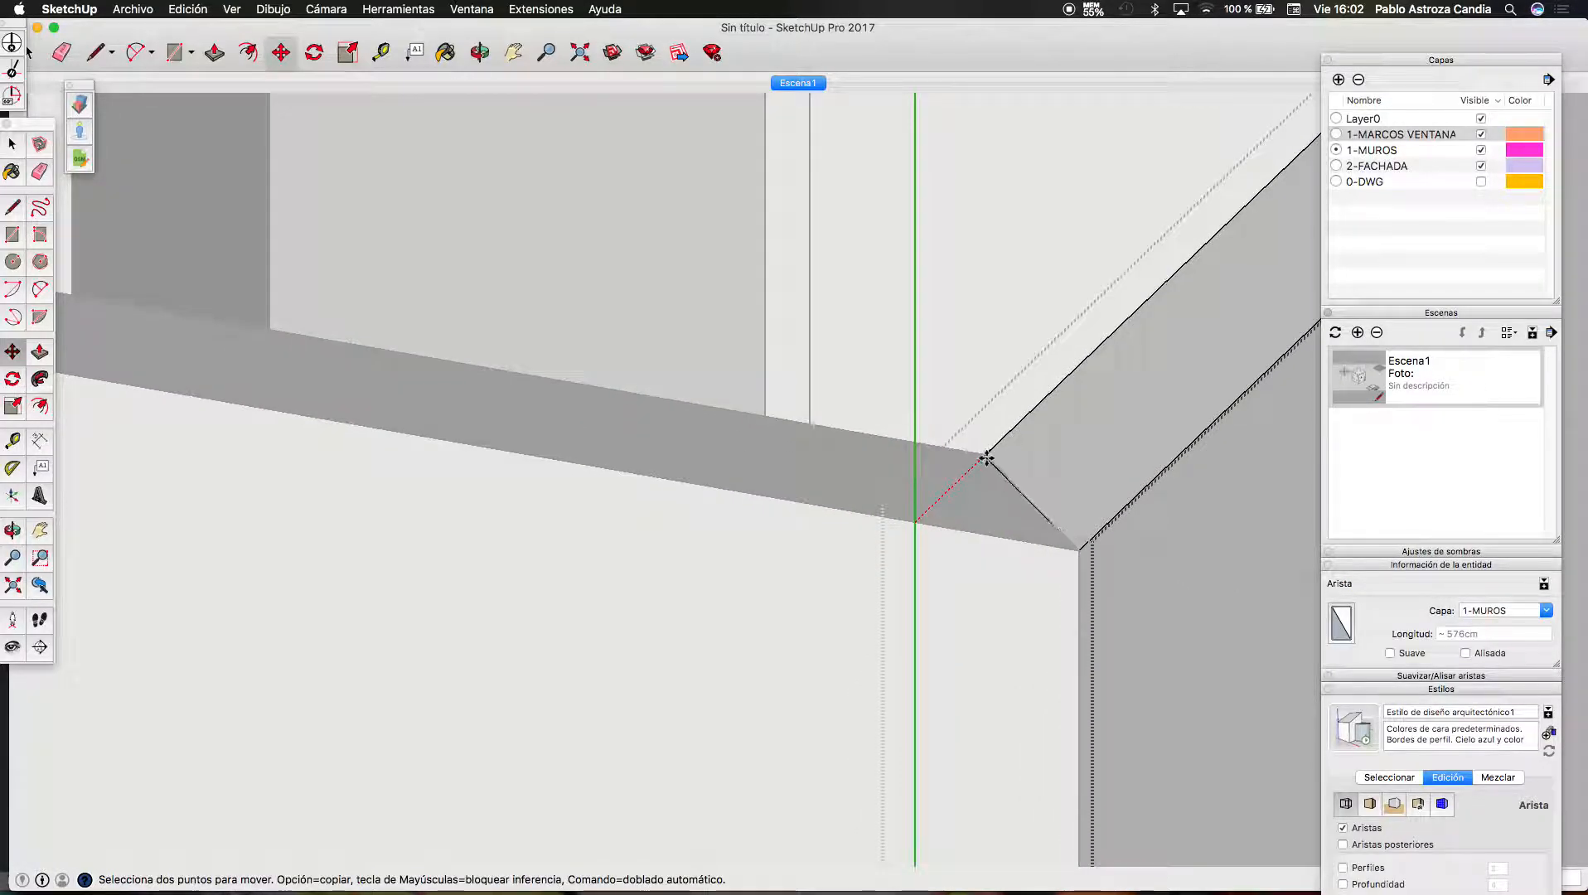
pyautogui.scroll(3, 992, 455)
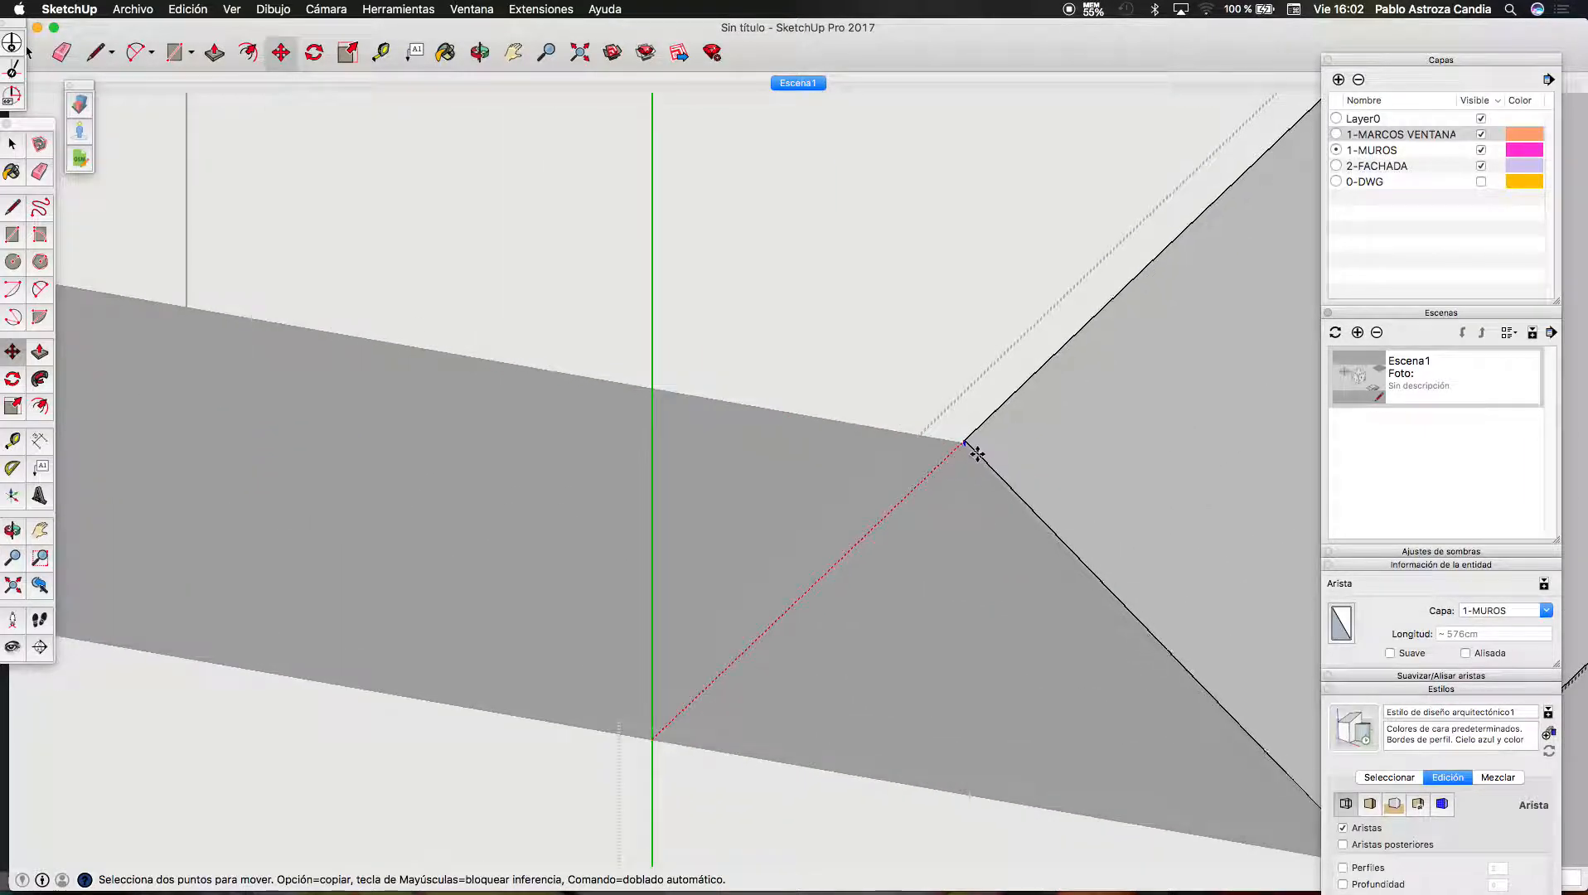
pyautogui.scroll(3, 967, 451)
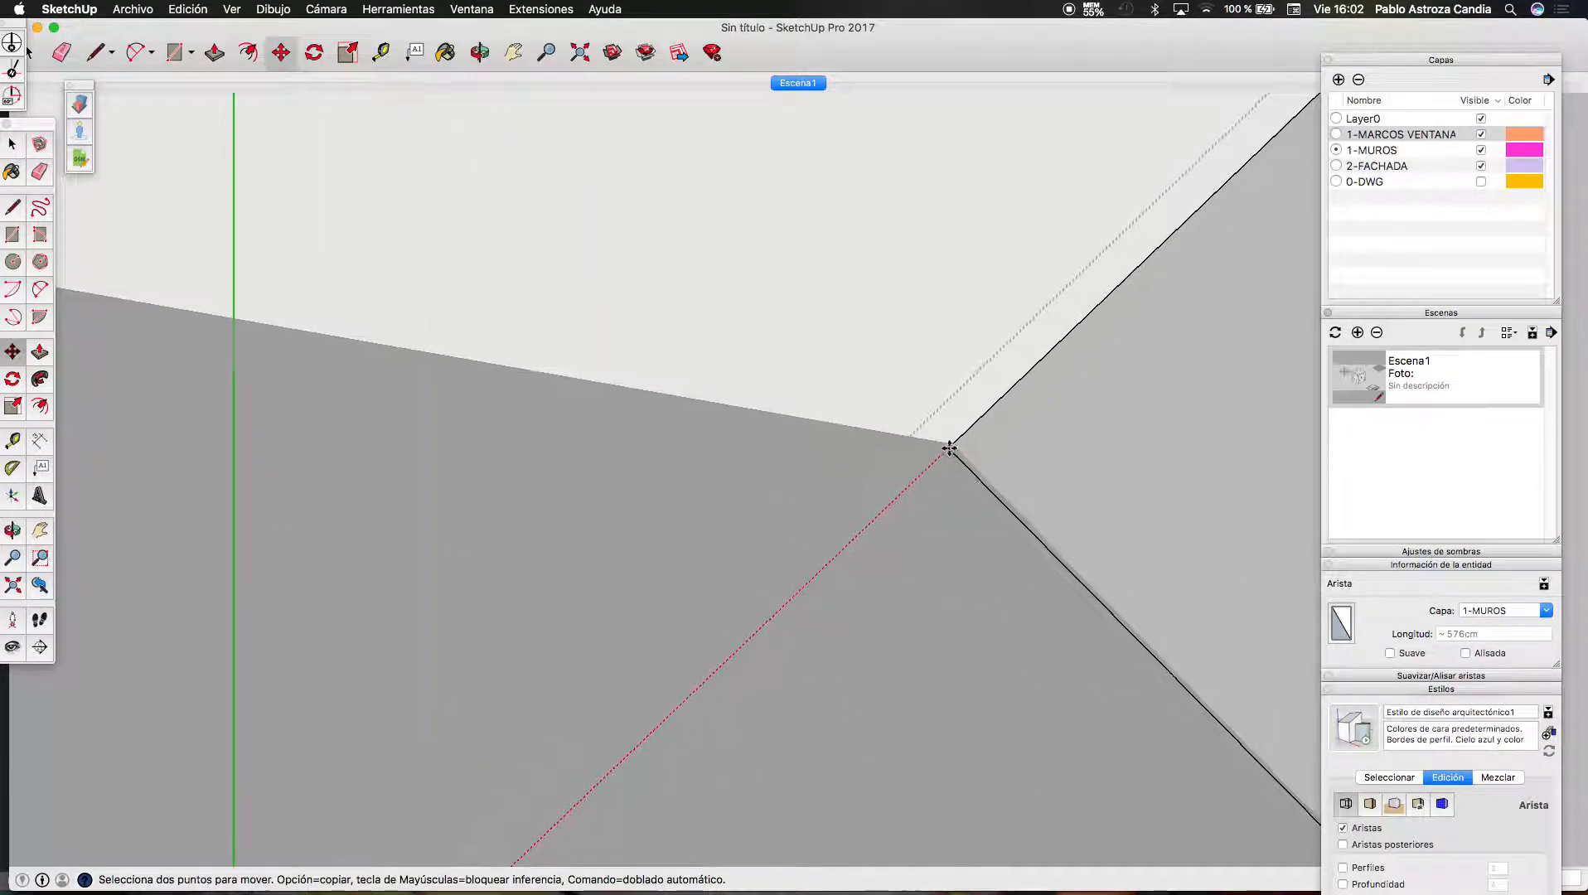
pyautogui.click(954, 444)
pyautogui.scroll(-3, 941, 464)
pyautogui.press('space')
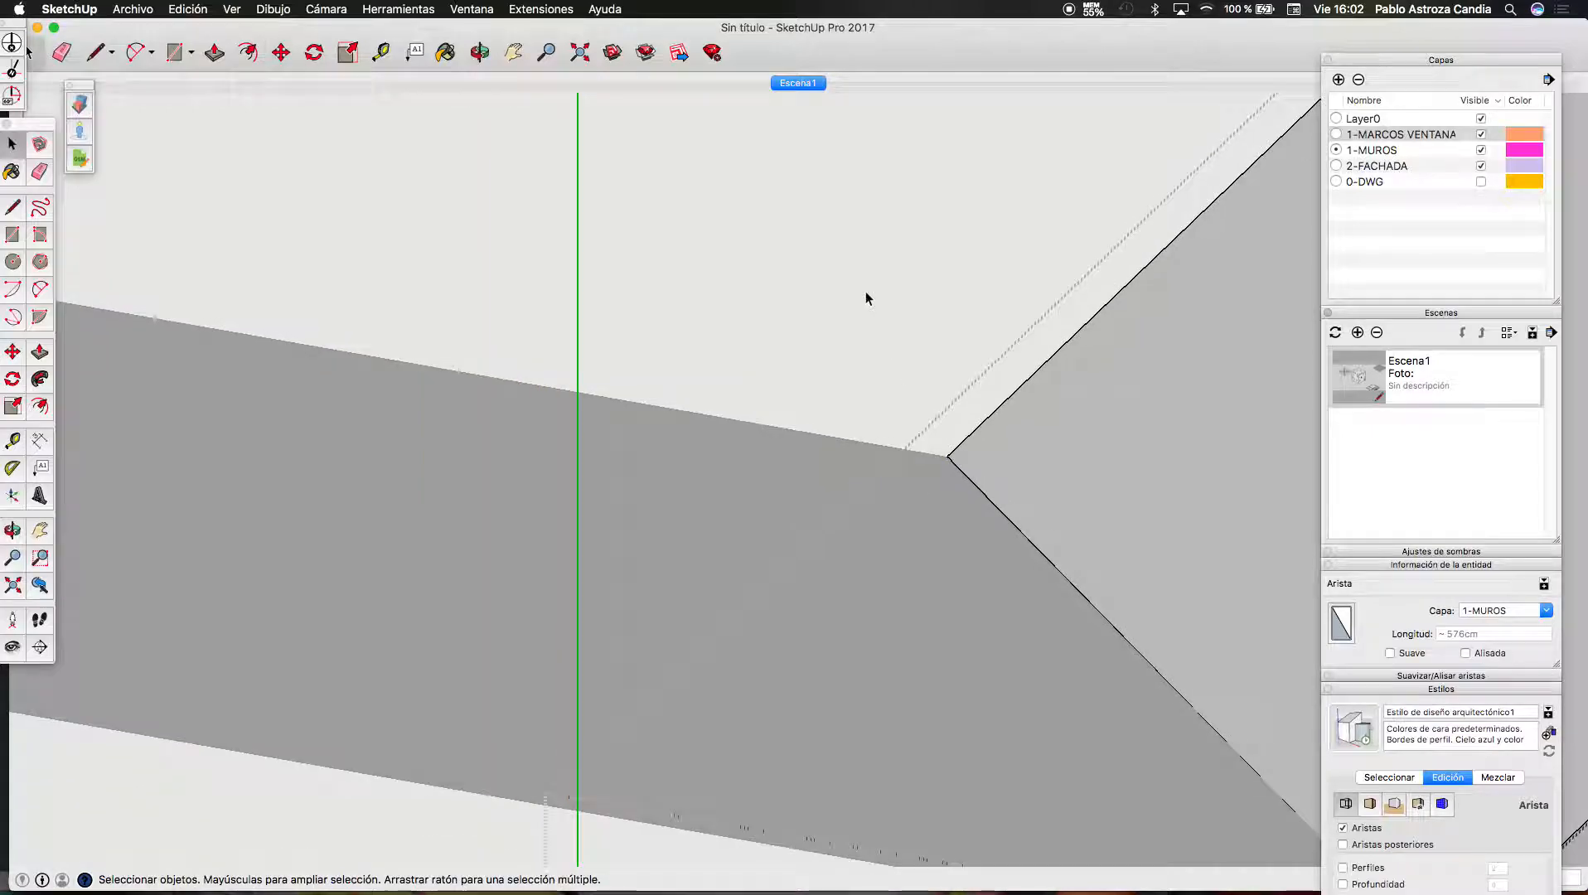
pyautogui.click(865, 292)
pyautogui.scroll(-2, 866, 468)
pyautogui.scroll(-2, 866, 471)
pyautogui.scroll(3, 983, 566)
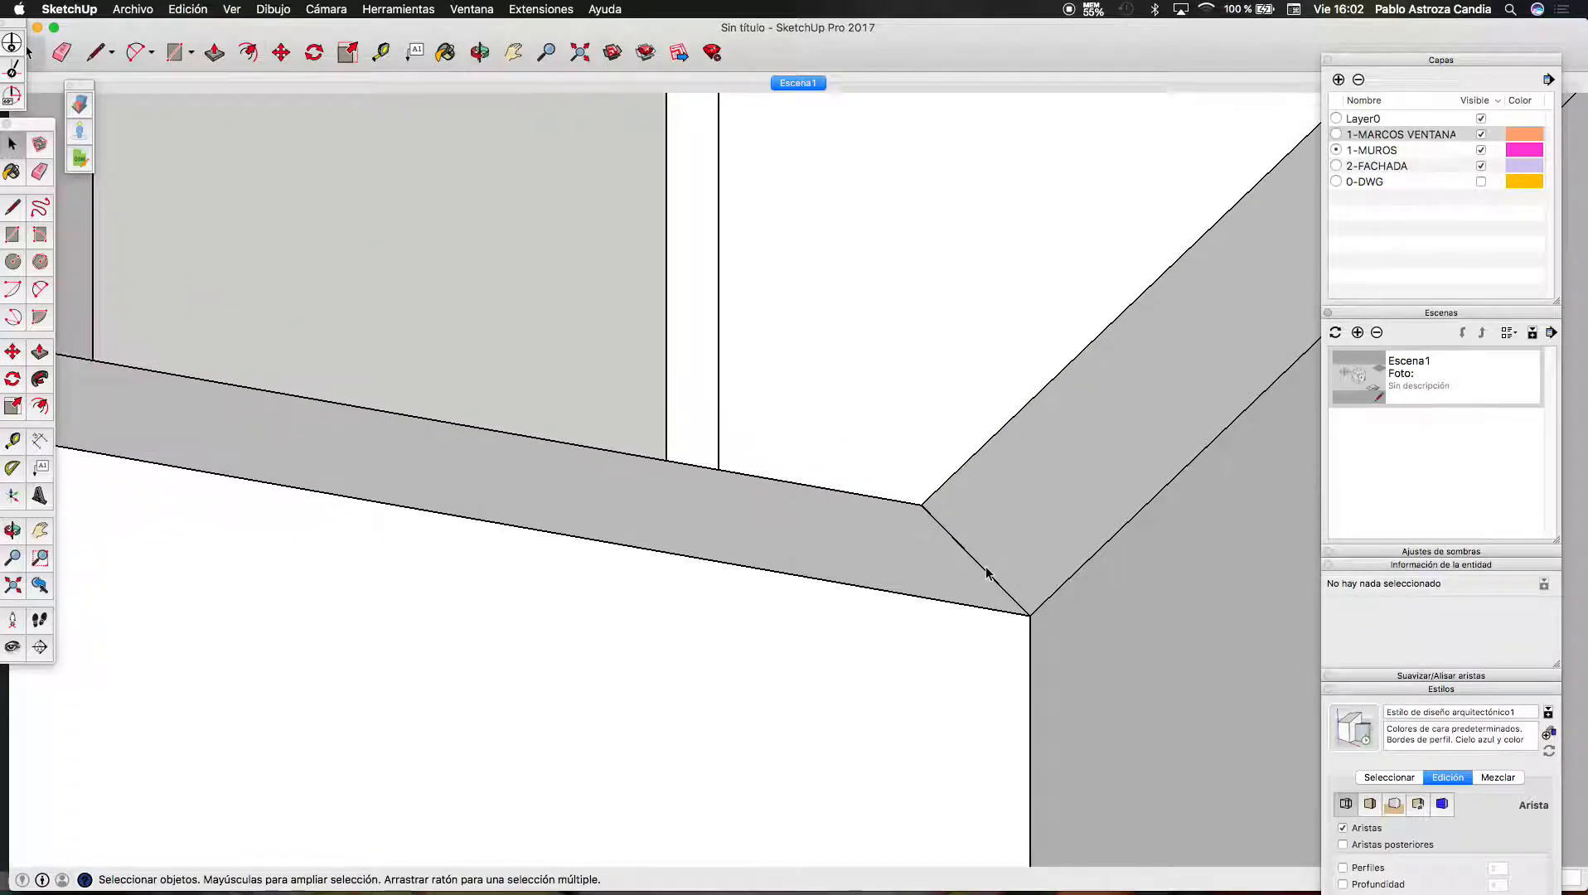
# Check the whole house in the standard front view, and restore the Escena1 view
pyautogui.scroll(-8, 978, 560)
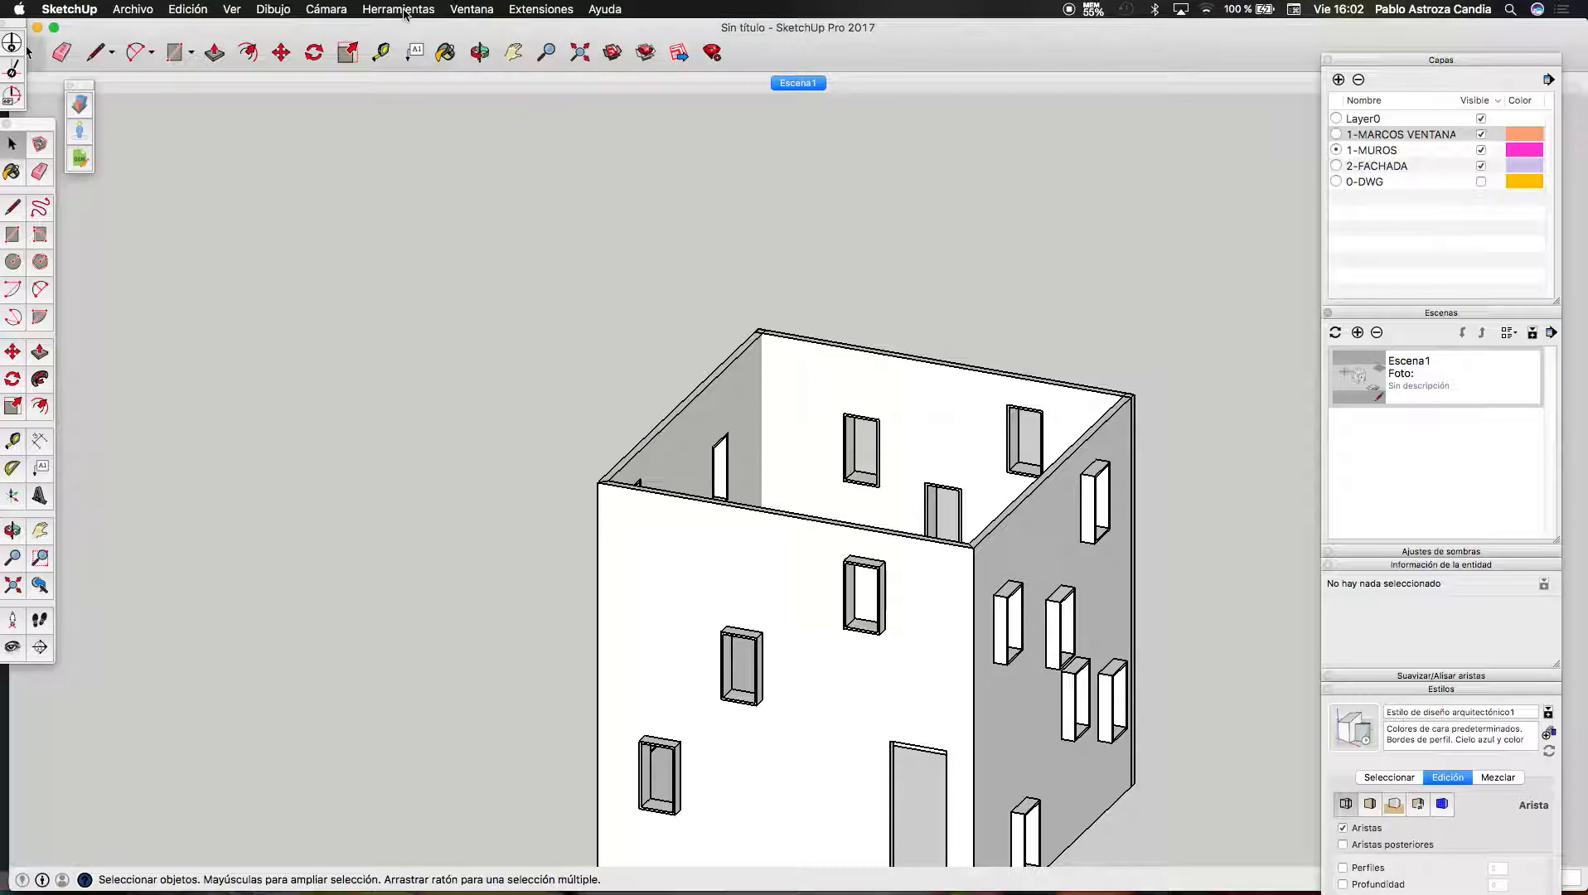
pyautogui.click(315, 9)
pyautogui.moveTo(489, 61)
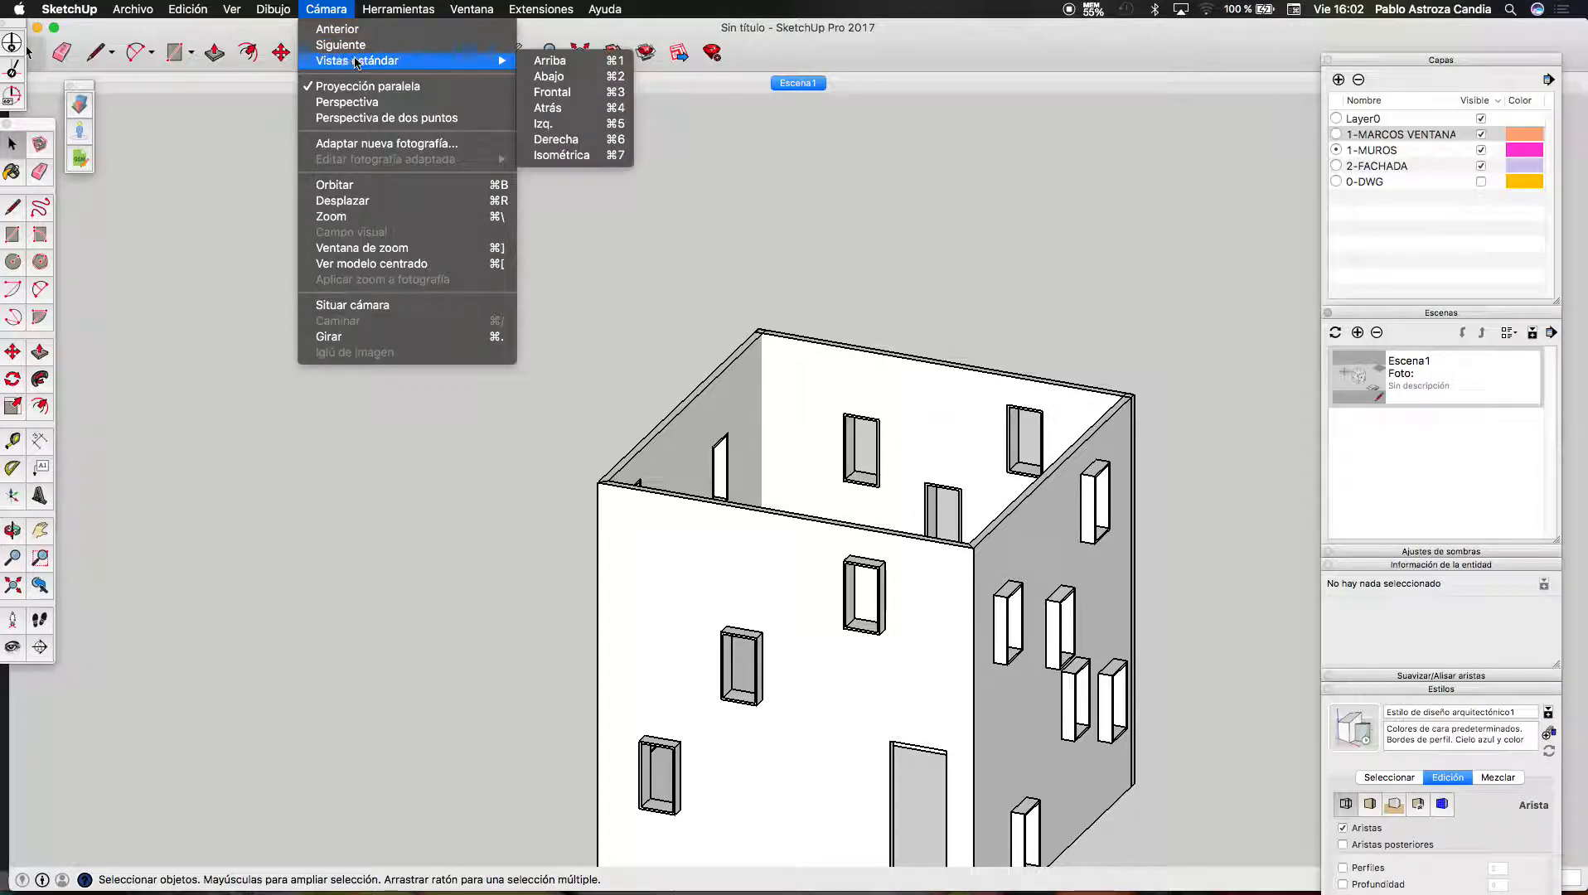
pyautogui.click(553, 92)
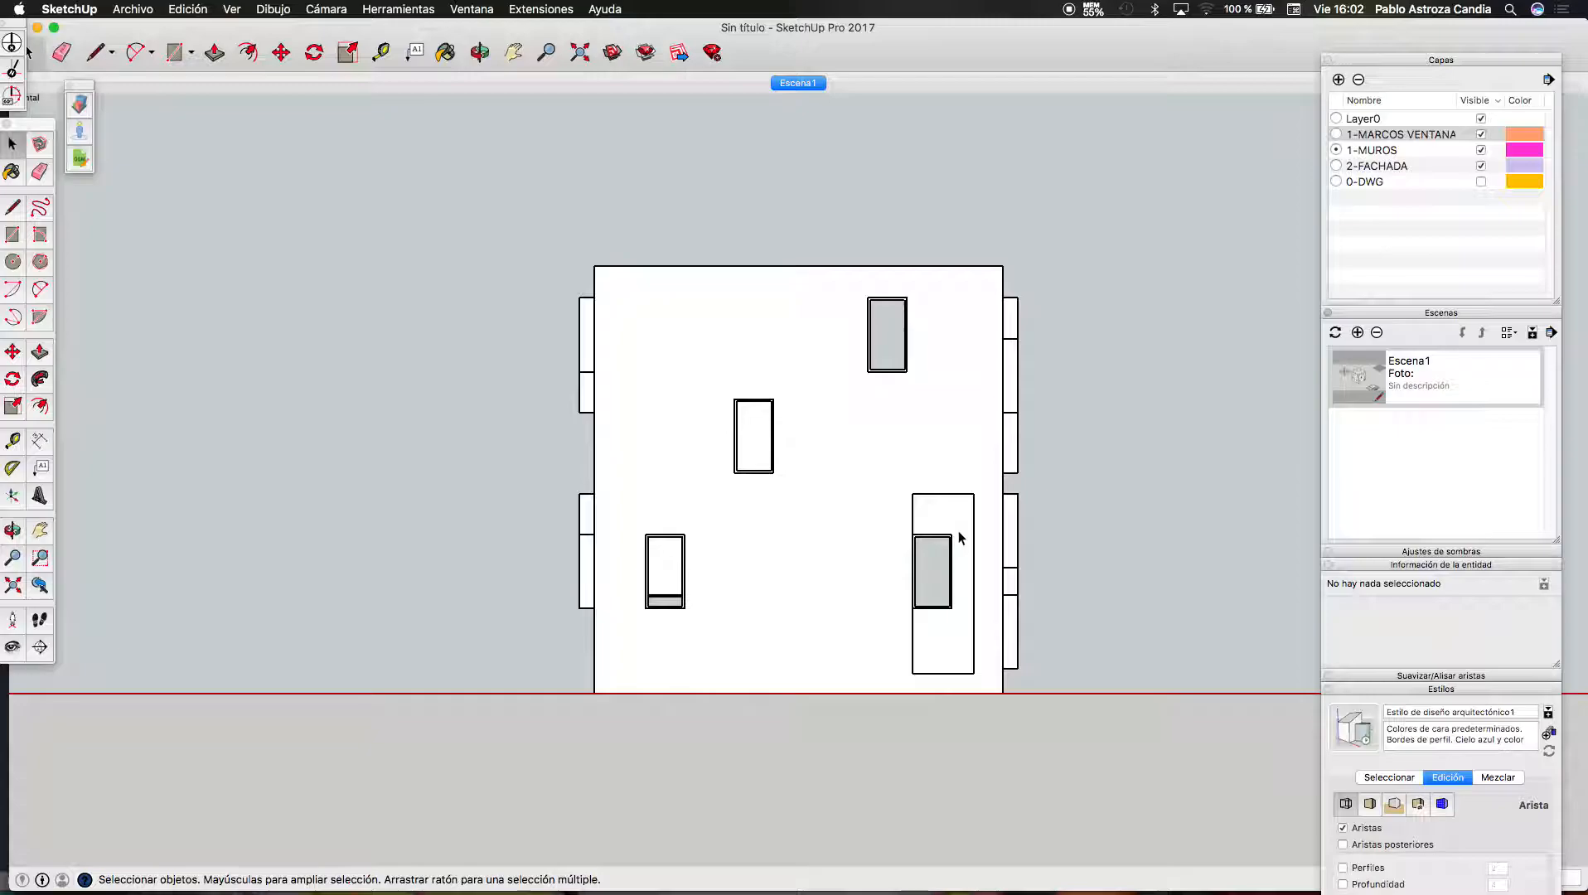
pyautogui.click(793, 83)
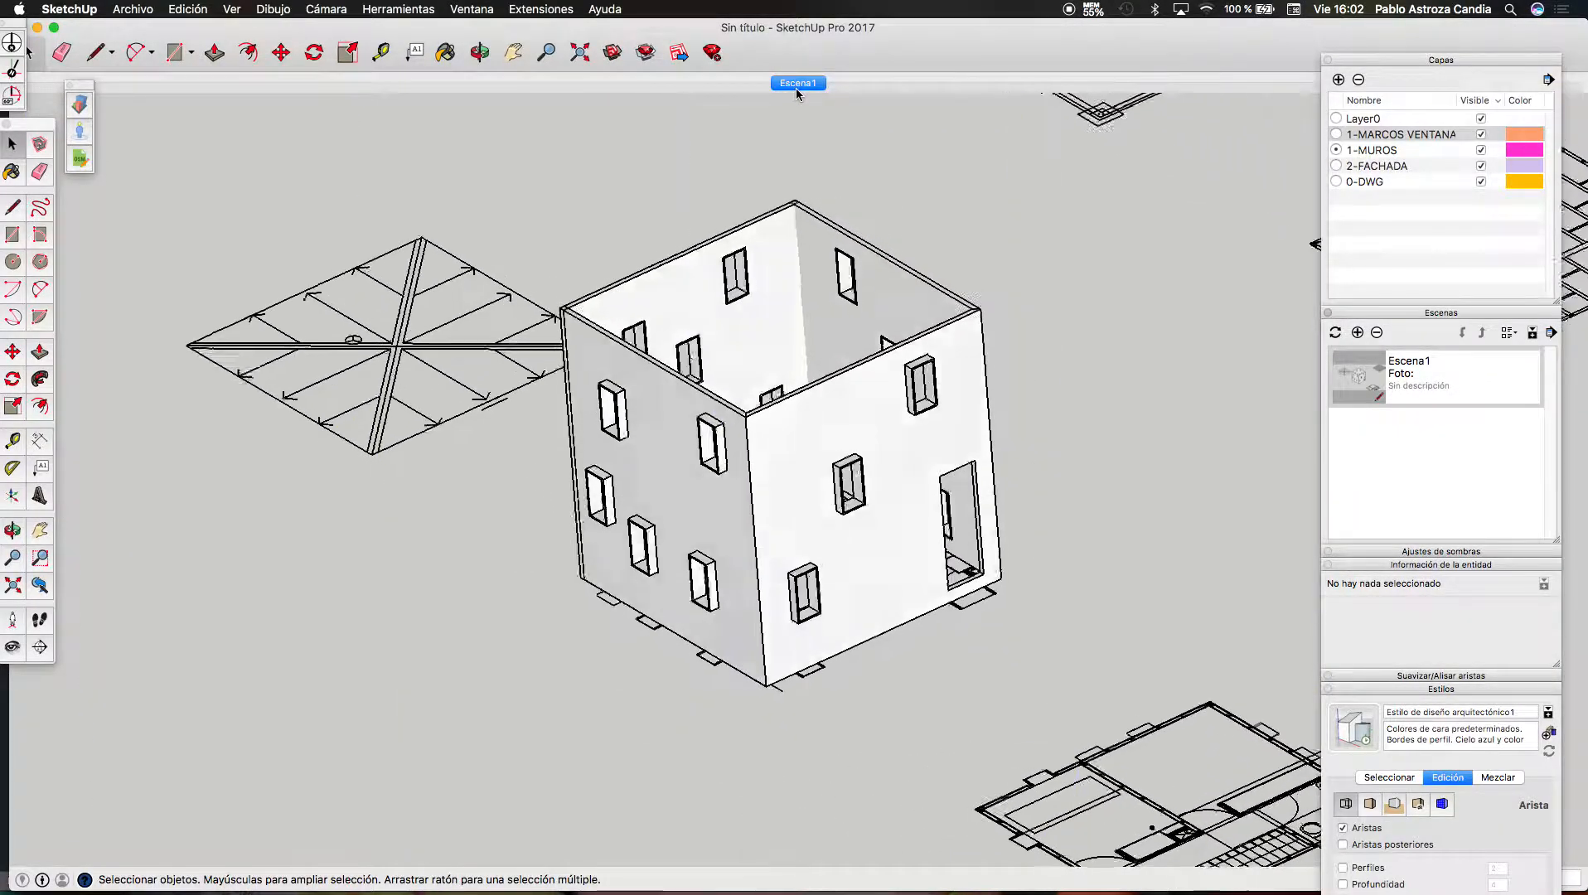
# Draw a diagonal guide line across the joint at the side wall's other end, from inner to outer corner
pyautogui.click(479, 52)
pyautogui.moveTo(837, 402); pyautogui.dragTo(655, 262)
pyautogui.moveTo(812, 563); pyautogui.dragTo(786, 525)
pyautogui.press('l')
pyautogui.scroll(10, 1036, 348)
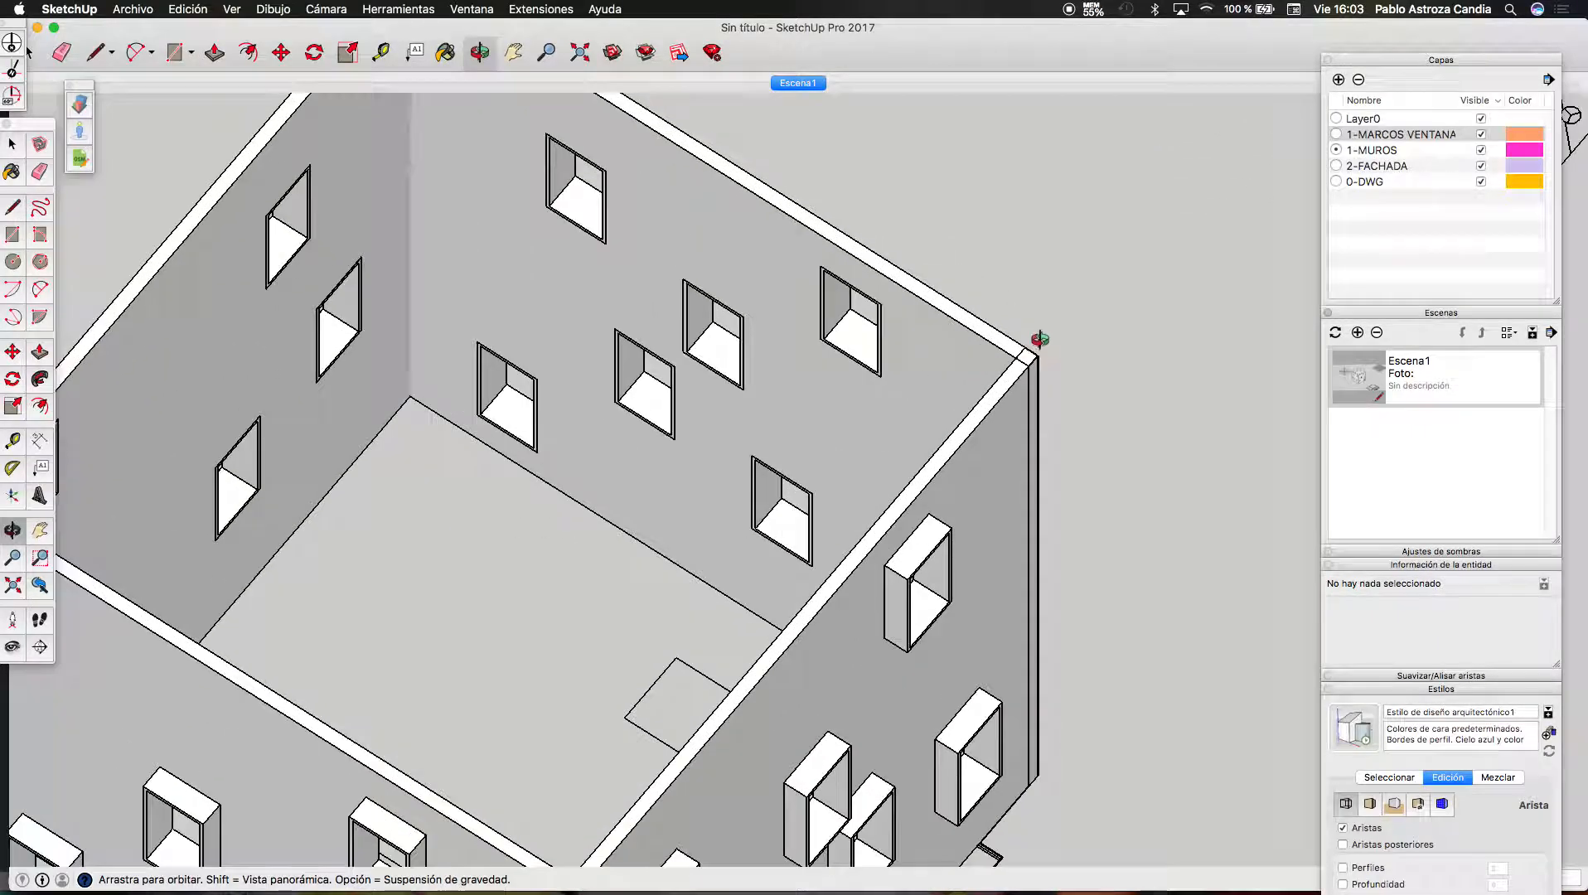
pyautogui.scroll(2, 1019, 377)
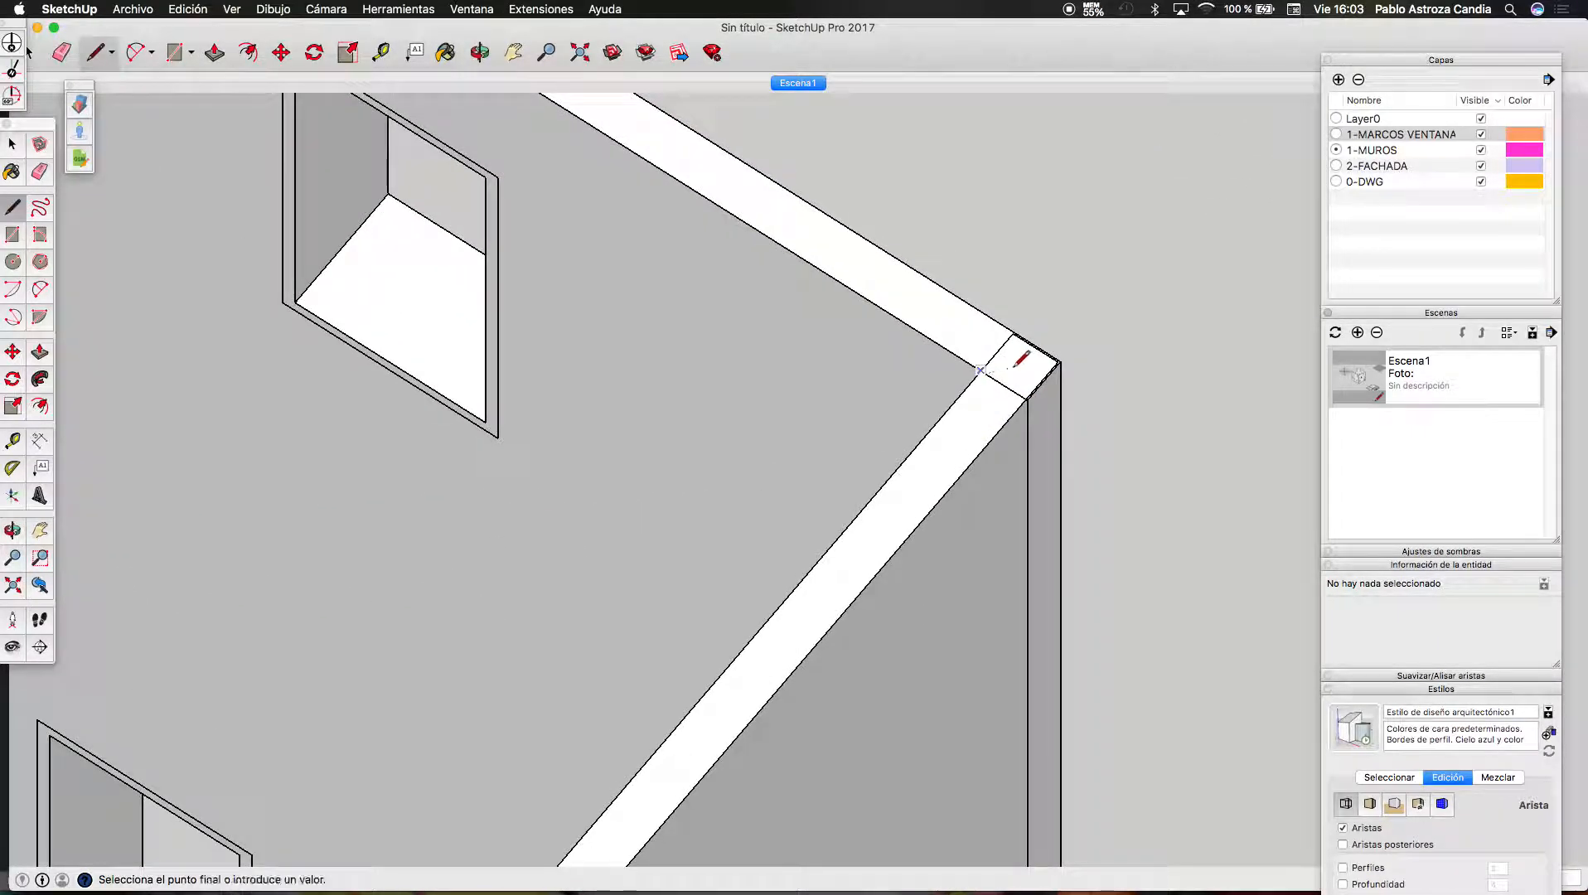
pyautogui.scroll(6, 1009, 368)
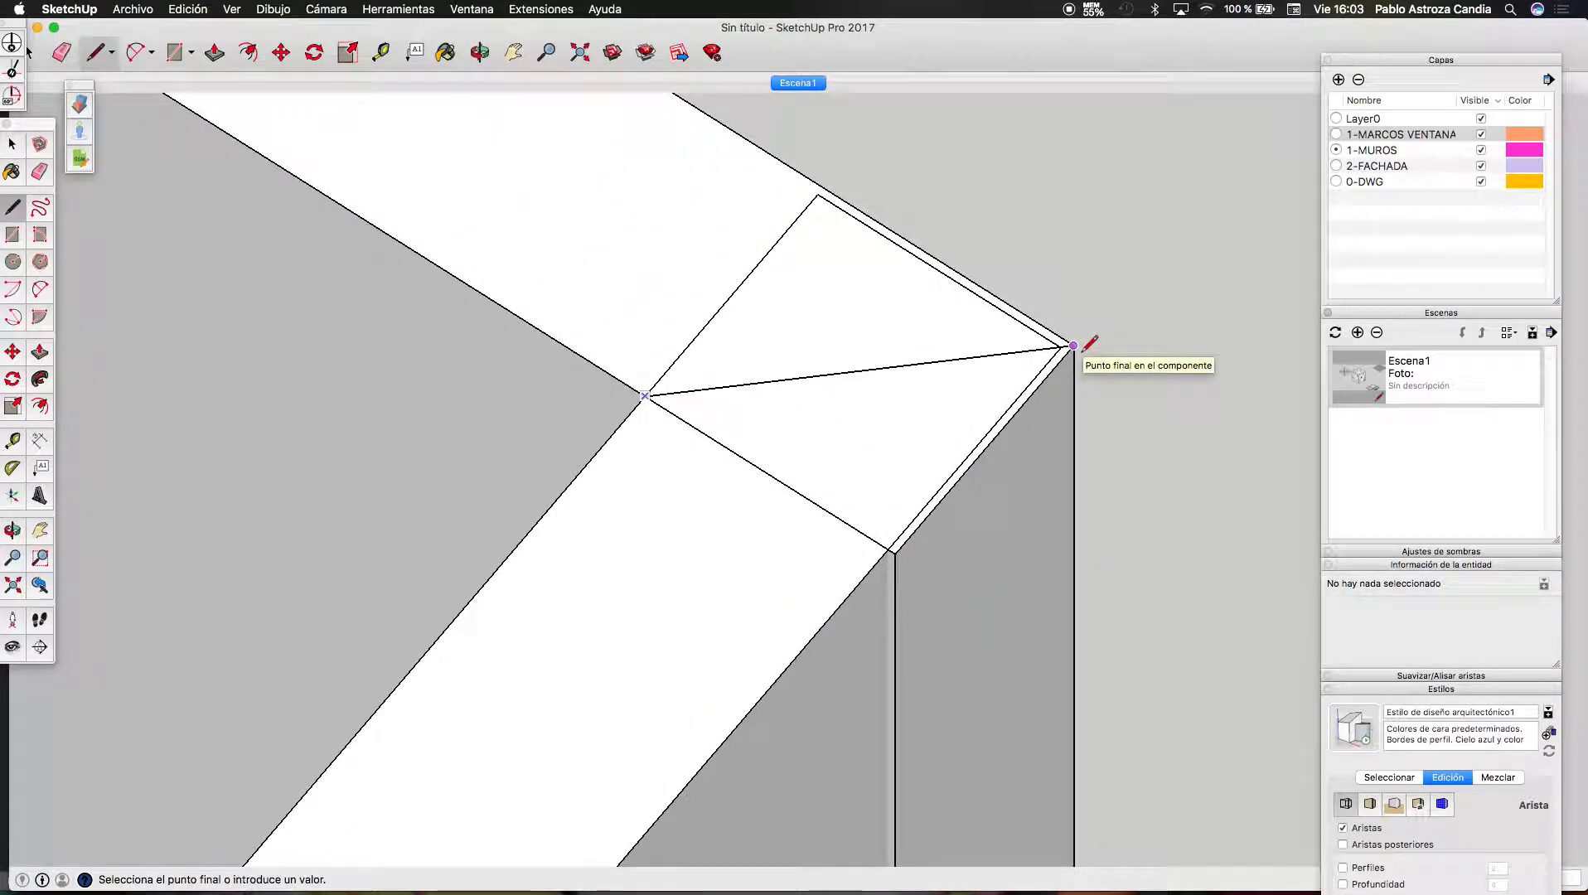
pyautogui.scroll(-3, 1076, 348)
pyautogui.click(1080, 349)
pyautogui.press('space')
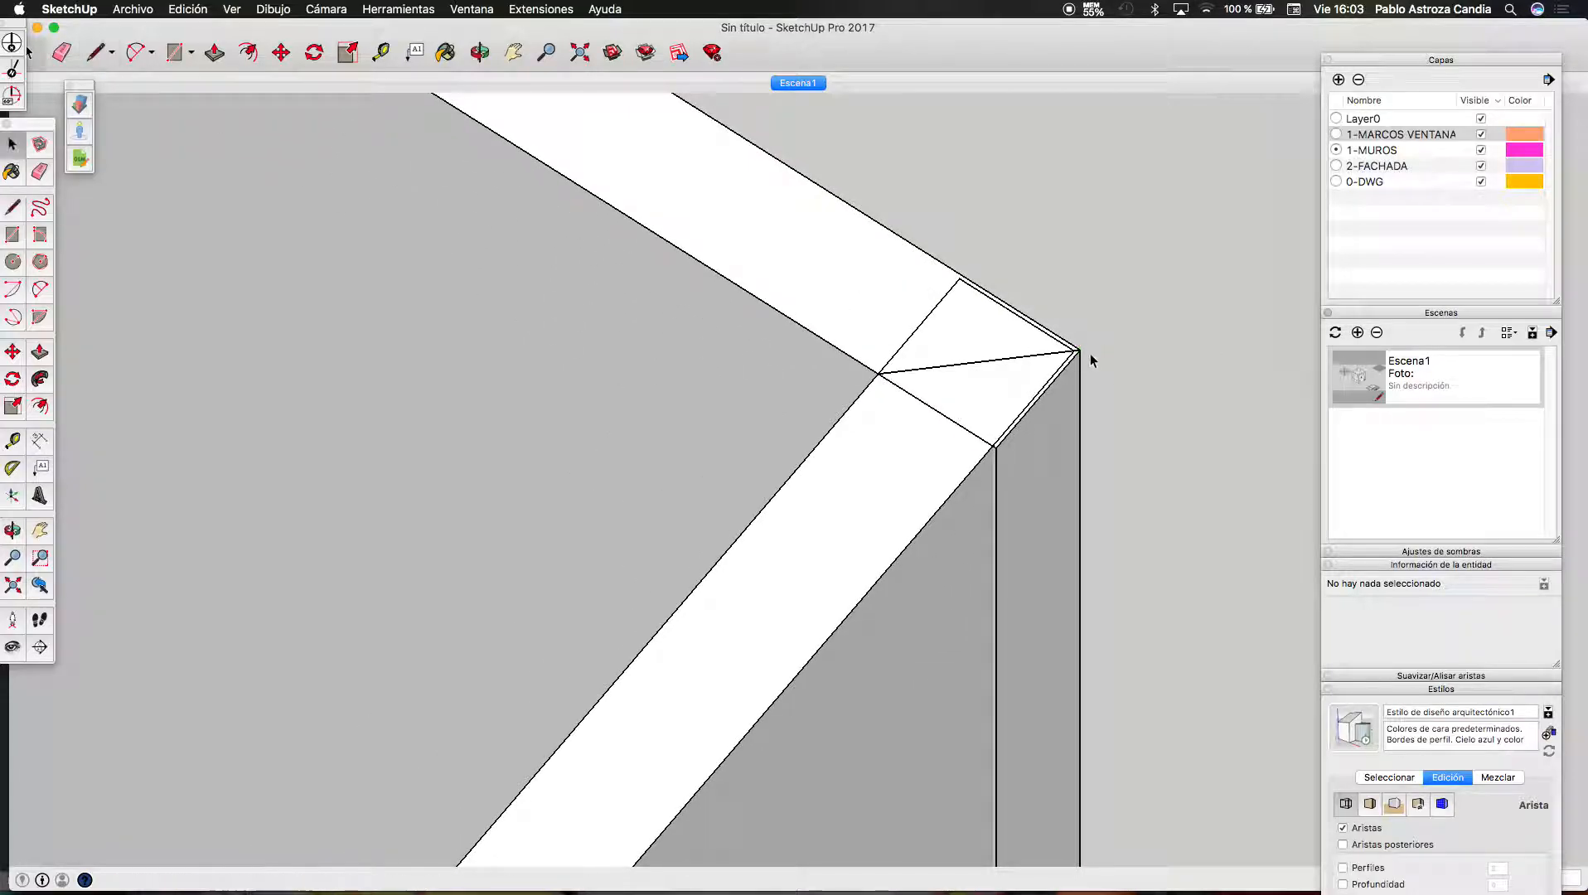
pyautogui.scroll(-3, 1086, 352)
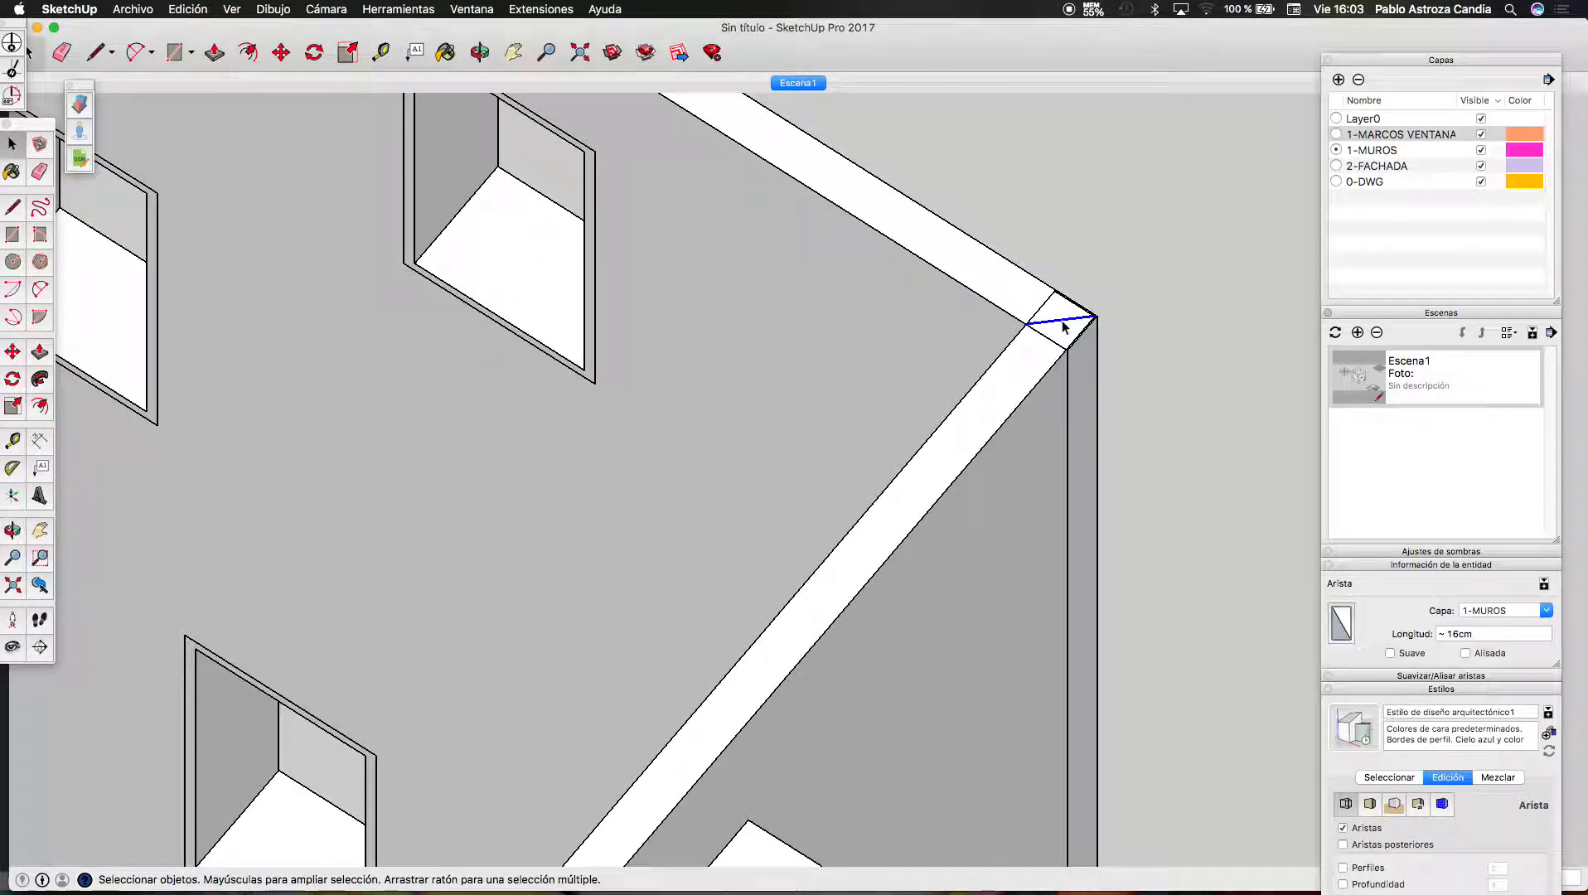
# Undo the latest diagonal guide line and the side wall's mitre, and leave the open wall component
pyautogui.press('super+z')
pyautogui.press('super+z')
pyautogui.press('super+z')
pyautogui.press('super+z')
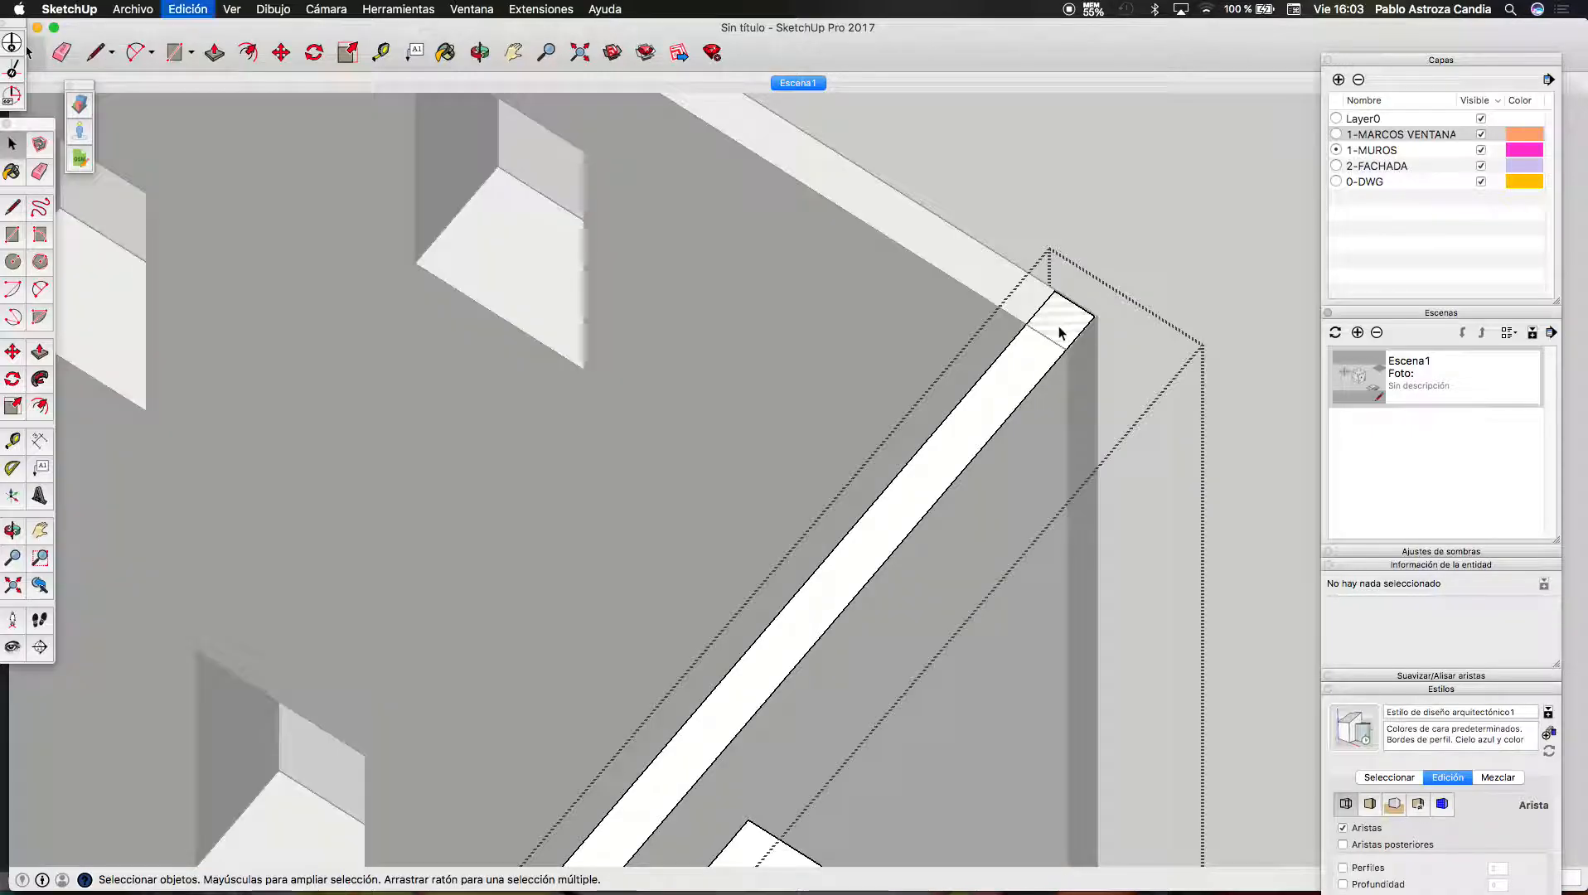
pyautogui.scroll(-10, 1136, 226)
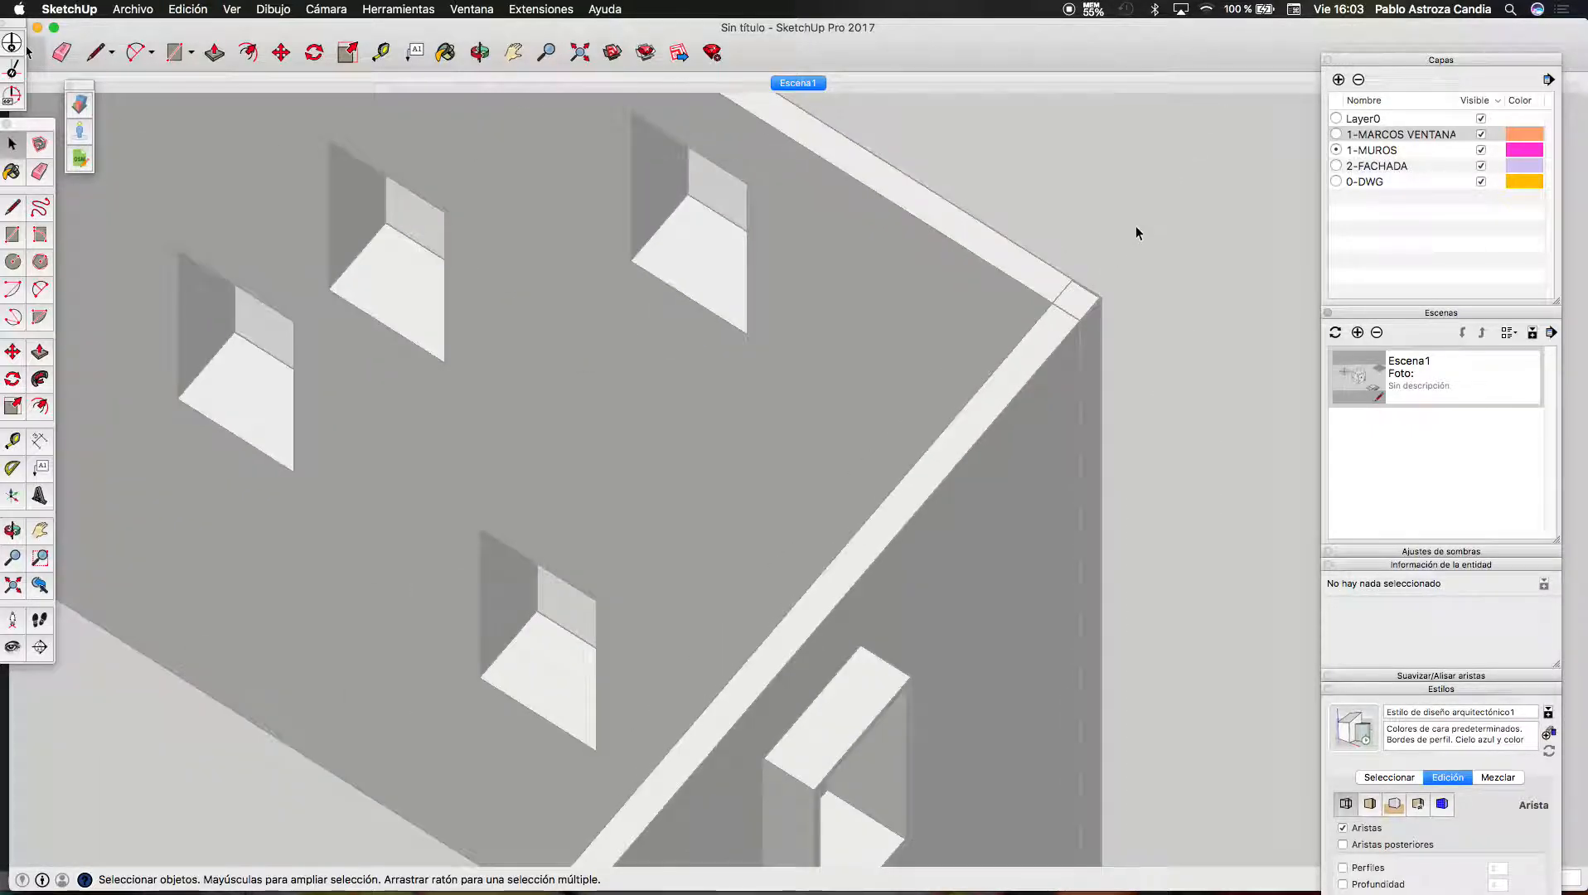
pyautogui.scroll(10, 699, 702)
pyautogui.scroll(4, 699, 701)
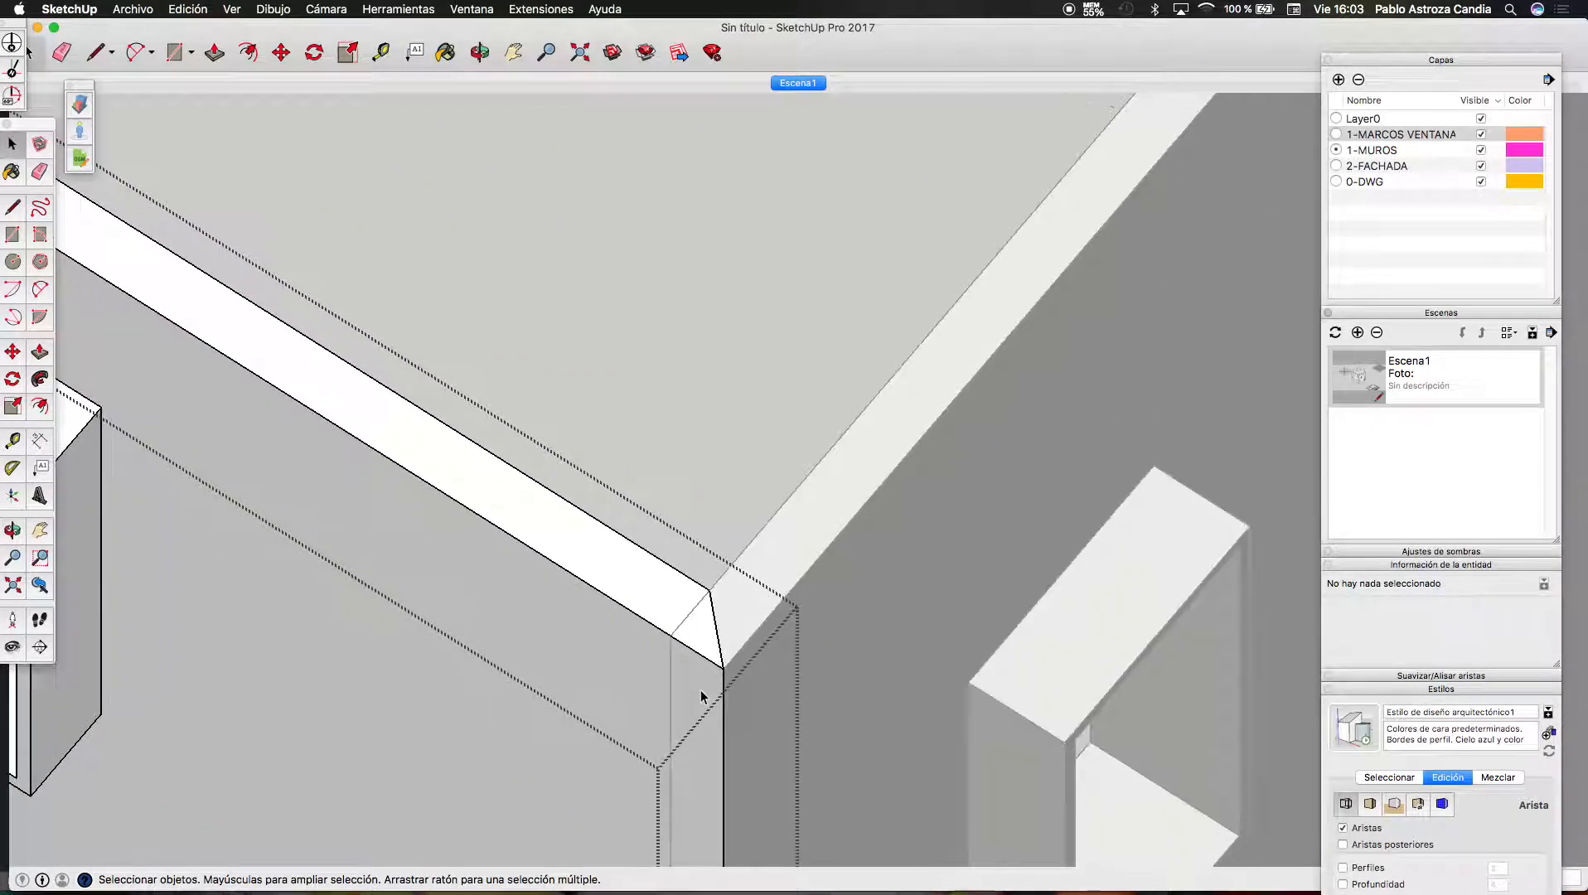
pyautogui.click(786, 536)
pyautogui.scroll(-6, 727, 630)
# Select the side wall component and examine how its two ends meet the adjoining walls
pyautogui.click(772, 571)
pyautogui.scroll(-5, 800, 495)
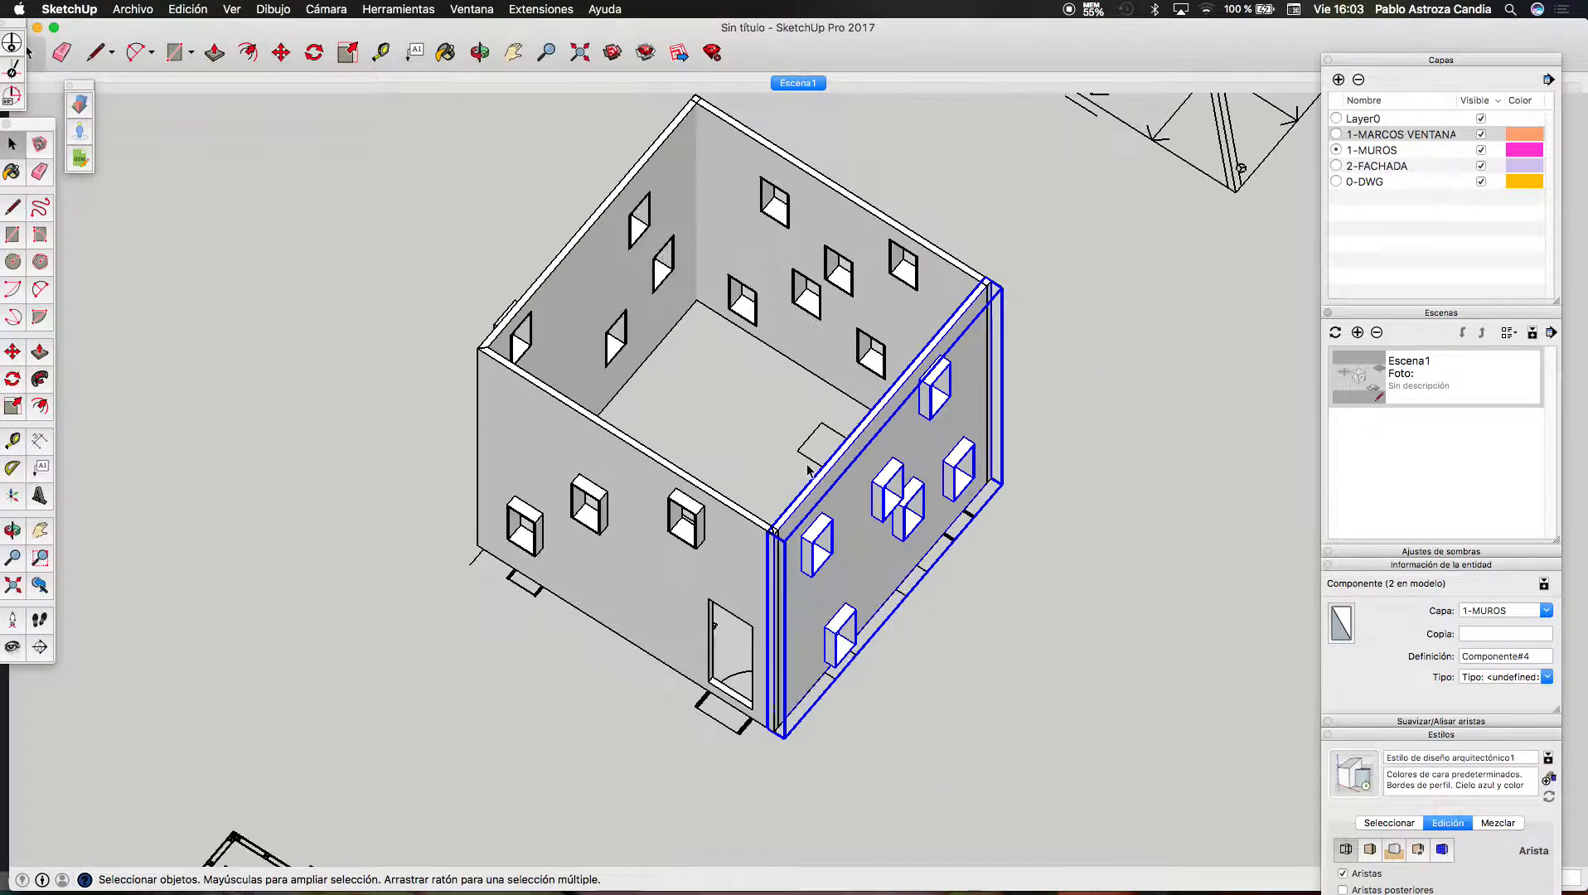
pyautogui.scroll(8, 1014, 298)
pyautogui.scroll(8, 1027, 185)
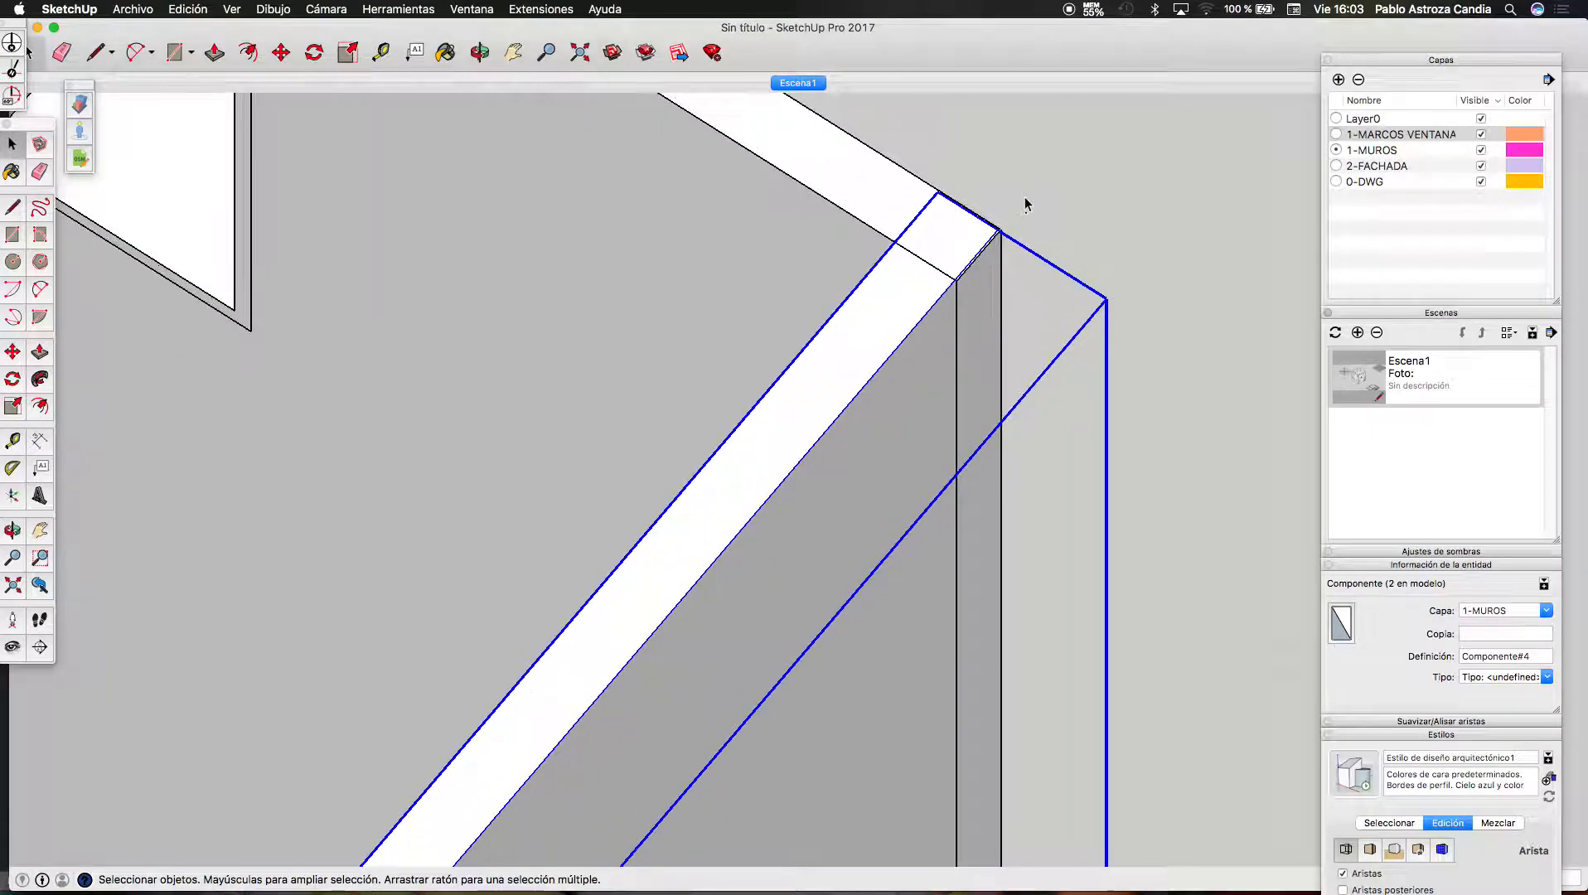
pyautogui.scroll(3, 978, 258)
pyautogui.press('m')
pyautogui.scroll(2, 977, 253)
pyautogui.scroll(-6, 1036, 220)
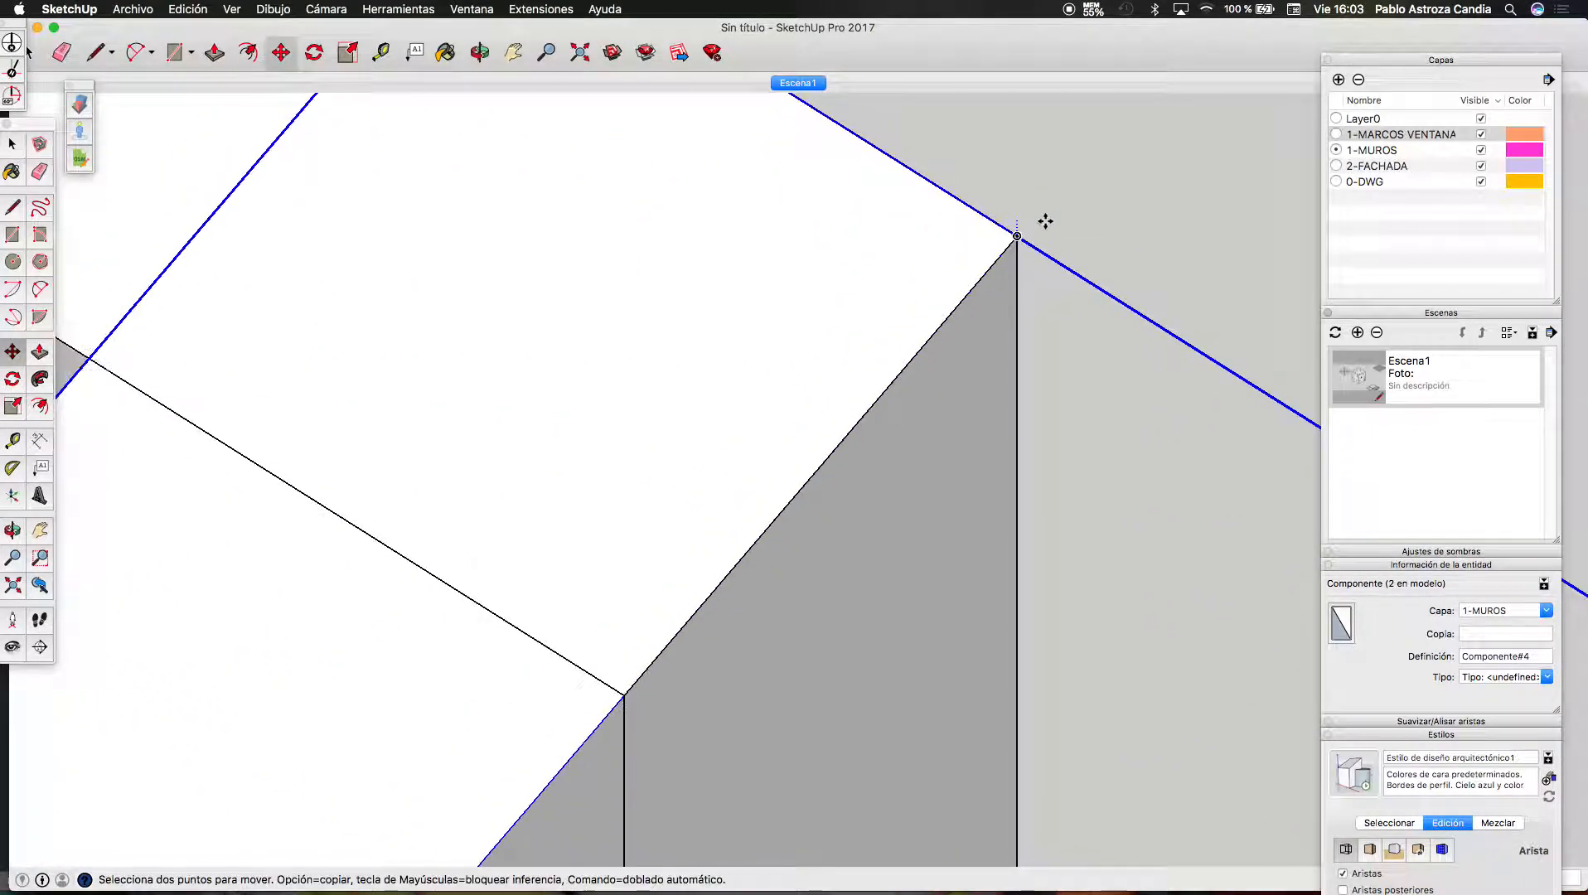
pyautogui.scroll(-10, 1091, 174)
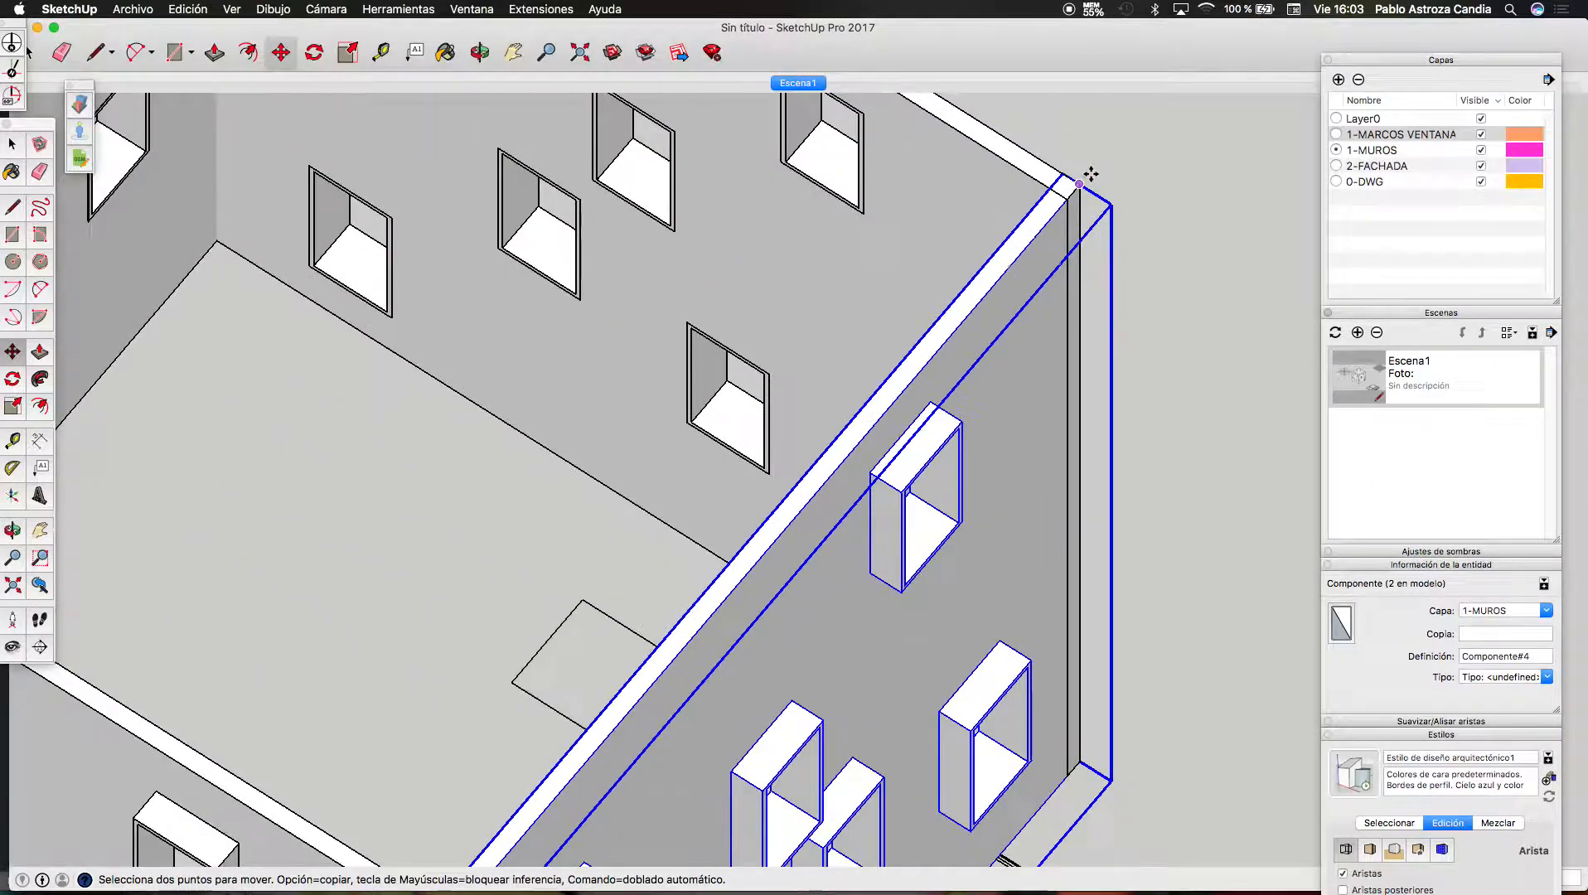
pyautogui.scroll(6, 740, 537)
pyautogui.scroll(5, 740, 536)
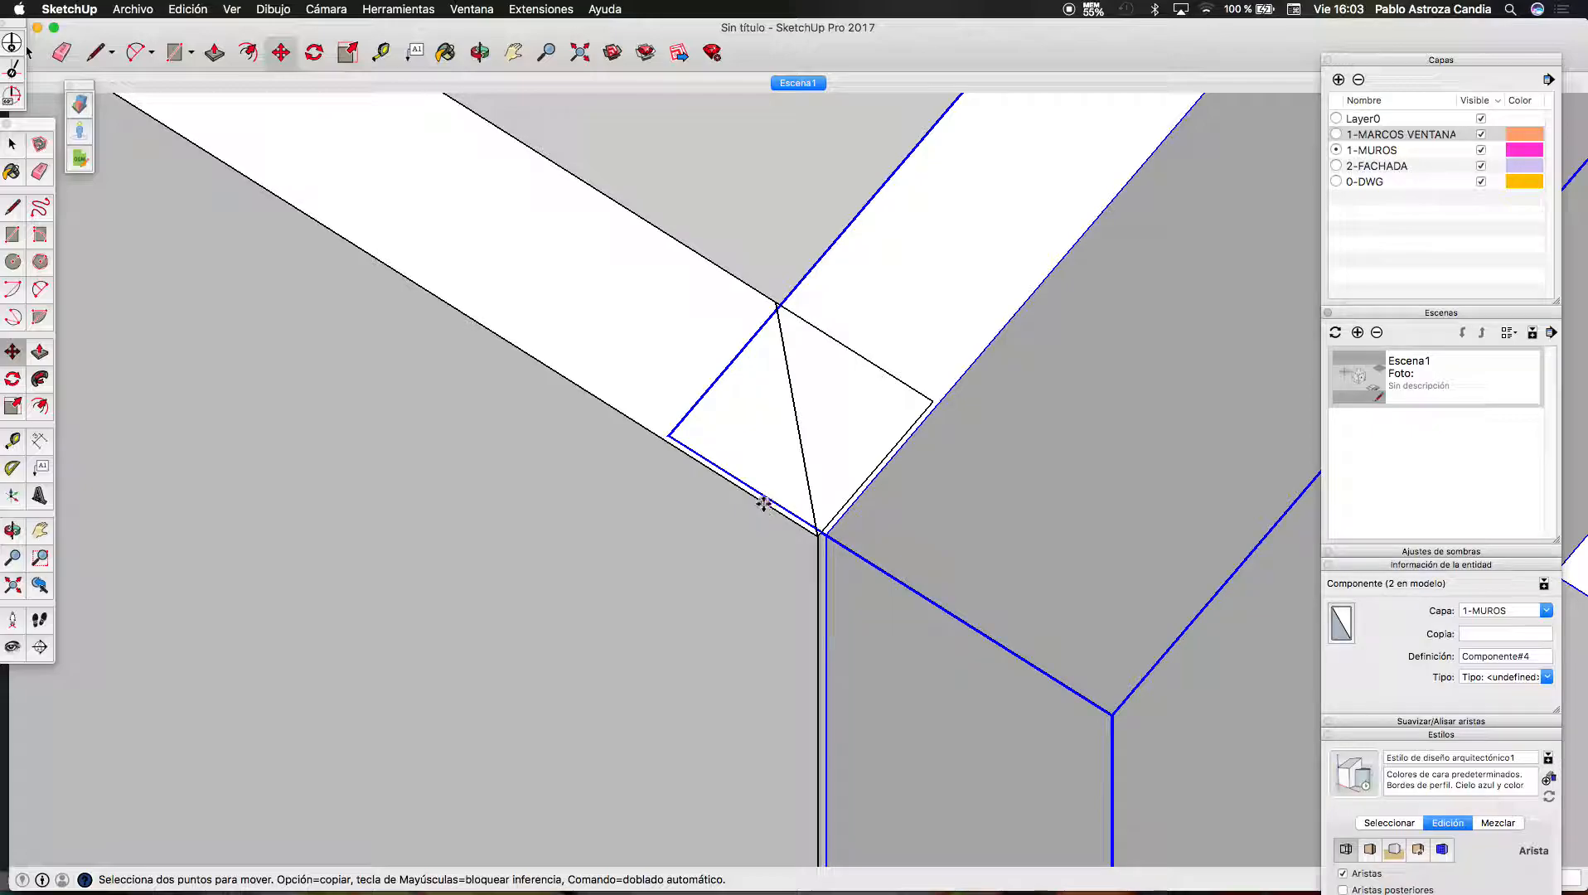
pyautogui.scroll(-8, 763, 503)
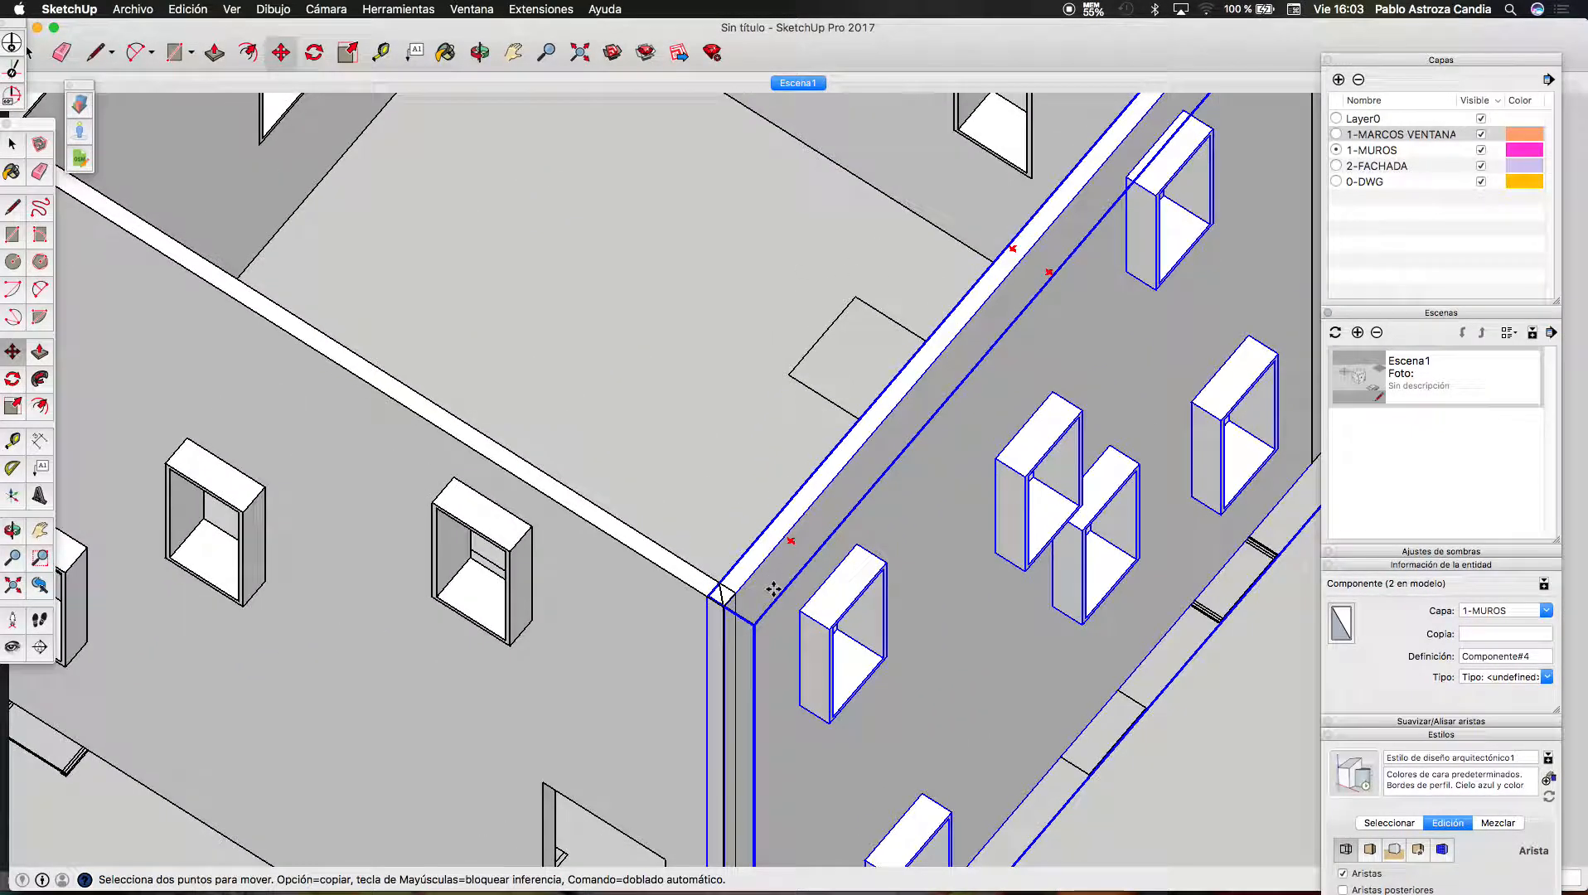
pyautogui.scroll(-3, 772, 588)
# Try to rotate the side wall about its outer top corner at the joint with the front wall
pyautogui.press('q')
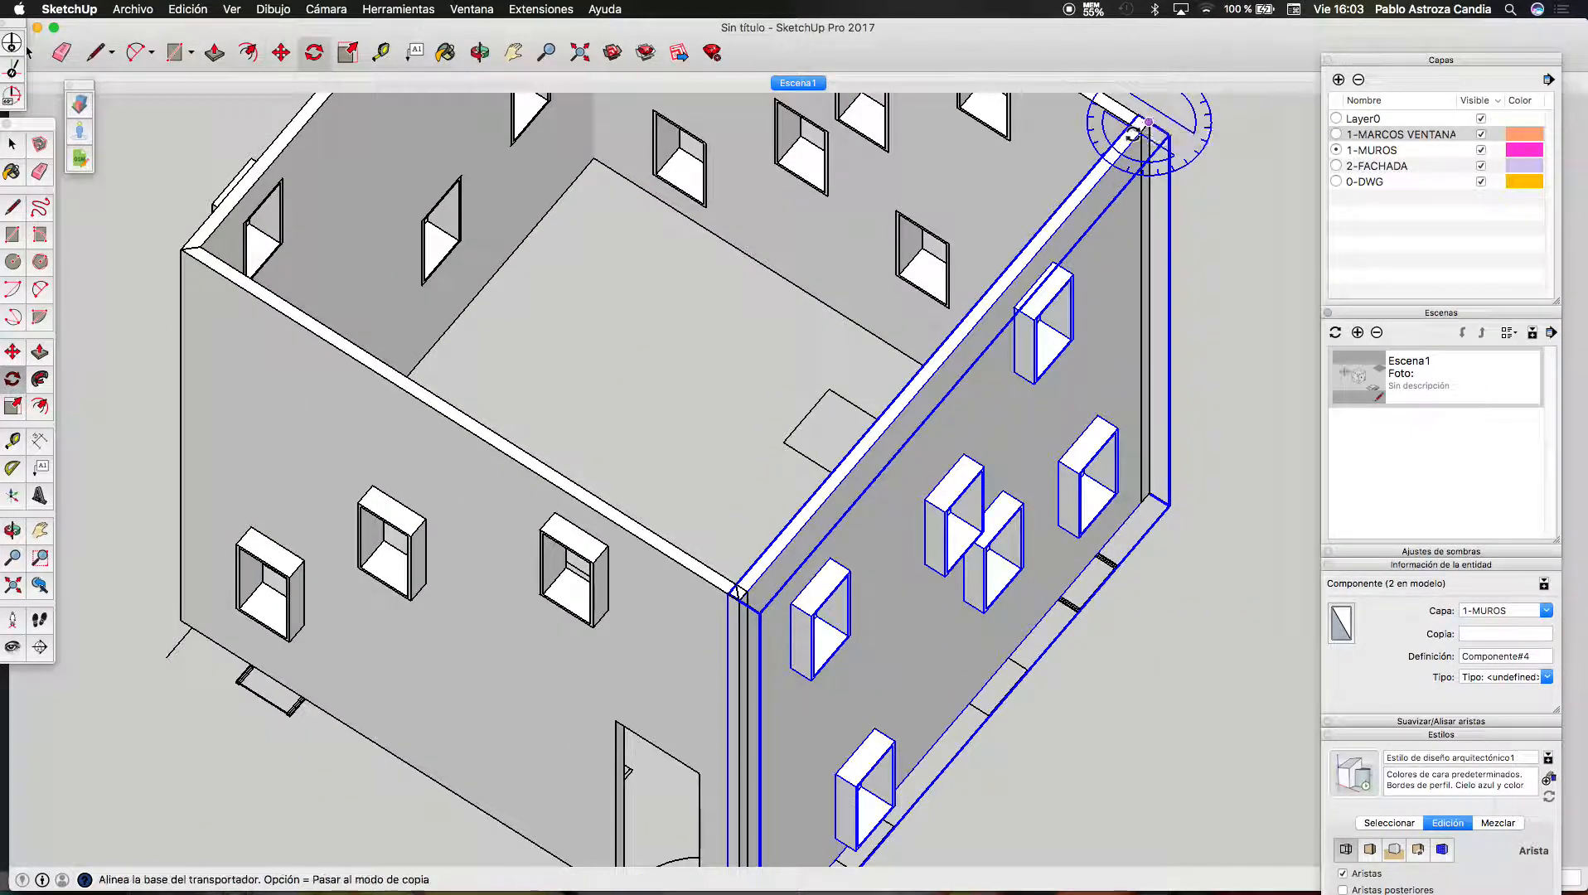
pyautogui.scroll(6, 746, 593)
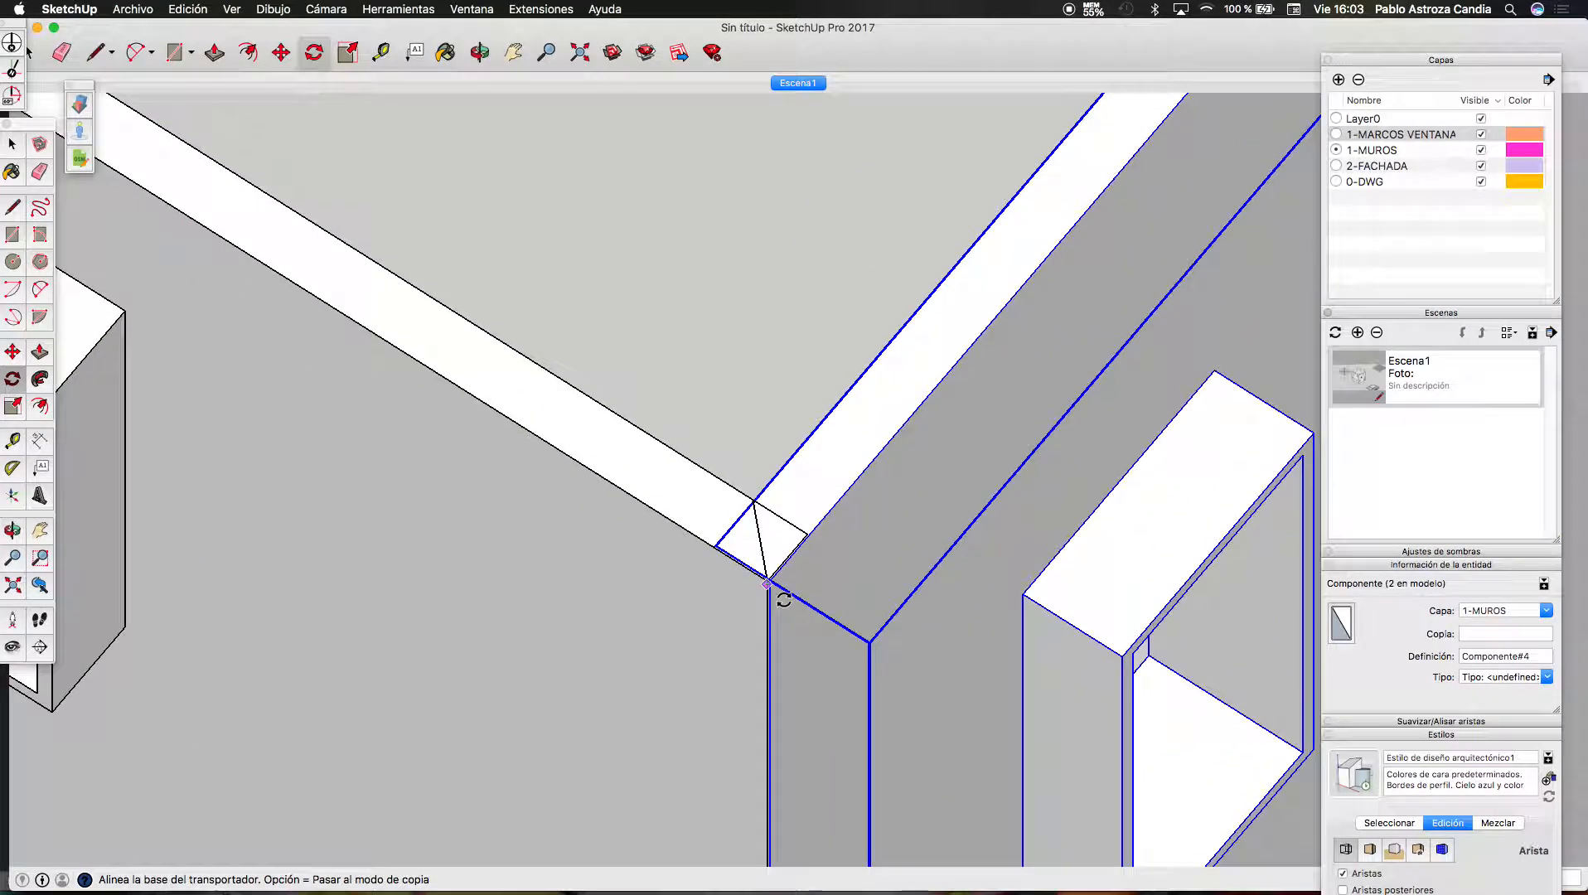
pyautogui.scroll(4, 783, 599)
pyautogui.click(753, 538)
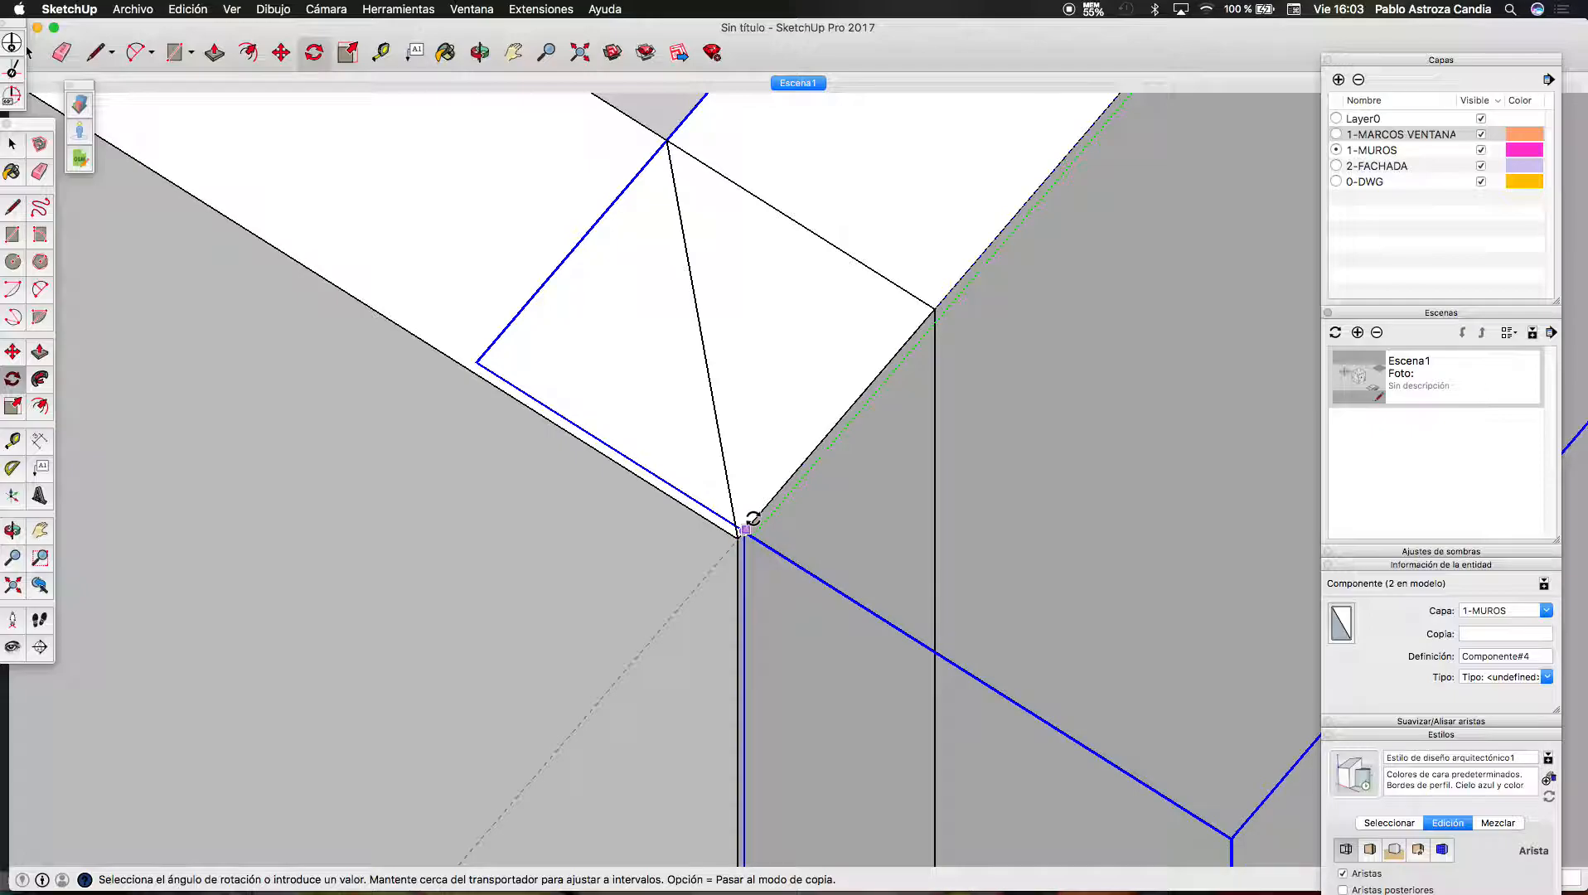
pyautogui.click(746, 530)
pyautogui.scroll(-2, 745, 530)
pyautogui.press('space')
# Open the side wall component and push/pull its end face flush with the front wall's outer face
pyautogui.doubleClick(854, 202)
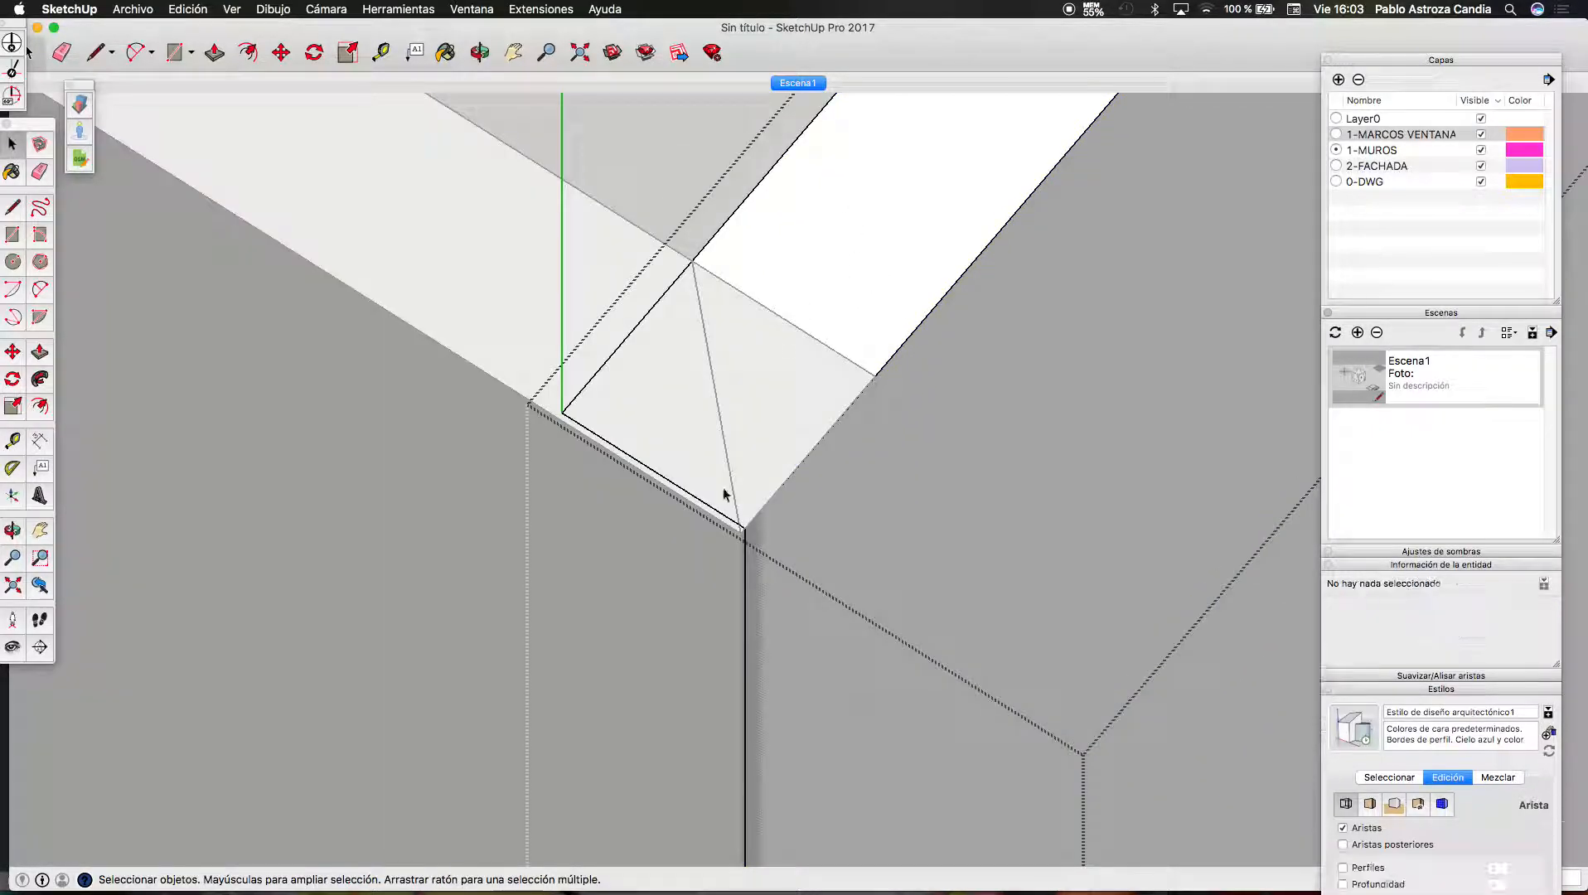
pyautogui.scroll(2, 747, 435)
pyautogui.doubleClick(939, 146)
pyautogui.click(939, 146)
pyautogui.press('p')
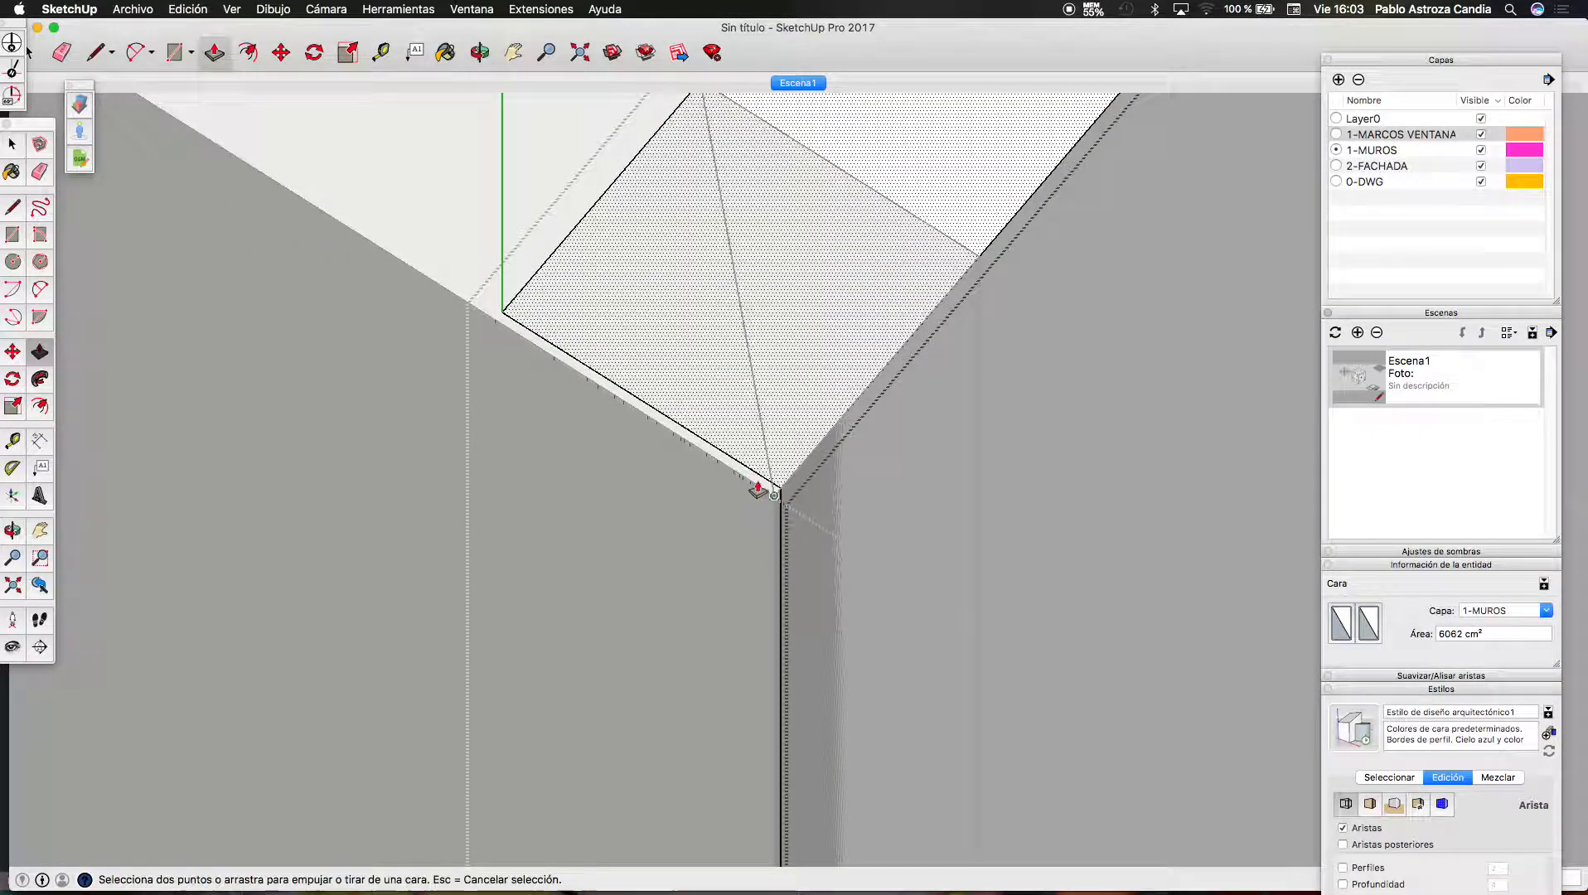
pyautogui.press('Escape')
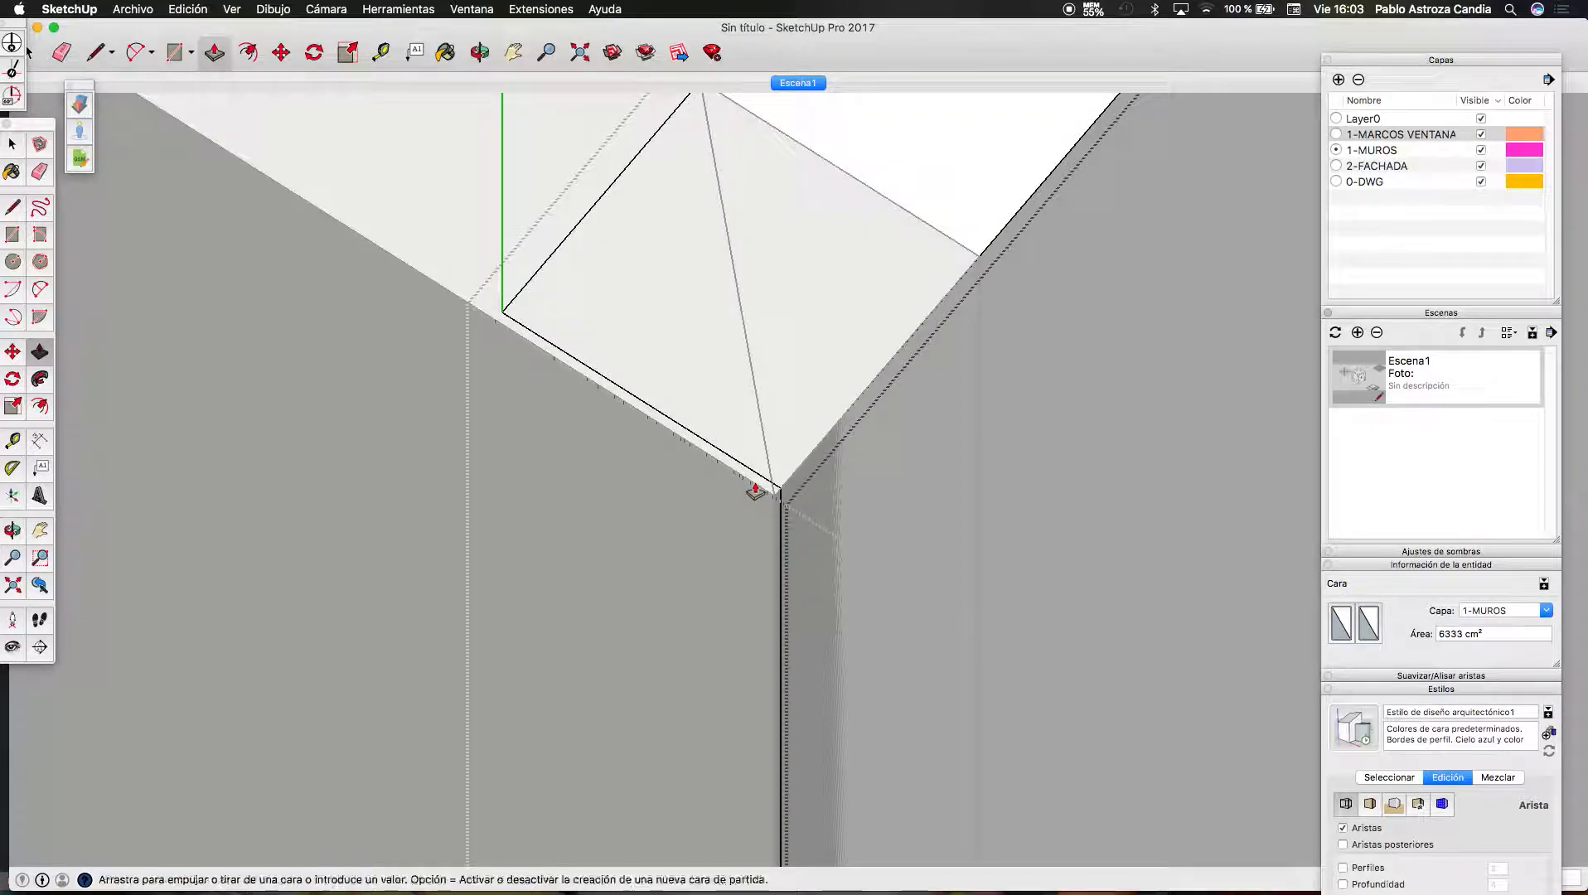
pyautogui.scroll(-3, 730, 497)
pyautogui.press('space')
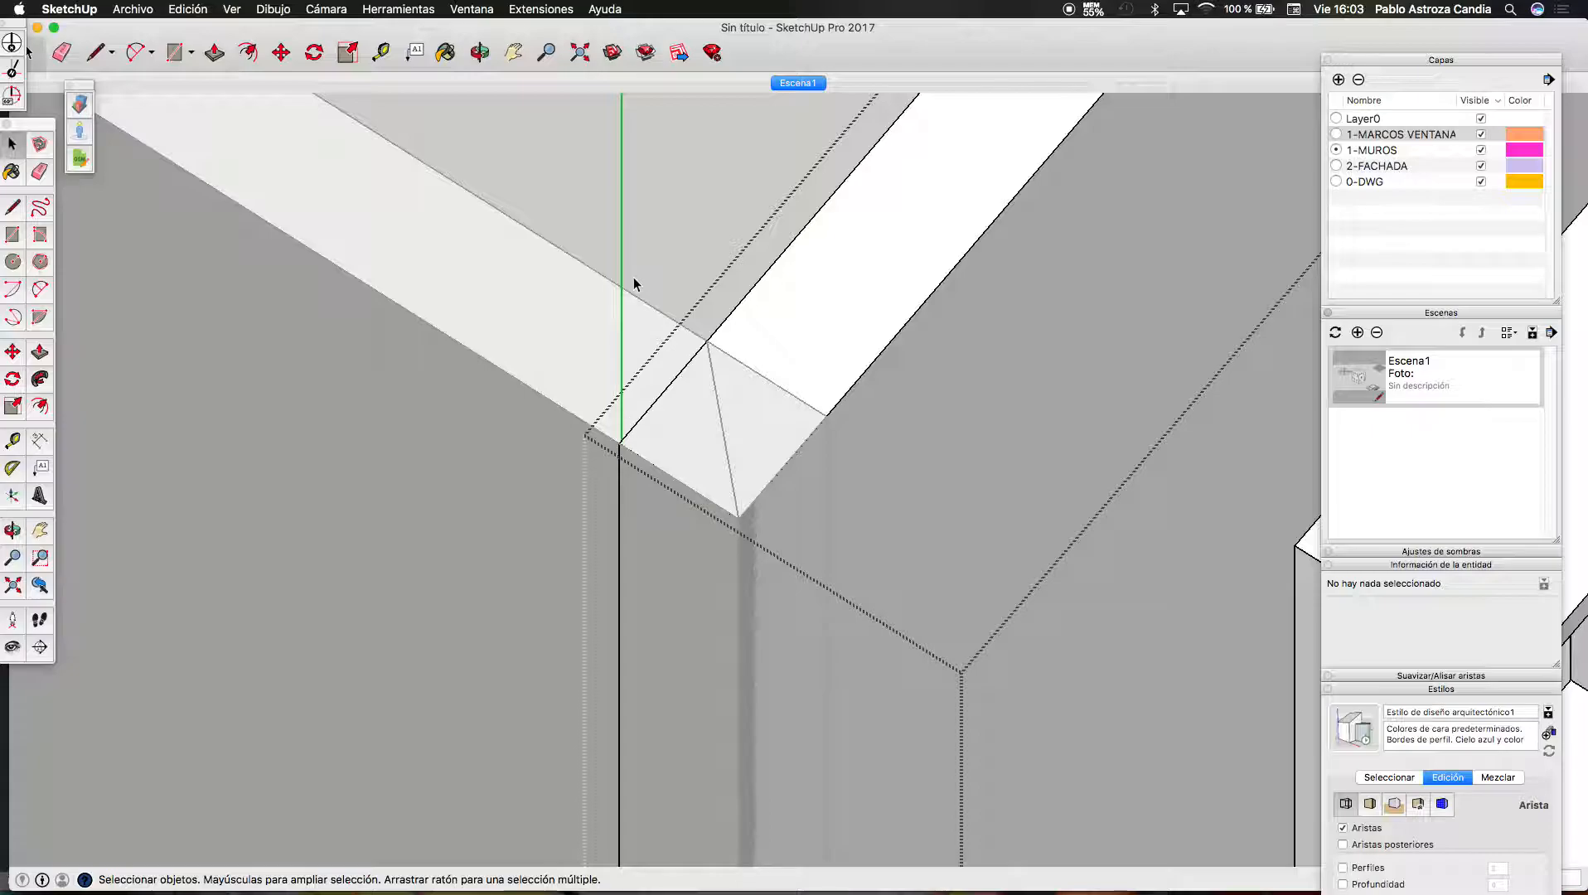
# Try to mitre the side wall by moving its vertical end edge to the joint's inner corner
pyautogui.scroll(-4, 617, 307)
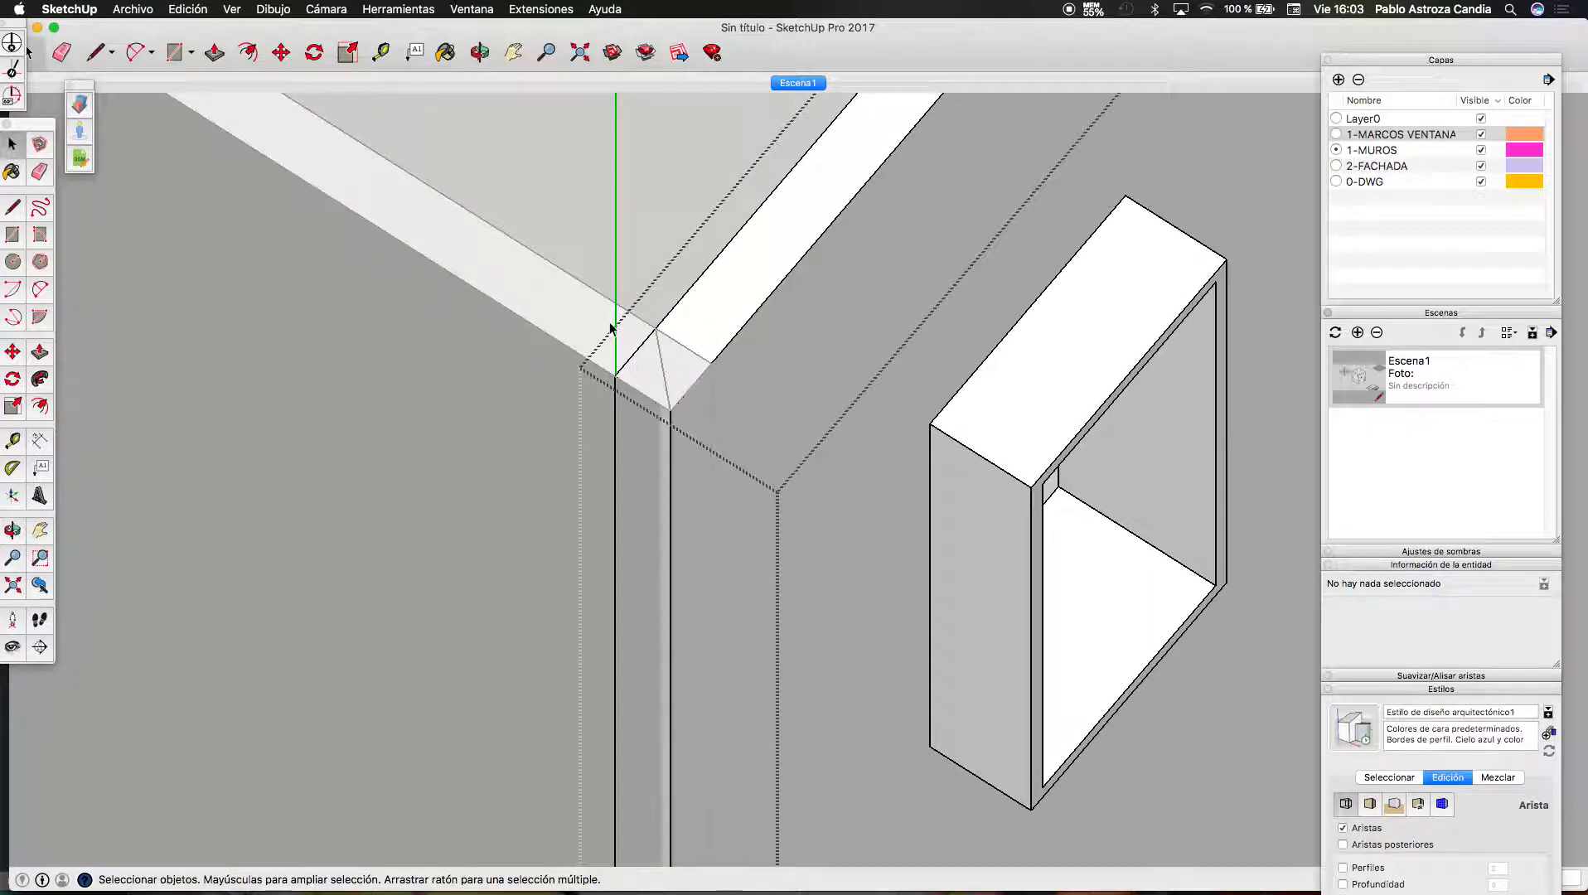
pyautogui.scroll(1, 652, 319)
pyautogui.press('l')
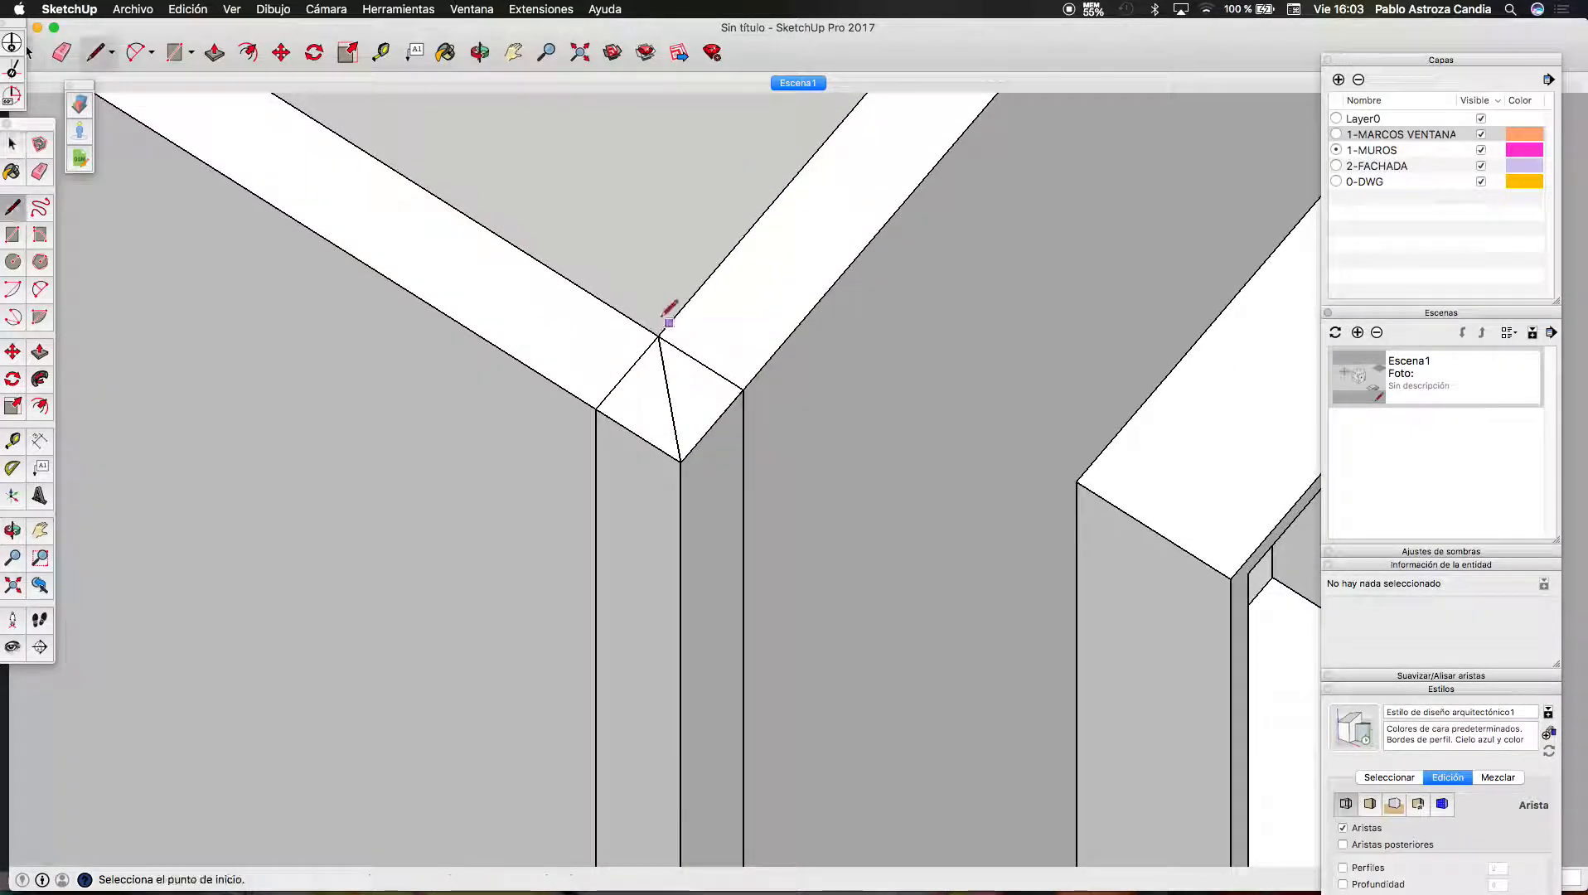
pyautogui.doubleClick(769, 304)
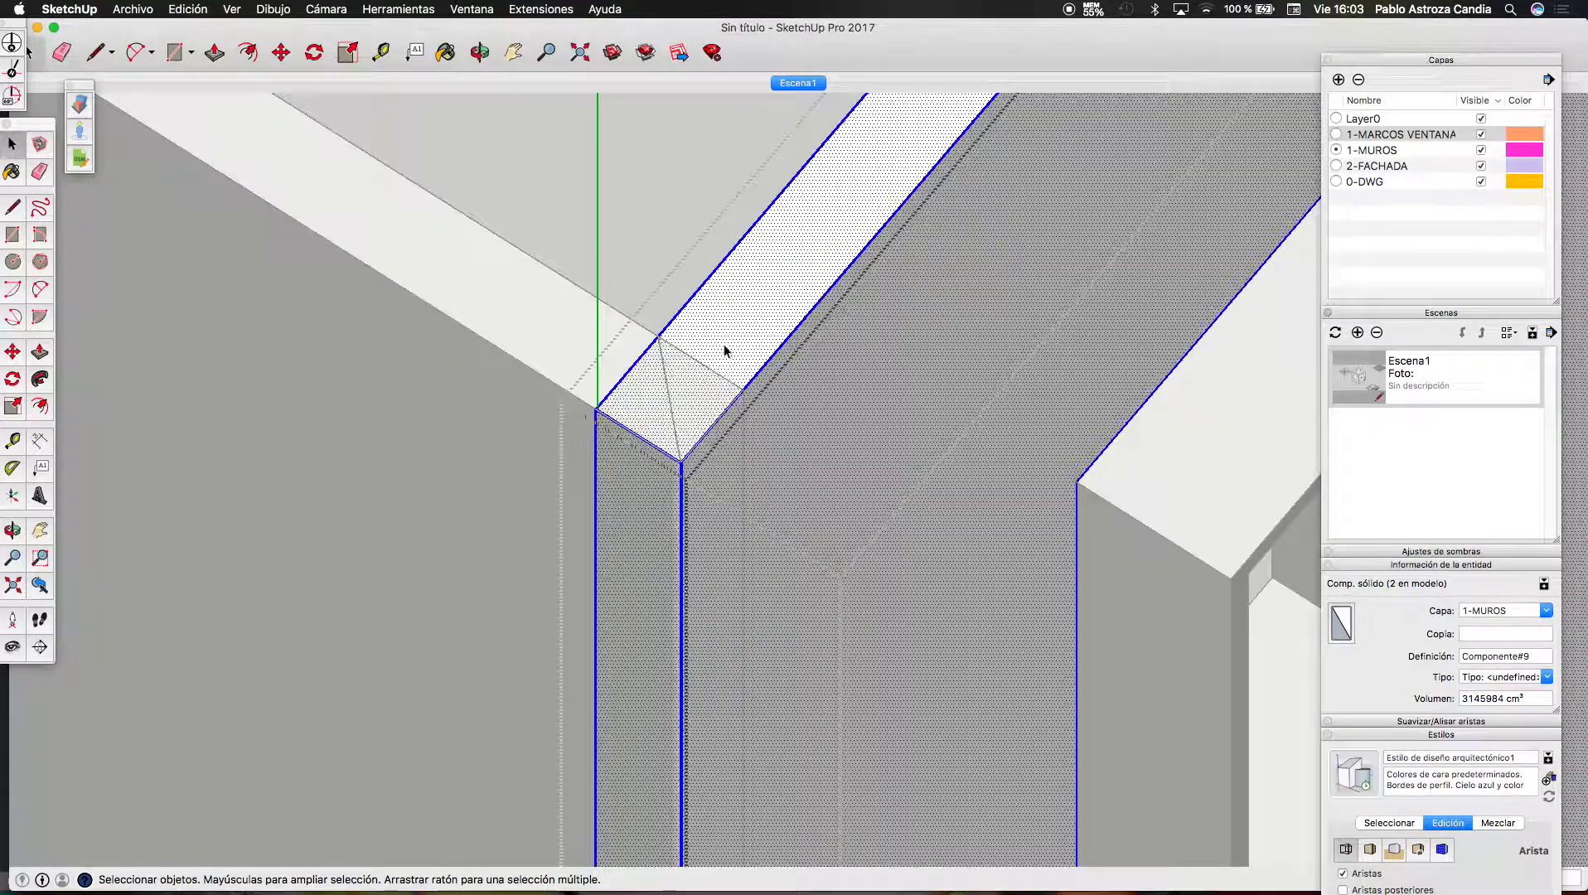
pyautogui.click(596, 443)
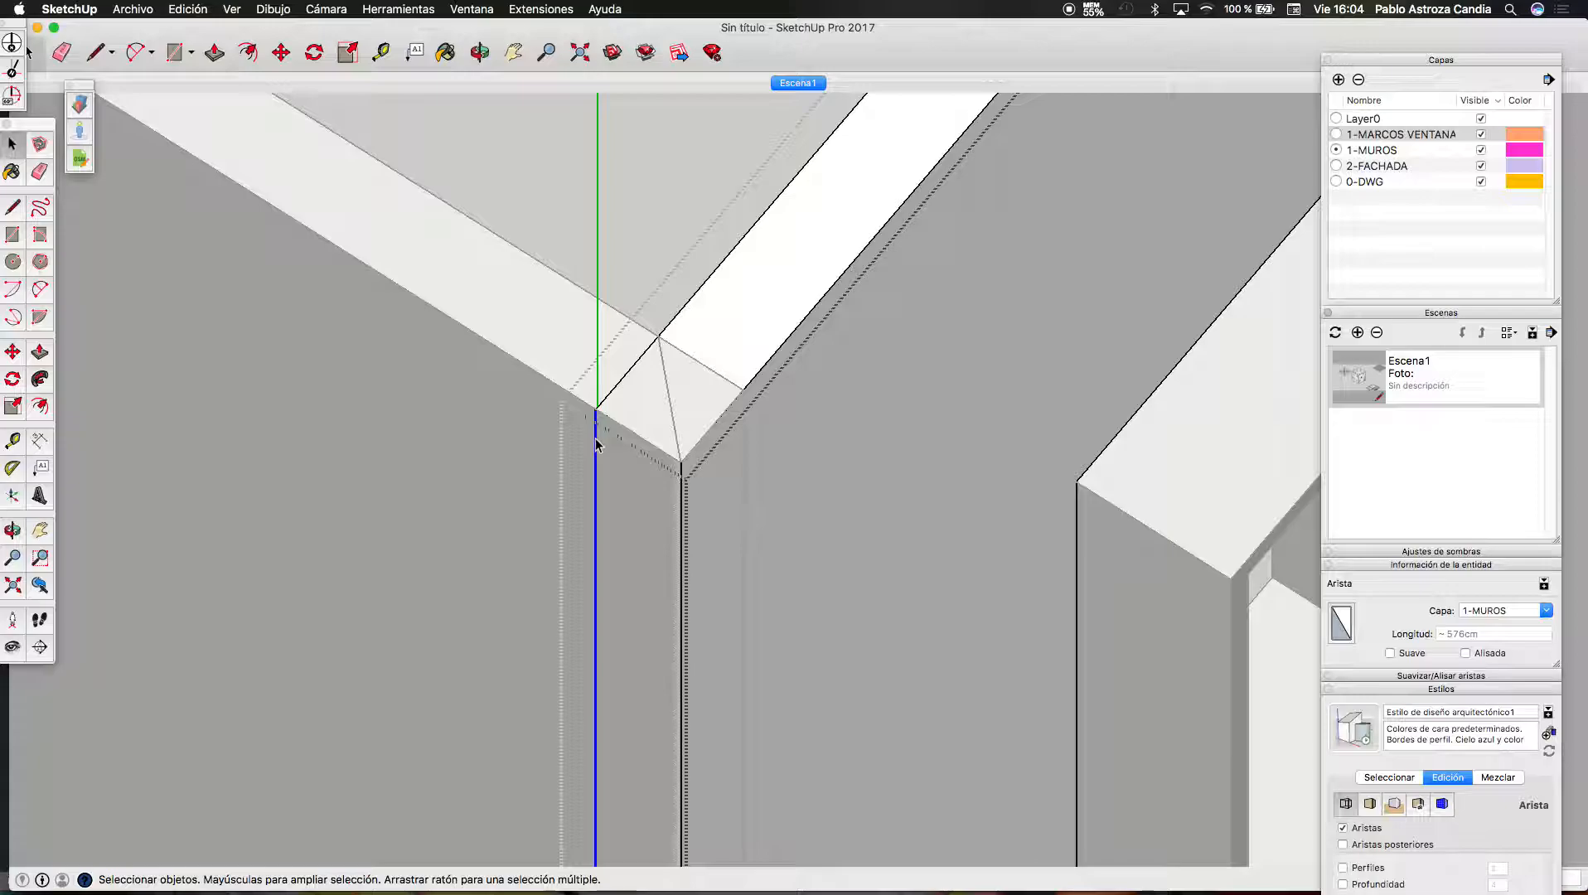
pyautogui.press('m')
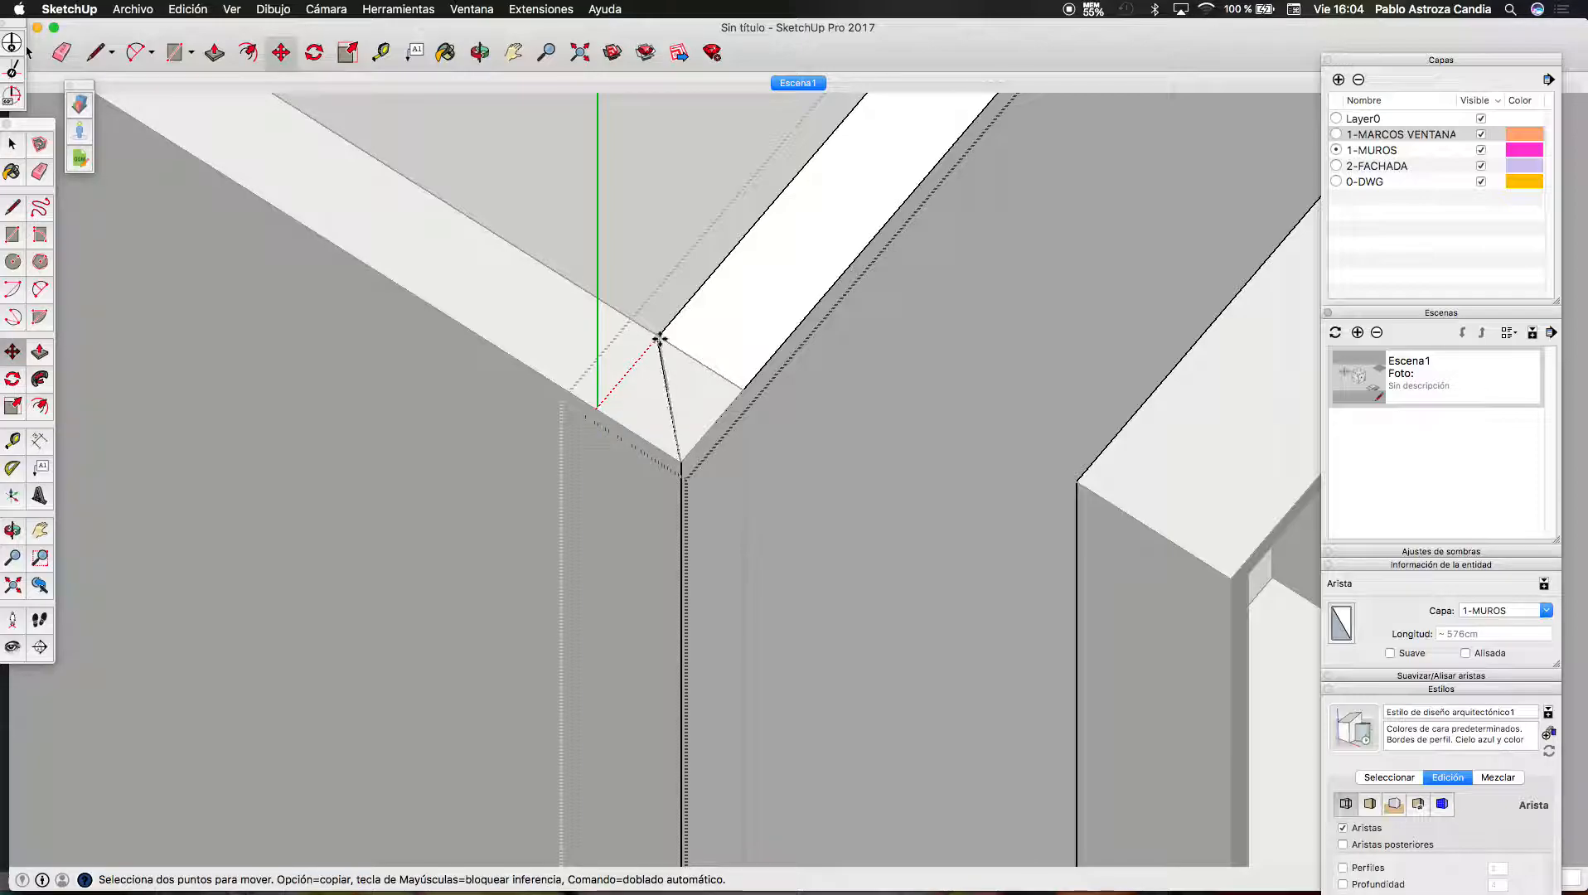
pyautogui.scroll(3, 657, 339)
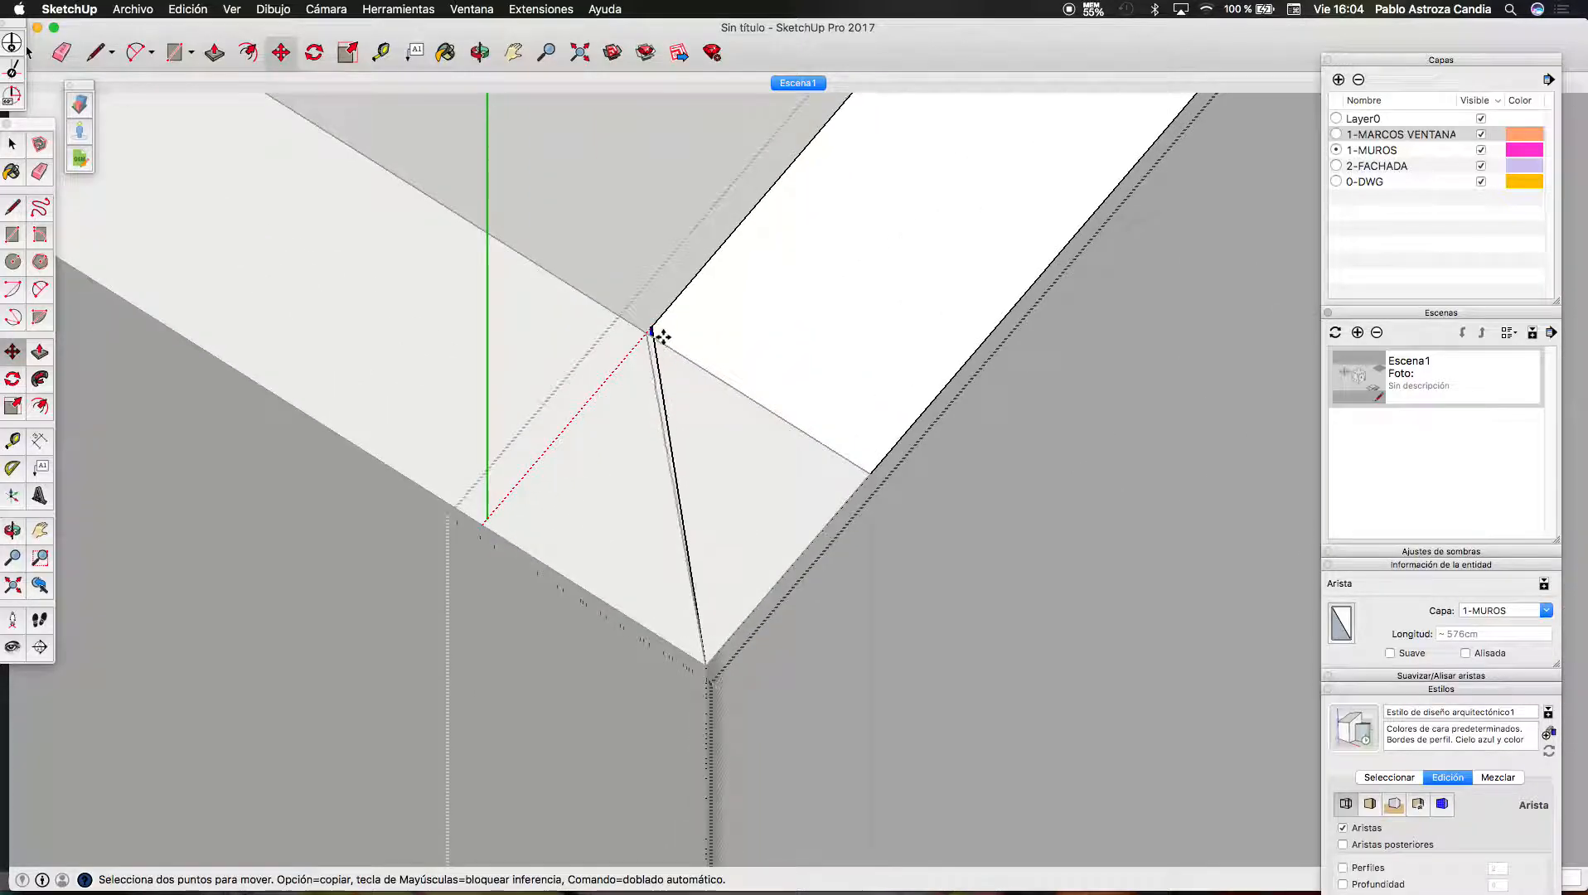
pyautogui.scroll(-4, 652, 361)
pyautogui.press('space')
# Leave the side wall component and delete the diagonal guide line across the front corner joint
pyautogui.click(630, 241)
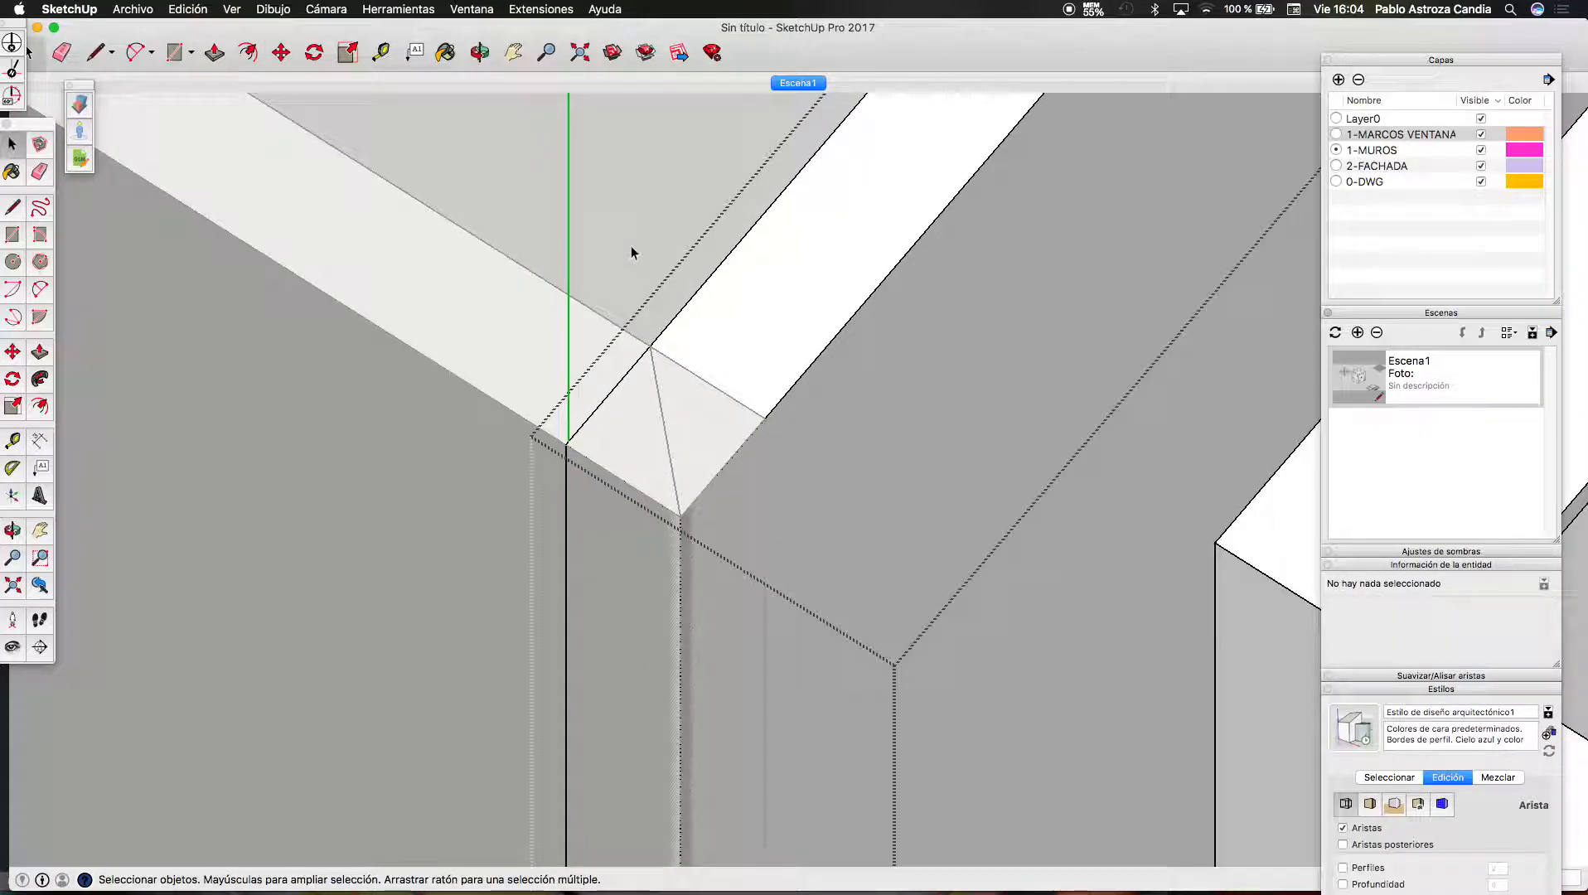
pyautogui.click(630, 246)
pyautogui.scroll(-1, 620, 282)
pyautogui.moveTo(591, 309); pyautogui.dragTo(733, 544)
pyautogui.press('Delete')
pyautogui.scroll(-4, 660, 426)
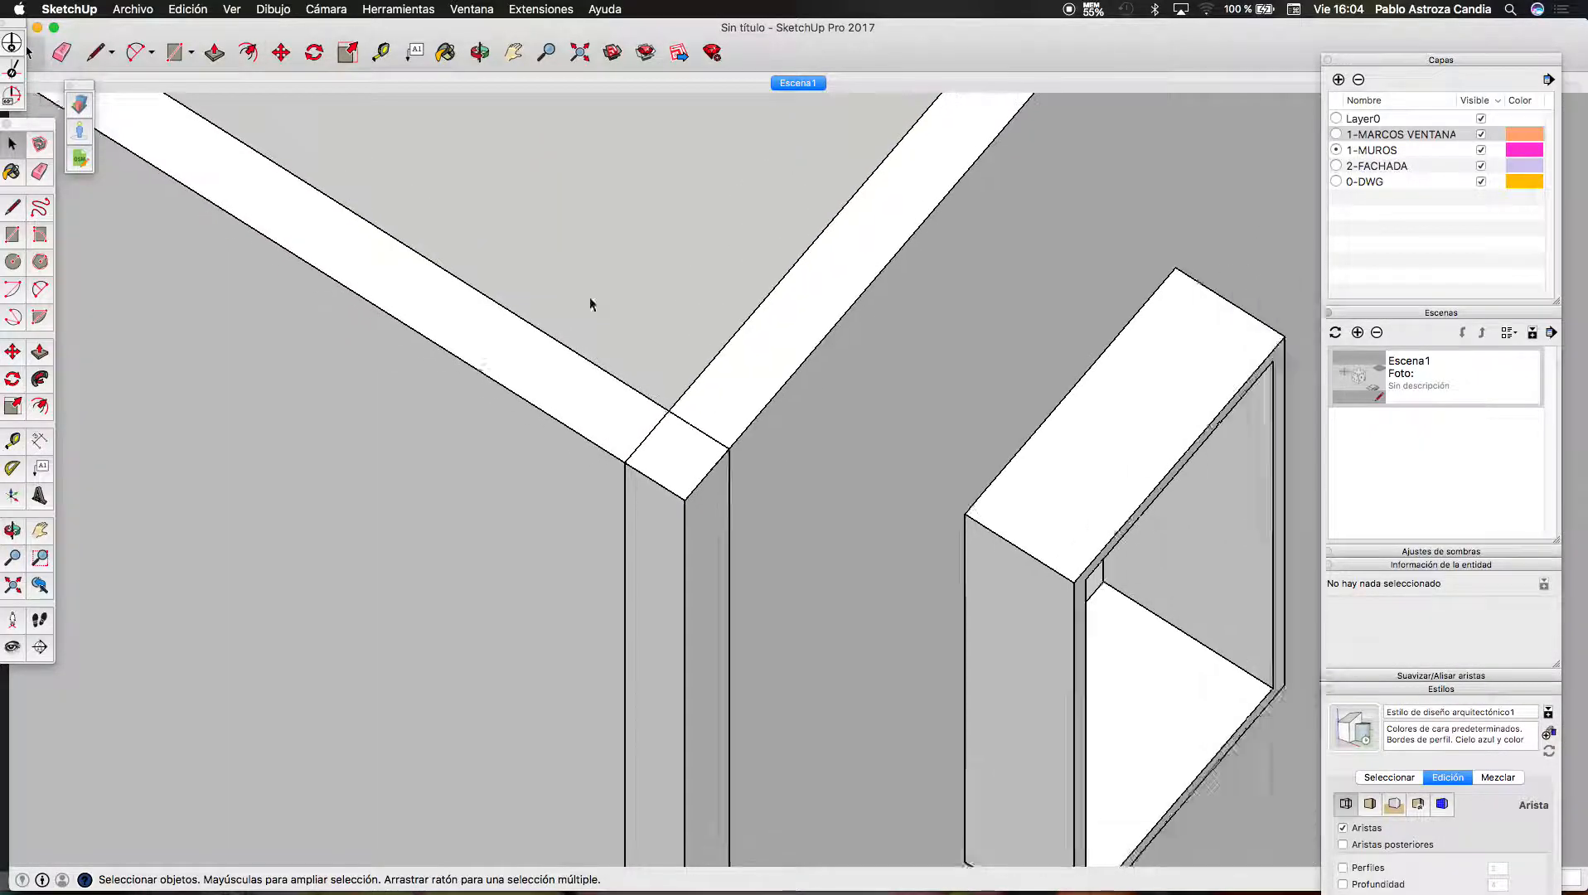
# Examine the front and side walls' corner joint from underneath, where it meets the floor plan drawing, and the whole house from above
pyautogui.click(479, 52)
pyautogui.scroll(-6, 755, 404)
pyautogui.moveTo(766, 344)
pyautogui.mouseDown()
pyautogui.moveTo(718, 761)
pyautogui.moveTo(766, 682)
pyautogui.mouseUp()
pyautogui.hotkey('ctrl', 'Up')
pyautogui.click(398, 415)
pyautogui.scroll(4, 676, 688)
pyautogui.scroll(5, 862, 746)
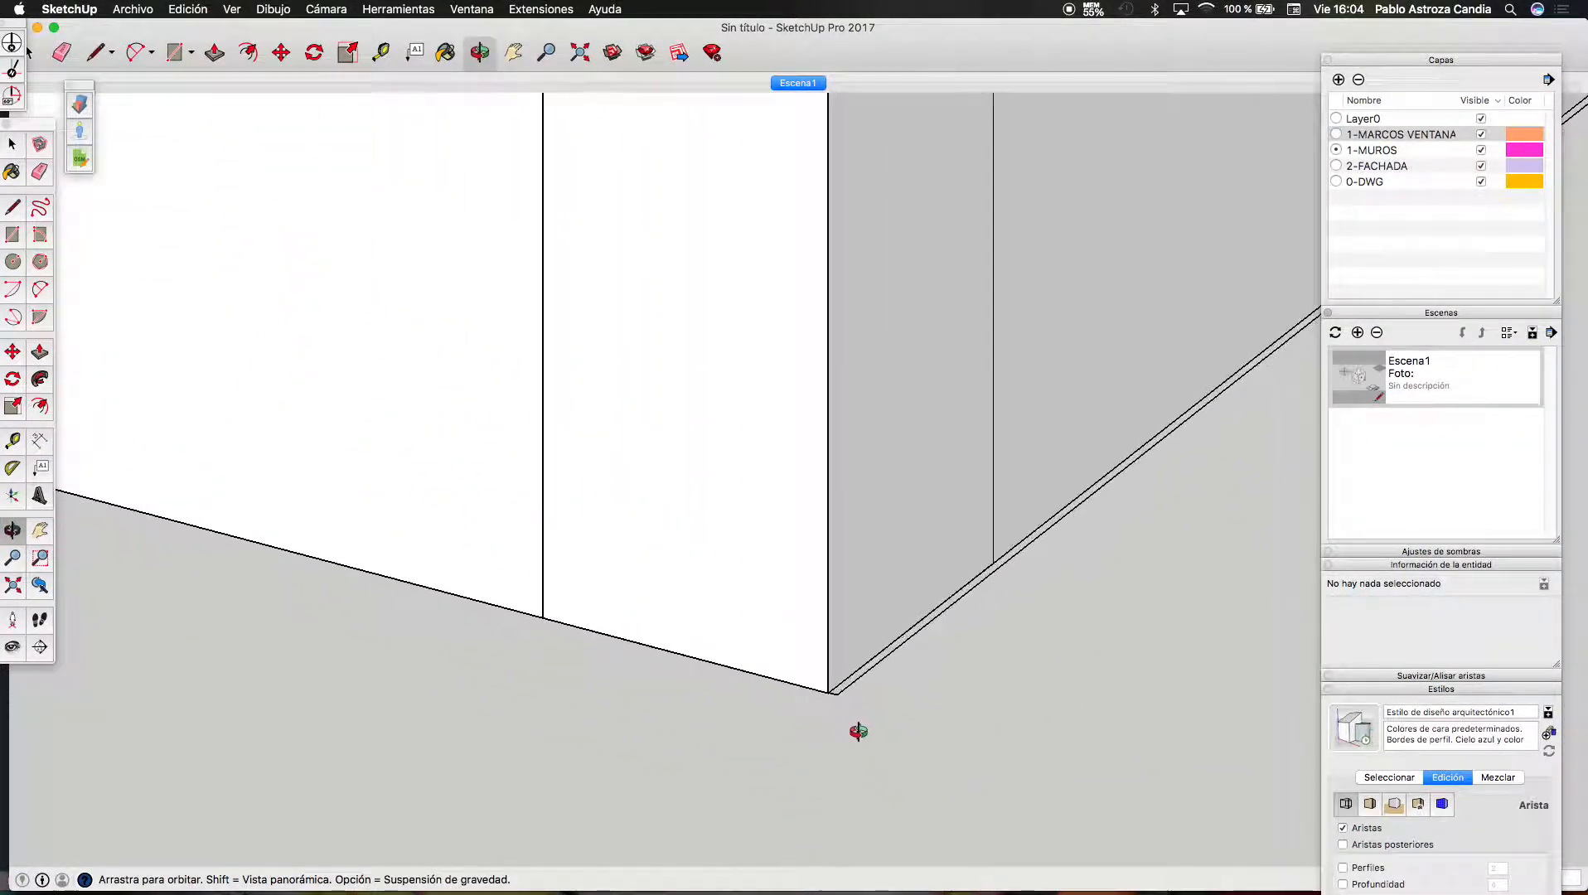
pyautogui.moveTo(834, 721); pyautogui.dragTo(953, 323)
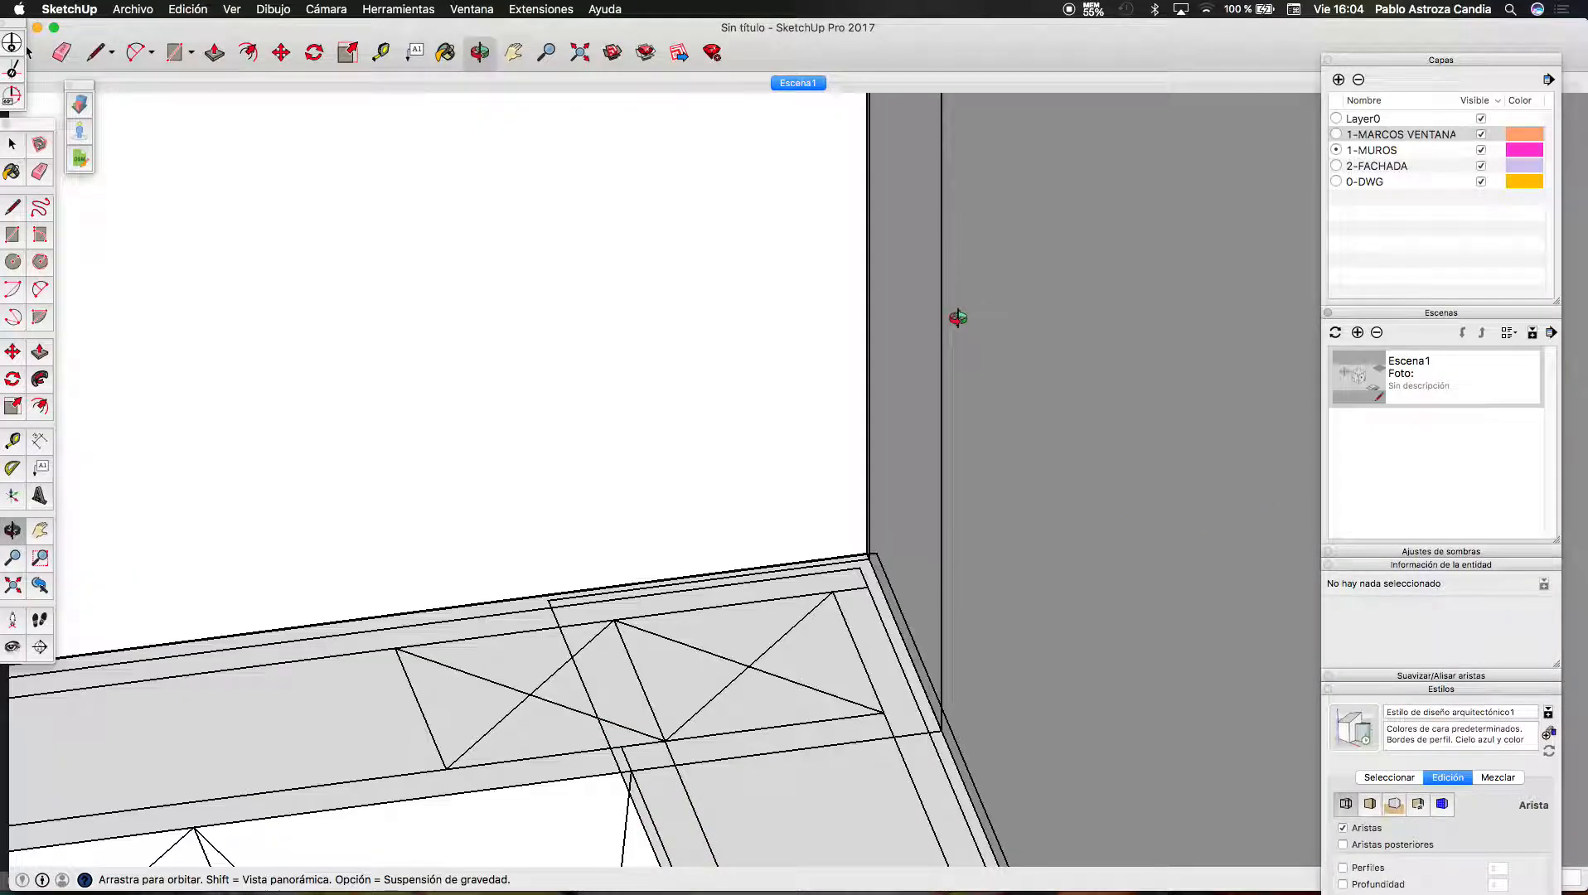
pyautogui.moveTo(937, 453); pyautogui.dragTo(998, 472)
pyautogui.scroll(-10, 999, 473)
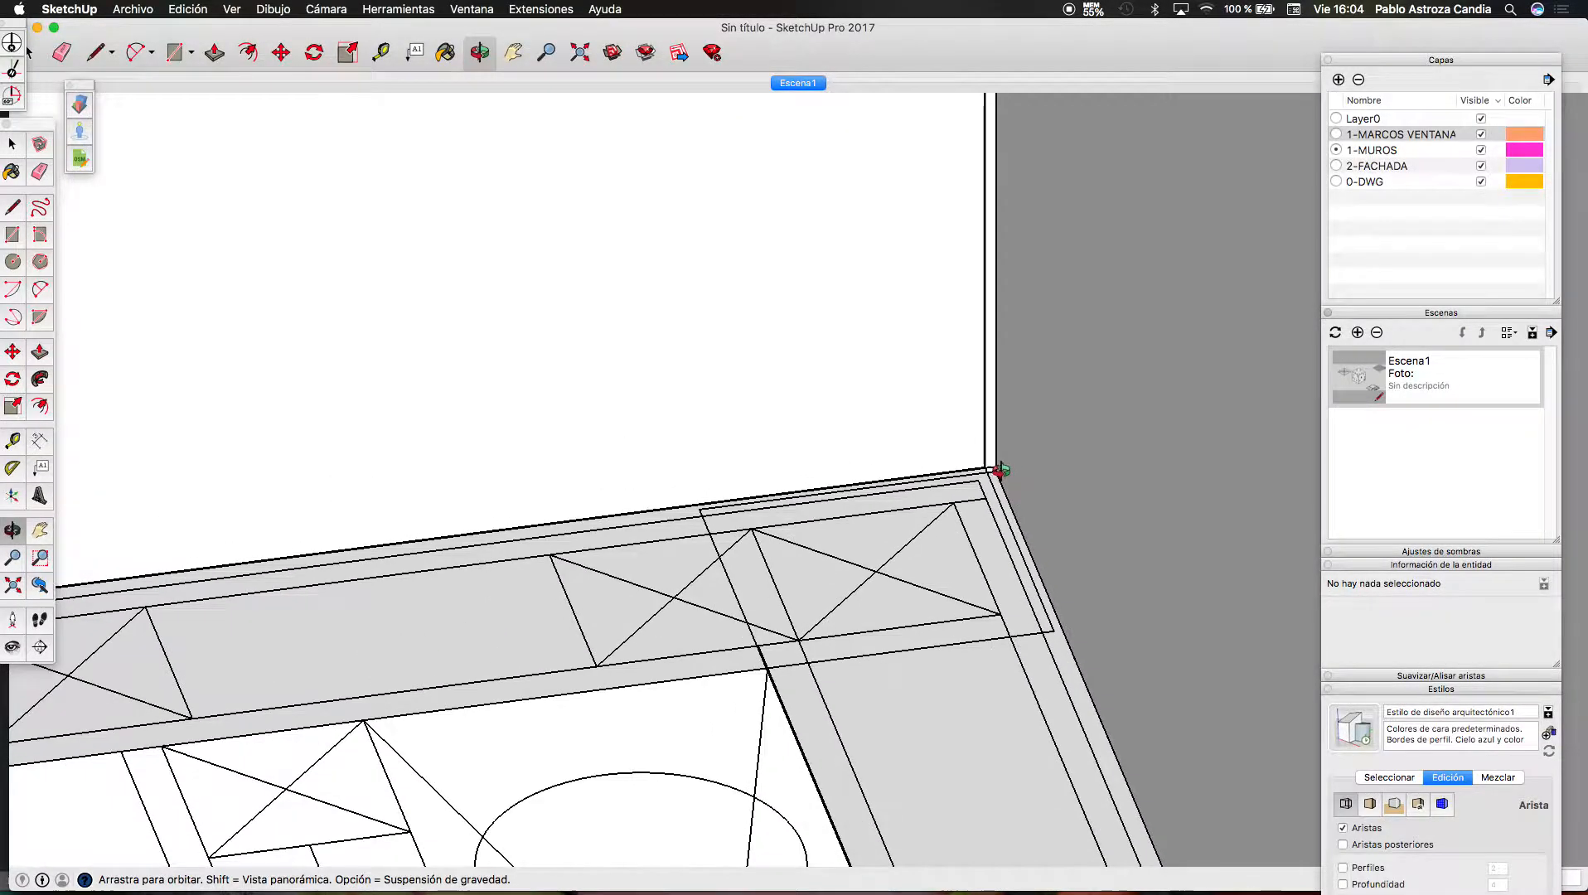
pyautogui.scroll(-15, 1000, 467)
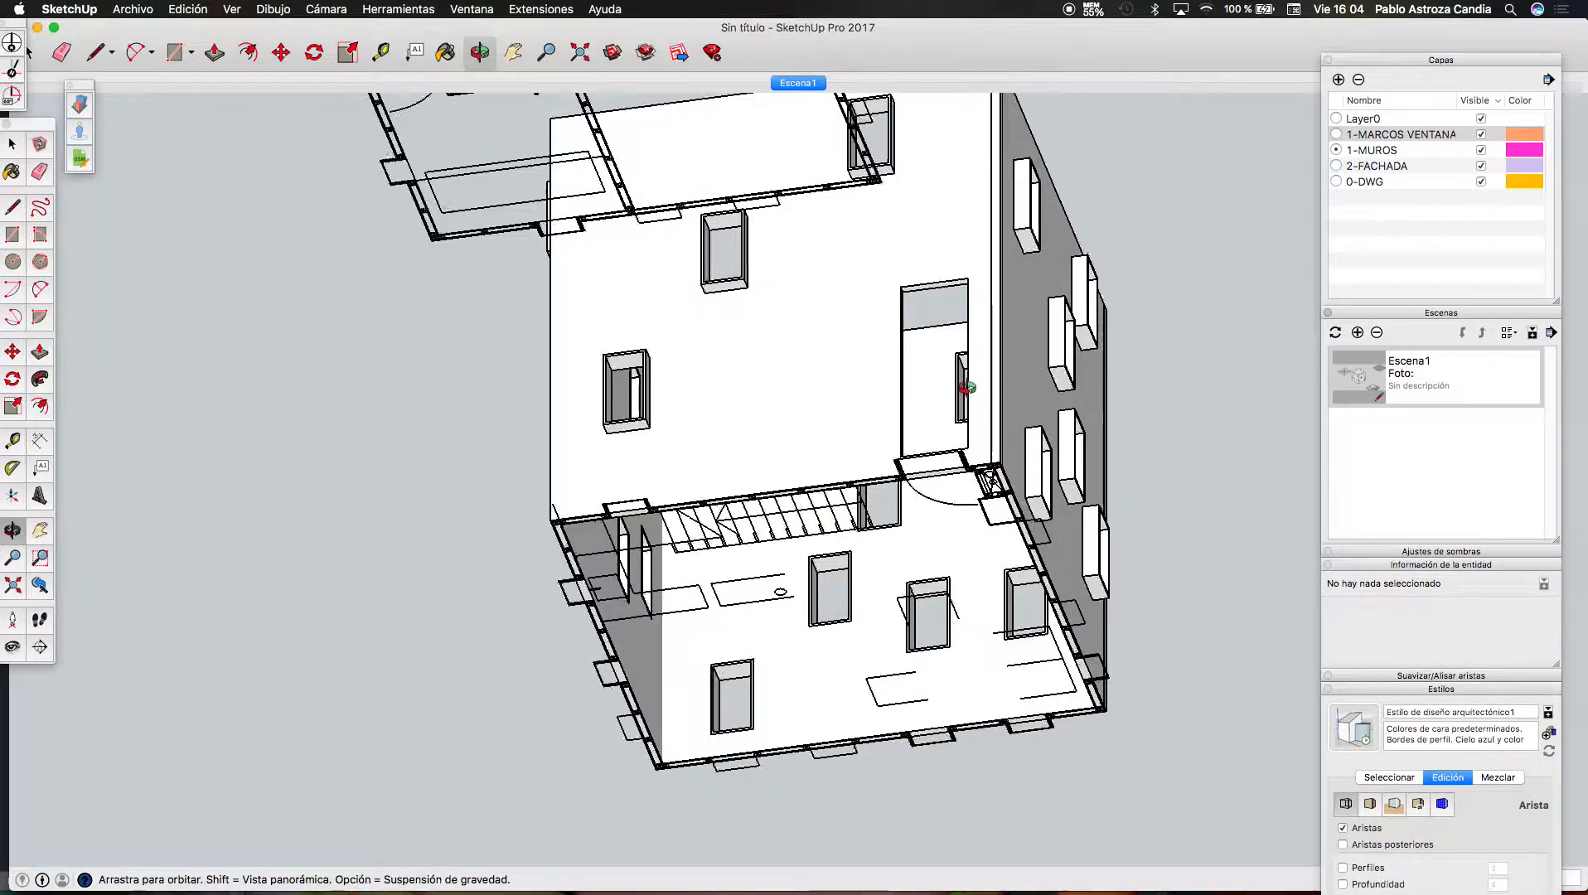
pyautogui.moveTo(967, 387); pyautogui.dragTo(883, 801)
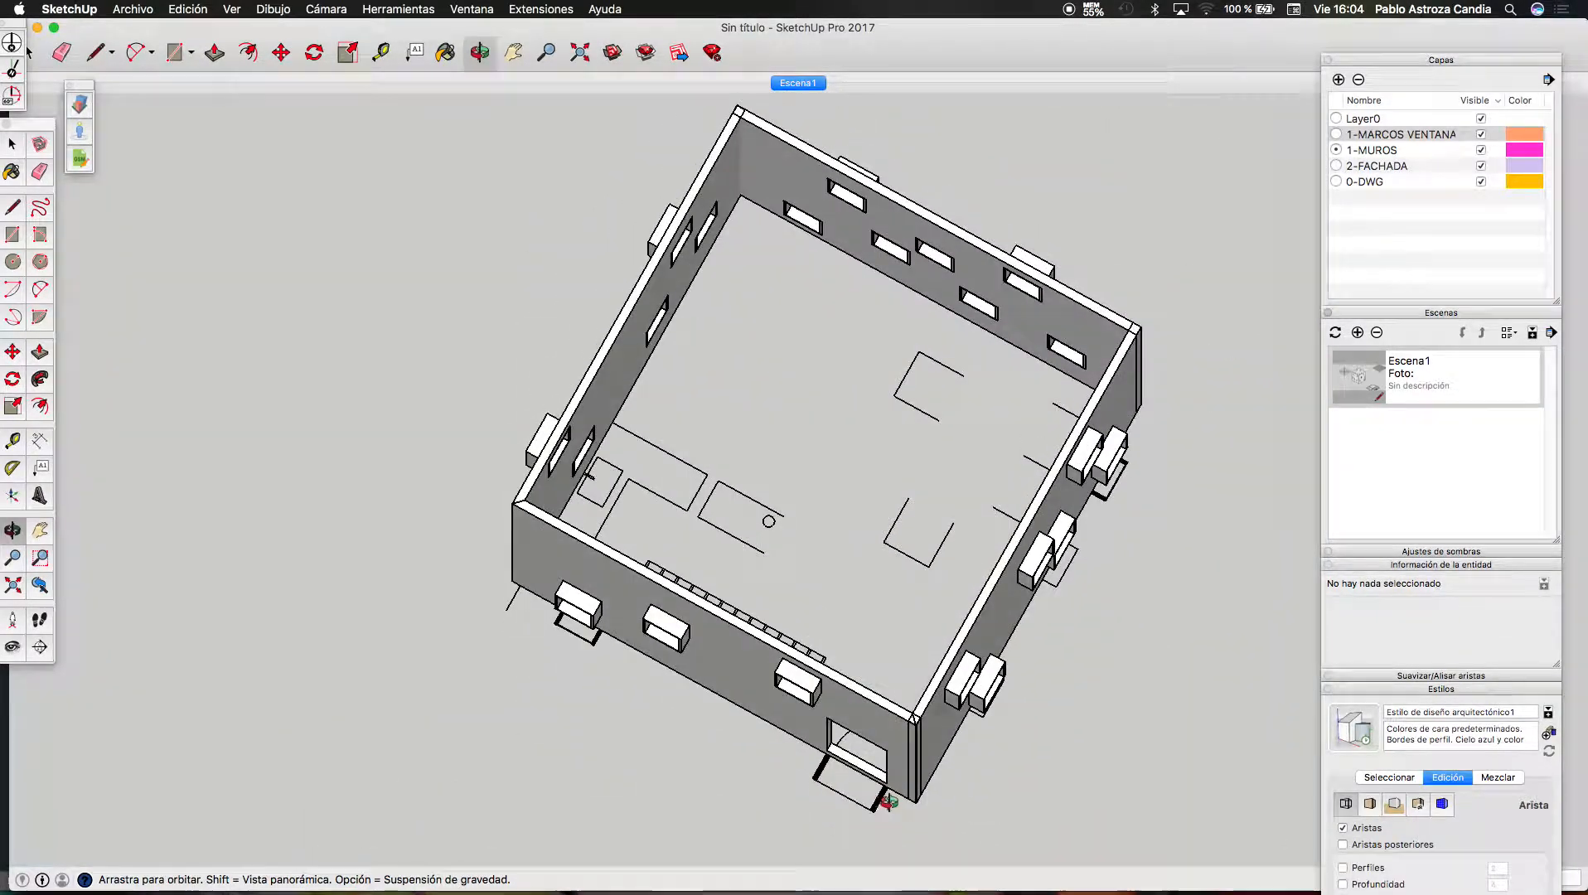
# Delete the diagonal guide line crossing the wall tops at the corner beside the door
pyautogui.scroll(10, 921, 740)
pyautogui.scroll(15, 933, 713)
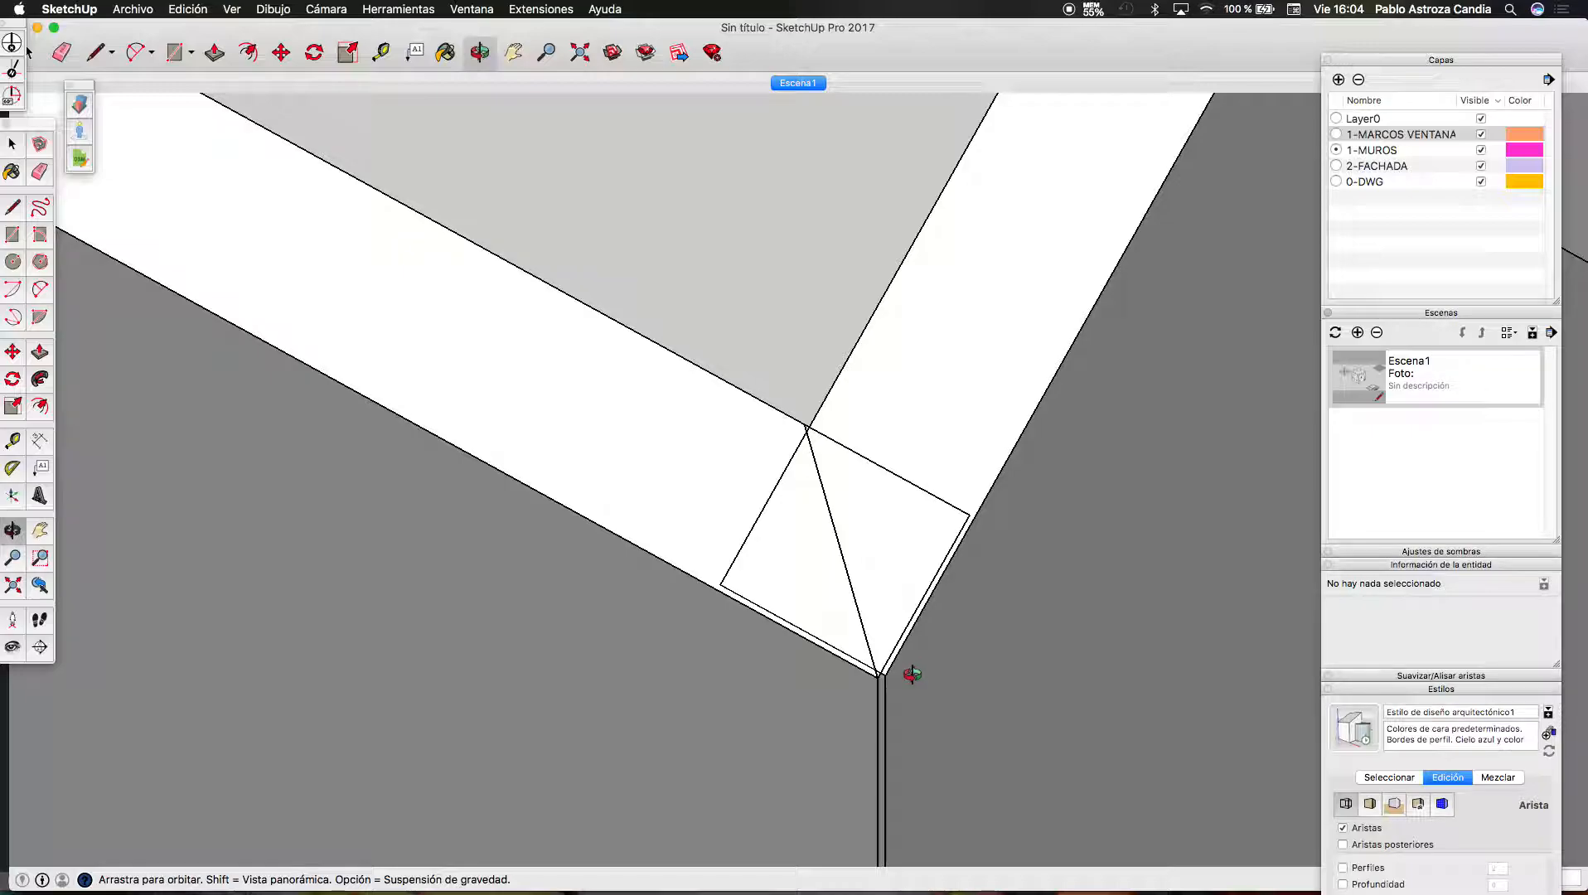
pyautogui.press('space')
pyautogui.scroll(-5, 748, 751)
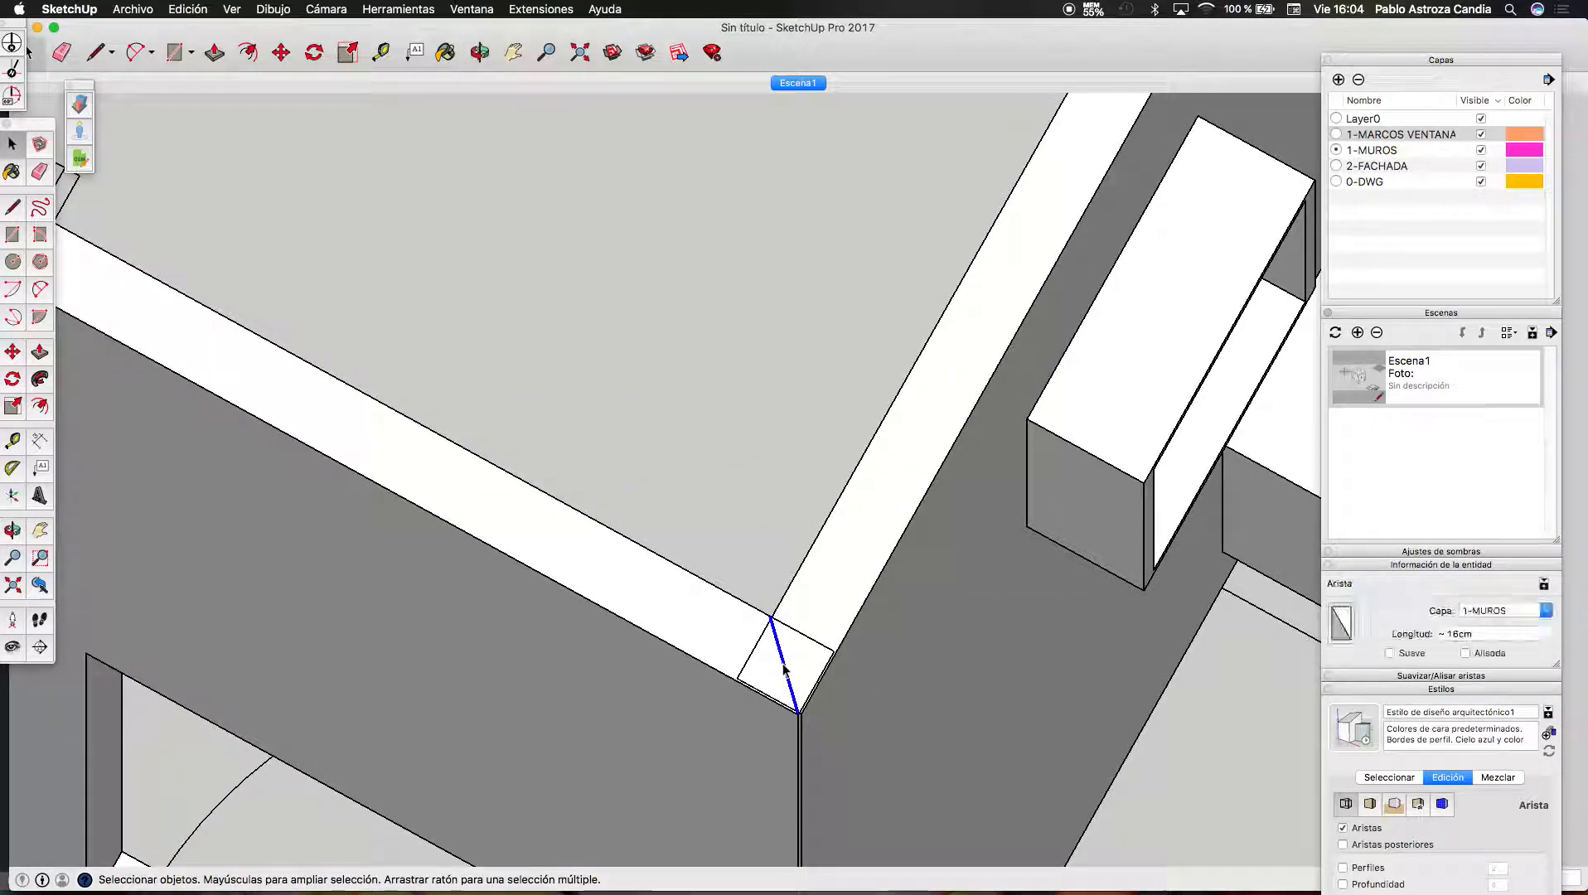
pyautogui.scroll(-15, 783, 664)
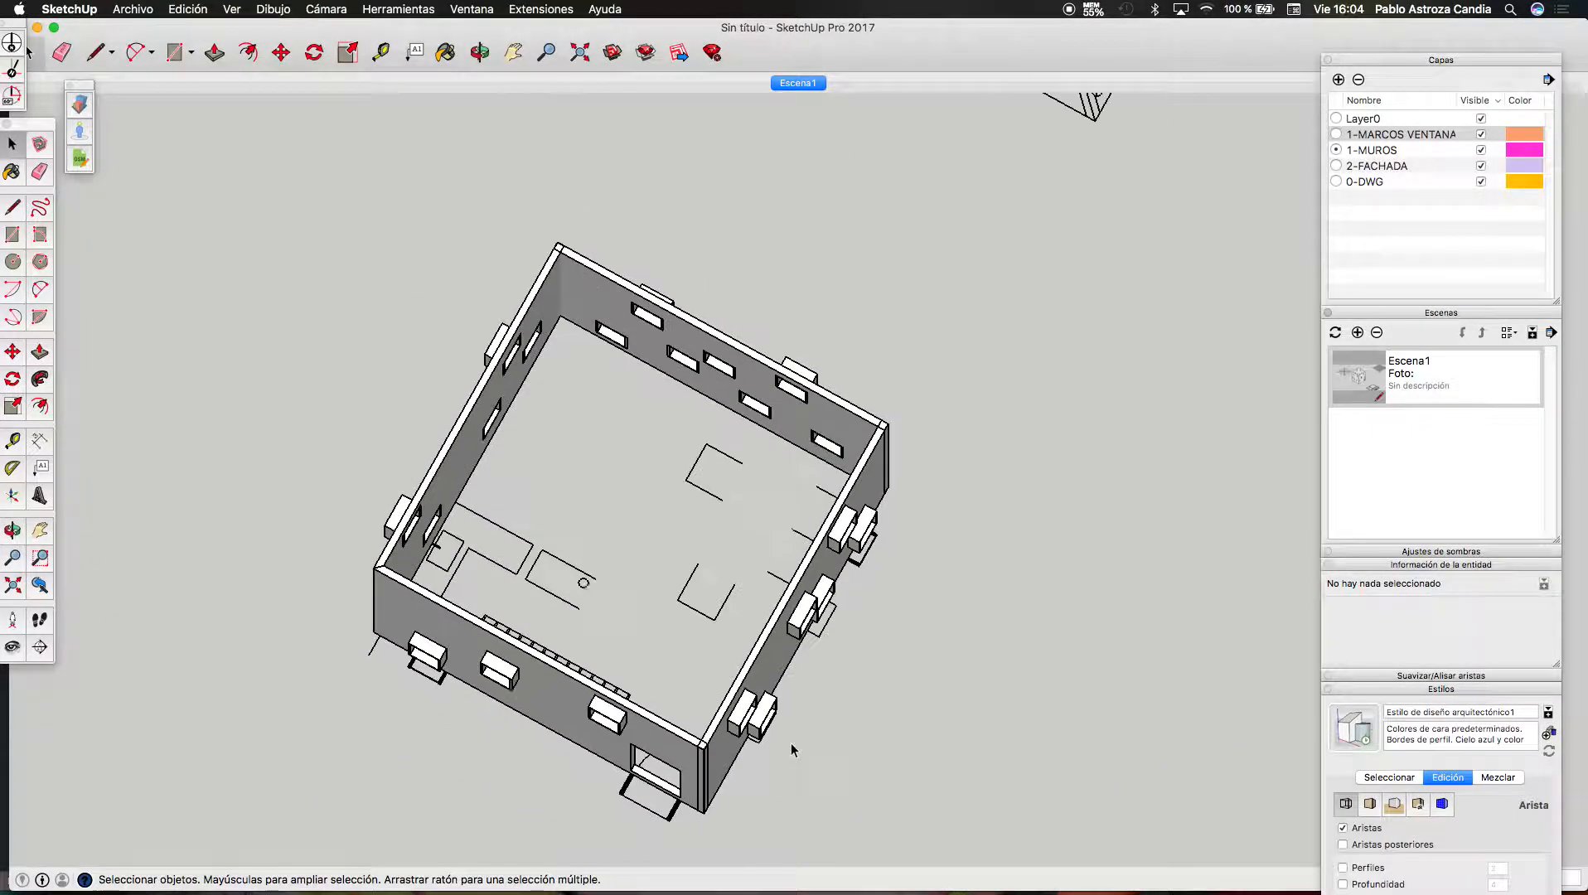
# Examine the wall corner diagonally opposite the door, from above and from underneath against the floor plan
pyautogui.scroll(-5, 711, 562)
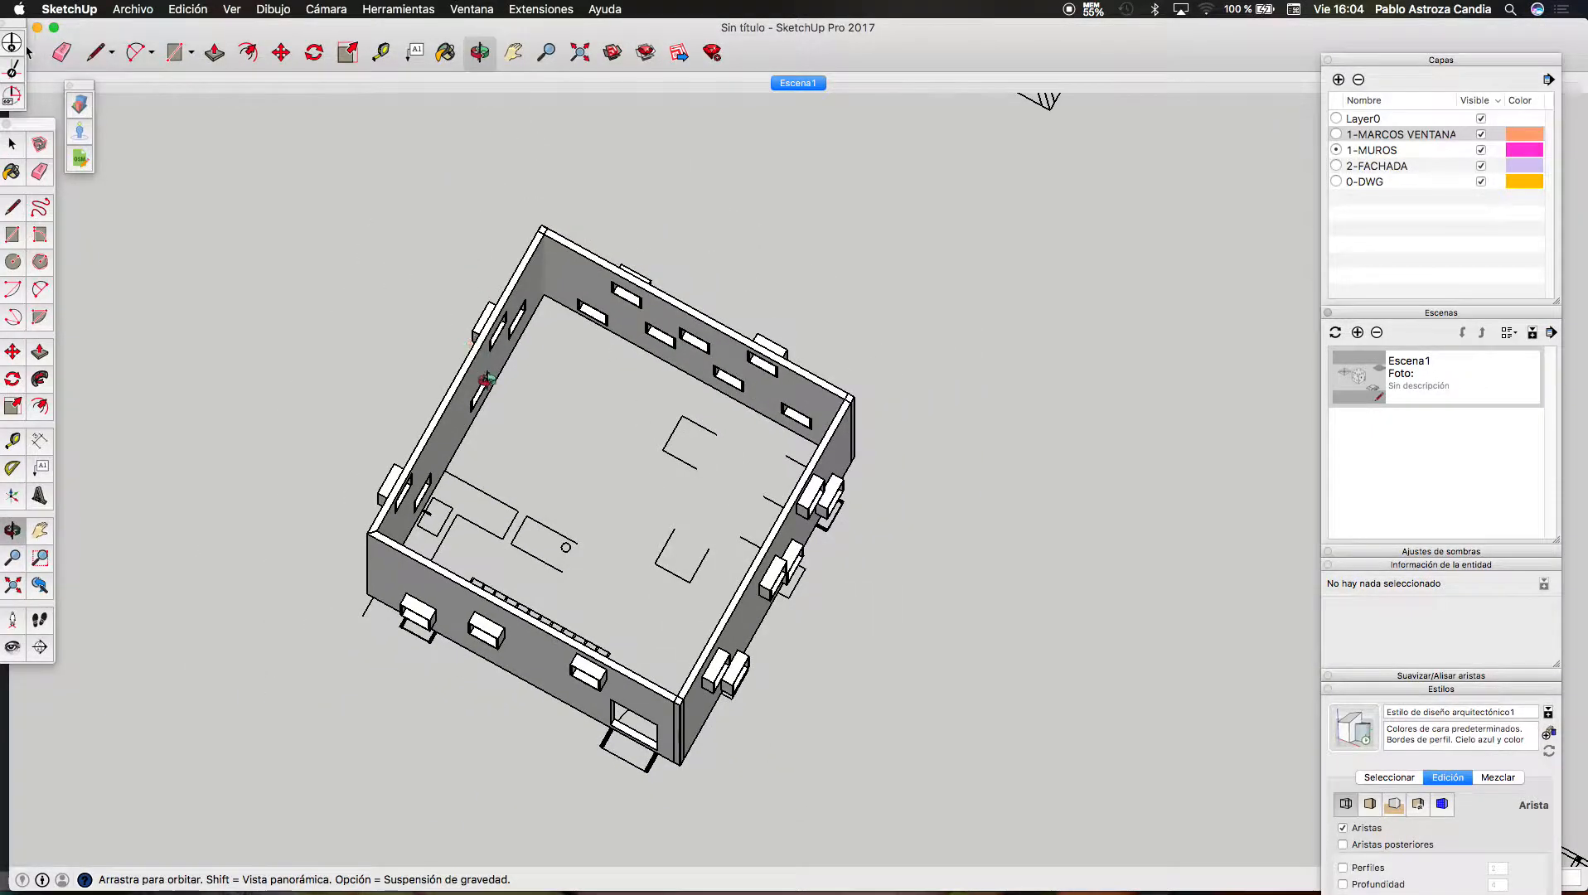
pyautogui.moveTo(481, 377); pyautogui.dragTo(794, 517)
pyautogui.scroll(10, 744, 431)
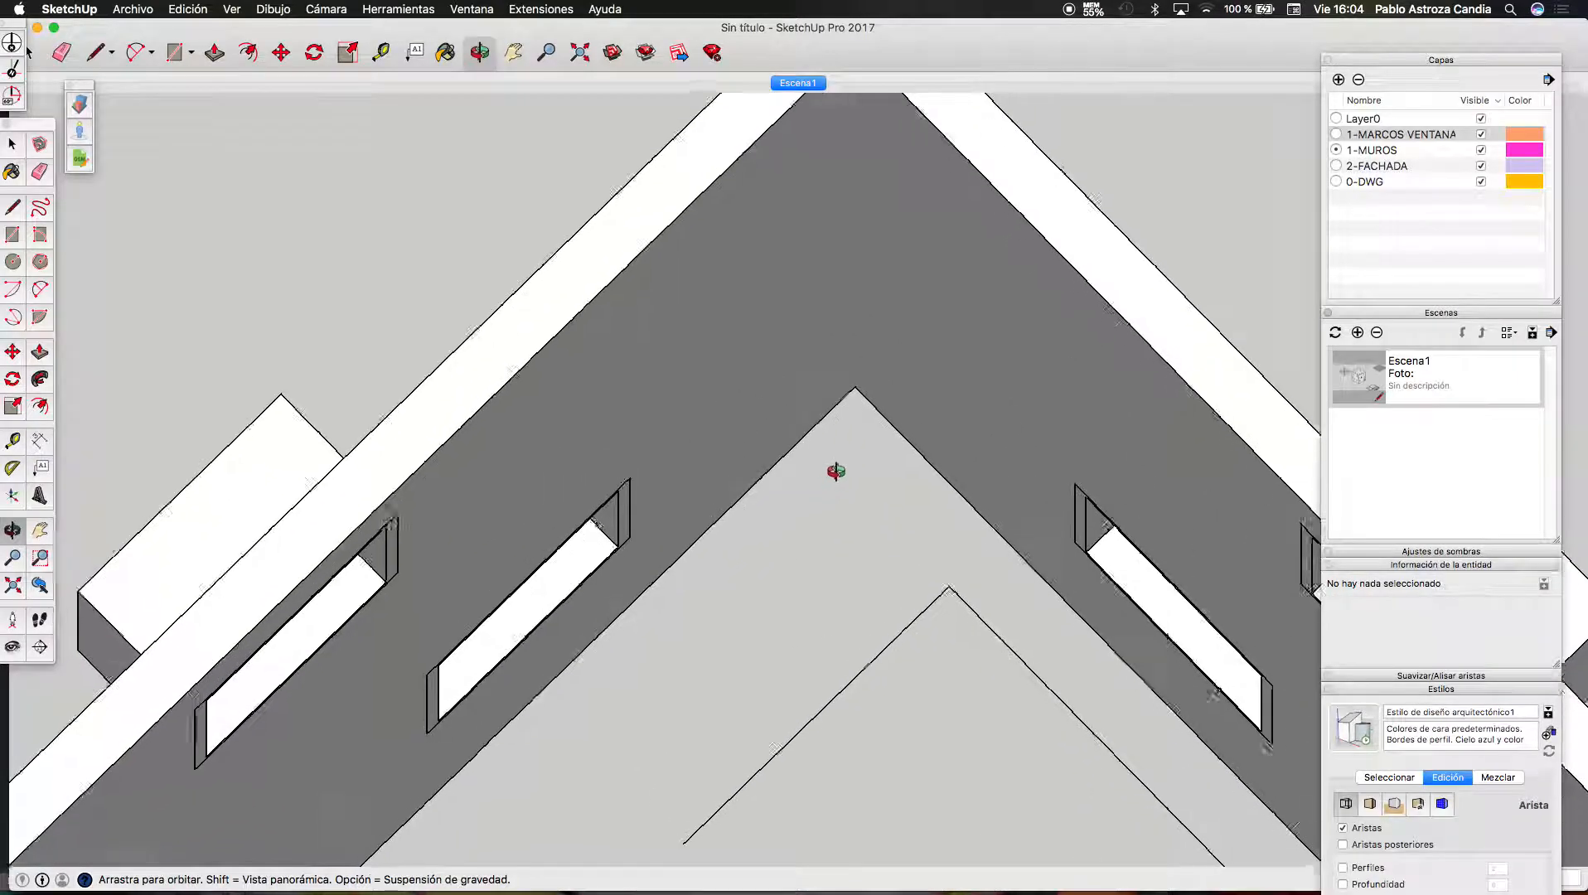
pyautogui.scroll(15, 830, 479)
pyautogui.moveTo(894, 5); pyautogui.dragTo(678, 534)
pyautogui.scroll(5, 677, 535)
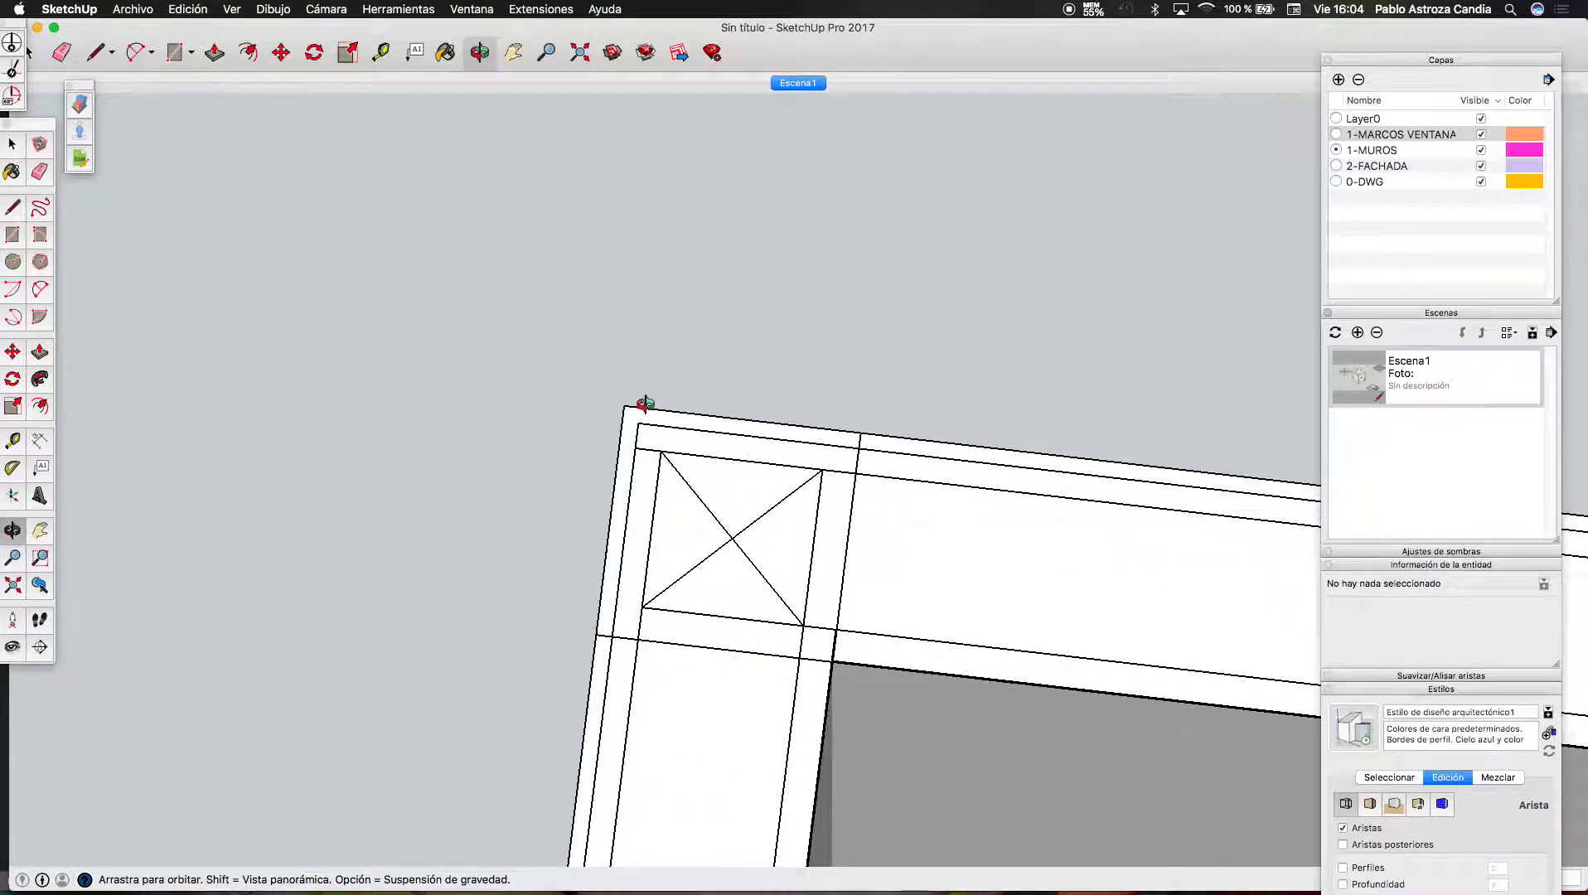
pyautogui.scroll(-8, 645, 404)
pyautogui.scroll(-10, 749, 259)
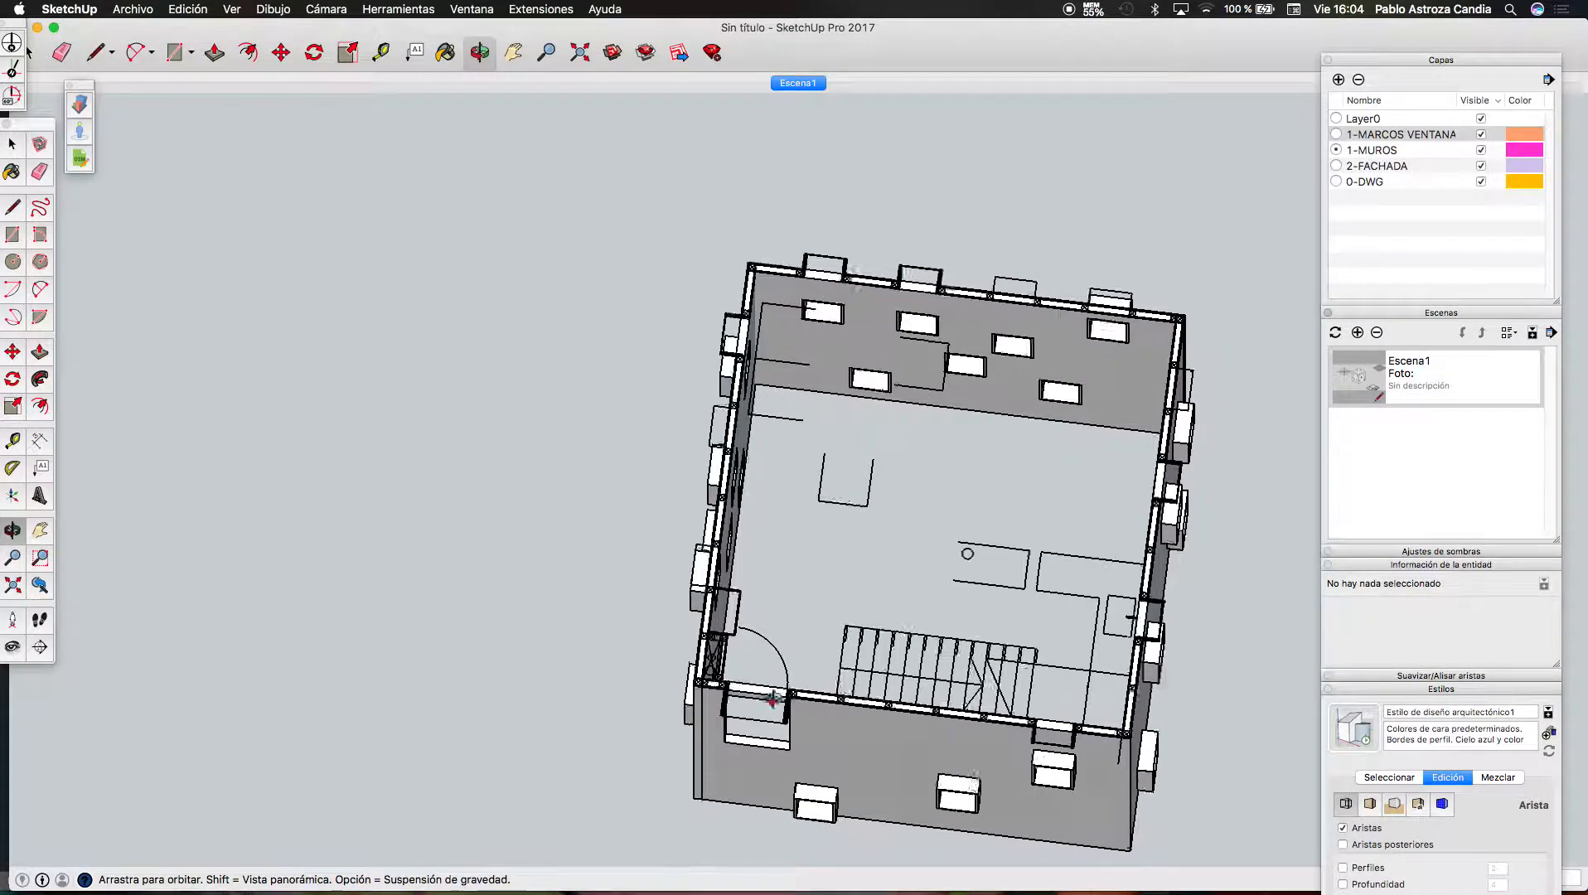
# Examine the wall corner beside the door from underneath and its overlapping wall tops from above
pyautogui.moveTo(784, 694); pyautogui.dragTo(390, 506)
pyautogui.scroll(10, 539, 450)
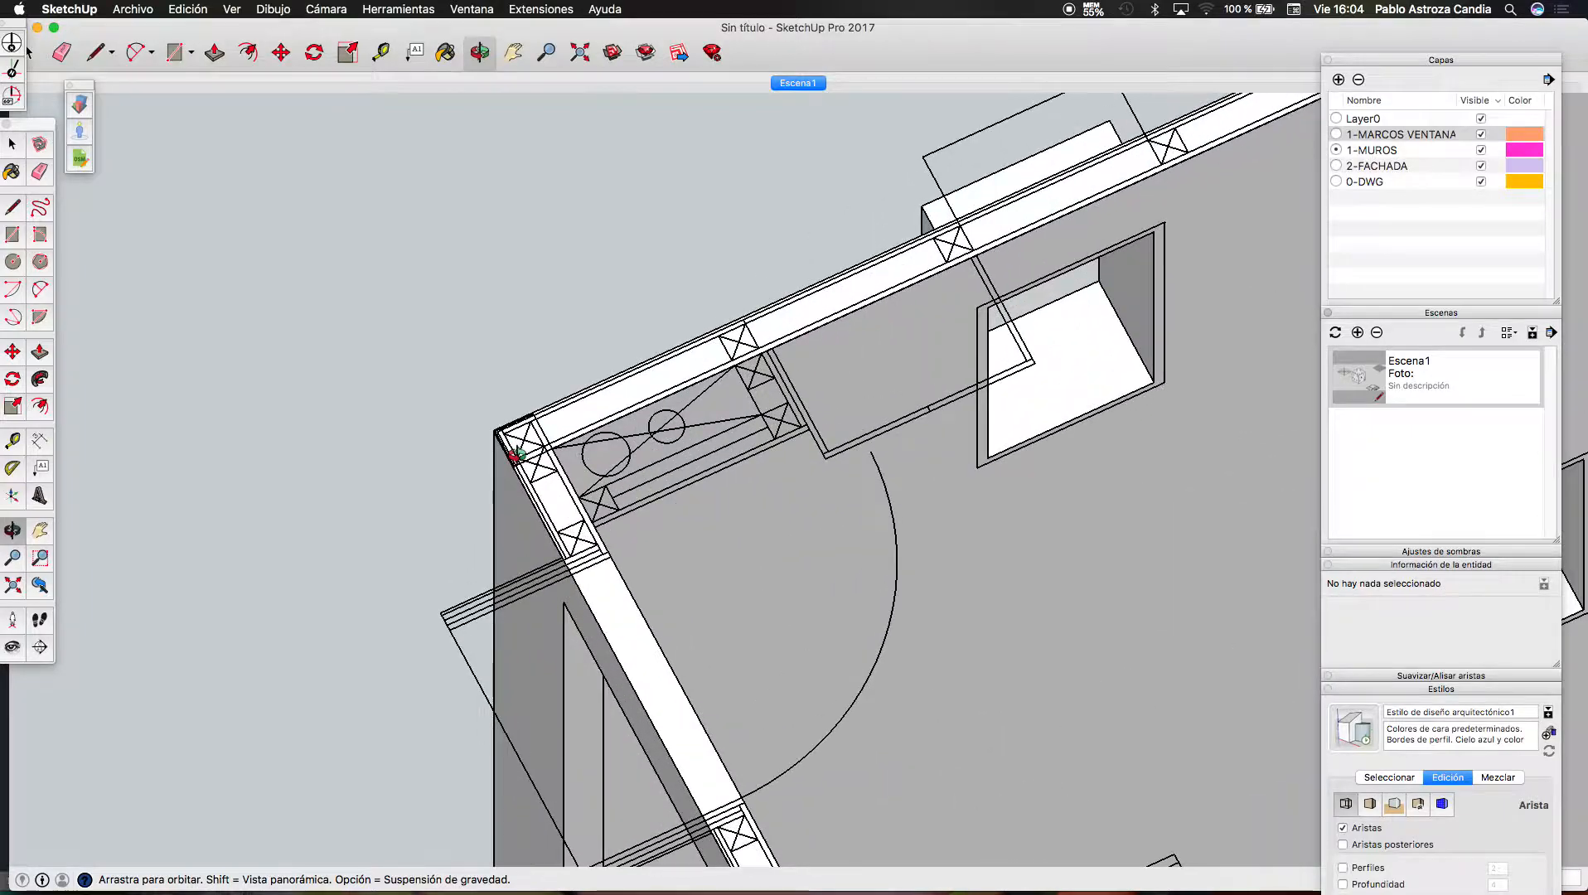
pyautogui.scroll(10, 514, 454)
pyautogui.moveTo(514, 440); pyautogui.dragTo(830, 514)
pyautogui.scroll(10, 820, 518)
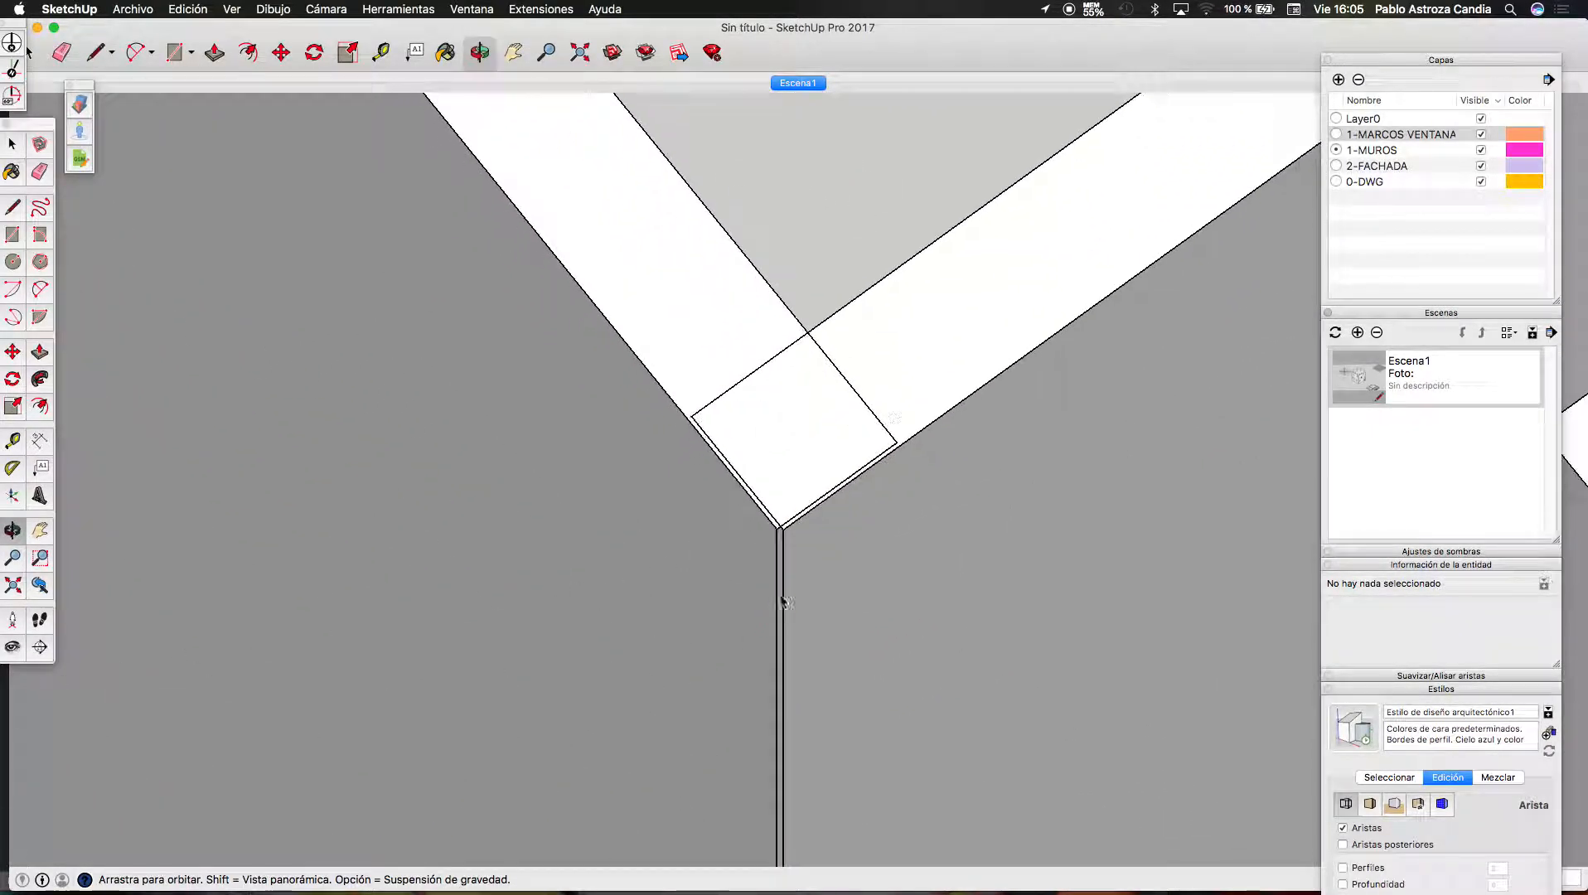
# Push/Pull the end face of the wall with the door opening until it is flush with the adjoining wall's outer face
pyautogui.doubleClick(700, 367)
pyautogui.scroll(-3, 736, 365)
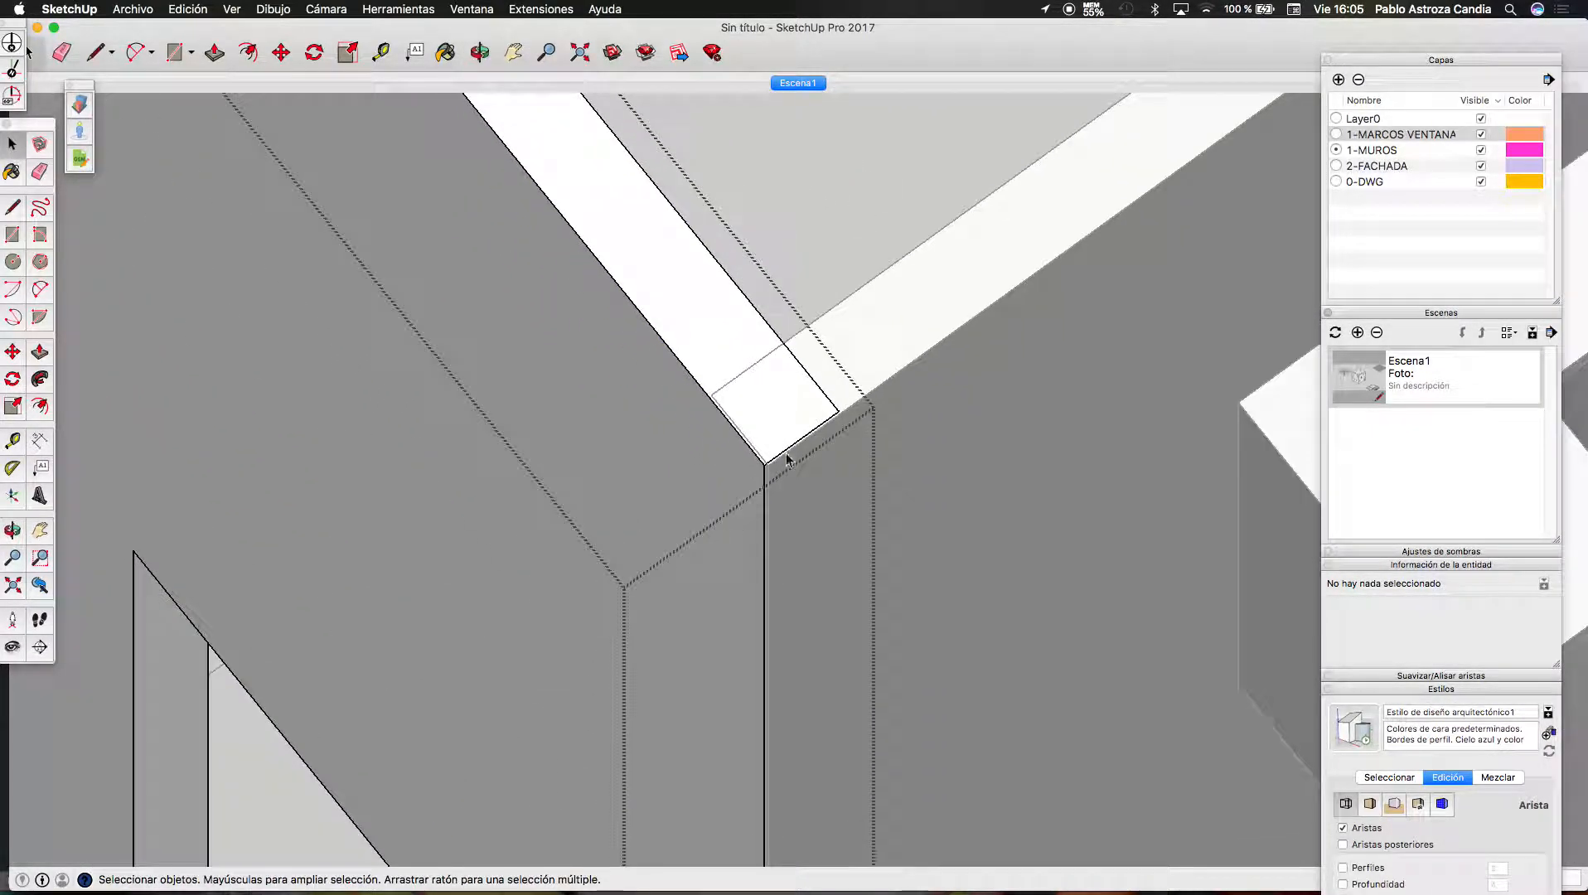
pyautogui.scroll(2, 784, 454)
pyautogui.click(614, 242)
pyautogui.scroll(2, 804, 435)
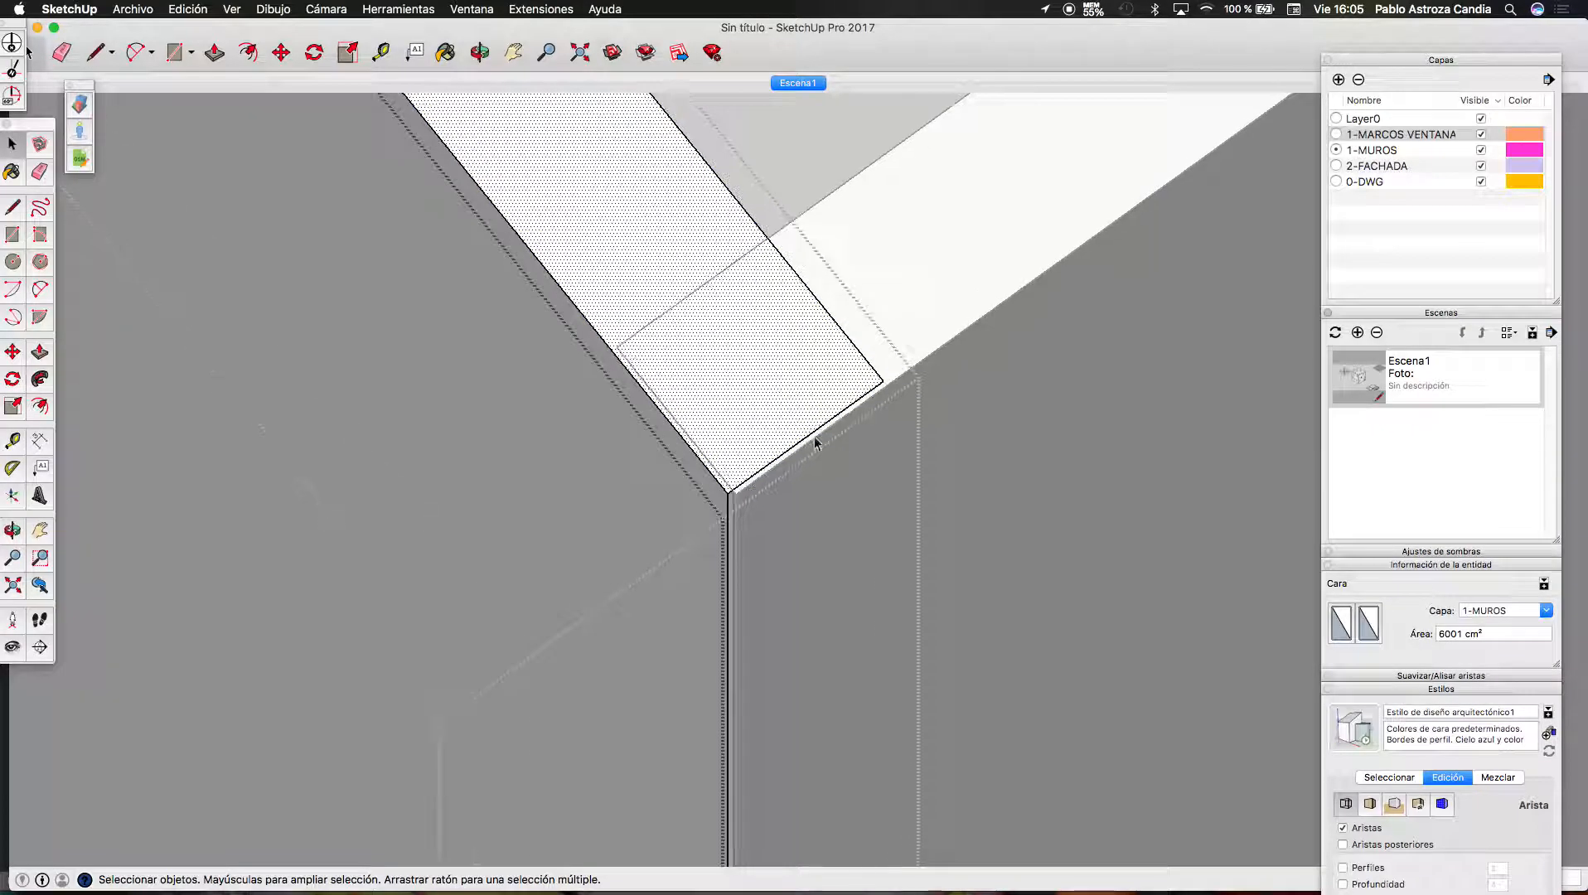
pyautogui.press('Escape')
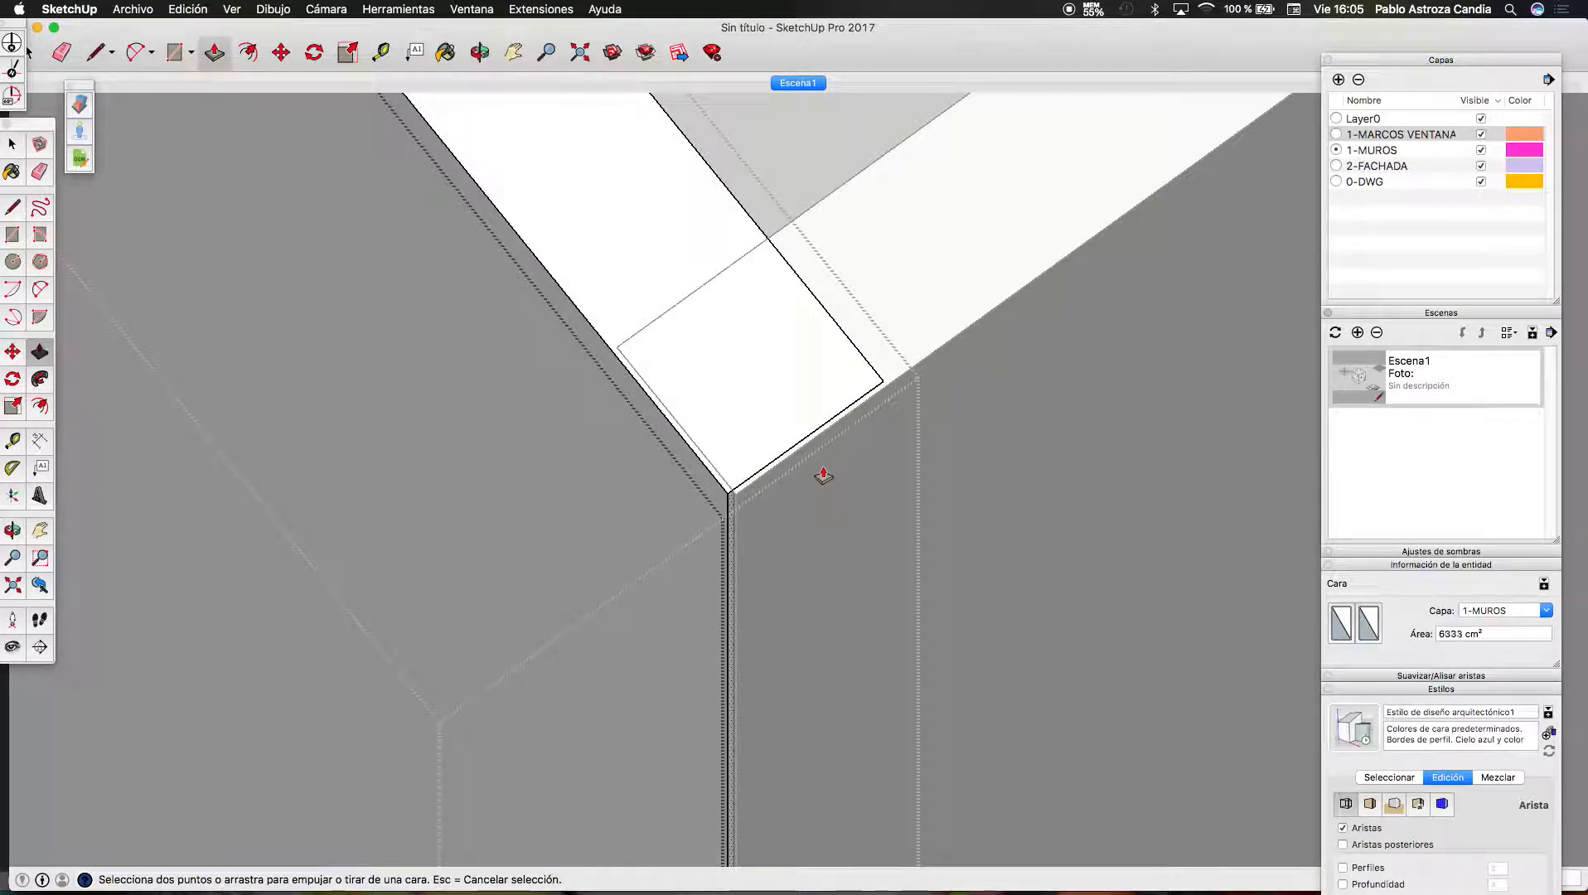
pyautogui.click(825, 466)
pyautogui.click(827, 436)
pyautogui.scroll(-2, 797, 461)
pyautogui.scroll(-2, 783, 454)
# Push/Pull the adjoining wall's end face at the same corner until it is flush with the door wall's outer face
pyautogui.press('space')
pyautogui.click(825, 252)
pyautogui.scroll(-3, 886, 401)
pyautogui.tripleClick(882, 407)
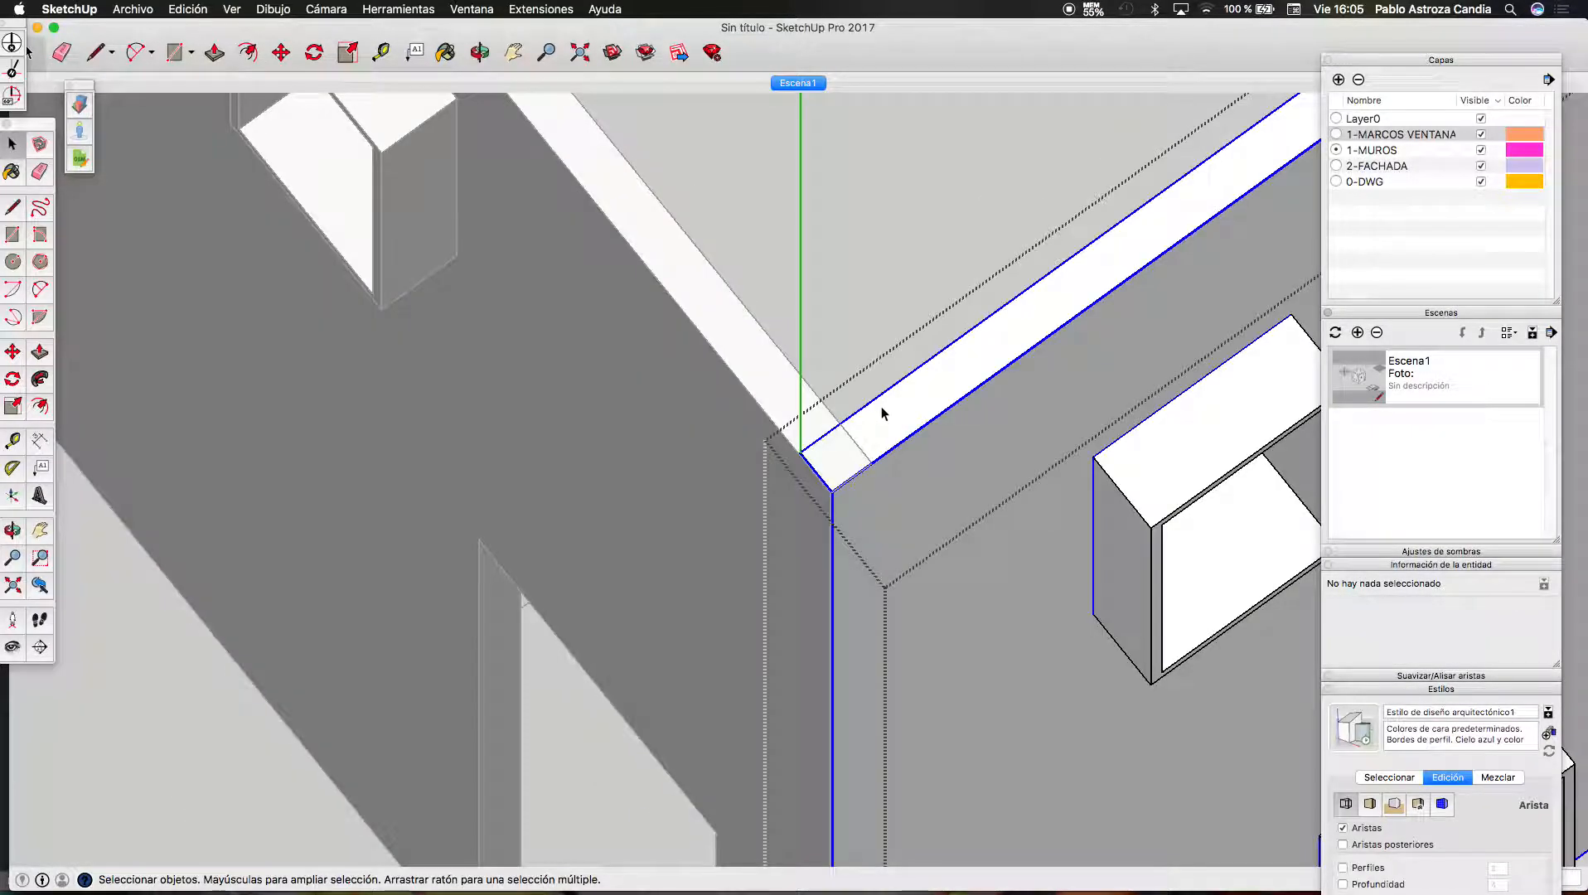
pyautogui.tripleClick(891, 421)
pyautogui.scroll(1, 824, 473)
pyautogui.scroll(3, 834, 474)
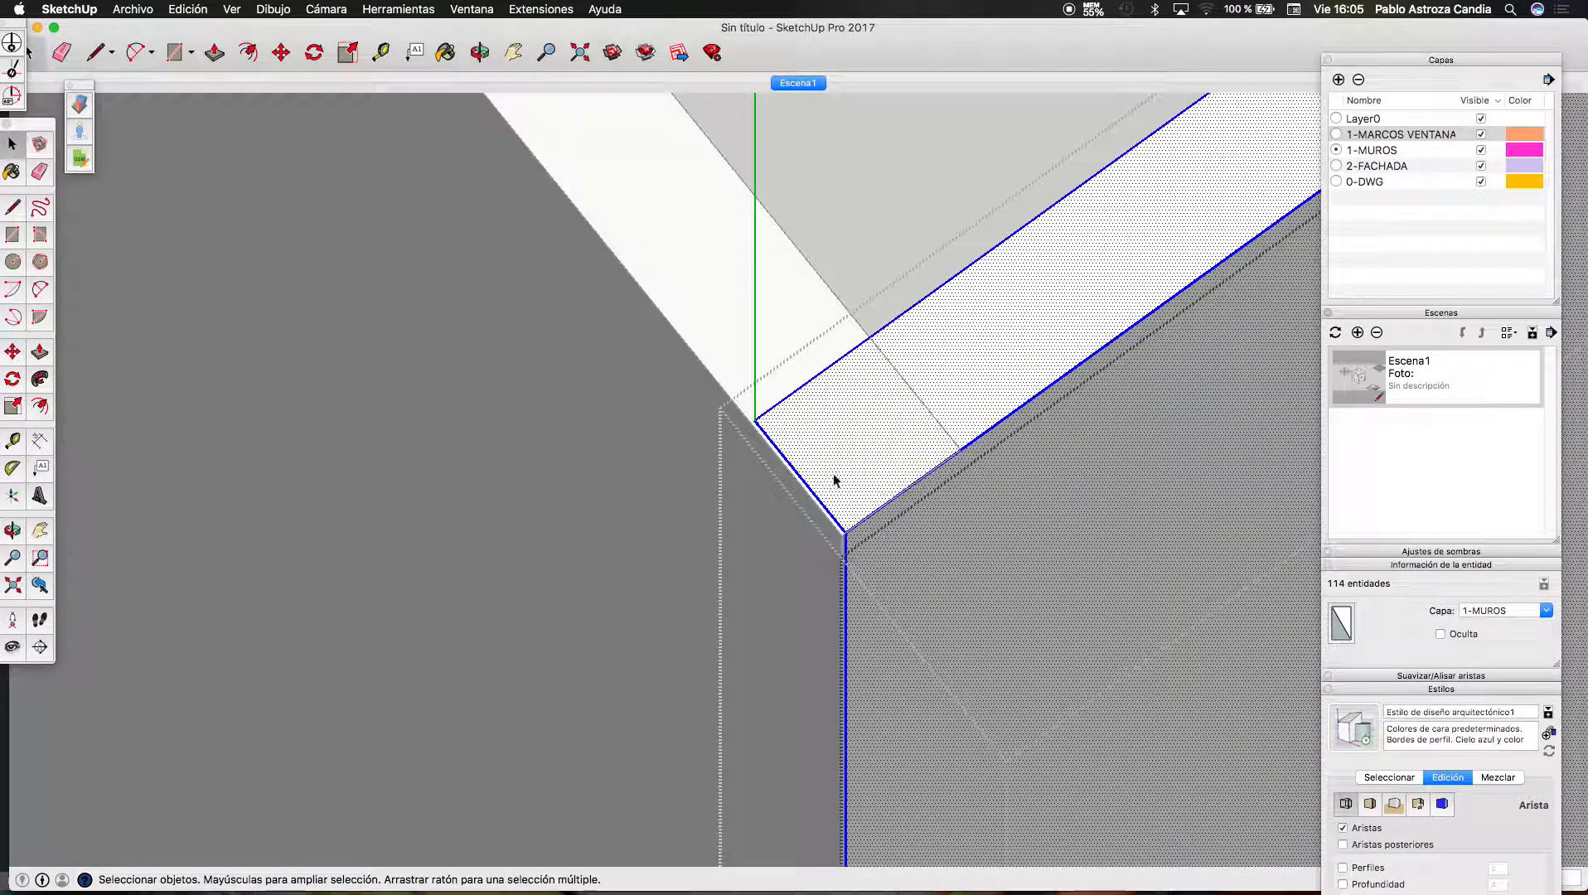
pyautogui.press('p')
pyautogui.click(787, 500)
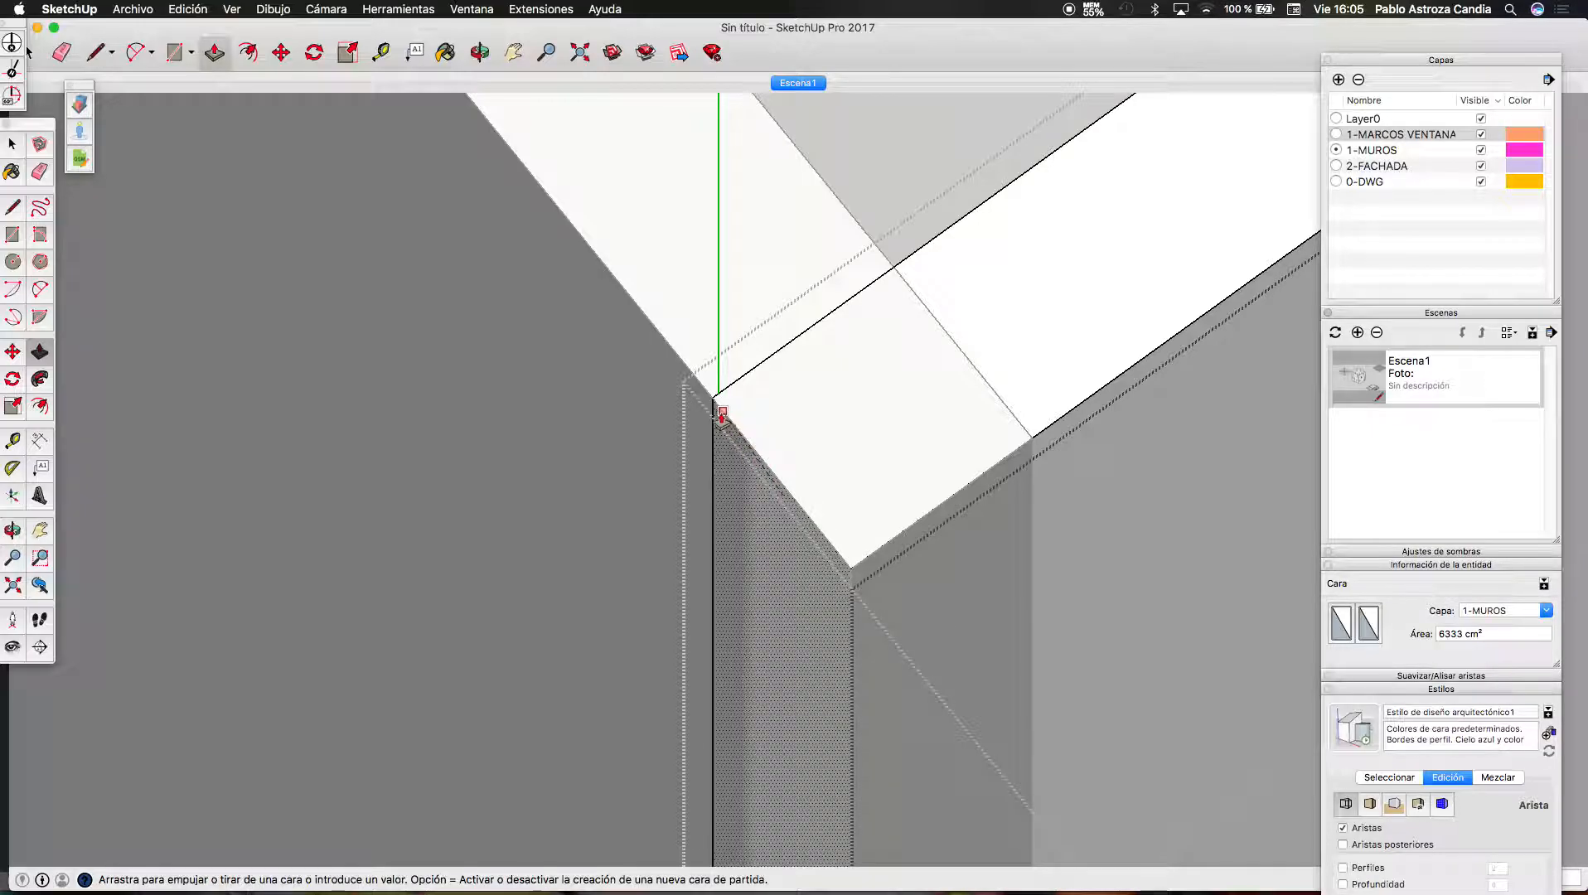
pyautogui.click(705, 399)
pyautogui.press('space')
pyautogui.scroll(-3, 745, 468)
pyautogui.click(792, 337)
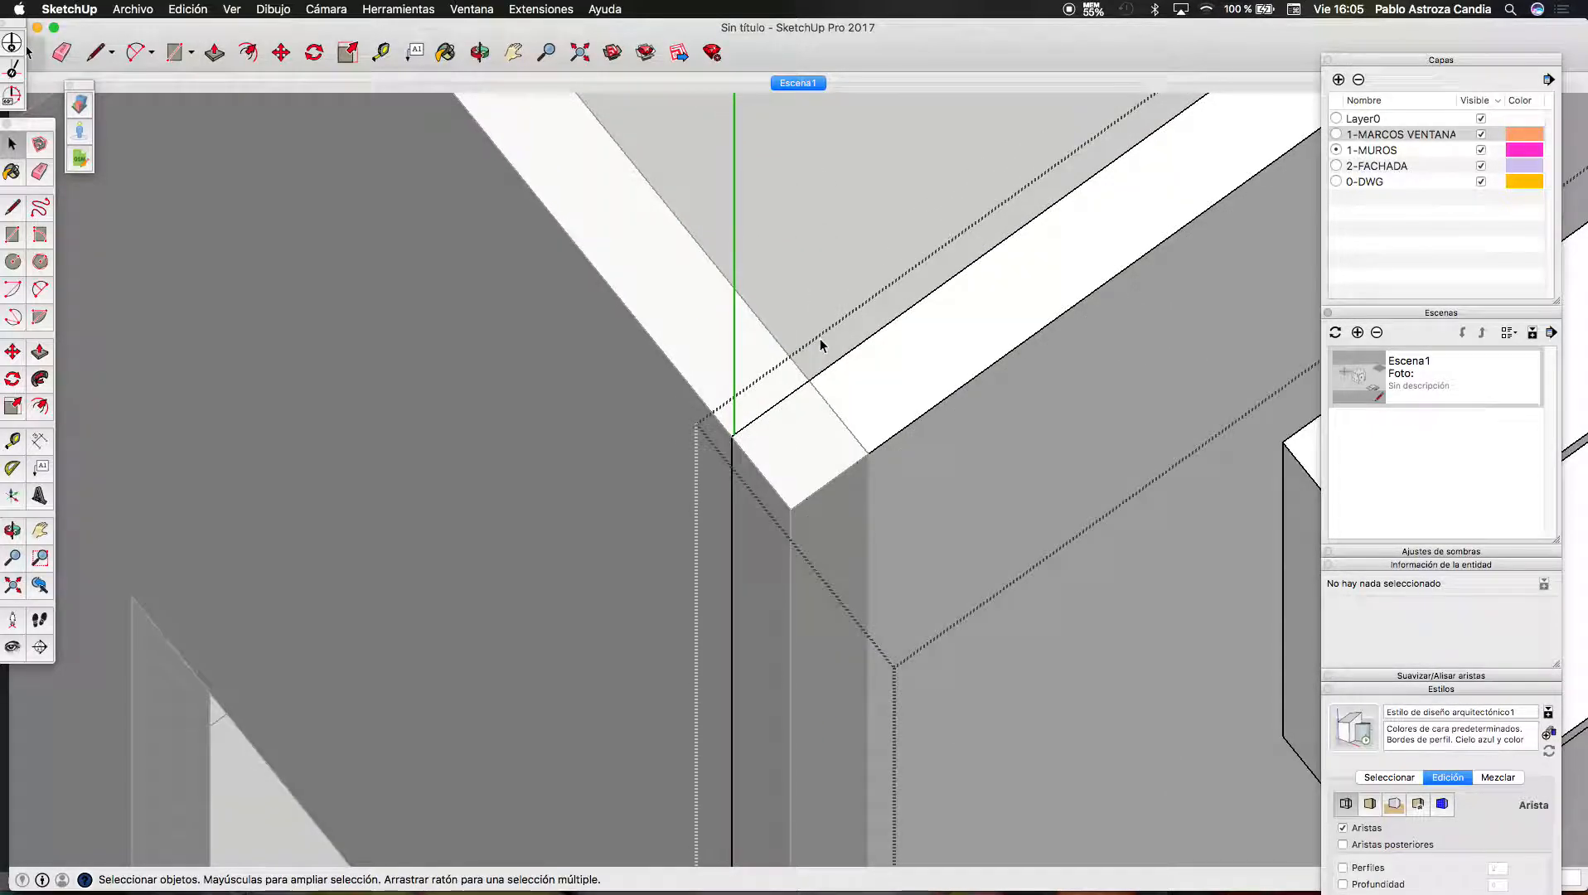
# Draw a diagonal guide line across the overlapping wall tops from the corner's inner point to its outer point
pyautogui.click(801, 303)
pyautogui.scroll(1, 808, 373)
pyautogui.press('l')
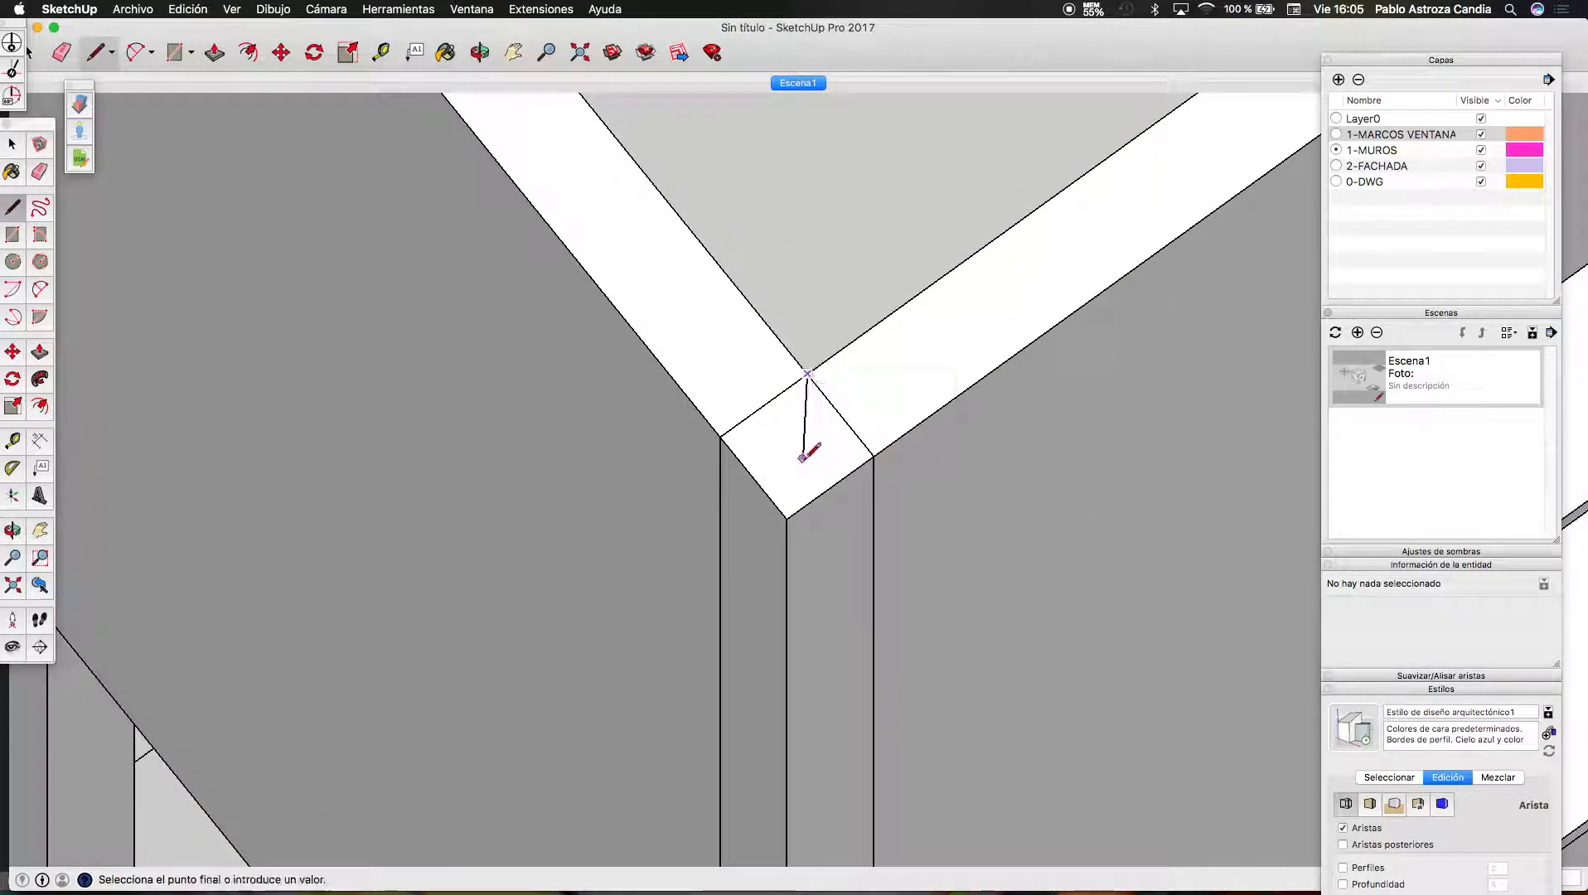
# Miter the adjoining wall by moving the inner vertical edge of its end onto the corner's inner point
pyautogui.doubleClick(883, 377)
pyautogui.tripleClick(884, 377)
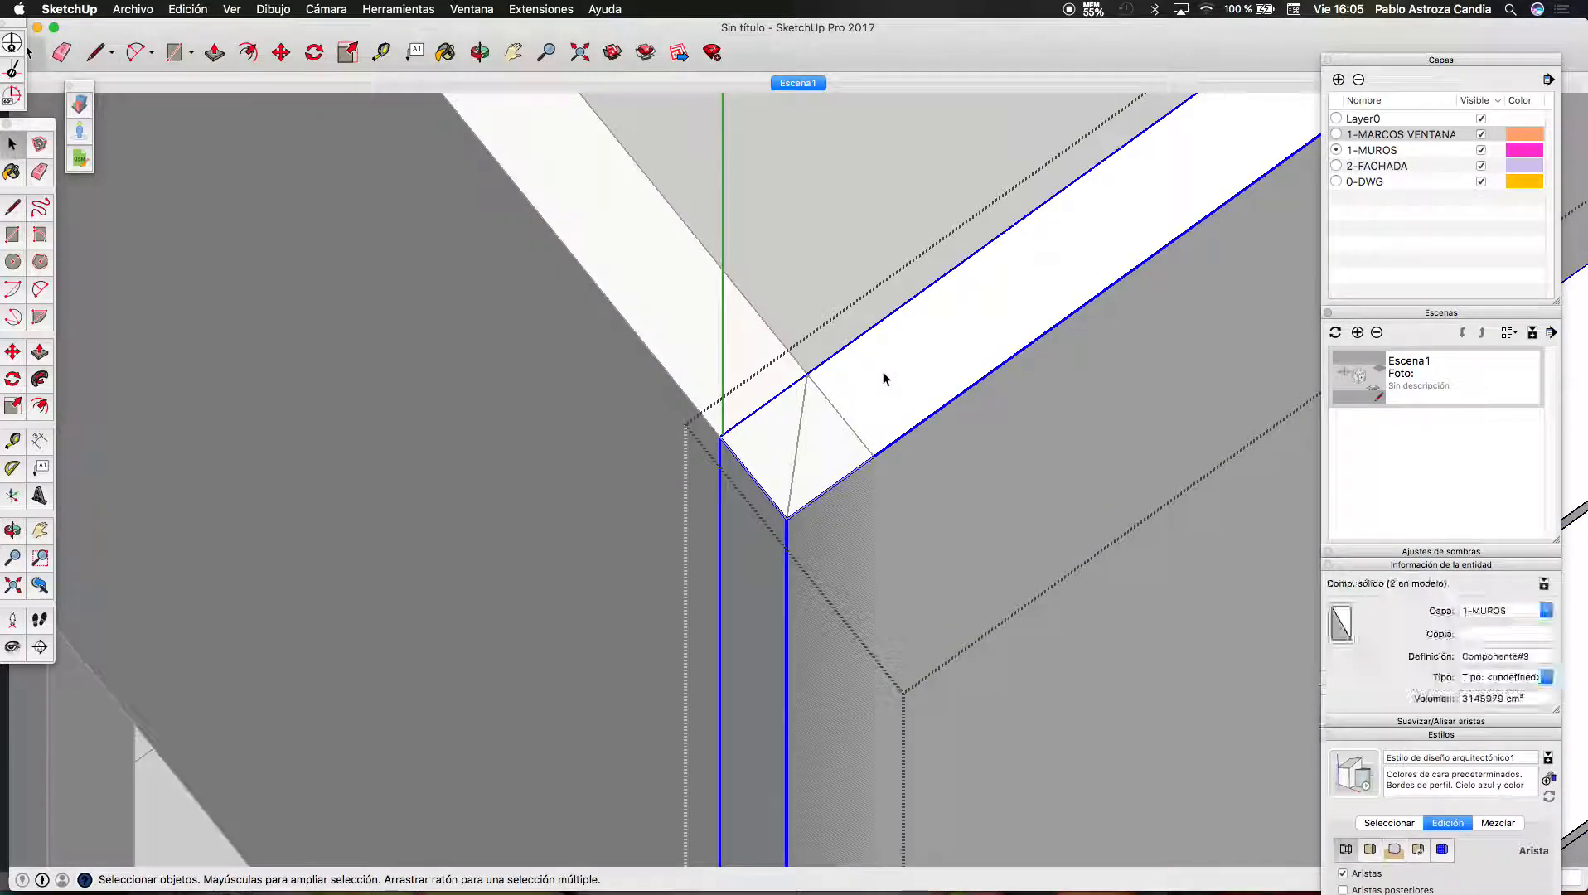
pyautogui.click(809, 430)
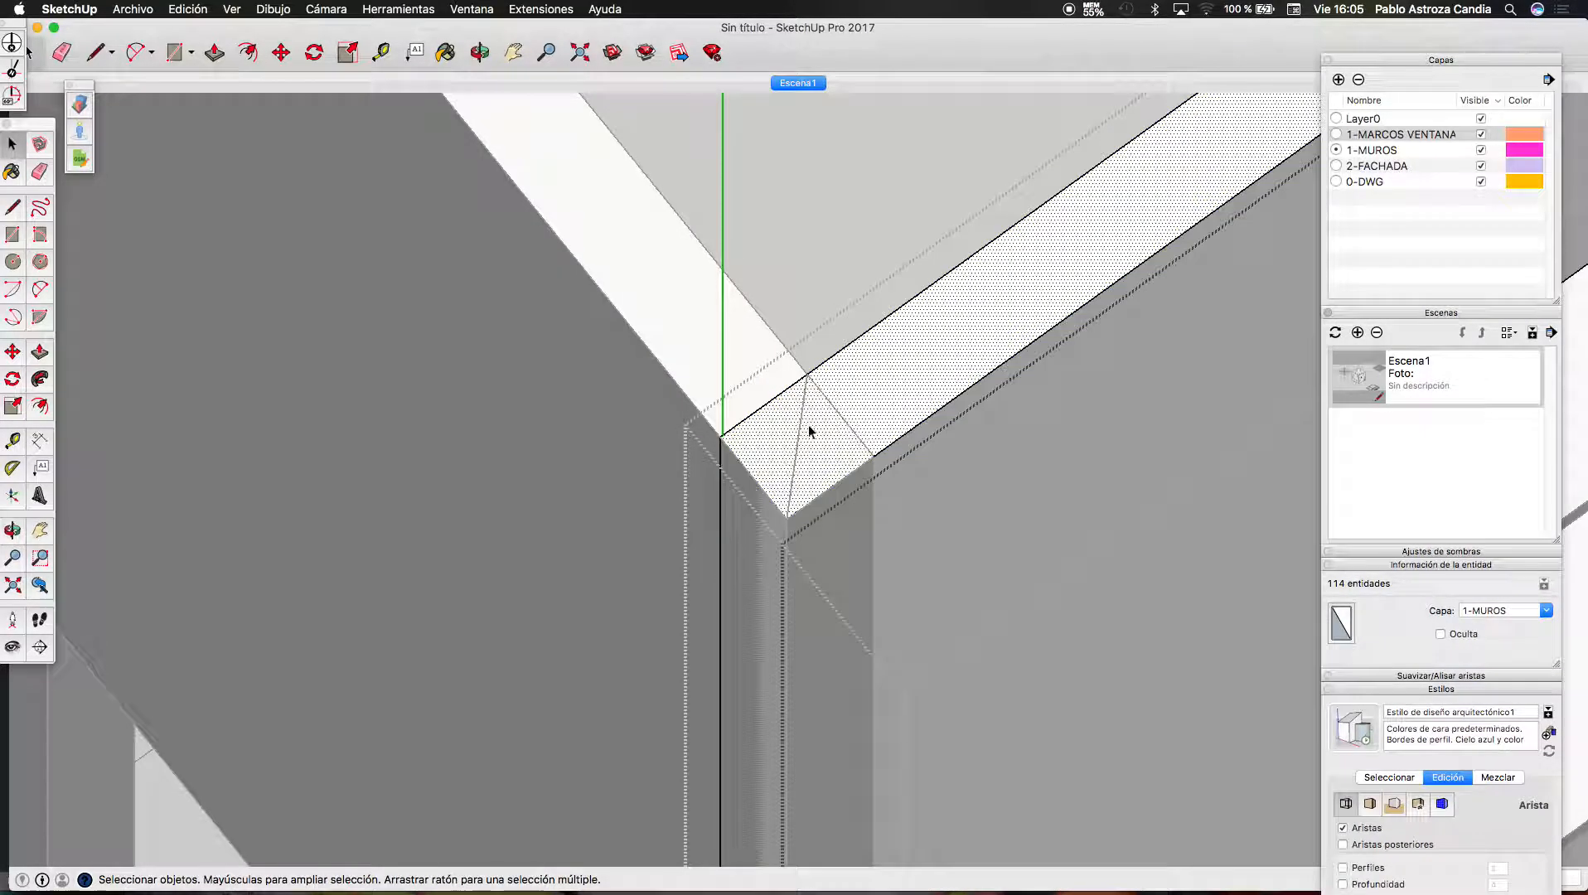
pyautogui.click(721, 487)
pyautogui.press('m')
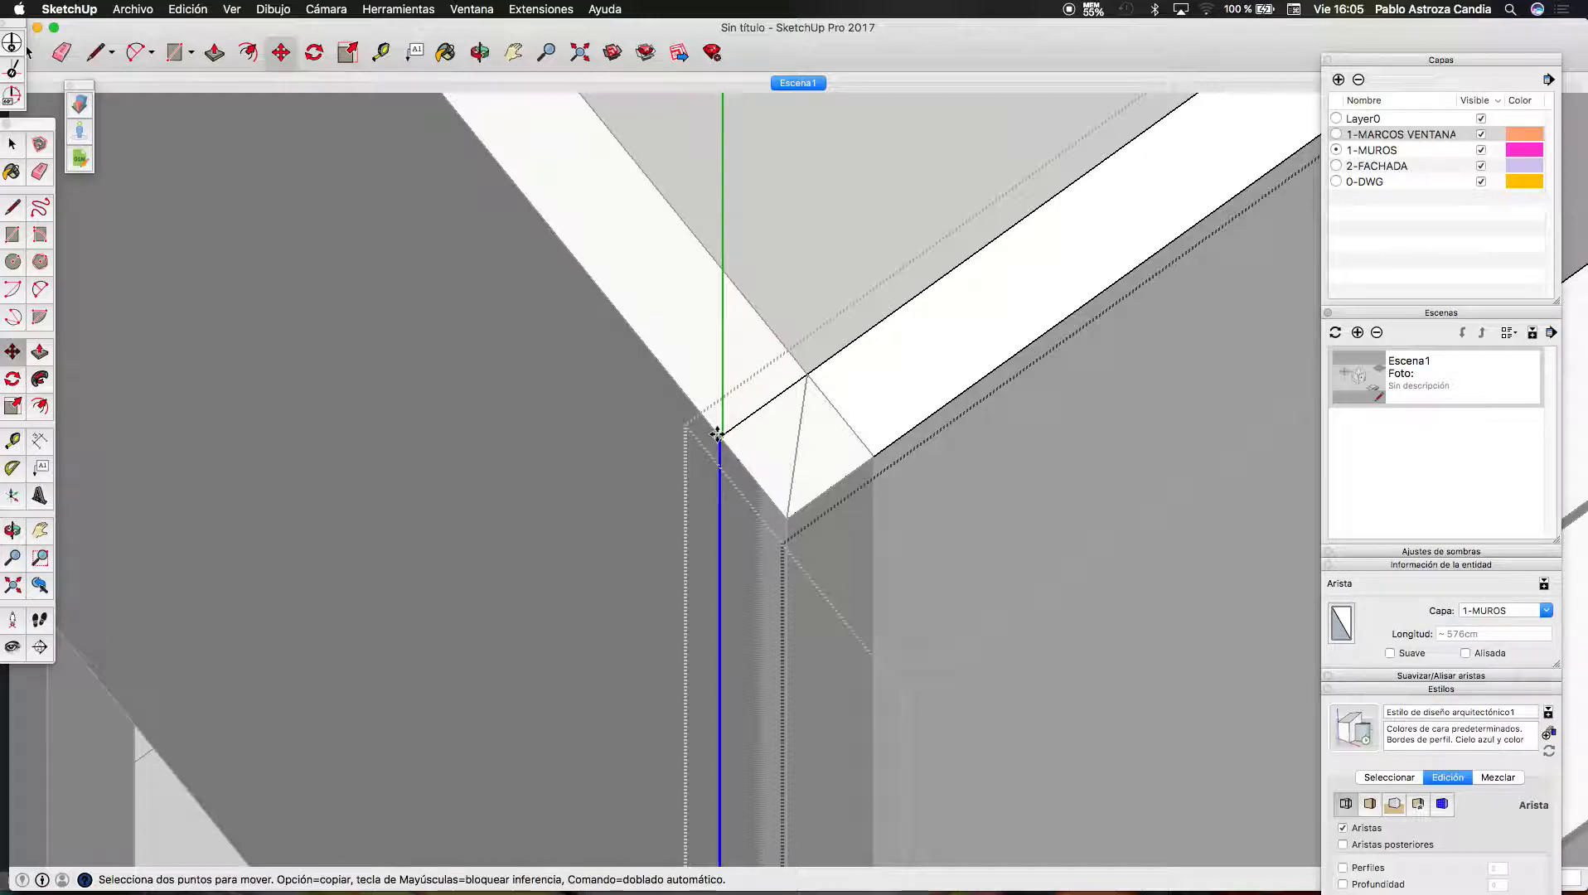
pyautogui.click(722, 433)
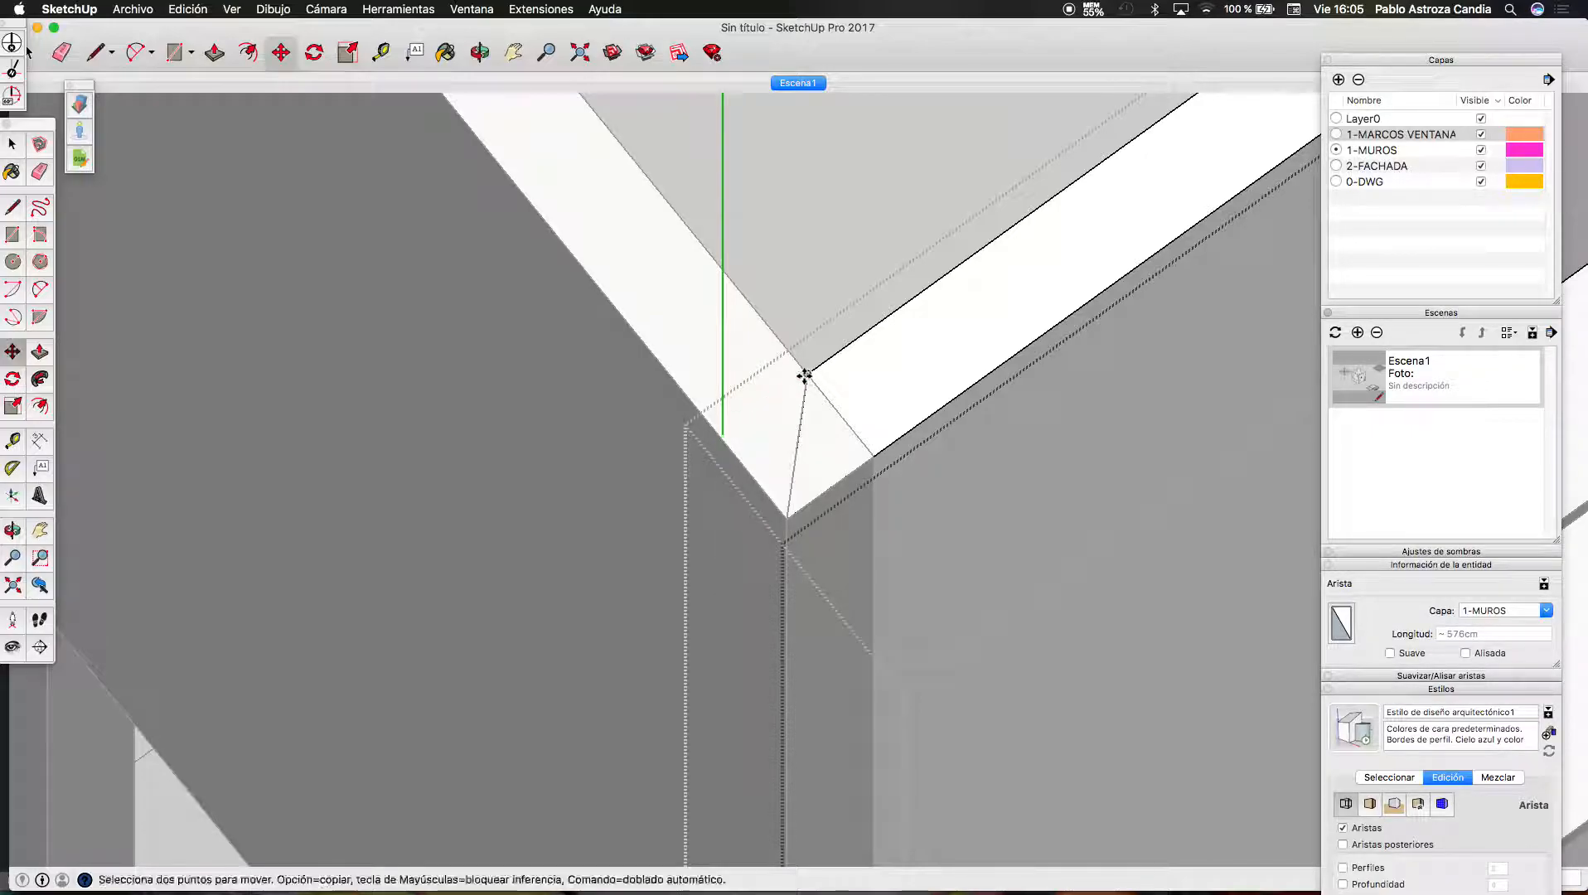
pyautogui.press('space')
# Miter the door wall by moving its end's inner vertical edge onto the corner's inner point, and finish editing the wall
pyautogui.doubleClick(723, 326)
pyautogui.click(736, 334)
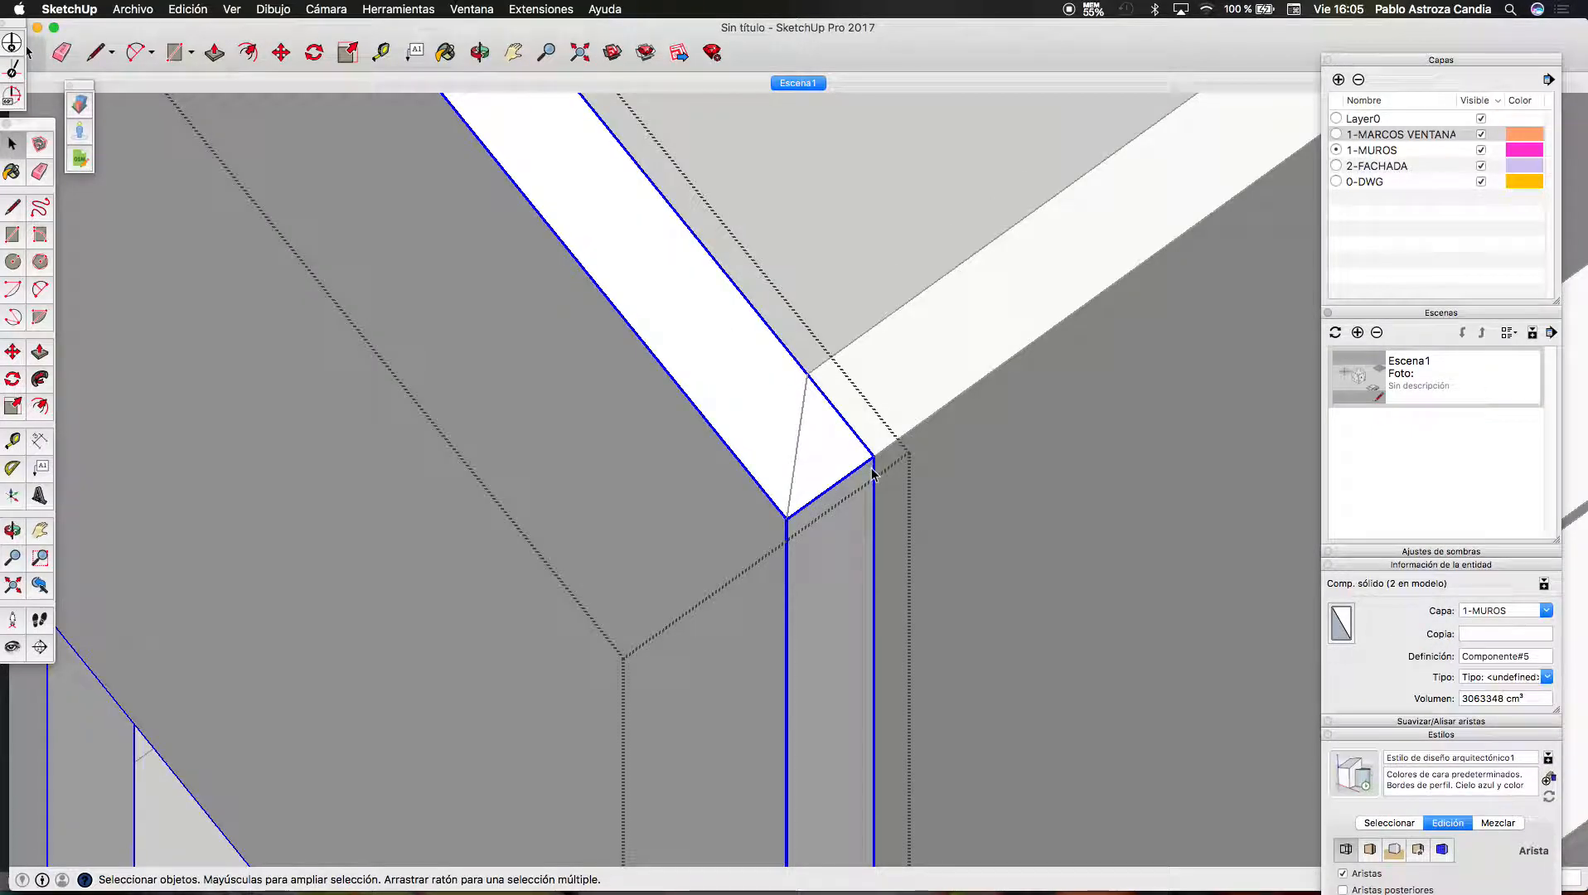
pyautogui.tripleClick(751, 365)
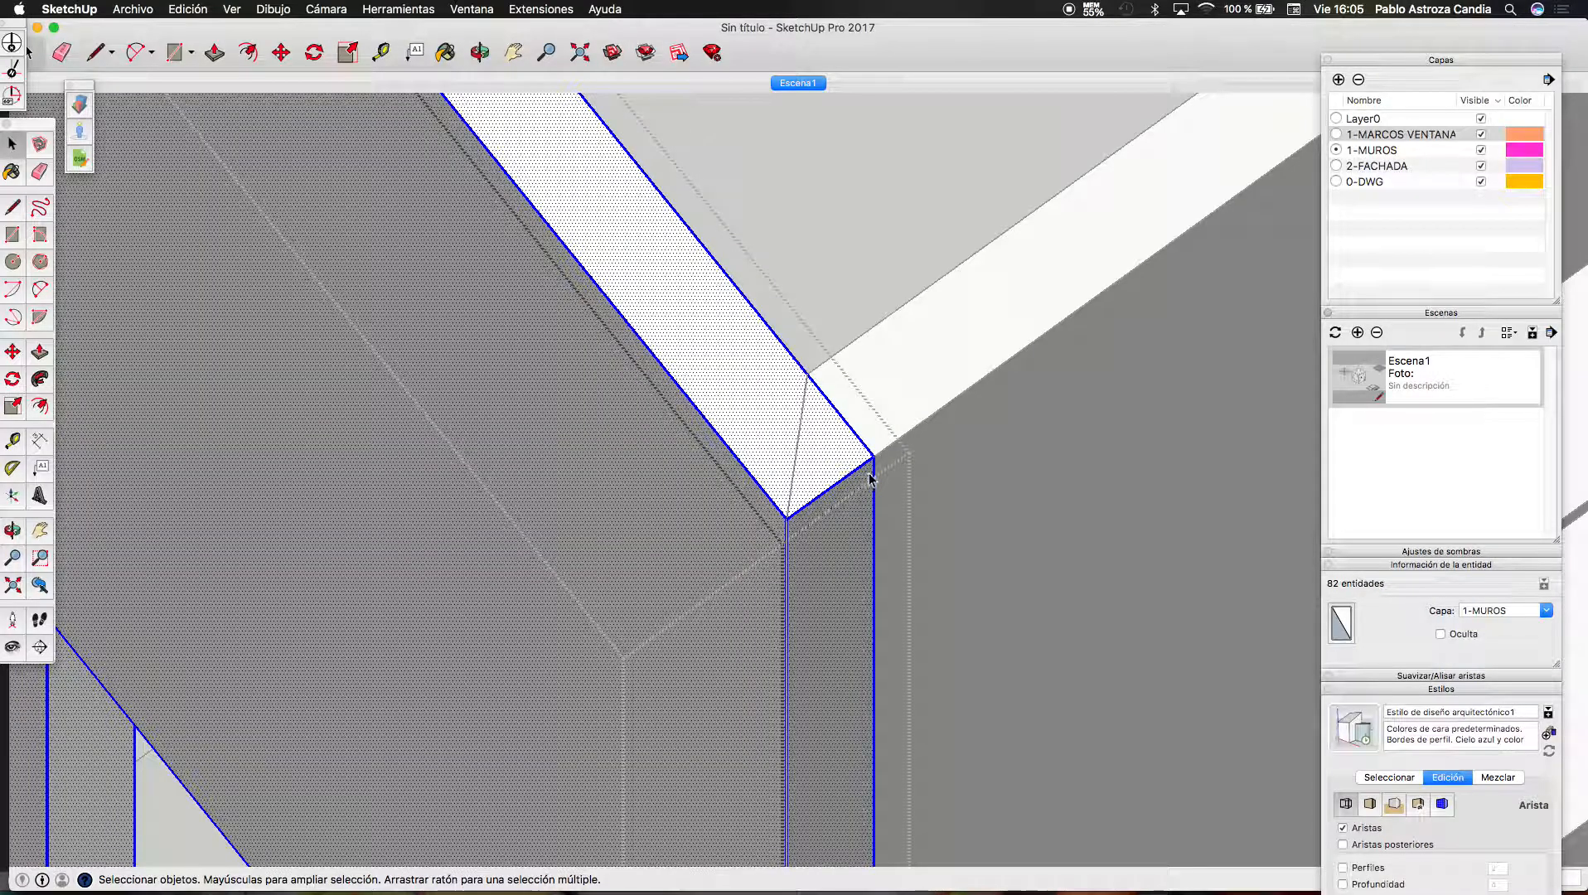
pyautogui.click(875, 474)
pyautogui.press('m')
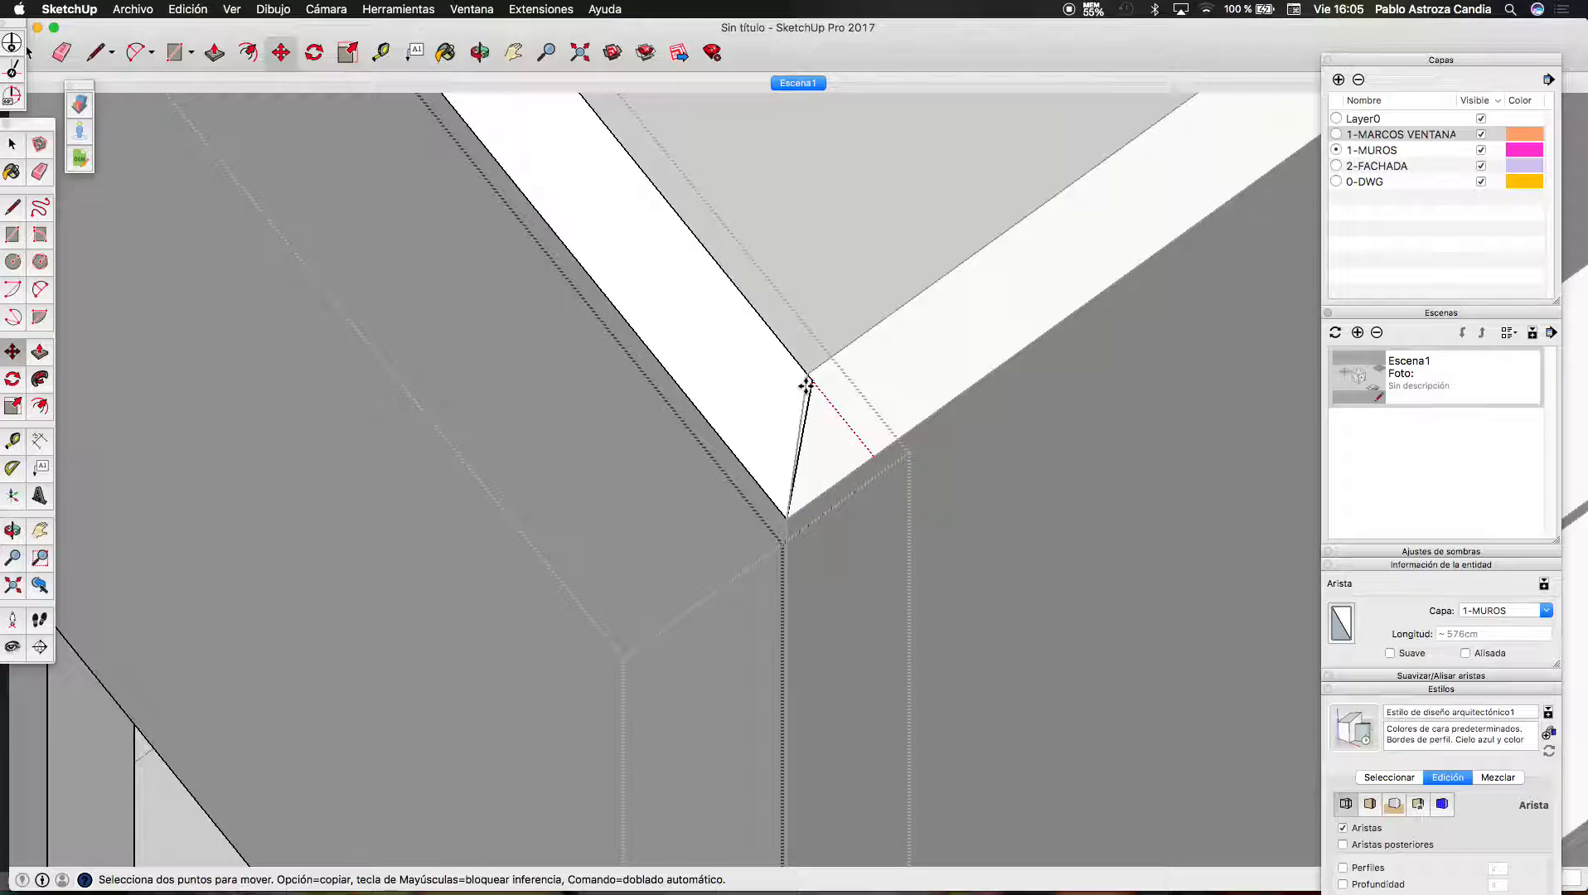
pyautogui.scroll(-3, 801, 421)
pyautogui.press('space')
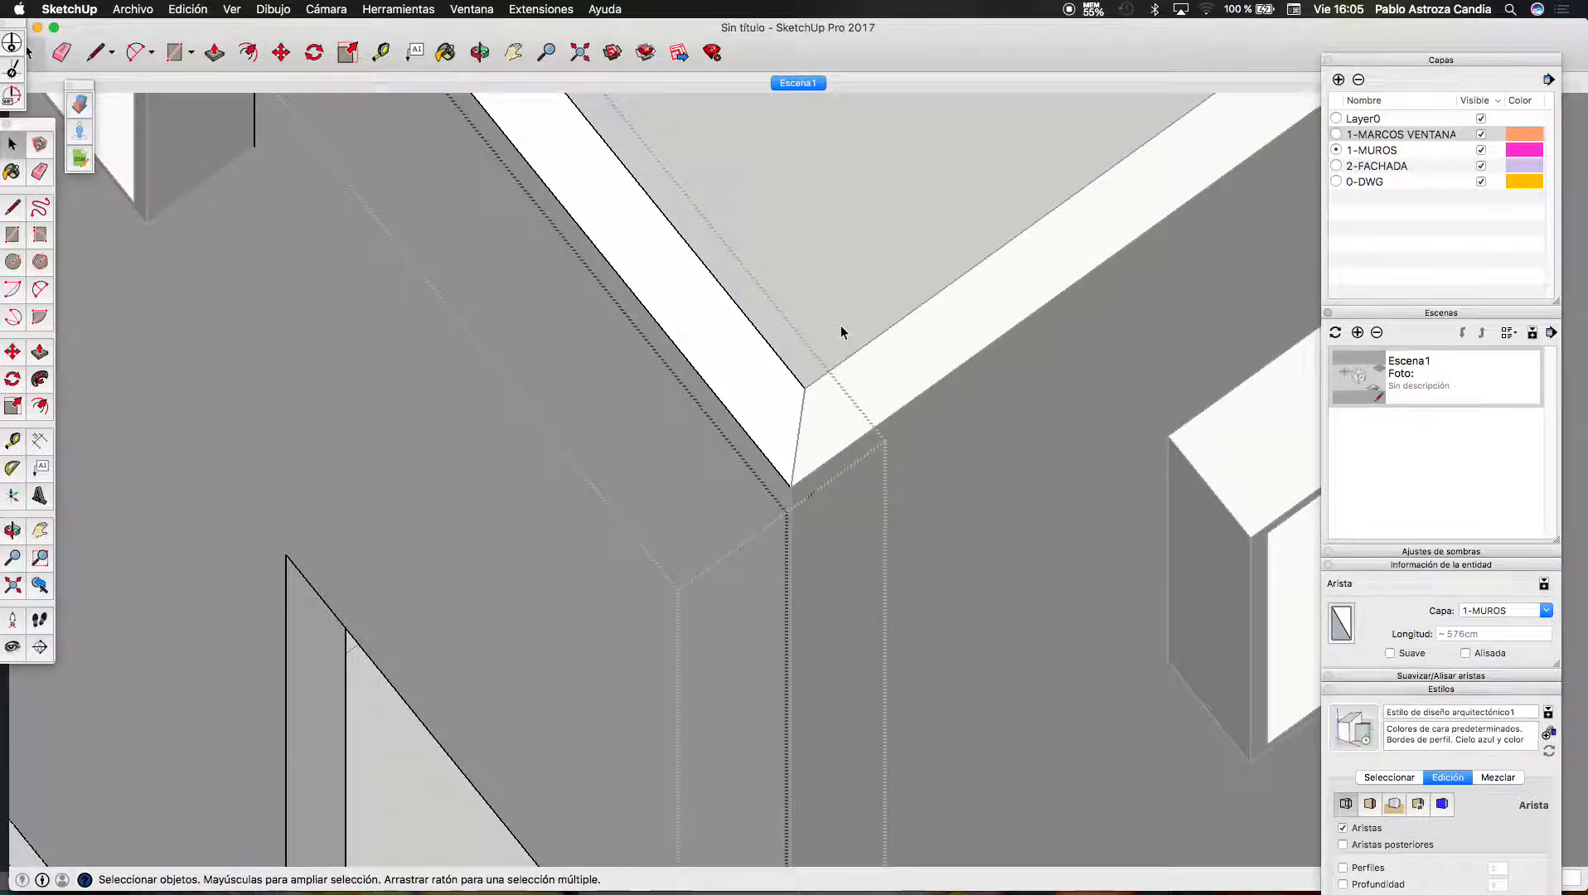
pyautogui.click(786, 351)
pyautogui.click(761, 326)
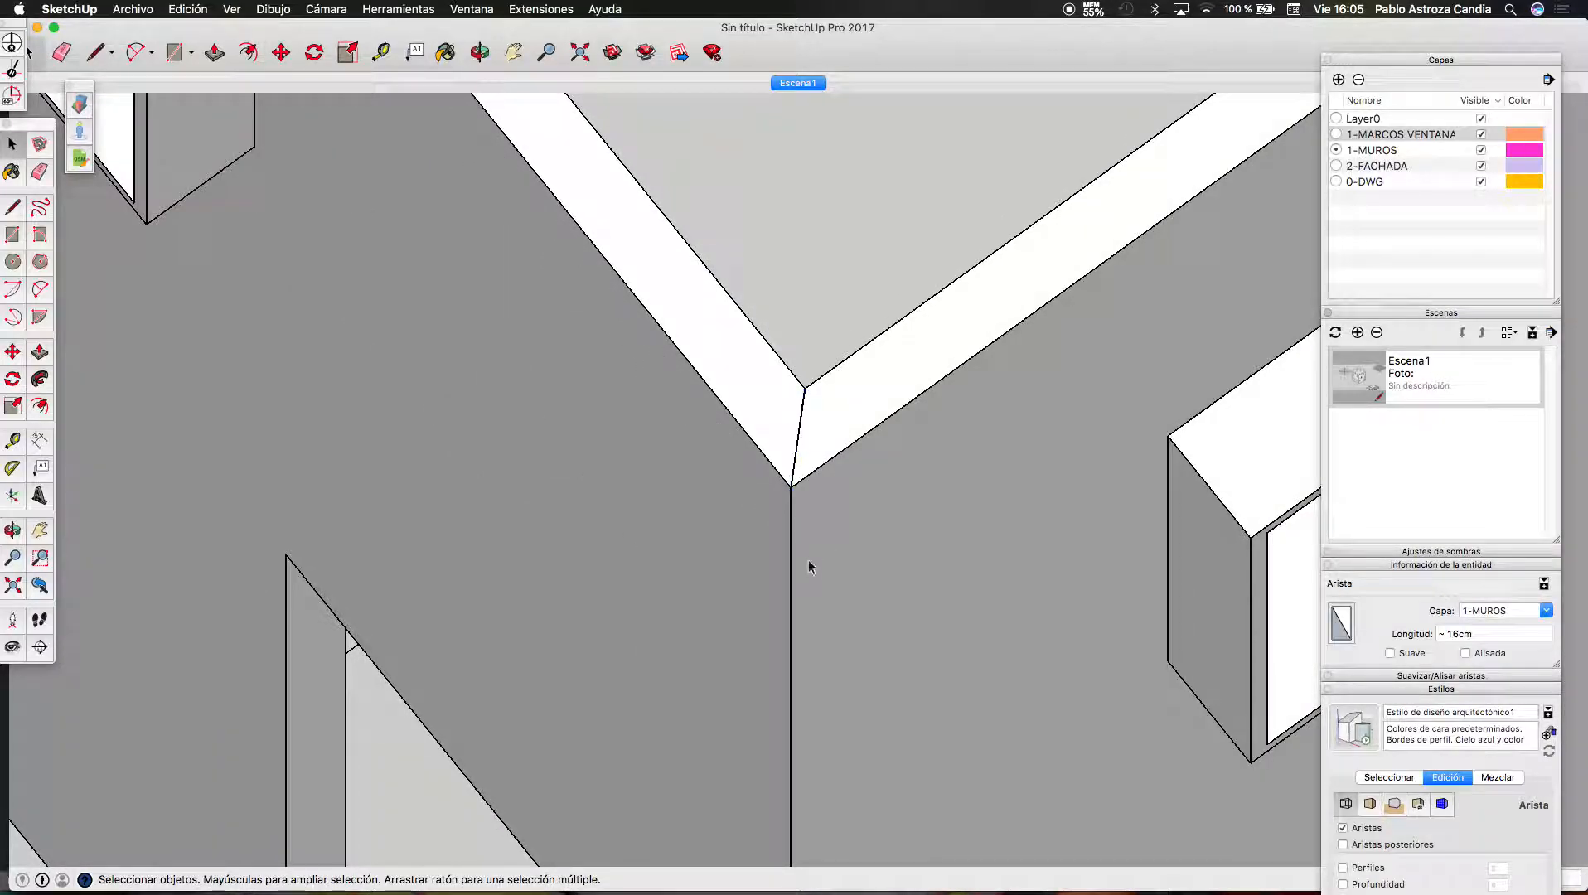
# Examine the overlapping wall tops at another, still unmitered corner of the house from above
pyautogui.scroll(-10, 819, 549)
pyautogui.scroll(-2, 747, 664)
pyautogui.scroll(10, 986, 473)
pyautogui.scroll(4, 951, 502)
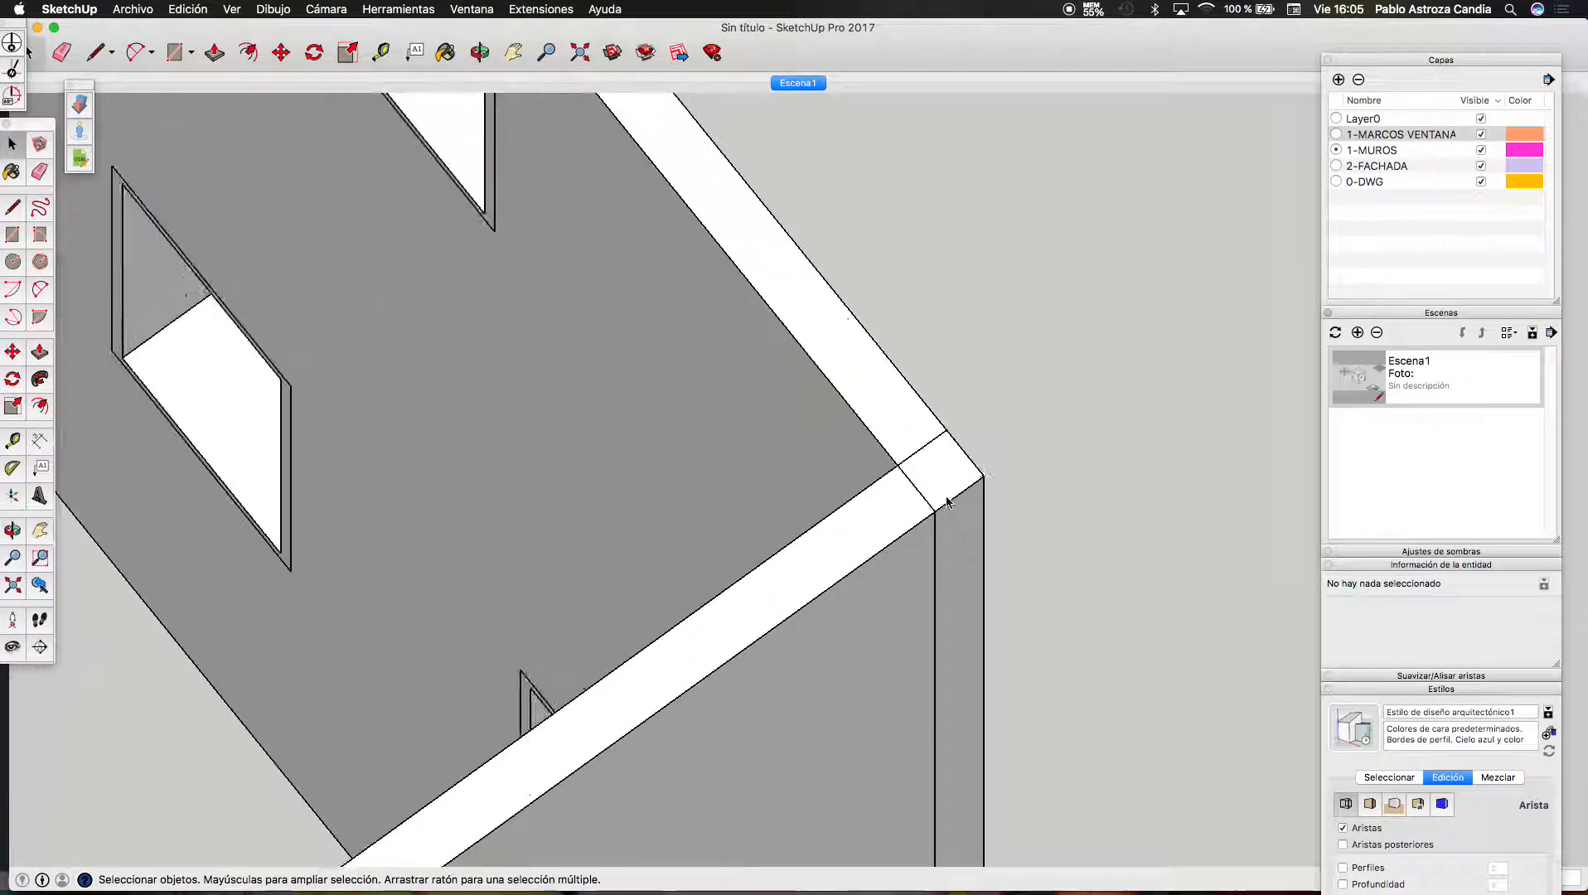
pyautogui.hotkey('ctrl', 'Up')
pyautogui.click(433, 320)
pyautogui.scroll(3, 663, 329)
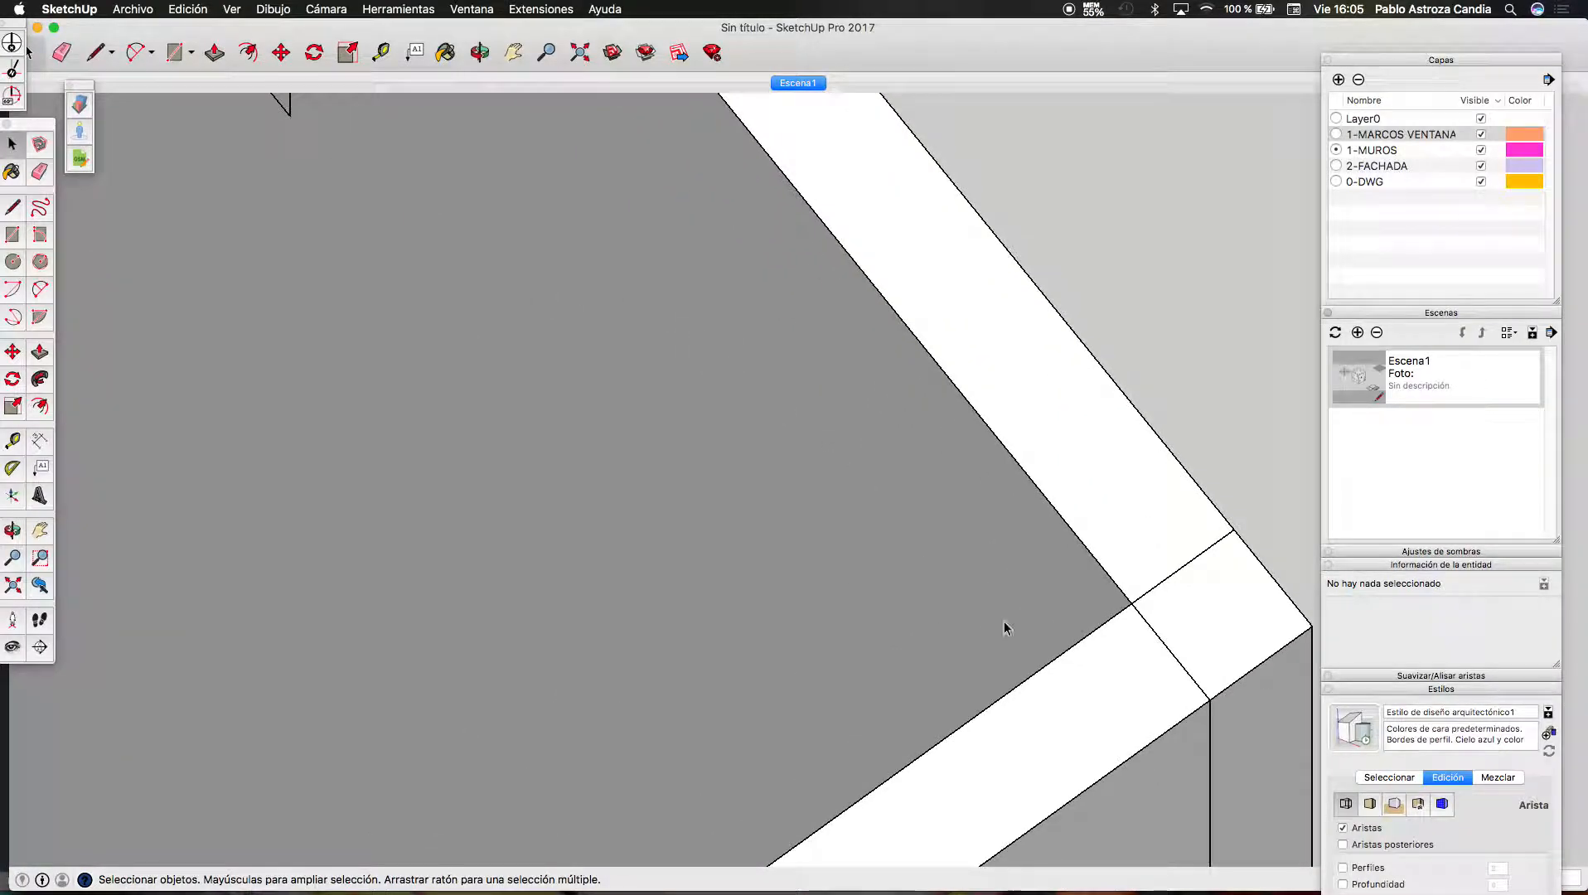
# Draw a diagonal across the overlapping wall corner and move one wall's outer vertical end edge onto the inner corner
pyautogui.scroll(-3, 861, 549)
pyautogui.press('l')
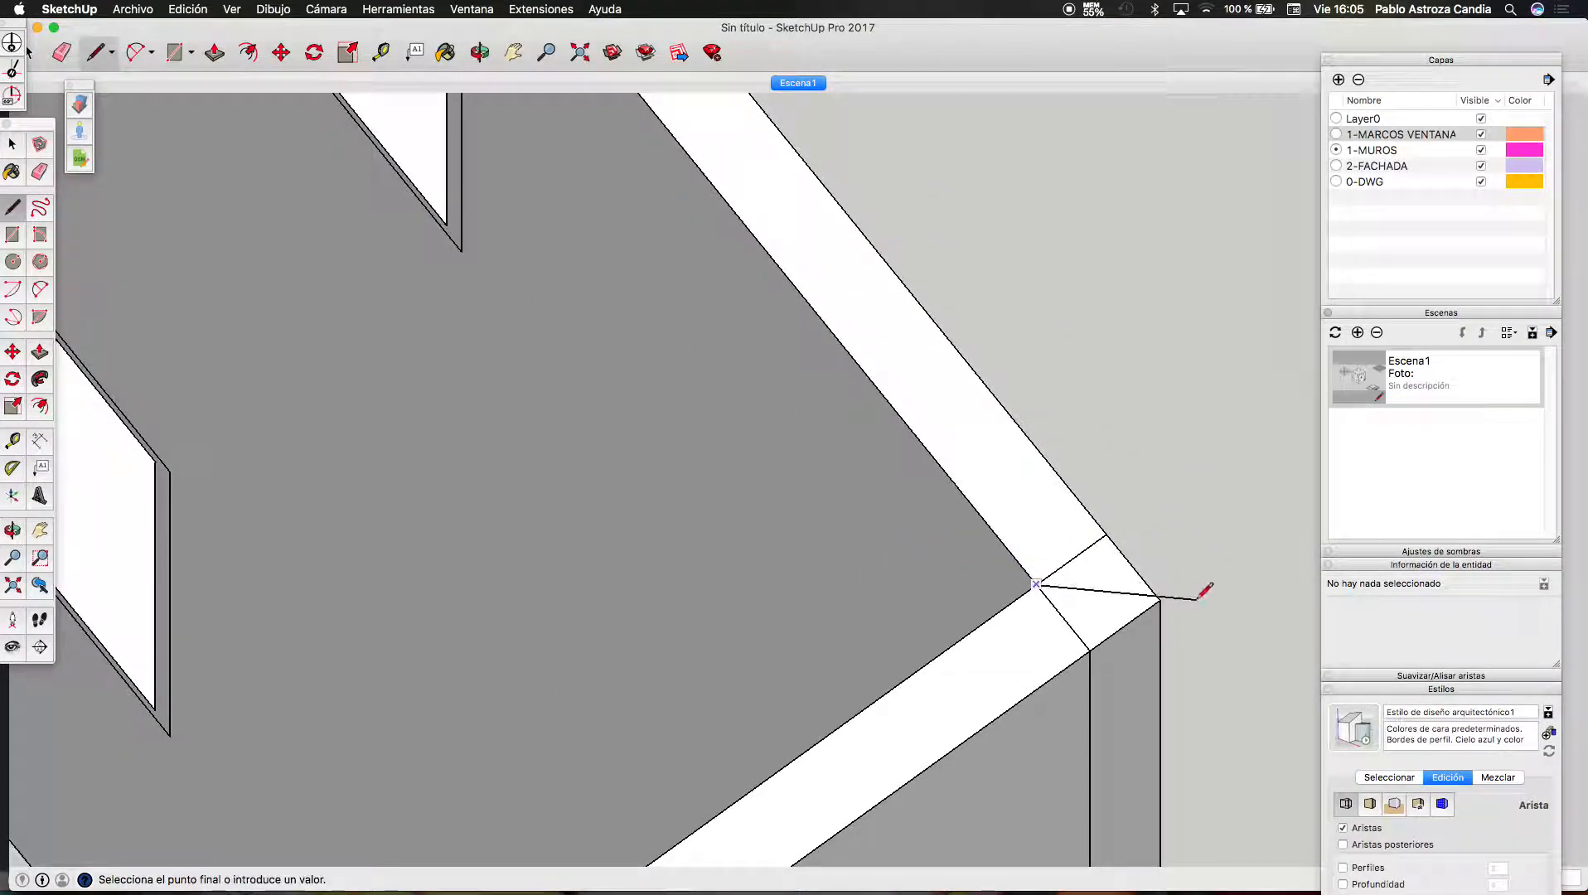
pyautogui.doubleClick(1045, 665)
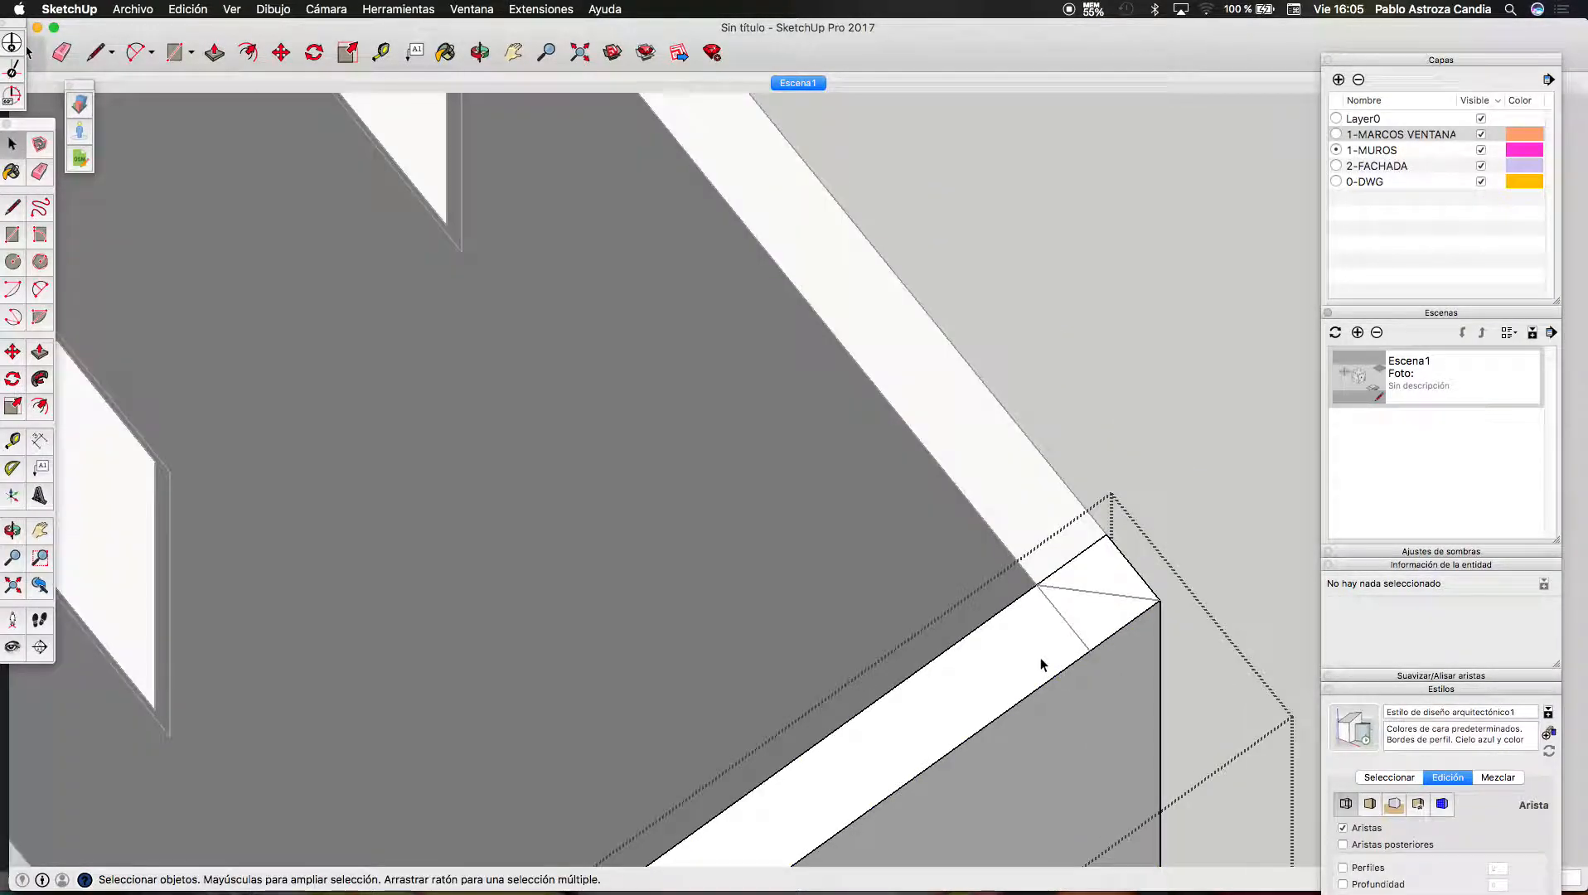
pyautogui.doubleClick(1032, 474)
pyautogui.click(1030, 493)
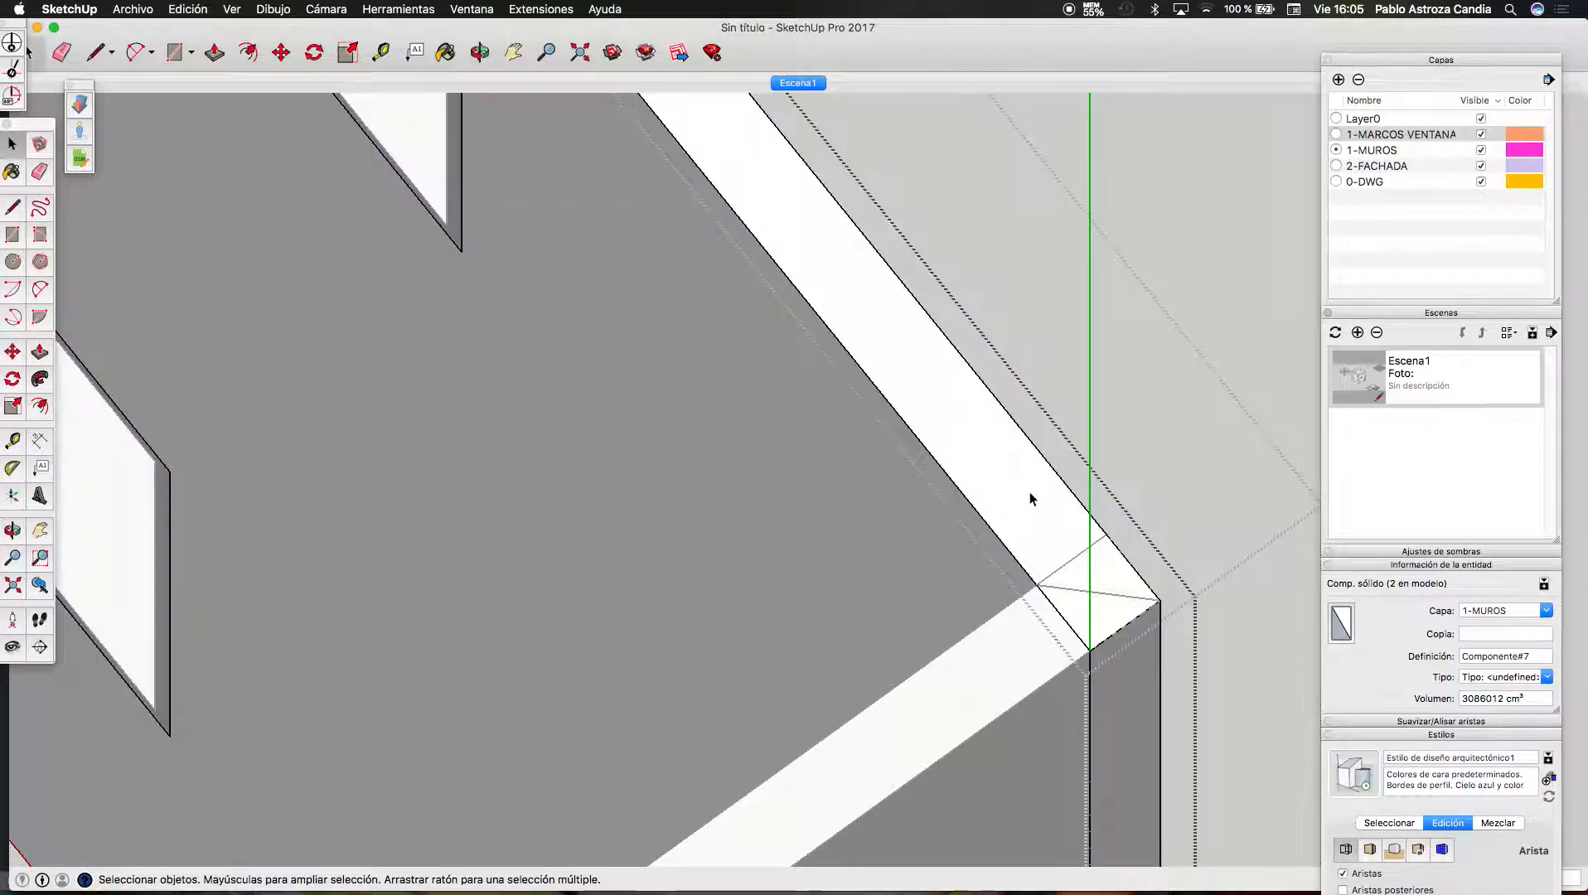
pyautogui.click(1089, 663)
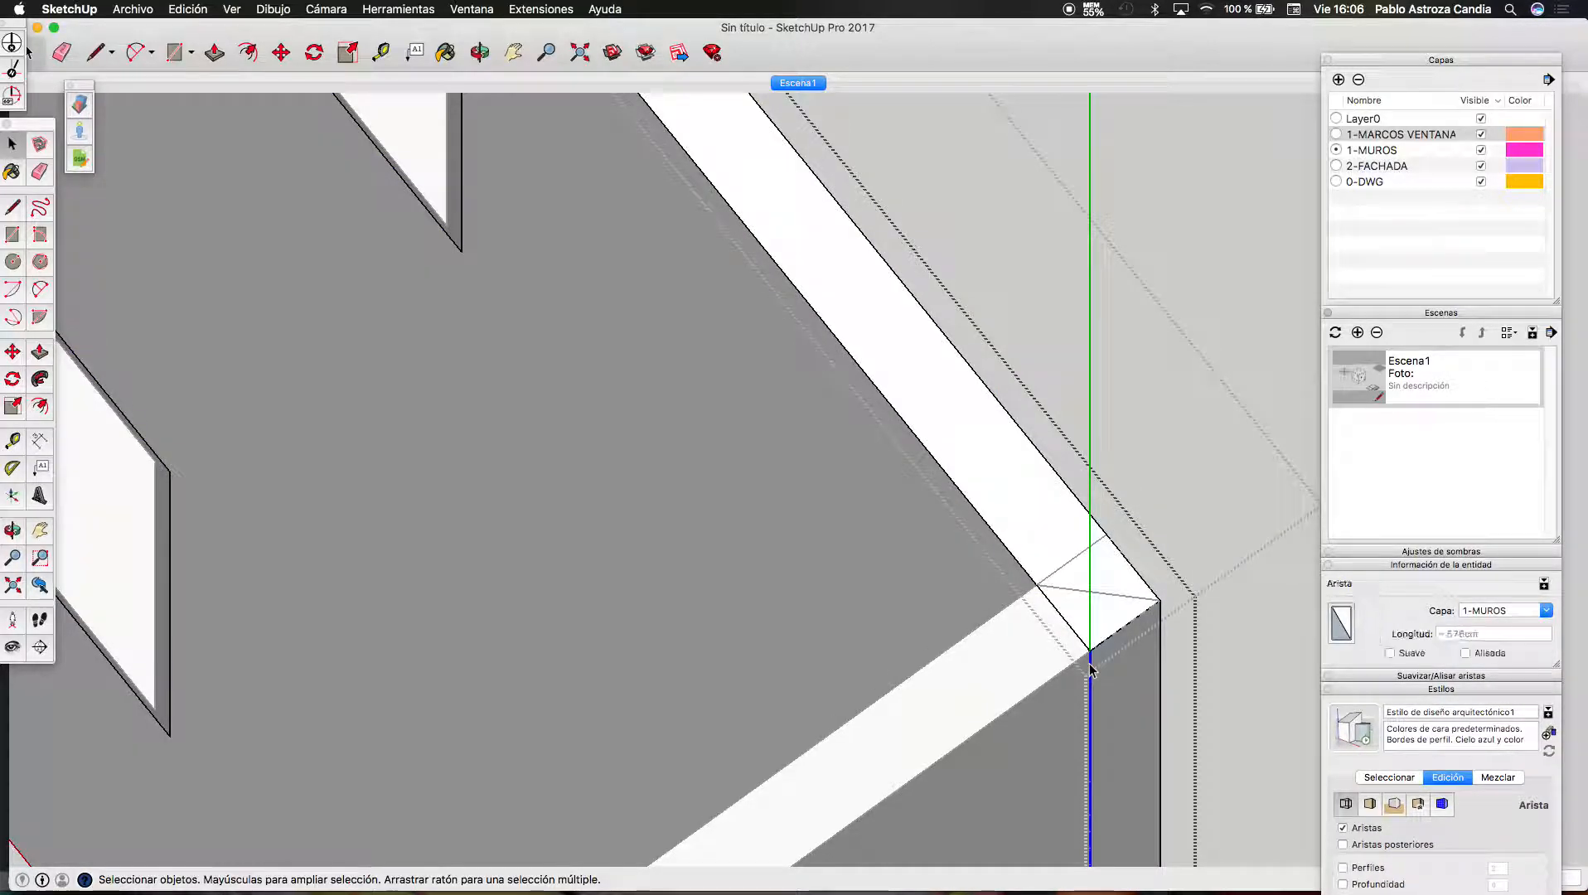
pyautogui.press('m')
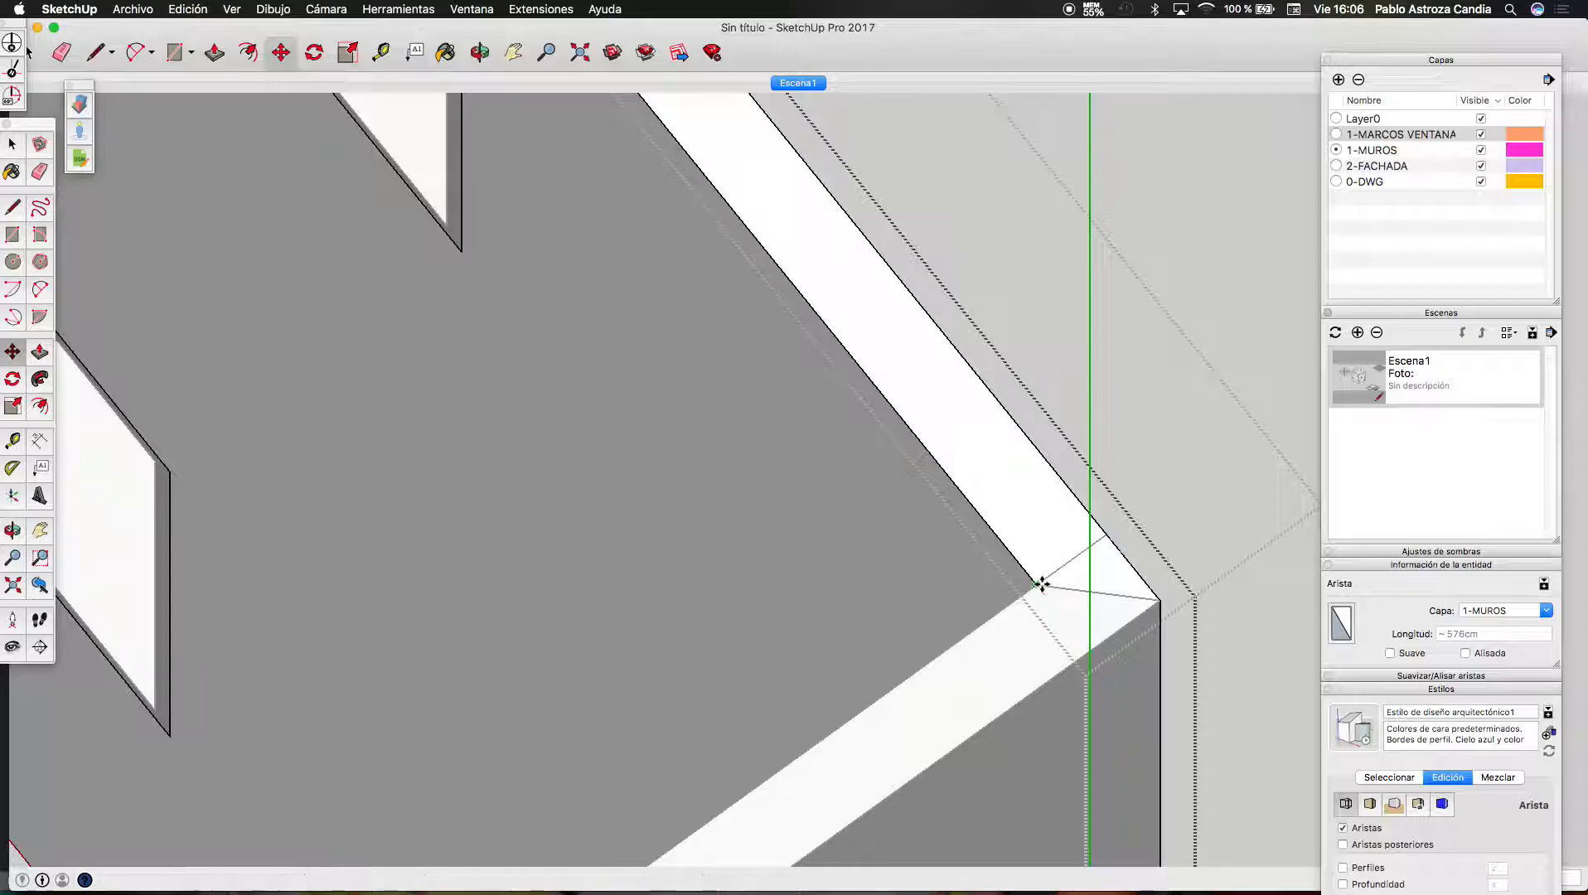
pyautogui.press('space')
# Move the adjoining wall's outer vertical end edge onto the same inner corner to complete the mitred joint
pyautogui.scroll(-3, 1042, 584)
pyautogui.moveTo(1030, 586); pyautogui.dragTo(727, 615)
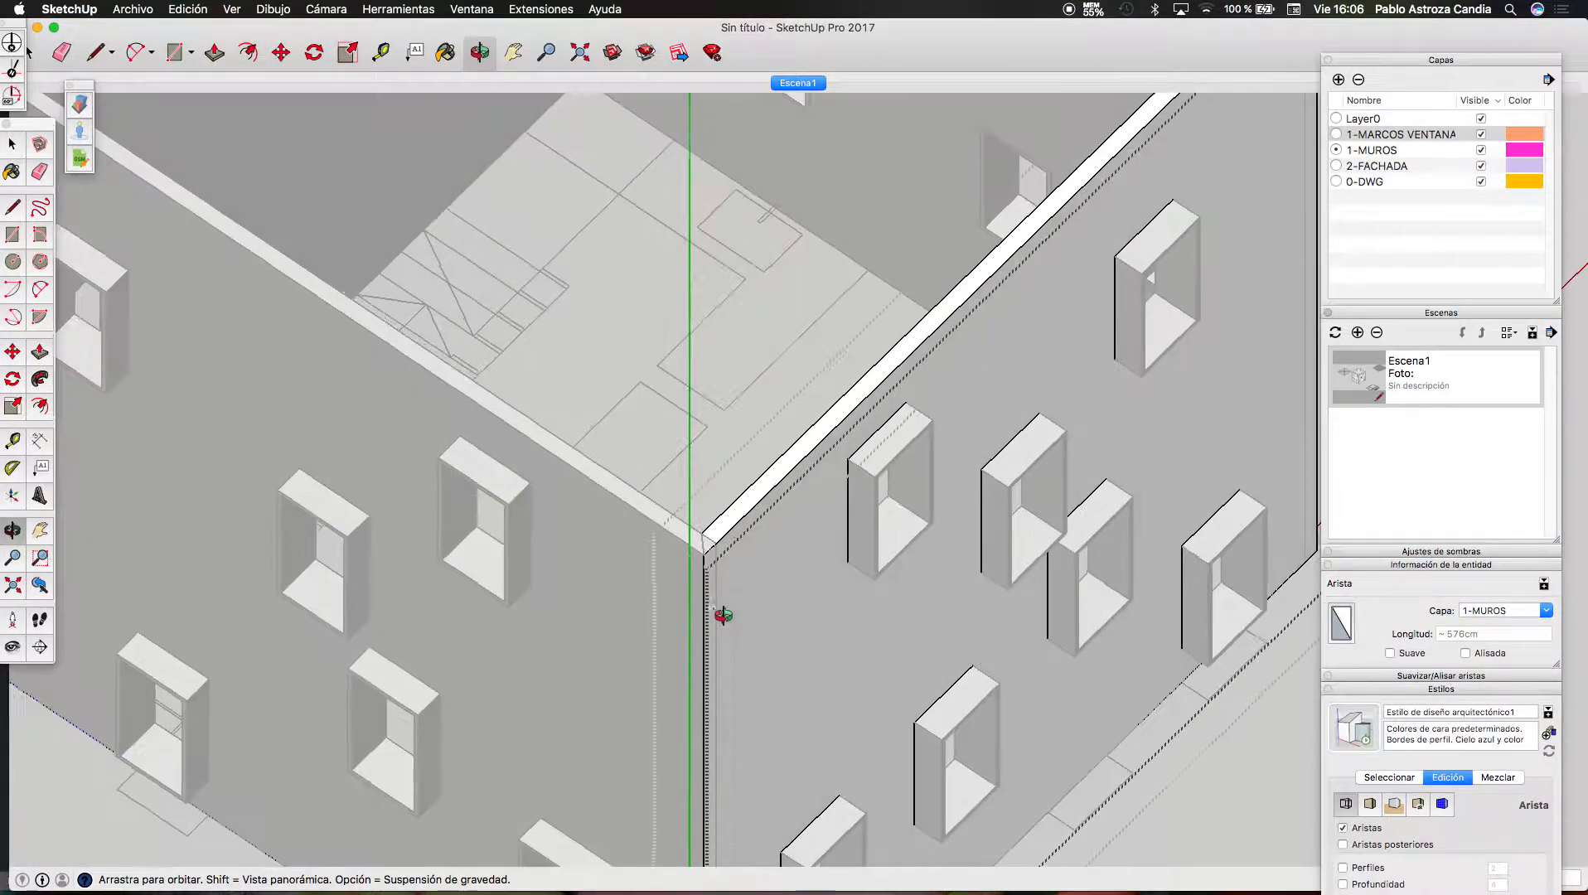
pyautogui.moveTo(727, 615); pyautogui.dragTo(721, 615, button='middle')
pyautogui.scroll(3, 670, 543)
pyautogui.hotkey('ctrl', 'Up')
pyautogui.click(479, 391)
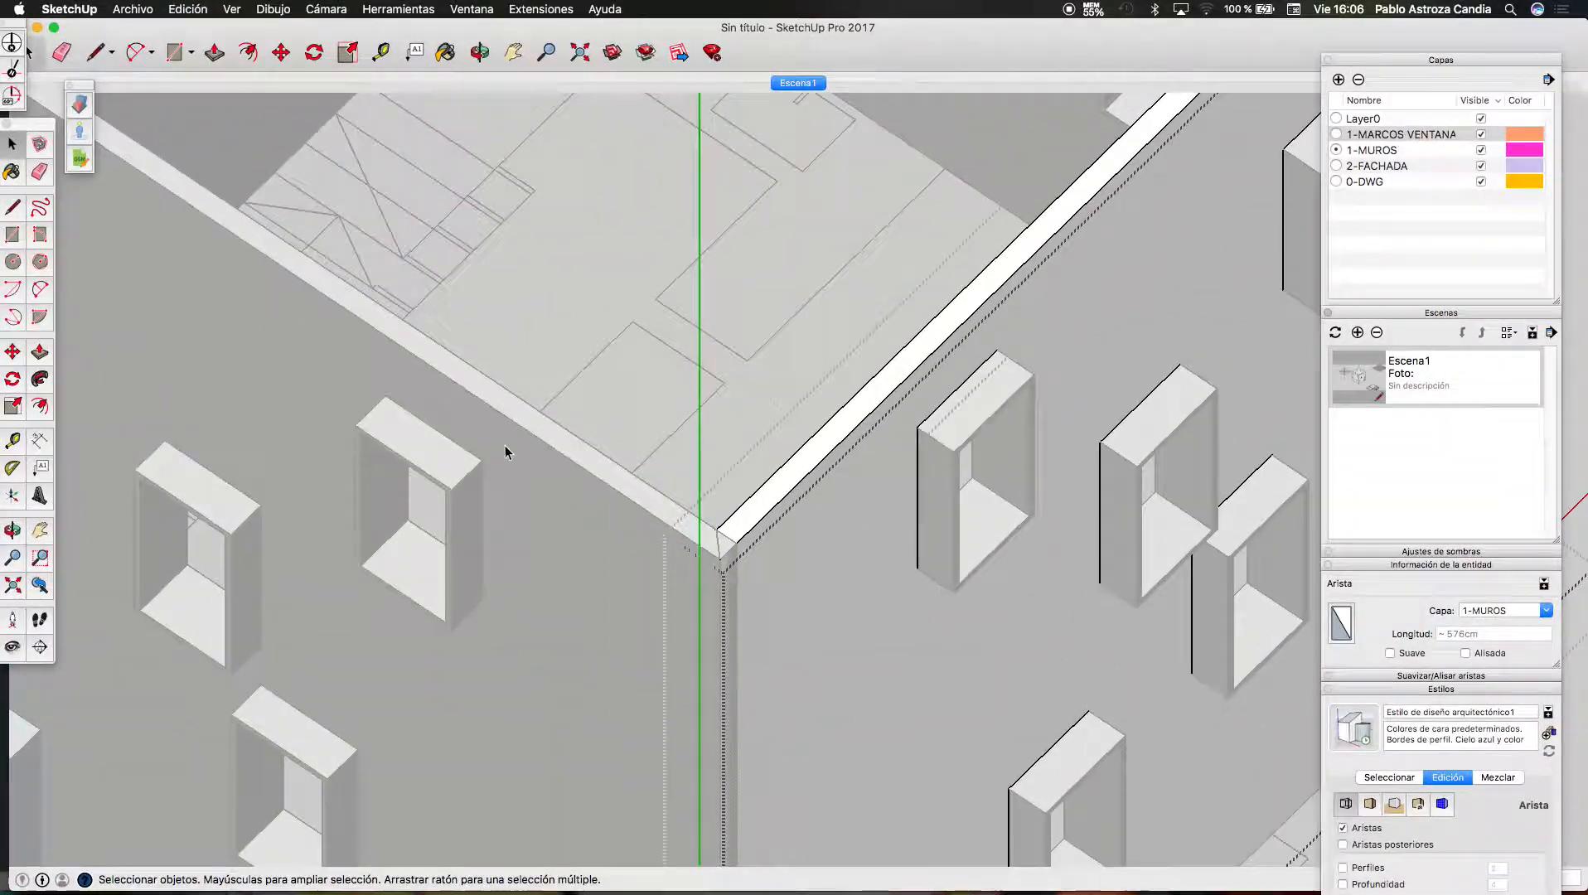
pyautogui.scroll(3, 647, 510)
pyautogui.click(646, 514)
pyautogui.scroll(4, 662, 512)
pyautogui.doubleClick(638, 428)
pyautogui.click(783, 520)
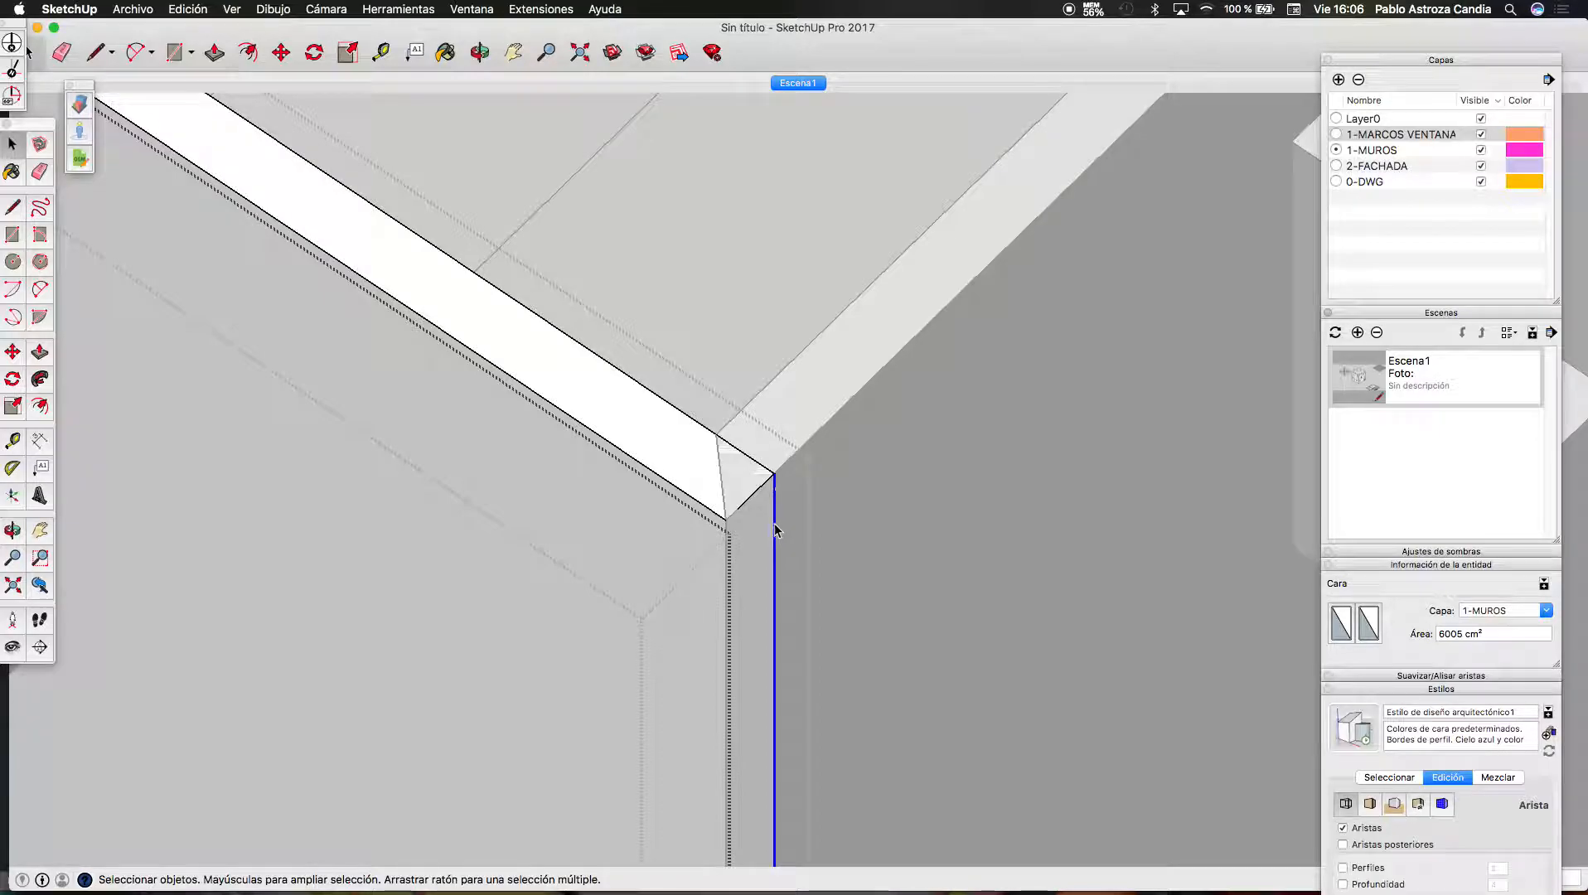
pyautogui.press('m')
pyautogui.click(774, 475)
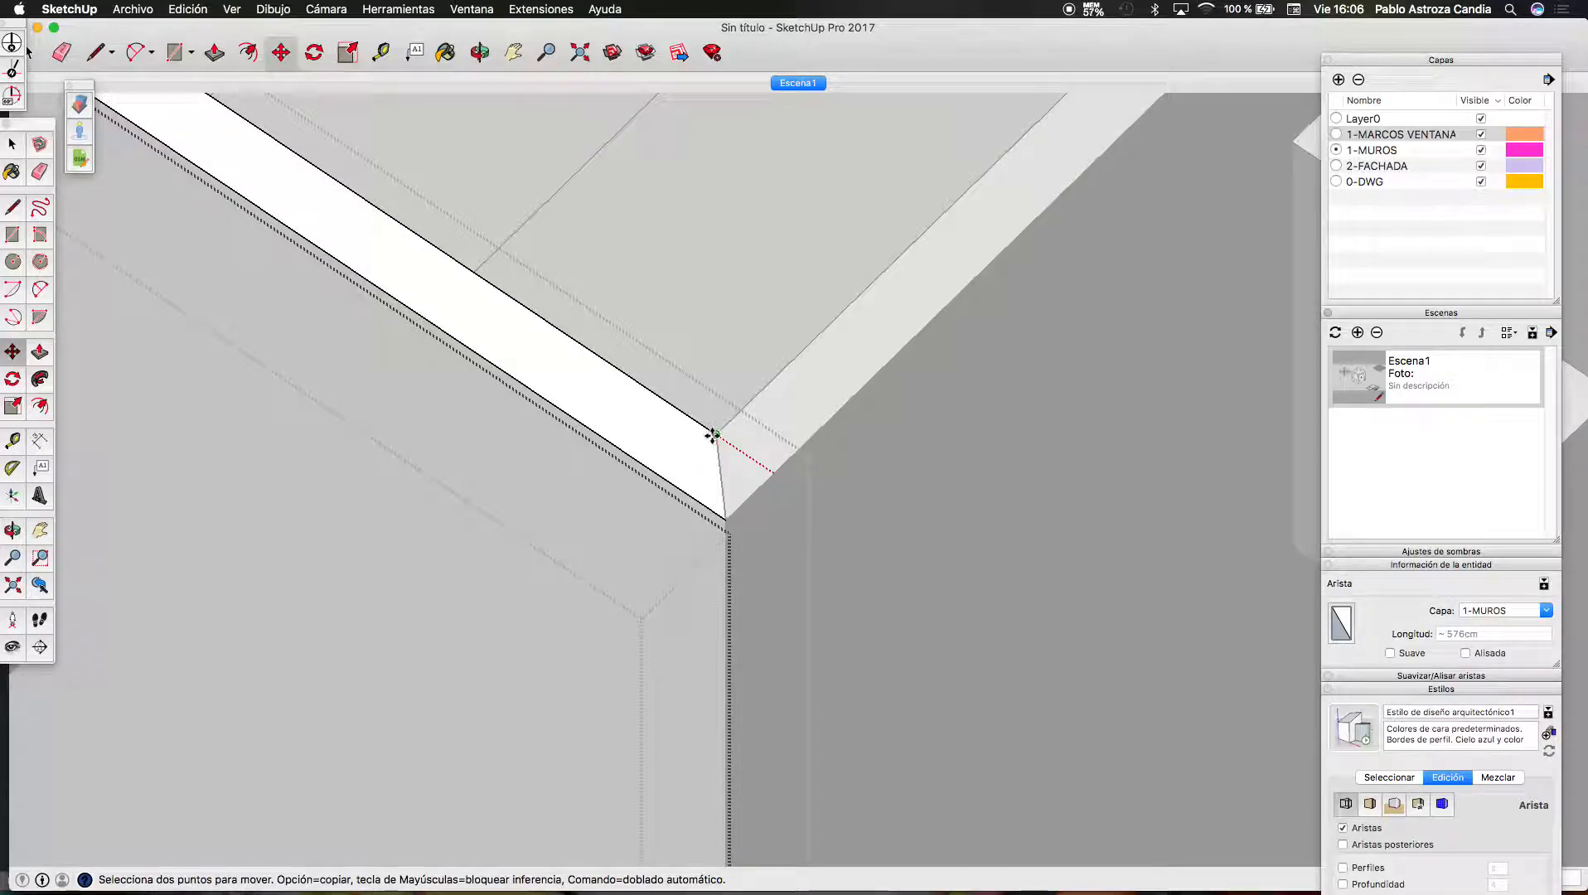
pyautogui.scroll(-3, 666, 514)
pyautogui.press('space')
pyautogui.click(739, 369)
pyautogui.click(739, 364)
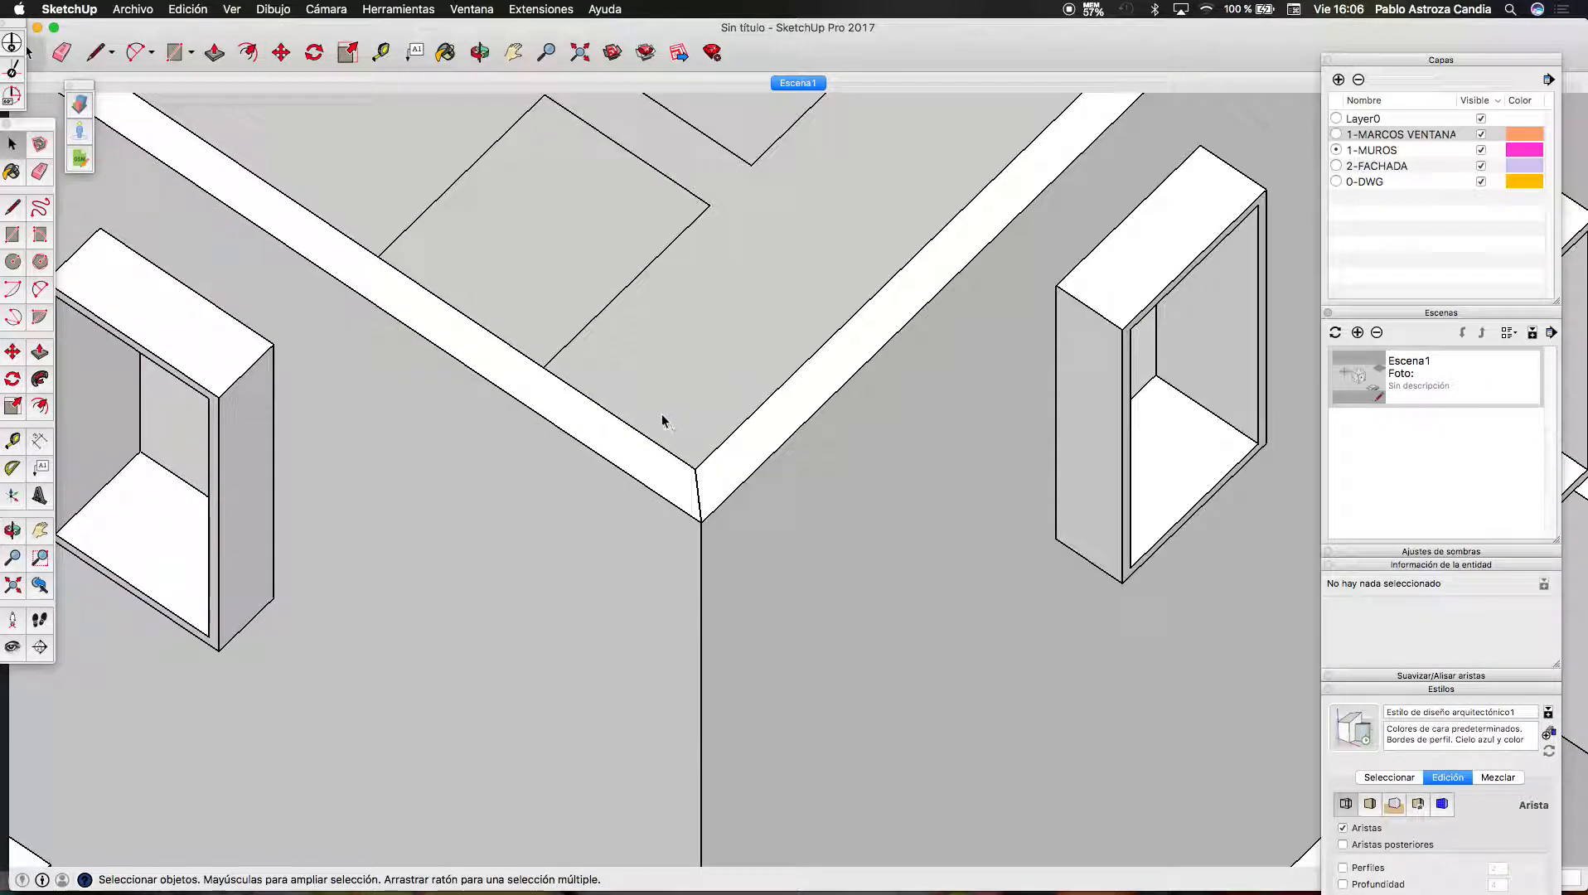
# Try to extend the wall's end face at the next overlapping corner to the adjoining wall's outer face with Push/Pull
pyautogui.click(767, 642)
pyautogui.scroll(-7, 596, 622)
pyautogui.scroll(3, 858, 278)
pyautogui.scroll(5, 734, 454)
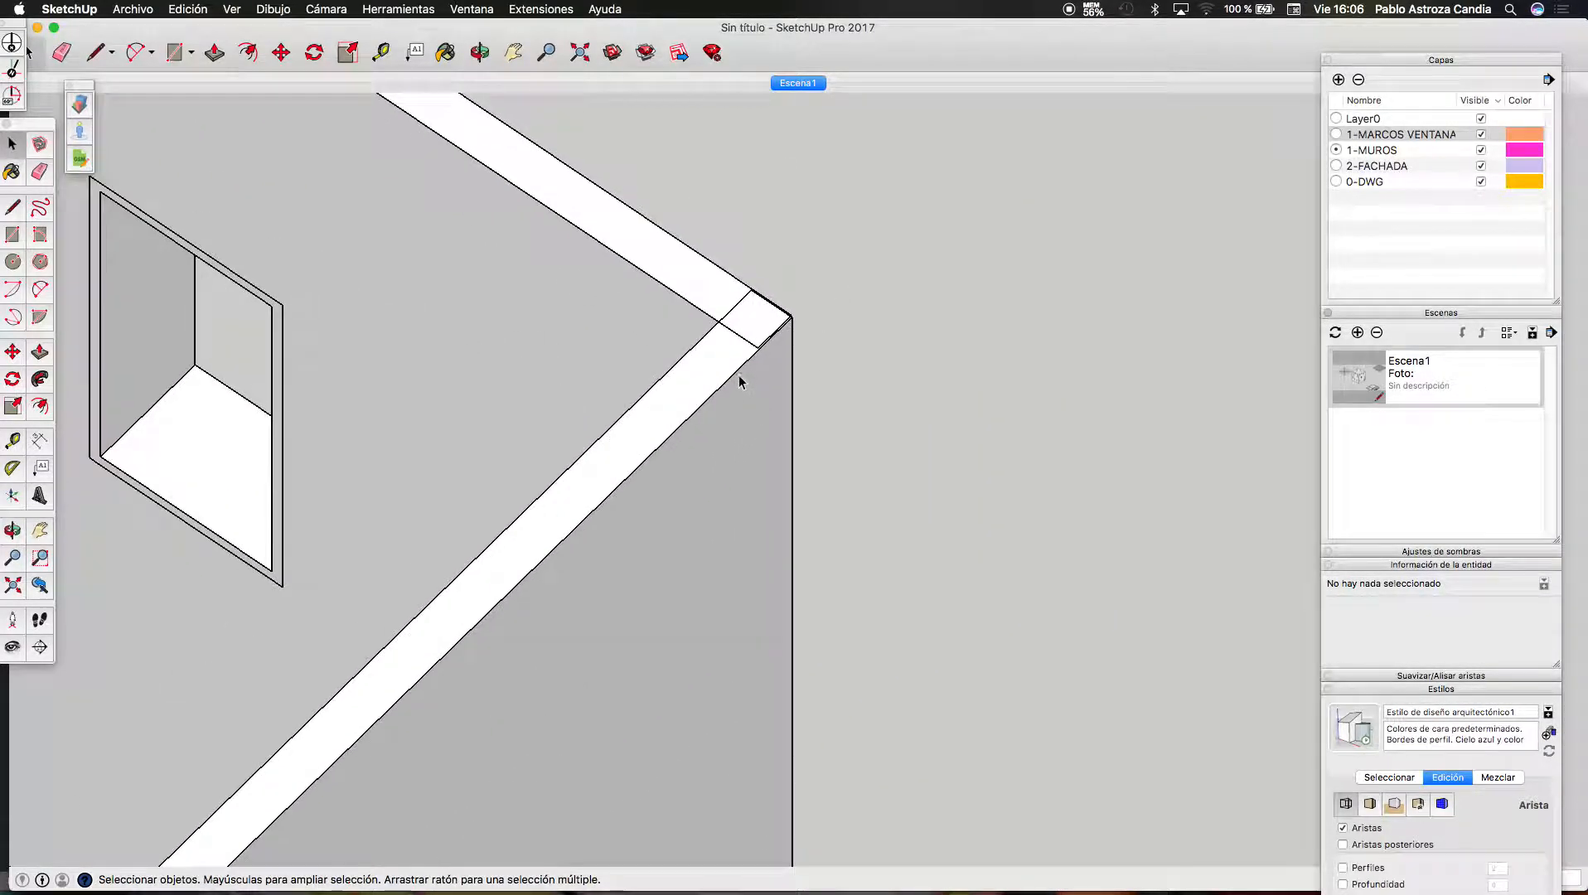
pyautogui.scroll(3, 775, 334)
pyautogui.scroll(3, 750, 304)
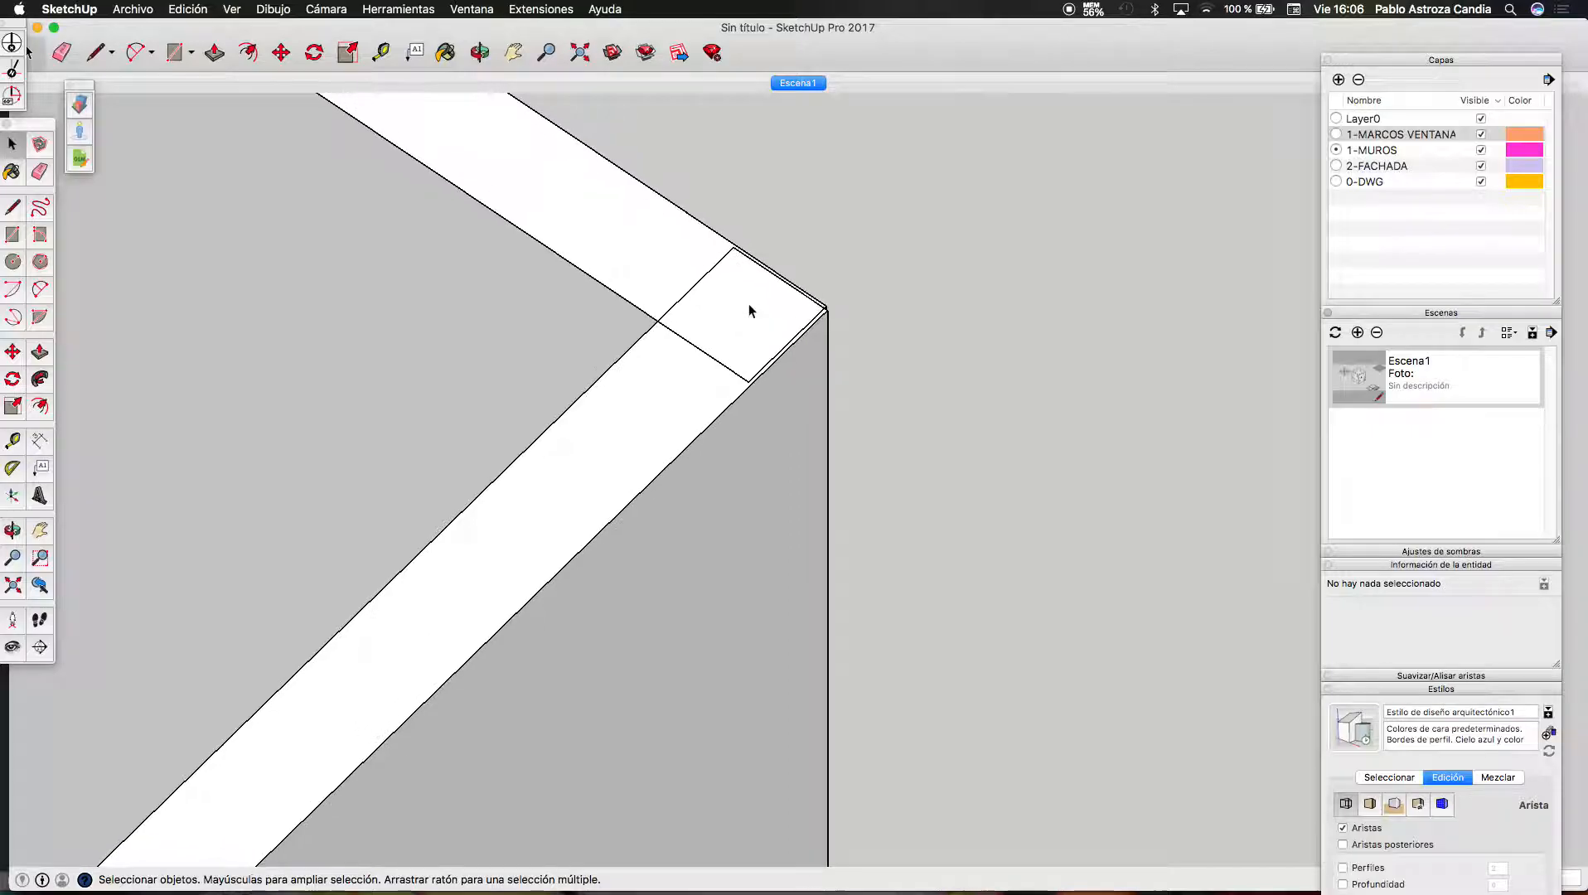
pyautogui.doubleClick(623, 218)
pyautogui.click(625, 218)
pyautogui.scroll(2, 781, 340)
pyautogui.press('p')
pyautogui.scroll(2, 797, 377)
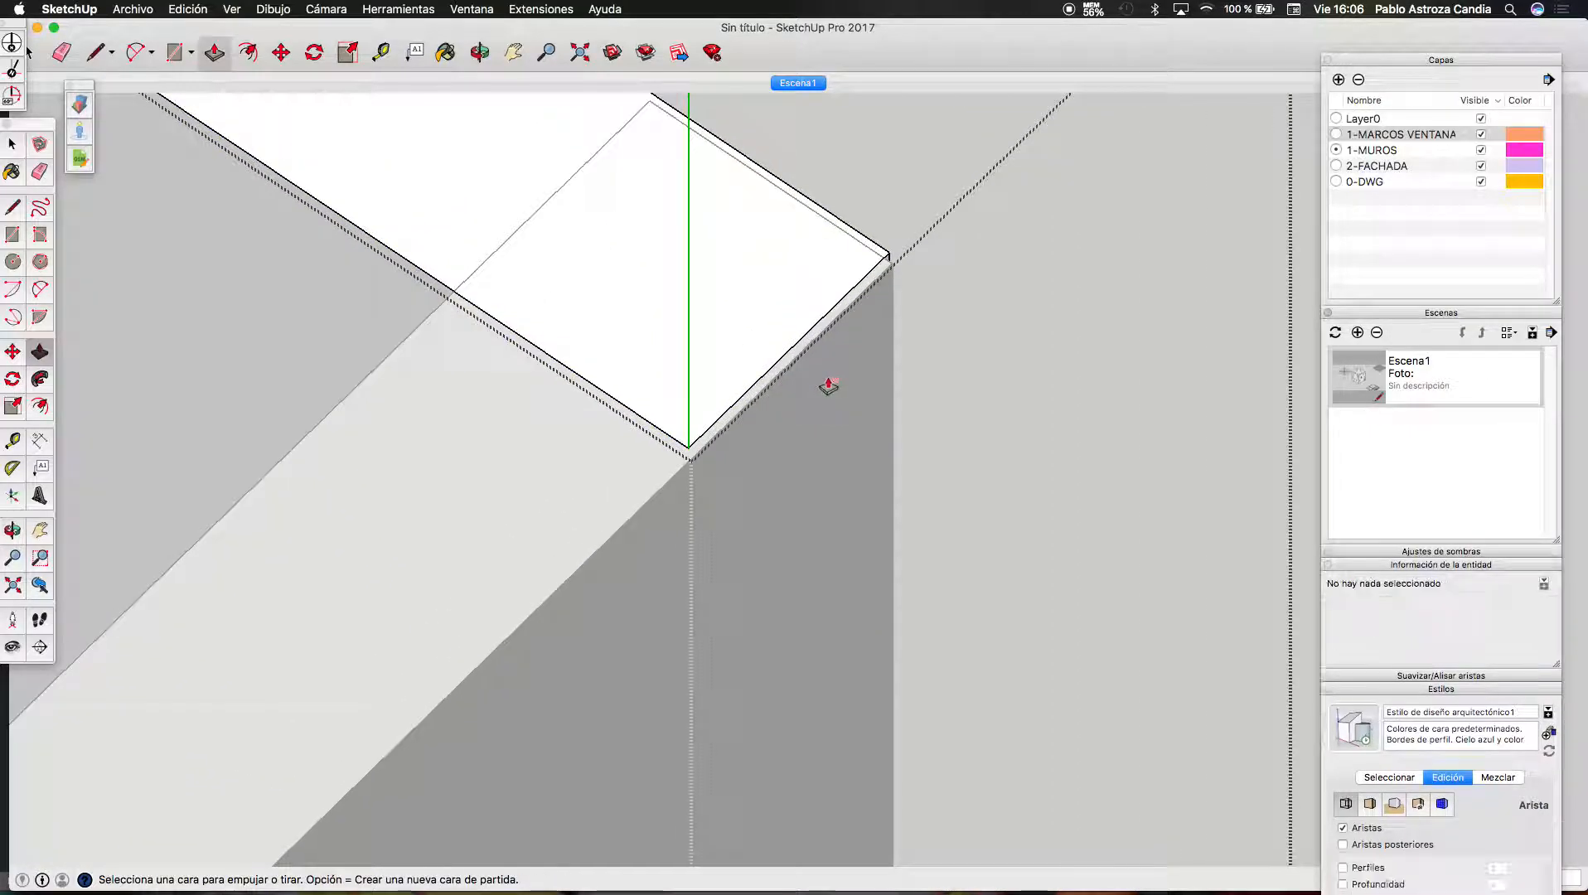
pyautogui.tripleClick(418, 128)
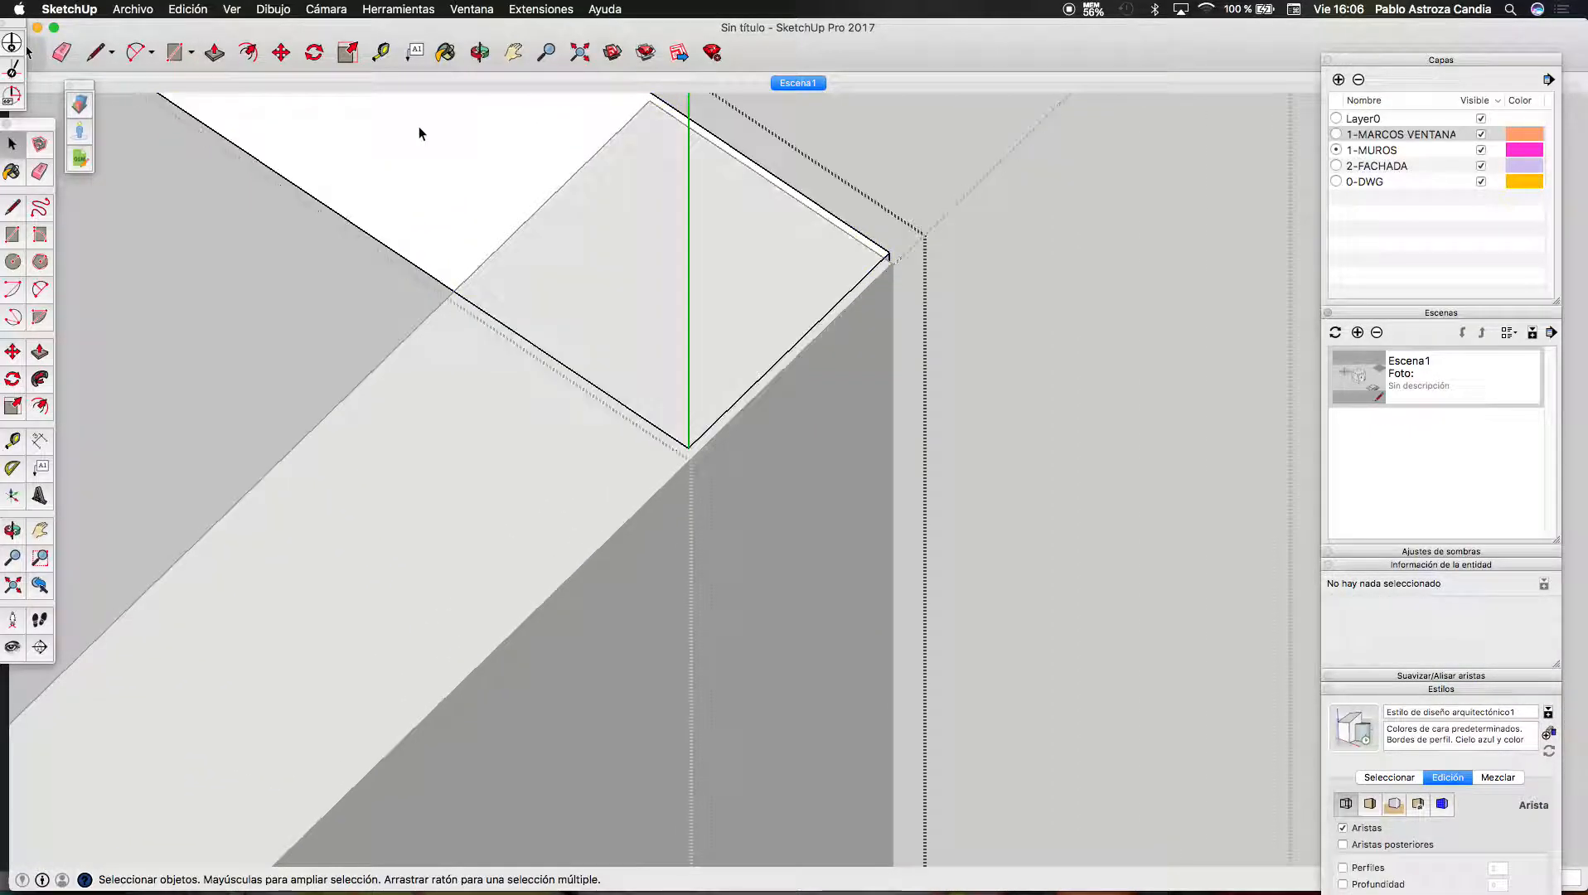
pyautogui.press('p')
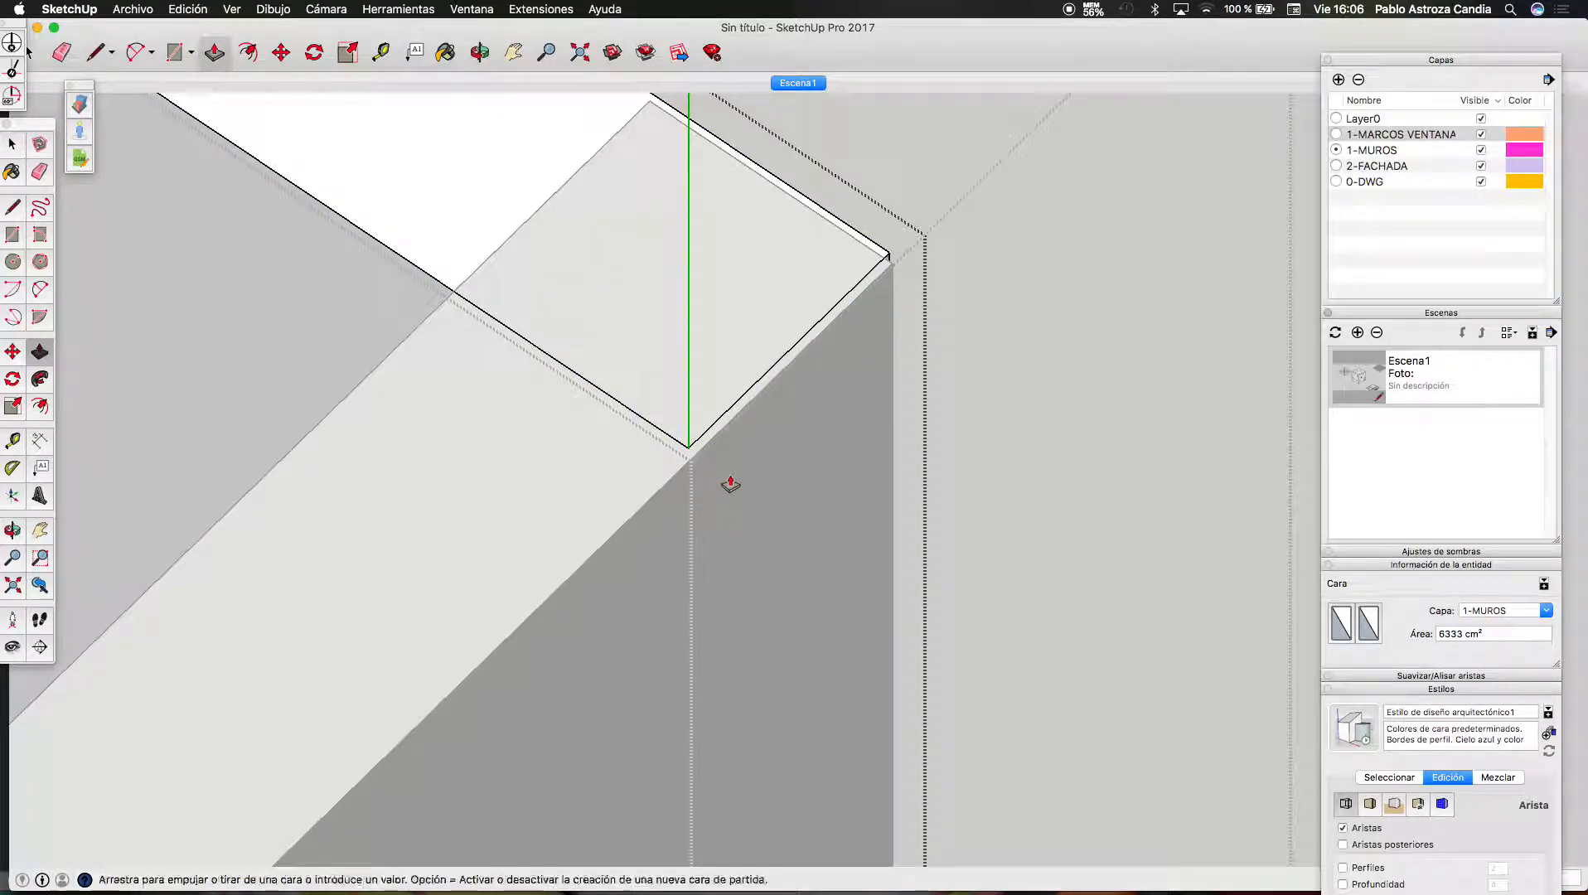
pyautogui.click(677, 482)
pyautogui.scroll(-3, 679, 483)
pyautogui.press('space')
pyautogui.click(806, 256)
# Push/Pull the slightly short wall's end face flush with the outer face of the wall it meets
pyautogui.moveTo(676, 279); pyautogui.dragTo(723, 309, button='middle')
pyautogui.scroll(2, 744, 238)
pyautogui.click(746, 233)
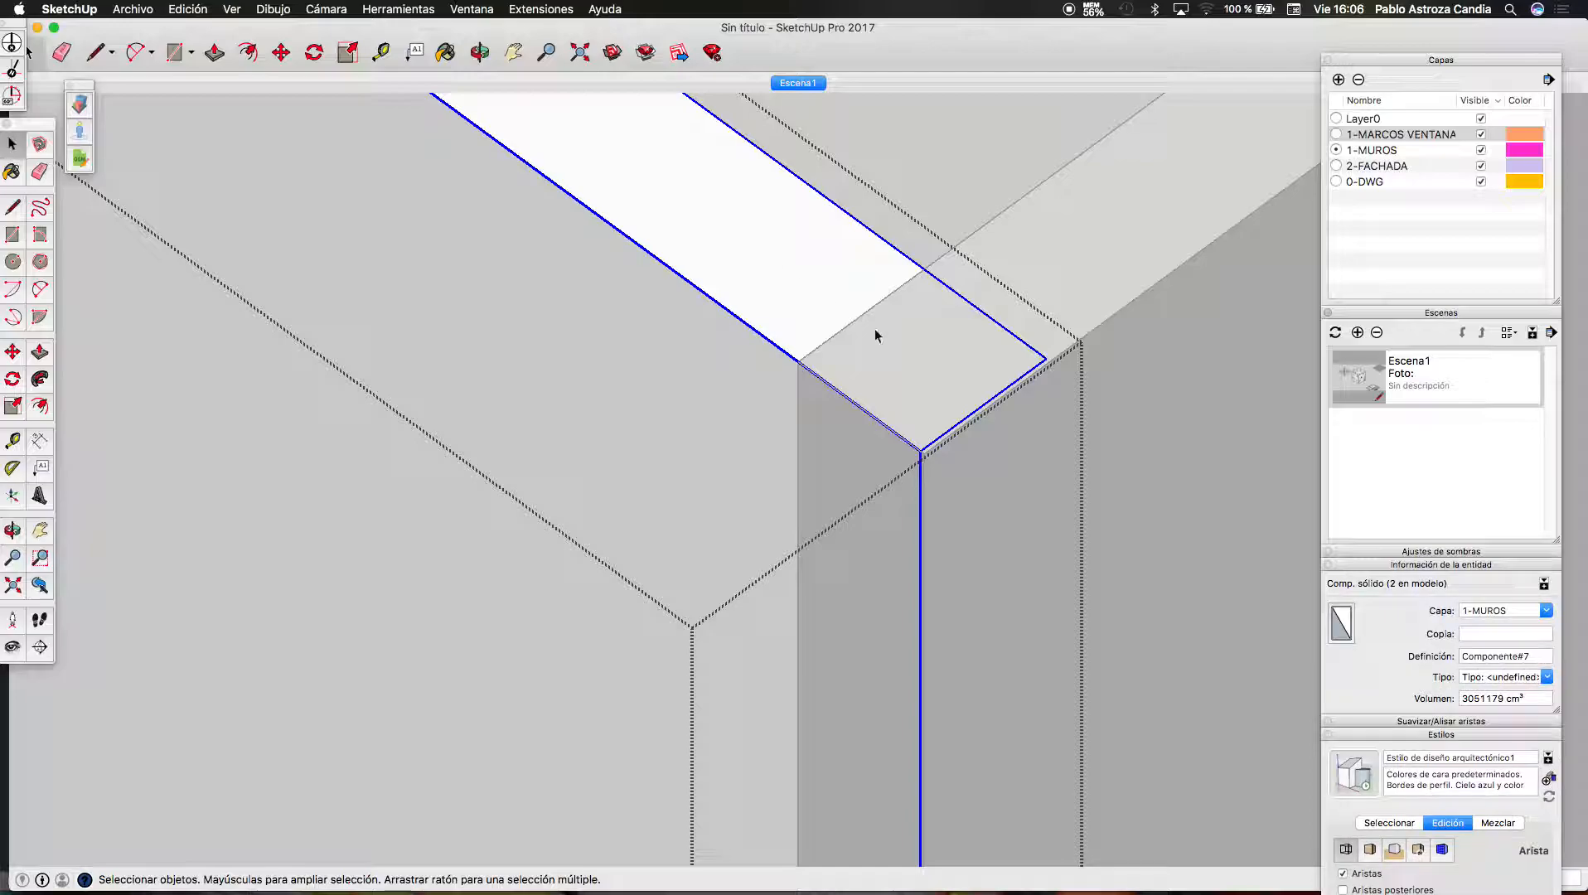
pyautogui.tripleClick(845, 290)
pyautogui.press('p')
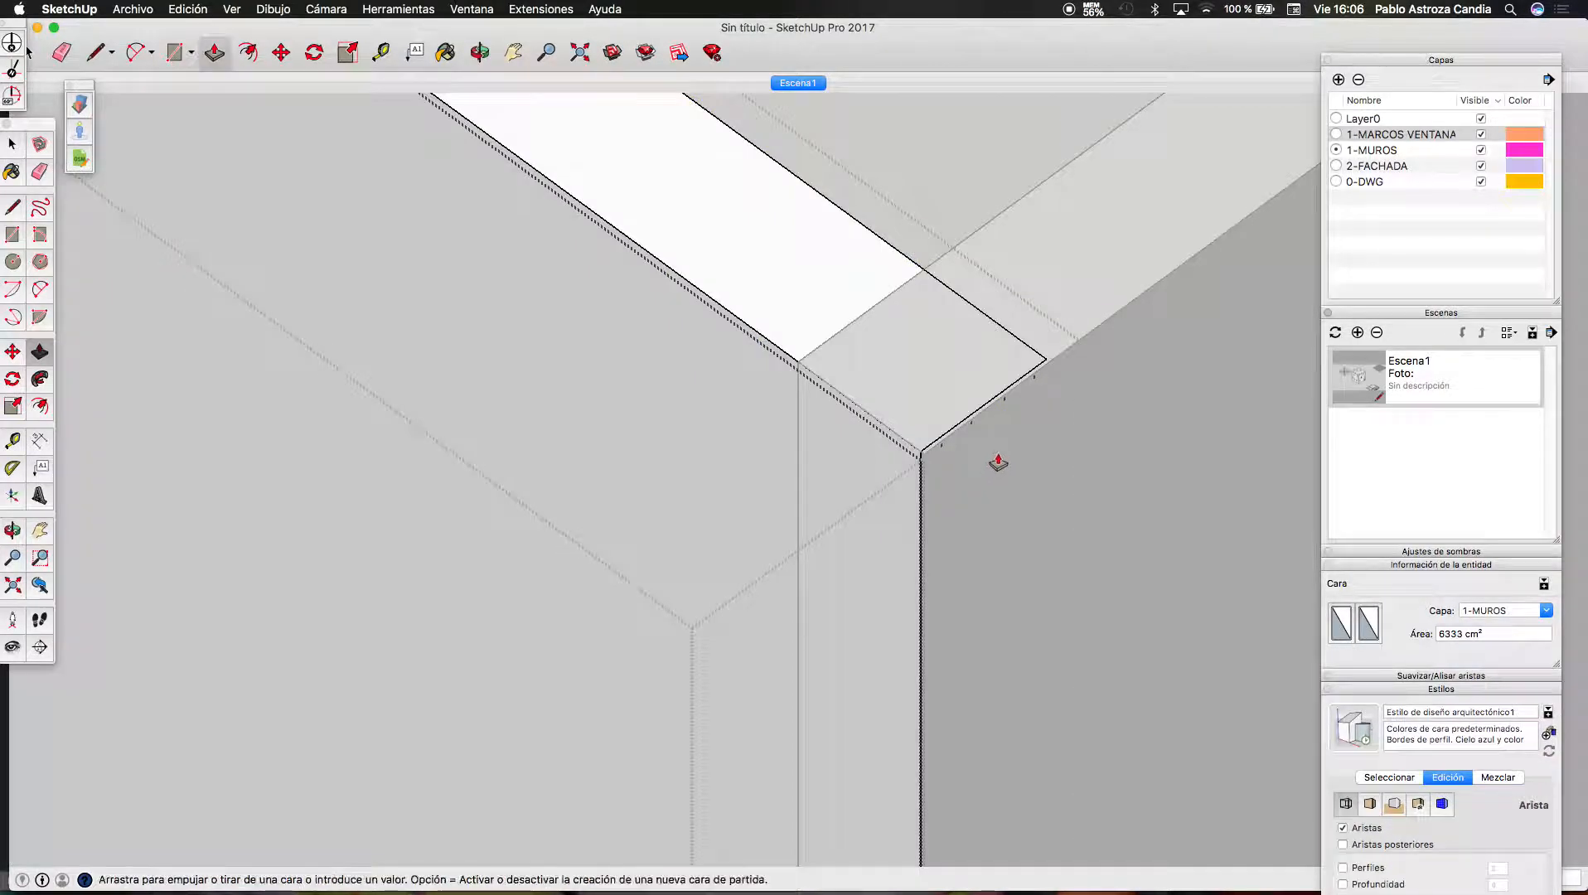
pyautogui.click(995, 466)
pyautogui.click(1061, 374)
pyautogui.press('space')
pyautogui.click(974, 197)
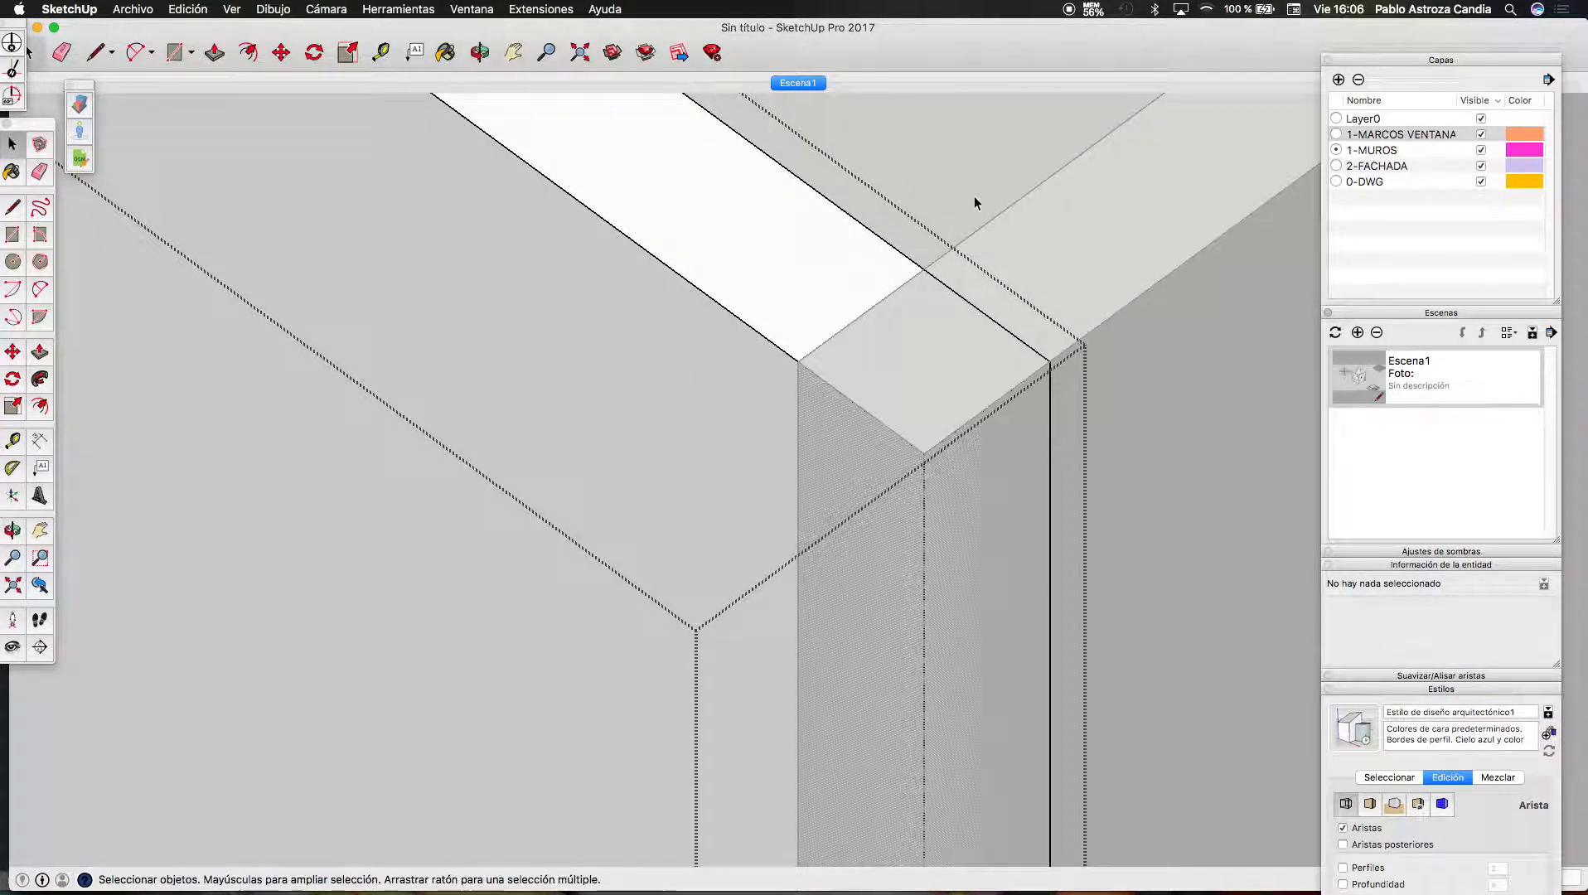
# Draw a diagonal across this corner's overlap and move the first wall's outer vertical end edge to the inner corner
pyautogui.press('l')
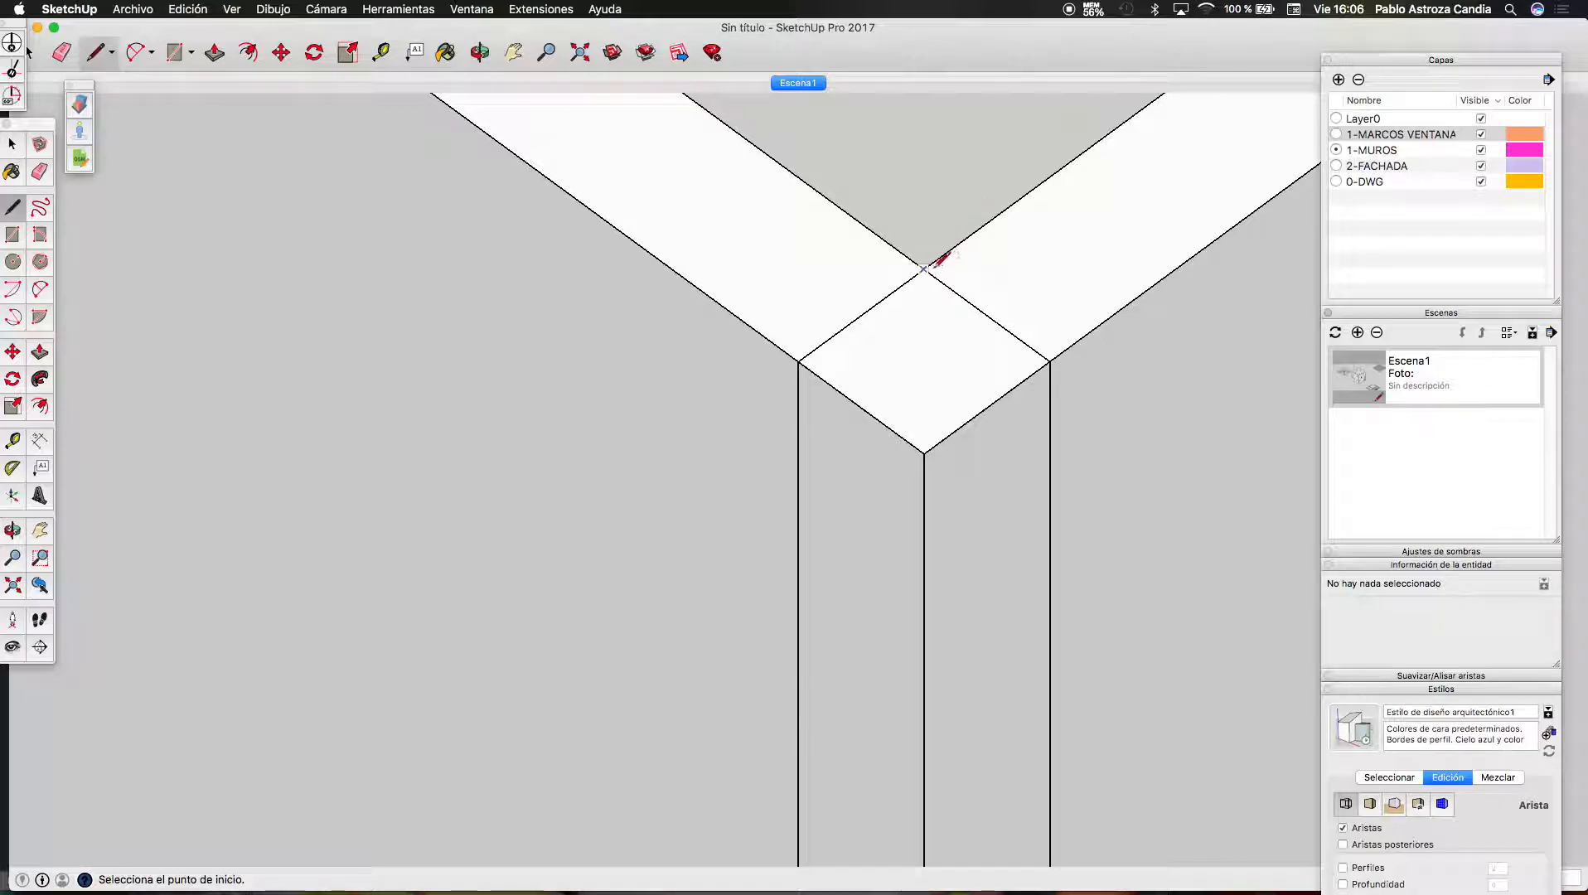
pyautogui.tripleClick(1126, 279)
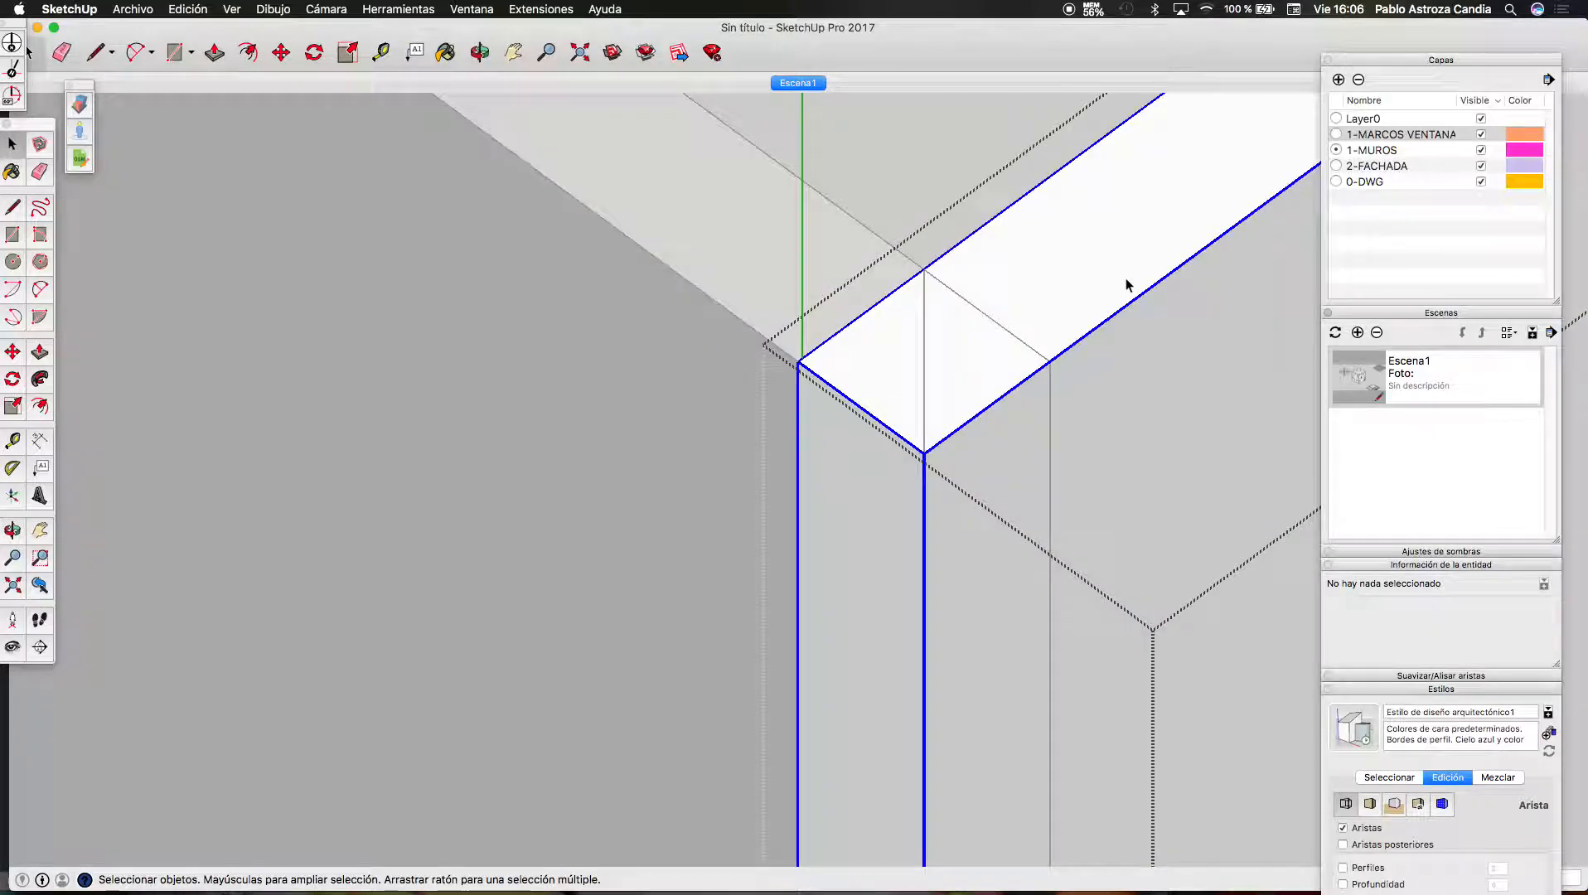
pyautogui.doubleClick(1096, 271)
pyautogui.click(1073, 280)
pyautogui.doubleClick(1073, 278)
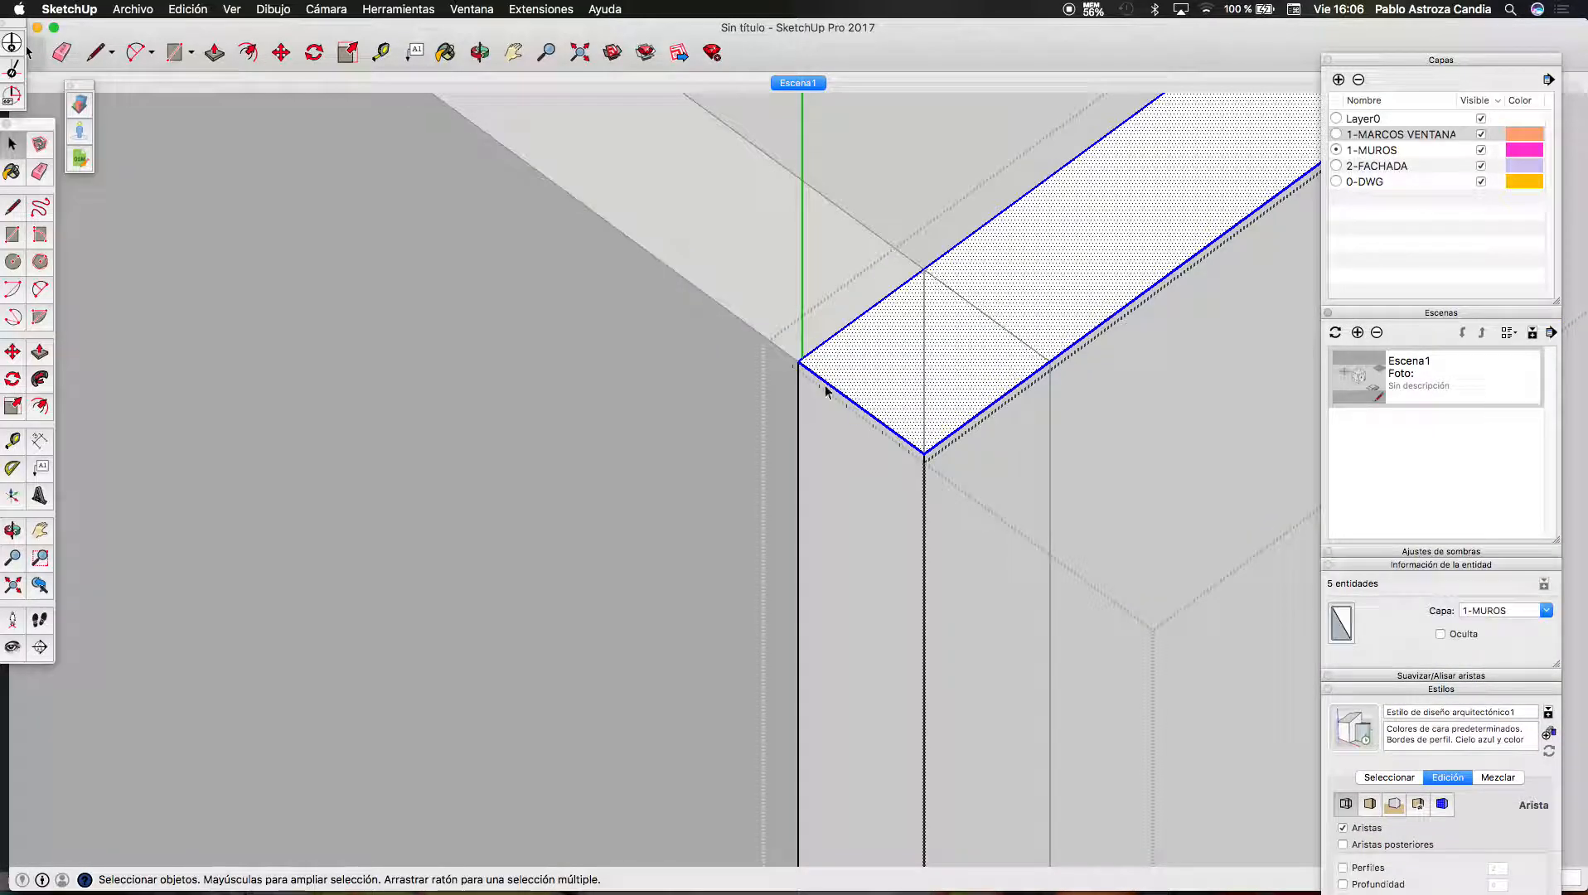
pyautogui.click(799, 398)
pyautogui.press('m')
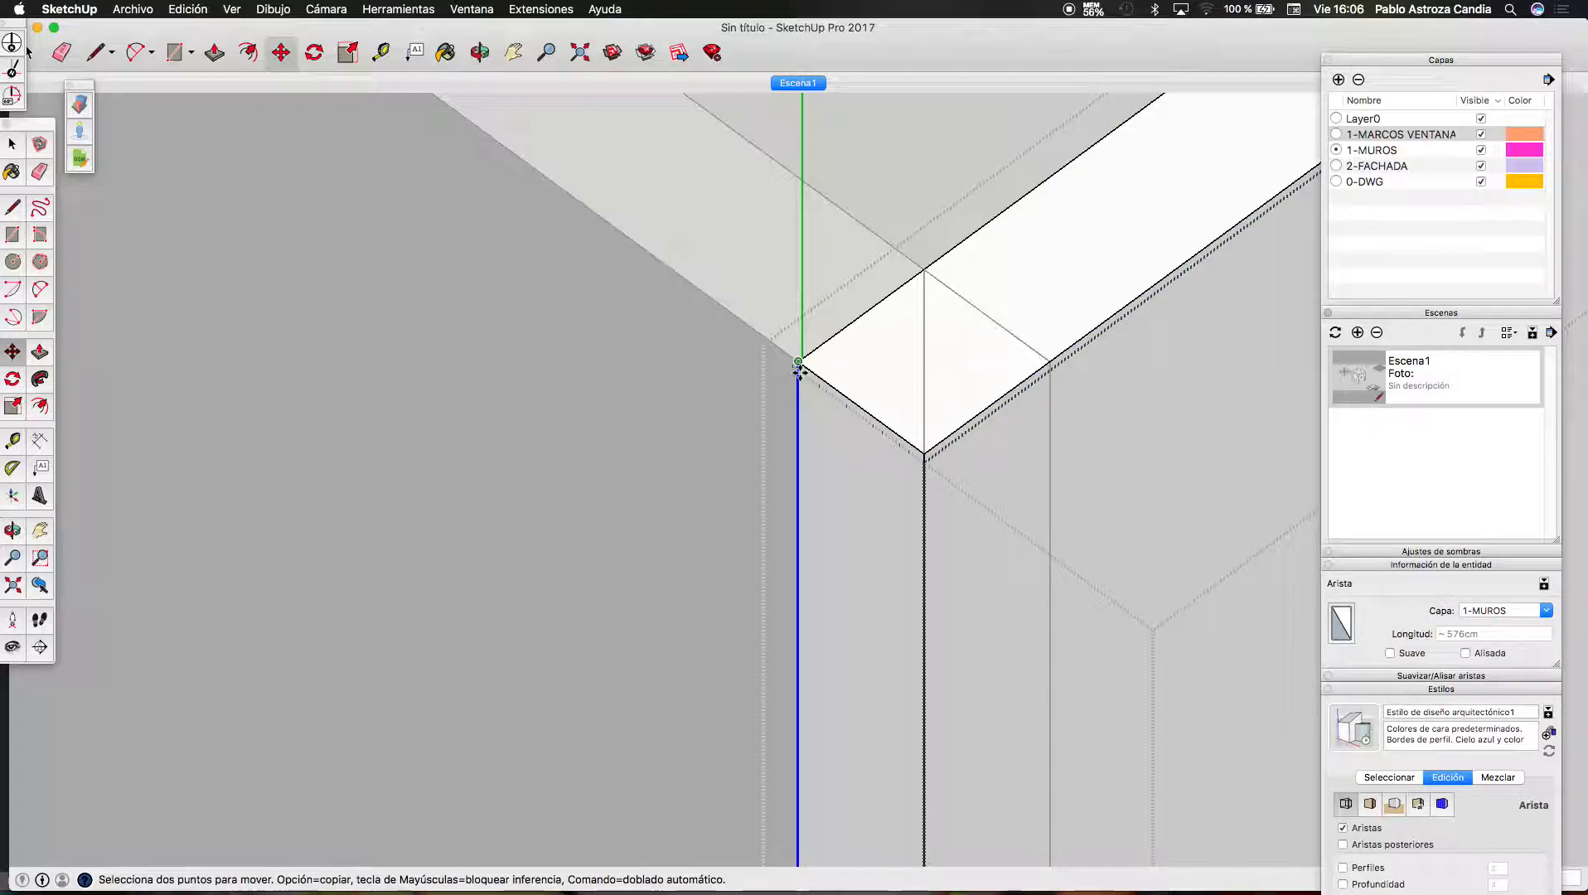
pyautogui.click(801, 361)
pyautogui.press('space')
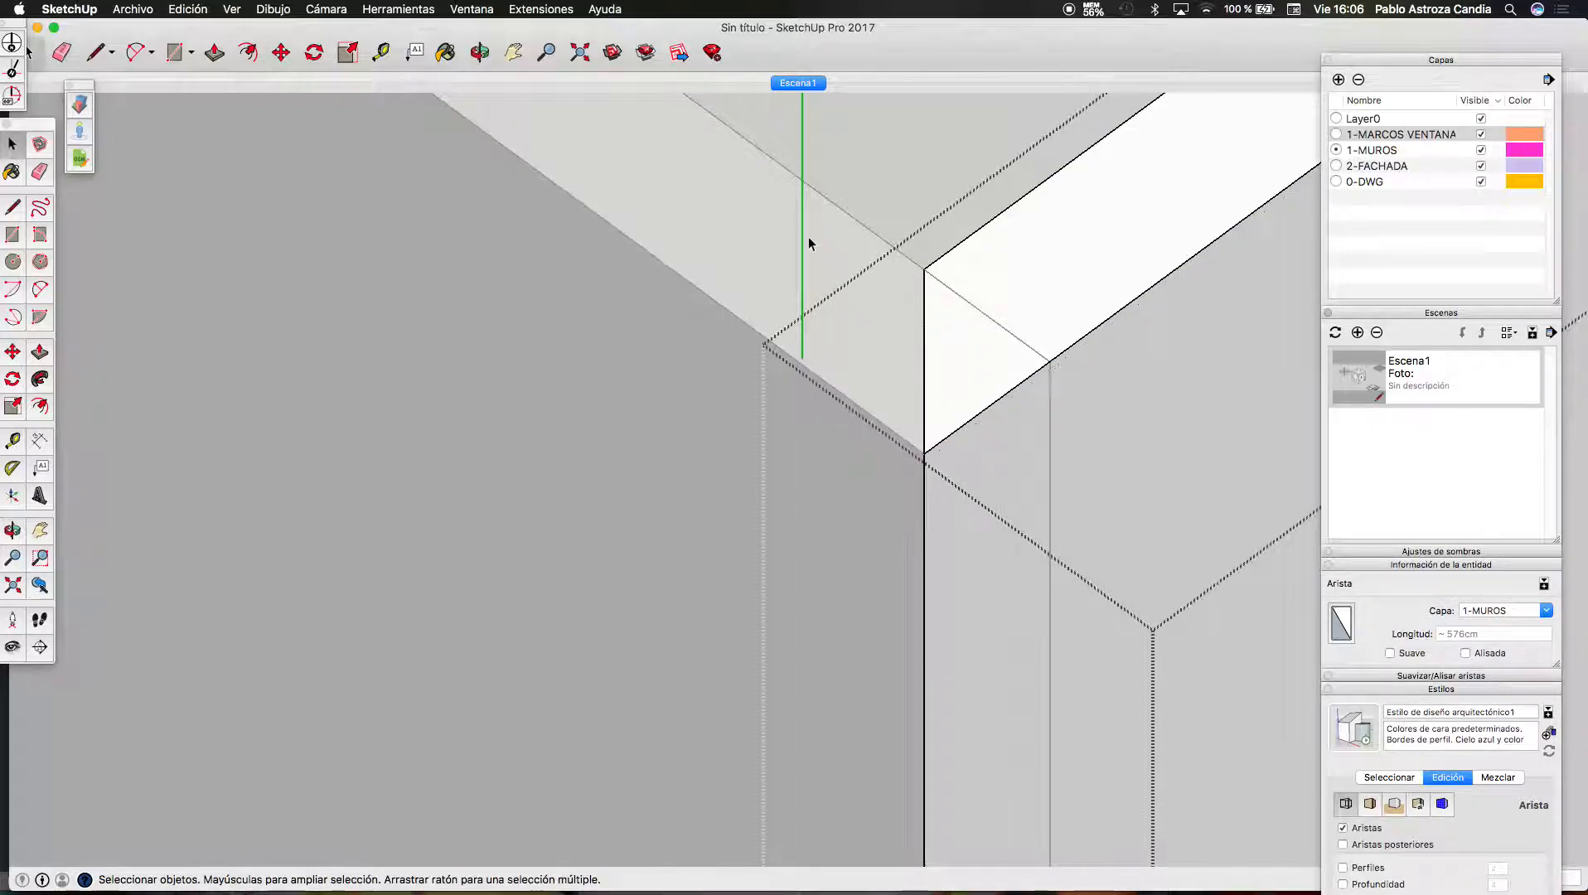
pyautogui.click(808, 235)
# Move the second wall's outer vertical end edge to the inner corner so both walls meet along the diagonal
pyautogui.tripleClick(894, 298)
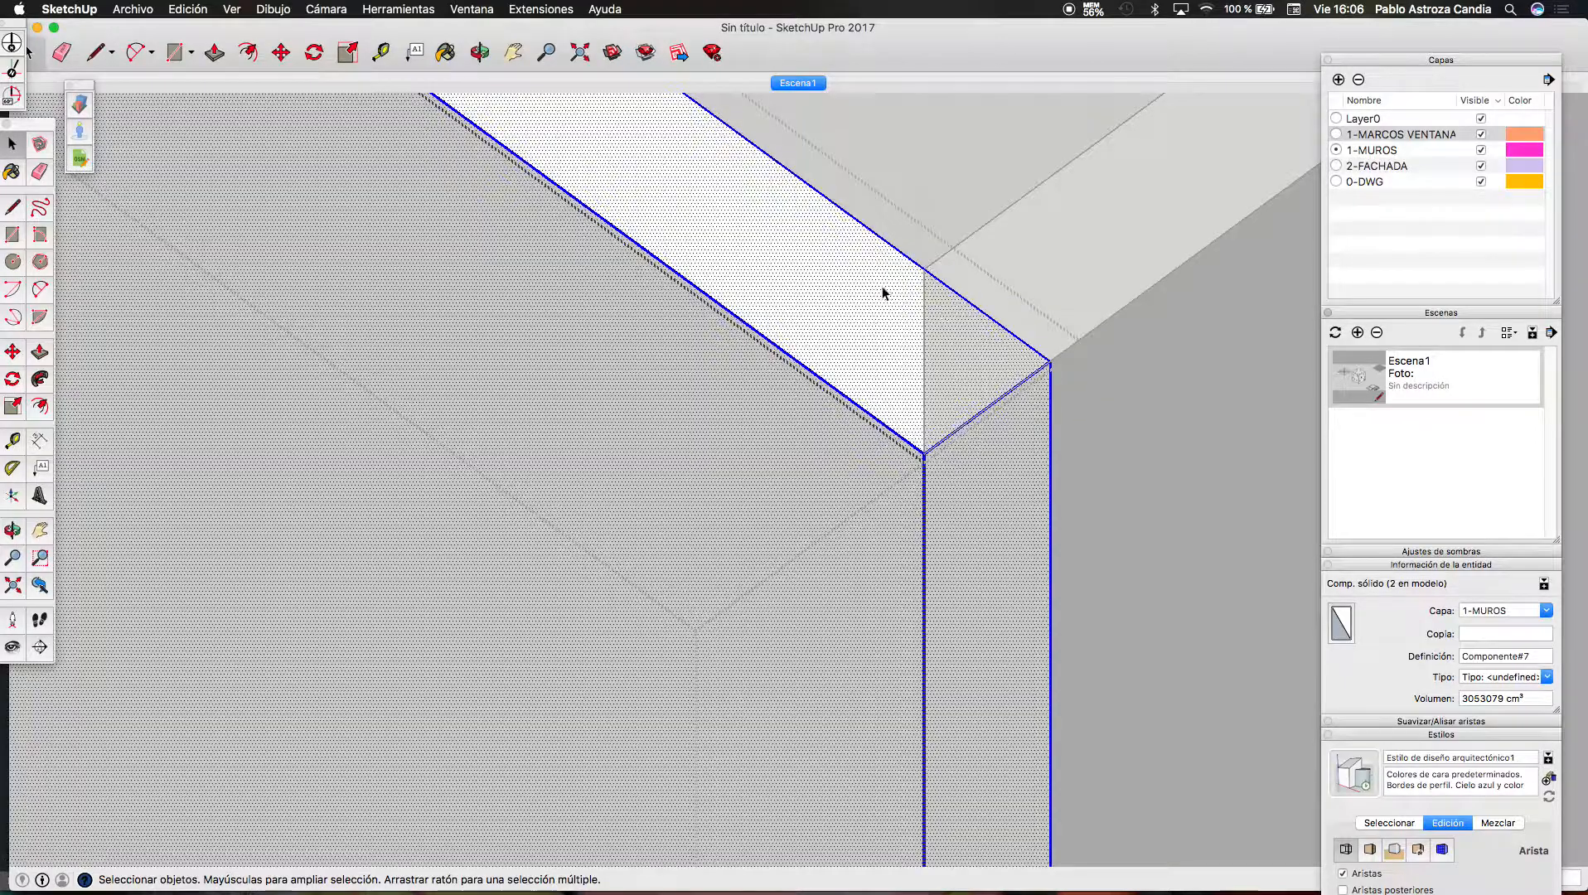
pyautogui.click(1050, 386)
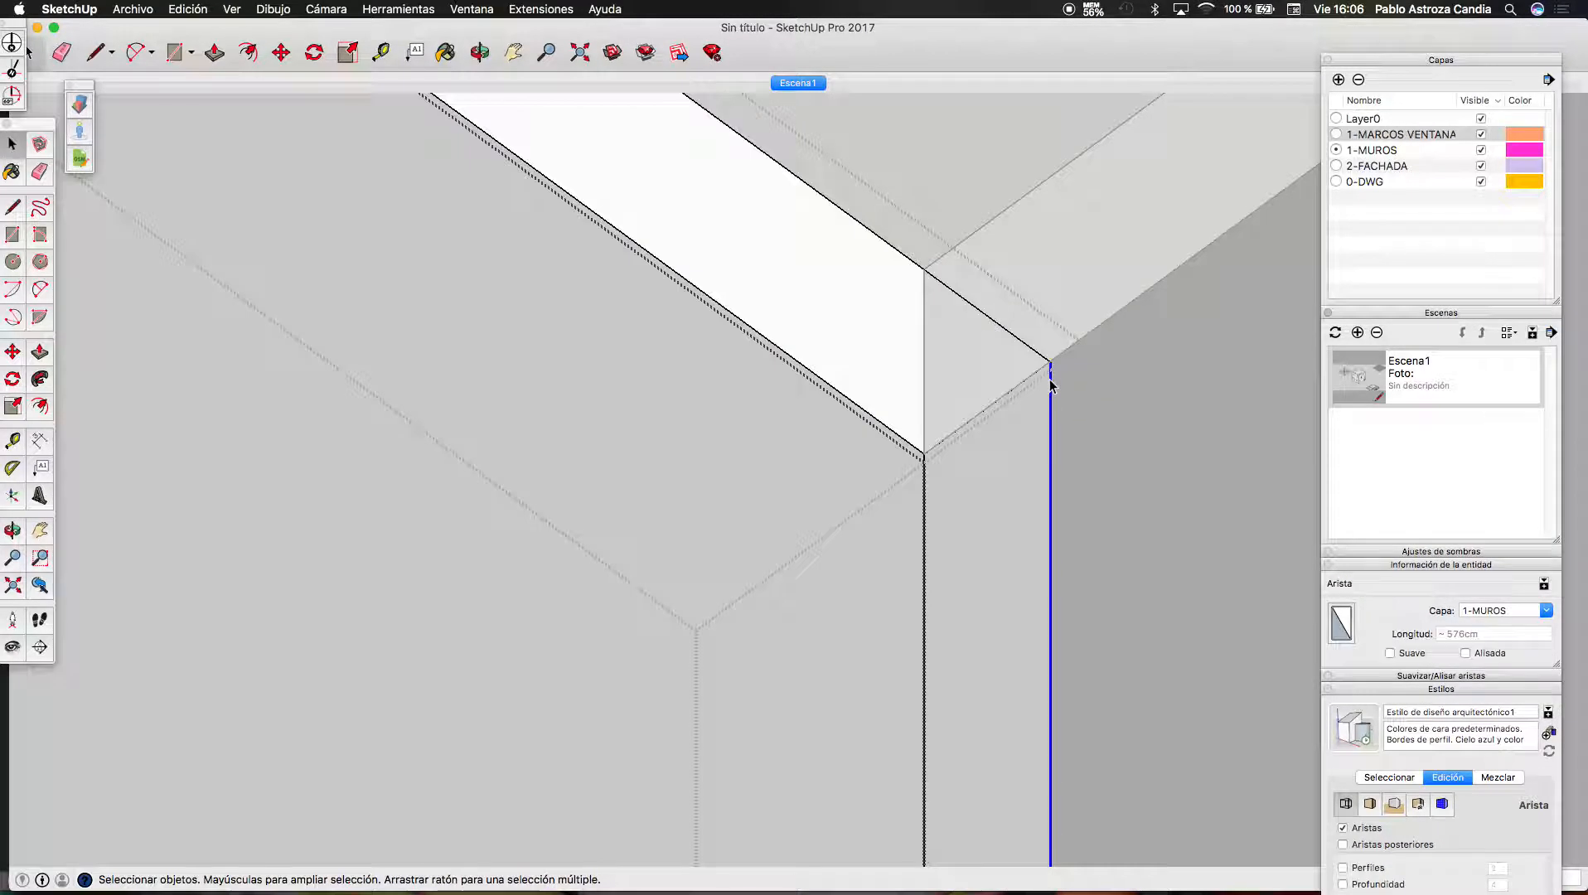
pyautogui.press('m')
pyautogui.click(1049, 363)
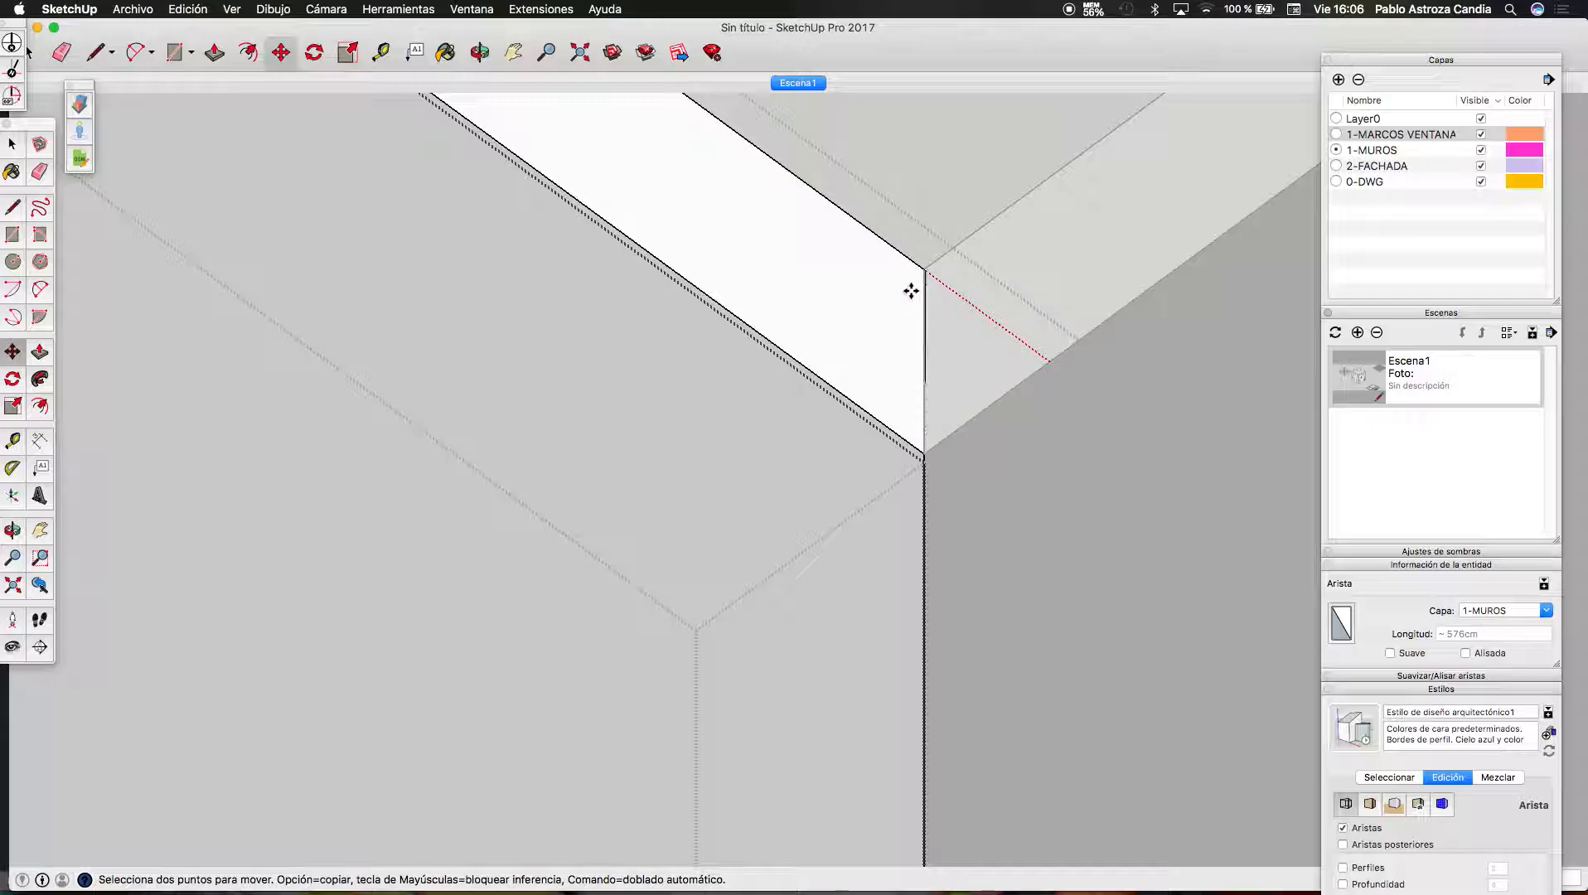
pyautogui.scroll(-4, 894, 370)
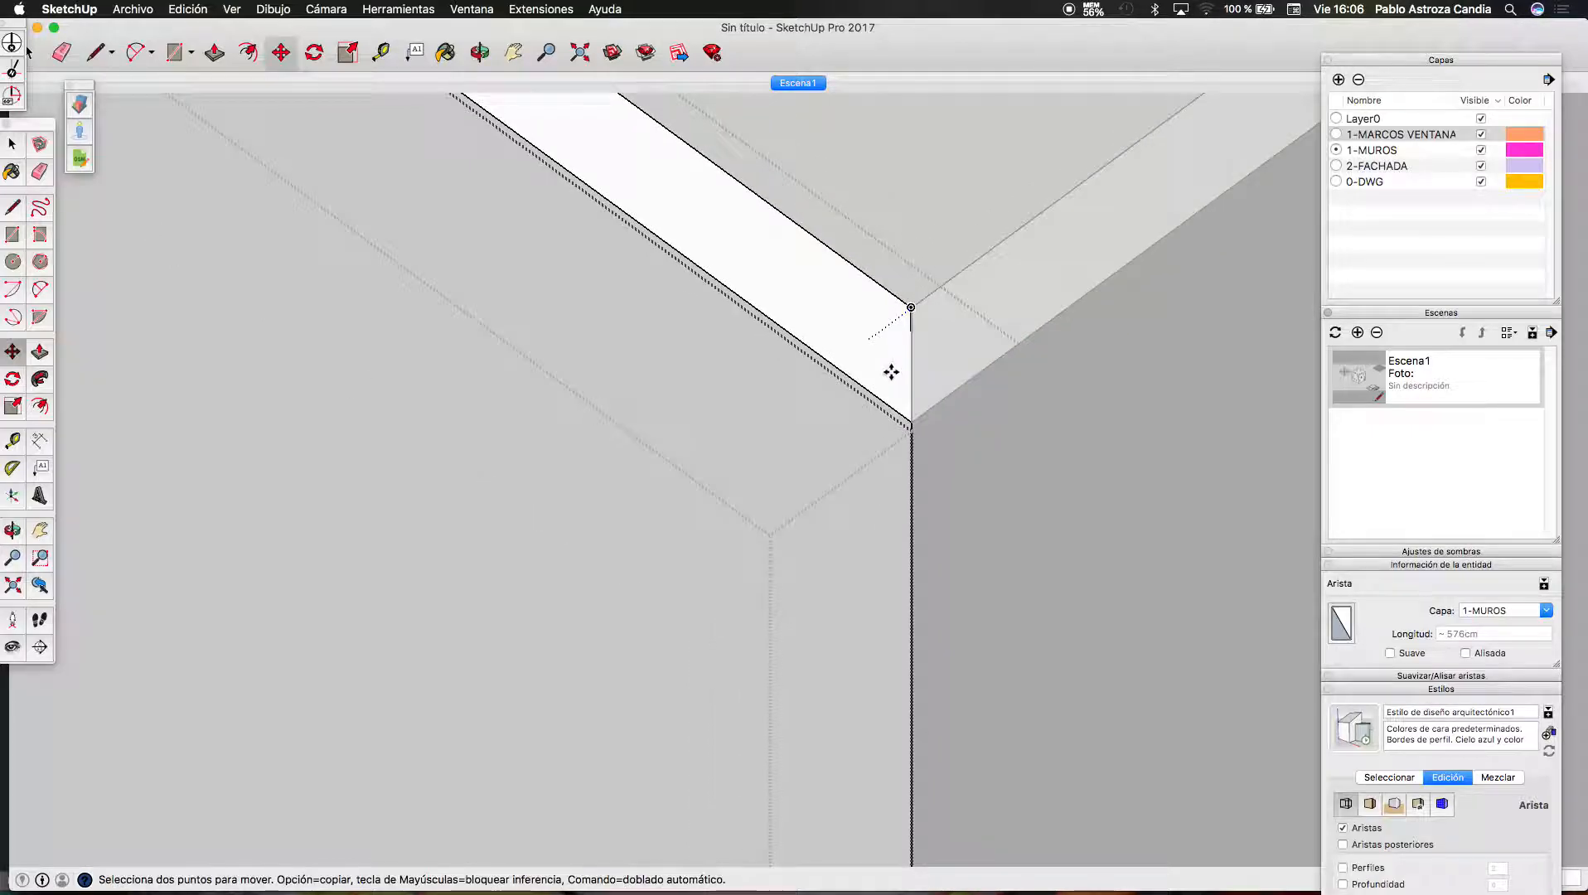
pyautogui.press('space')
pyautogui.press('Escape')
# Delete the leftover diagonal line on top of the mitred wall corner
pyautogui.scroll(-2, 893, 314)
pyautogui.press('Escape')
pyautogui.scroll(-2, 876, 430)
pyautogui.moveTo(861, 355); pyautogui.dragTo(923, 466)
pyautogui.press('Delete')
# Look over the joined walls of the house and examine the section drawings laid out beside it
pyautogui.scroll(-4, 883, 676)
pyautogui.scroll(-10, 871, 635)
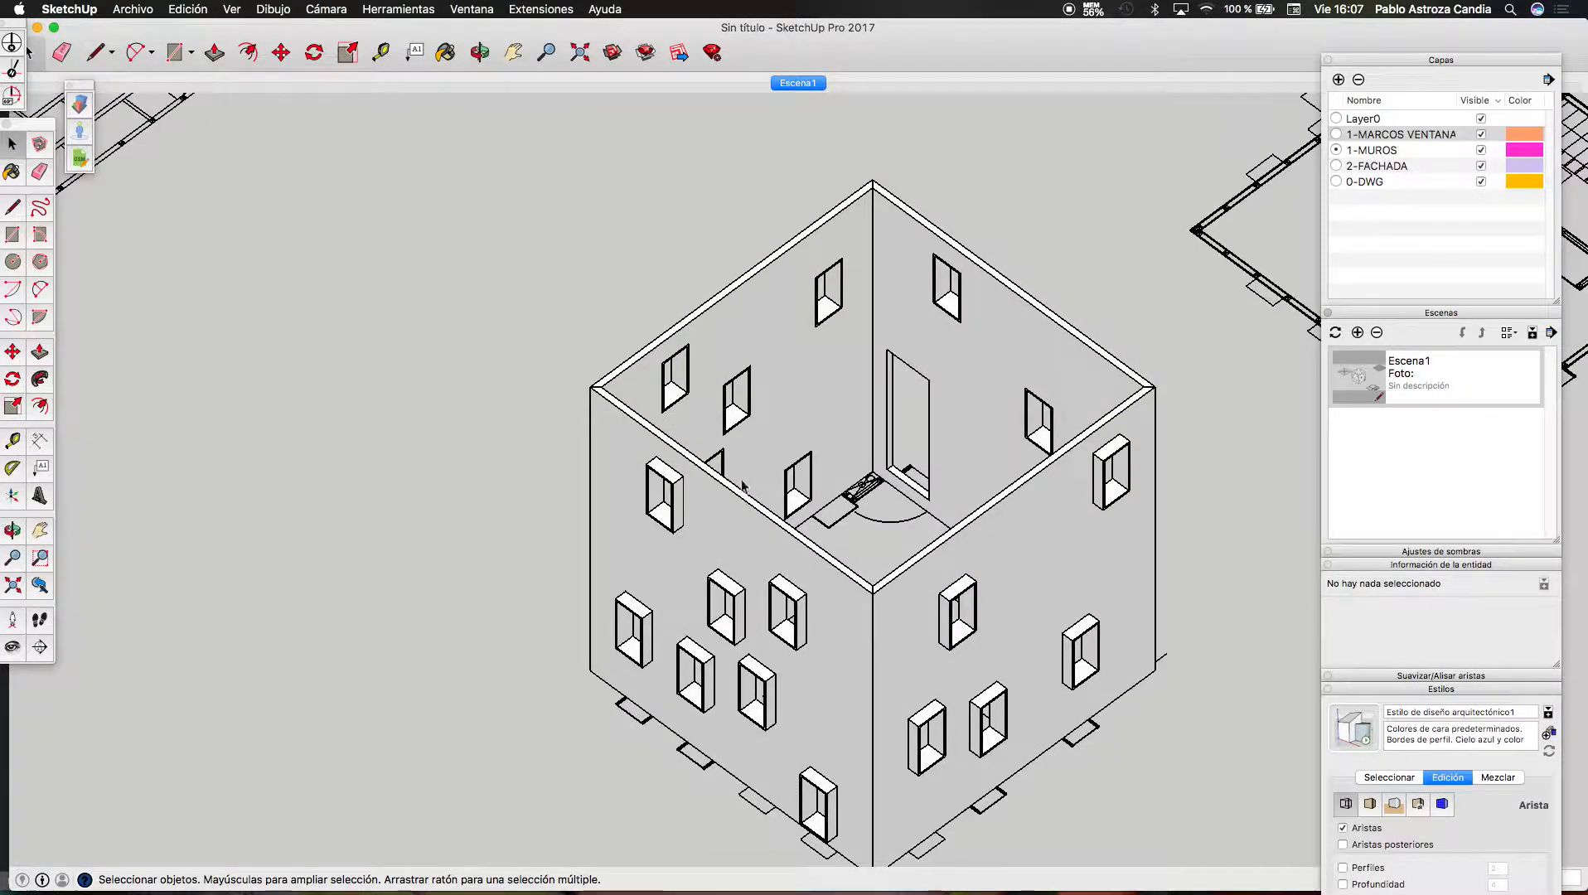
pyautogui.scroll(-3, 673, 552)
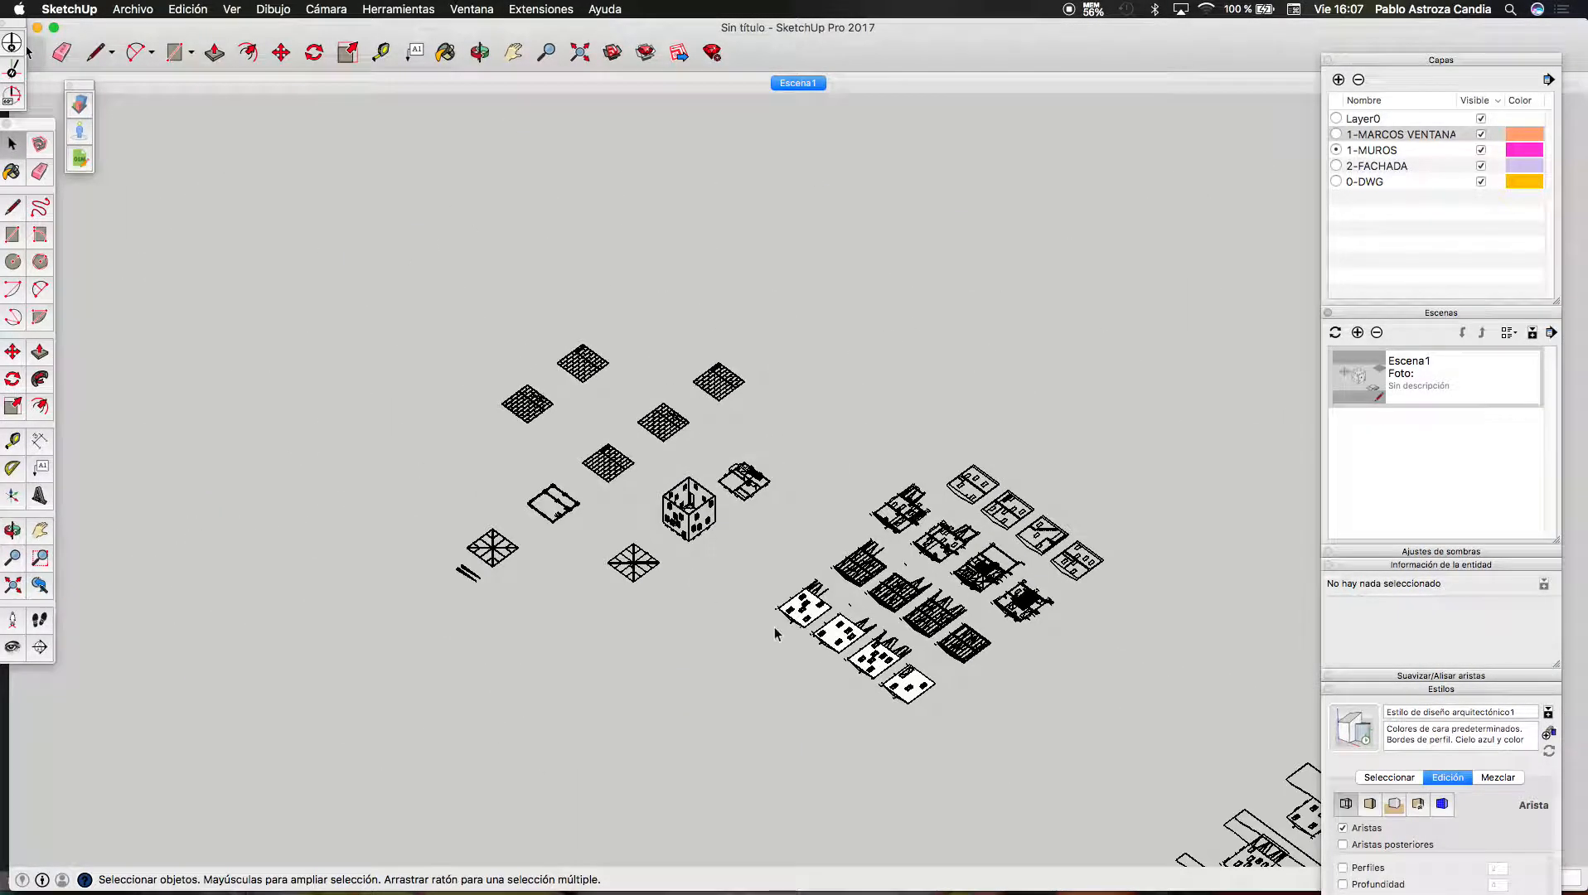
pyautogui.scroll(3, 949, 663)
pyautogui.scroll(3, 334, 346)
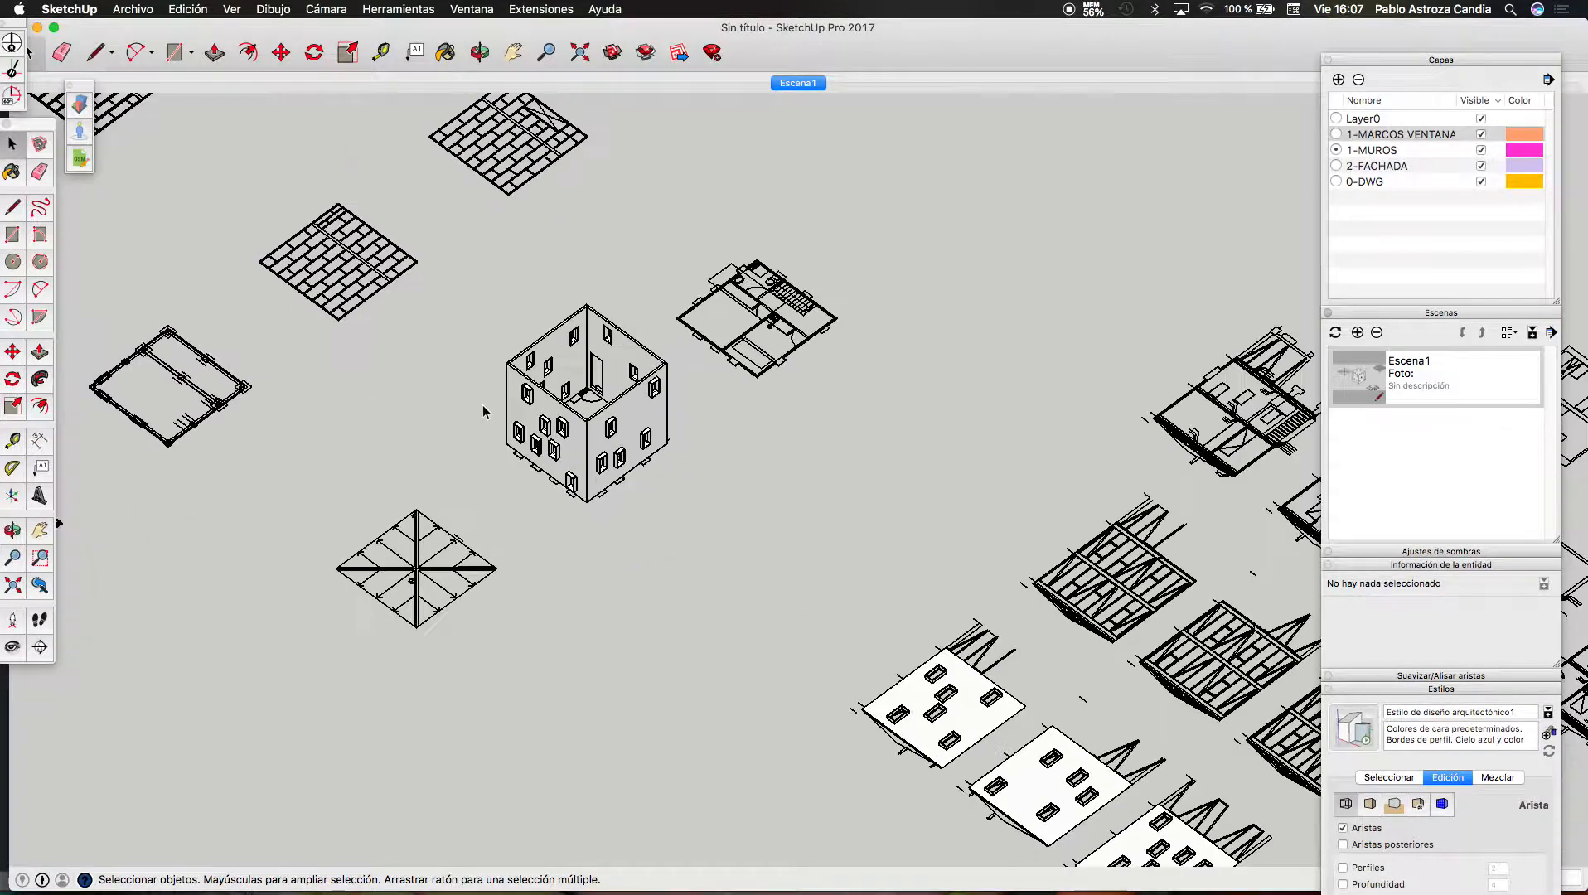
pyautogui.scroll(-3, 487, 407)
pyautogui.scroll(8, 1036, 485)
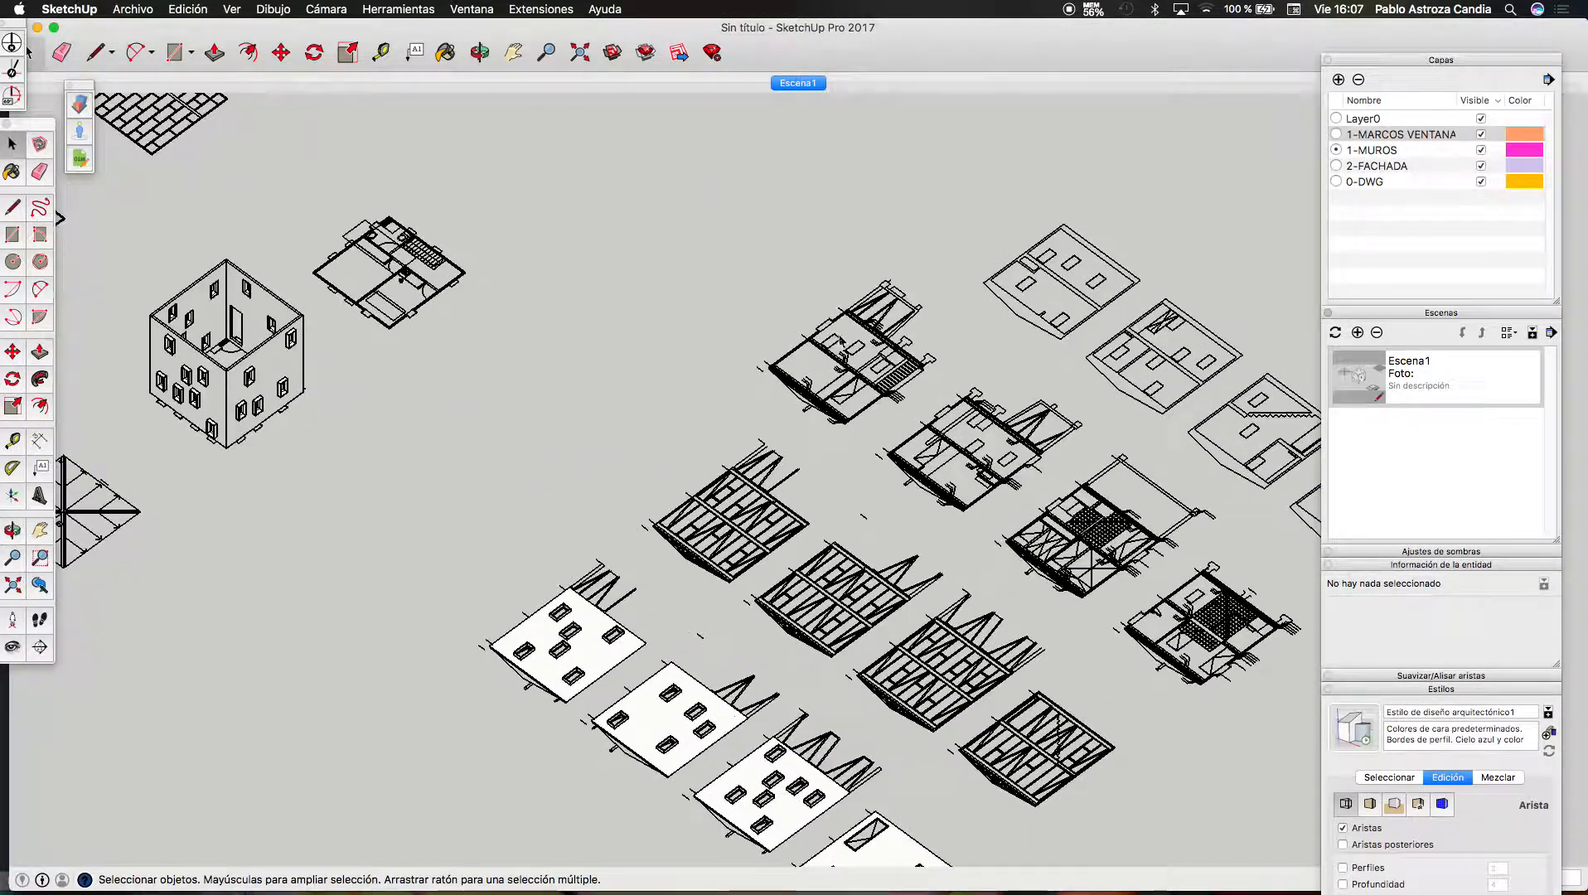
pyautogui.scroll(4, 957, 492)
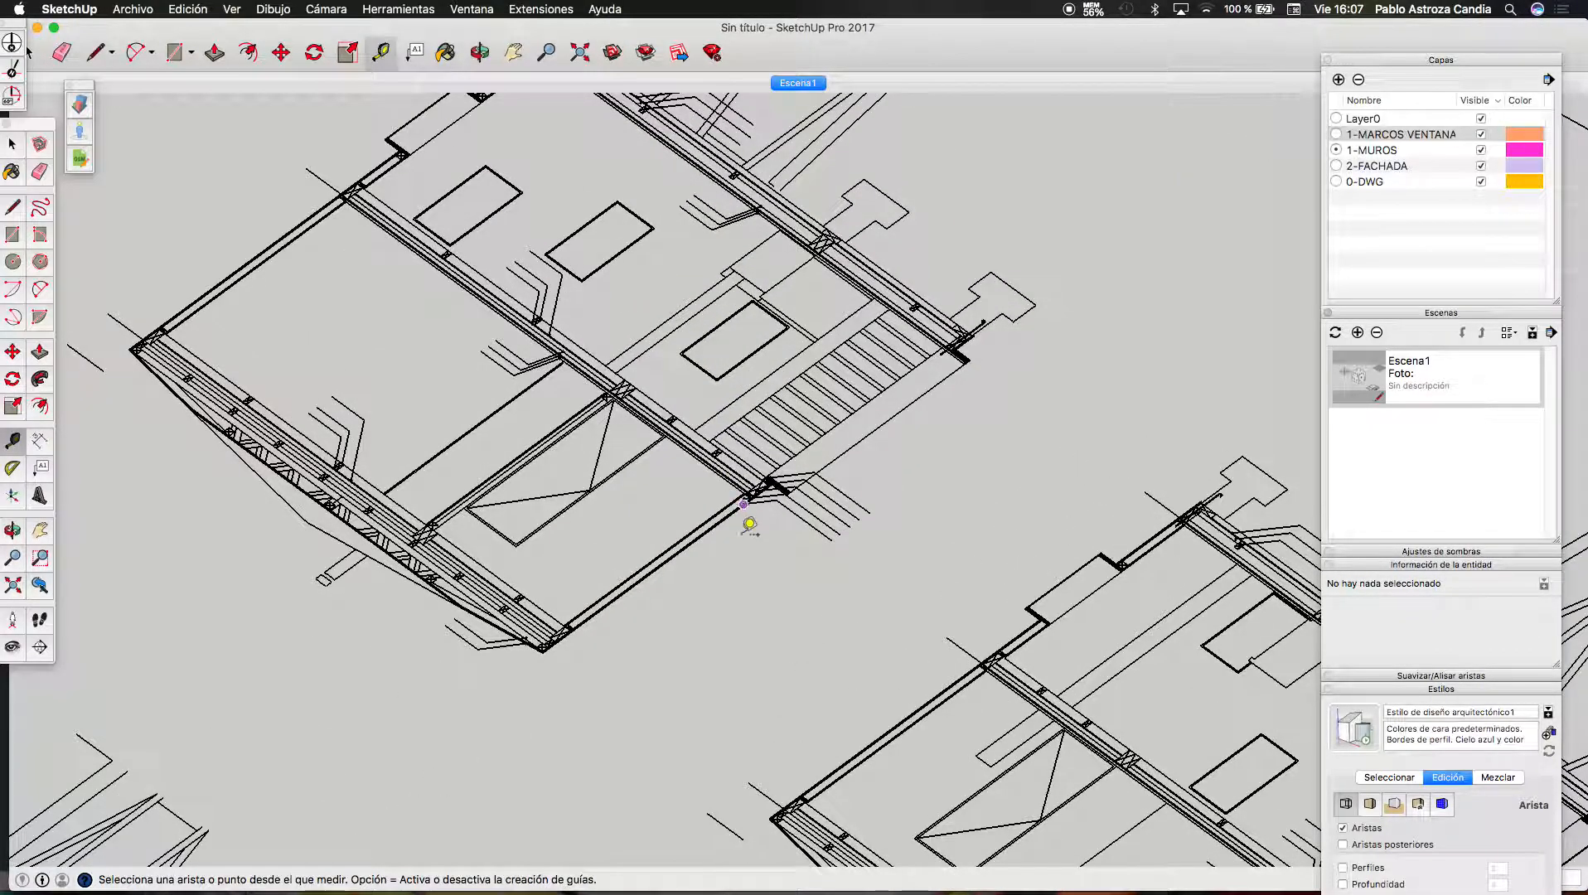
pyautogui.scroll(-2, 749, 522)
pyautogui.scroll(-3, 719, 330)
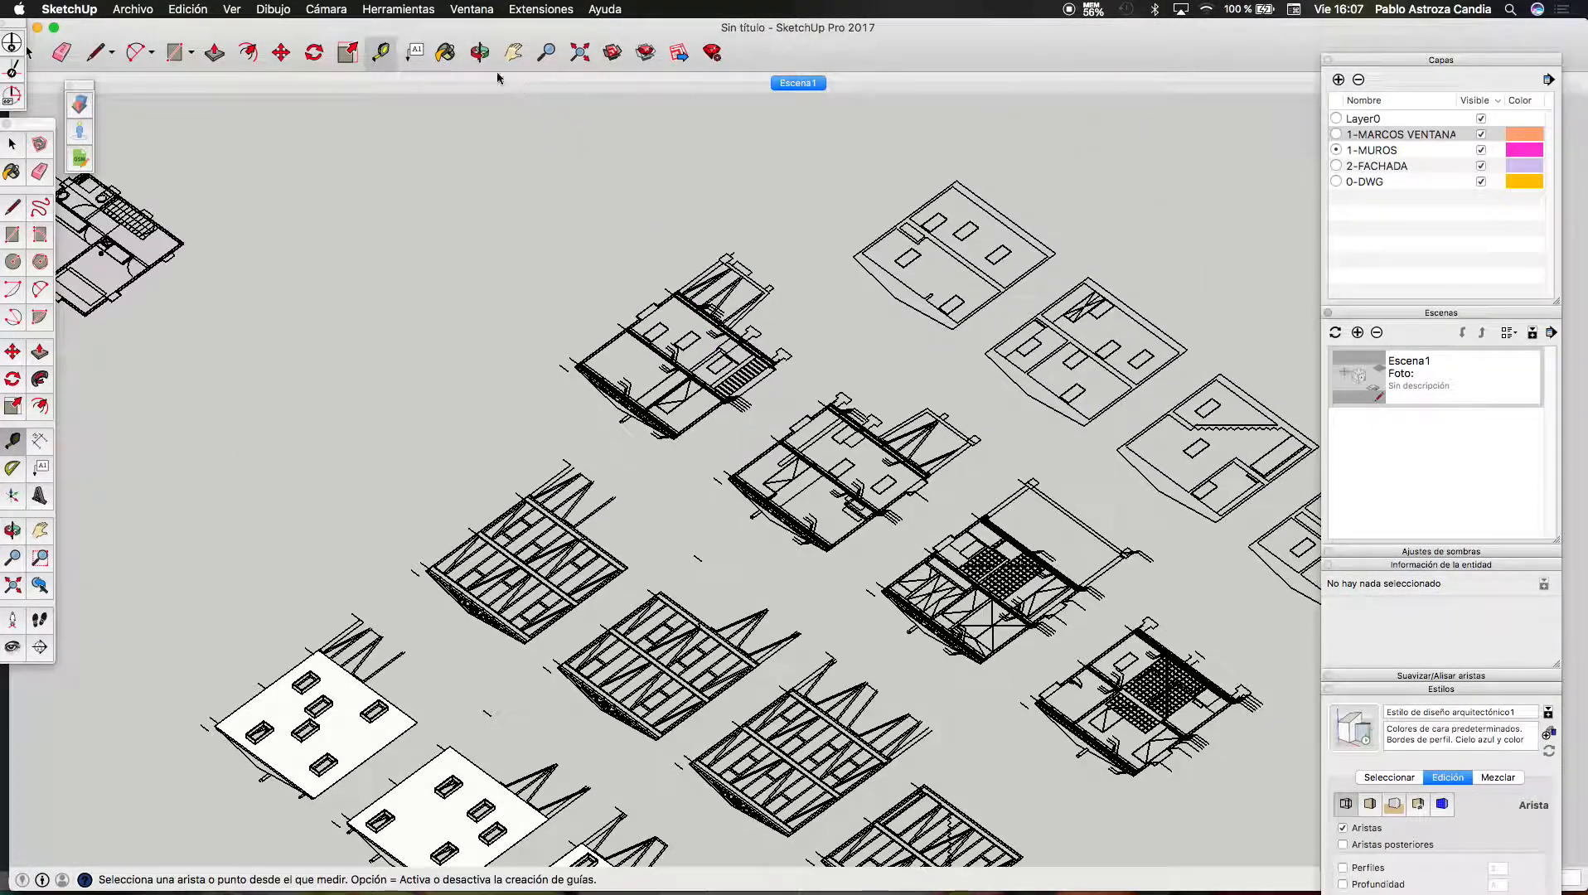
# Measure the thickness of the floor structure in the wall-to-floor detail of a section drawing
pyautogui.click(480, 53)
pyautogui.moveTo(389, 249); pyautogui.dragTo(324, 339)
pyautogui.moveTo(728, 460); pyautogui.dragTo(738, 556)
pyautogui.scroll(10, 738, 556)
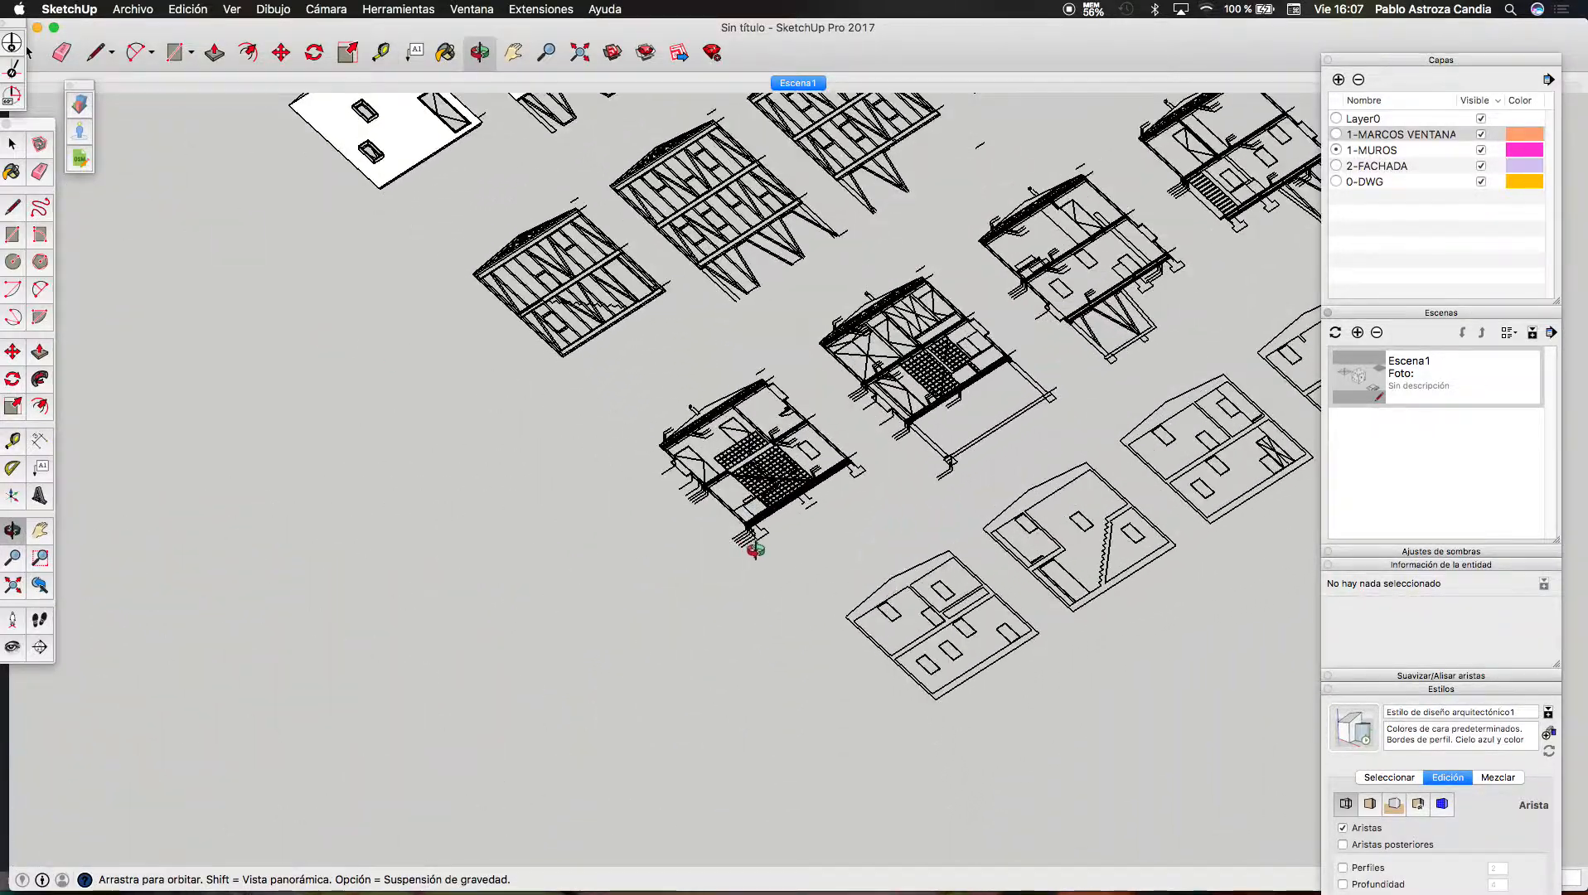
pyautogui.scroll(3, 1038, 308)
pyautogui.scroll(-2, 971, 380)
pyautogui.scroll(6, 836, 556)
pyautogui.scroll(8, 750, 525)
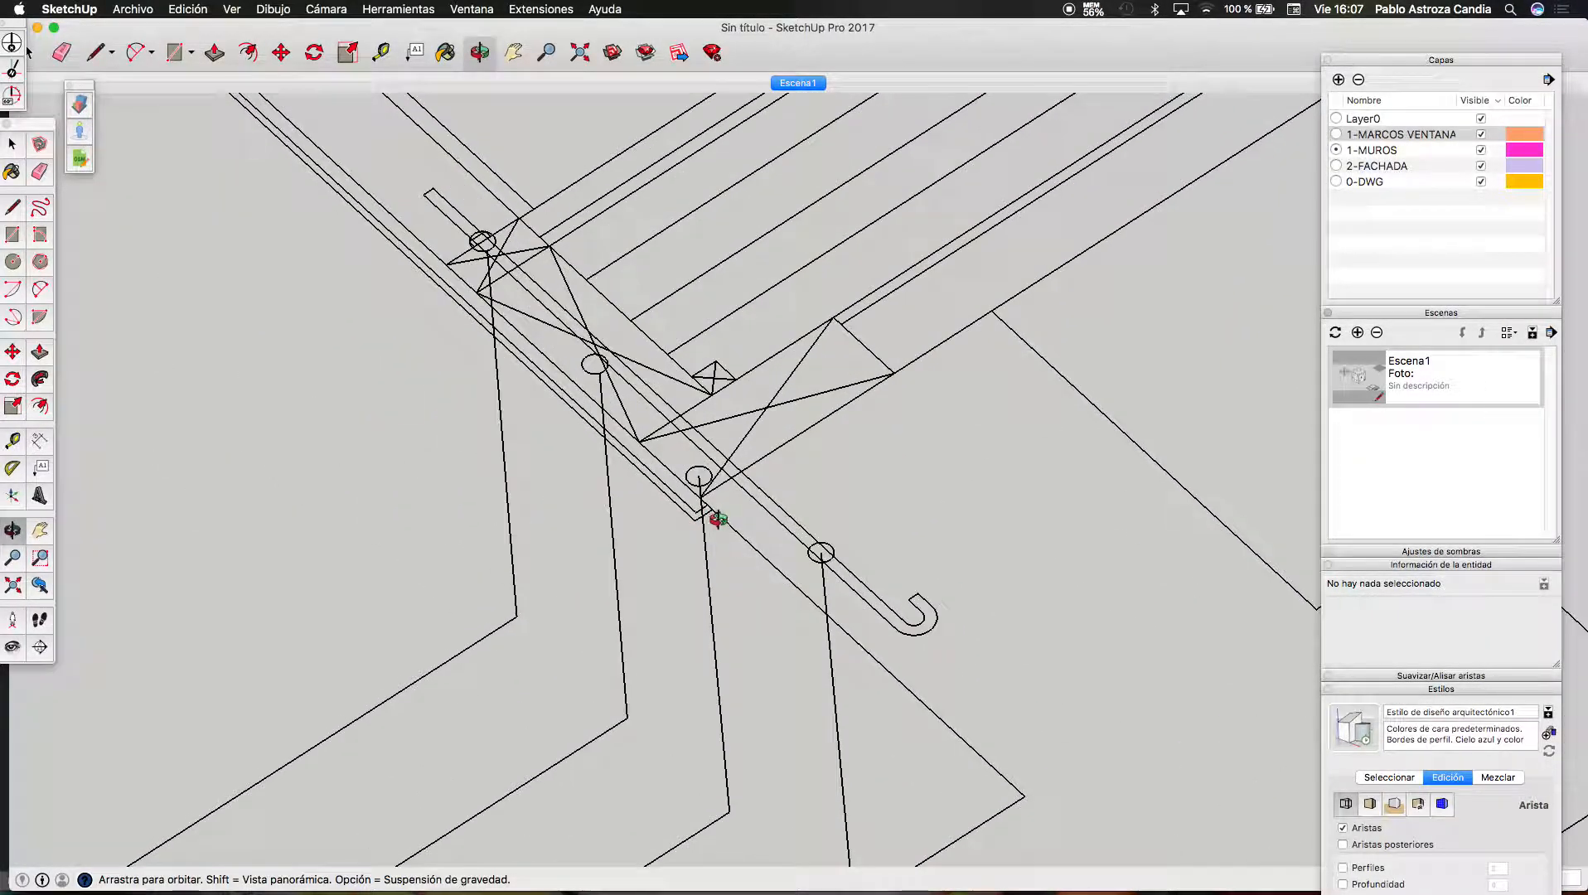
pyautogui.scroll(-3, 663, 539)
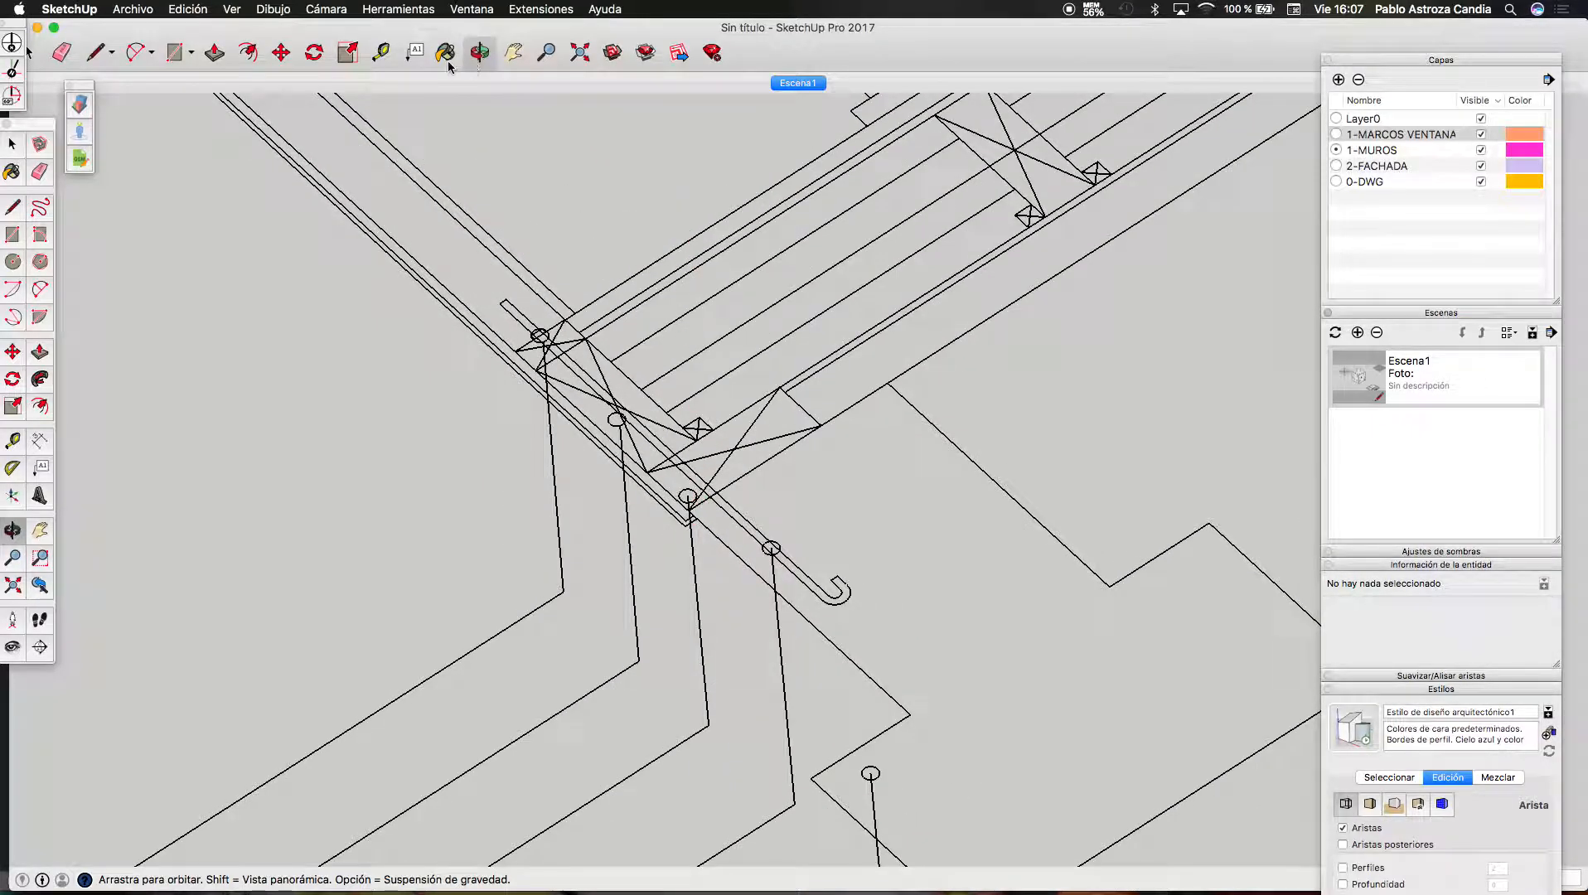
pyautogui.click(382, 54)
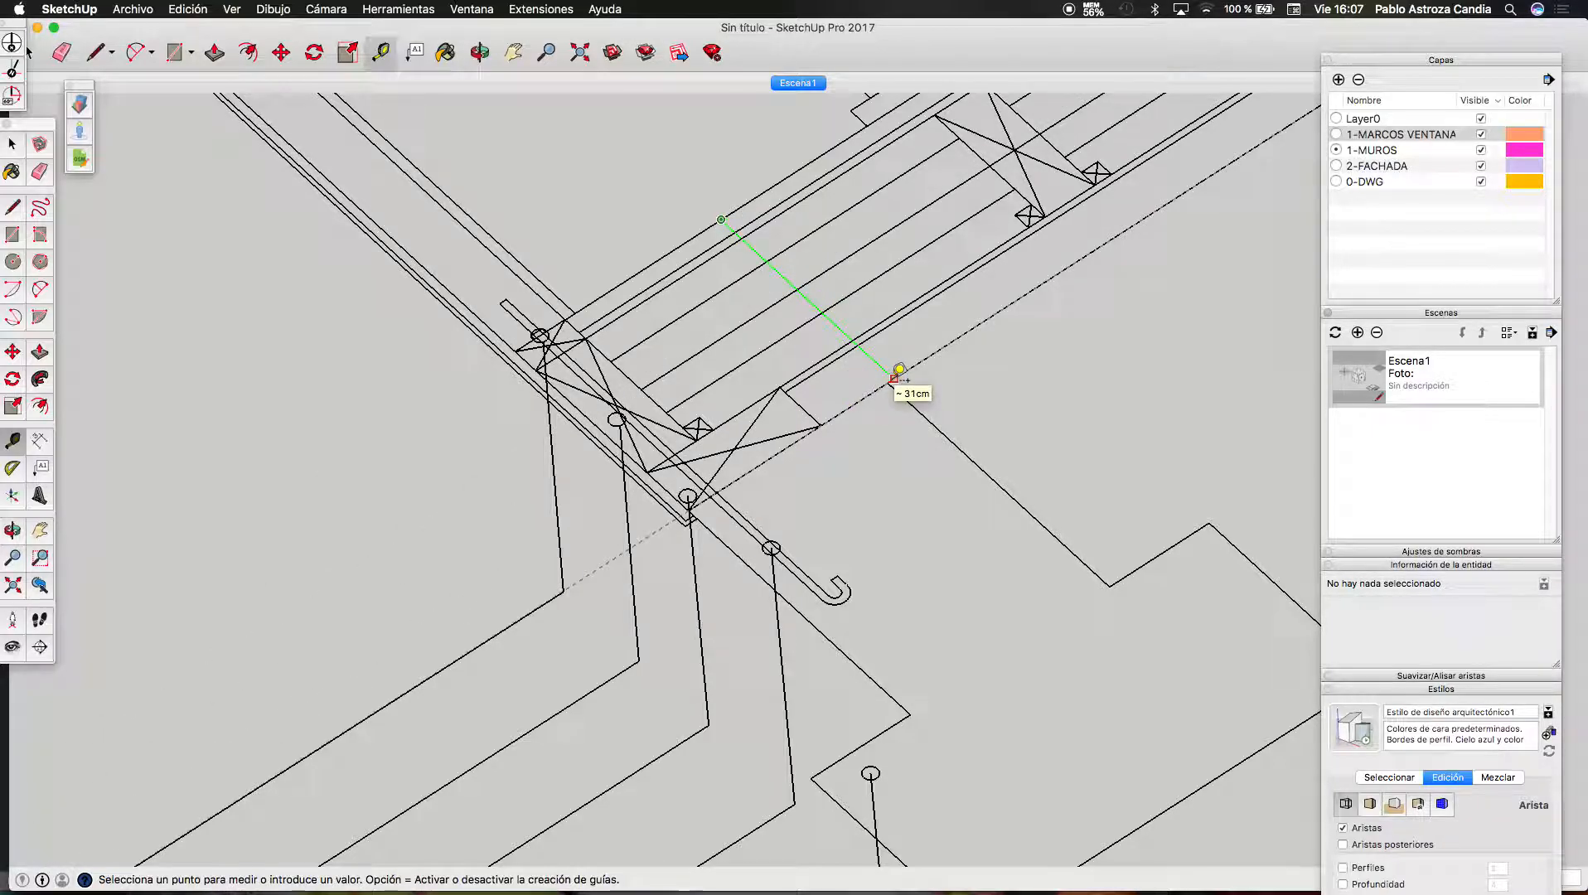
pyautogui.click(899, 368)
# Measure the offset between the lower end of the wall cladding and the floor's bottom corner in the section detail
pyautogui.scroll(5, 705, 514)
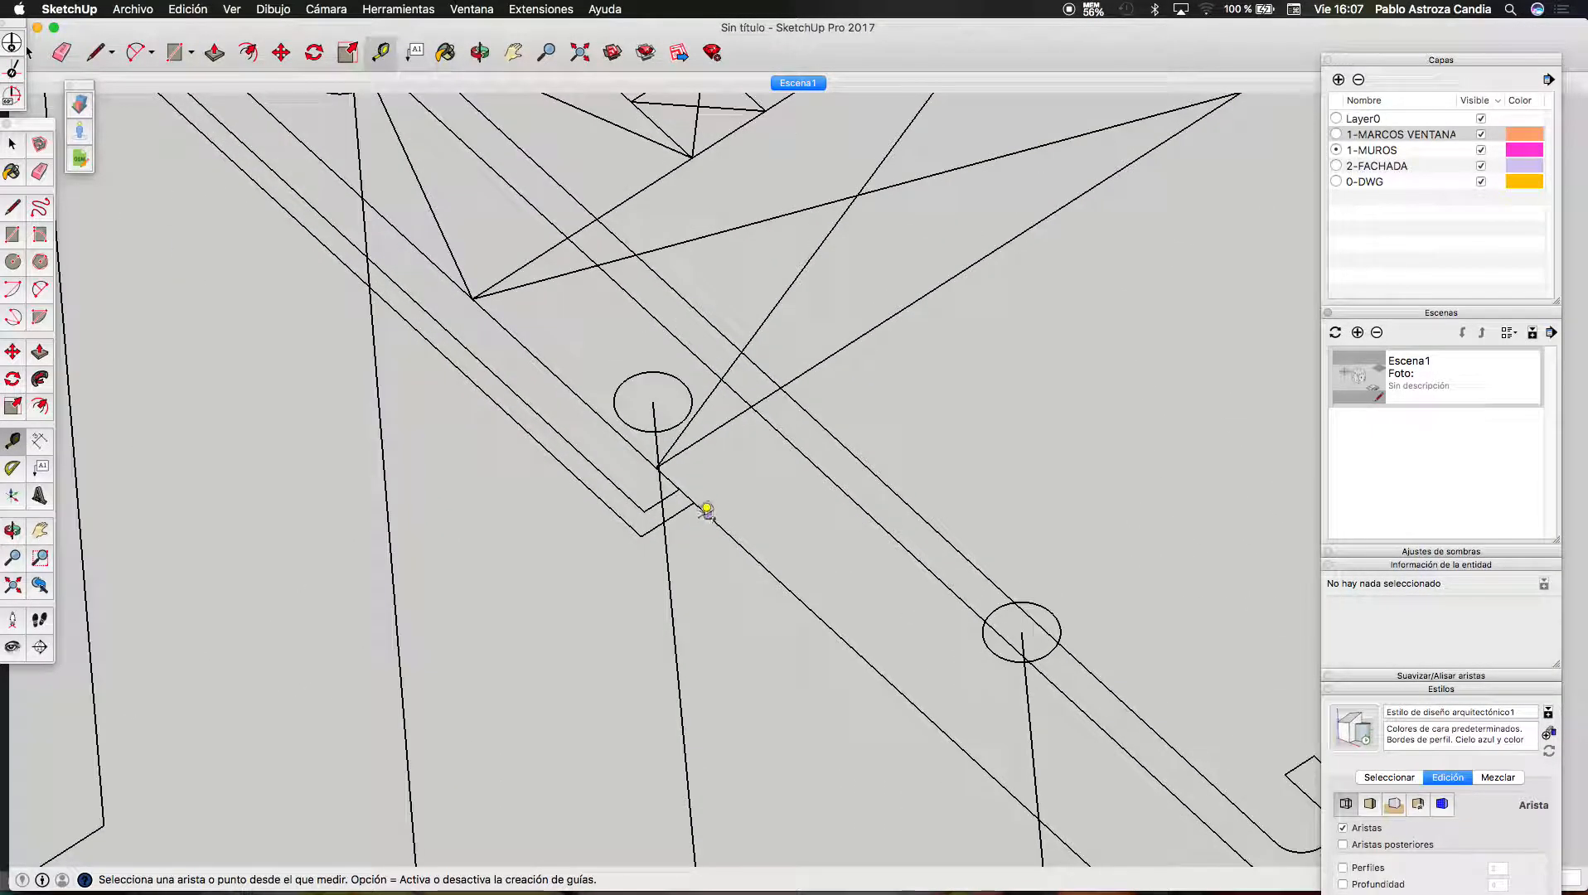
pyautogui.click(695, 502)
pyautogui.click(667, 457)
# Draw a rectangle across the top of the house between opposite inner corners of the walls
pyautogui.scroll(-6, 714, 629)
pyautogui.scroll(-10, 718, 634)
pyautogui.scroll(-15, 755, 654)
pyautogui.press('space')
pyautogui.scroll(15, 886, 361)
pyautogui.press('r')
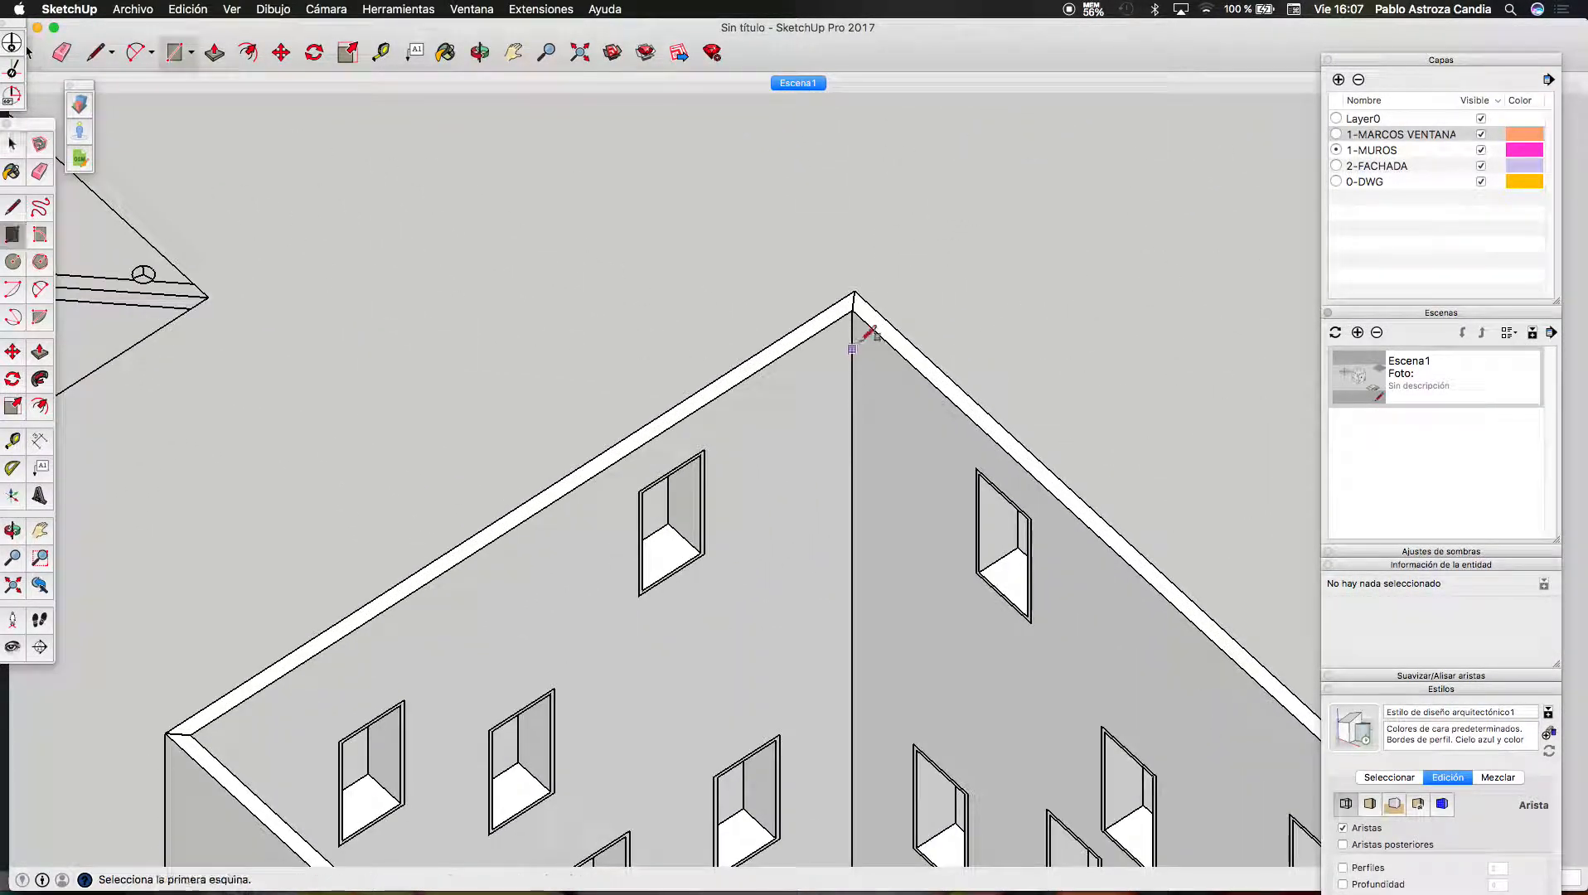
pyautogui.click(853, 310)
pyautogui.scroll(-10, 837, 564)
pyautogui.scroll(5, 824, 597)
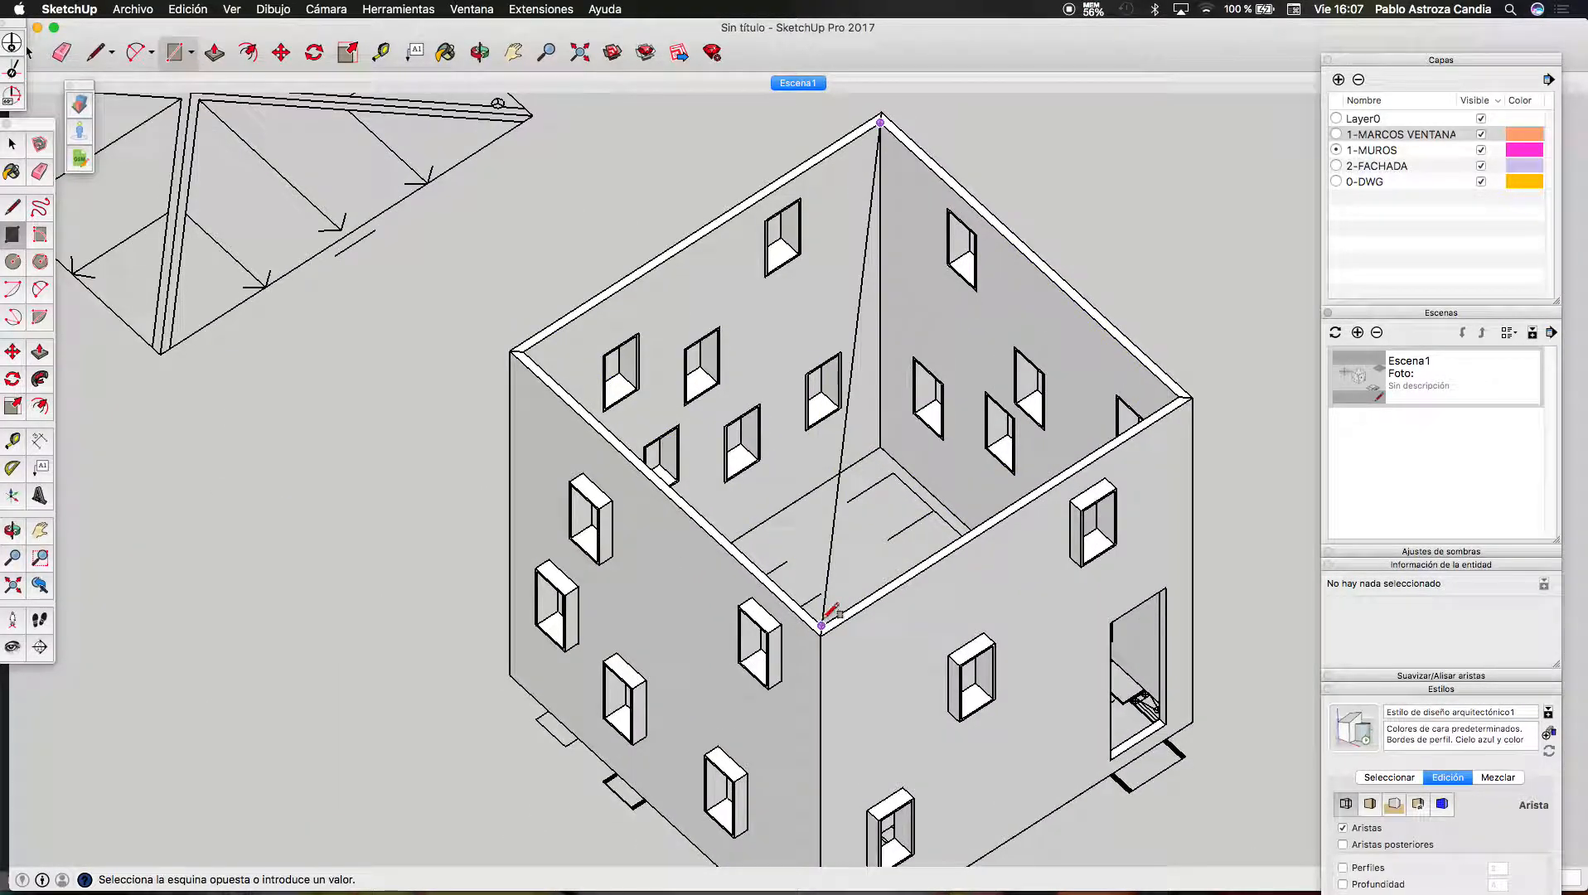
pyautogui.scroll(5, 820, 607)
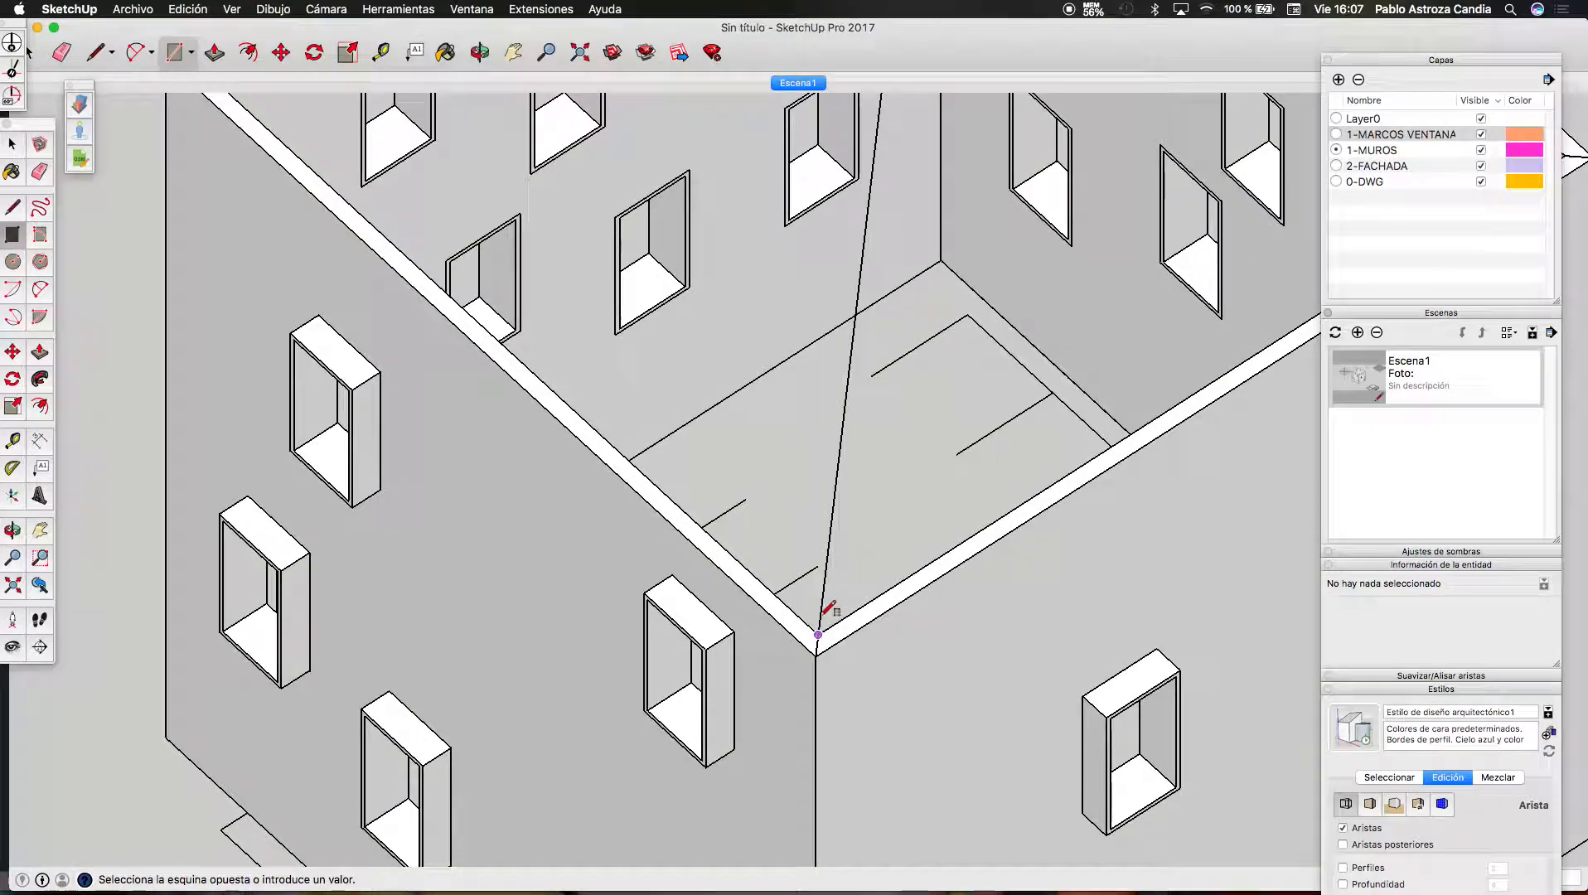
pyautogui.press('Escape')
pyautogui.scroll(-3, 818, 607)
pyautogui.scroll(3, 819, 606)
pyautogui.scroll(-5, 811, 522)
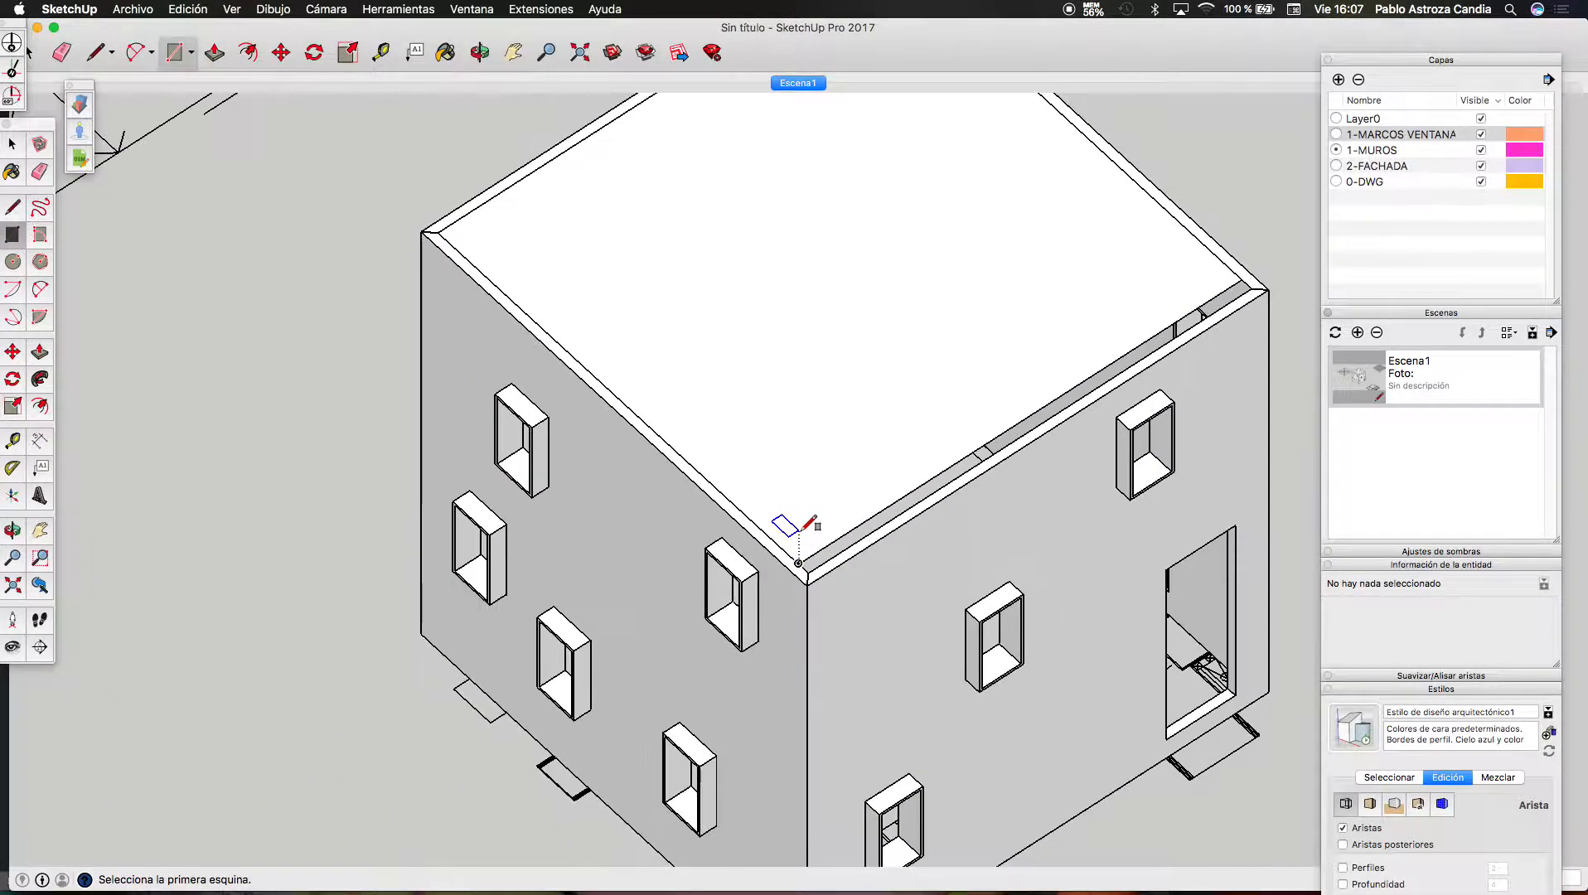
# Extrude the rectangle into a 31 cm thick slab and extend its side face to close the gap at the wall's inner face
pyautogui.press('space')
pyautogui.scroll(5, 862, 543)
pyautogui.press('p')
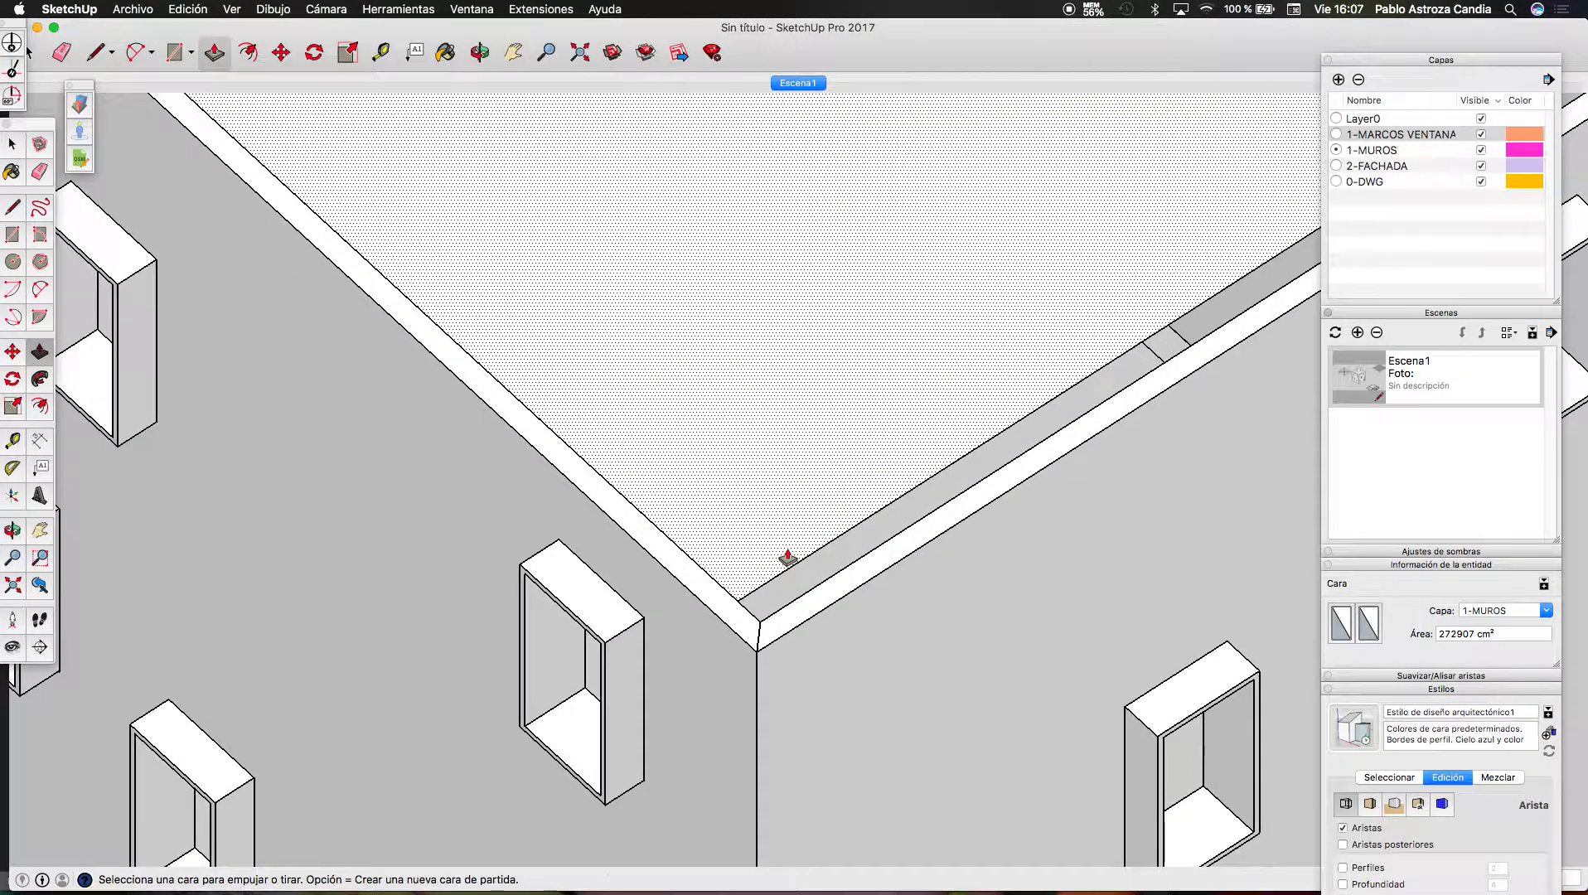
pyautogui.click(792, 574)
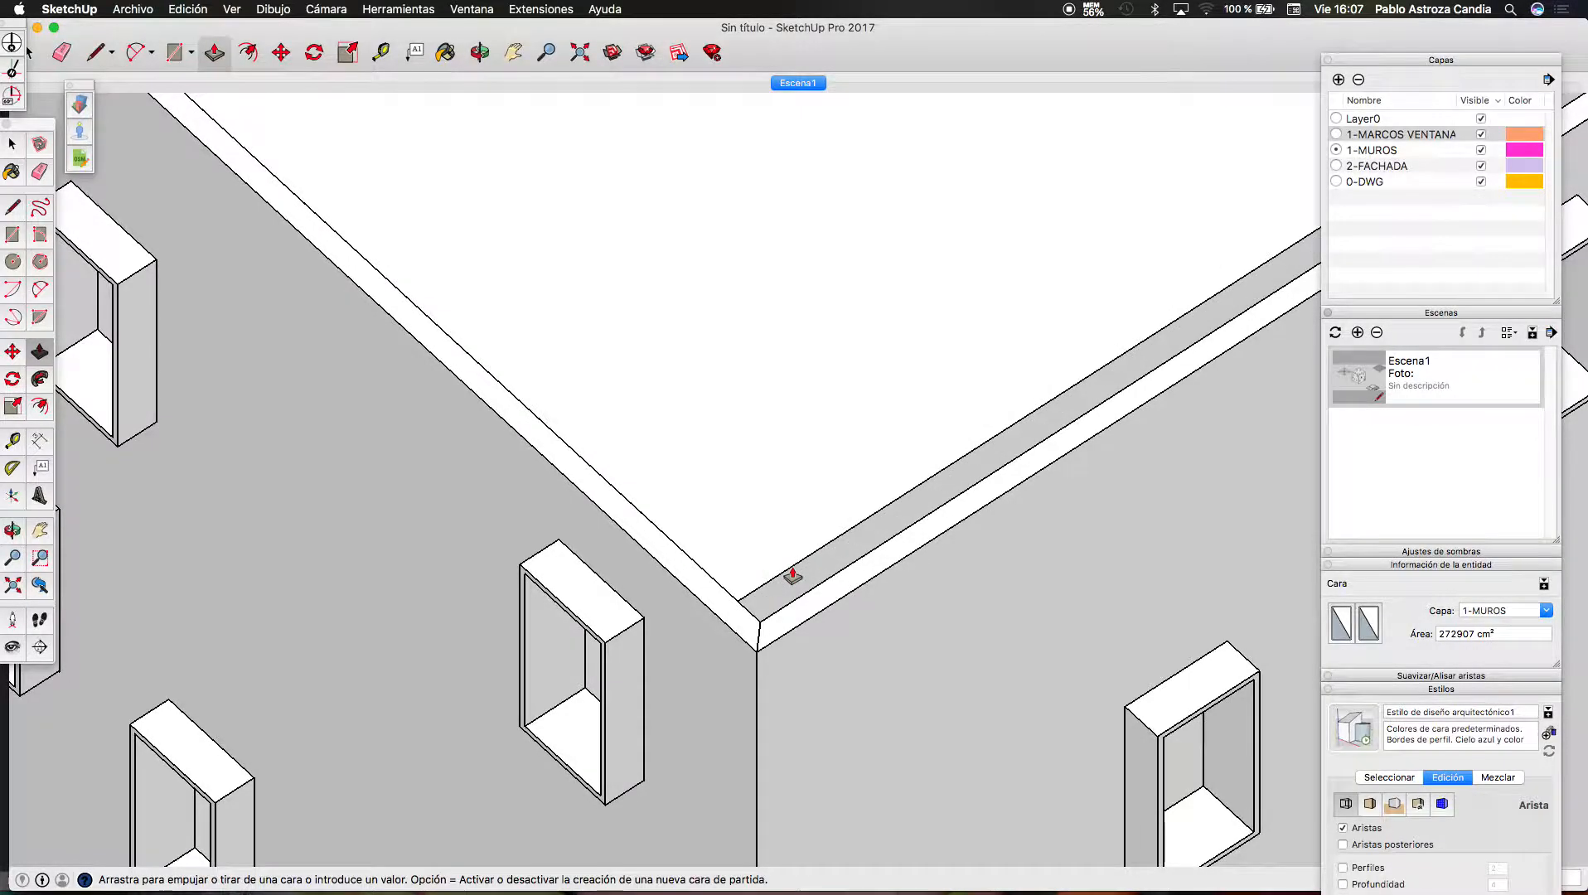
pyautogui.scroll(3, 787, 585)
pyautogui.click(784, 595)
pyautogui.scroll(-6, 779, 593)
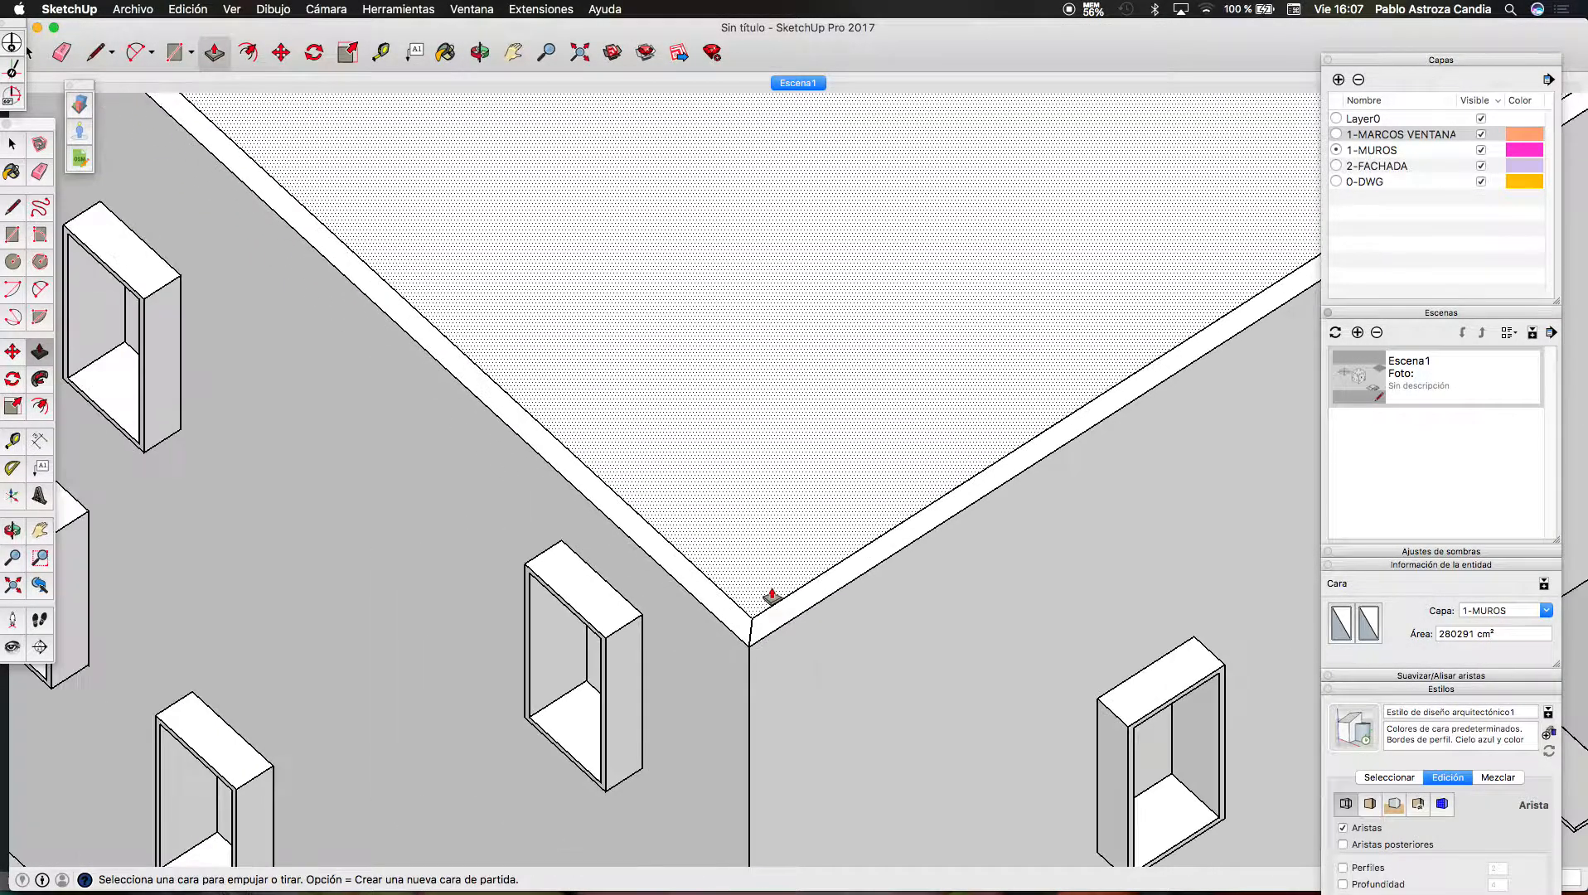
pyautogui.press('space')
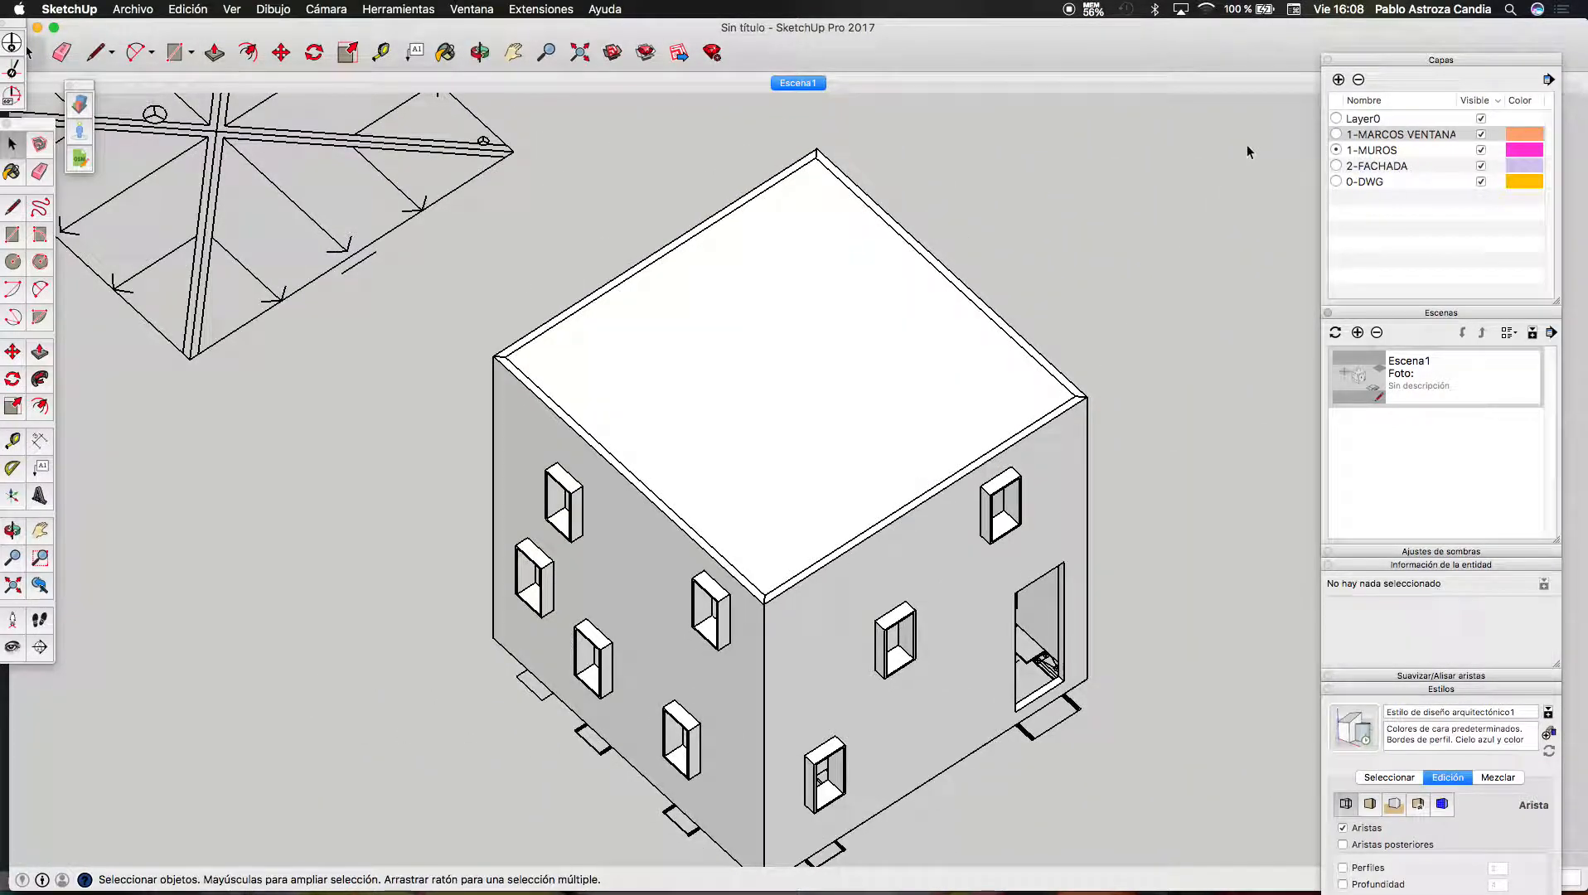
# Add a new layer named 1-LOSA 01 and make it the current layer
pyautogui.click(1338, 79)
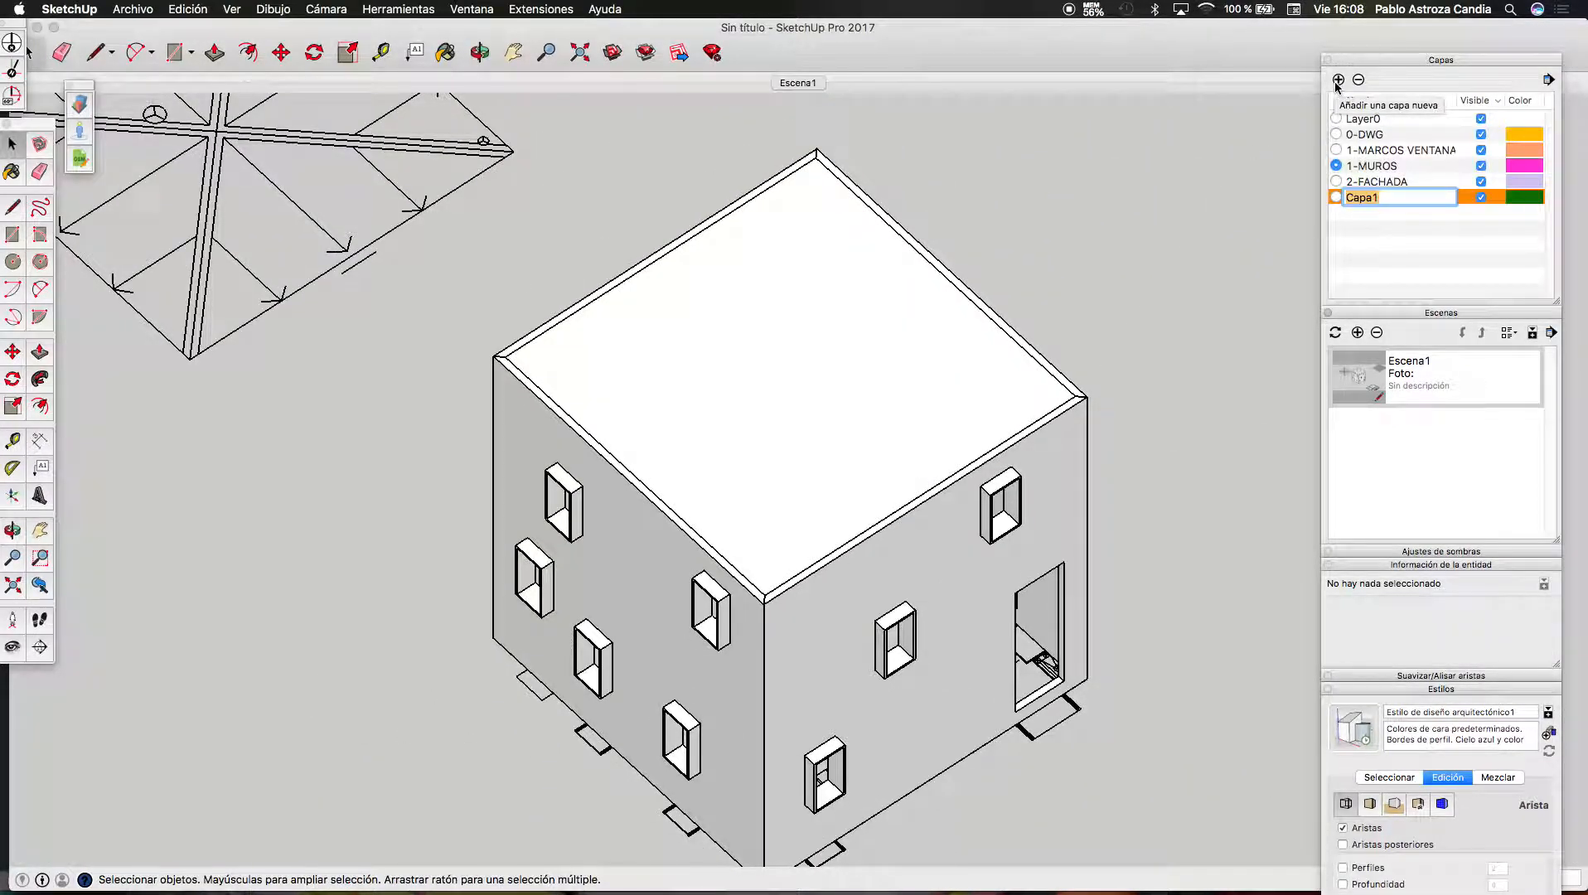
pyautogui.write('1-LOSA 01')
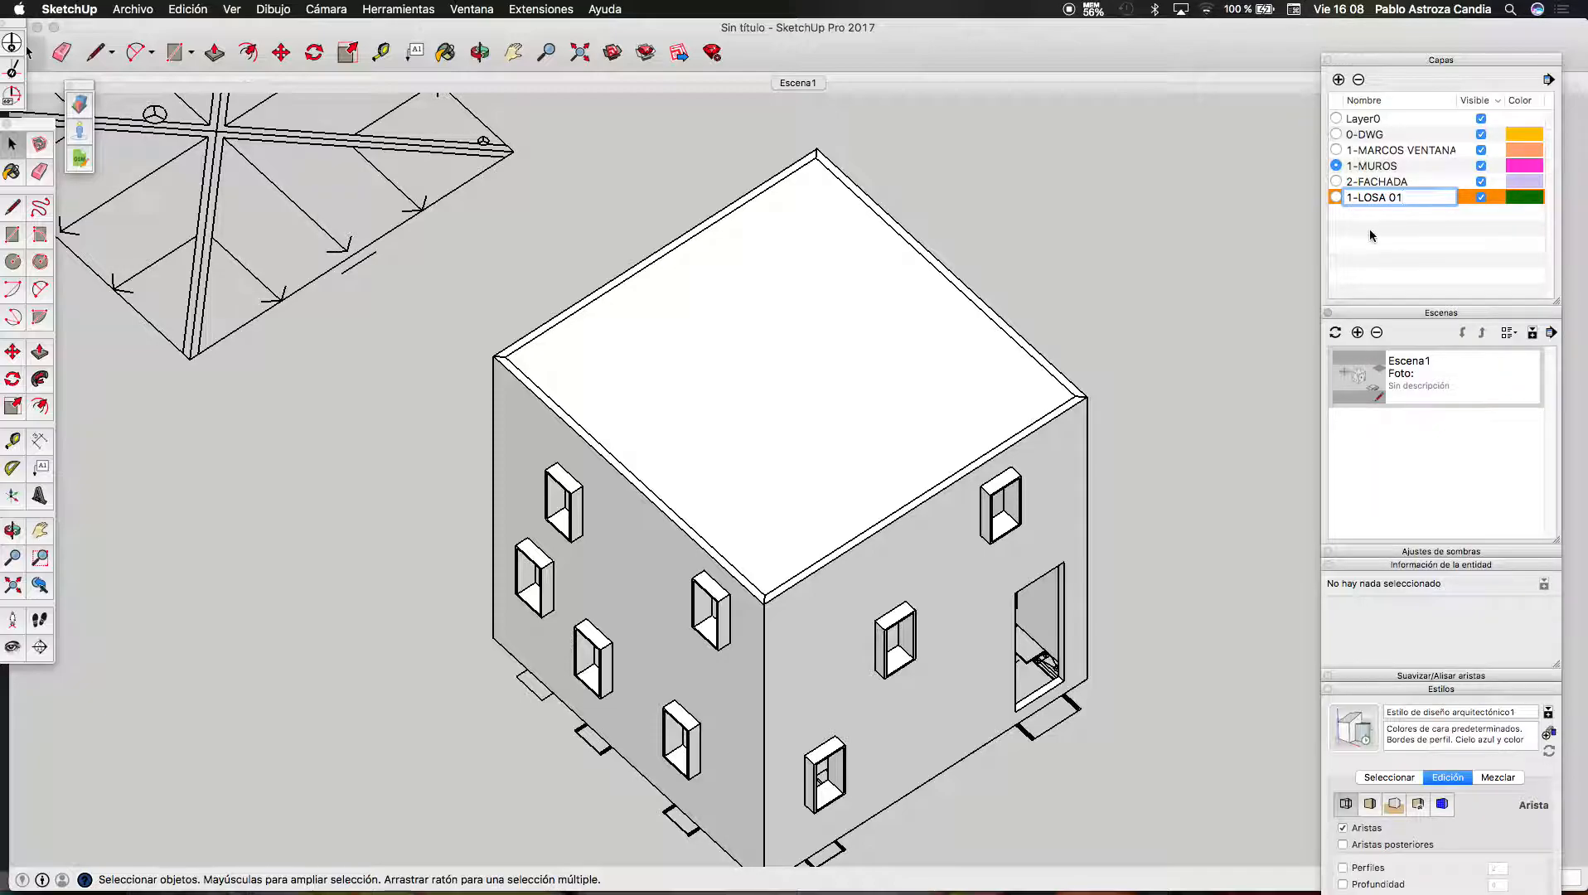
pyautogui.click(1370, 233)
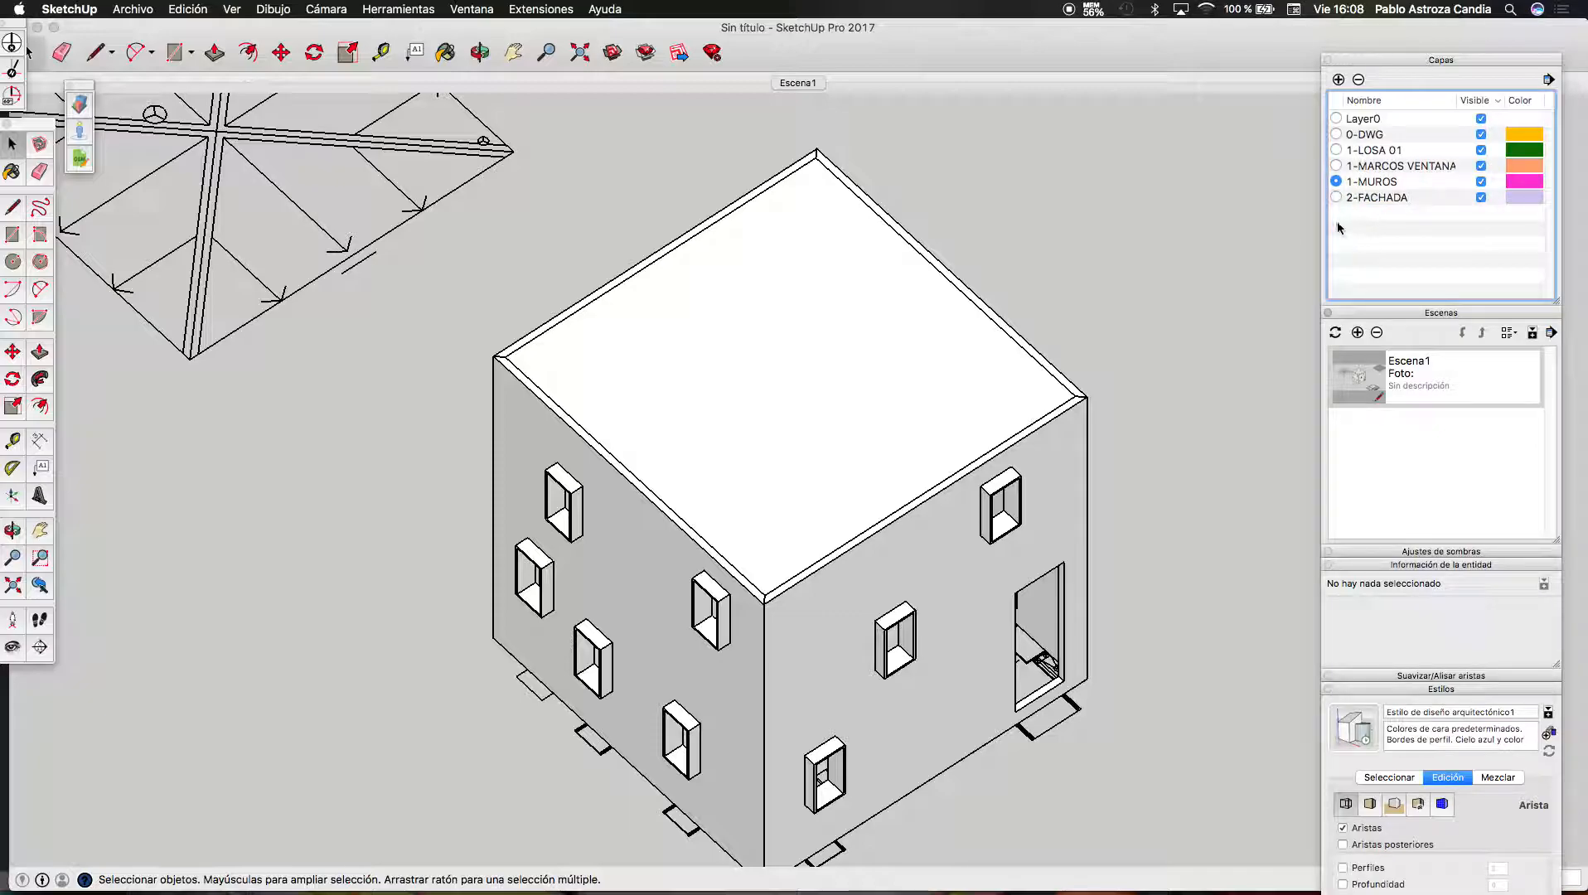
pyautogui.click(1336, 151)
# Turn on X-ray face display and assign all the slab's geometry to the 1-LOSA 01 layer
pyautogui.tripleClick(957, 351)
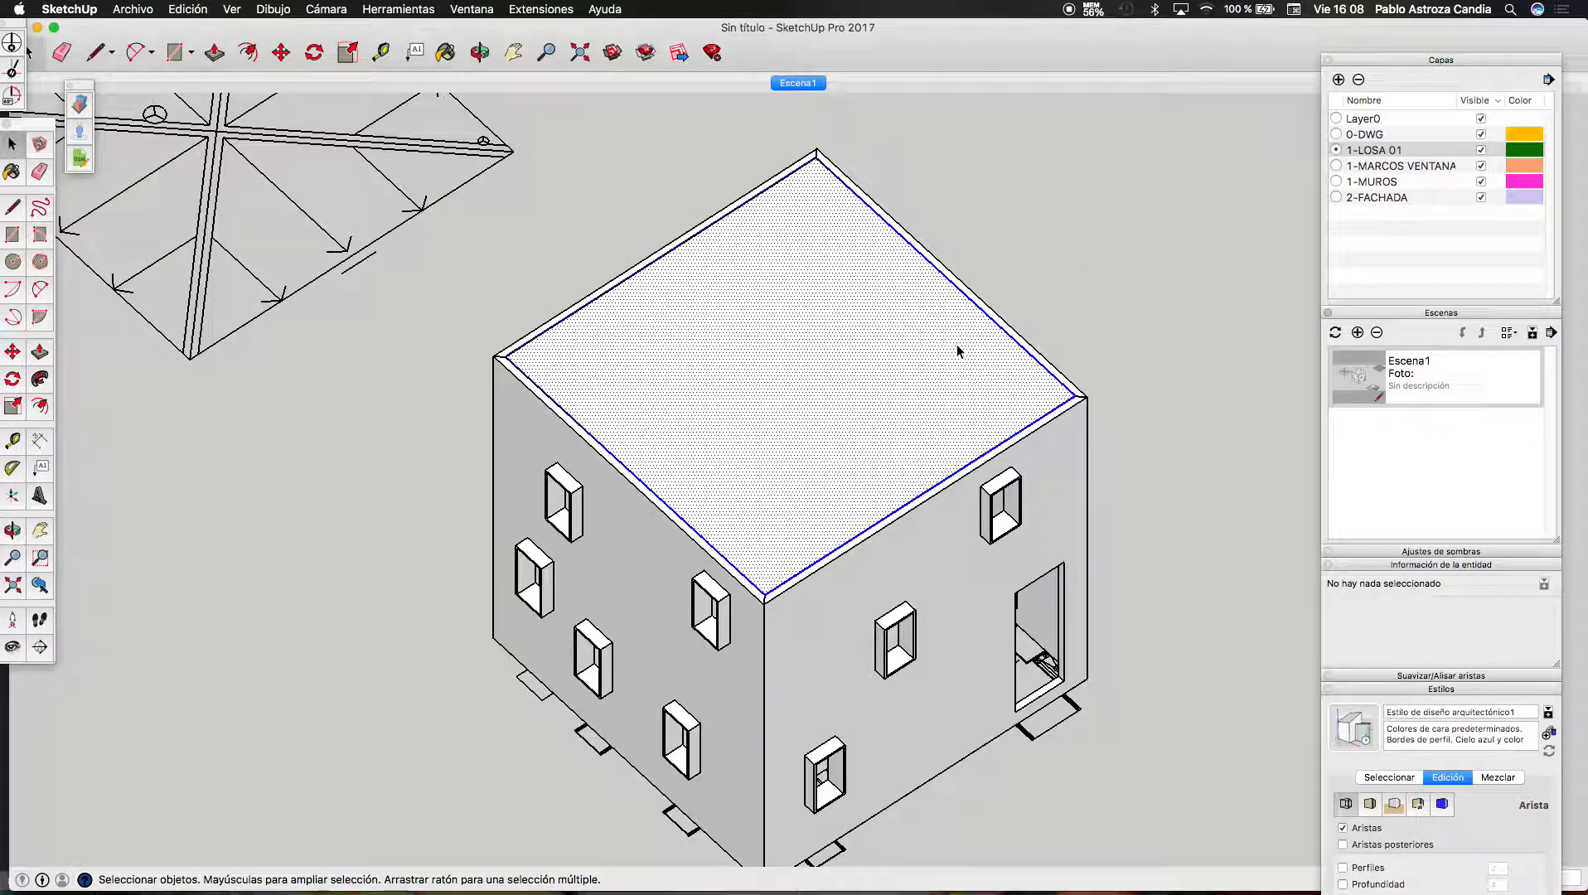
pyautogui.click(235, 10)
pyautogui.moveTo(323, 219)
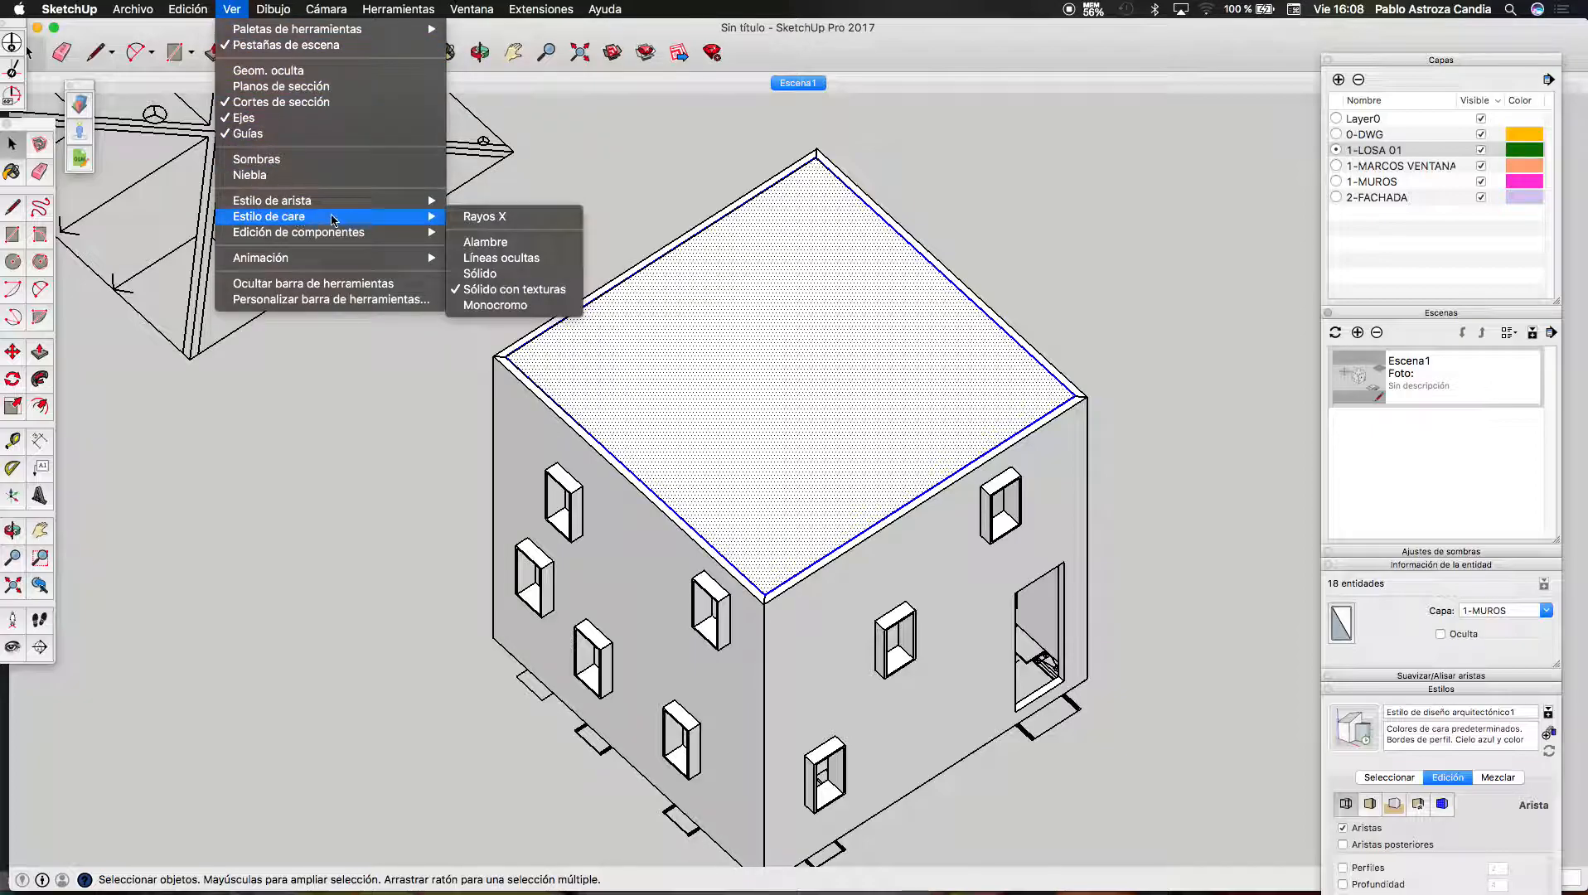
pyautogui.click(487, 217)
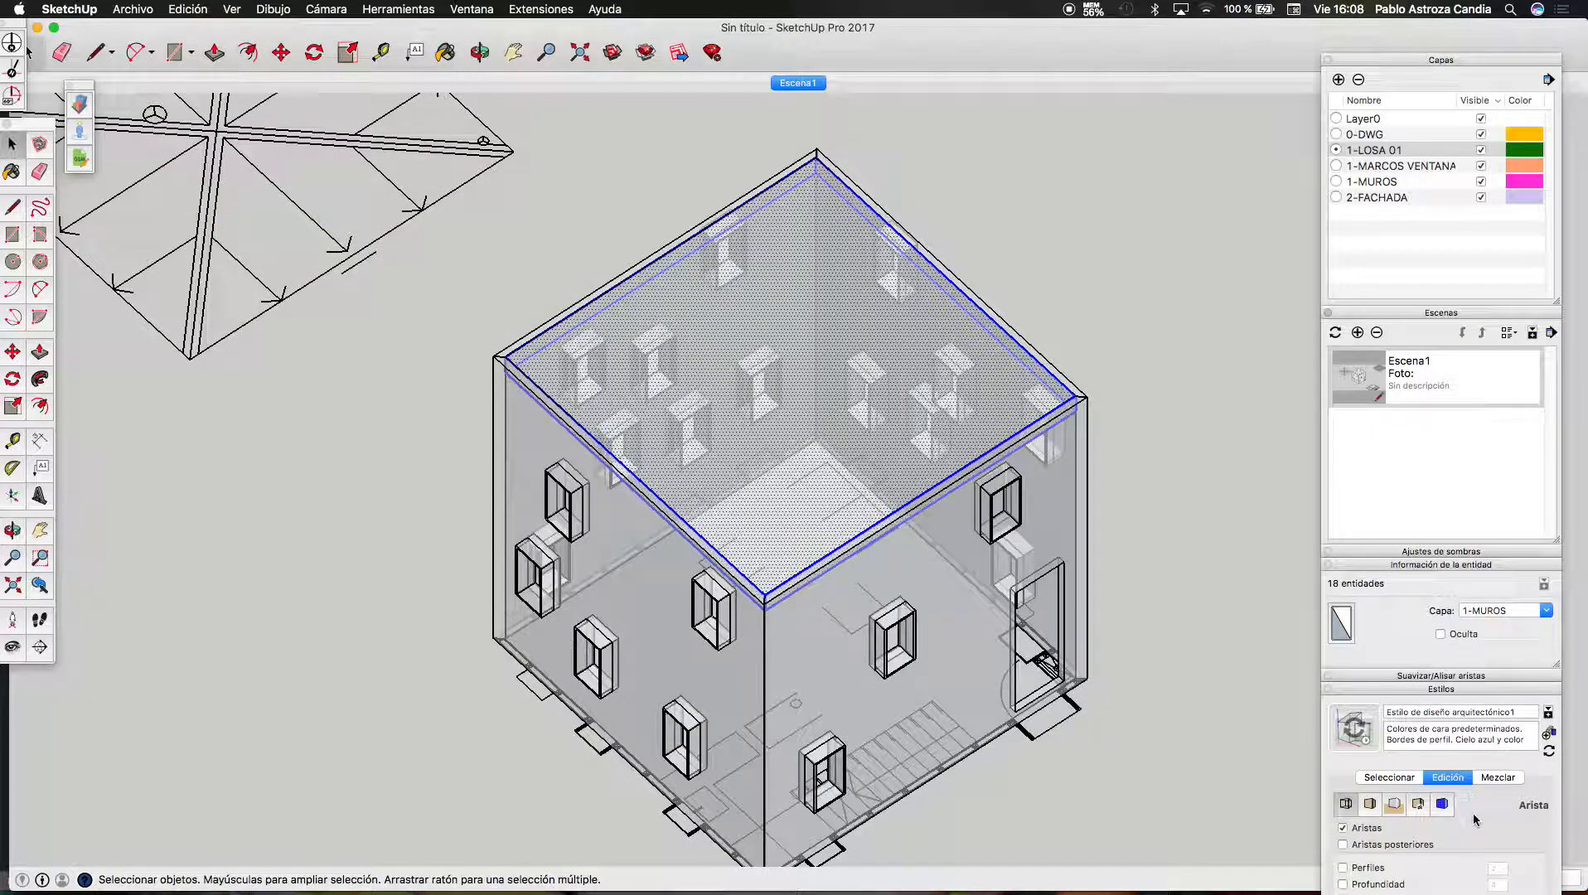
pyautogui.click(1501, 692)
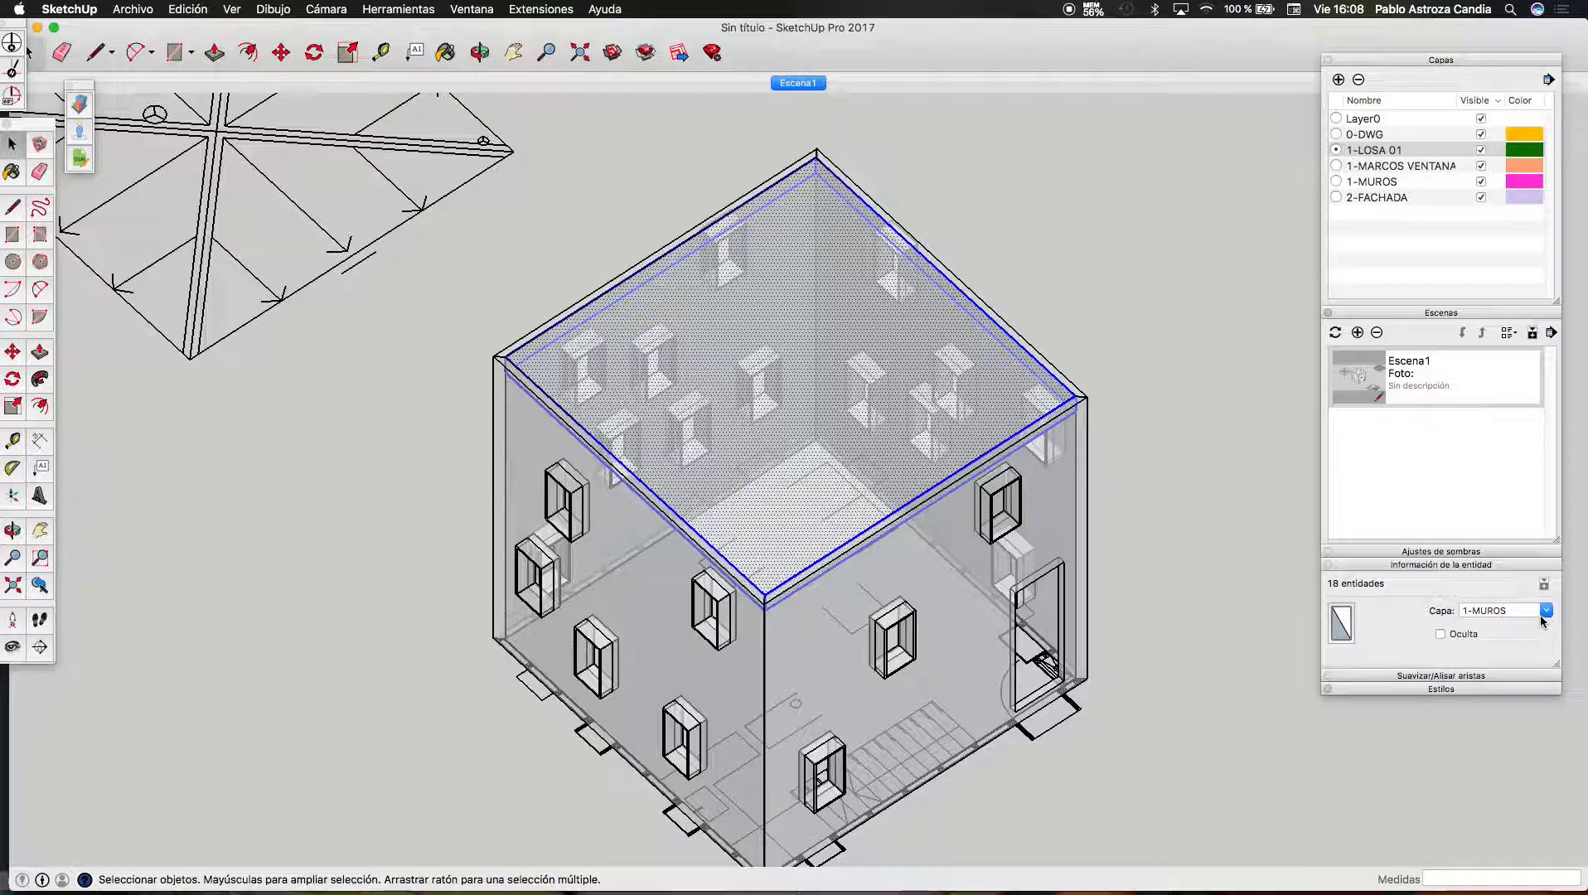
pyautogui.click(1545, 611)
pyautogui.click(1524, 627)
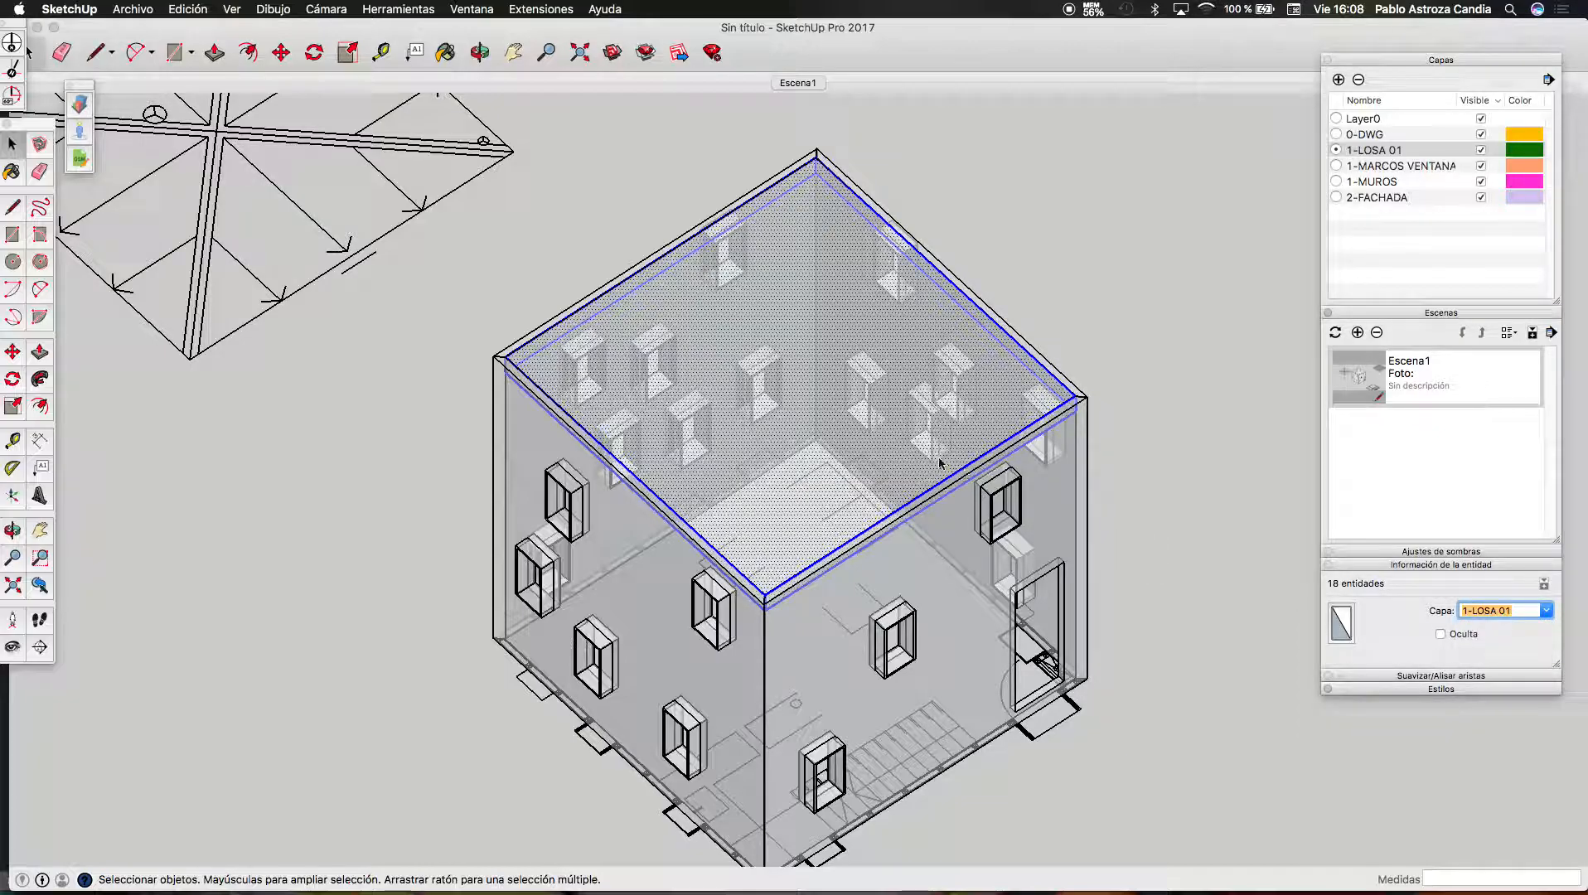
# Make the selected slab geometry into a component
pyautogui.rightClick(835, 368)
pyautogui.click(879, 471)
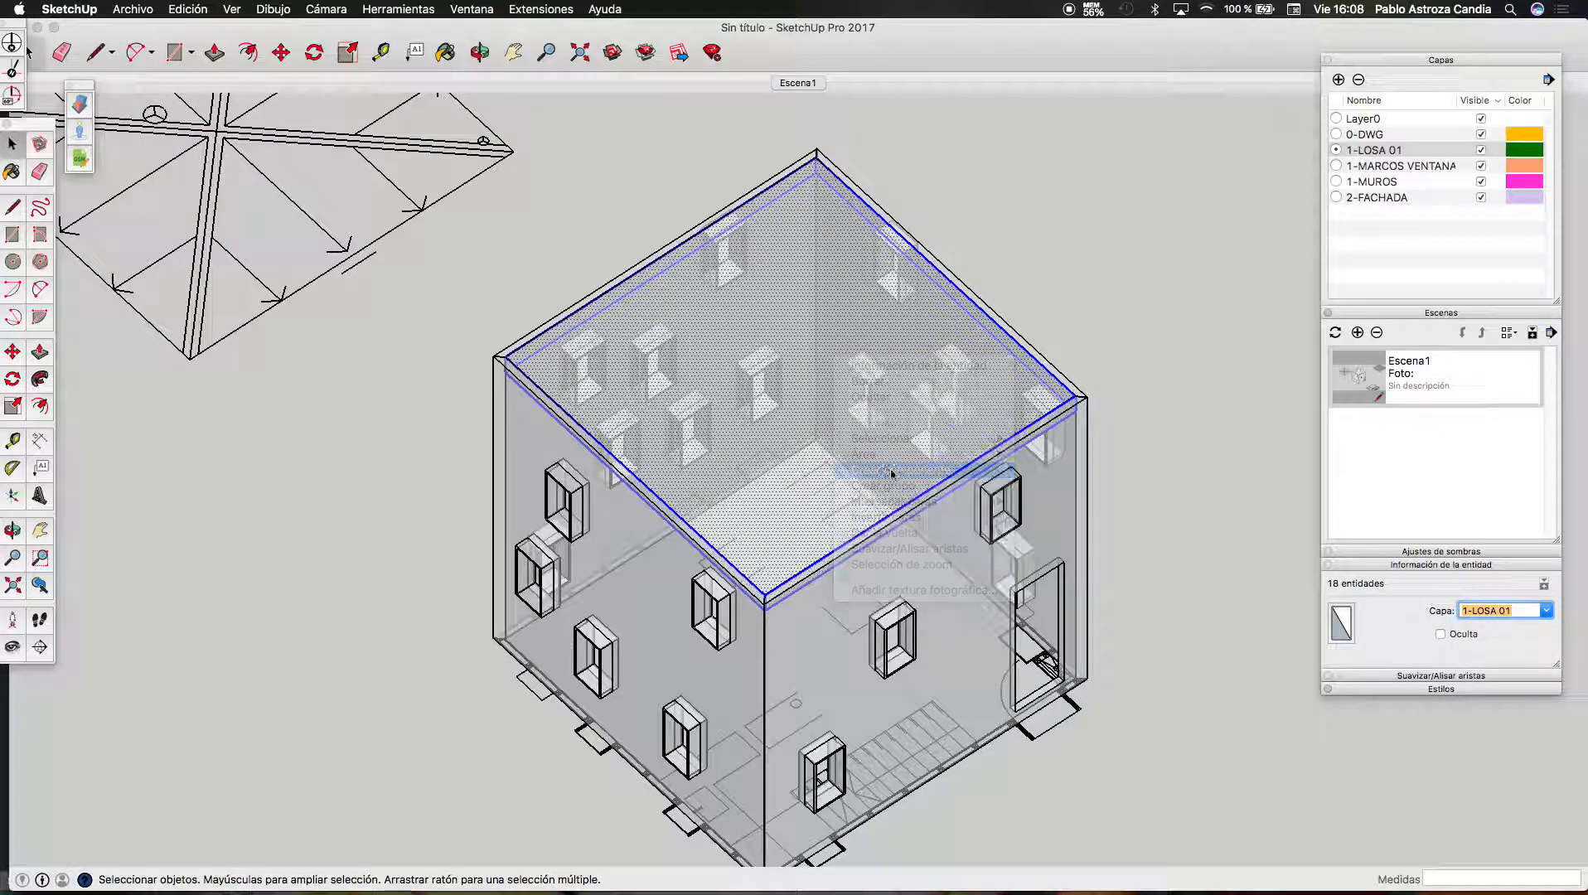
pyautogui.click(901, 380)
# Move the slab component straight down by its lower corner to the inner wall corner at the base of the house
pyautogui.scroll(10, 765, 613)
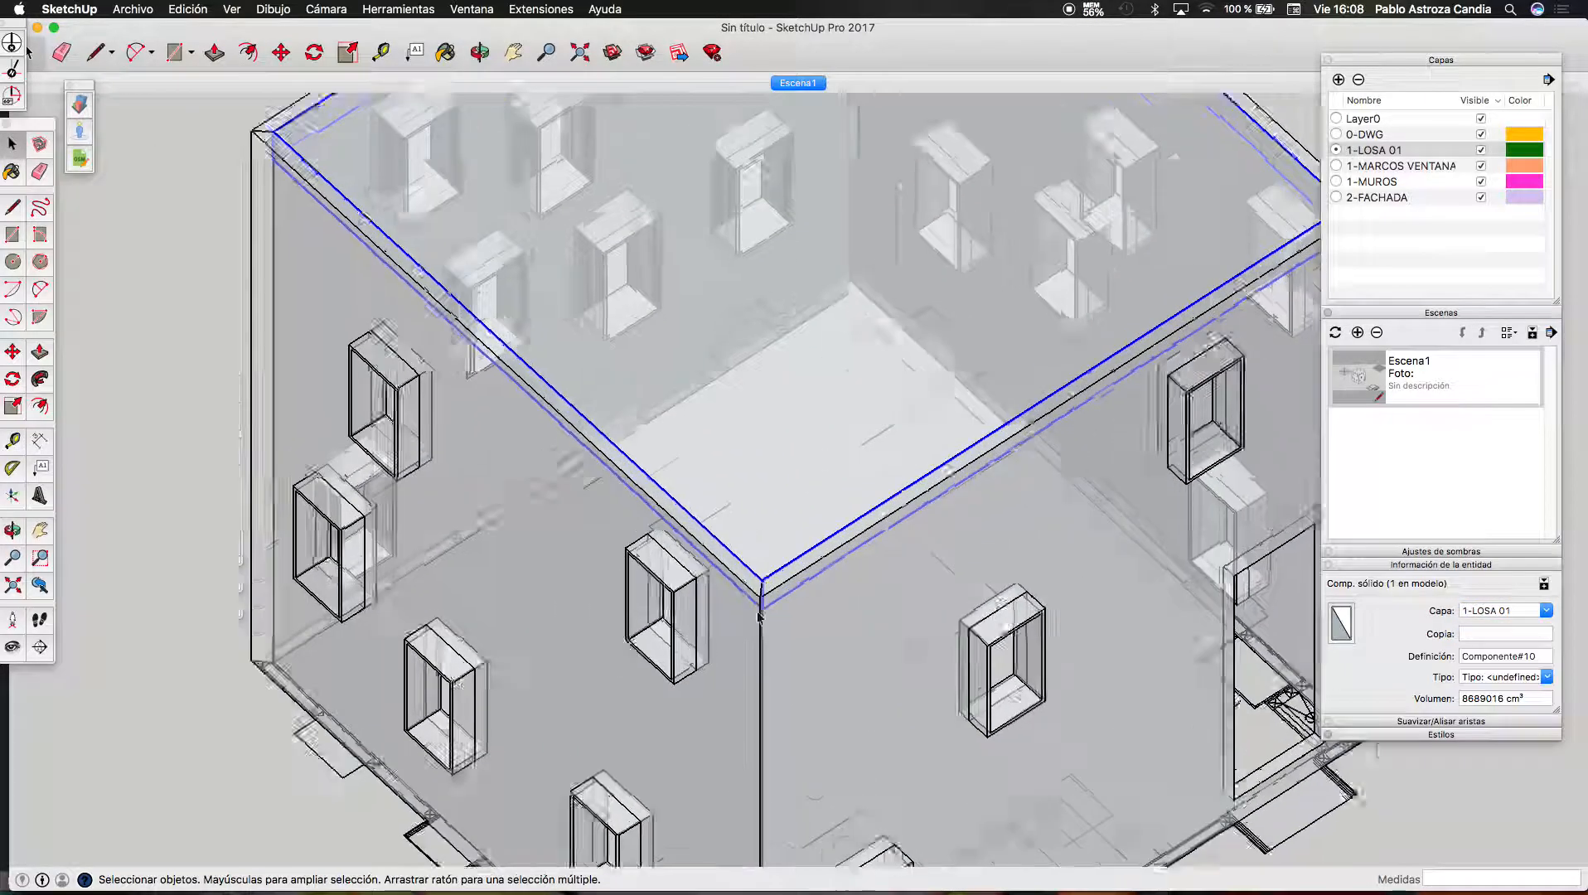
pyautogui.scroll(3, 769, 623)
pyautogui.press('m')
pyautogui.click(771, 594)
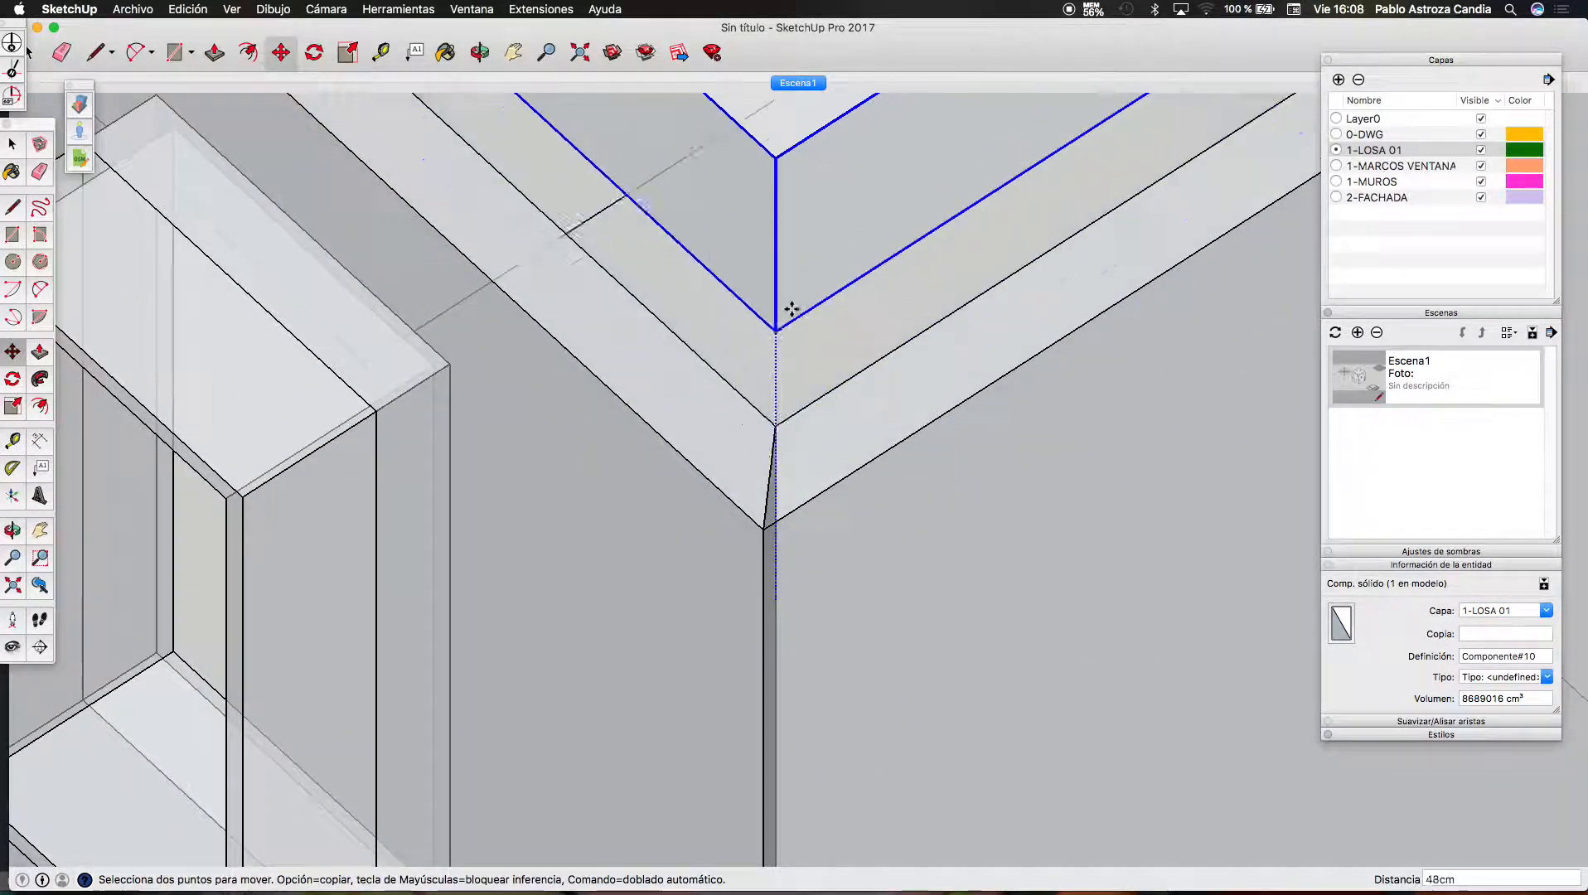
pyautogui.scroll(-3, 792, 298)
pyautogui.scroll(-6, 794, 283)
pyautogui.scroll(5, 839, 516)
pyautogui.scroll(8, 839, 516)
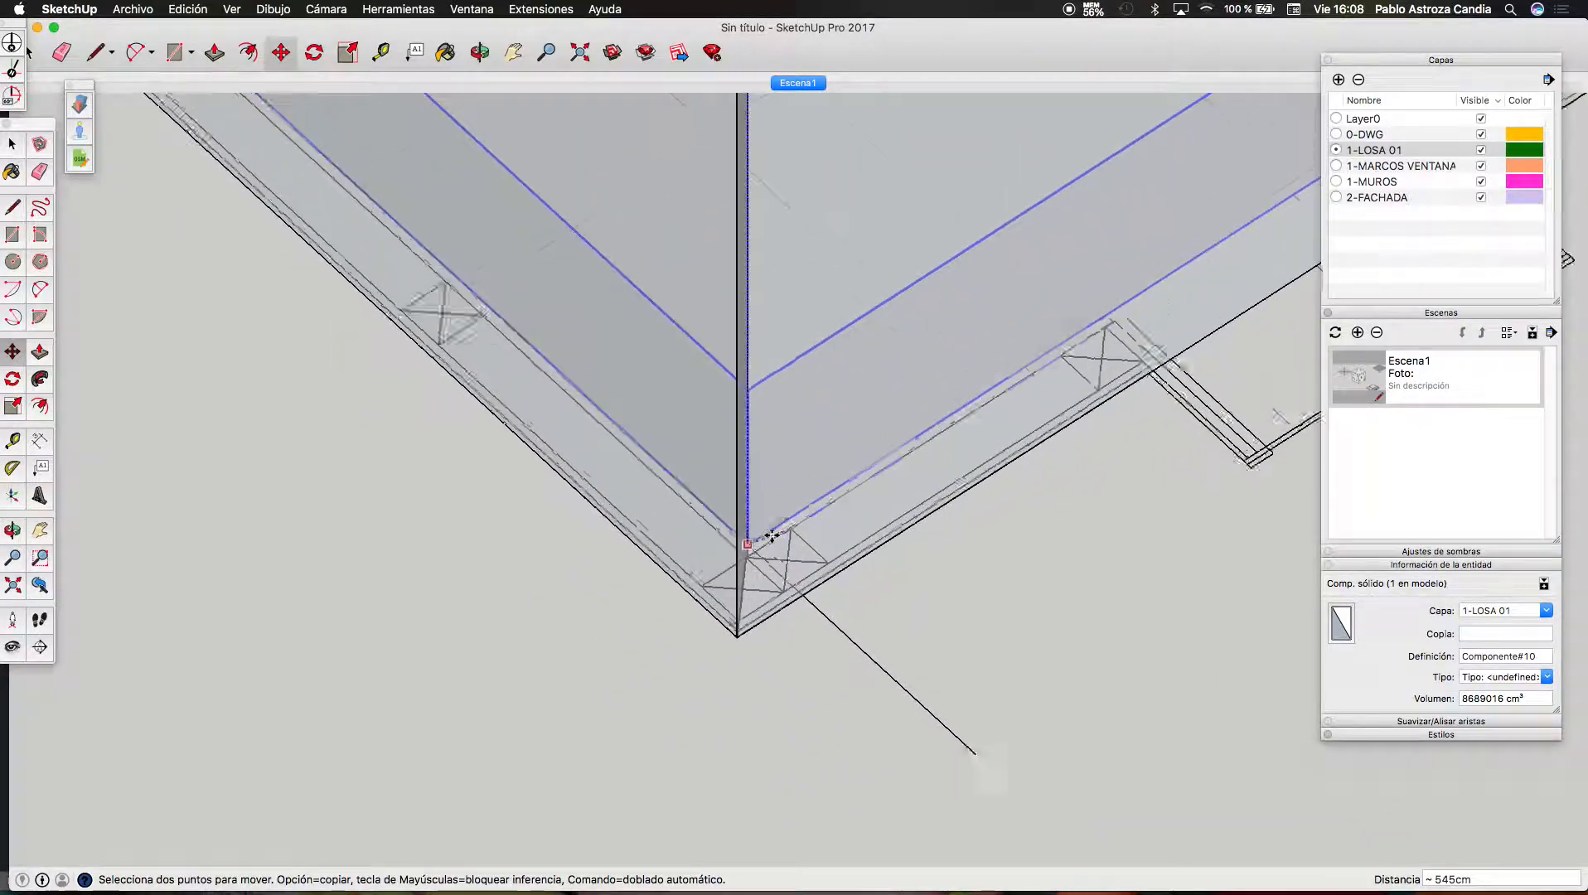
pyautogui.click(750, 548)
# Raise the slab component 2 cm above the base of the walls
pyautogui.write('2')
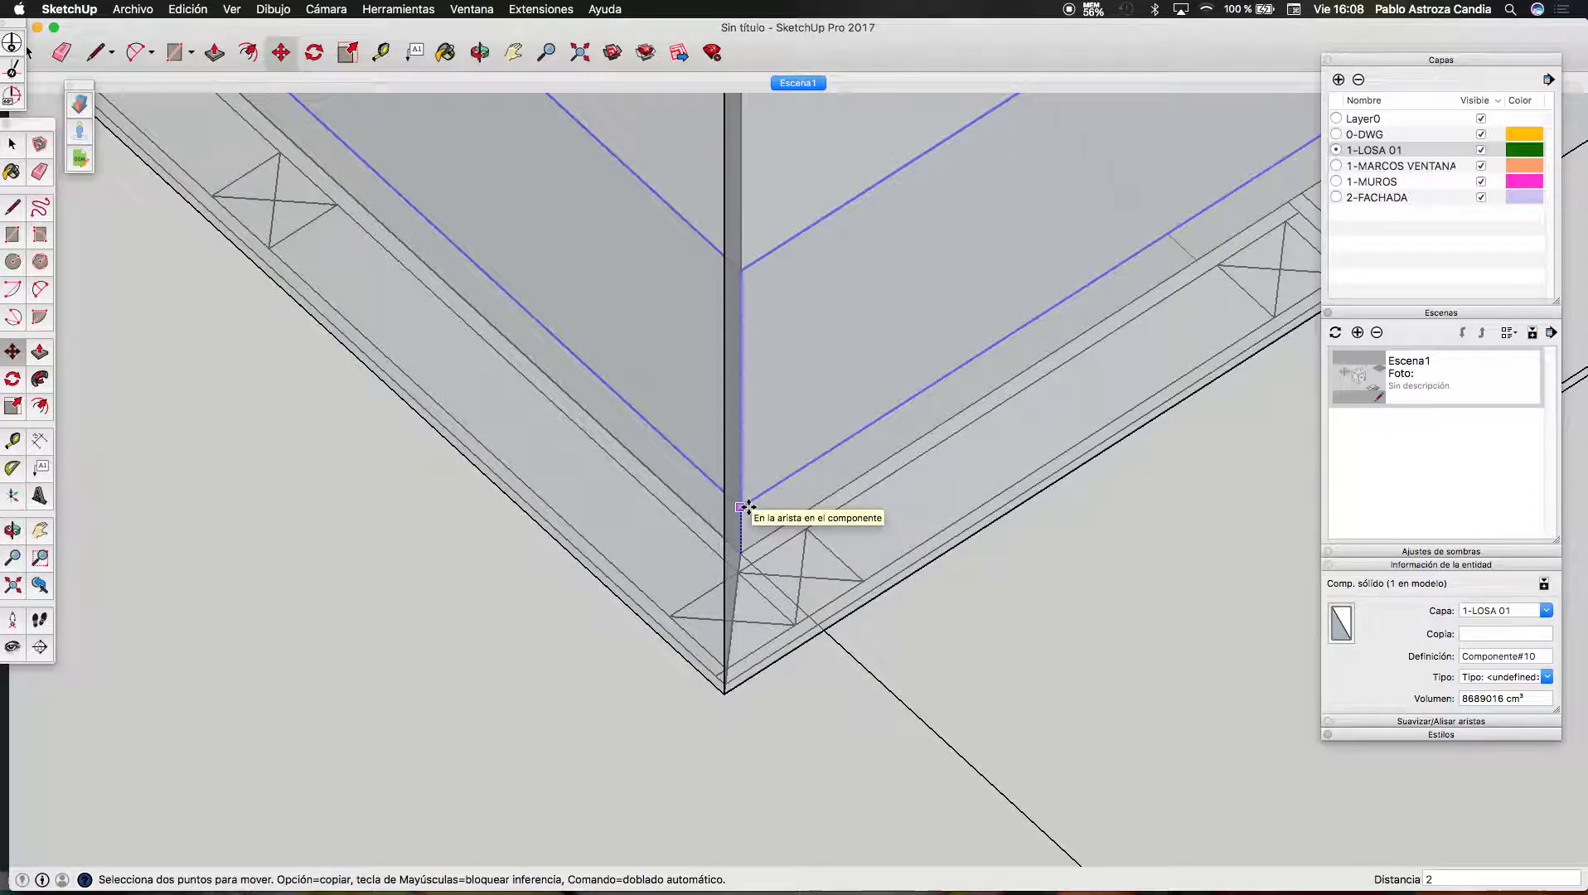
pyautogui.scroll(-6, 759, 654)
pyautogui.scroll(-6, 783, 675)
pyautogui.press('space')
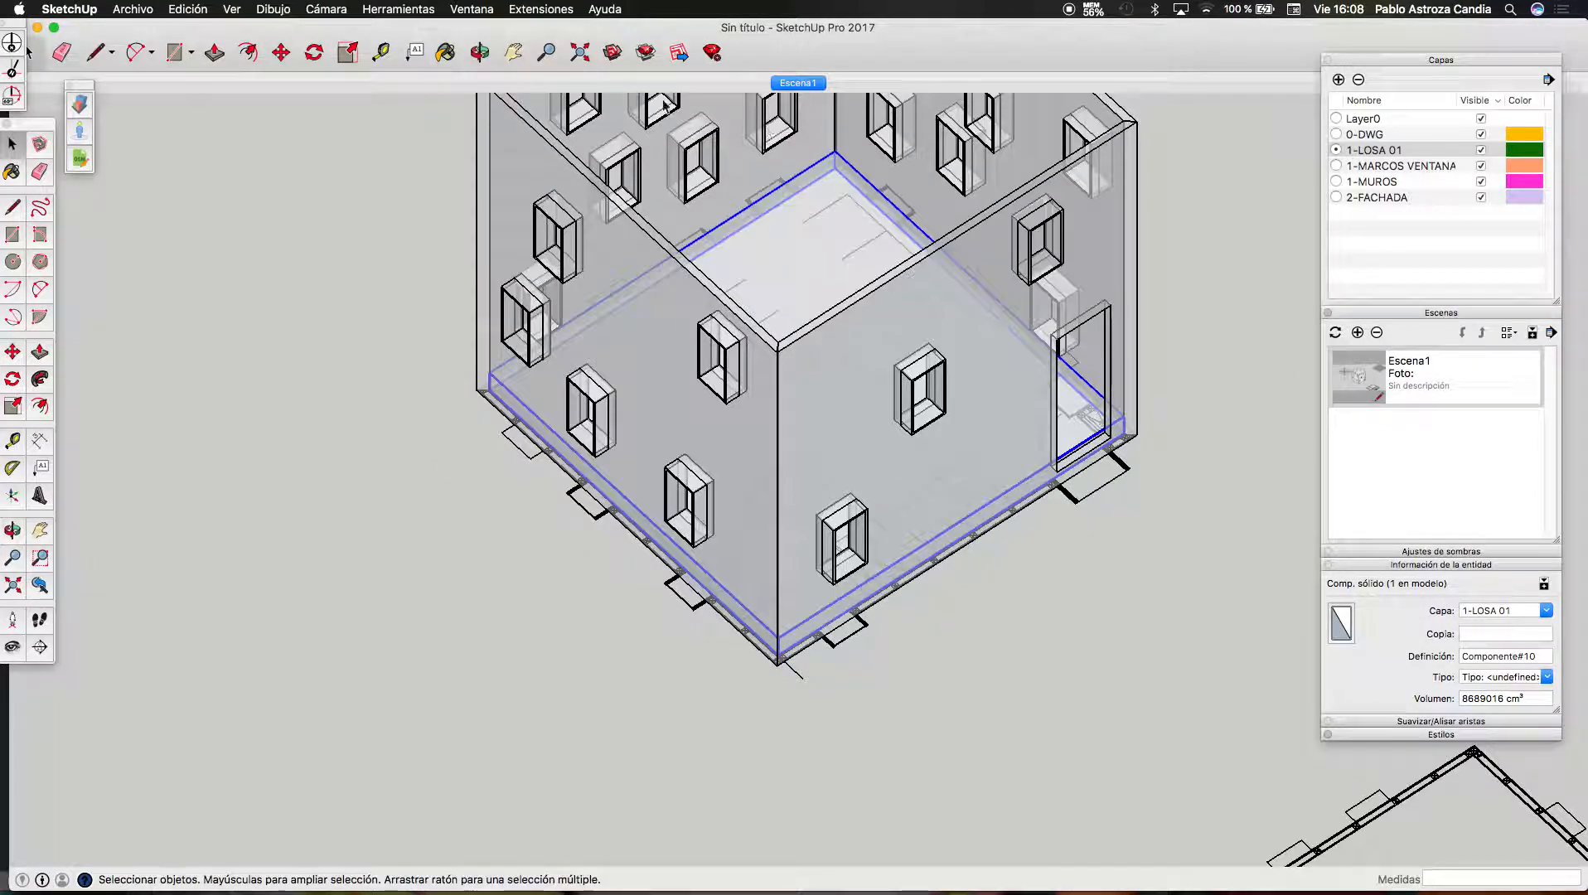
# Open the slab component at the doorway and try to lower its top face to the door sill
pyautogui.click(479, 52)
pyautogui.scroll(10, 949, 443)
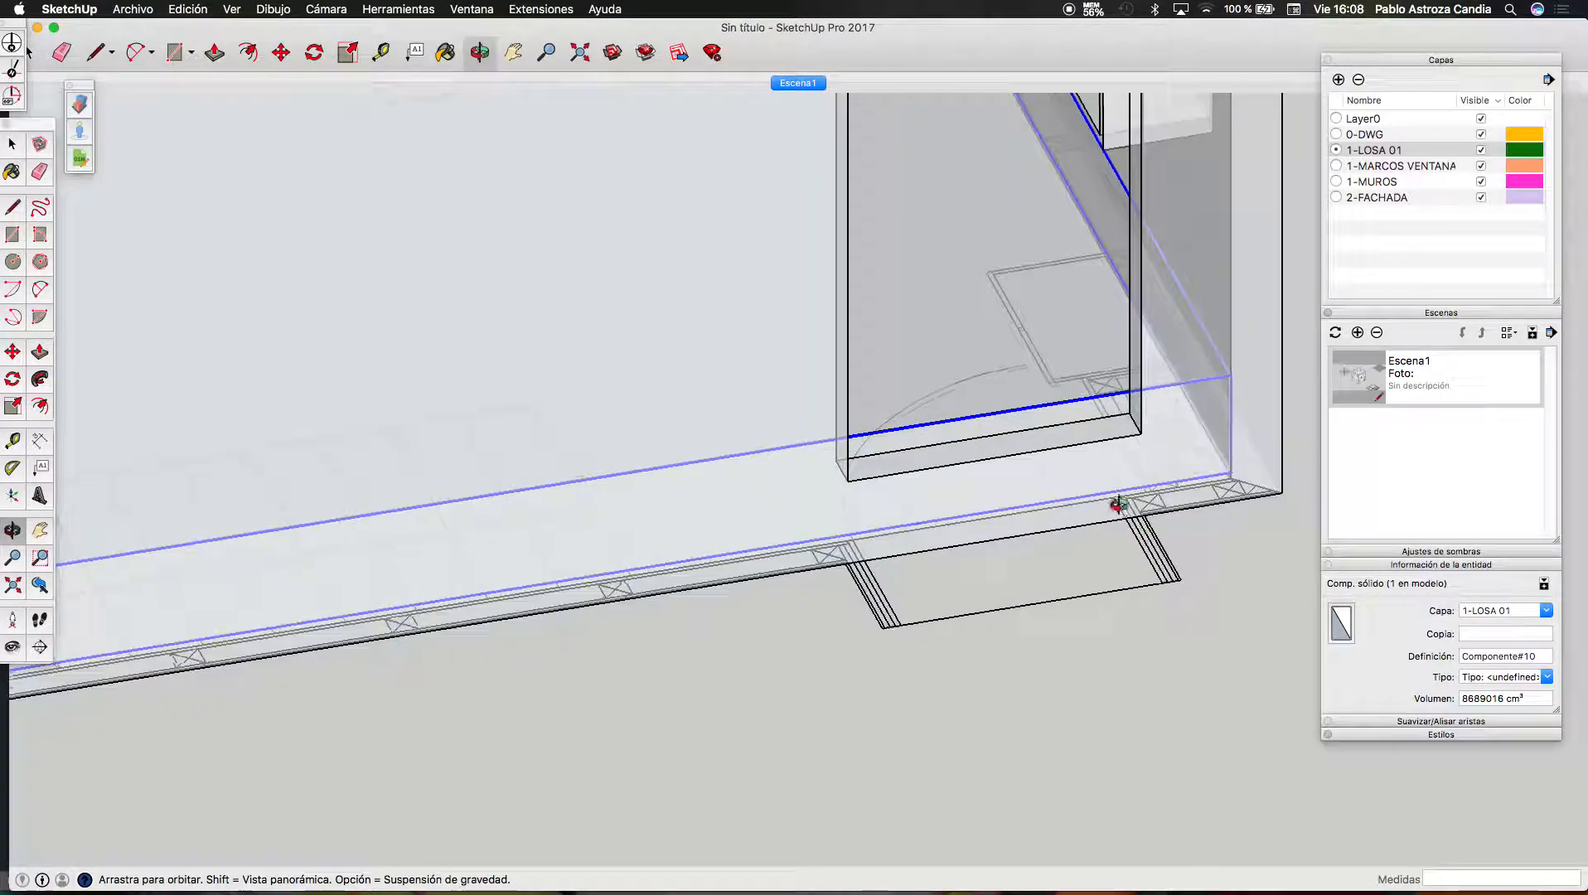
pyautogui.scroll(8, 1118, 505)
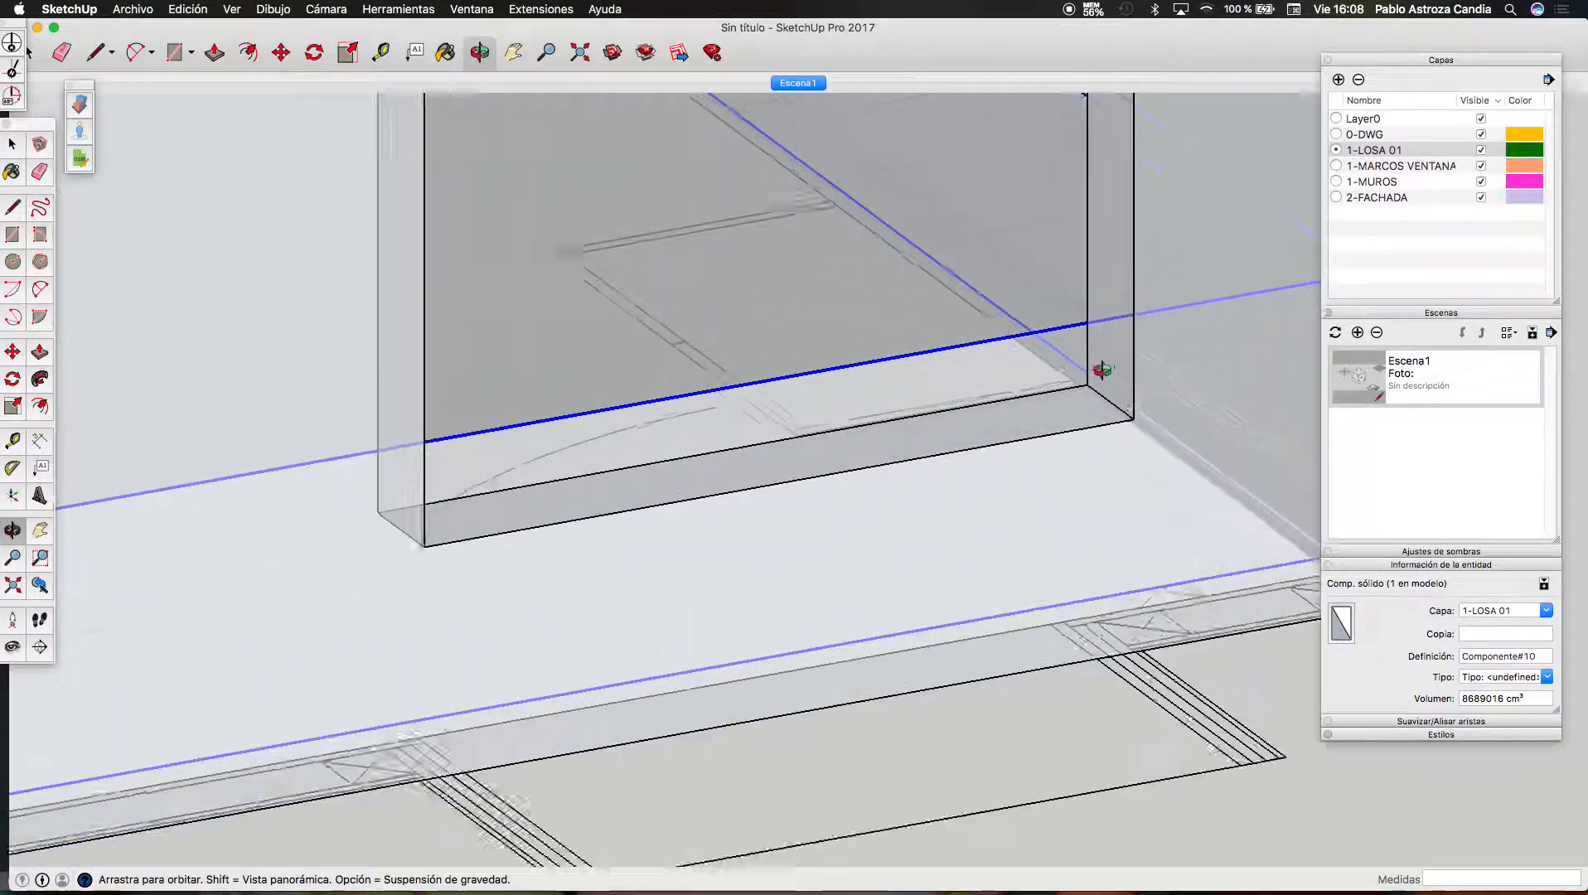
pyautogui.scroll(1, 1102, 371)
pyautogui.press('space')
pyautogui.doubleClick(1026, 320)
pyautogui.press('p')
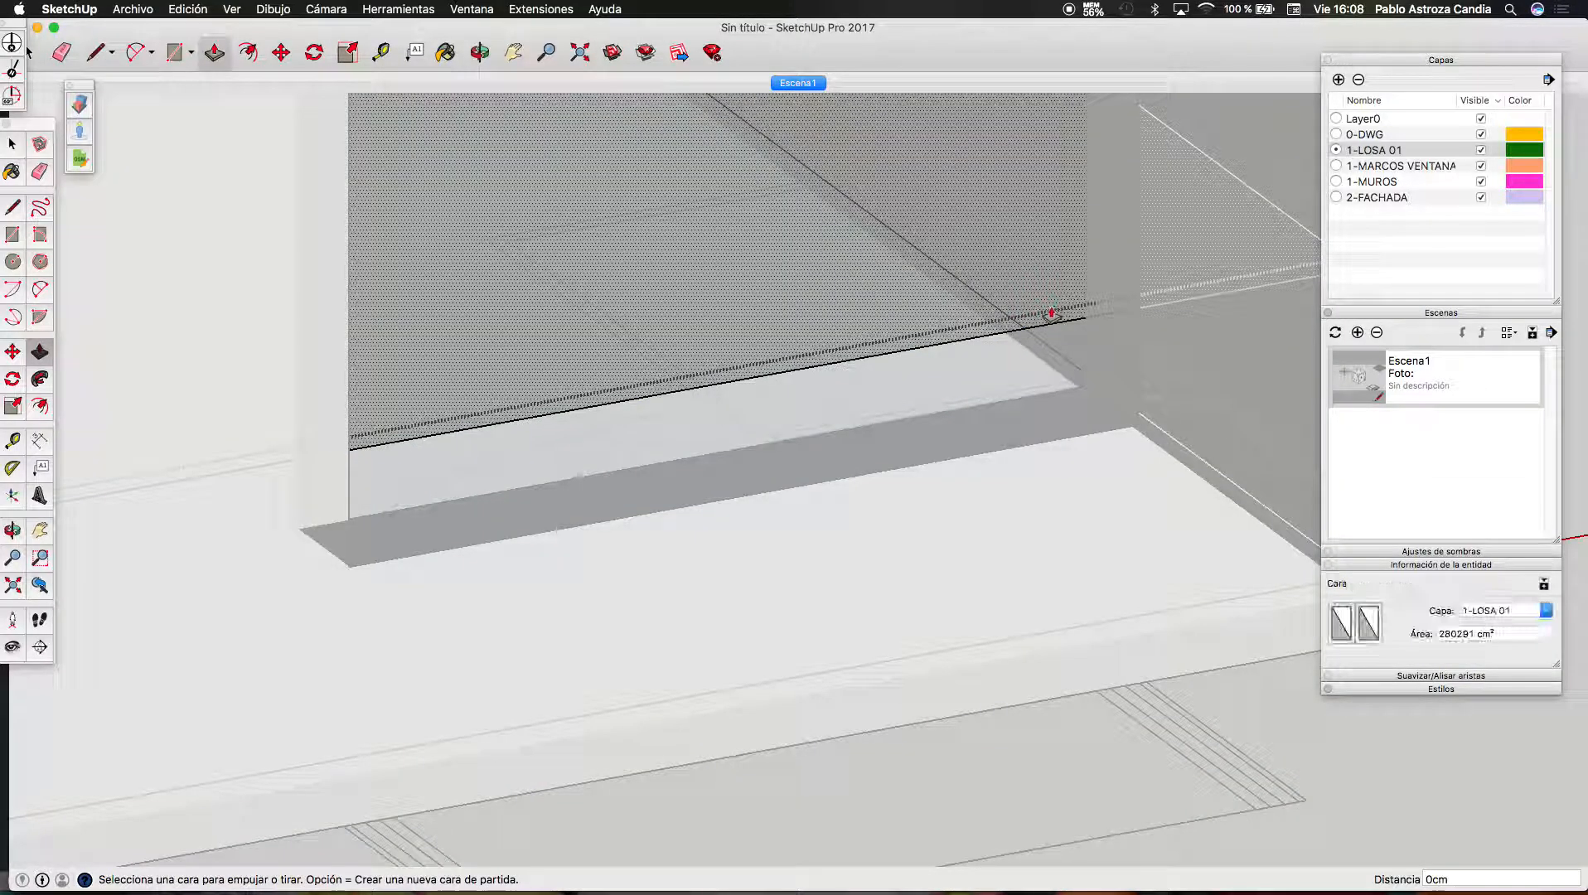
pyautogui.click(1051, 313)
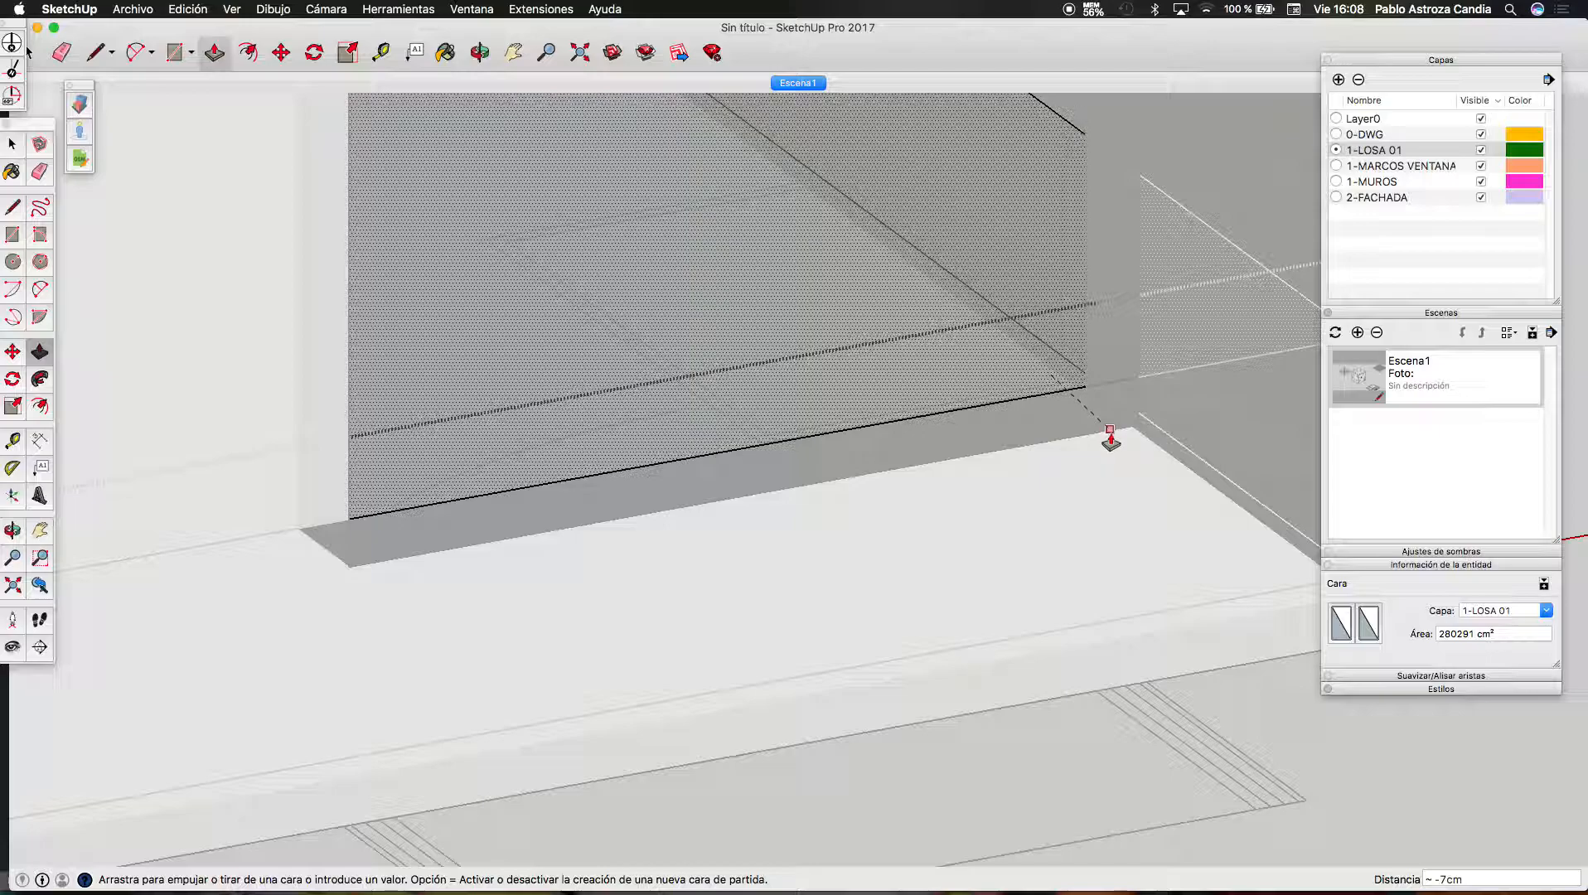
pyautogui.click(1060, 457)
pyautogui.scroll(-5, 880, 531)
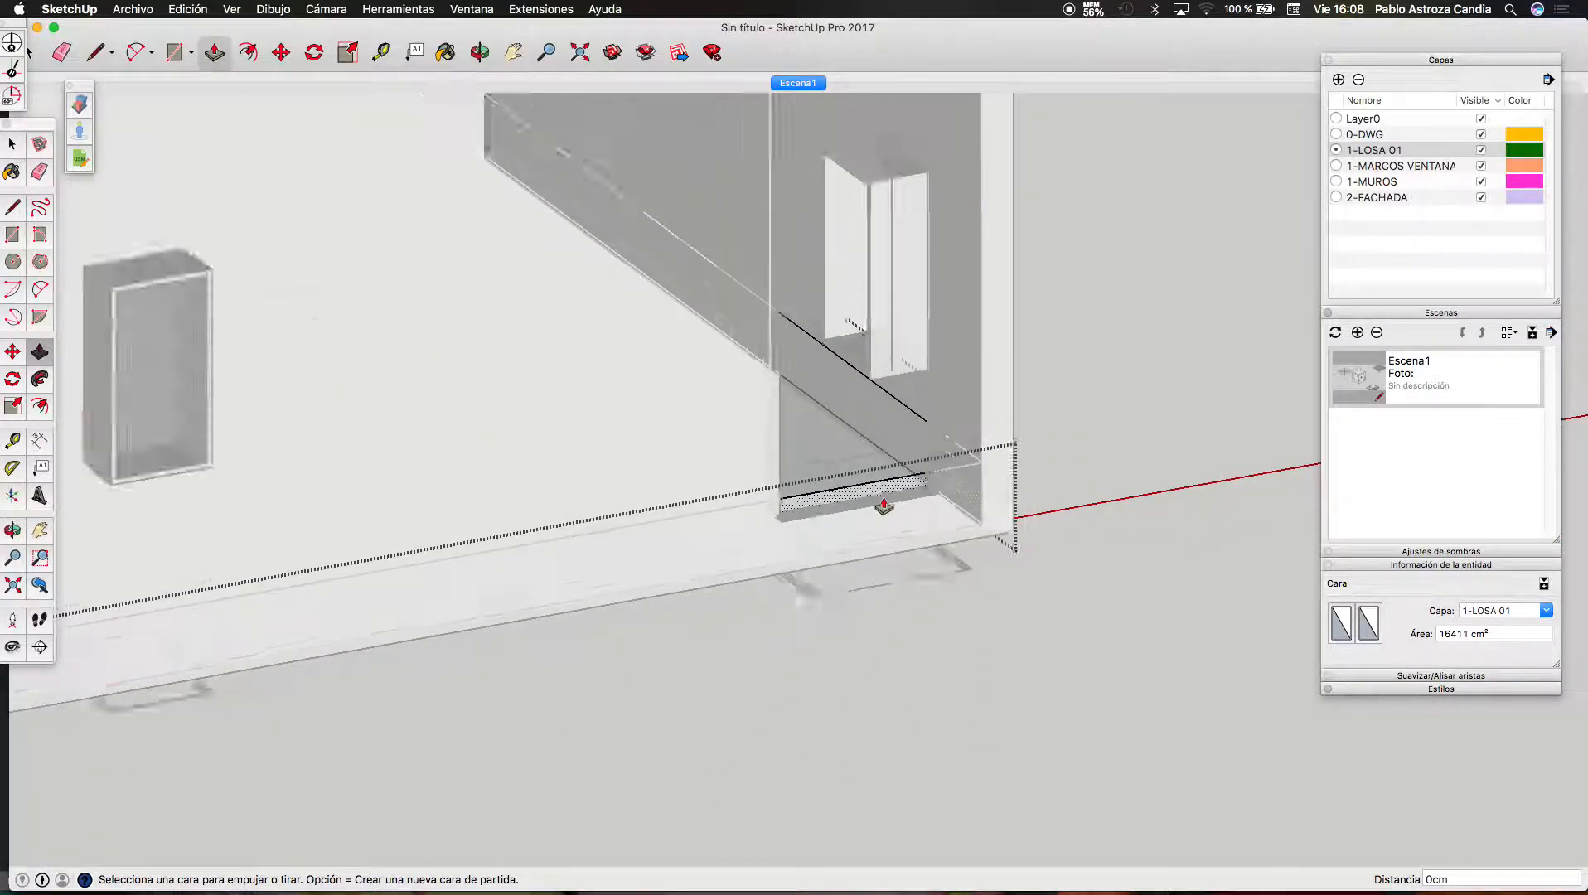
pyautogui.press('space')
# Measure from the lower level mark to the wall's bottom corner on the laid-out facade drawing
pyautogui.scroll(-10, 1063, 629)
pyautogui.scroll(-6, 749, 513)
pyautogui.click(480, 52)
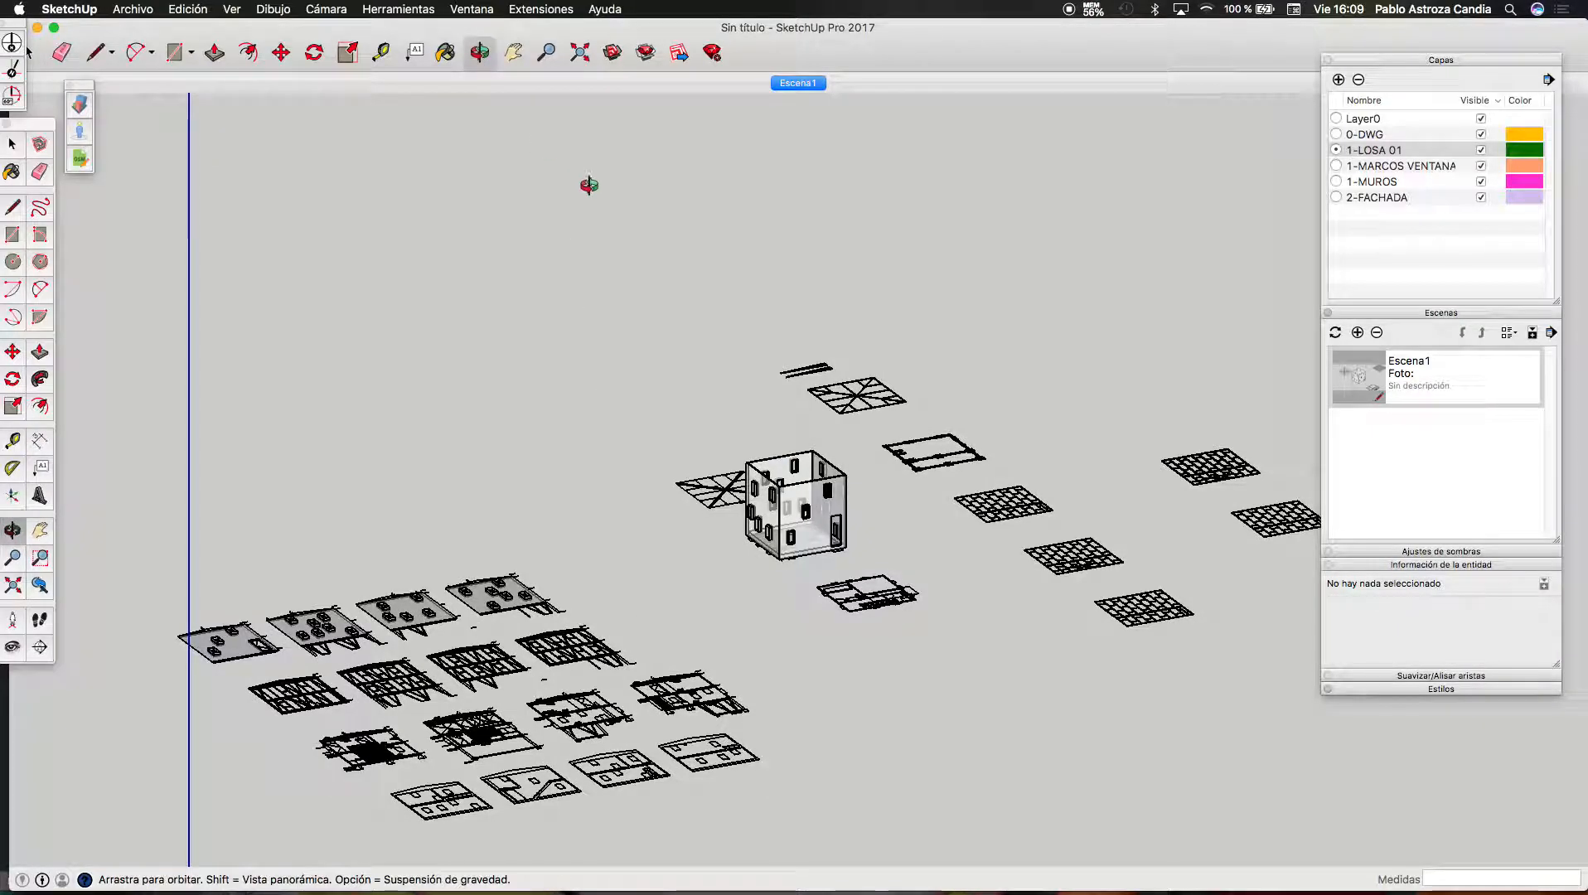
pyautogui.moveTo(581, 184); pyautogui.dragTo(641, 354)
pyautogui.scroll(3, 424, 738)
pyautogui.scroll(-3, 792, 322)
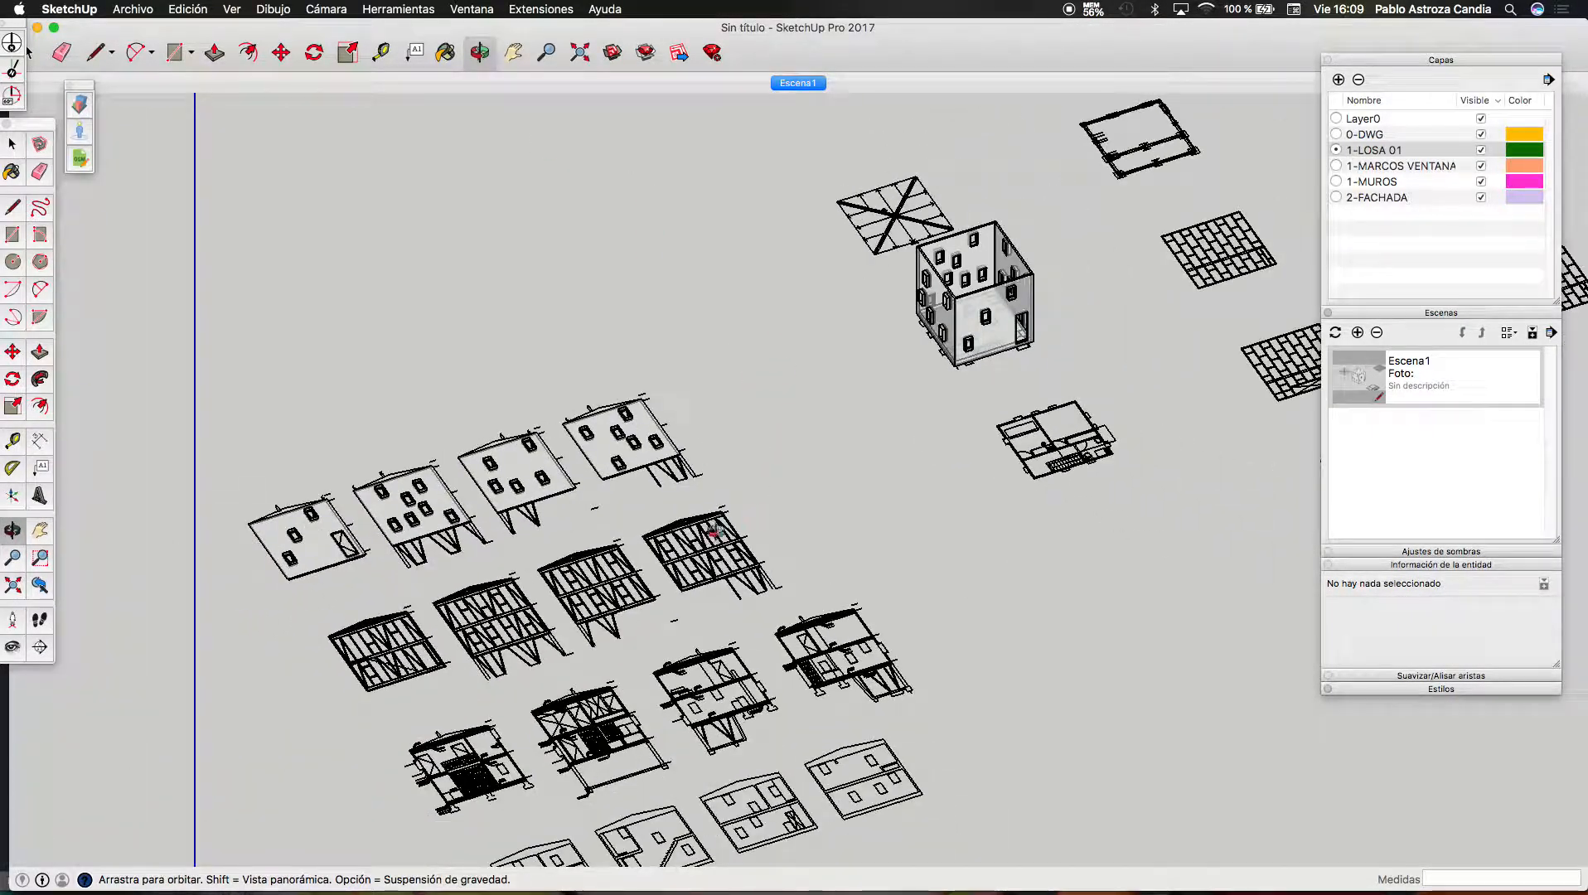
pyautogui.scroll(2, 330, 591)
pyautogui.scroll(5, 586, 450)
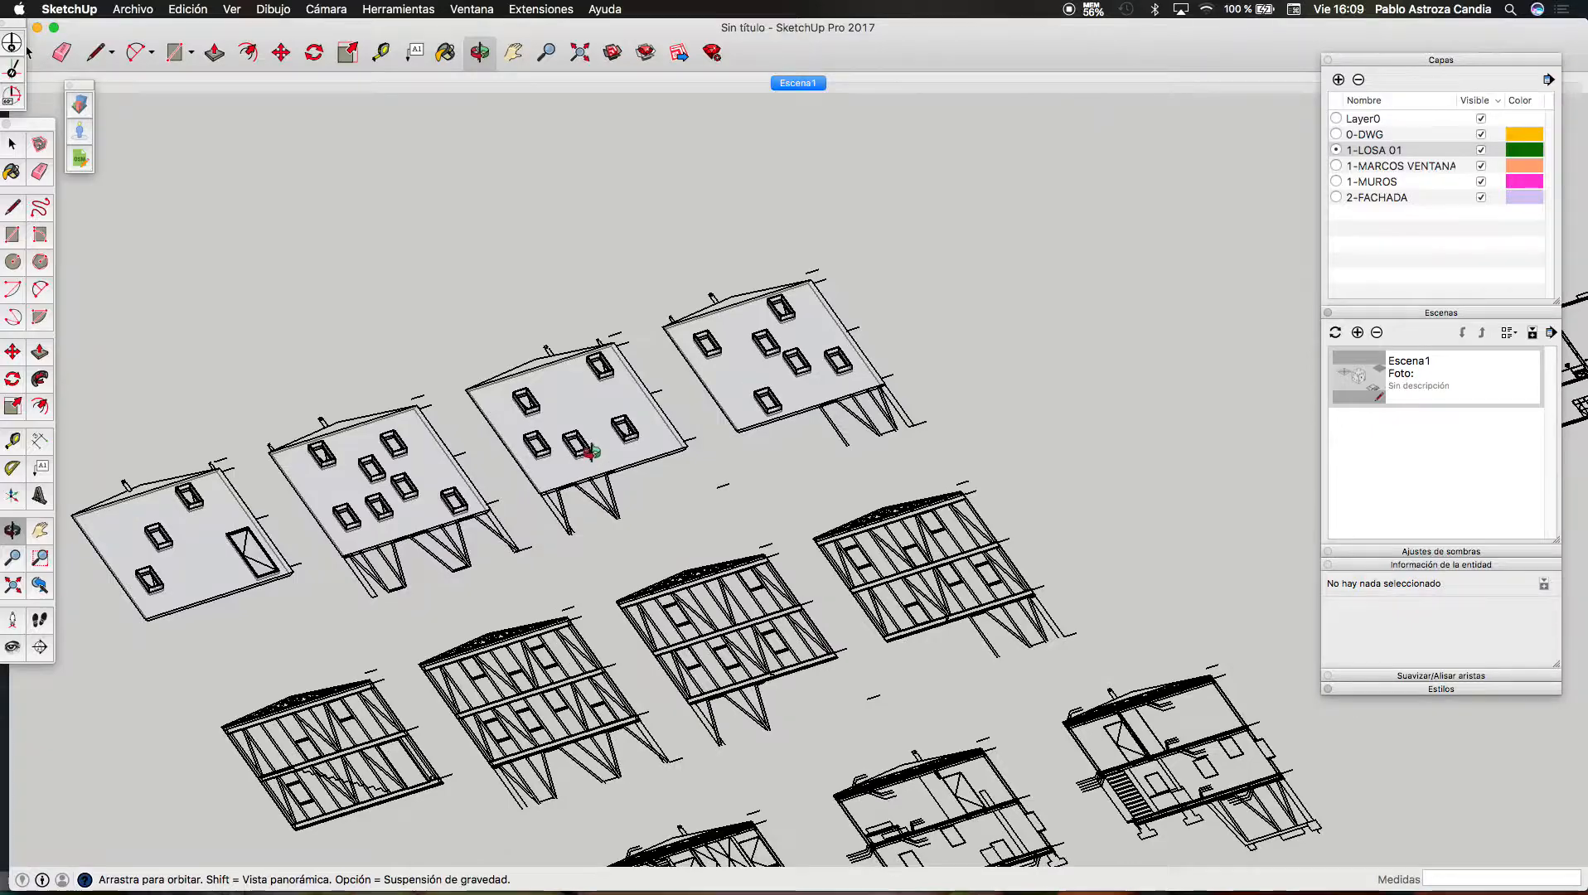
pyautogui.scroll(-3, 654, 362)
pyautogui.scroll(-5, 653, 362)
pyautogui.scroll(6, 770, 378)
pyautogui.scroll(3, 439, 555)
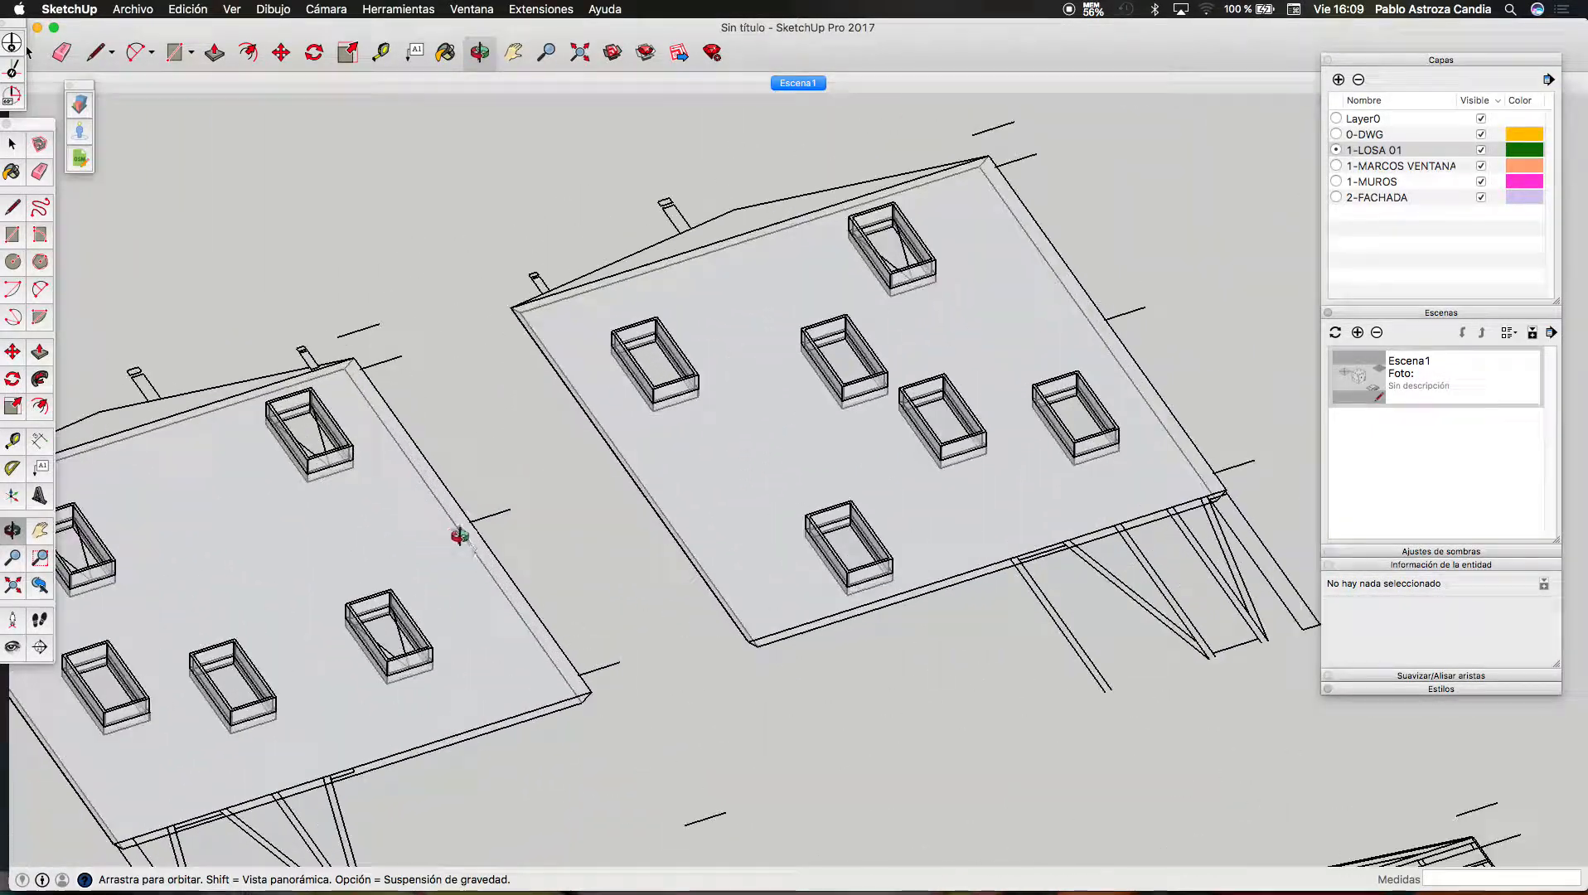
pyautogui.click(381, 53)
pyautogui.scroll(6, 667, 617)
pyautogui.scroll(4, 642, 575)
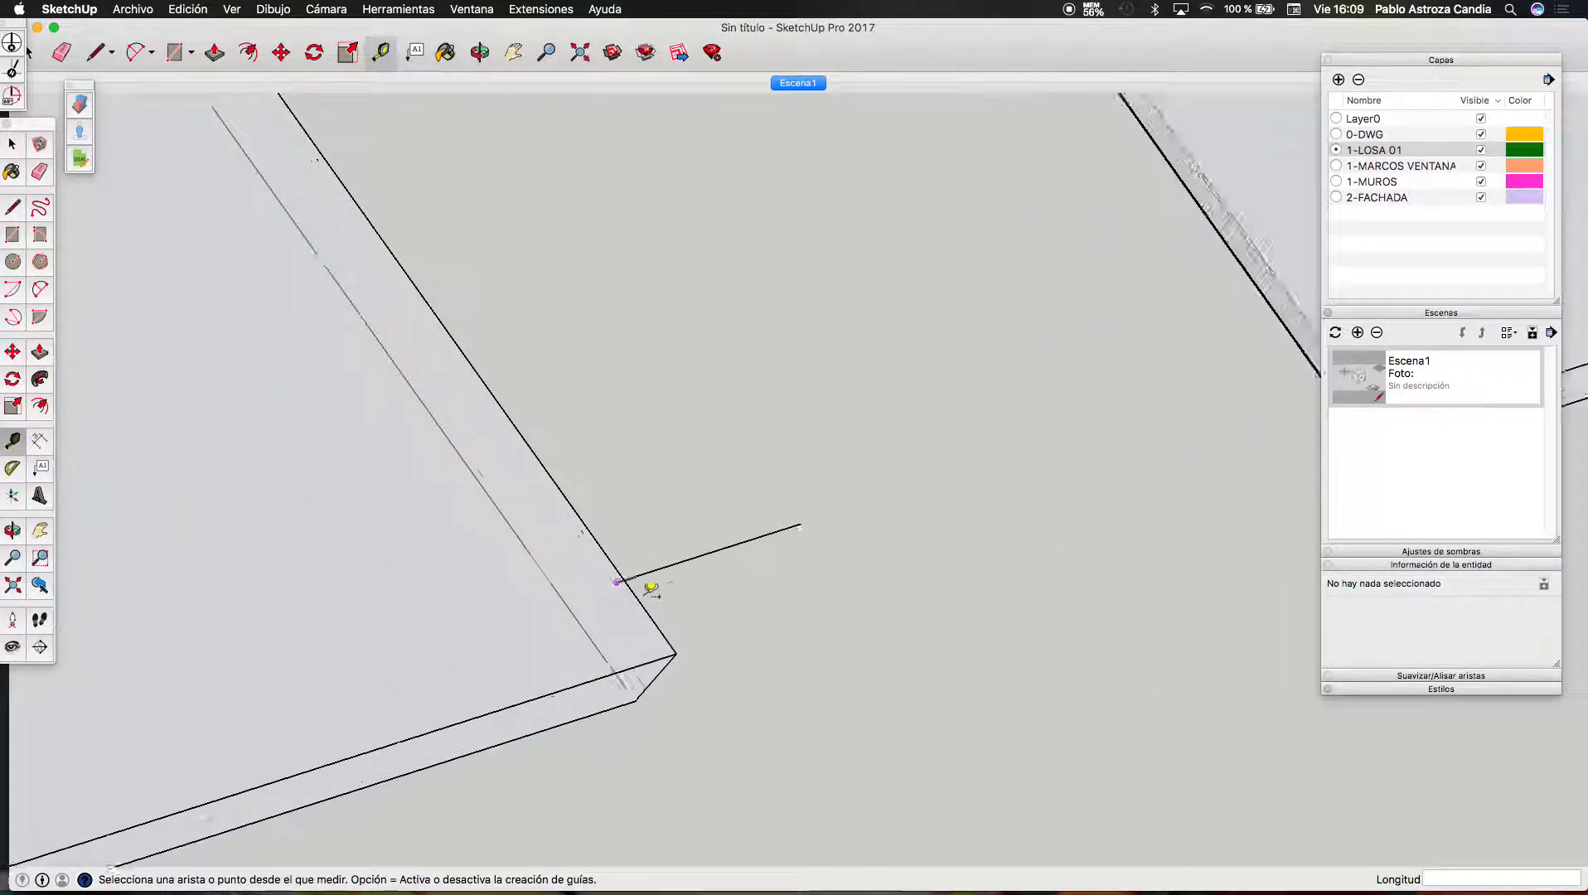
pyautogui.click(615, 557)
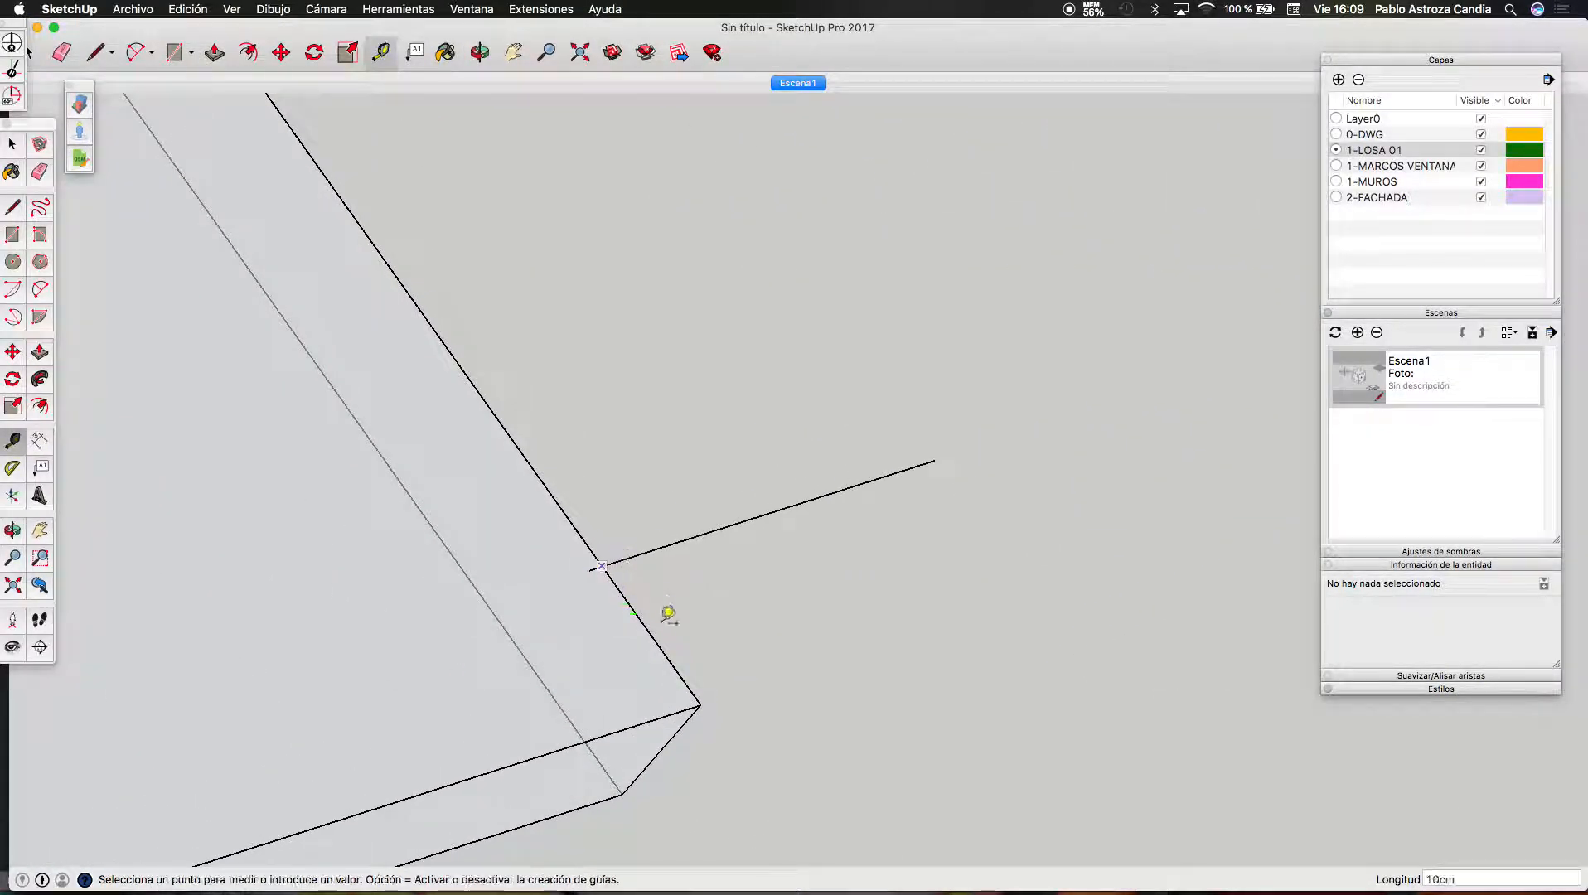
pyautogui.click(703, 688)
pyautogui.scroll(-2, 771, 750)
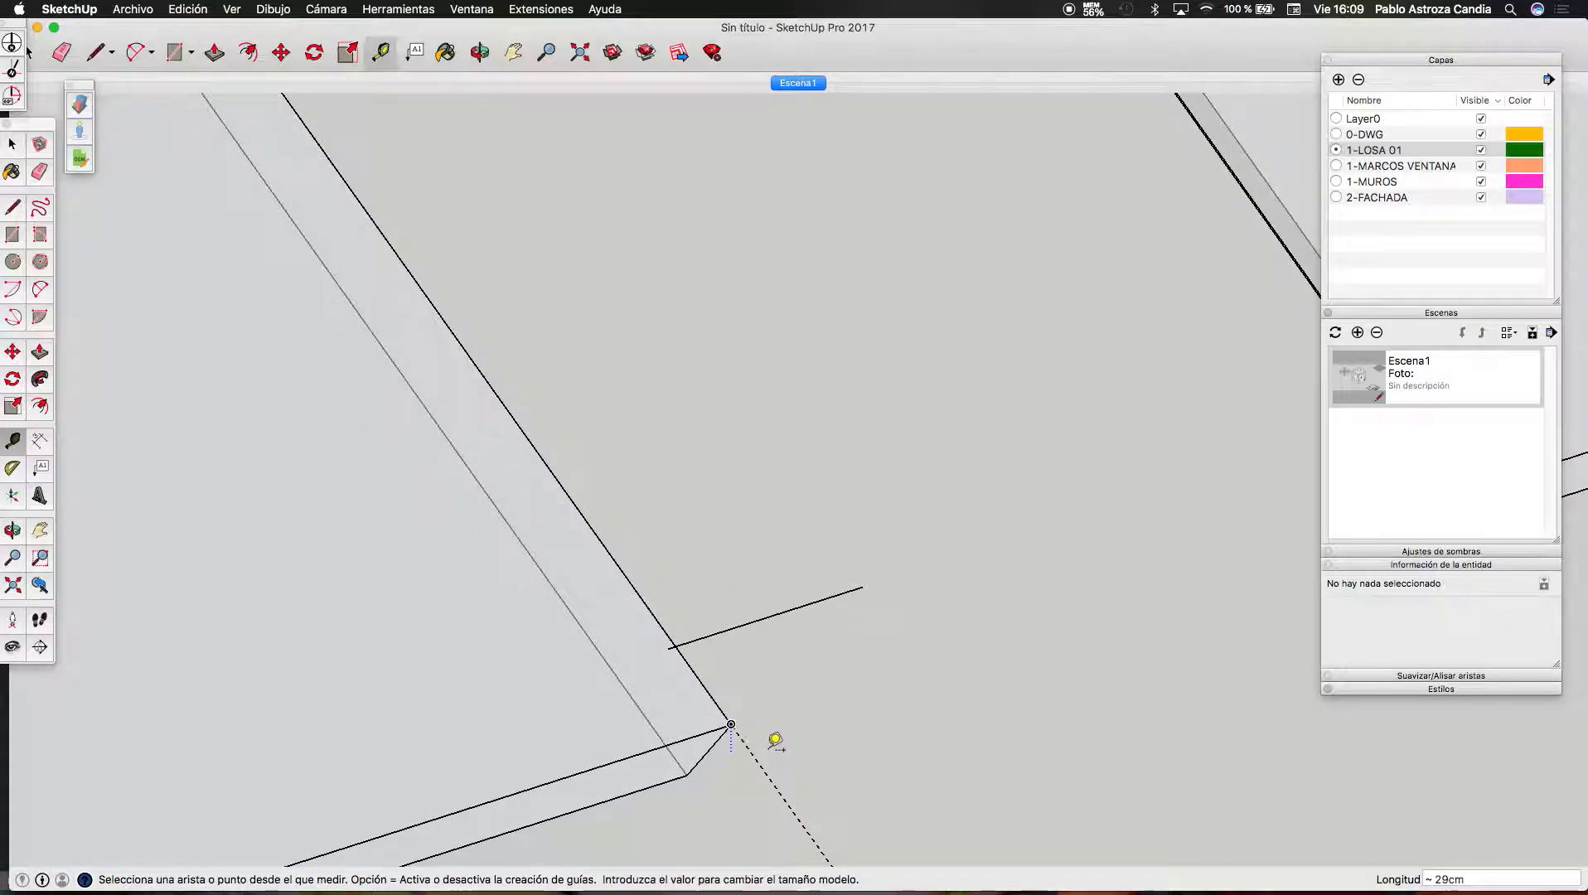
pyautogui.press('space')
pyautogui.scroll(-6, 745, 825)
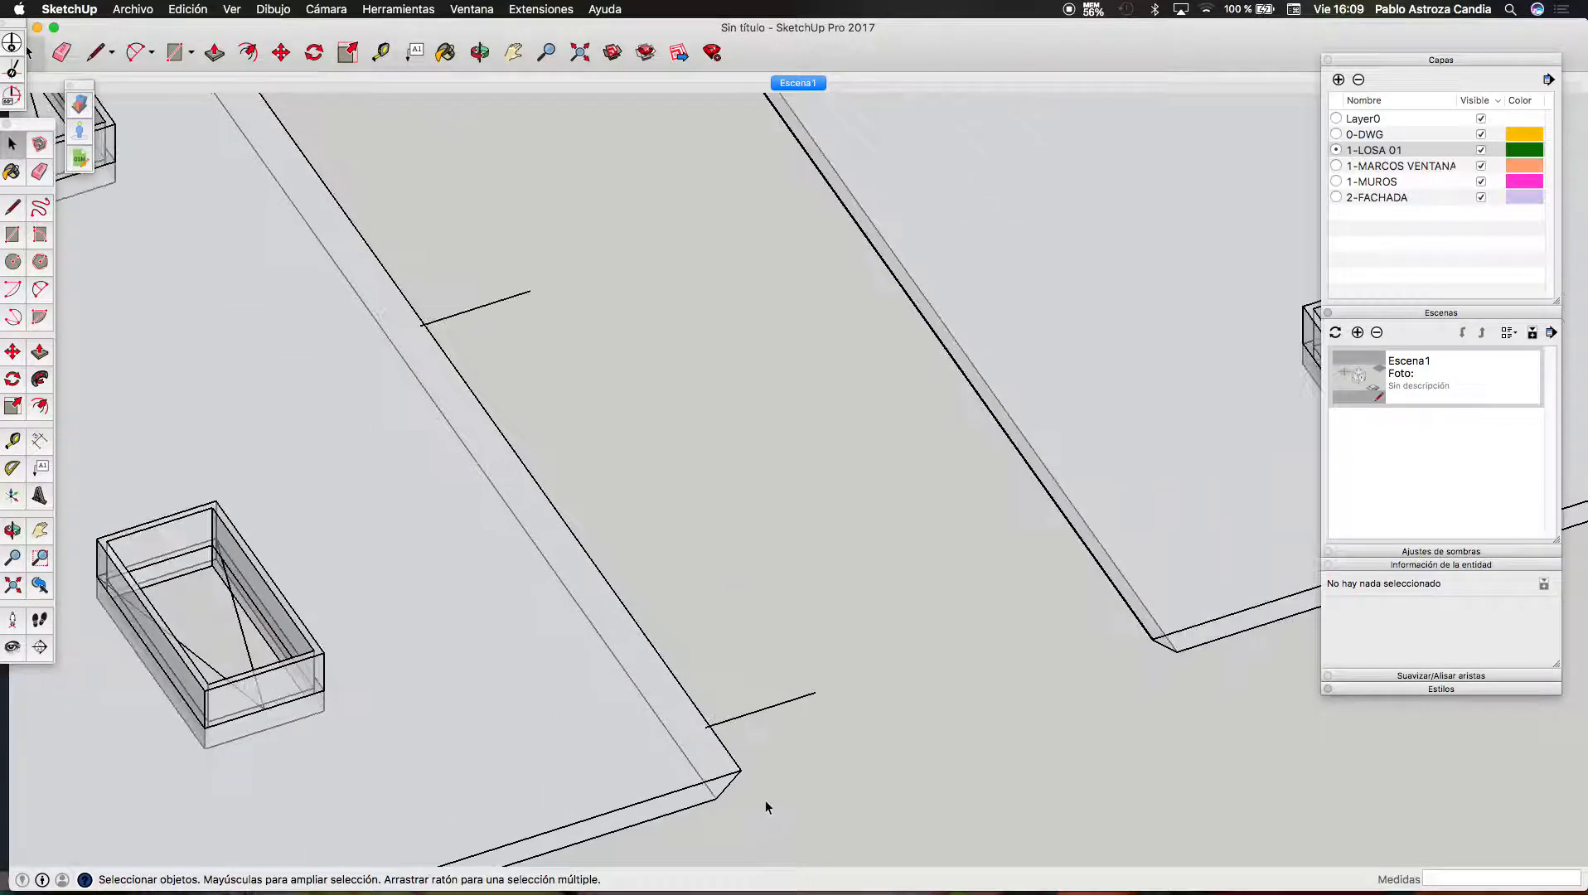
pyautogui.scroll(-8, 733, 469)
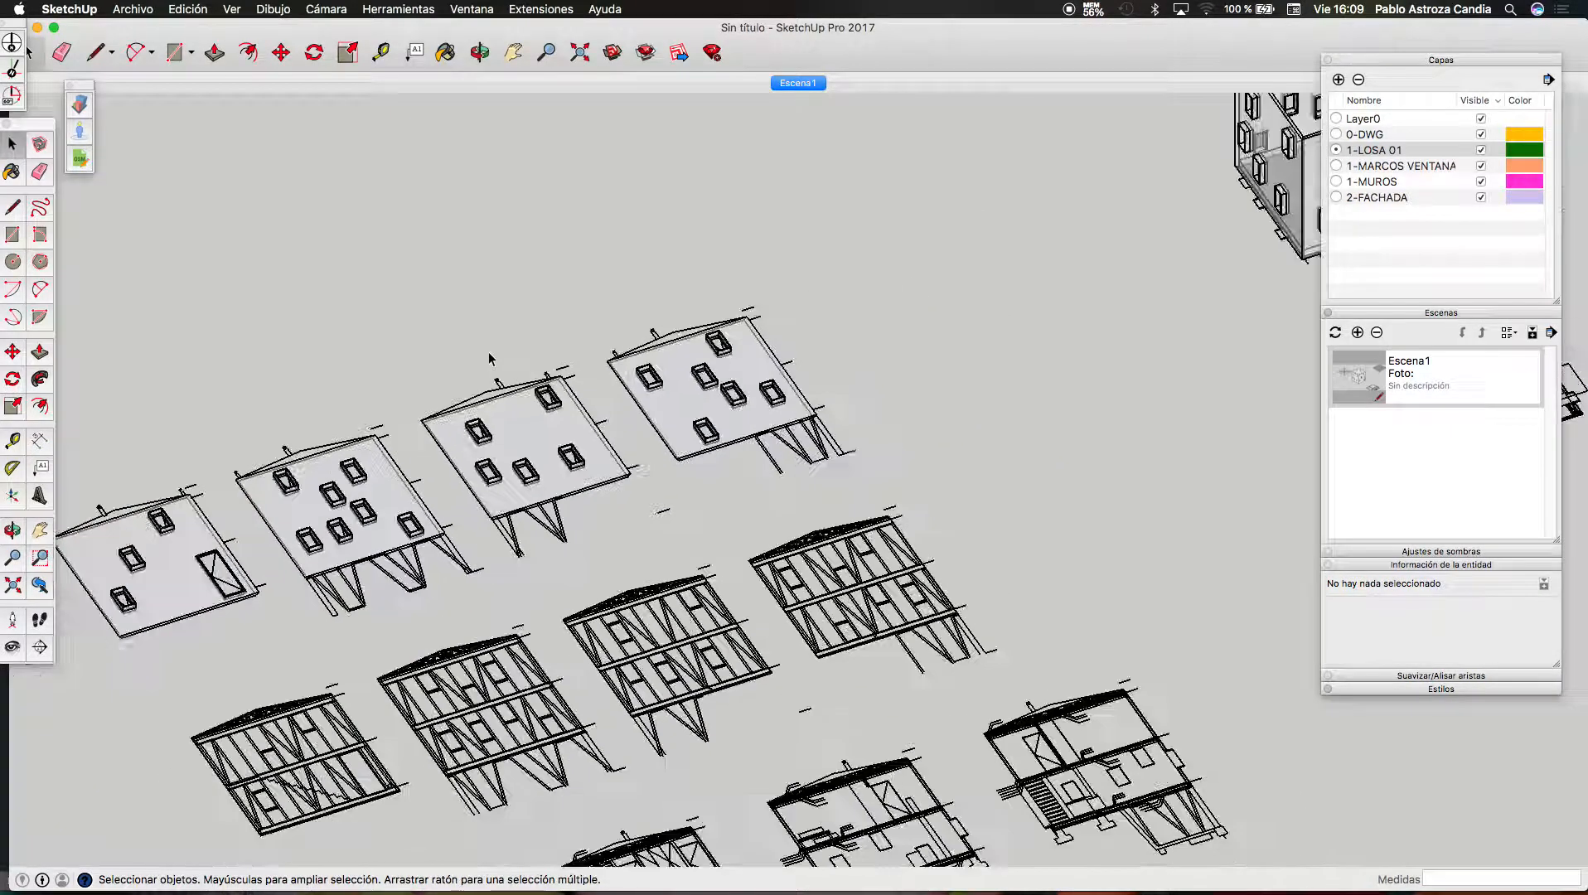
# Open the facade wall component and draw a line about 549 cm long across it at the intermediate floor level mark
pyautogui.scroll(8, 561, 408)
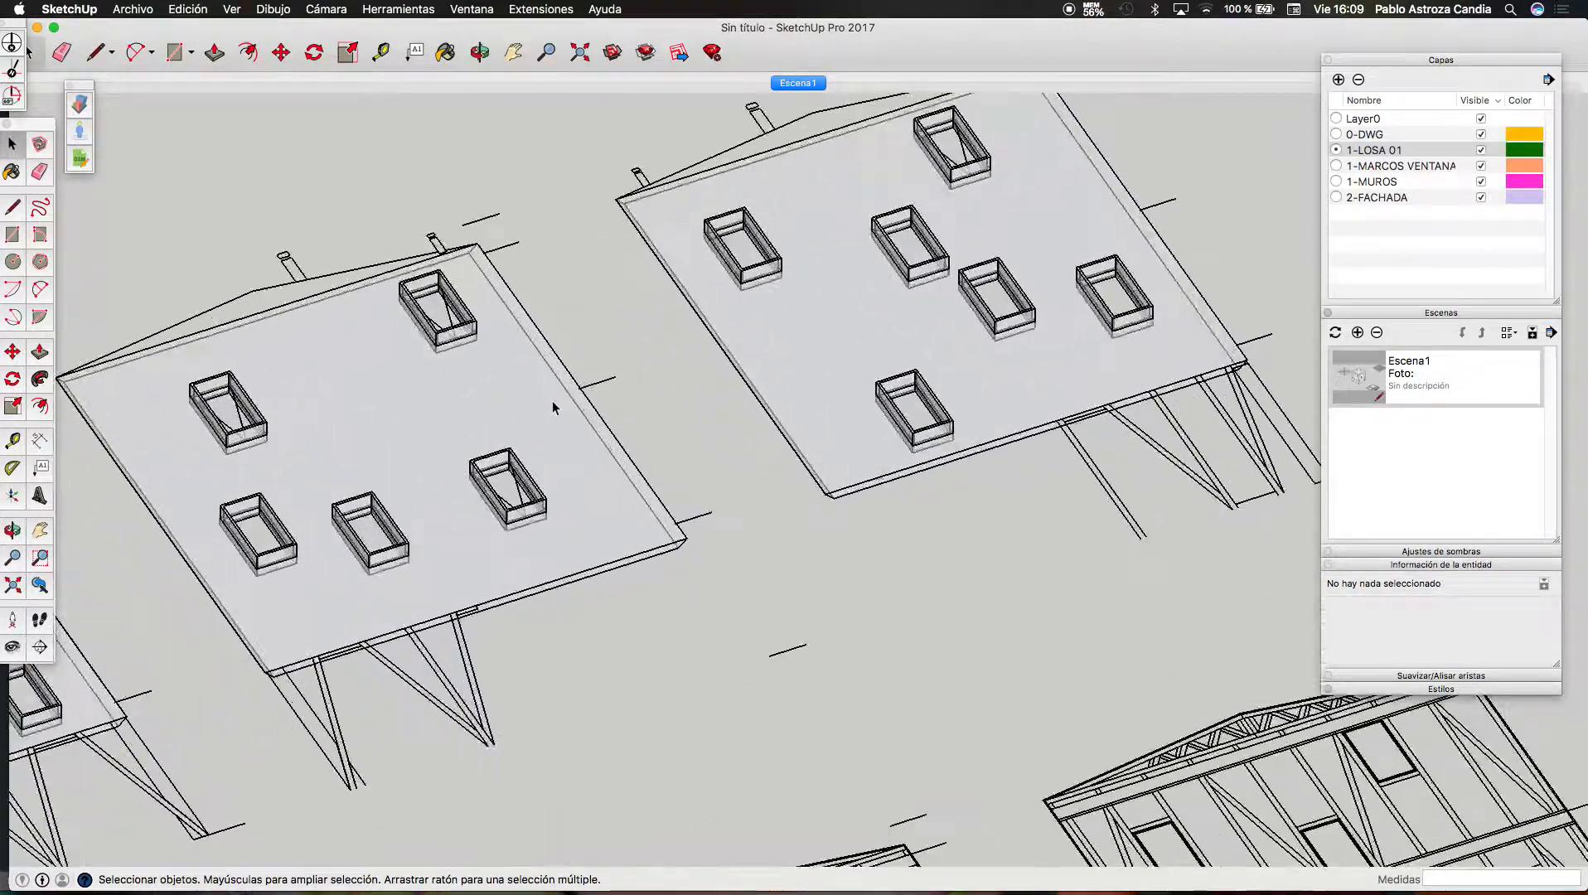
pyautogui.doubleClick(571, 394)
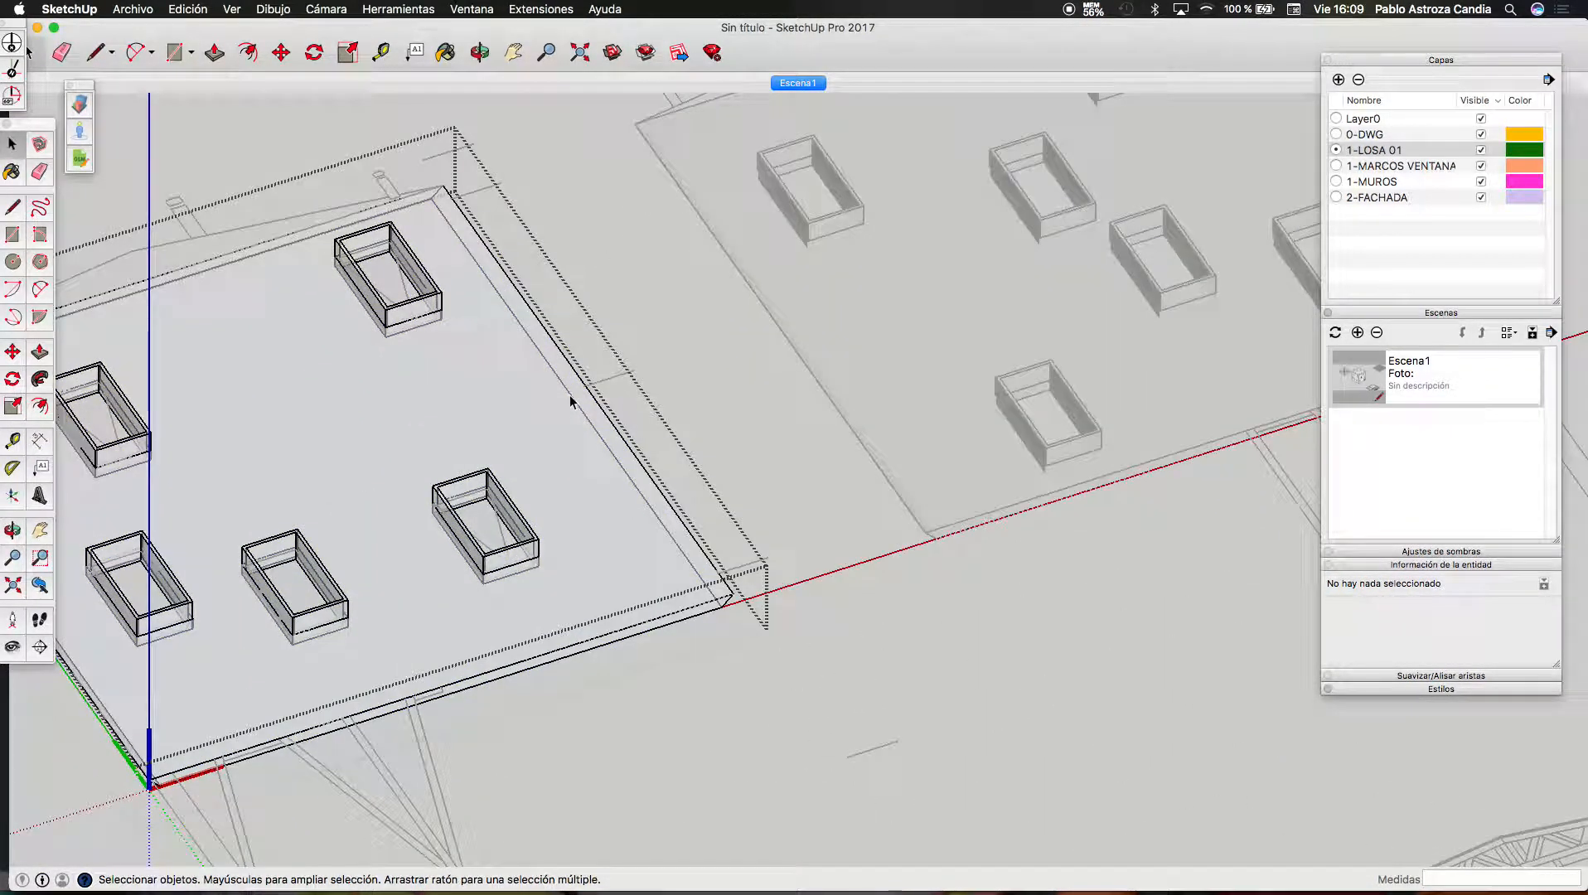
pyautogui.press('l')
pyautogui.click(584, 386)
pyautogui.scroll(-2, 585, 384)
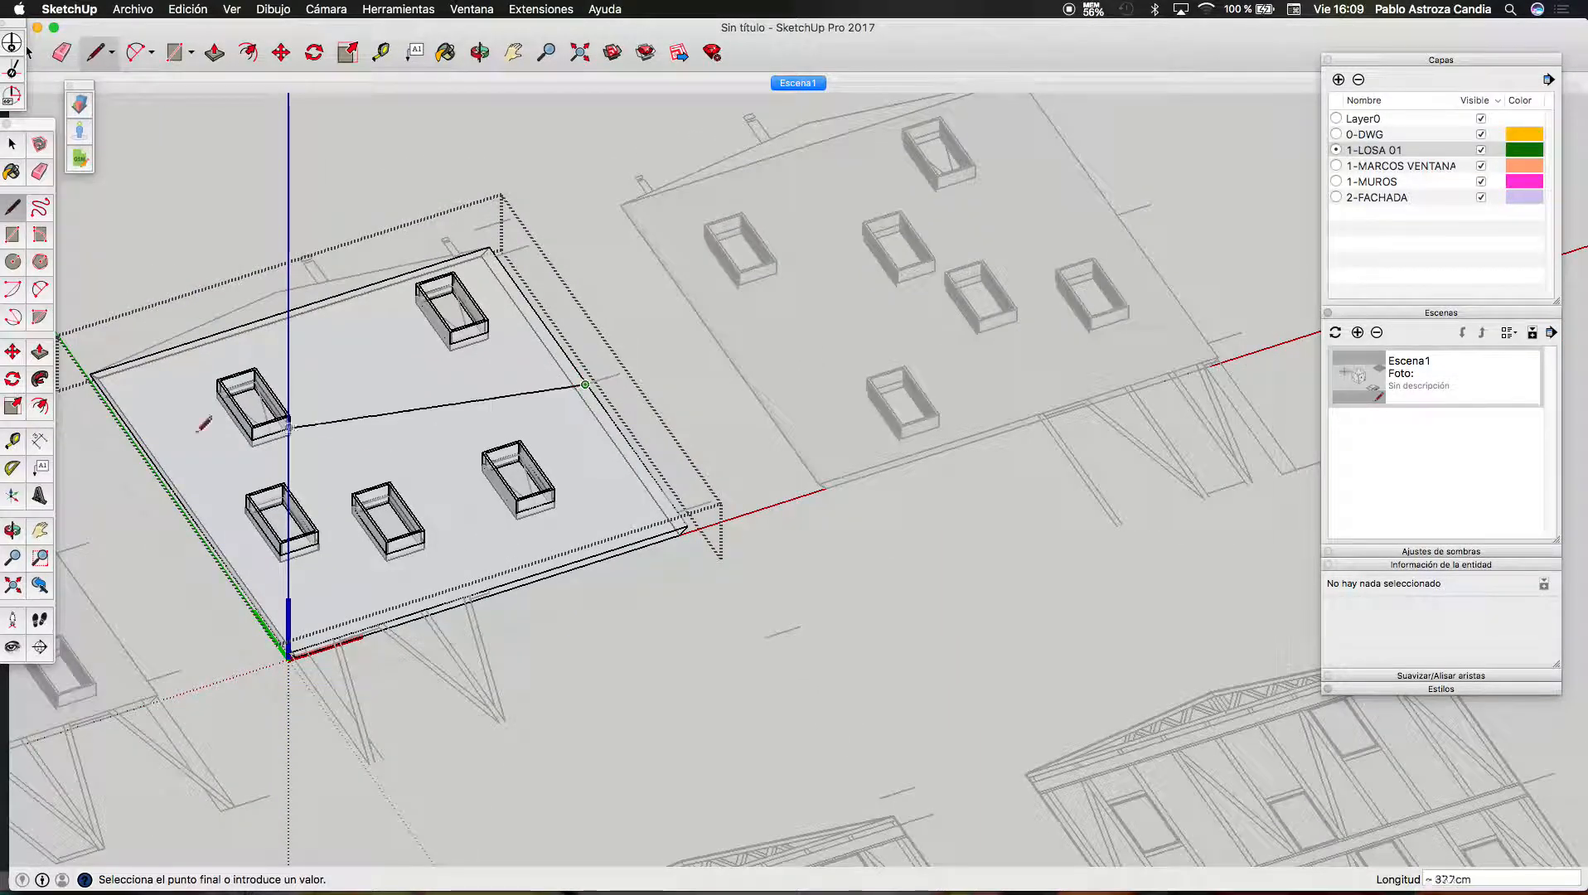
pyautogui.click(189, 510)
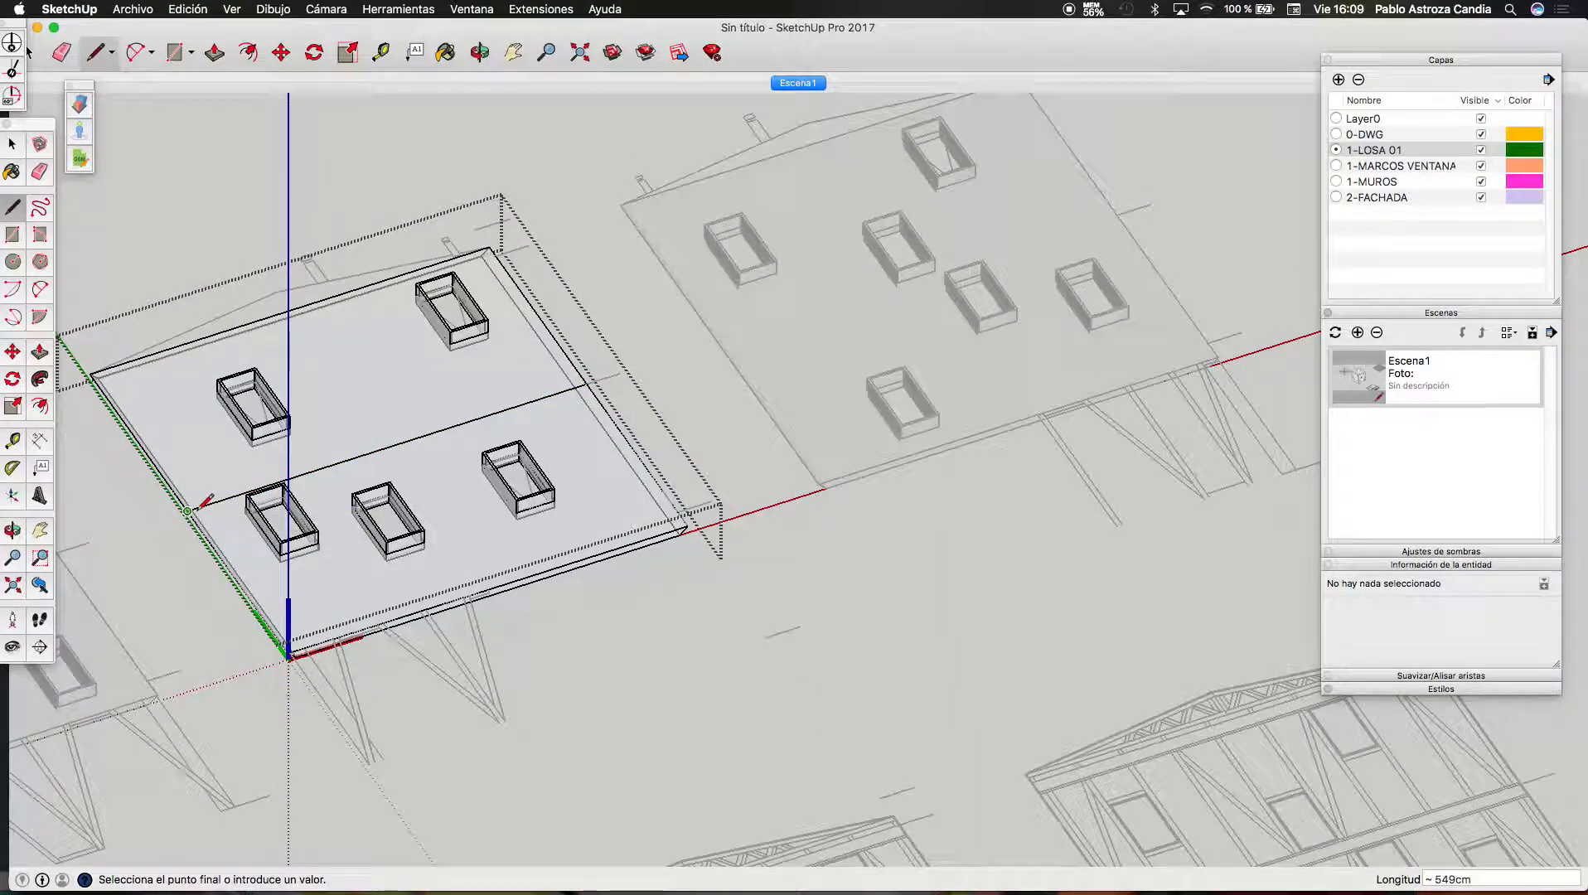
pyautogui.press('space')
pyautogui.scroll(-3, 199, 522)
pyautogui.click(462, 267)
# Select the floor slab inside the house and copy it straight up about 543 cm to the top inner corner of the walls
pyautogui.scroll(-7, 323, 460)
pyautogui.scroll(5, 705, 273)
pyautogui.scroll(3, 688, 539)
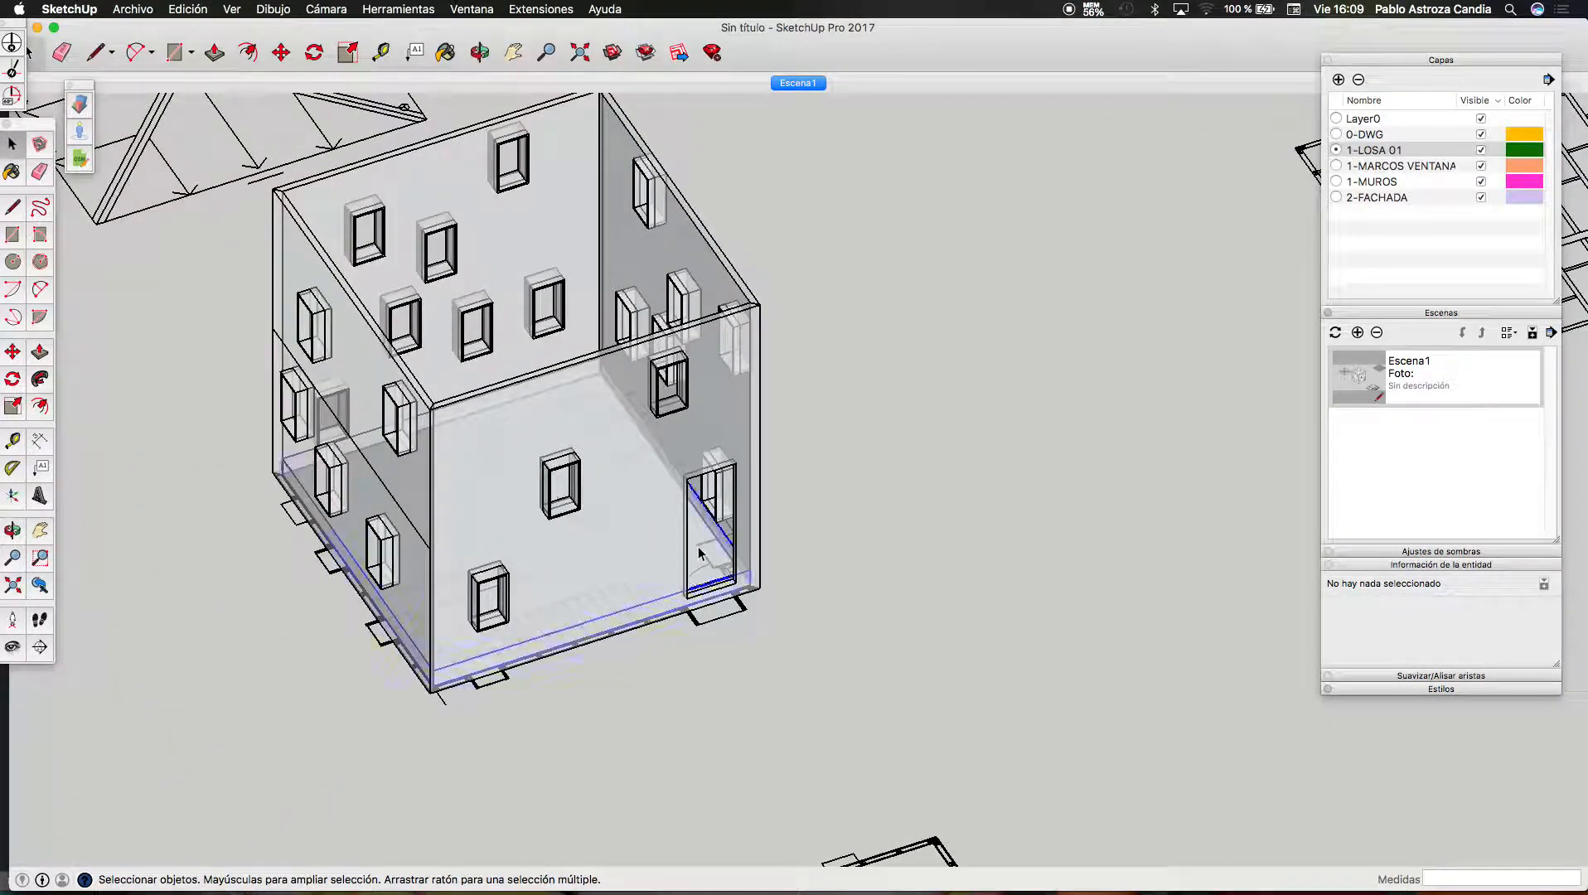
pyautogui.click(699, 546)
pyautogui.click(480, 53)
pyautogui.moveTo(580, 348); pyautogui.dragTo(545, 449)
pyautogui.scroll(6, 554, 441)
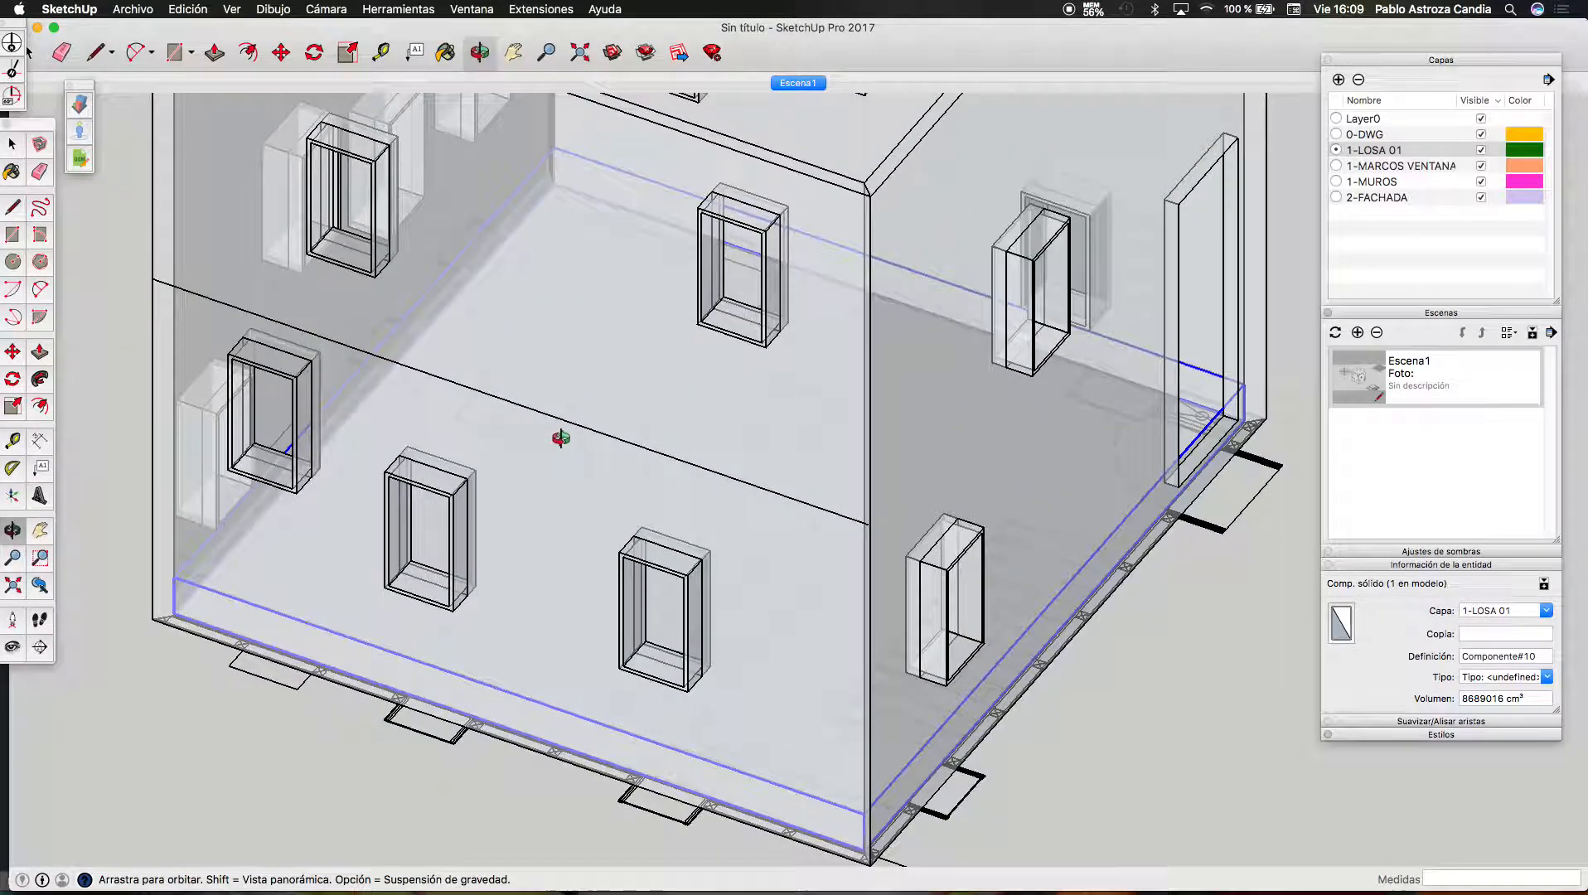
pyautogui.scroll(4, 776, 700)
pyautogui.moveTo(747, 626); pyautogui.dragTo(1142, 730)
pyautogui.scroll(5, 1141, 730)
pyautogui.scroll(-5, 968, 499)
pyautogui.press('space')
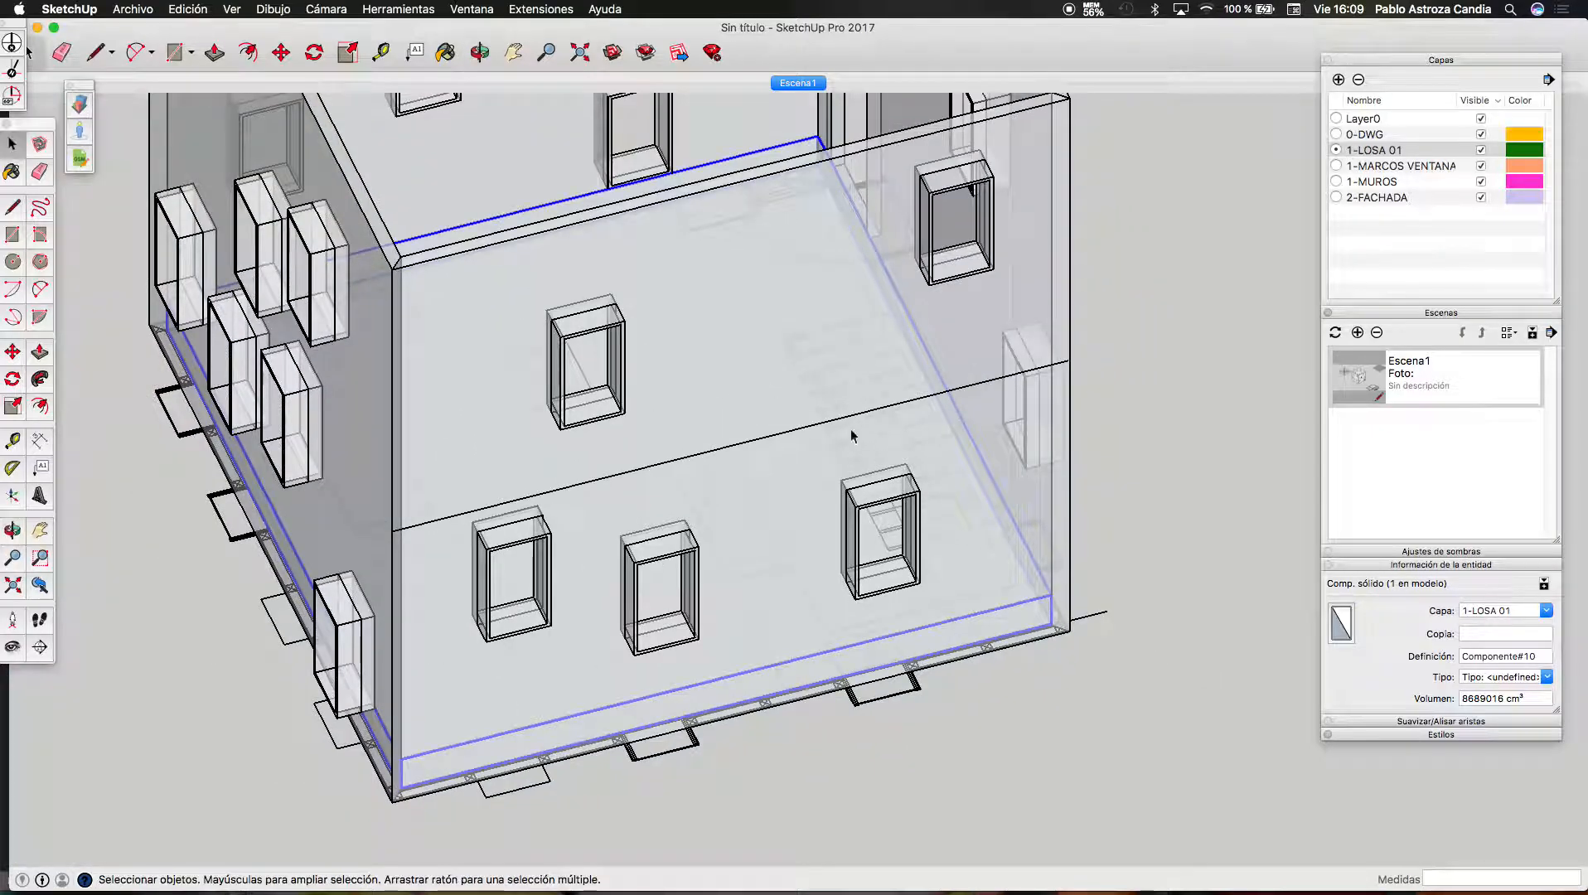
pyautogui.press('m')
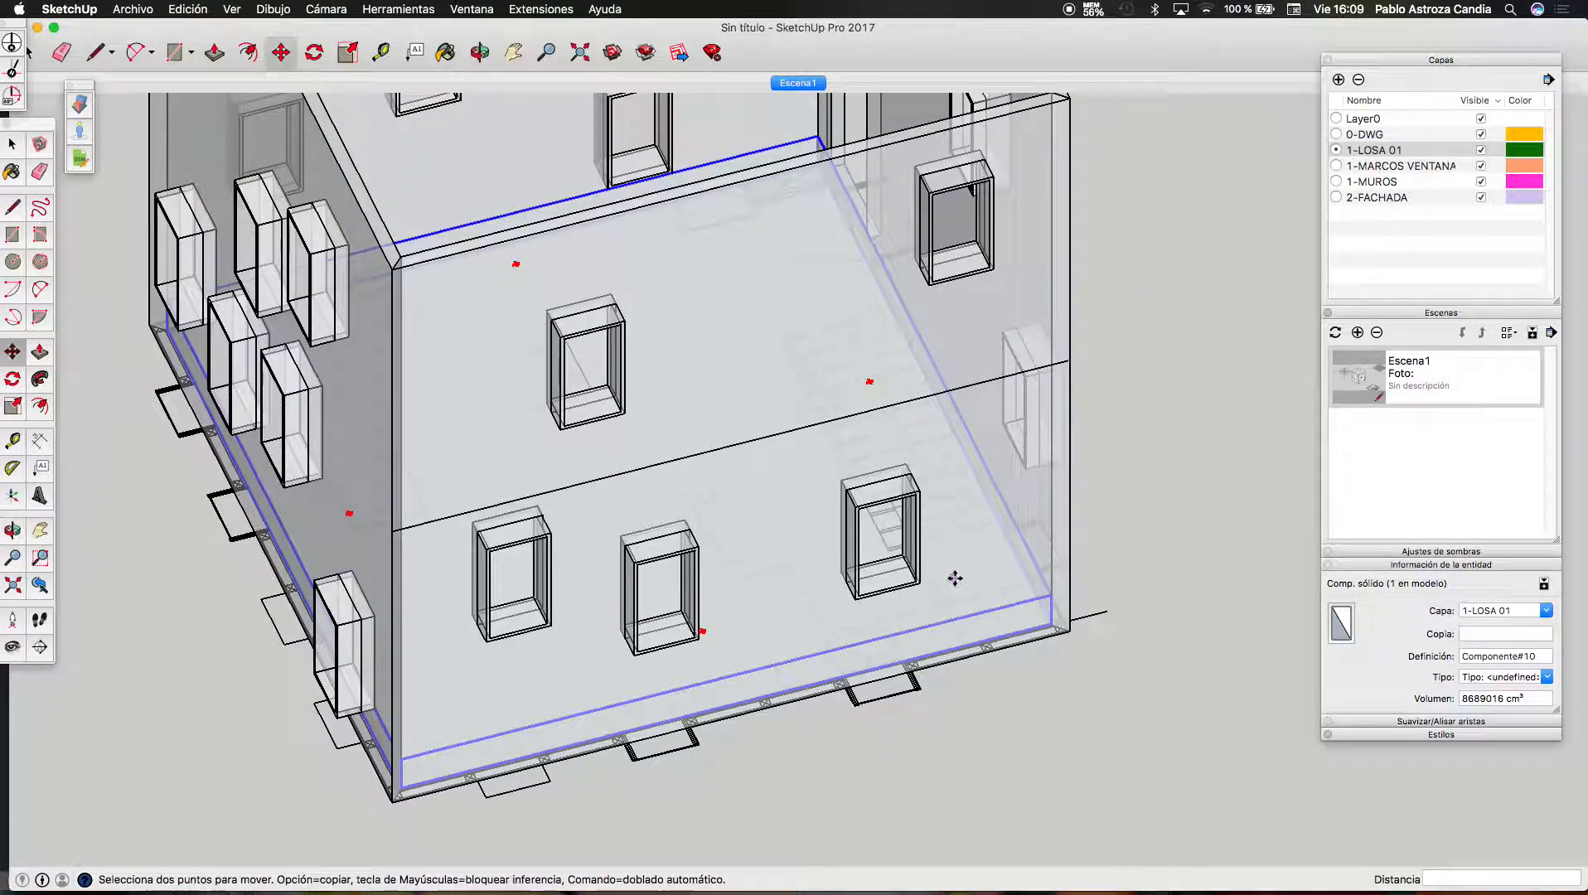
pyautogui.click(1047, 599)
pyautogui.scroll(-3, 1021, 485)
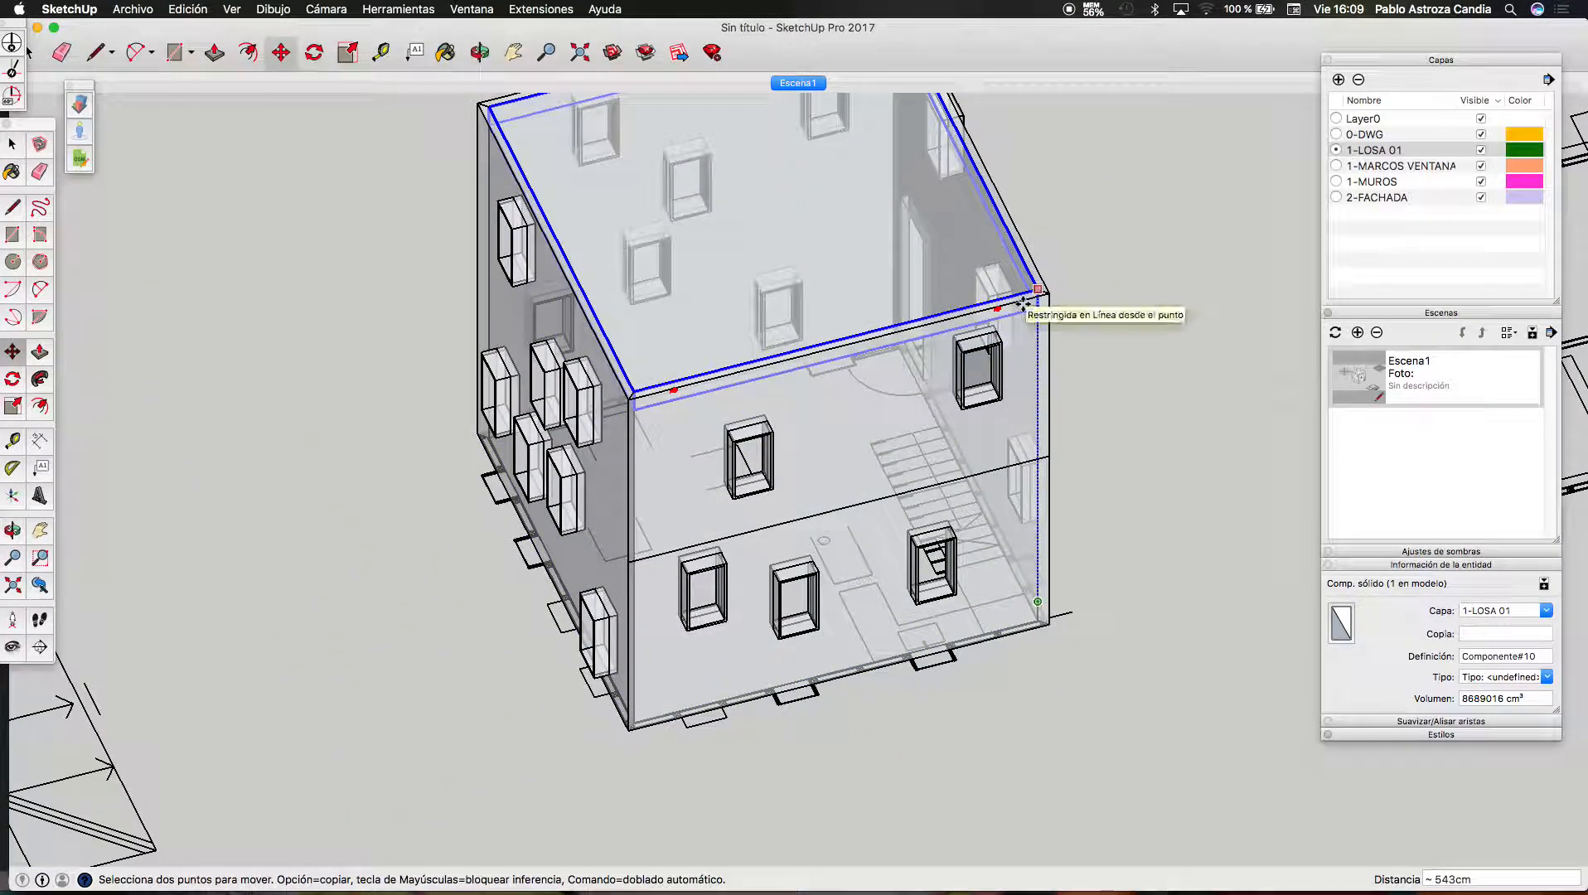
pyautogui.scroll(2, 1012, 307)
pyautogui.press('alt')
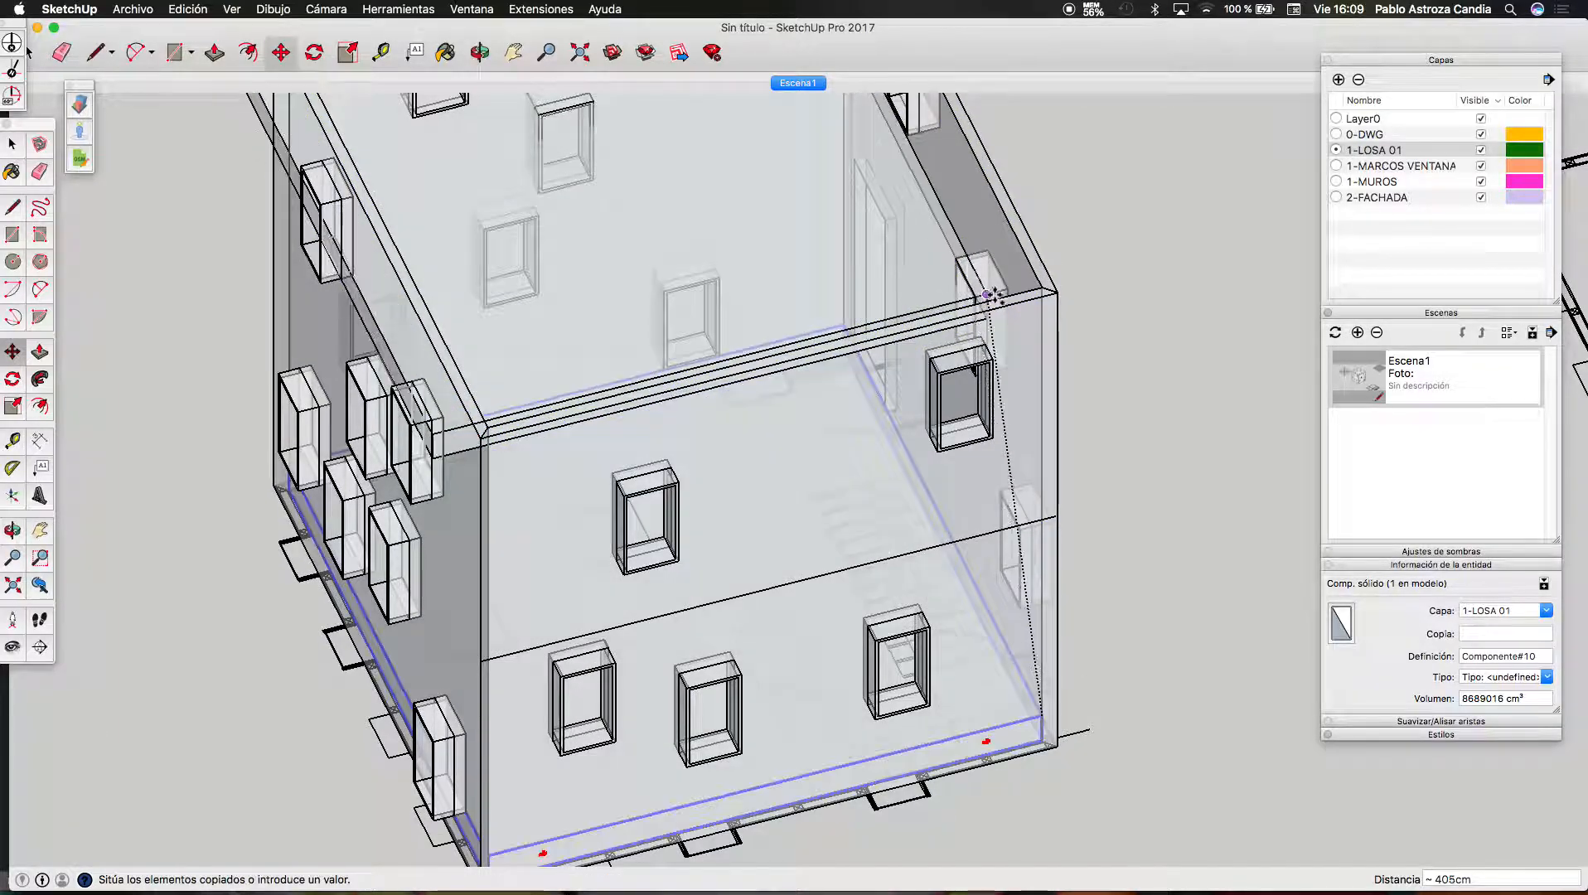
pyautogui.scroll(3, 1039, 291)
pyautogui.click(1047, 286)
pyautogui.scroll(3, 1071, 294)
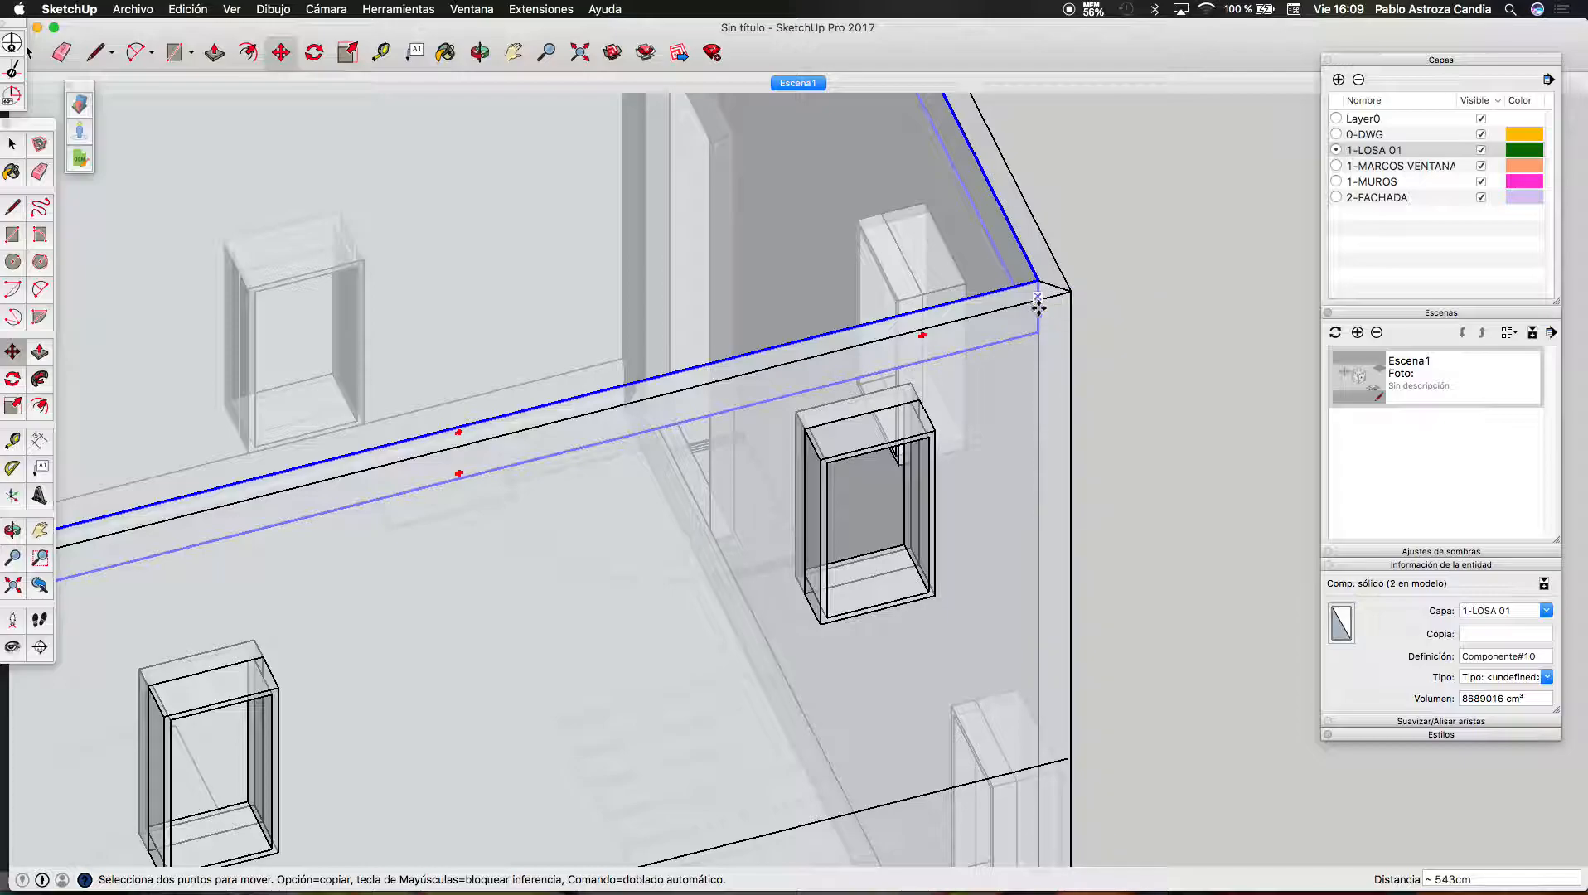
# Move the copied slab straight down about 283 cm to the floor level line drawn on the facade wall
pyautogui.scroll(-4, 1012, 308)
pyautogui.scroll(3, 1018, 539)
pyautogui.scroll(4, 1015, 580)
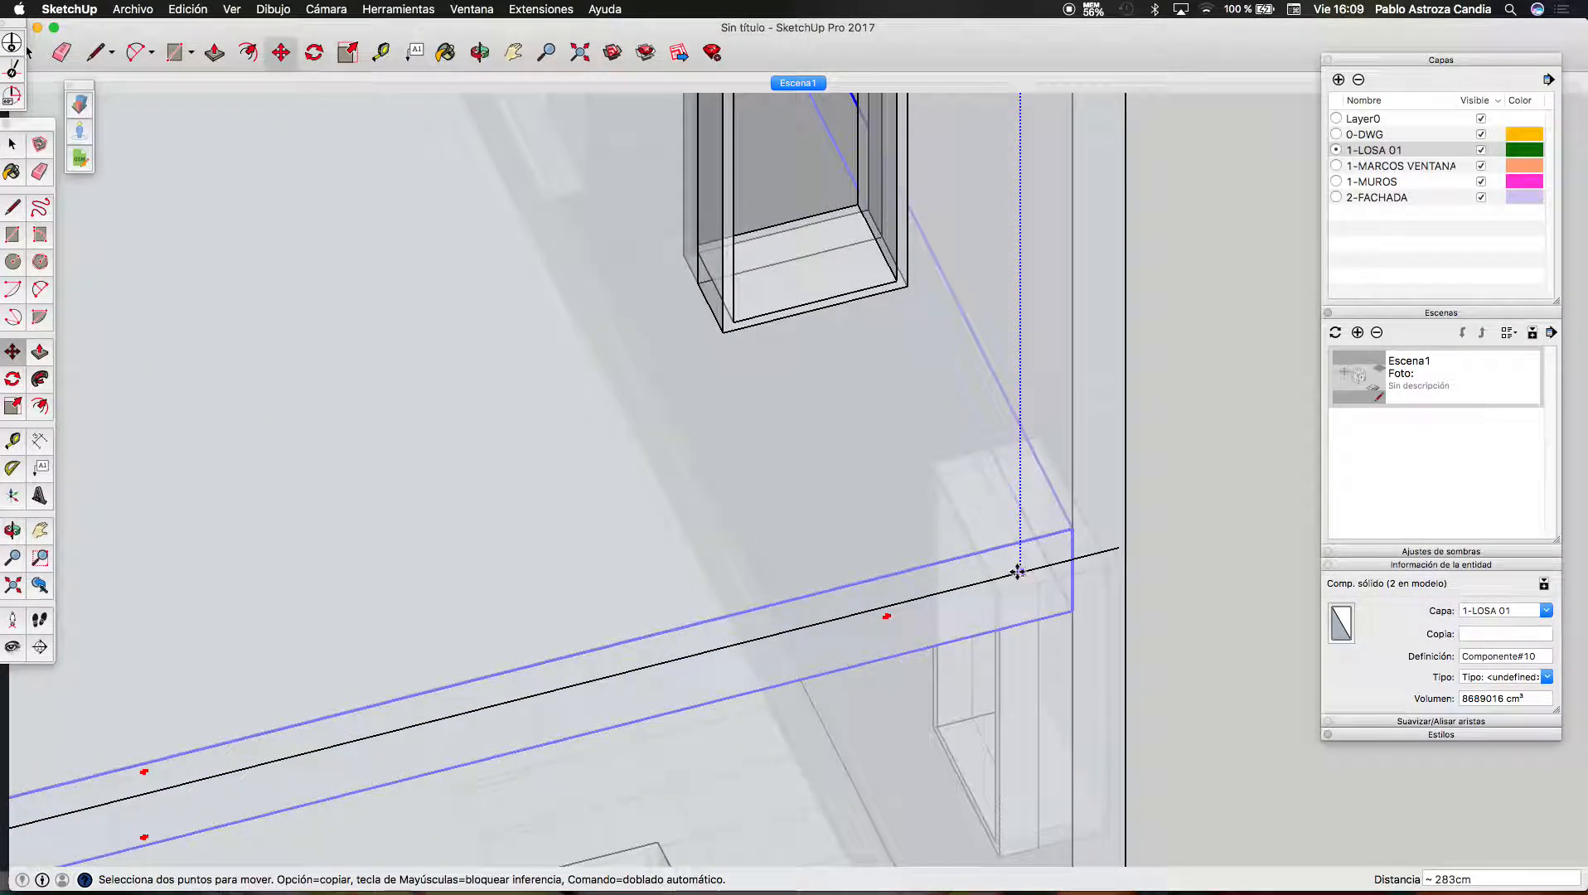
pyautogui.scroll(-5, 1017, 571)
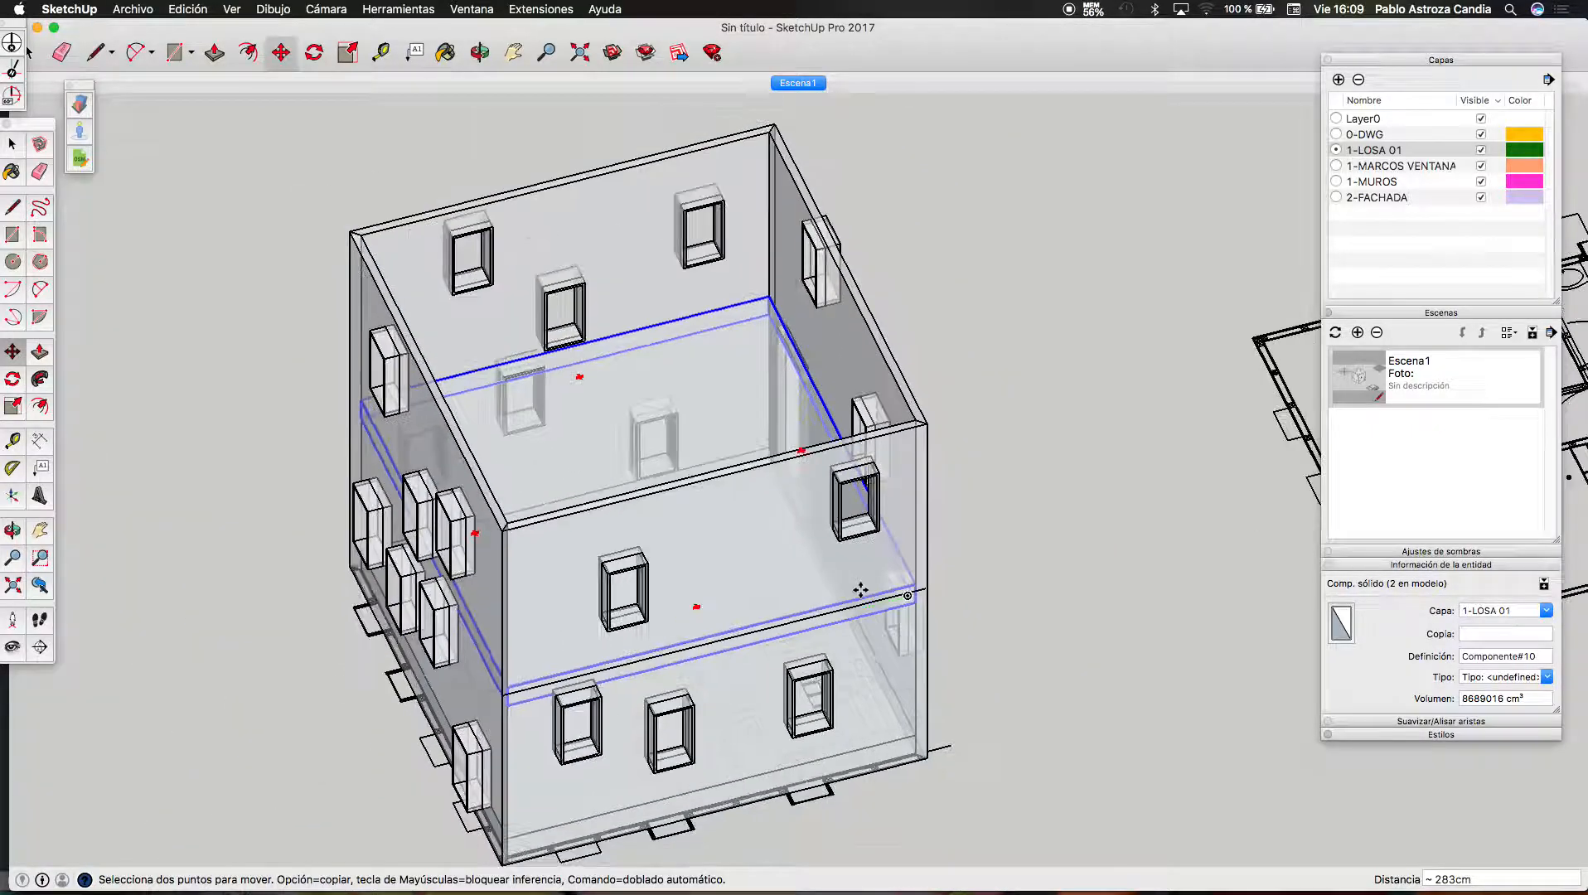
pyautogui.press('space')
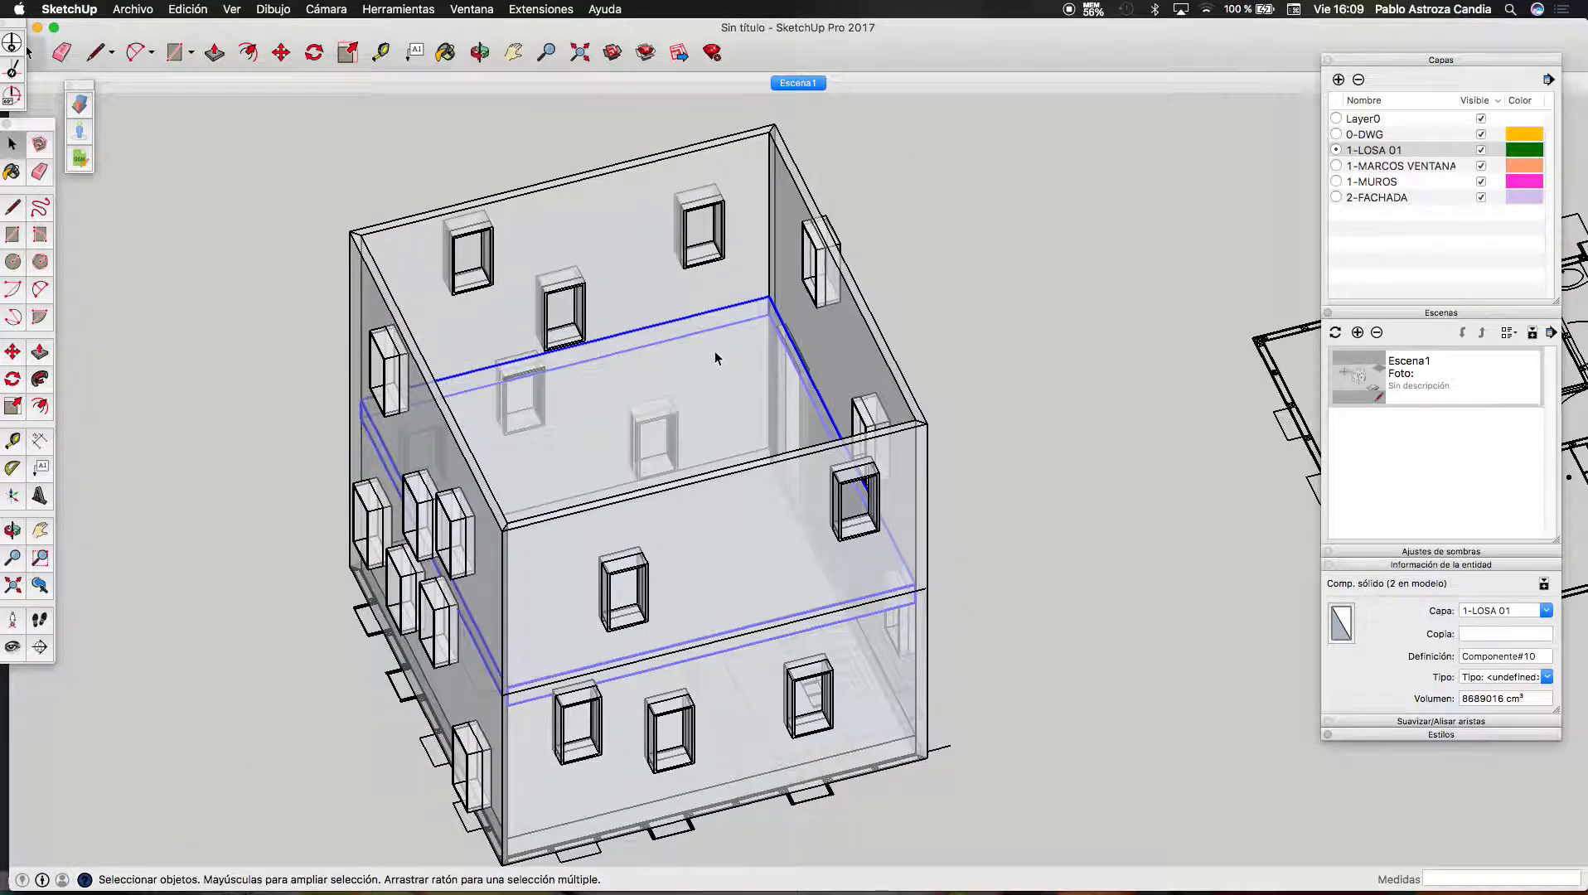
# Measure the thickness of the intermediate floor on the section drawing
pyautogui.scroll(-5, 714, 360)
pyautogui.click(382, 52)
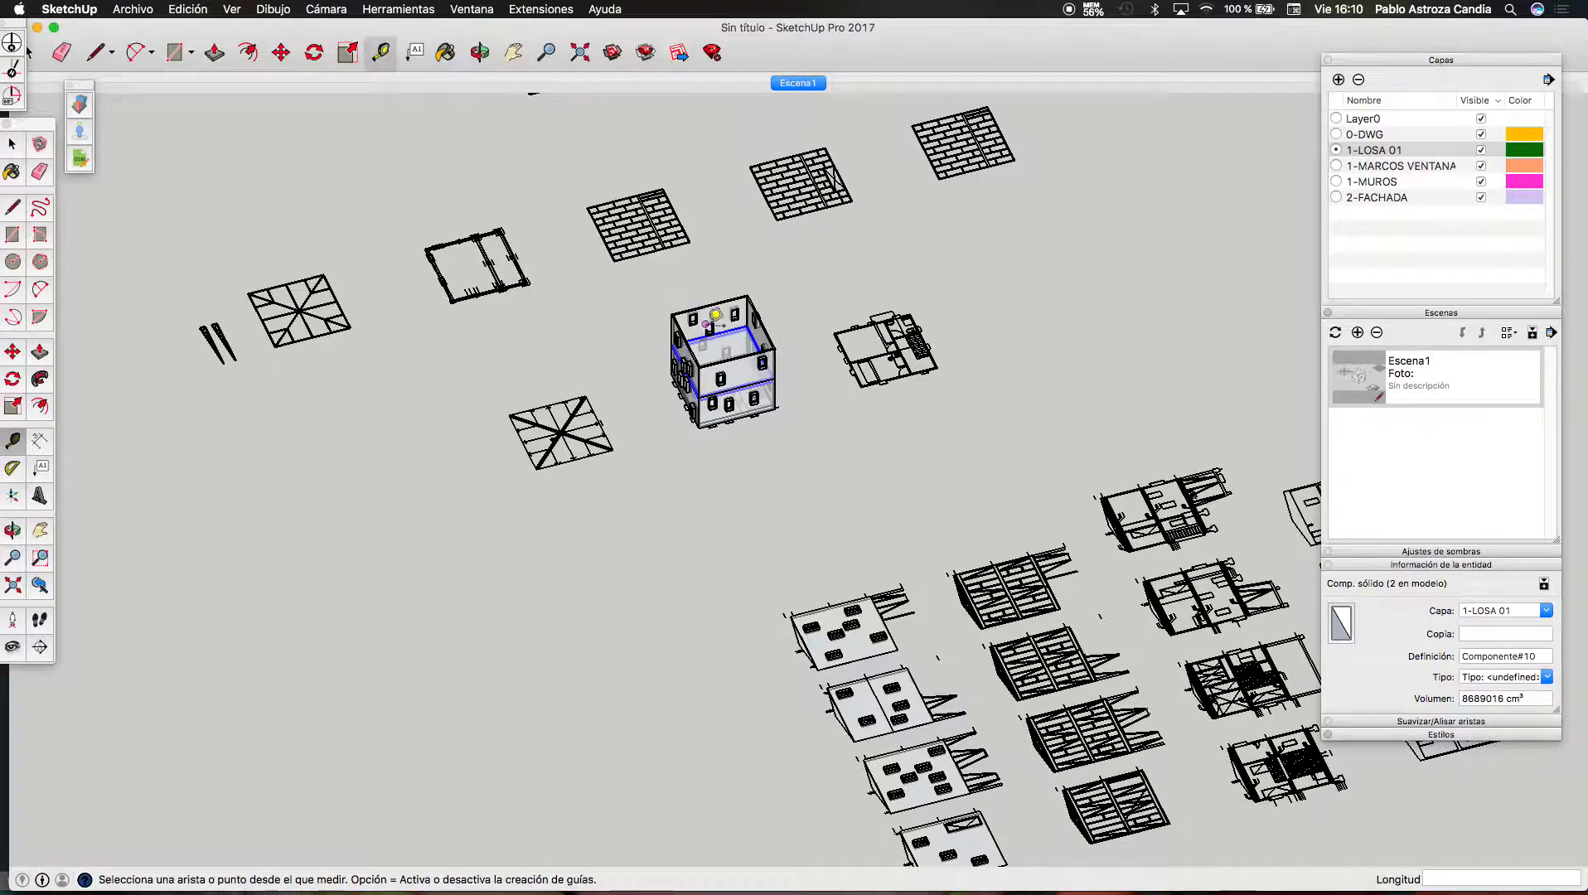
pyautogui.scroll(-3, 953, 398)
pyautogui.scroll(5, 994, 359)
pyautogui.scroll(10, 994, 359)
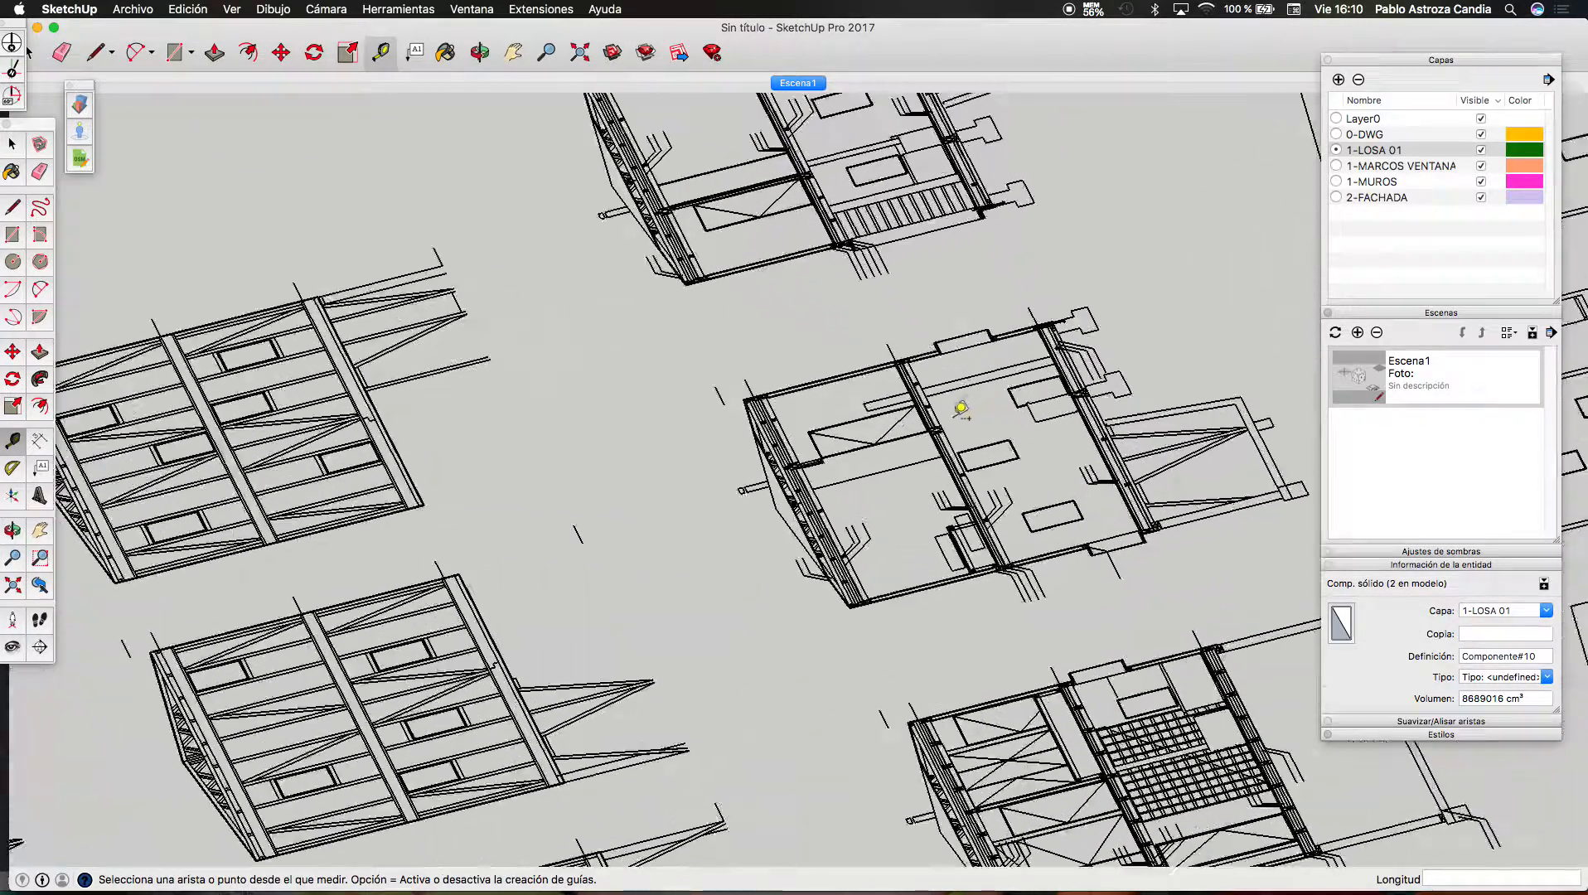
pyautogui.scroll(3, 934, 540)
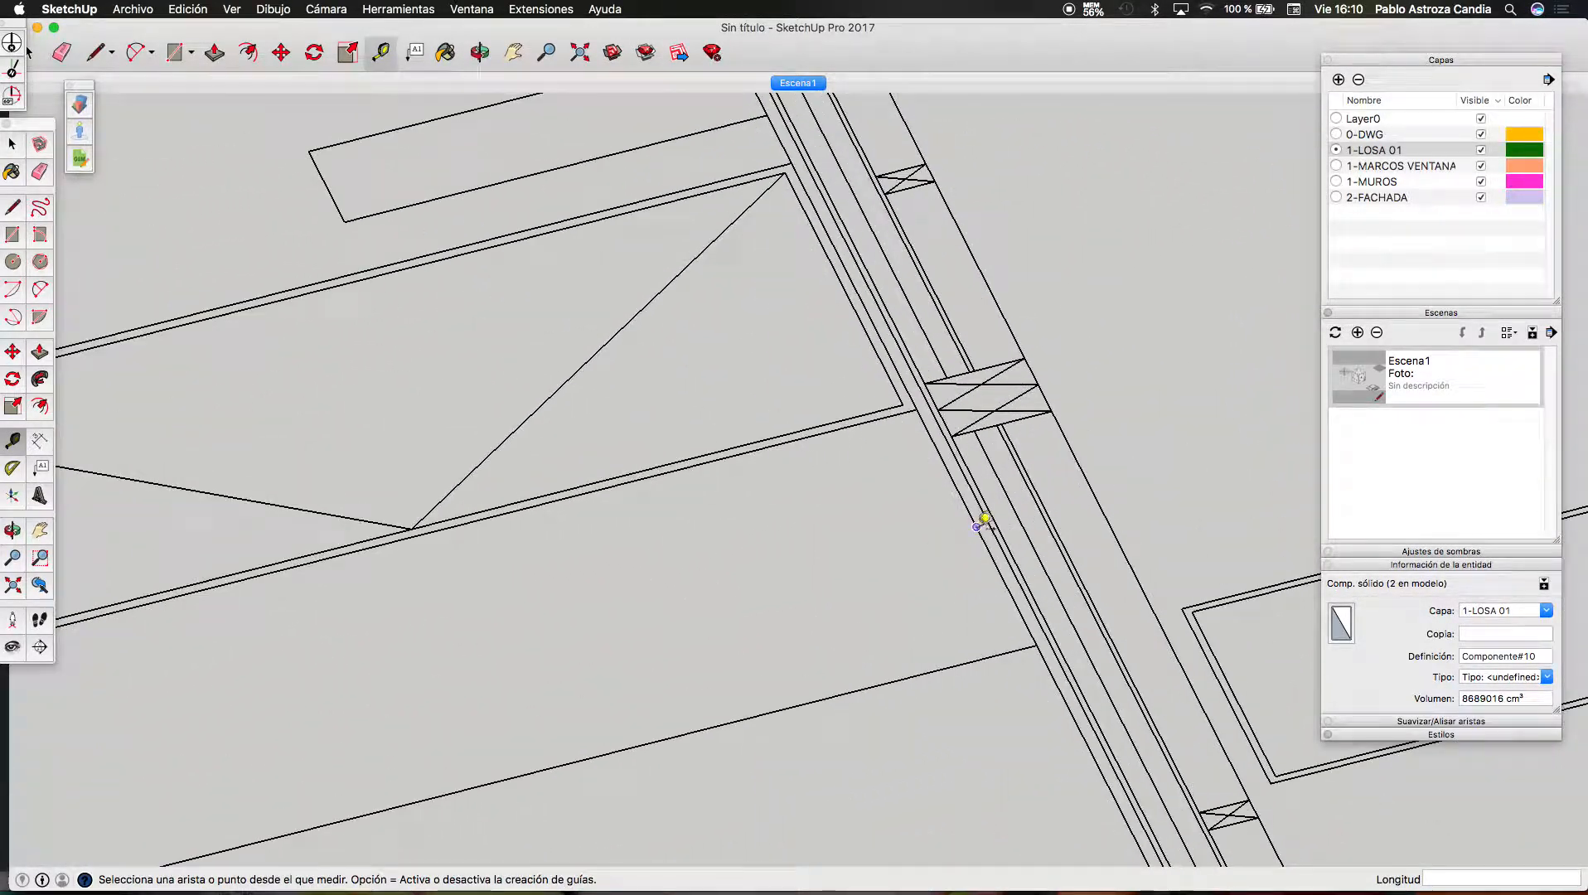
pyautogui.click(976, 527)
pyautogui.click(1115, 492)
pyautogui.scroll(-10, 940, 592)
pyautogui.scroll(-10, 935, 582)
pyautogui.press('space')
# Copy the upper slab about 1800 cm out of the house to an empty area beyond the floor plan
pyautogui.scroll(6, 659, 455)
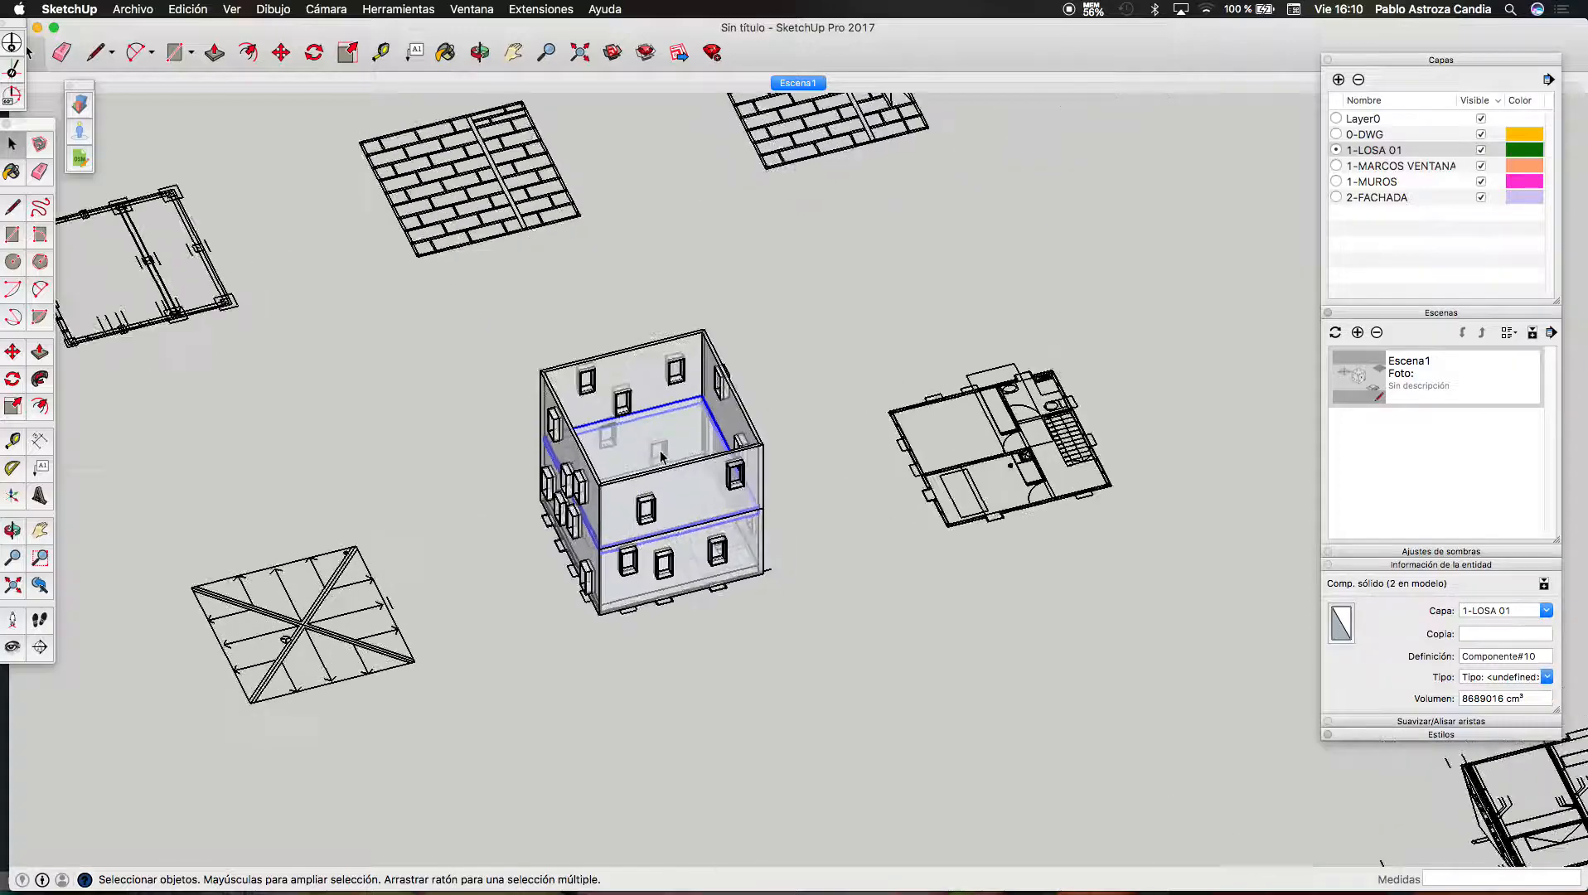
pyautogui.press('m')
pyautogui.click(655, 445)
pyautogui.press('alt')
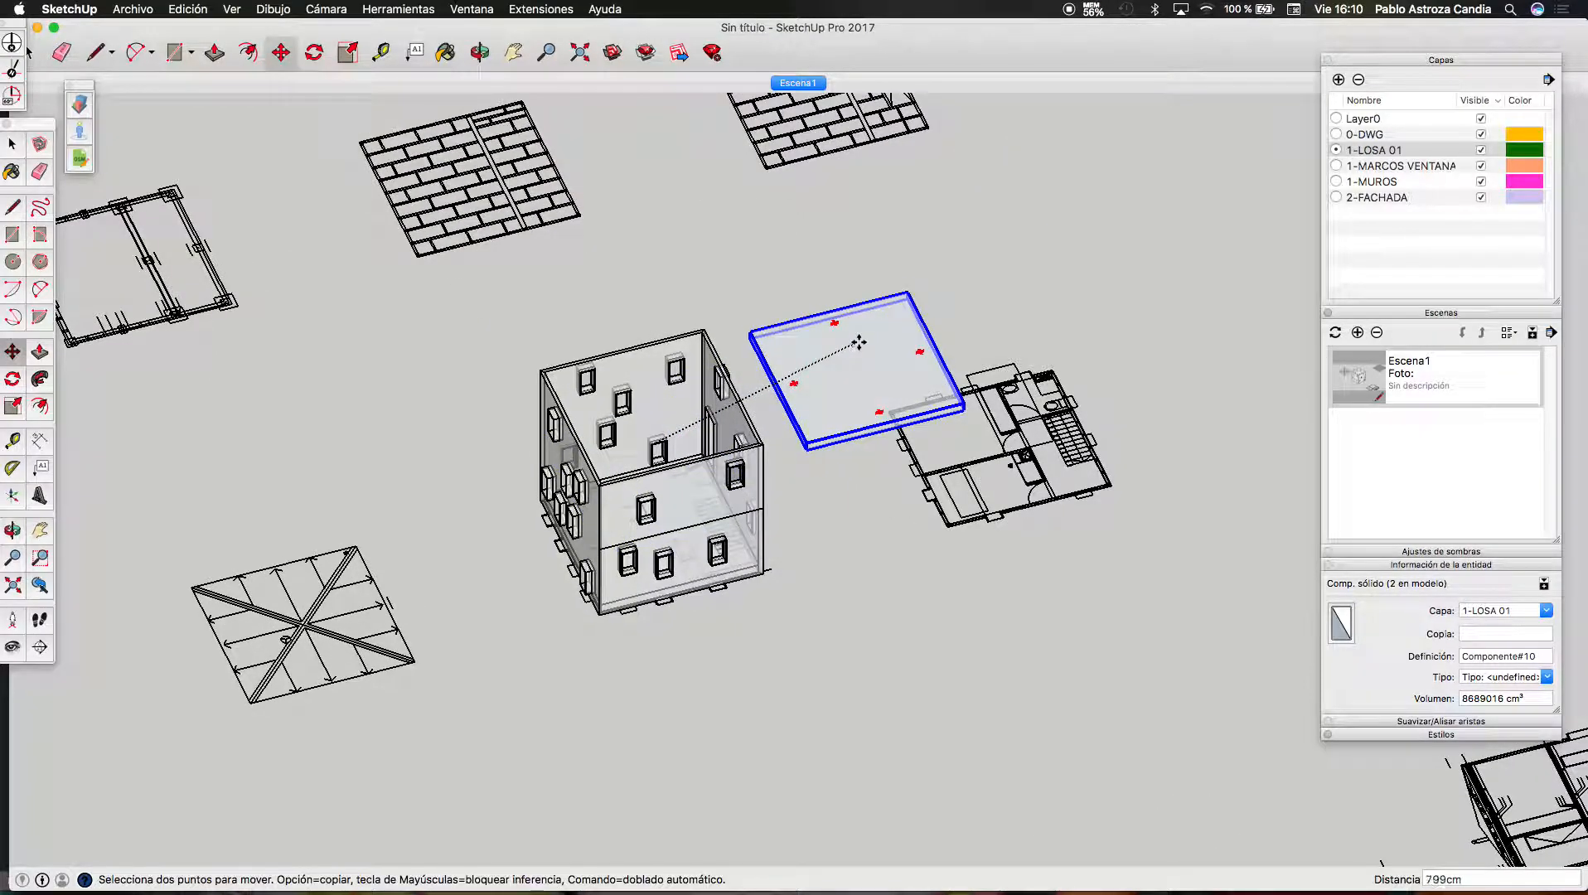
pyautogui.click(1142, 236)
pyautogui.press('space')
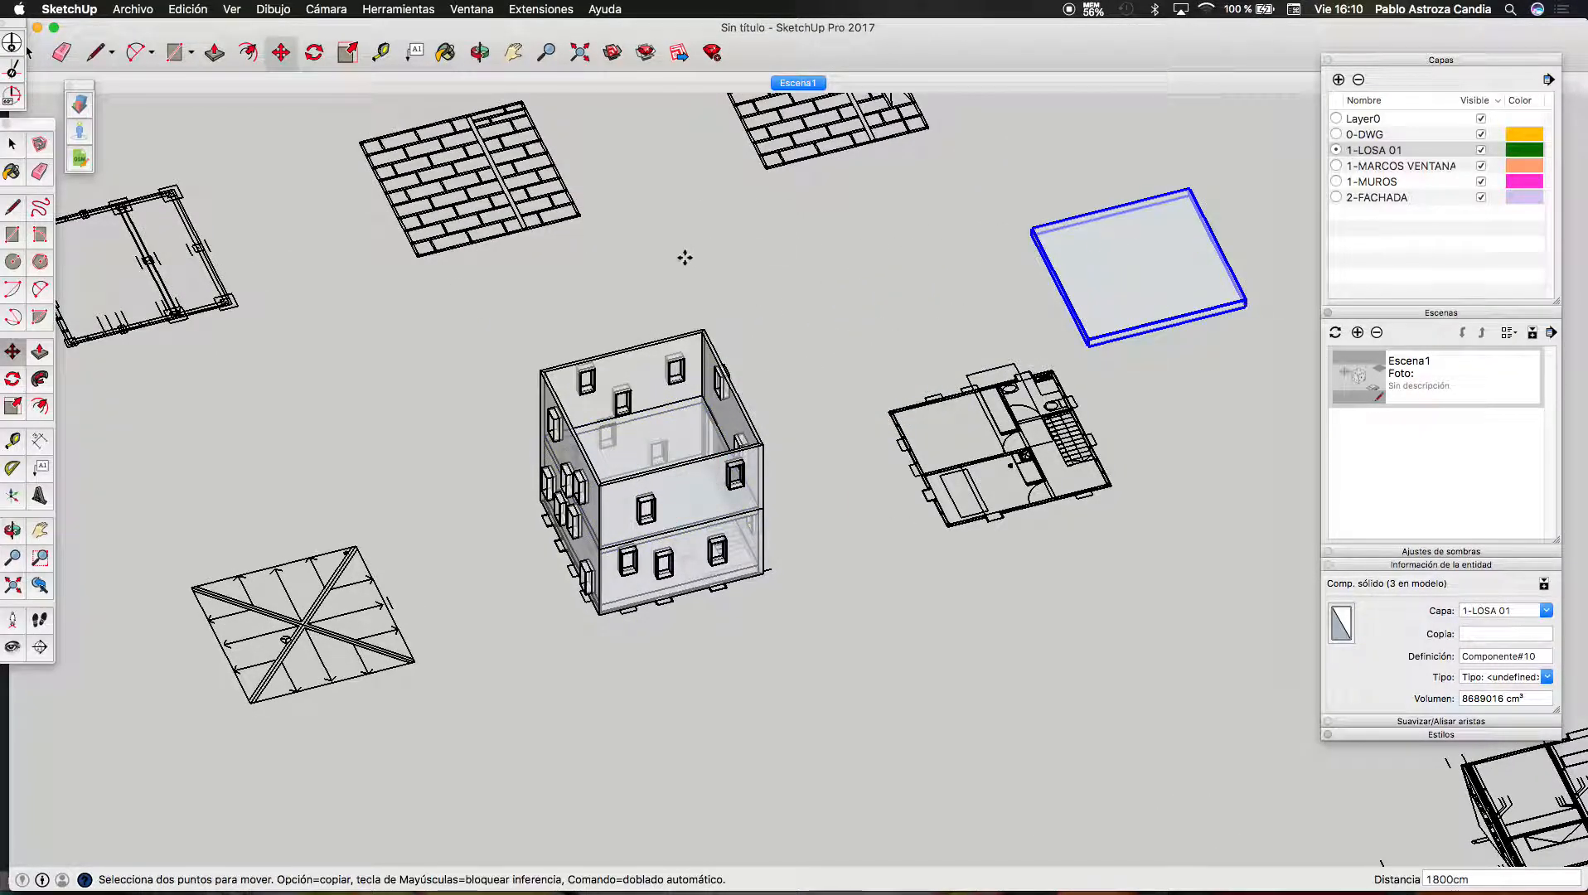
# Add a layer named 1-LOSA 02 and make it the active layer
pyautogui.scroll(-3, 688, 255)
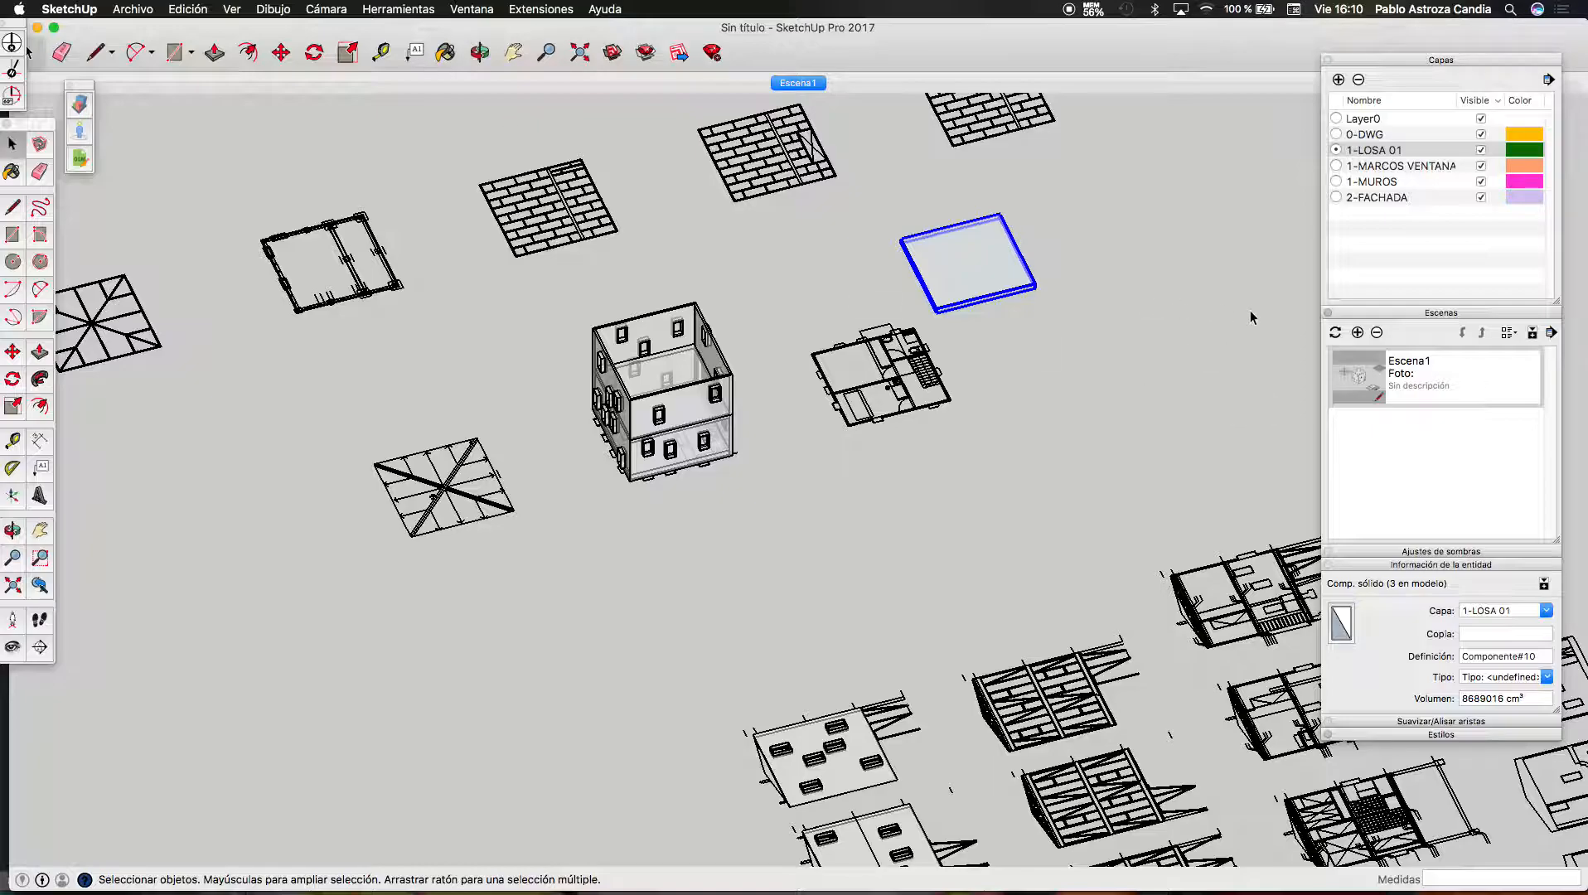
pyautogui.scroll(3, 1268, 286)
pyautogui.click(1343, 81)
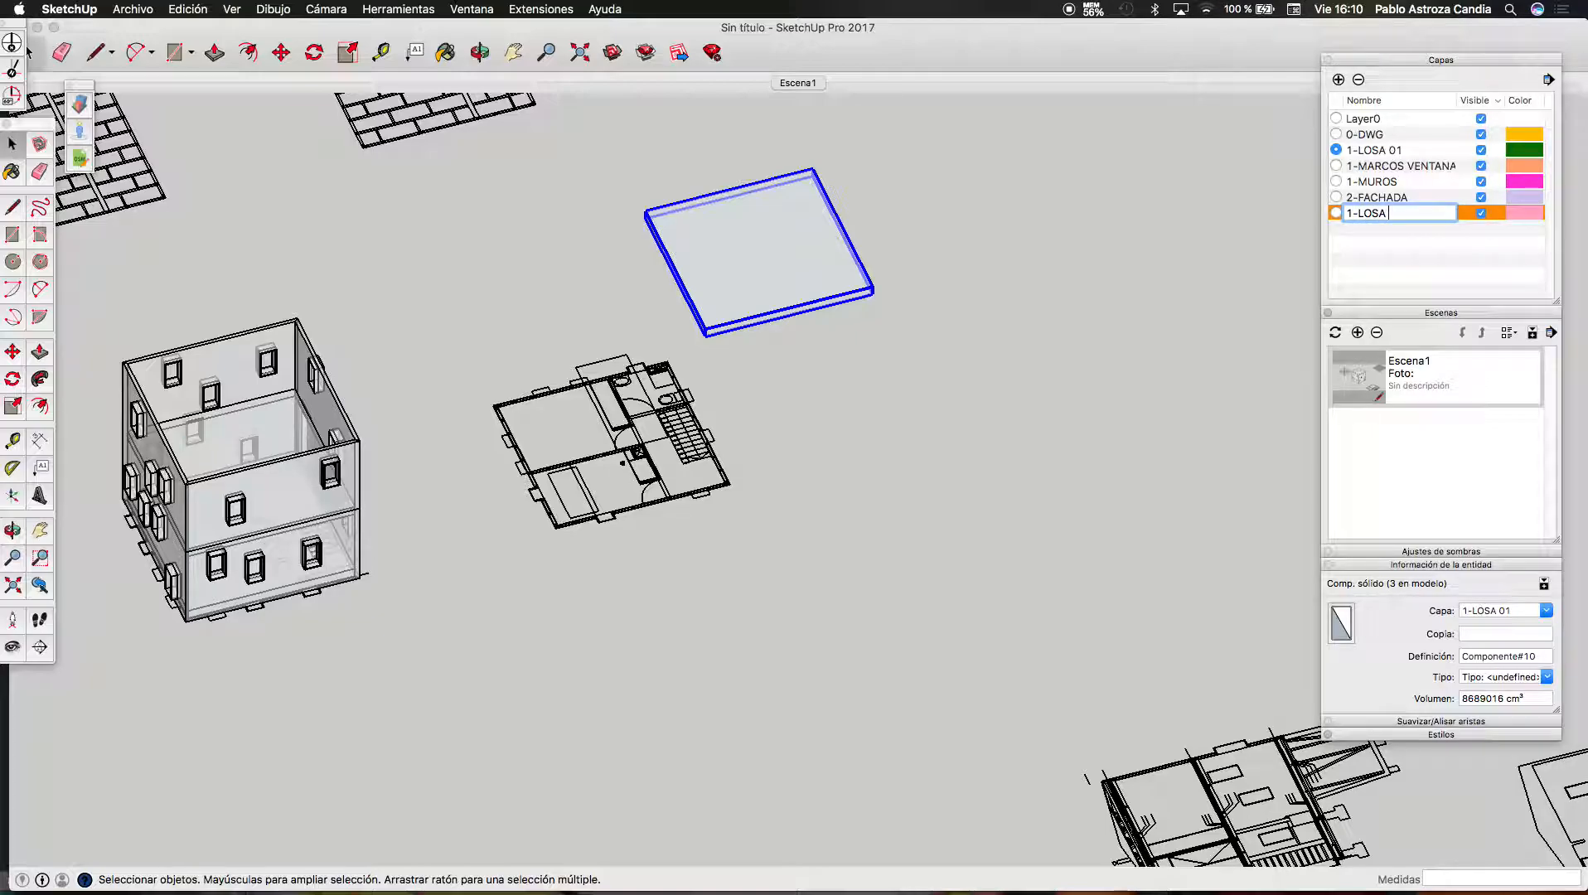
pyautogui.click(1361, 240)
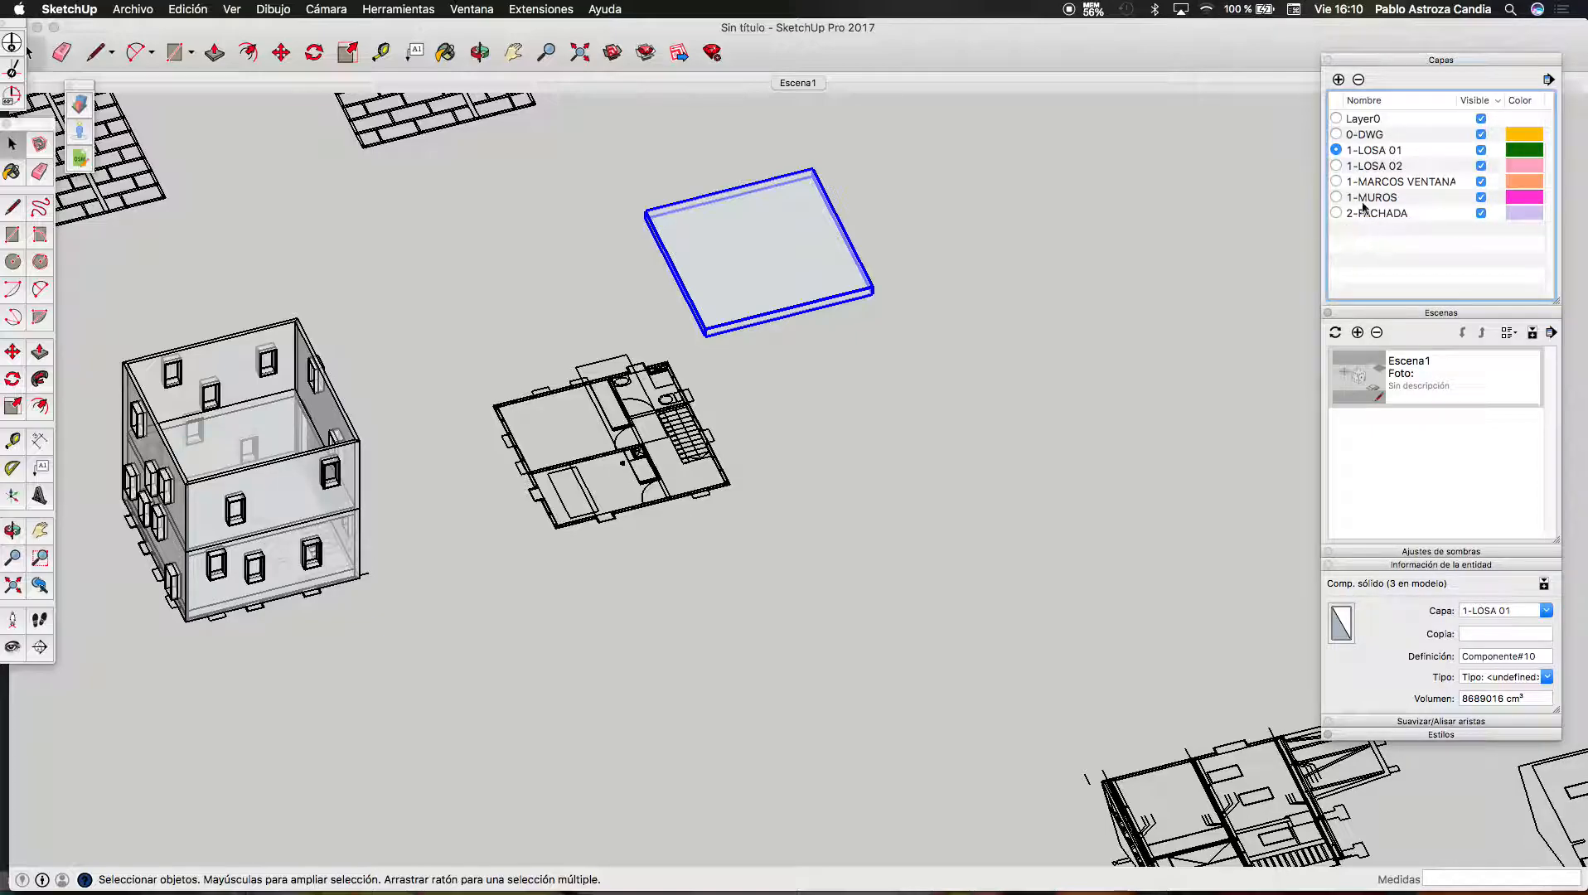
pyautogui.click(1338, 166)
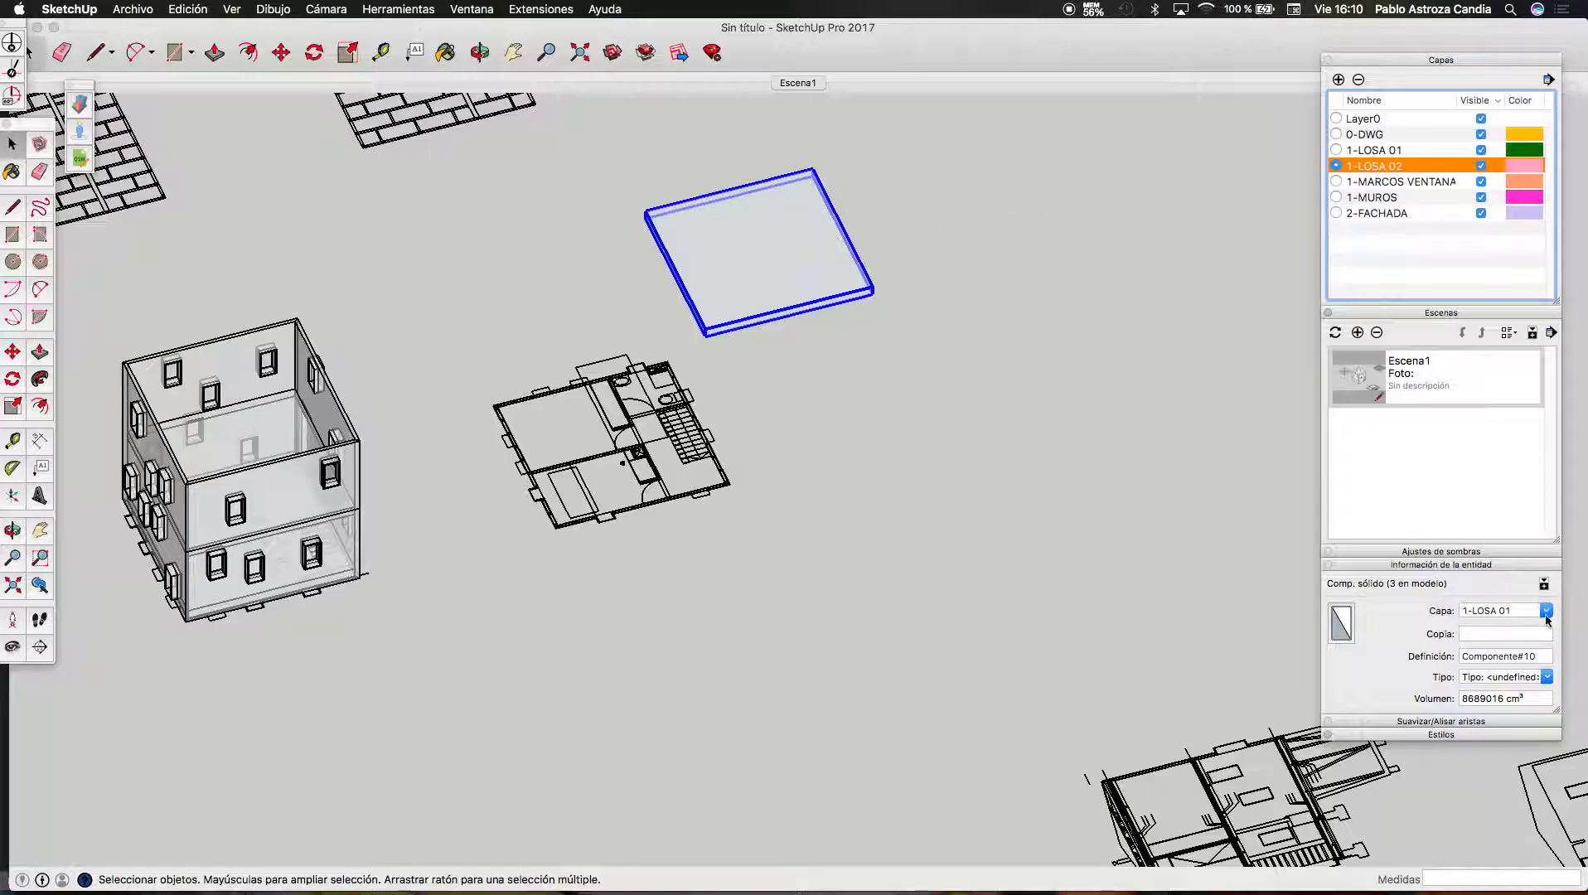
# Assign the slab copy outside the house to layer 1-LOSA 02 and make that component unique
pyautogui.click(1546, 611)
pyautogui.click(1527, 643)
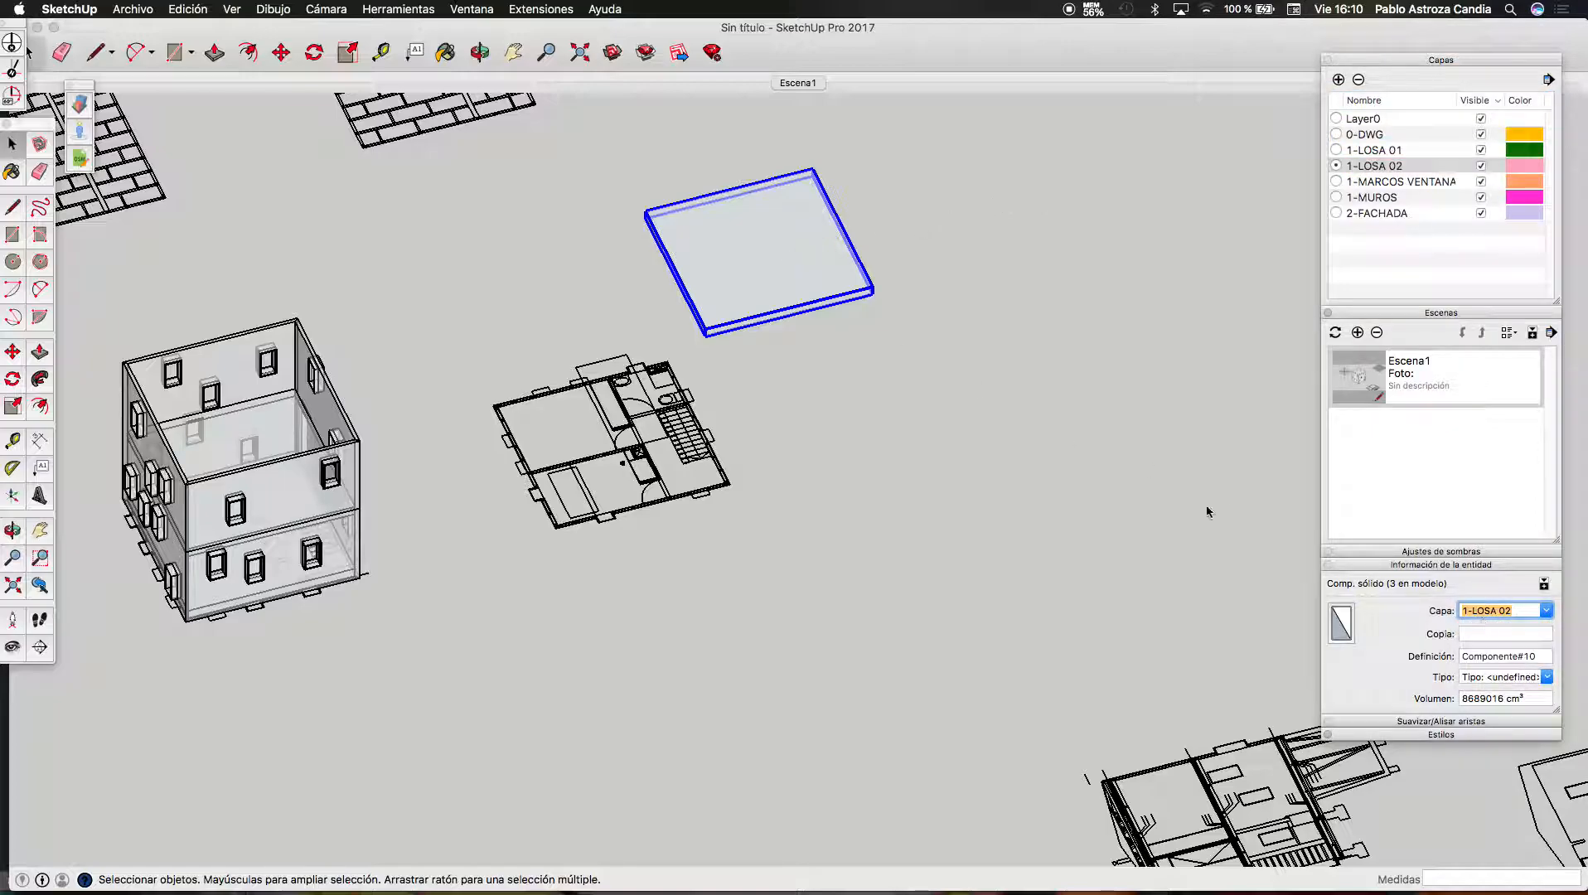
pyautogui.rightClick(830, 278)
pyautogui.click(881, 372)
pyautogui.scroll(3, 785, 317)
pyautogui.scroll(-5, 786, 367)
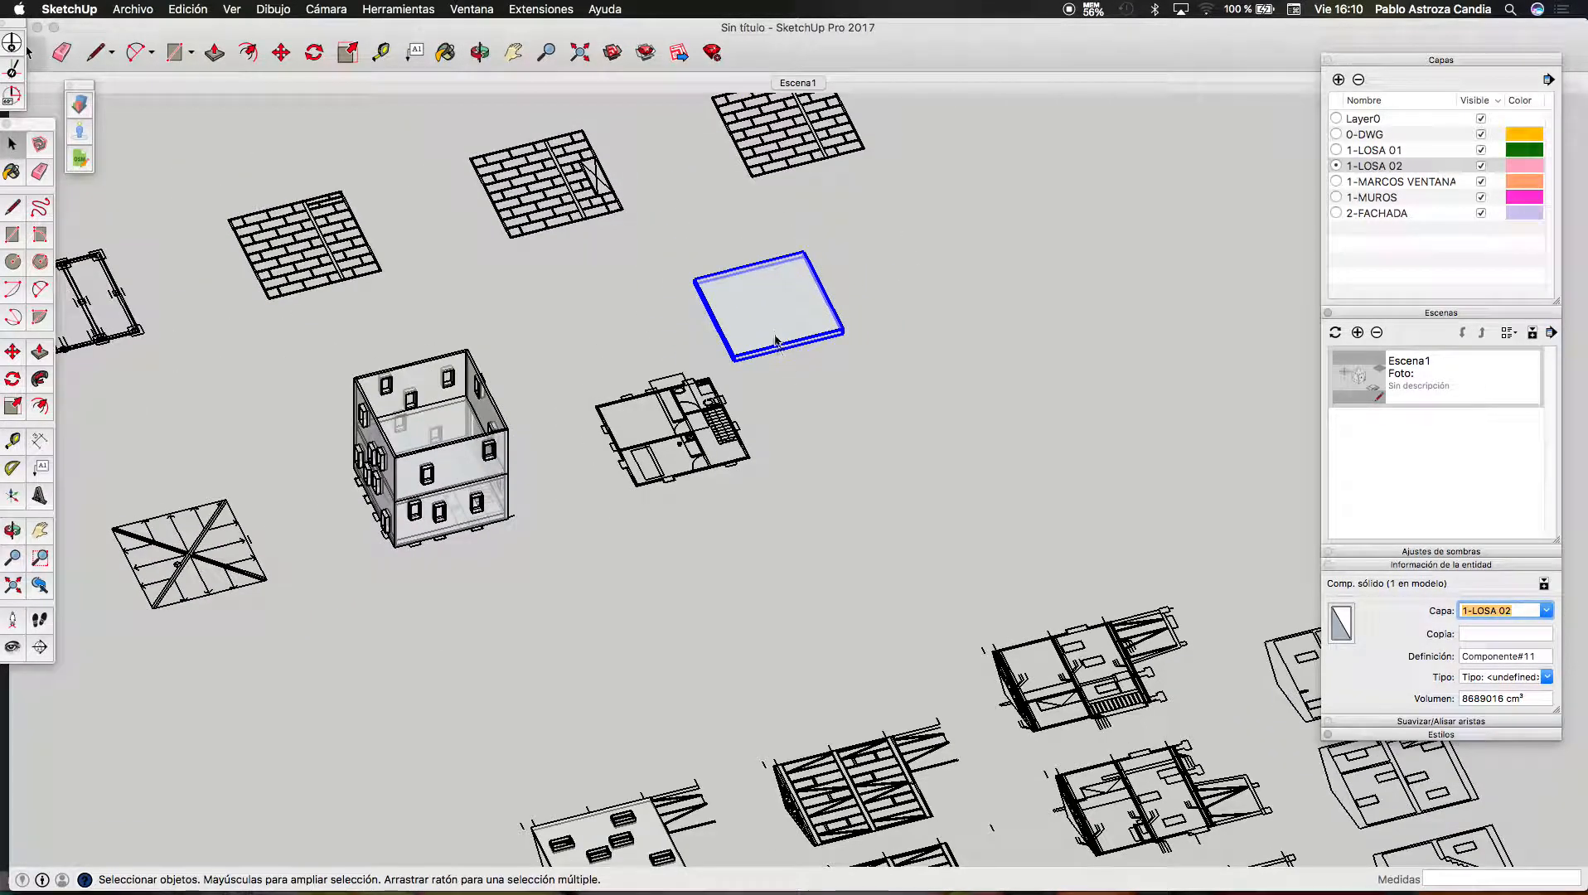
pyautogui.click(776, 330)
pyautogui.doubleClick(776, 335)
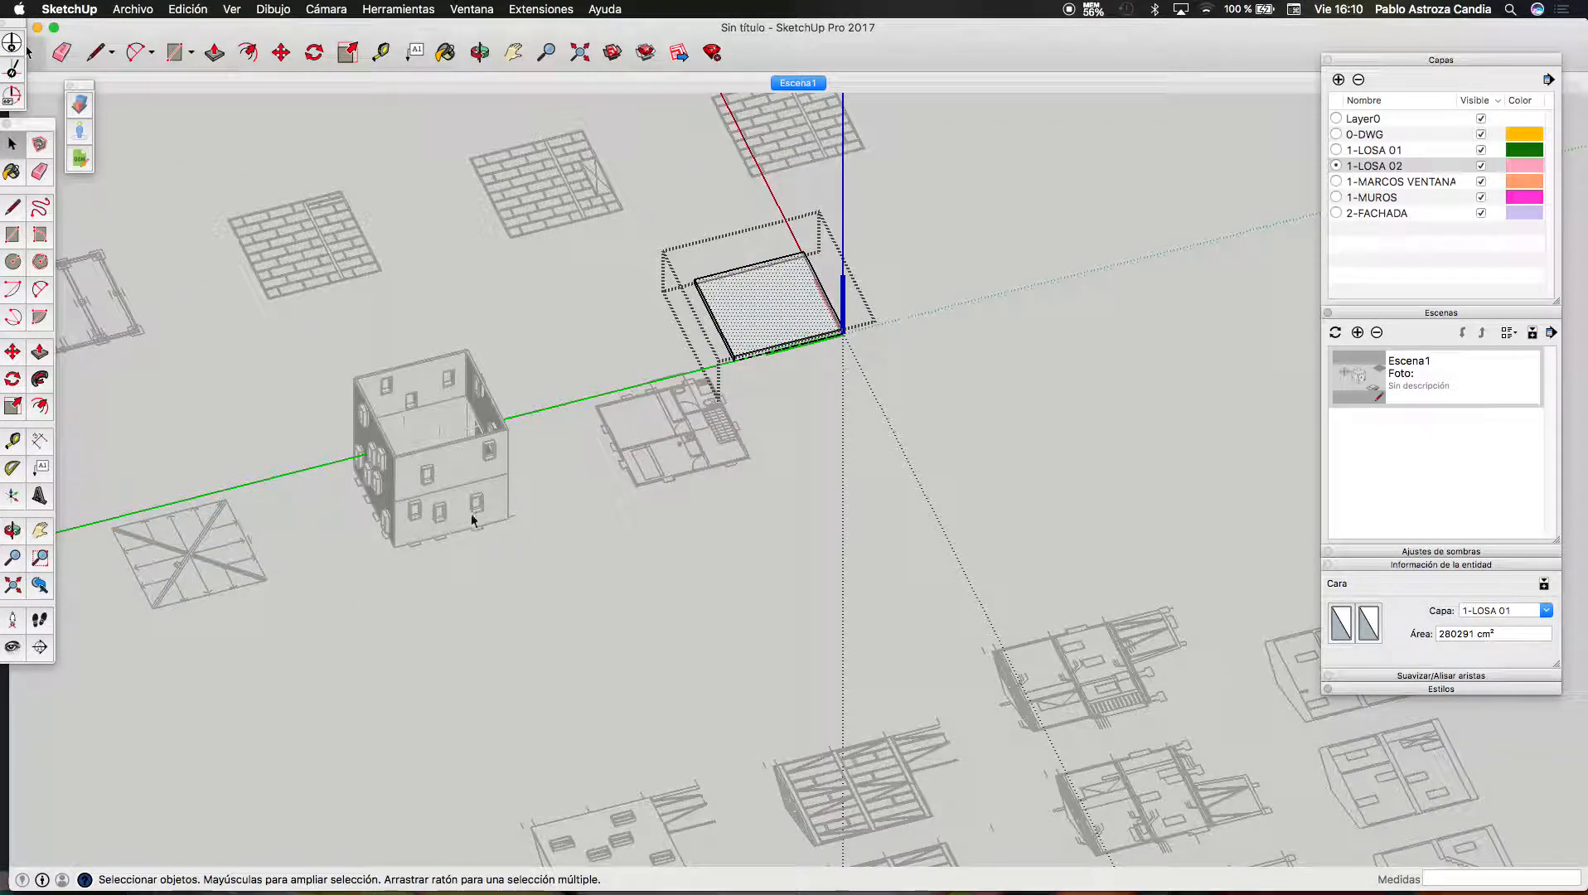
pyautogui.scroll(5, 861, 313)
pyautogui.click(807, 412)
pyautogui.scroll(2, 723, 350)
pyautogui.scroll(-2, 728, 367)
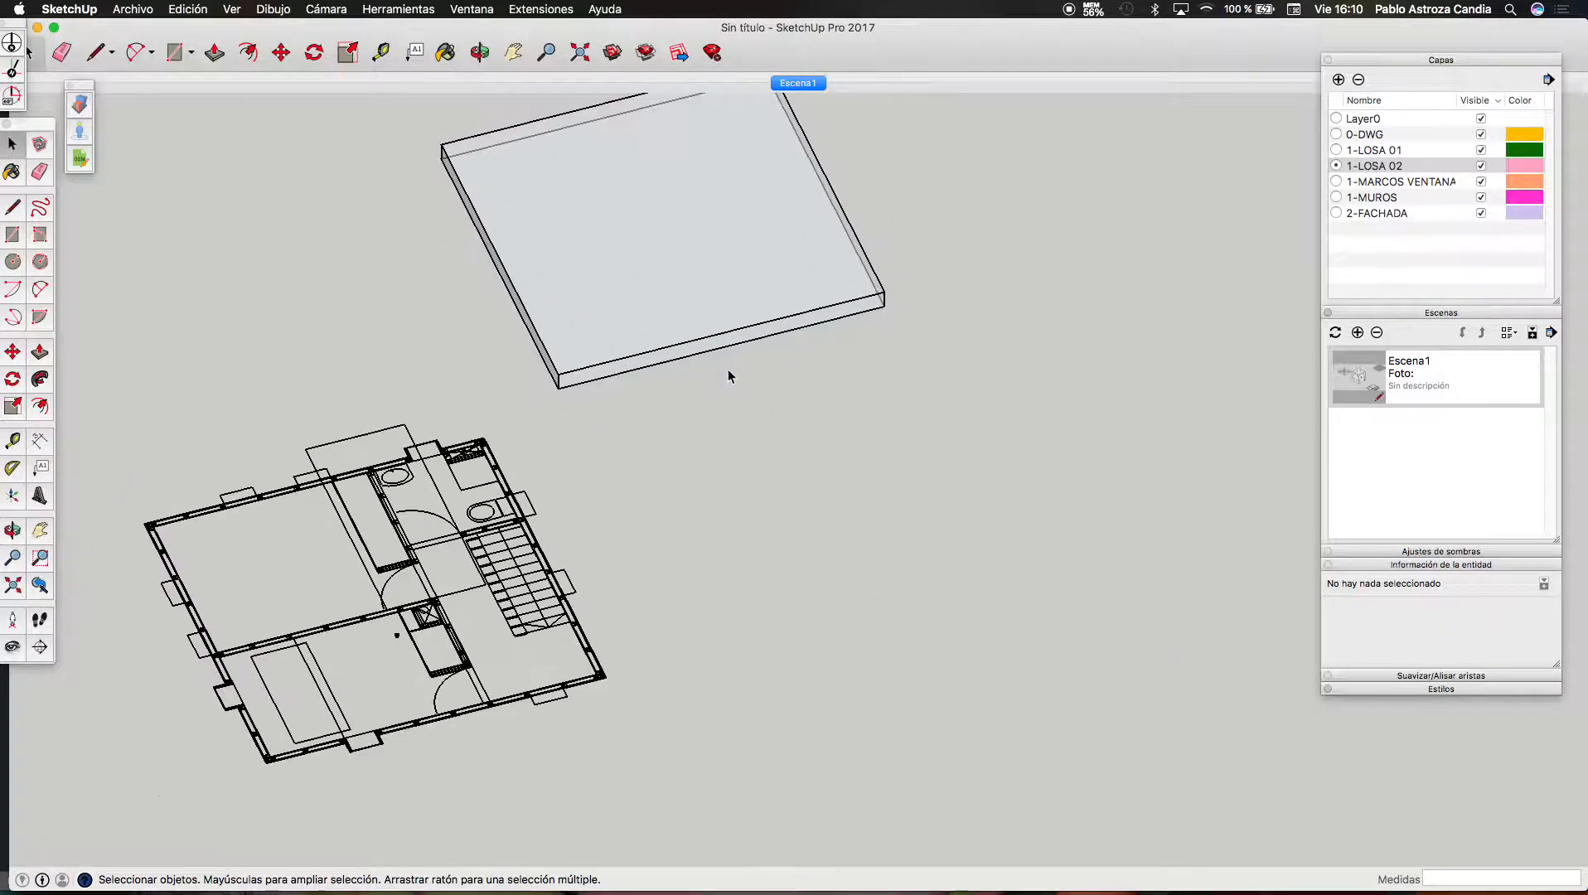
pyautogui.click(479, 52)
pyautogui.moveTo(613, 274); pyautogui.dragTo(560, 186)
pyautogui.hotkey('ctrl', 'Up')
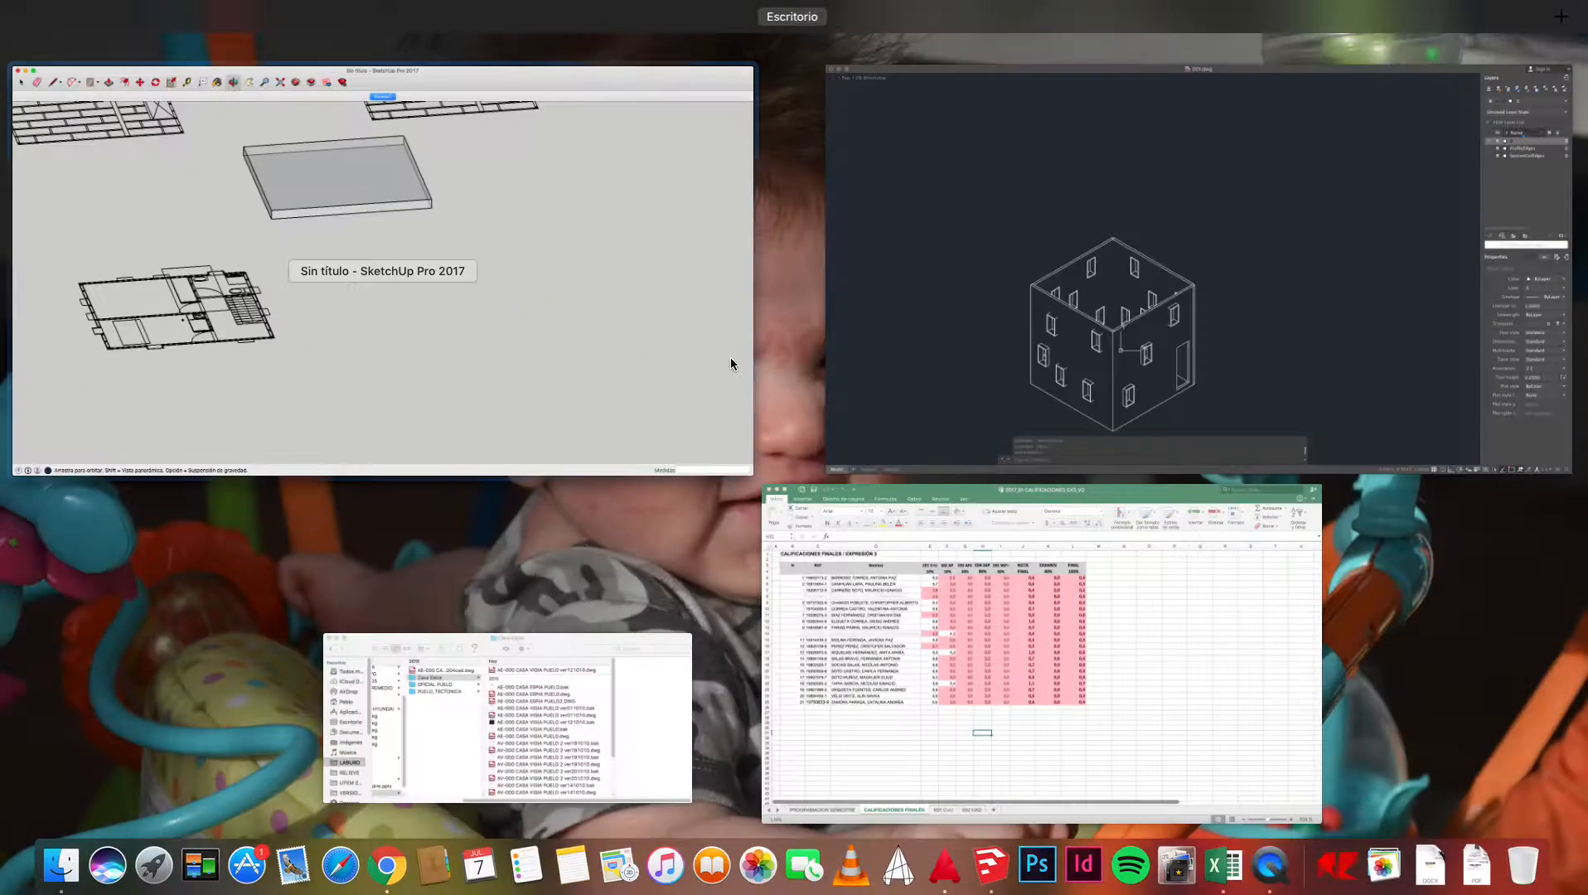
pyautogui.click(637, 397)
pyautogui.scroll(-3, 943, 458)
pyautogui.scroll(3, 779, 373)
# Open the slab copy for editing and push its underside face inward by 6 cm to thin the slab
pyautogui.moveTo(748, 387); pyautogui.dragTo(836, 535)
pyautogui.scroll(5, 854, 752)
pyautogui.press('space')
pyautogui.click(794, 674)
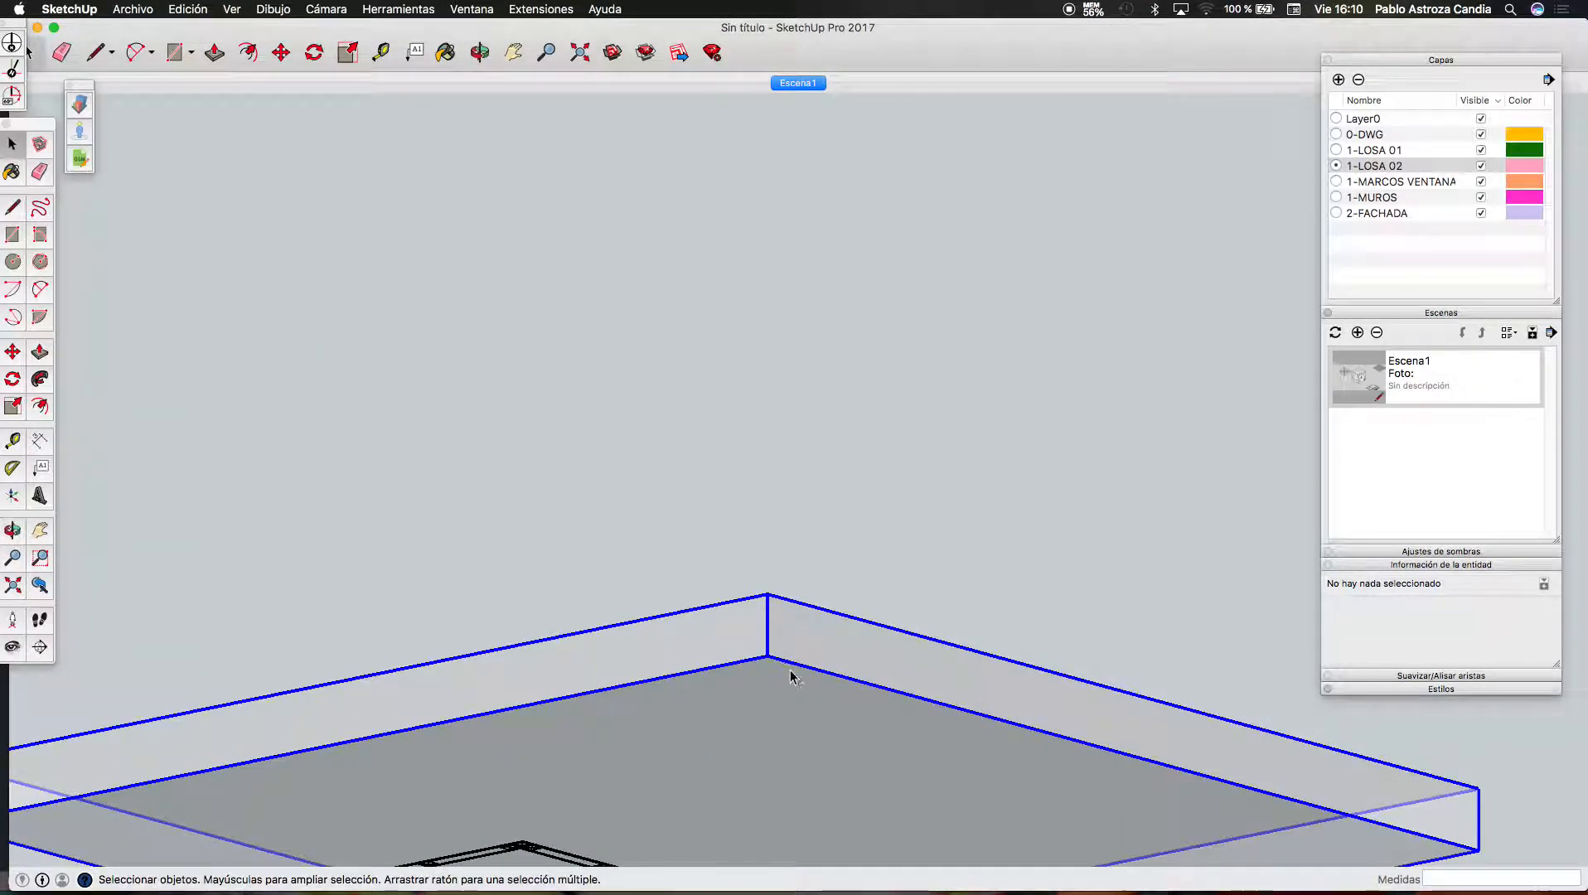
pyautogui.scroll(2, 779, 666)
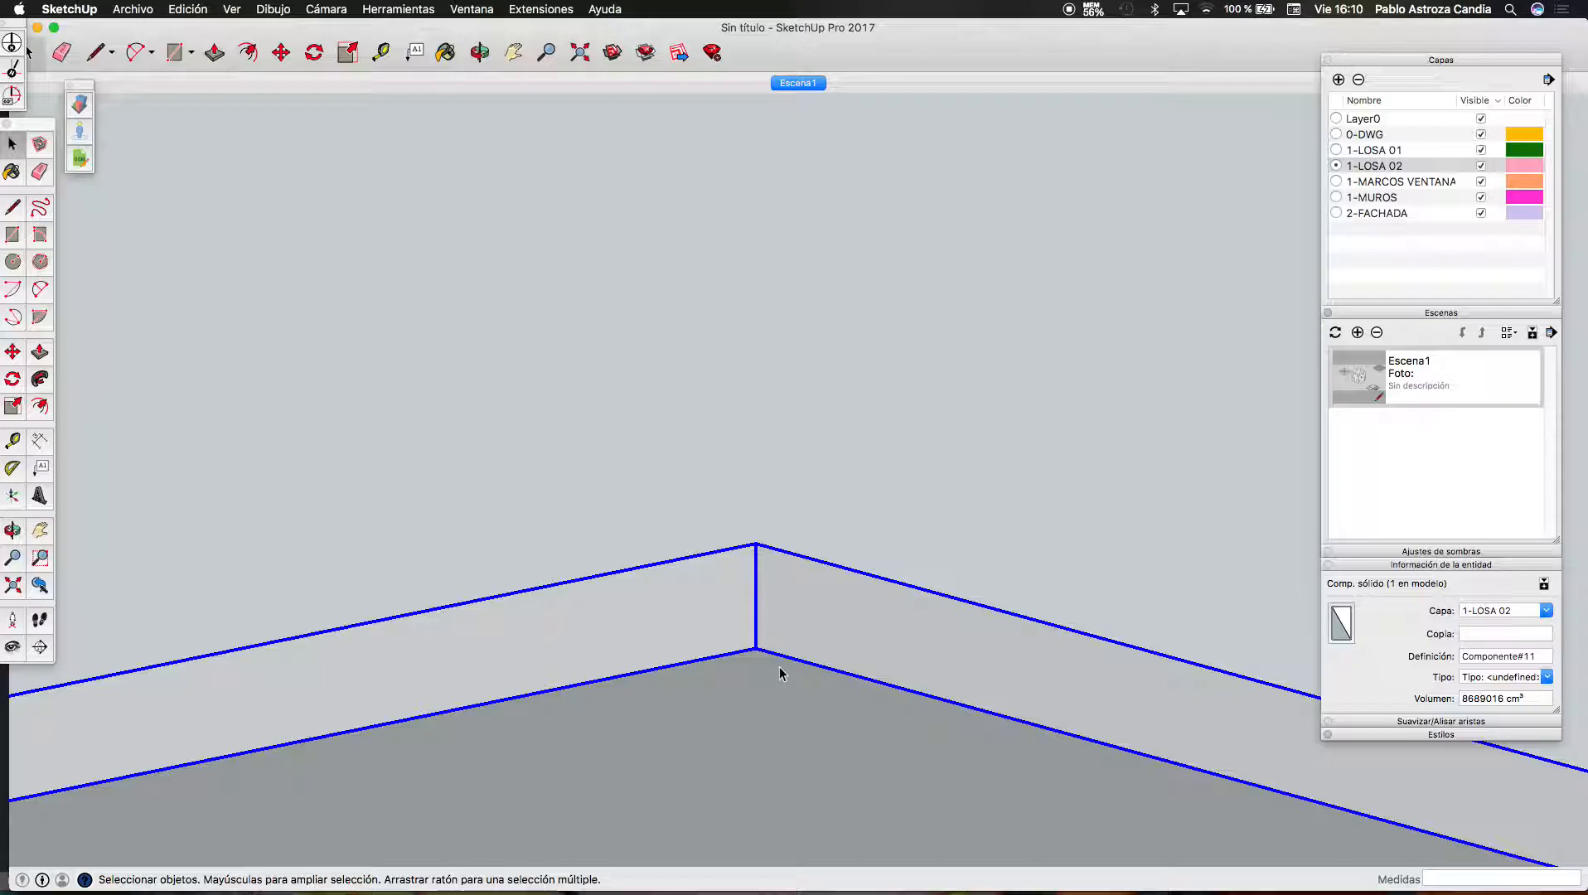
pyautogui.scroll(-3, 779, 666)
pyautogui.scroll(3, 787, 560)
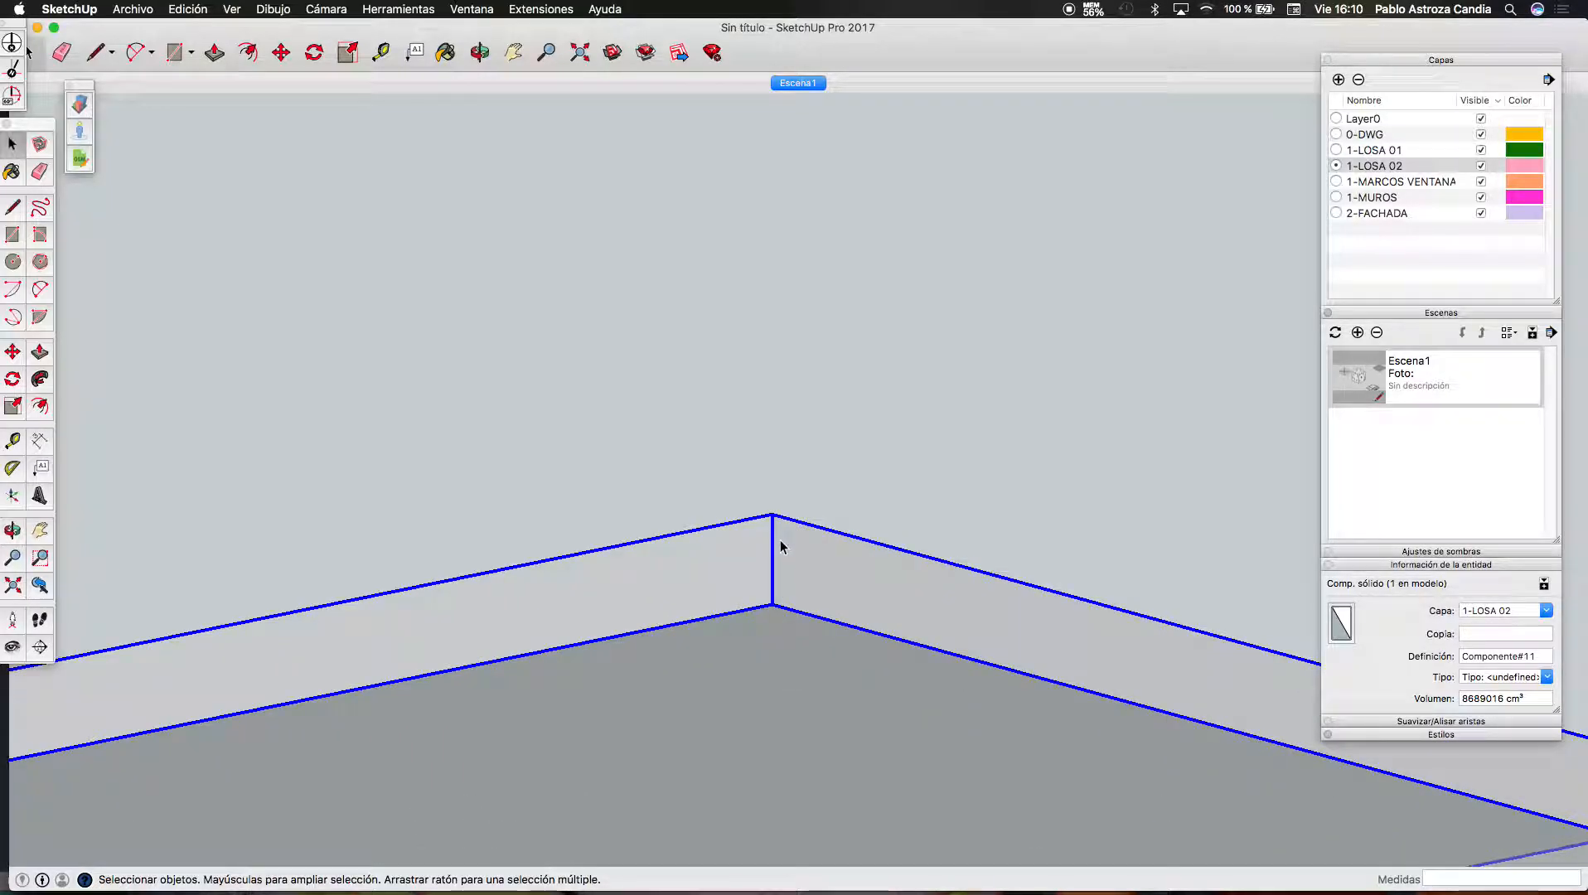
pyautogui.doubleClick(780, 625)
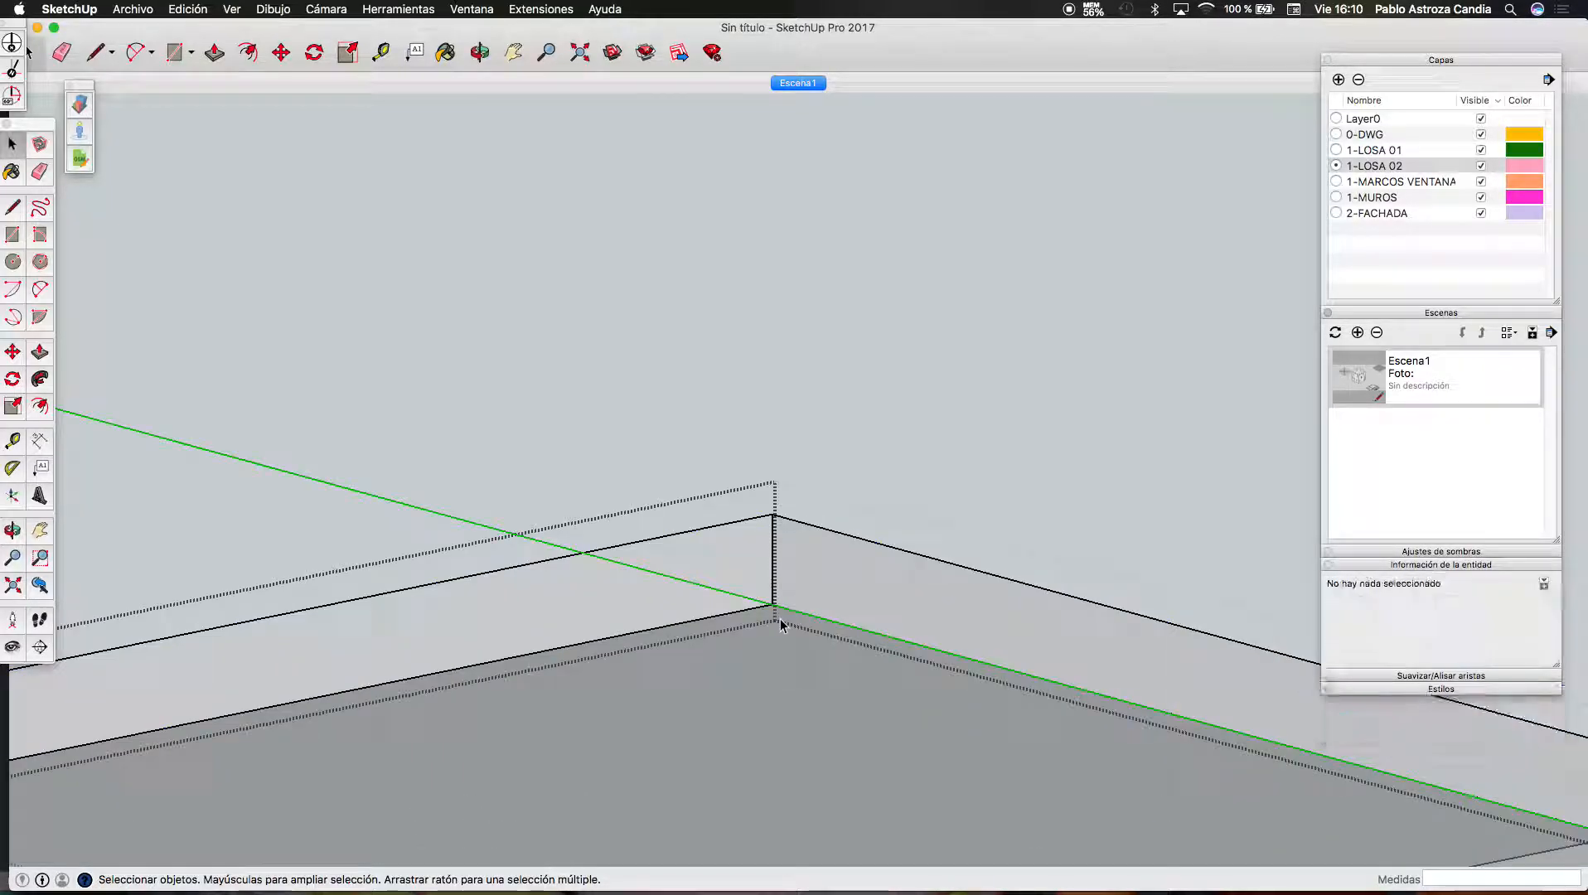
pyautogui.press('p')
pyautogui.moveTo(781, 638); pyautogui.dragTo(781, 627)
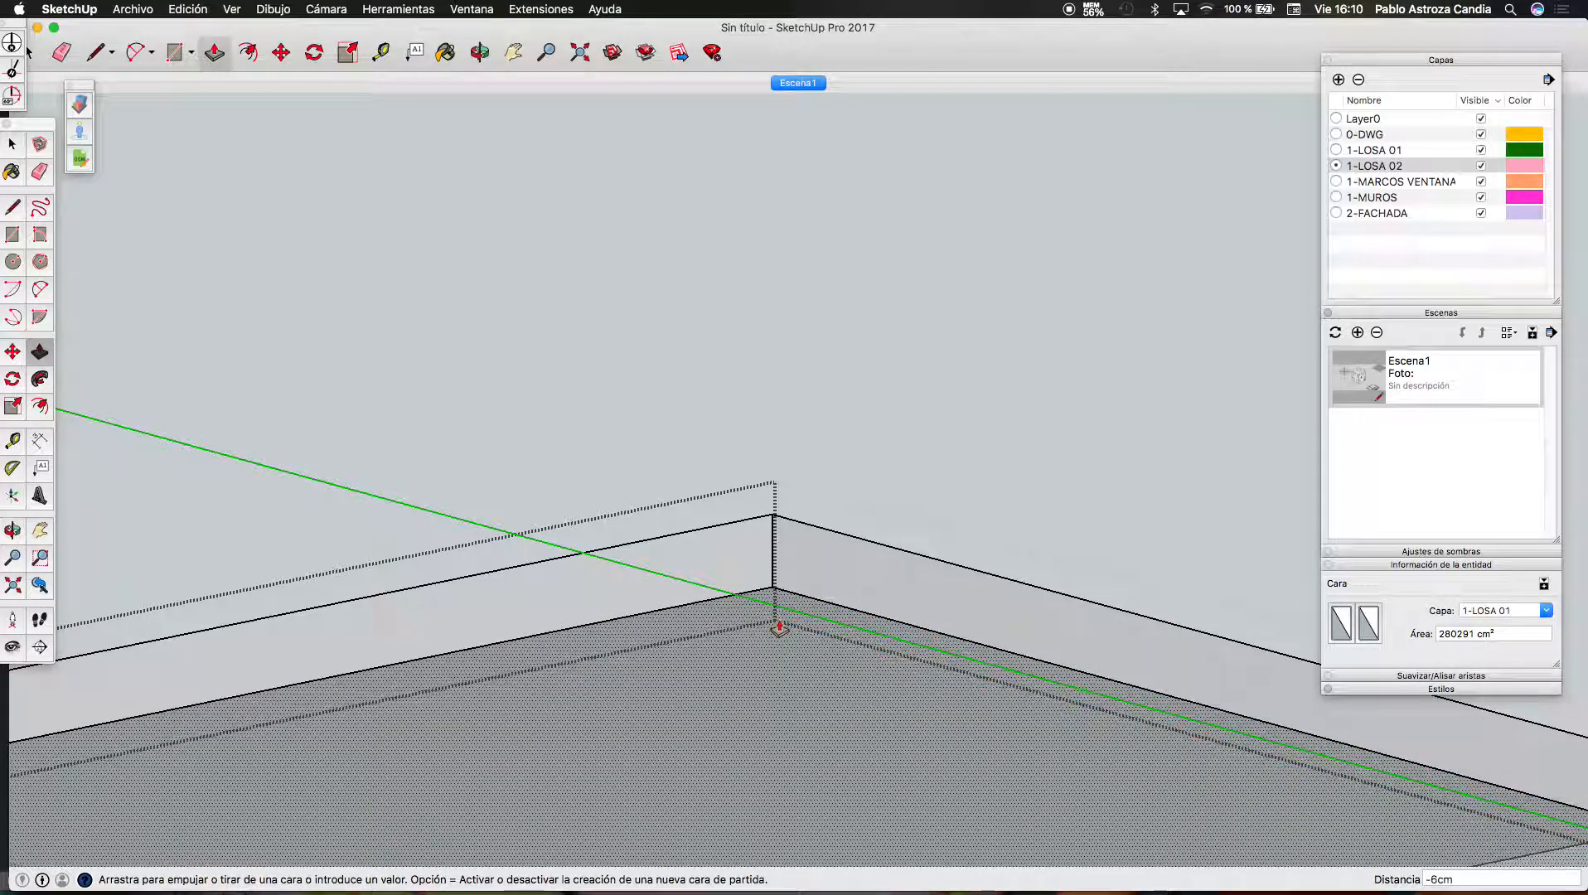
pyautogui.press('space')
pyautogui.click(847, 448)
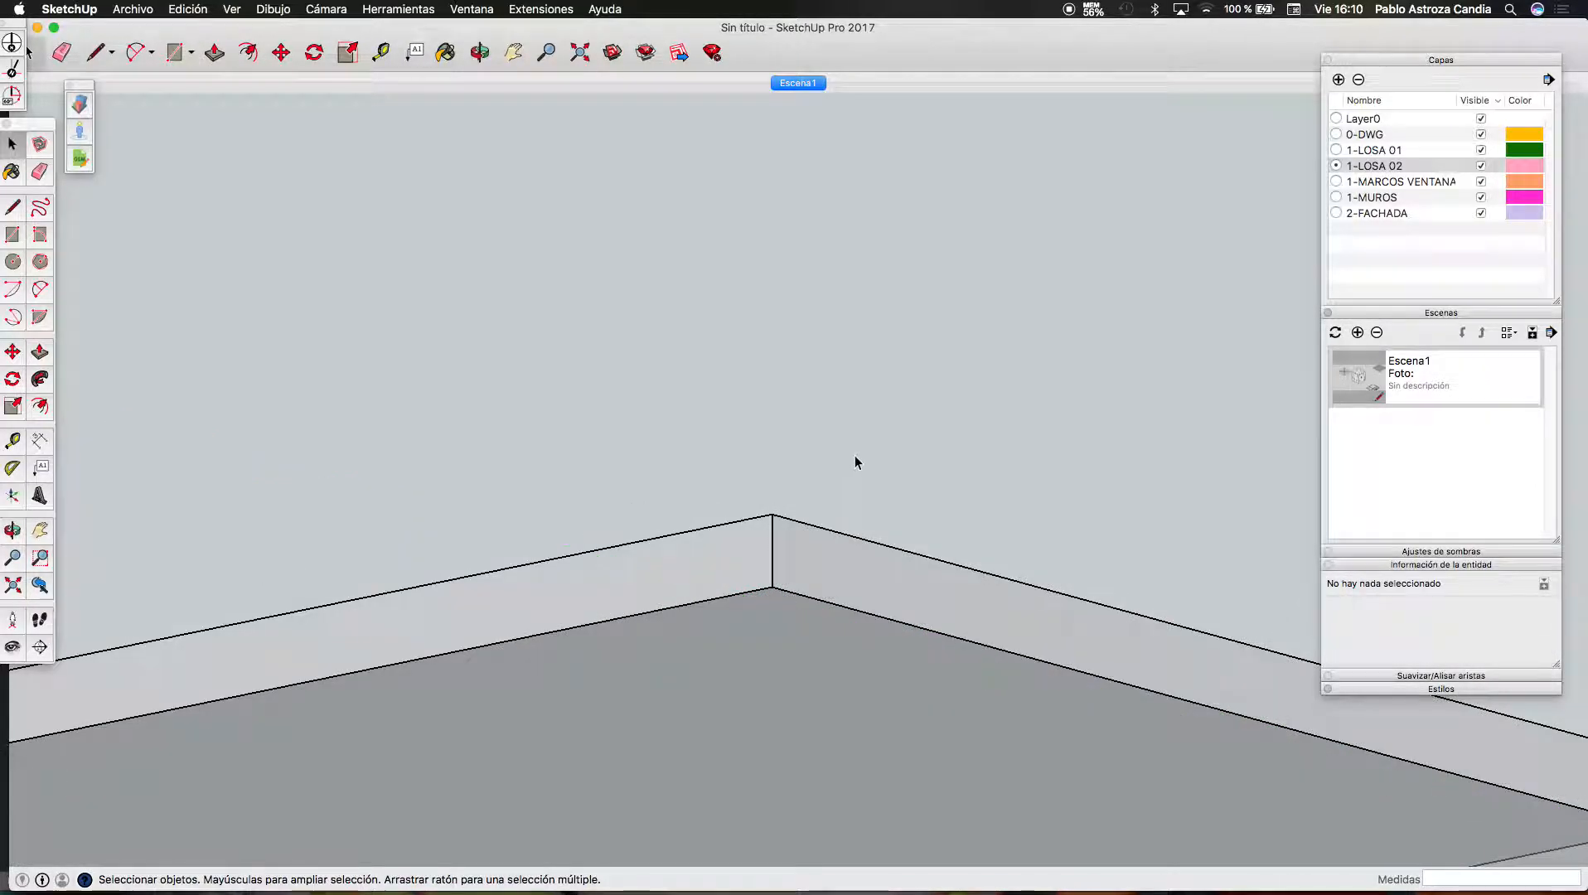
# Move the slab copy from its bottom corner onto the matching inner wall corner of the adjacent floor plan
pyautogui.scroll(-2, 730, 362)
pyautogui.click(481, 52)
pyautogui.moveTo(599, 666); pyautogui.dragTo(771, 510)
pyautogui.press('m')
pyautogui.click(764, 496)
pyautogui.scroll(-6, 870, 195)
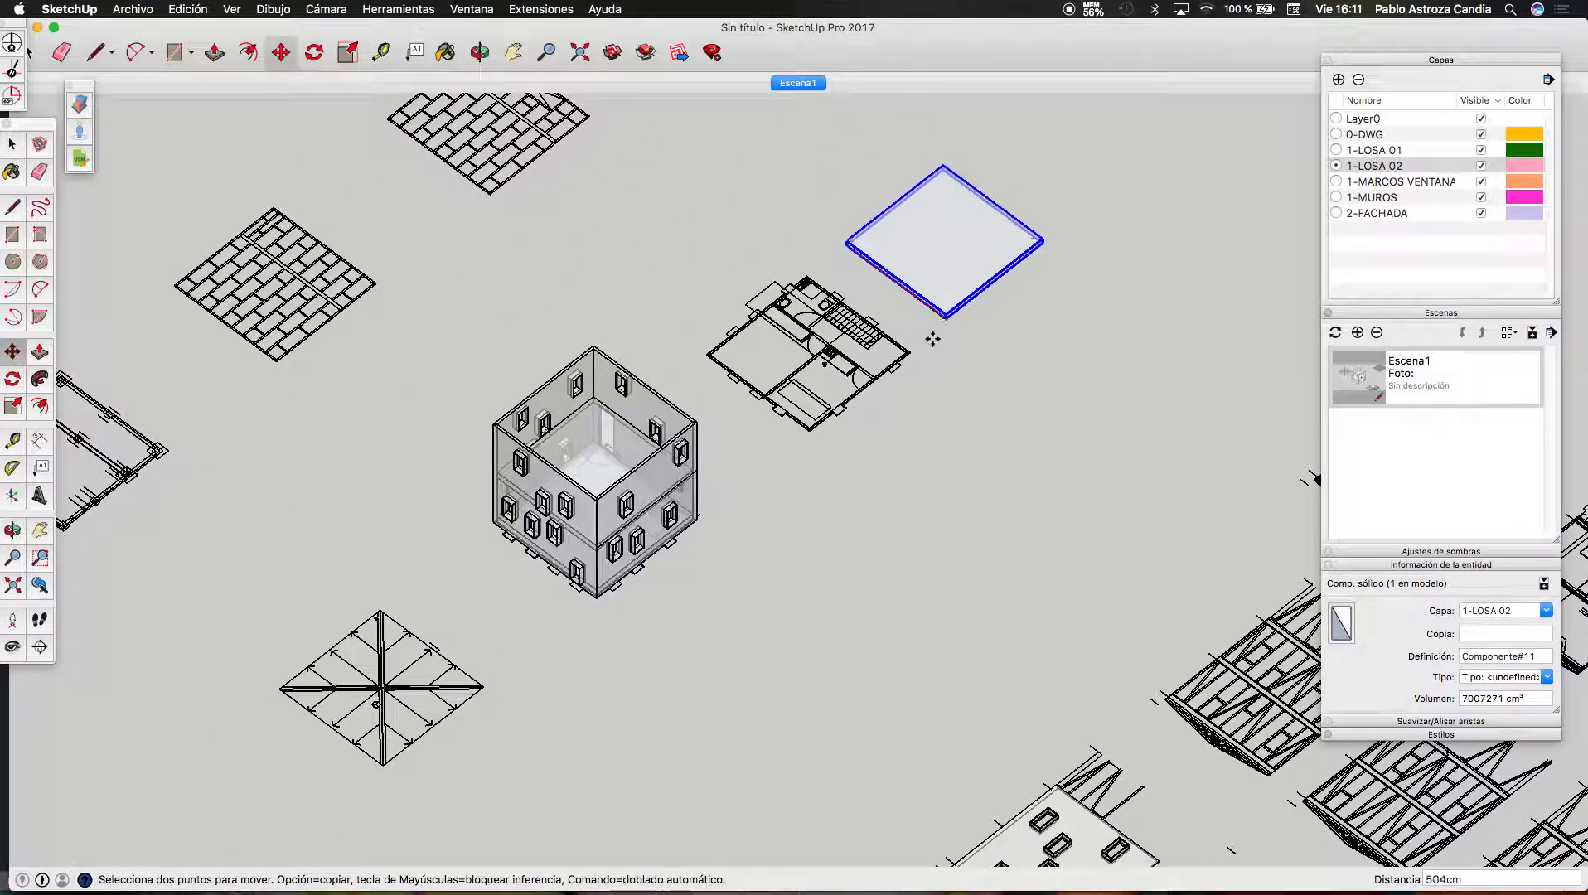
pyautogui.scroll(10, 864, 409)
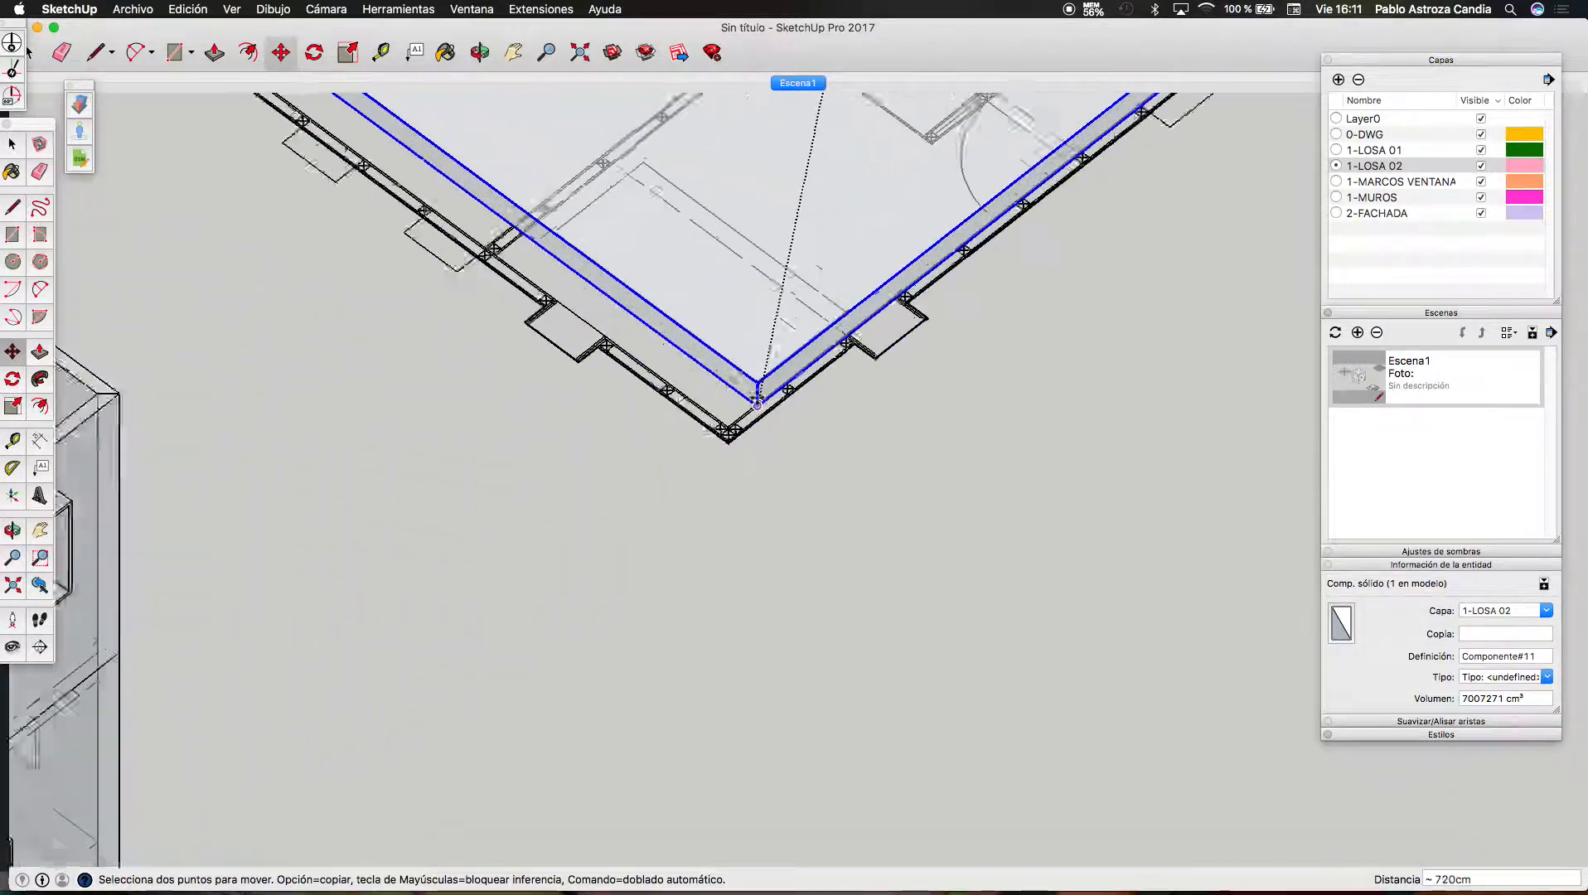
pyautogui.scroll(3, 694, 438)
pyautogui.click(698, 484)
# Lower the slab copy 25 cm so its top face lies level with the floor plan drawing
pyautogui.click(699, 369)
pyautogui.scroll(4, 699, 428)
pyautogui.click(698, 528)
pyautogui.scroll(-4, 693, 590)
pyautogui.scroll(-8, 693, 594)
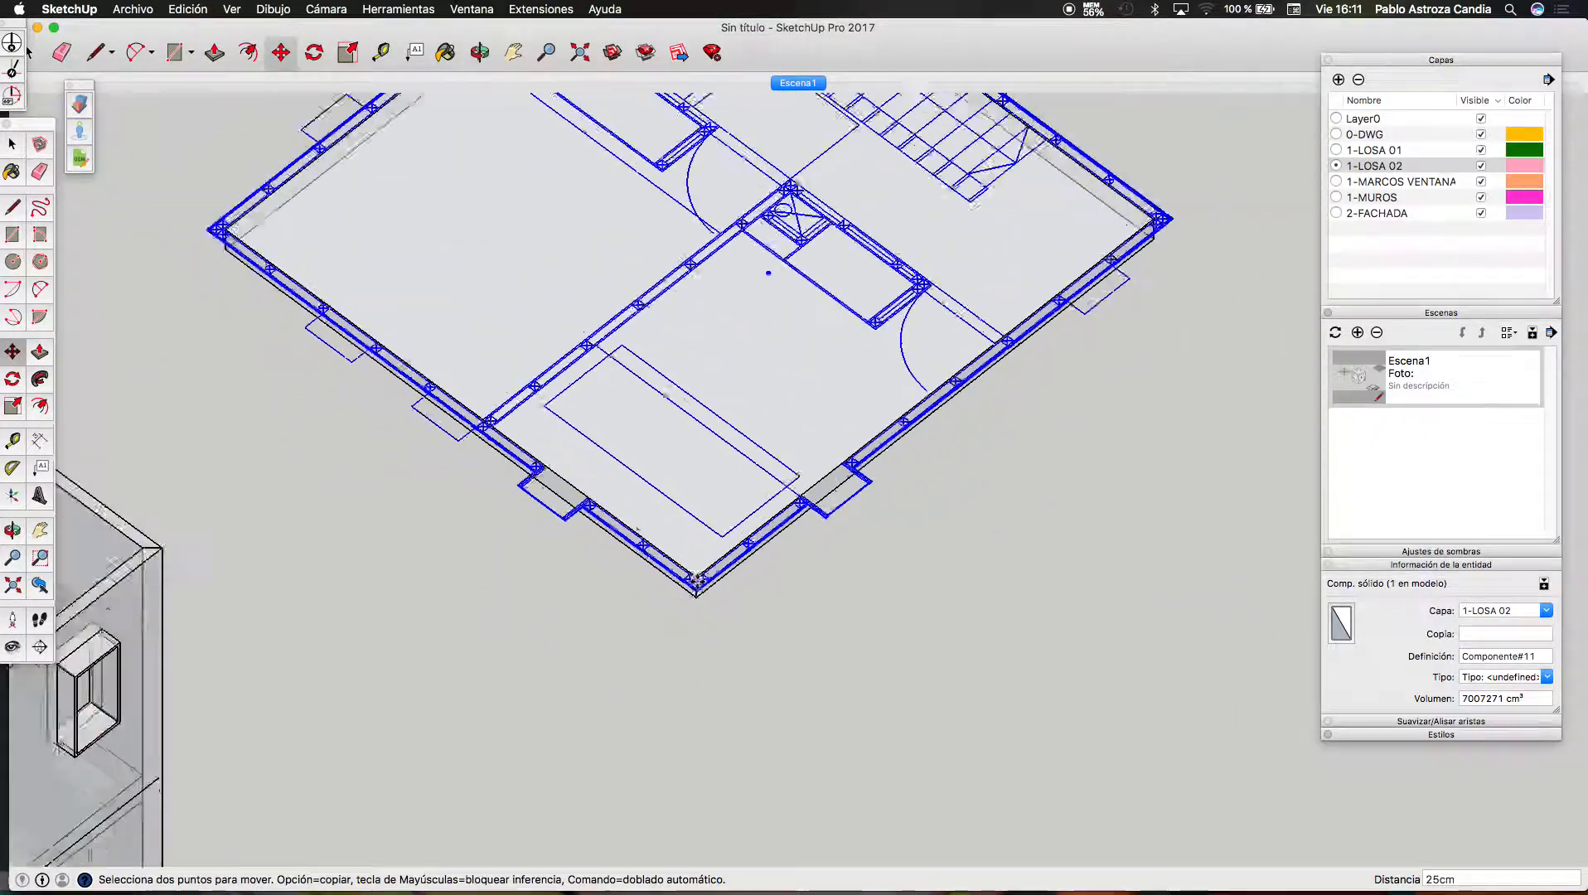
pyautogui.scroll(4, 692, 192)
pyautogui.scroll(5, 709, 224)
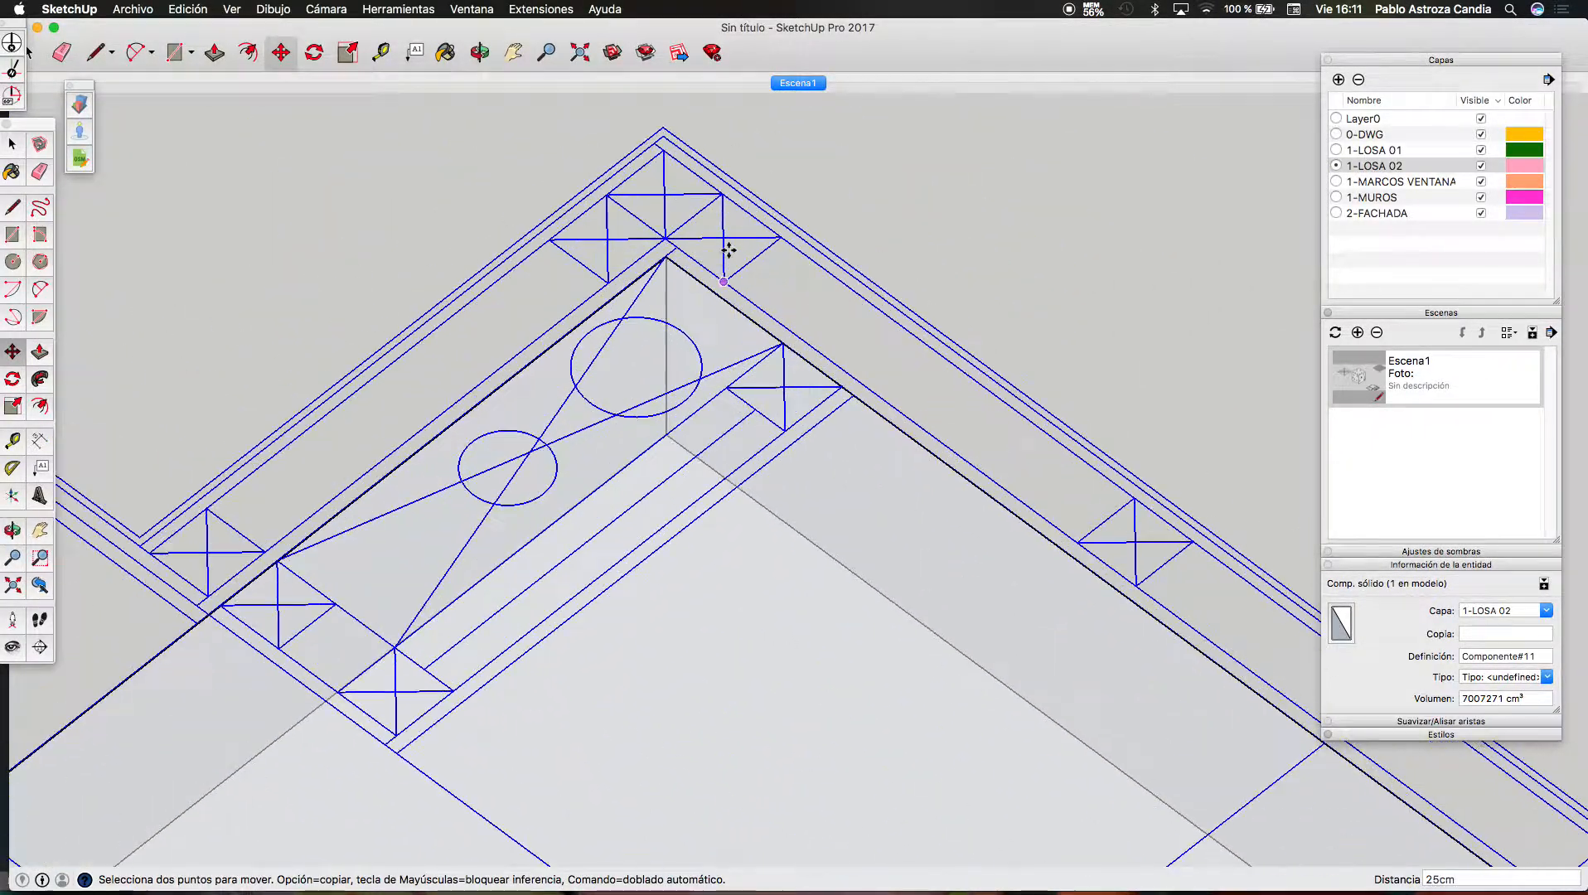
pyautogui.scroll(2, 721, 248)
pyautogui.scroll(-8, 703, 266)
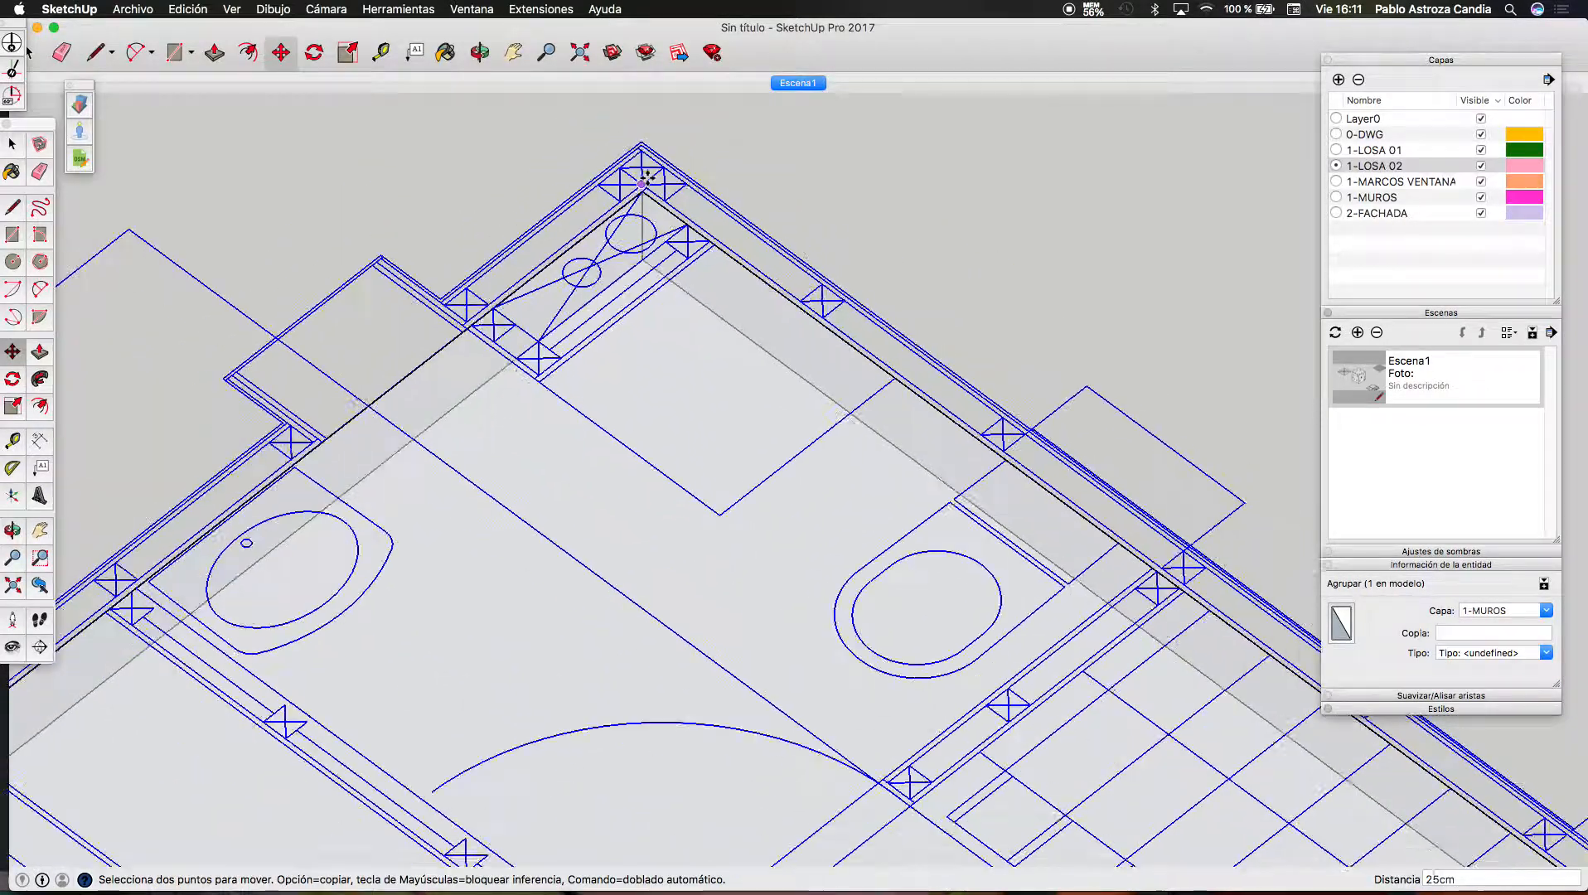
# Try to draw and push through a rectangle of about 228 × 70 cm over the staircase inside the slab component, and undo it
pyautogui.press('space')
pyautogui.scroll(5, 993, 534)
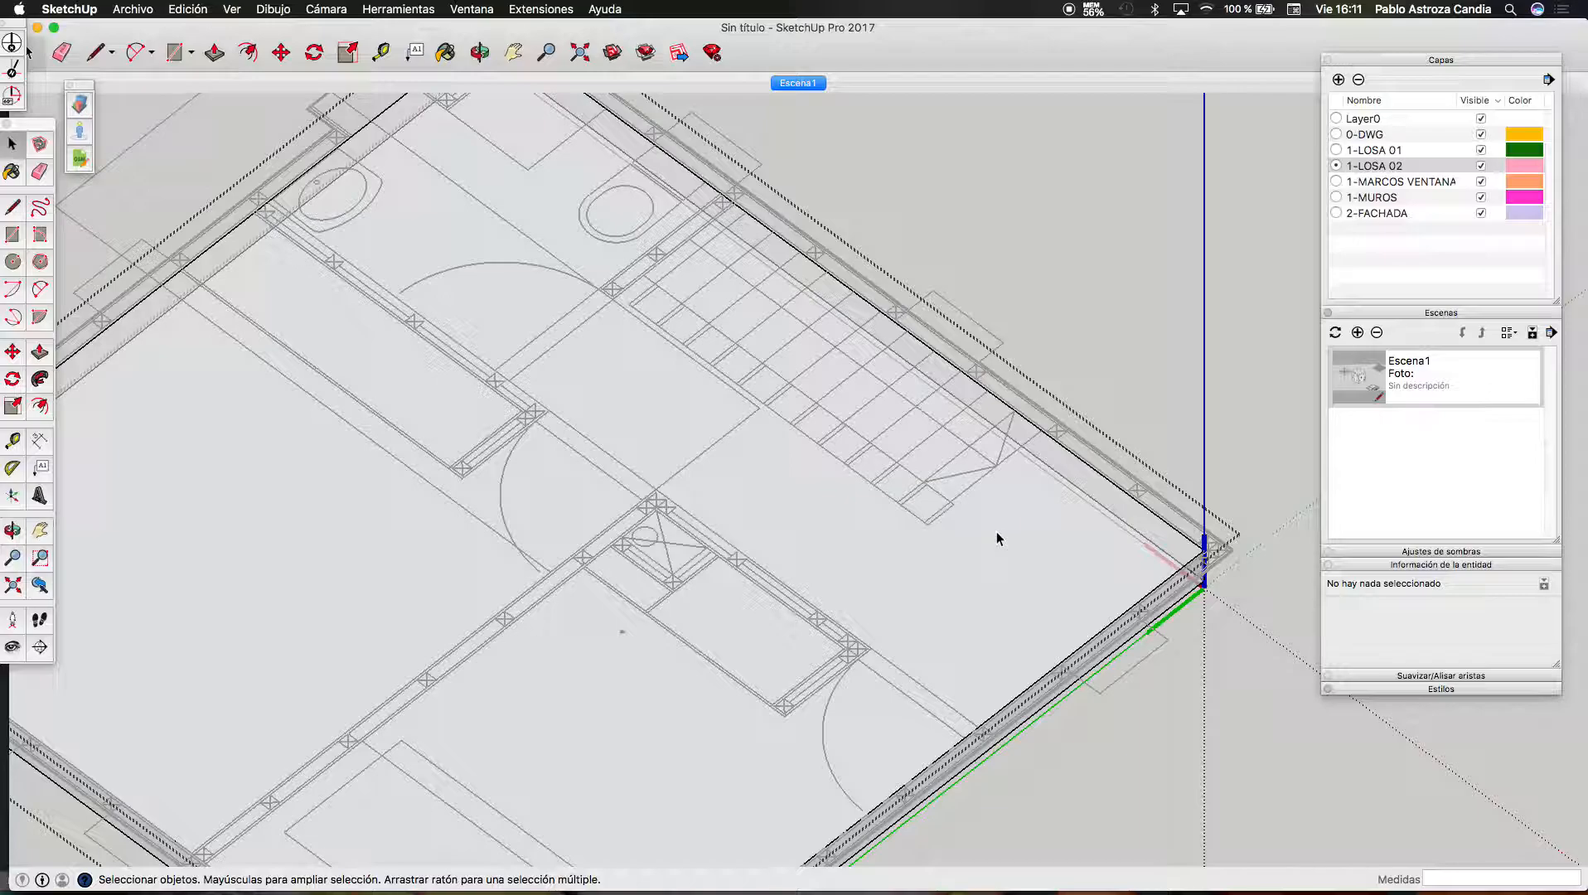
pyautogui.press('r')
pyautogui.click(1010, 416)
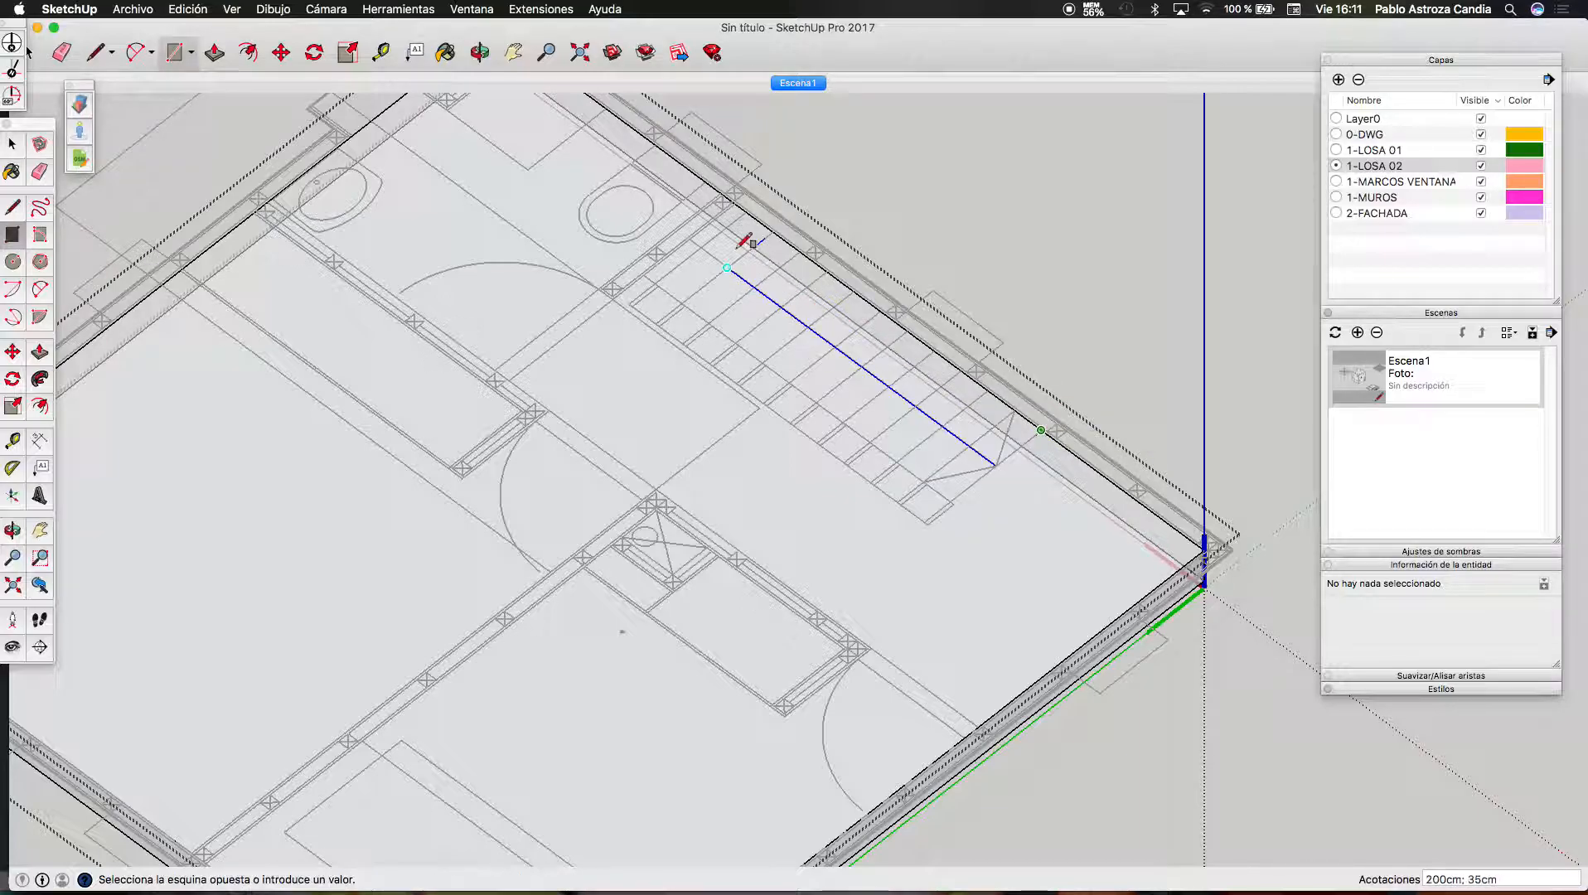
pyautogui.scroll(5, 745, 241)
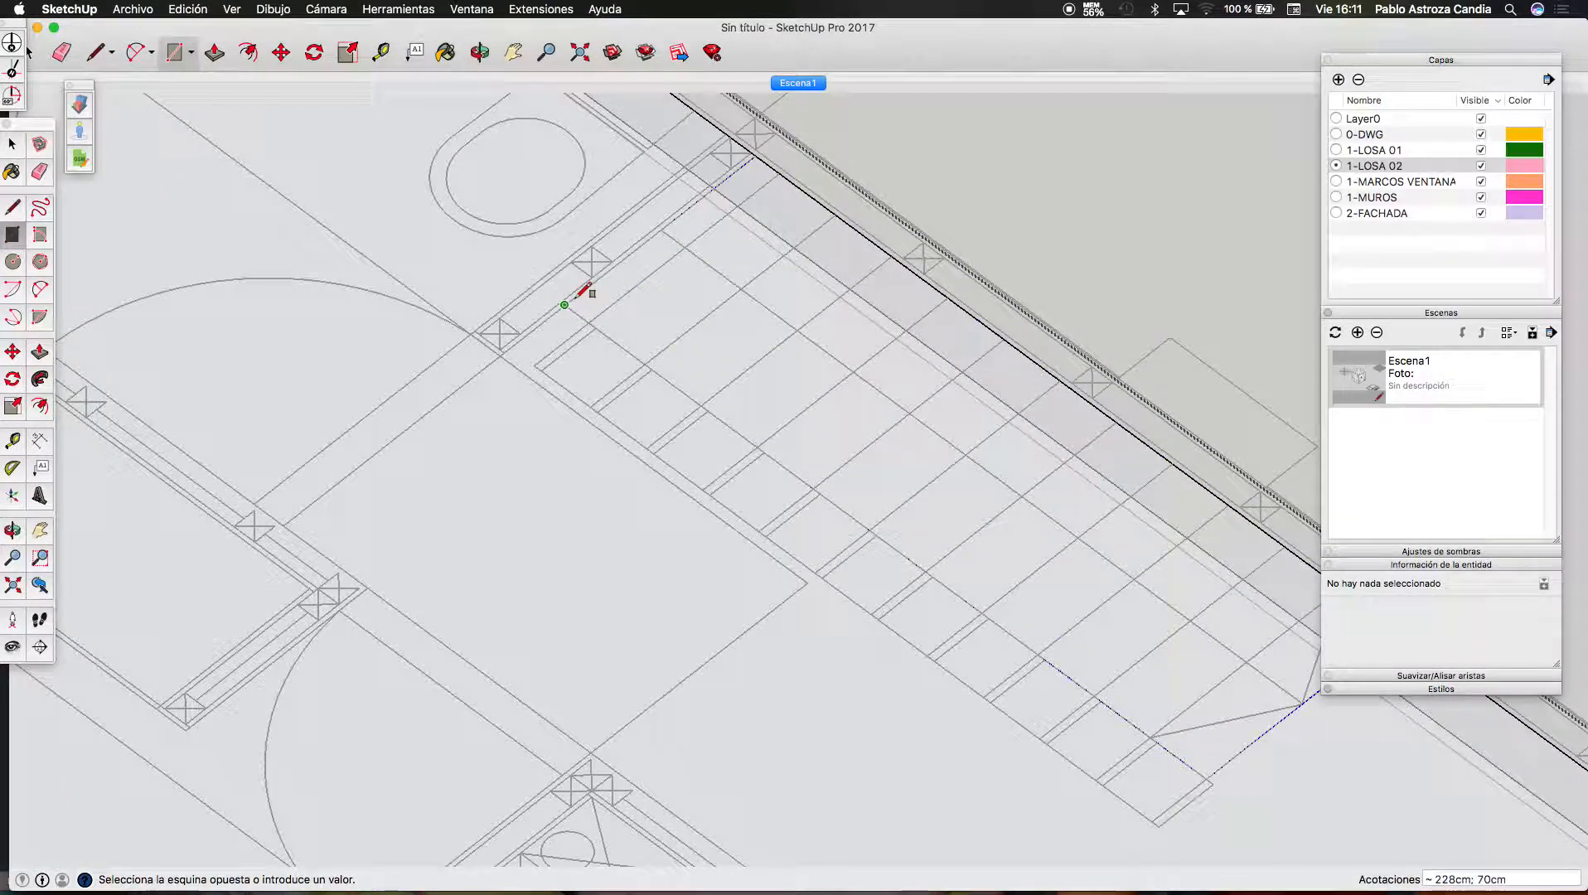
pyautogui.click(584, 291)
pyautogui.scroll(-5, 584, 291)
pyautogui.press('p')
pyautogui.click(843, 445)
pyautogui.press('Escape')
pyautogui.press('super+z')
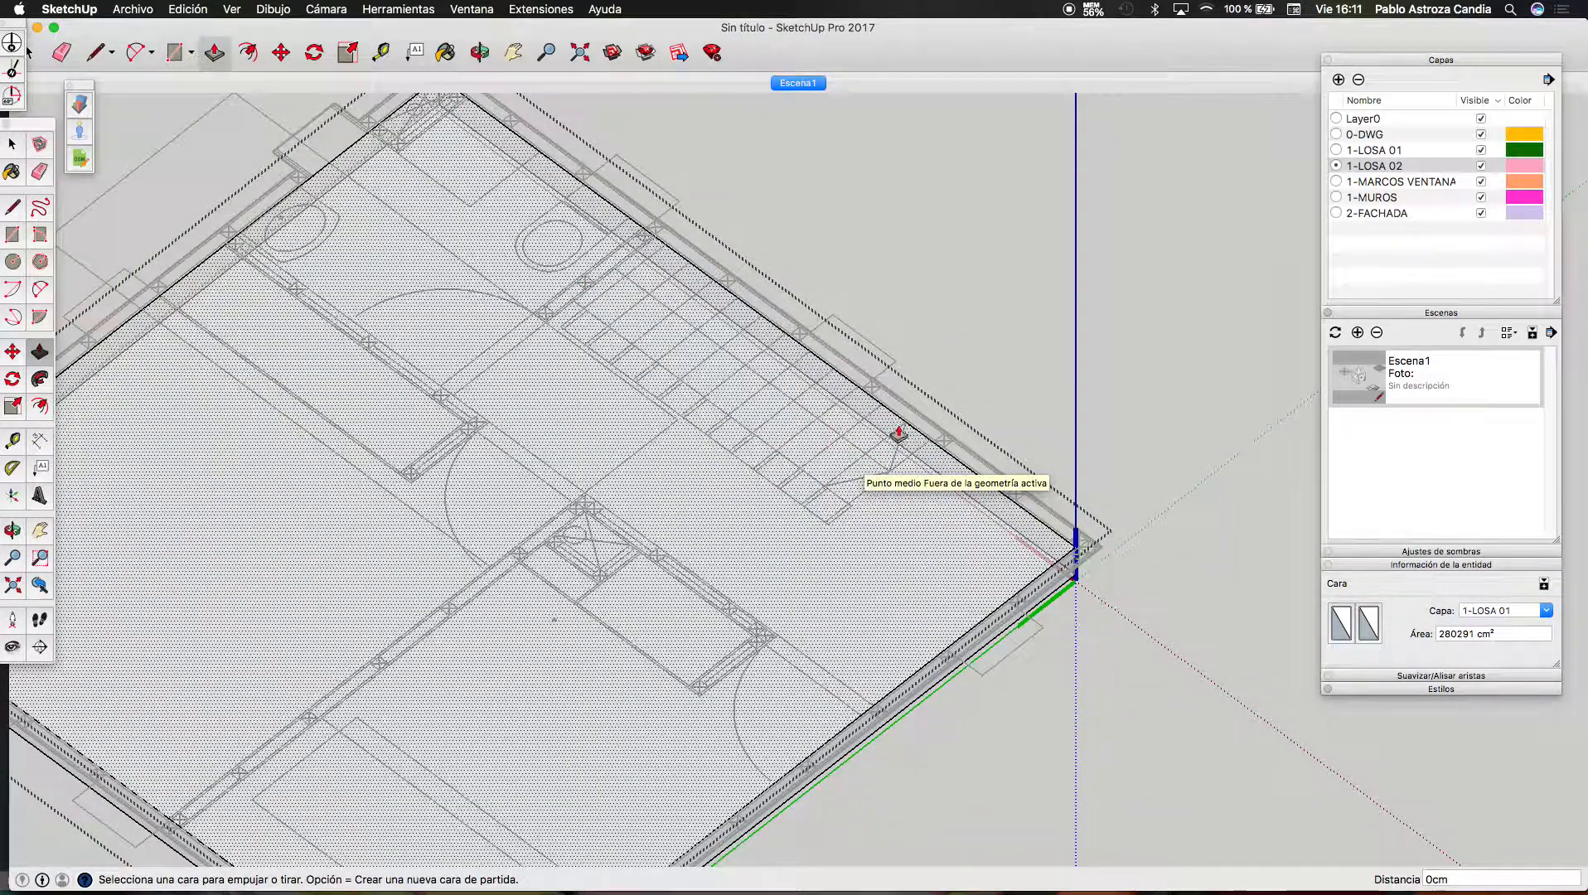
pyautogui.press('space')
pyautogui.click(946, 348)
# Reopen the slab component and trace the staircase outline with a rectangle of about 228 × 70 cm
pyautogui.click(479, 53)
pyautogui.moveTo(939, 355); pyautogui.dragTo(566, 377)
pyautogui.scroll(8, 820, 651)
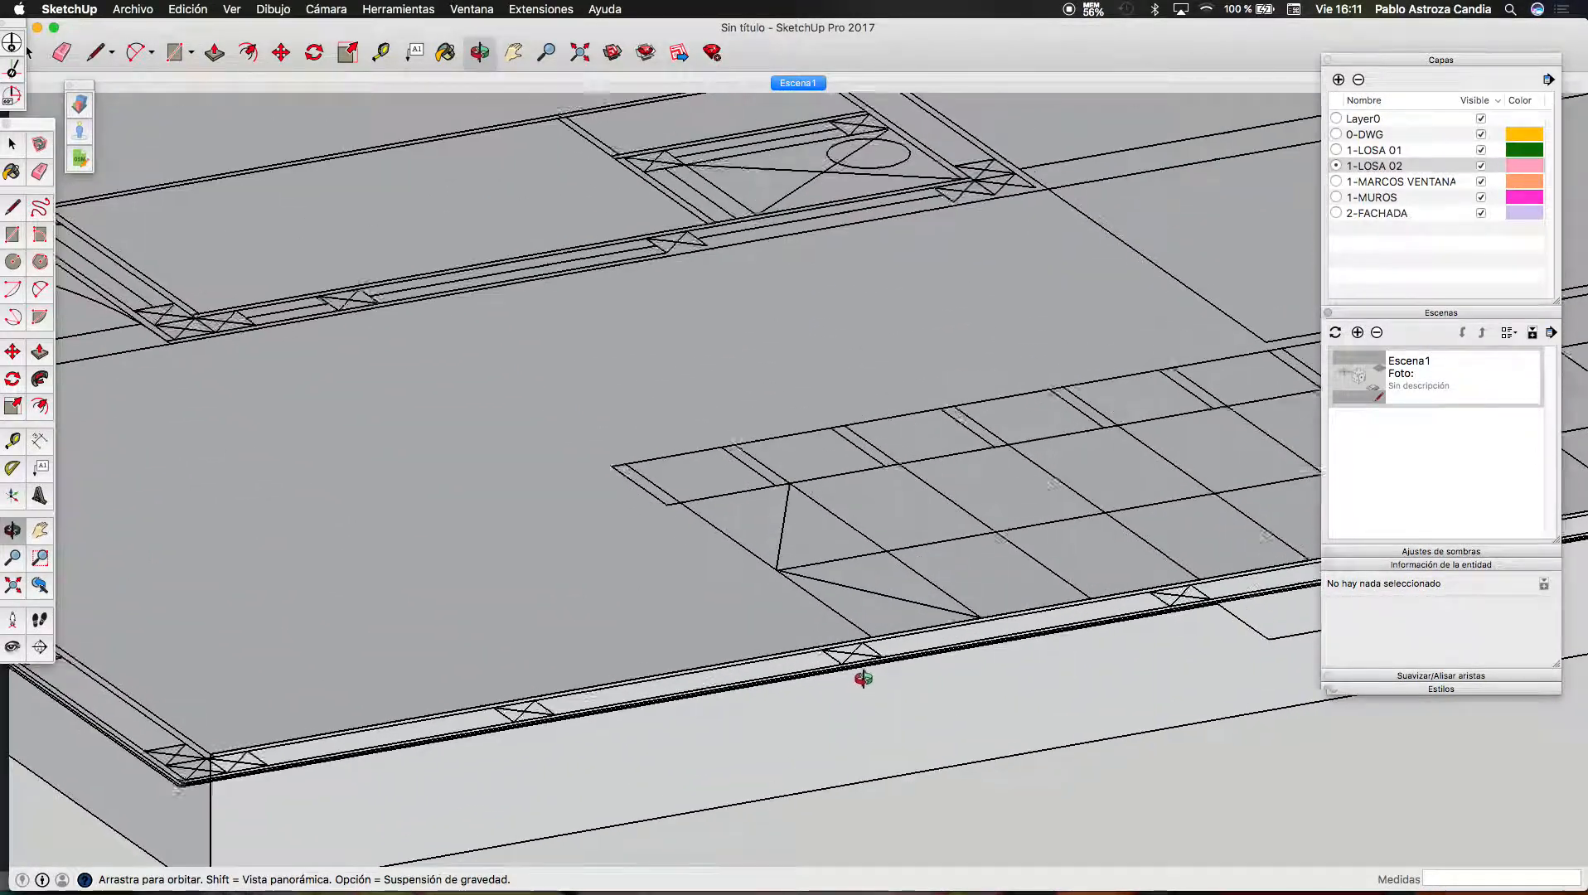
pyautogui.scroll(-5, 857, 628)
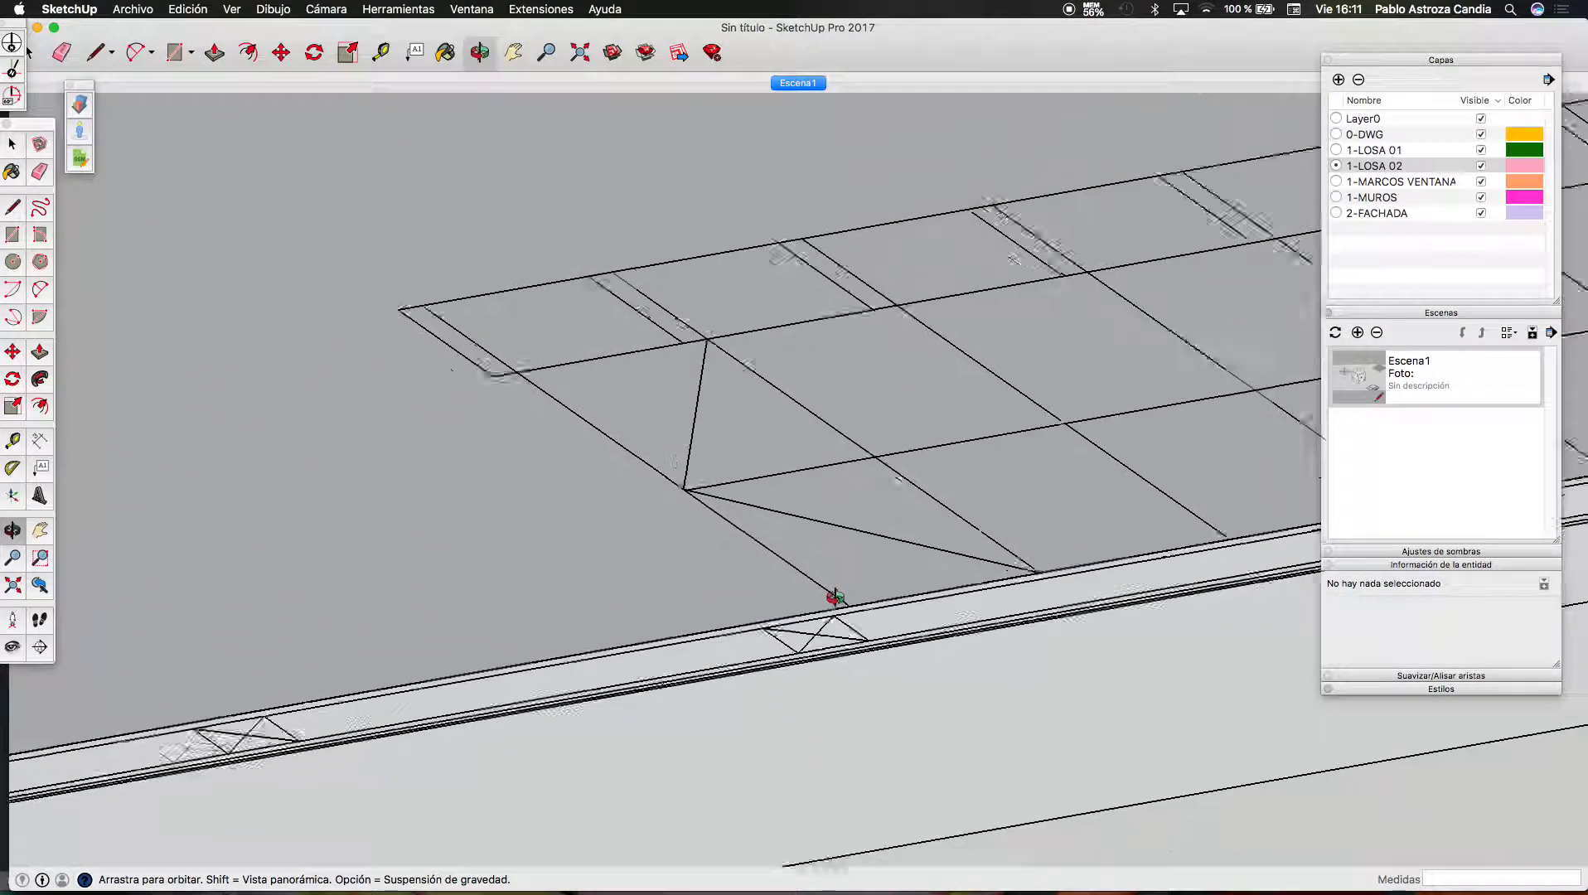
pyautogui.press('space')
pyautogui.scroll(-3, 809, 590)
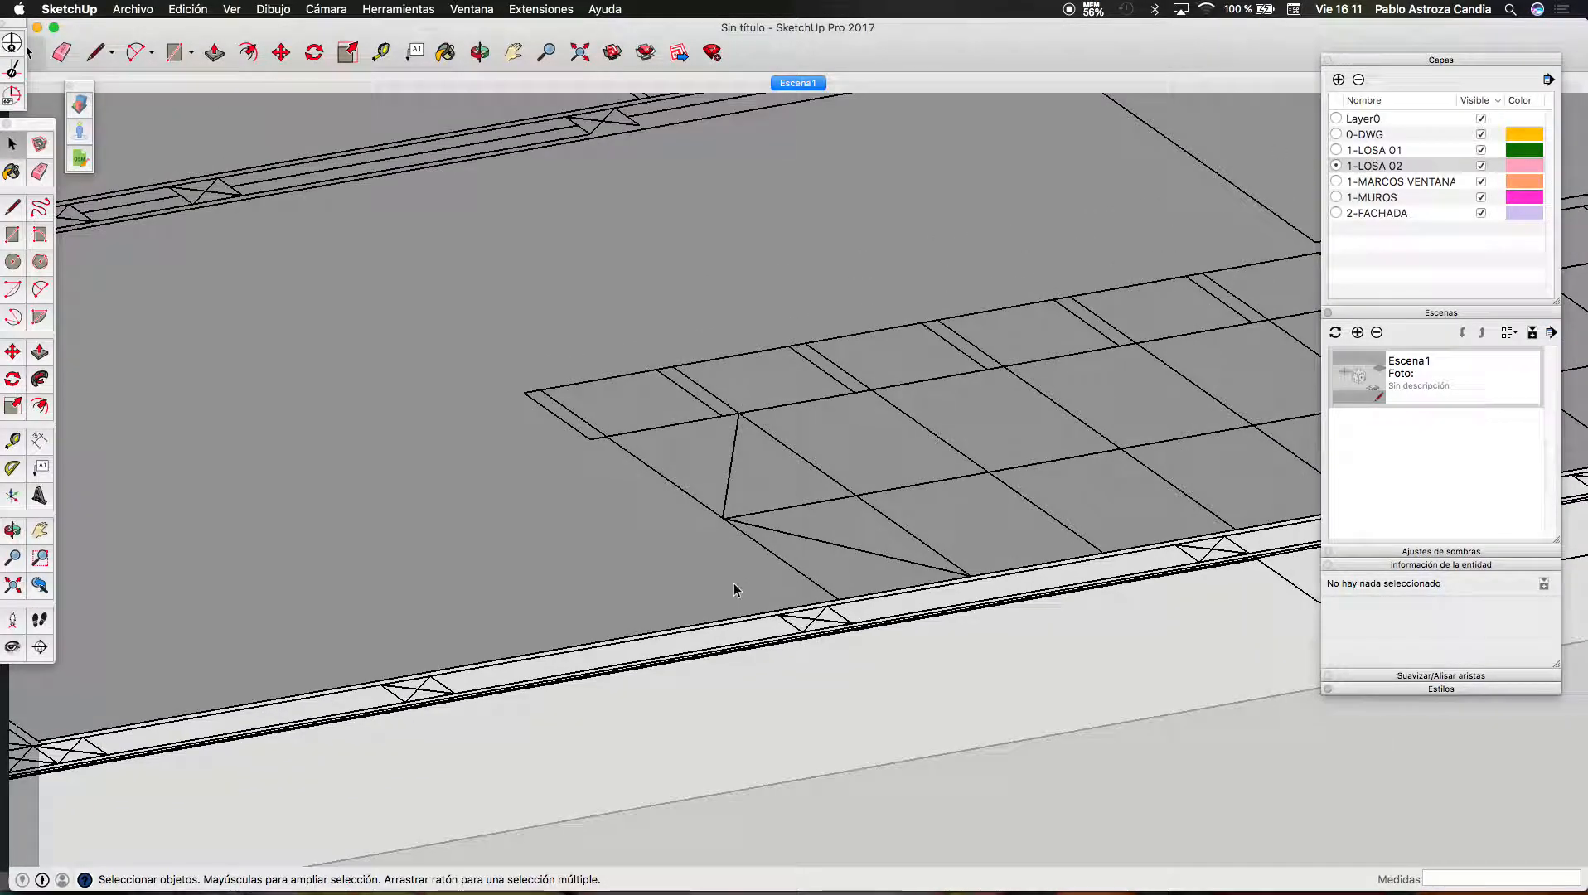
pyautogui.tripleClick(734, 584)
pyautogui.scroll(-5, 679, 596)
pyautogui.scroll(7, 688, 543)
pyautogui.press('r')
pyautogui.scroll(3, 539, 489)
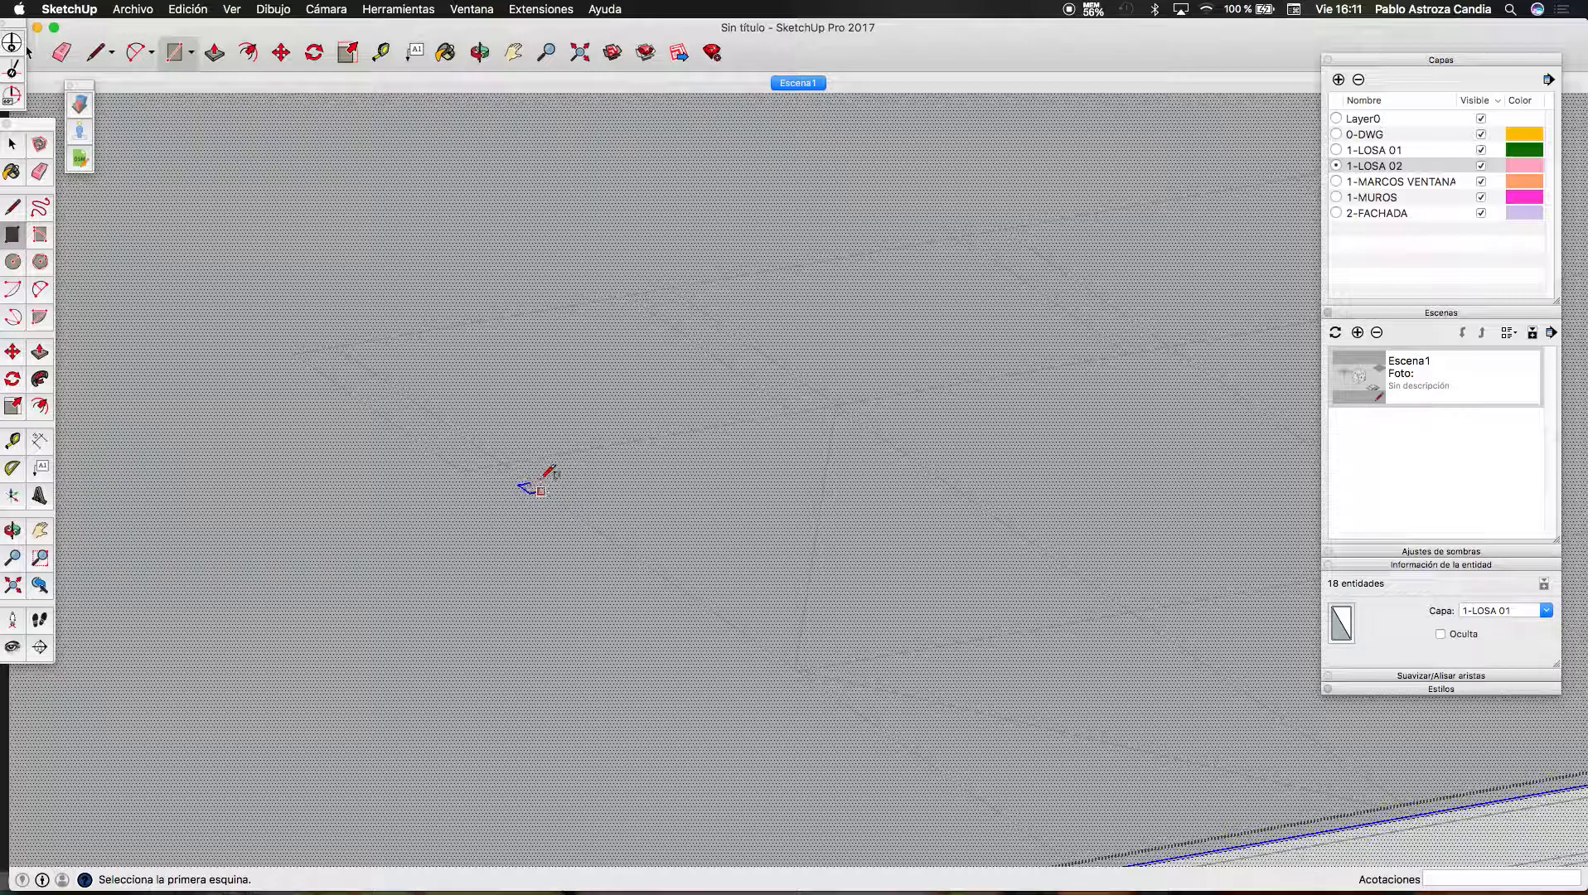
pyautogui.click(522, 459)
pyautogui.scroll(-6, 369, 524)
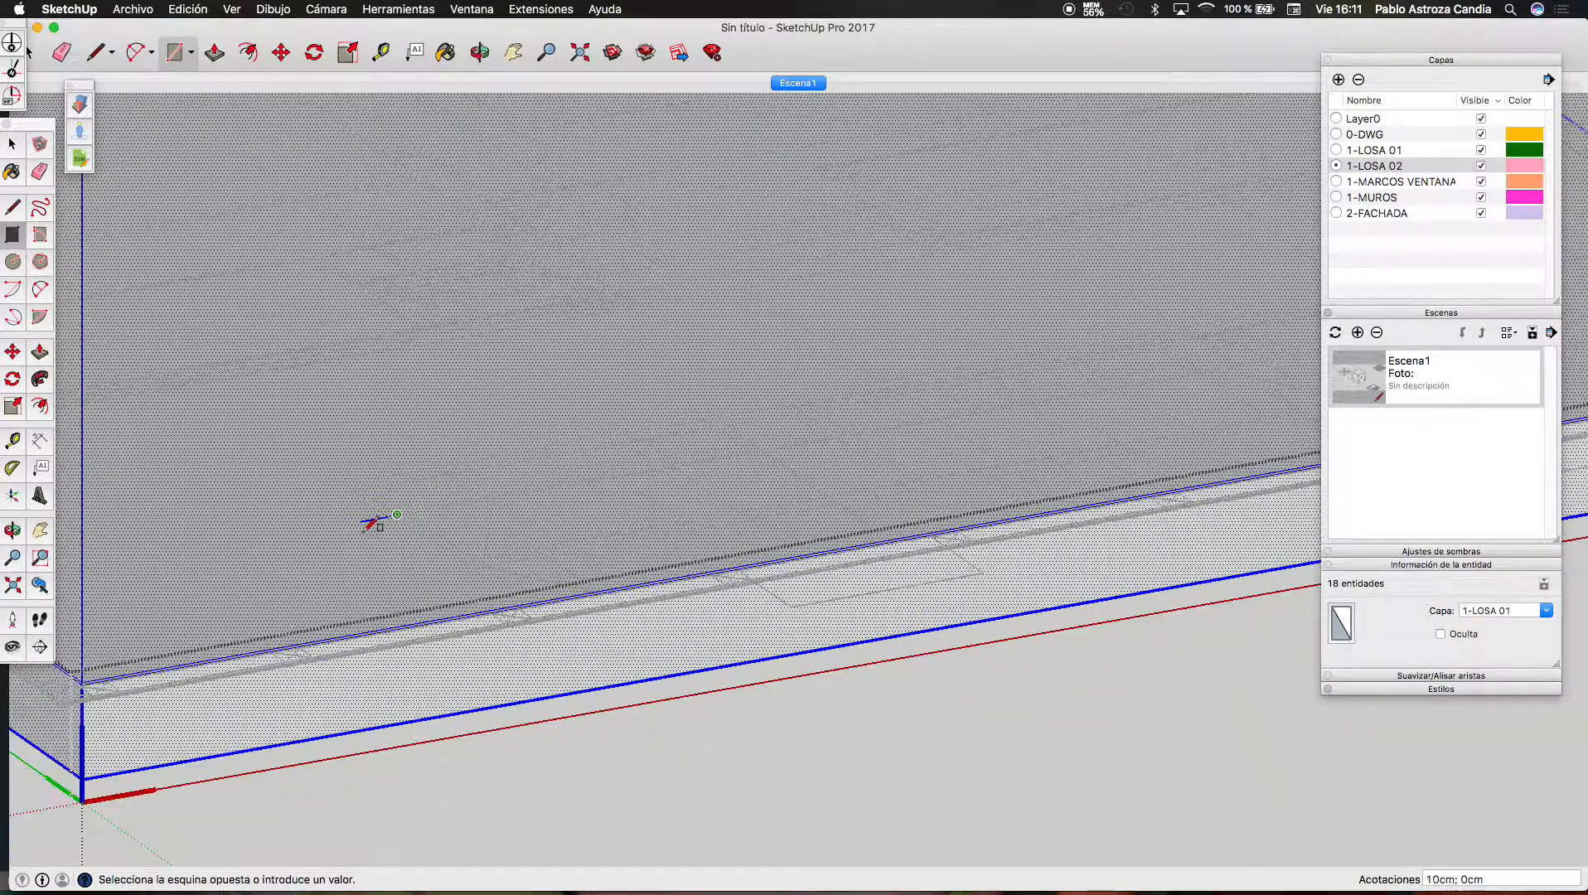
pyautogui.scroll(6, 1001, 460)
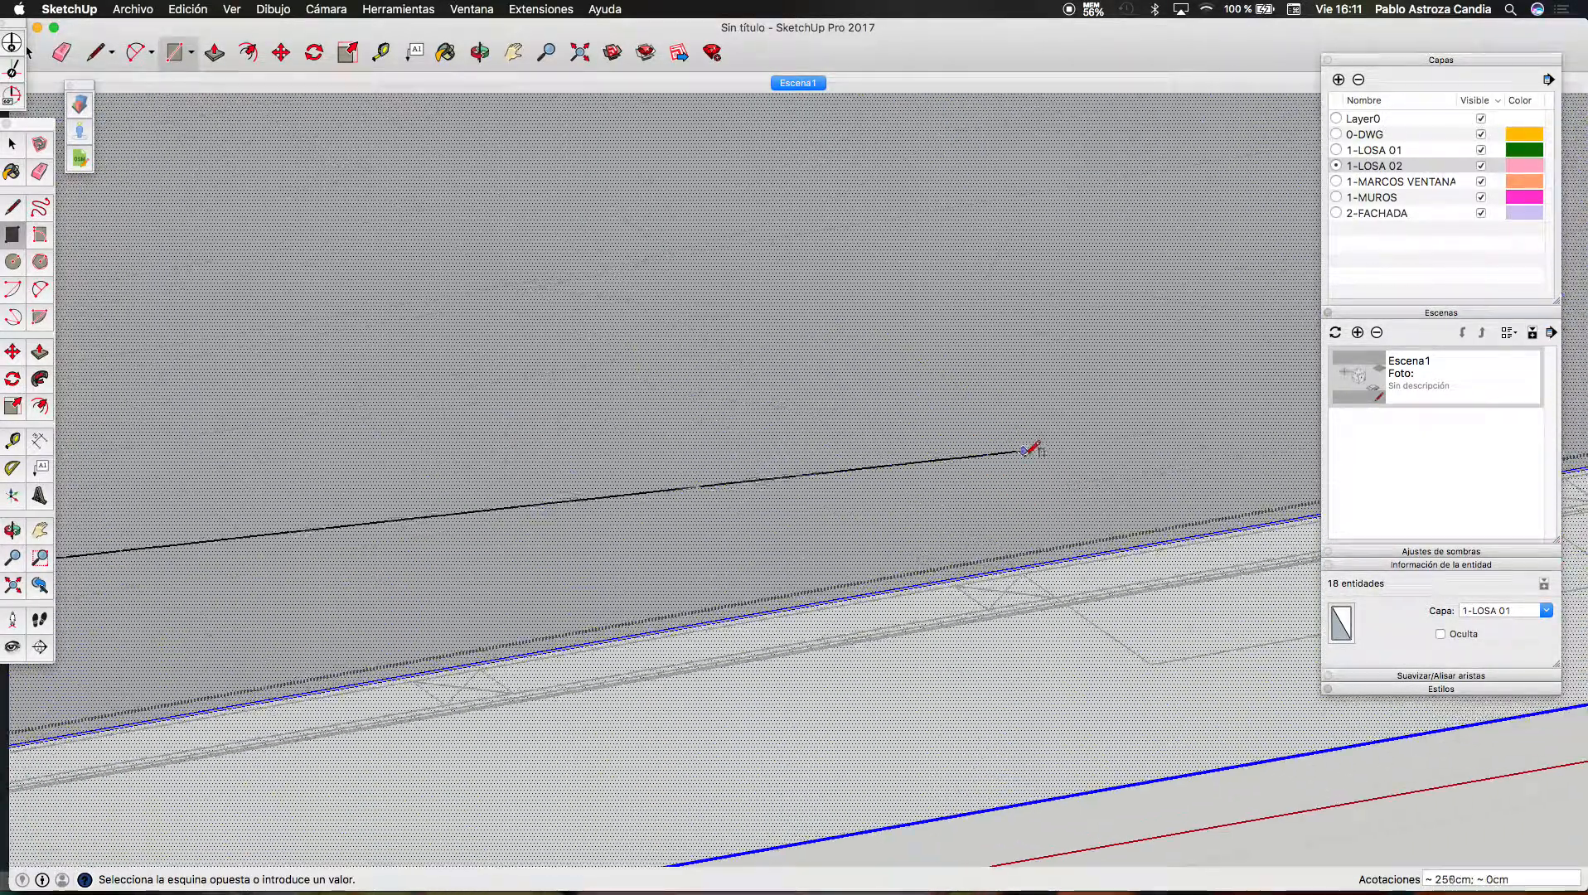
pyautogui.click(858, 606)
# Try to push the staircase rectangle through the slab, and delete the rectangle
pyautogui.scroll(-5, 861, 454)
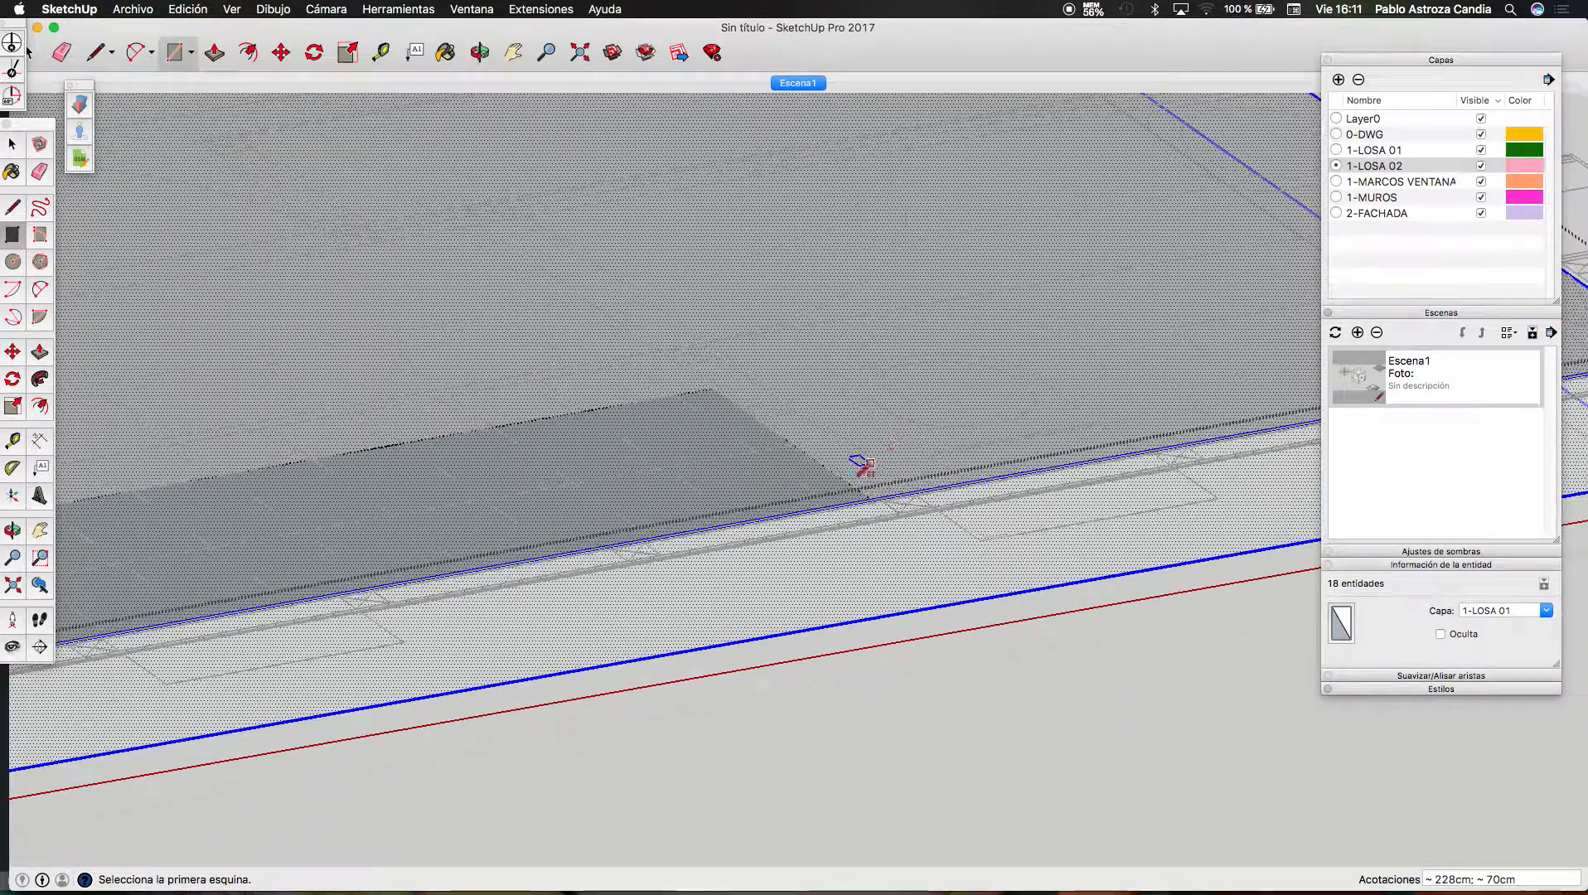
pyautogui.press('p')
pyautogui.click(755, 497)
pyautogui.press('Escape')
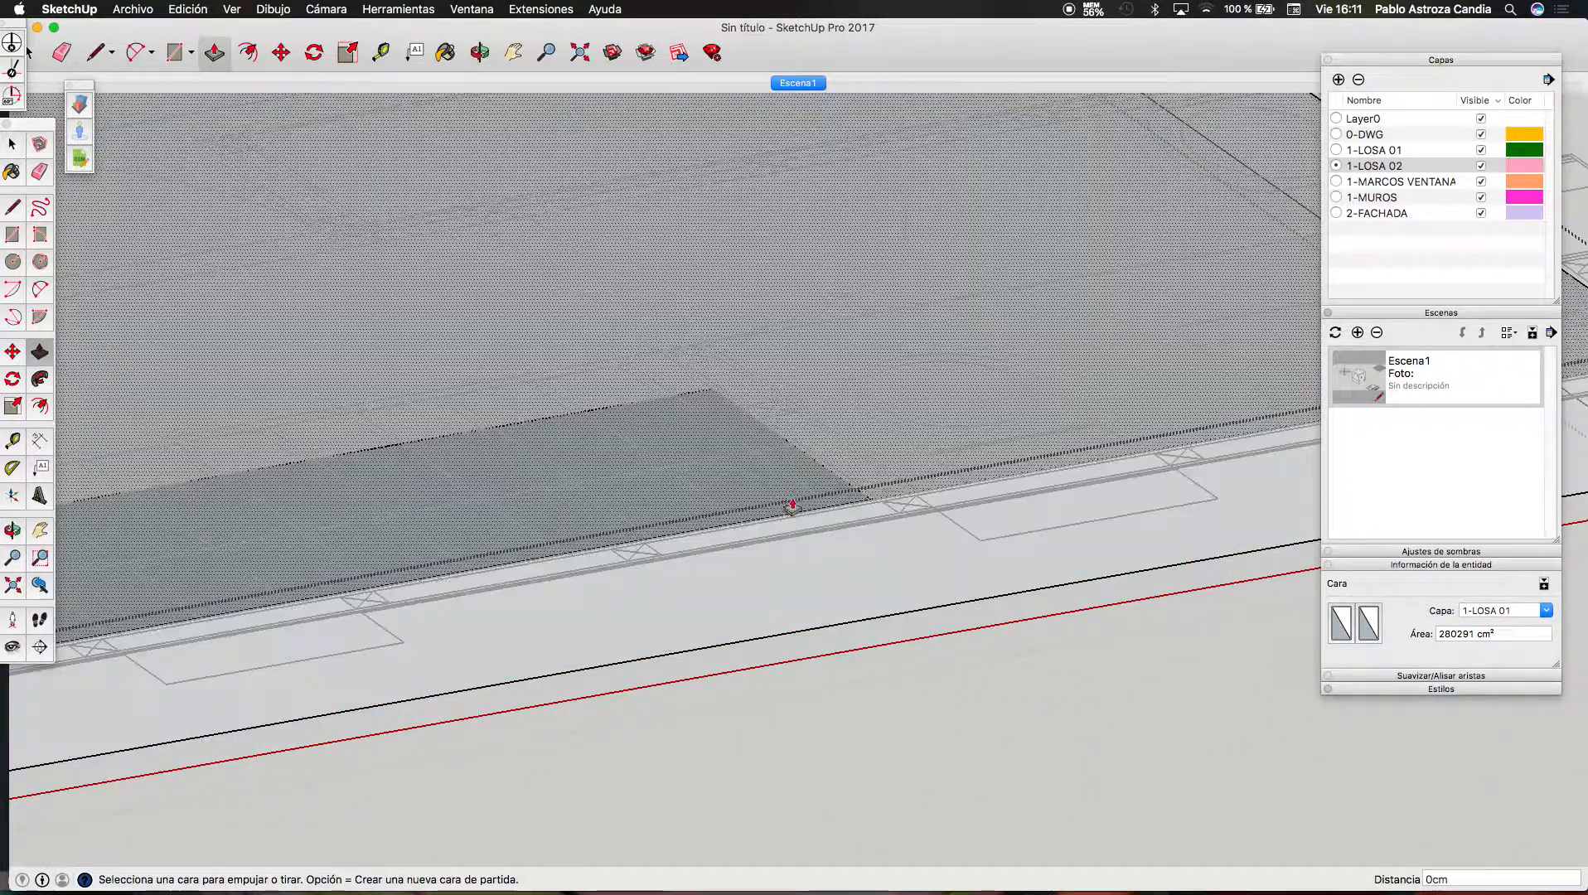
pyautogui.scroll(-10, 826, 496)
pyautogui.press('space')
pyautogui.moveTo(457, 368); pyautogui.dragTo(1007, 667)
pyautogui.press('Delete')
pyautogui.scroll(-5, 904, 488)
pyautogui.click(1037, 286)
# Move the slab copy by its top corner so it snaps exactly to the inner wall corner of the floor plan
pyautogui.scroll(1, 897, 469)
pyautogui.scroll(2, 894, 469)
pyautogui.click(816, 340)
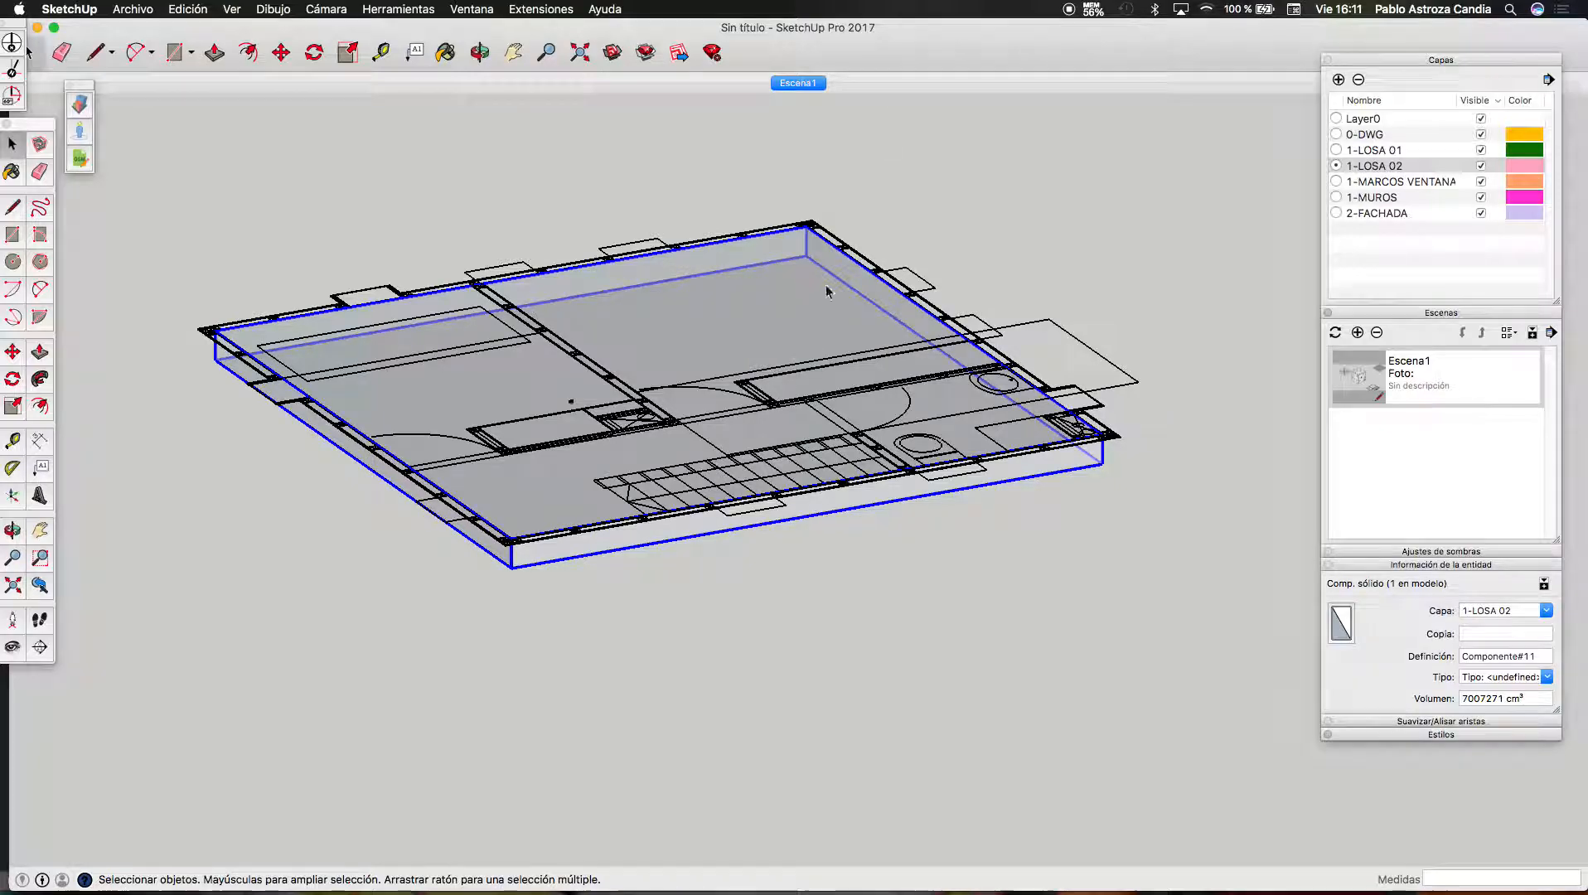
pyautogui.scroll(10, 581, 464)
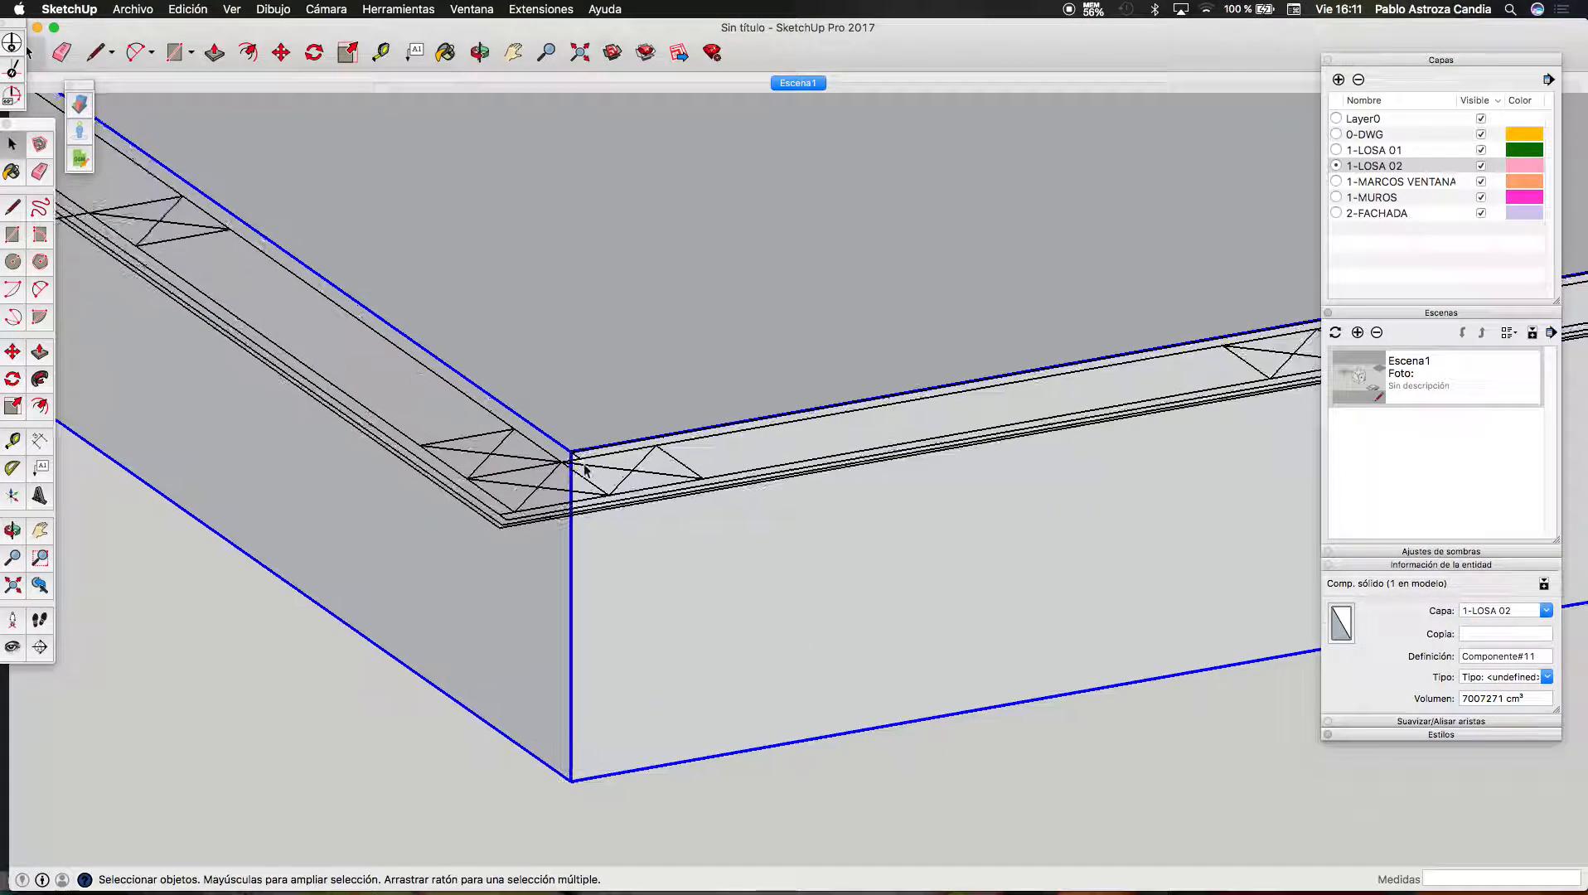
pyautogui.scroll(10, 585, 470)
pyautogui.scroll(8, 567, 443)
pyautogui.scroll(4, 564, 439)
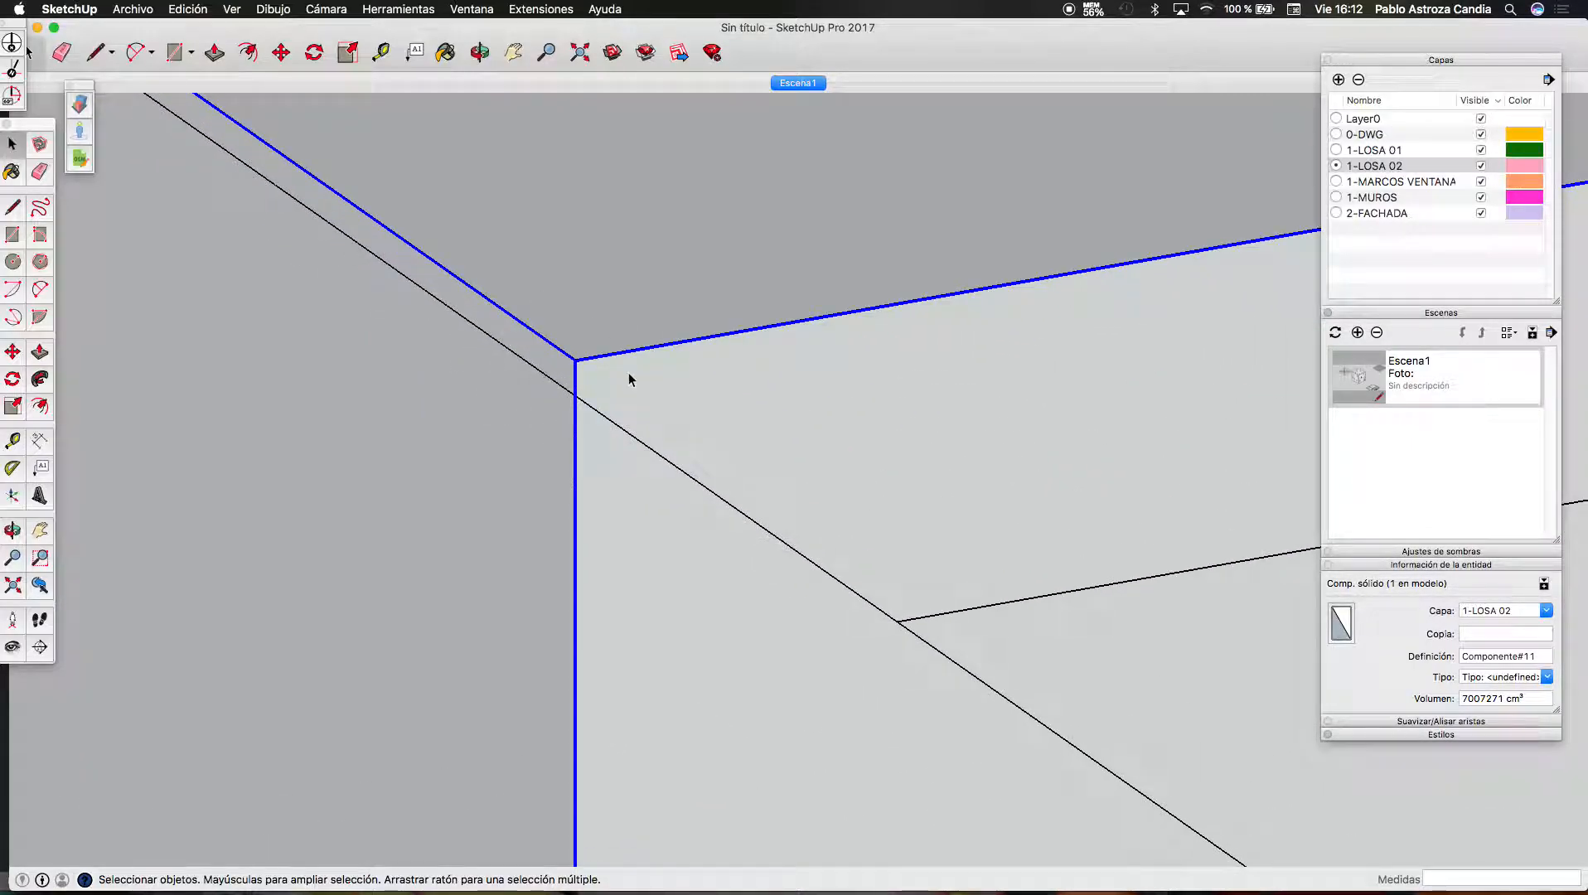
pyautogui.scroll(-3, 628, 379)
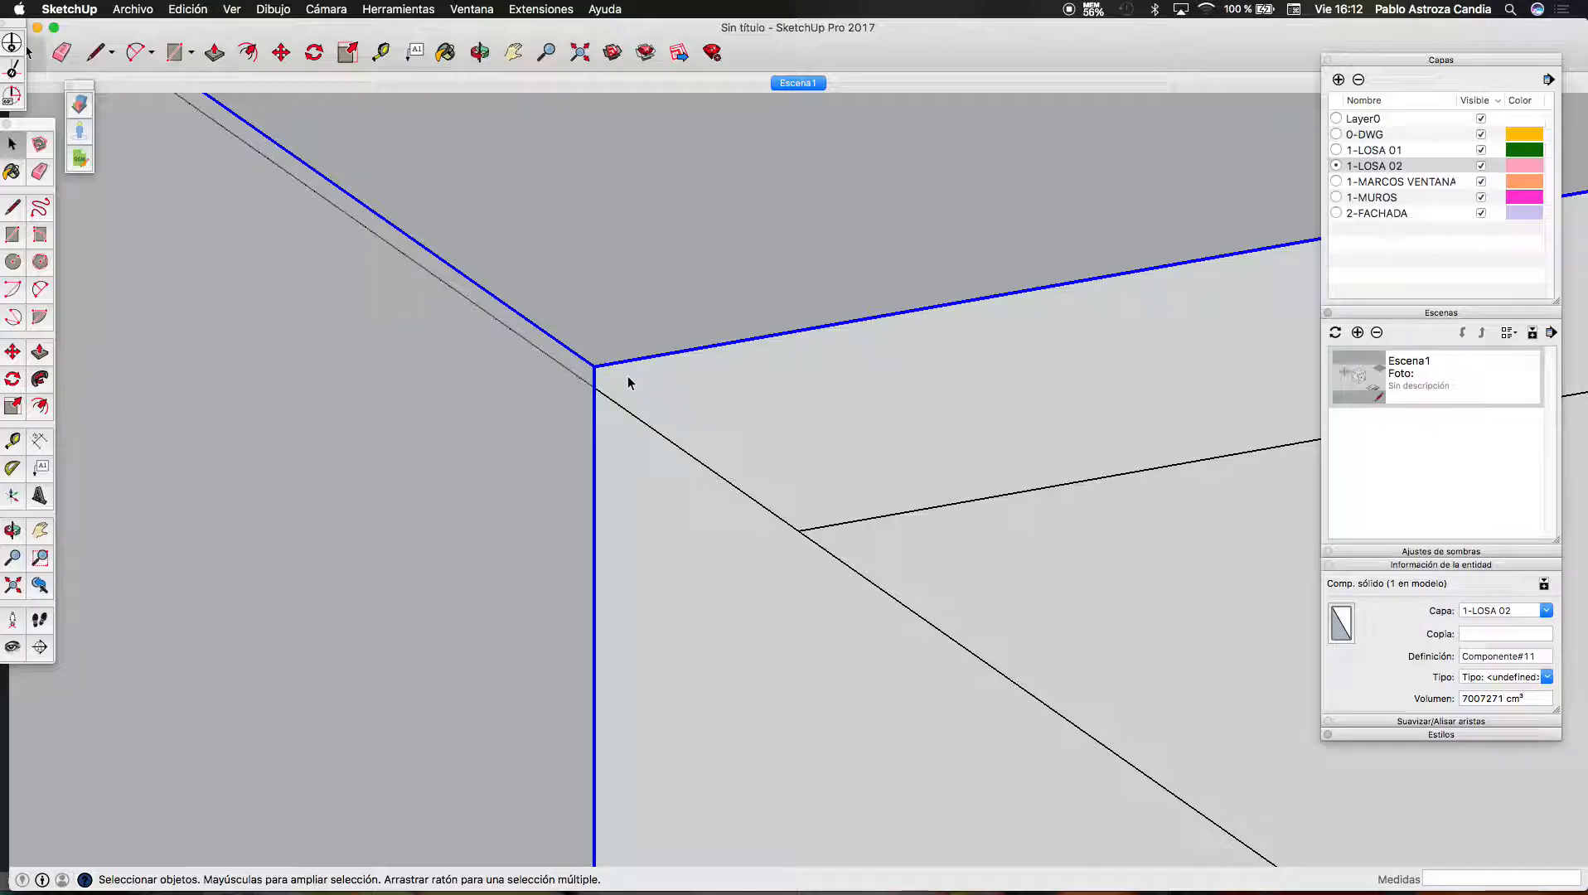
pyautogui.press('m')
pyautogui.click(594, 366)
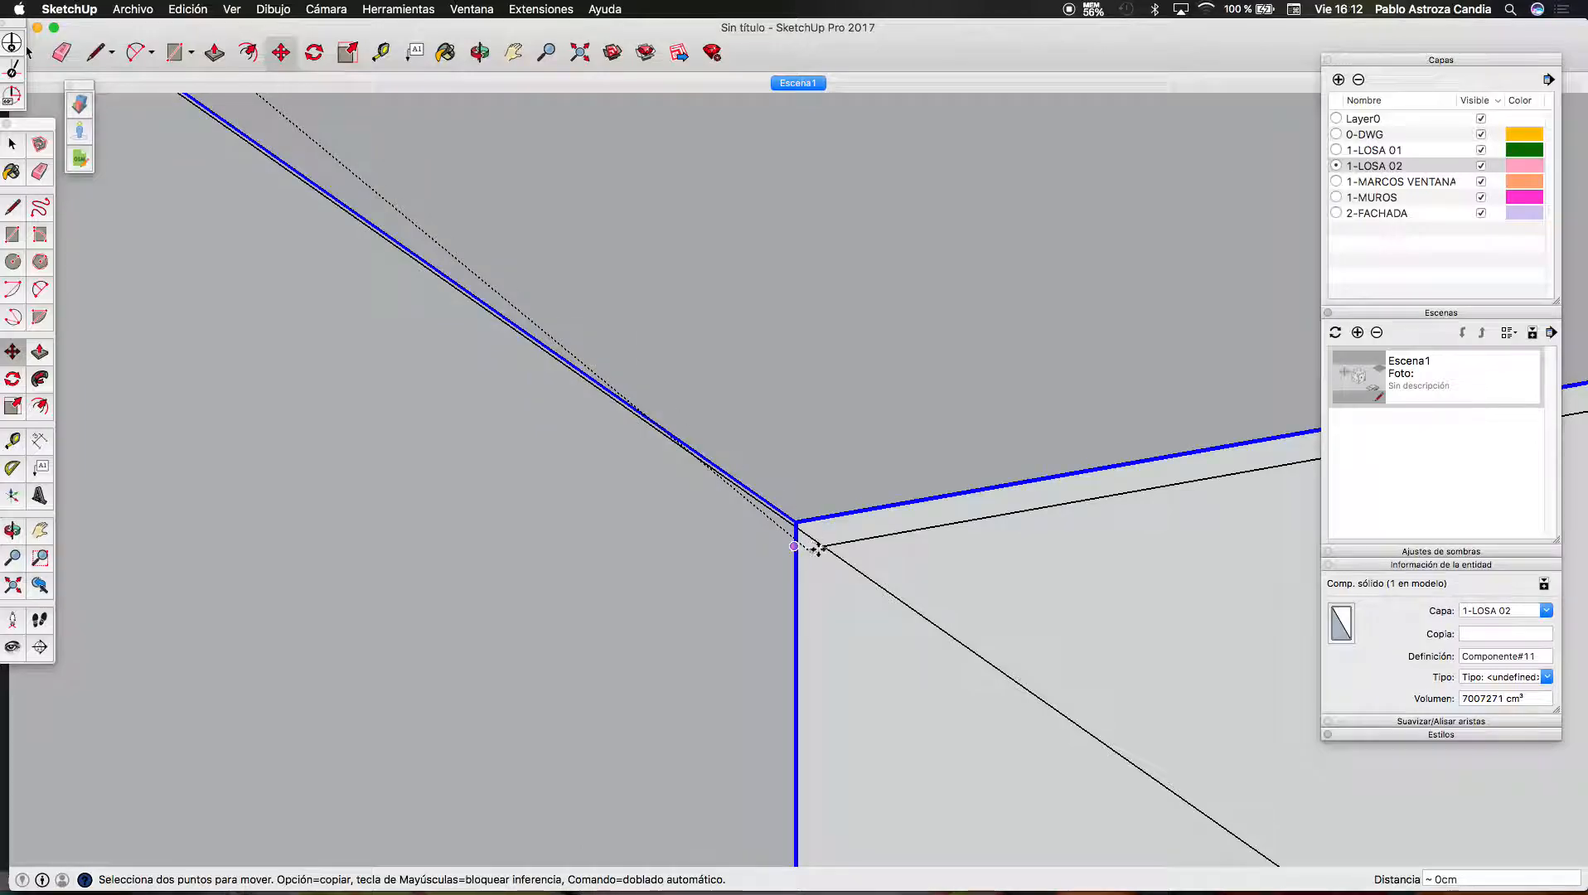
pyautogui.click(812, 546)
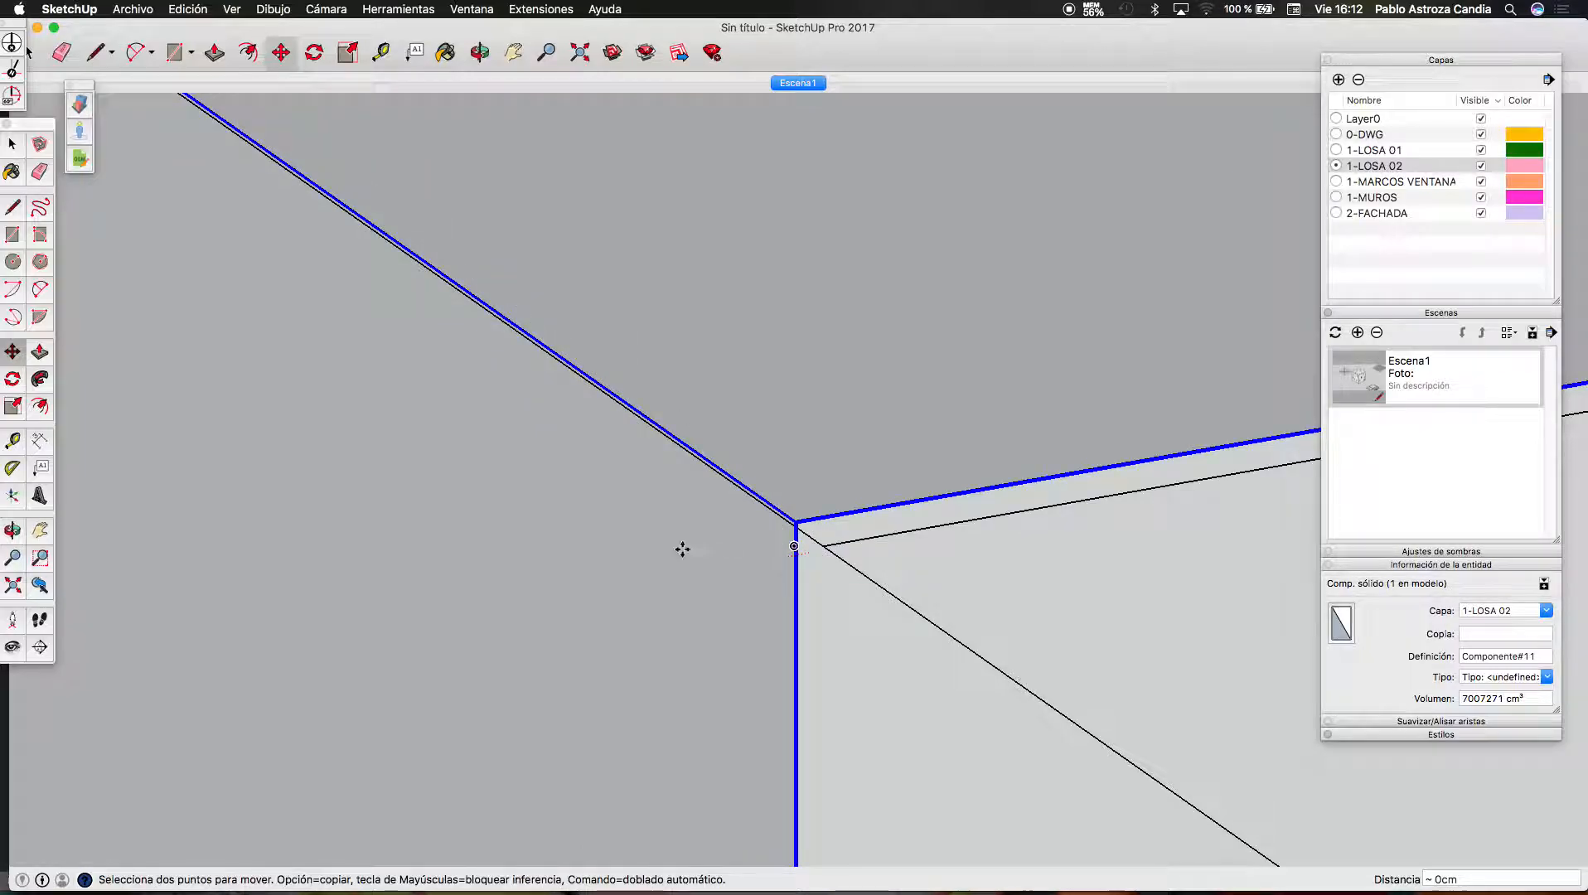
pyautogui.scroll(-3, 455, 597)
pyautogui.scroll(-10, 412, 589)
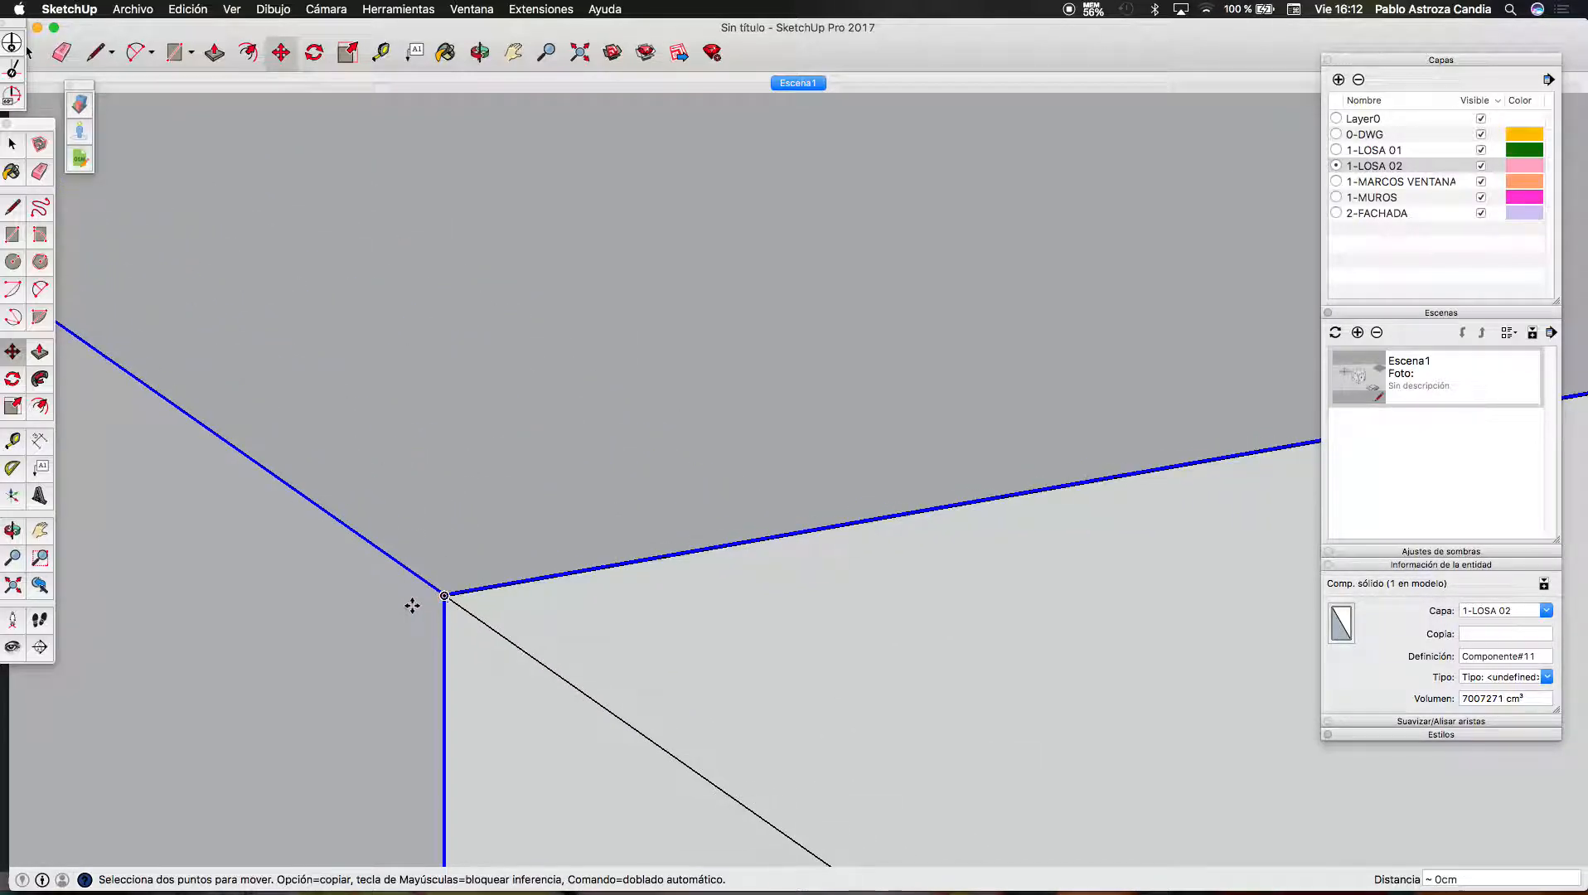
pyautogui.scroll(-8, 422, 664)
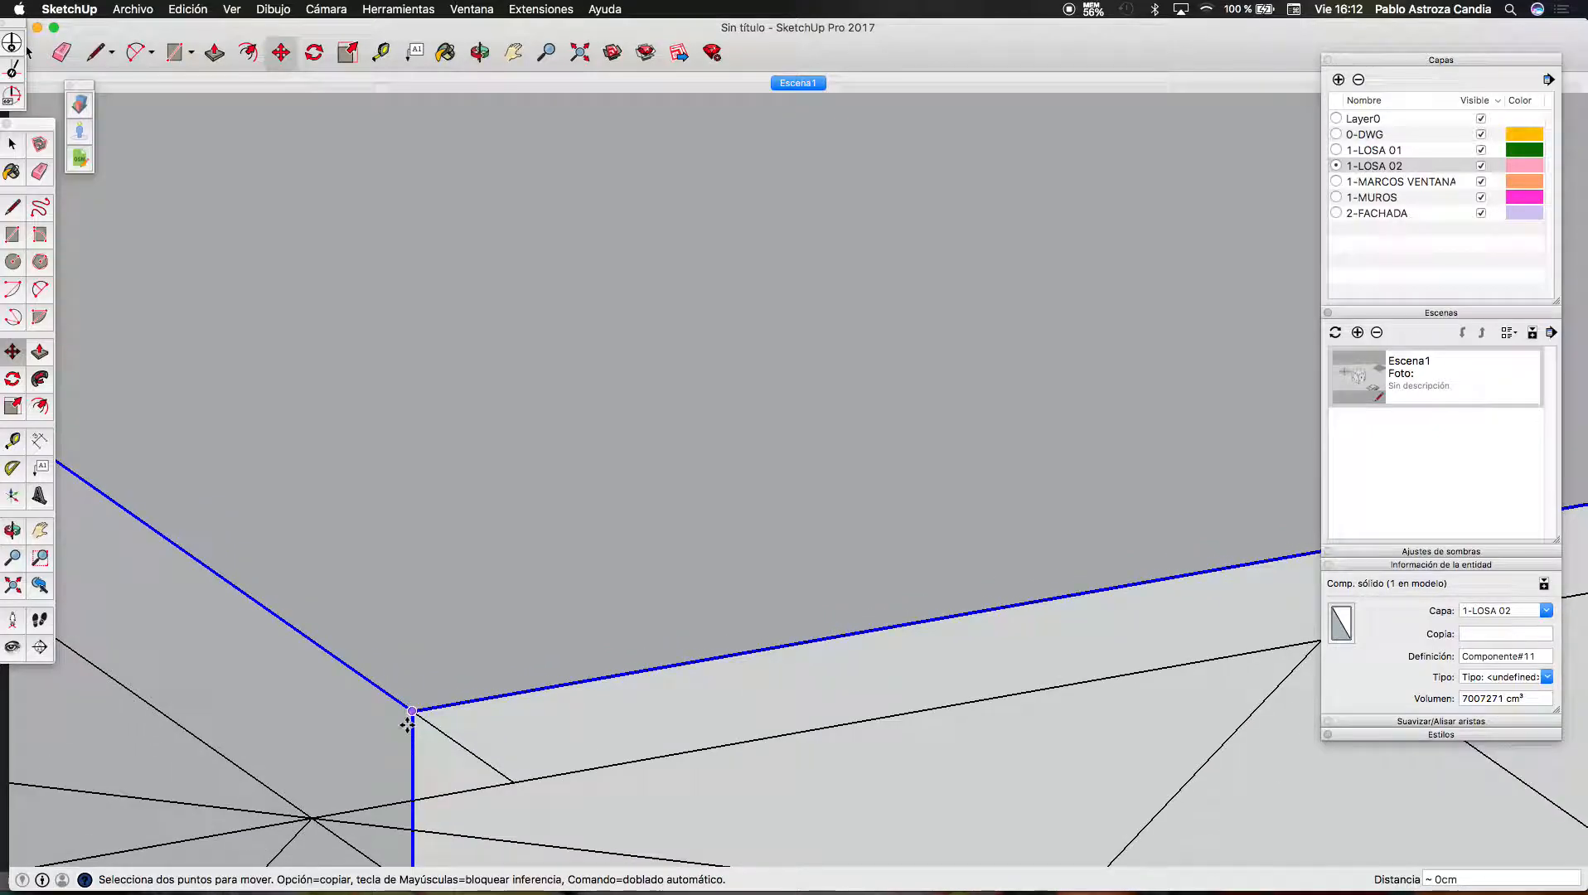
pyautogui.scroll(-10, 412, 712)
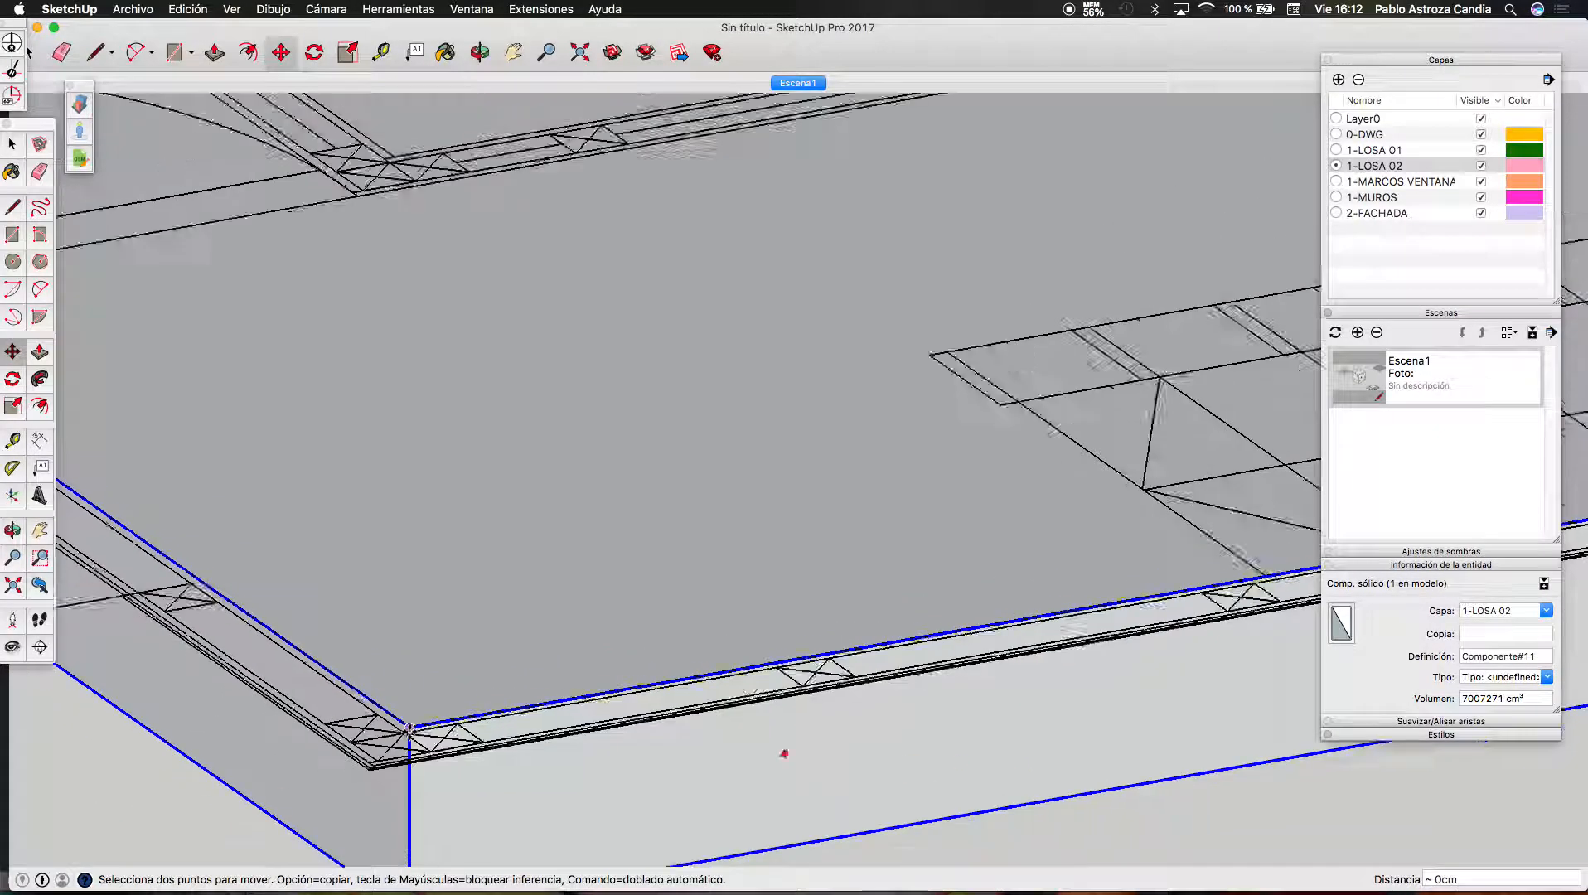
# Reopen the slab component and draw a rectangle of about 228 × 70 cm over the staircase, ending on the slab's outer edge
pyautogui.press('space')
pyautogui.scroll(15, 778, 543)
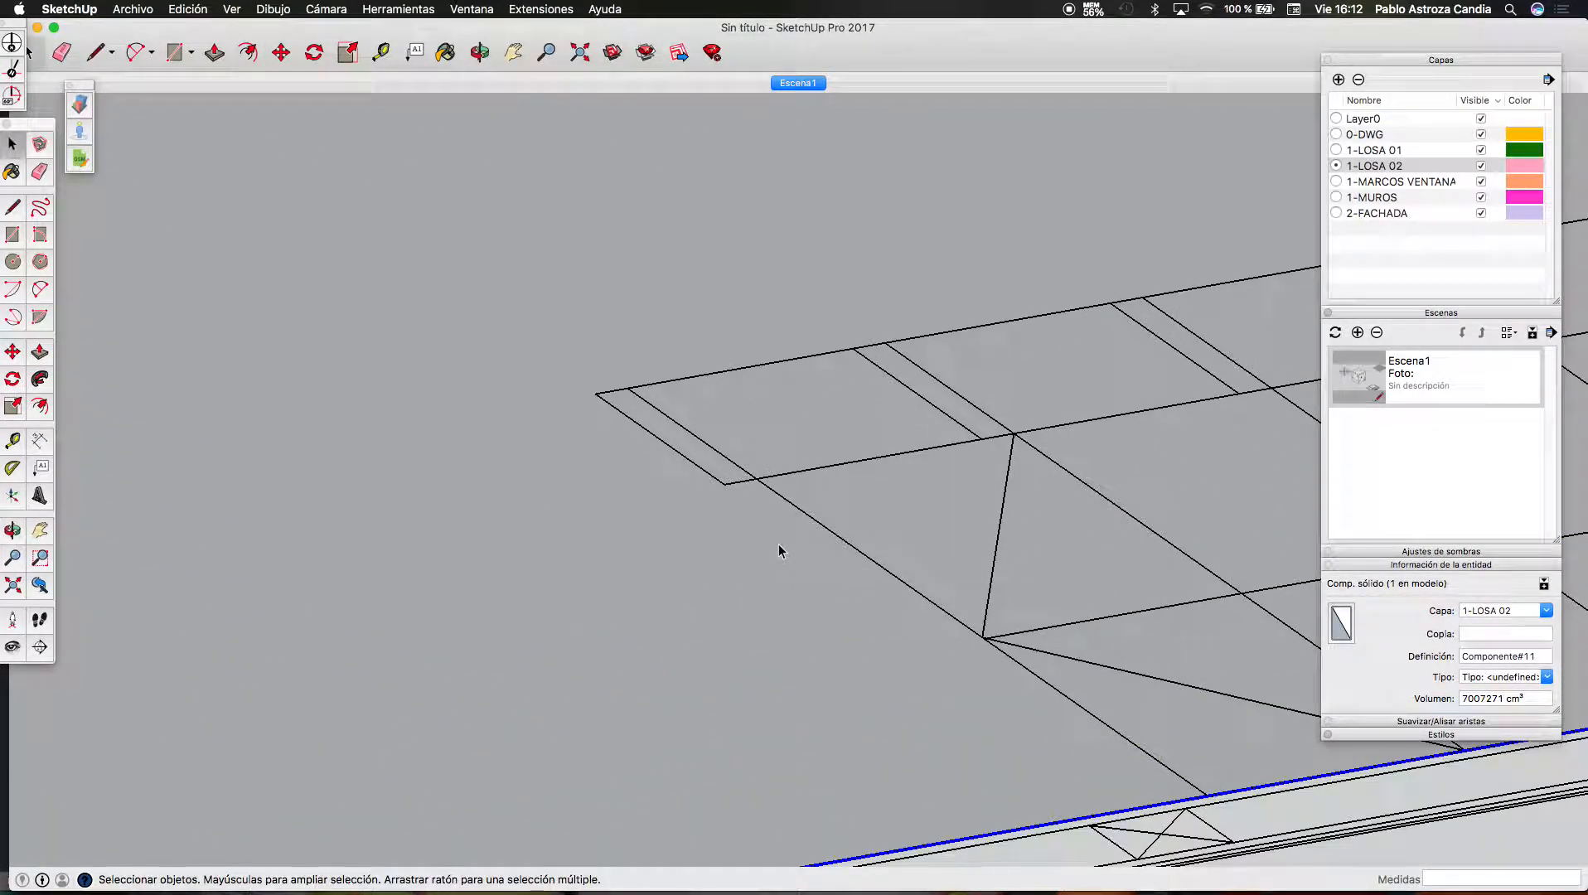
pyautogui.press('r')
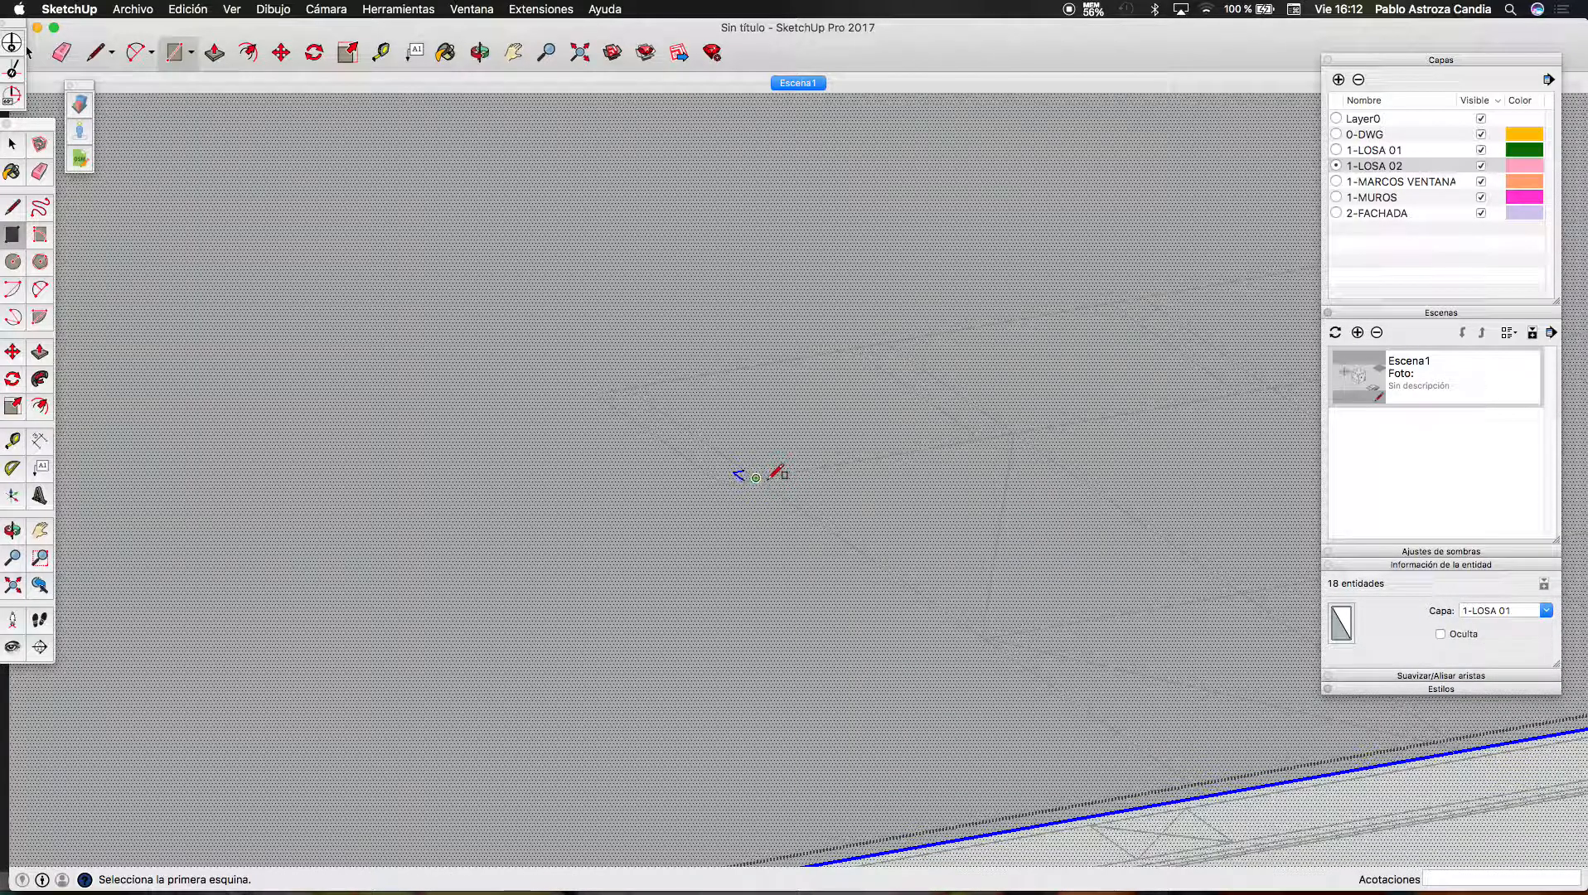
pyautogui.click(736, 483)
pyautogui.scroll(-3, 217, 575)
pyautogui.scroll(-5, 217, 572)
pyautogui.scroll(6, 1057, 557)
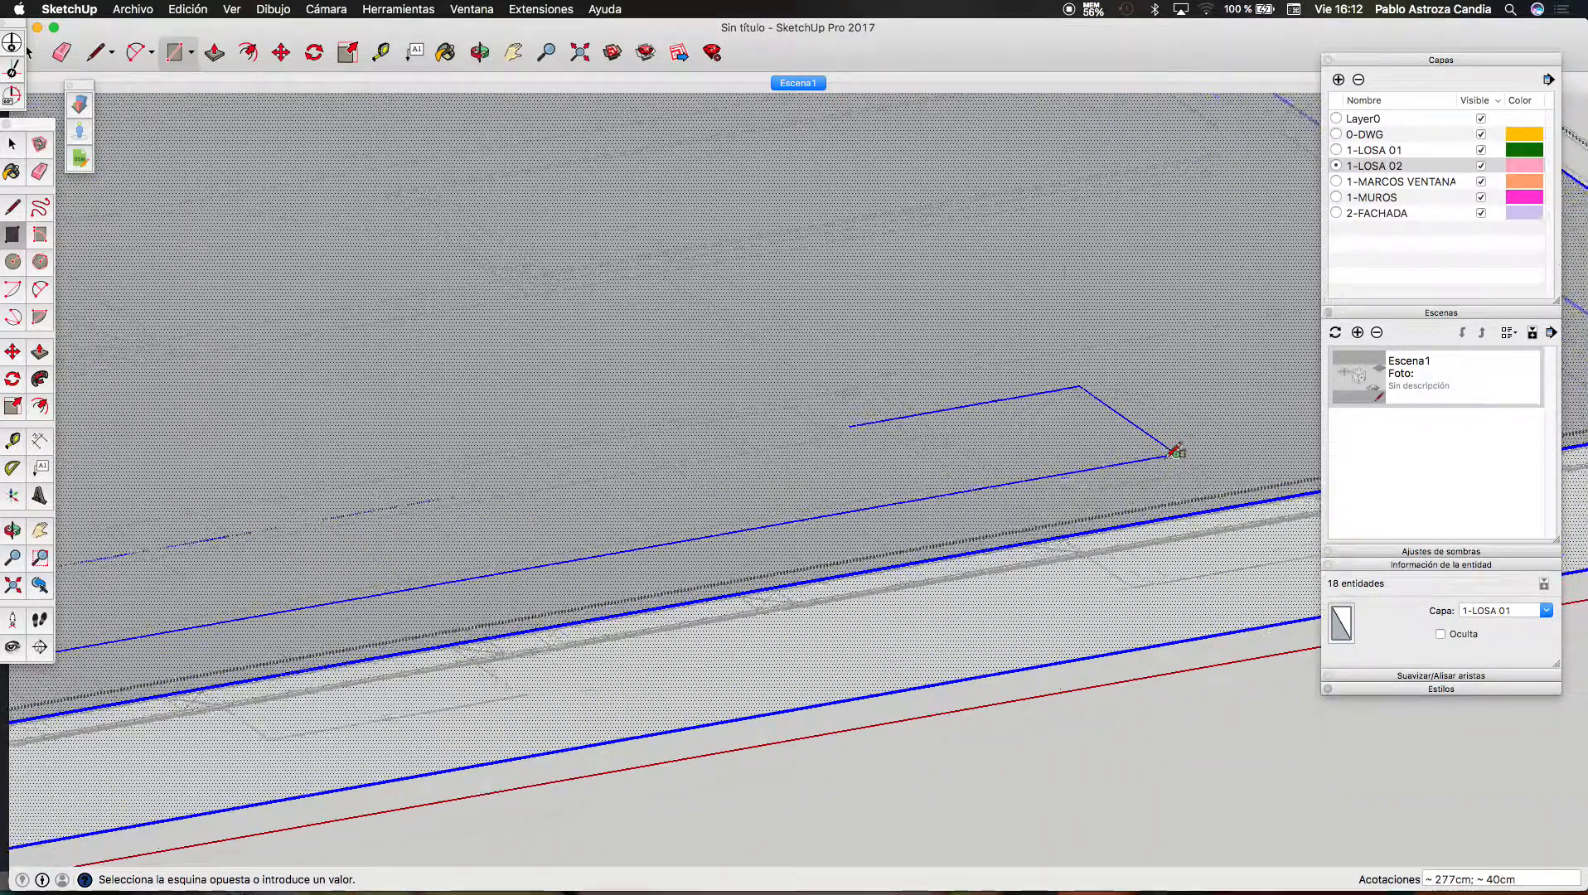
pyautogui.scroll(-2, 1036, 506)
pyautogui.scroll(6, 922, 638)
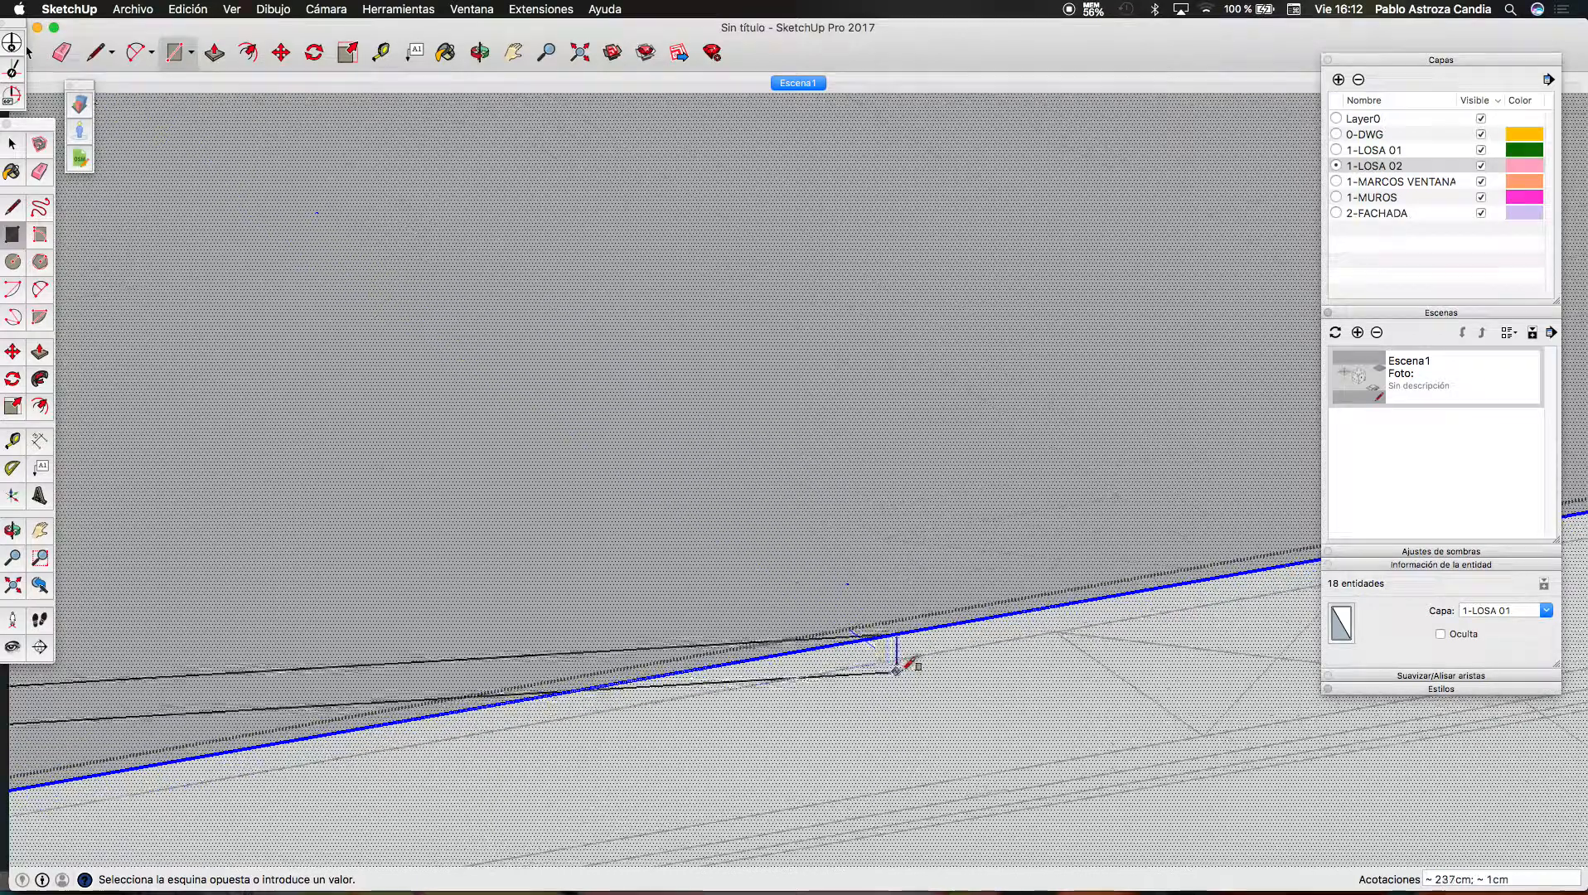
pyautogui.click(976, 614)
pyautogui.moveTo(957, 610); pyautogui.dragTo(991, 420, button='middle')
pyautogui.scroll(-5, 991, 420)
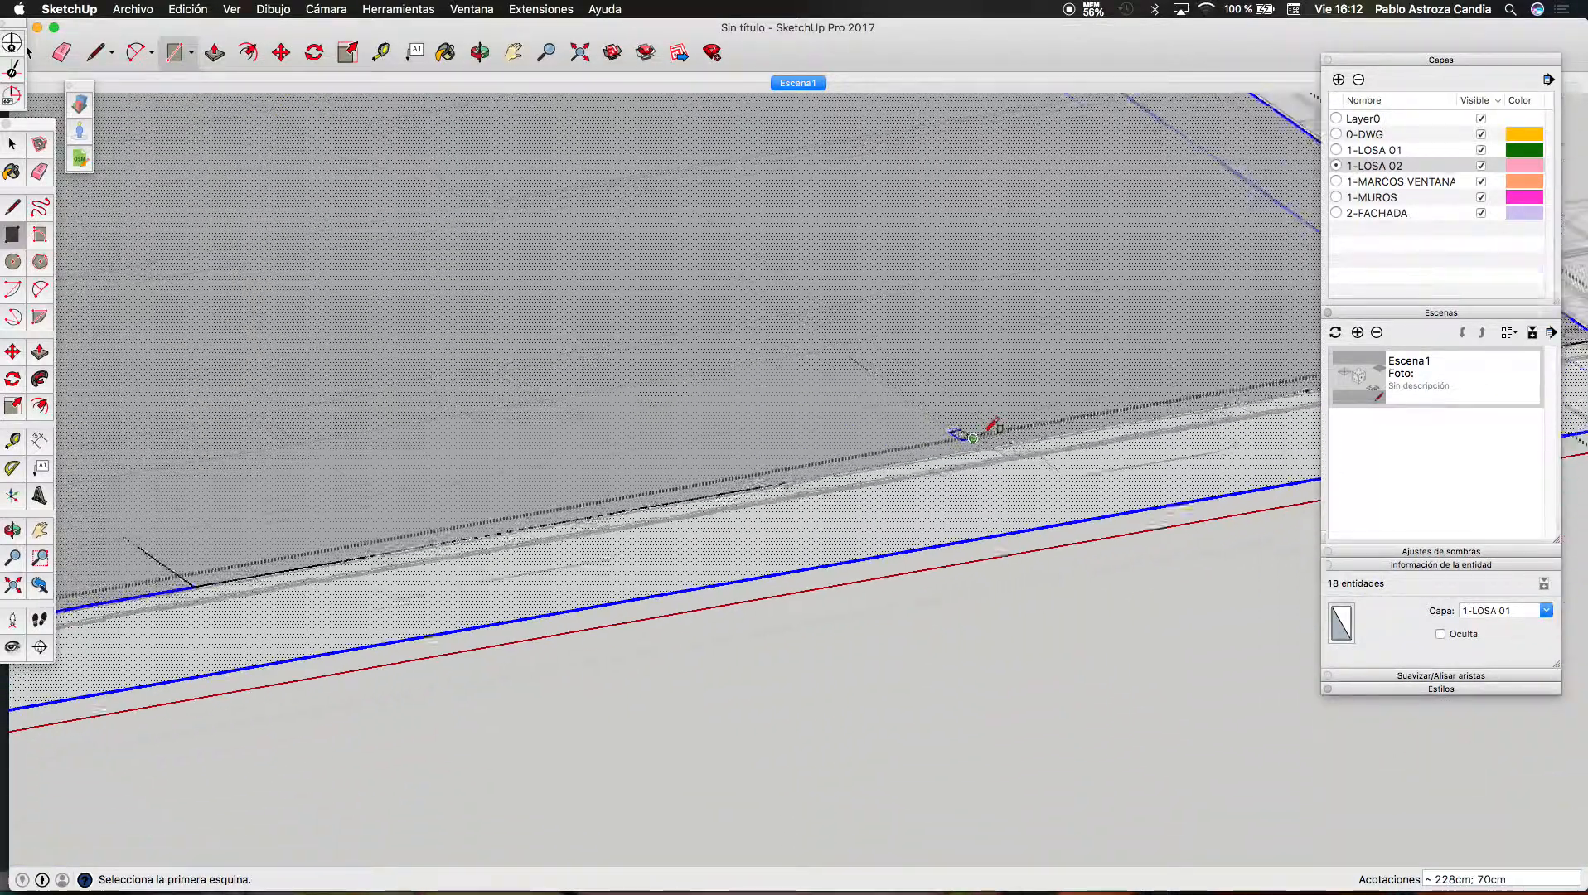
# Push the staircase rectangle 25 cm down through the slab's thickness
pyautogui.press('p')
pyautogui.click(874, 472)
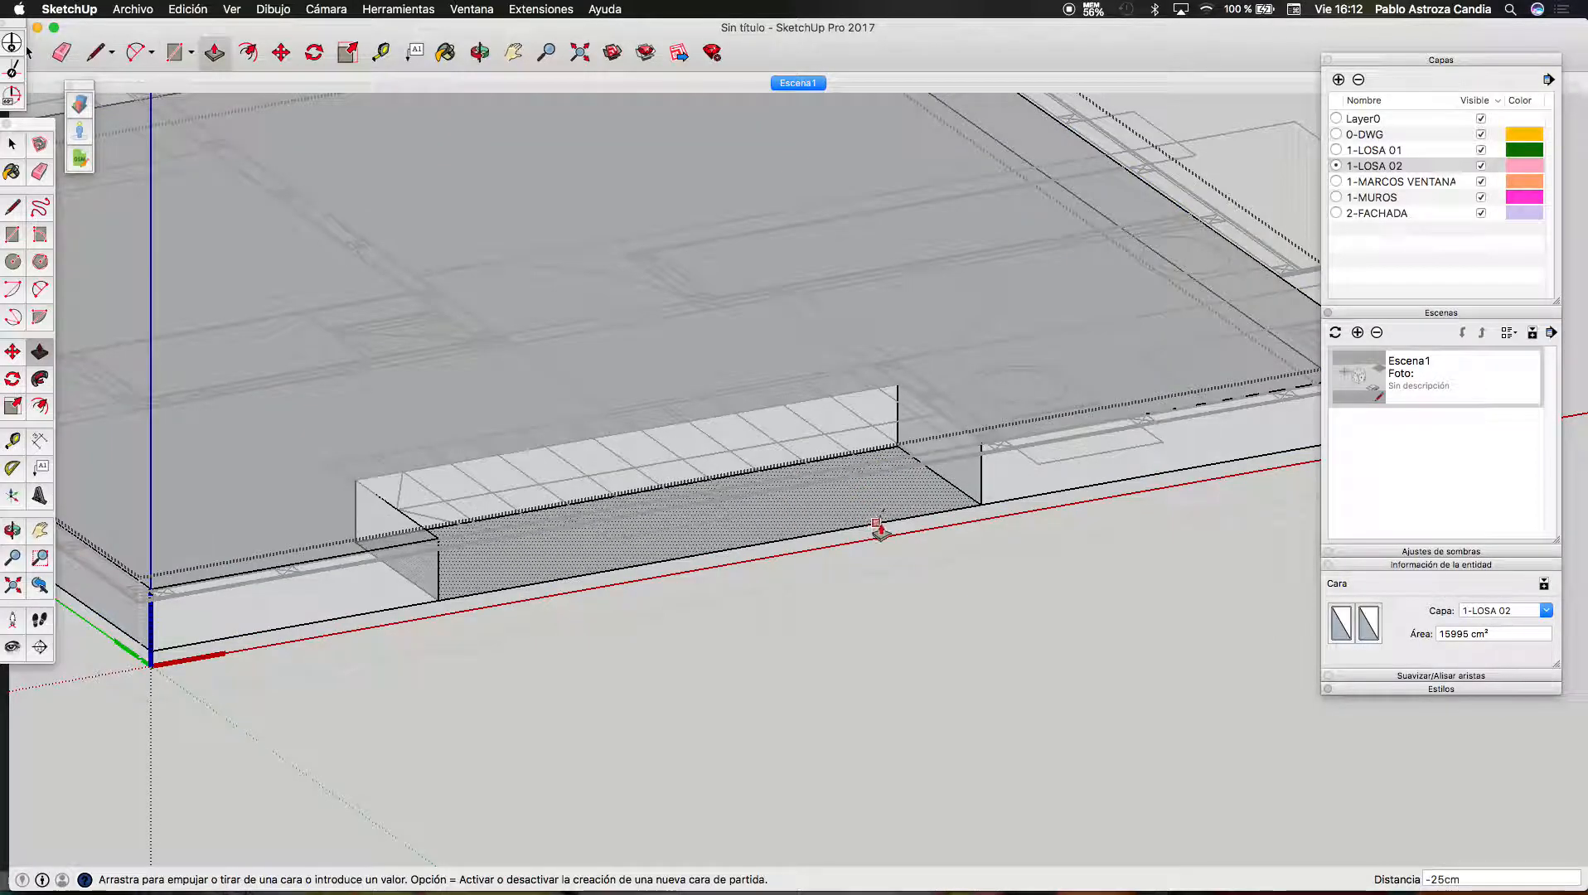
pyautogui.click(860, 534)
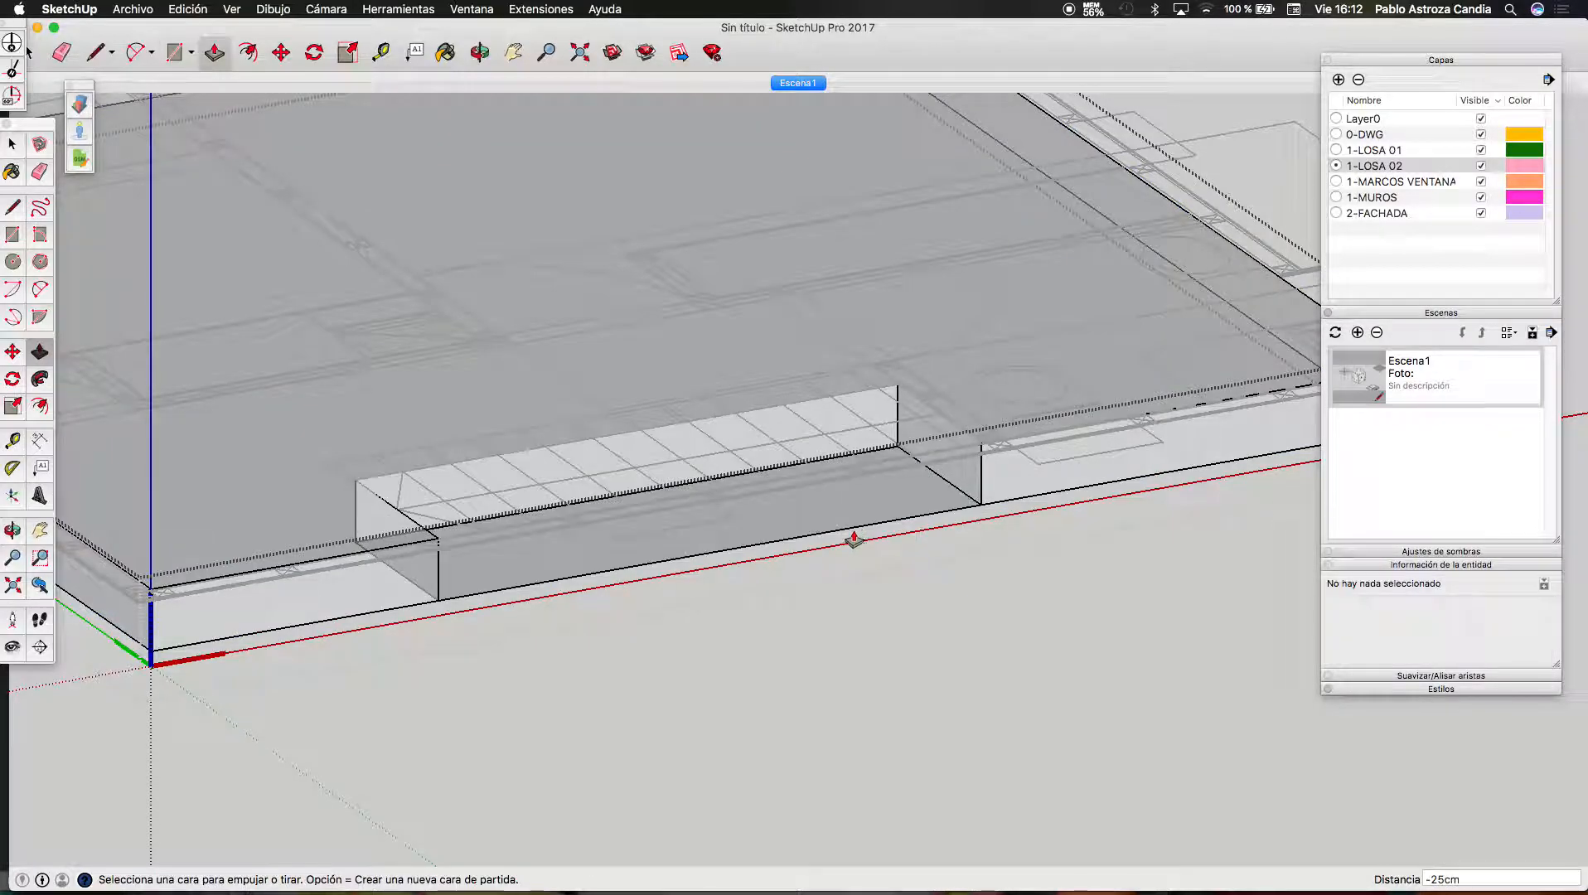
# Delete the leftover bottom edge along the front of the stair cutout, together with the face it bounds
pyautogui.press('space')
pyautogui.click(853, 530)
pyautogui.scroll(-6, 854, 537)
pyautogui.click(853, 537)
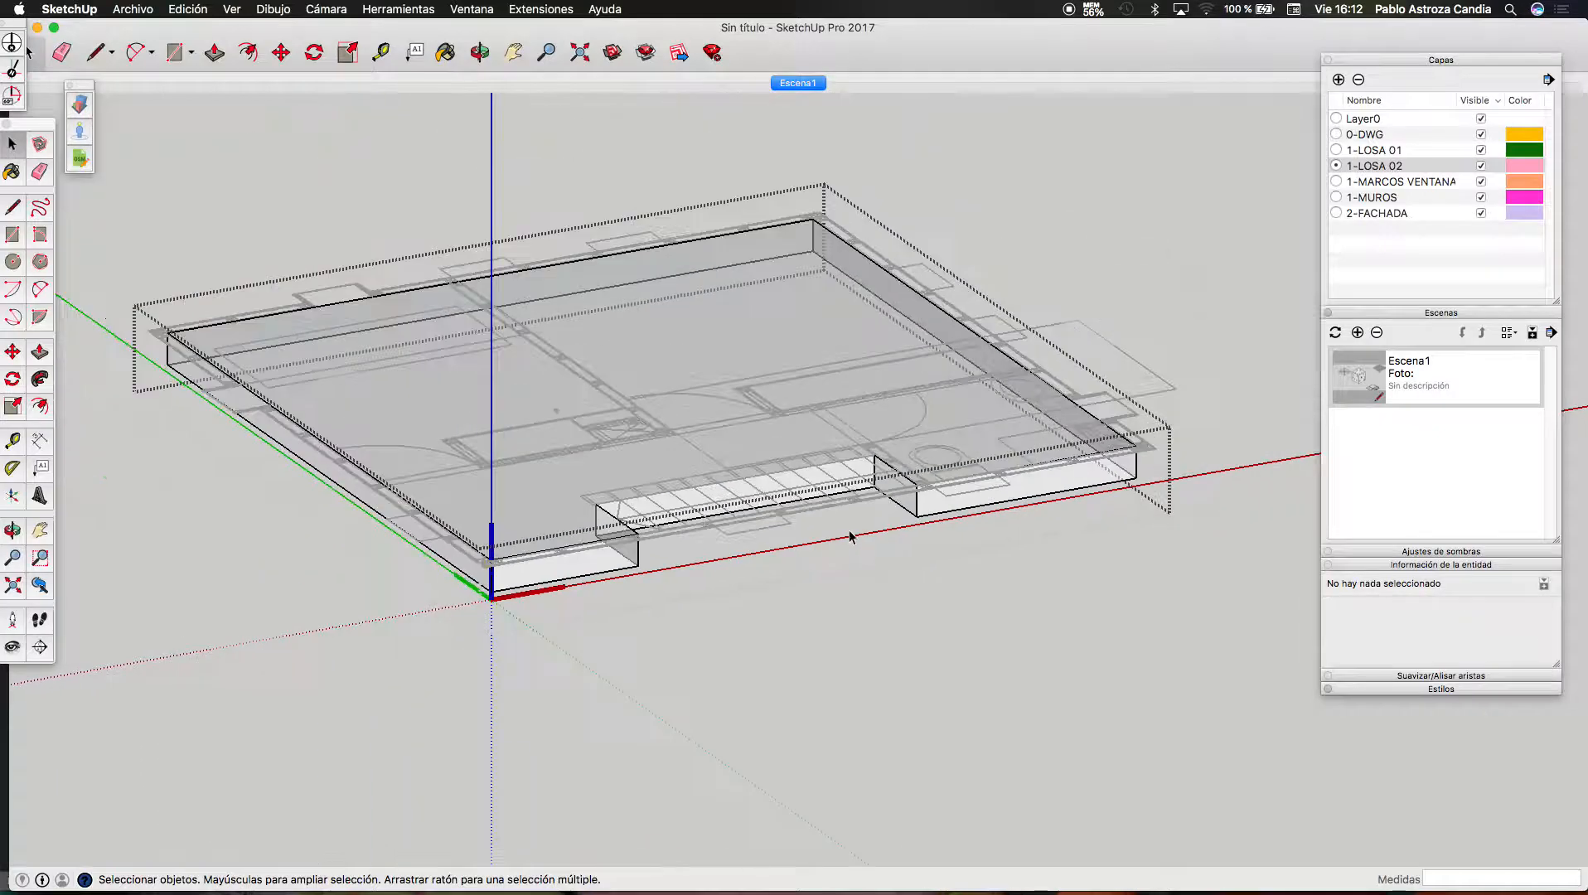
pyautogui.scroll(10, 862, 538)
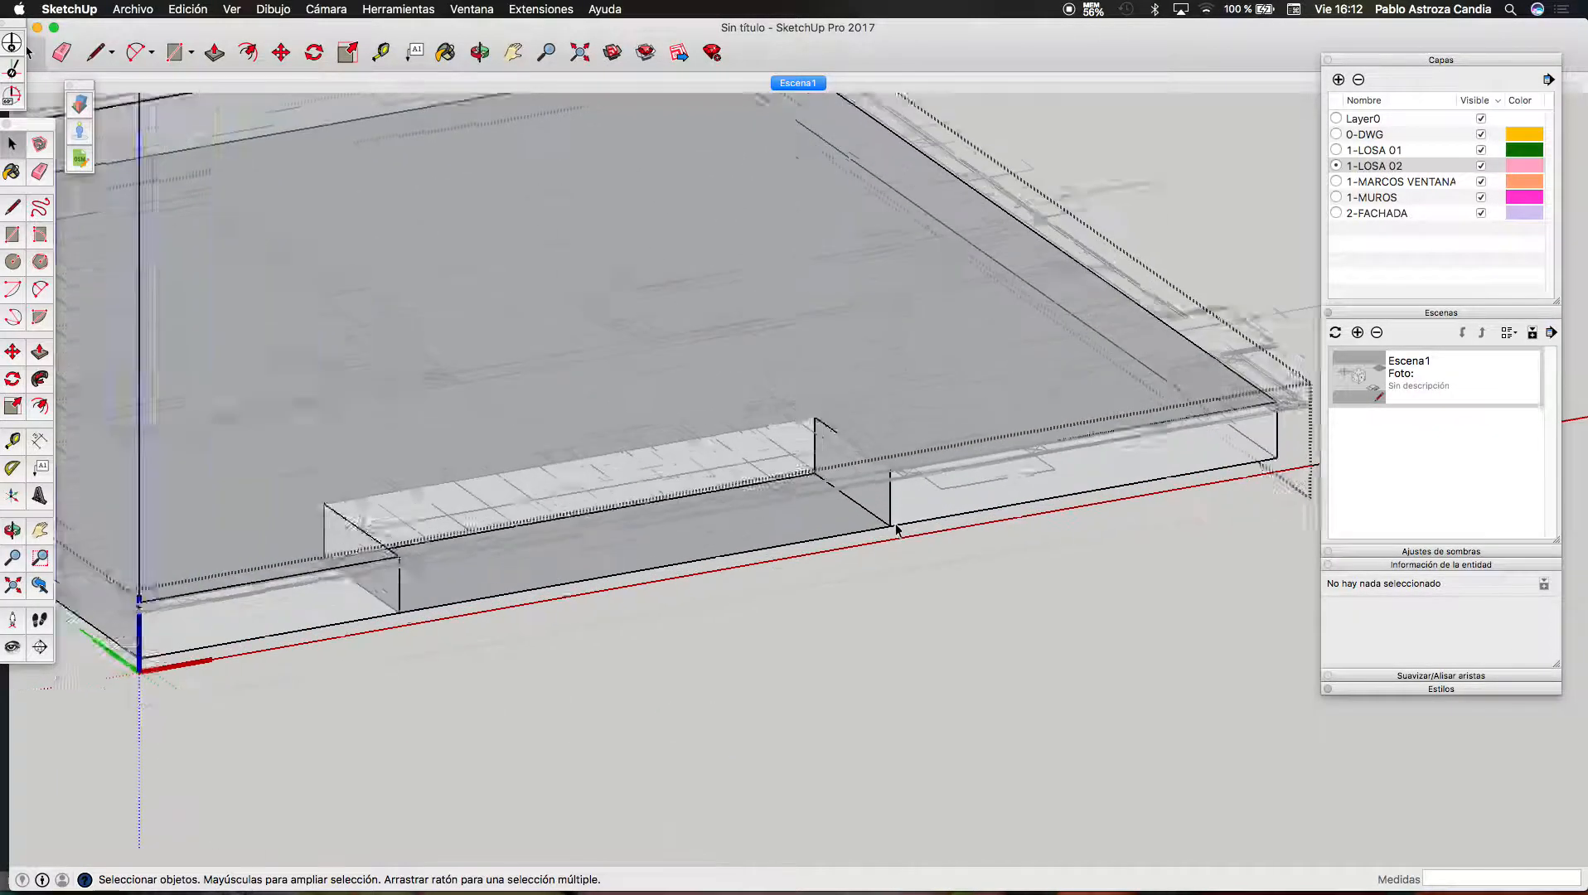
pyautogui.scroll(4, 891, 537)
pyautogui.click(864, 532)
pyautogui.click(869, 537)
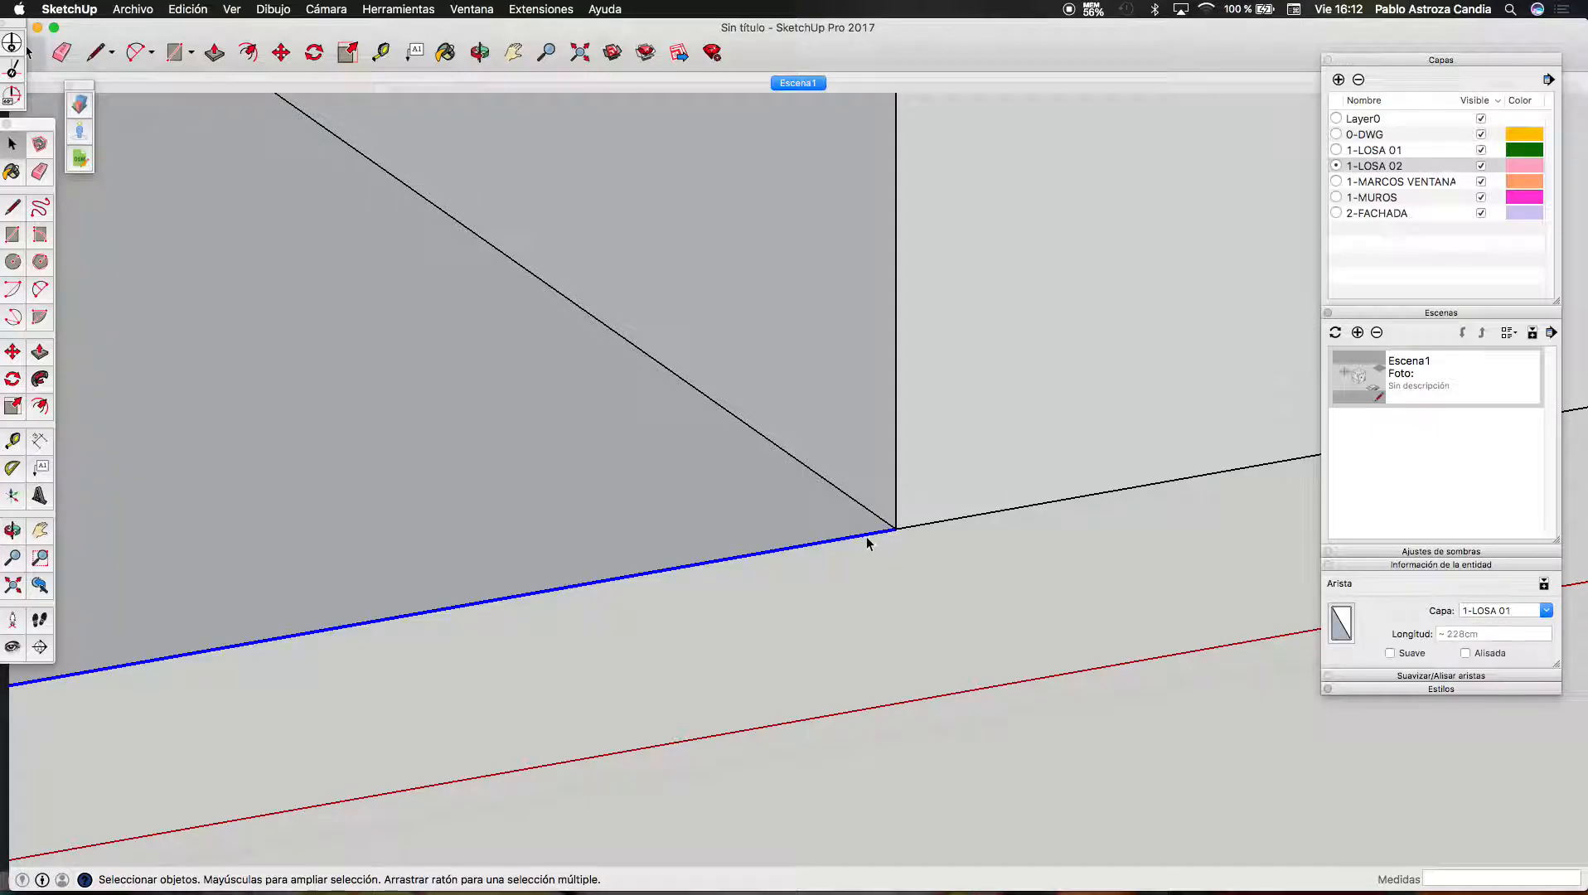
pyautogui.press('Delete')
pyautogui.scroll(-7, 870, 538)
pyautogui.scroll(-3, 869, 537)
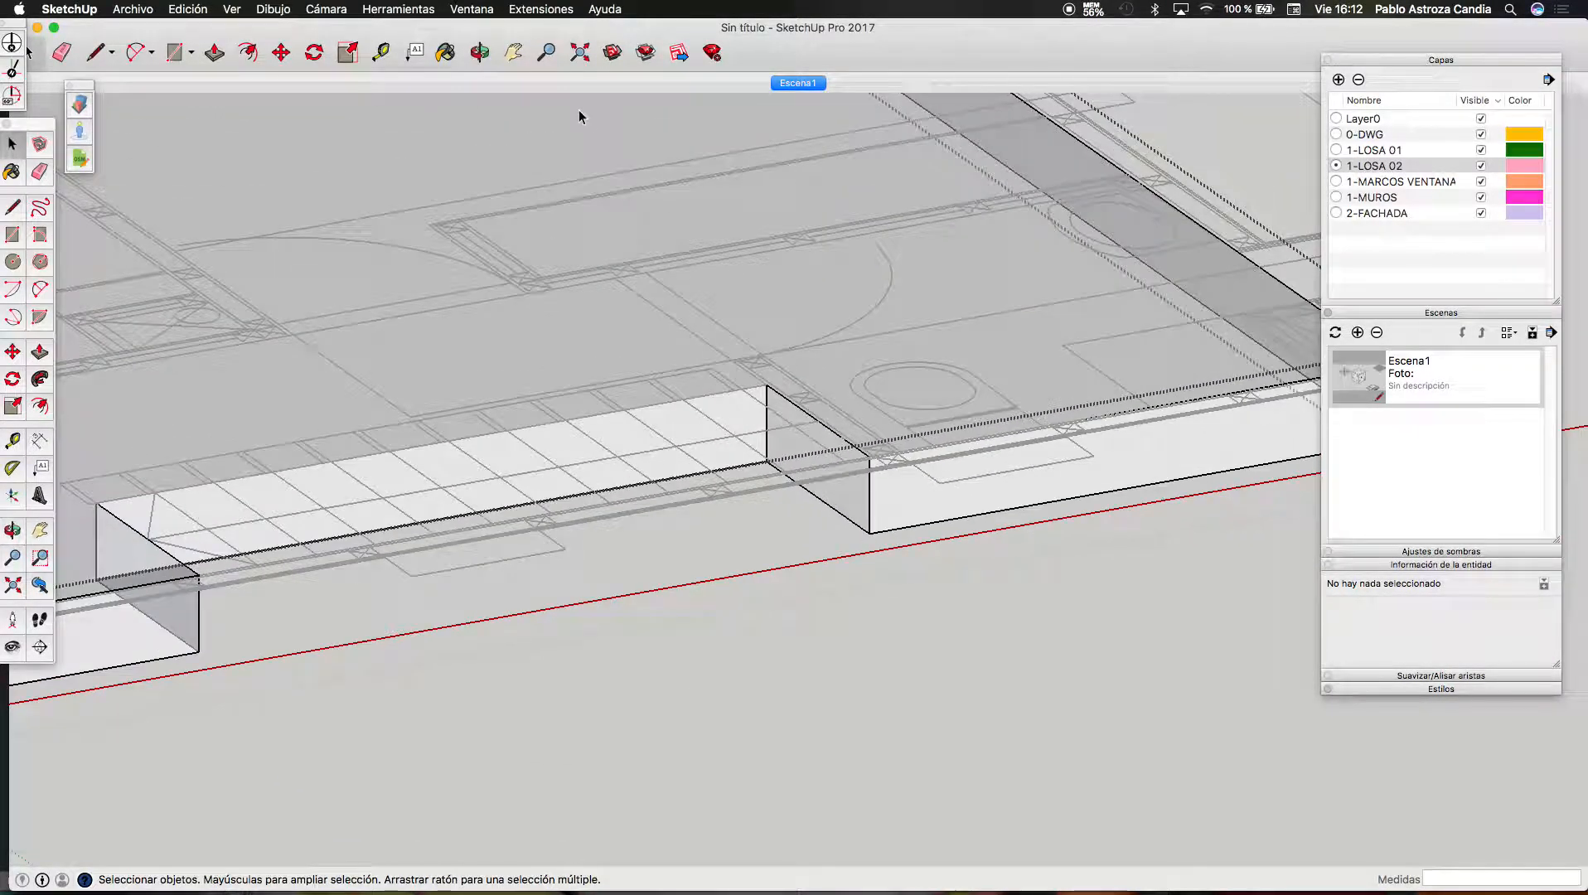
# Turn off the X-ray face style to inspect the underside of the slab around the stair cutout
pyautogui.click(481, 57)
pyautogui.scroll(-8, 841, 603)
pyautogui.moveTo(811, 680); pyautogui.dragTo(953, 145)
pyautogui.scroll(4, 971, 176)
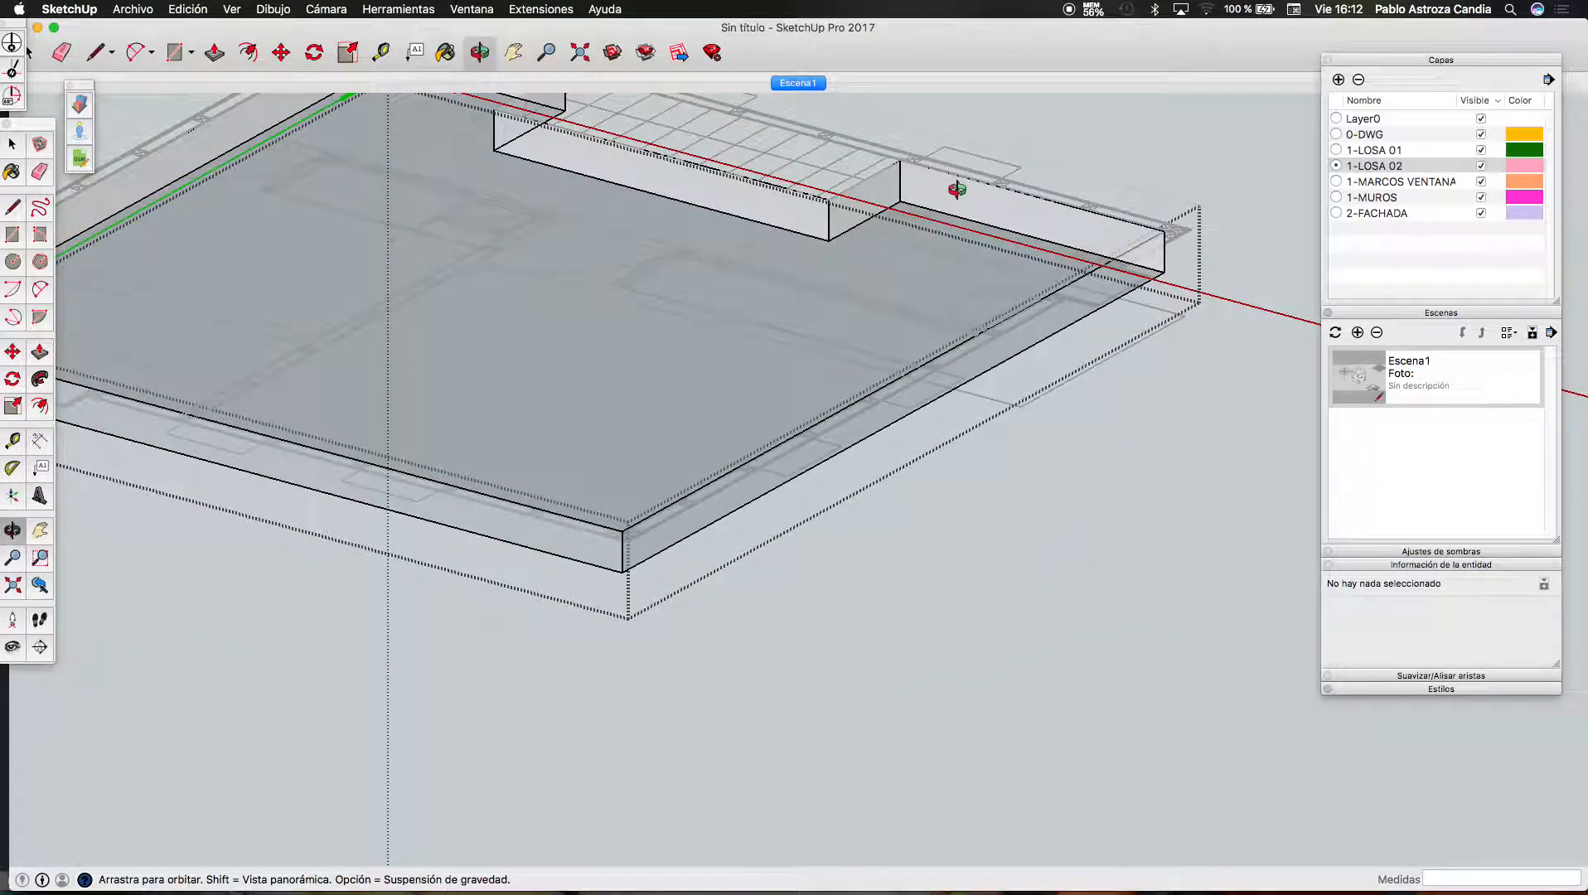
pyautogui.scroll(-3, 955, 199)
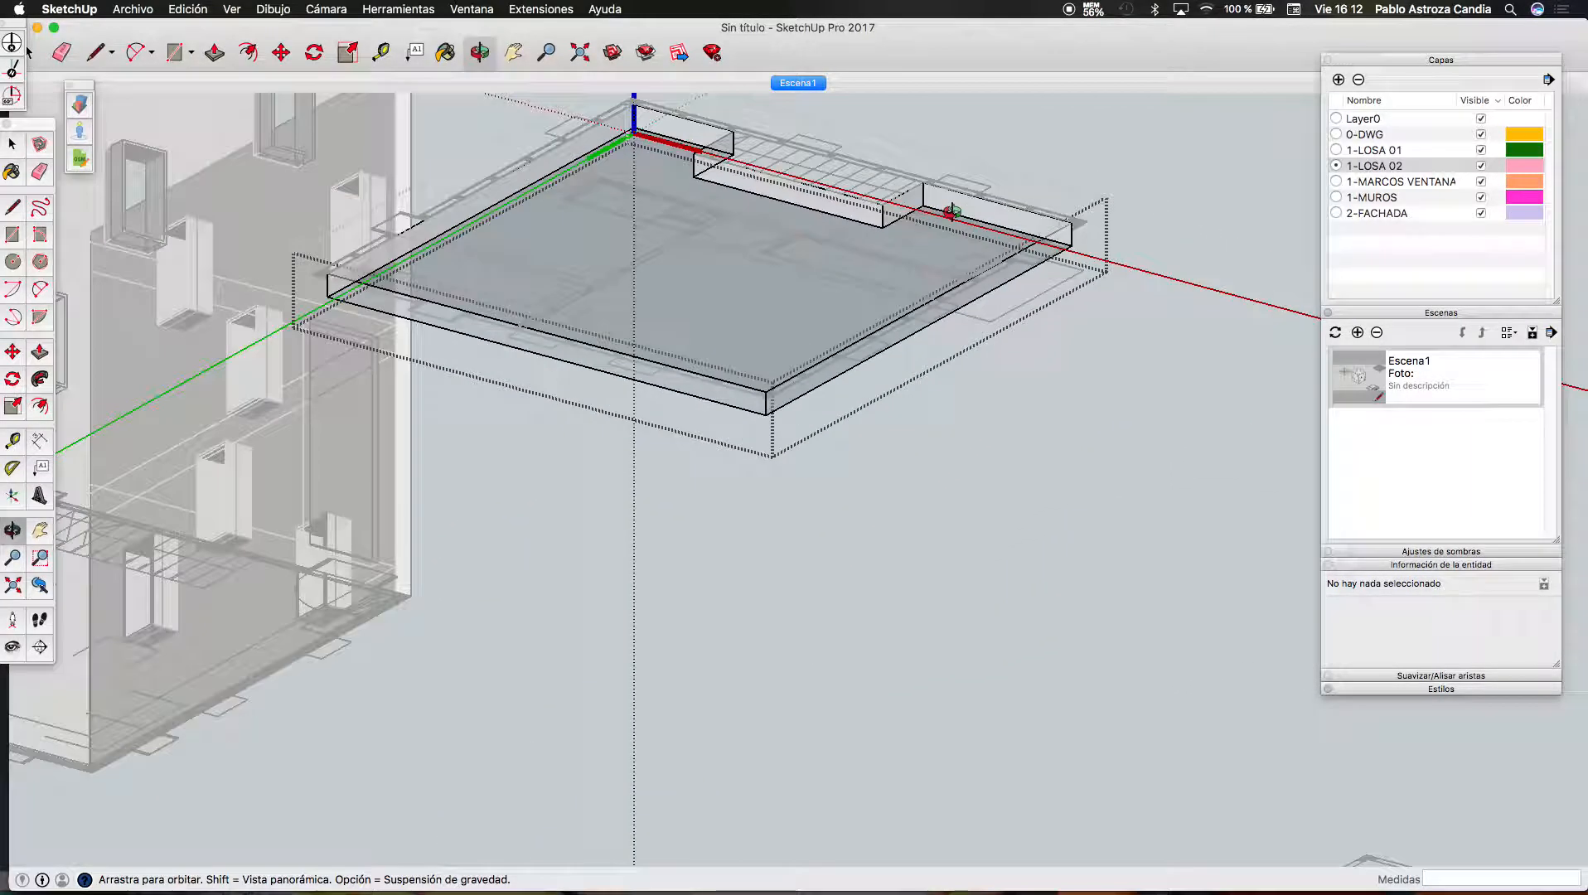
pyautogui.click(226, 7)
pyautogui.moveTo(273, 8)
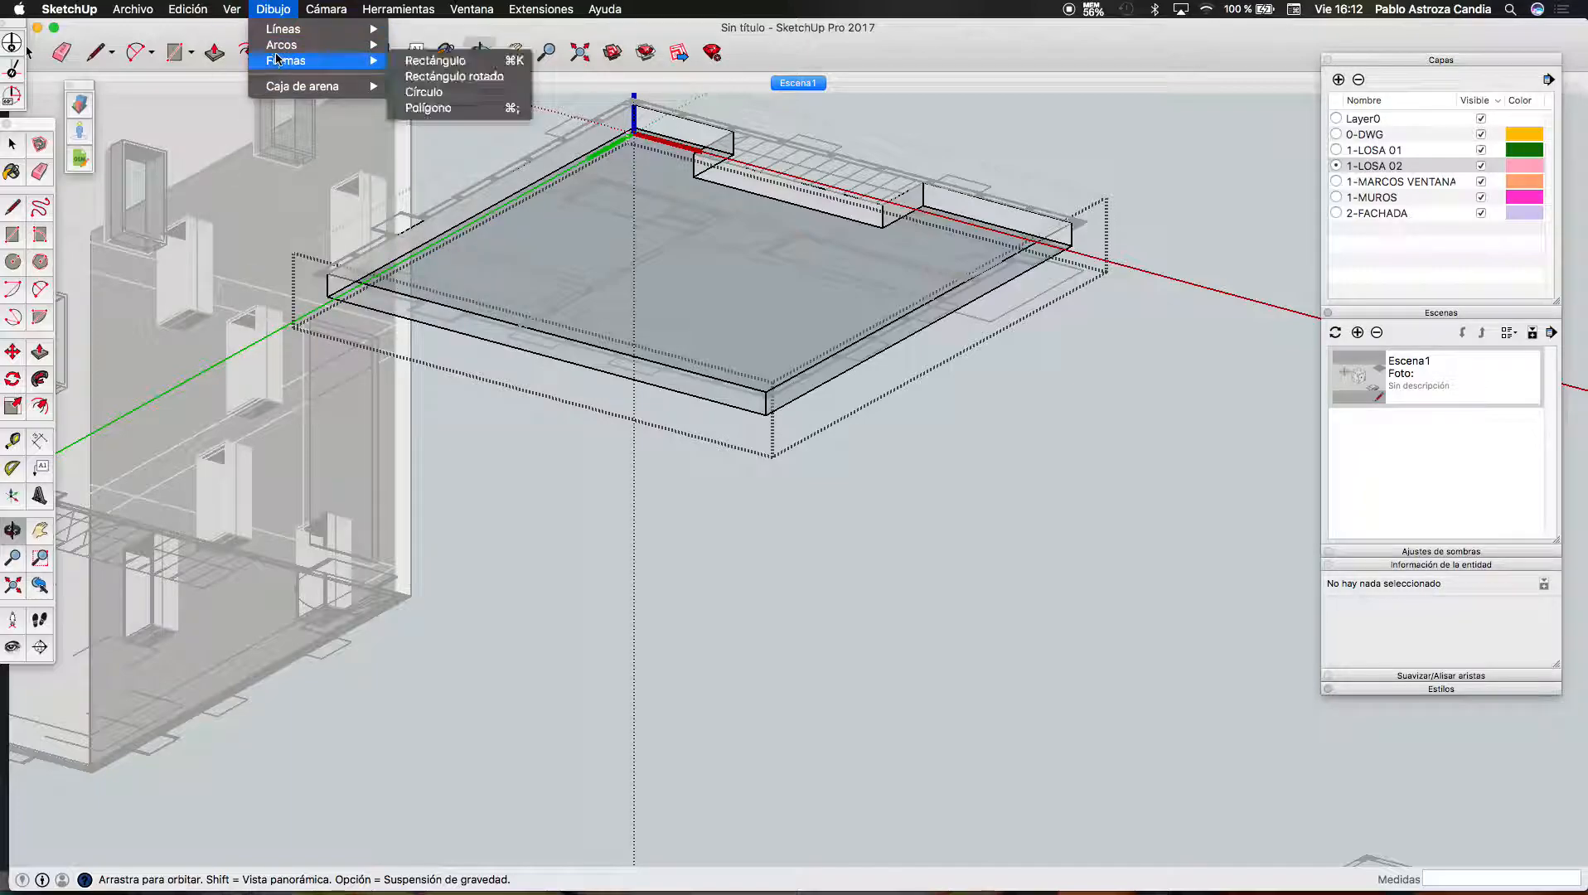
pyautogui.moveTo(188, 8)
pyautogui.moveTo(257, 271)
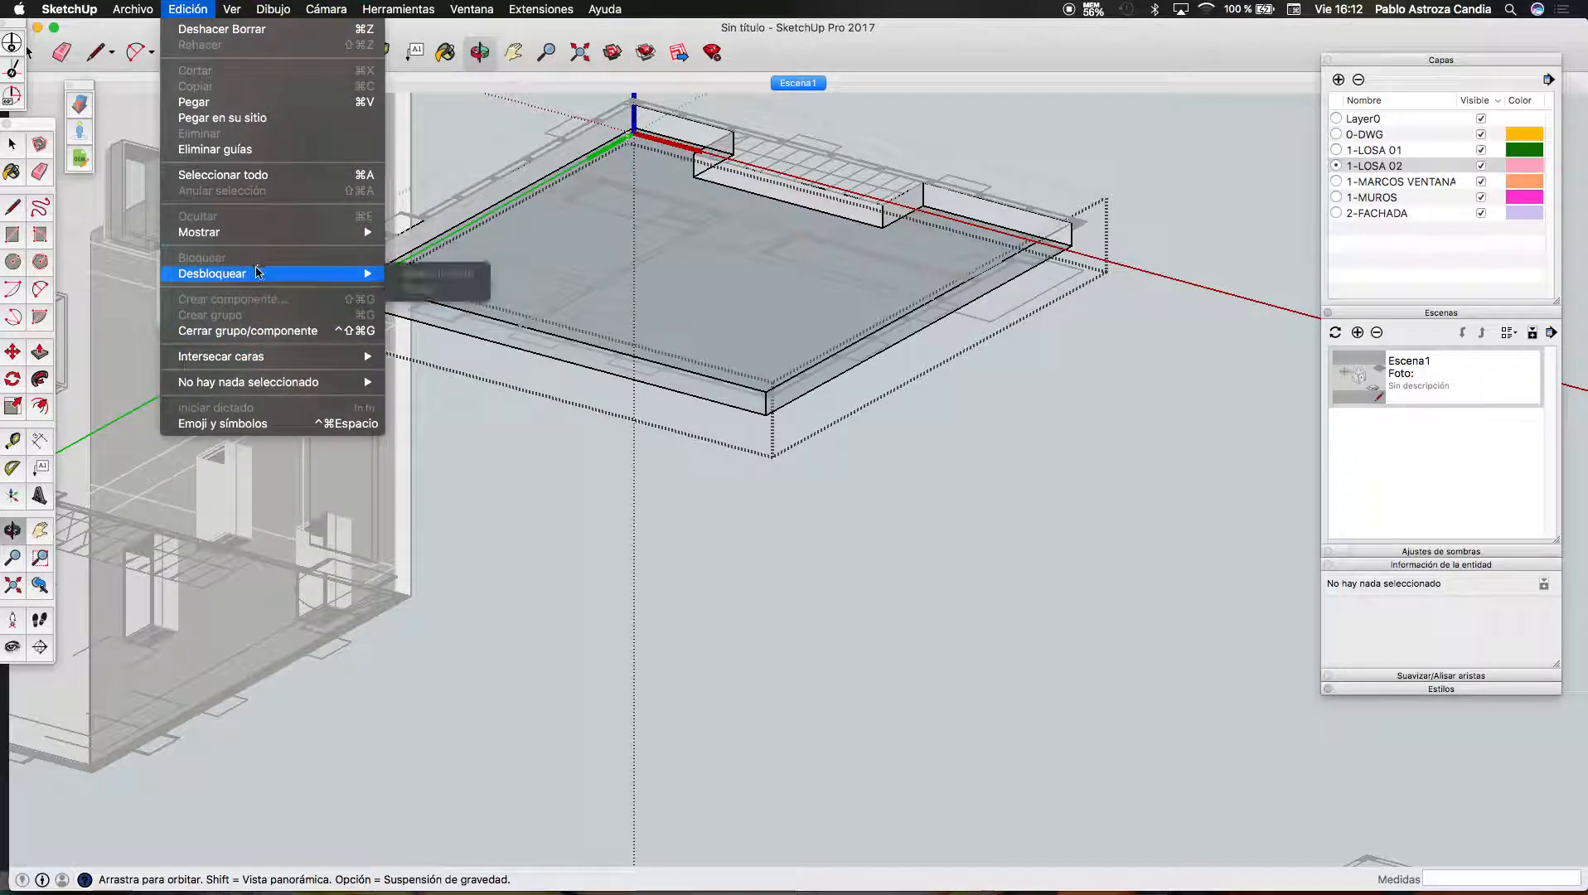
pyautogui.moveTo(265, 216)
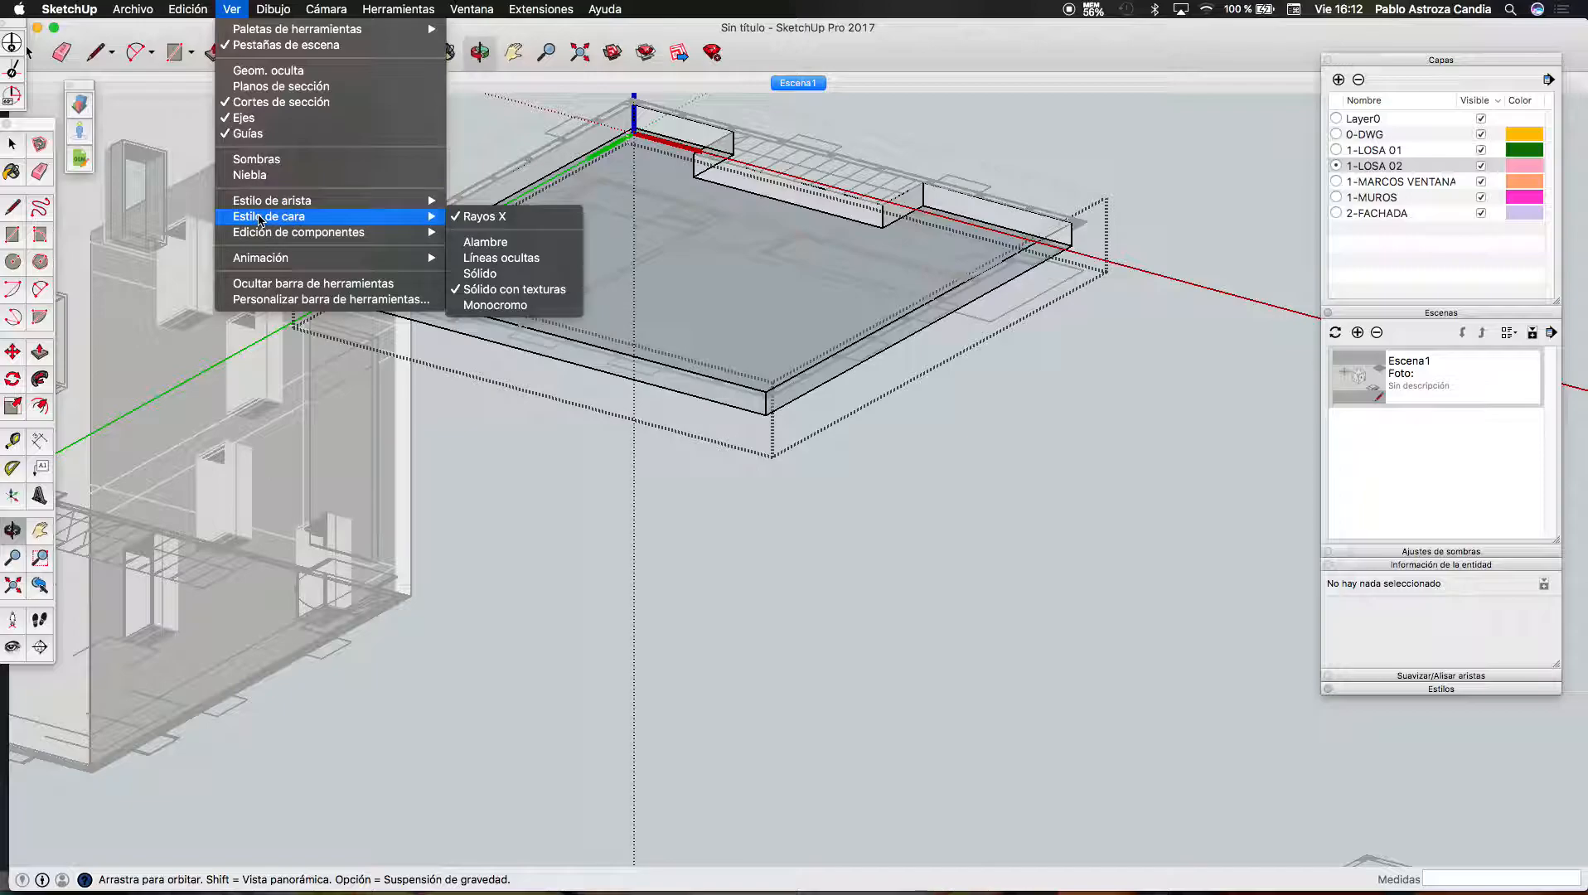
pyautogui.click(489, 217)
pyautogui.scroll(-5, 818, 256)
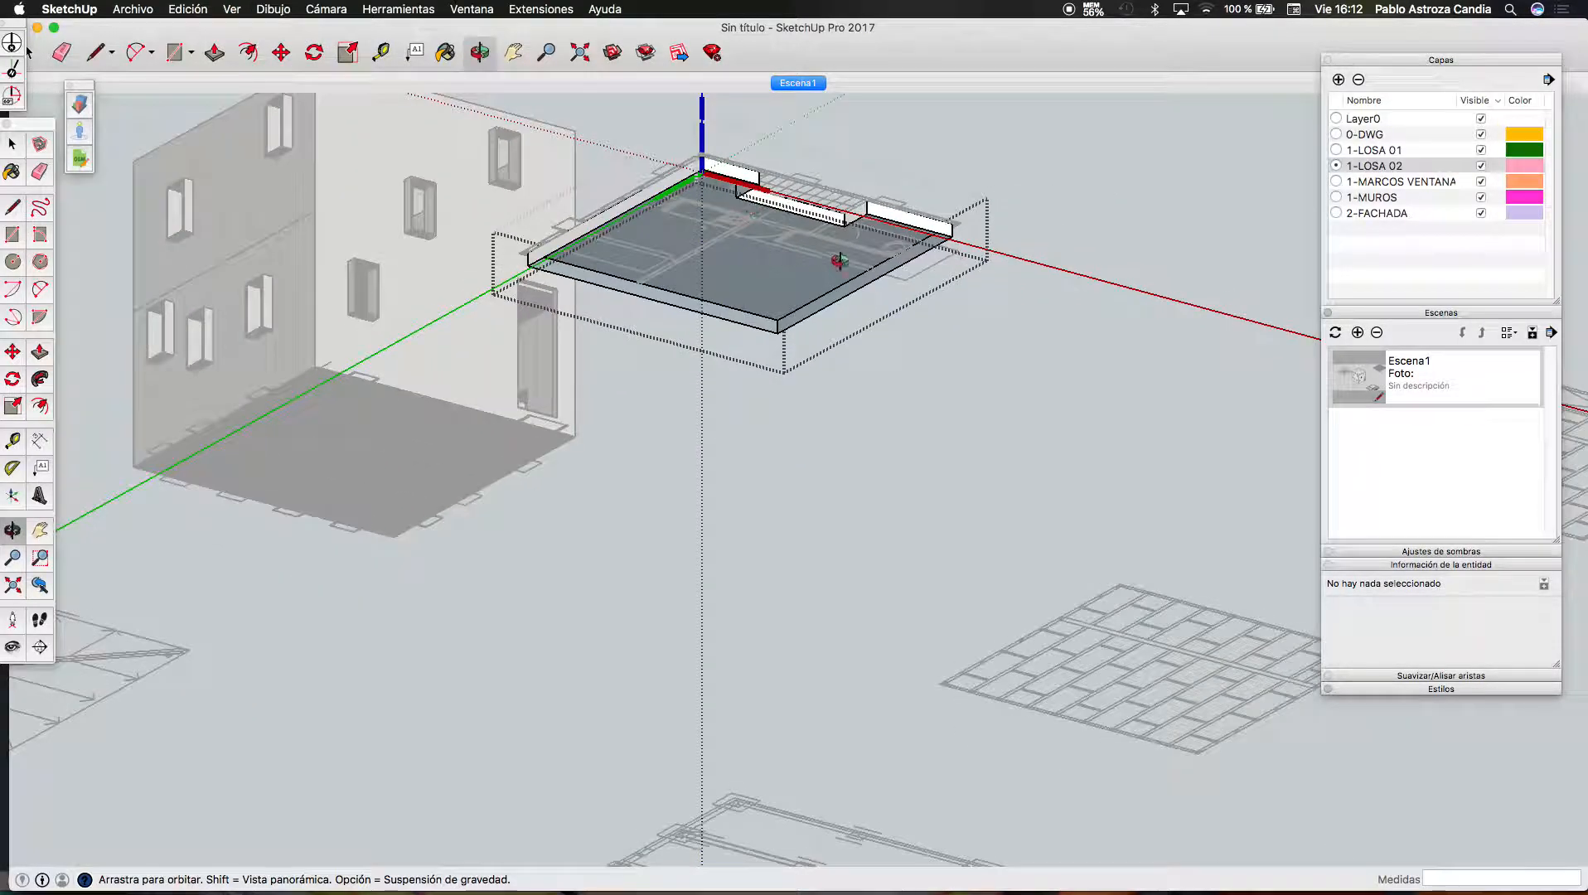
pyautogui.scroll(10, 866, 241)
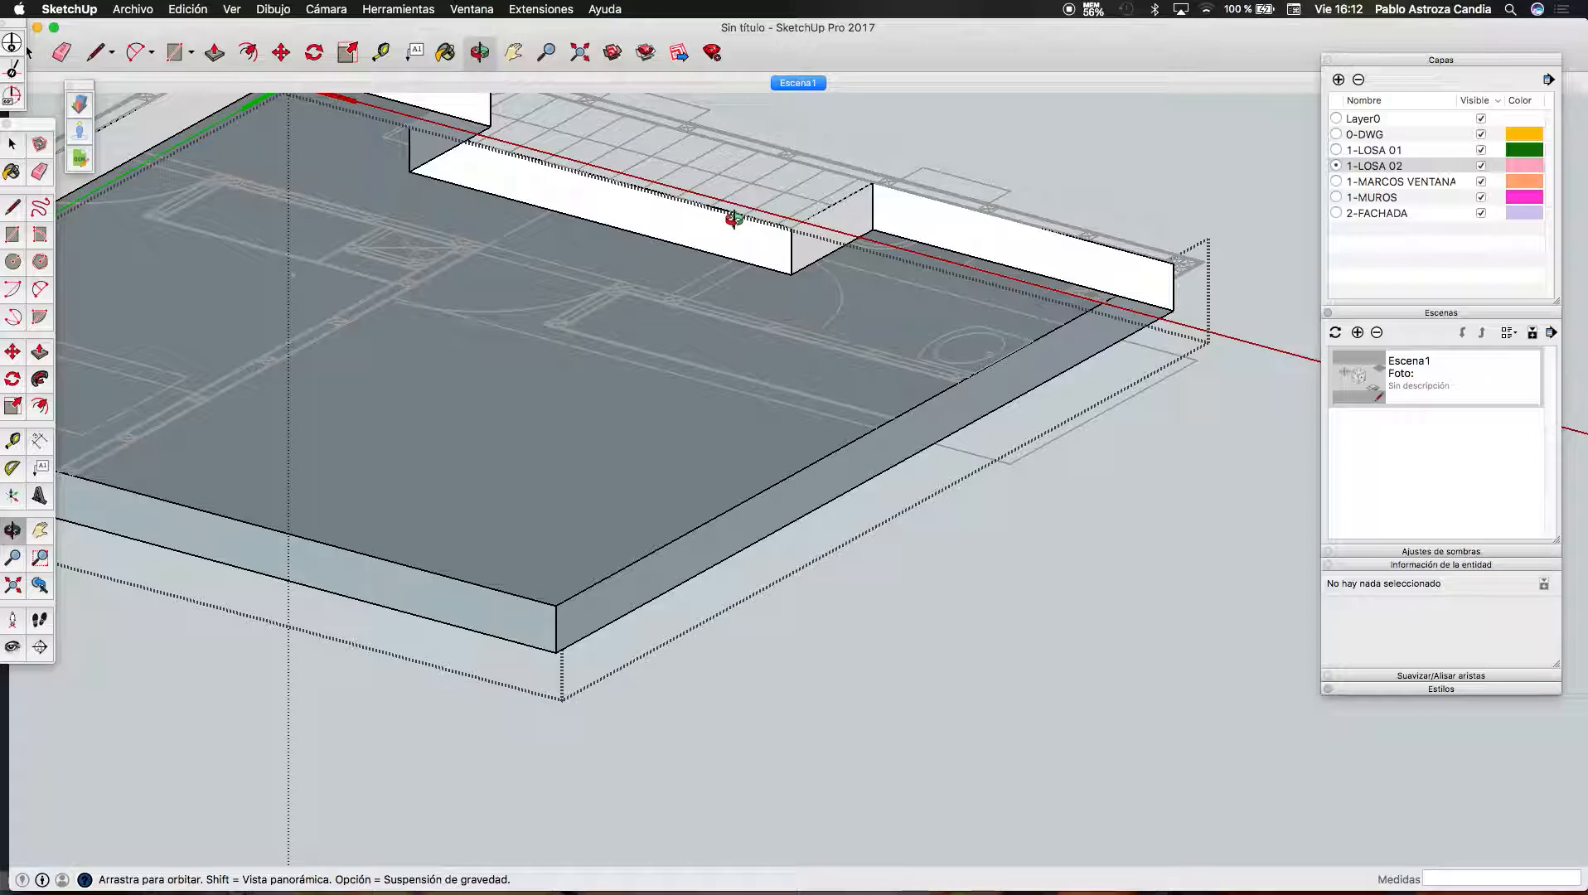
pyautogui.scroll(-5, 733, 219)
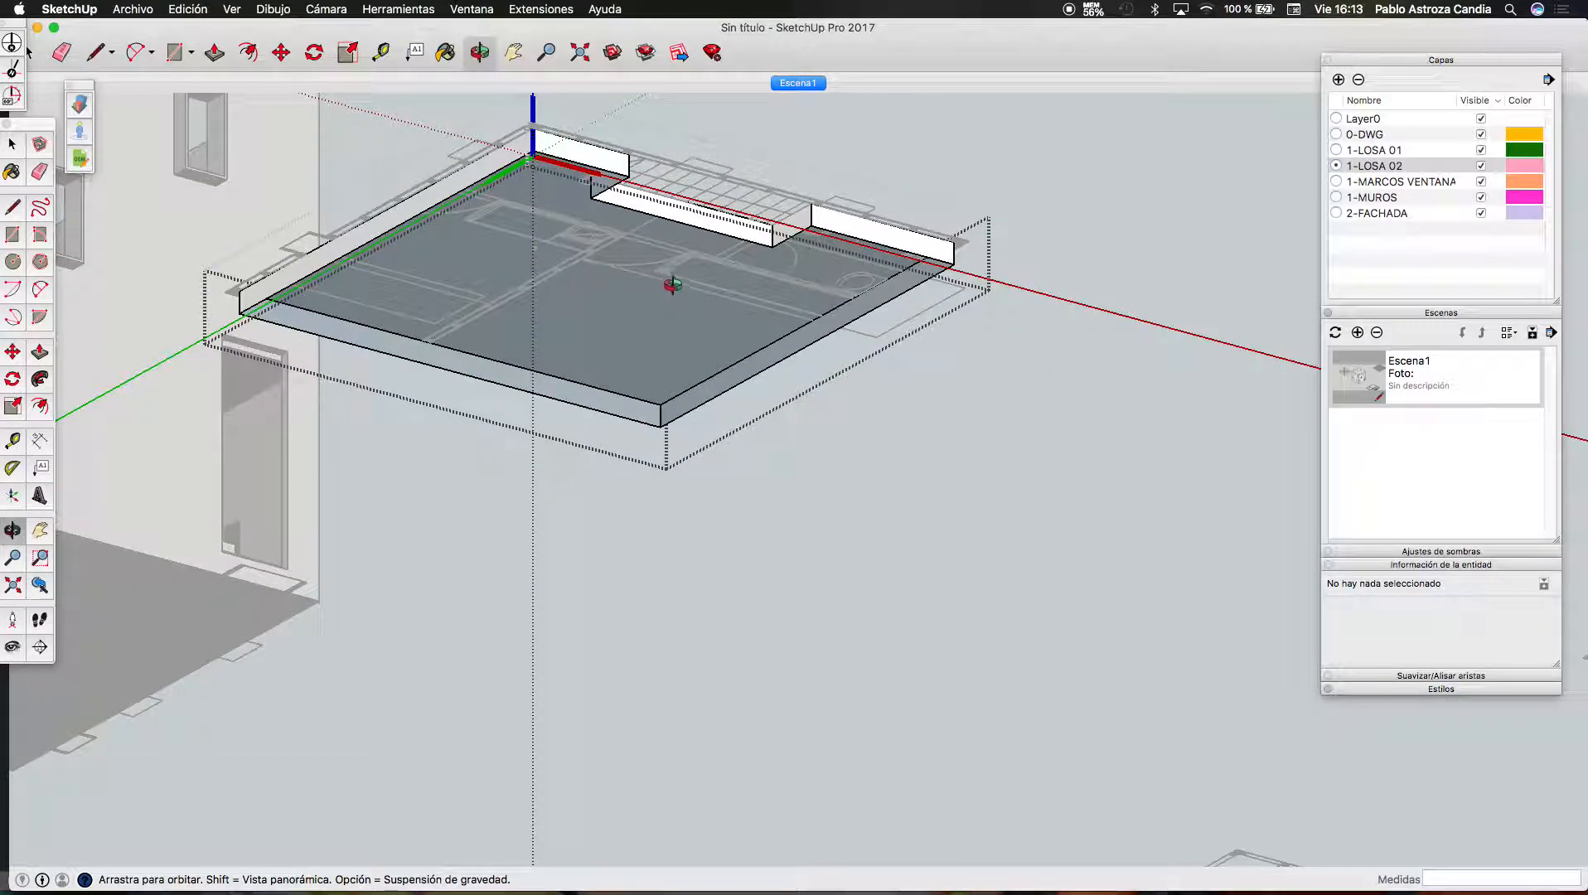
pyautogui.scroll(5, 894, 276)
# Try to close the slab's underside with an edge across the stair cutout, and delete that edge
pyautogui.press('space')
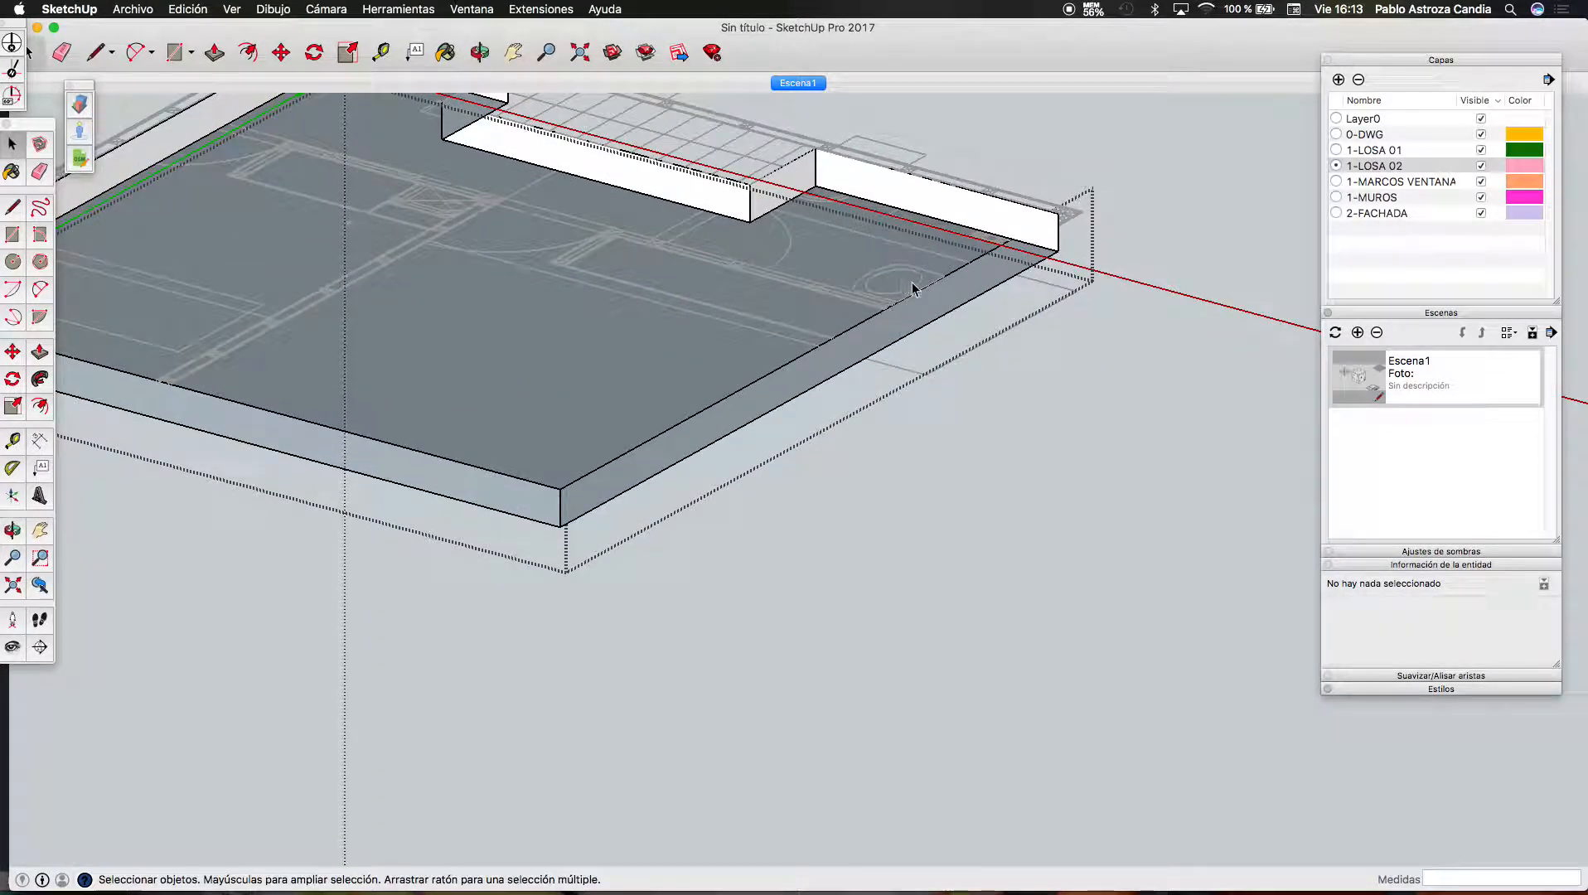
pyautogui.scroll(5, 754, 152)
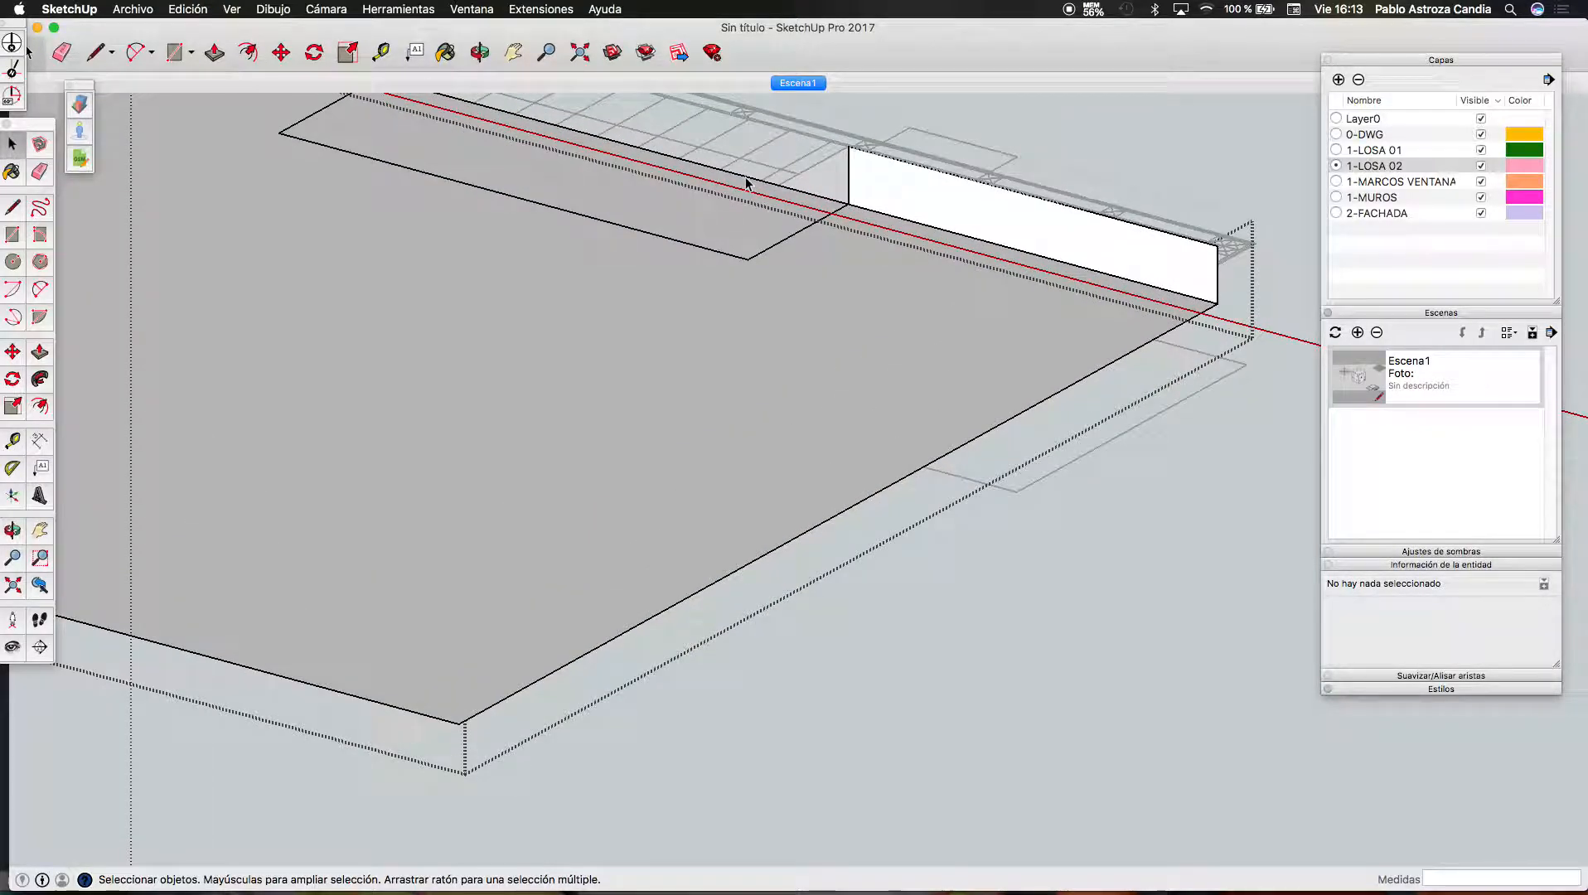
pyautogui.click(746, 181)
pyautogui.press('Delete')
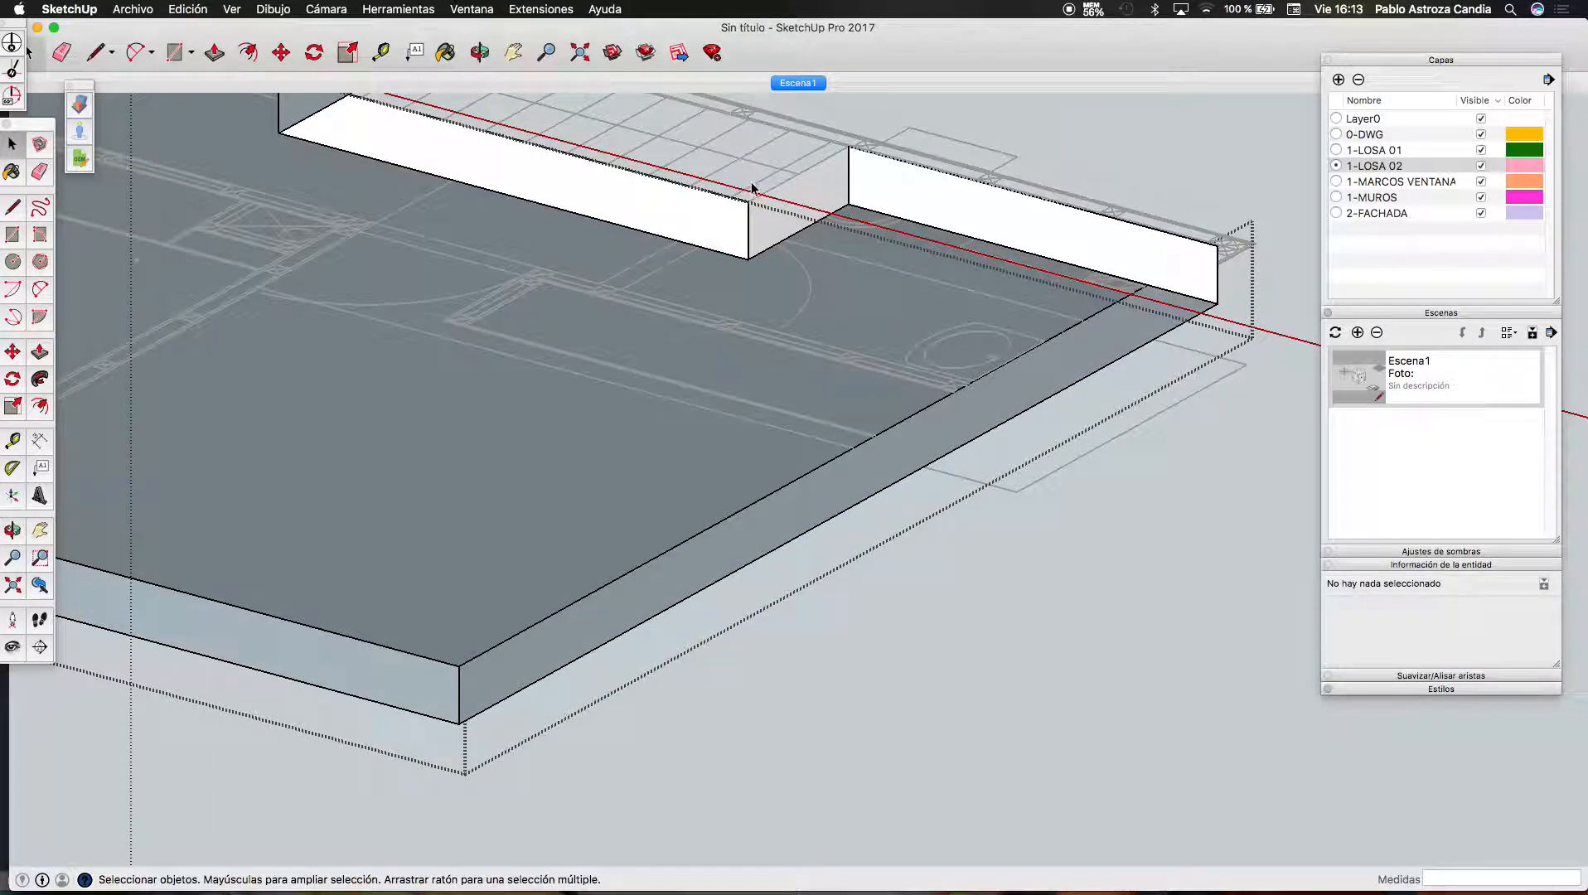
# Restore the slab's bottom face by drawing a helper line from the stair cutout's inner corner to the slab's side edge, and delete the line
pyautogui.press('l')
pyautogui.click(748, 260)
pyautogui.click(902, 480)
pyautogui.press('space')
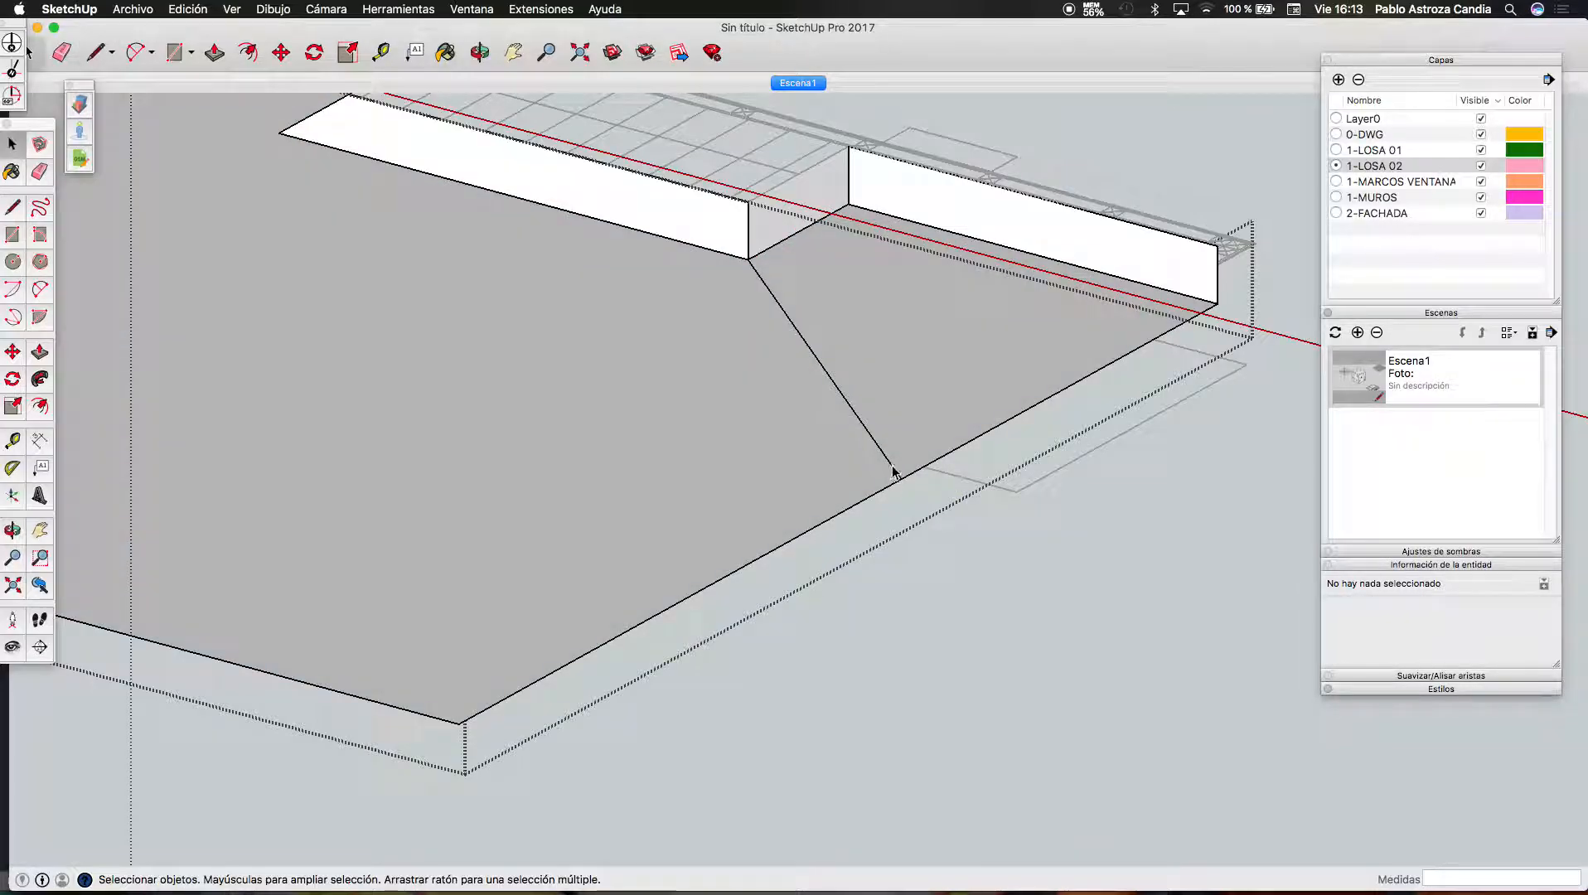
pyautogui.press('Delete')
pyautogui.scroll(-3, 895, 467)
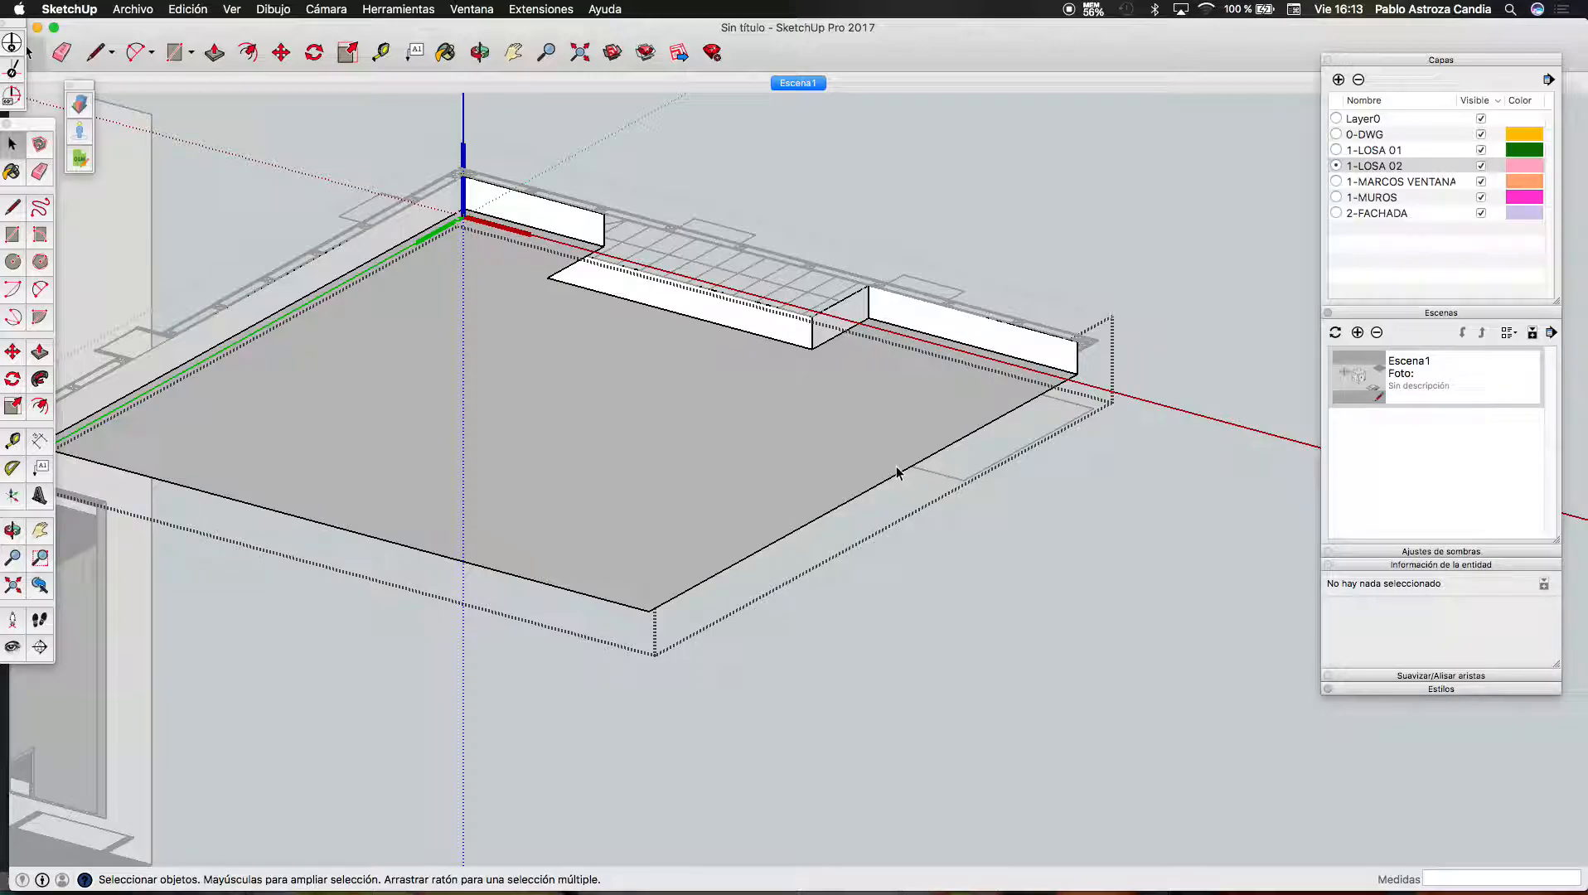
# Close the slab component and select it to check its volume in the entity information
pyautogui.click(1106, 284)
pyautogui.click(1069, 356)
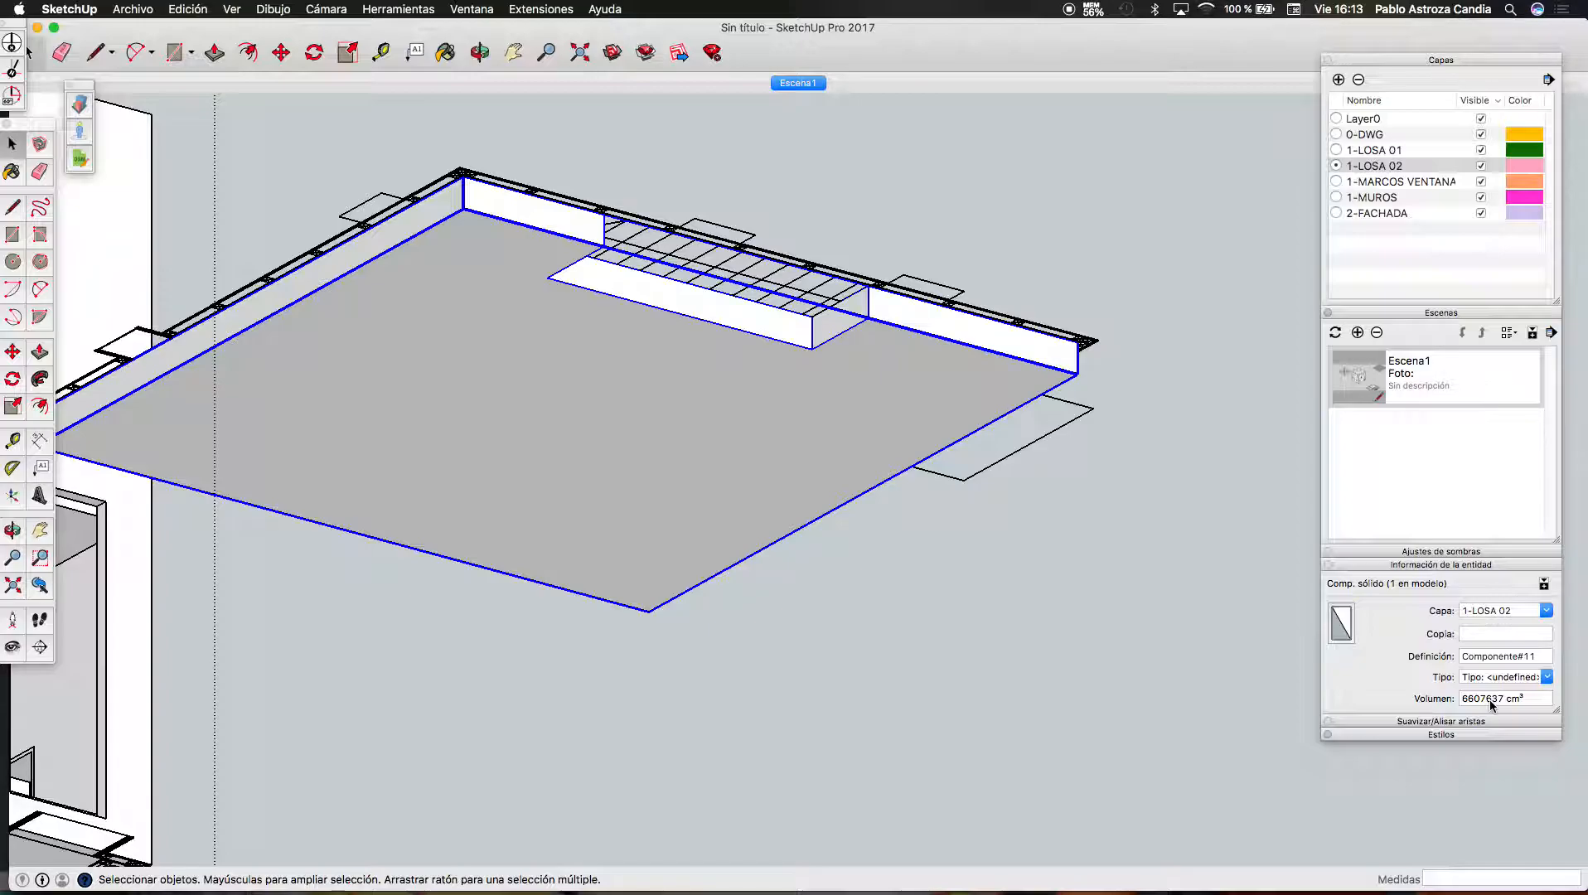
pyautogui.scroll(-3, 726, 699)
# Examine the whole model layout and compare the floor framing plans, including the one with the stair opening
pyautogui.click(580, 53)
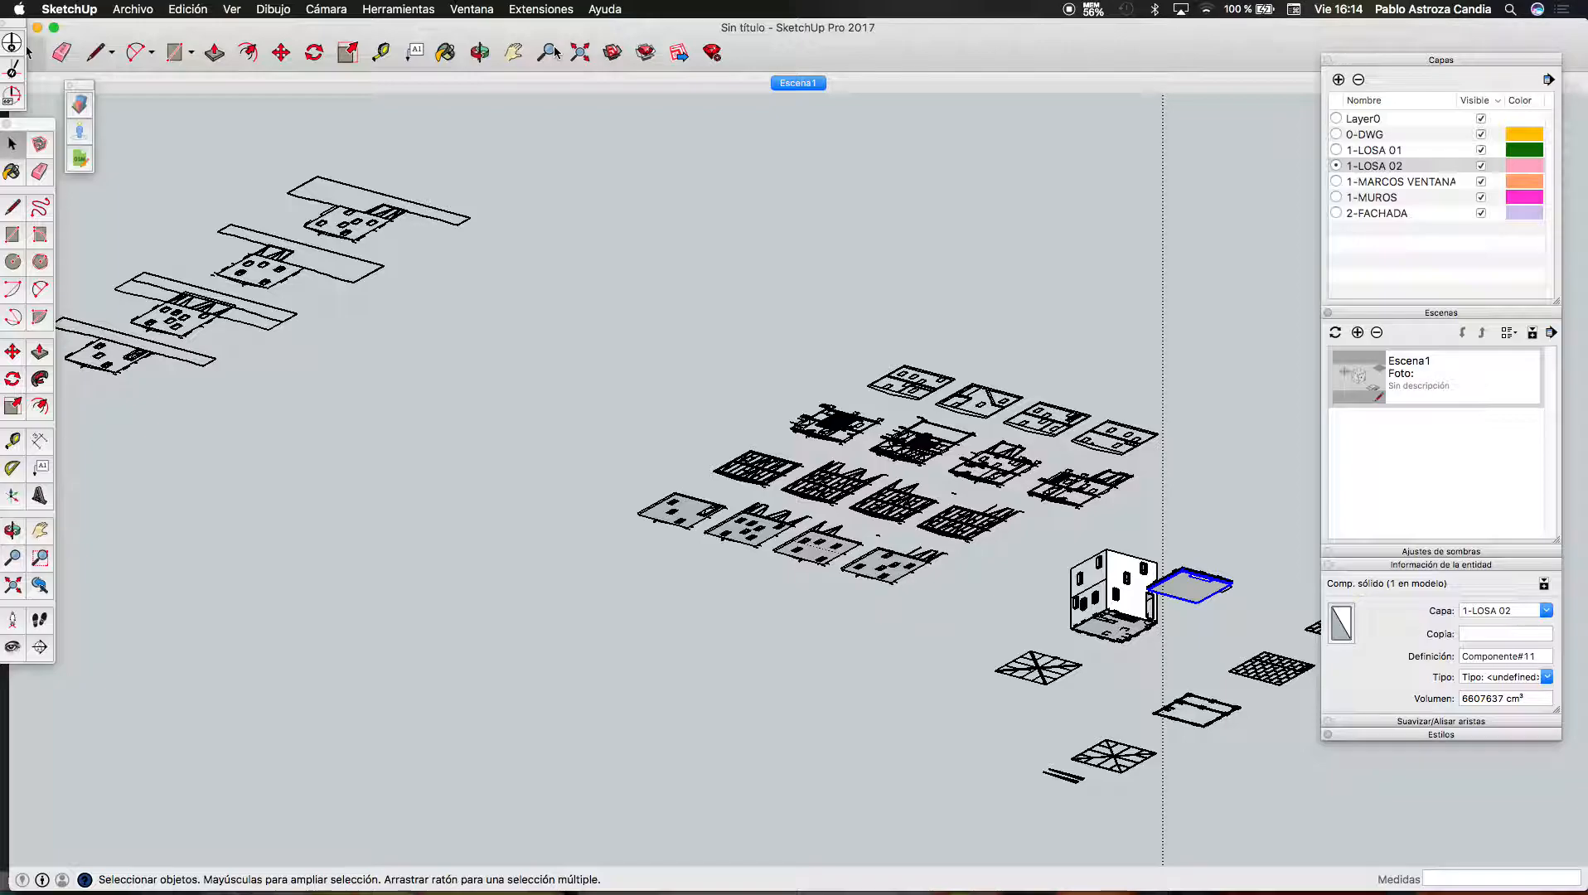
pyautogui.scroll(-3, 630, 361)
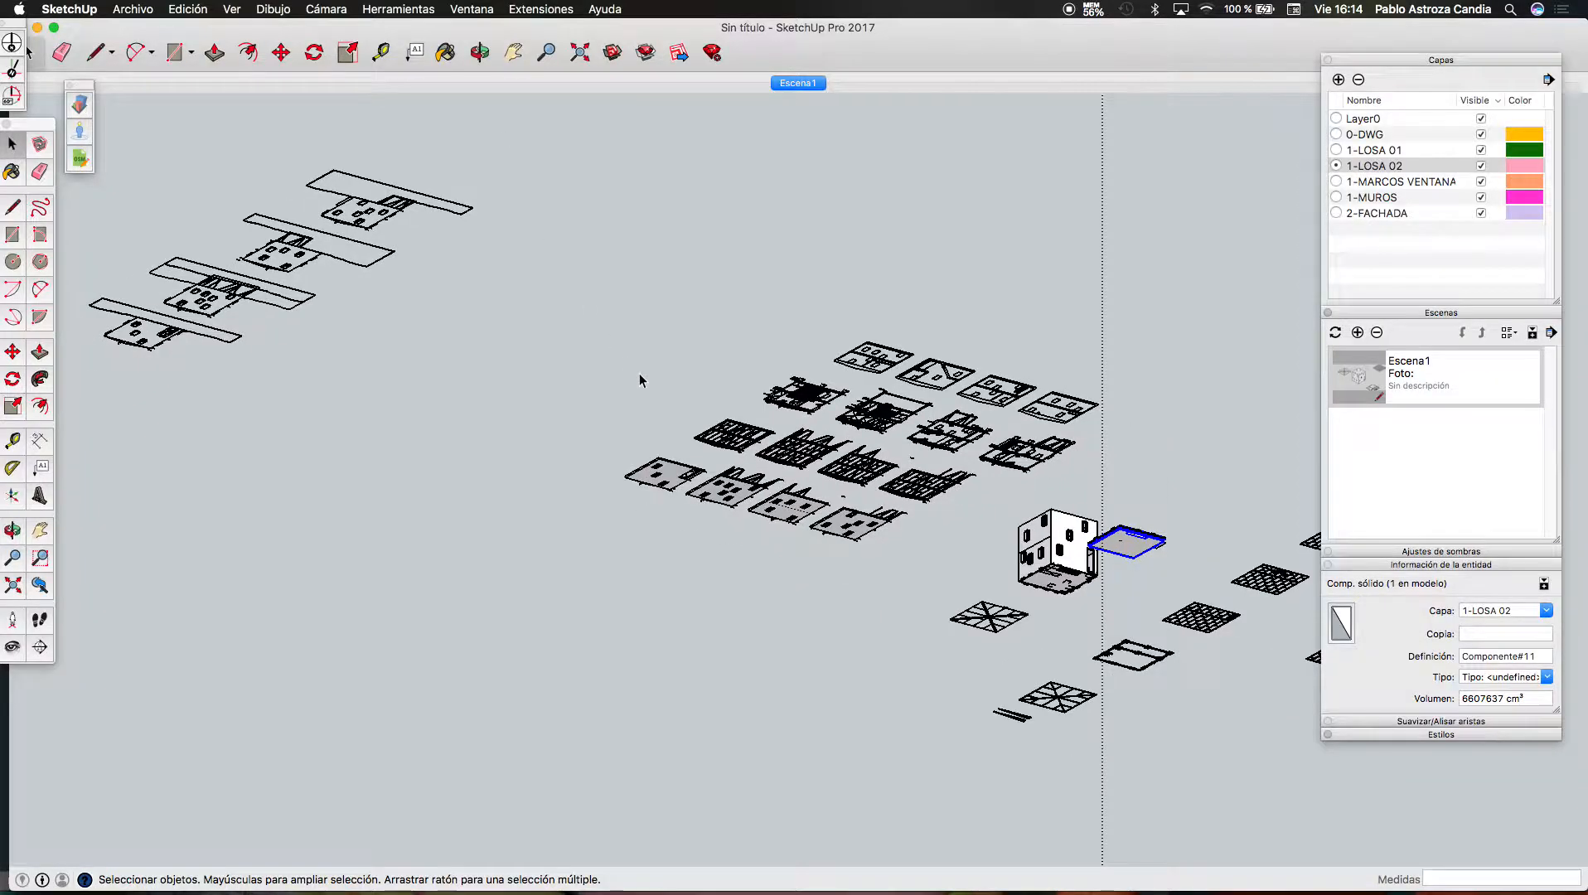
pyautogui.scroll(3, 1030, 603)
pyautogui.click(479, 52)
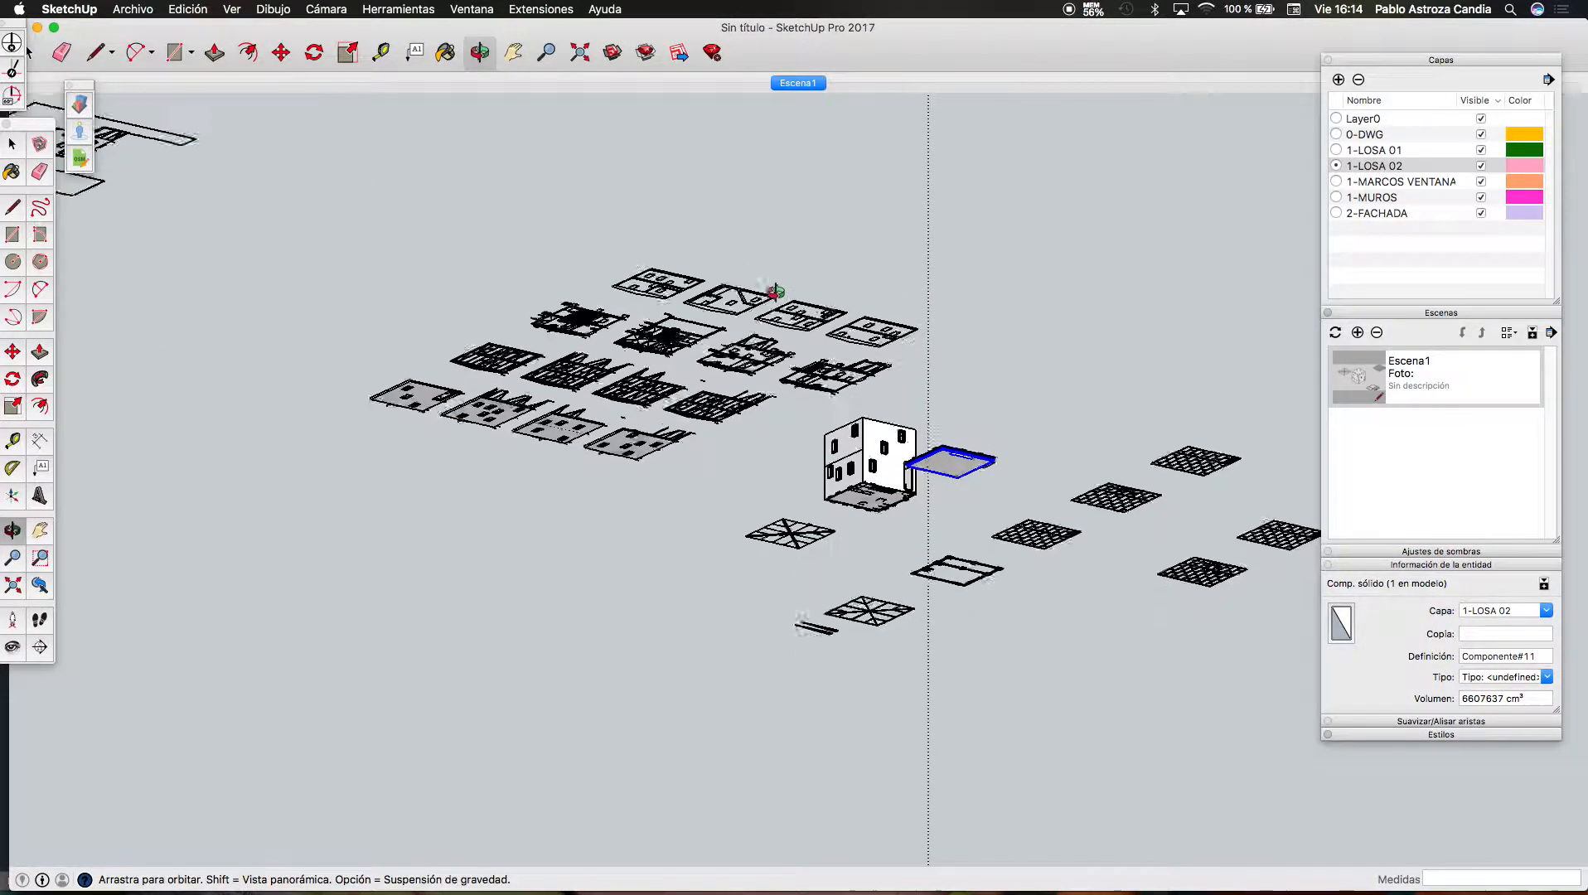
pyautogui.moveTo(773, 276); pyautogui.dragTo(1000, 631)
pyautogui.scroll(3, 1007, 513)
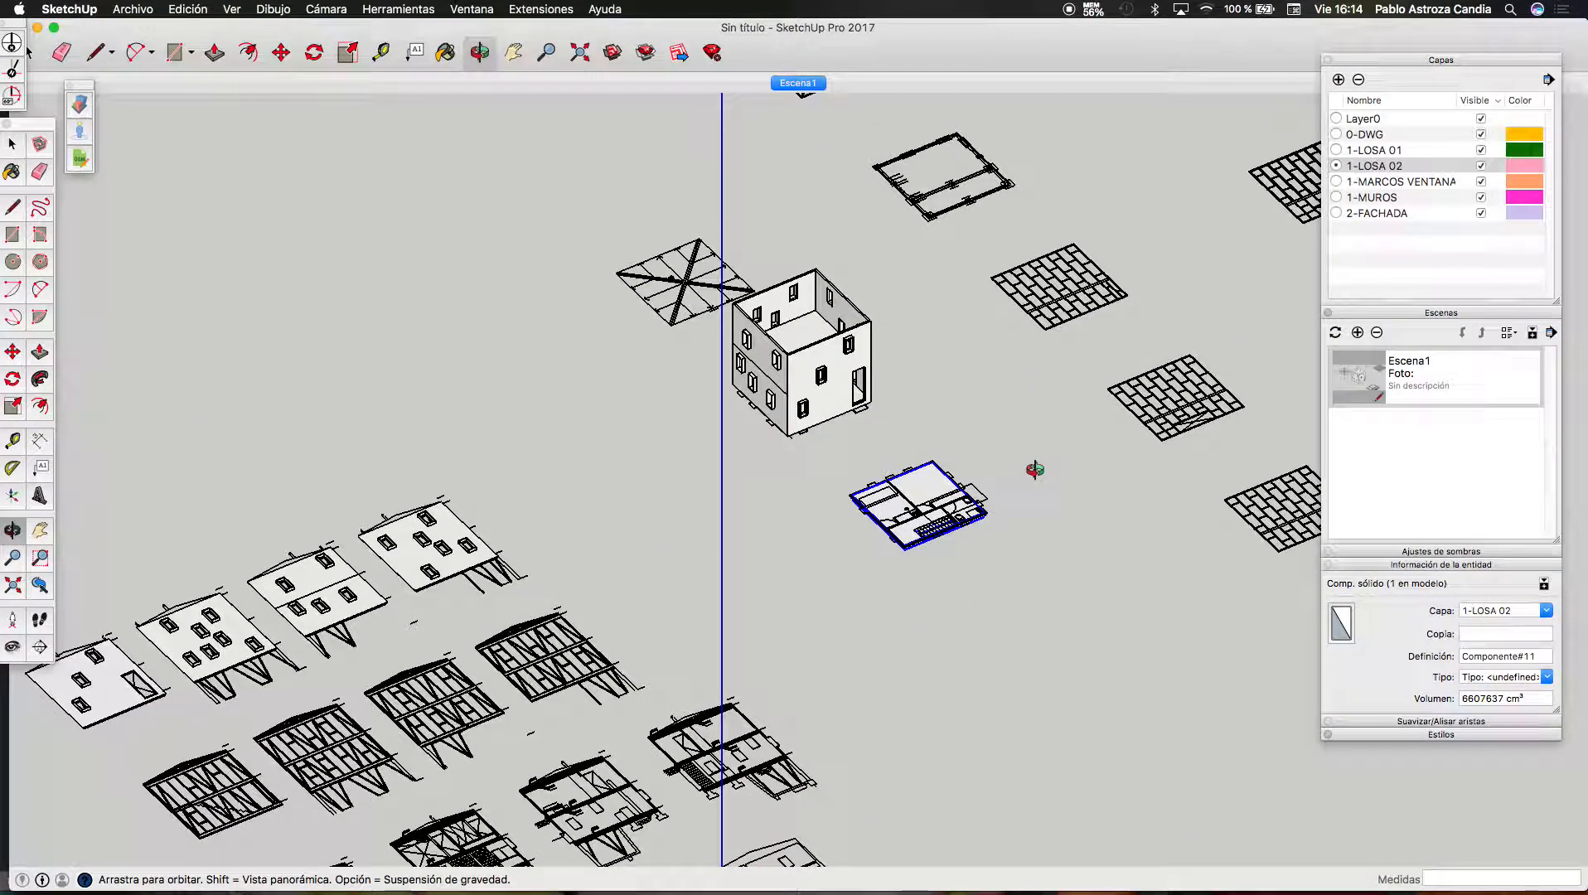
pyautogui.scroll(-5, 899, 503)
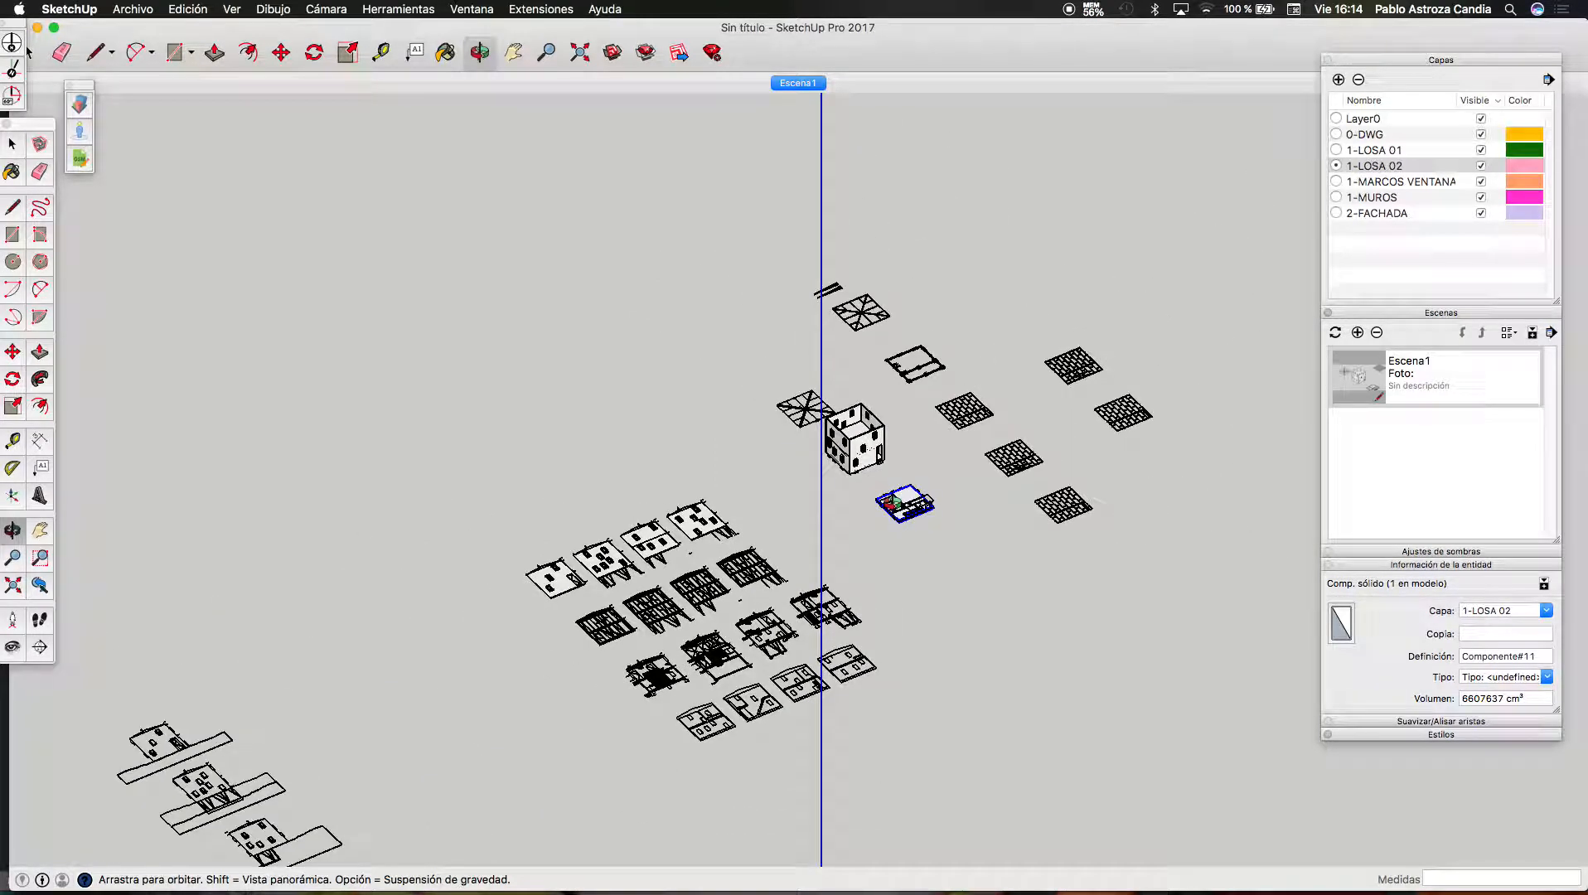
pyautogui.scroll(5, 897, 503)
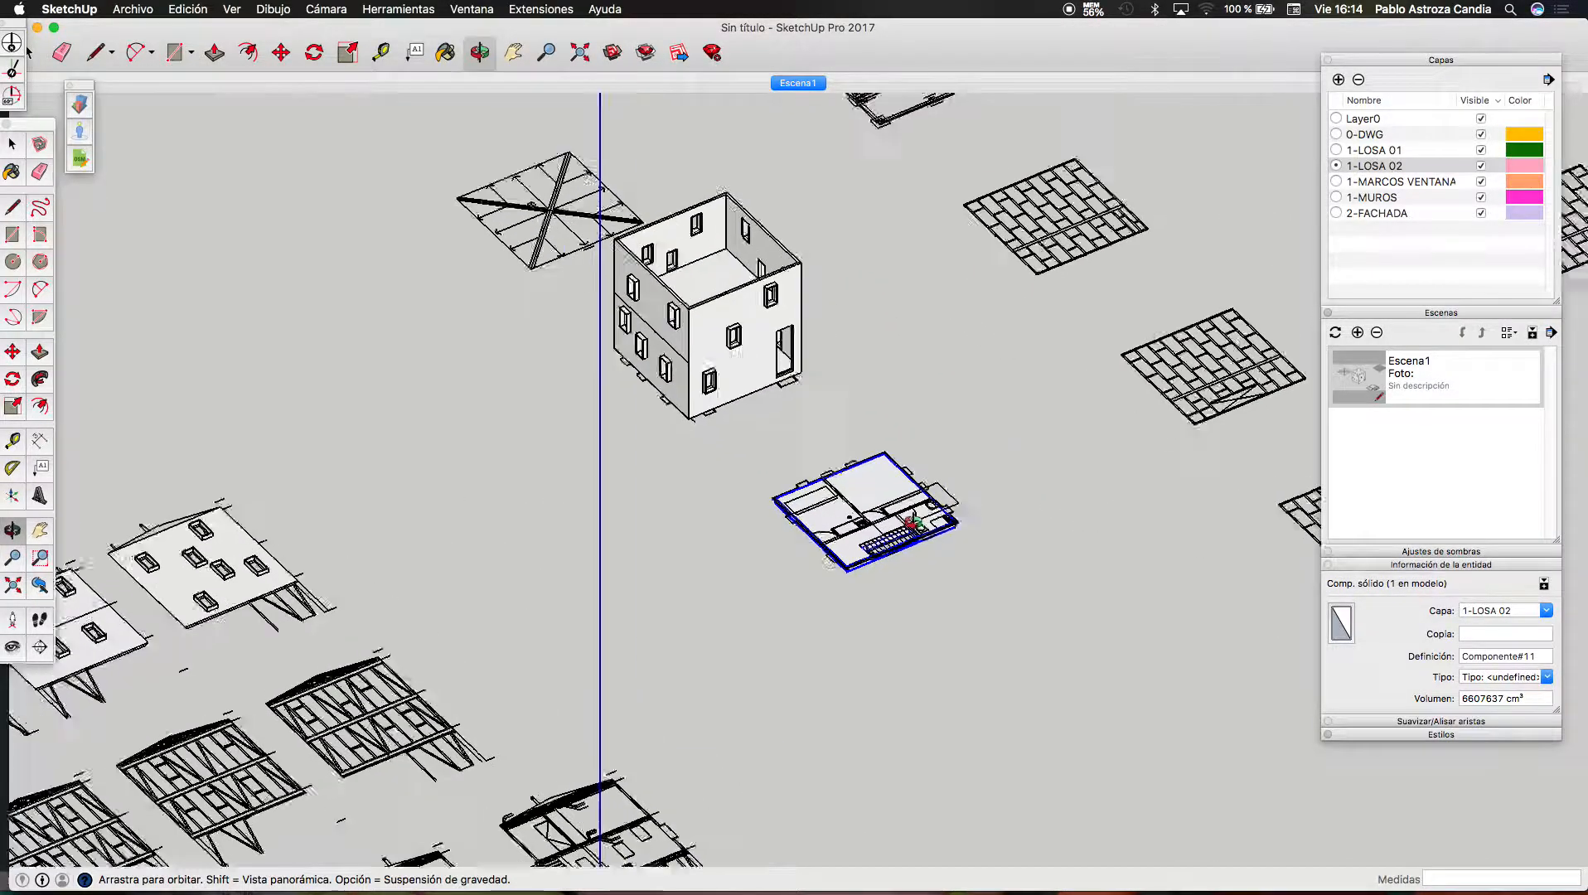
pyautogui.scroll(-5, 916, 515)
pyautogui.scroll(-3, 872, 454)
pyautogui.scroll(5, 975, 411)
pyautogui.scroll(10, 1019, 354)
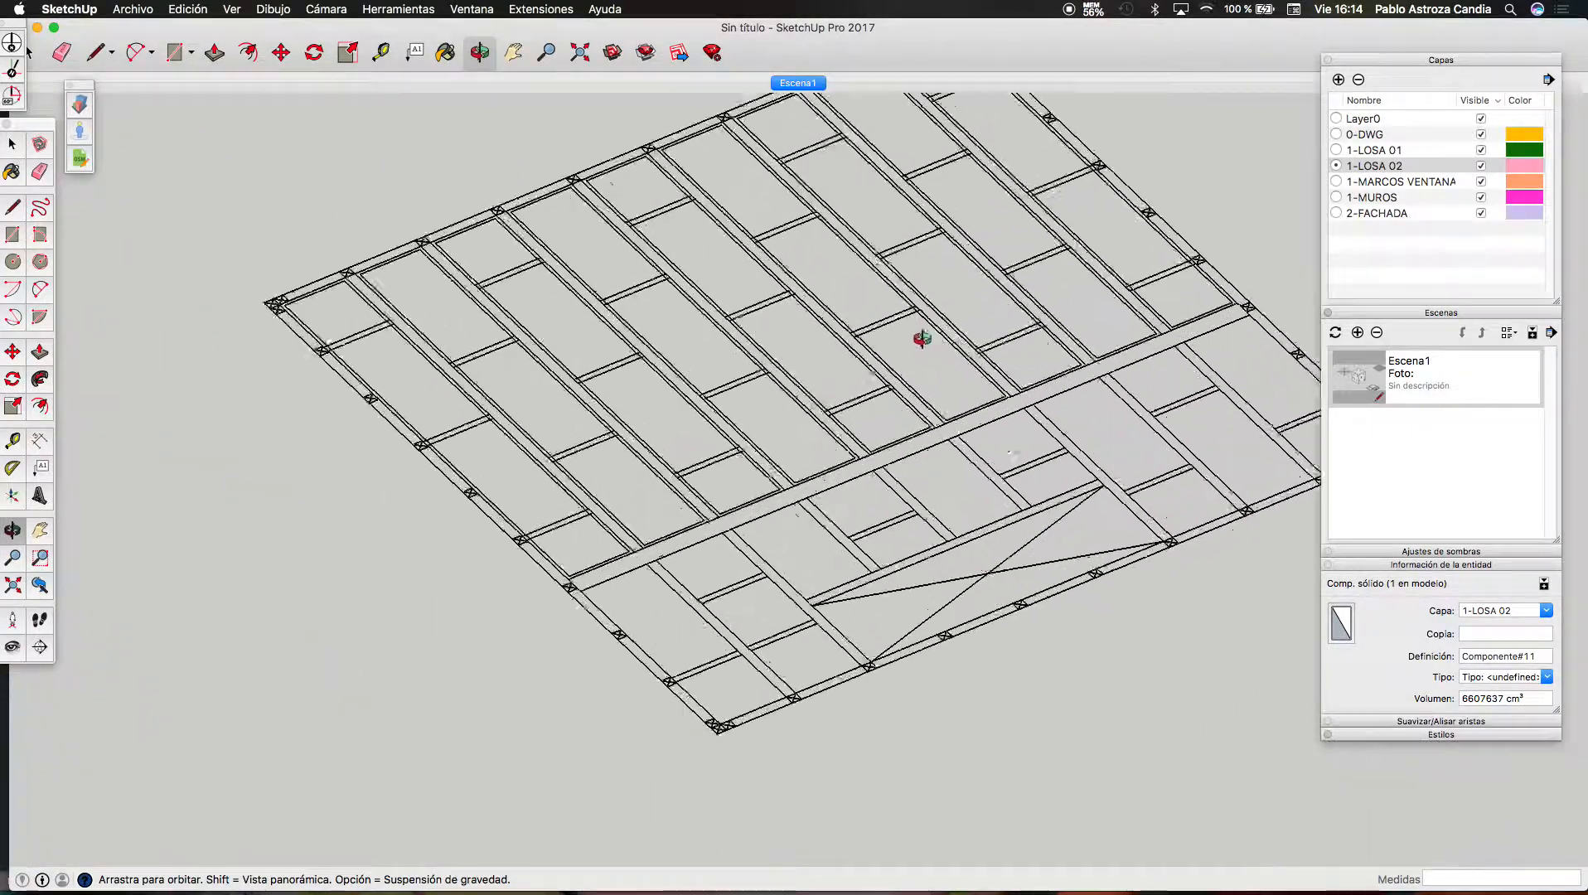
pyautogui.scroll(-6, 766, 369)
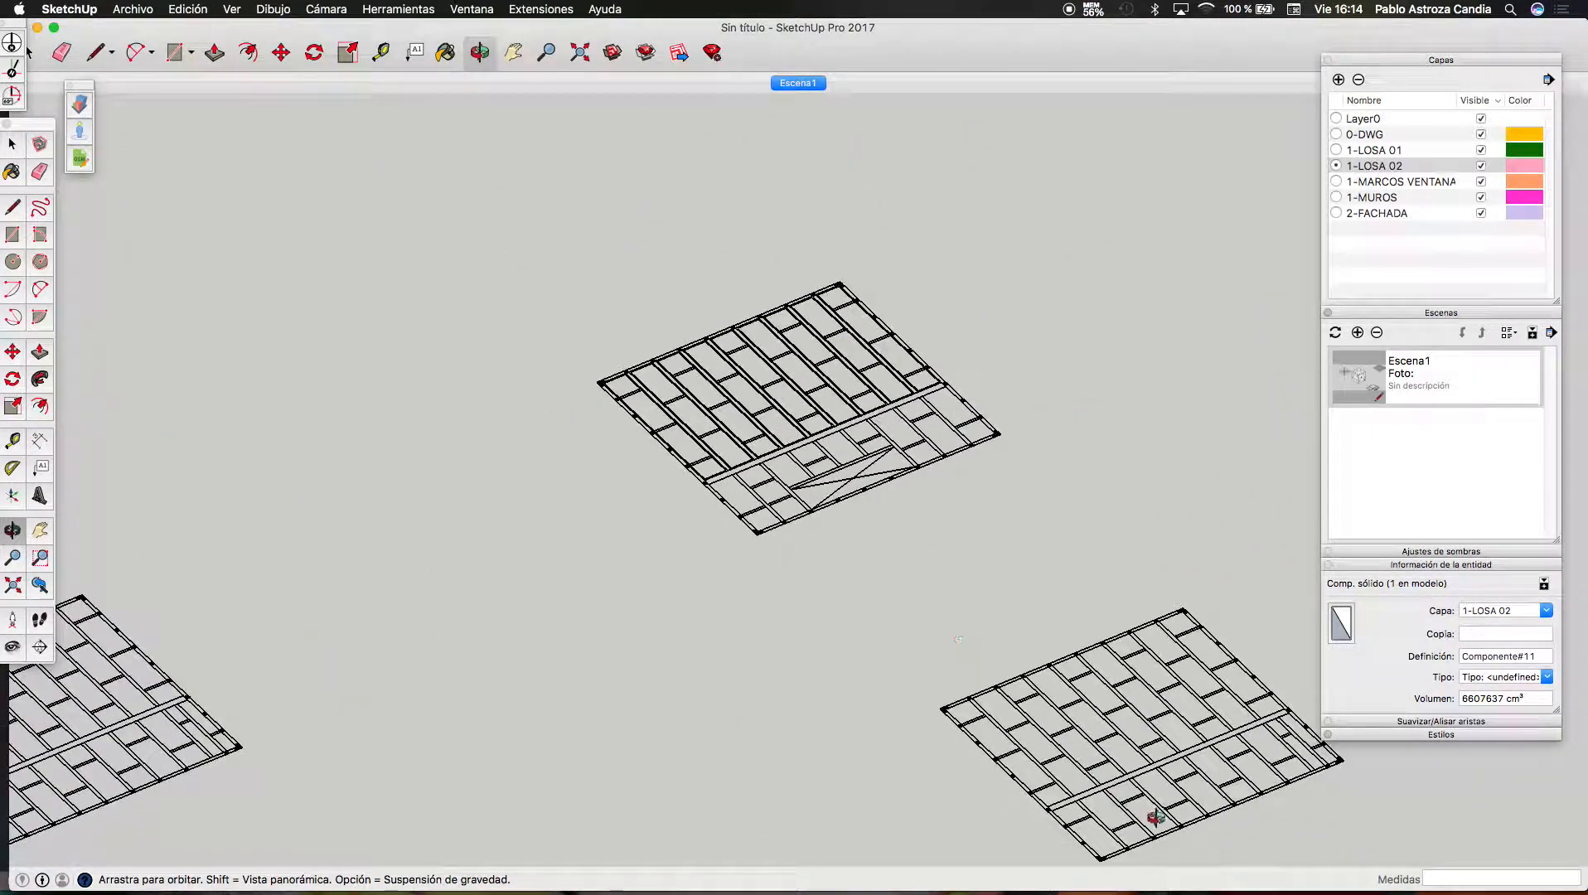
pyautogui.scroll(4, 1152, 817)
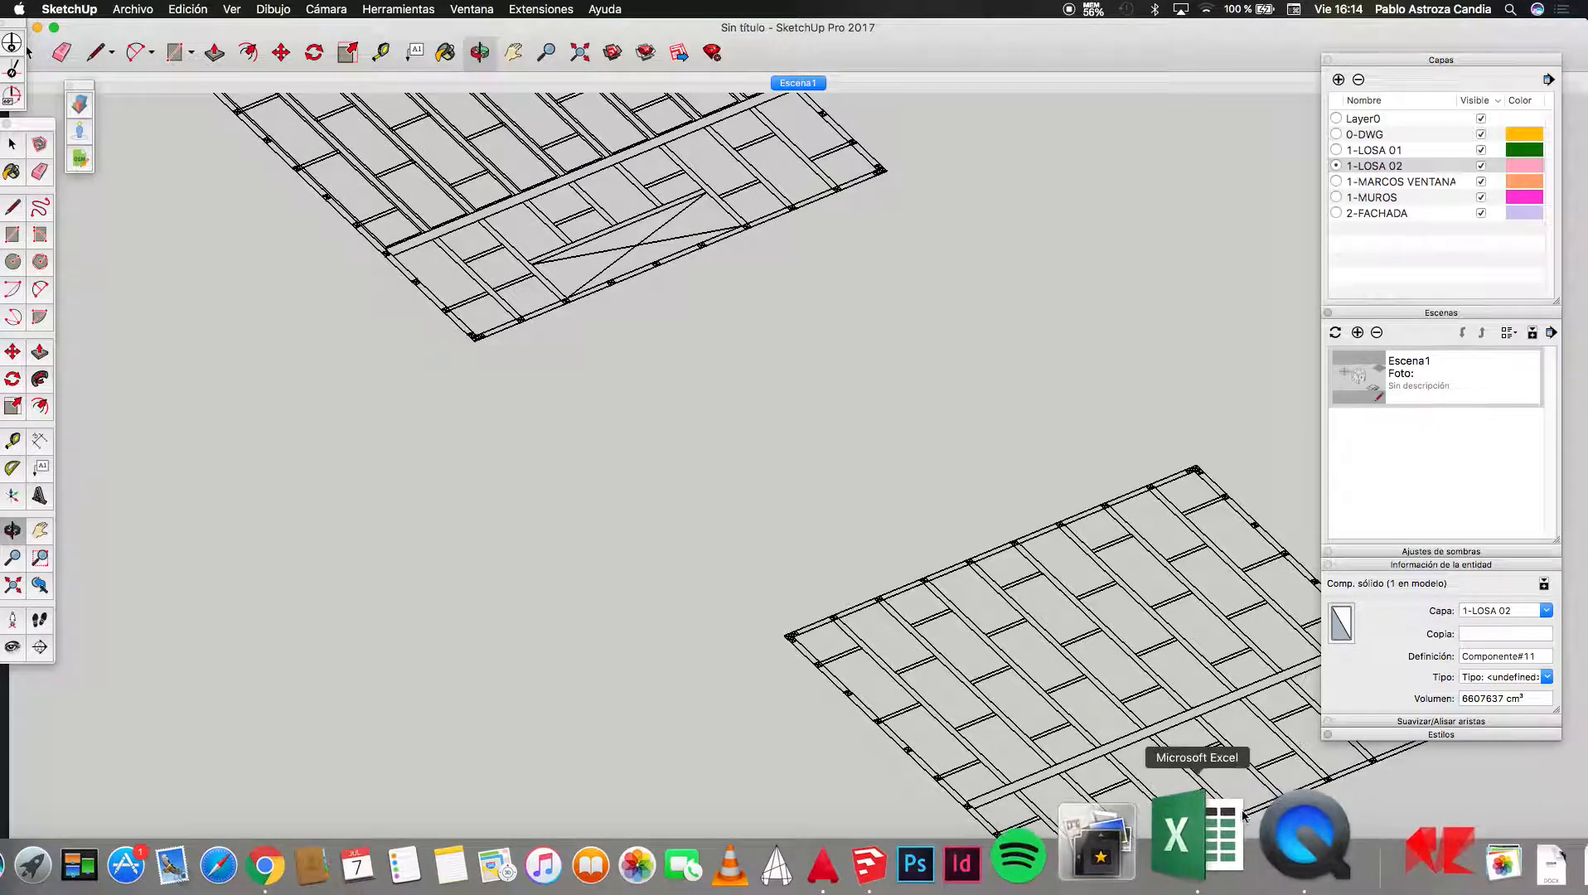
pyautogui.scroll(-1, 1096, 816)
pyautogui.scroll(-10, 780, 397)
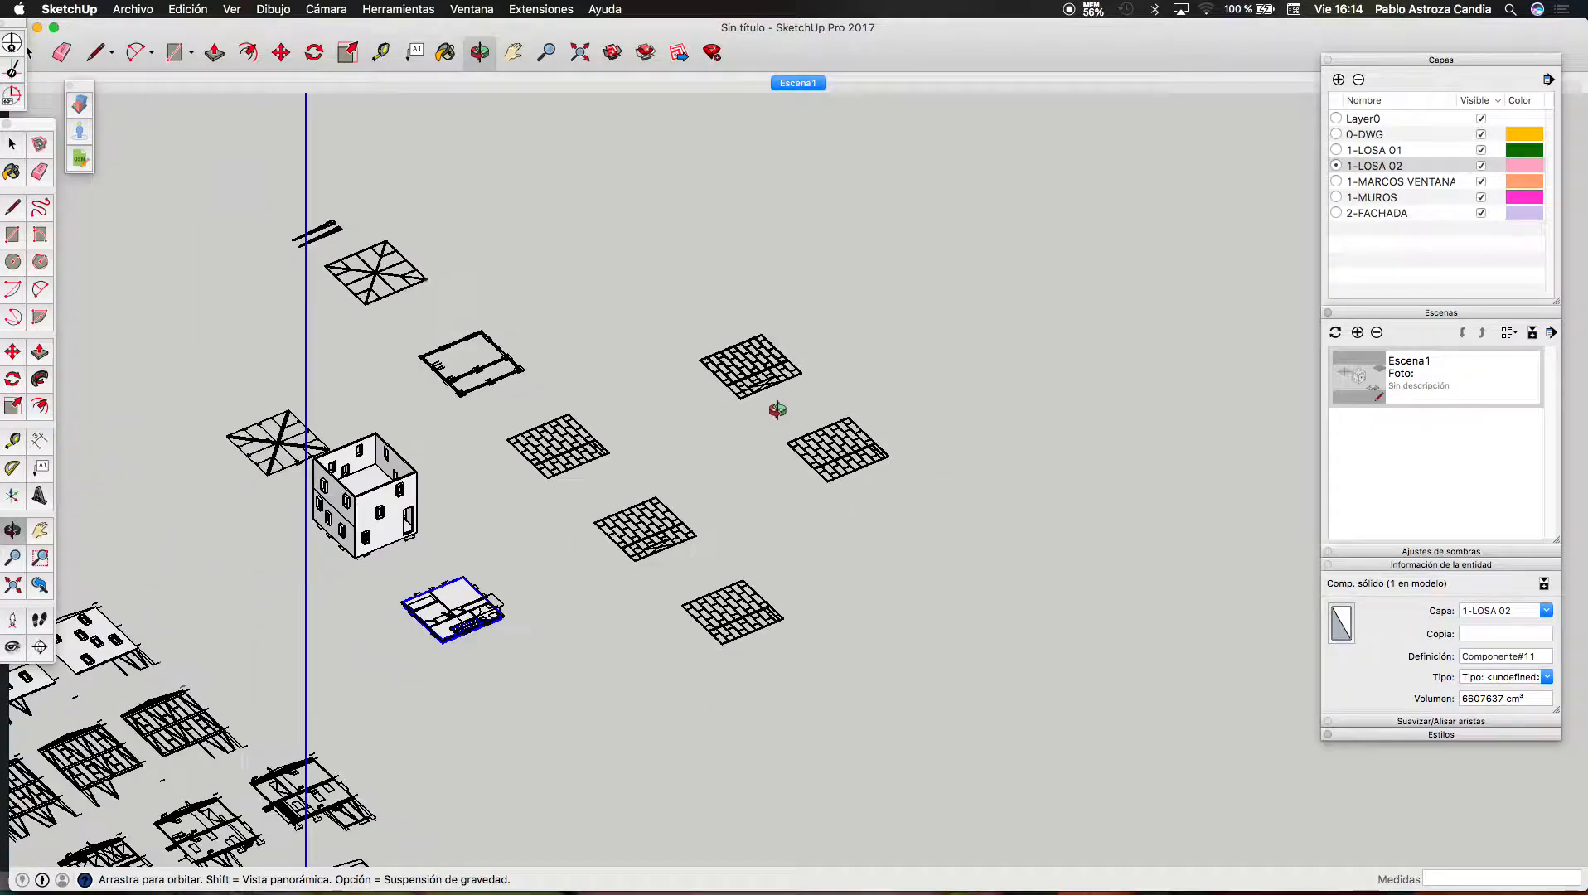
# Examine the house shell and the separate stair-opening slab from above and below, comparing both floors
pyautogui.scroll(5, 497, 590)
pyautogui.scroll(-2, 447, 630)
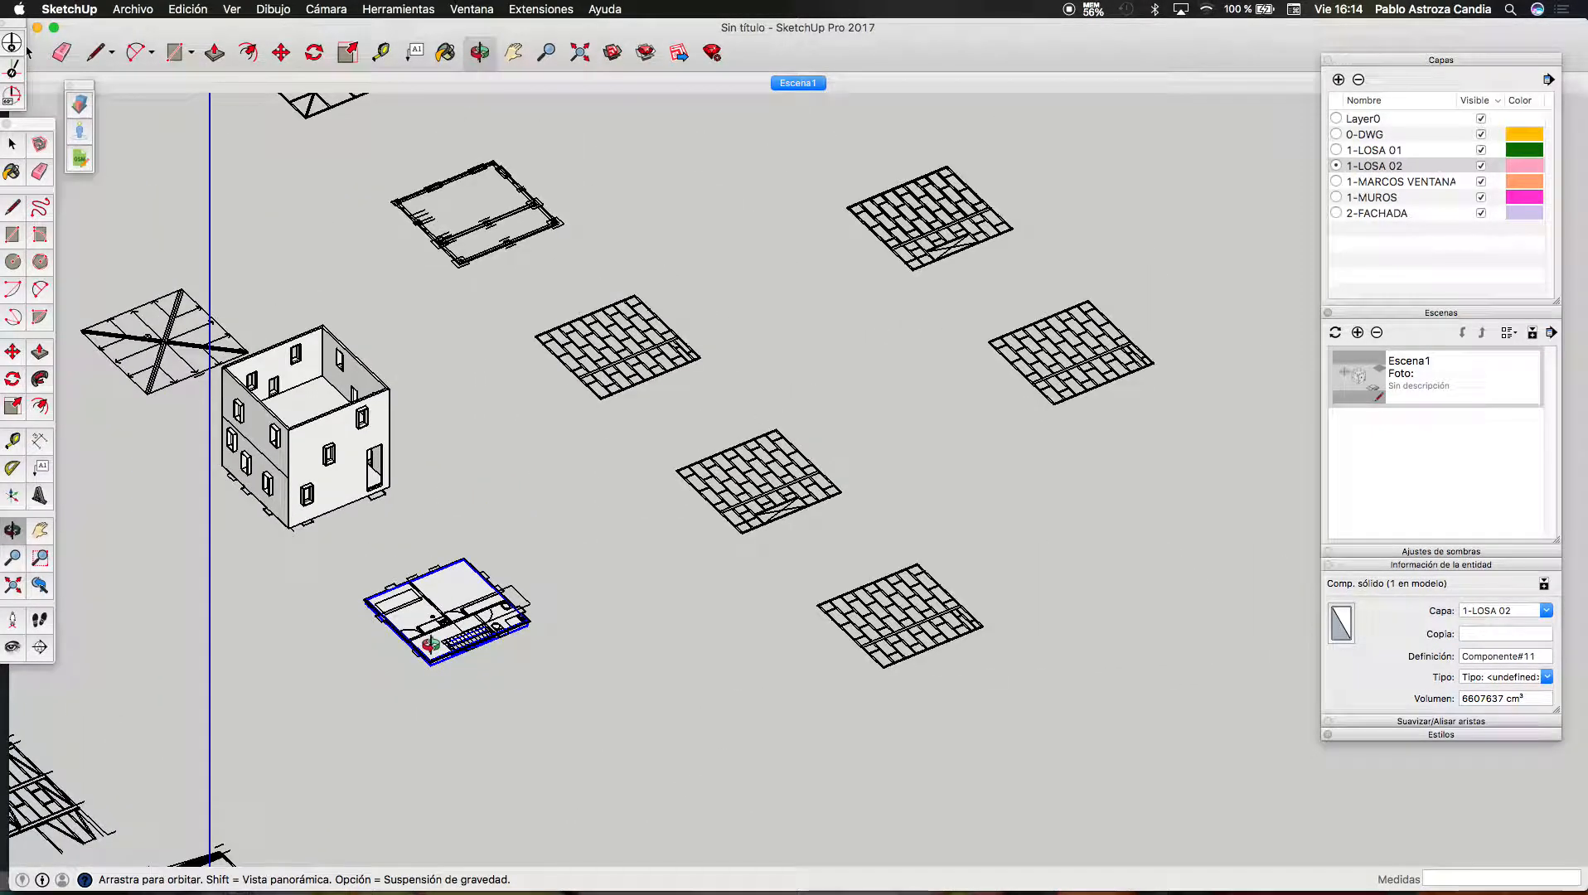
pyautogui.scroll(-3, 572, 580)
pyautogui.scroll(6, 468, 541)
pyautogui.moveTo(525, 485); pyautogui.dragTo(207, 49)
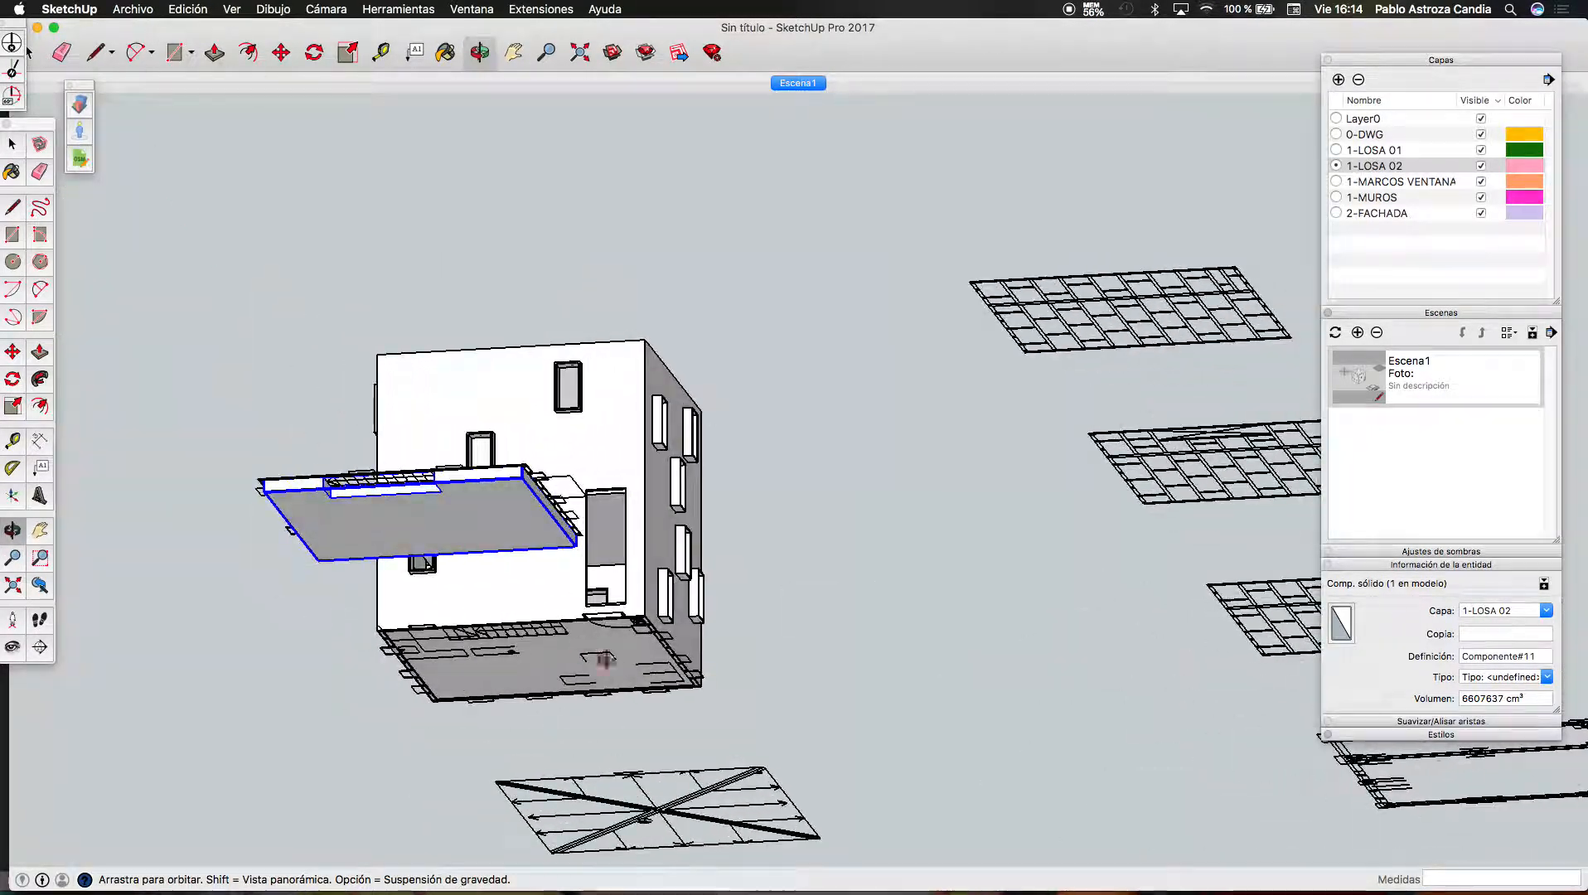
pyautogui.scroll(10, 620, 506)
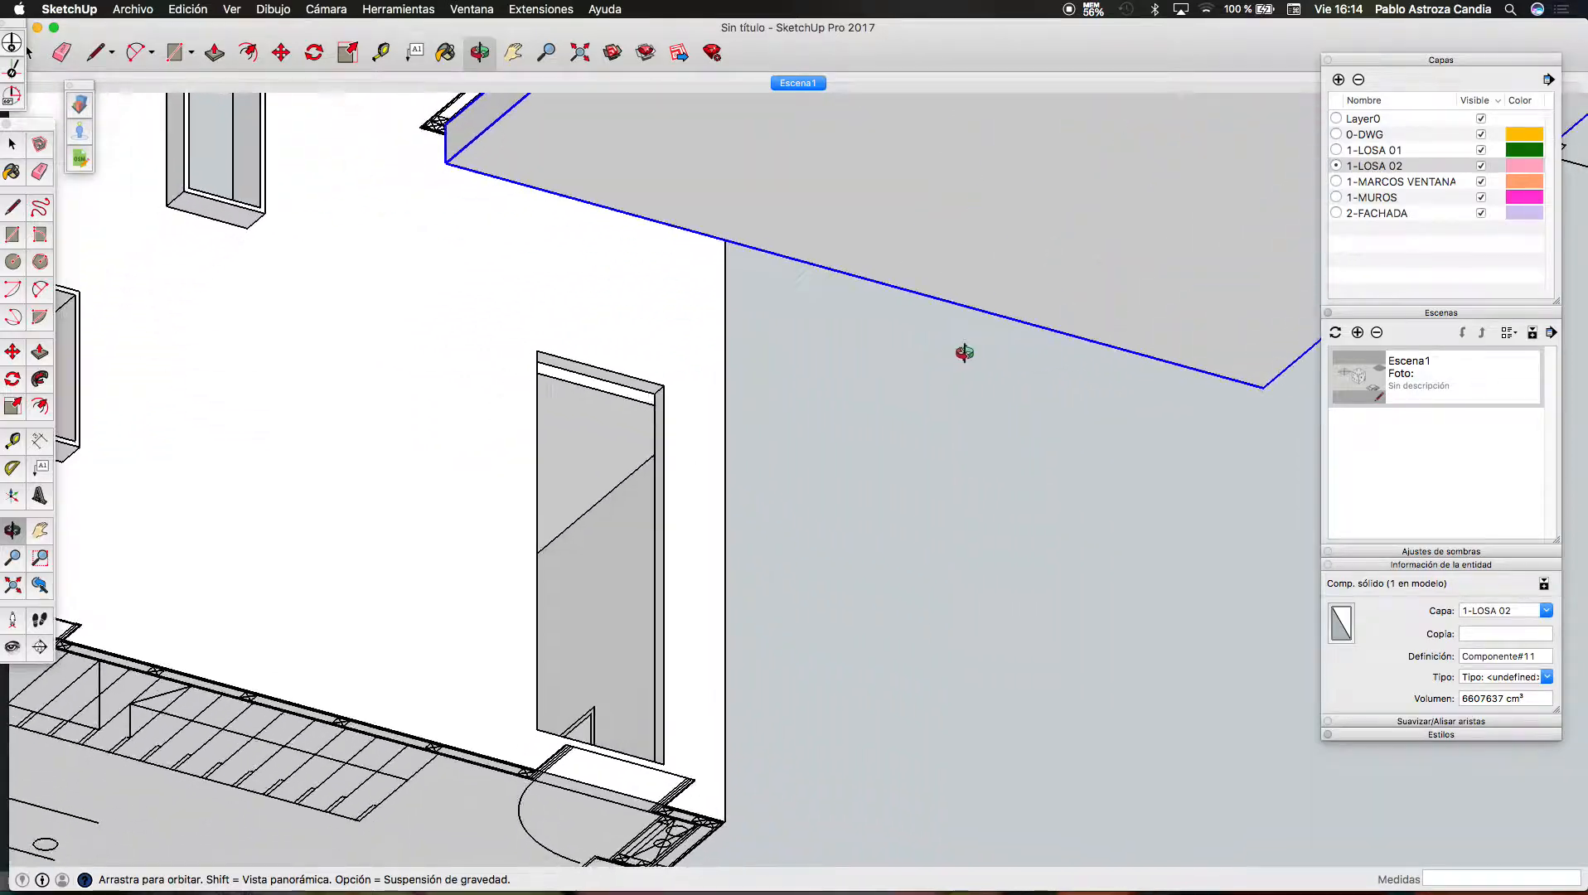
pyautogui.moveTo(965, 352); pyautogui.dragTo(940, 816)
pyautogui.scroll(-4, 802, 603)
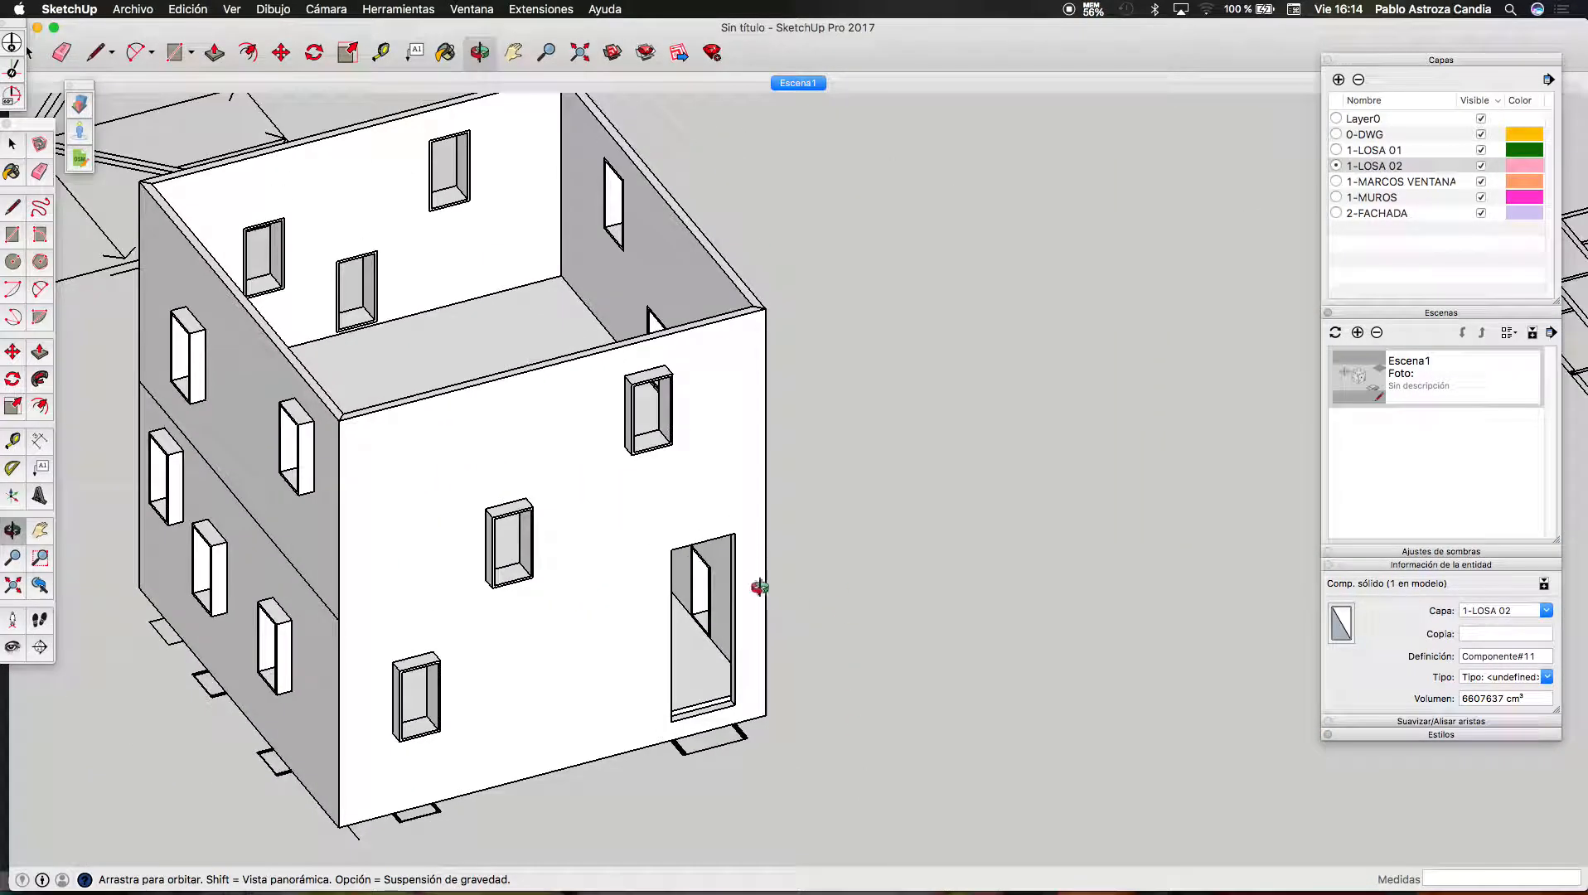
pyautogui.moveTo(723, 601); pyautogui.dragTo(746, 246)
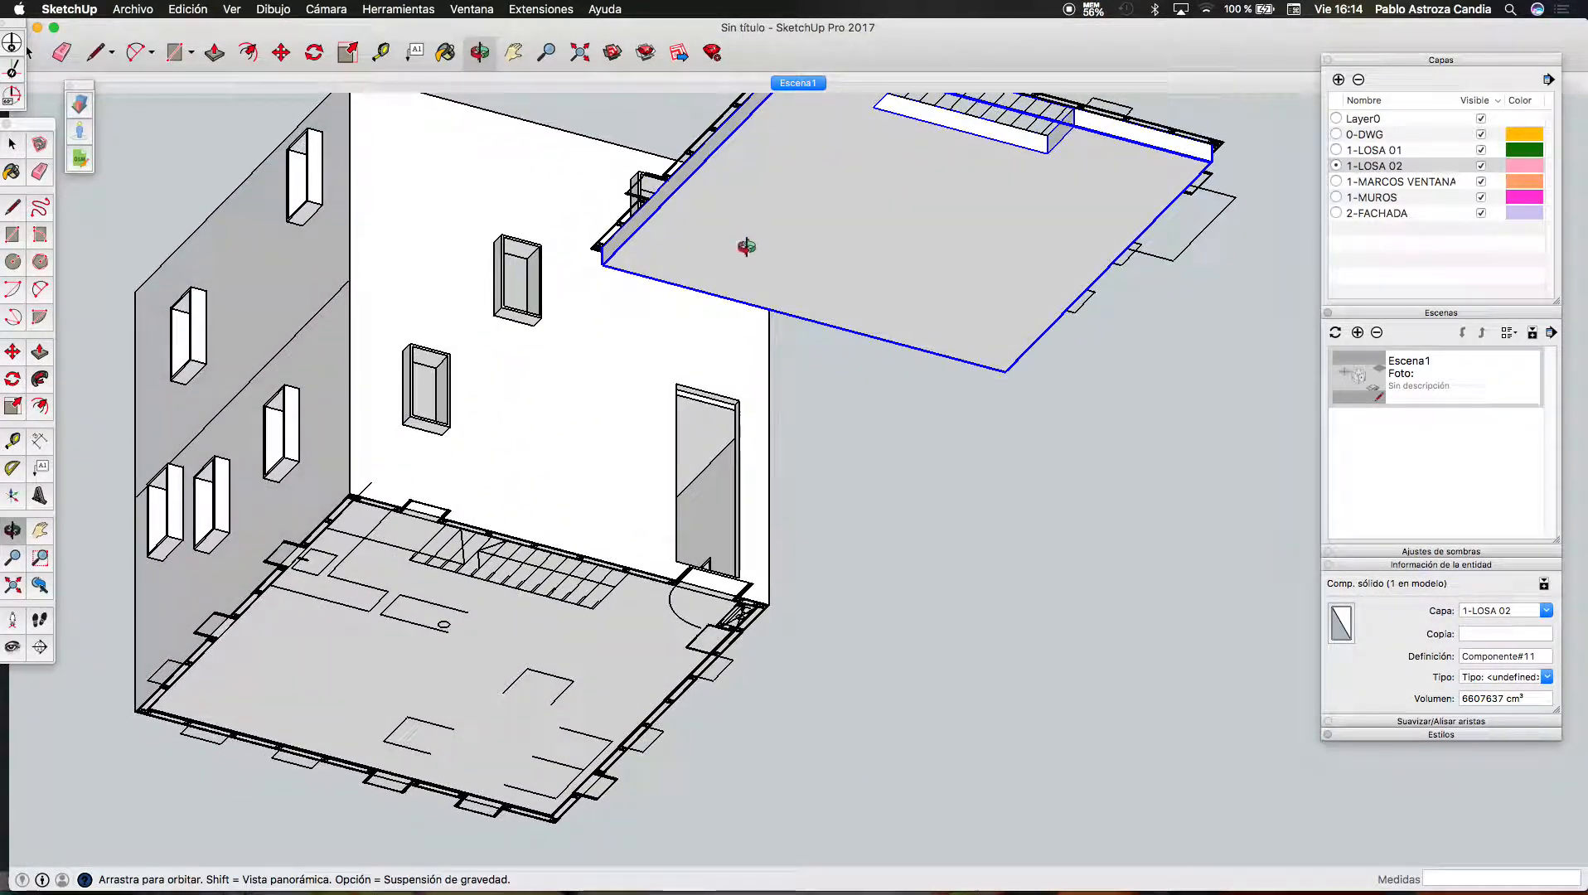
pyautogui.scroll(7, 750, 319)
pyautogui.moveTo(695, 553); pyautogui.dragTo(837, 188)
pyautogui.scroll(-7, 836, 184)
pyautogui.moveTo(720, 454); pyautogui.dragTo(659, 374)
pyautogui.scroll(-5, 848, 321)
pyautogui.moveTo(849, 321); pyautogui.dragTo(914, 649)
pyautogui.scroll(5, 829, 563)
# Review the overall plan layout and the house's upper-floor interior with its window frames
pyautogui.press('space')
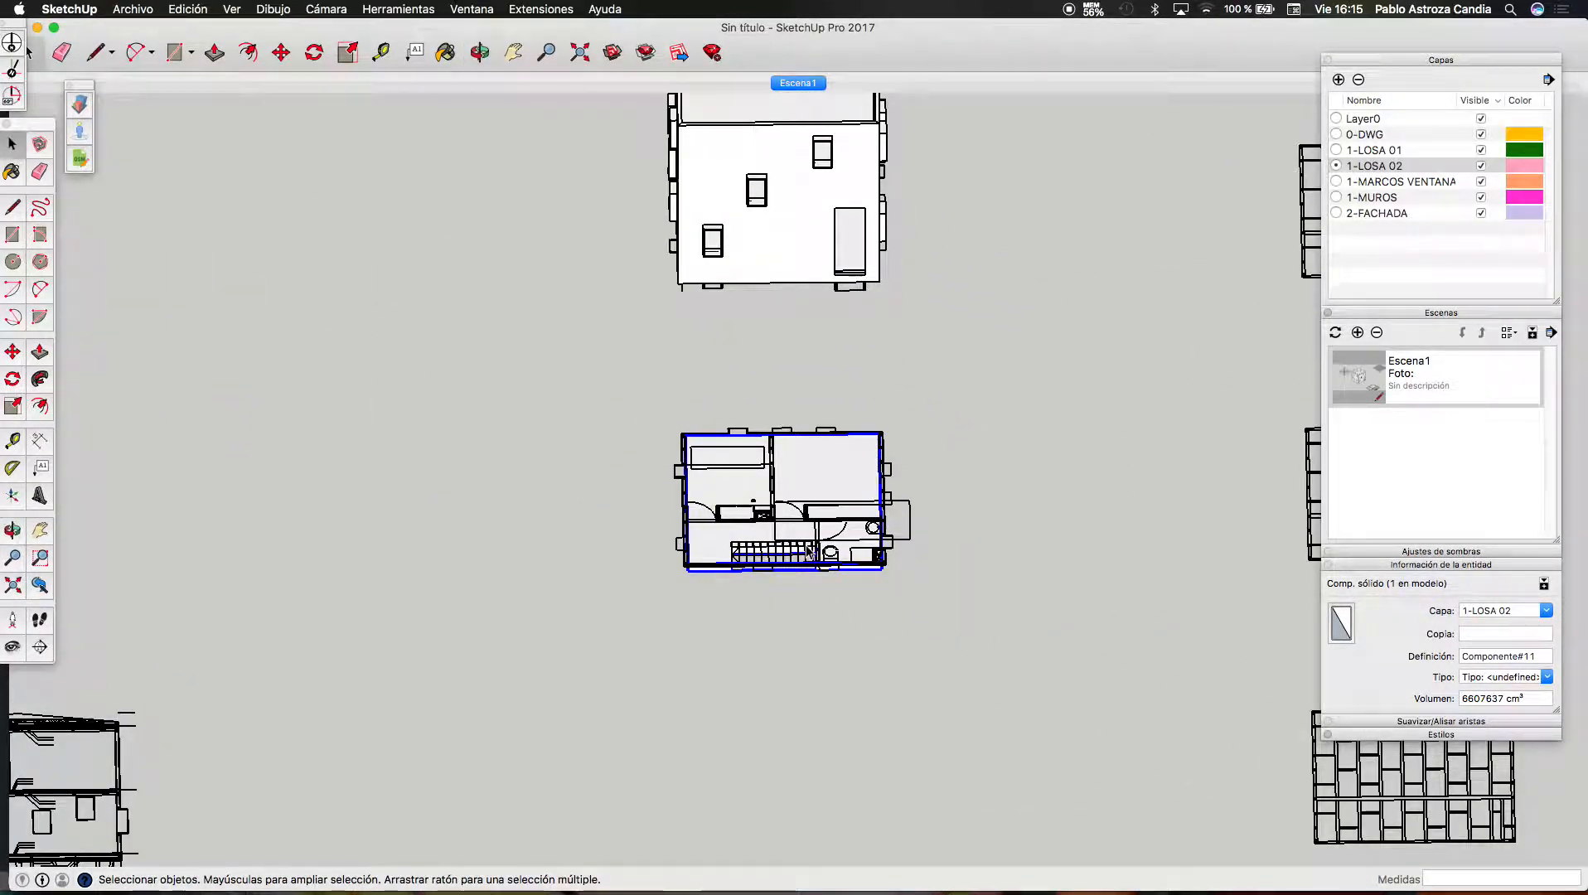
pyautogui.scroll(6, 808, 553)
pyautogui.scroll(-5, 700, 539)
pyautogui.scroll(2, 802, 397)
pyautogui.scroll(-8, 856, 554)
pyautogui.scroll(3, 840, 314)
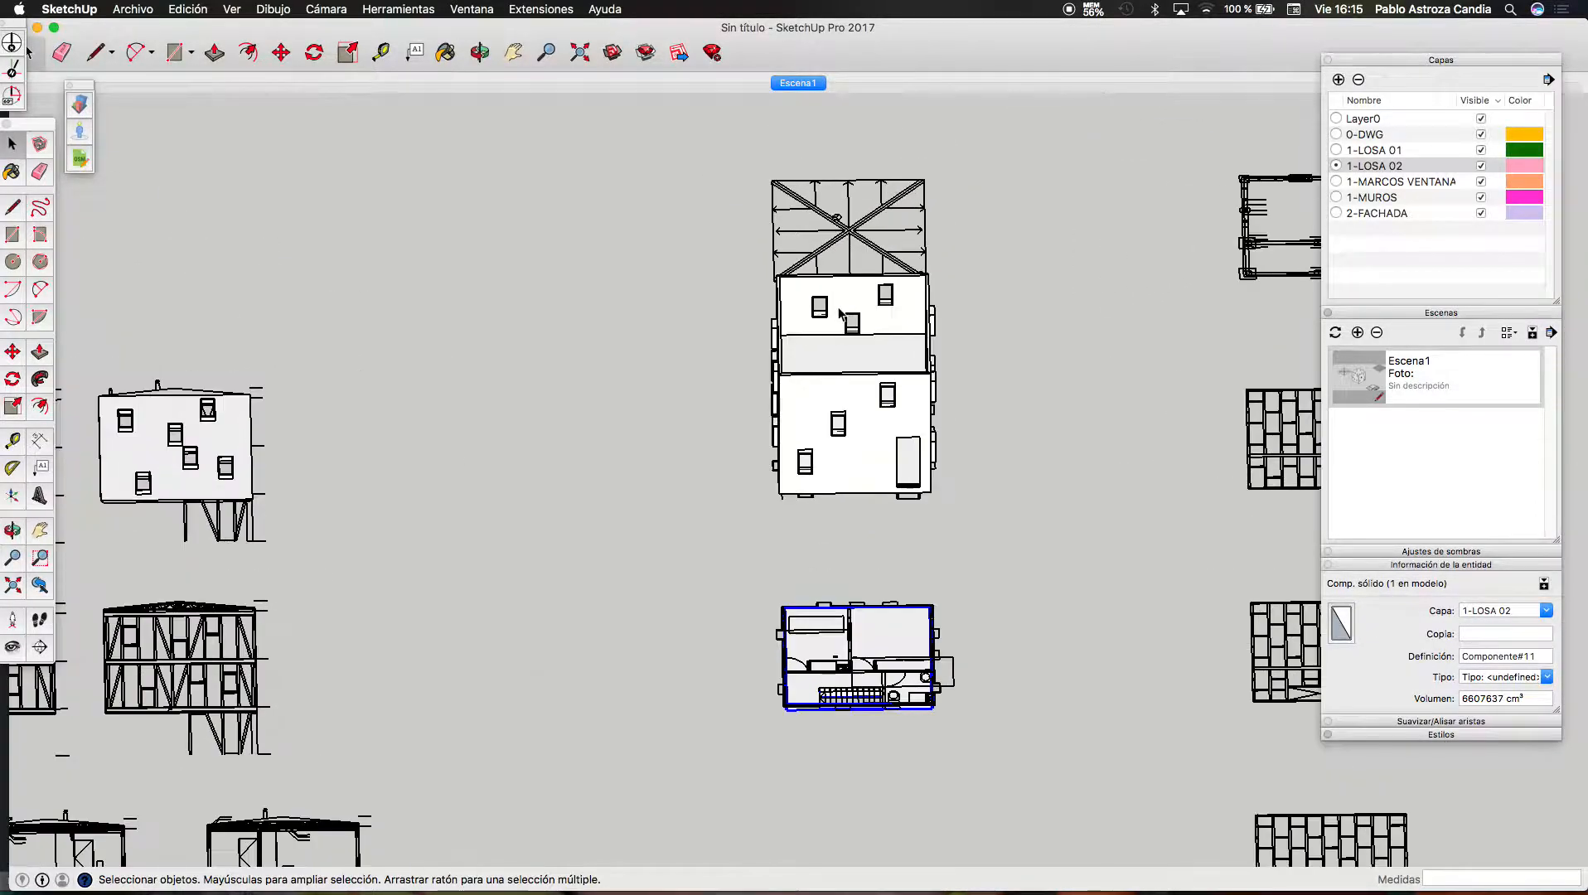
pyautogui.scroll(3, 854, 745)
pyautogui.moveTo(625, 456); pyautogui.dragTo(818, 481, button='middle')
pyautogui.scroll(10, 727, 248)
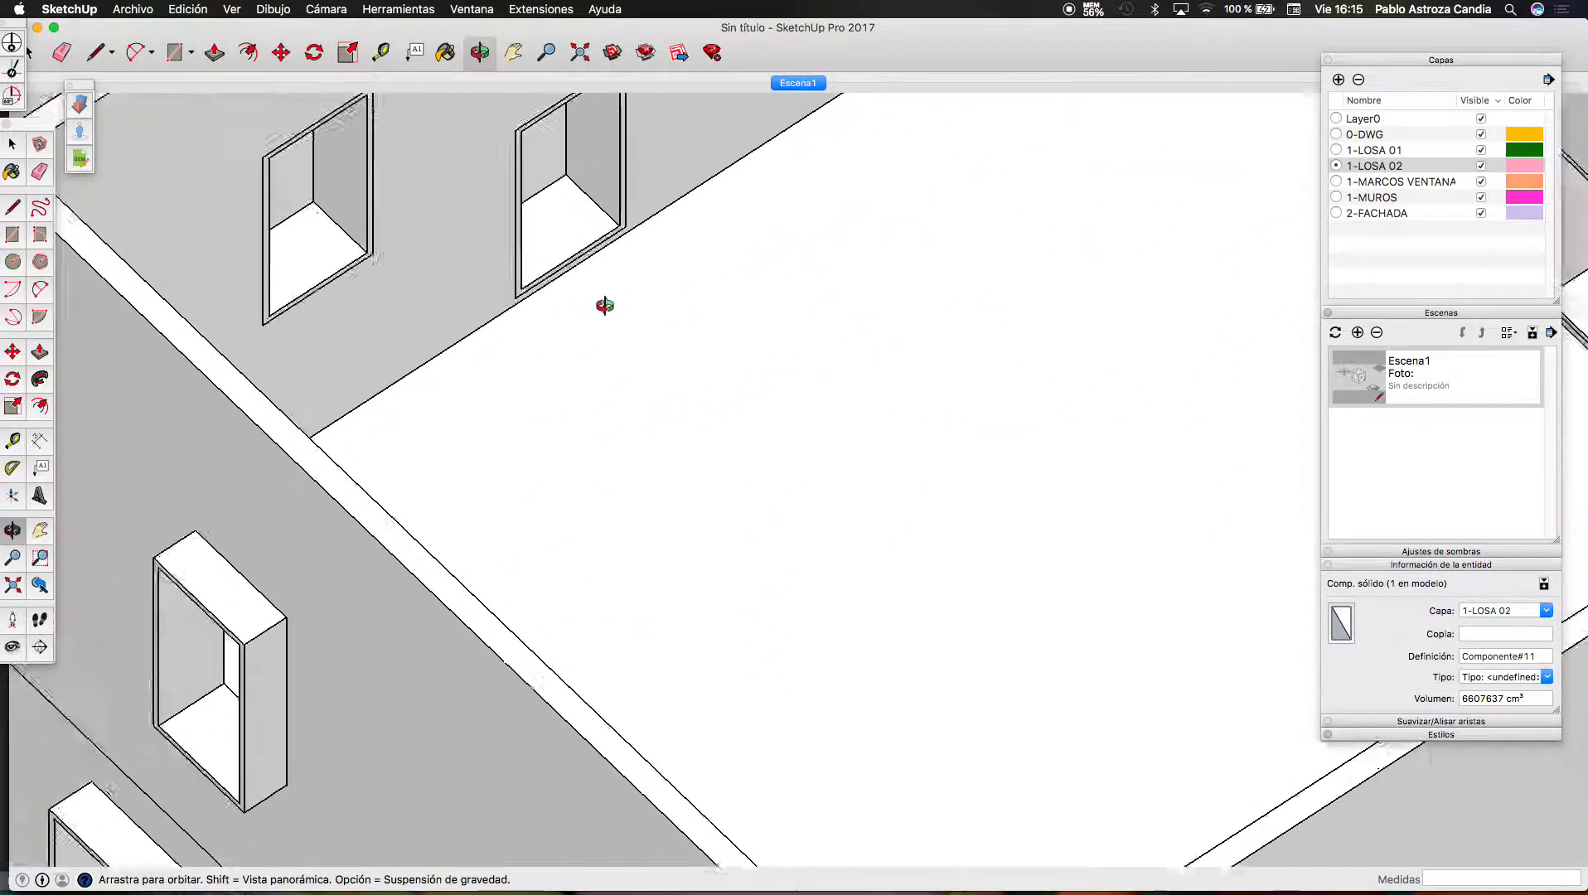
pyautogui.moveTo(605, 306); pyautogui.dragTo(507, 355, button='middle')
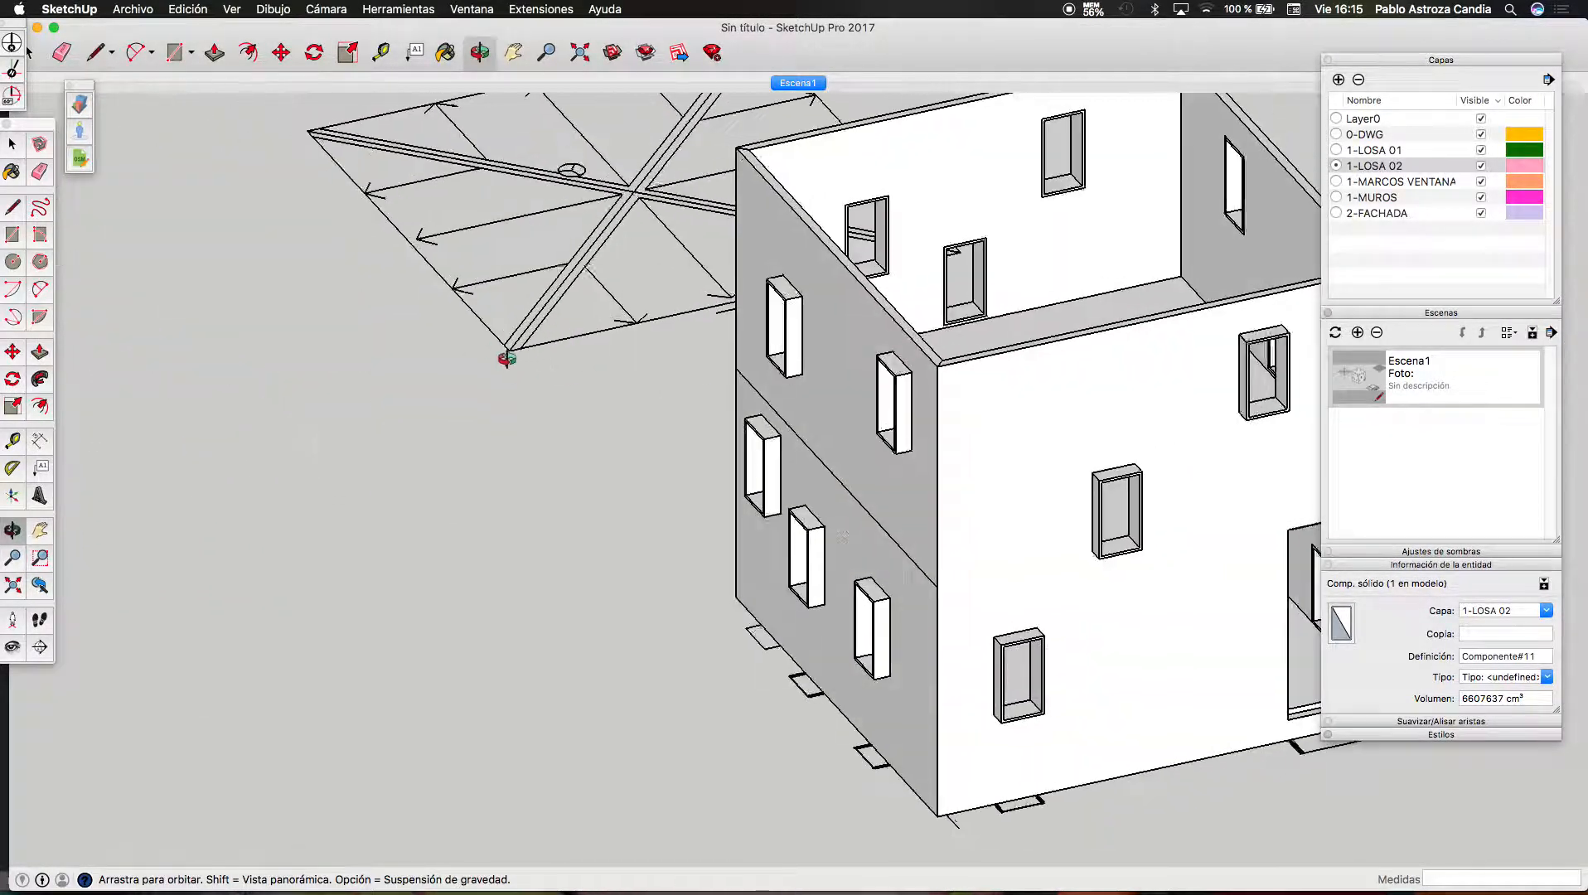
pyautogui.scroll(-10, 497, 345)
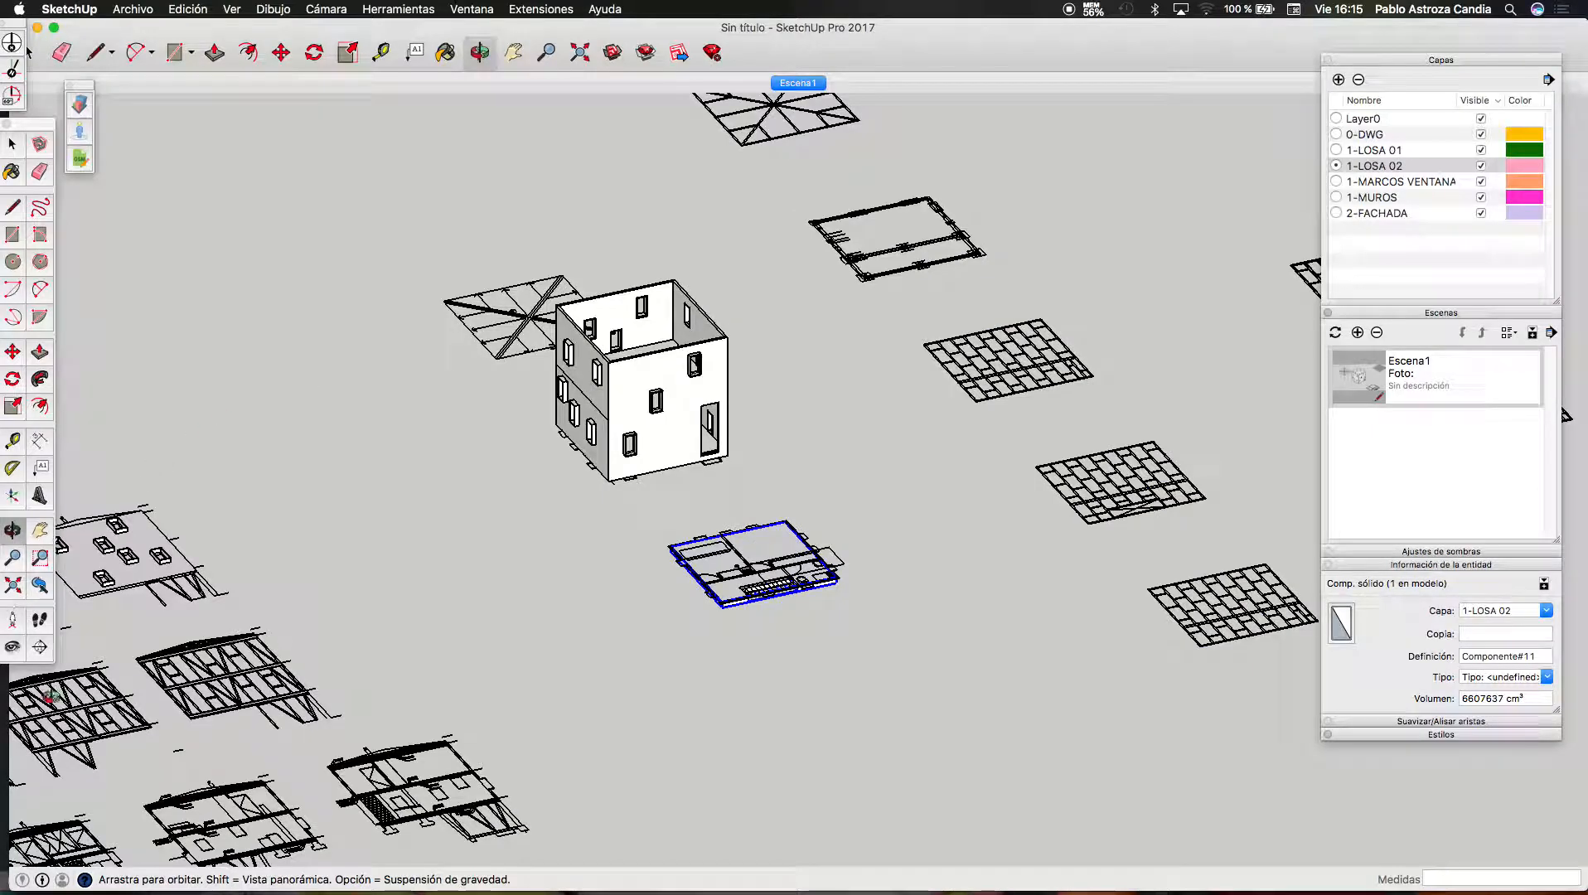
# Place a section plane on the house's front wall and select the plane
pyautogui.click(43, 651)
pyautogui.scroll(5, 770, 498)
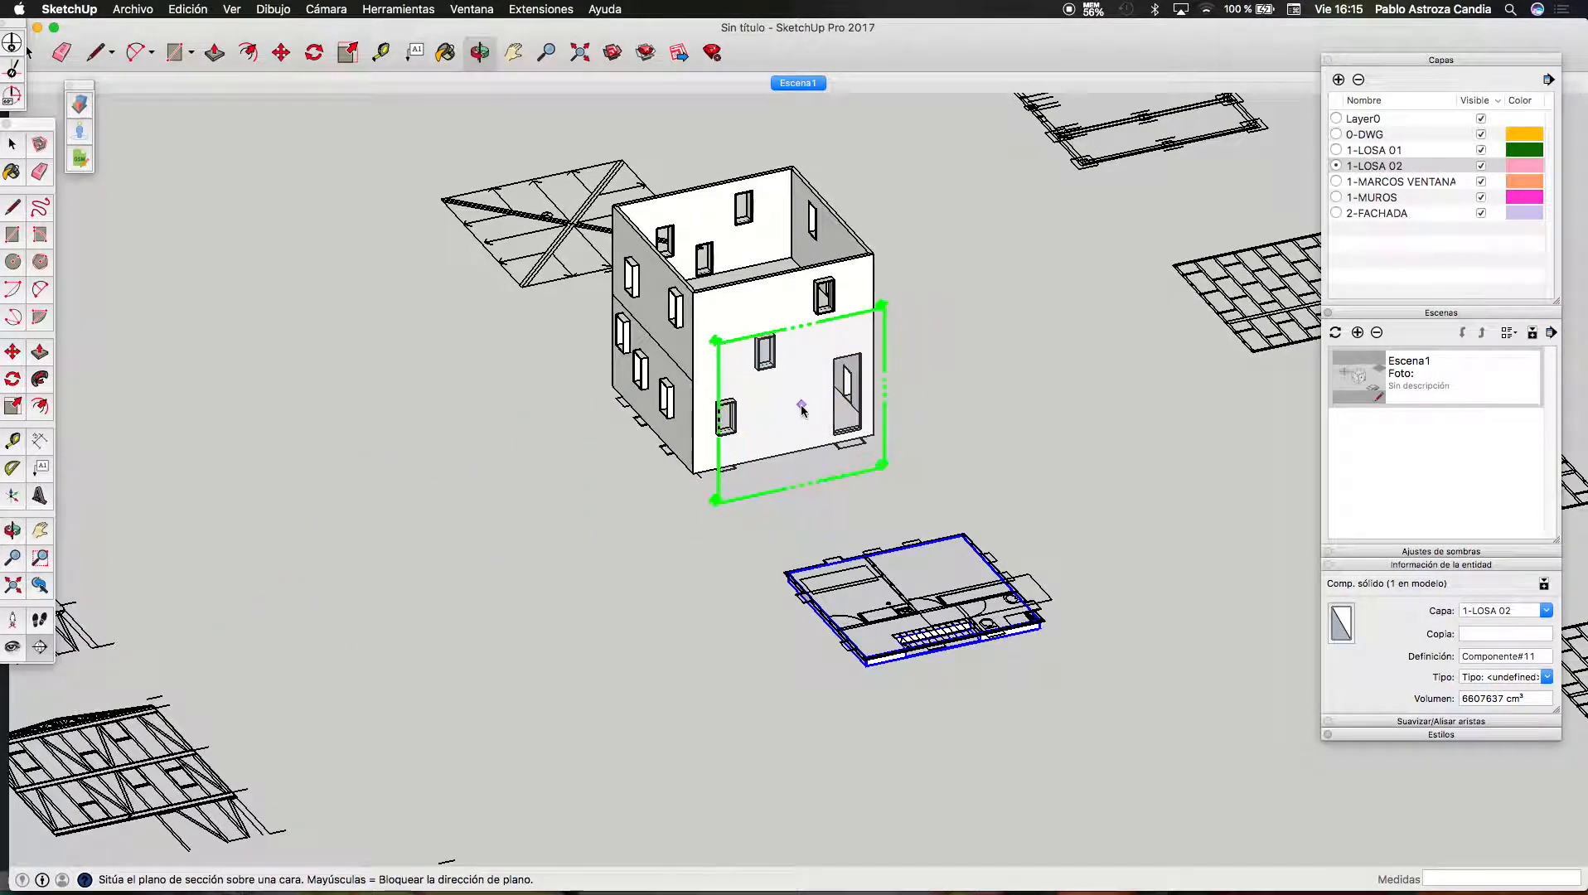
pyautogui.click(804, 404)
pyautogui.scroll(-3, 821, 464)
pyautogui.press('space')
pyautogui.click(857, 642)
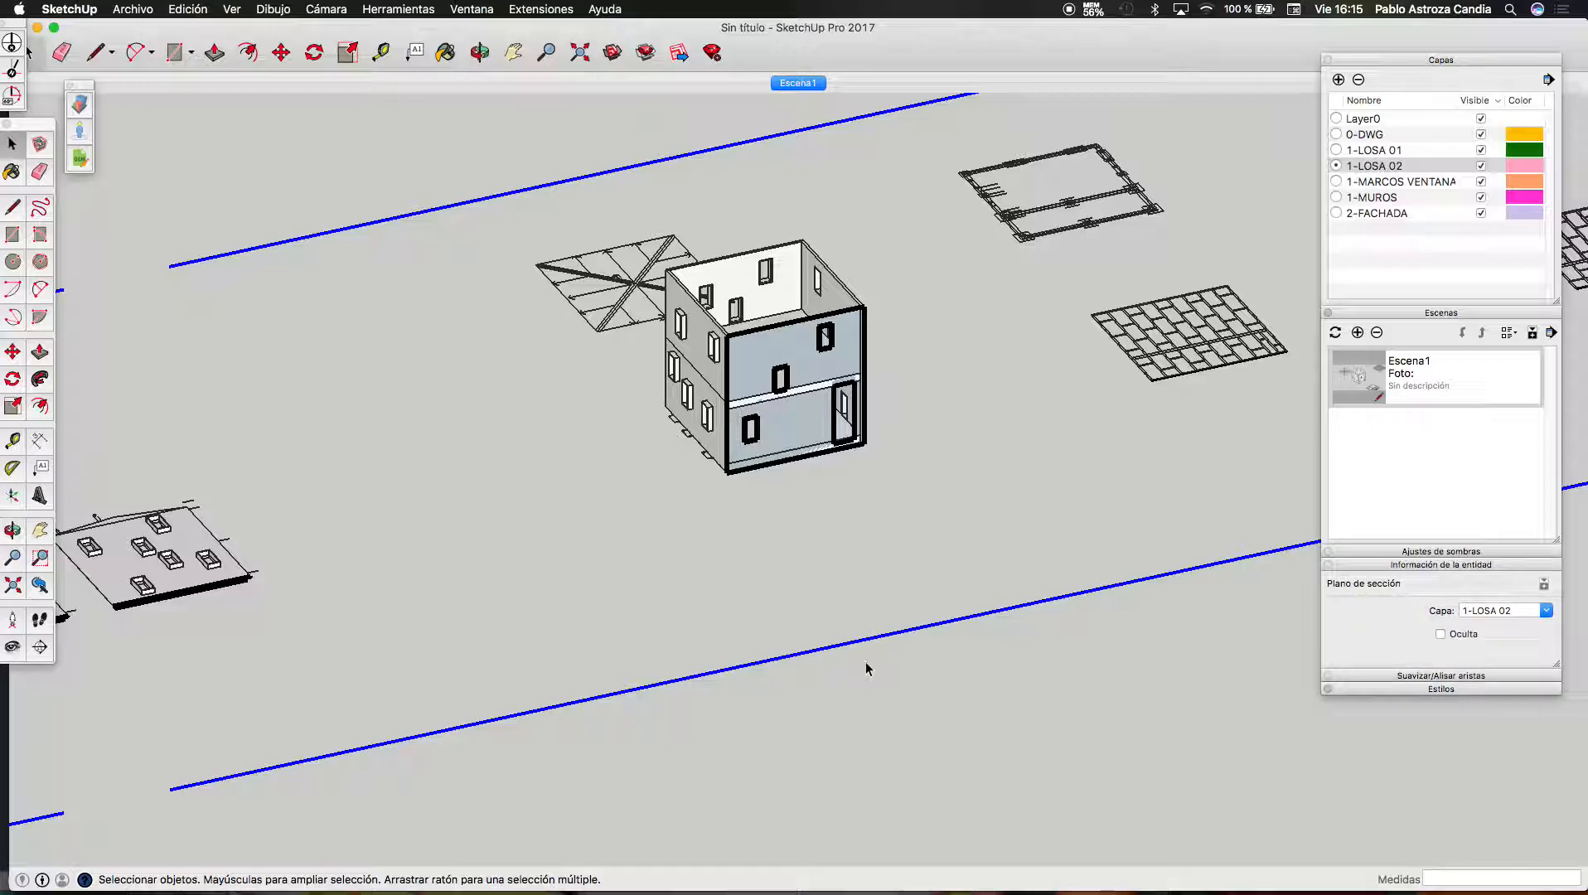
# Move the section plane into the house to cut through both floors, undo the move and remove the plane
pyautogui.press('m')
pyautogui.click(941, 723)
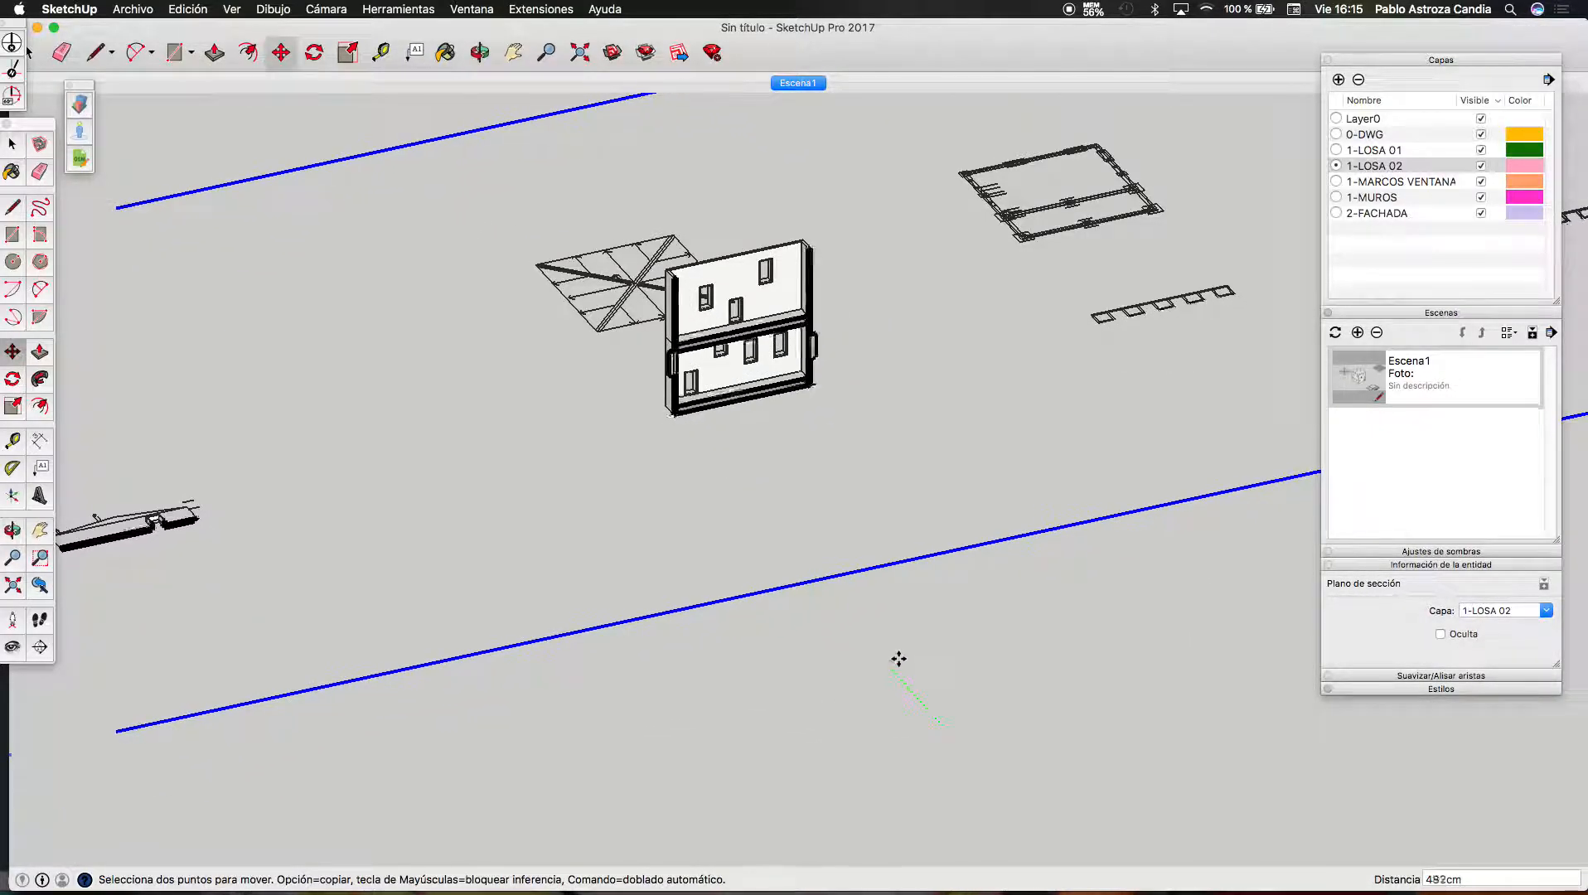
pyautogui.click(901, 672)
pyautogui.press('space')
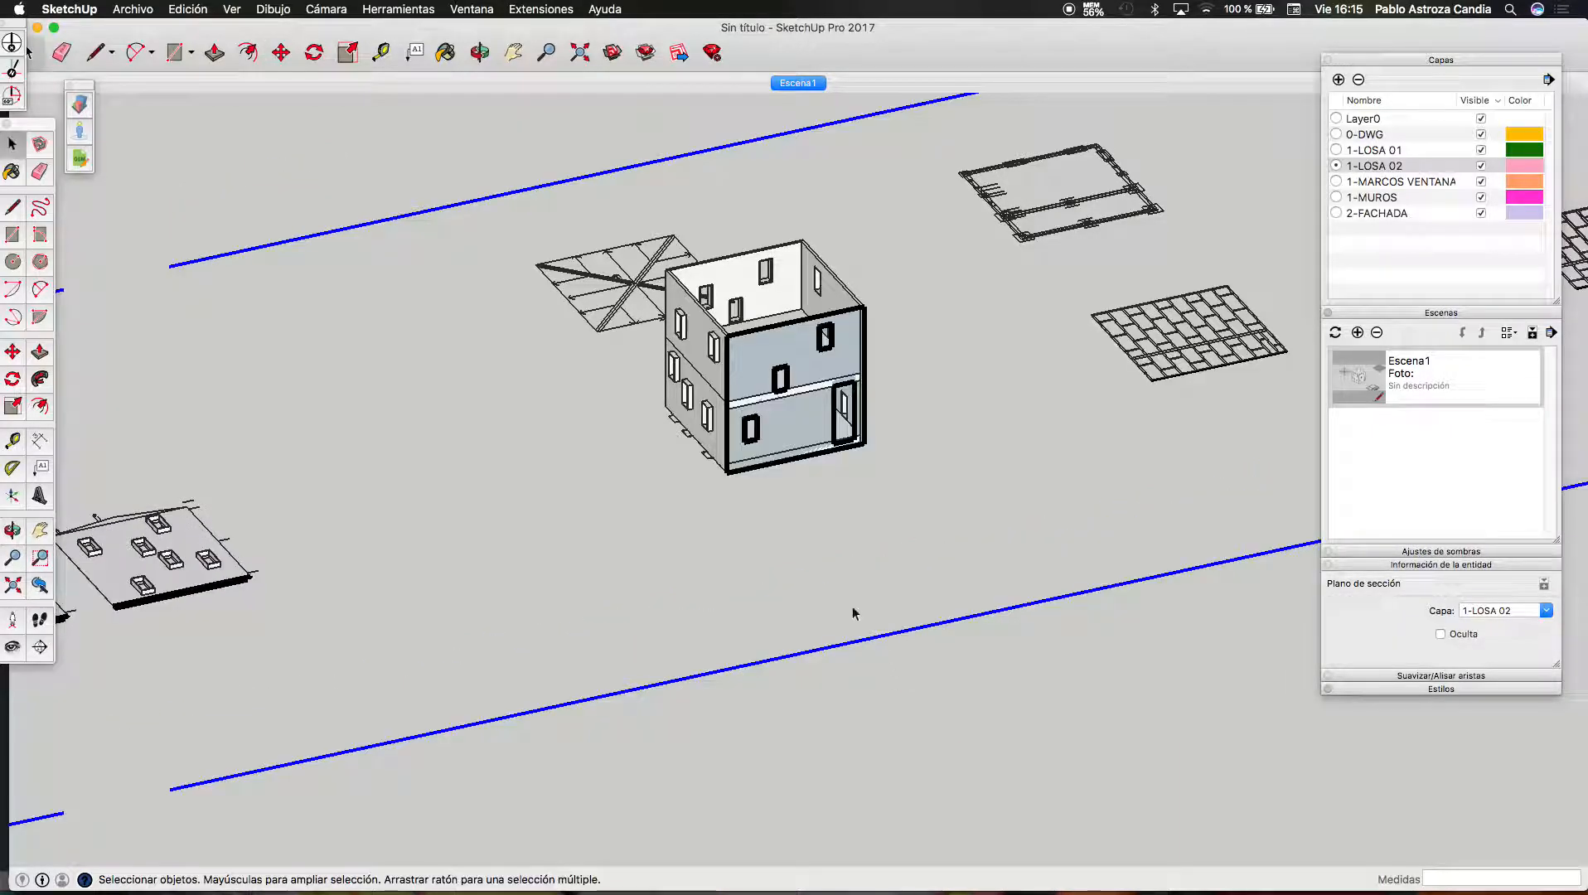
pyautogui.click(855, 618)
# Select the slab component with the stair cutout and examine it alongside the framing plans
pyautogui.scroll(-8, 856, 630)
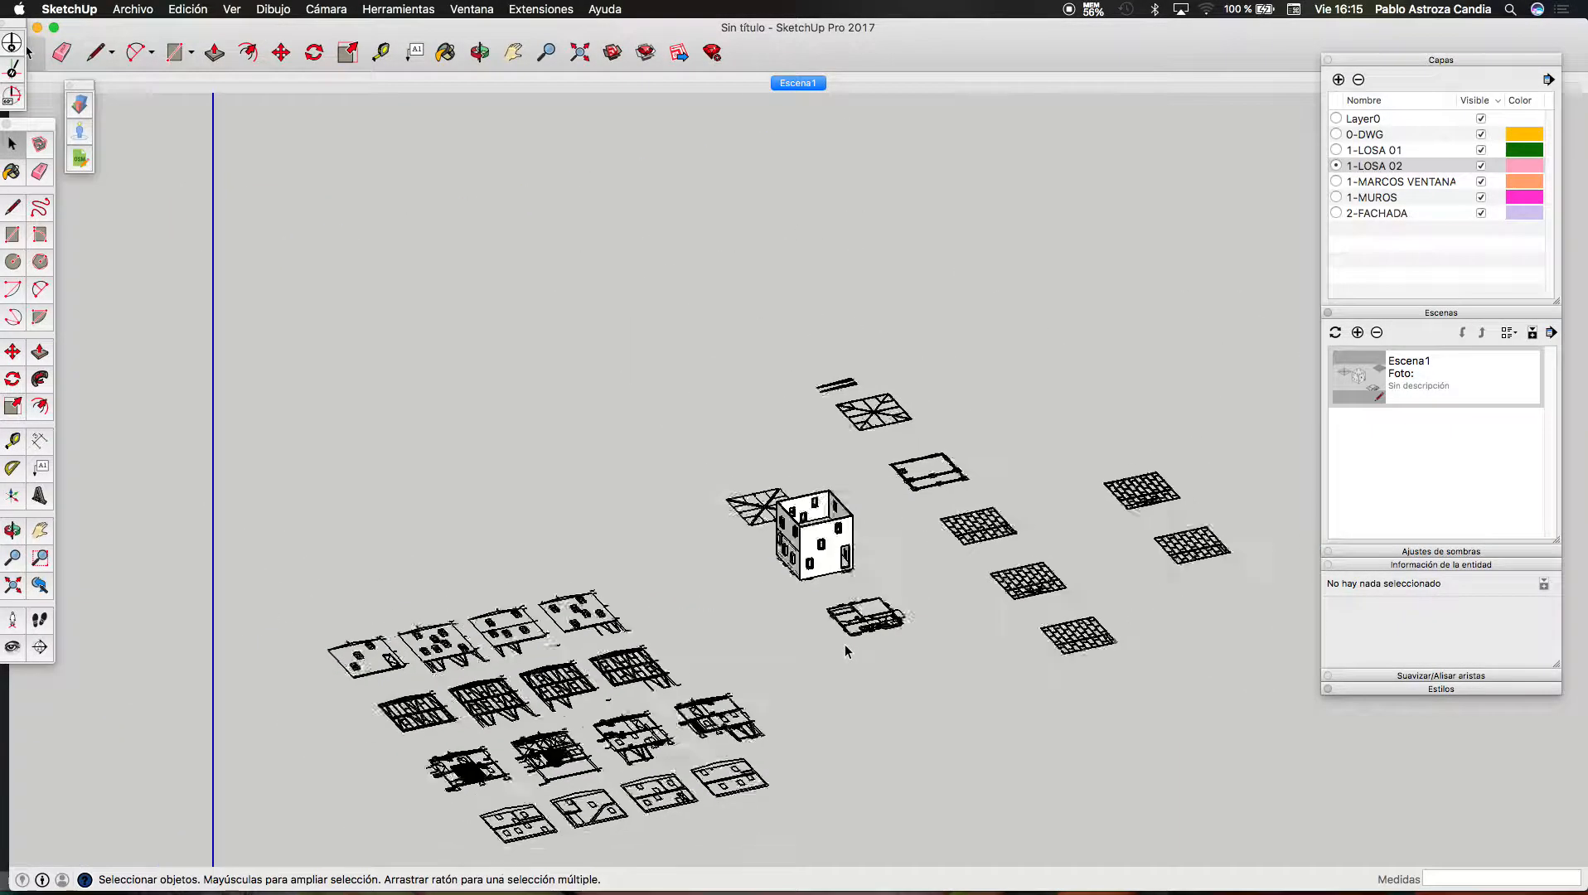
pyautogui.scroll(10, 862, 652)
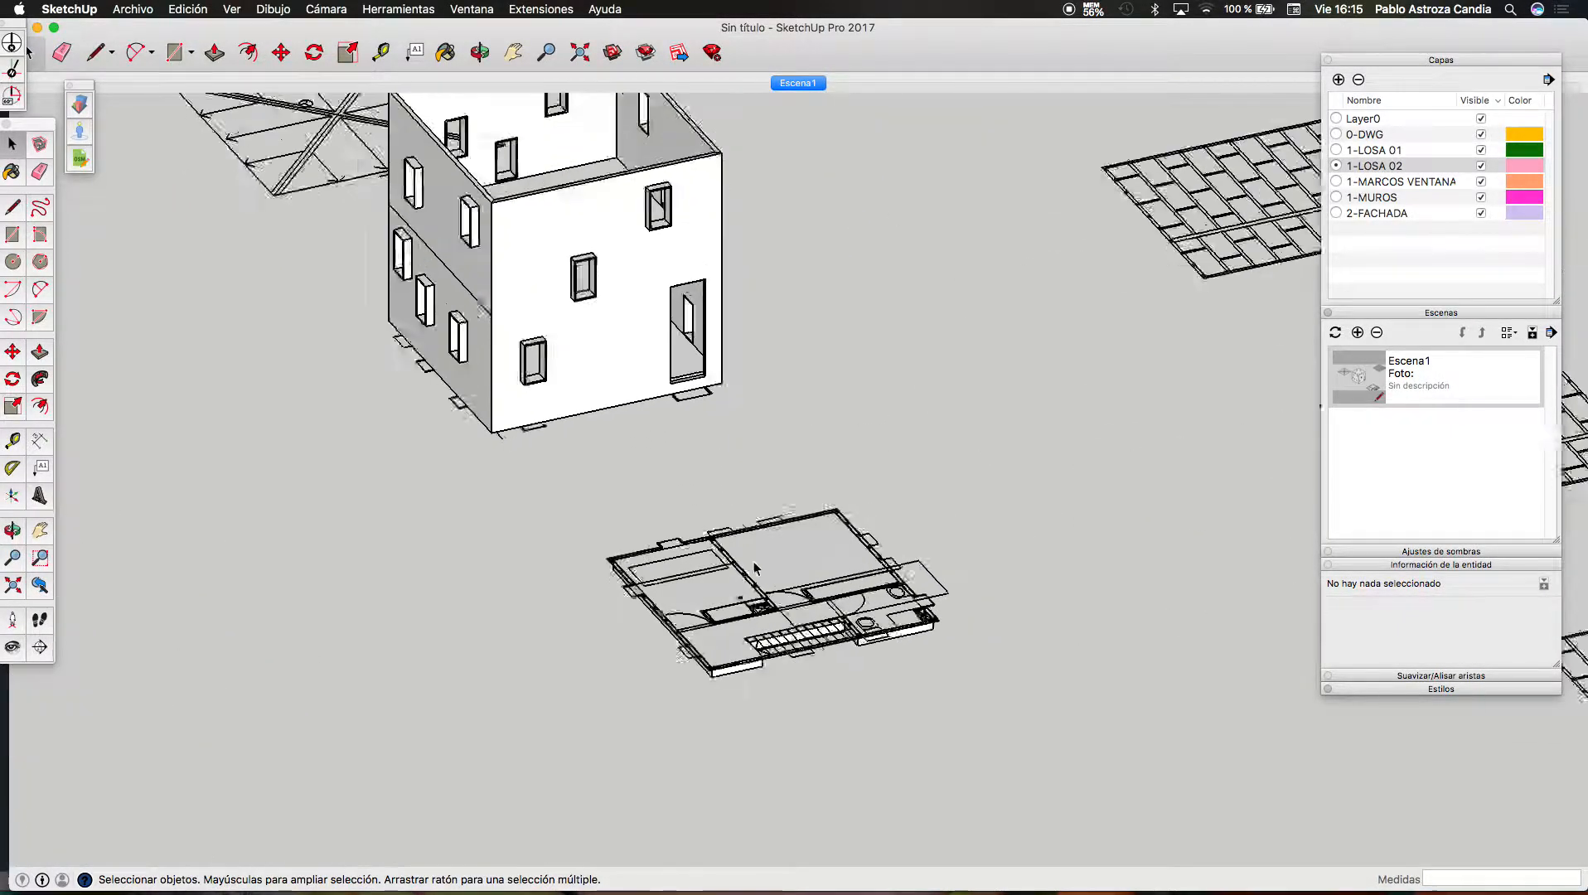
pyautogui.click(801, 572)
pyautogui.scroll(-3, 796, 568)
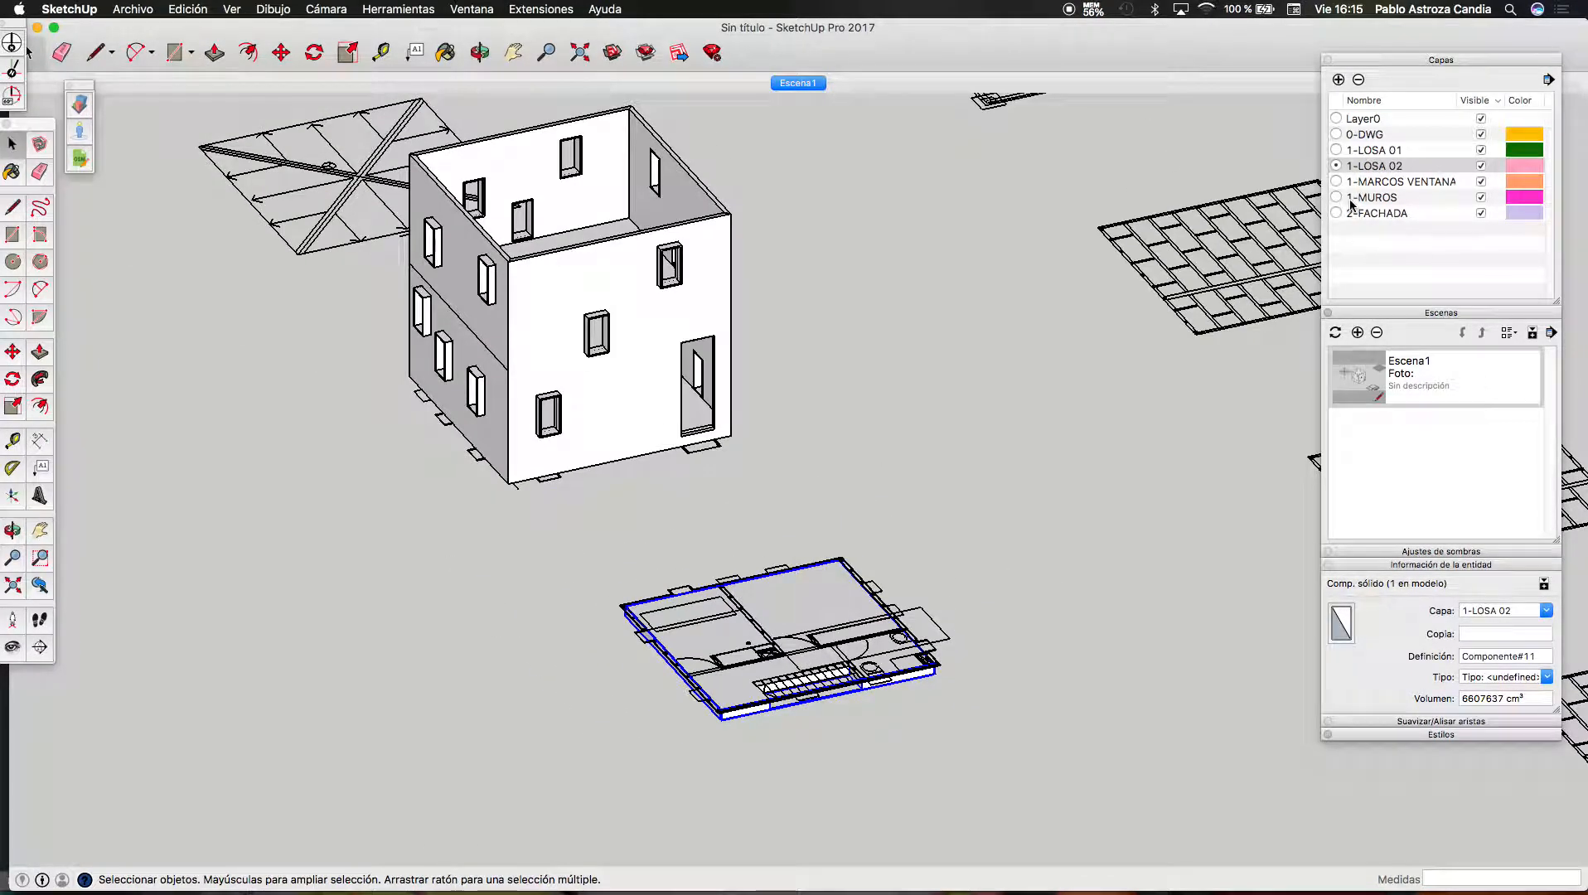
pyautogui.scroll(8, 1121, 590)
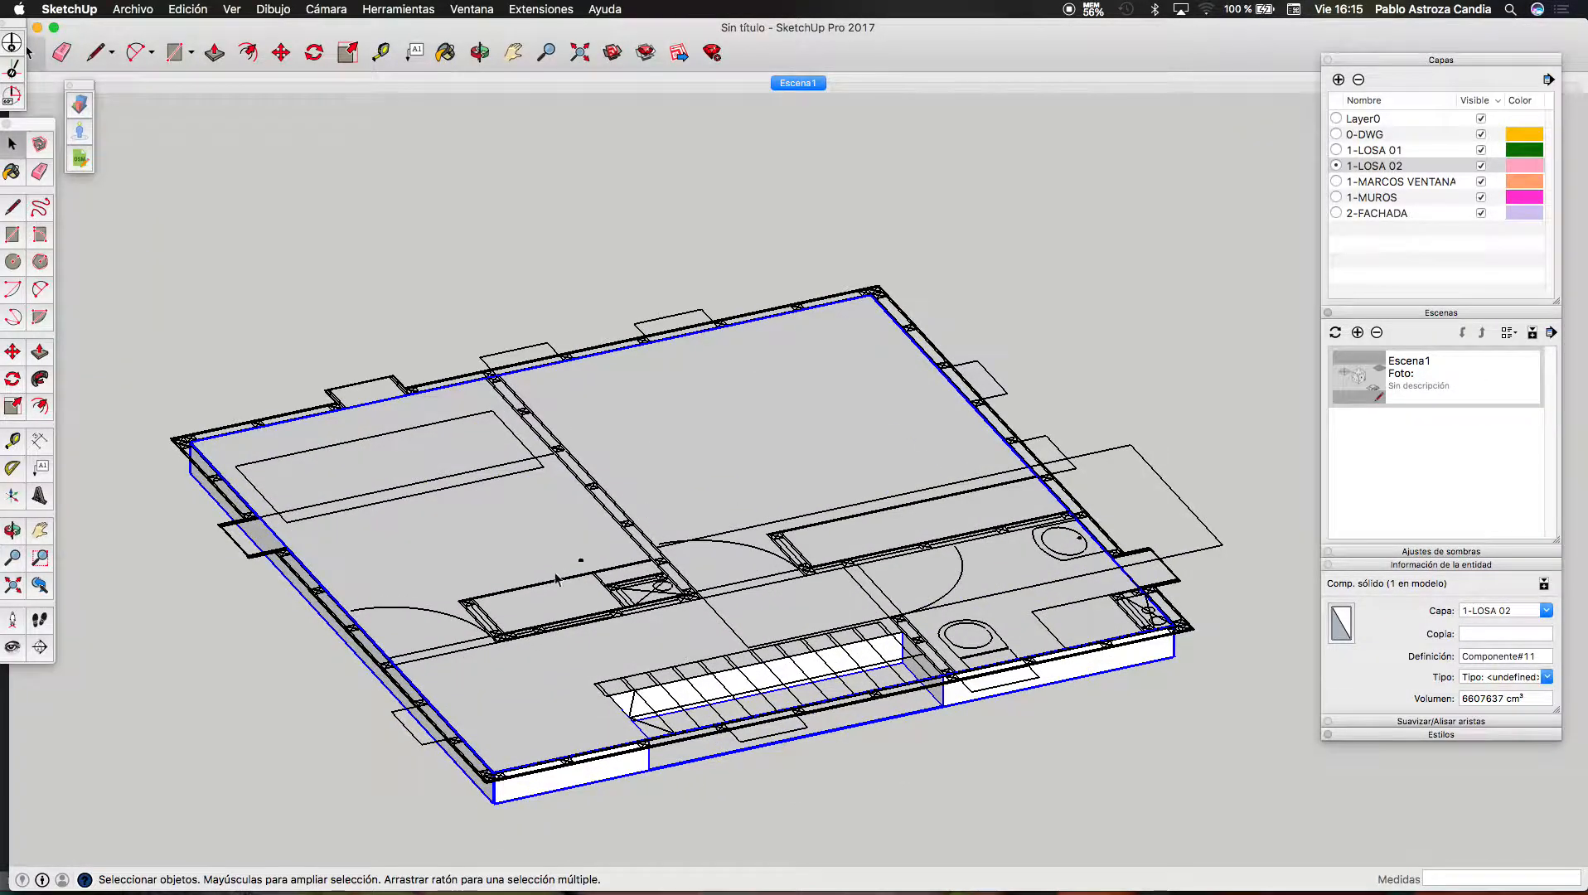
pyautogui.scroll(-8, 574, 567)
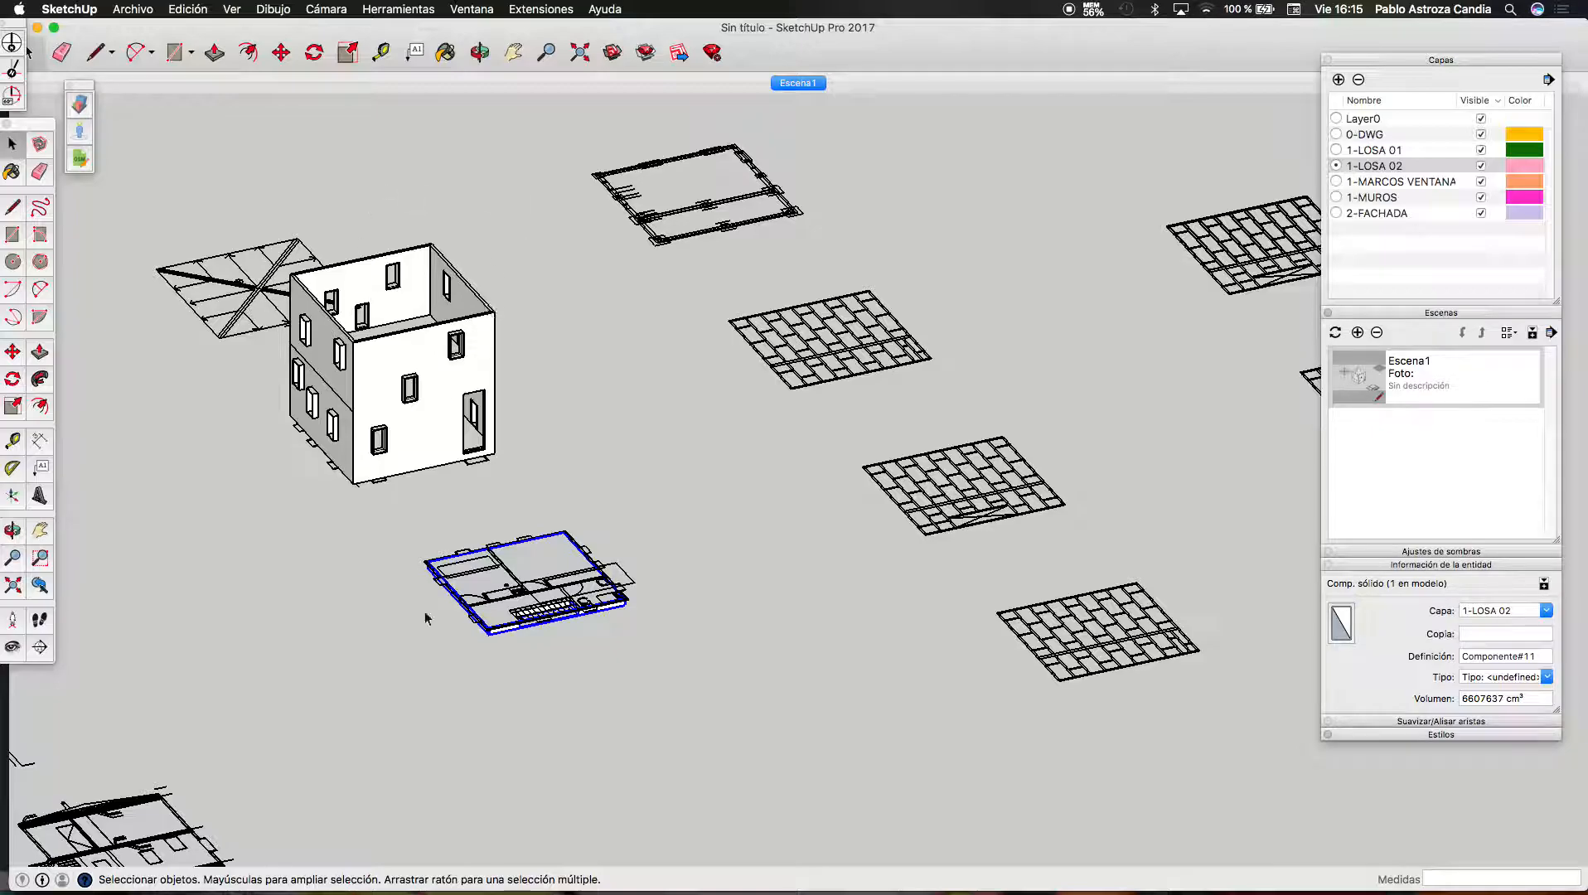
pyautogui.scroll(-5, 713, 634)
pyautogui.scroll(4, 736, 610)
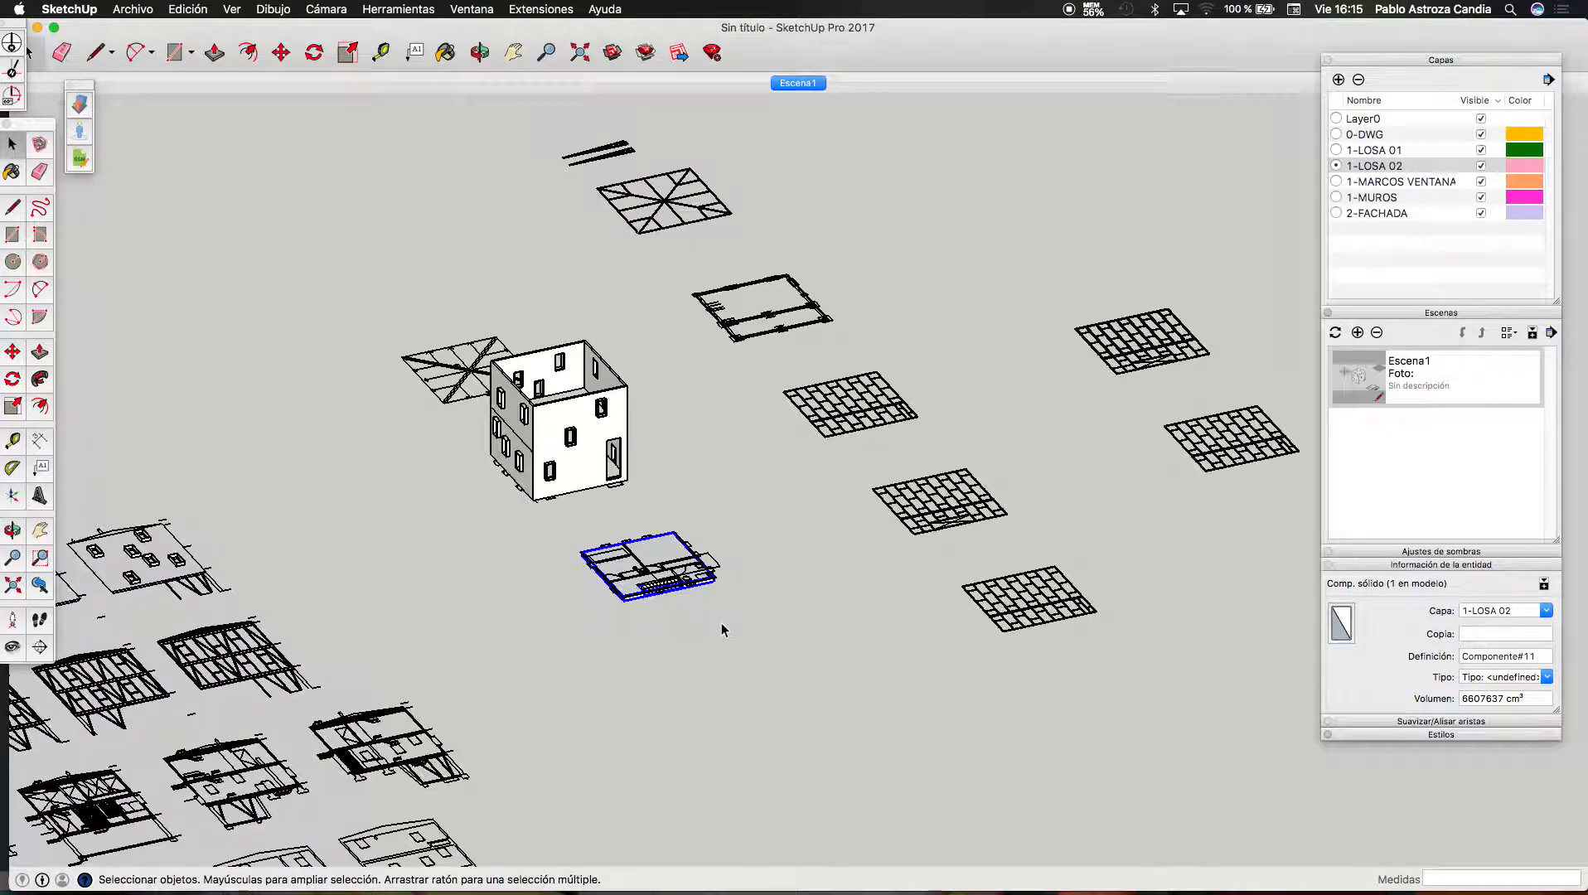
# Create a layer named 2-PISO 02 and make it the active layer
pyautogui.click(1339, 80)
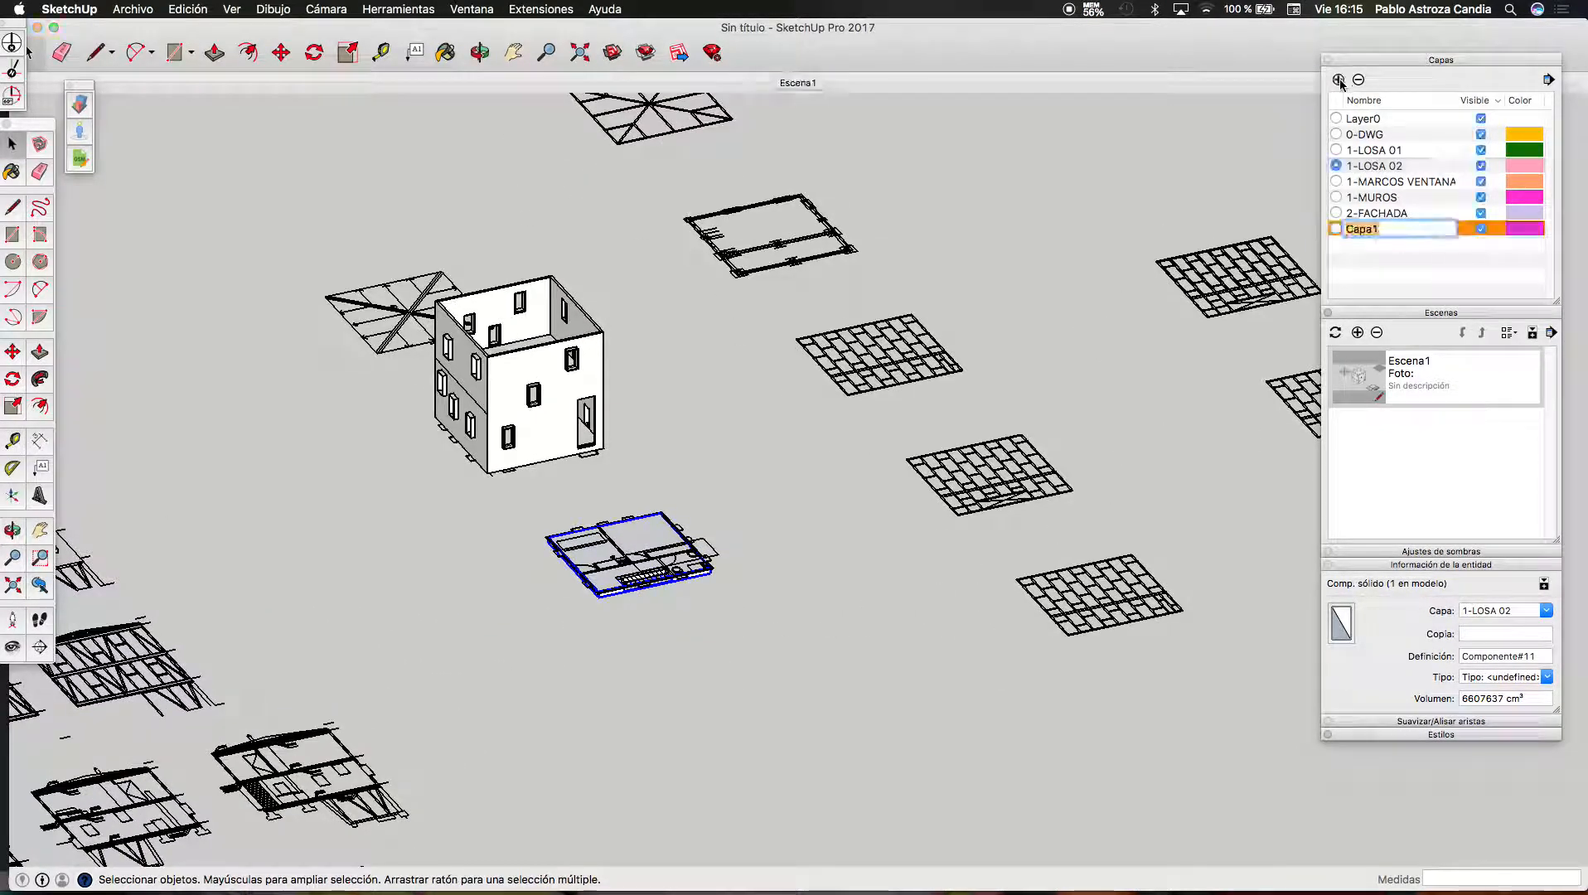
pyautogui.write('2-PISO02')
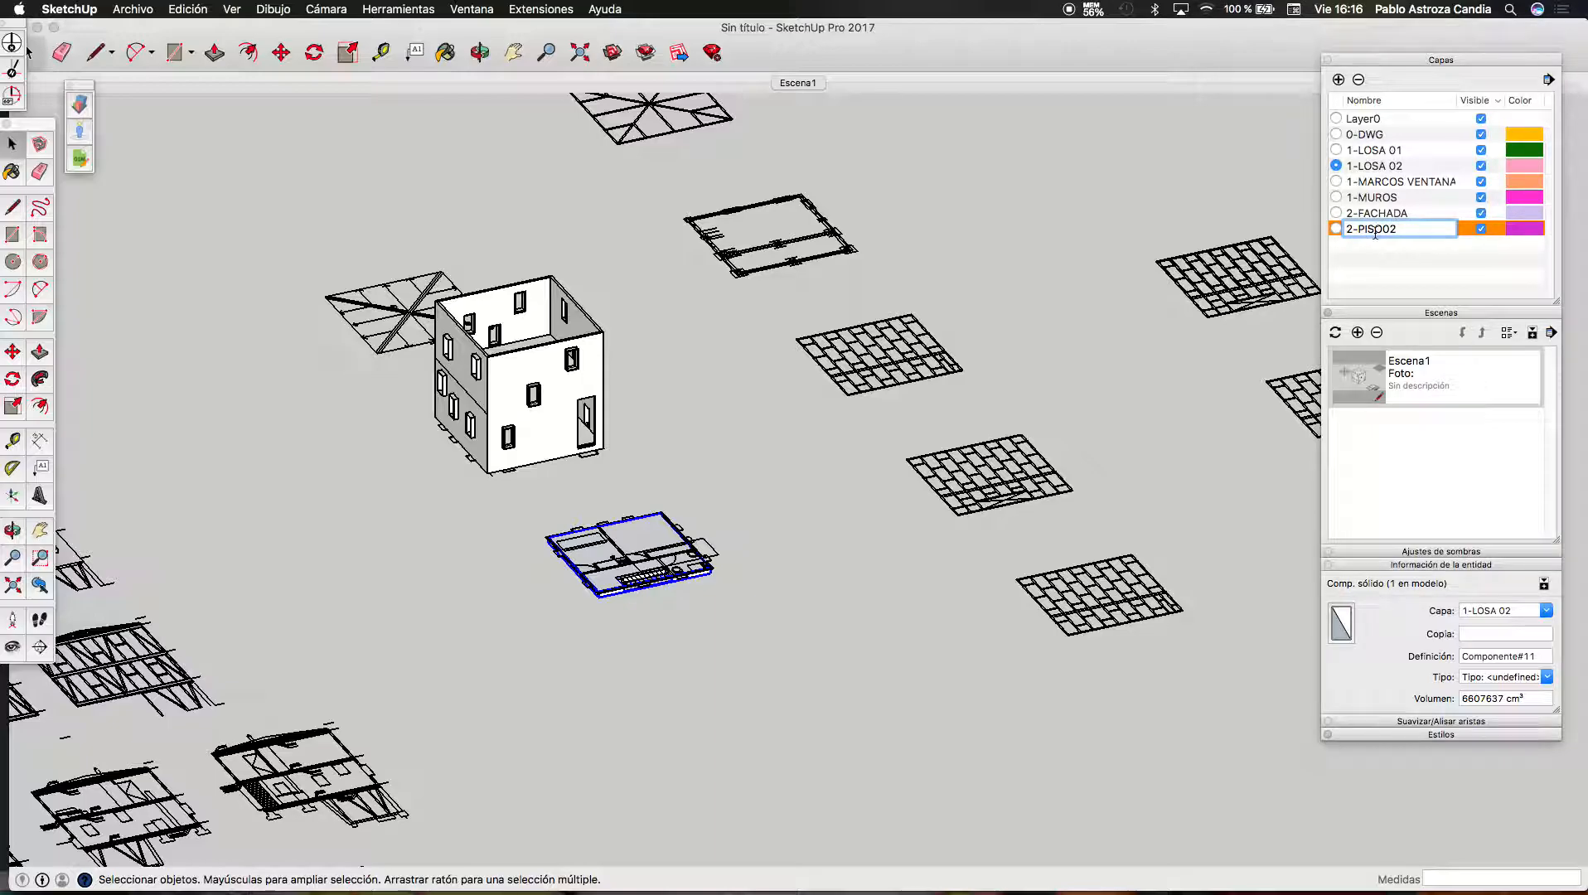
pyautogui.press('Return')
pyautogui.click(1336, 228)
# Assign the selected slab component with the stair cutout to layer 2-PISO 02
pyautogui.scroll(6, 620, 539)
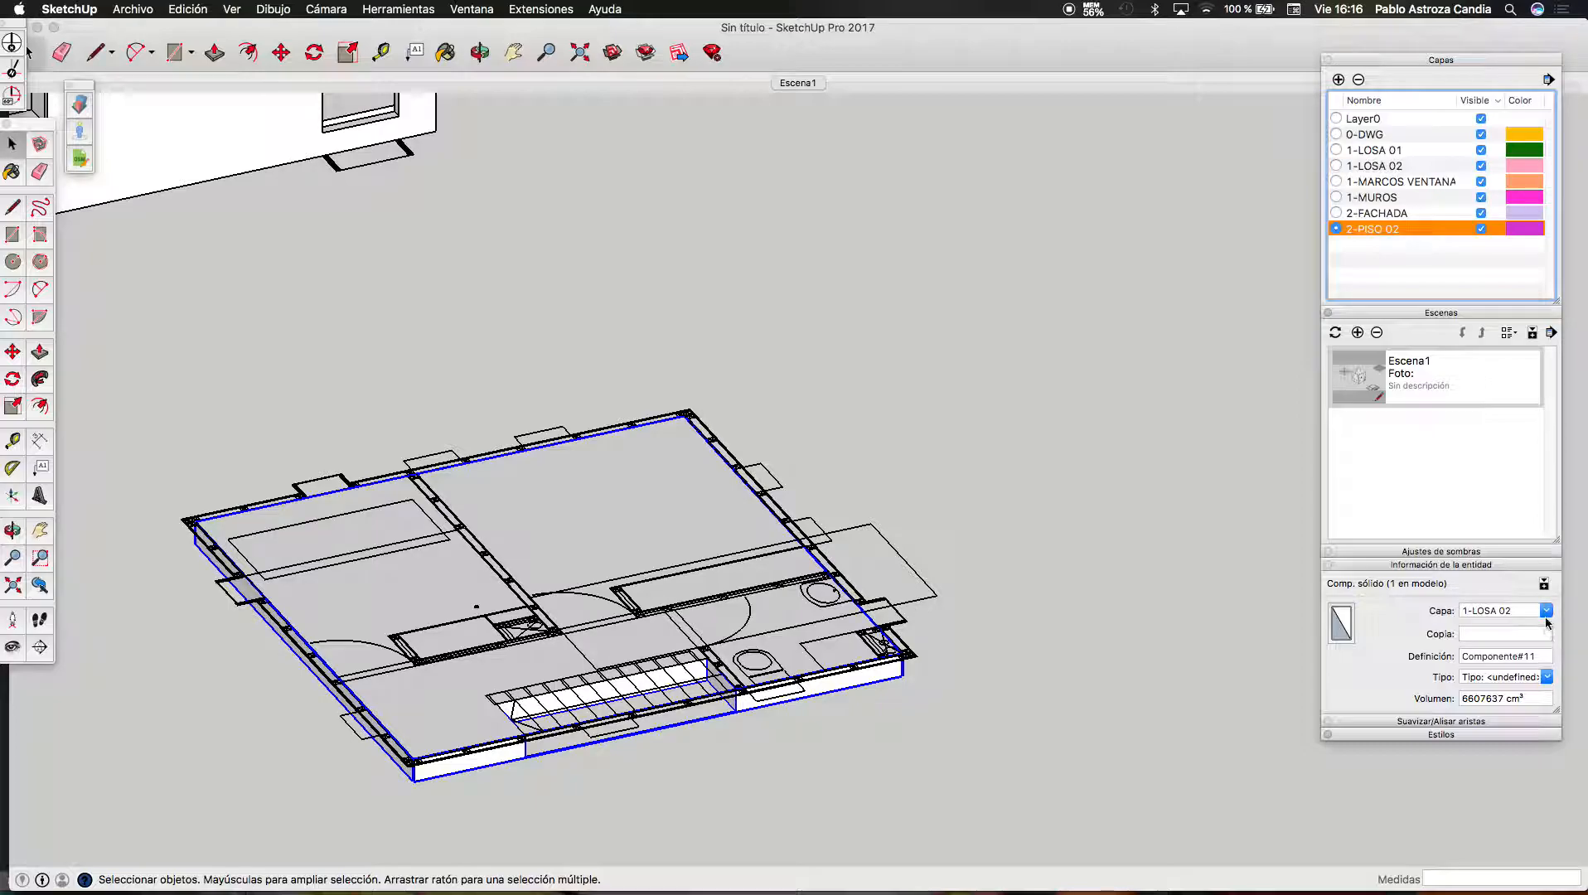
pyautogui.click(1546, 611)
pyautogui.click(1485, 685)
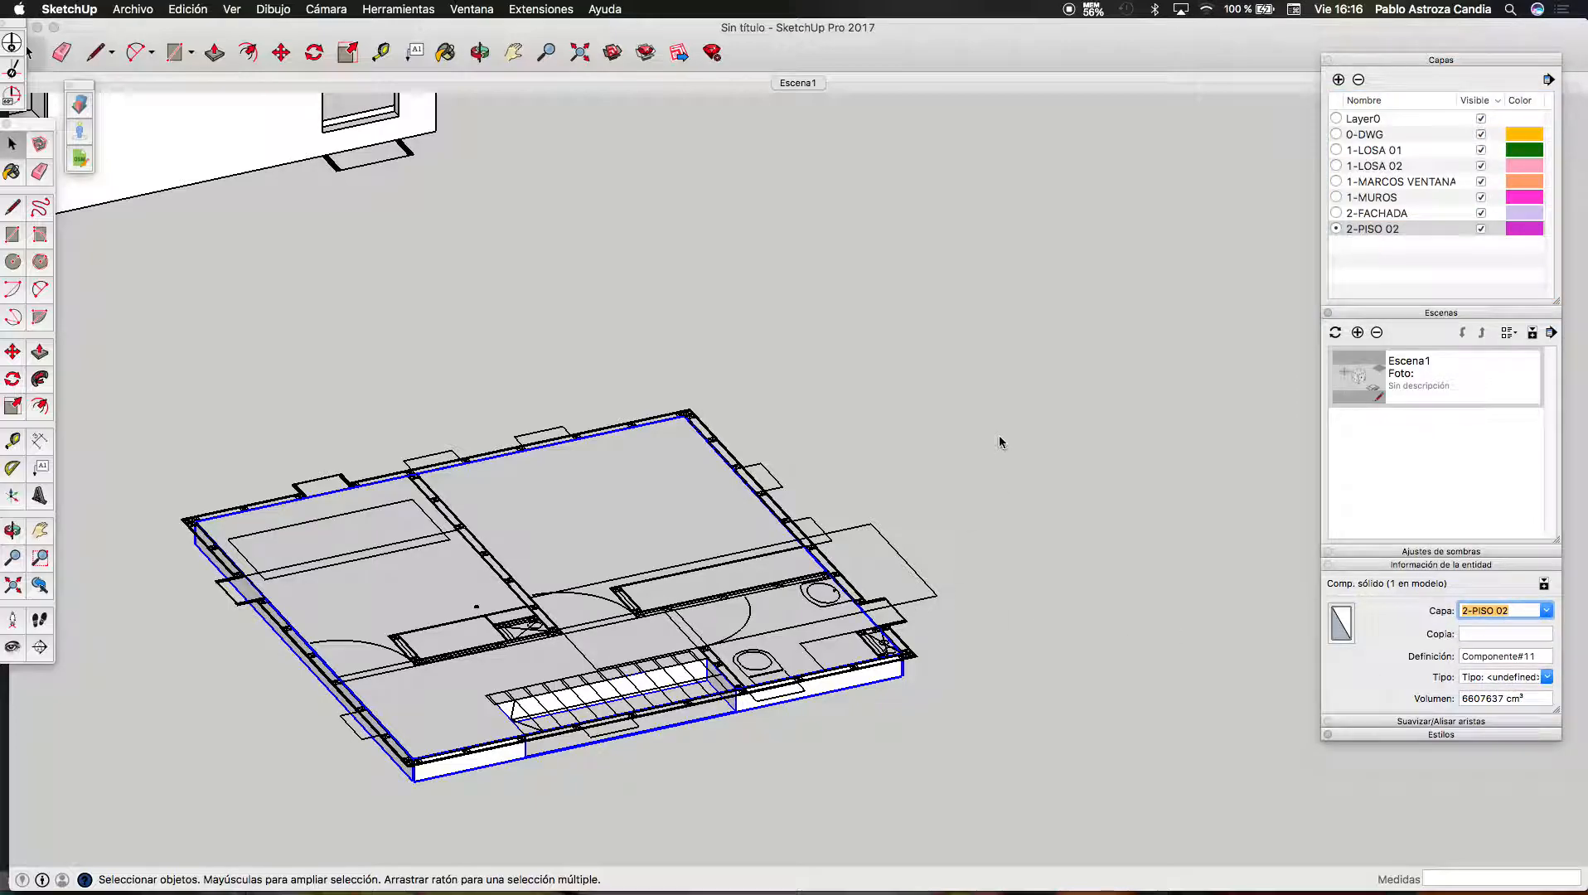
# Open the slab component, select all its geometry, and turn it into a nested component on active layer 1-LOSA 02
pyautogui.tripleClick(677, 519)
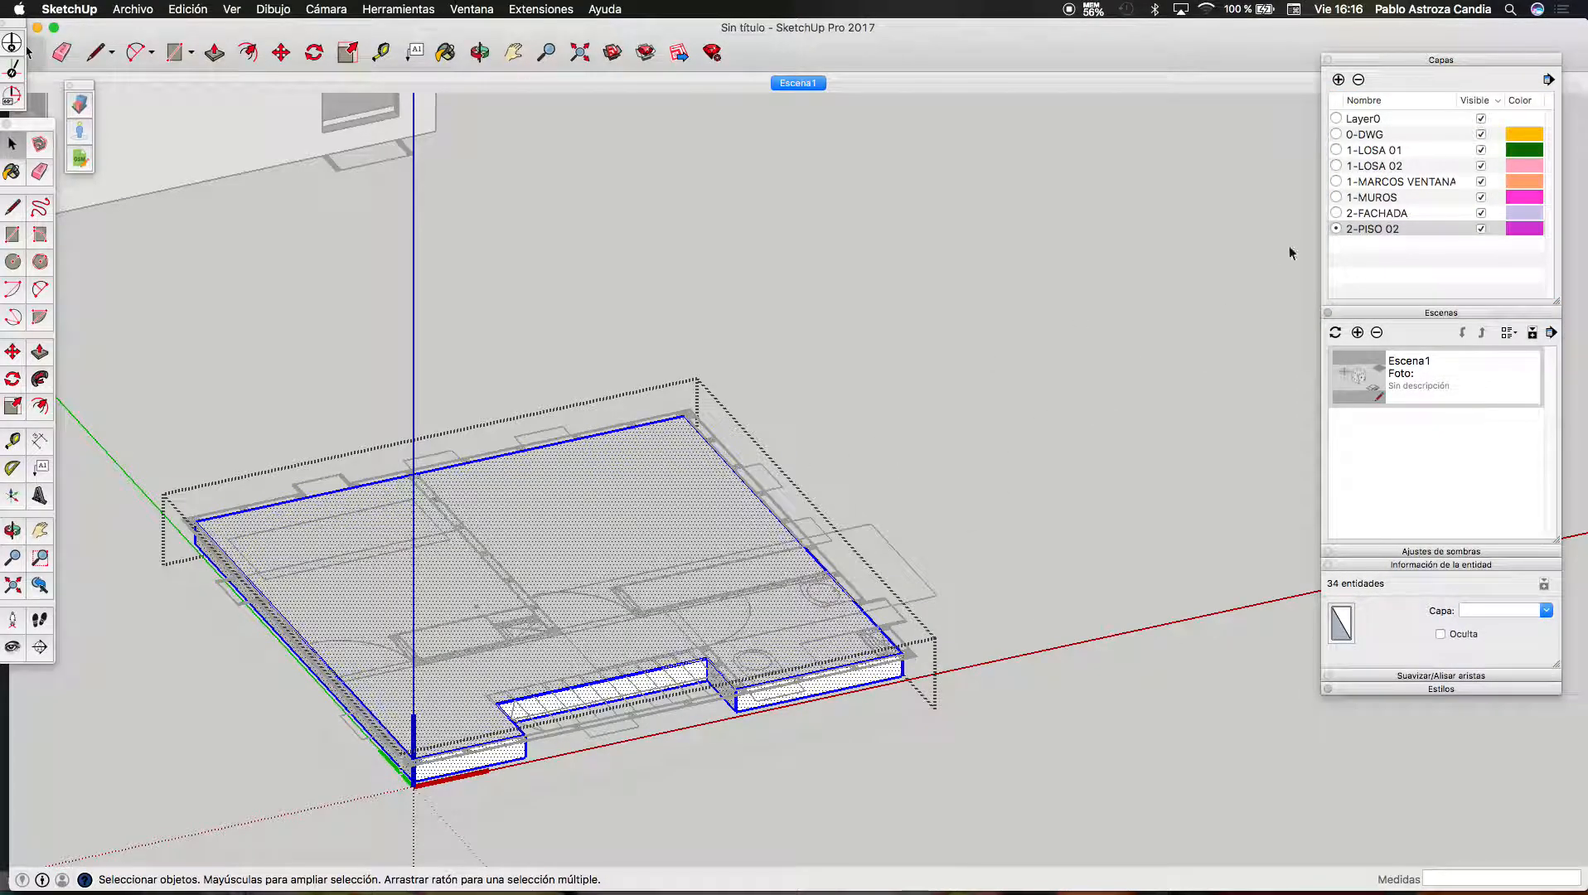
pyautogui.click(1337, 167)
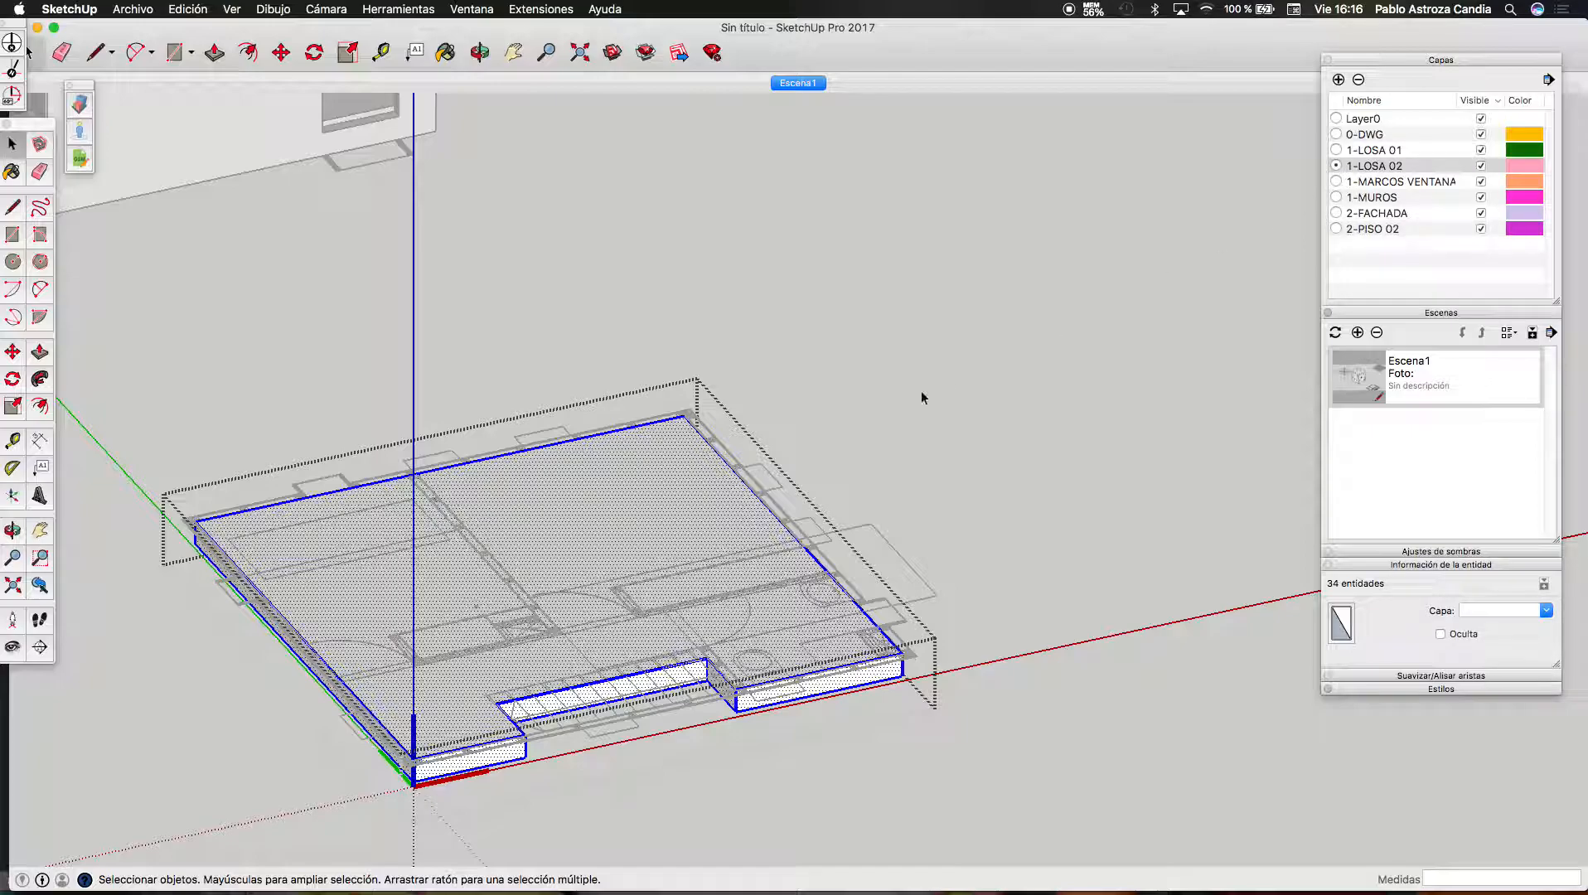
pyautogui.rightClick(701, 485)
pyautogui.click(757, 598)
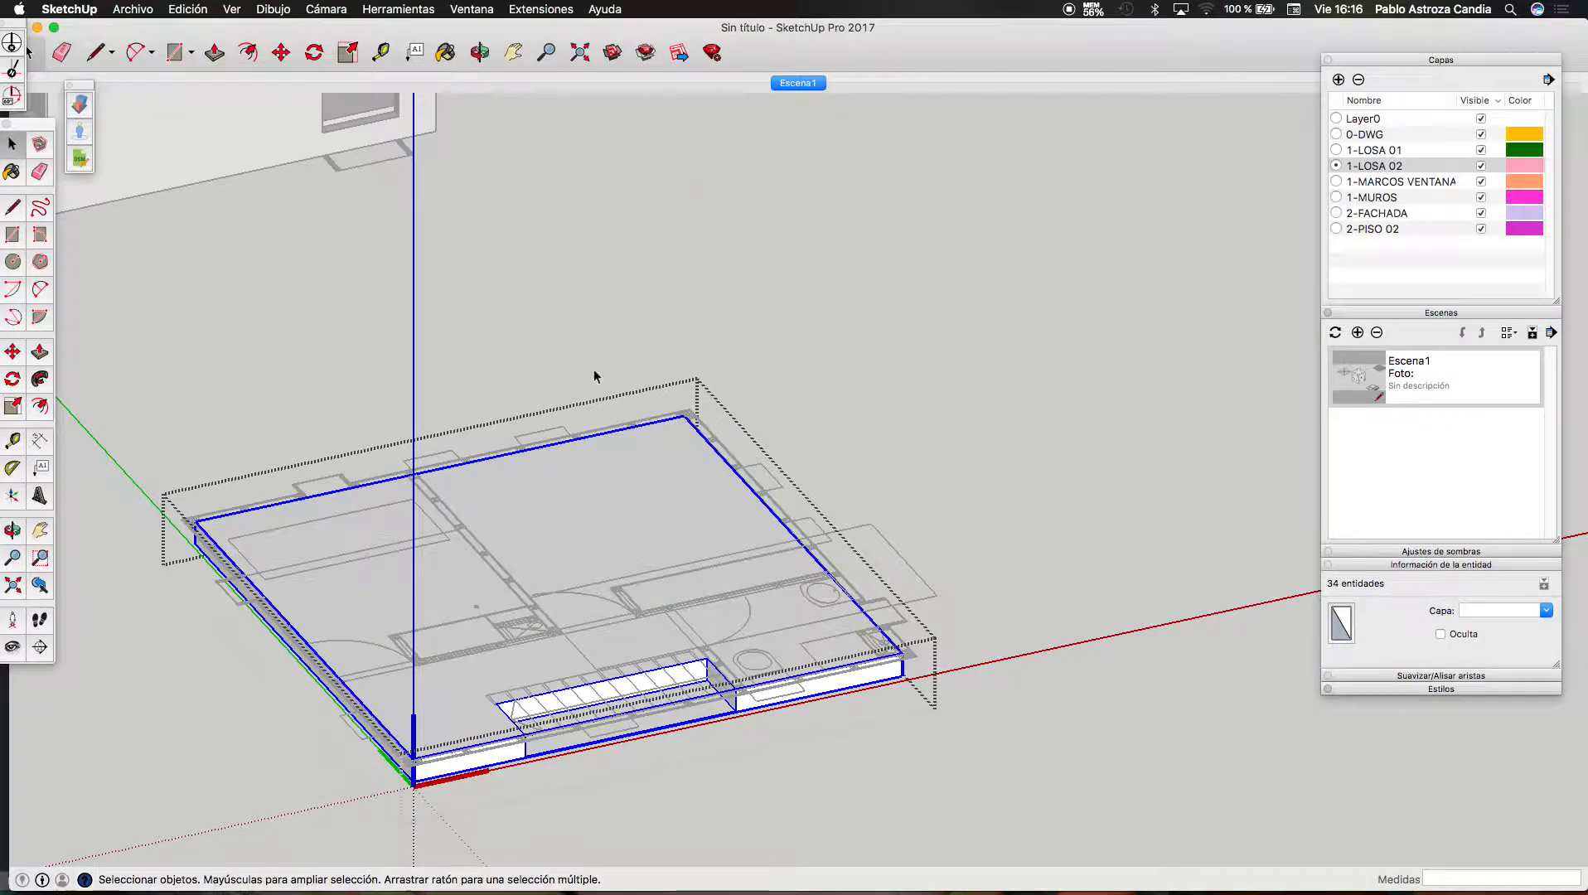
# Create a layer named 1-TABIQUES and make it the active layer
pyautogui.scroll(-5, 696, 419)
pyautogui.scroll(5, 539, 512)
pyautogui.scroll(-3, 746, 531)
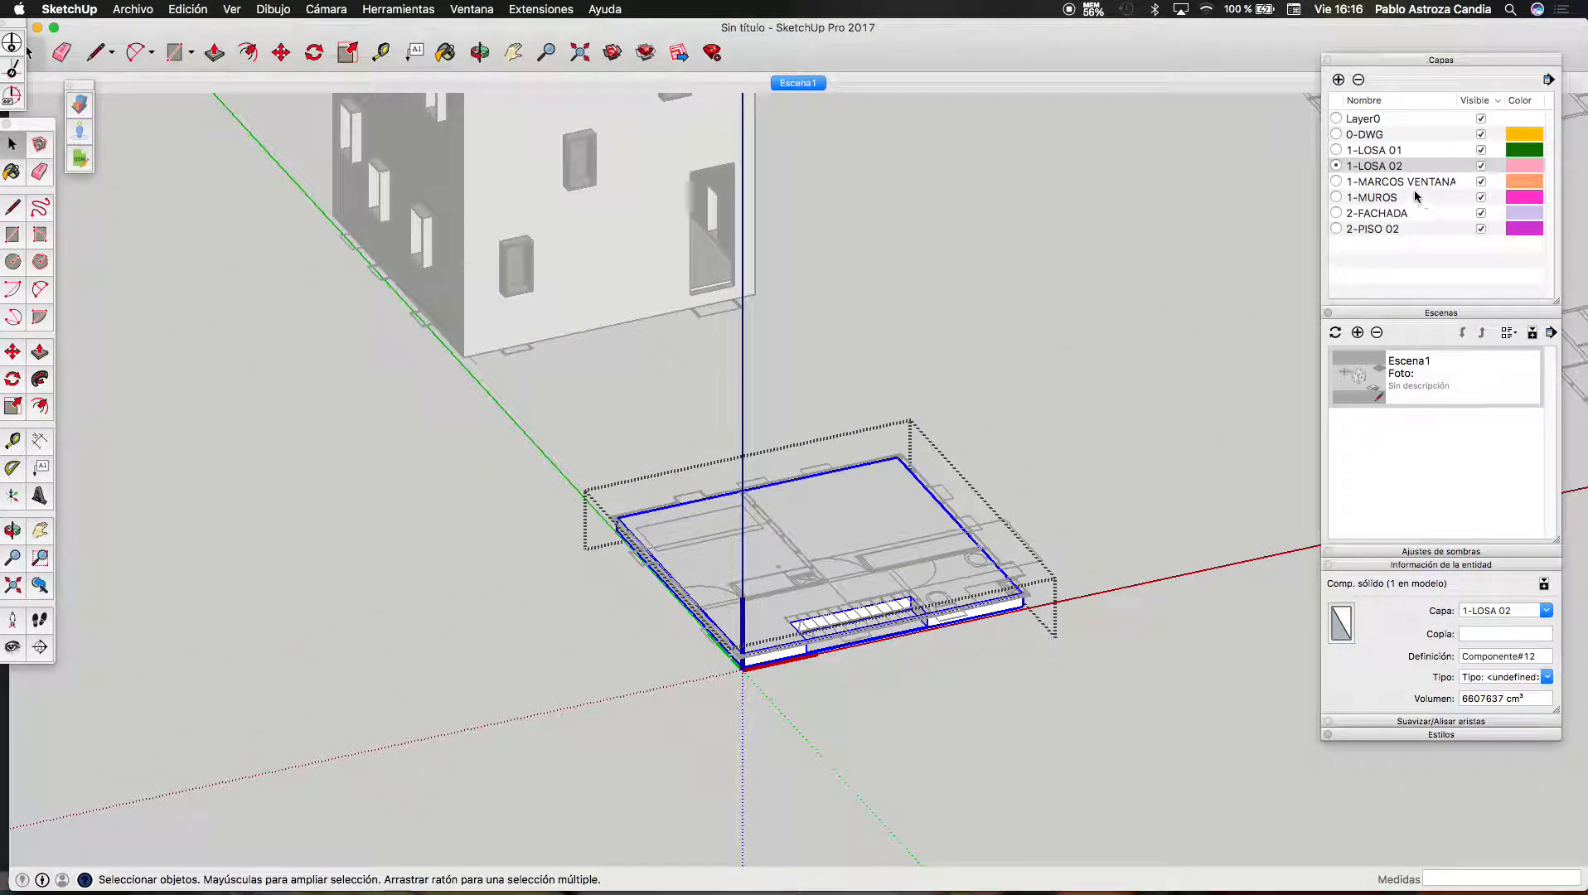
pyautogui.scroll(-4, 961, 518)
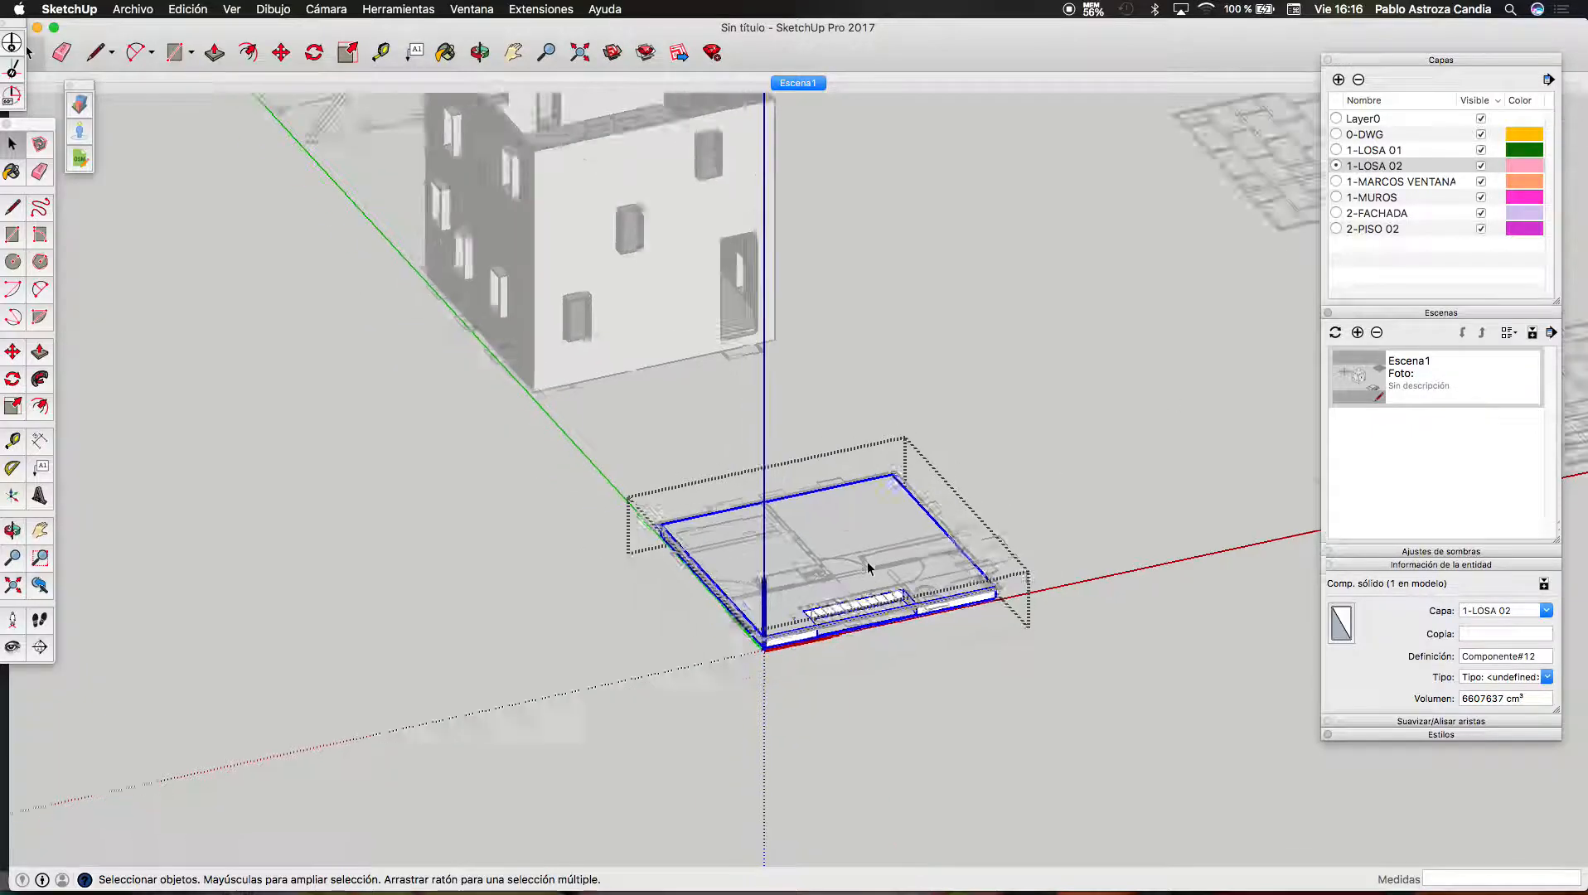
pyautogui.scroll(2, 954, 505)
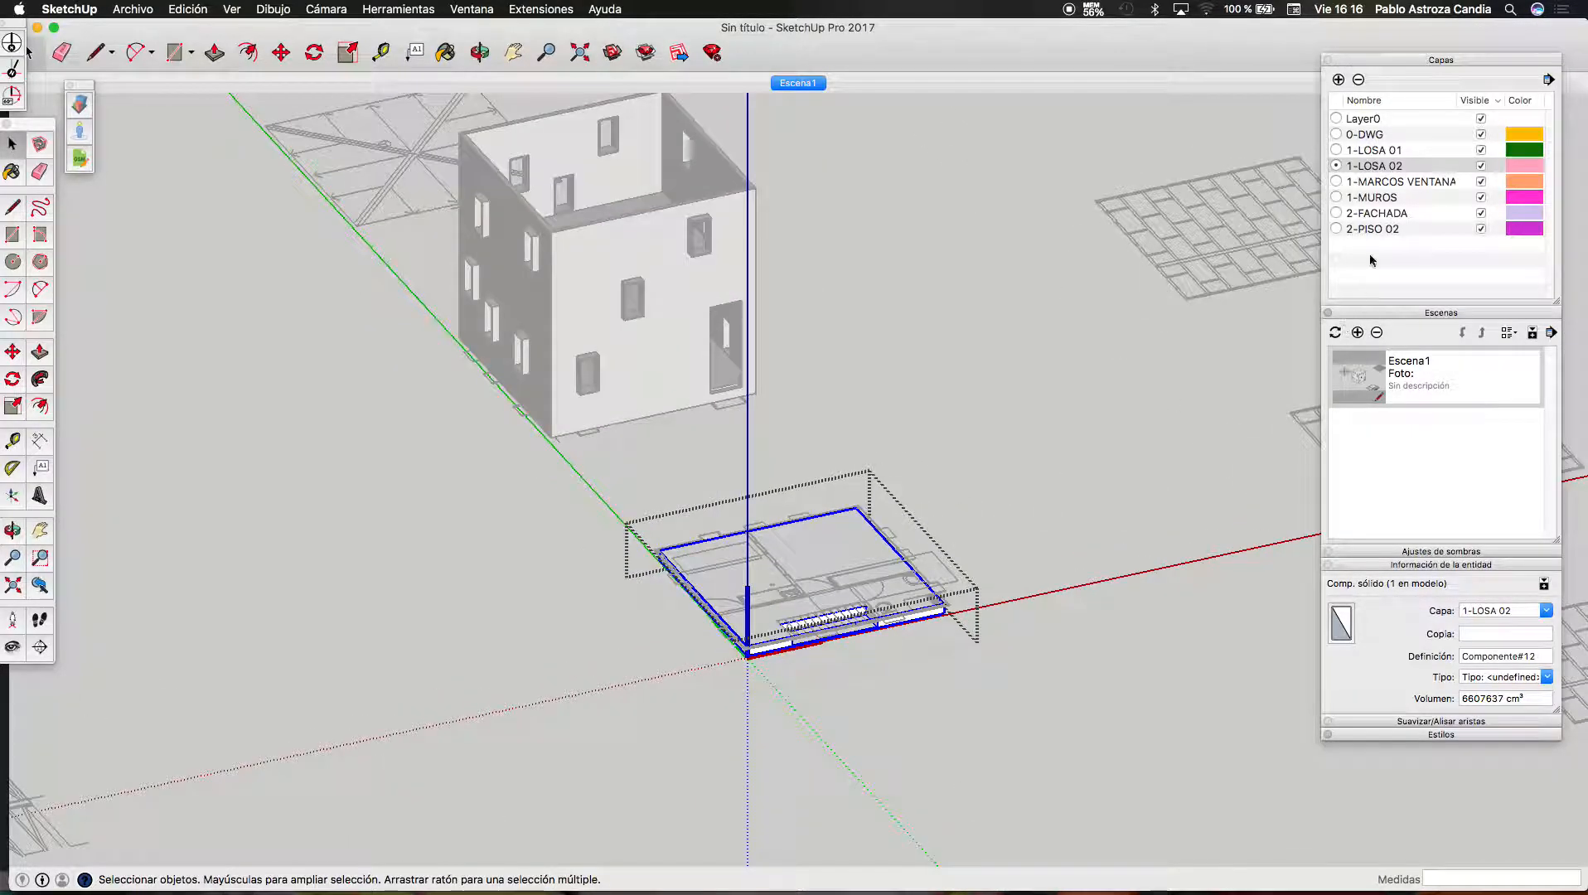
pyautogui.click(1338, 80)
pyautogui.write('1-TABIQUES')
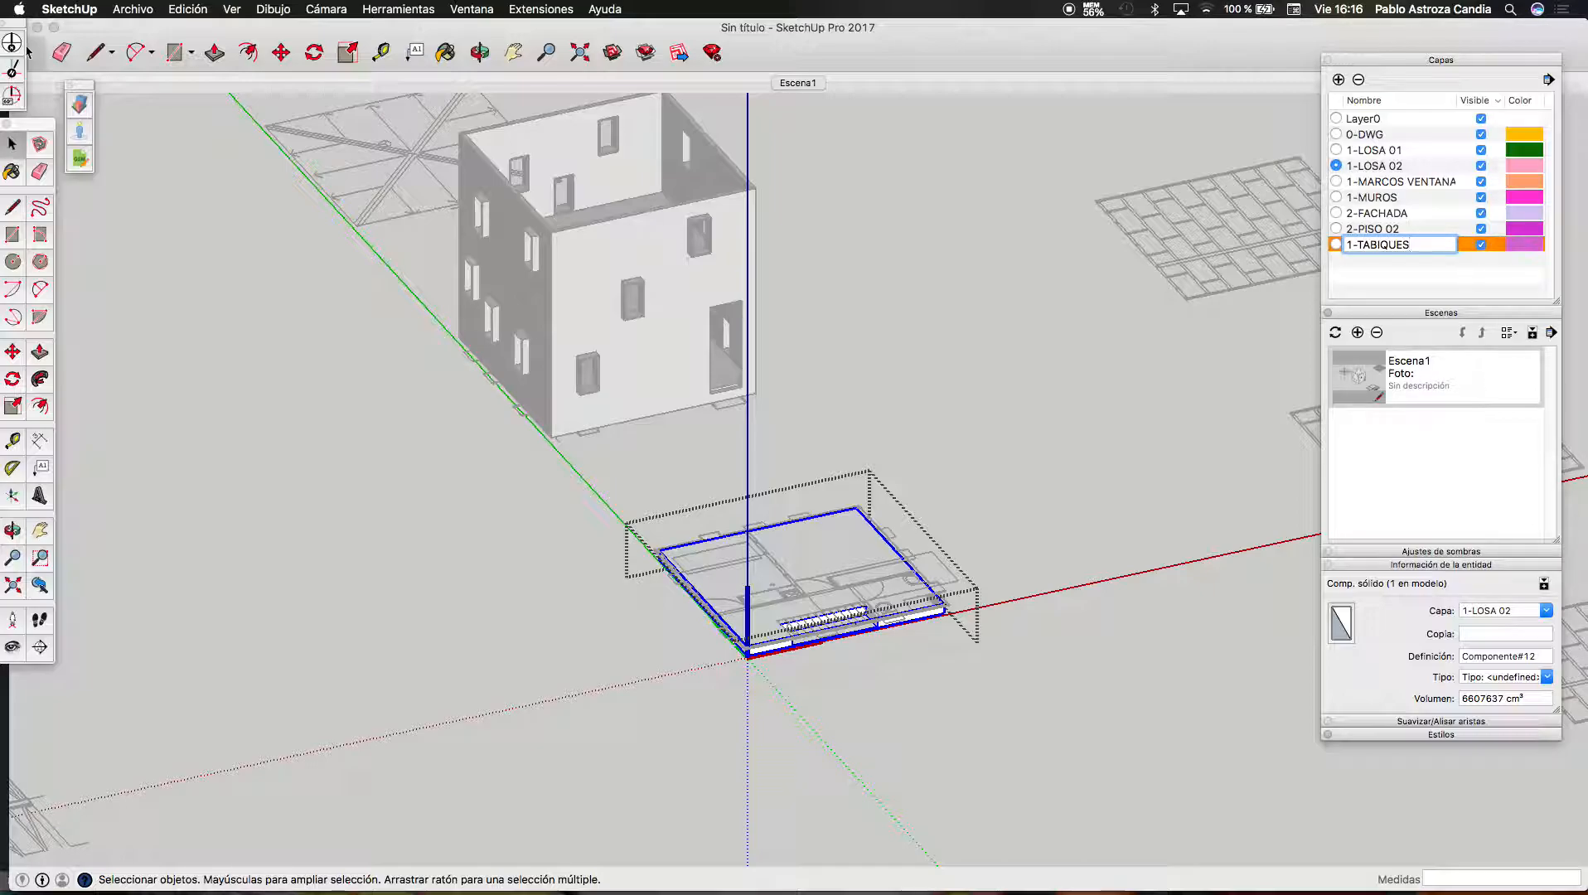
pyautogui.click(1393, 281)
pyautogui.click(1336, 213)
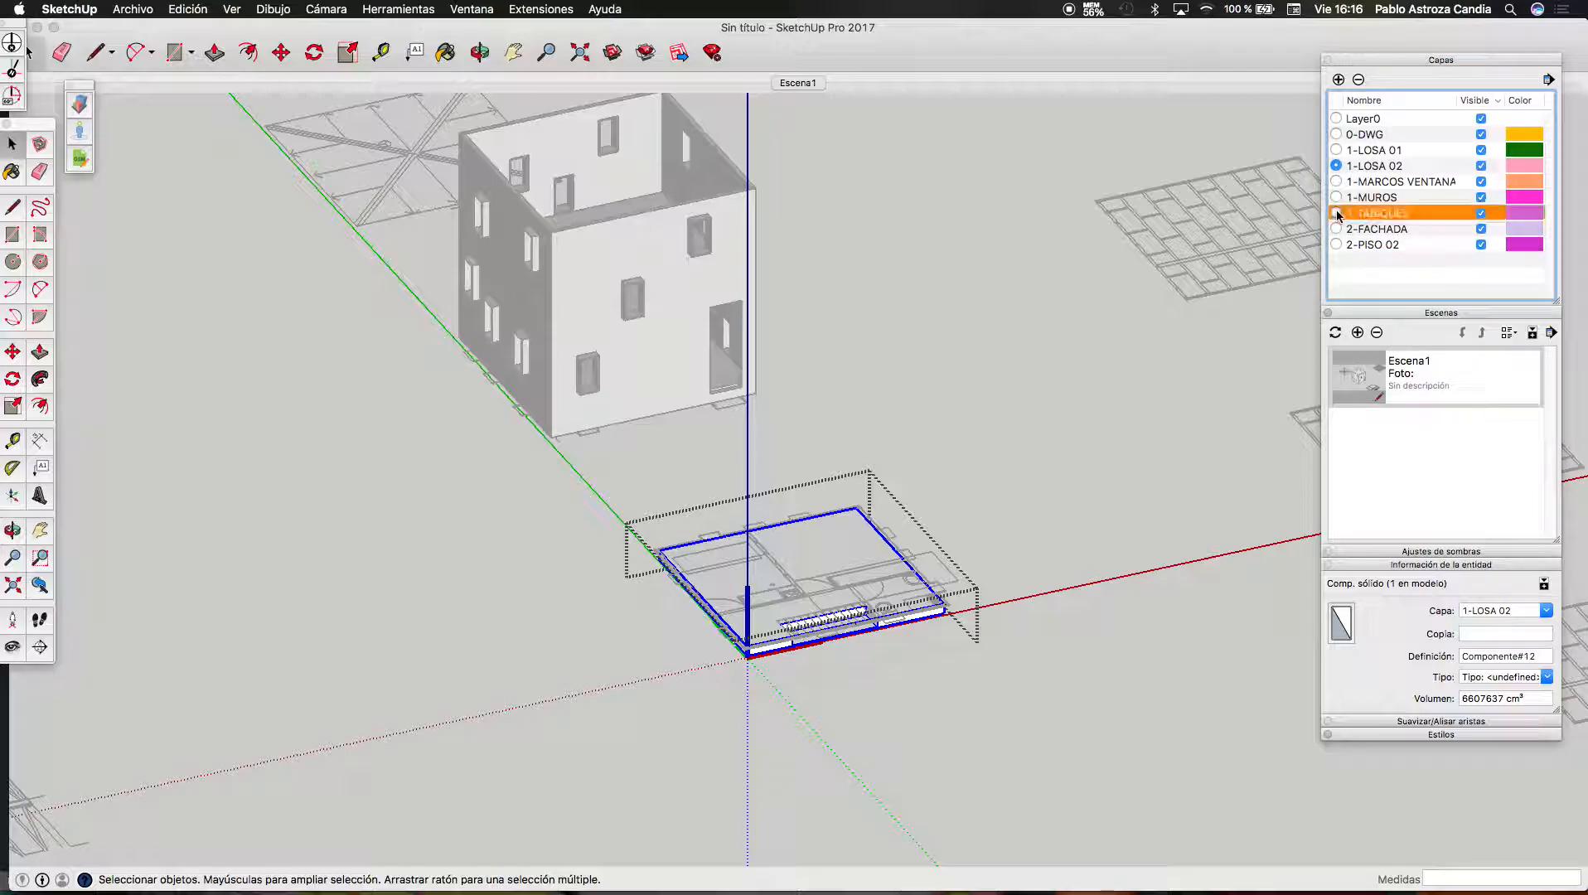
# Trace the outer edge of the partition between the two bedrooms, about 355 cm long, from the slab's rear edge to the corridor corner
pyautogui.scroll(3, 738, 627)
pyautogui.scroll(5, 738, 627)
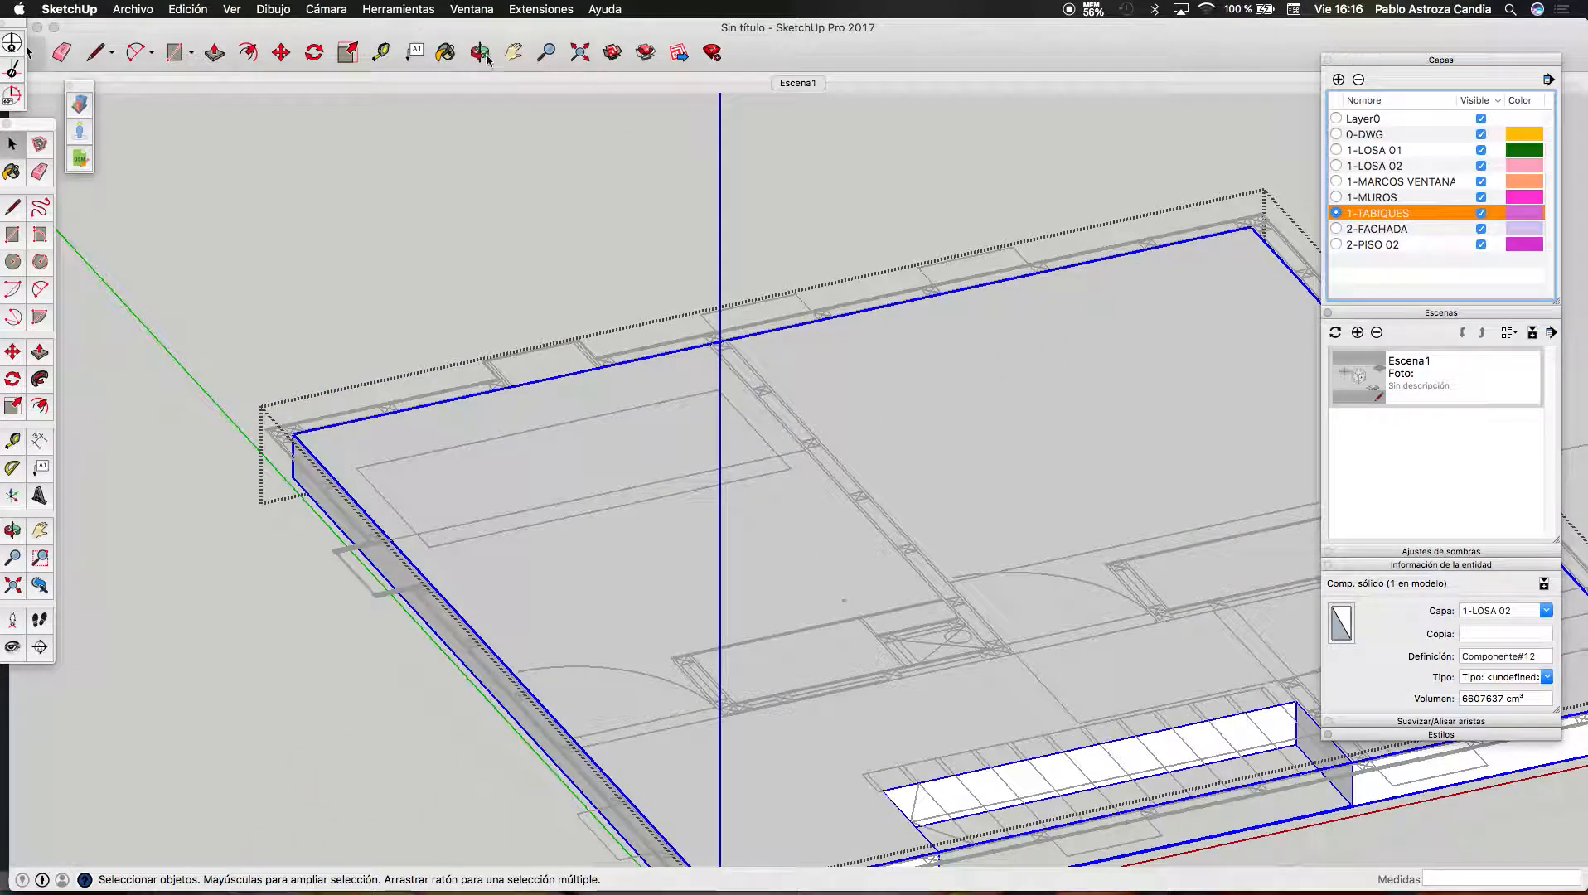
pyautogui.click(484, 54)
pyautogui.moveTo(727, 245); pyautogui.dragTo(717, 436)
pyautogui.scroll(3, 721, 415)
pyautogui.press('l')
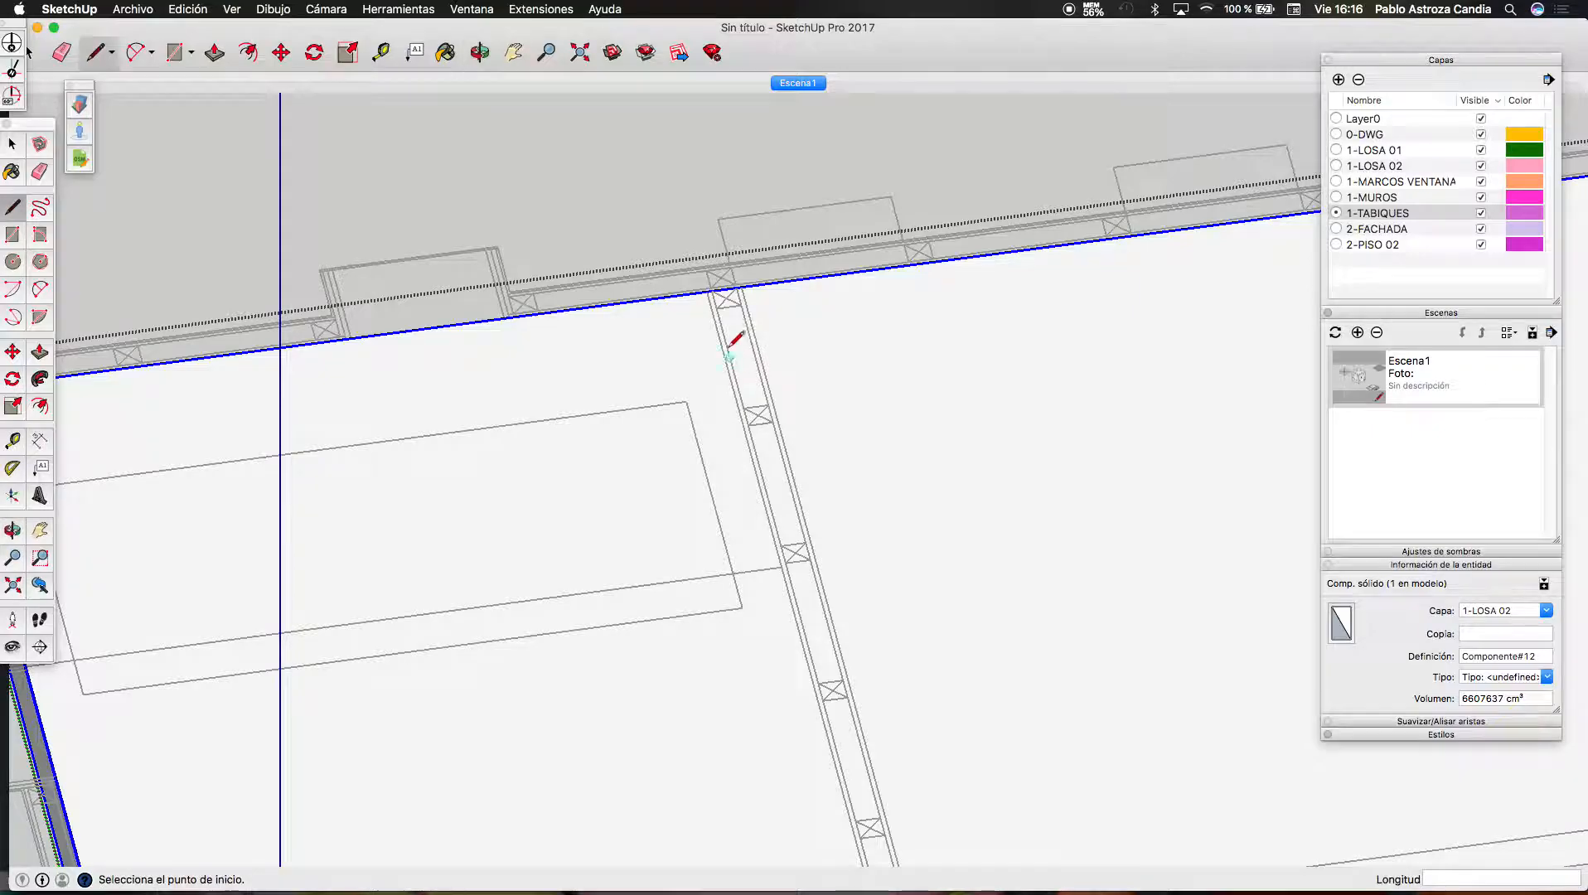
pyautogui.scroll(3, 720, 261)
pyautogui.click(697, 262)
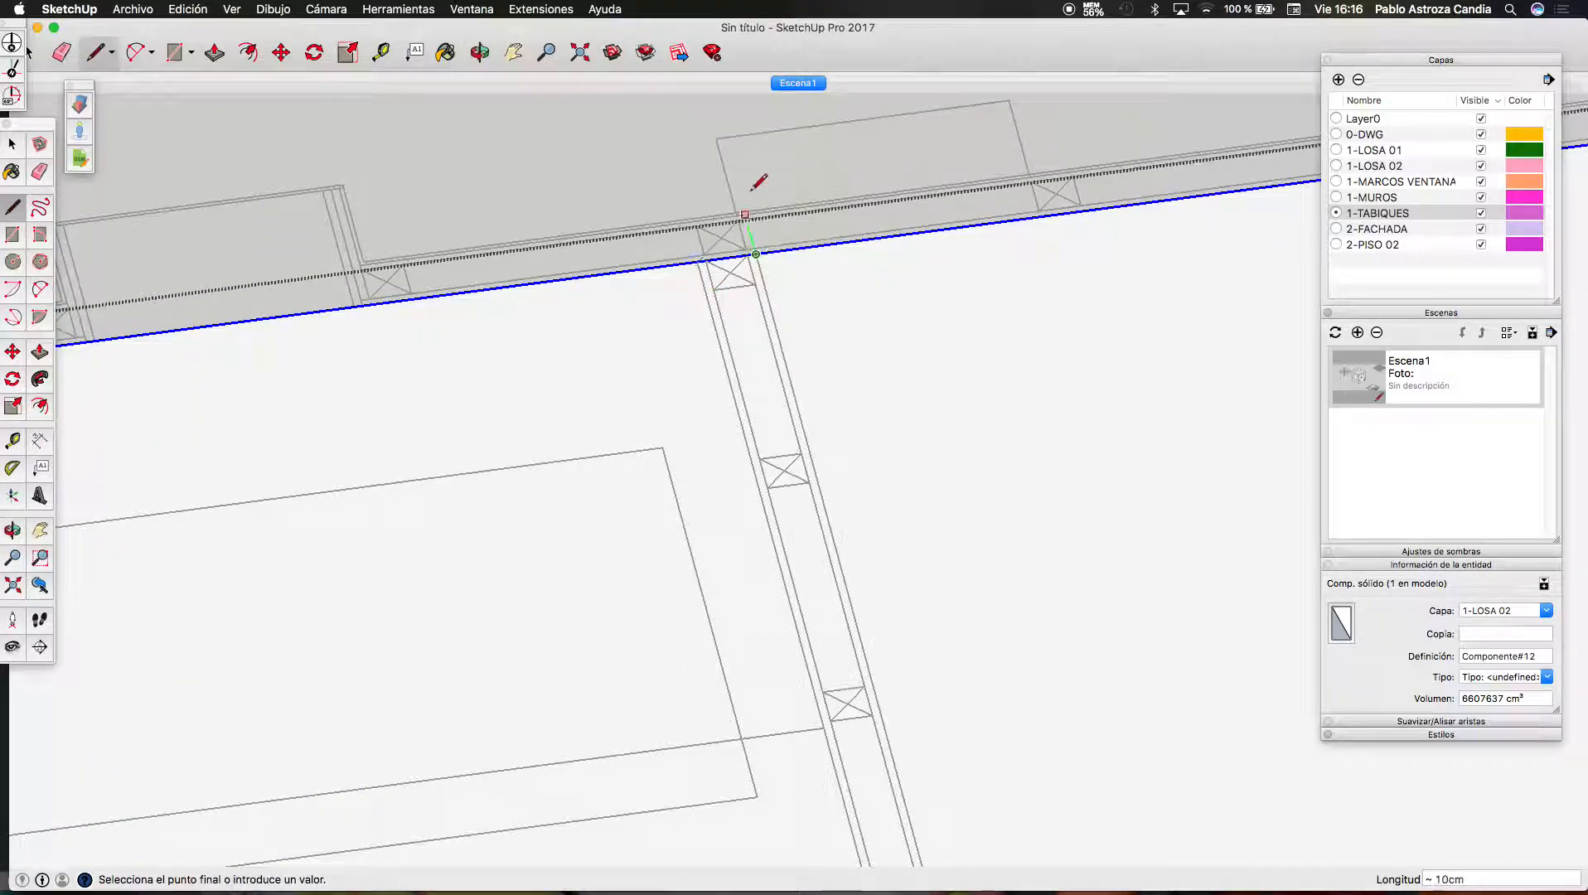
pyautogui.scroll(-6, 752, 199)
pyautogui.scroll(8, 840, 498)
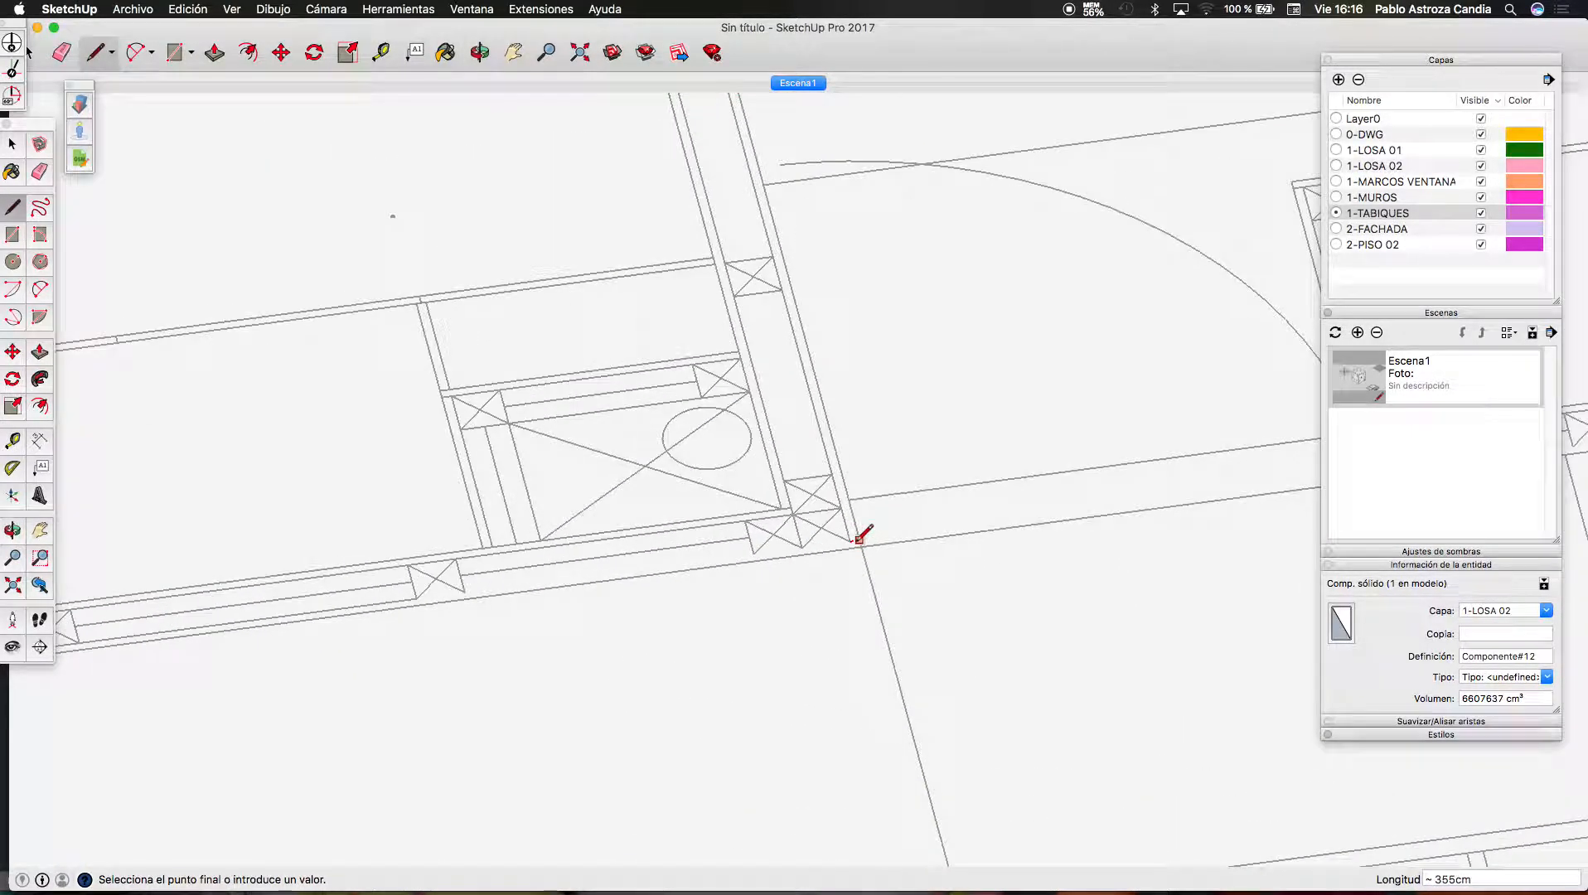
pyautogui.click(861, 546)
# Continue the outline along the corridor edge to the side wall, then around the door opening and the closet's end wall
pyautogui.scroll(-4, 1095, 455)
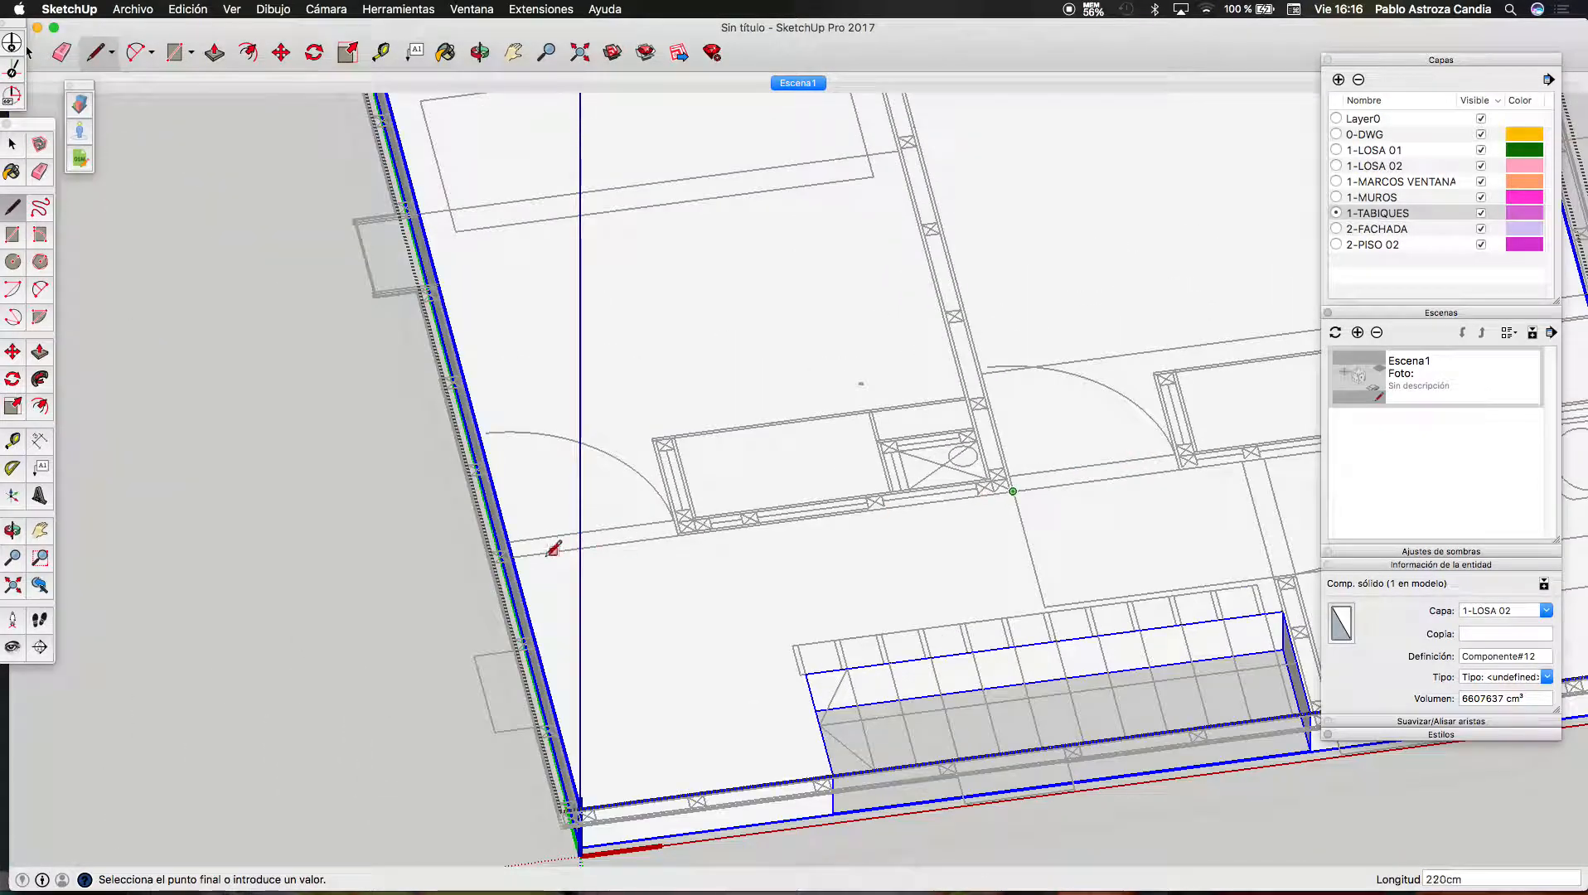
pyautogui.scroll(5, 555, 553)
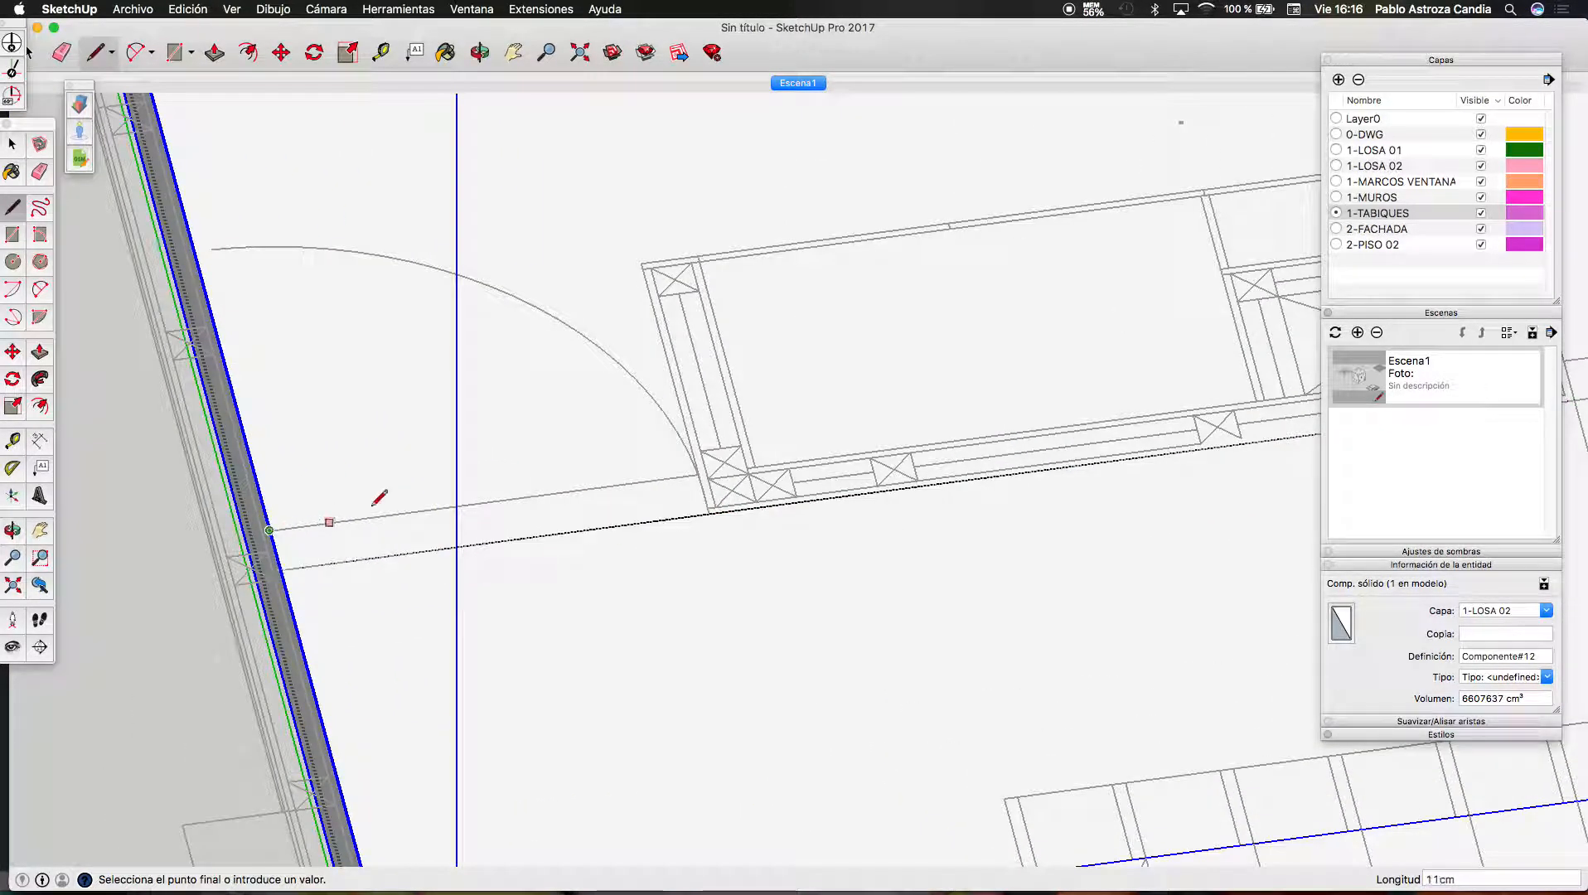
pyautogui.click(701, 475)
pyautogui.click(698, 256)
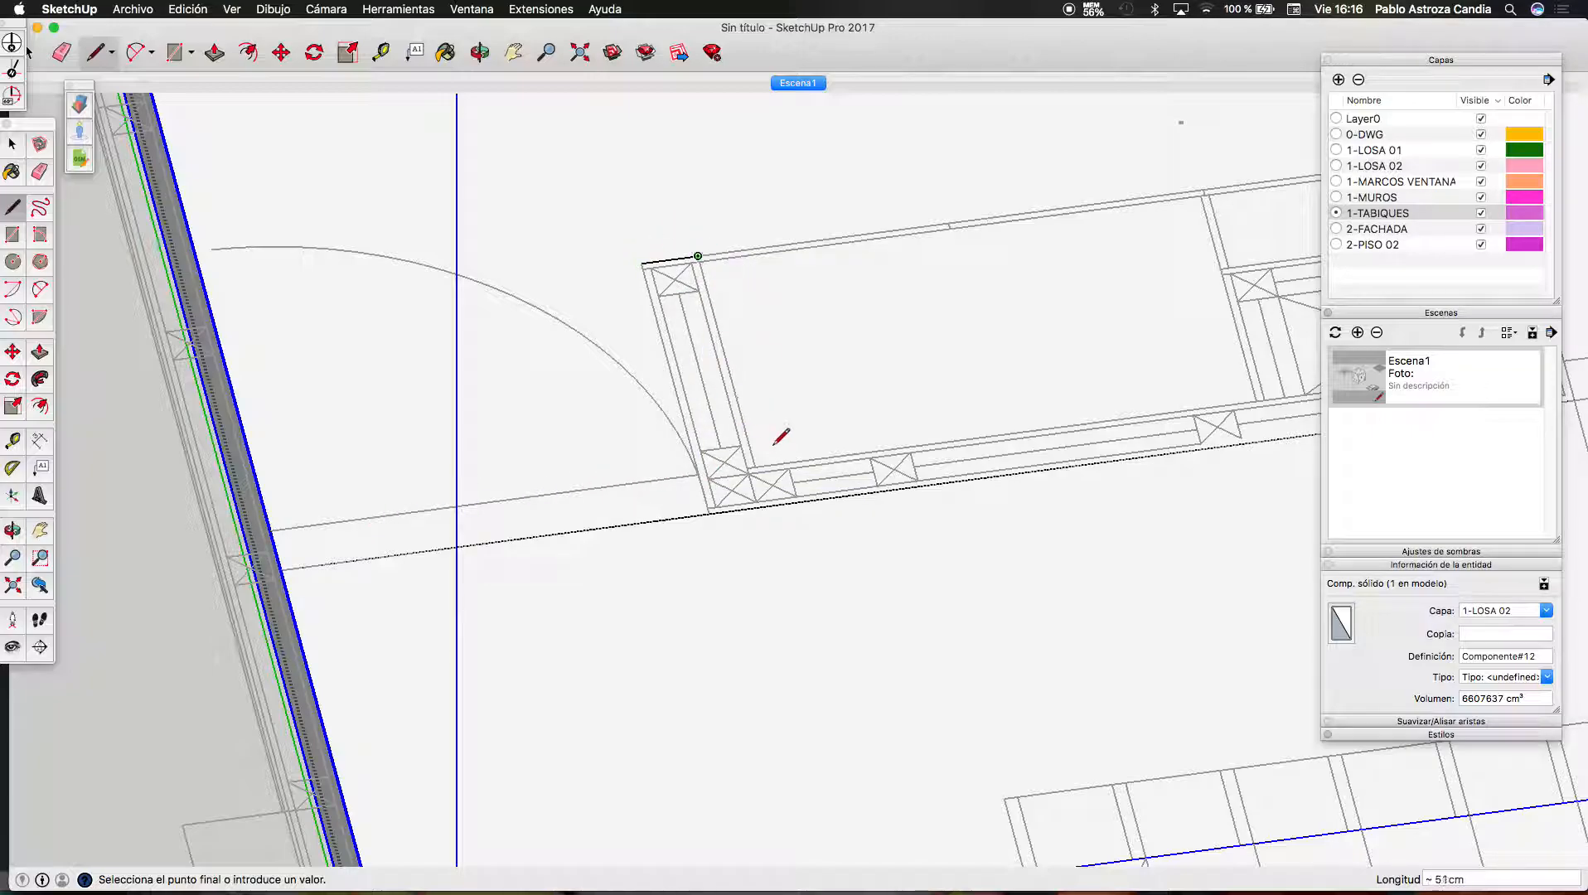
pyautogui.click(755, 467)
# Trace the closet's inner back edge and the outline around the shaft up to the partition between the bedrooms
pyautogui.scroll(-3, 524, 490)
pyautogui.scroll(8, 995, 414)
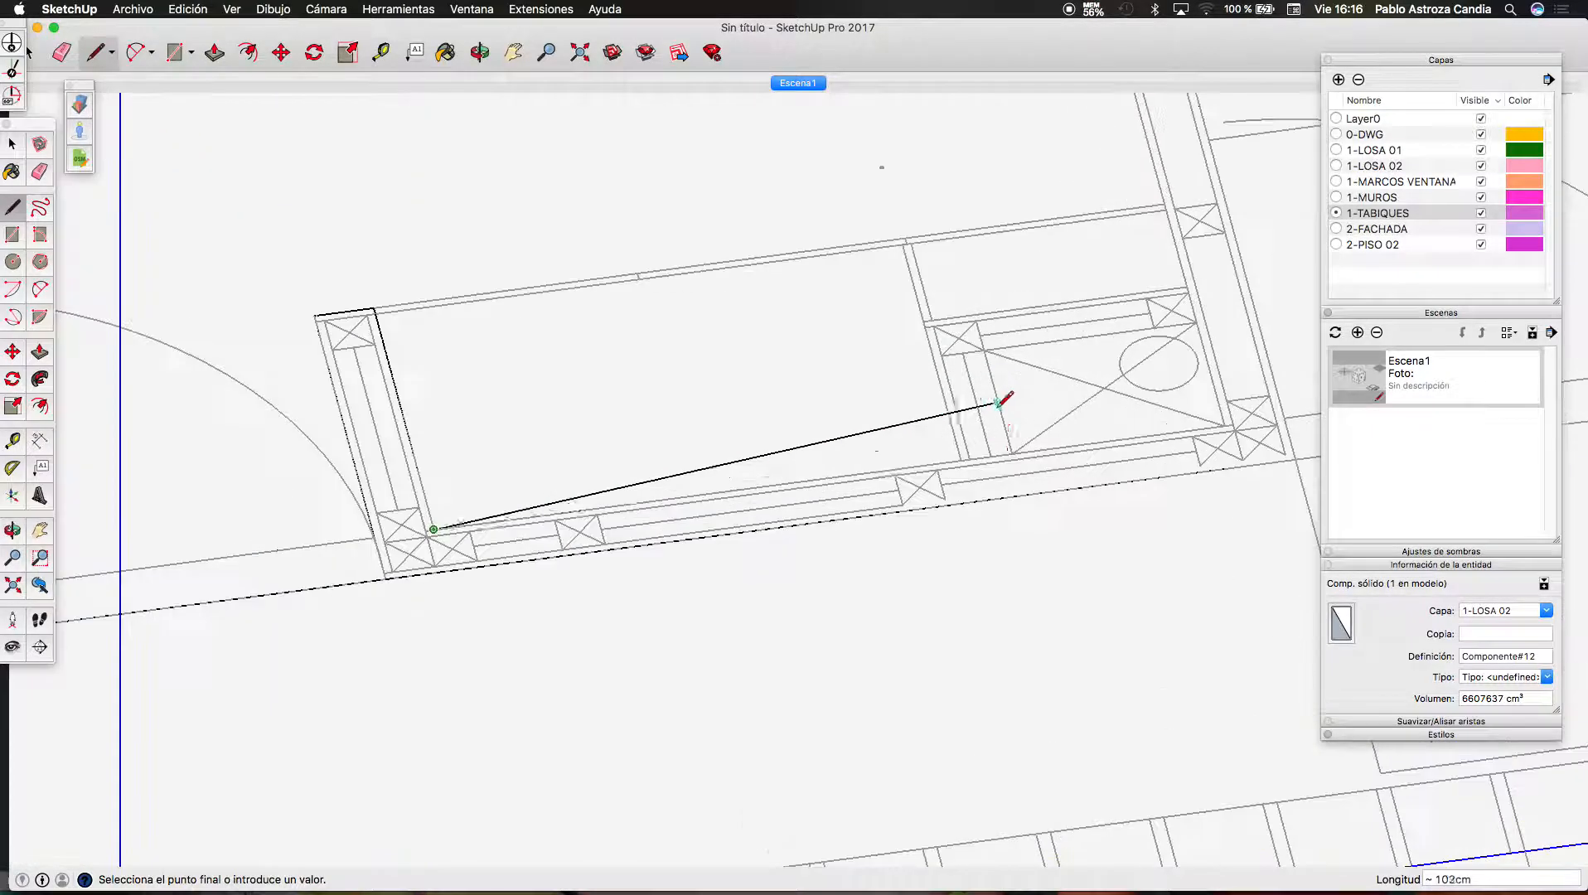
pyautogui.click(877, 232)
pyautogui.scroll(-3, 1027, 247)
pyautogui.scroll(2, 1120, 220)
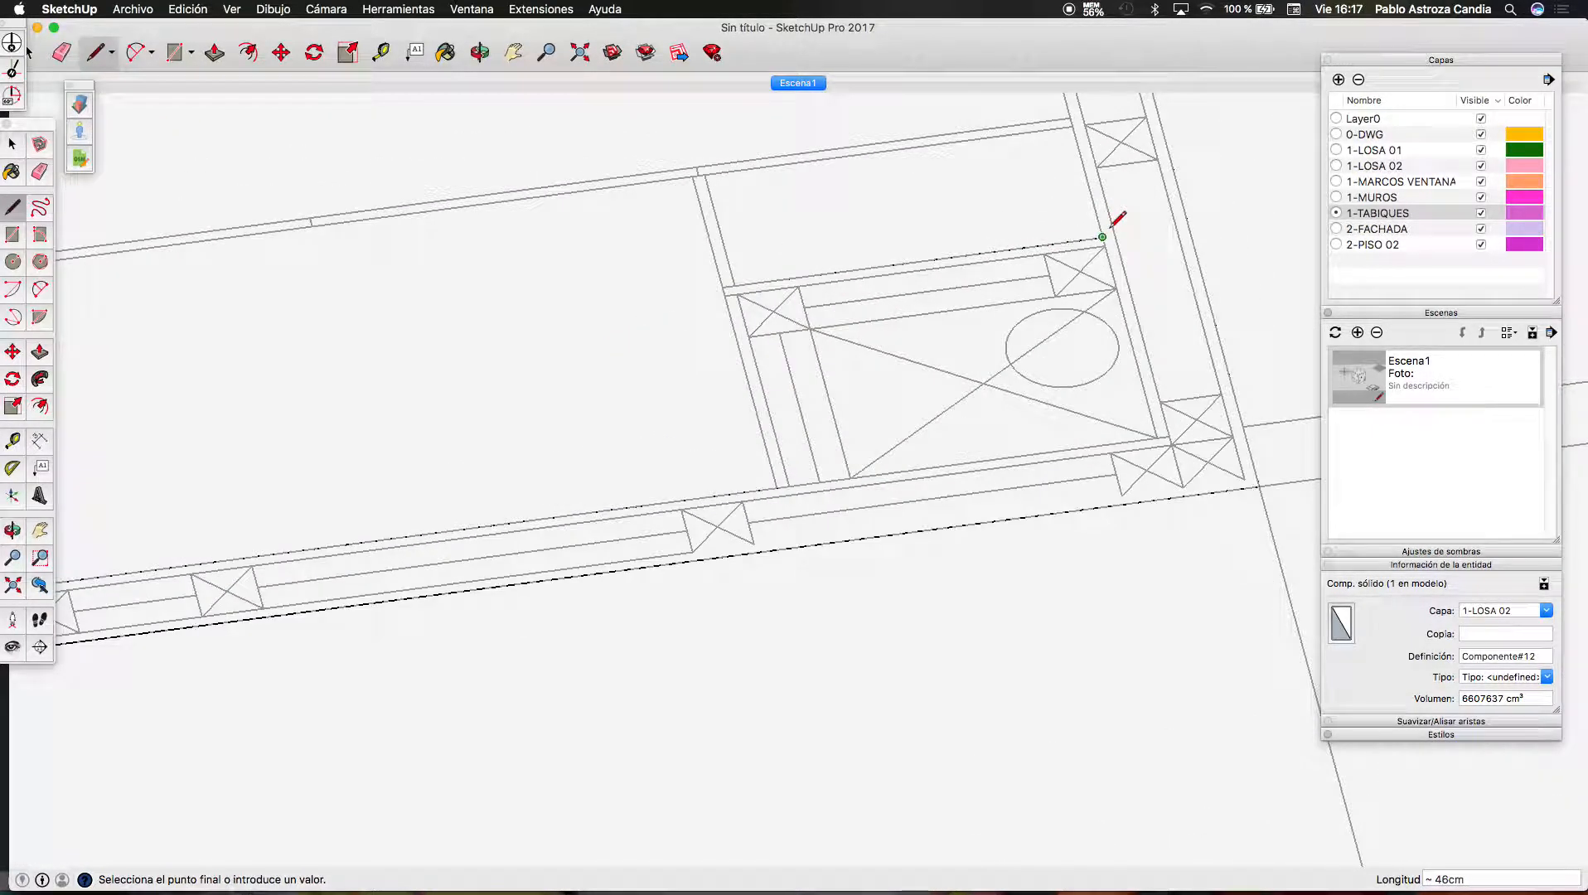
pyautogui.click(1110, 228)
# Close the partition outline by tracing its inner edge from the shaft back to the slab's rear edge
pyautogui.scroll(-6, 1213, 689)
pyautogui.scroll(2, 1099, 297)
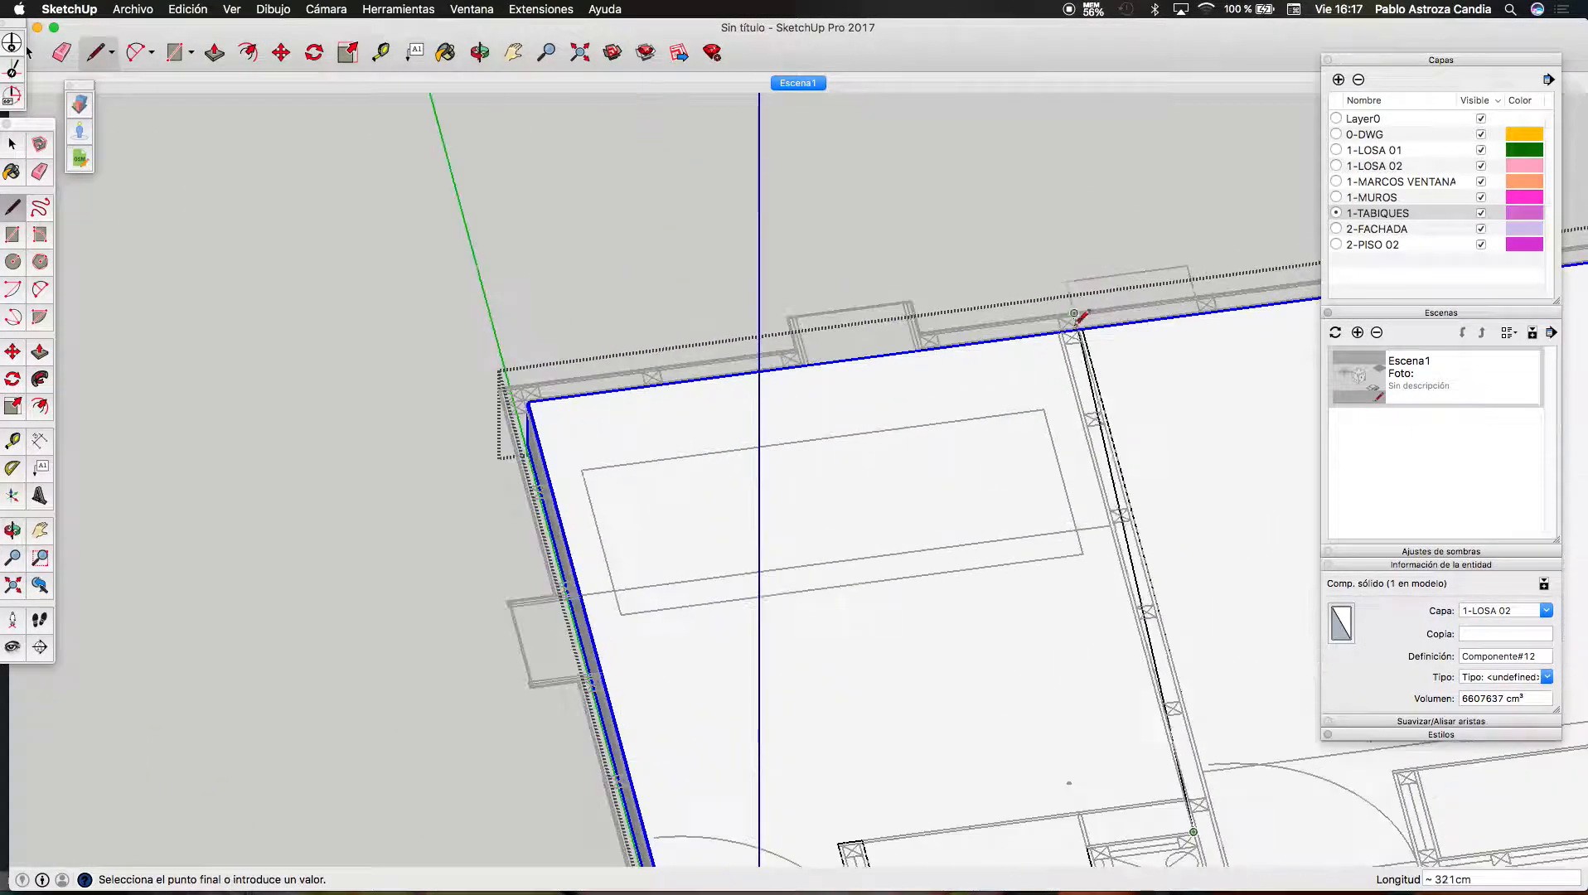
pyautogui.scroll(5, 1070, 315)
pyautogui.click(1054, 315)
pyautogui.scroll(-2, 918, 371)
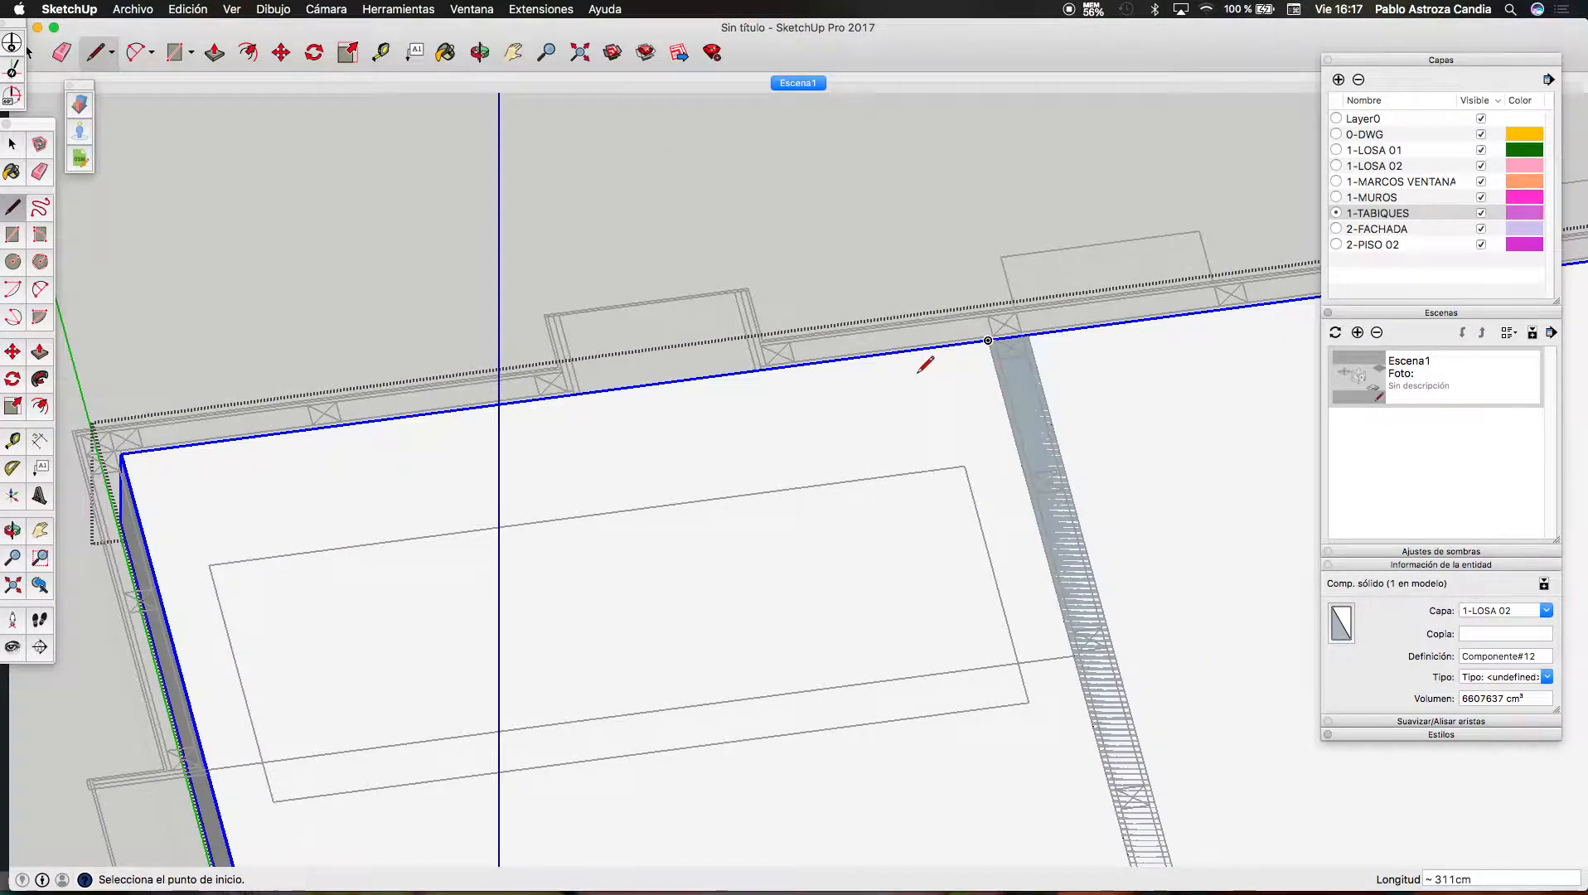
# Measure the upper-floor partition's height from ceiling to floor in the house's section drawing
pyautogui.scroll(-5, 918, 371)
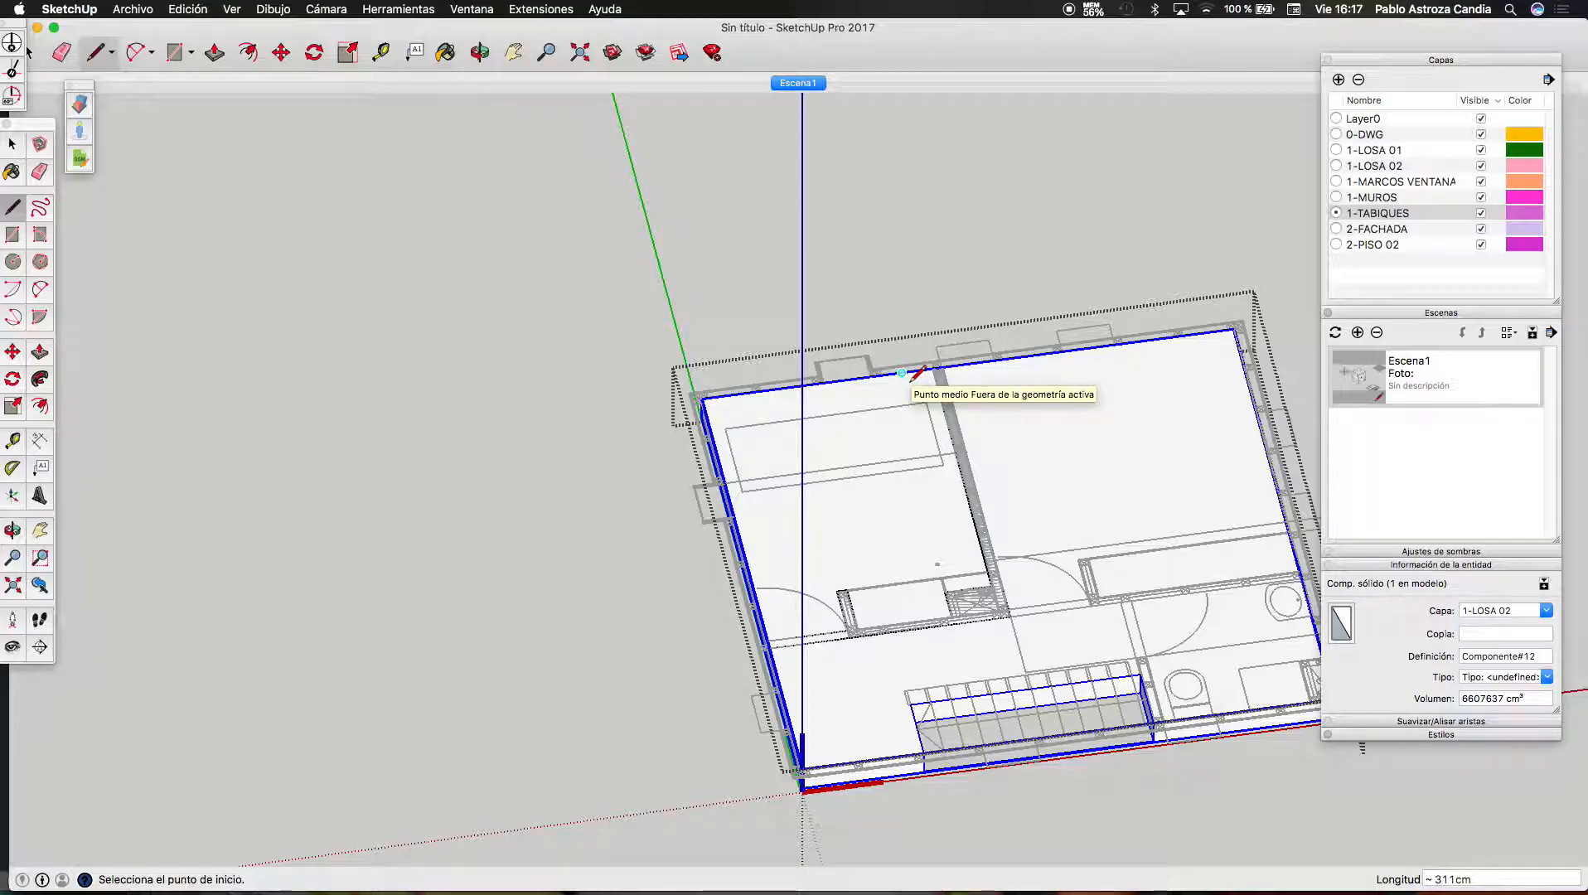
pyautogui.scroll(-5, 924, 386)
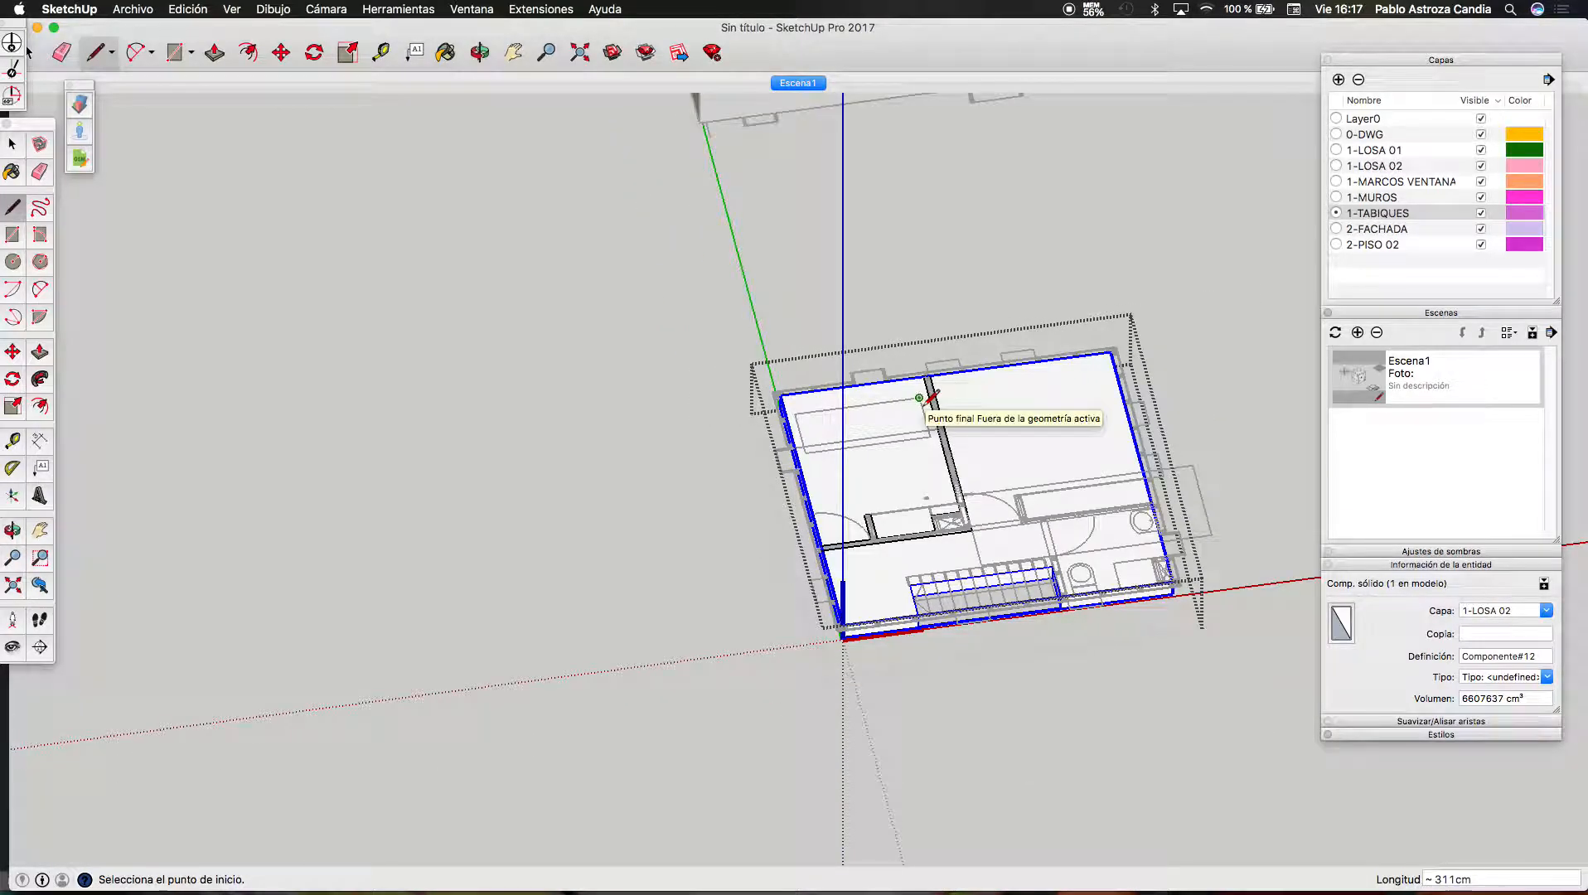
pyautogui.scroll(-3, 959, 516)
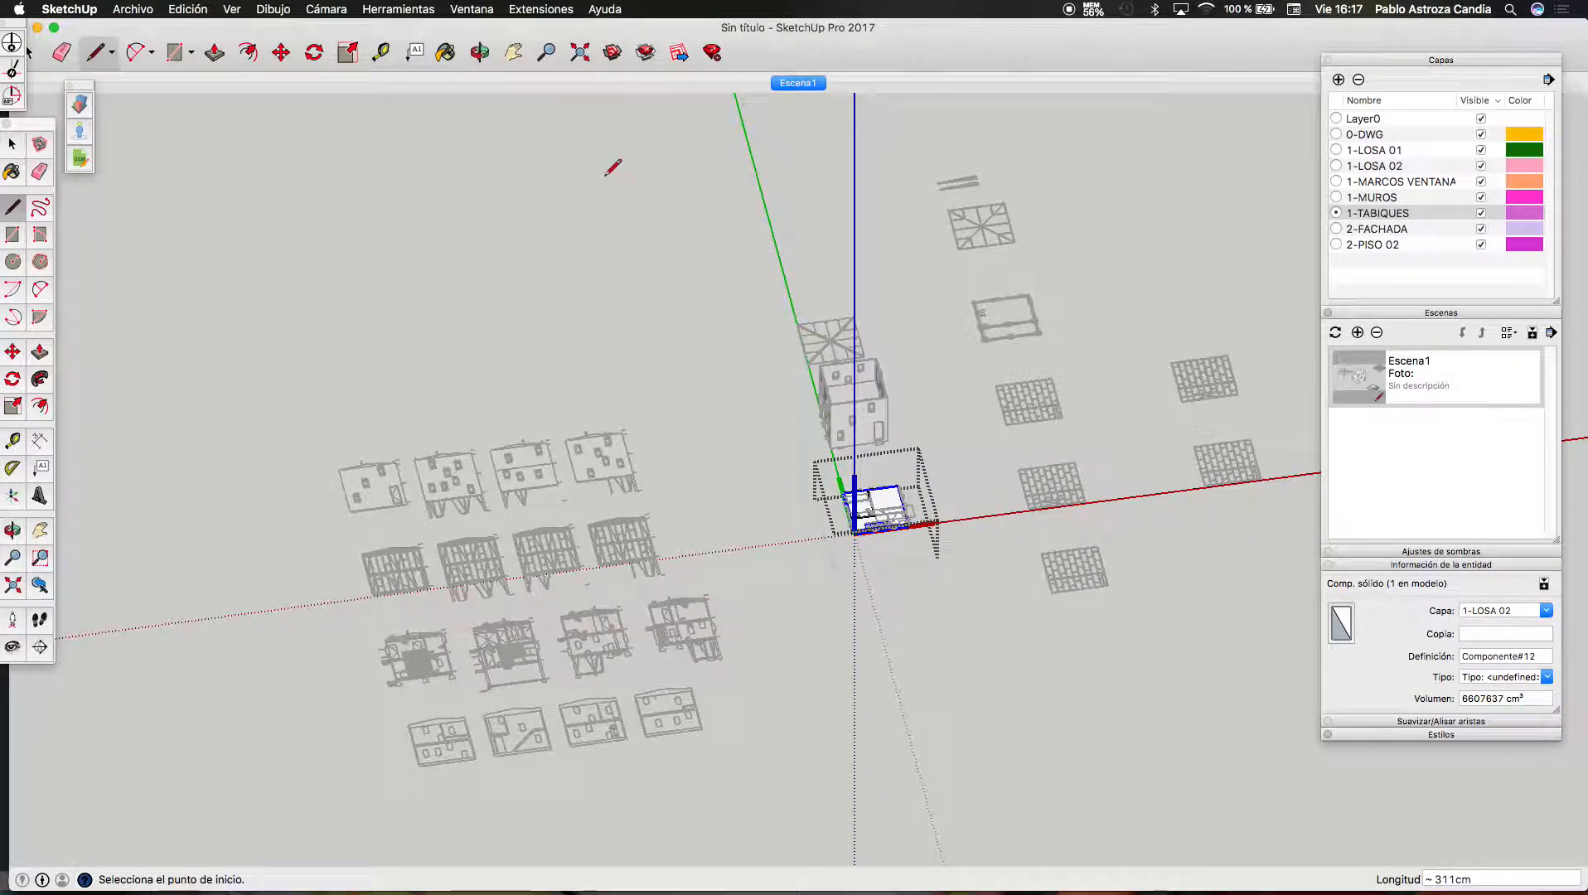
pyautogui.press('t')
pyautogui.scroll(3, 319, 514)
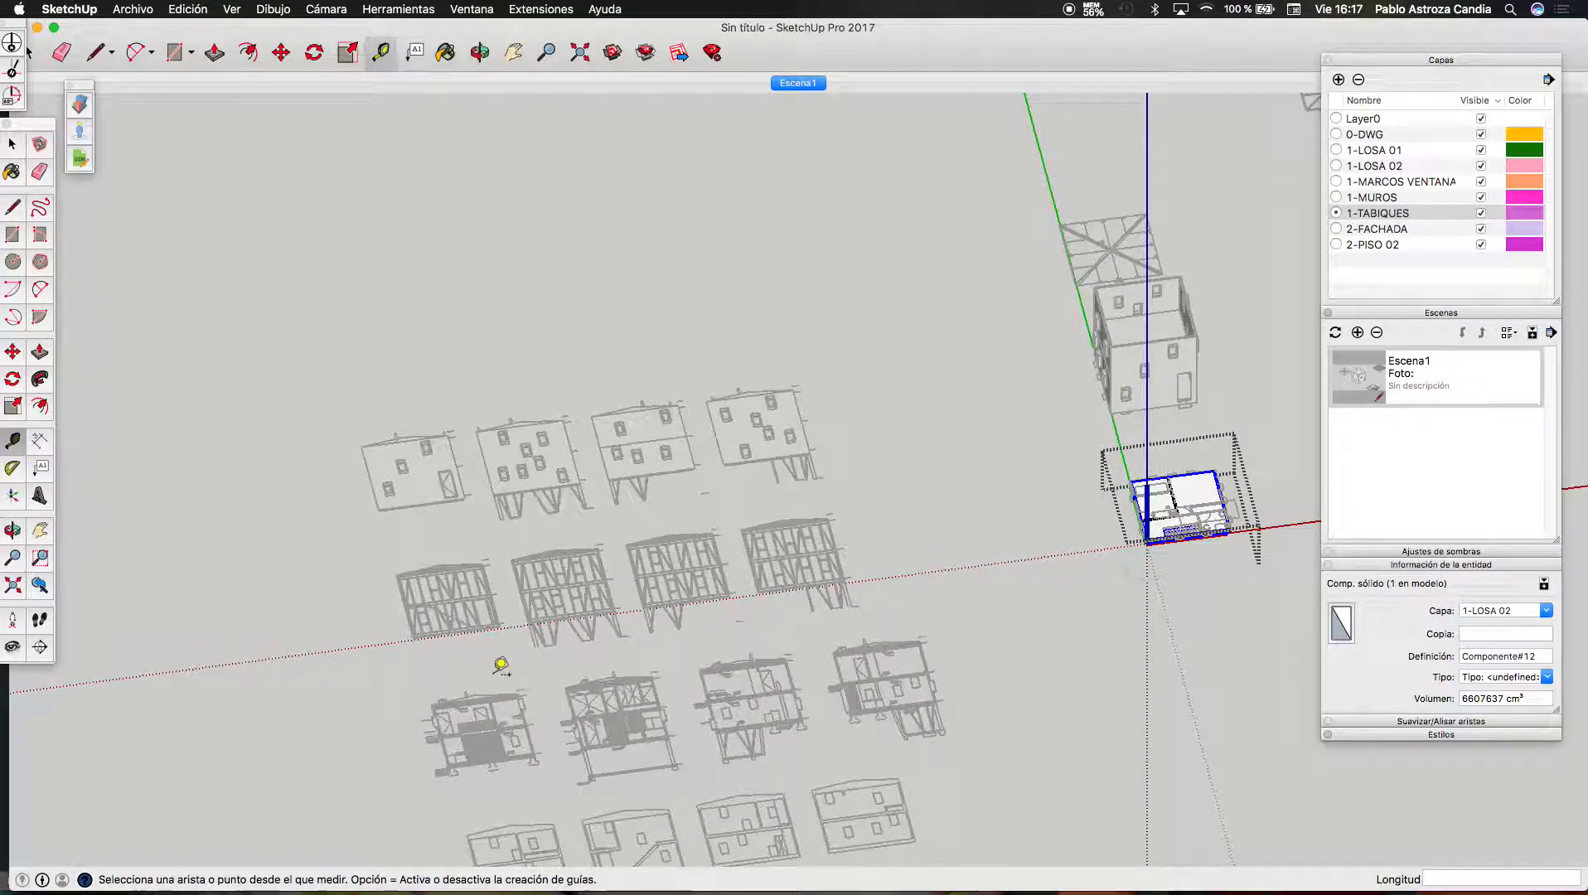
pyautogui.scroll(-3, 497, 659)
pyautogui.scroll(10, 629, 711)
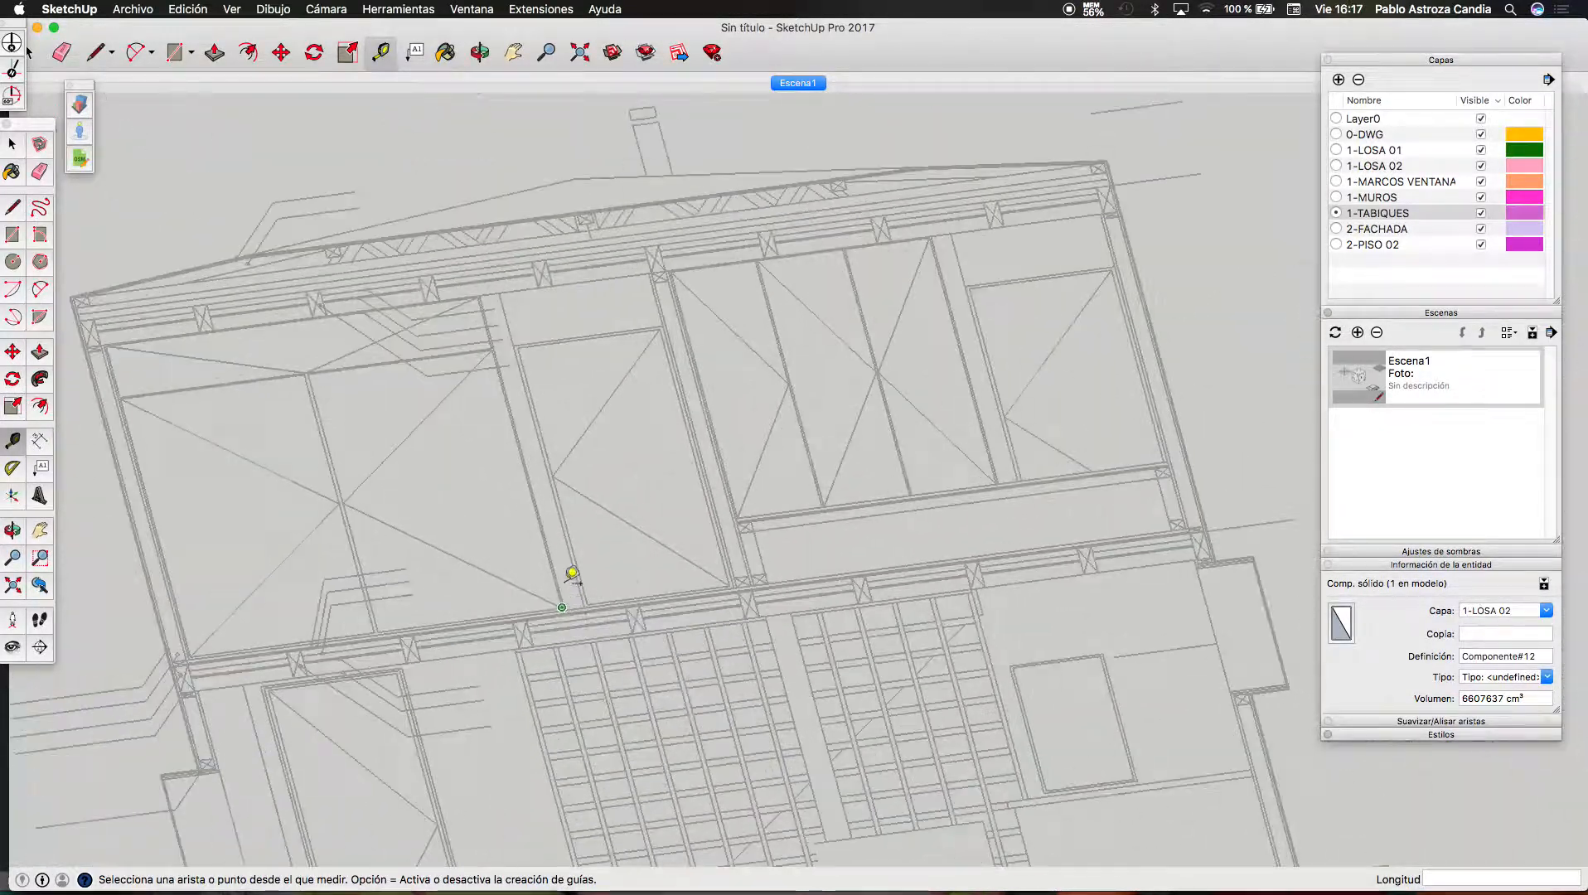
pyautogui.click(506, 289)
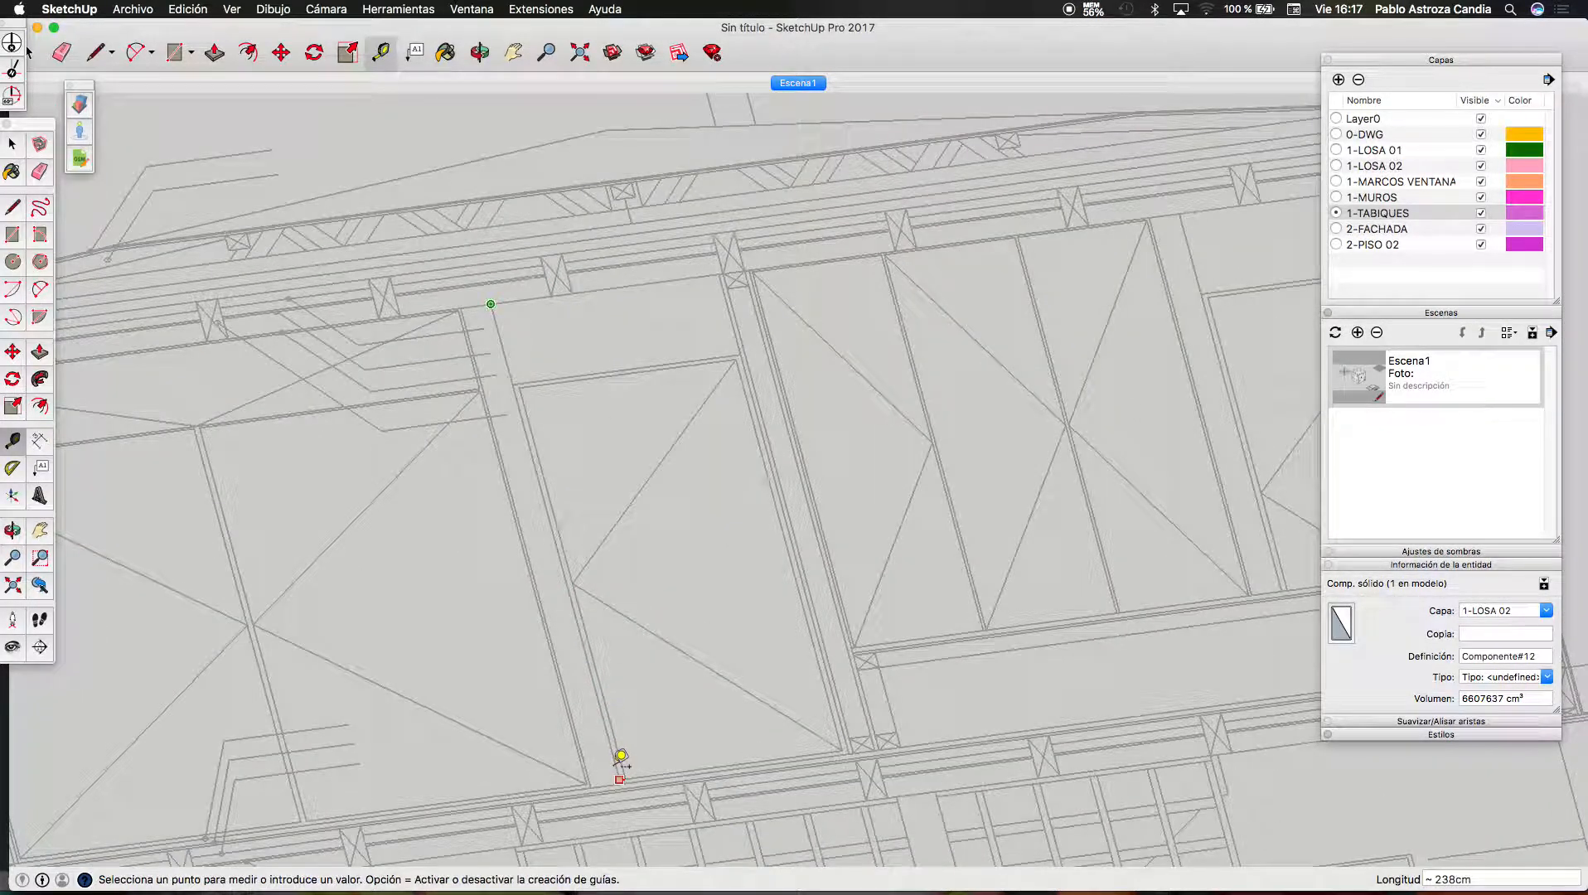
pyautogui.scroll(3, 624, 775)
pyautogui.scroll(3, 627, 796)
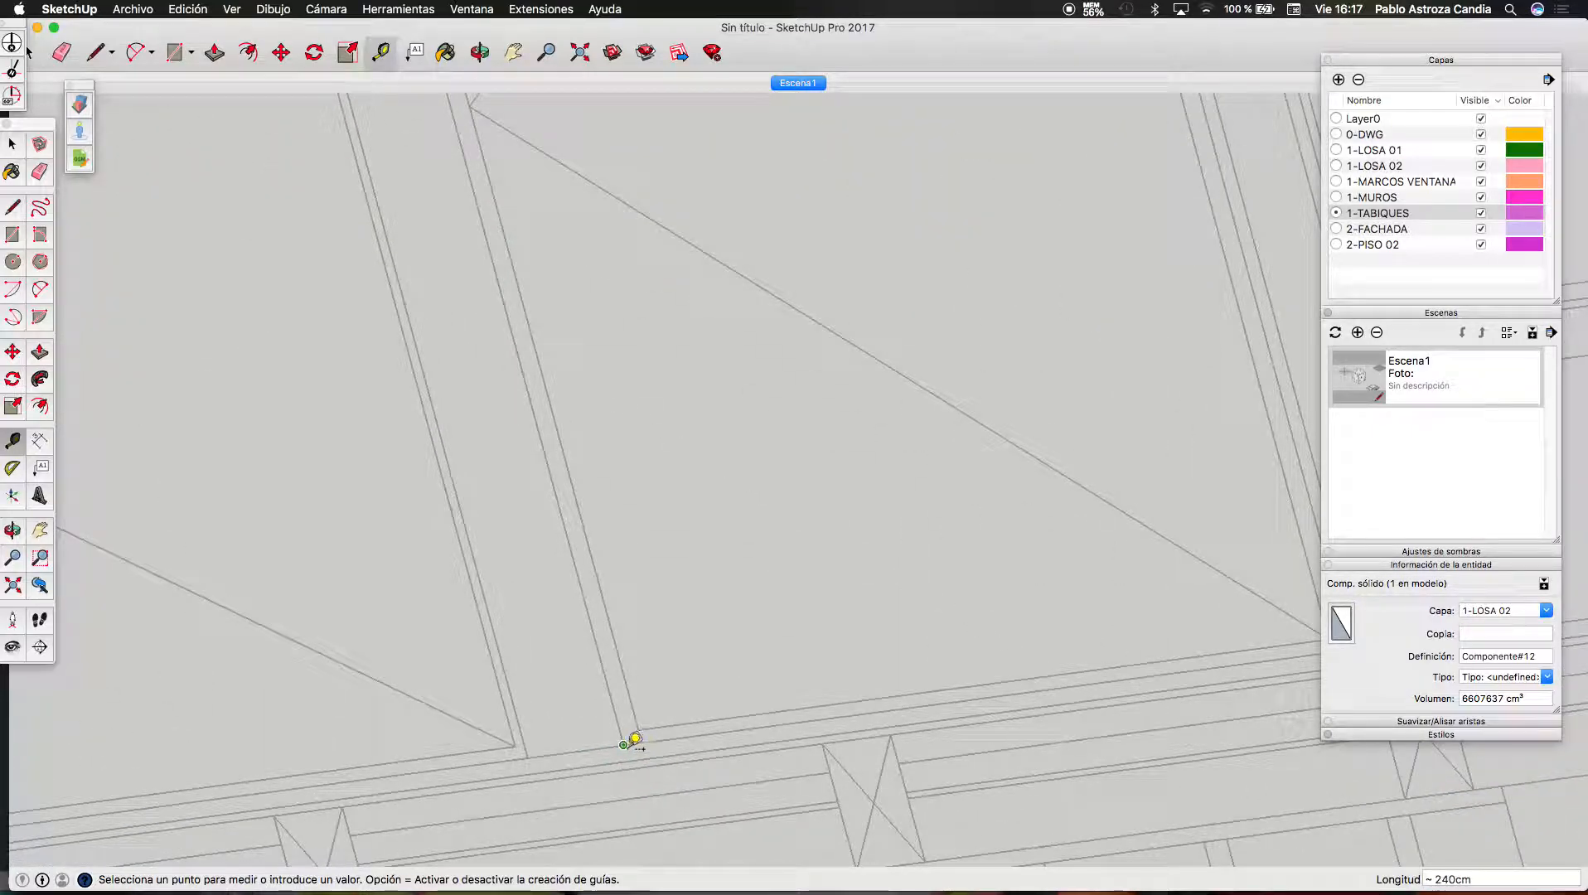
pyautogui.scroll(-8, 631, 745)
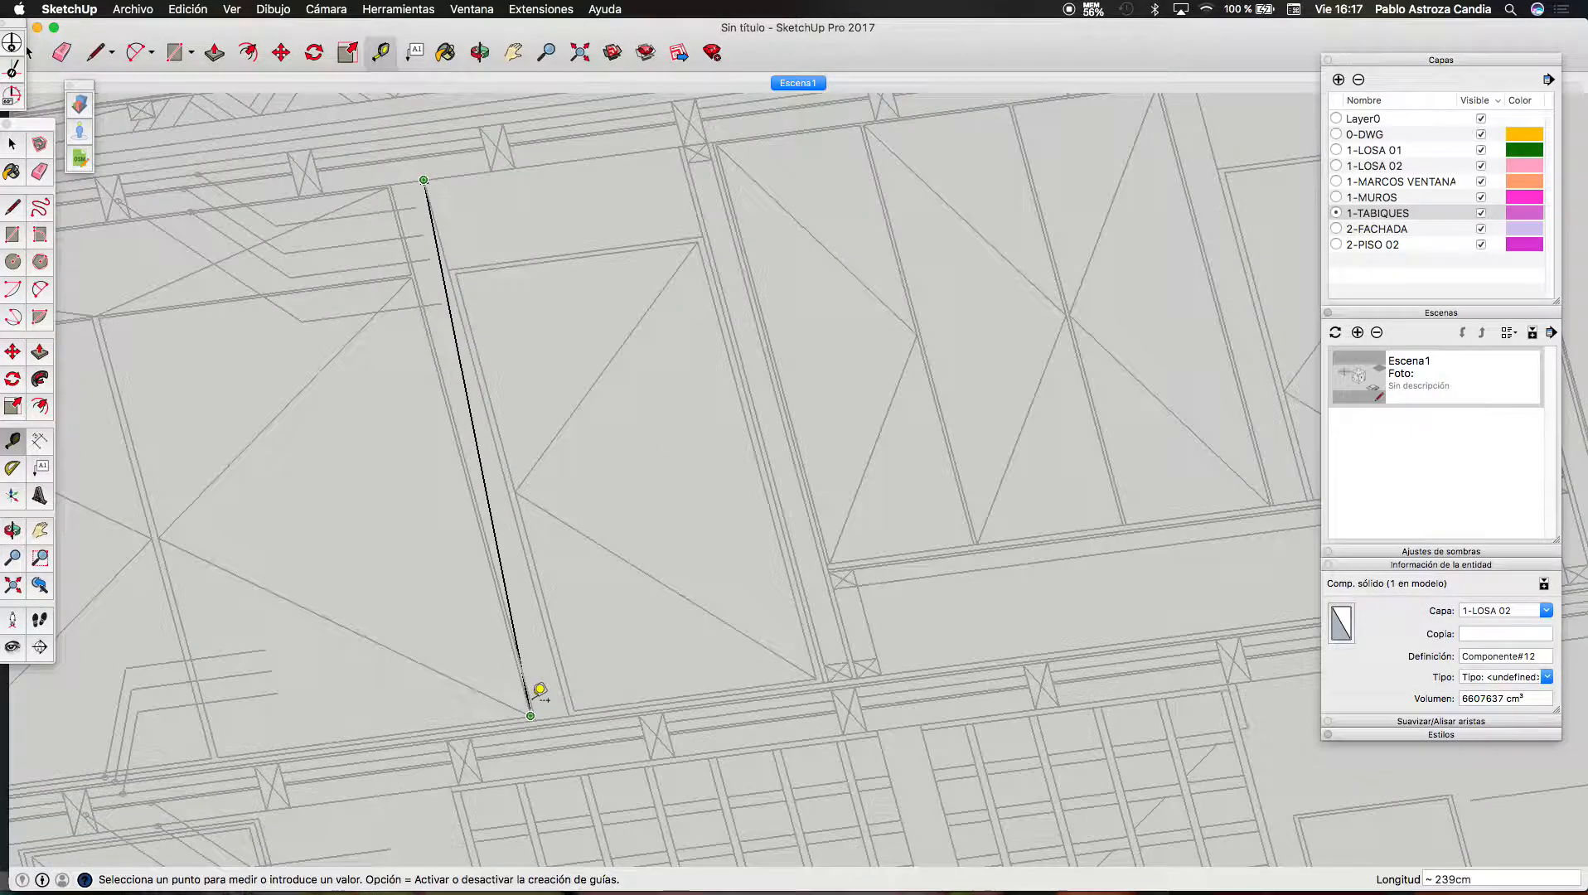
pyautogui.scroll(-10, 433, 618)
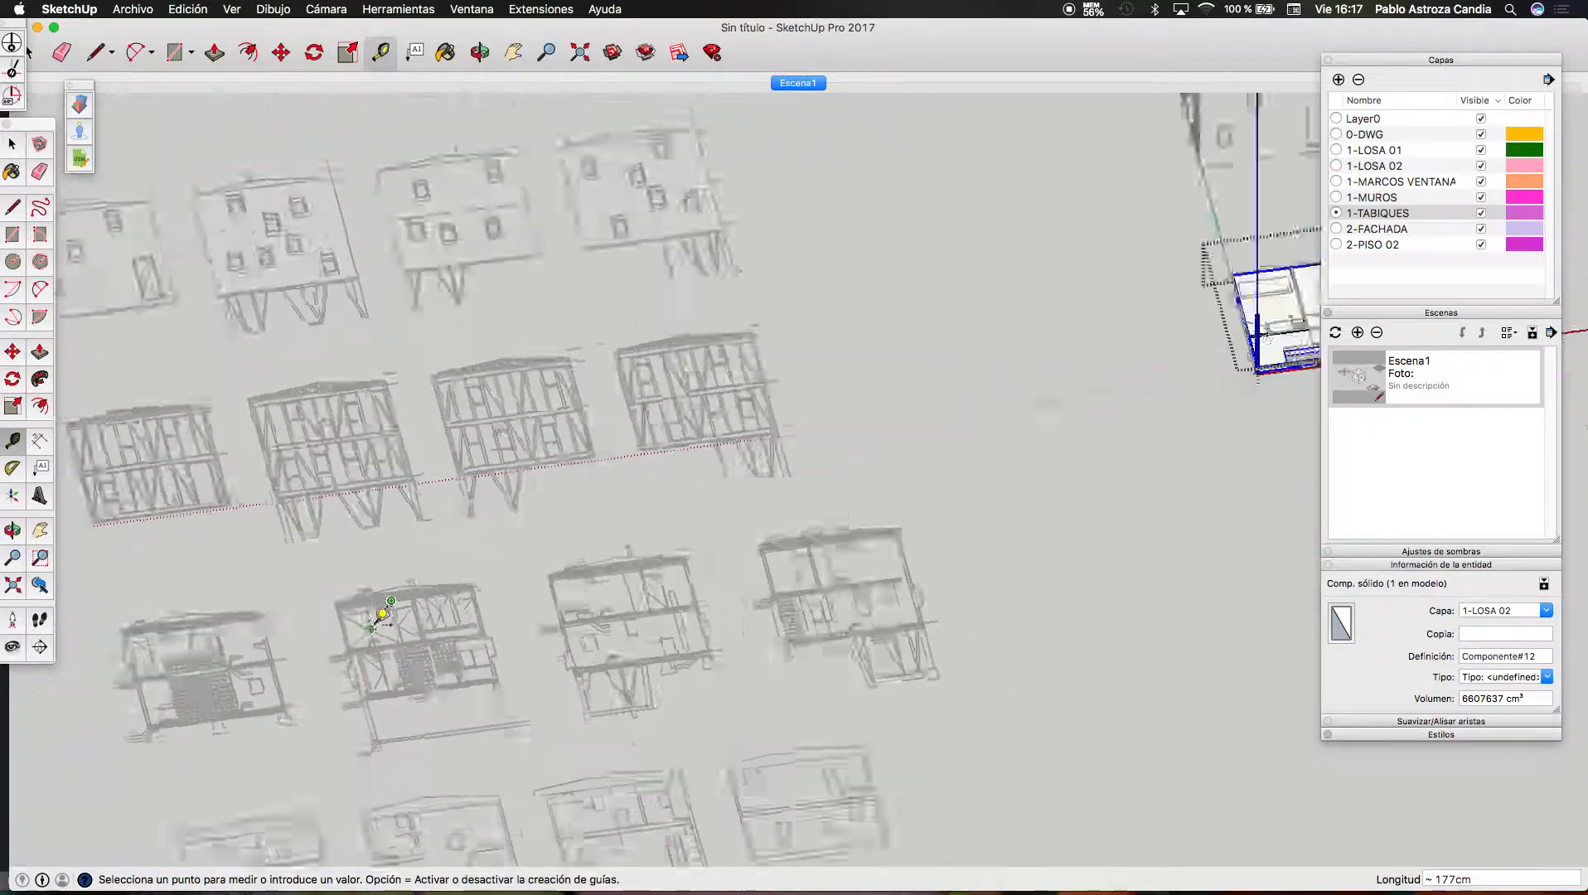
# Extrude the closed partition outline upward by 240 cm with Push/Pull
pyautogui.press('p')
pyautogui.scroll(10, 829, 474)
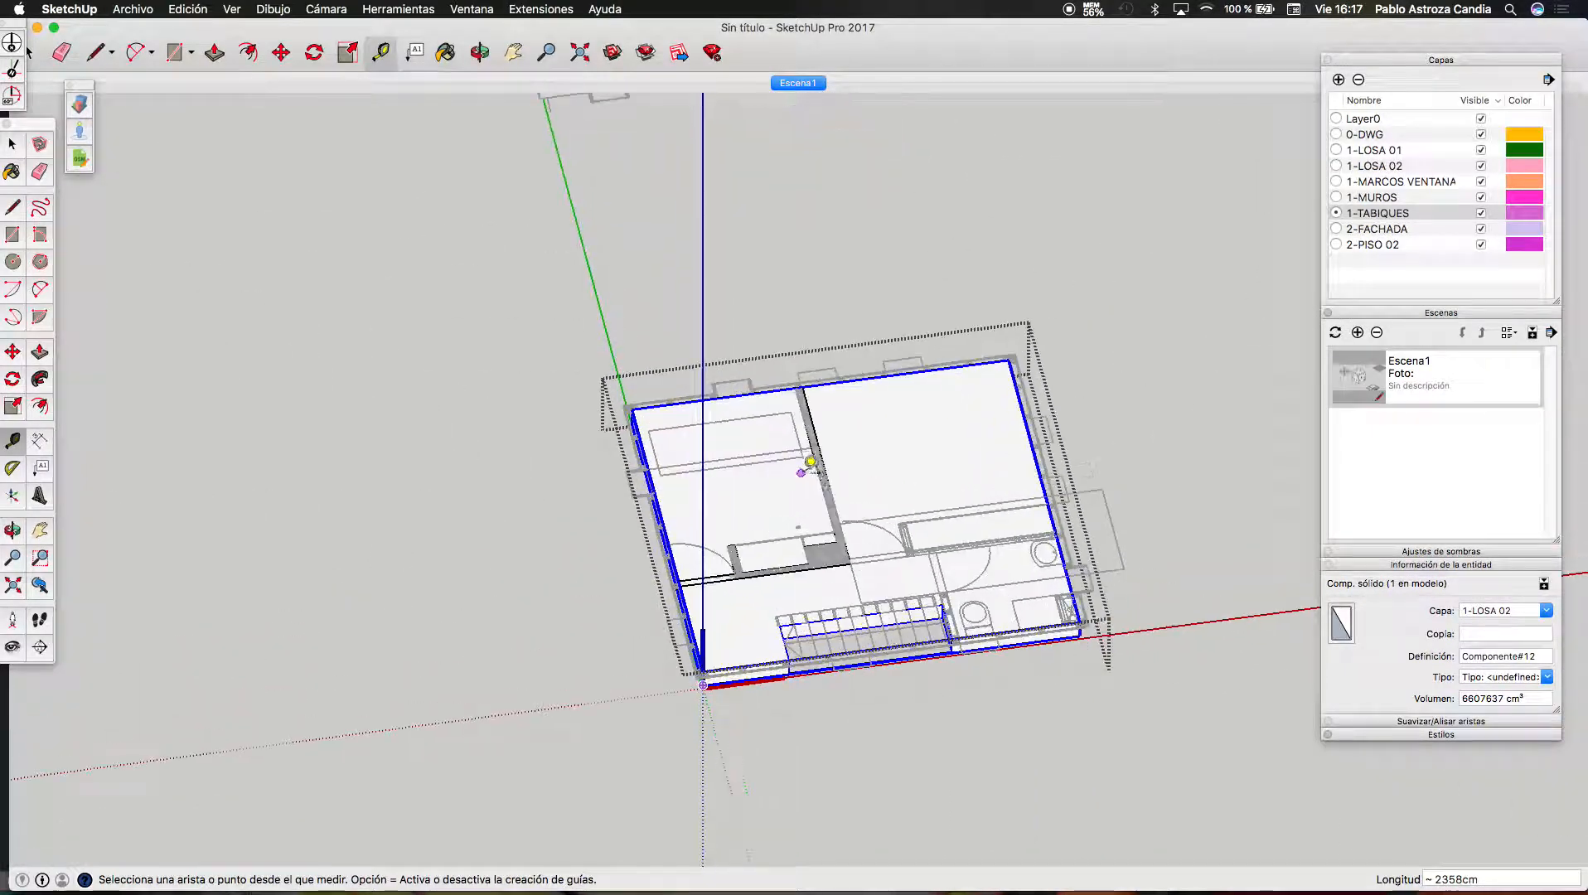
pyautogui.moveTo(829, 474); pyautogui.dragTo(831, 436)
pyautogui.press('Return')
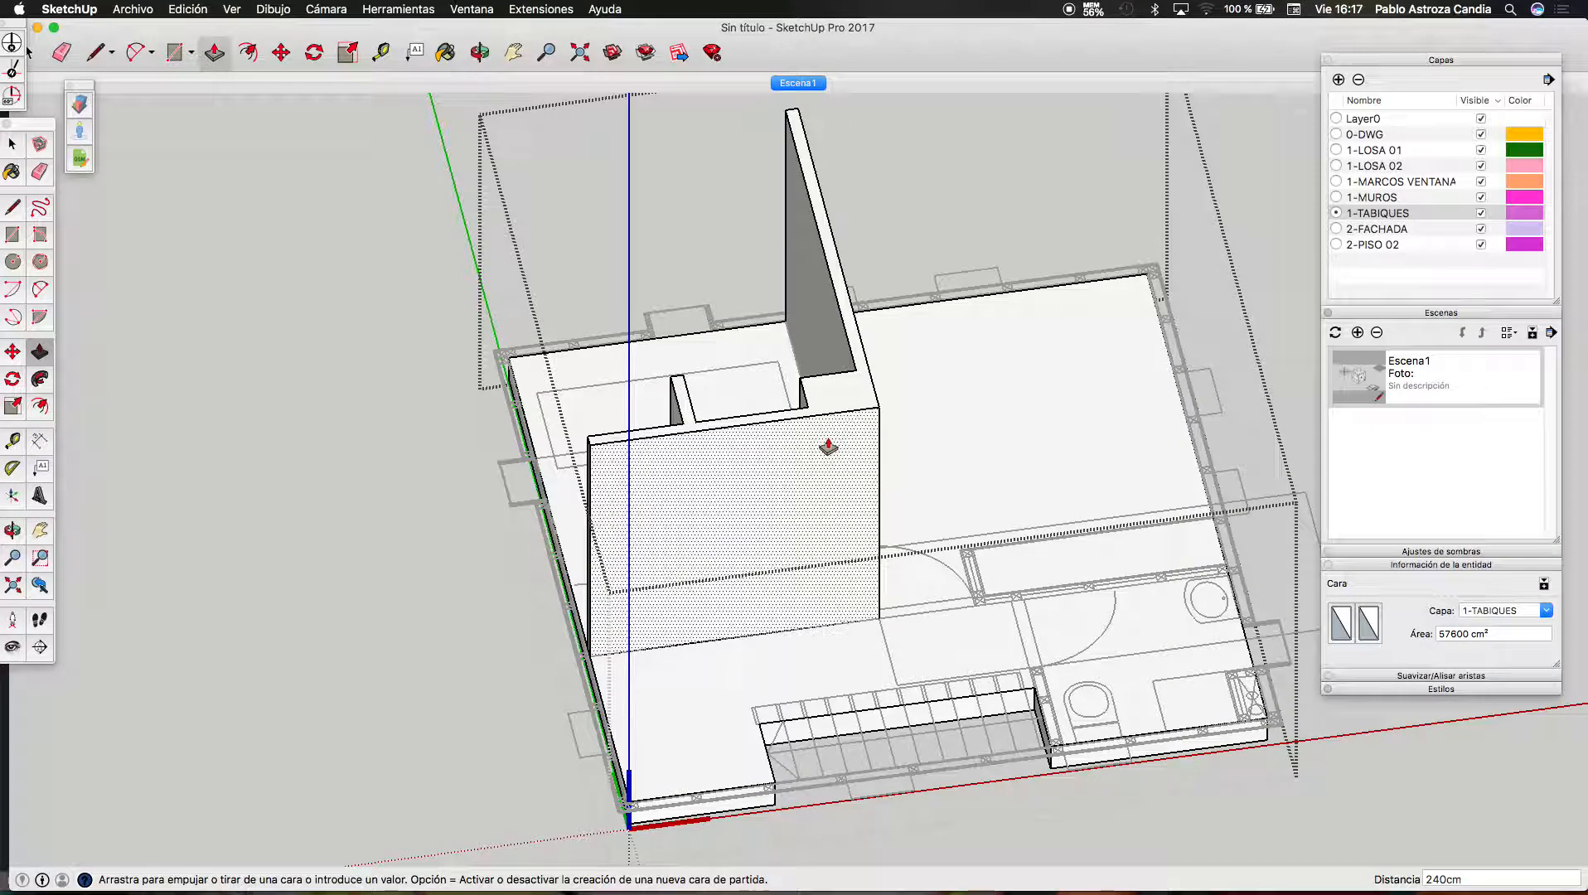
pyautogui.press('space')
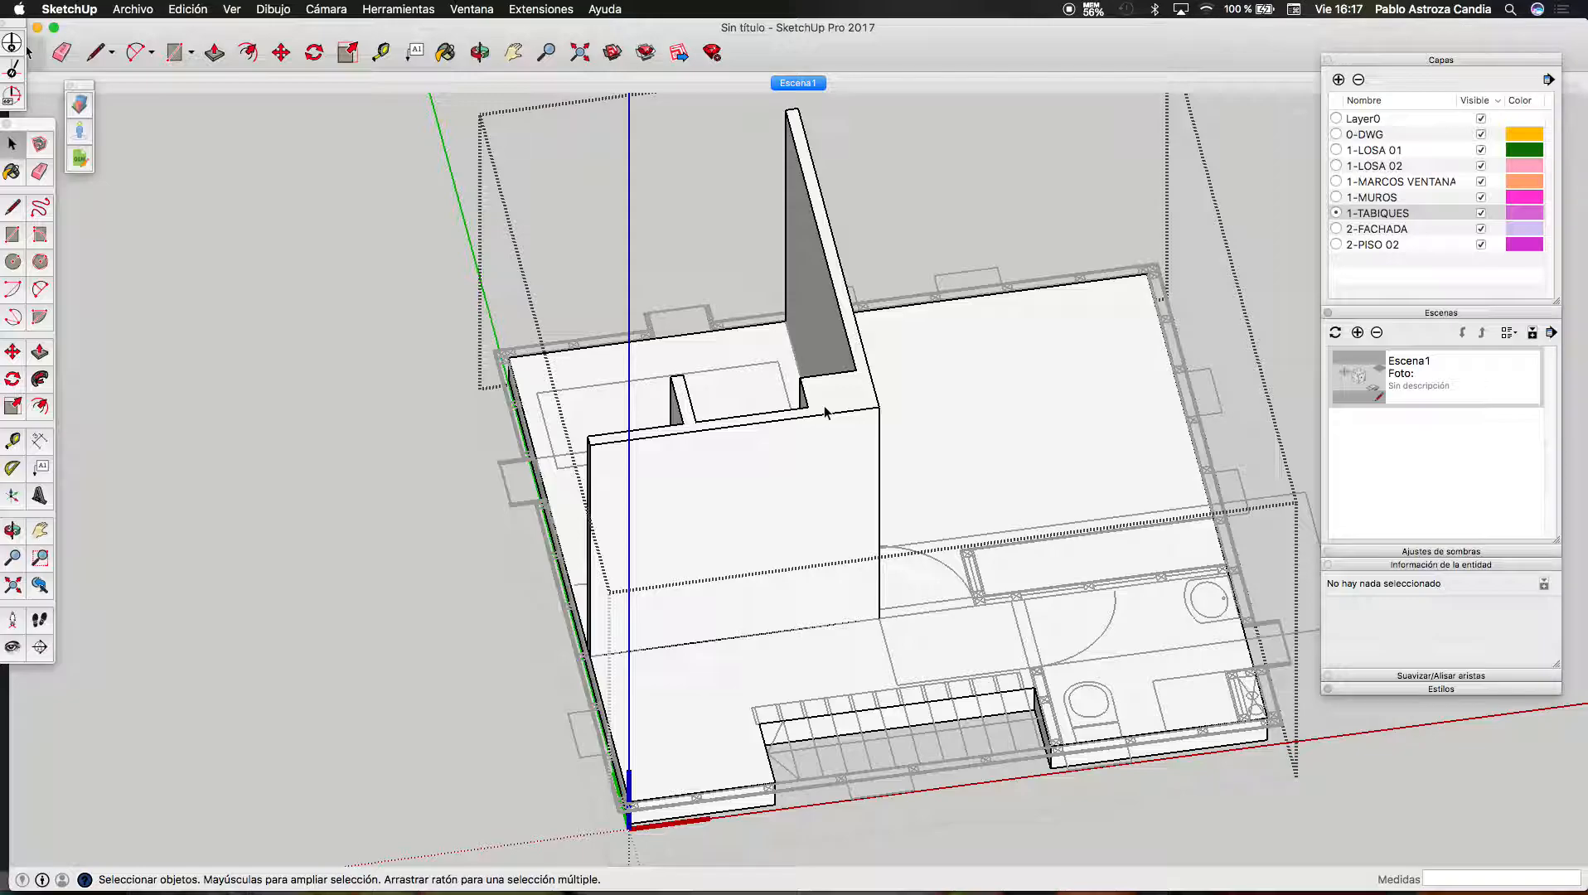
# Trace the bathroom-side edge of the partition behind the washbasin, from the exterior wall to the bathroom door wall
pyautogui.scroll(-3, 828, 412)
pyautogui.scroll(3, 955, 528)
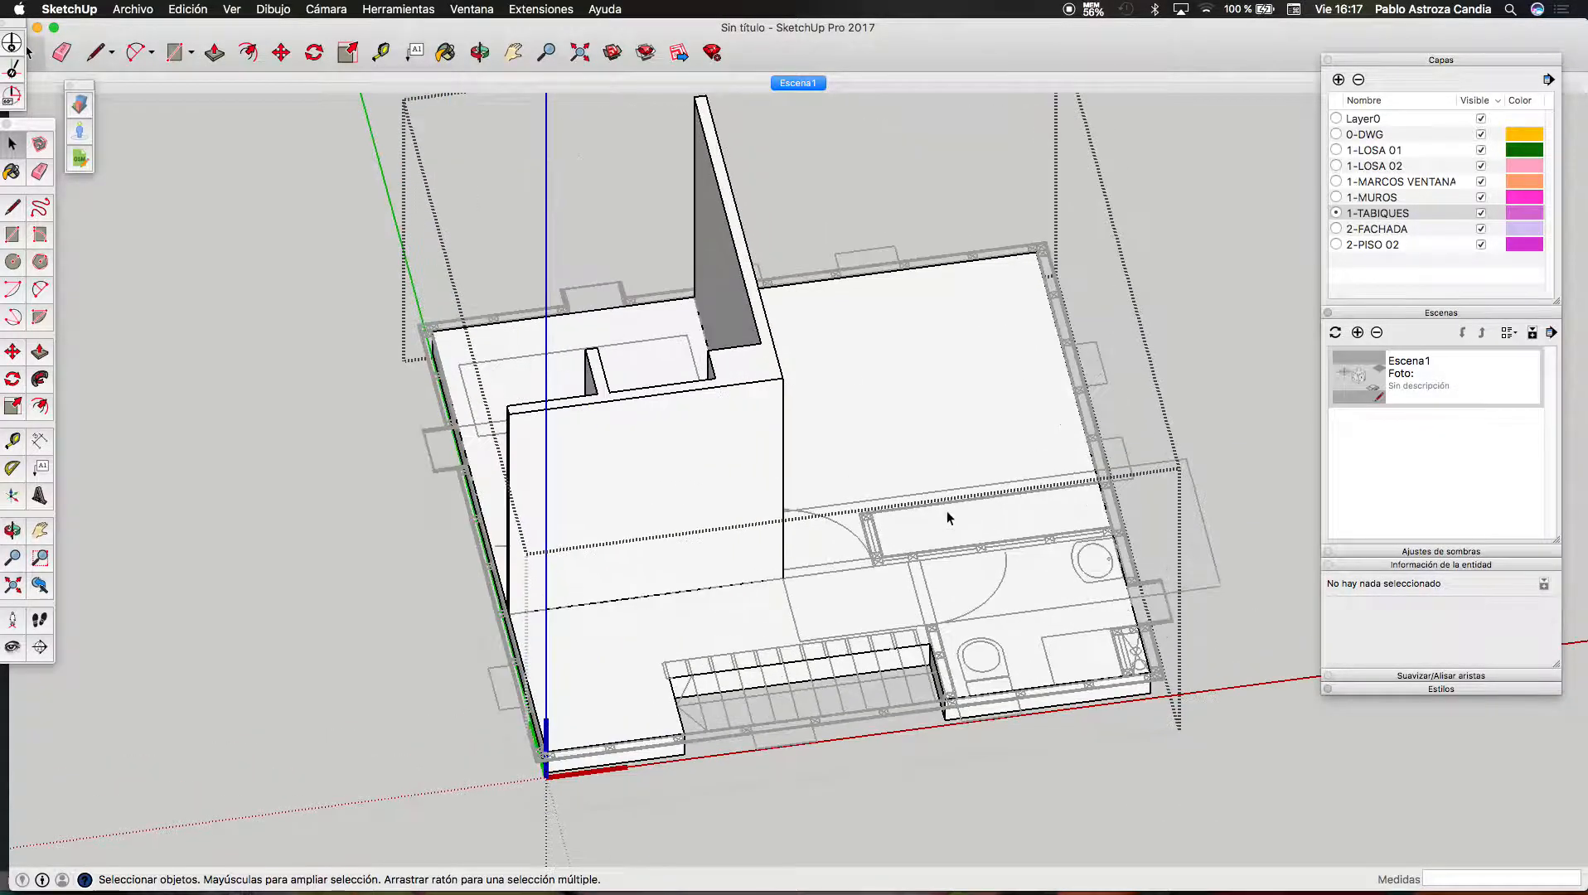
pyautogui.click(481, 52)
pyautogui.moveTo(567, 141); pyautogui.dragTo(549, 486)
pyautogui.scroll(5, 981, 730)
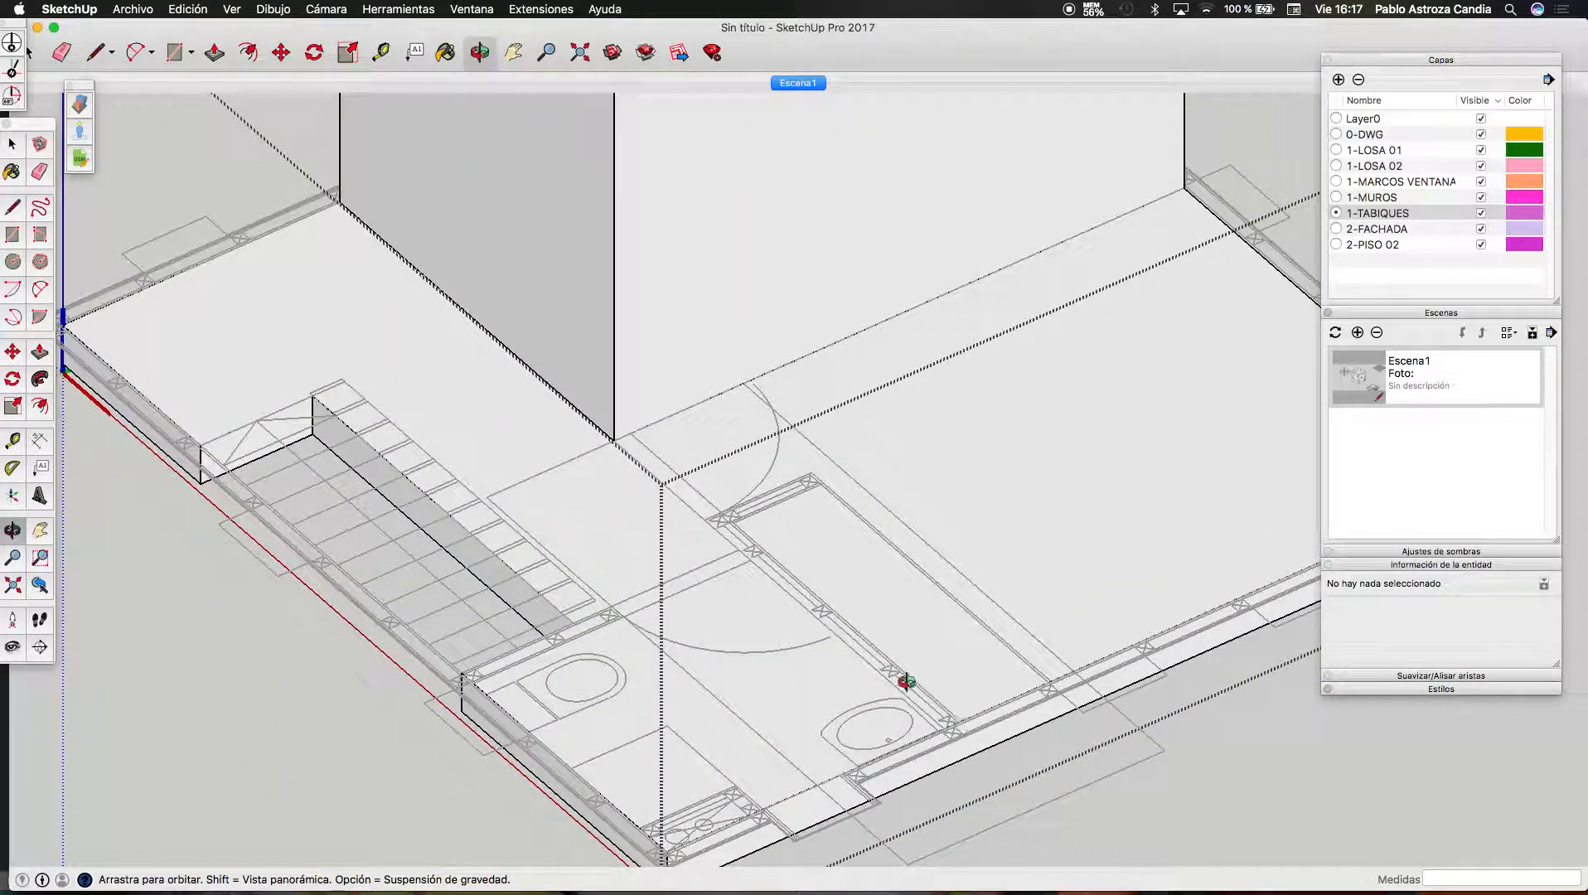
pyautogui.scroll(-5, 647, 357)
pyautogui.press('space')
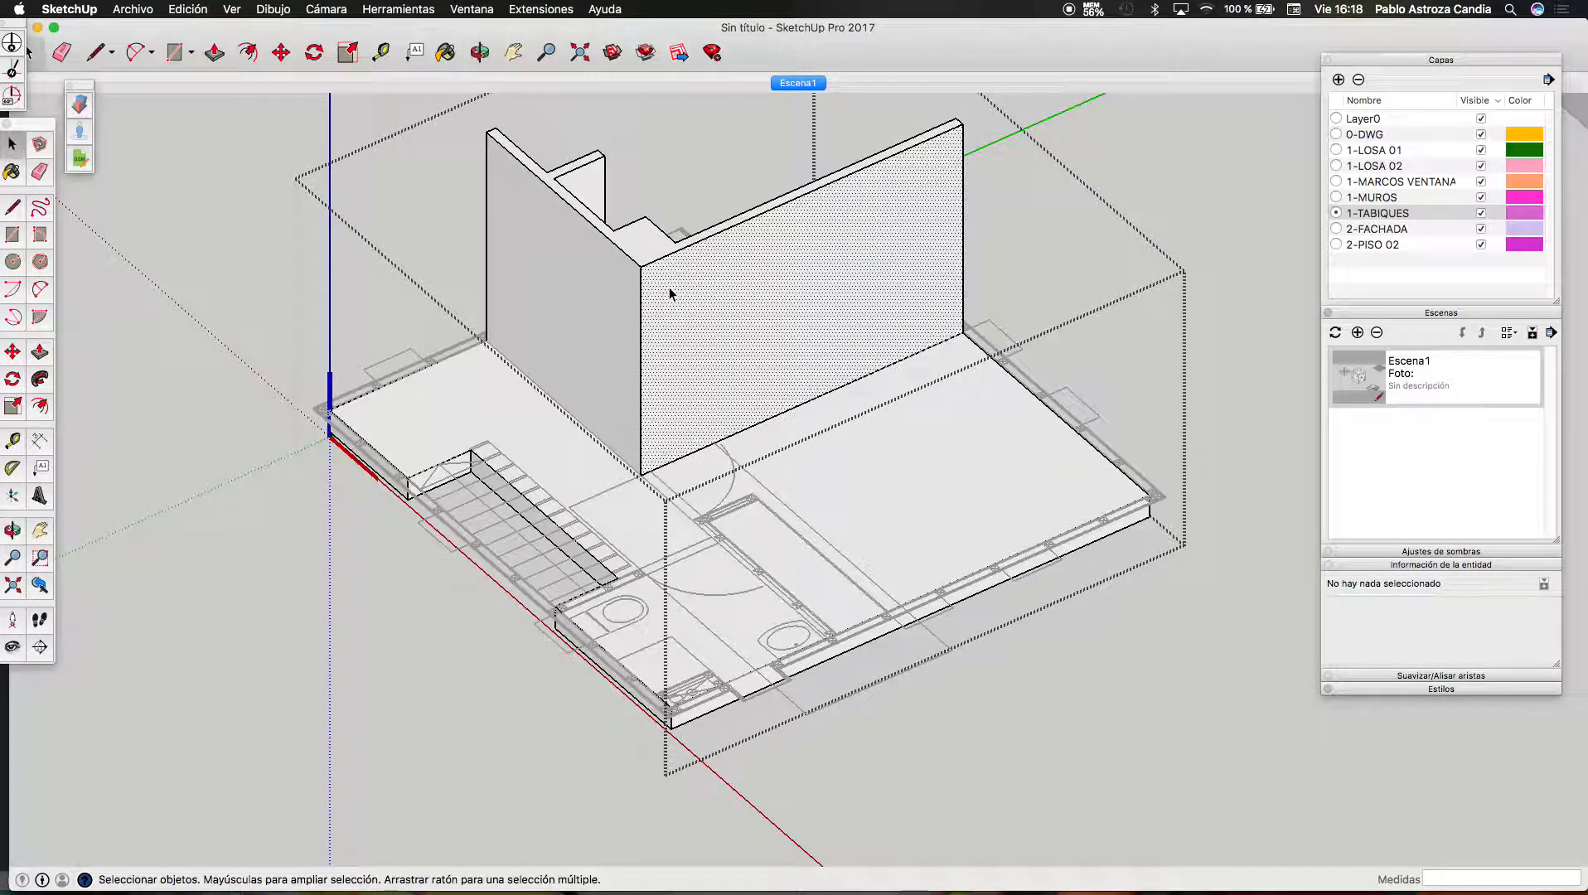
pyautogui.click(734, 612)
pyautogui.scroll(5, 746, 614)
pyautogui.press('l')
pyautogui.scroll(4, 957, 666)
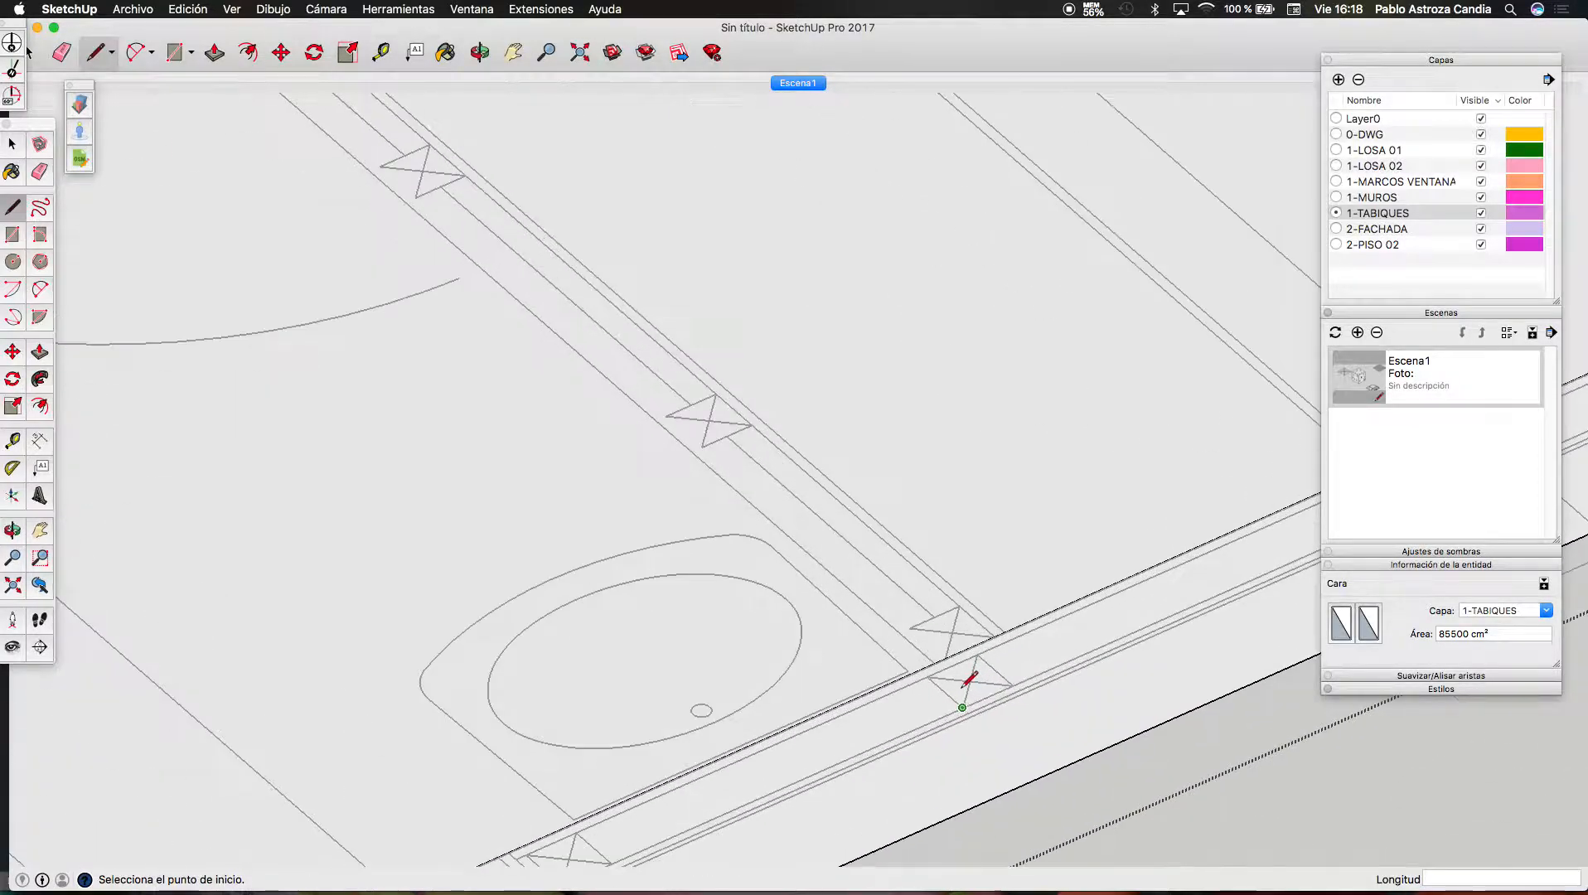
pyautogui.click(936, 662)
pyautogui.scroll(-4, 945, 658)
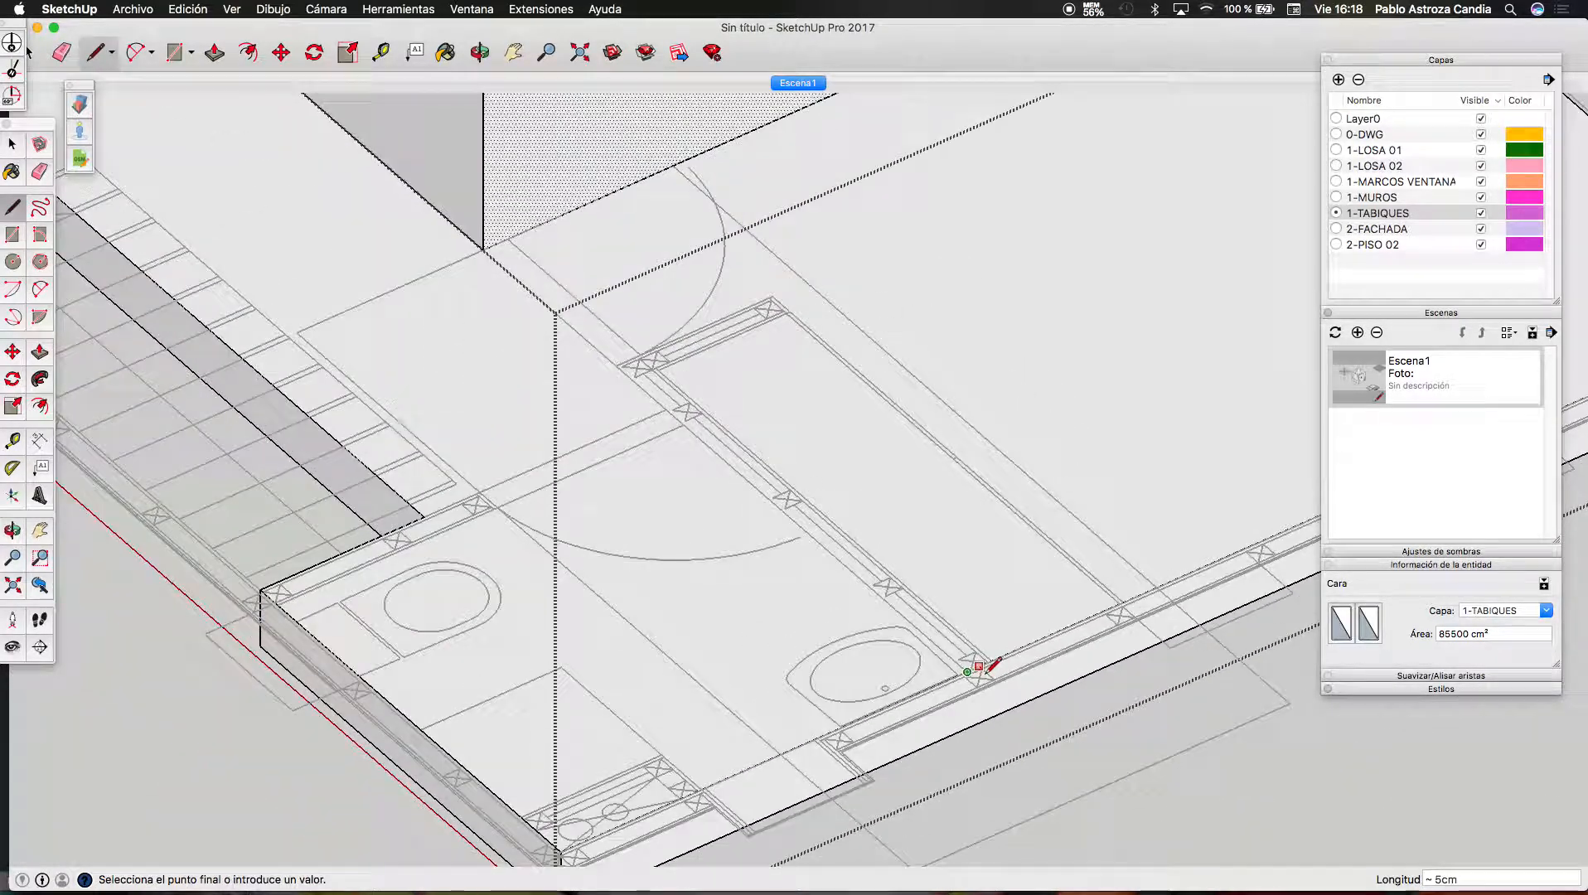
pyautogui.click(684, 425)
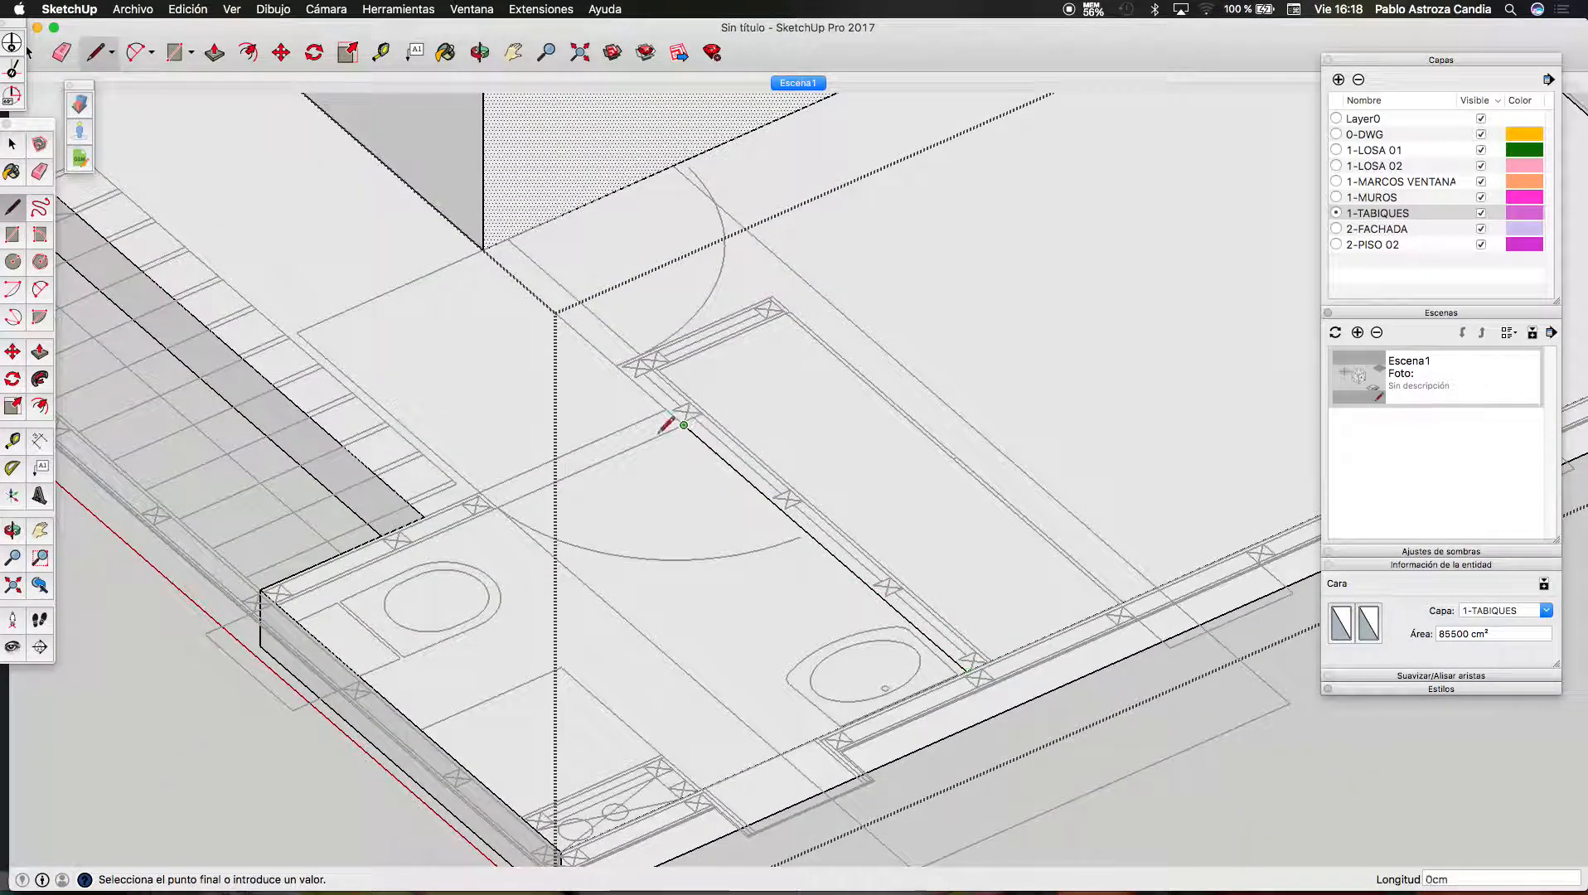
# Outline the bathroom partition beside the stair opening, from the door wall to the slab edge and back along its other side
pyautogui.scroll(4, 282, 601)
pyautogui.click(278, 585)
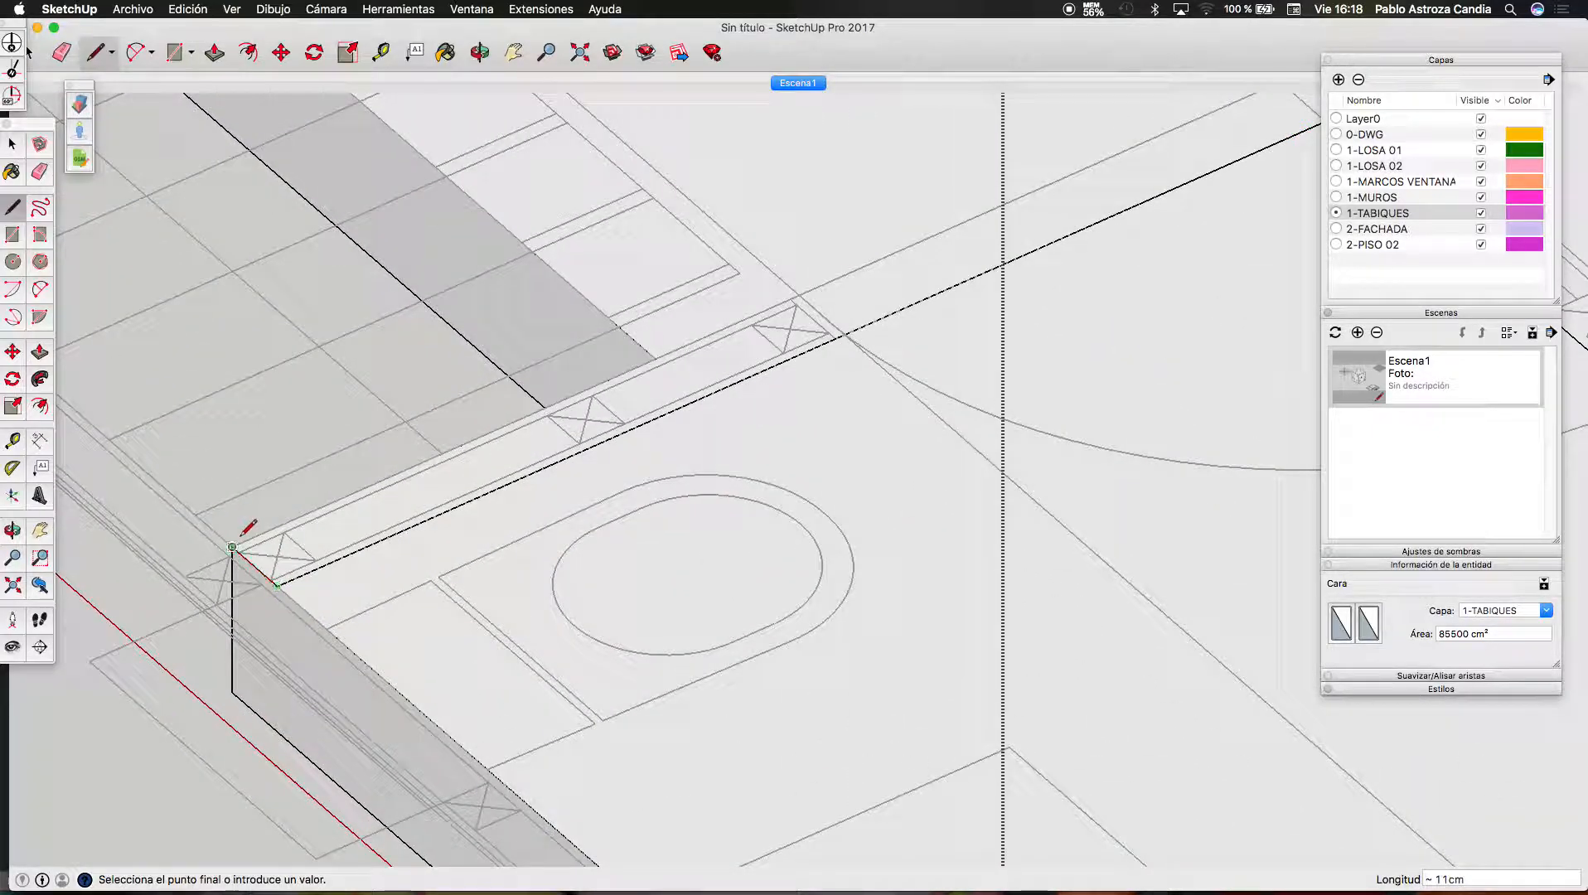
pyautogui.scroll(-3, 249, 539)
pyautogui.click(830, 300)
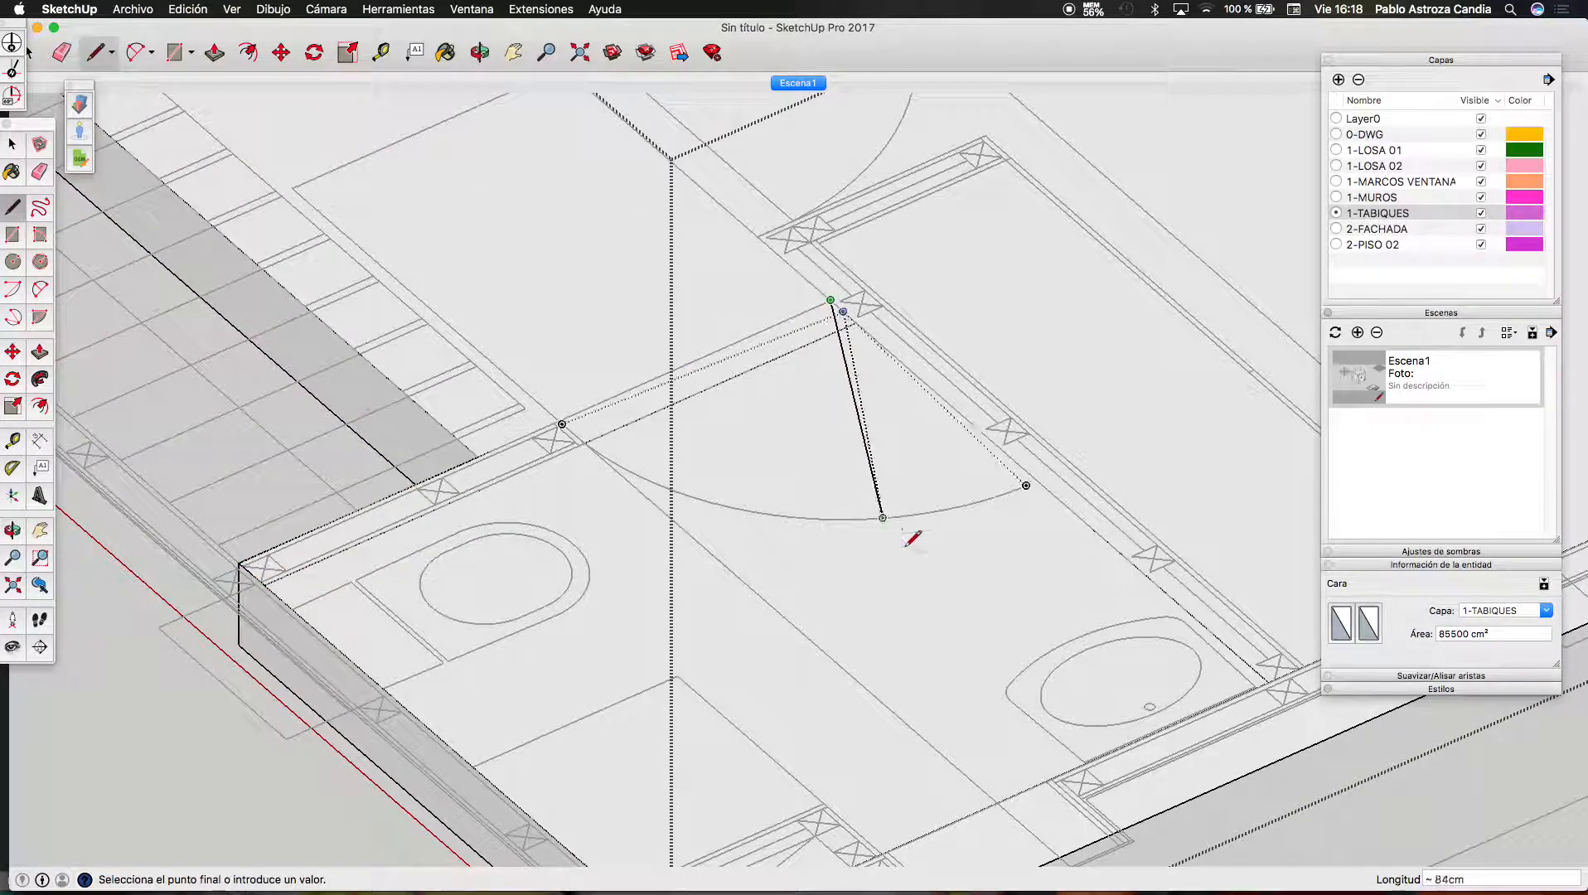
# Trace the door-side edge of the short closet partition, about 58 cm long, from the bathroom partition to its free end
pyautogui.scroll(-2, 902, 525)
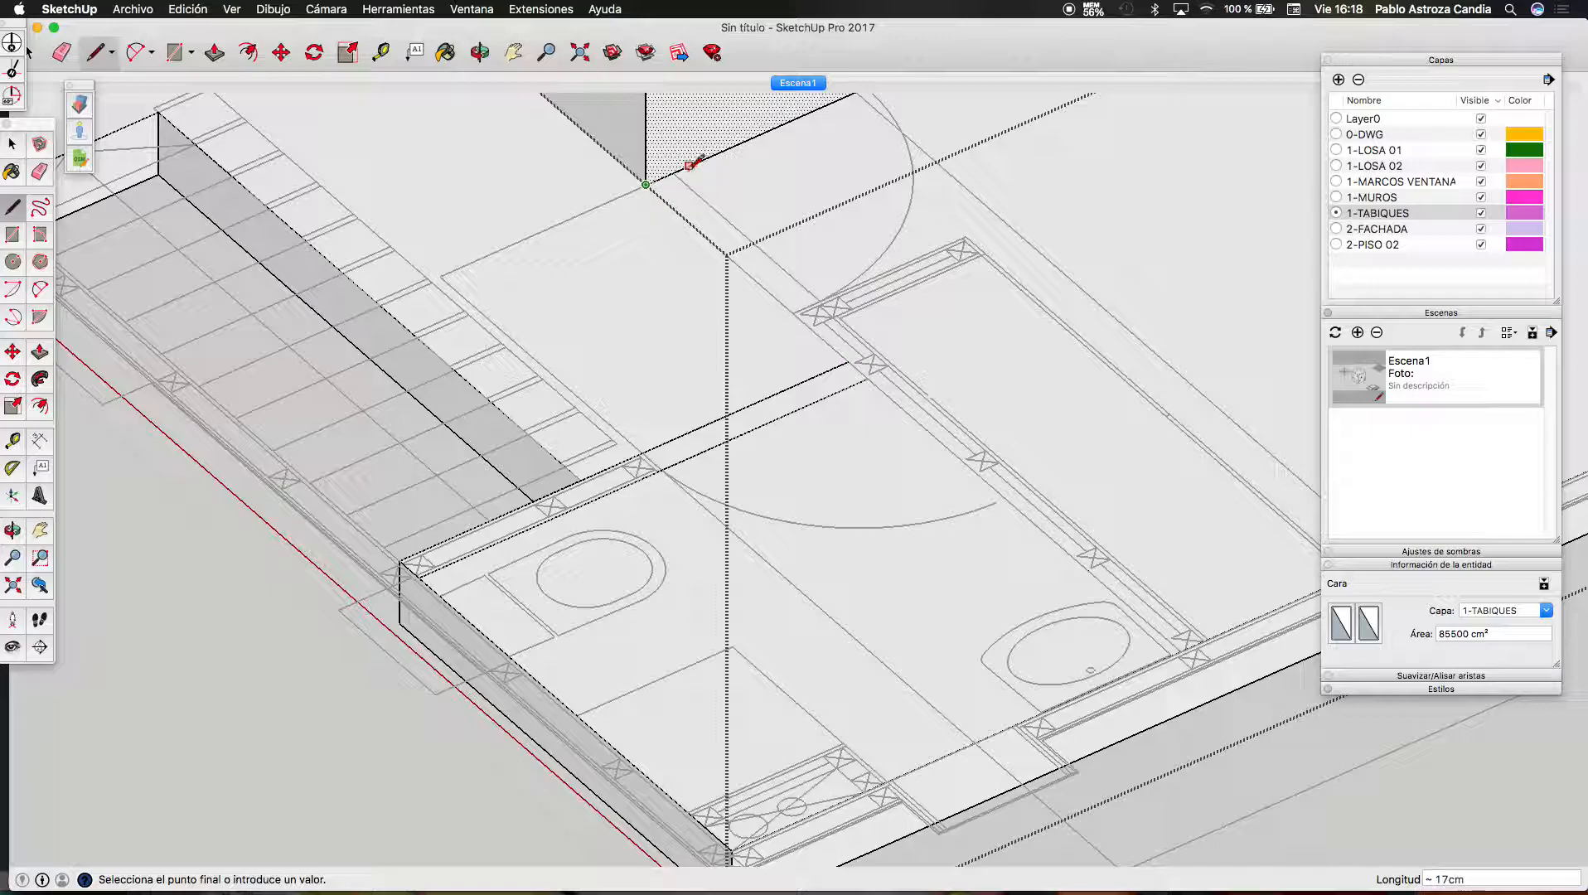
pyautogui.scroll(3, 833, 278)
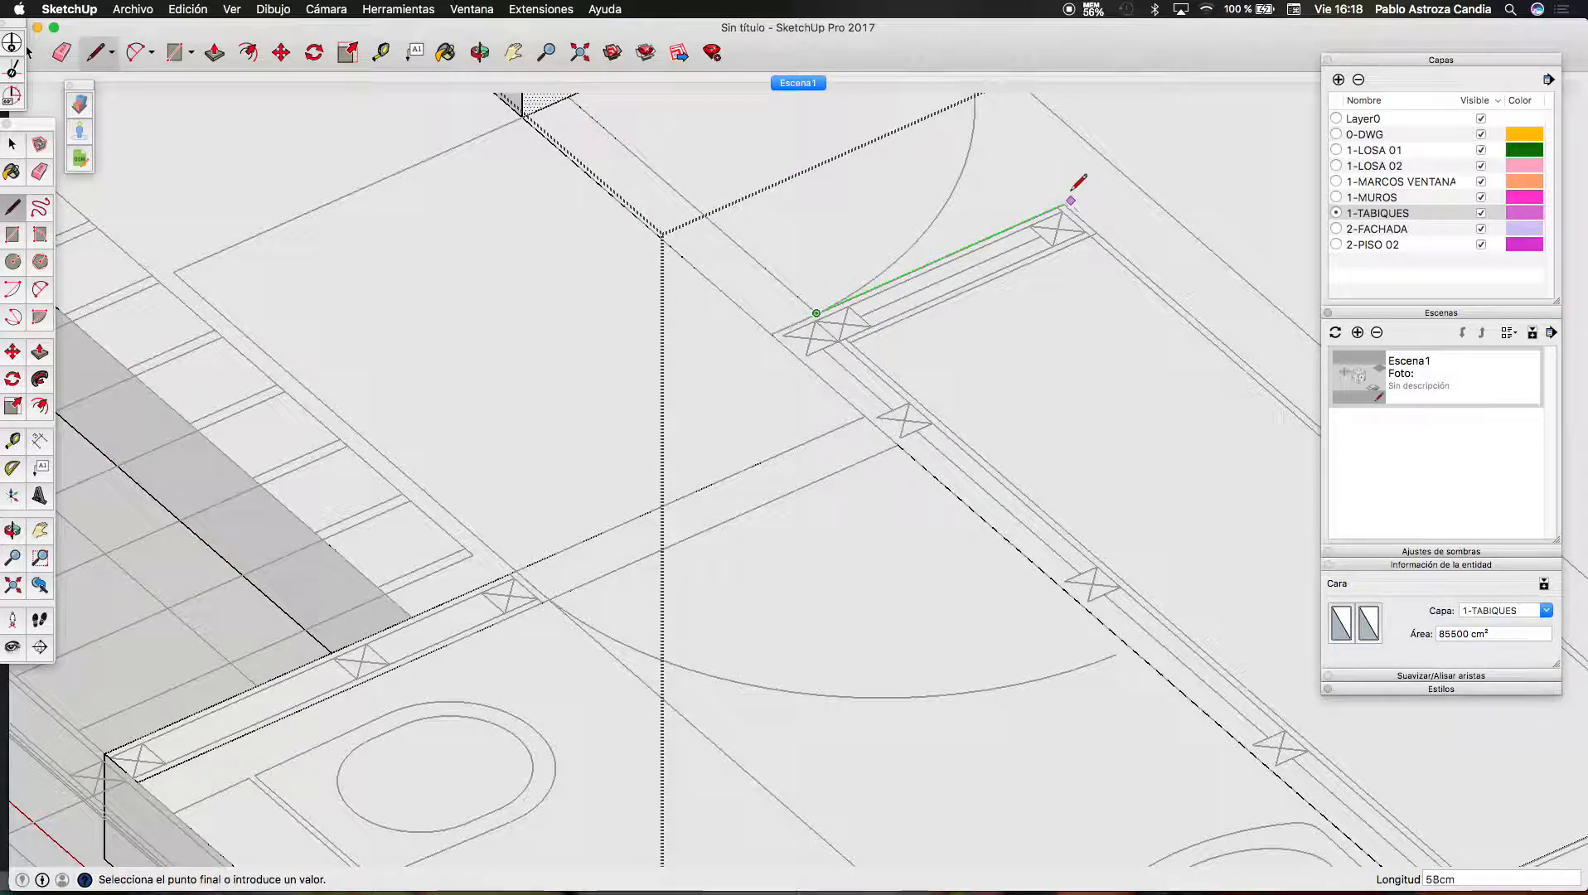
pyautogui.scroll(10, 1064, 203)
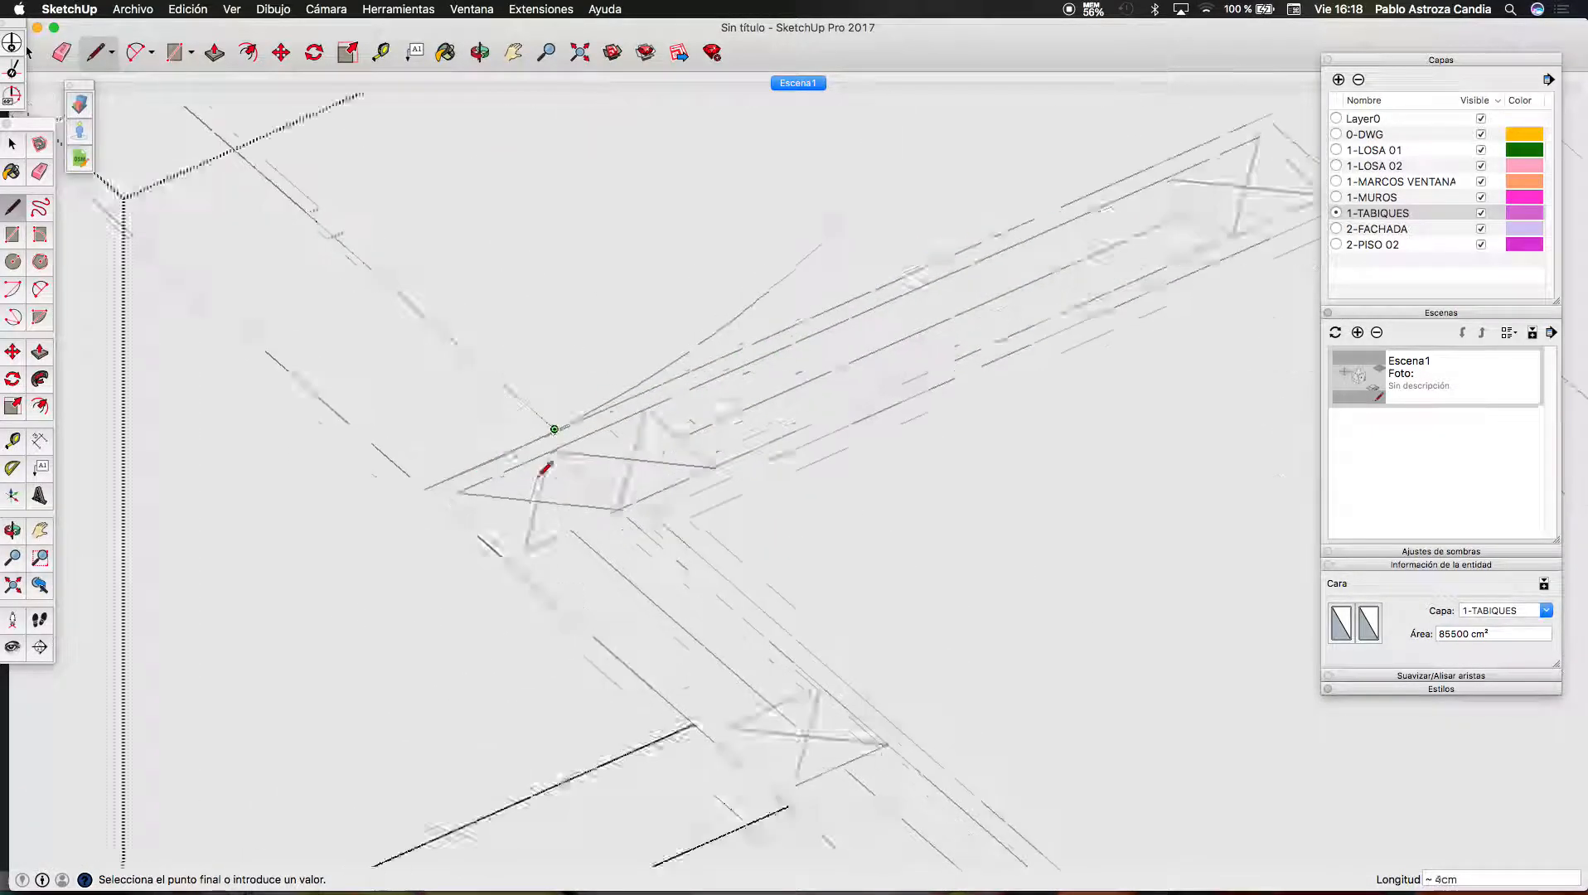
pyautogui.scroll(3, 576, 407)
pyautogui.scroll(4, 551, 362)
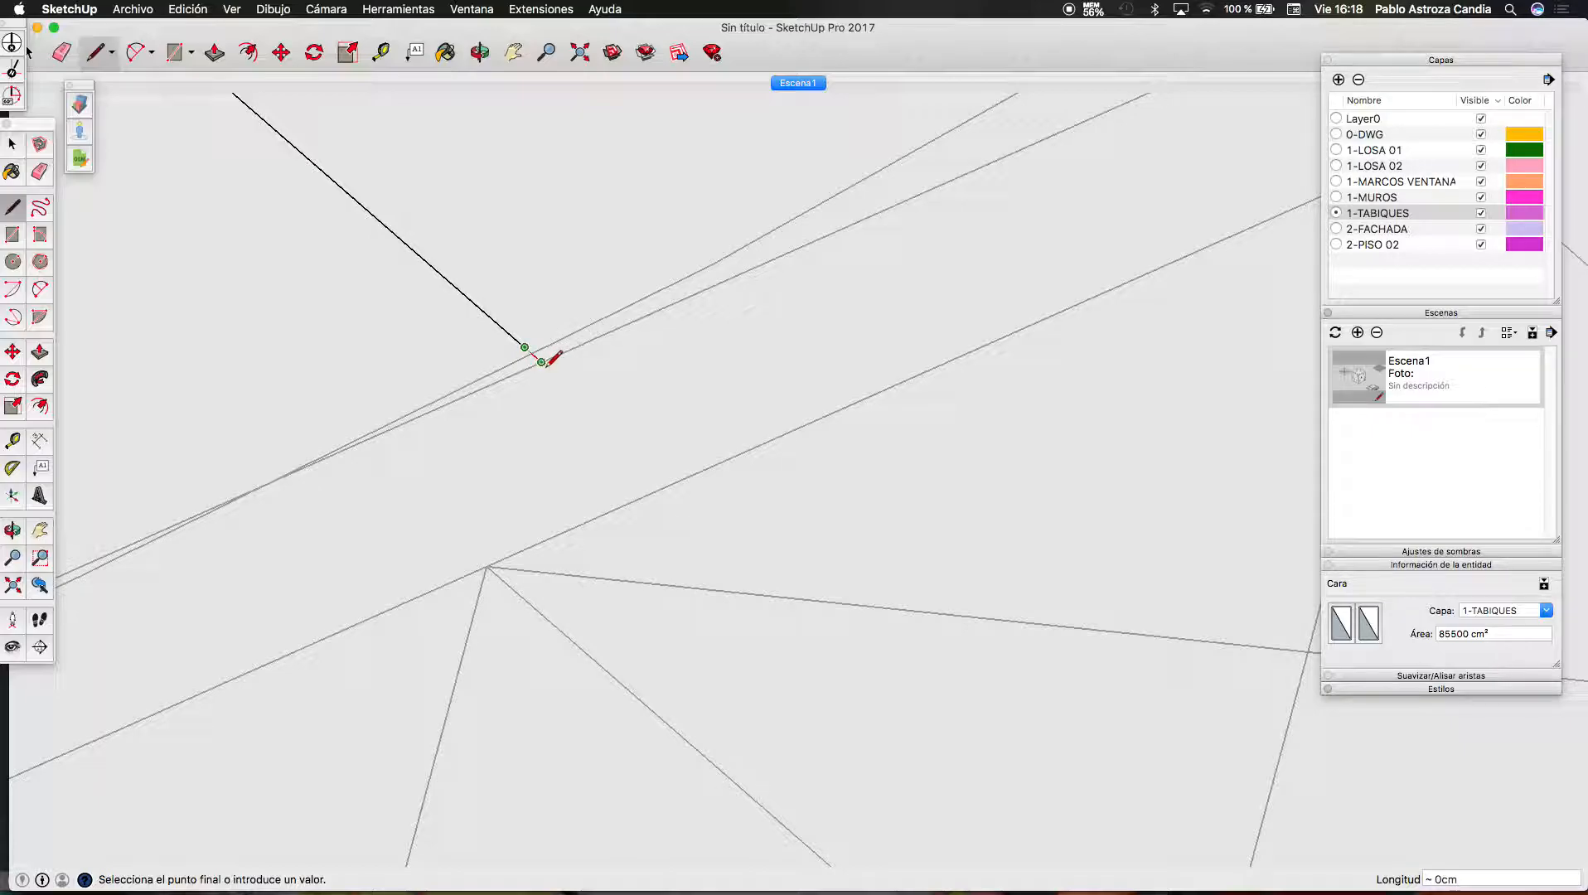
pyautogui.scroll(-8, 223, 587)
pyautogui.scroll(-5, 236, 583)
pyautogui.click(858, 295)
# Draw the short closet partition's end edge, about 11 cm long, and its inner edge back to the corner with the bathroom partition
pyautogui.scroll(3, 861, 277)
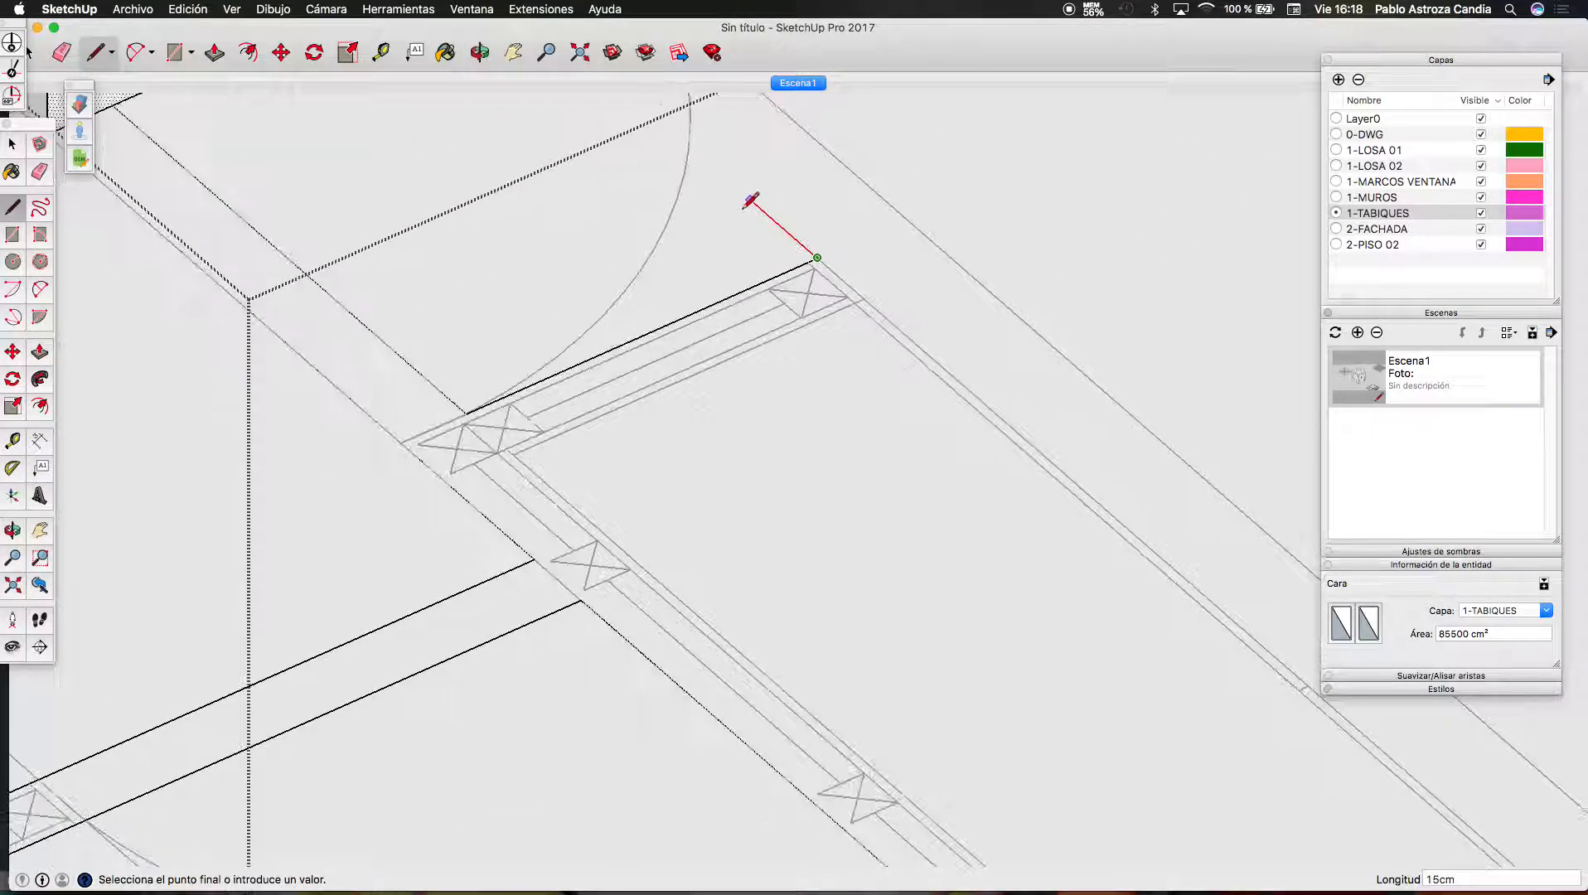
pyautogui.scroll(-5, 744, 208)
pyautogui.scroll(2, 1053, 450)
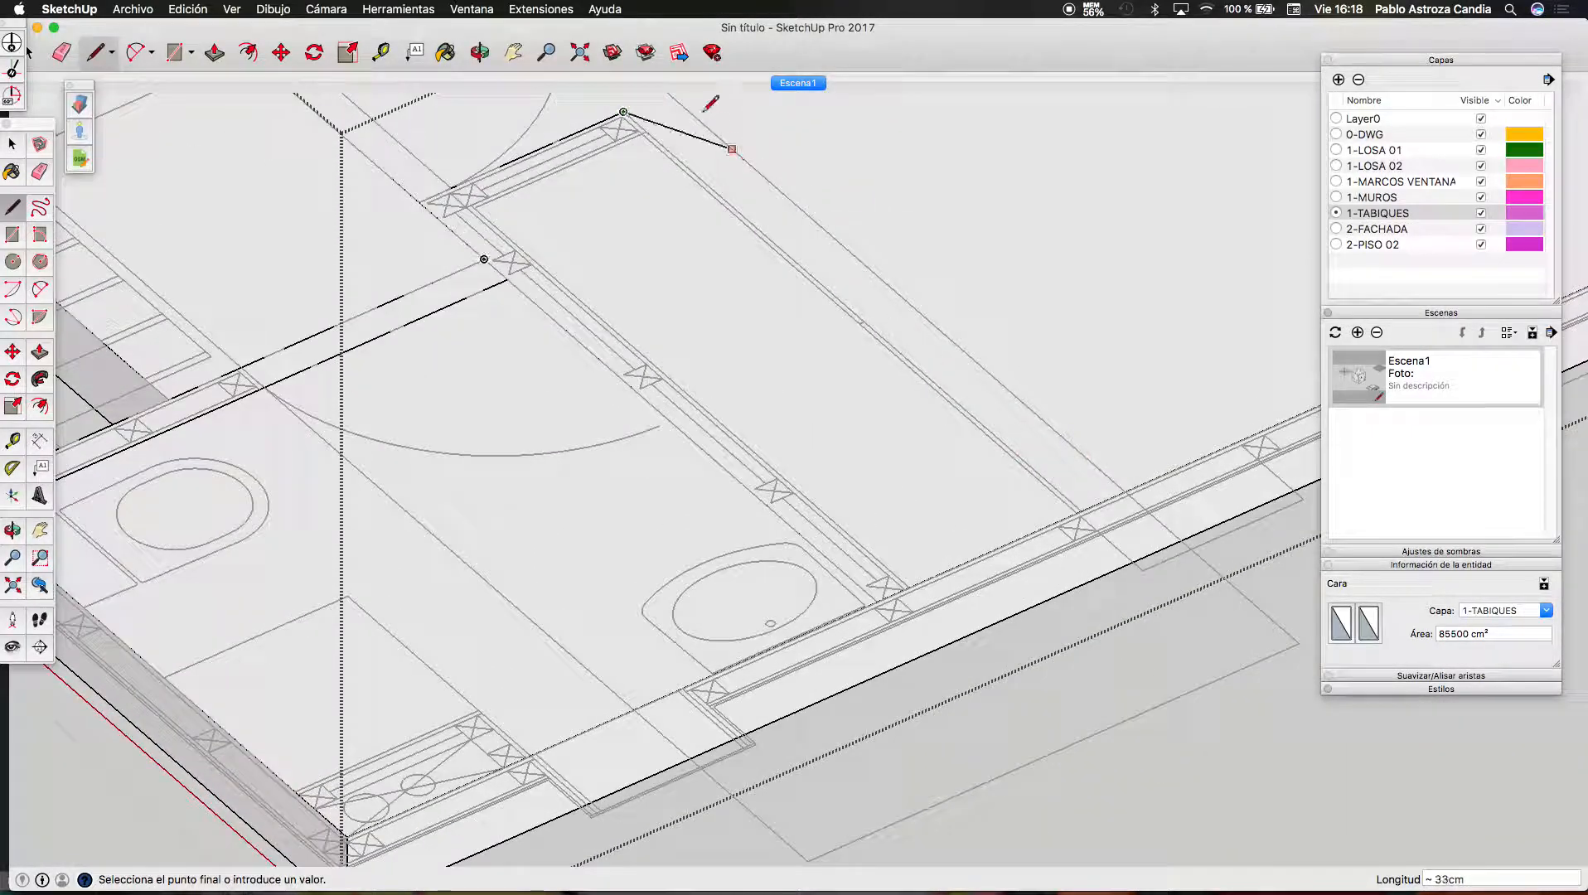
pyautogui.scroll(3, 655, 106)
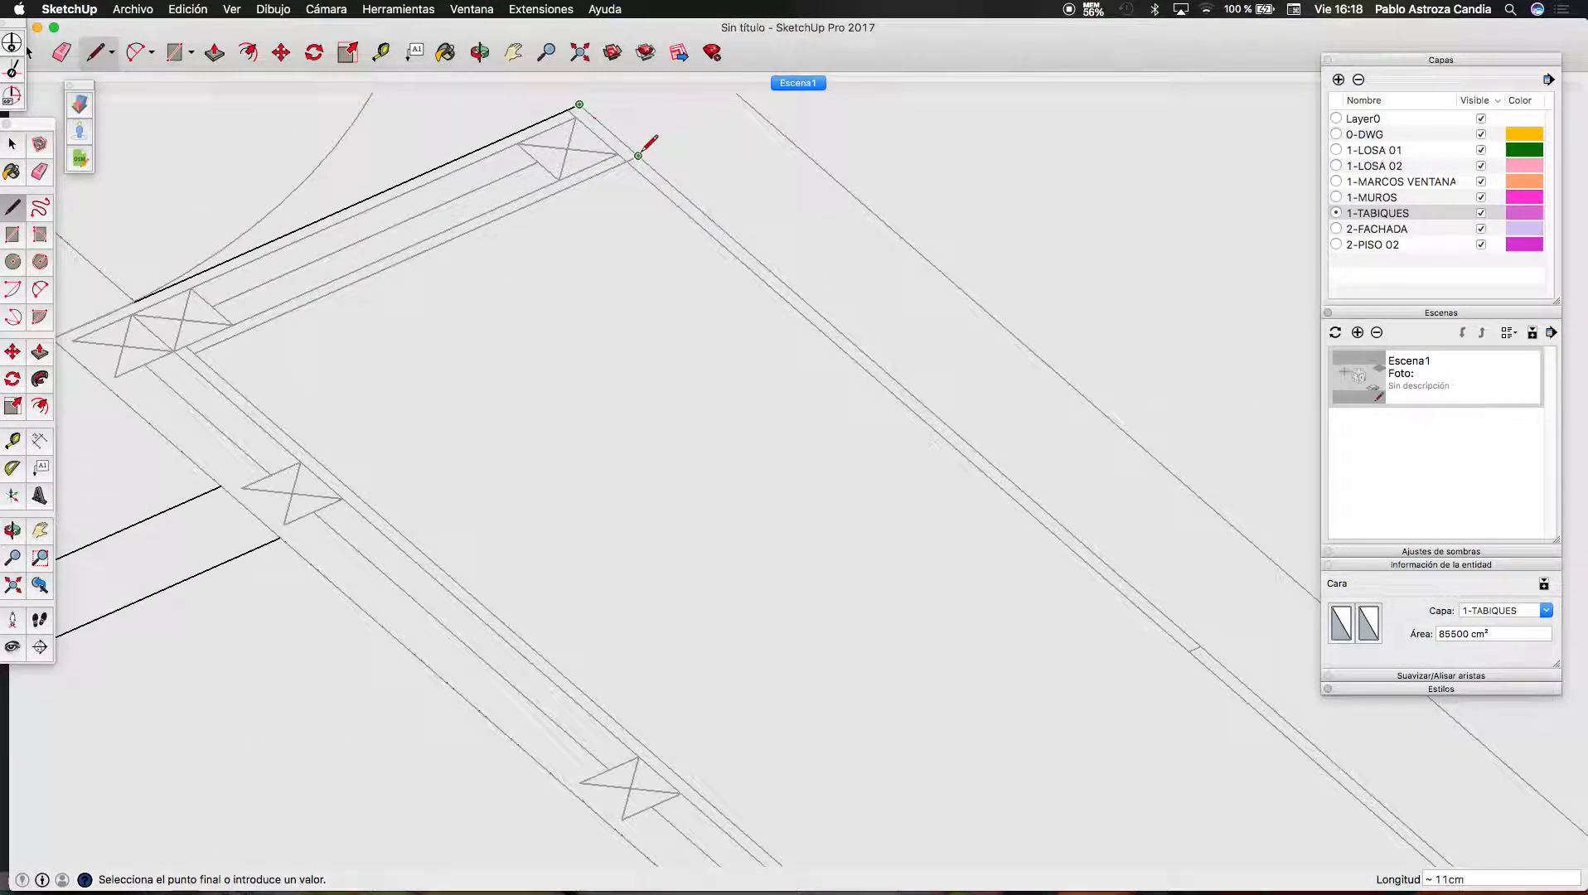
pyautogui.click(215, 344)
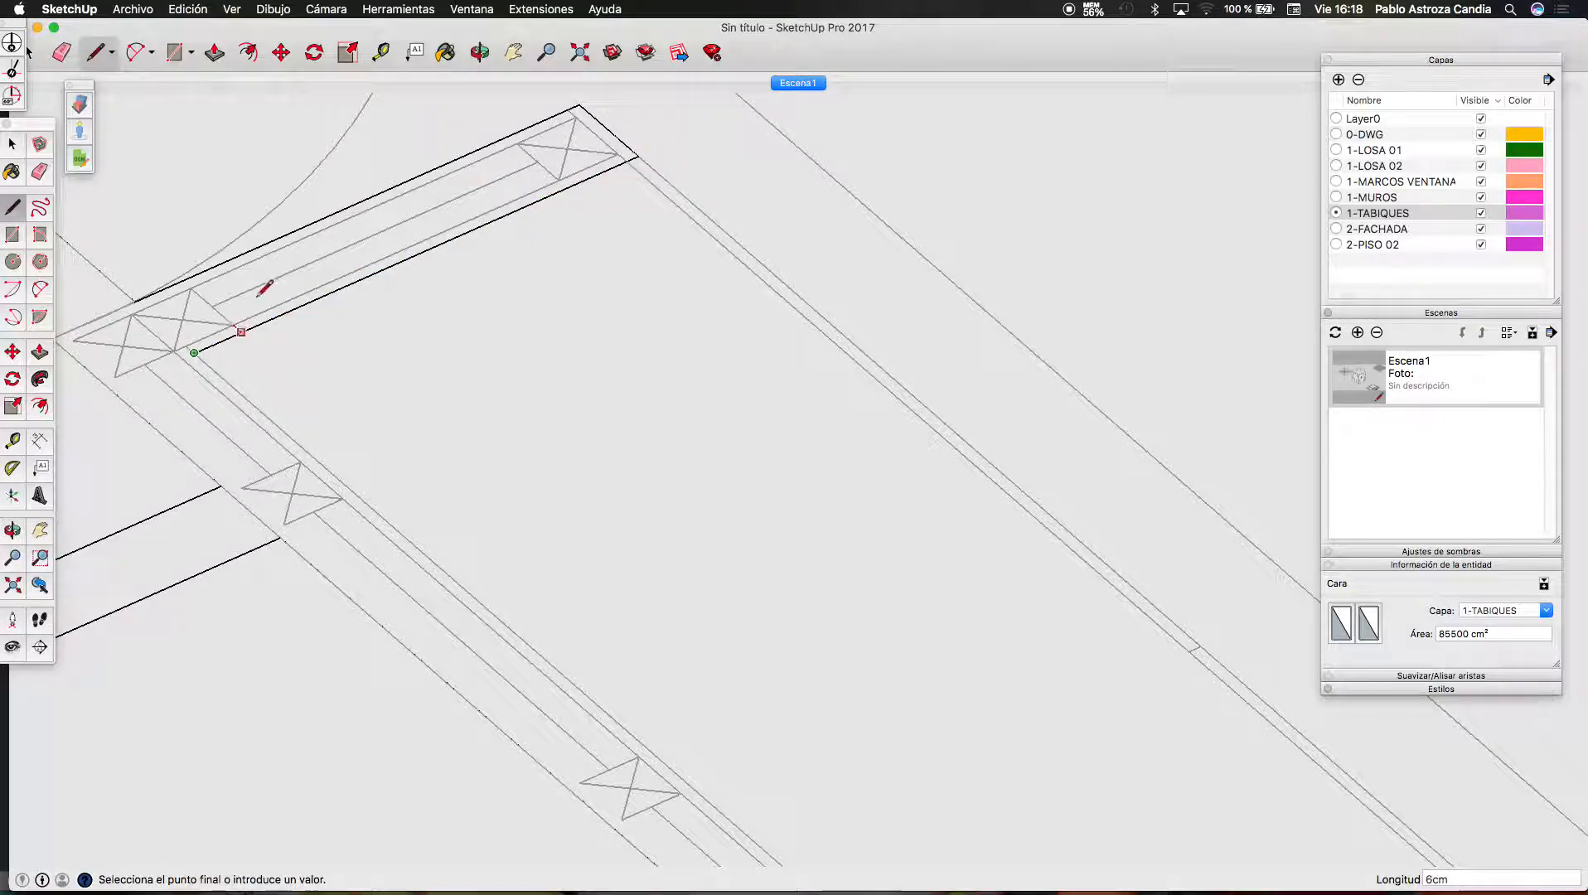
# Trace the closet-side edge of the partition behind the washbasin to the exterior wall and close the outline into a face
pyautogui.scroll(-5, 389, 282)
pyautogui.scroll(8, 638, 538)
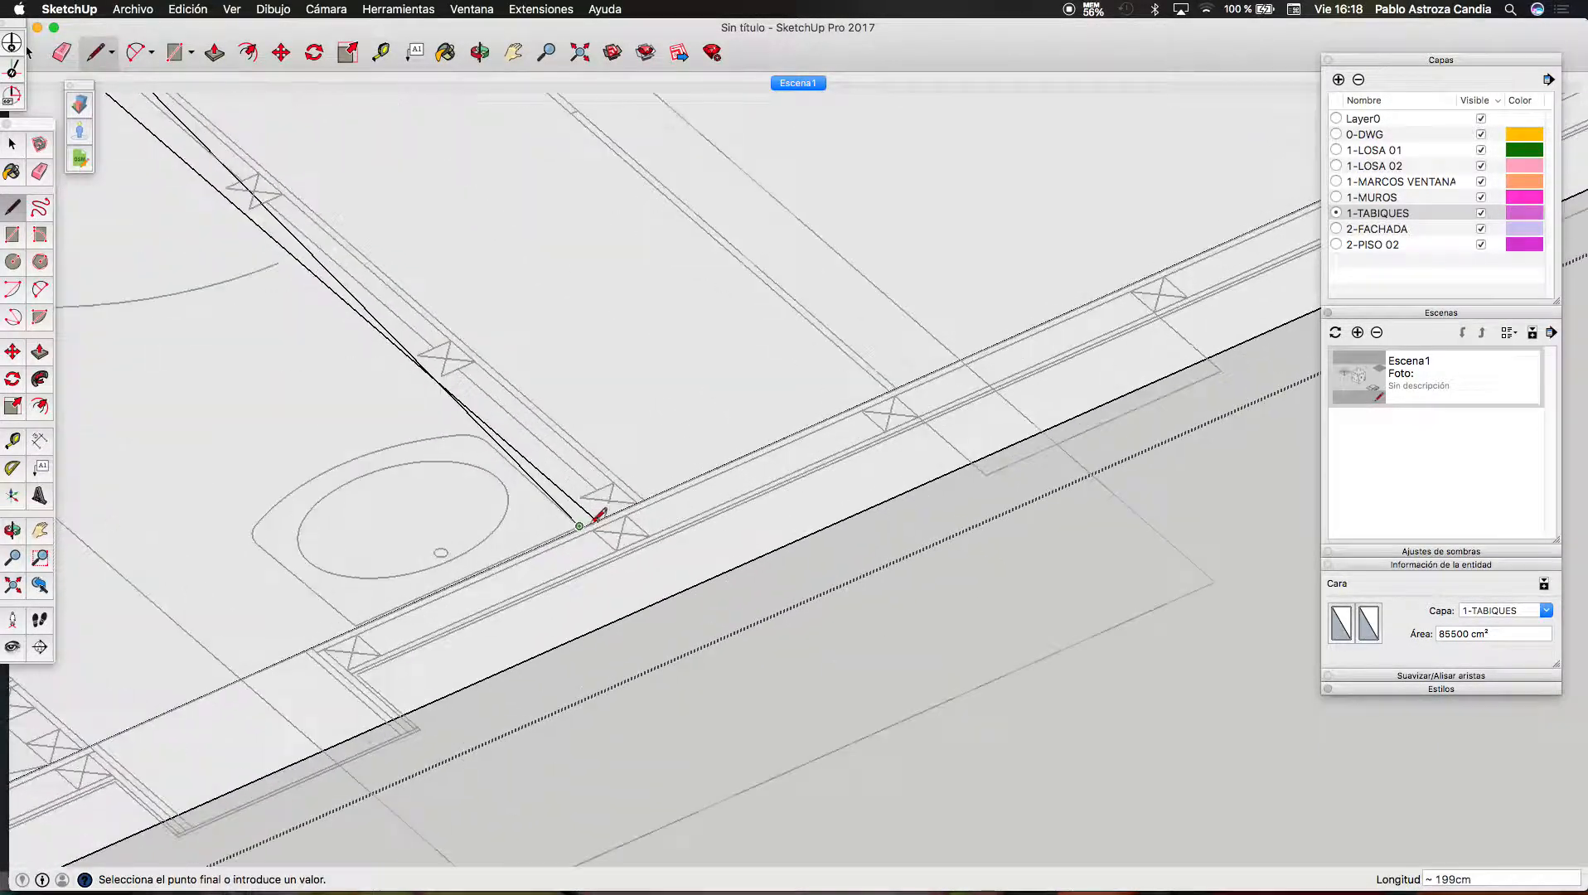
pyautogui.click(698, 398)
pyautogui.click(443, 506)
pyautogui.scroll(-6, 720, 648)
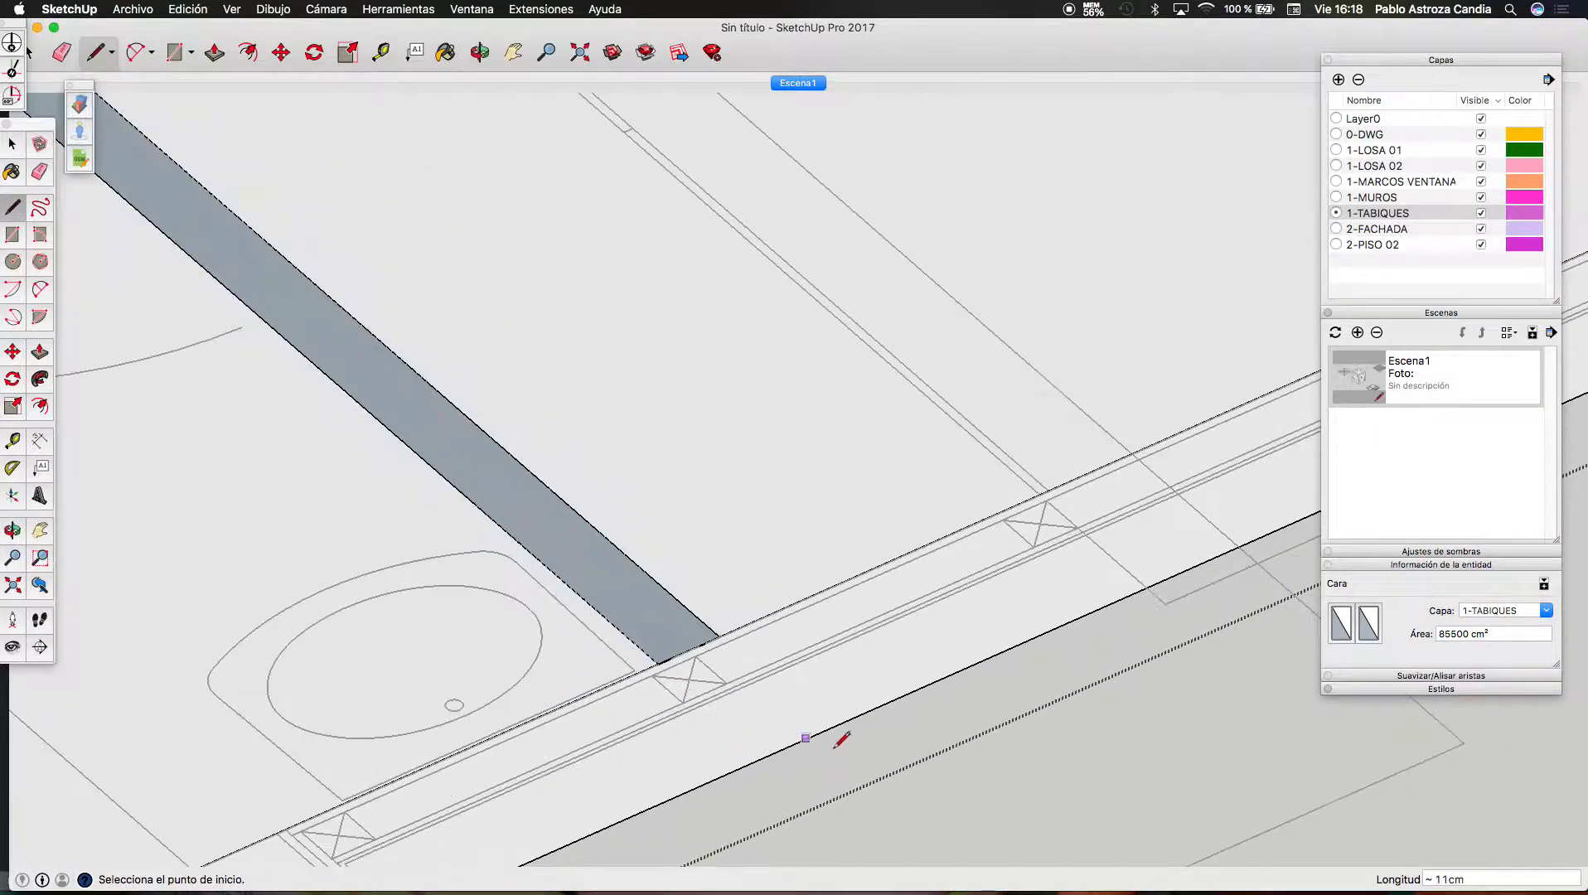
# Extrude the connected bathroom and closet partition face upward by 240 cm with Push/Pull, matching the existing partition's top
pyautogui.scroll(-6, 826, 744)
pyautogui.scroll(5, 699, 617)
pyautogui.press('p')
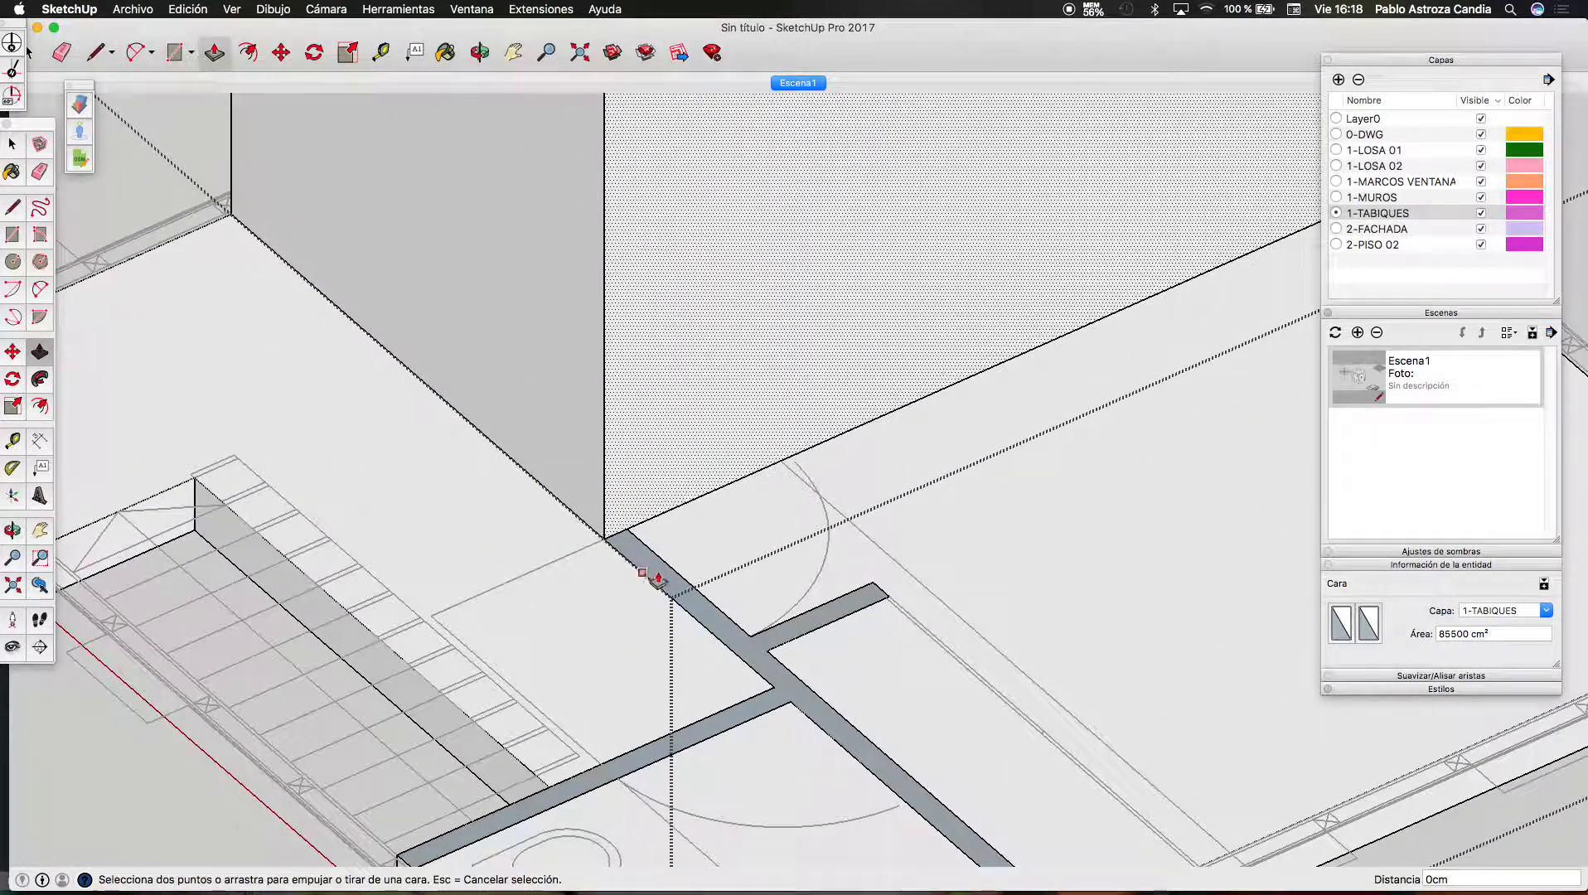
pyautogui.click(662, 584)
pyautogui.scroll(-2, 663, 584)
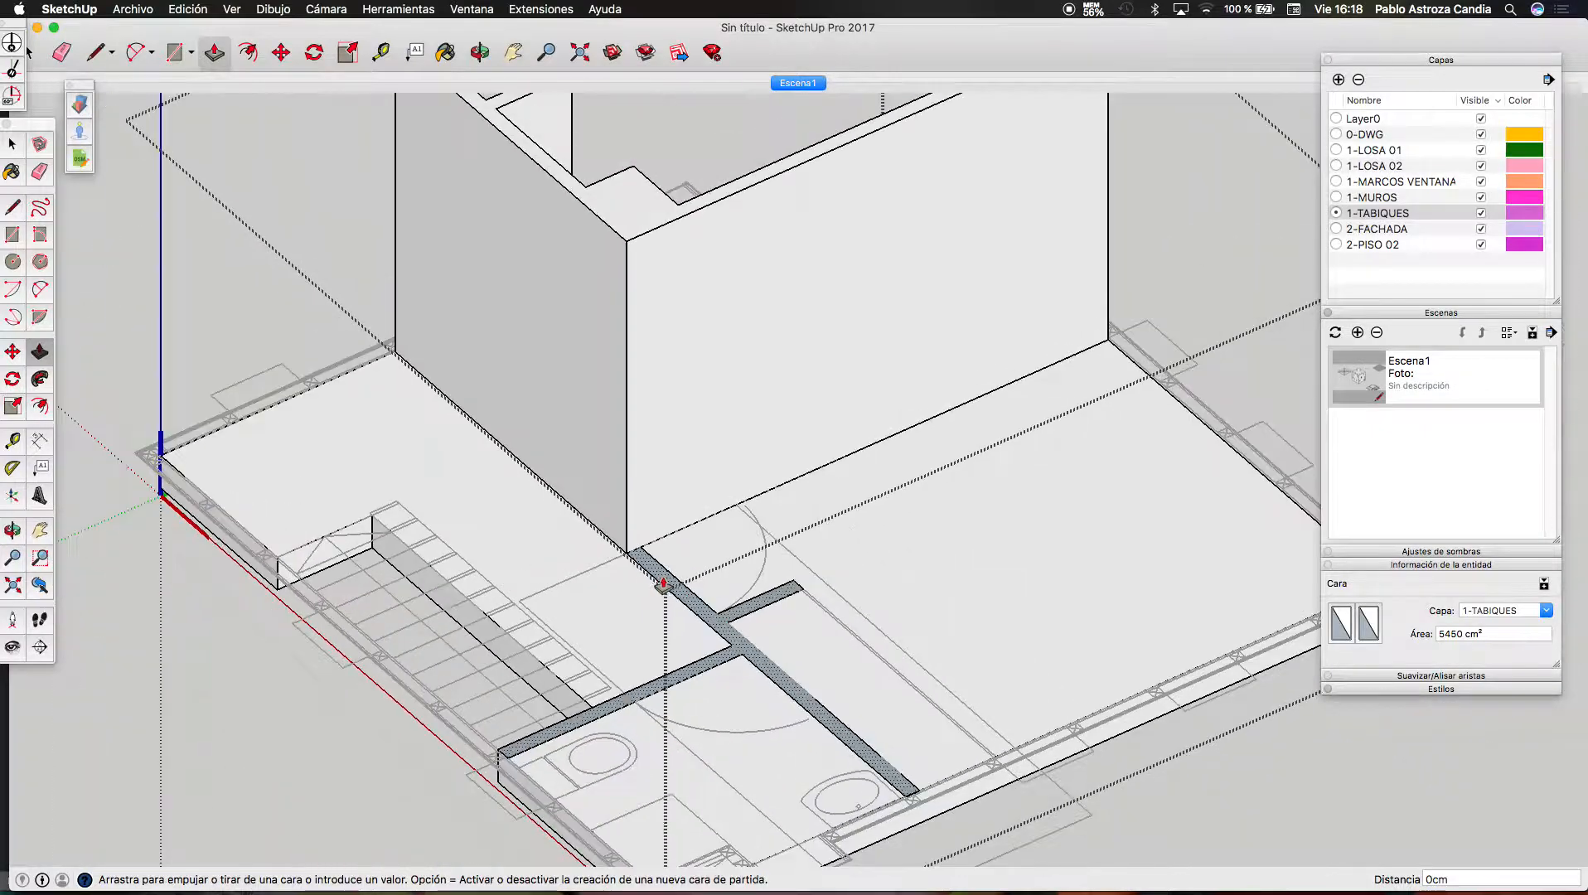
pyautogui.click(594, 220)
# Delete the leftover seam edges where the new bathroom partition joins the existing partition
pyautogui.press('space')
pyautogui.scroll(3, 645, 268)
pyautogui.click(632, 271)
pyautogui.press('Delete')
pyautogui.scroll(3, 645, 240)
pyautogui.click(643, 233)
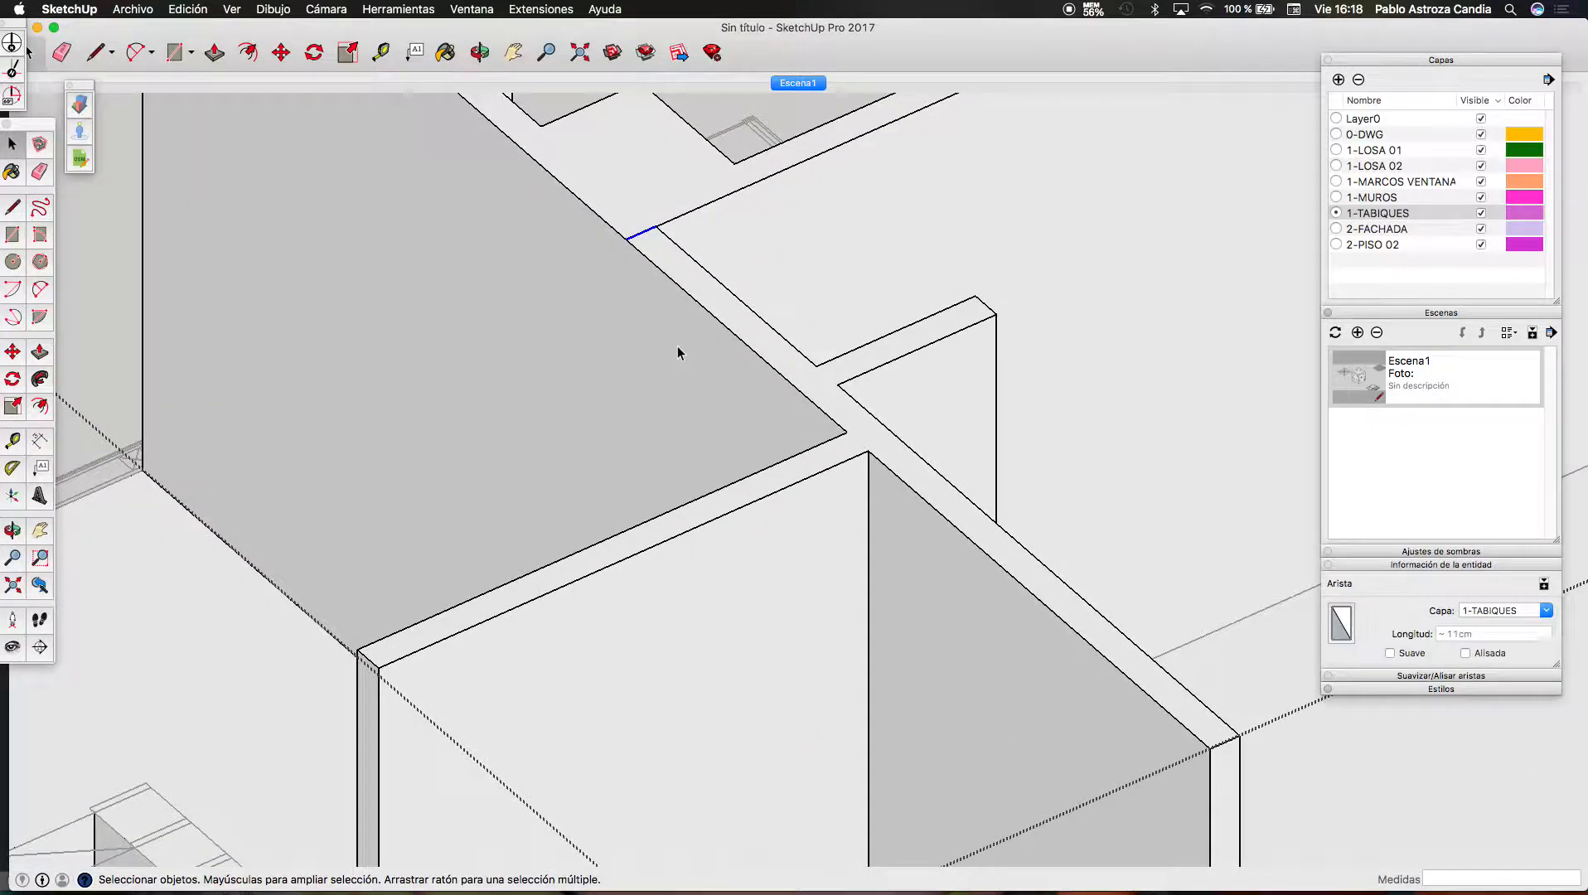
pyautogui.press('Delete')
# Delete the duplicate vertical edge beside the inner corner where the short closet partition meets the bathroom partition
pyautogui.scroll(-4, 676, 350)
pyautogui.click(479, 53)
pyautogui.moveTo(726, 283); pyautogui.dragTo(854, 424)
pyautogui.moveTo(1213, 524); pyautogui.dragTo(1134, 524)
pyautogui.scroll(8, 1174, 402)
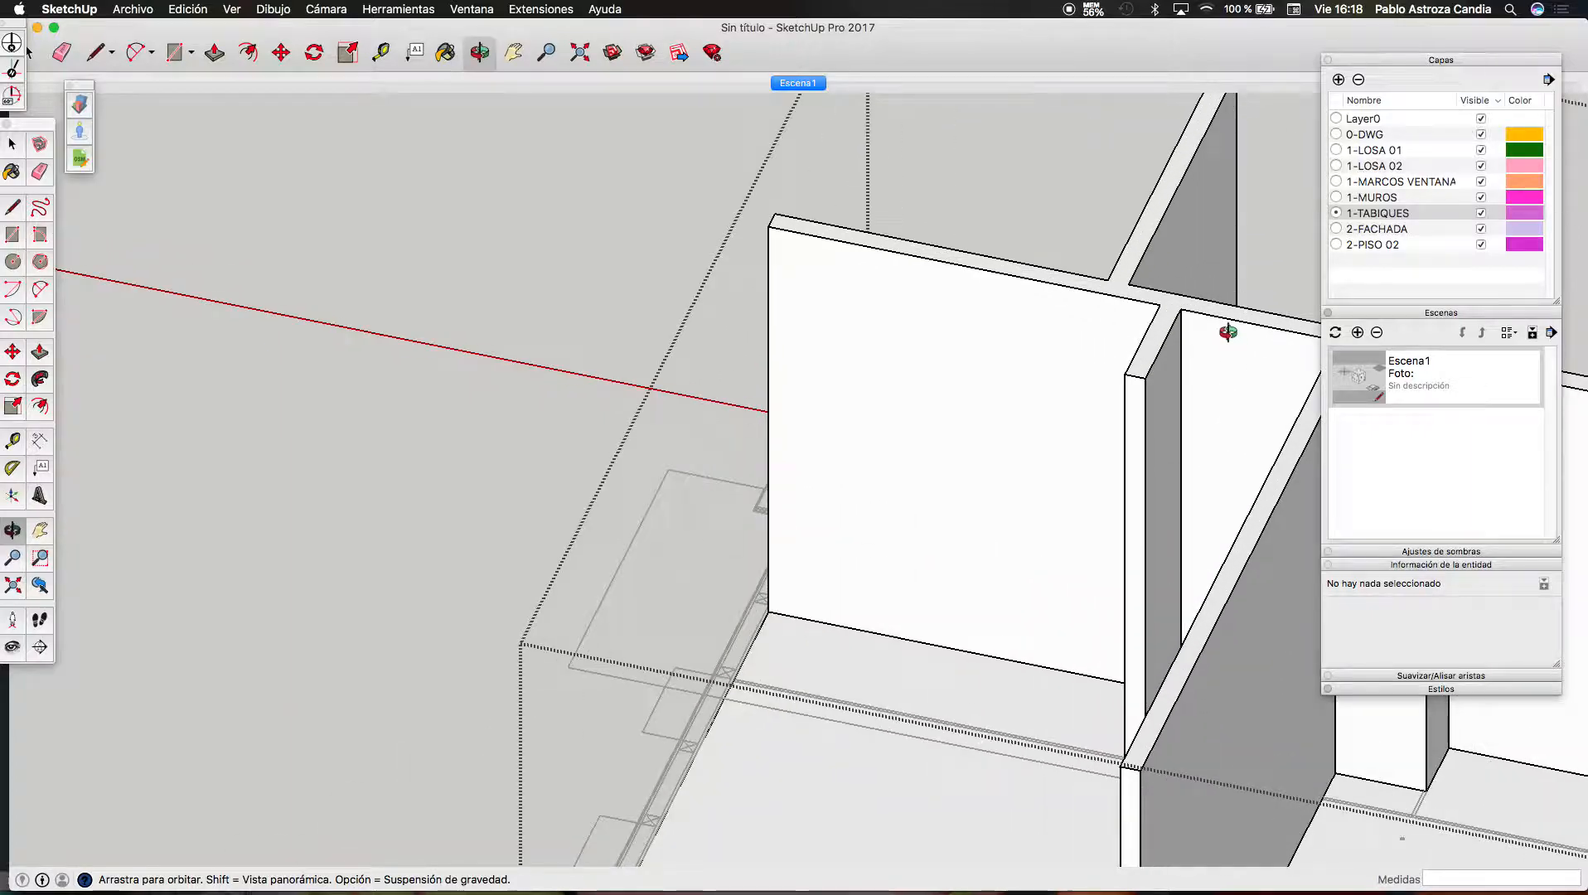
pyautogui.scroll(5, 1106, 312)
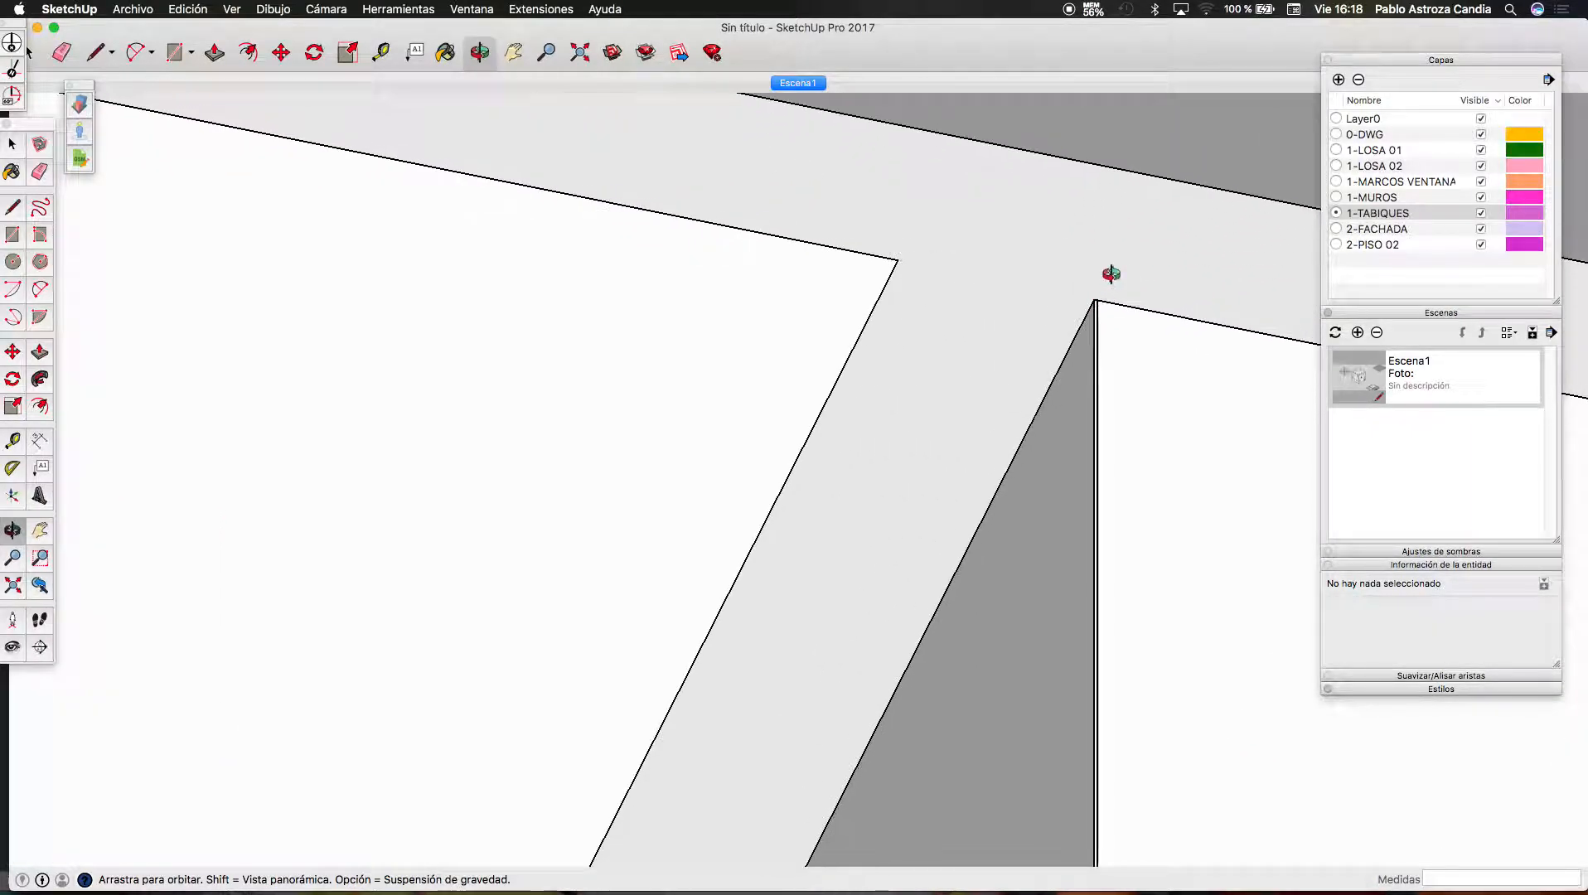
pyautogui.press('space')
pyautogui.click(1091, 325)
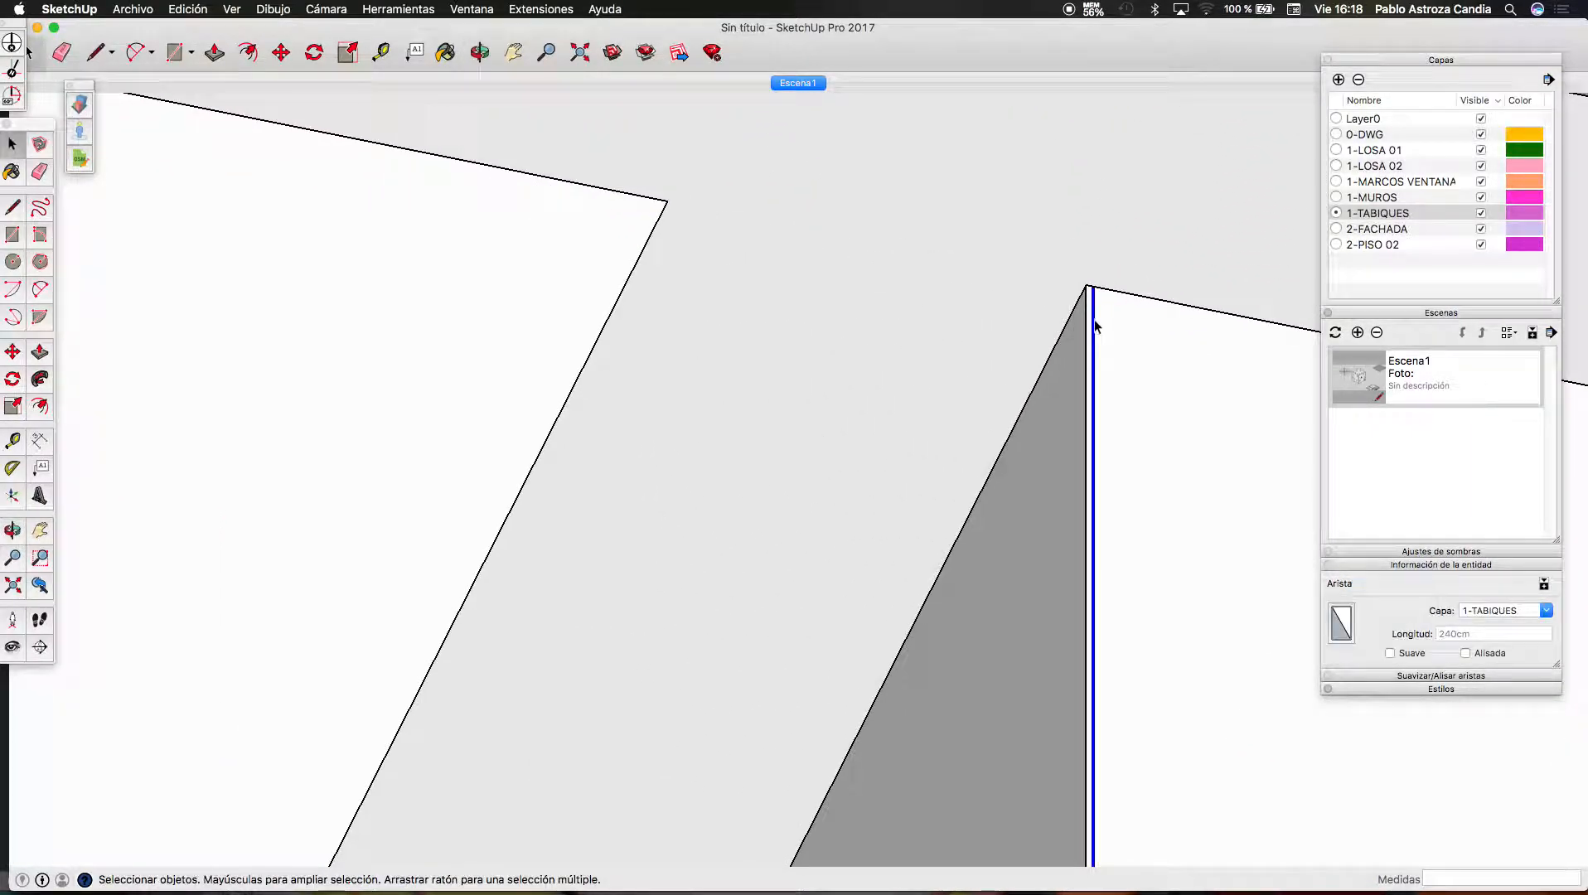
pyautogui.click(836, 319)
pyautogui.scroll(-3, 837, 319)
pyautogui.scroll(-6, 800, 365)
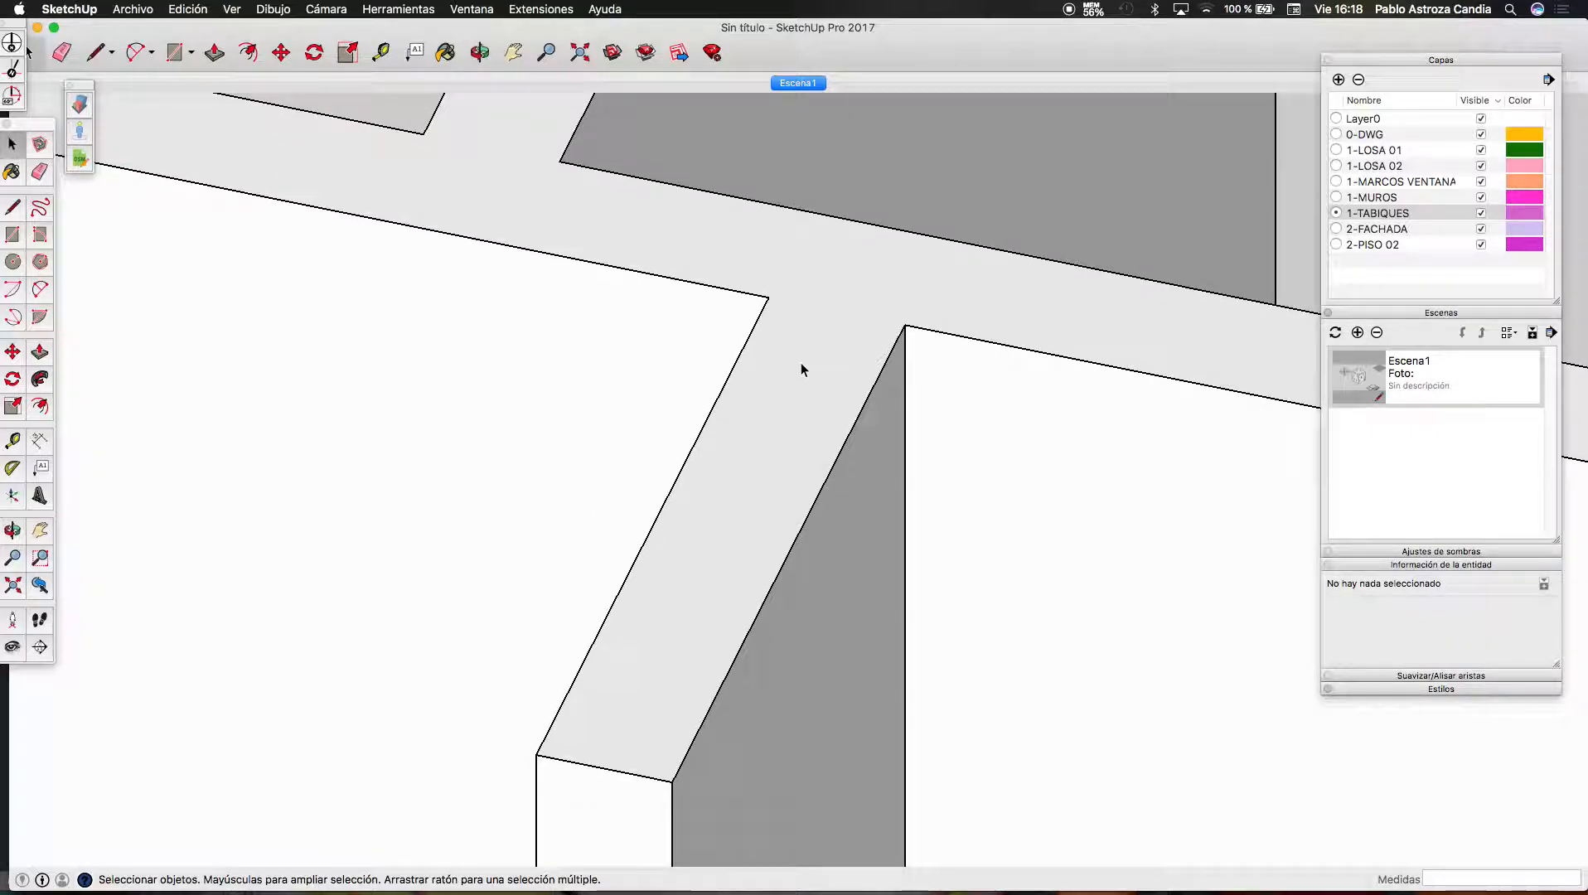
pyautogui.scroll(-5, 808, 365)
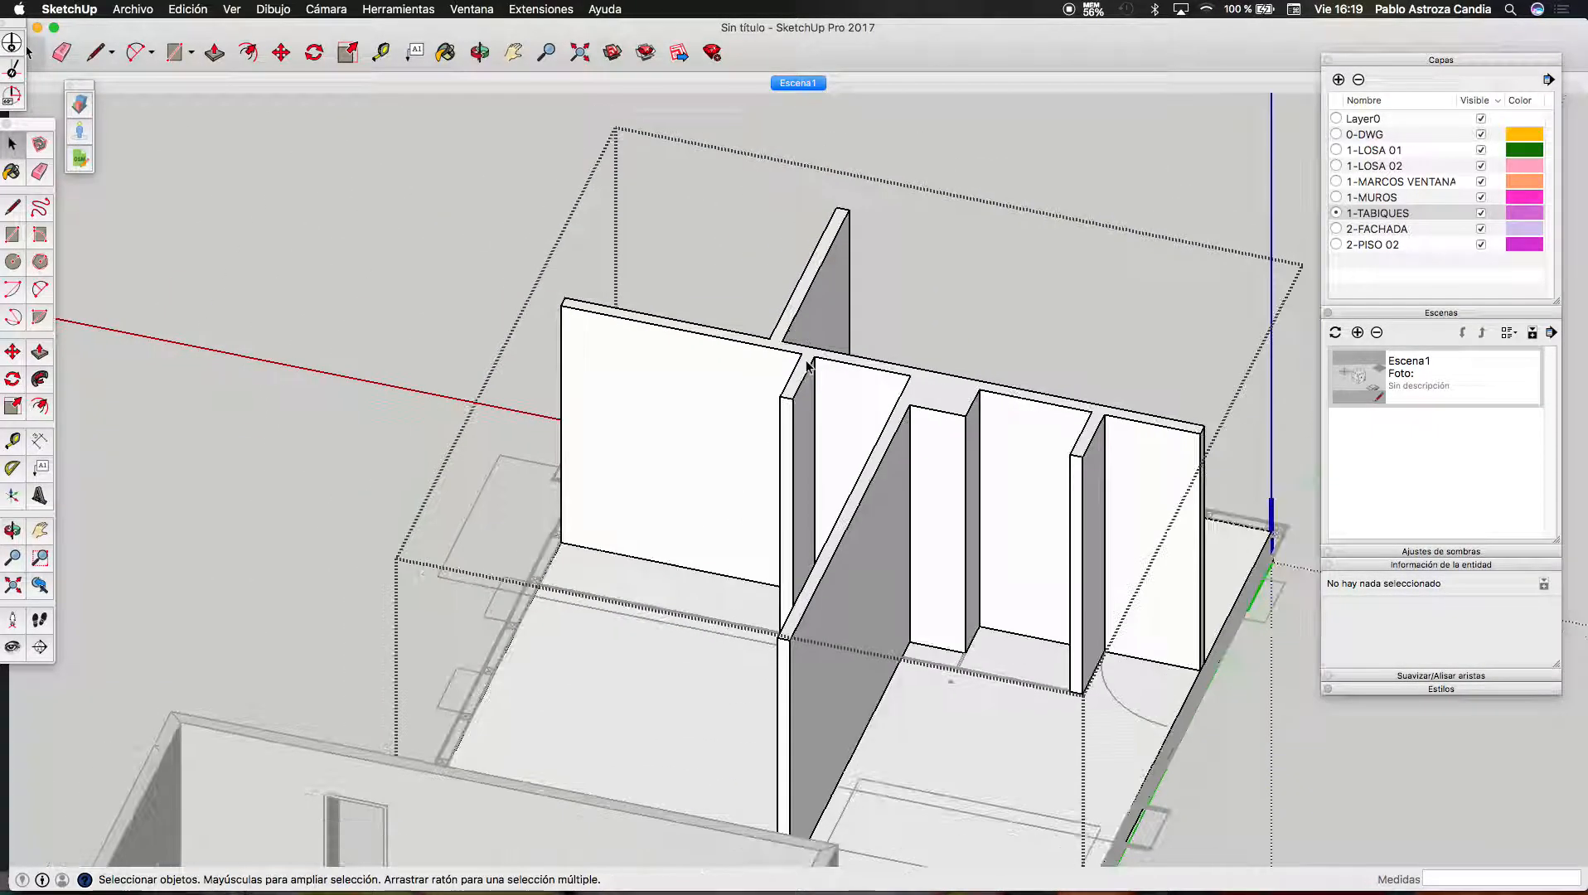
# Select all the connected partition geometry and turn it into a component on layer 1-TABIQUES
pyautogui.tripleClick(851, 374)
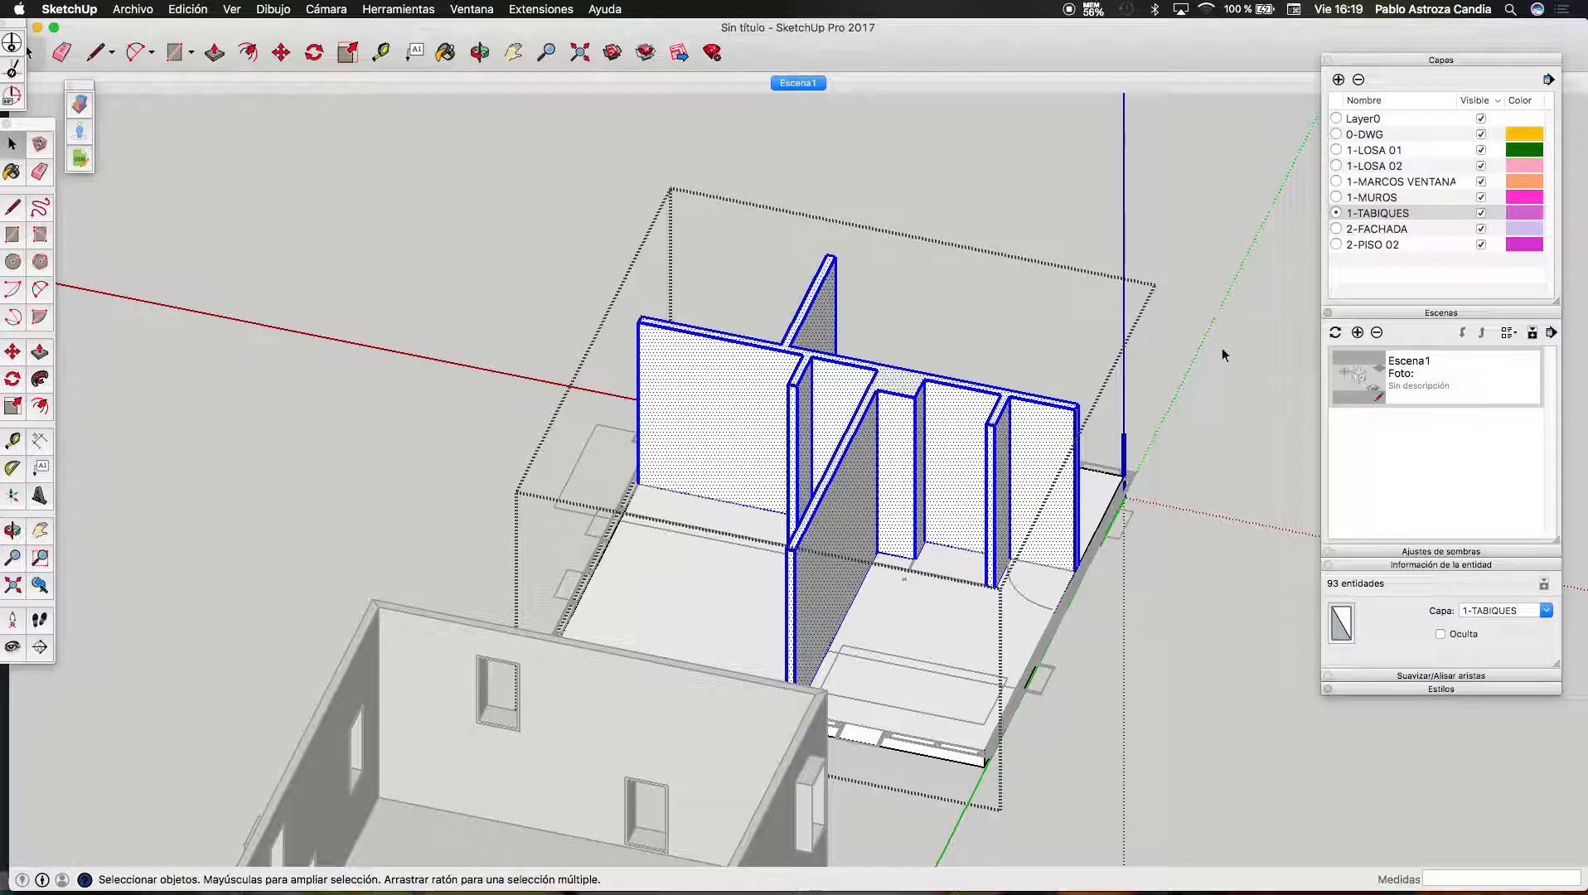
pyautogui.rightClick(896, 408)
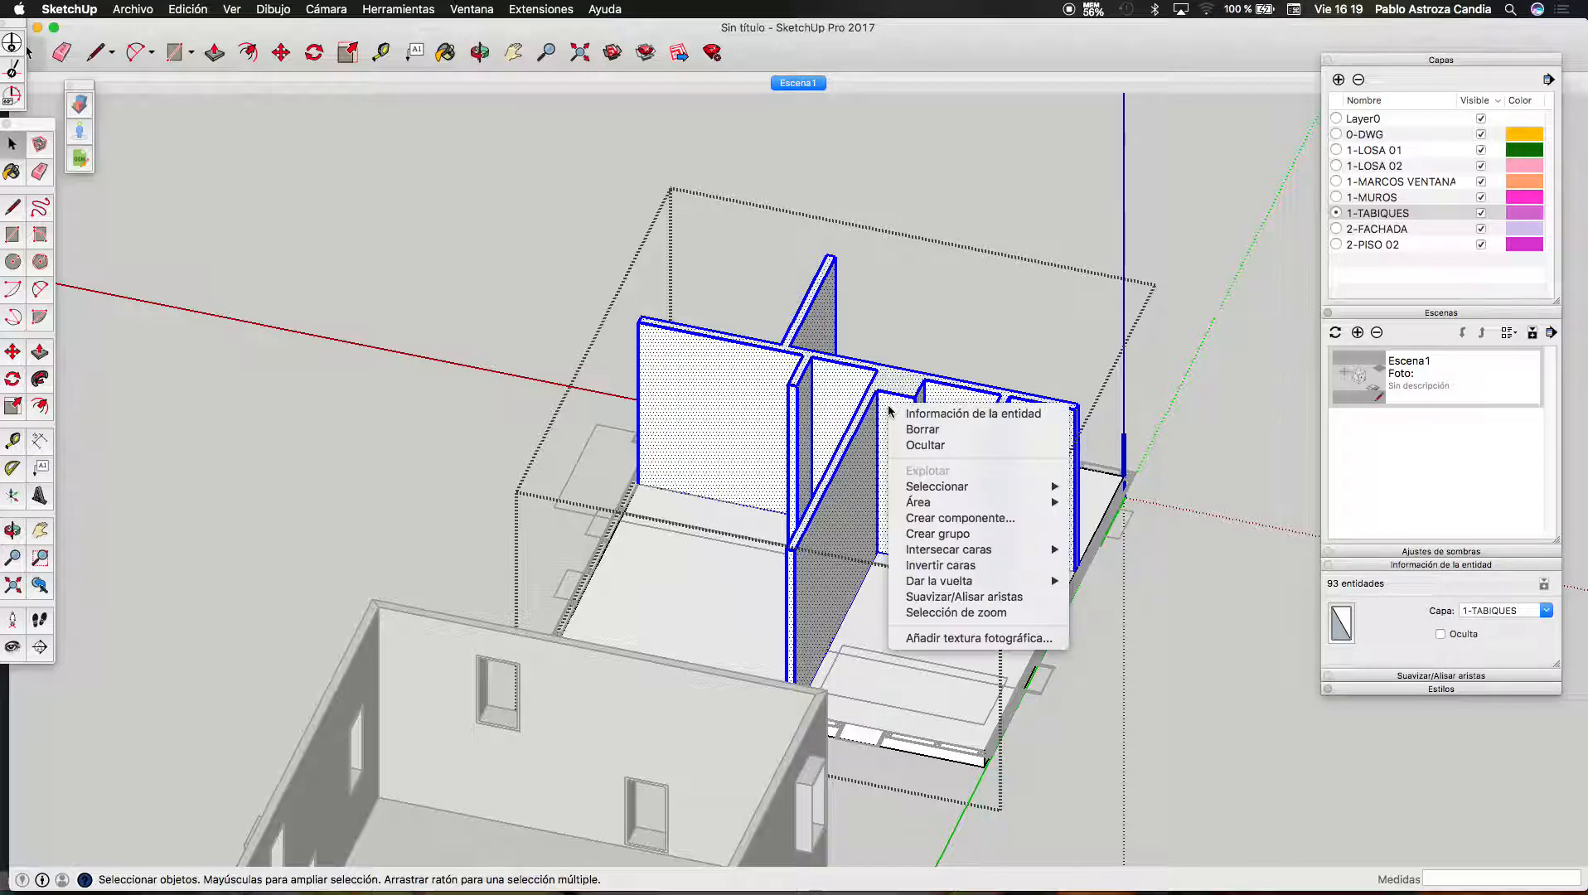
pyautogui.click(947, 524)
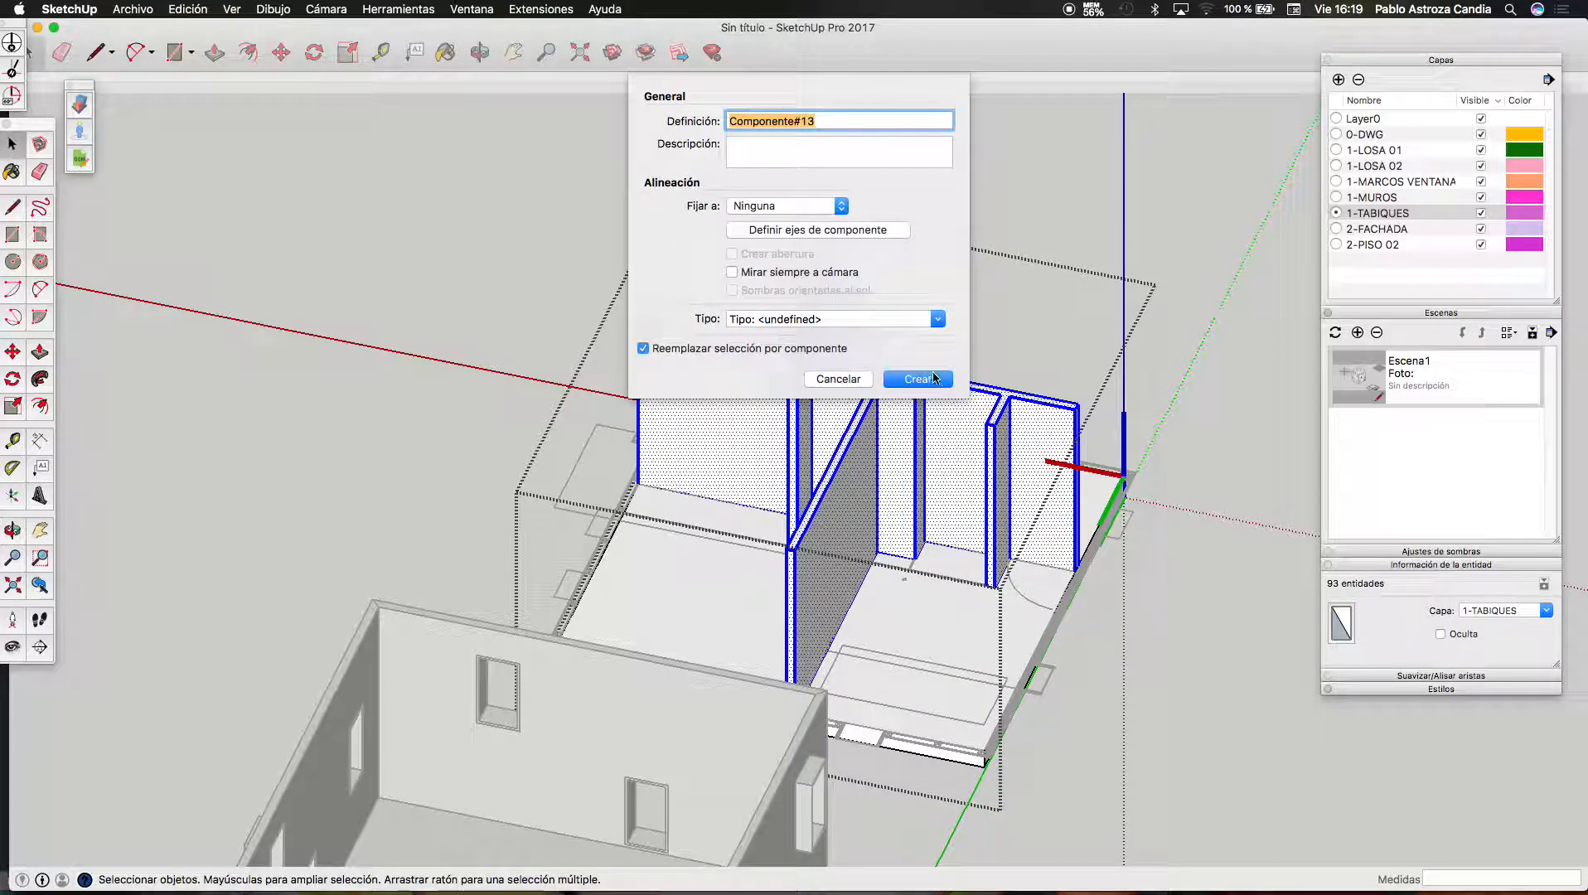
pyautogui.press('Return')
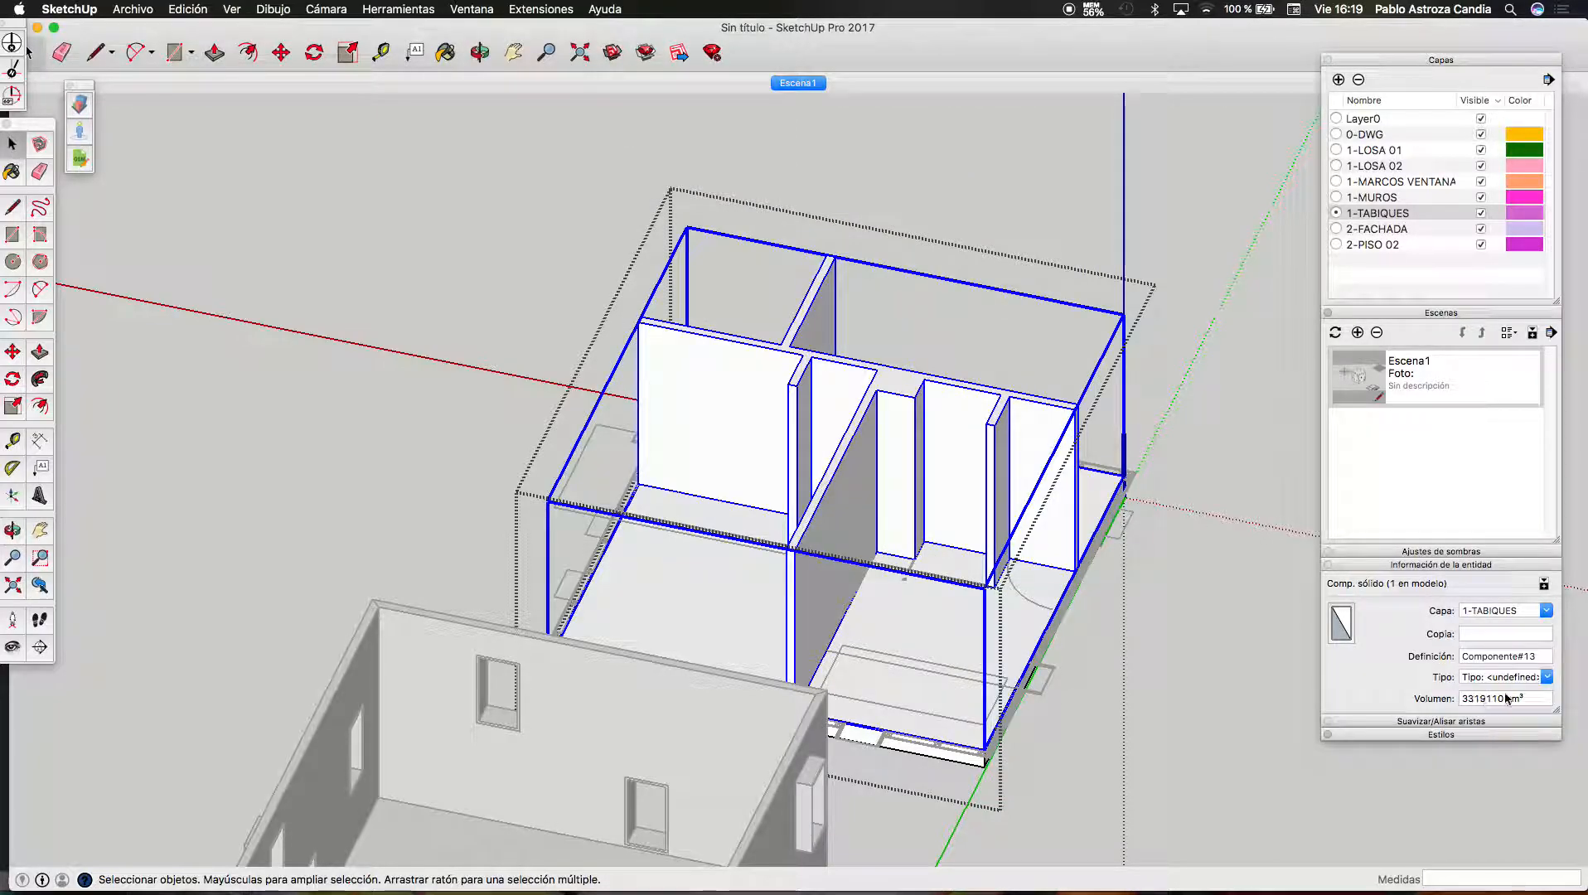
# Copy the partition component along the green axis to an empty area away from the floor slab
pyautogui.scroll(-3, 976, 292)
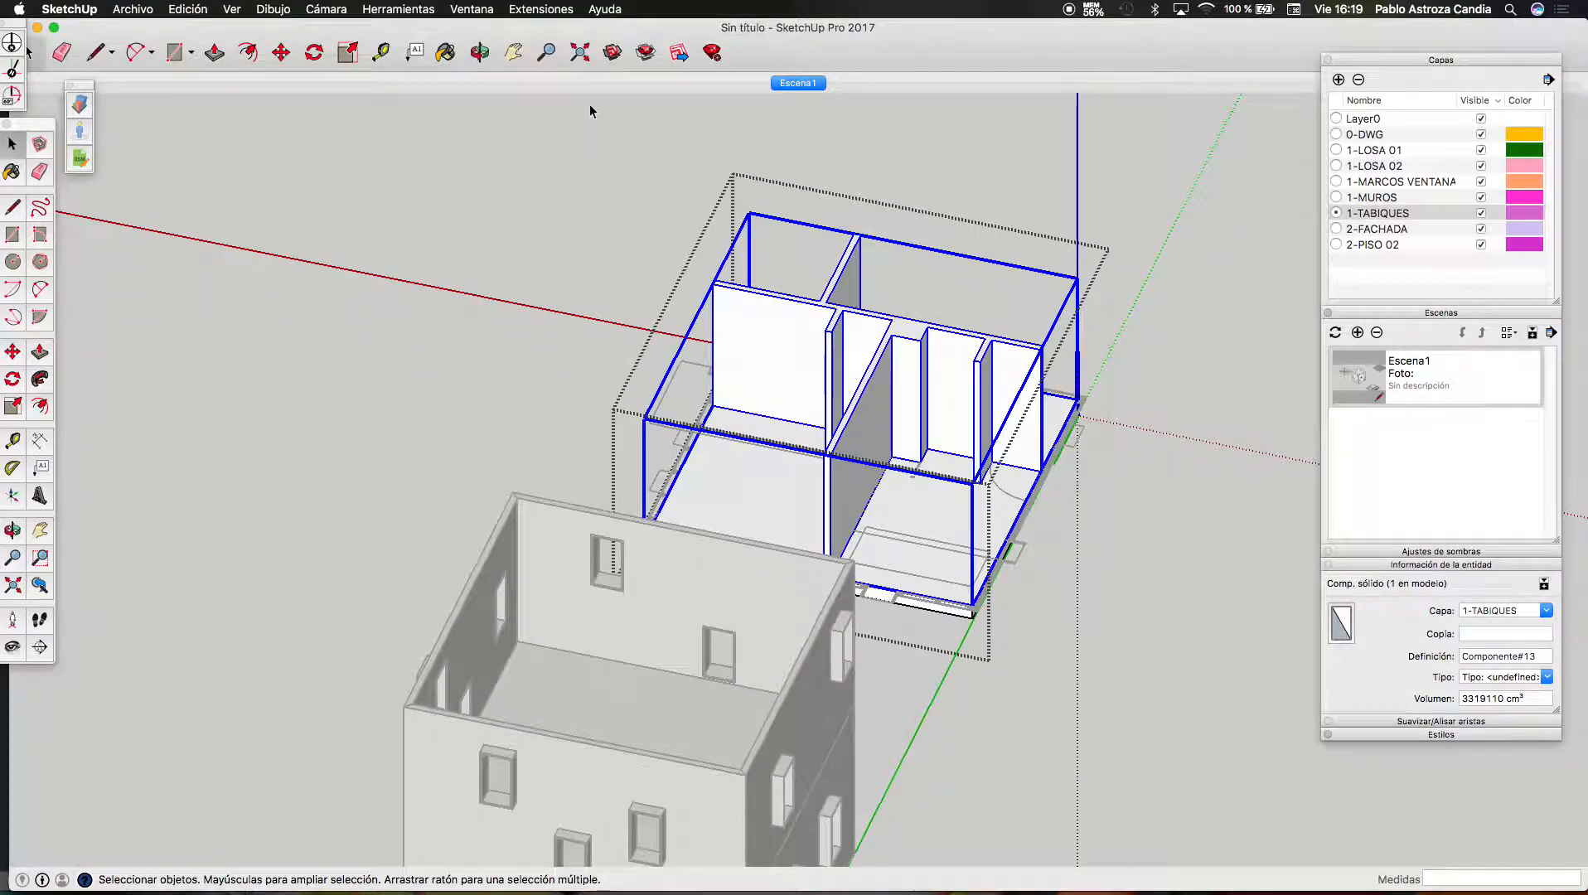
pyautogui.click(481, 53)
pyautogui.moveTo(652, 163); pyautogui.dragTo(712, 602)
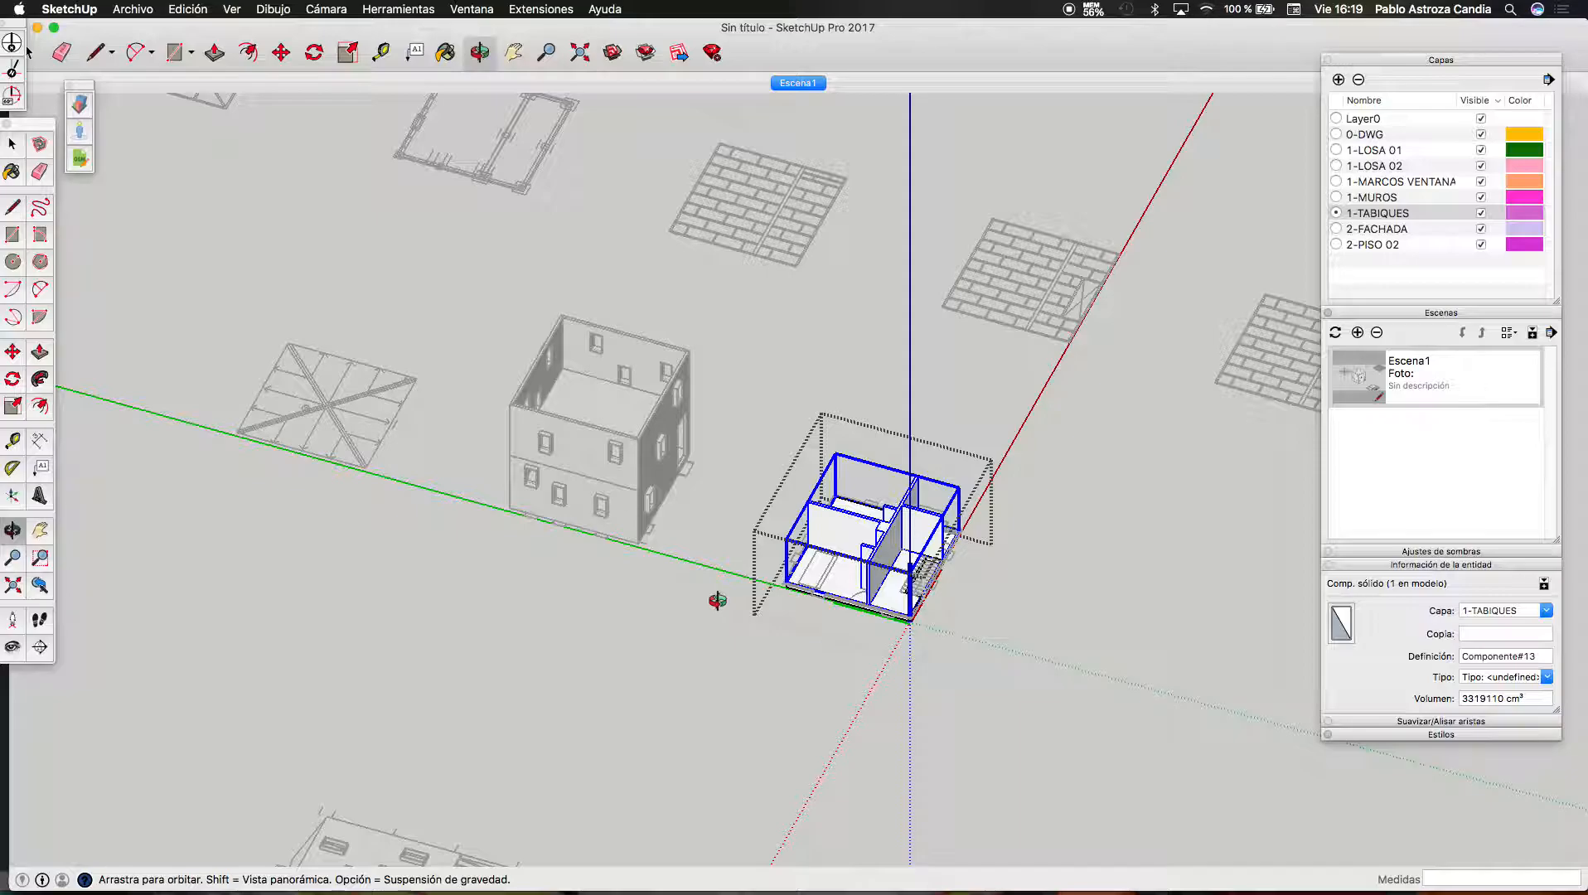
pyautogui.scroll(10, 1017, 517)
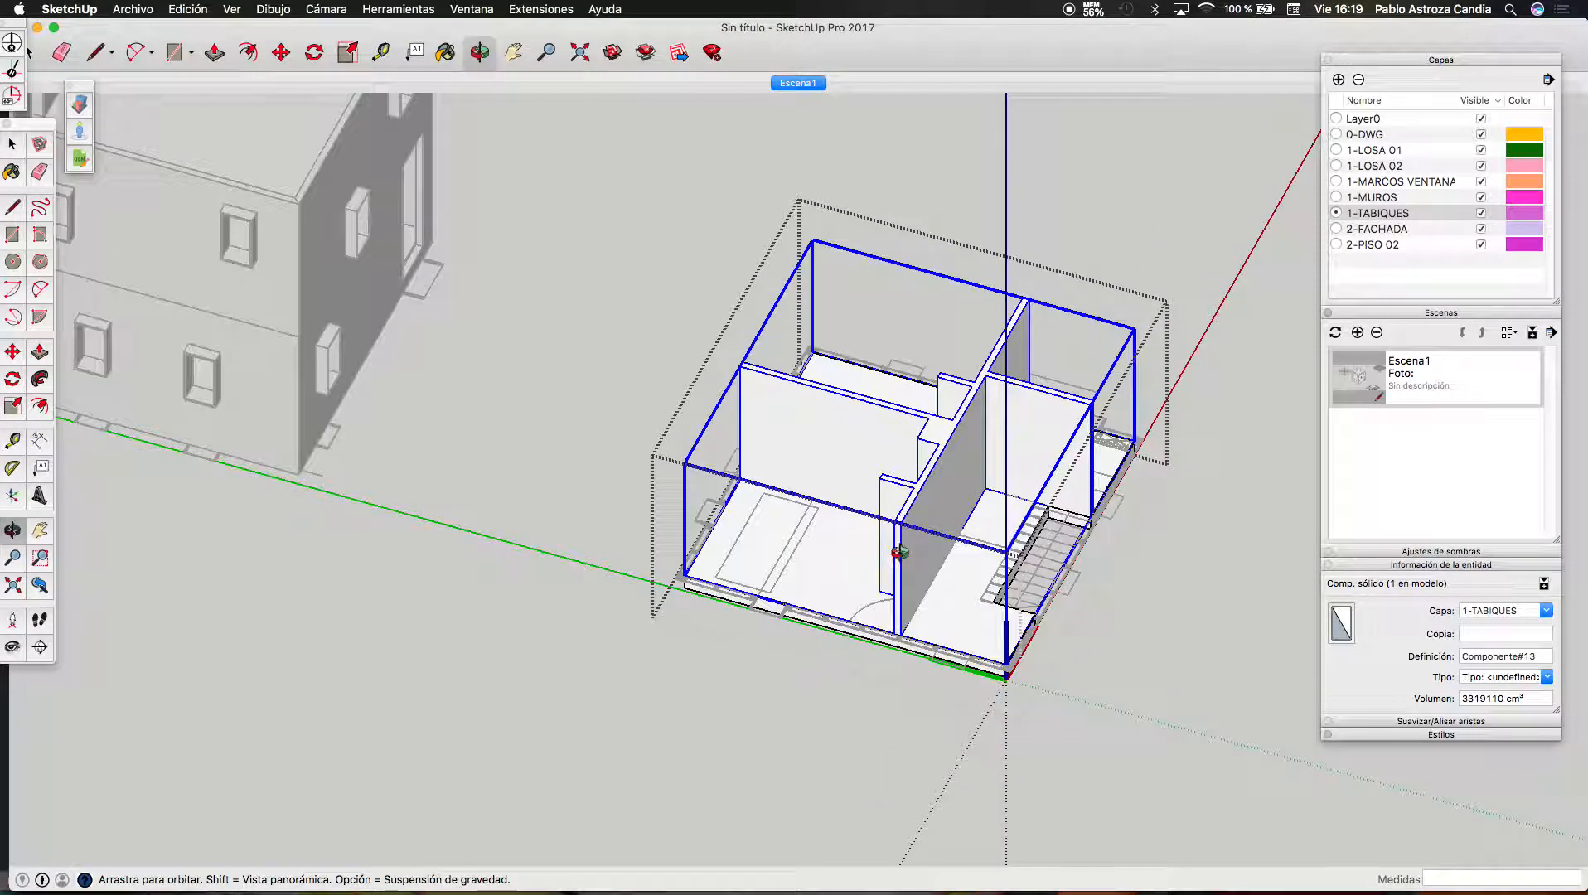
pyautogui.scroll(-5, 899, 553)
pyautogui.press('m')
pyautogui.click(899, 553)
pyautogui.scroll(-3, 920, 431)
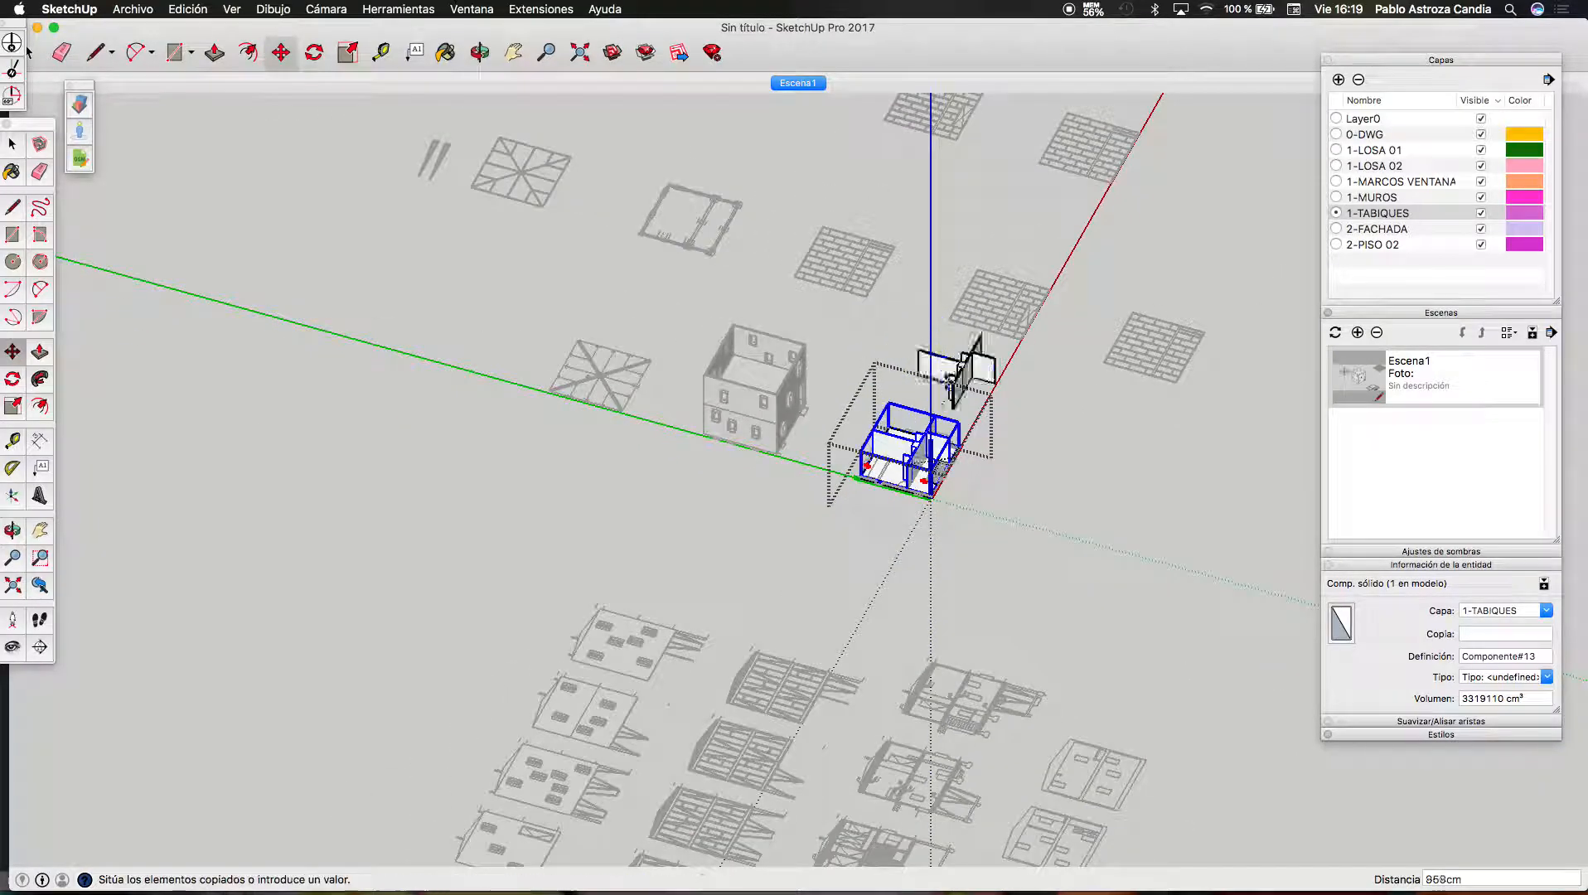
pyautogui.click(1141, 506)
pyautogui.press('space')
pyautogui.scroll(2, 1160, 547)
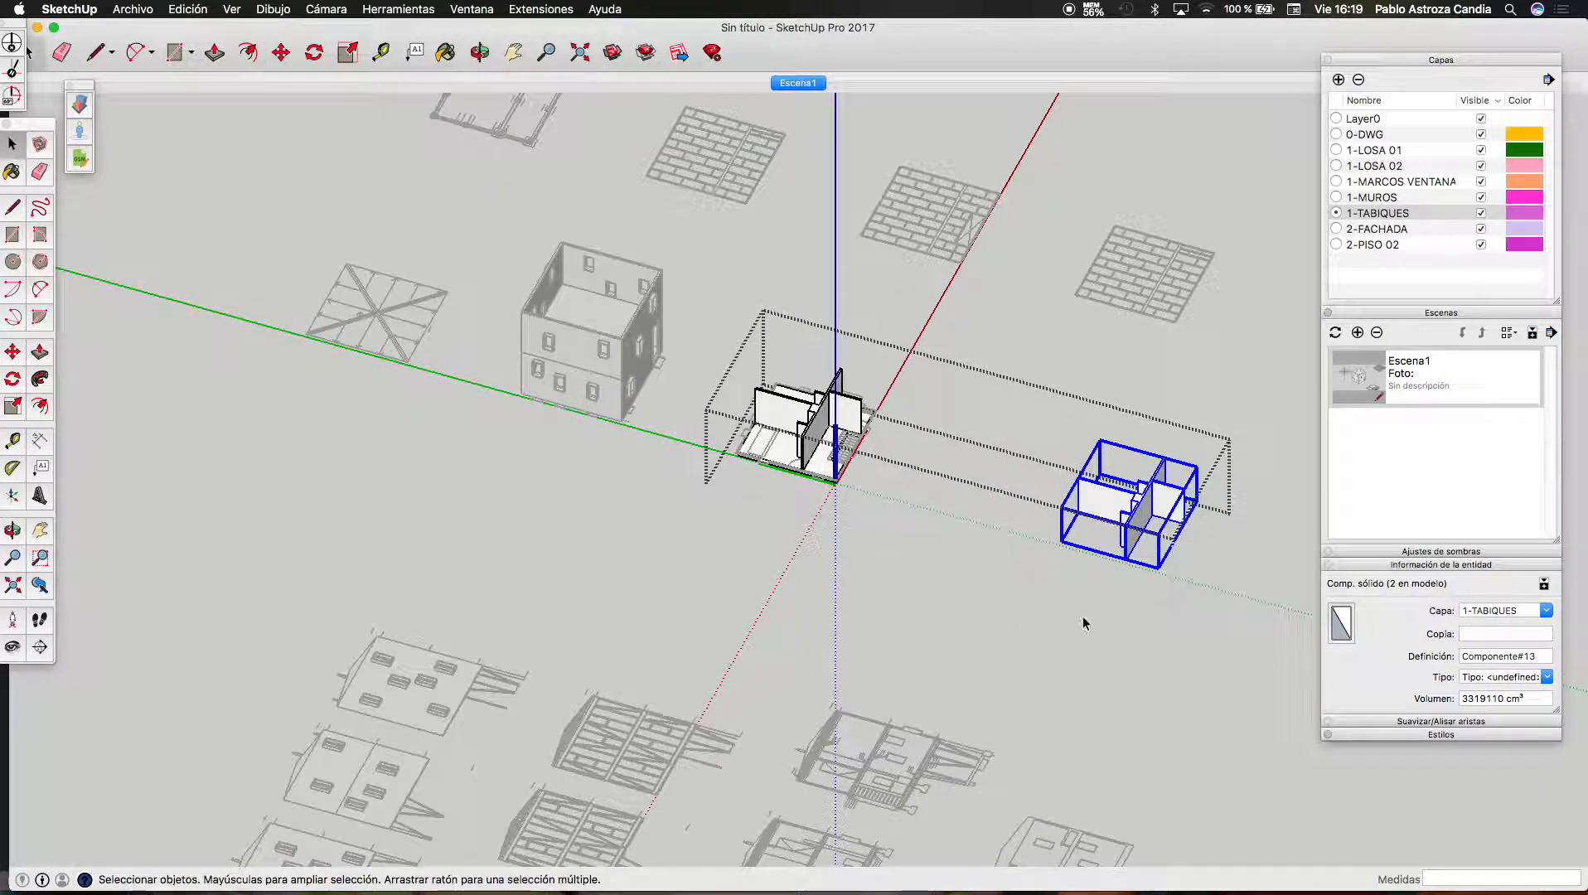
# Draw a short line at the base of the copied partitions' end and delete it
pyautogui.scroll(10, 1060, 623)
pyautogui.press('l')
pyautogui.click(1013, 381)
pyautogui.press('space')
pyautogui.scroll(-3, 945, 332)
pyautogui.click(479, 52)
pyautogui.moveTo(630, 348); pyautogui.dragTo(979, 350)
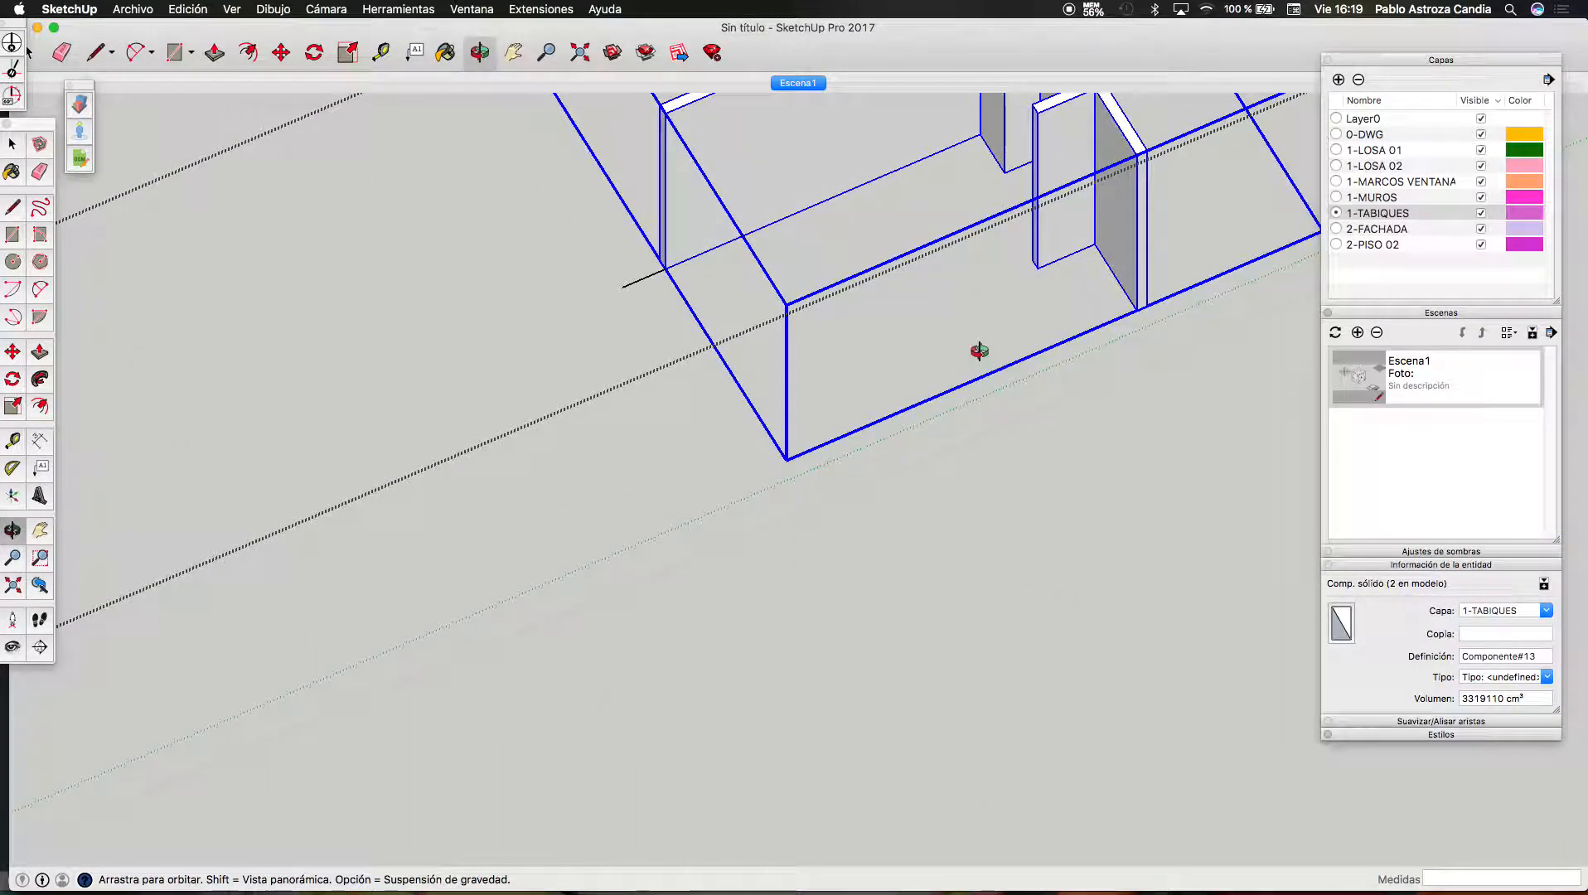
pyautogui.scroll(2, 674, 283)
pyautogui.press('space')
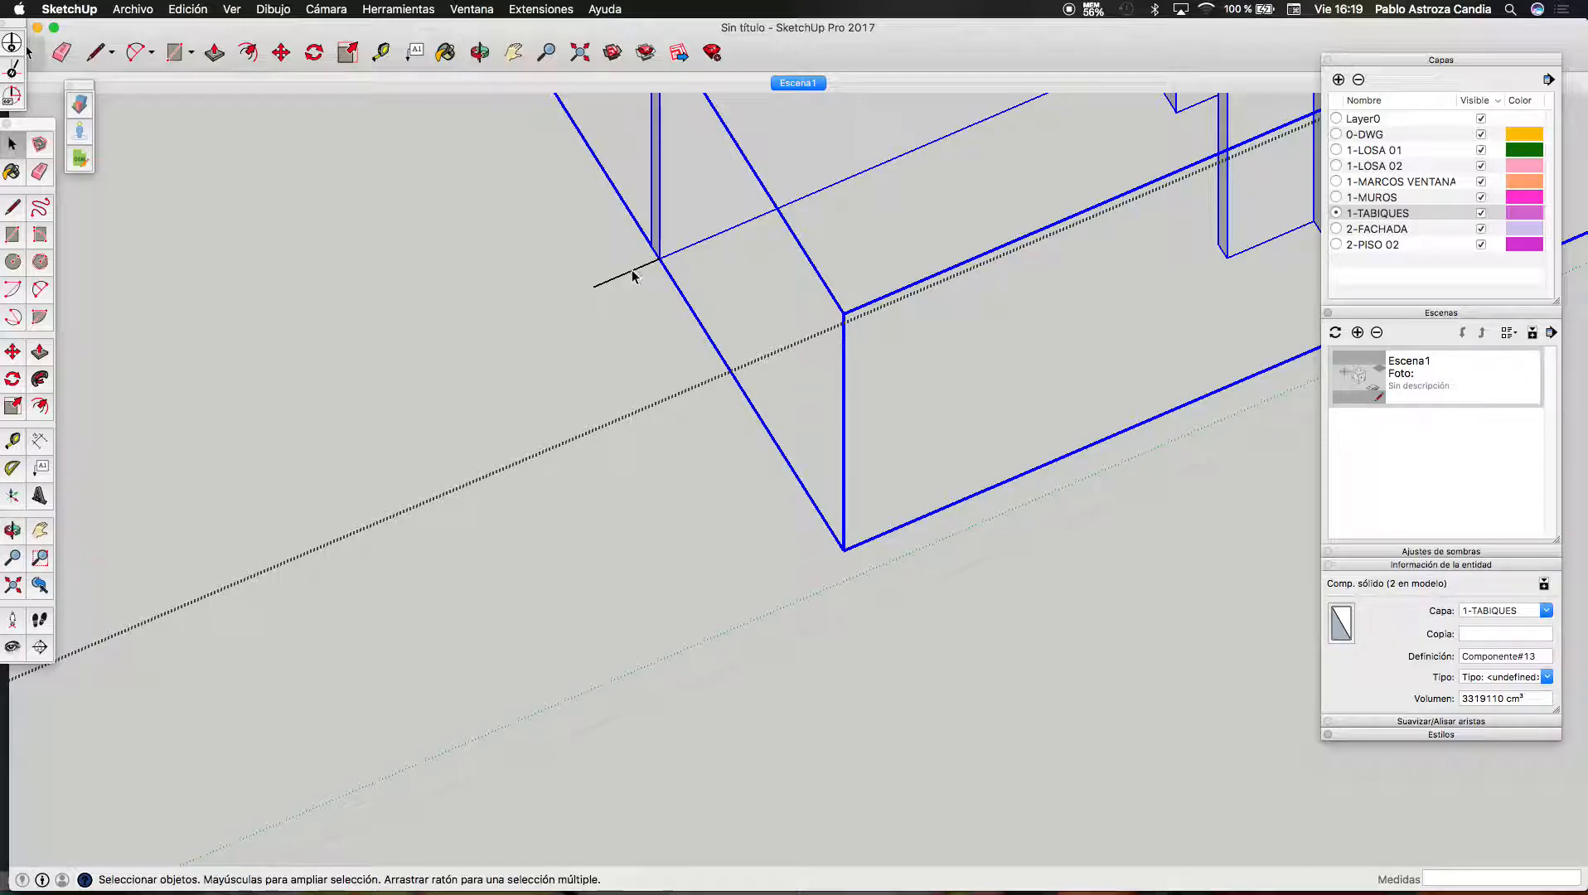
pyautogui.click(632, 274)
pyautogui.click(634, 279)
pyautogui.scroll(-2, 737, 415)
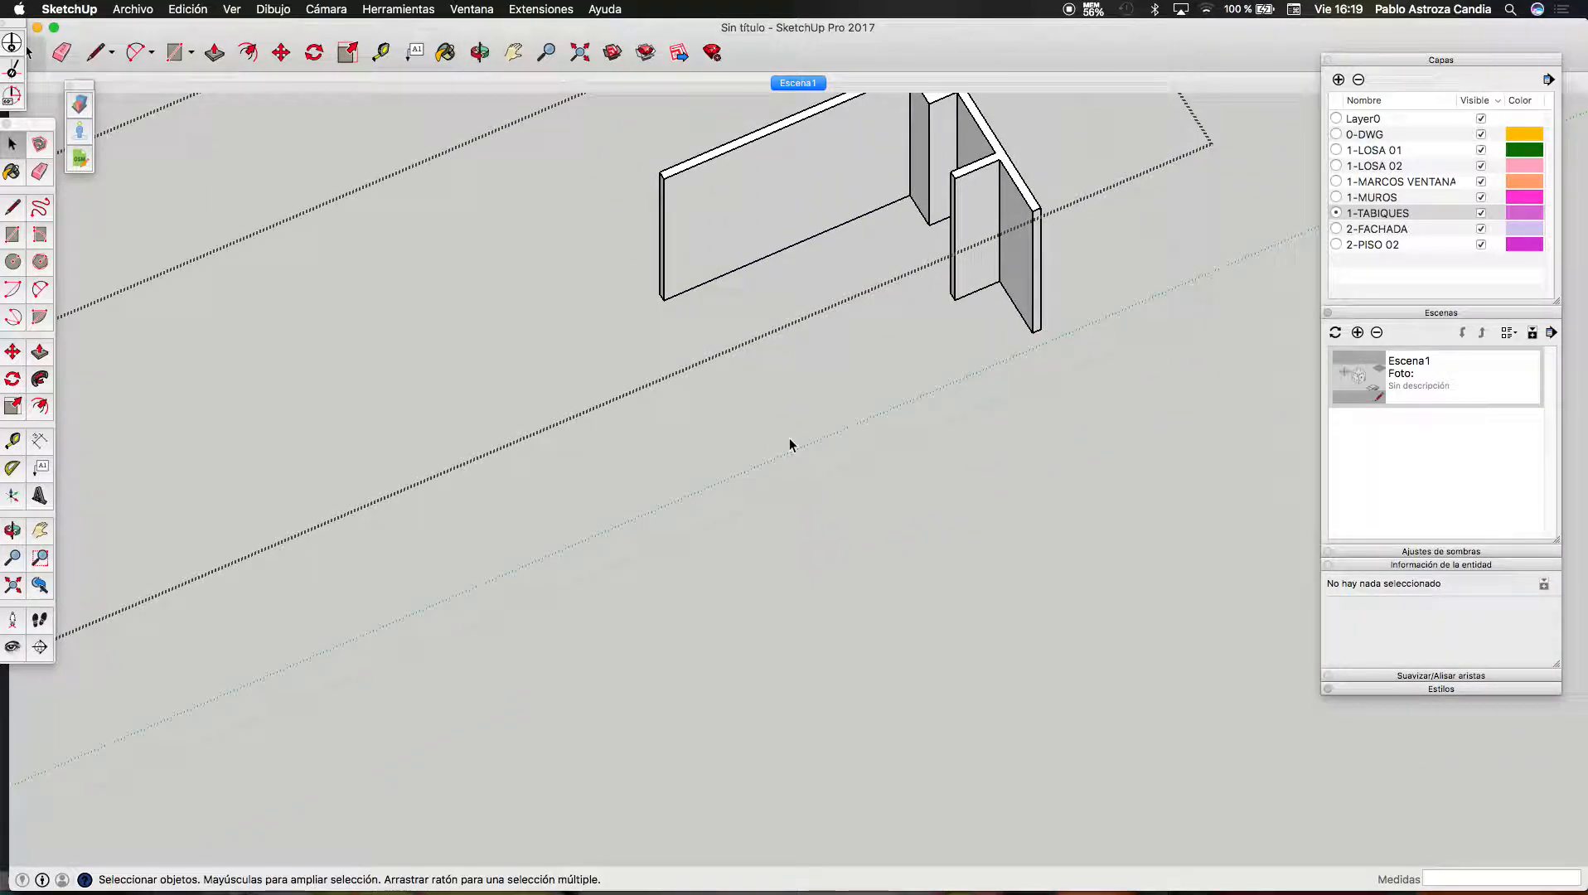
# Delete the copied partition component standing away from the floor slab
pyautogui.scroll(-8, 869, 452)
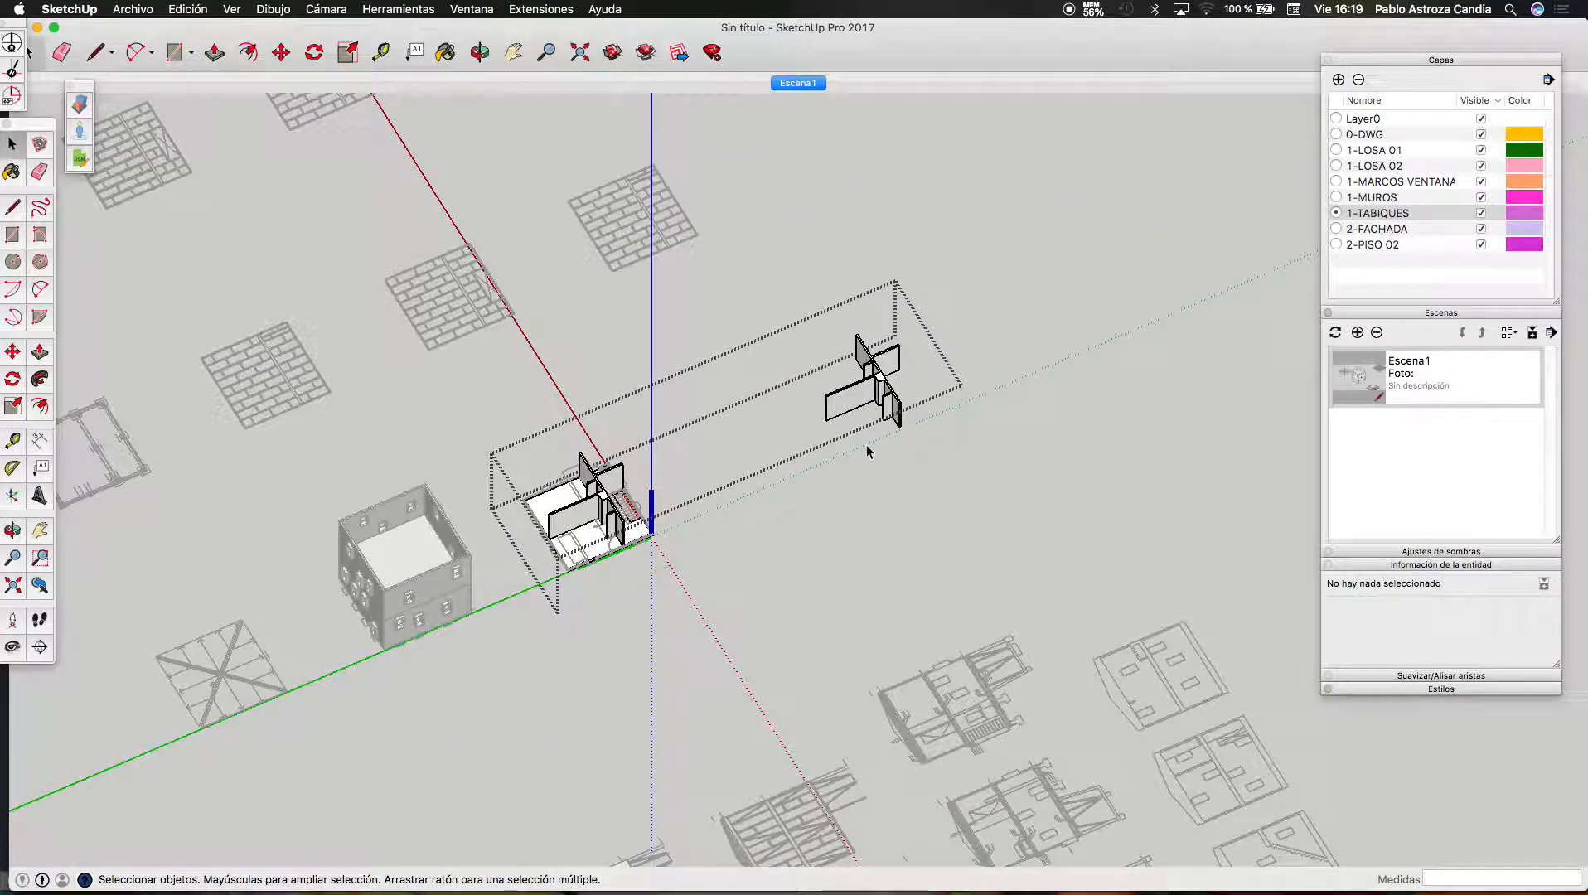
pyautogui.scroll(-10, 867, 448)
pyautogui.scroll(8, 874, 448)
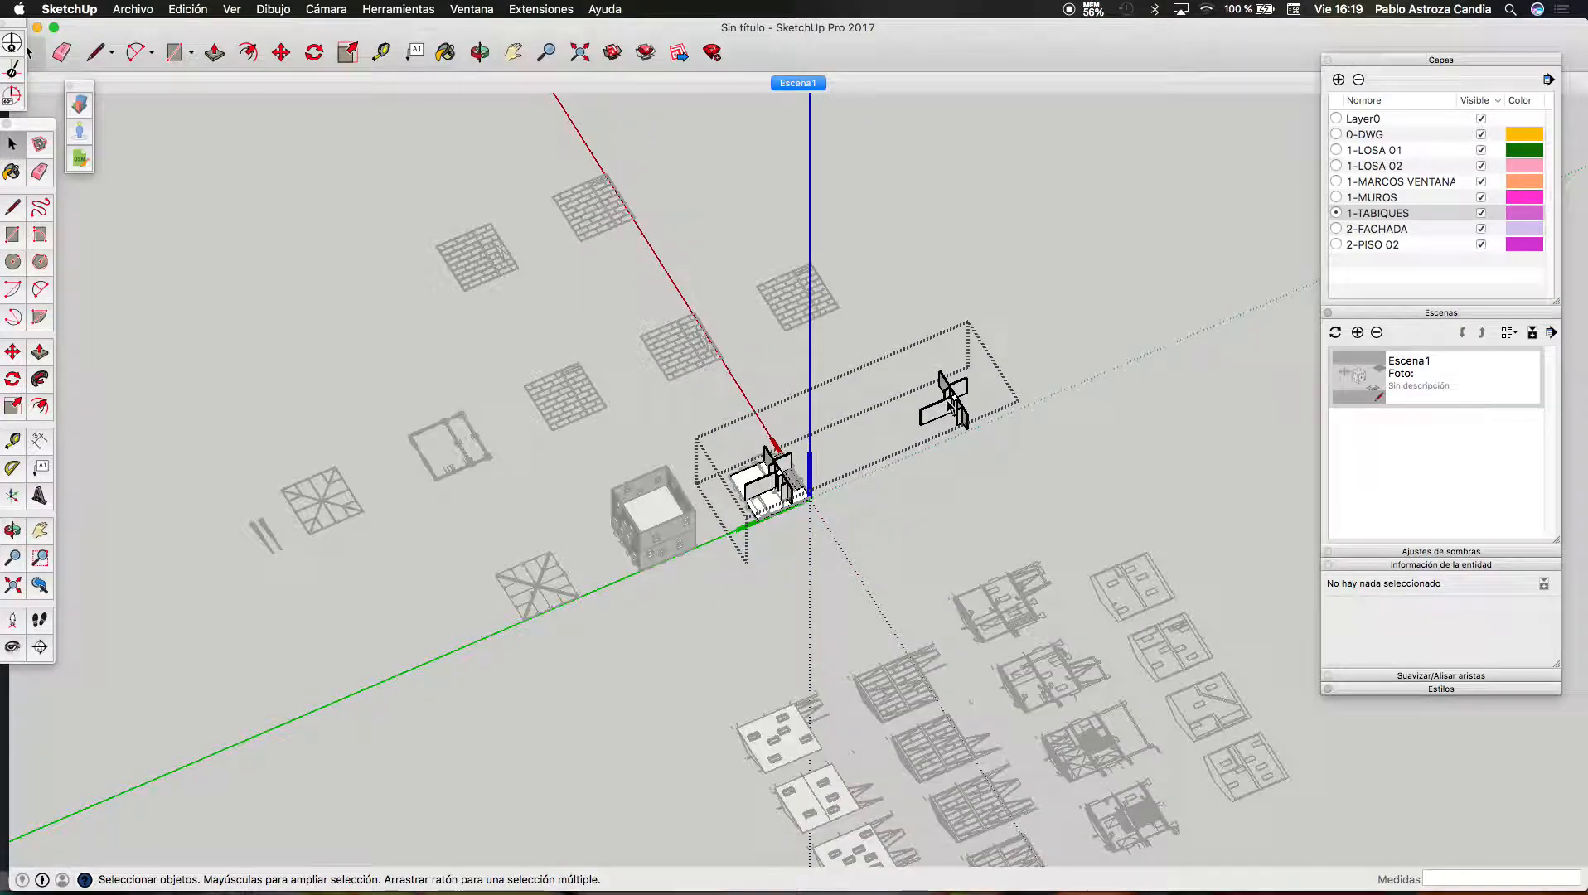
pyautogui.click(951, 406)
pyautogui.press('Delete')
# Turn on the X-ray (Rayos X) face style to see through the partitions and the floor slab
pyautogui.scroll(8, 771, 479)
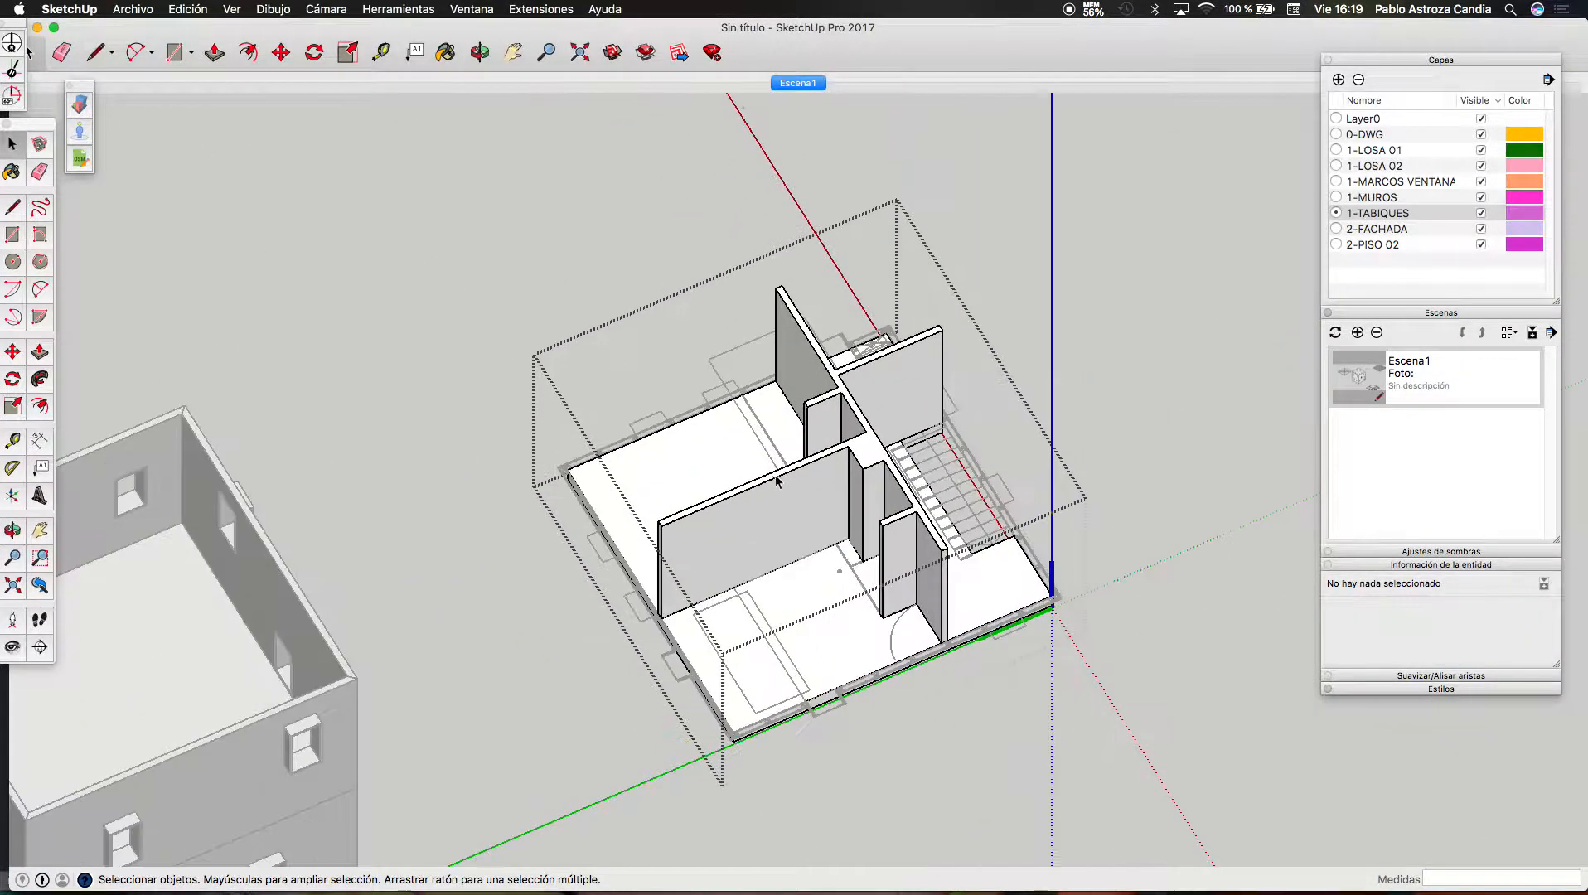
pyautogui.scroll(3, 773, 480)
pyautogui.click(479, 52)
pyautogui.moveTo(855, 390); pyautogui.dragTo(324, 398)
pyautogui.click(232, 9)
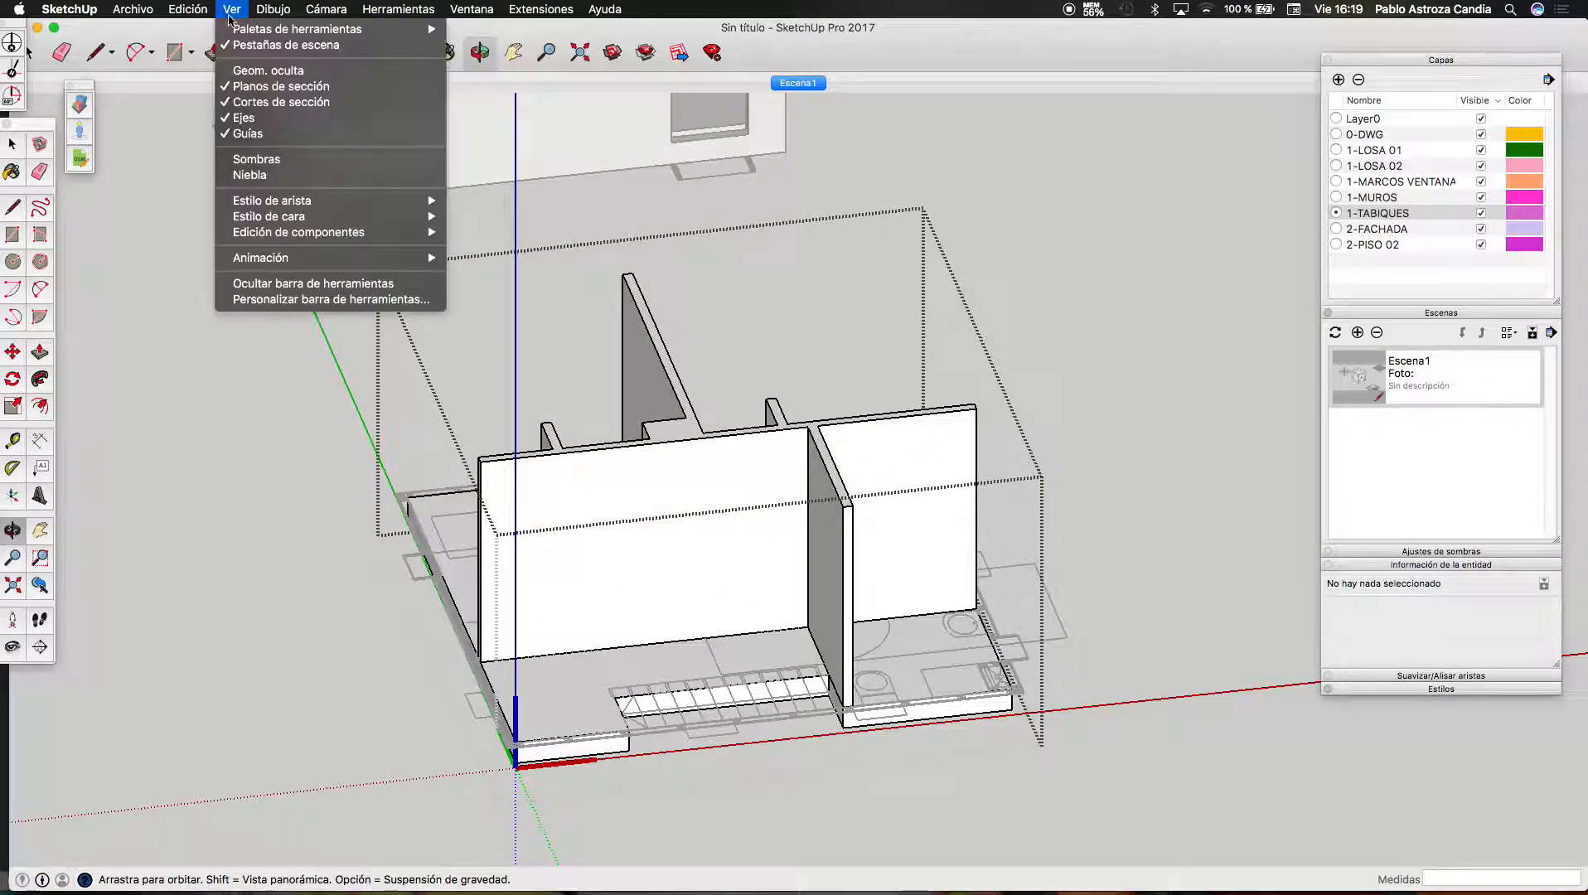
pyautogui.moveTo(269, 218)
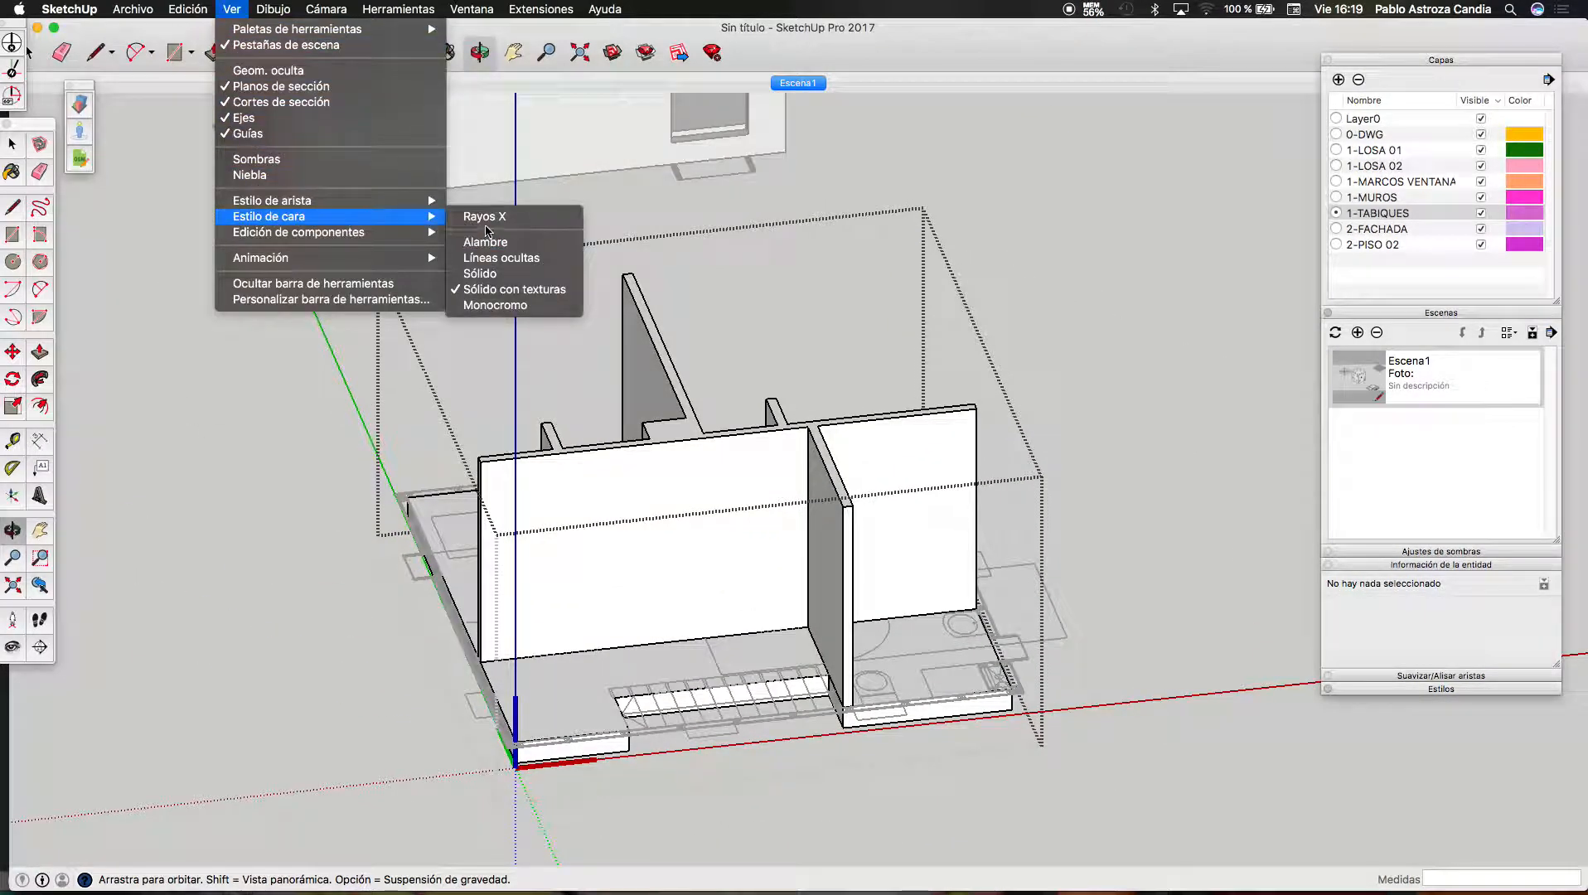
pyautogui.click(484, 216)
pyautogui.scroll(7, 505, 689)
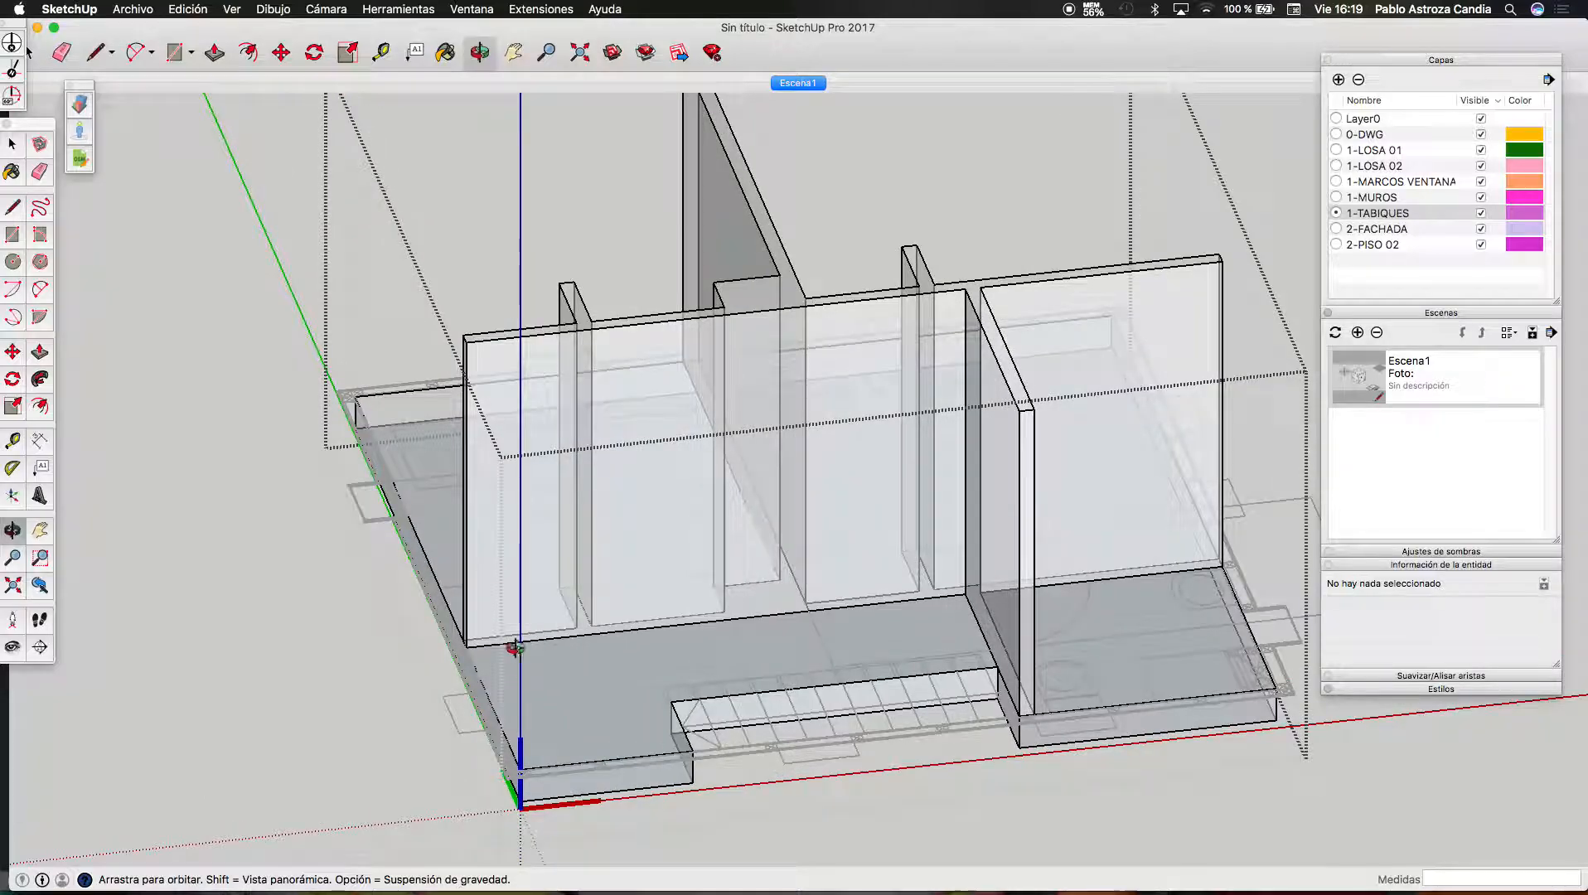
pyautogui.scroll(2, 537, 641)
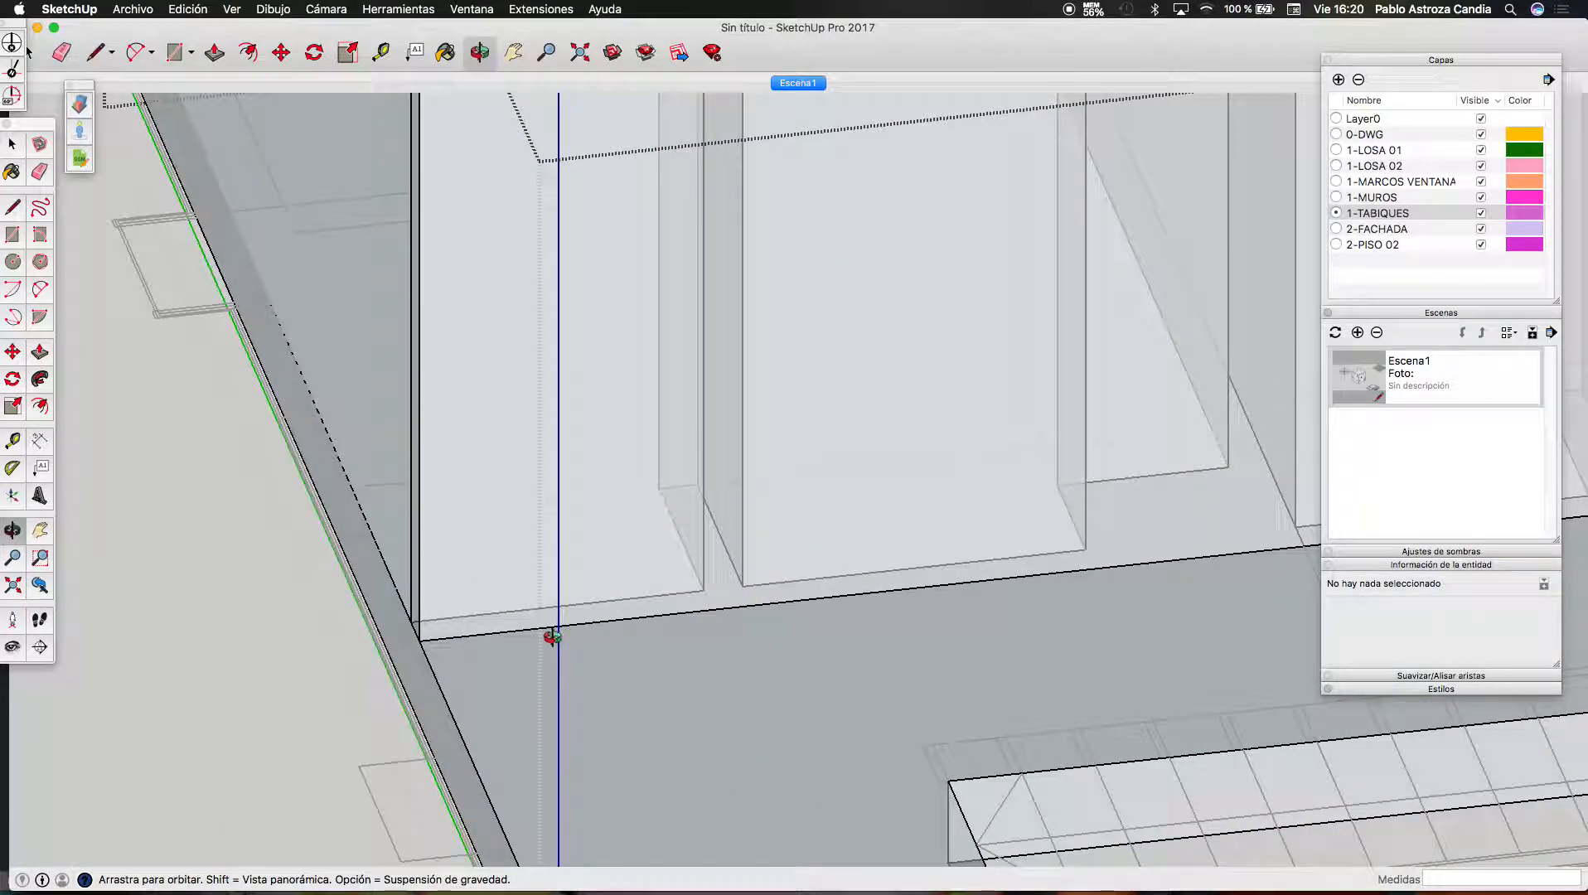
pyautogui.press('space')
pyautogui.scroll(2, 662, 605)
pyautogui.tripleClick(642, 438)
pyautogui.scroll(3, 649, 443)
pyautogui.scroll(-6, 731, 629)
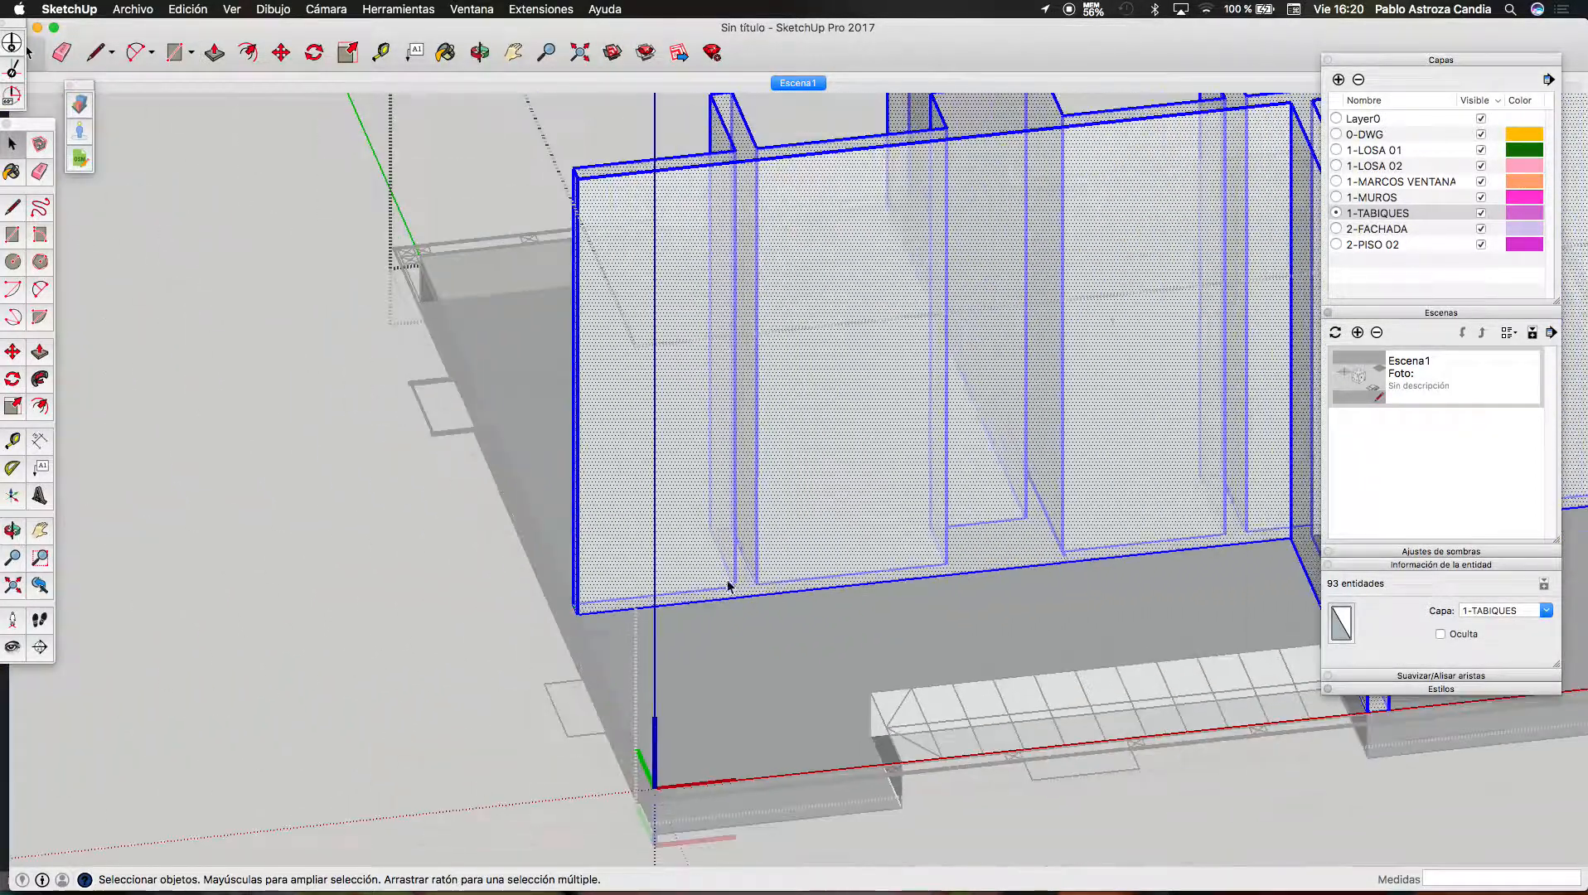
pyautogui.scroll(-2, 396, 433)
pyautogui.scroll(1, 397, 432)
pyautogui.click(397, 432)
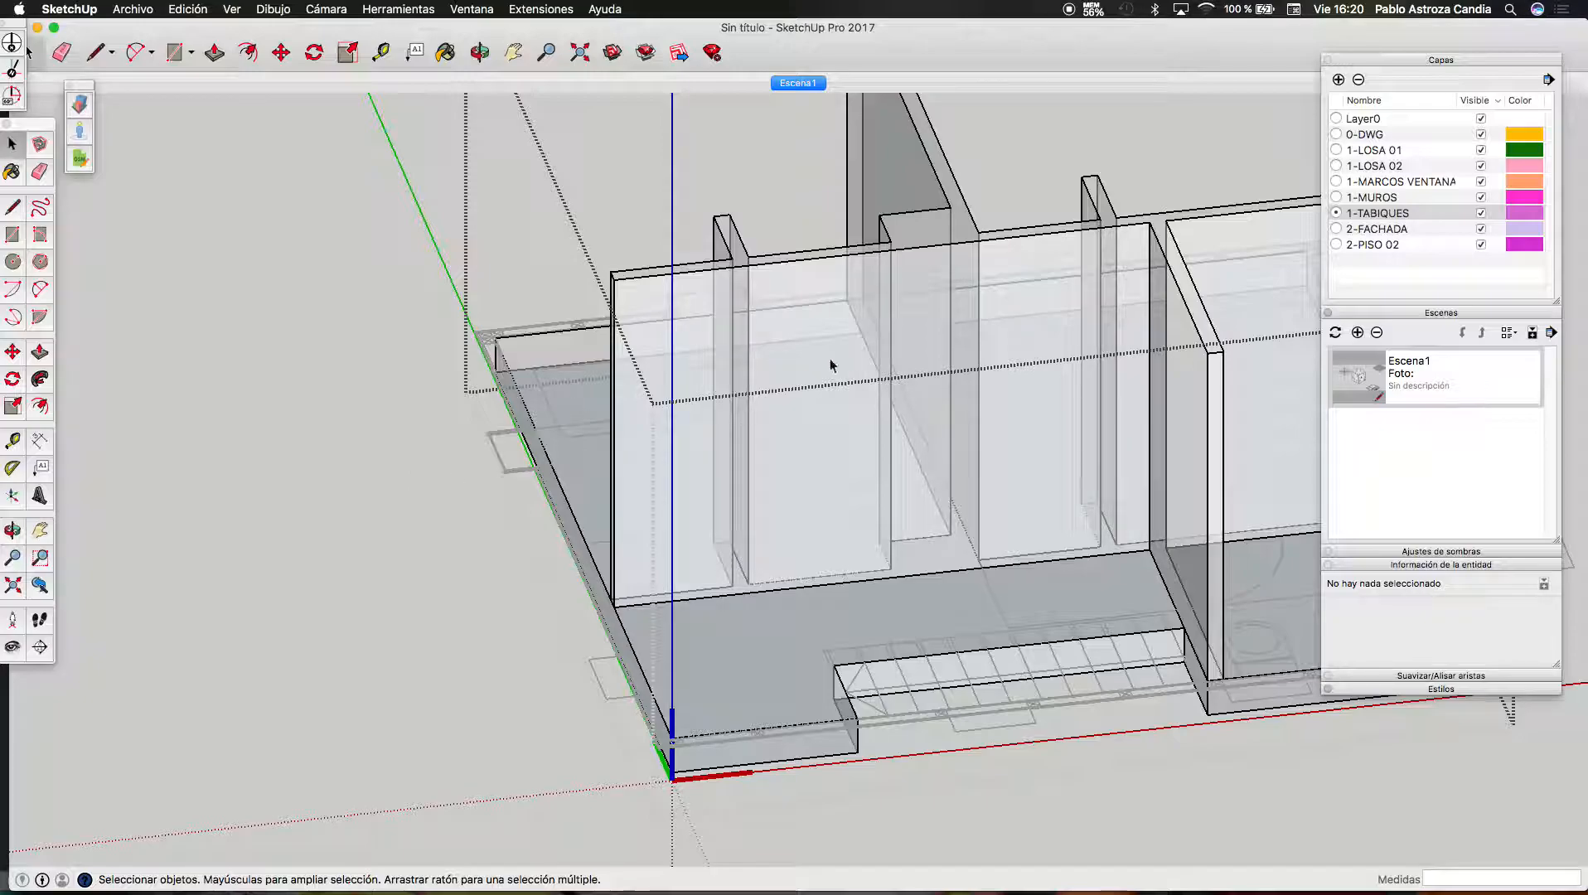
# Draw a 210 cm vertical line up from the base of the inner partition corner beside the door swing arc
pyautogui.scroll(4, 630, 520)
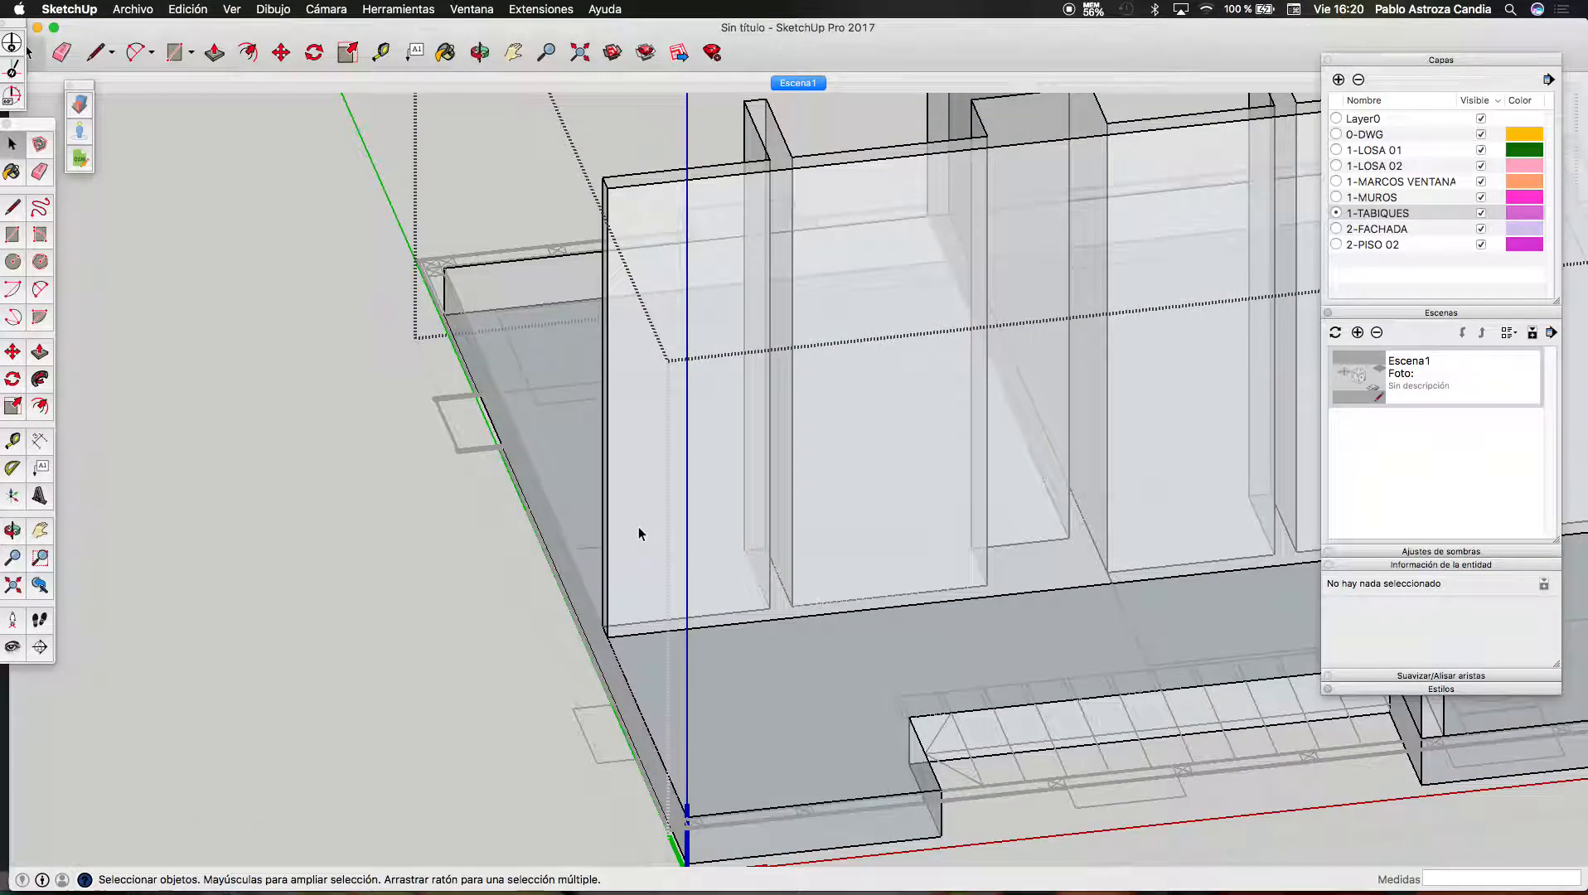
pyautogui.scroll(4, 779, 626)
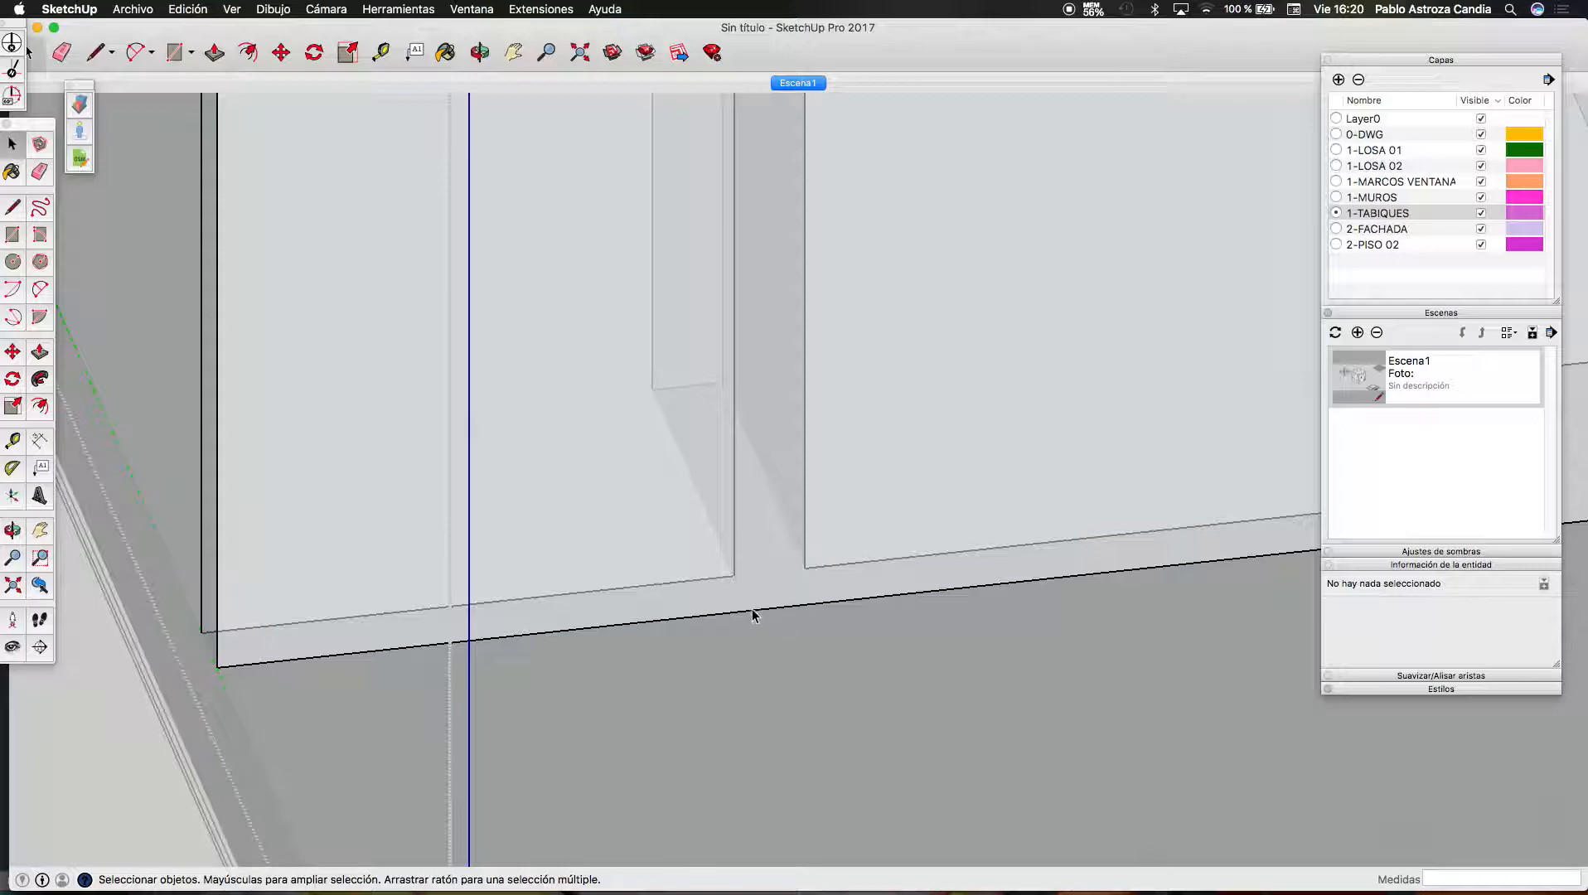
pyautogui.click(477, 54)
pyautogui.moveTo(475, 393); pyautogui.dragTo(1124, 679)
pyautogui.moveTo(1206, 530); pyautogui.dragTo(1109, 611)
pyautogui.moveTo(989, 667); pyautogui.dragTo(939, 674)
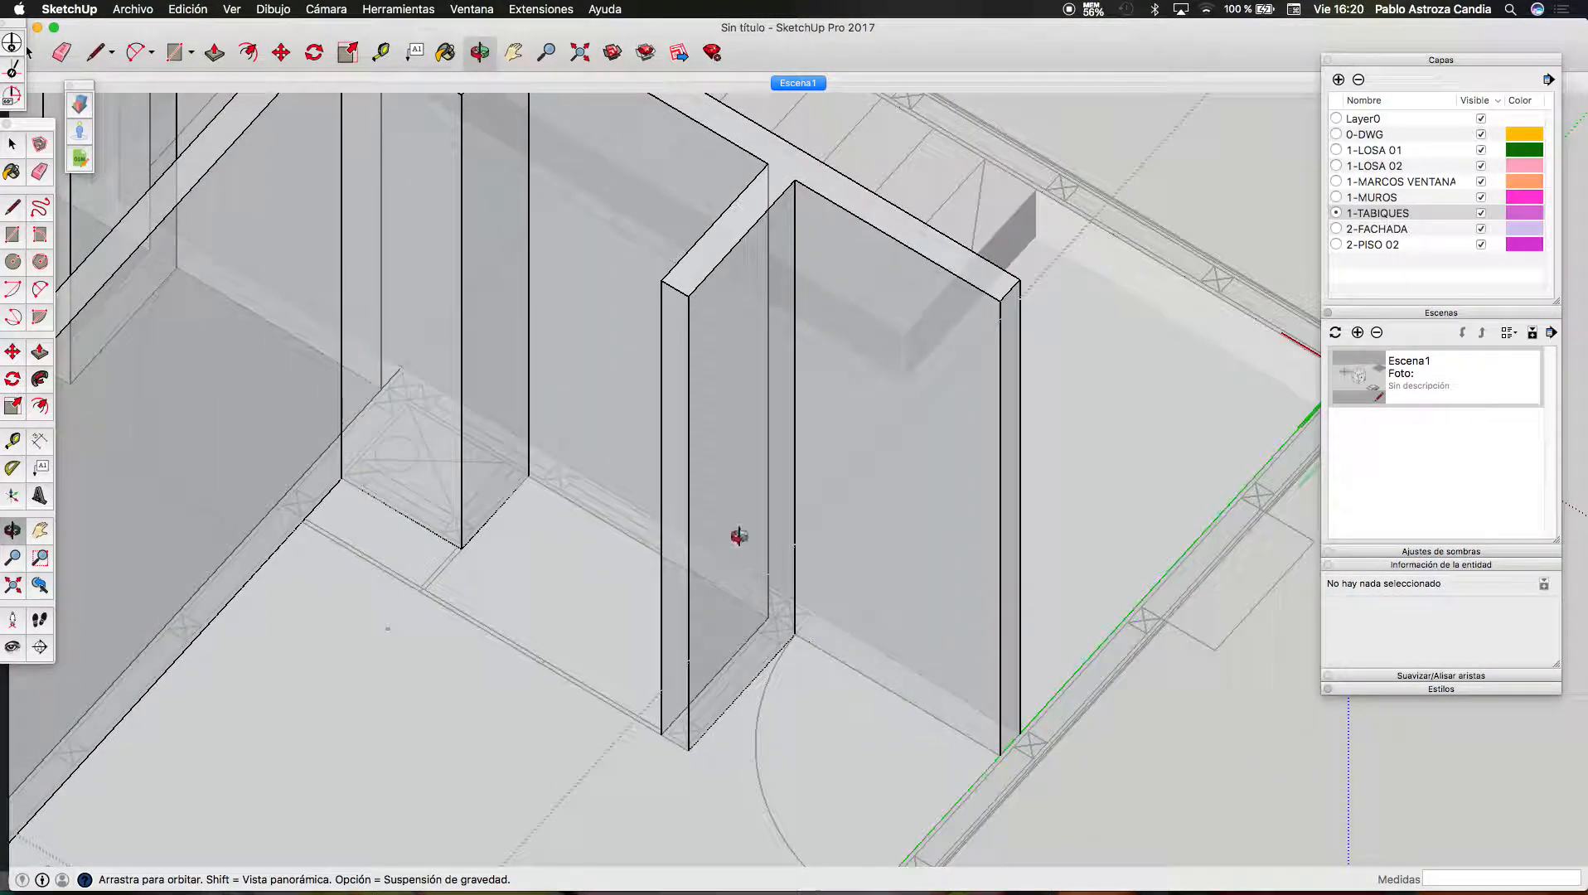
pyautogui.scroll(5, 811, 606)
pyautogui.scroll(3, 811, 606)
pyautogui.press('l')
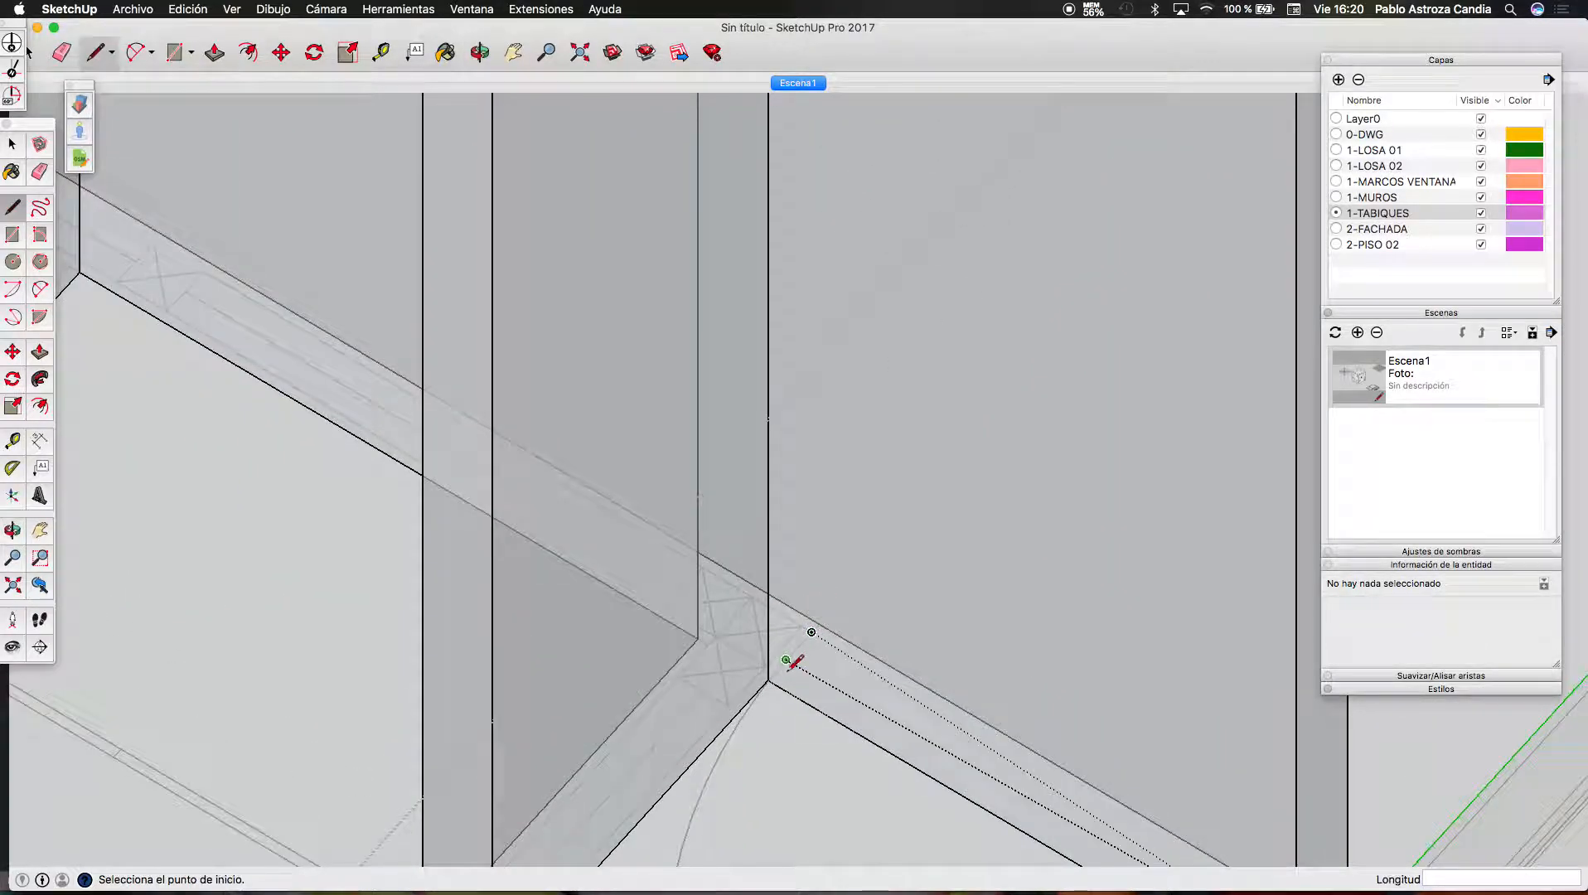
pyautogui.scroll(4, 773, 689)
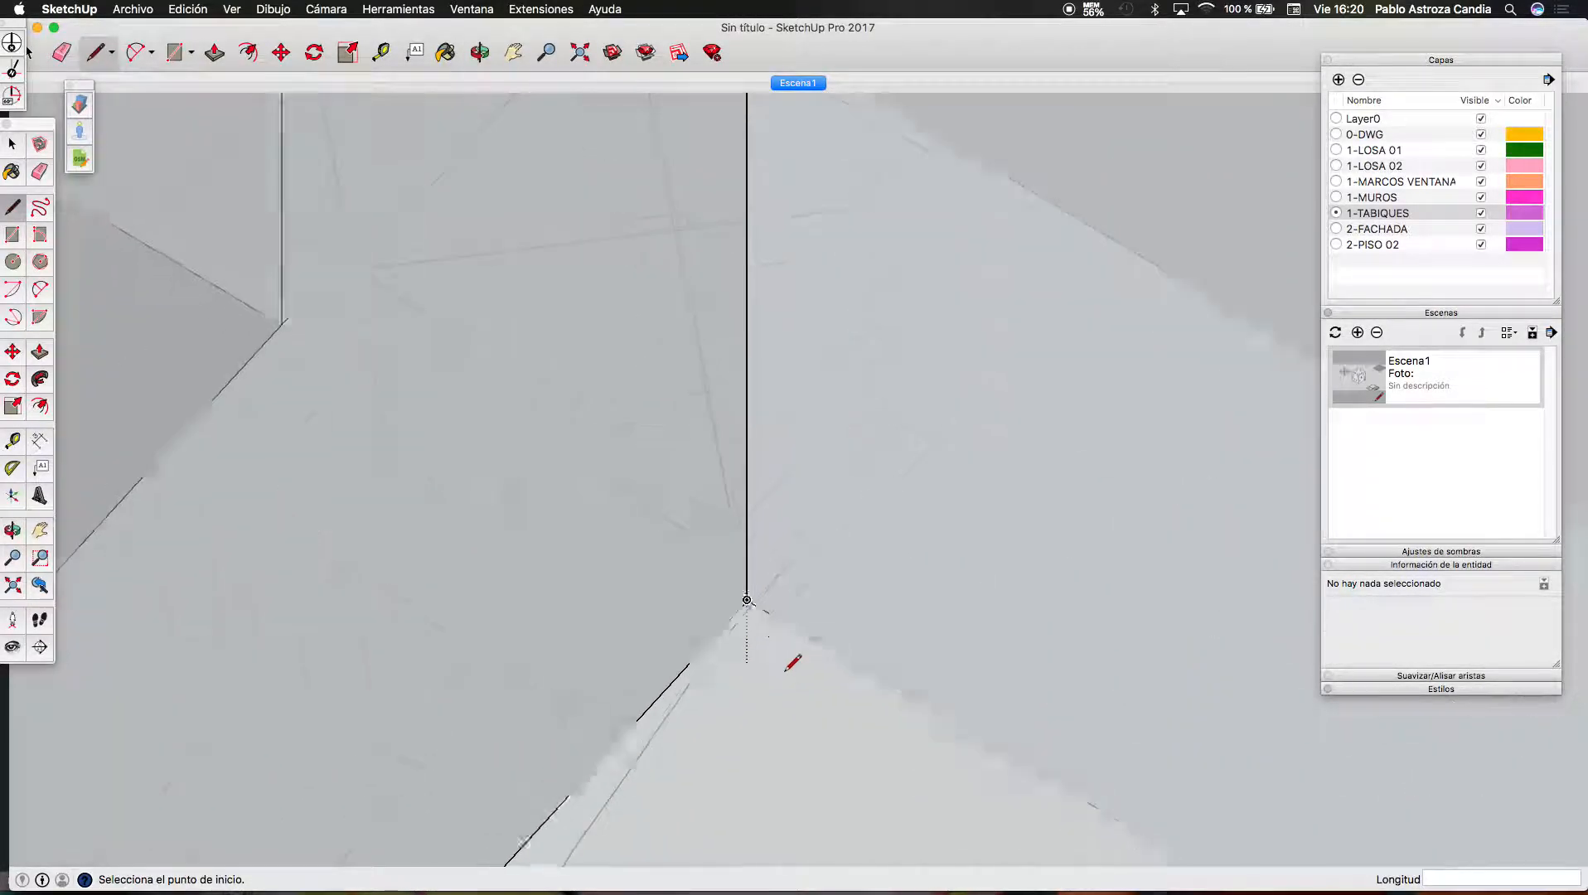
pyautogui.click(745, 591)
pyautogui.scroll(-4, 752, 590)
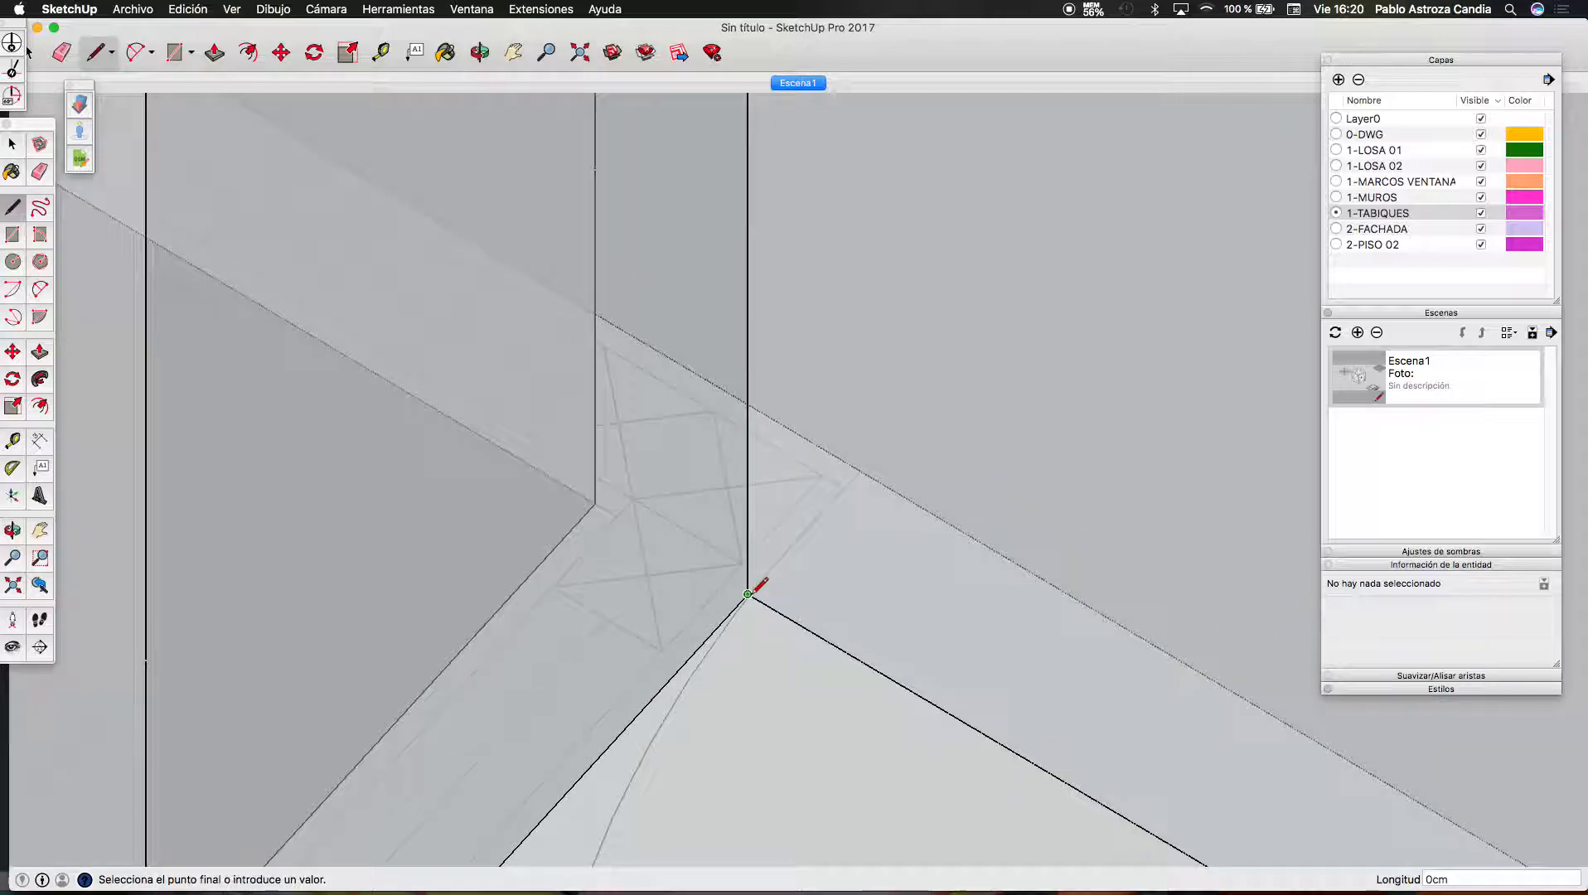
pyautogui.write('210')
pyautogui.press('Return')
pyautogui.scroll(-5, 785, 529)
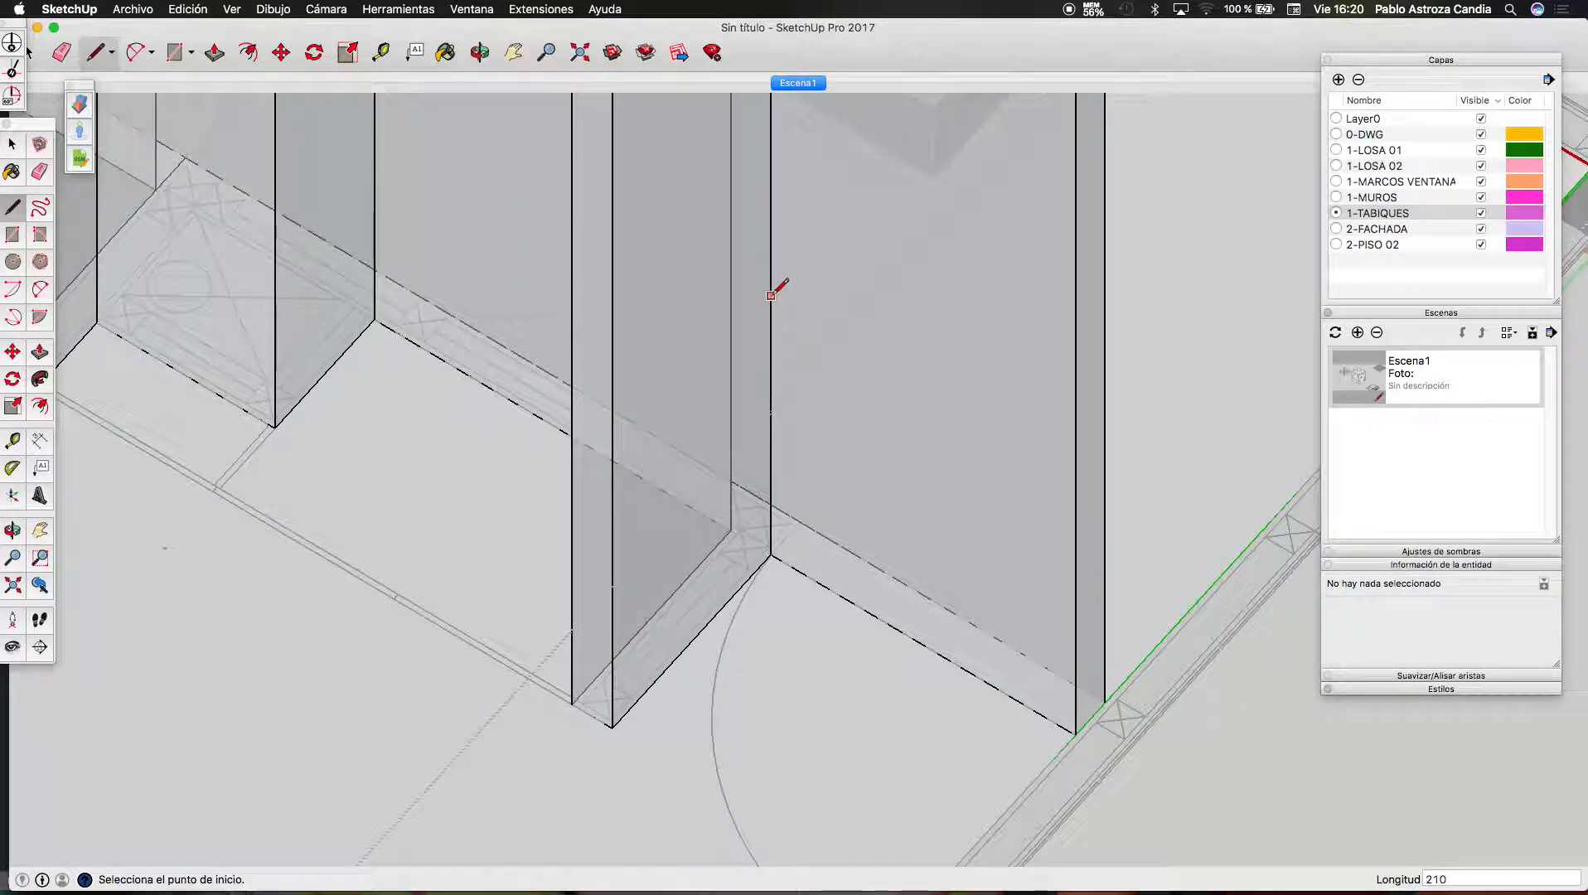
pyautogui.scroll(-3, 771, 290)
pyautogui.scroll(-3, 773, 234)
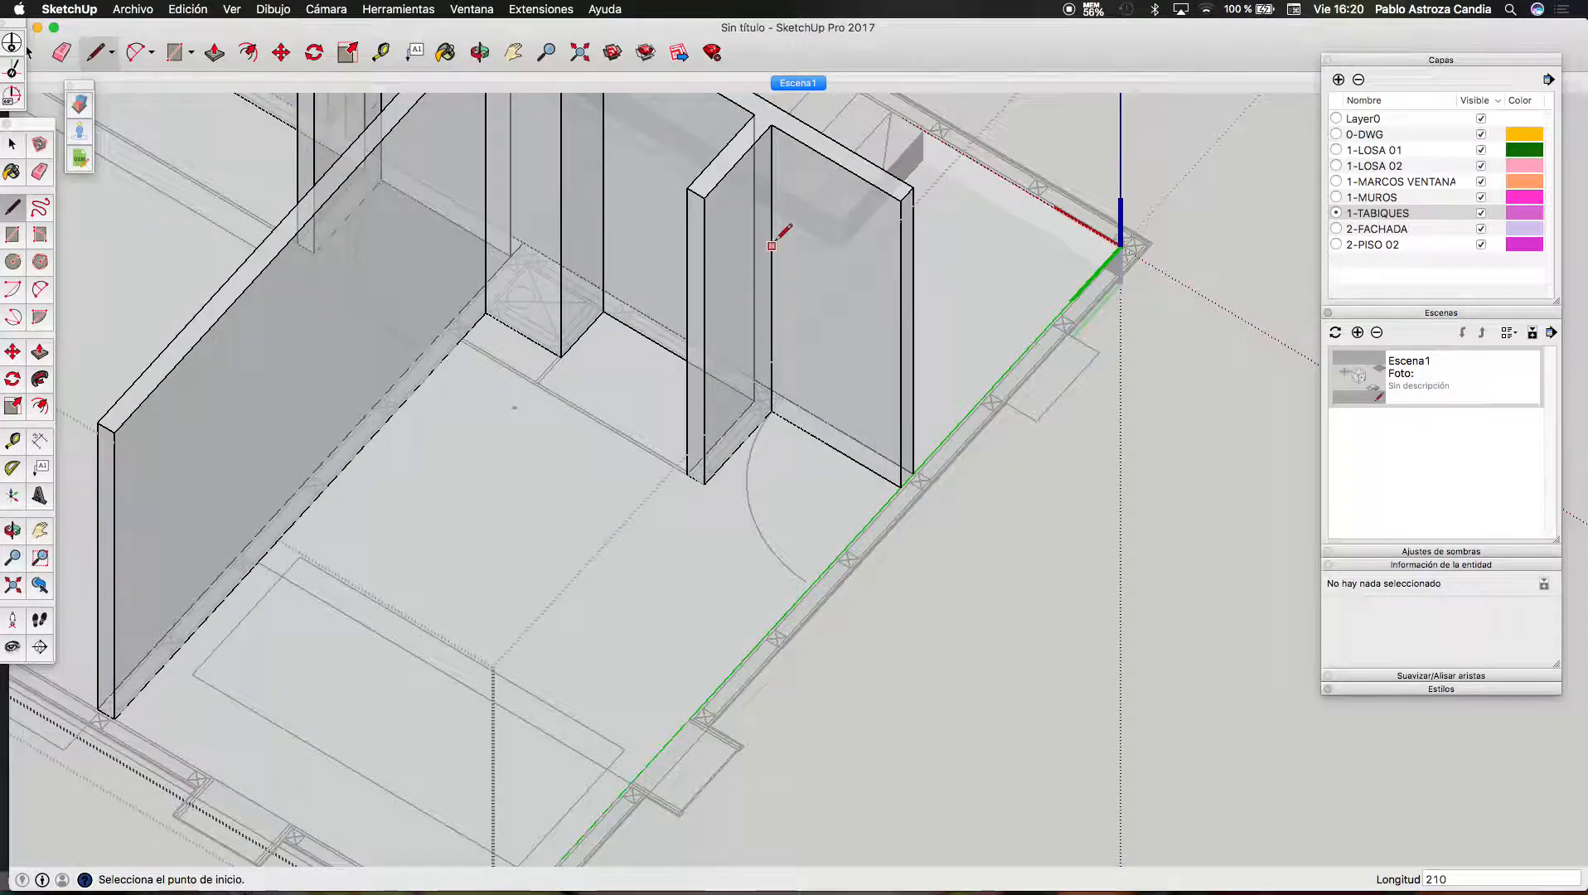
# Draw a line about 80 cm long from the 210 cm height point across to the partition's end edge
pyautogui.scroll(3, 775, 182)
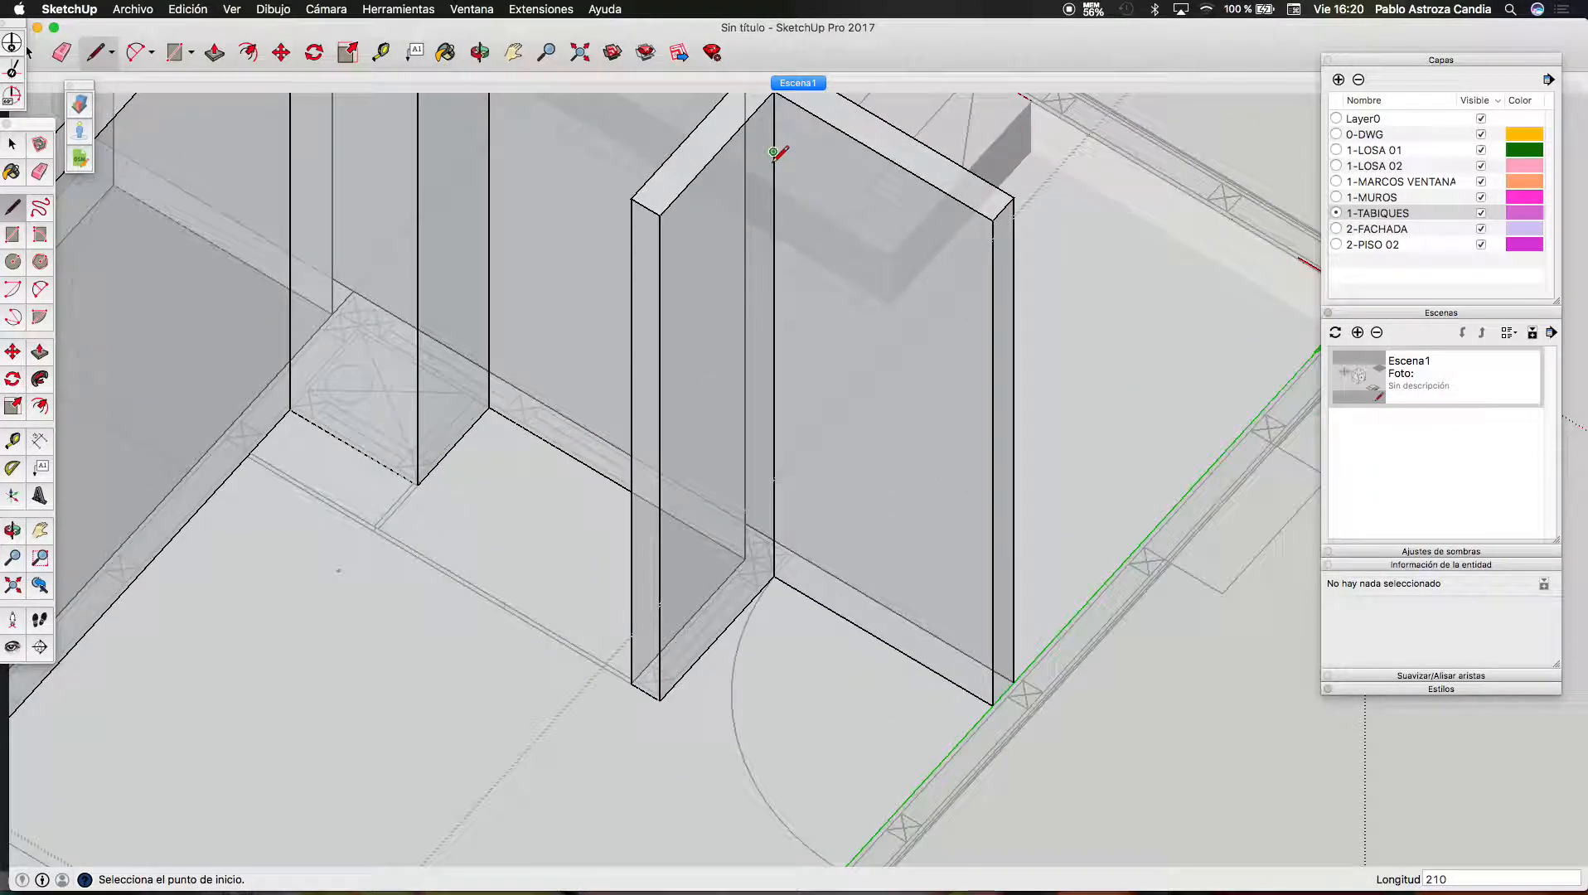
pyautogui.click(773, 152)
pyautogui.click(992, 278)
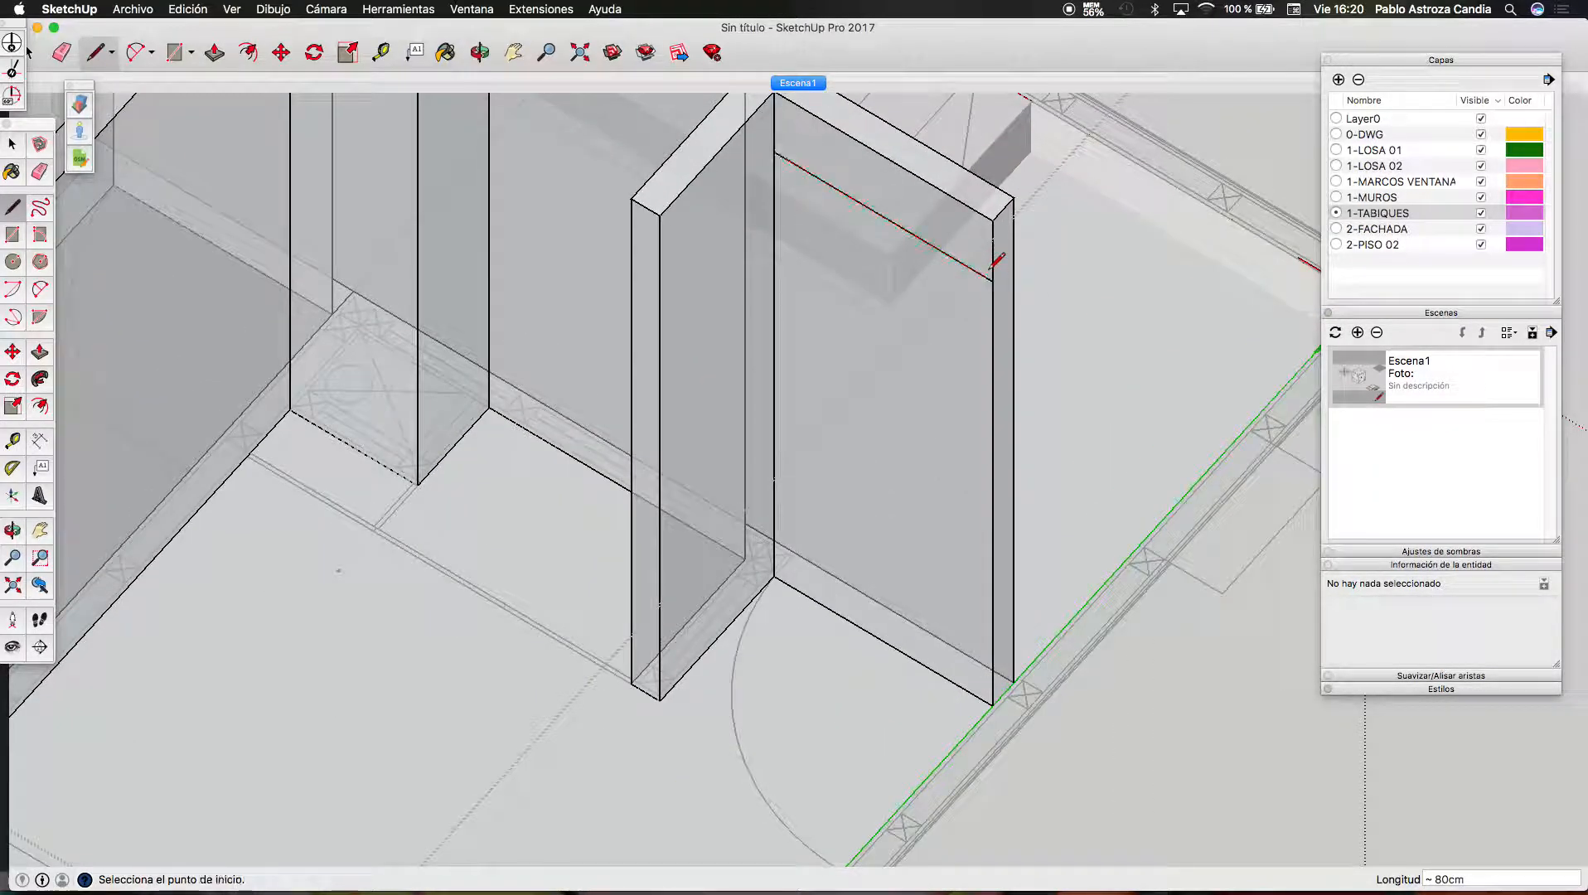
# Push the door face below the line through the partition's thickness and delete the leftover end face
pyautogui.press('p')
pyautogui.click(971, 312)
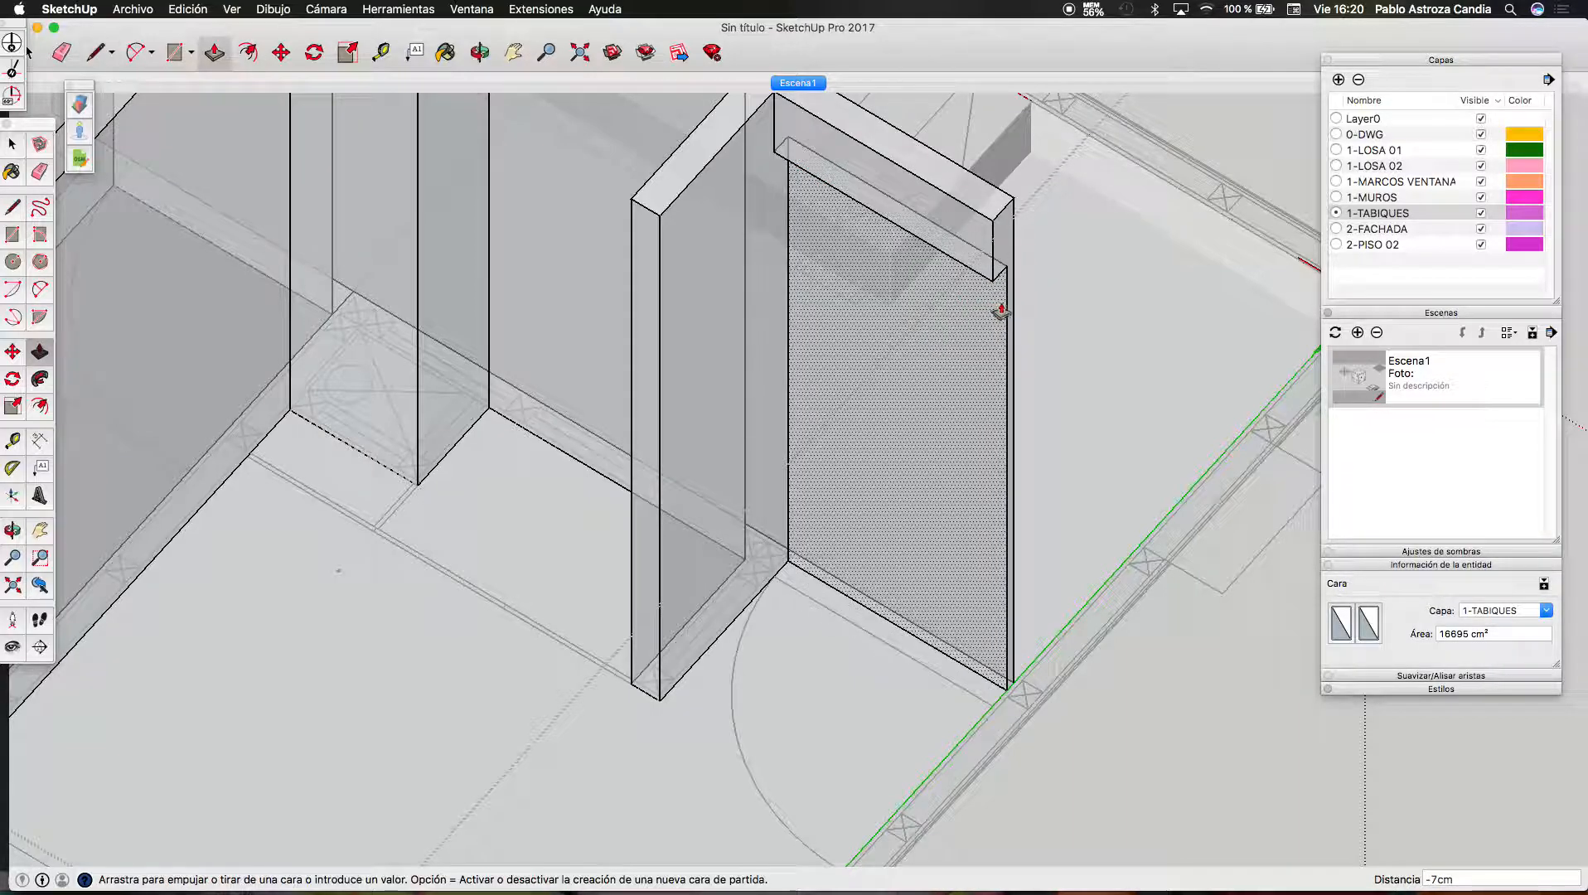
pyautogui.click(1008, 310)
pyautogui.press('space')
pyautogui.click(1012, 315)
pyautogui.press('Delete')
# Delete the leftover 80 cm edge on the floor across the door opening
pyautogui.click(479, 53)
pyautogui.moveTo(464, 166); pyautogui.dragTo(719, 561)
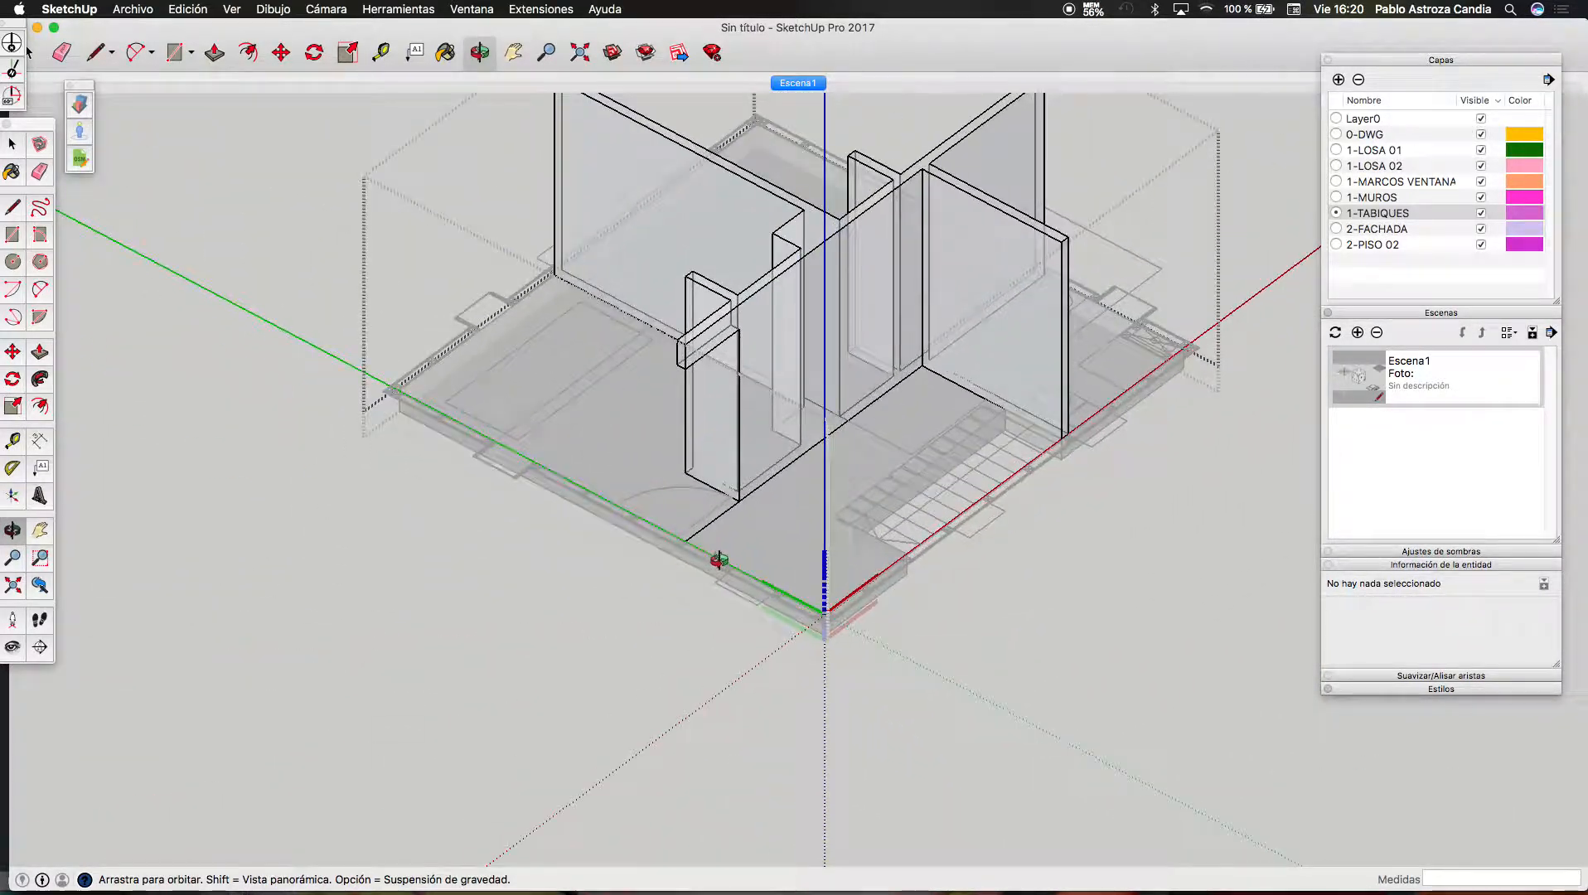
pyautogui.scroll(5, 720, 561)
pyautogui.press('space')
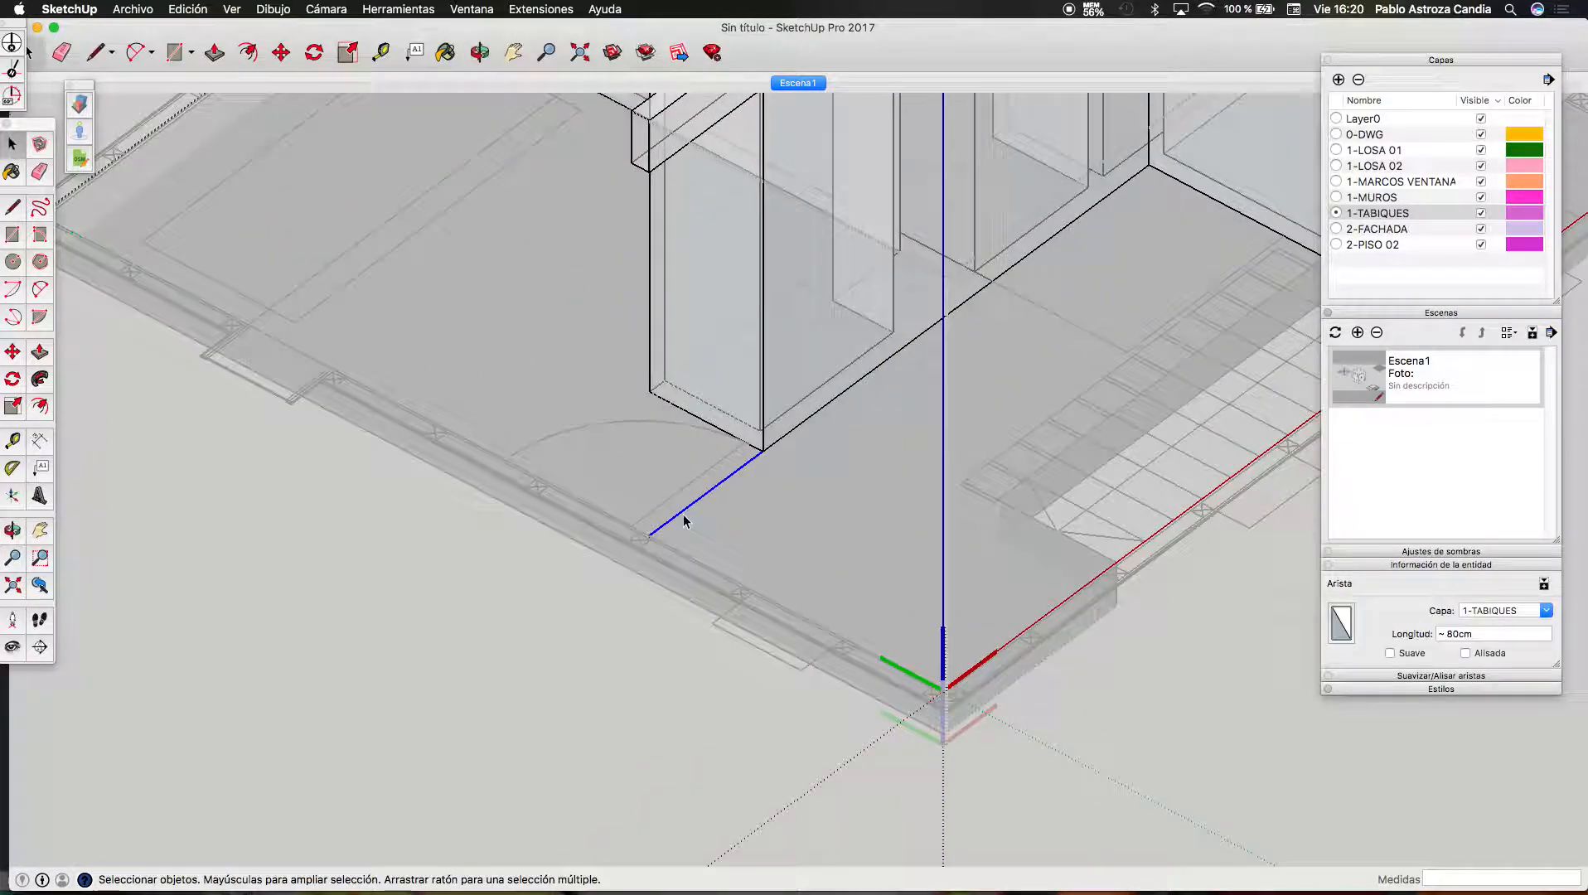
pyautogui.press('Delete')
# Leave the nested partition and second-floor components, returning to the top level of the model
pyautogui.scroll(-8, 733, 664)
pyautogui.click(789, 546)
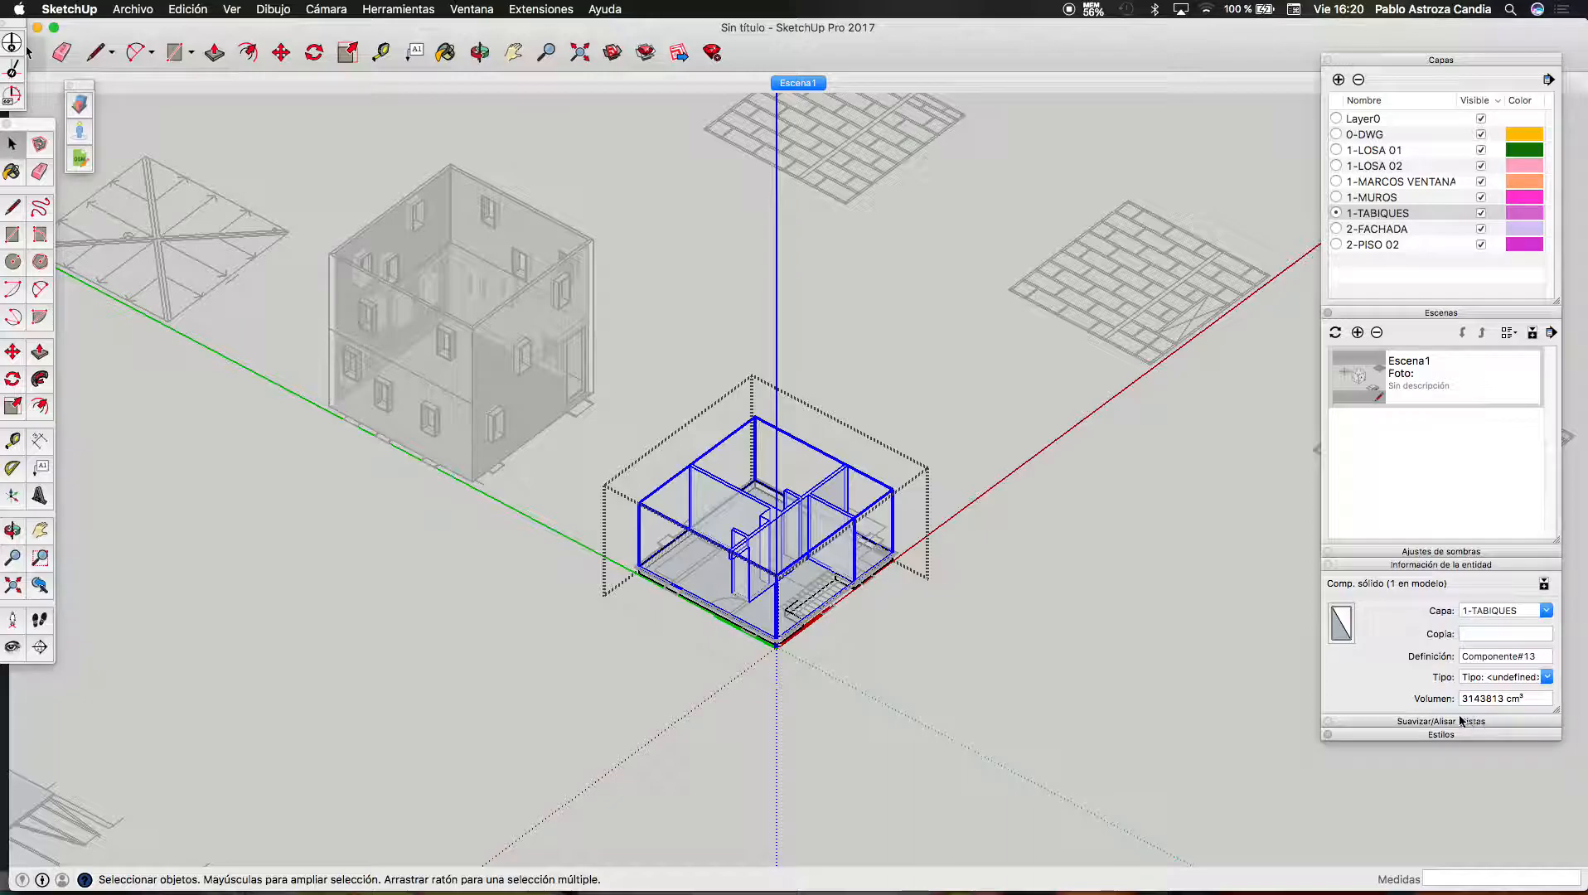
pyautogui.click(936, 638)
pyautogui.scroll(4, 814, 587)
pyautogui.click(755, 496)
pyautogui.scroll(-3, 667, 676)
pyautogui.scroll(-3, 667, 676)
pyautogui.scroll(2, 684, 488)
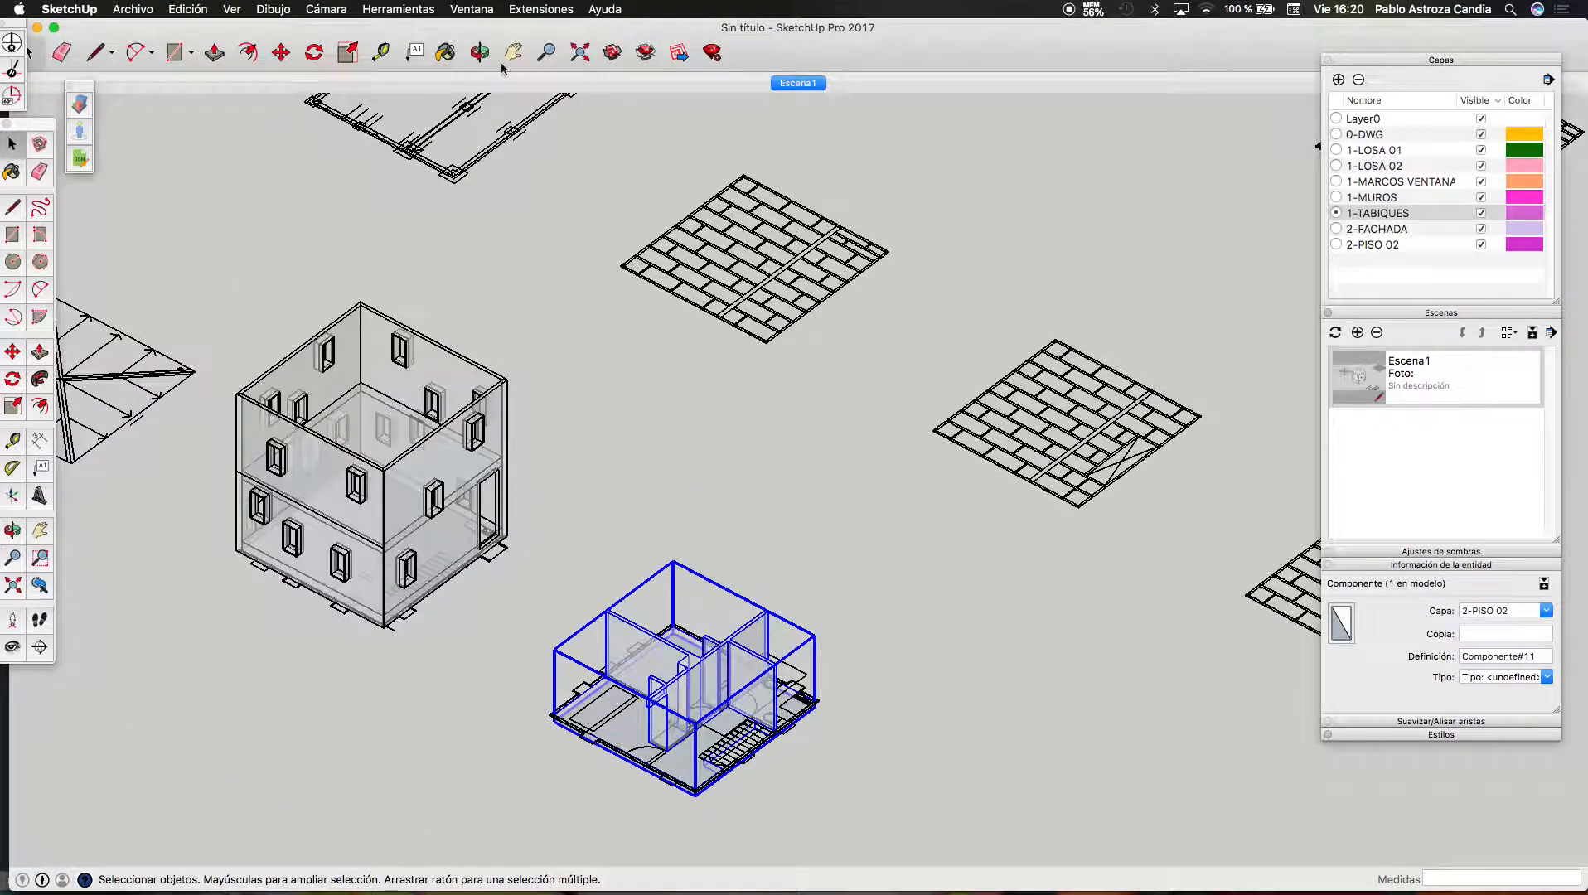
# Outline a door rectangle about 80 cm wide on the long partition at the middle door swing arc, outside the components
pyautogui.click(480, 53)
pyautogui.scroll(3, 694, 726)
pyautogui.scroll(4, 766, 764)
pyautogui.moveTo(745, 700); pyautogui.dragTo(732, 626)
pyautogui.scroll(4, 729, 624)
pyautogui.press('l')
pyautogui.scroll(2, 738, 605)
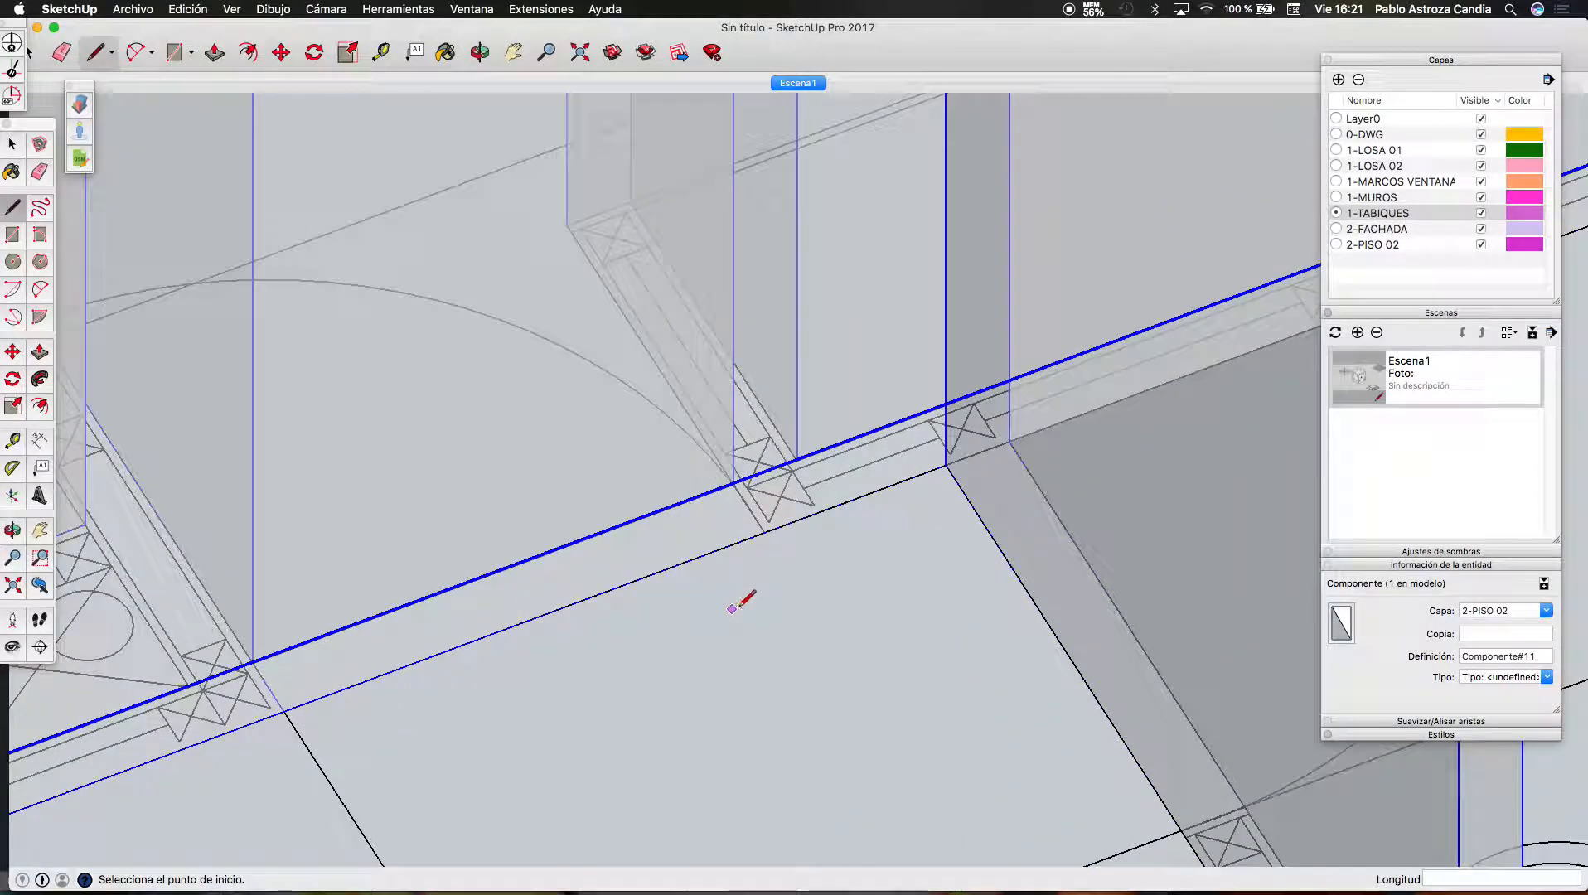
pyautogui.scroll(-2, 747, 591)
pyautogui.click(762, 551)
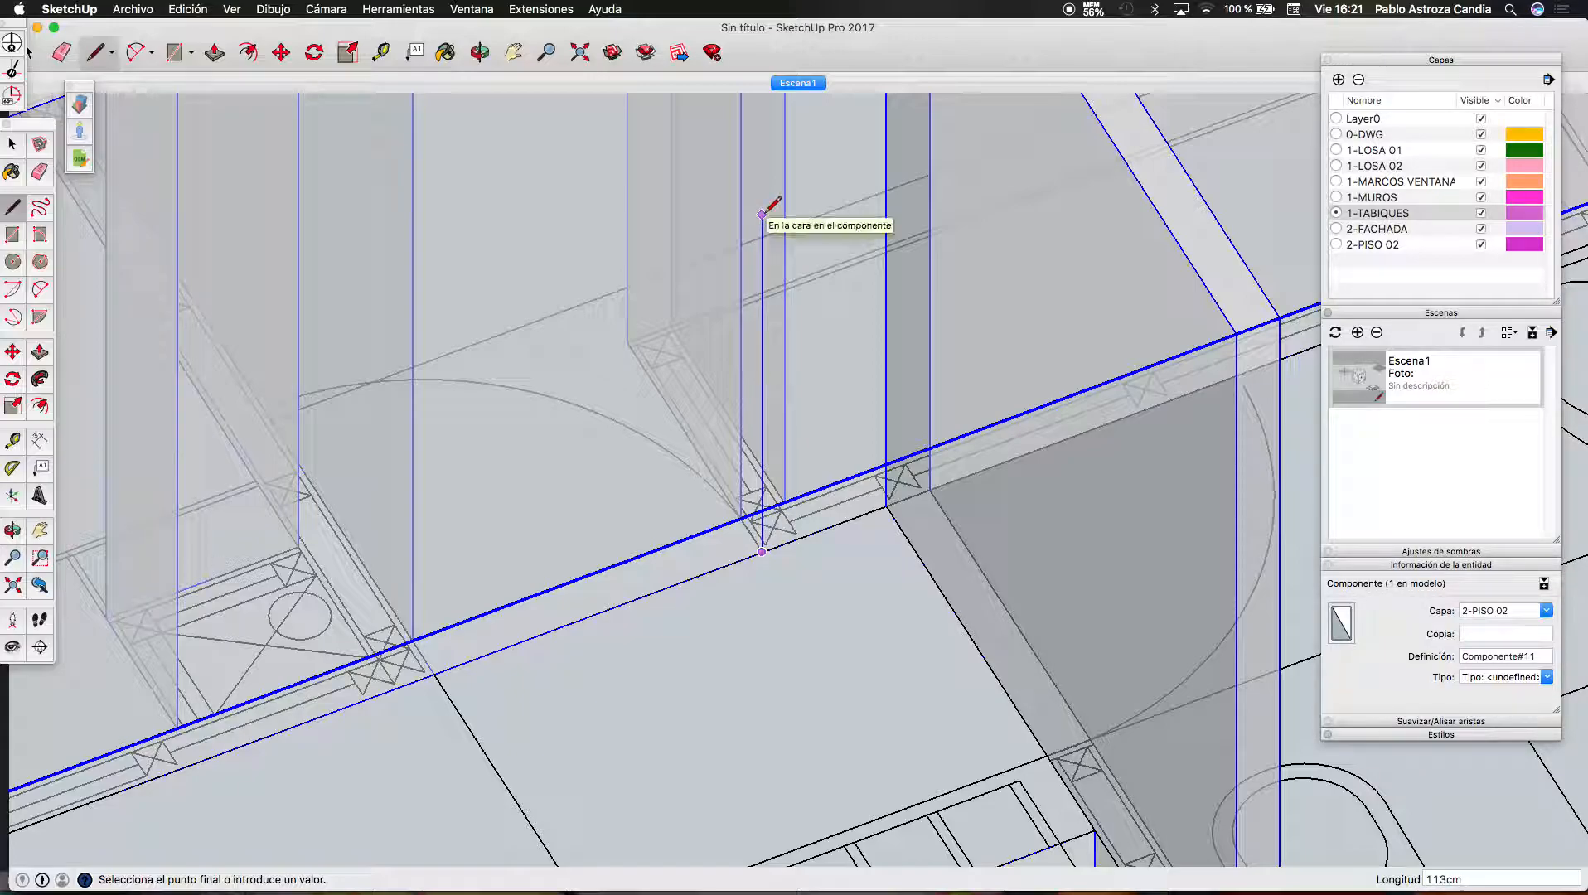
pyautogui.scroll(-5, 815, 452)
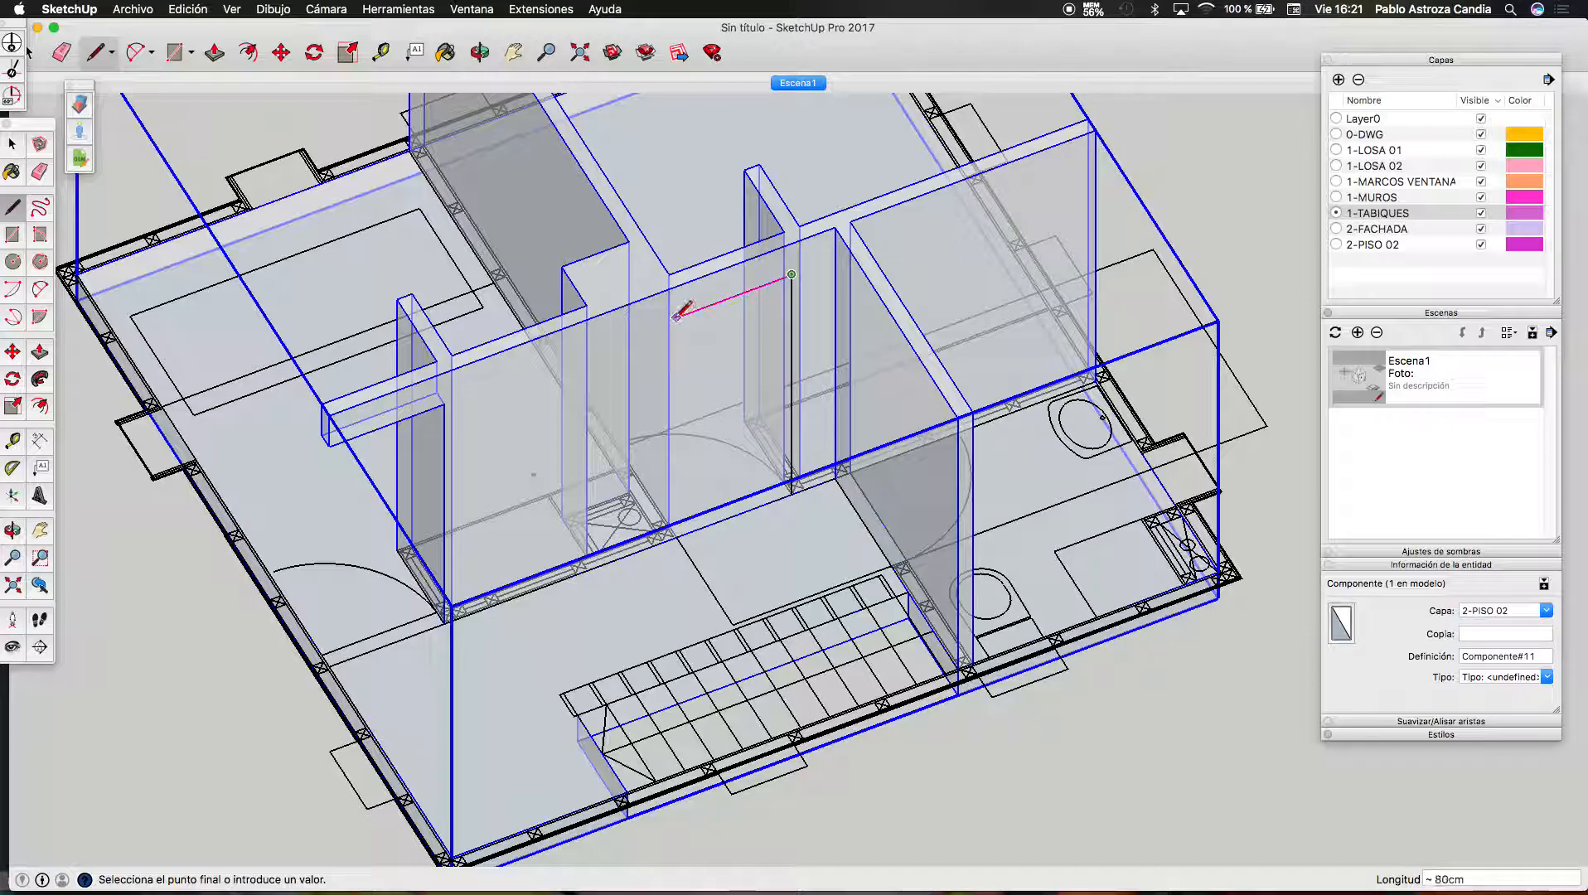
pyautogui.scroll(4, 680, 497)
pyautogui.scroll(3, 691, 557)
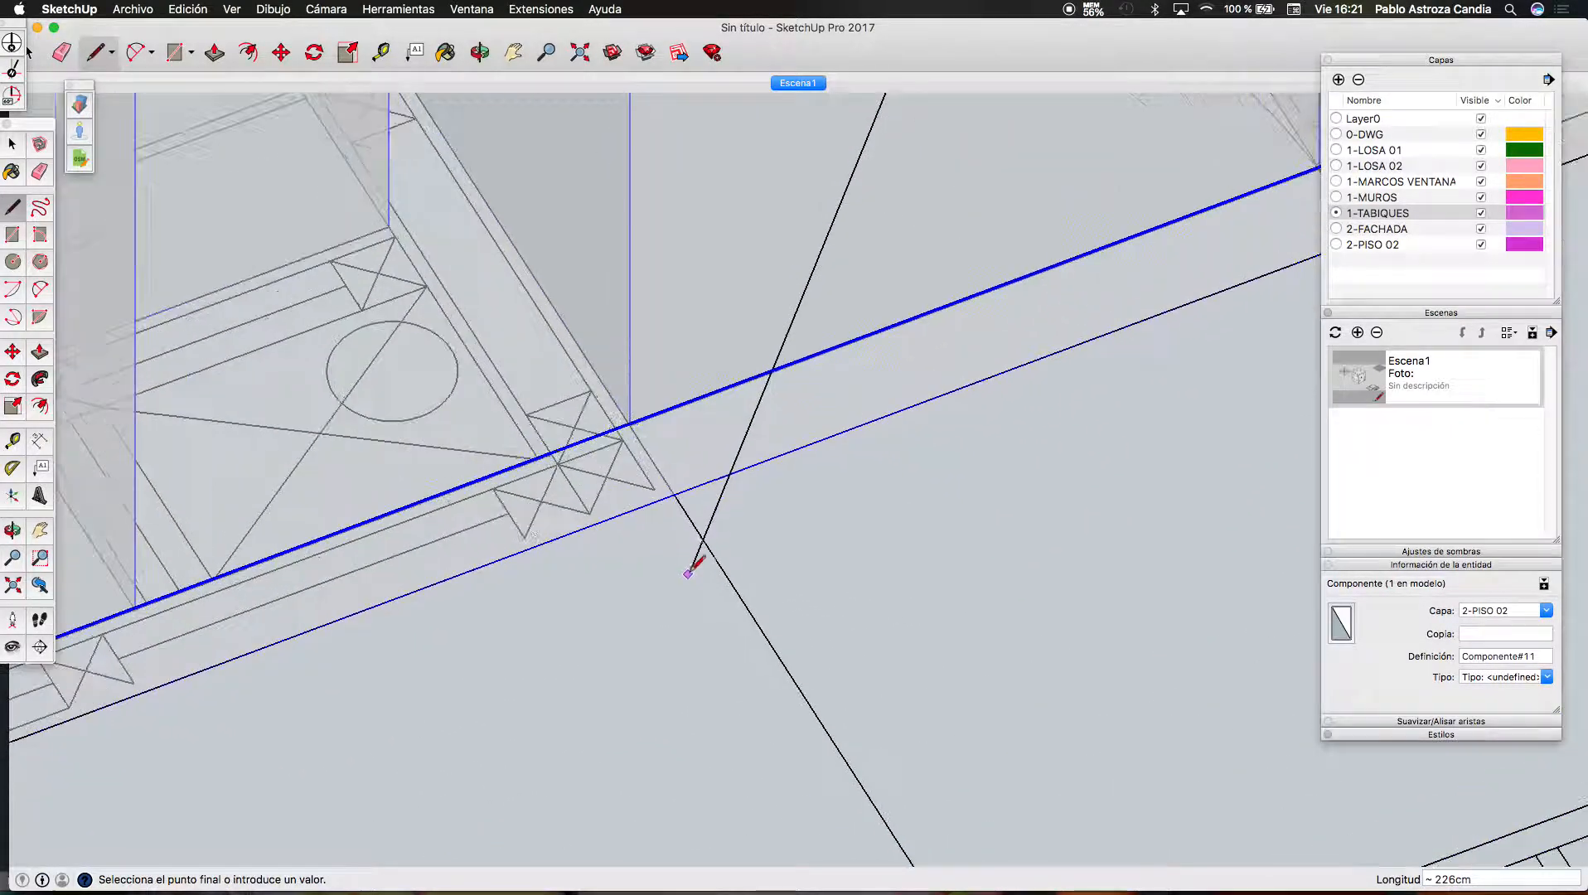
pyautogui.scroll(-5, 681, 489)
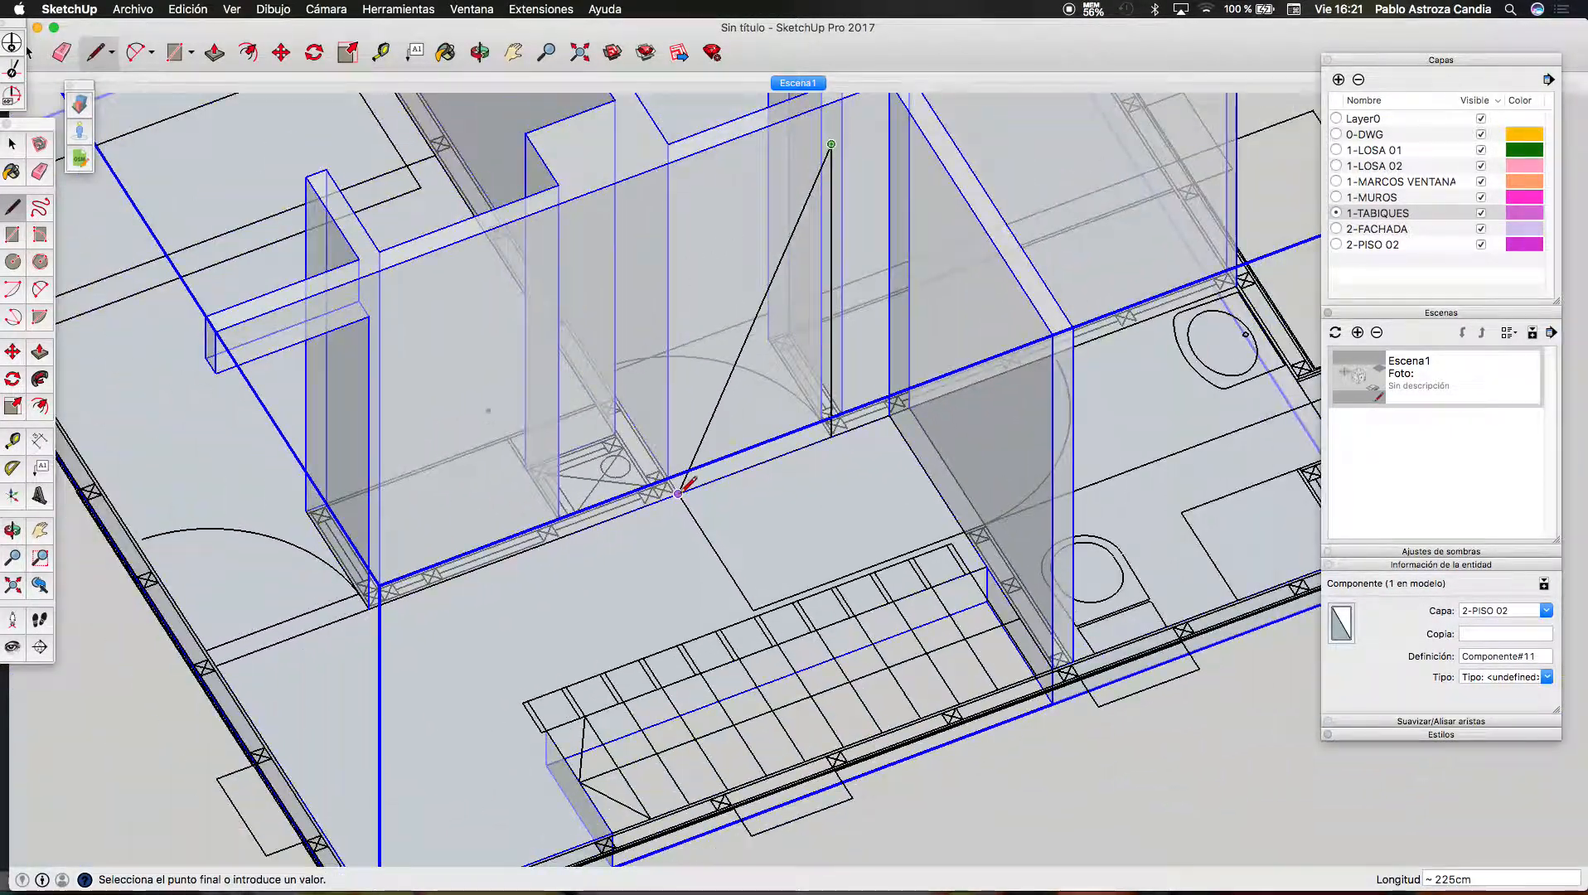
pyautogui.click(678, 201)
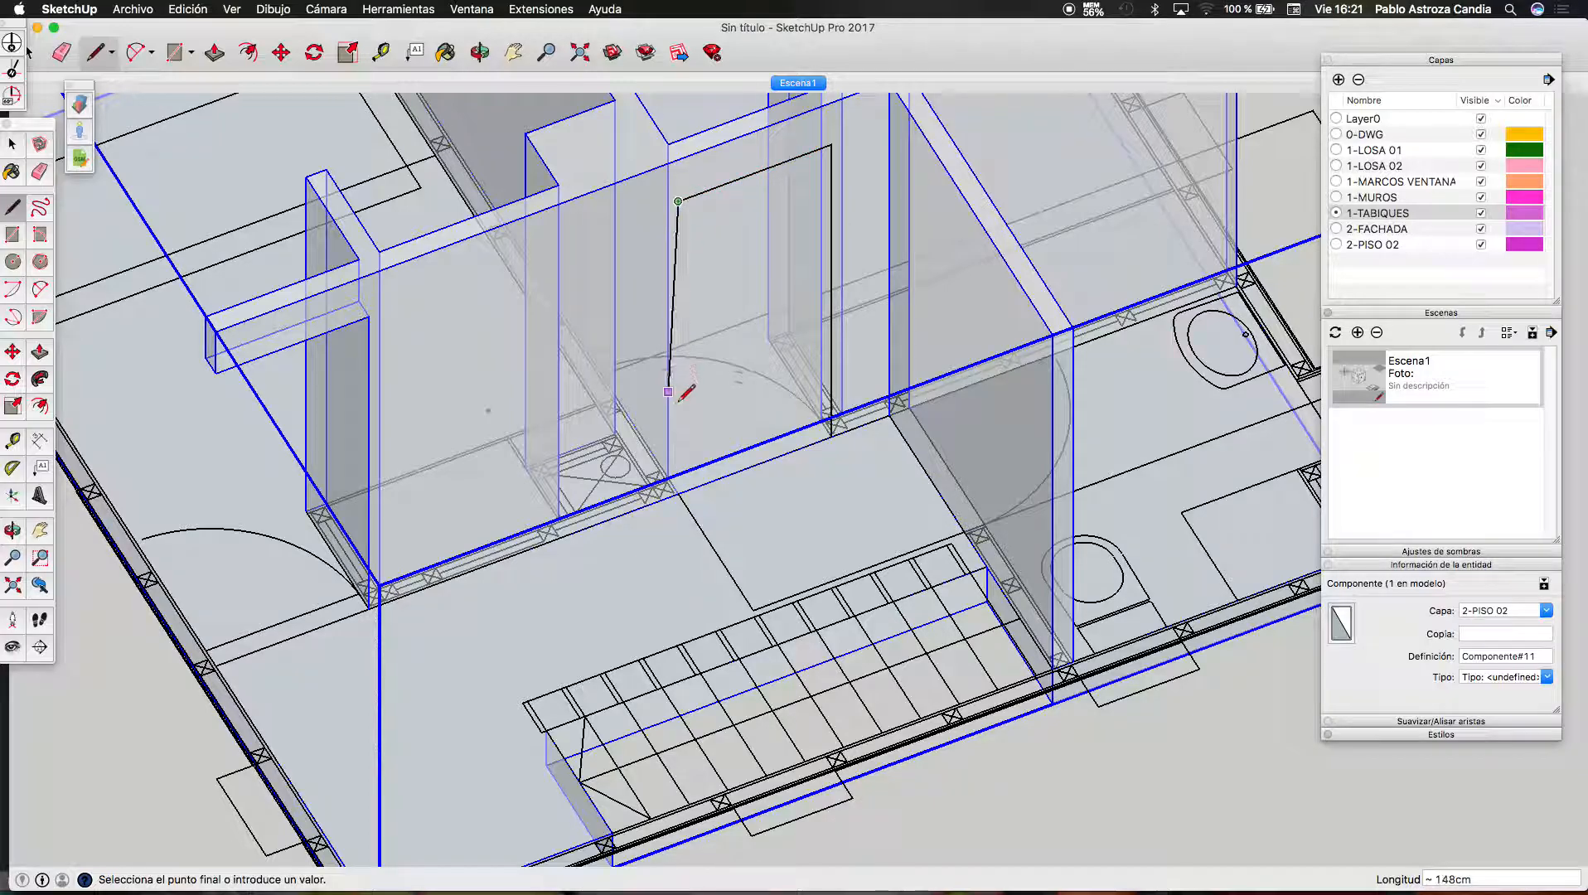
pyautogui.click(832, 424)
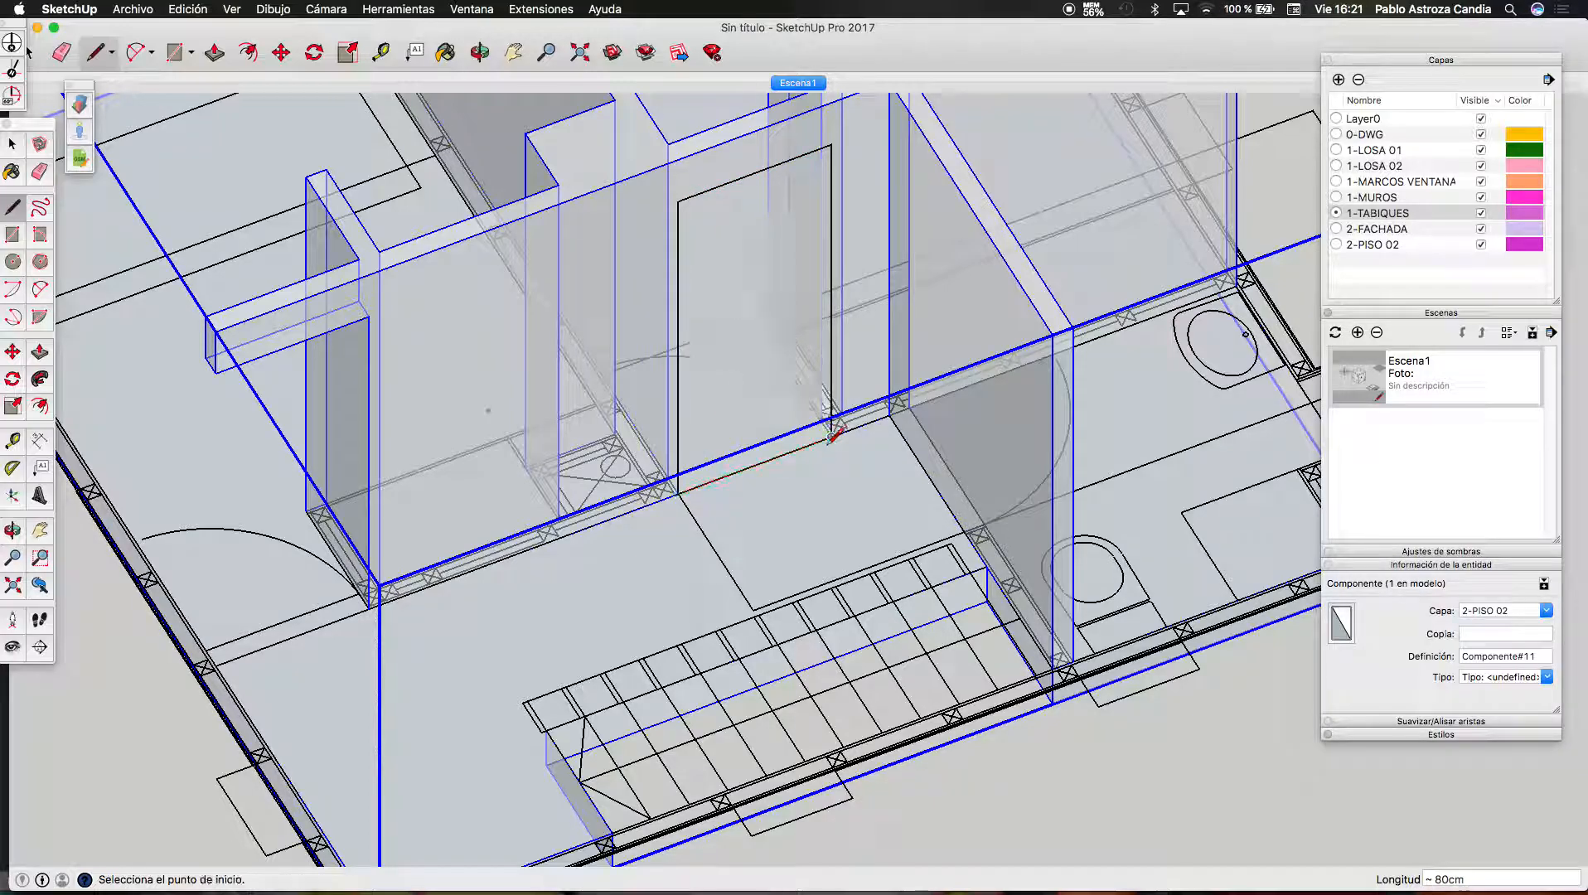
# Extrude the door rectangle in both directions into a long box that passes through the partition
pyautogui.scroll(-8, 821, 439)
pyautogui.press('p')
pyautogui.click(784, 467)
pyautogui.click(729, 330)
pyautogui.click(784, 425)
# Select the whole door box and turn it into a component on layer 1-TABIQUES
pyautogui.press('space')
pyautogui.tripleClick(801, 434)
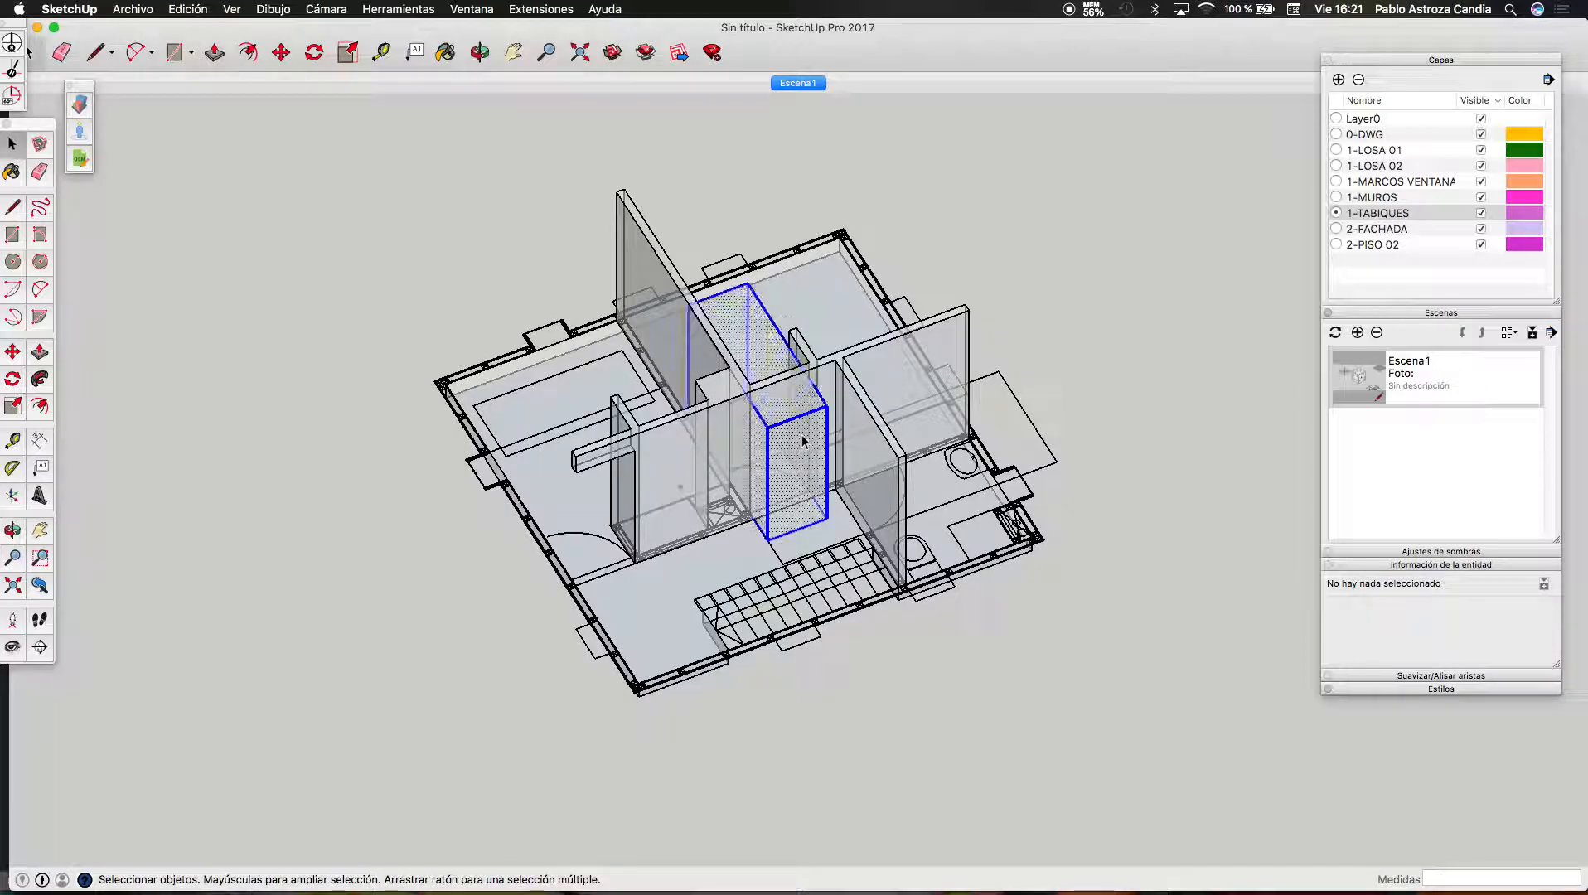
pyautogui.rightClick(802, 434)
pyautogui.click(864, 544)
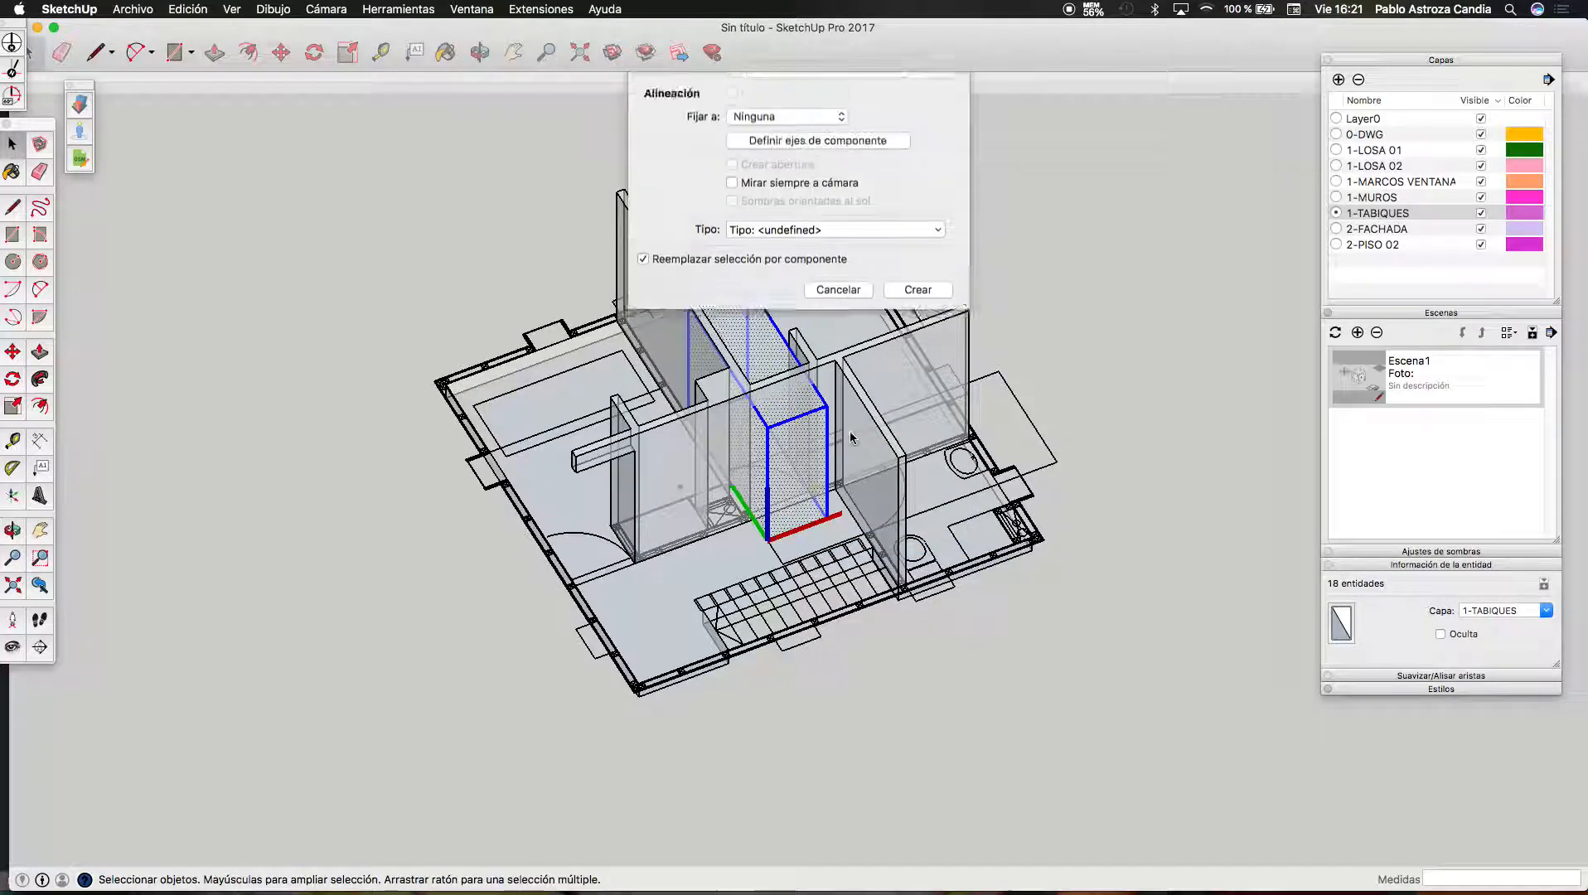
pyautogui.click(902, 378)
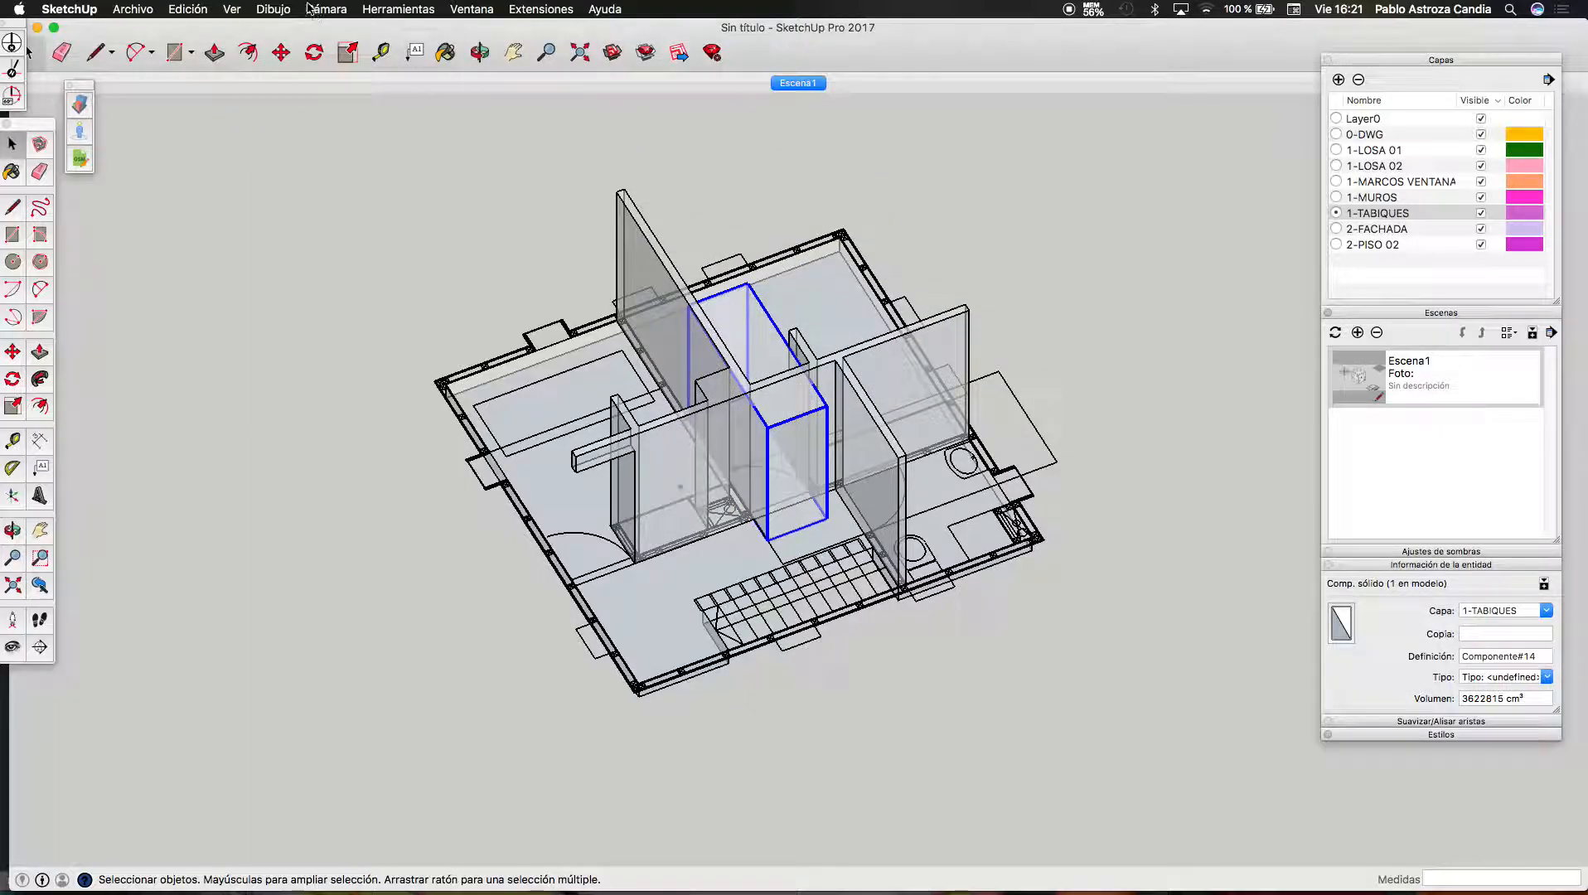
# Try to subtract the door box from the partitions with the solid Subtract tool at the model's top level
pyautogui.click(372, 10)
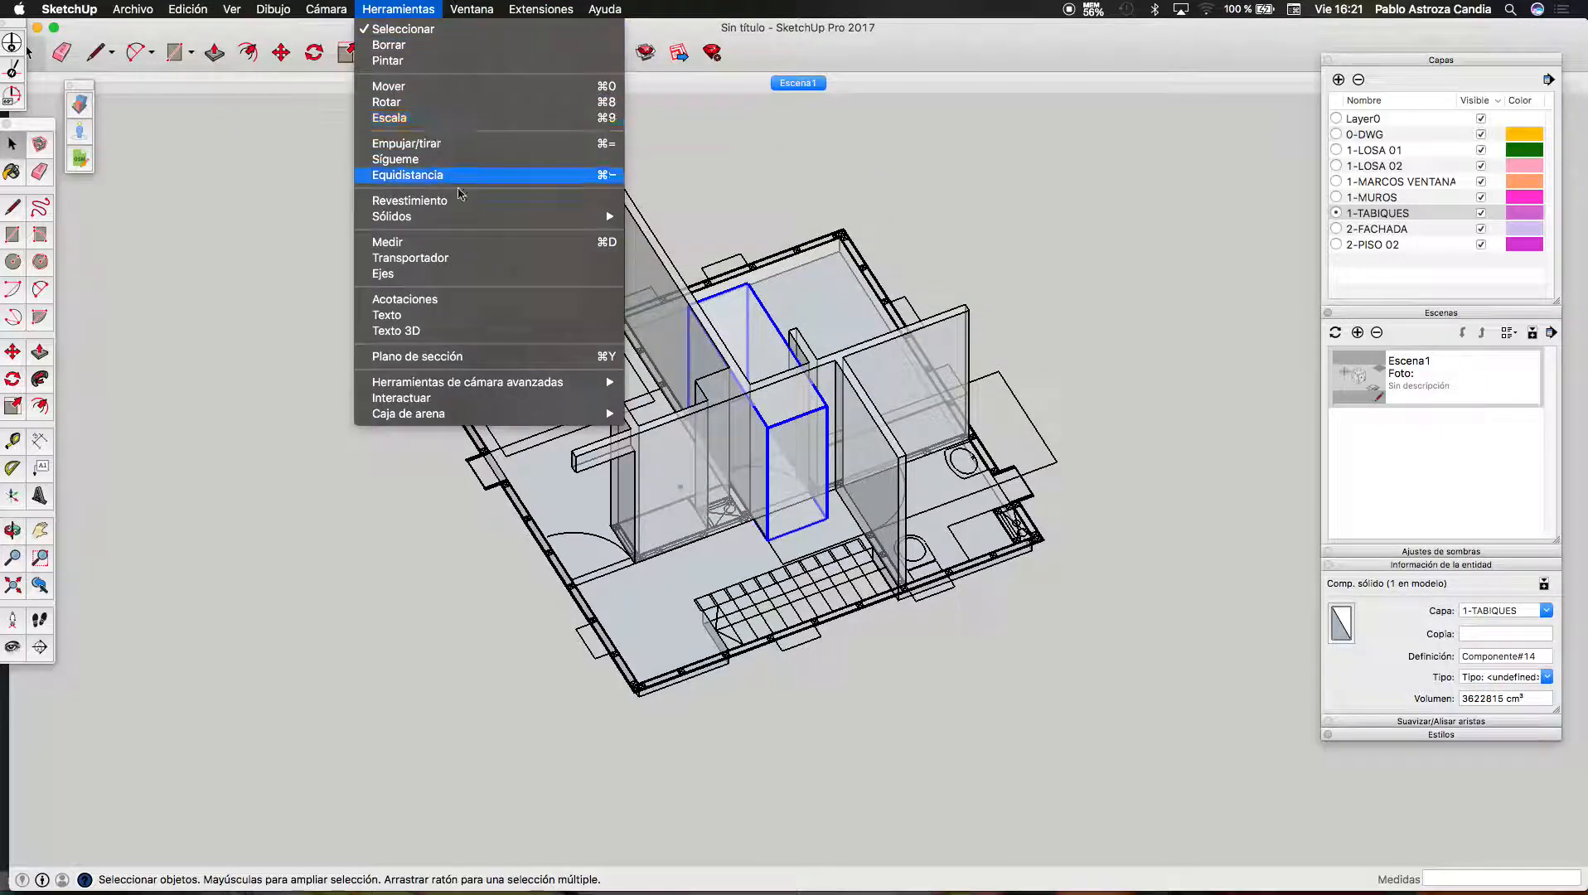
pyautogui.moveTo(470, 218)
pyautogui.click(664, 232)
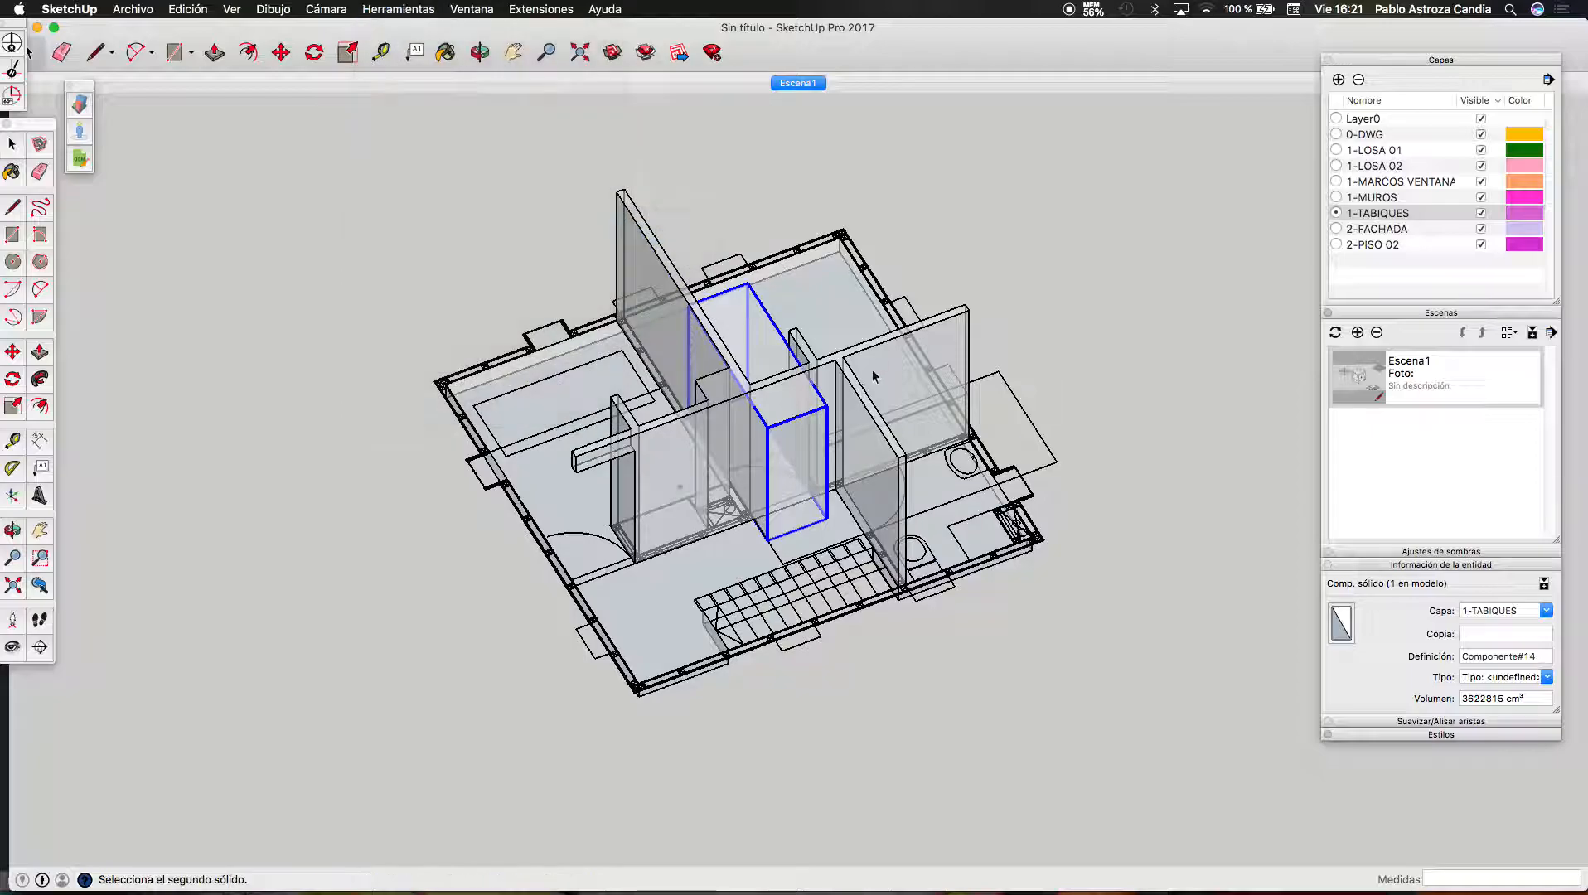
pyautogui.click(726, 405)
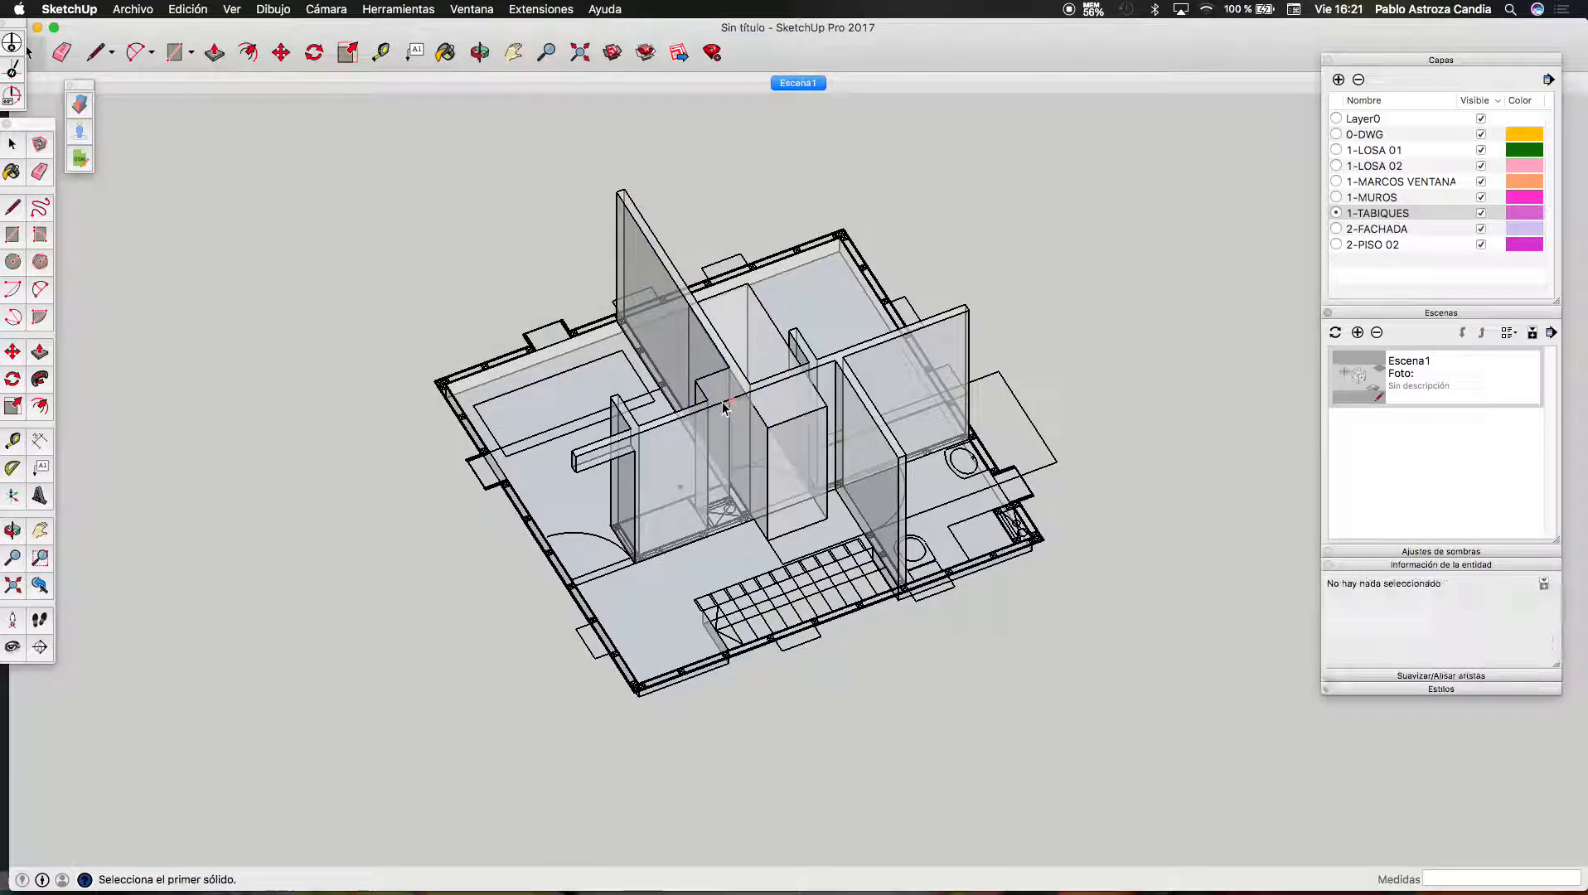
pyautogui.scroll(2, 810, 389)
pyautogui.press('space')
# Copy the door box and paste it inside the second-floor component, aligned with the original box's bottom corner
pyautogui.click(851, 374)
pyautogui.click(812, 425)
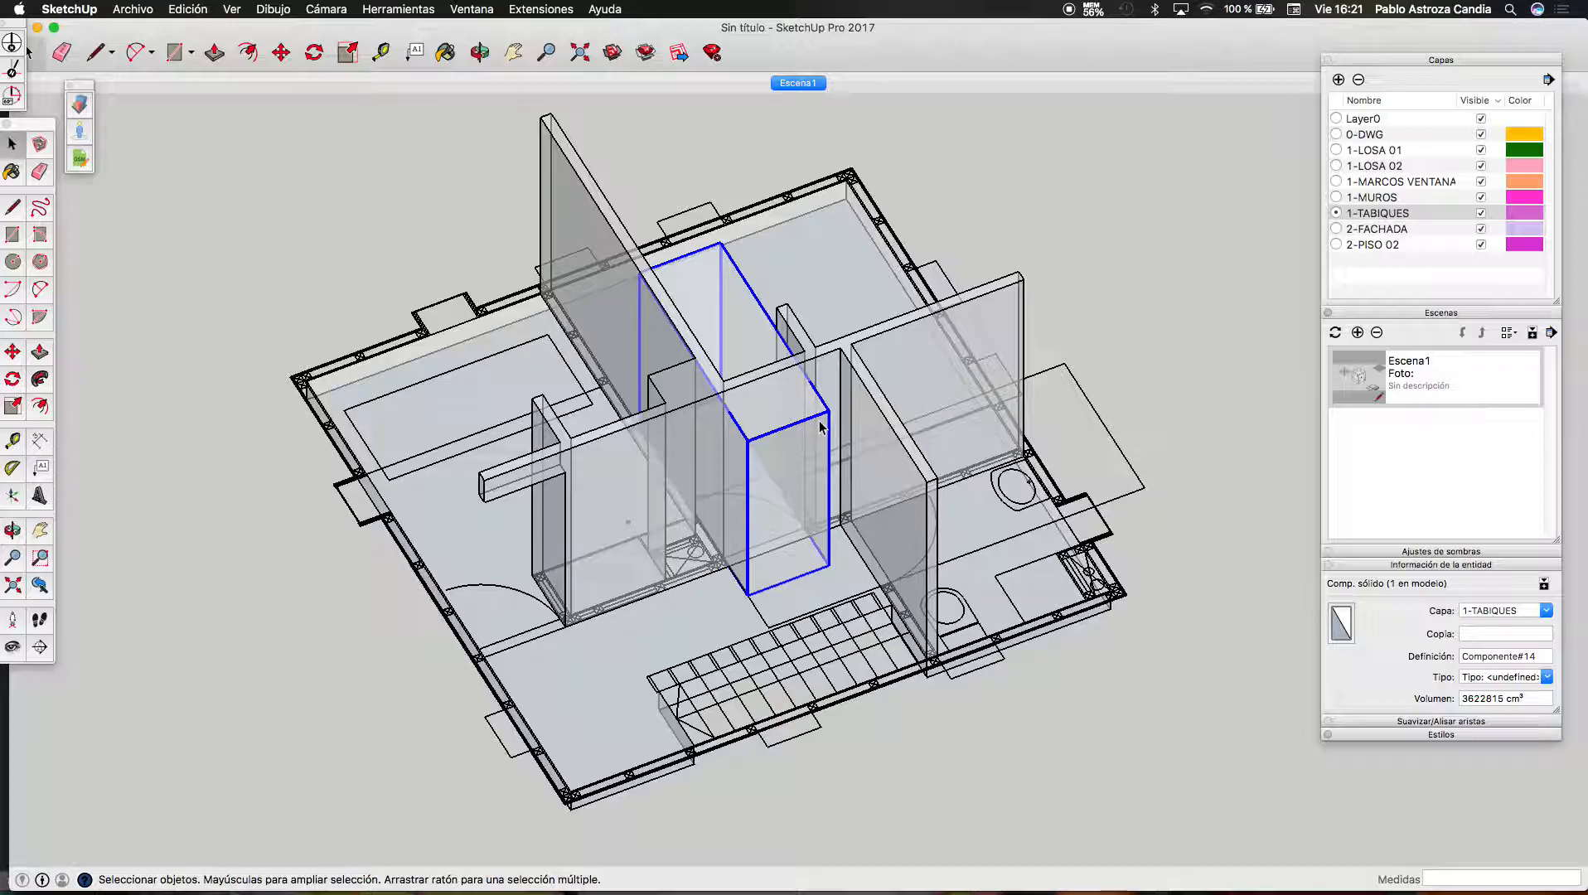
pyautogui.press('super+c')
pyautogui.doubleClick(854, 371)
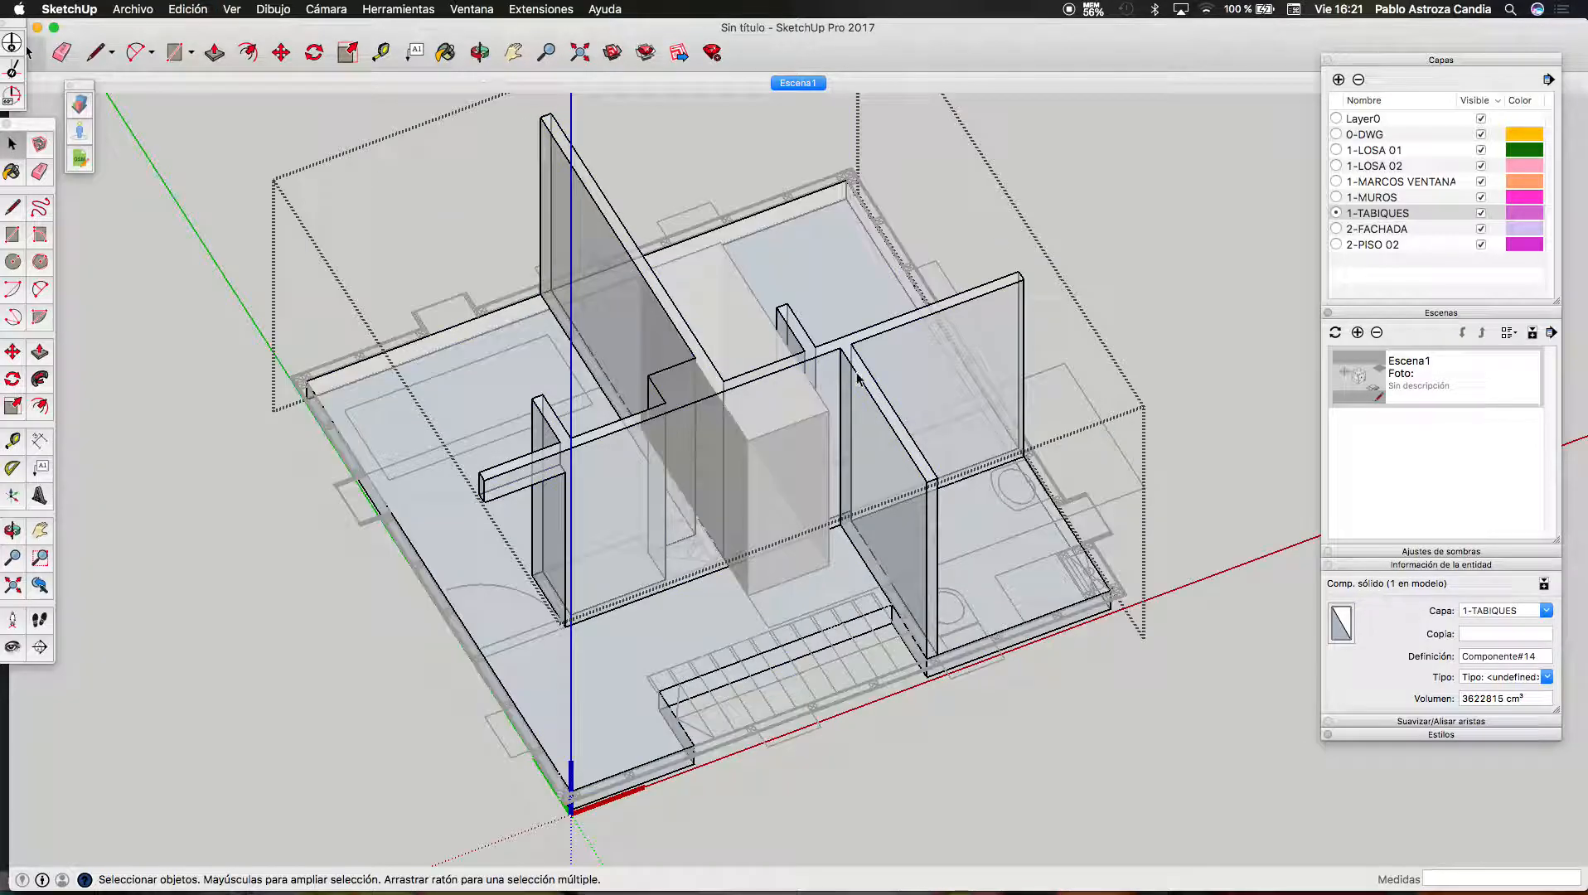
pyautogui.scroll(2, 821, 478)
pyautogui.press('super+v')
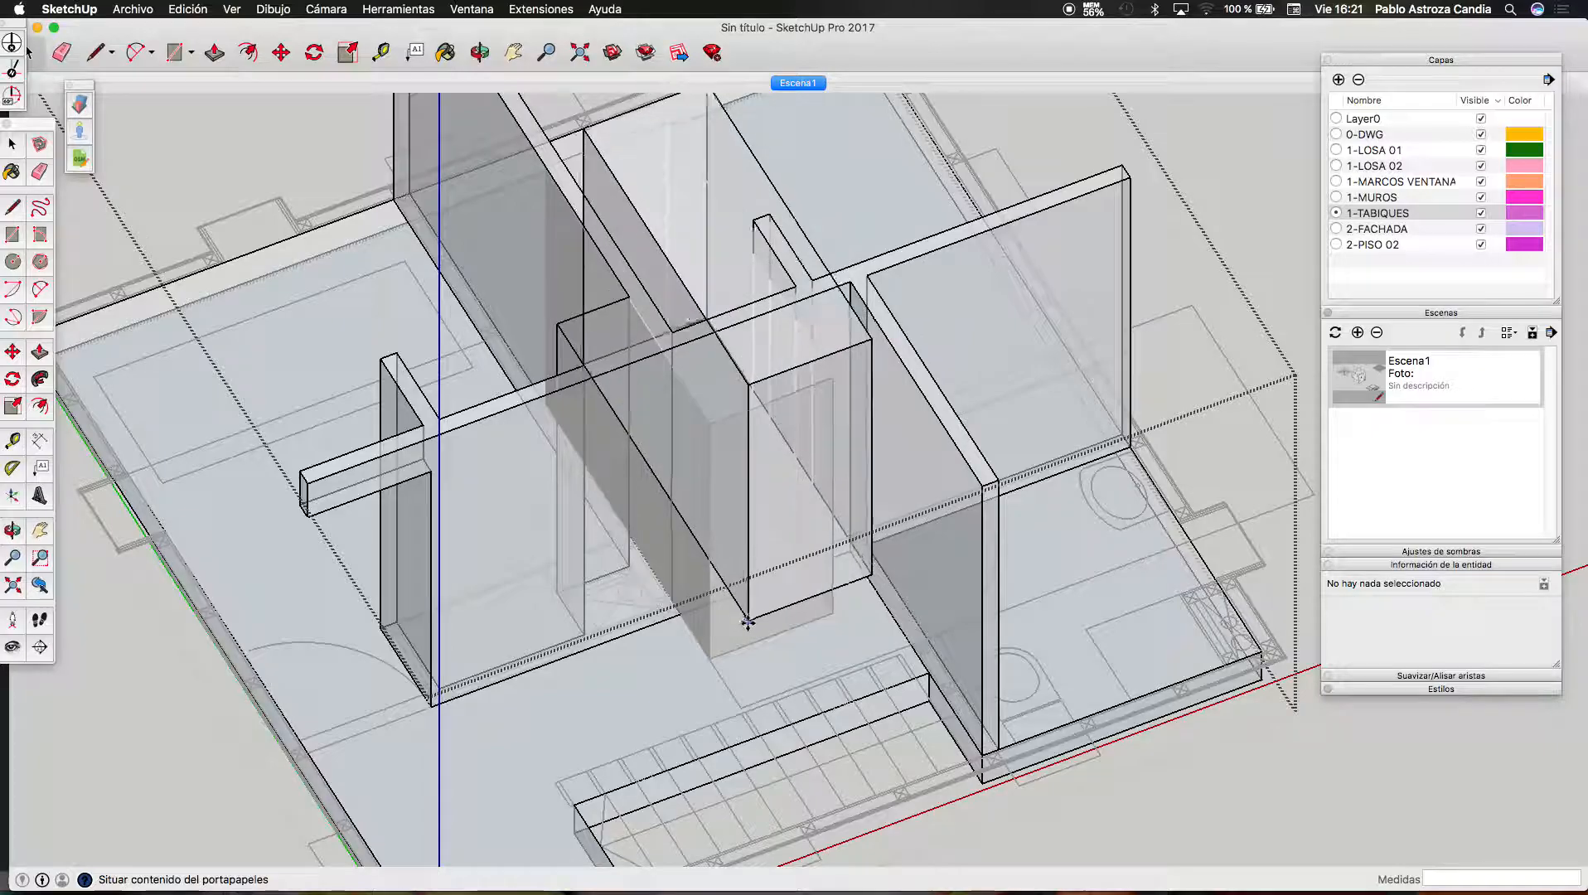
pyautogui.click(709, 656)
# Leave the second-floor component and delete the original door box outside it
pyautogui.scroll(-6, 721, 613)
pyautogui.press('space')
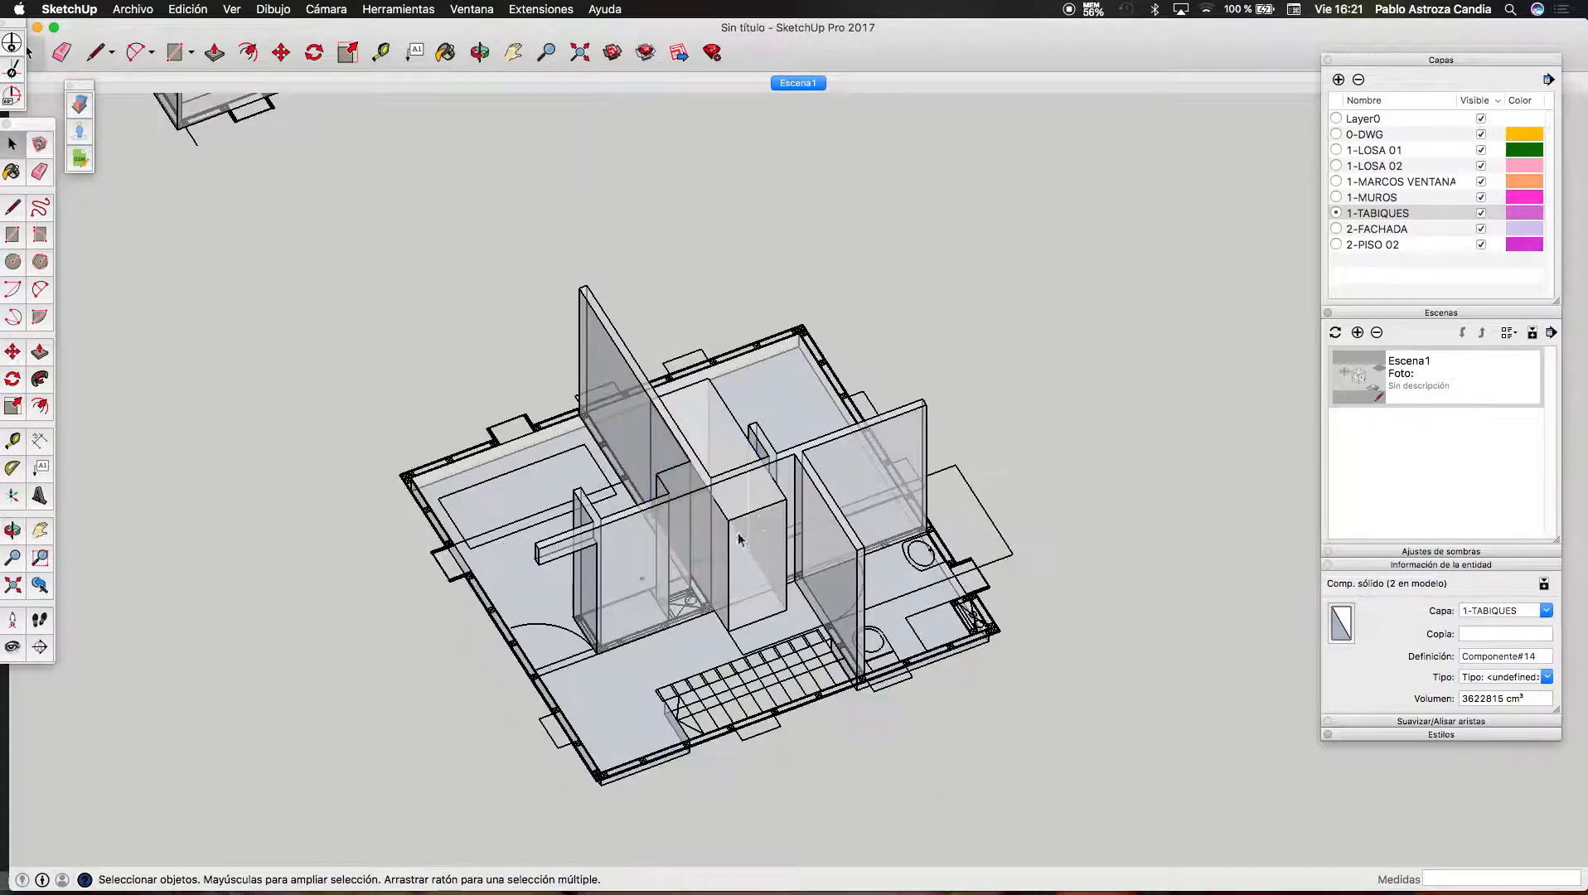
pyautogui.click(728, 564)
pyautogui.scroll(3, 737, 547)
# Inside the second-floor component, subtract the pasted door box from the partitions to cut the middle door opening
pyautogui.click(762, 489)
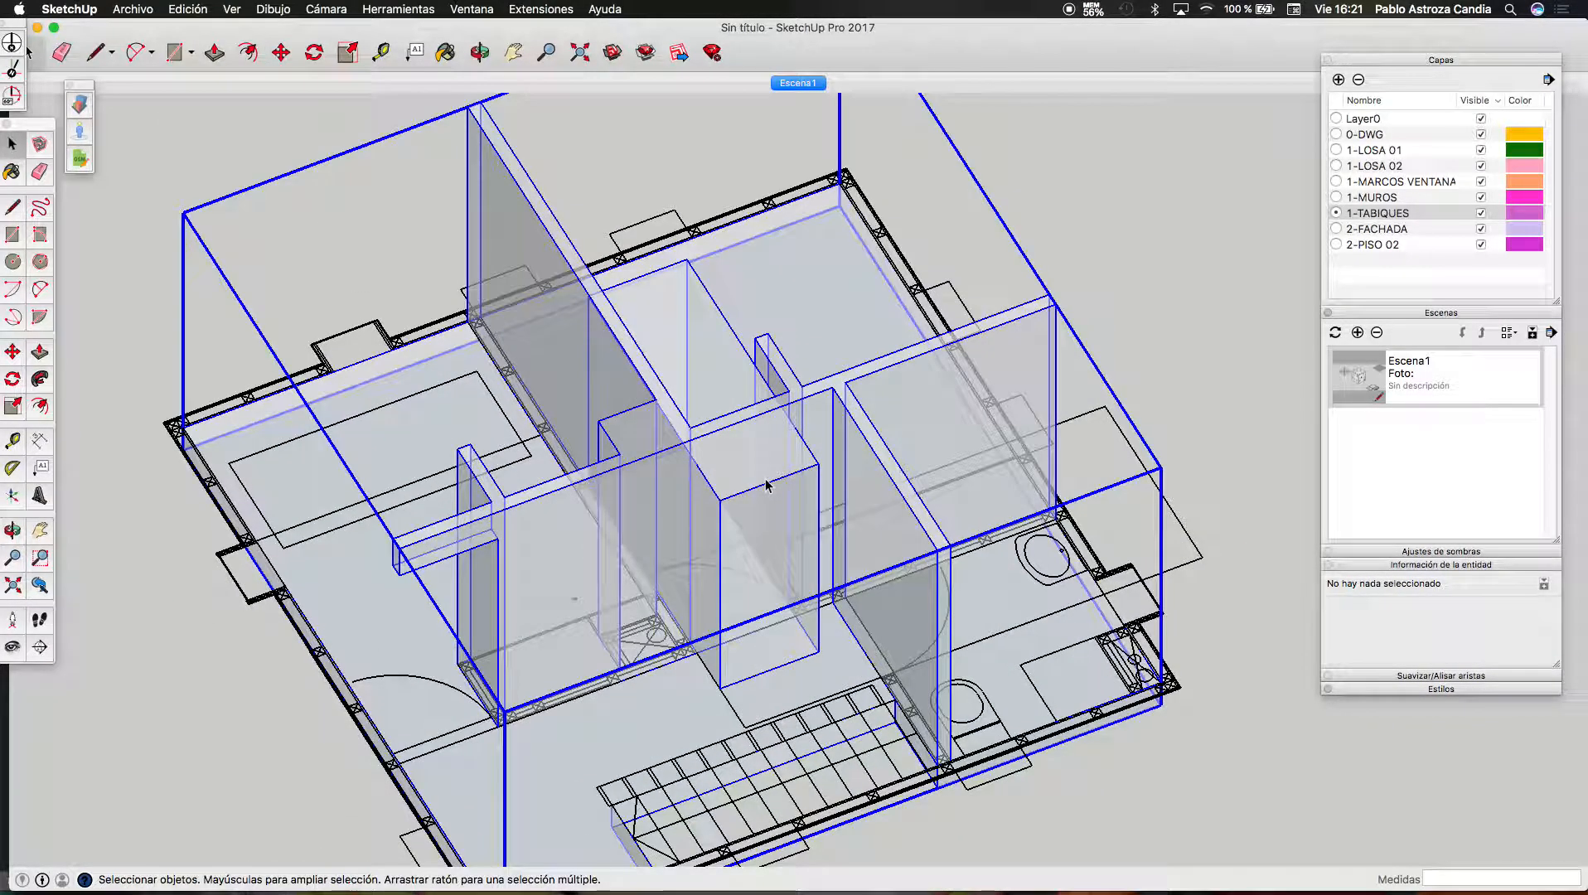
pyautogui.doubleClick(755, 492)
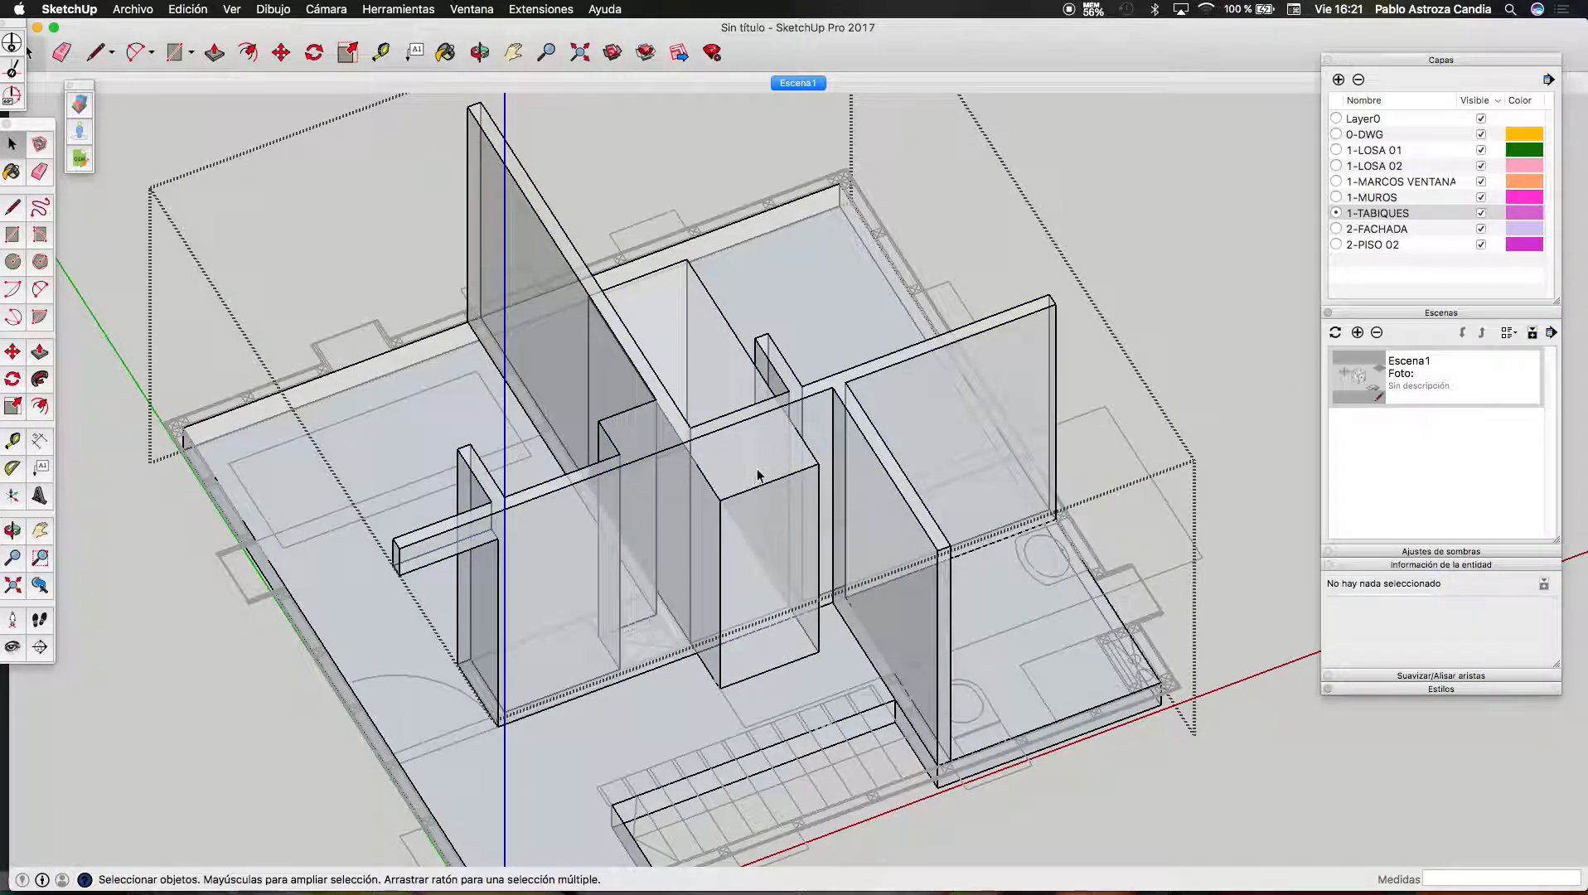
pyautogui.click(757, 474)
pyautogui.click(364, 10)
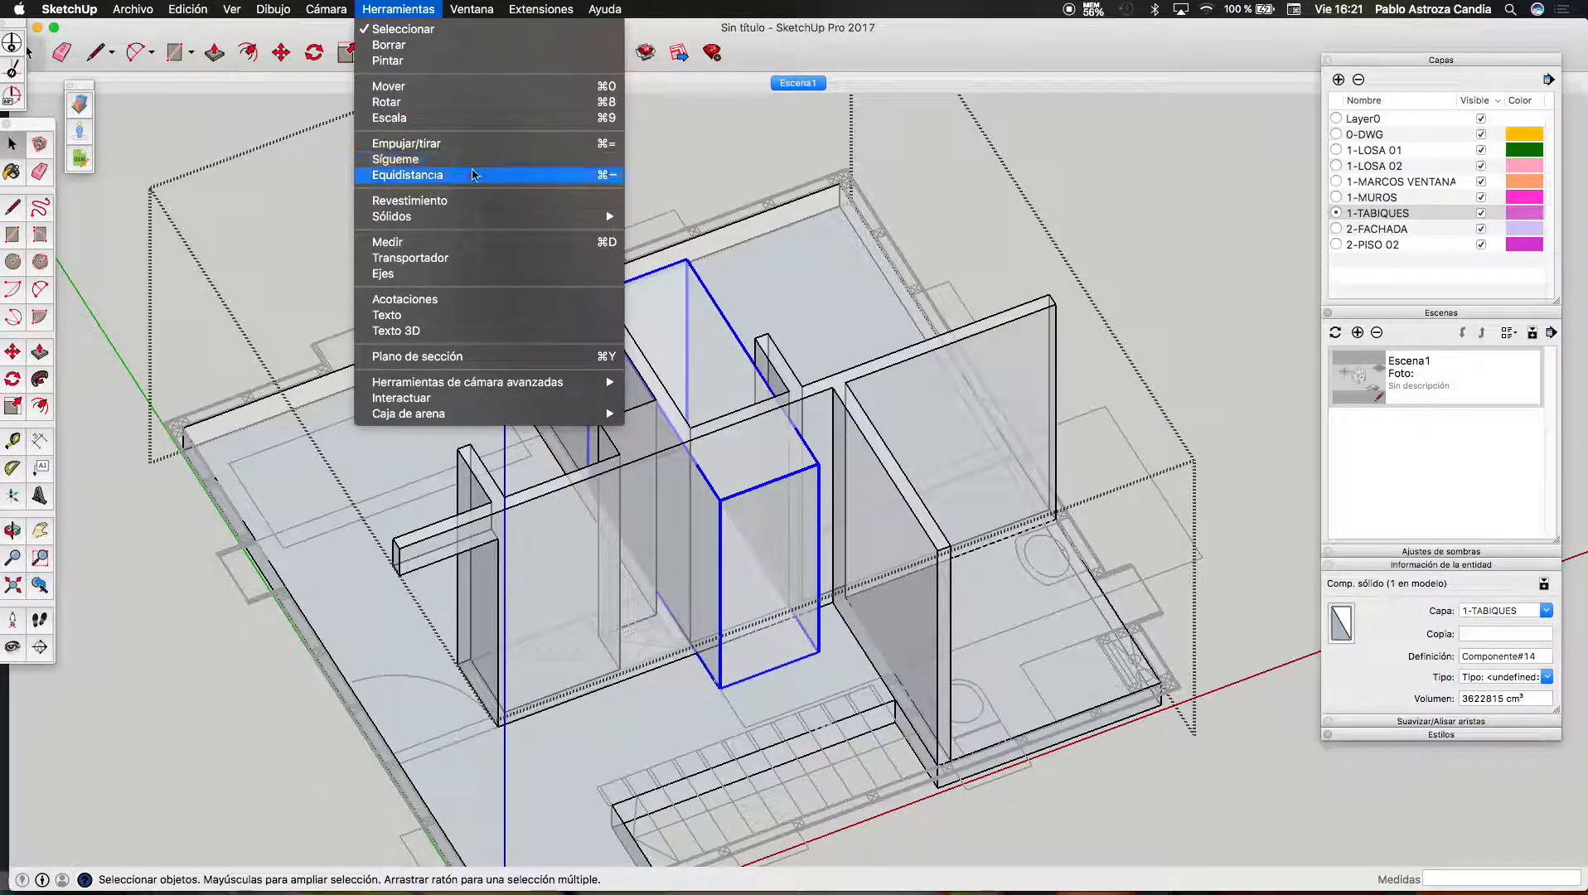
pyautogui.moveTo(483, 222)
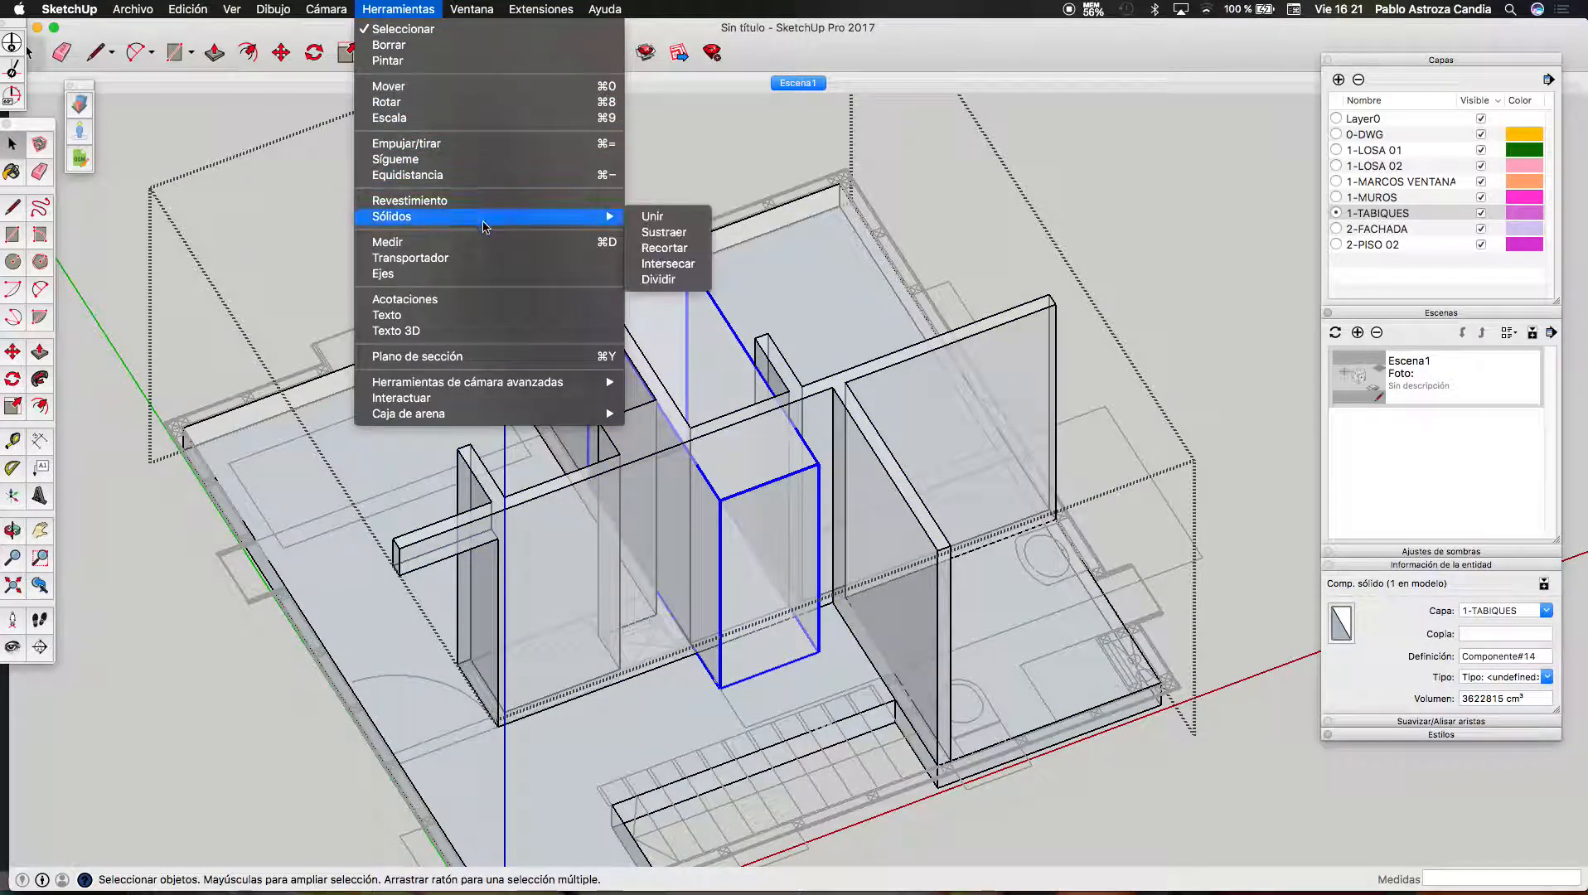
pyautogui.click(655, 232)
pyautogui.click(810, 419)
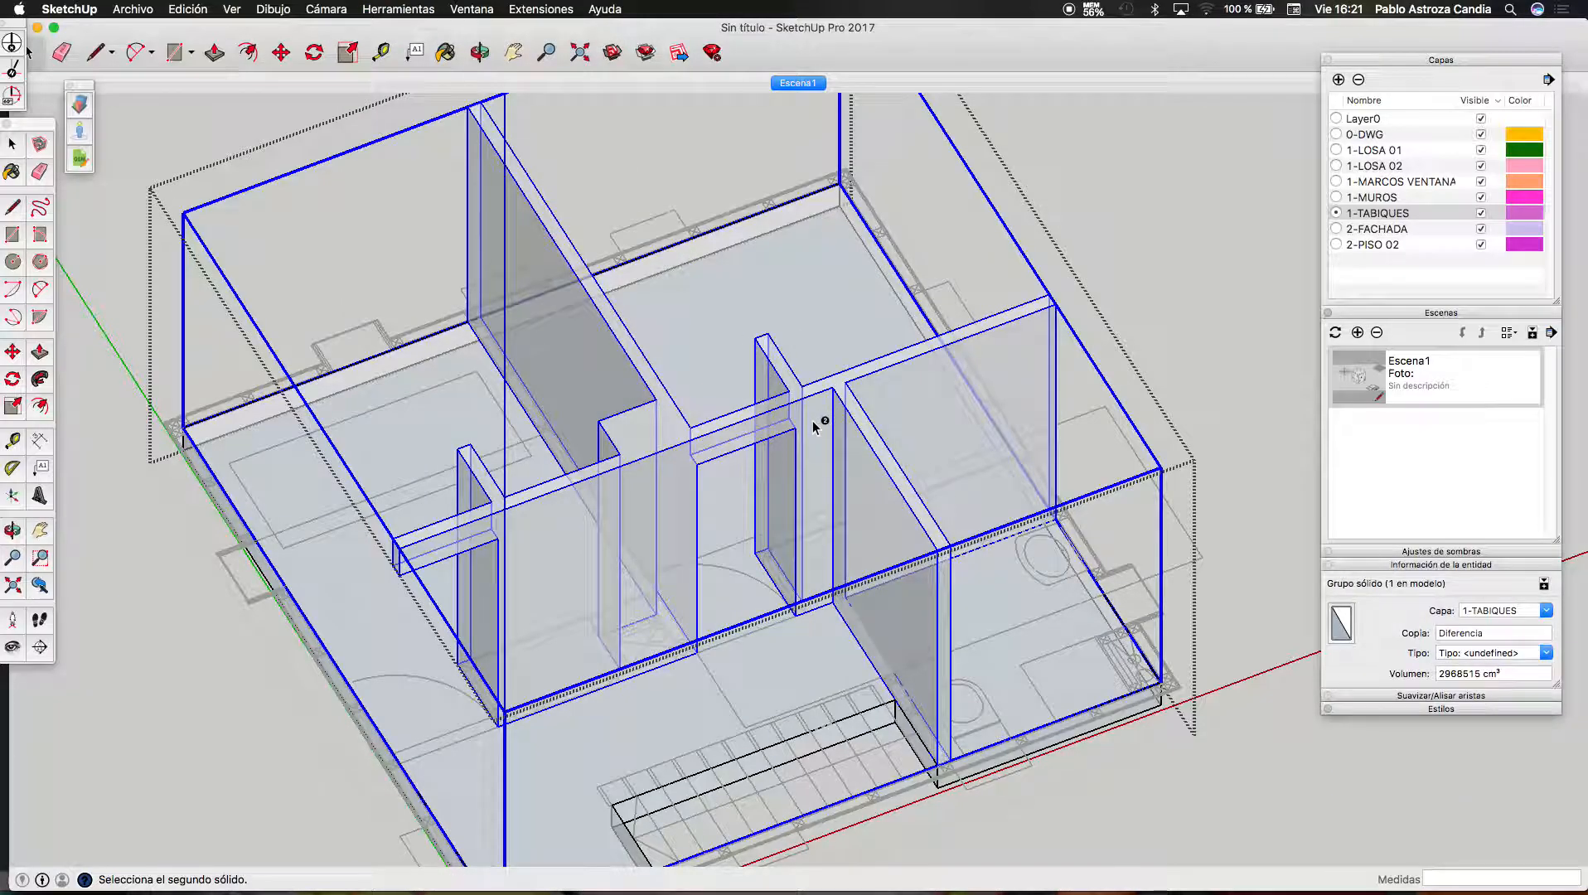
# Open the resulting partition group for editing at the cross partition beside the stairs
pyautogui.scroll(2, 782, 474)
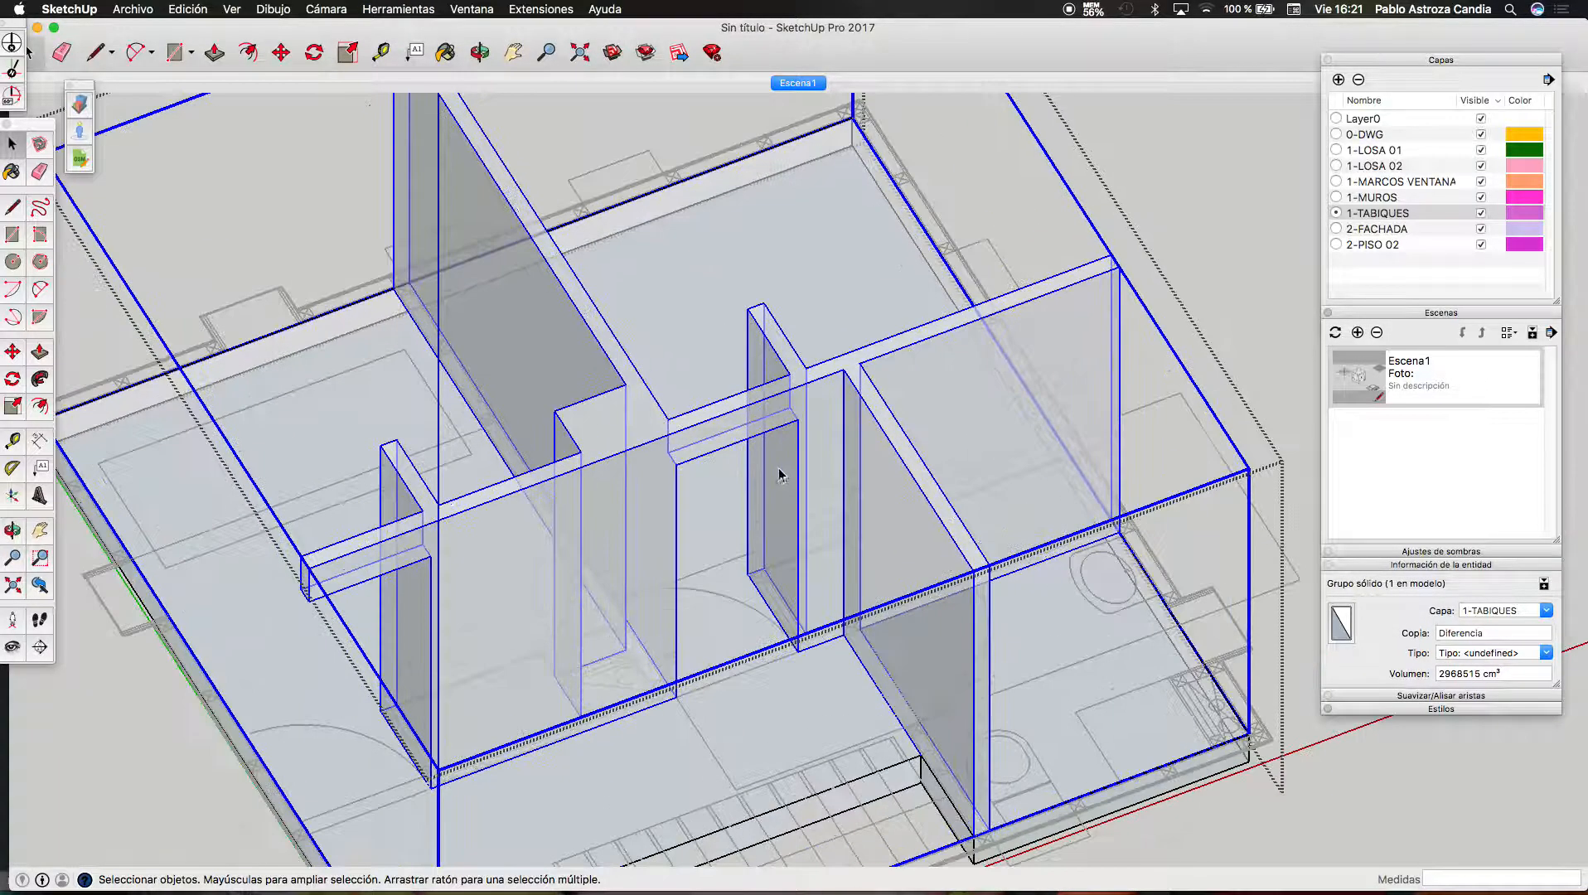
pyautogui.scroll(3, 655, 542)
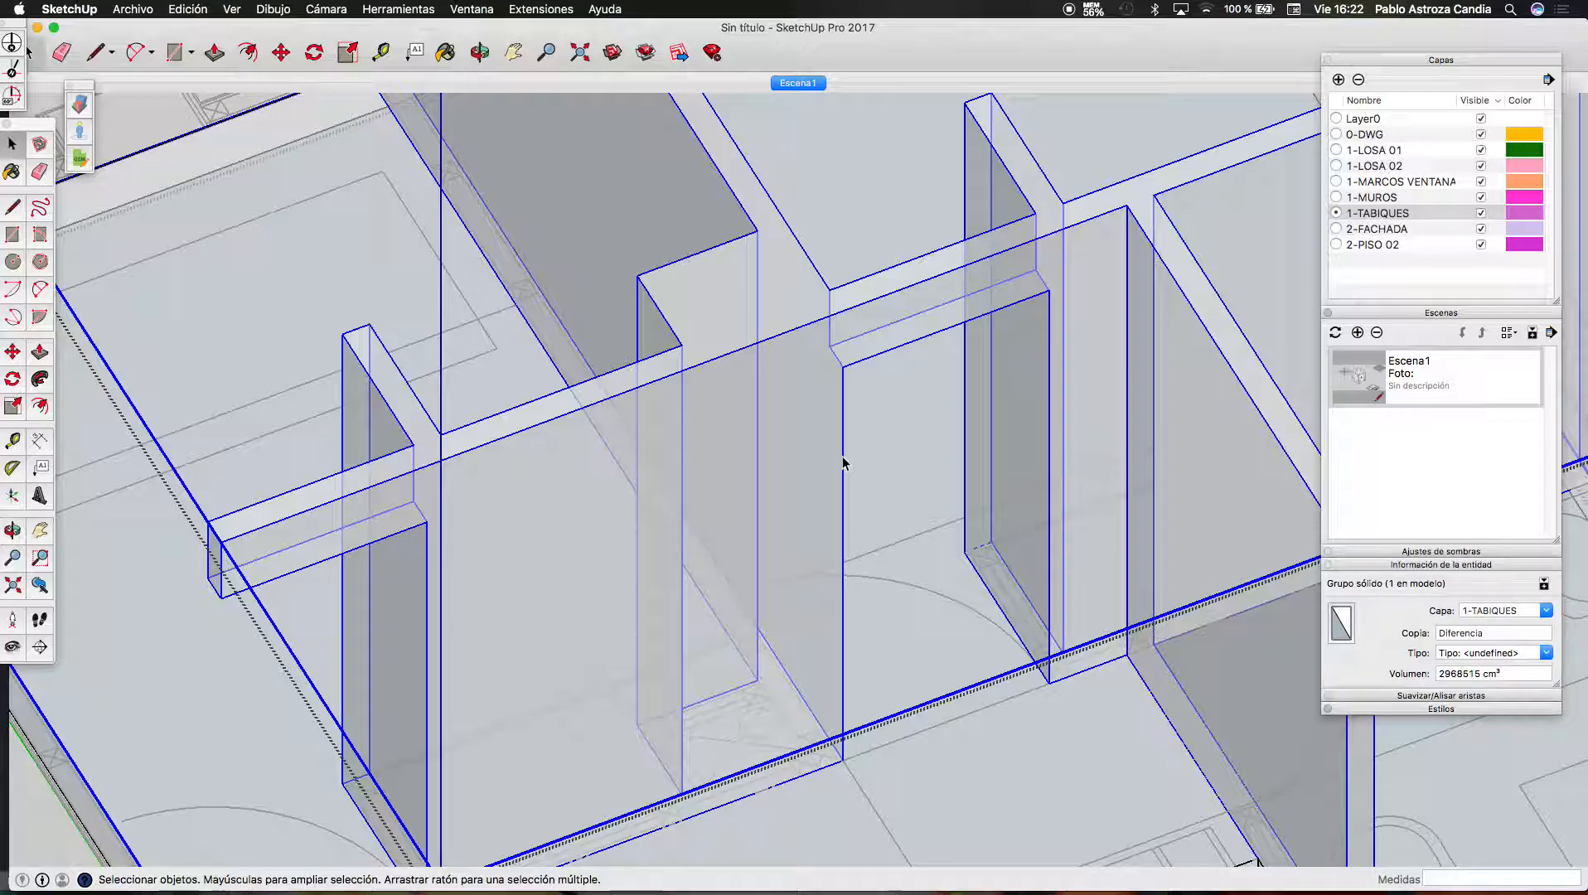
pyautogui.scroll(-5, 843, 462)
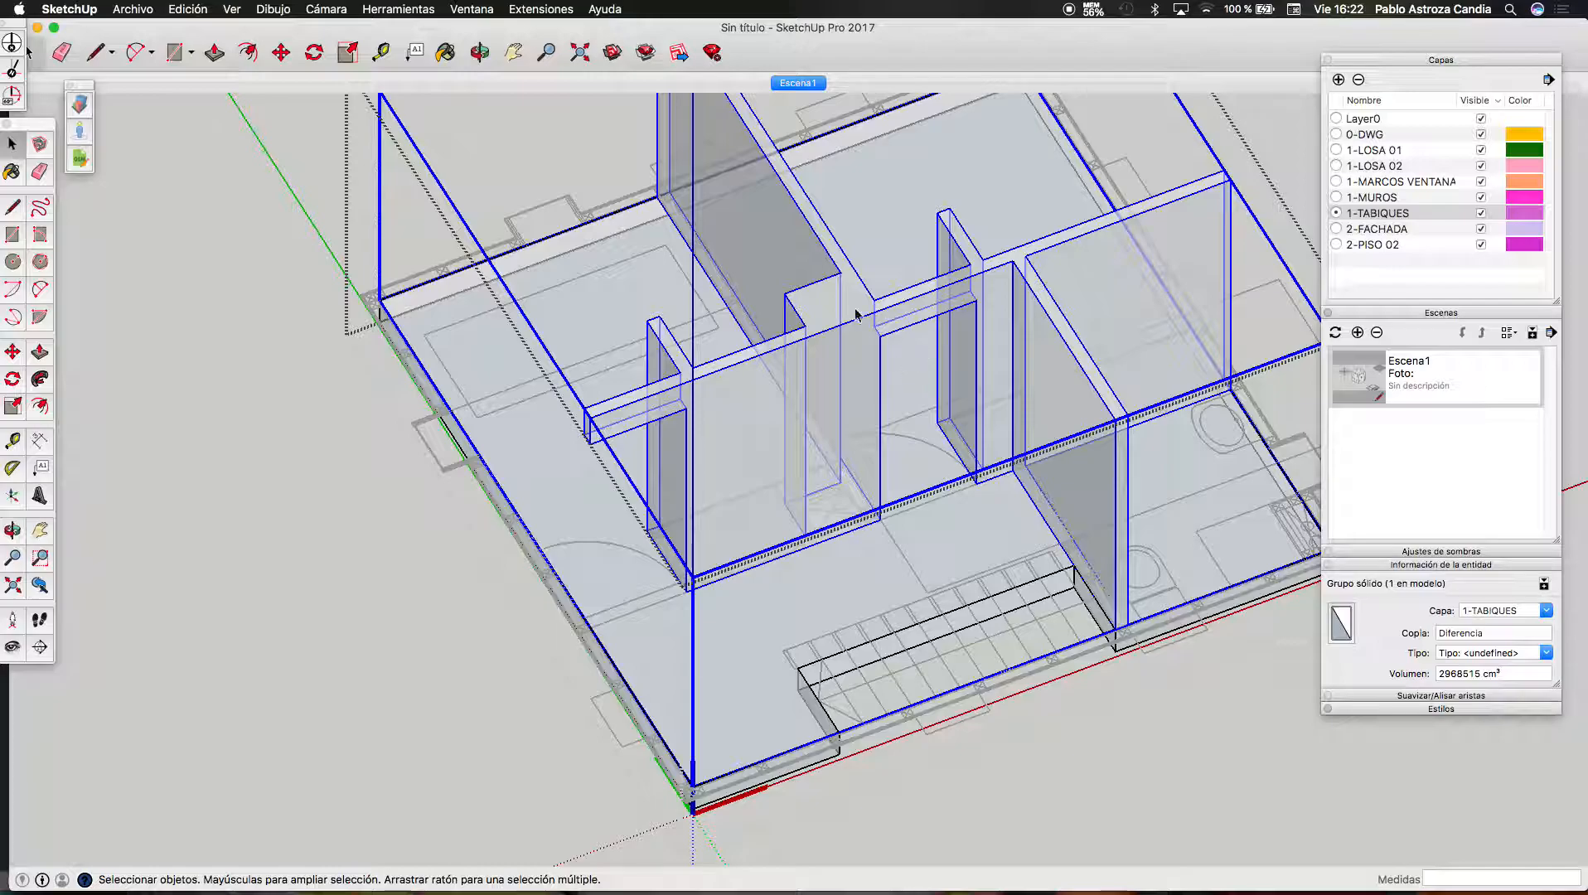
pyautogui.click(480, 53)
pyautogui.scroll(10, 958, 386)
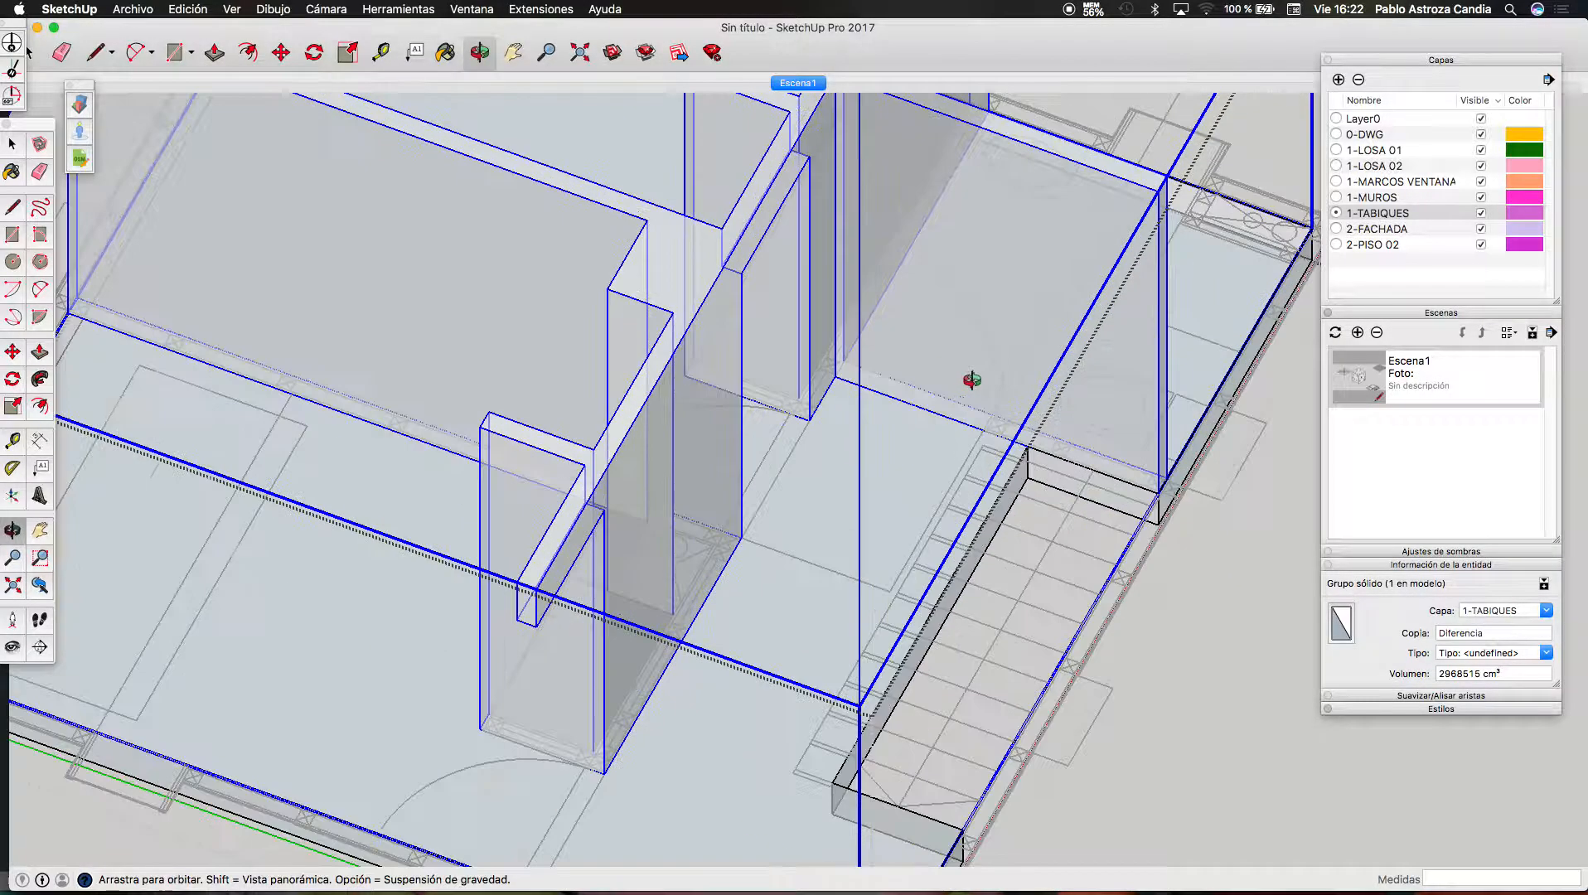
pyautogui.press('space')
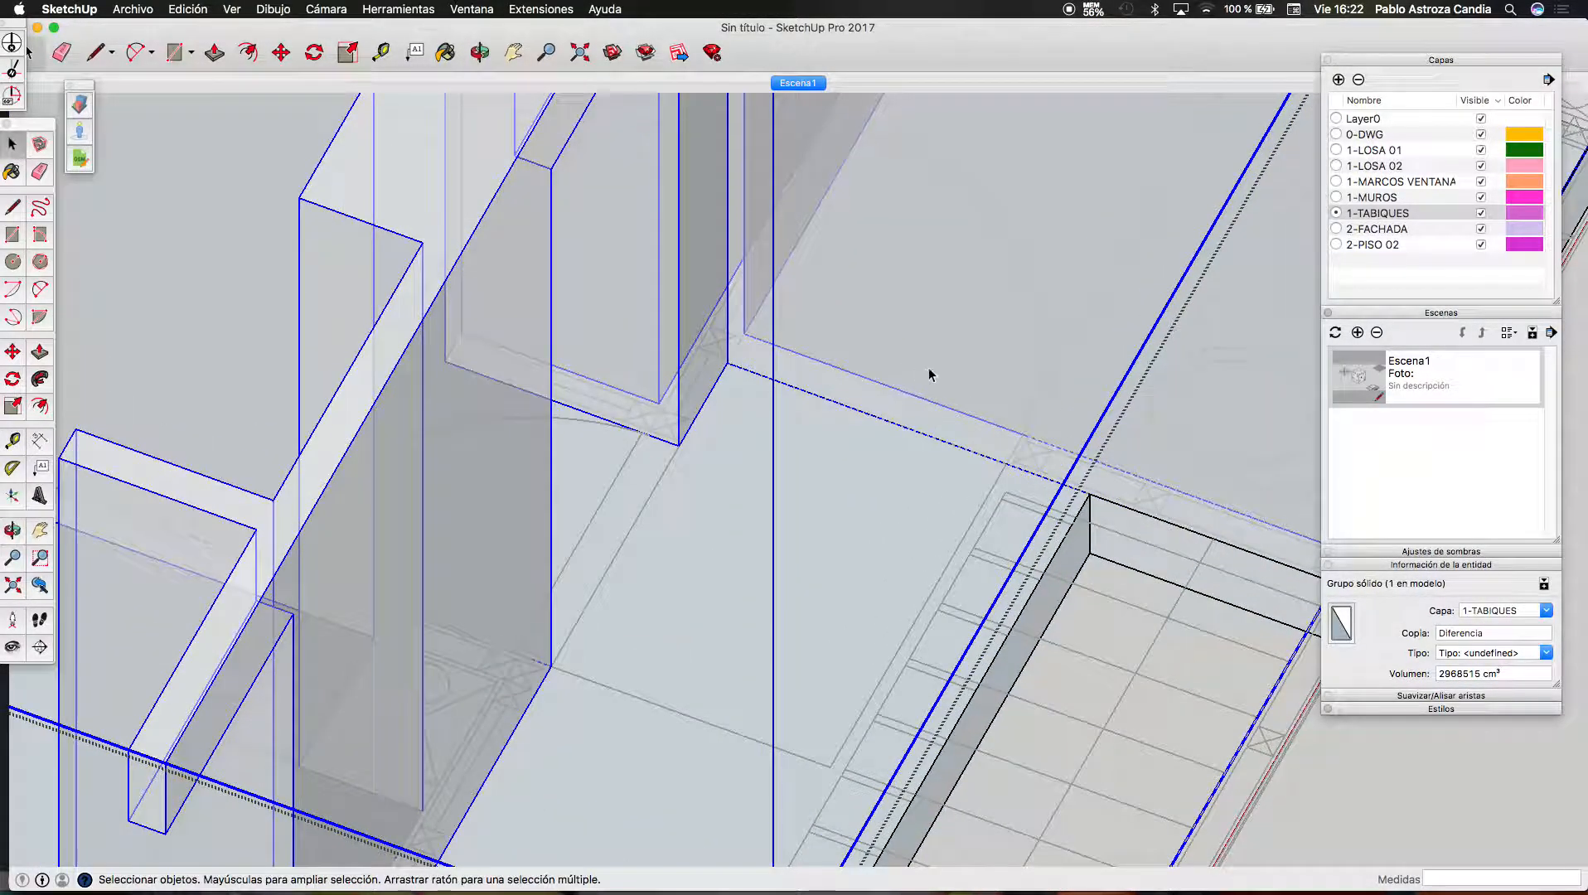
pyautogui.doubleClick(929, 364)
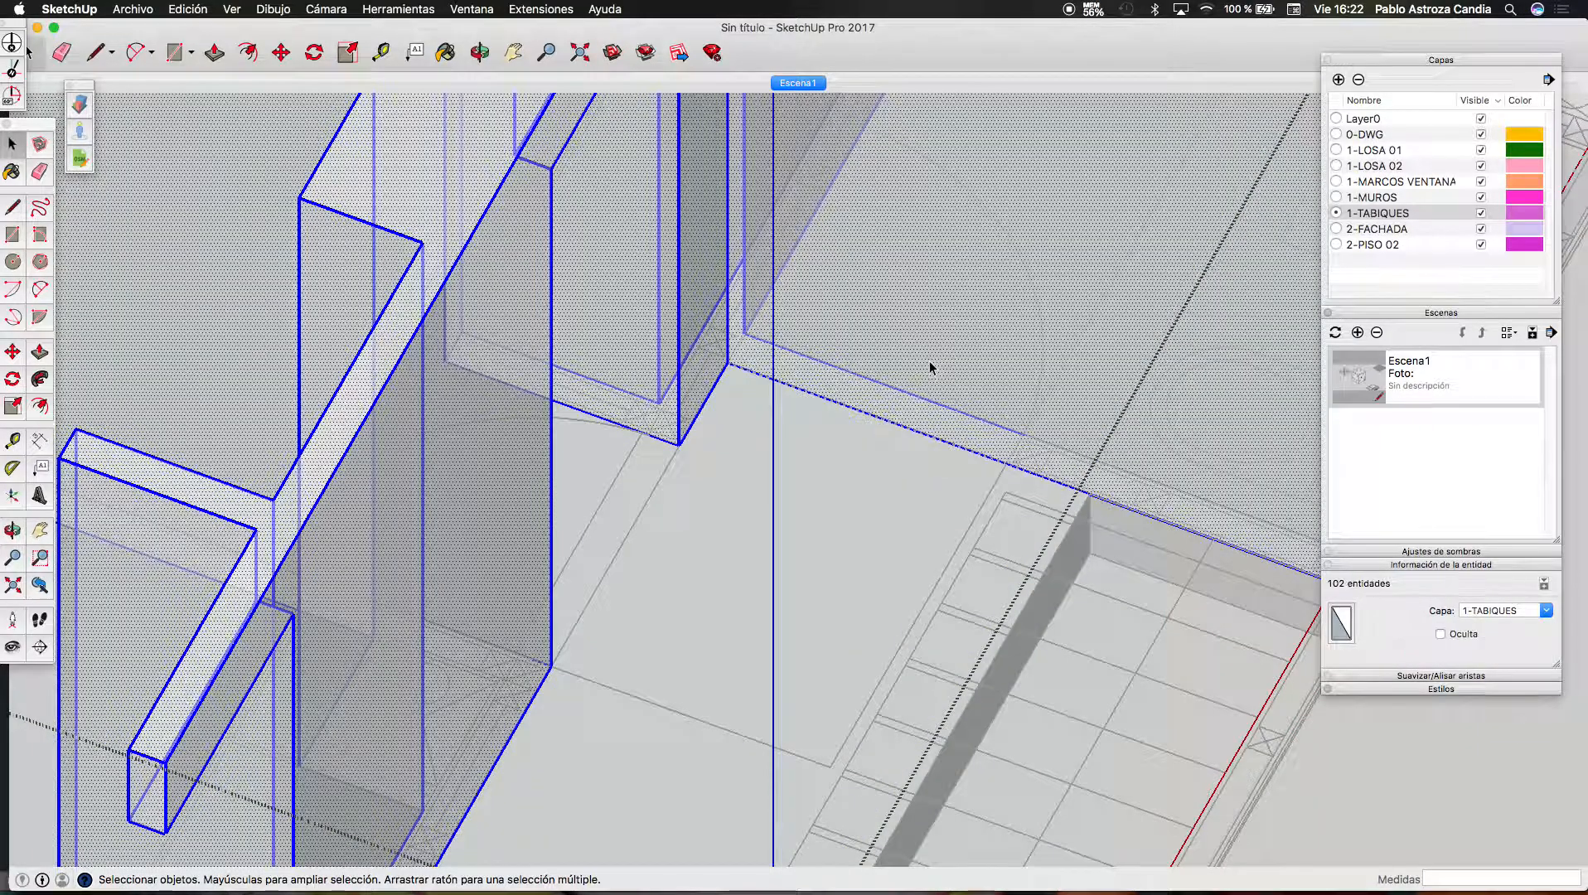
# Draw a 210 cm vertical line on the face of the partition beside the stairs, starting from the door jamb mark on its base edge
pyautogui.press('l')
pyautogui.scroll(5, 1008, 459)
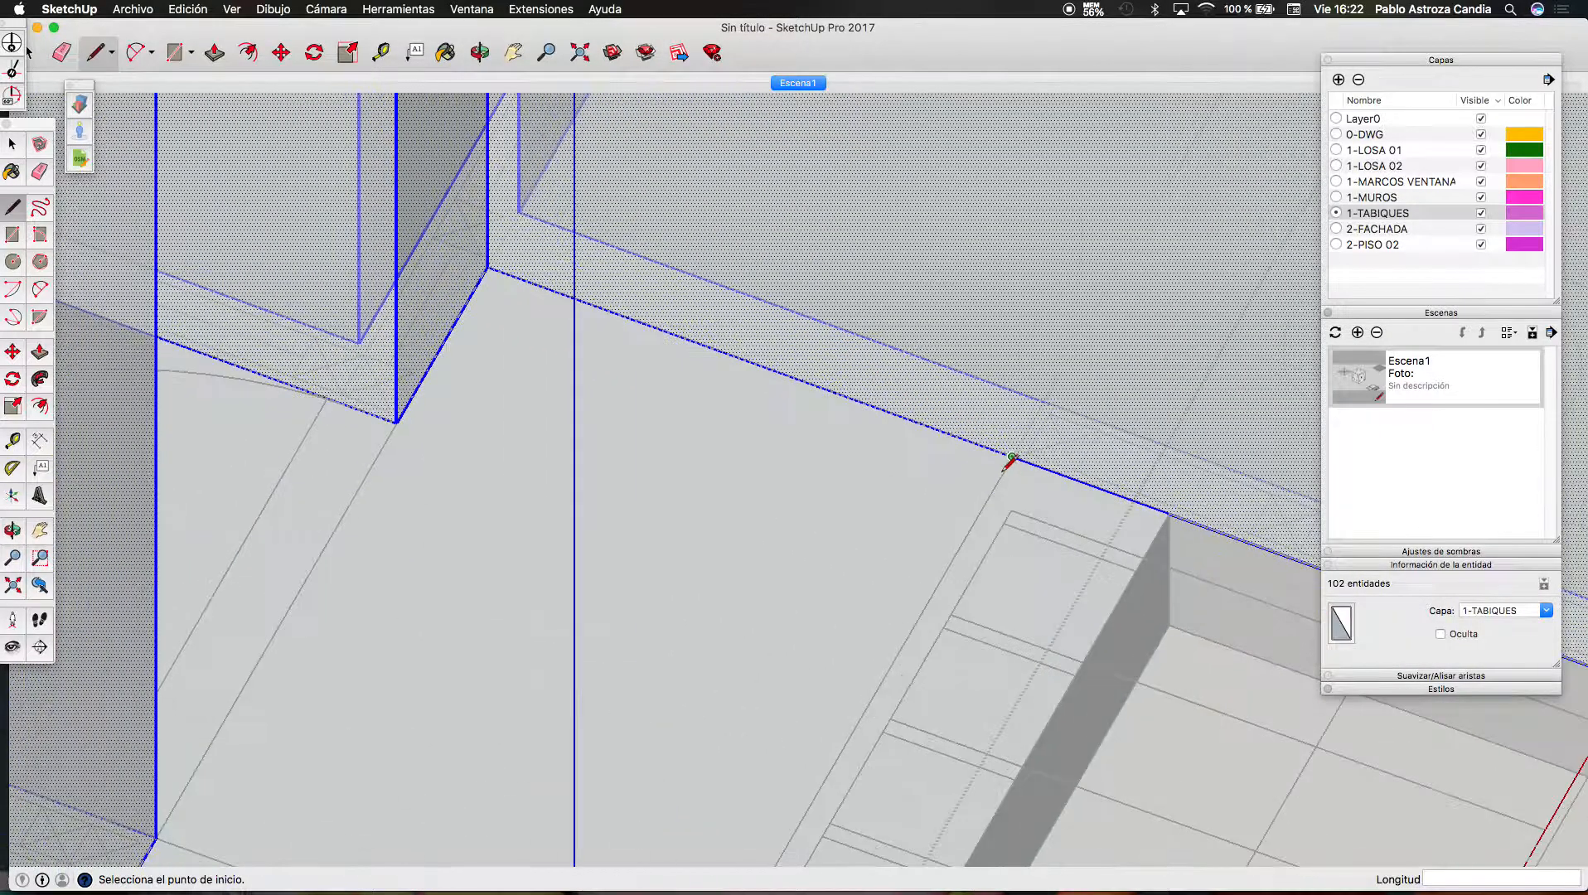
pyautogui.click(1010, 450)
pyautogui.scroll(-3, 1004, 481)
pyautogui.scroll(-5, 1000, 506)
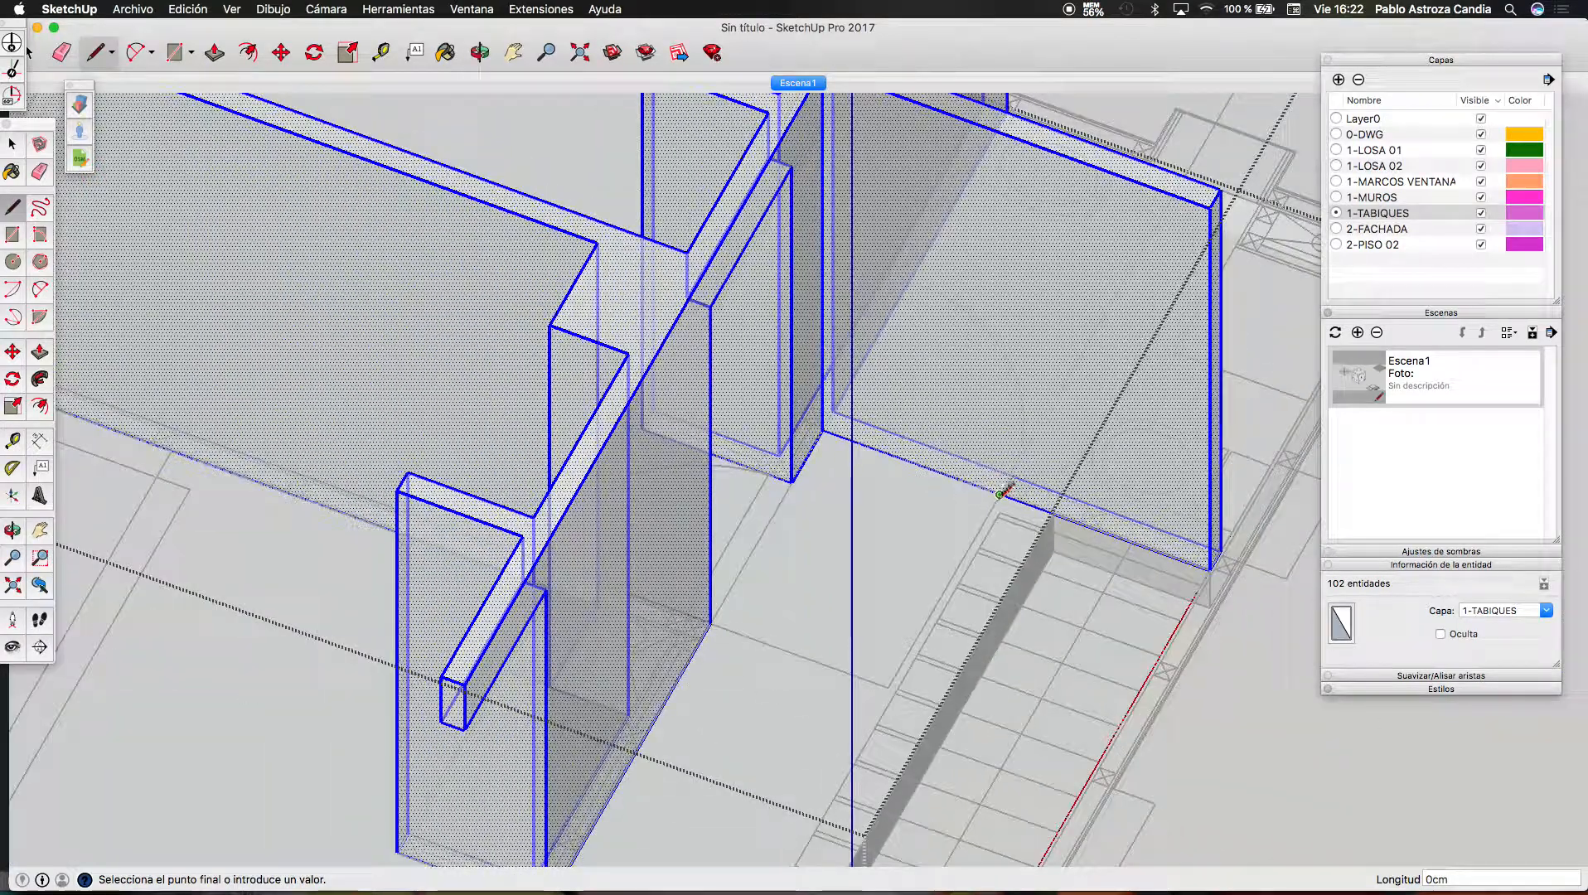
pyautogui.write('21')
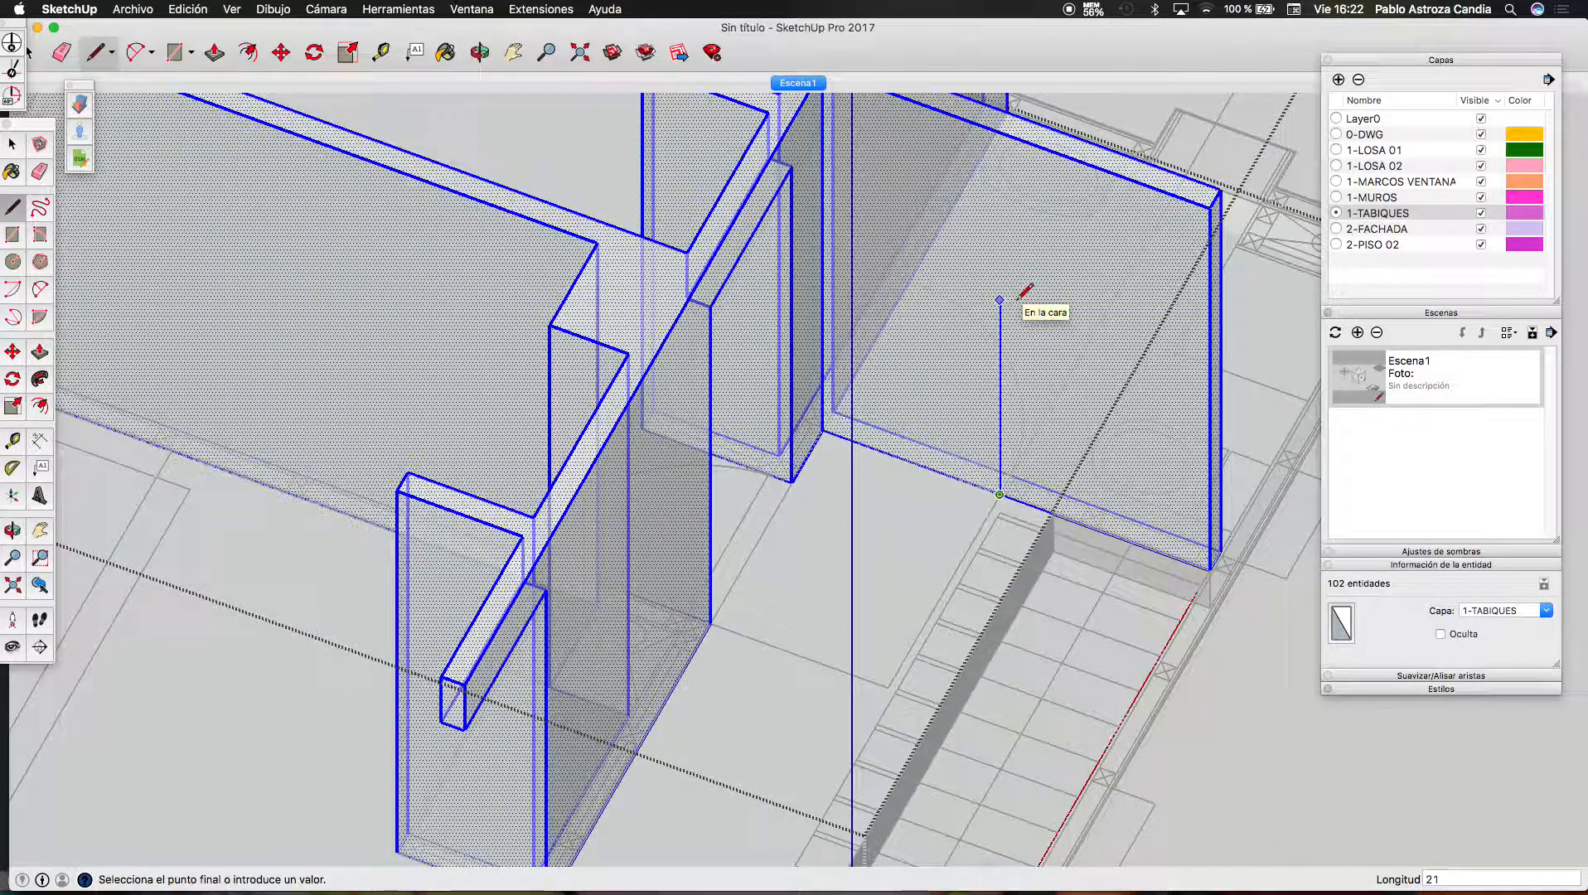
pyautogui.write('0')
pyautogui.press('Return')
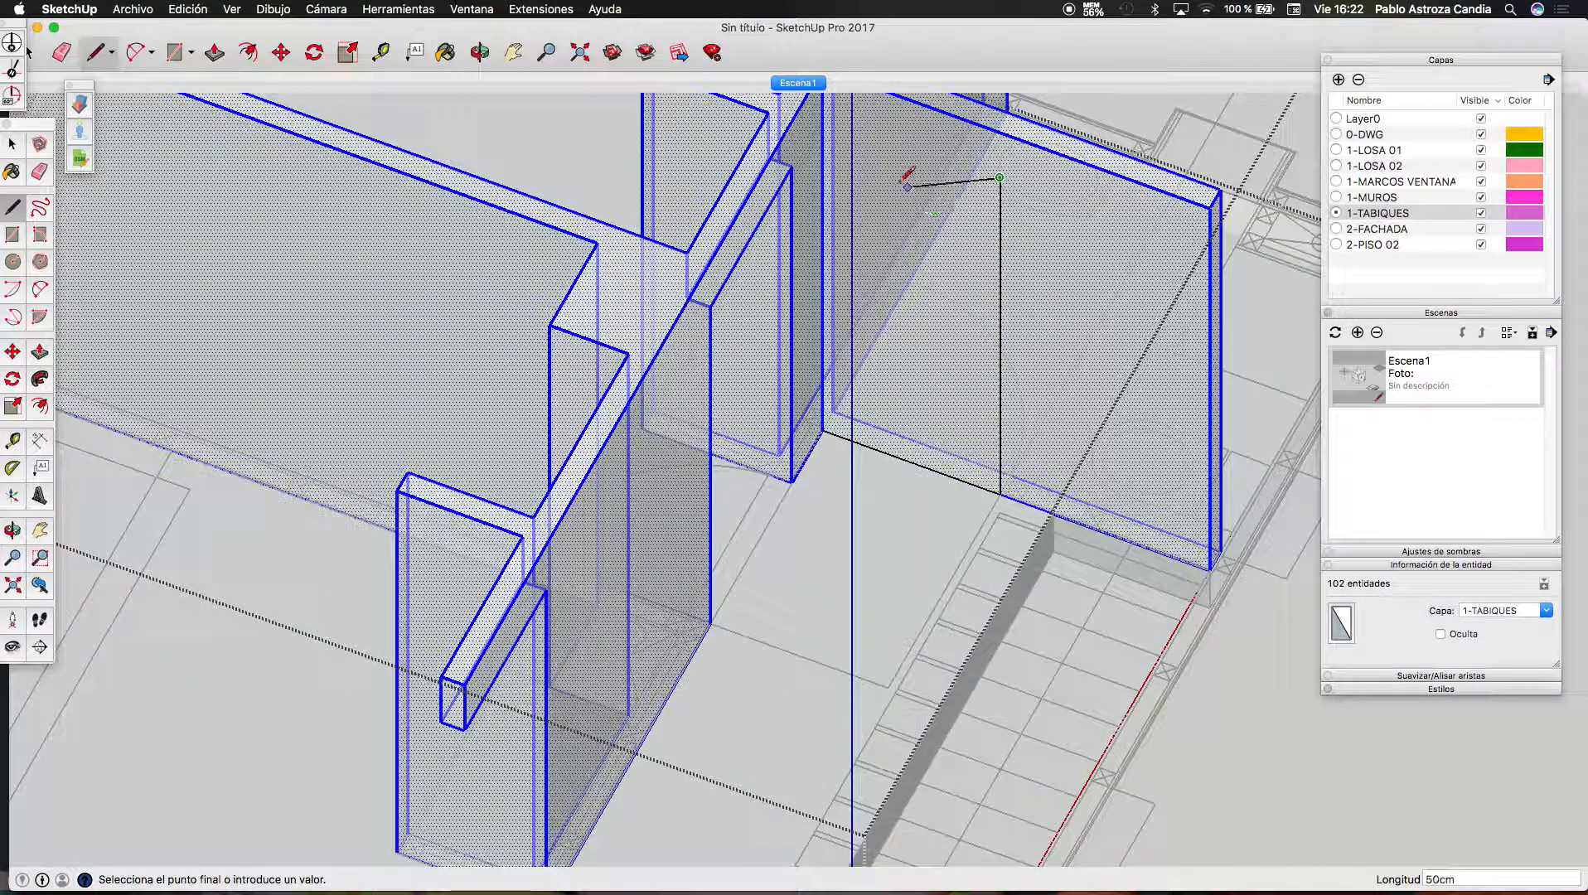
# Close the door outline on the partition wall beside the stairs and push it through the wall's full thickness
pyautogui.click(822, 113)
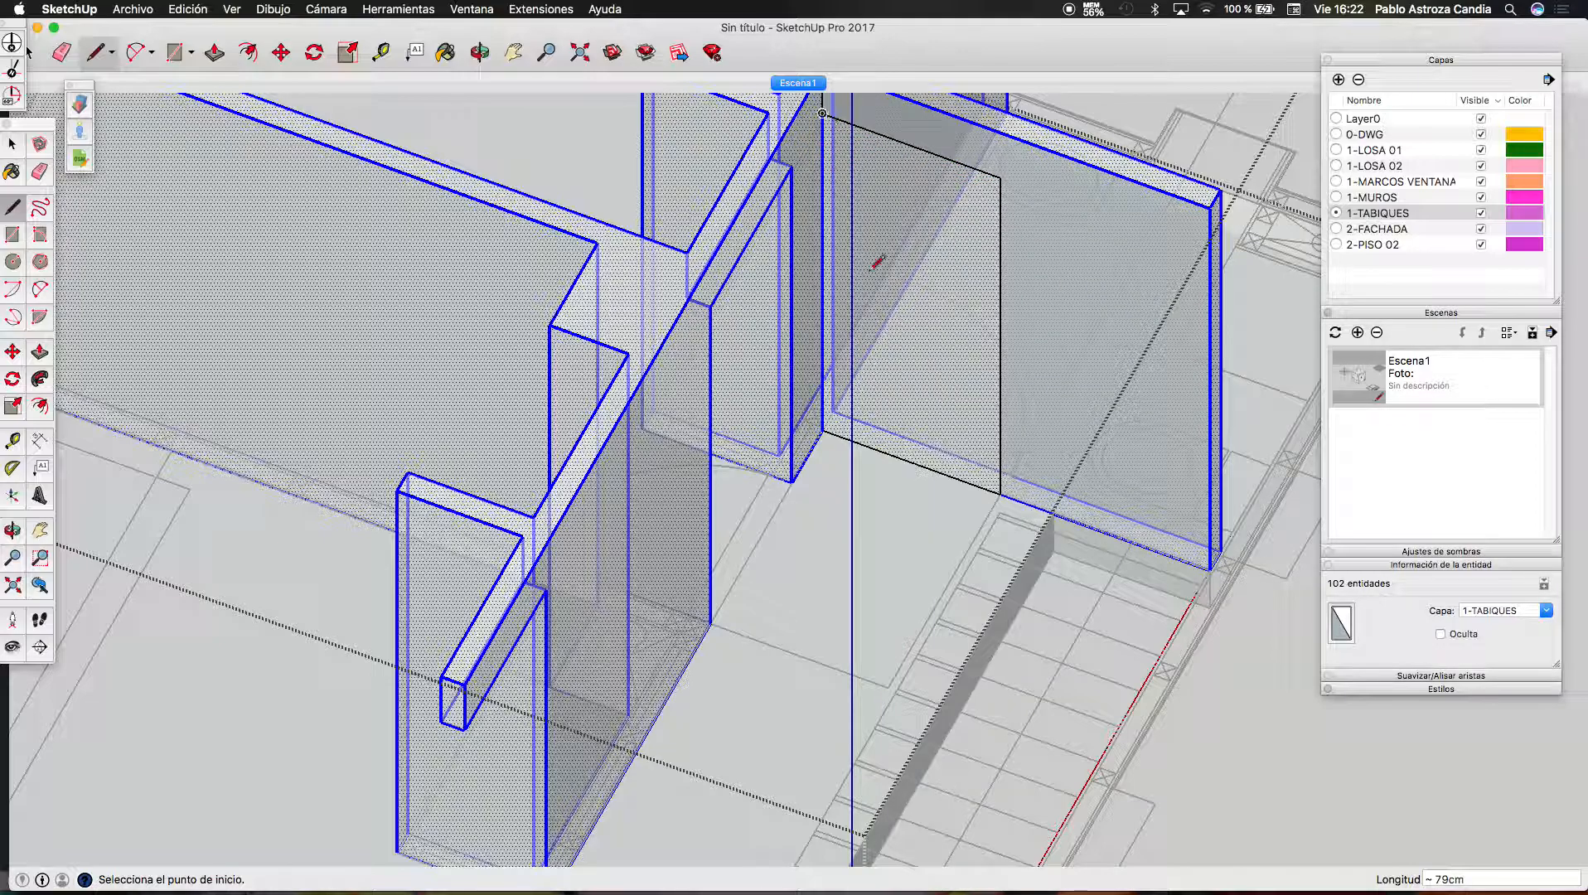
pyautogui.scroll(-3, 869, 273)
pyautogui.press('p')
pyautogui.click(917, 304)
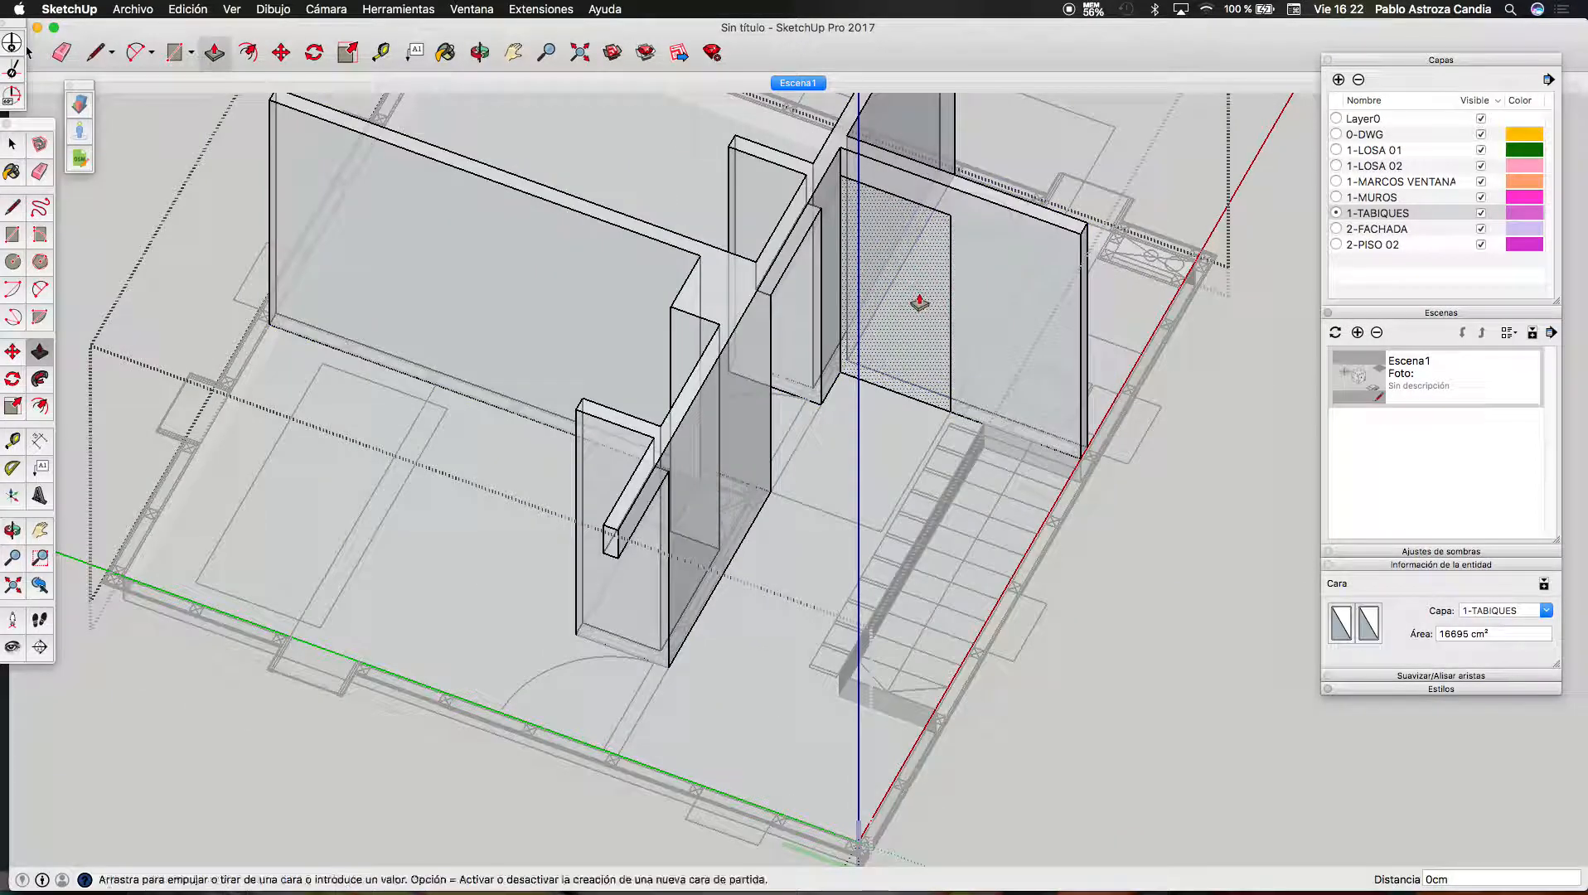
pyautogui.click(1082, 234)
pyautogui.press('space')
pyautogui.scroll(-5, 961, 381)
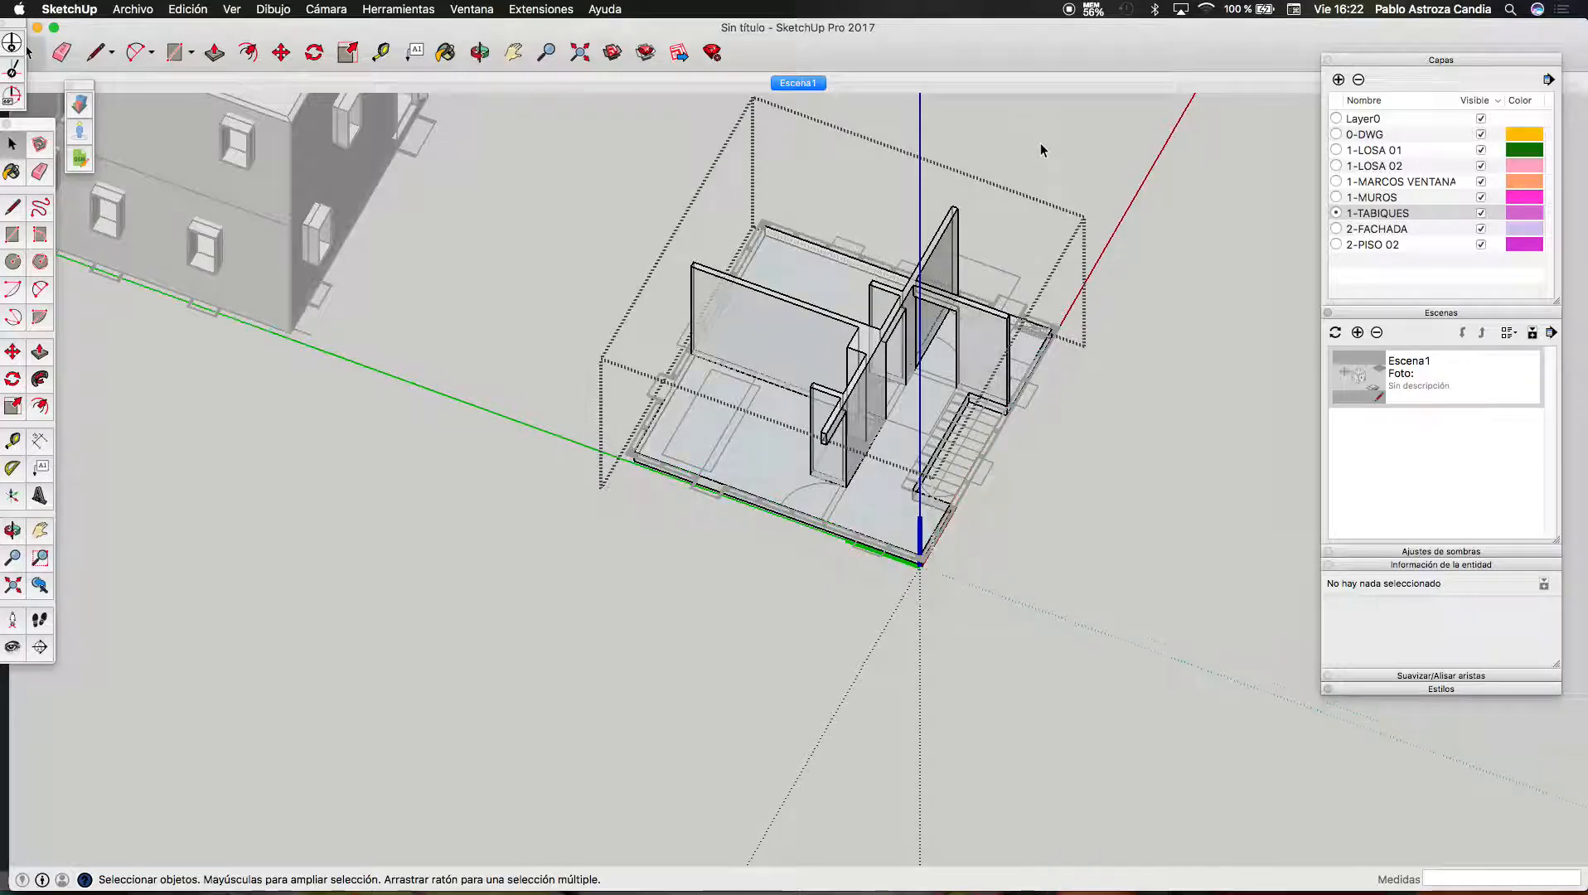
pyautogui.scroll(-6, 990, 590)
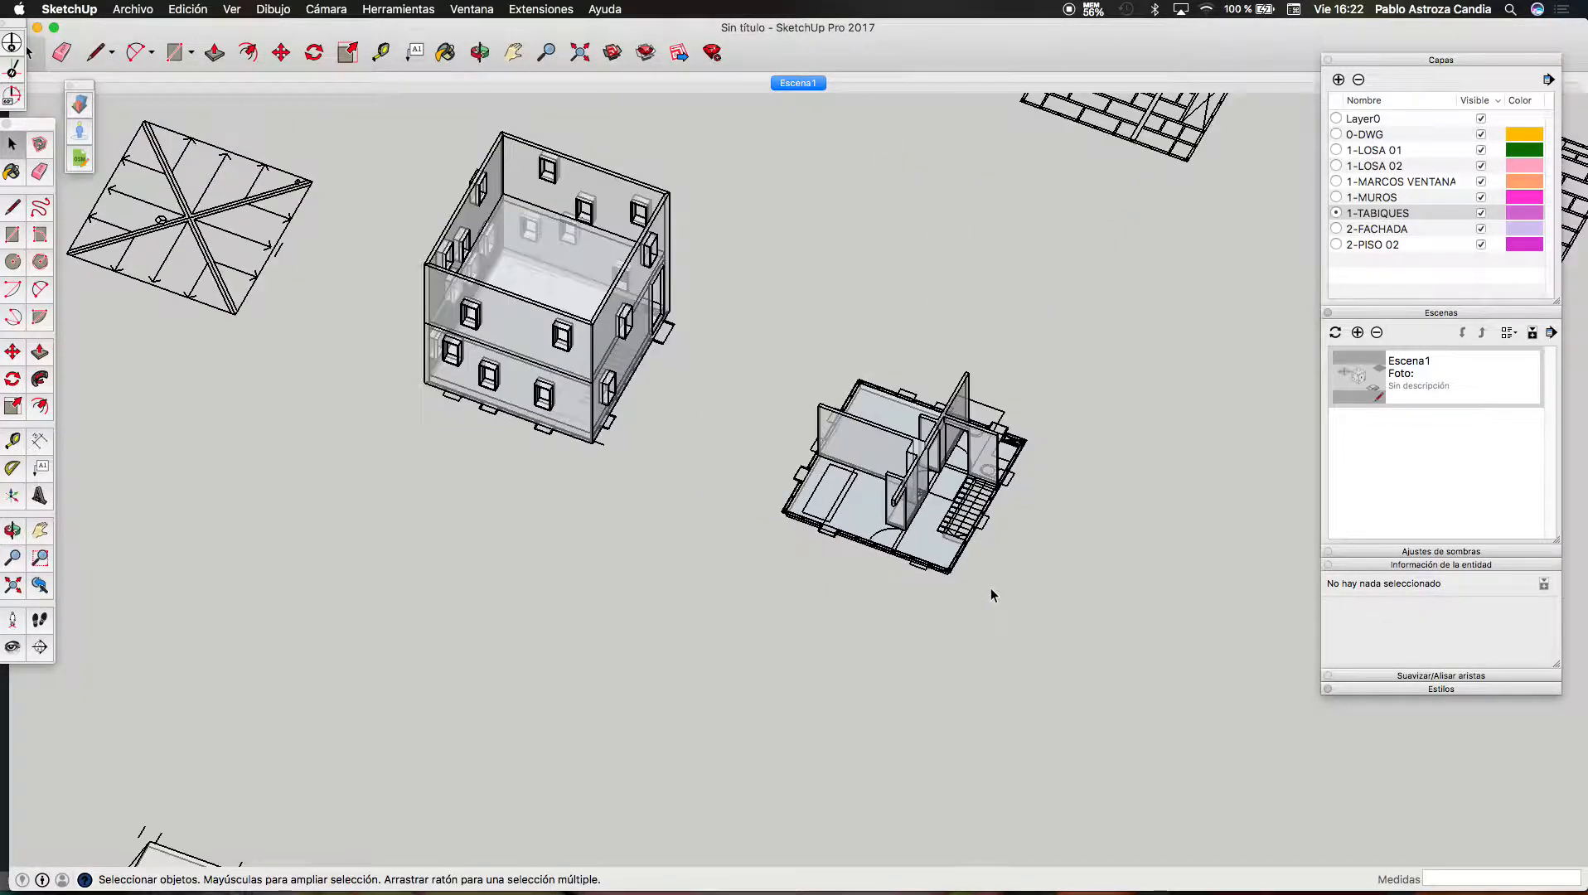
# Inspect the second-floor partitions component and the house's intermediate slab by selecting each to check its entity information
pyautogui.scroll(3, 990, 596)
pyautogui.click(936, 505)
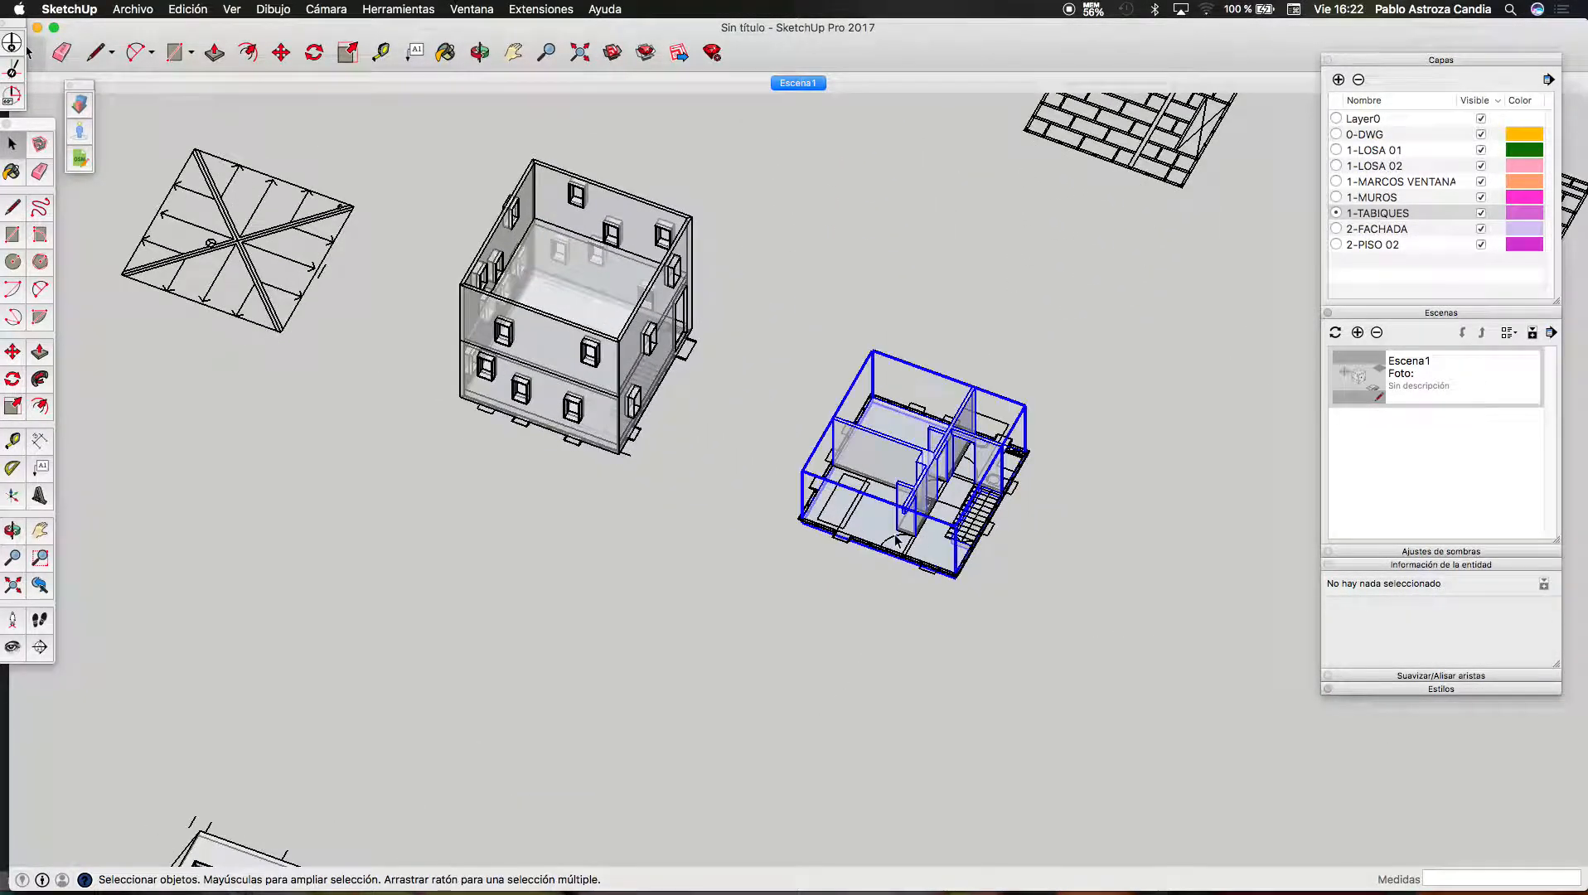
pyautogui.click(620, 291)
pyautogui.click(872, 430)
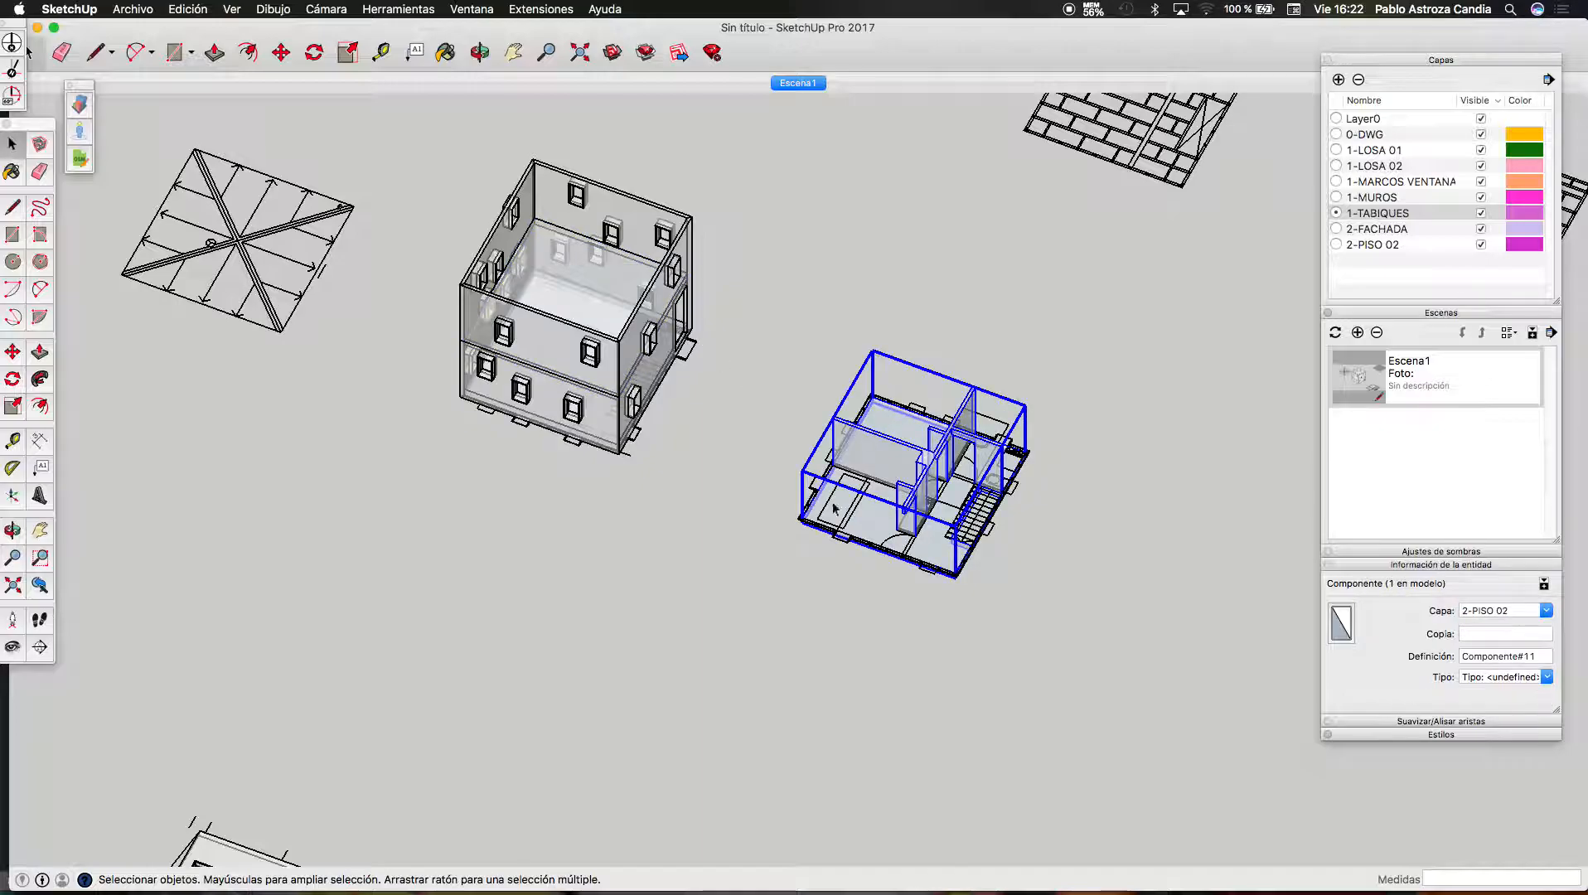
pyautogui.click(848, 526)
pyautogui.scroll(-3, 847, 530)
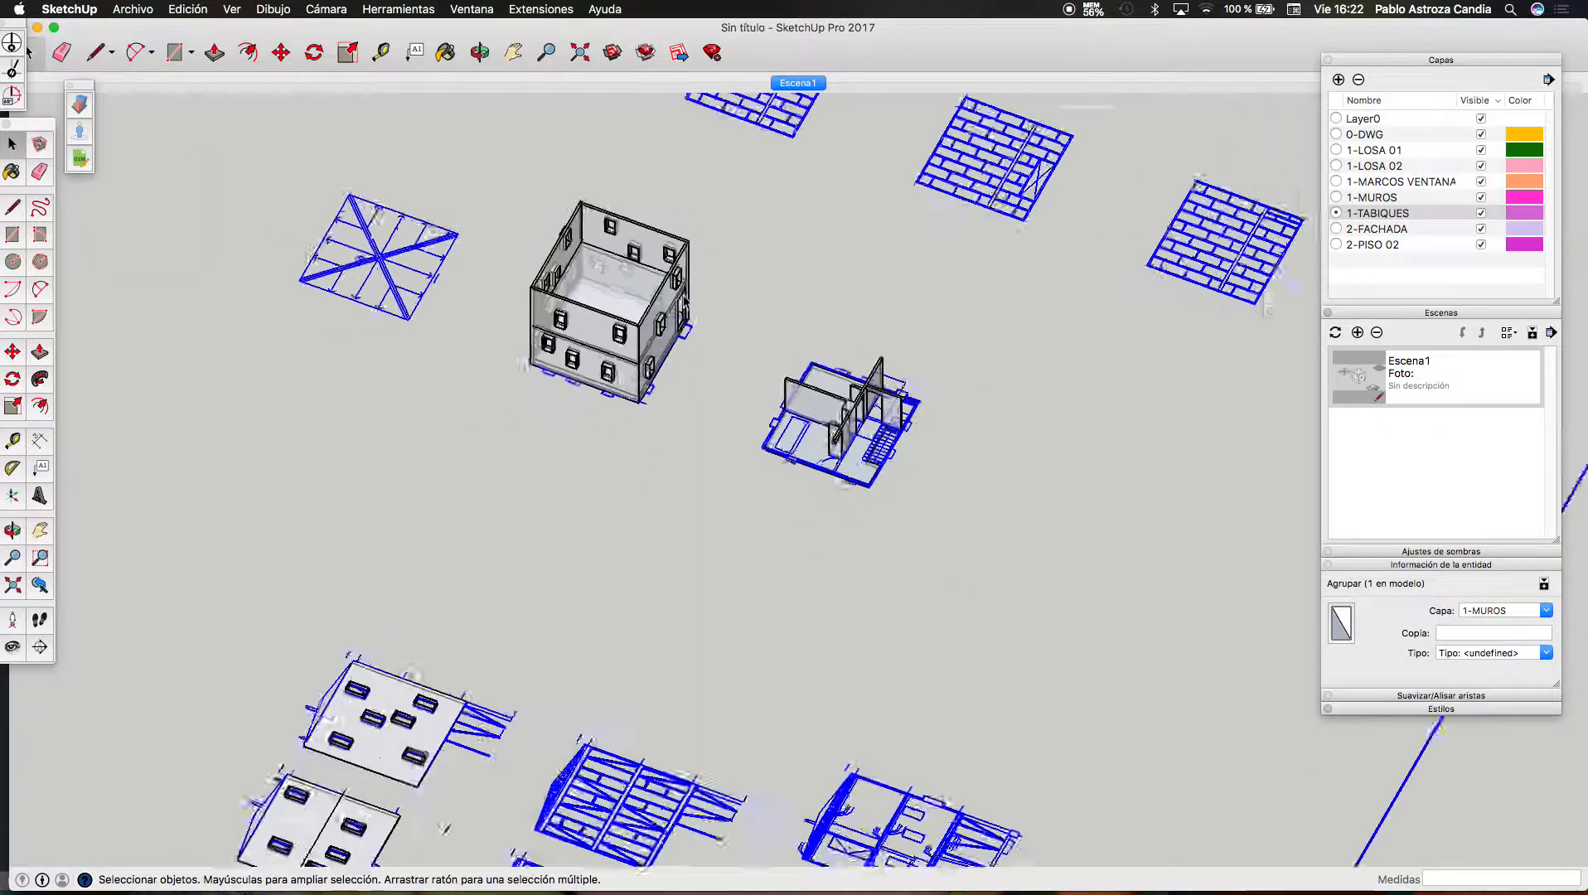
pyautogui.scroll(2, 661, 297)
pyautogui.click(660, 297)
pyautogui.scroll(2, 661, 297)
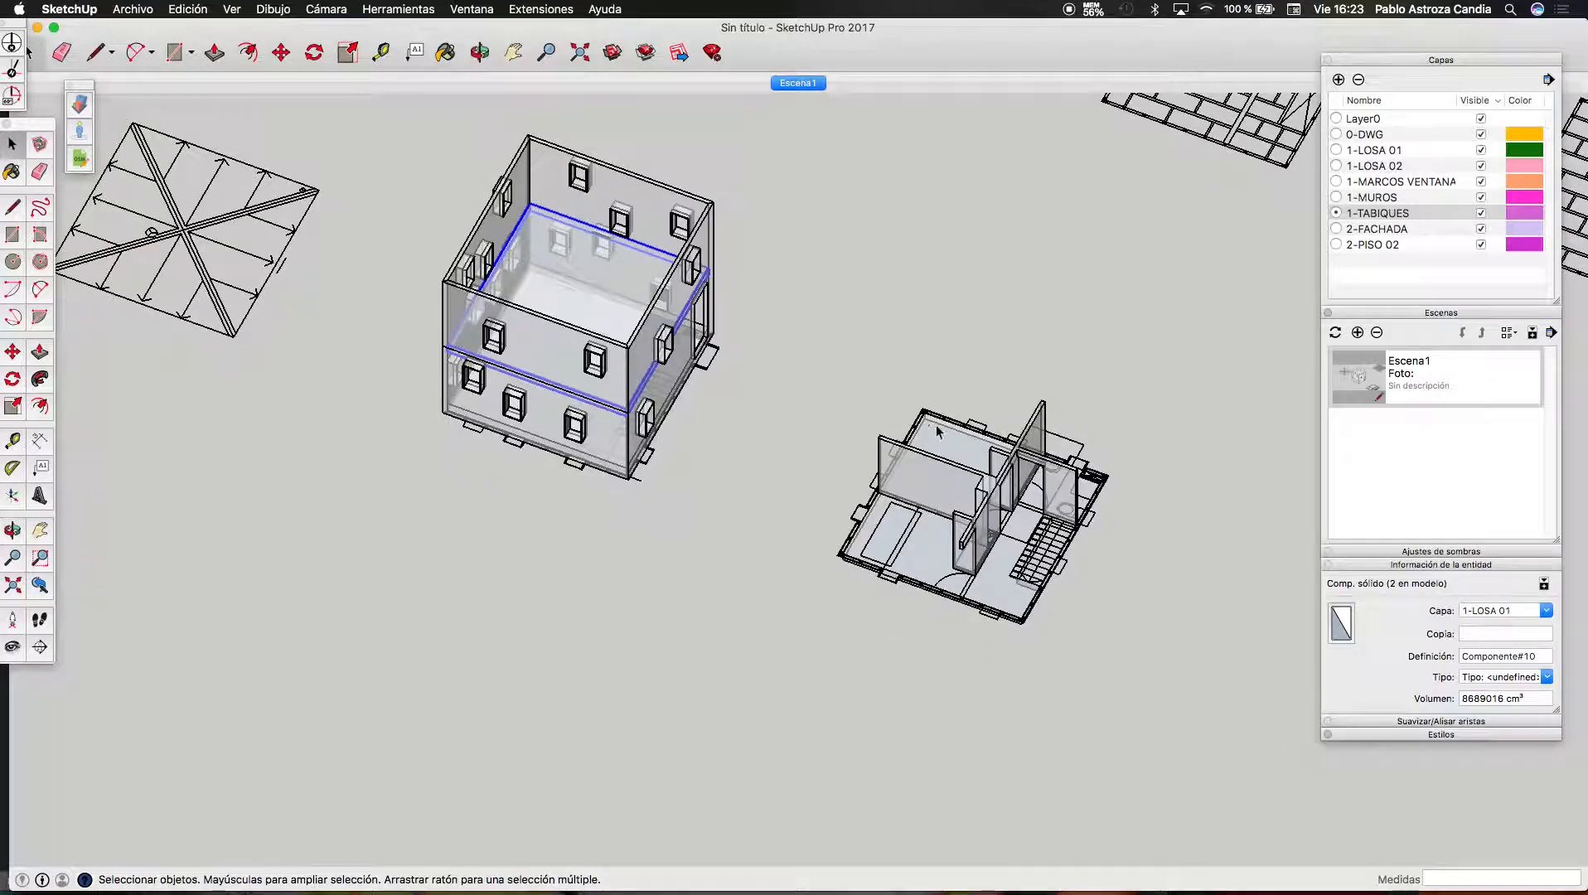
pyautogui.scroll(2, 829, 365)
pyautogui.click(1041, 436)
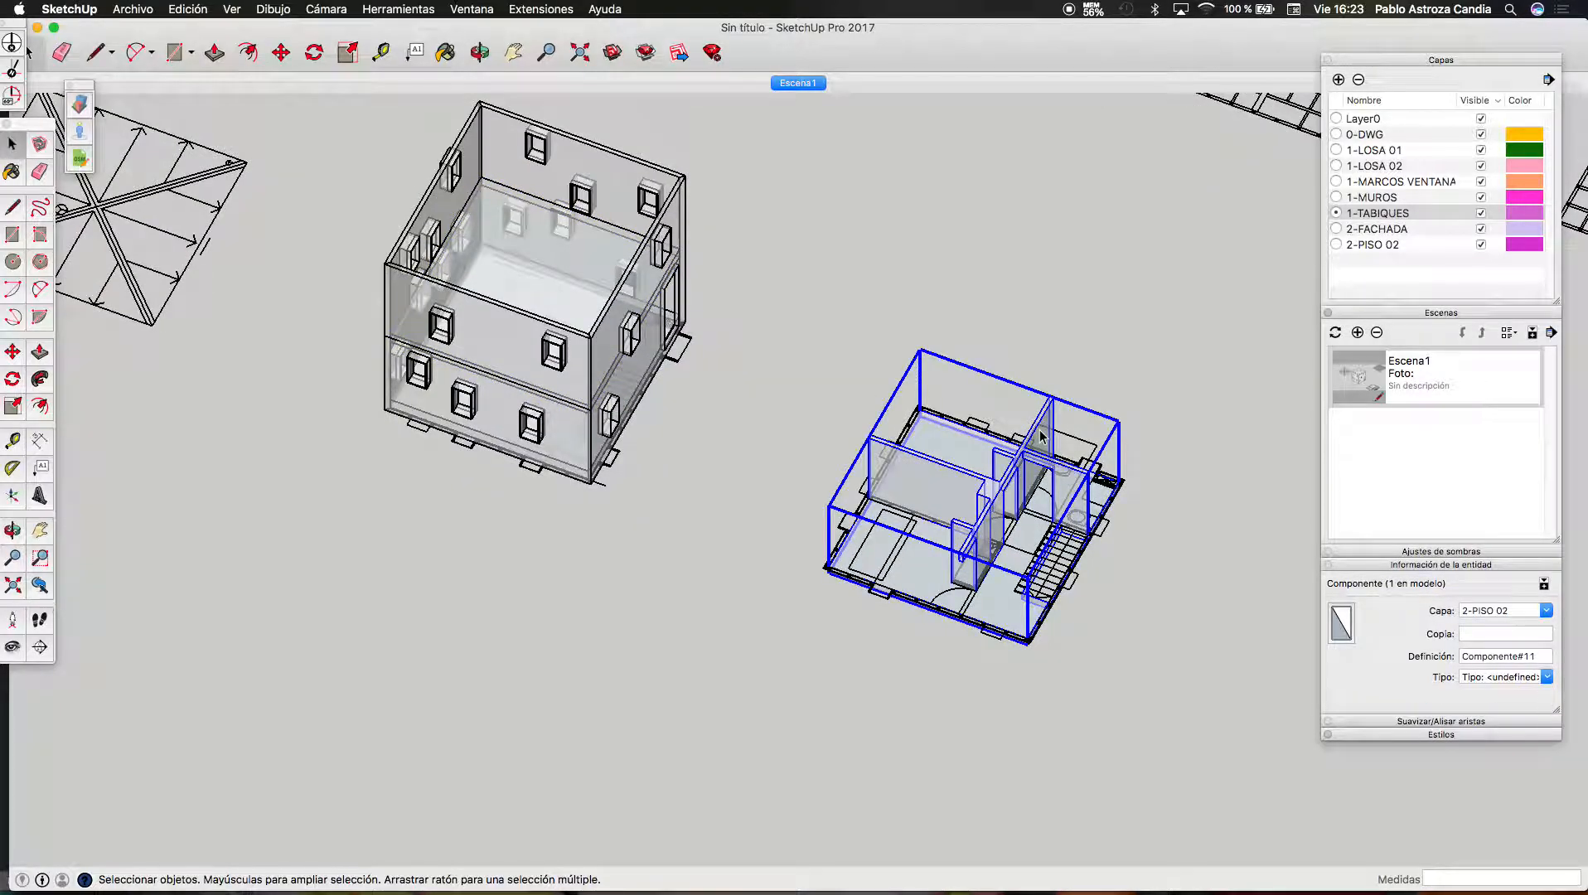
pyautogui.scroll(3, 473, 206)
# Mark the inner wall corner at the intermediate slab's upper edge with a short line and delete the 1-LOSA 01 slab
pyautogui.click(498, 196)
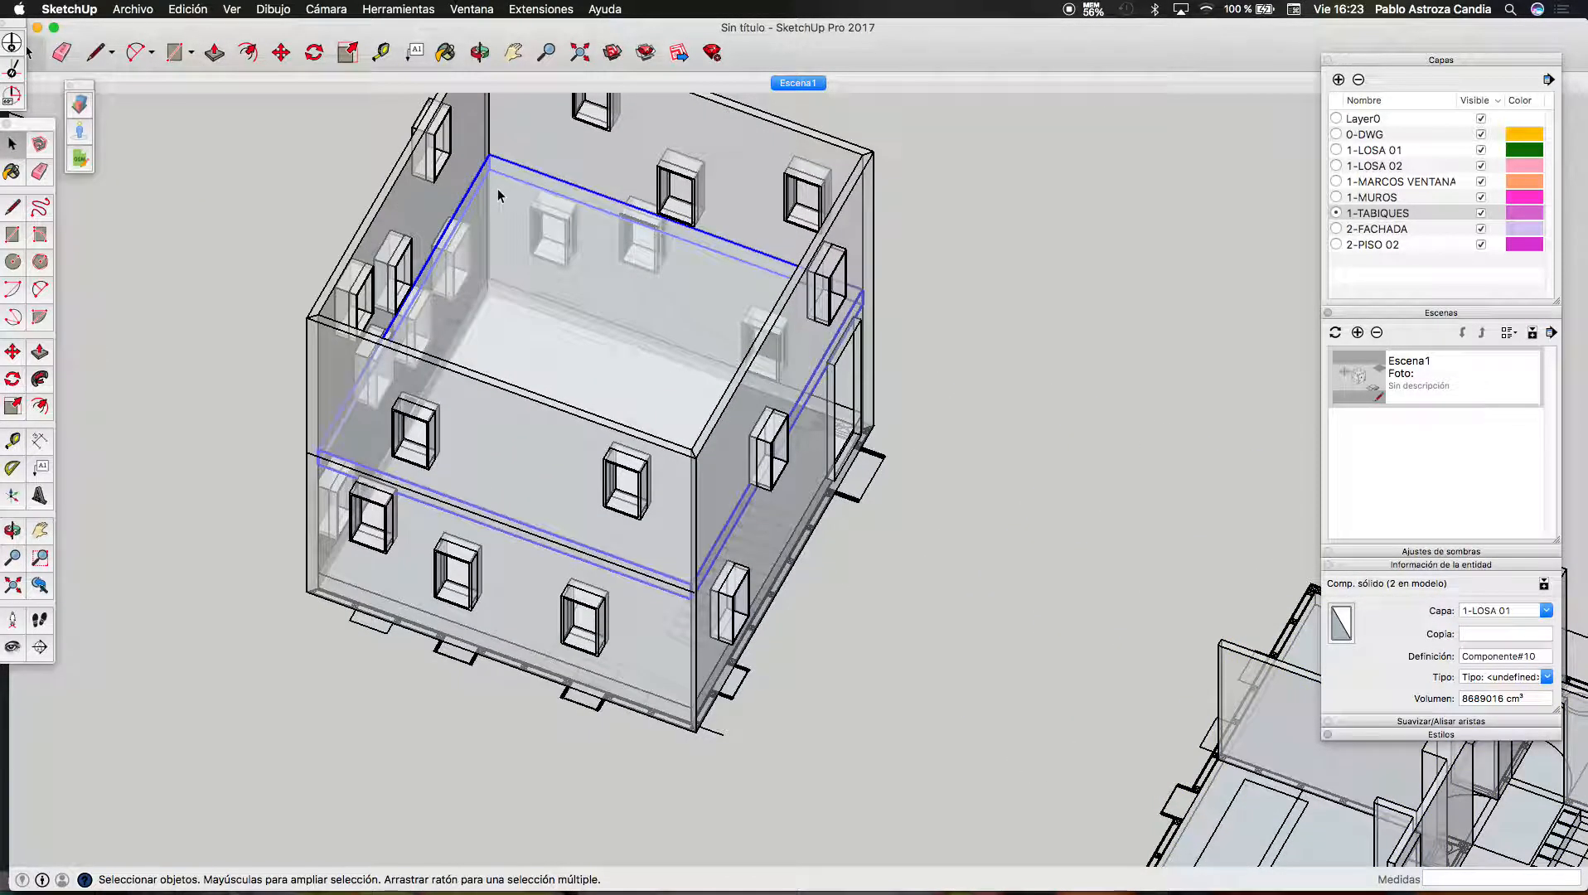
pyautogui.scroll(-3, 506, 248)
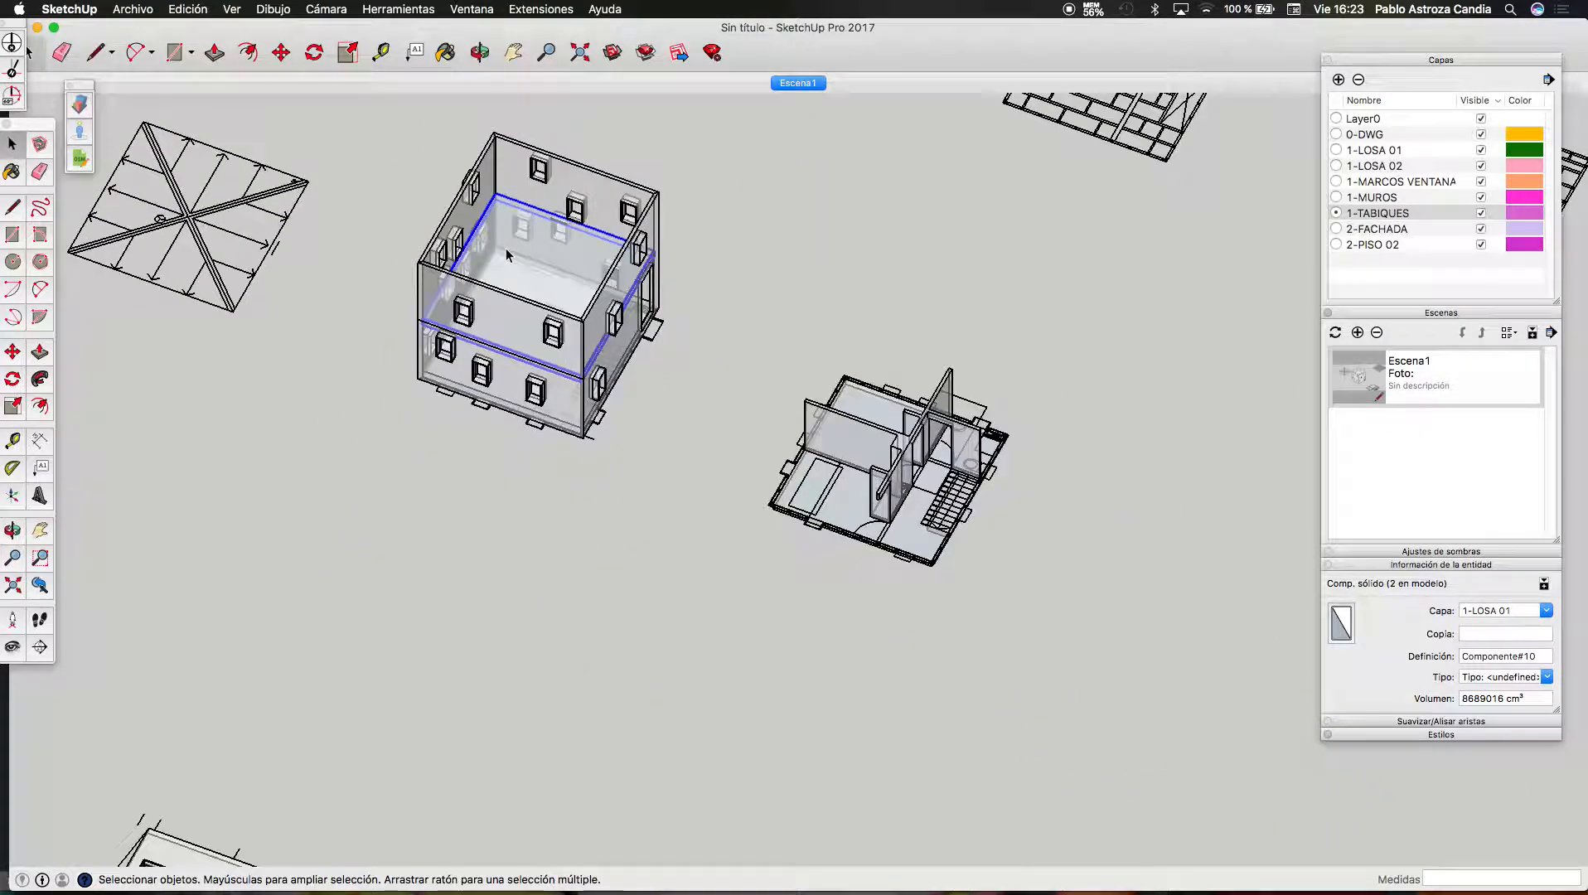
pyautogui.scroll(6, 501, 194)
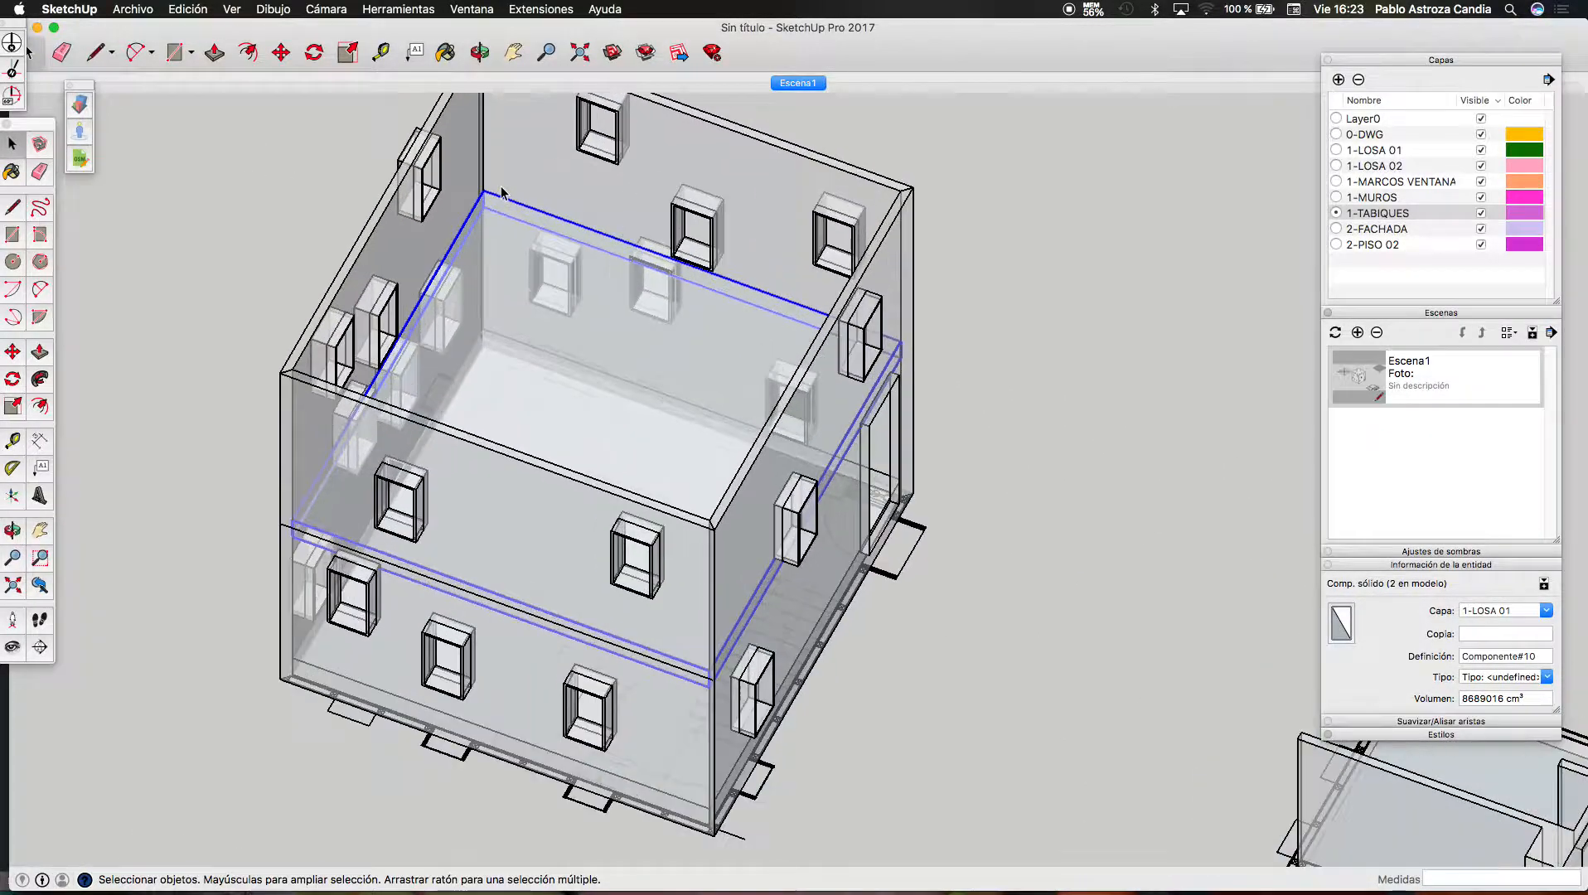
pyautogui.scroll(5, 500, 196)
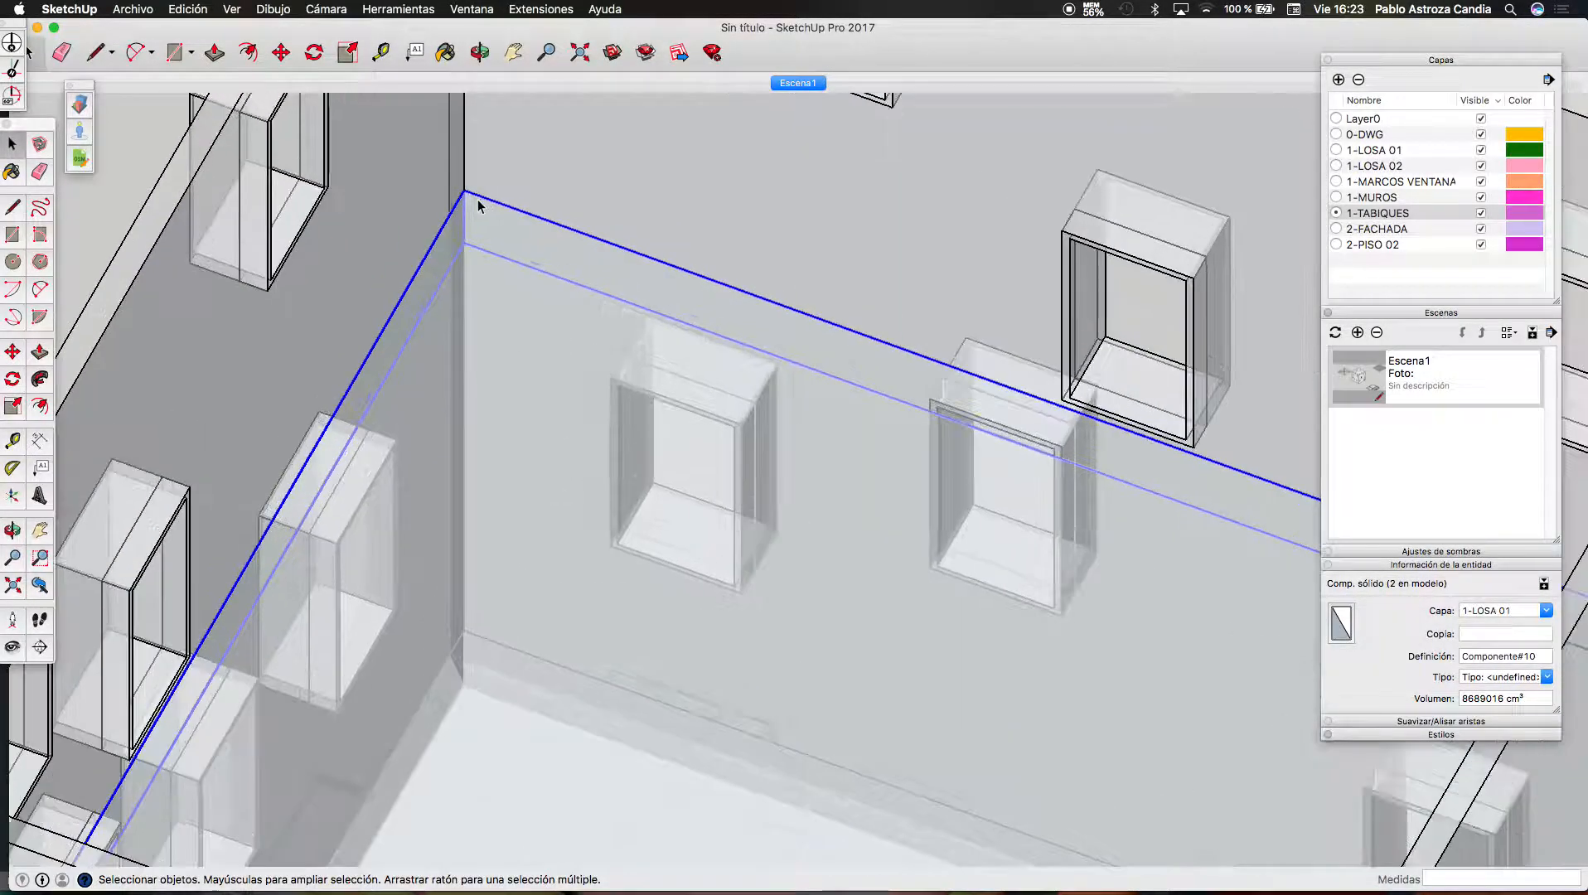
pyautogui.press('l')
pyautogui.click(495, 201)
pyautogui.press('space')
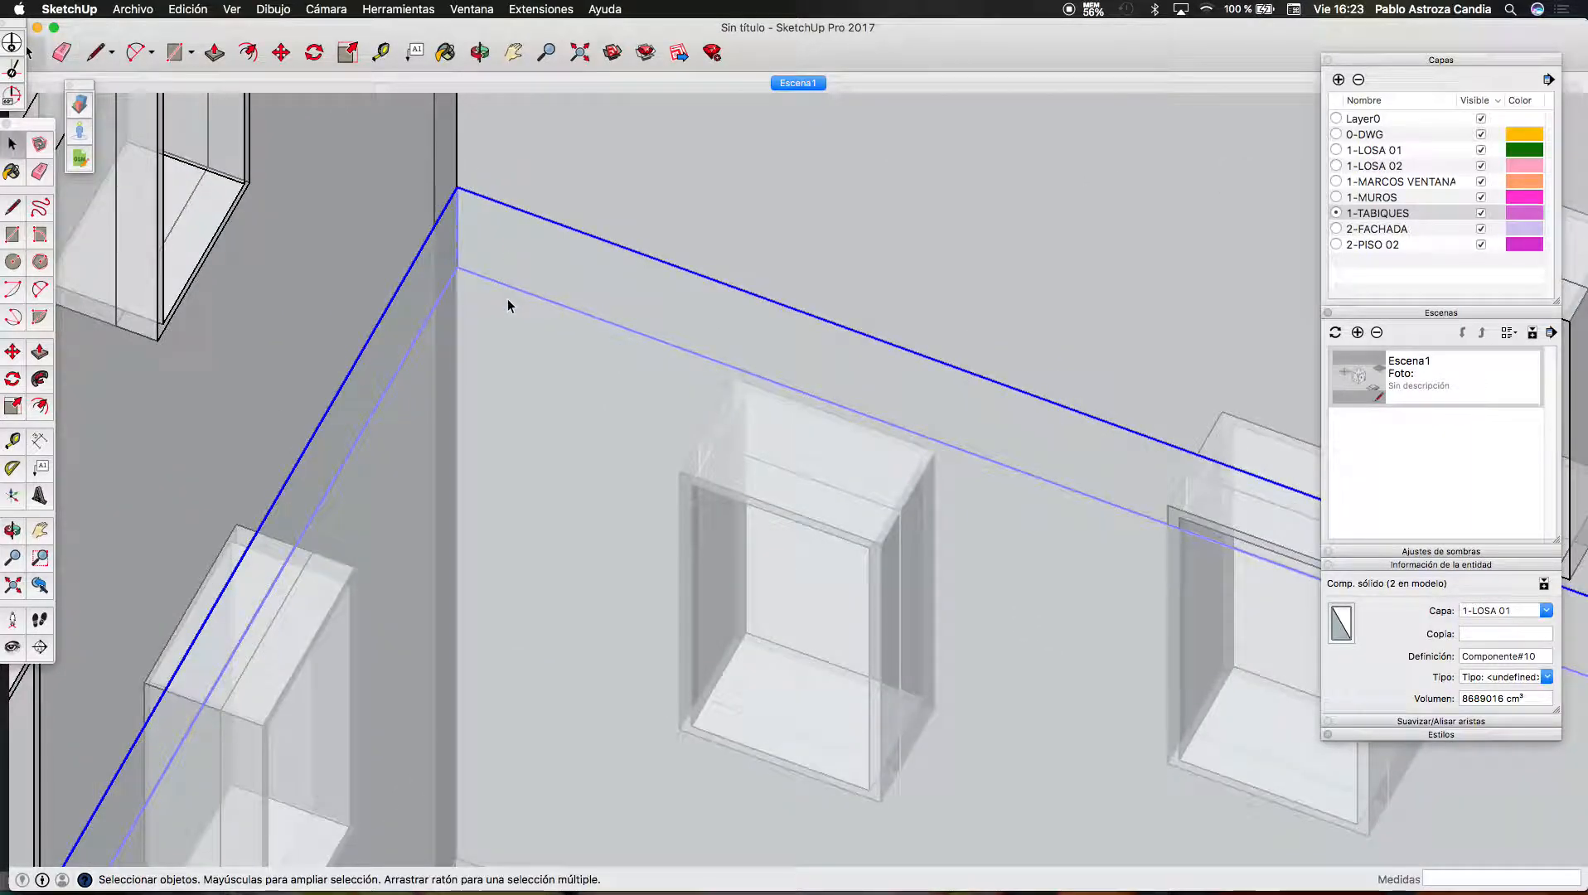
pyautogui.scroll(-15, 507, 299)
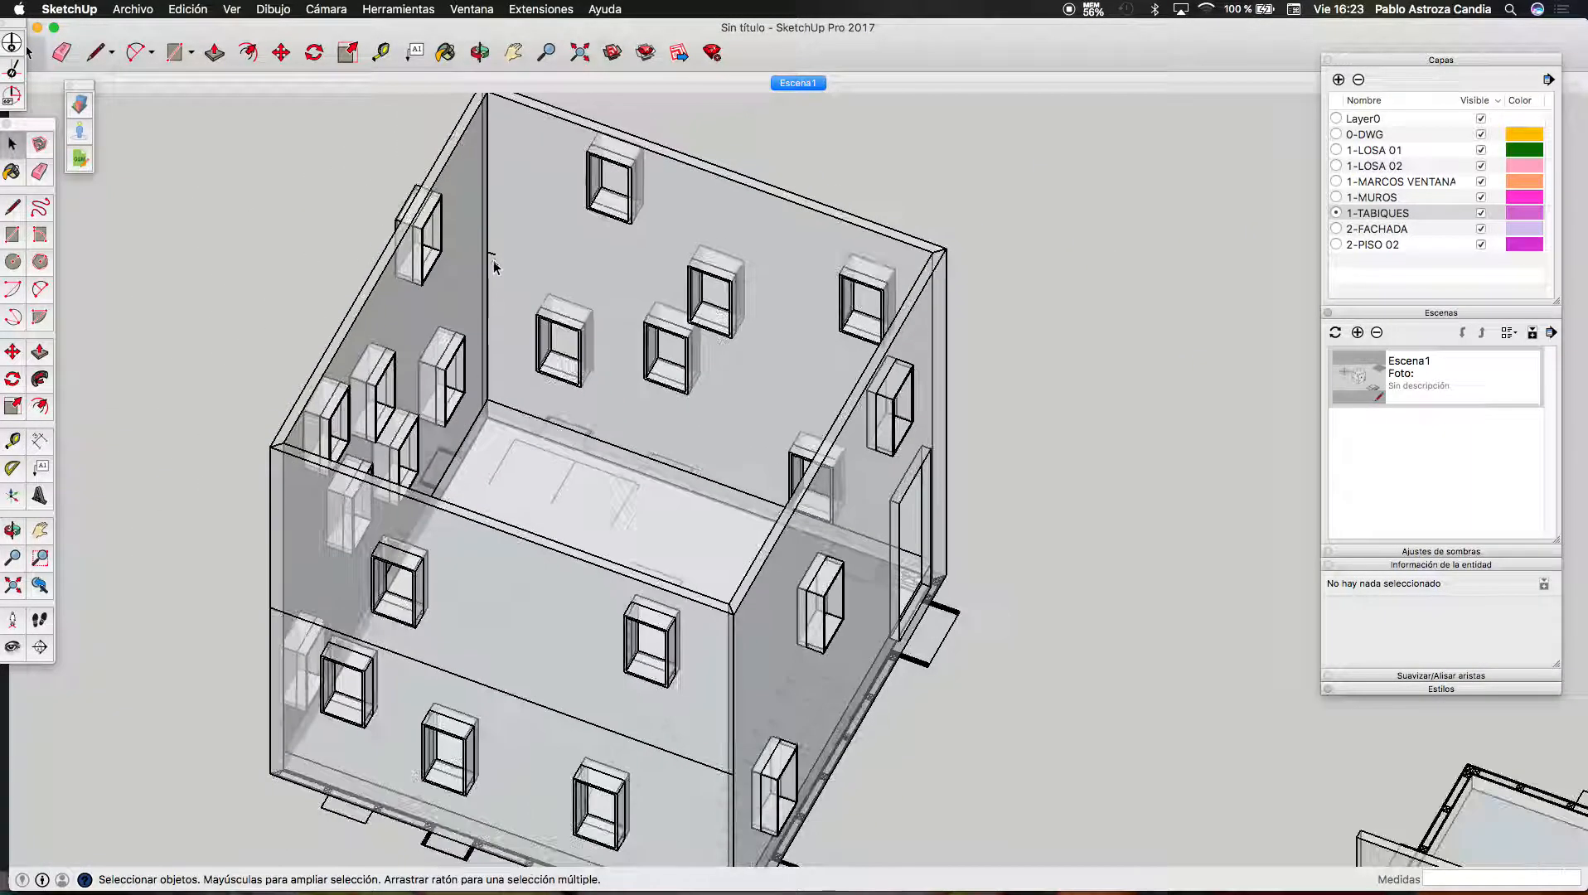
# Copy the second-floor component from its back slab corner onto the marked inner wall corner of the house
pyautogui.click(682, 357)
pyautogui.click(833, 448)
pyautogui.scroll(10, 837, 443)
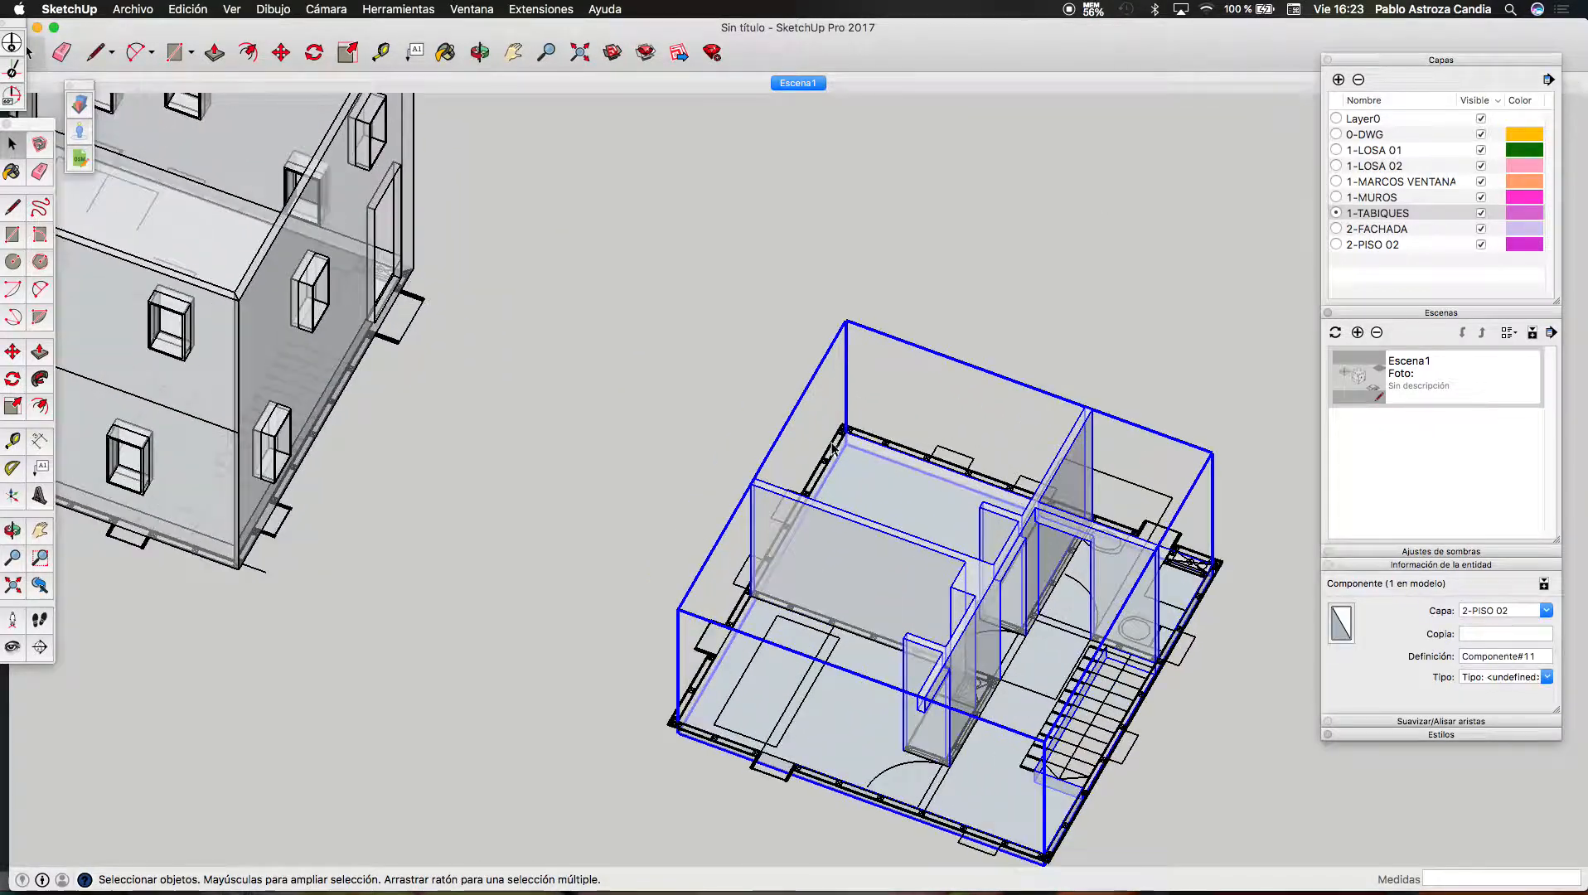
pyautogui.scroll(5, 882, 425)
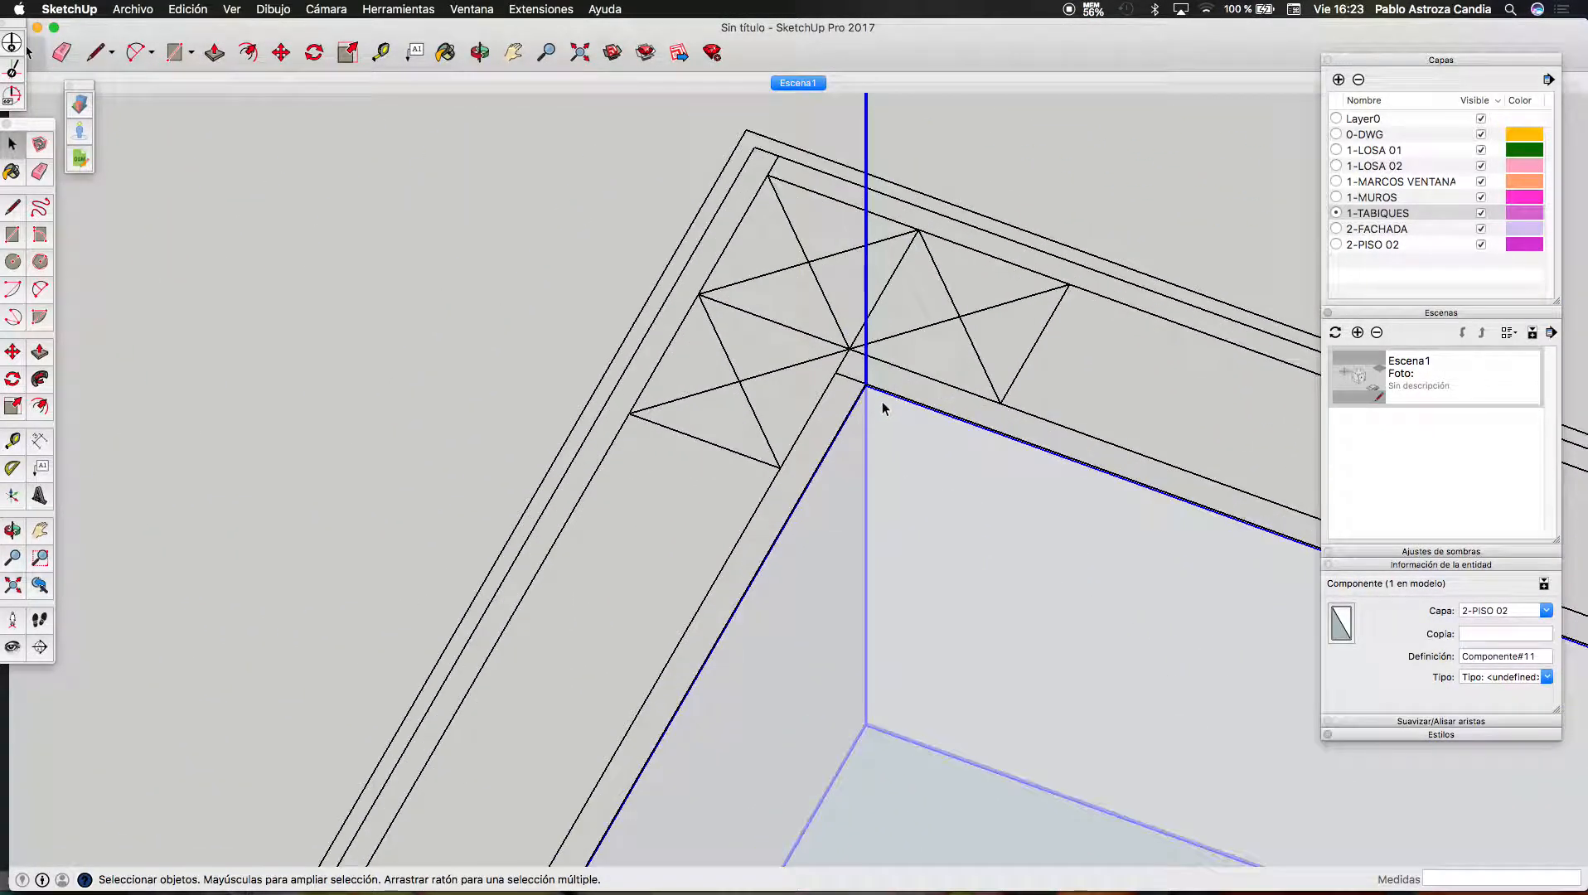
pyautogui.press('m')
pyautogui.click(894, 449)
pyautogui.scroll(-10, 961, 583)
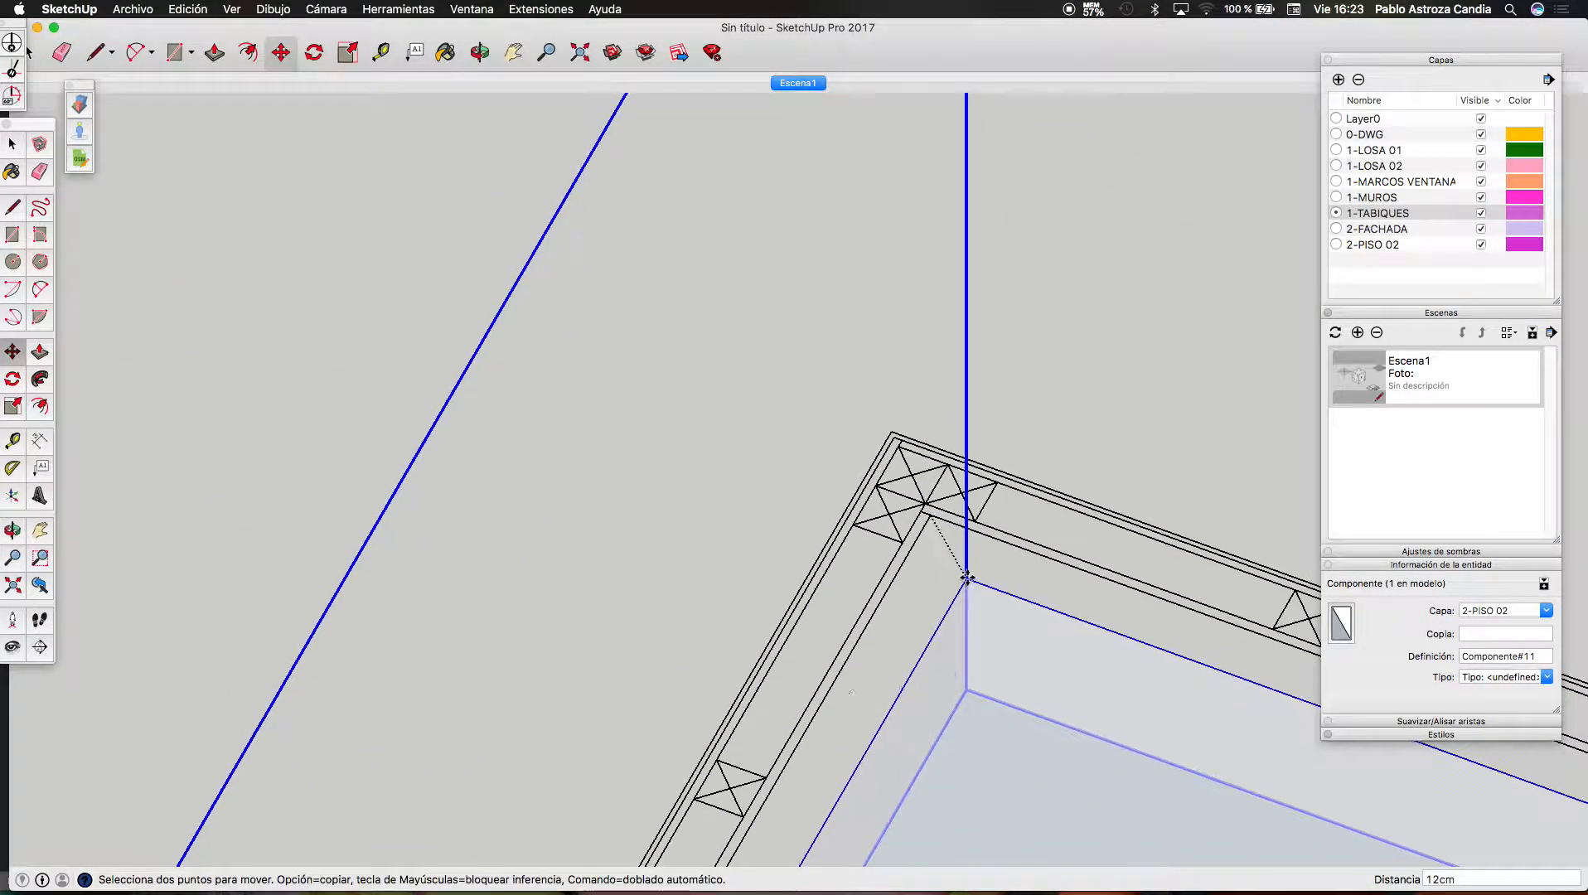
pyautogui.scroll(-5, 972, 577)
pyautogui.press('alt')
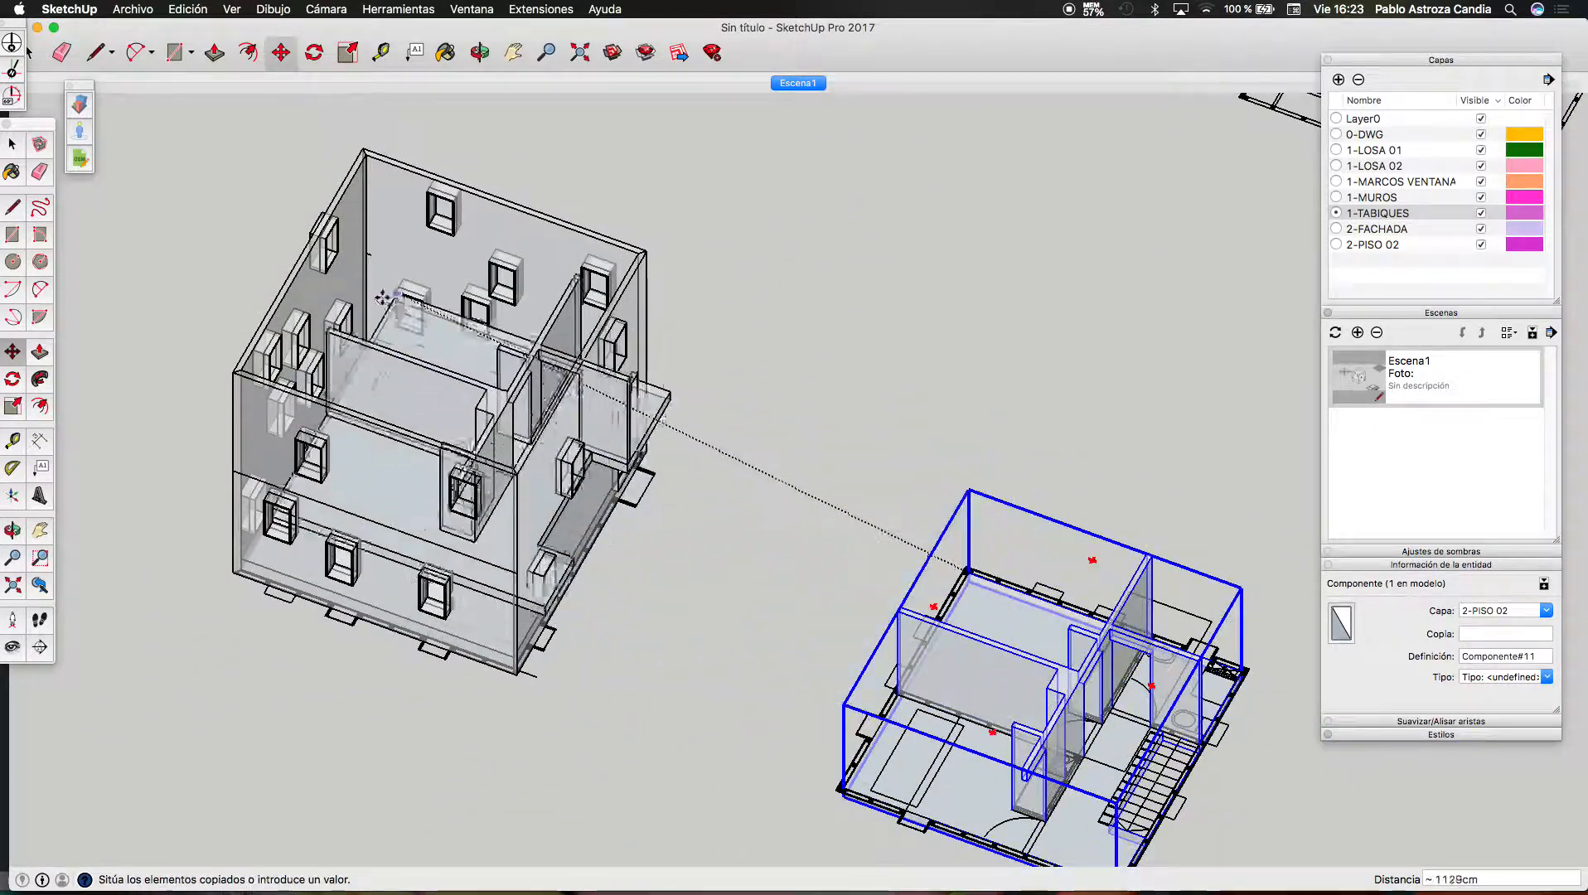
pyautogui.scroll(10, 392, 280)
pyautogui.scroll(5, 392, 280)
pyautogui.click(429, 252)
pyautogui.press('space')
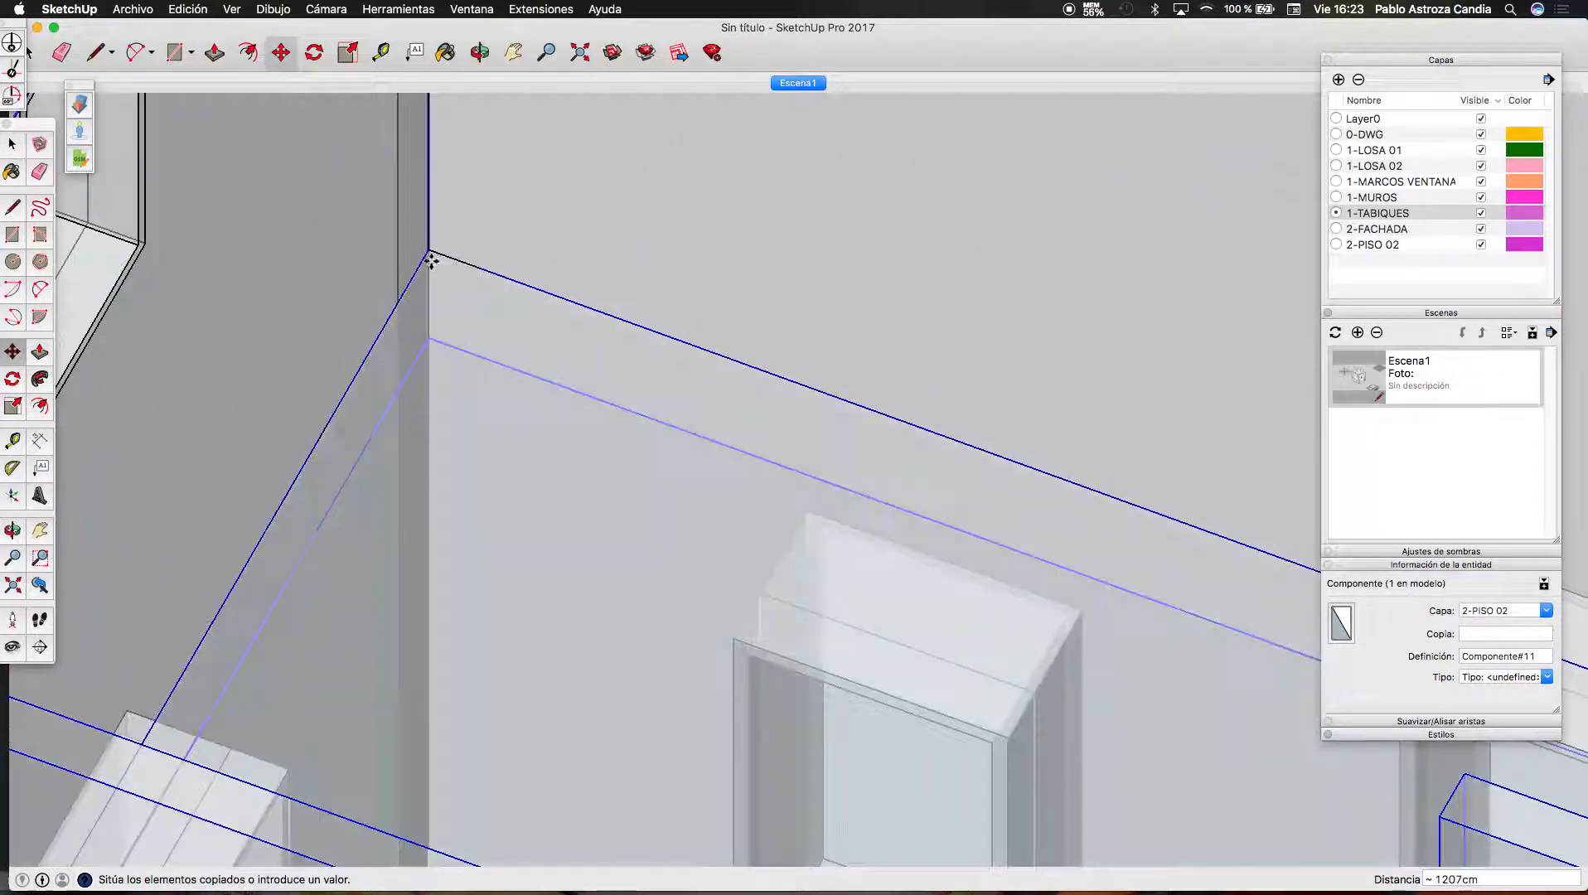
pyautogui.moveTo(417, 232); pyautogui.dragTo(503, 302)
pyautogui.scroll(-10, 501, 386)
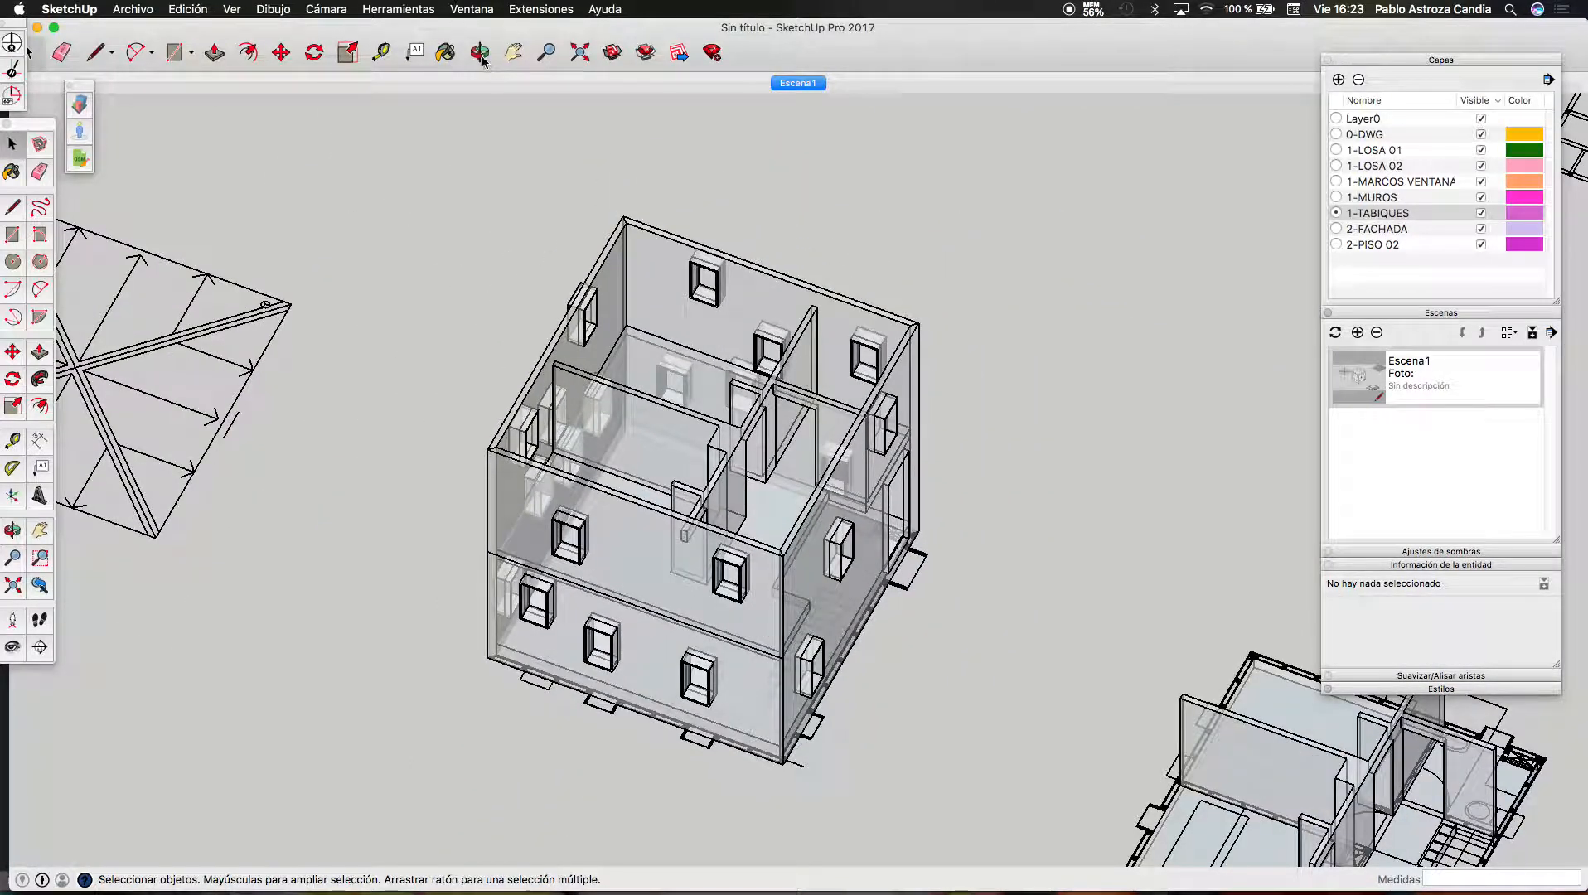
# Measure the distance from the bend in the roof outline to the wall's top edge on a flat façade drawing
pyautogui.click(480, 52)
pyautogui.moveTo(921, 397); pyautogui.dragTo(915, 452)
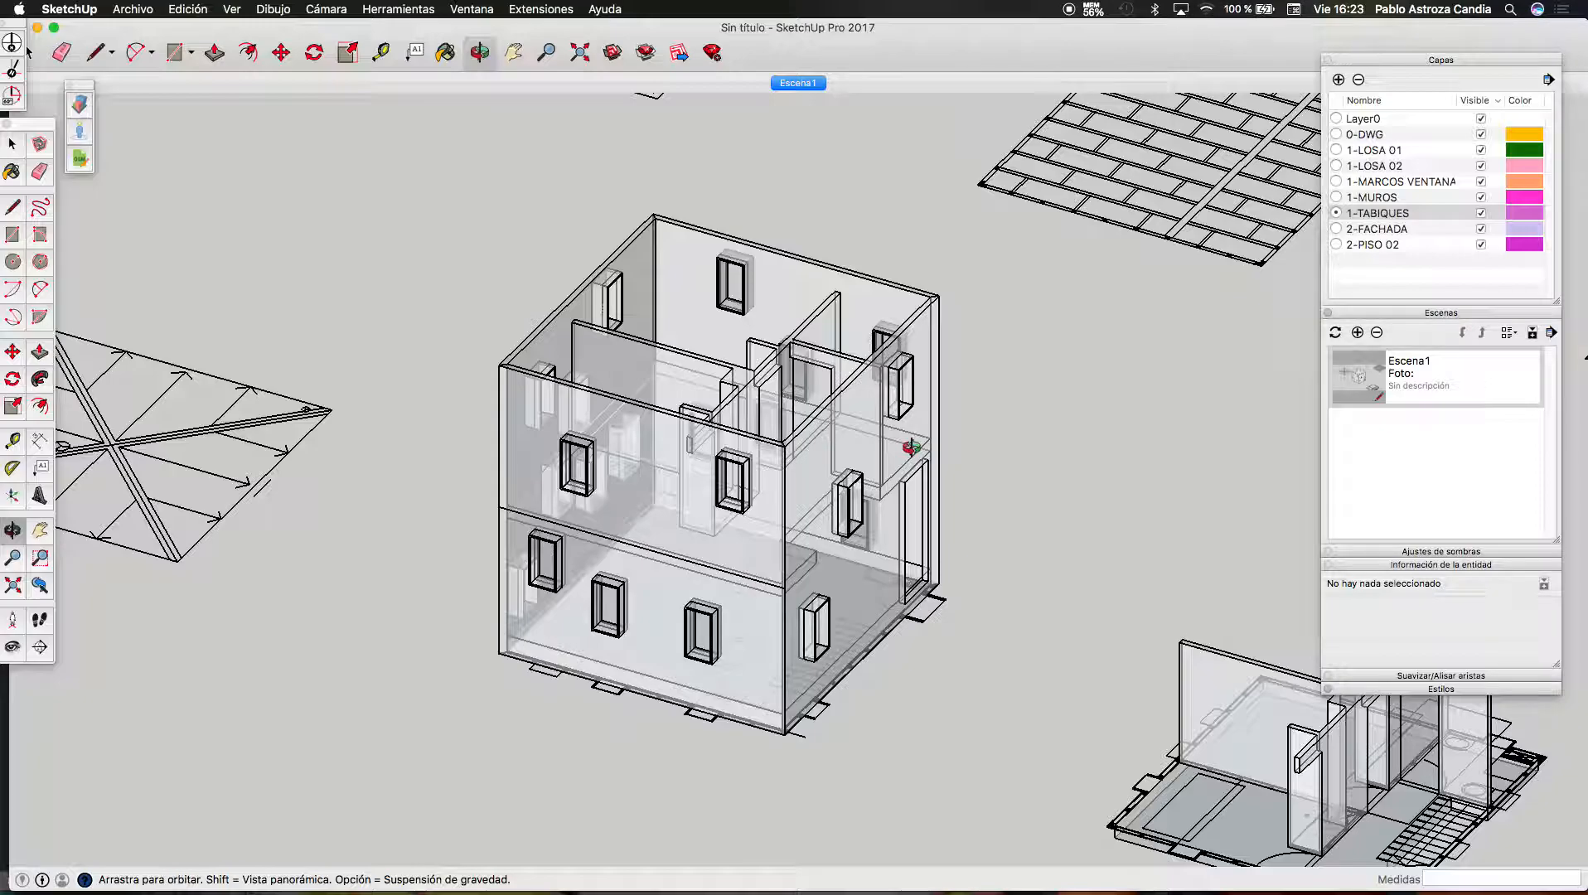
pyautogui.scroll(-10, 828, 418)
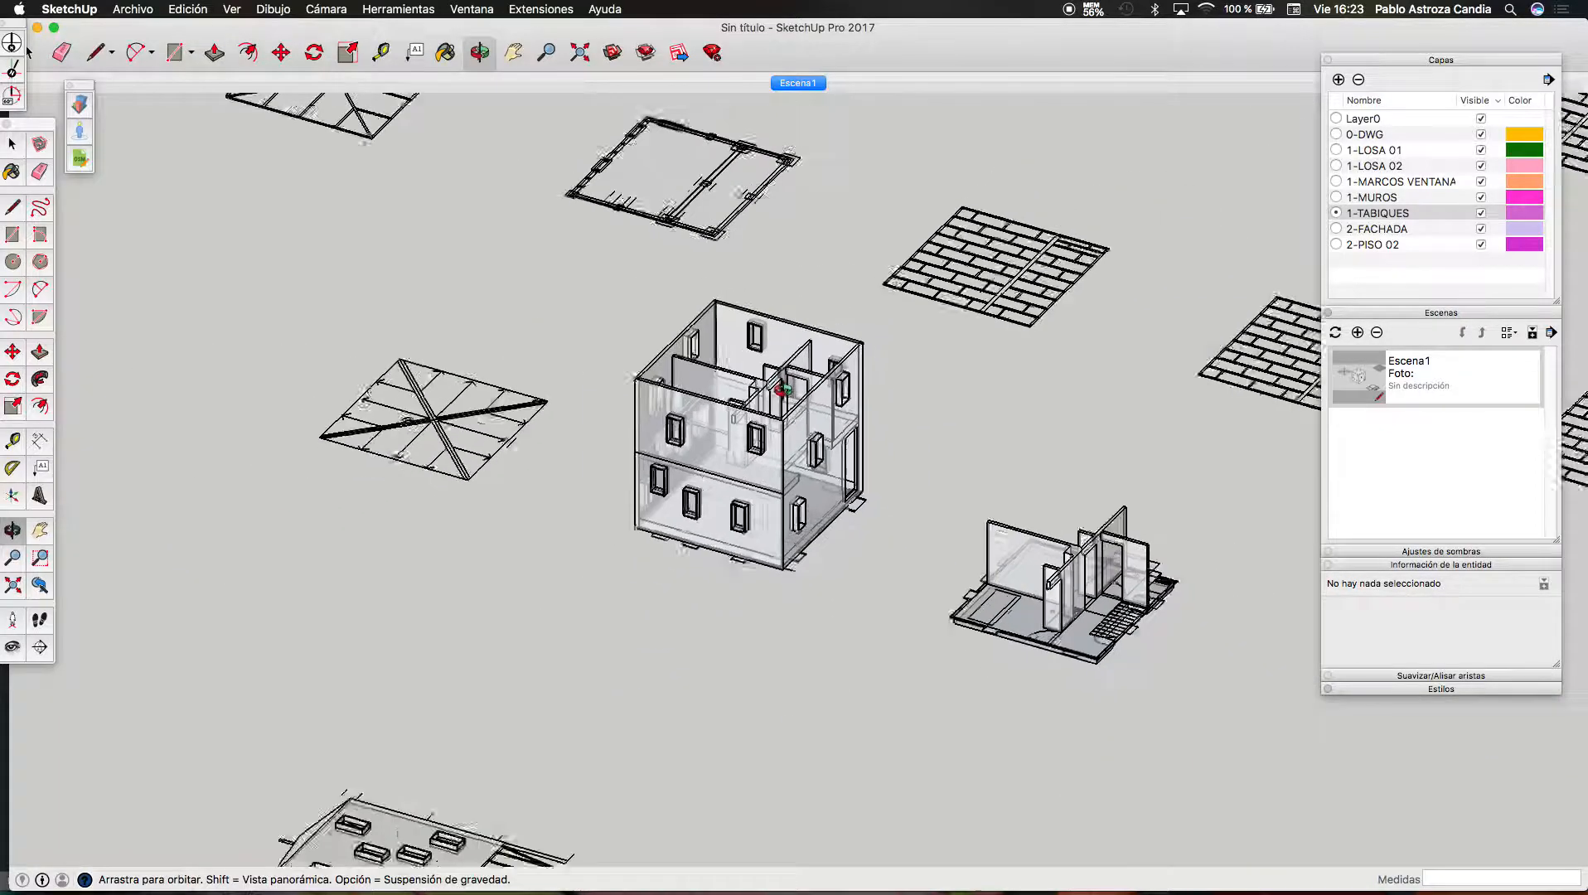
pyautogui.scroll(3, 890, 438)
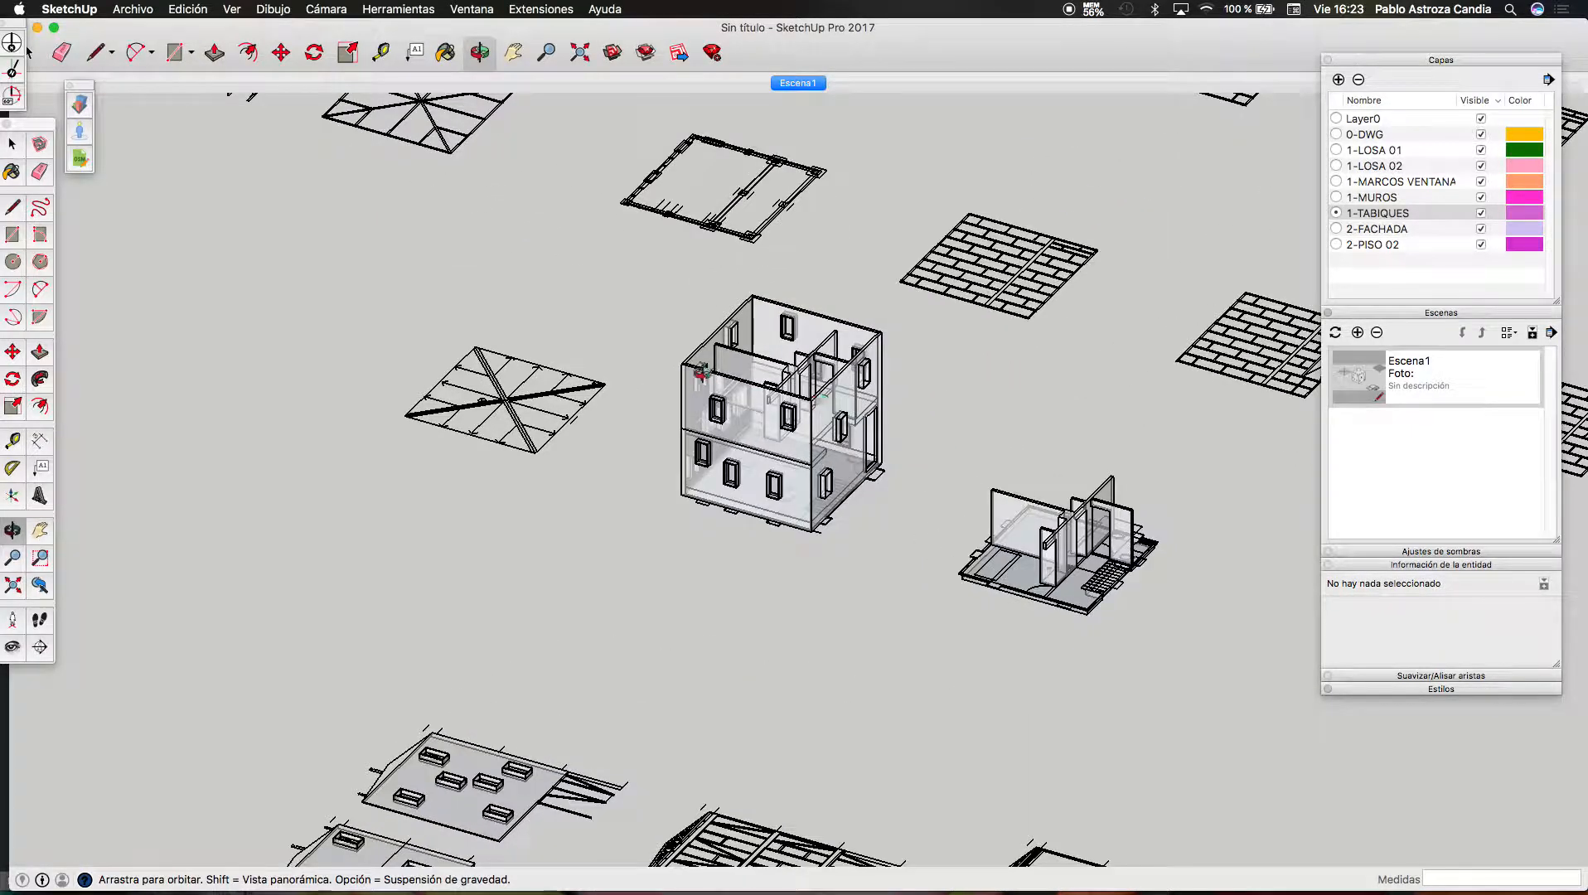
pyautogui.scroll(-3, 711, 374)
pyautogui.press('space')
pyautogui.scroll(10, 577, 578)
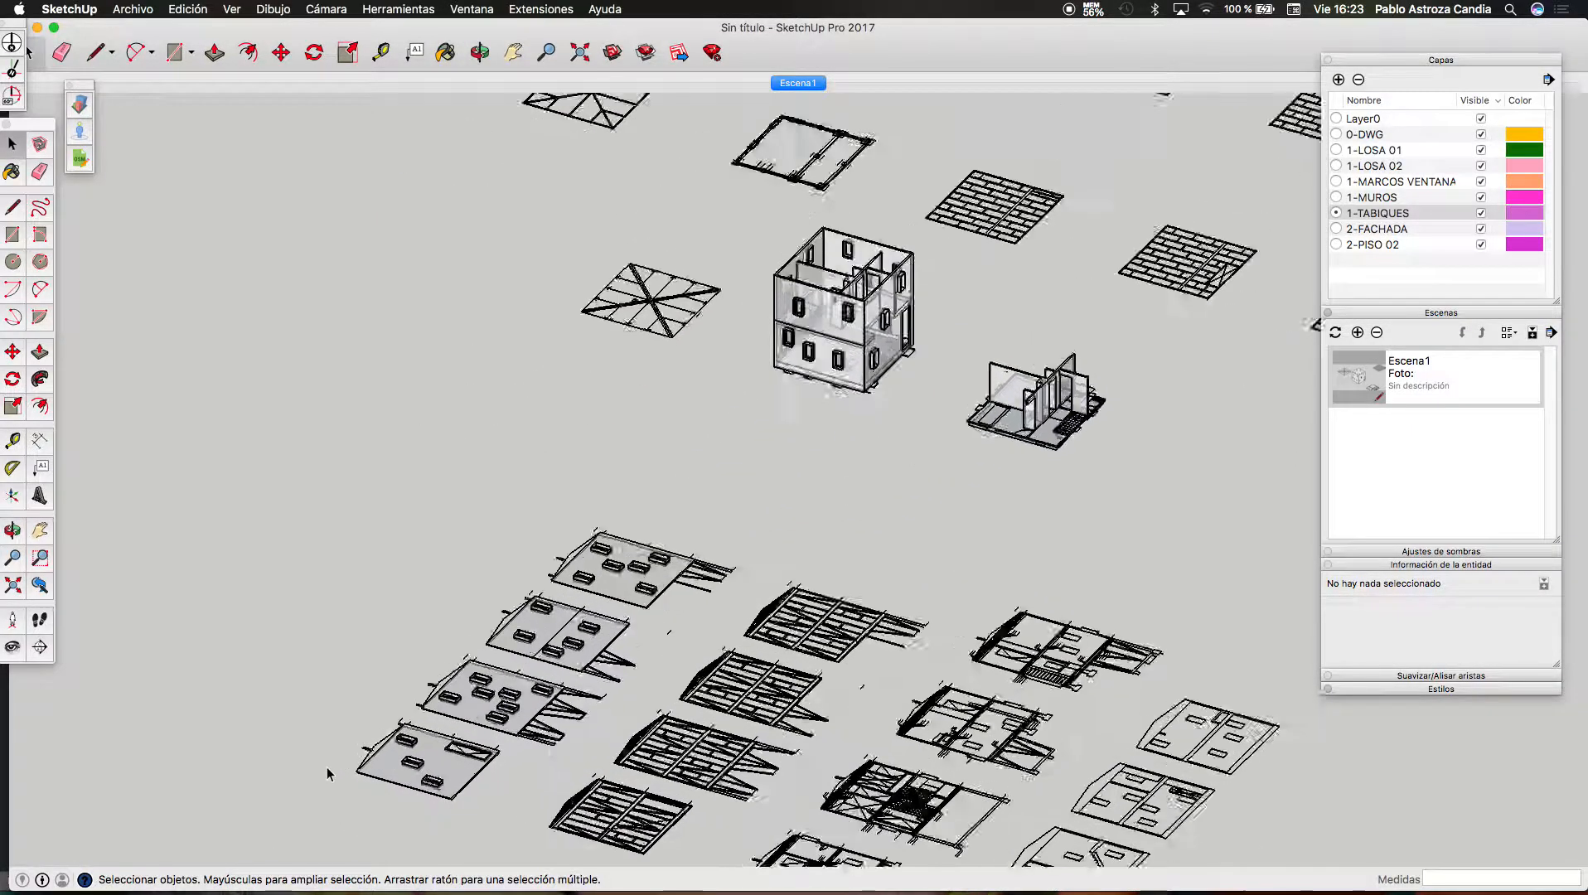
pyautogui.scroll(-4, 555, 609)
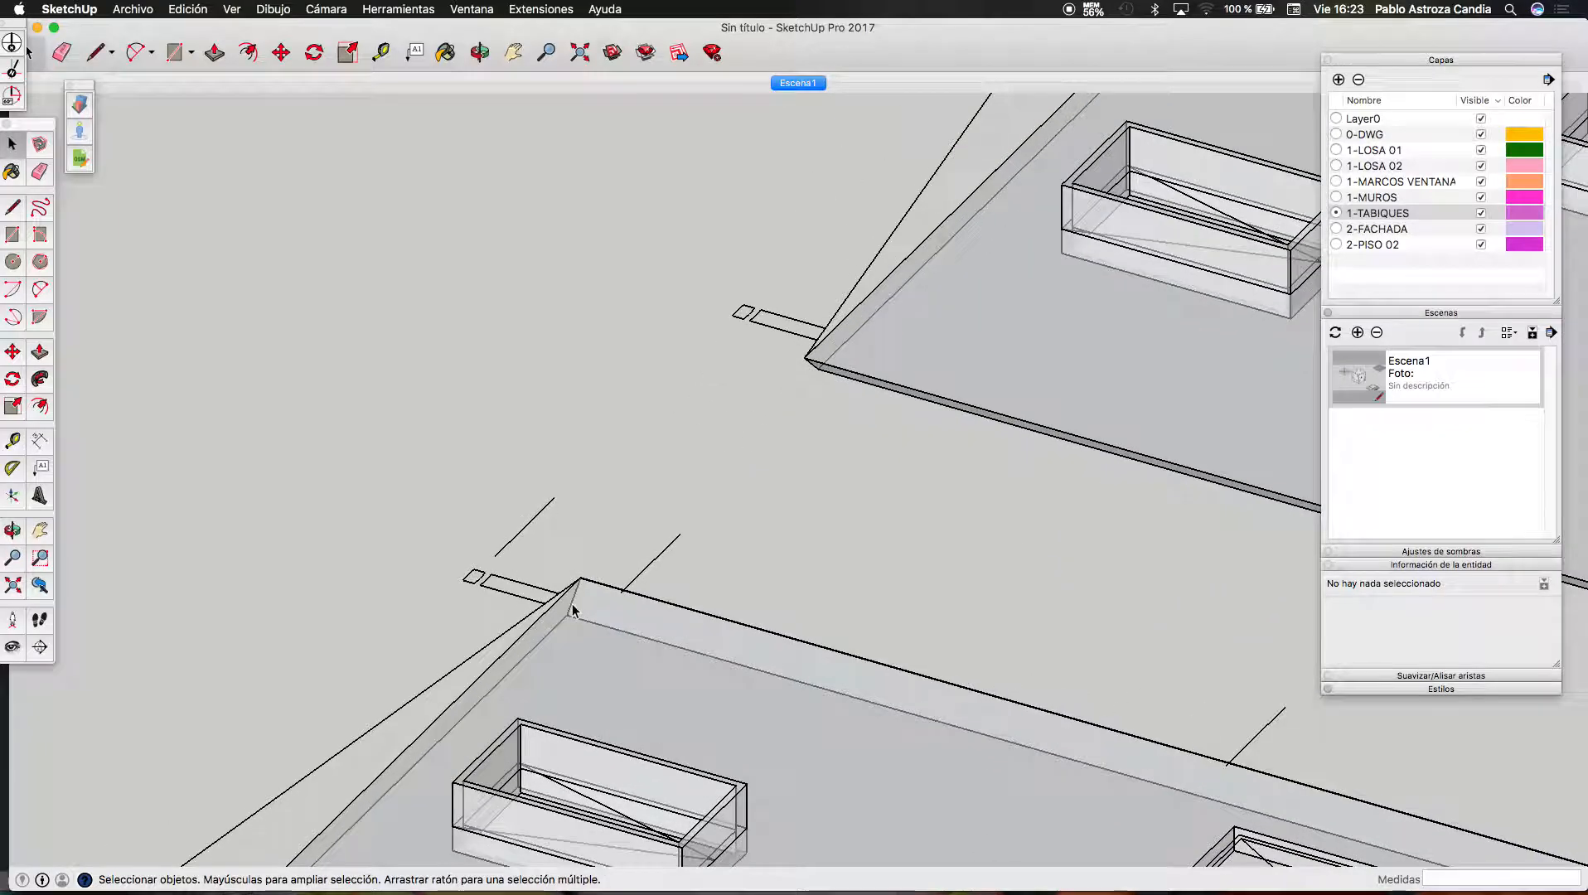
pyautogui.click(383, 53)
pyautogui.scroll(3, 407, 588)
pyautogui.click(511, 641)
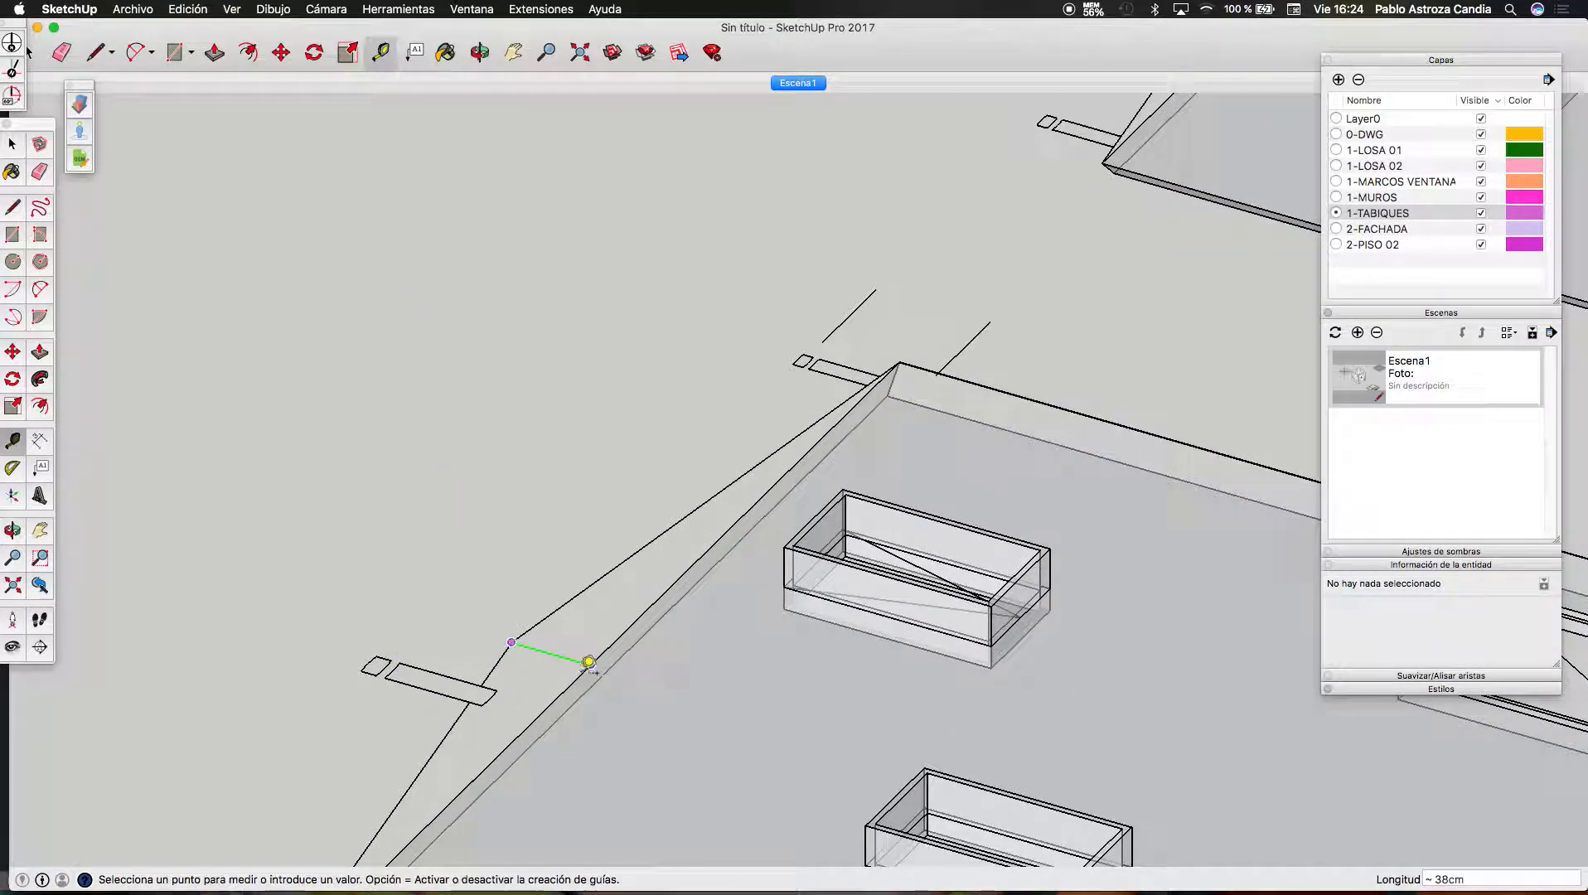
pyautogui.click(595, 656)
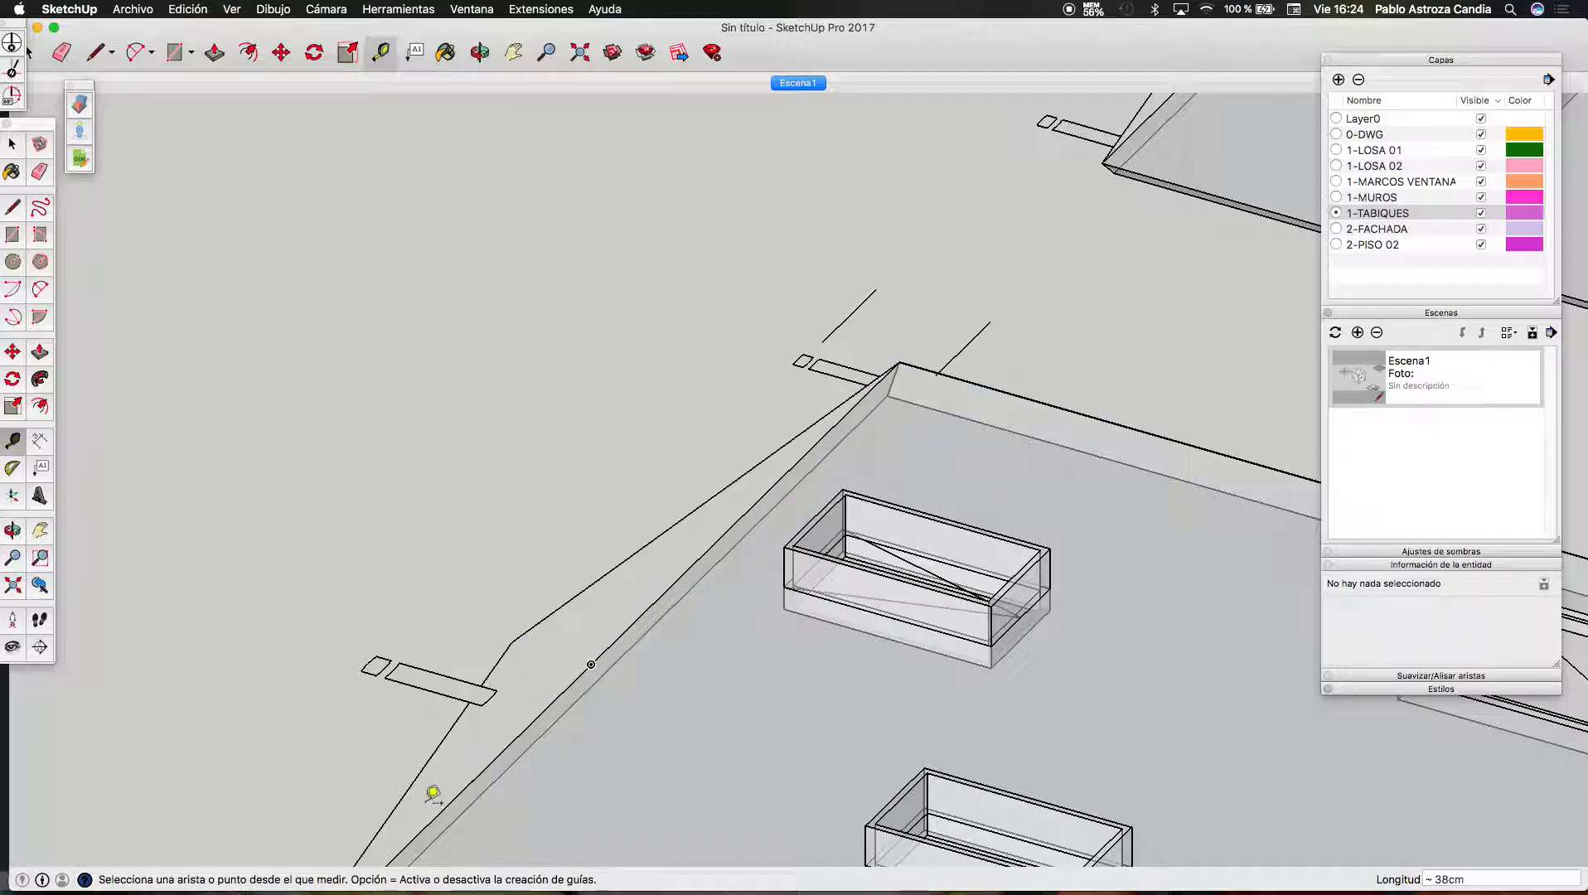
pyautogui.scroll(-12, 549, 571)
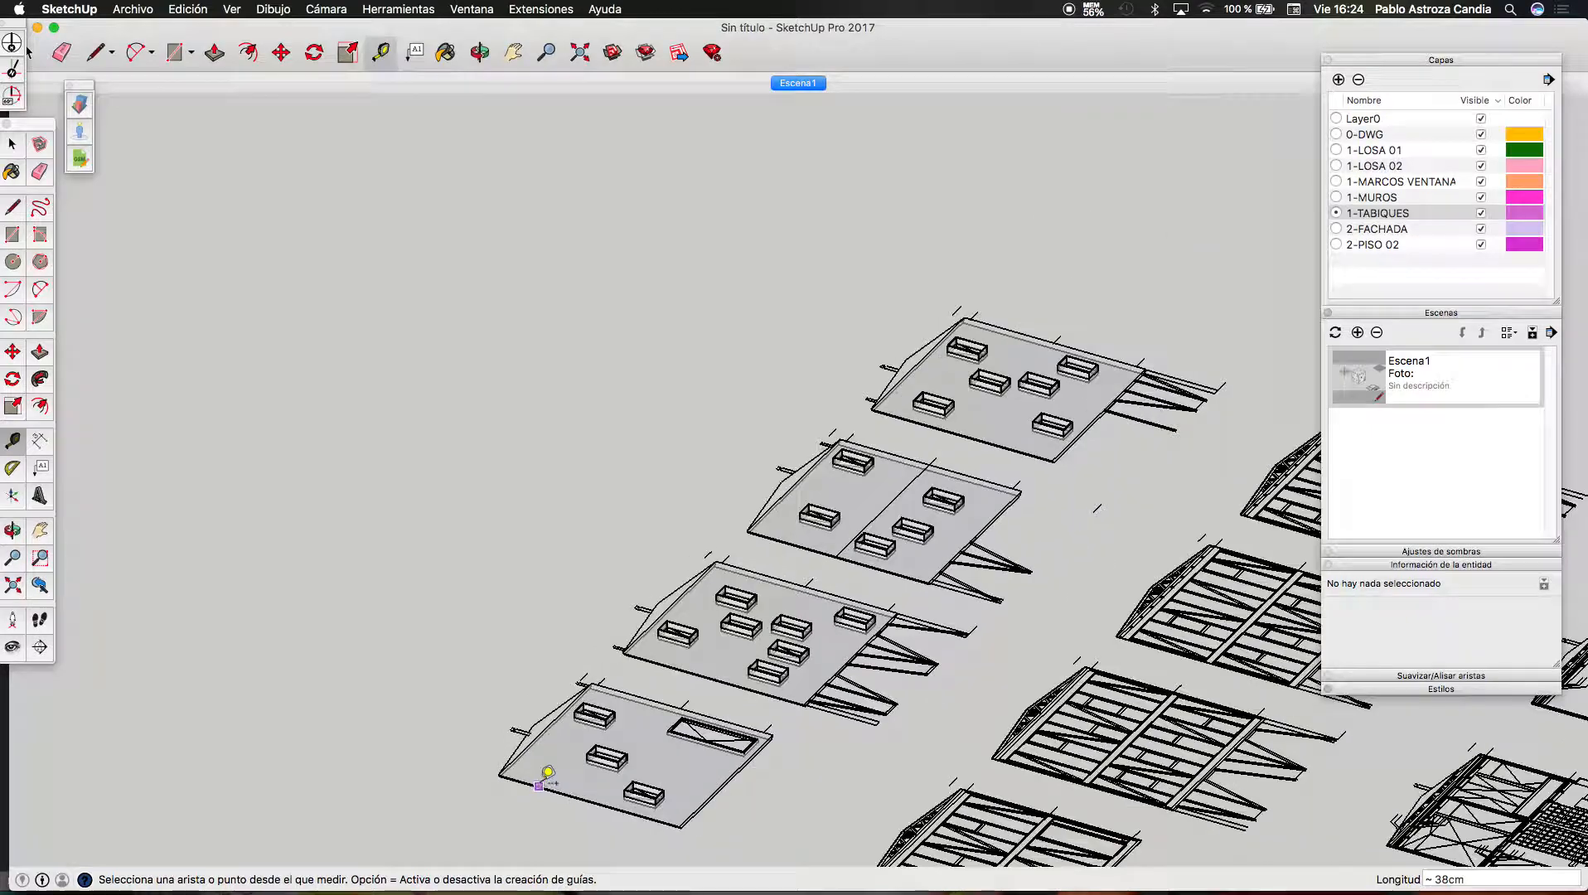
# Draw a rectangle over the top of the house walls, from the back corner to the diagonally opposite front corner
pyautogui.scroll(-3, 548, 771)
pyautogui.scroll(10, 867, 290)
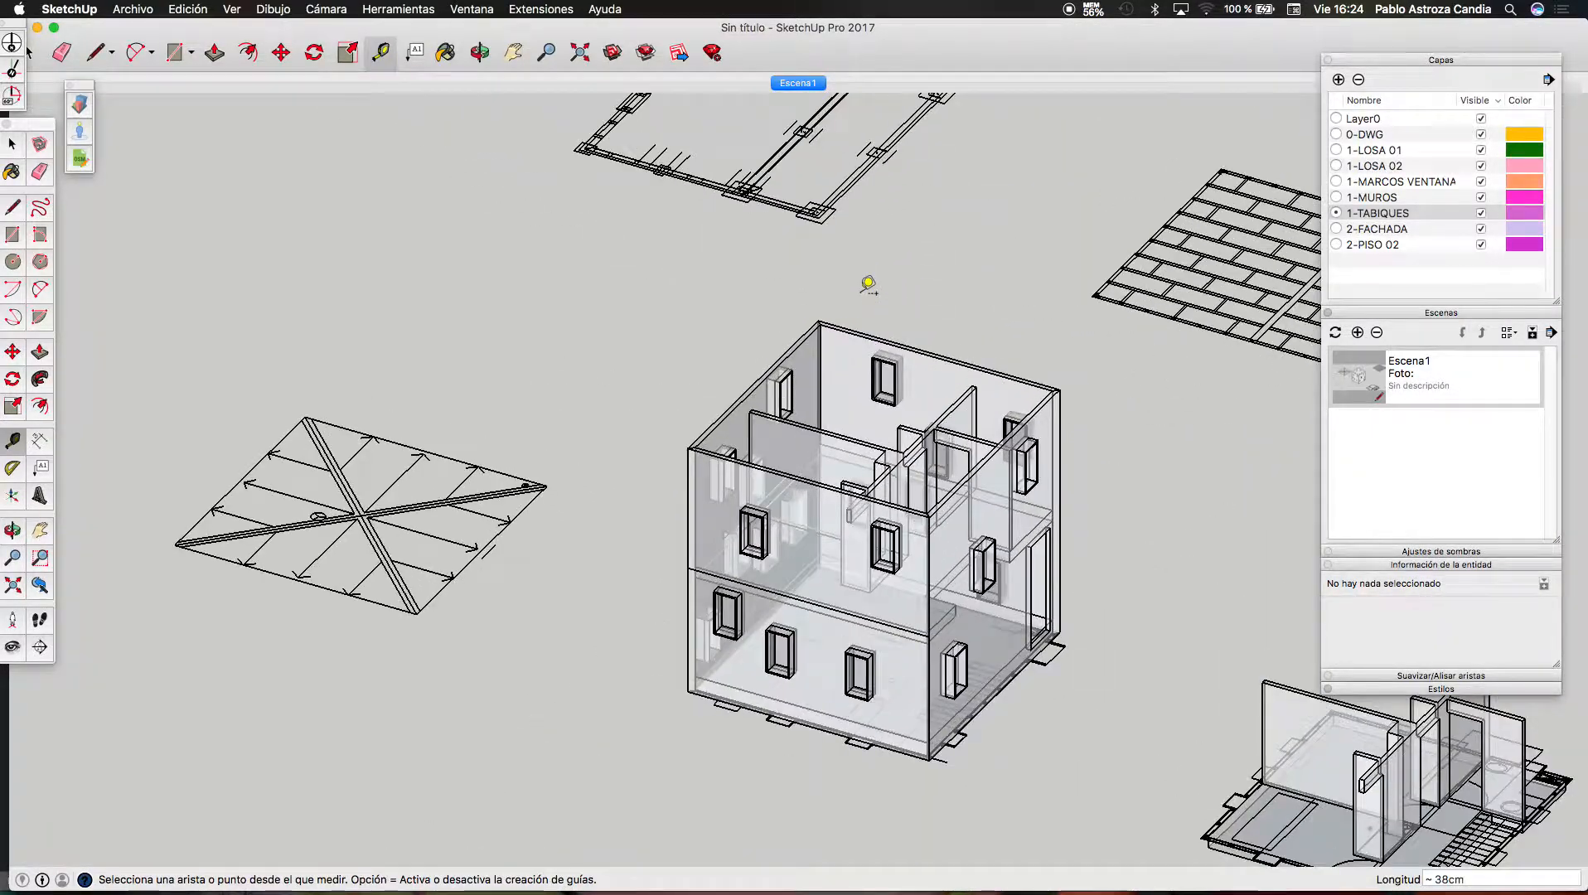
pyautogui.press('space')
pyautogui.press('l')
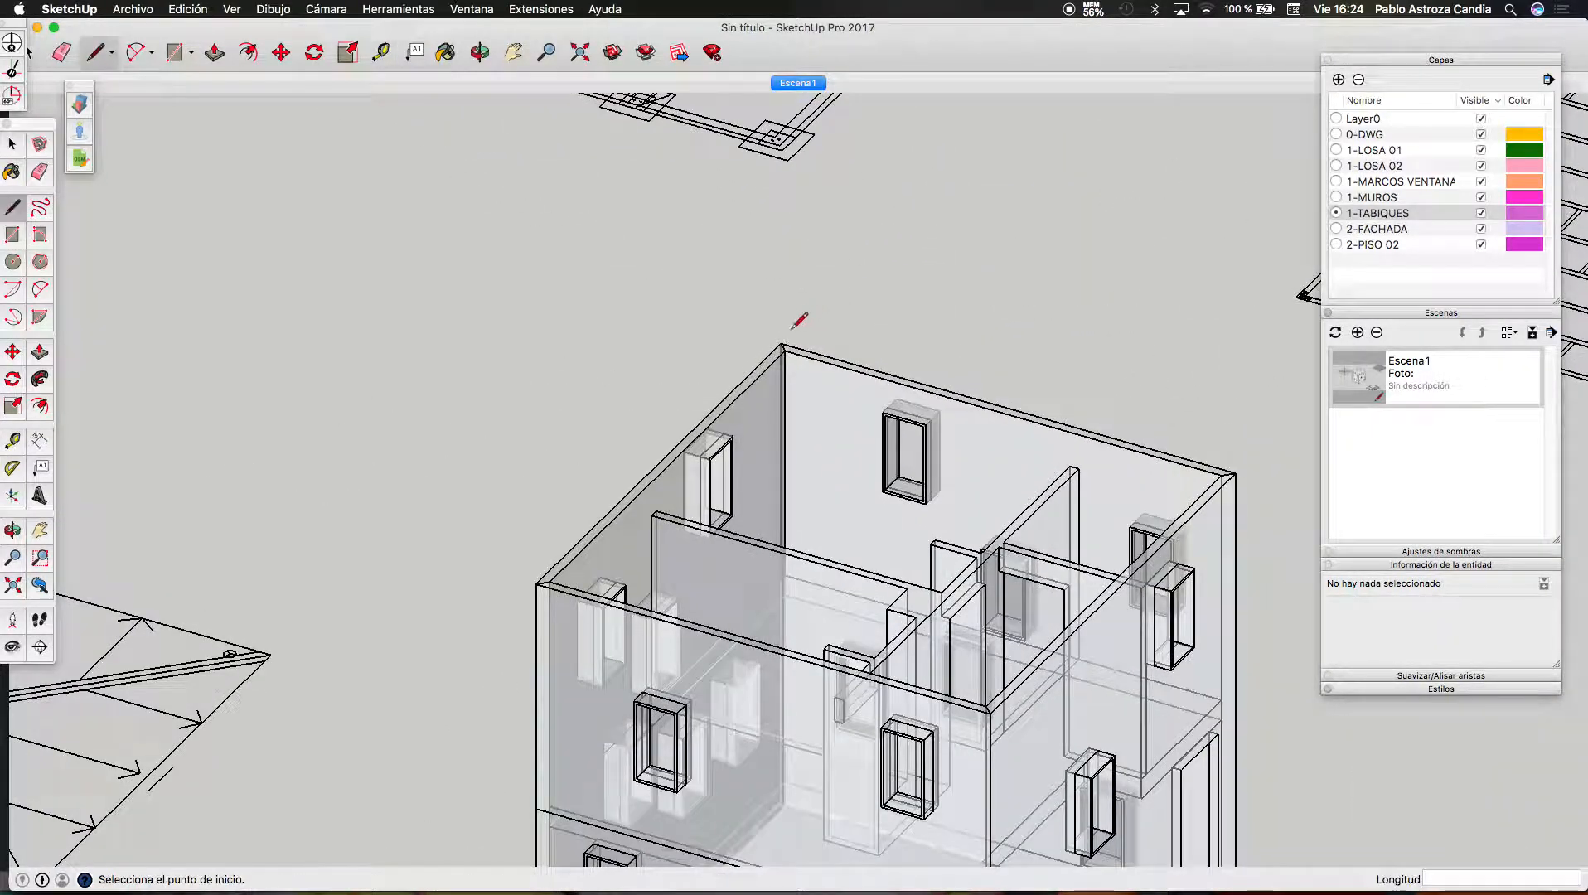
pyautogui.press('e')
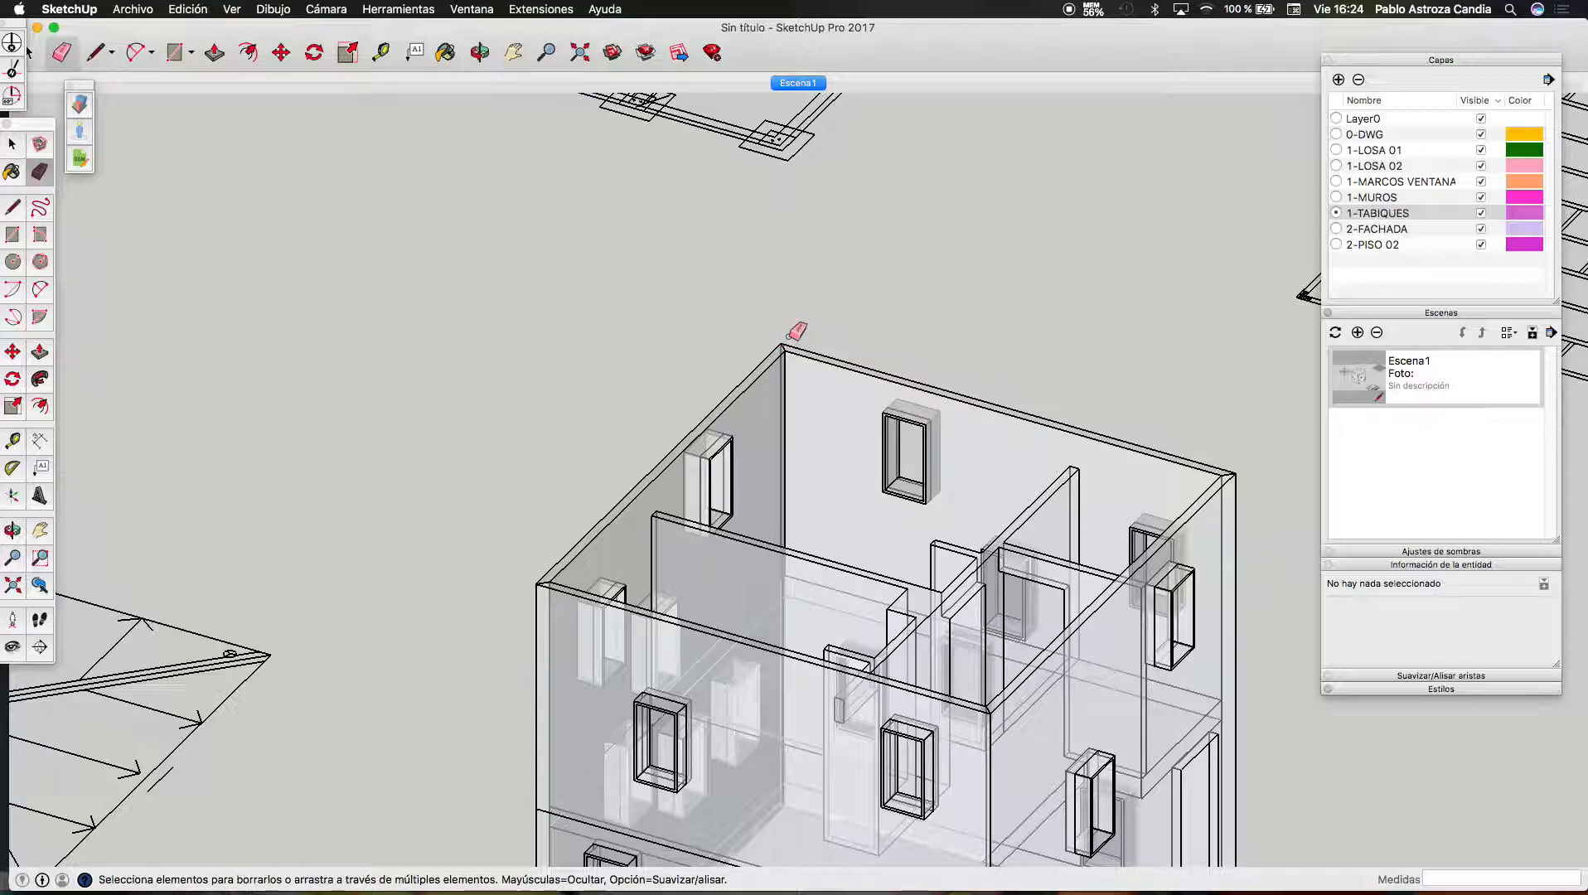
pyautogui.press('r')
pyautogui.click(784, 345)
pyautogui.scroll(6, 1003, 692)
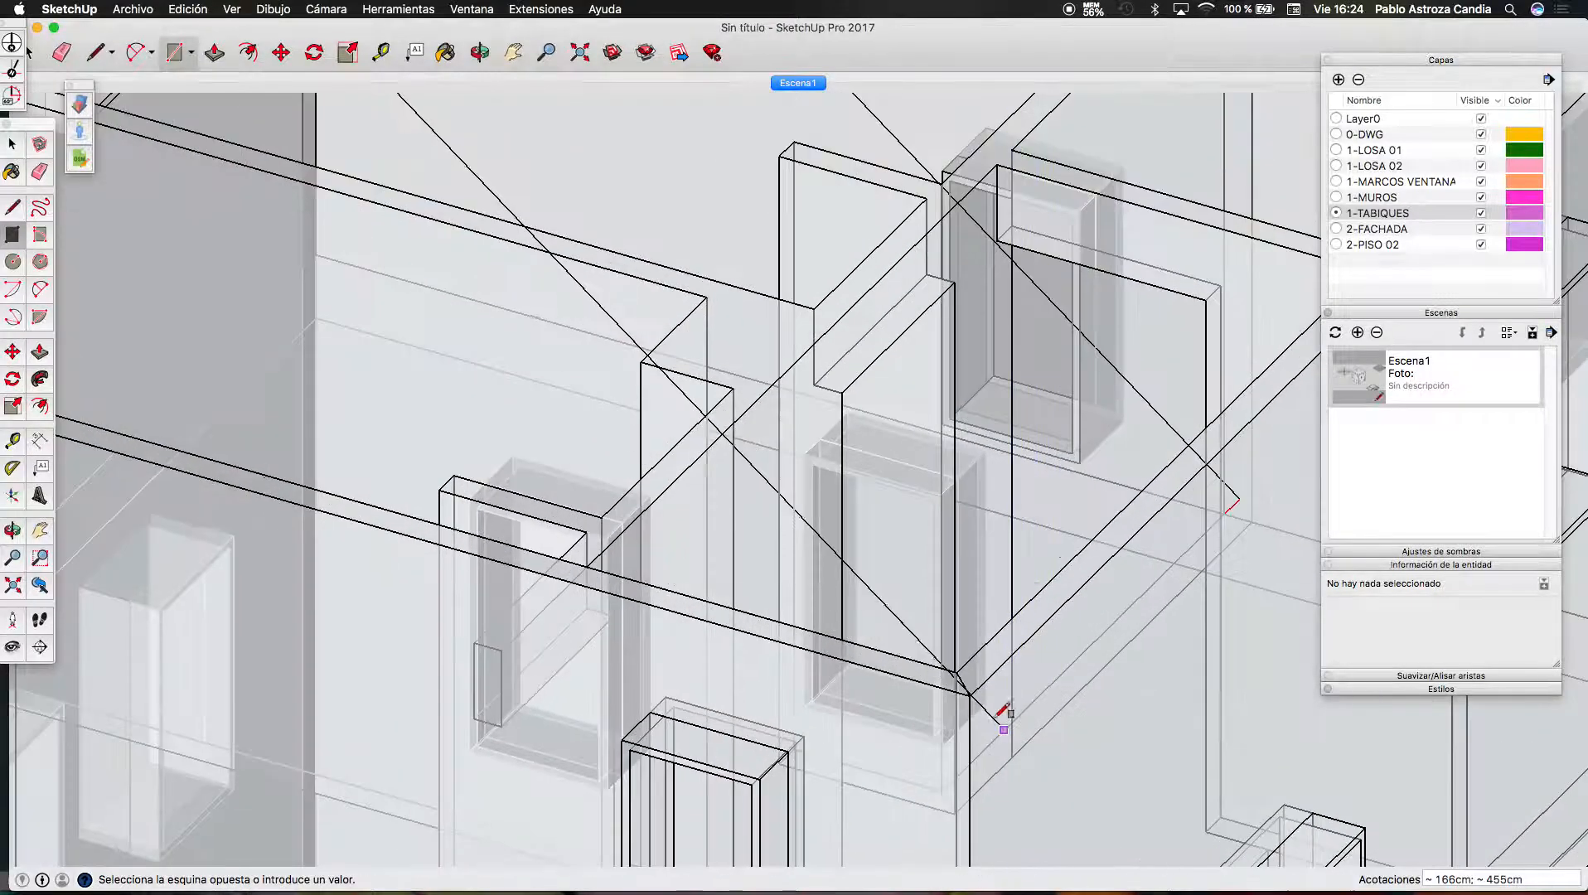
pyautogui.click(956, 673)
pyautogui.scroll(3, 954, 688)
pyautogui.scroll(-1, 953, 688)
# Extrude the rectangle upward into a block and pull its side out 11 cm to the outer wall face
pyautogui.press('space')
pyautogui.scroll(-2, 951, 655)
pyautogui.press('p')
pyautogui.click(948, 634)
pyautogui.press('Return')
pyautogui.scroll(-5, 950, 606)
pyautogui.scroll(5, 945, 627)
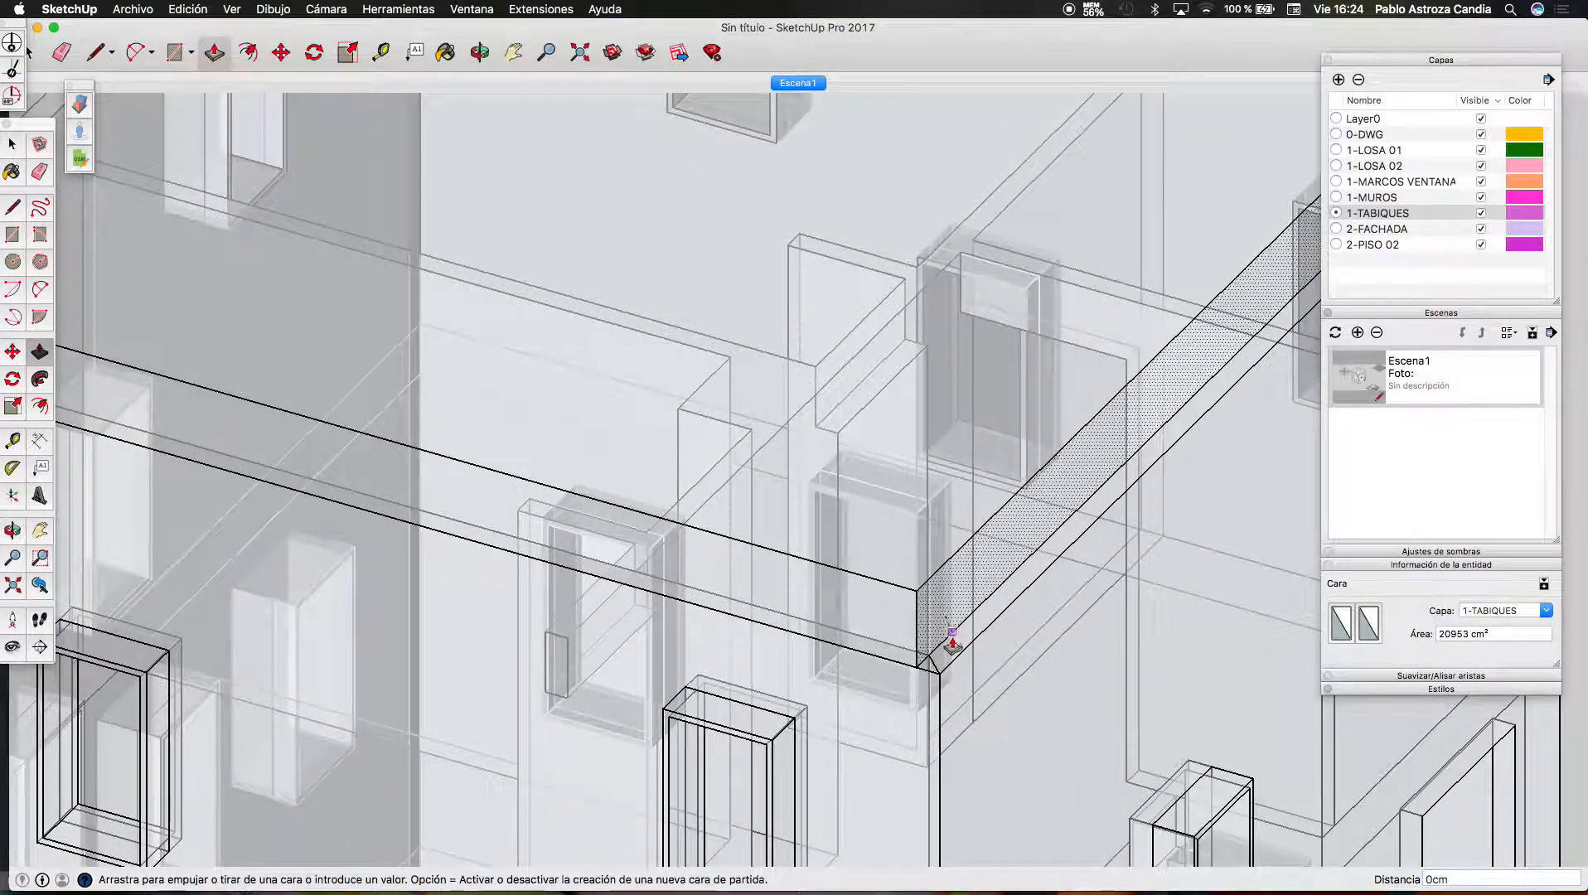
pyautogui.click(957, 663)
pyautogui.scroll(-3, 953, 663)
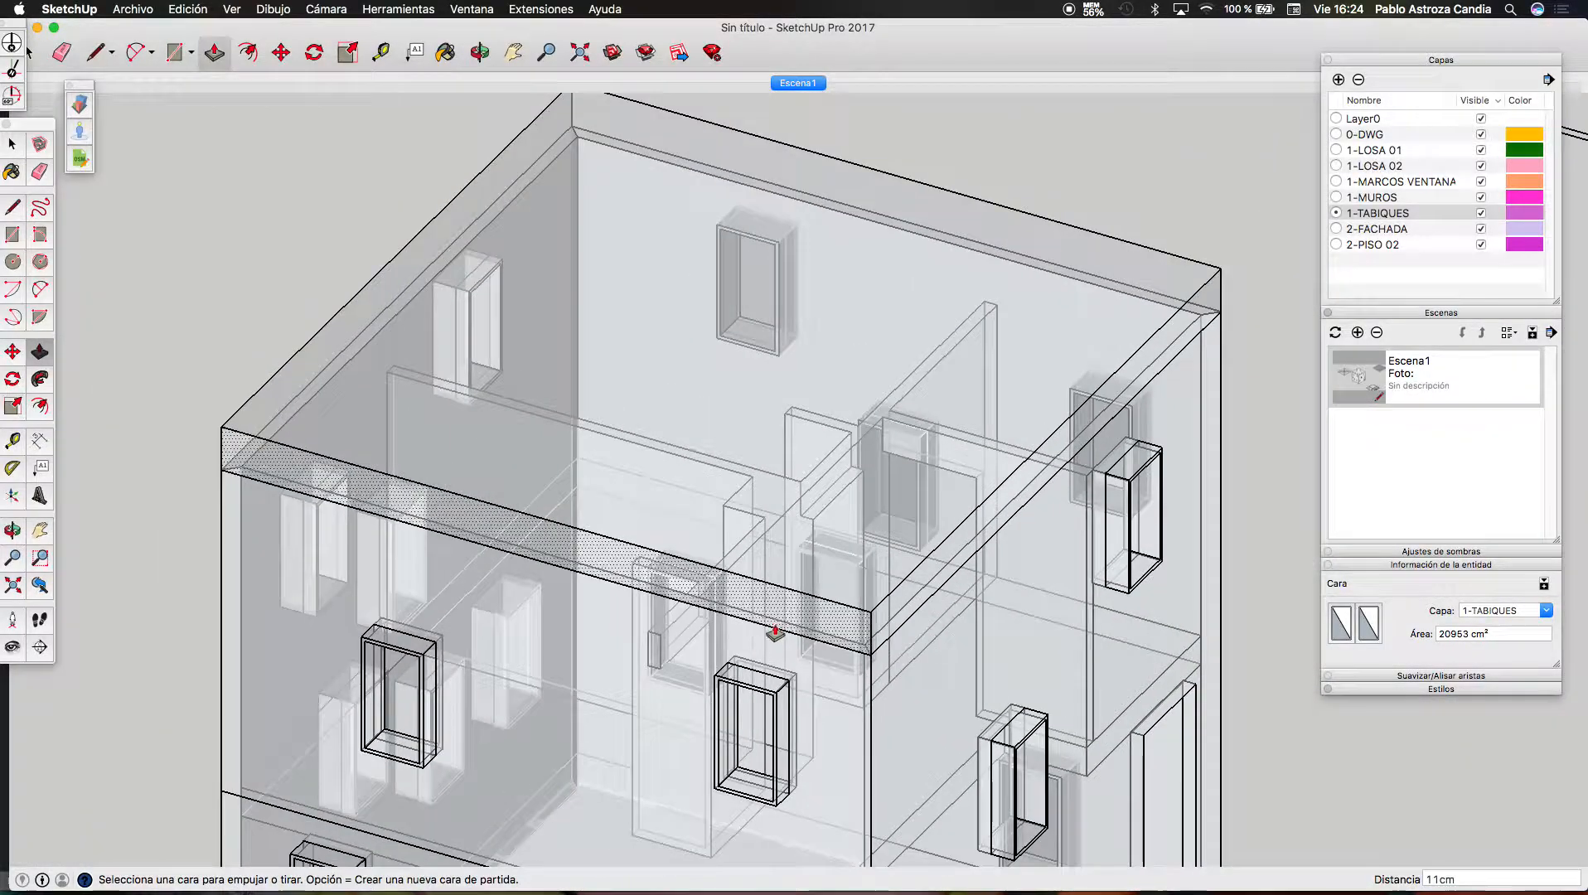
# Add a new layer named 1-CUBIERTA
pyautogui.scroll(-3, 775, 632)
pyautogui.press('space')
pyautogui.click(1338, 80)
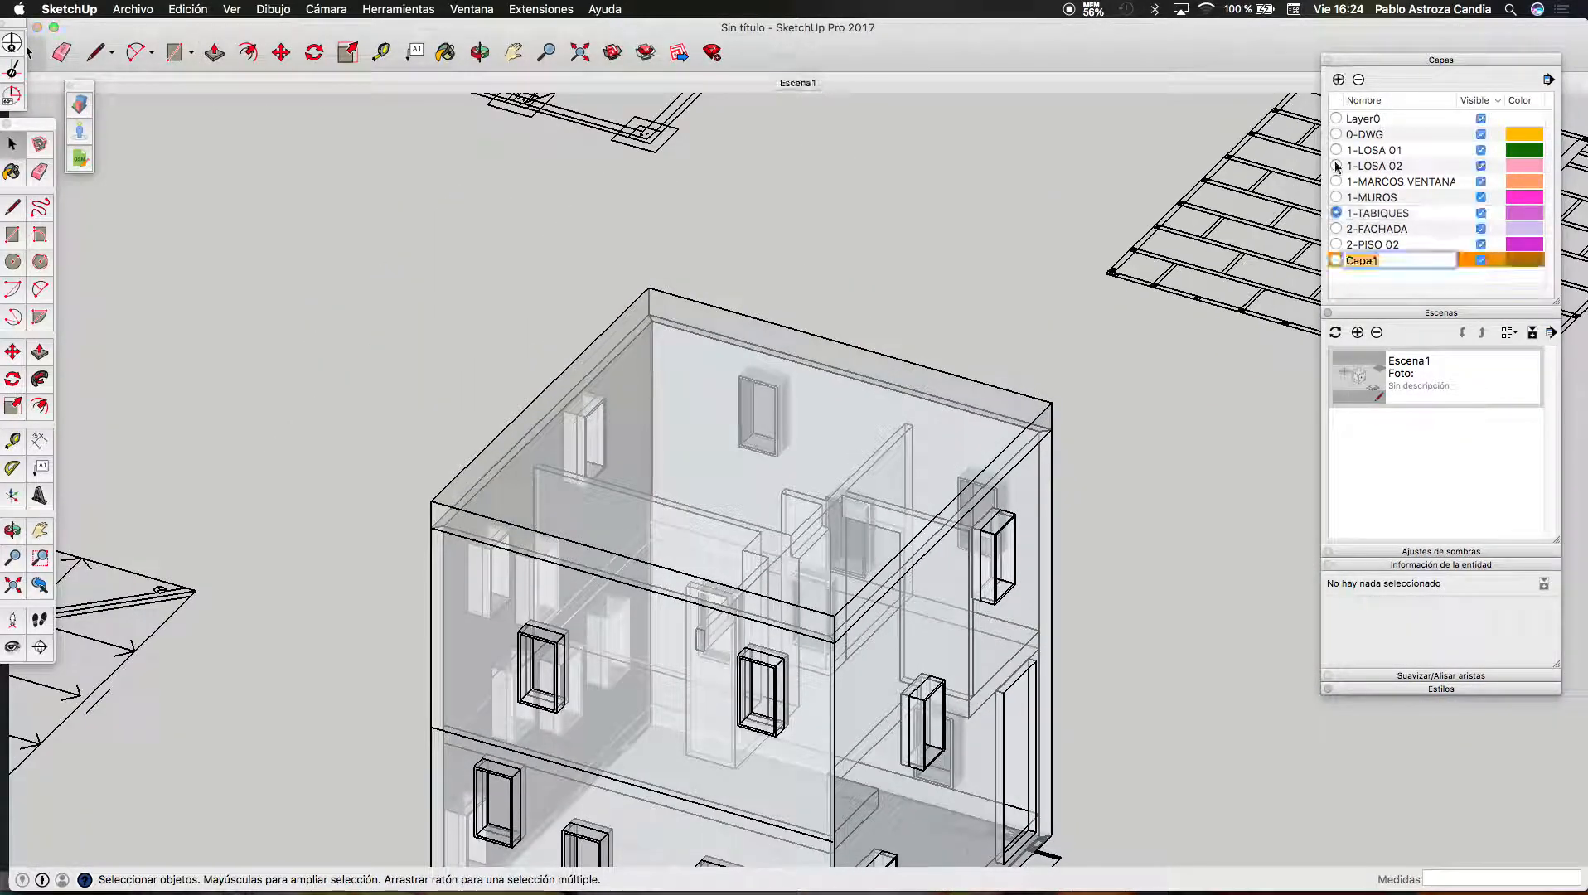
pyautogui.write('1-CUBIERTA')
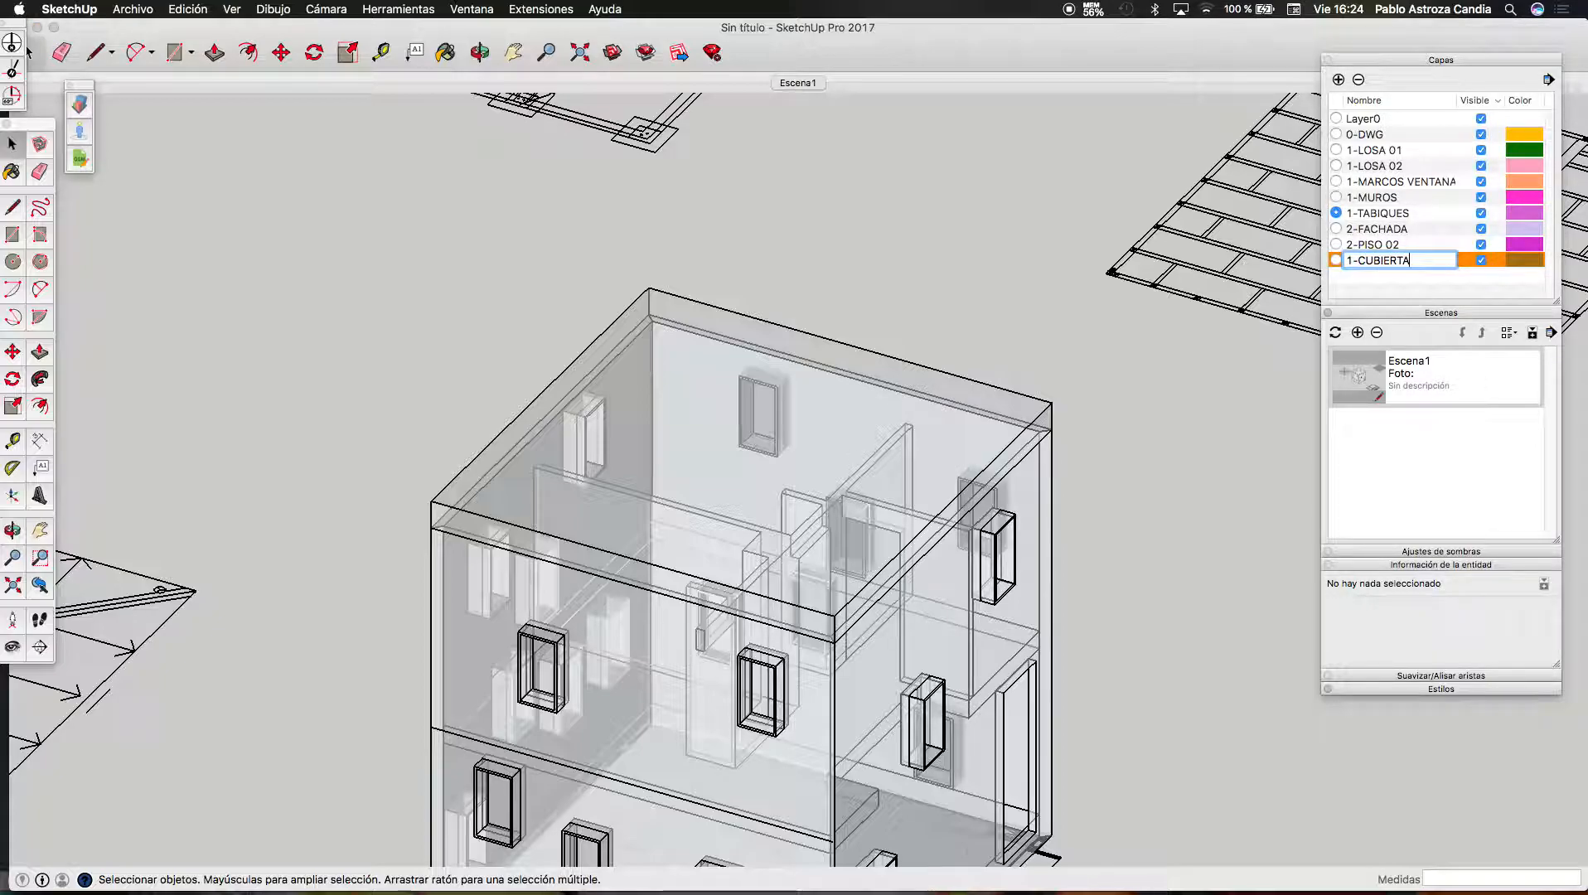
pyautogui.press('Return')
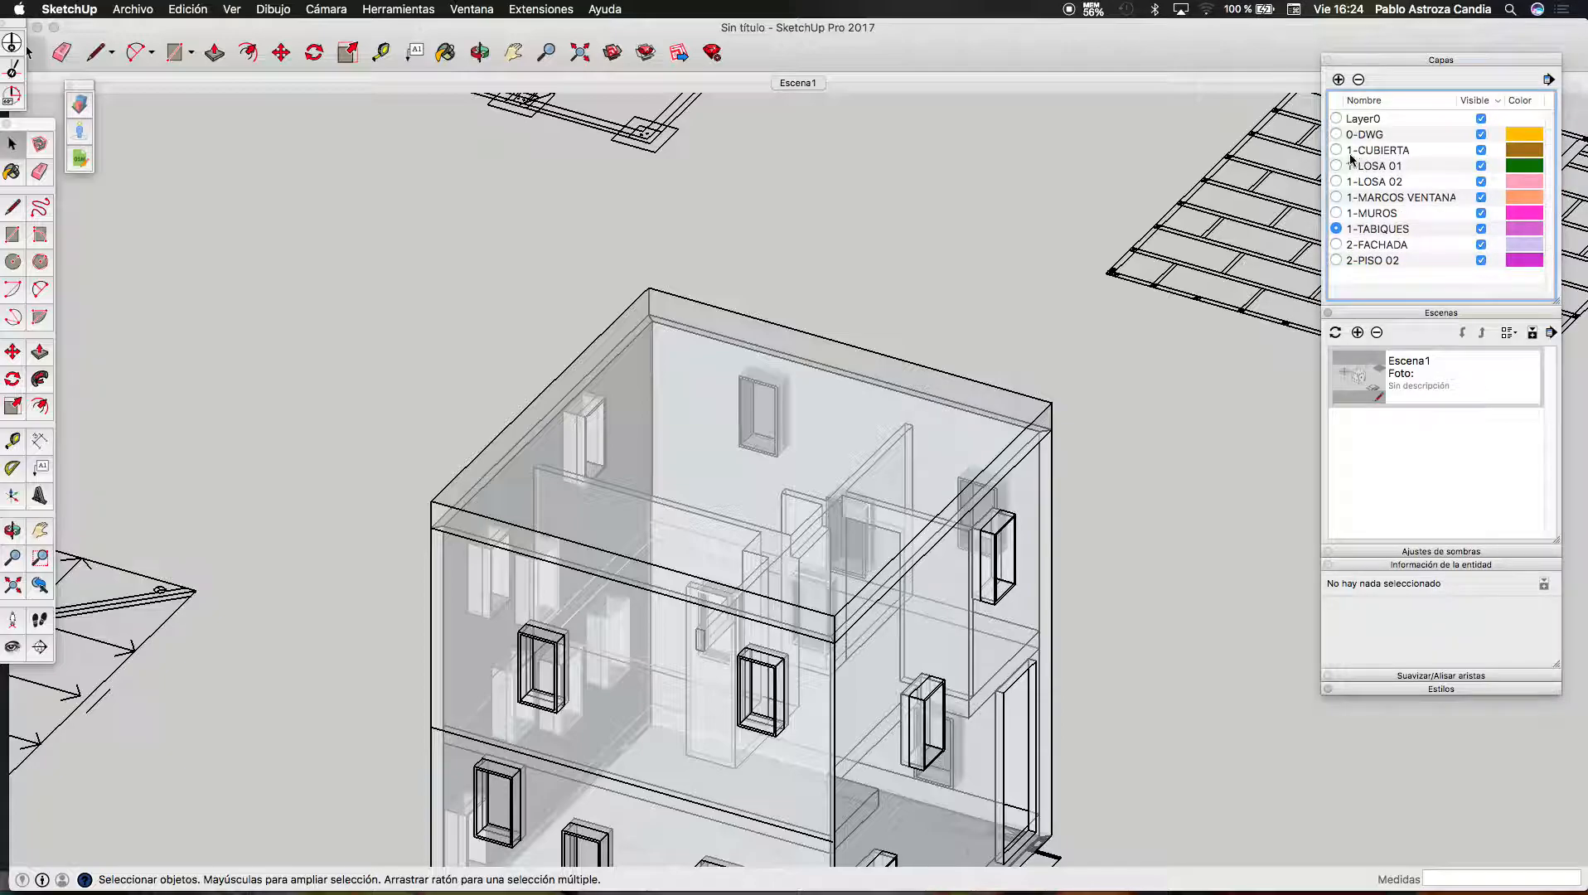
# Make 1-CUBIERTA the active layer, assign the whole roof block to it and turn the block into a component
pyautogui.click(1047, 407)
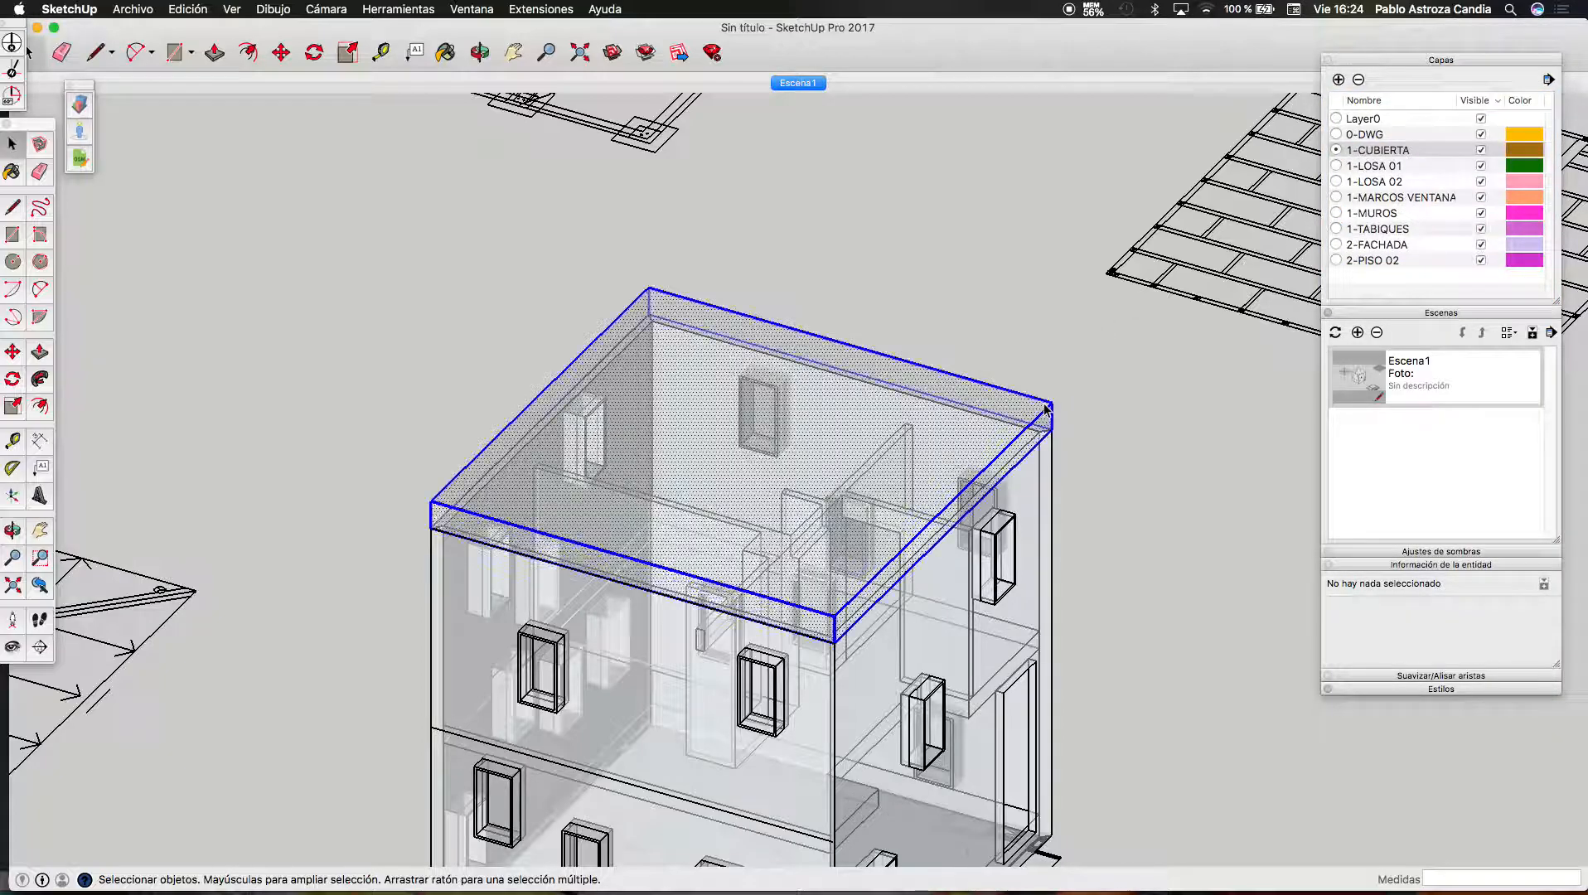
pyautogui.click(1547, 611)
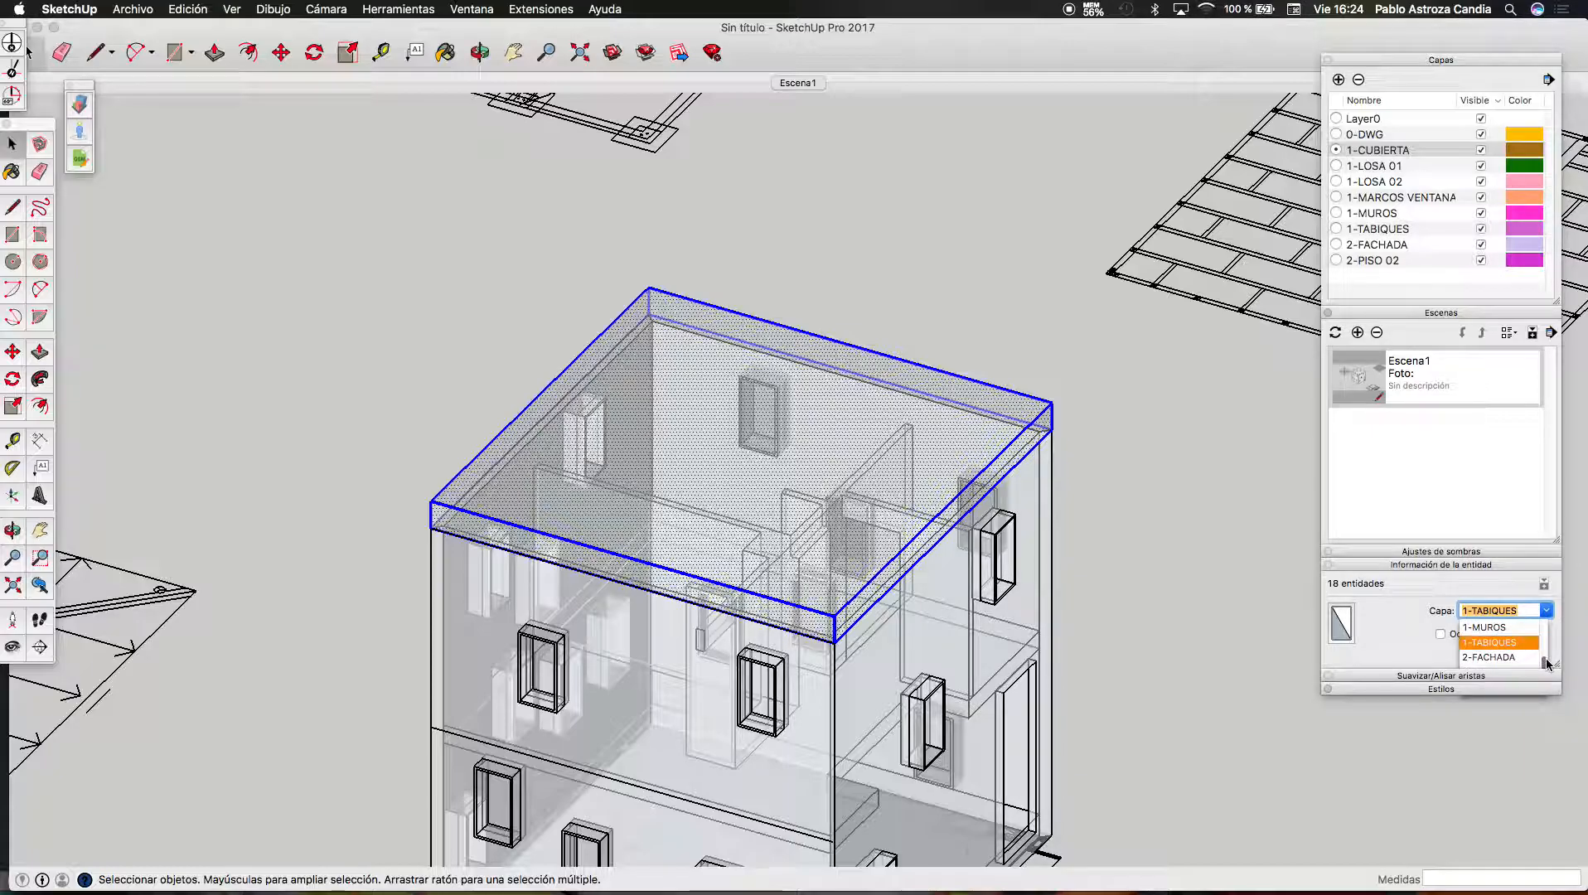
pyautogui.click(1520, 642)
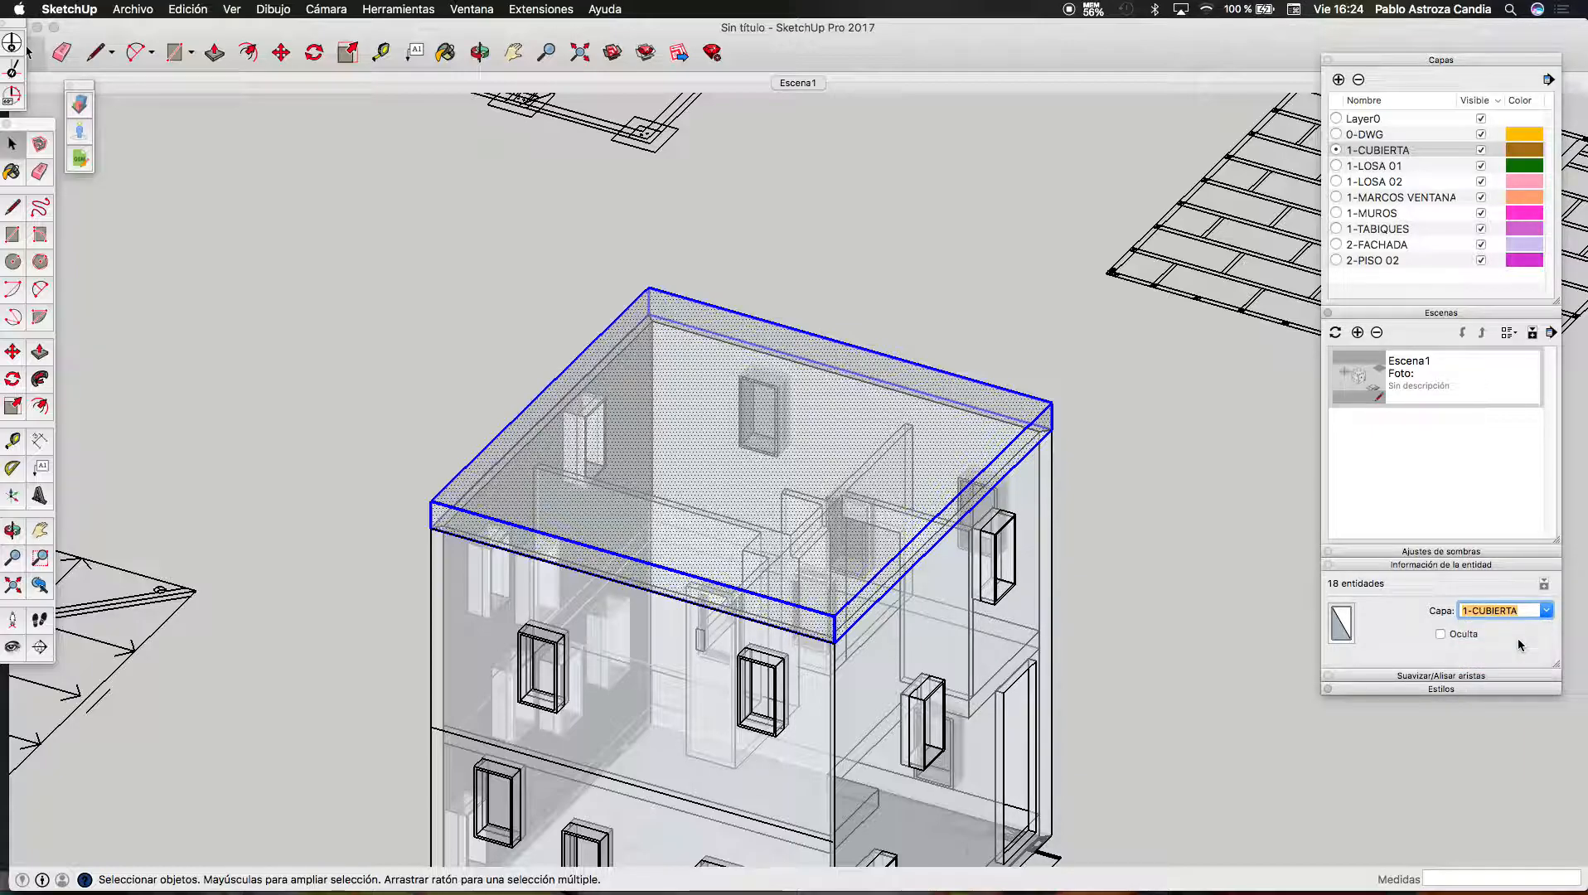
pyautogui.rightClick(1002, 417)
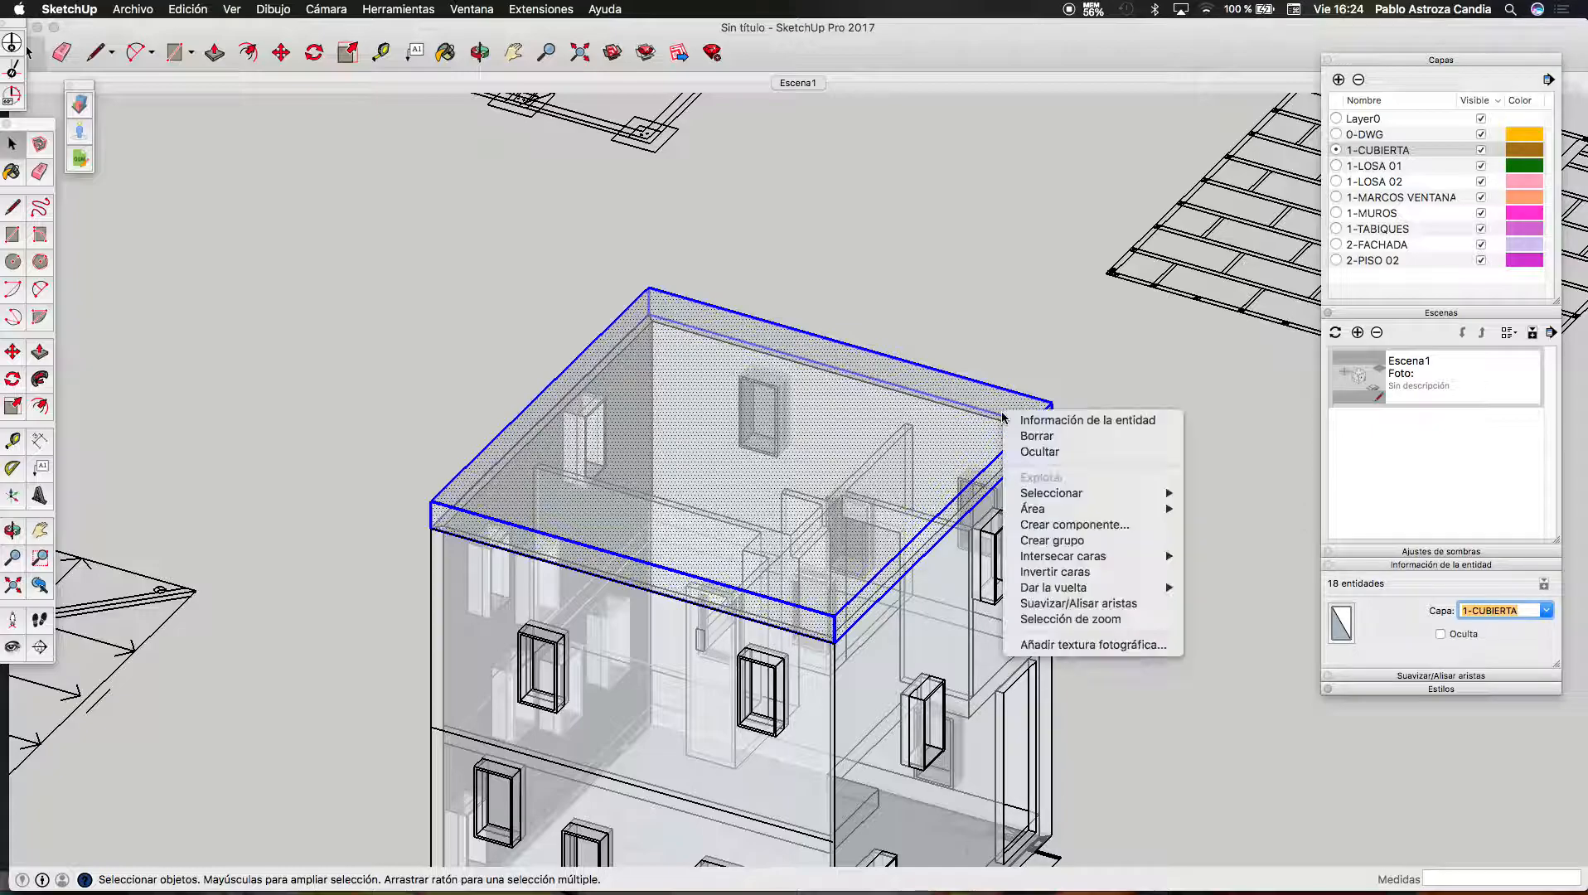
pyautogui.click(1074, 525)
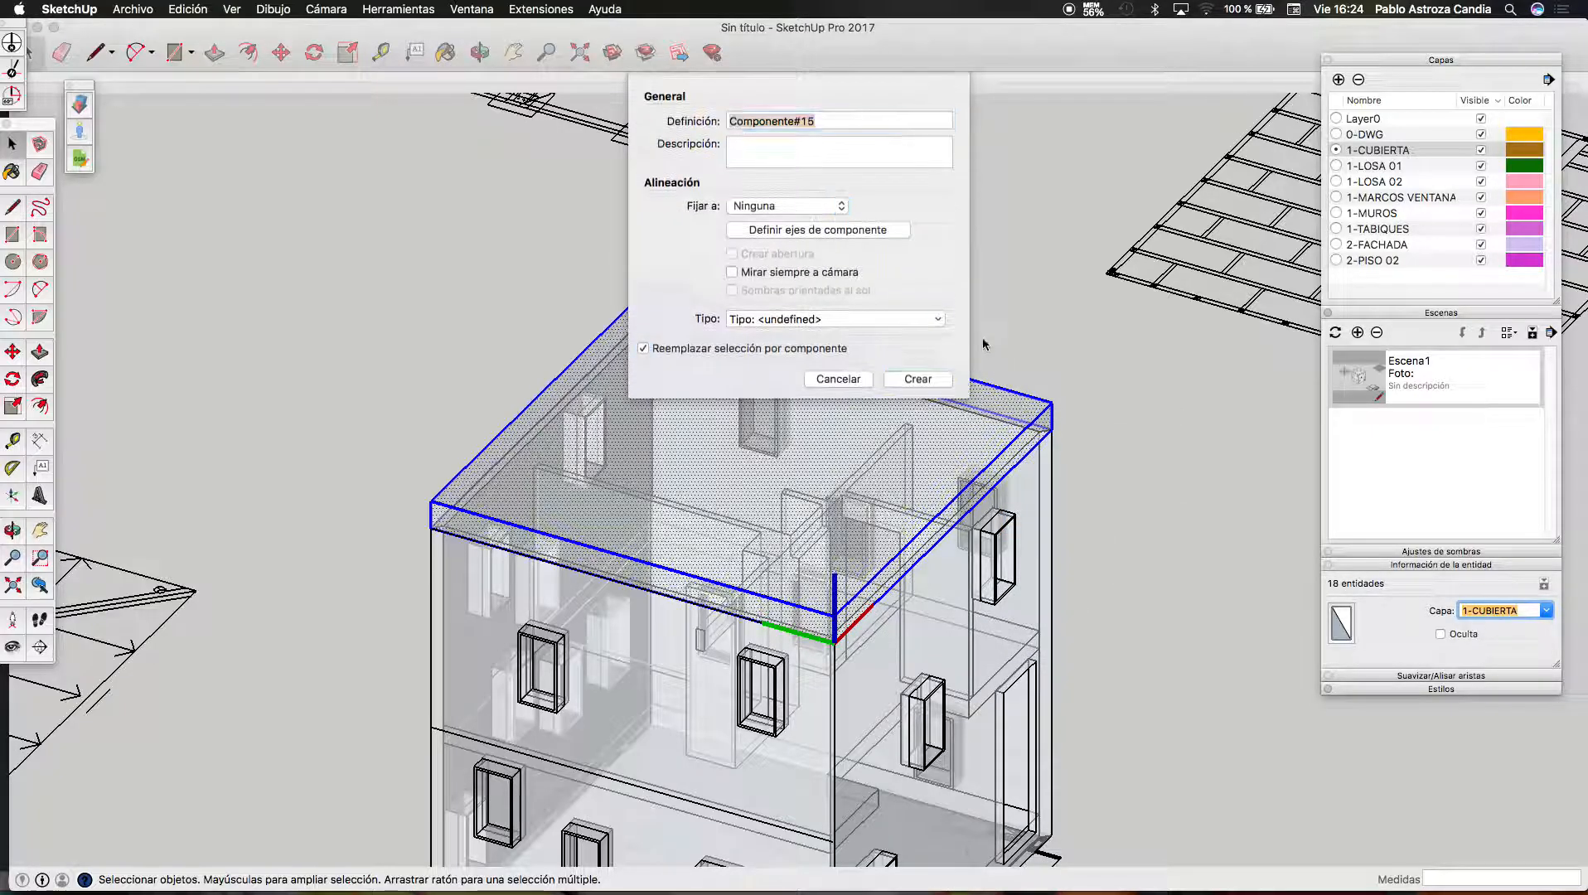
pyautogui.click(929, 379)
# Examine the flat roof plan for the layout of its diagonal ridges and slope arrows
pyautogui.scroll(-6, 945, 454)
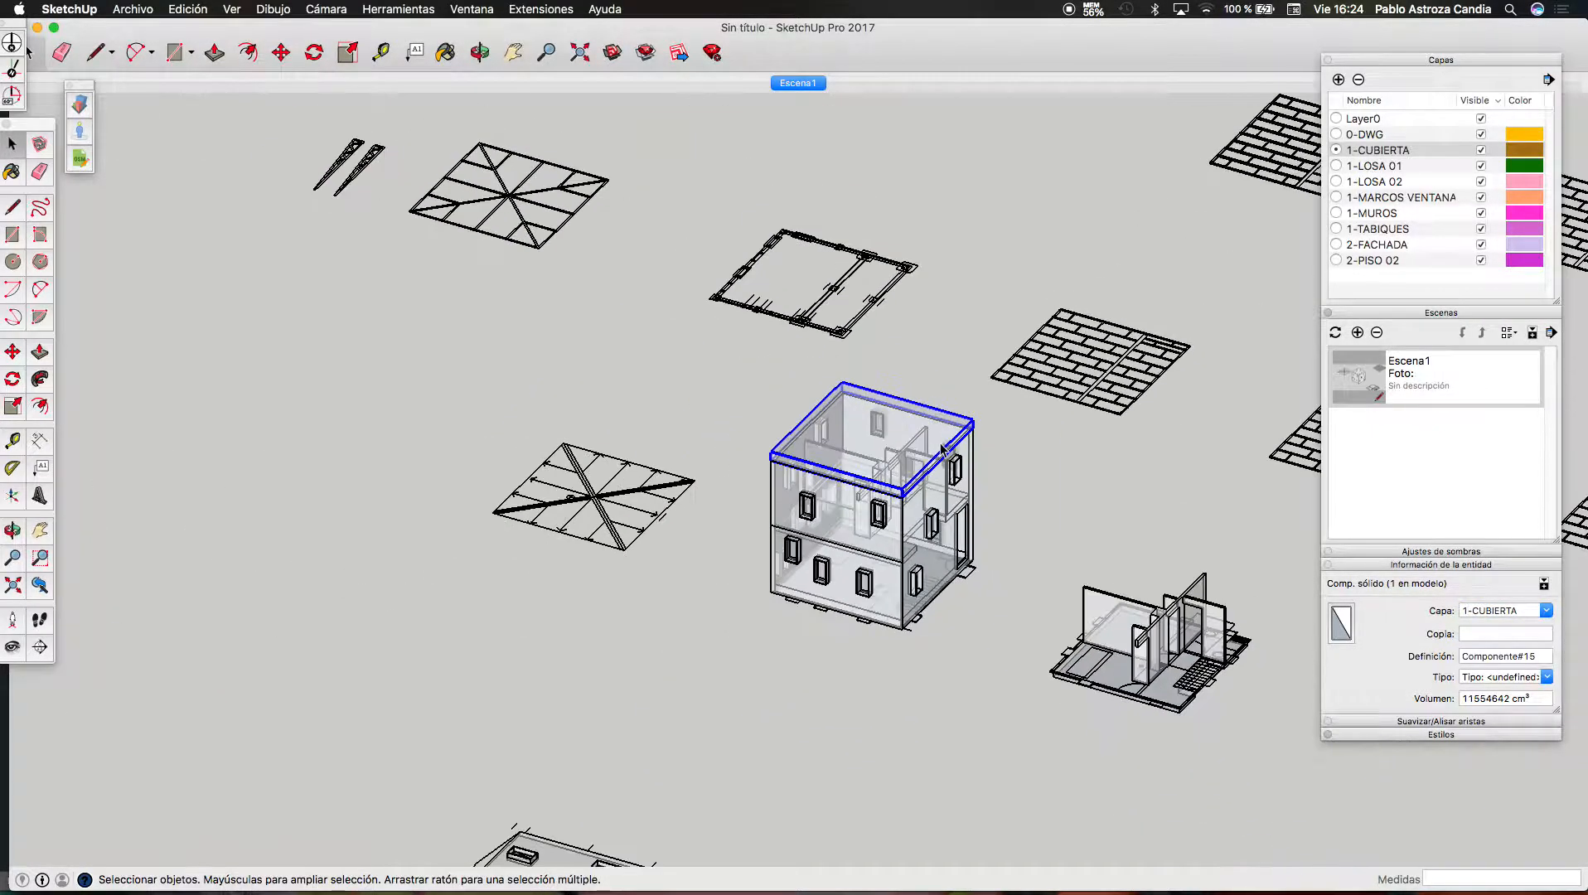
pyautogui.scroll(4, 554, 501)
pyautogui.scroll(3, 554, 502)
pyautogui.scroll(2, 564, 436)
pyautogui.scroll(-2, 511, 188)
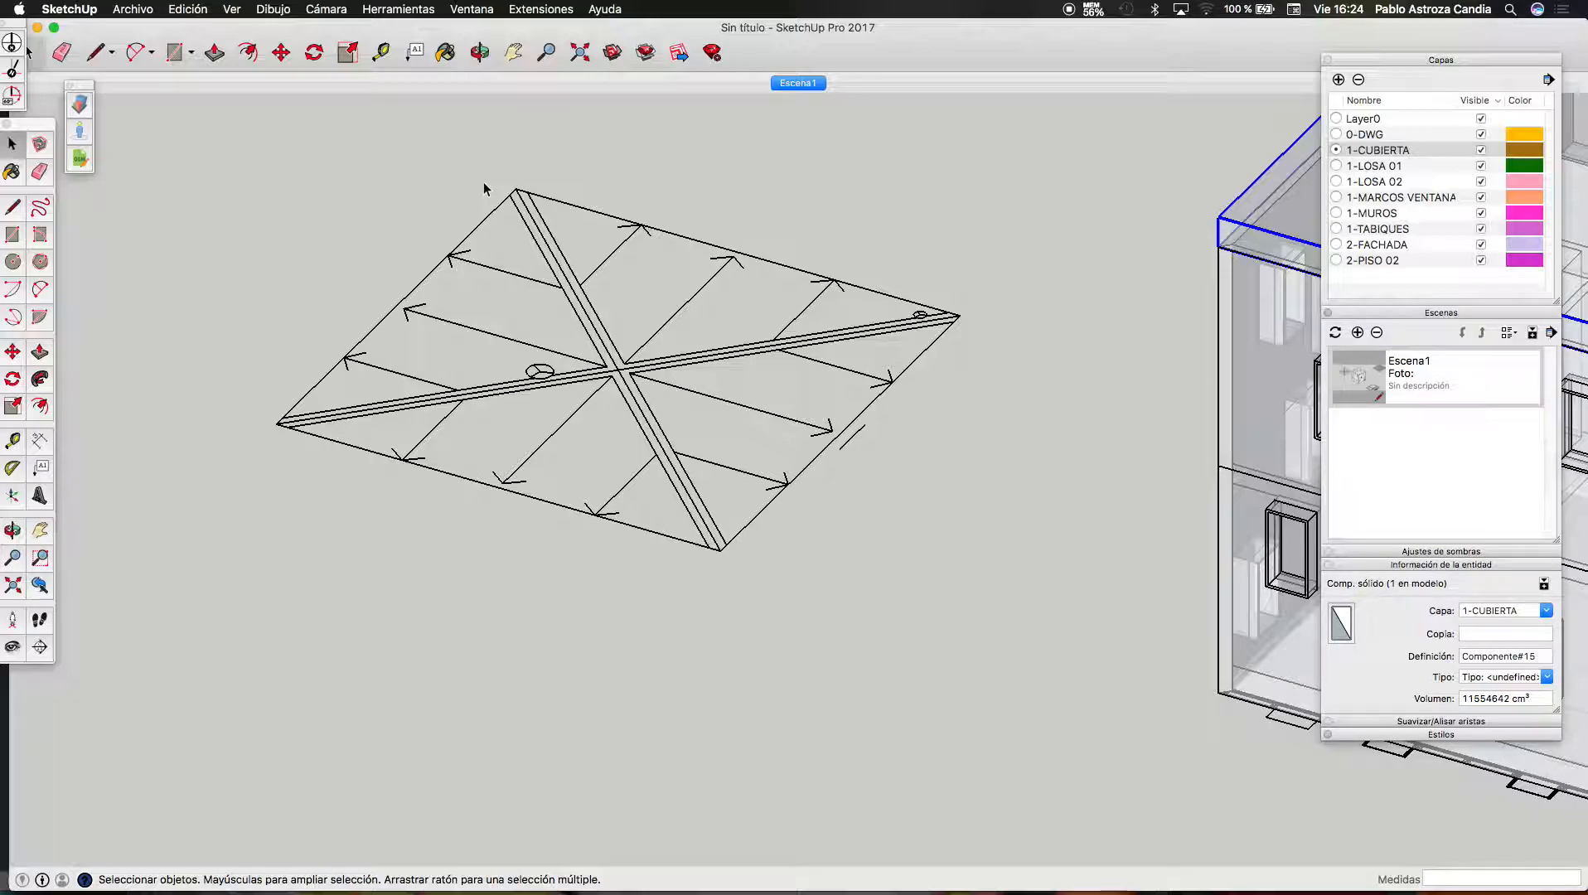
pyautogui.scroll(-5, 410, 129)
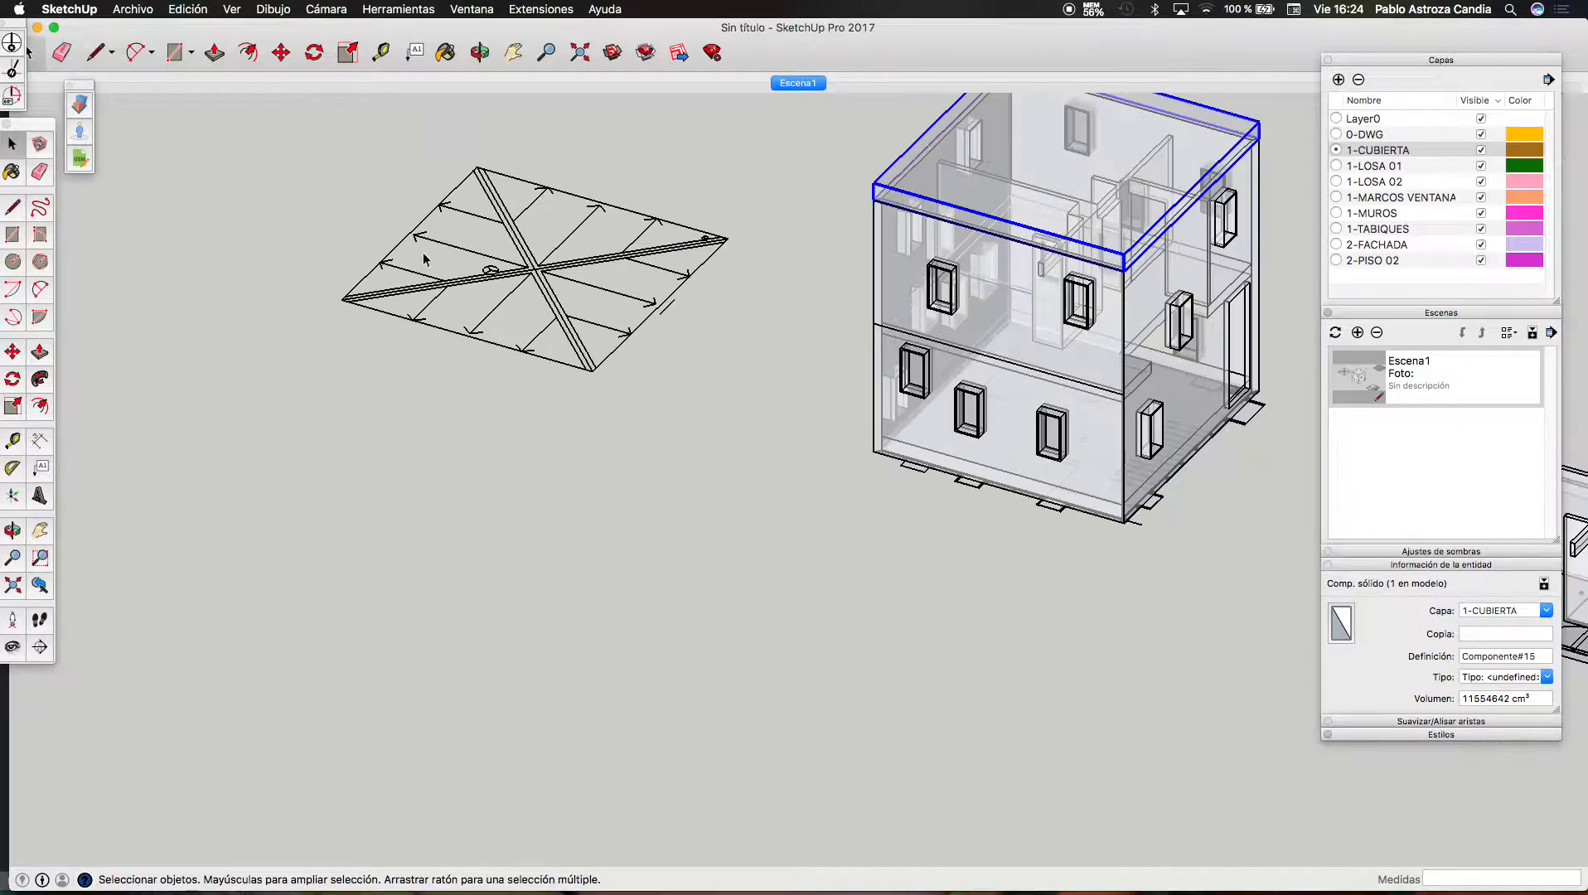
pyautogui.scroll(6, 700, 273)
pyautogui.scroll(1, 700, 274)
# Inside the roof component, draw two diagonal lines joining the opposite corners of the block's top face
pyautogui.tripleClick(684, 337)
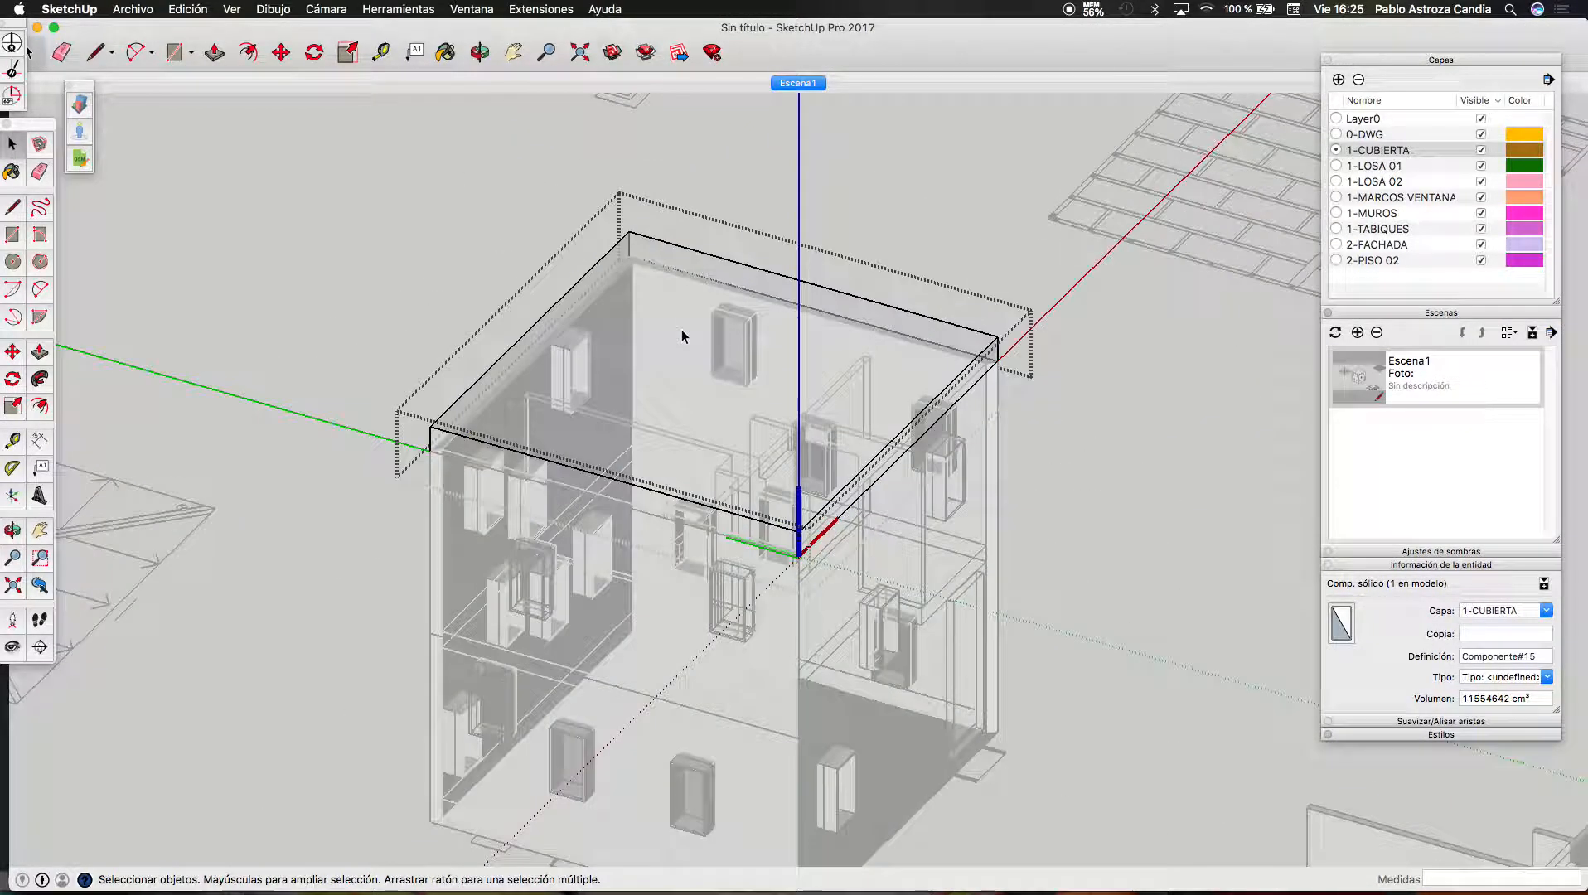
pyautogui.press('l')
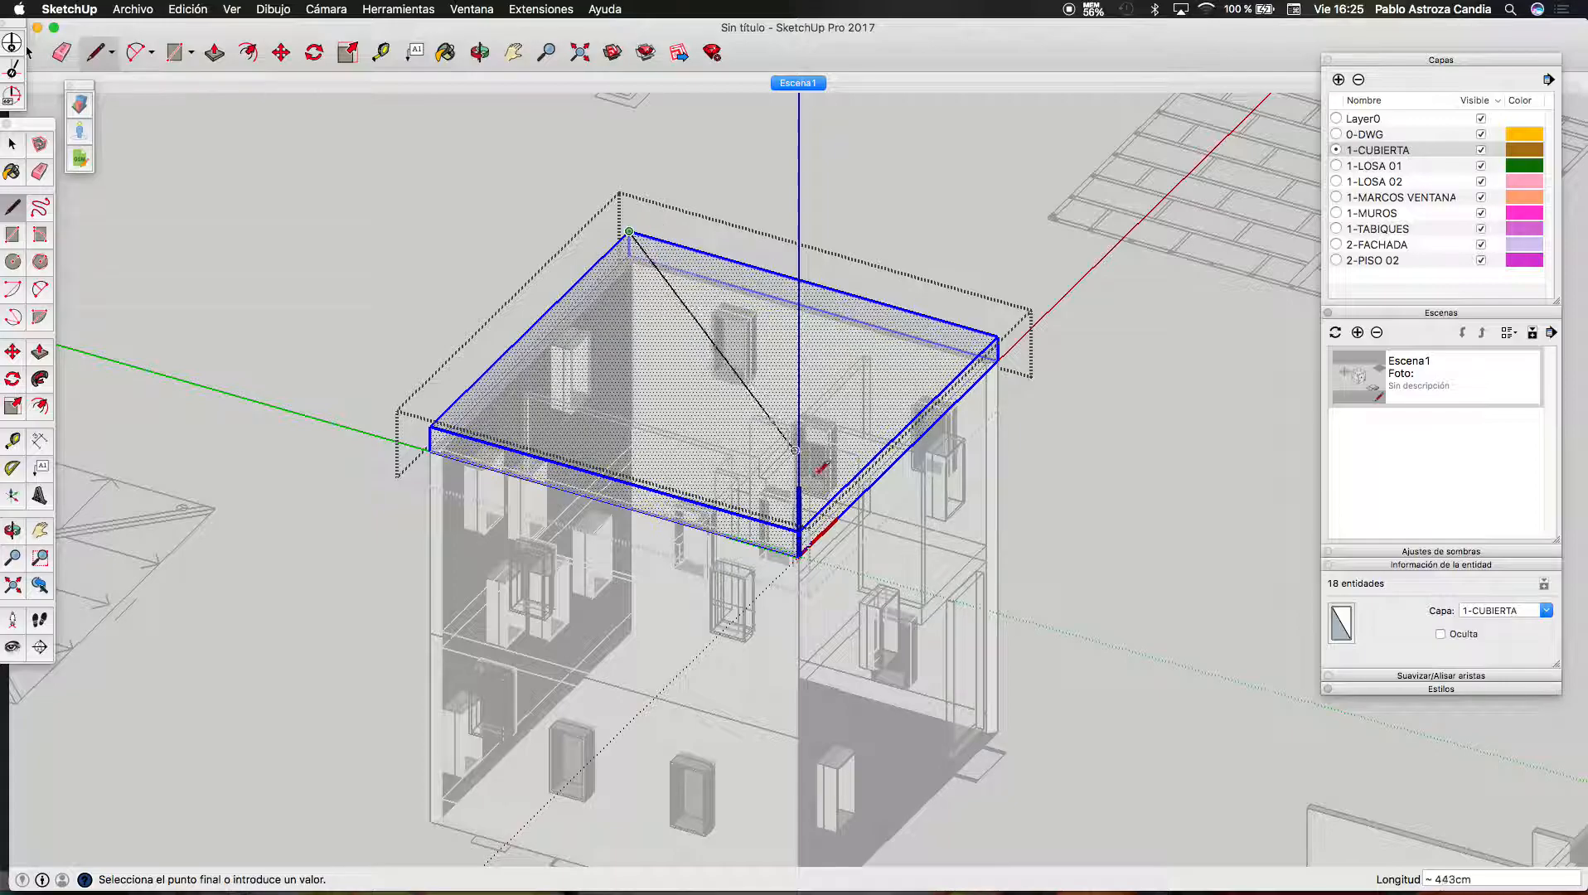
pyautogui.click(798, 530)
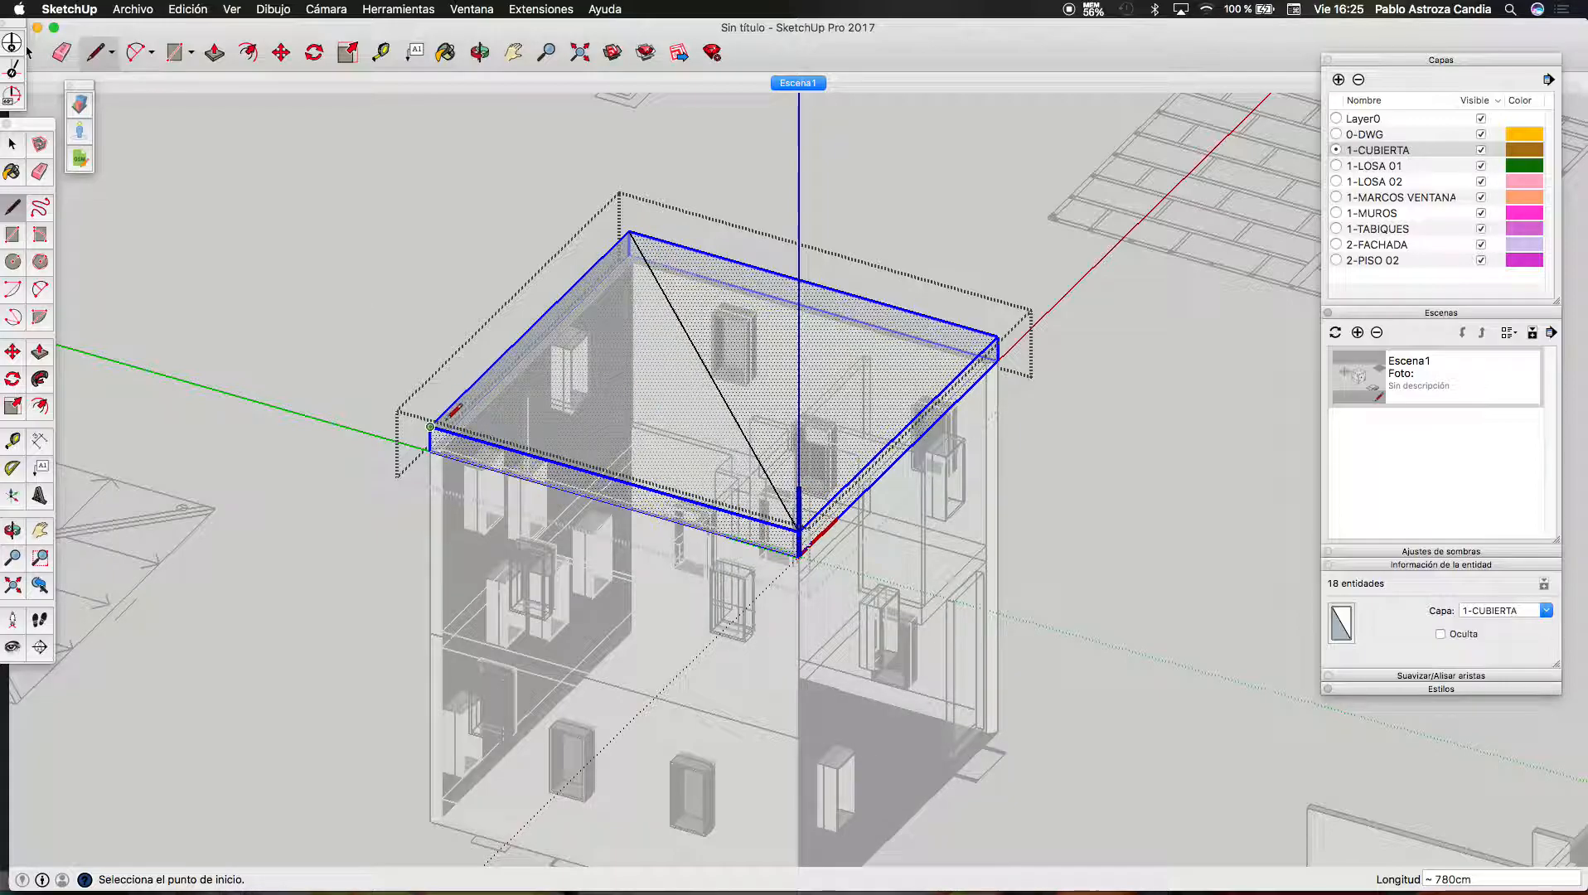
pyautogui.scroll(-3, 282, 145)
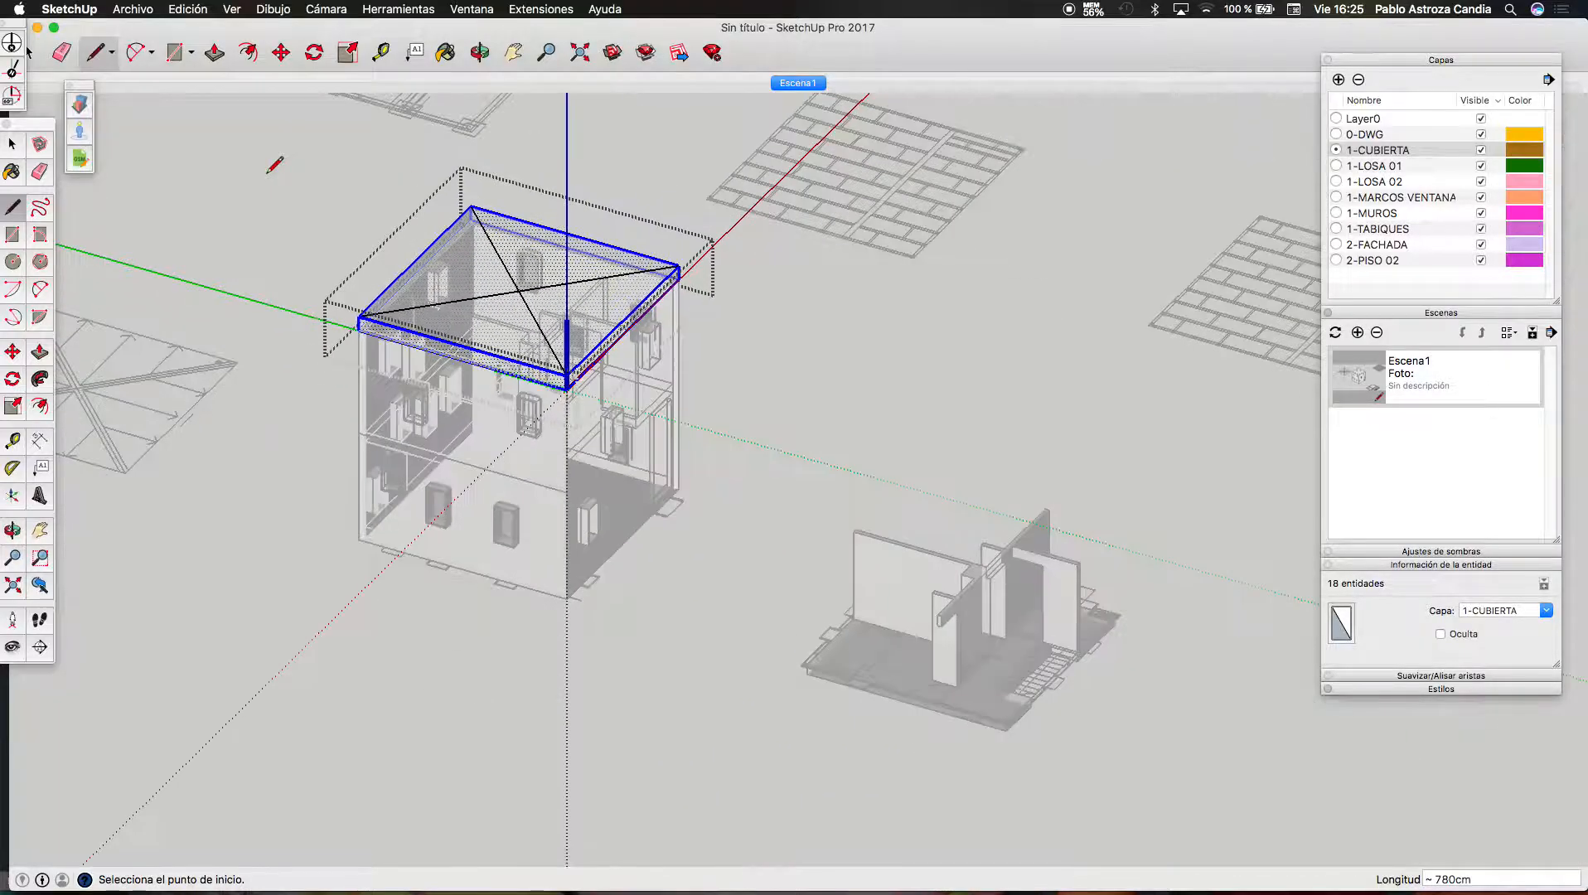
pyautogui.press('space')
pyautogui.scroll(1, 534, 298)
pyautogui.press('Escape')
pyautogui.scroll(1, 428, 218)
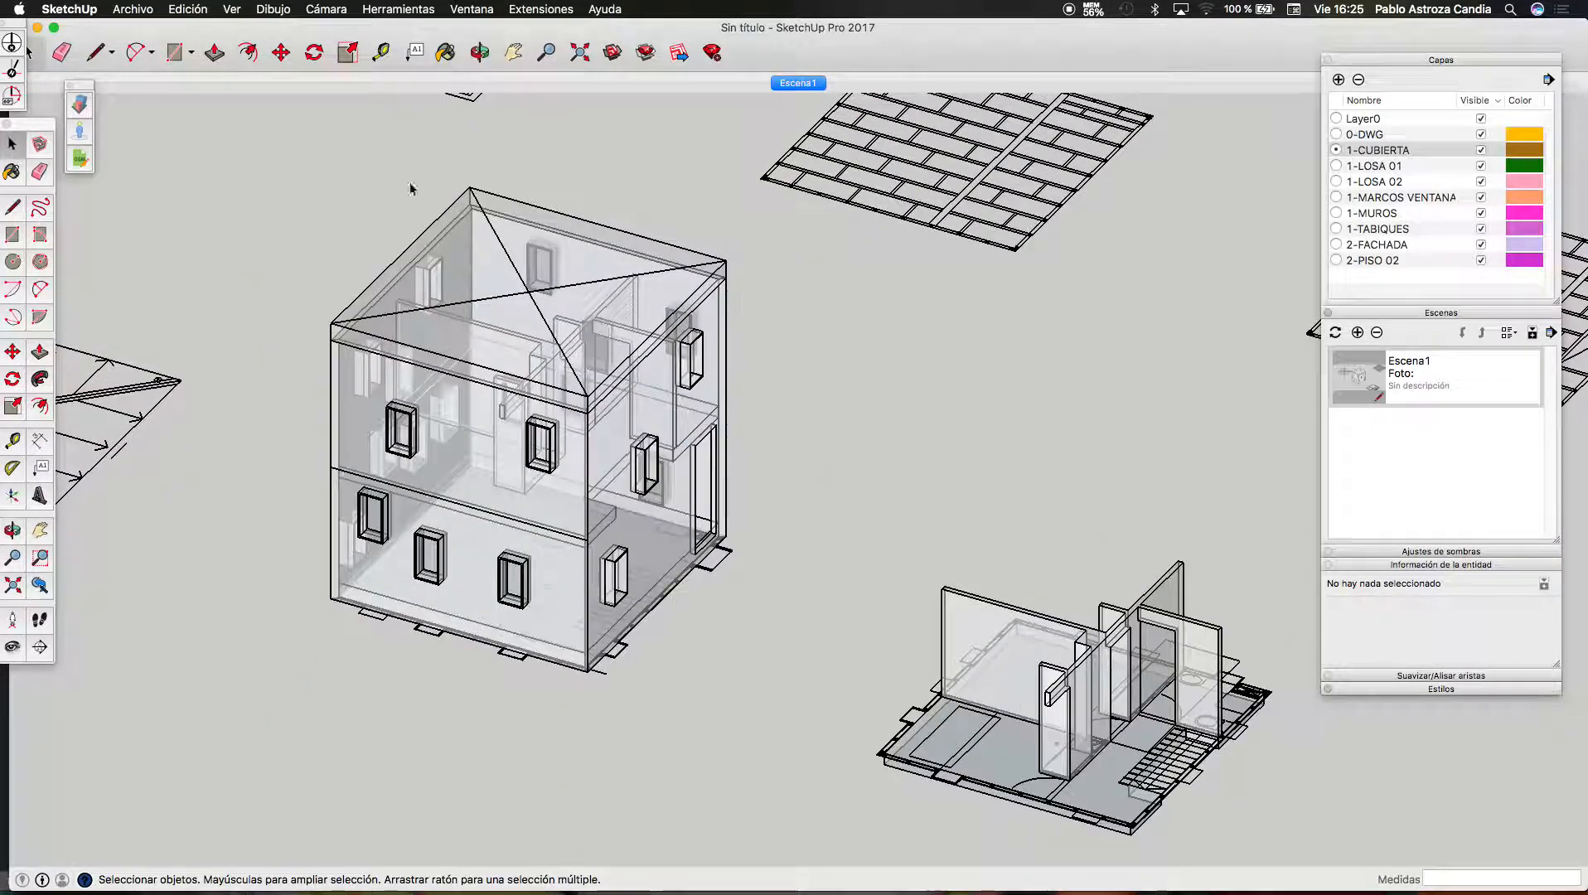
# Turn off the X-ray face style so the model's faces are opaque
pyautogui.click(285, 12)
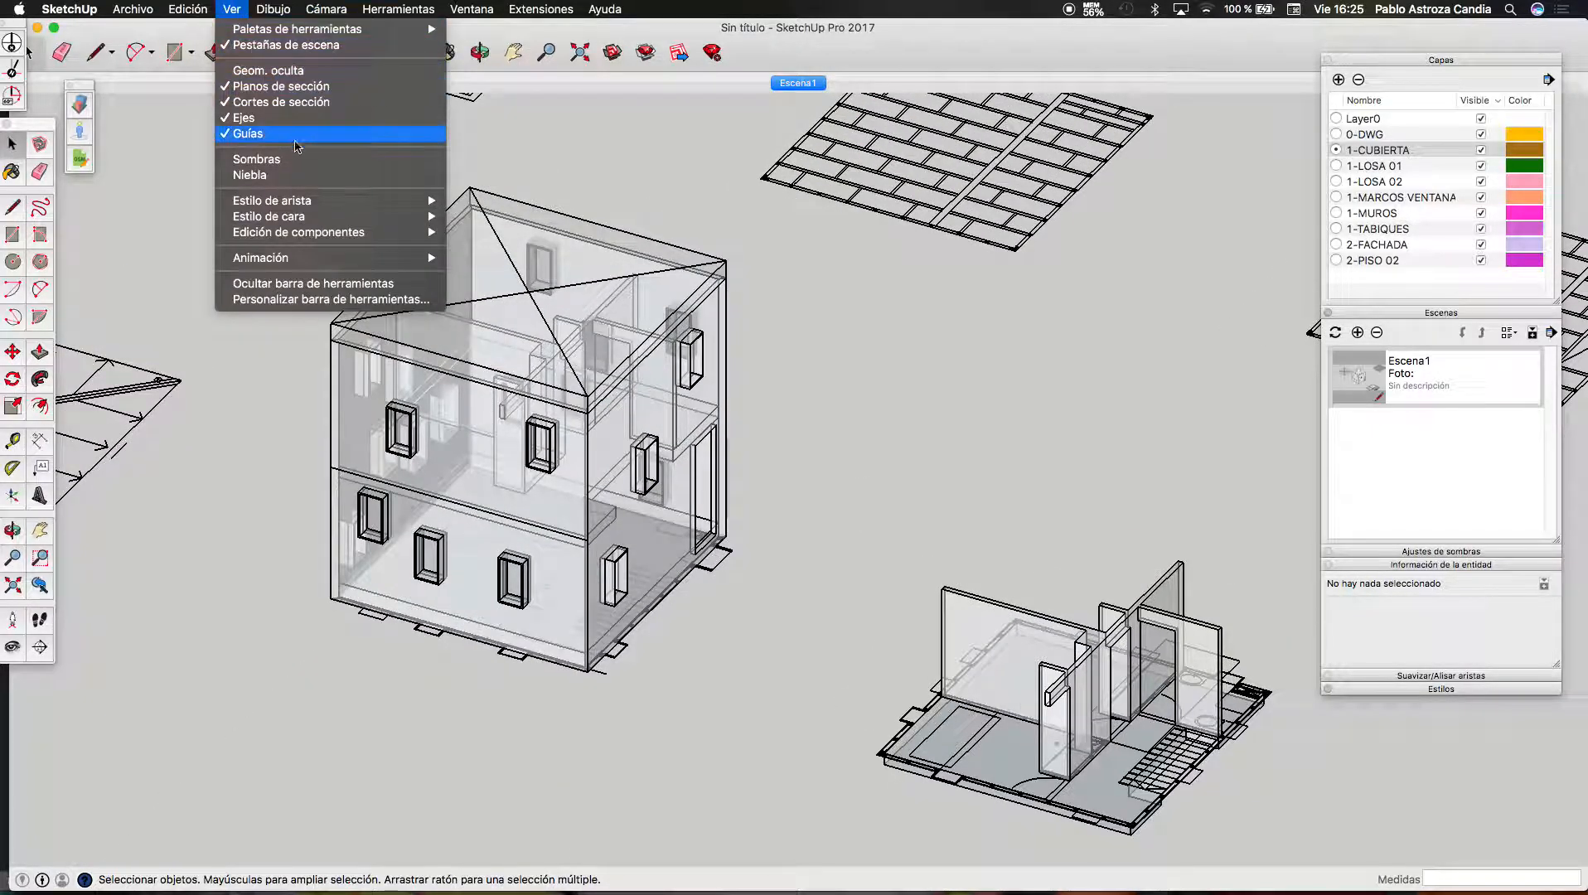
pyautogui.moveTo(387, 217)
pyautogui.click(452, 218)
# Inside the roof component, move the front corner of the top face 38 cm down onto the block's bottom corner
pyautogui.scroll(5, 519, 318)
pyautogui.tripleClick(560, 346)
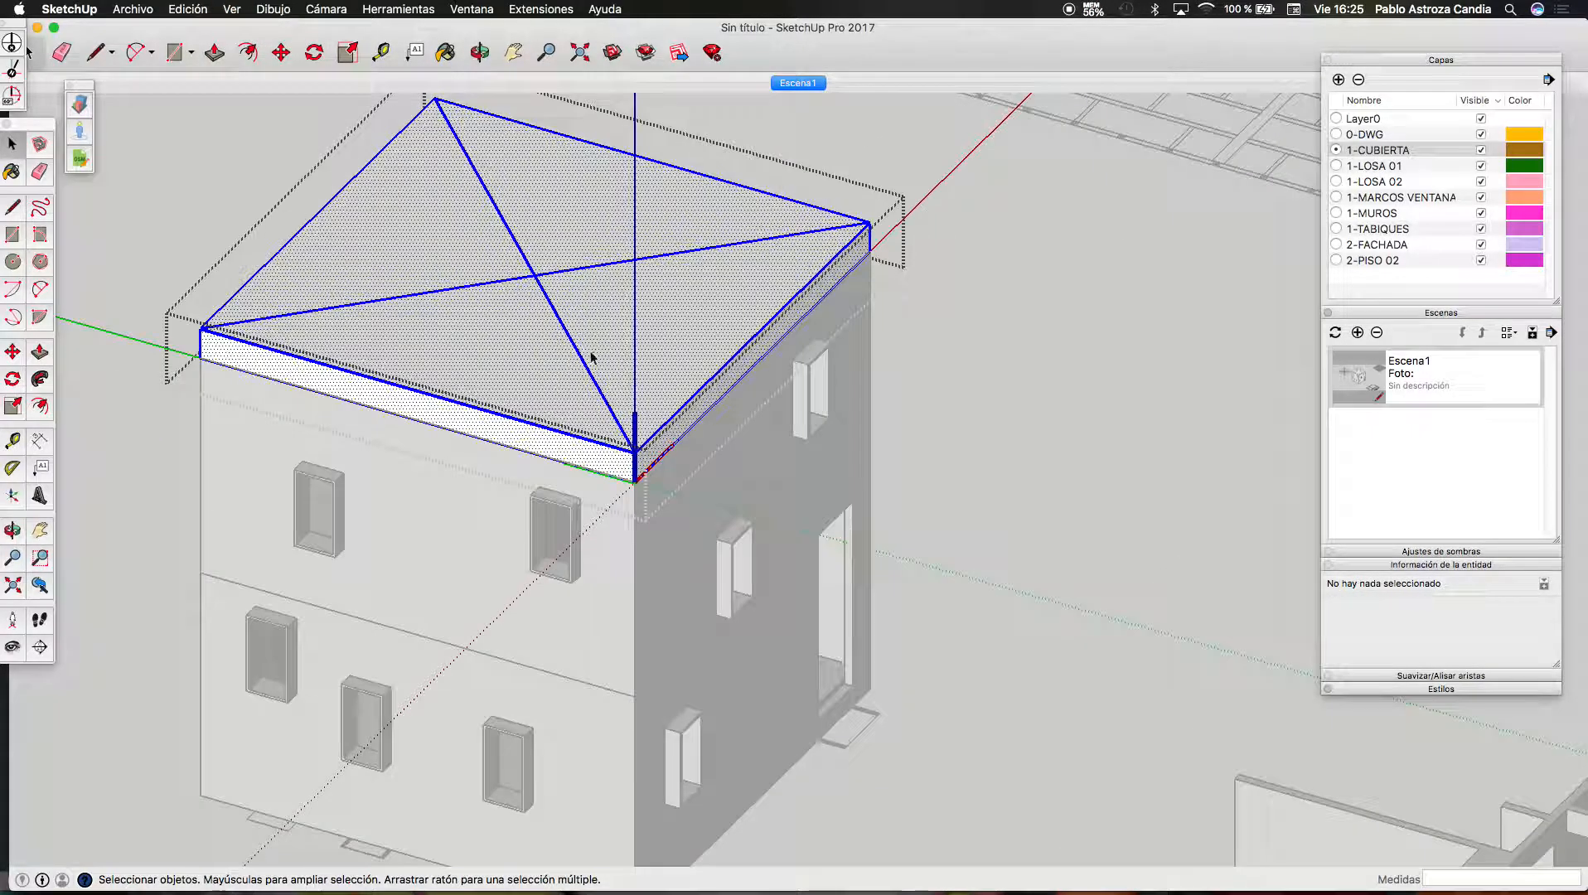
pyautogui.scroll(10, 635, 455)
pyautogui.scroll(3, 646, 455)
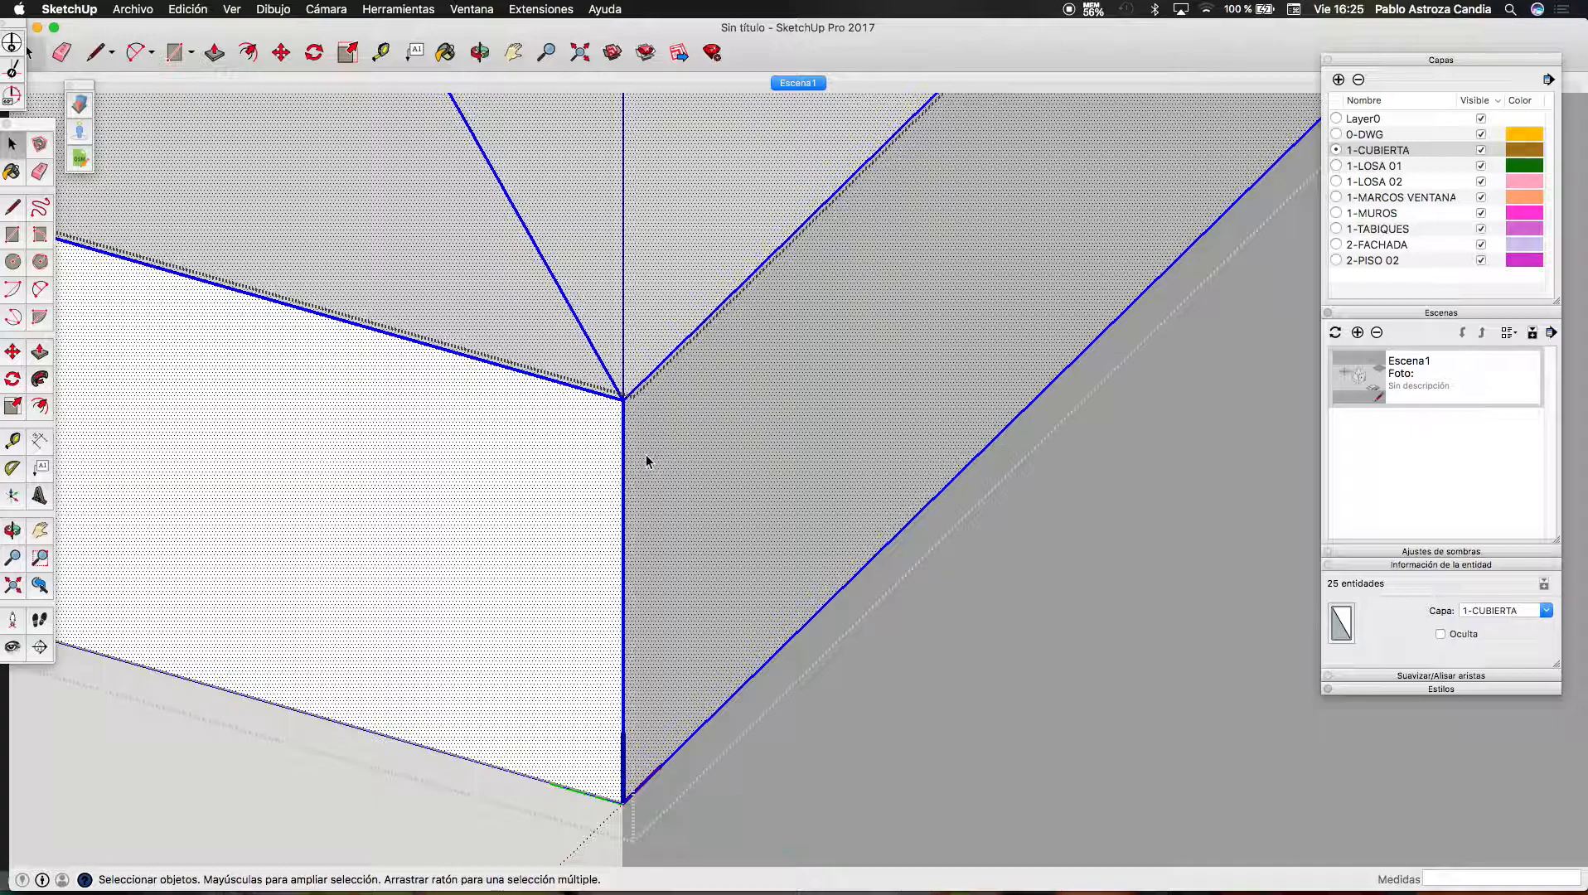
pyautogui.press('m')
pyautogui.press('Escape')
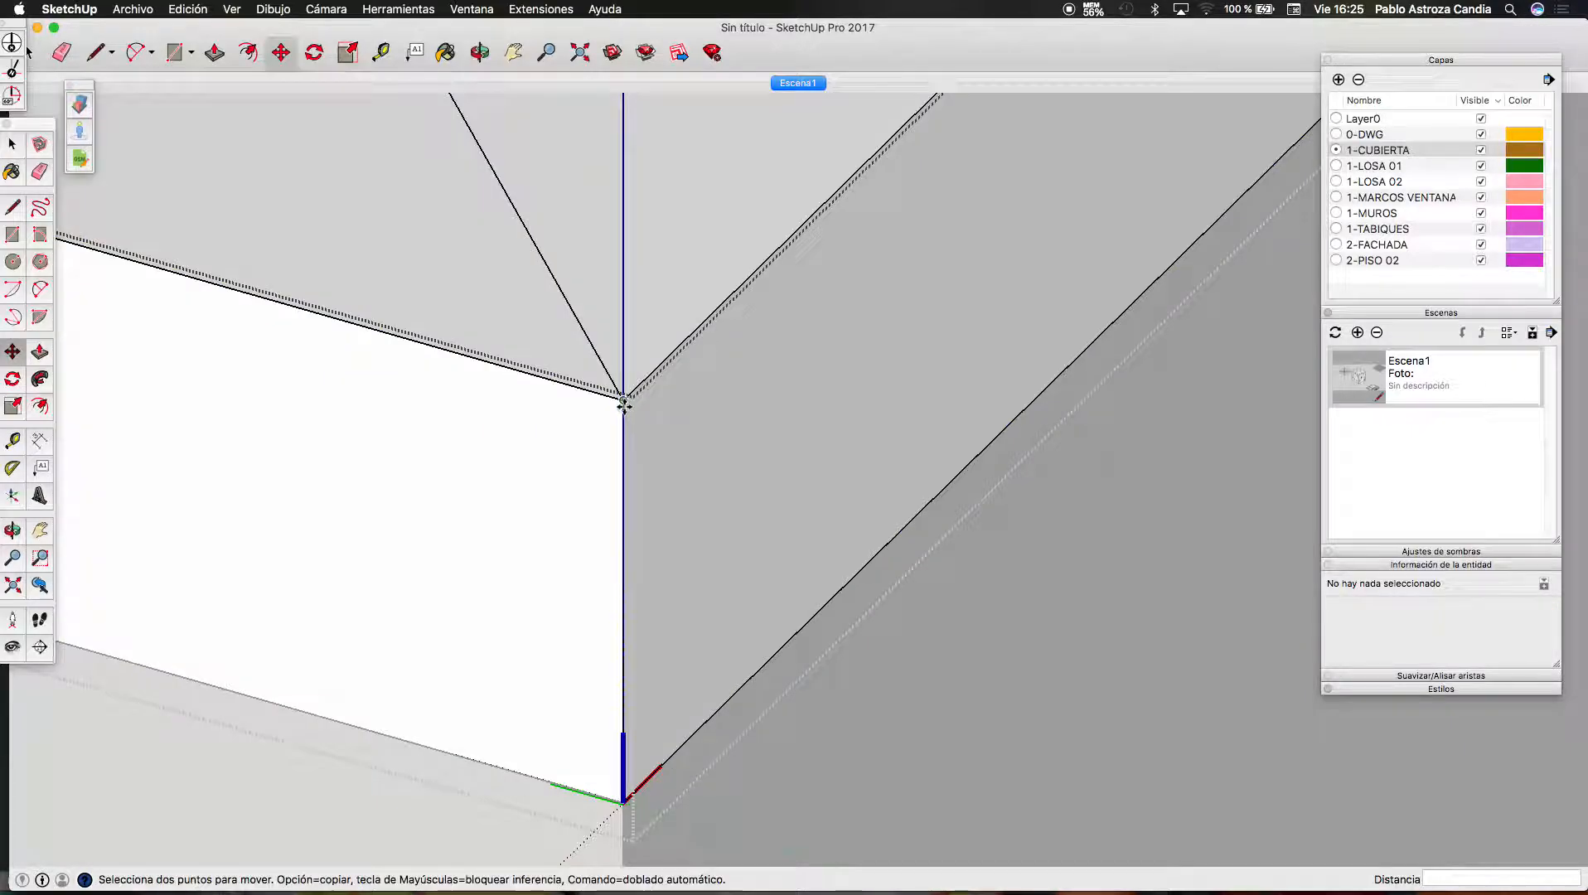
pyautogui.click(623, 405)
pyautogui.scroll(-5, 667, 285)
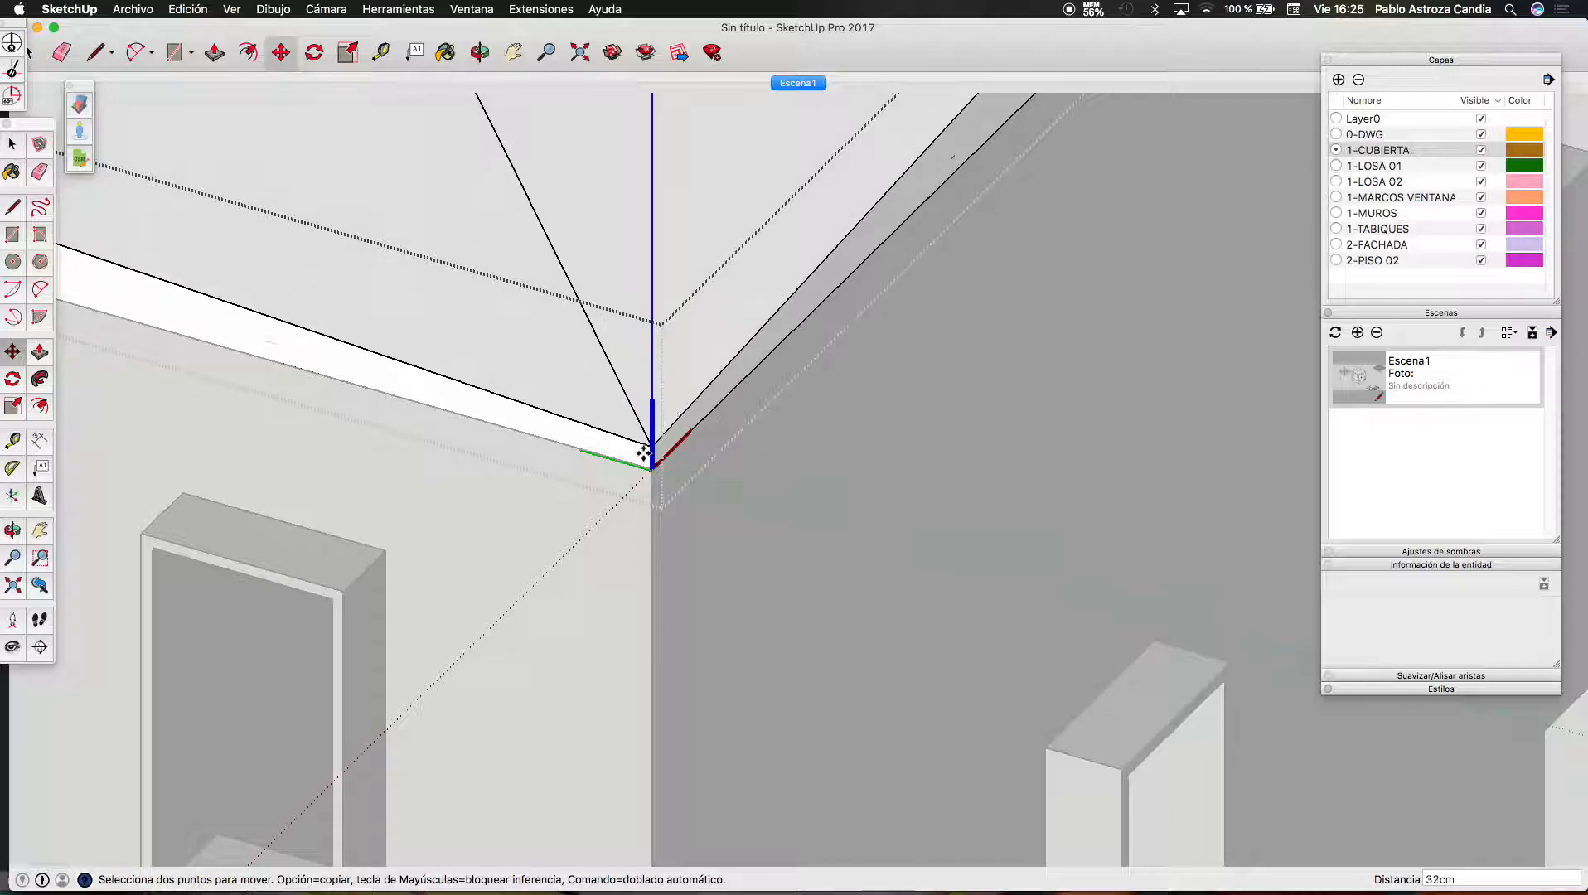
pyautogui.click(650, 466)
# Move the two top corners adjacent to the lowered front corner down onto the block's bottom corners
pyautogui.scroll(-8, 744, 444)
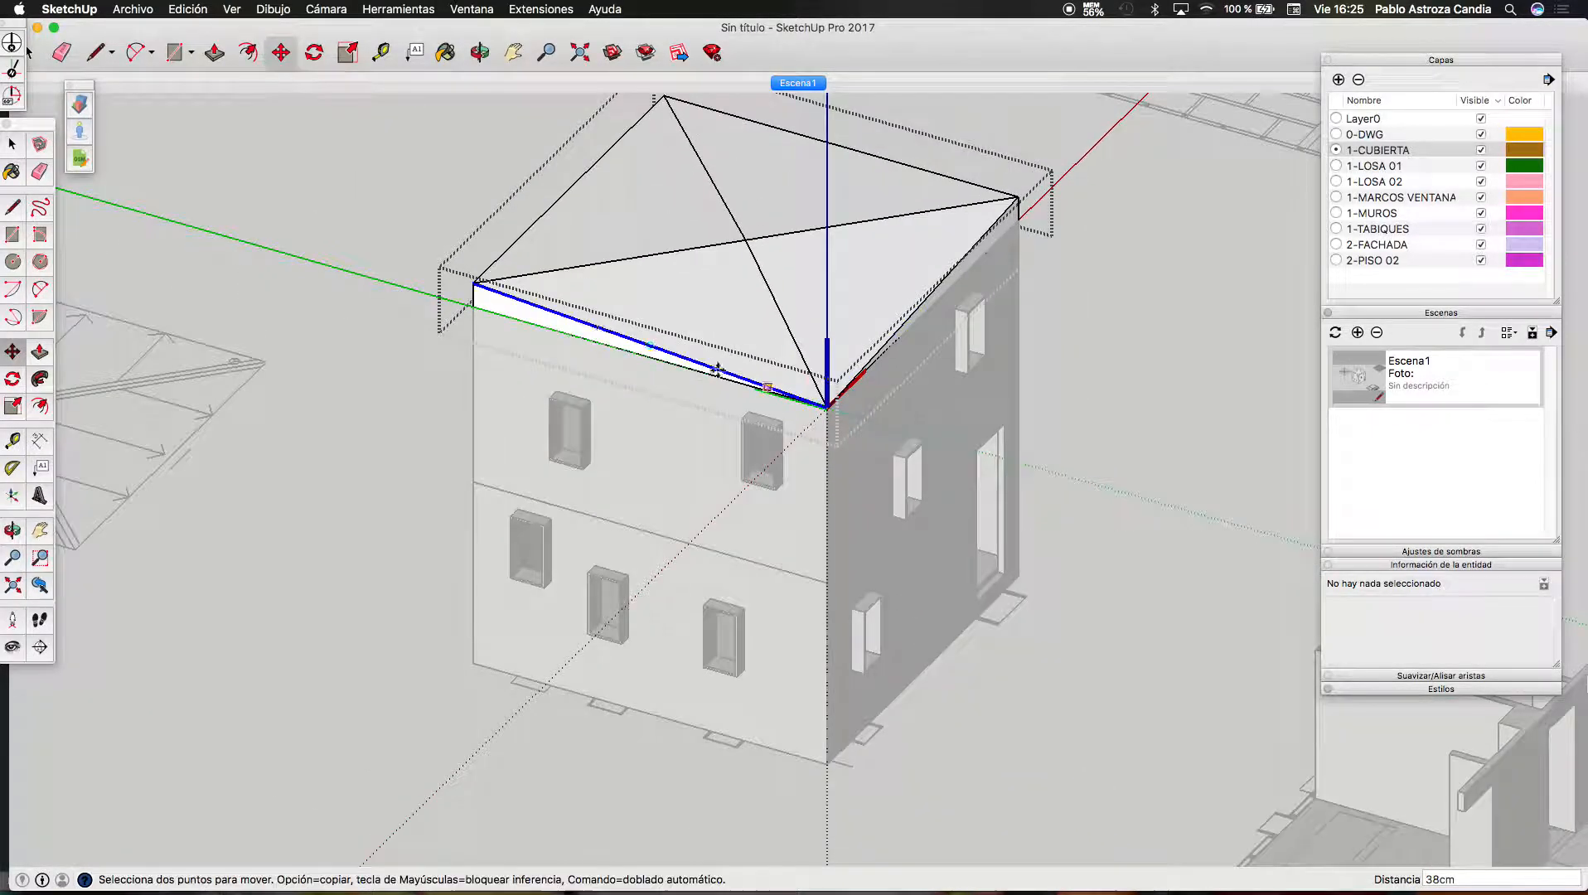
pyautogui.scroll(6, 460, 274)
pyautogui.scroll(3, 440, 270)
pyautogui.click(424, 242)
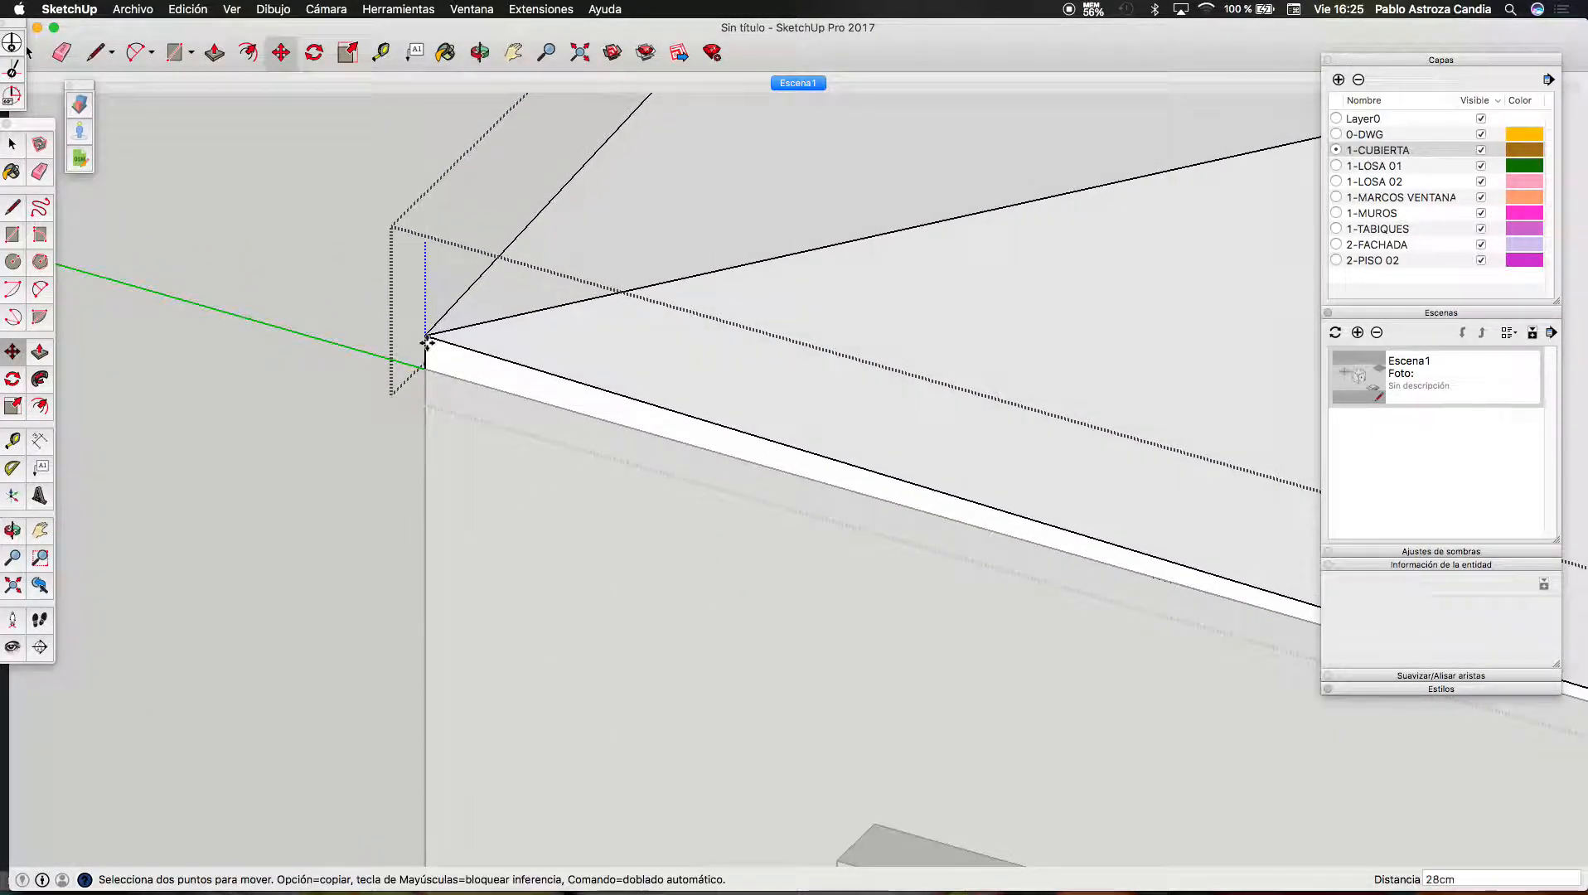
pyautogui.scroll(-2, 464, 456)
pyautogui.scroll(-2, 465, 444)
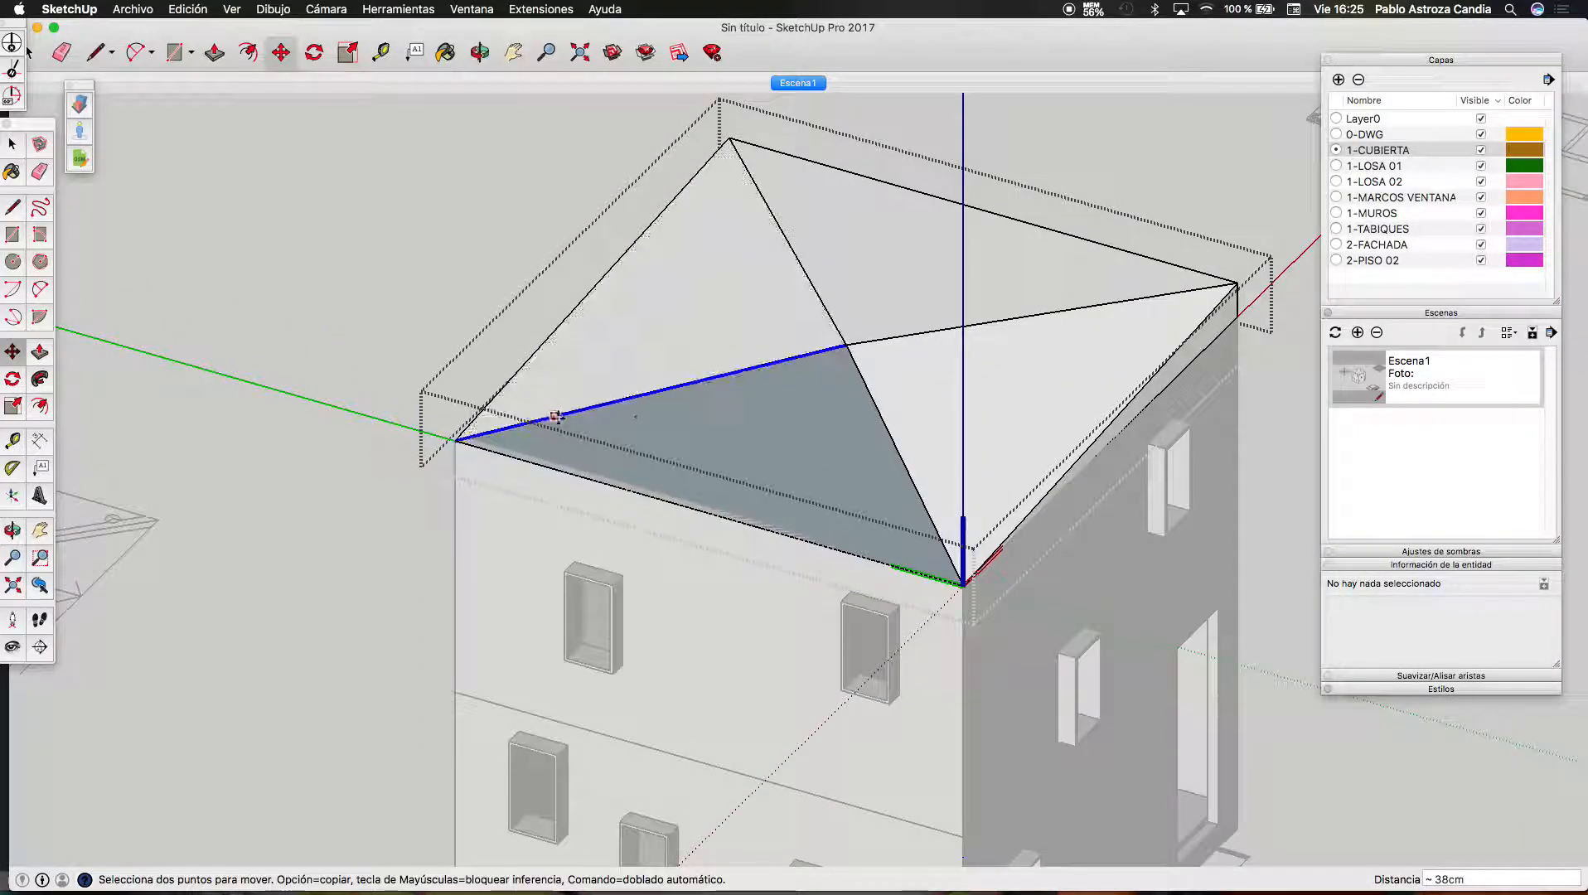
pyautogui.scroll(5, 1239, 300)
pyautogui.click(1238, 262)
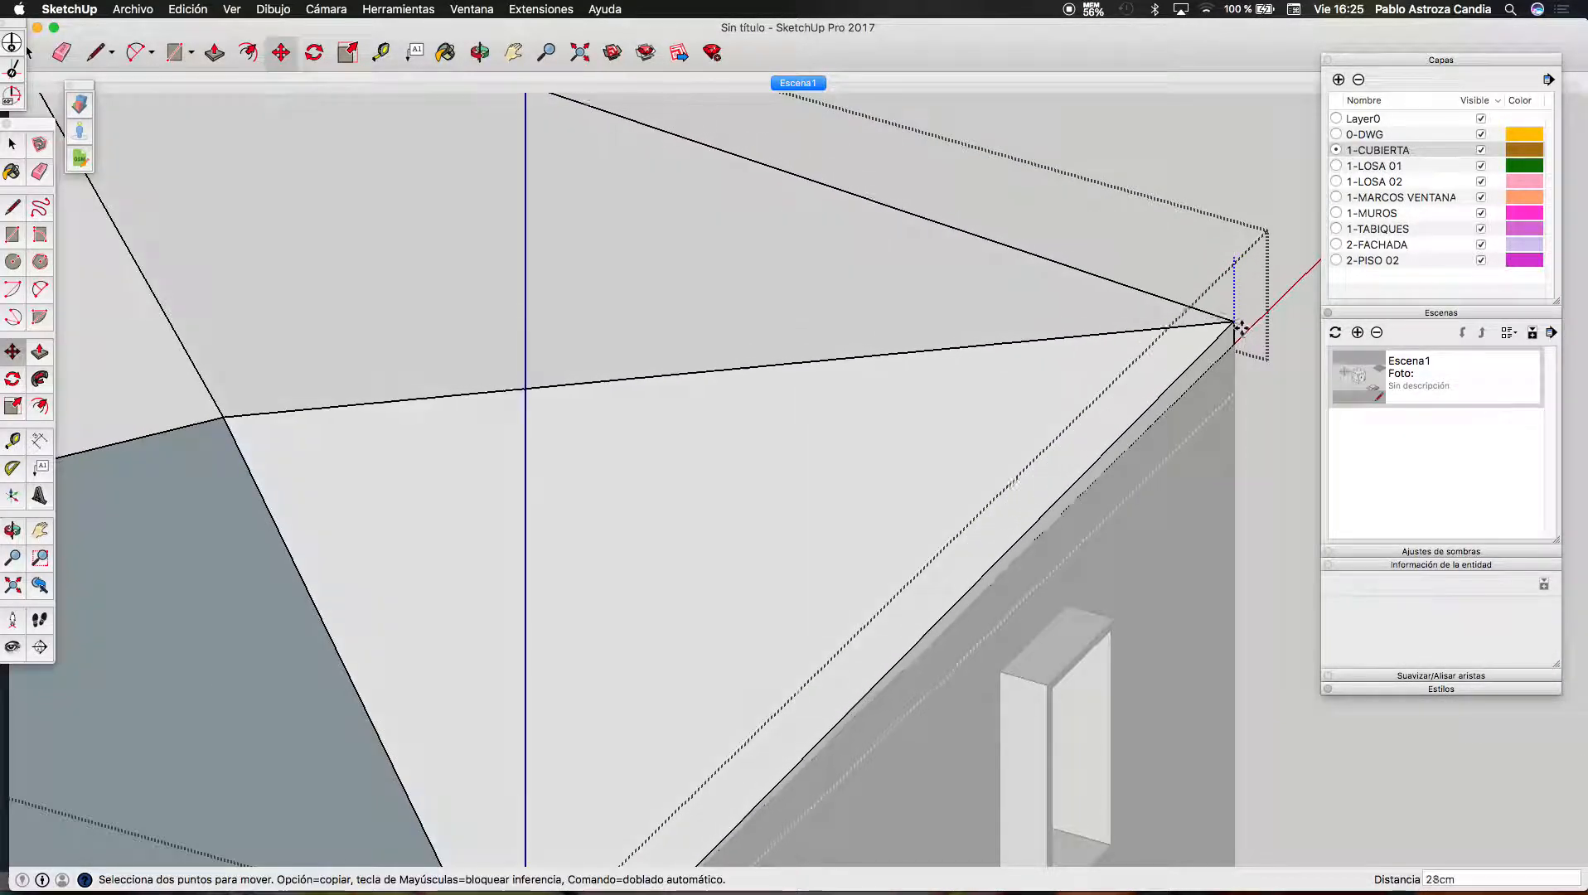
# Move the remaining back top corner of the roof 38 cm down onto the bottom corner to complete the hipped shape
pyautogui.scroll(-4, 862, 272)
pyautogui.scroll(3, 705, 189)
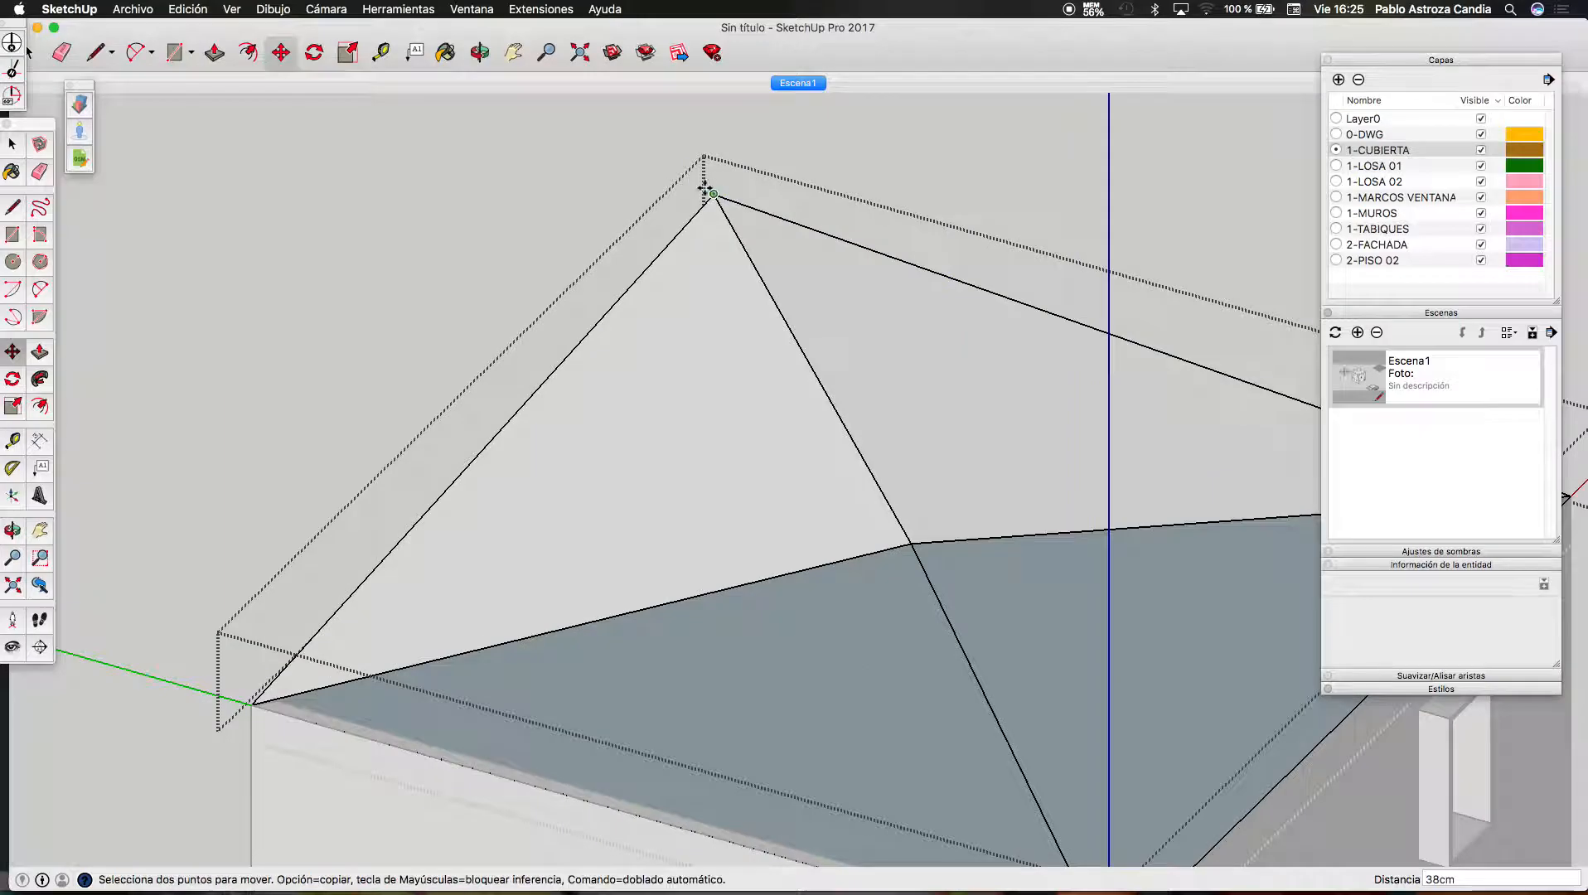
pyautogui.click(480, 53)
pyautogui.moveTo(614, 281); pyautogui.dragTo(652, 416)
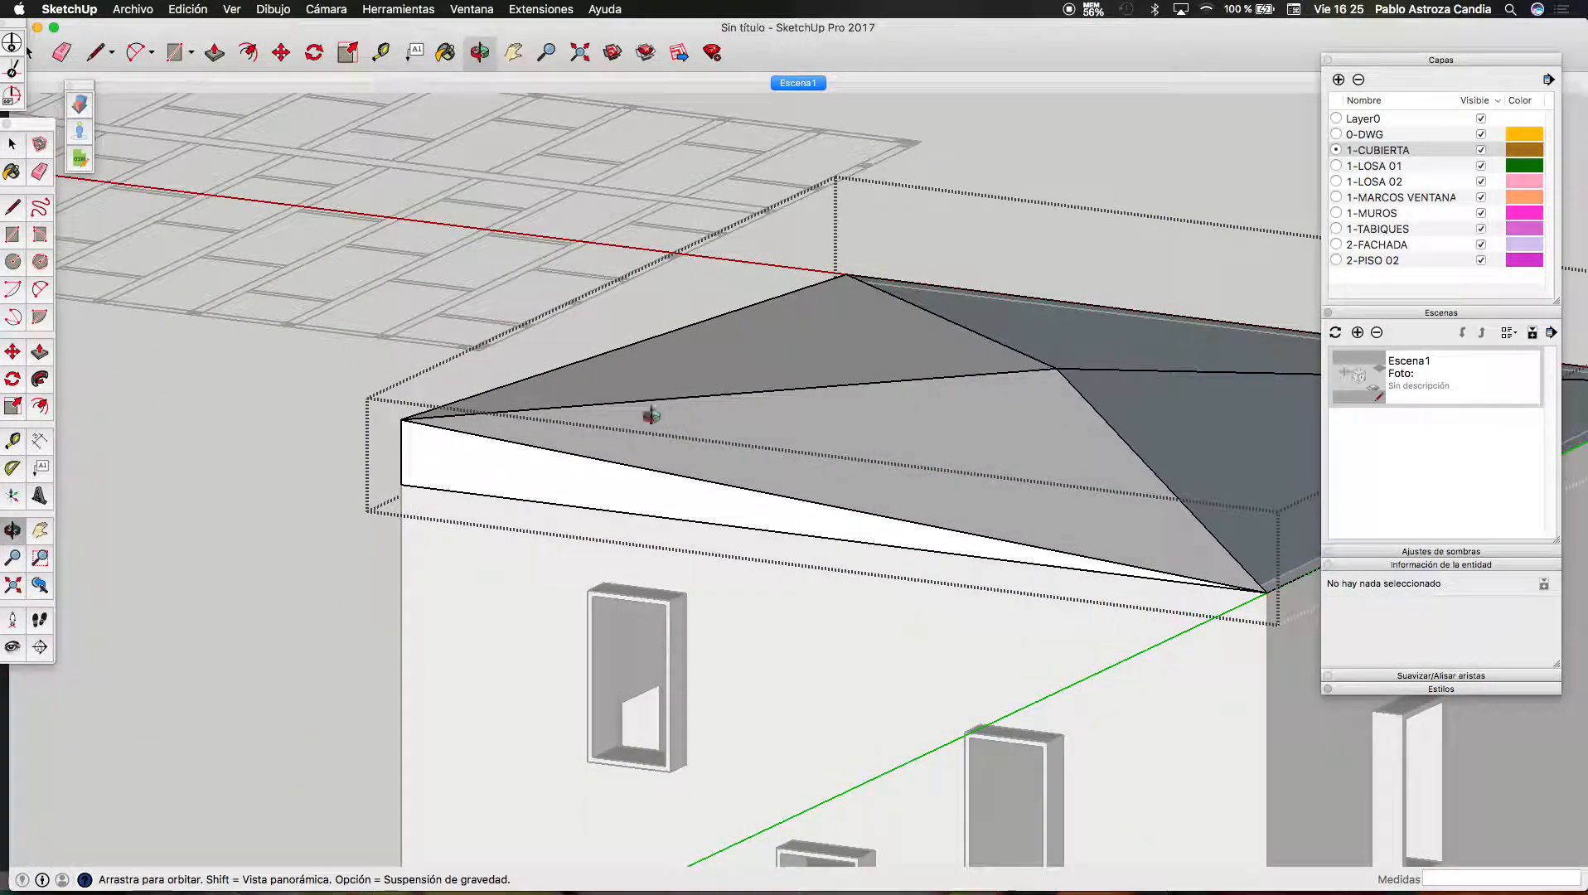
pyautogui.scroll(2, 402, 423)
pyautogui.press('m')
pyautogui.click(402, 416)
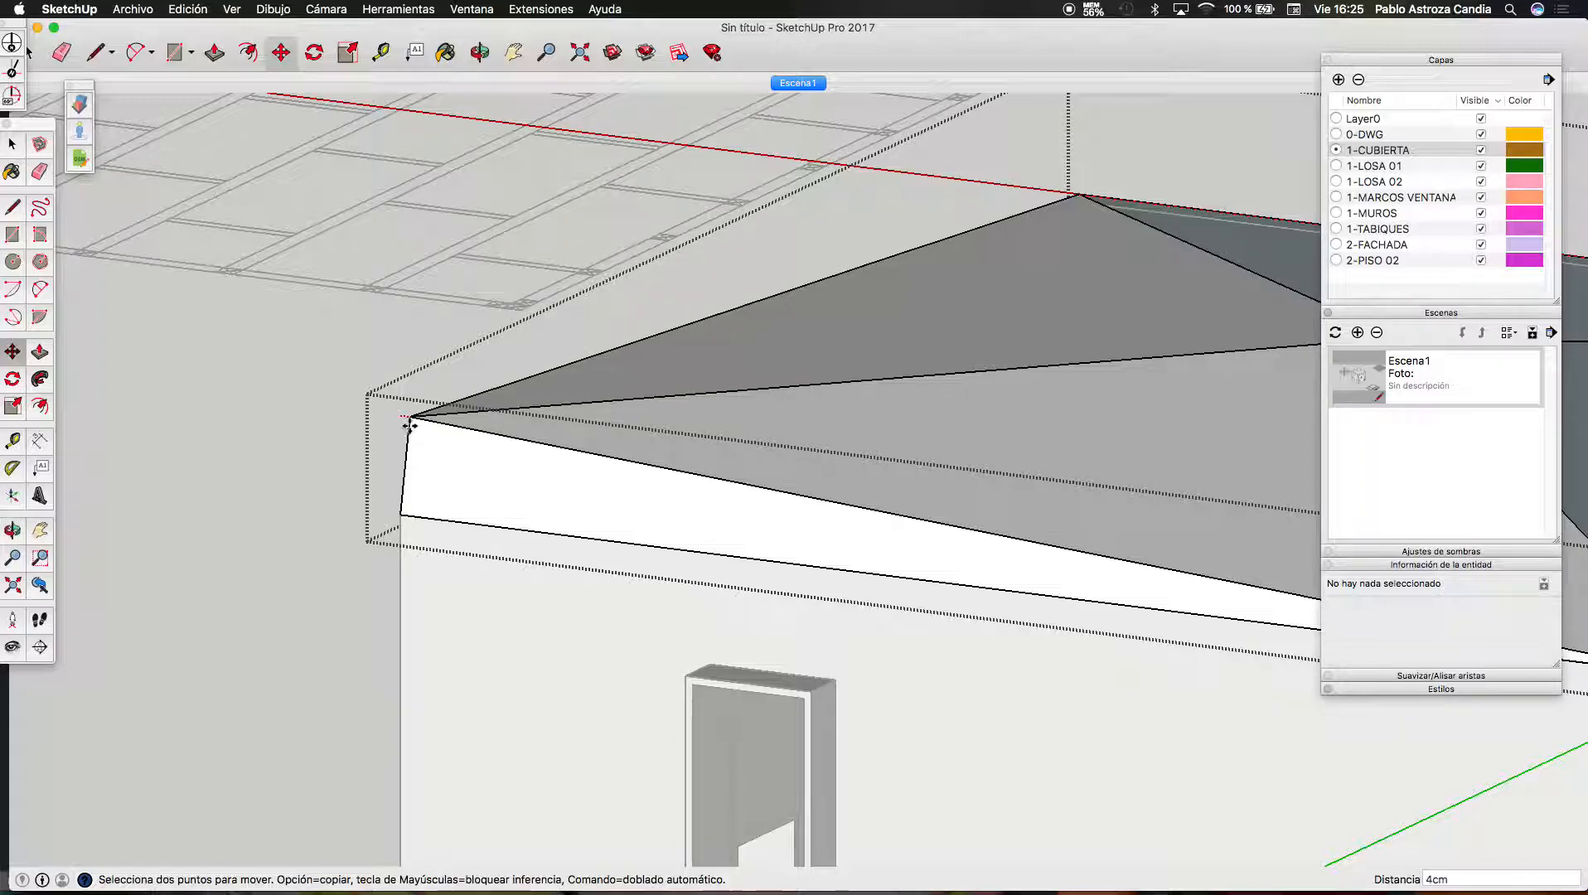
pyautogui.click(402, 514)
pyautogui.scroll(-3, 404, 509)
pyautogui.scroll(-3, 405, 507)
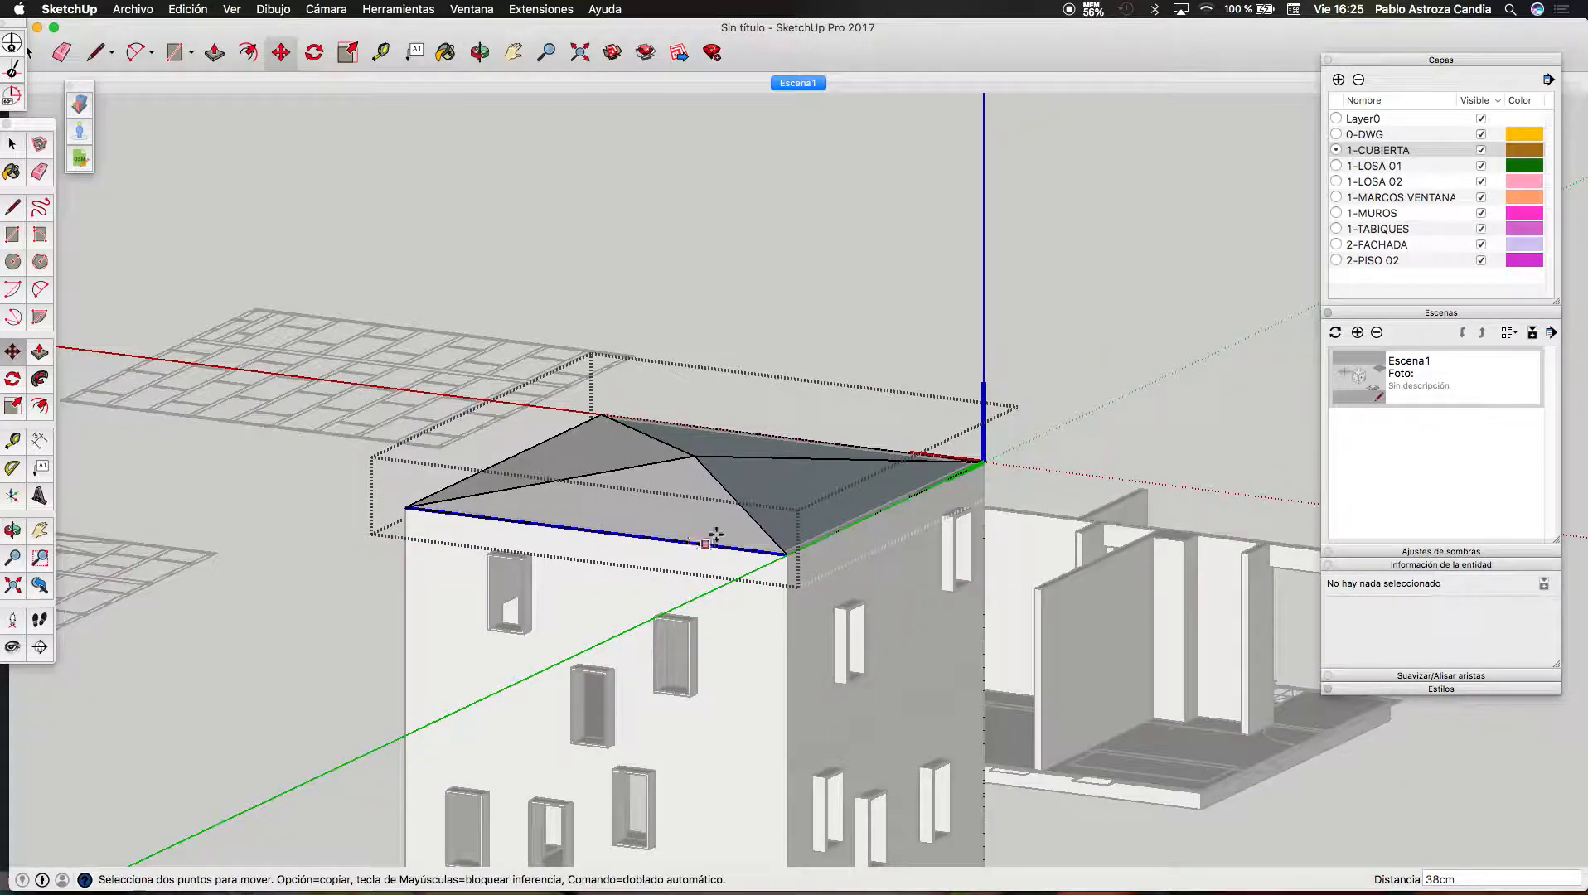
# Trace a line along the eave edge of one roof face, about 551 cm long between its two corners
pyautogui.press('space')
pyautogui.scroll(5, 791, 523)
pyautogui.click(487, 54)
pyautogui.moveTo(751, 198); pyautogui.dragTo(535, 422)
pyautogui.scroll(-3, 688, 347)
pyautogui.moveTo(688, 347); pyautogui.dragTo(670, 300)
pyautogui.press('l')
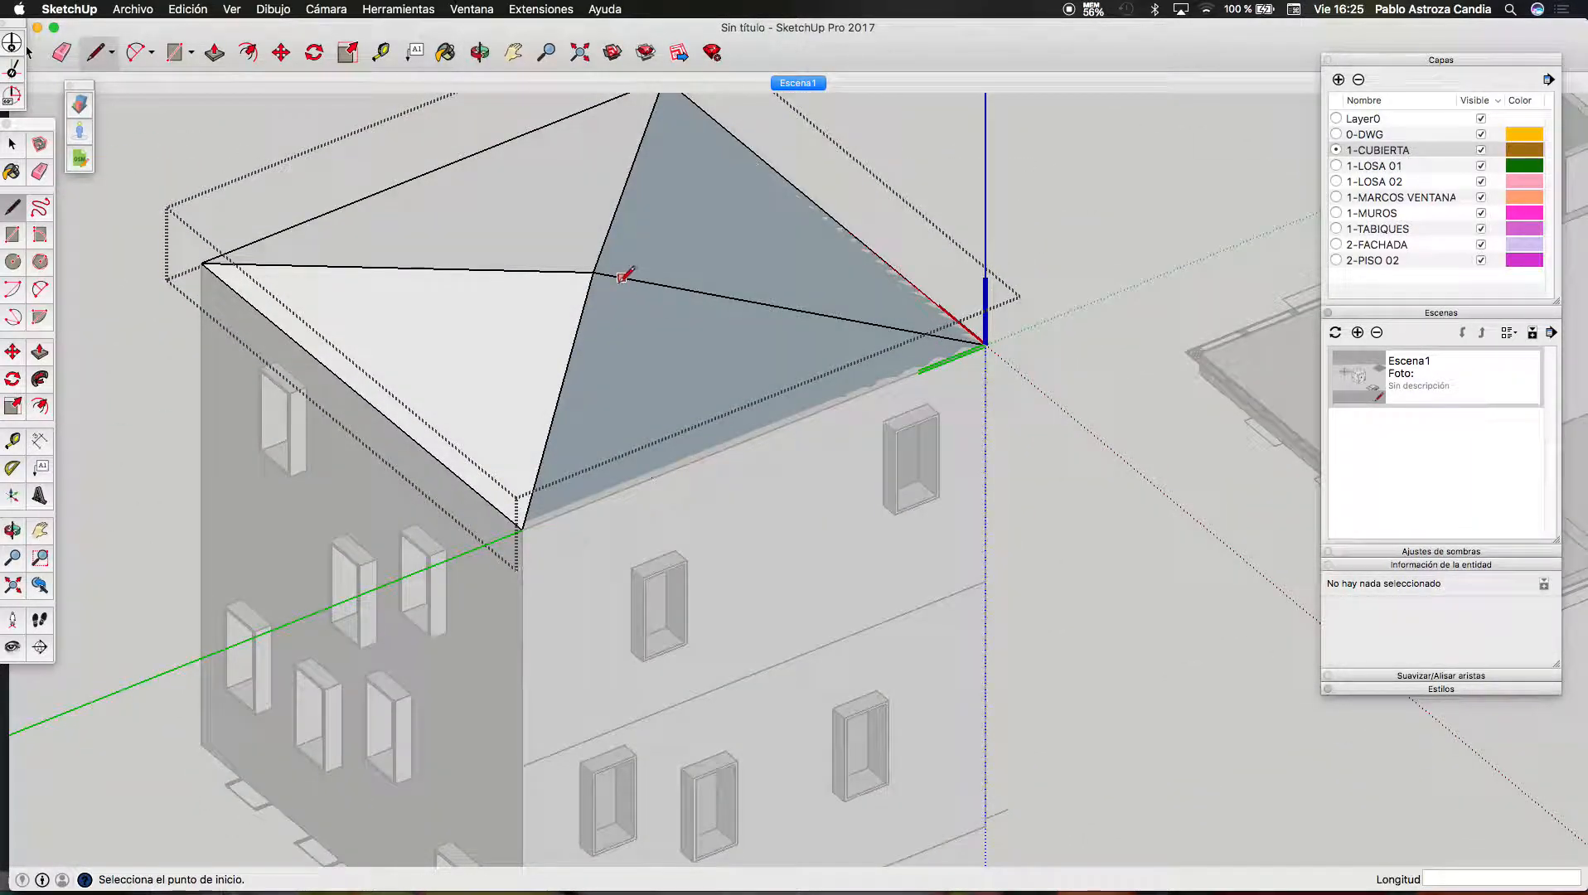
pyautogui.click(985, 344)
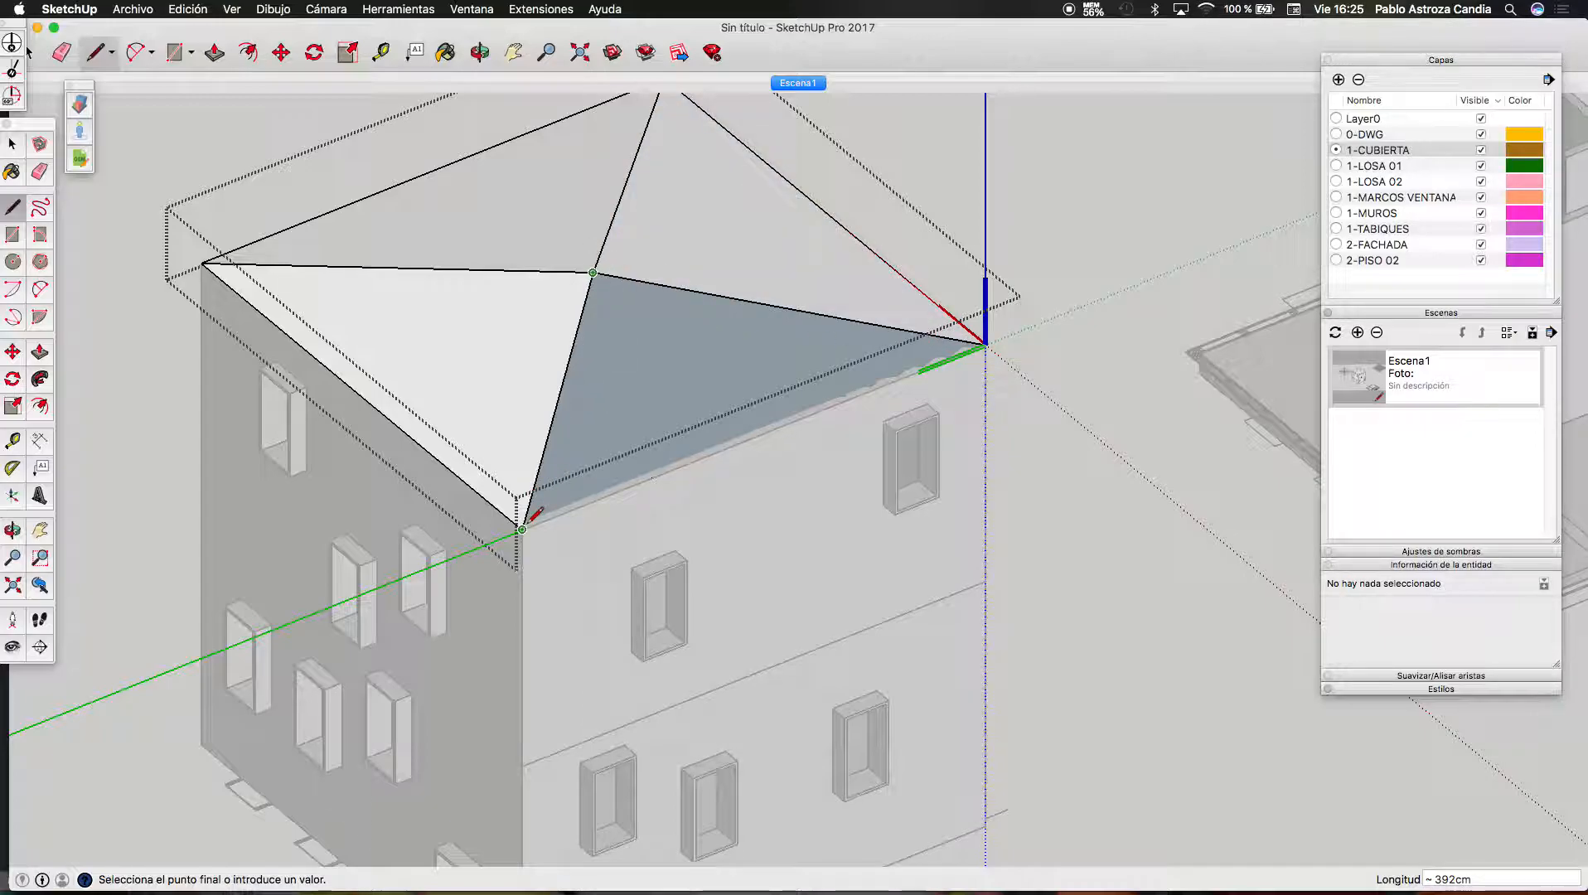
pyautogui.click(986, 344)
# Trace the hip from the roof's apex to the back corner and draw a line about 288 cm long from the apex to the eave
pyautogui.scroll(5, 663, 290)
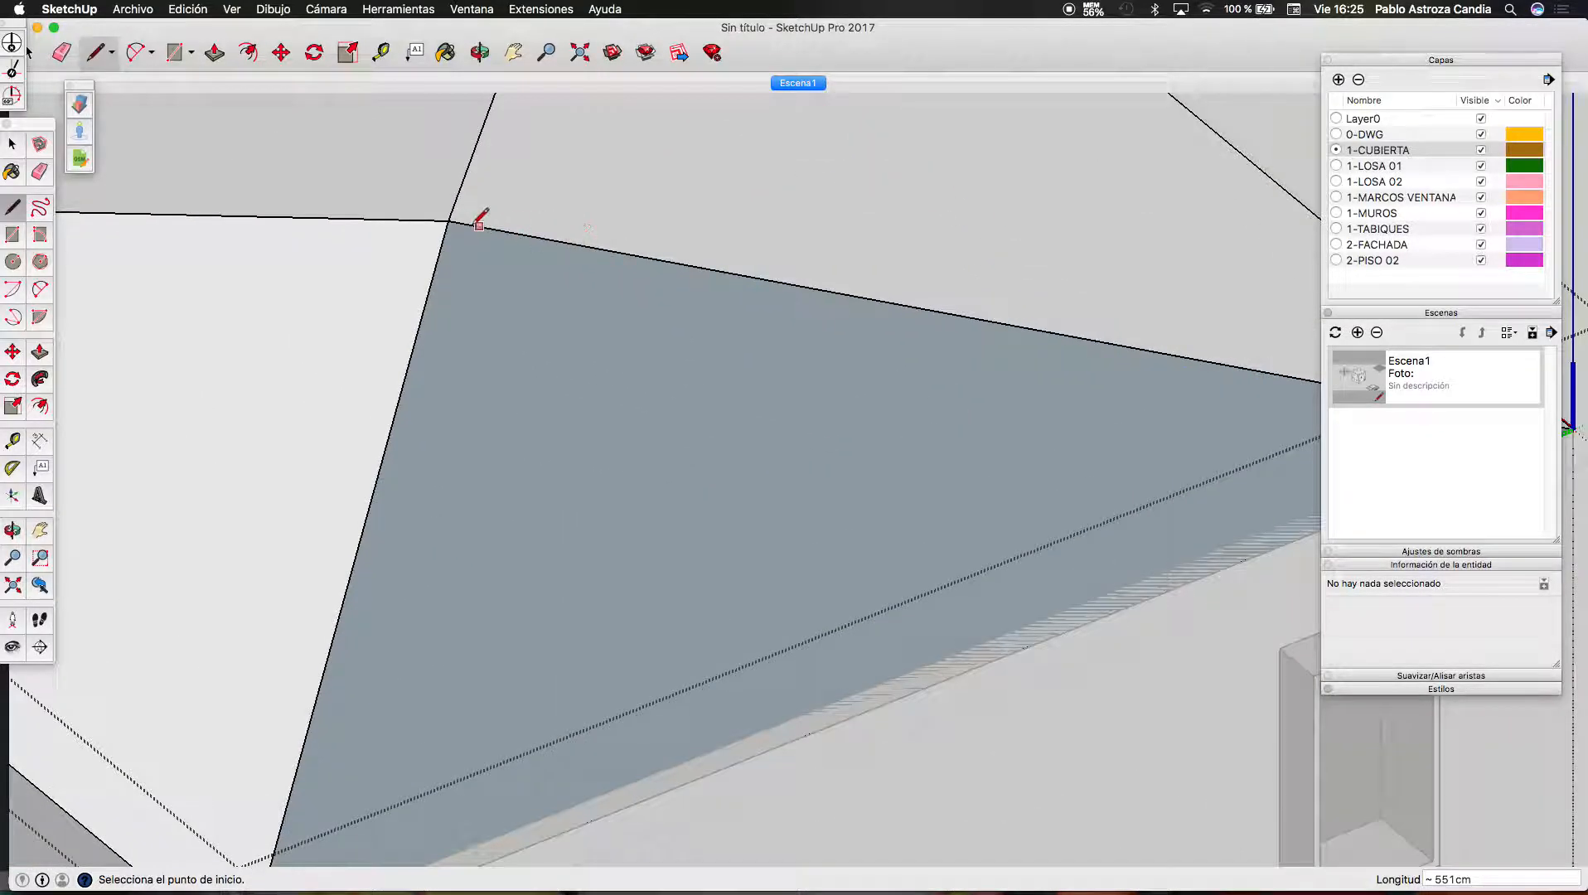
pyautogui.click(449, 221)
pyautogui.scroll(-3, 449, 220)
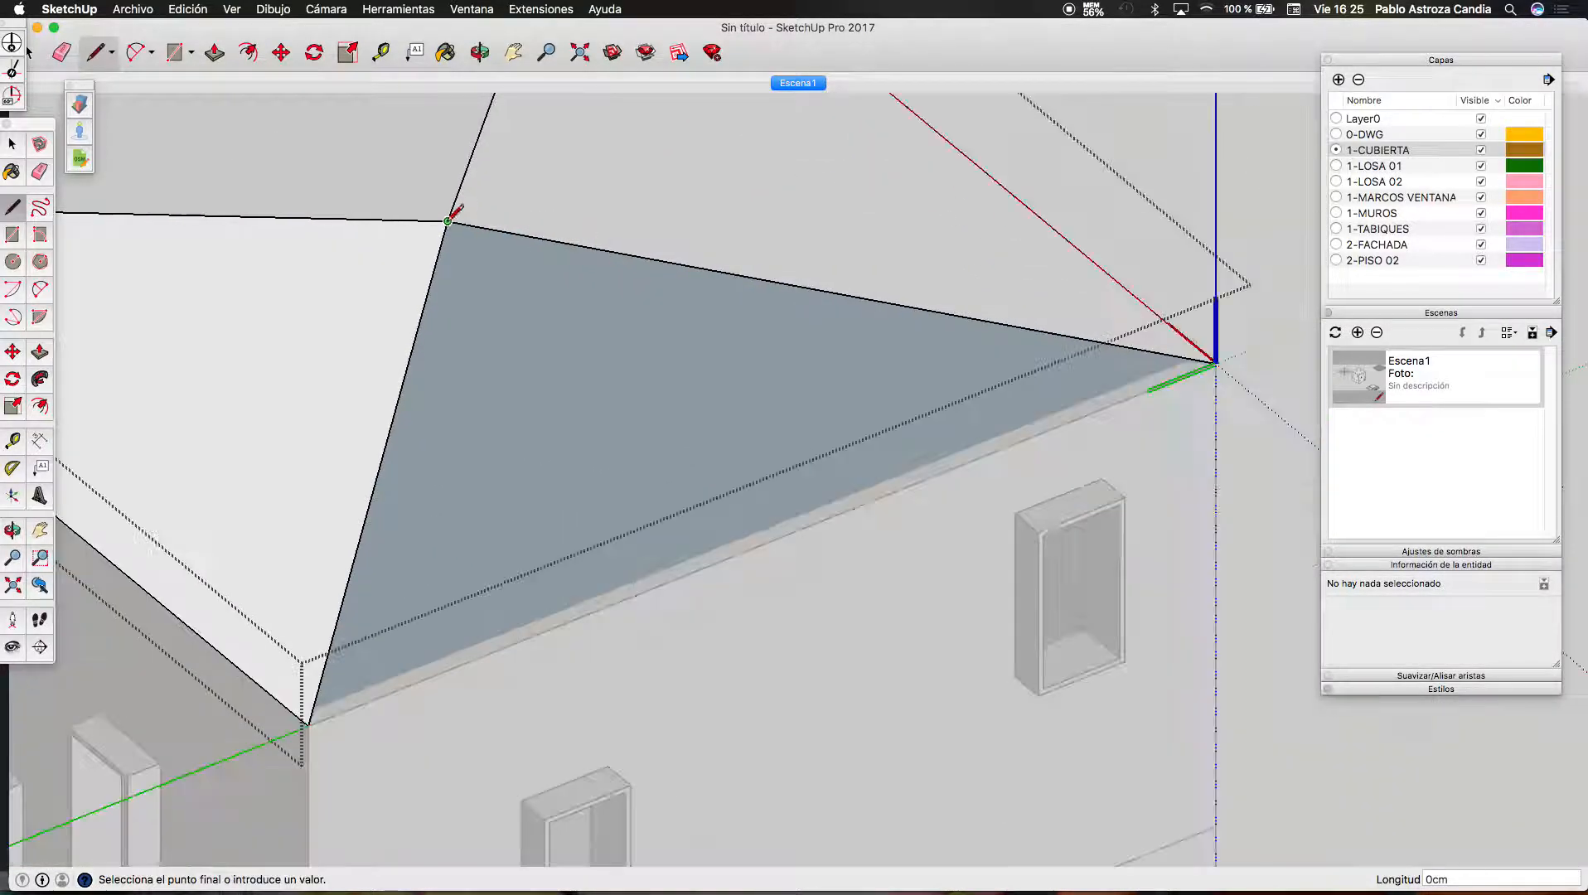
pyautogui.click(1216, 363)
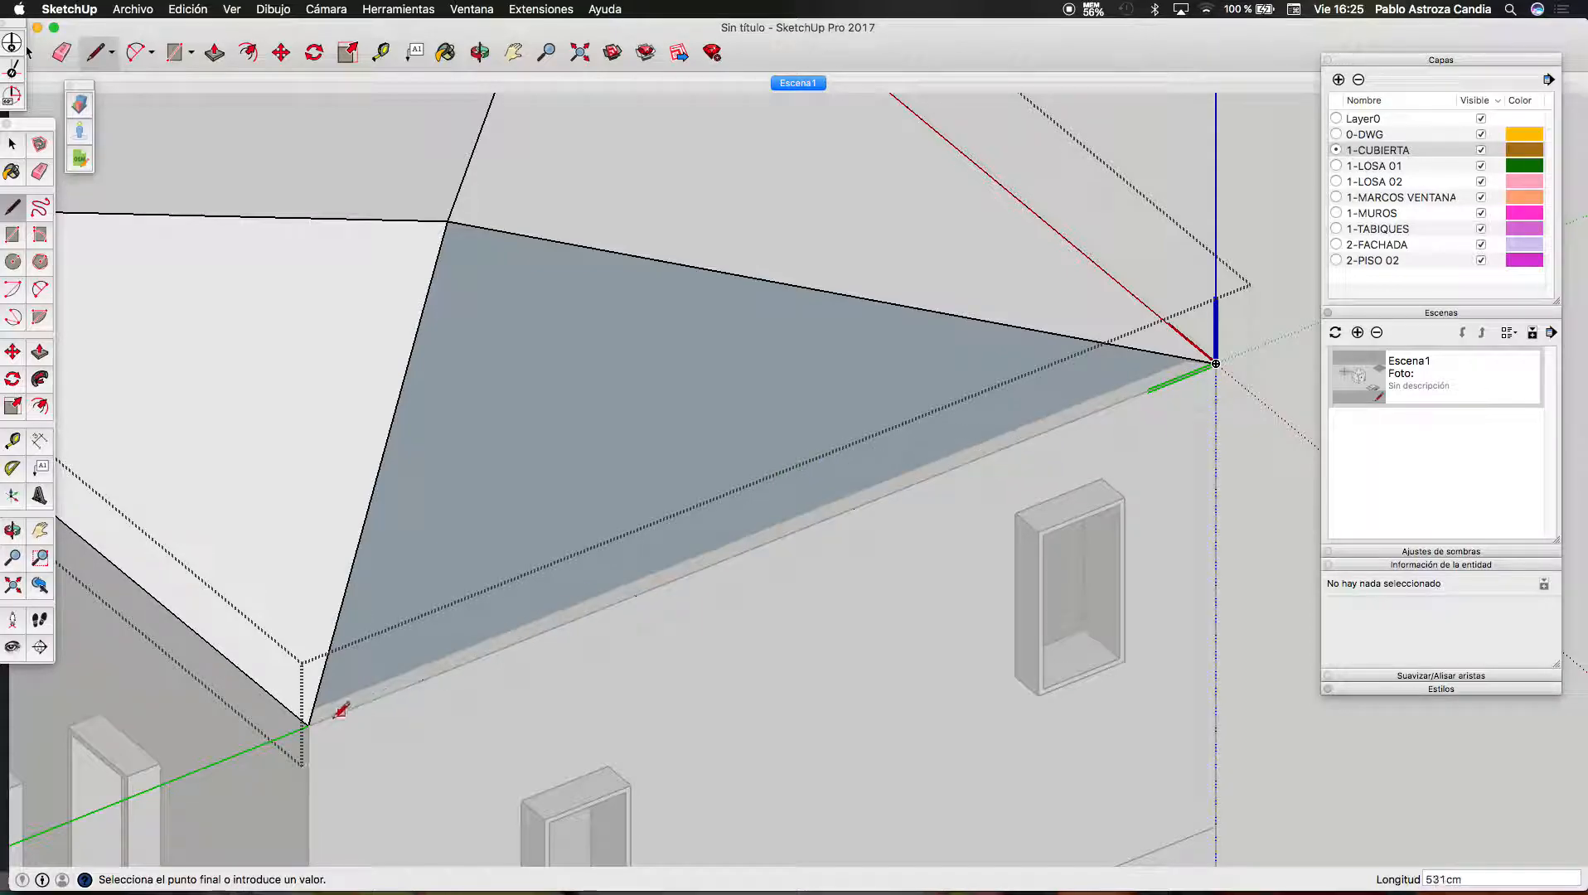
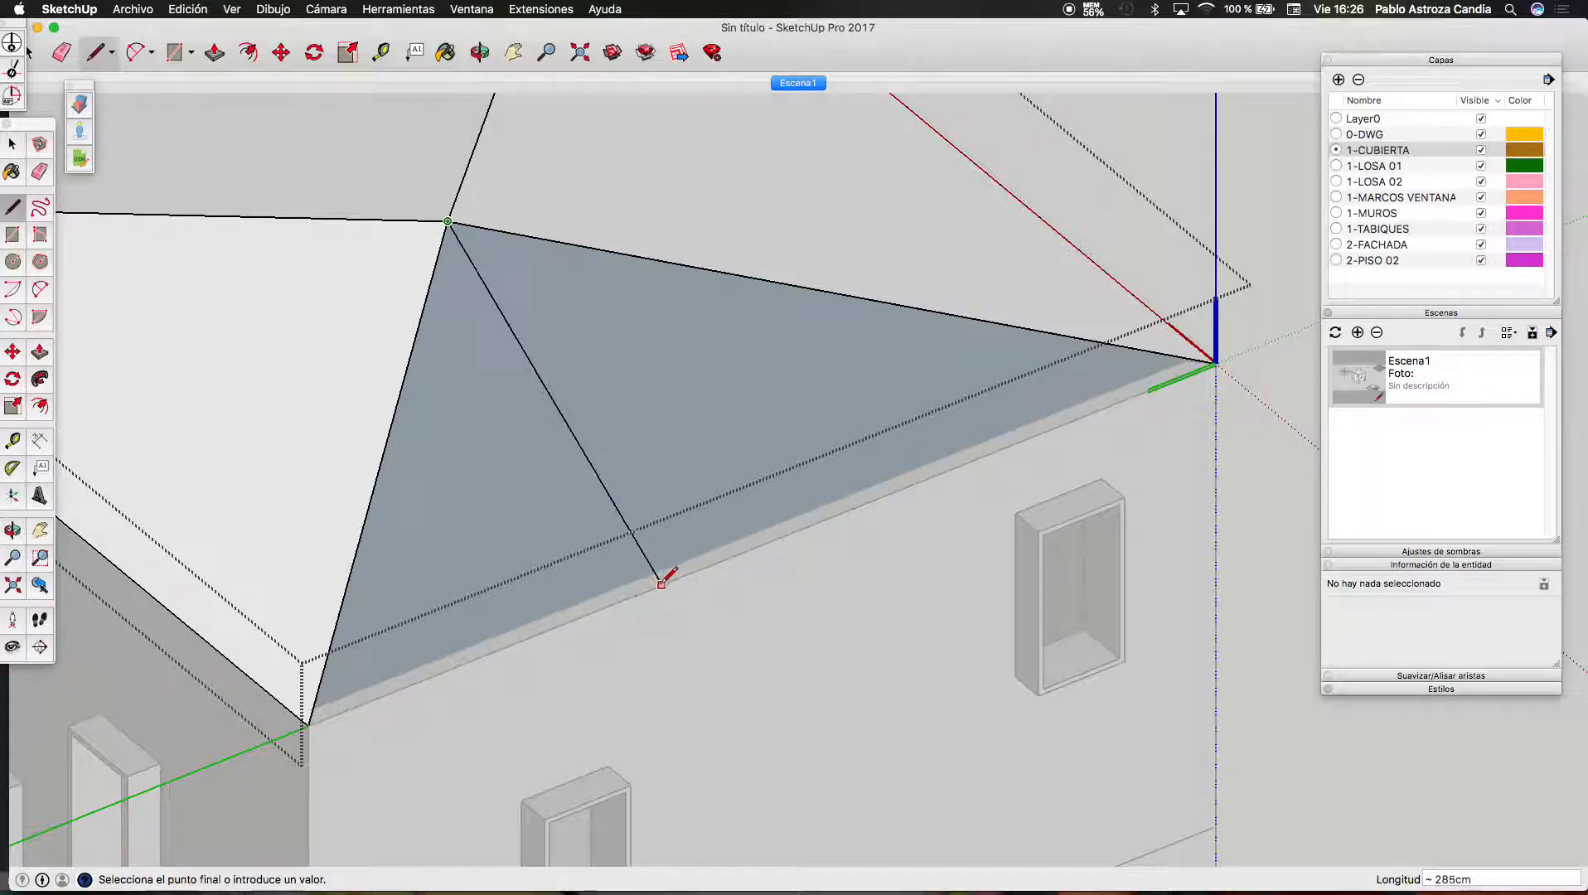
pyautogui.click(737, 551)
pyautogui.press('space')
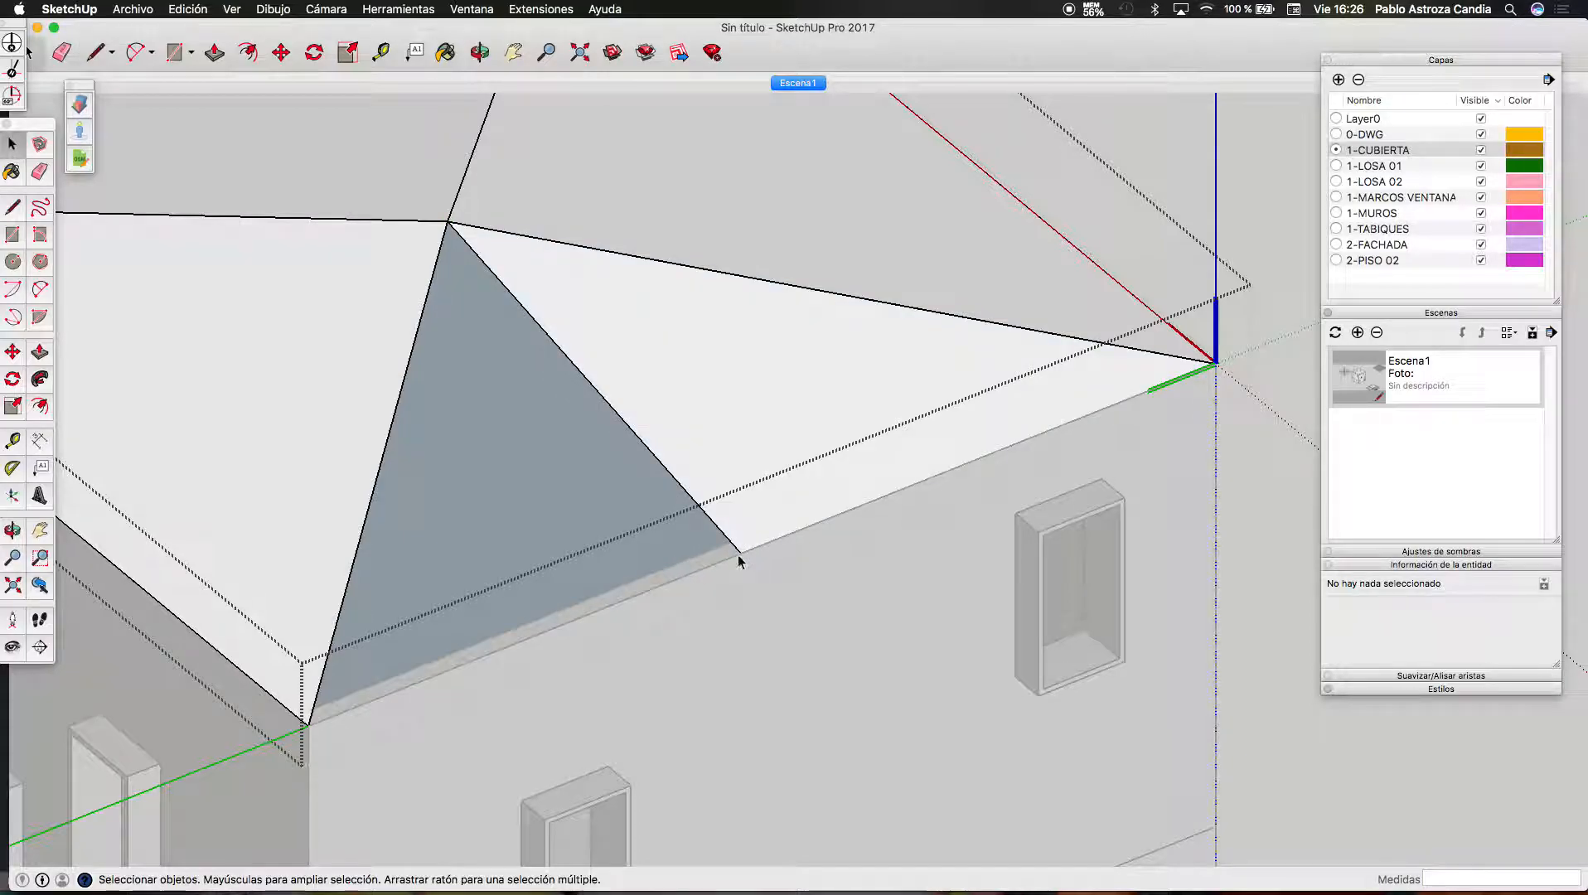
# Inside the roof component, undo the added lines and the corner moves, back to the flat-topped block with its diagonals
pyautogui.scroll(-15, 739, 555)
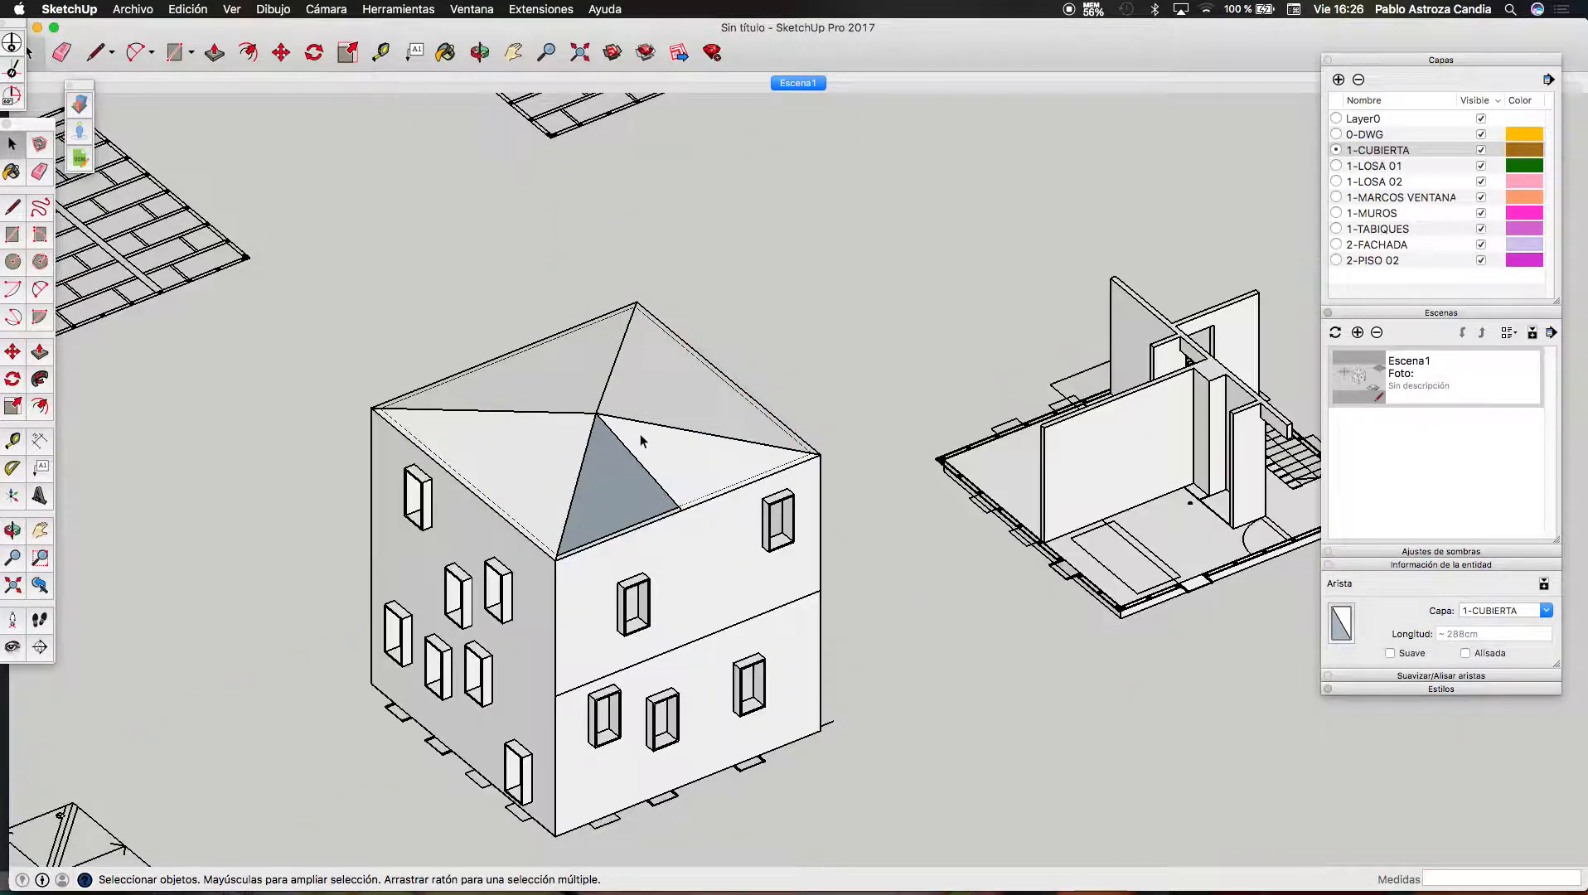
pyautogui.scroll(3, 652, 458)
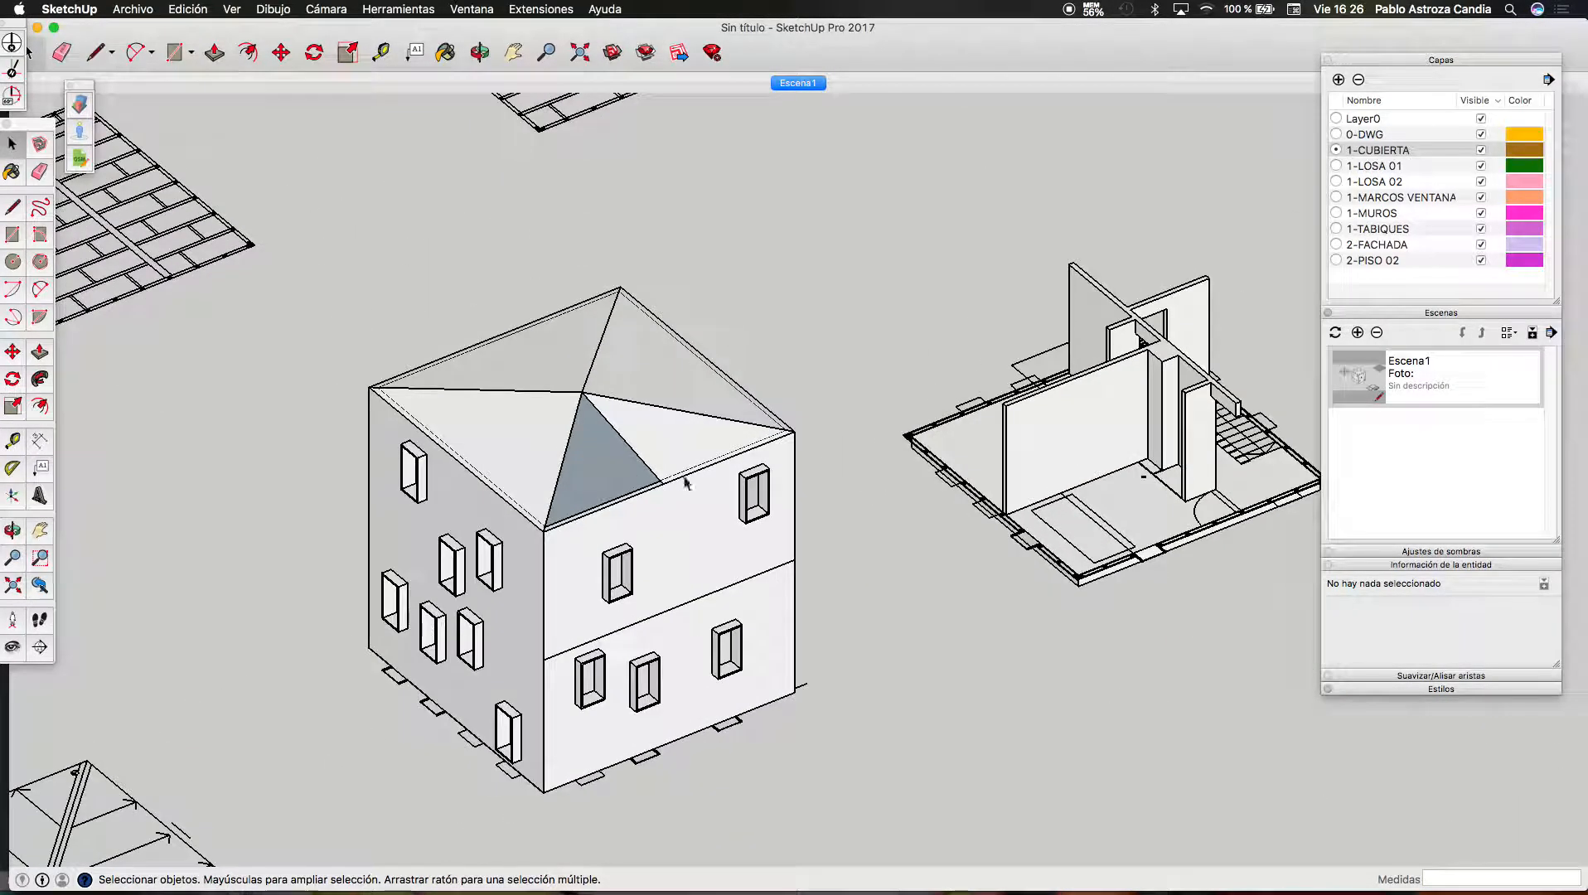
pyautogui.doubleClick(650, 420)
pyautogui.press('super+z')
pyautogui.press('super+z')
pyautogui.press('super+z')
pyautogui.press('super+z')
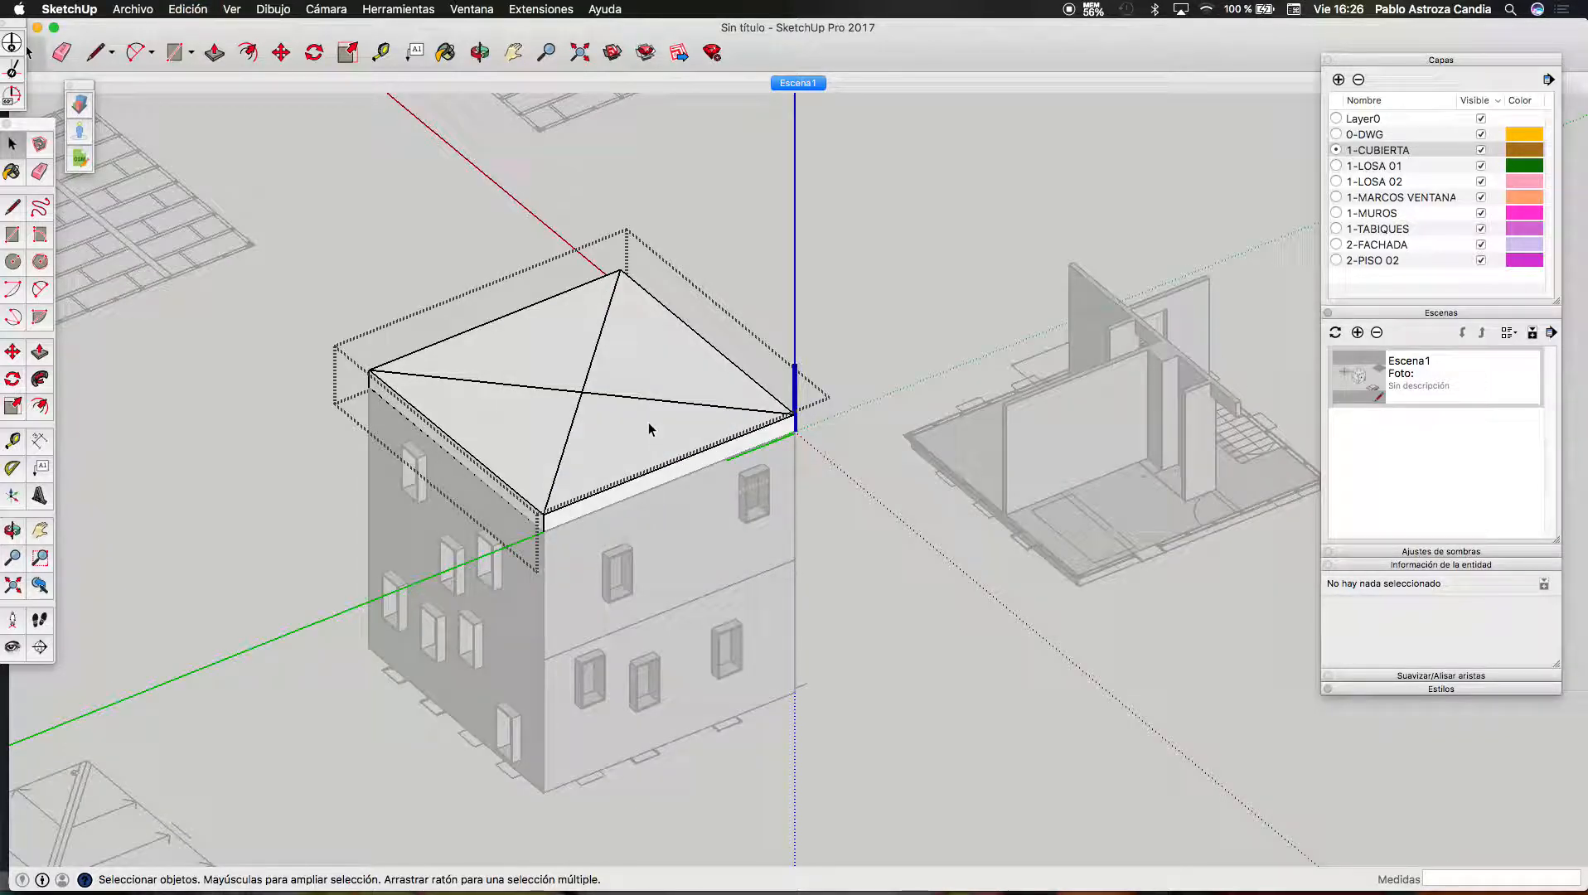
# Close the roof component and place a copy of it about 2819 cm away along the green axis
pyautogui.scroll(-3, 645, 398)
pyautogui.press('Escape')
pyautogui.press('m')
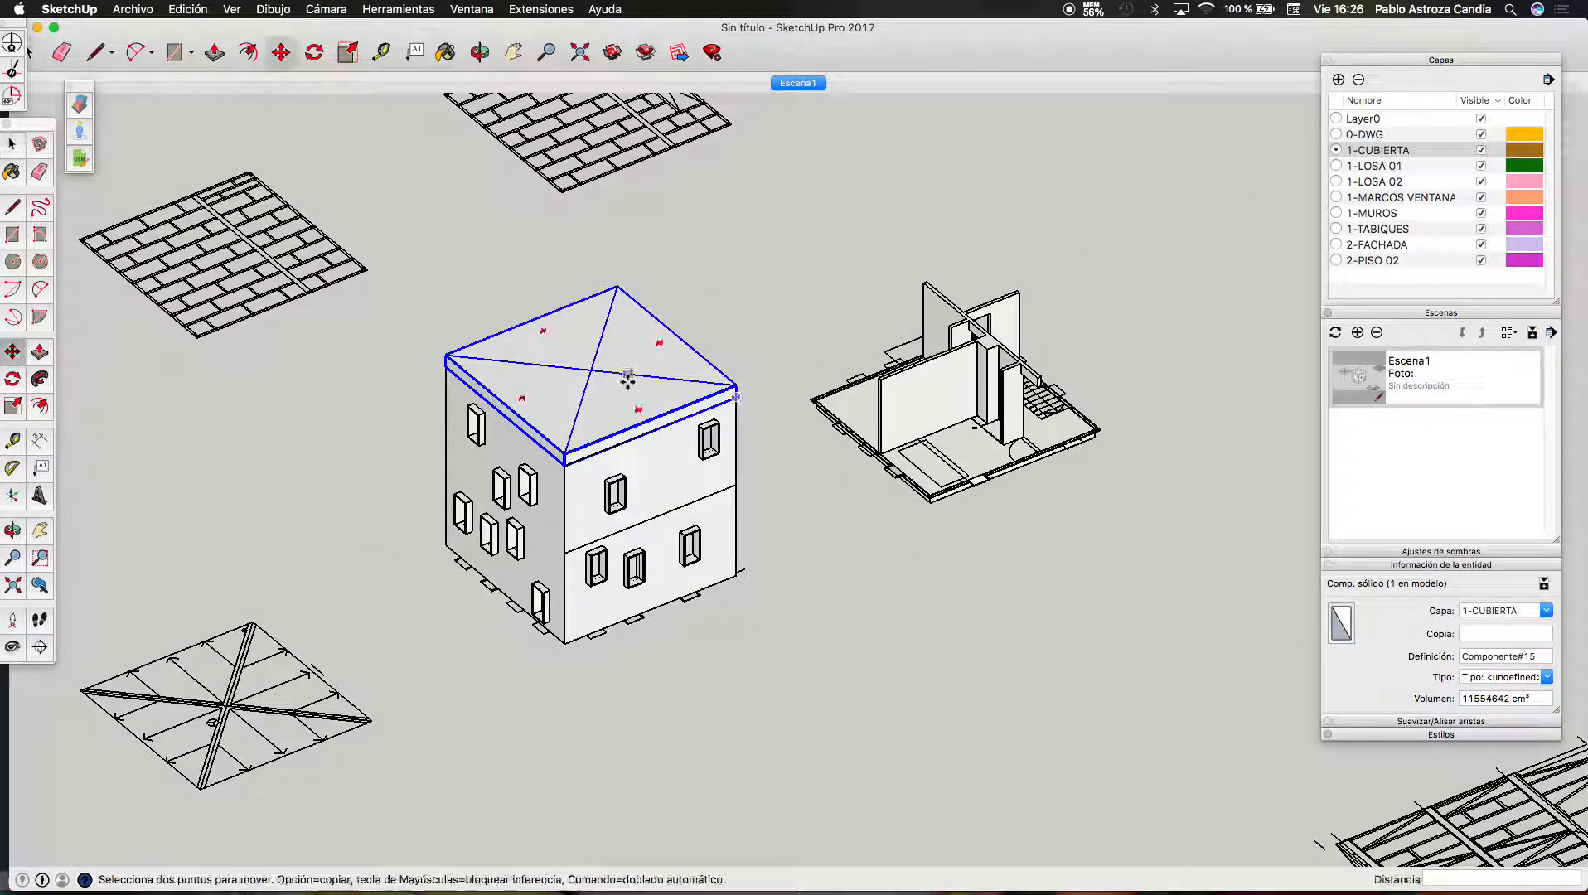
pyautogui.scroll(-3, 634, 369)
pyautogui.click(627, 356)
pyautogui.press('alt')
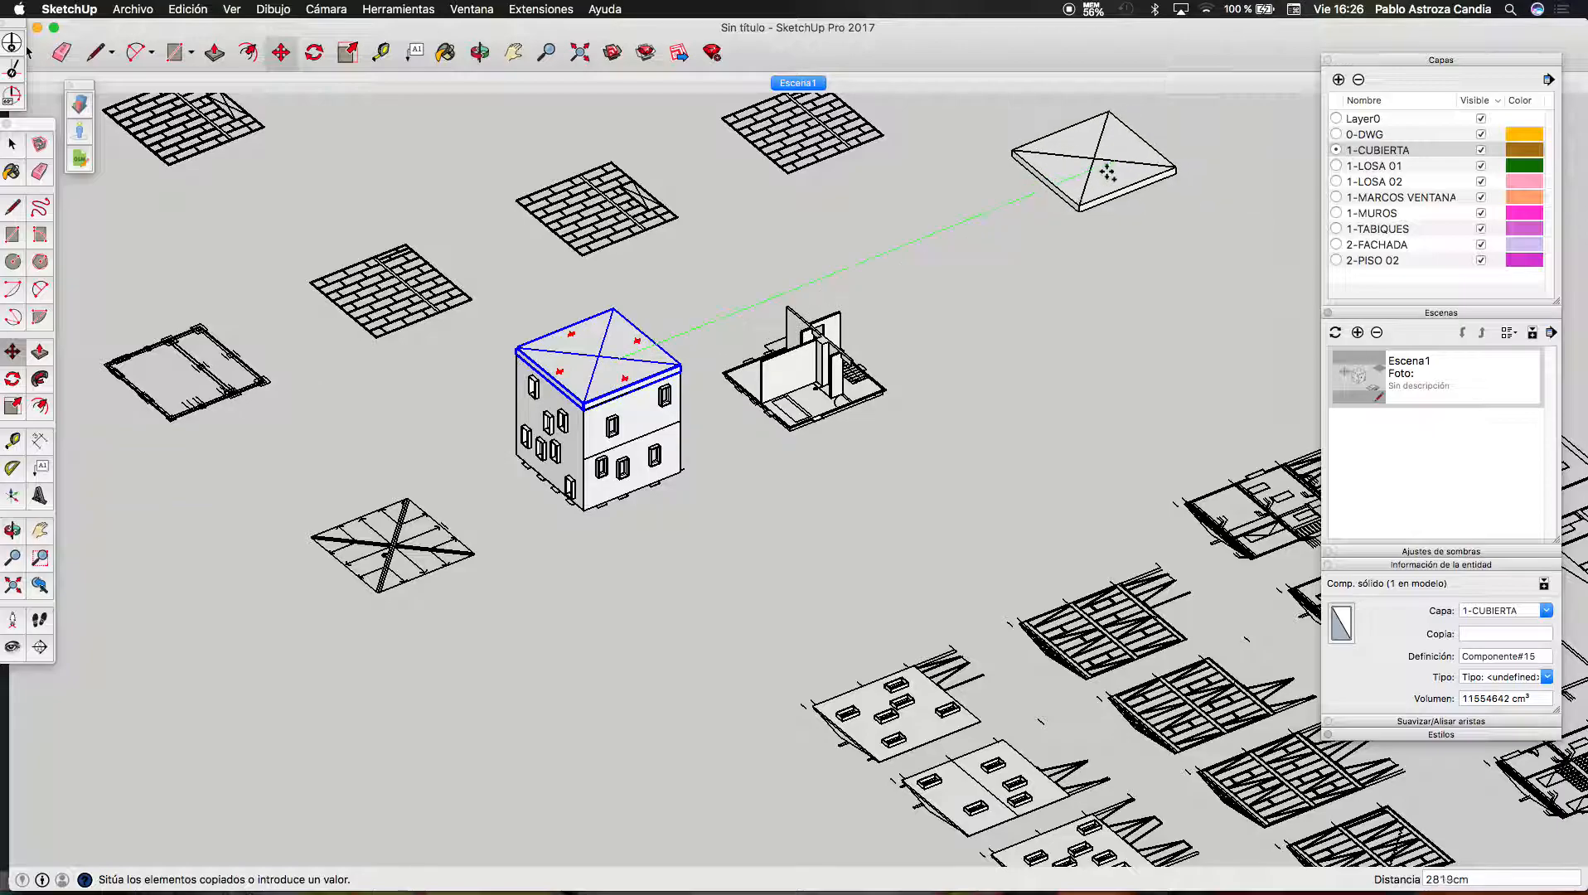
pyautogui.click(1102, 170)
pyautogui.press('space')
# Examine the corners of the copied roof block up close, where the top edges and diagonals meet
pyautogui.scroll(-3, 840, 283)
pyautogui.scroll(3, 1024, 228)
pyautogui.scroll(10, 1025, 228)
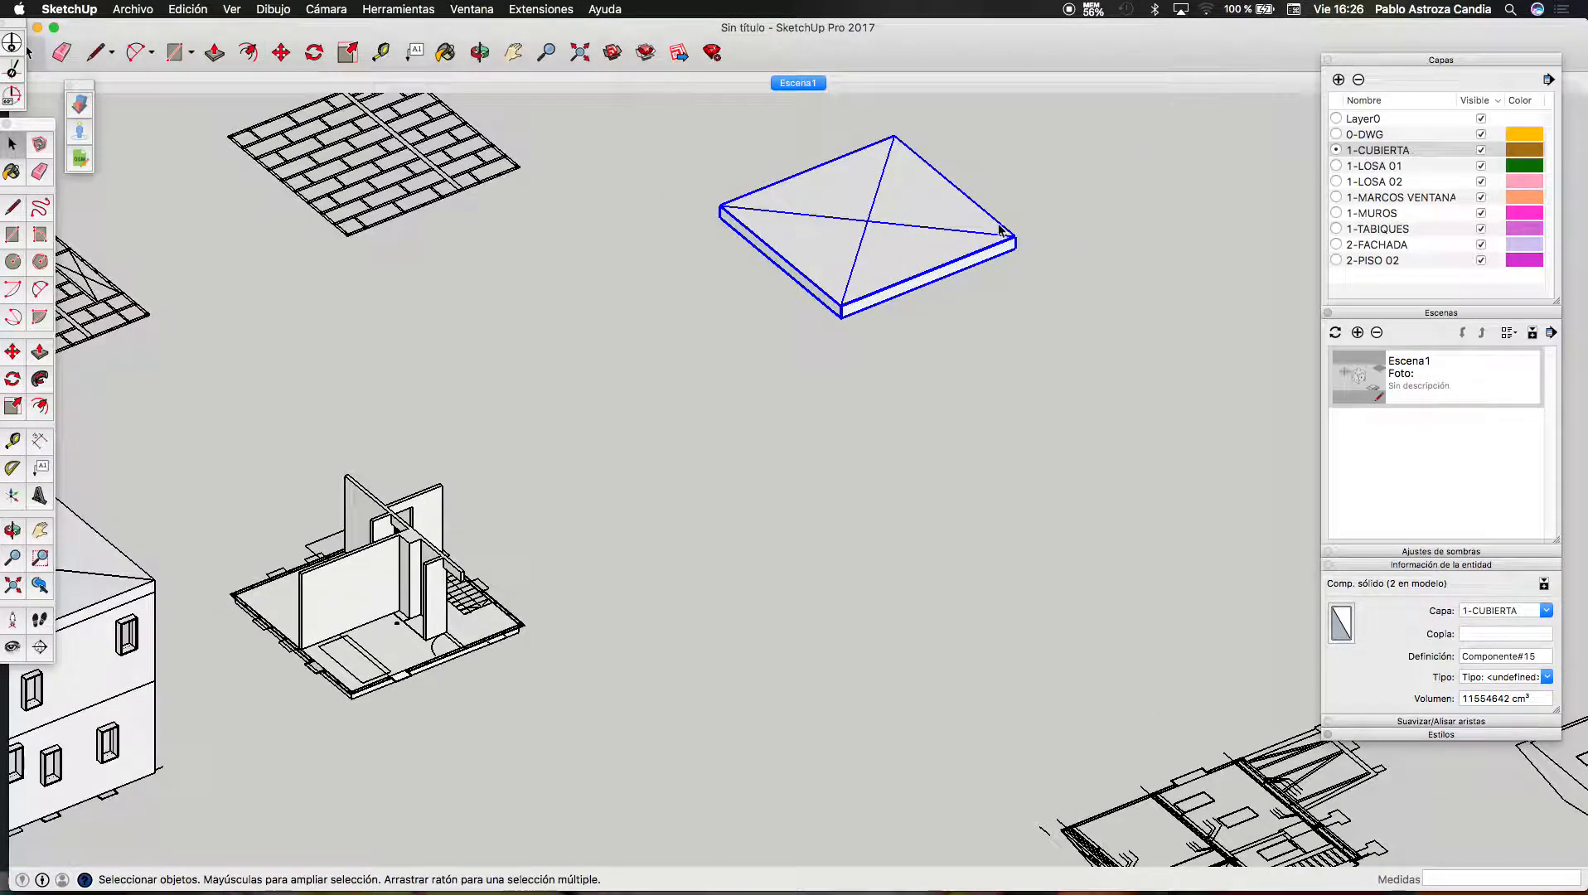
pyautogui.scroll(7, 1019, 266)
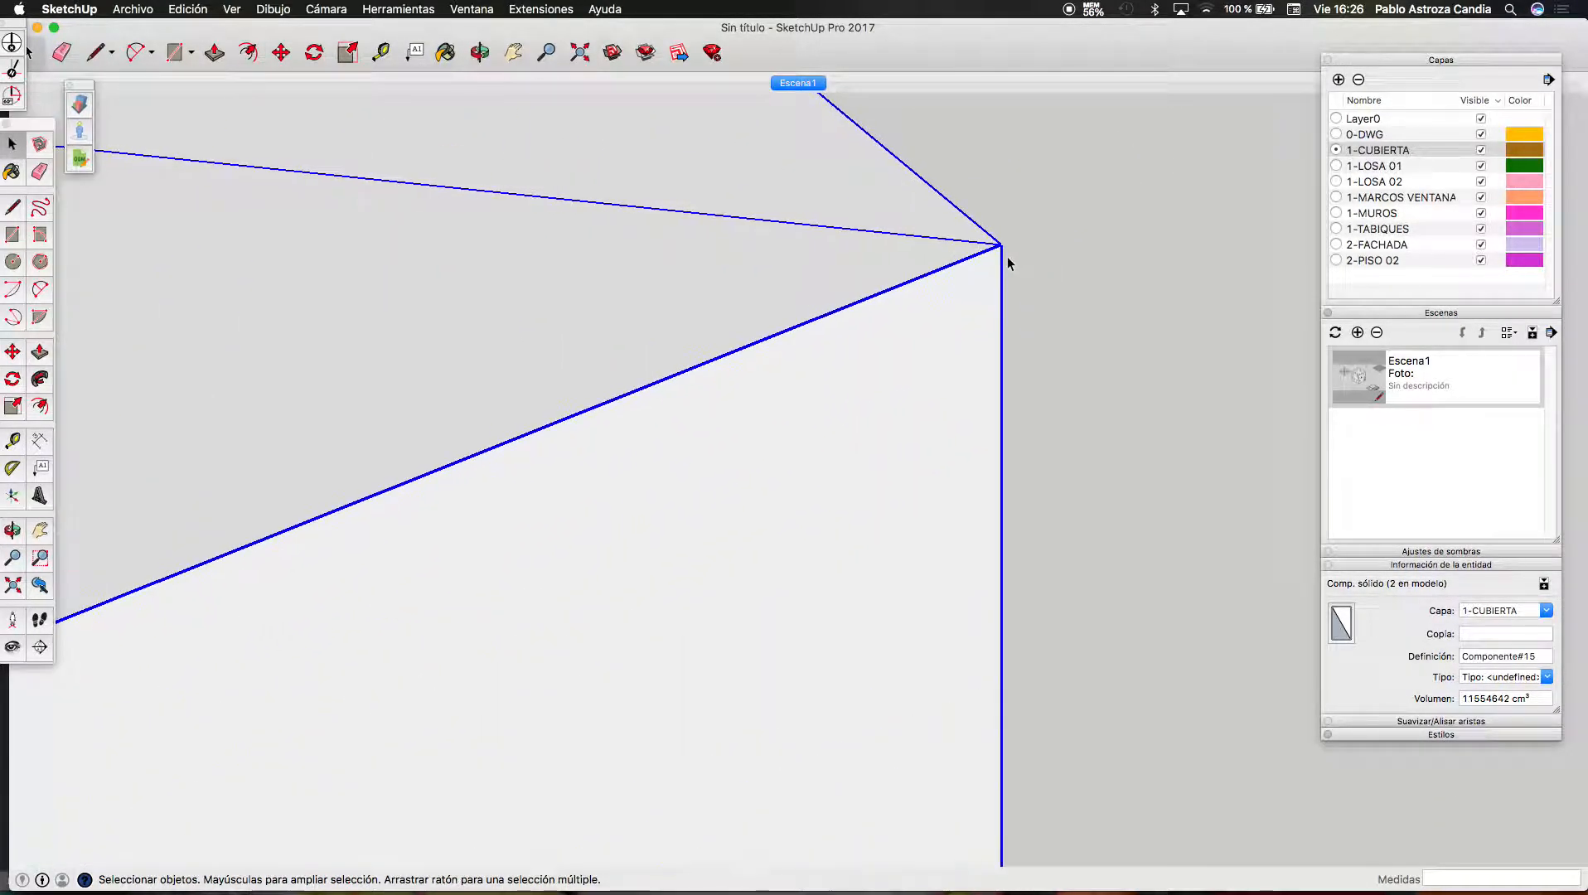
pyautogui.click(1010, 252)
pyautogui.scroll(3, 998, 252)
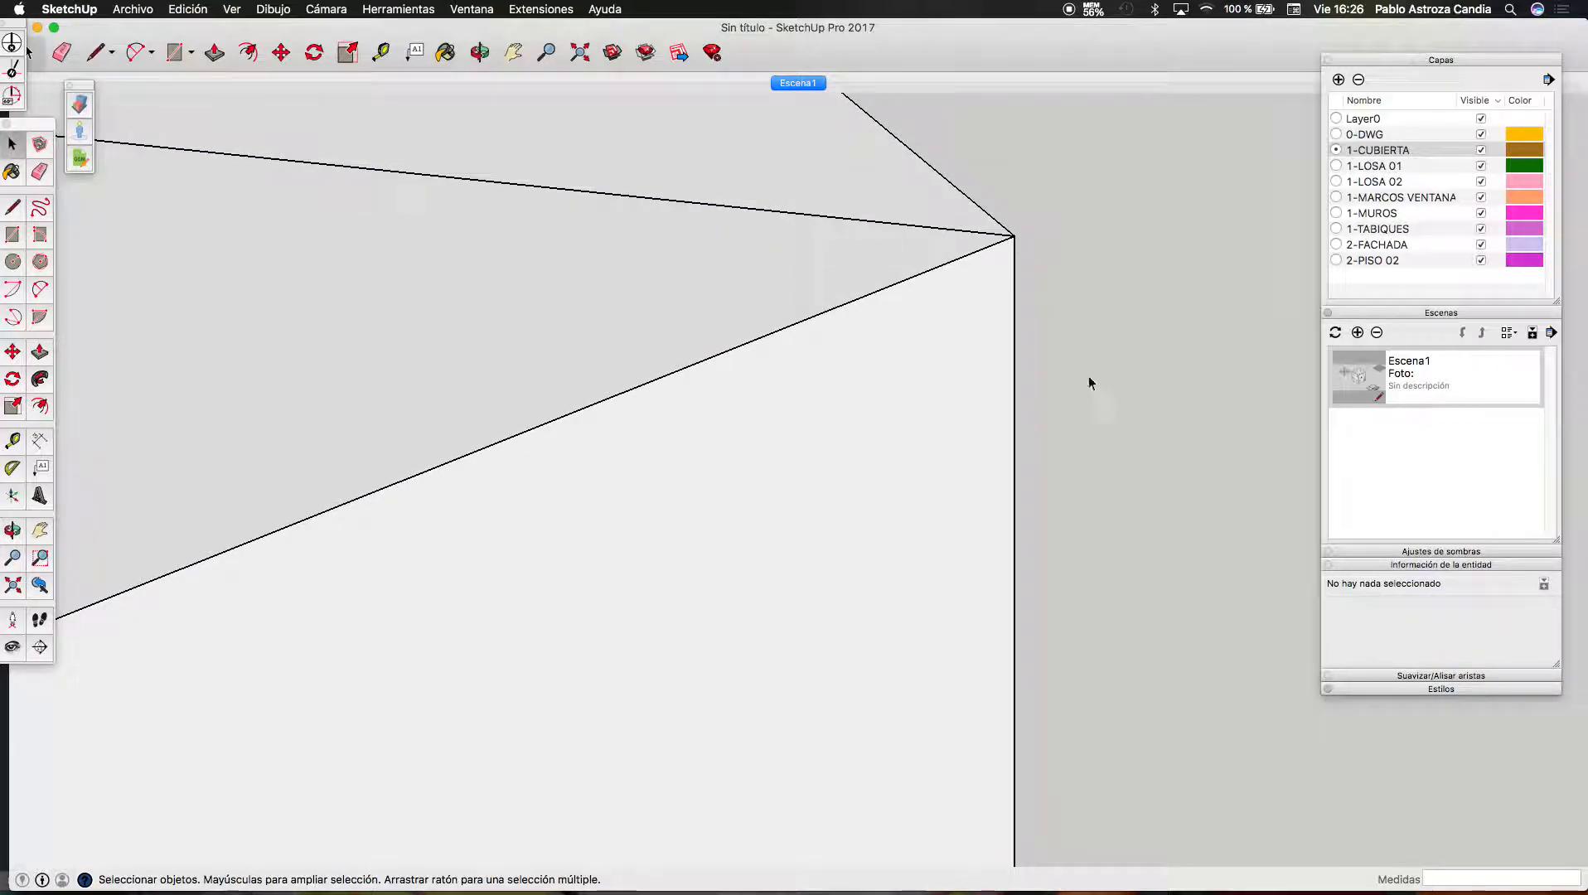
pyautogui.scroll(-5, 1135, 363)
pyautogui.scroll(-5, 1138, 342)
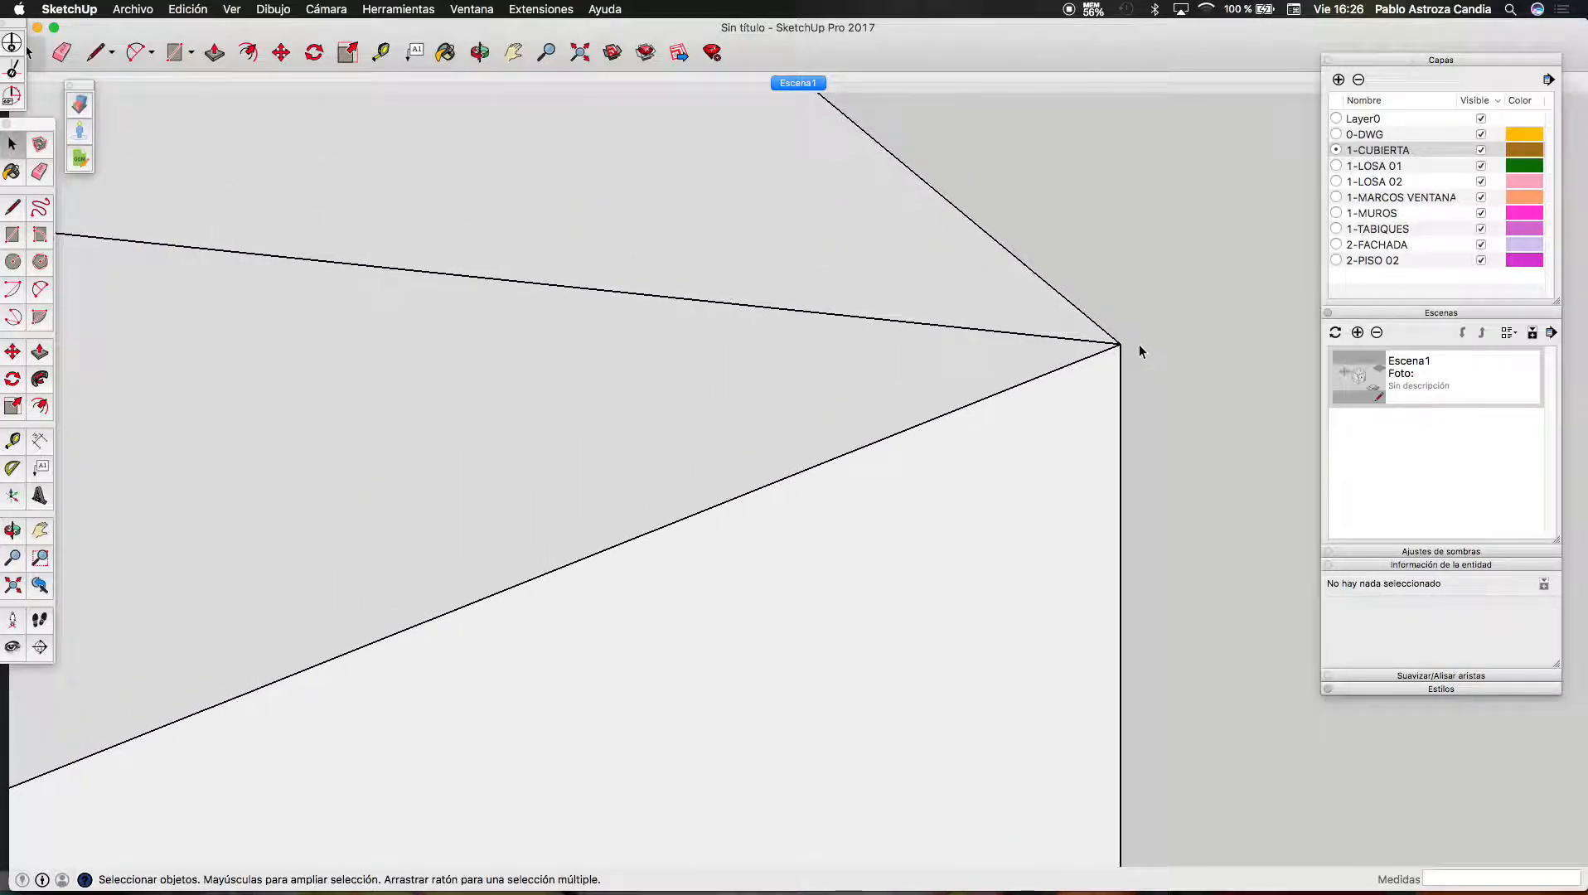
pyautogui.scroll(-10, 1141, 337)
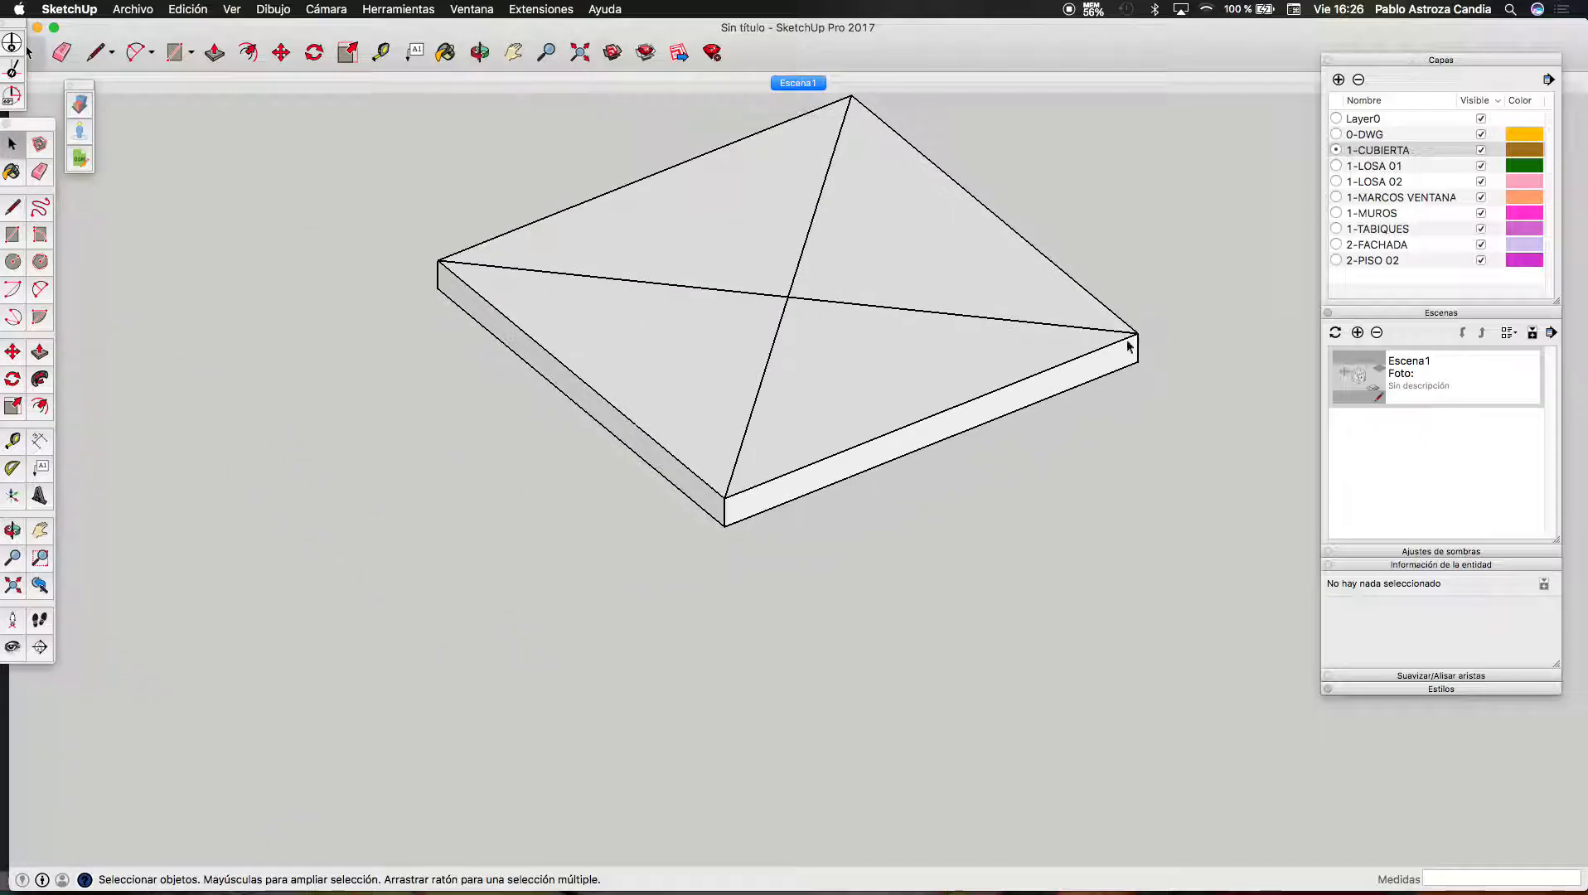
pyautogui.scroll(10, 738, 506)
pyautogui.scroll(-8, 860, 524)
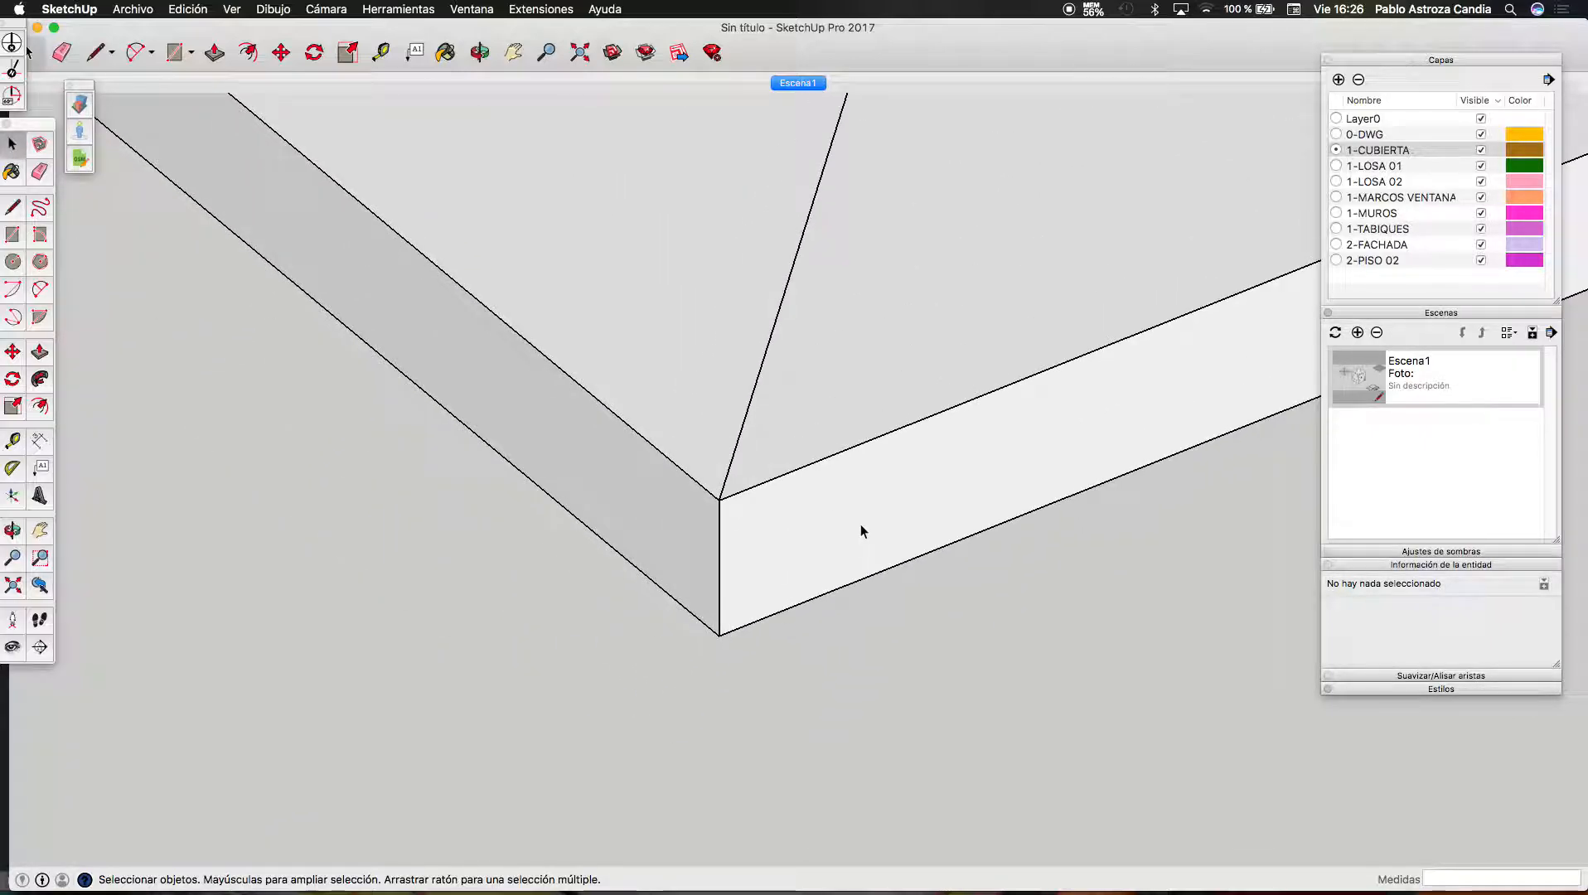
pyautogui.scroll(6, 493, 244)
pyautogui.scroll(6, 530, 324)
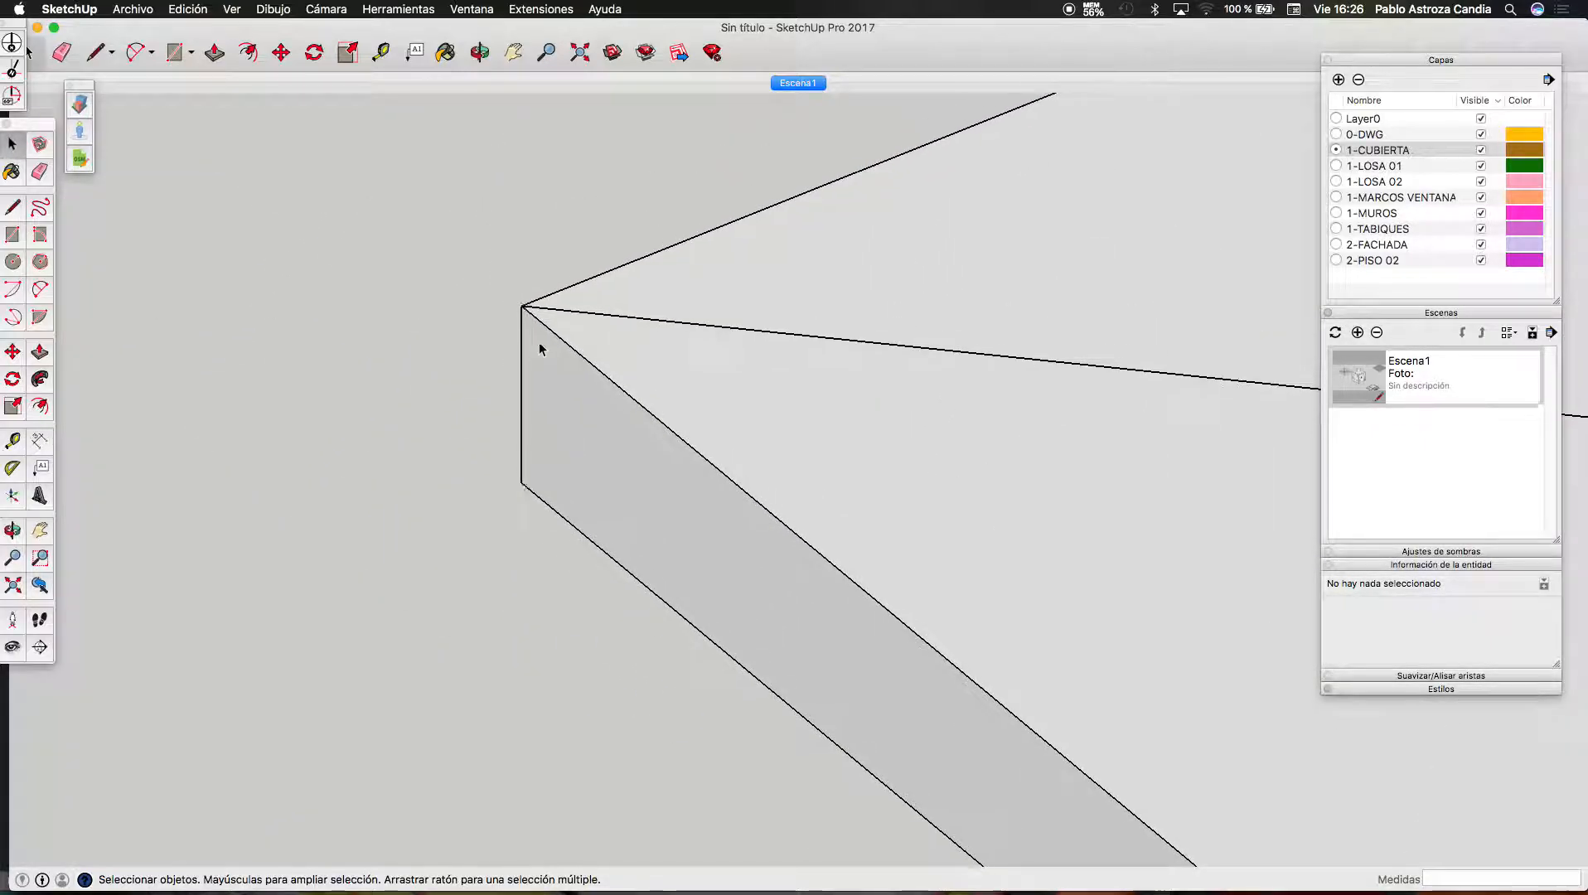
pyautogui.scroll(-8, 430, 479)
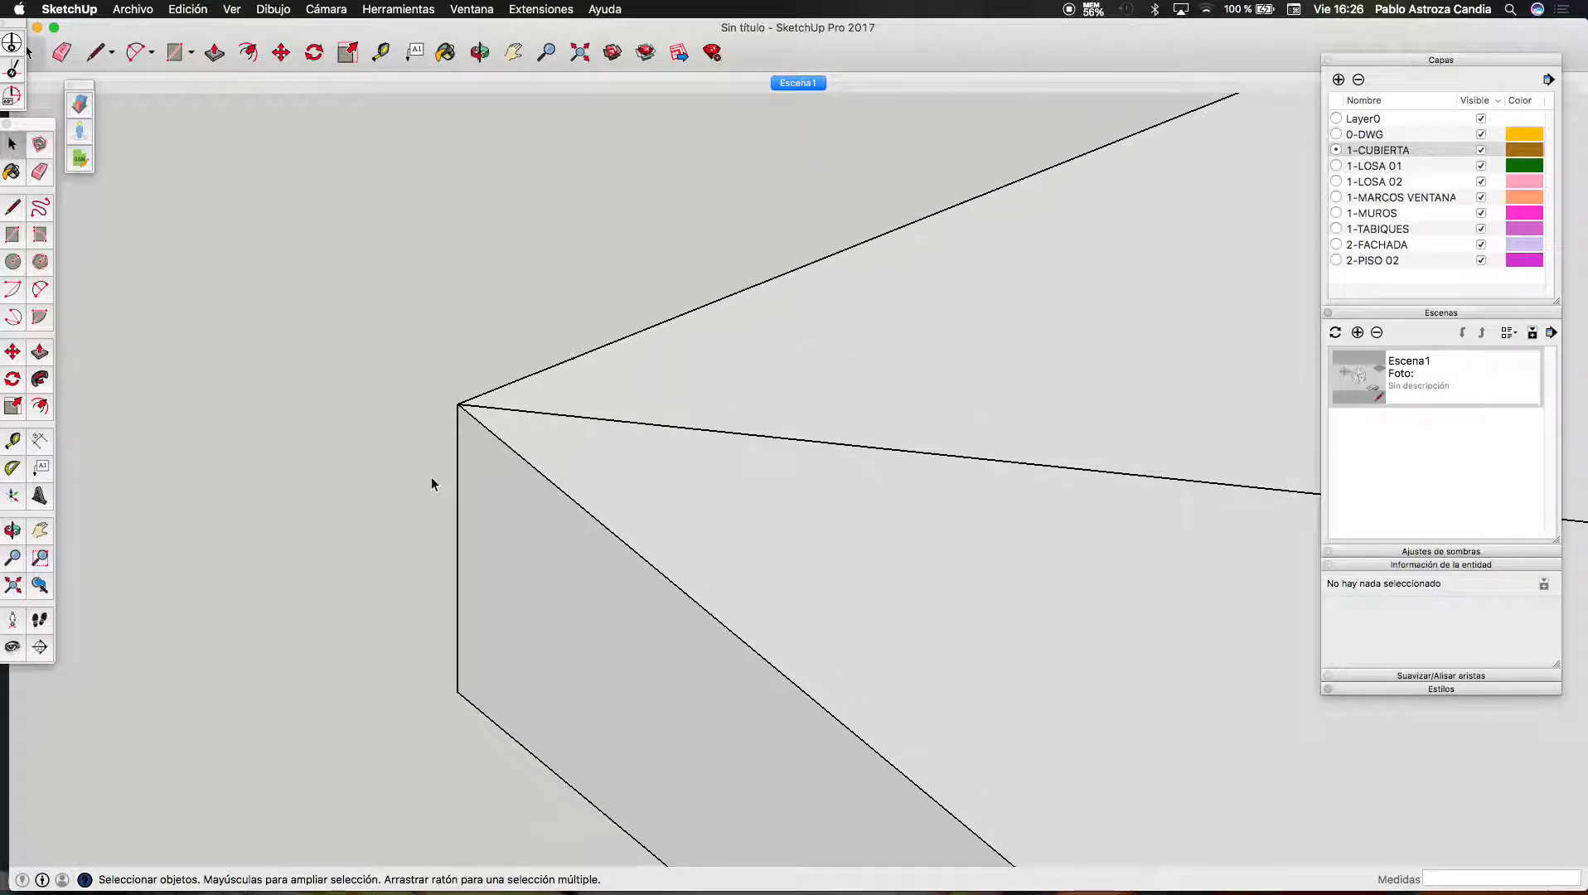
pyautogui.scroll(5, 1128, 184)
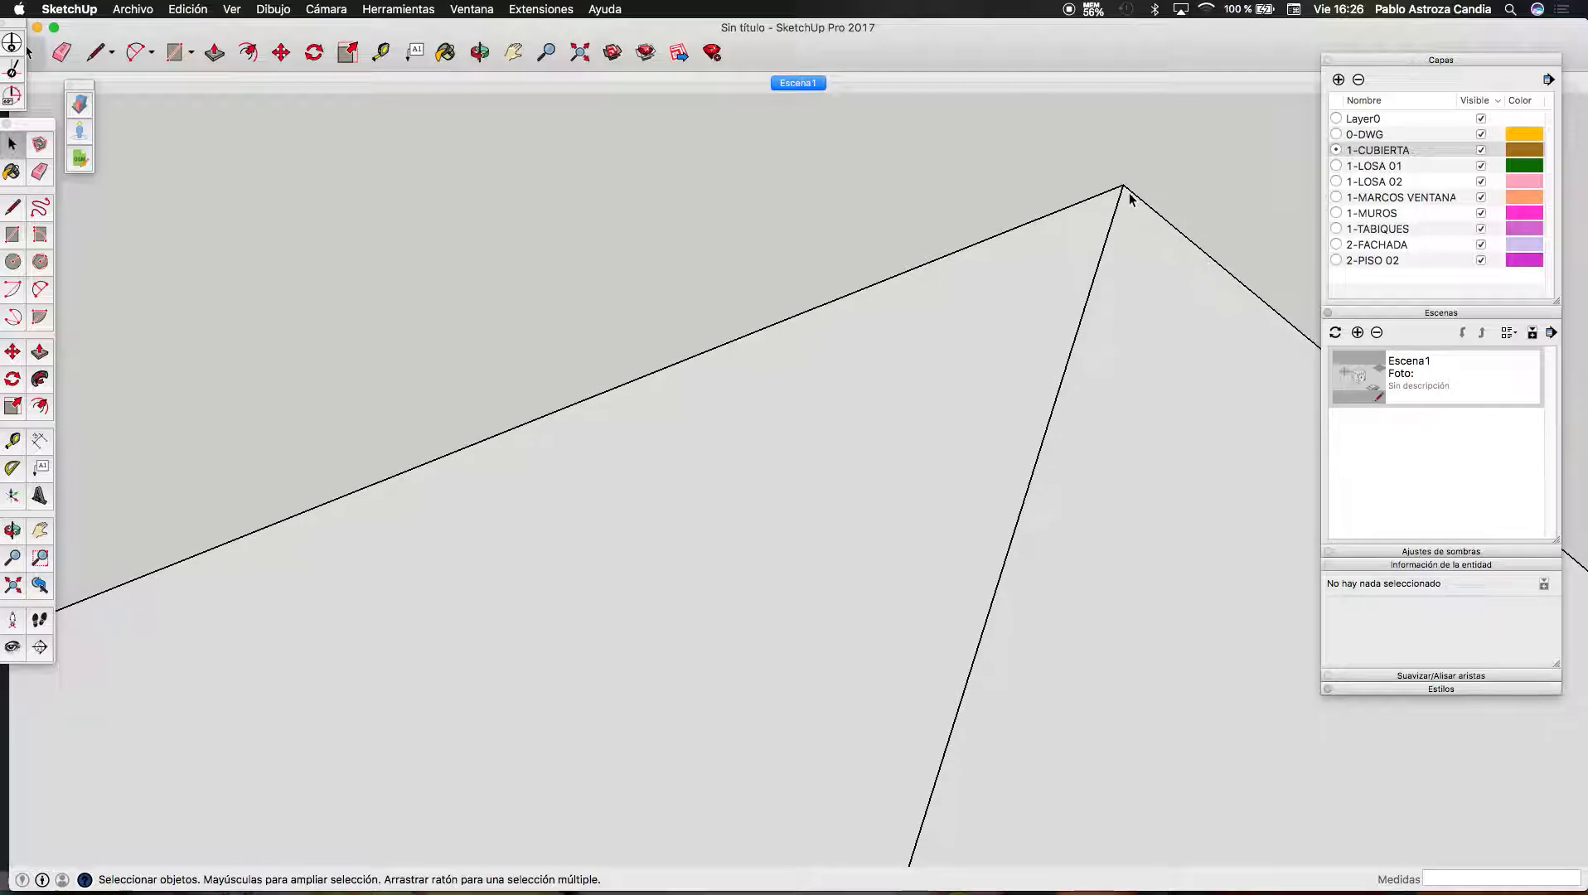
pyautogui.scroll(-8, 906, 154)
pyautogui.scroll(-10, 868, 182)
# Open the copied roof component and move its front top edge 38 cm down onto the block's bottom edge
pyautogui.doubleClick(915, 446)
pyautogui.scroll(5, 912, 449)
pyautogui.click(904, 456)
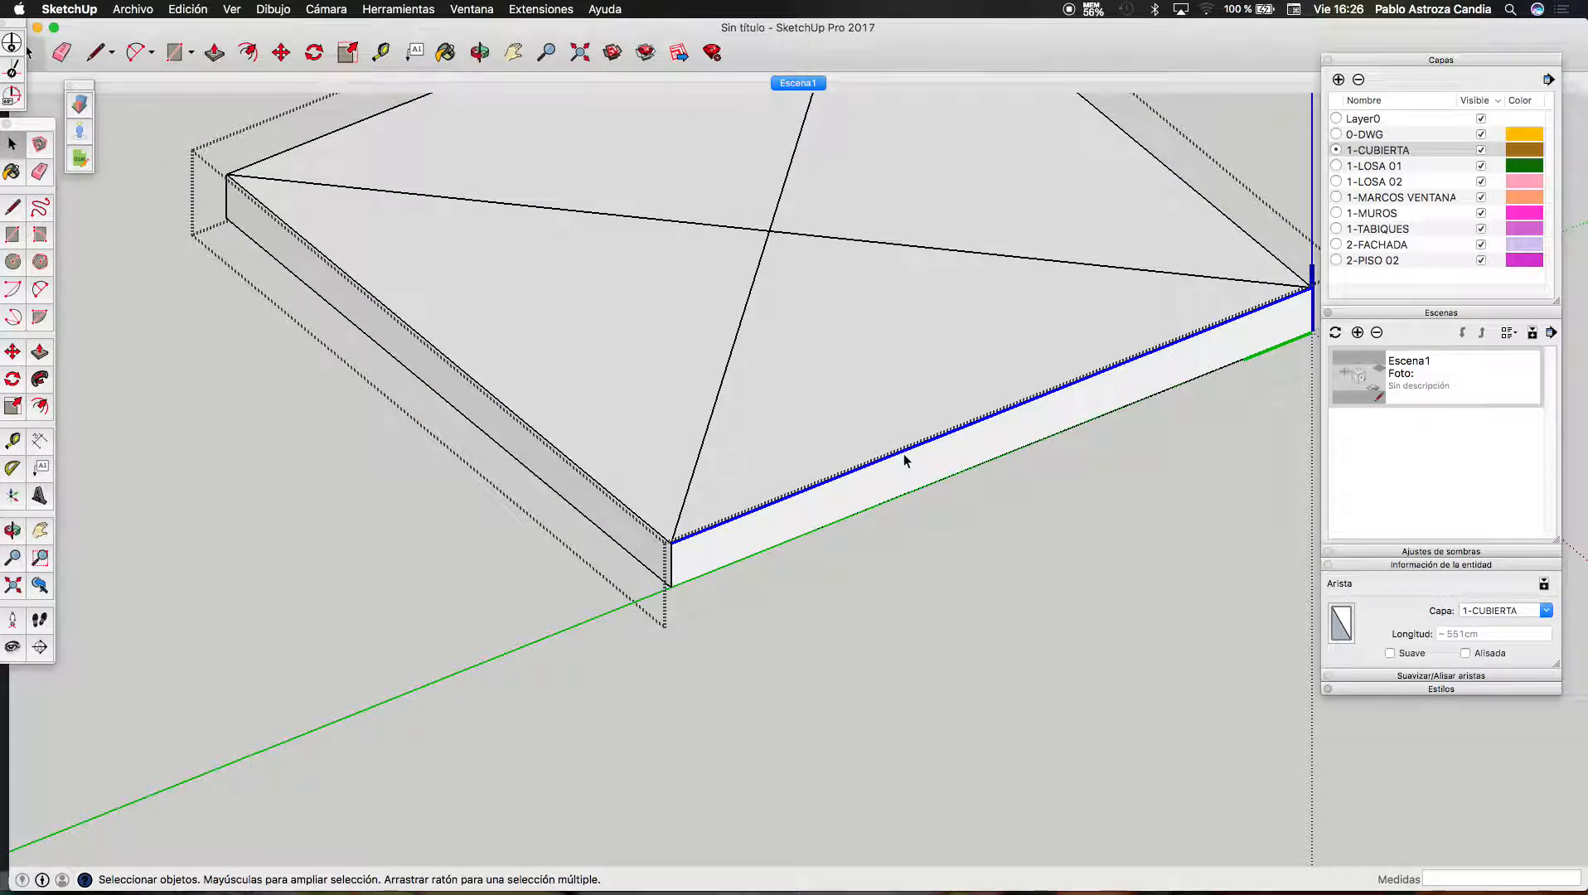
pyautogui.press('m')
pyautogui.click(673, 545)
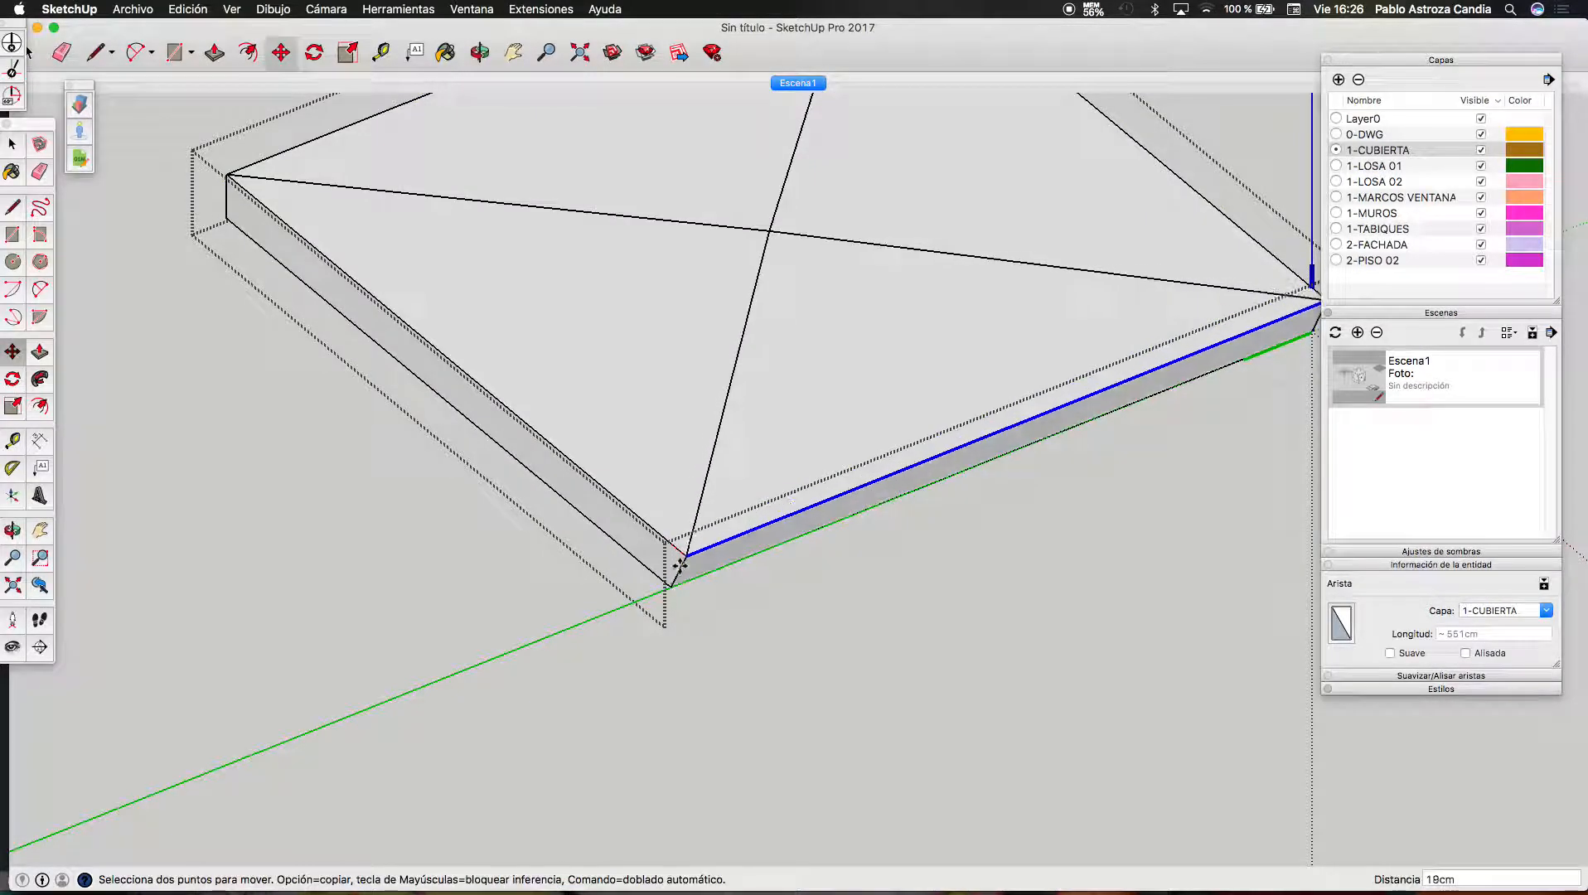
pyautogui.click(673, 578)
pyautogui.scroll(-4, 688, 495)
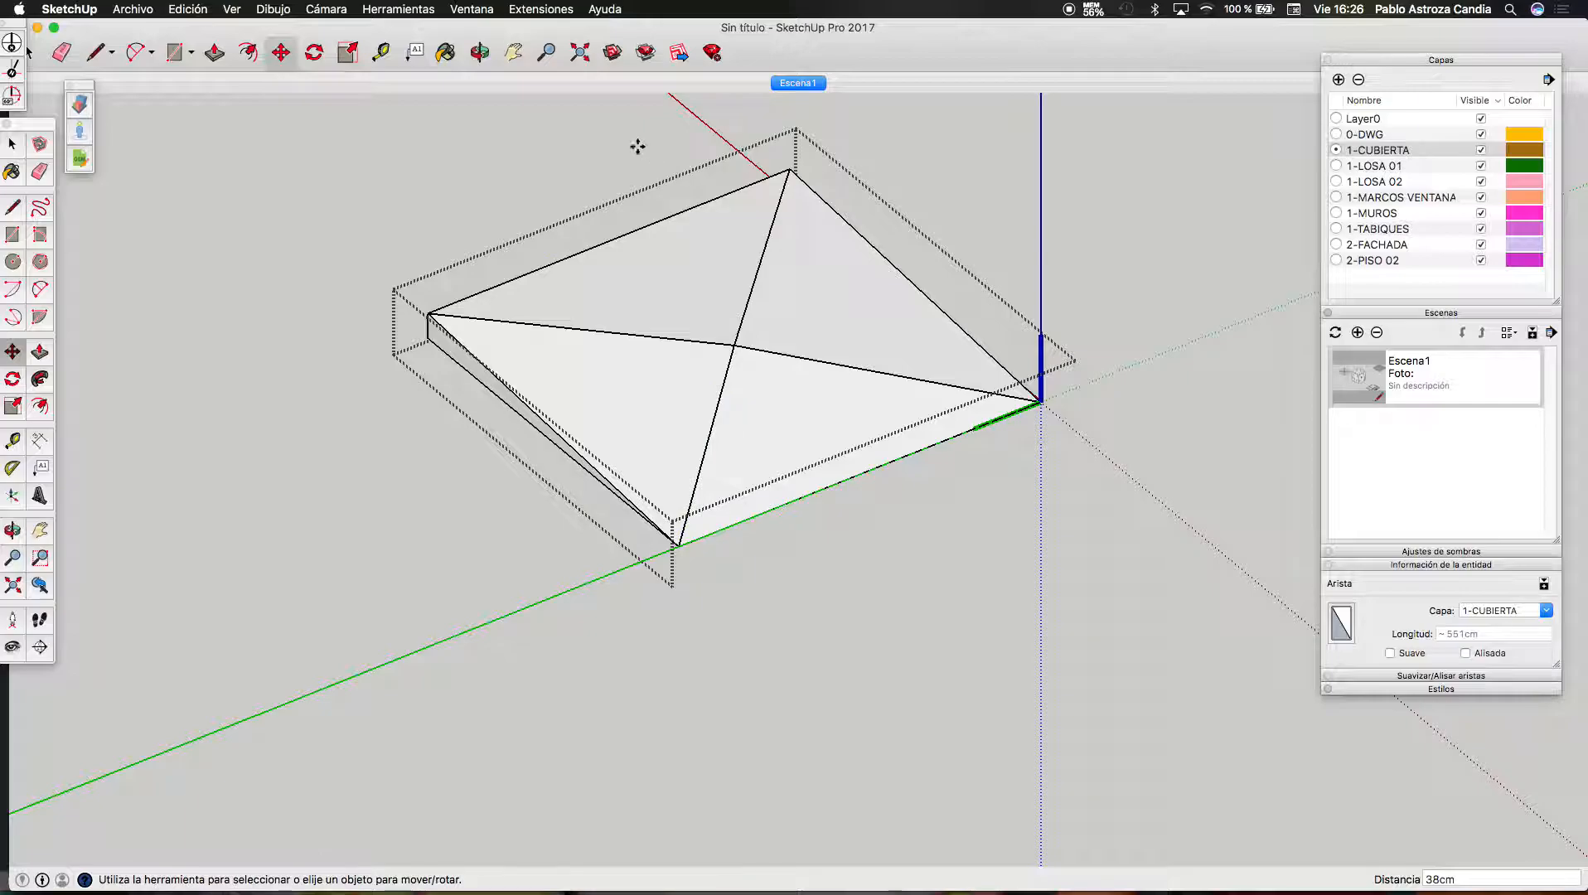
# Move the opposite top edge down onto the block's bottom edge to complete the hipped shape, and close the component
pyautogui.click(480, 52)
pyautogui.moveTo(806, 459); pyautogui.dragTo(1389, 237)
pyautogui.scroll(5, 638, 428)
pyautogui.moveTo(548, 453); pyautogui.dragTo(769, 453)
pyautogui.press('space')
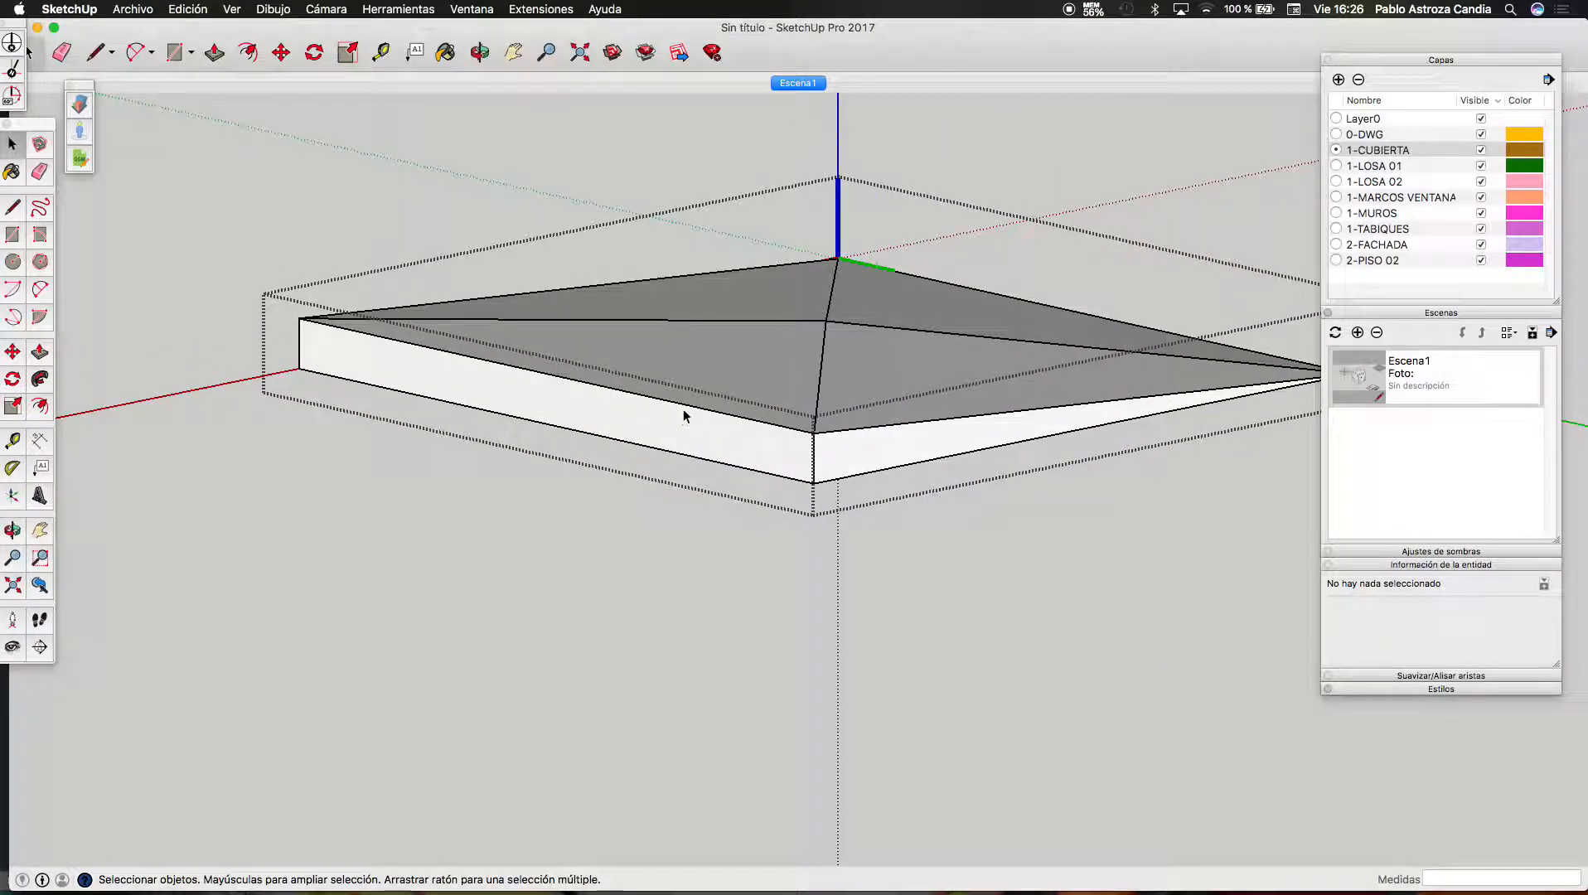
pyautogui.click(685, 412)
pyautogui.press('m')
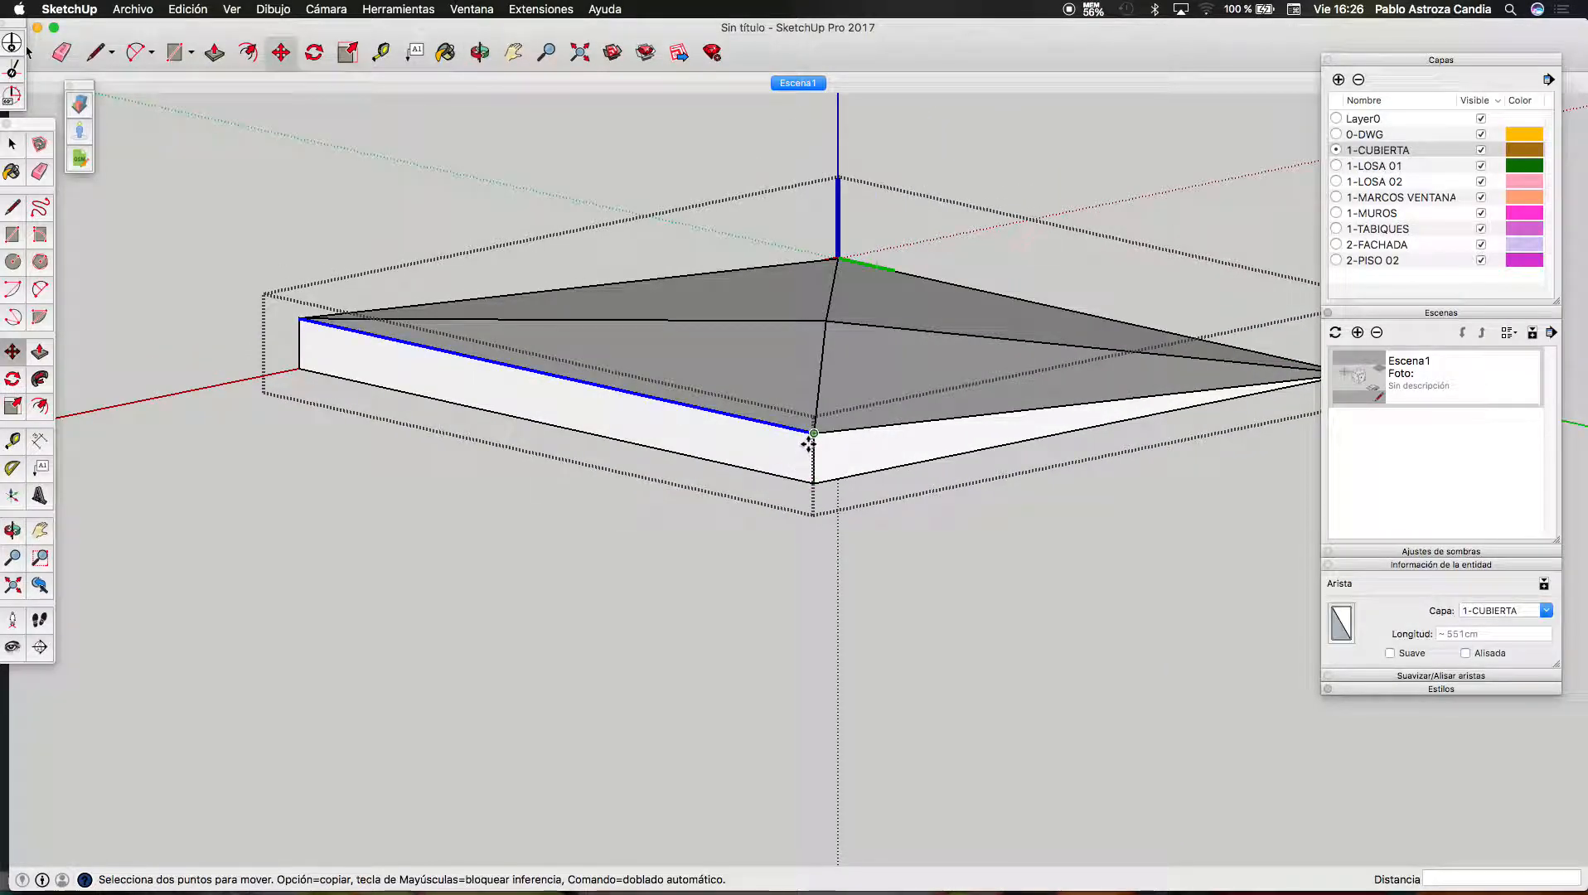
pyautogui.click(809, 443)
pyautogui.click(810, 481)
pyautogui.scroll(-3, 670, 543)
pyautogui.press('space')
pyautogui.click(551, 97)
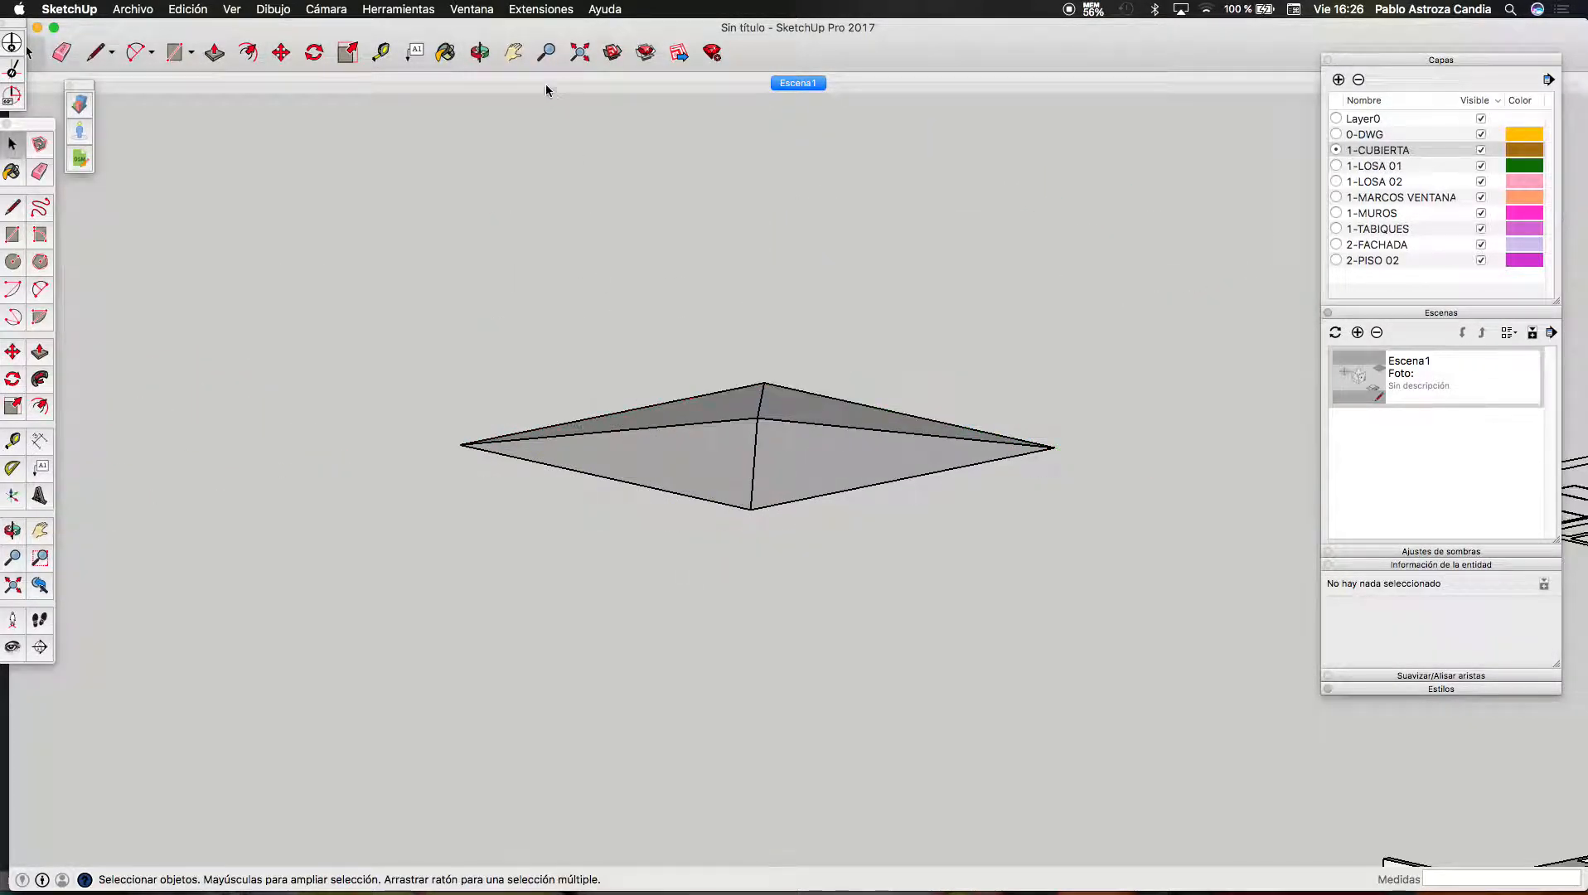
# Delete the spare roof copy, keeping the roof component on the house
pyautogui.click(481, 52)
pyautogui.moveTo(705, 332); pyautogui.dragTo(561, 569)
pyautogui.scroll(-5, 547, 571)
pyautogui.press('space')
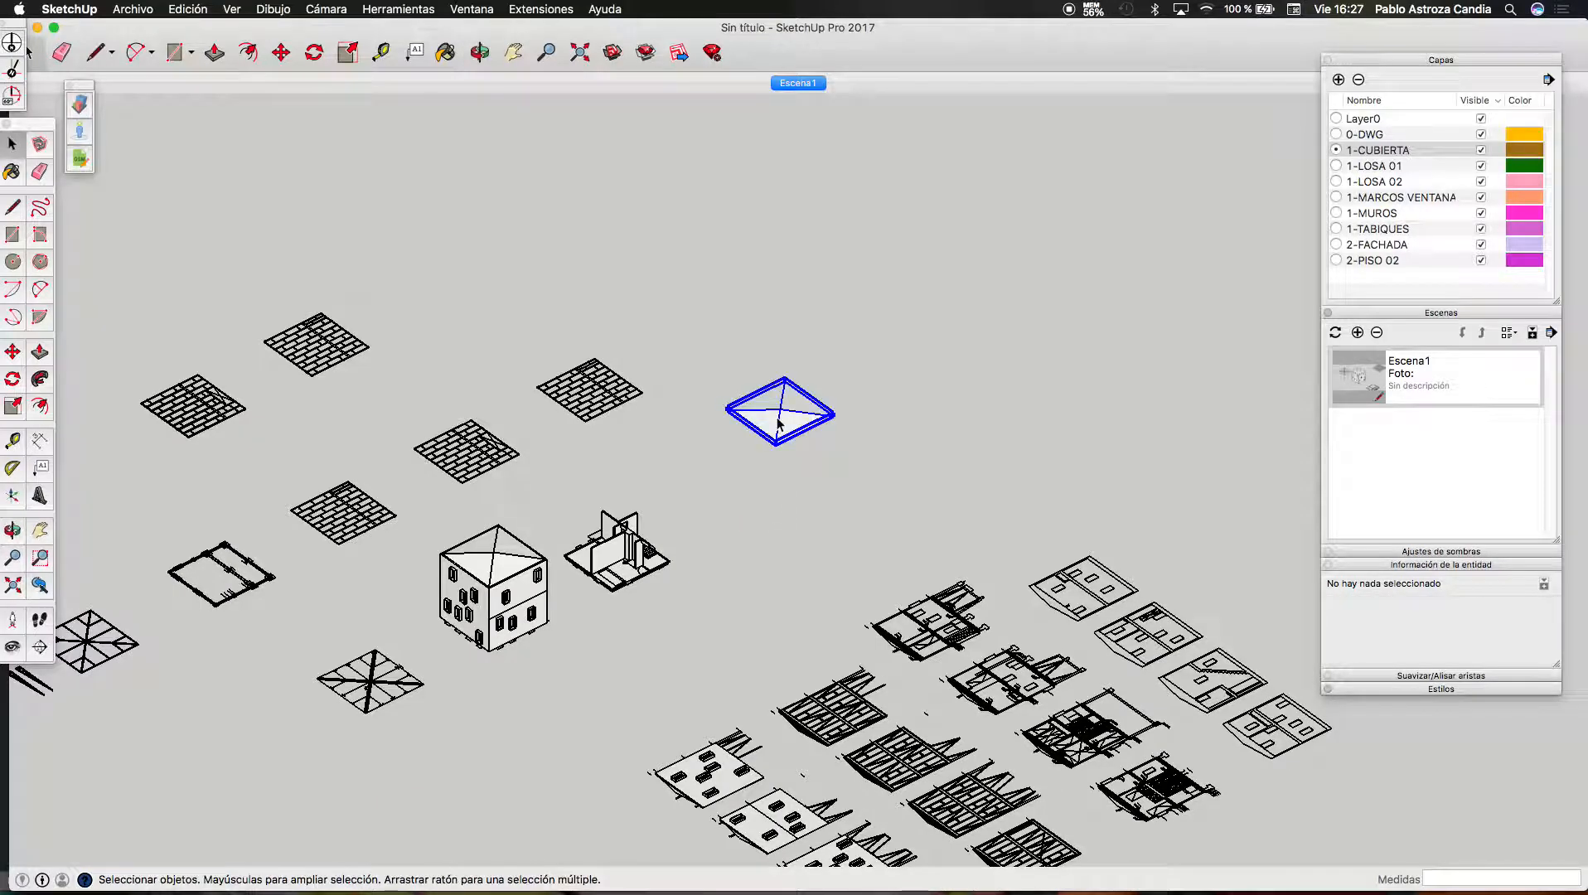
pyautogui.press('Delete')
# Inspect the hipped roof on the house from several sides
pyautogui.scroll(8, 495, 578)
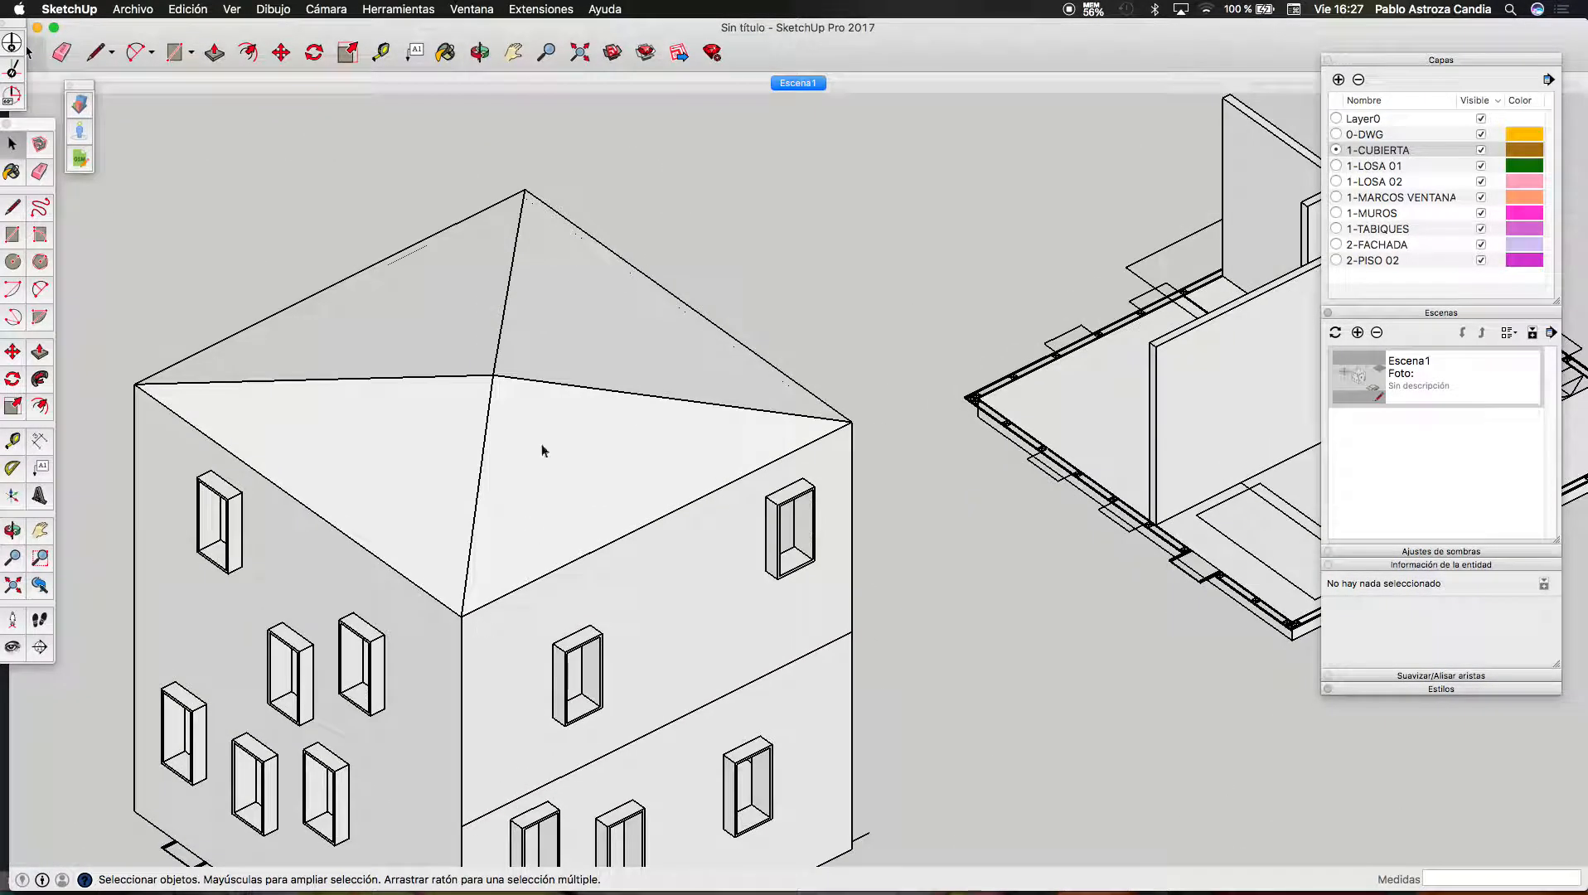
pyautogui.click(479, 52)
pyautogui.moveTo(870, 530); pyautogui.dragTo(836, 633)
pyautogui.scroll(-10, 684, 556)
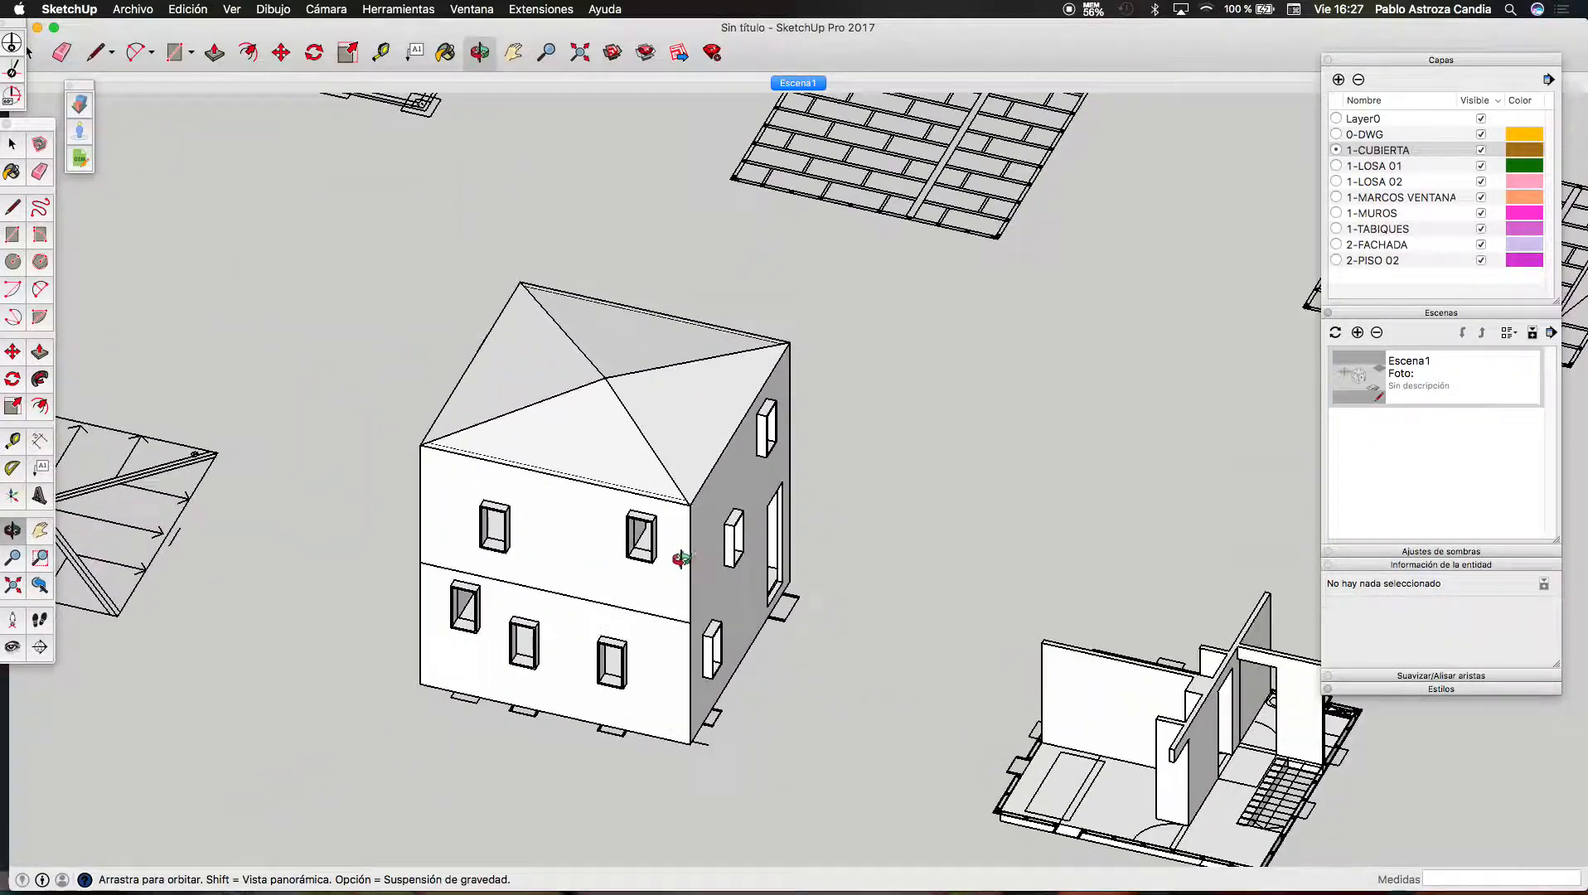
pyautogui.scroll(-5, 681, 555)
pyautogui.moveTo(633, 687); pyautogui.dragTo(648, 564)
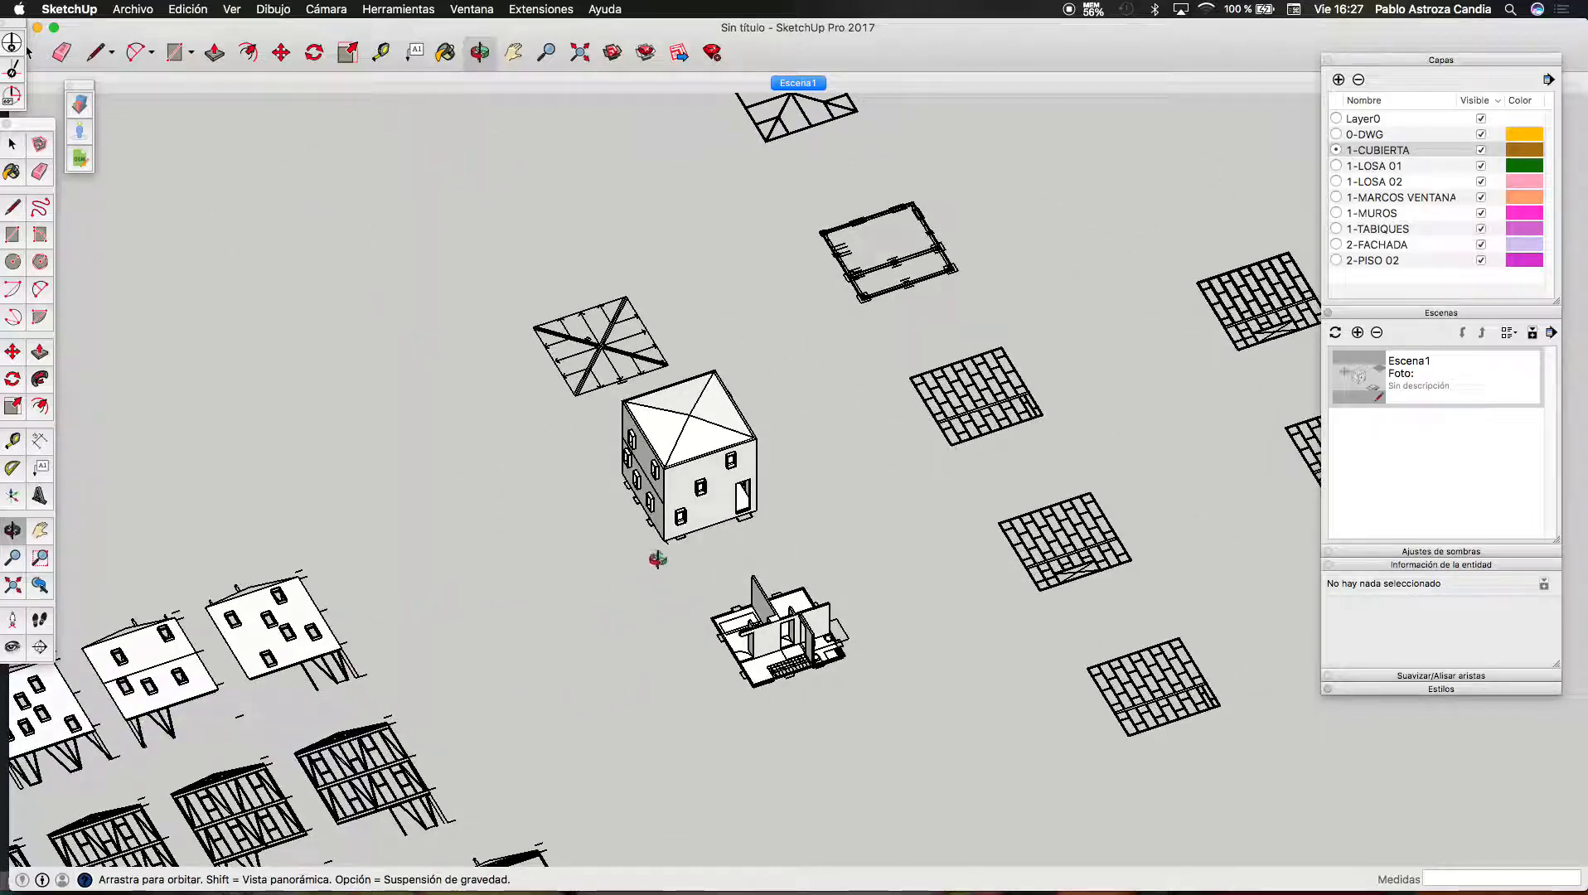
# Inspect the floor slab through the ground-floor doorway and the staircase in the imported section drawing
pyautogui.scroll(10, 776, 493)
pyautogui.press('space')
pyautogui.click(624, 436)
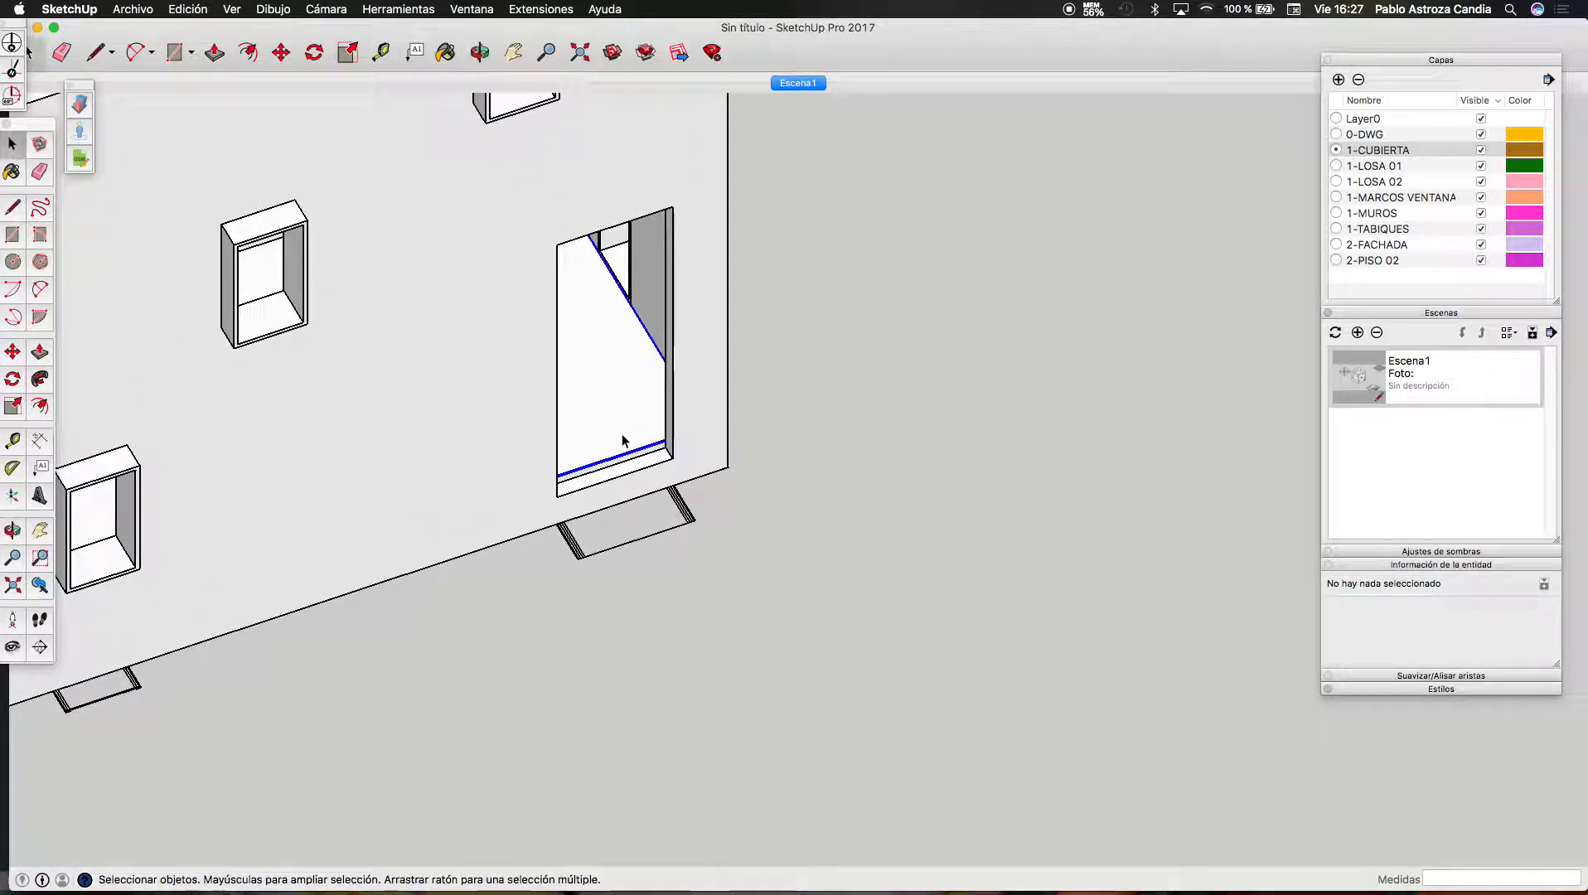
pyautogui.scroll(6, 647, 448)
pyautogui.scroll(-15, 1094, 494)
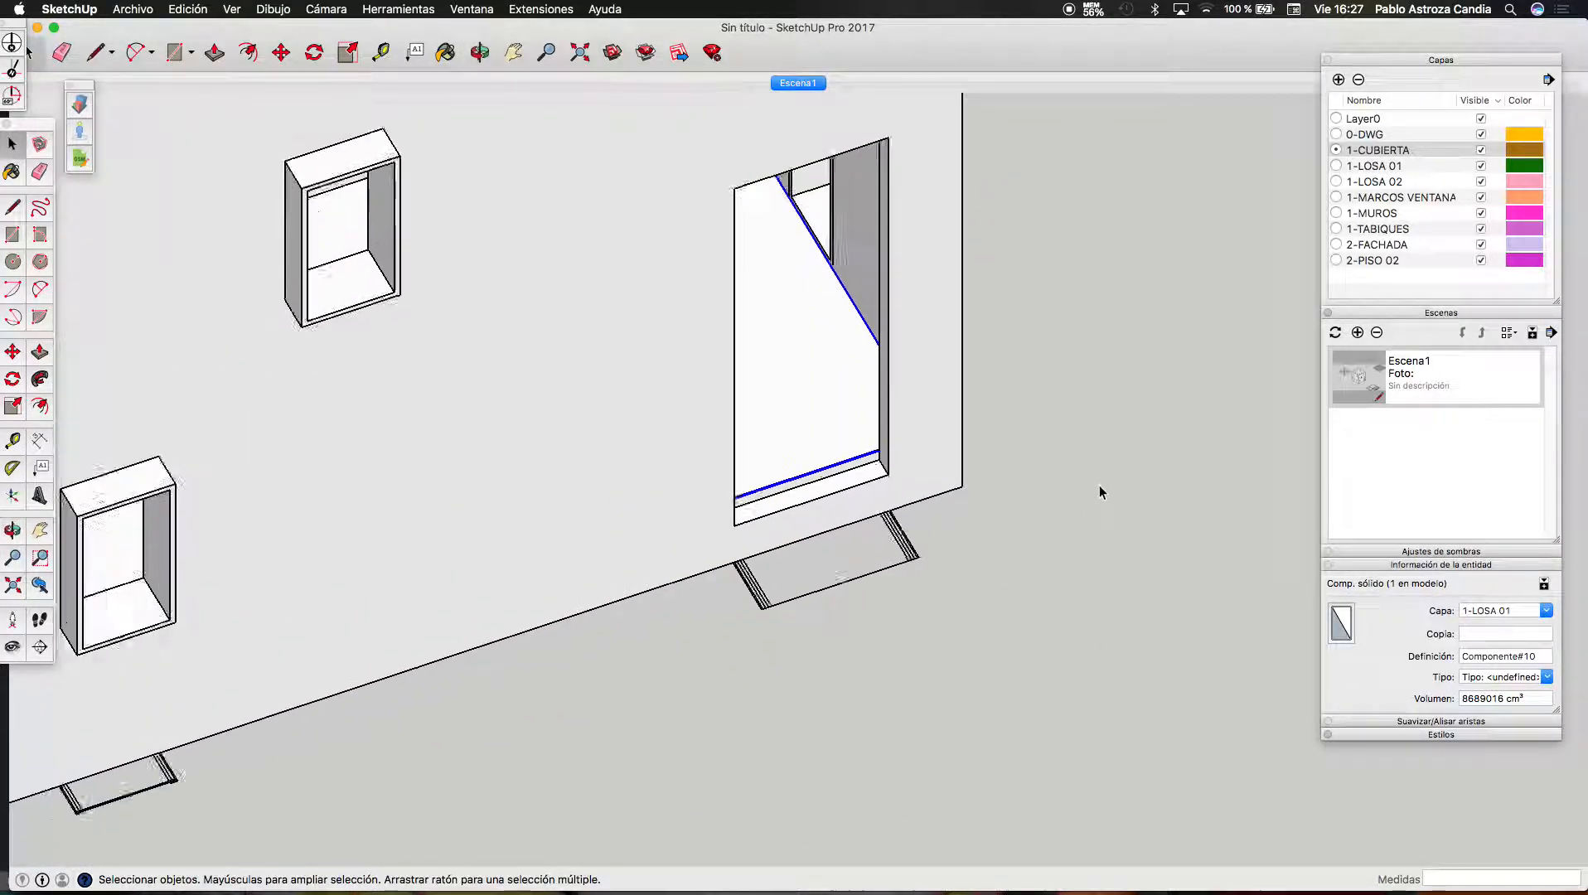
pyautogui.scroll(-3, 1116, 452)
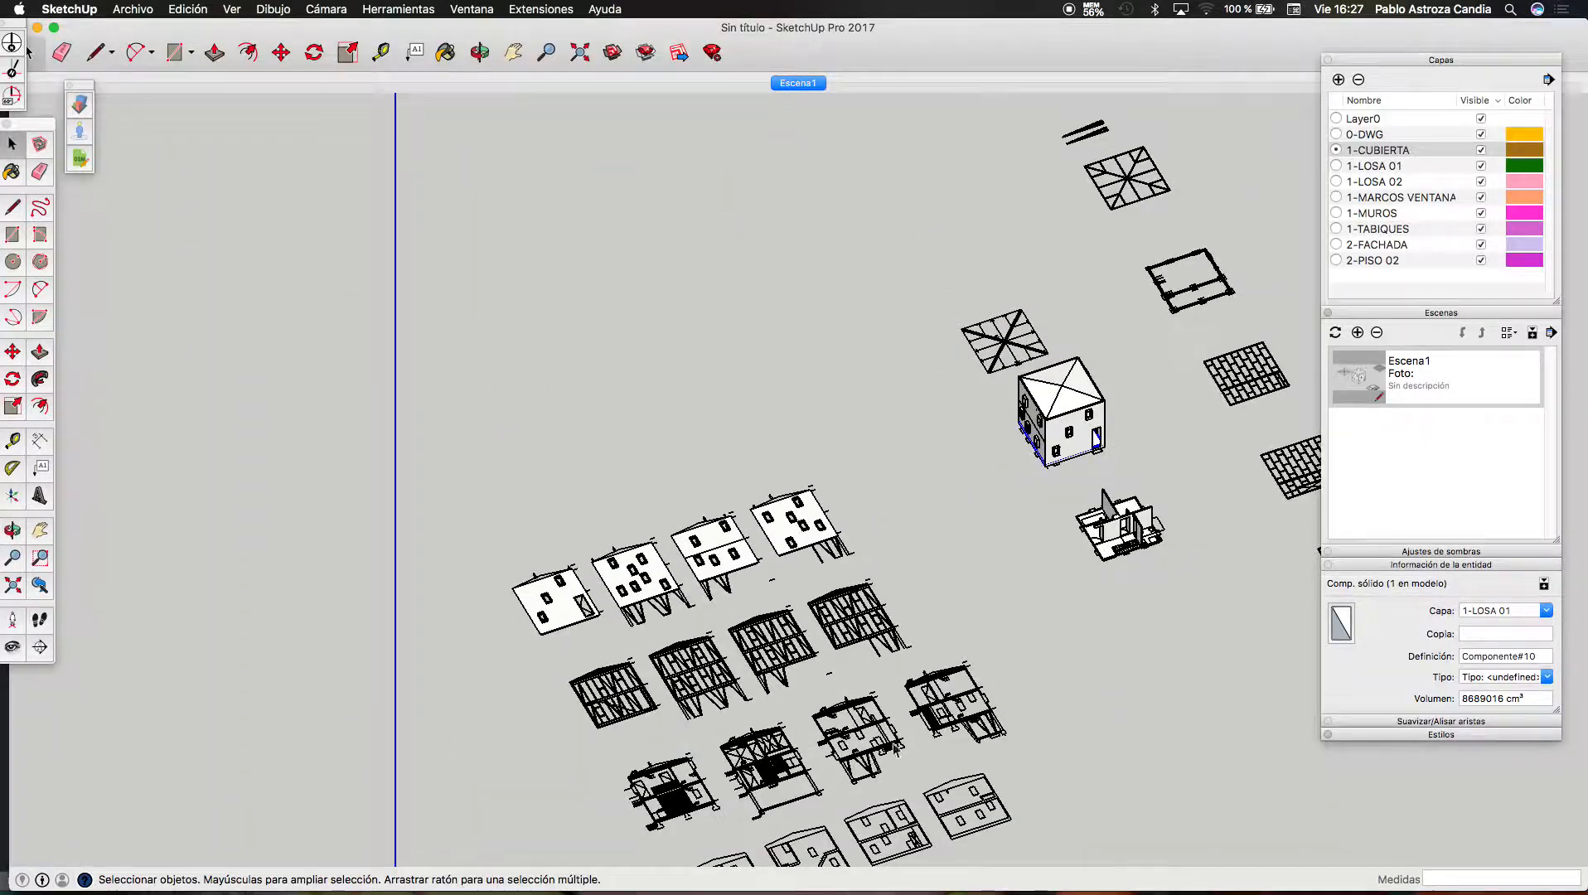
pyautogui.scroll(8, 841, 800)
pyautogui.scroll(-3, 779, 431)
pyautogui.scroll(15, 495, 635)
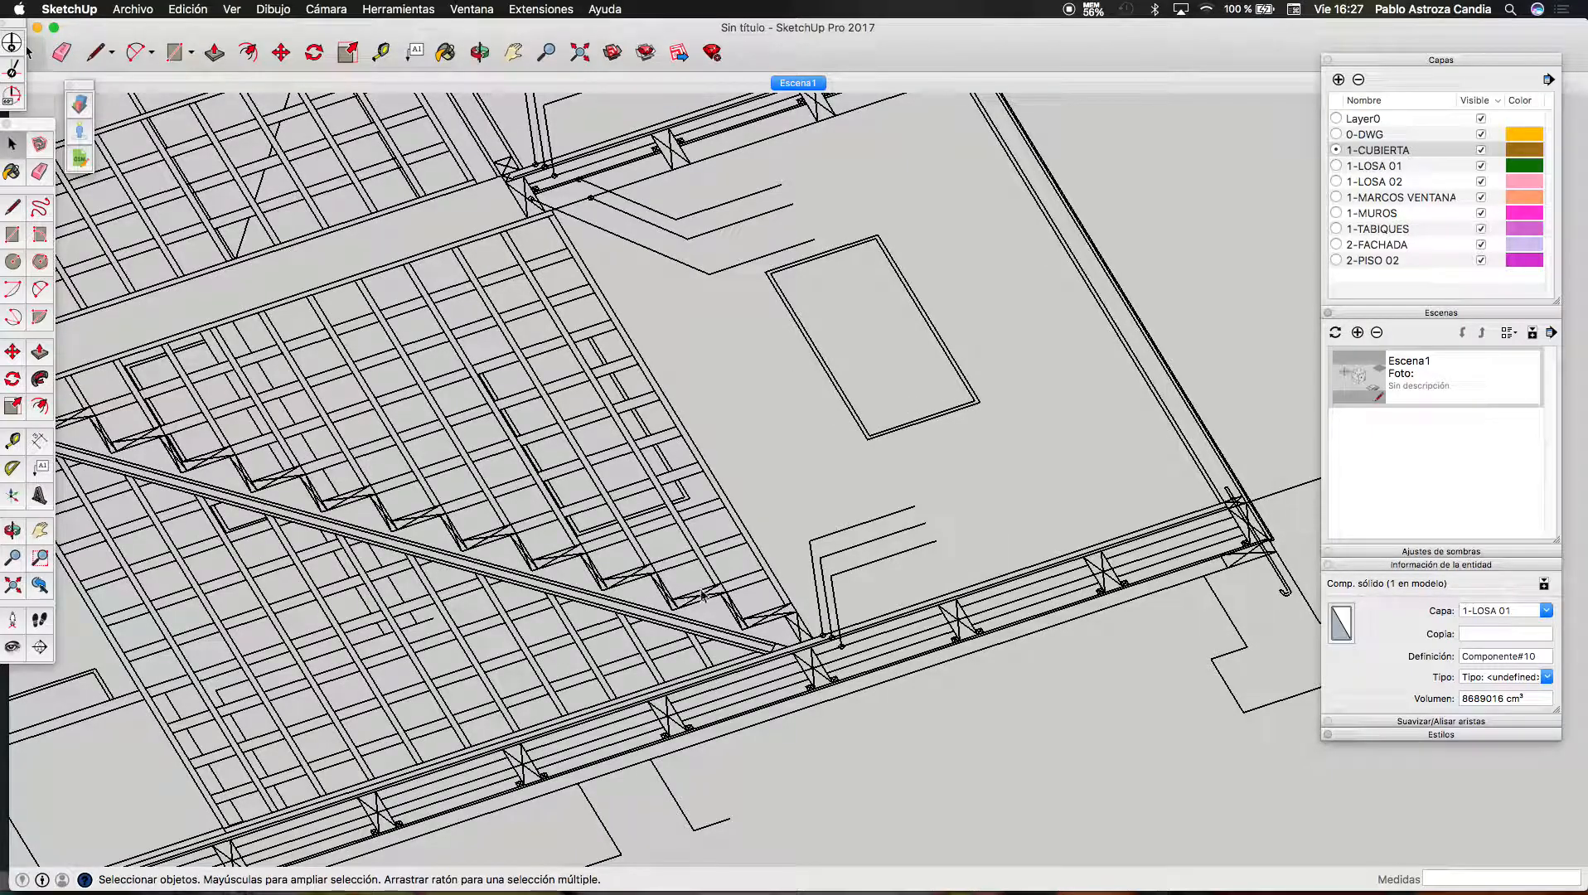
# Examine the treads and both ends of the stair flight in the staircase section, relative to the upper and lower floor slabs
pyautogui.scroll(-5, 762, 613)
pyautogui.scroll(2, 779, 622)
pyautogui.scroll(3, 409, 509)
pyautogui.scroll(3, 410, 509)
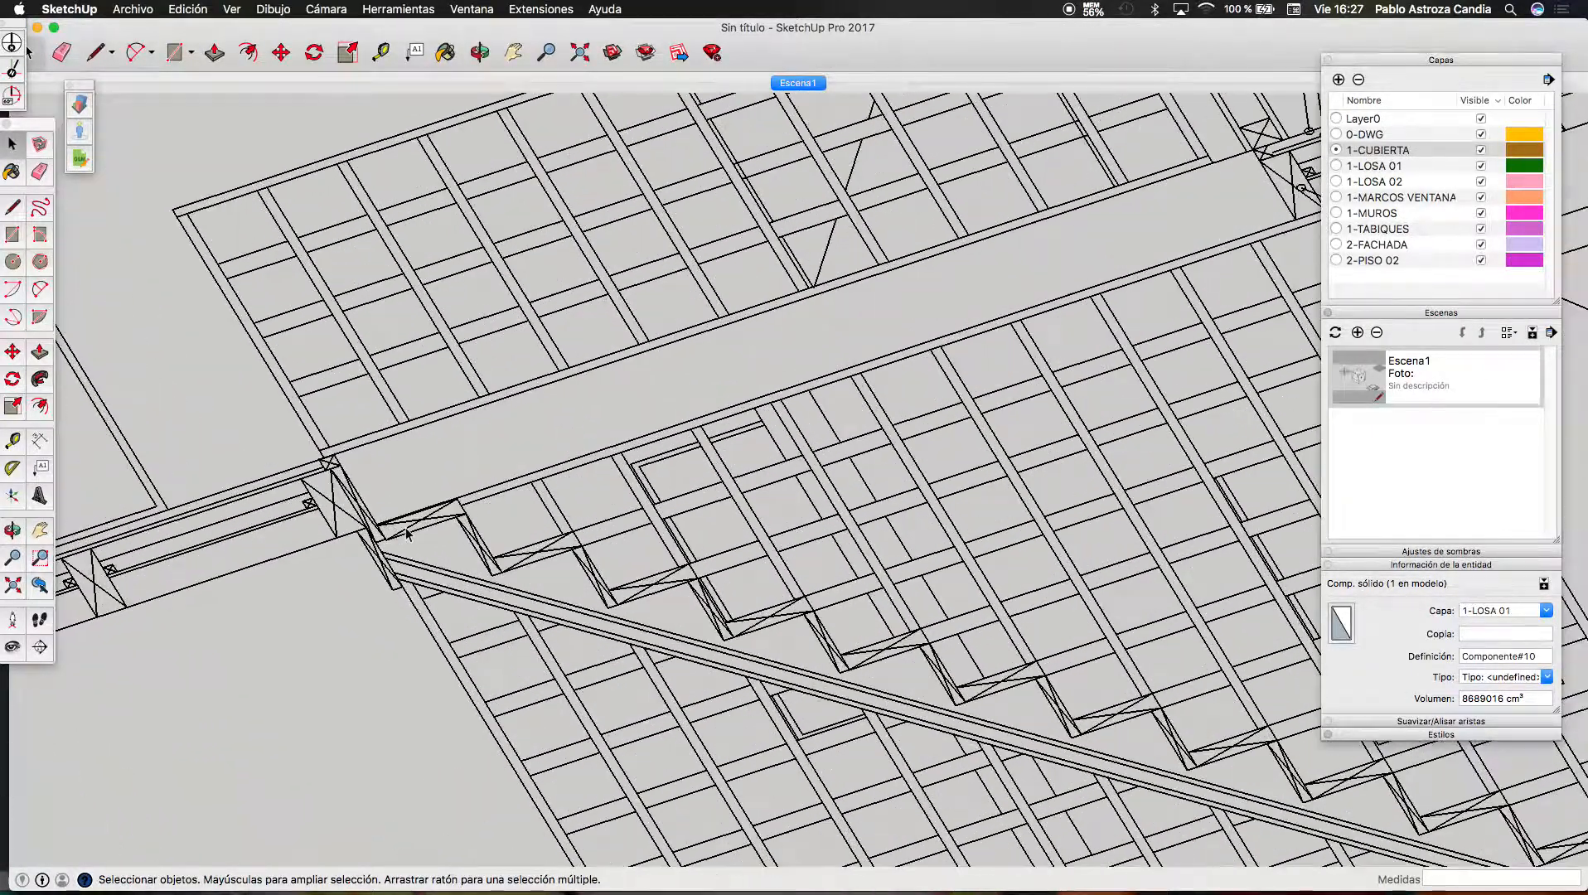
pyautogui.scroll(-10, 369, 512)
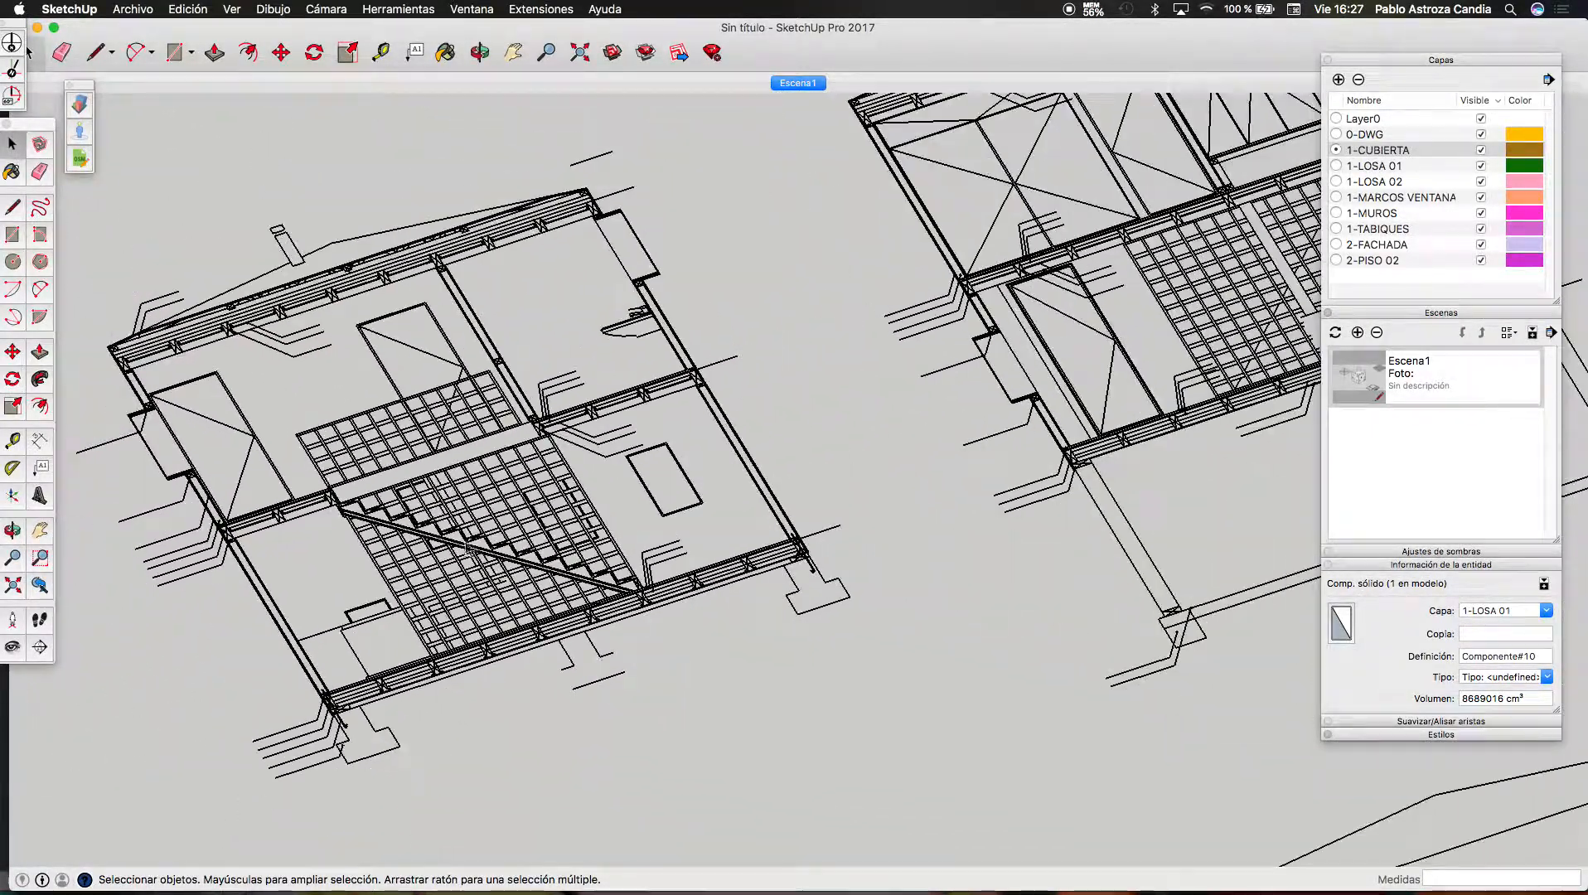
pyautogui.scroll(5, 1000, 417)
pyautogui.scroll(-2, 450, 577)
pyautogui.scroll(-6, 450, 577)
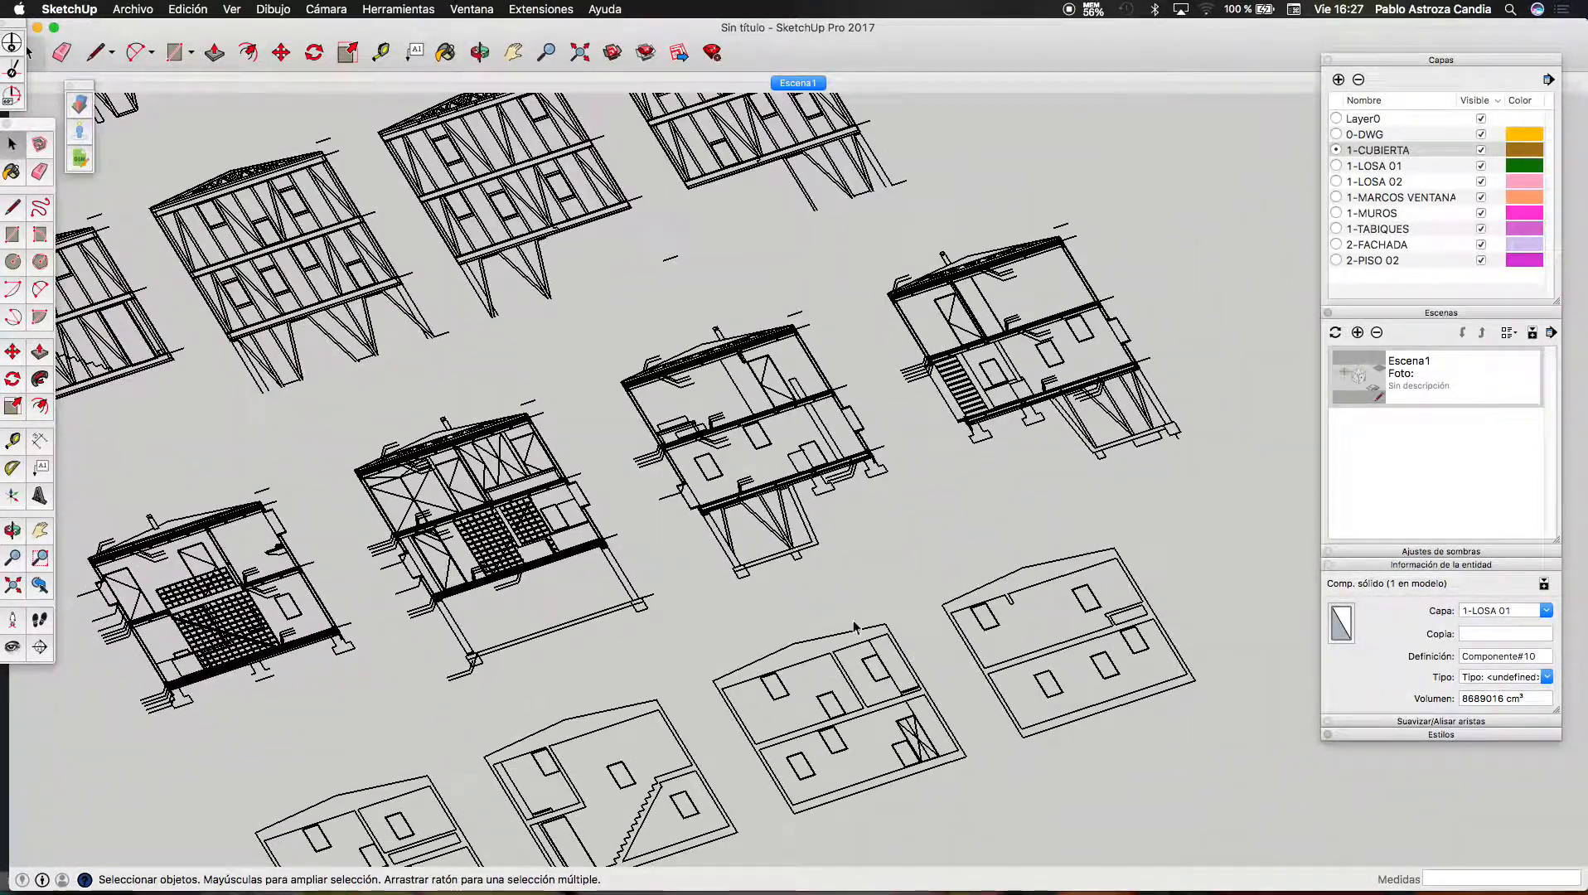
# Examine the projecting door frame in the section that shows the stair treads frontally, at its junctions with both floor slabs
pyautogui.scroll(5, 968, 383)
pyautogui.scroll(3, 968, 383)
pyautogui.scroll(10, 985, 460)
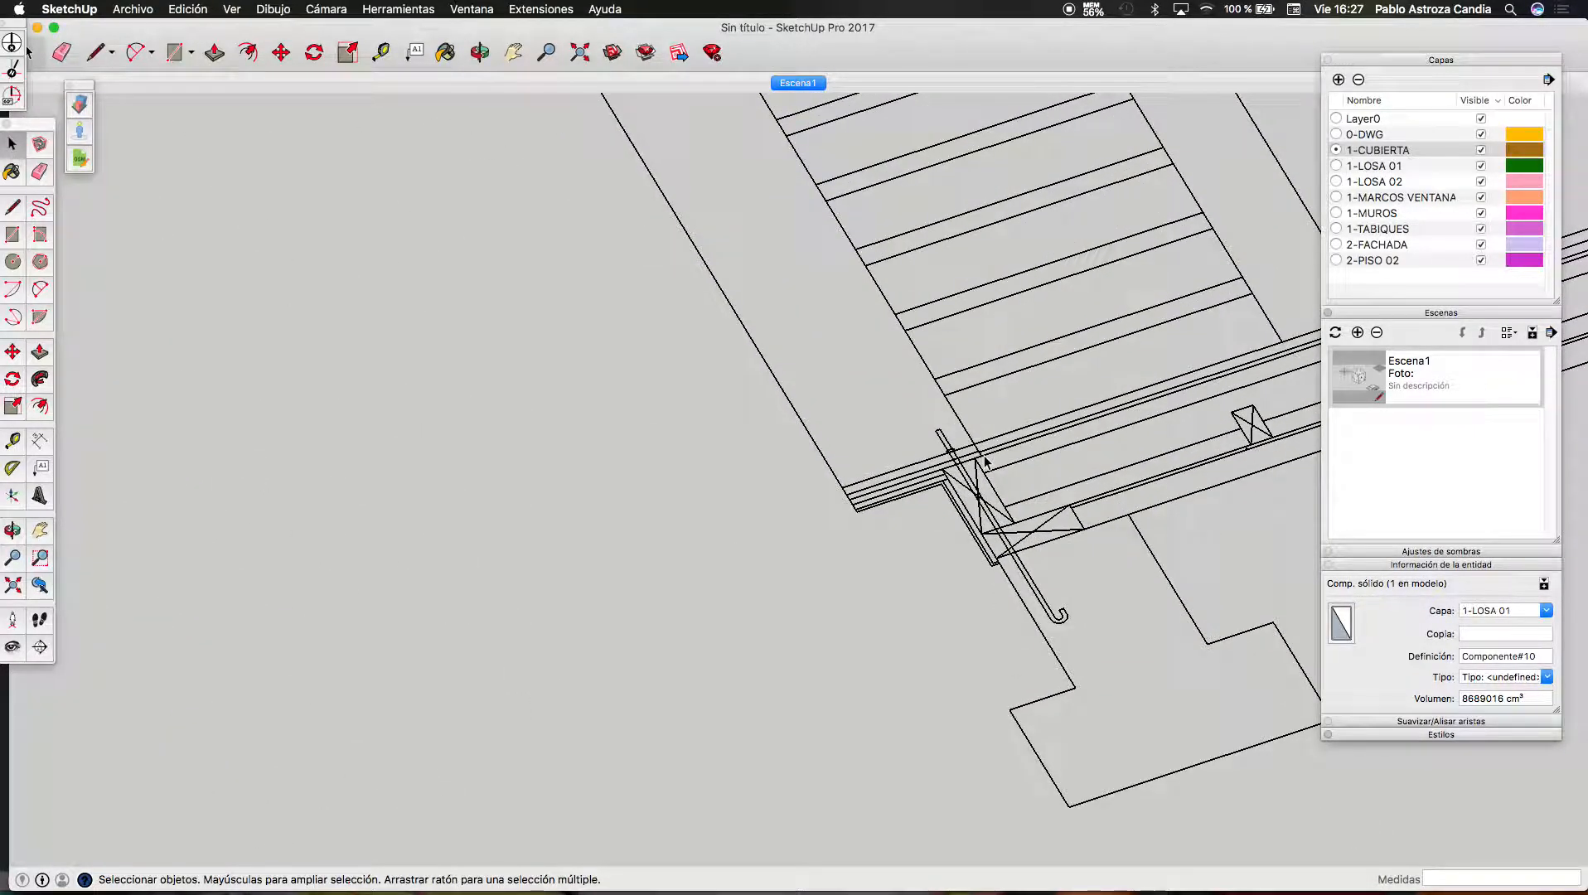
pyautogui.scroll(-8, 930, 525)
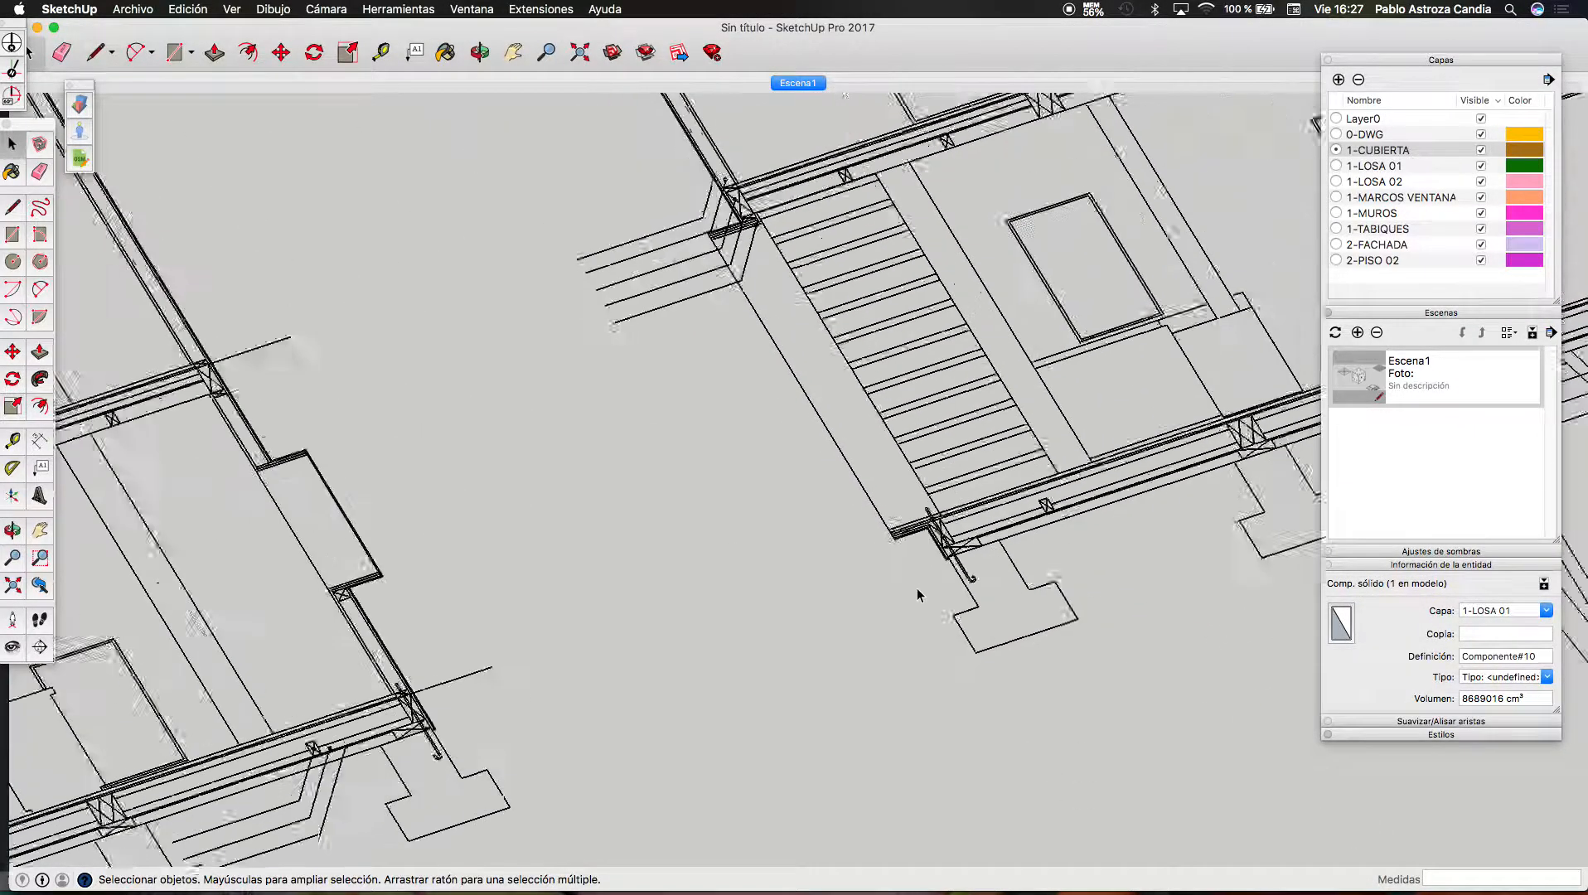
pyautogui.scroll(8, 846, 412)
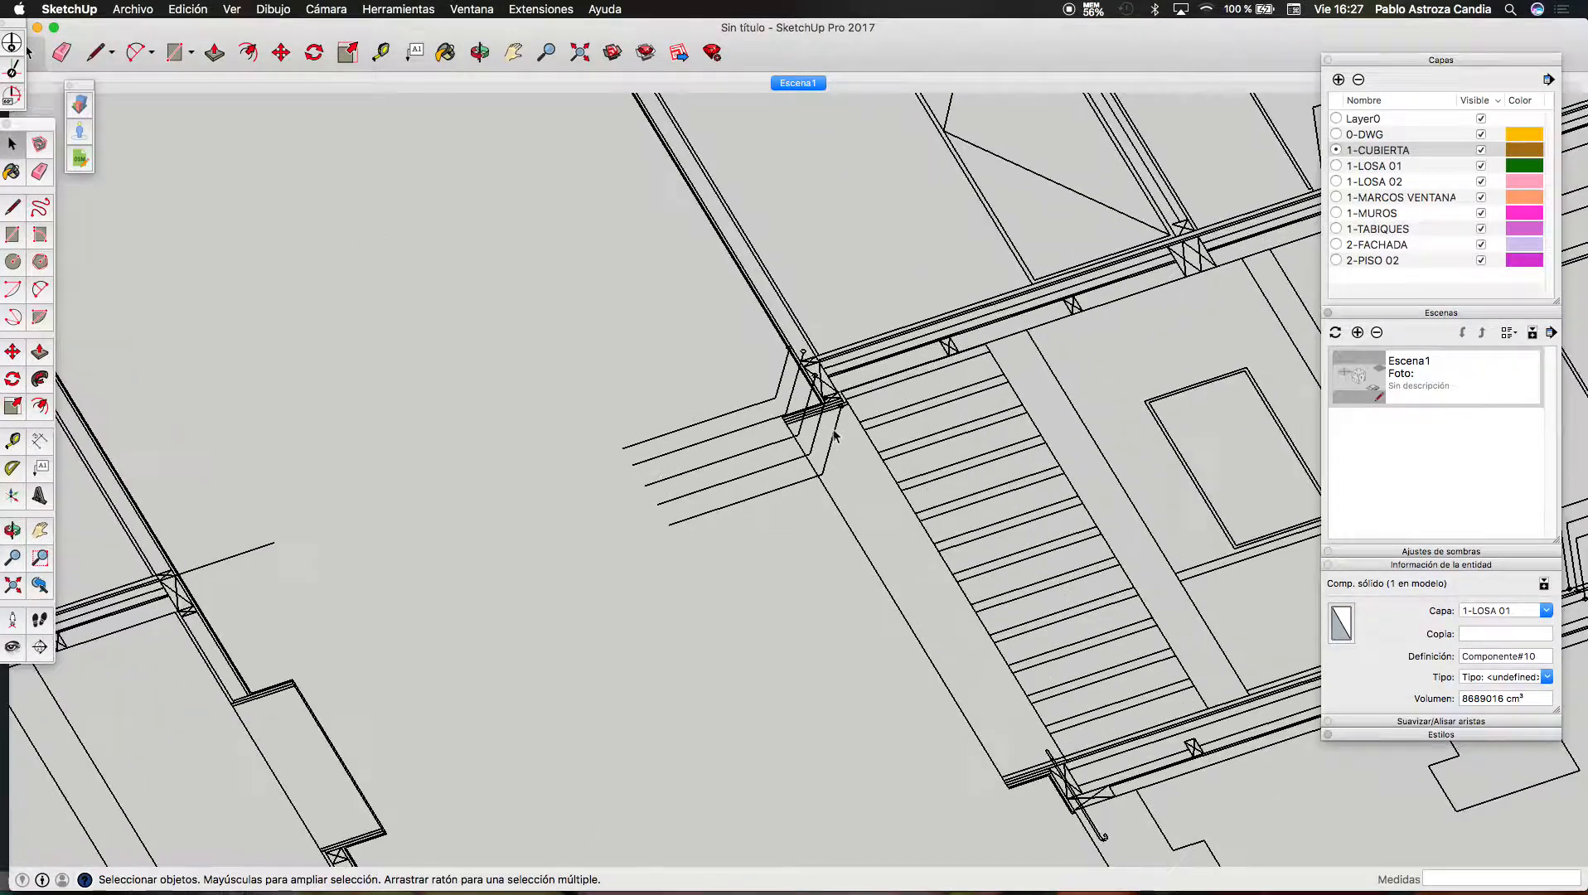
pyautogui.scroll(-10, 836, 431)
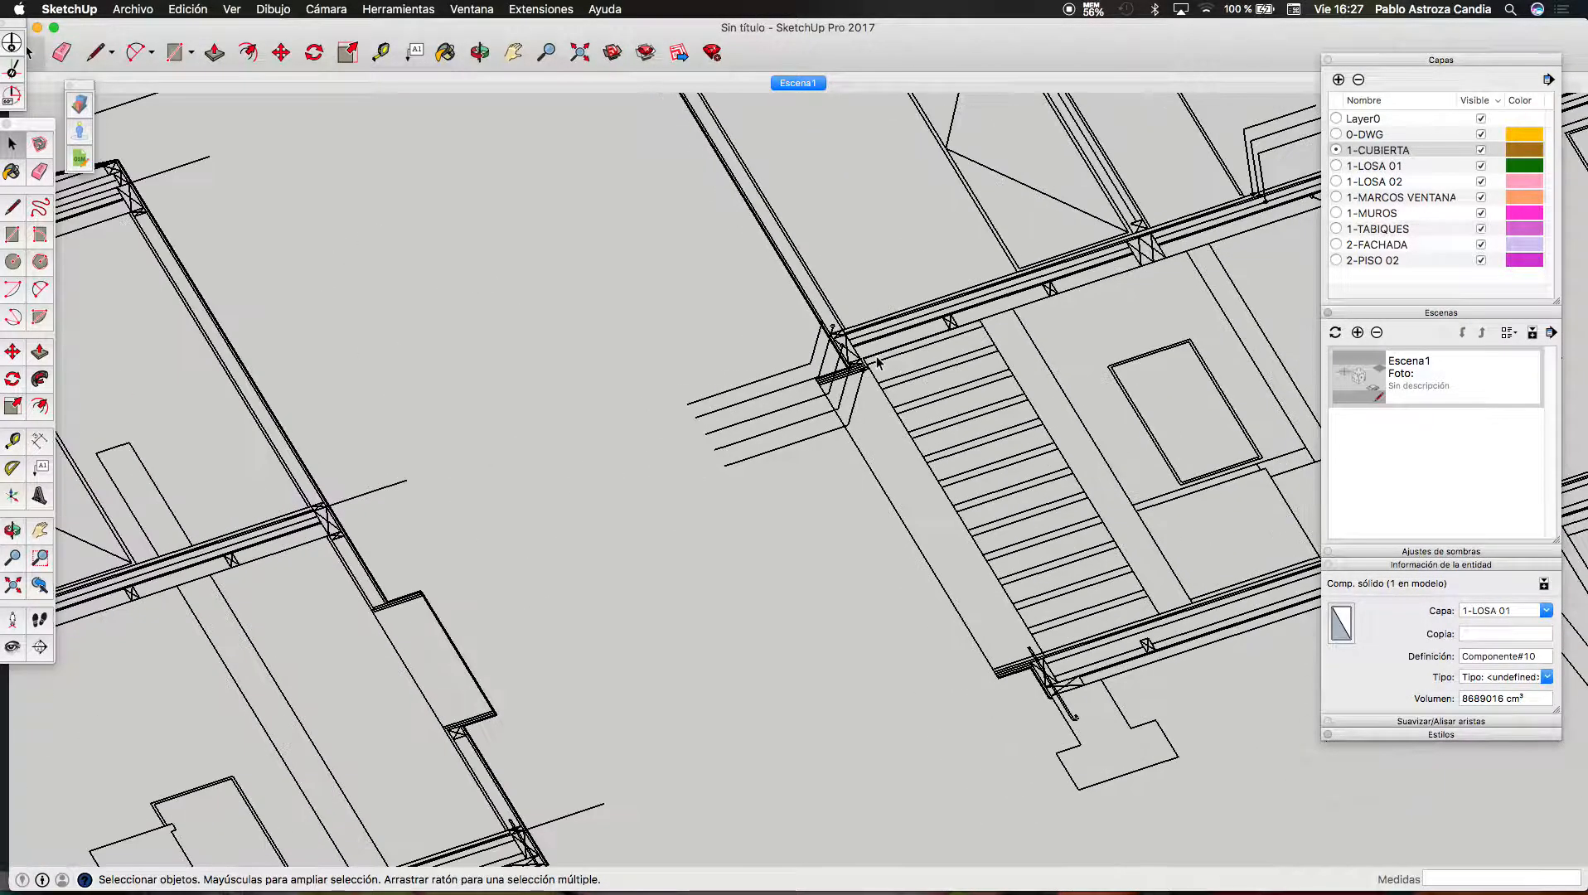
pyautogui.scroll(-10, 566, 302)
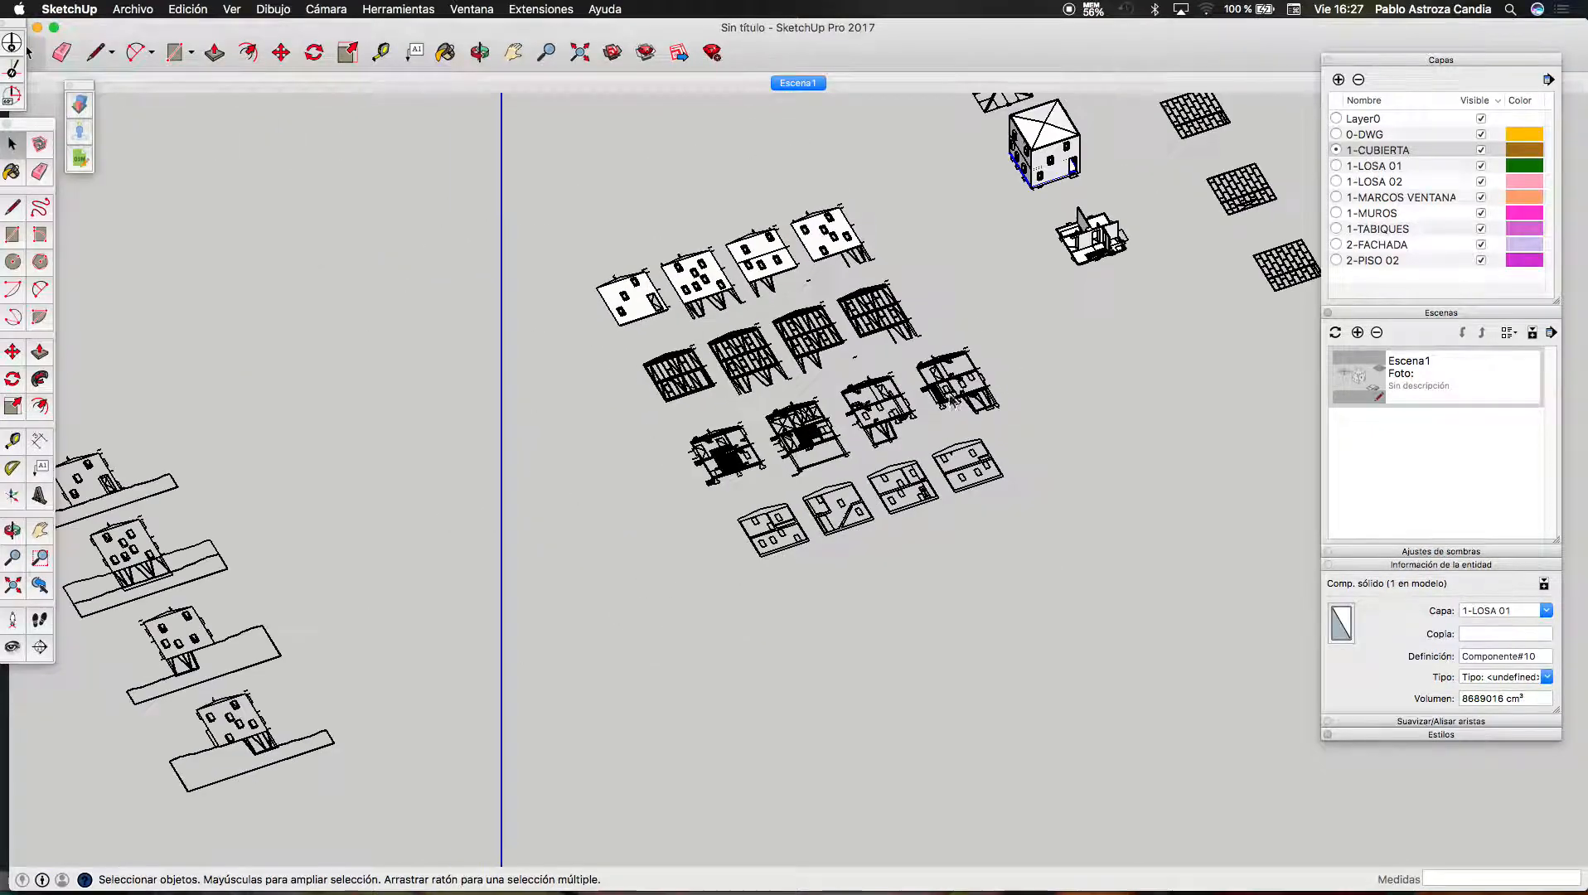
pyautogui.scroll(2, 566, 302)
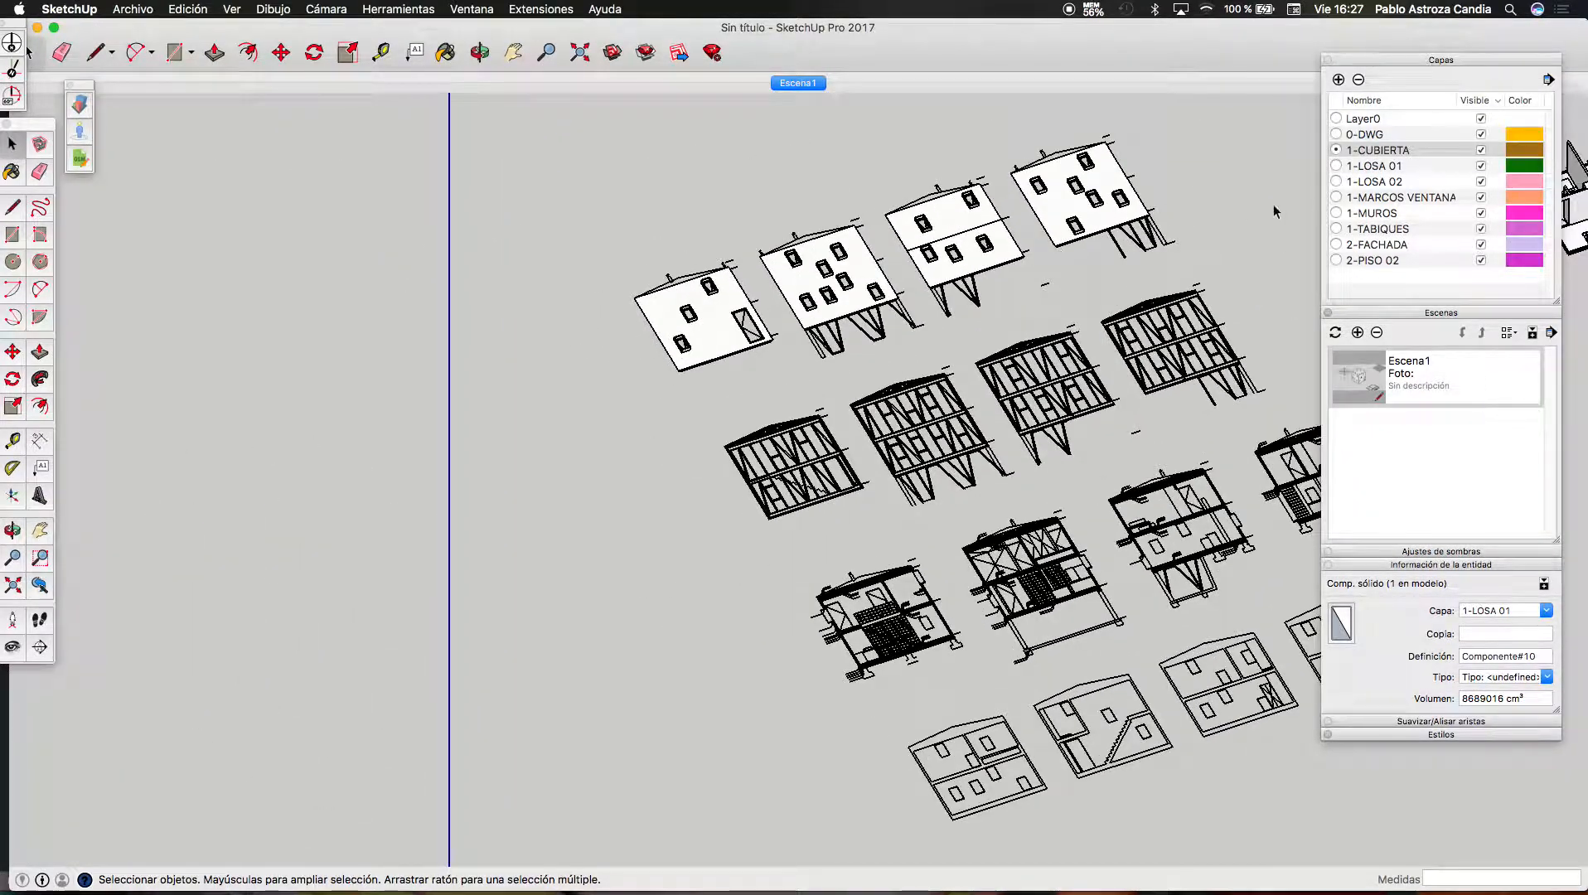
# Make 1-MARCOS VENTANA the active layer and check the tall door opening in the first façade
pyautogui.click(1336, 197)
pyautogui.scroll(10, 738, 310)
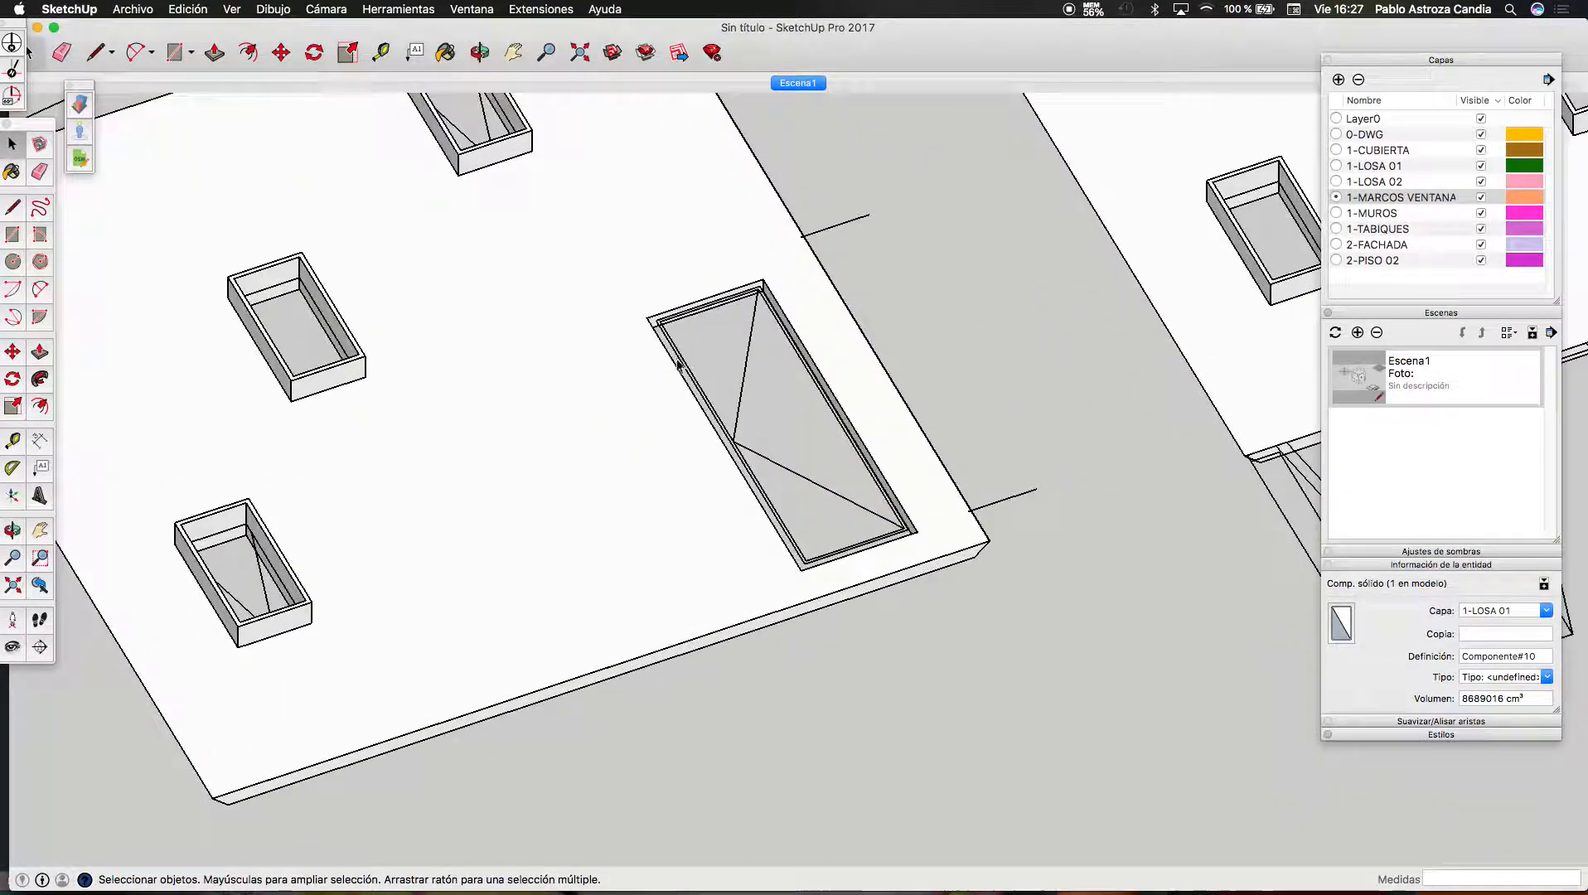
pyautogui.scroll(-10, 677, 355)
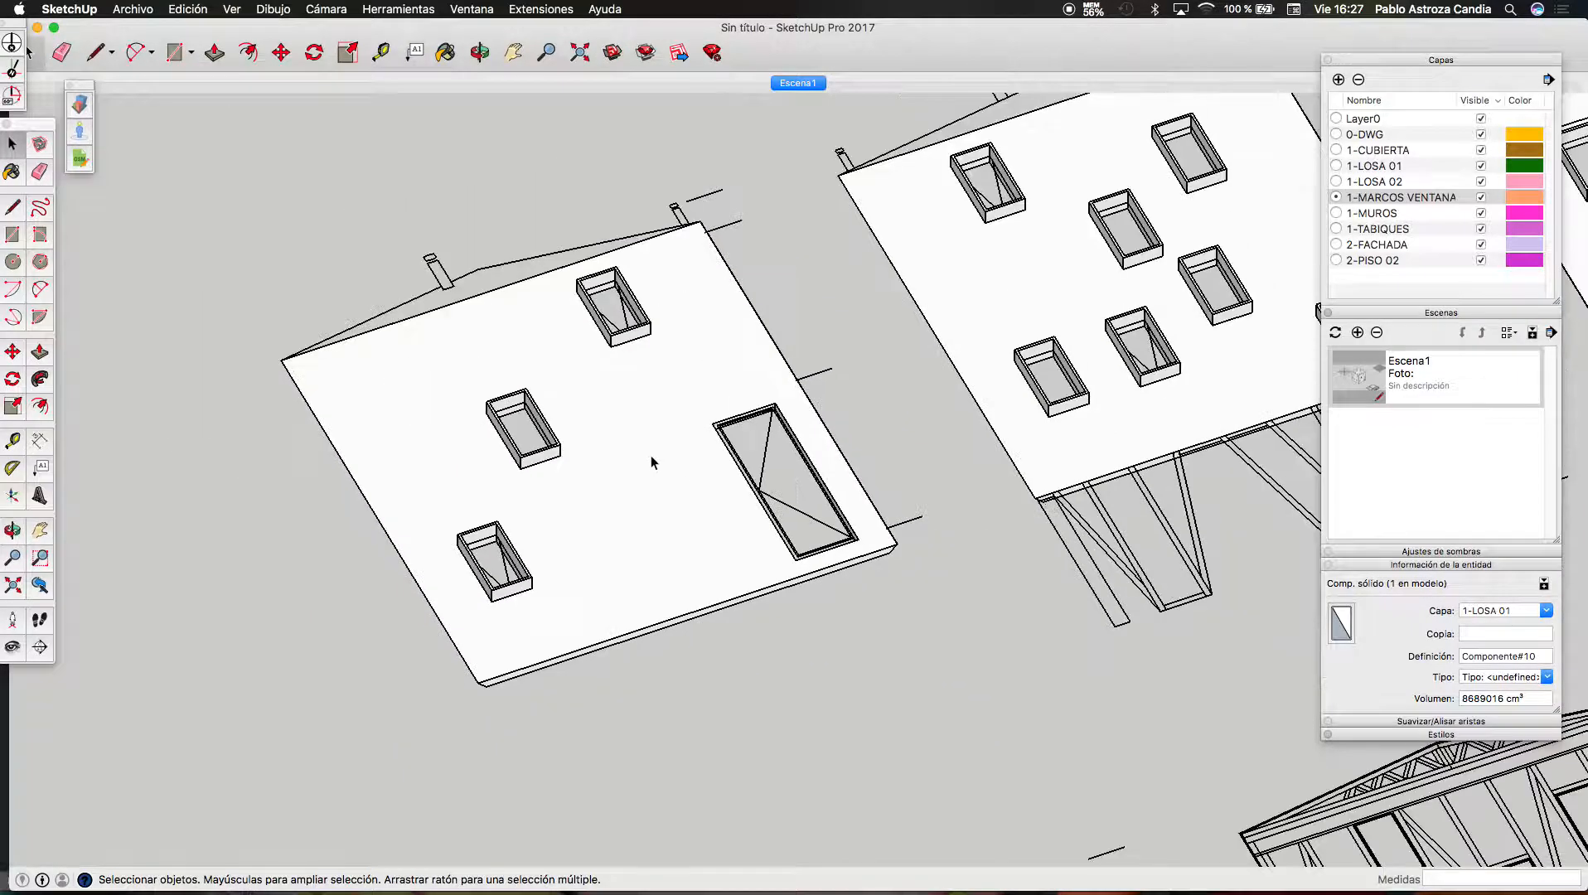
pyautogui.scroll(-2, 643, 439)
# Measure how far the door frame projects from the wall at its lower end in the section with the frontal stair treads
pyautogui.click(380, 52)
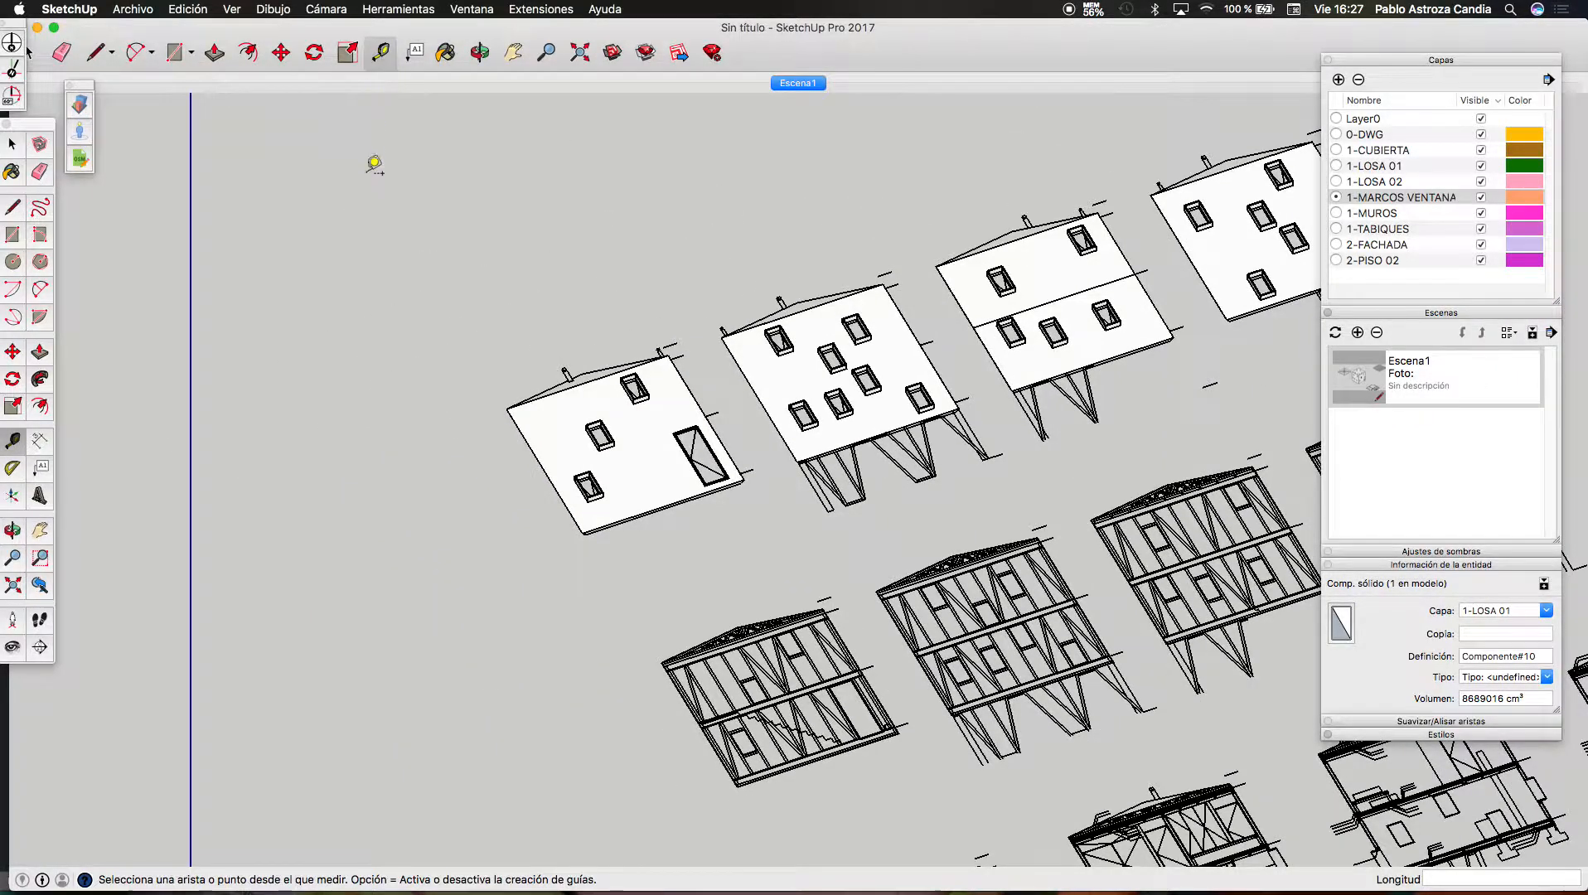
pyautogui.scroll(-5, 376, 326)
pyautogui.scroll(3, 866, 476)
pyautogui.scroll(10, 870, 474)
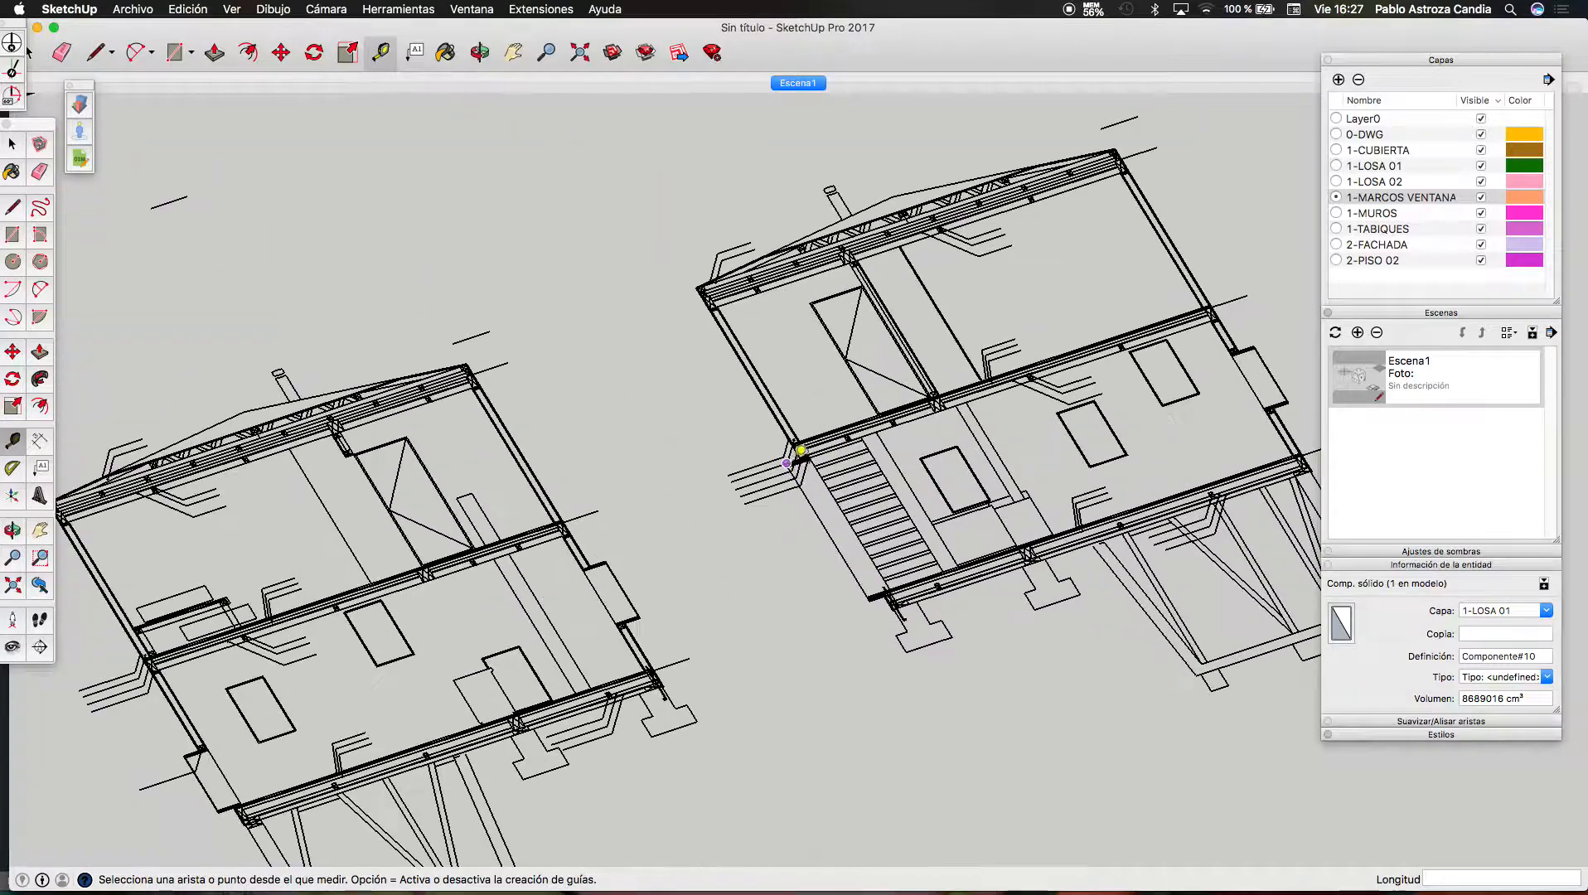
pyautogui.scroll(2, 992, 532)
pyautogui.click(1004, 481)
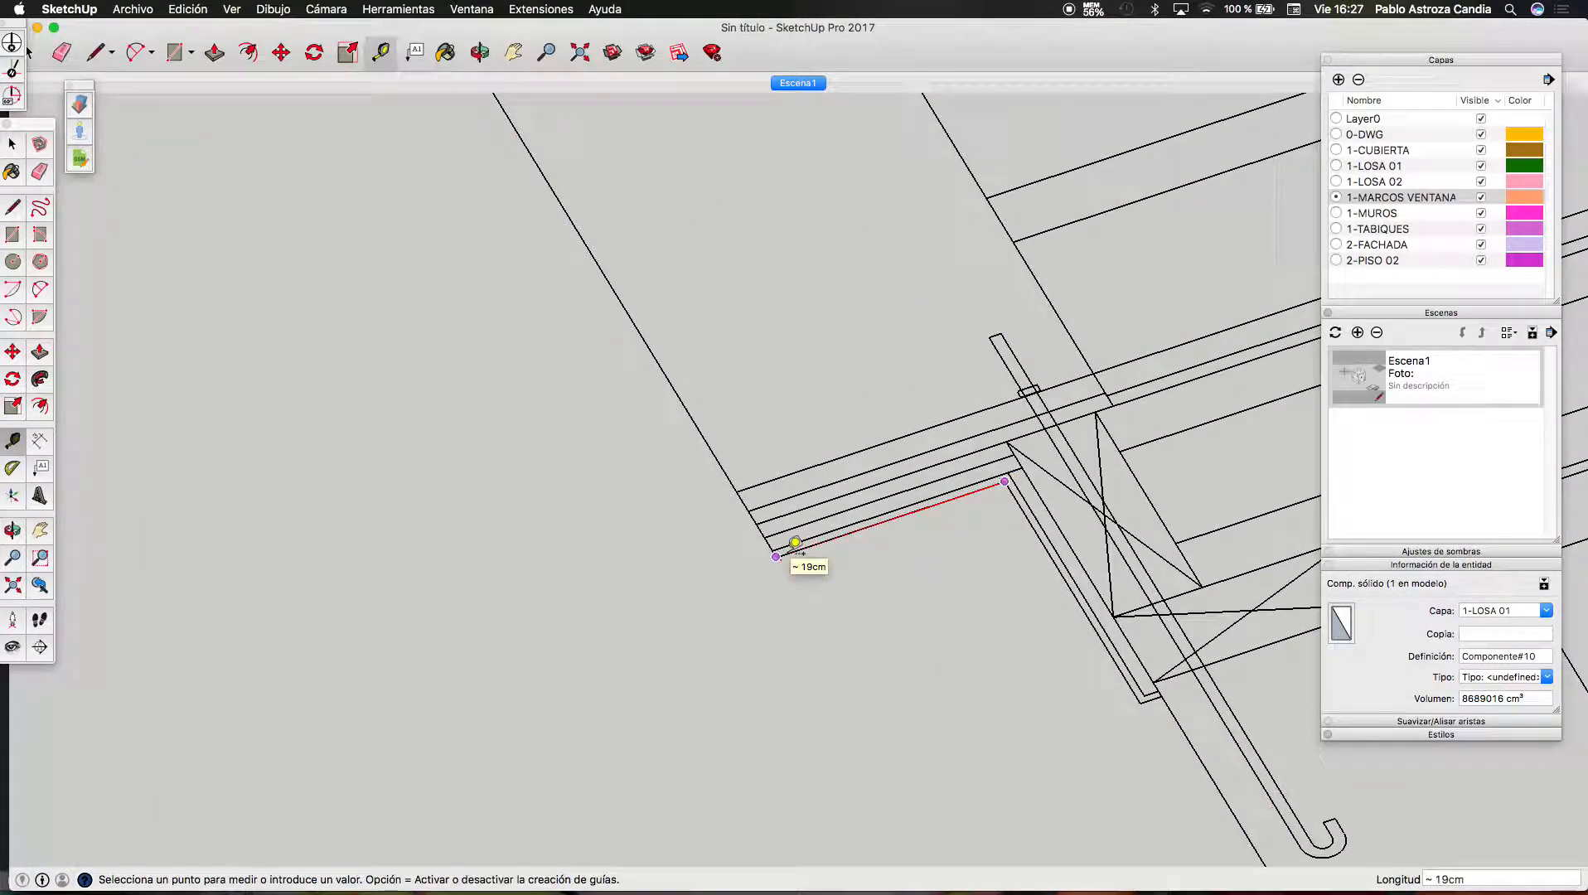
pyautogui.click(791, 548)
pyautogui.scroll(-10, 1050, 617)
pyautogui.scroll(-8, 1082, 597)
pyautogui.press('space')
# Open the first façade's wall for editing and draw a rectangle about 82 by 243 cm covering the door opening
pyautogui.scroll(7, 727, 319)
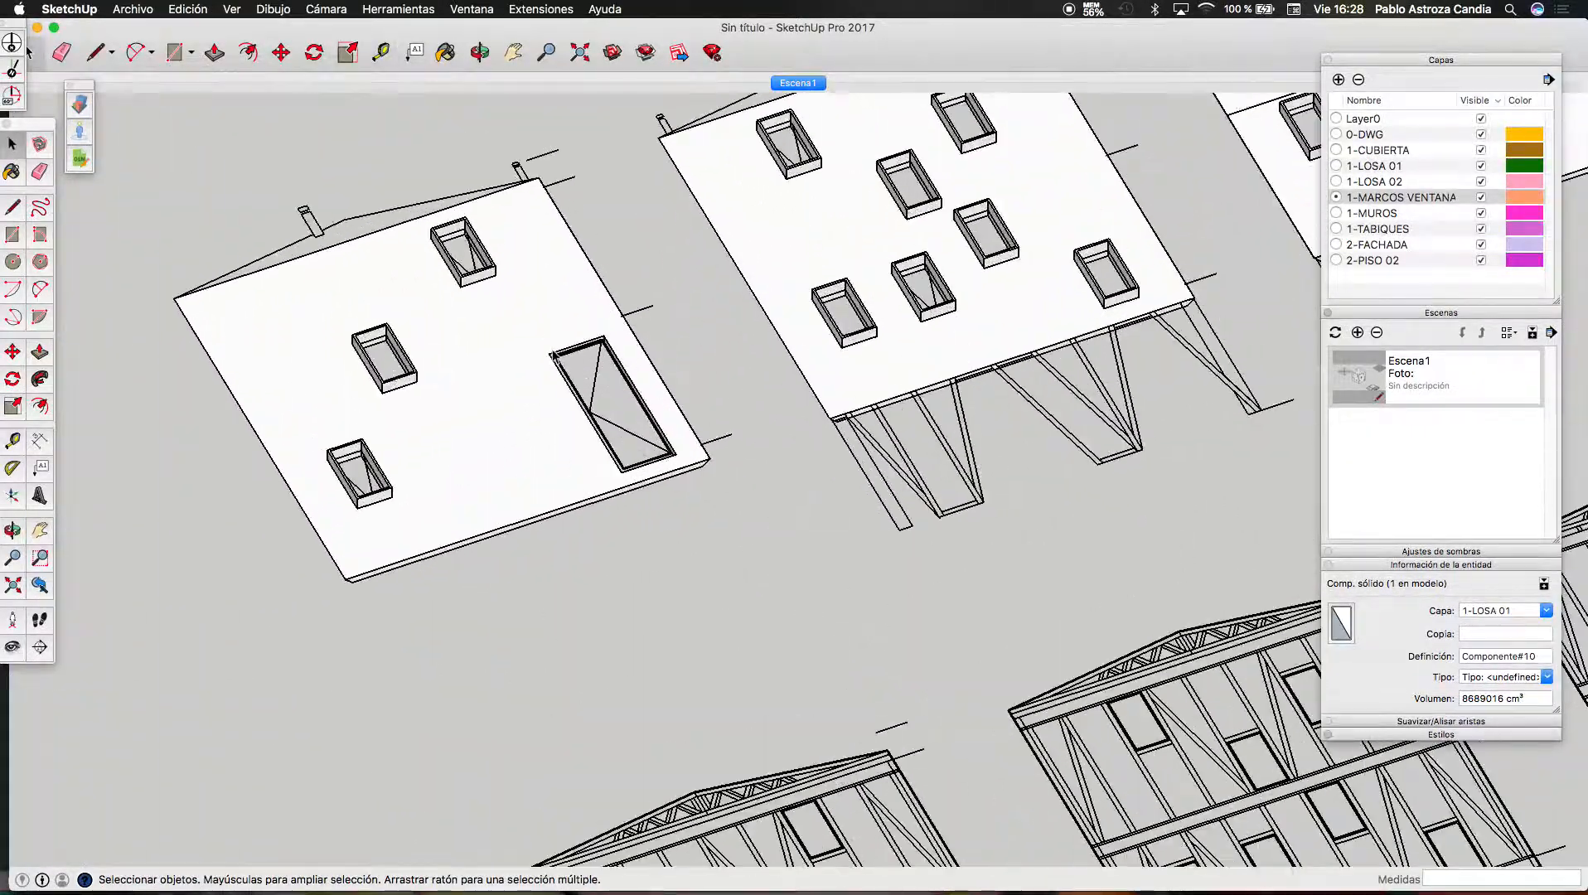
pyautogui.scroll(5, 552, 355)
pyautogui.hotkey('ctrl', 'Up')
pyautogui.click(514, 308)
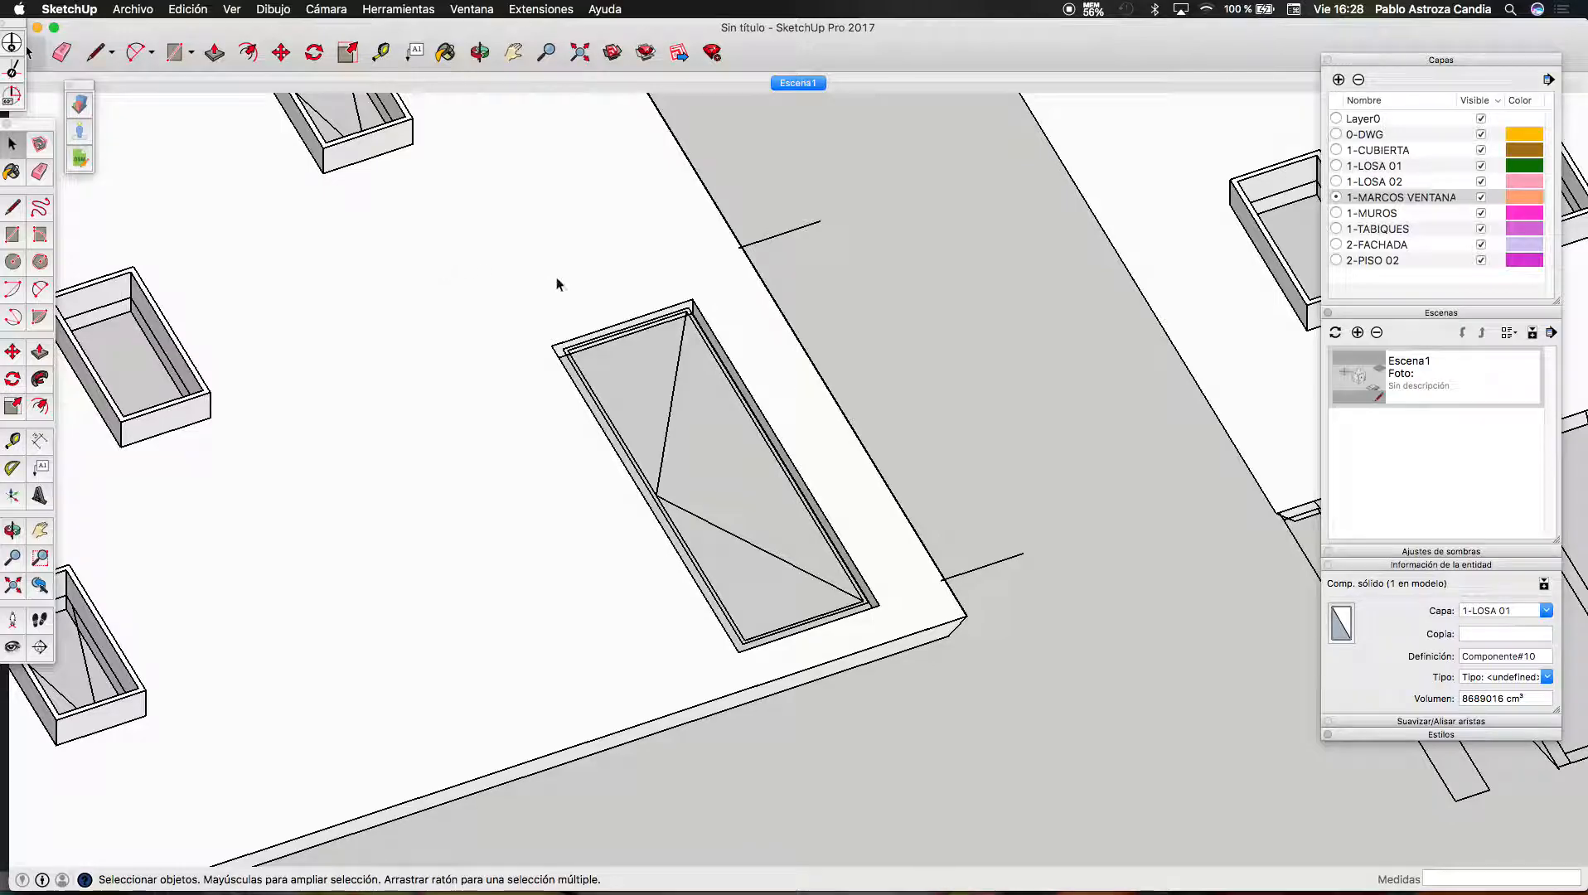
pyautogui.doubleClick(610, 312)
pyautogui.scroll(3, 719, 343)
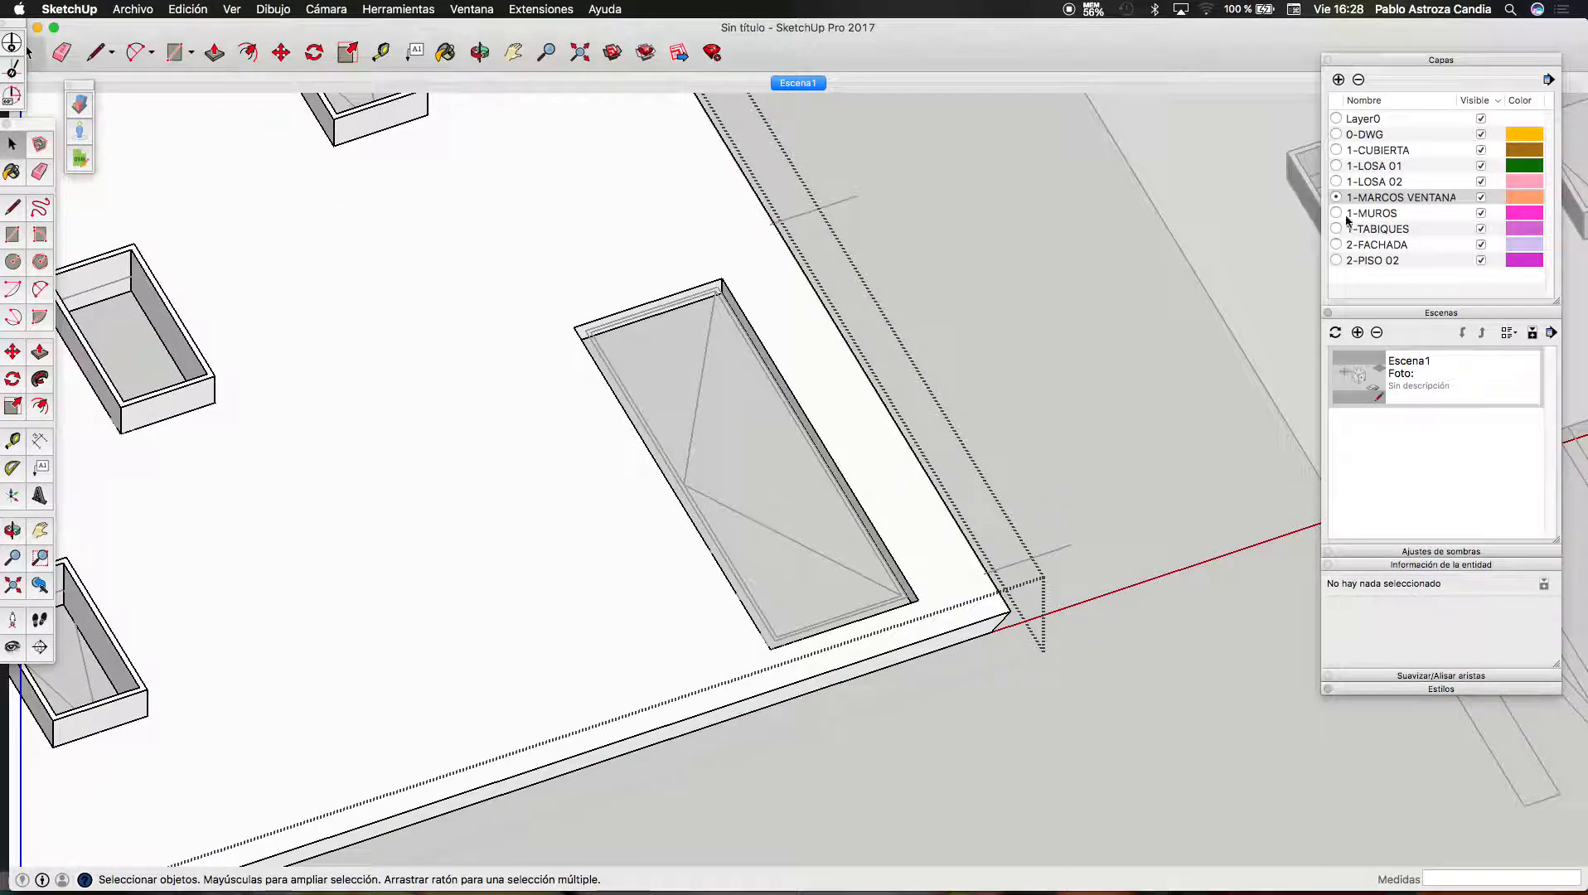
pyautogui.press('r')
pyautogui.click(719, 284)
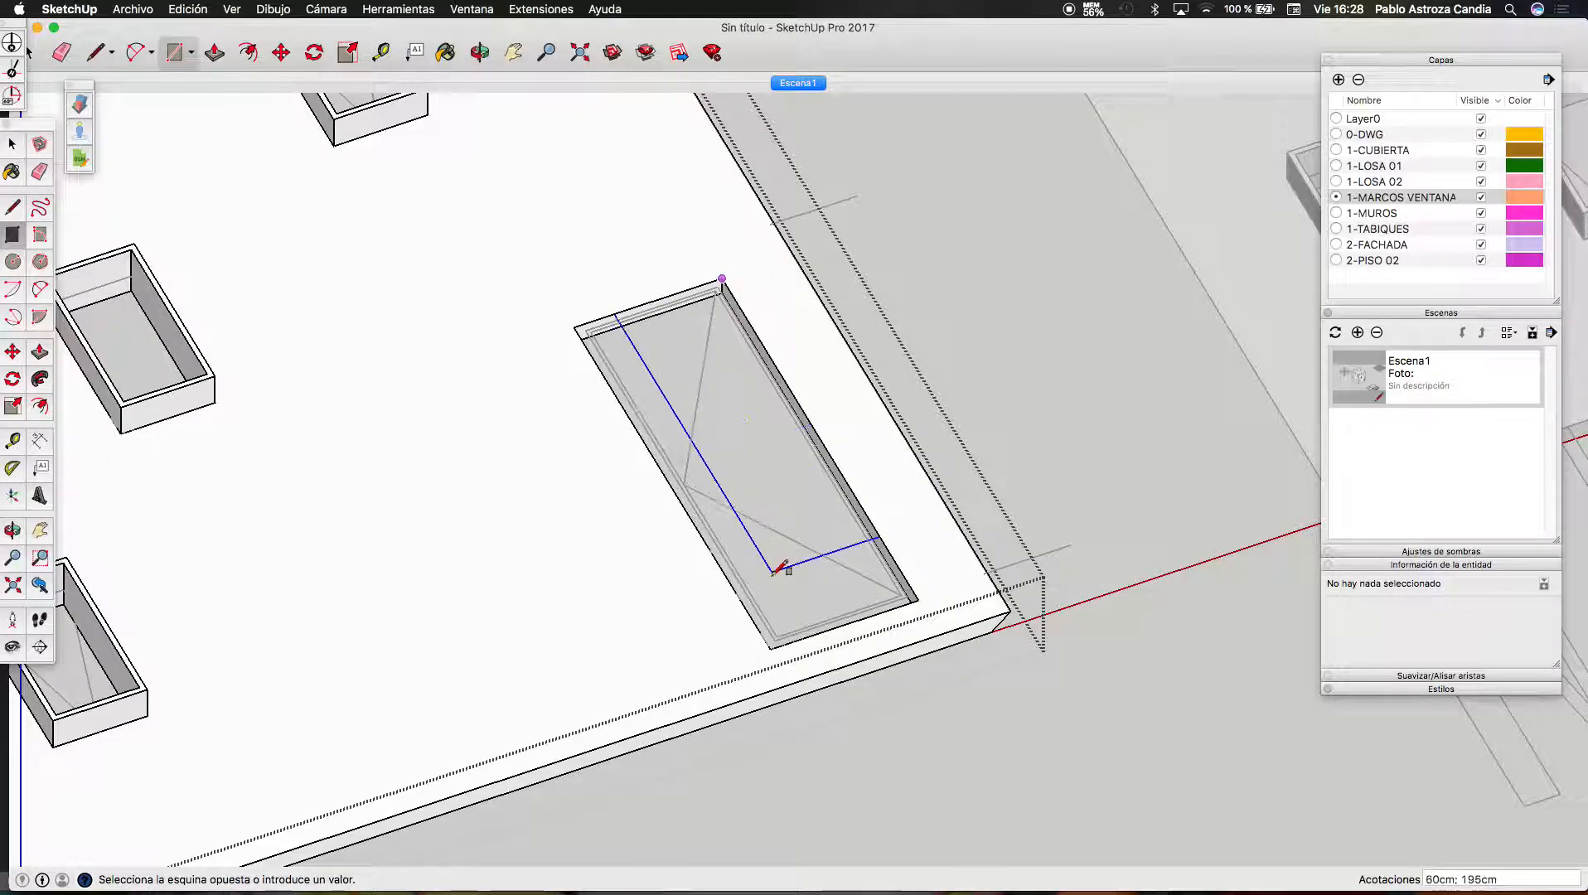
pyautogui.scroll(3, 779, 581)
pyautogui.click(776, 665)
pyautogui.scroll(-3, 880, 655)
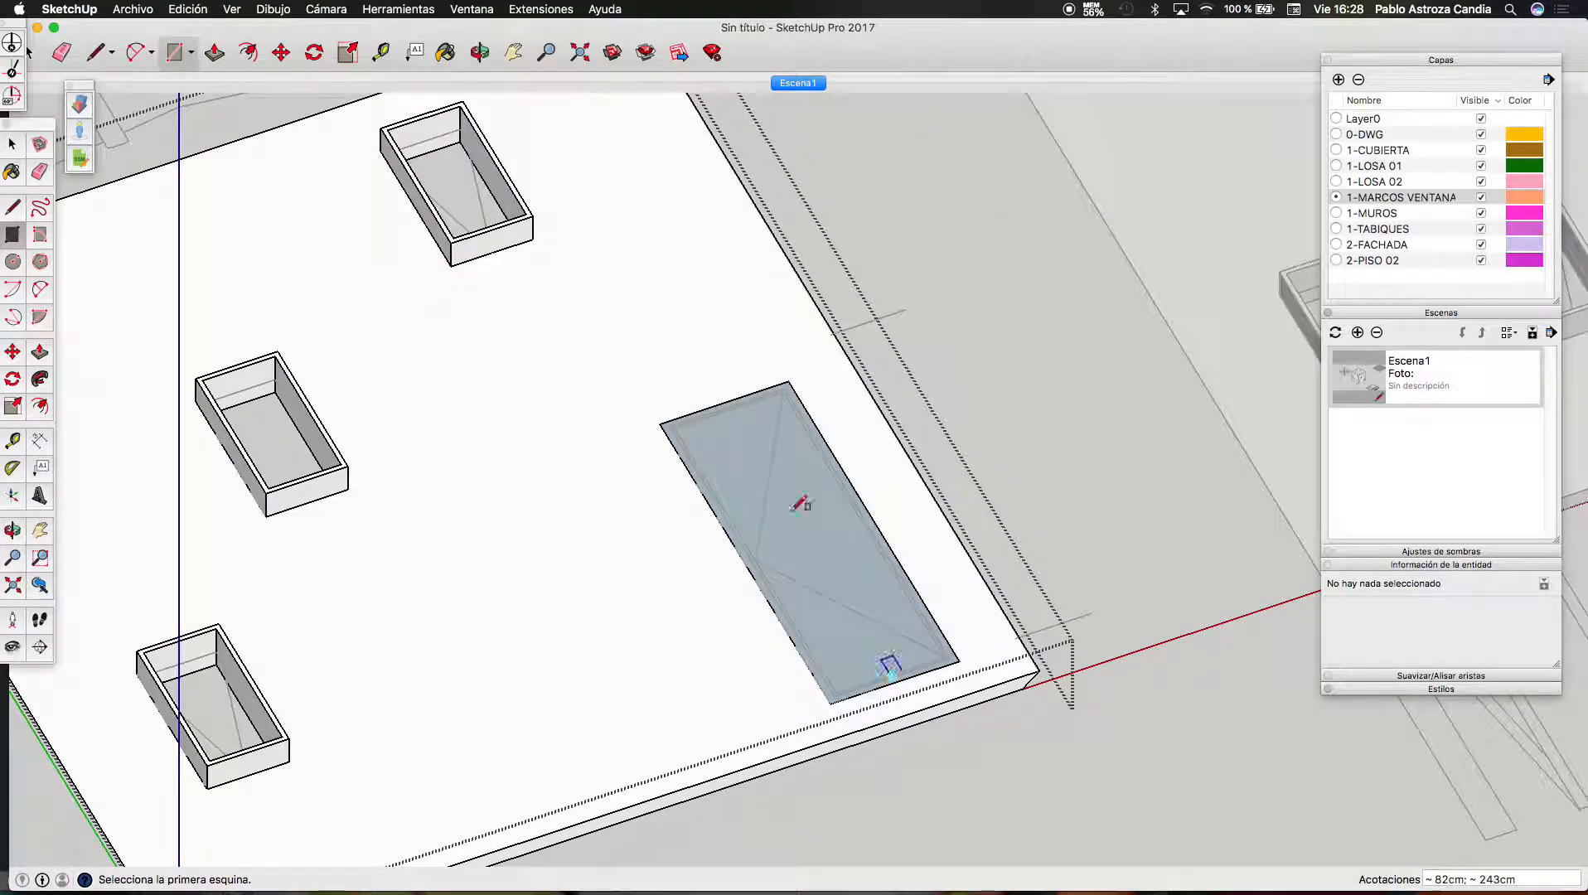
# Draw an inner rectangle about 73 by 234 cm along the door's inner outline and delete its face, leaving a frame ring
pyautogui.scroll(4, 787, 423)
pyautogui.scroll(-2, 820, 411)
pyautogui.click(881, 358)
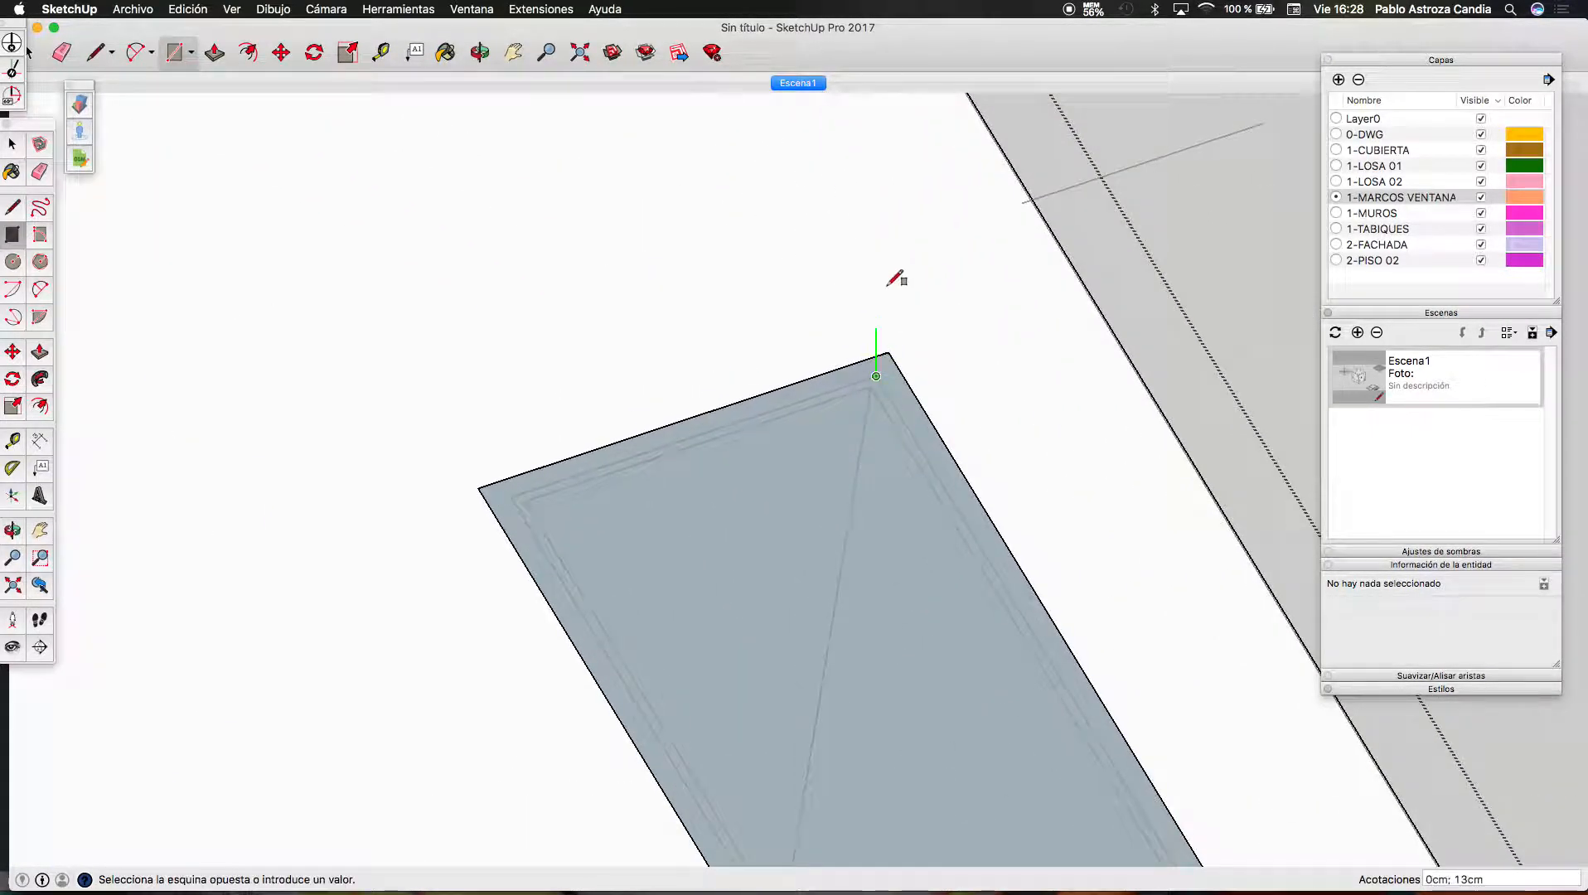
pyautogui.scroll(-2, 893, 265)
pyautogui.scroll(-1, 993, 676)
pyautogui.scroll(4, 953, 655)
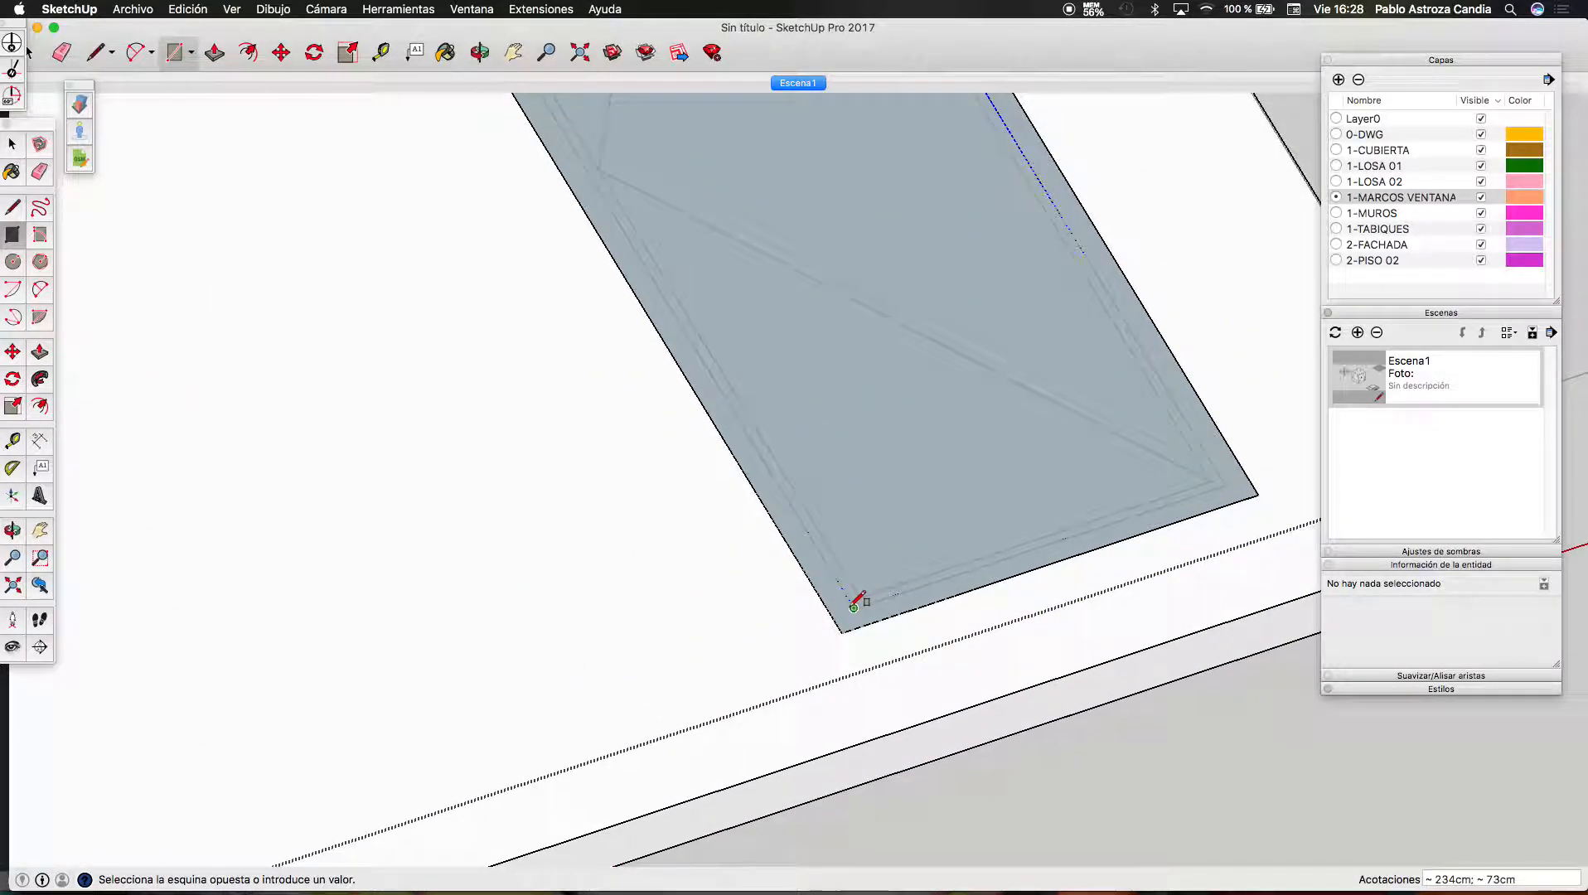
pyautogui.click(942, 686)
pyautogui.scroll(-1, 854, 607)
pyautogui.press('space')
pyautogui.click(906, 515)
pyautogui.press('Delete')
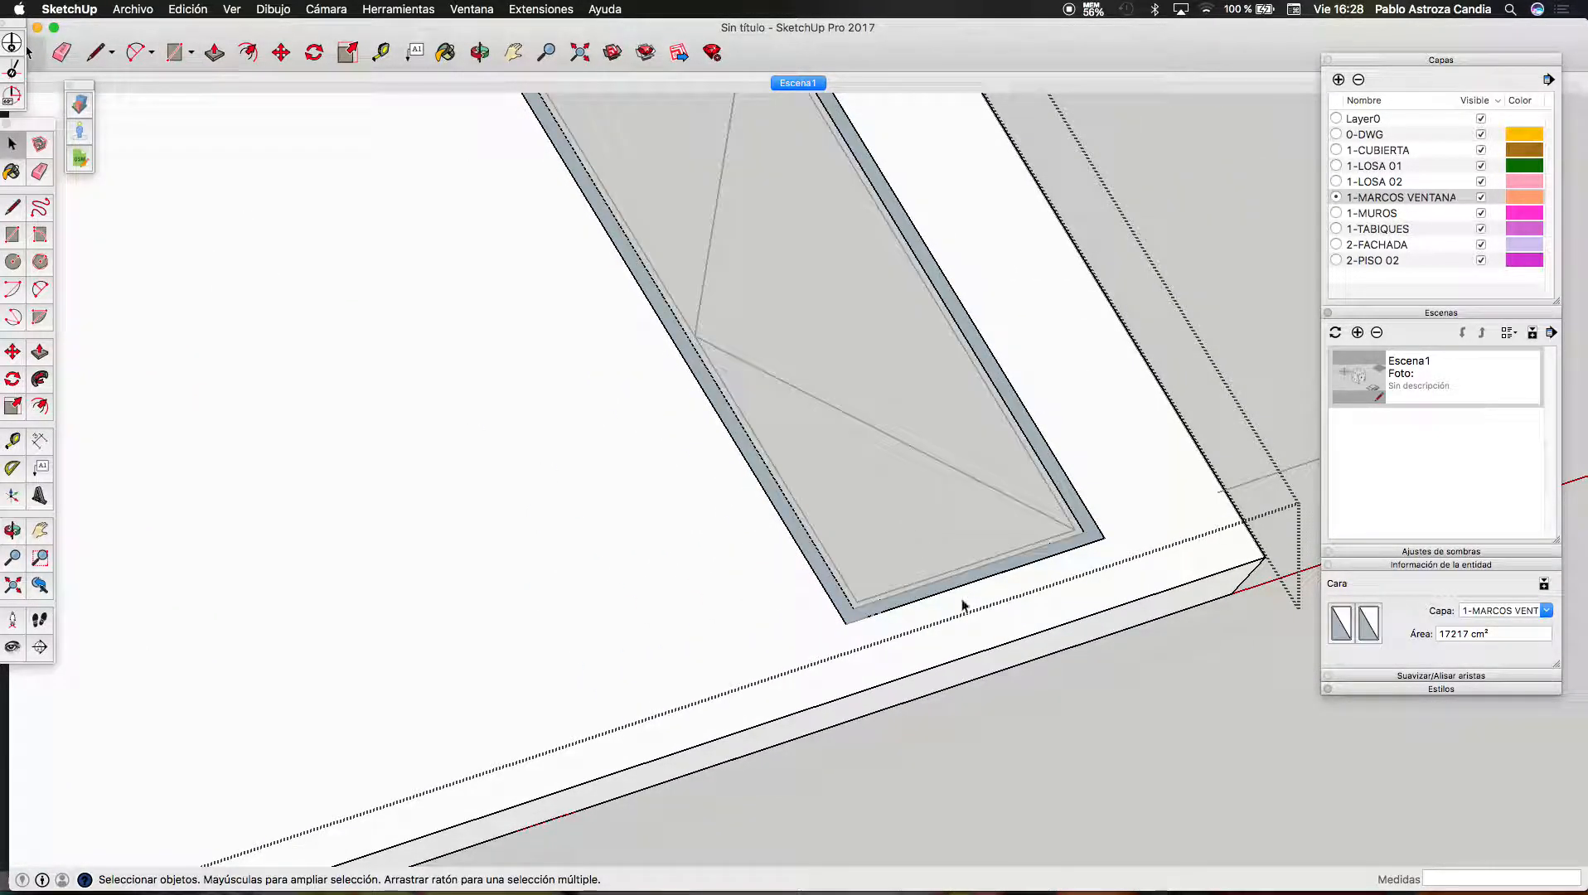
# Turn on the X-ray face style and extrude the door's frame ring so that it projects from the façade wall
pyautogui.scroll(-2, 1120, 767)
pyautogui.scroll(5, 875, 266)
pyautogui.press('p')
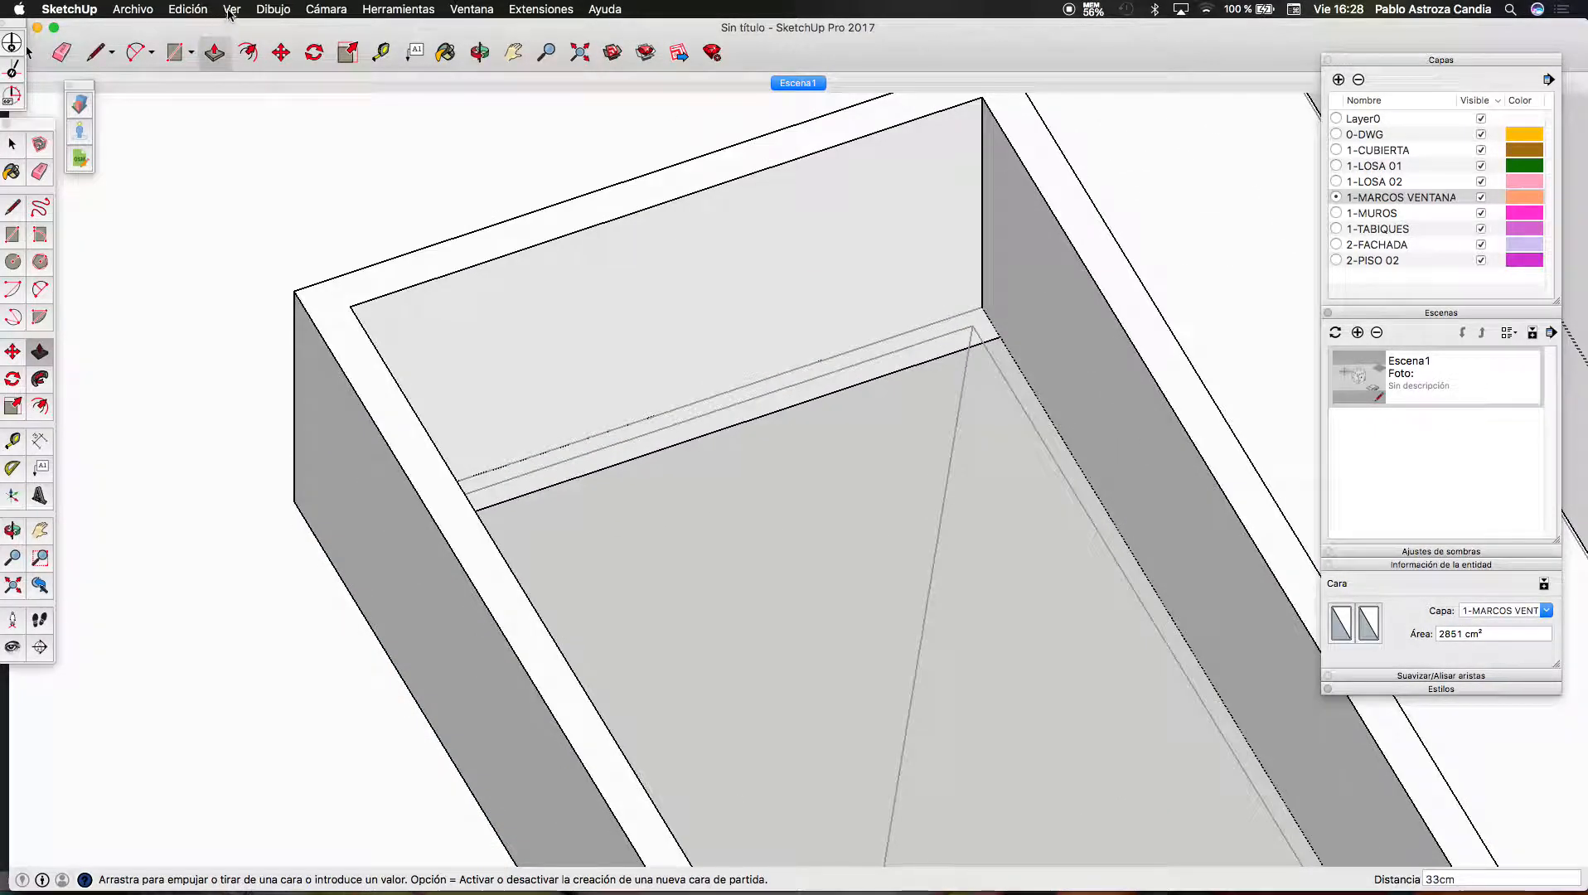
pyautogui.click(232, 9)
pyautogui.moveTo(302, 218)
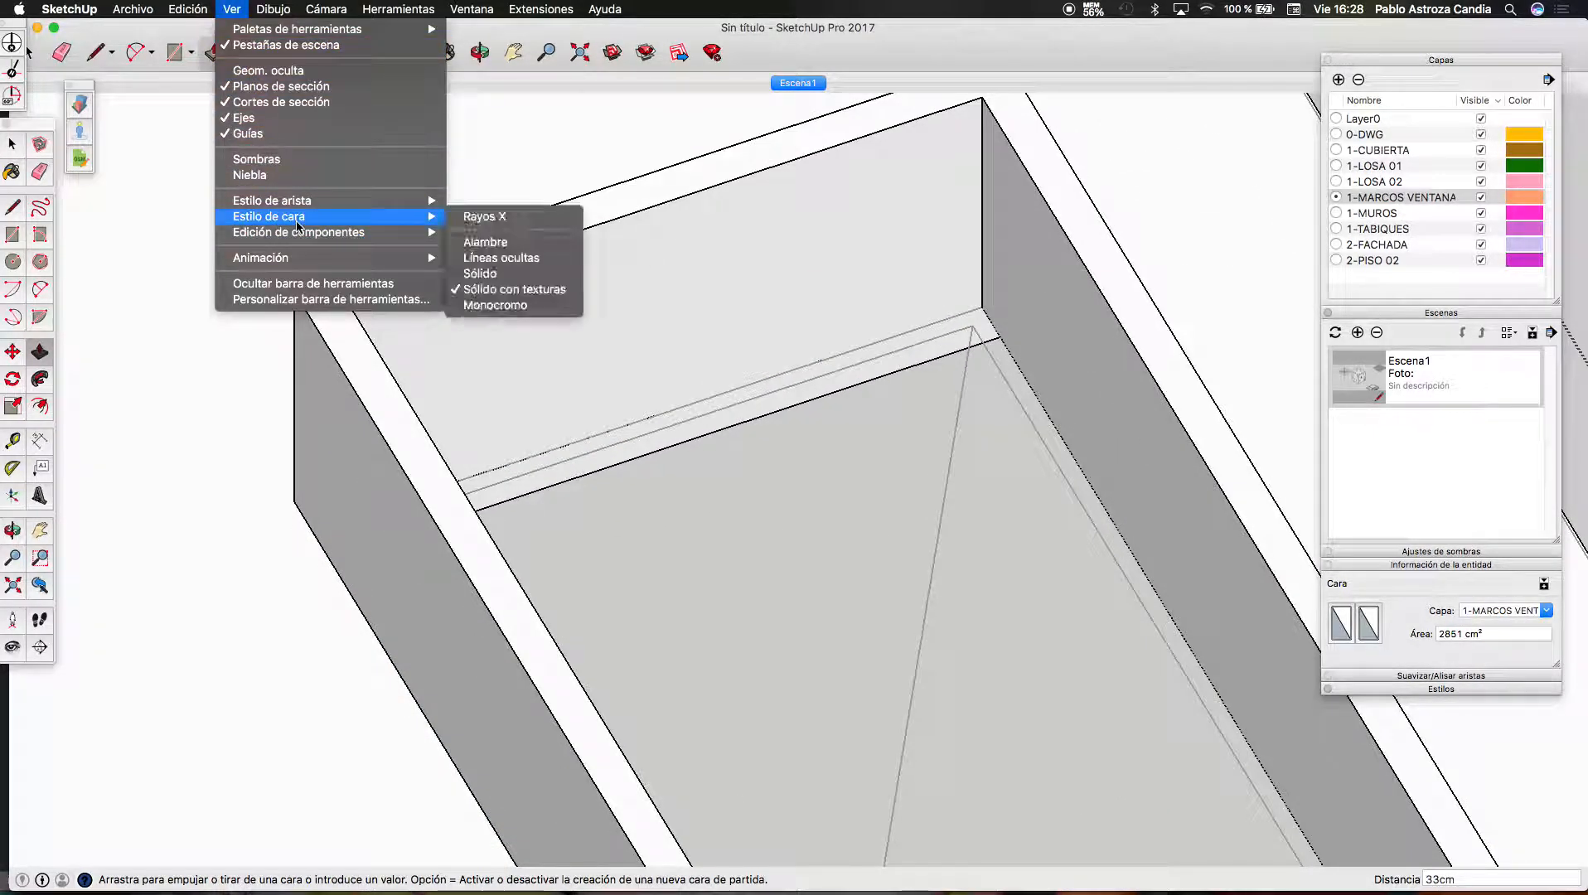
pyautogui.click(508, 217)
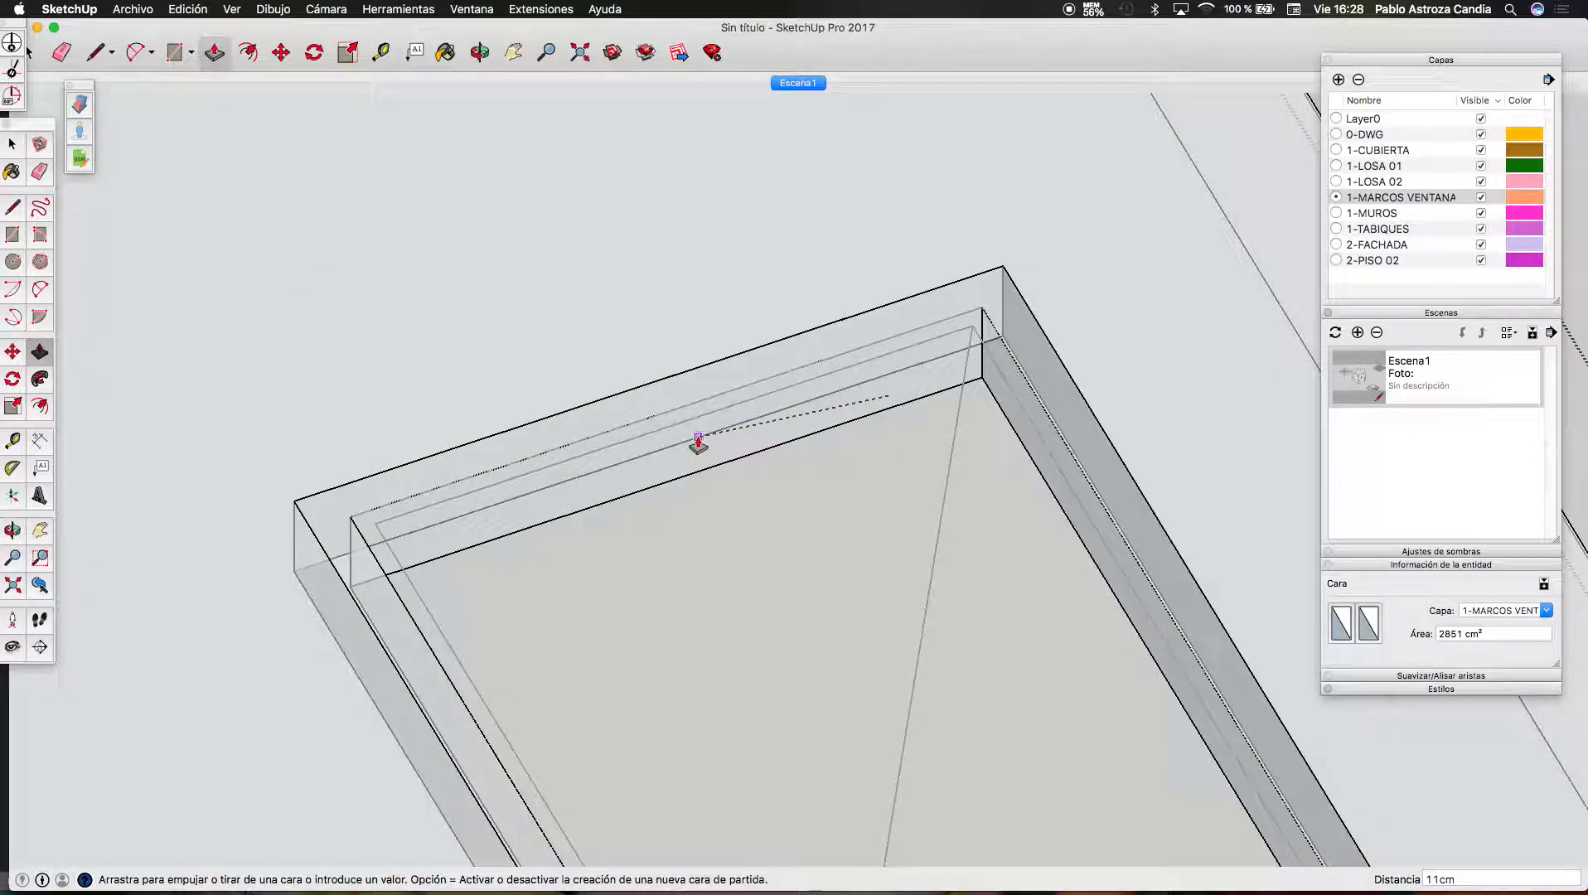
pyautogui.scroll(-2, 780, 397)
pyautogui.click(780, 397)
pyautogui.write('2')
pyautogui.press('Return')
pyautogui.scroll(-4, 773, 383)
pyautogui.press('space')
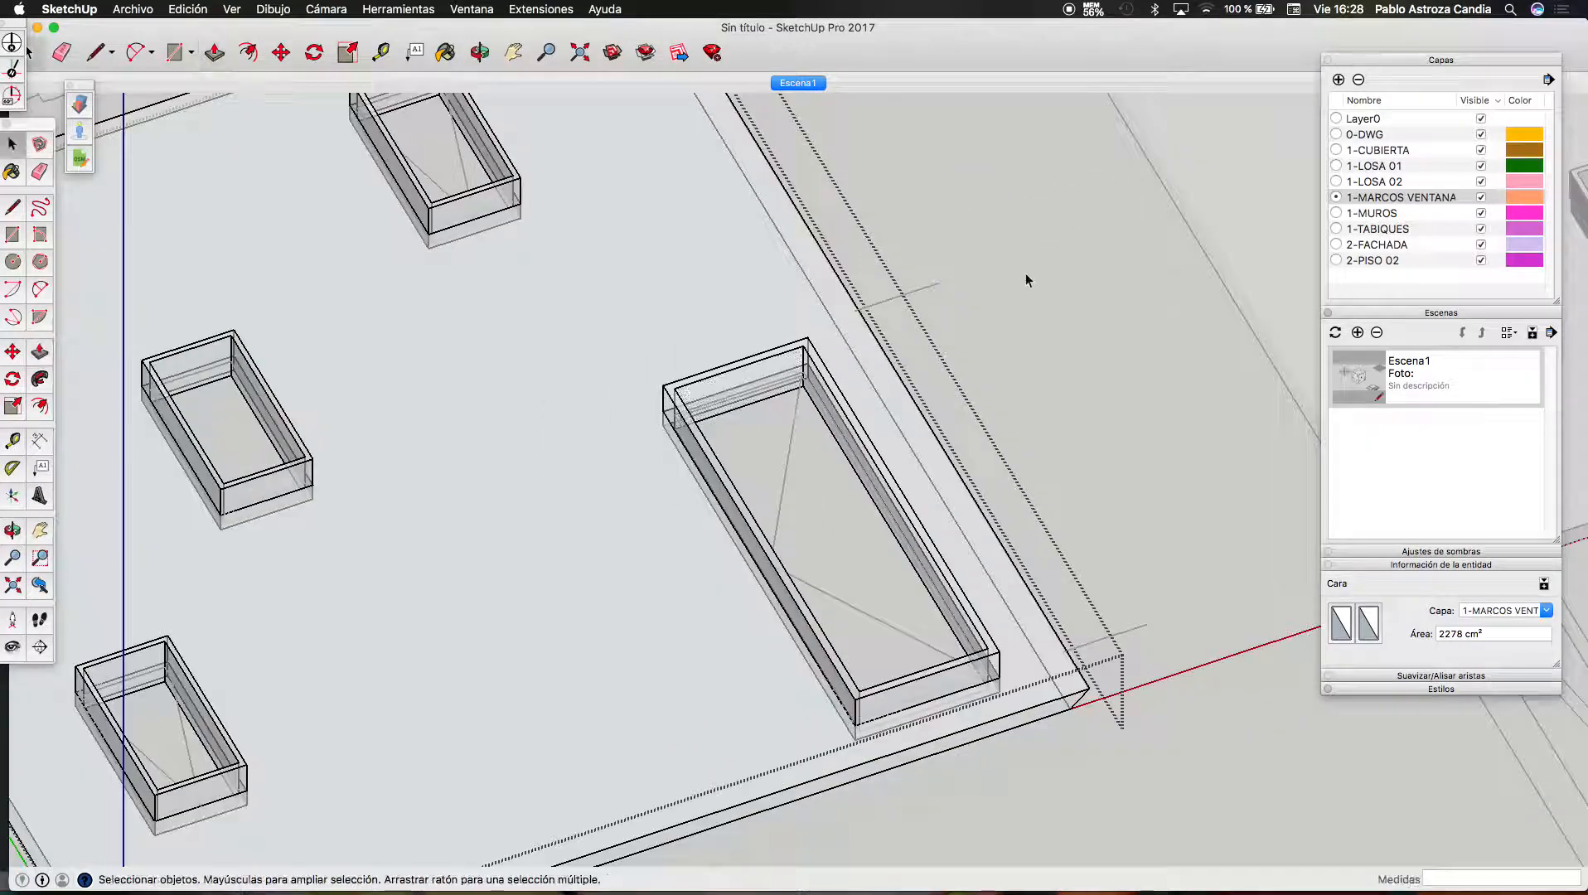
# Turn the complete extruded door frame into a component and finish editing the façade wall
pyautogui.scroll(2, 898, 350)
pyautogui.doubleClick(803, 350)
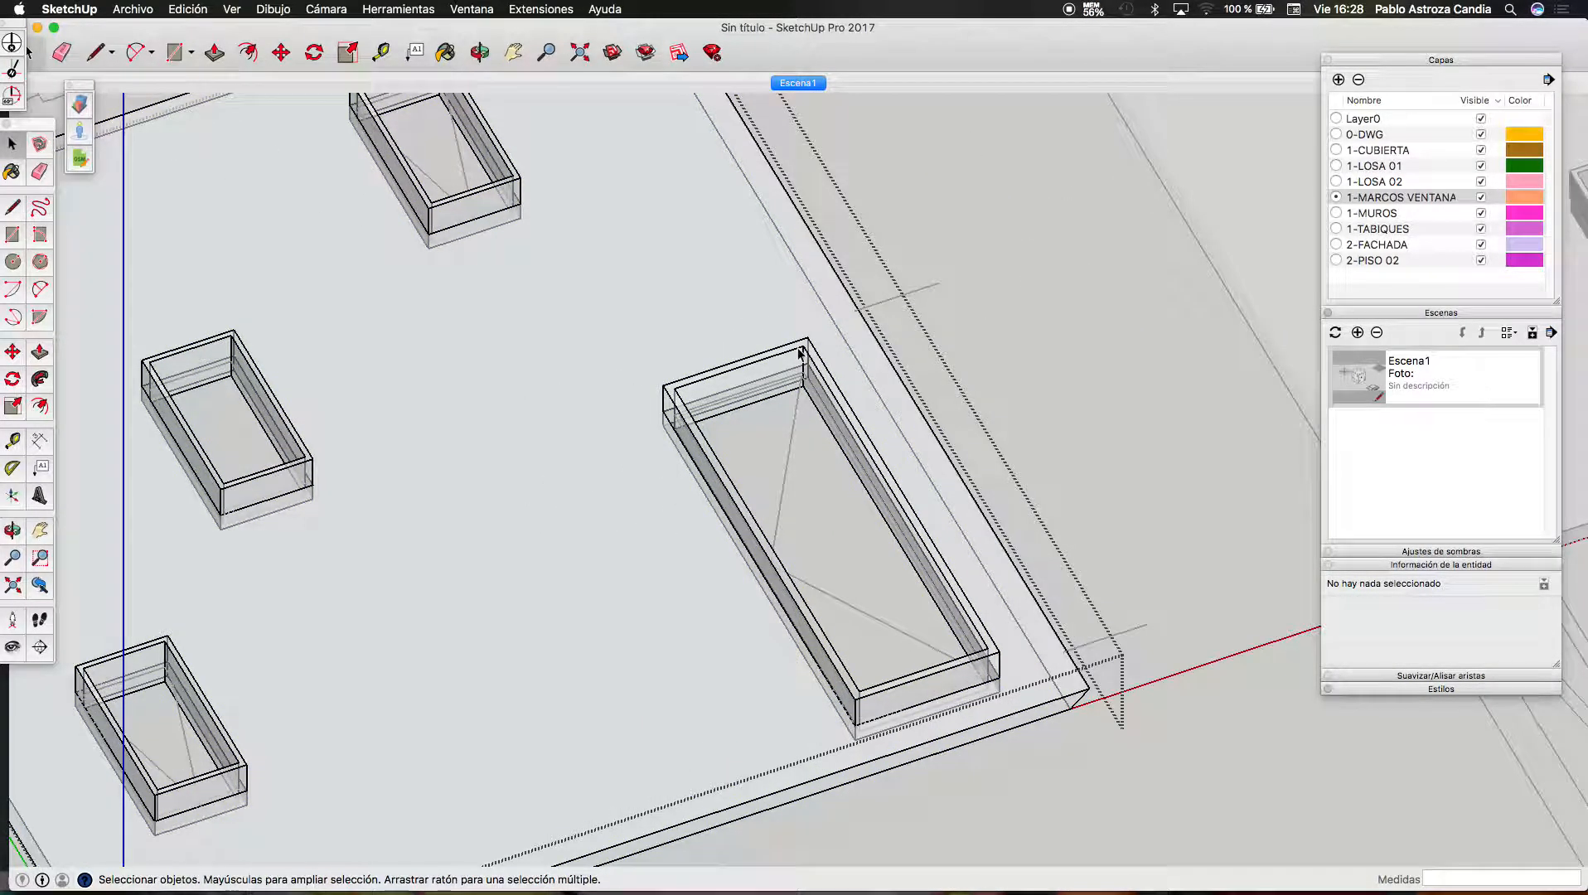
pyautogui.tripleClick(801, 352)
pyautogui.rightClick(800, 348)
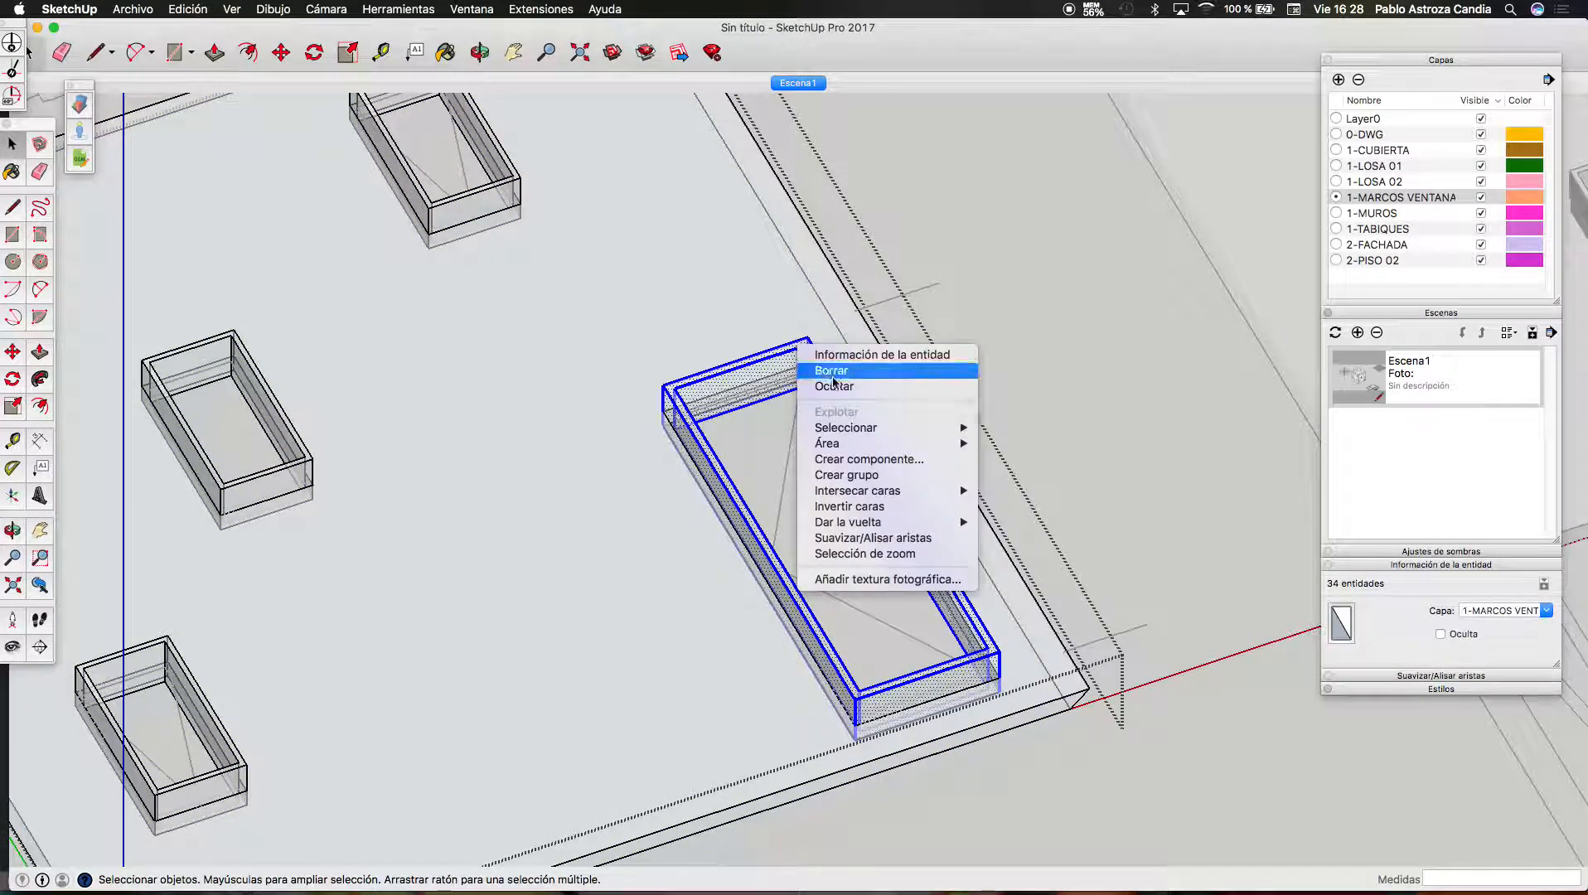
pyautogui.click(870, 460)
pyautogui.click(920, 377)
pyautogui.scroll(-4, 637, 342)
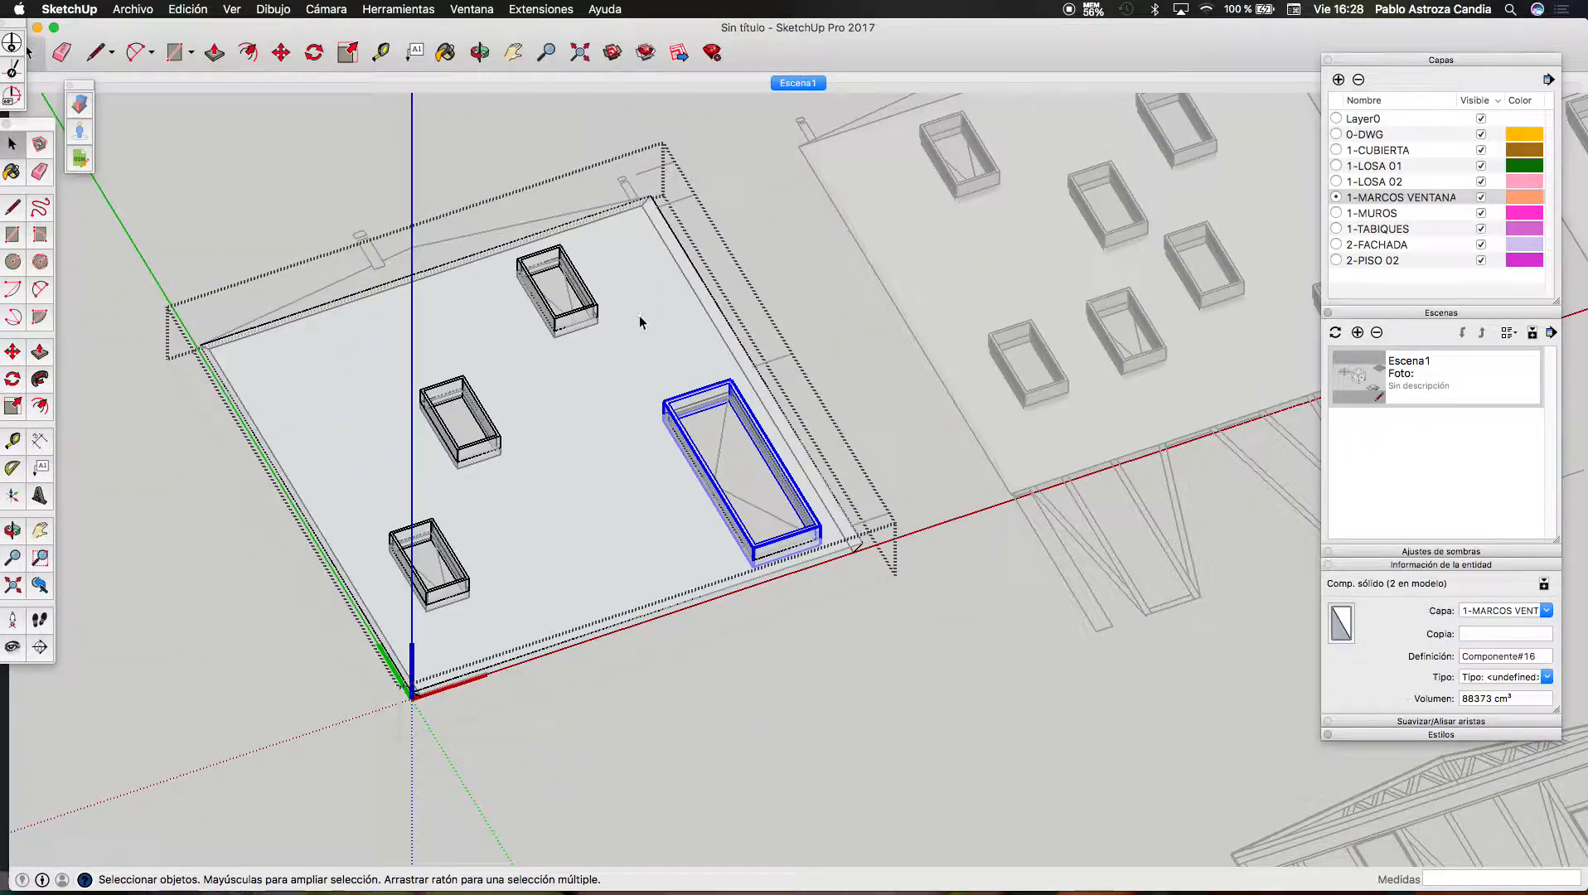
pyautogui.scroll(-3, 637, 342)
pyautogui.click(730, 281)
pyautogui.scroll(-7, 729, 278)
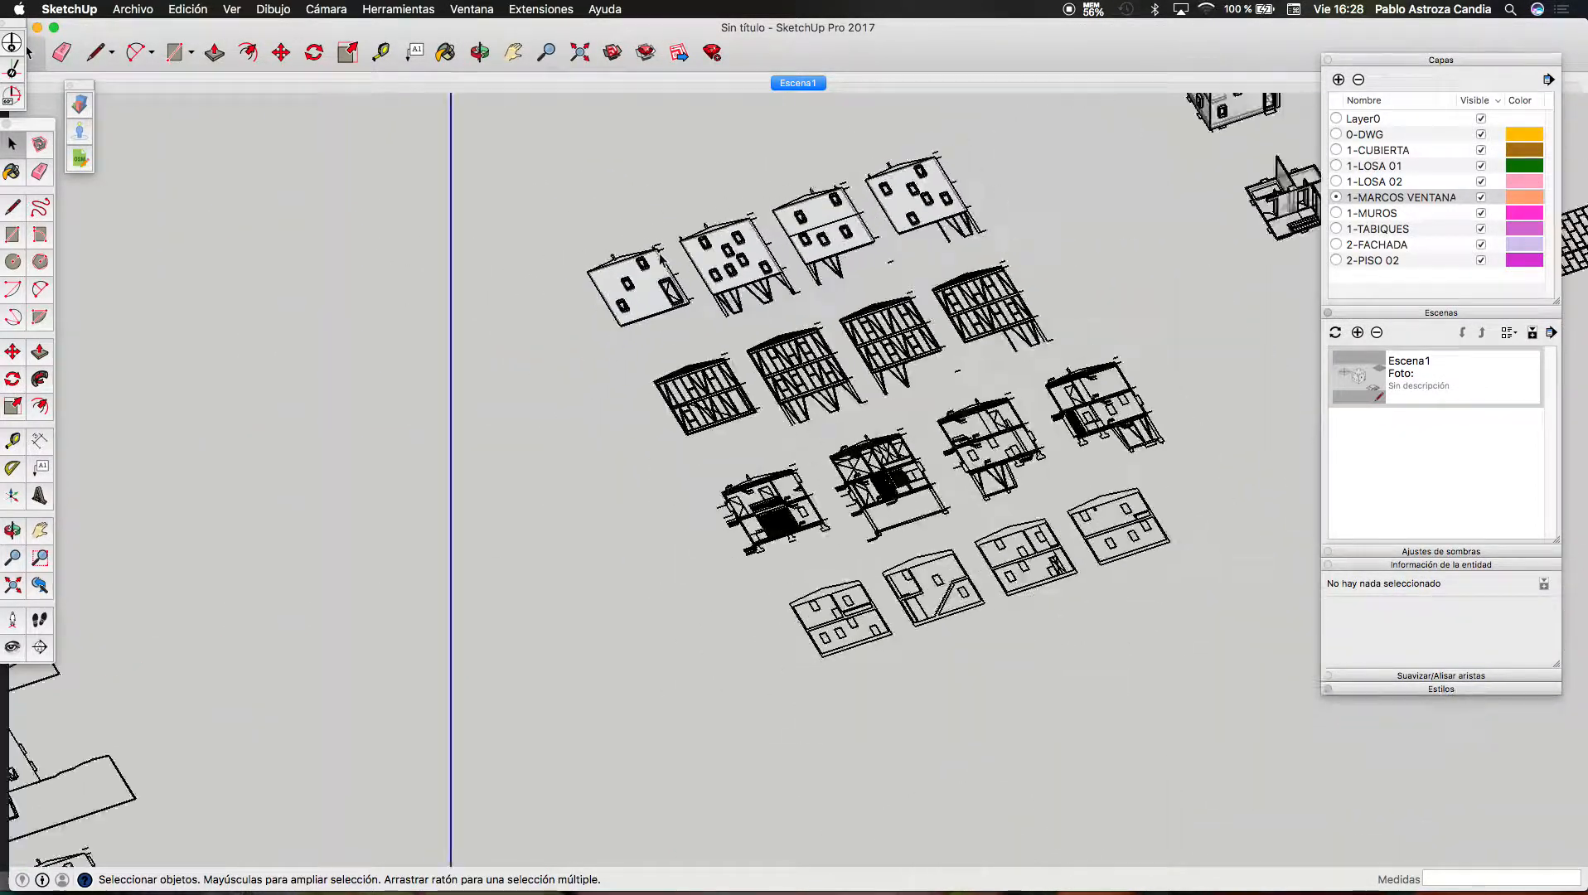
# Create a layer named 1-ESCALERA for the staircase
pyautogui.scroll(-3, 661, 259)
pyautogui.scroll(2, 773, 373)
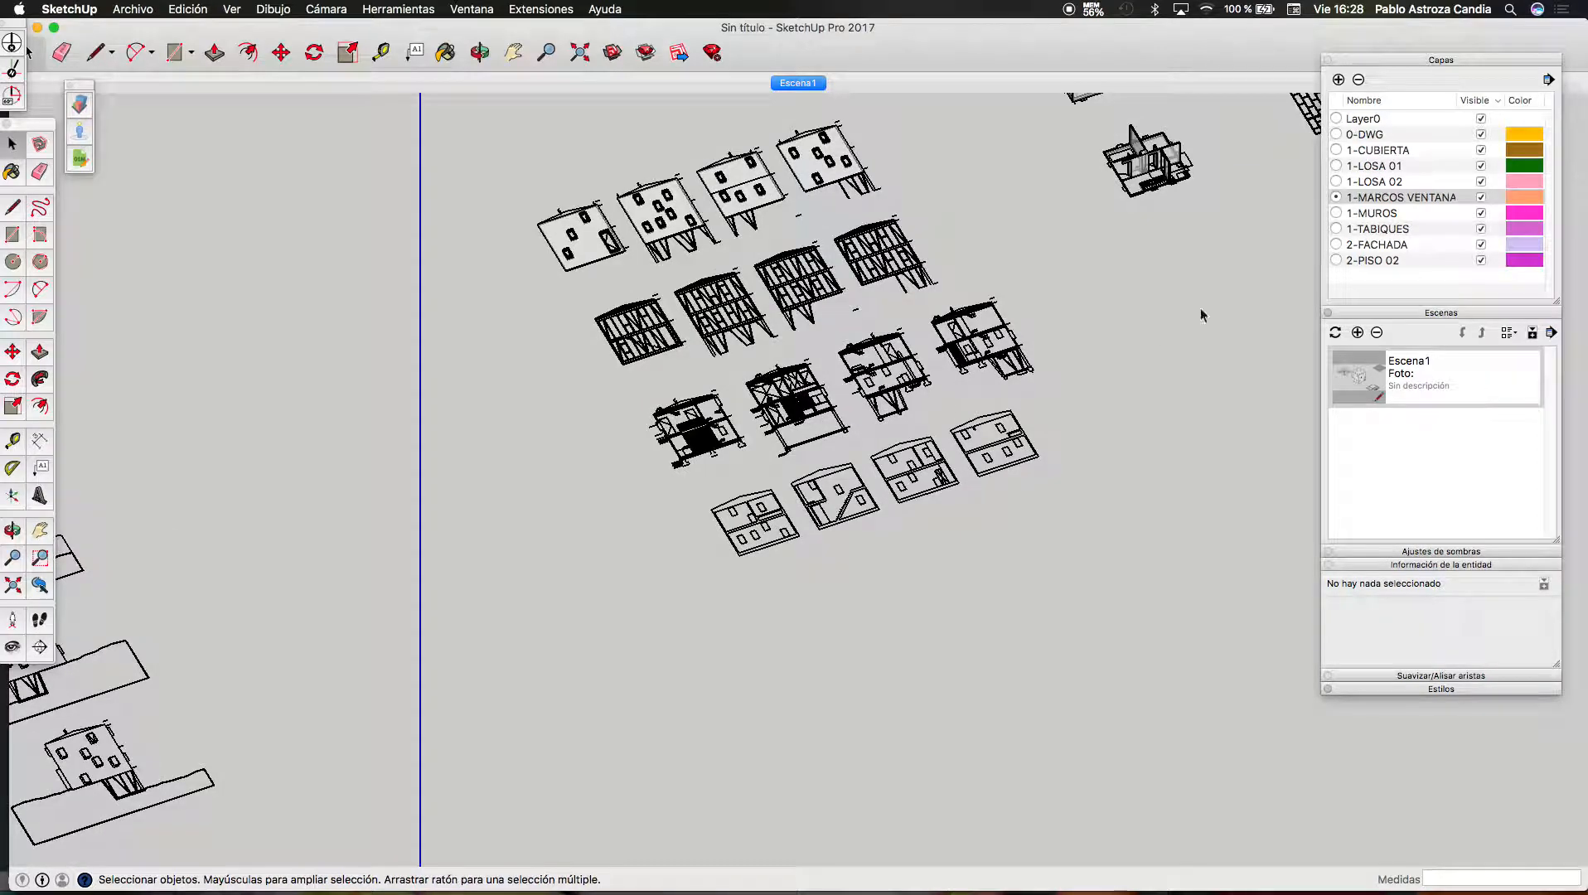
pyautogui.click(1339, 80)
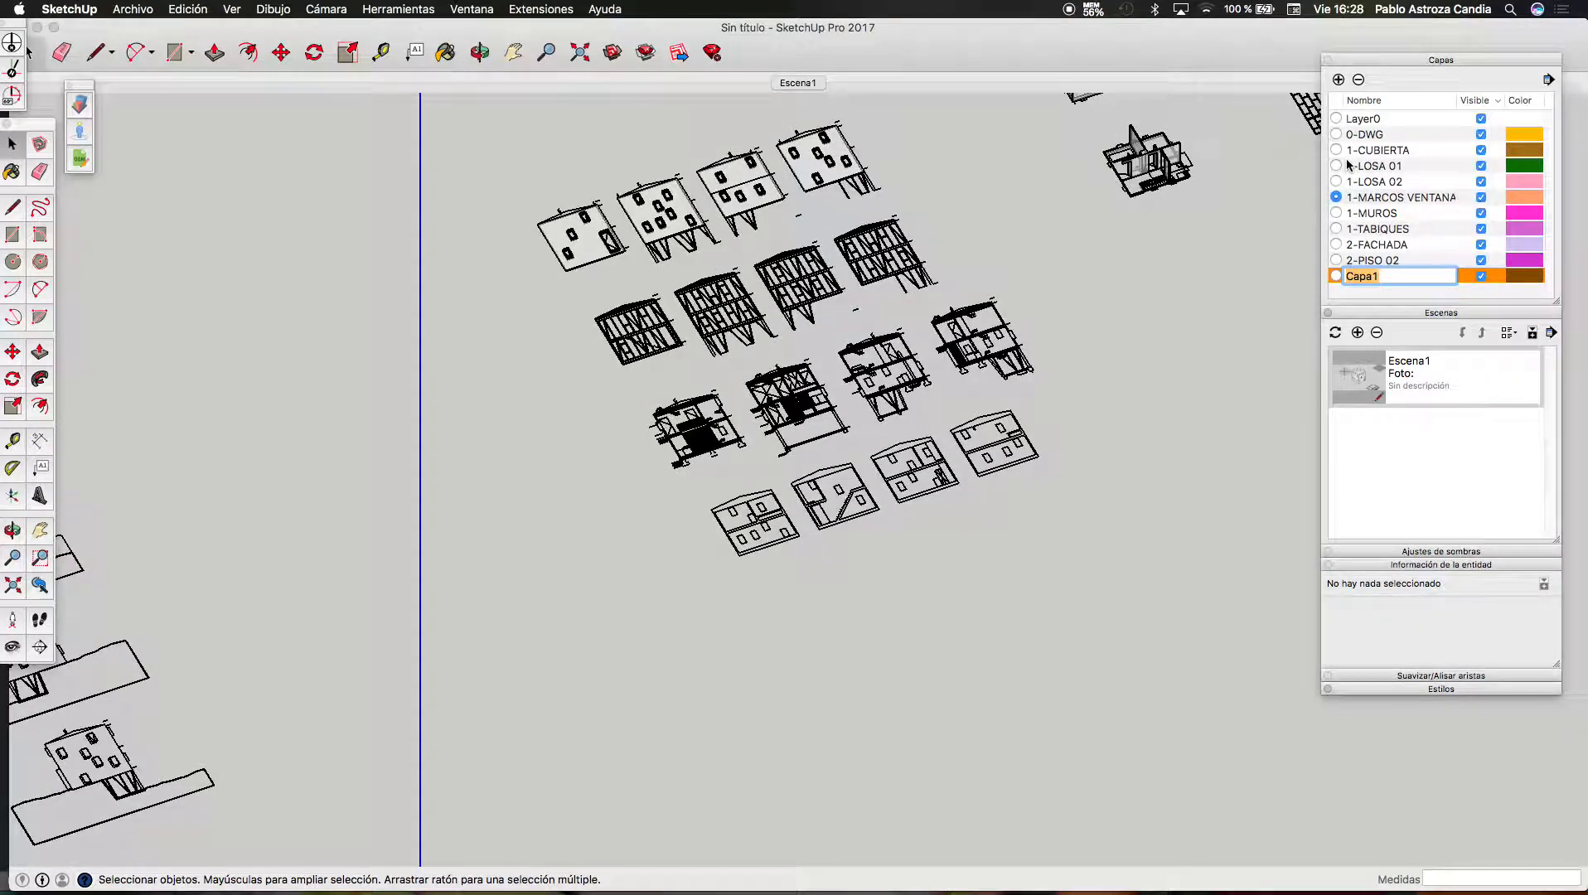
pyautogui.write('1')
pyautogui.click(1424, 217)
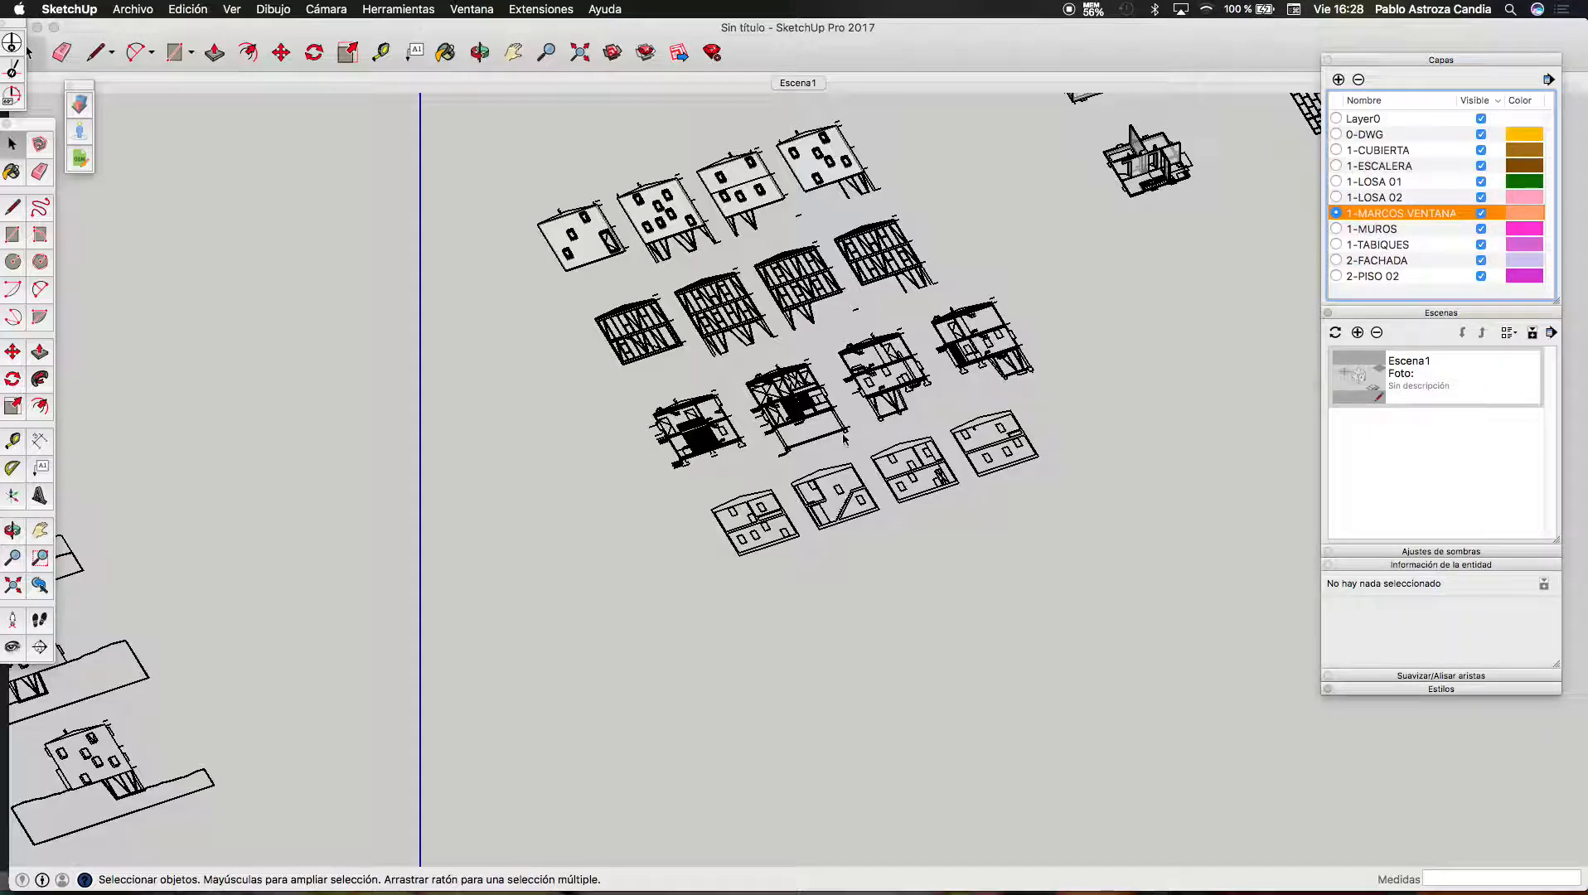
# Make 1-ESCALERA the active layer for tracing the staircase in the section drawing
pyautogui.scroll(5, 862, 433)
pyautogui.scroll(3, 781, 444)
pyautogui.scroll(-3, 339, 531)
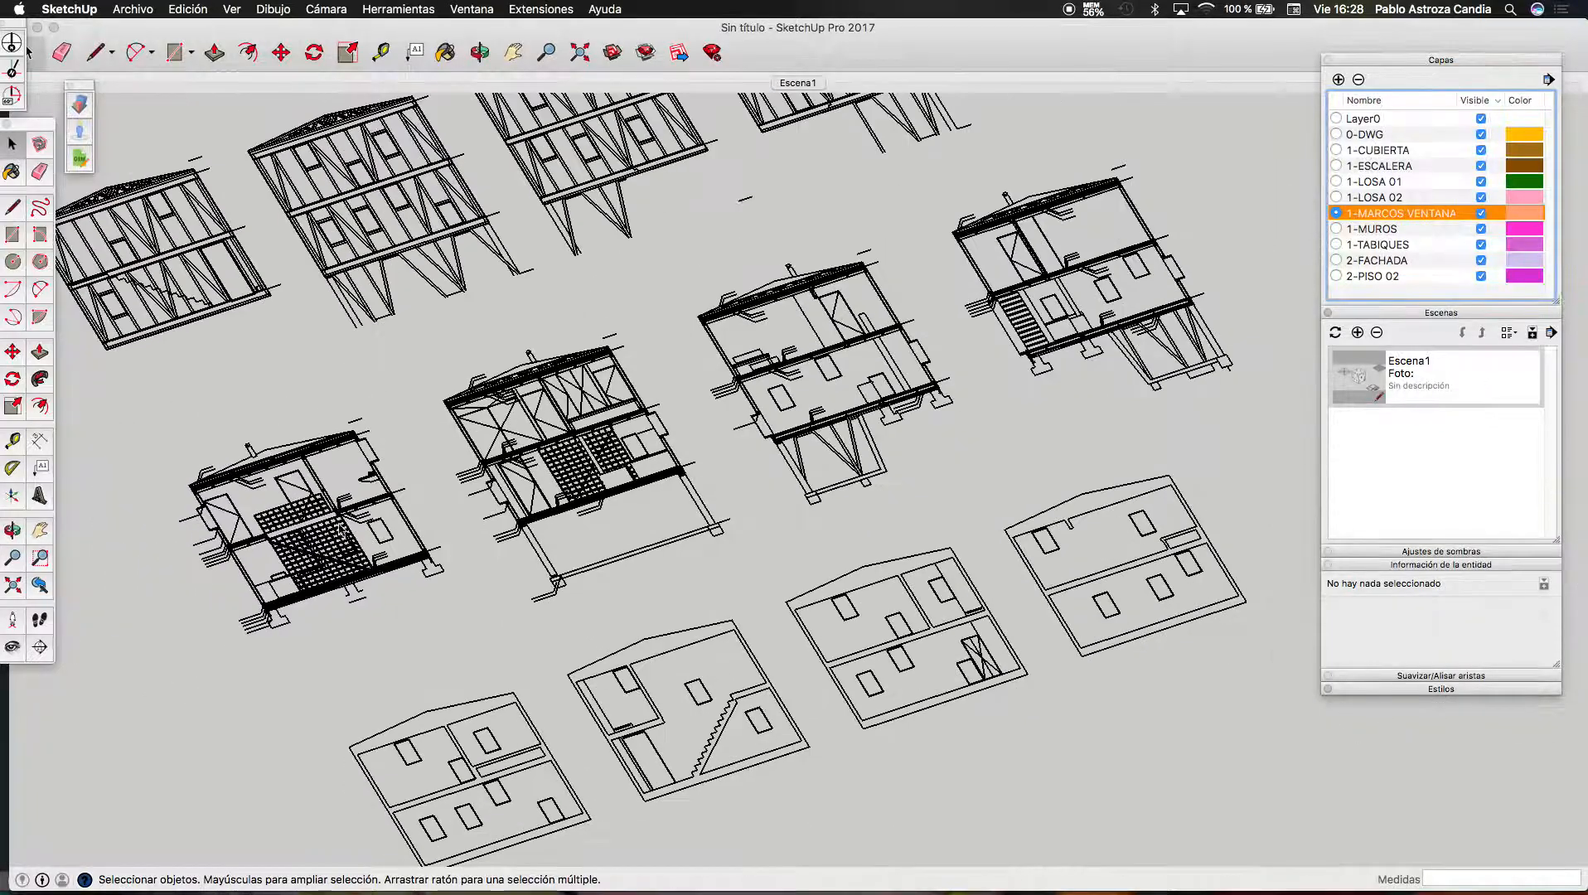
pyautogui.scroll(5, 365, 580)
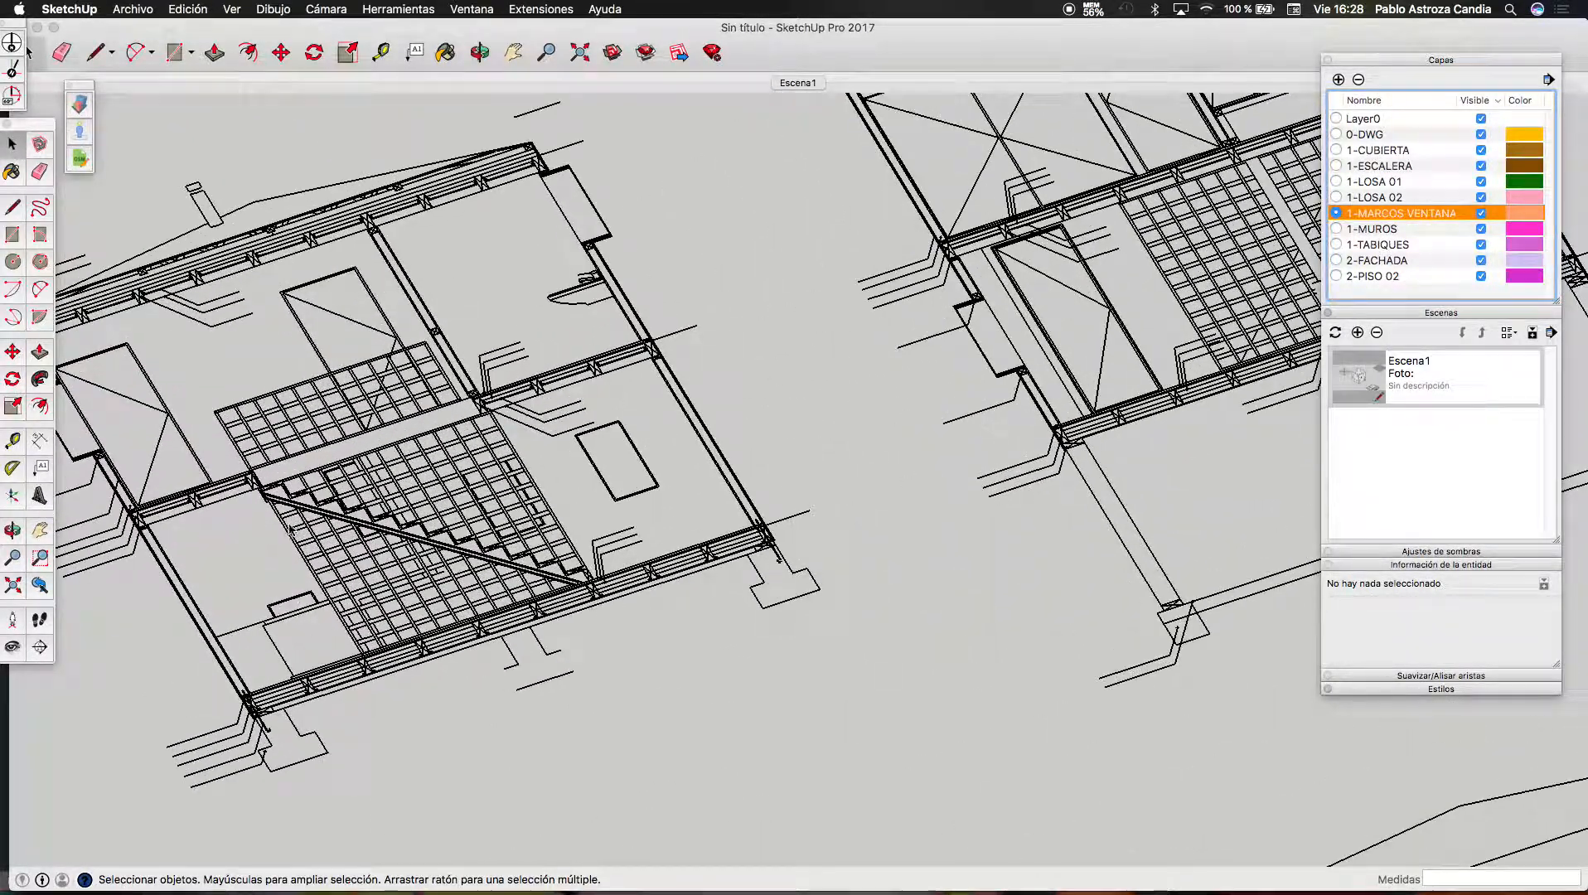
pyautogui.scroll(6, 260, 486)
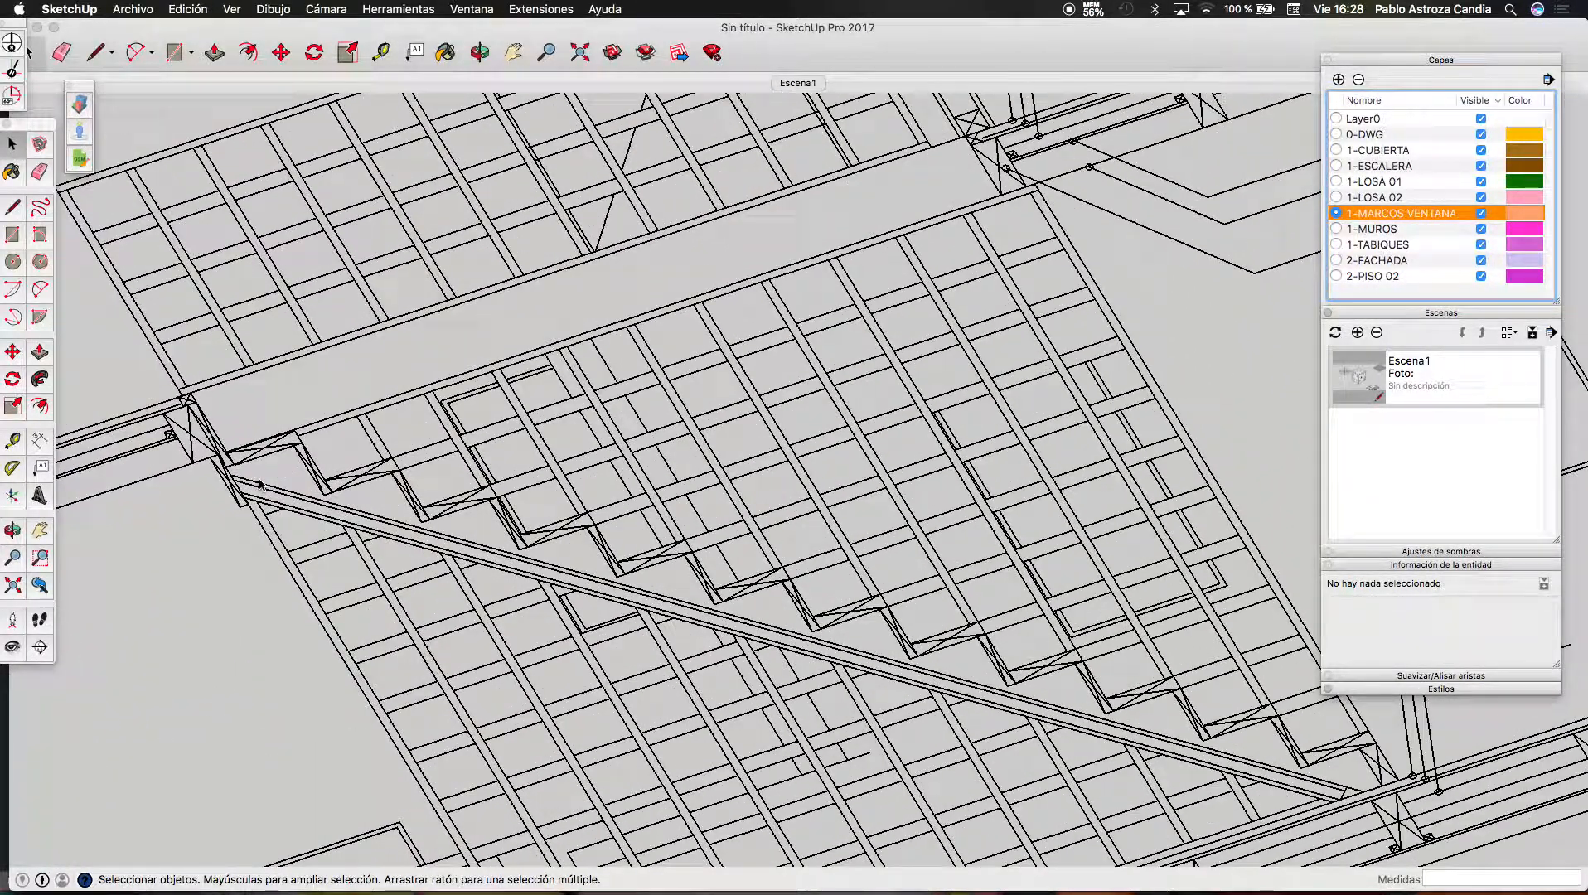
pyautogui.click(1335, 166)
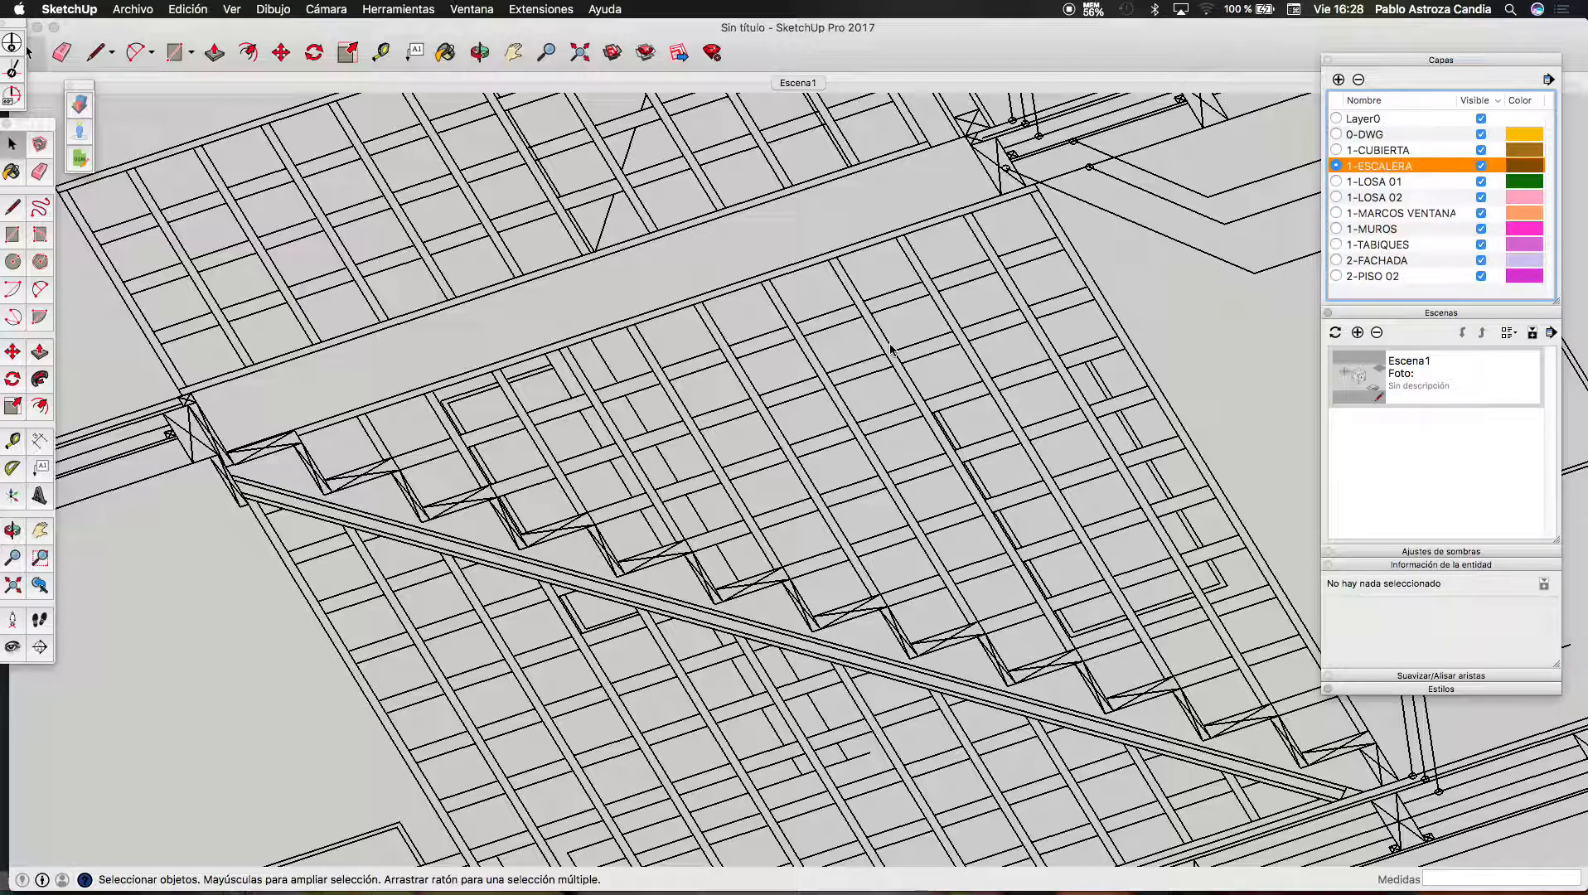
# Start tracing the stair profile with lines from the upper floor's edge down the first riser, first tread and second riser
pyautogui.scroll(3, 195, 368)
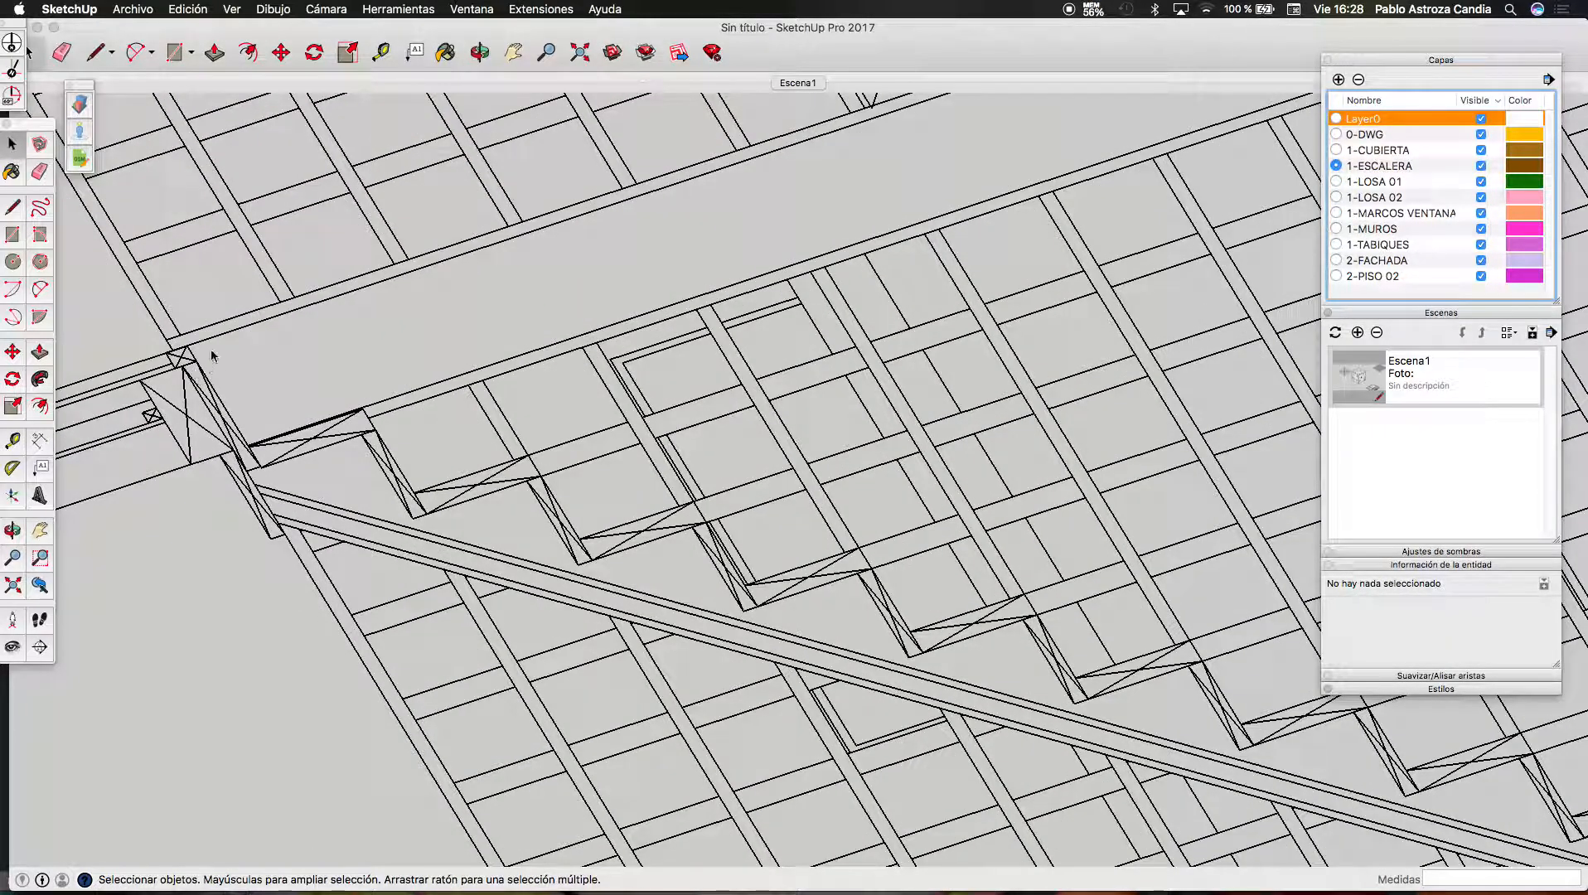
pyautogui.scroll(2, 211, 356)
pyautogui.press('l')
pyautogui.scroll(1, 193, 356)
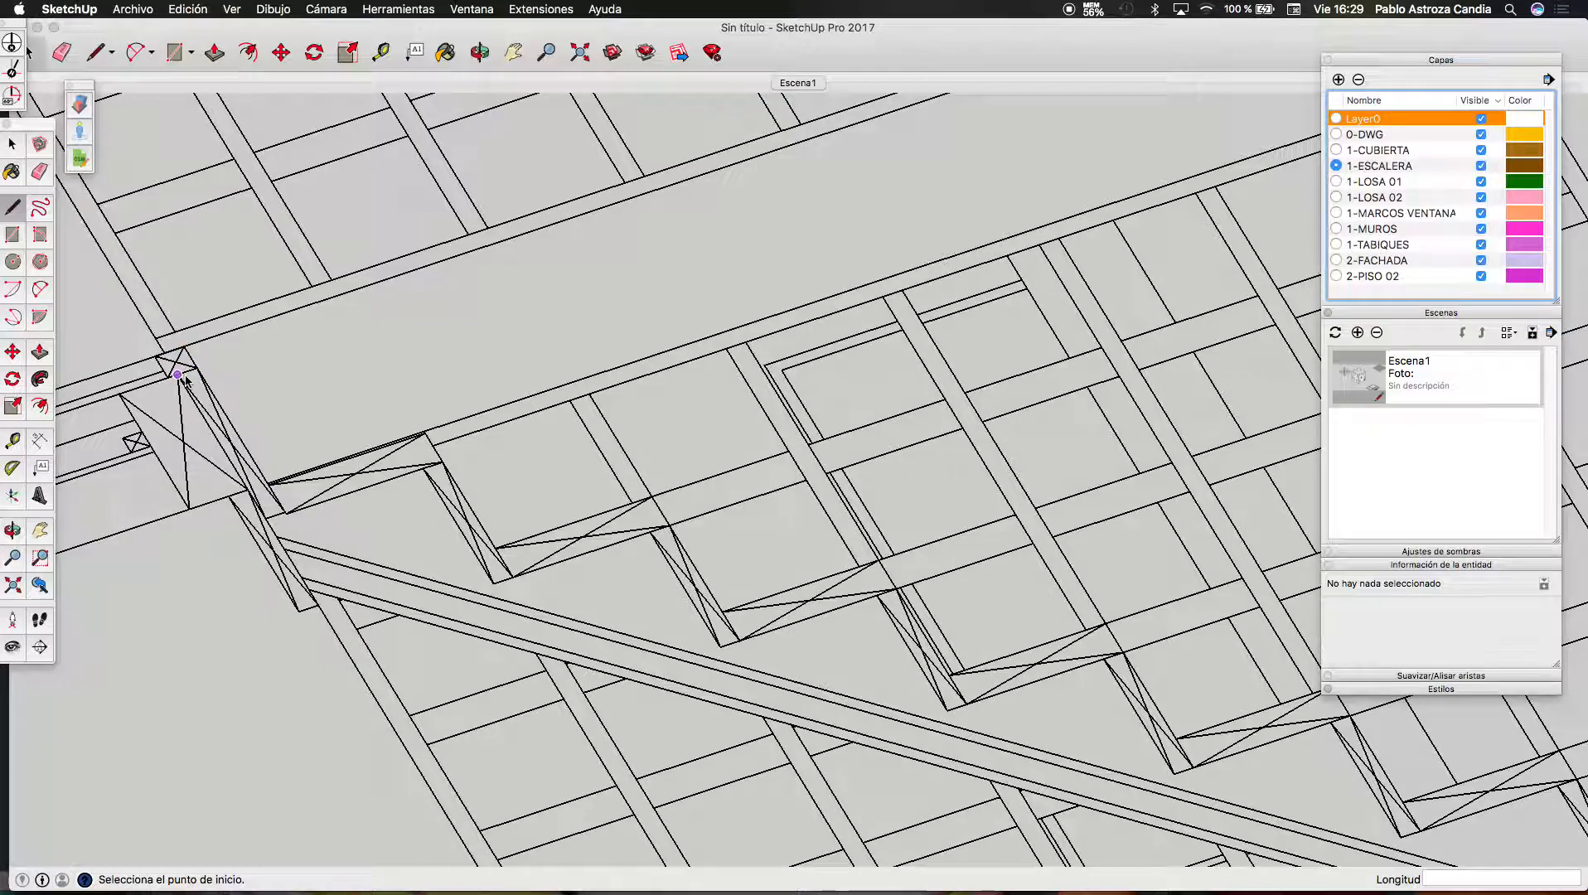
pyautogui.scroll(1, 184, 377)
pyautogui.click(207, 362)
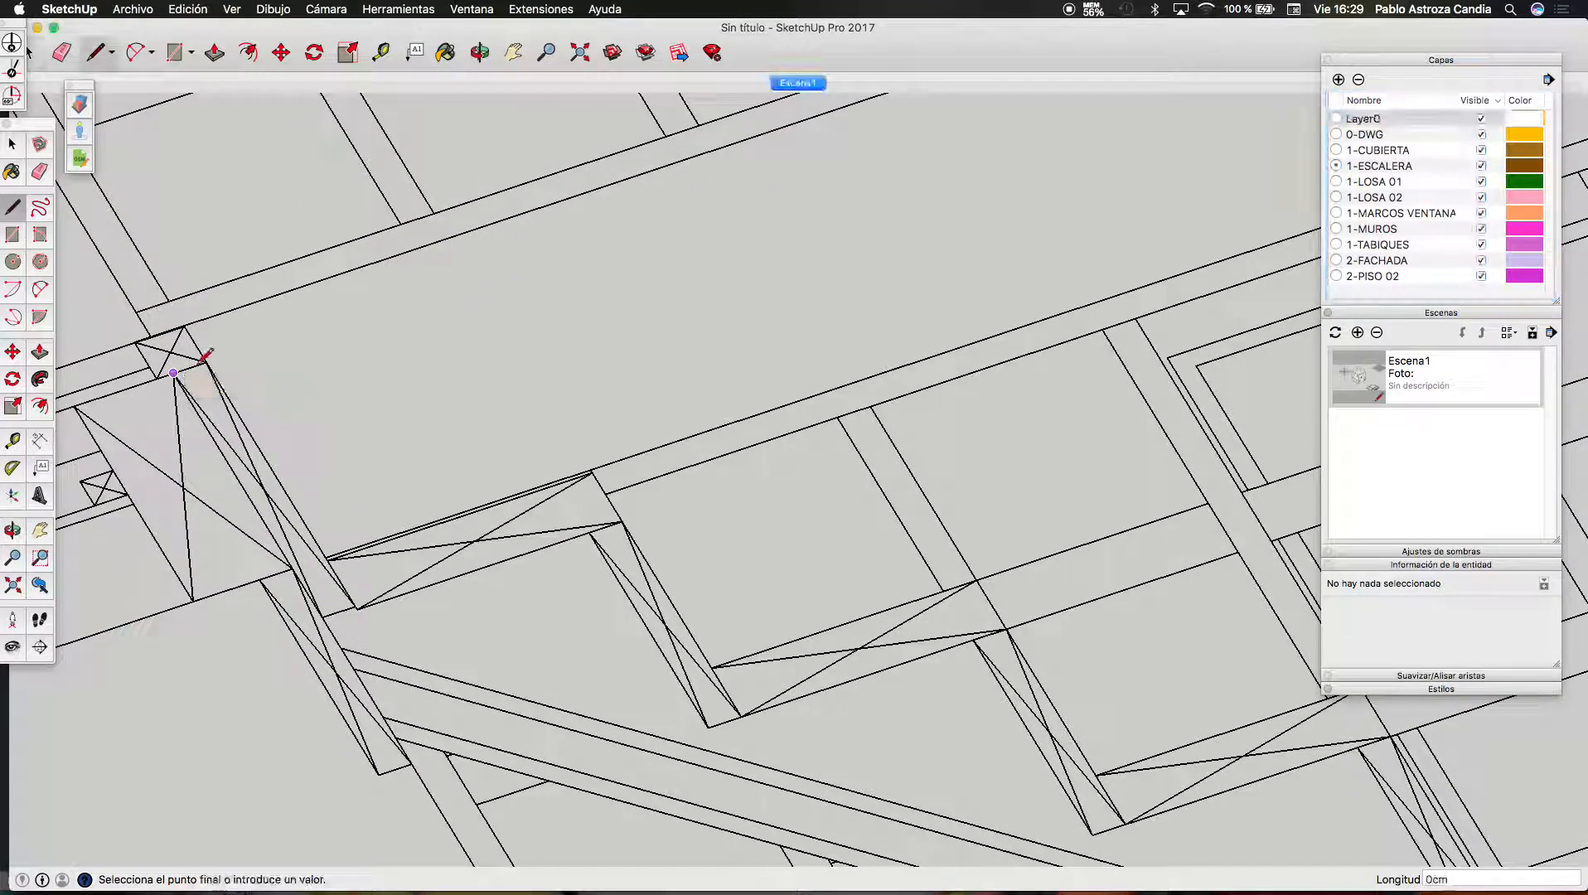
pyautogui.scroll(2, 334, 554)
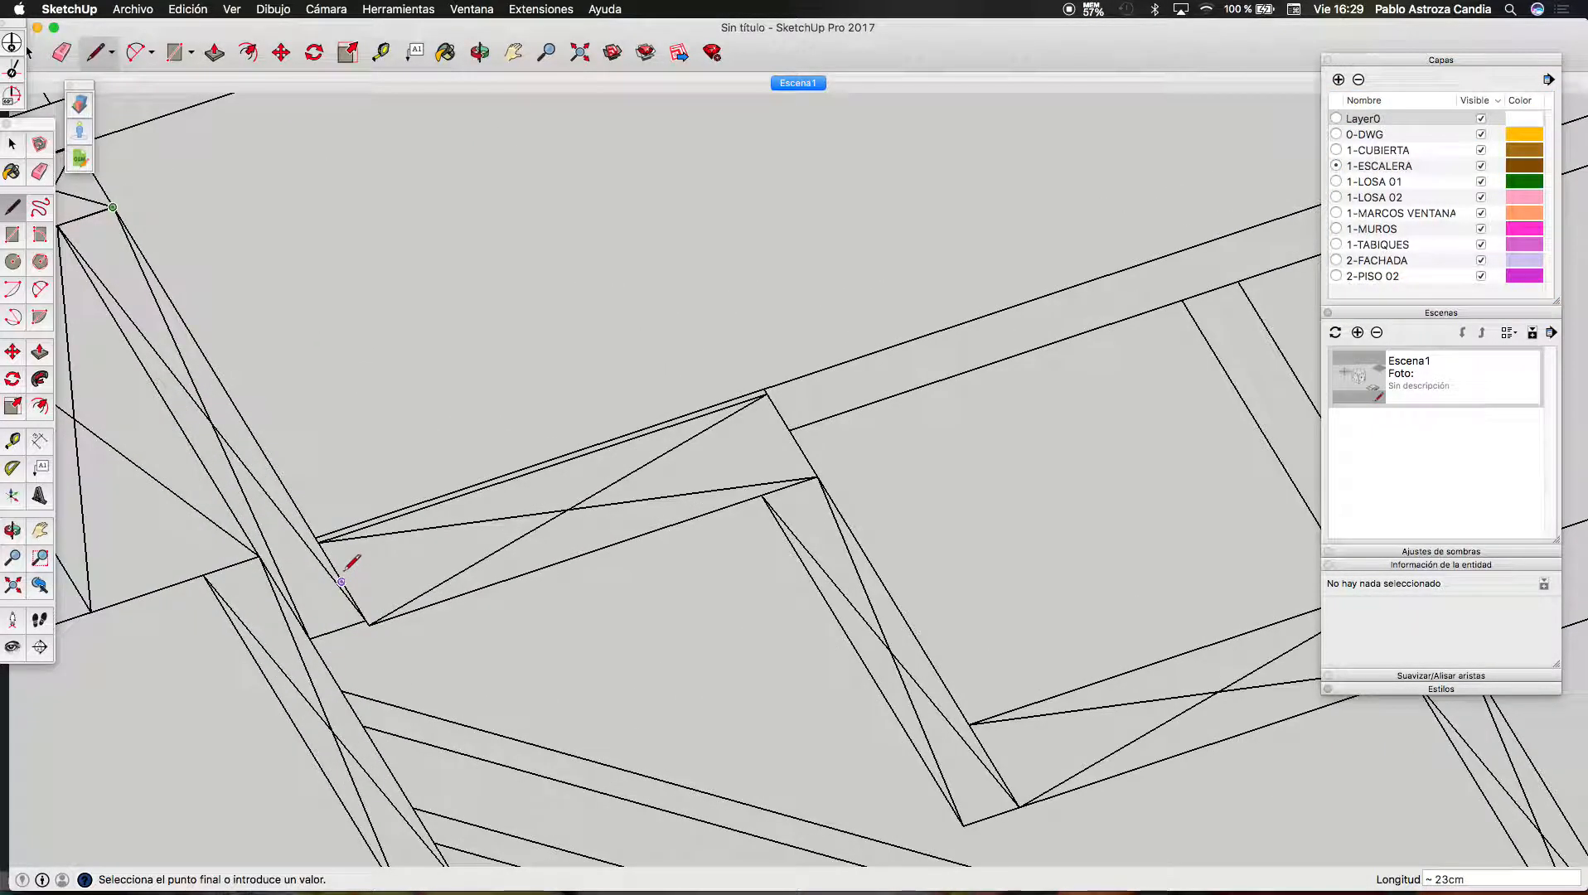
pyautogui.click(319, 543)
pyautogui.click(767, 394)
pyautogui.scroll(-3, 759, 452)
pyautogui.scroll(2, 936, 620)
pyautogui.click(847, 597)
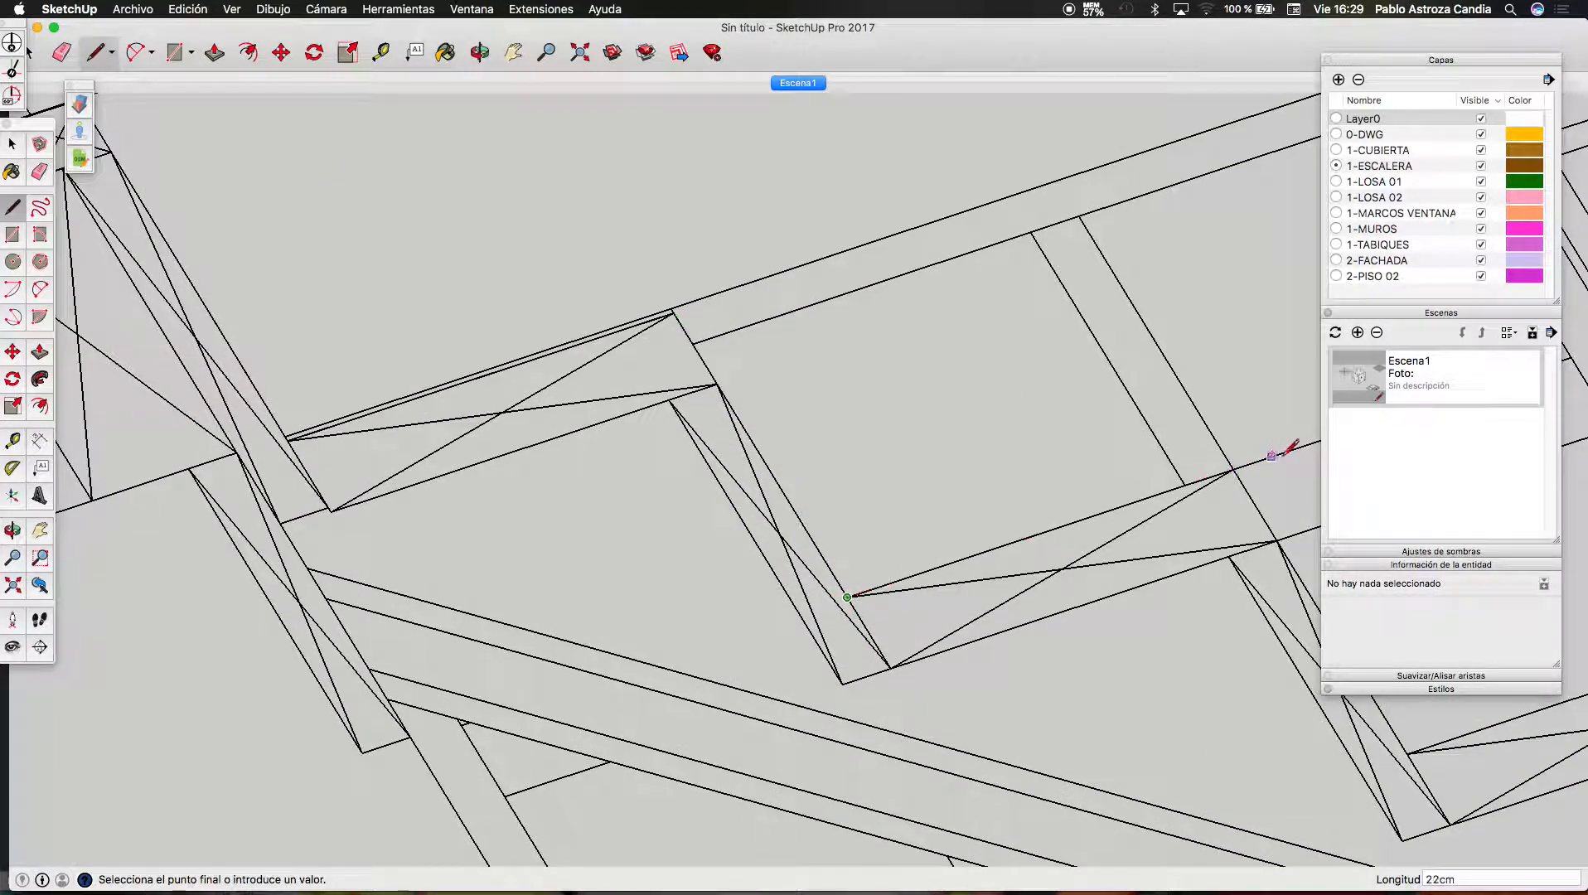
# Continue the stair outline from the second tread through the upper-middle risers and treads, following the section's step corners
pyautogui.scroll(-4, 425, 414)
pyautogui.scroll(2, 708, 528)
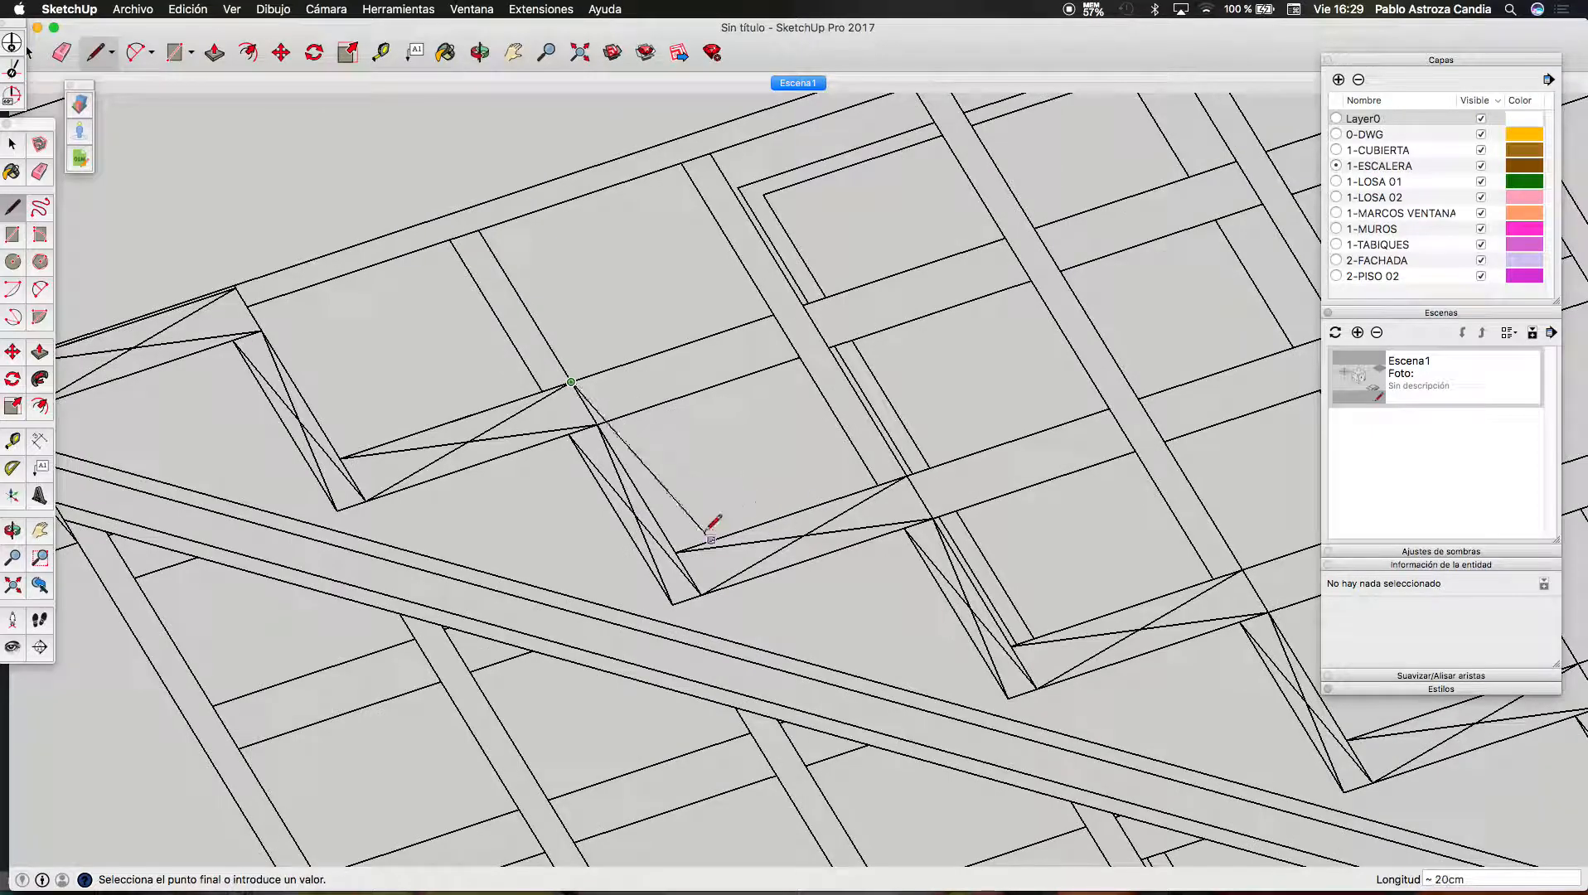
pyautogui.click(675, 552)
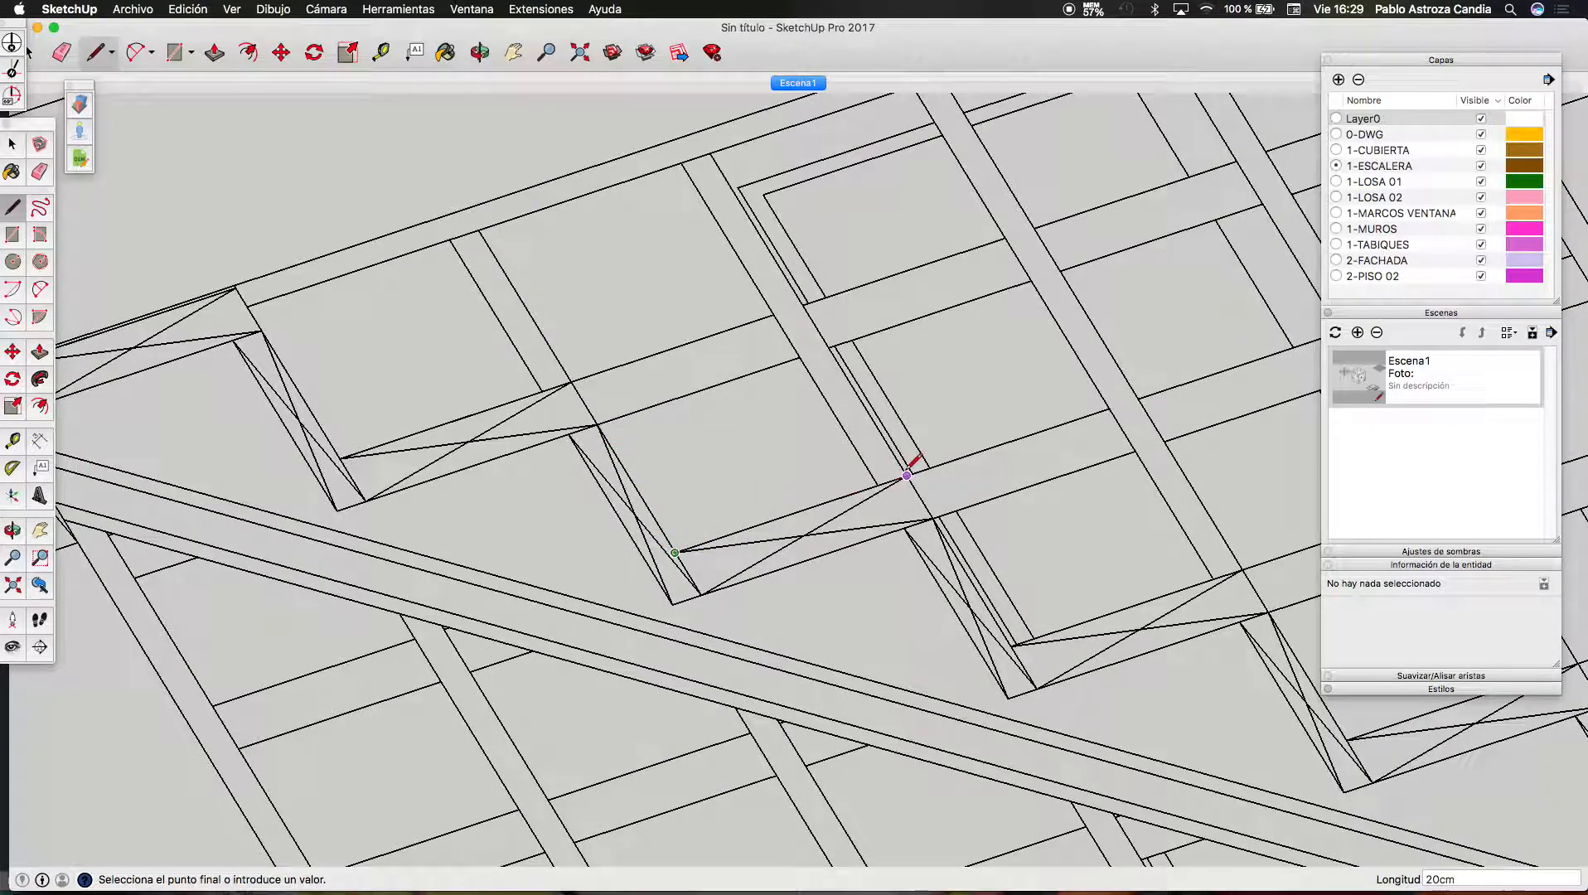
pyautogui.scroll(-3, 730, 646)
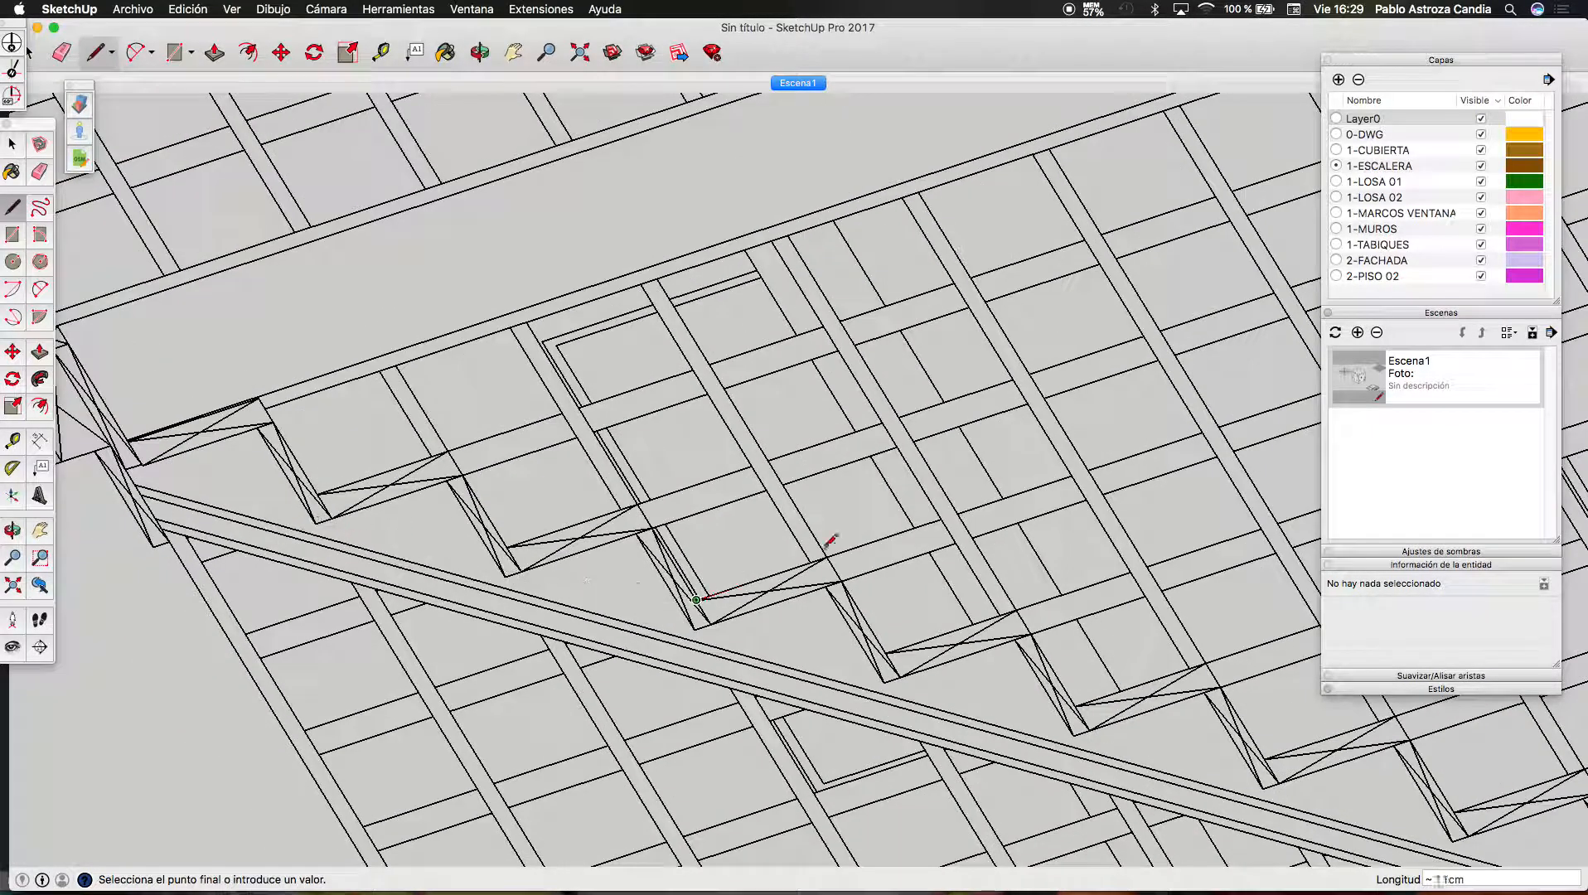
pyautogui.scroll(3, 853, 550)
pyautogui.click(804, 564)
pyautogui.click(912, 743)
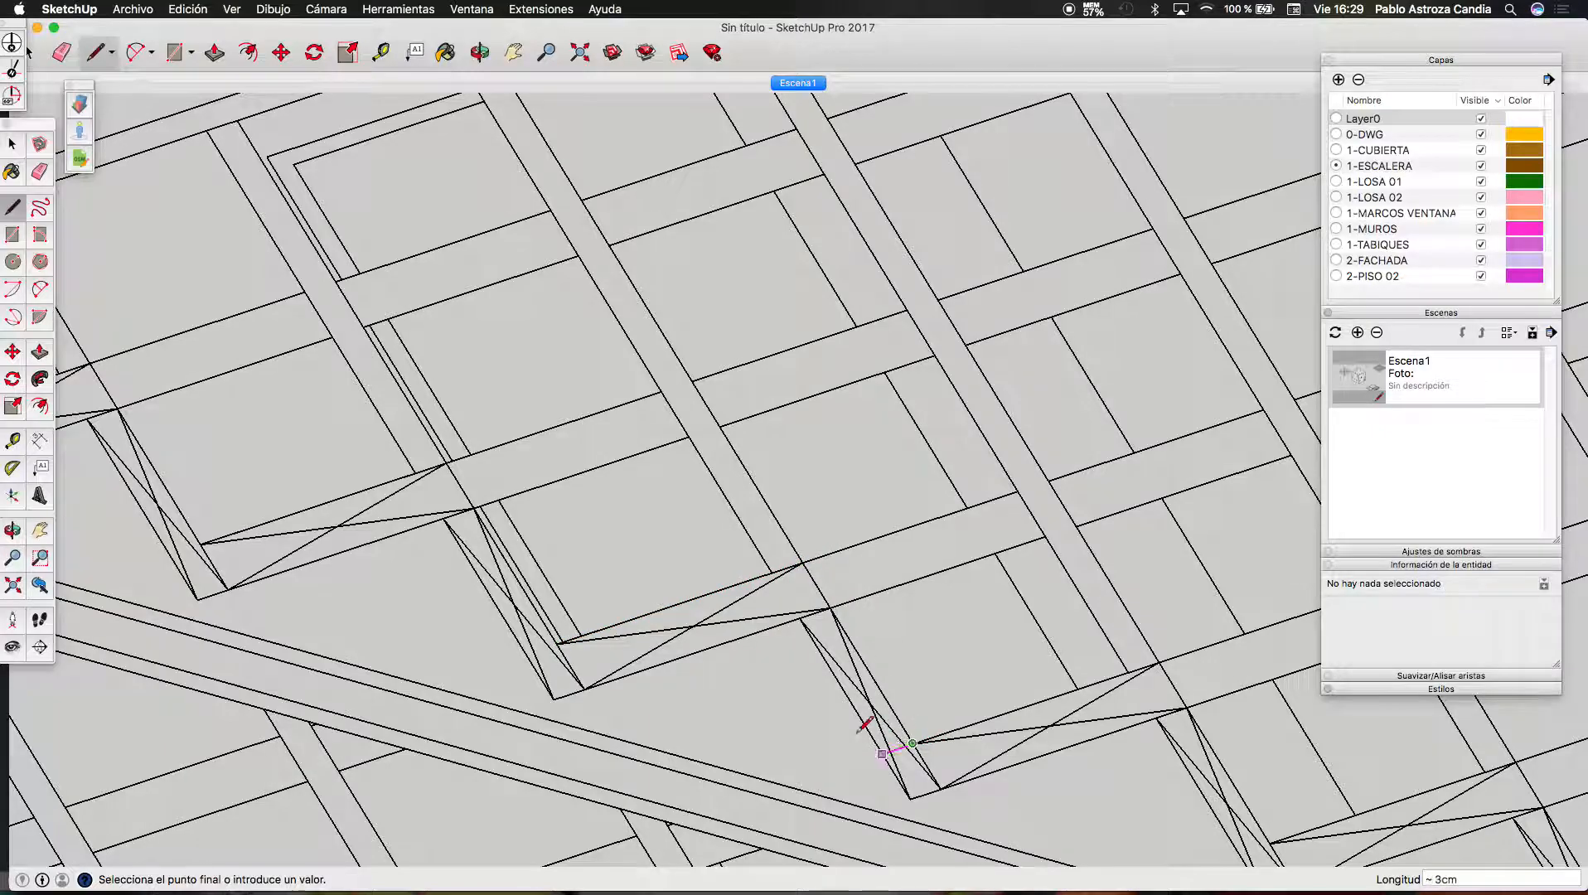
pyautogui.scroll(-3, 865, 727)
pyautogui.scroll(3, 907, 643)
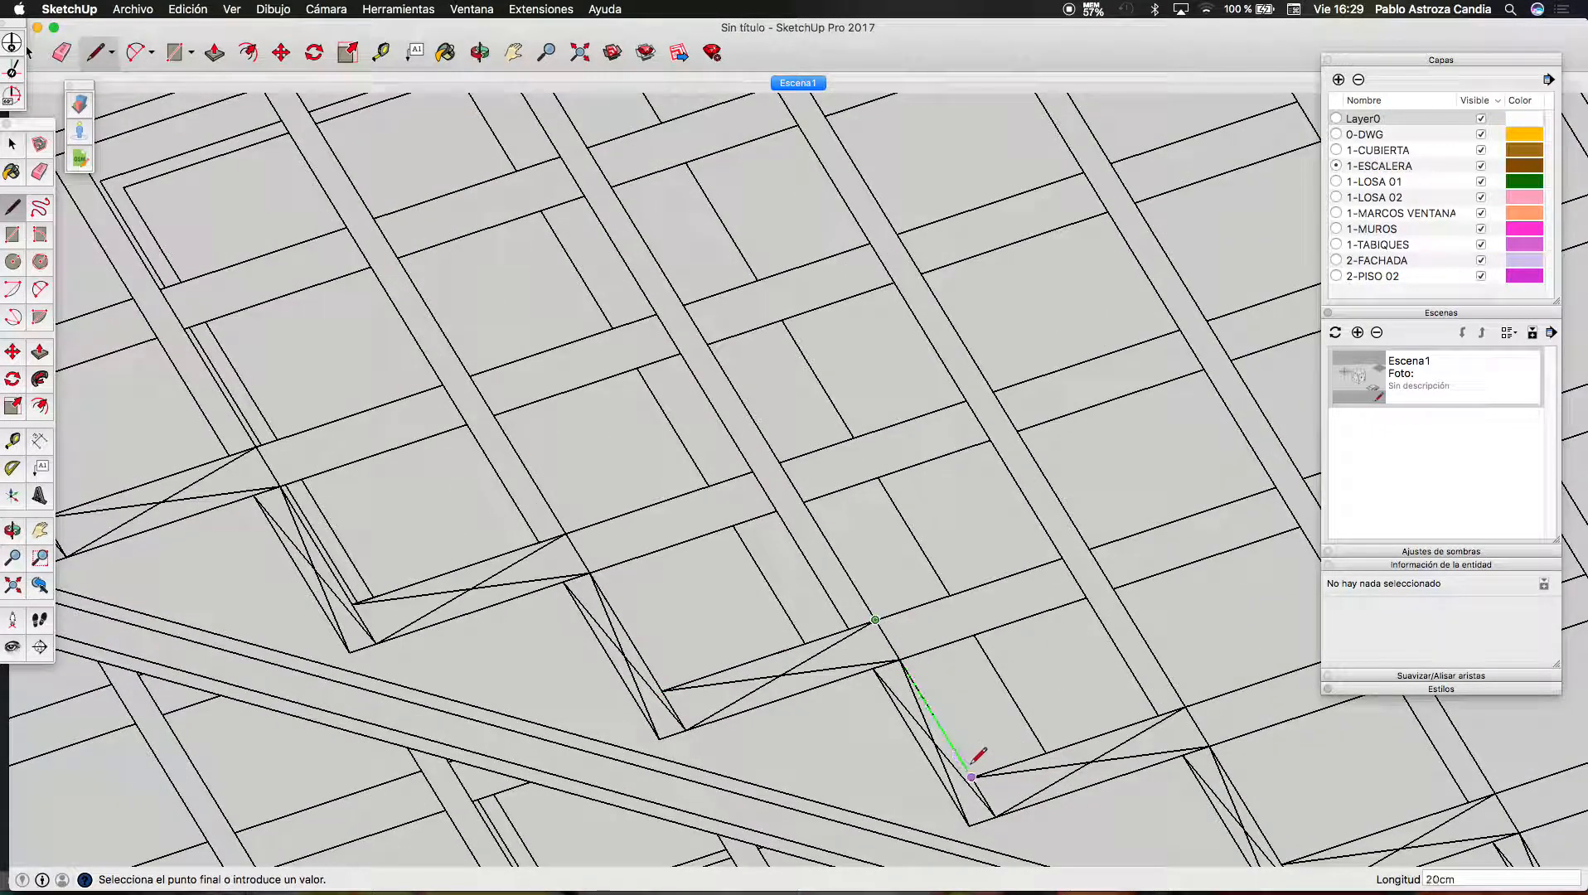
pyautogui.scroll(-3, 737, 510)
pyautogui.scroll(3, 886, 566)
pyautogui.scroll(3, 910, 568)
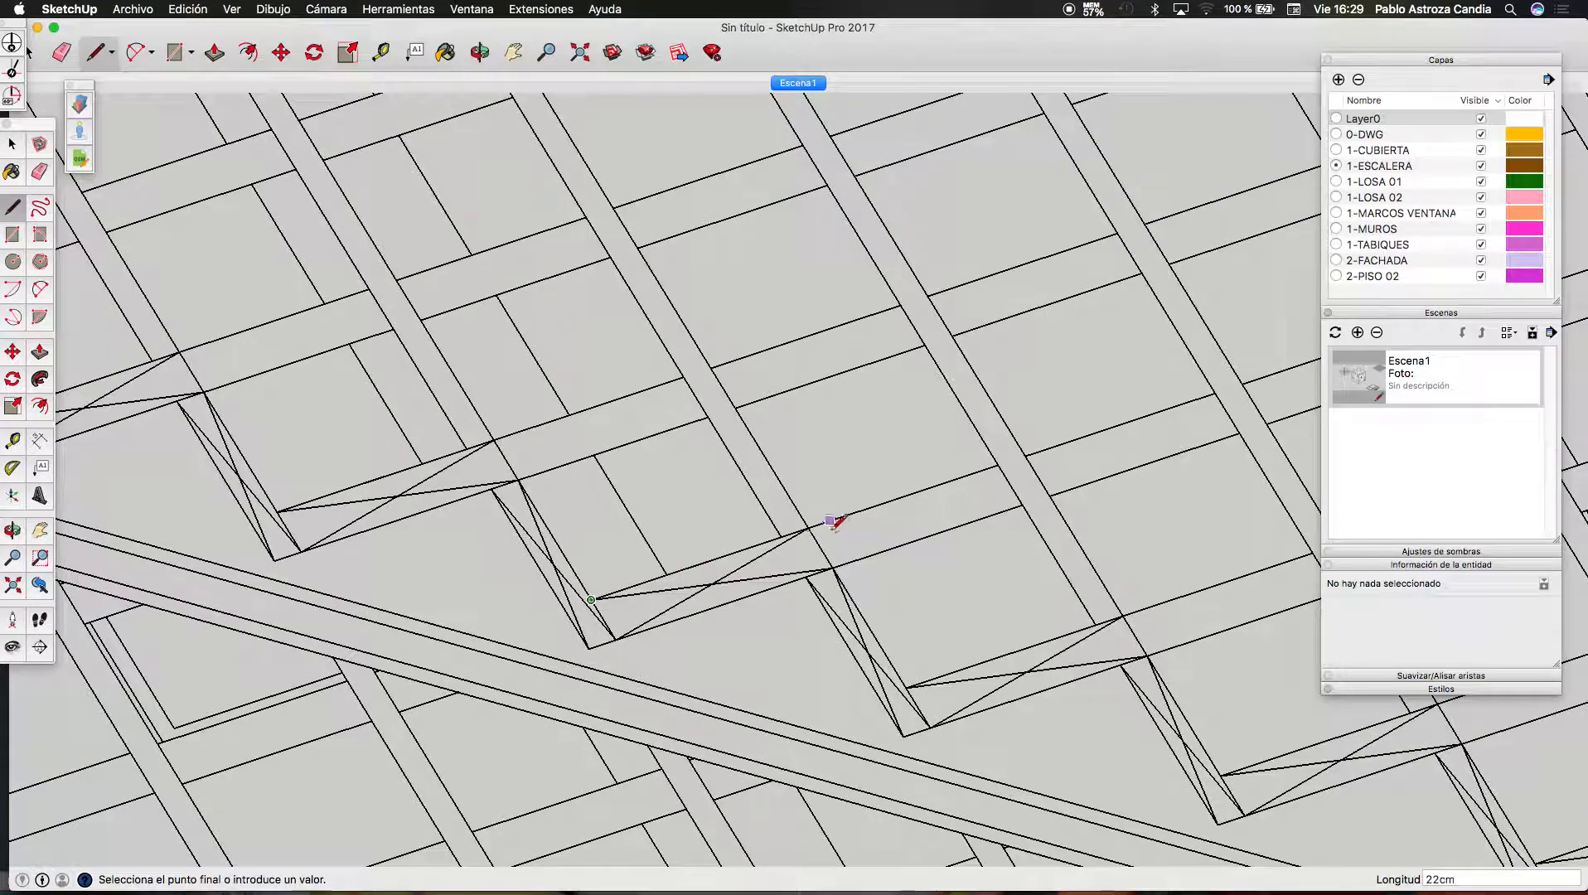
# Trace the lower-middle treads and risers of the staircase section, snapping to each step corner
pyautogui.click(809, 528)
pyautogui.click(907, 687)
pyautogui.scroll(-3, 969, 488)
pyautogui.click(964, 489)
pyautogui.scroll(-3, 972, 487)
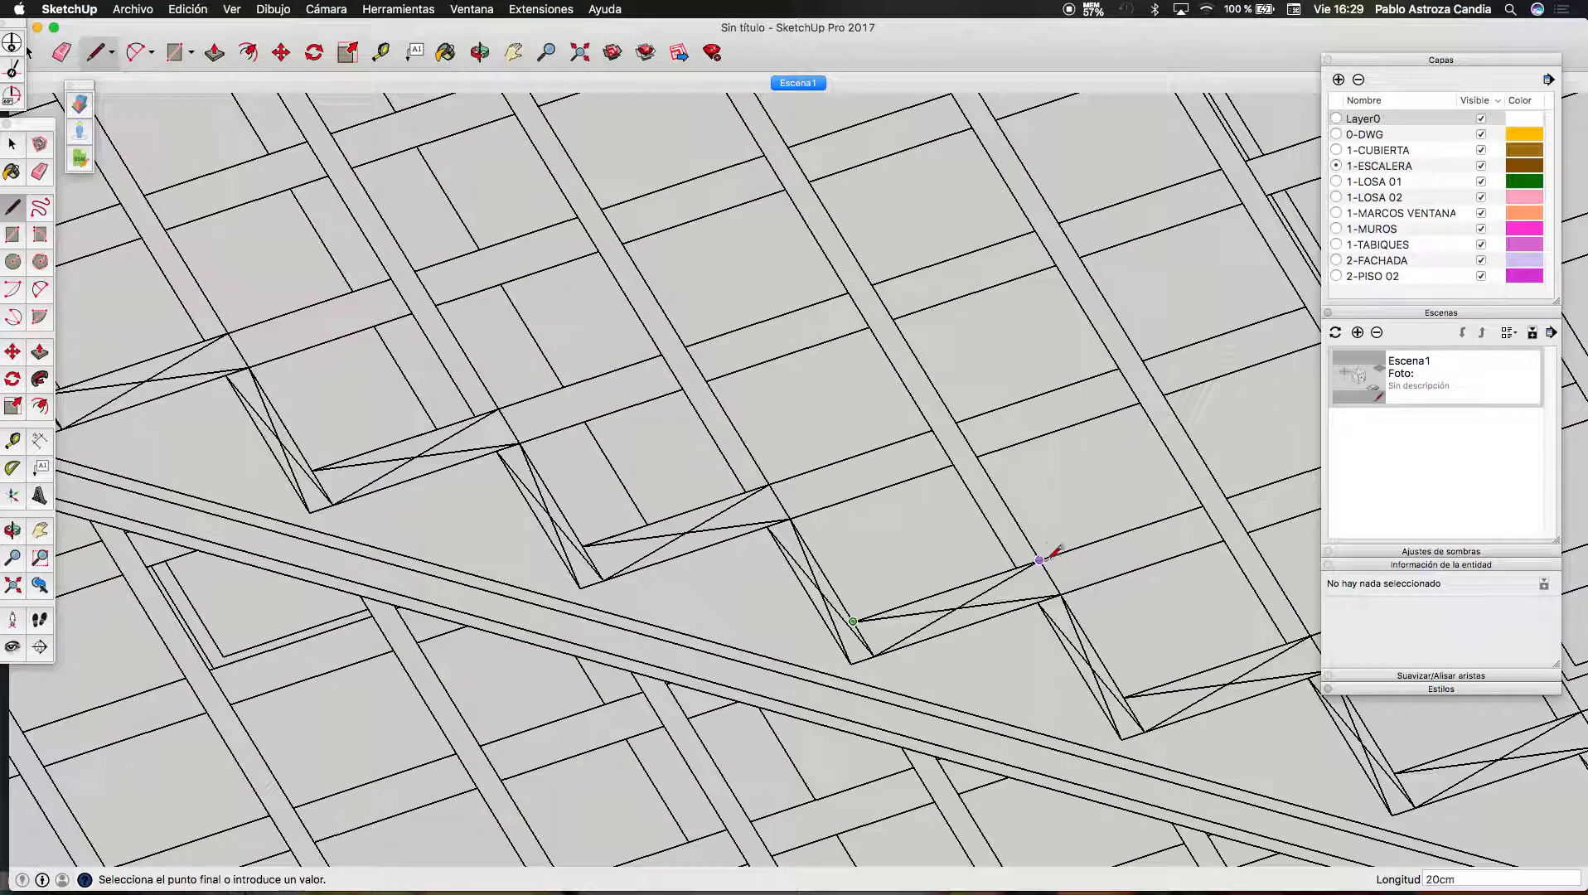
pyautogui.scroll(5, 685, 465)
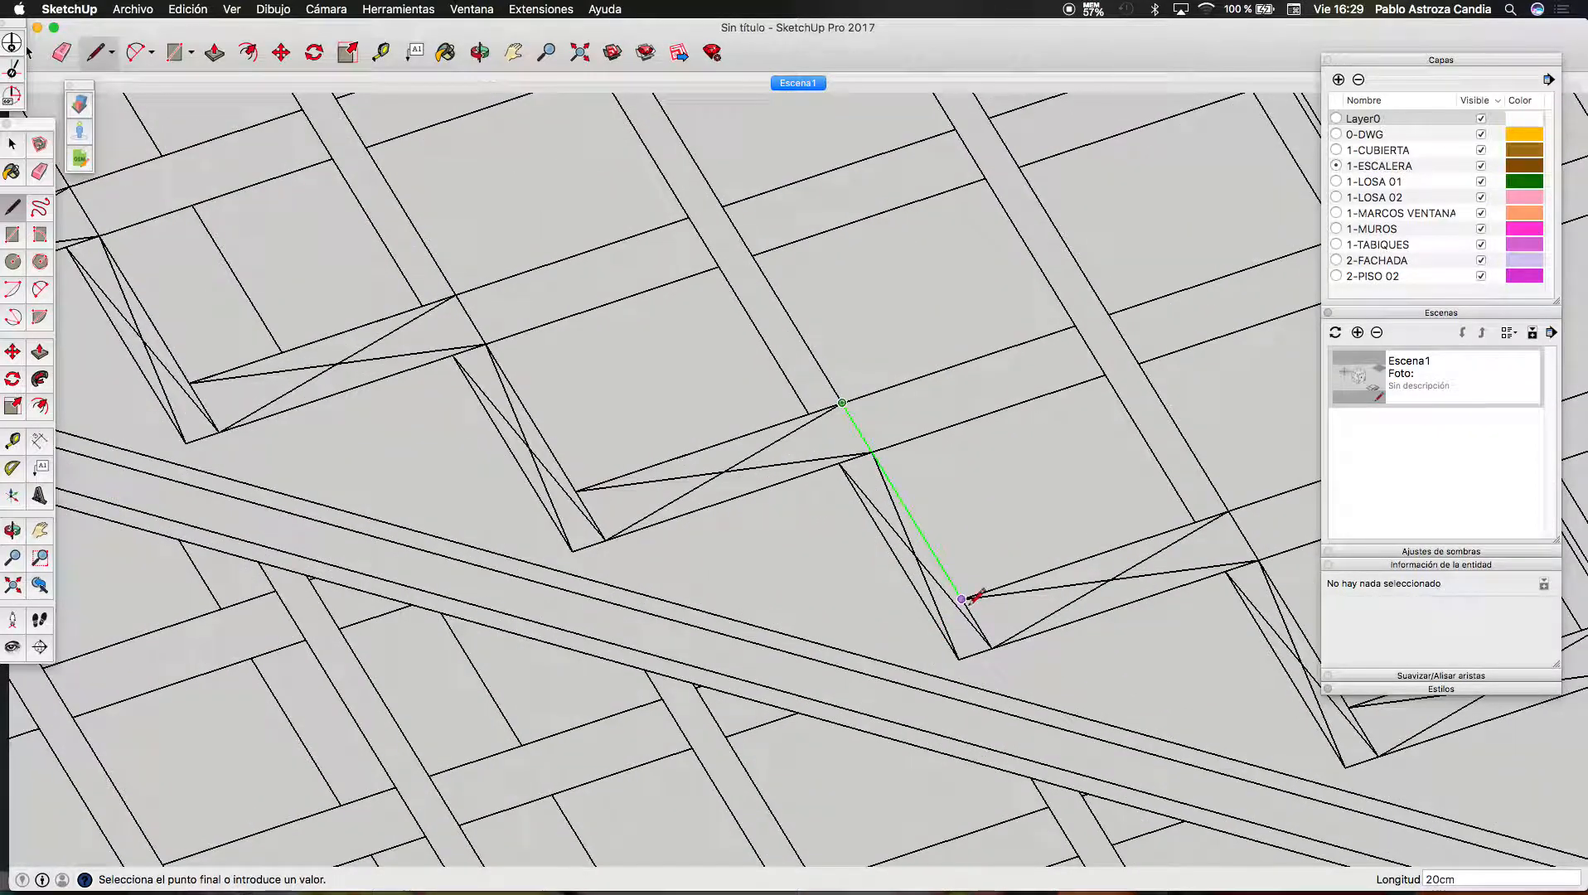
pyautogui.click(962, 596)
pyautogui.scroll(-3, 964, 595)
pyautogui.scroll(3, 708, 557)
pyautogui.click(921, 537)
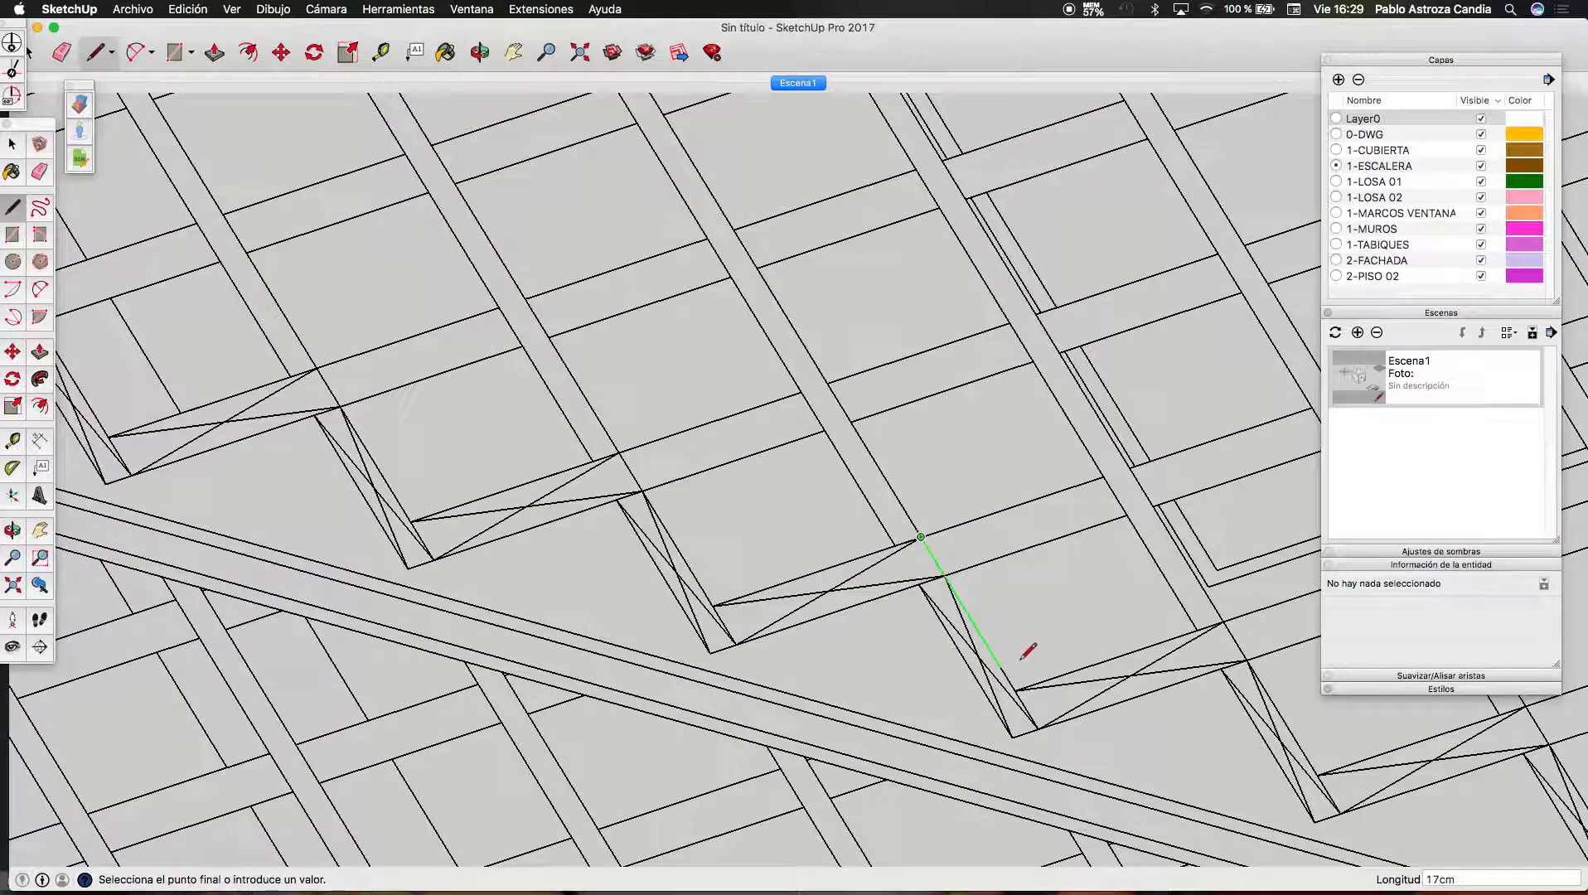
pyautogui.click(1015, 690)
pyautogui.click(1223, 620)
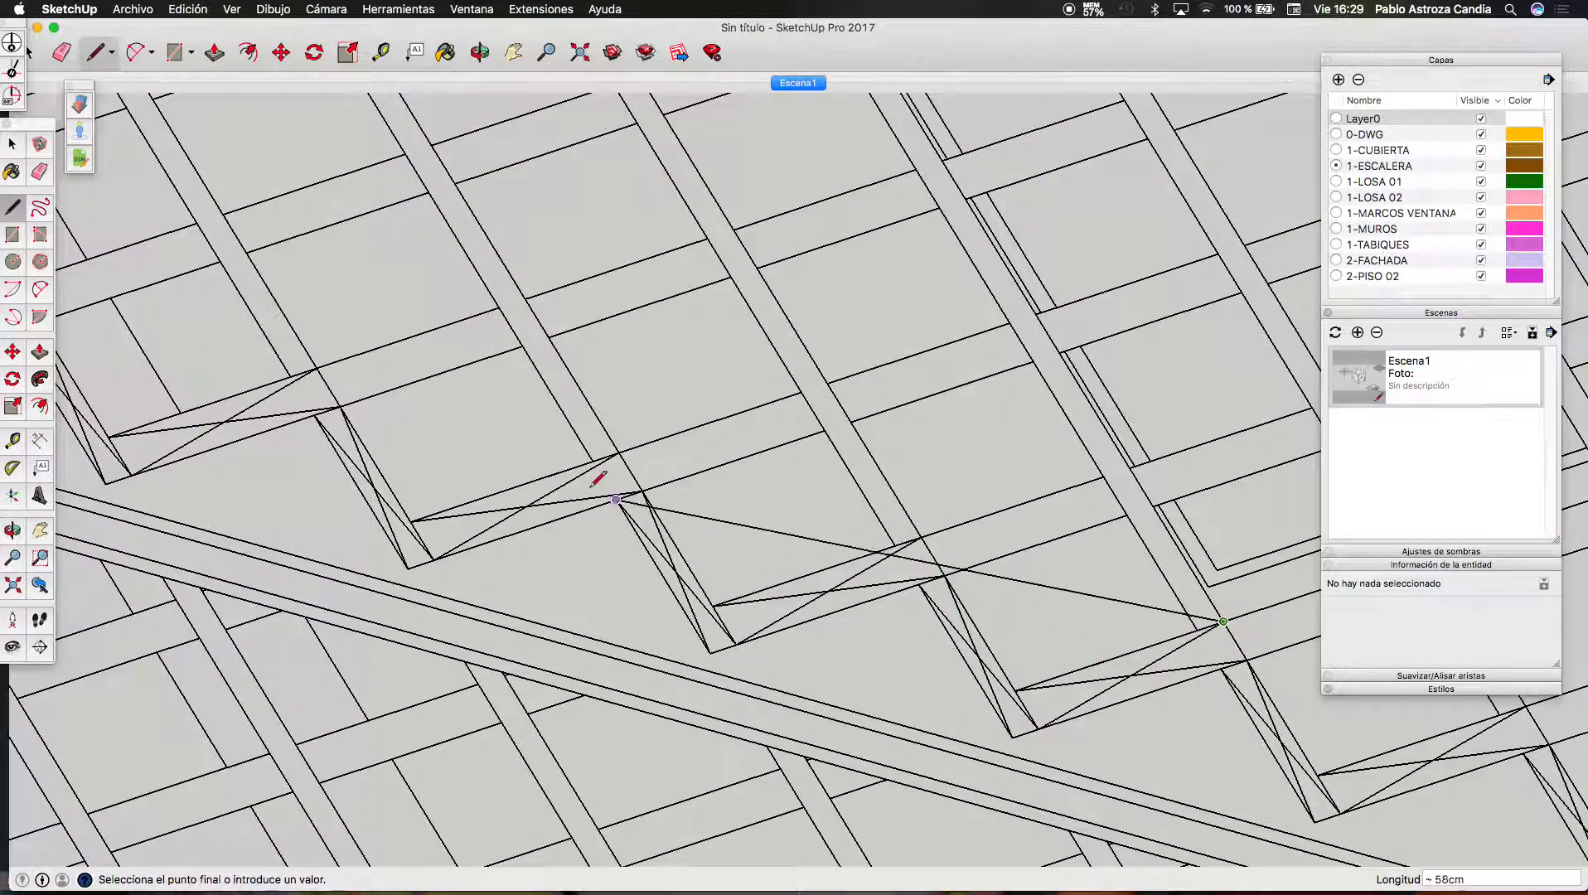
# Trace the last treads and risers of the staircase down to the ground floor line
pyautogui.scroll(-3, 709, 519)
pyautogui.scroll(3, 886, 555)
pyautogui.click(981, 552)
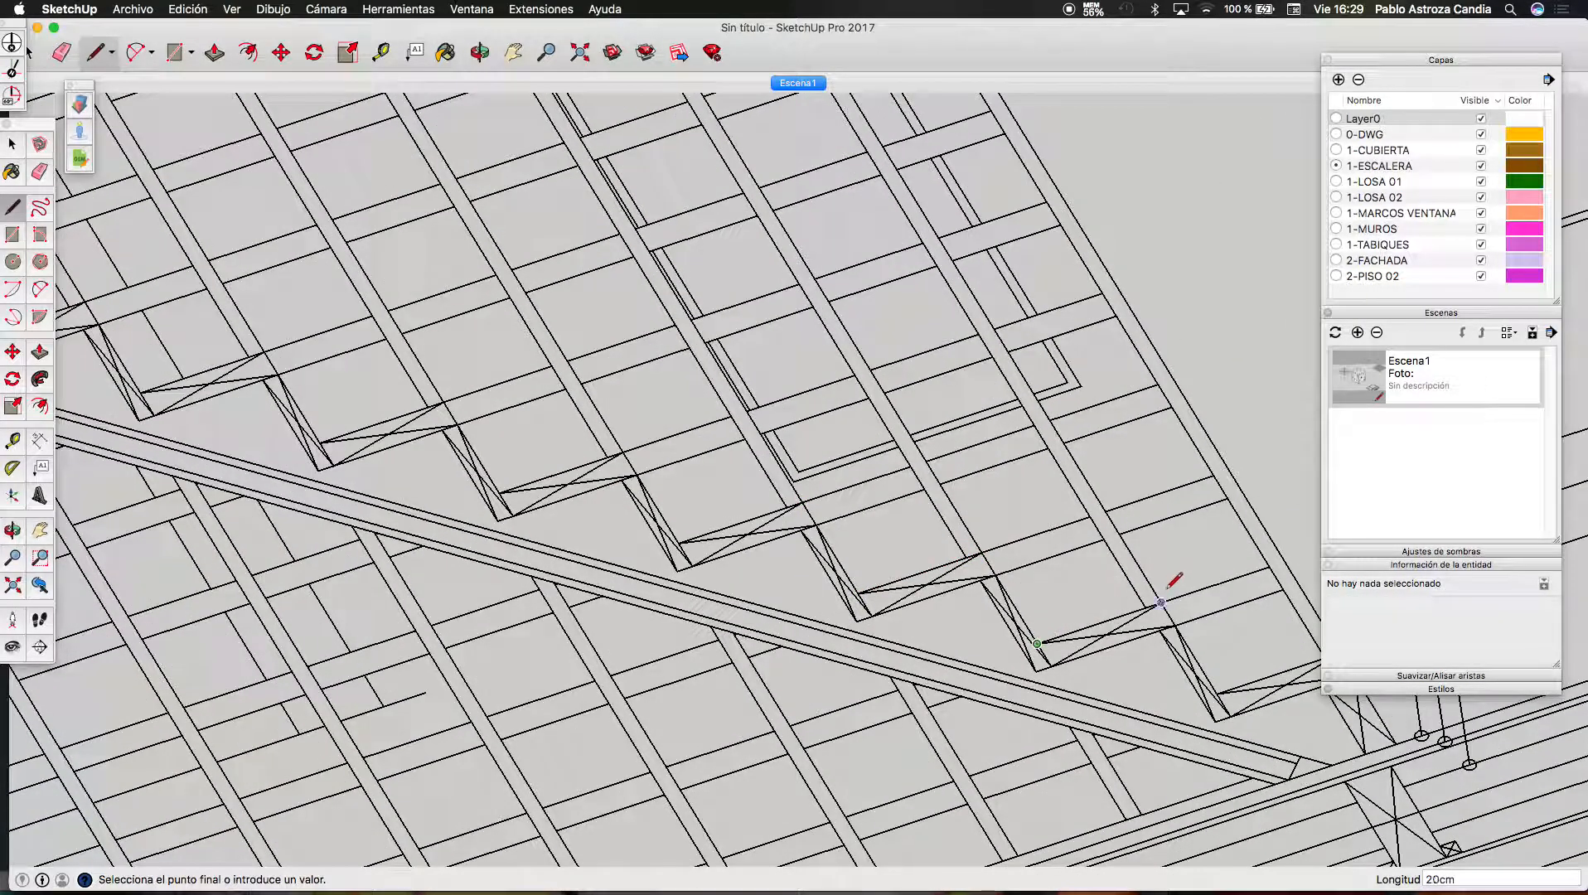
pyautogui.scroll(-3, 1193, 618)
pyautogui.scroll(4, 1021, 621)
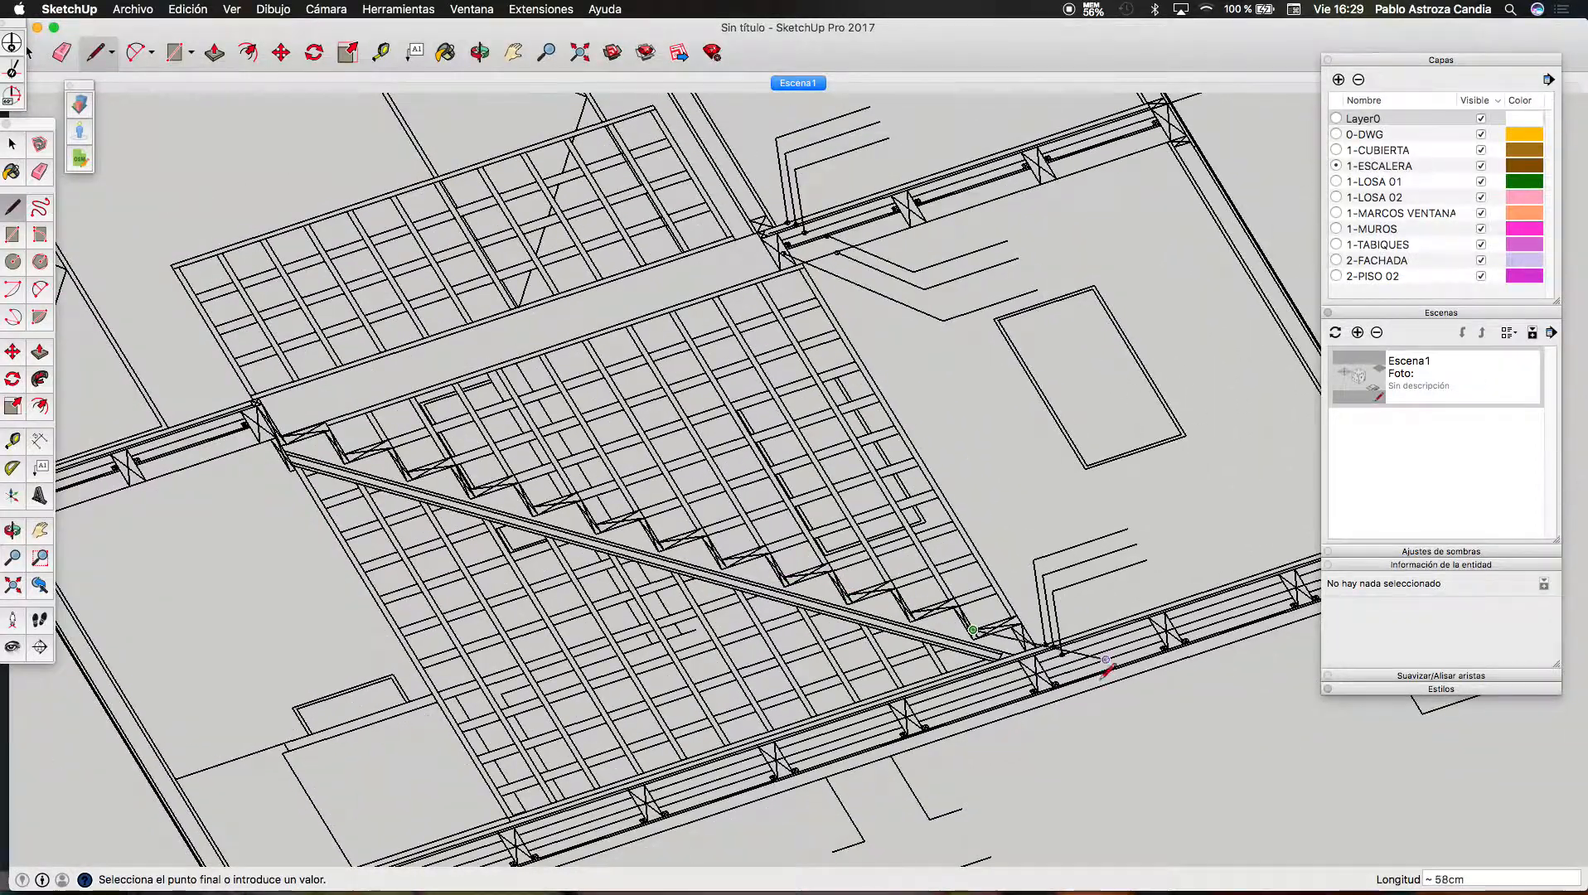
pyautogui.click(916, 524)
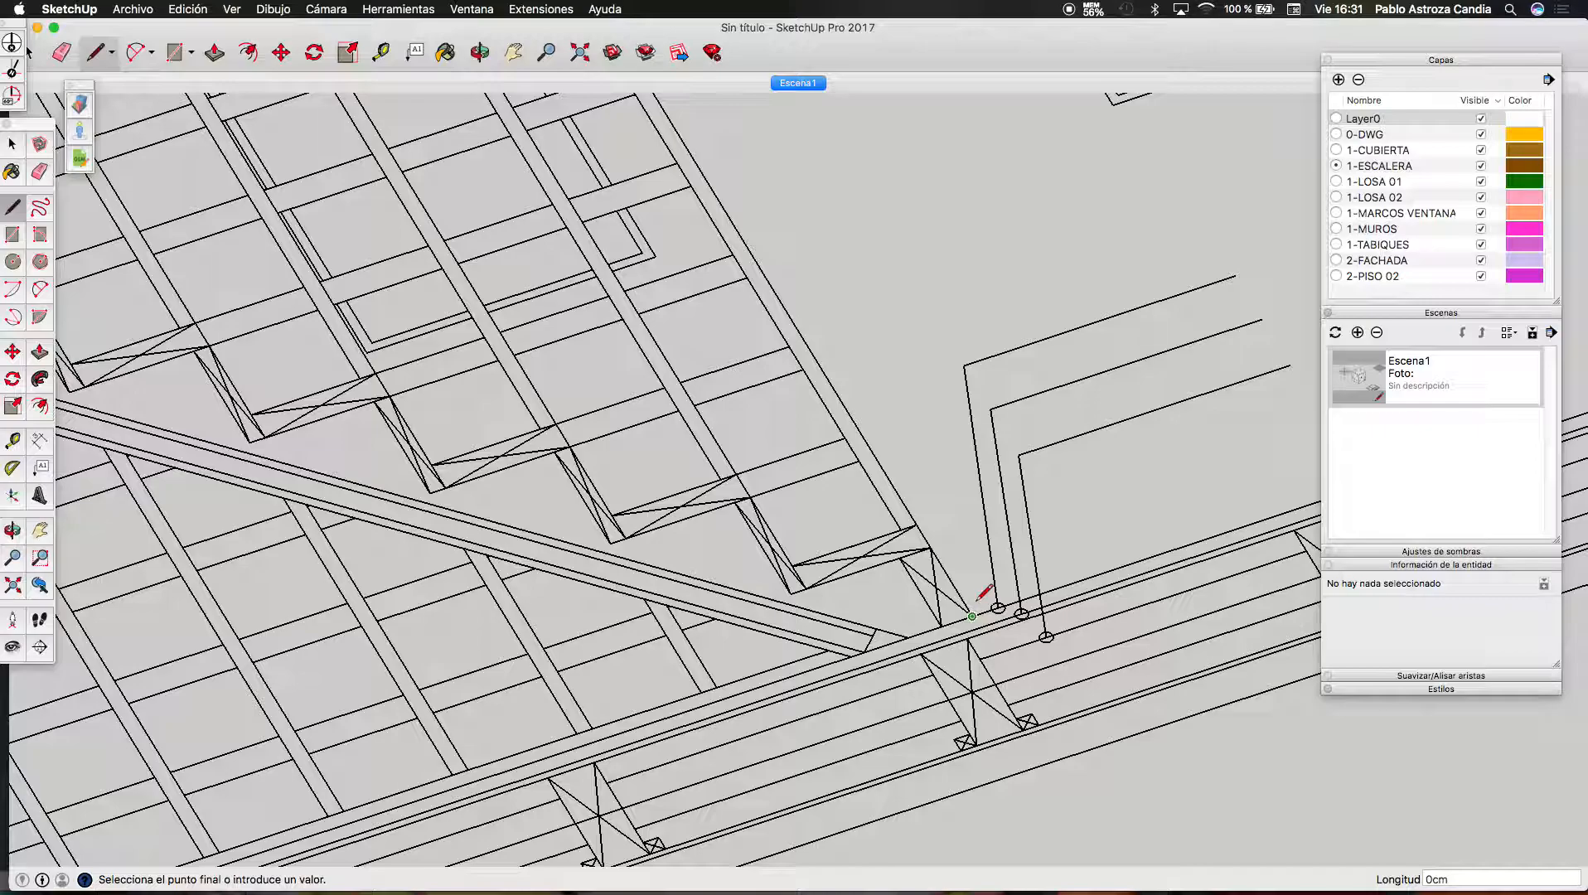
# Close the stair profile along the stringer's underside and back up to the starting point at the upper floor
pyautogui.scroll(-2, 978, 598)
pyautogui.scroll(4, 939, 586)
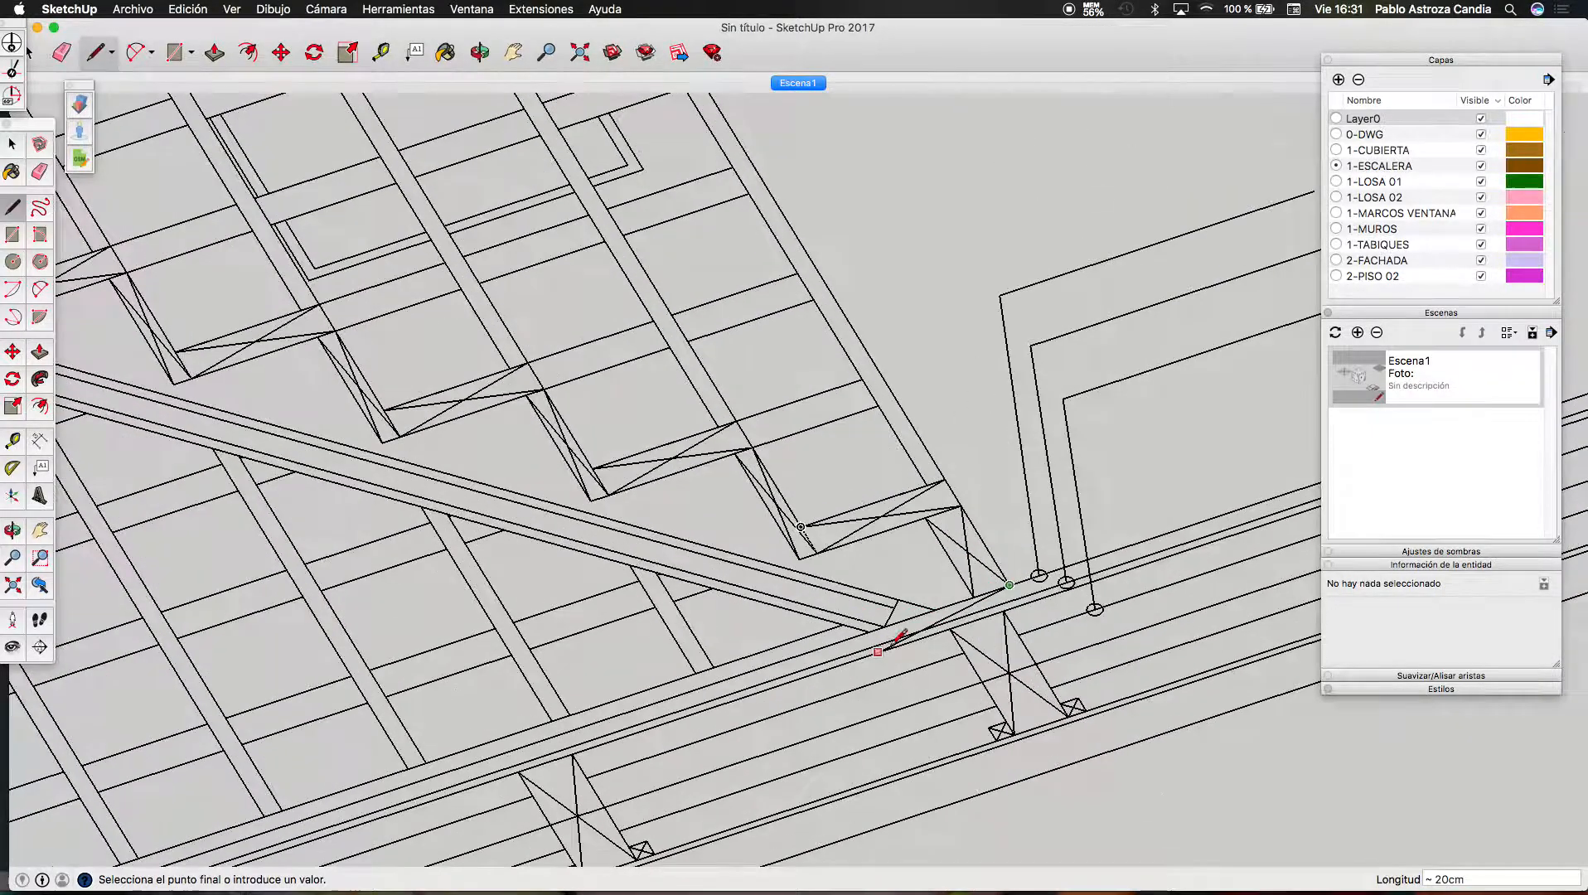
pyautogui.scroll(-6, 860, 615)
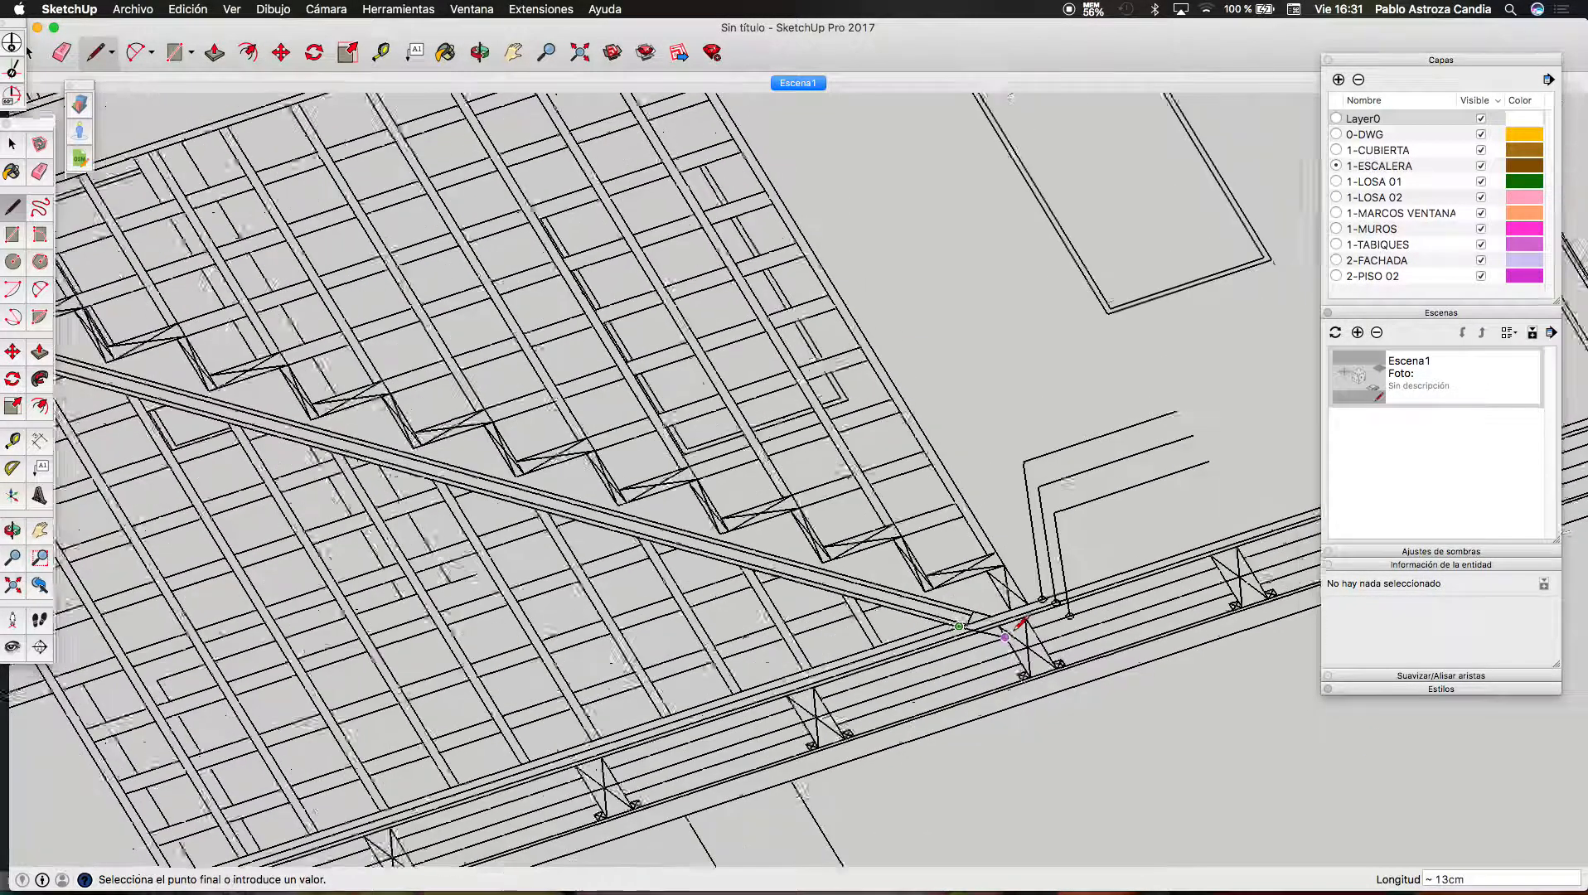
pyautogui.scroll(8, 356, 435)
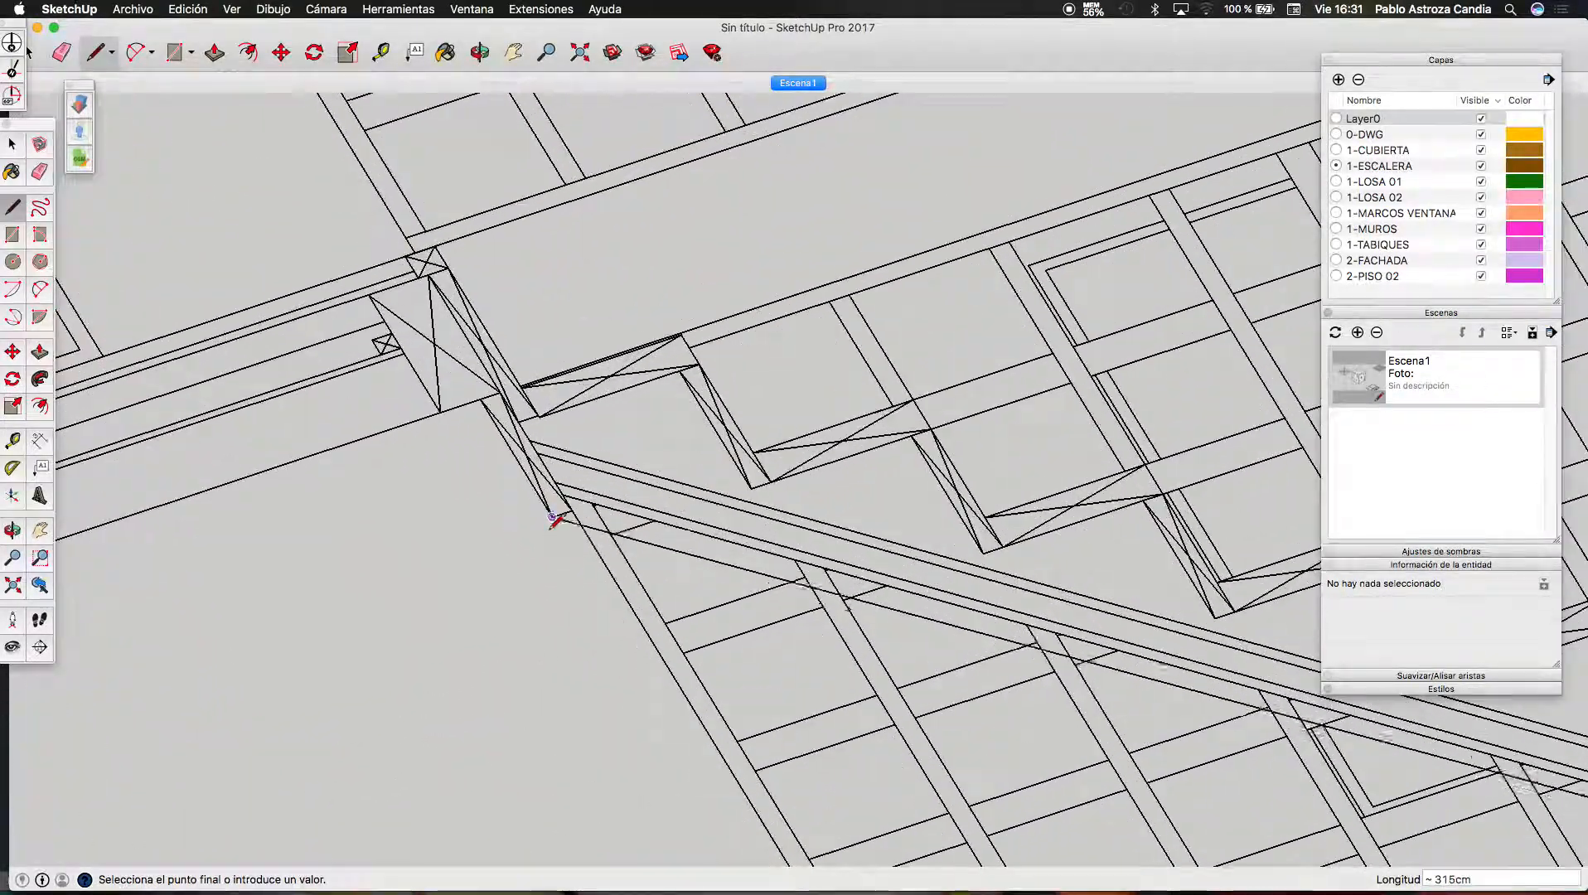
pyautogui.click(576, 475)
pyautogui.scroll(-2, 573, 474)
pyautogui.scroll(3, 463, 282)
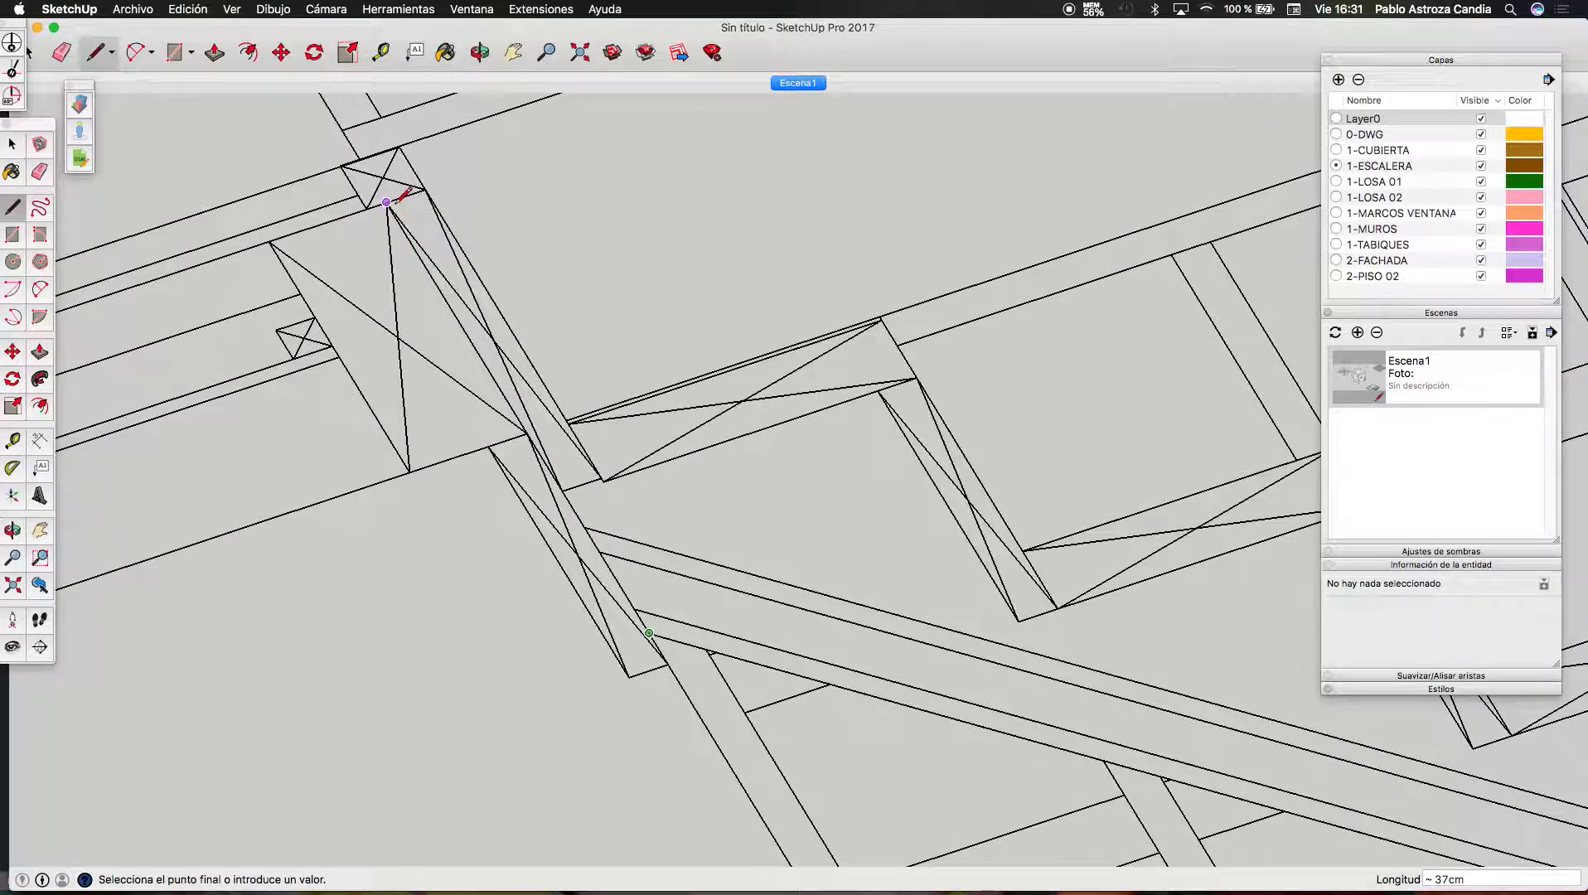
pyautogui.click(399, 200)
# Measure the staircase's width along a tread in the section that shows the stairs from the front
pyautogui.scroll(-8, 401, 318)
pyautogui.scroll(-6, 459, 492)
pyautogui.scroll(-4, 445, 381)
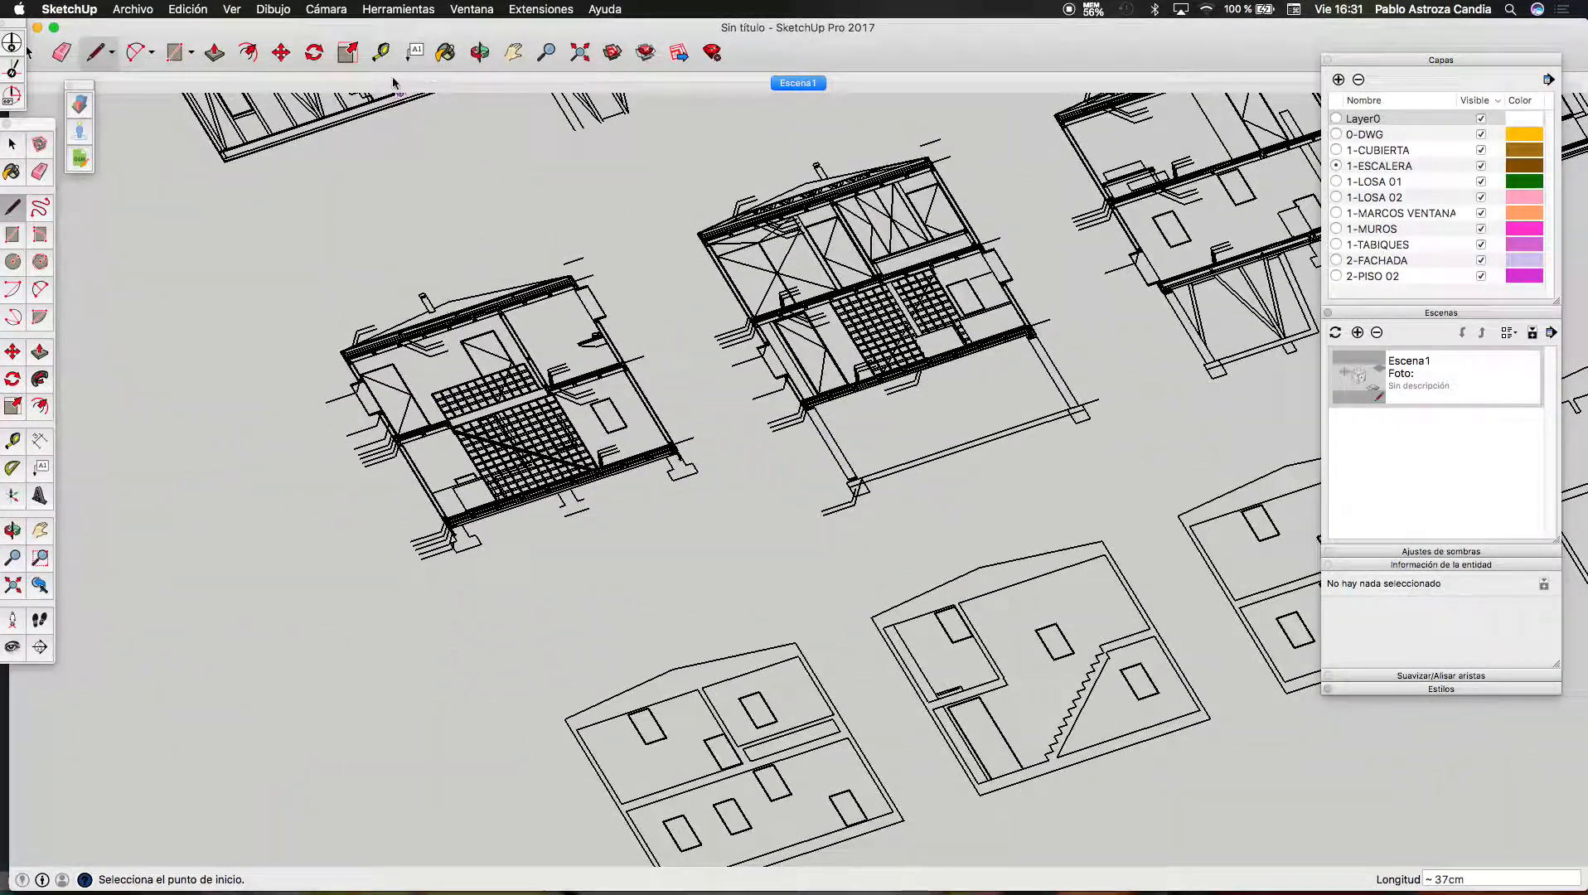
pyautogui.click(380, 53)
pyautogui.scroll(-4, 500, 306)
pyautogui.scroll(4, 1107, 195)
pyautogui.scroll(8, 1107, 195)
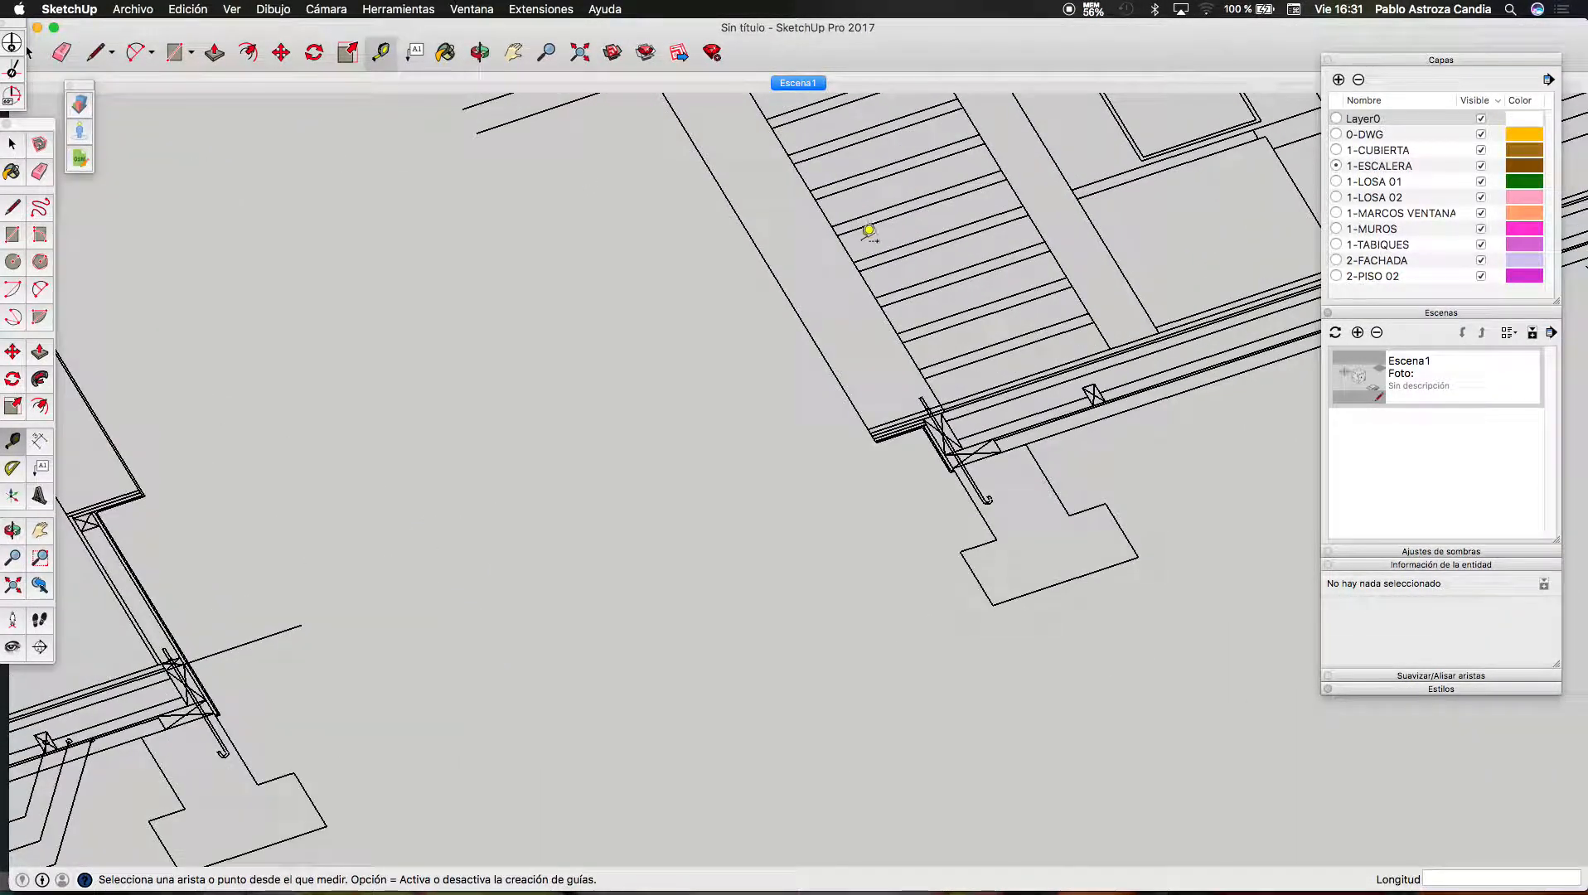
pyautogui.click(837, 236)
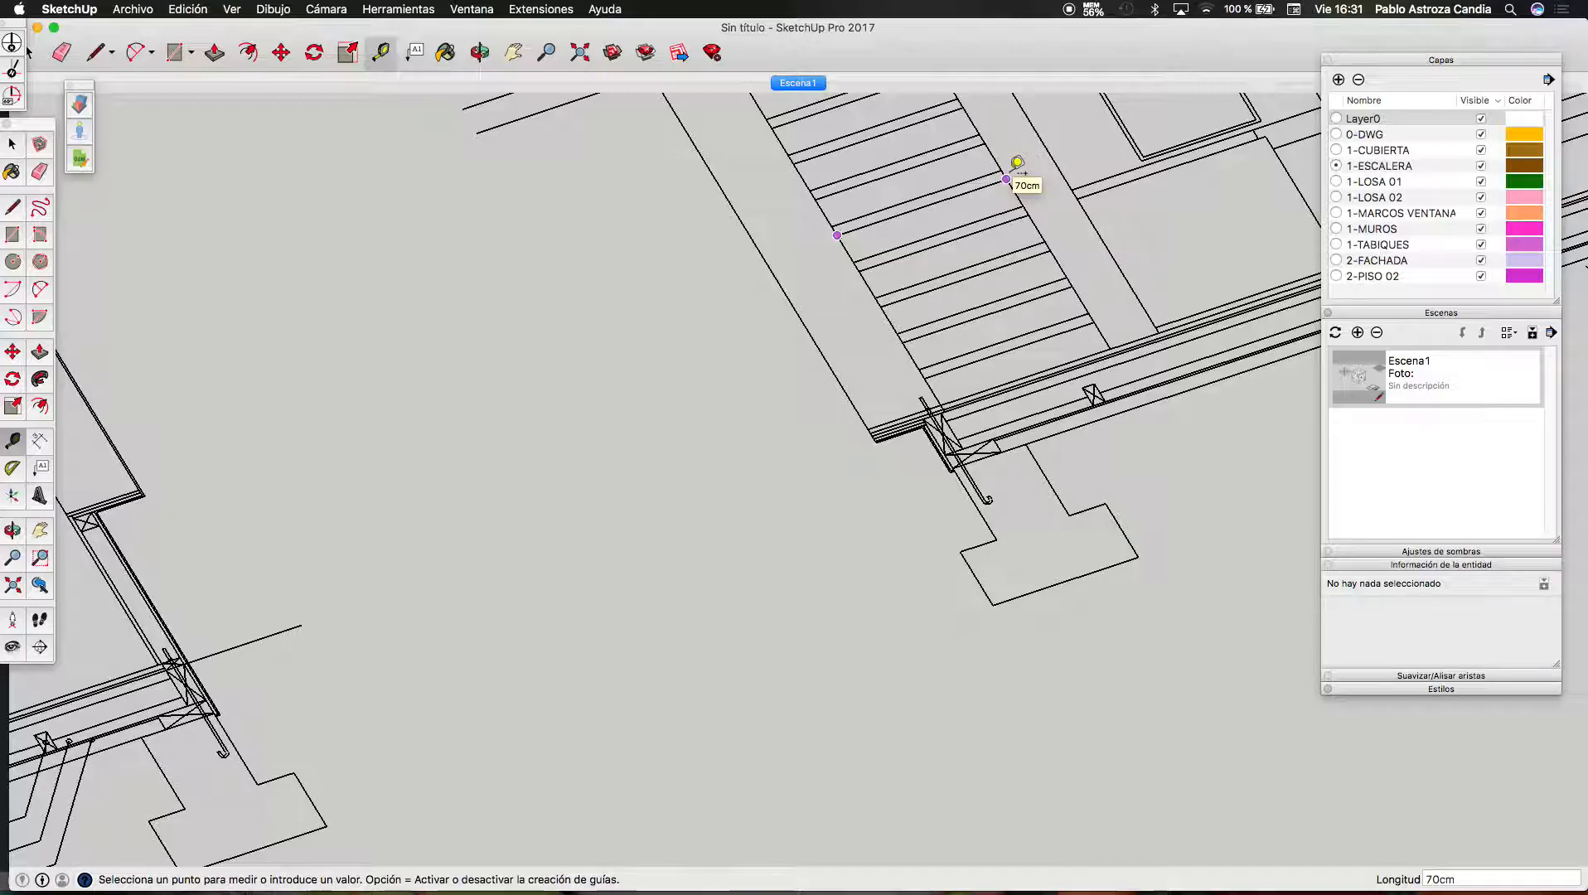
pyautogui.scroll(-10, 1036, 191)
# Extrude the closed stair profile 70 cm with Push/Pull
pyautogui.click(489, 431)
pyautogui.scroll(10, 488, 431)
pyautogui.press('p')
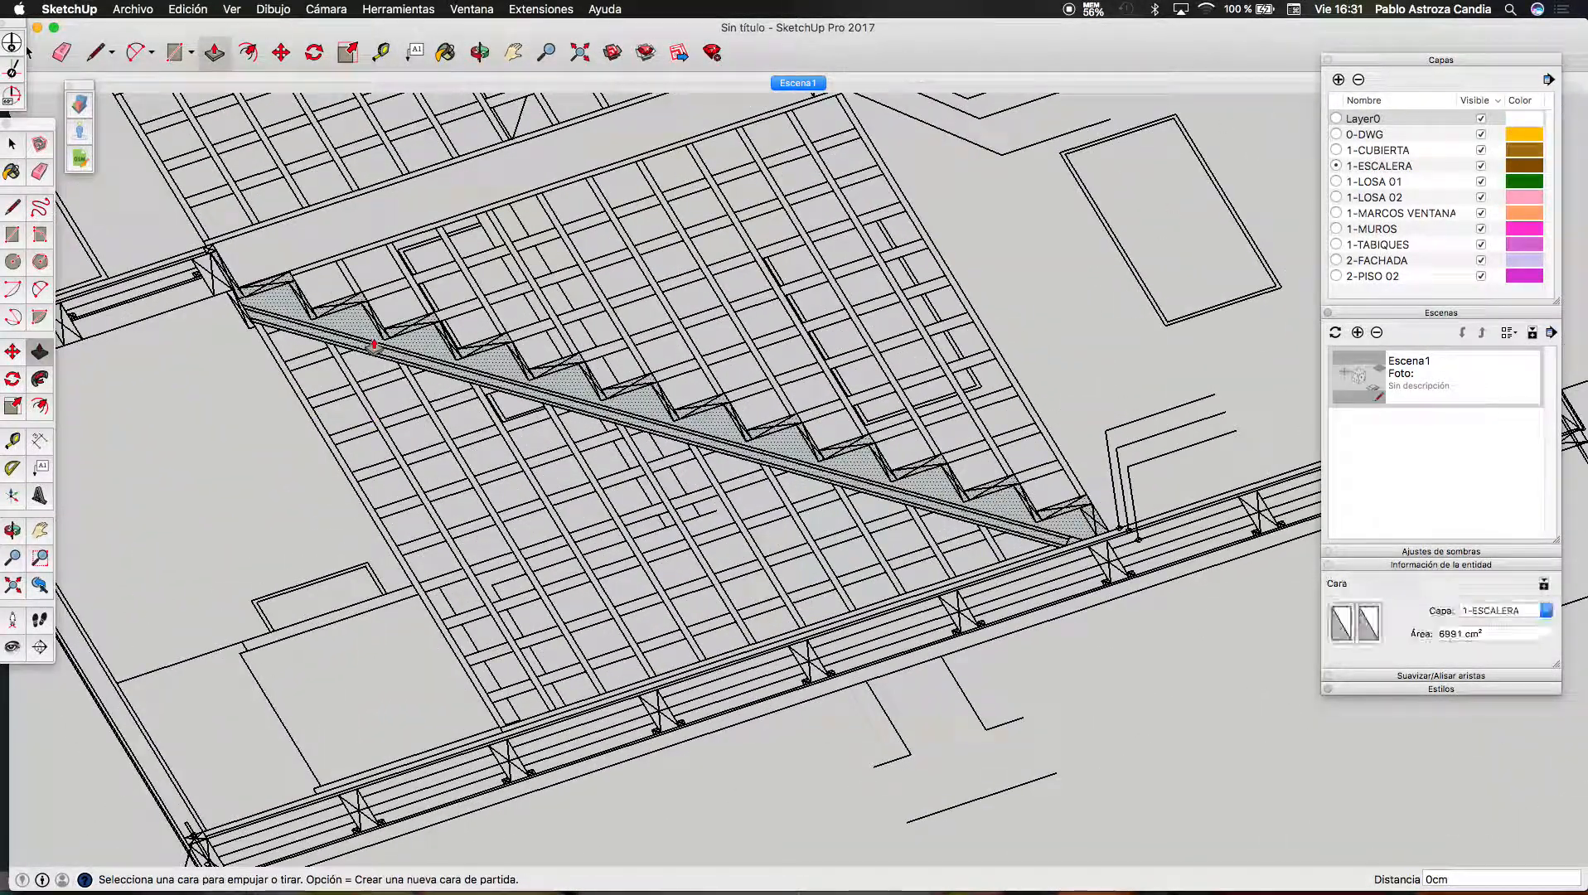
pyautogui.click(374, 344)
pyautogui.write('7')
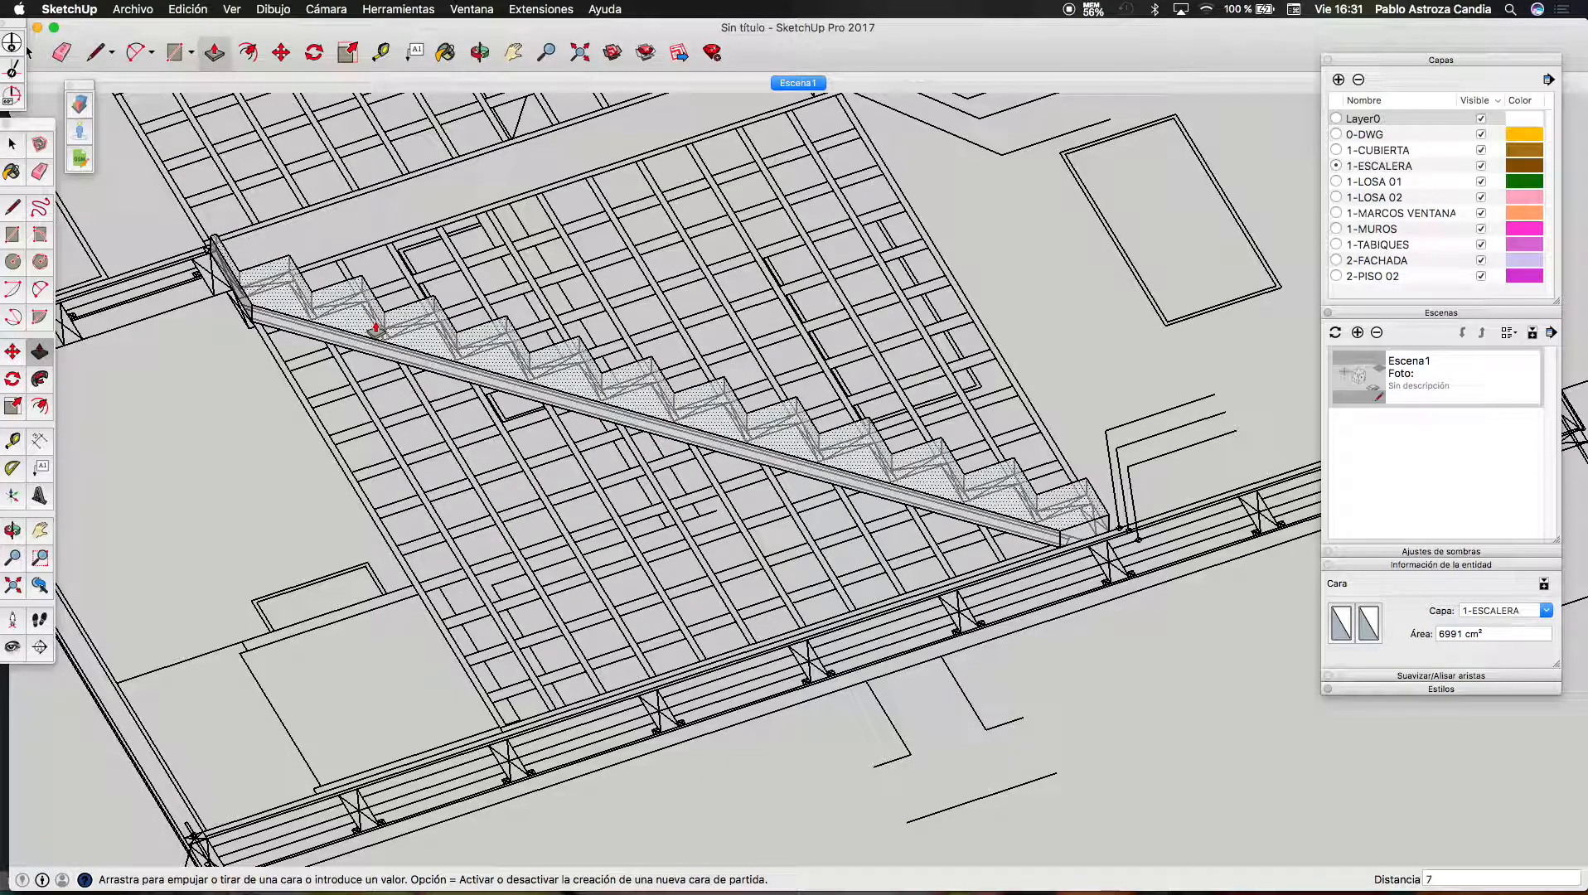
pyautogui.press('Return')
pyautogui.scroll(-5, 414, 261)
# Turn the complete extruded staircase into a component and deselect it
pyautogui.press('space')
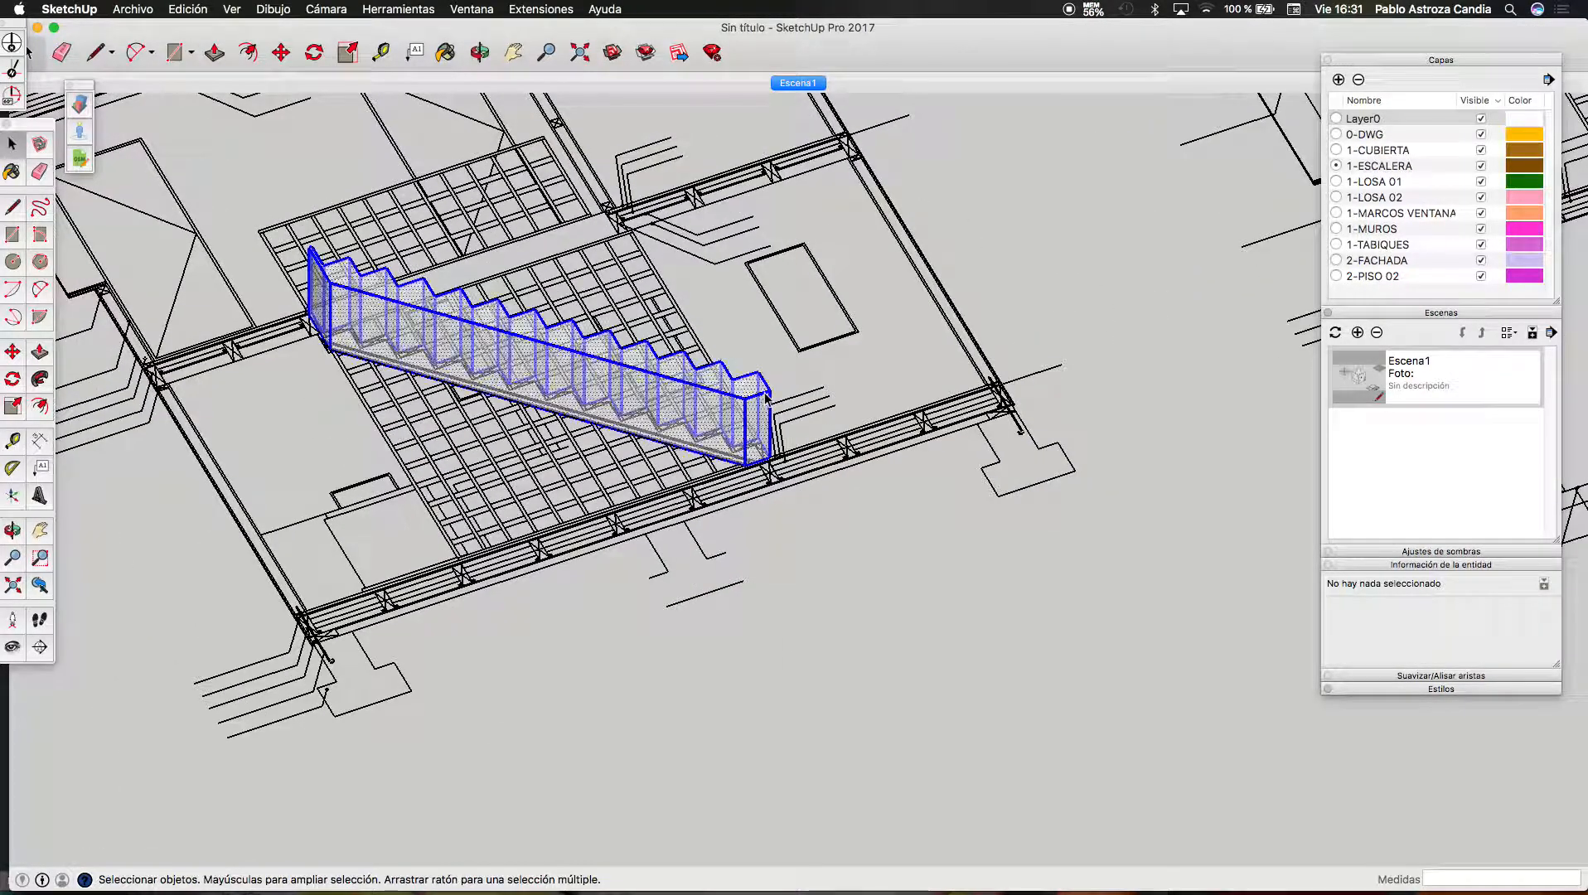
pyautogui.tripleClick(764, 392)
pyautogui.rightClick(764, 392)
pyautogui.click(889, 507)
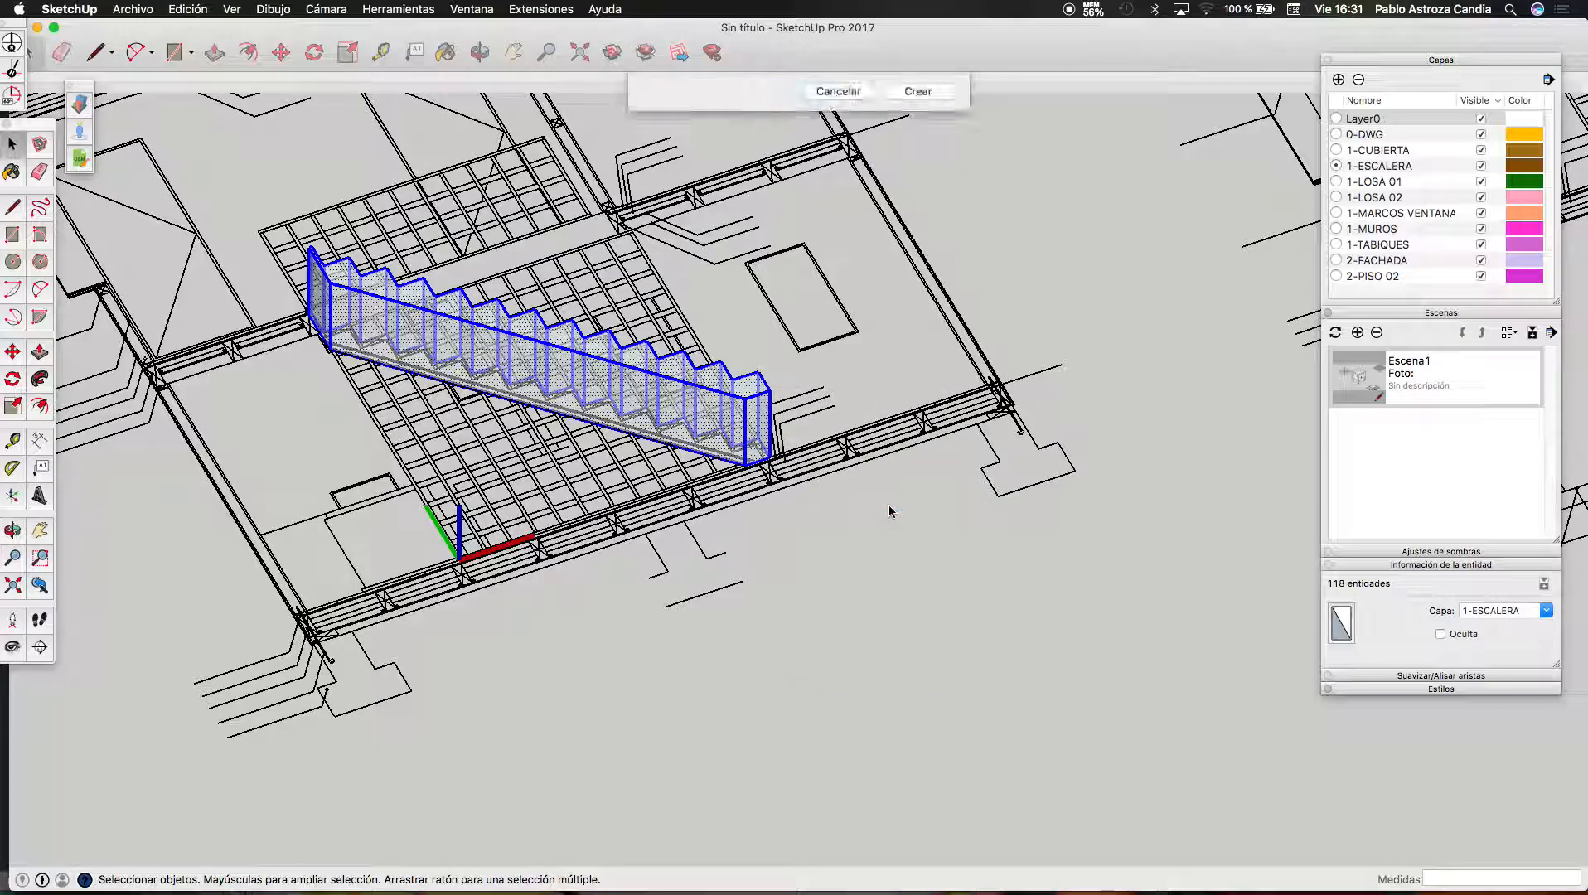
pyautogui.click(917, 379)
pyautogui.scroll(-10, 975, 518)
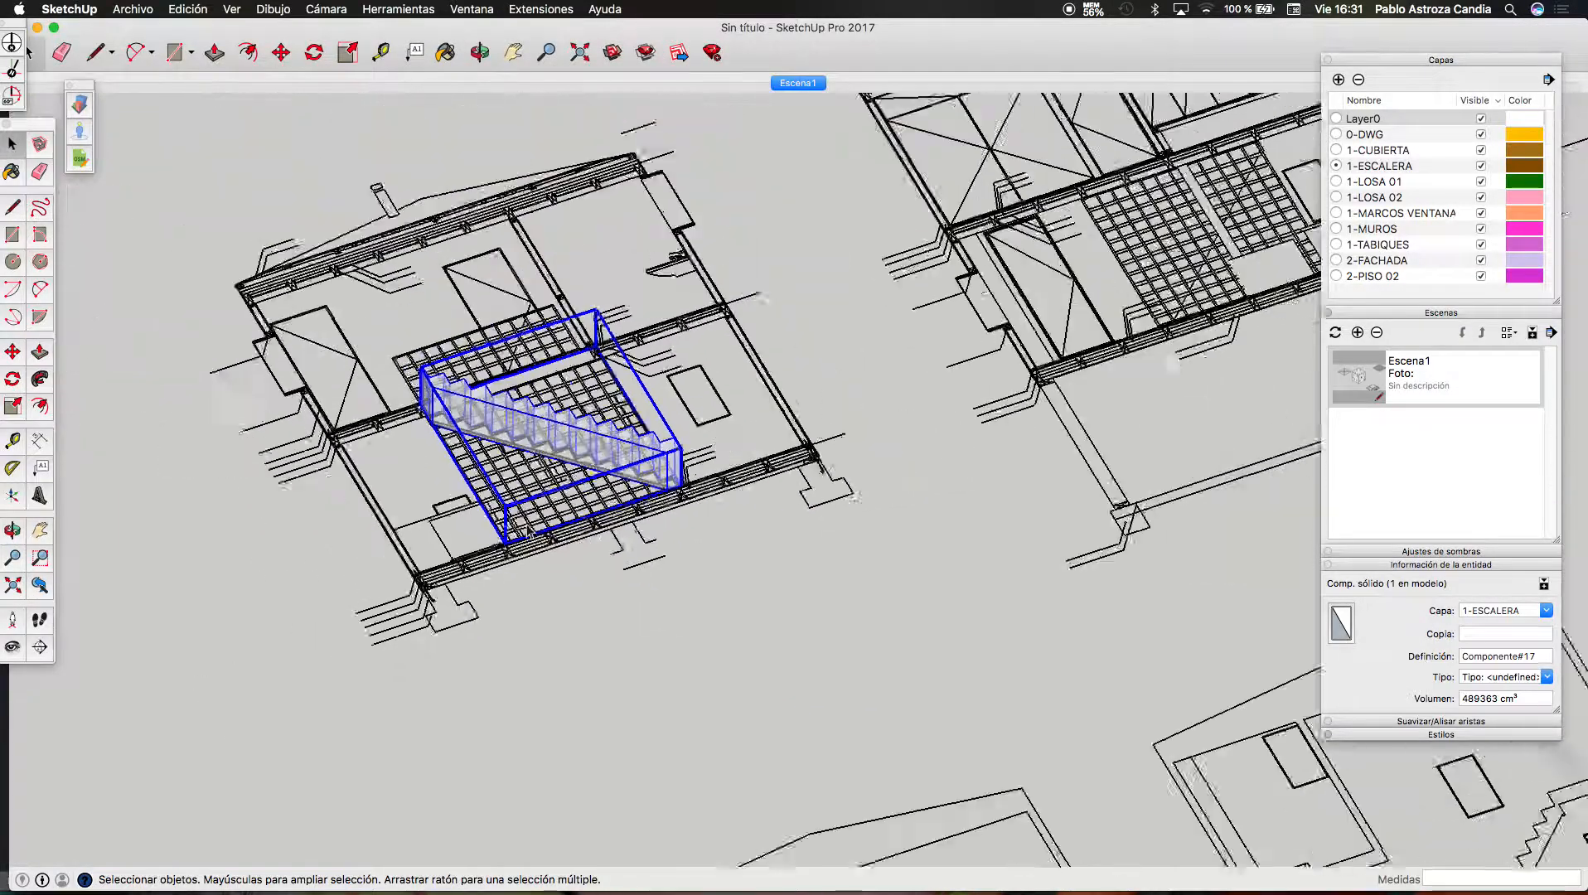
pyautogui.click(975, 519)
pyautogui.scroll(6, 903, 381)
pyautogui.scroll(-5, 563, 479)
pyautogui.scroll(-4, 557, 479)
pyautogui.scroll(1, 605, 451)
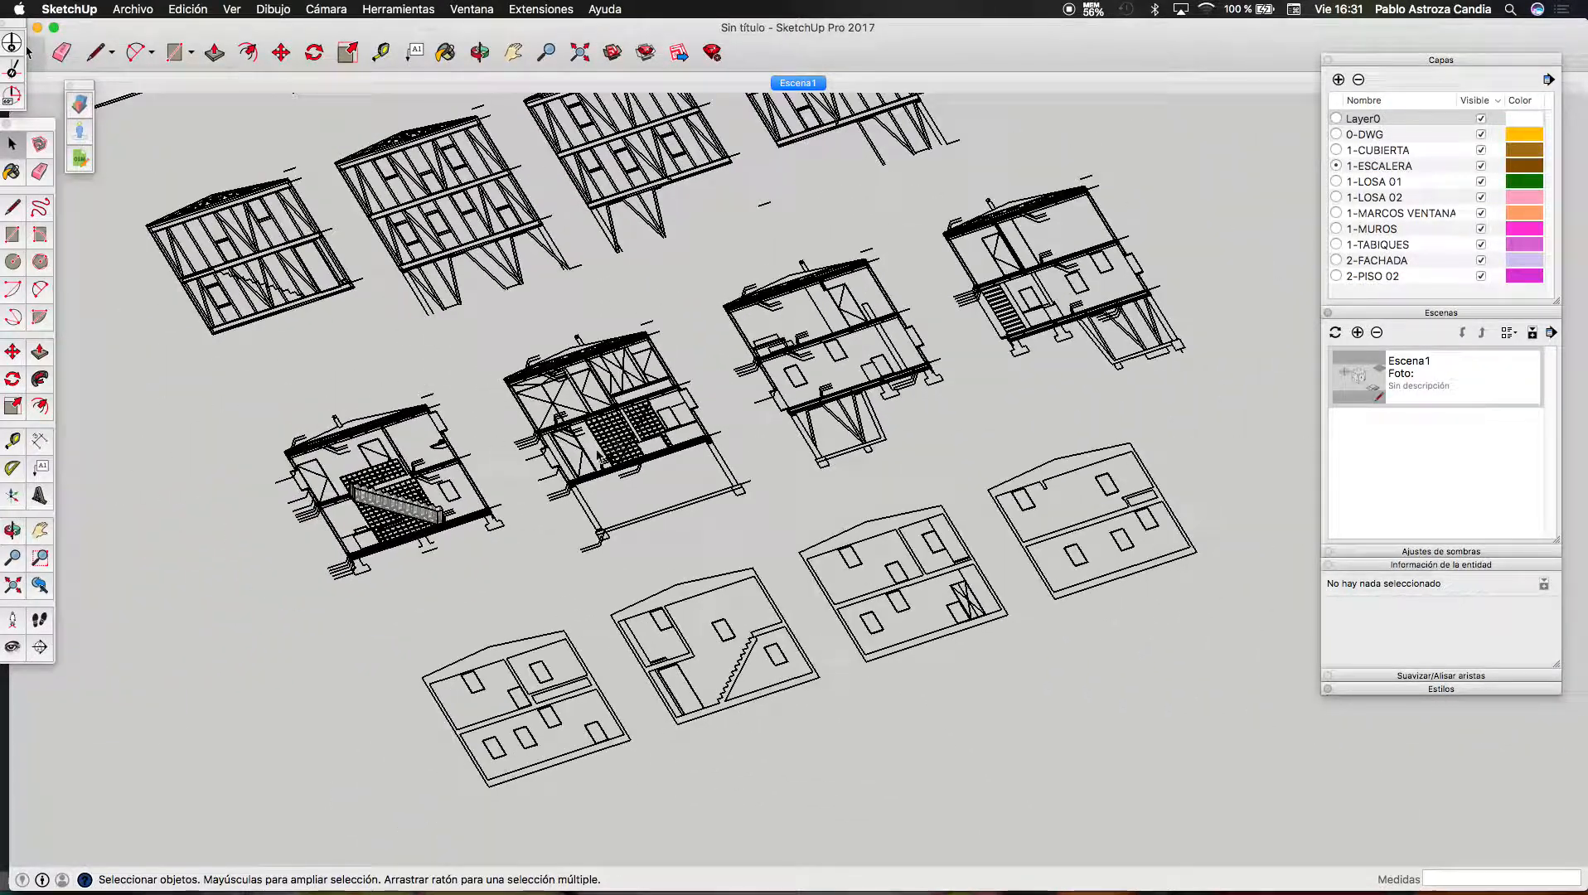
pyautogui.scroll(5, 325, 531)
pyautogui.scroll(8, 332, 518)
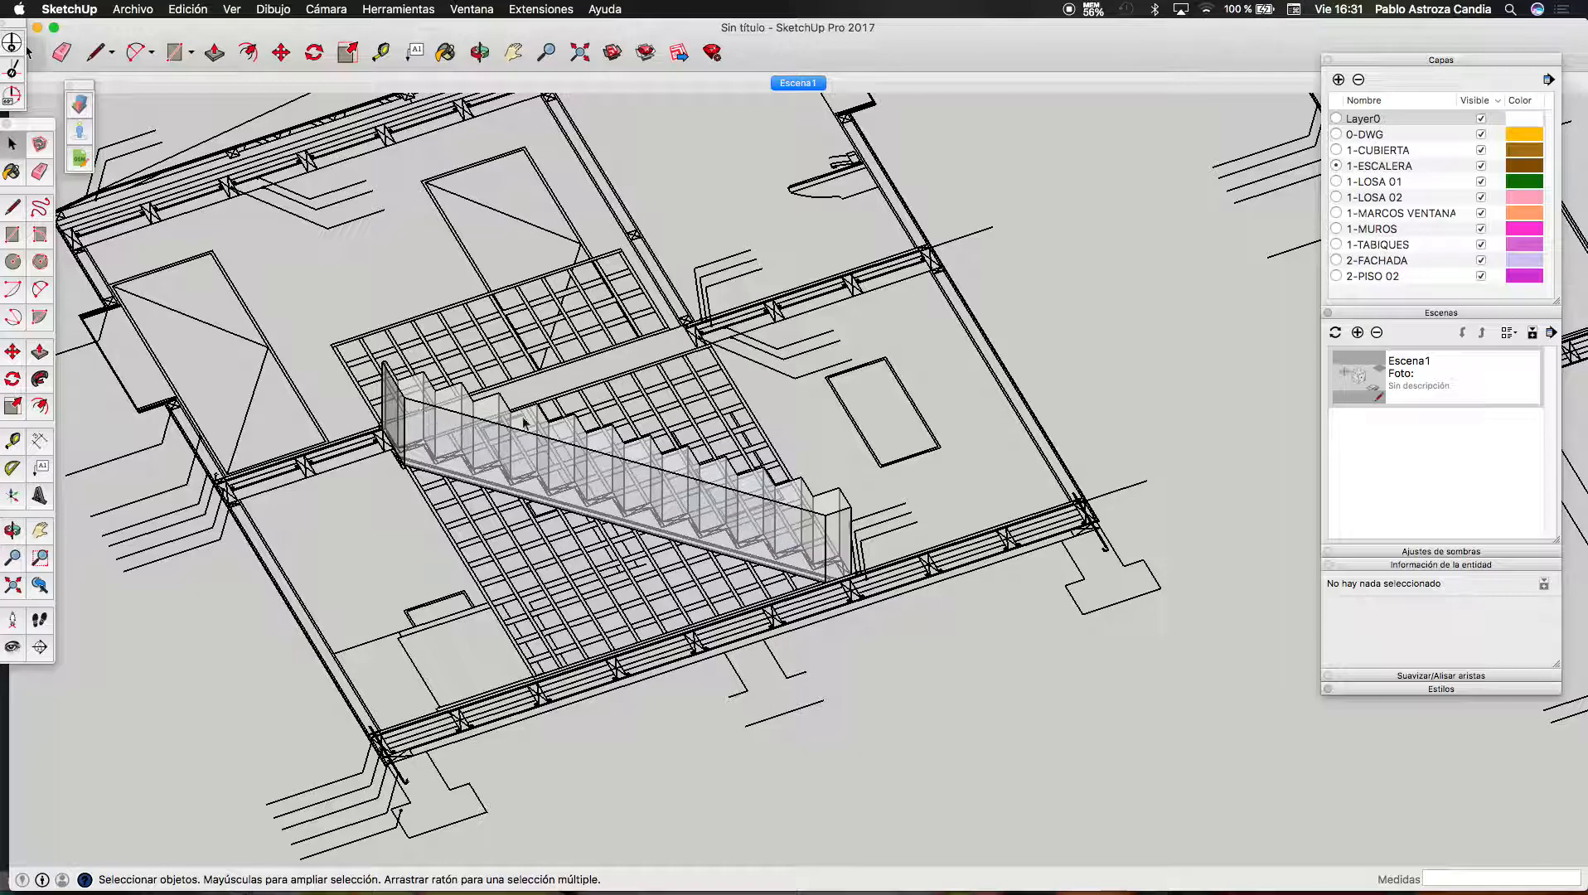
pyautogui.scroll(2, 580, 523)
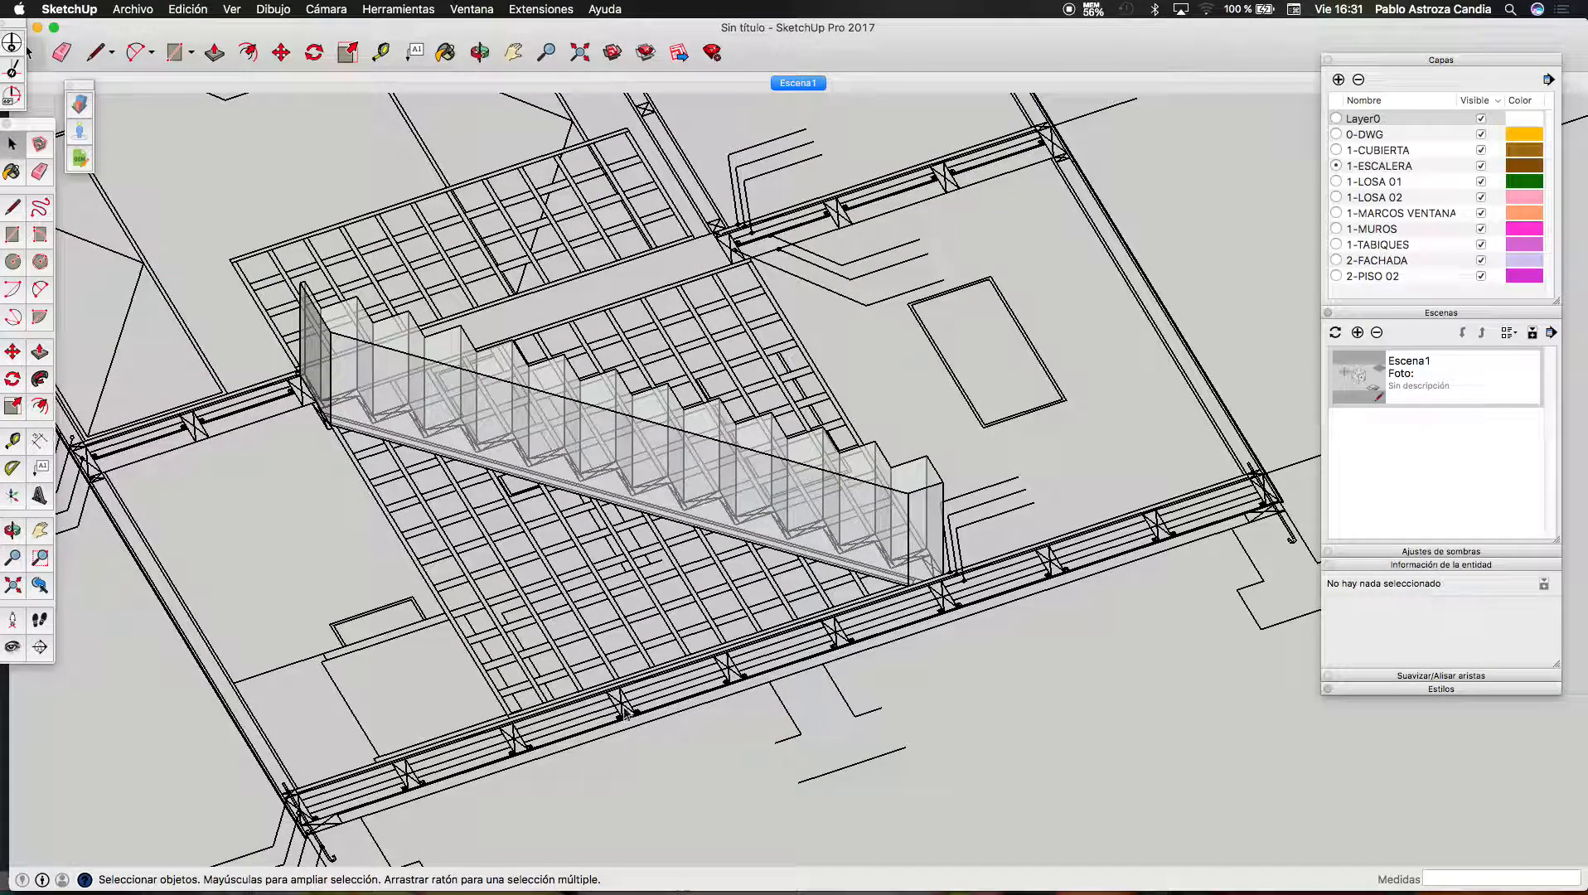
pyautogui.scroll(-10, 622, 479)
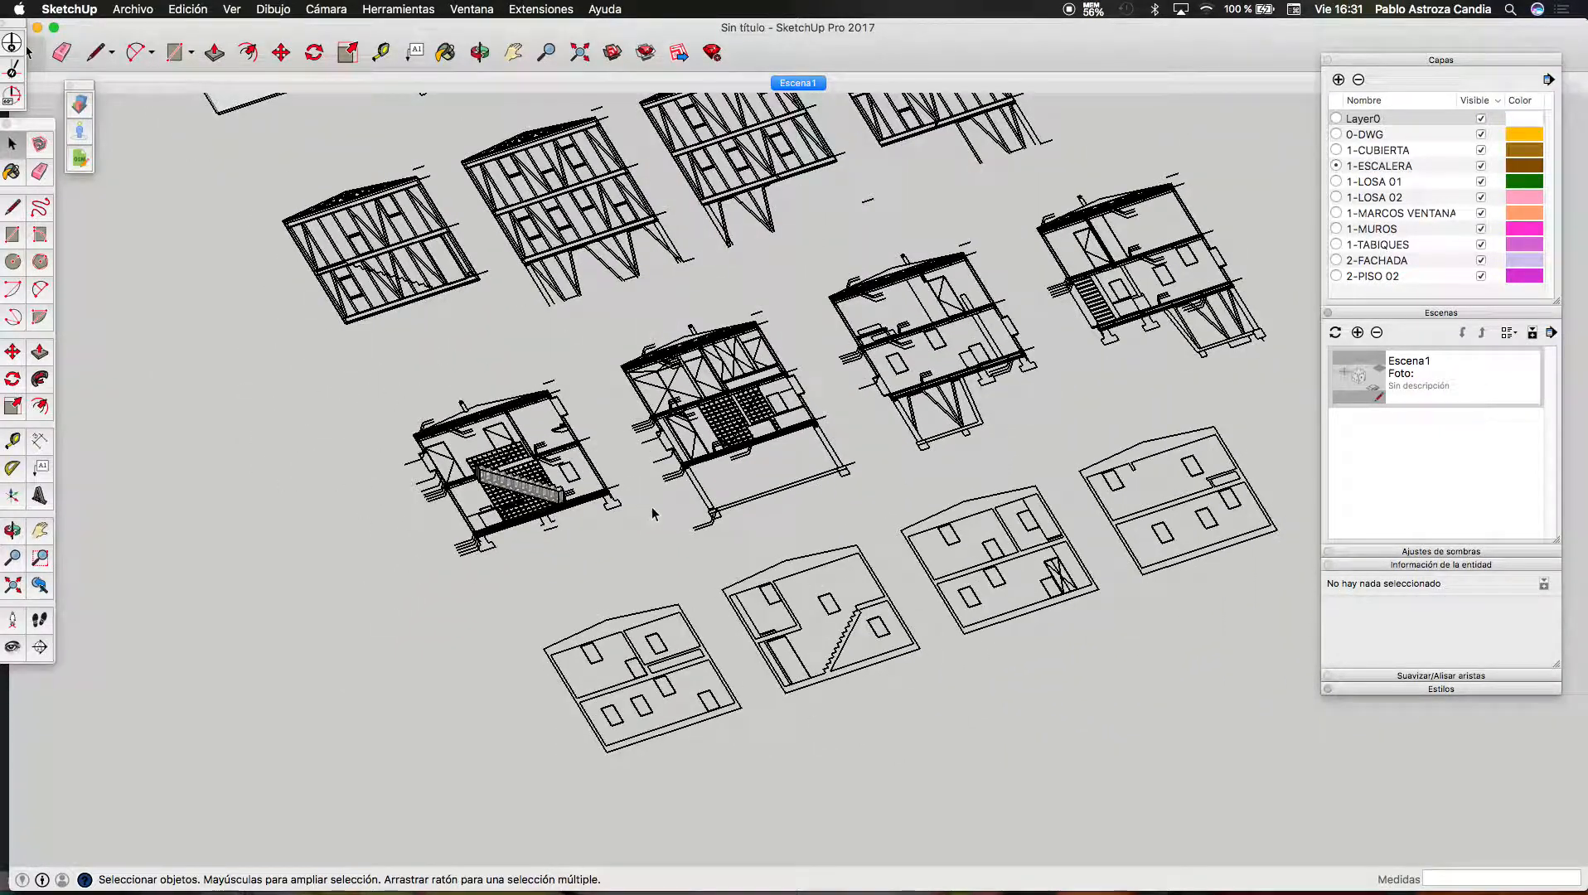
pyautogui.scroll(-3, 651, 514)
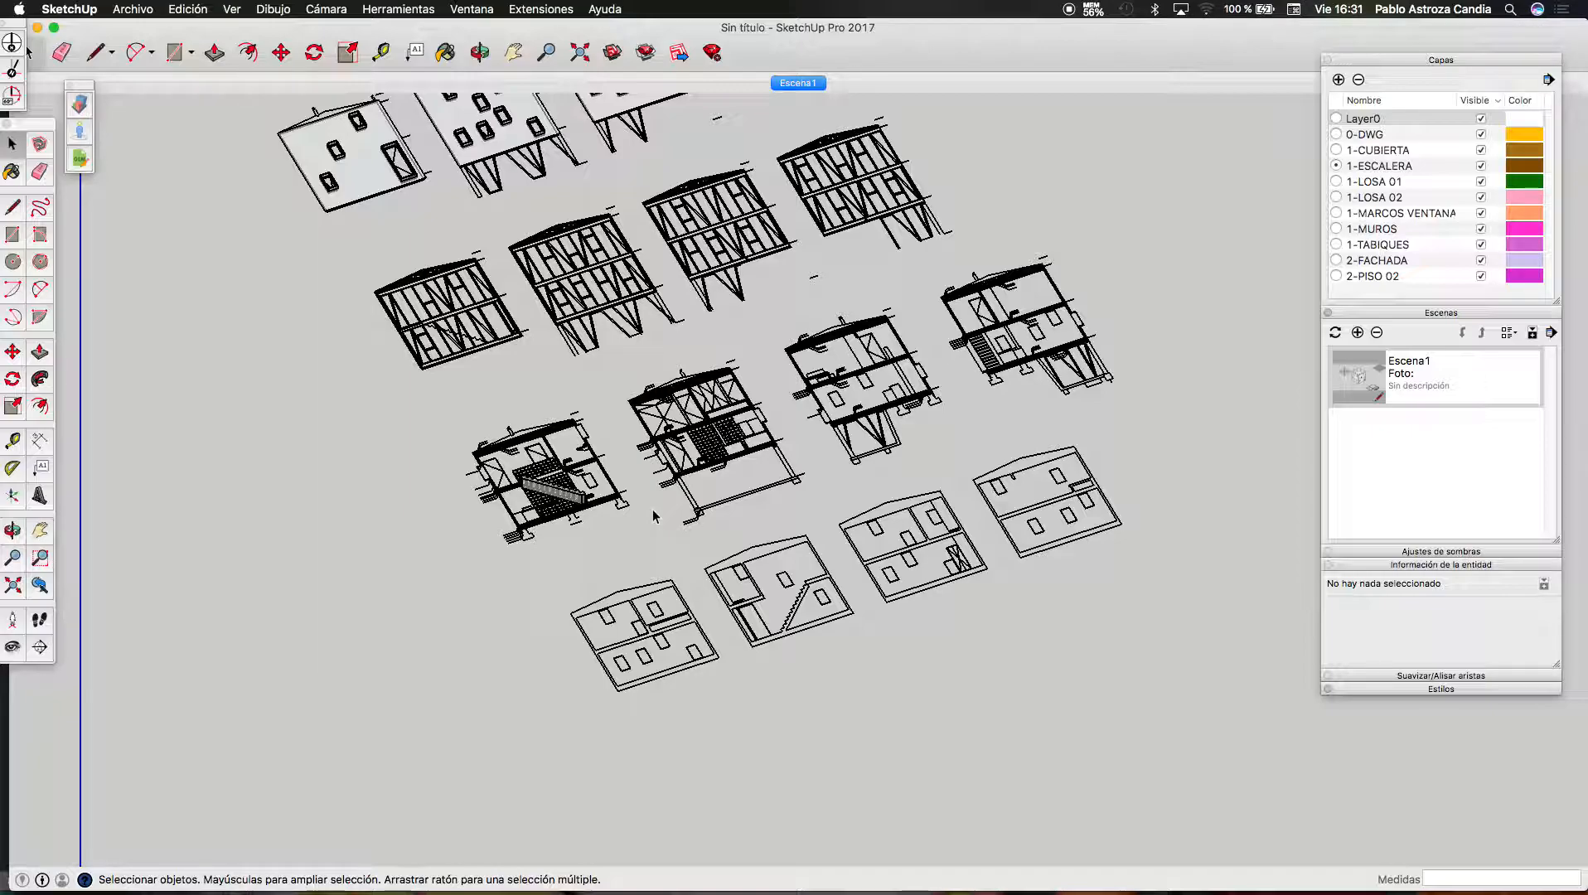
pyautogui.scroll(8, 560, 519)
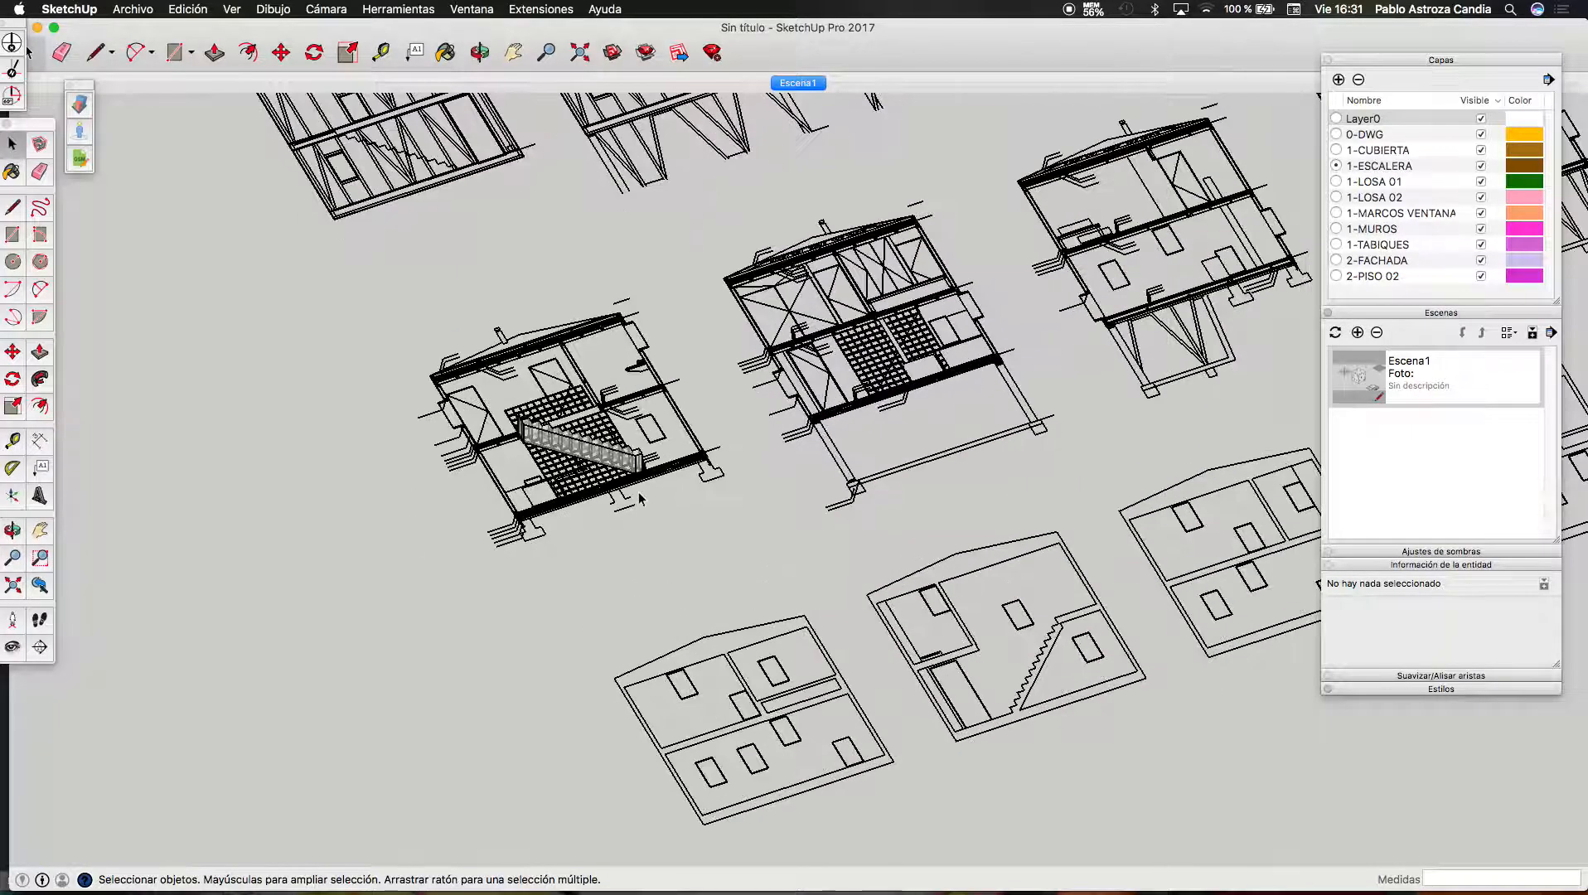
# Rotate the staircase component 90° about its lower corner so that it stands upright from the flat section drawing
pyautogui.click(476, 58)
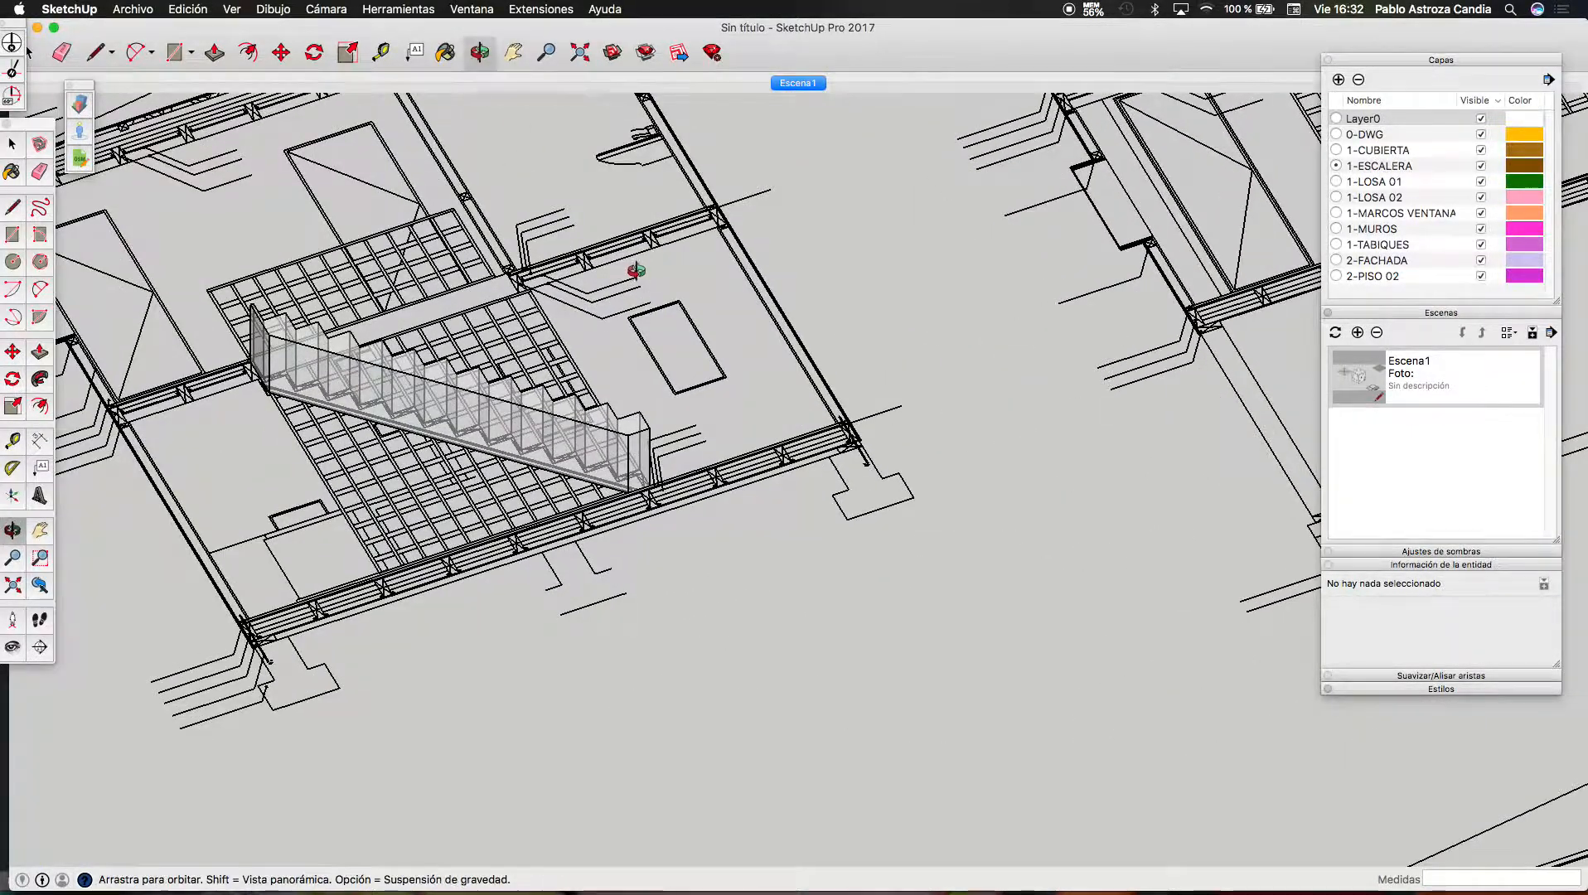
pyautogui.moveTo(634, 269); pyautogui.dragTo(140, 321)
pyautogui.scroll(6, 698, 307)
pyautogui.scroll(2, 644, 381)
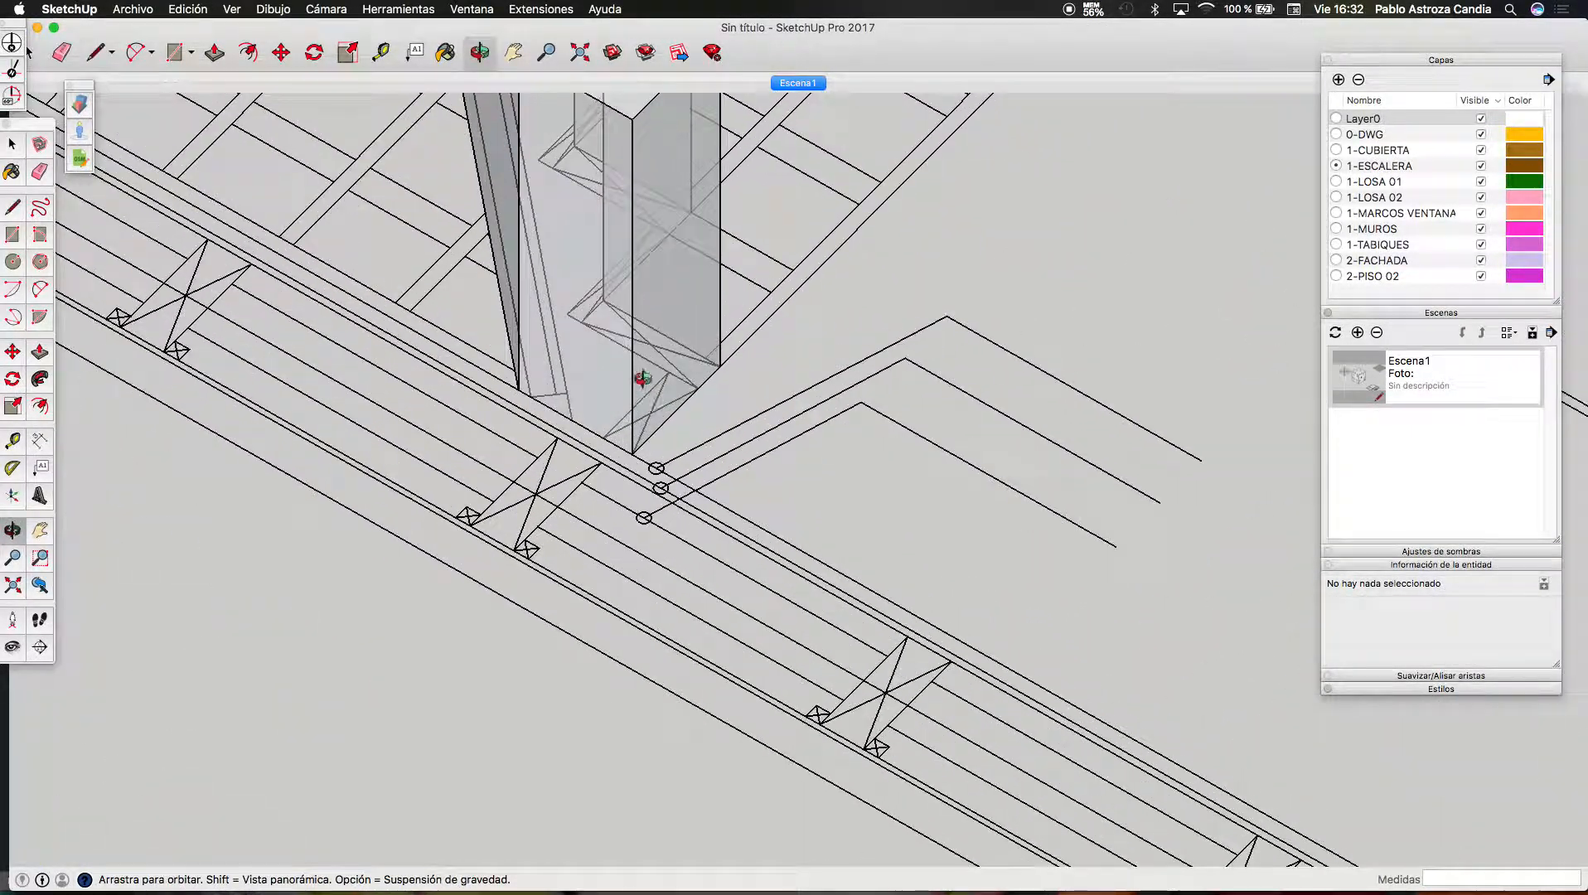
pyautogui.press('space')
pyautogui.click(638, 390)
pyautogui.press('q')
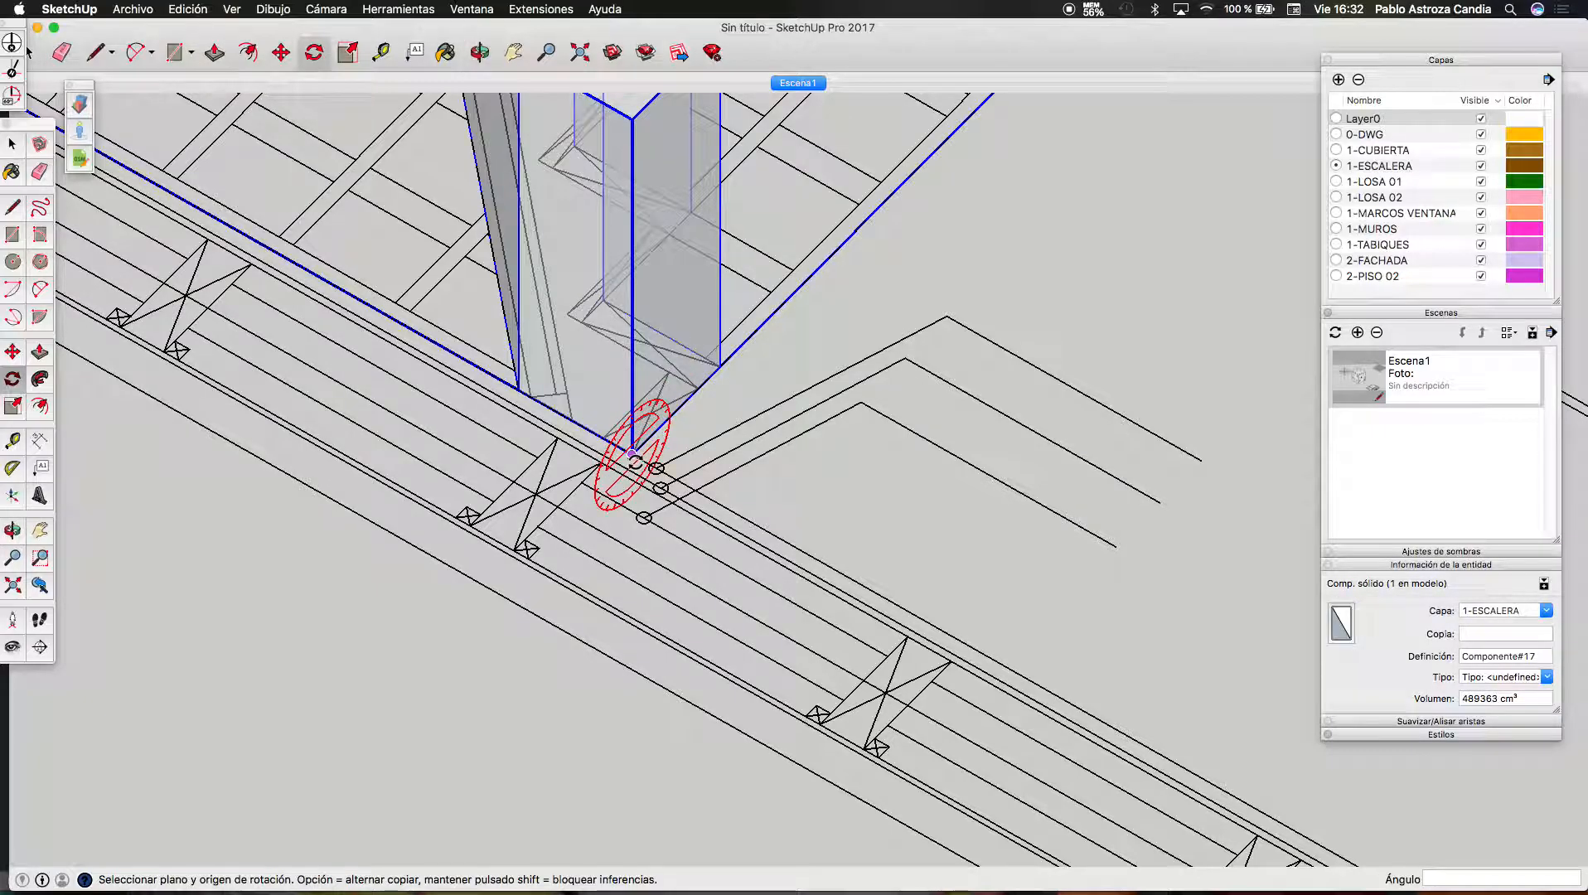
pyautogui.click(631, 453)
pyautogui.click(632, 383)
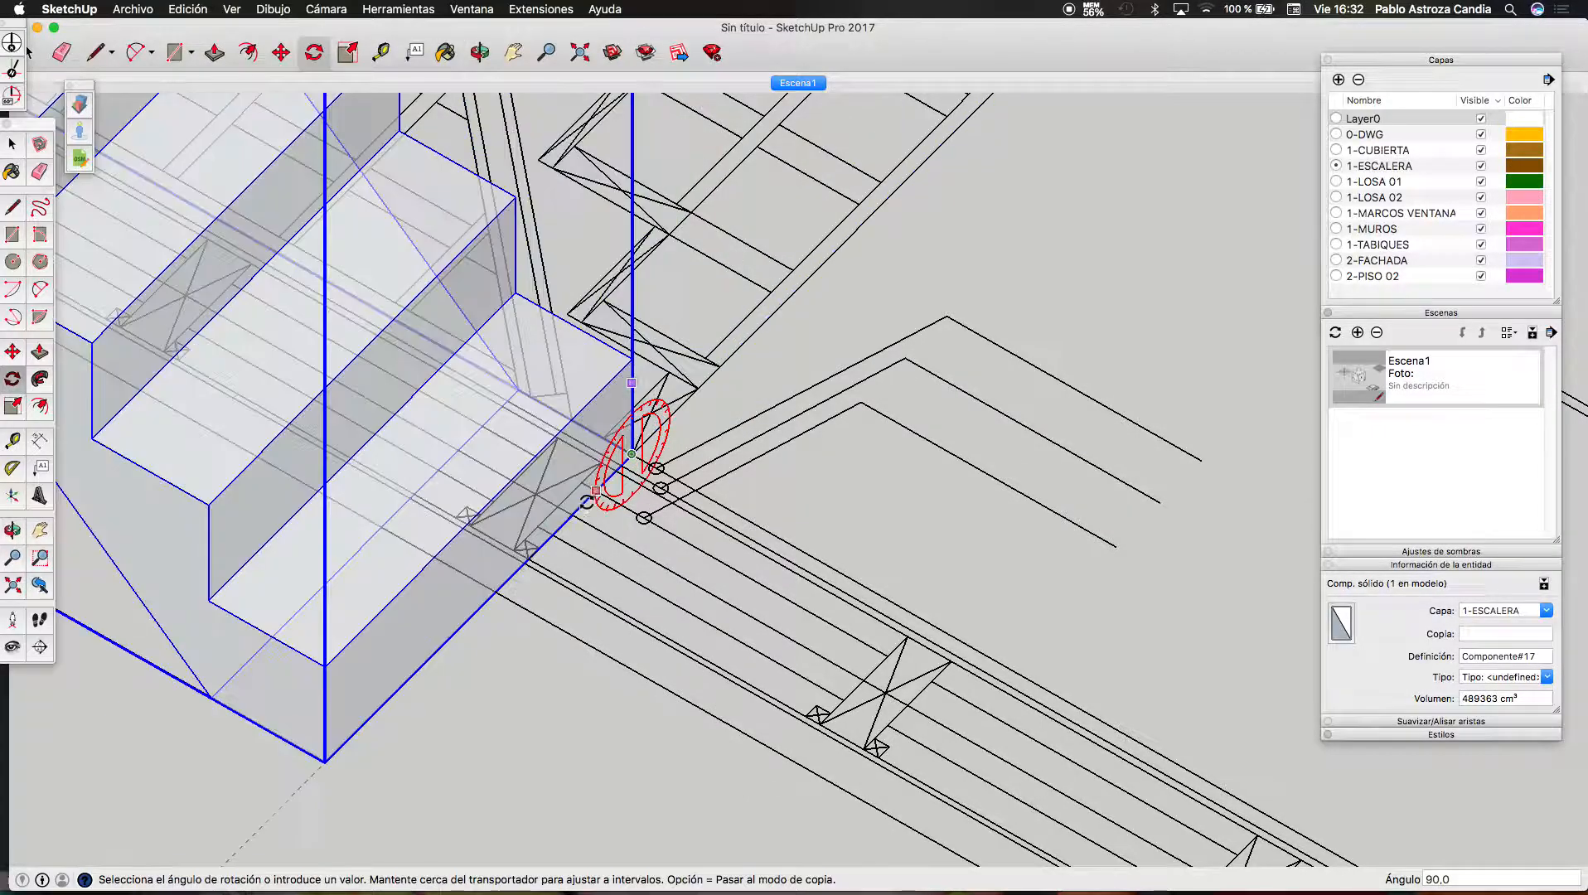
pyautogui.click(580, 507)
# Move the upright staircase from the section drawing into the house model, along the wall beside the entrance door
pyautogui.scroll(-3, 579, 497)
pyautogui.scroll(-10, 580, 492)
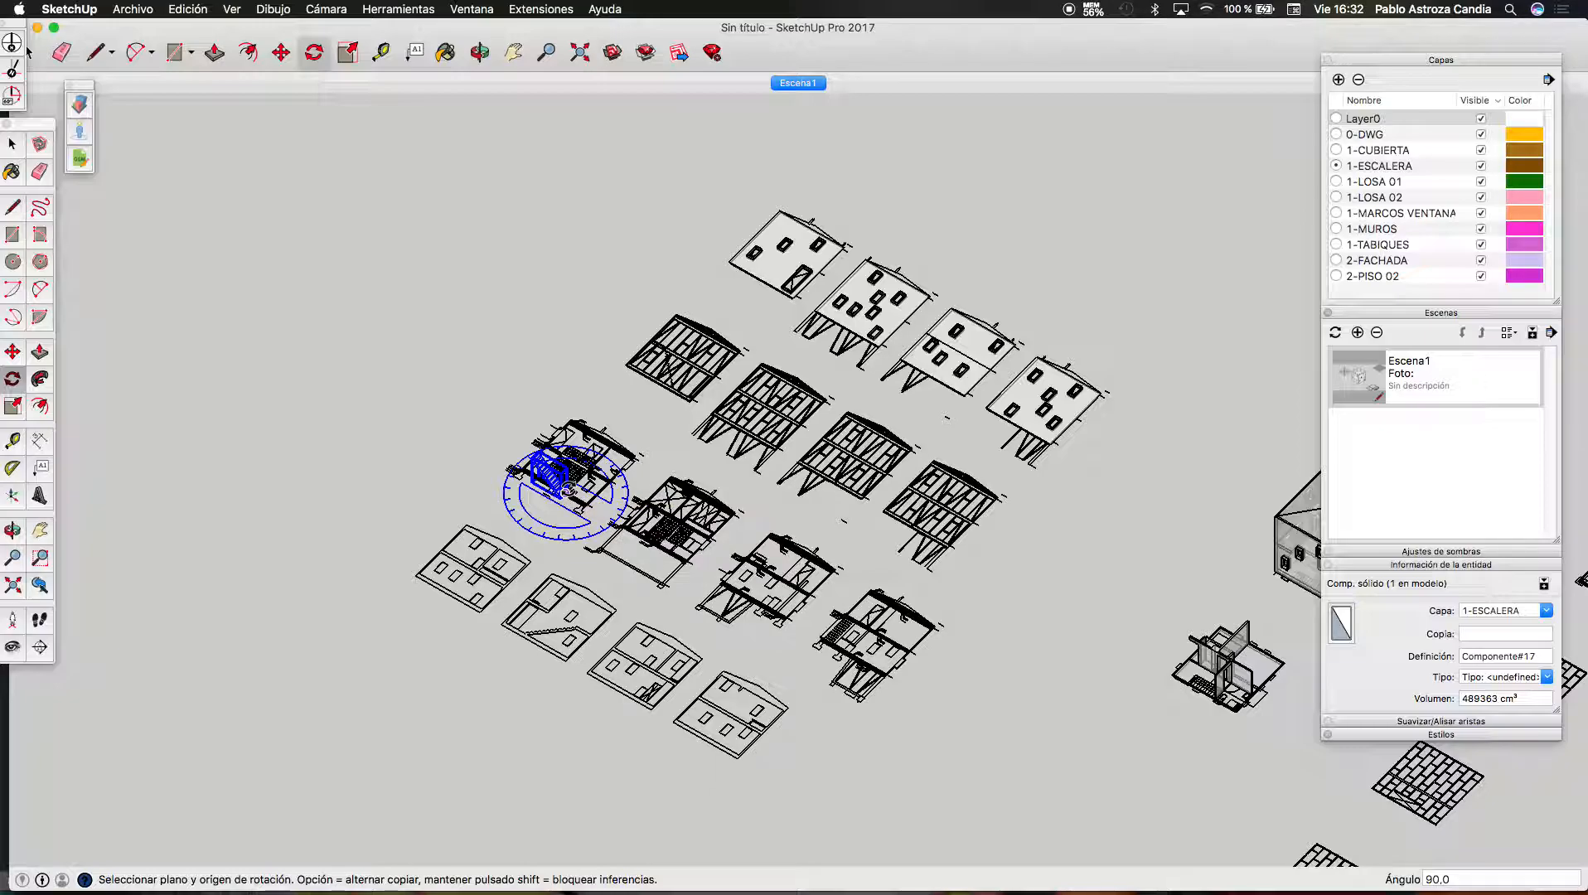
pyautogui.scroll(-5, 708, 324)
pyautogui.scroll(8, 628, 465)
pyautogui.scroll(10, 580, 451)
pyautogui.press('m')
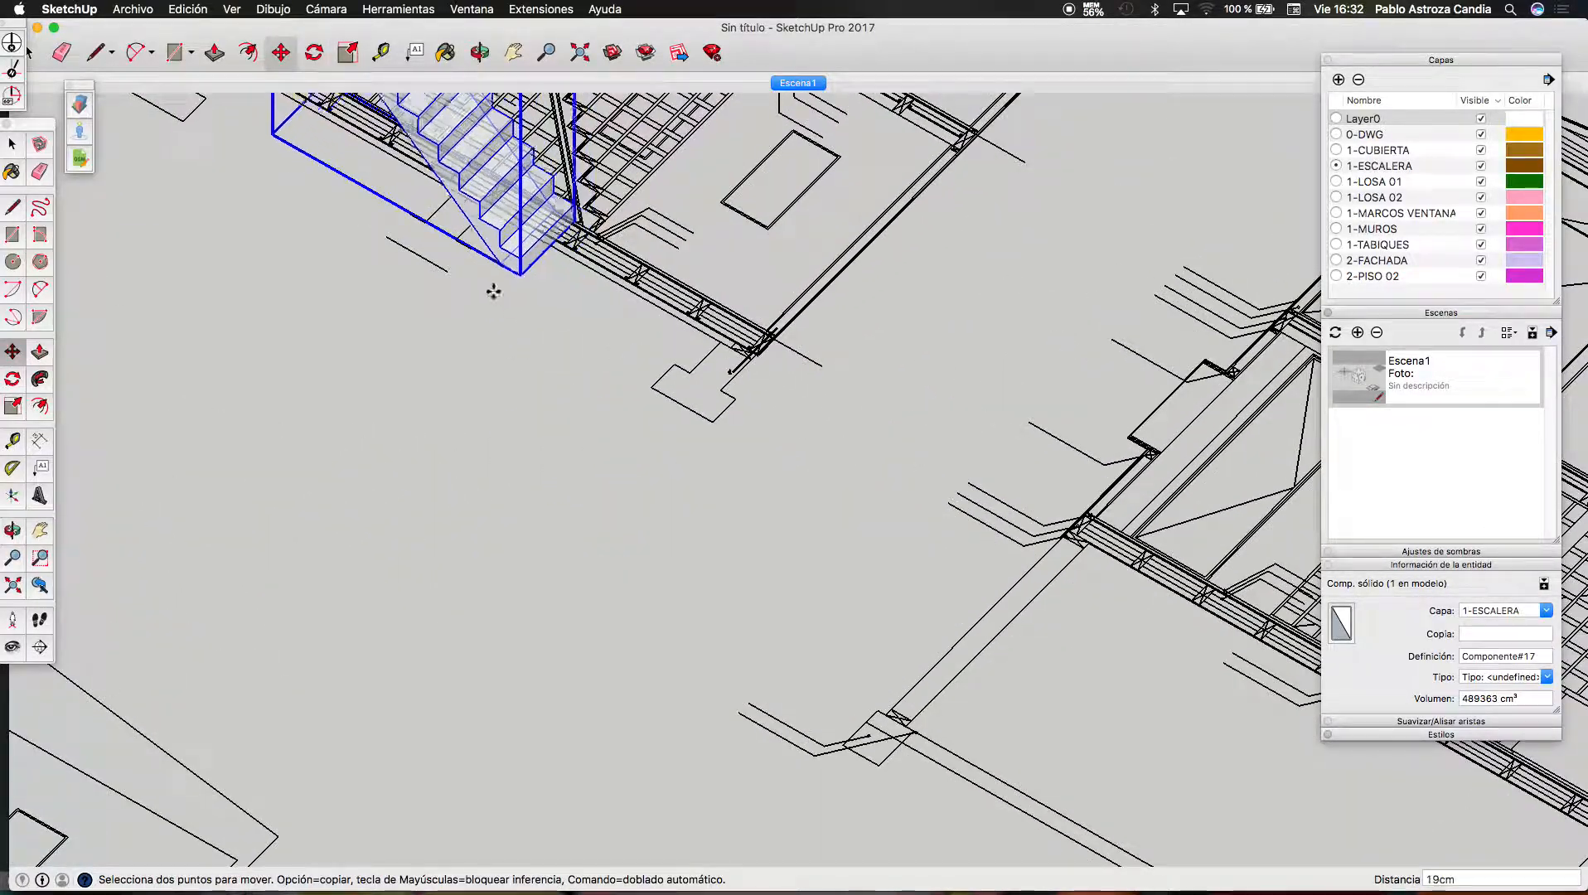
pyautogui.scroll(-15, 497, 293)
pyautogui.scroll(6, 684, 412)
pyautogui.scroll(2, 746, 286)
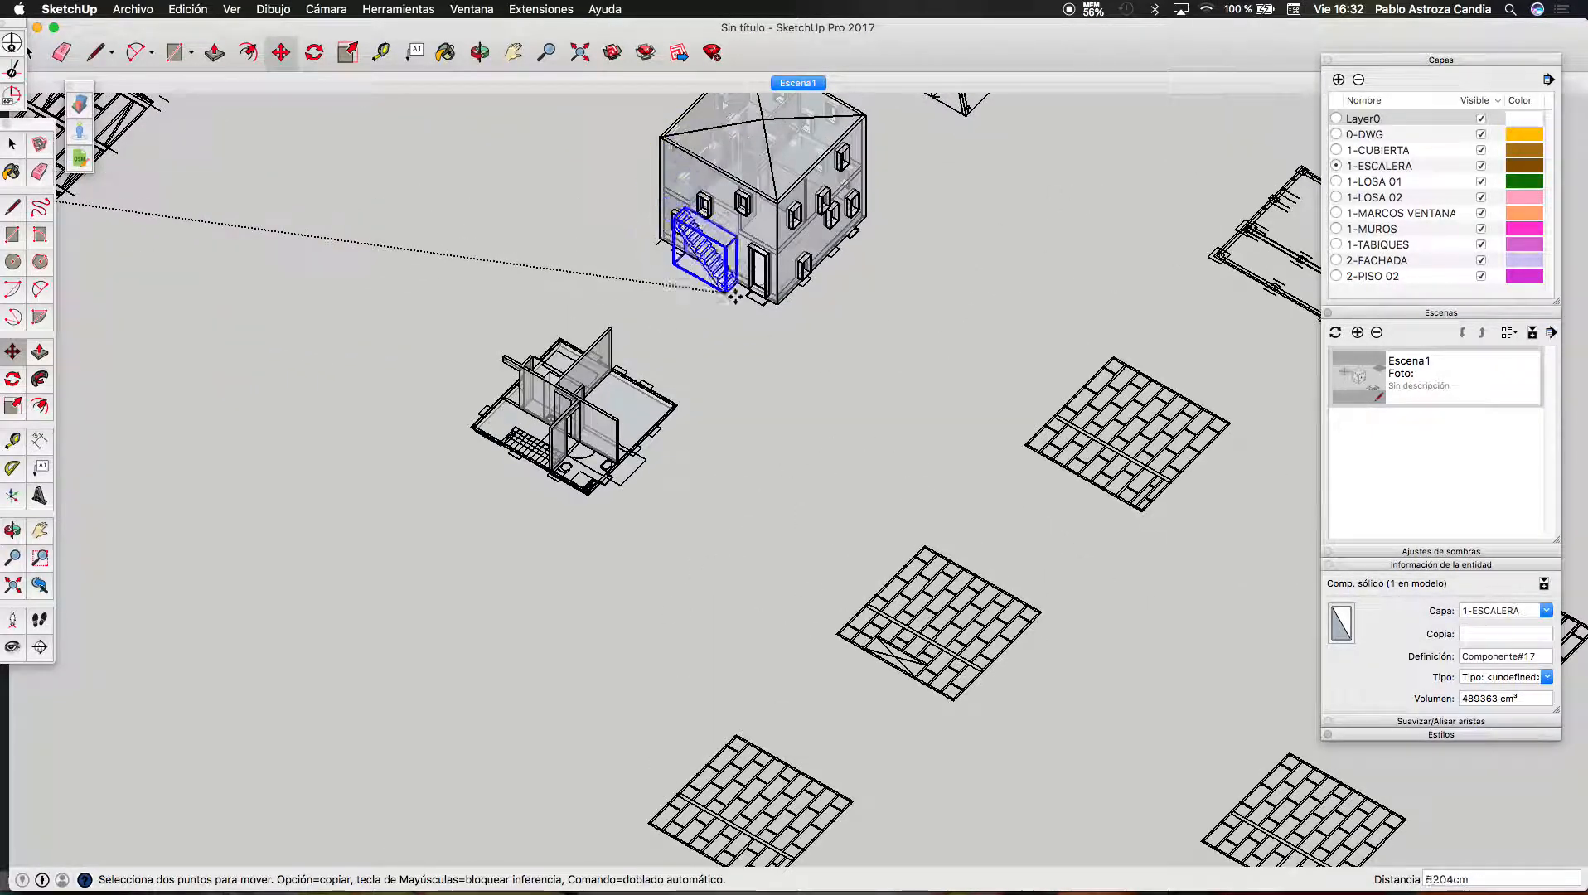
pyautogui.scroll(8, 732, 295)
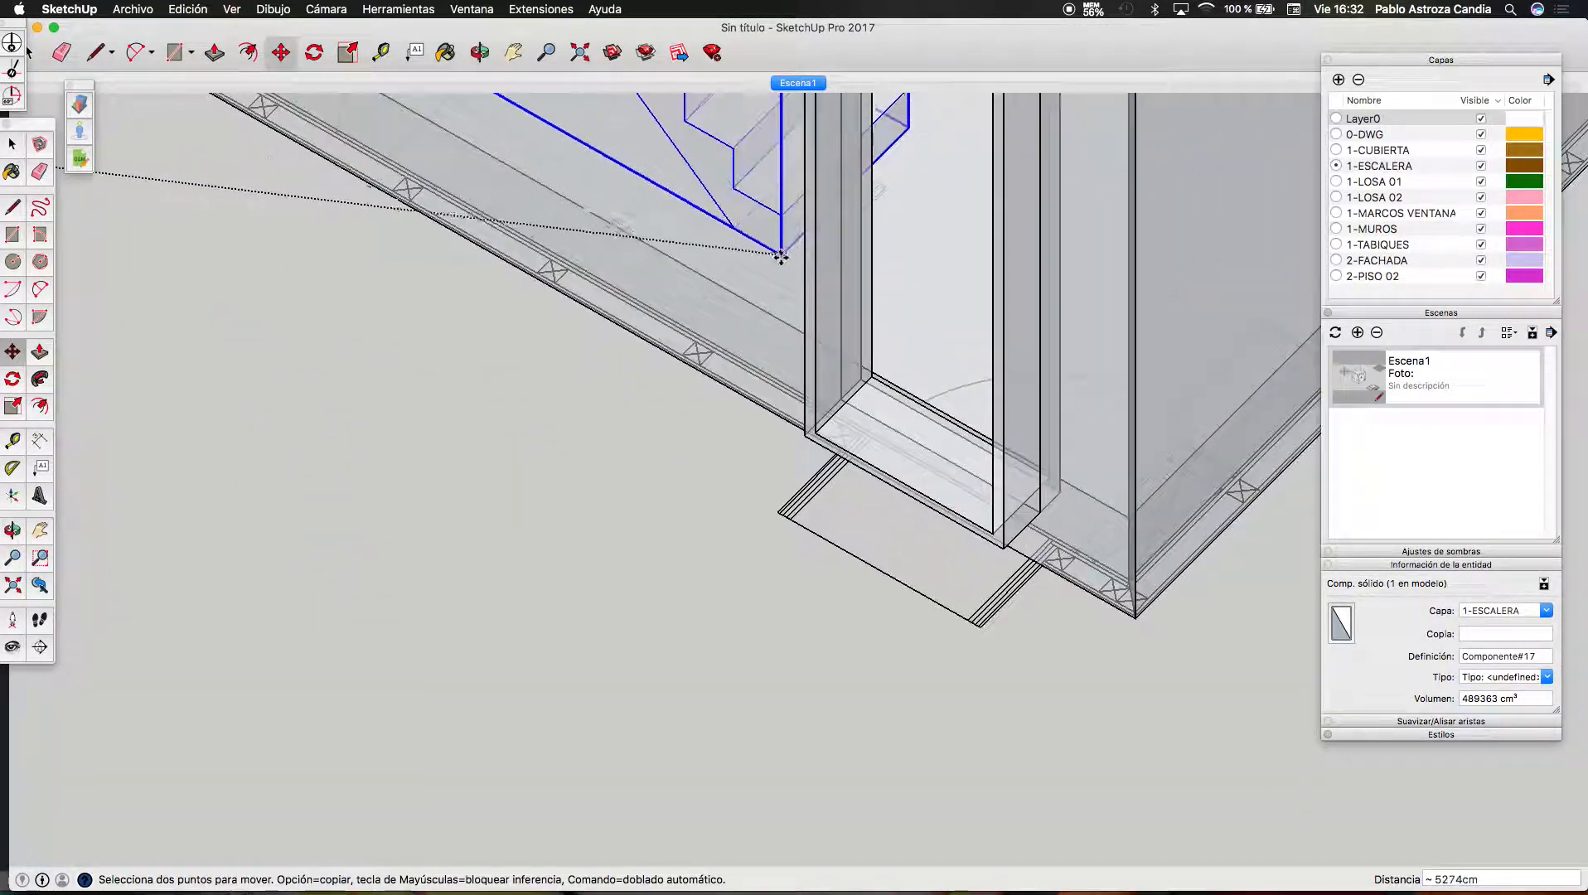
pyautogui.scroll(5, 744, 323)
pyautogui.scroll(6, 706, 375)
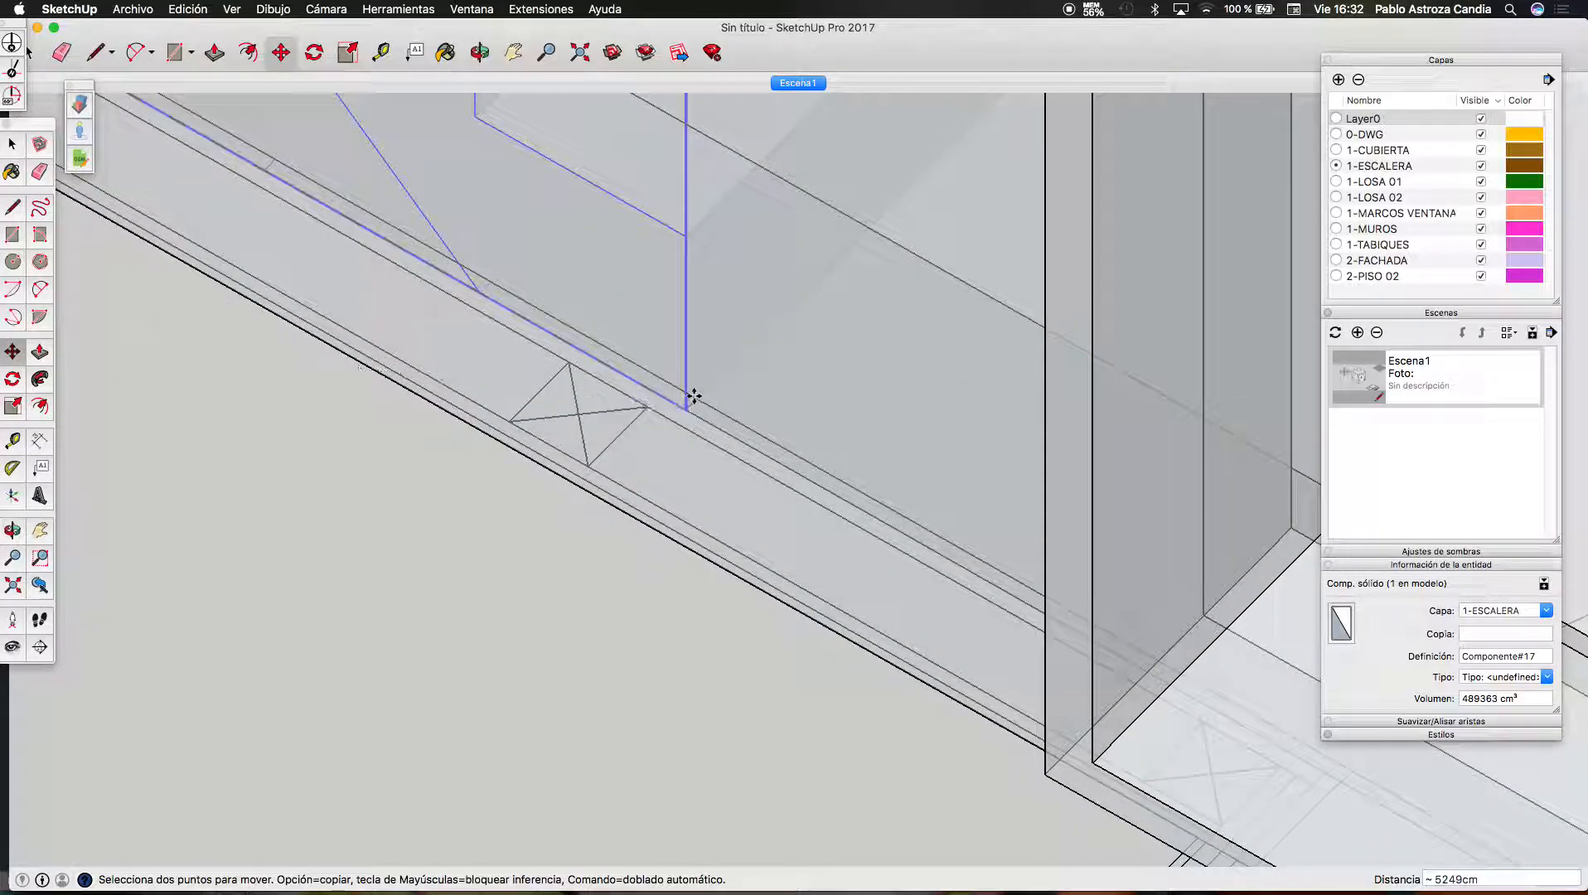
pyautogui.scroll(-10, 693, 397)
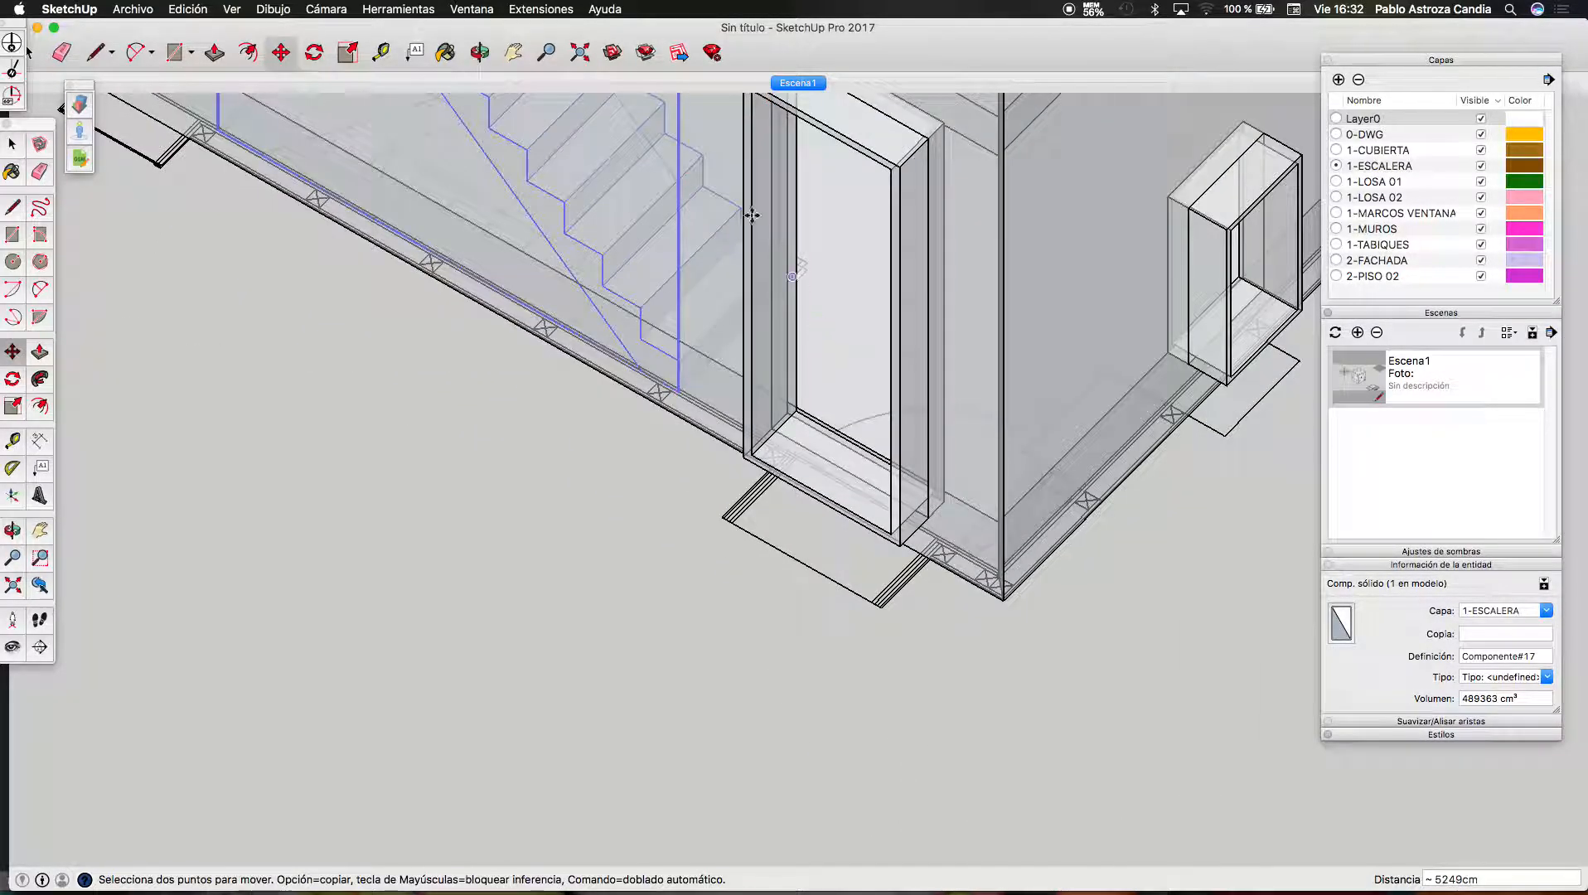
# Raise the staircase vertically about 33 cm from its lower corner onto the top of the ground-floor slab
pyautogui.click(481, 52)
pyautogui.scroll(10, 817, 255)
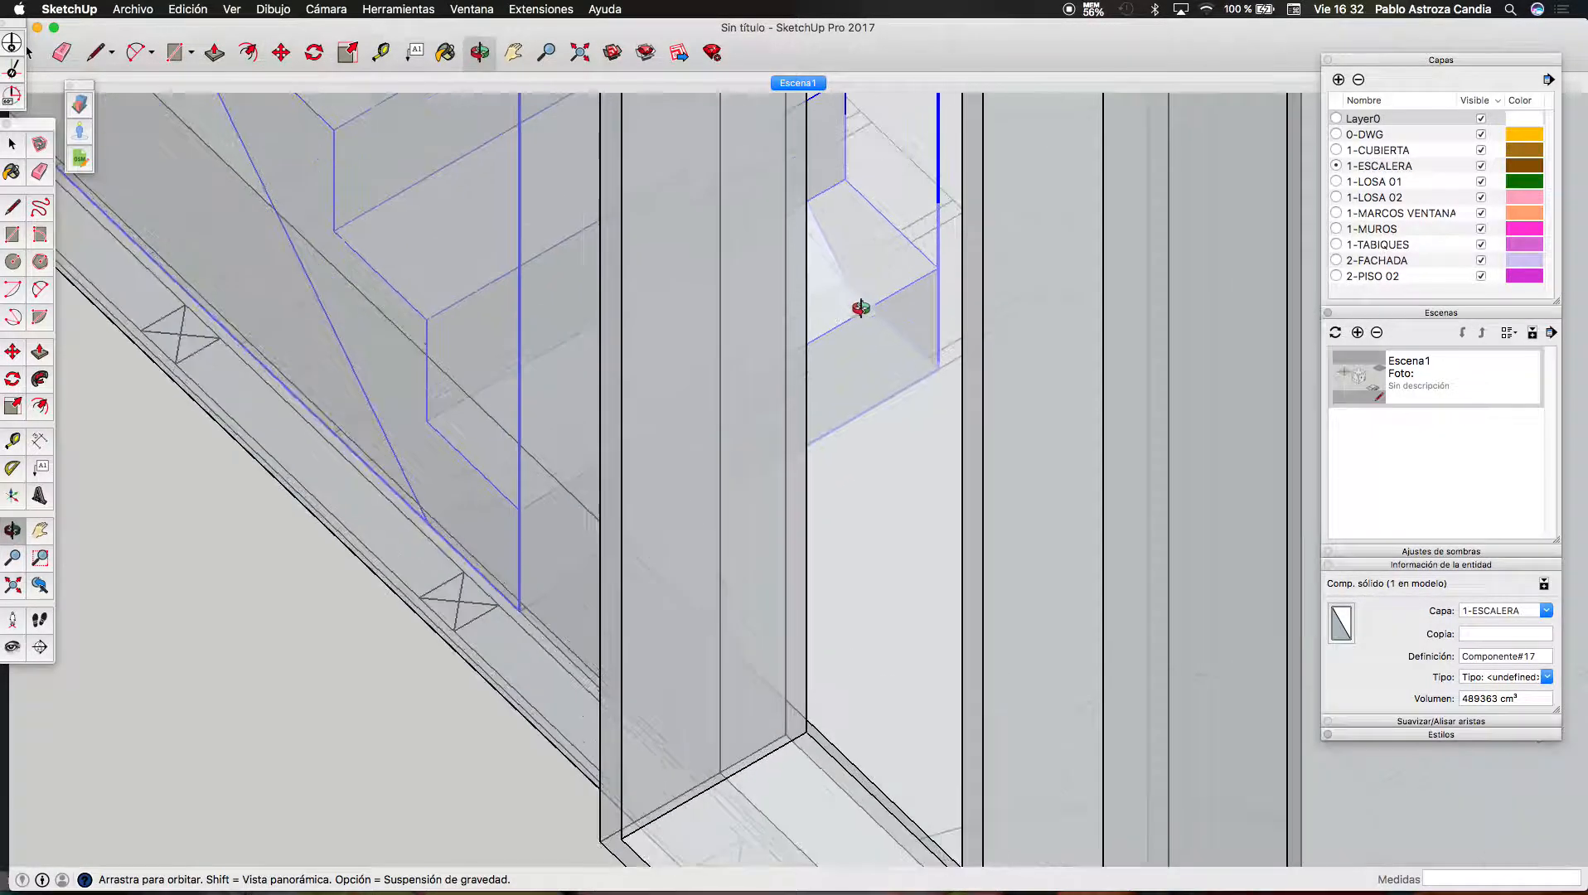
pyautogui.moveTo(861, 307); pyautogui.dragTo(929, 369)
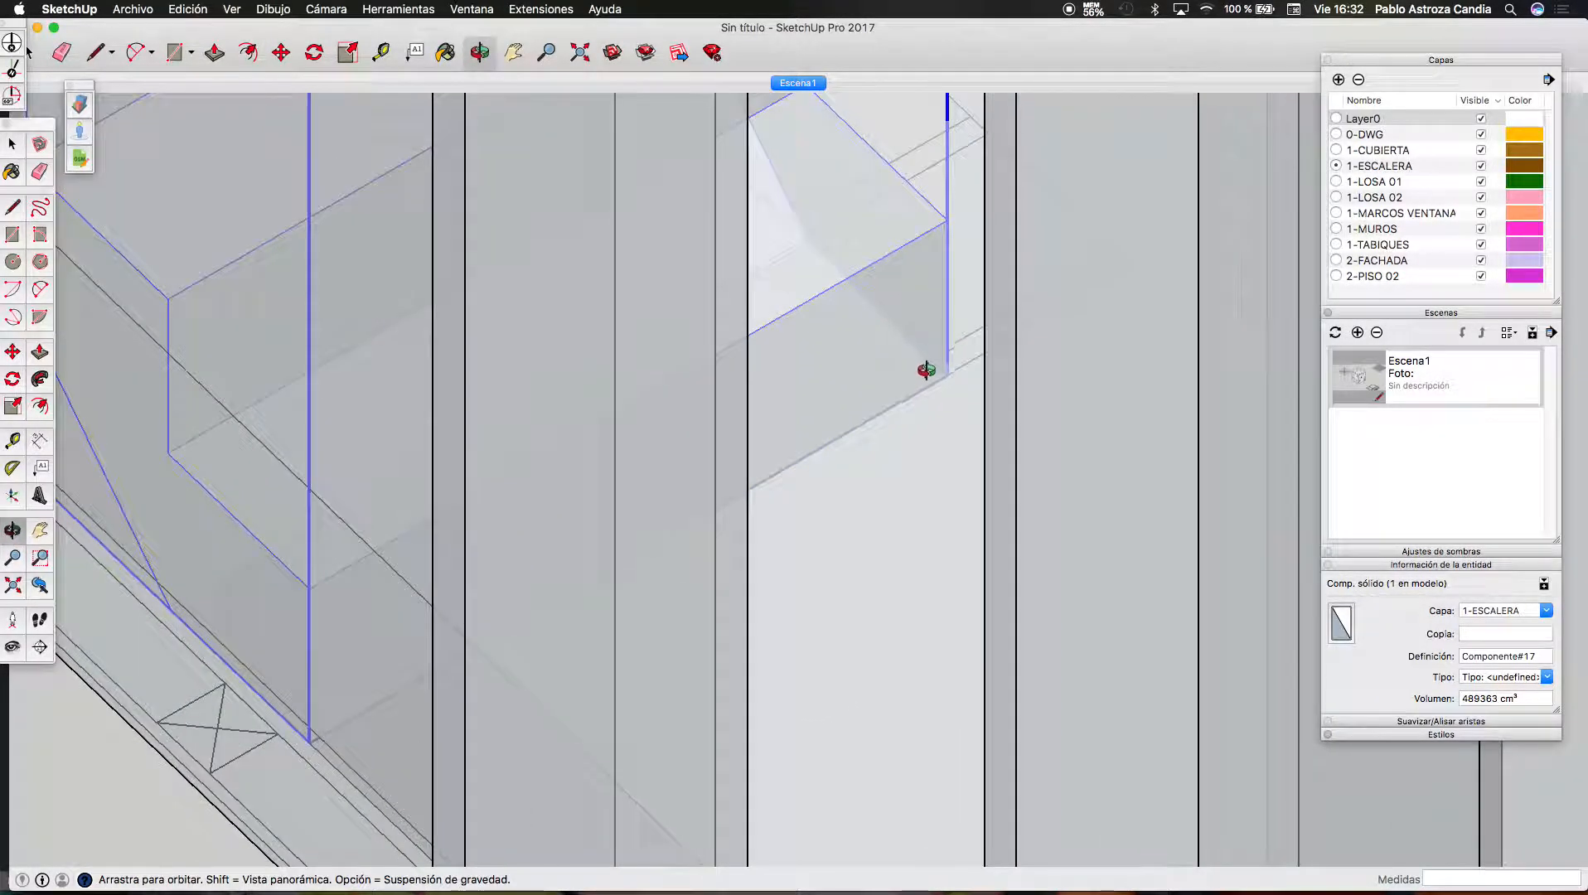
pyautogui.press('m')
pyautogui.click(945, 382)
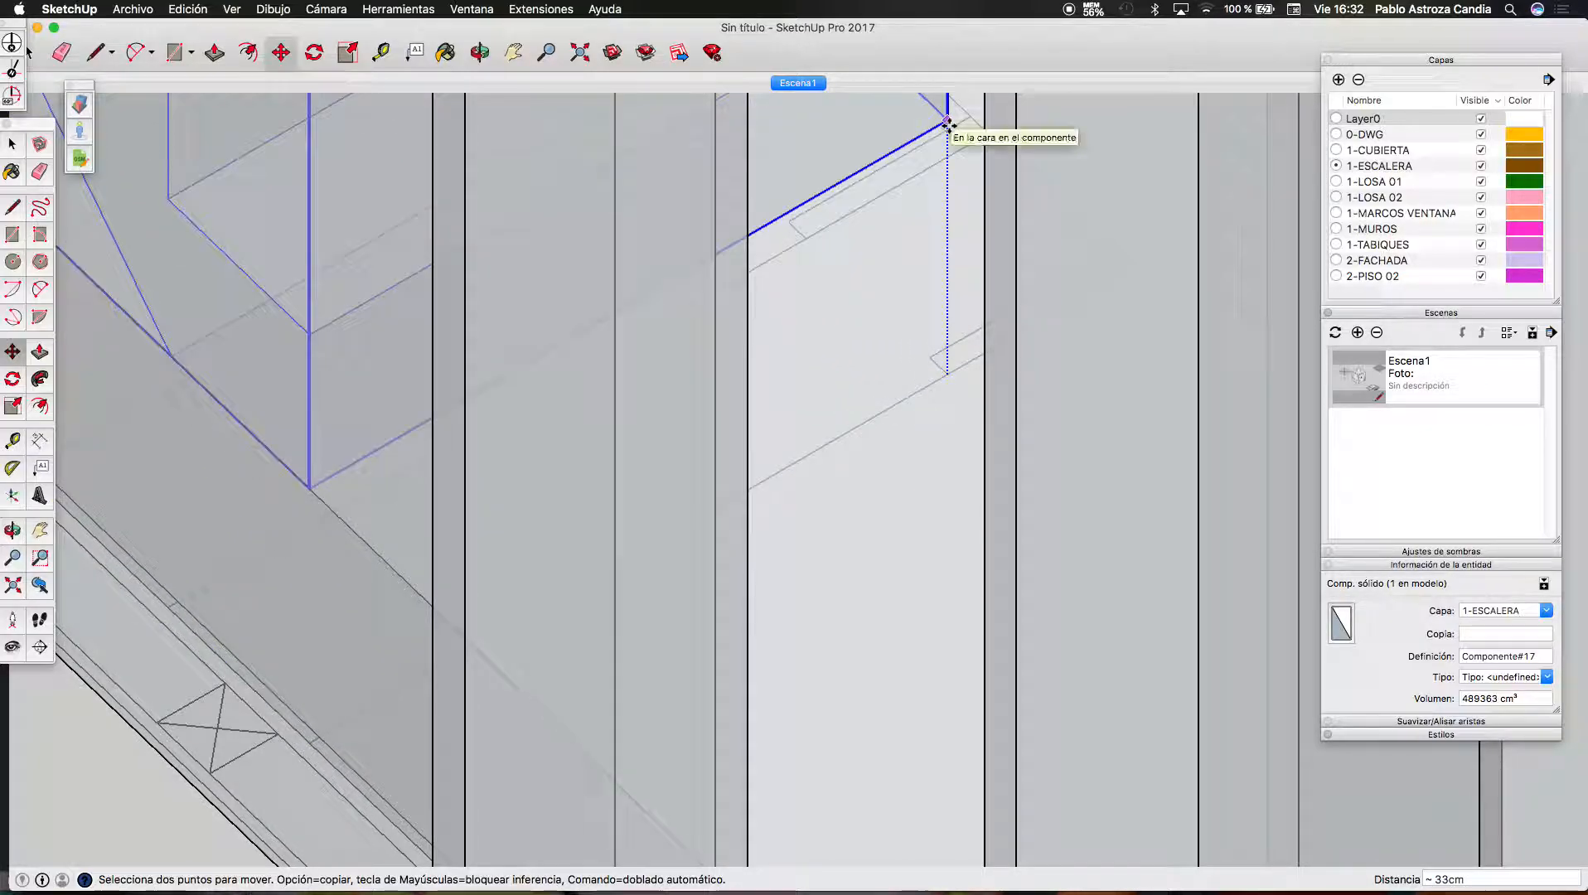
pyautogui.scroll(-10, 857, 564)
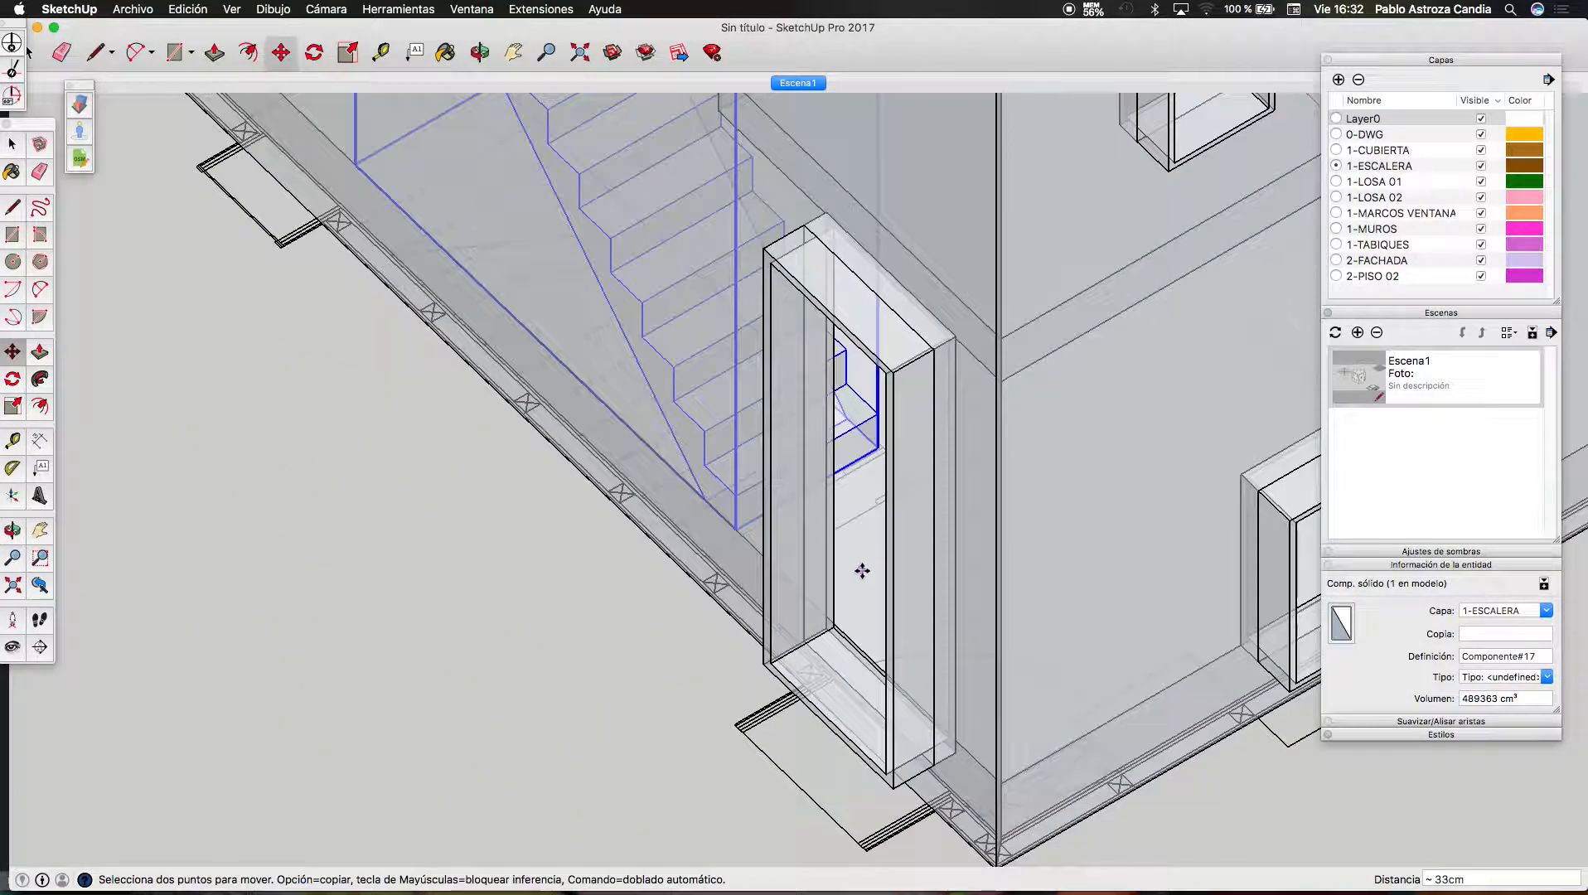
pyautogui.scroll(-5, 864, 567)
pyautogui.press('space')
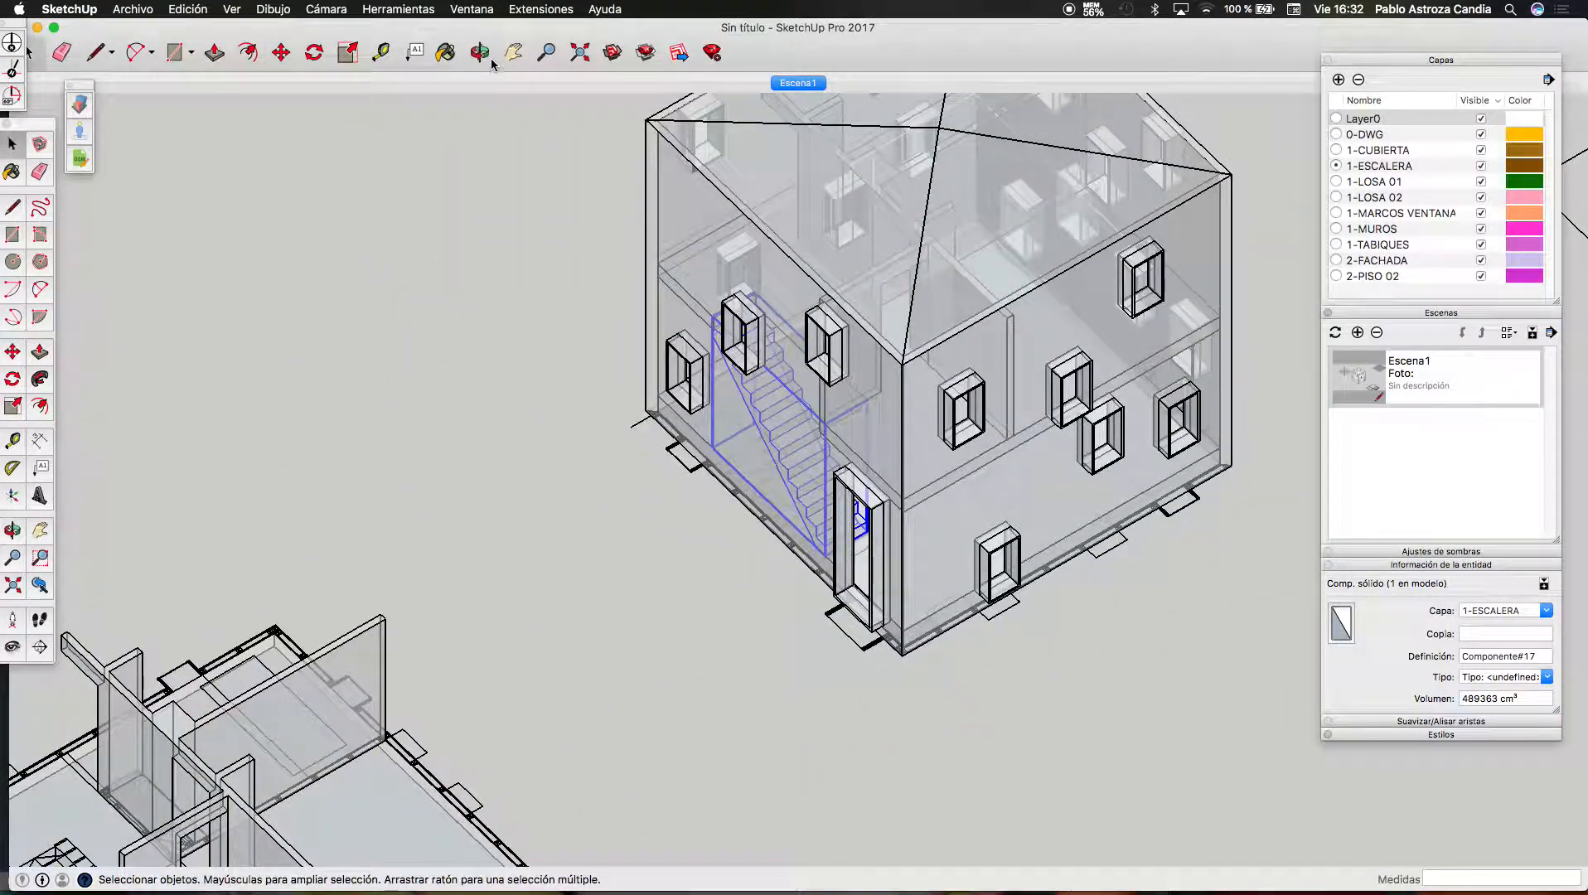
# Hide the 1-CUBIERTA layer and view the staircase inside the house from above
pyautogui.press('o')
pyautogui.moveTo(812, 238); pyautogui.dragTo(1129, 434)
pyautogui.click(1481, 150)
pyautogui.moveTo(1013, 327); pyautogui.dragTo(859, 283)
pyautogui.scroll(3, 858, 284)
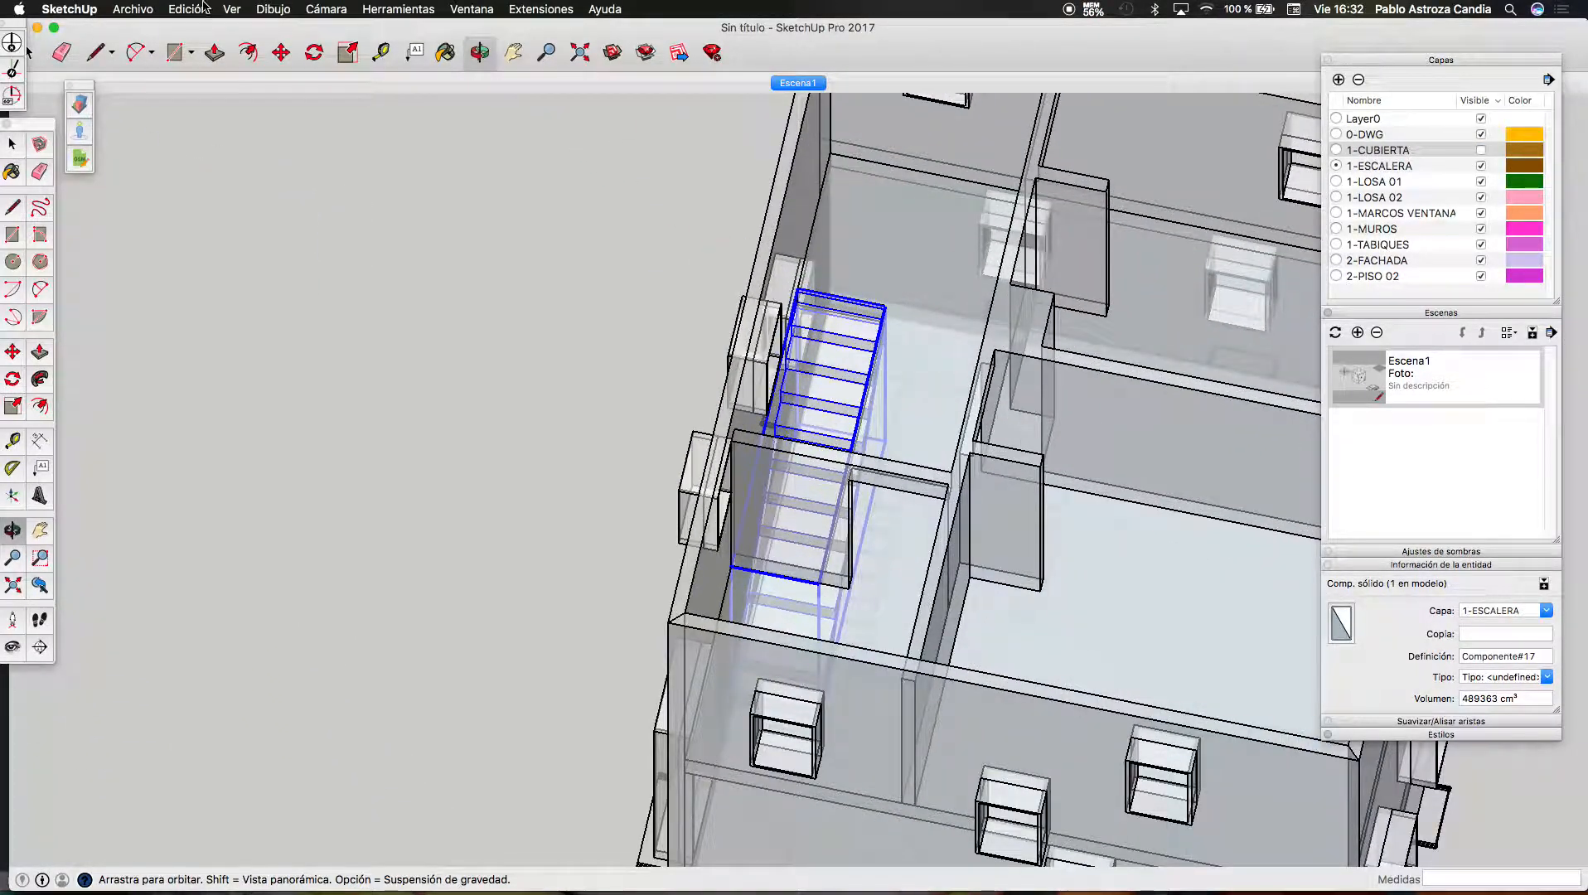
# Turn off the X-ray face style and examine the staircase within the opaque house model
pyautogui.click(232, 9)
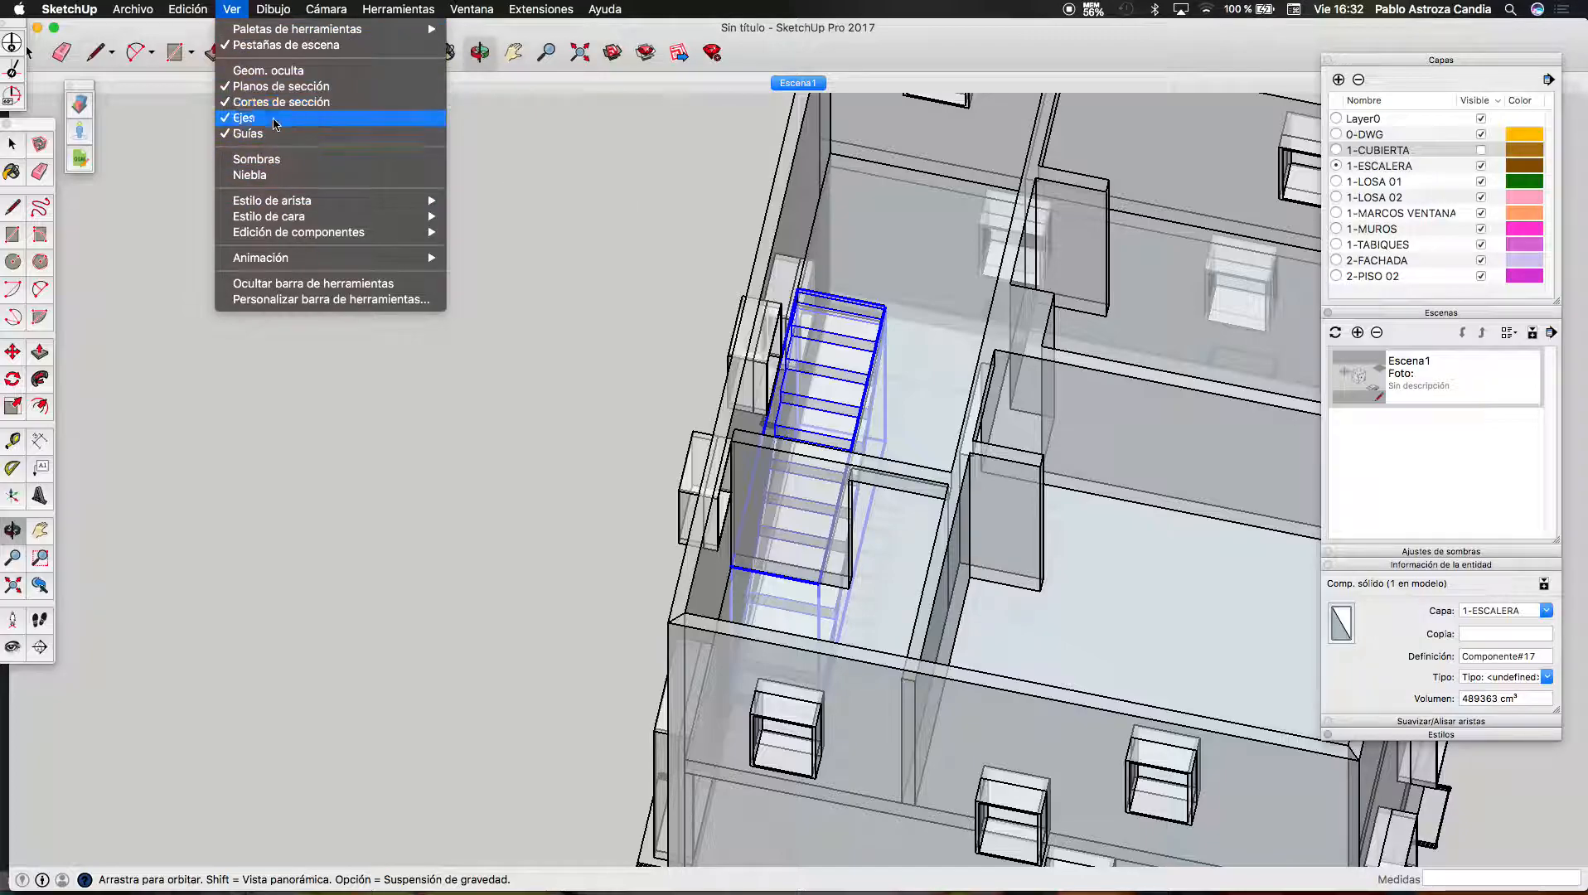
pyautogui.moveTo(292, 220)
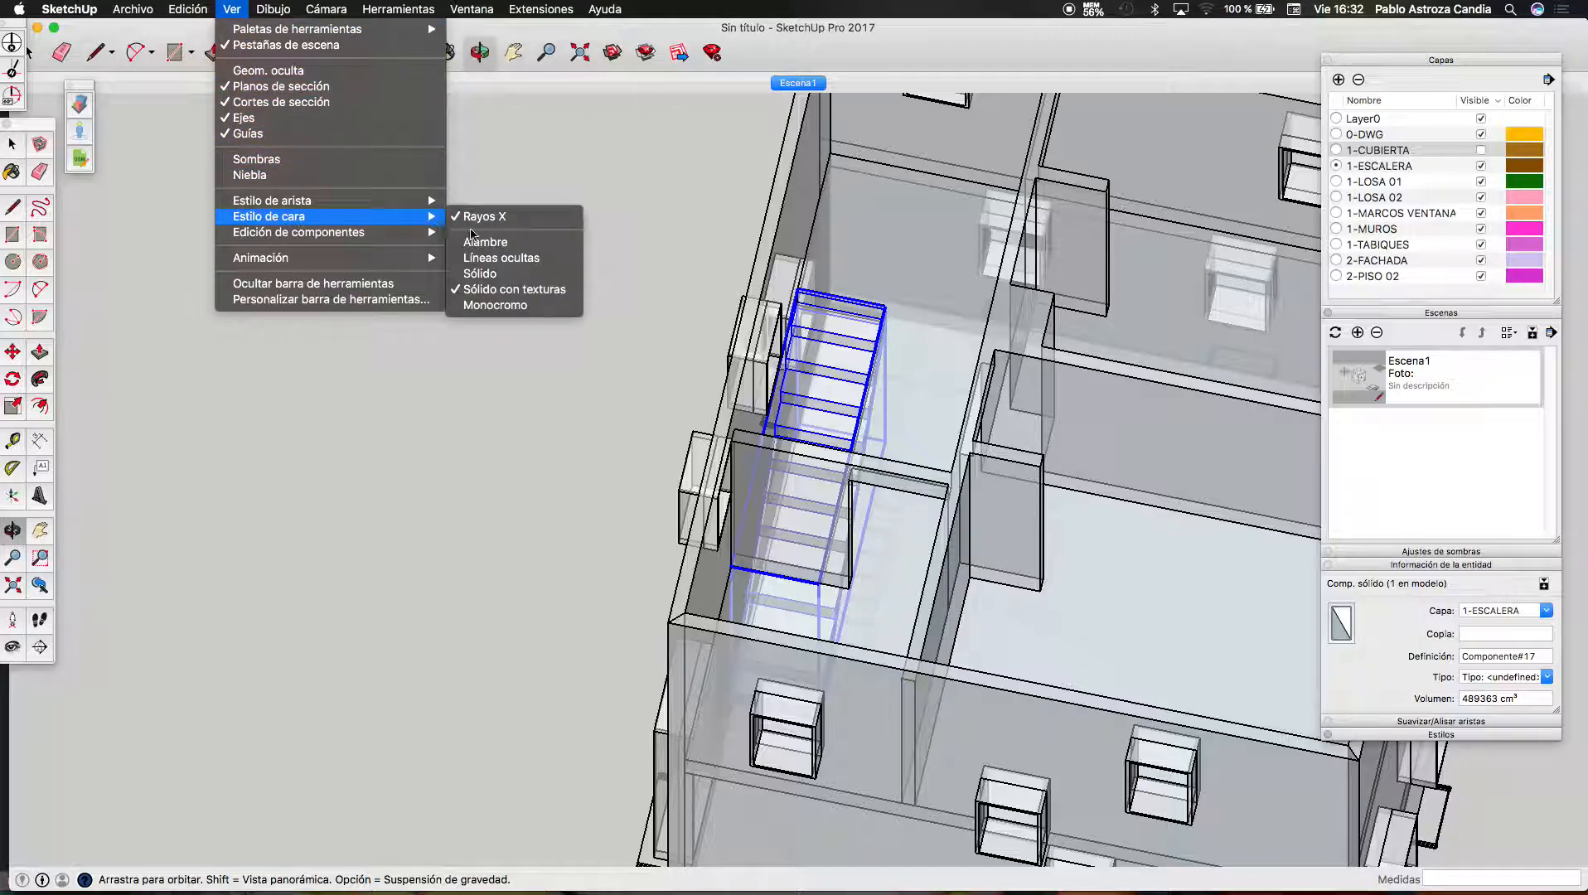
pyautogui.click(484, 217)
pyautogui.scroll(3, 903, 345)
pyautogui.moveTo(903, 346); pyautogui.dragTo(1354, 375)
pyautogui.scroll(-5, 923, 361)
pyautogui.scroll(-3, 1046, 415)
pyautogui.scroll(-2, 1027, 429)
pyautogui.moveTo(1027, 428); pyautogui.dragTo(1217, 480)
# Show the 1-CUBIERTA layer again and deselect the staircase
pyautogui.click(1482, 151)
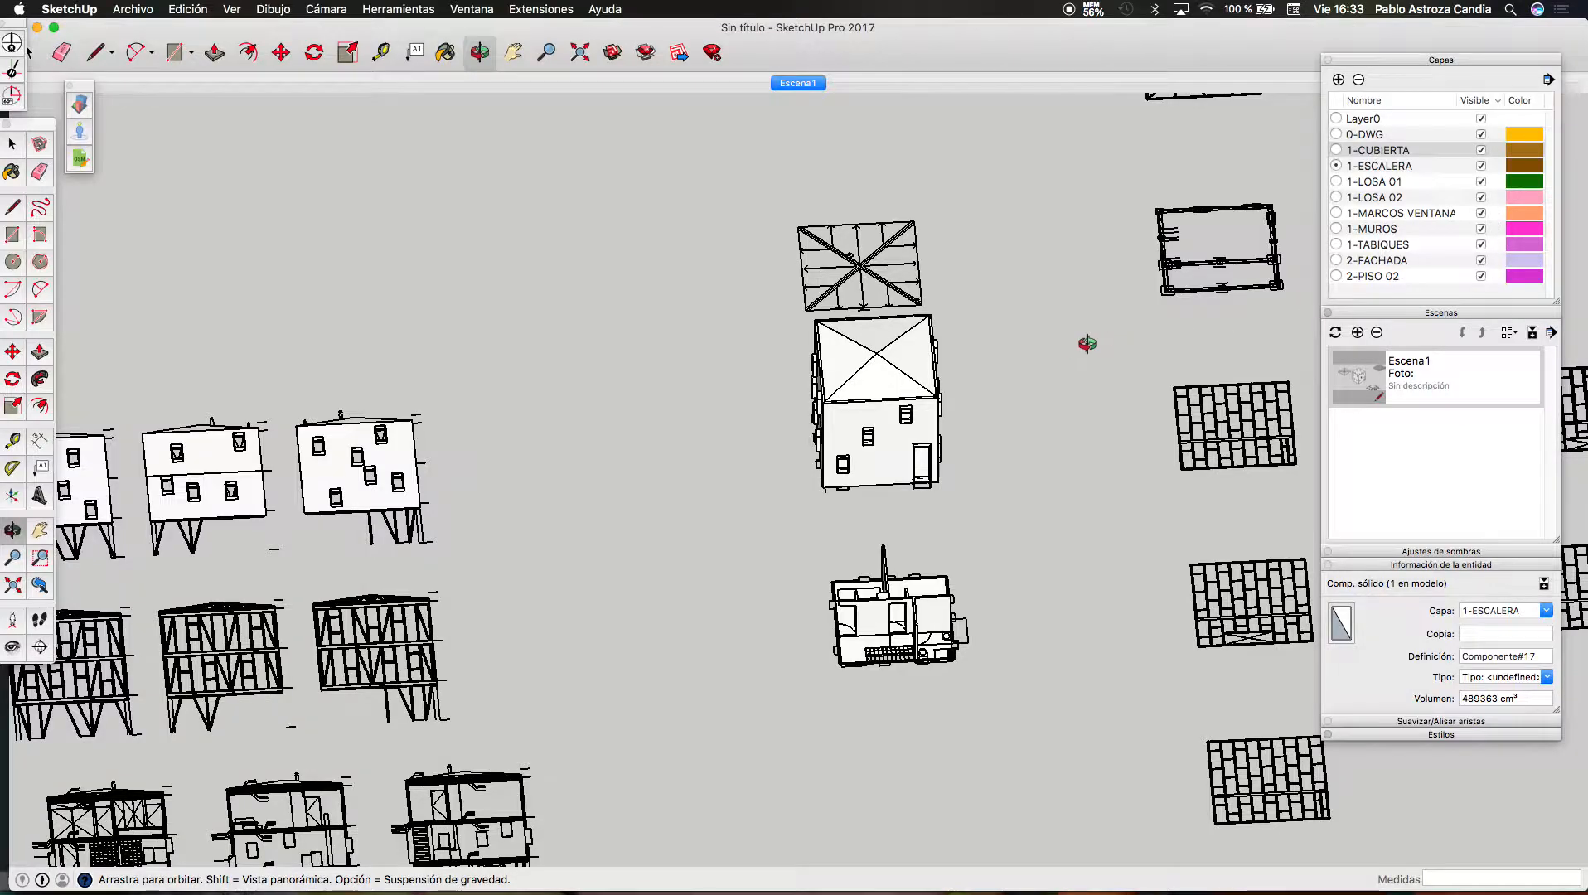
pyautogui.scroll(-3, 1092, 344)
pyautogui.press('space')
pyautogui.click(1106, 441)
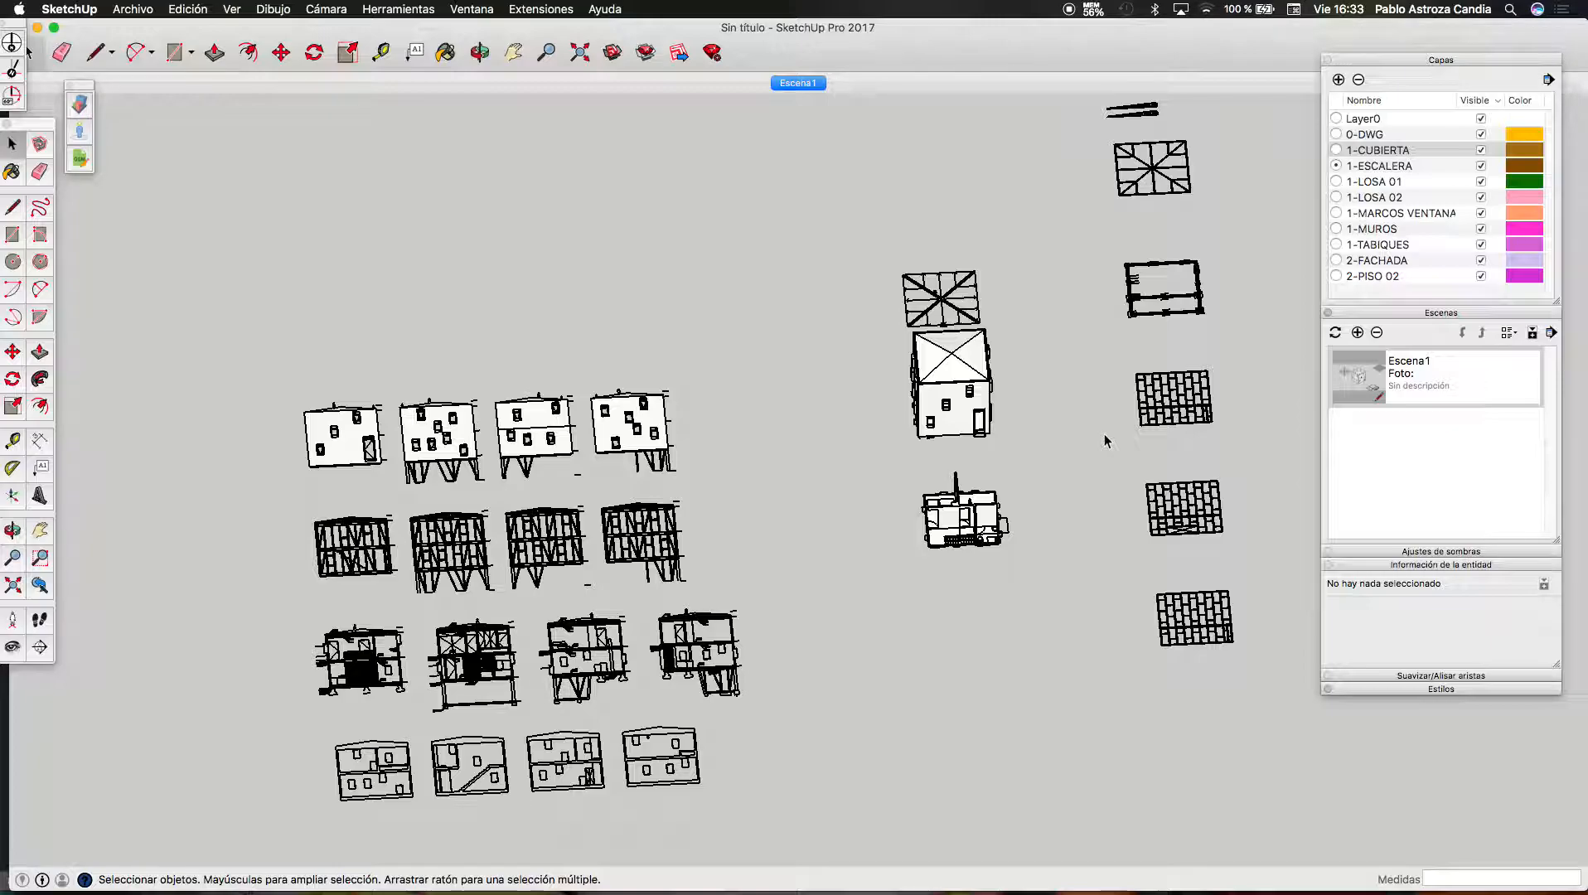
# Turn the X-ray face style back on and examine the foot of the staircase through the entrance façade
pyautogui.scroll(-3, 986, 563)
pyautogui.scroll(3, 598, 526)
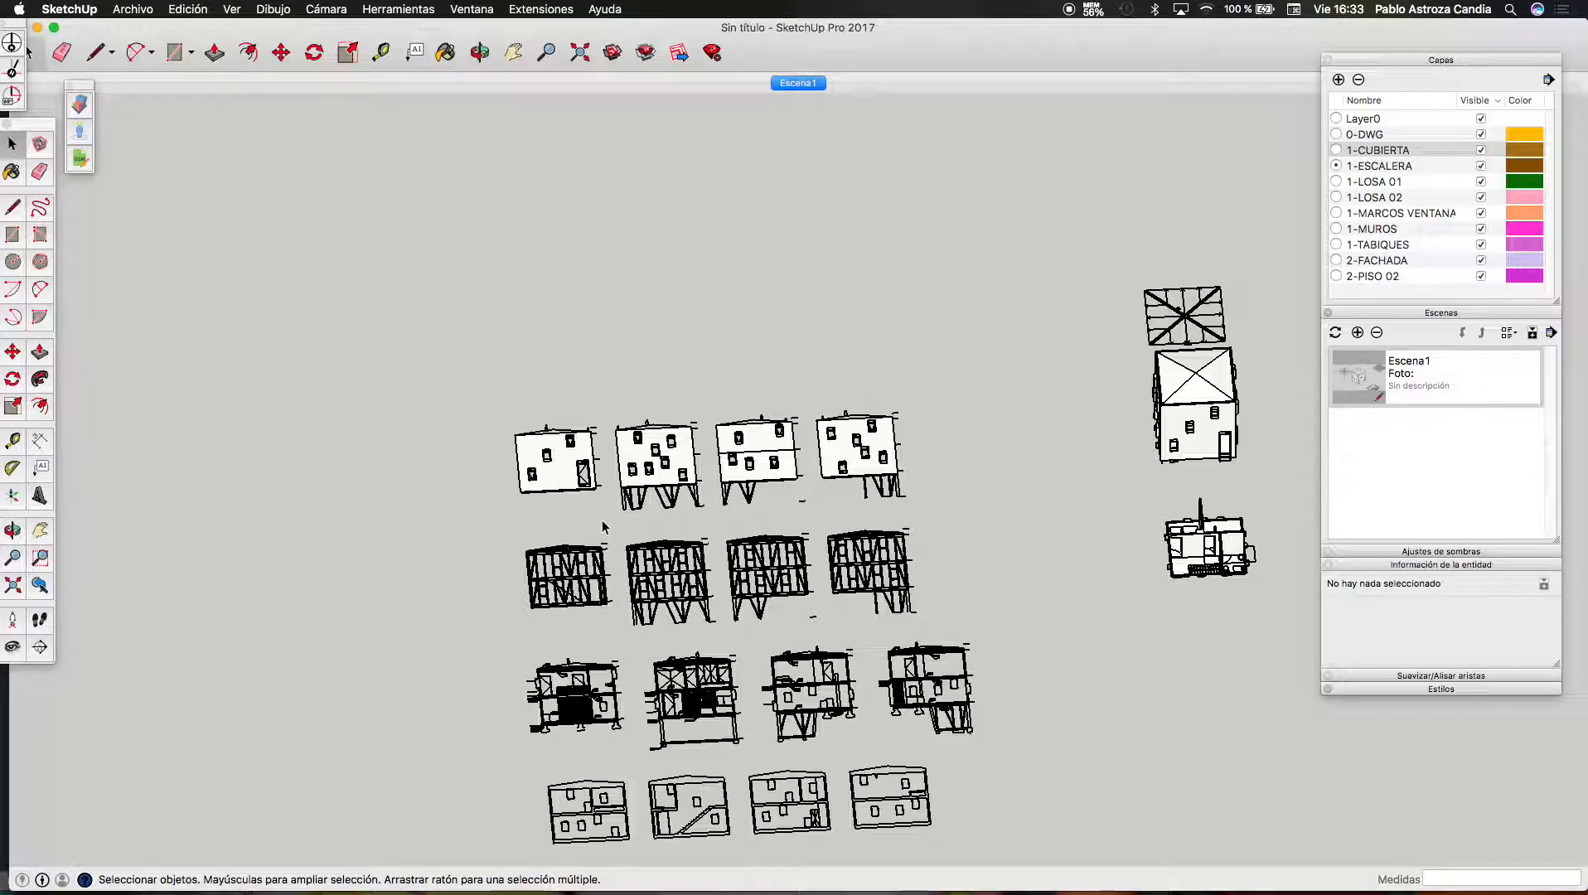
pyautogui.scroll(2, 820, 431)
pyautogui.scroll(-5, 287, 453)
pyautogui.scroll(5, 750, 440)
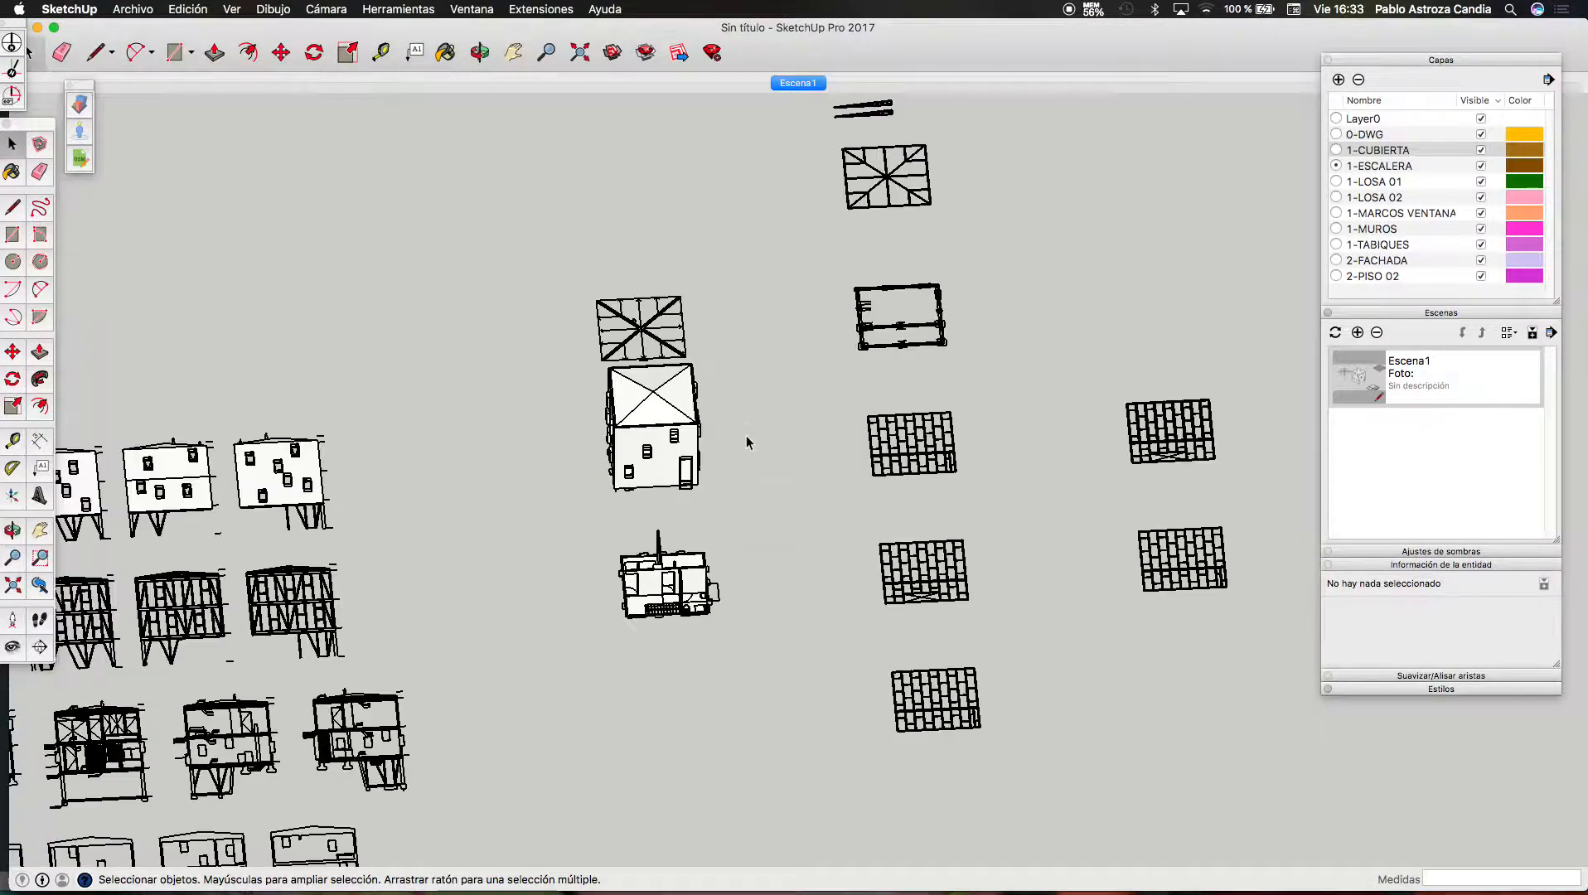
pyautogui.scroll(6, 749, 439)
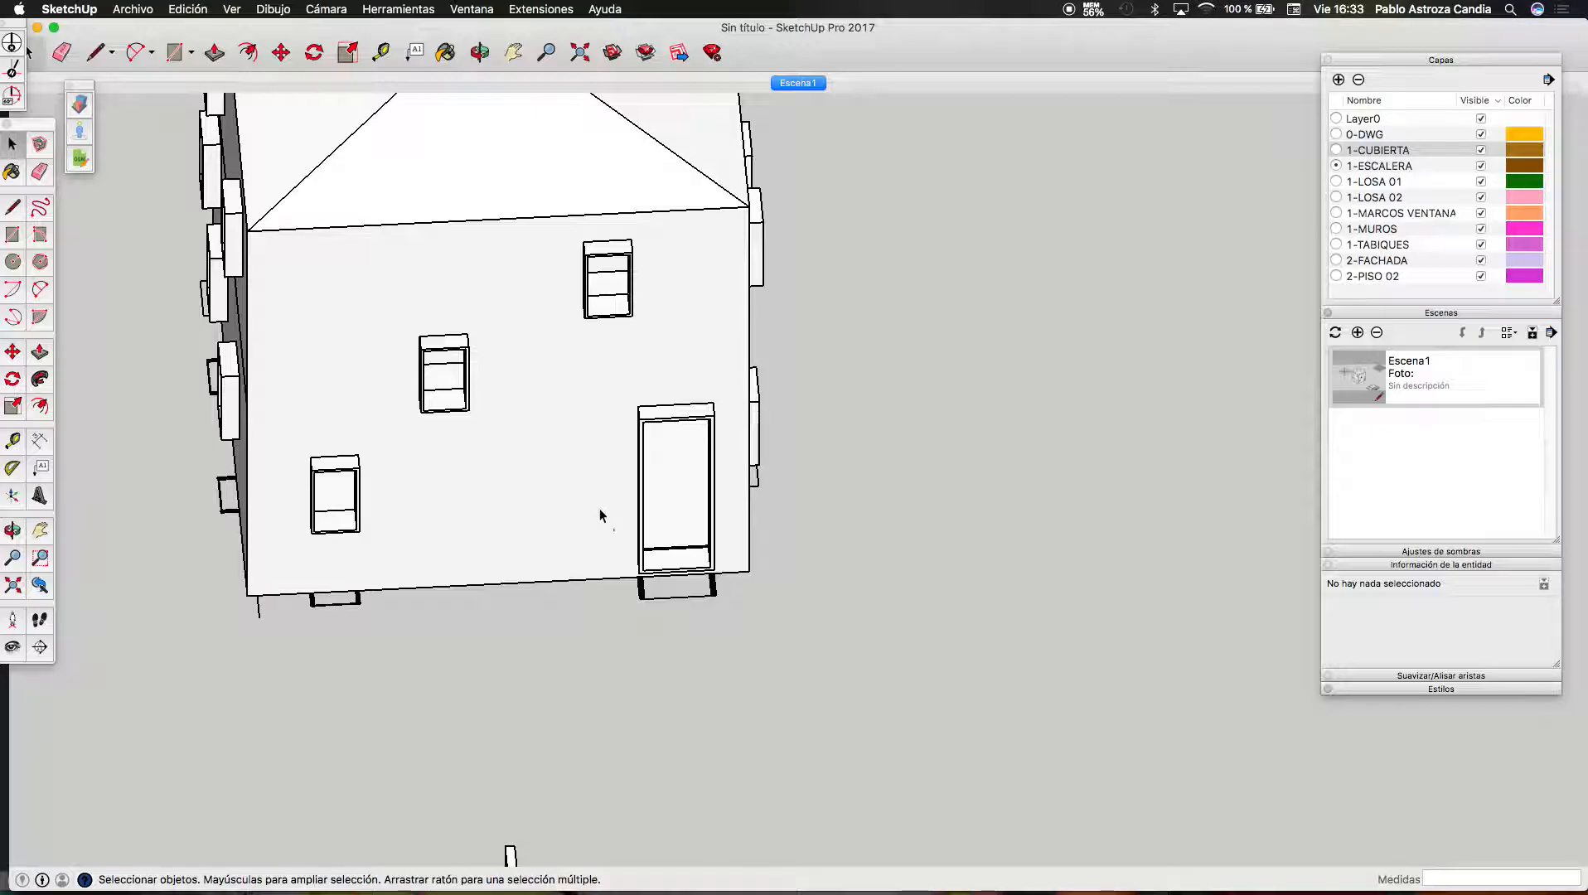
pyautogui.click(232, 9)
pyautogui.moveTo(390, 216)
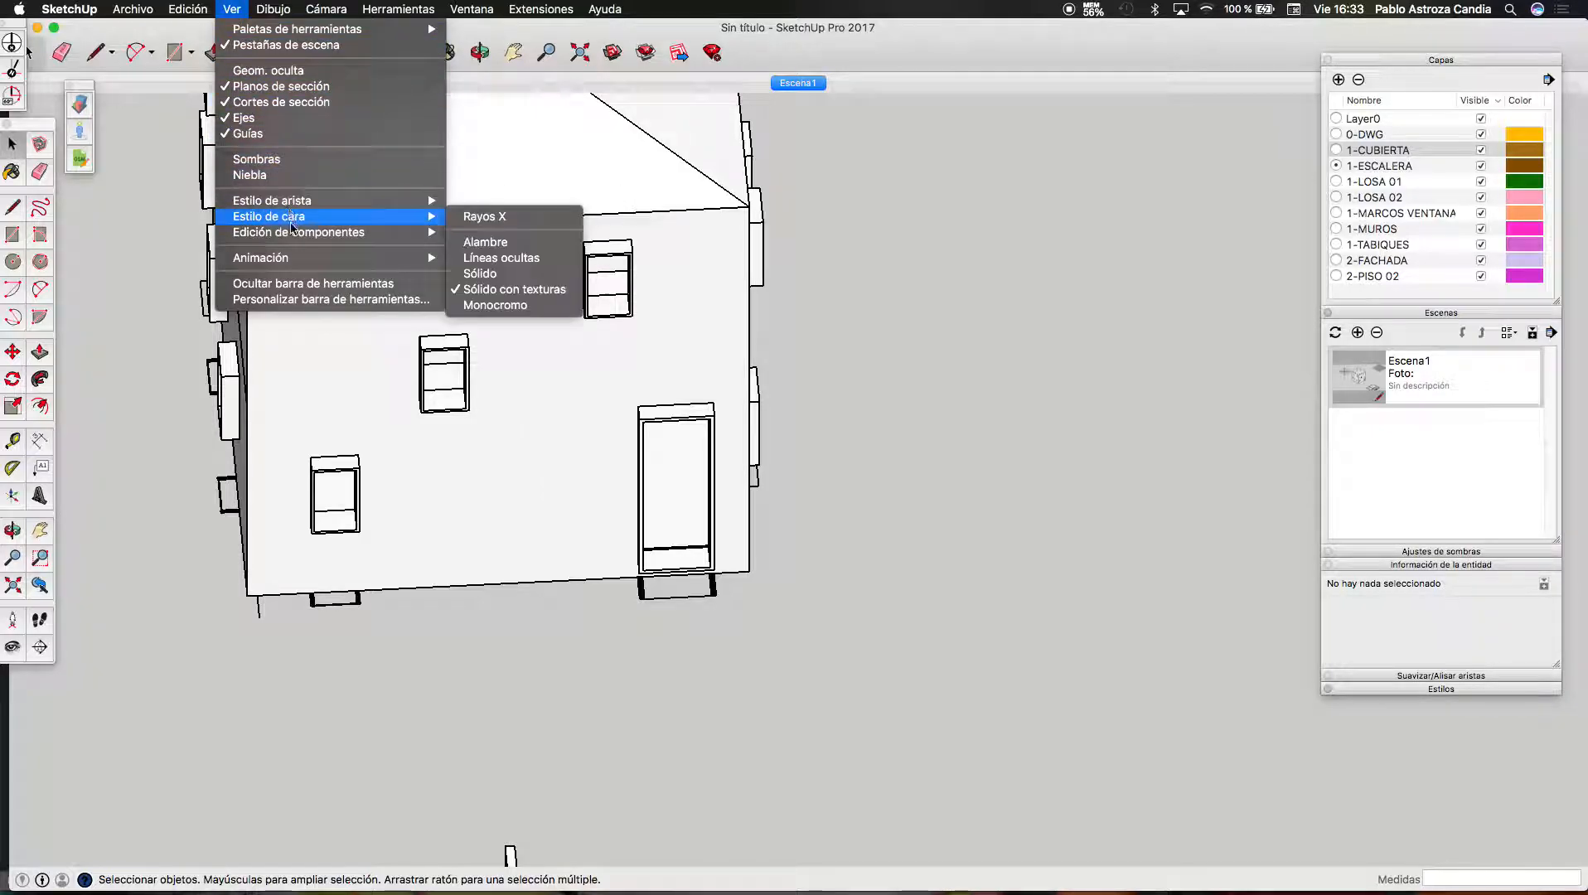
pyautogui.click(485, 217)
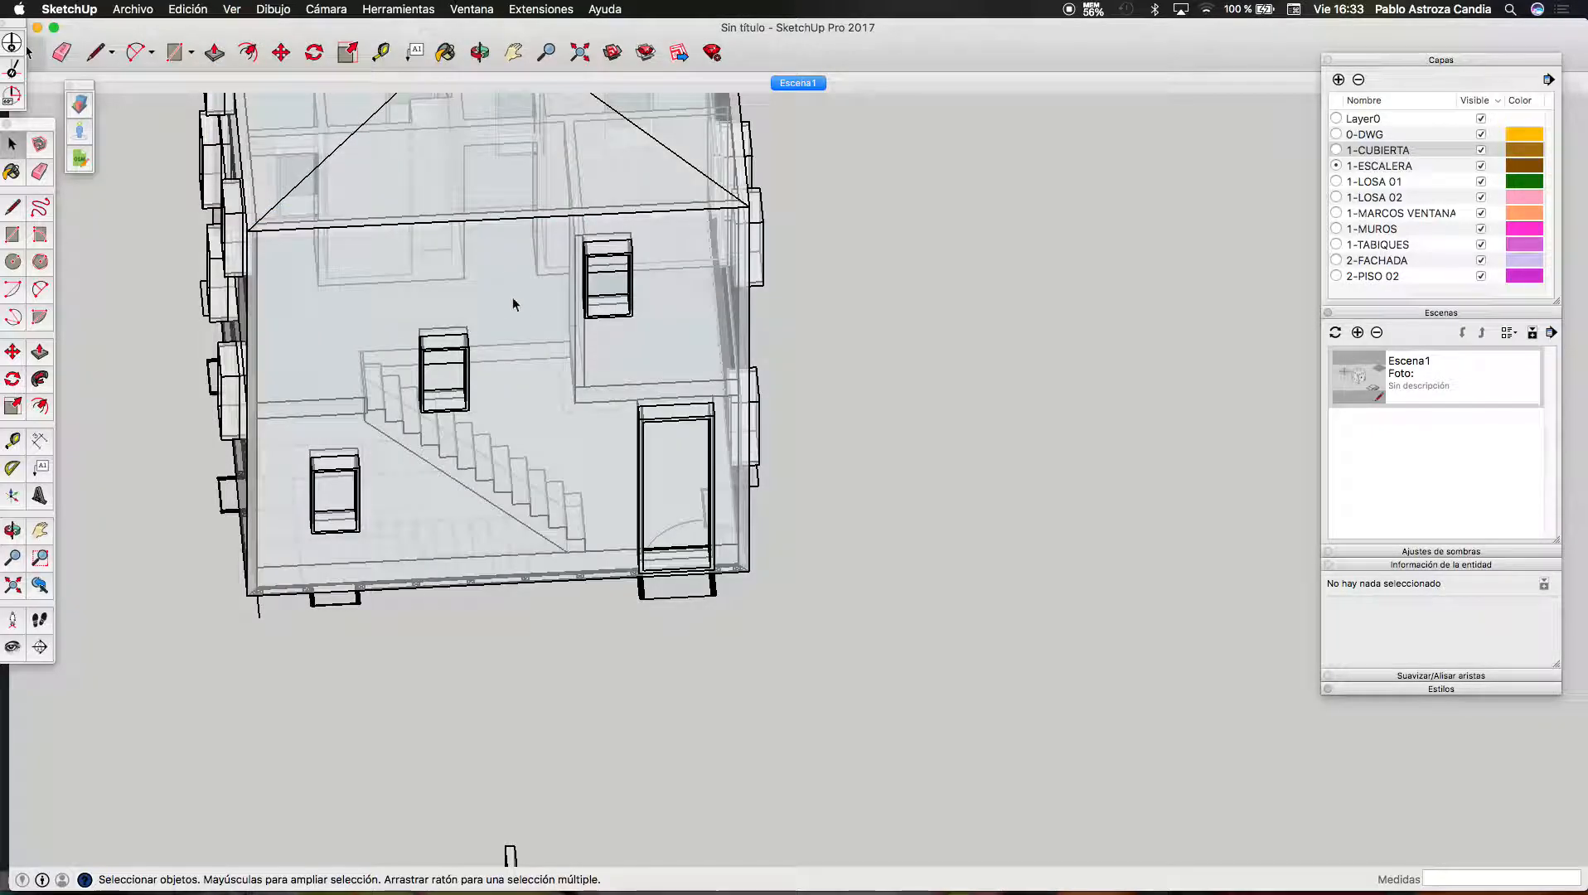
pyautogui.scroll(3, 589, 600)
pyautogui.scroll(4, 590, 600)
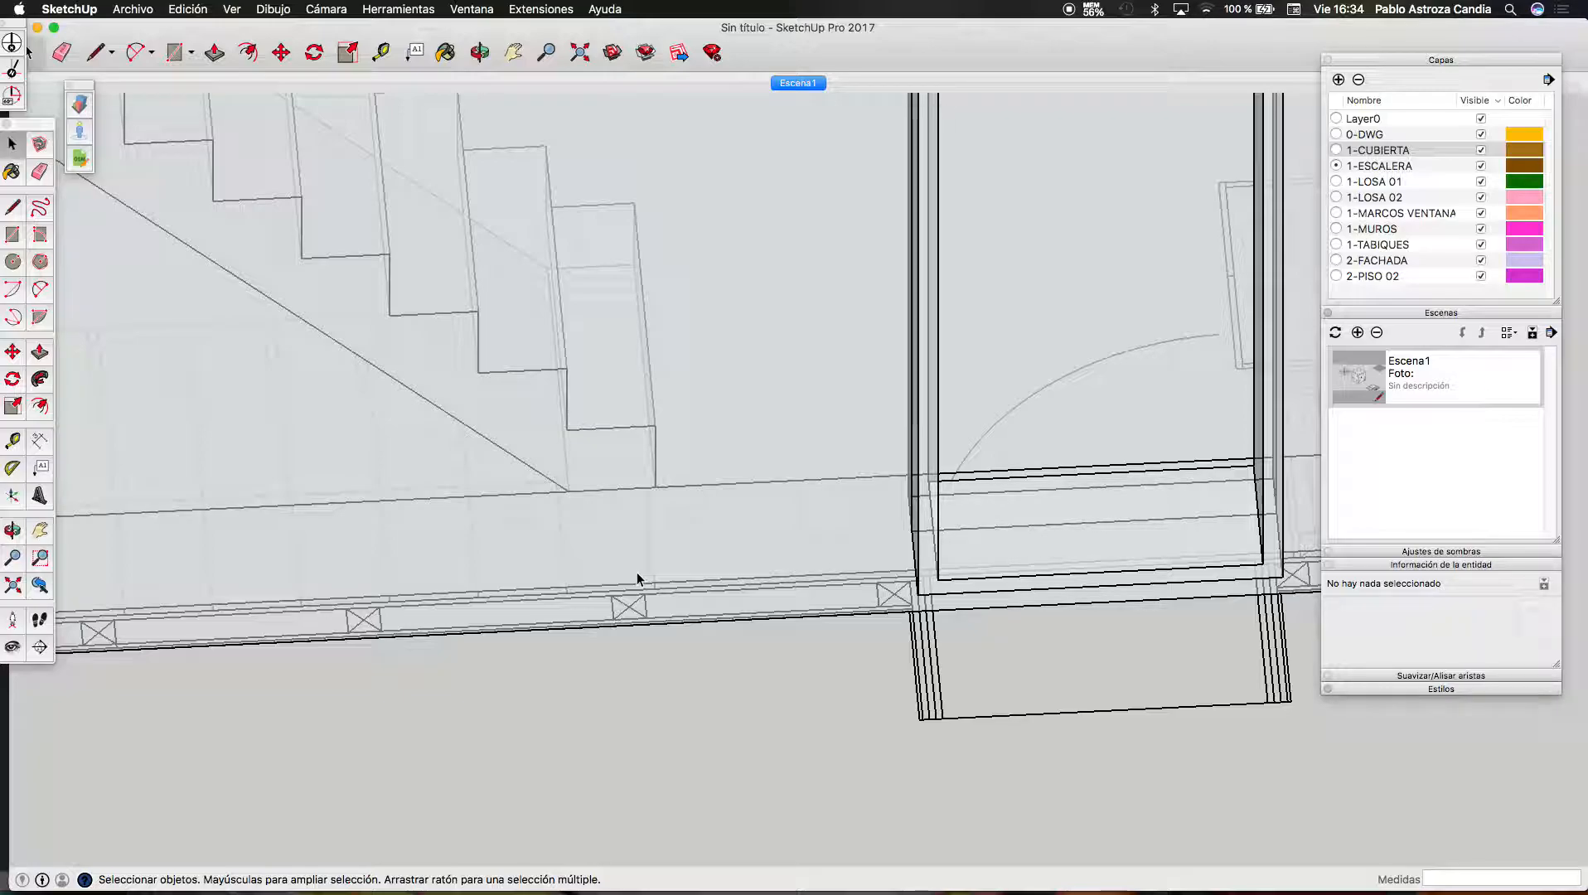
# Add a new layer named 1-VIDRIO for the window glass
pyautogui.scroll(-15, 523, 546)
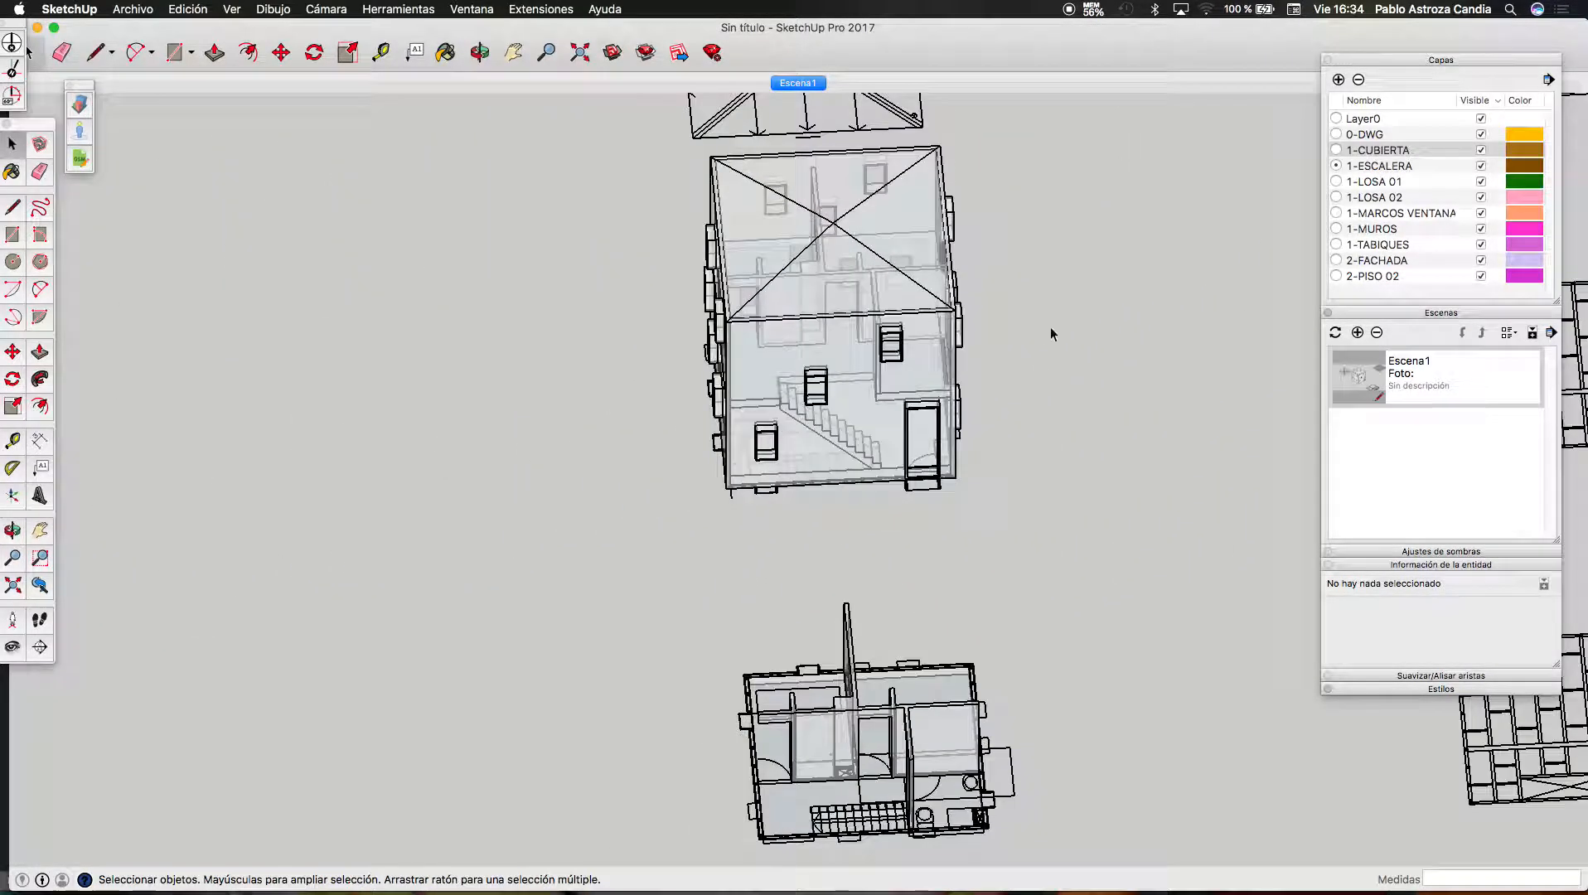
pyautogui.scroll(-3, 1062, 254)
pyautogui.scroll(8, 418, 344)
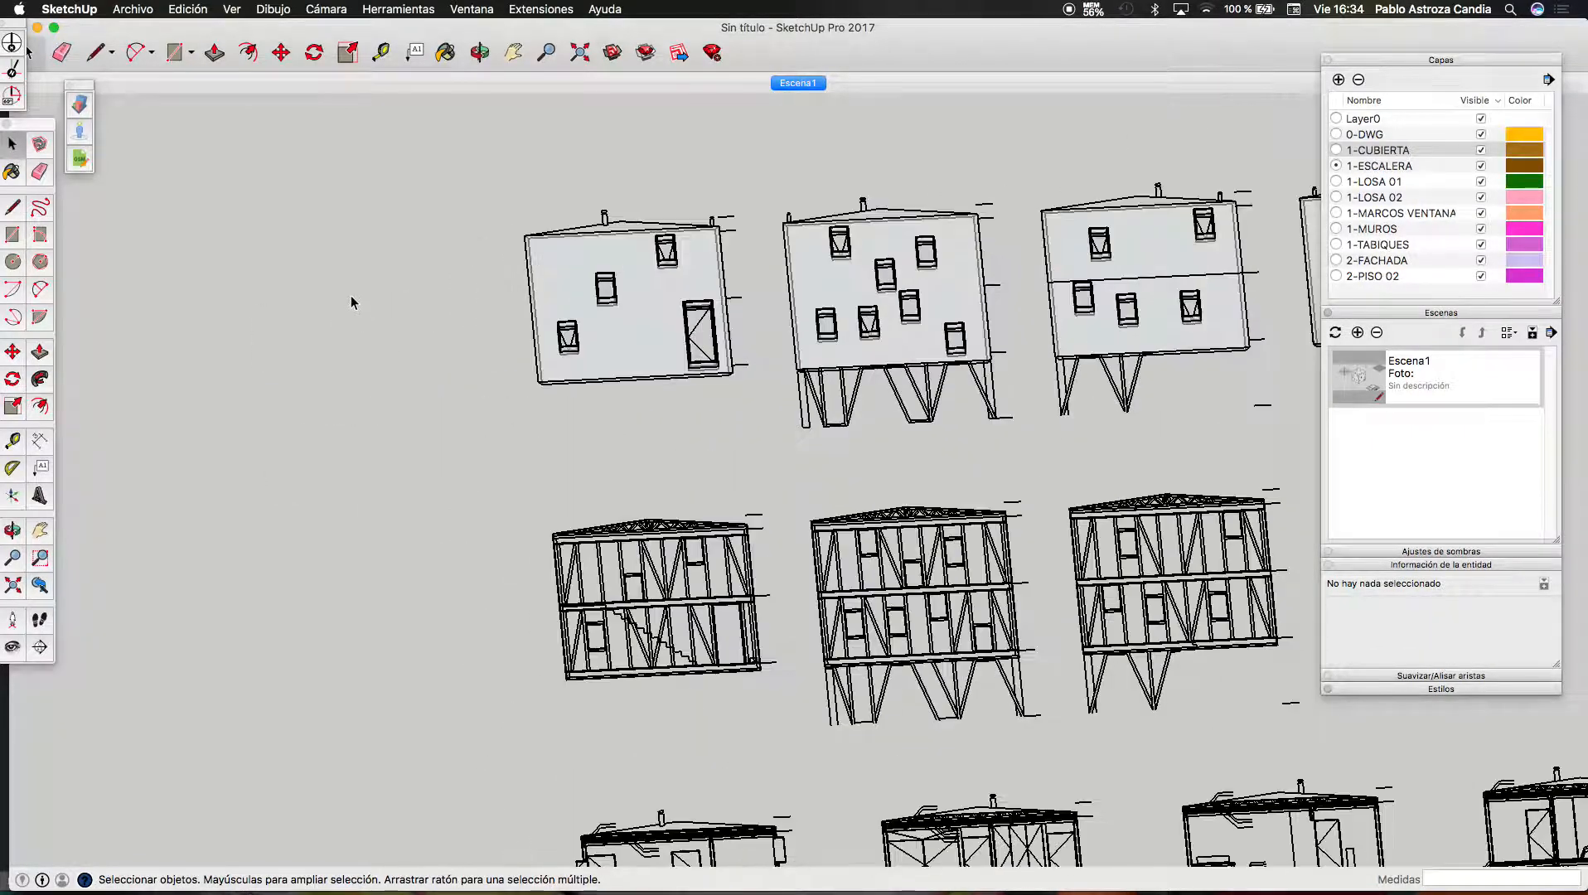
pyautogui.click(1339, 79)
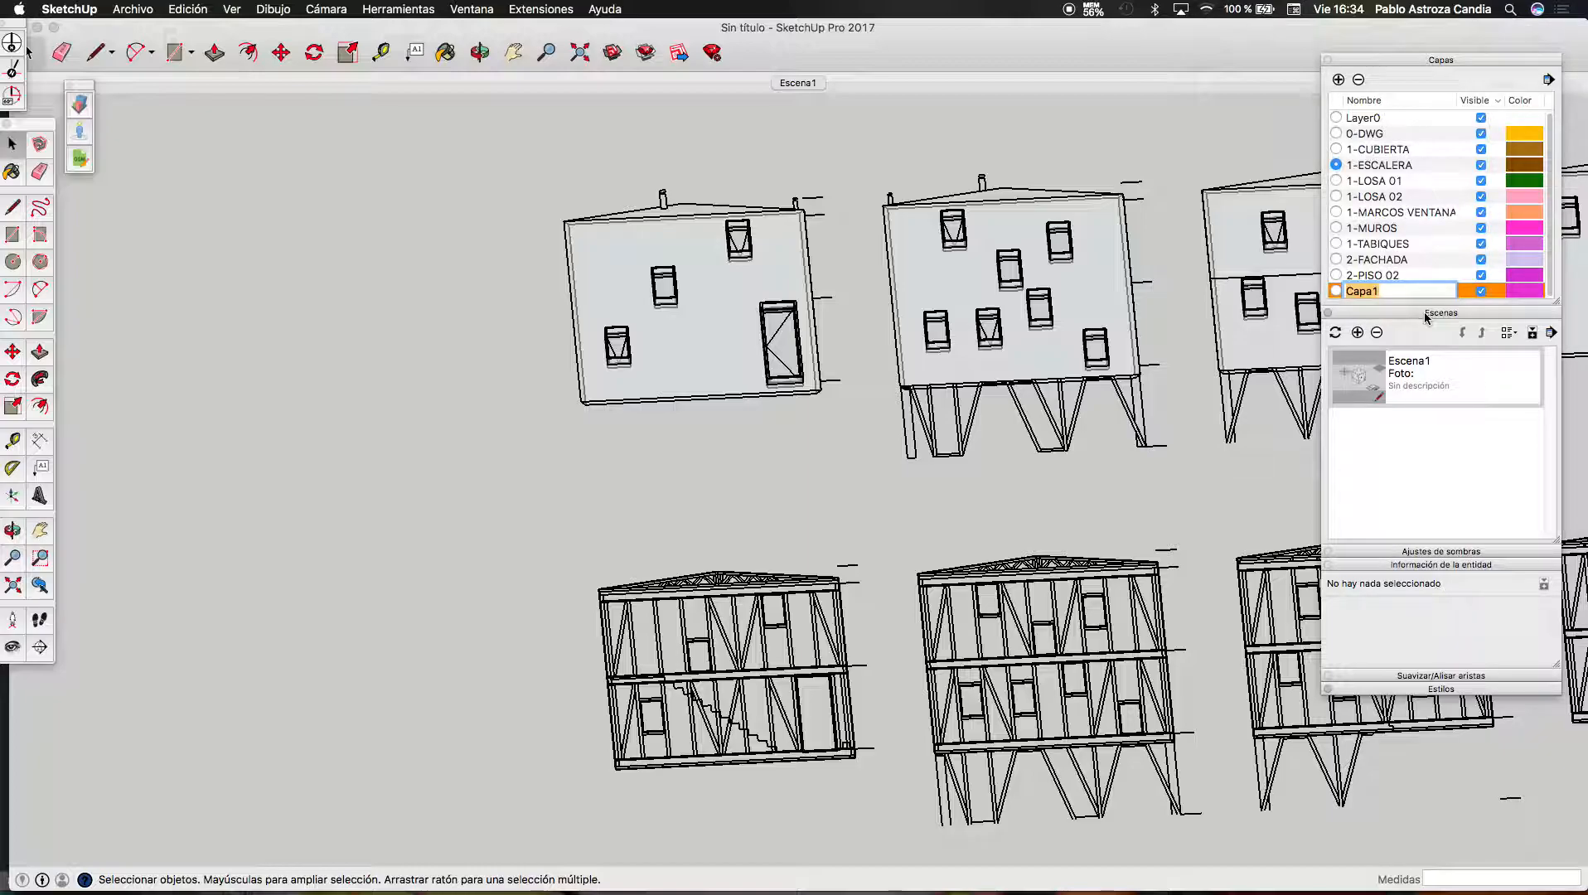
pyautogui.write('1-VIDRIO')
pyautogui.press('Return')
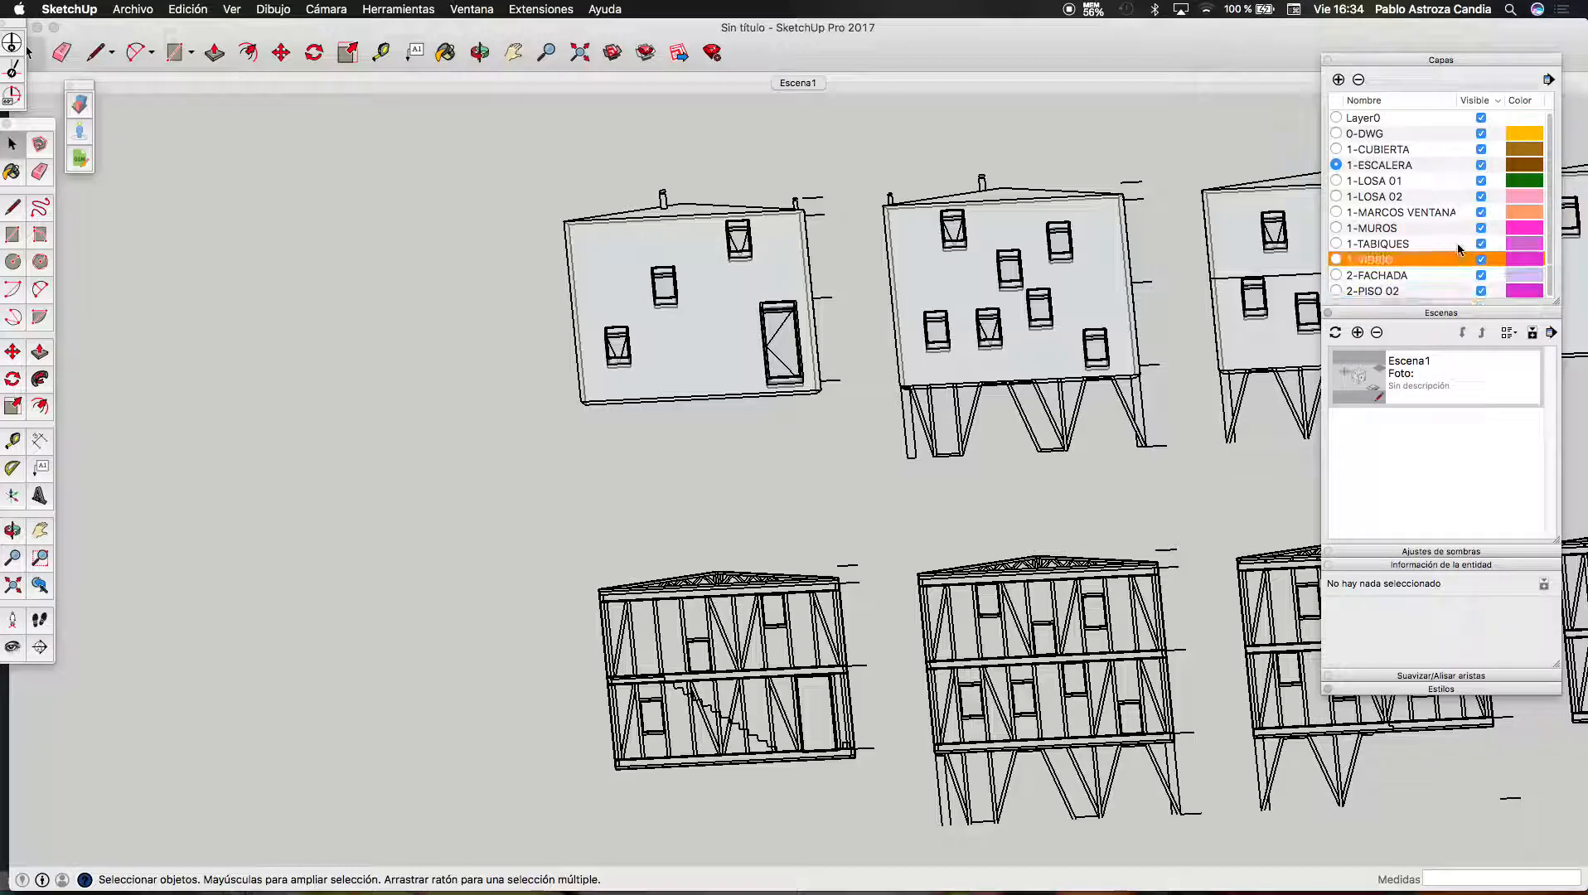
# Open the façade with the entrance door for editing and select its lower window frame
pyautogui.scroll(-5, 740, 230)
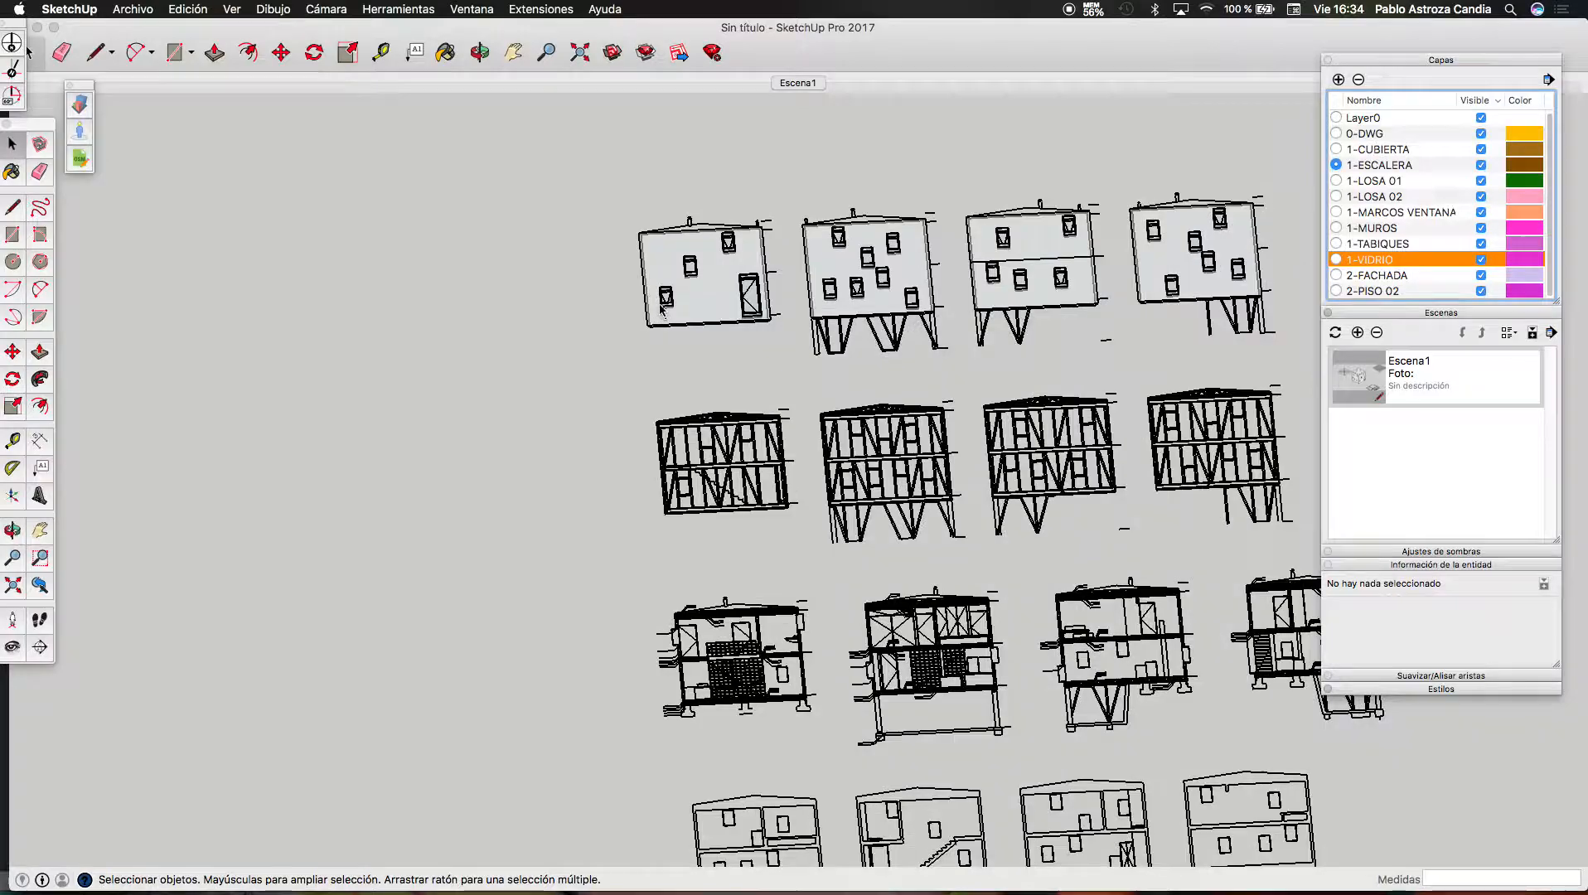
pyautogui.scroll(10, 680, 298)
pyautogui.scroll(-5, 718, 288)
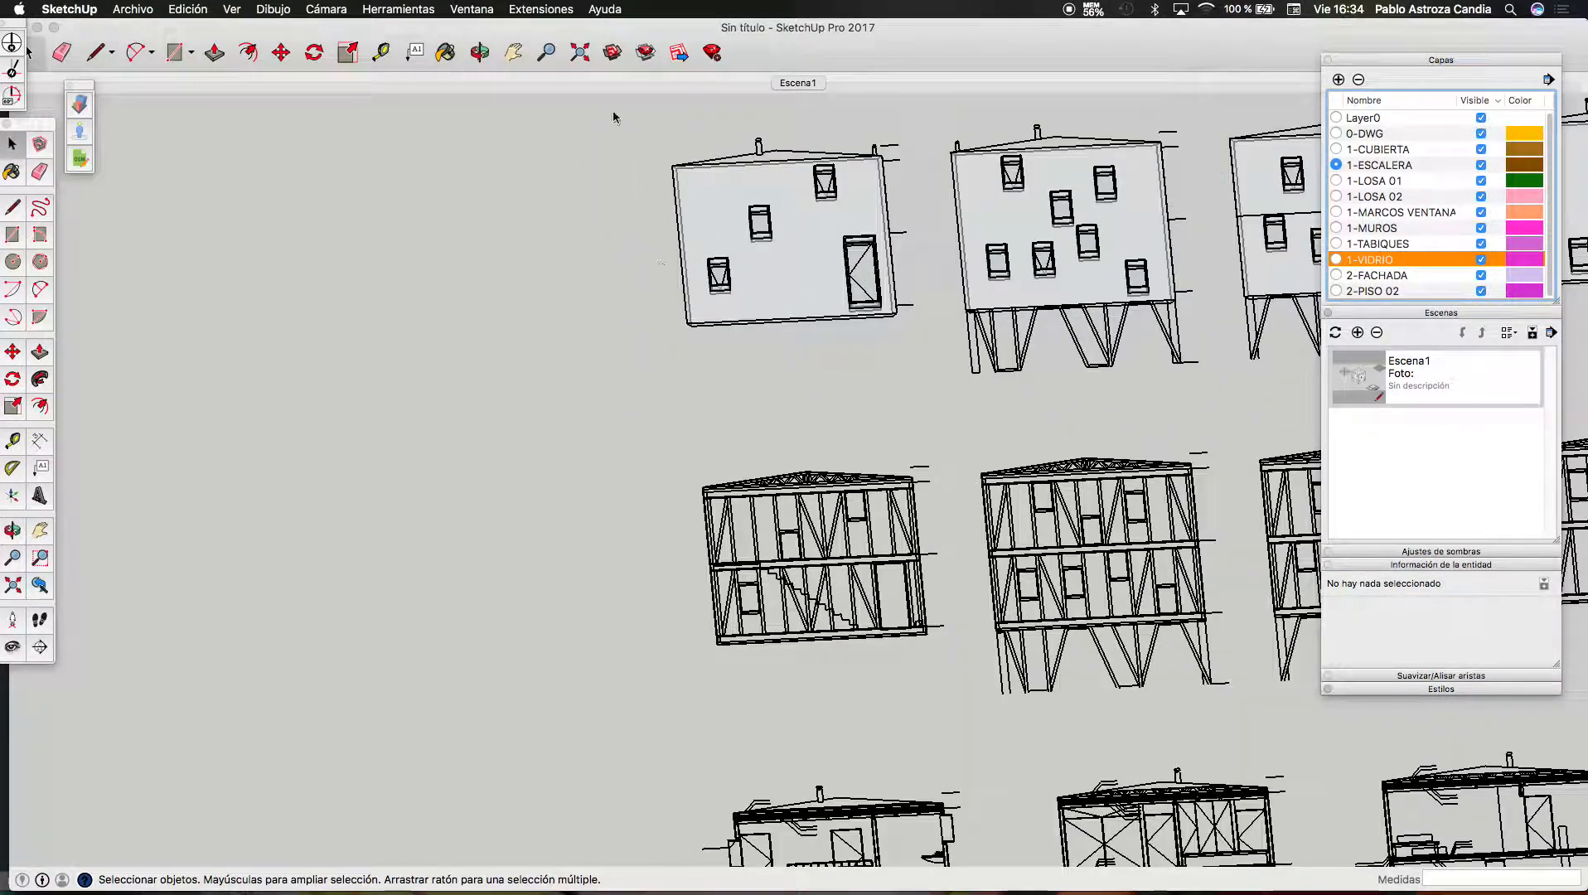
pyautogui.click(481, 53)
pyautogui.moveTo(509, 233); pyautogui.dragTo(625, 240)
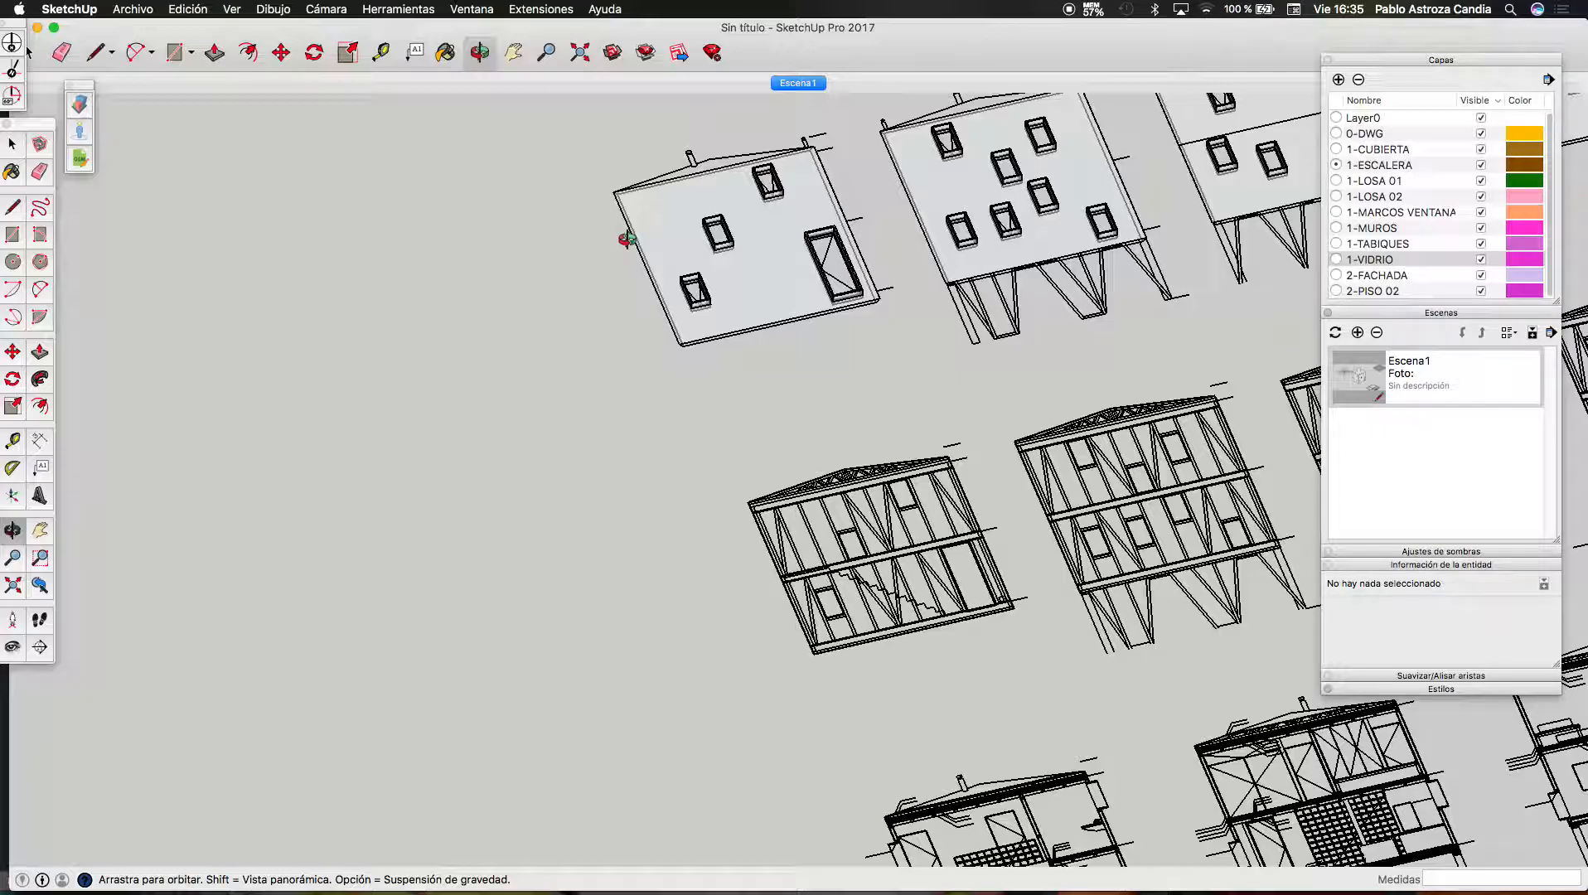
pyautogui.scroll(-3, 539, 322)
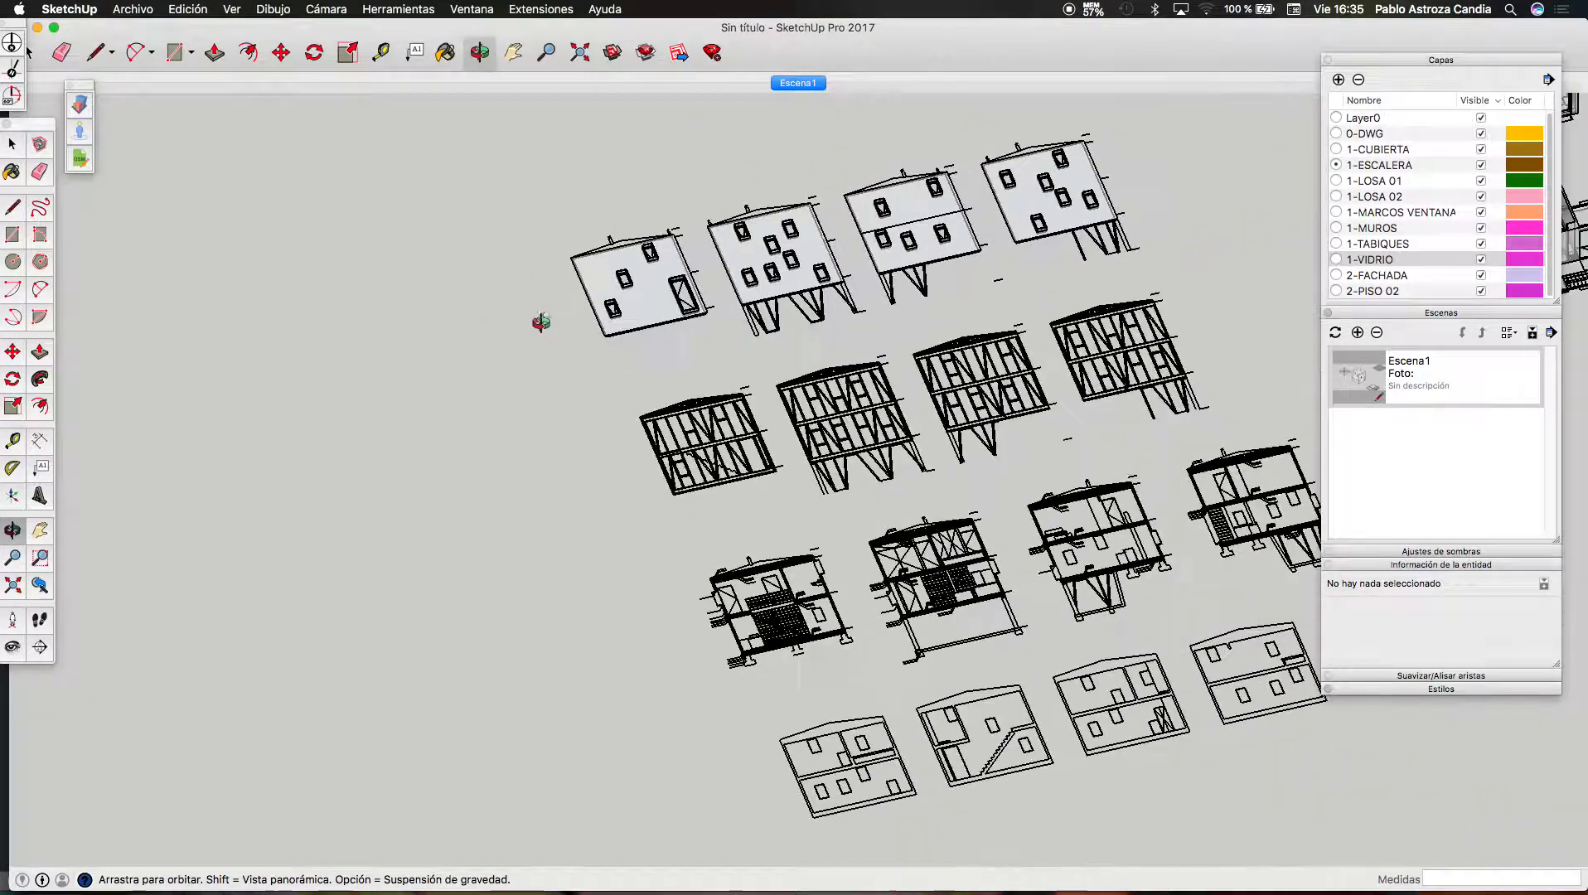
pyautogui.scroll(10, 591, 308)
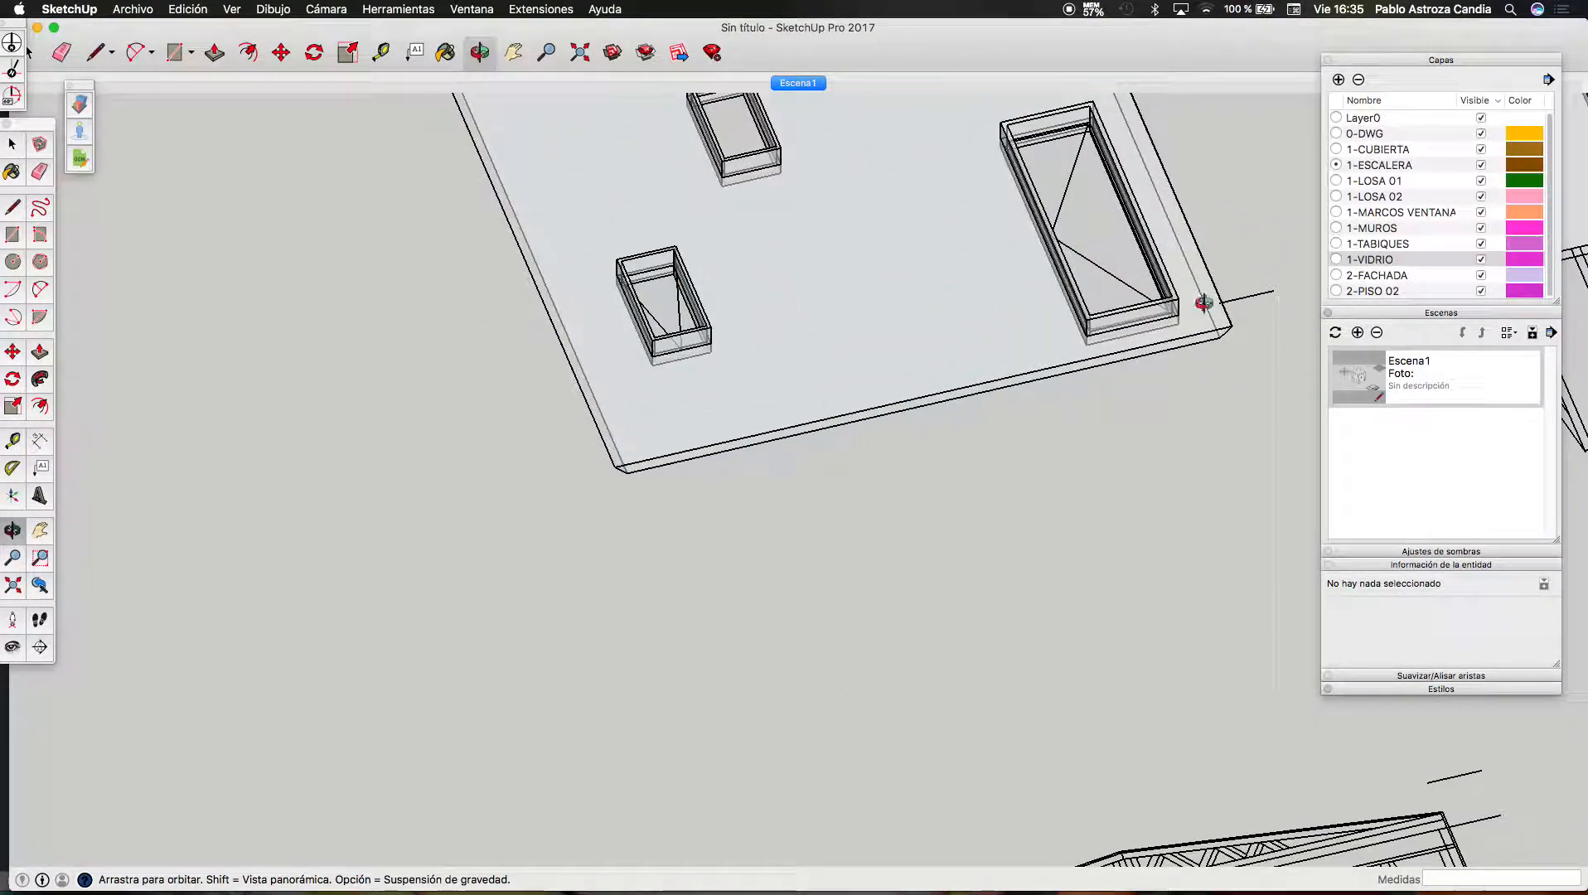
pyautogui.scroll(5, 694, 291)
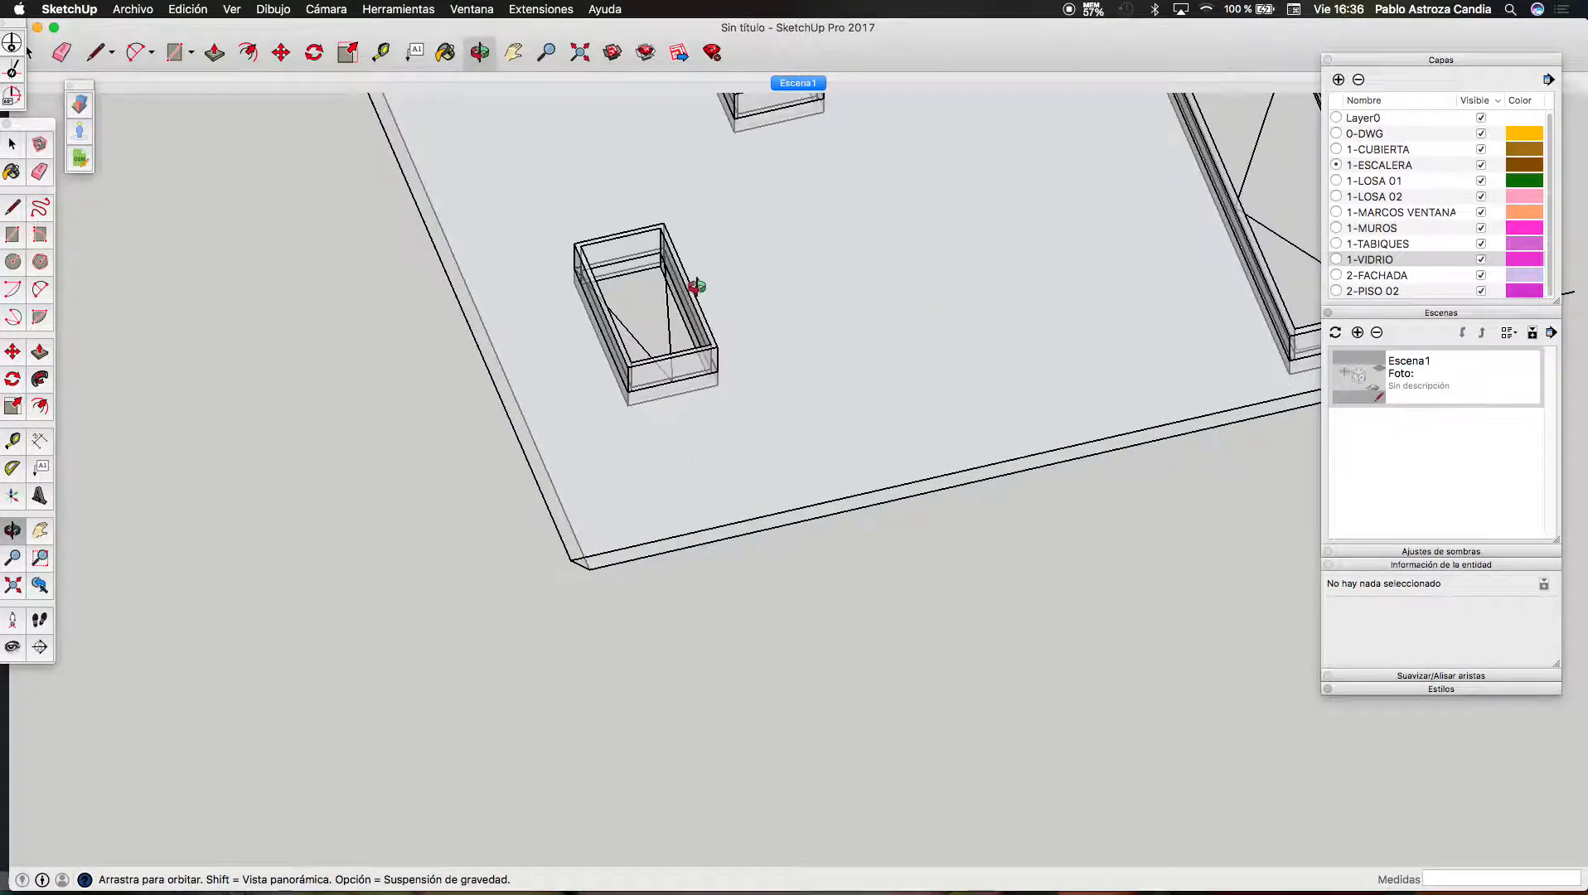
pyautogui.press('space')
pyautogui.scroll(-3, 543, 262)
pyautogui.doubleClick(560, 243)
pyautogui.click(559, 240)
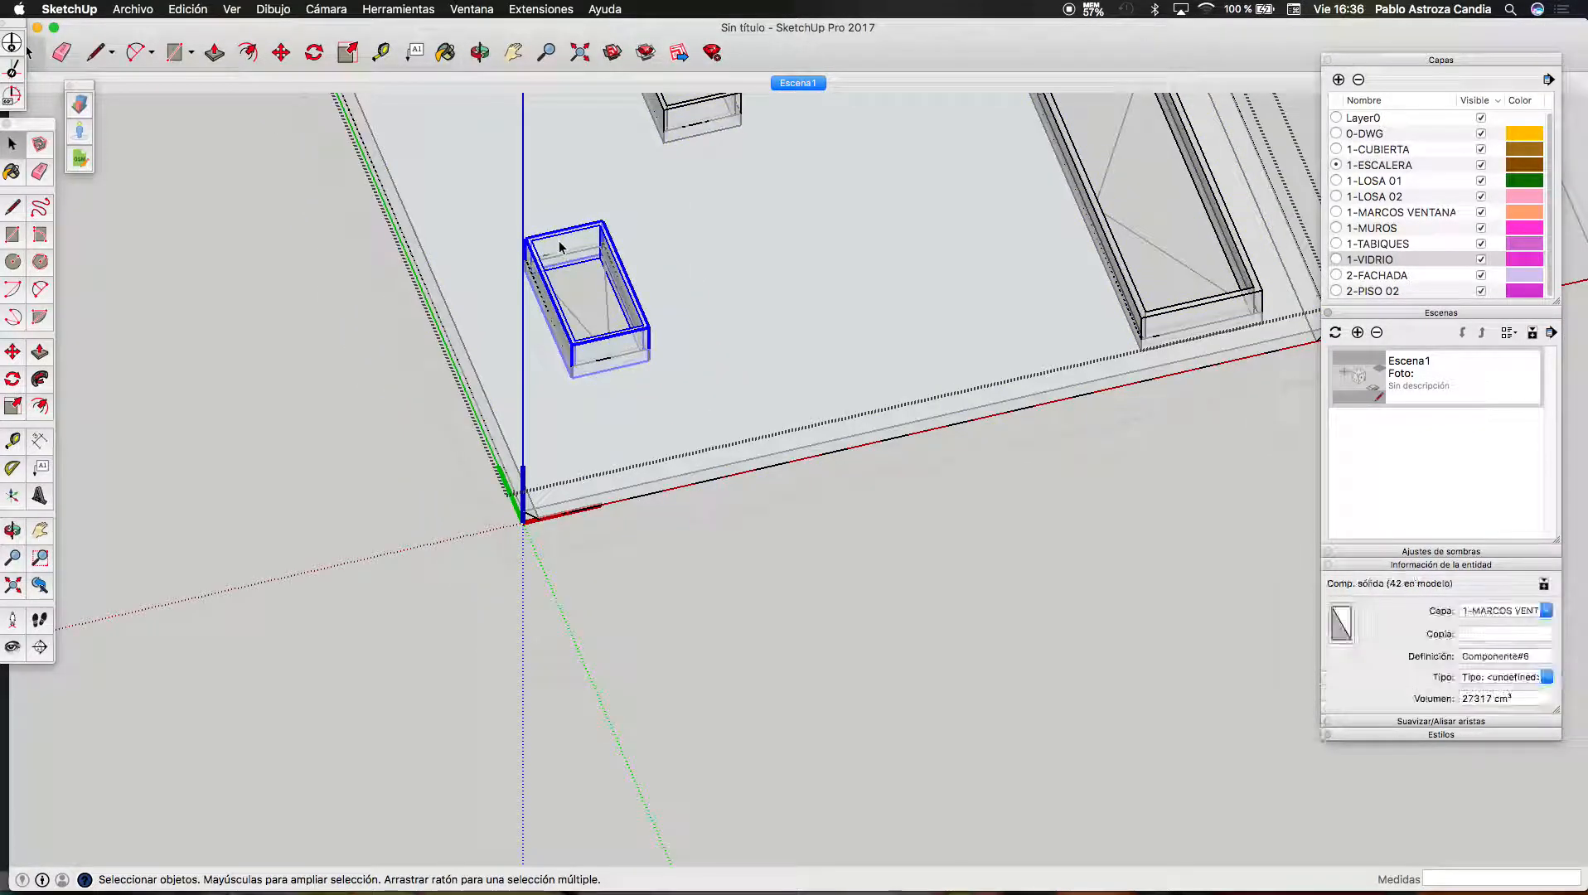
# Make 1-MARCOS VENTANA the active layer and turn all geometry inside the lower window frame into a nested component
pyautogui.scroll(-5, 555, 322)
pyautogui.scroll(3, 559, 324)
pyautogui.scroll(5, 549, 328)
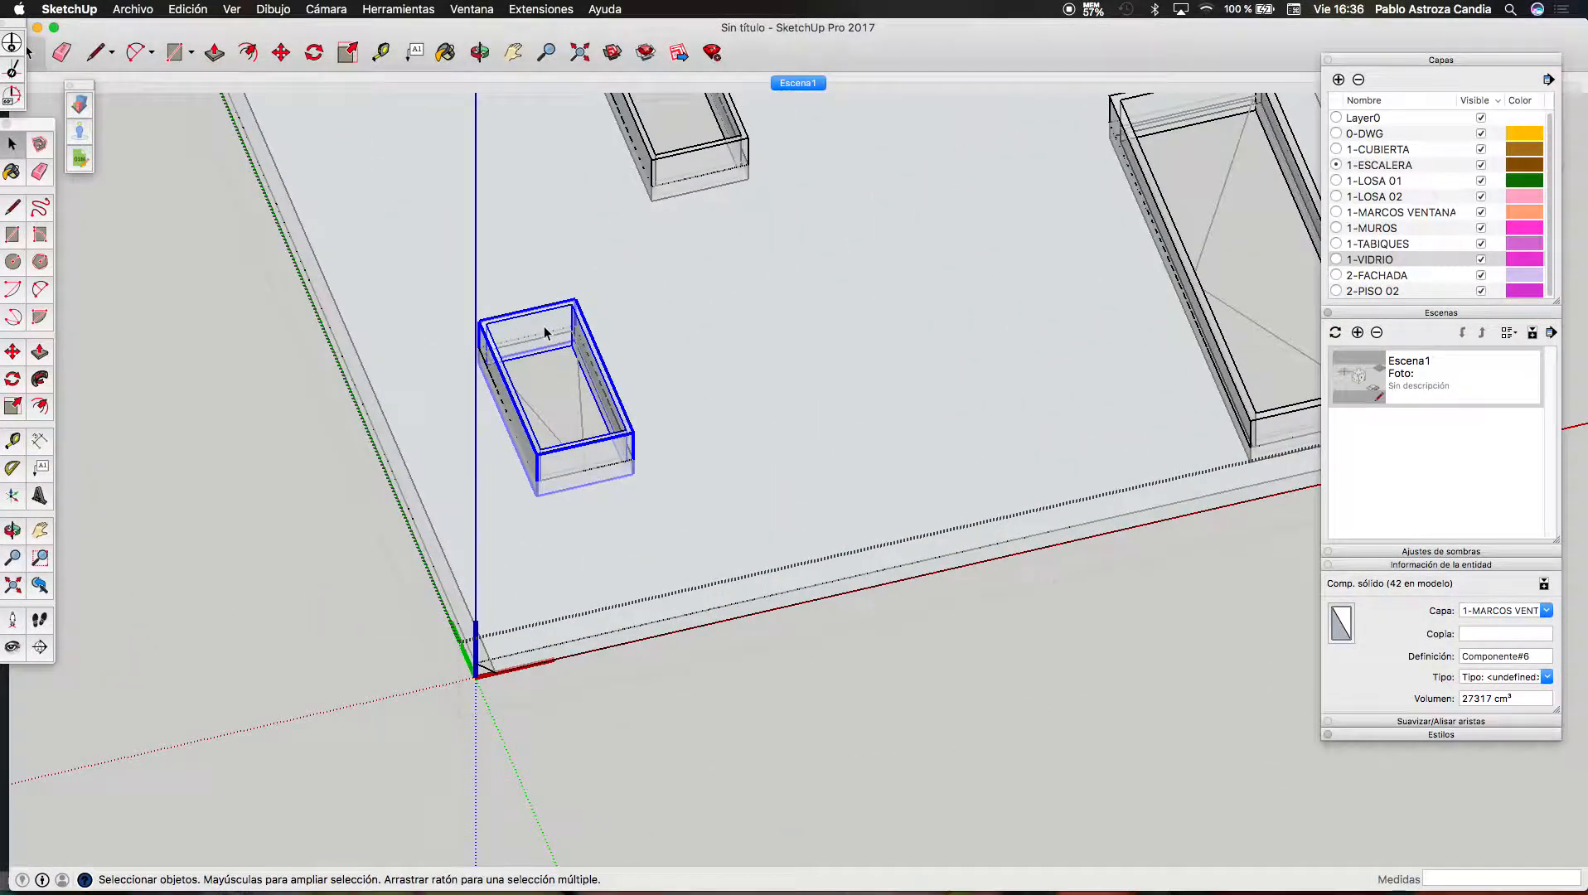
pyautogui.scroll(-3, 473, 358)
pyautogui.scroll(5, 489, 347)
pyautogui.doubleClick(493, 354)
pyautogui.tripleClick(492, 354)
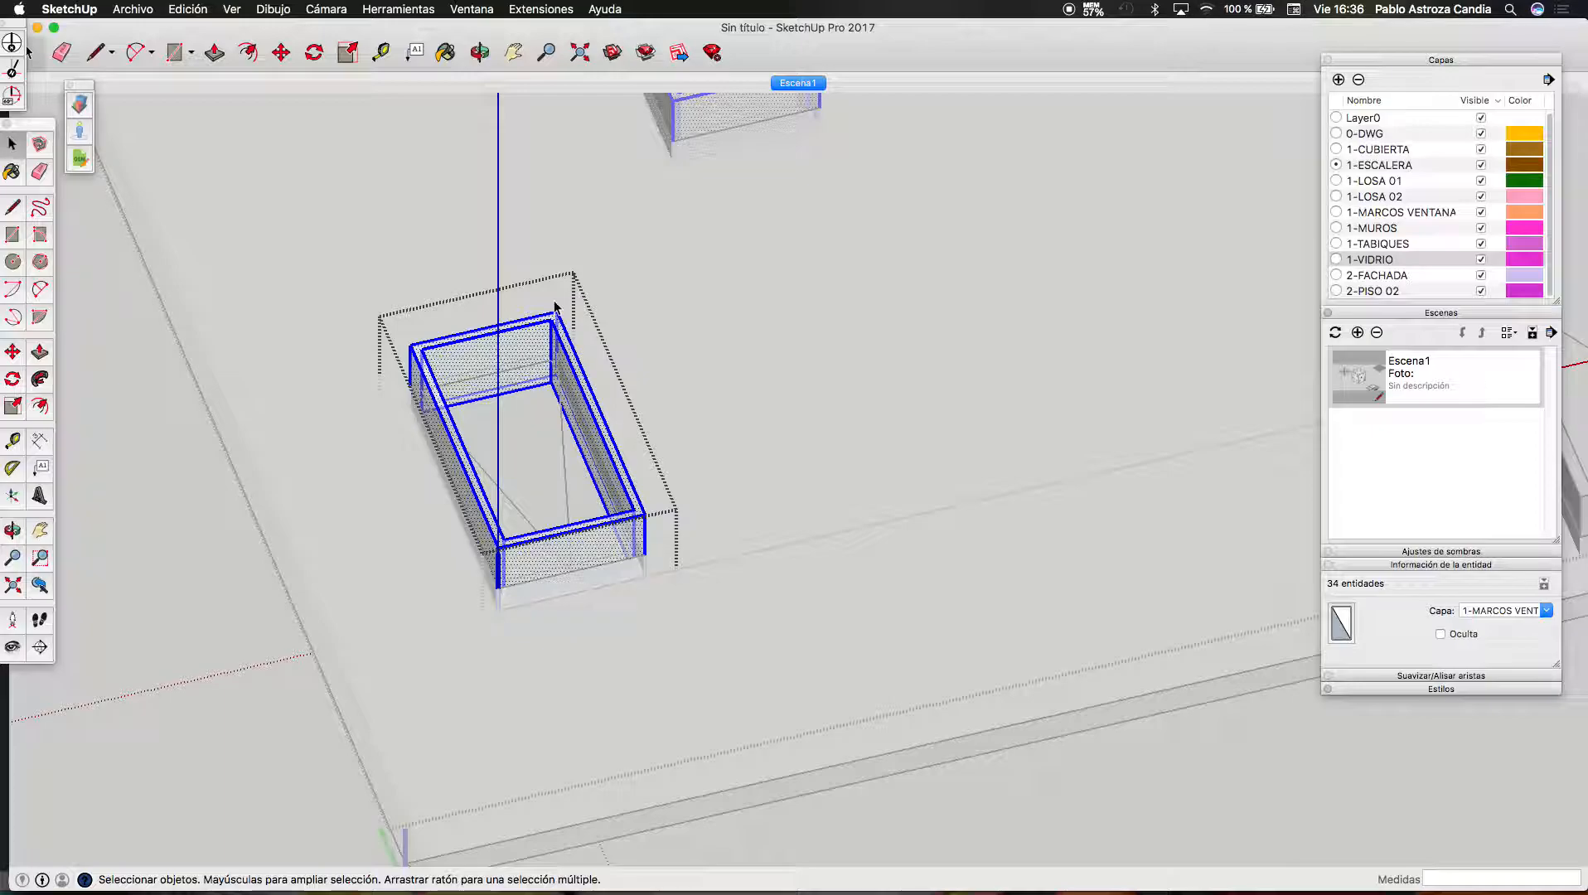
pyautogui.rightClick(536, 343)
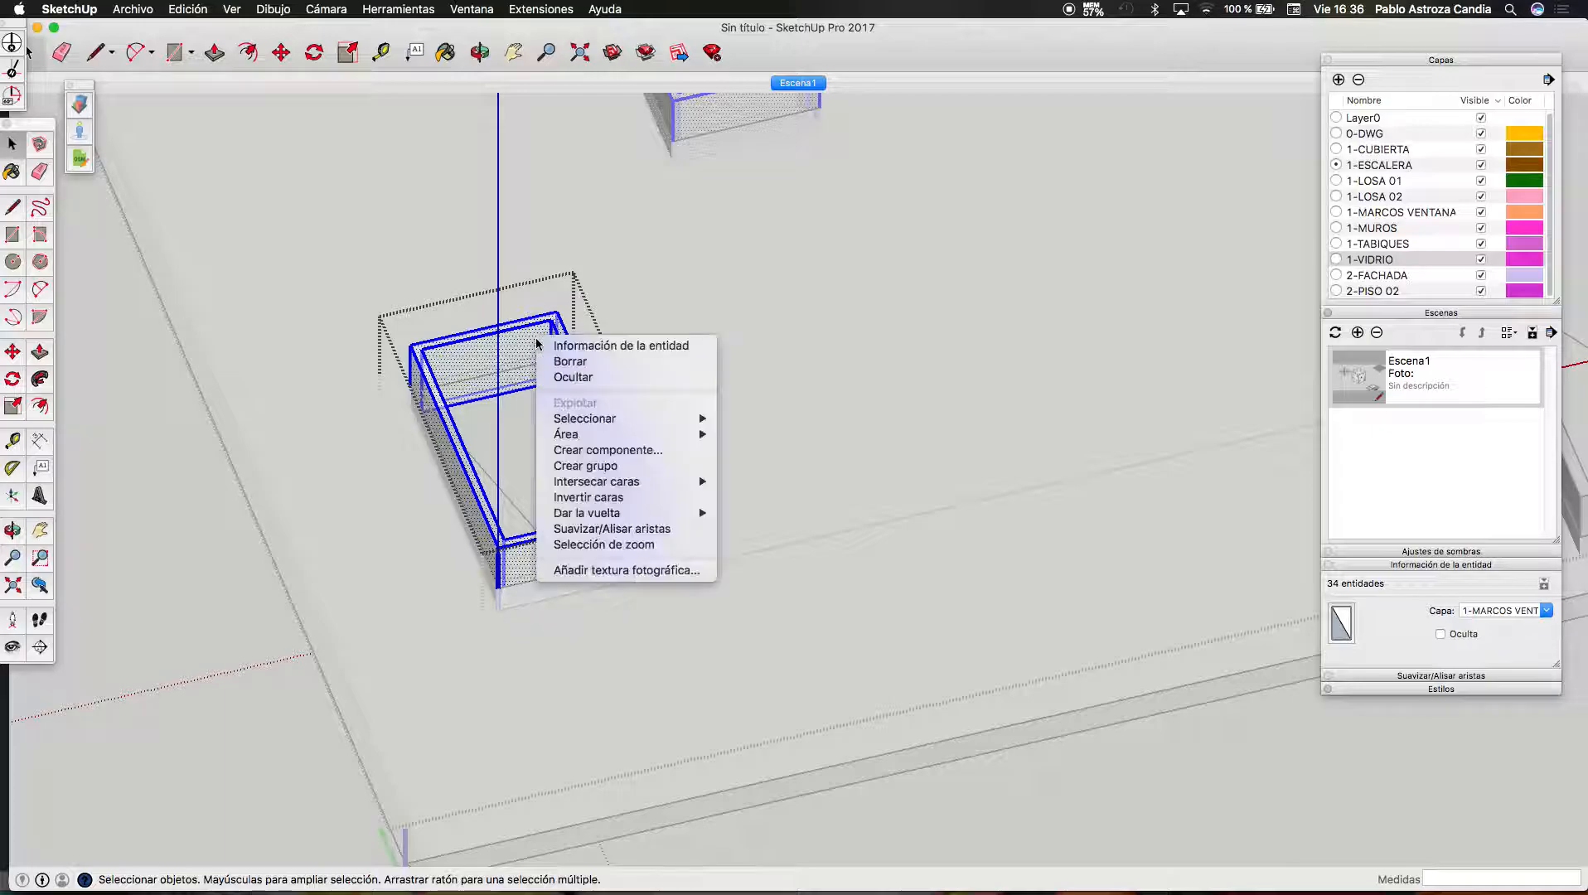
pyautogui.click(1337, 215)
pyautogui.click(1336, 212)
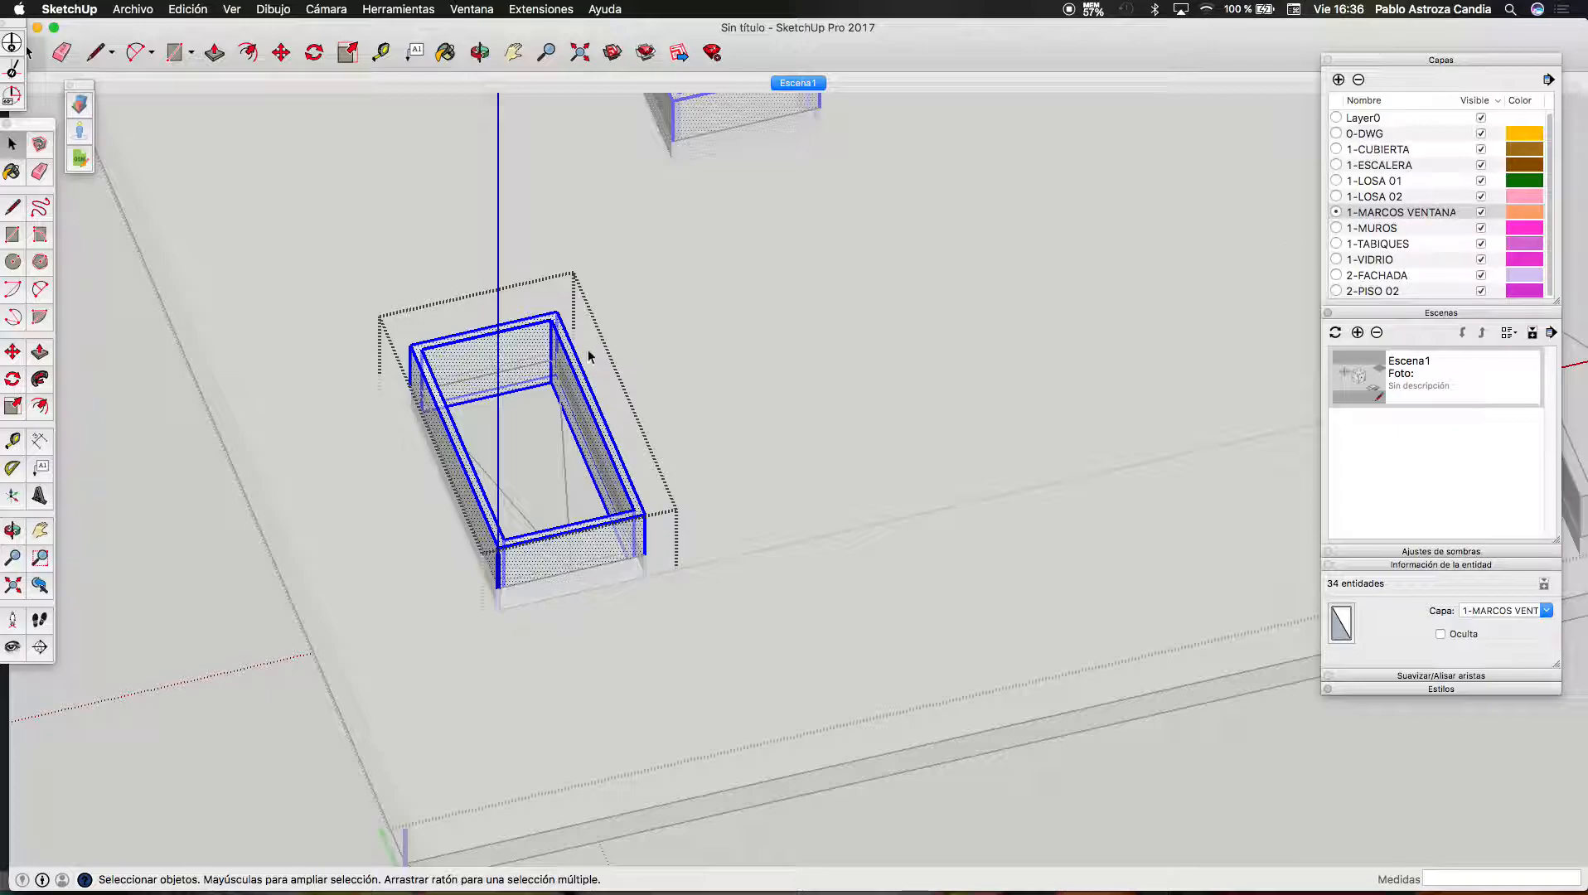
pyautogui.rightClick(548, 345)
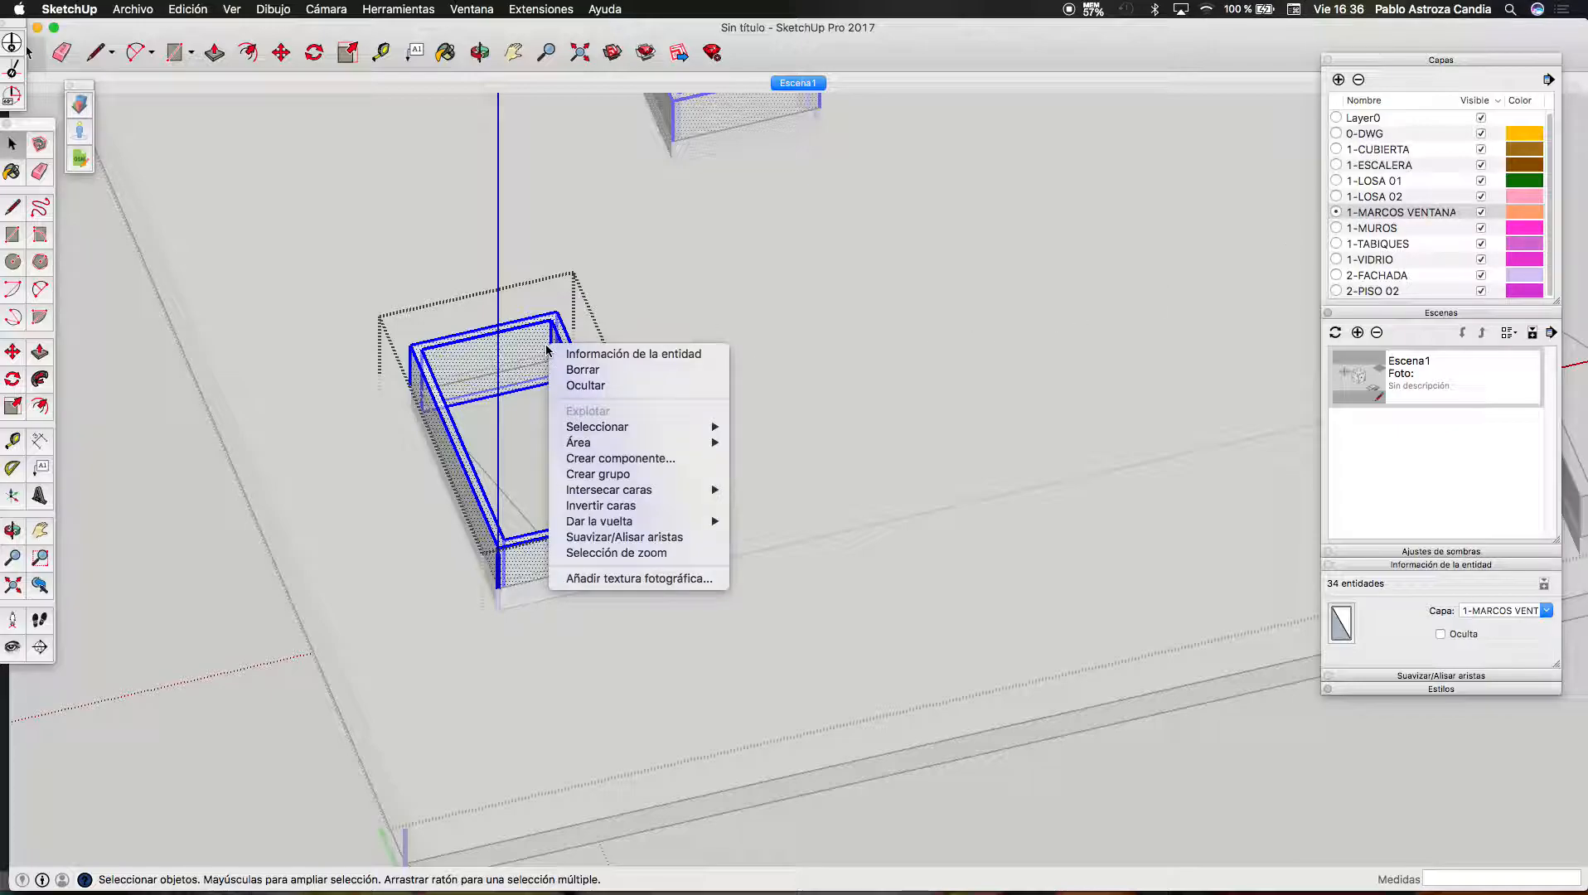
pyautogui.click(624, 460)
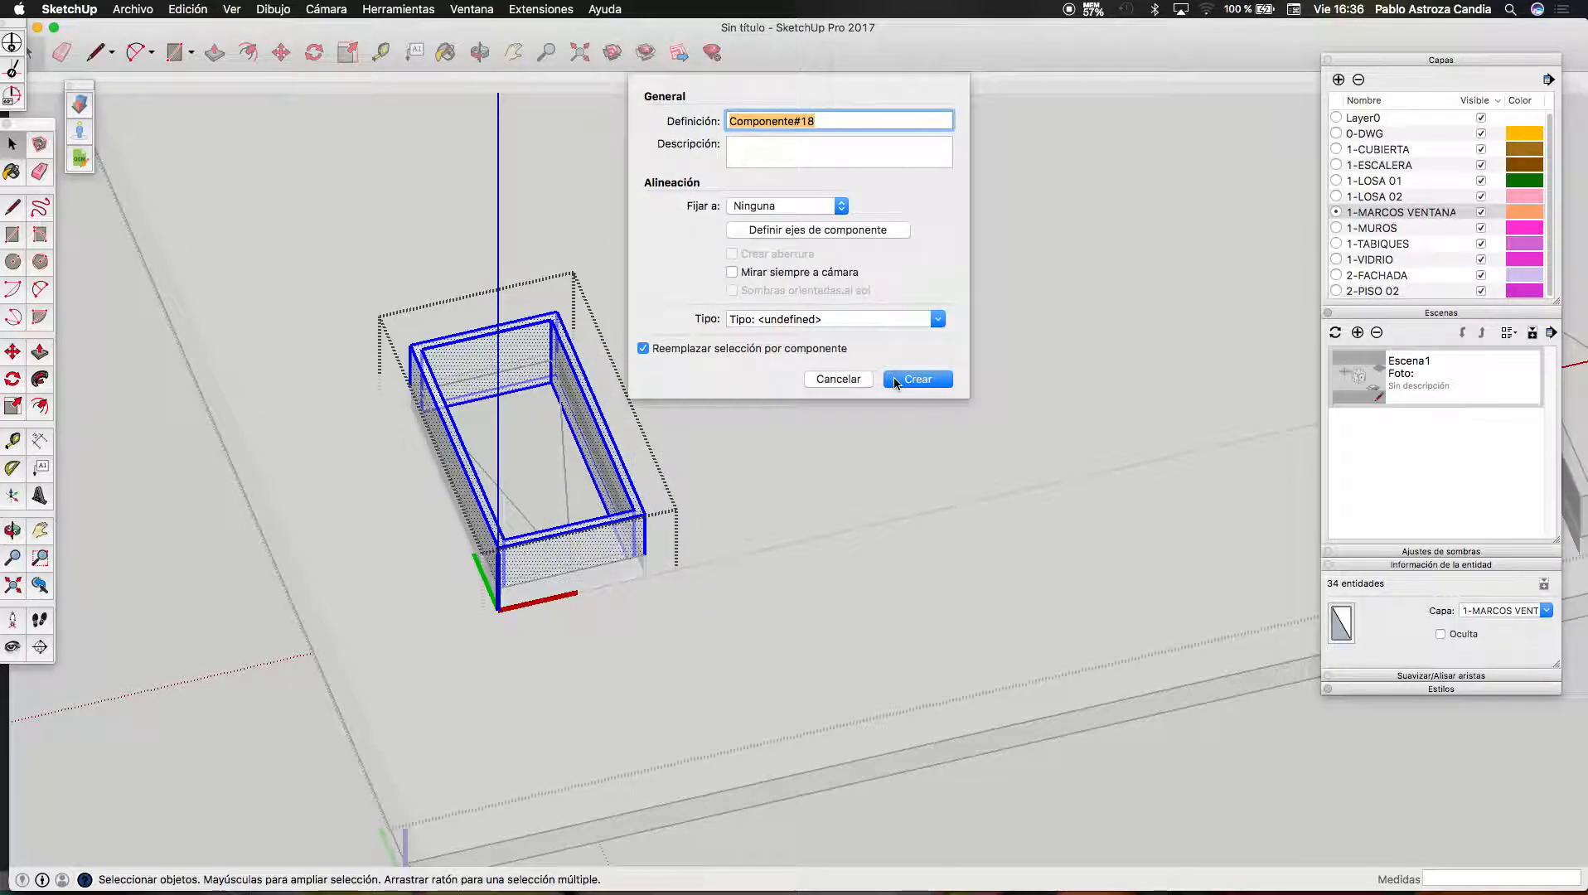
pyautogui.click(895, 379)
# Examine the lower window frame and the other façade windows in the standard top view
pyautogui.click(479, 53)
pyautogui.moveTo(580, 497); pyautogui.dragTo(568, 290)
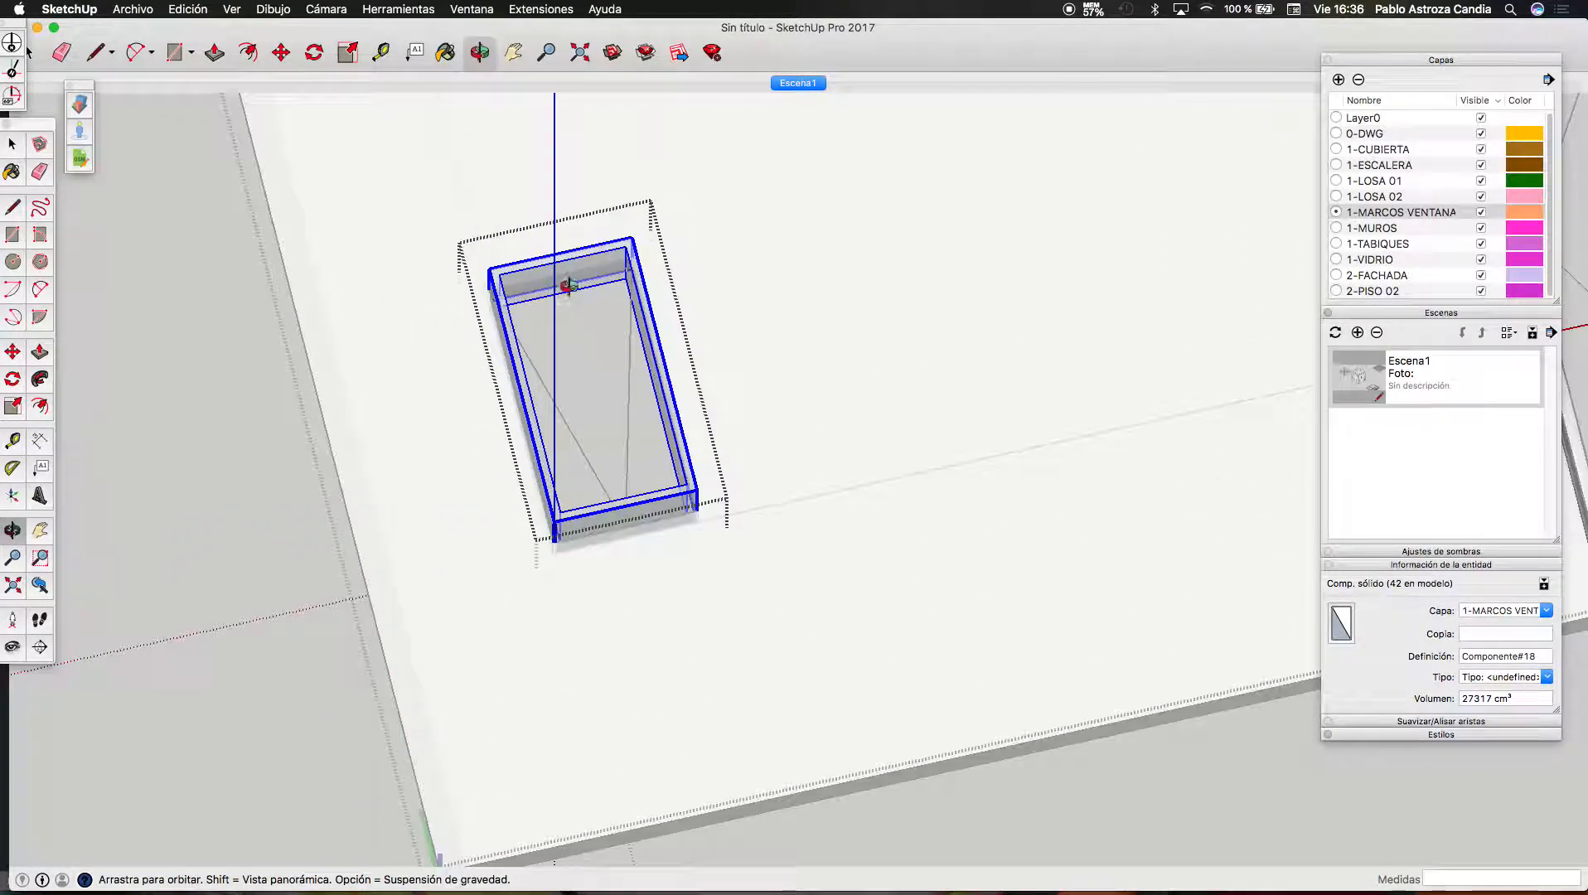
pyautogui.scroll(3, 568, 290)
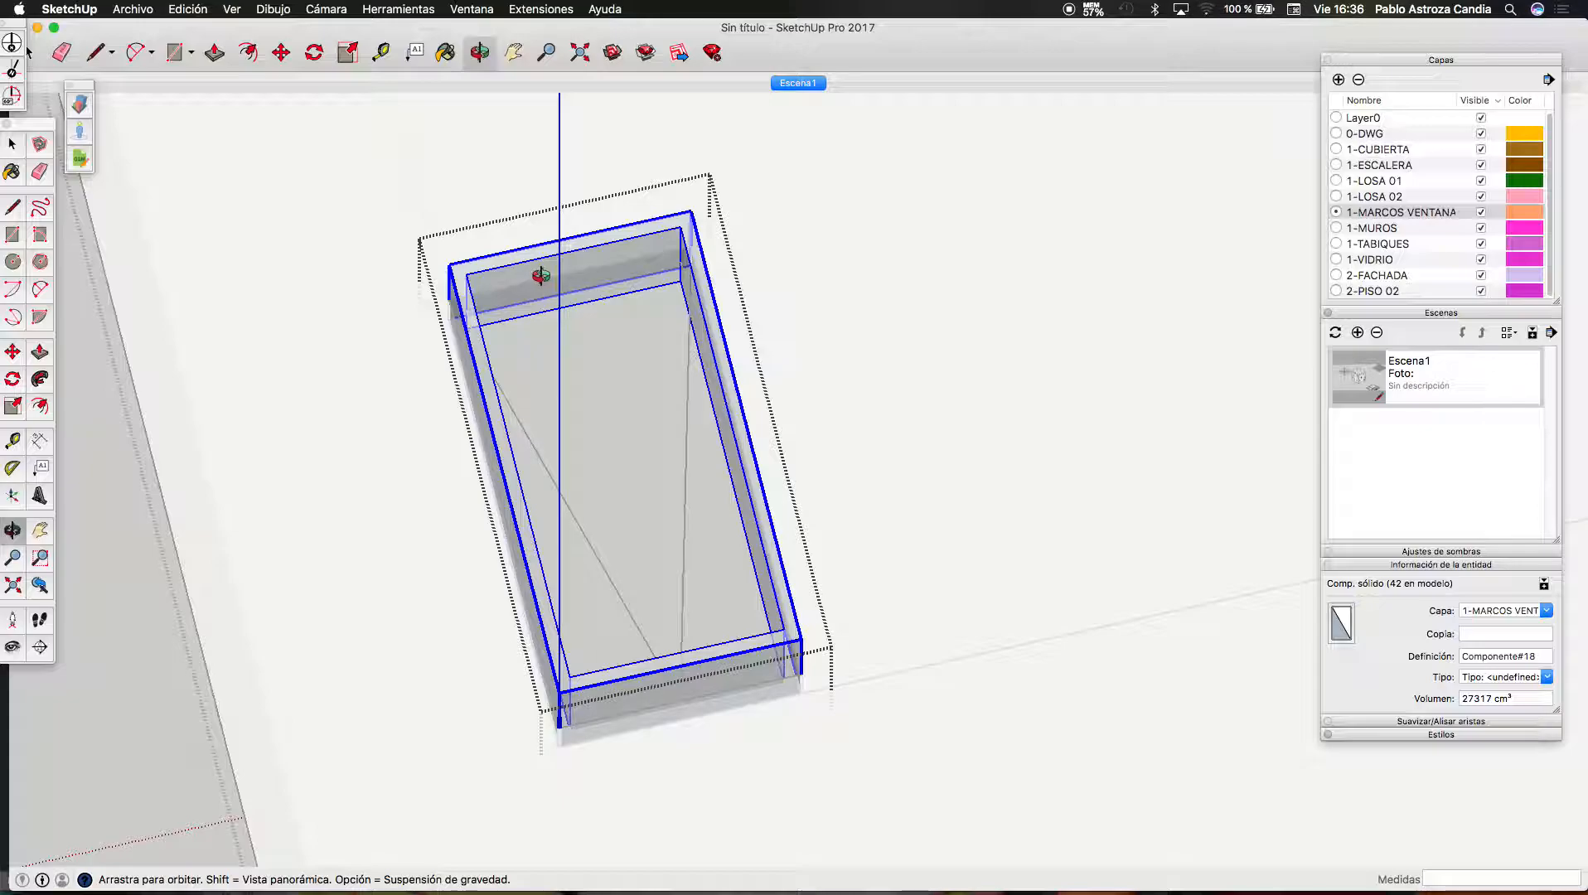
pyautogui.moveTo(585, 265); pyautogui.dragTo(334, 241)
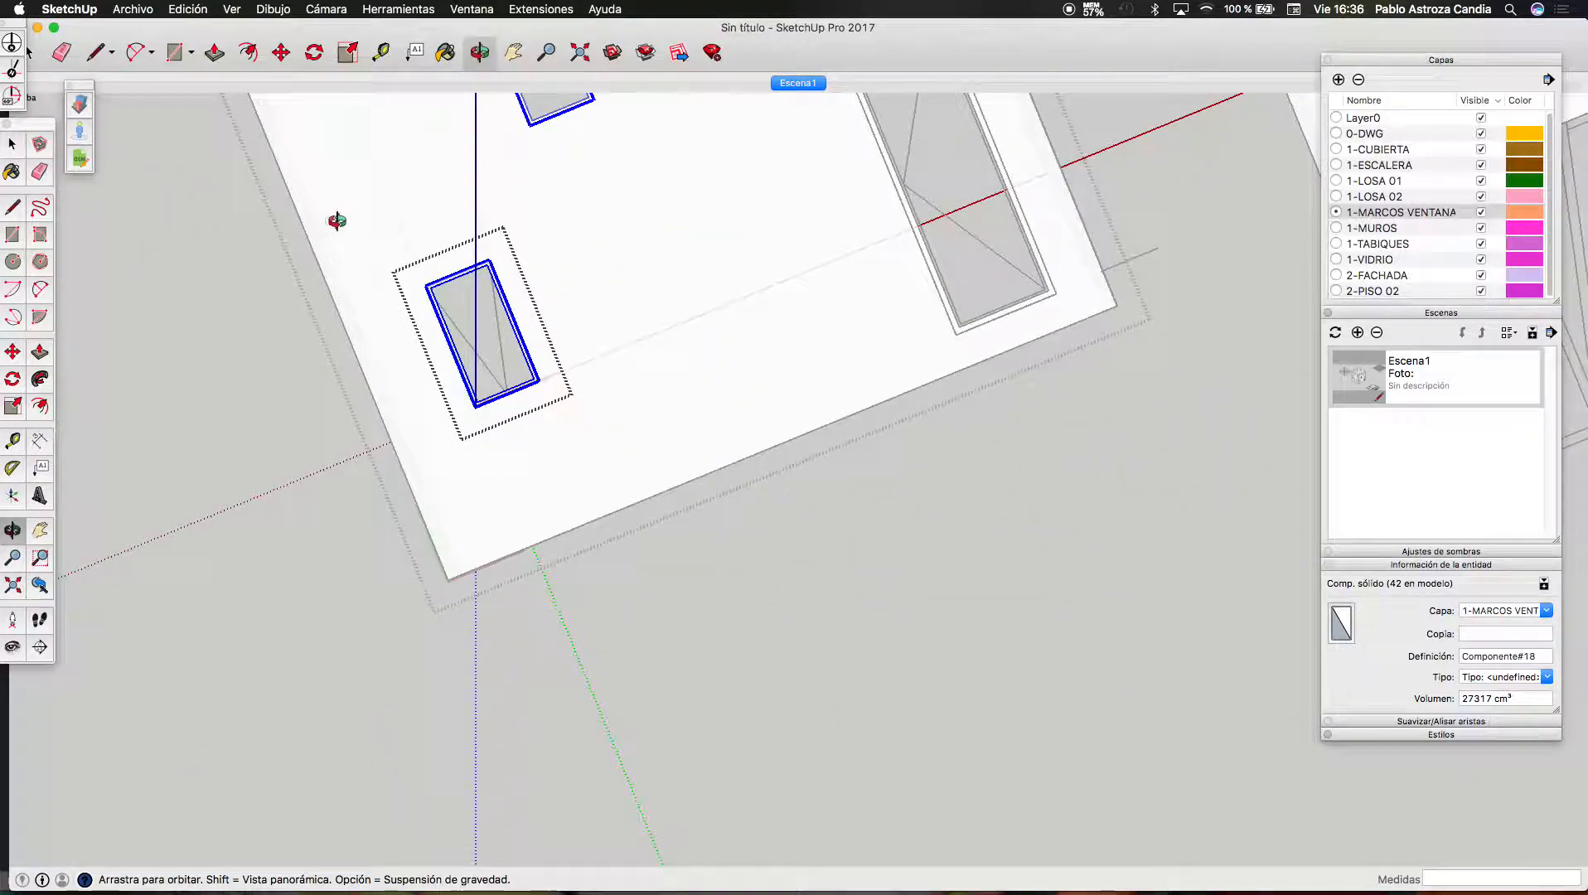
pyautogui.click(325, 10)
pyautogui.moveTo(356, 60)
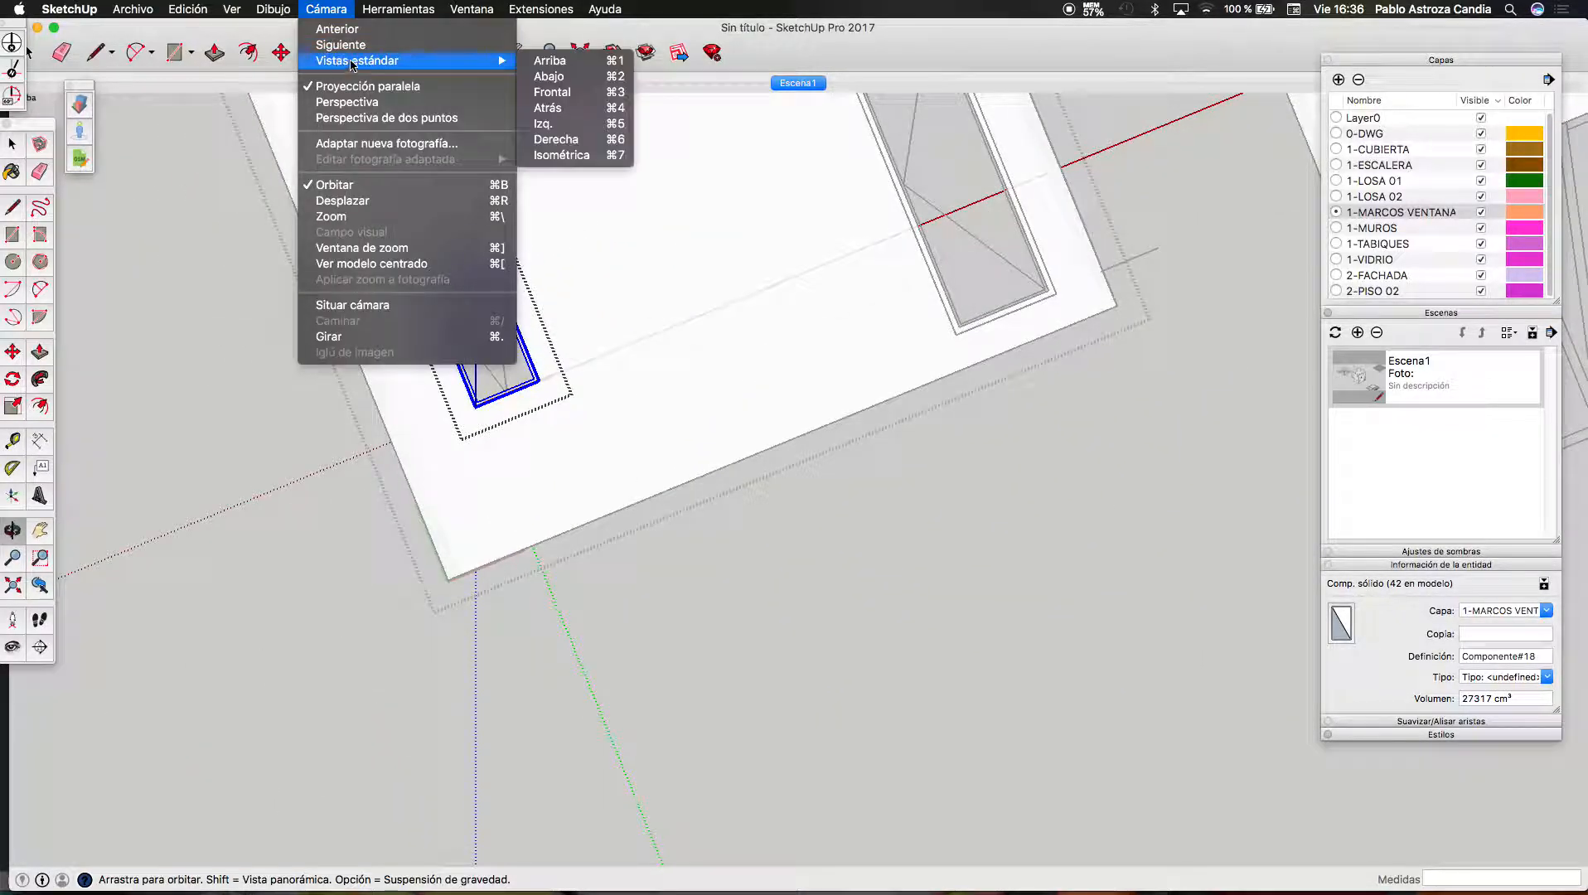
pyautogui.click(525, 64)
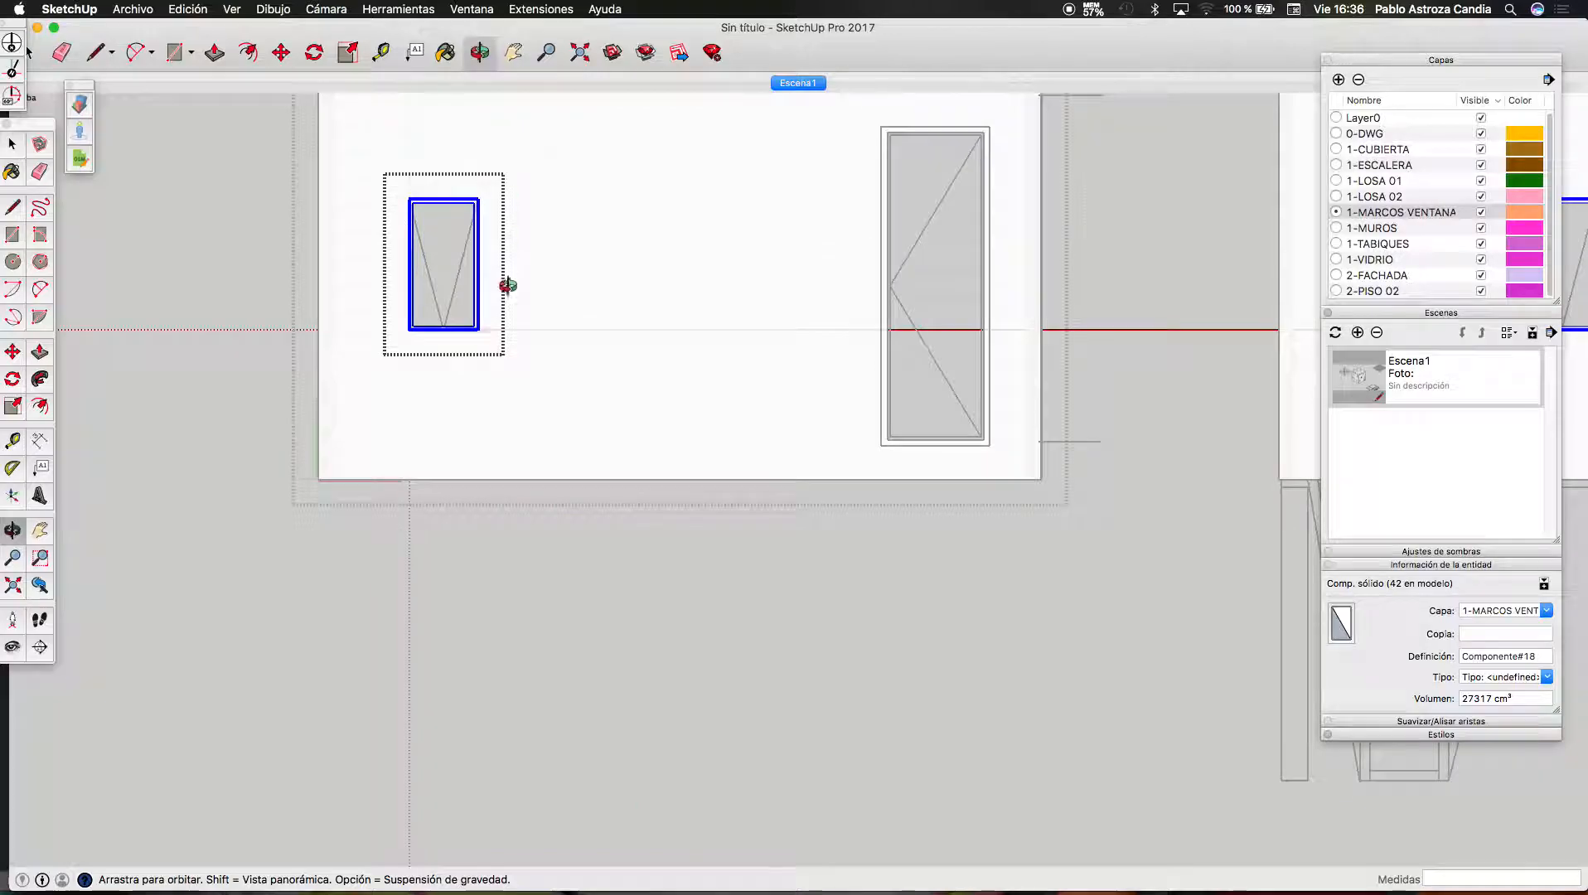
pyautogui.scroll(8, 442, 223)
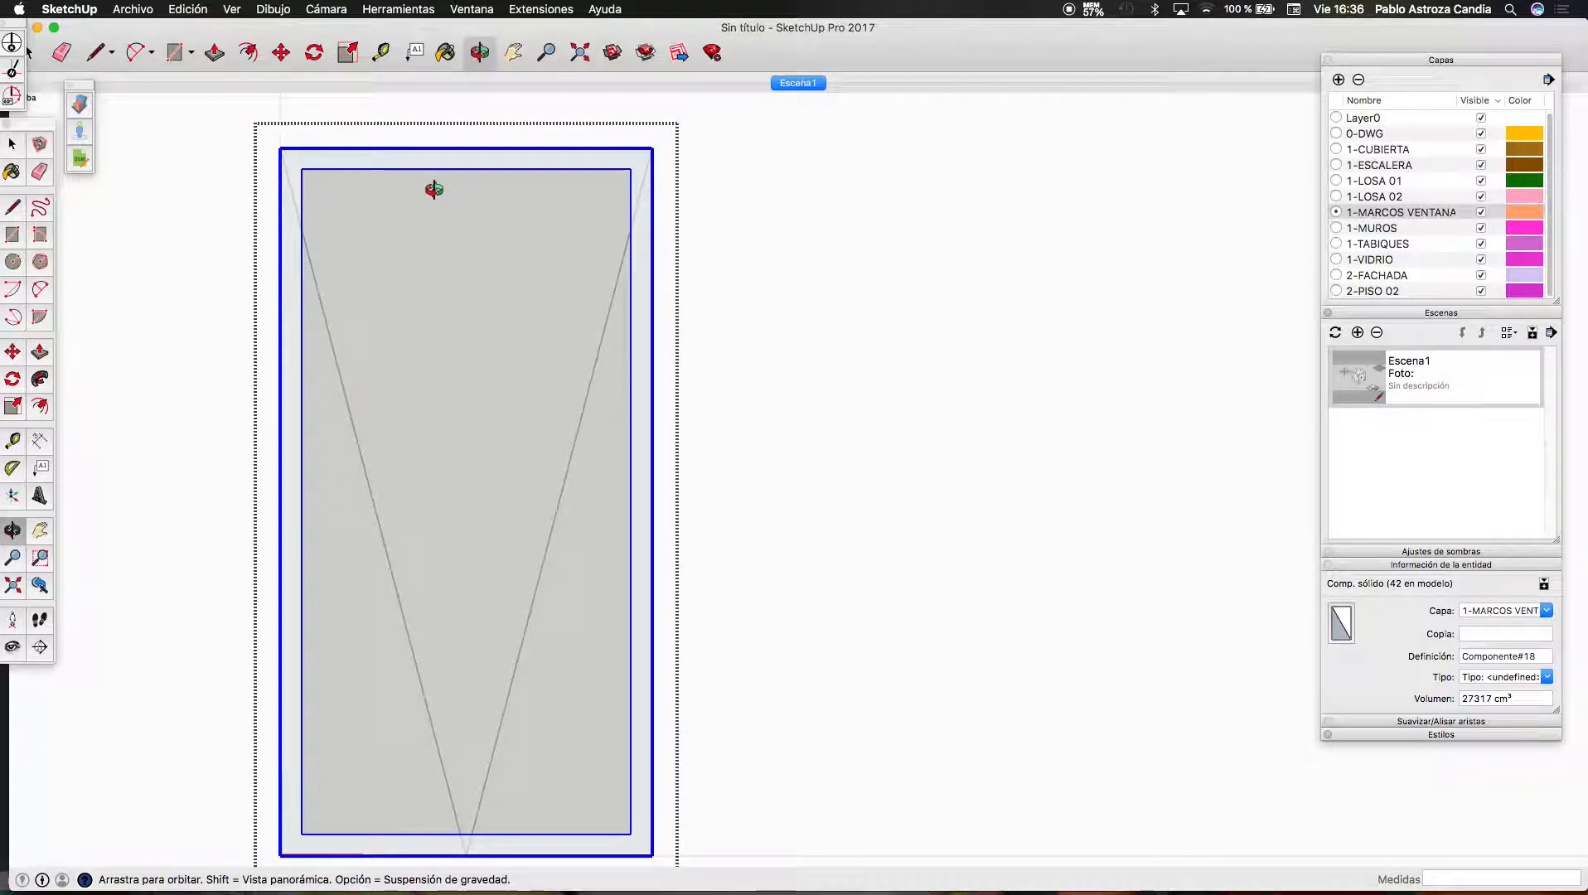
pyautogui.scroll(-6, 429, 500)
pyautogui.scroll(-4, 556, 450)
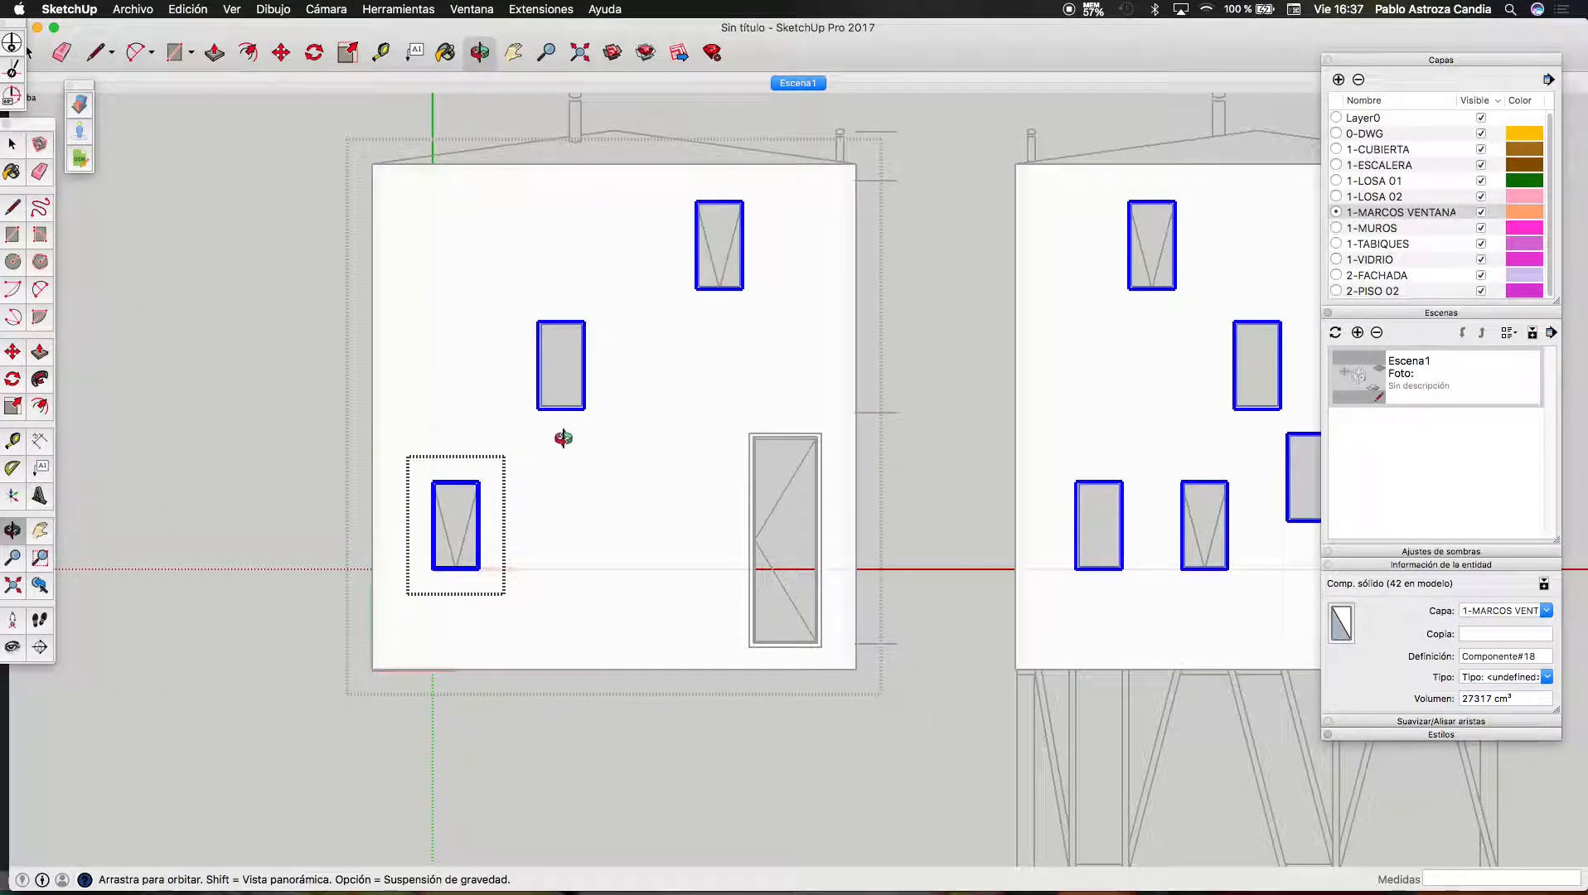
pyautogui.scroll(10, 578, 315)
pyautogui.scroll(-4, 380, 494)
pyautogui.scroll(6, 845, 145)
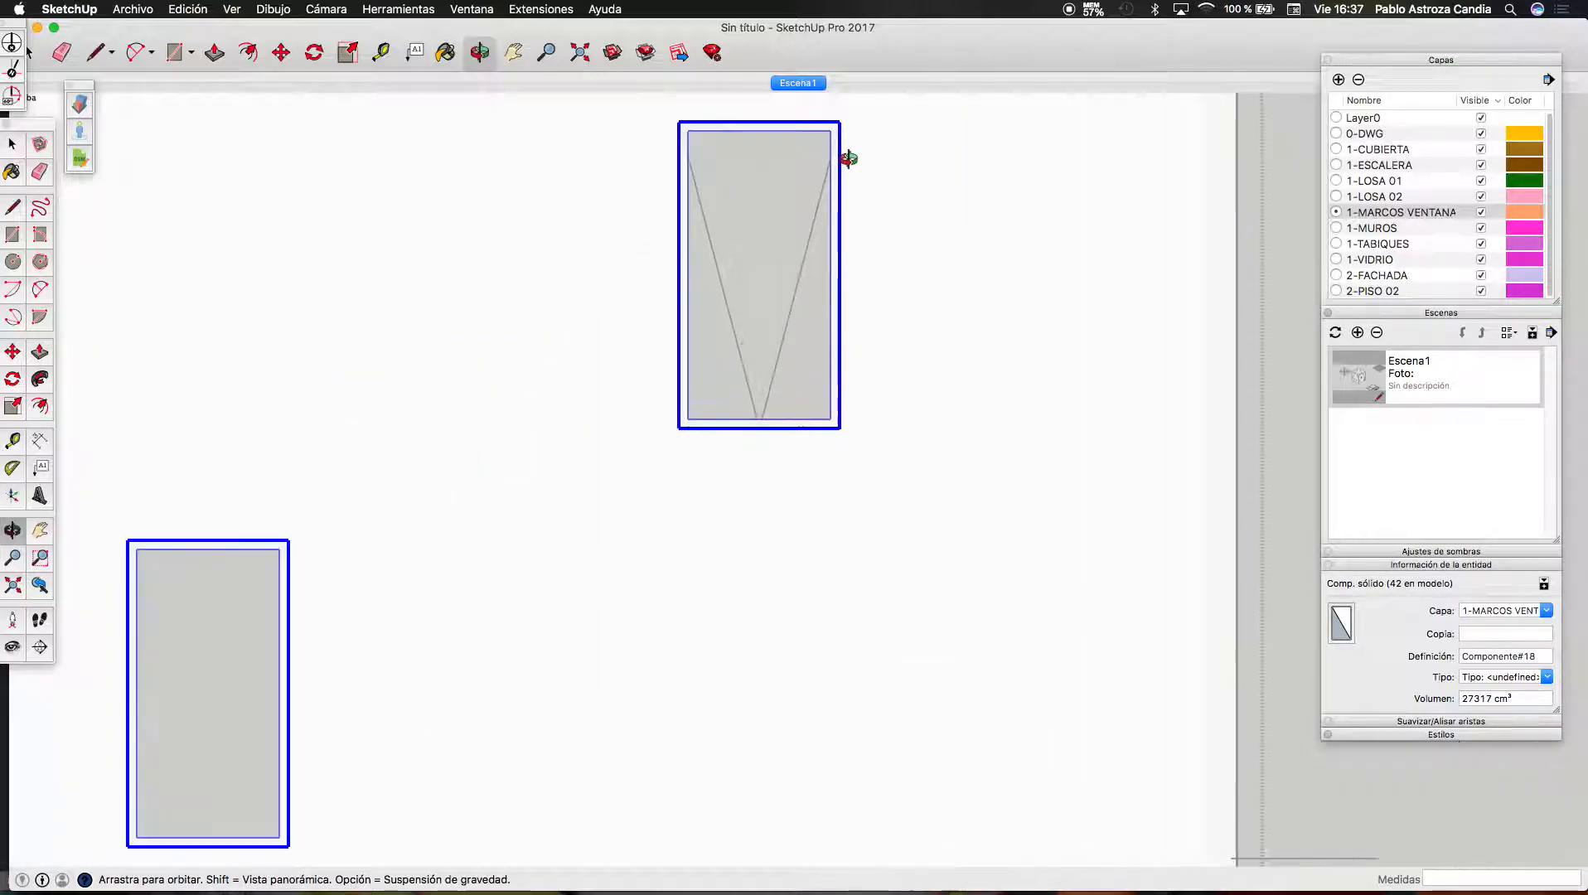
pyautogui.scroll(-5, 414, 315)
pyautogui.scroll(-4, 314, 335)
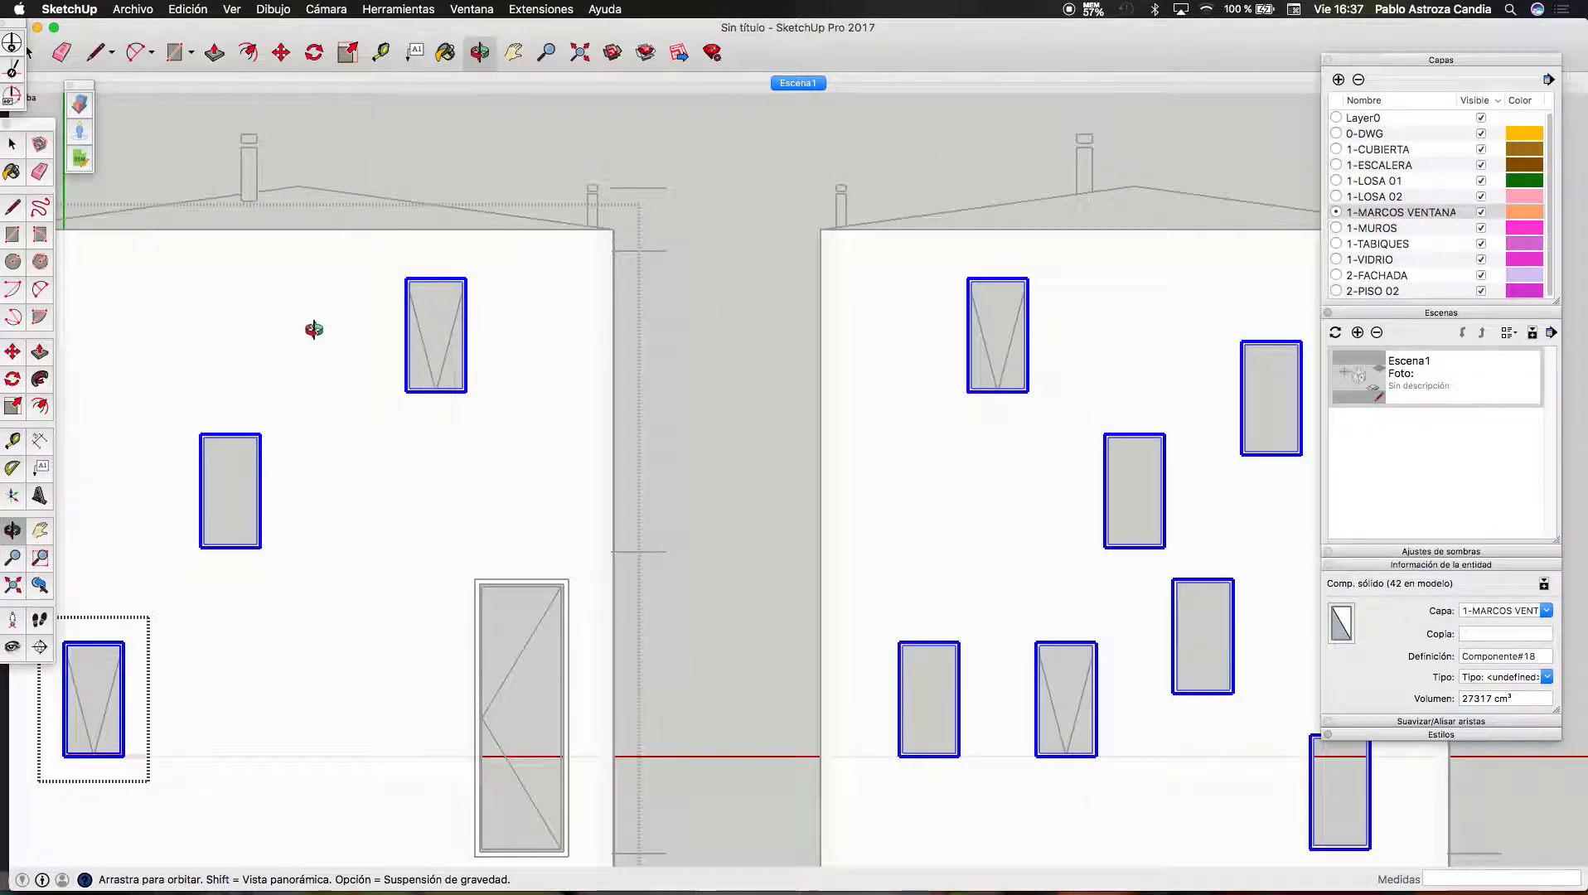
pyautogui.scroll(7, 1060, 283)
pyautogui.scroll(-5, 1099, 261)
pyautogui.scroll(-2, 1099, 261)
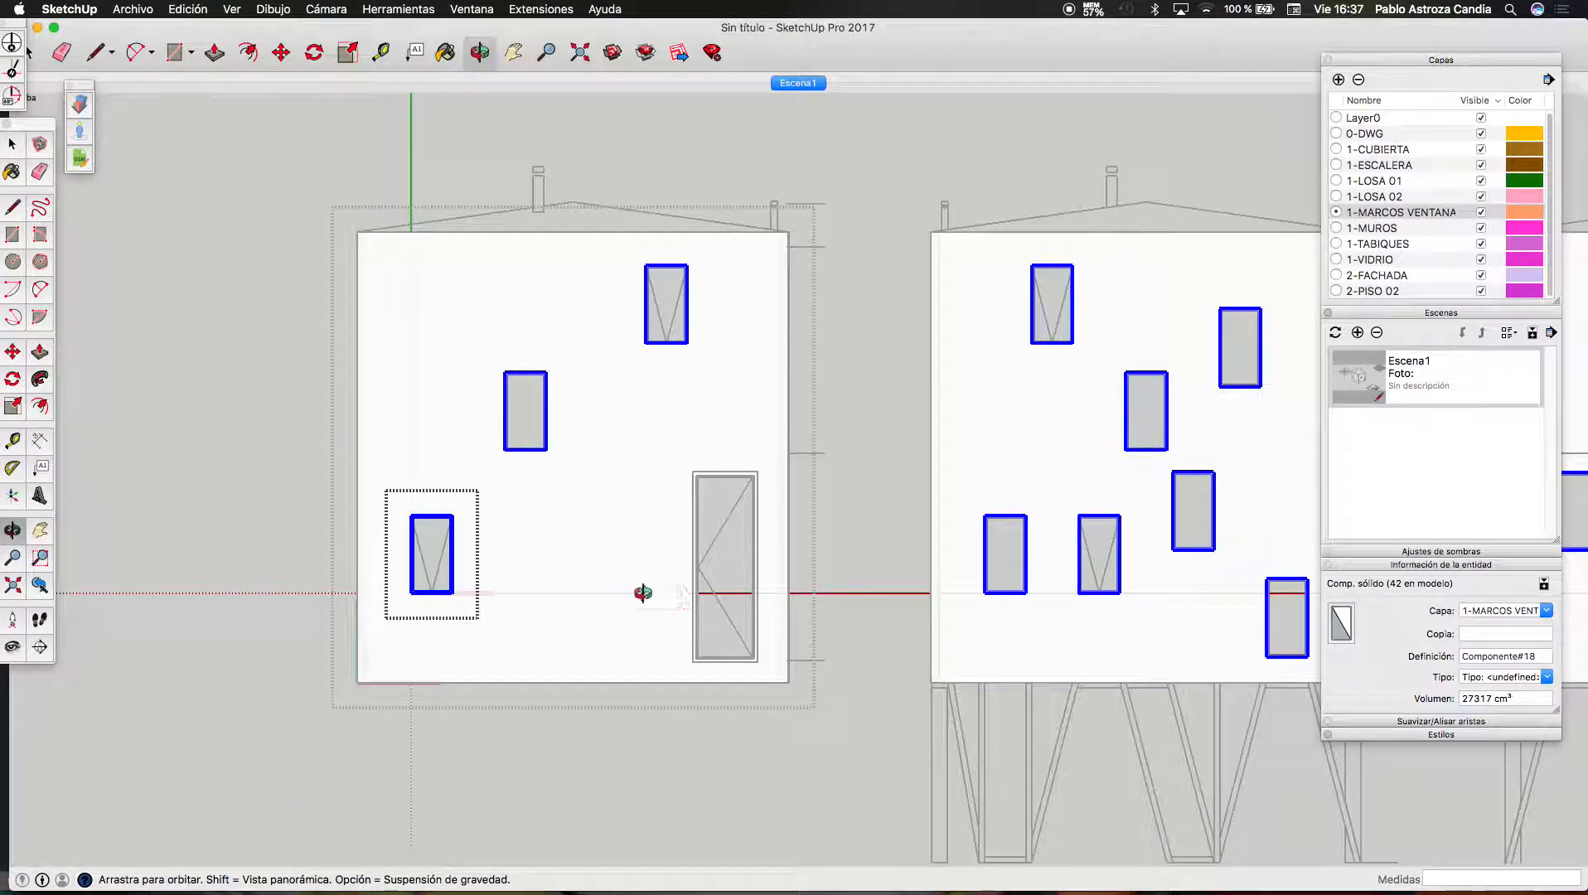
# Draw a rectangle of about 47 by 94 cm between opposite inner corners of the lower window frame
pyautogui.moveTo(613, 597); pyautogui.dragTo(738, 483)
pyautogui.scroll(9, 437, 622)
pyautogui.scroll(-4, 481, 497)
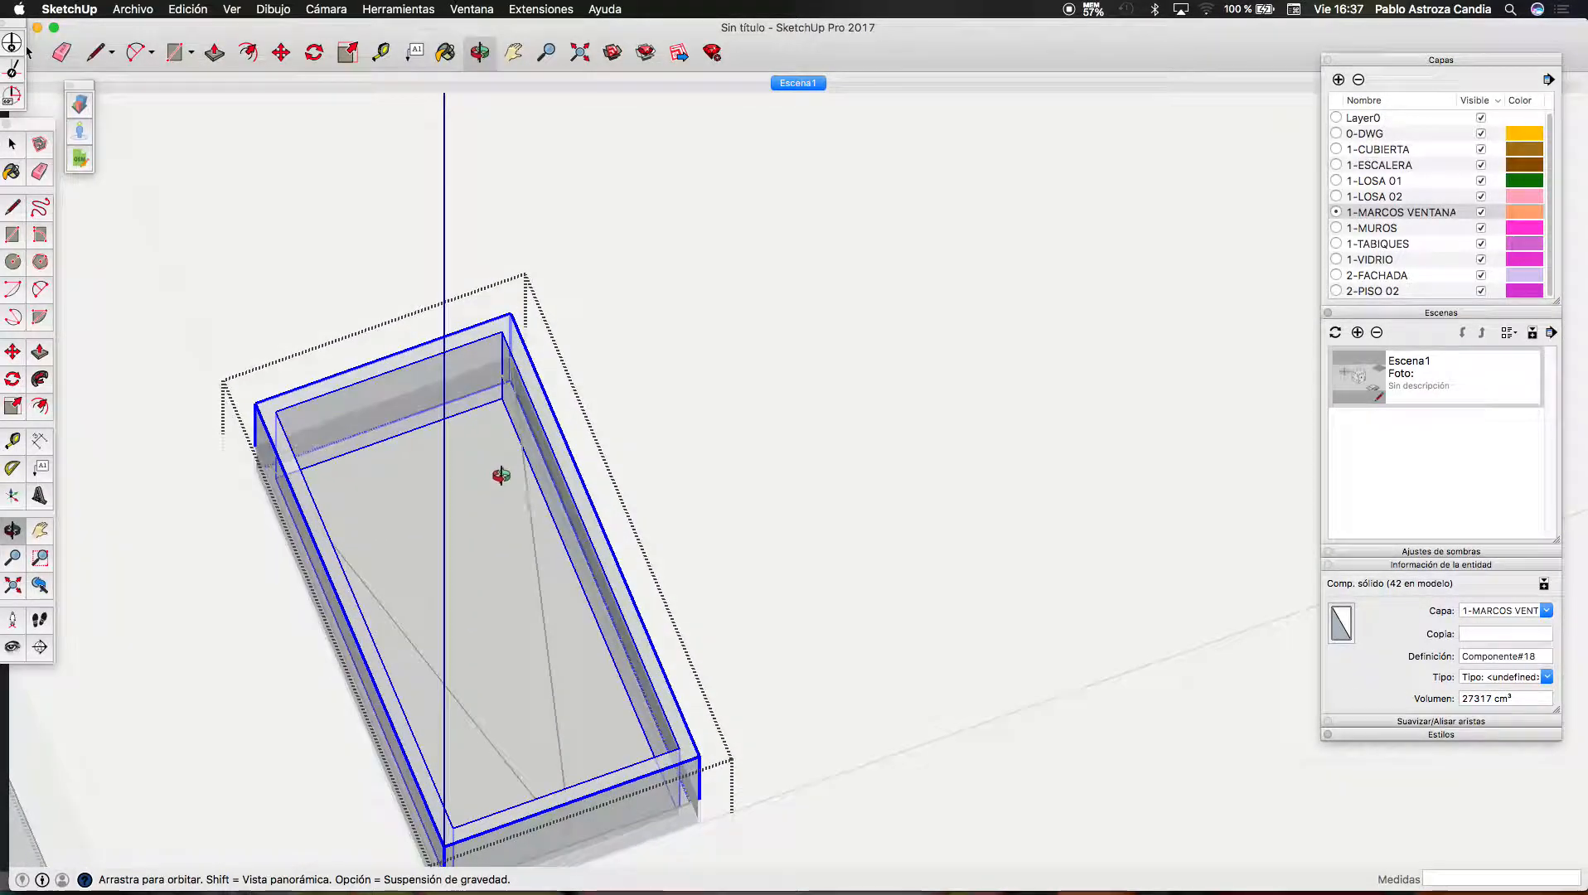
pyautogui.press('space')
pyautogui.scroll(4, 504, 396)
pyautogui.press('r')
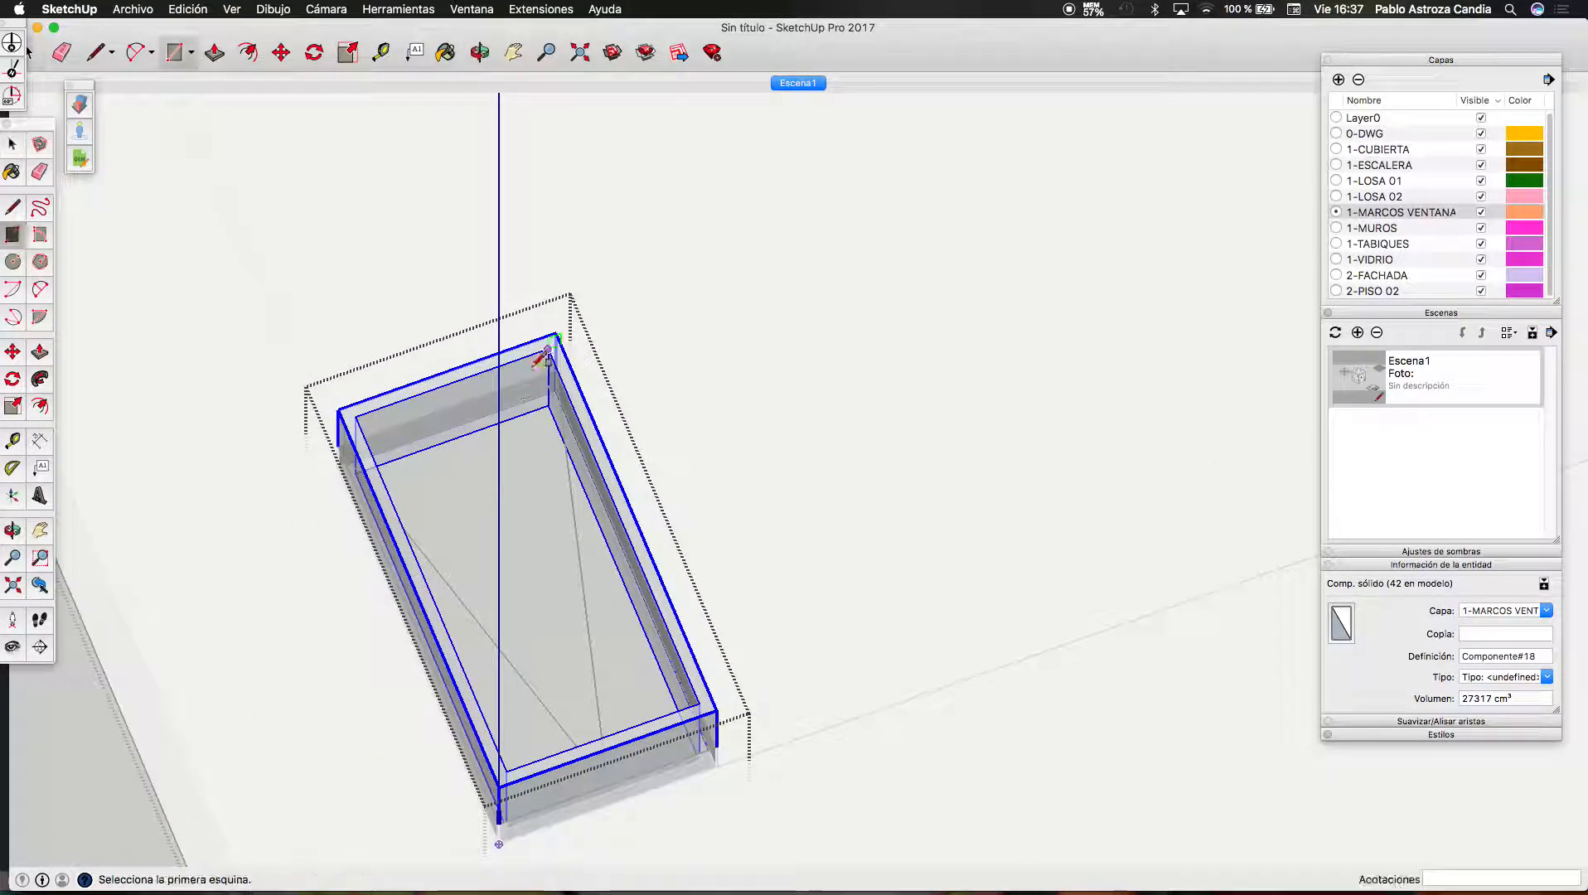
pyautogui.click(548, 349)
pyautogui.scroll(3, 516, 754)
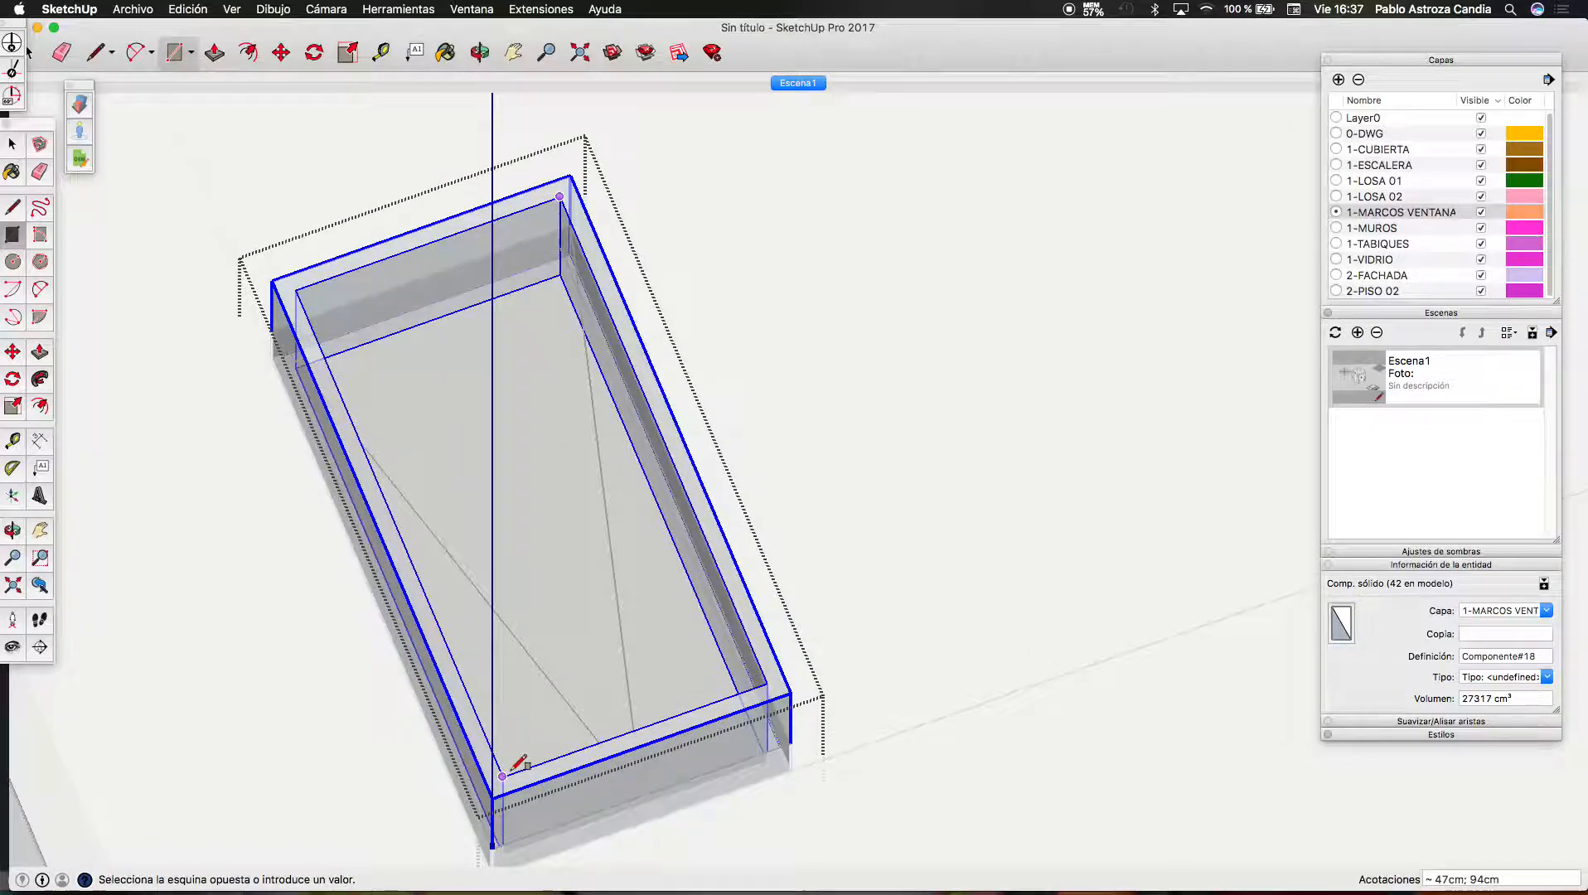
pyautogui.click(502, 775)
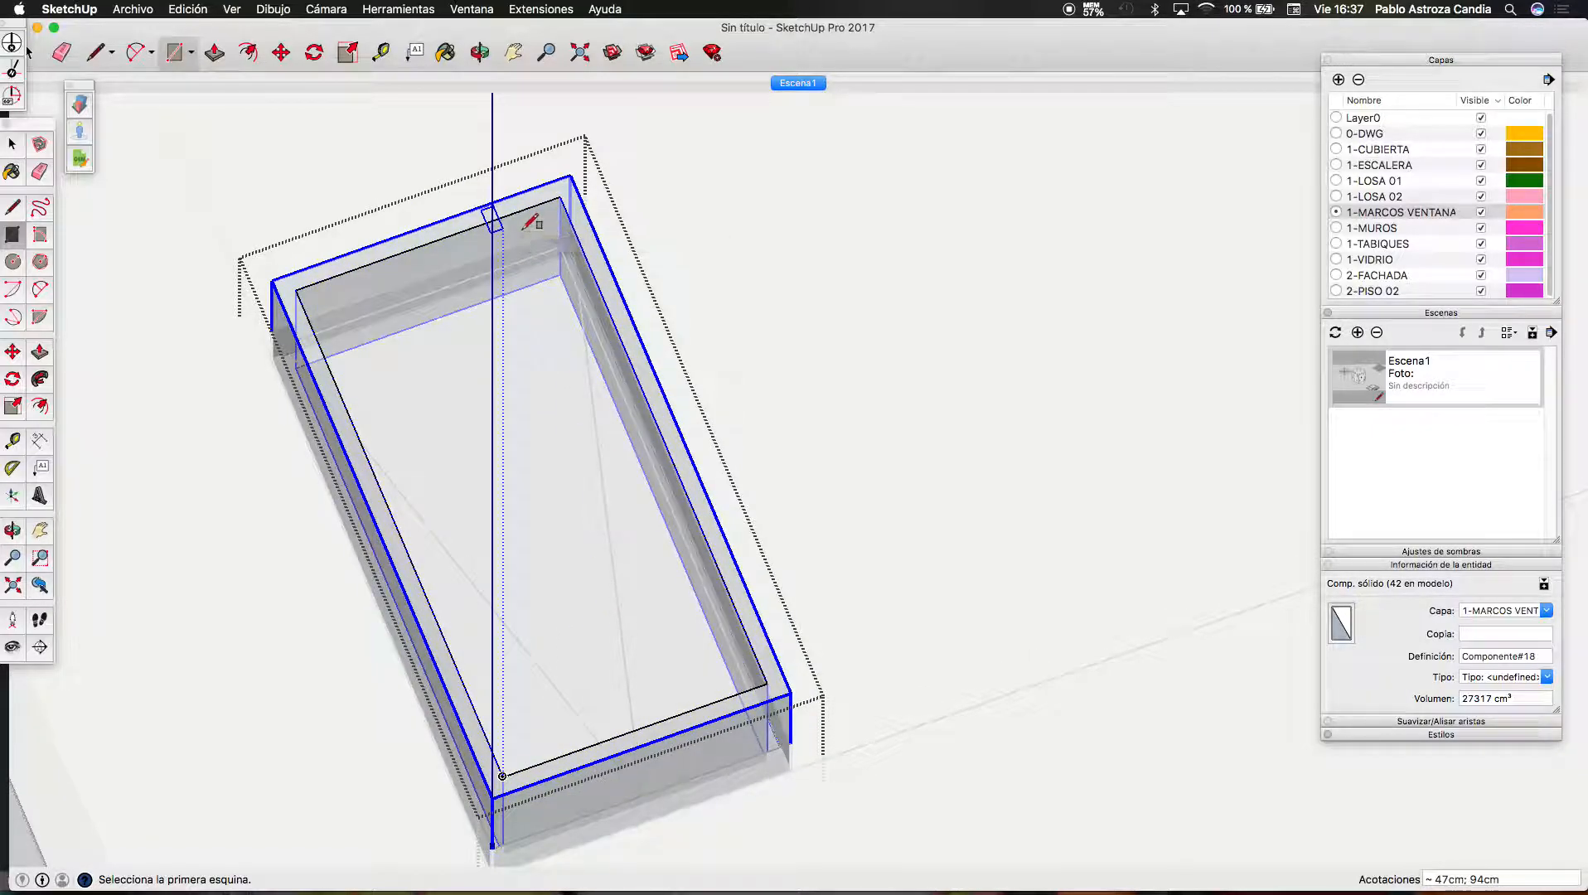
# Offset the rectangle 2 cm inward and delete the resulting inner face
pyautogui.press('o')
pyautogui.scroll(5, 522, 224)
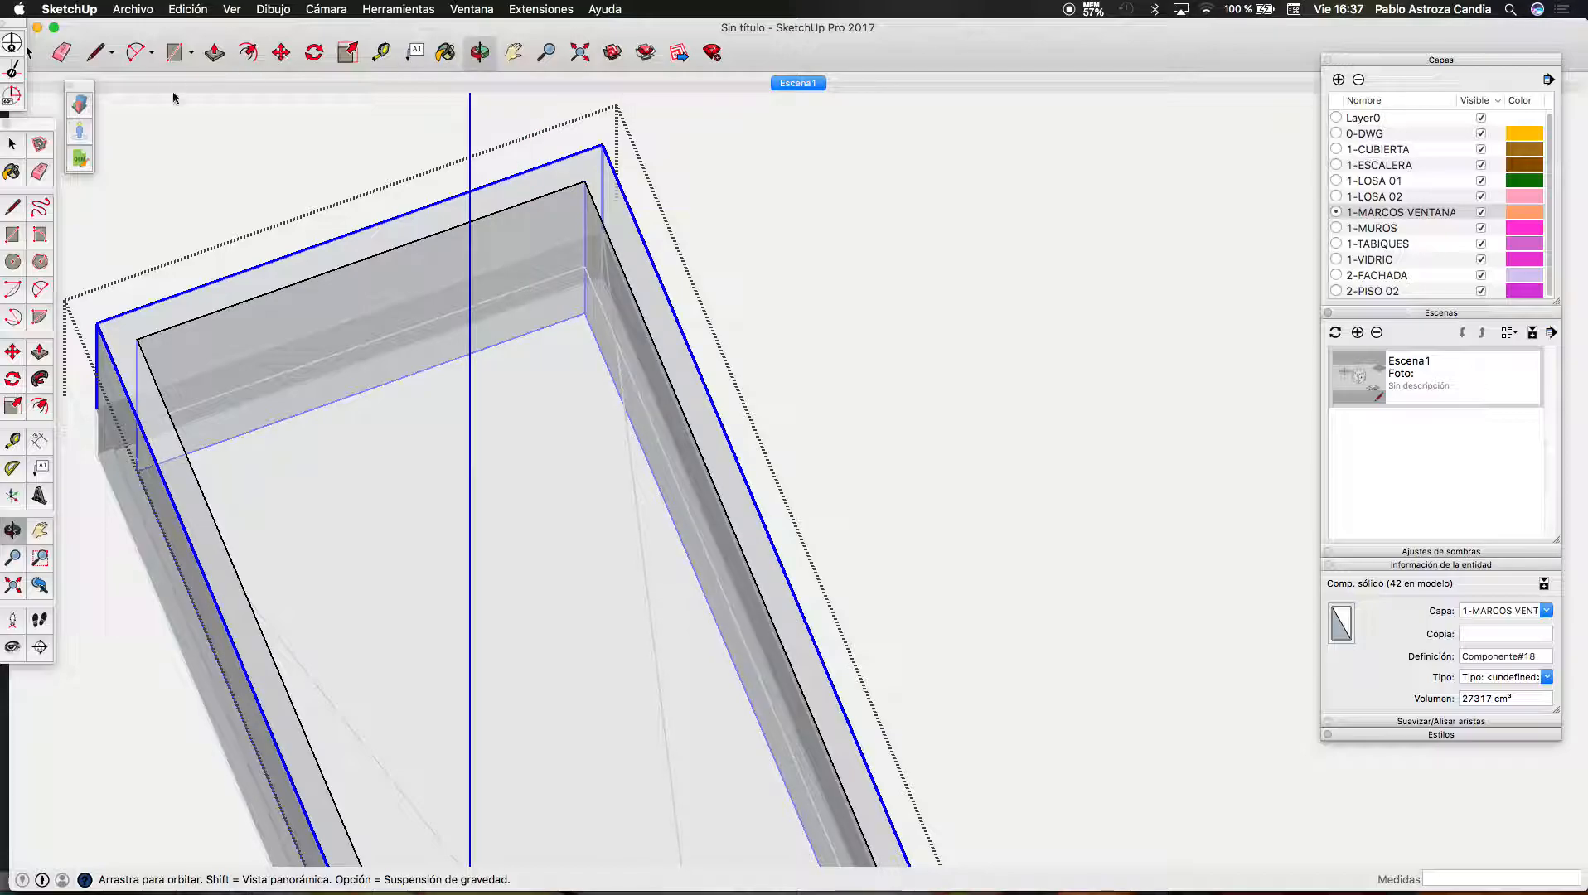
pyautogui.click(253, 56)
pyautogui.click(386, 251)
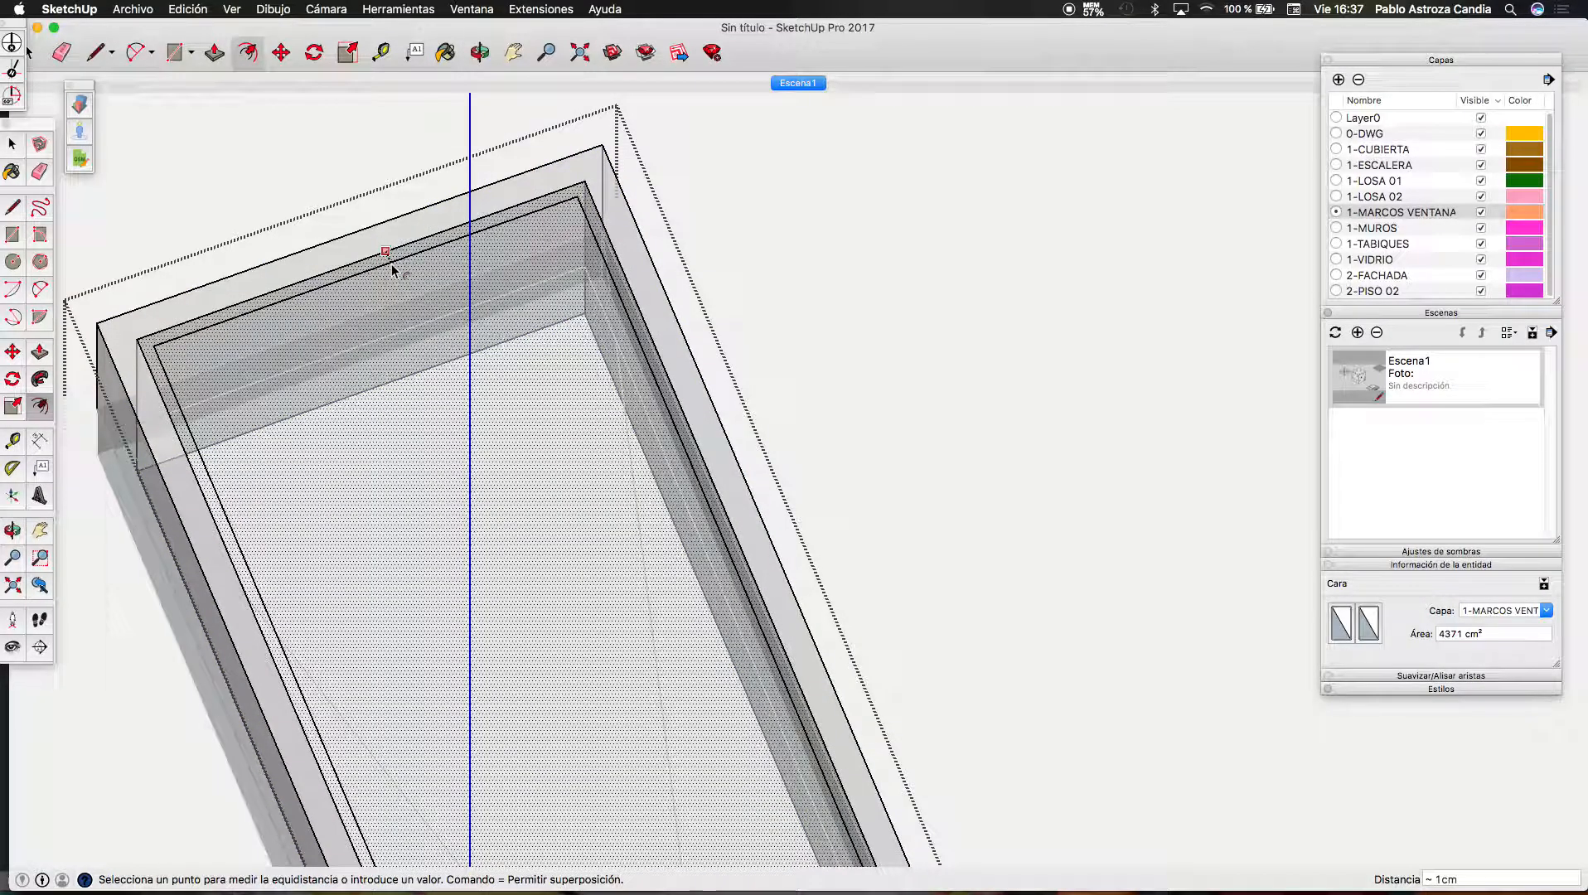
pyautogui.write('2')
pyautogui.press('Return')
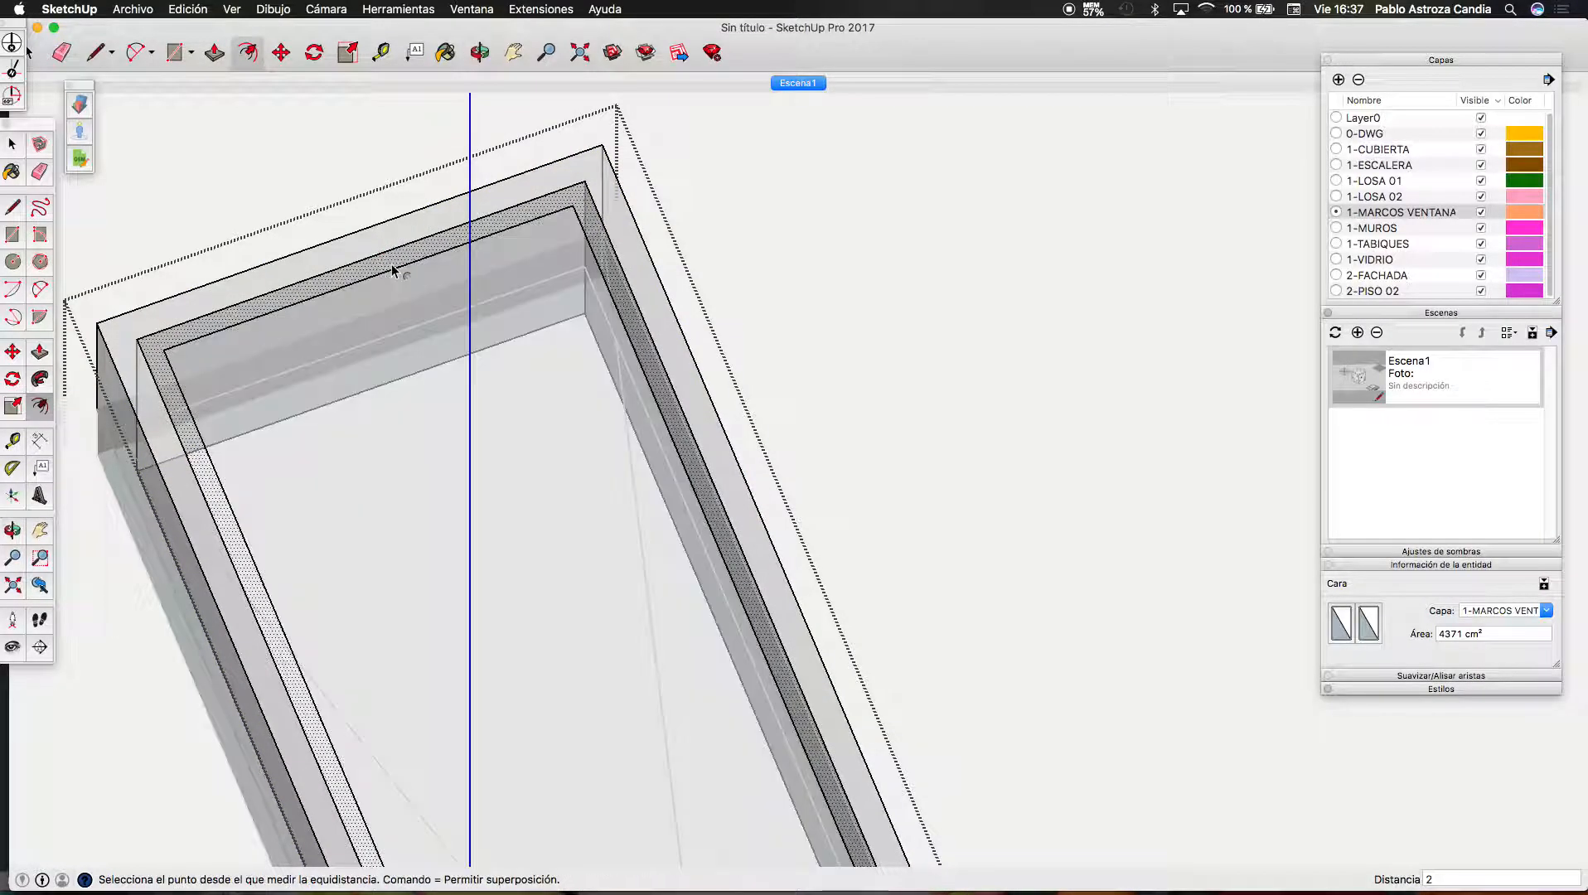
pyautogui.press('space')
pyautogui.click(406, 313)
pyautogui.press('Escape')
# Extrude the remaining ring face by 2 cm with Push/Pull to form the inner sash frame
pyautogui.scroll(5, 408, 311)
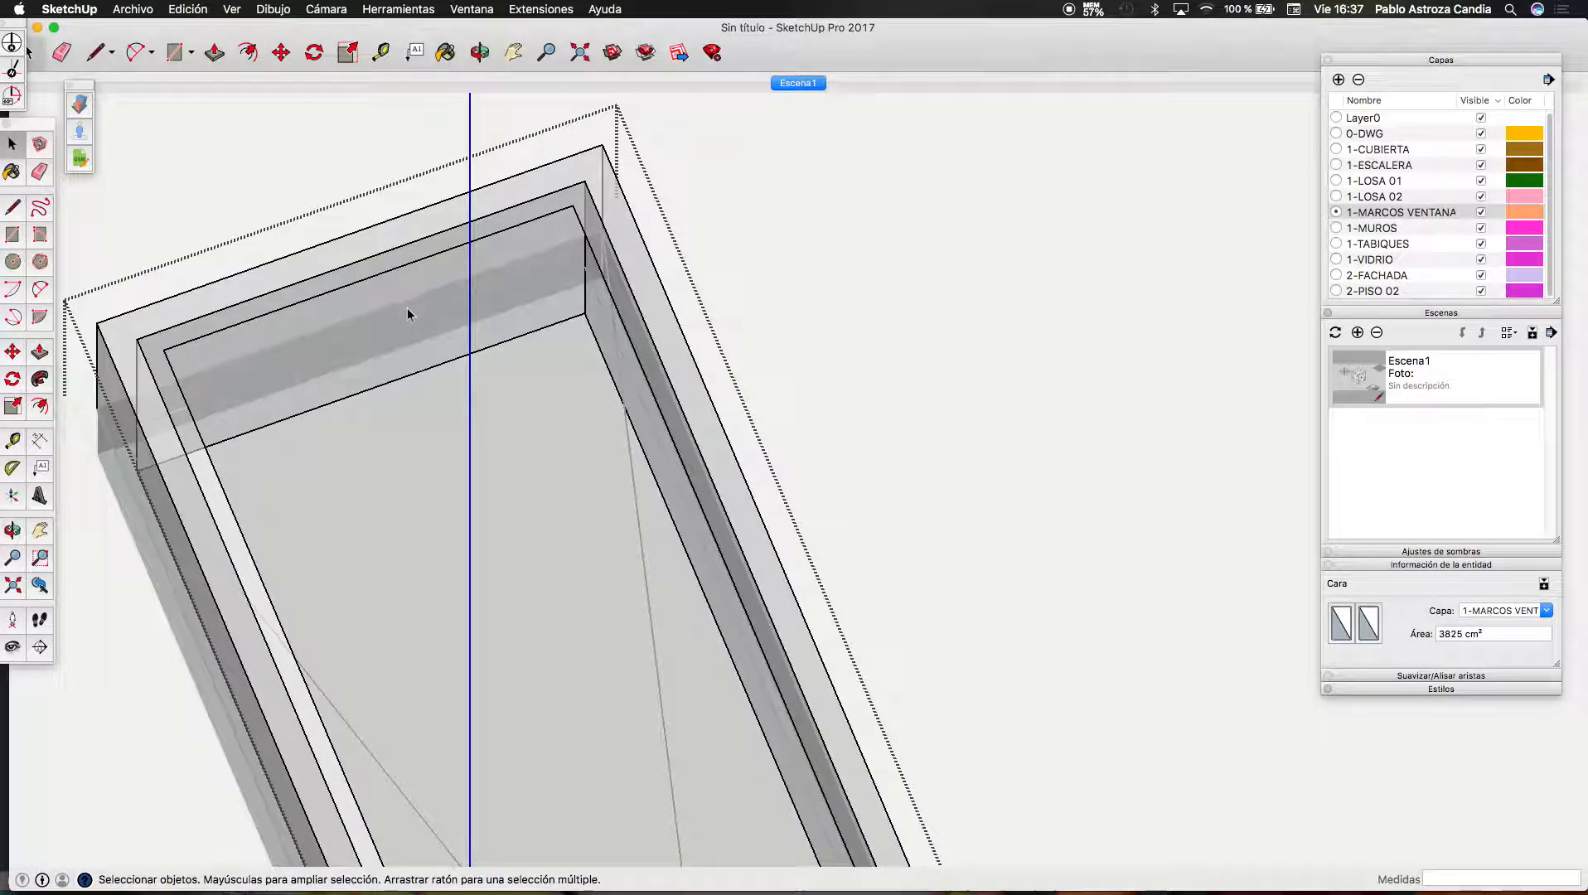
pyautogui.press('p')
pyautogui.click(423, 272)
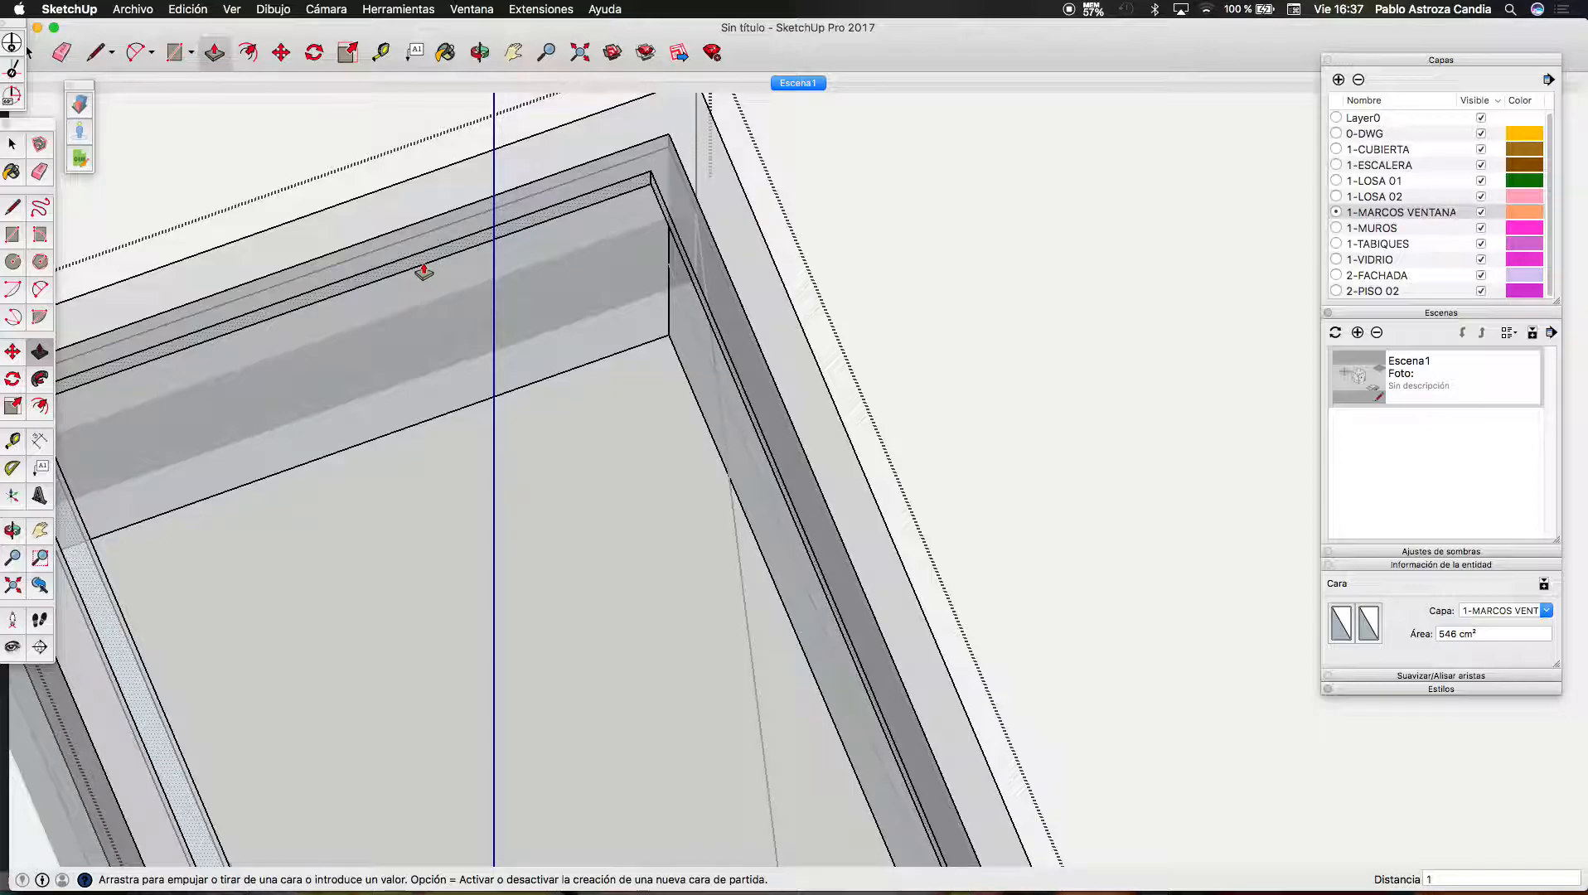
pyautogui.write('3')
pyautogui.press('Return')
pyautogui.press('Return')
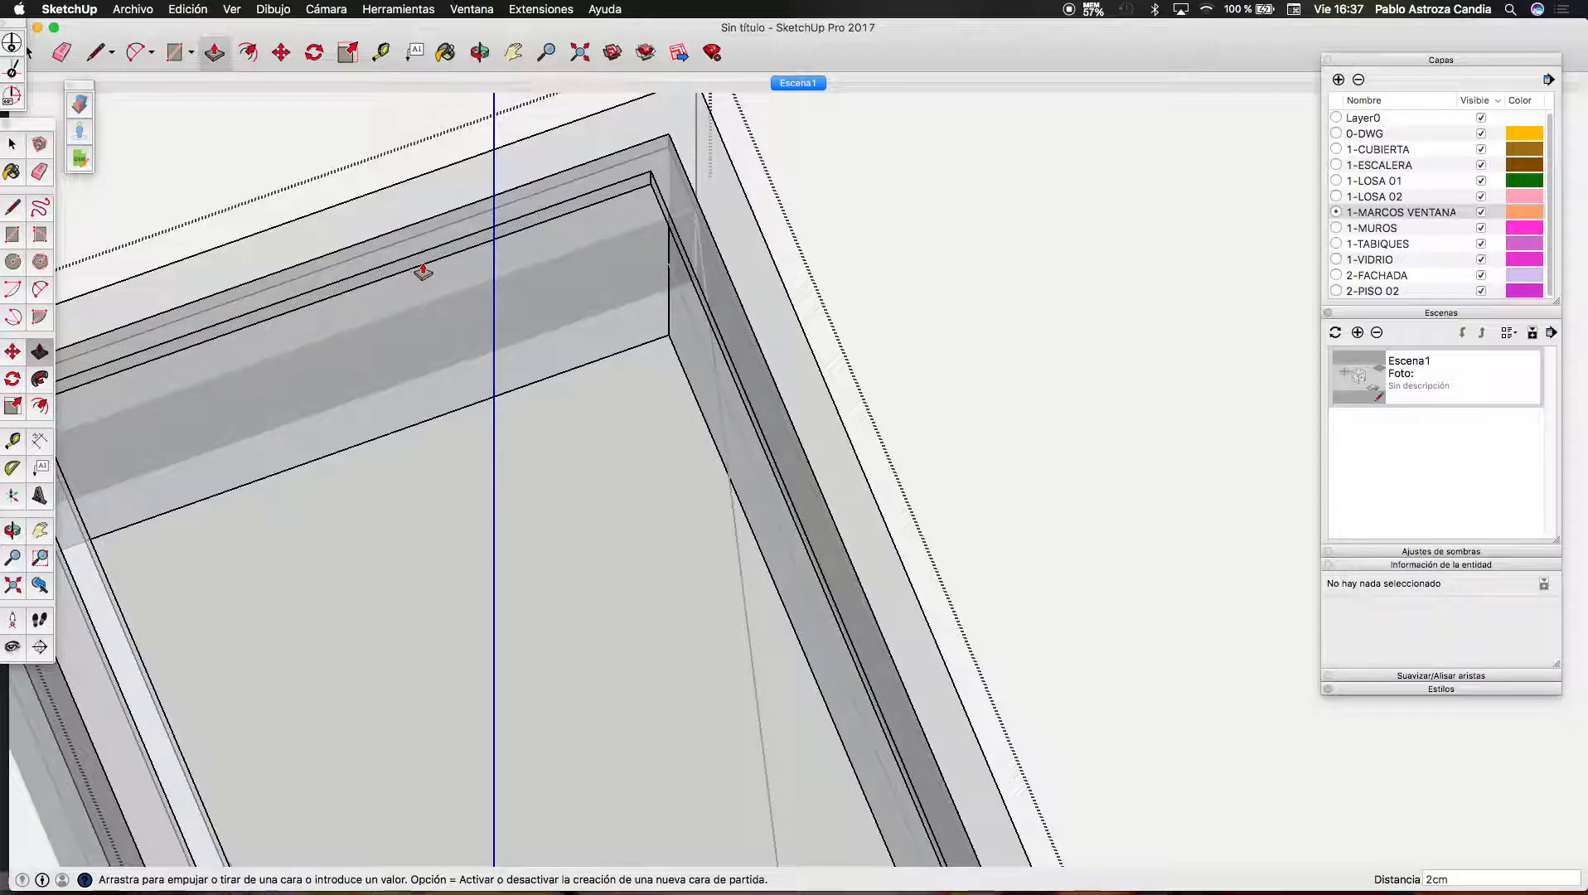
pyautogui.press('space')
# Select the whole inner sash frame in the lower window and make it a component with the default settings
pyautogui.scroll(-5, 808, 198)
pyautogui.scroll(2, 679, 179)
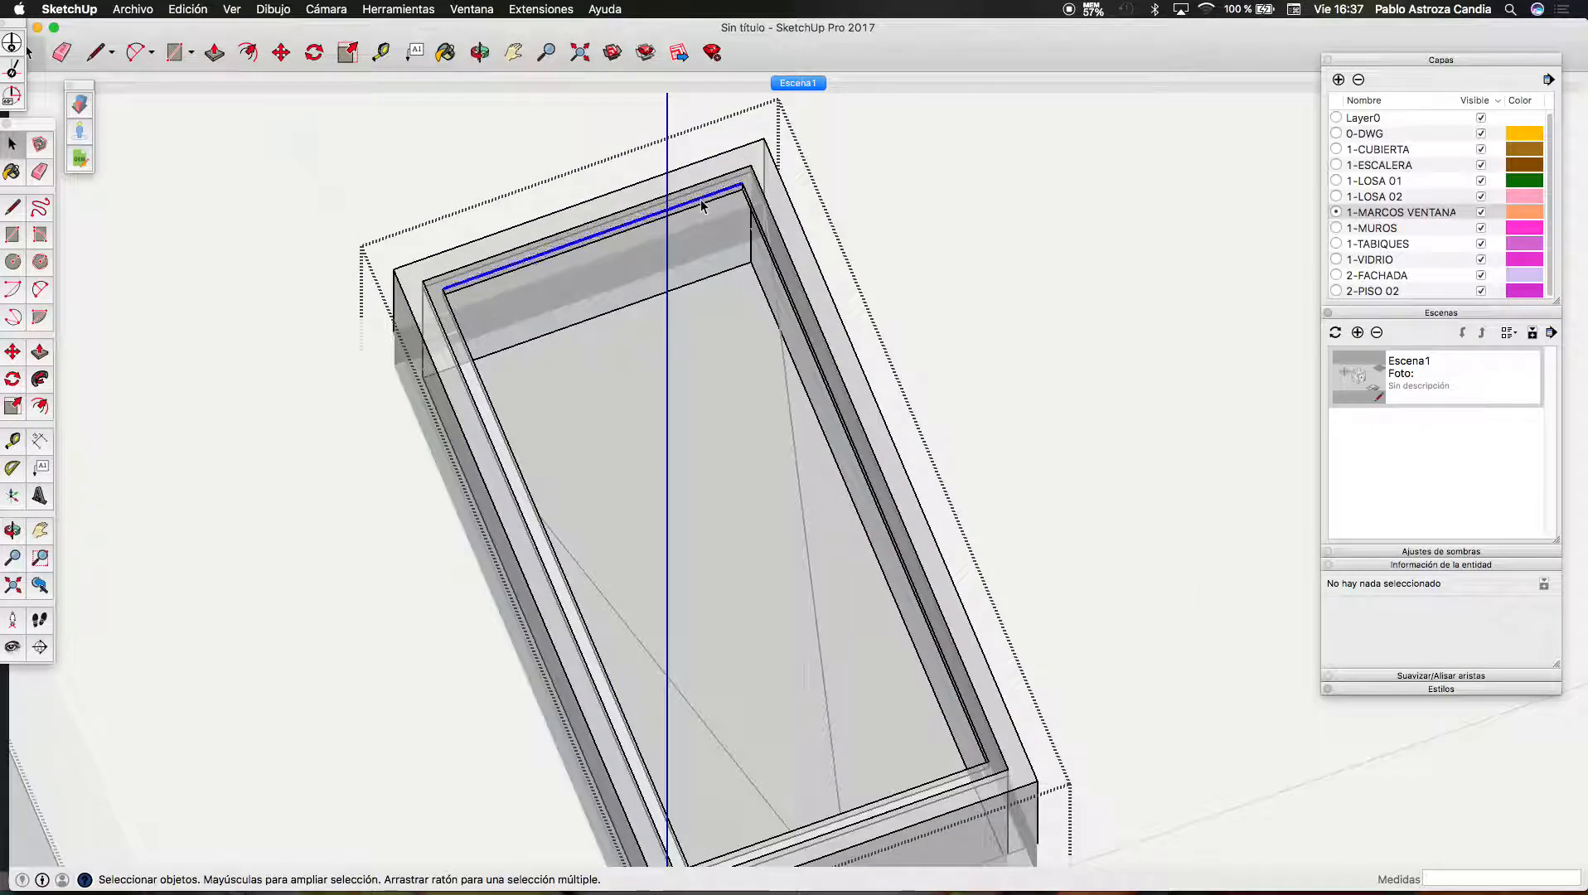
pyautogui.tripleClick(702, 204)
pyautogui.rightClick(702, 201)
pyautogui.click(749, 310)
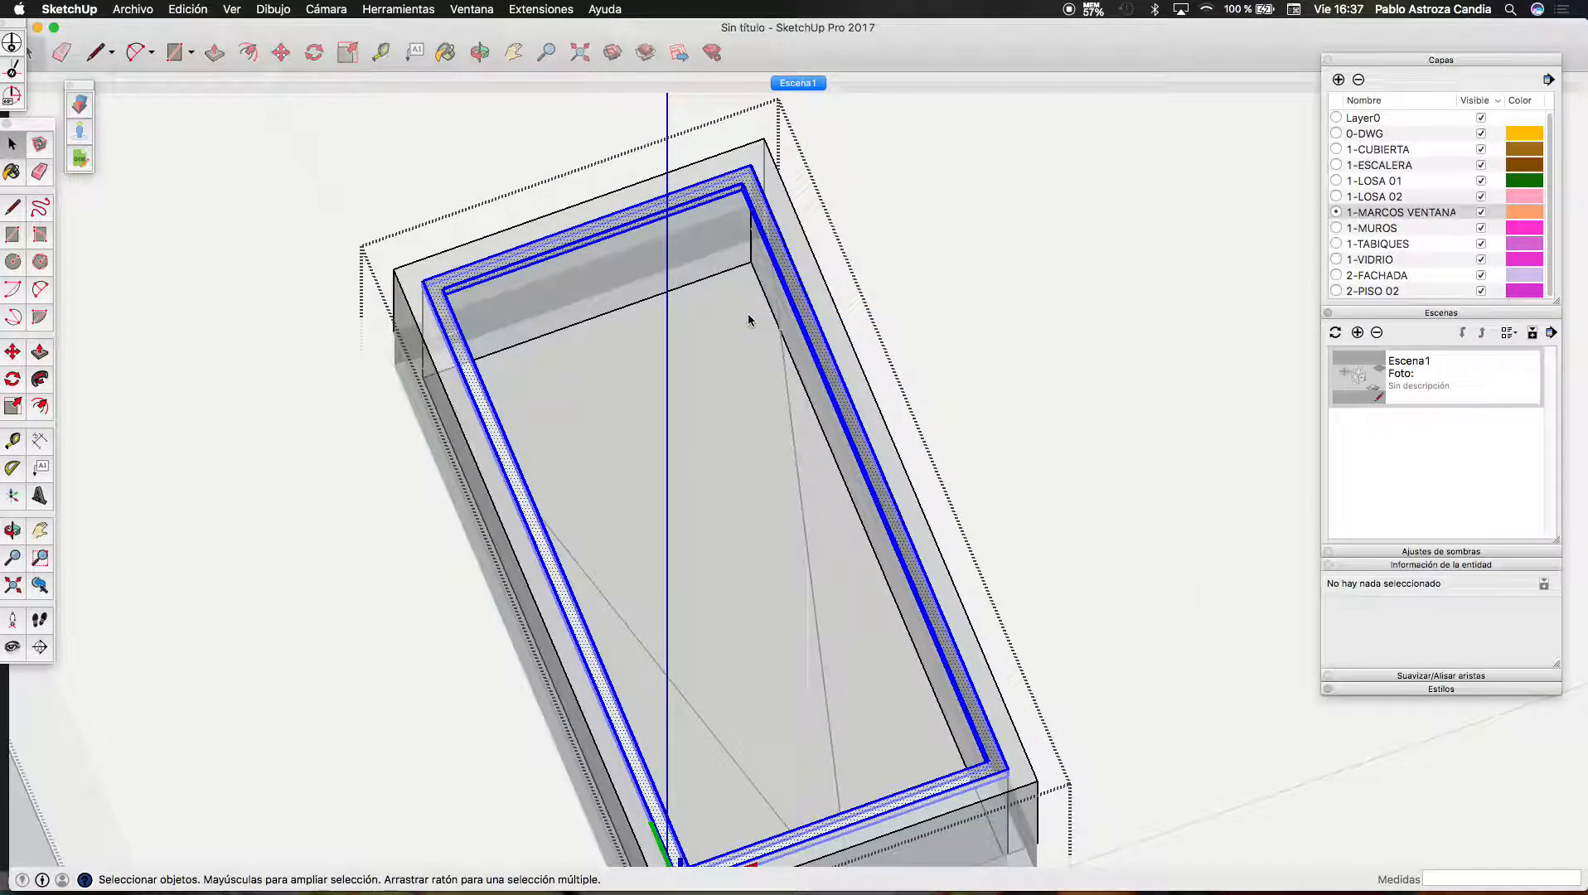
pyautogui.click(917, 380)
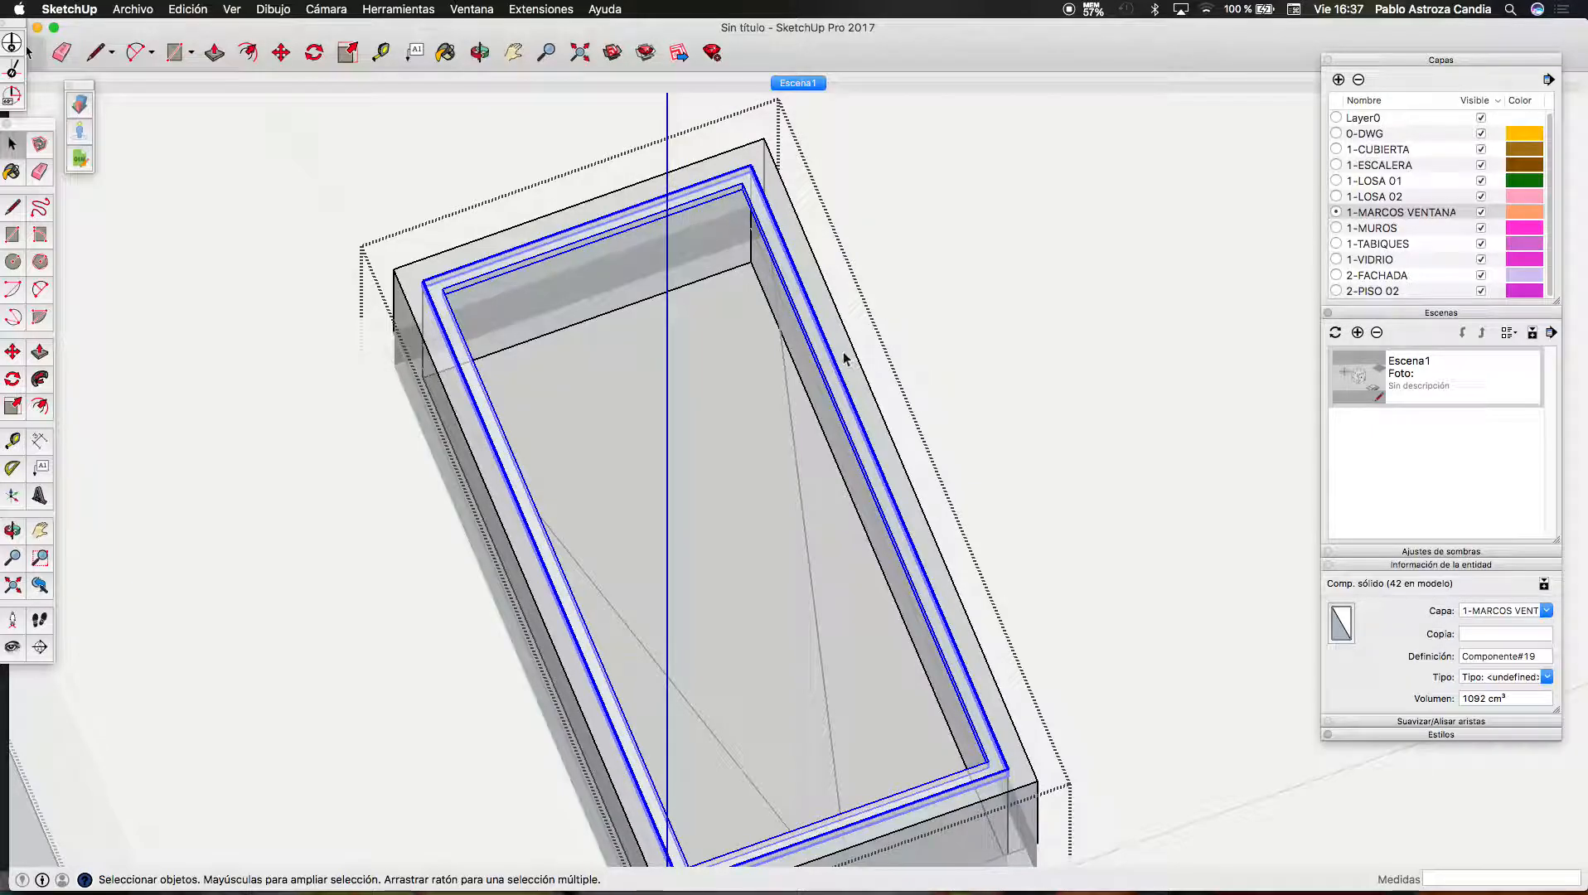
# Draw a rectangle of about 43 by 90 cm between opposite inner corners of the sash frame as the glass pane
pyautogui.press('r')
pyautogui.click(752, 176)
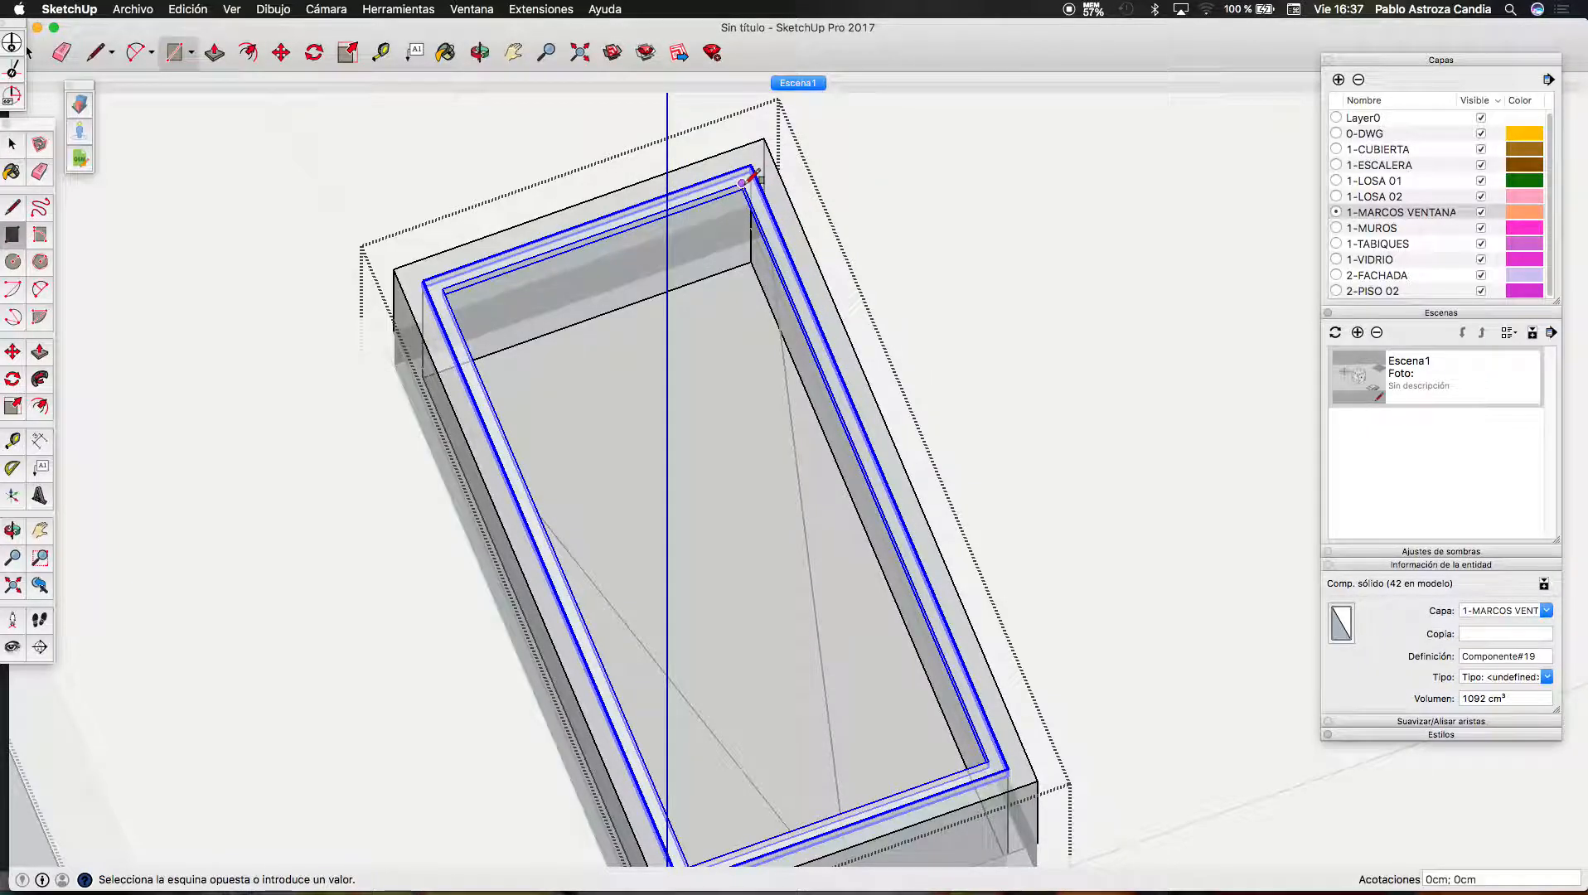
pyautogui.scroll(-3, 744, 348)
pyautogui.scroll(8, 729, 664)
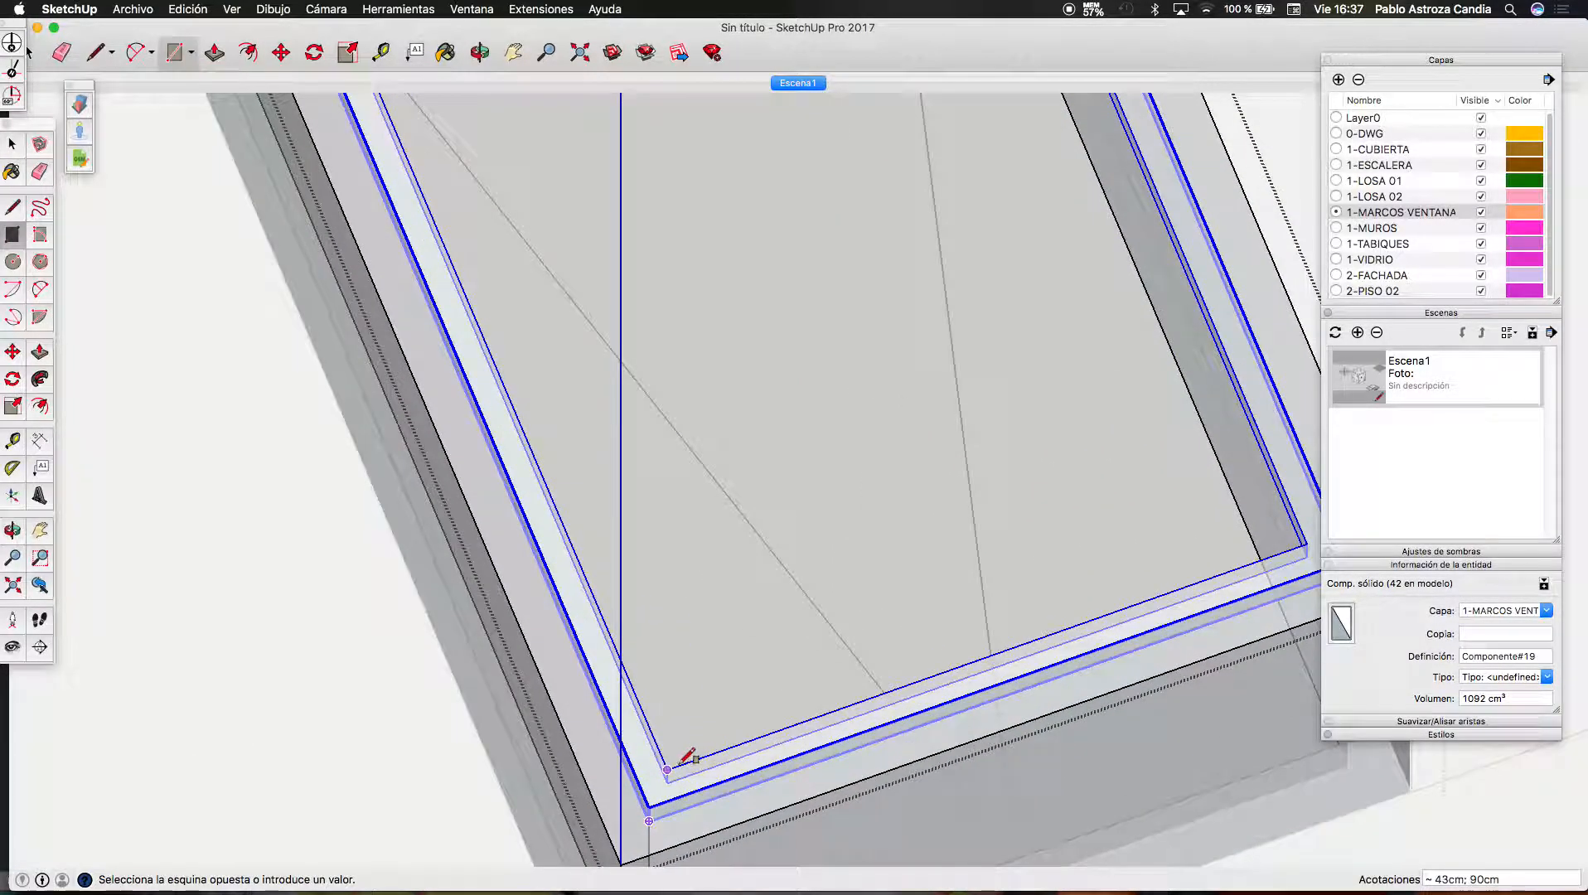
pyautogui.click(683, 760)
pyautogui.scroll(-5, 839, 464)
# Assign the glass rectangle's face and edges to the 1-VIDRIO layer and make 1-VIDRIO the current layer
pyautogui.press('space')
pyautogui.click(831, 358)
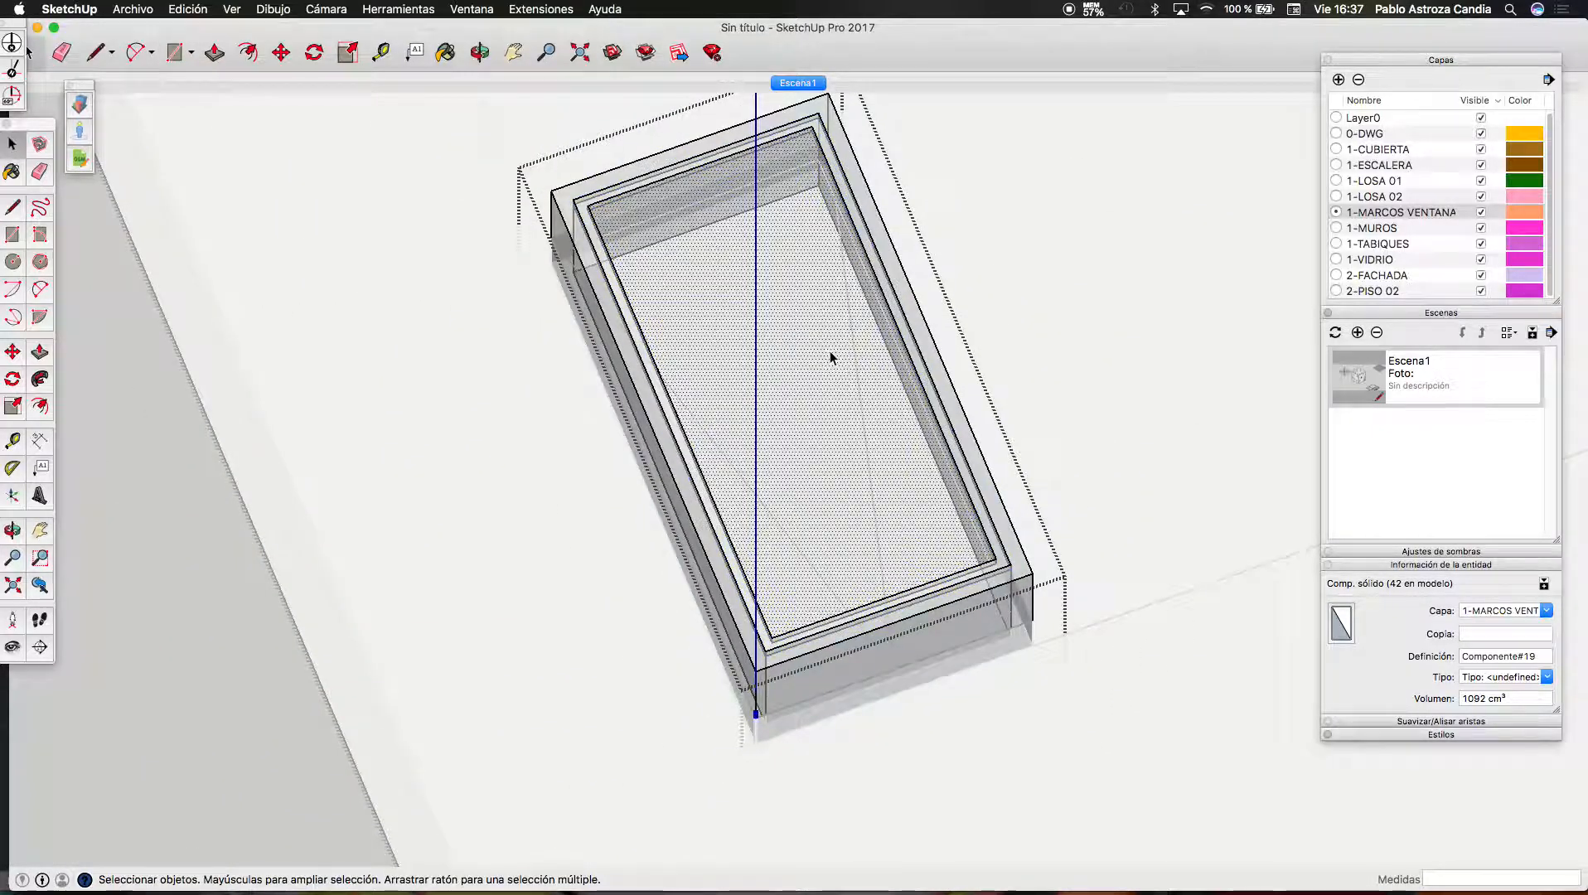
pyautogui.doubleClick(831, 358)
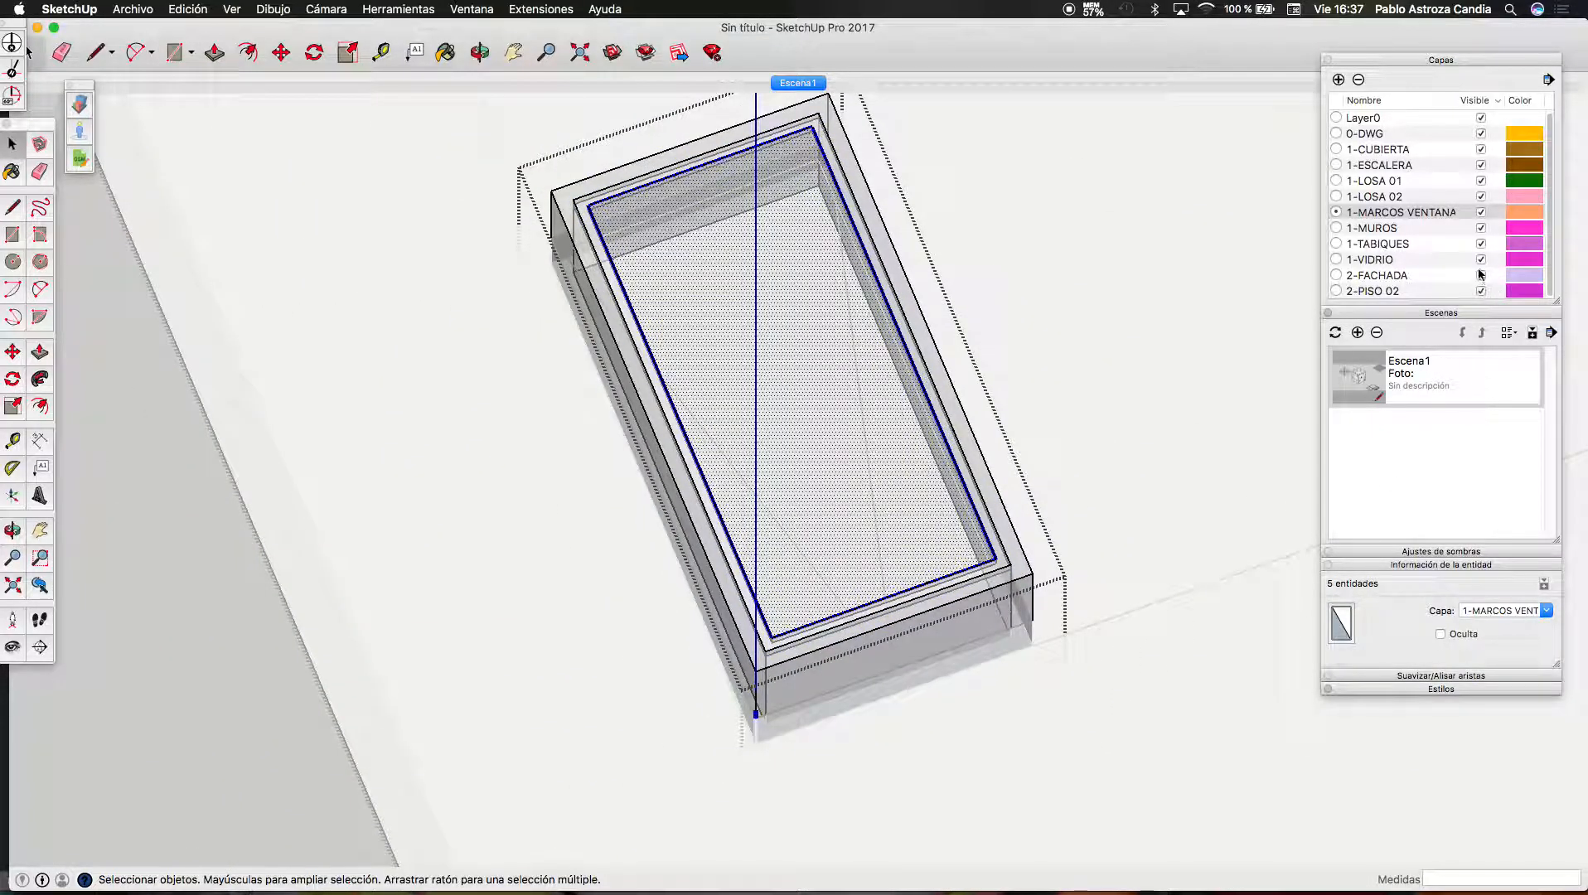
pyautogui.click(1547, 611)
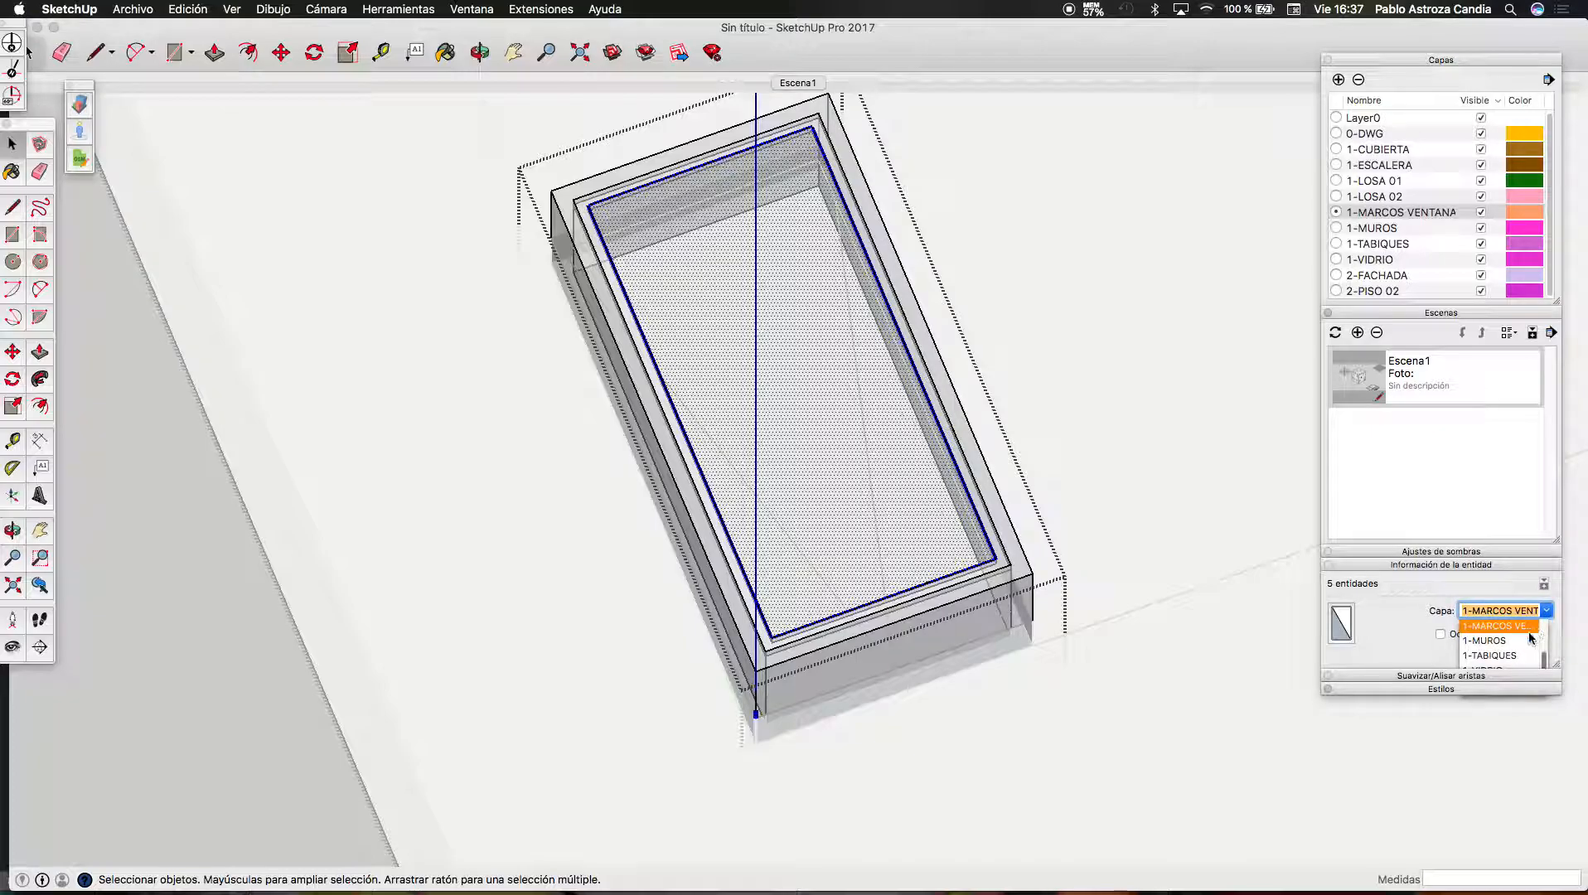
pyautogui.click(1483, 641)
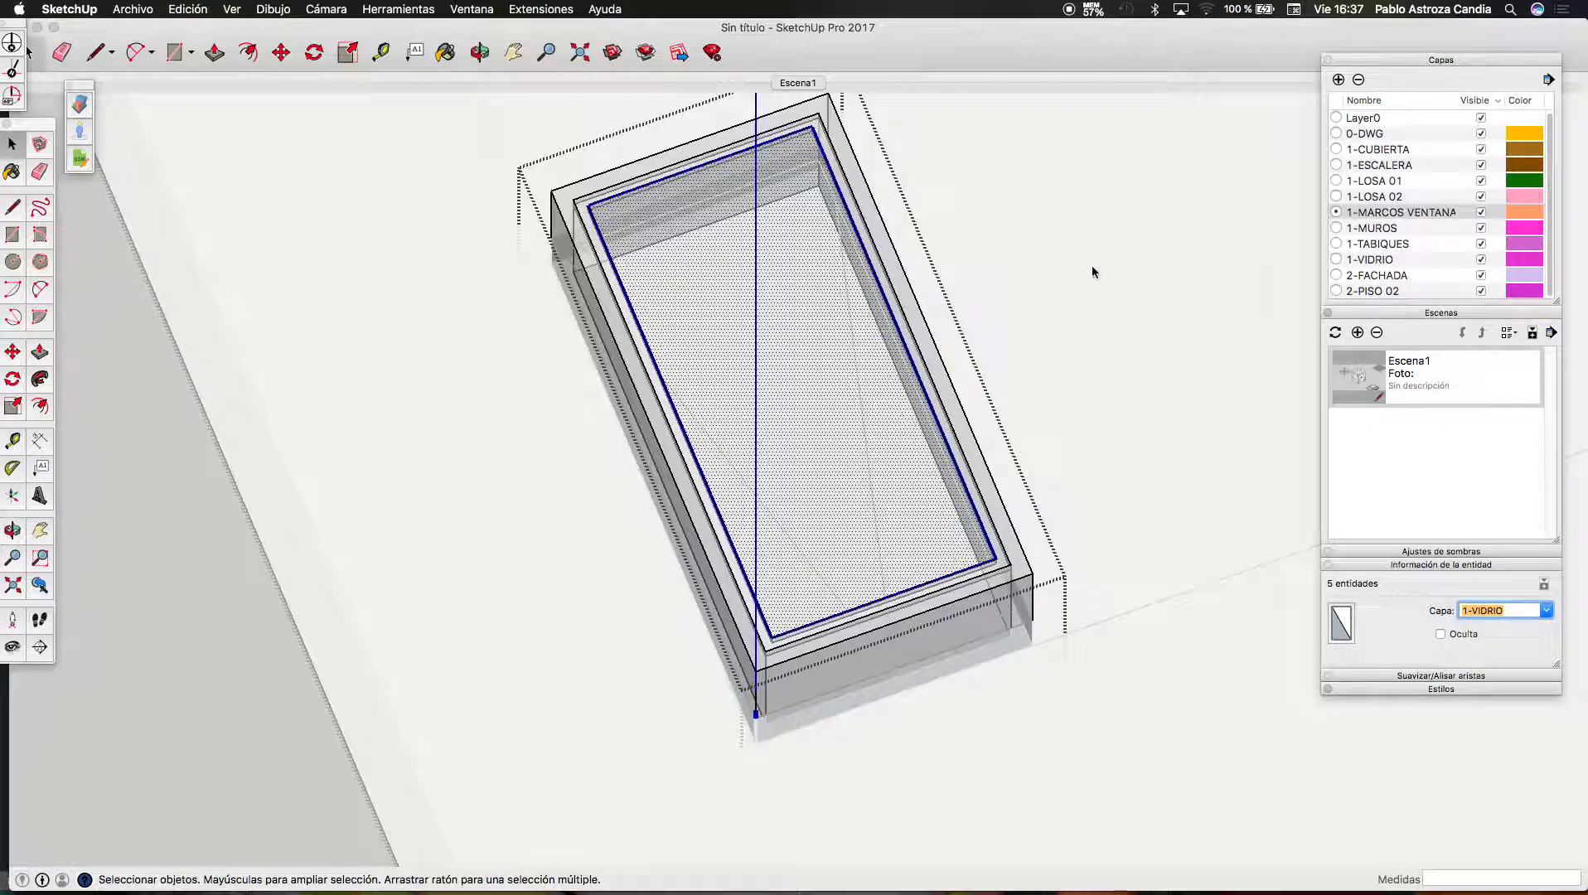
pyautogui.click(1336, 259)
# Convert the selected glass face and its edges into a component with the default settings
pyautogui.rightClick(849, 341)
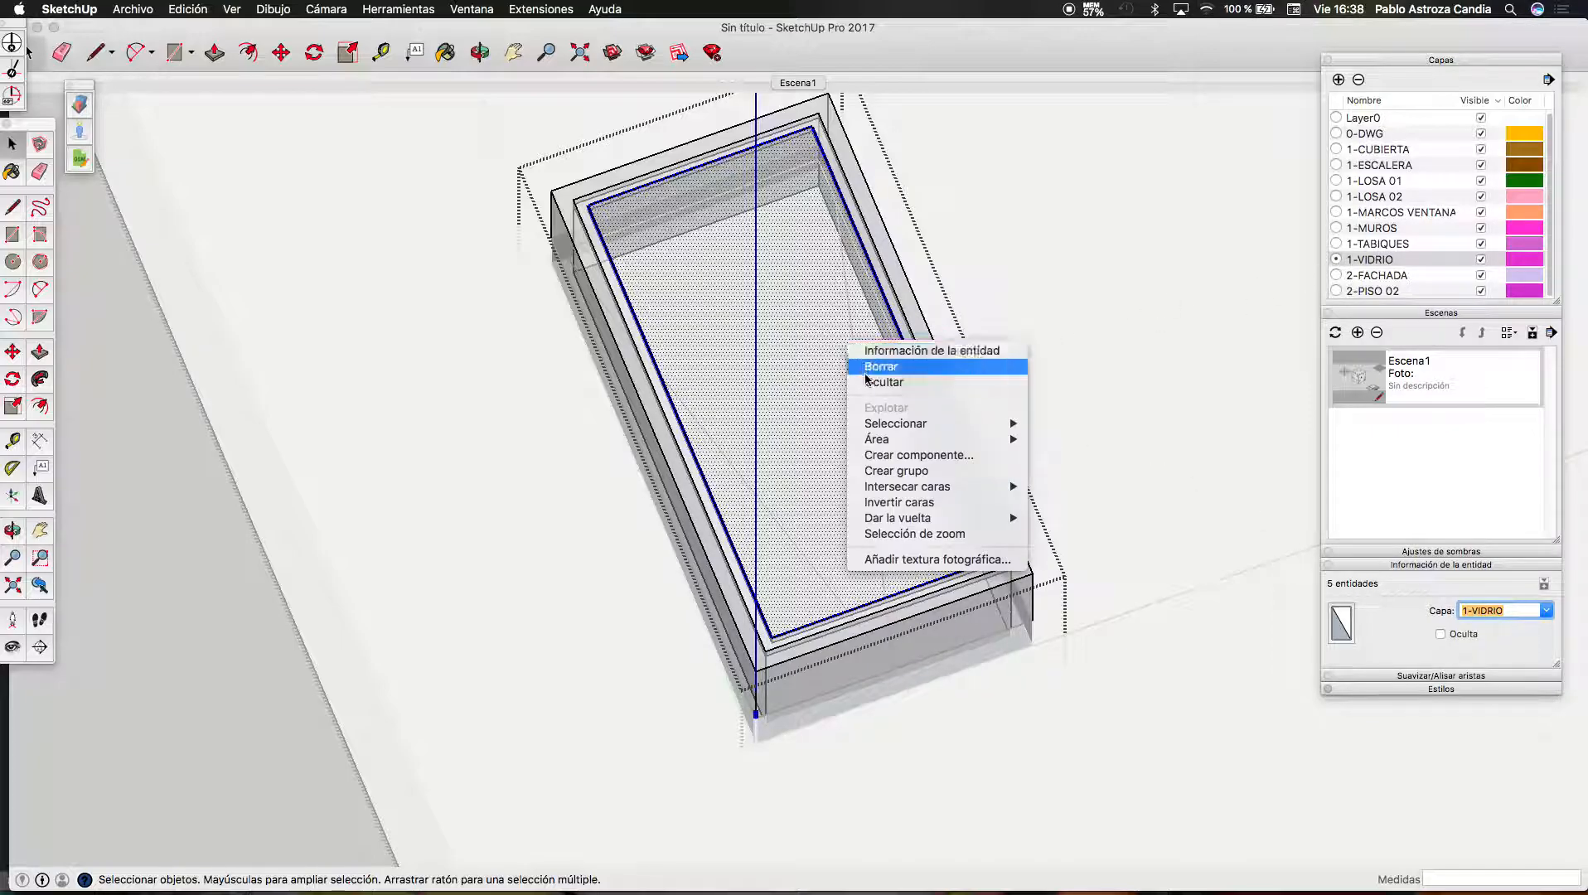
pyautogui.click(904, 455)
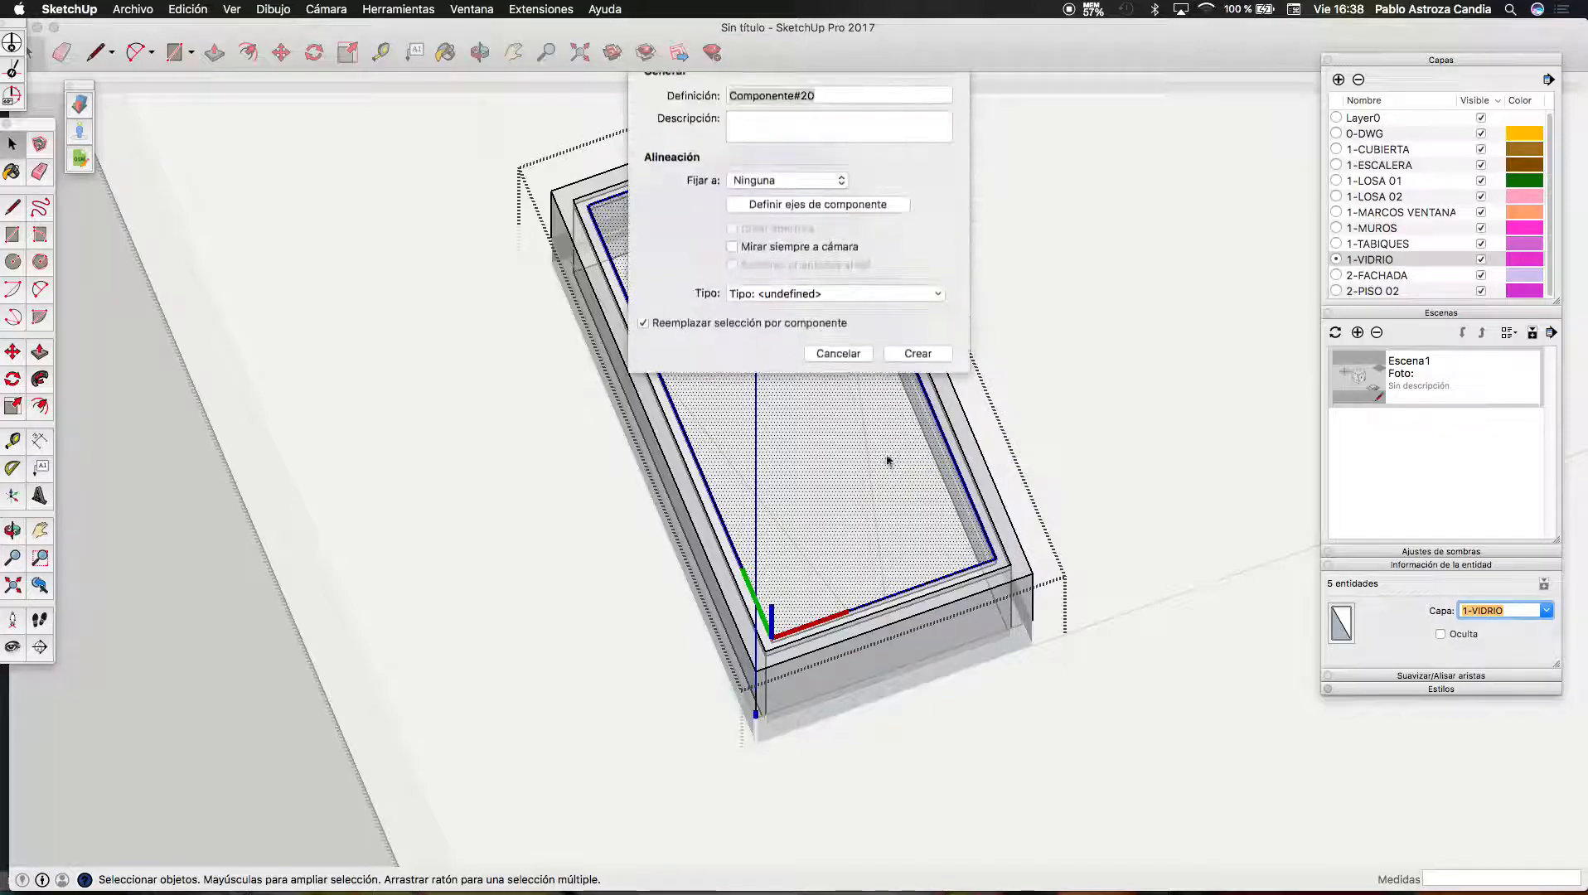
pyautogui.click(913, 379)
pyautogui.scroll(-3, 762, 253)
pyautogui.scroll(8, 770, 230)
pyautogui.scroll(-6, 769, 230)
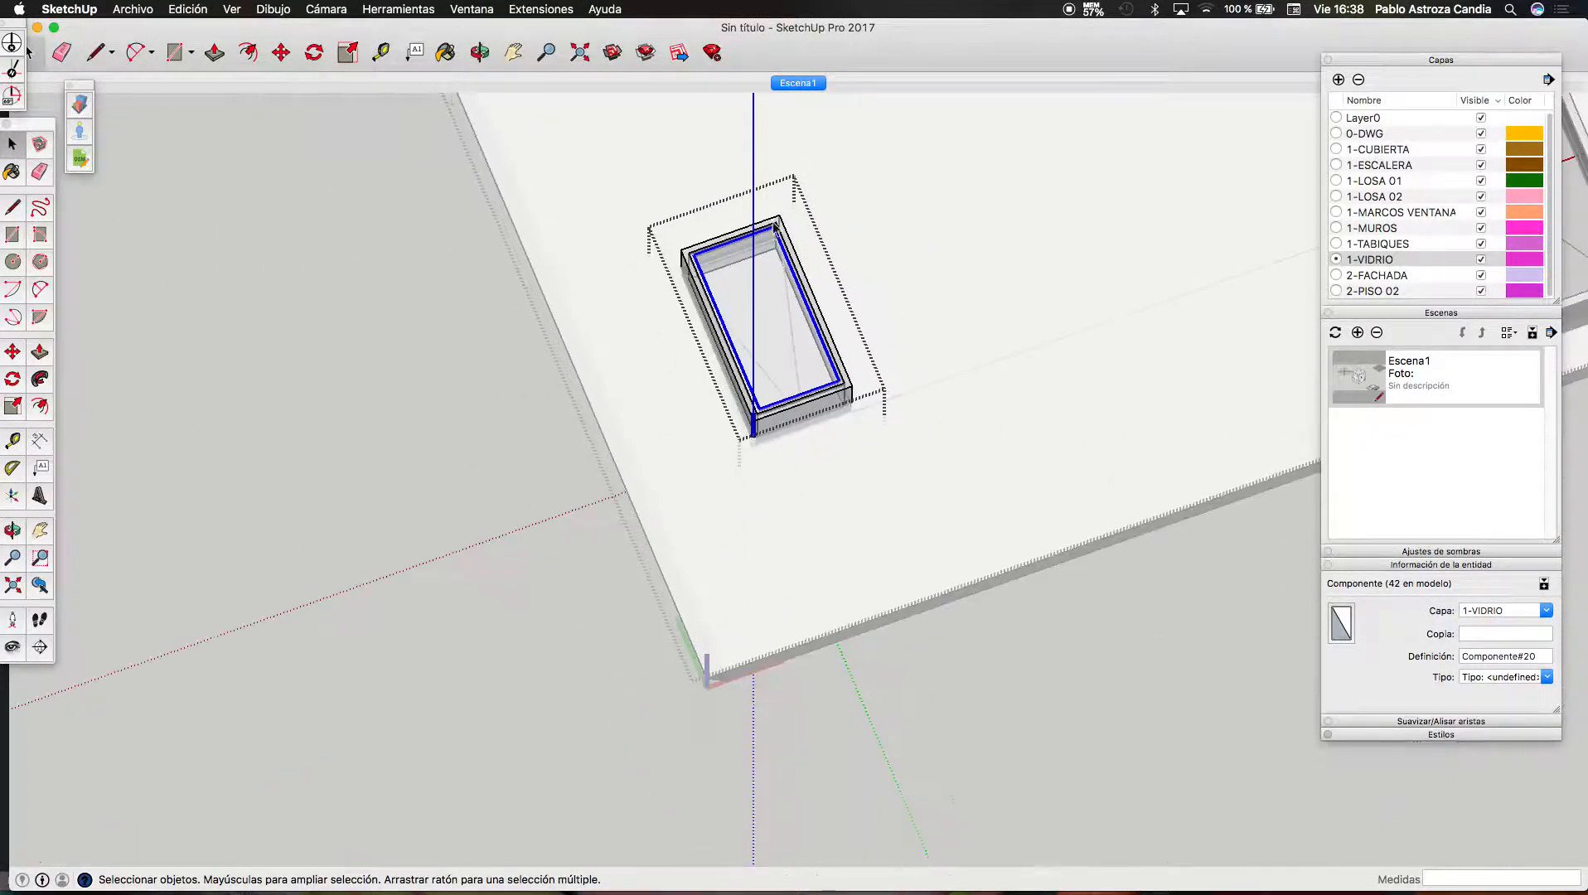
# Turn off the X-ray (Rayos X) face style to show the faces as opaque
pyautogui.click(233, 9)
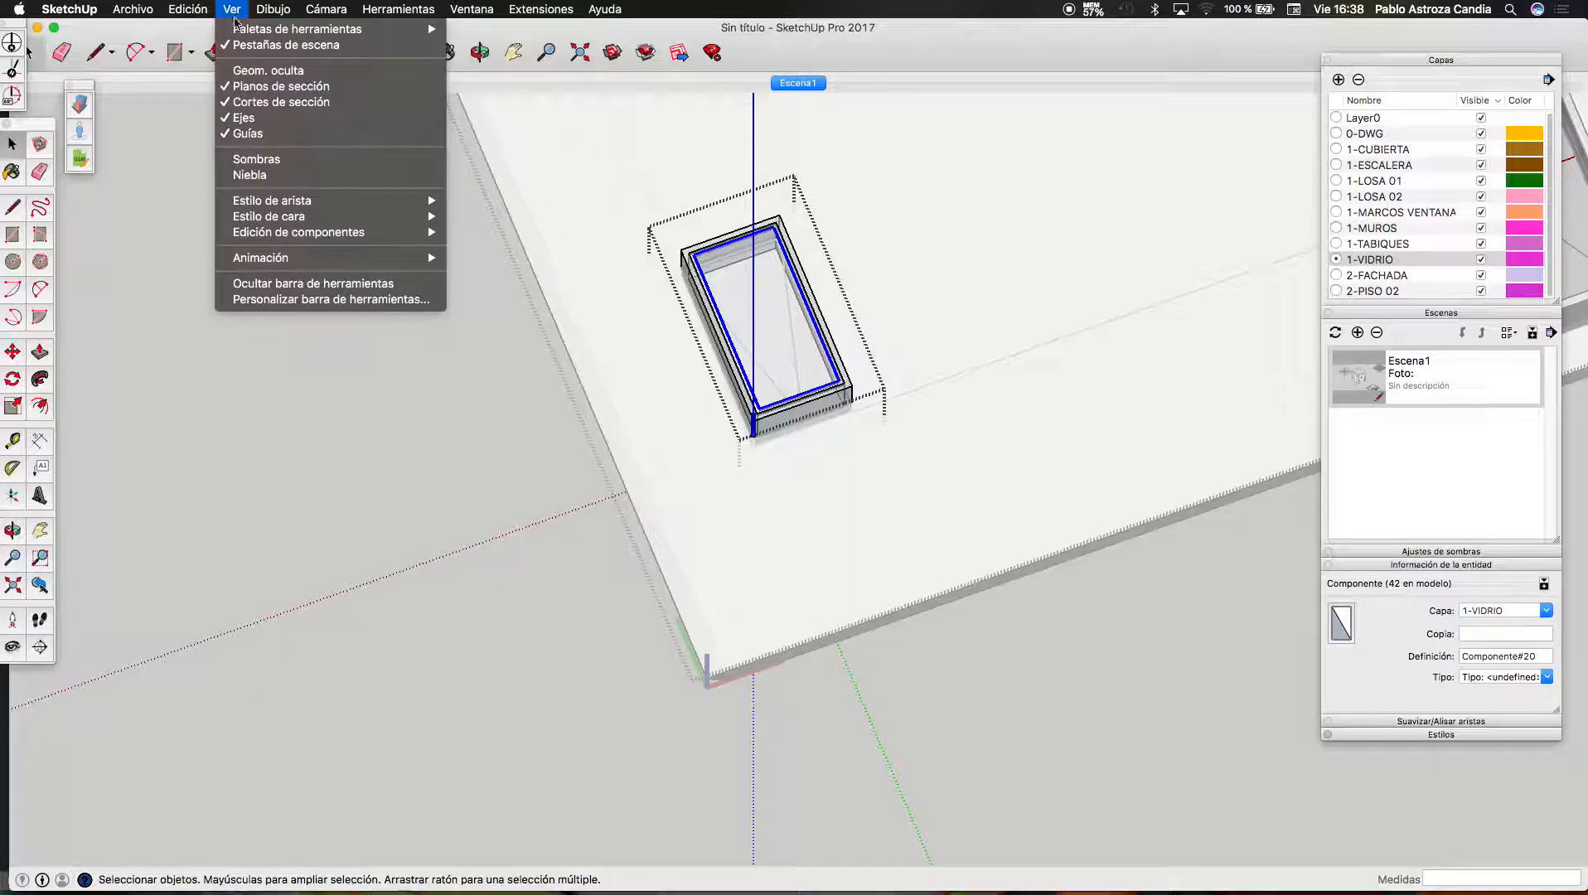
pyautogui.moveTo(274, 219)
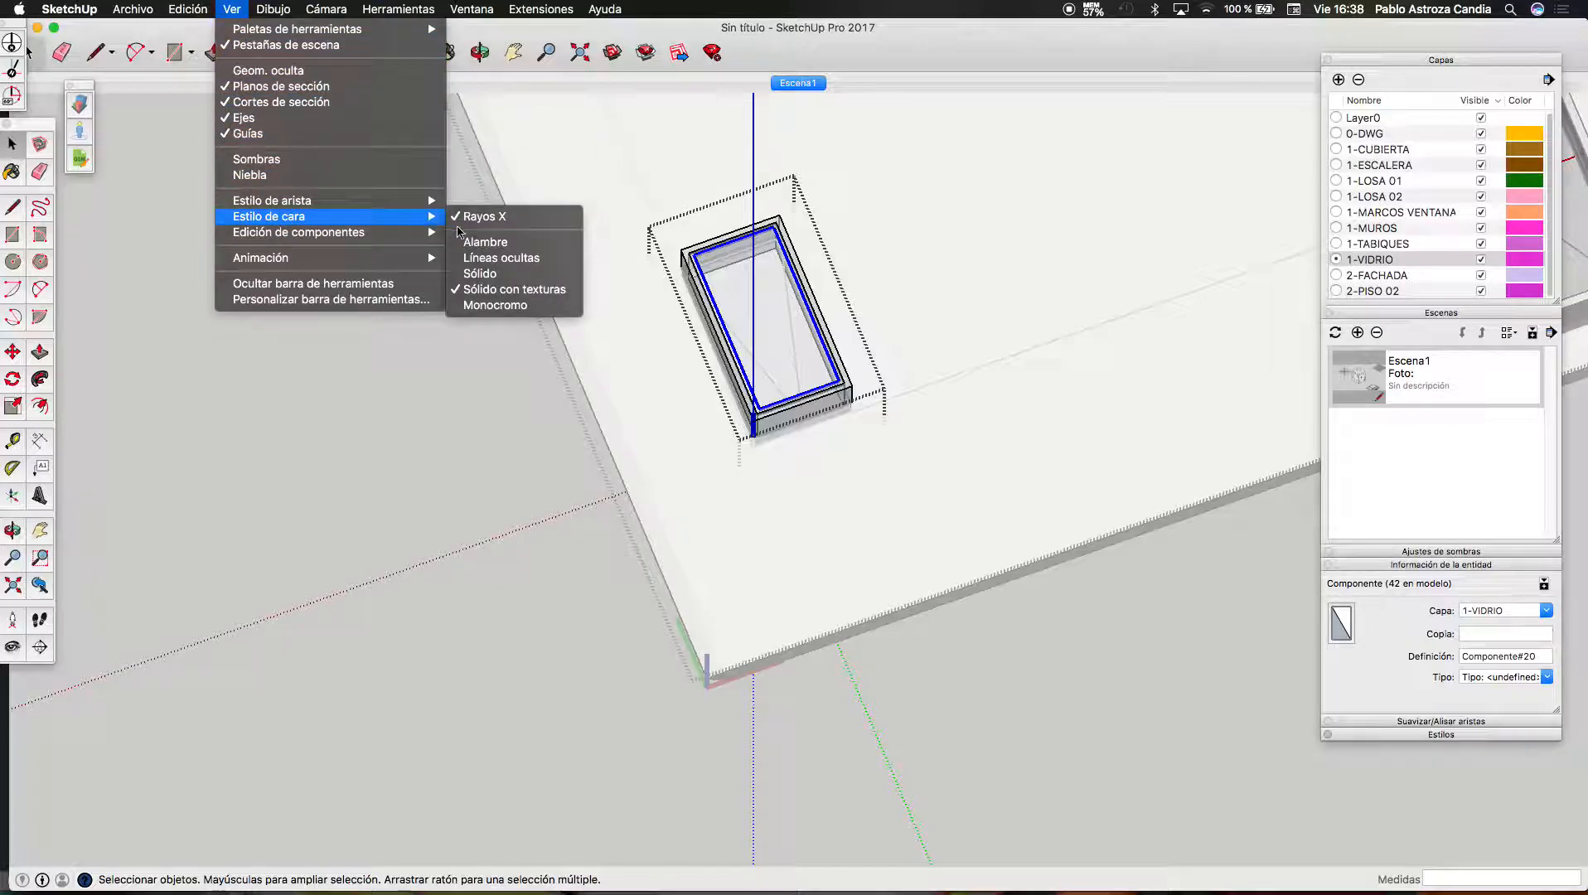
pyautogui.click(481, 216)
pyautogui.scroll(5, 771, 265)
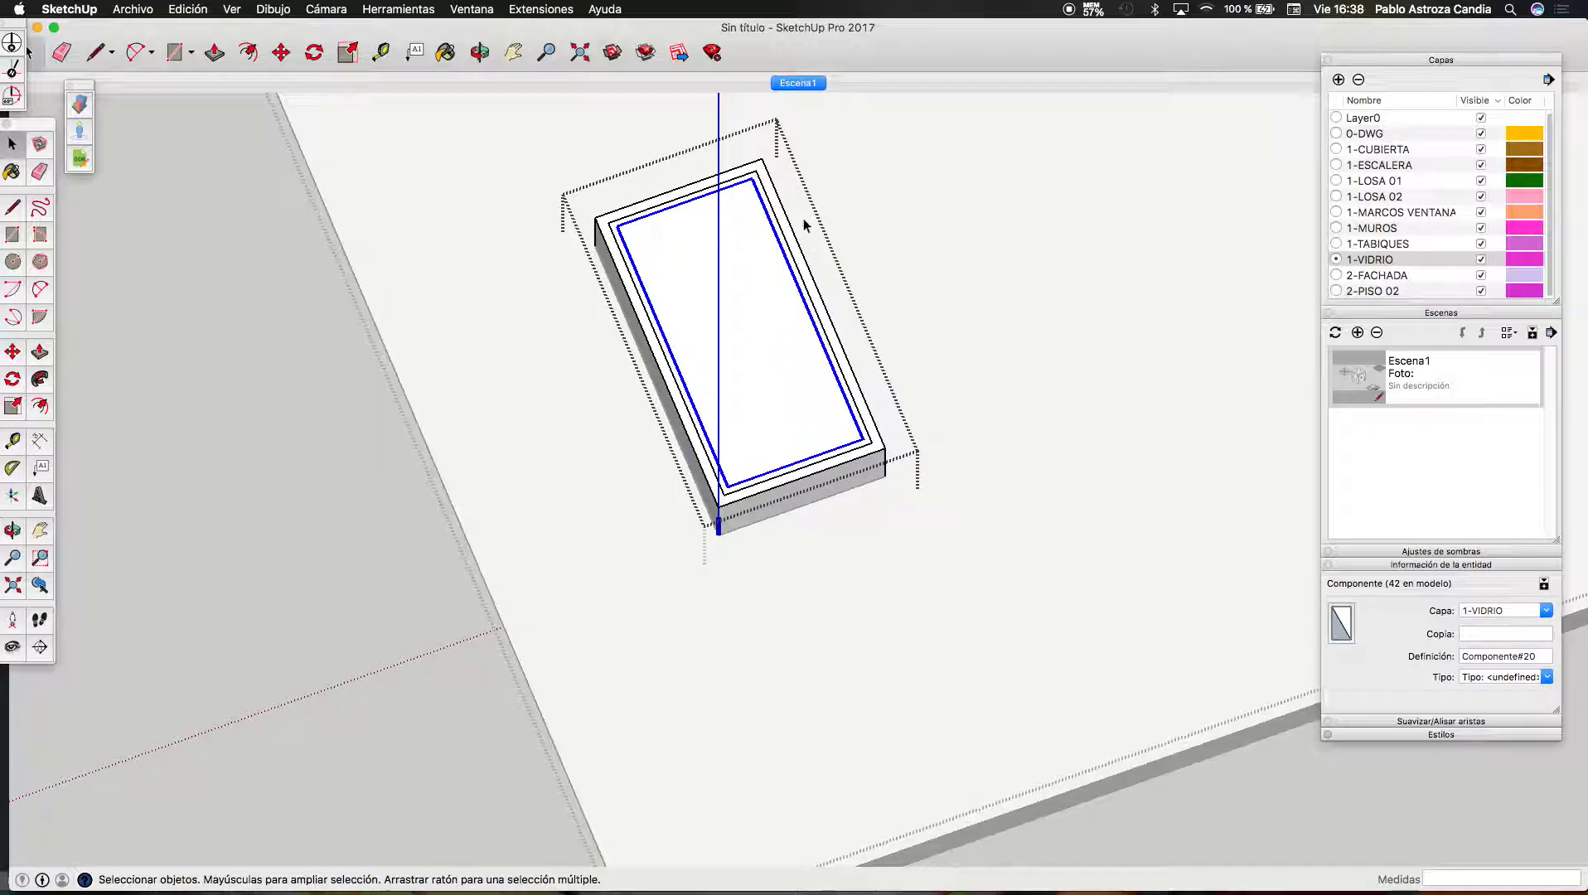
pyautogui.scroll(-5, 597, 464)
pyautogui.scroll(2, 627, 391)
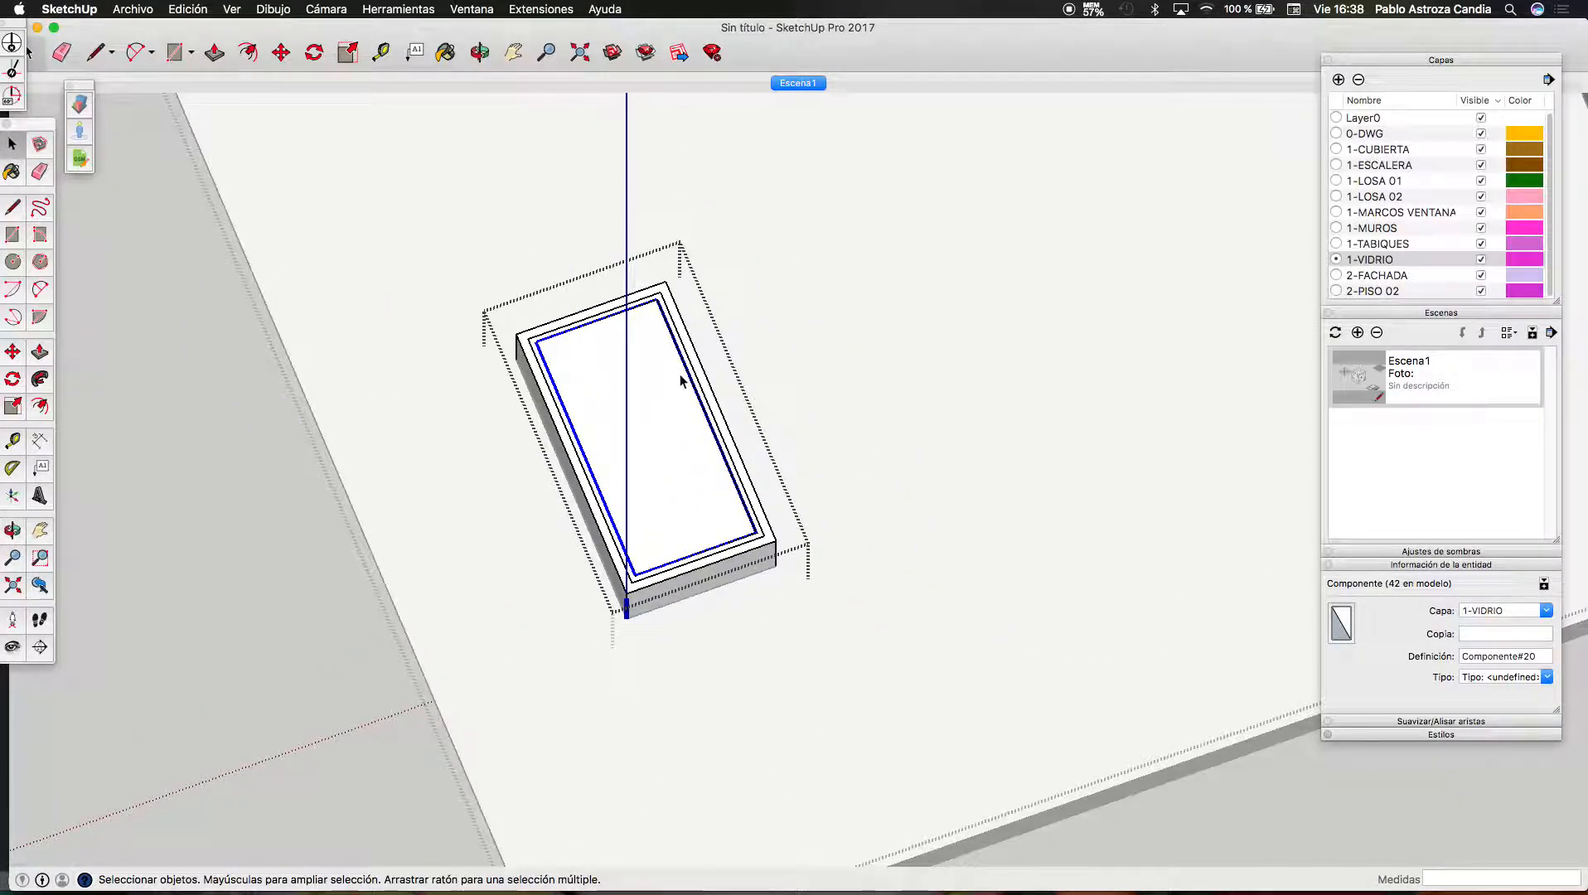
# Leave the window component and façade, and examine the windows on the assembled house from an oblique angle
pyautogui.scroll(-10, 680, 381)
pyautogui.click(425, 584)
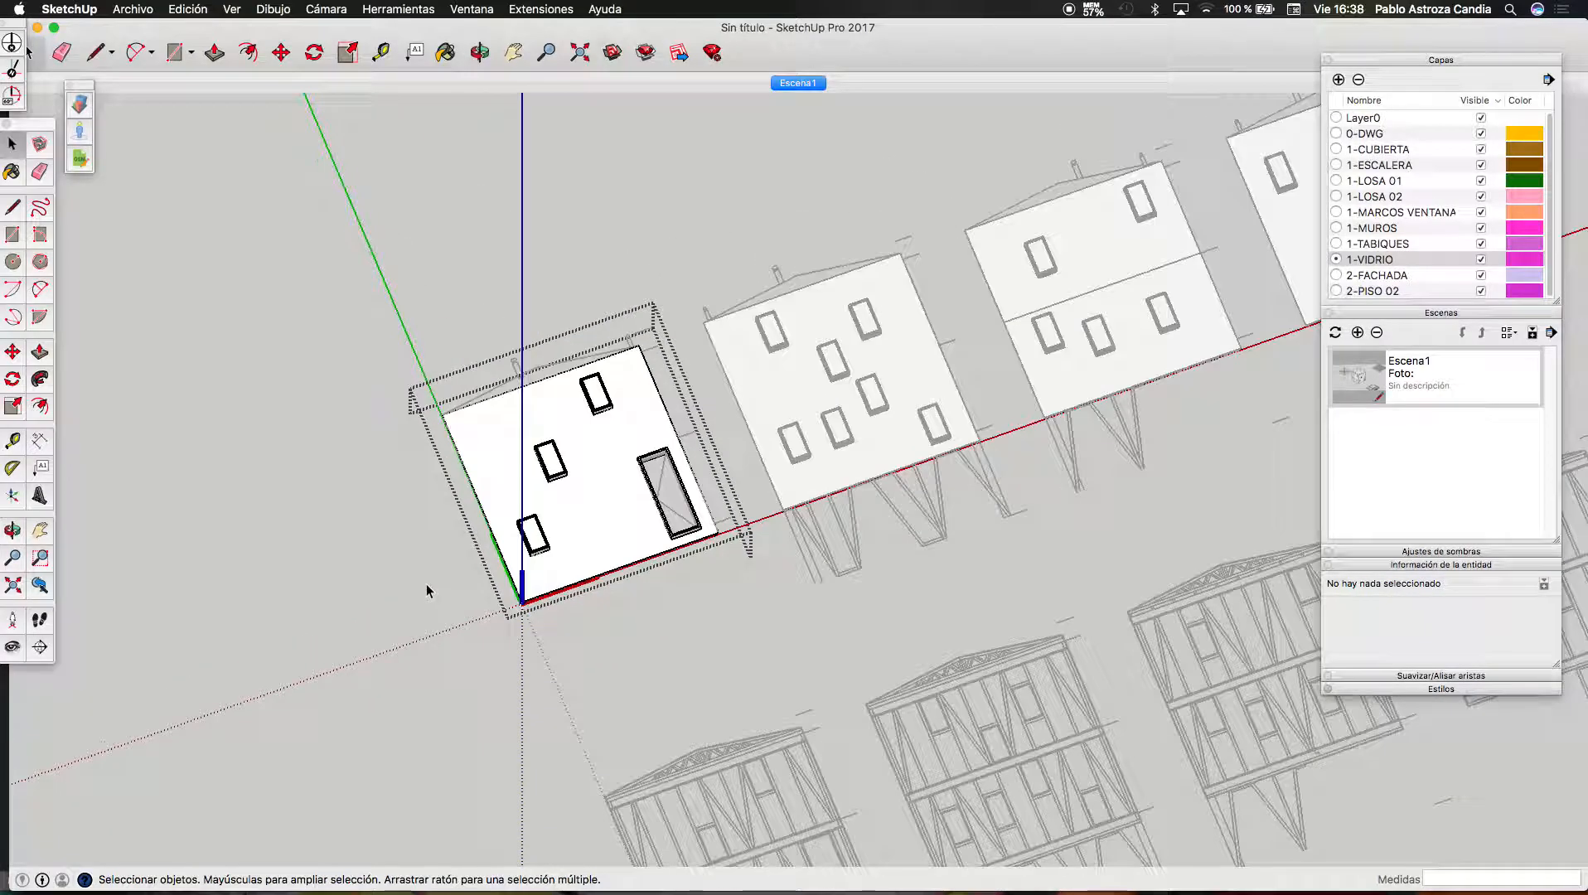
pyautogui.scroll(-4, 426, 584)
pyautogui.click(655, 579)
pyautogui.scroll(-2, 655, 579)
pyautogui.scroll(4, 968, 469)
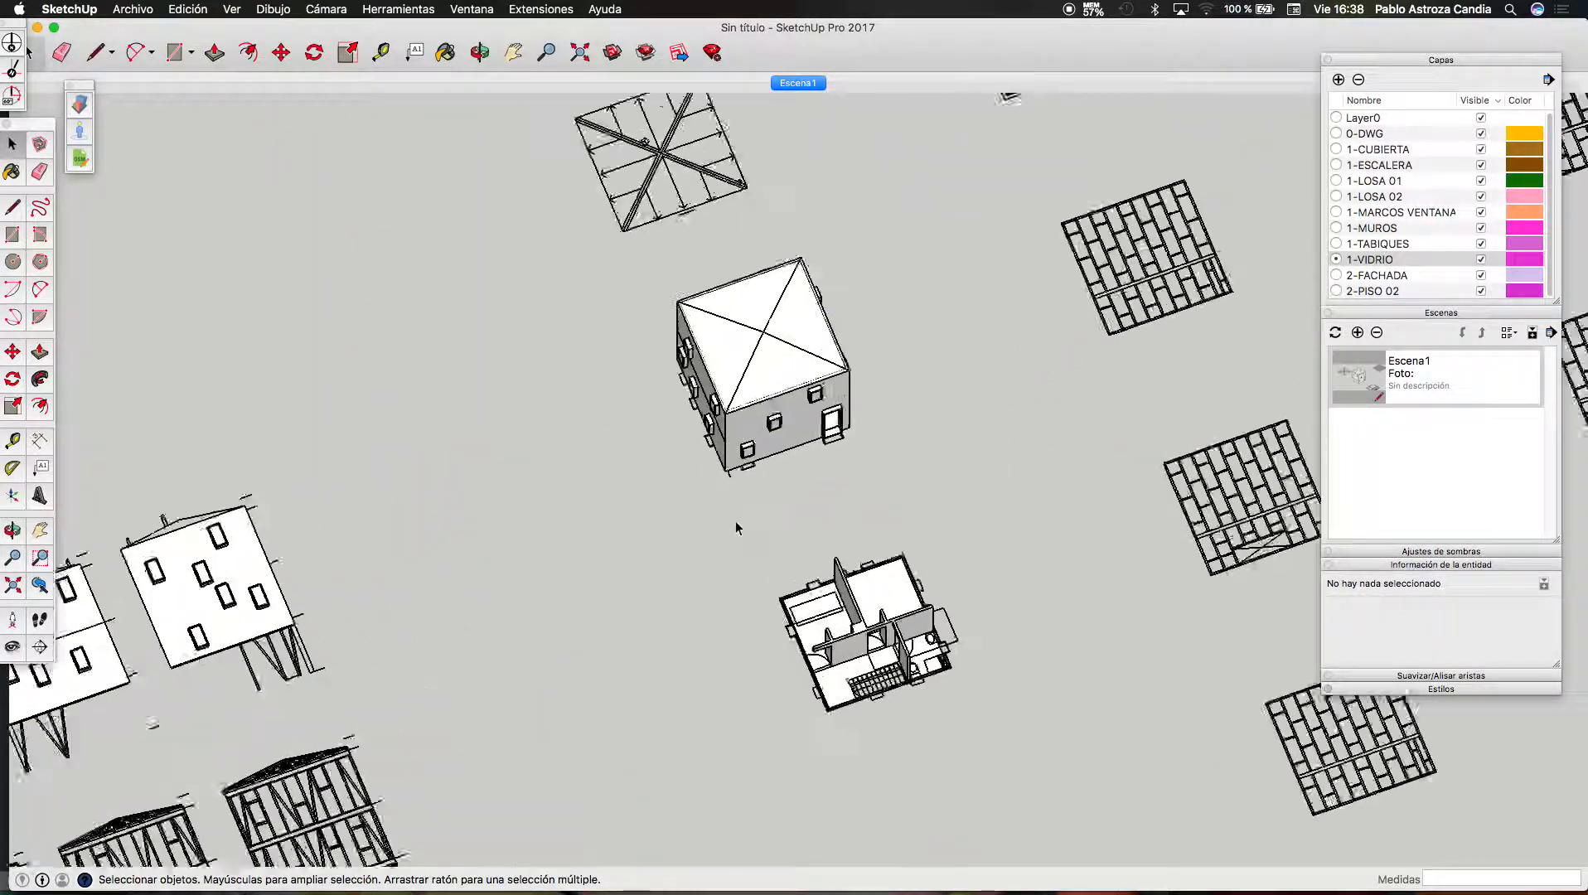
pyautogui.scroll(3, 736, 530)
pyautogui.click(479, 51)
pyautogui.moveTo(556, 280); pyautogui.dragTo(752, 319)
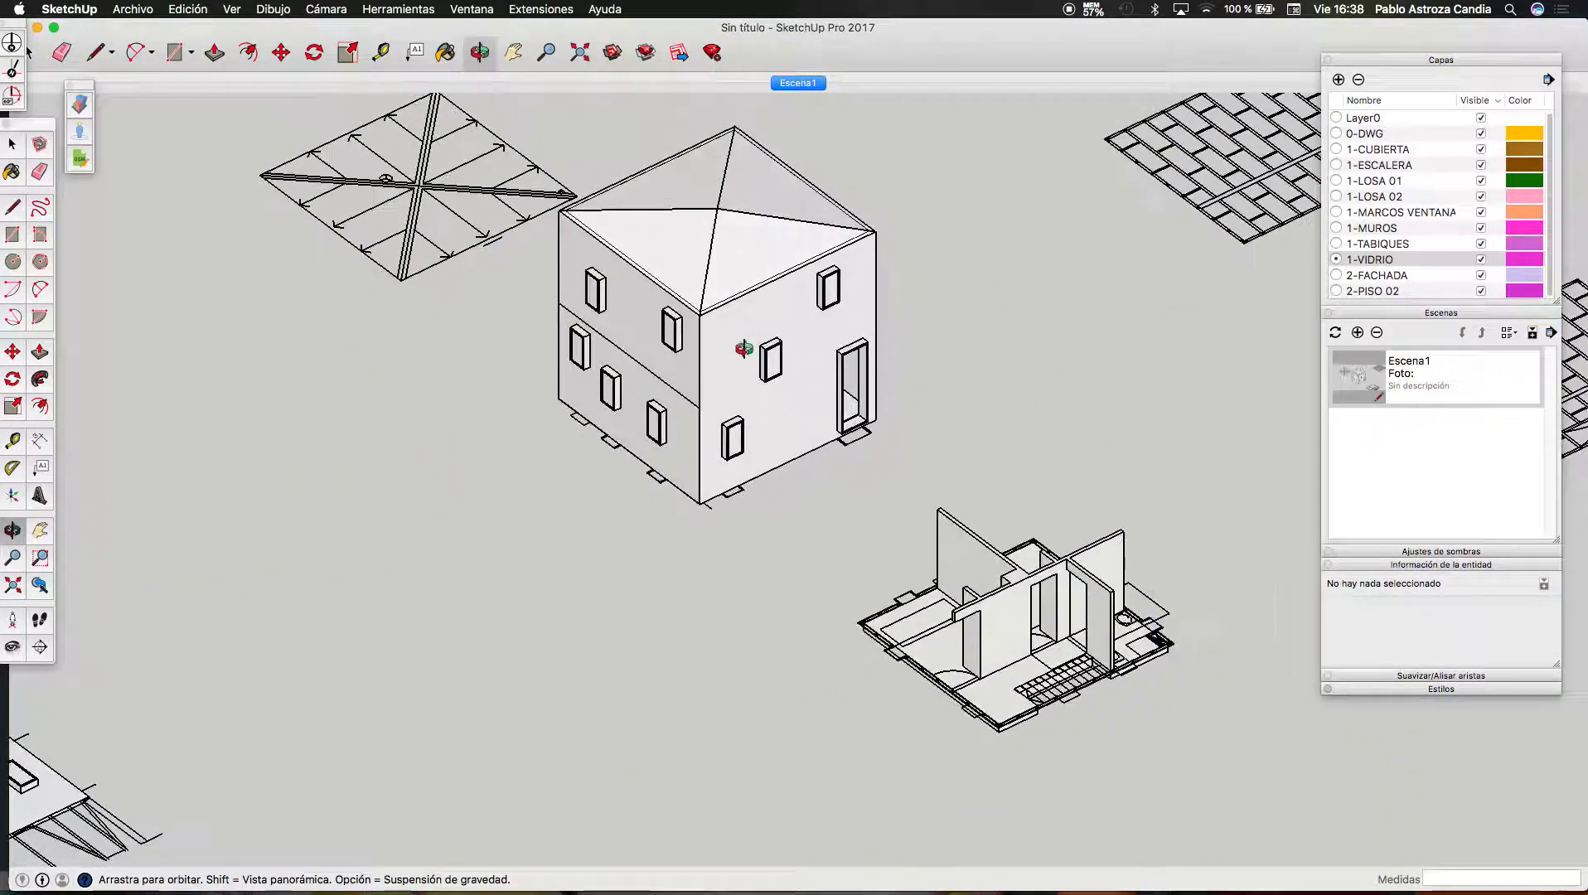
pyautogui.scroll(5, 674, 492)
pyautogui.press('space')
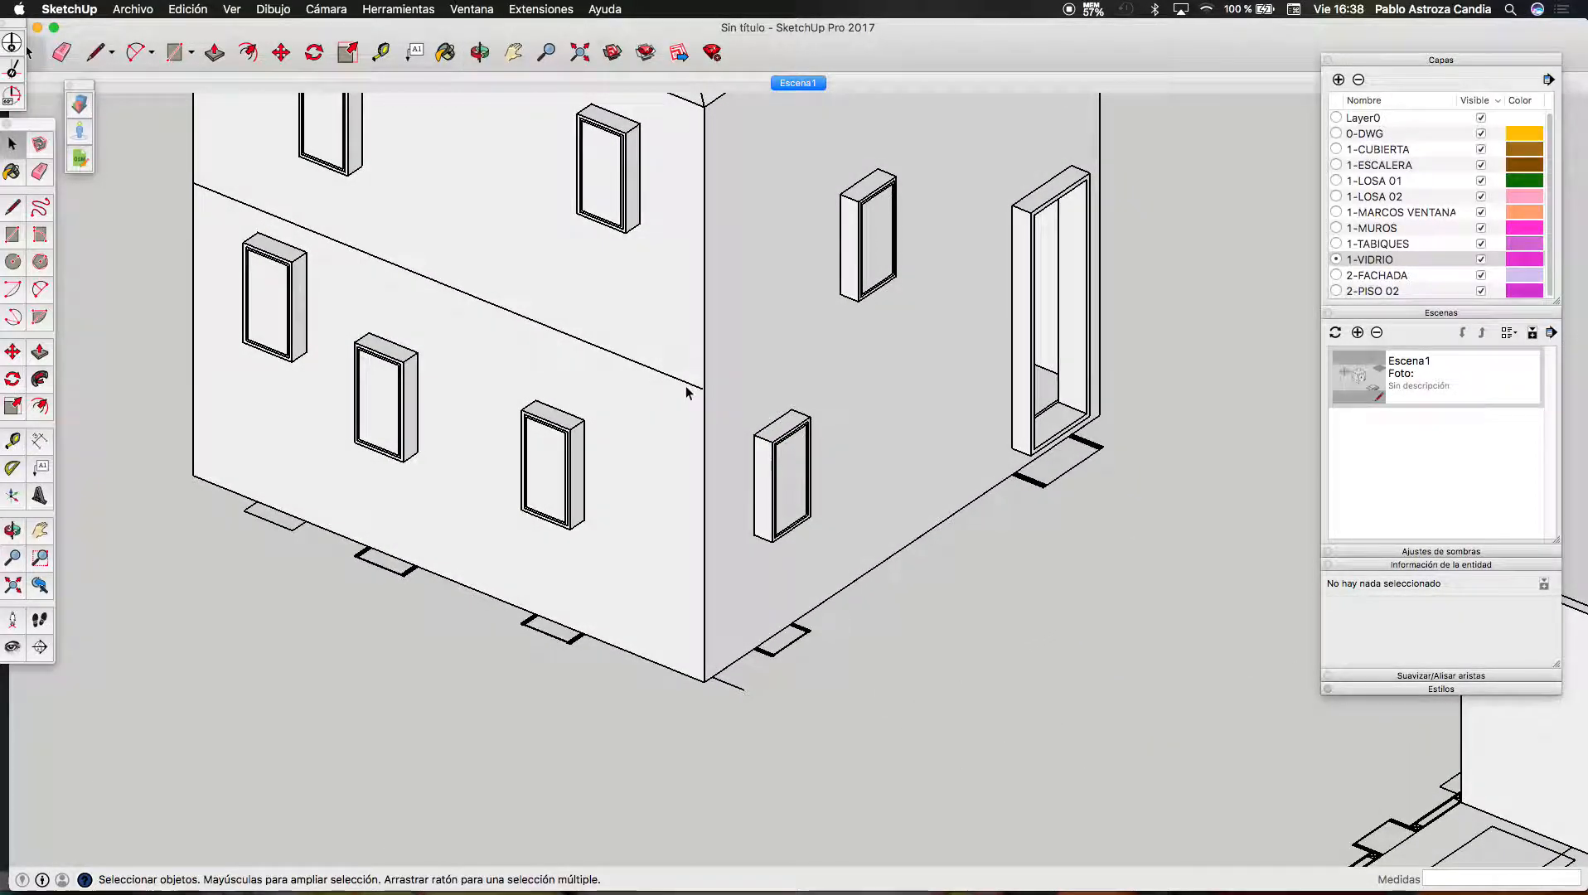
# Delete the horizontal edge between the two storeys on the house's side façade and leave that façade
pyautogui.doubleClick(674, 377)
pyautogui.click(673, 379)
pyautogui.press('Delete')
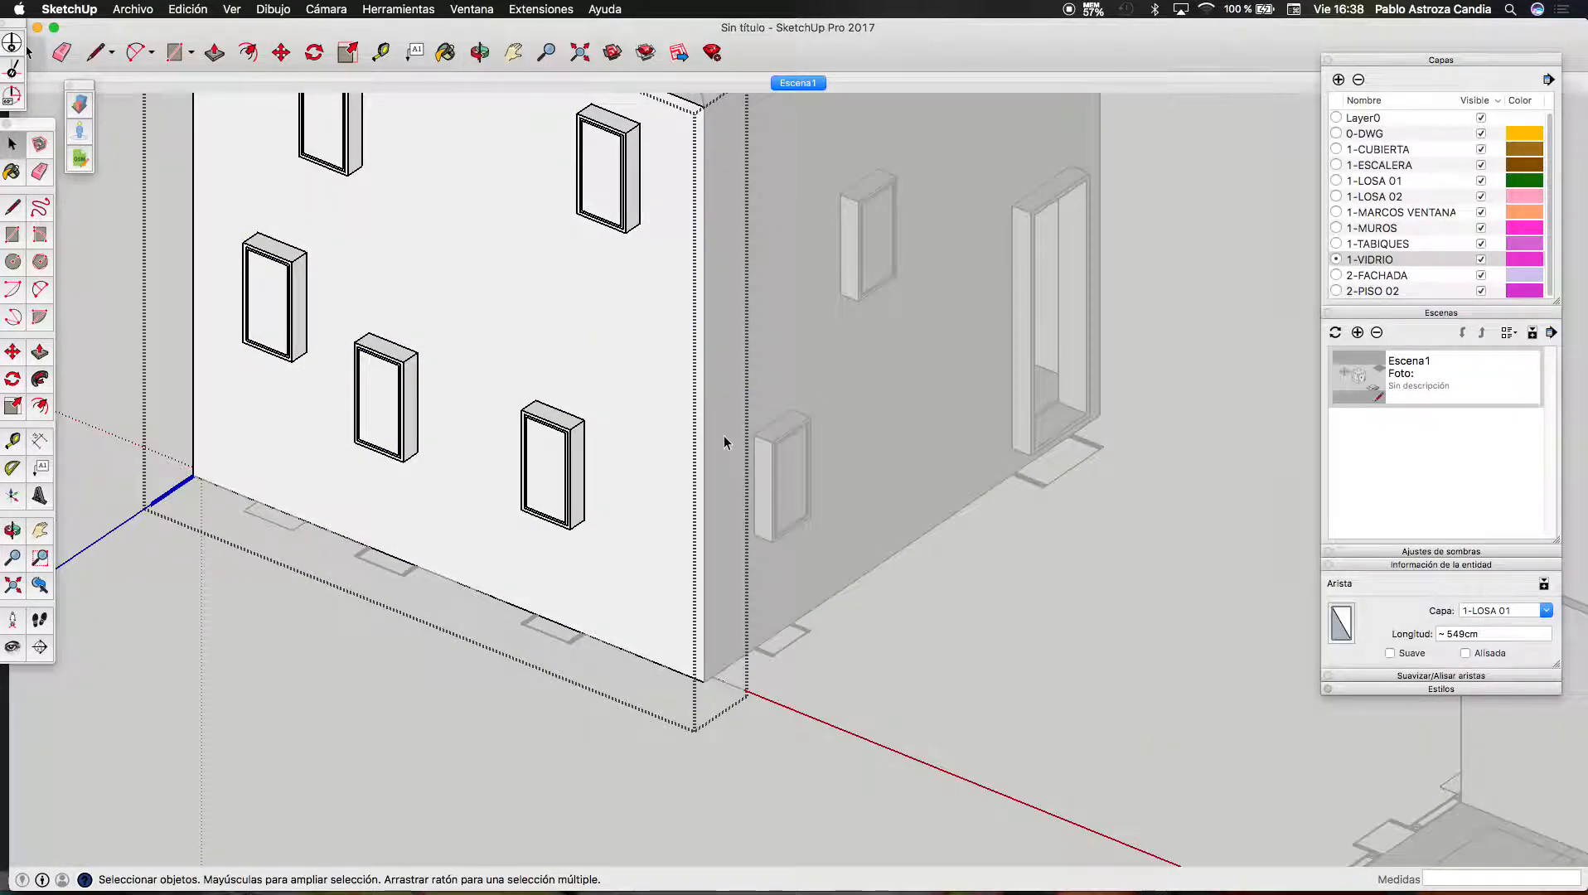
pyautogui.scroll(-5, 719, 431)
pyautogui.click(818, 493)
# Return to the flat façades and open the lower window component of the façade with the tall door frame for editing
pyautogui.scroll(-2, 965, 364)
pyautogui.scroll(-4, 974, 368)
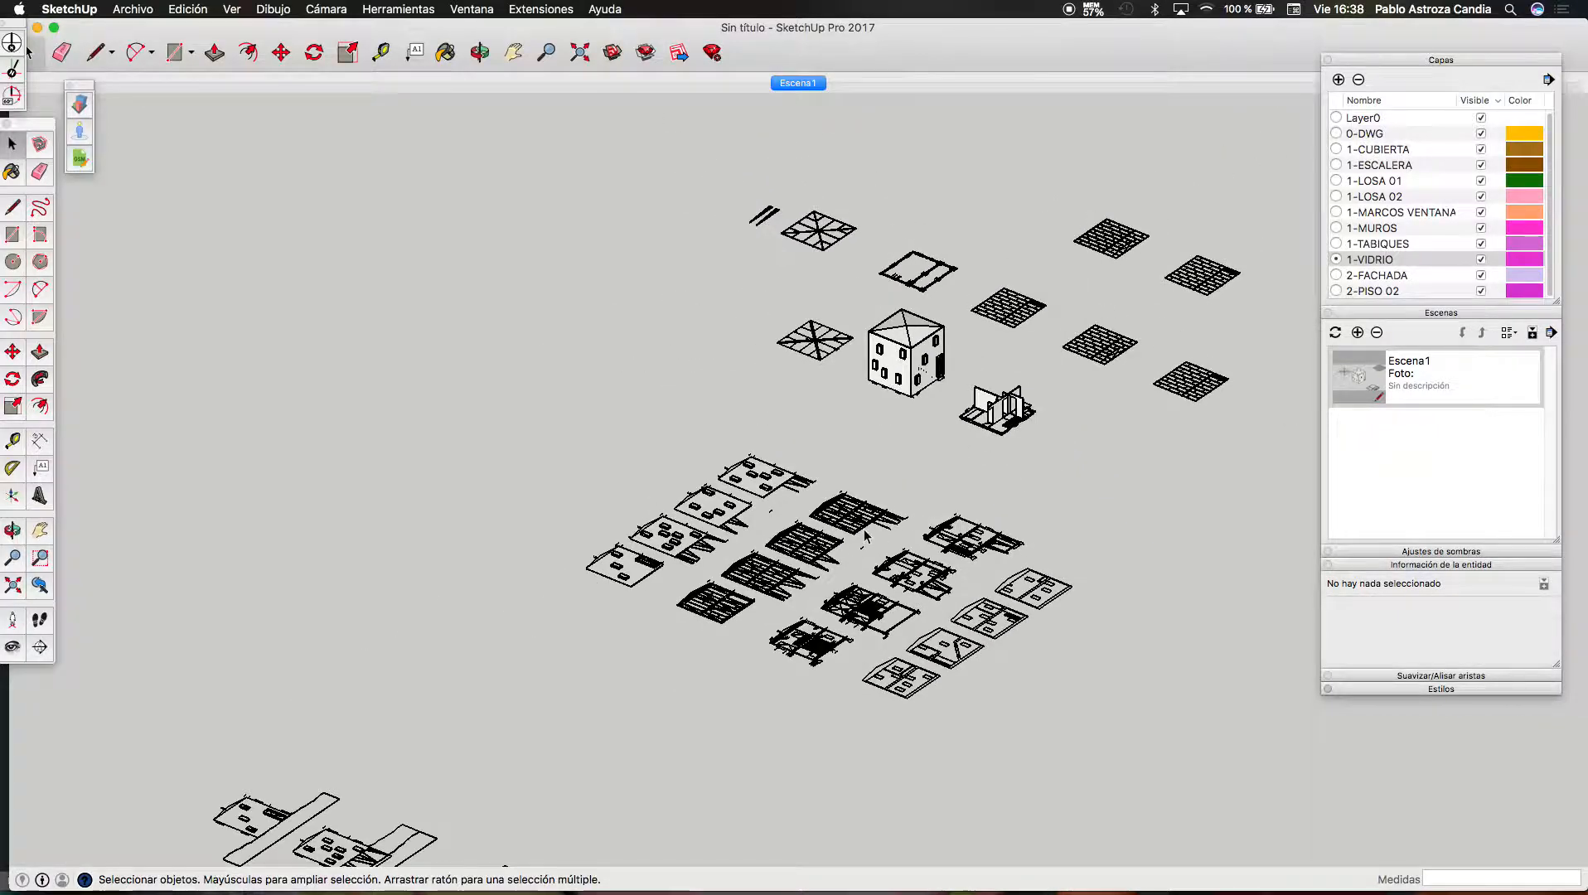
pyautogui.scroll(2, 986, 377)
pyautogui.scroll(10, 454, 609)
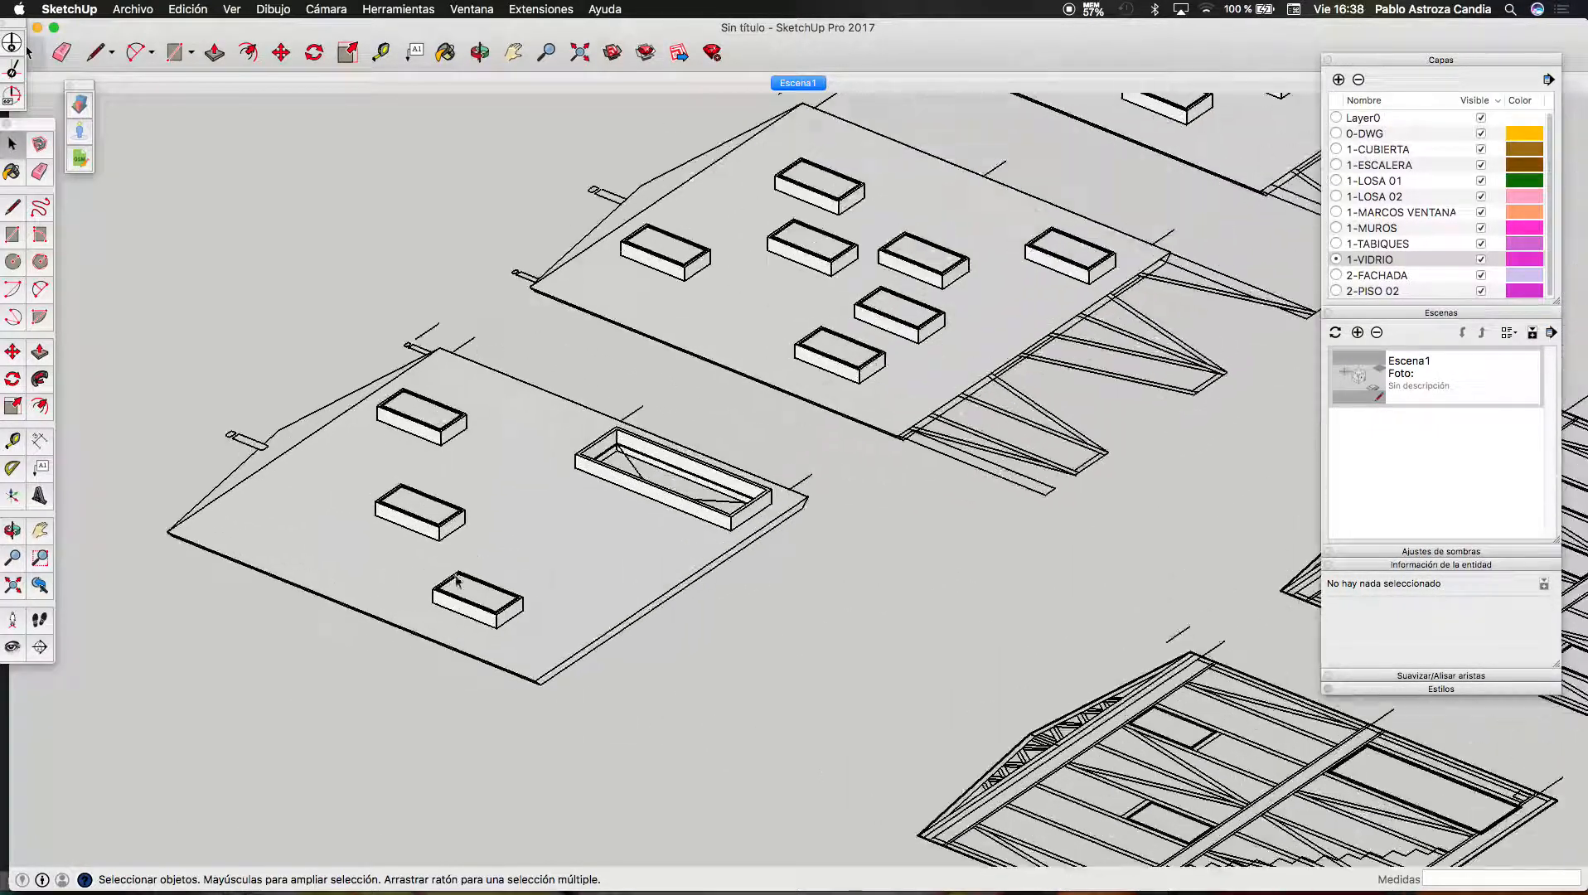
pyautogui.click(454, 608)
pyautogui.doubleClick(454, 608)
pyautogui.click(429, 599)
pyautogui.scroll(8, 432, 591)
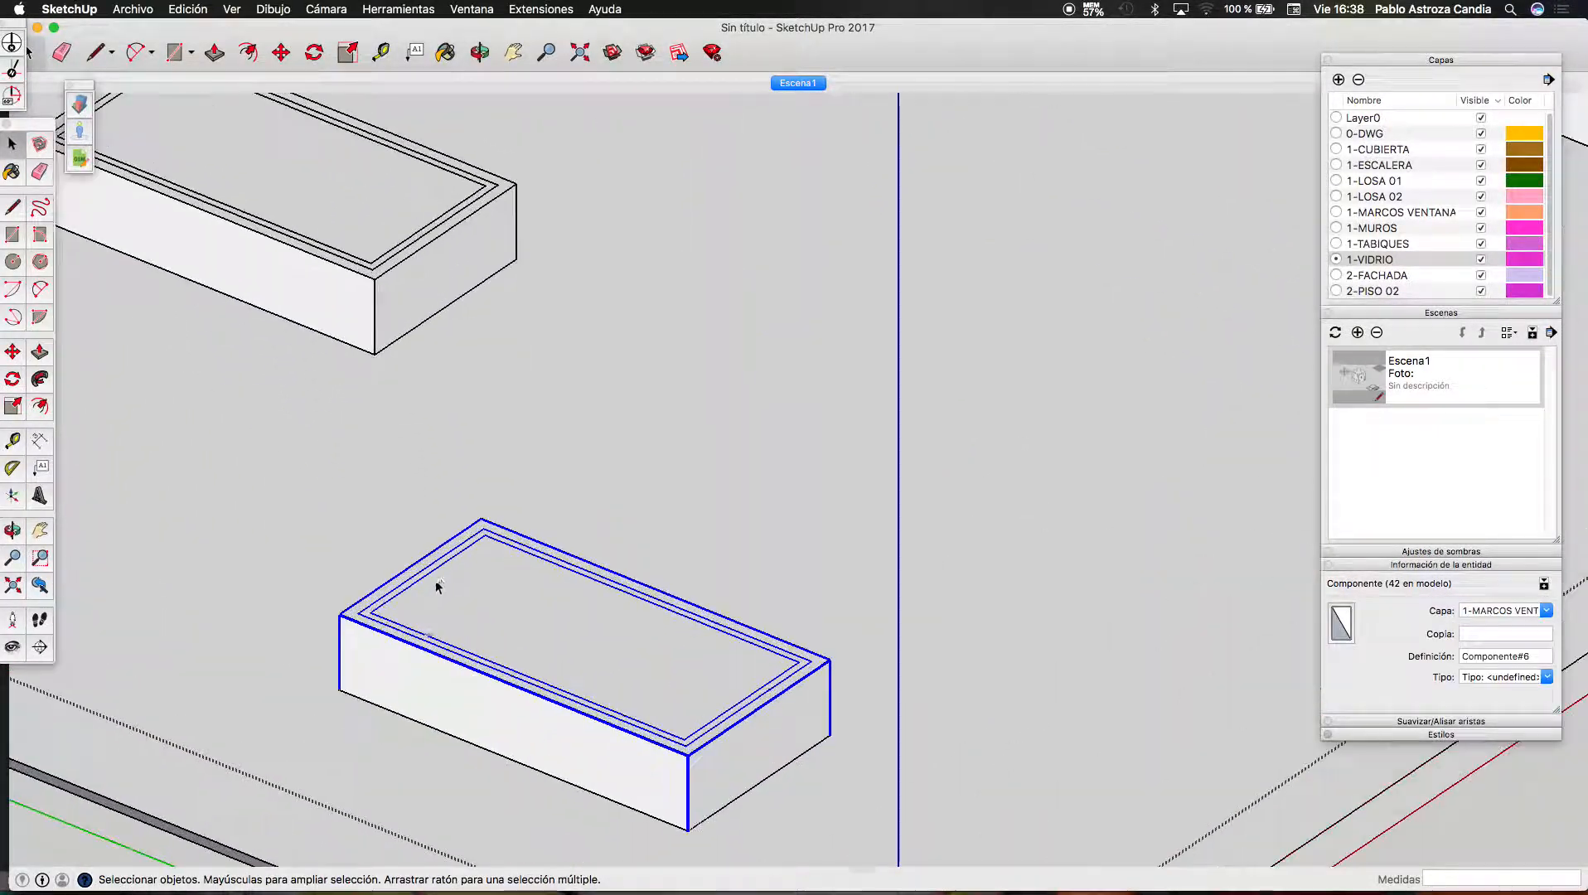
pyautogui.doubleClick(464, 572)
pyautogui.scroll(3, 496, 542)
# Move the glass pane component straight down from the sash frame's upper edge to recess it inside the sash
pyautogui.click(504, 534)
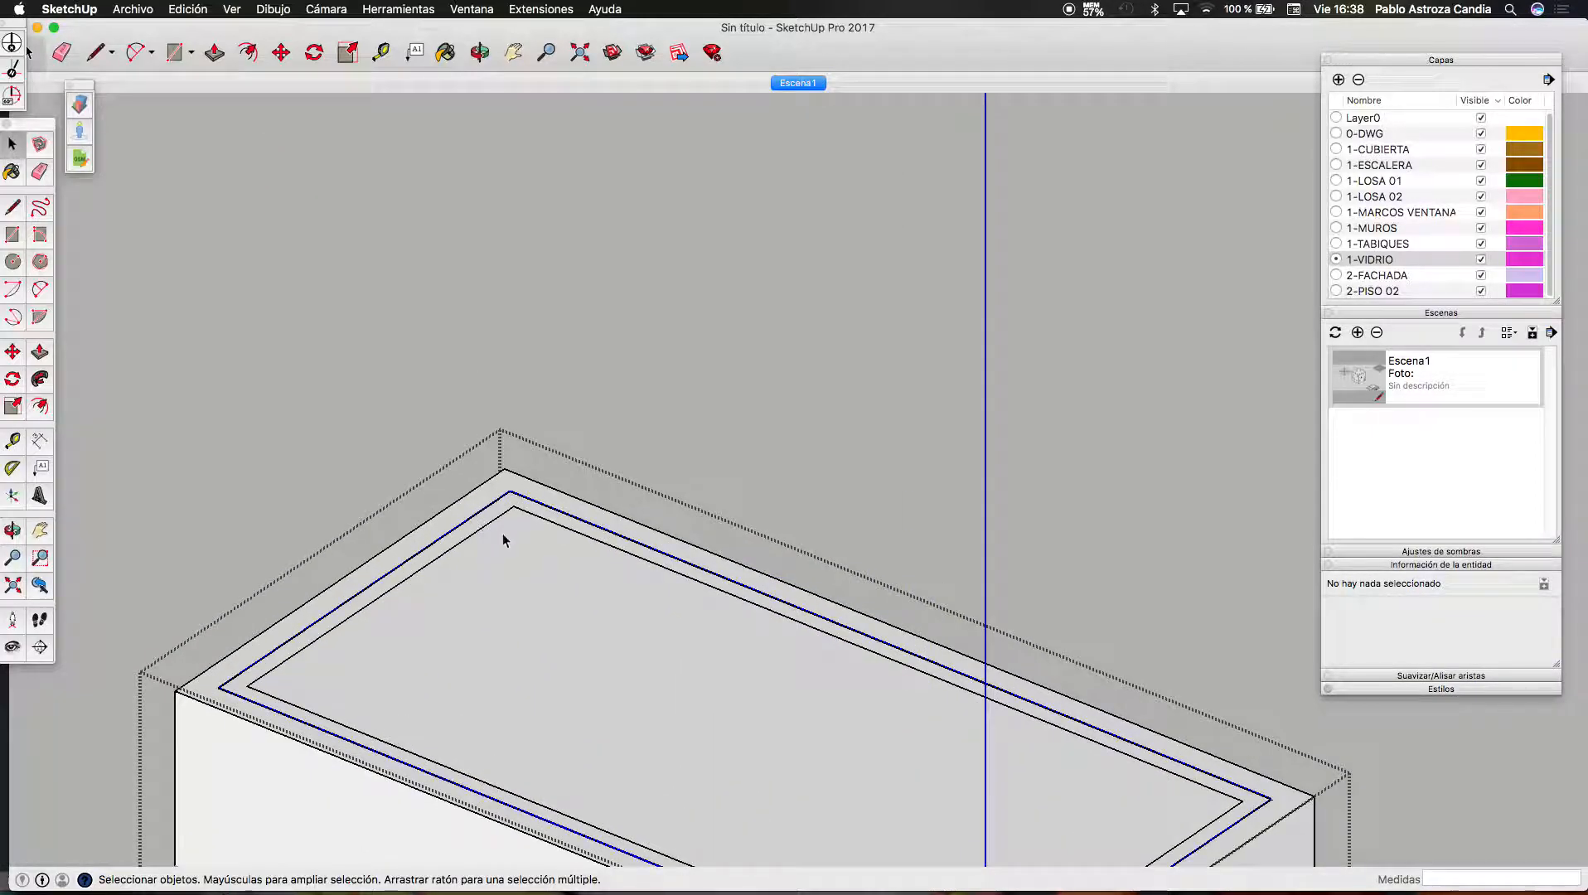
pyautogui.scroll(3, 513, 531)
pyautogui.scroll(2, 513, 526)
pyautogui.press('m')
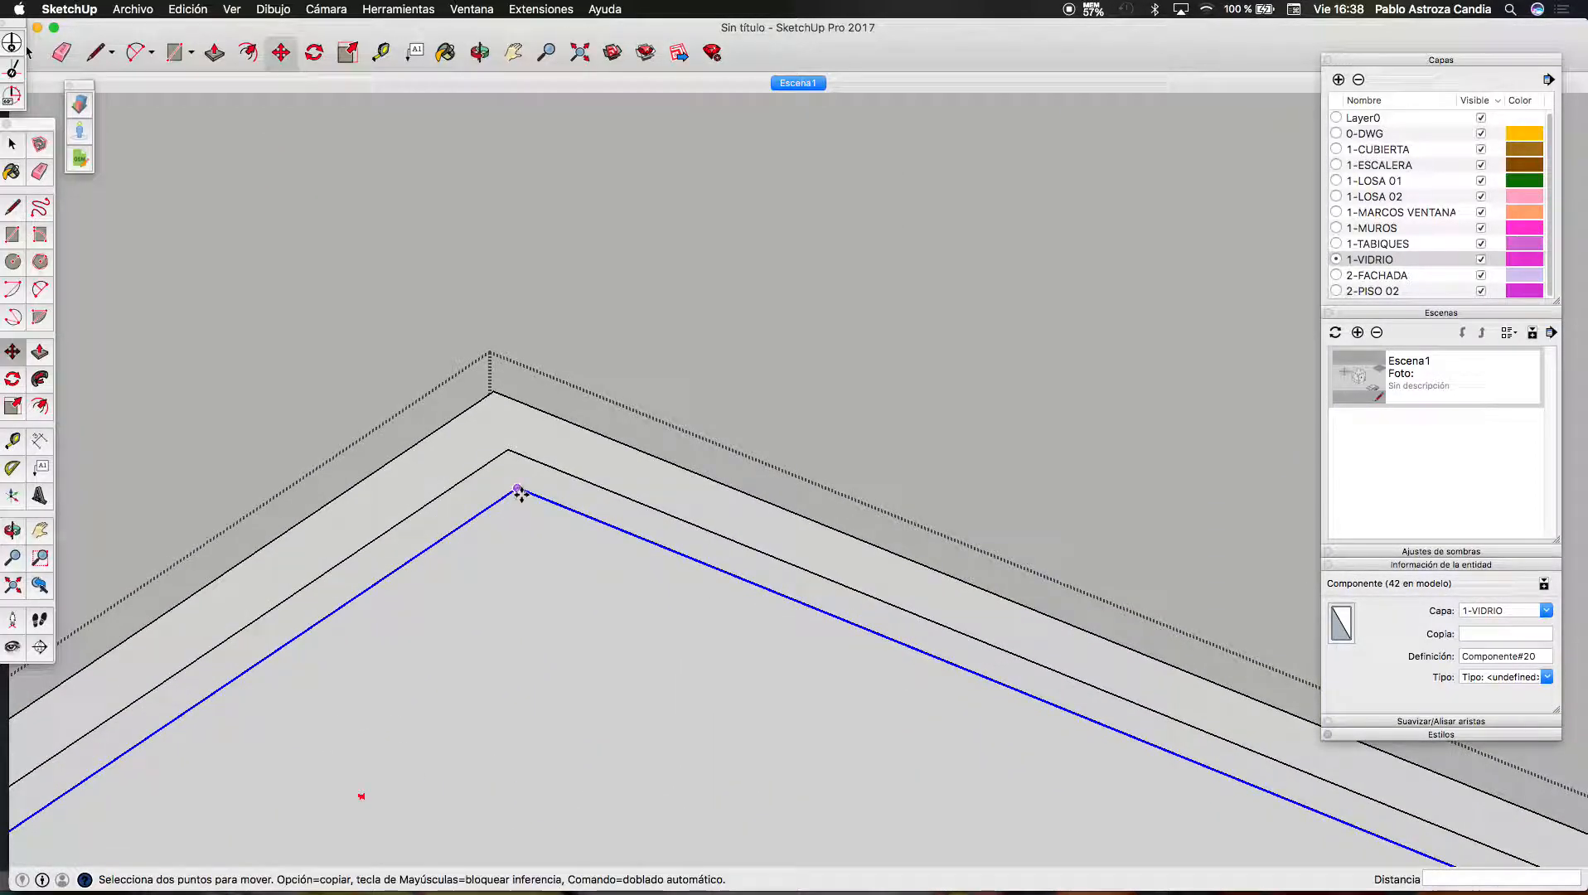
pyautogui.click(517, 489)
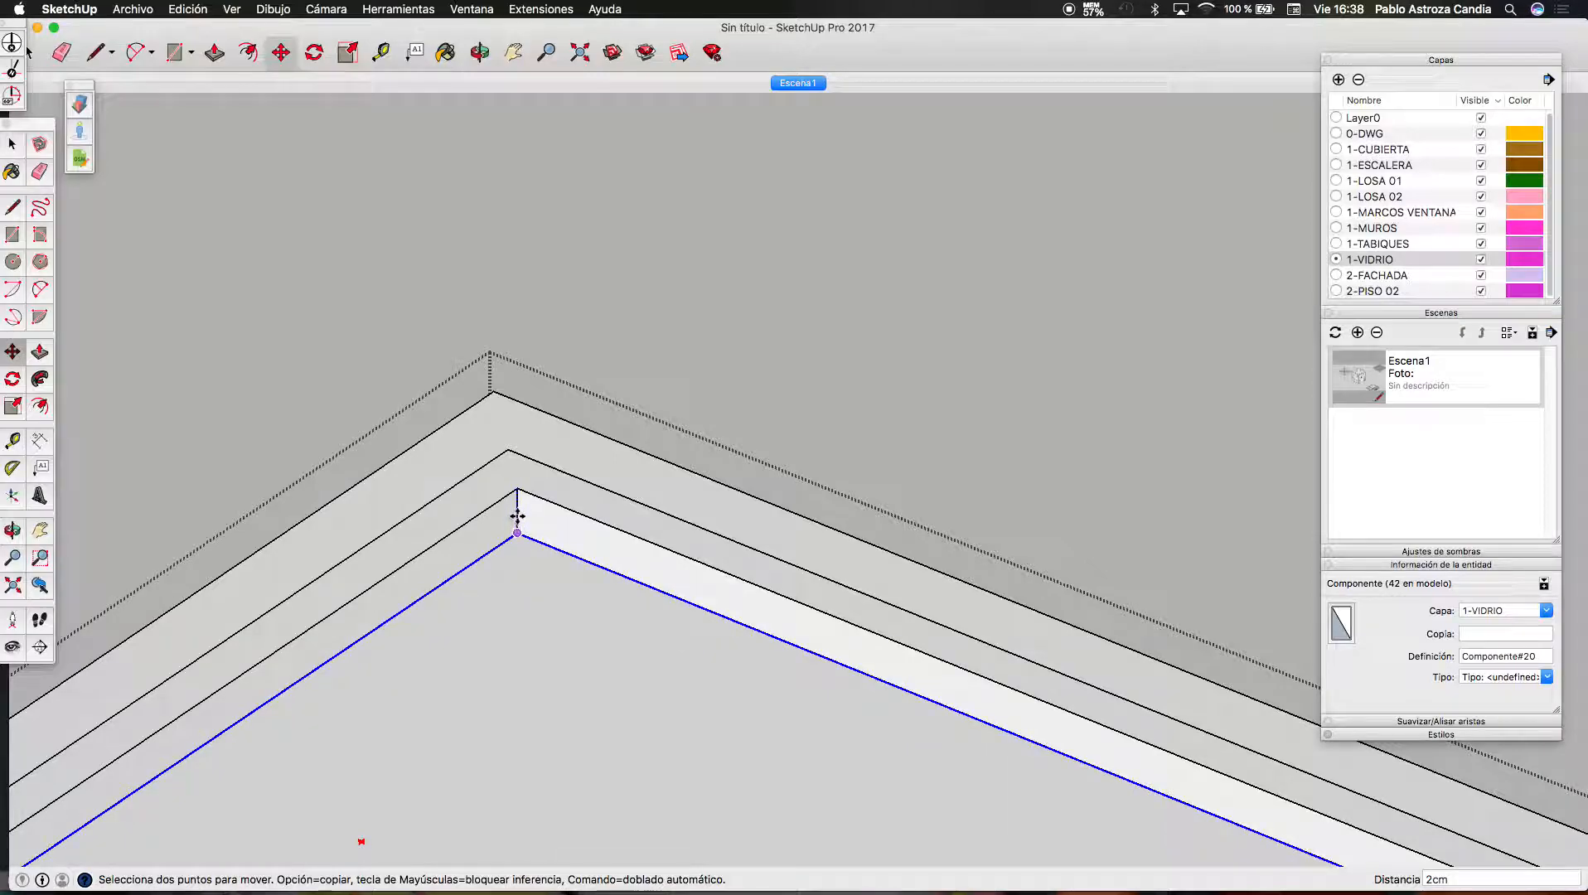
pyautogui.click(518, 511)
pyautogui.scroll(-2, 527, 531)
pyautogui.press('space')
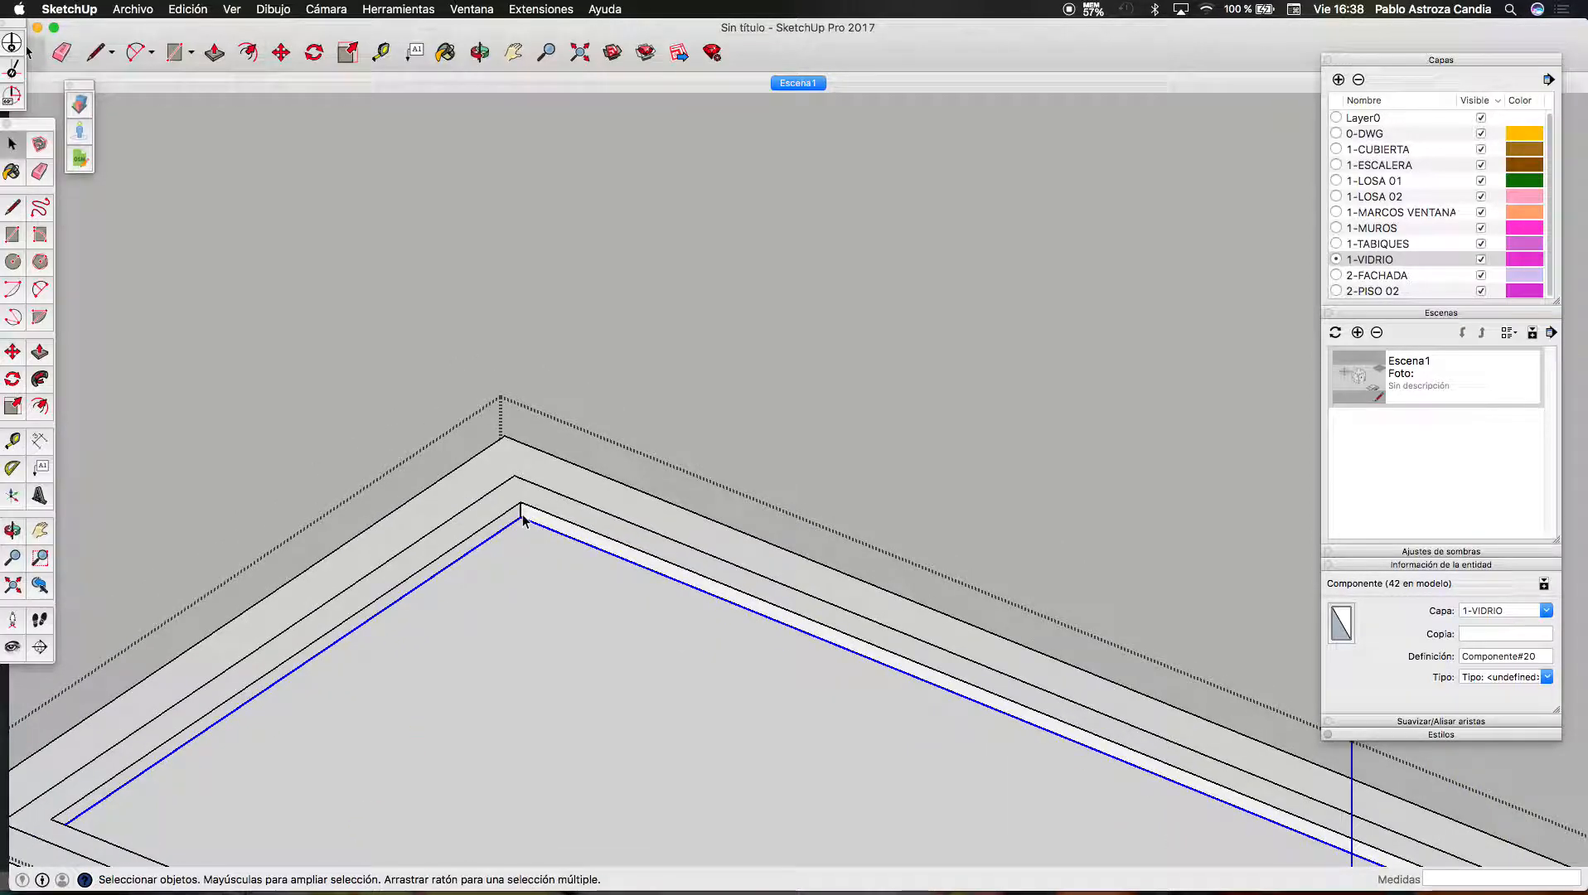
# Move the sash frame and glass pane together straight down to recess them inside the outer window frame
pyautogui.keyDown('shift'); pyautogui.click(518, 515); pyautogui.keyUp('shift')
pyautogui.press('m')
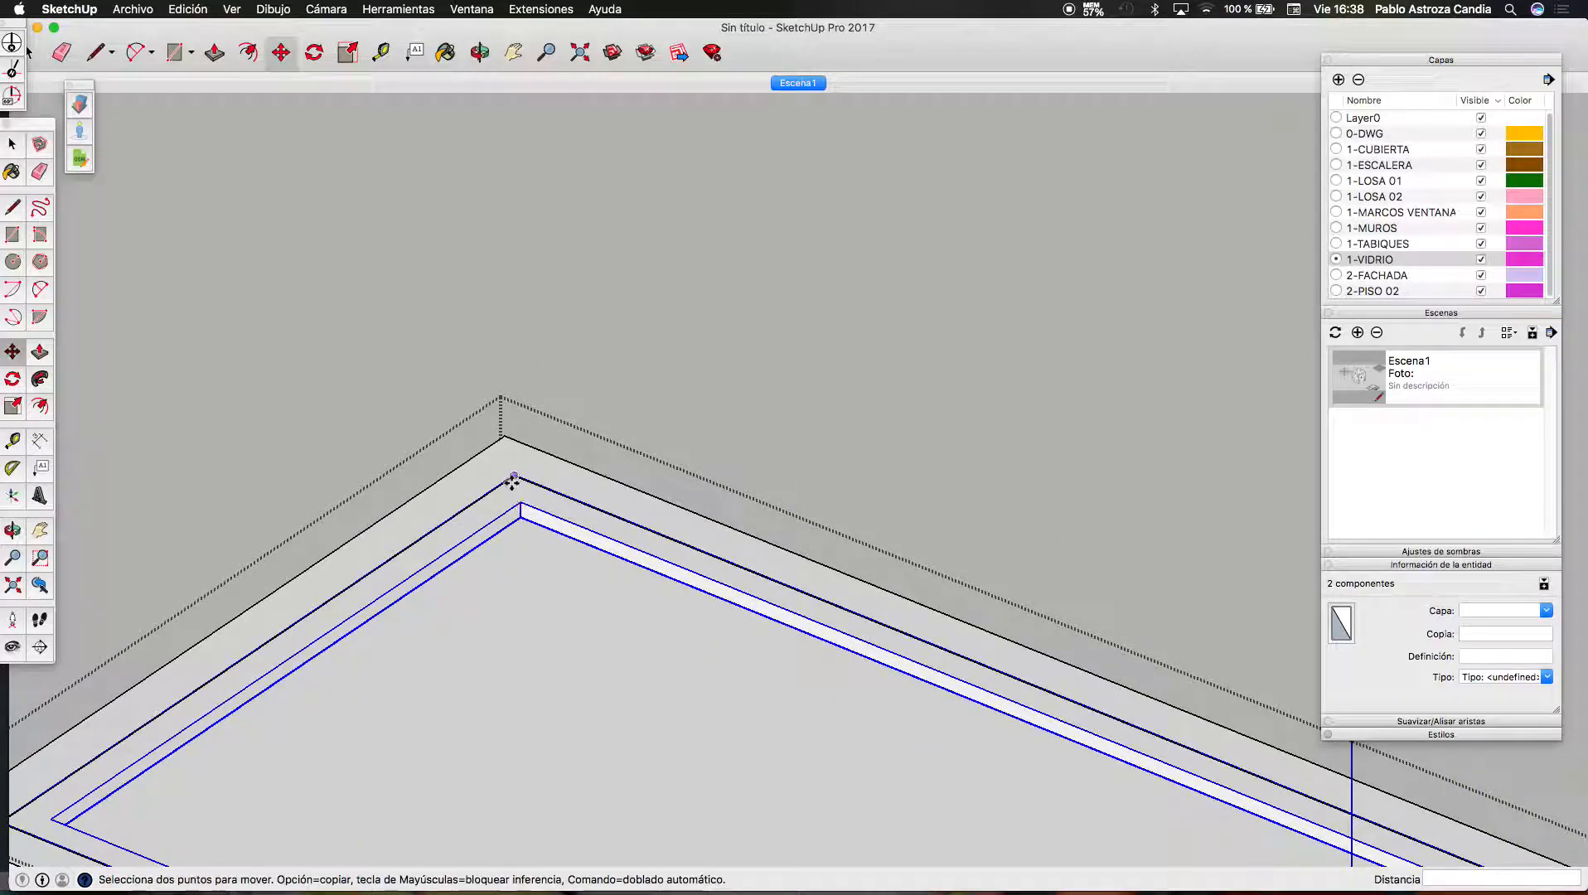
pyautogui.click(514, 477)
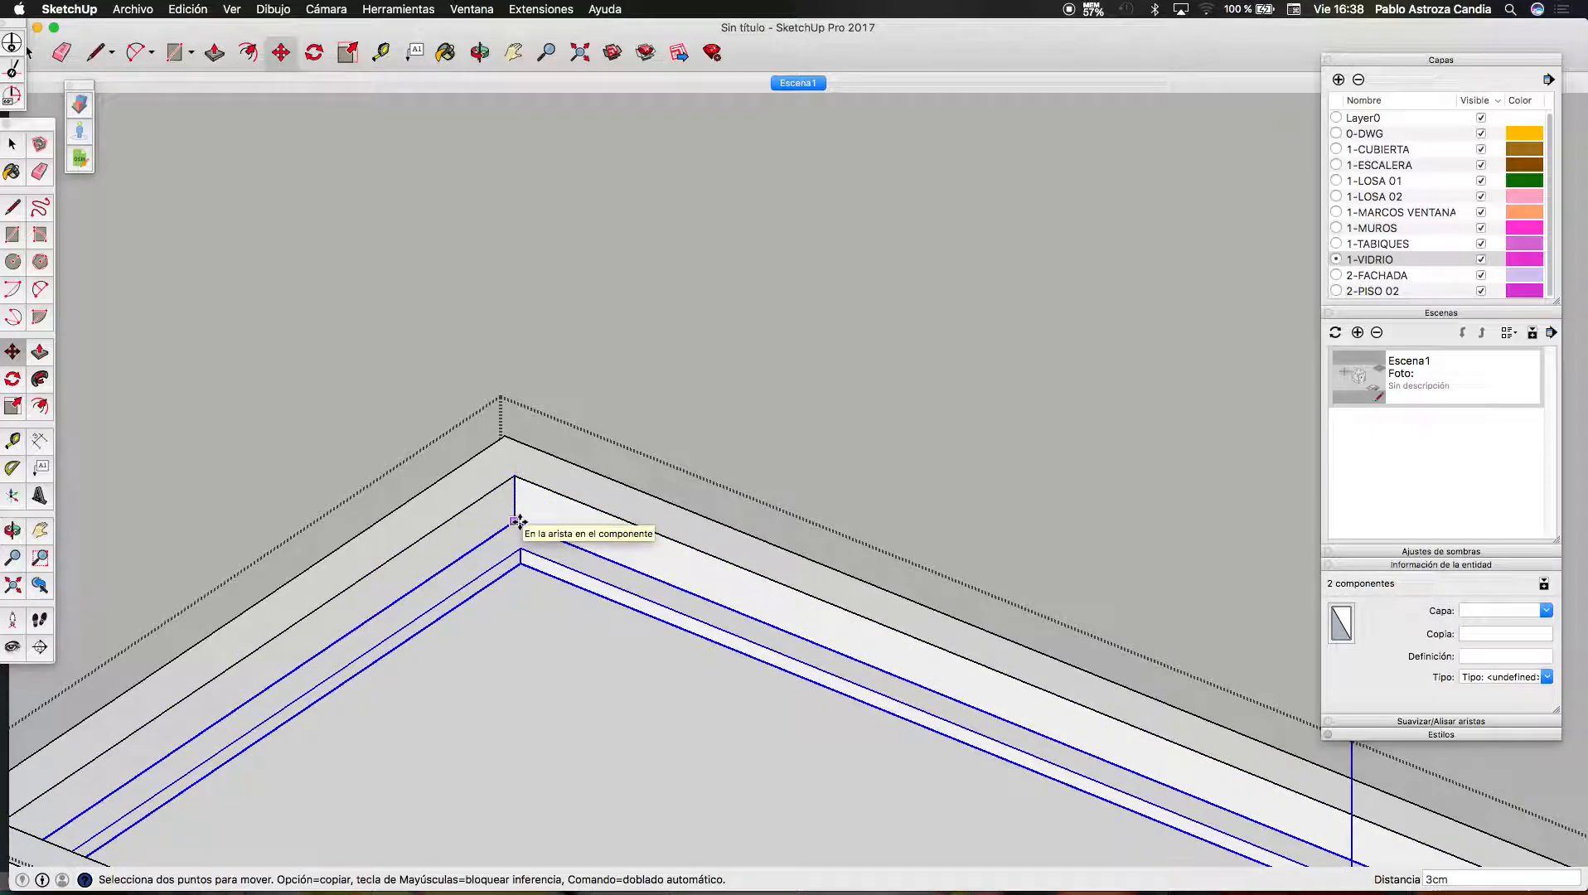
pyautogui.click(518, 521)
pyautogui.scroll(-6, 517, 506)
pyautogui.press('space')
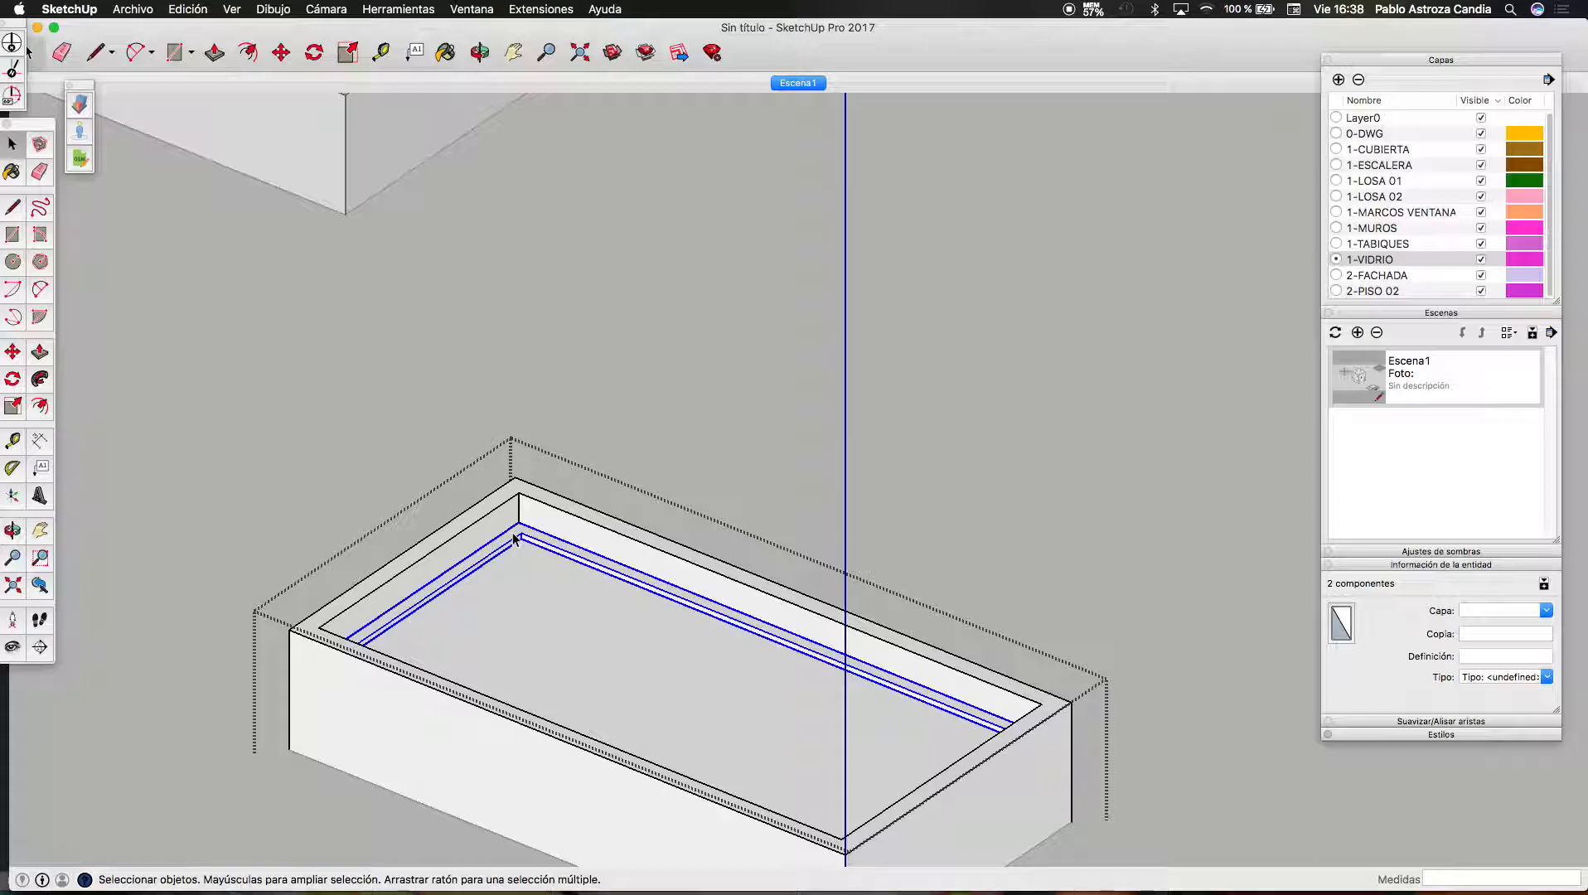
# Paint the recessed glass pane component with the dark grey translucent glass material from the Vidrio y espejos collection
pyautogui.scroll(5, 508, 558)
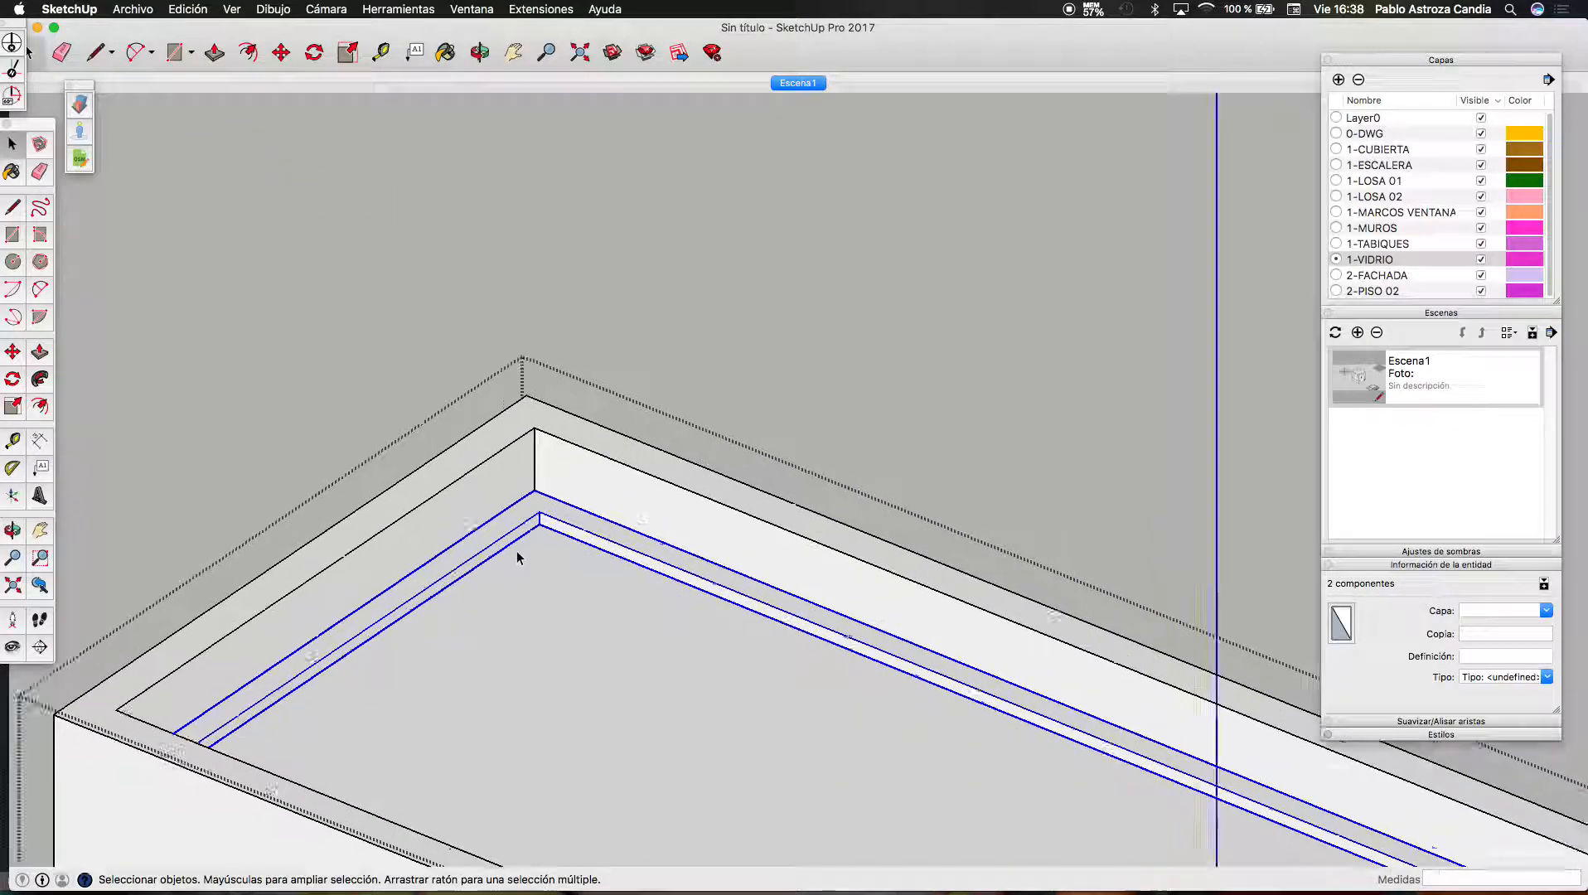
pyautogui.click(575, 572)
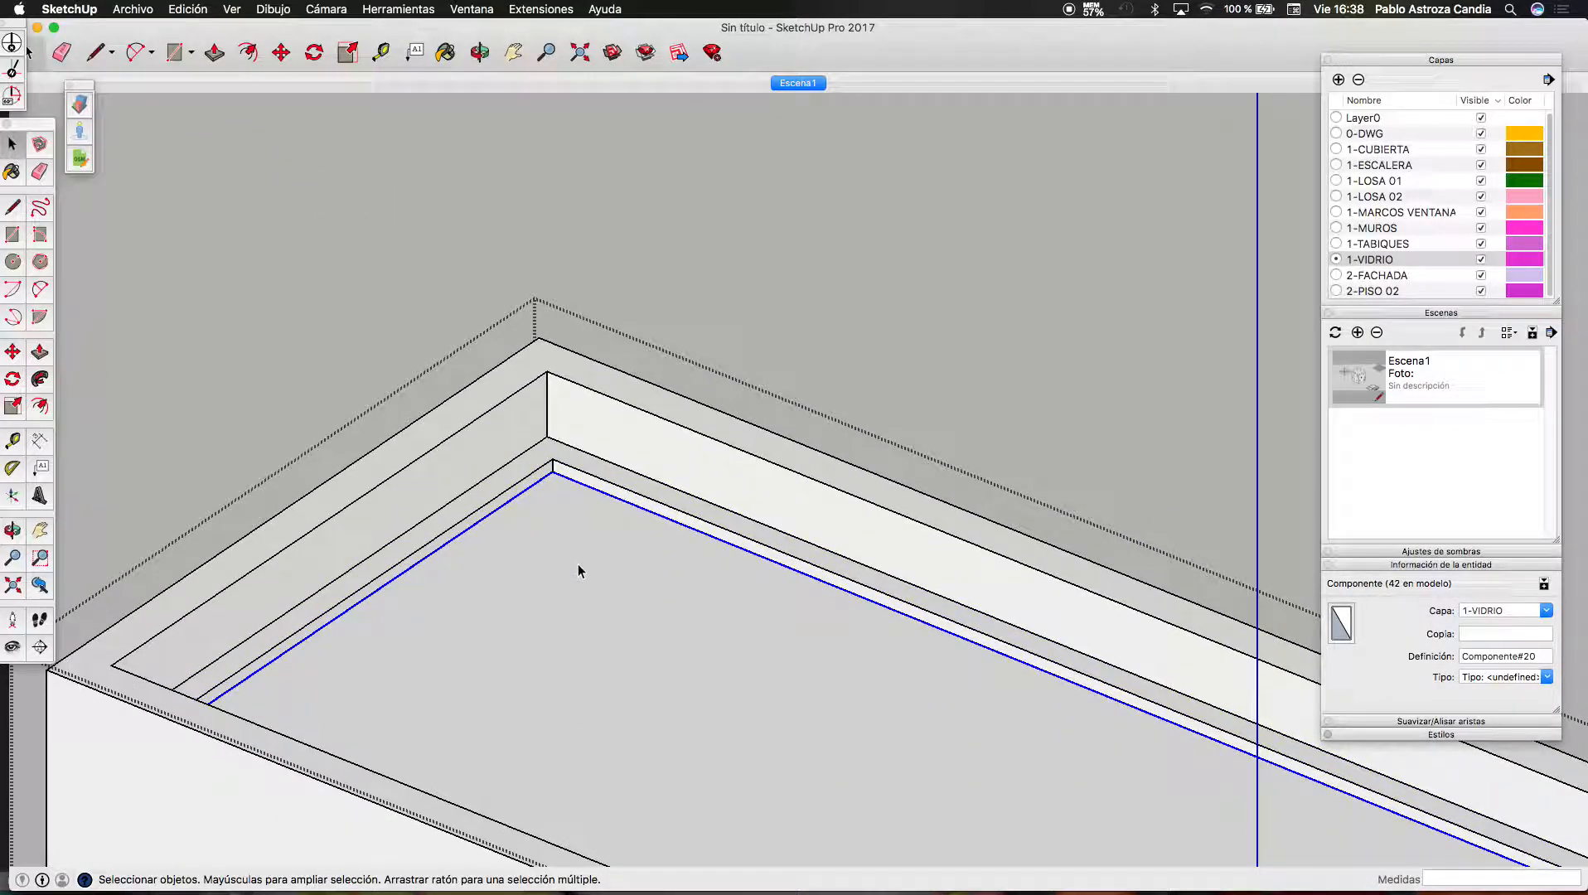
pyautogui.click(447, 53)
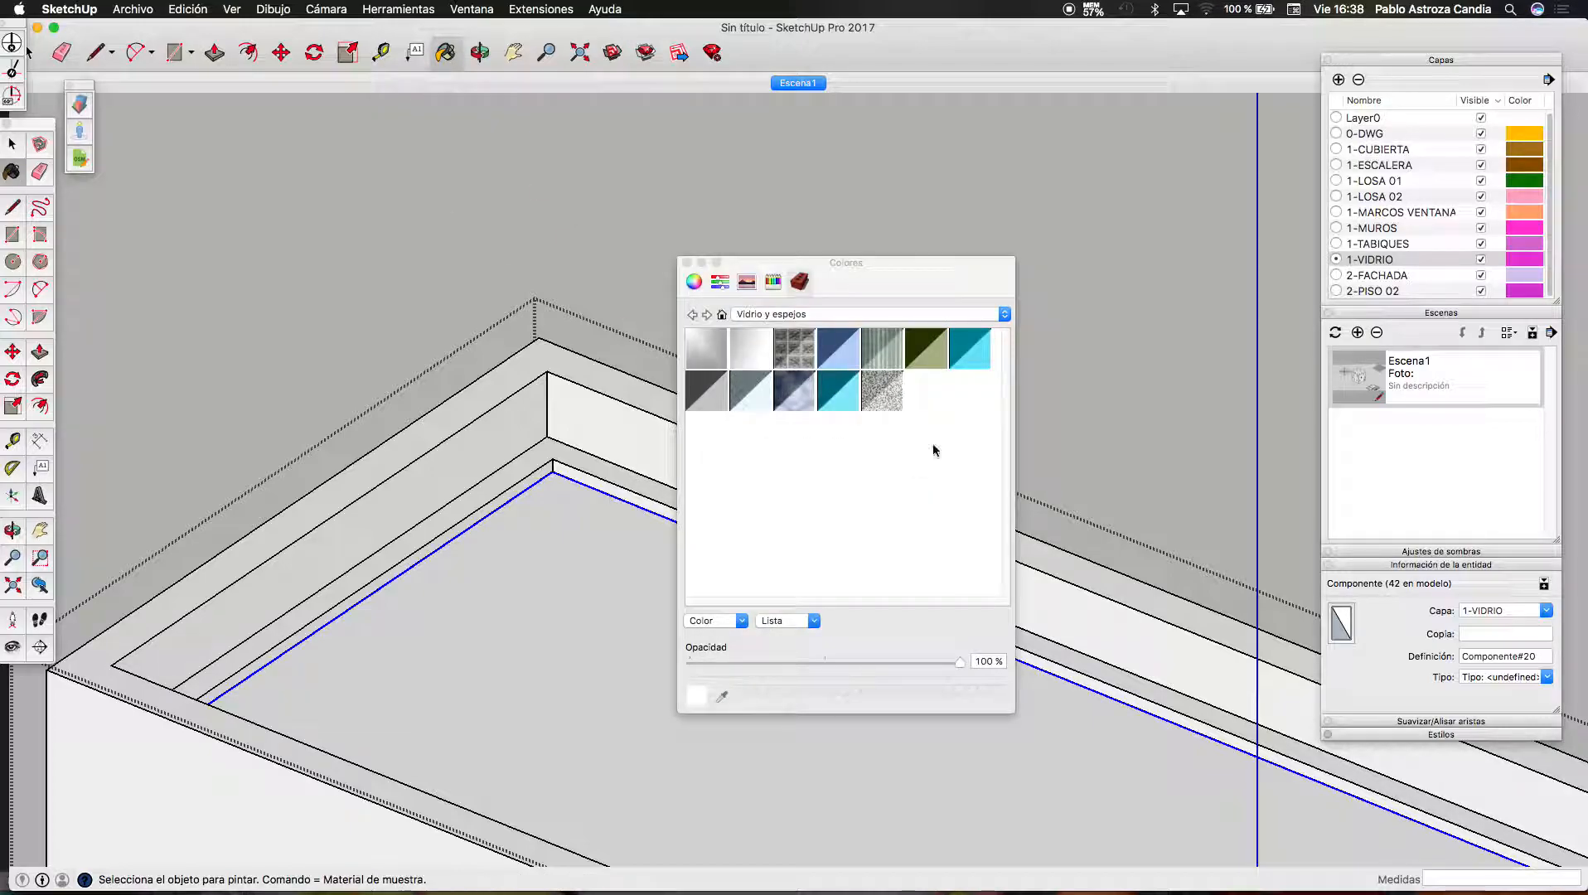
pyautogui.click(1003, 315)
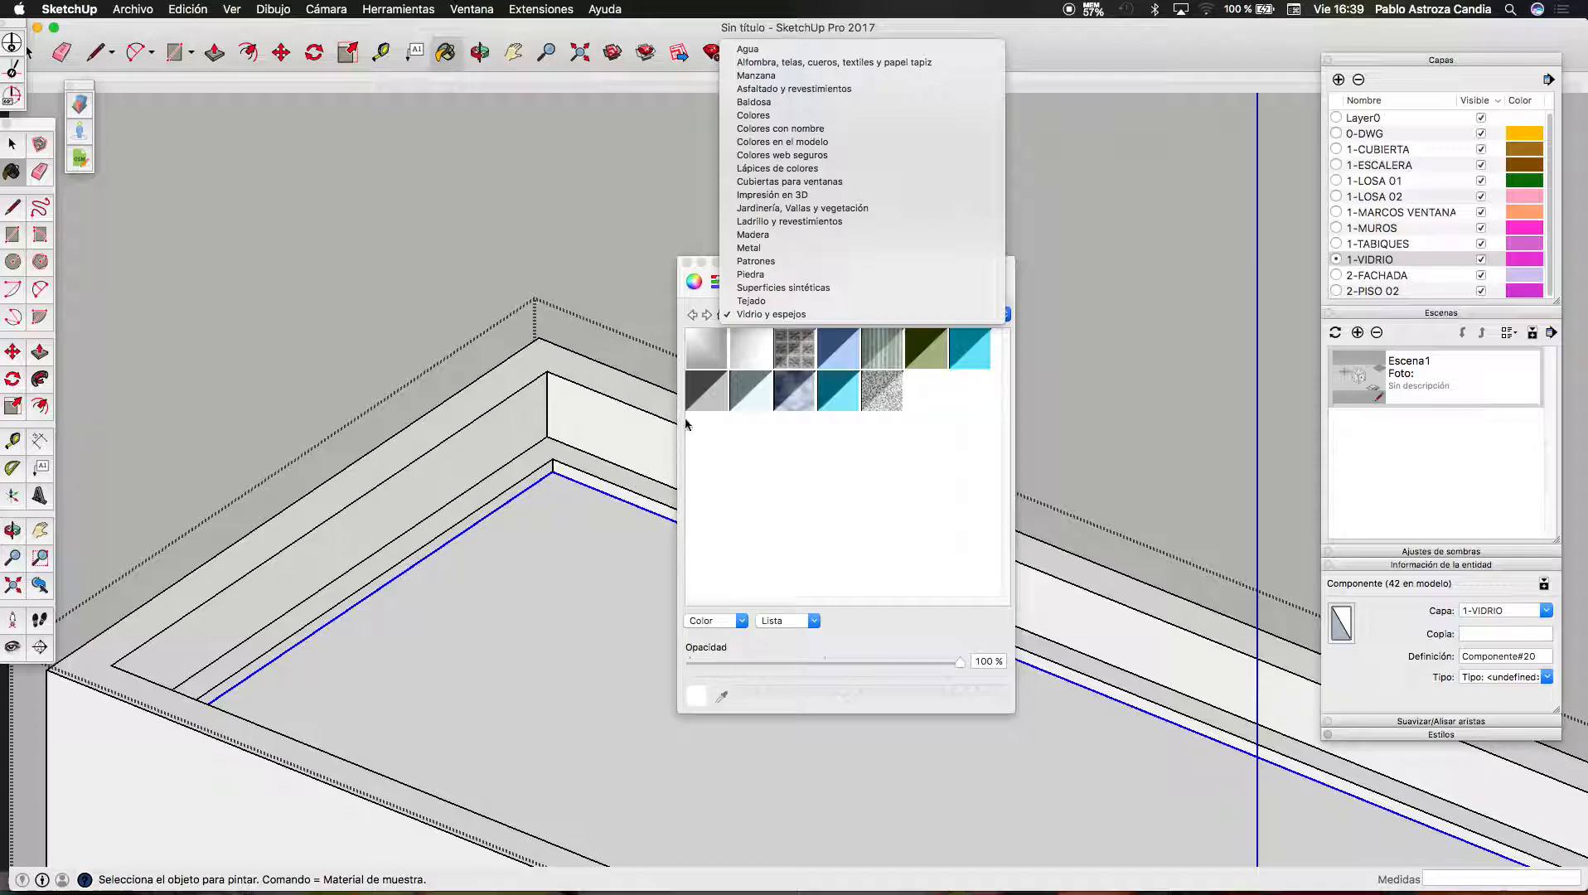
pyautogui.click(792, 315)
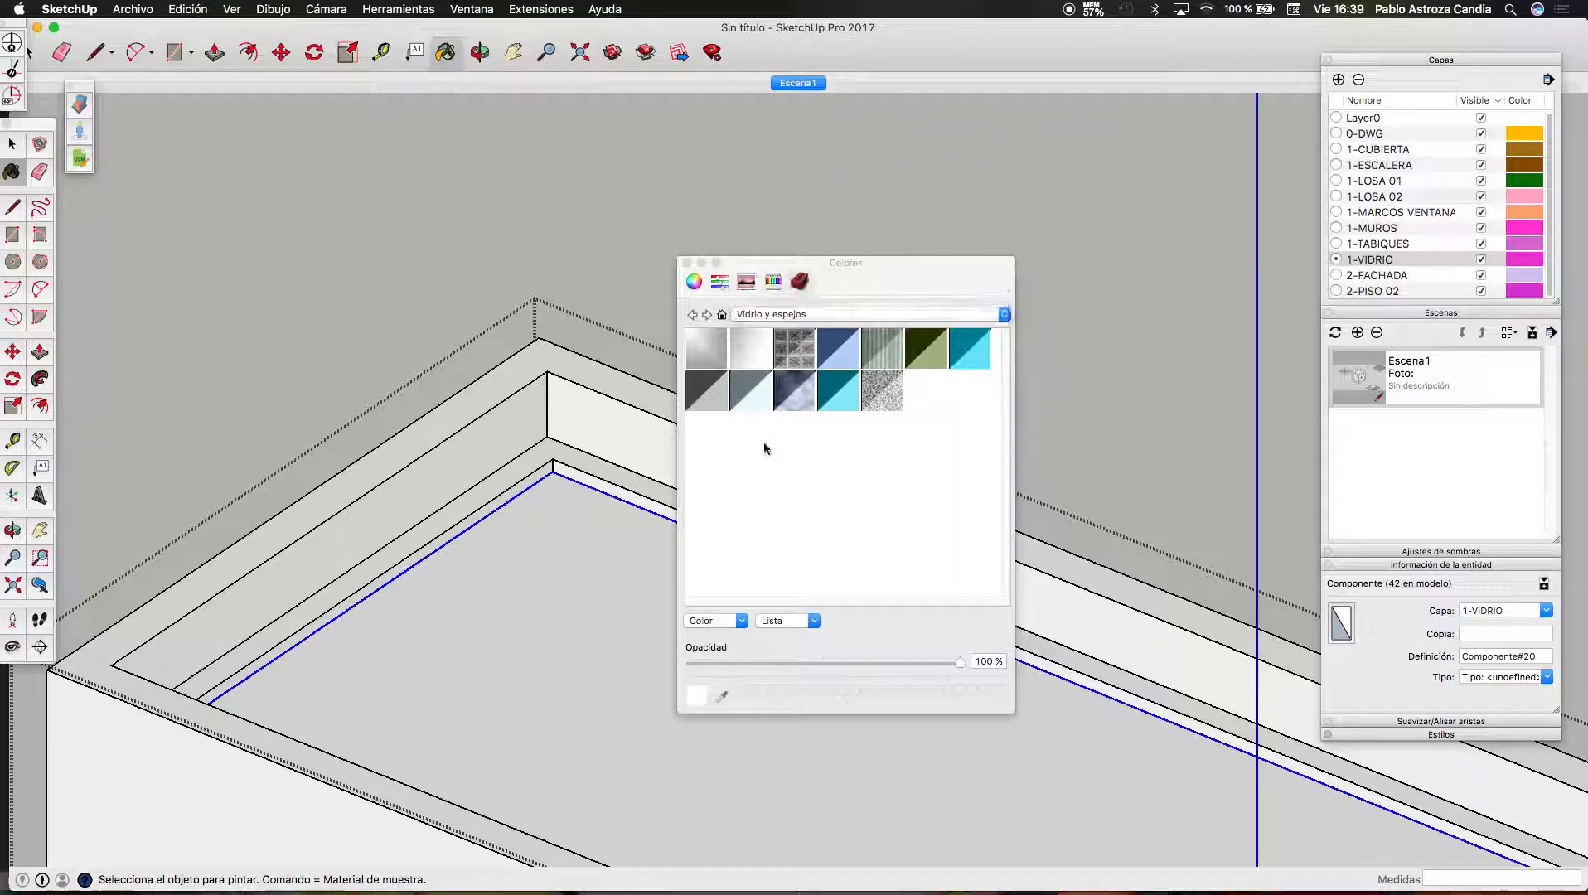
pyautogui.click(713, 402)
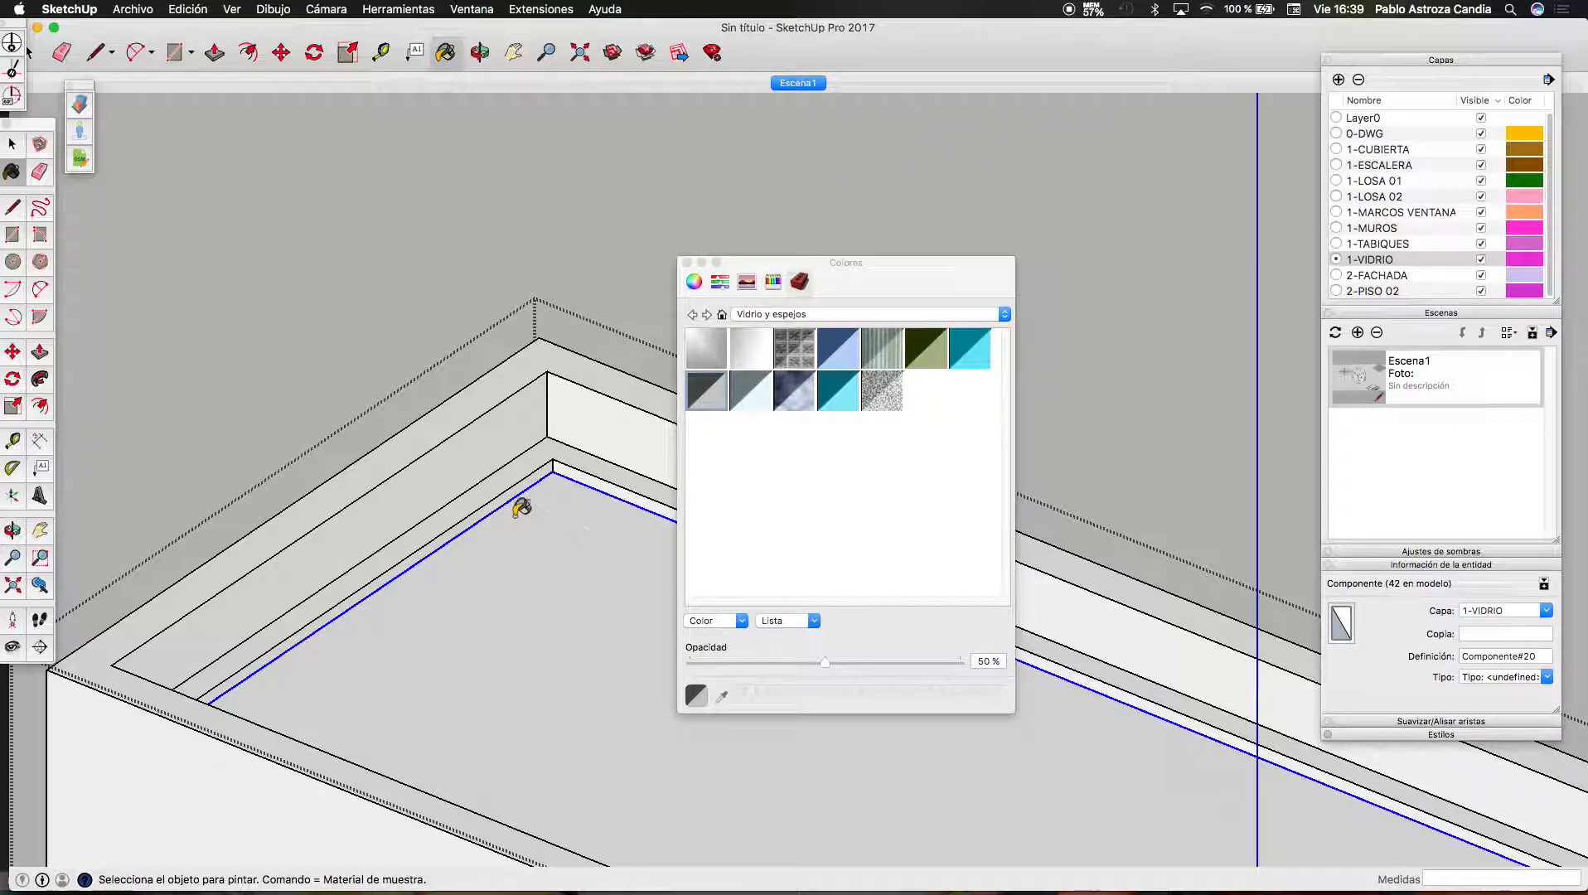
pyautogui.click(562, 588)
pyautogui.scroll(-6, 557, 577)
pyautogui.press('space')
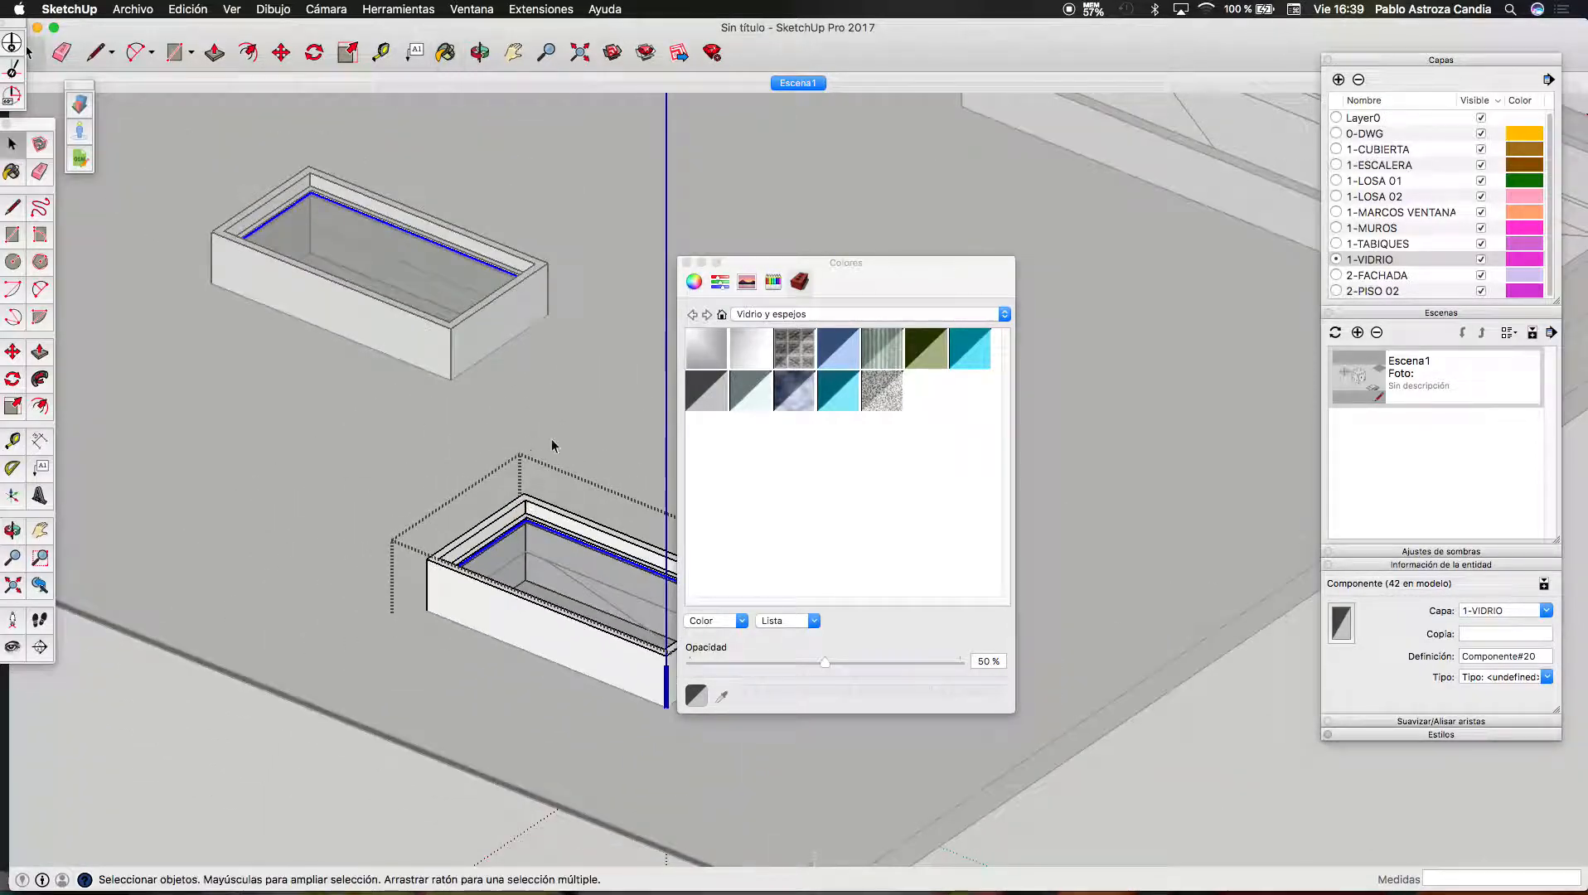
# Leave the window component, close the materials window and return to the assembled house
pyautogui.scroll(-10, 474, 585)
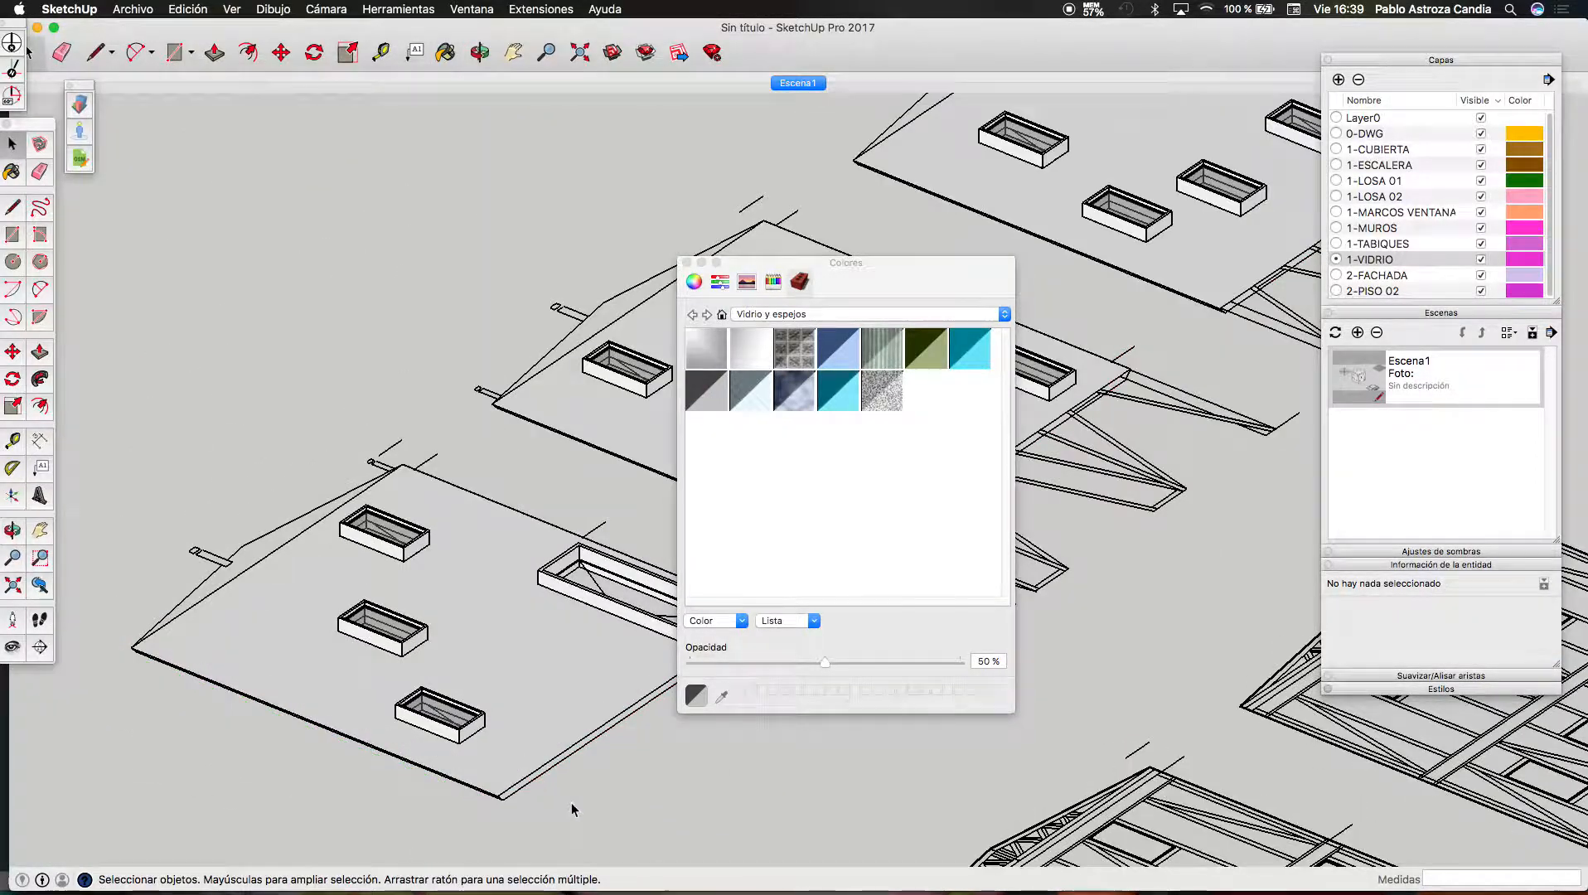
pyautogui.scroll(-5, 185, 663)
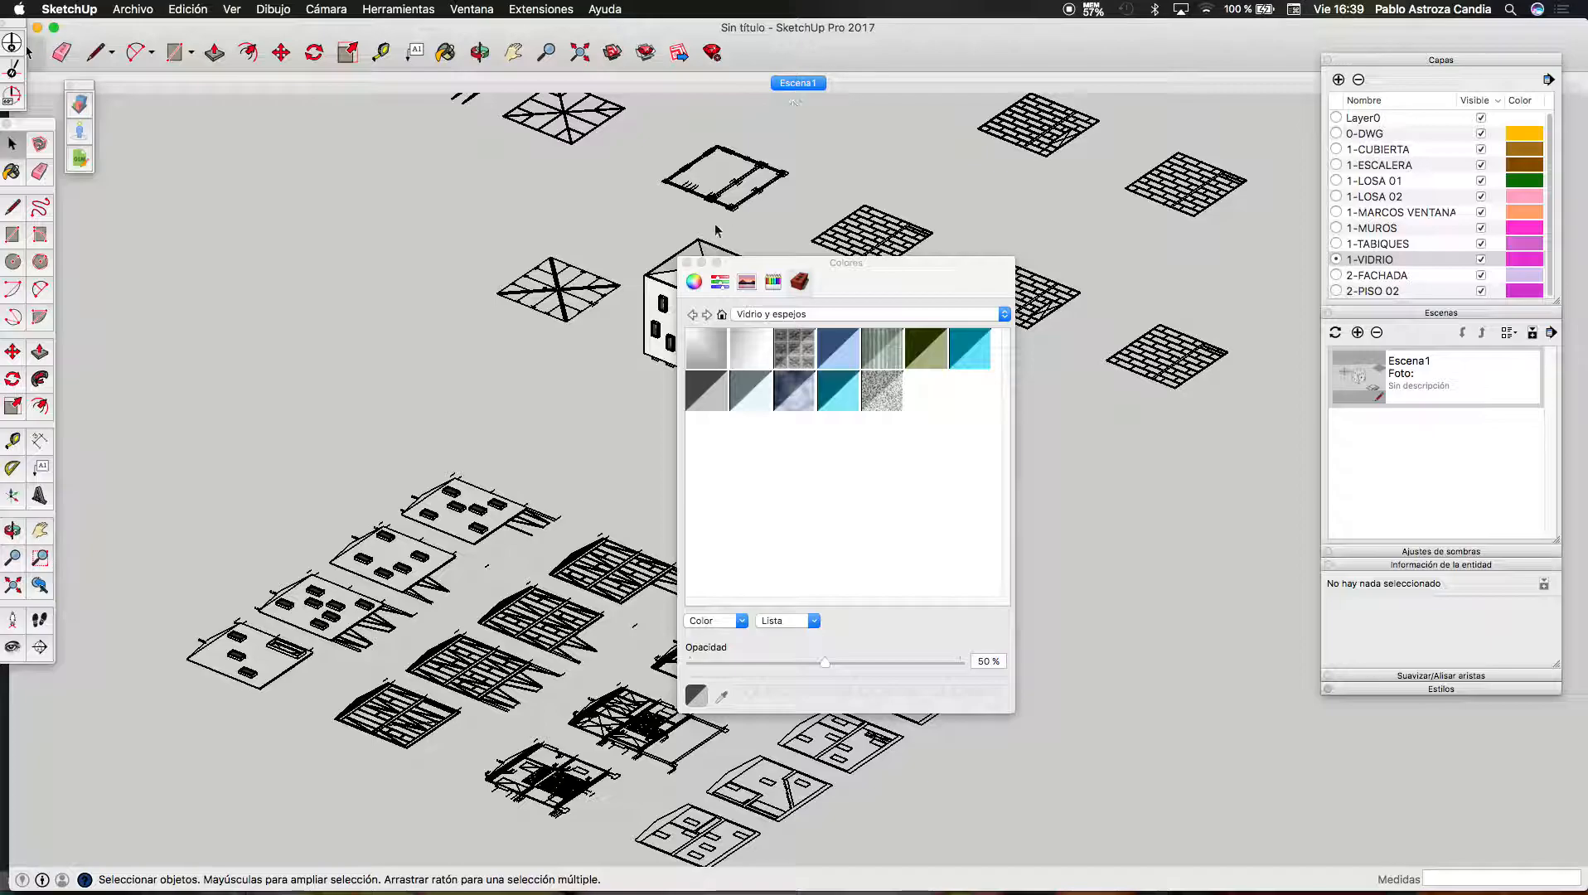
pyautogui.click(686, 262)
pyautogui.scroll(5, 688, 264)
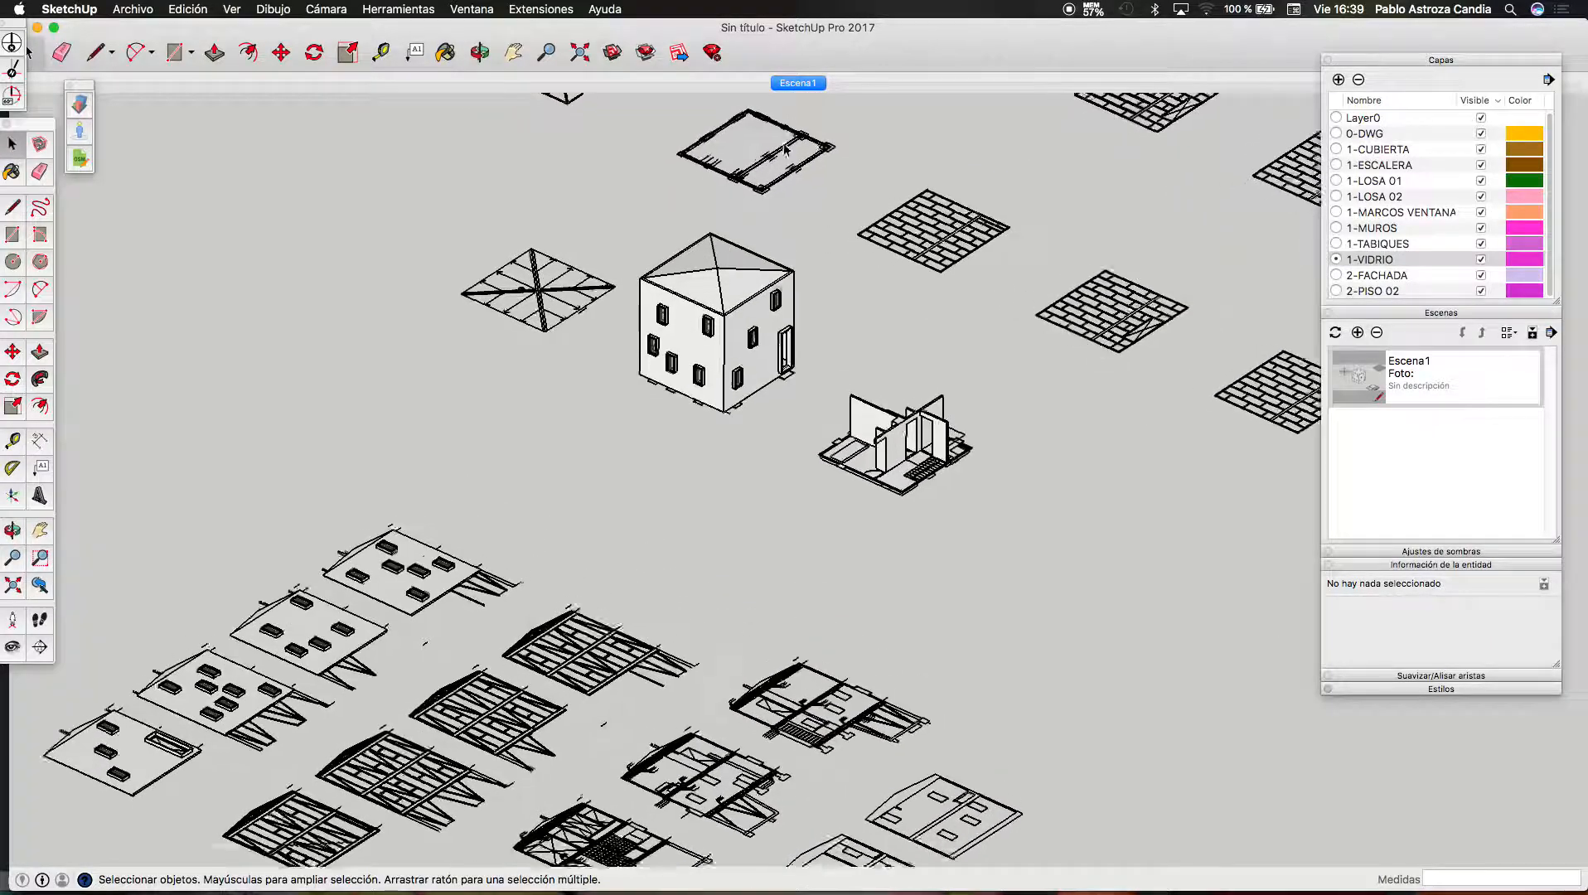
pyautogui.scroll(5, 769, 366)
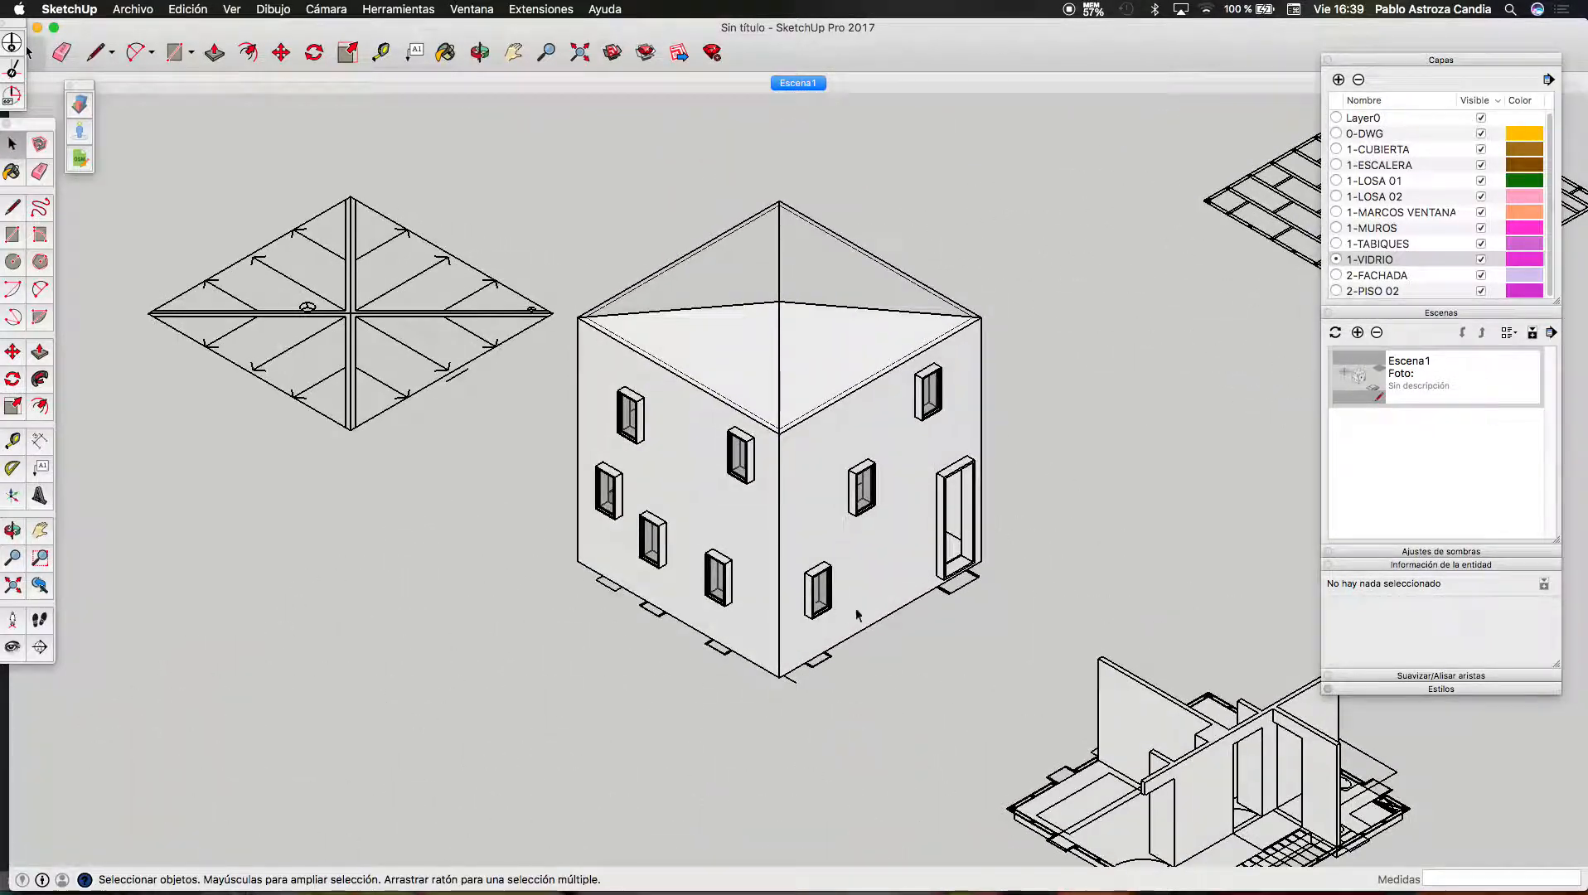
pyautogui.scroll(6, 854, 614)
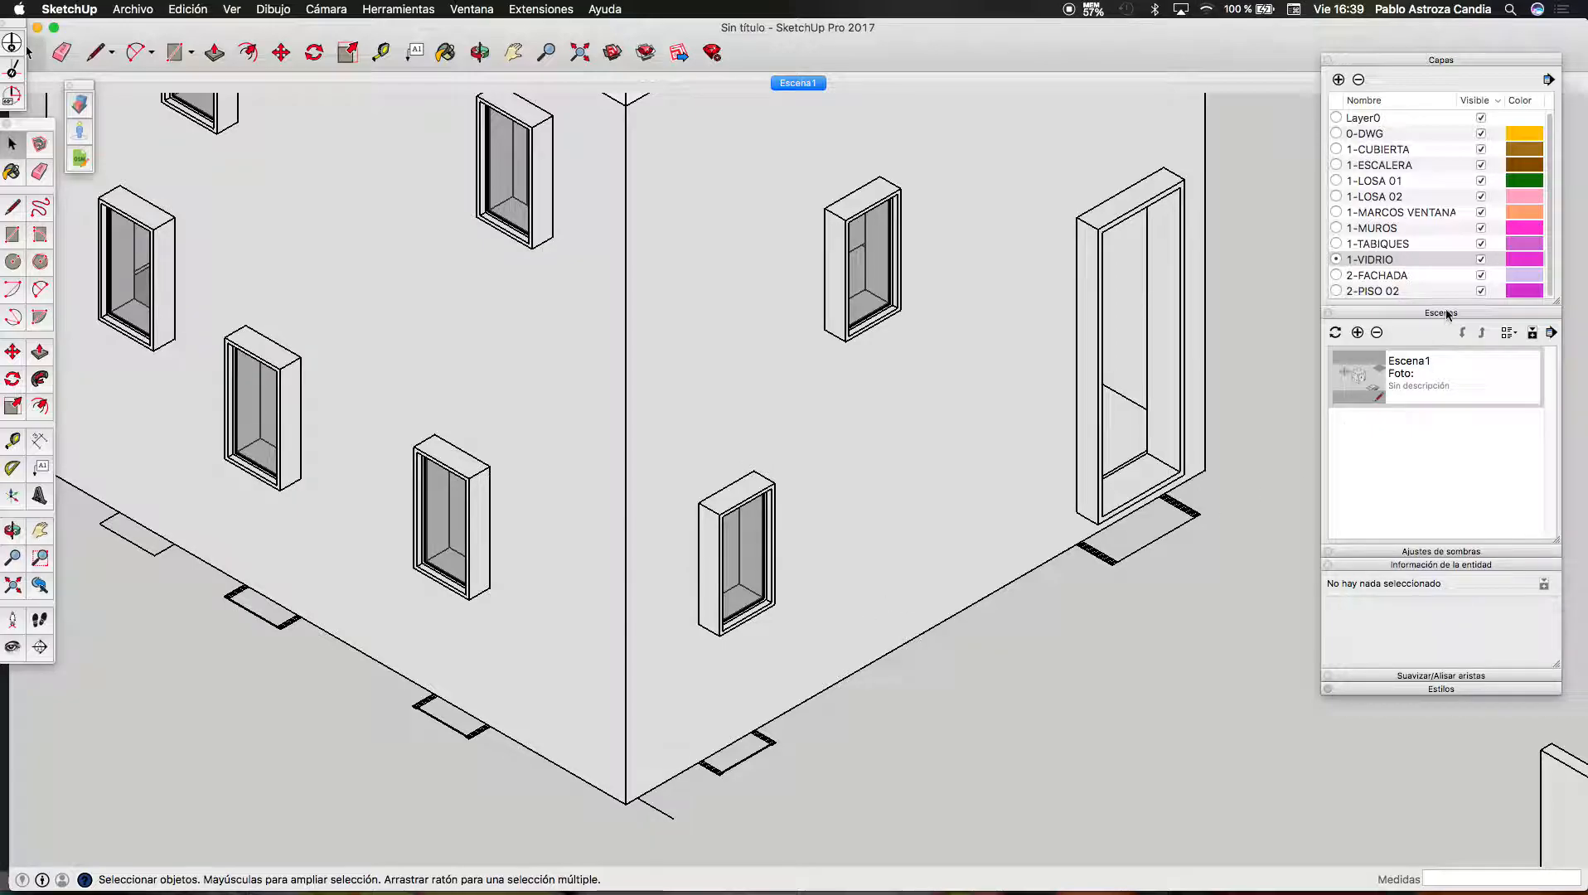
# Collapse the scene settings, turn on shadows and set the shadow time to 13:21
pyautogui.click(1442, 314)
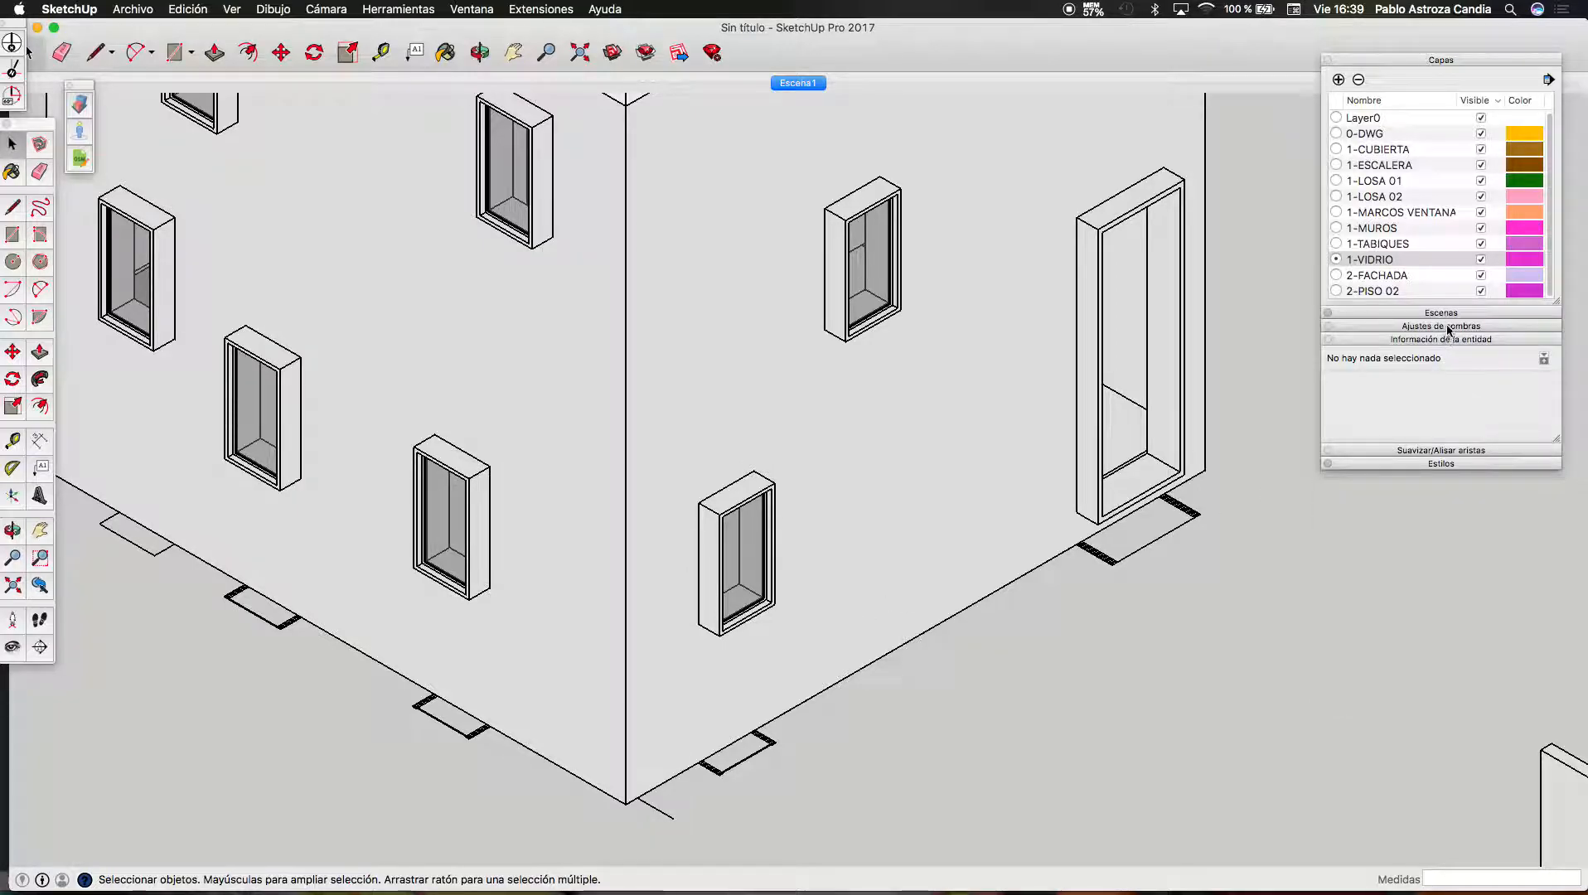
pyautogui.click(1448, 327)
pyautogui.click(1340, 346)
pyautogui.scroll(-8, 636, 290)
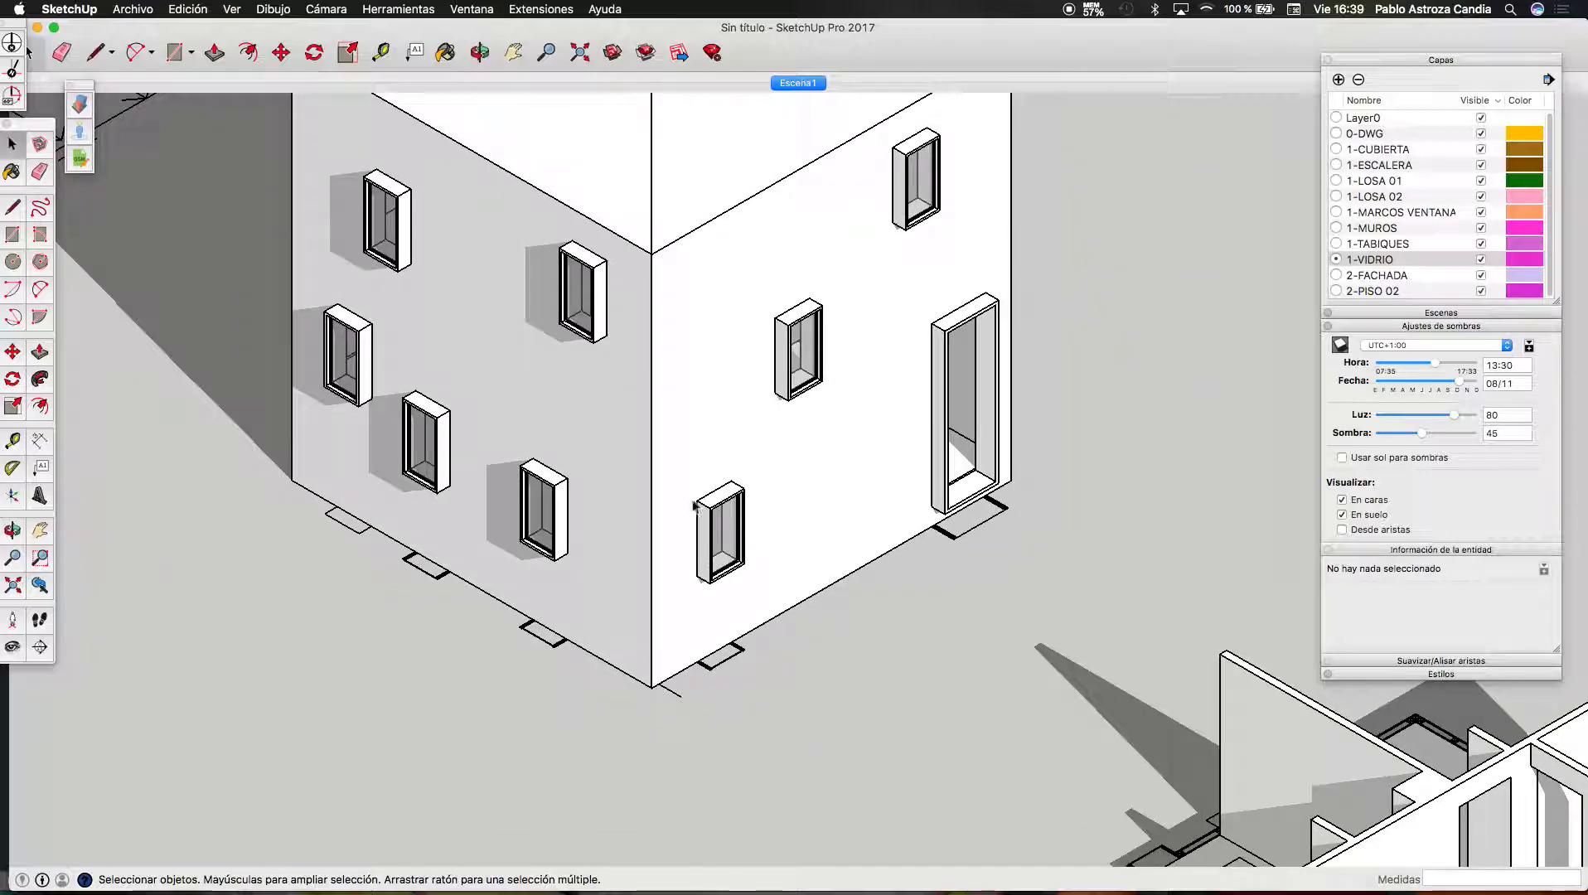
pyautogui.click(485, 54)
pyautogui.moveTo(656, 230); pyautogui.dragTo(1190, 366)
pyautogui.moveTo(1435, 364)
pyautogui.mouseDown()
pyautogui.moveTo(1392, 364)
pyautogui.moveTo(1454, 365)
pyautogui.moveTo(1438, 369)
pyautogui.mouseUp()
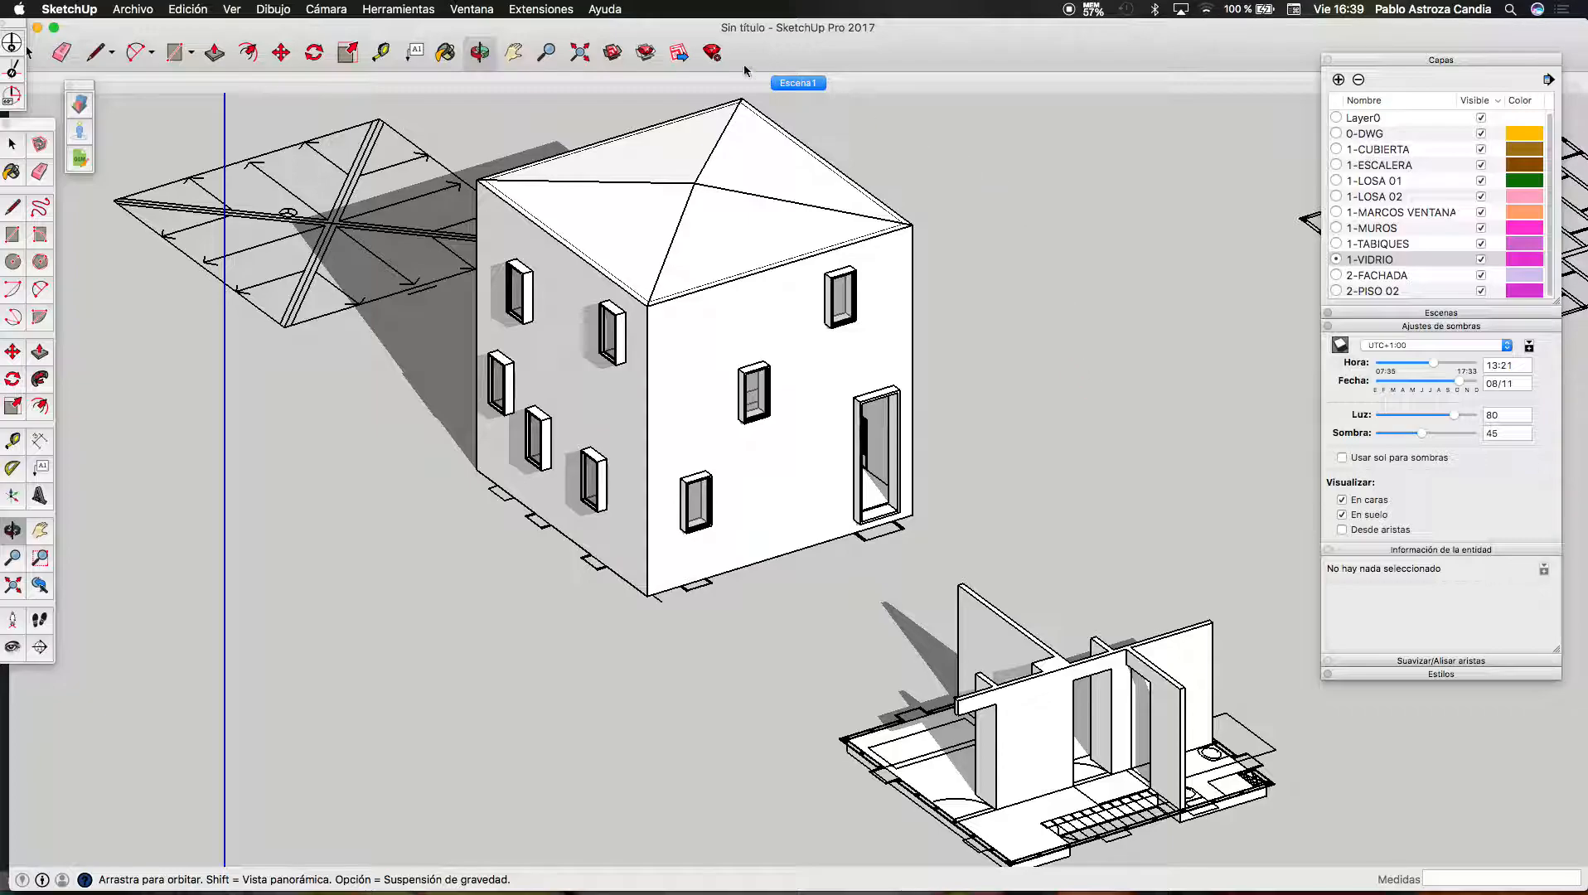
# Switch the camera to perspective and position it at eye level facing the house's façade with the tall door frame
pyautogui.click(319, 10)
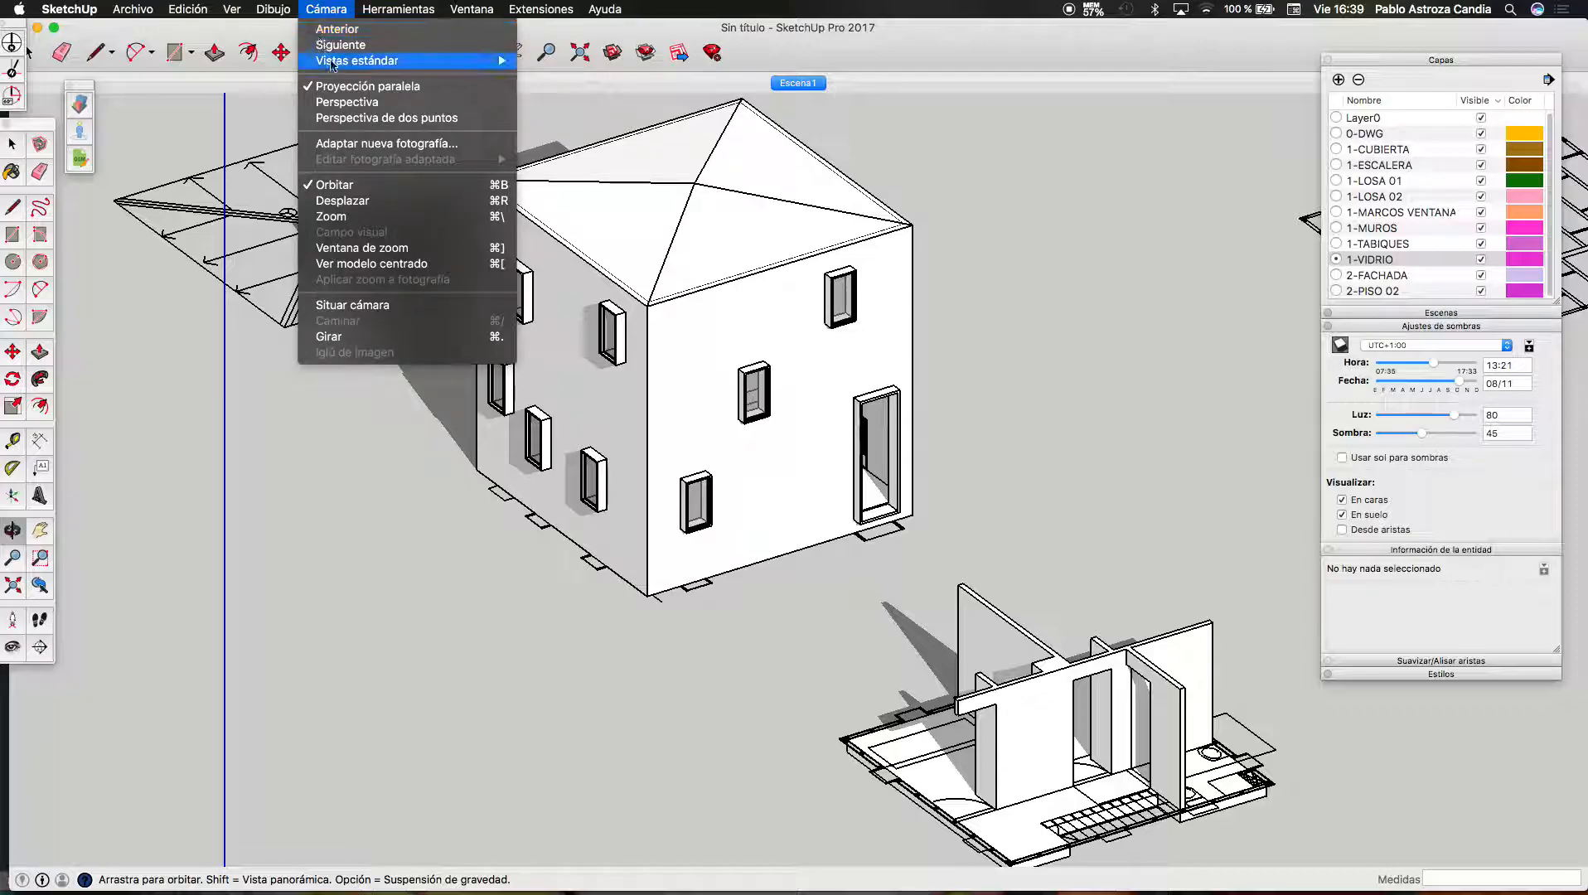
pyautogui.click(335, 104)
pyautogui.scroll(10, 746, 506)
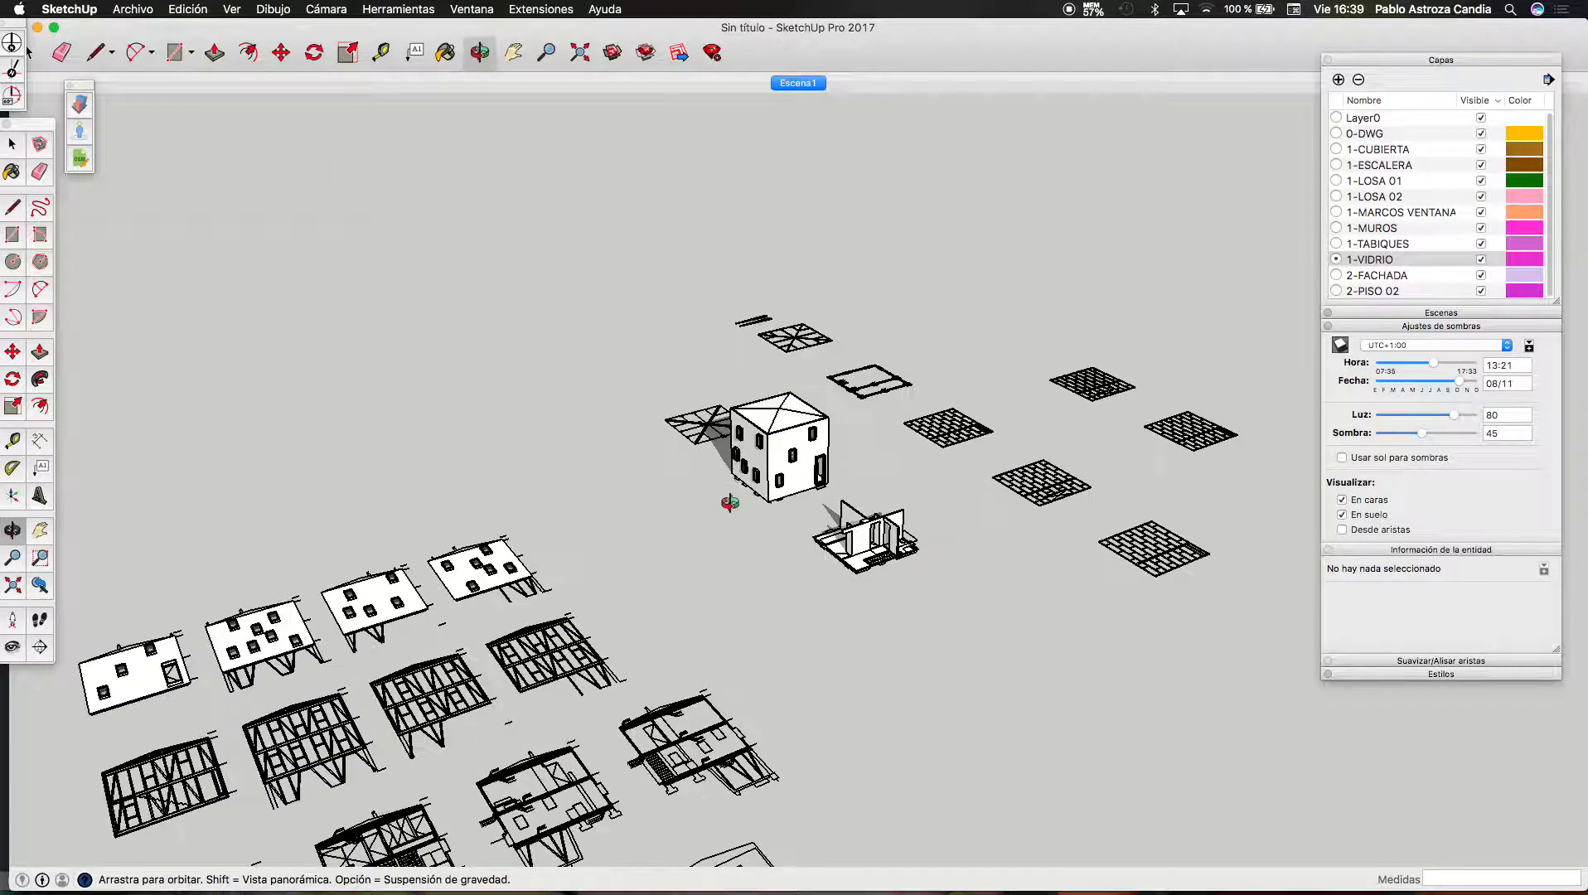
pyautogui.scroll(3, 792, 524)
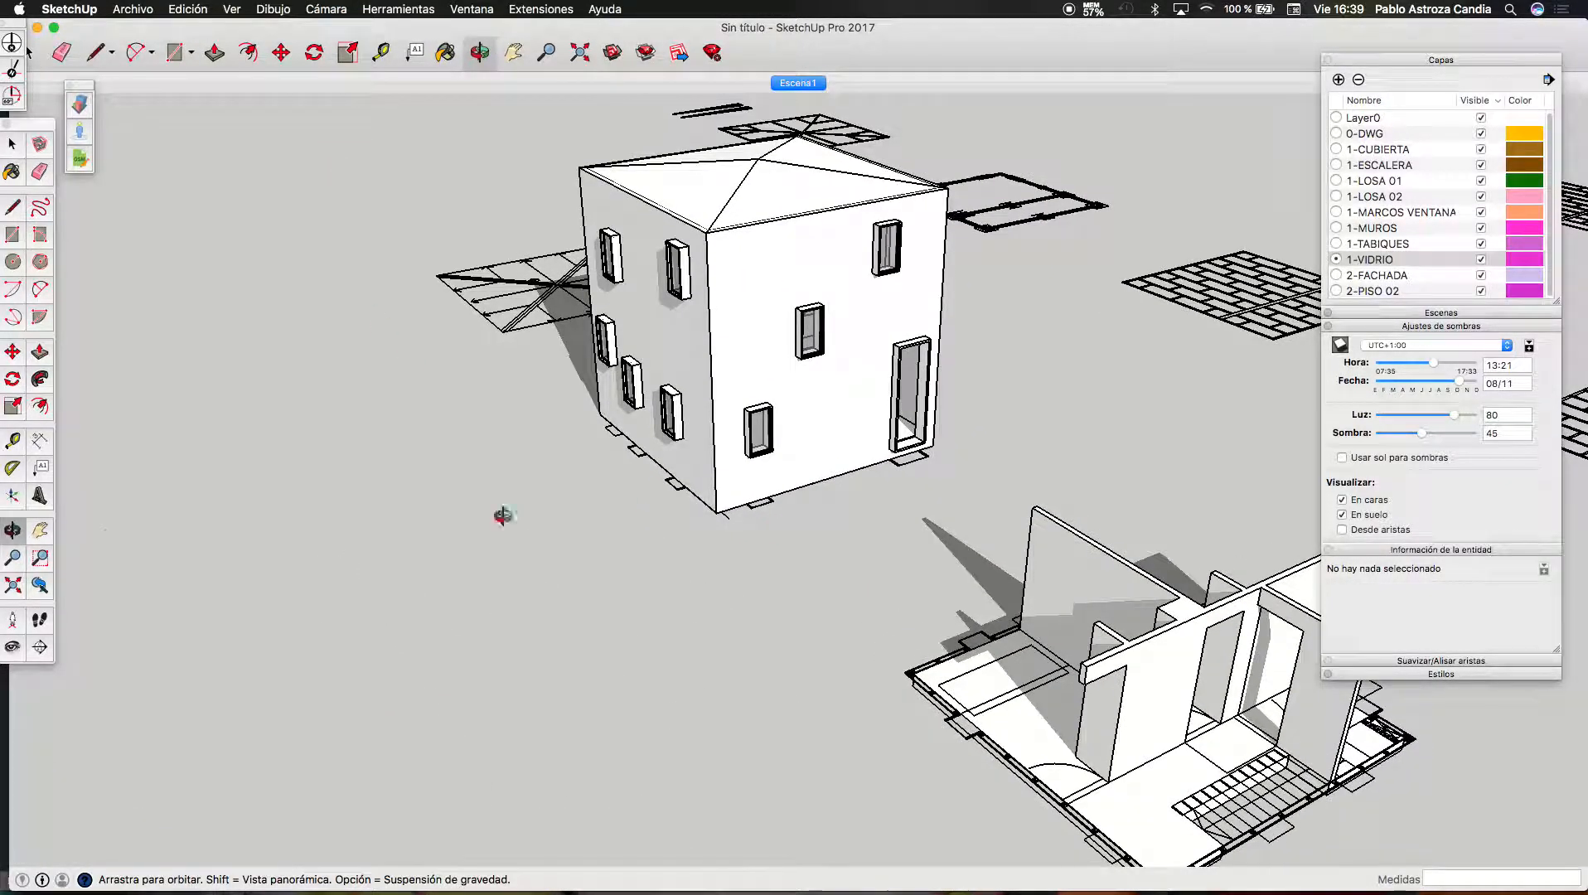
pyautogui.click(17, 618)
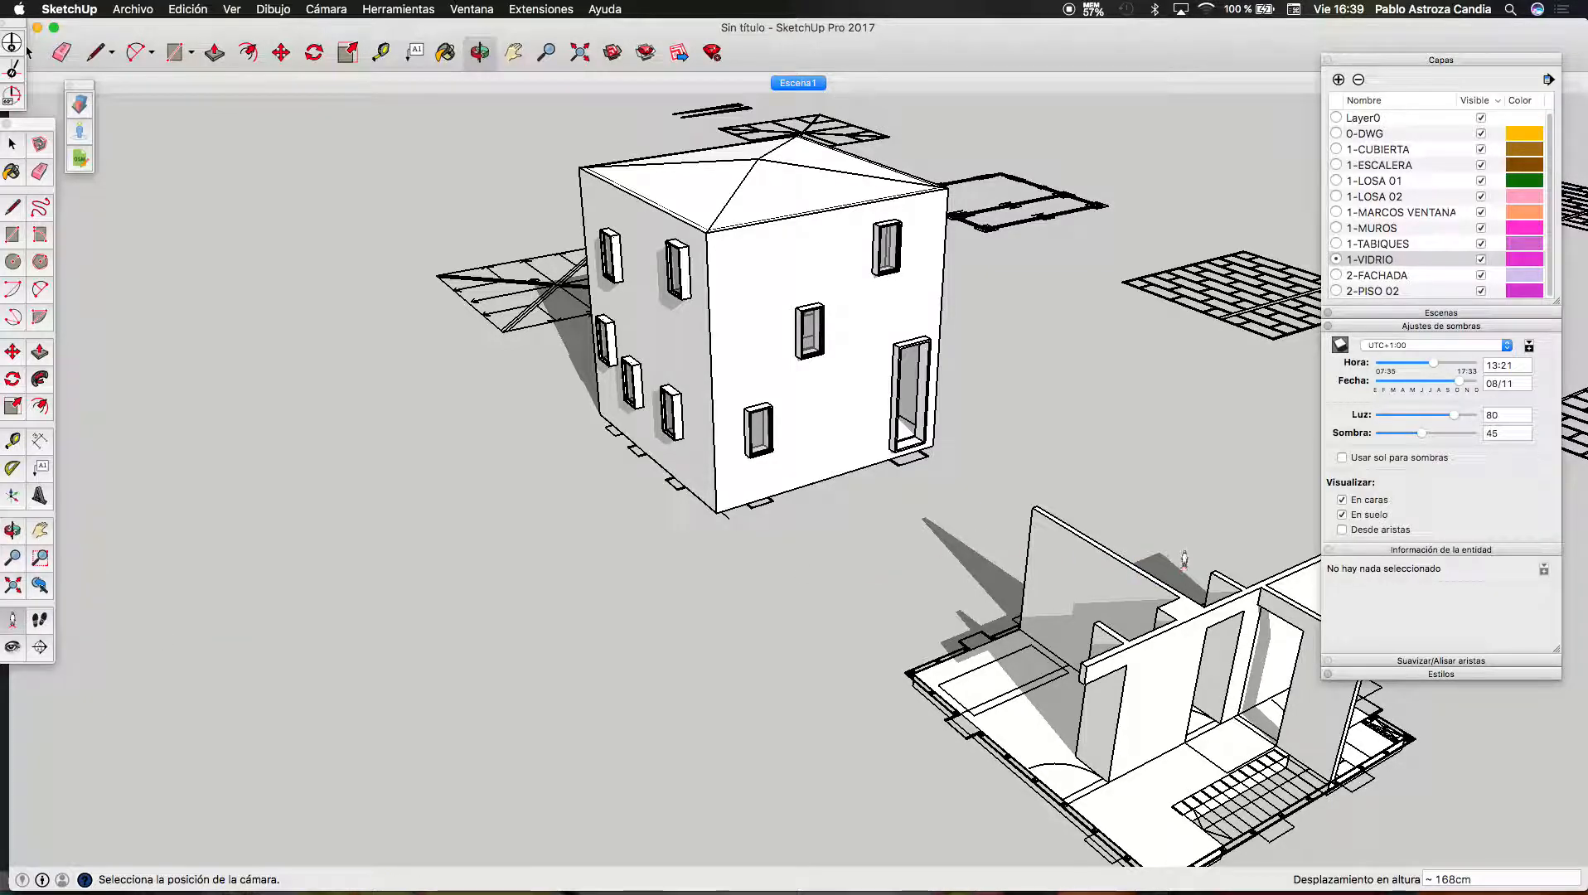
pyautogui.click(1184, 561)
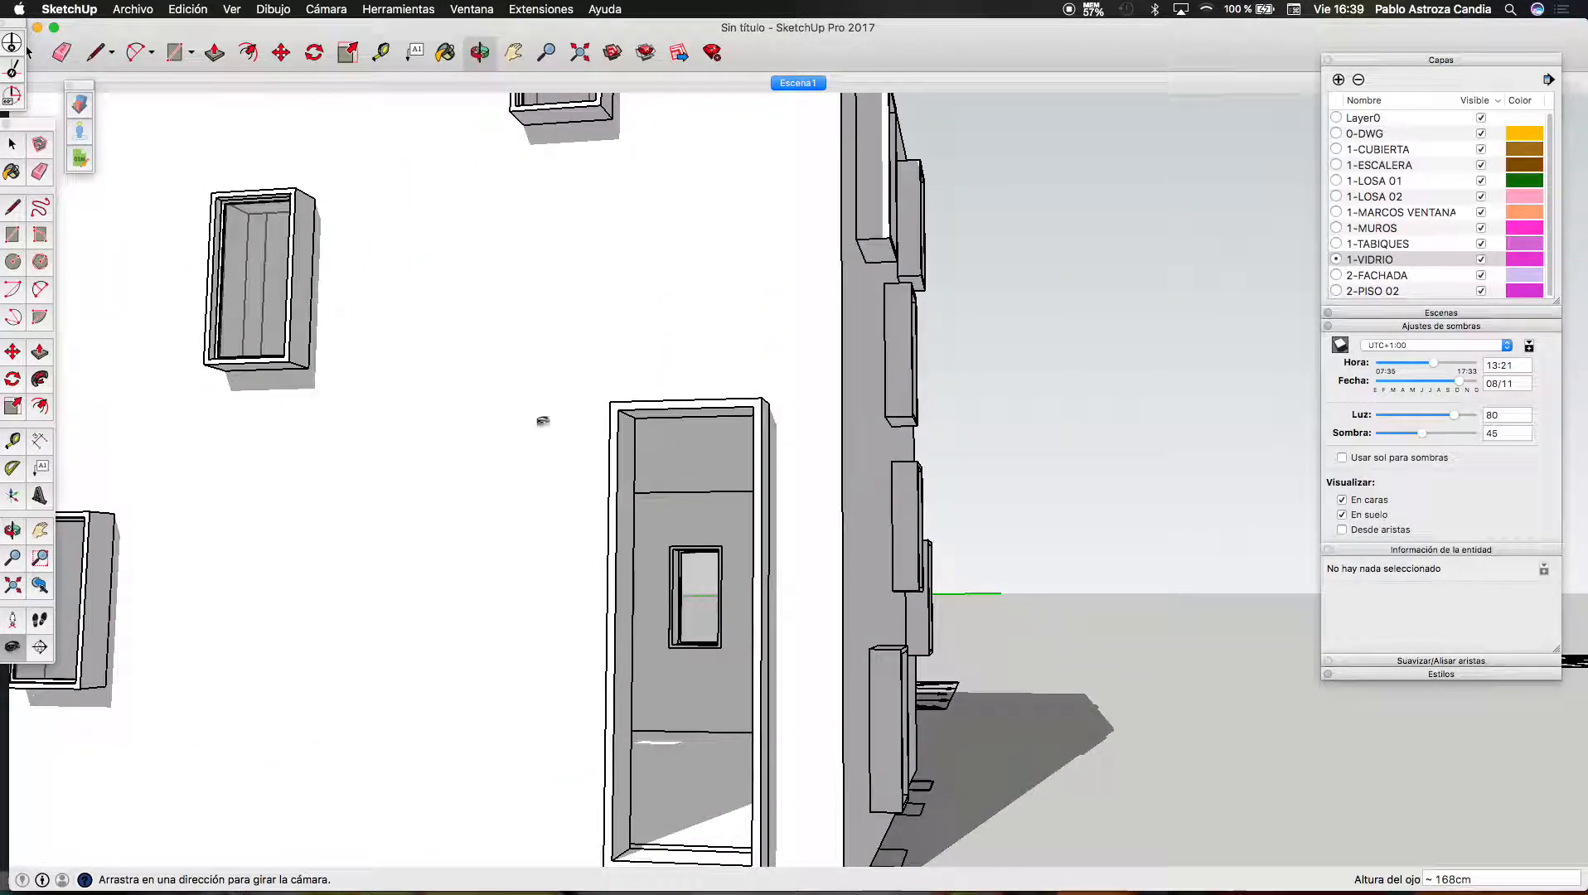
pyautogui.moveTo(543, 421); pyautogui.dragTo(615, 631)
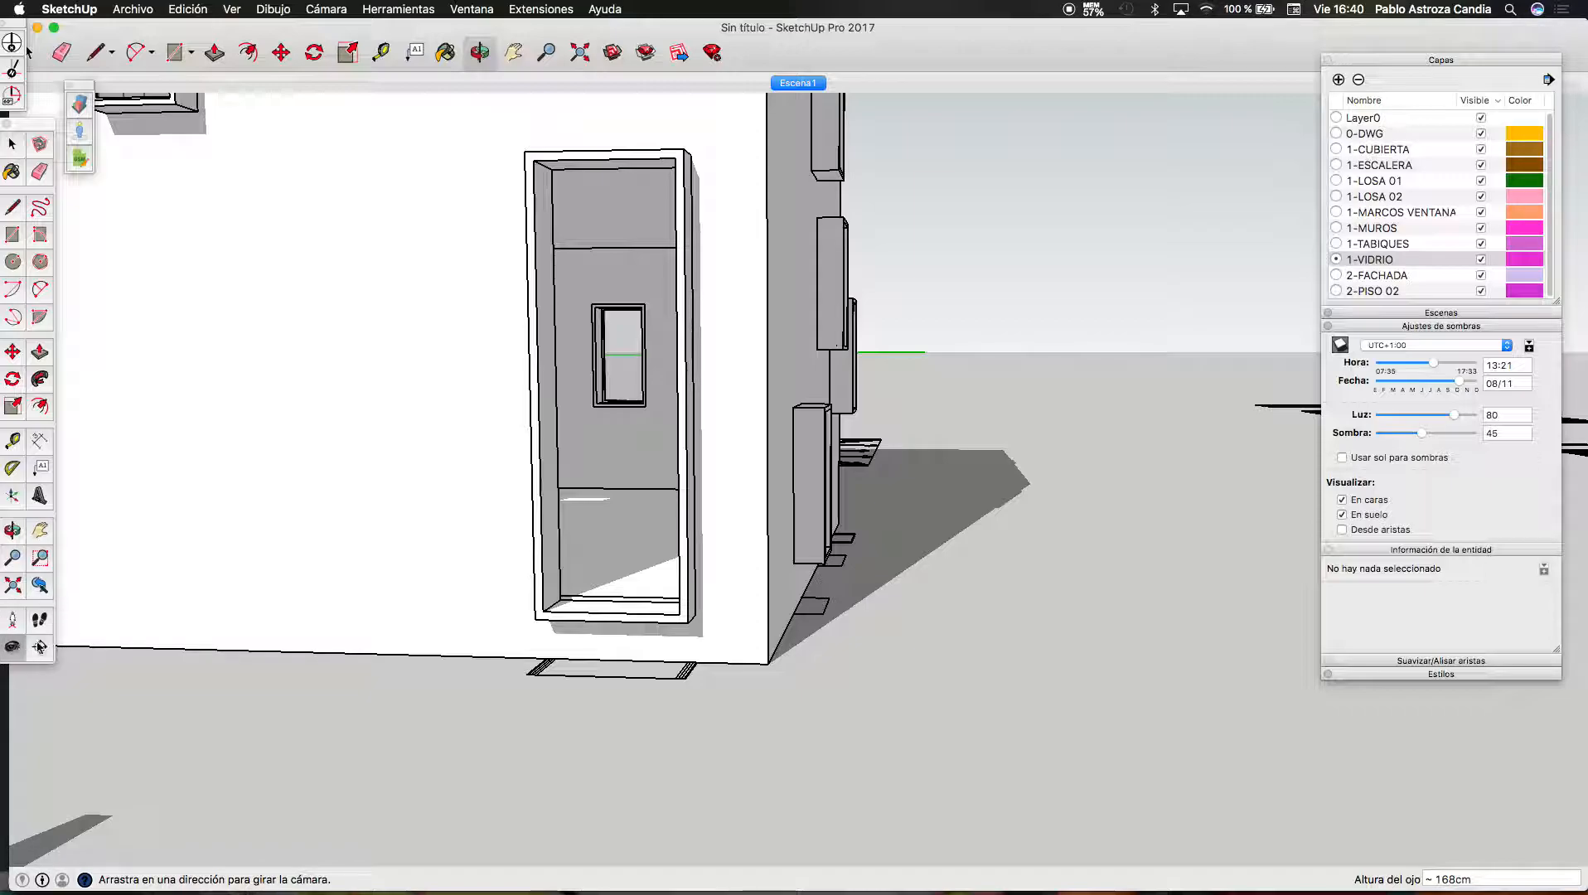
# Position the camera inside the doorway and look around the house's interior walls, windows and floor
pyautogui.click(11, 620)
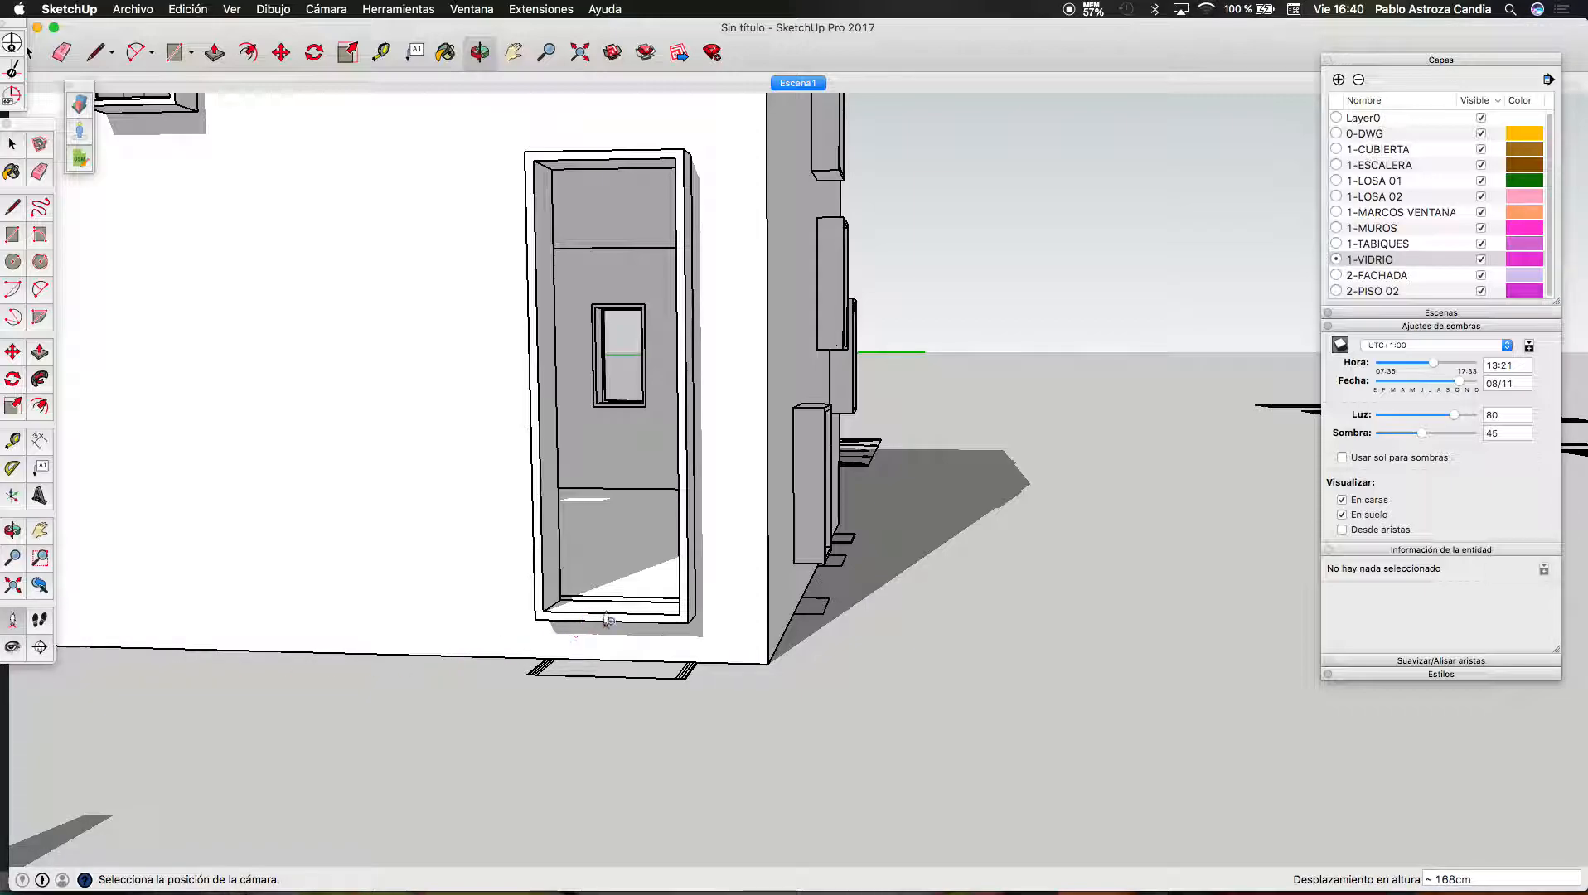
pyautogui.click(630, 591)
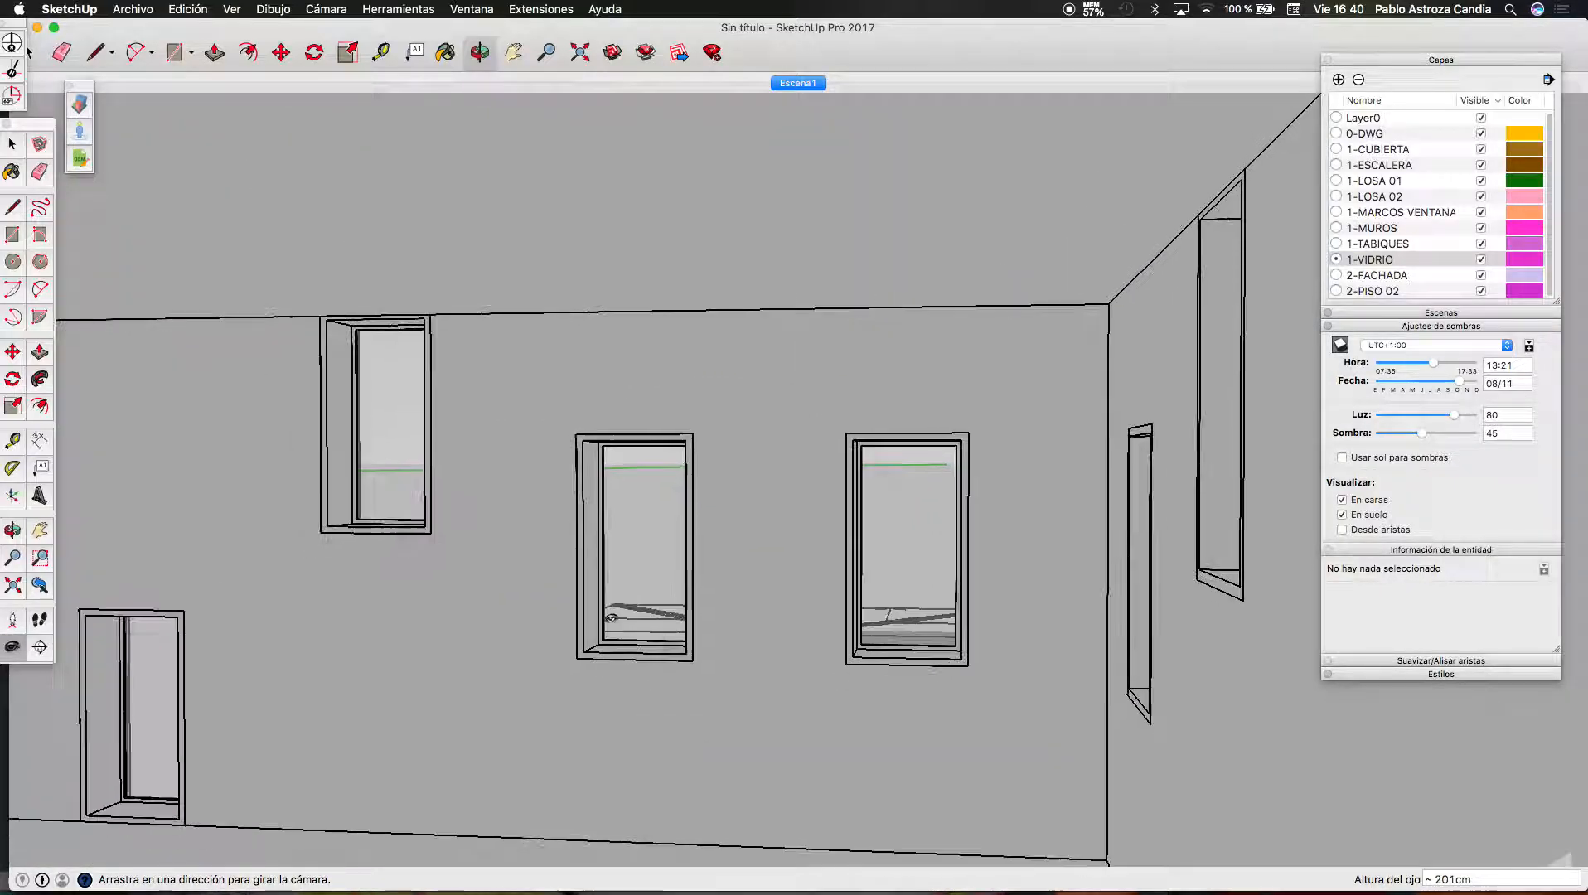
pyautogui.moveTo(611, 618); pyautogui.dragTo(30, 780)
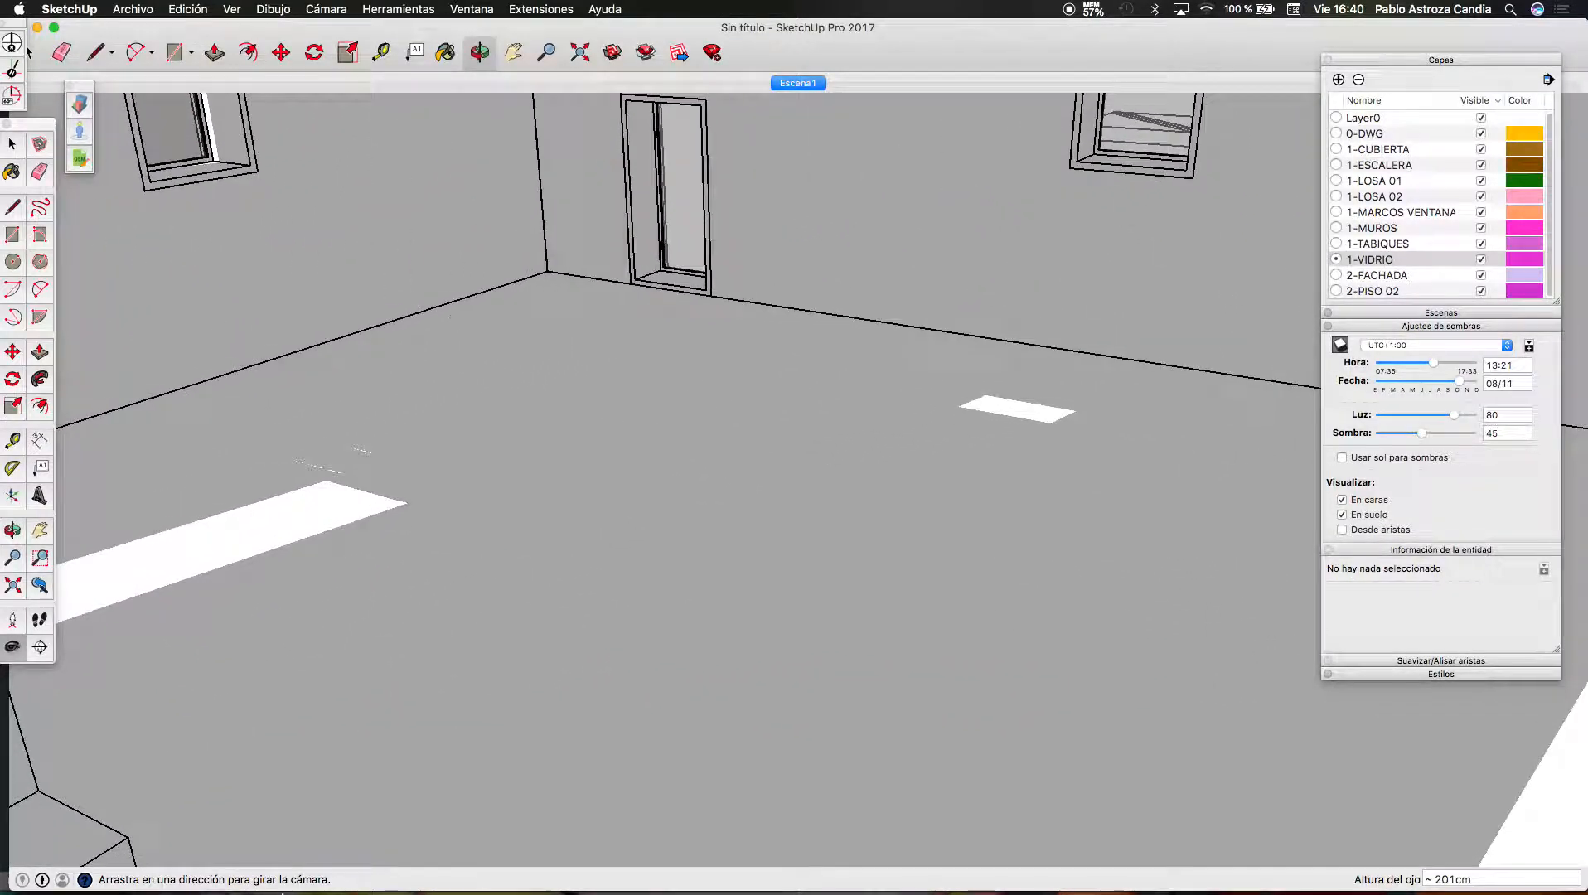
# Walk through the house interior to the outside and turn to look back at its windowed façades
pyautogui.click(39, 620)
pyautogui.moveTo(1017, 811); pyautogui.dragTo(449, 697)
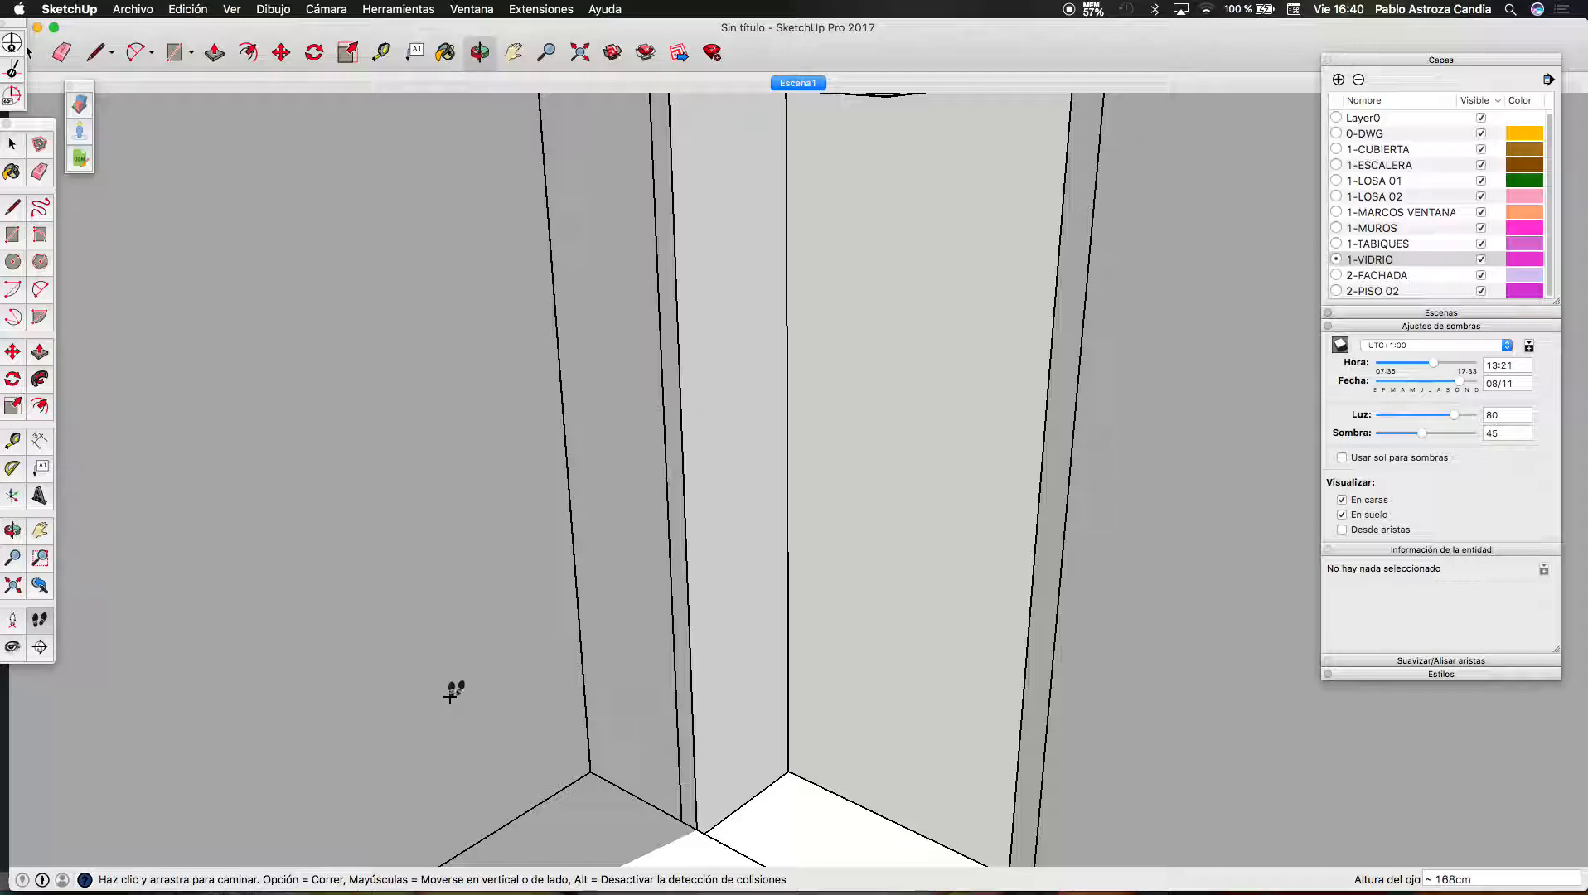
pyautogui.moveTo(454, 695); pyautogui.dragTo(81, 551)
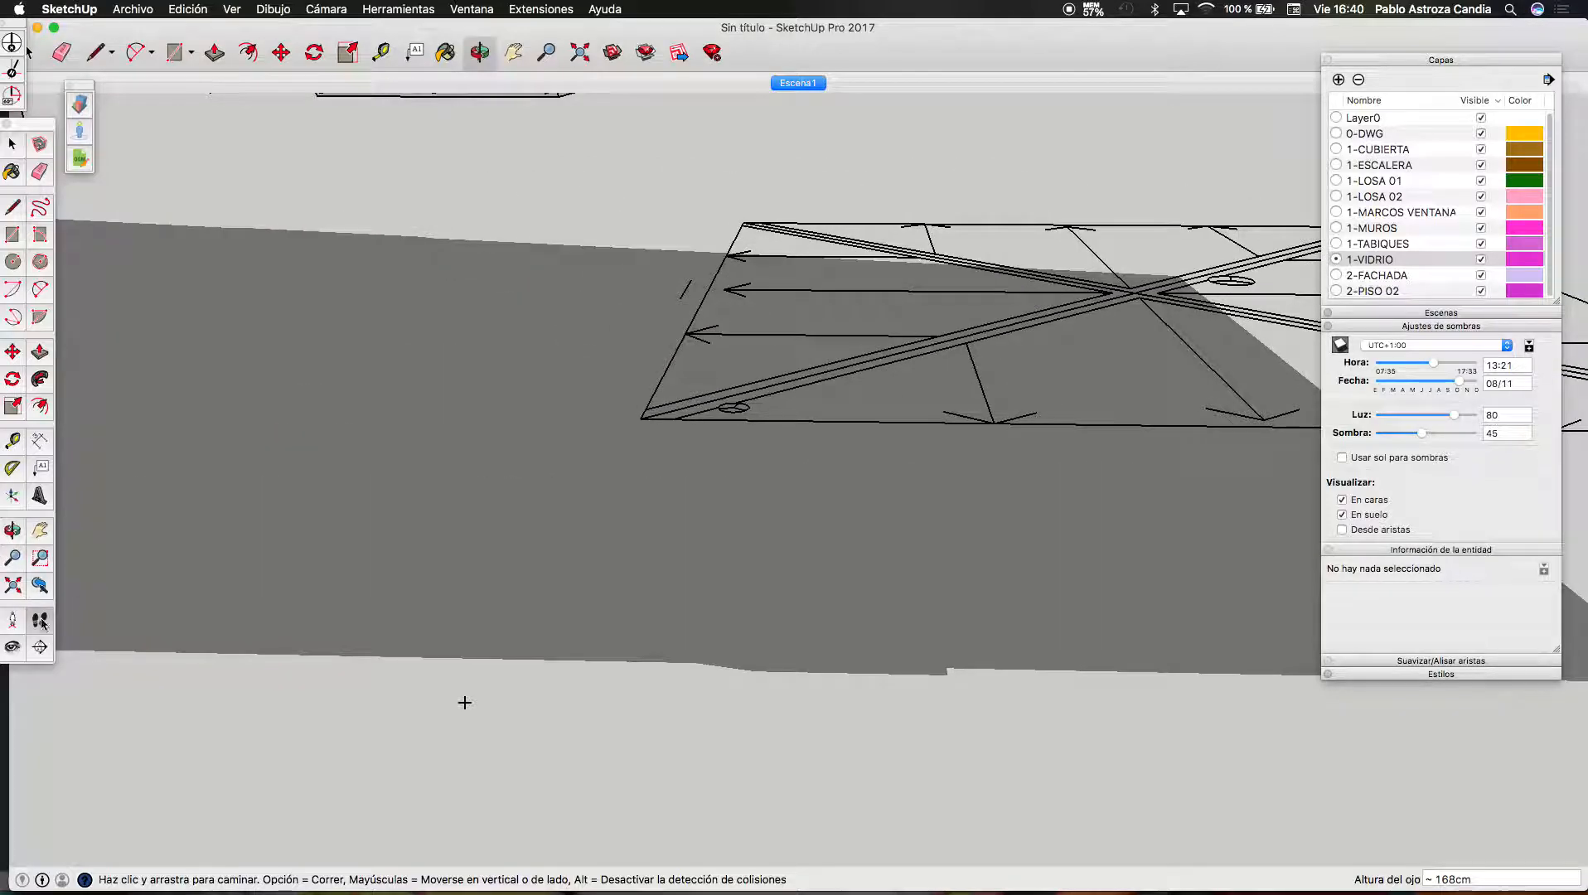
pyautogui.click(12, 649)
pyautogui.moveTo(542, 389); pyautogui.dragTo(478, 402)
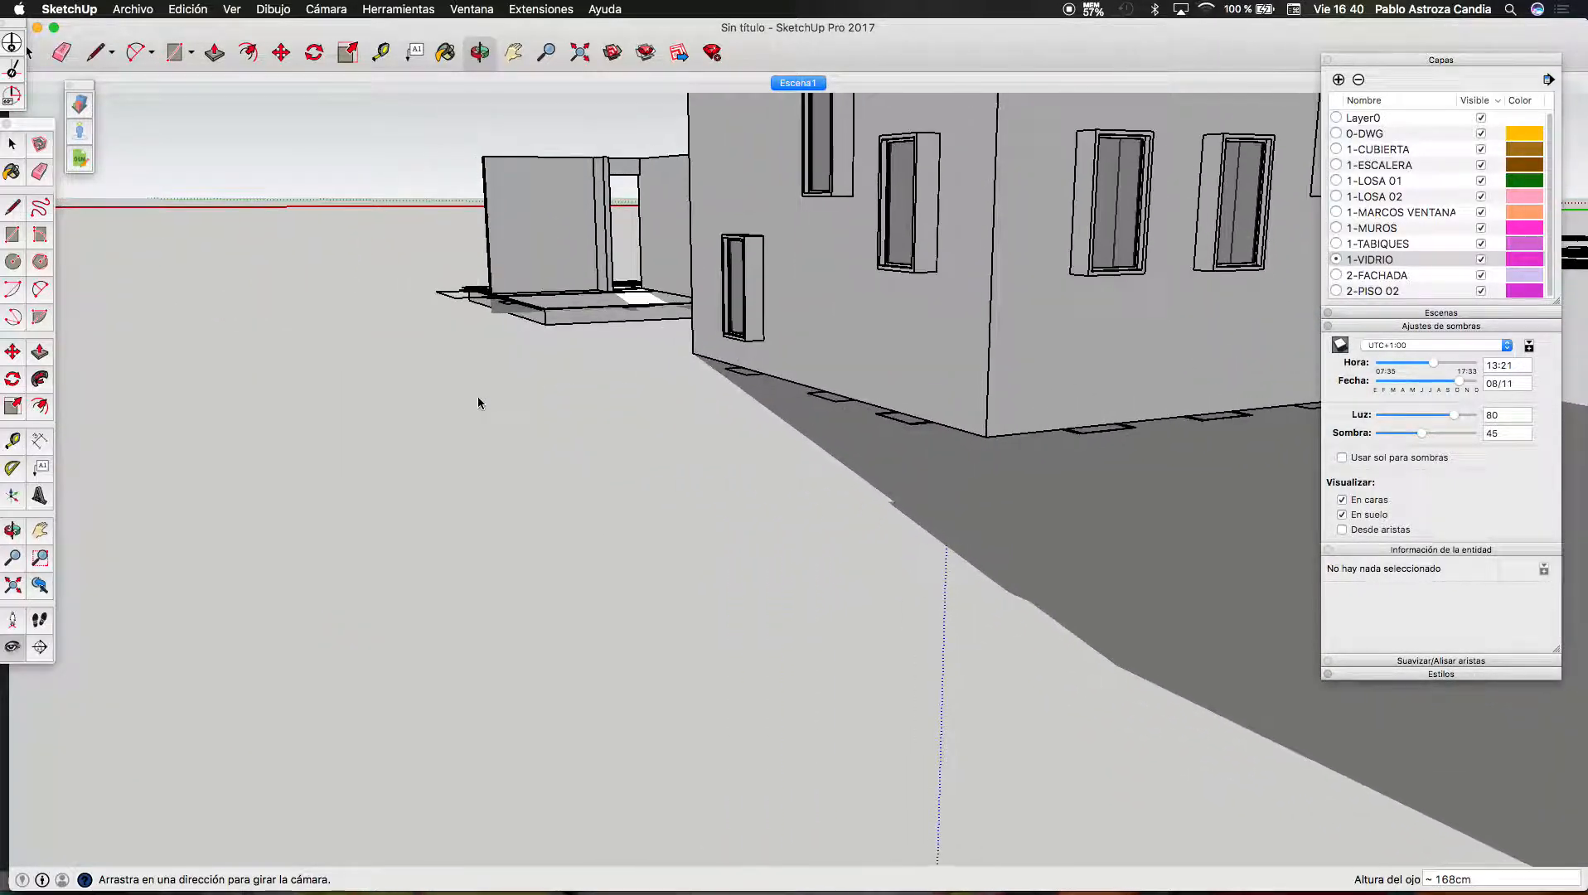
pyautogui.click(11, 622)
pyautogui.click(459, 313)
pyautogui.moveTo(443, 326); pyautogui.dragTo(961, 531)
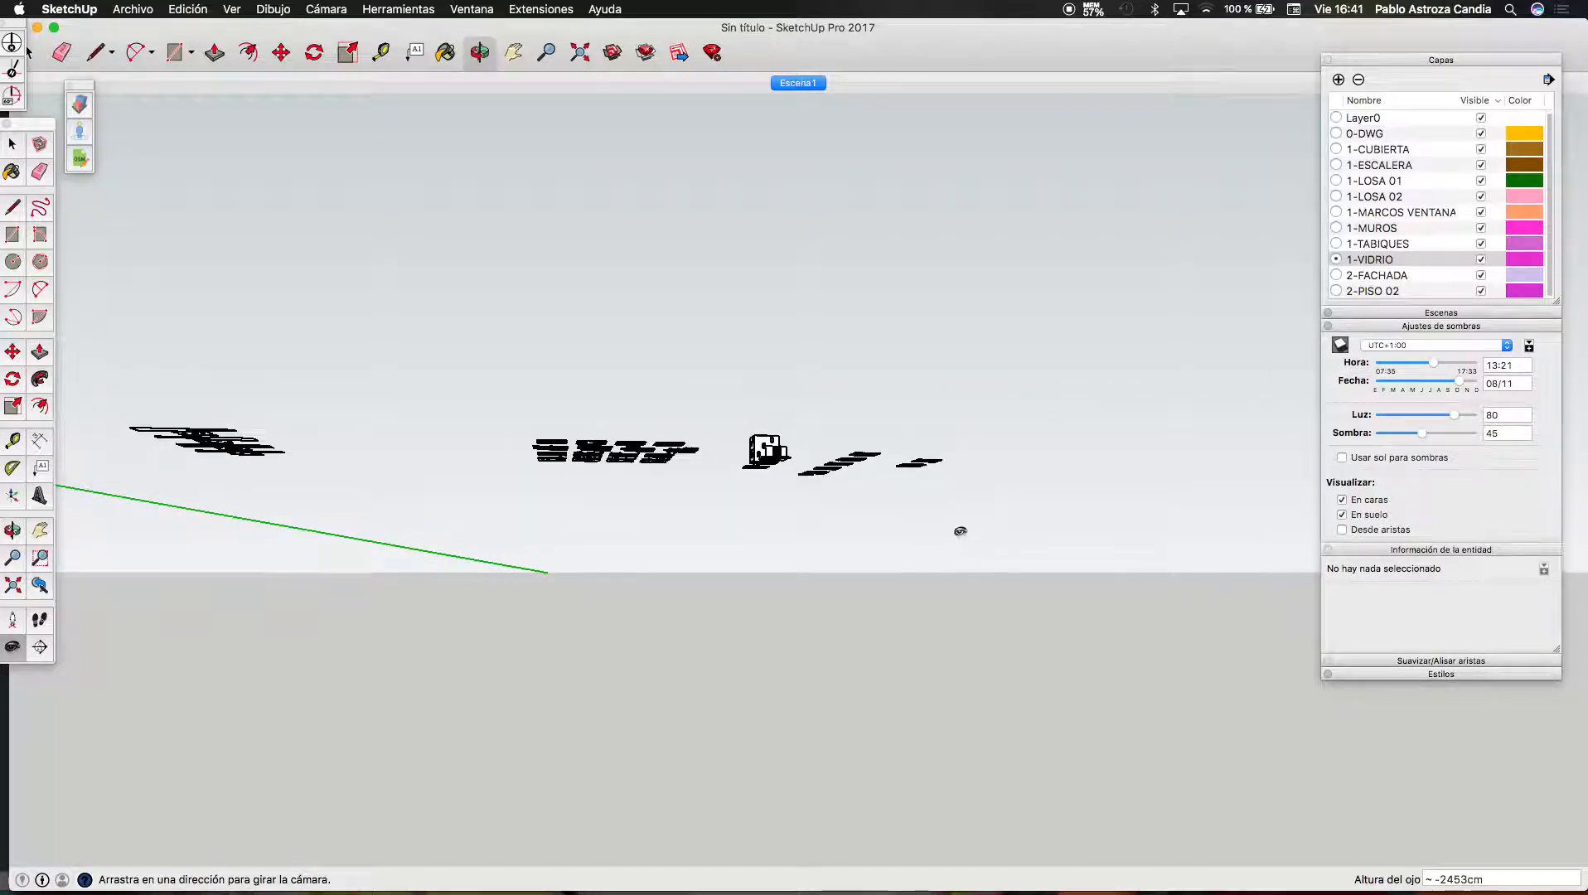
# Restore the Escena1 scene view and switch the camera to perspective
pyautogui.click(804, 83)
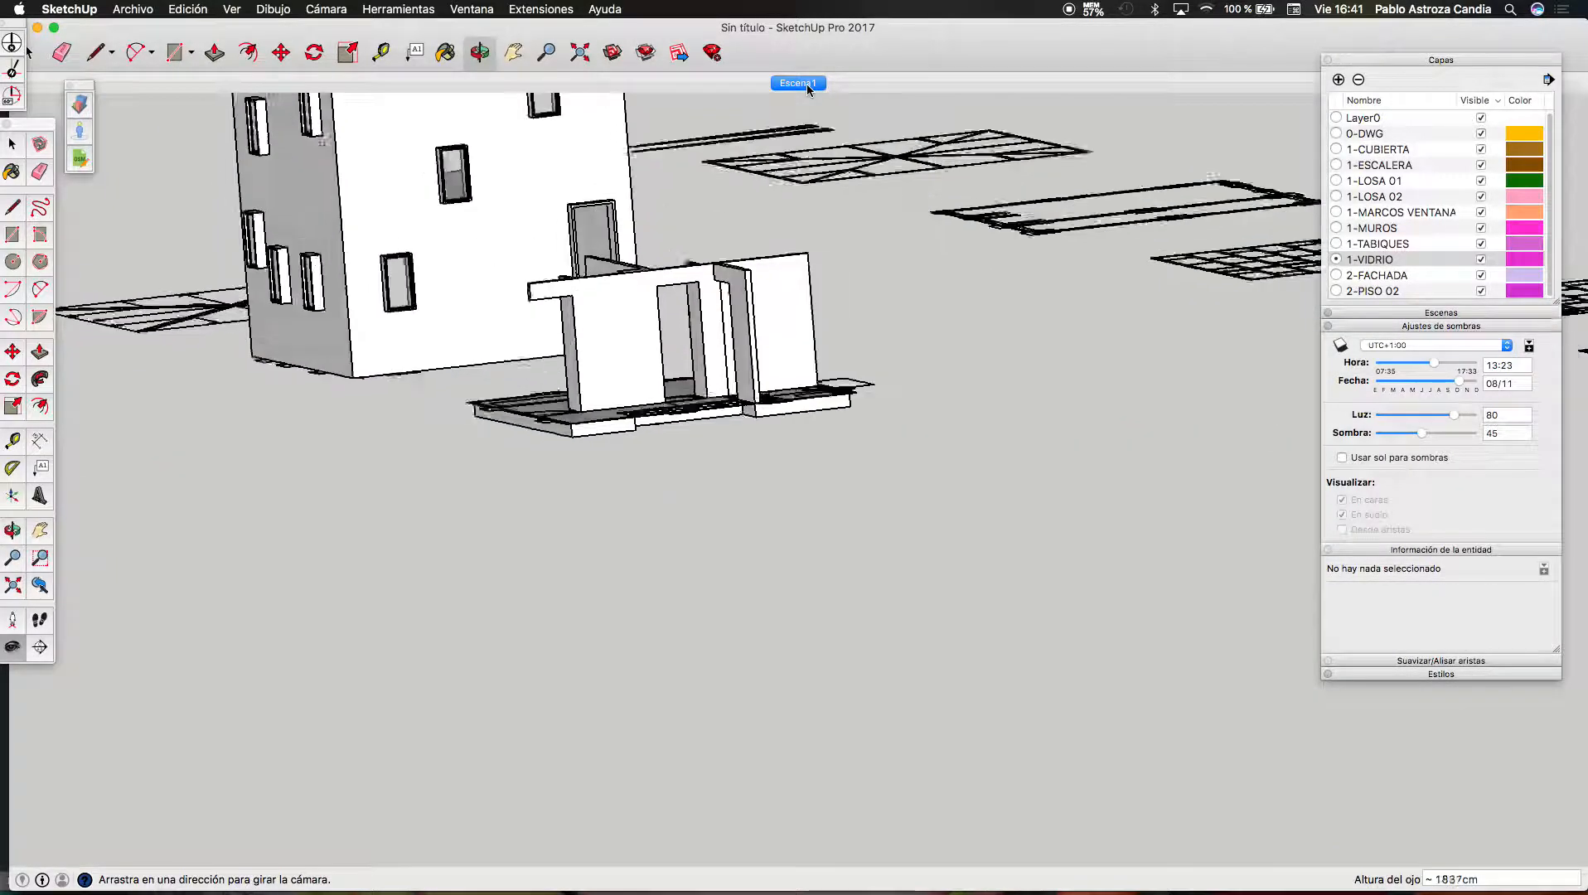
pyautogui.click(325, 9)
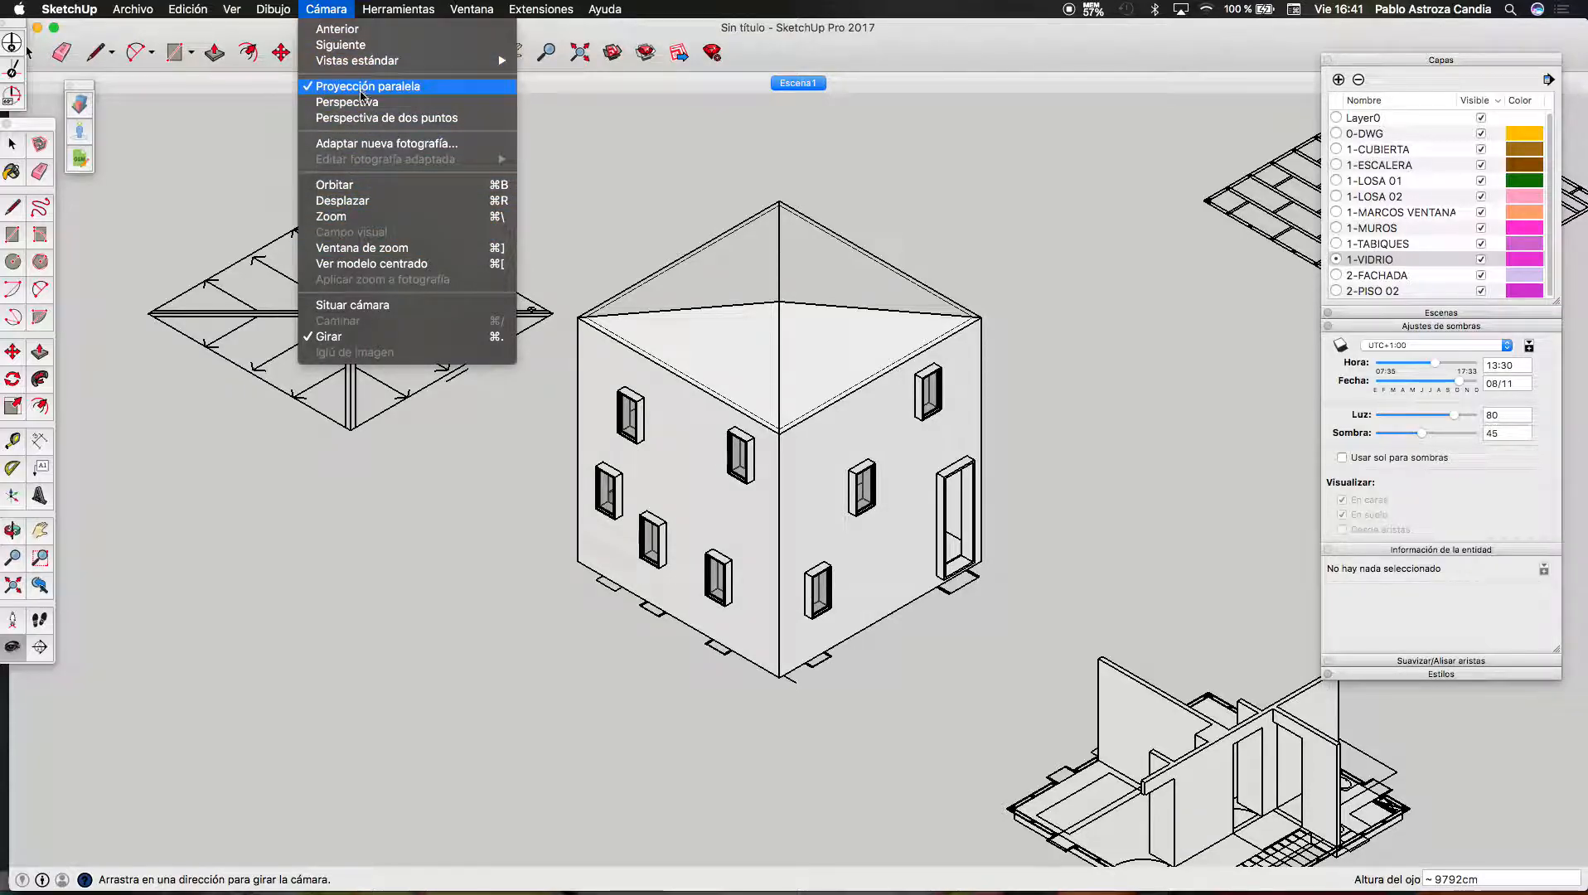
pyautogui.click(347, 101)
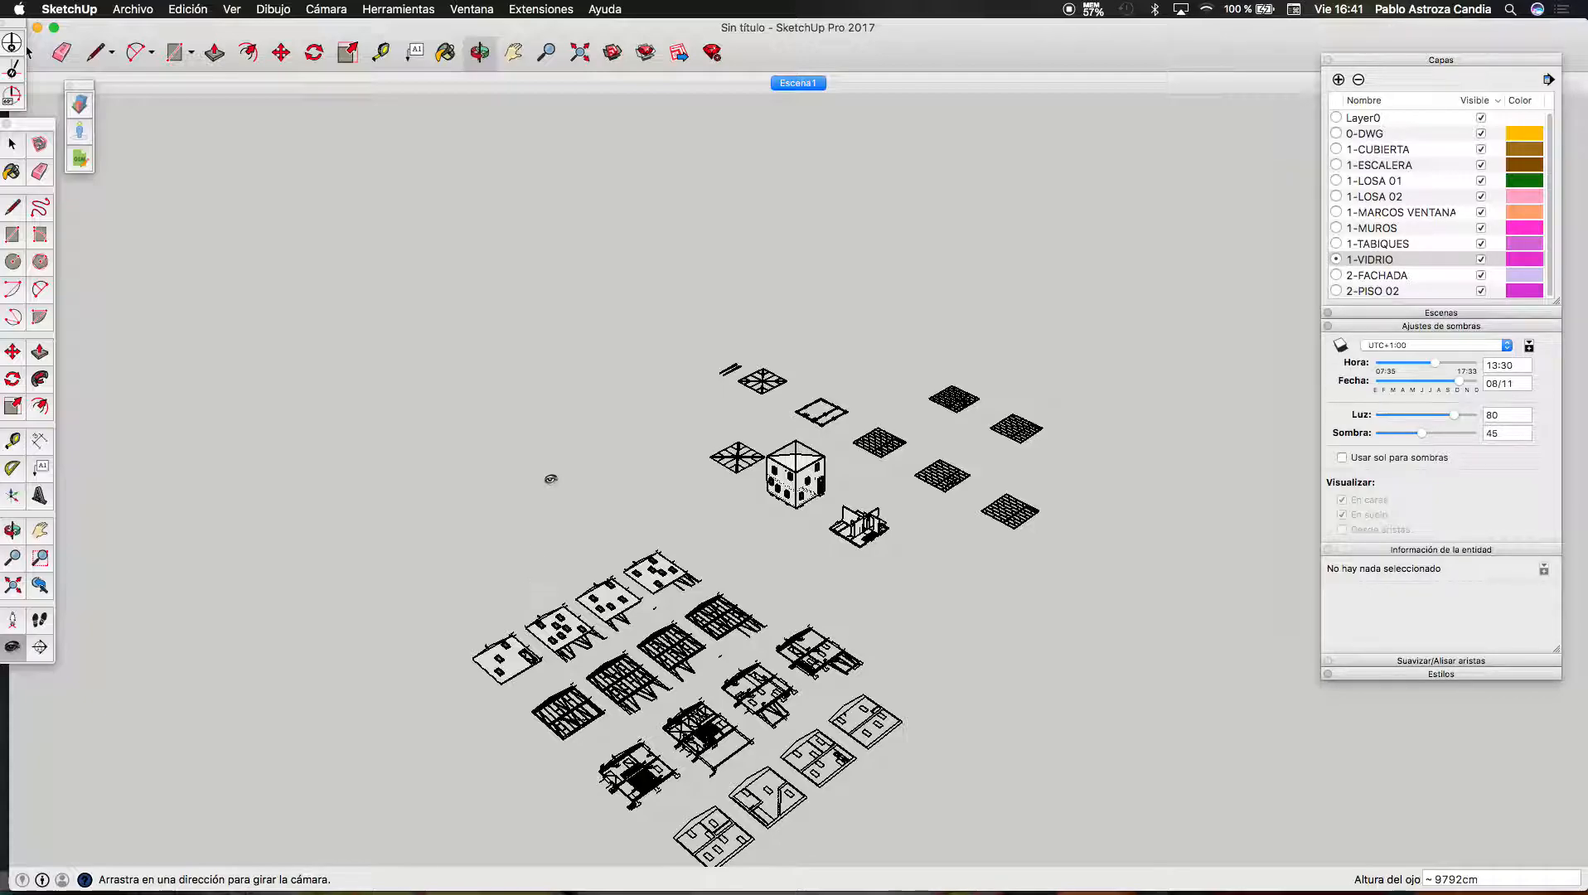
pyautogui.scroll(6, 799, 562)
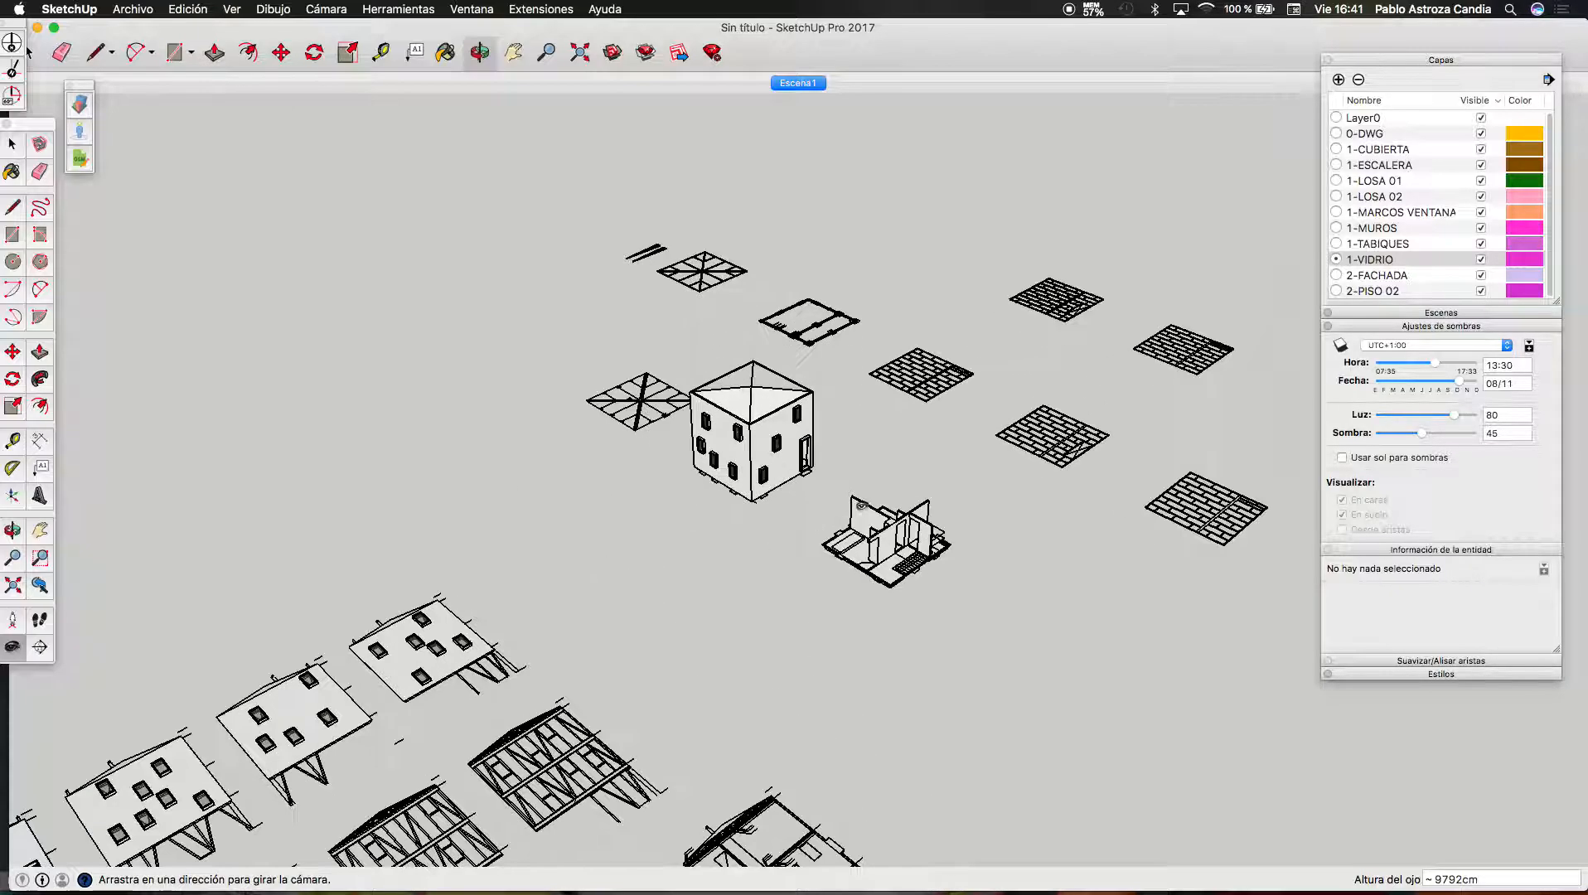
# Position the camera at eye level outside the house and turn it towards the tall door frame façade
pyautogui.click(13, 622)
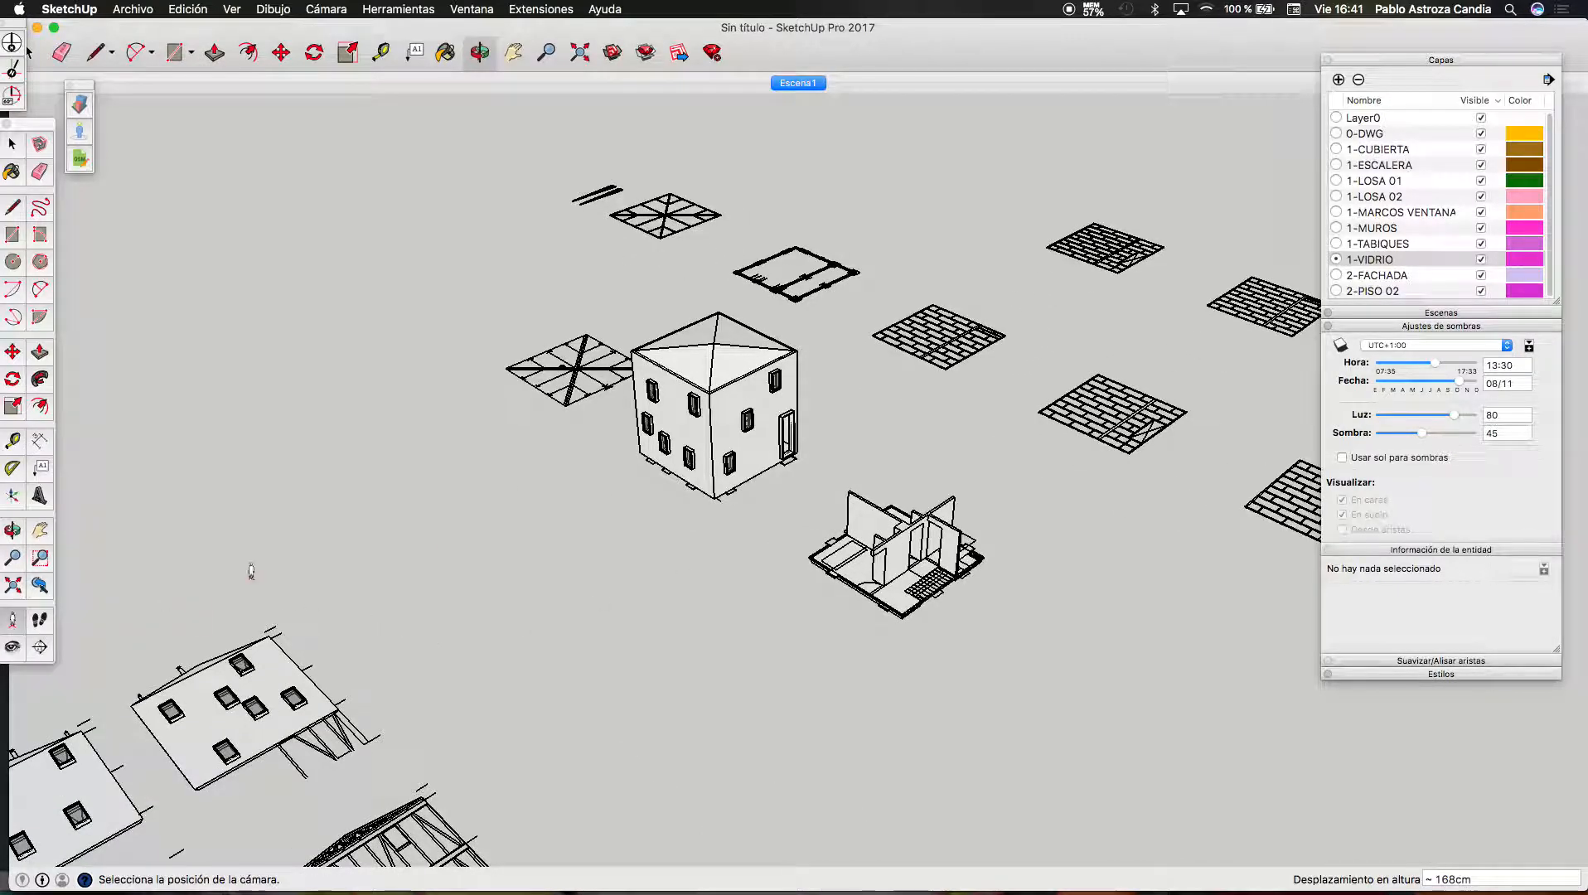
pyautogui.click(908, 491)
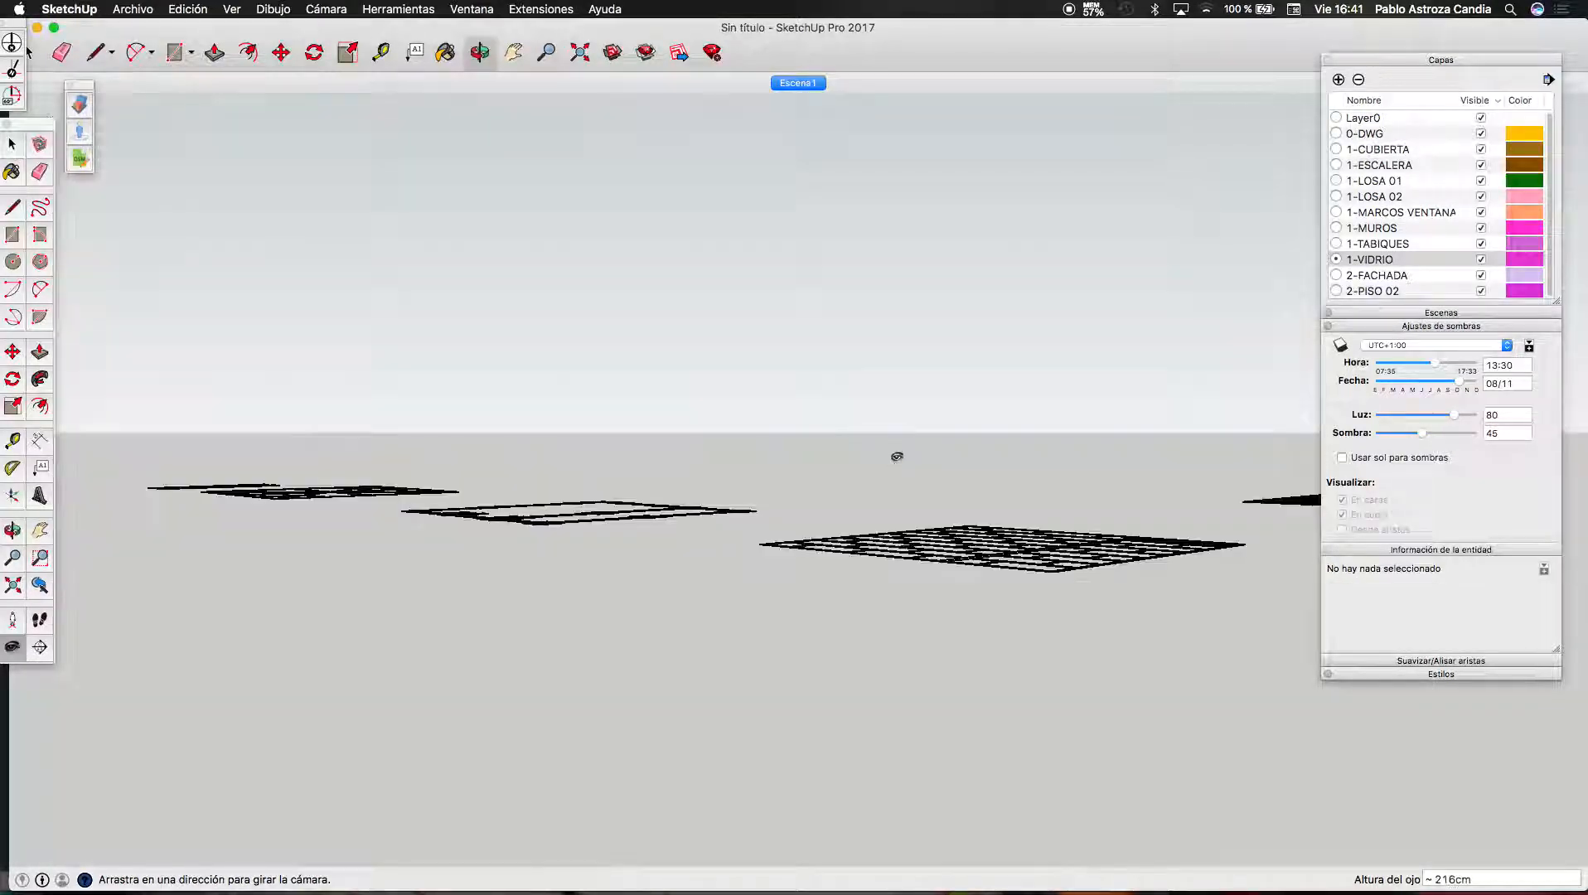
pyautogui.moveTo(821, 512); pyautogui.dragTo(757, 428)
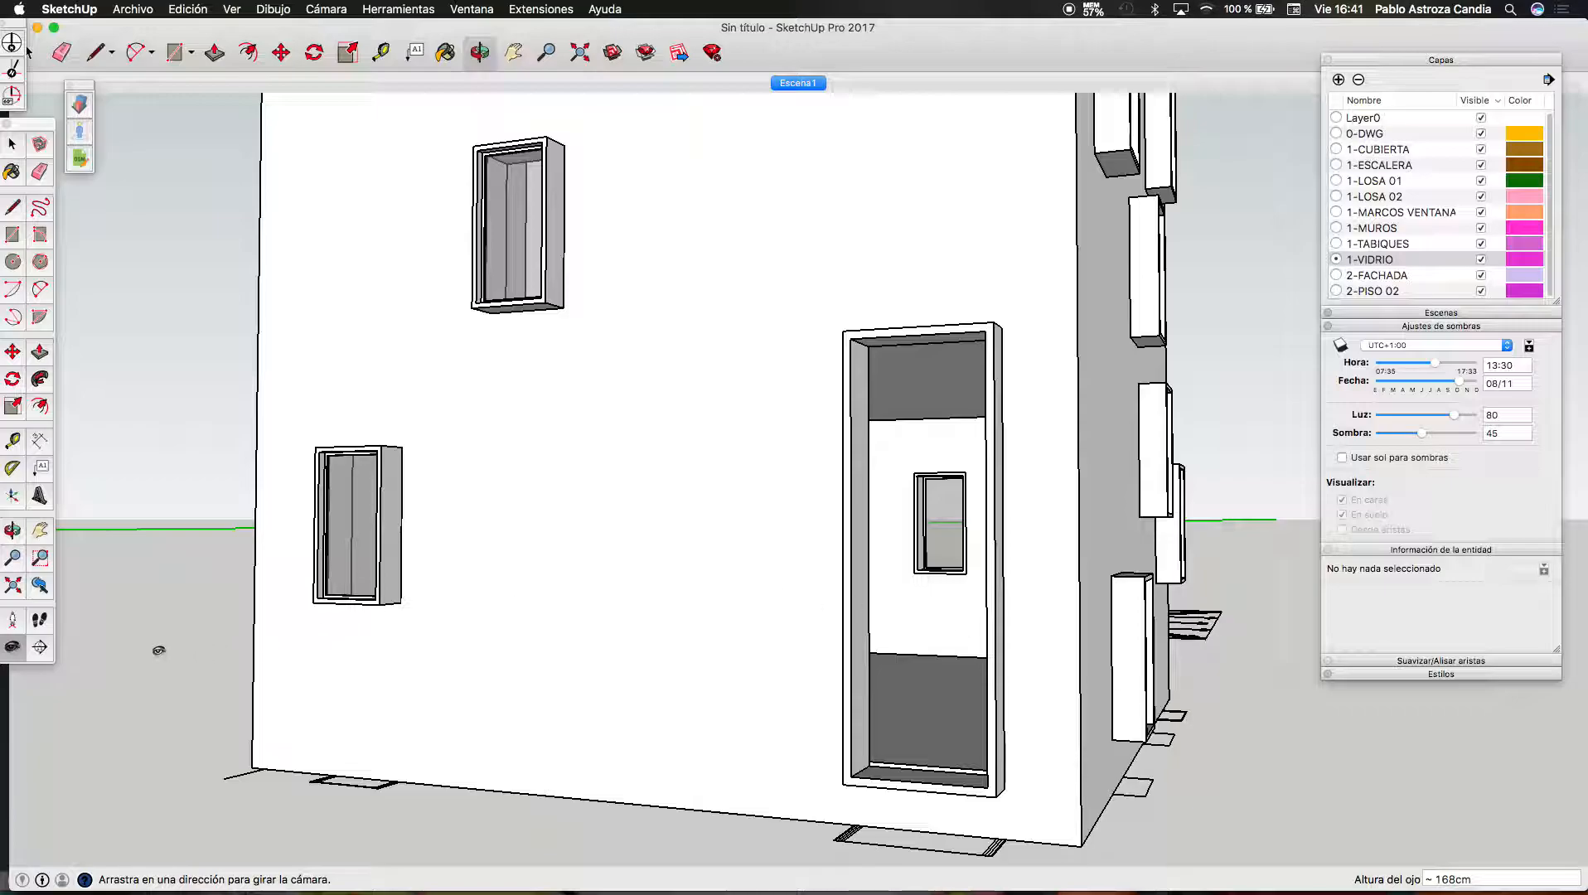
# Set the camera's field of view to 45 degrees
pyautogui.click(552, 57)
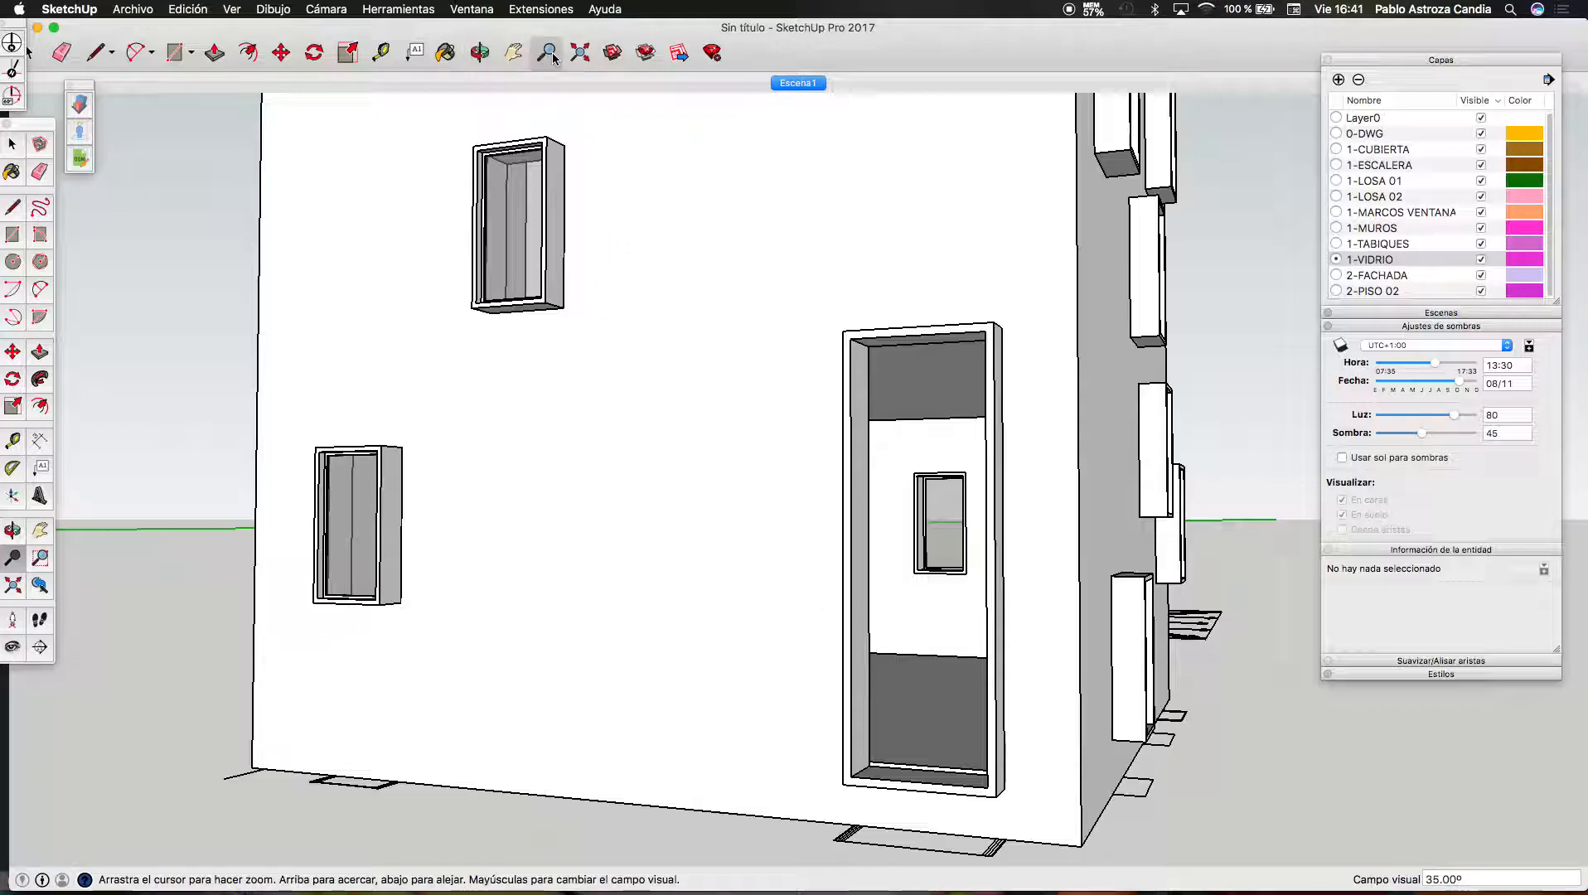
pyautogui.click(1430, 878)
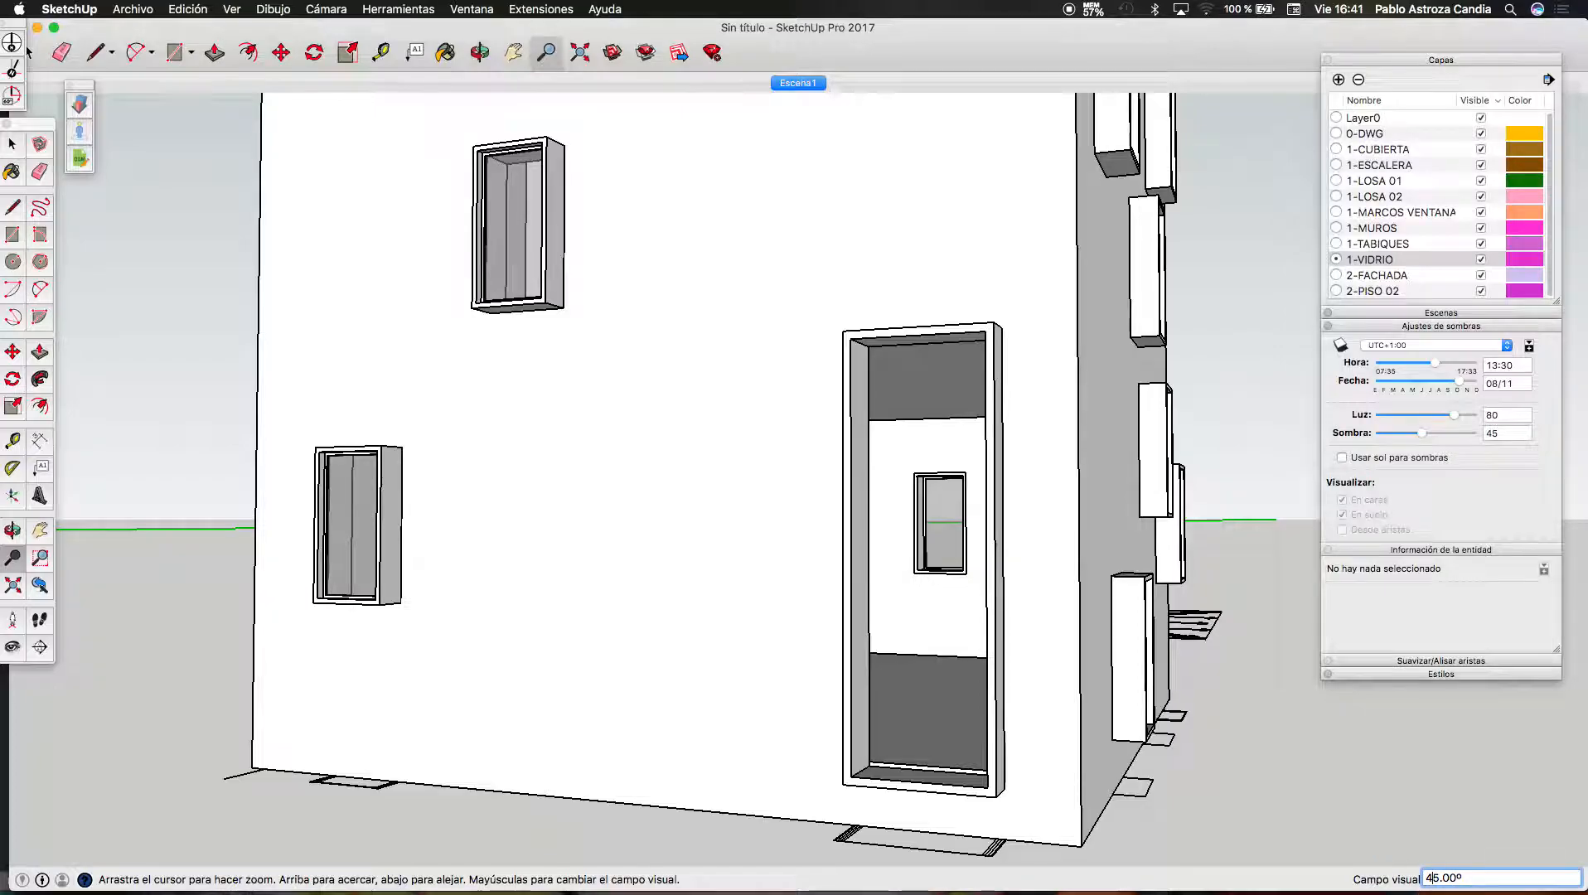
pyautogui.write('4')
pyautogui.press('Return')
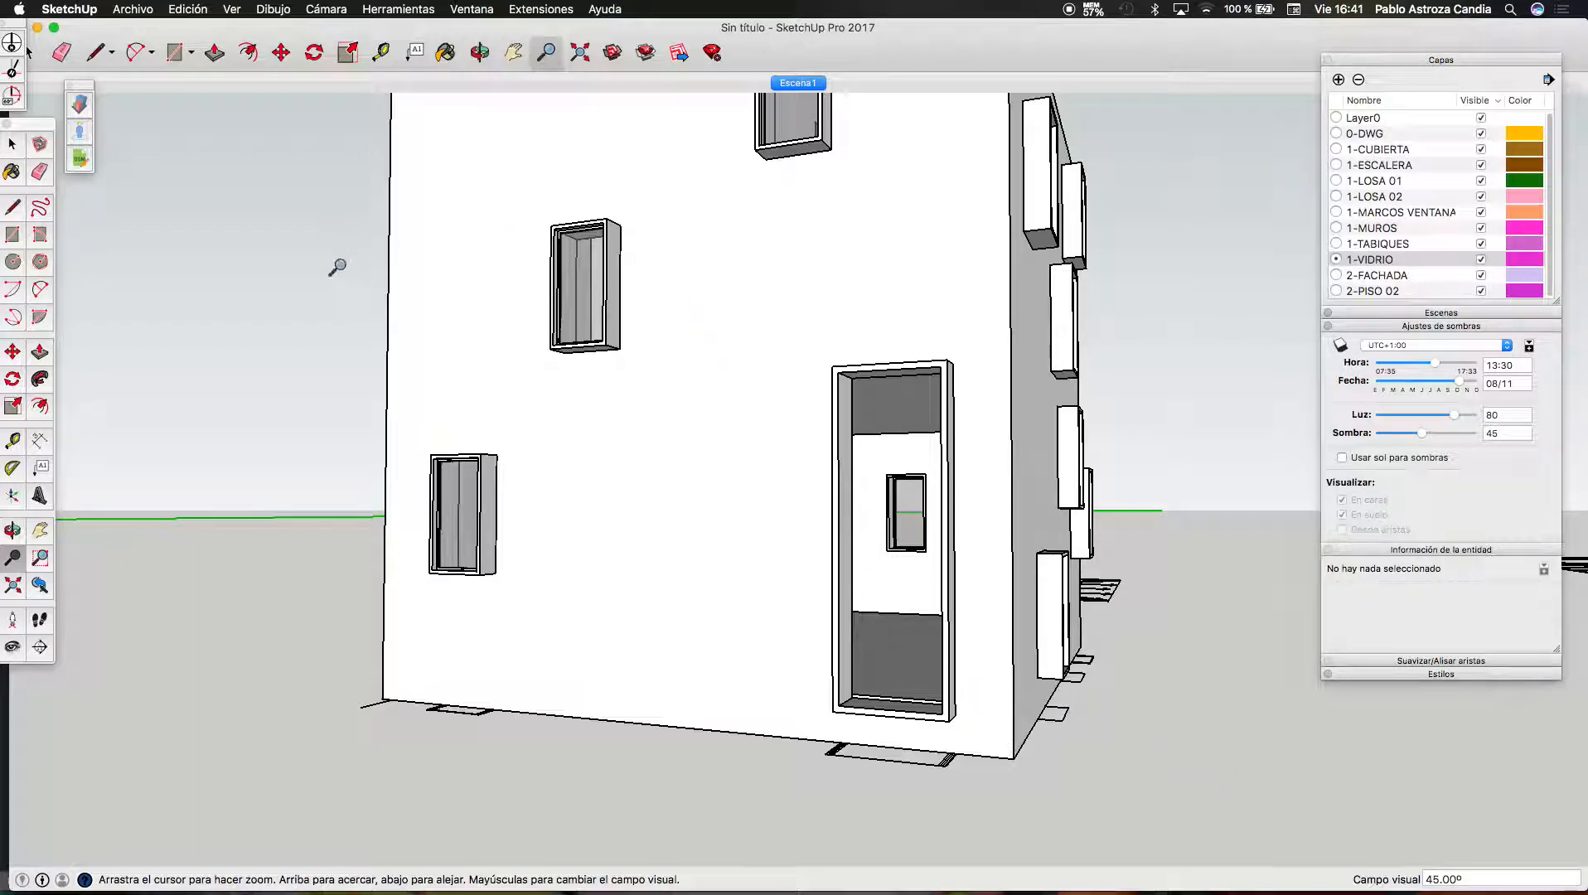
# Widen the camera's field of view to 65 degrees for the tall door frame façade view
pyautogui.moveTo(524, 690); pyautogui.dragTo(708, 563)
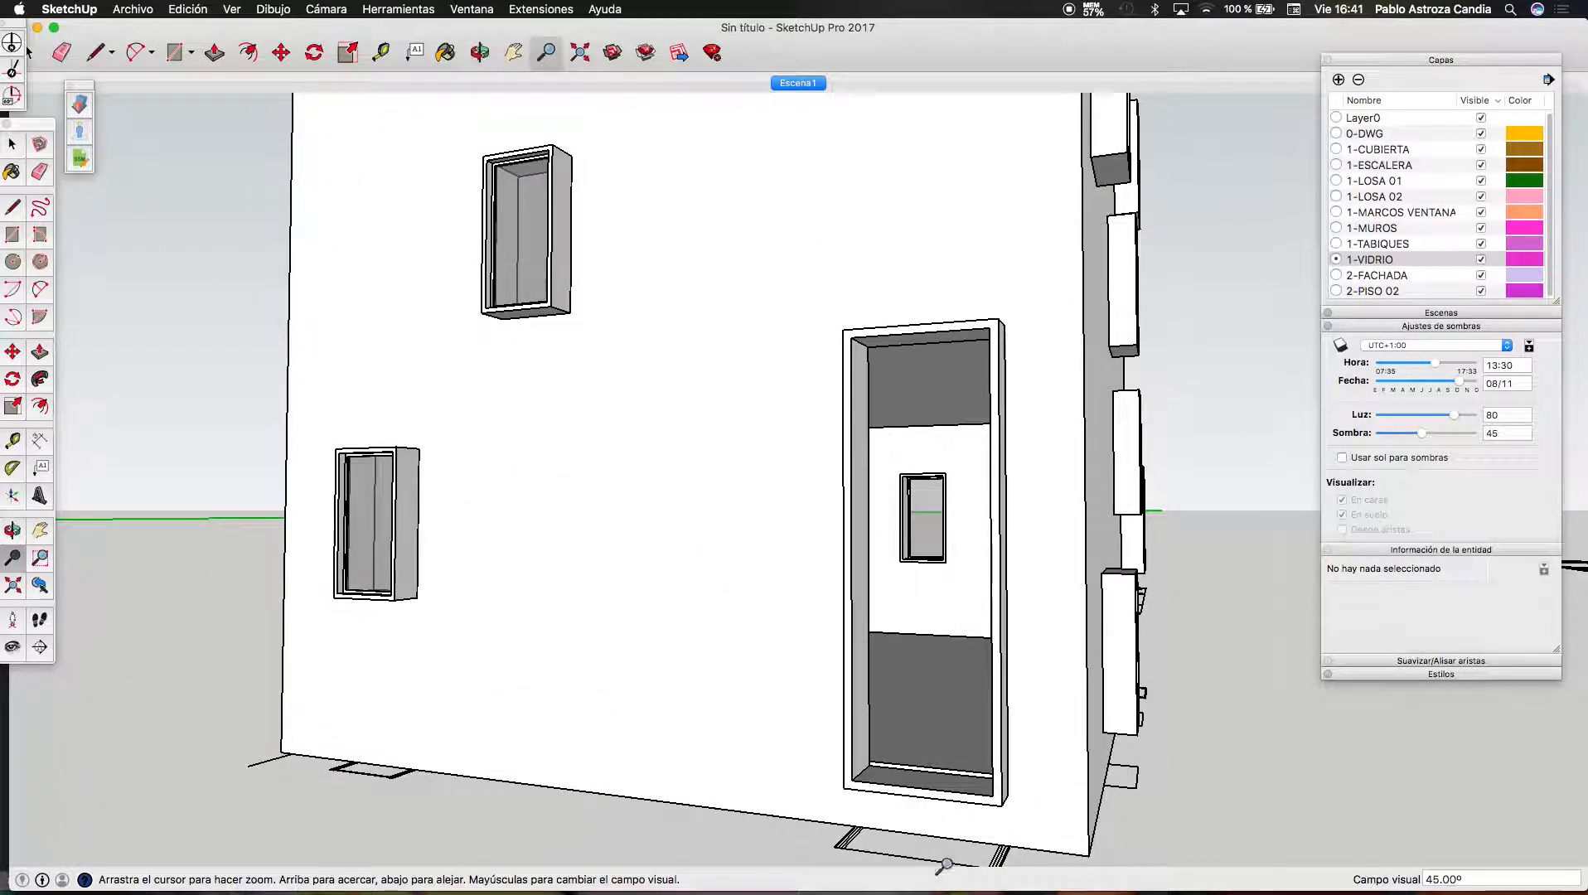
pyautogui.click(1429, 879)
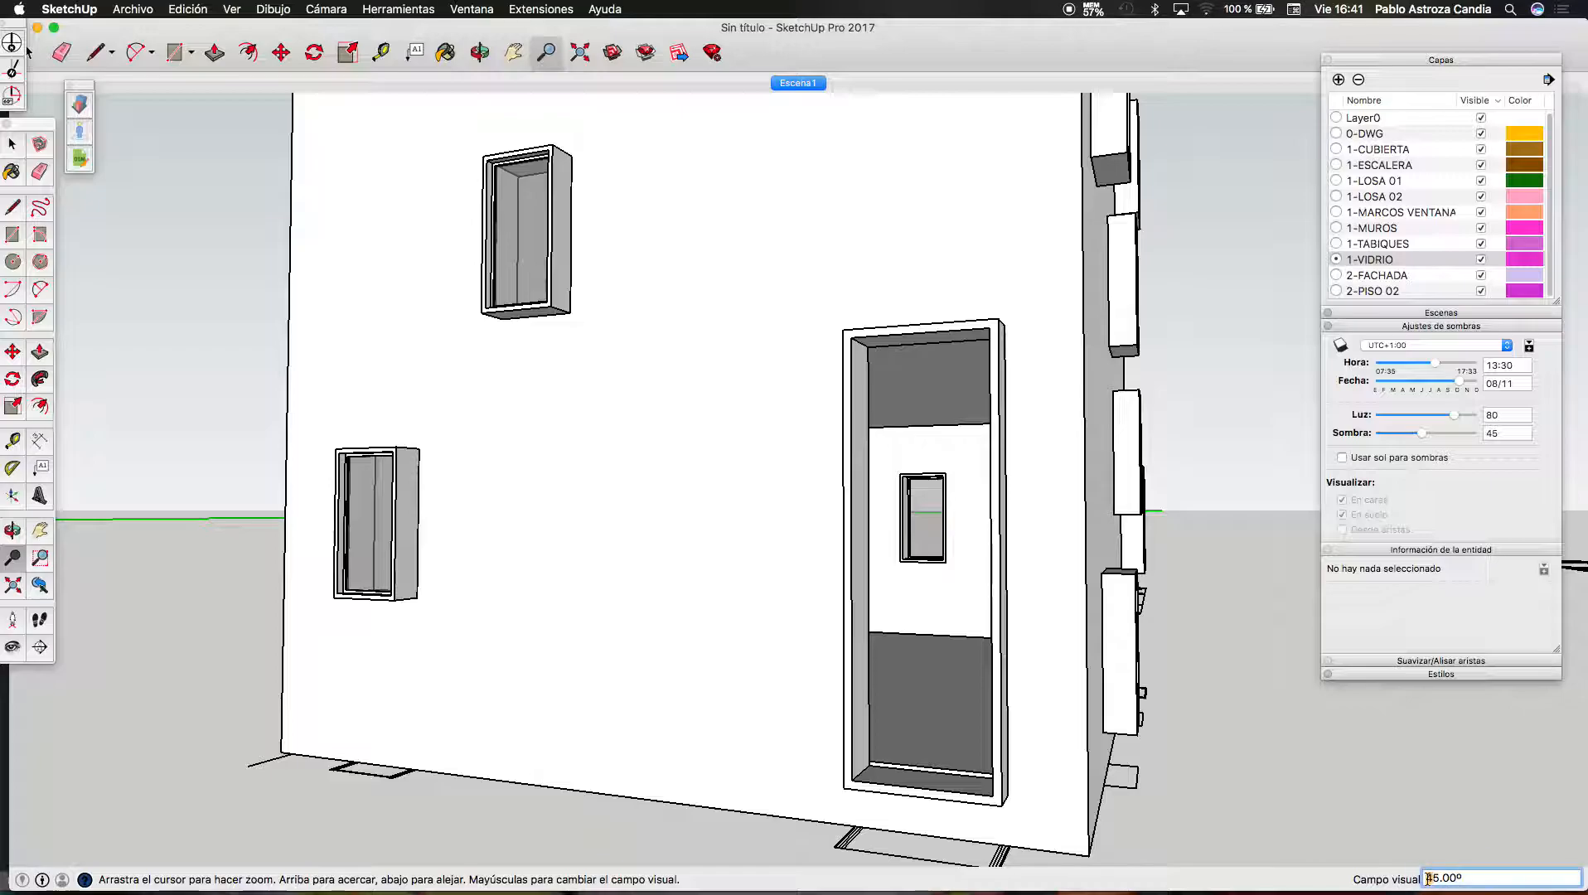
pyautogui.press('Return')
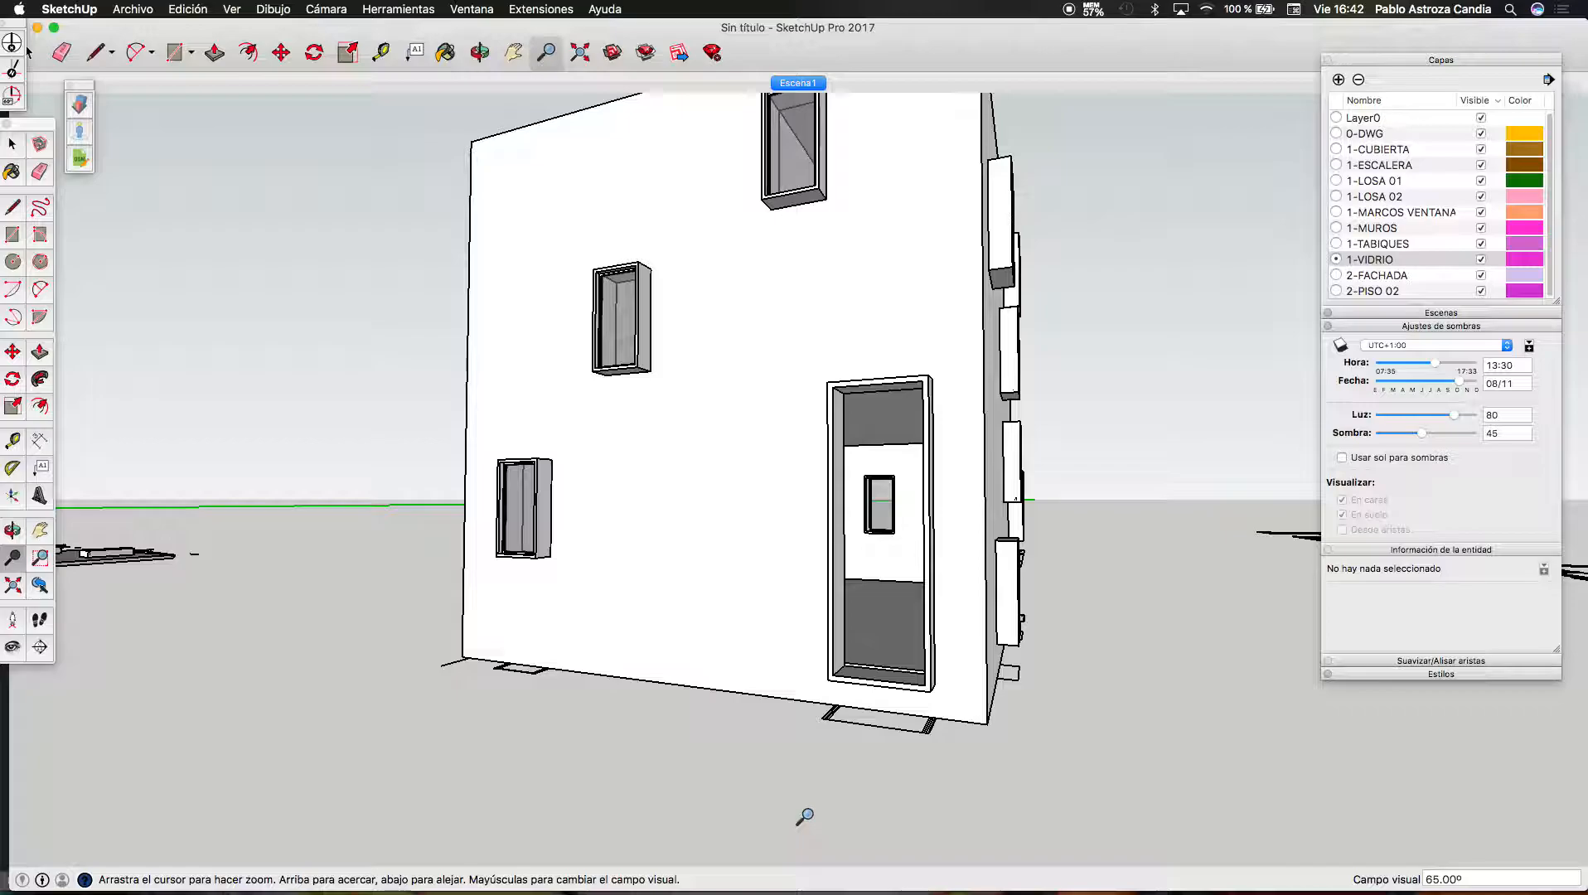
# Position the camera at the tall doorway's threshold and look around the ground-floor room towards the staircase and windows
pyautogui.click(12, 621)
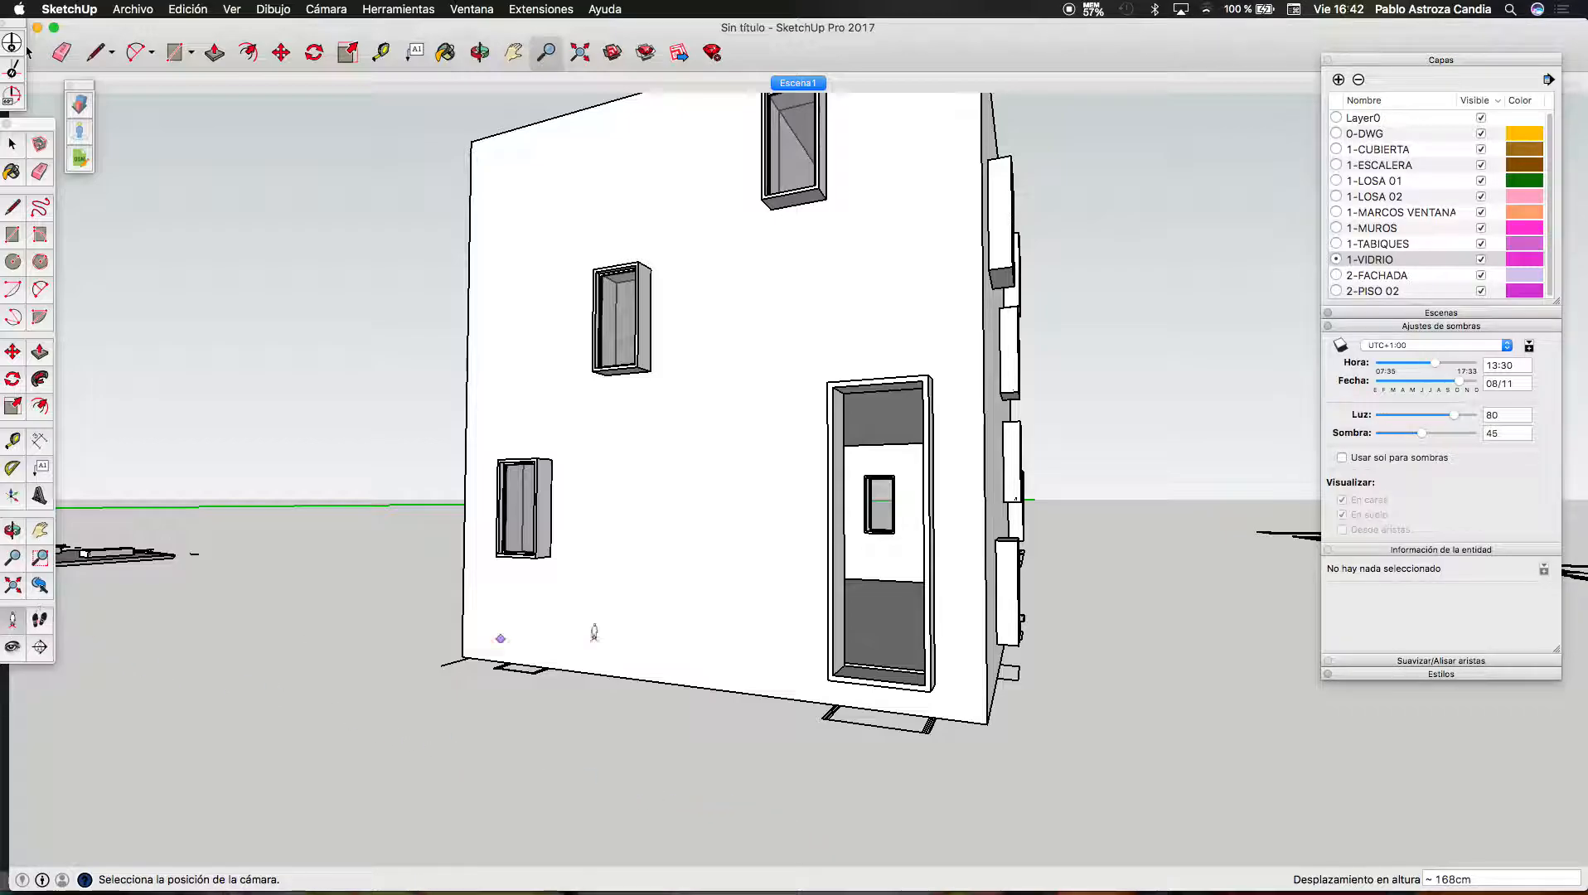
pyautogui.click(908, 666)
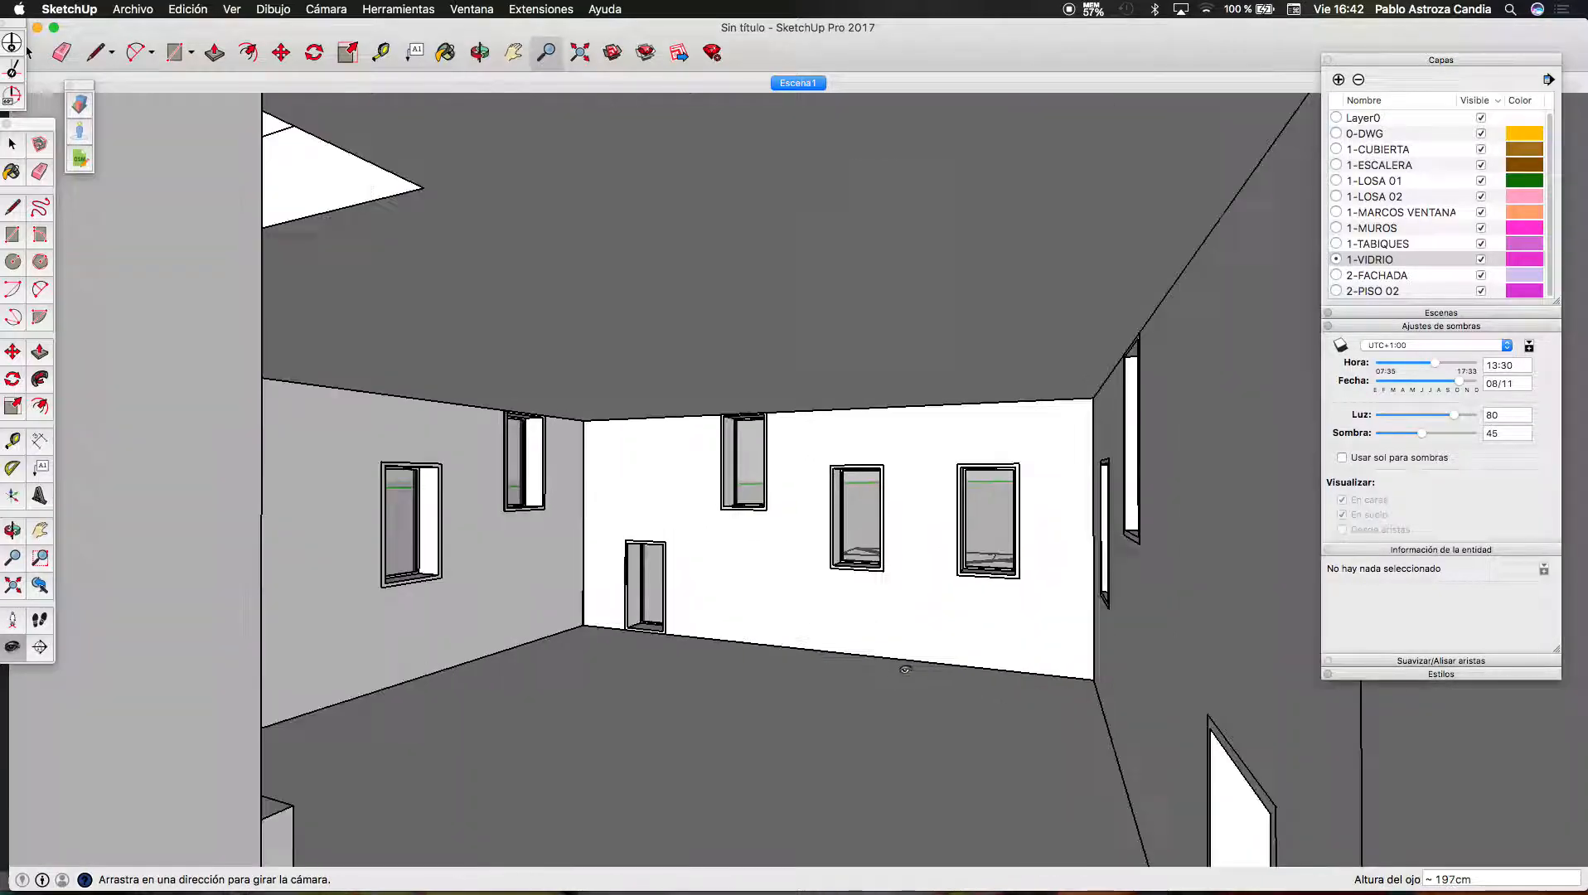
pyautogui.moveTo(919, 659); pyautogui.dragTo(1094, 717)
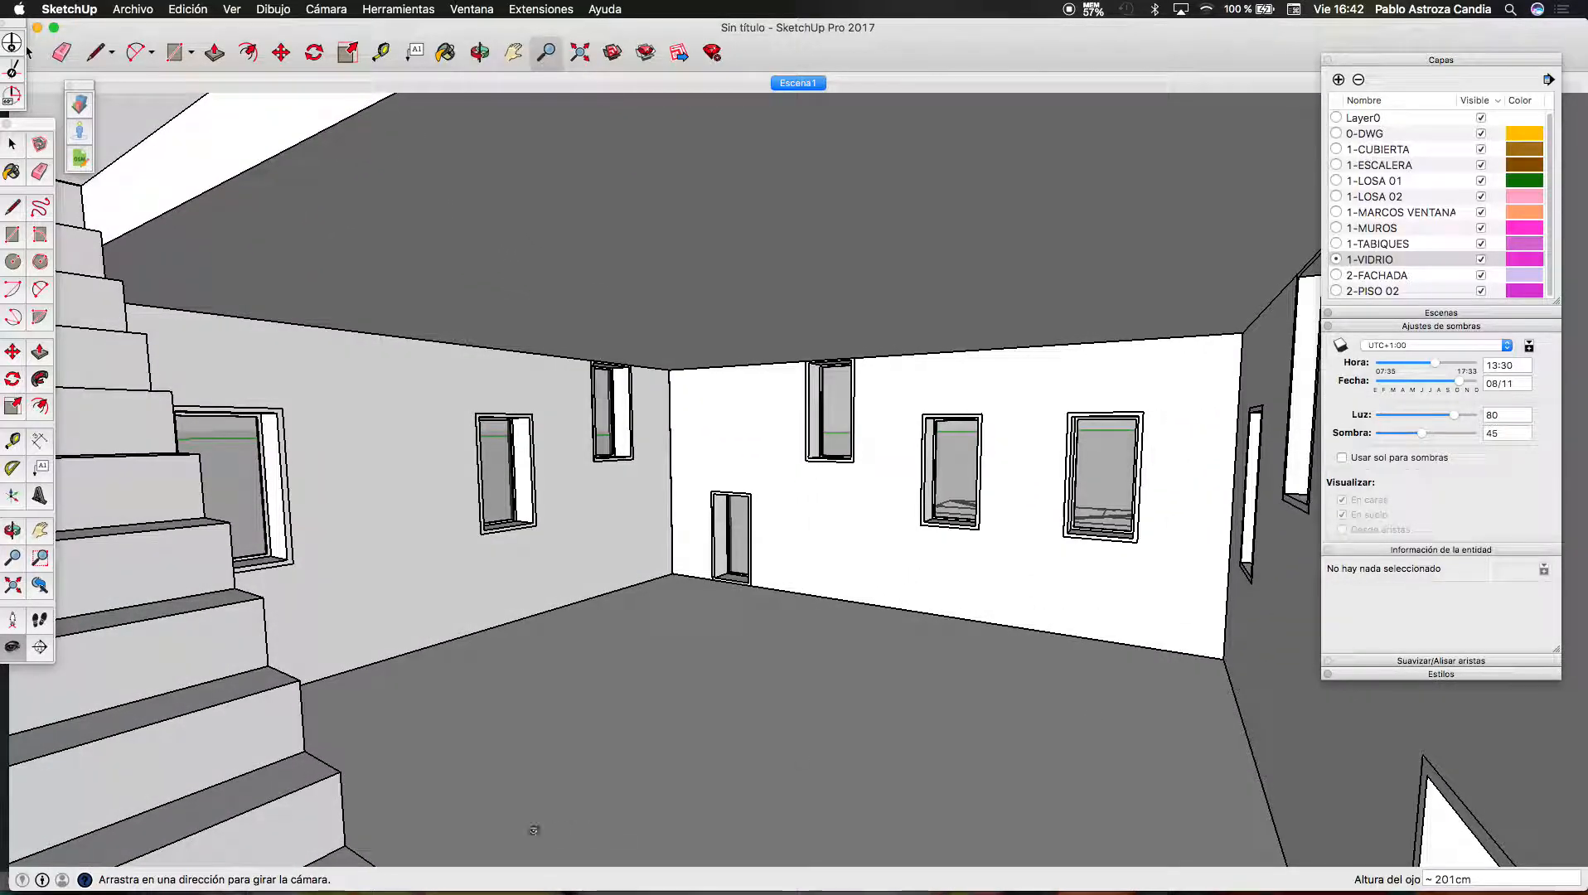
# Position the camera at the far corner of the ground-floor room and turn it back towards the staircase and doorway
pyautogui.click(15, 623)
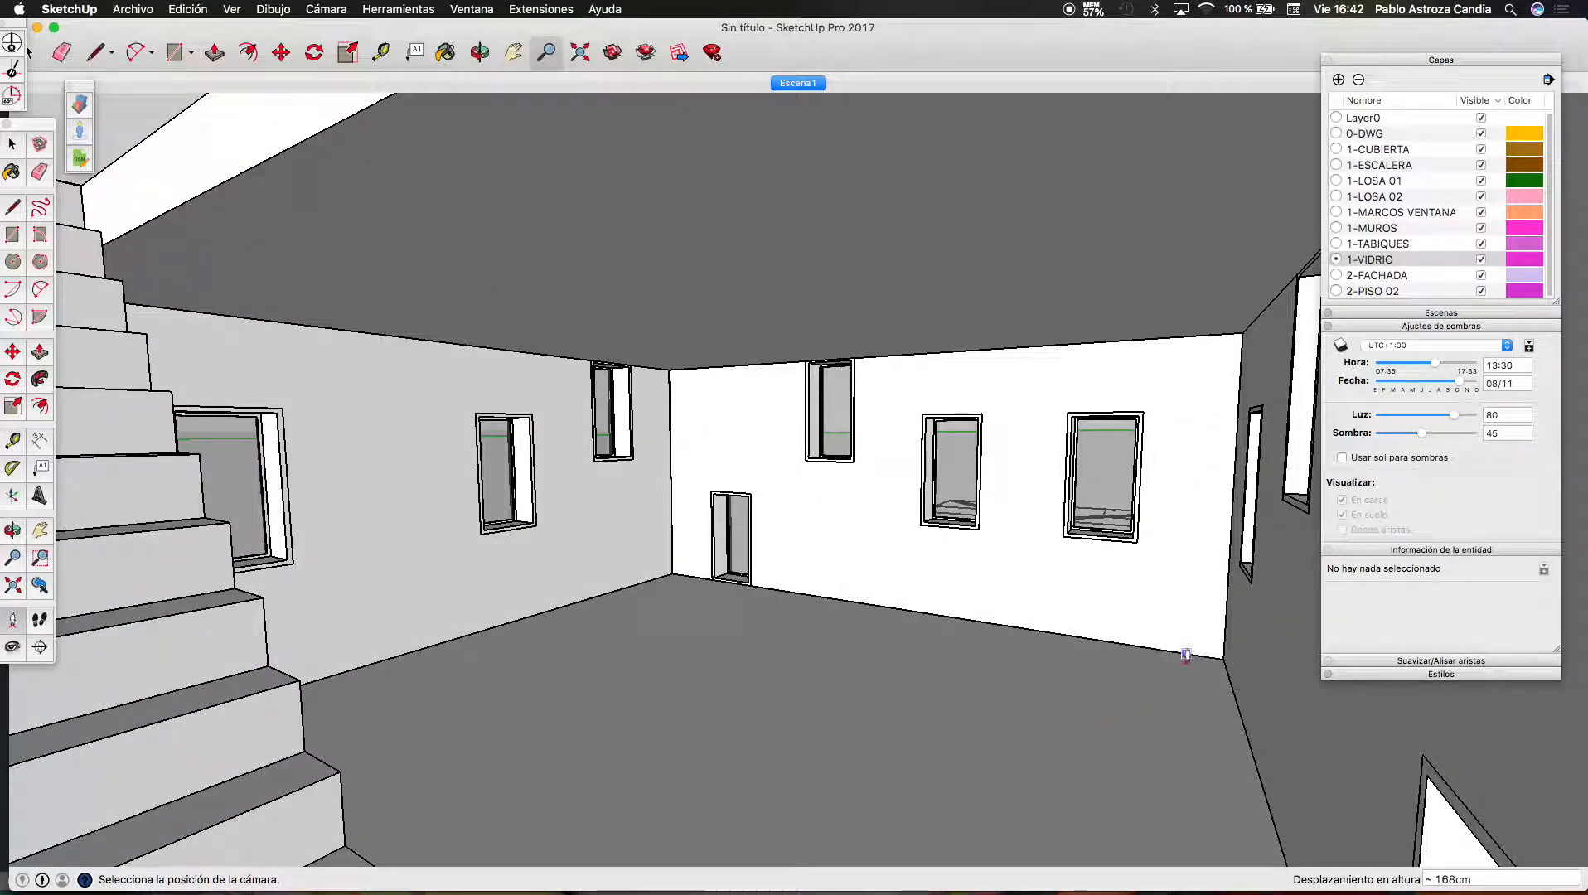
pyautogui.click(1191, 672)
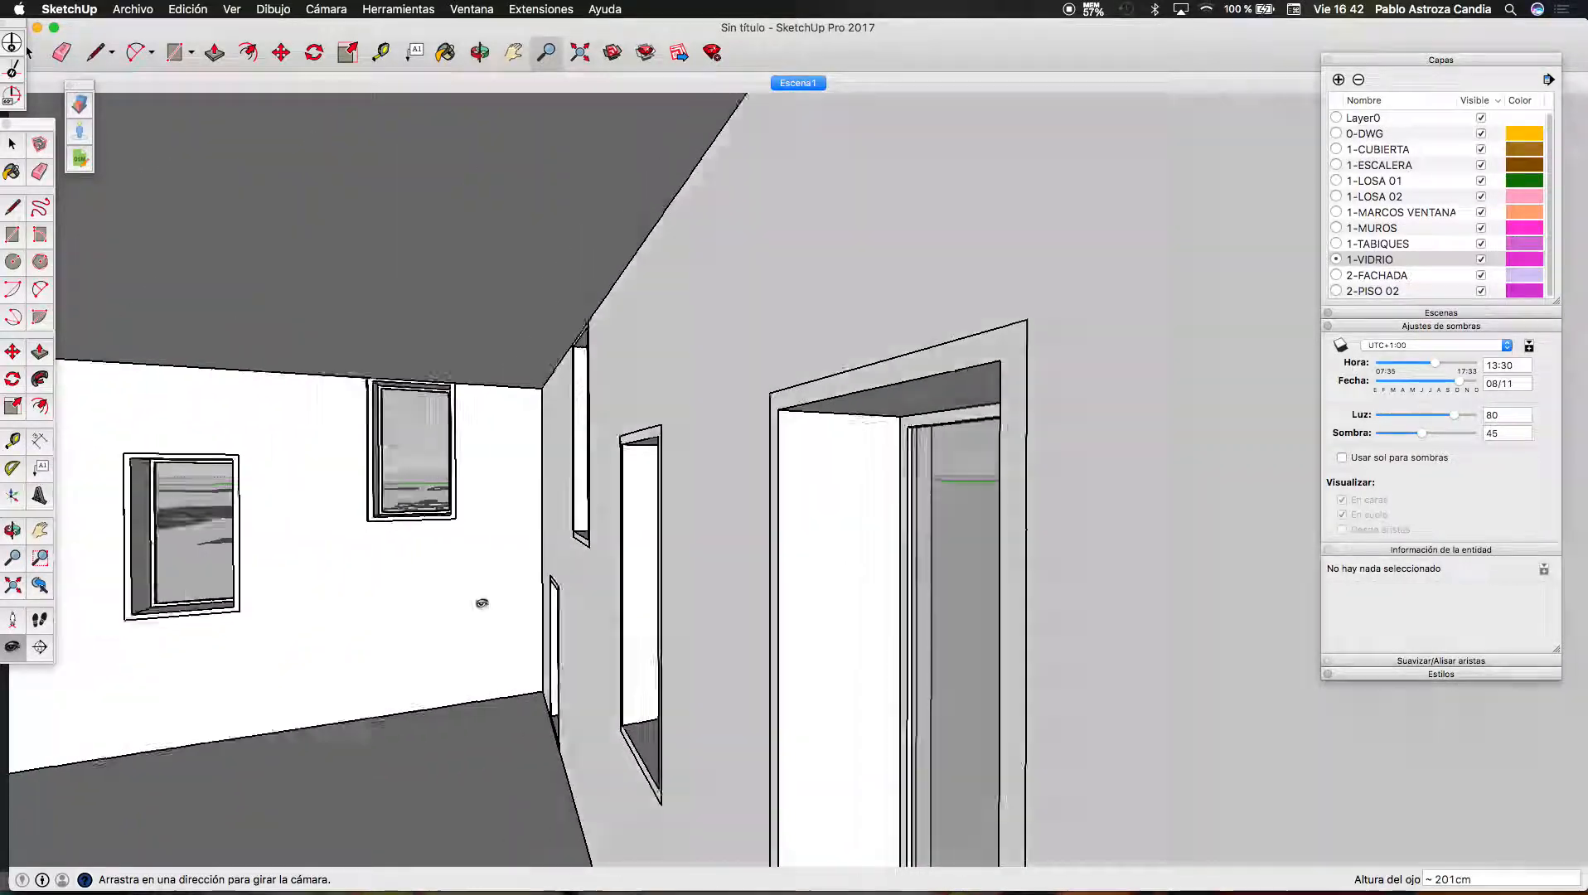
pyautogui.moveTo(481, 604); pyautogui.dragTo(274, 567)
pyautogui.moveTo(1036, 655); pyautogui.dragTo(671, 761)
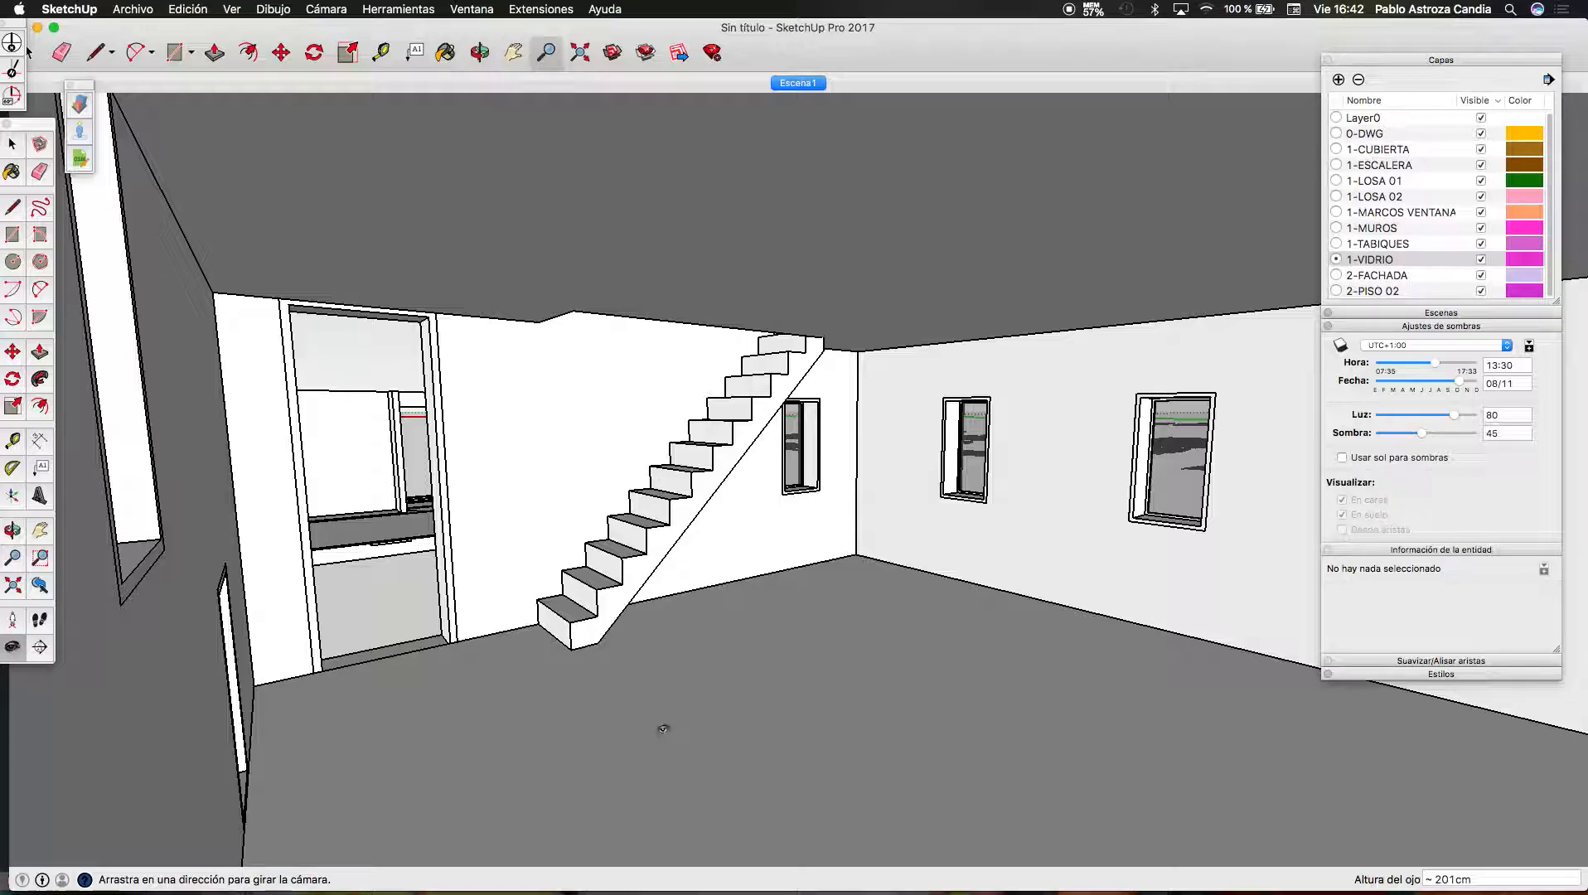
# Position the camera on the lowest stair tread and turn it to look up the staircase
pyautogui.click(13, 619)
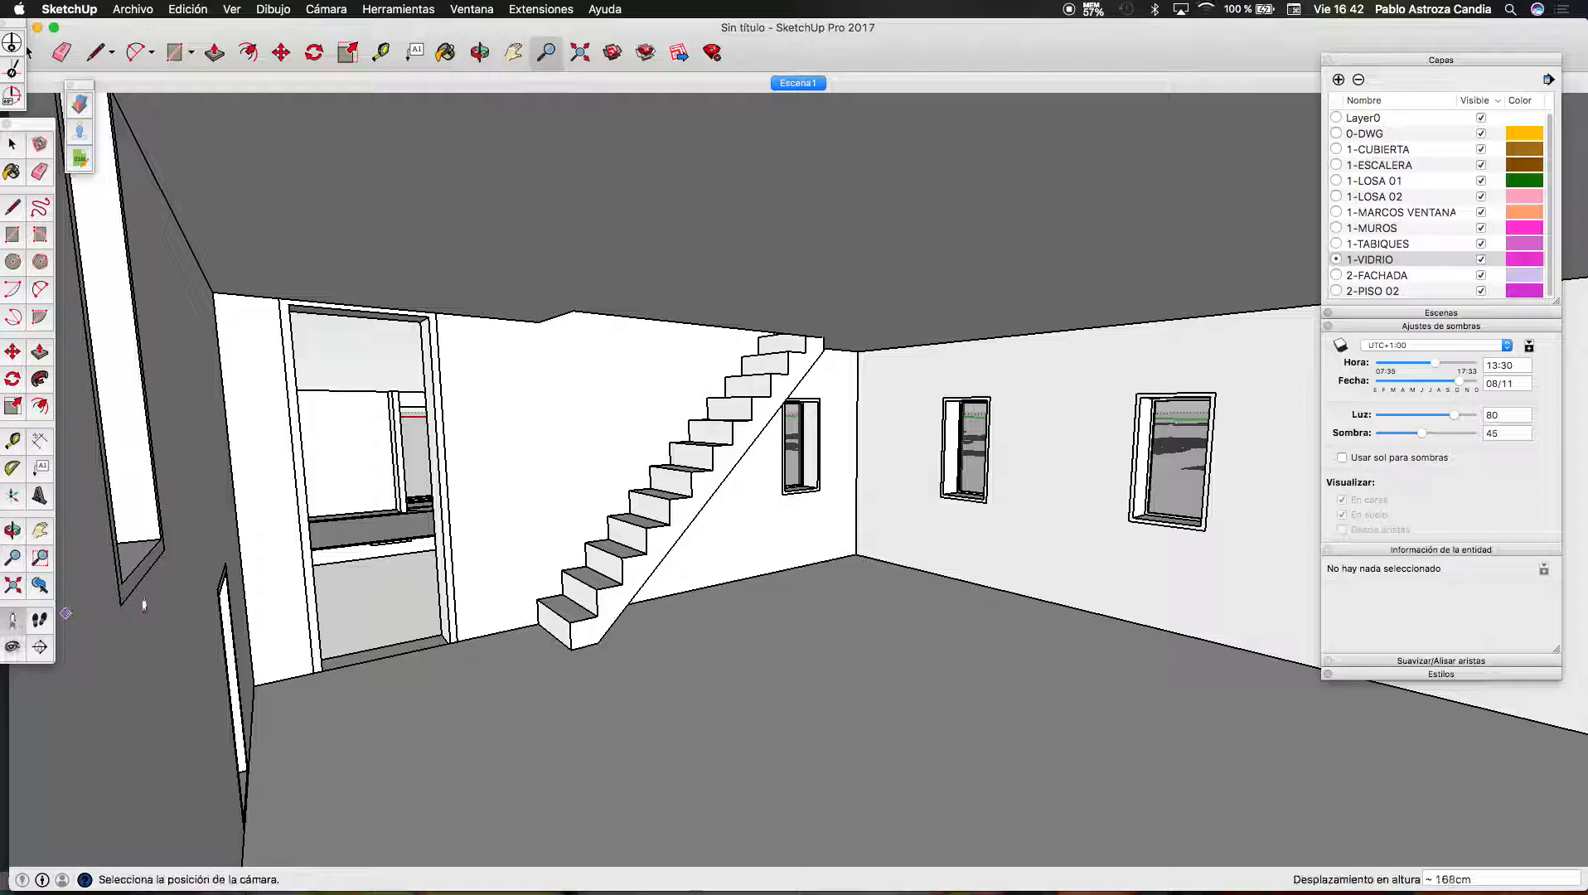
pyautogui.click(570, 622)
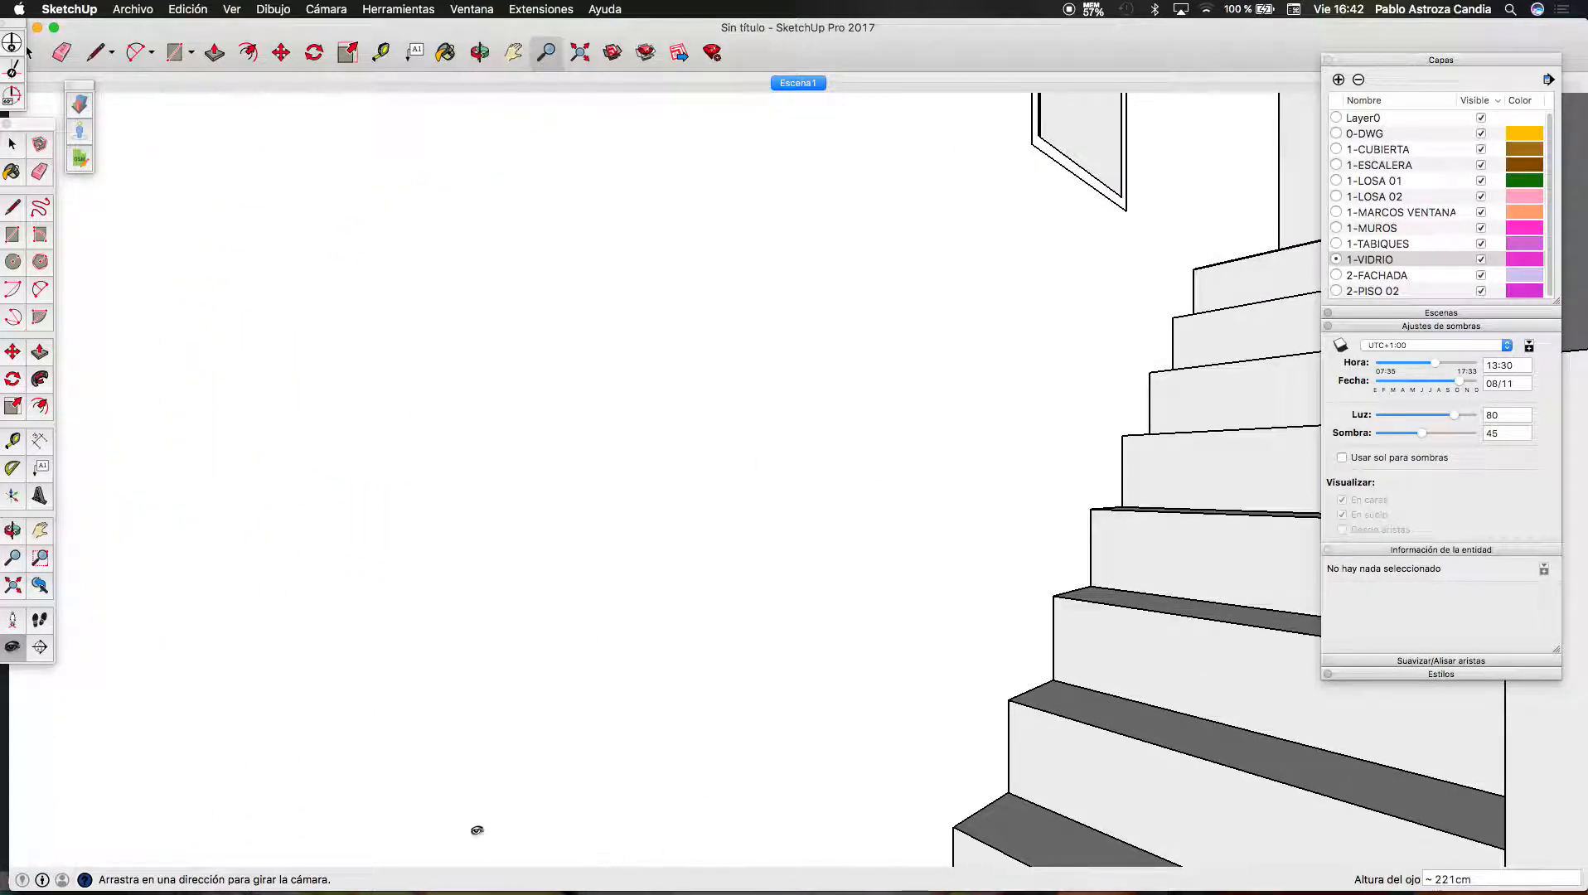
pyautogui.moveTo(1135, 636); pyautogui.dragTo(248, 743)
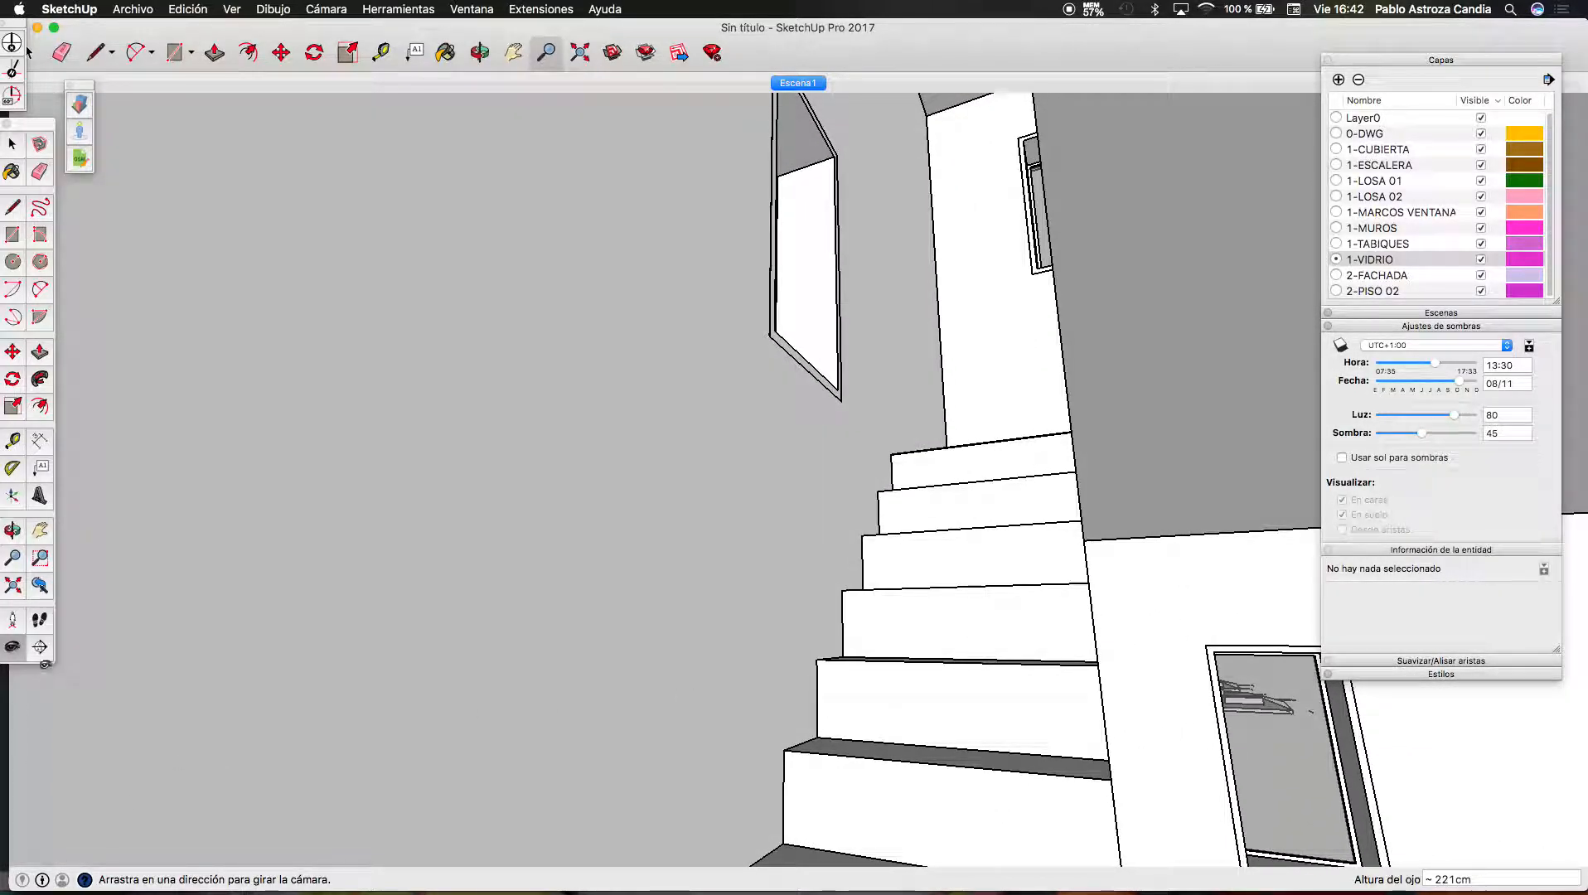
# Walk up the staircase to the upper floor and look around its partition walls and windows
pyautogui.click(38, 620)
pyautogui.moveTo(888, 789); pyautogui.dragTo(773, 785)
pyautogui.click(12, 645)
pyautogui.moveTo(783, 705); pyautogui.dragTo(225, 333)
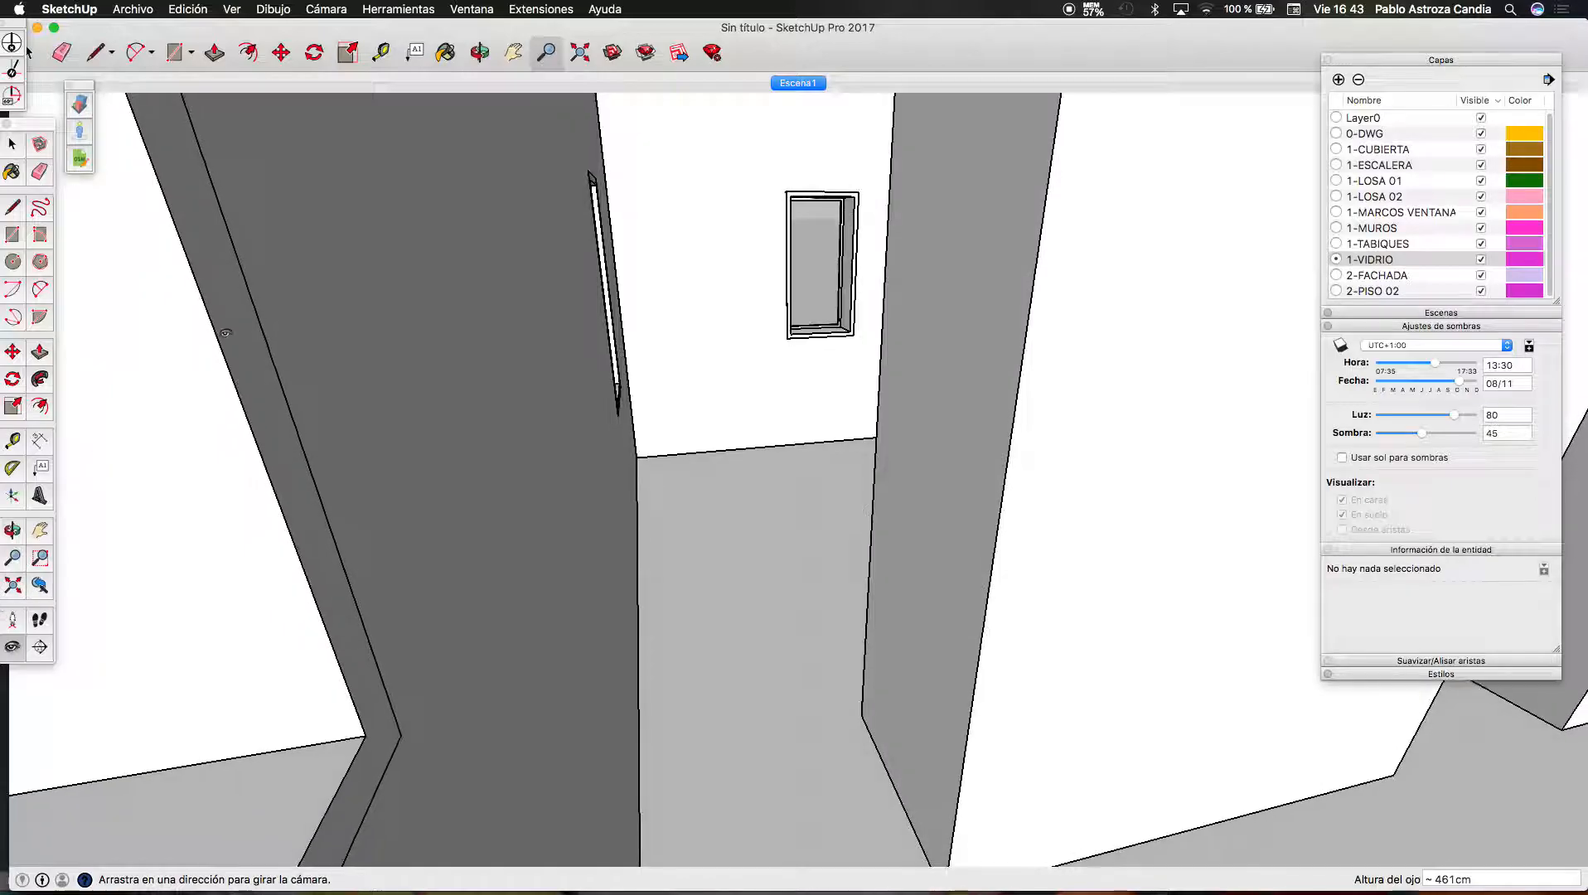
# Restore the Escena1 scene view of the whole house and return to the Select tool
pyautogui.click(800, 84)
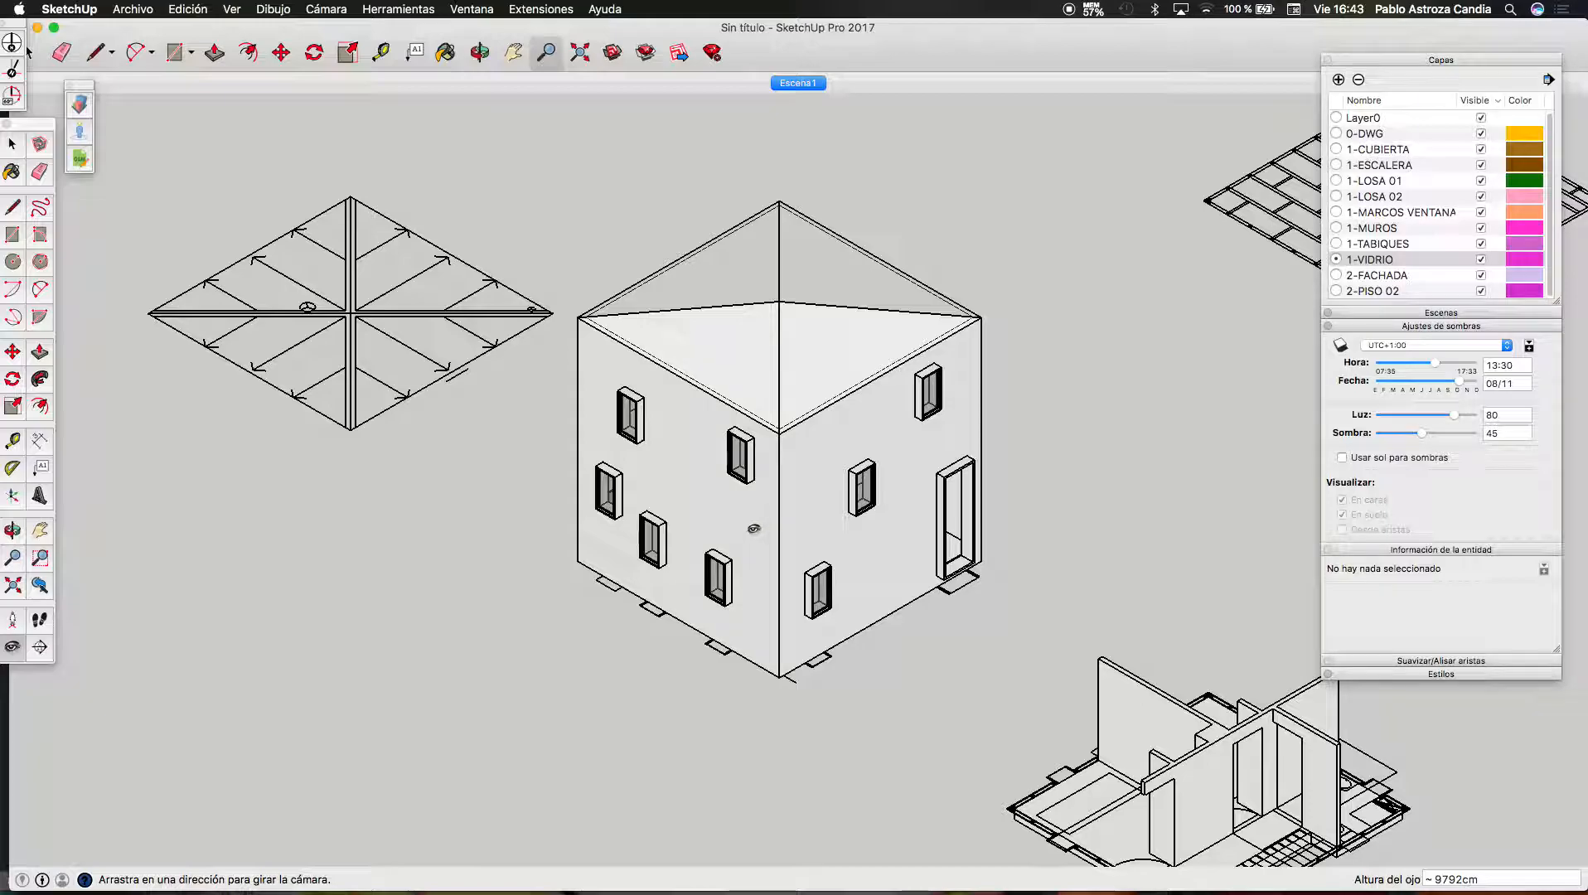
pyautogui.press('space')
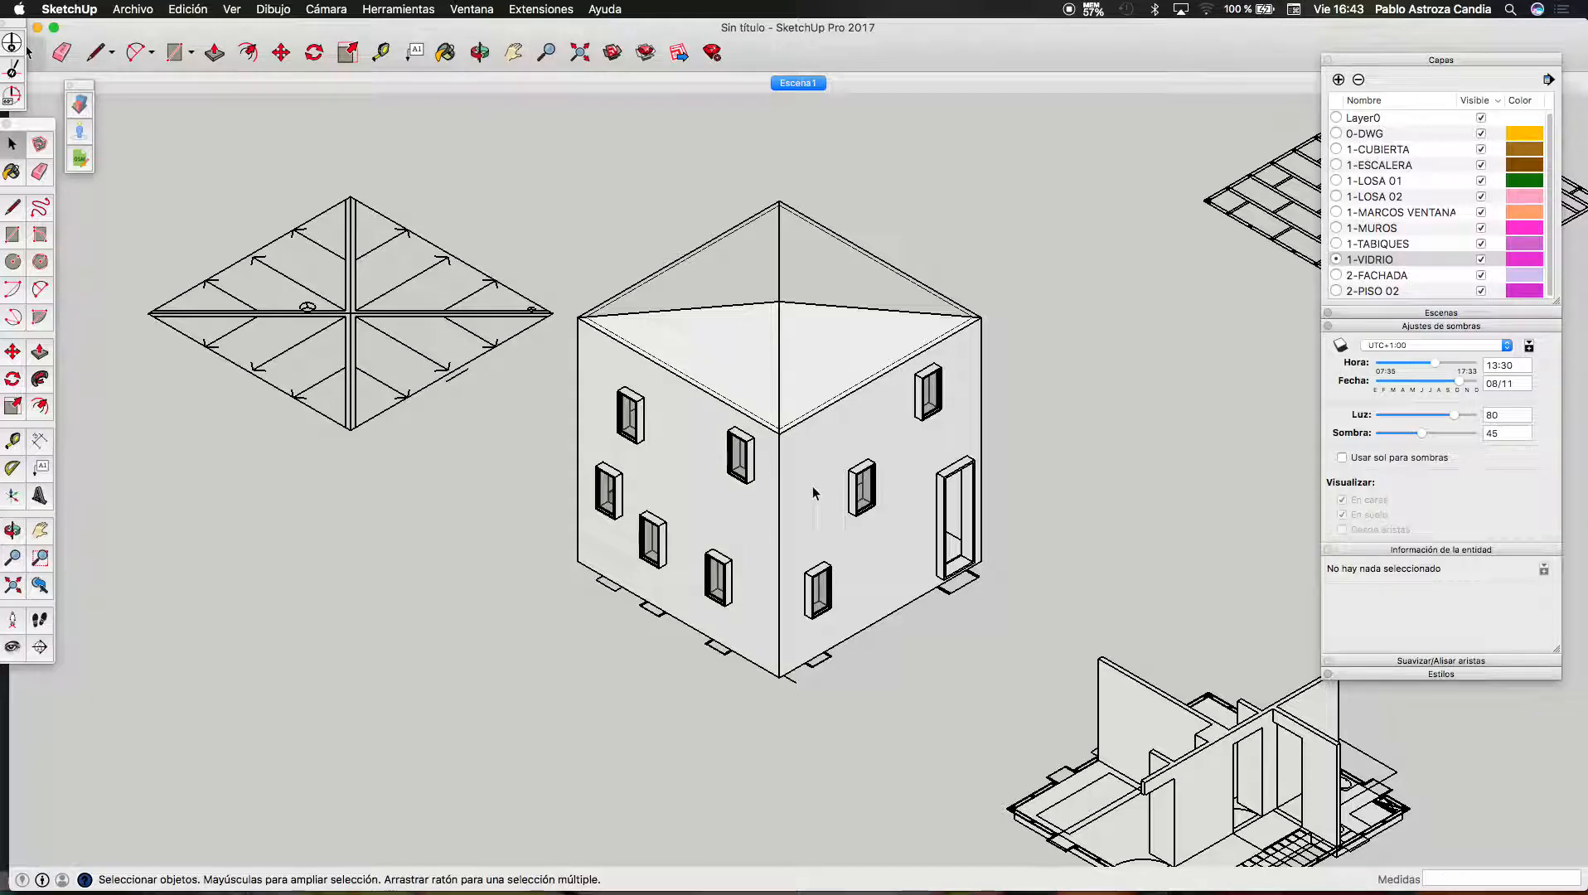